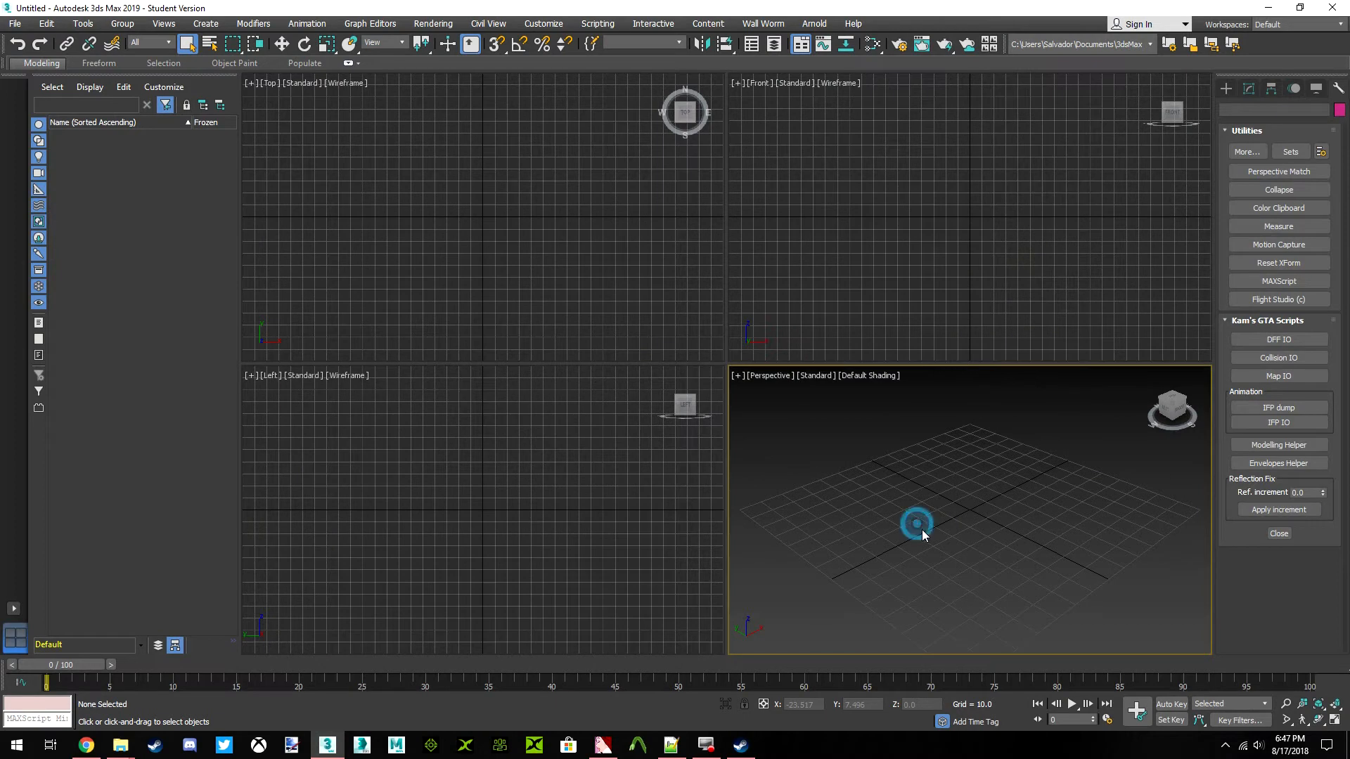
# Maximize the Perspective viewport and orient it toward the front of the scene
pyautogui.click(1335, 720)
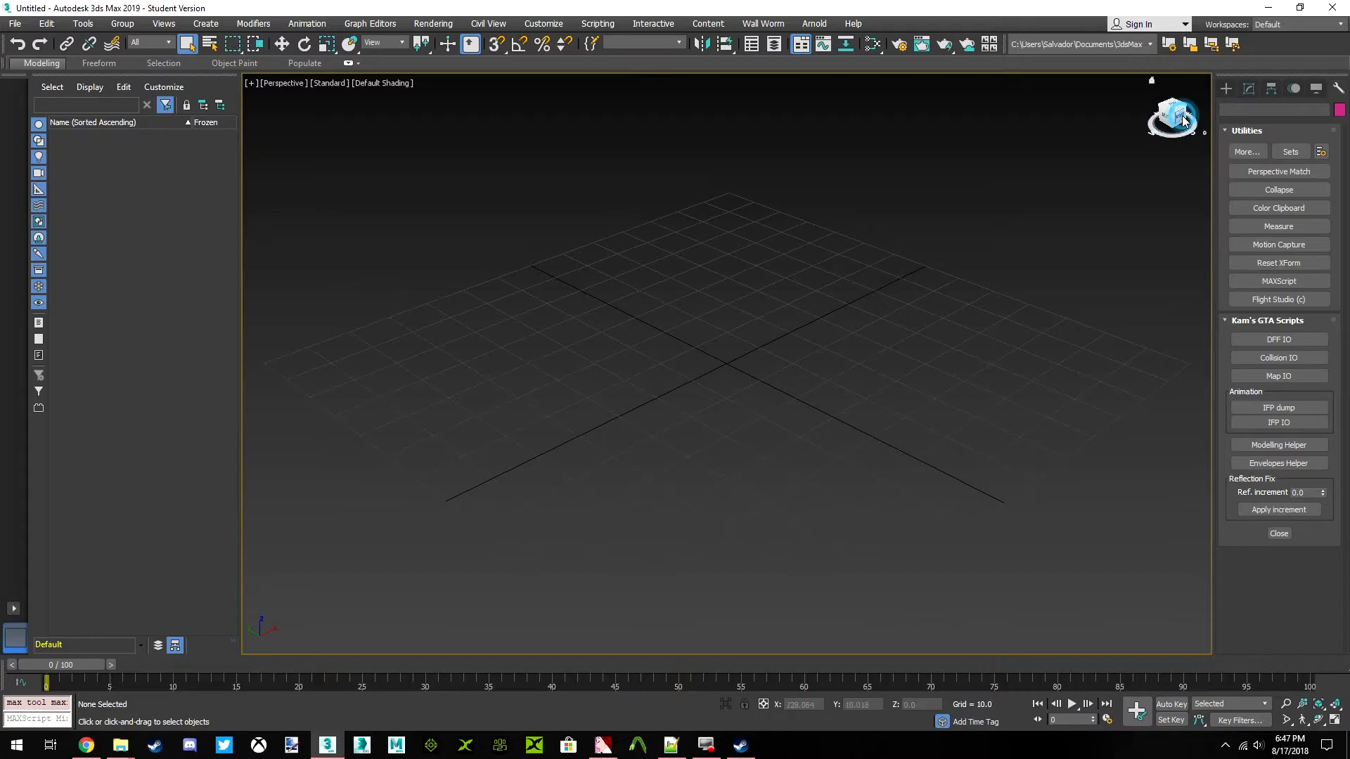
pyautogui.click(1171, 113)
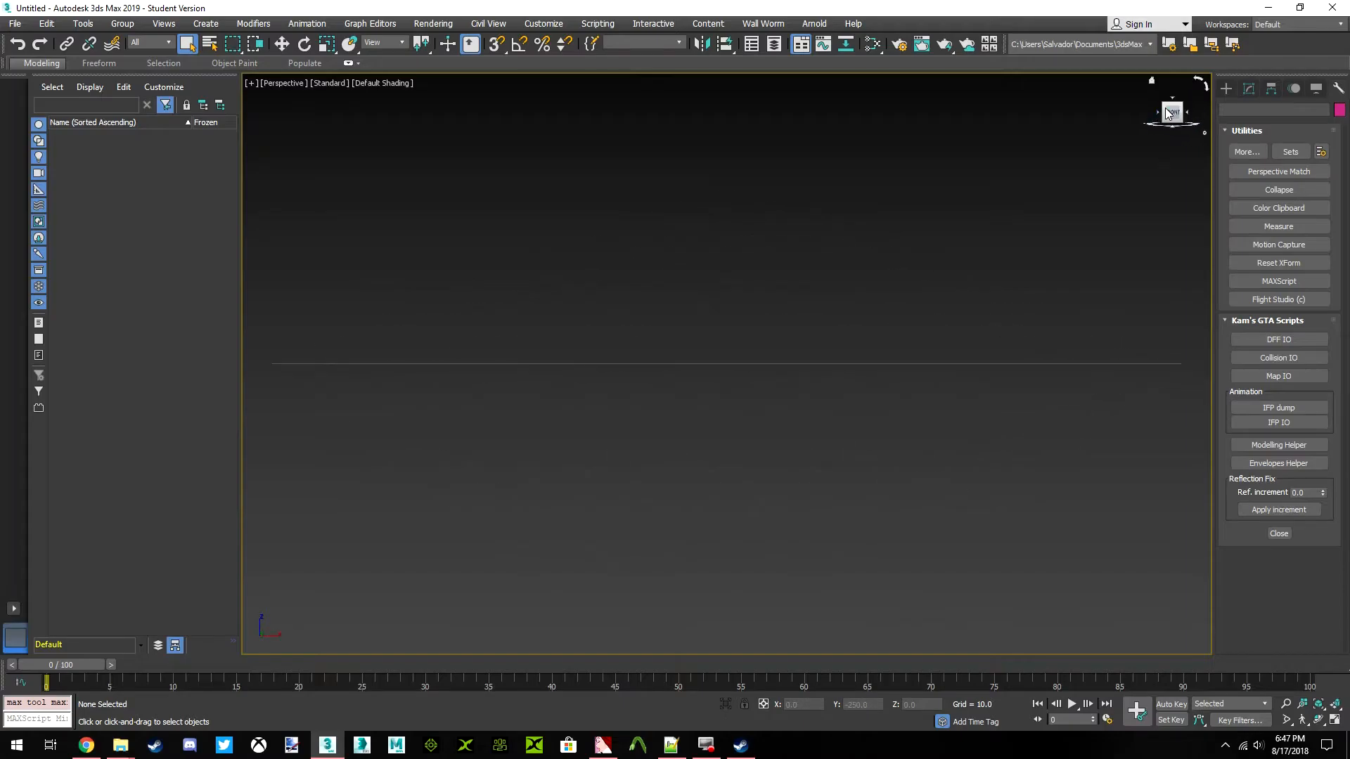
pyautogui.click(1170, 106)
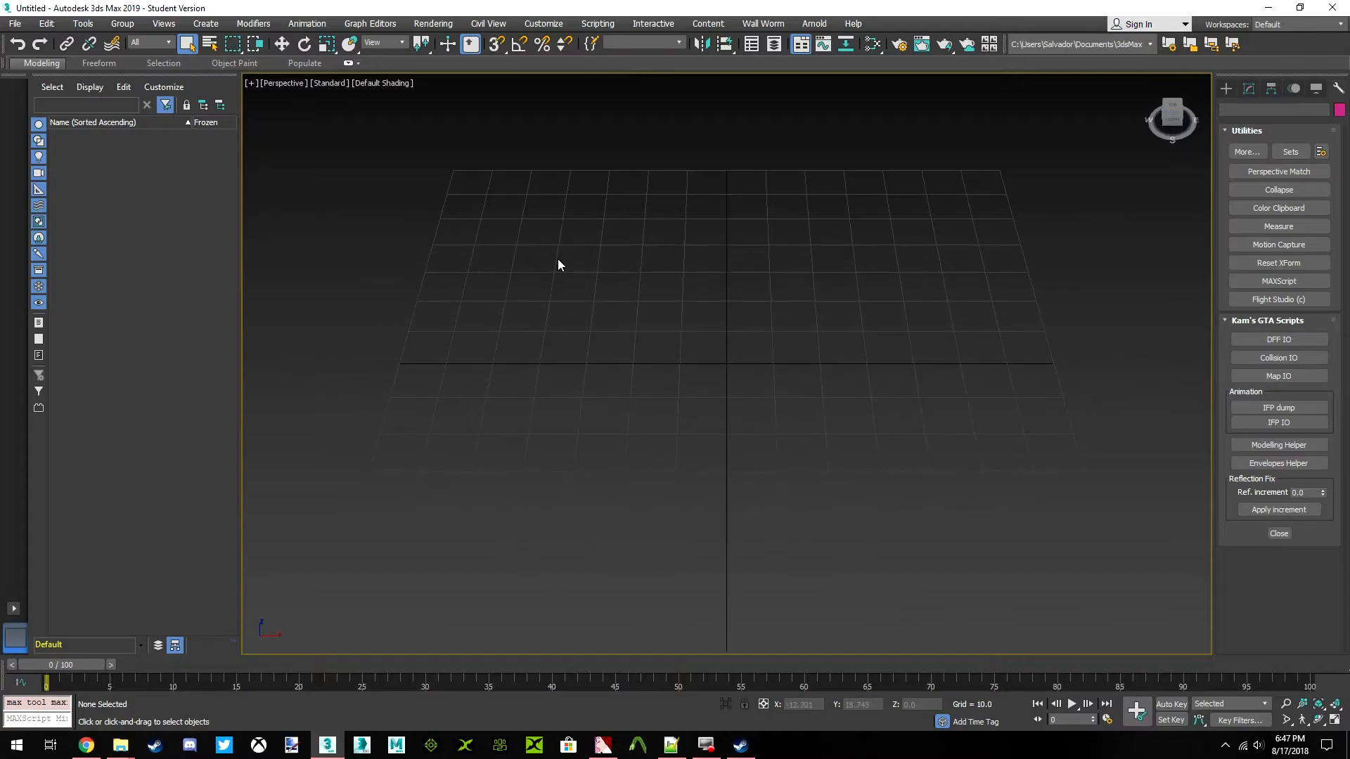
# Import the Annie_Greene_CC2H FBX model from the Dead_Rising\Annie Greene folder with the current import settings
pyautogui.click(14, 23)
pyautogui.moveTo(105, 222)
pyautogui.click(163, 226)
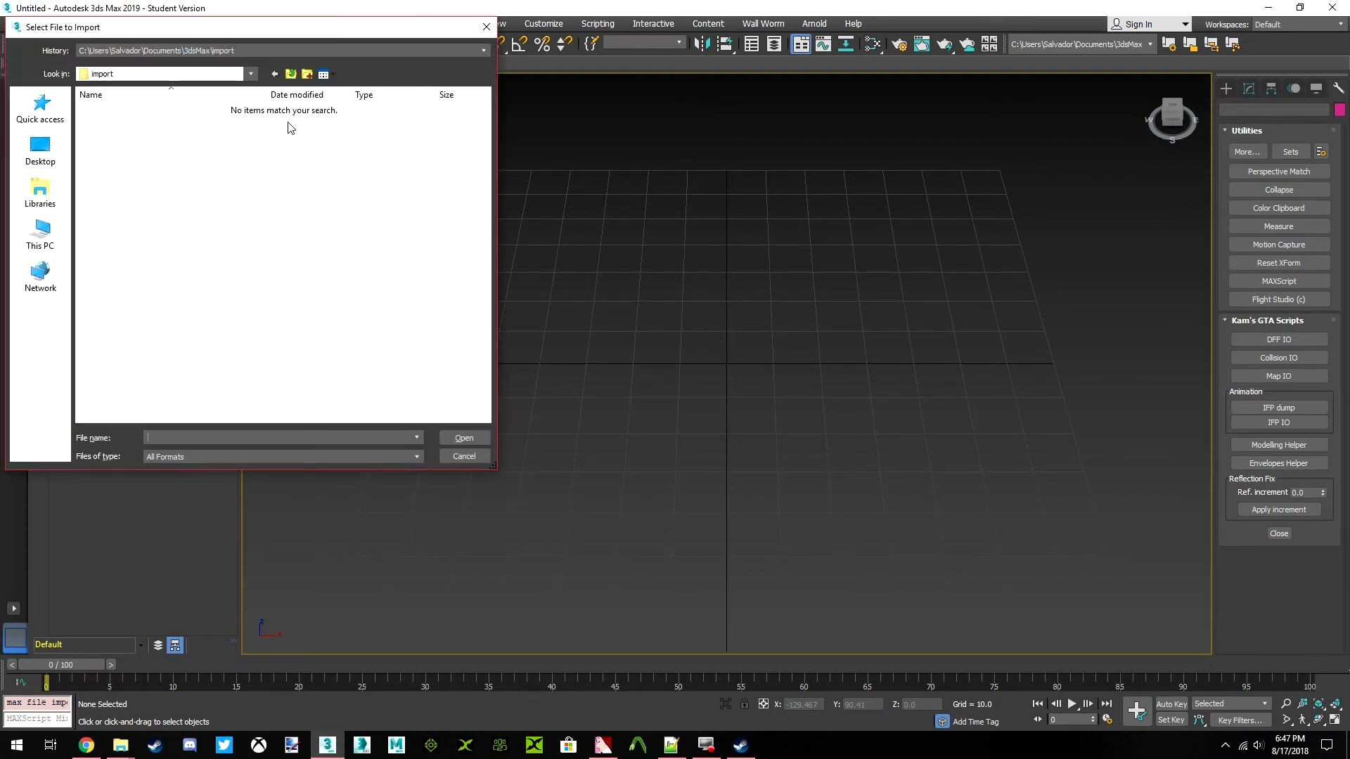
pyautogui.click(235, 48)
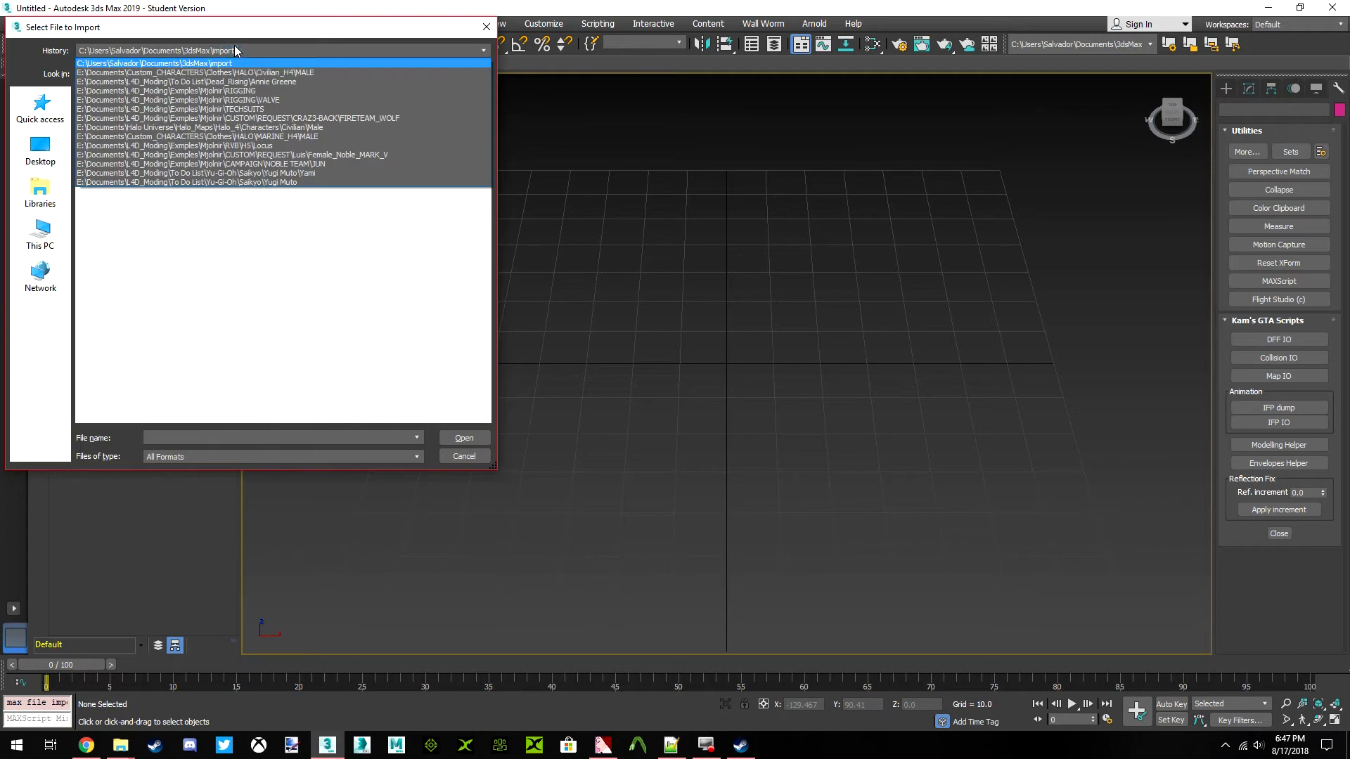
pyautogui.click(267, 81)
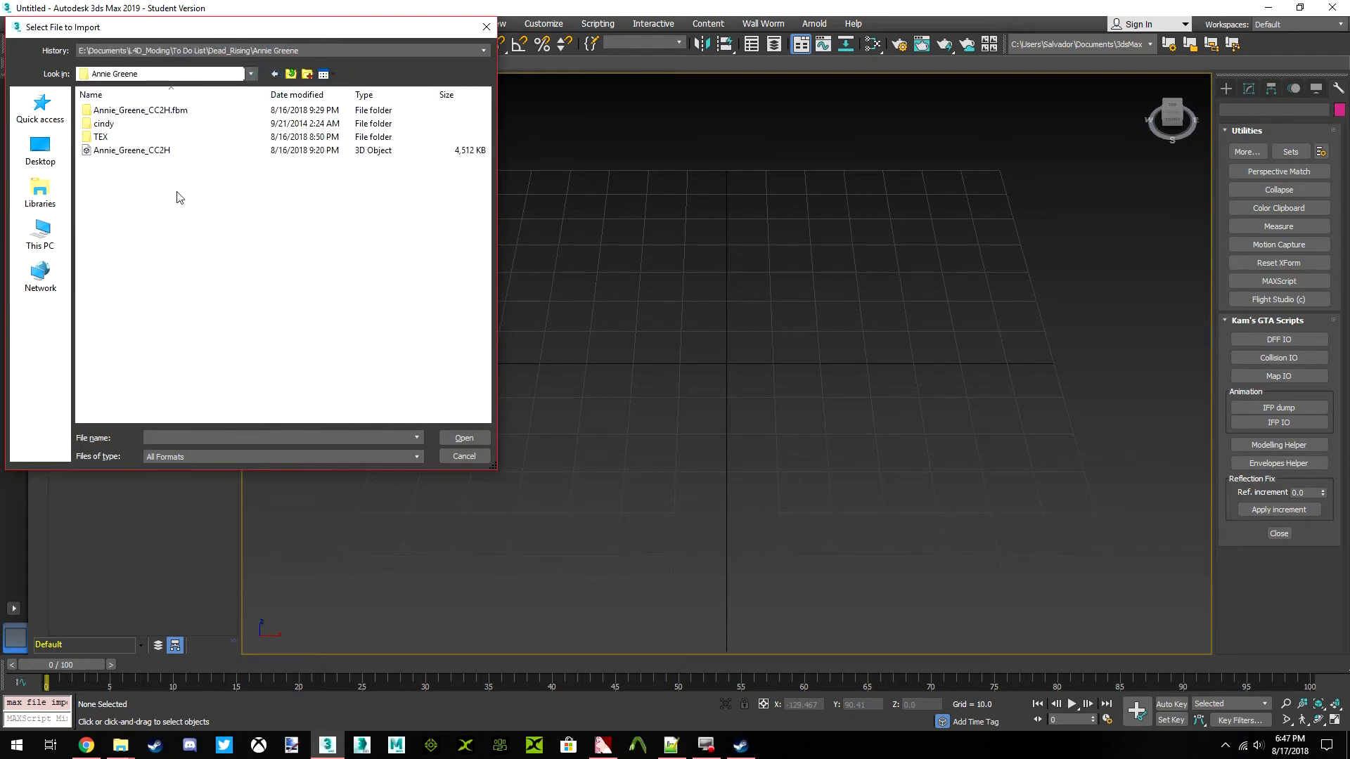
pyautogui.click(146, 150)
pyautogui.click(466, 439)
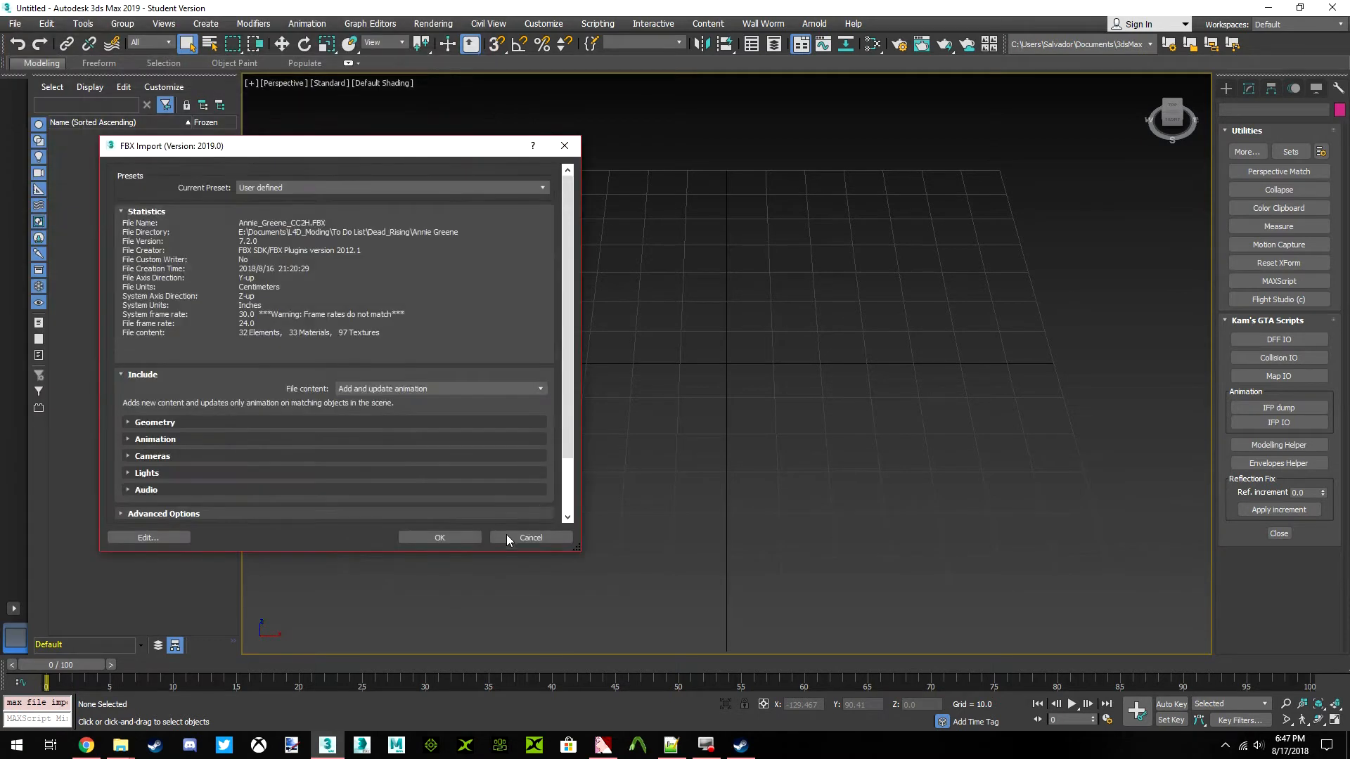
pyautogui.click(453, 545)
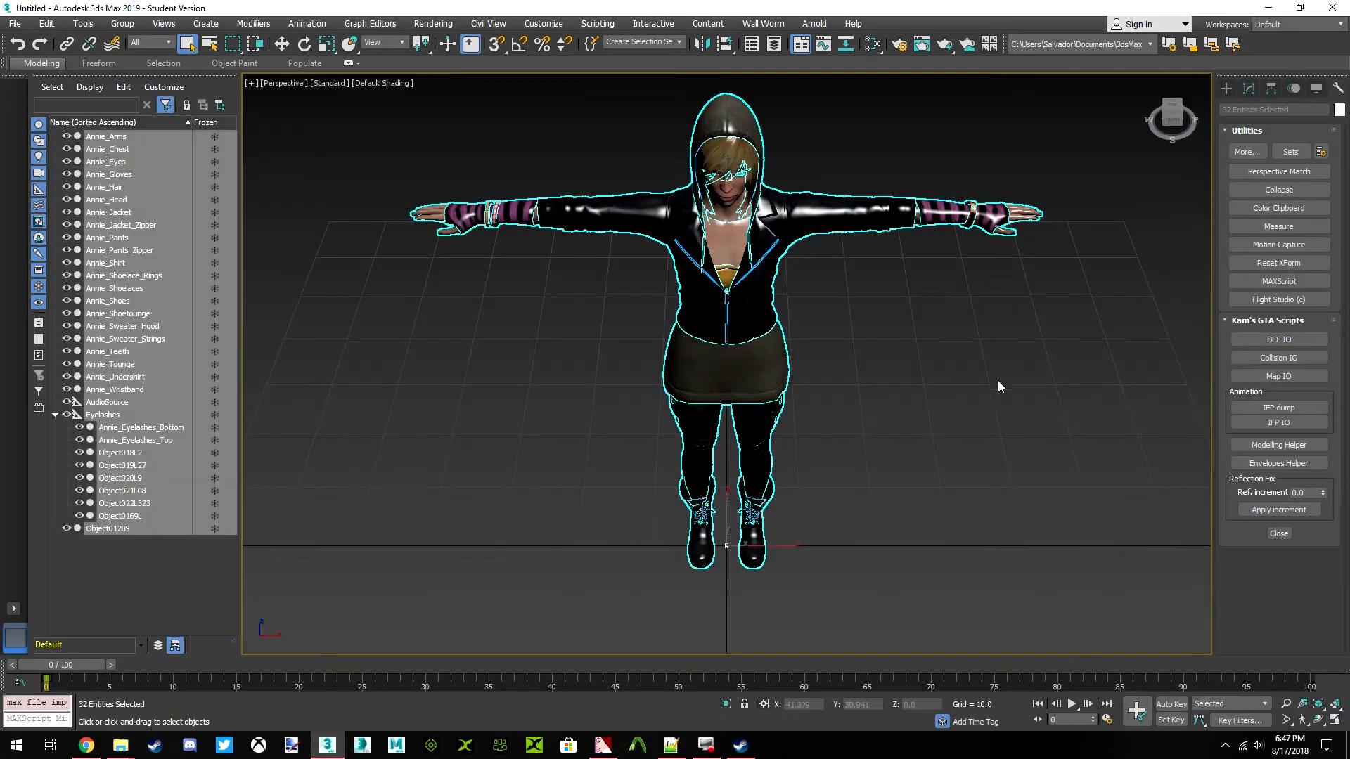
# View the imported character from the front and show the modifier stack of the Annie_Shirt mesh
pyautogui.click(1173, 121)
pyautogui.click(1025, 298)
pyautogui.scroll(3, 748, 334)
pyautogui.scroll(-3, 749, 334)
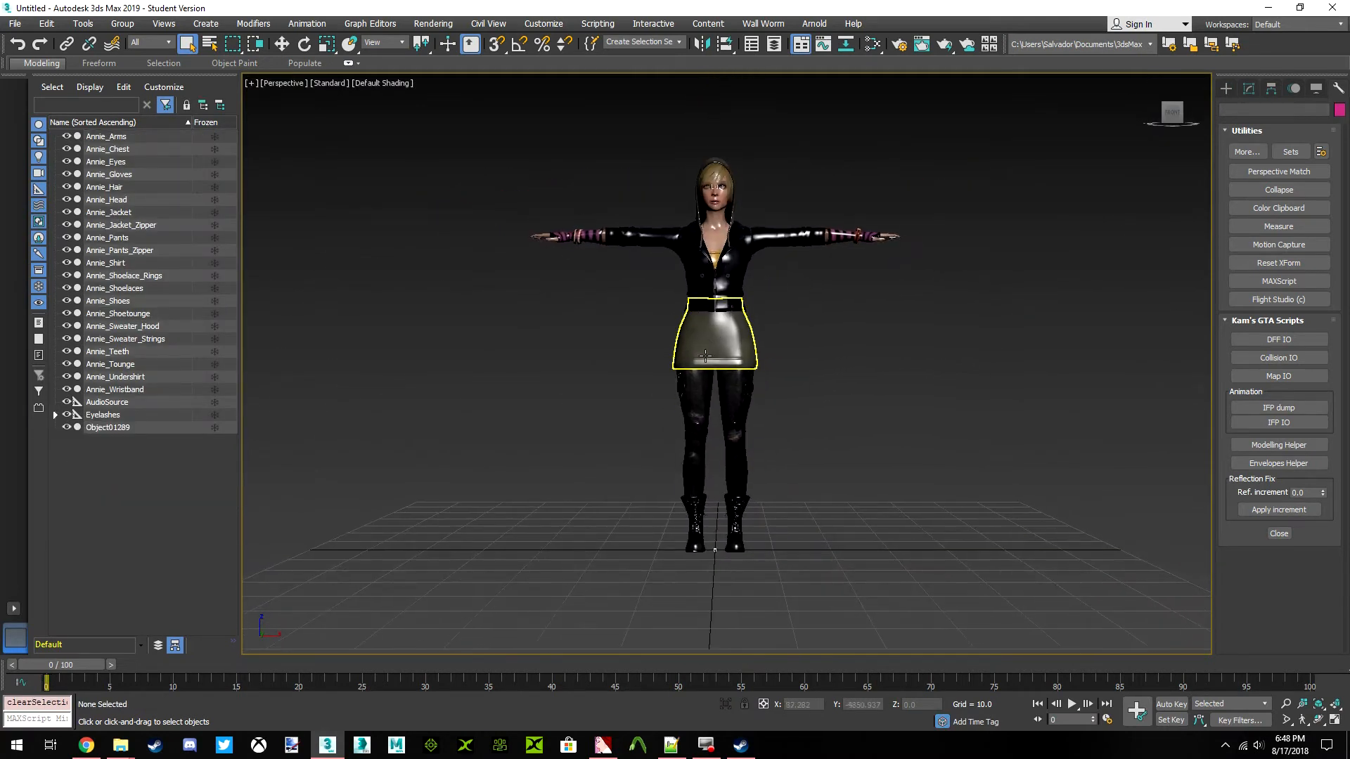
pyautogui.click(707, 342)
pyautogui.click(1249, 88)
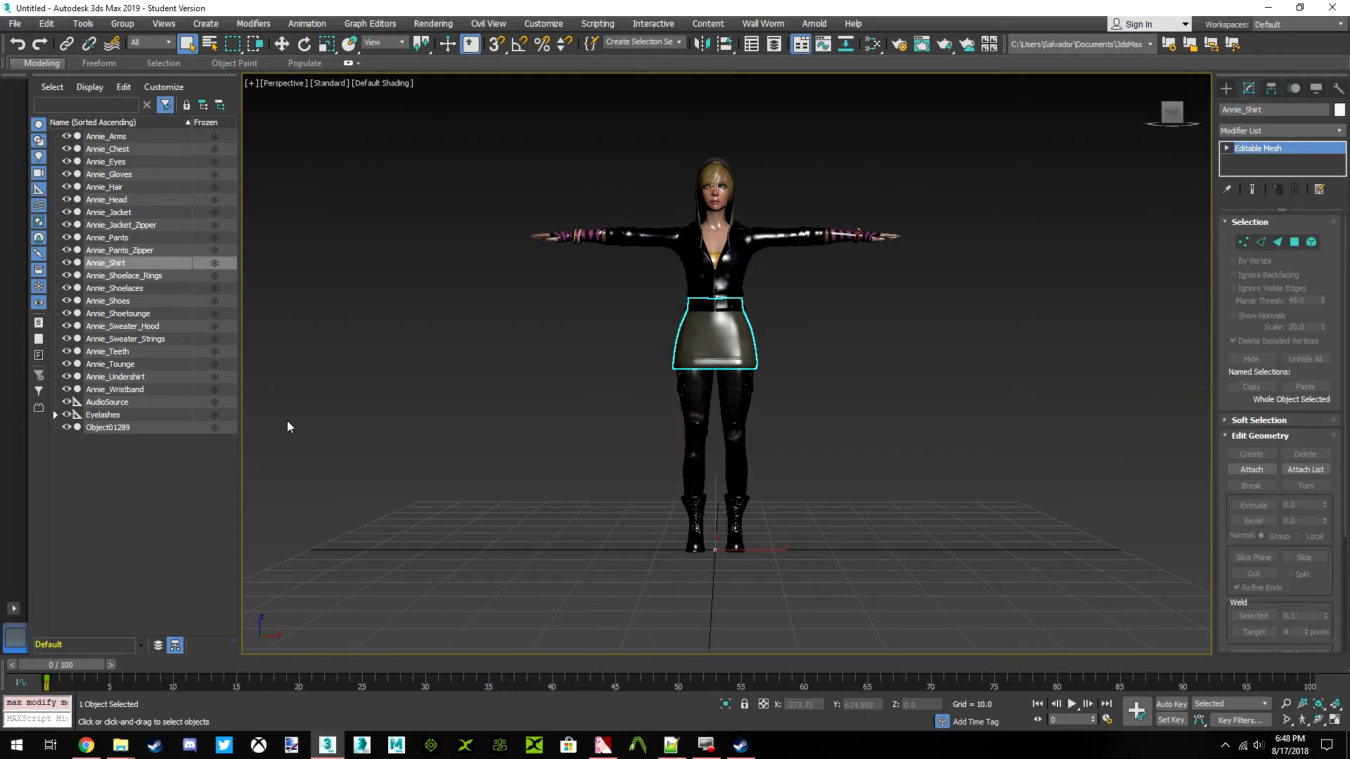
# Delete the AudioSource helper from the scene
pyautogui.click(116, 403)
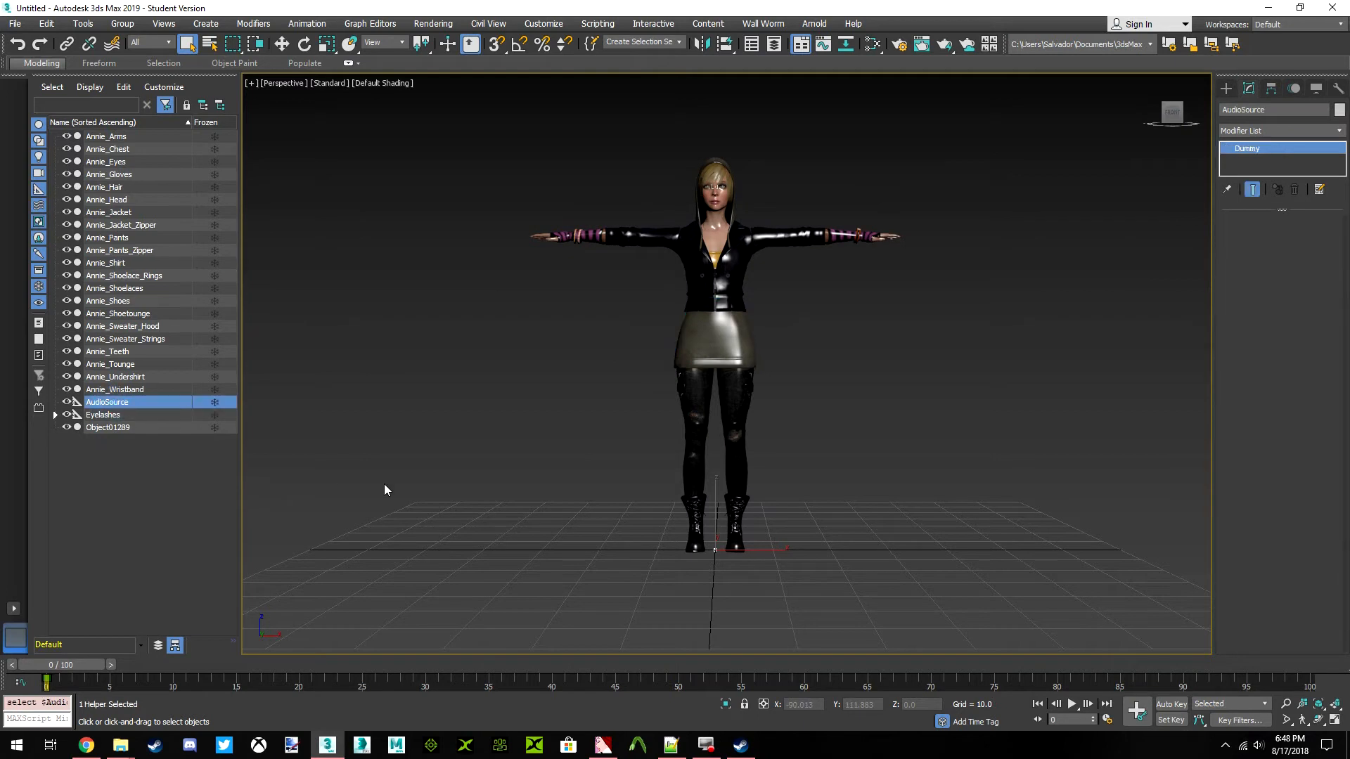
pyautogui.press('Delete')
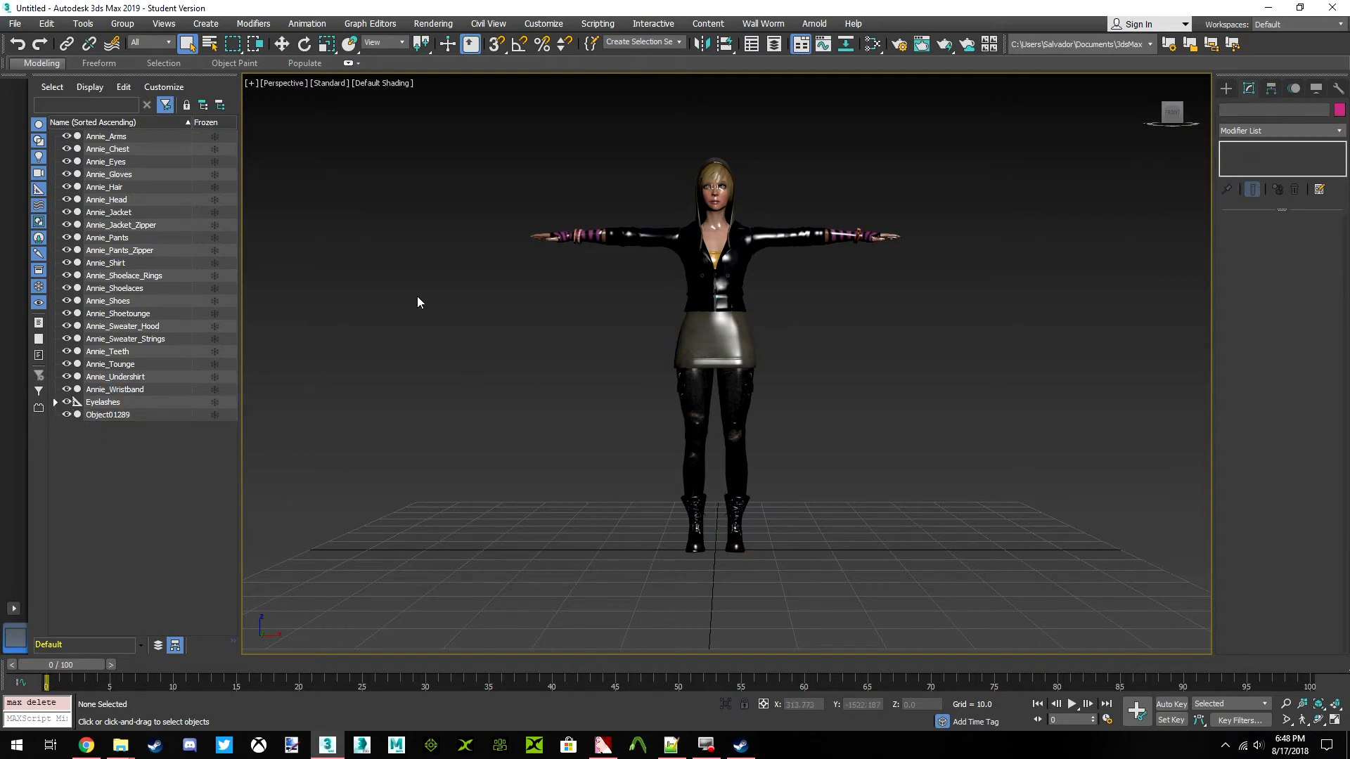
# Start another file import and browse to the Survivors folder inside L4D_Moding
pyautogui.click(14, 24)
pyautogui.moveTo(69, 216)
pyautogui.click(183, 230)
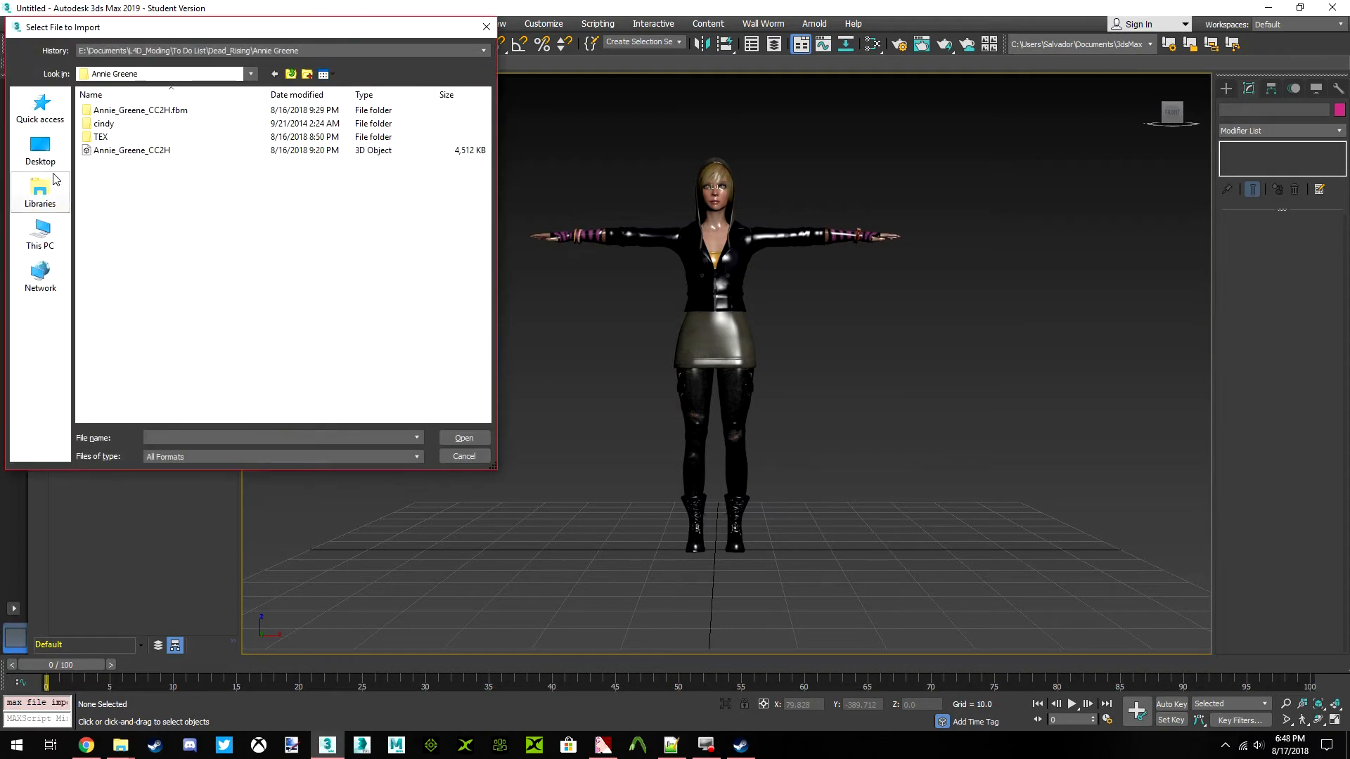
pyautogui.click(40, 149)
pyautogui.click(41, 108)
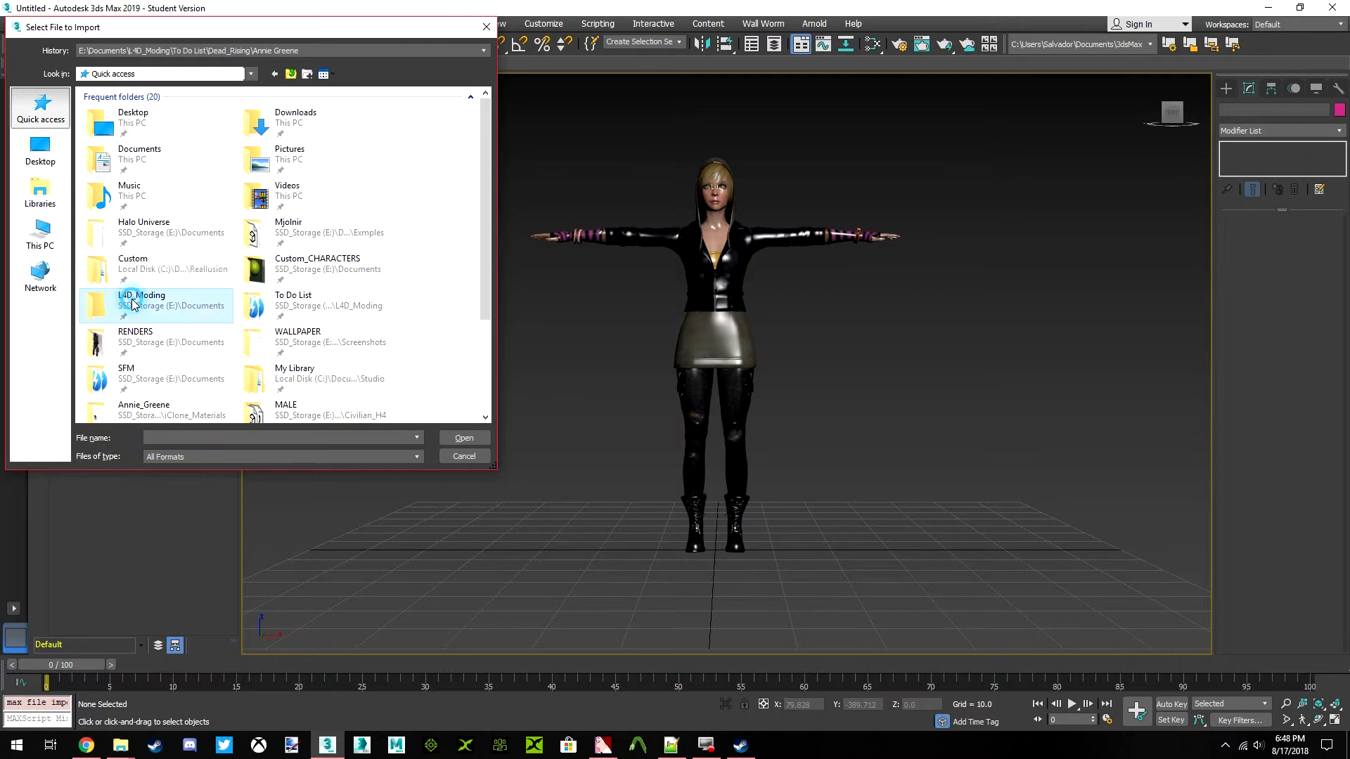
pyautogui.doubleClick(132, 304)
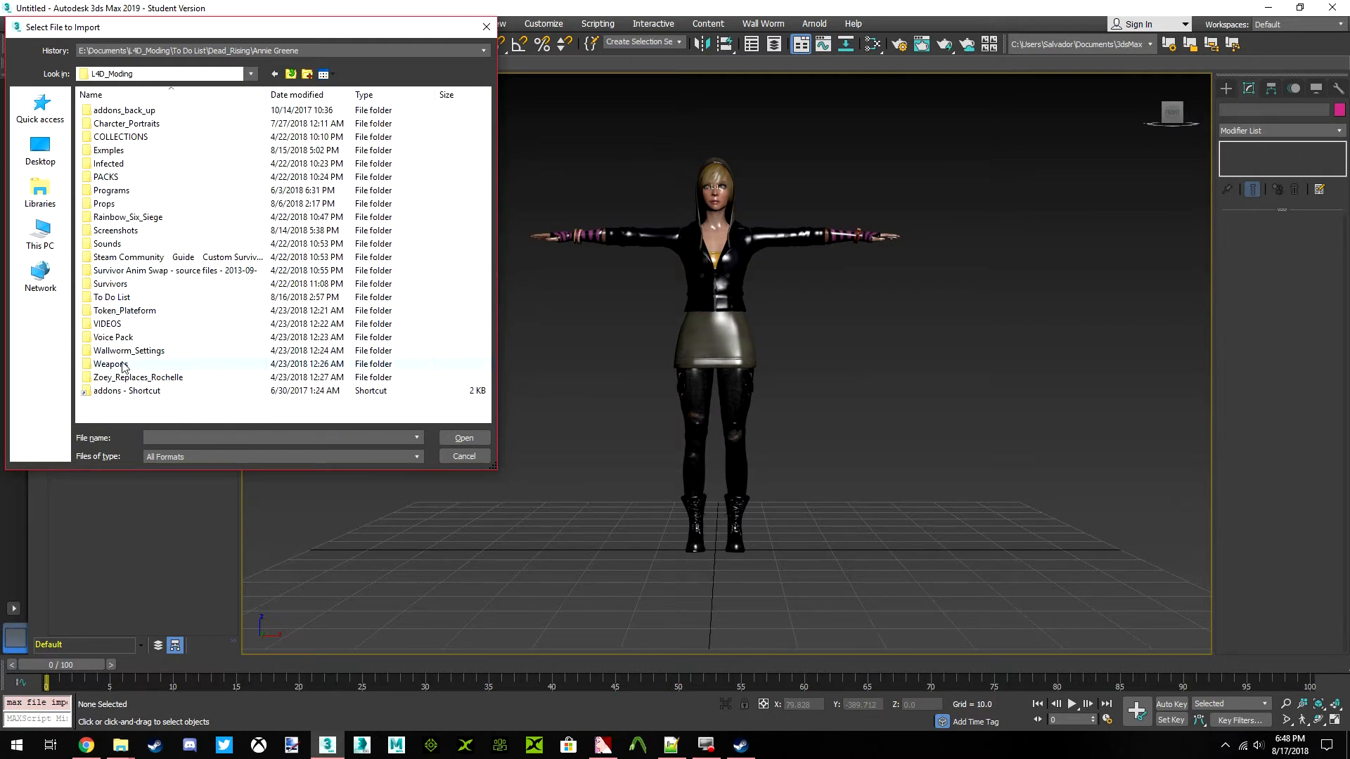
pyautogui.doubleClick(121, 284)
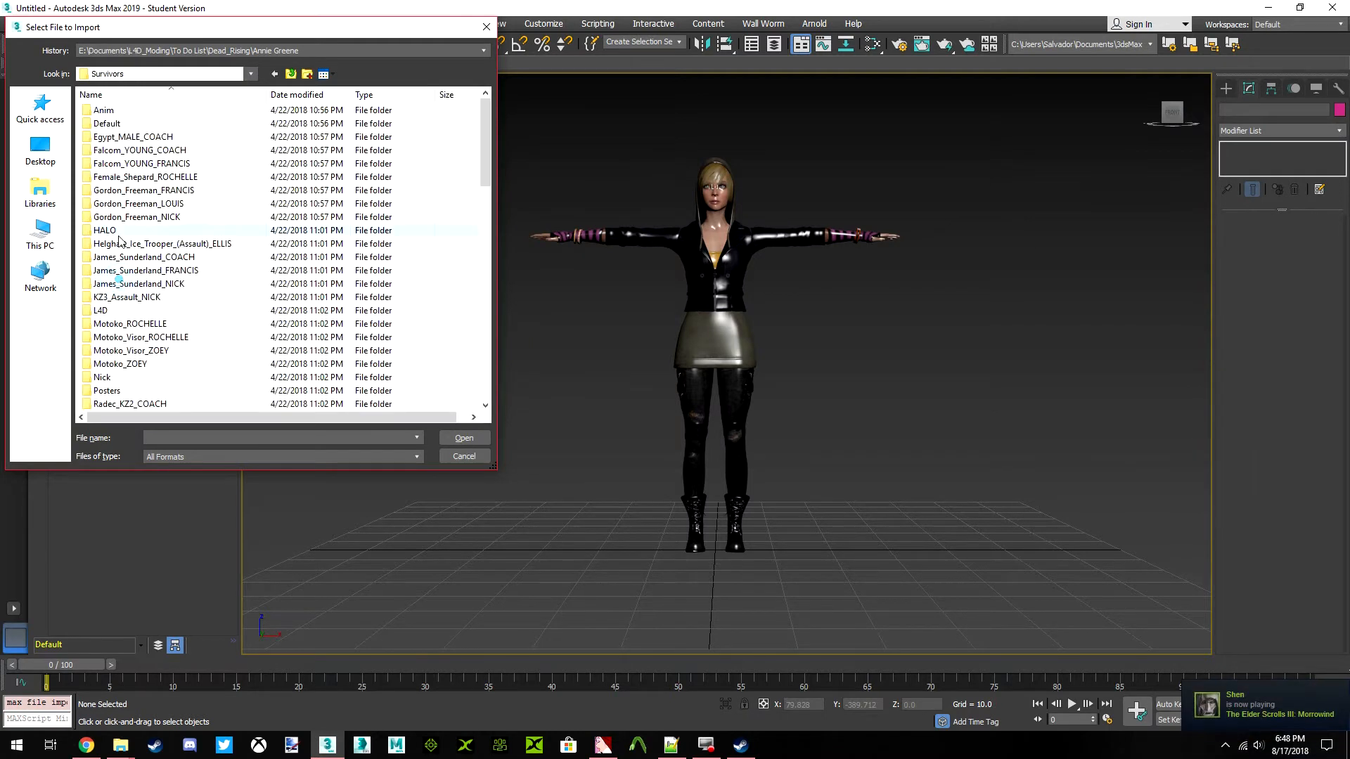
# Import the Rochelle_iClone model from the Rochelle folder under L4D with the current import settings
pyautogui.press('e')
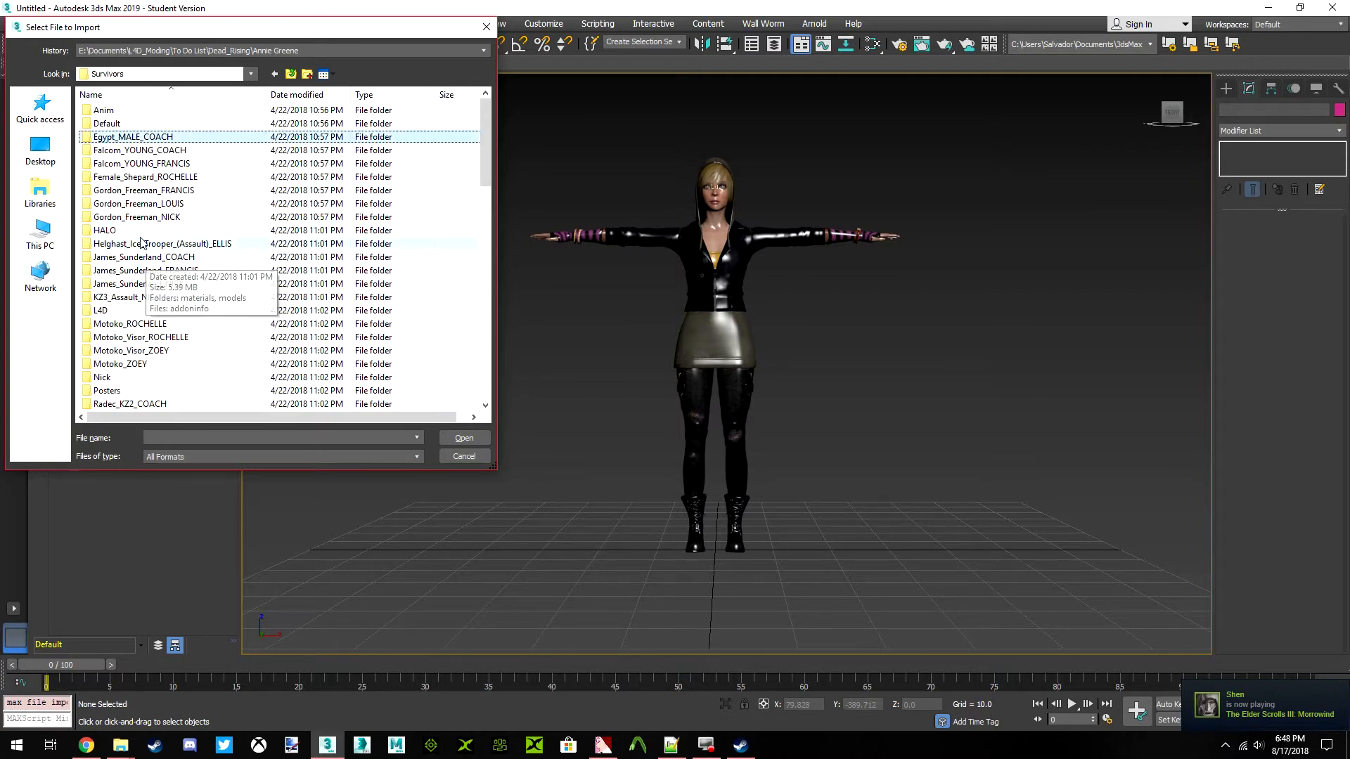
pyautogui.press('r')
pyautogui.scroll(-2, 133, 303)
pyautogui.scroll(-4, 130, 338)
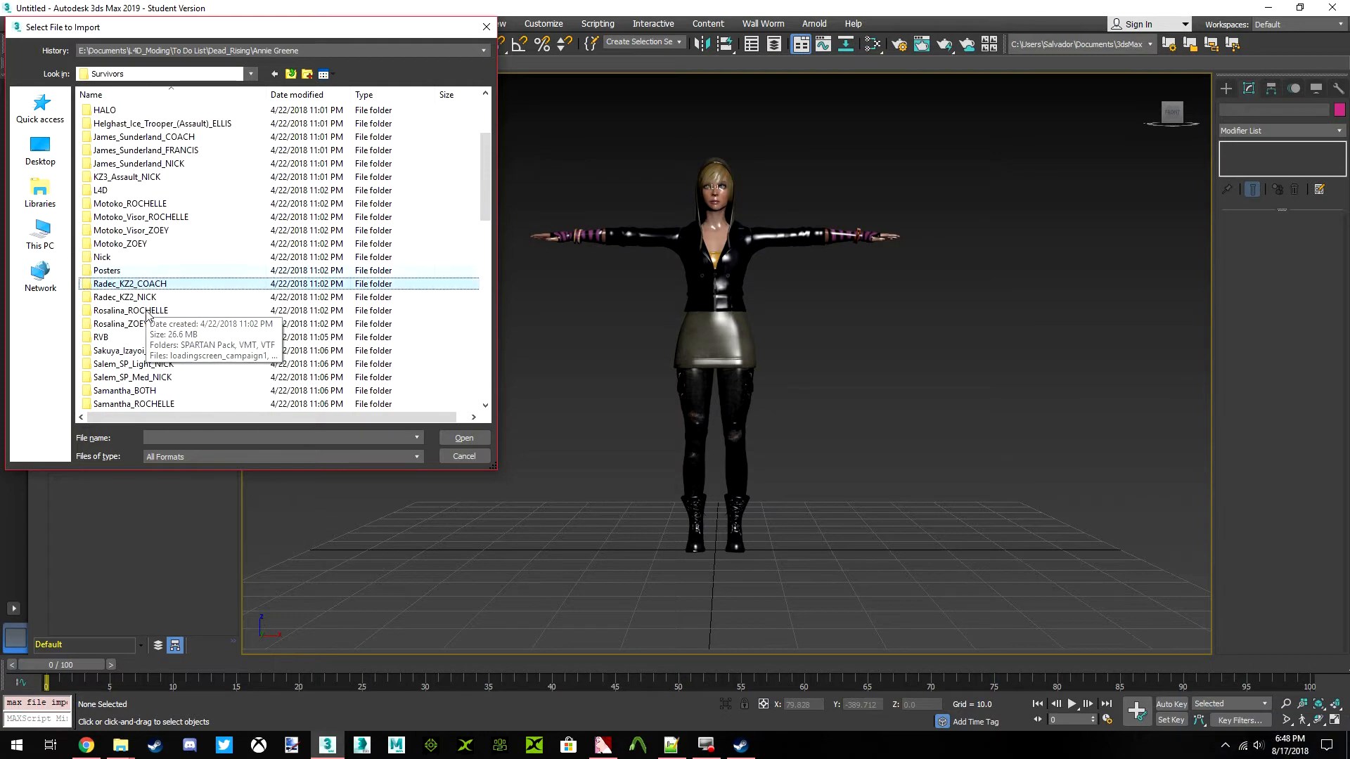
pyautogui.scroll(3, 150, 291)
pyautogui.scroll(2, 151, 291)
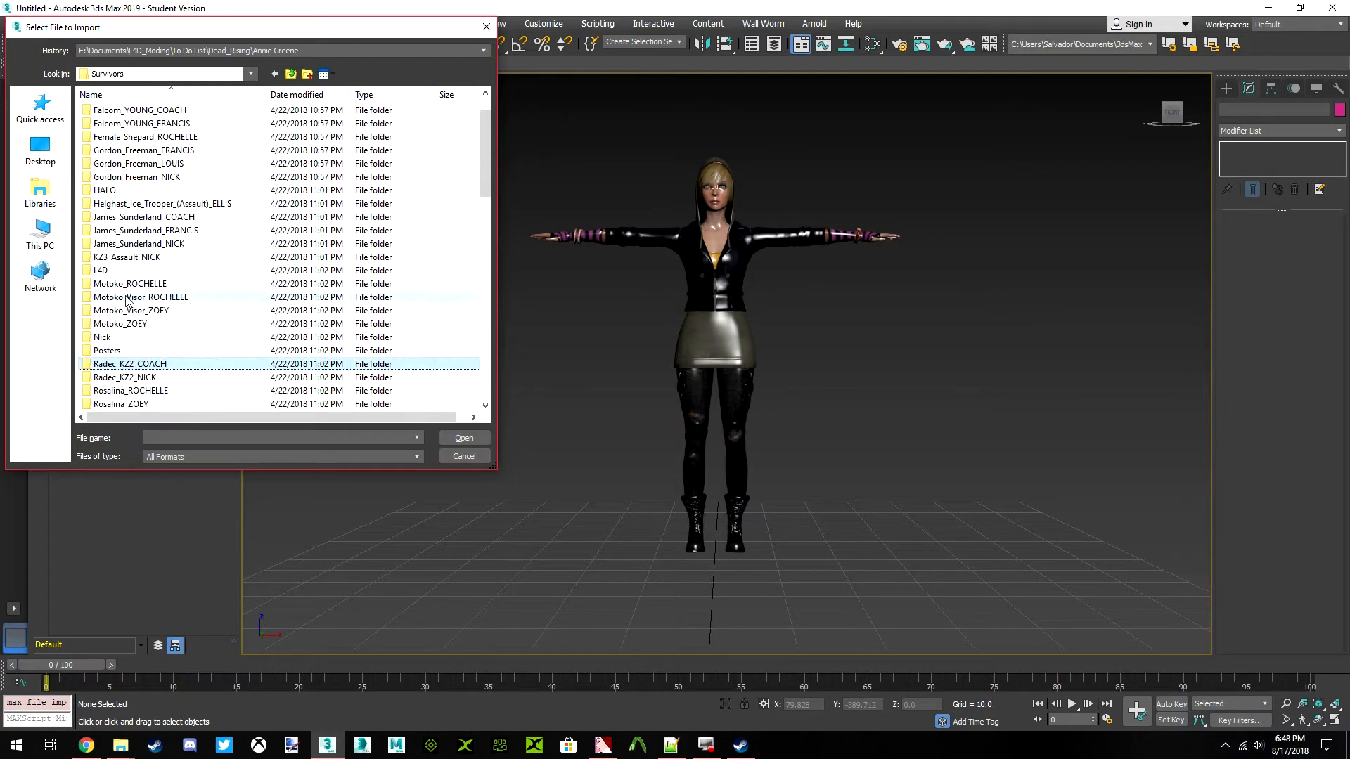
pyautogui.doubleClick(130, 270)
pyautogui.doubleClick(109, 217)
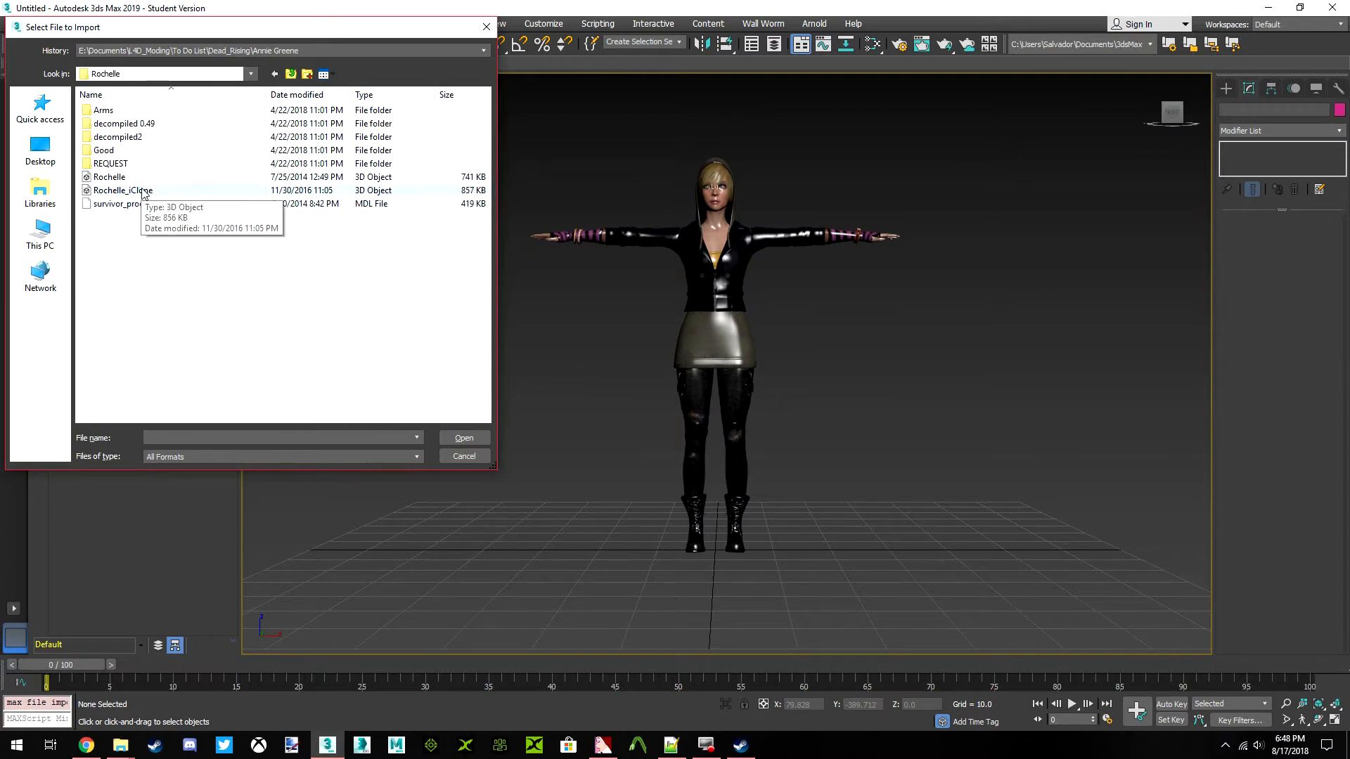
pyautogui.click(142, 192)
pyautogui.click(454, 436)
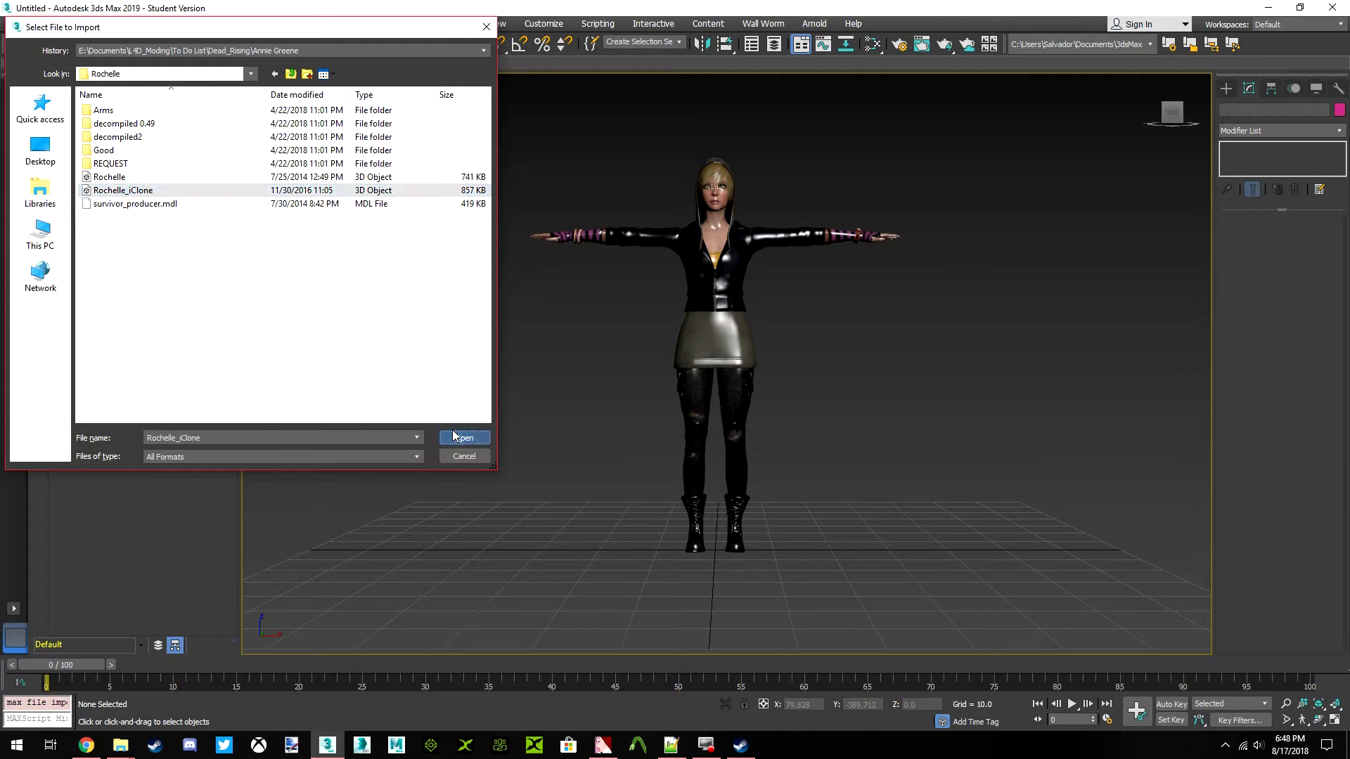
pyautogui.click(439, 539)
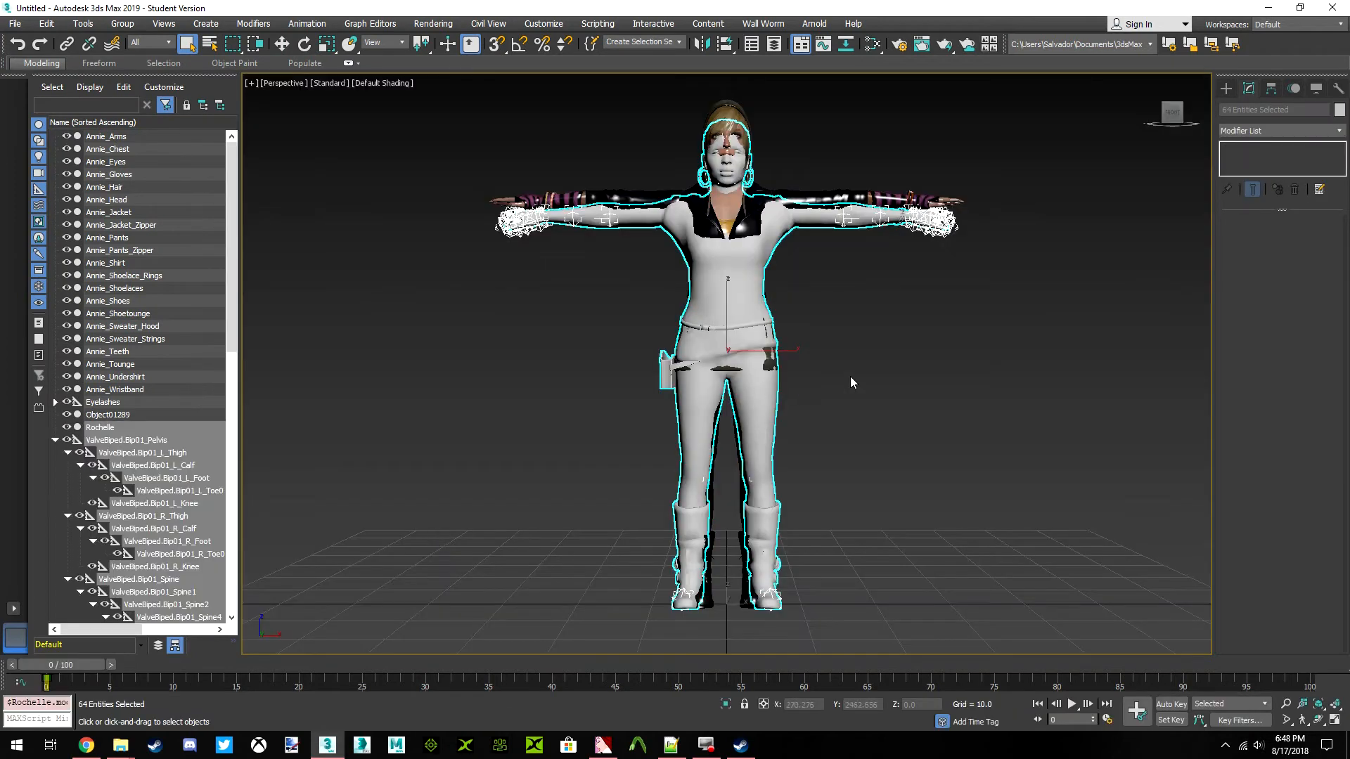
# Examine how the Rochelle body lines up with the Annie model, comparing the heads, arms and torso
pyautogui.click(850, 379)
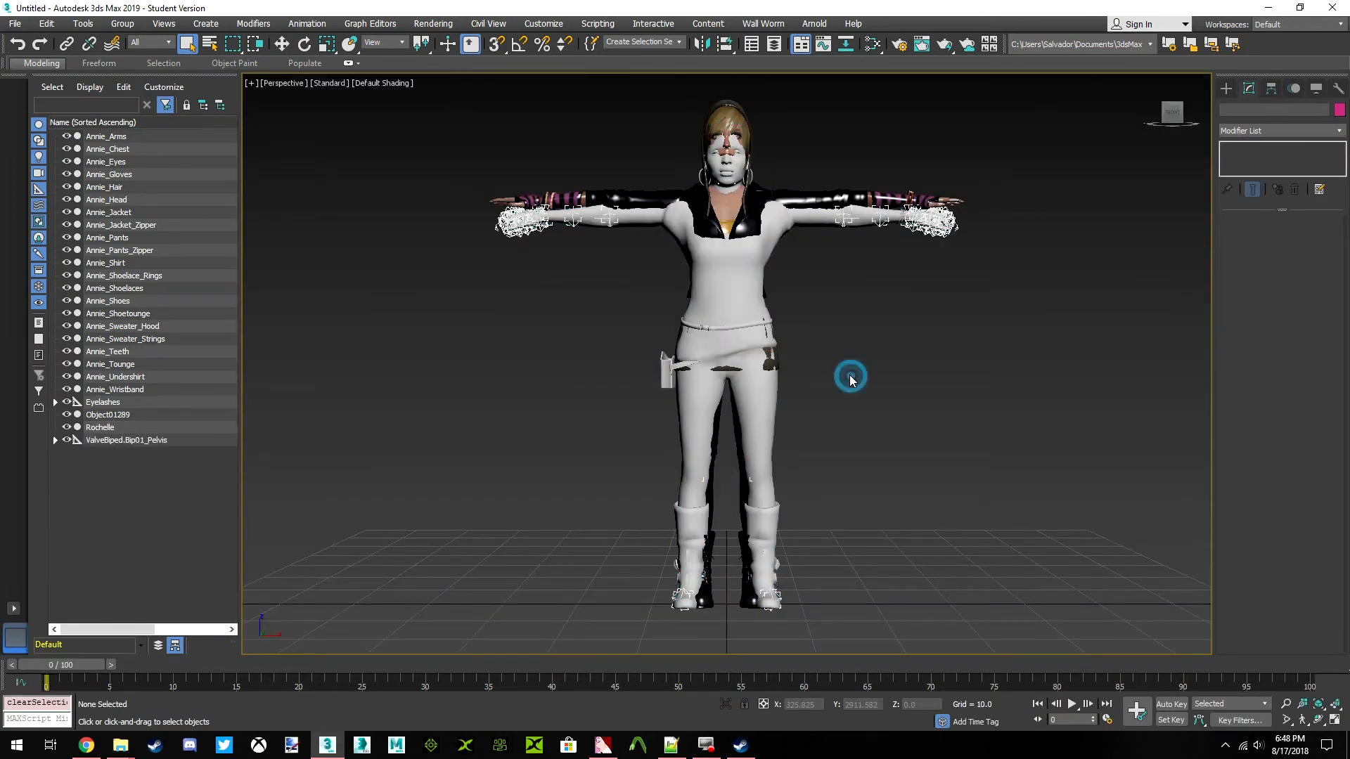
pyautogui.click(752, 286)
pyautogui.click(837, 266)
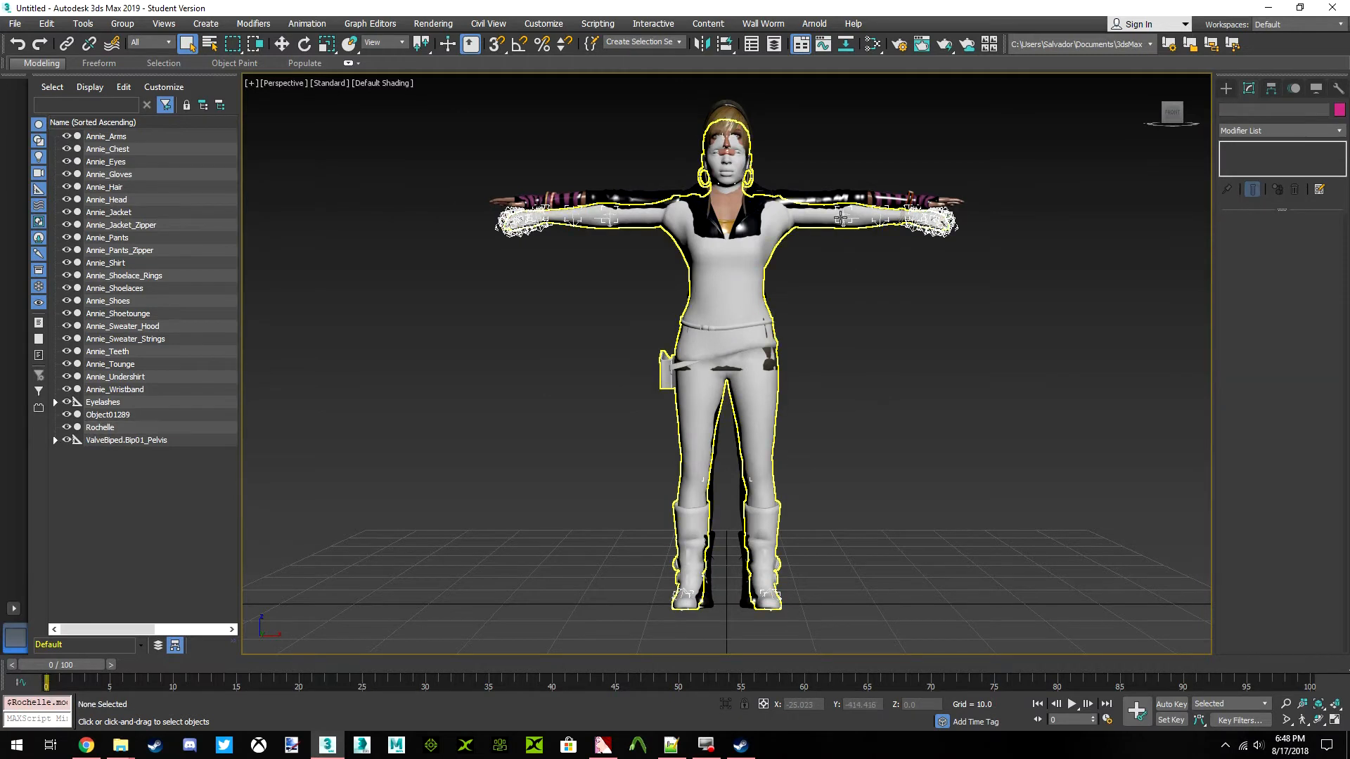
pyautogui.scroll(6, 841, 219)
pyautogui.scroll(-3, 763, 316)
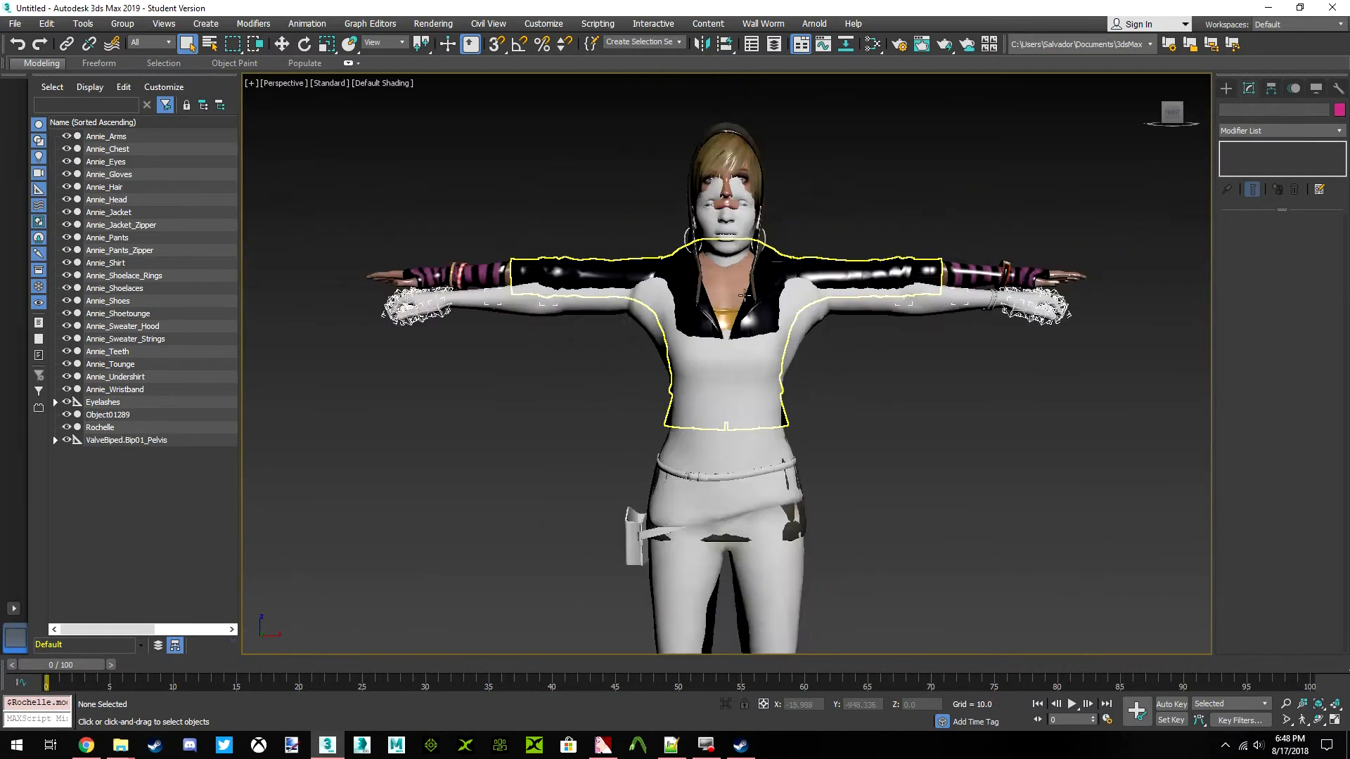
pyautogui.scroll(-4, 717, 282)
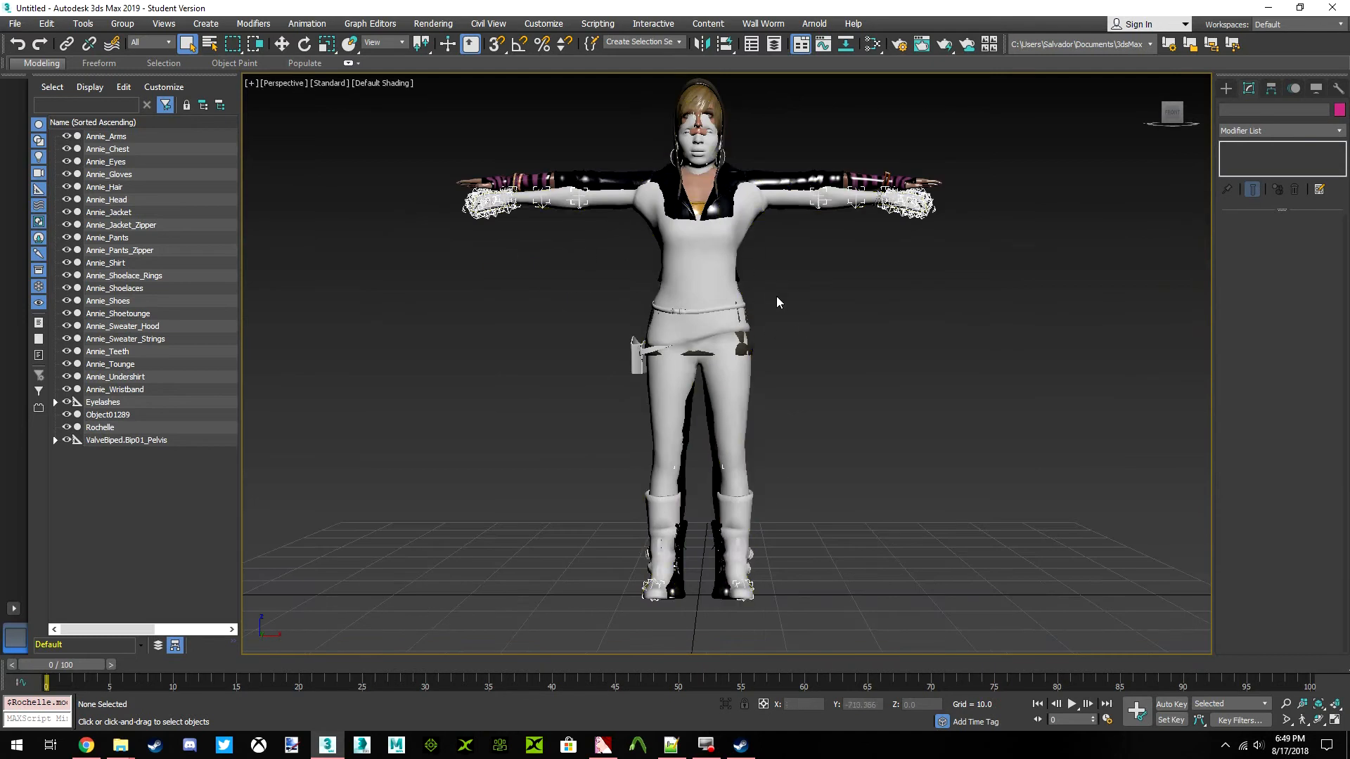
pyautogui.moveTo(722, 297)
pyautogui.mouseDown(button='middle')
pyautogui.moveTo(737, 319)
pyautogui.moveTo(722, 310)
pyautogui.mouseUp(button='middle')
pyautogui.scroll(3, 722, 310)
pyautogui.scroll(-3, 720, 309)
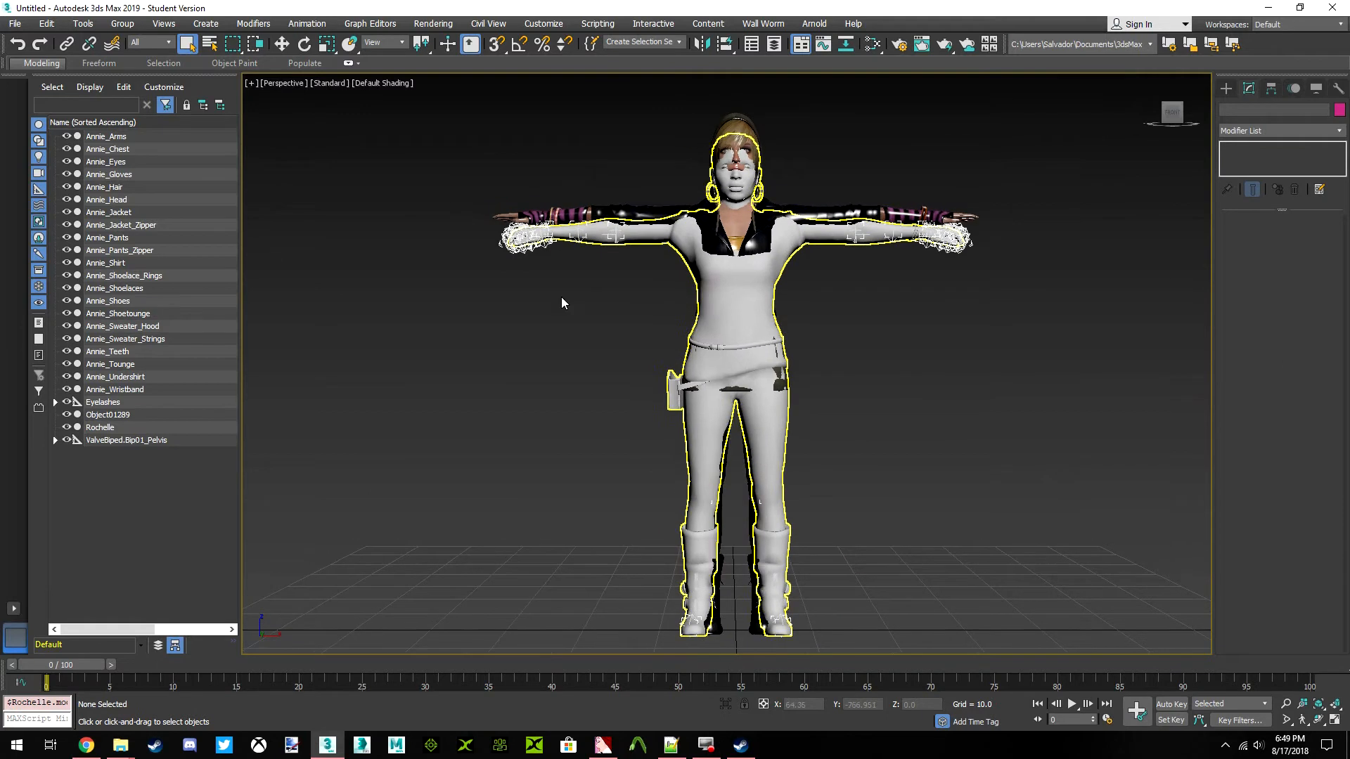
pyautogui.click(725, 281)
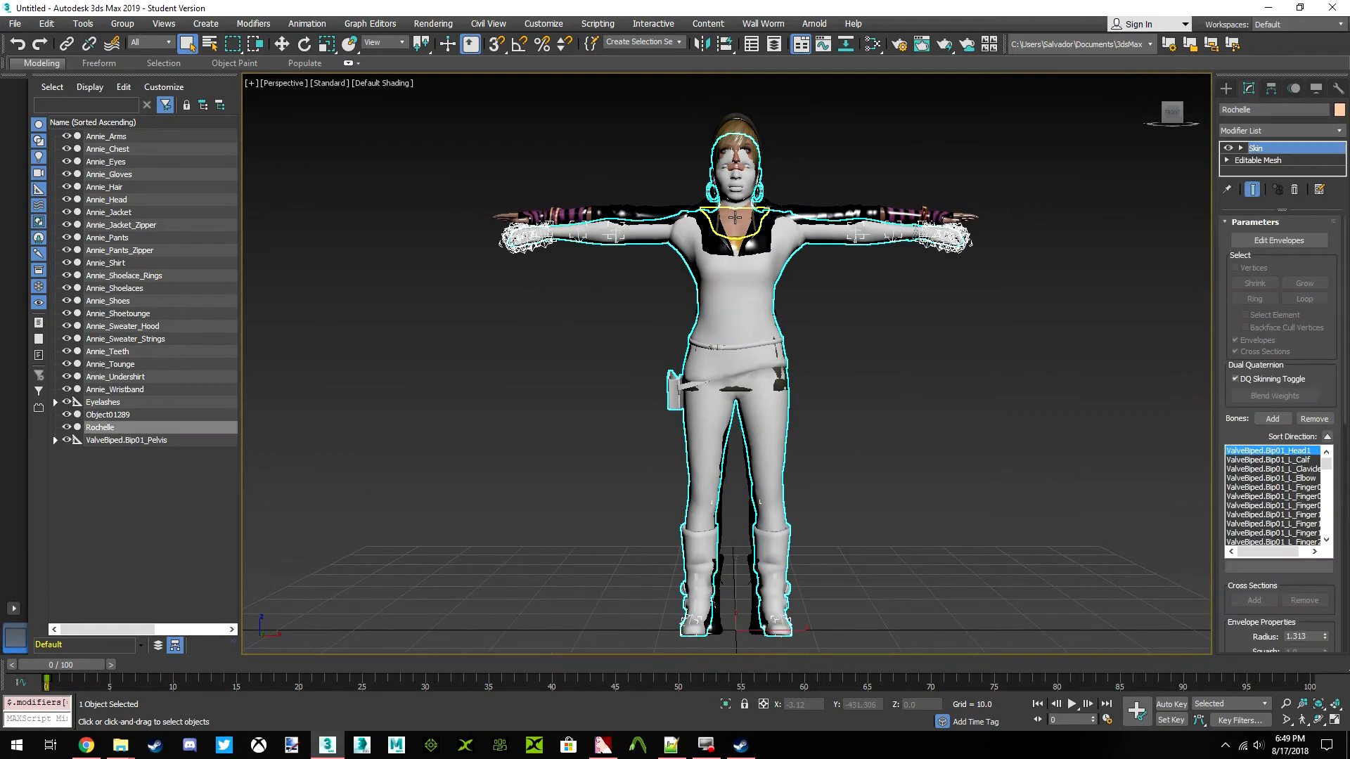
pyautogui.scroll(5, 732, 211)
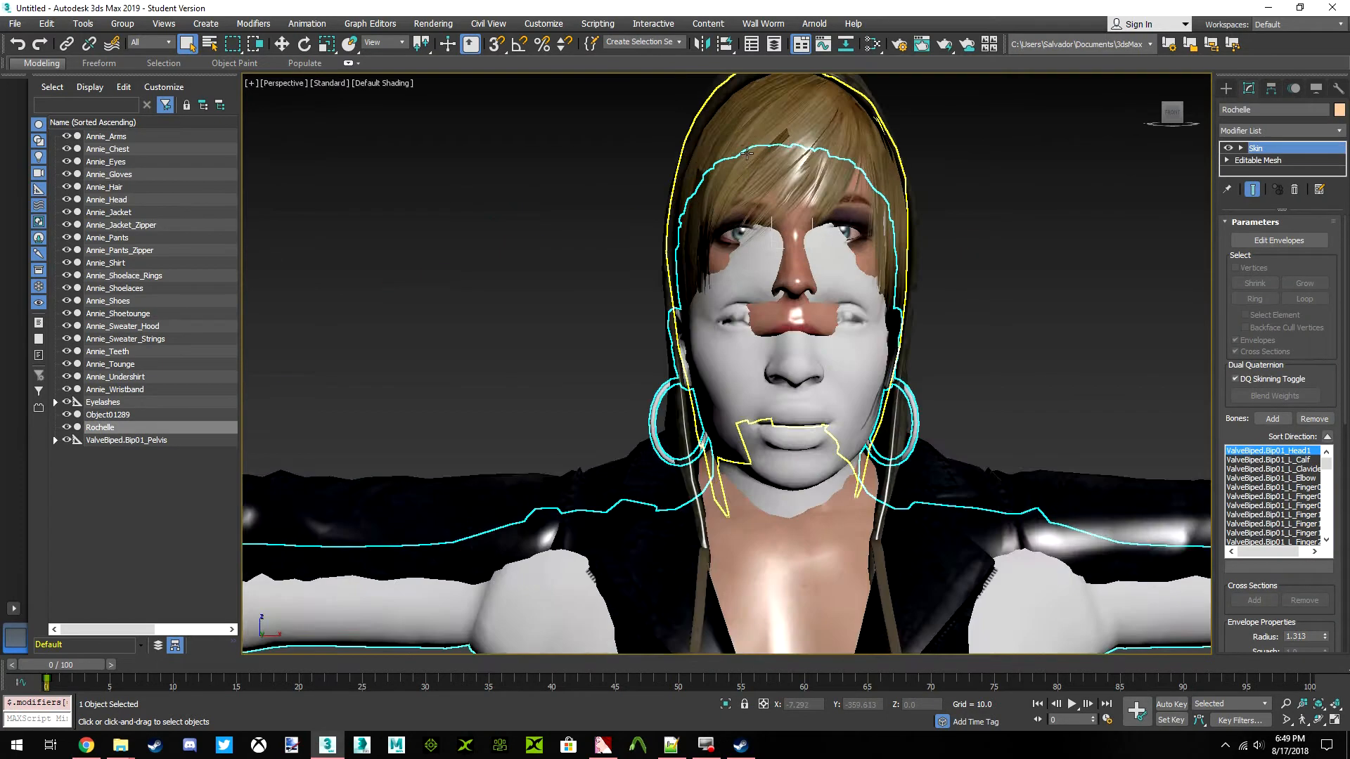
pyautogui.scroll(-6, 732, 244)
pyautogui.scroll(2, 635, 326)
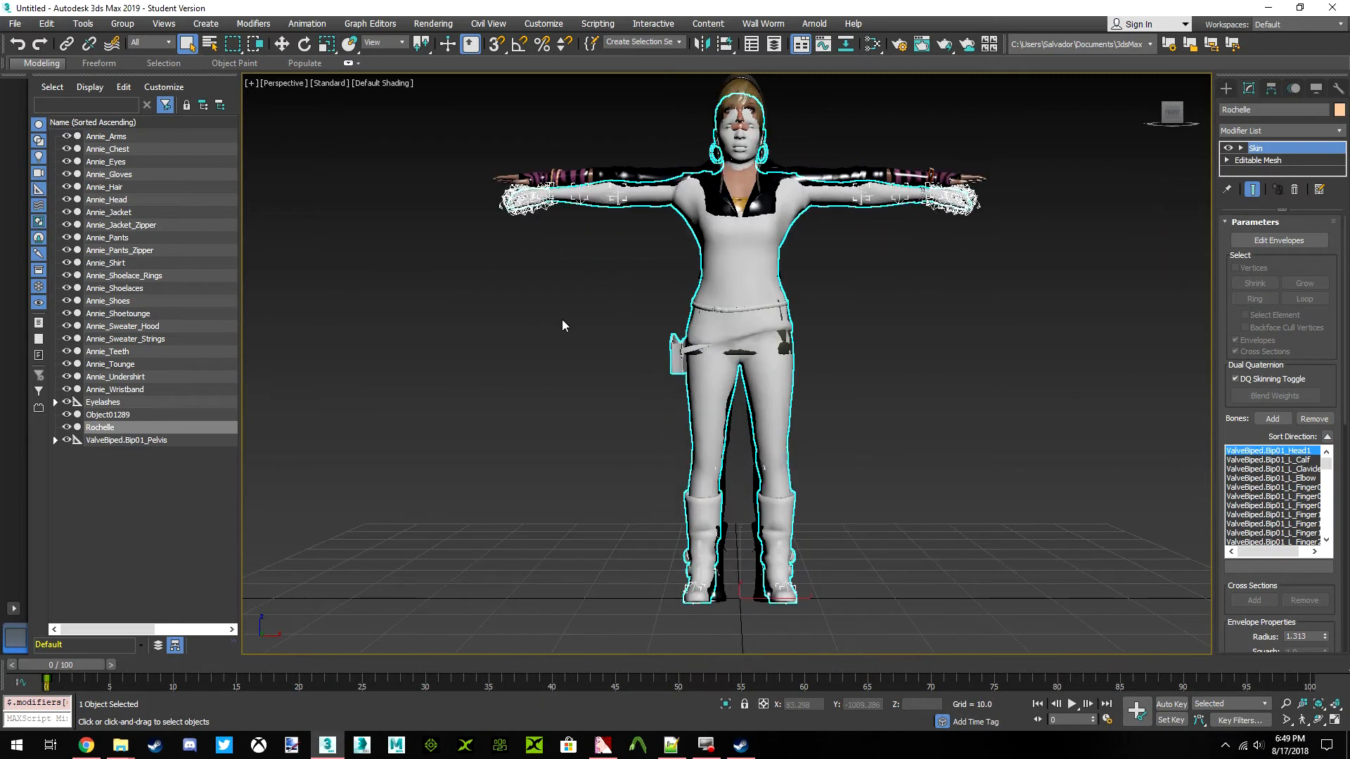
pyautogui.click(521, 317)
# Select the ValveBiped.Bip01_Pelvis helper and activate uniform scaling for it
pyautogui.click(159, 440)
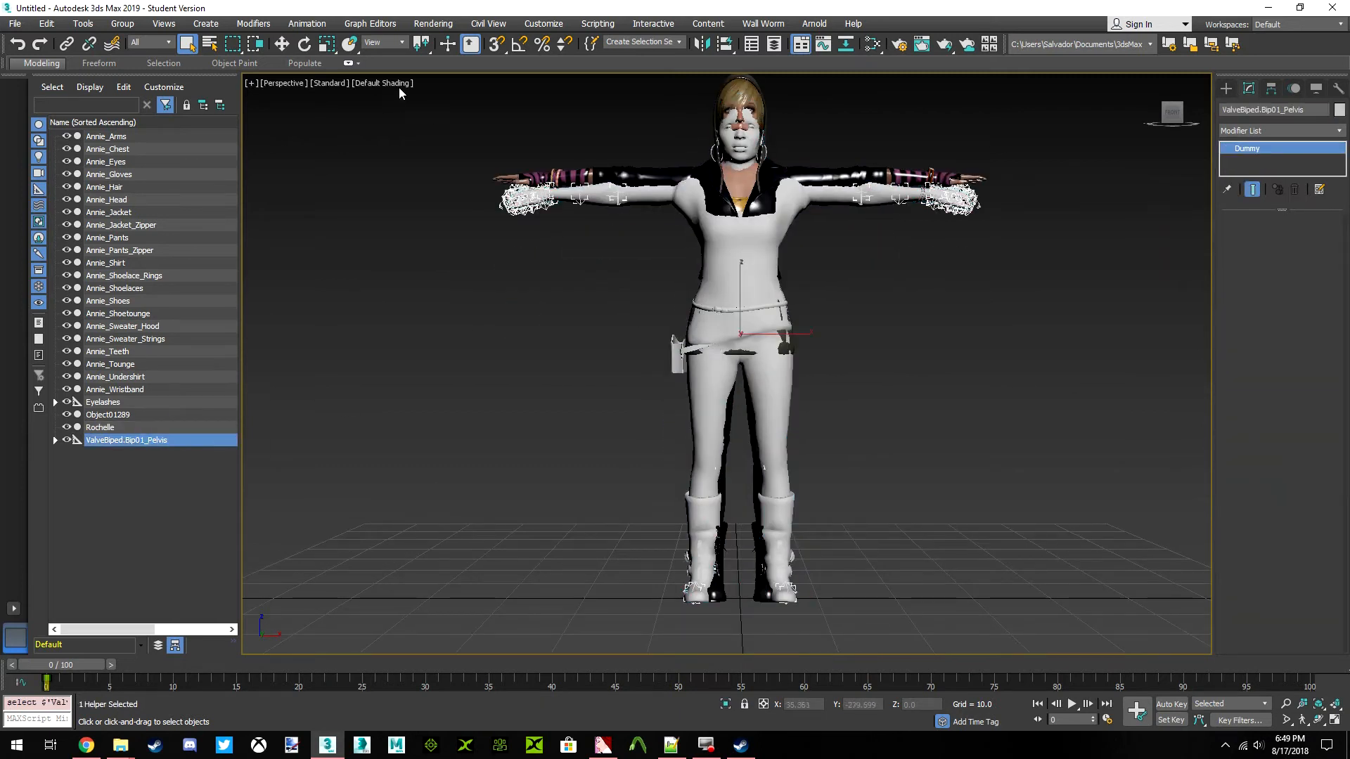
pyautogui.click(327, 45)
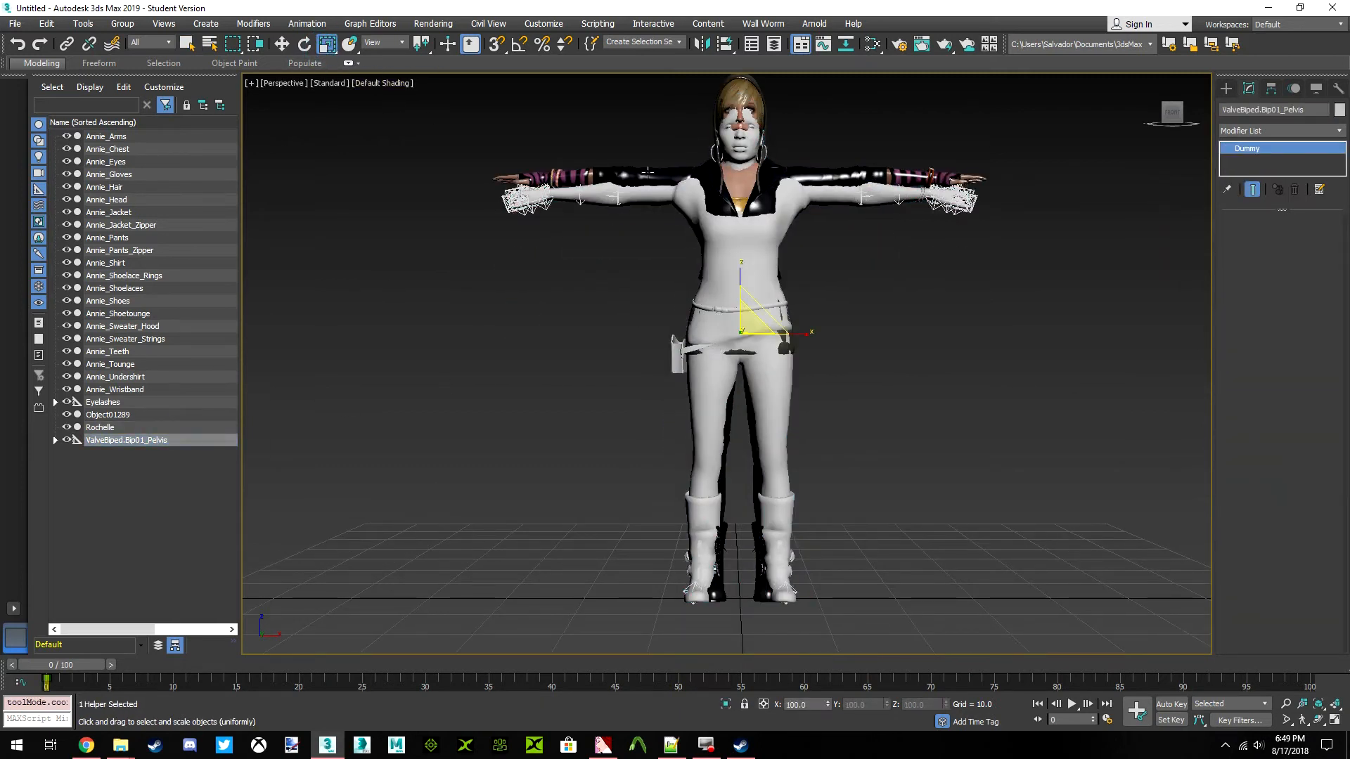
pyautogui.moveTo(737, 459); pyautogui.dragTo(772, 488, button='middle')
pyautogui.scroll(3, 739, 373)
pyautogui.scroll(-3, 770, 471)
pyautogui.moveTo(762, 434); pyautogui.dragTo(755, 457, button='middle')
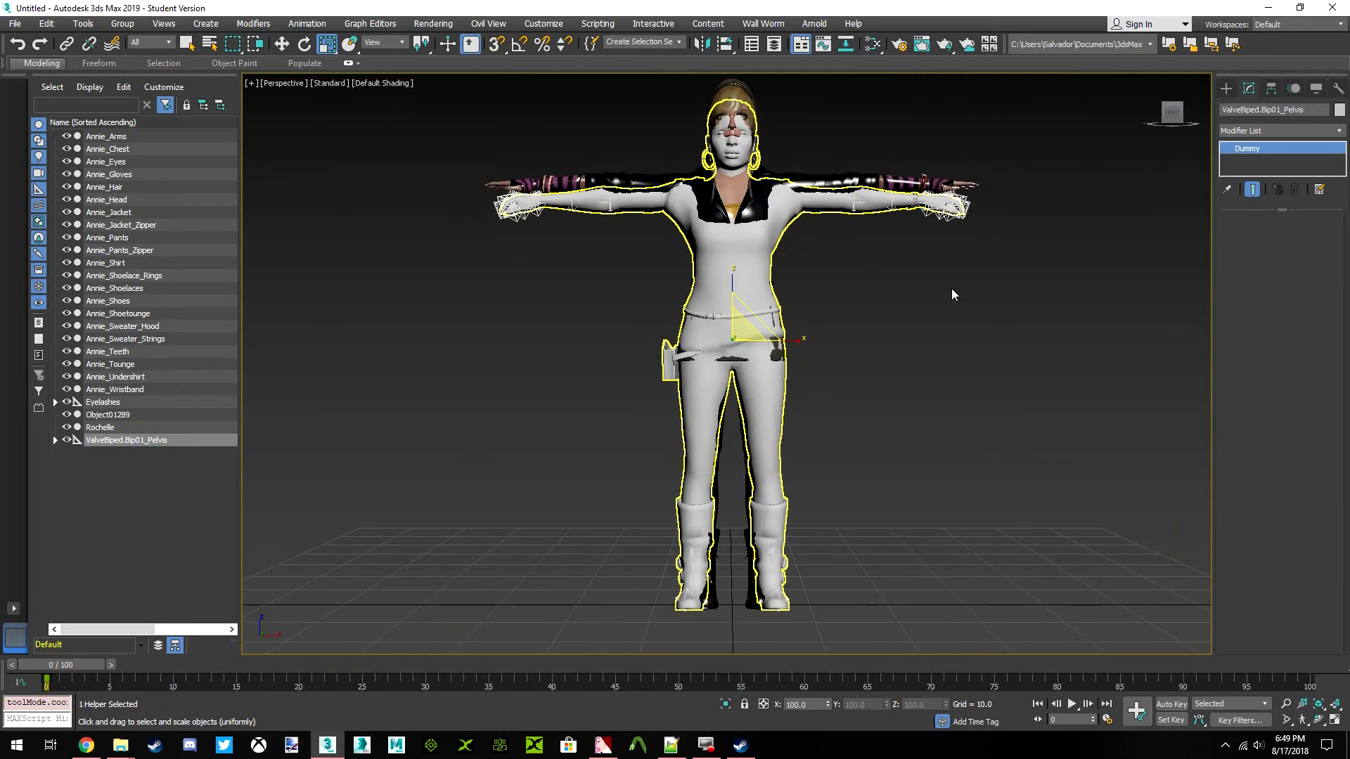
# Check the head and shoulder alignment of both models from the front, picking the Annie_Head mesh
pyautogui.moveTo(1170, 115)
pyautogui.mouseDown()
pyautogui.moveTo(1252, 121)
pyautogui.moveTo(1172, 125)
pyautogui.mouseUp()
pyautogui.click(1171, 118)
pyautogui.moveTo(803, 211); pyautogui.dragTo(804, 229, button='middle')
pyautogui.scroll(3, 766, 232)
pyautogui.click(719, 234)
pyautogui.scroll(2, 740, 154)
pyautogui.click(740, 153)
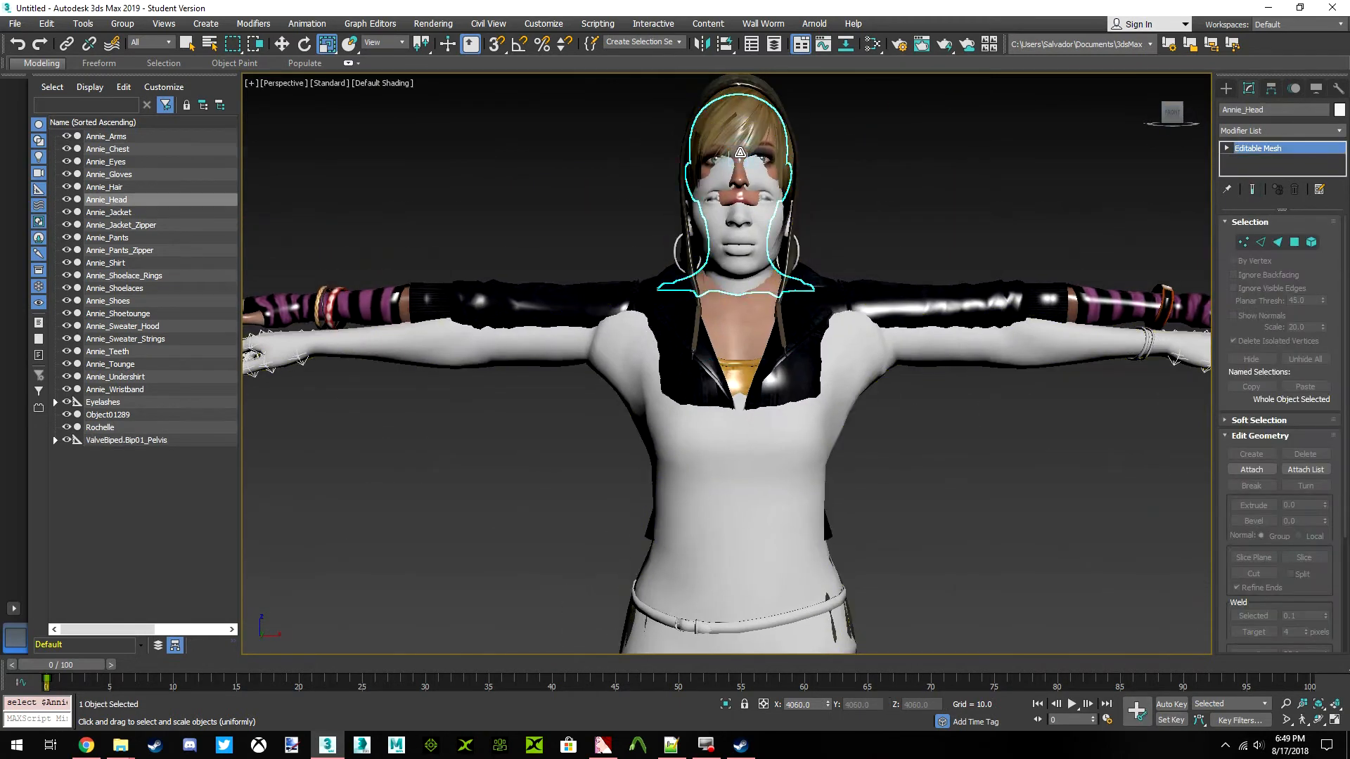
pyautogui.scroll(-4, 740, 154)
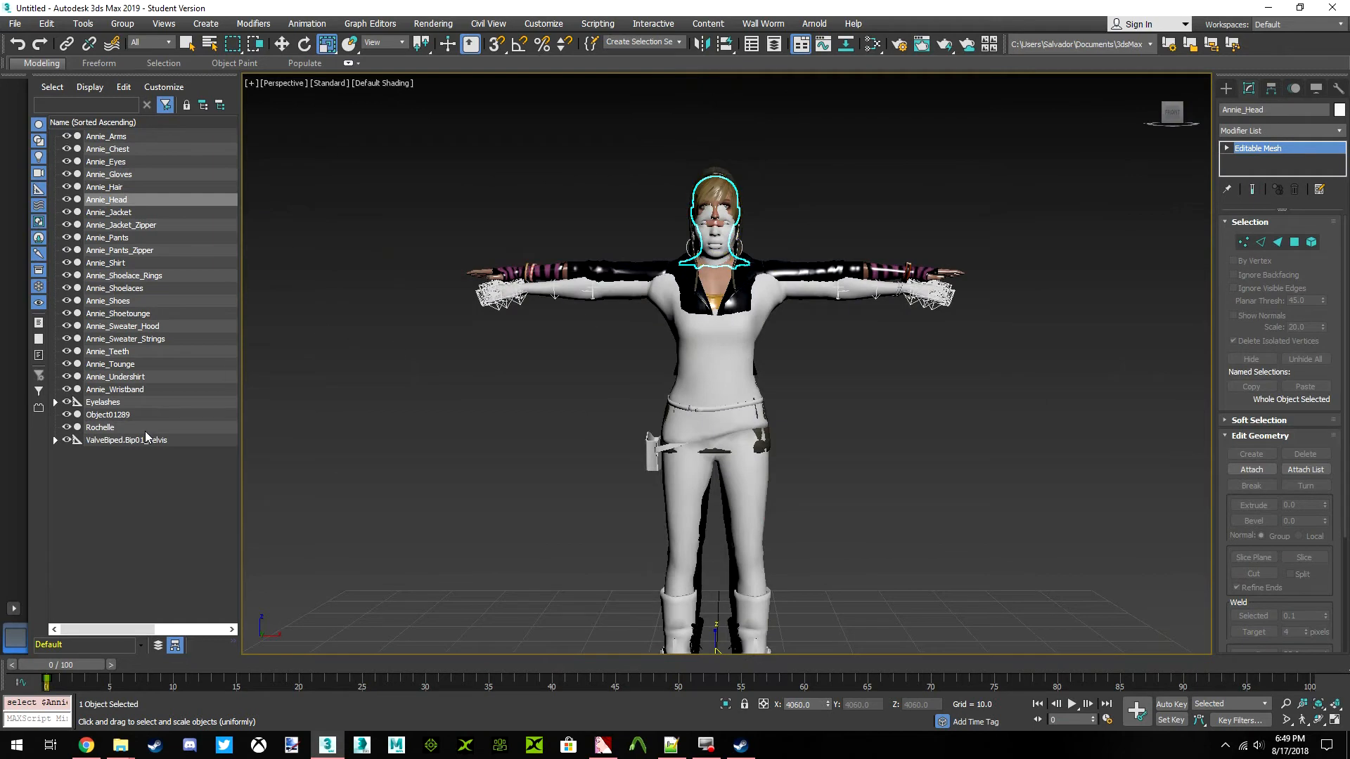
# Inspect the overlap of the Object01289 body and the Annie model from the front and at an angle
pyautogui.click(125, 416)
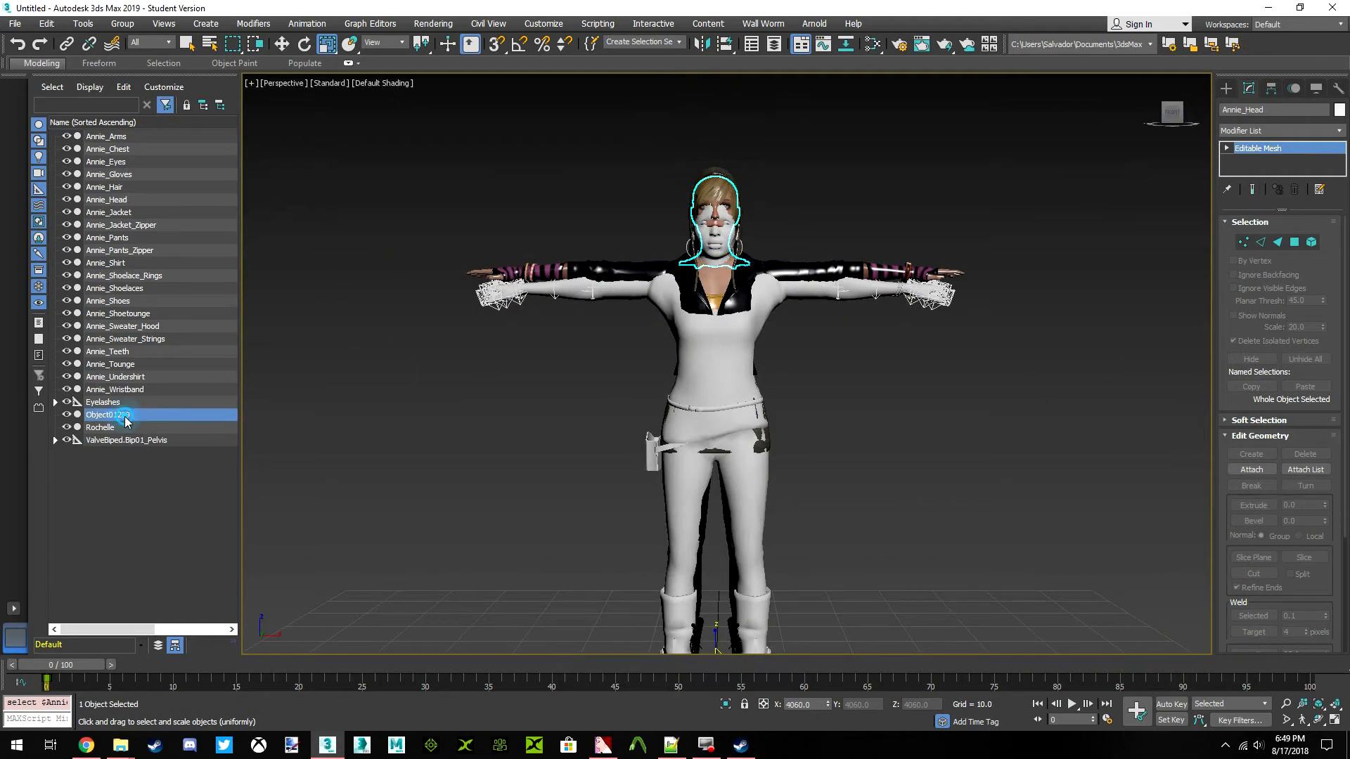
pyautogui.scroll(6, 809, 386)
pyautogui.scroll(-3, 809, 386)
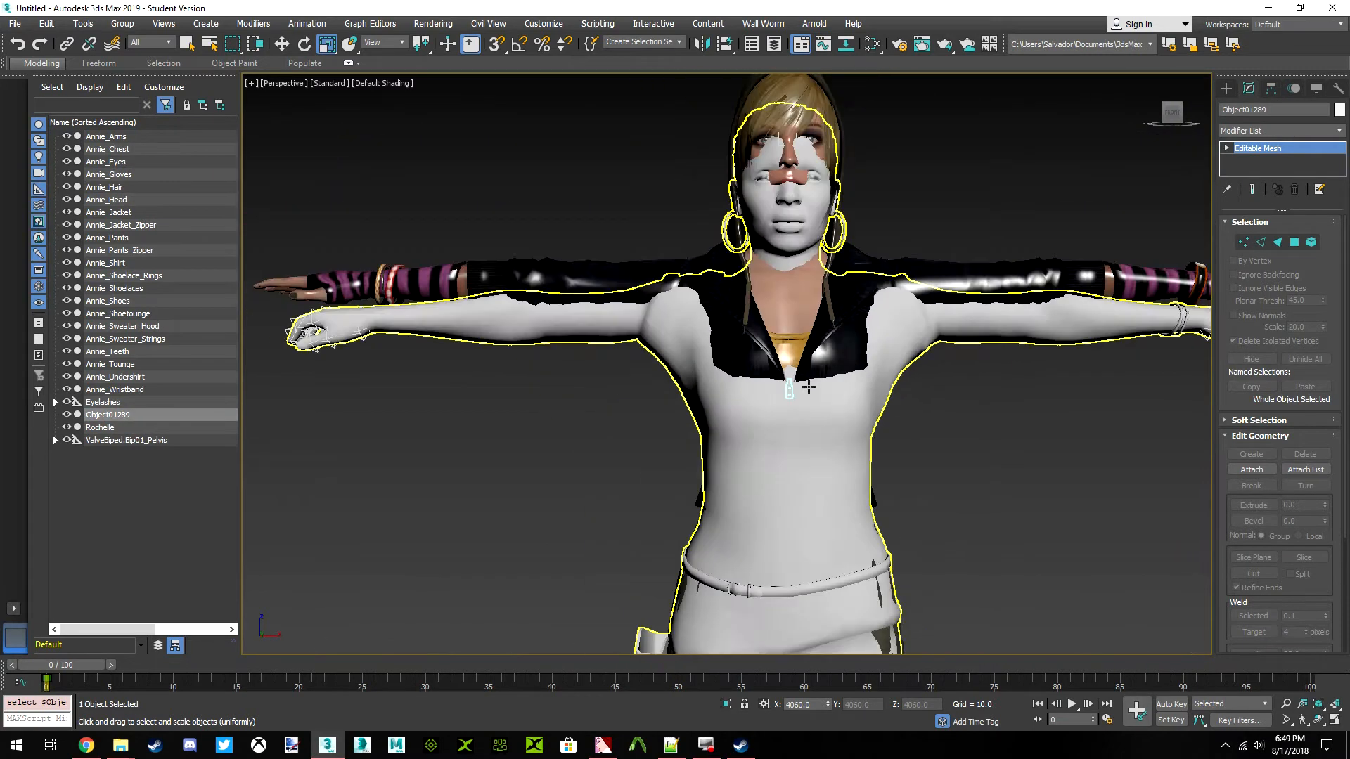
pyautogui.click(1187, 114)
pyautogui.click(1187, 113)
pyautogui.moveTo(1163, 108); pyautogui.dragTo(1172, 114)
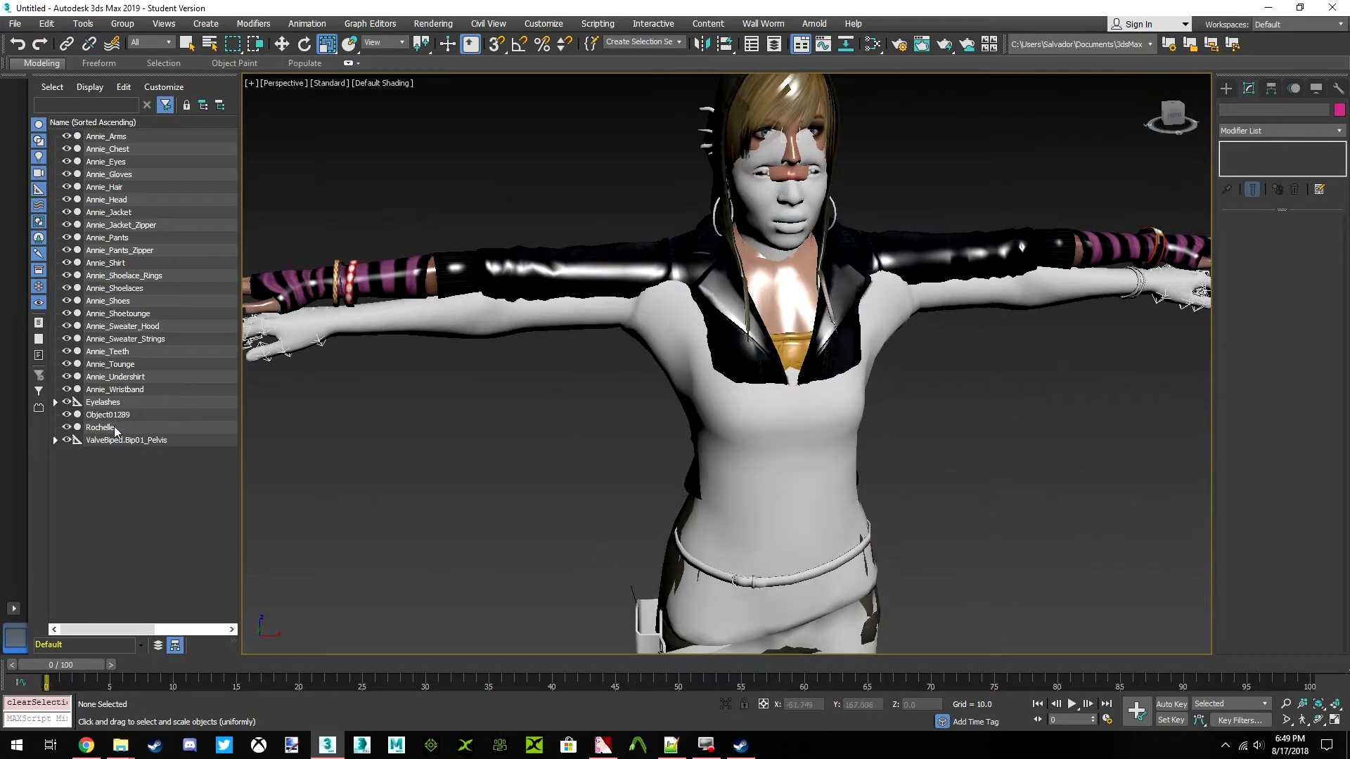
pyautogui.click(114, 428)
pyautogui.click(115, 388)
pyautogui.click(1169, 127)
pyautogui.click(1000, 401)
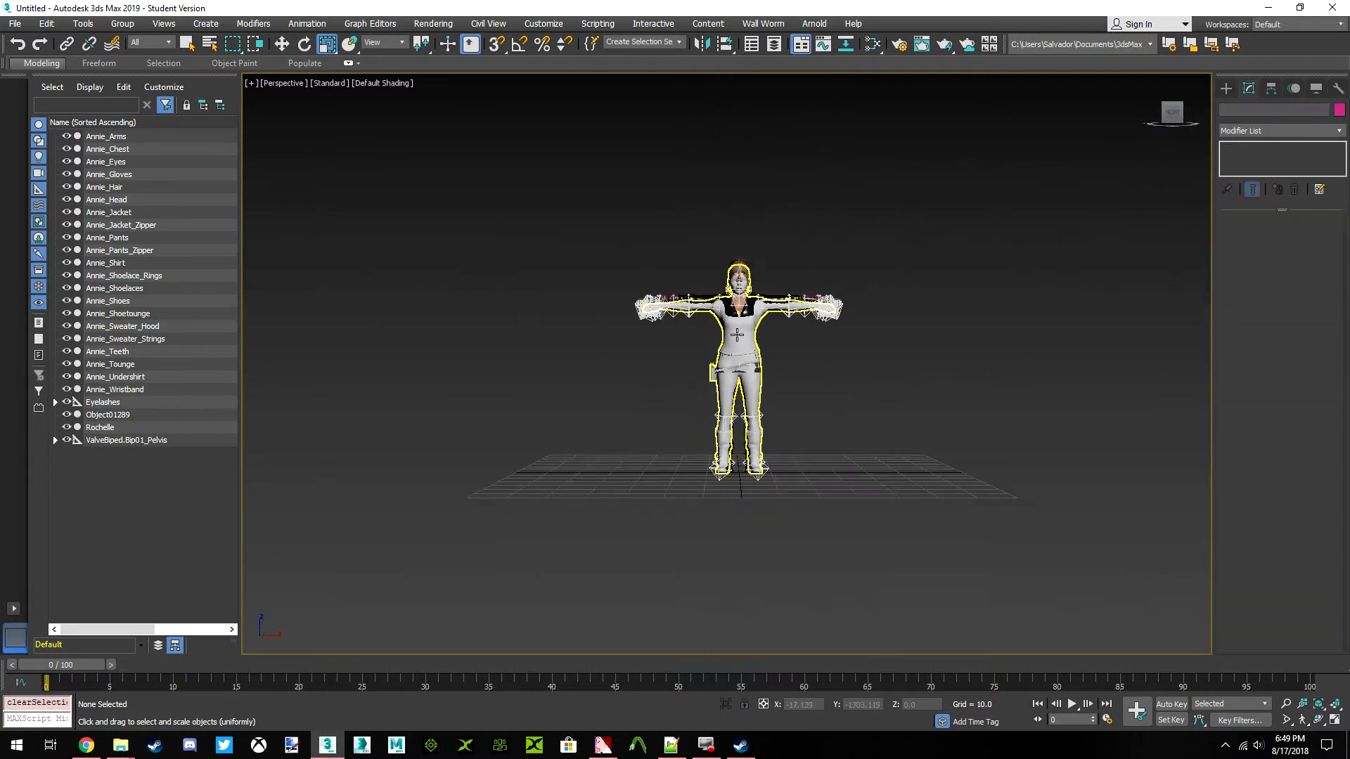
pyautogui.scroll(4, 740, 332)
# Open the recent scene Annie_Greene_RAW.max from the Annie Greene folder, discarding the current untitled scene
pyautogui.click(14, 23)
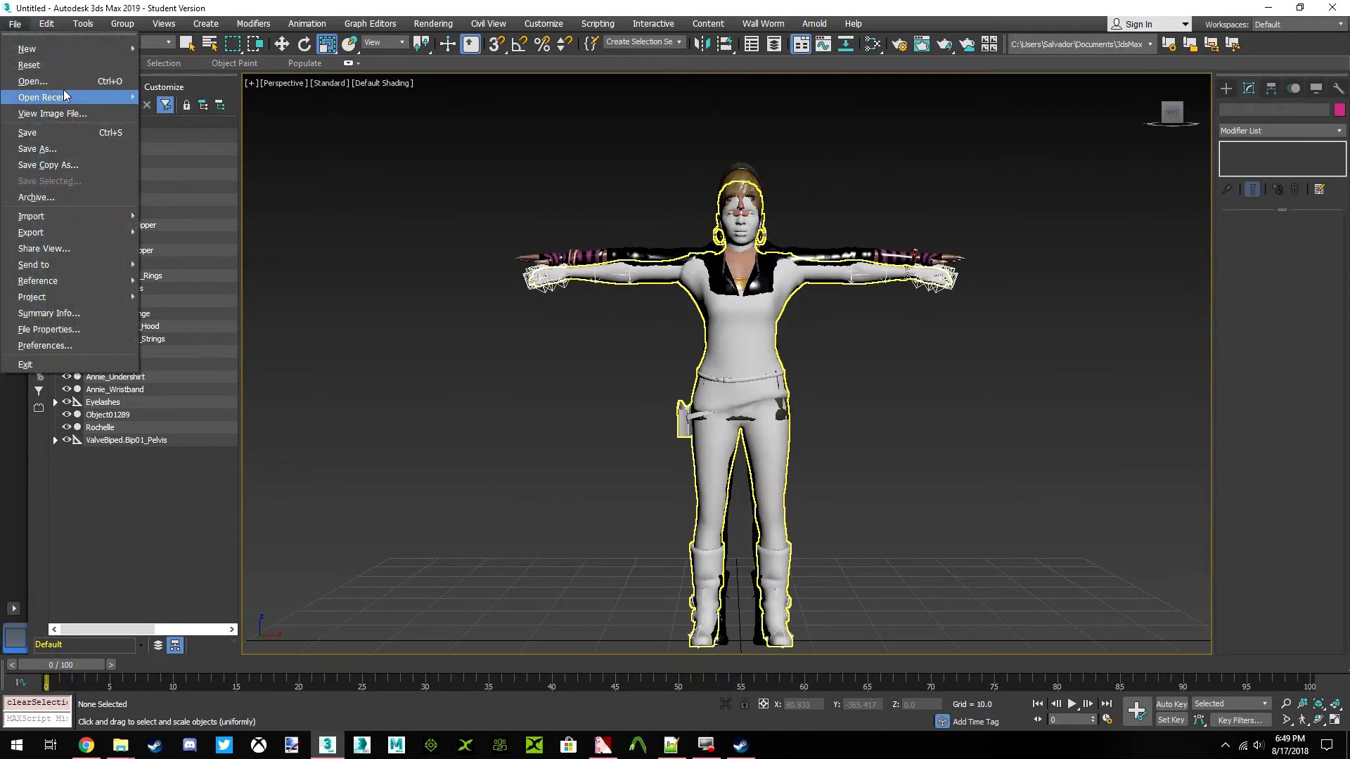
pyautogui.moveTo(70, 95)
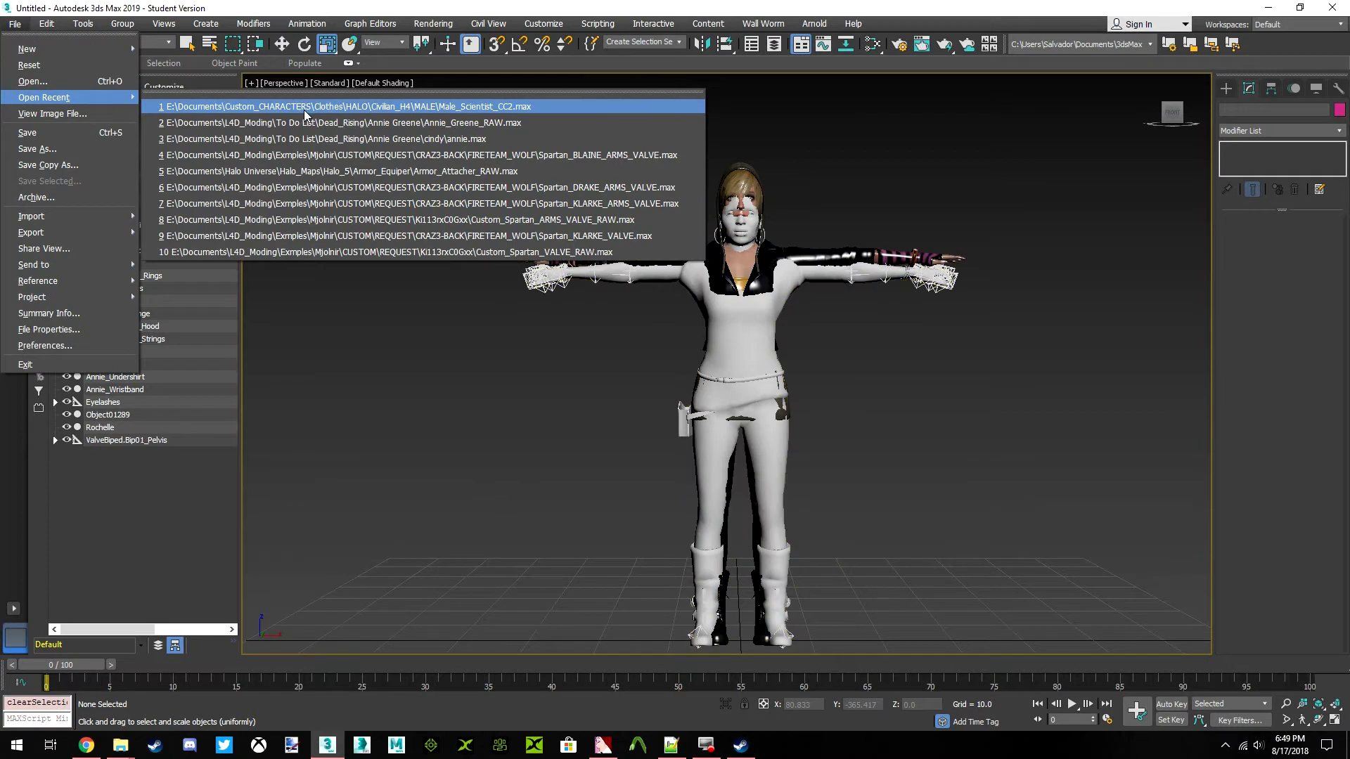
pyautogui.click(361, 124)
pyautogui.click(664, 395)
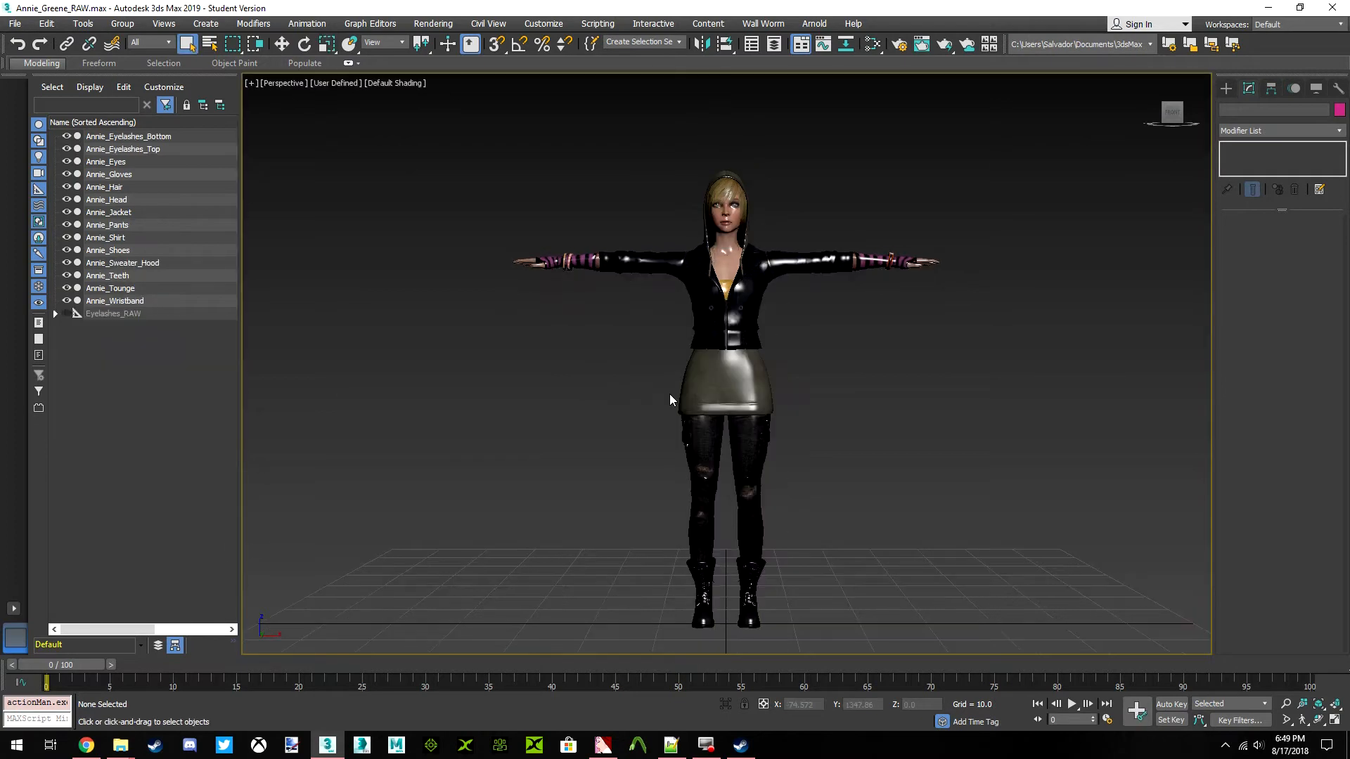
# Examine the Annie_Shirt and Annie_Pants meshes, looking closely at the wireframe around the shirt hem and thigh pocket
pyautogui.click(682, 395)
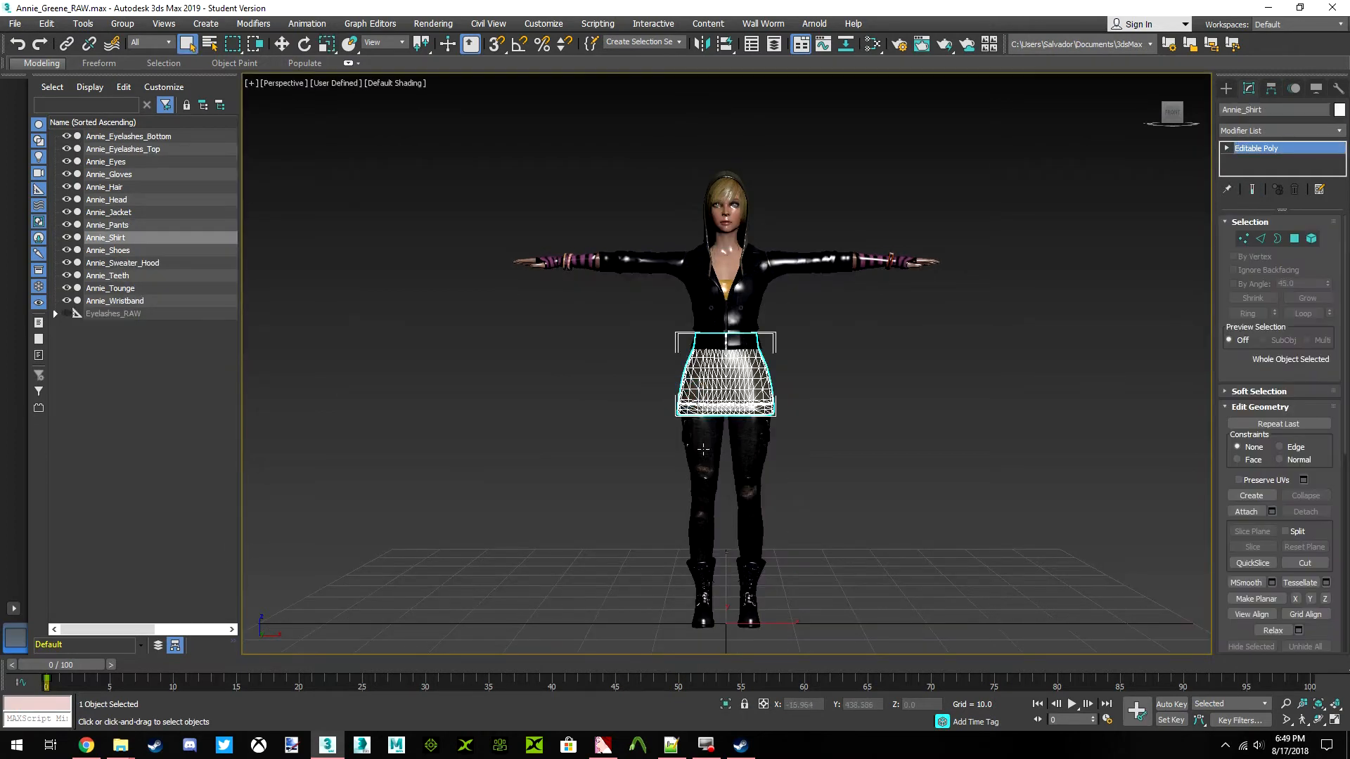
pyautogui.click(698, 449)
pyautogui.click(932, 373)
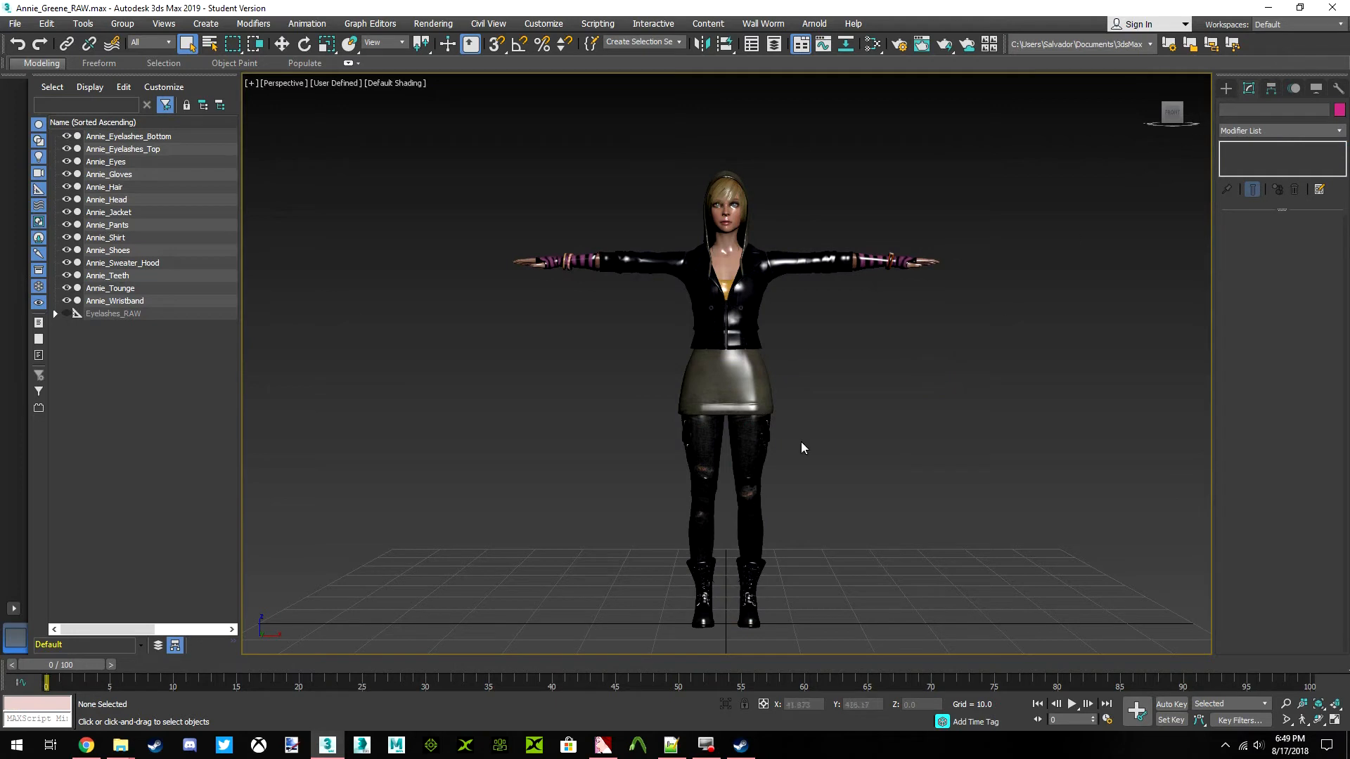
pyautogui.click(764, 440)
pyautogui.click(748, 398)
pyautogui.scroll(3, 740, 389)
pyautogui.moveTo(740, 390); pyautogui.dragTo(740, 367, button='middle')
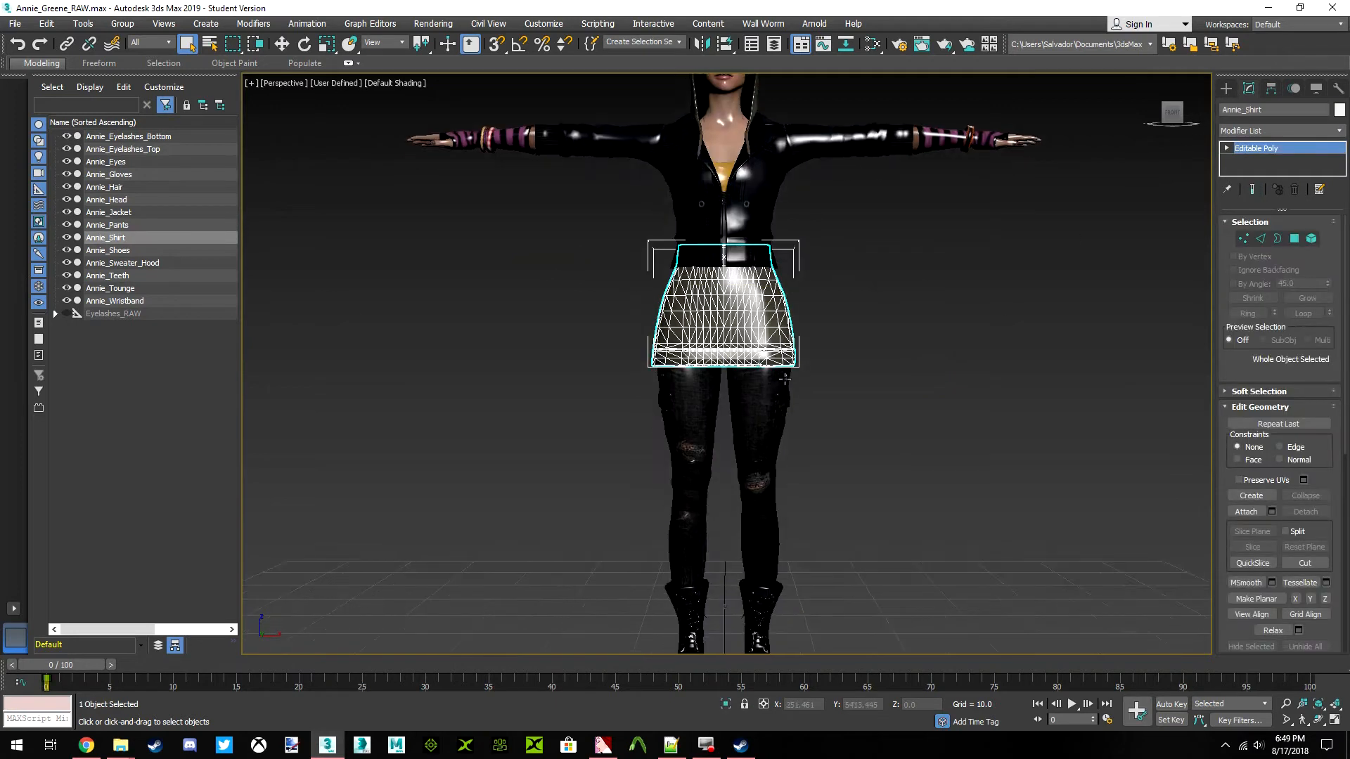
pyautogui.scroll(3, 759, 386)
pyautogui.click(760, 387)
pyautogui.scroll(5, 759, 386)
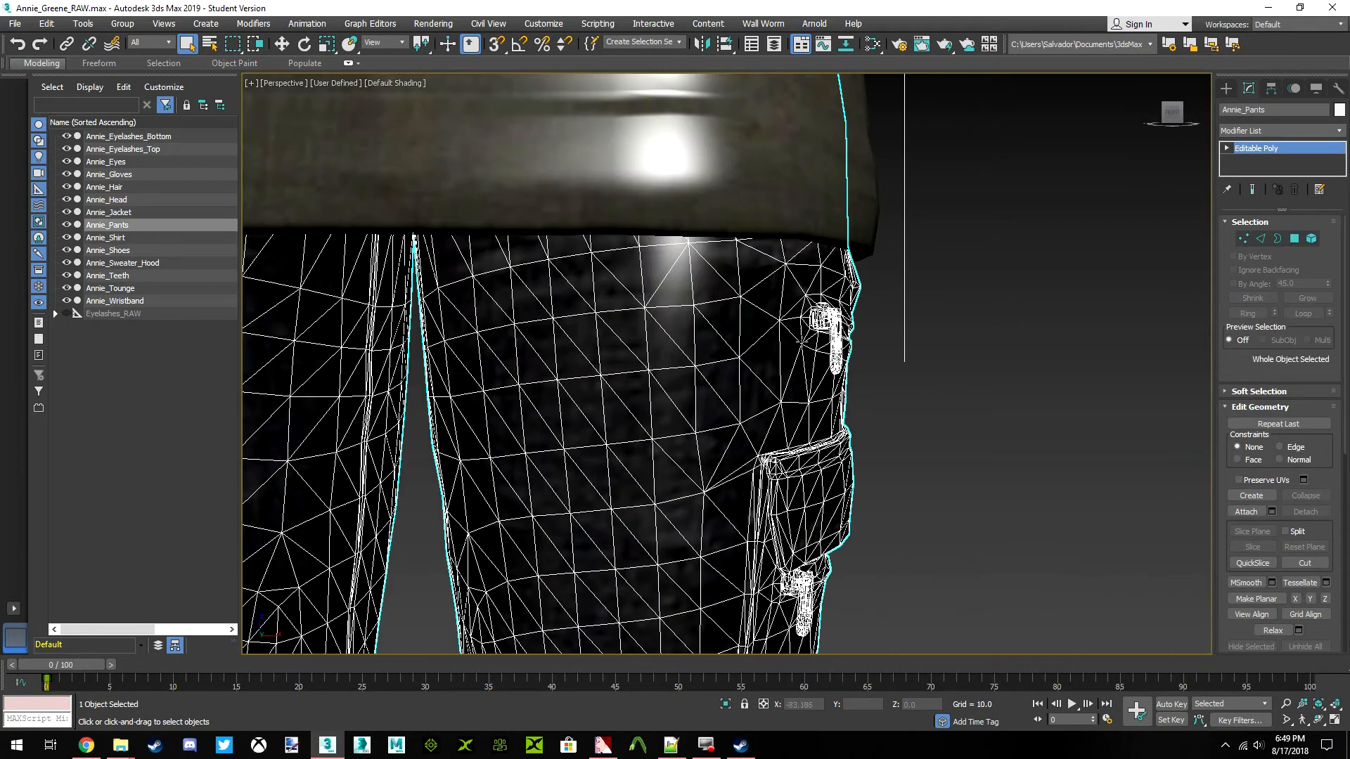
pyautogui.scroll(-10, 744, 387)
pyautogui.scroll(2, 744, 387)
pyautogui.click(853, 312)
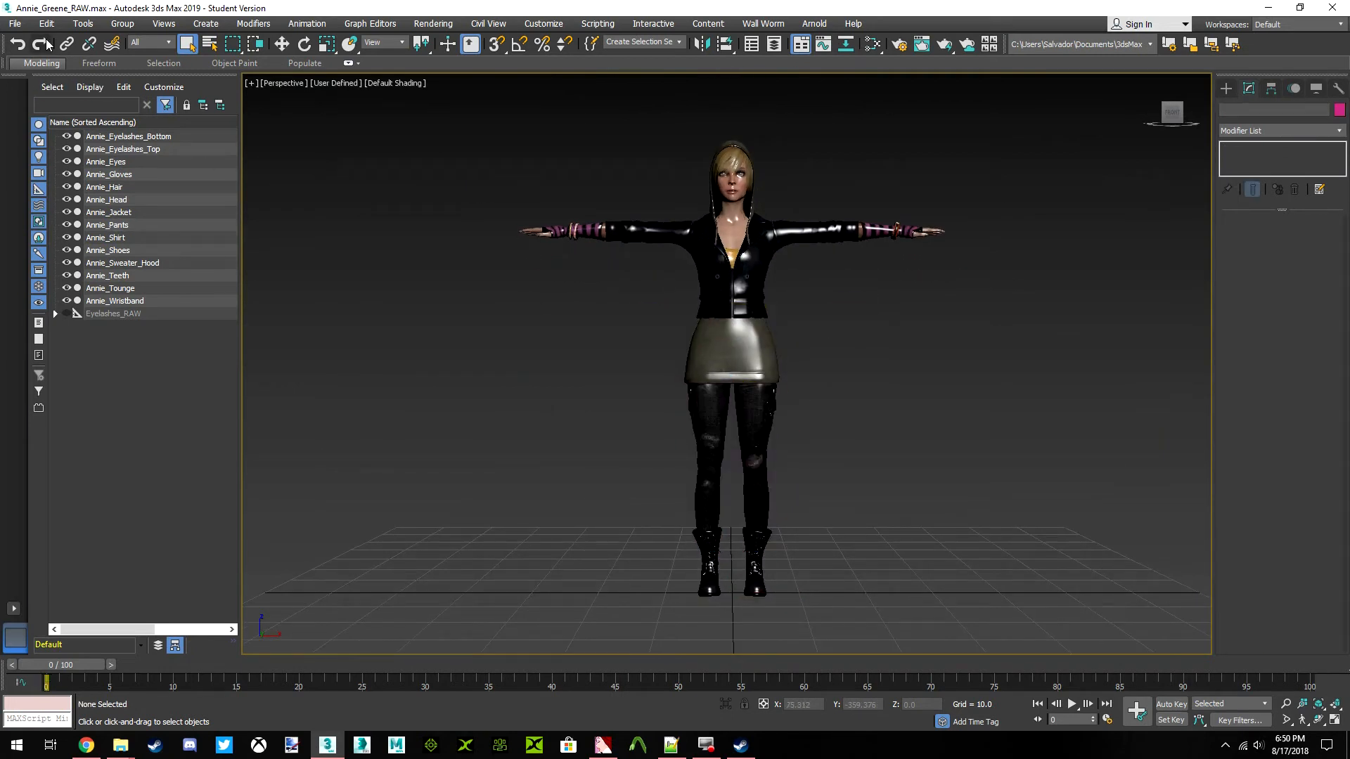
# Import Rochelle_iClone.FBX from the Rochelle folder with file content set to Add and update animation
pyautogui.click(19, 19)
pyautogui.moveTo(73, 215)
pyautogui.click(153, 221)
pyautogui.click(123, 190)
pyautogui.click(457, 438)
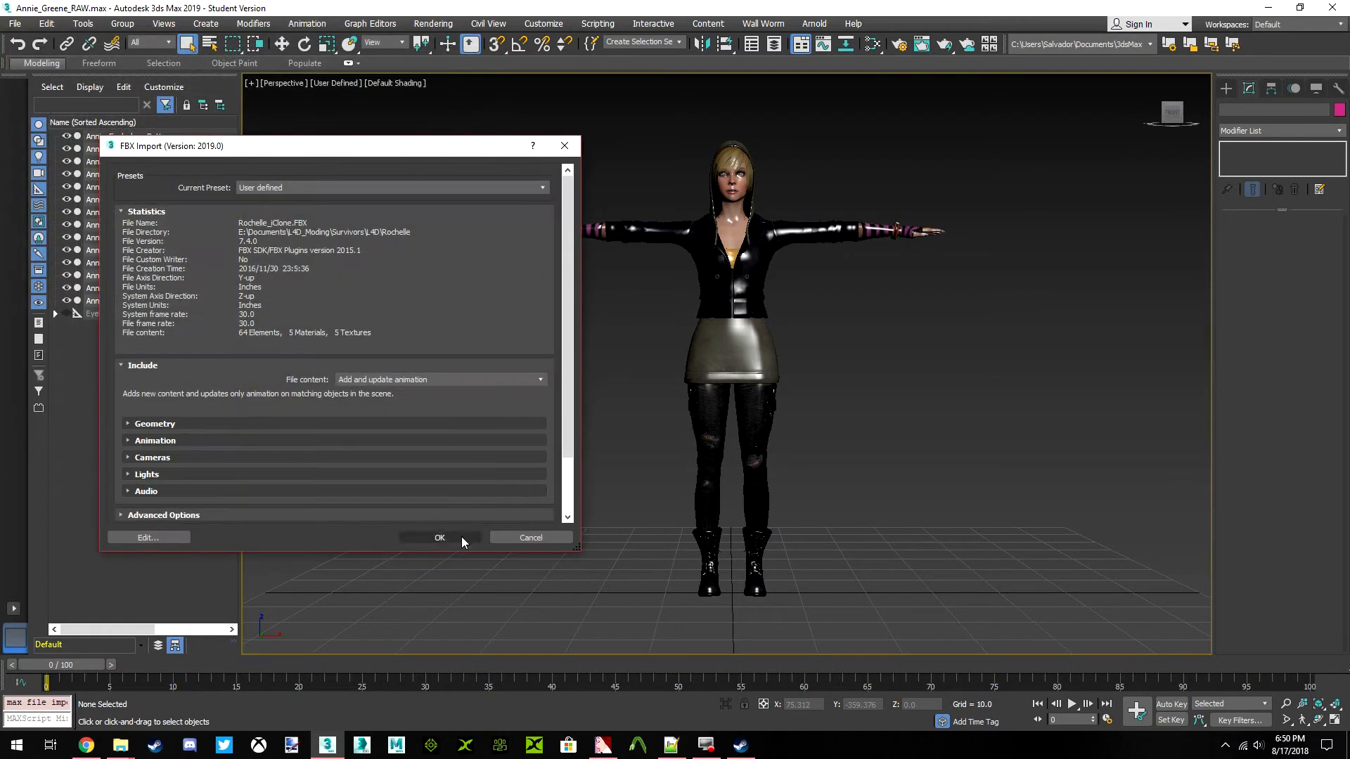
pyautogui.click(461, 535)
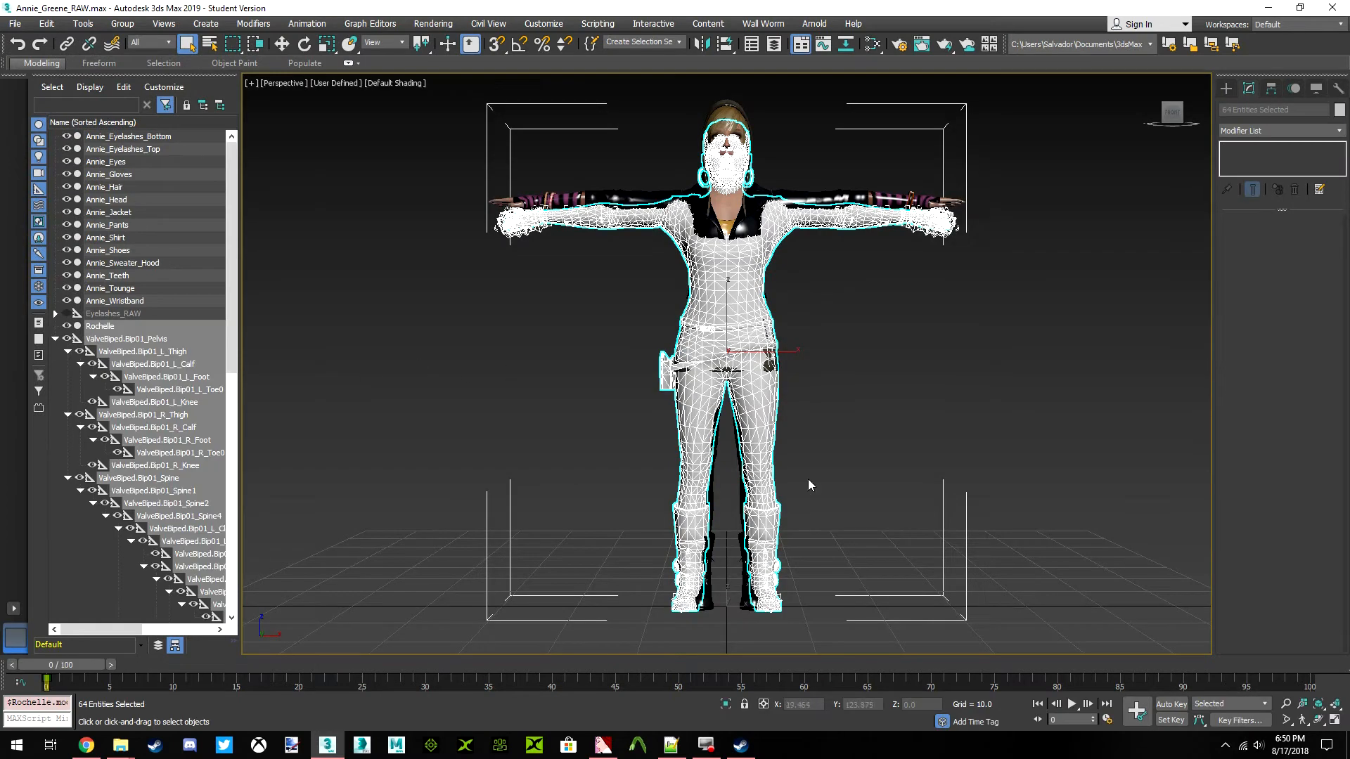
# Compare the imported Rochelle mesh with the Annie model around the chest, shoulders and arms
pyautogui.click(838, 342)
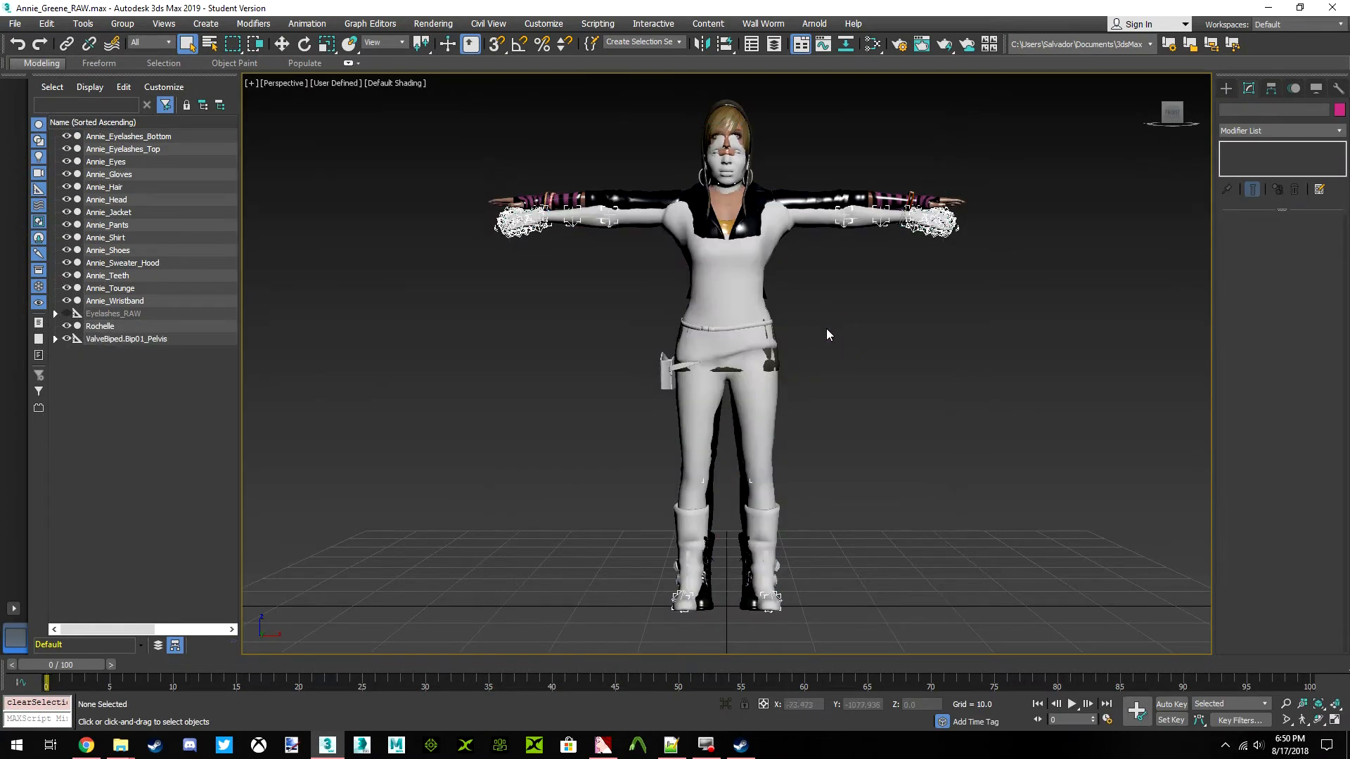
pyautogui.click(727, 279)
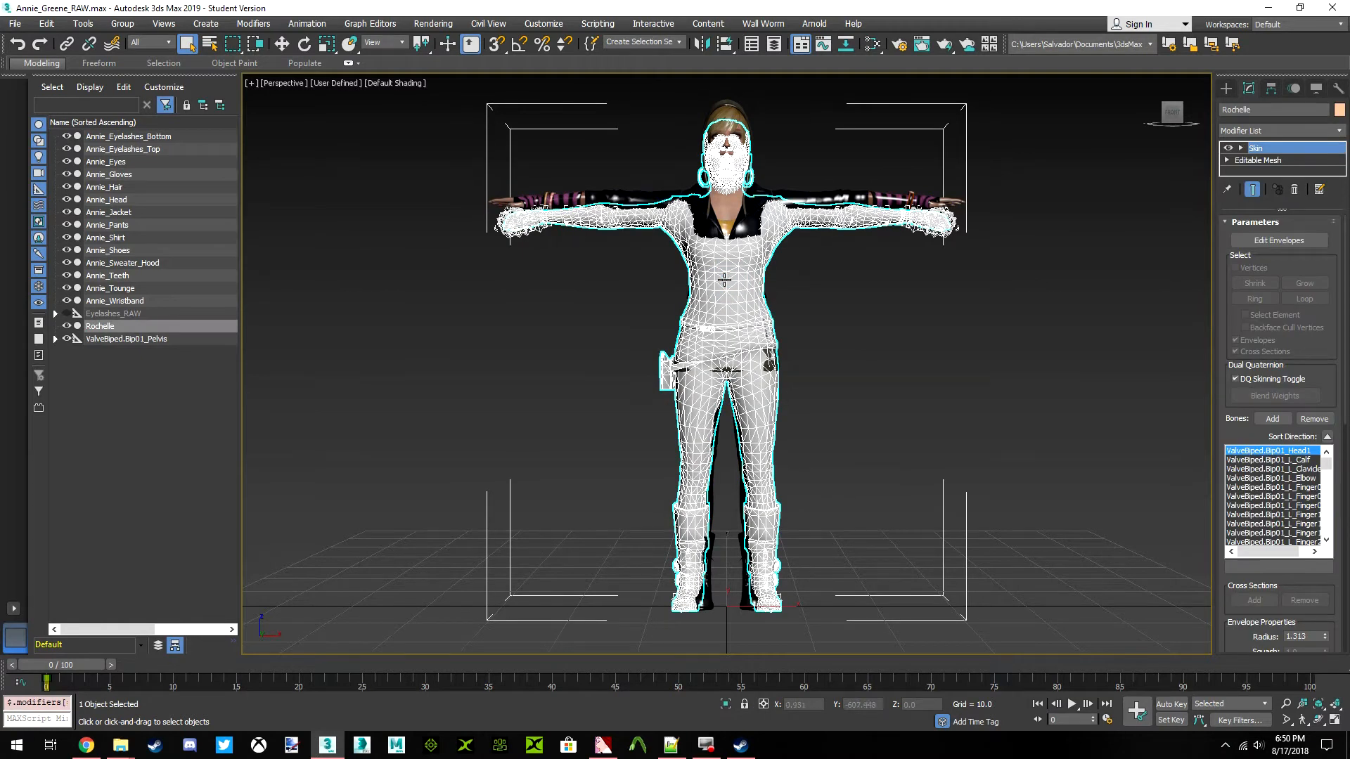
pyautogui.click(559, 393)
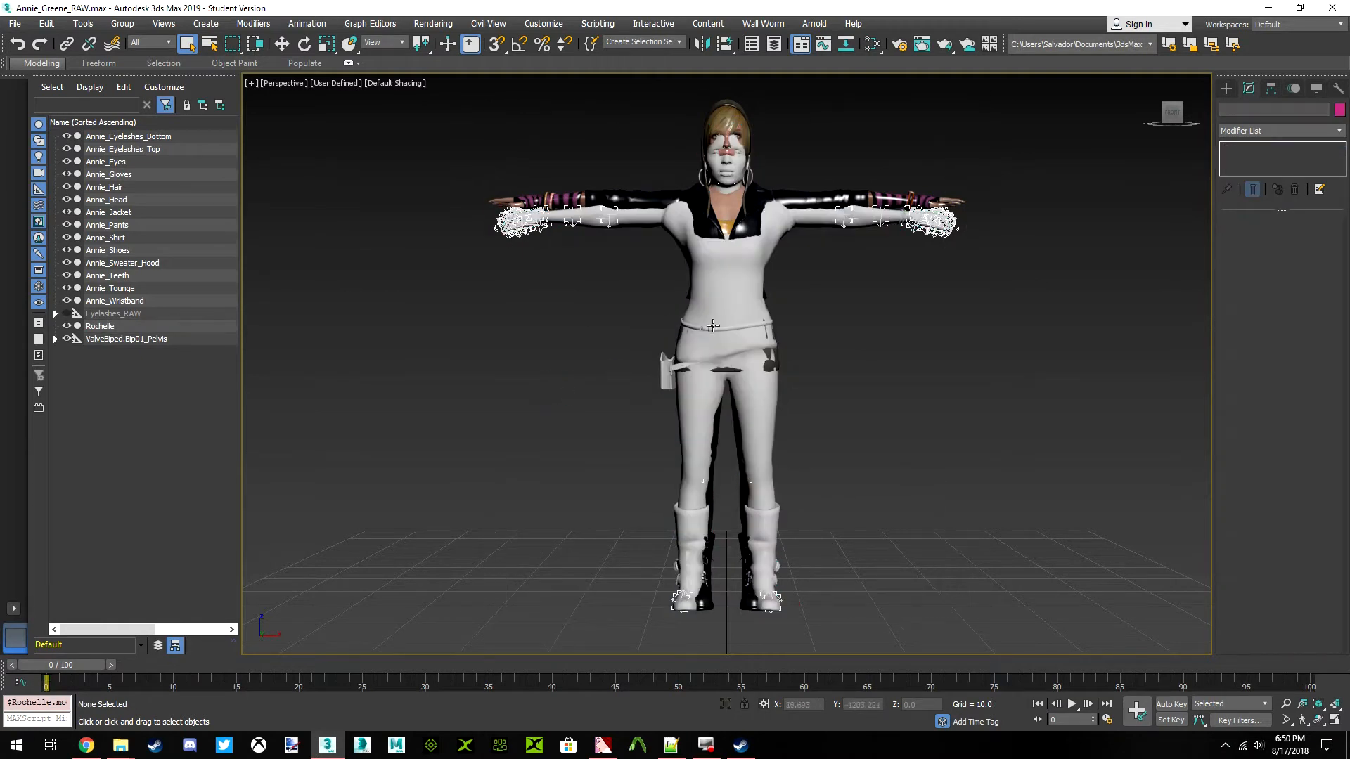
pyautogui.scroll(5, 747, 310)
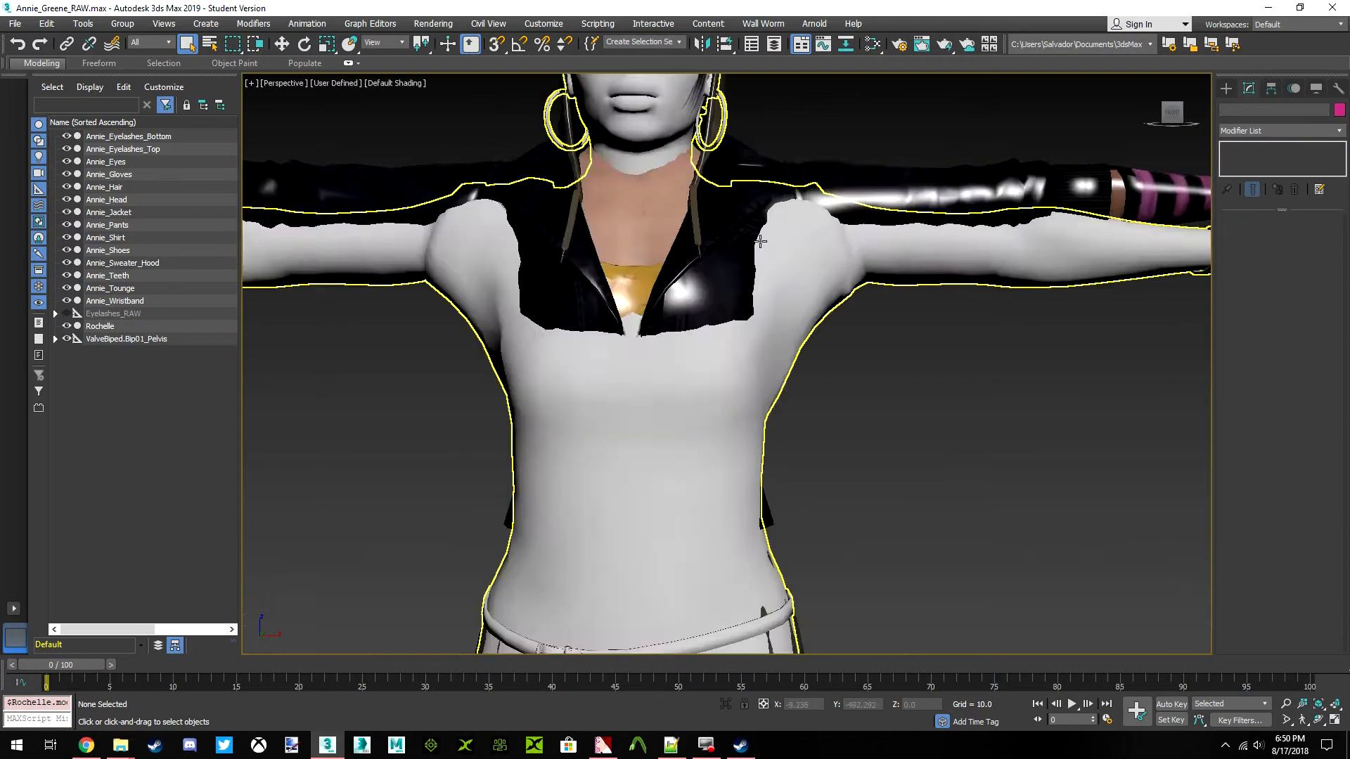
pyautogui.scroll(-5, 744, 258)
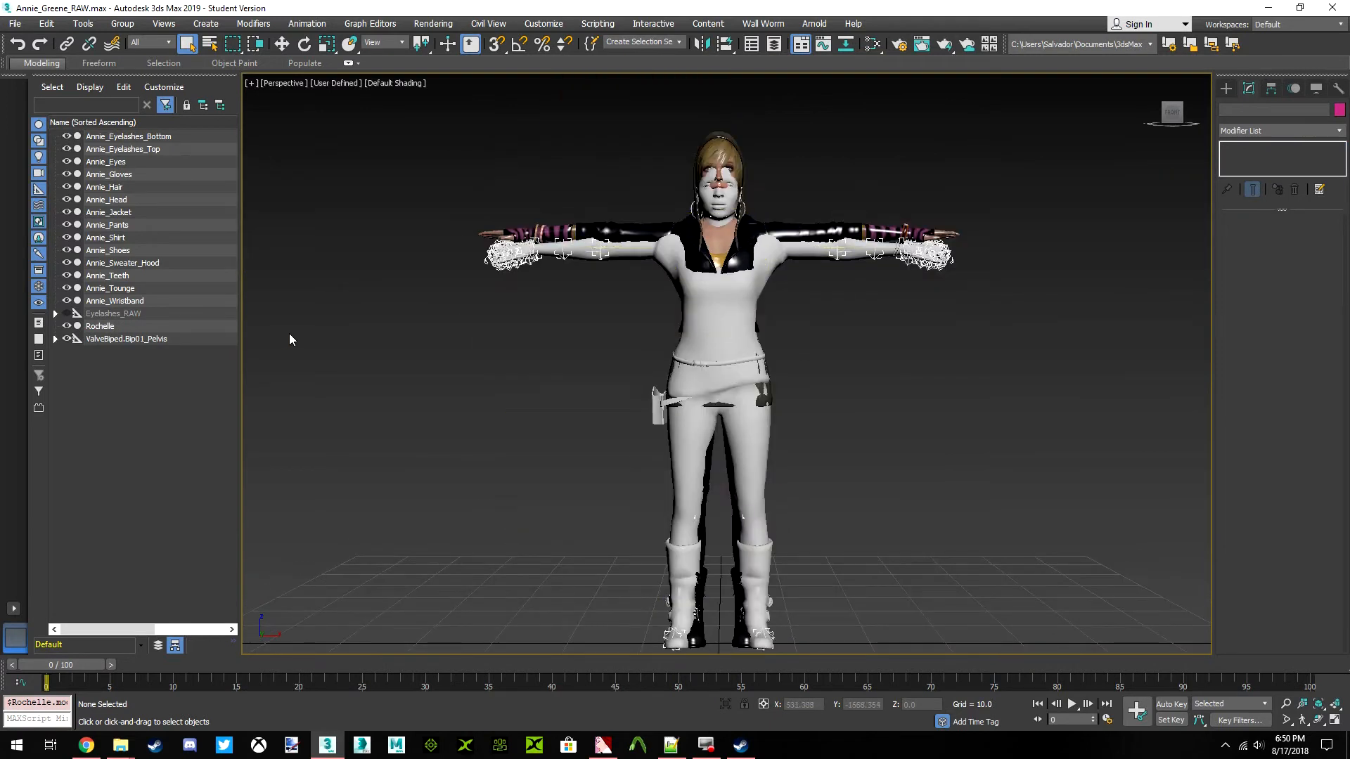
# Group the Rochelle mesh and the ValveBiped.Bip01_Pelvis helper with all its child bones under the name L4D
pyautogui.click(131, 328)
pyautogui.click(133, 338)
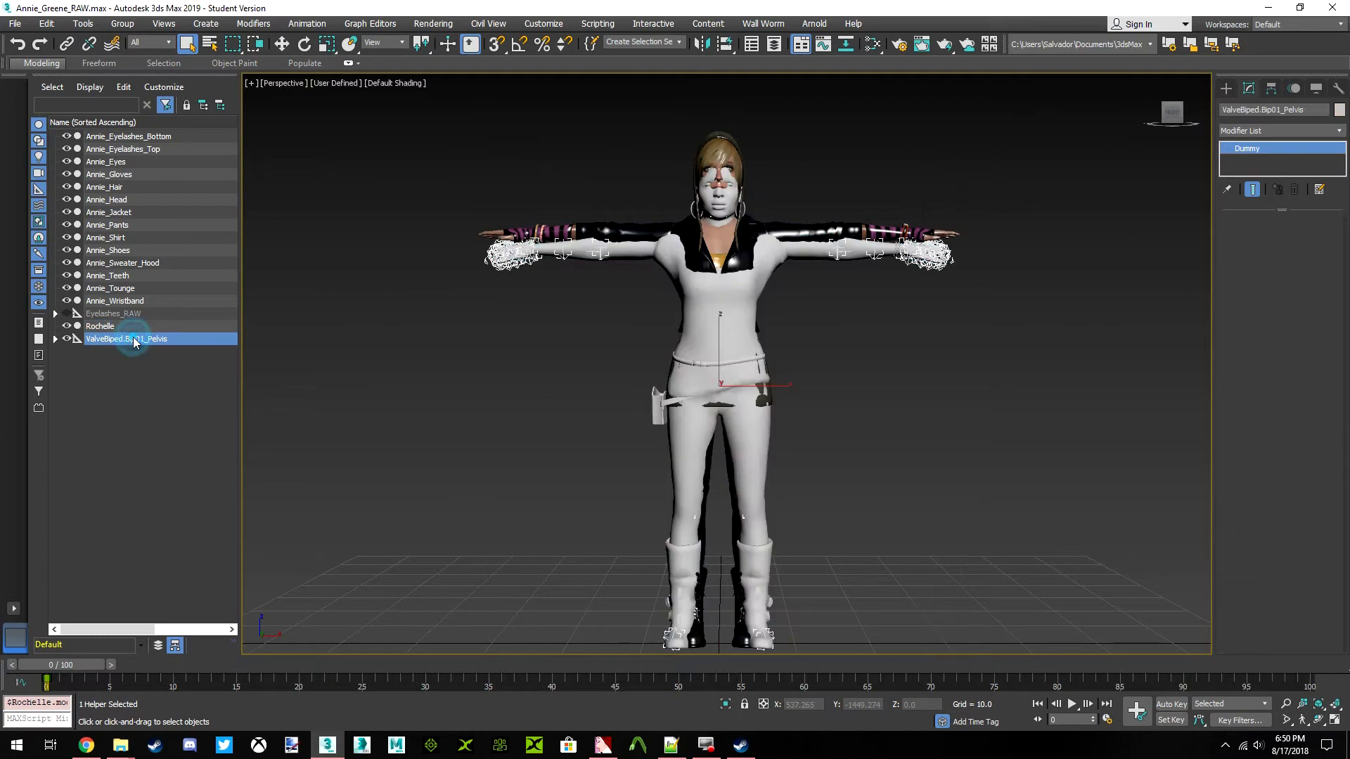
pyautogui.rightClick(137, 338)
pyautogui.click(152, 348)
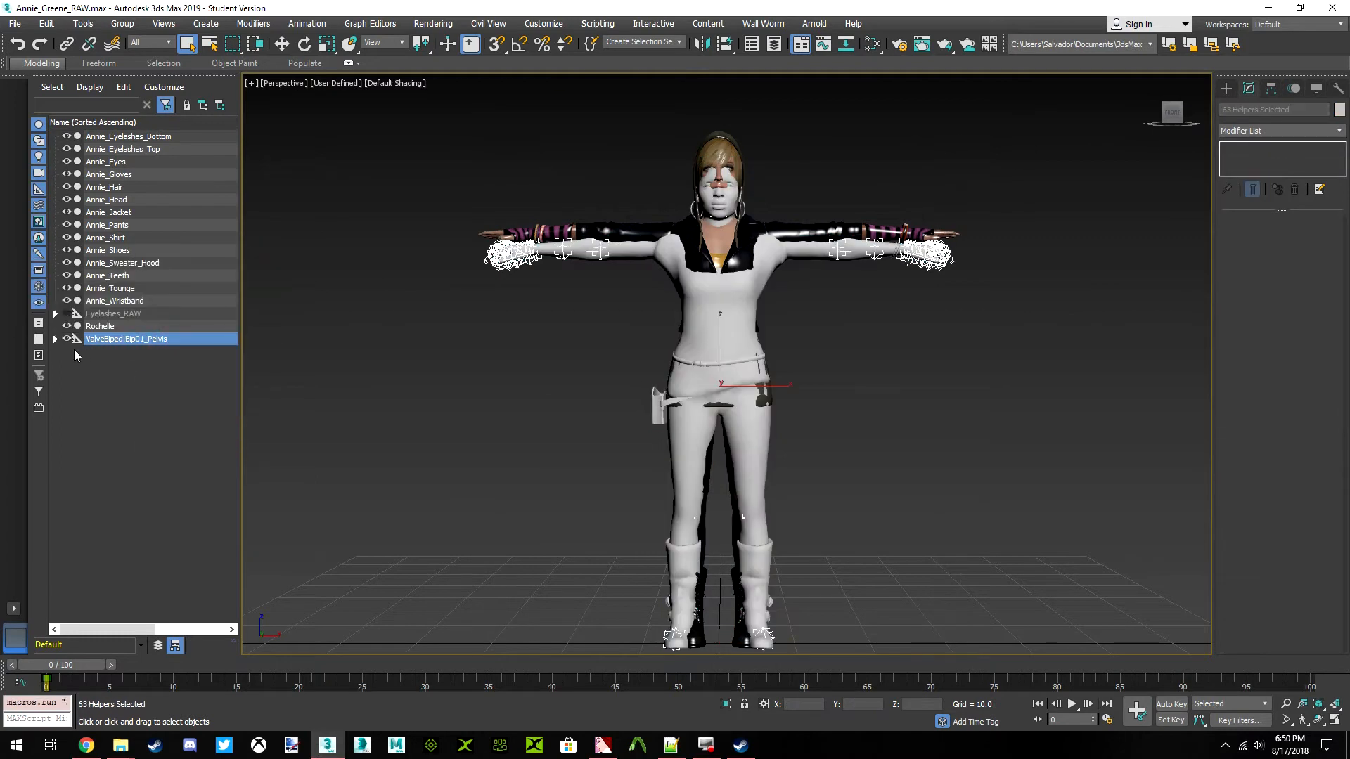
pyautogui.click(55, 339)
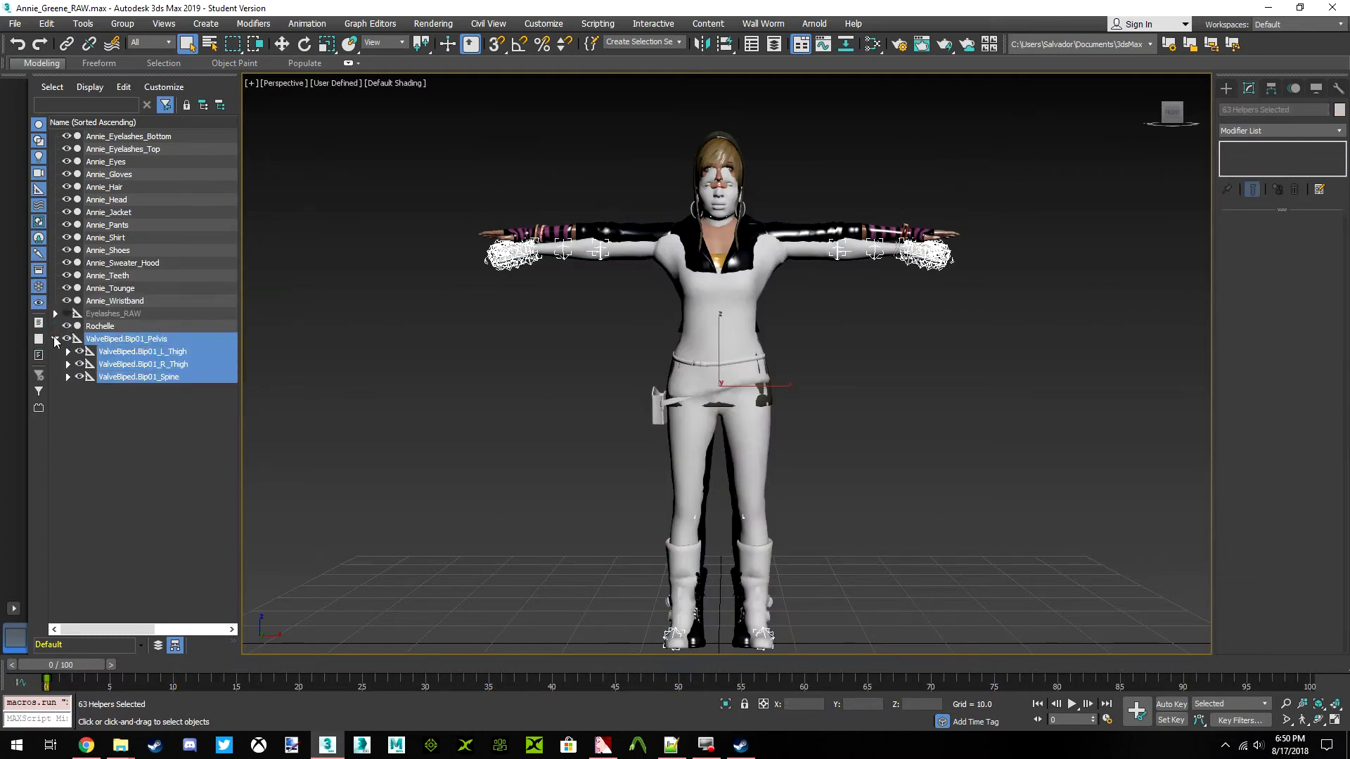
pyautogui.click(55, 339)
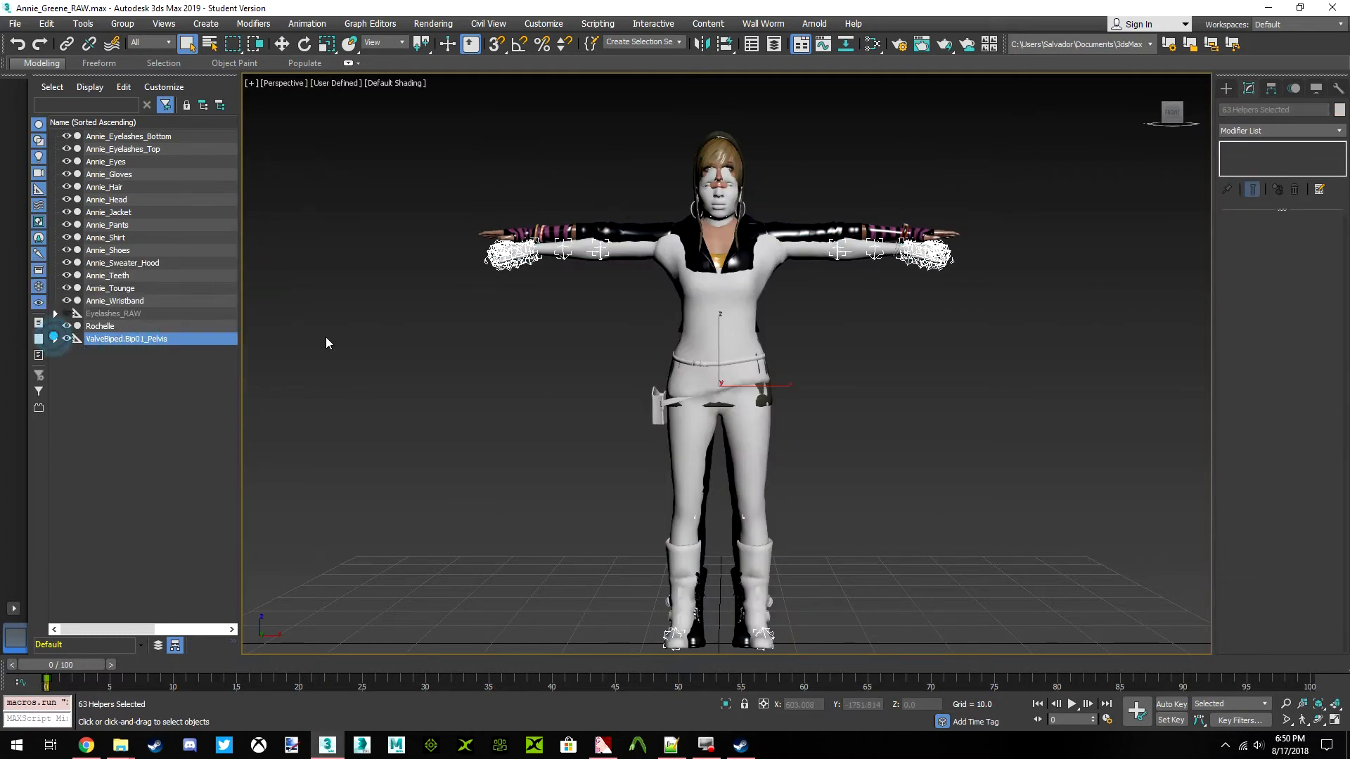
pyautogui.keyDown('ctrl'); pyautogui.click(116, 332); pyautogui.keyUp('ctrl')
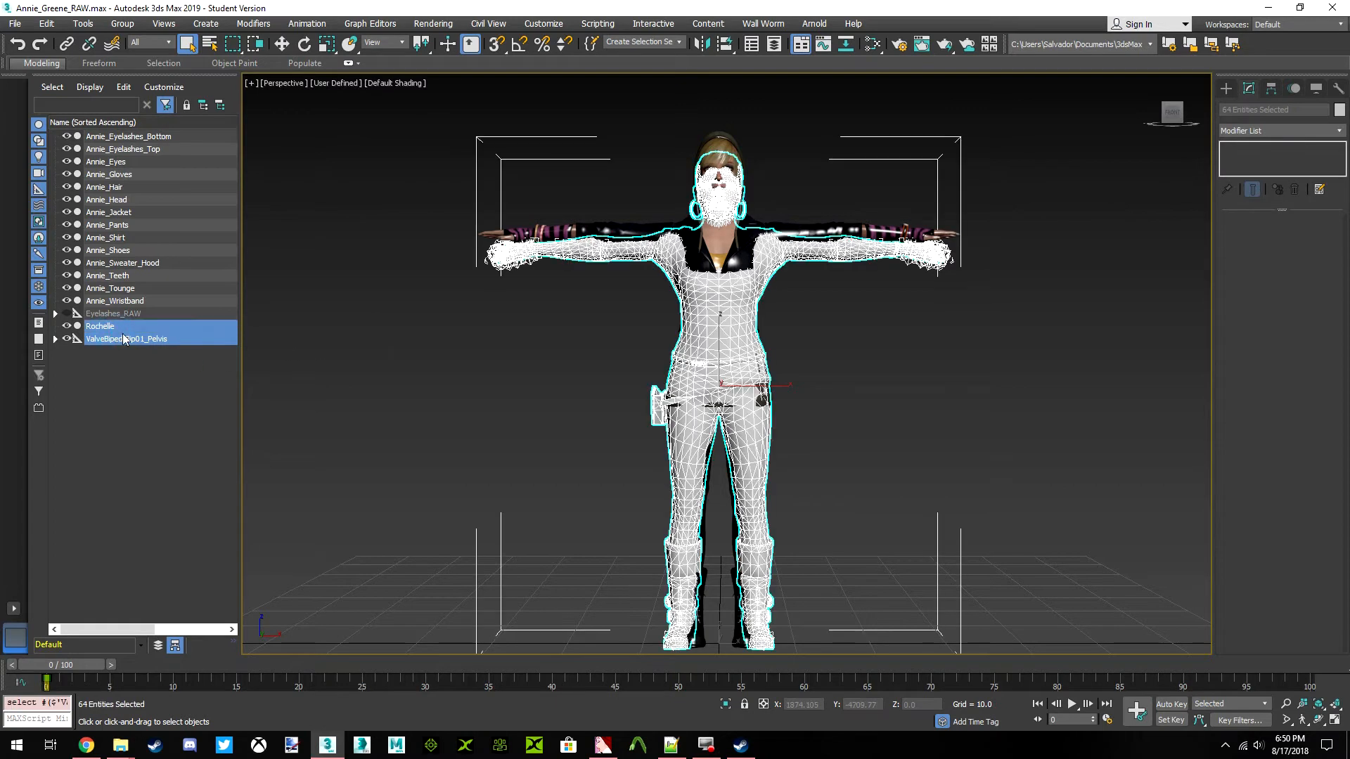
pyautogui.click(122, 23)
pyautogui.click(134, 35)
pyautogui.write('L')
pyautogui.press('Return')
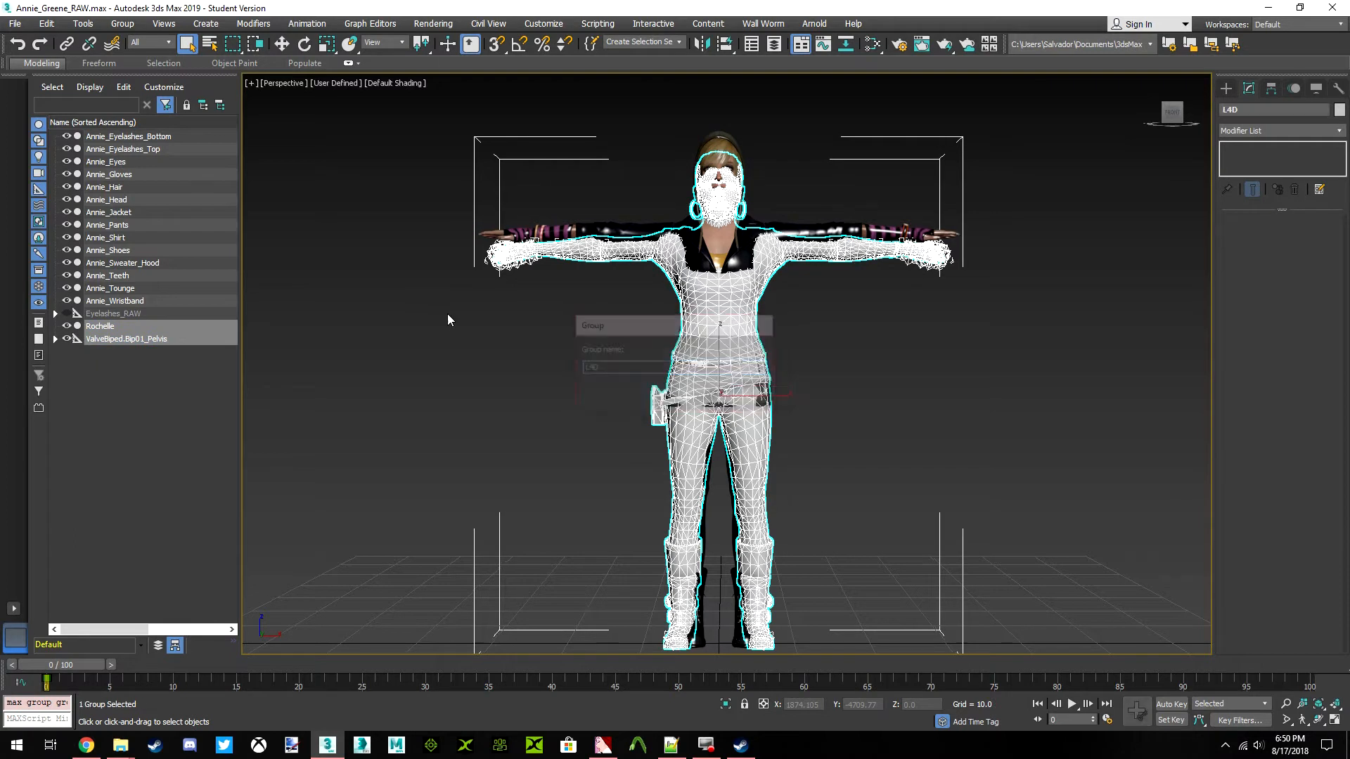
pyautogui.click(55, 326)
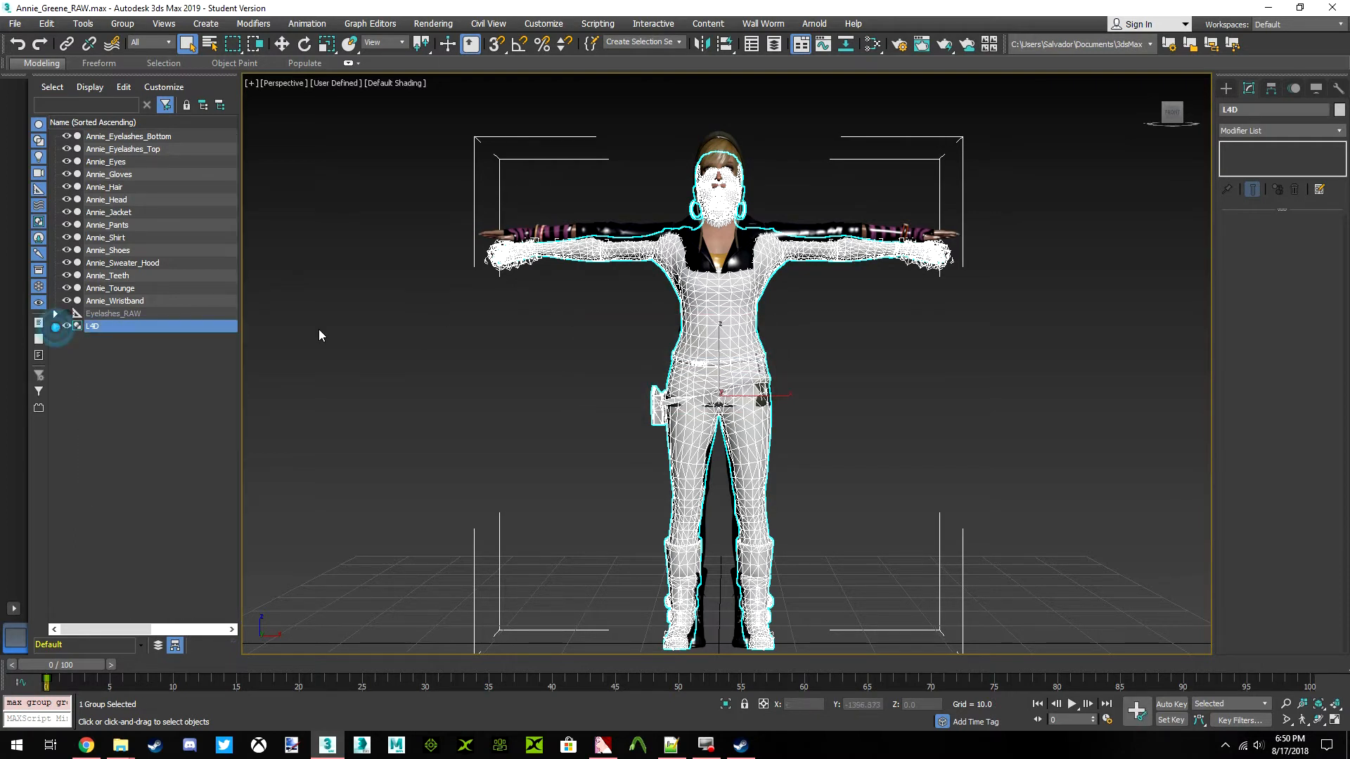
pyautogui.click(366, 325)
# Delete the hidden Eyelashes_RAW helper together with all its child objects
pyautogui.click(135, 317)
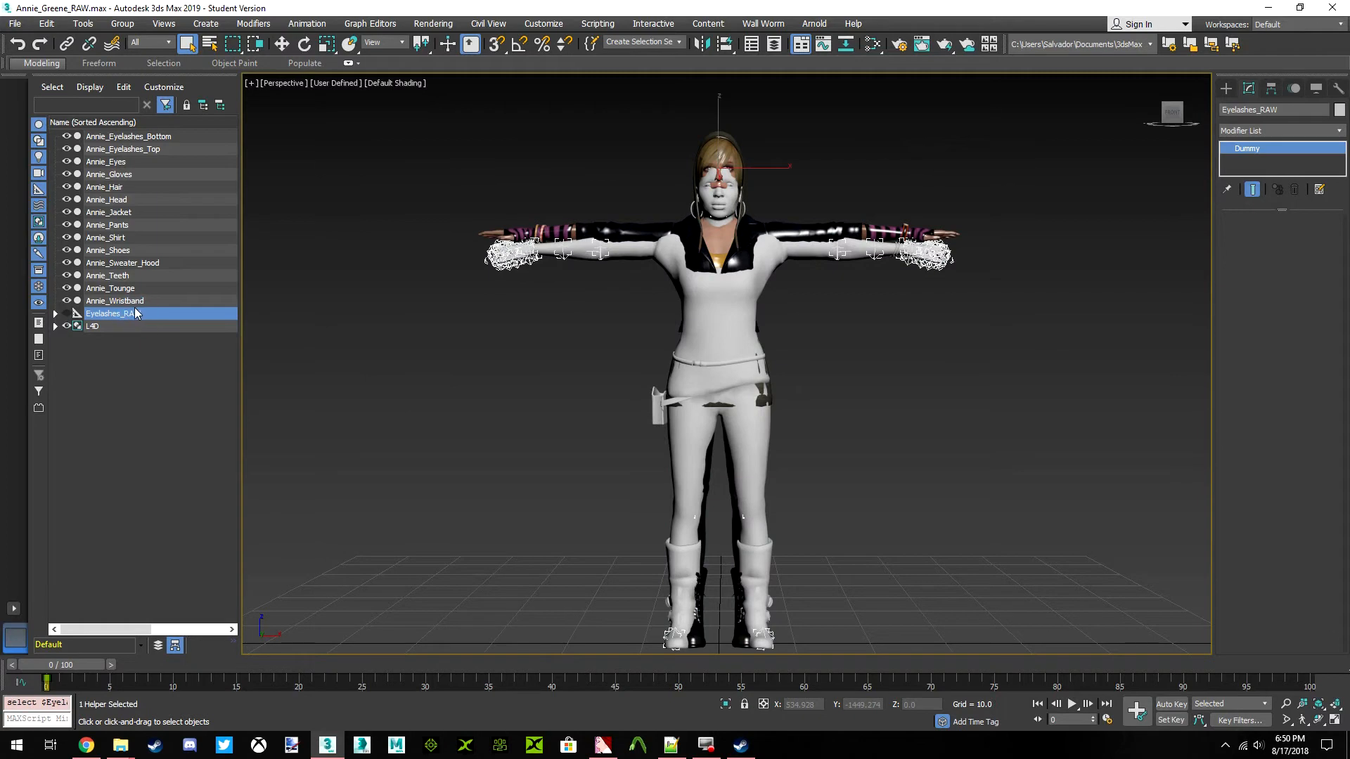
pyautogui.click(55, 313)
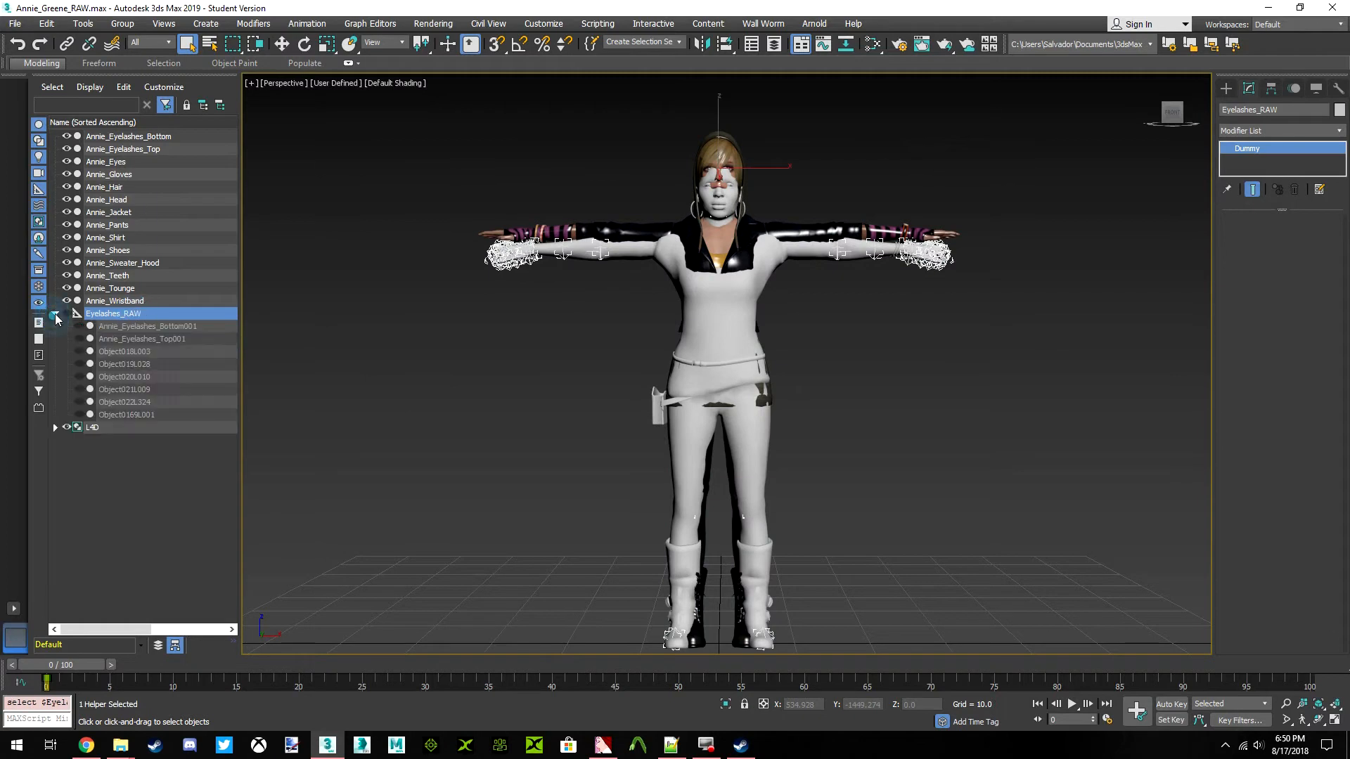
pyautogui.keyDown('shift'); pyautogui.click(143, 414); pyautogui.keyUp('shift')
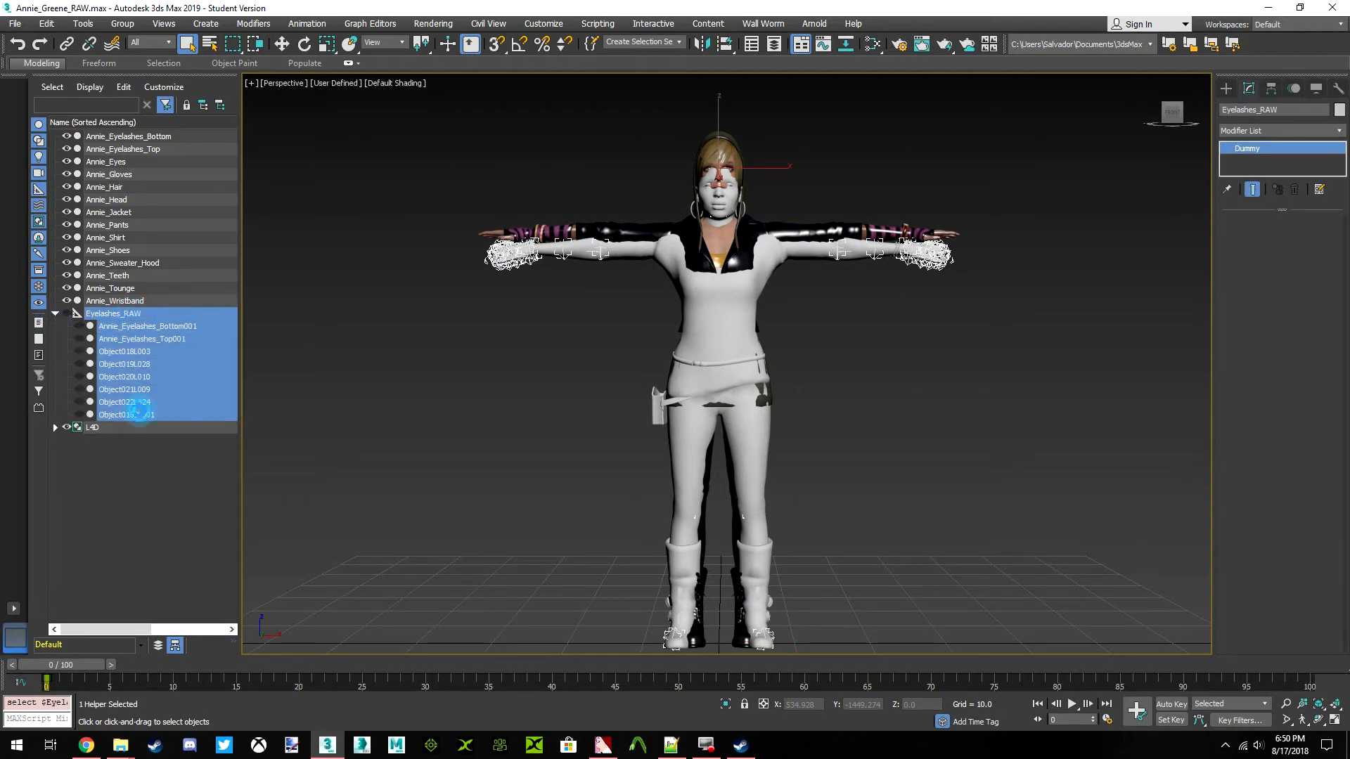
pyautogui.press('Delete')
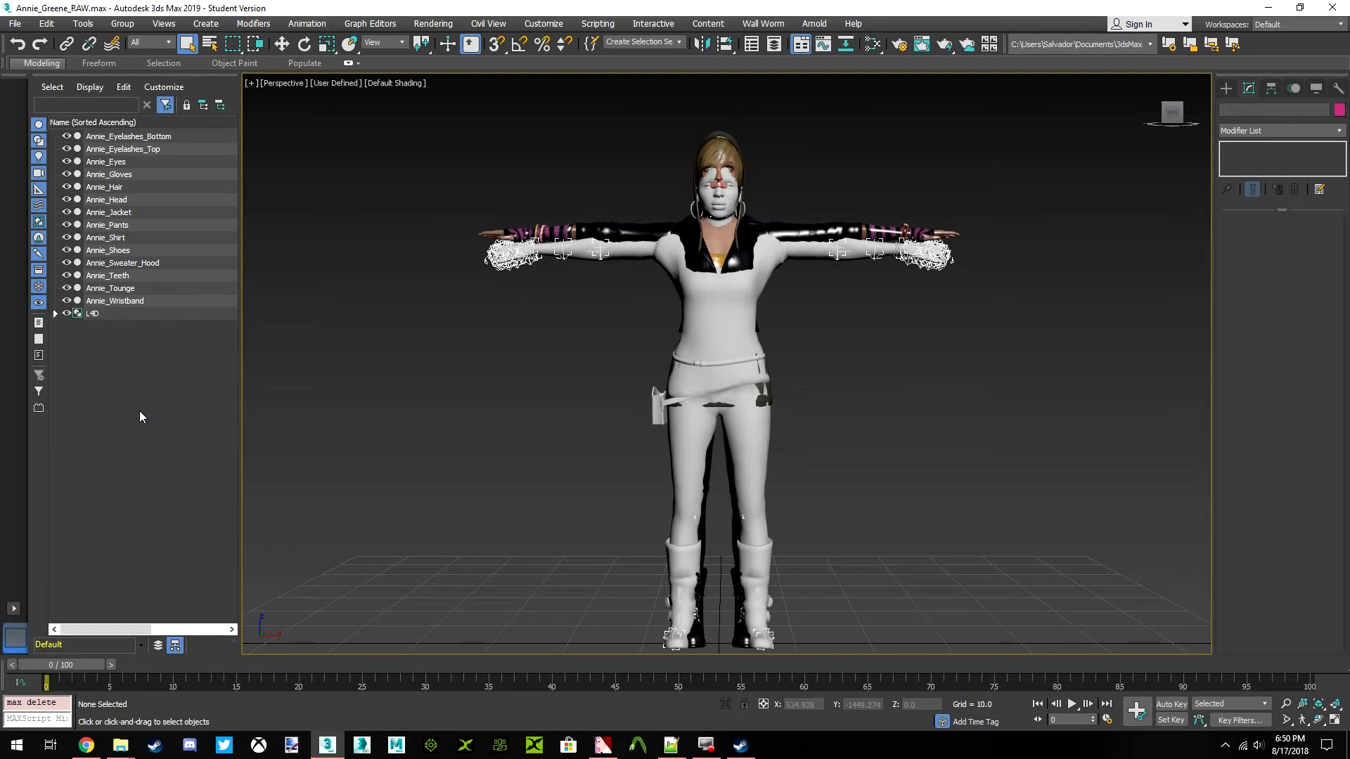
# Group all the Annie meshes, from Annie_Eyelashes_Bottom to Annie_Wristband, under the name Annie
pyautogui.click(109, 301)
pyautogui.keyDown('shift'); pyautogui.click(132, 137); pyautogui.keyUp('shift')
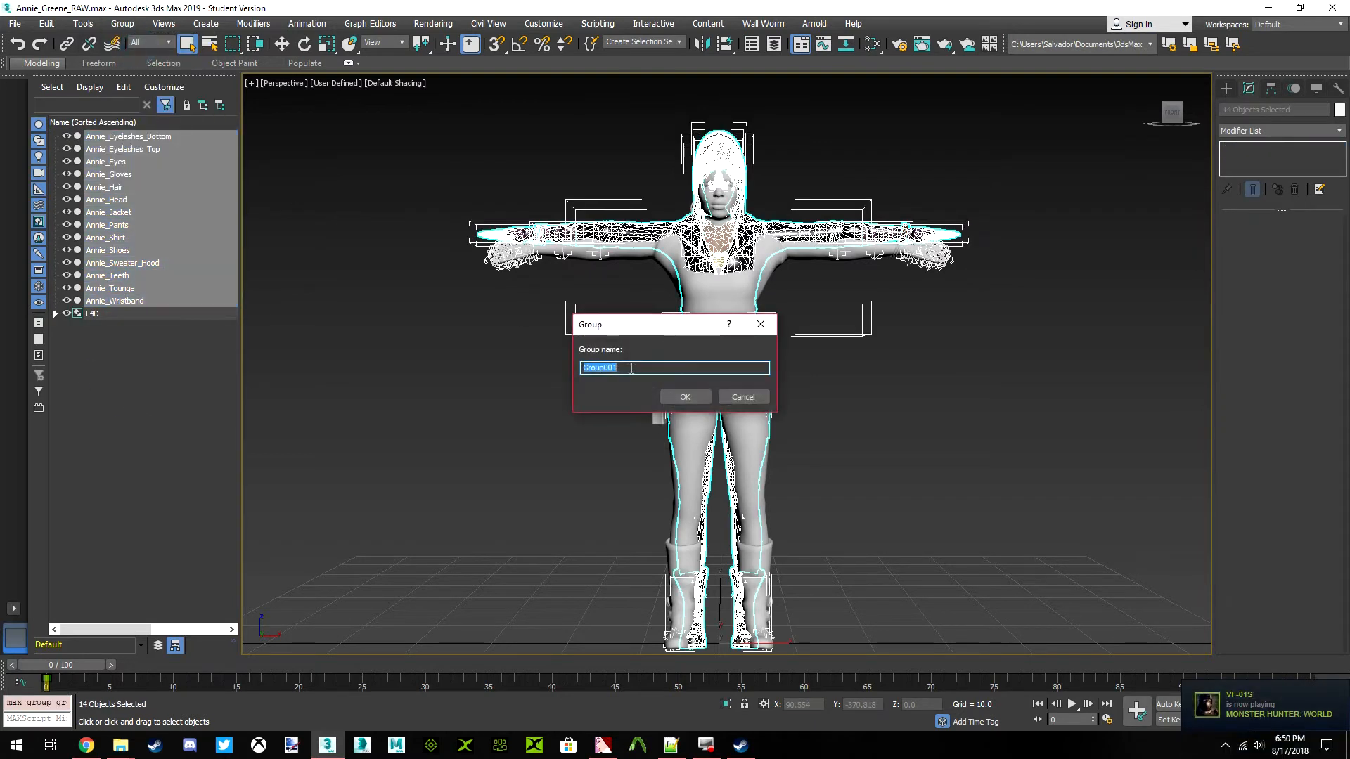
pyautogui.press('Return')
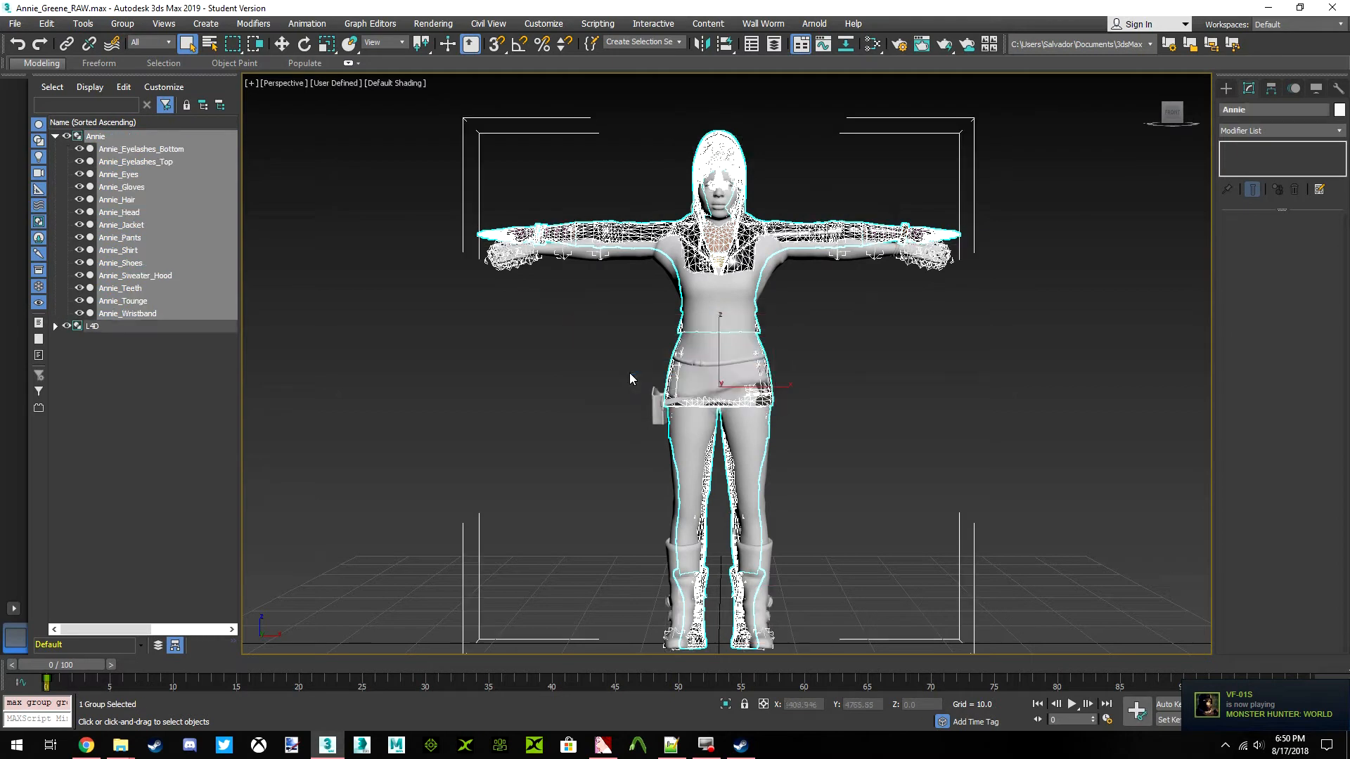
# Move only the Annie group's pivot to the world origin at X 0, Y 0, Z 0, then leave pivot editing for uniform scaling
pyautogui.click(281, 45)
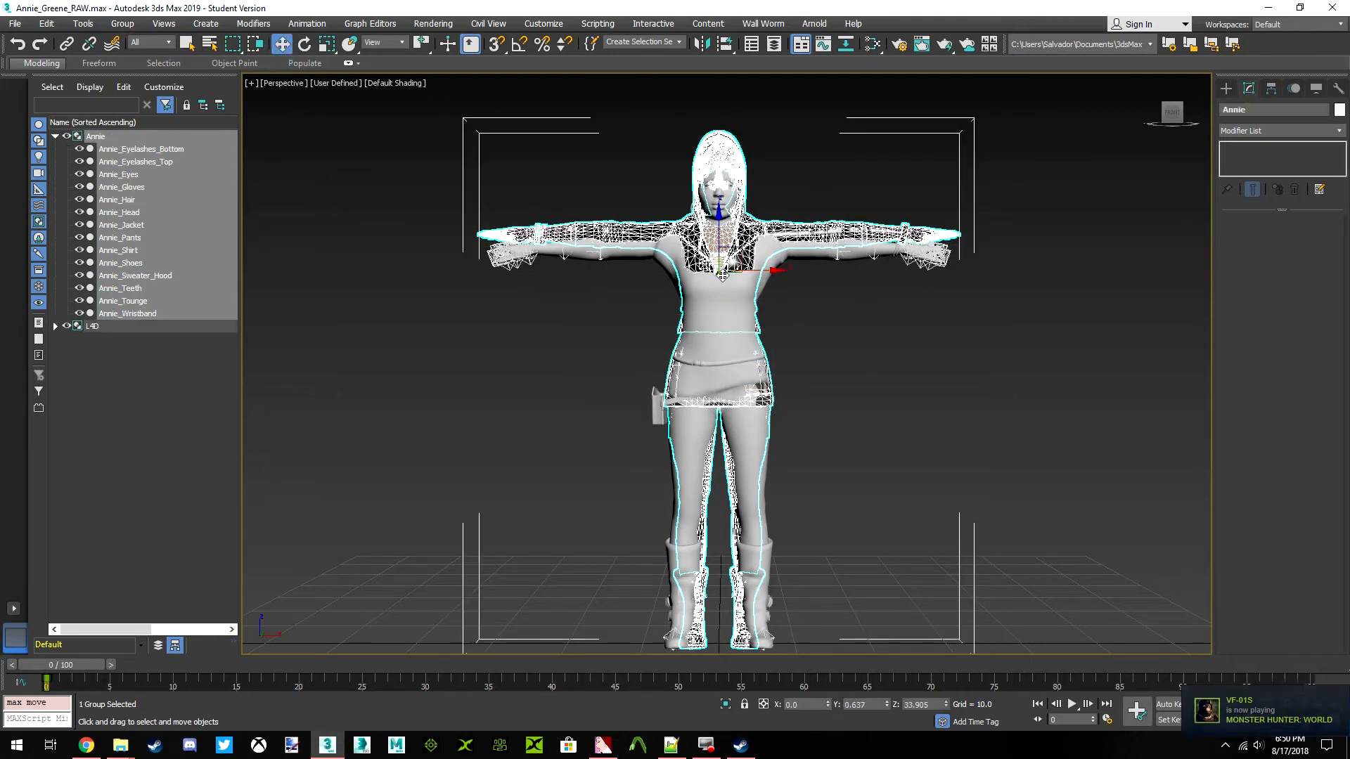
pyautogui.click(1271, 89)
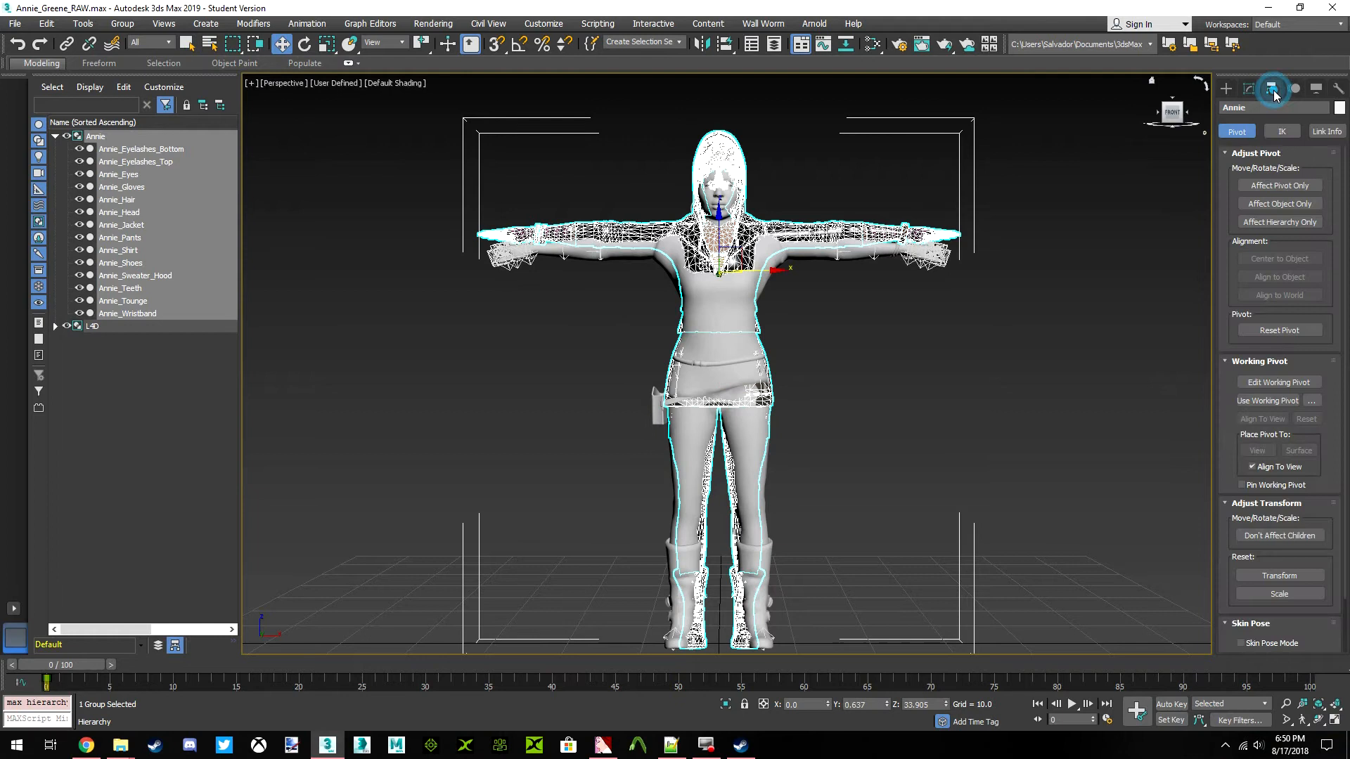
pyautogui.click(1275, 185)
pyautogui.click(872, 701)
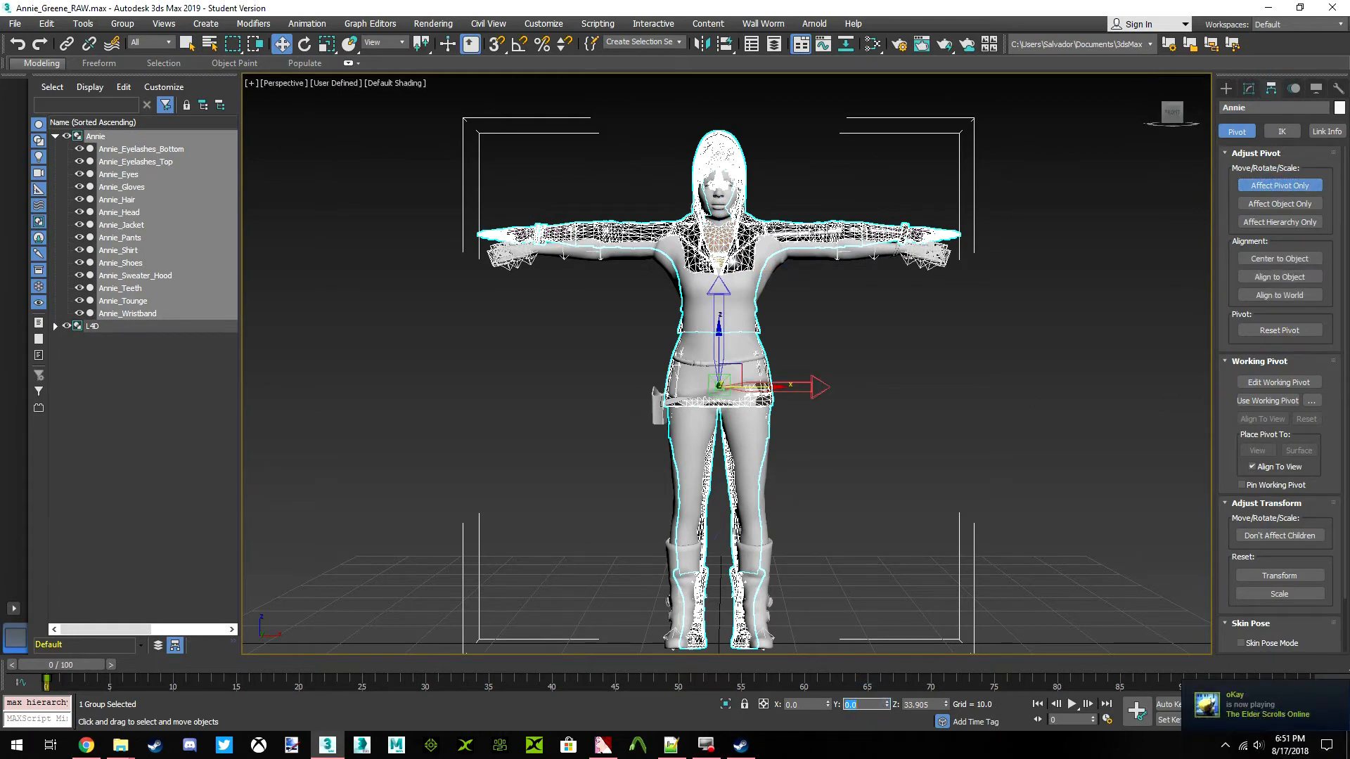
pyautogui.press('Tab')
pyautogui.write('0')
pyautogui.press('Tab')
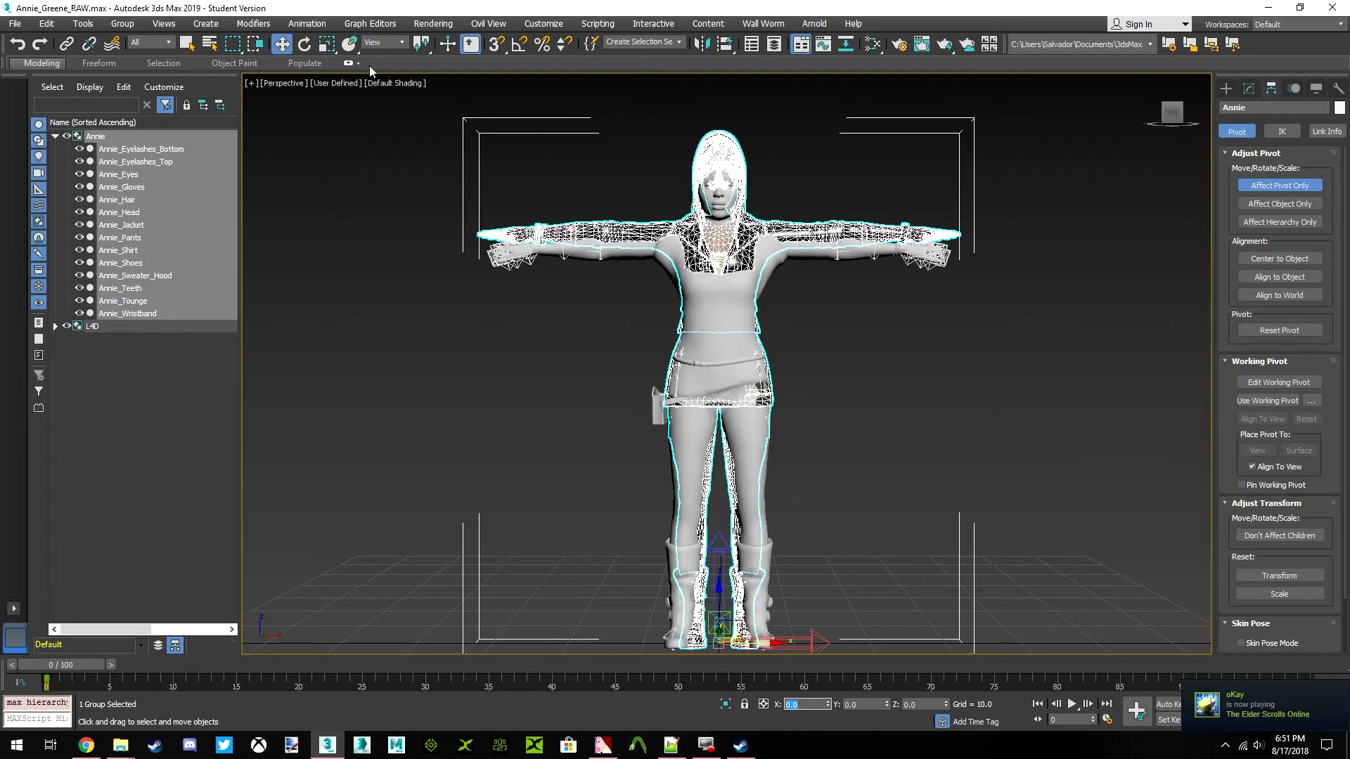
pyautogui.click(324, 49)
pyautogui.press('e')
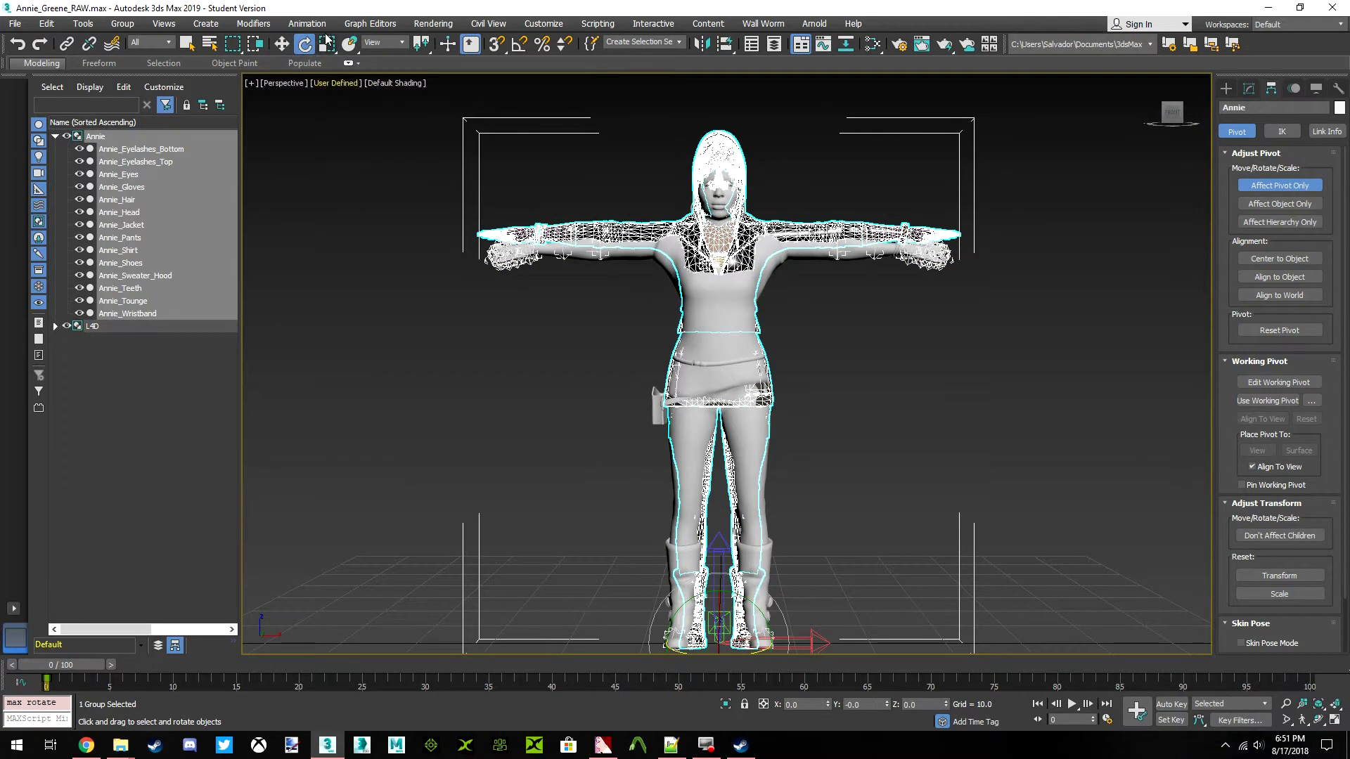
pyautogui.click(326, 44)
pyautogui.click(1269, 185)
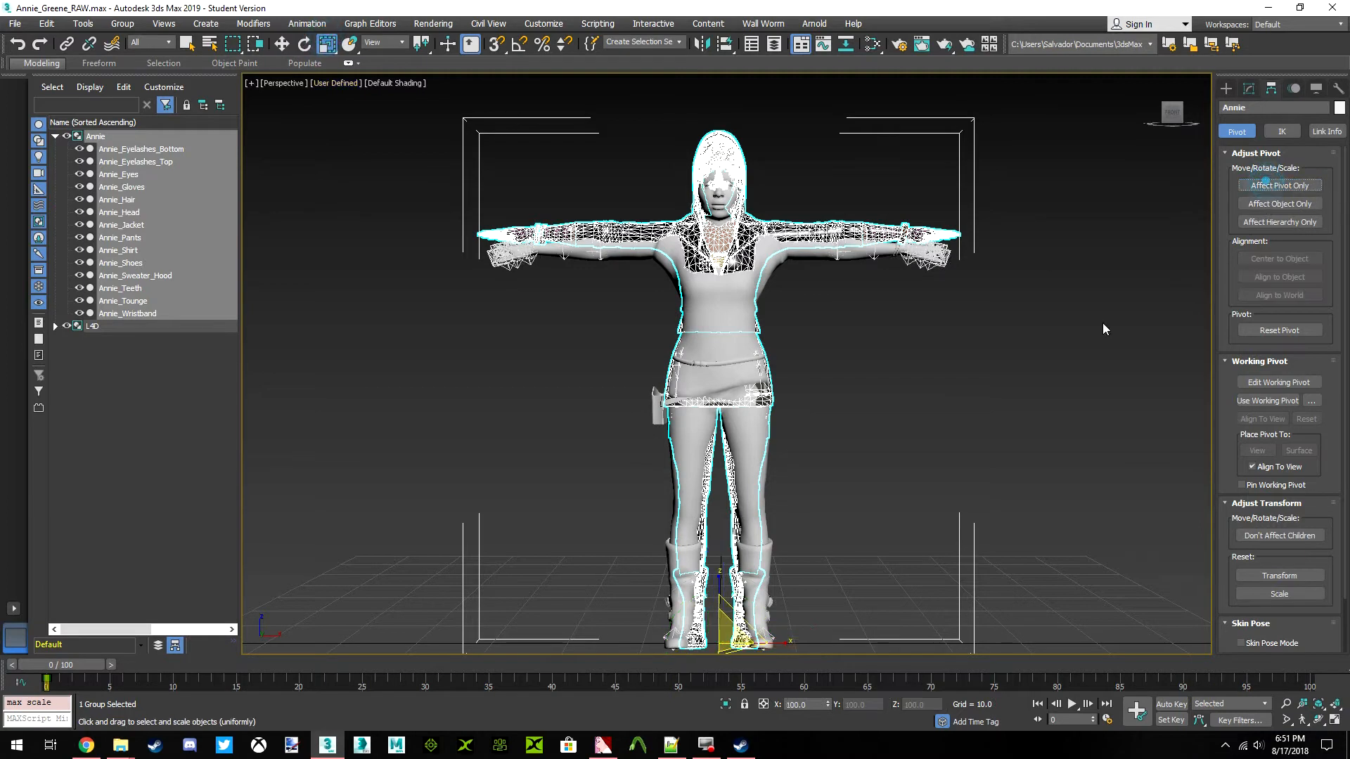
# Compare the Annie and Rochelle arms, hands and overall proportions from the front and at an angle
pyautogui.scroll(10, 582, 232)
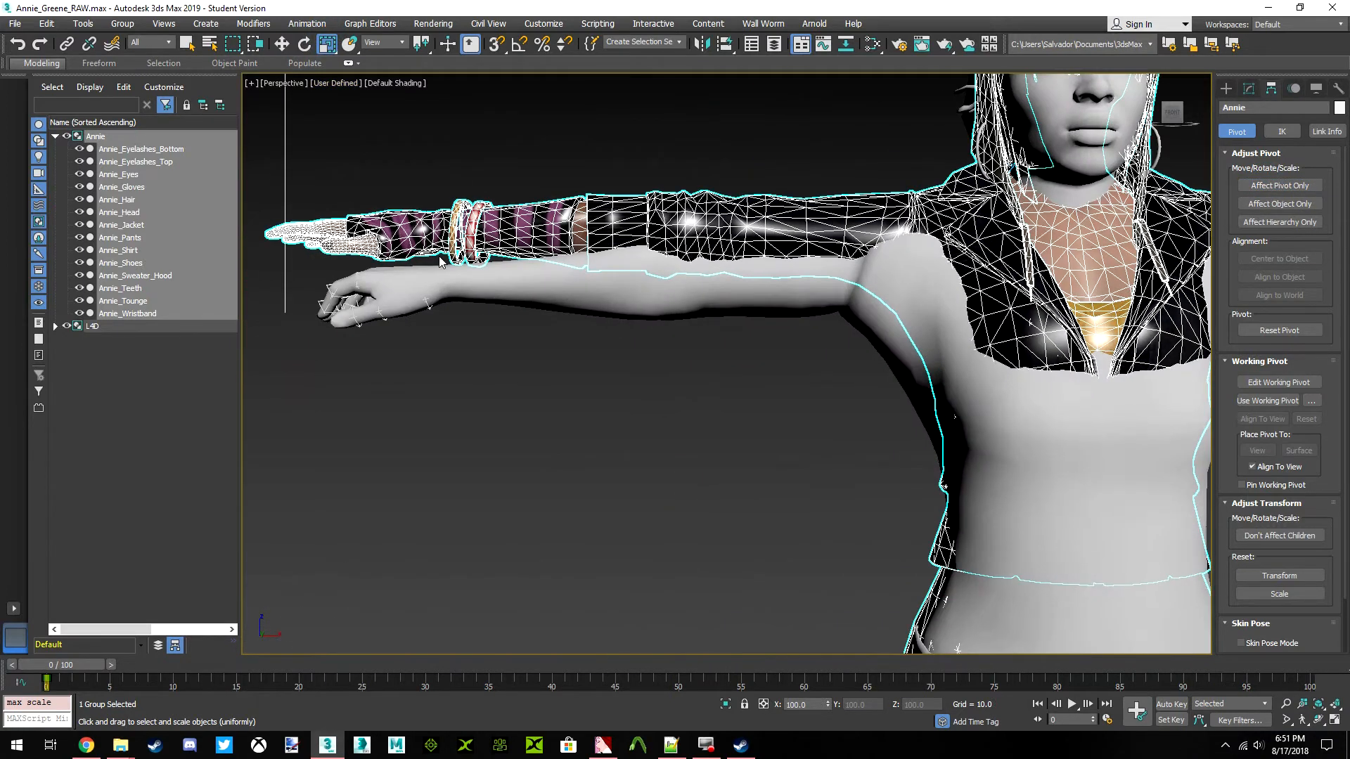
pyautogui.moveTo(441, 261); pyautogui.dragTo(577, 293, button='middle')
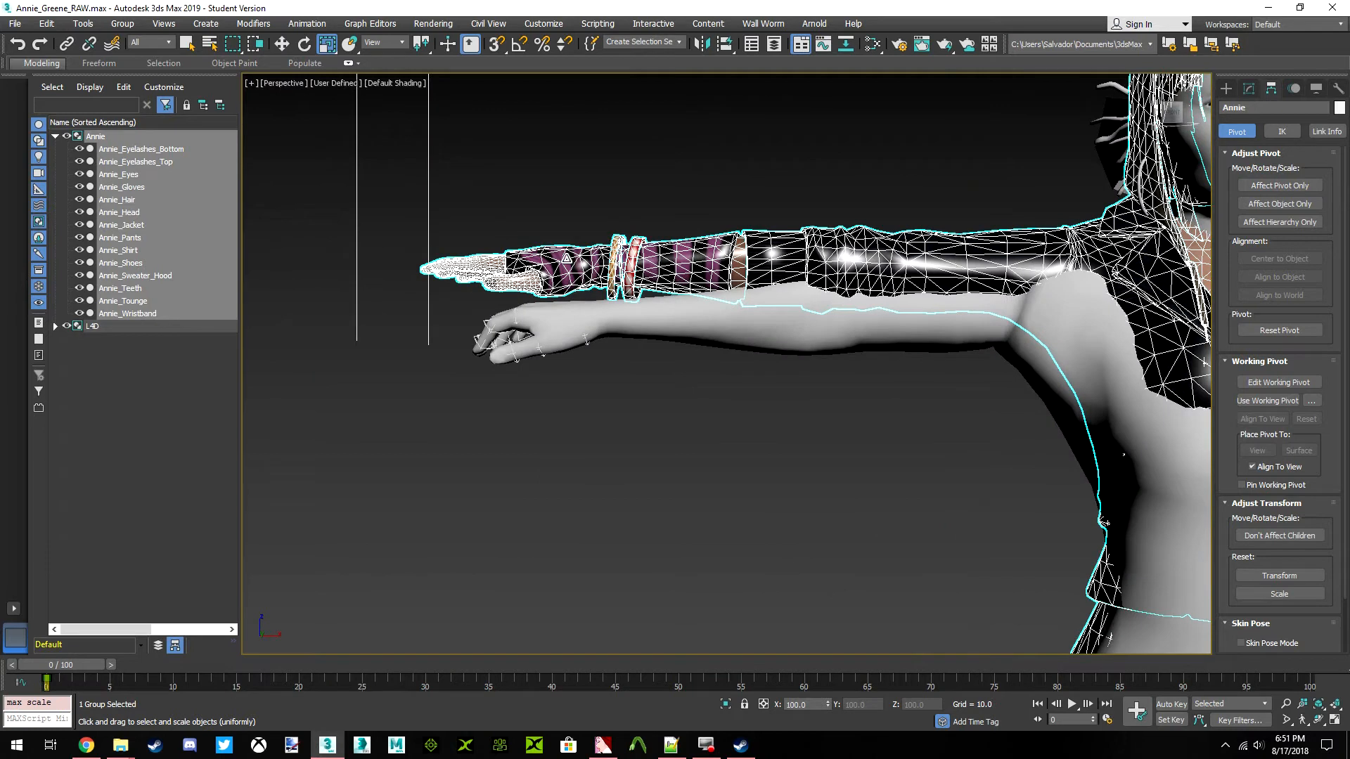
pyautogui.scroll(4, 631, 310)
pyautogui.scroll(-15, 704, 397)
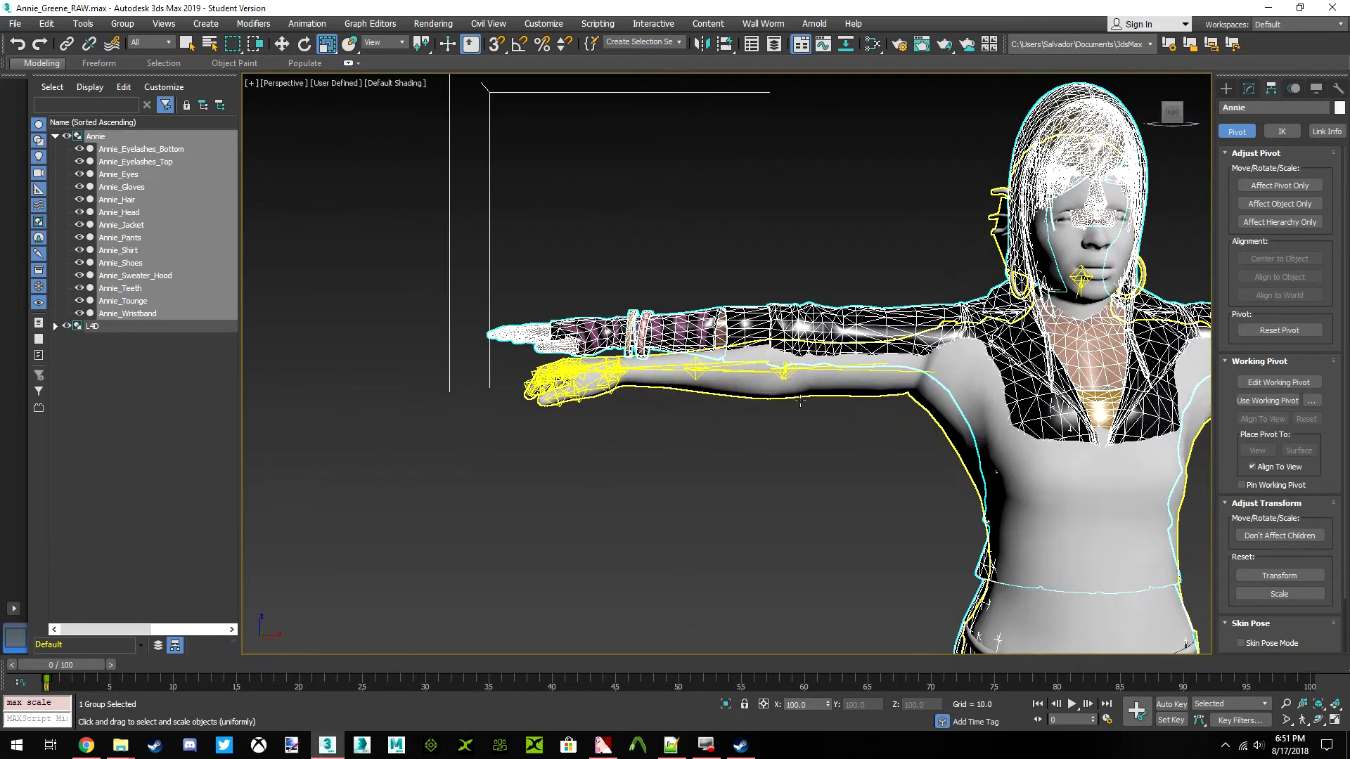
pyautogui.scroll(3, 735, 350)
pyautogui.moveTo(735, 350); pyautogui.dragTo(774, 387, button='middle')
pyautogui.scroll(9, 605, 270)
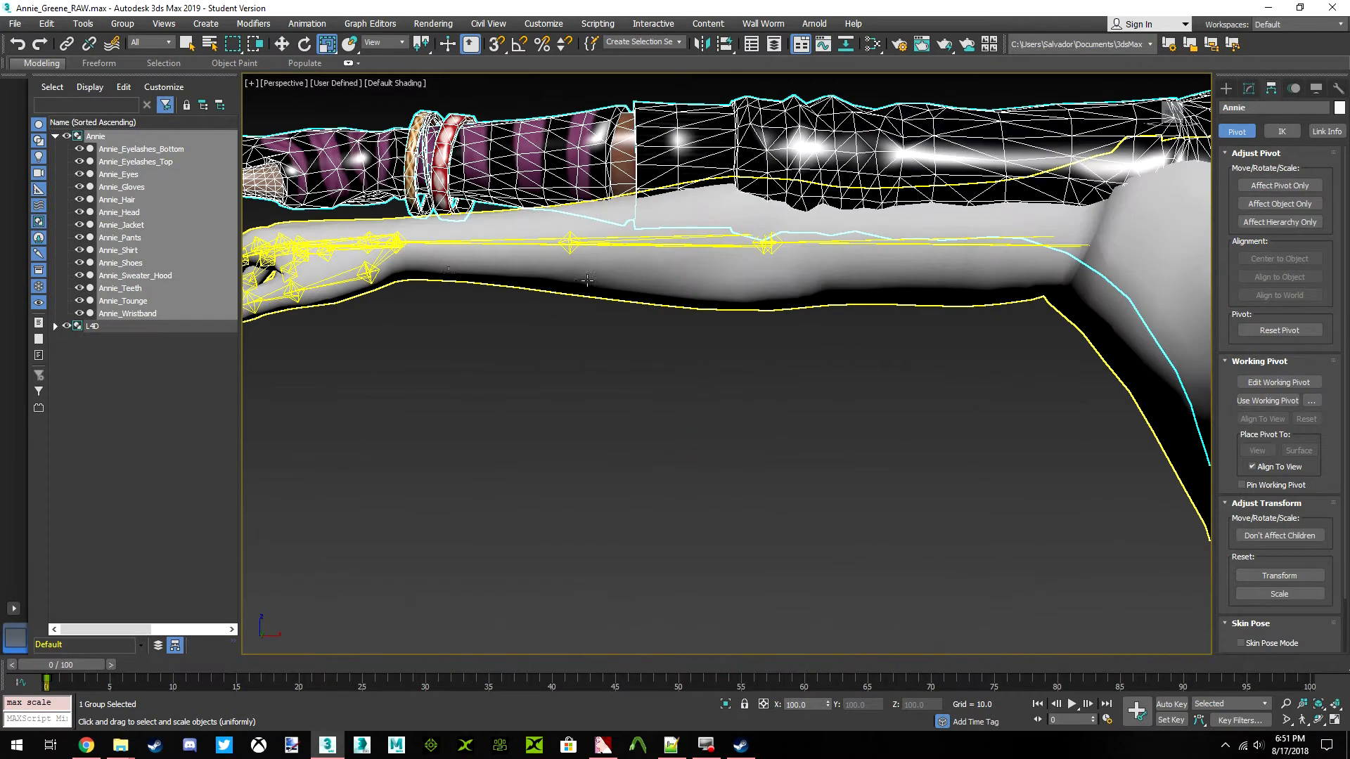
pyautogui.moveTo(341, 258); pyautogui.dragTo(583, 266, button='middle')
pyautogui.moveTo(719, 267); pyautogui.dragTo(711, 273, button='middle')
pyautogui.scroll(-10, 712, 273)
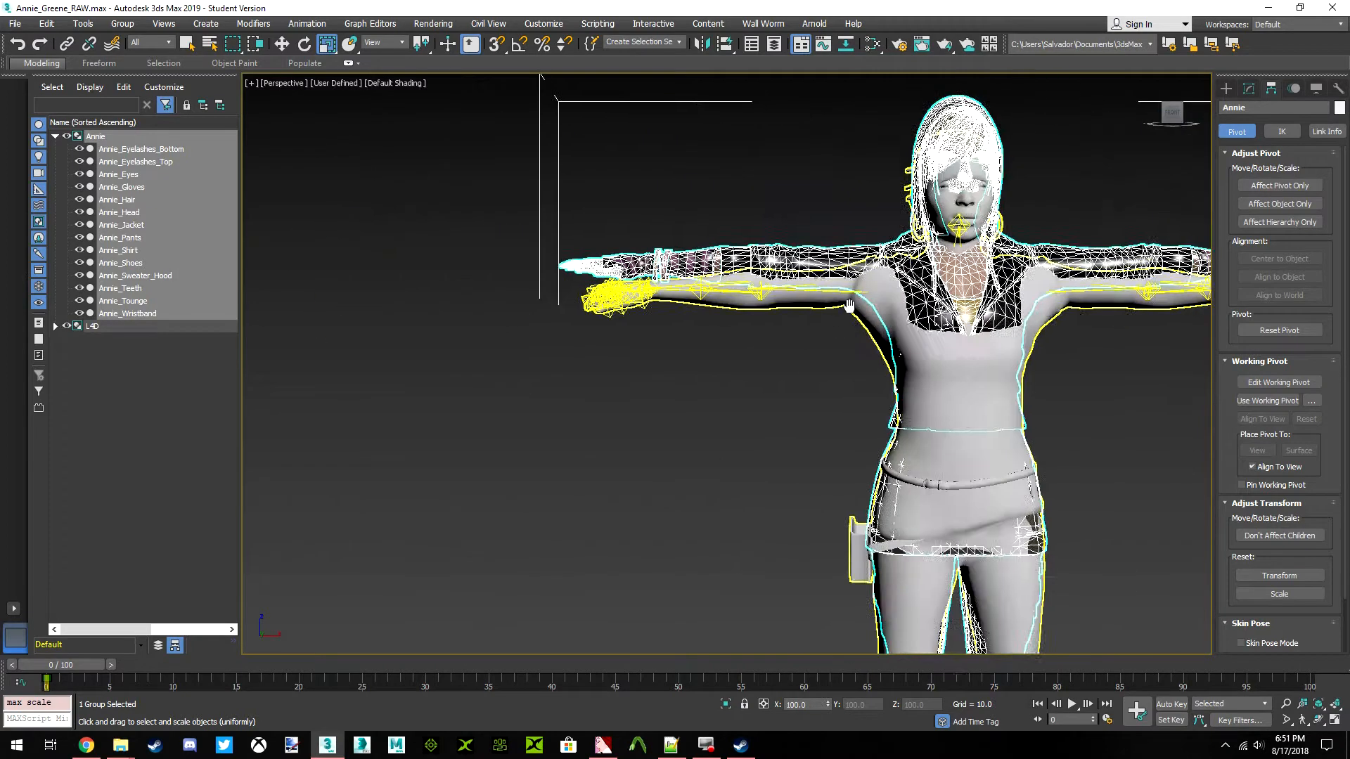
pyautogui.scroll(2, 723, 320)
pyautogui.moveTo(724, 319); pyautogui.dragTo(692, 324, button='middle')
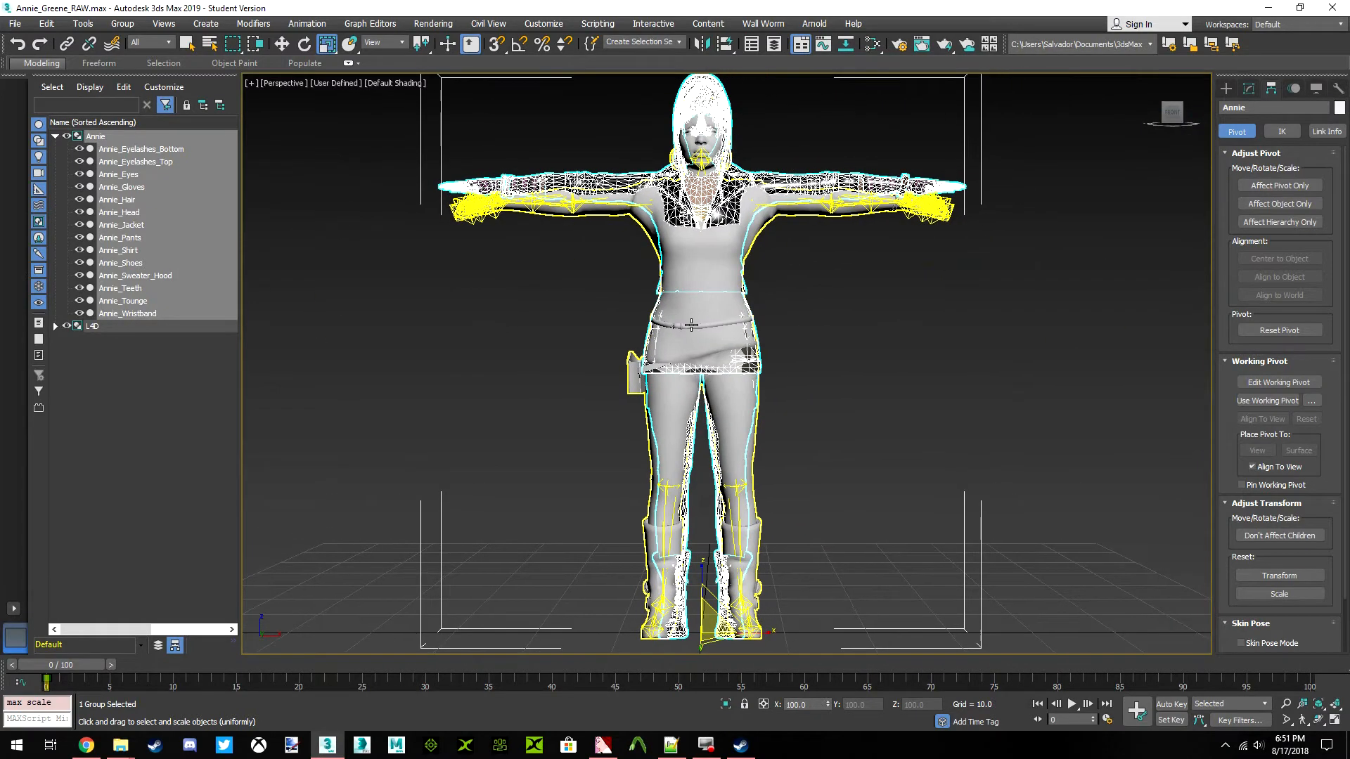
pyautogui.moveTo(1184, 119); pyautogui.dragTo(846, 283)
pyautogui.click(848, 286)
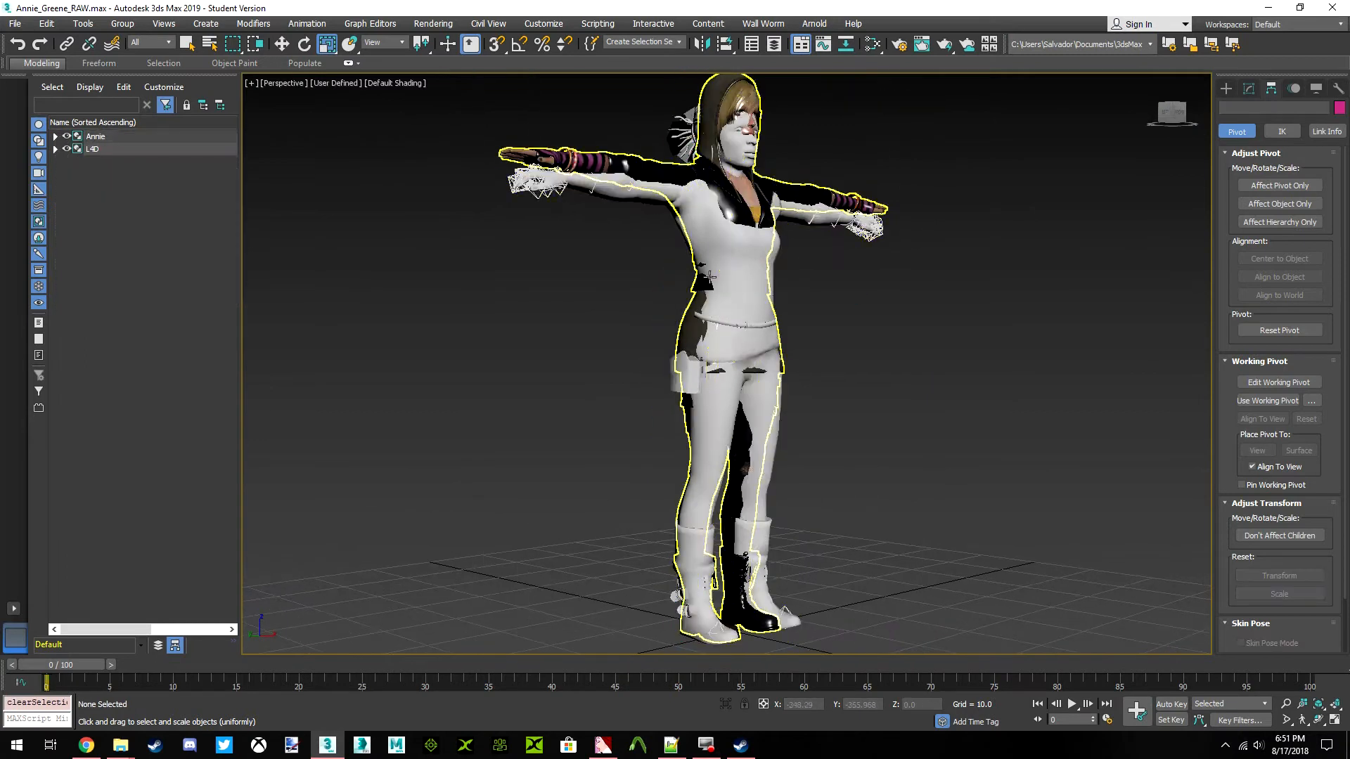
# Scale the Annie group down uniformly to 97.1 percent
pyautogui.click(724, 171)
pyautogui.moveTo(826, 710); pyautogui.dragTo(828, 710)
pyautogui.write('100')
pyautogui.press('Return')
pyautogui.press('r')
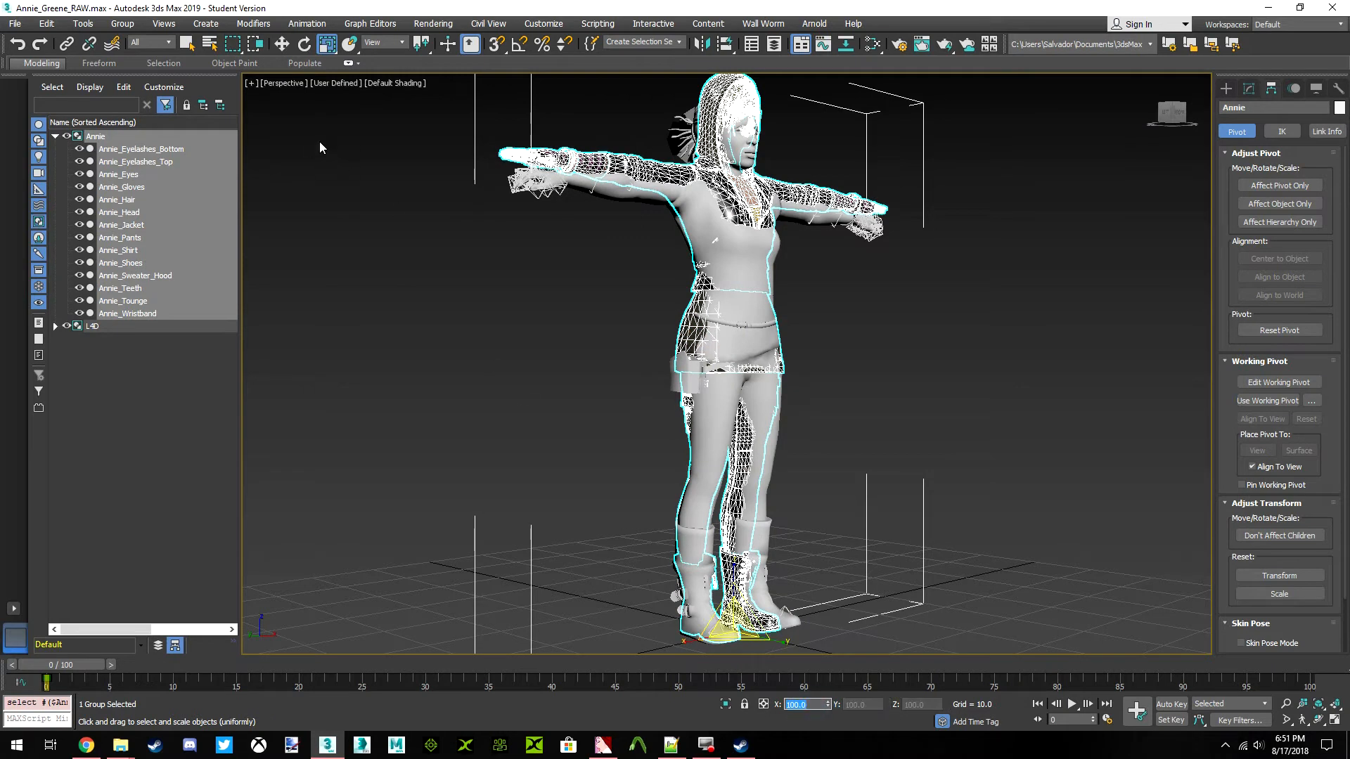
pyautogui.moveTo(330, 48); pyautogui.dragTo(333, 66)
pyautogui.moveTo(1168, 118); pyautogui.dragTo(1155, 133)
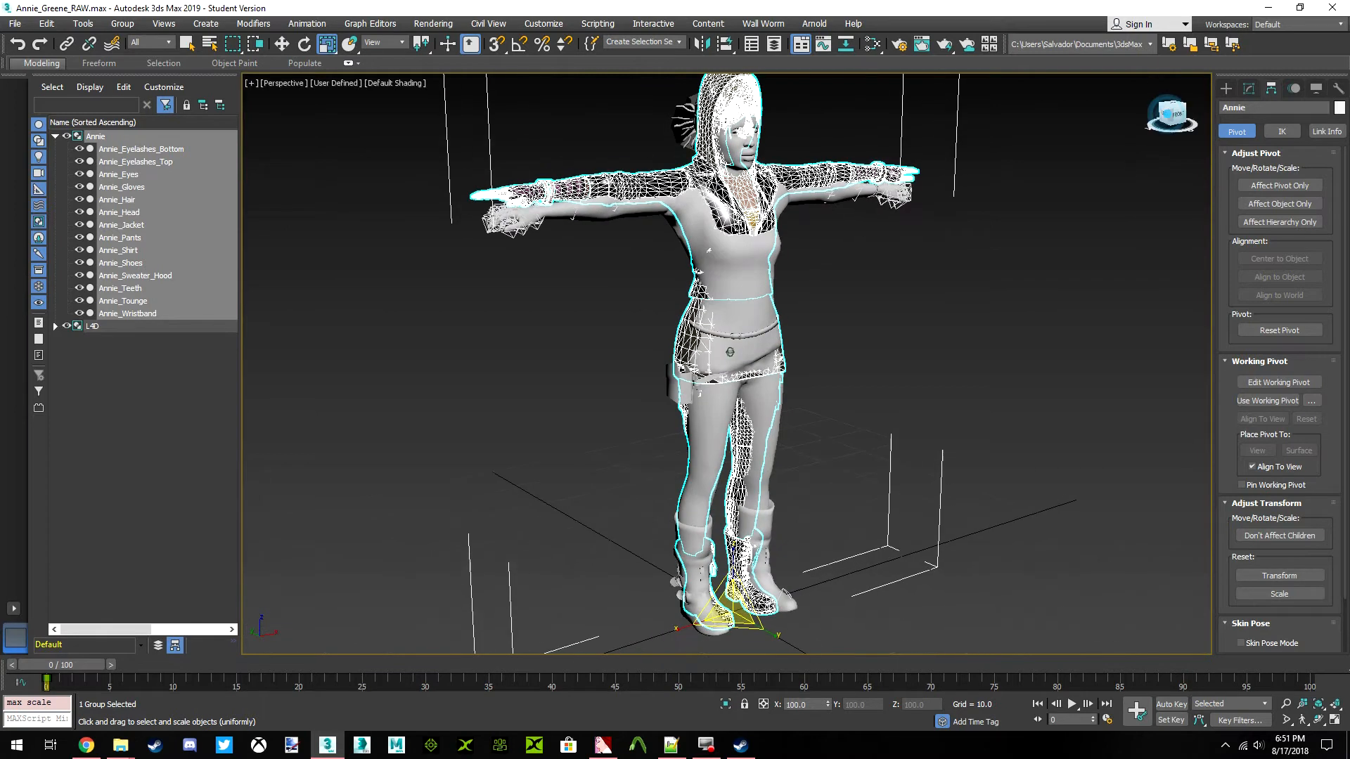
pyautogui.click(828, 708)
pyautogui.click(828, 708)
pyautogui.click(828, 708)
pyautogui.click(828, 708)
pyautogui.click(828, 708)
pyautogui.click(828, 708)
pyautogui.click(828, 708)
pyautogui.click(828, 708)
pyautogui.click(828, 708)
pyautogui.click(828, 708)
pyautogui.click(828, 708)
pyautogui.click(828, 708)
pyautogui.click(829, 708)
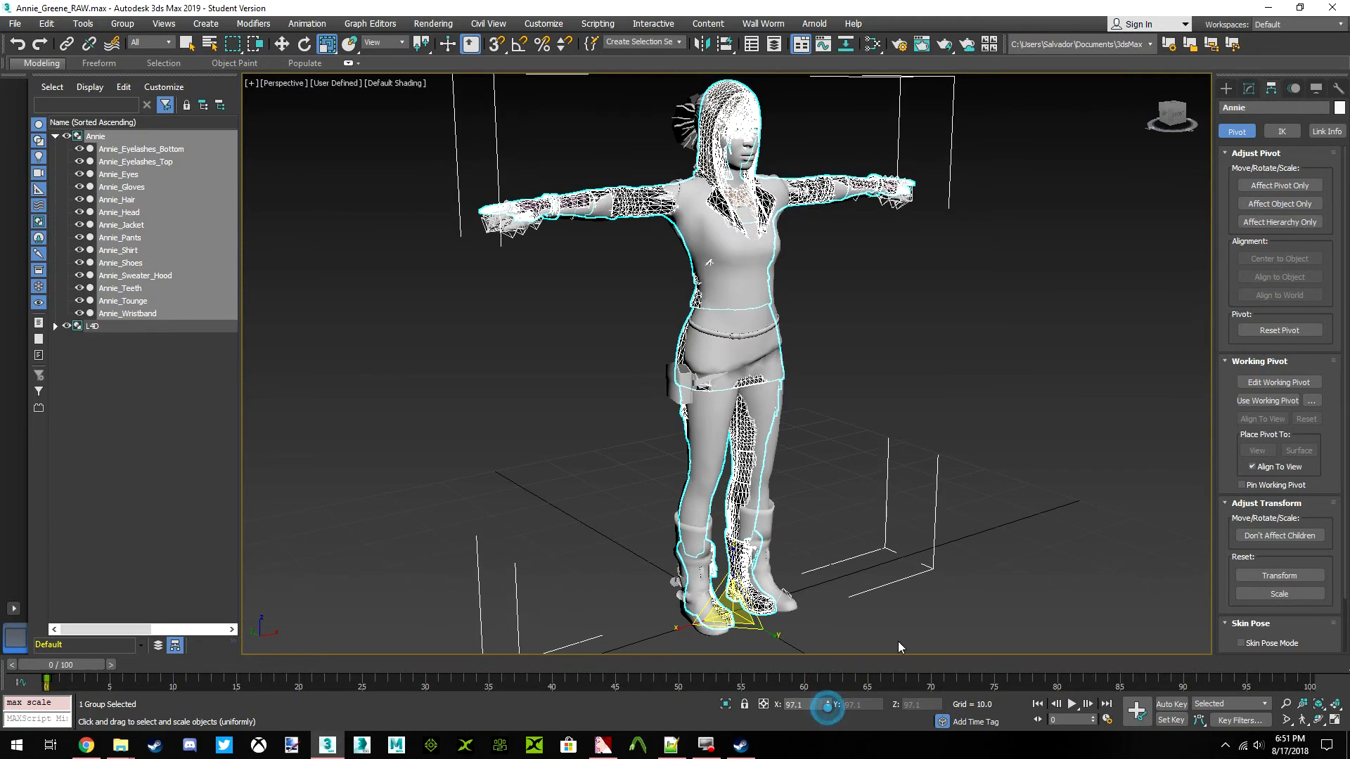
# Examine how the rescaled Annie model lines up with Rochelle at the arms, hips, legs and head
pyautogui.click(1179, 121)
pyautogui.moveTo(643, 183); pyautogui.dragTo(726, 219, button='middle')
pyautogui.scroll(5, 669, 220)
pyautogui.scroll(-6, 725, 219)
pyautogui.scroll(-4, 674, 336)
pyautogui.scroll(3, 676, 269)
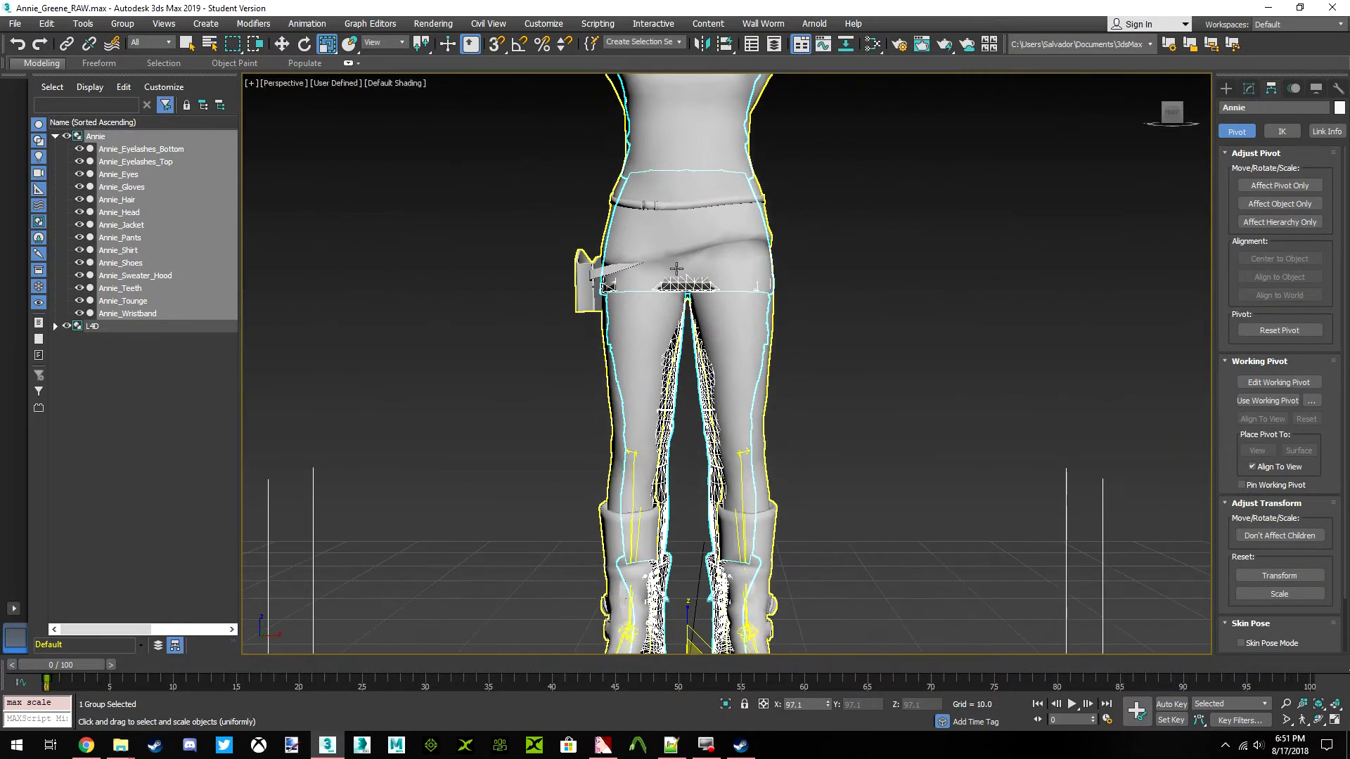
pyautogui.moveTo(753, 315); pyautogui.dragTo(735, 562, button='middle')
pyautogui.scroll(4, 656, 312)
pyautogui.scroll(5, 656, 312)
pyautogui.moveTo(656, 312); pyautogui.dragTo(847, 303, button='middle')
pyautogui.moveTo(568, 315); pyautogui.dragTo(939, 325, button='middle')
pyautogui.moveTo(595, 337); pyautogui.dragTo(706, 342, button='middle')
pyautogui.scroll(-7, 706, 341)
pyautogui.moveTo(836, 341); pyautogui.dragTo(744, 394, button='middle')
pyautogui.scroll(6, 744, 338)
pyautogui.moveTo(759, 309); pyautogui.dragTo(870, 321, button='middle')
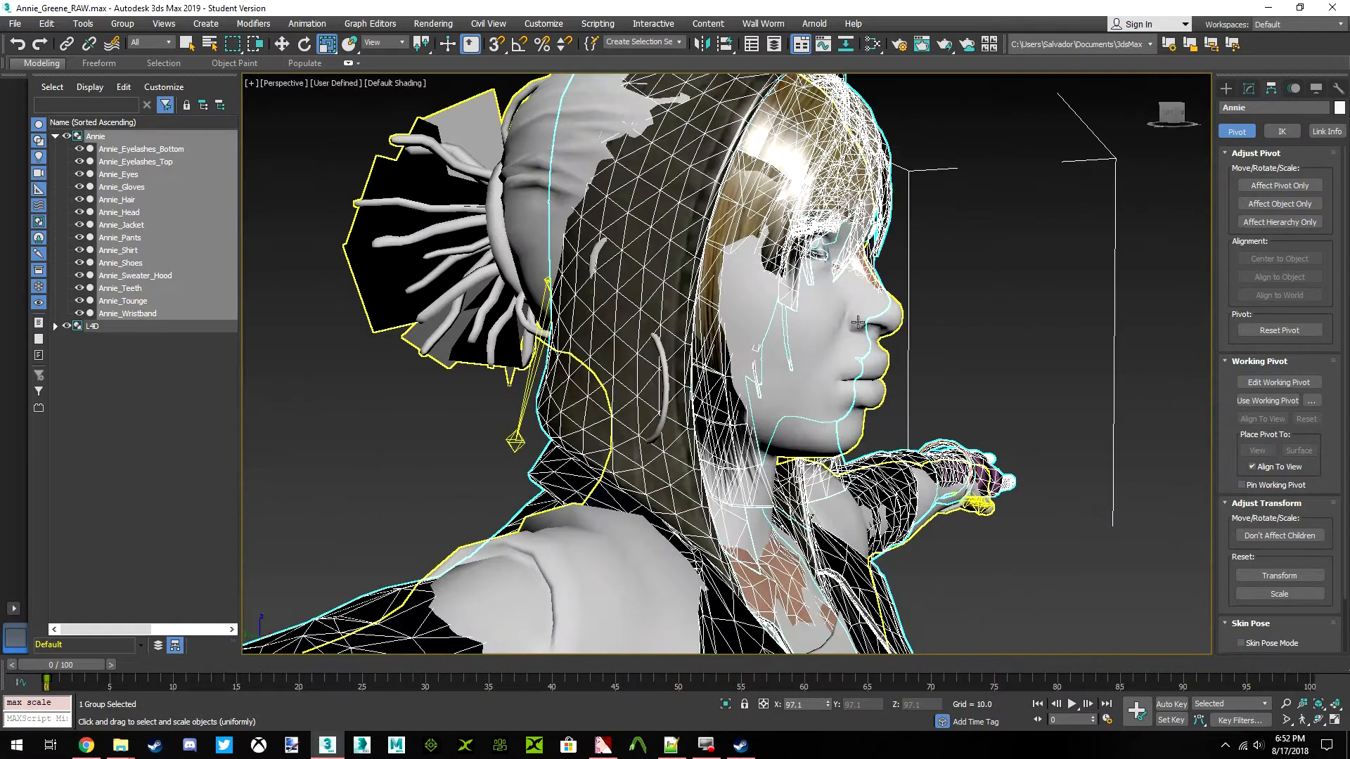
# Turn on see-through display for the L4D group and clear the selection
pyautogui.click(847, 328)
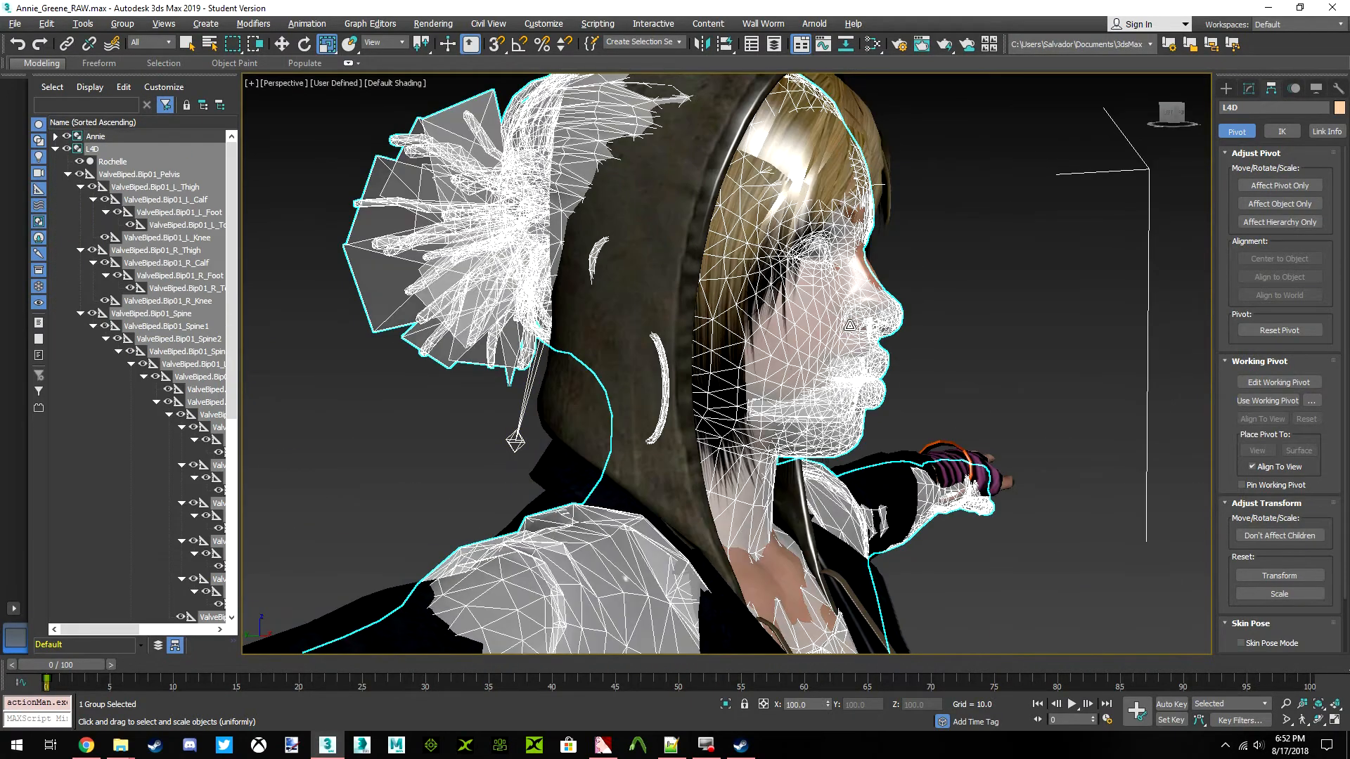
pyautogui.click(1047, 200)
pyautogui.click(1171, 119)
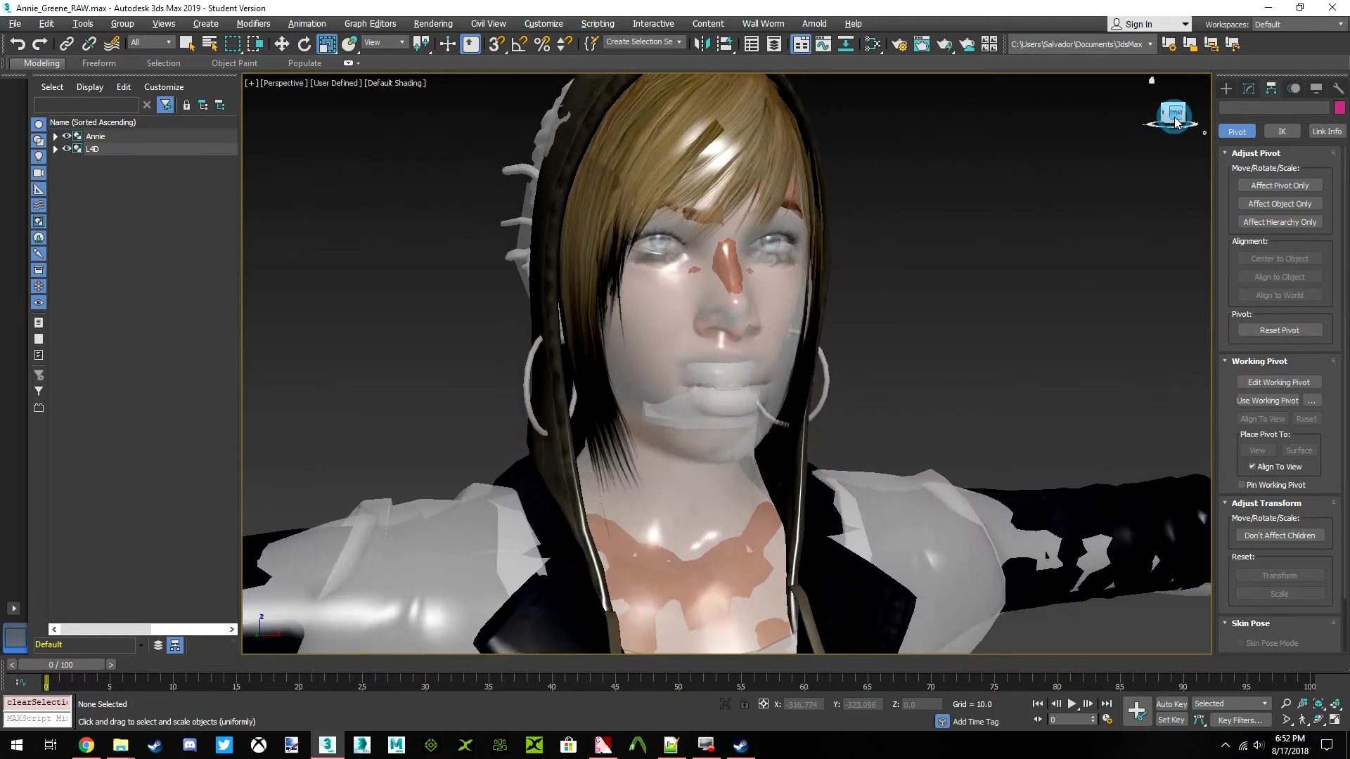
# Inspect the Annie group through the see-through Rochelle mesh from the front and side, from head to legs
pyautogui.click(714, 473)
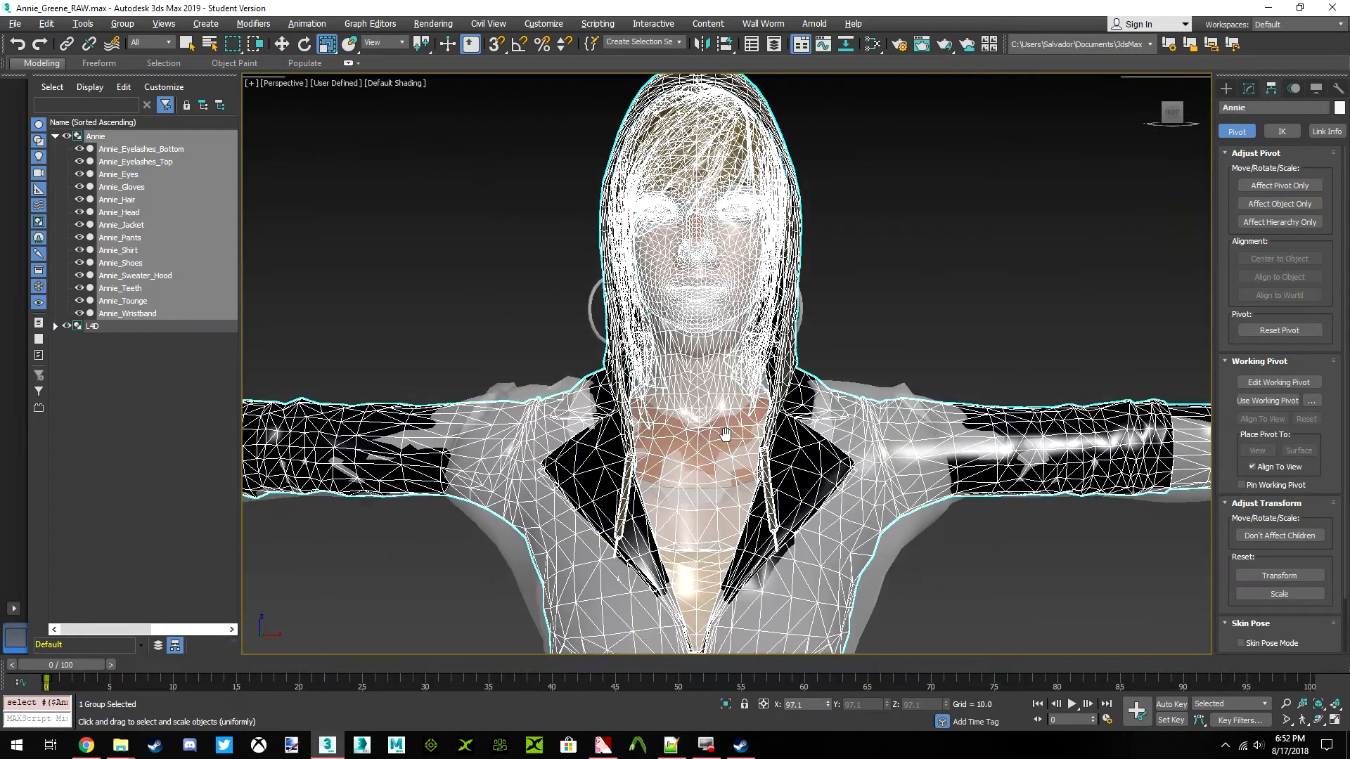
pyautogui.moveTo(1169, 122)
pyautogui.mouseDown()
pyautogui.moveTo(1184, 121)
pyautogui.moveTo(1170, 114)
pyautogui.mouseUp()
pyautogui.scroll(5, 797, 290)
pyautogui.click(1170, 115)
pyautogui.scroll(-8, 724, 371)
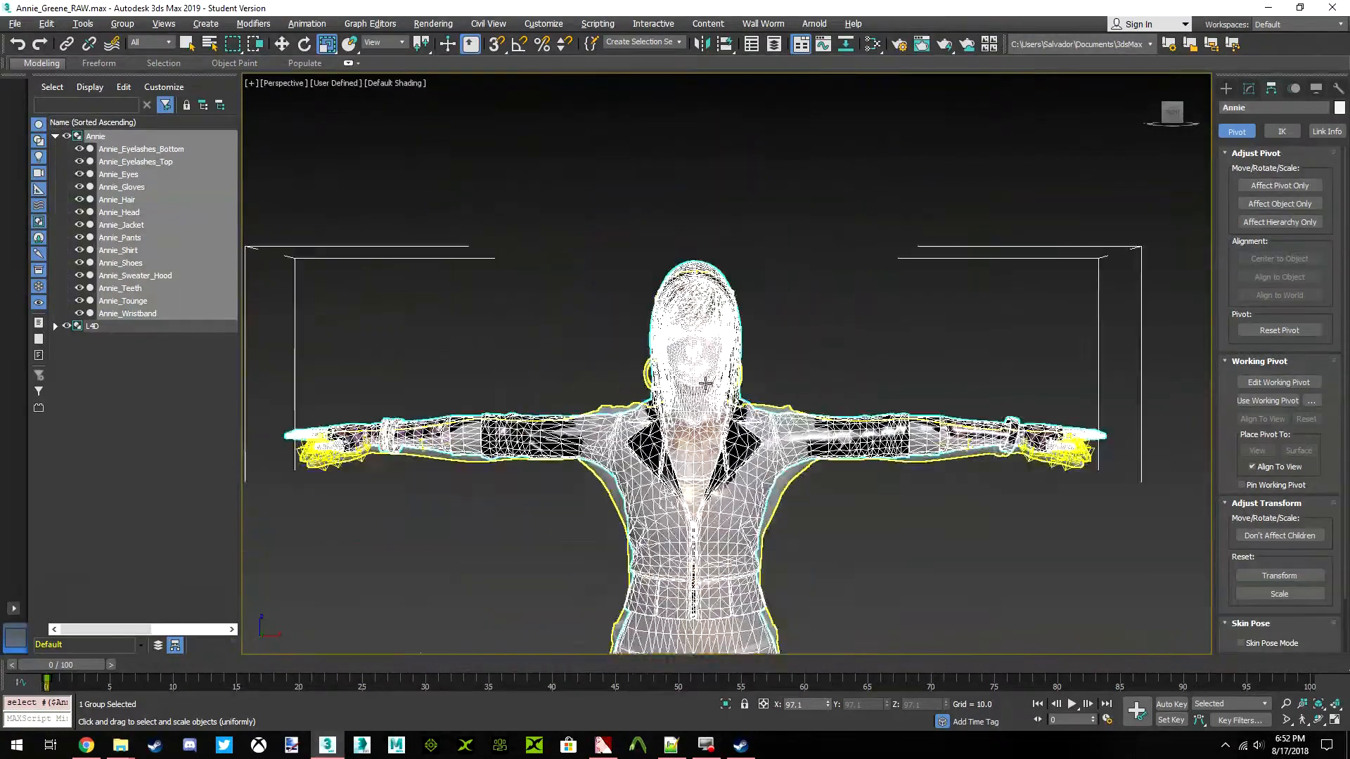
pyautogui.scroll(10, 662, 291)
pyautogui.scroll(-8, 661, 290)
pyautogui.moveTo(881, 447); pyautogui.dragTo(755, 232, button='middle')
pyautogui.scroll(2, 755, 232)
pyautogui.moveTo(754, 353); pyautogui.dragTo(738, 241, button='middle')
pyautogui.scroll(2, 738, 242)
pyautogui.moveTo(1192, 122)
pyautogui.mouseDown()
pyautogui.moveTo(1165, 120)
pyautogui.moveTo(1181, 118)
pyautogui.mouseUp()
pyautogui.click(1177, 112)
pyautogui.moveTo(793, 324); pyautogui.dragTo(777, 286, button='middle')
pyautogui.scroll(-5, 774, 282)
pyautogui.moveTo(722, 444); pyautogui.dragTo(741, 464, button='middle')
pyautogui.scroll(-4, 758, 361)
# Set the Annie group's uniform scale to 97 percent and deselect it
pyautogui.moveTo(757, 362); pyautogui.dragTo(750, 435, button='middle')
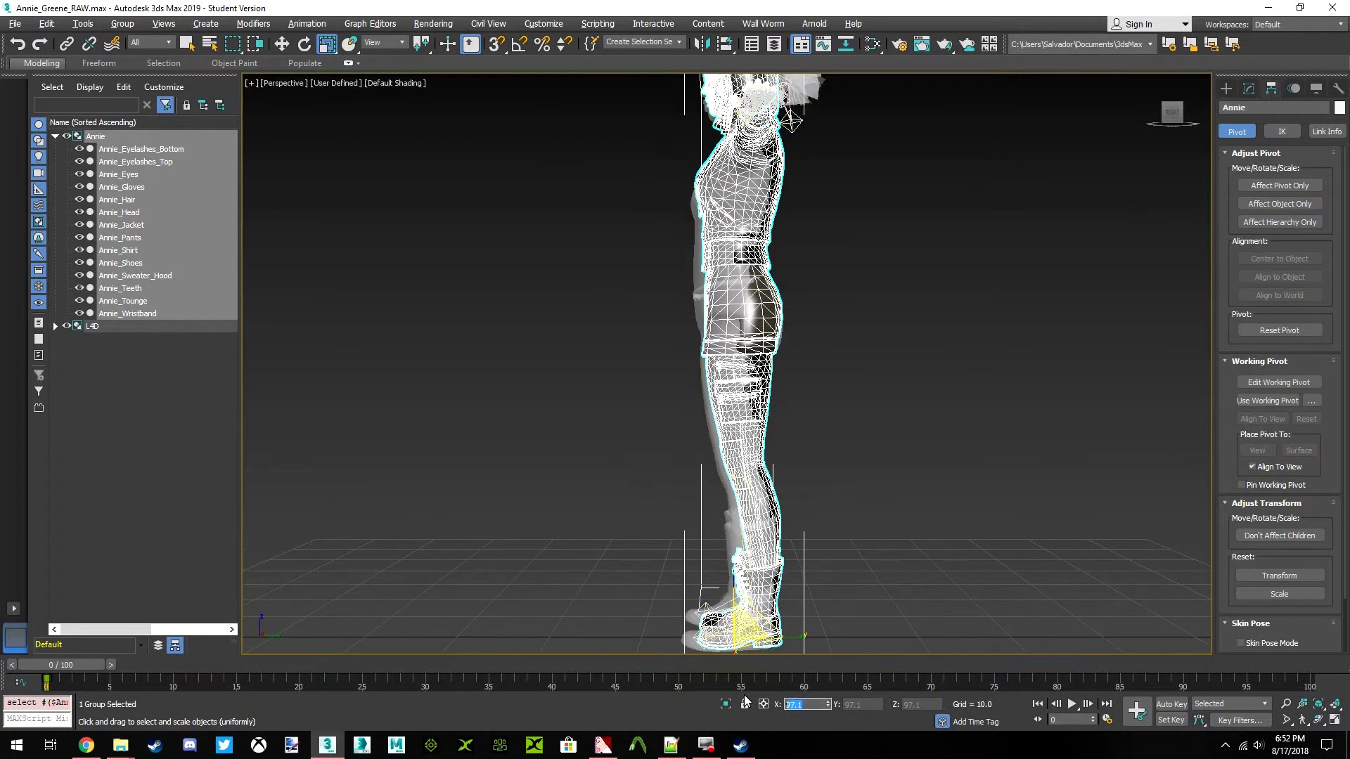
pyautogui.write('97')
pyautogui.press('Return')
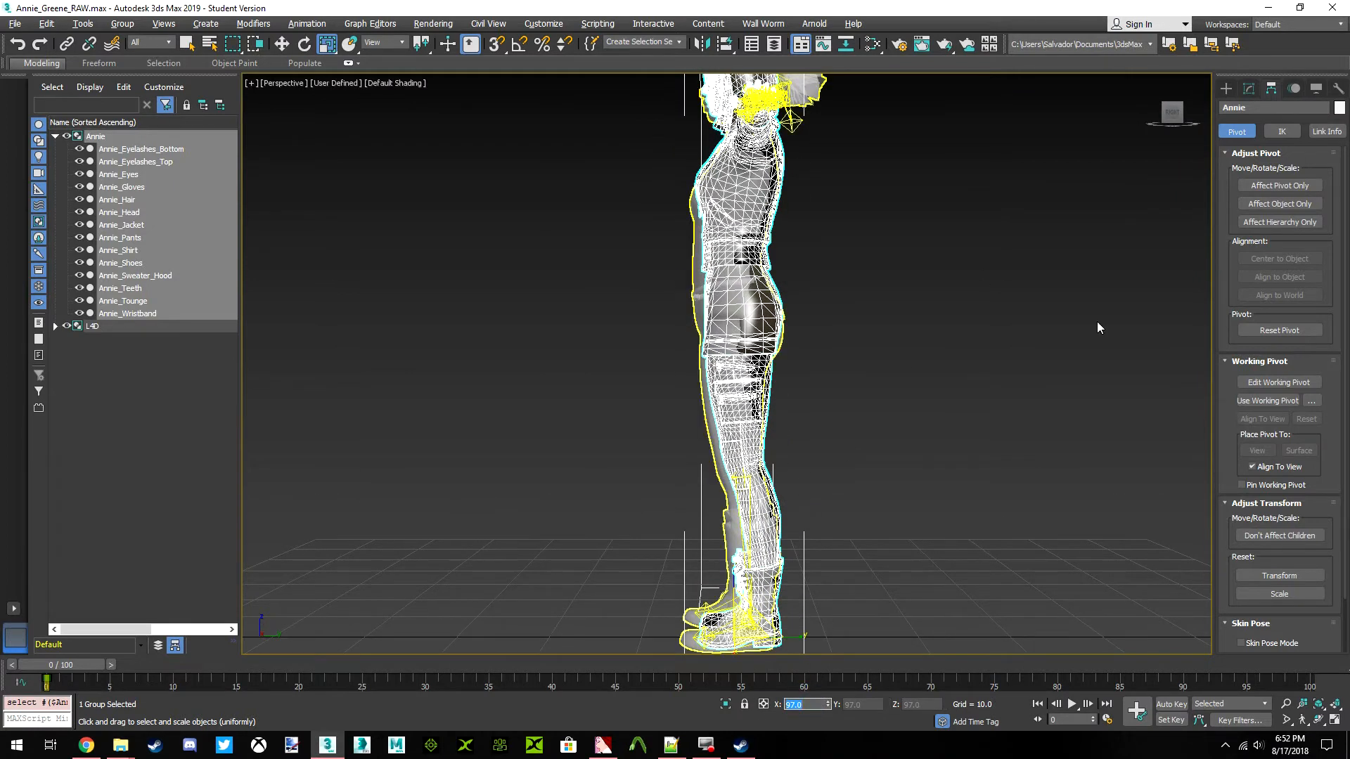
pyautogui.click(1175, 116)
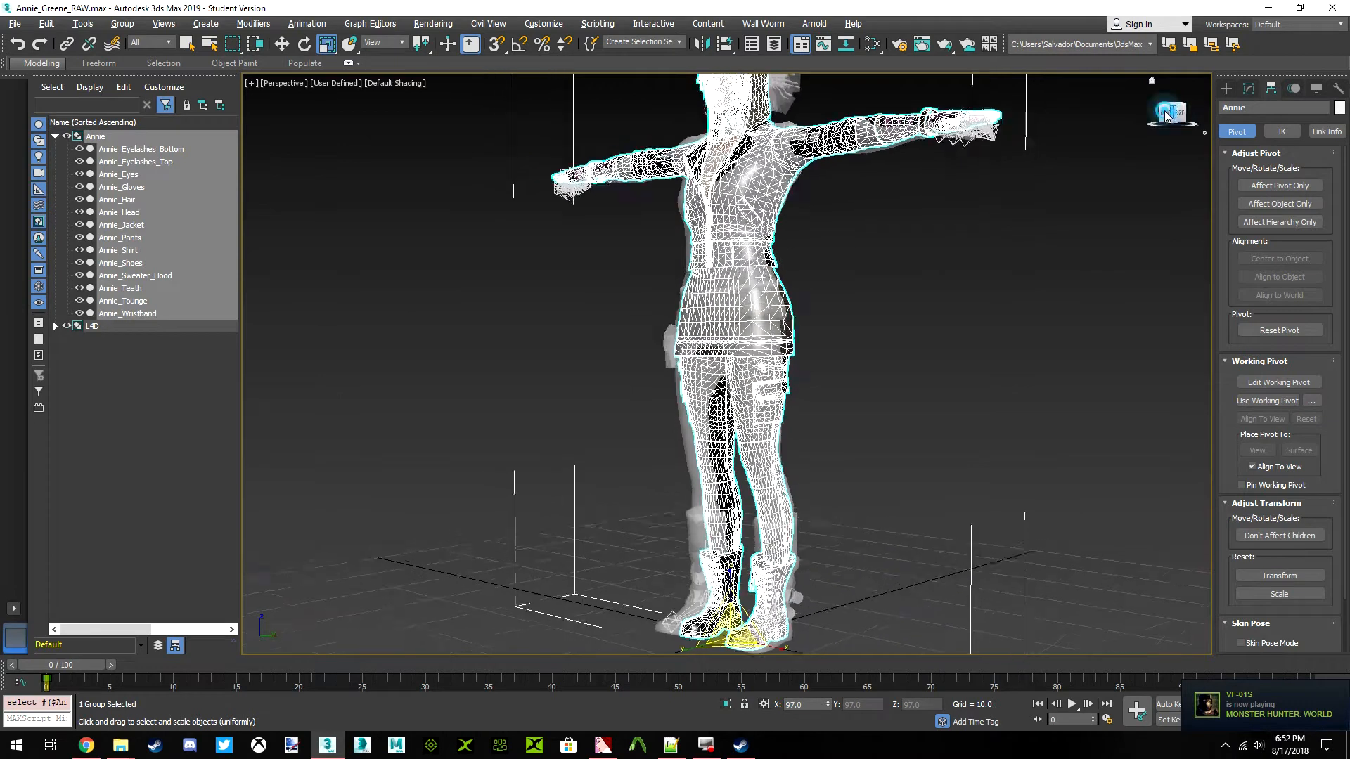
pyautogui.click(1117, 146)
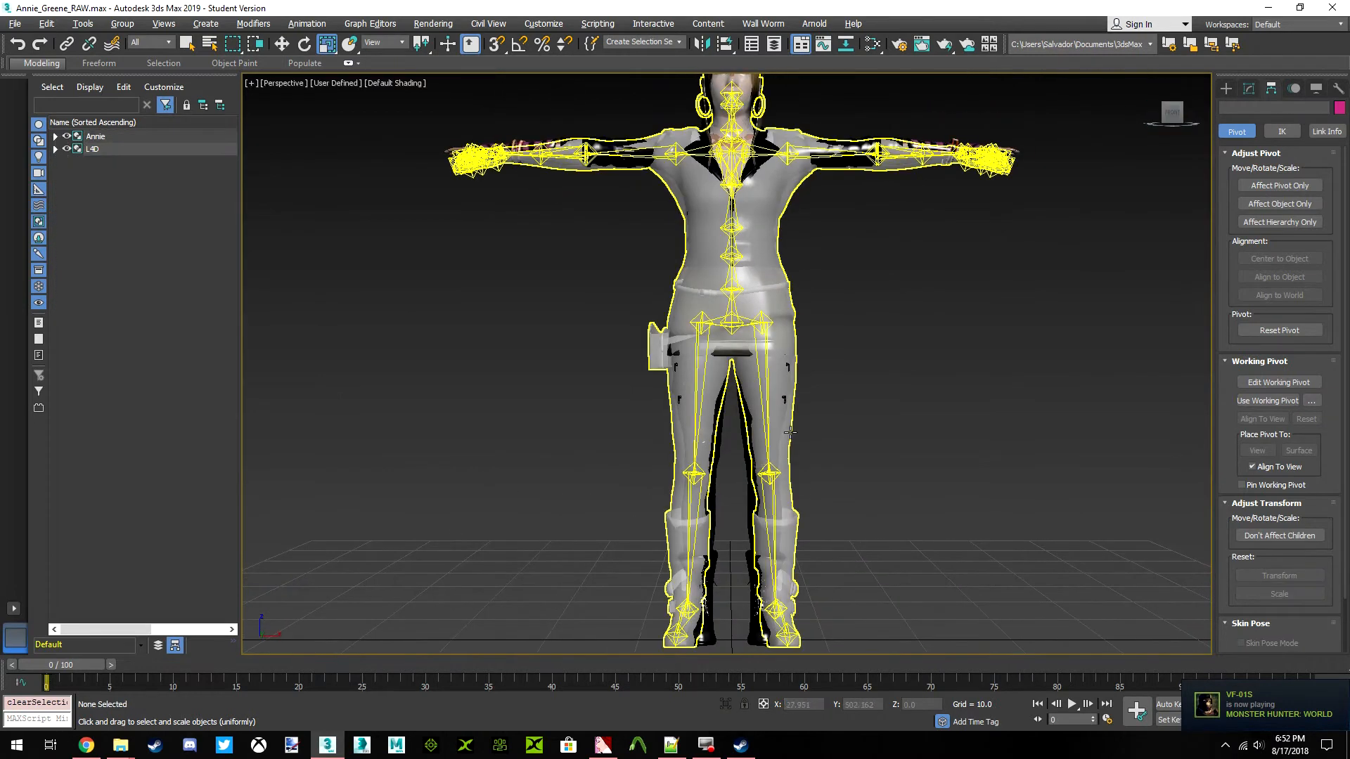
# Check the overlap of both models at the pelvis, legs, face and head profile
pyautogui.scroll(8, 746, 358)
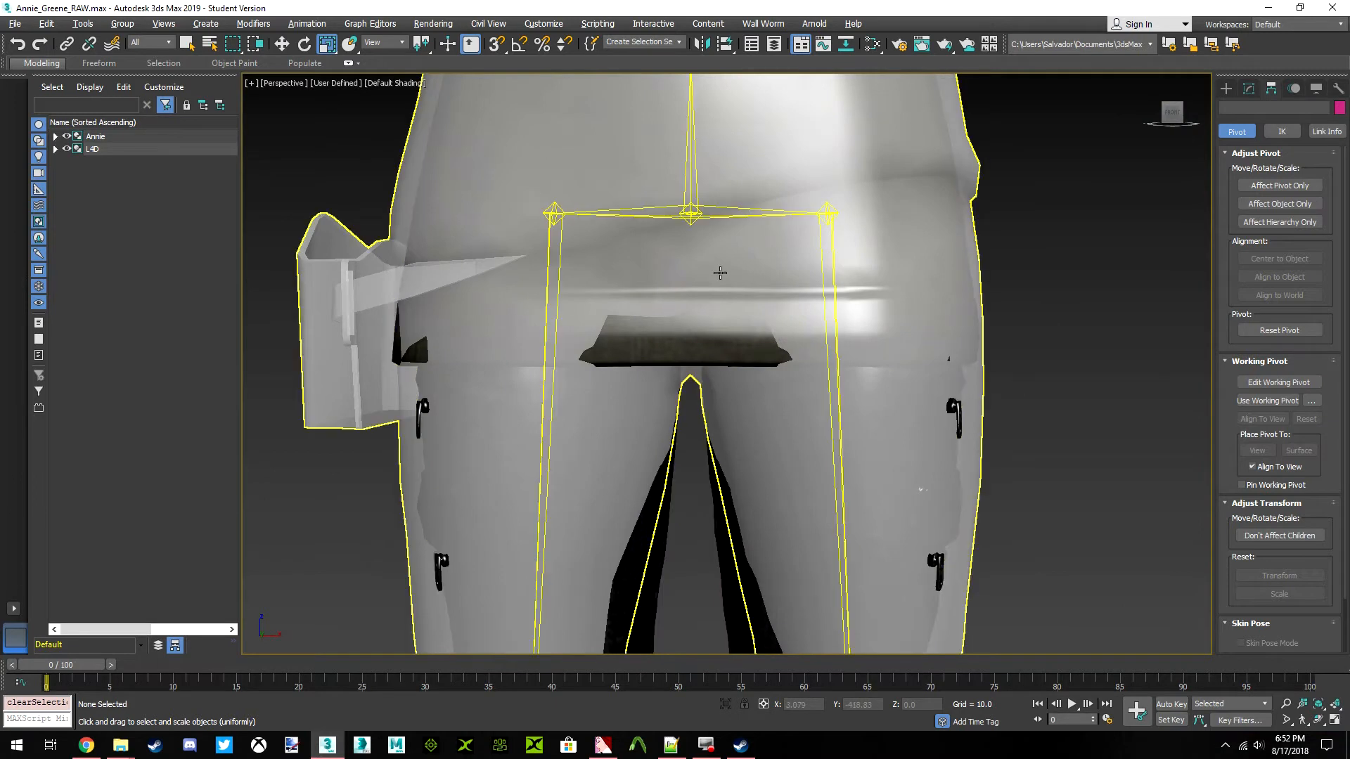
pyautogui.scroll(-8, 755, 415)
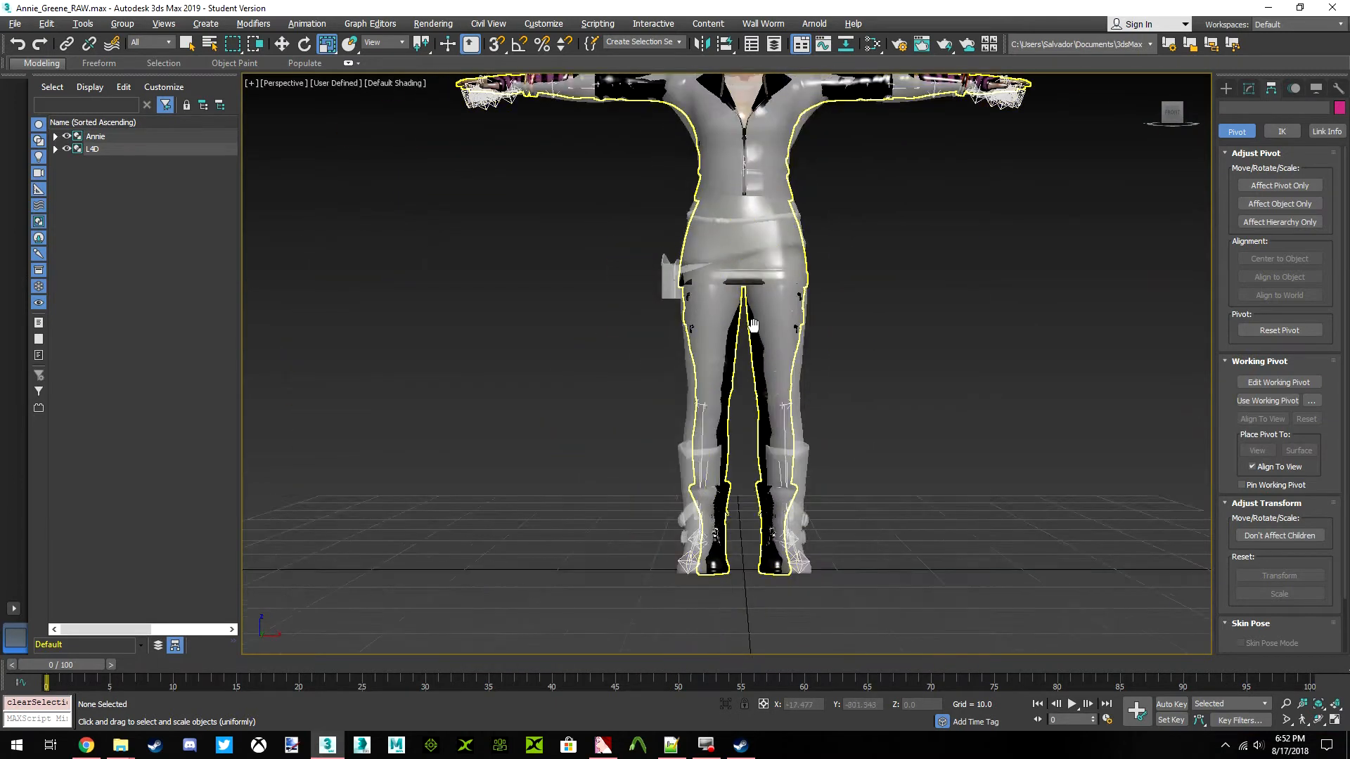
pyautogui.scroll(10, 728, 176)
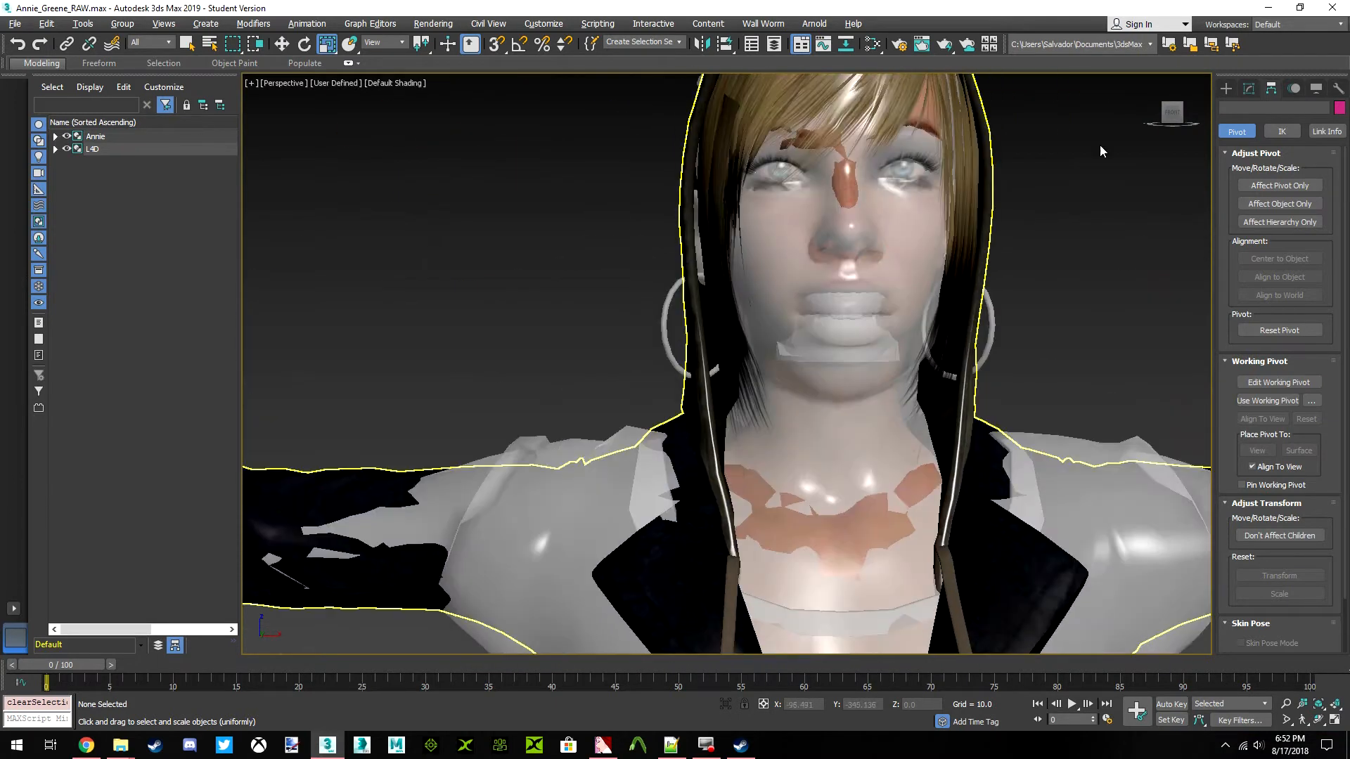
pyautogui.click(1179, 117)
pyautogui.scroll(5, 906, 312)
pyautogui.scroll(-6, 900, 317)
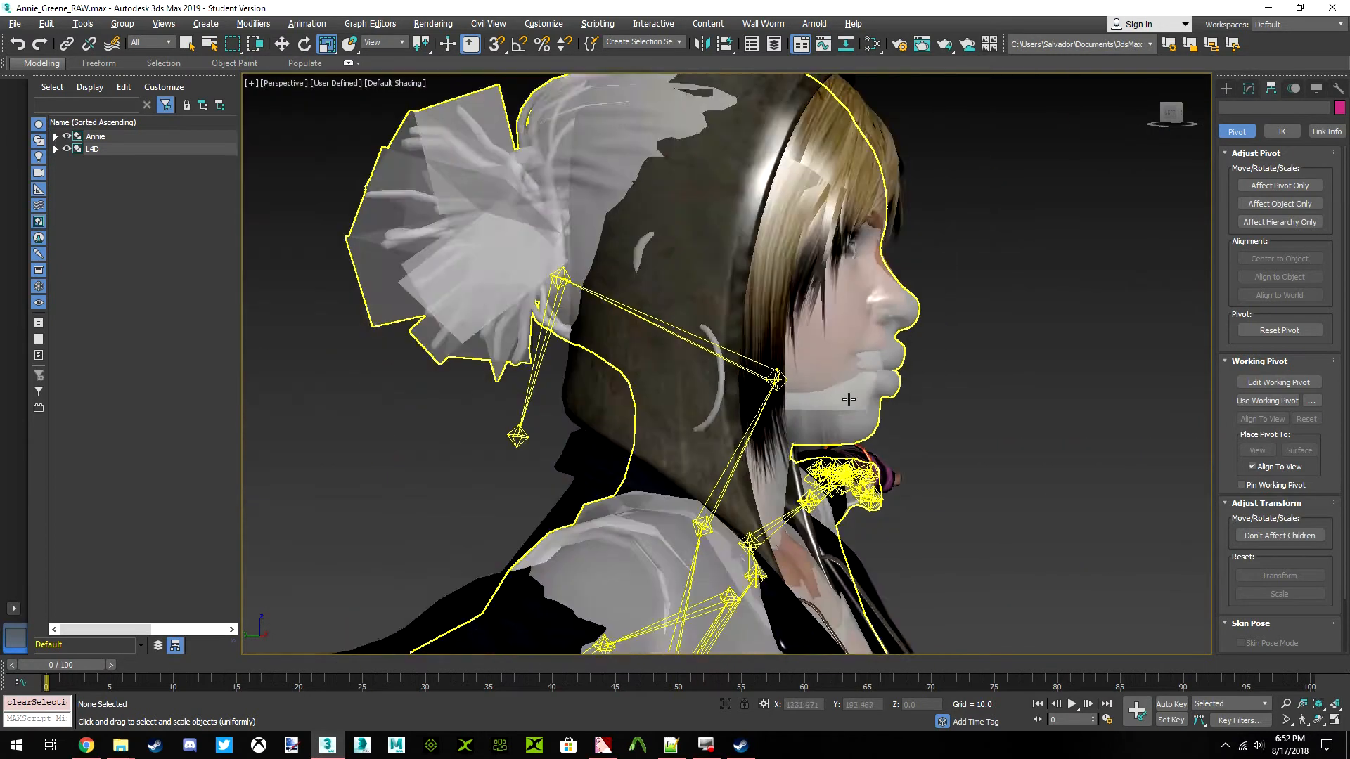
pyautogui.click(1169, 112)
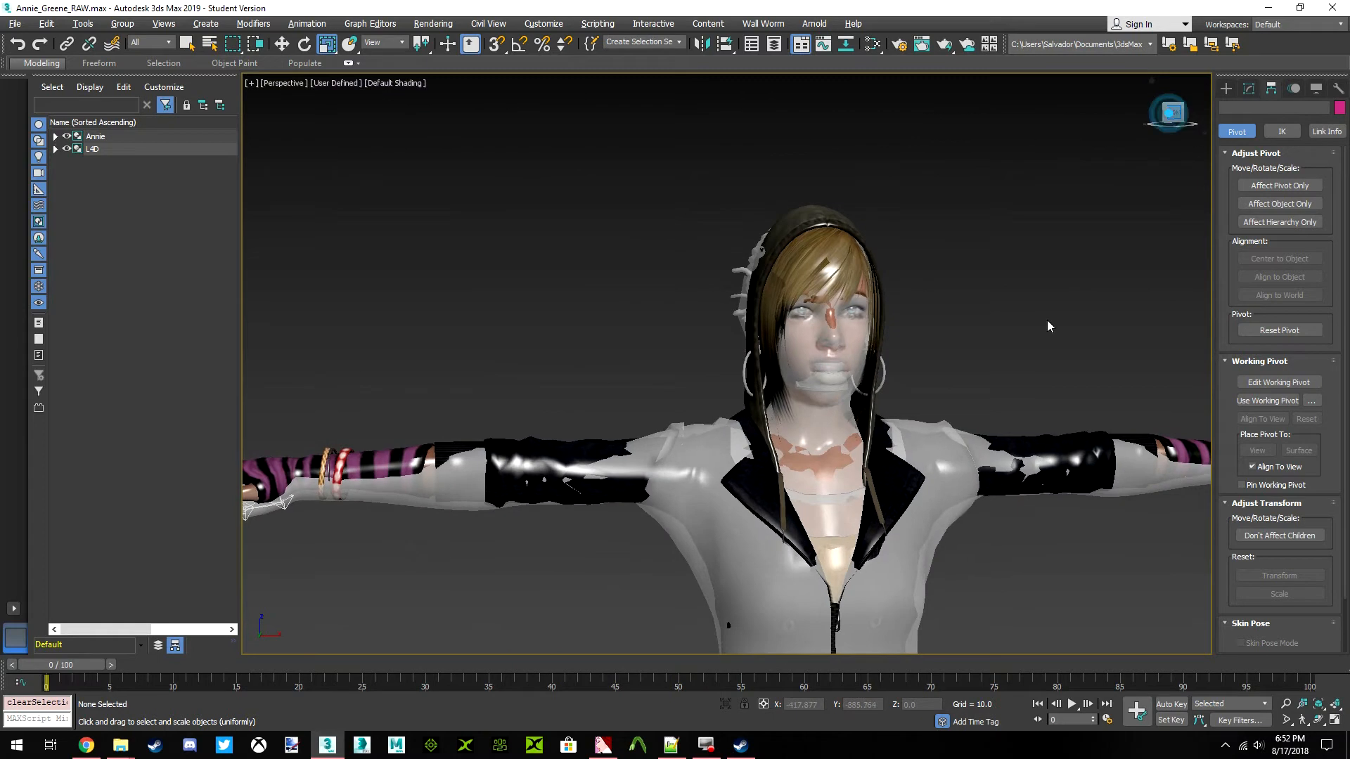
# Ungroup the L4D group into the separate Rochelle mesh and ValveBiped.Bip01_Pelvis skeleton
pyautogui.click(715, 521)
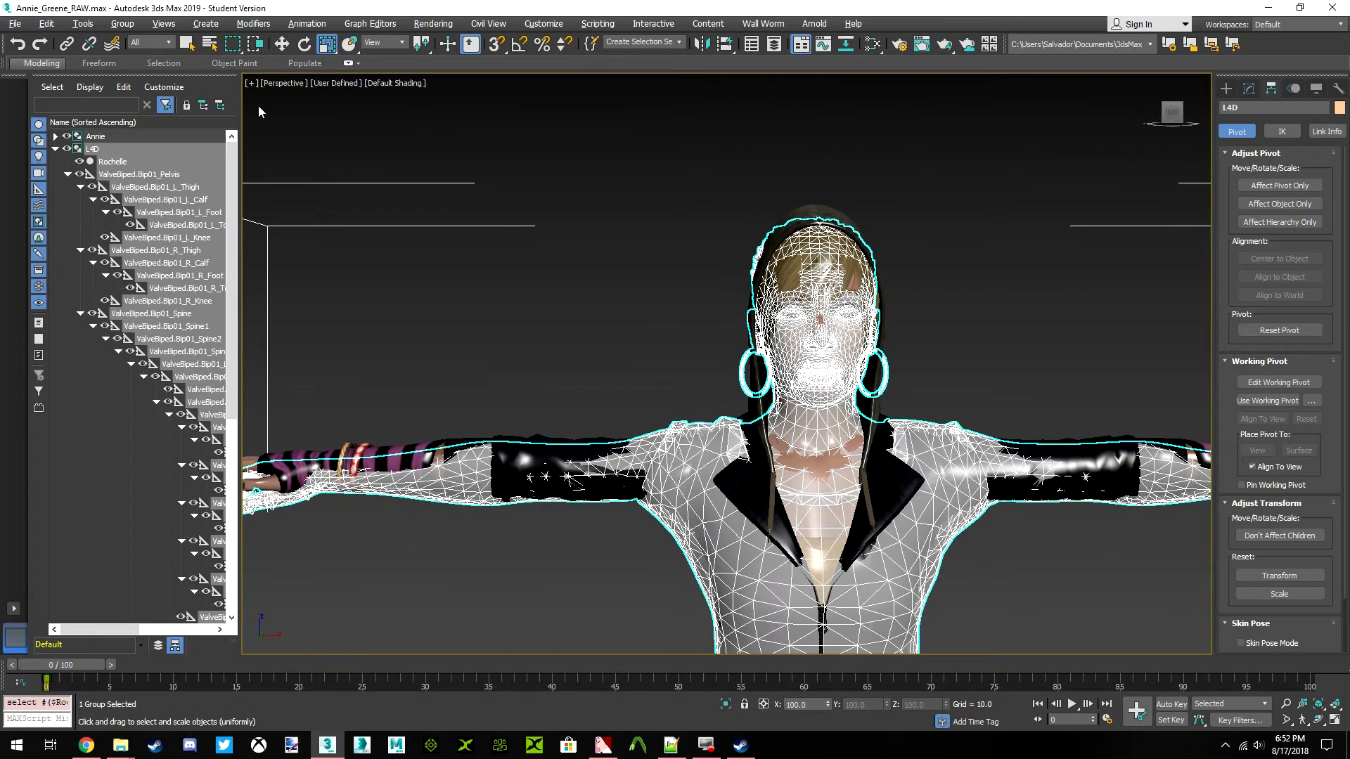
pyautogui.click(123, 24)
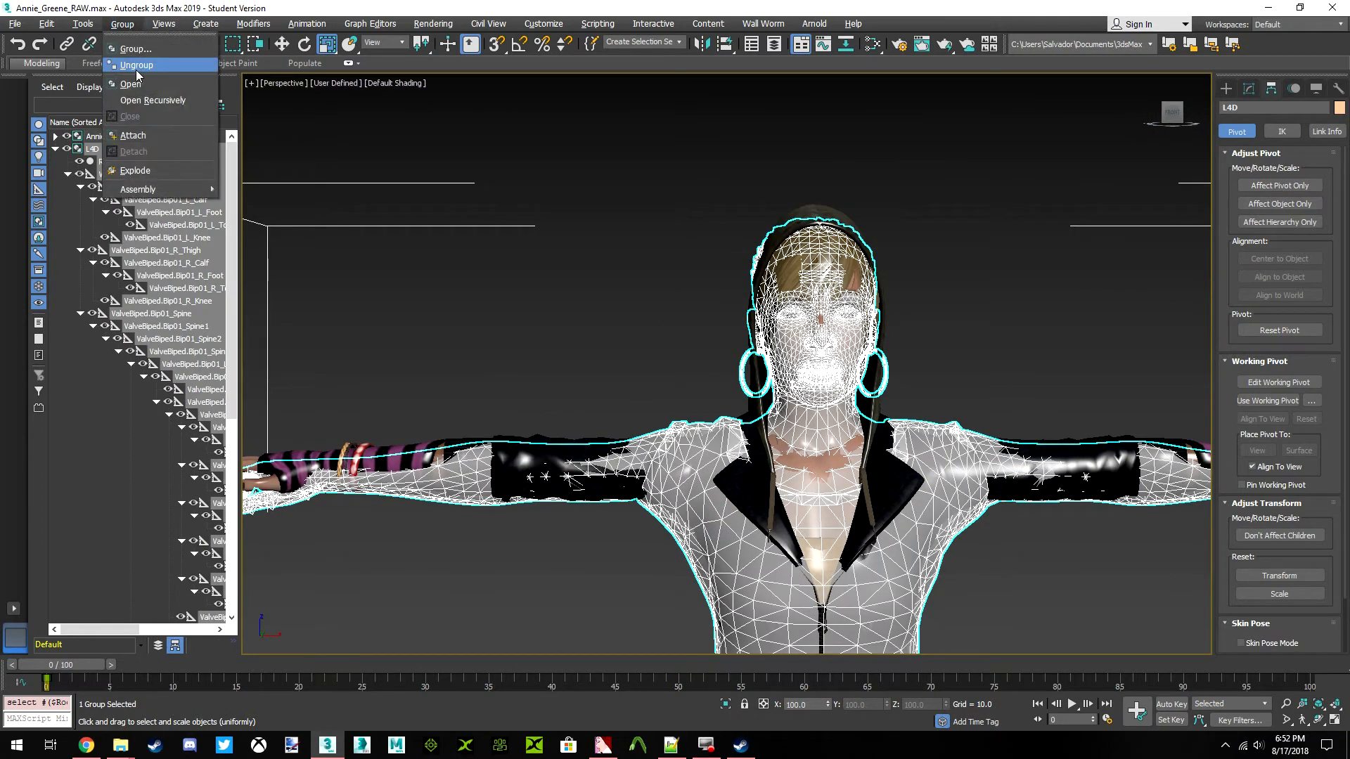
pyautogui.click(134, 66)
pyautogui.click(544, 318)
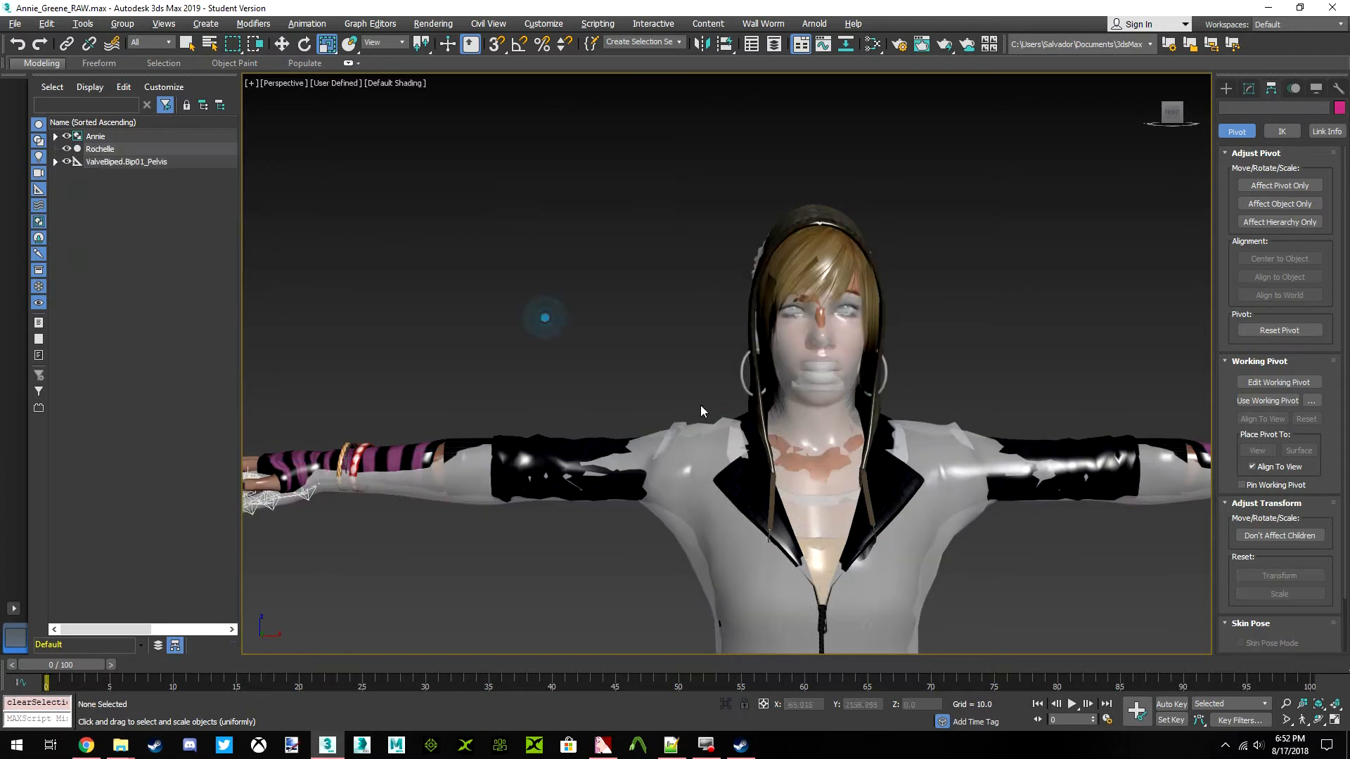
pyautogui.scroll(-5, 655, 349)
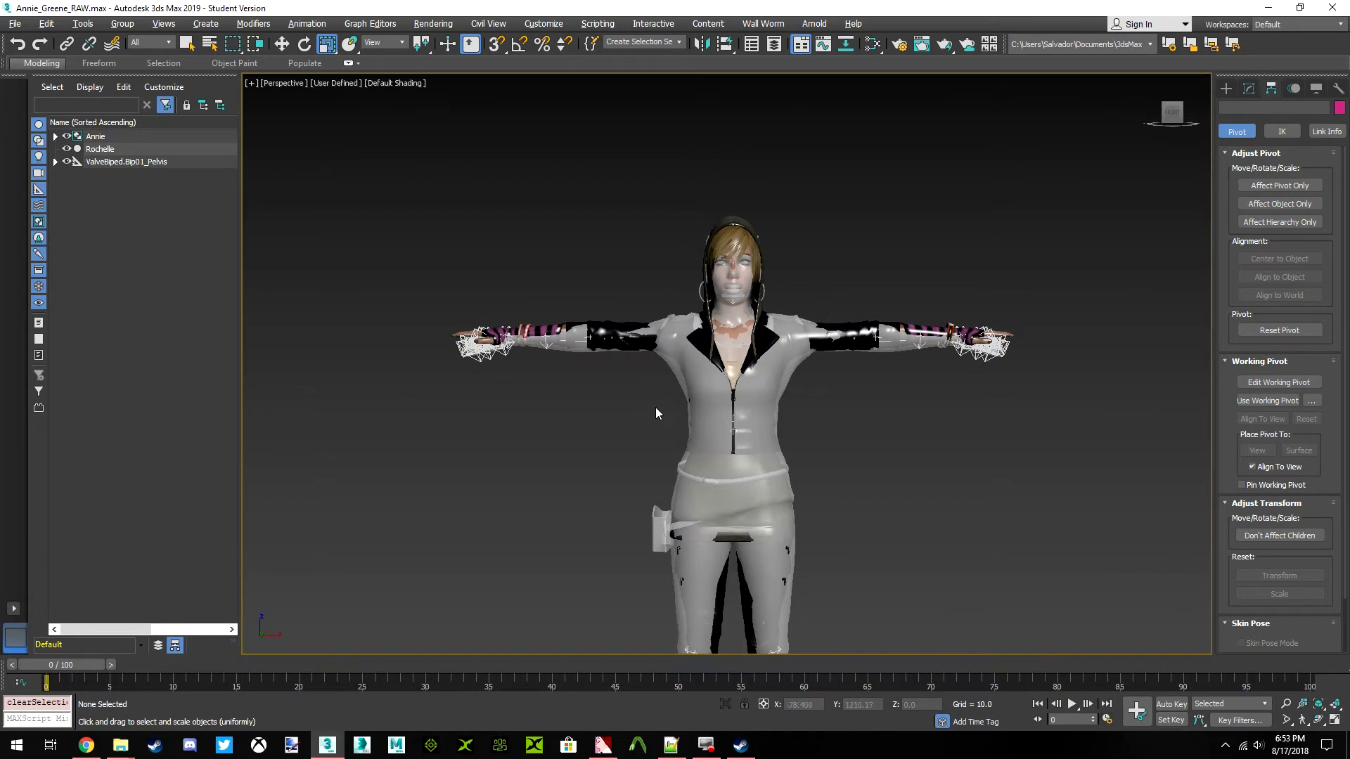
# Set the animation end time to frame 10
pyautogui.moveTo(748, 505); pyautogui.dragTo(747, 484, button='middle')
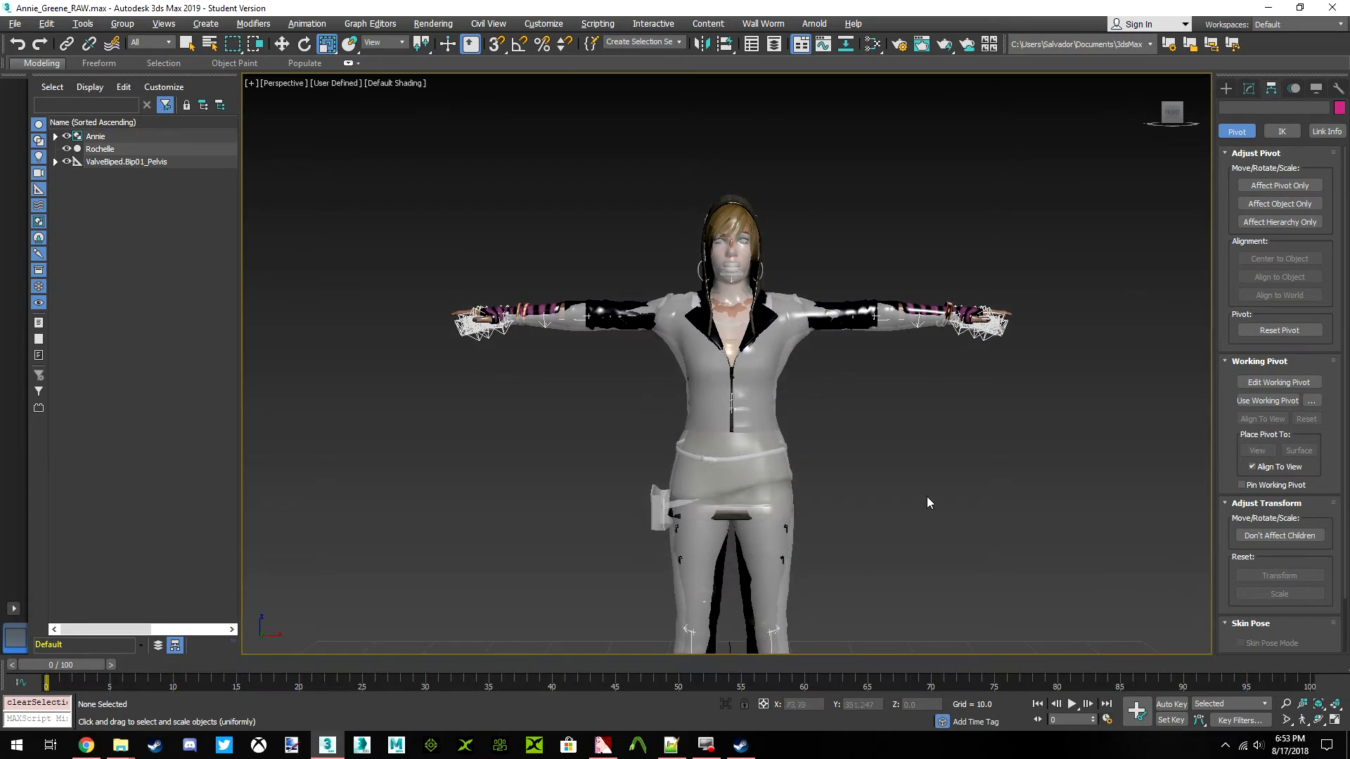
pyautogui.click(1107, 719)
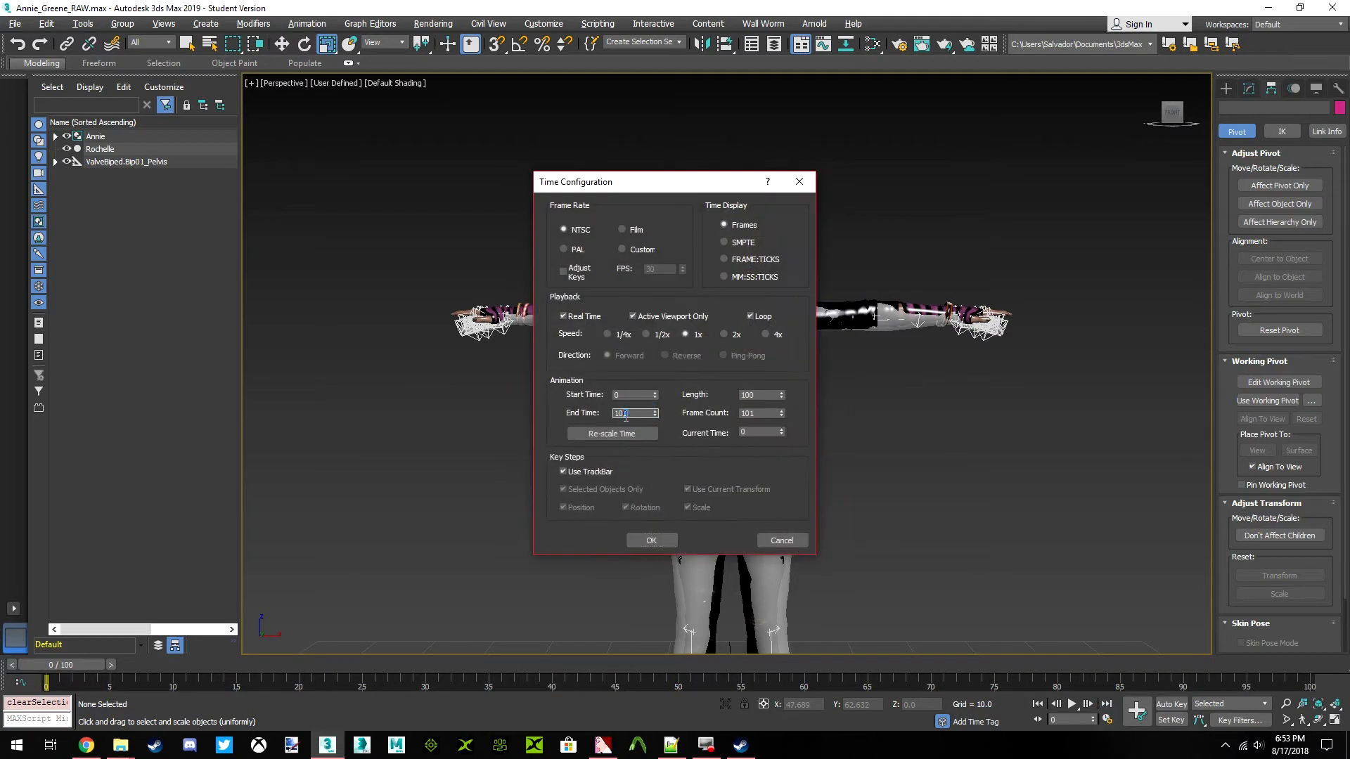
pyautogui.click(647, 540)
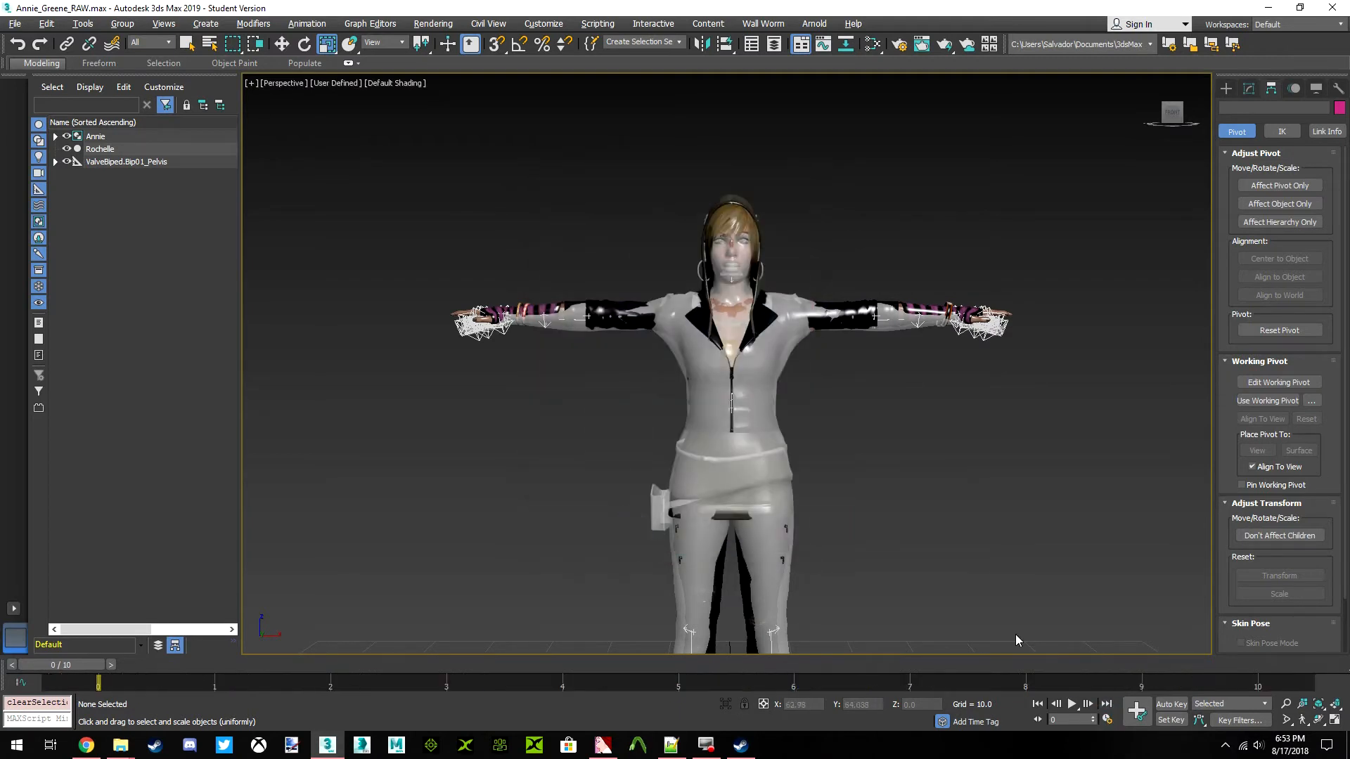
# Select the ValveBiped.Bip01_Pelvis bone with all its child bones and scrub through the timeline back to frame 0
pyautogui.moveTo(72, 664)
pyautogui.mouseDown()
pyautogui.moveTo(1292, 664)
pyautogui.moveTo(184, 693)
pyautogui.moveTo(64, 665)
pyautogui.mouseUp()
pyautogui.click(111, 162)
pyautogui.rightClick(111, 161)
pyautogui.click(156, 171)
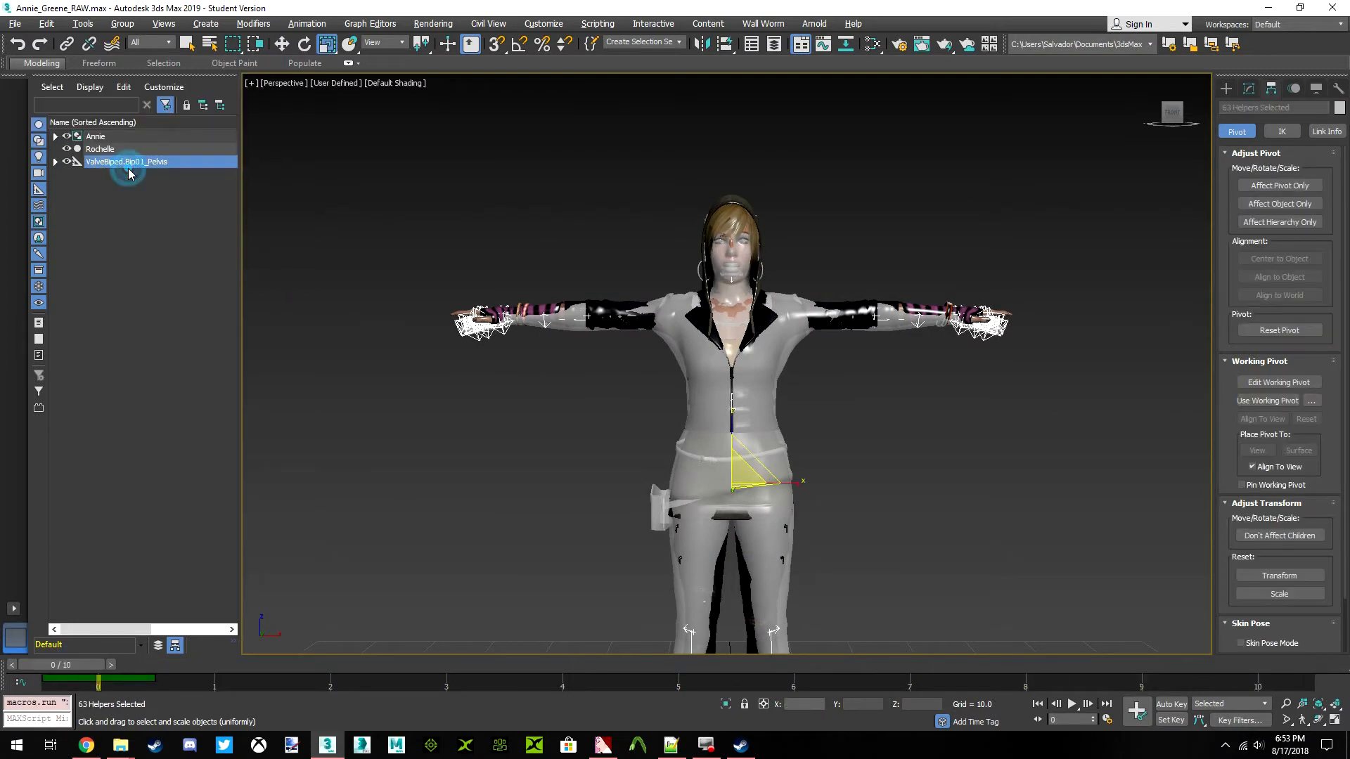
pyautogui.moveTo(79, 666); pyautogui.dragTo(1217, 673)
pyautogui.moveTo(228, 684); pyautogui.dragTo(98, 679)
pyautogui.press('r')
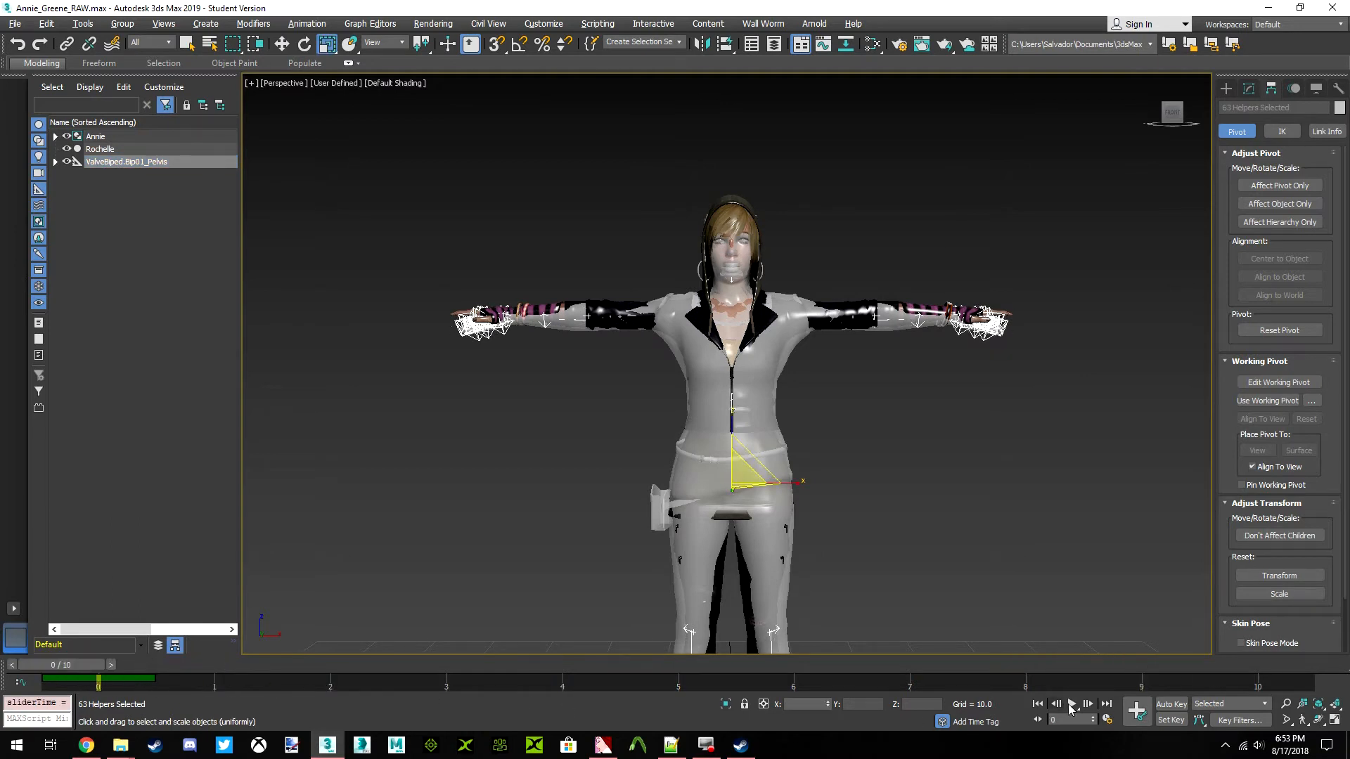
# Key the whole skeleton at frames 0 and 10 with Auto Key, check the timeline, and deselect the bones
pyautogui.click(1170, 705)
pyautogui.click(1138, 716)
pyautogui.scroll(-3, 825, 482)
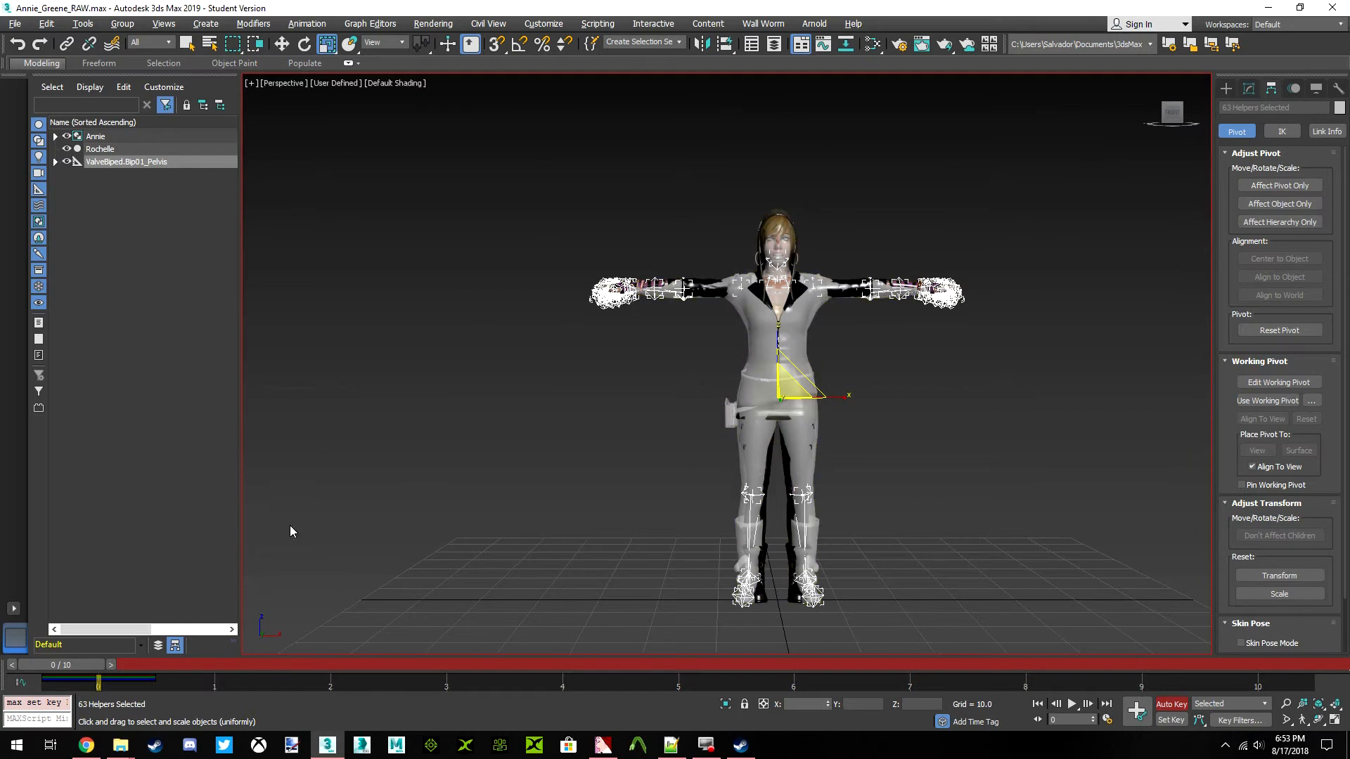
pyautogui.moveTo(107, 672)
pyautogui.mouseDown()
pyautogui.moveTo(1293, 669)
pyautogui.moveTo(302, 671)
pyautogui.moveTo(85, 686)
pyautogui.mouseUp()
pyautogui.click(1136, 710)
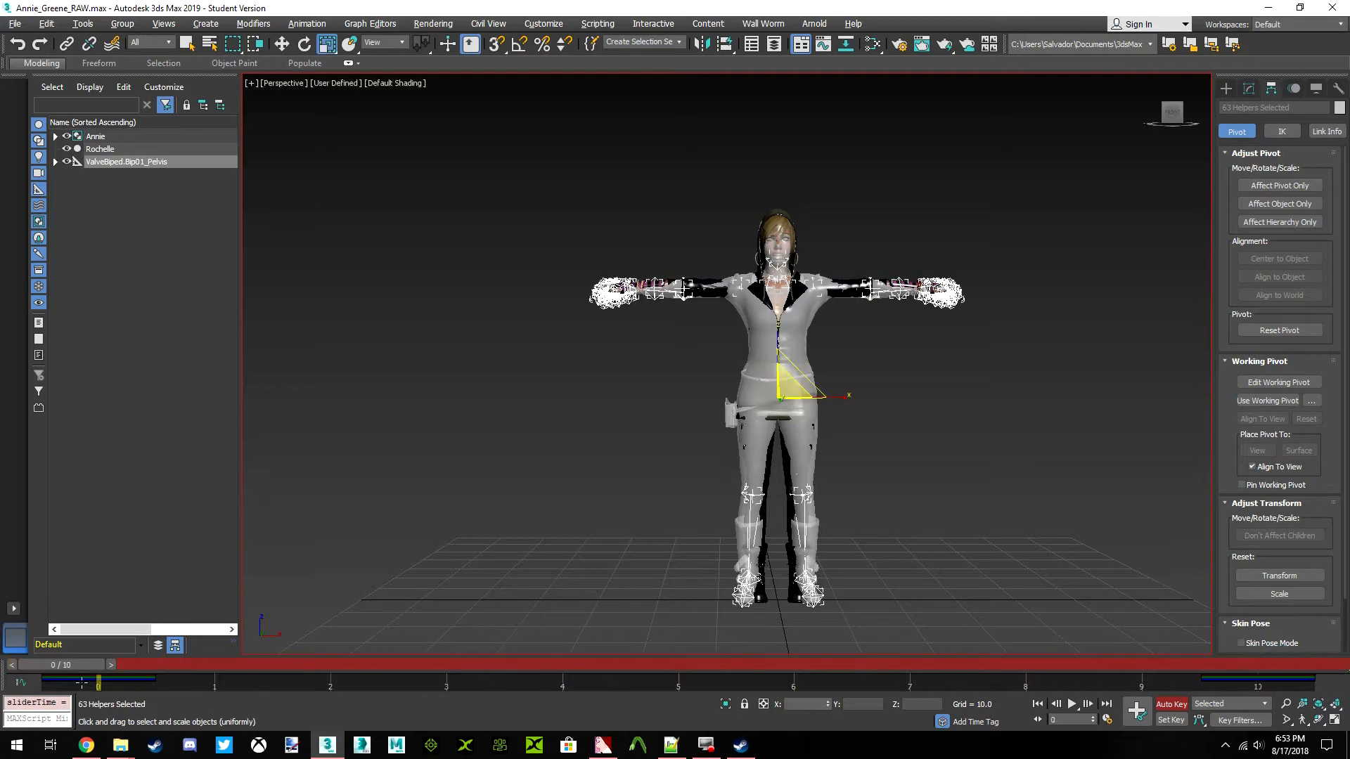
pyautogui.click(1166, 701)
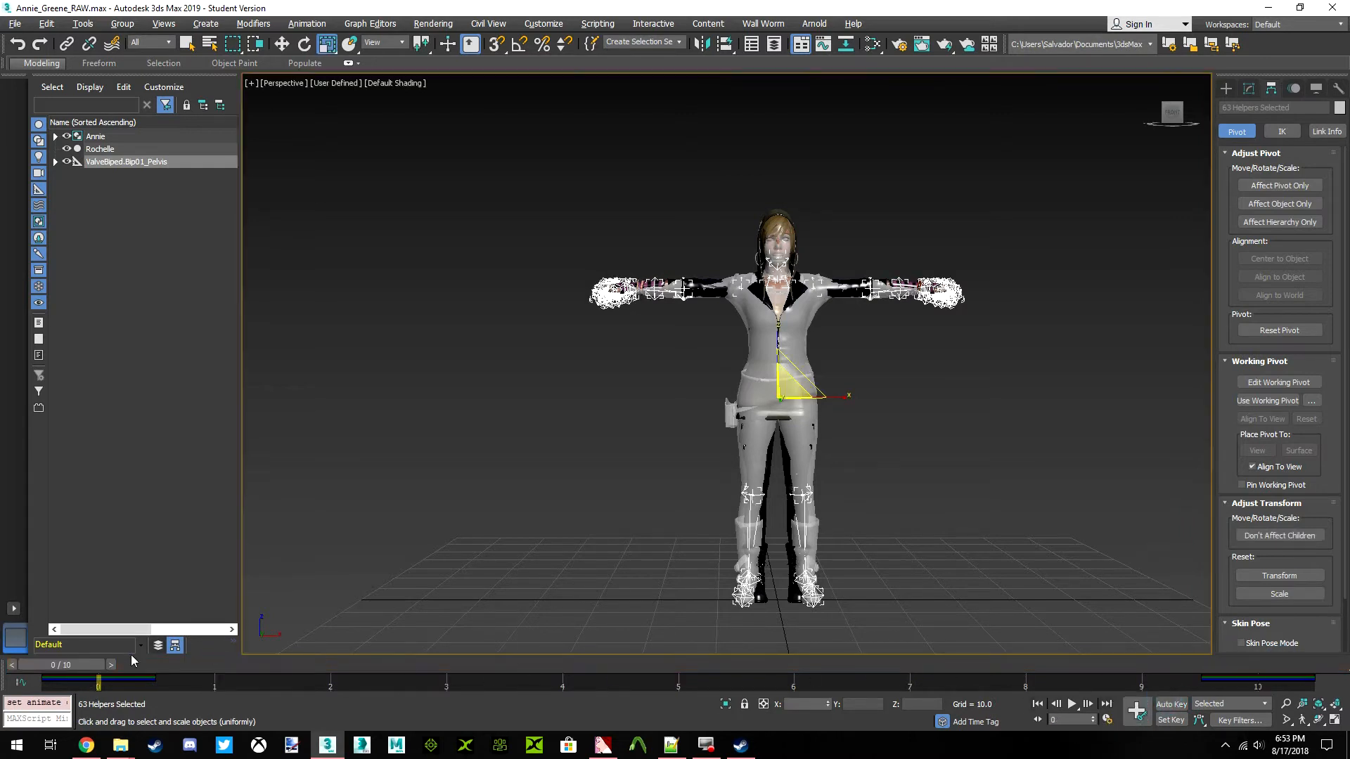
pyautogui.moveTo(66, 668); pyautogui.dragTo(558, 665)
pyautogui.moveTo(671, 665); pyautogui.dragTo(62, 665)
pyautogui.press('r')
pyautogui.click(532, 461)
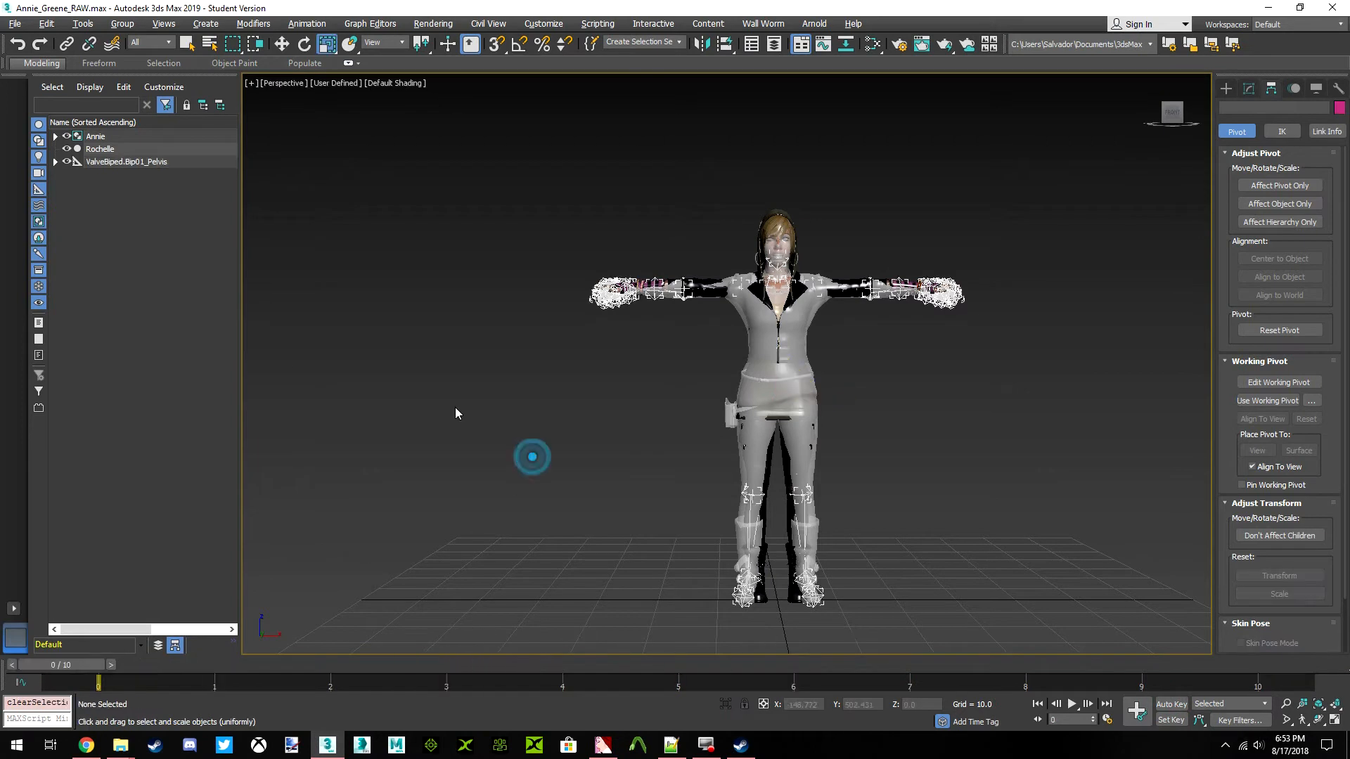
# Select the ValveBiped.Bip01_R_UpperArm bone in the skeleton hierarchy
pyautogui.scroll(4, 648, 298)
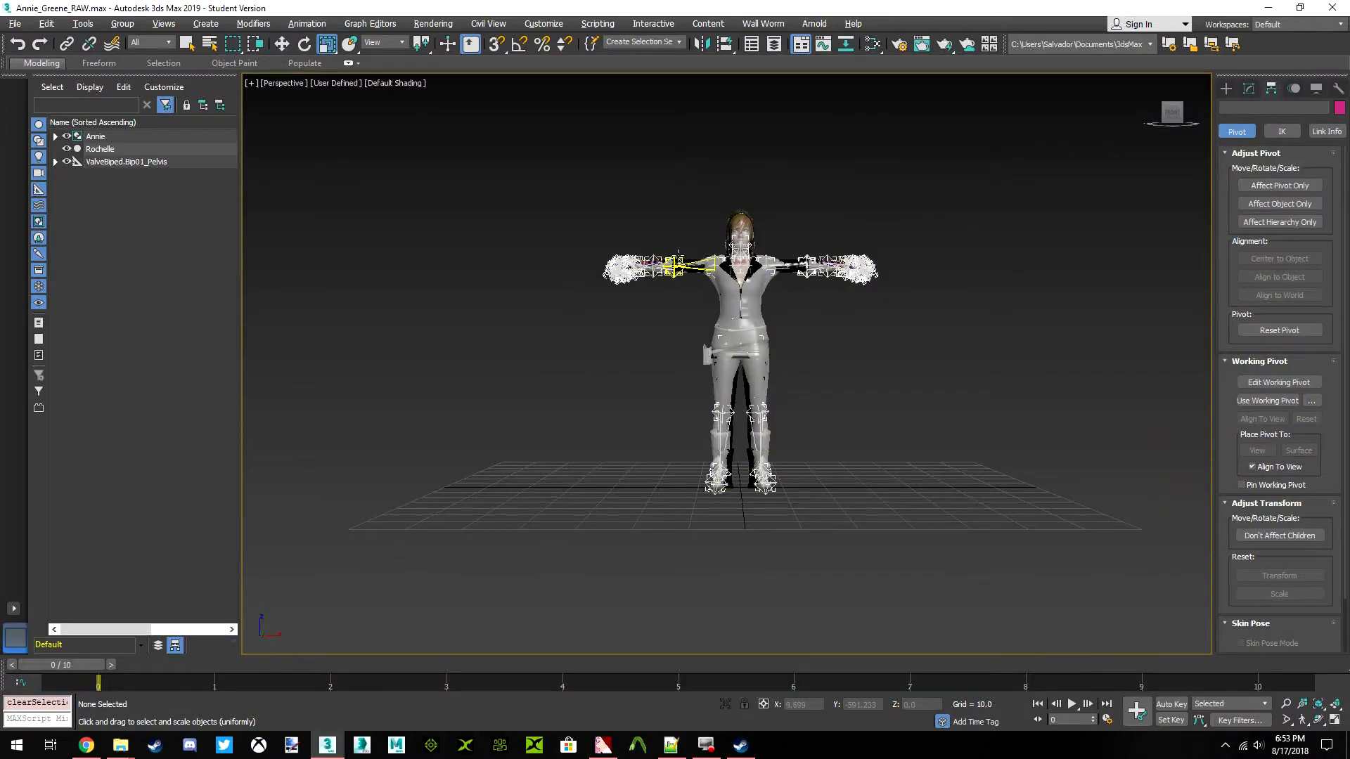
pyautogui.click(678, 262)
pyautogui.scroll(3, 725, 262)
pyautogui.scroll(3, 725, 263)
pyautogui.moveTo(726, 263); pyautogui.dragTo(827, 284, button='middle')
pyautogui.moveTo(610, 272); pyautogui.dragTo(717, 288, button='middle')
pyautogui.scroll(-3, 716, 288)
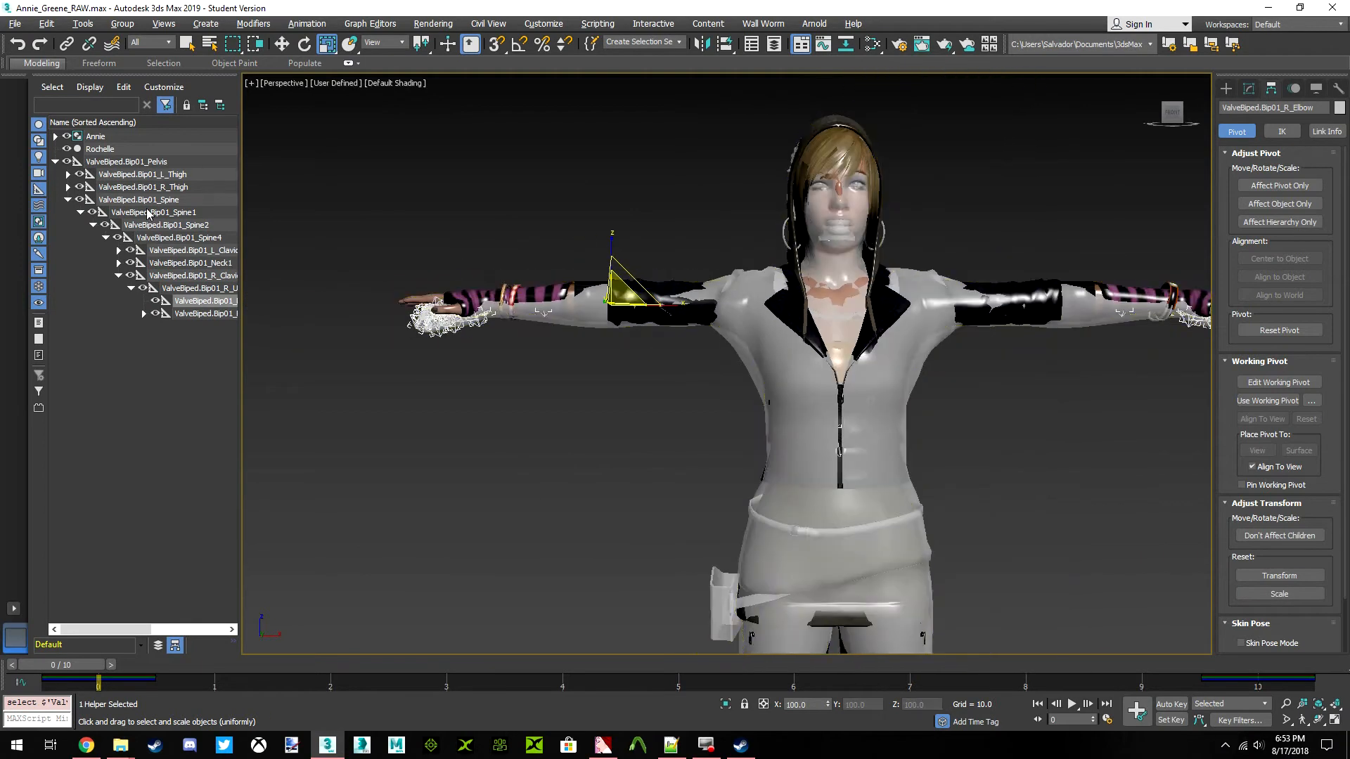
pyautogui.click(196, 290)
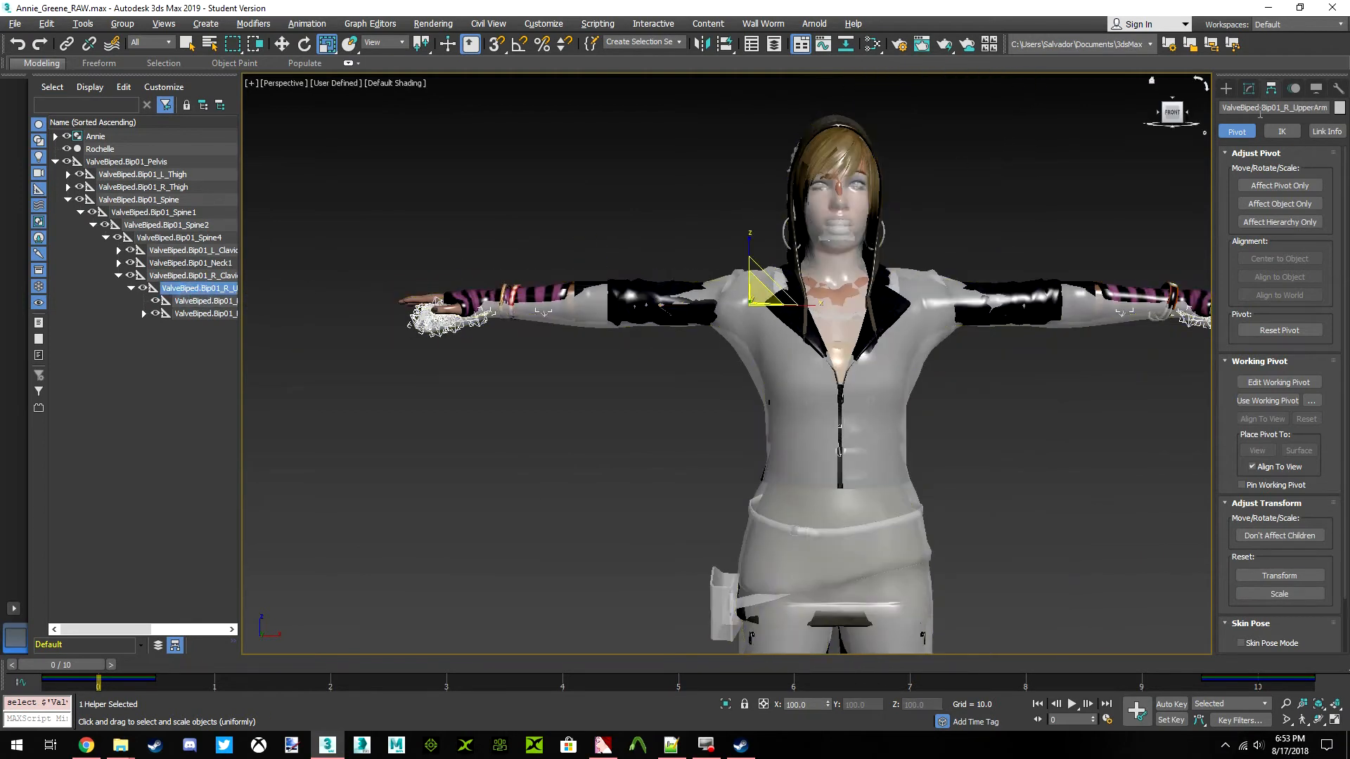
# Activate the Rotate tool with the Local reference coordinate system and turn on Auto Key
pyautogui.click(298, 50)
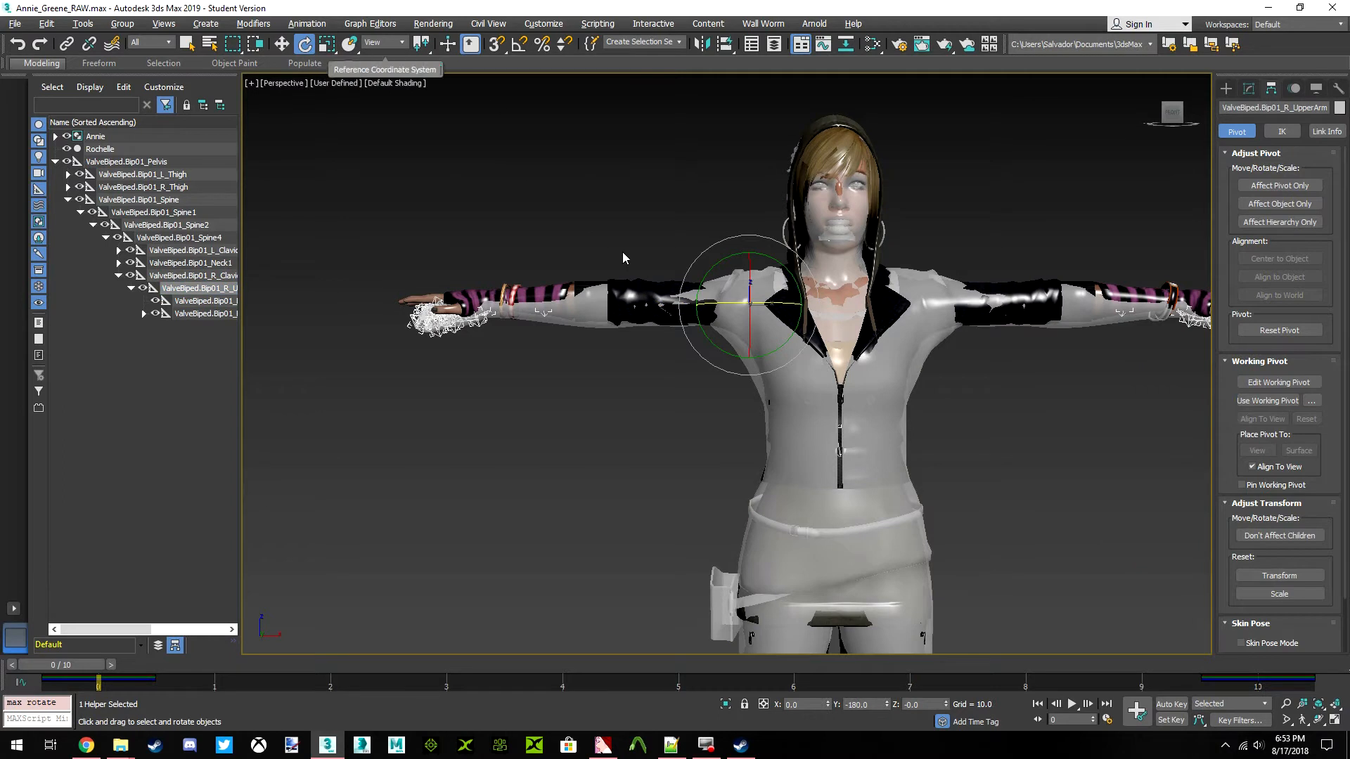
pyautogui.click(403, 44)
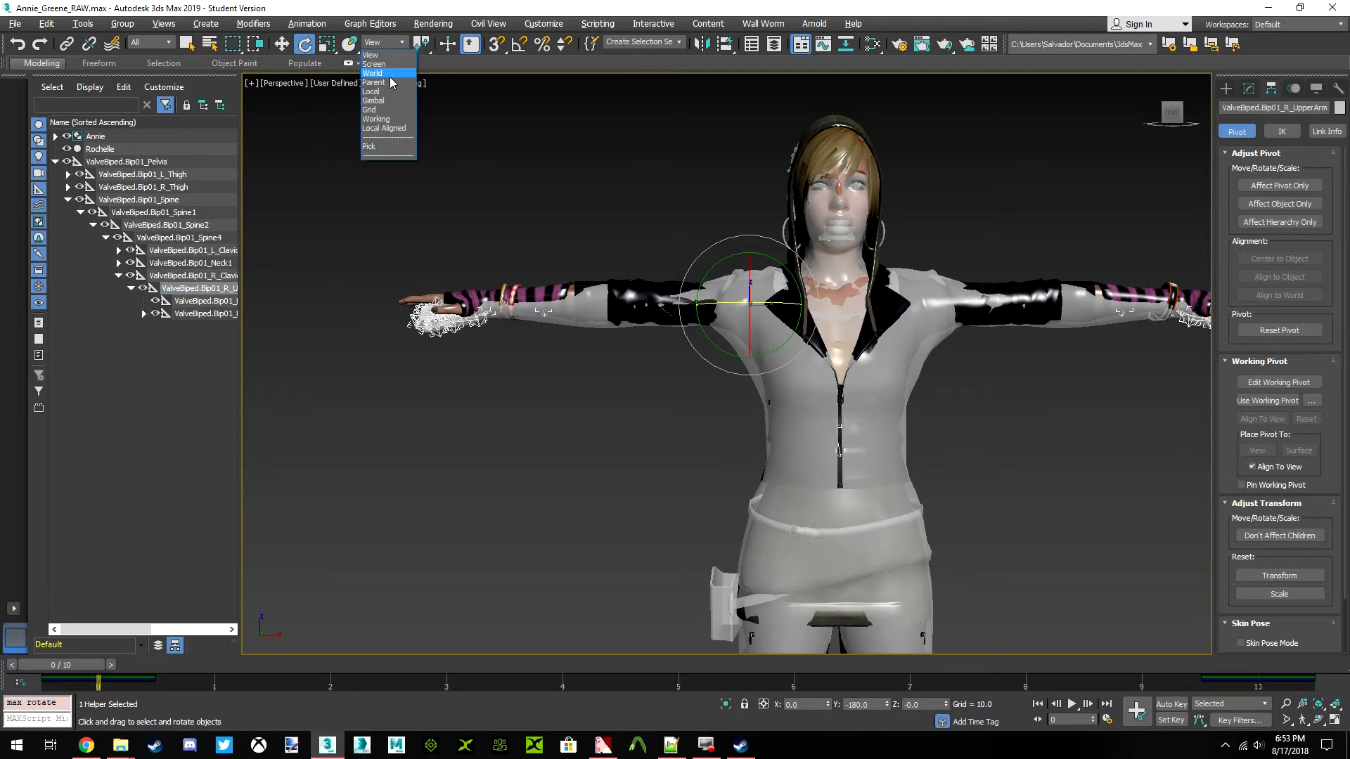
pyautogui.click(371, 91)
pyautogui.moveTo(653, 253); pyautogui.dragTo(674, 276, button='middle')
pyautogui.scroll(2, 696, 278)
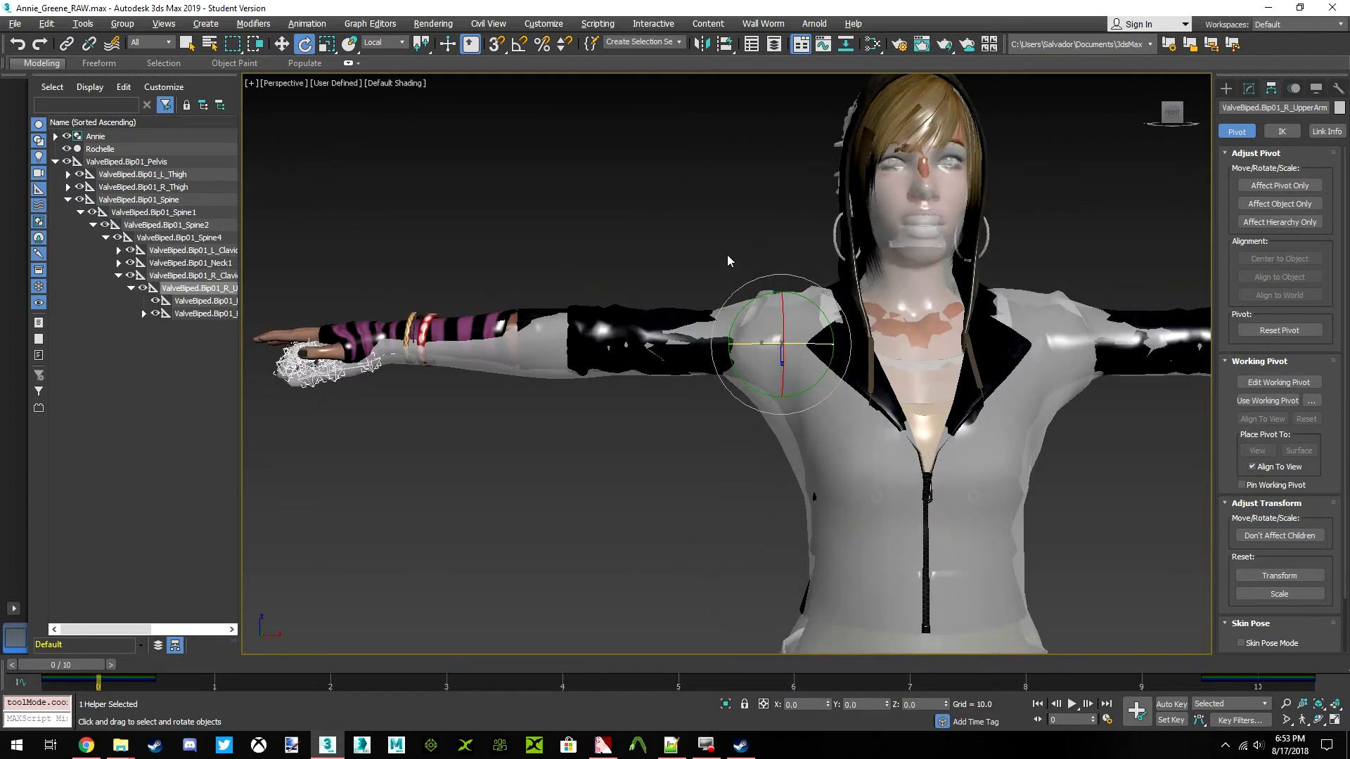
pyautogui.scroll(3, 703, 304)
pyautogui.moveTo(673, 349); pyautogui.dragTo(885, 341, button='middle')
pyautogui.scroll(-6, 886, 340)
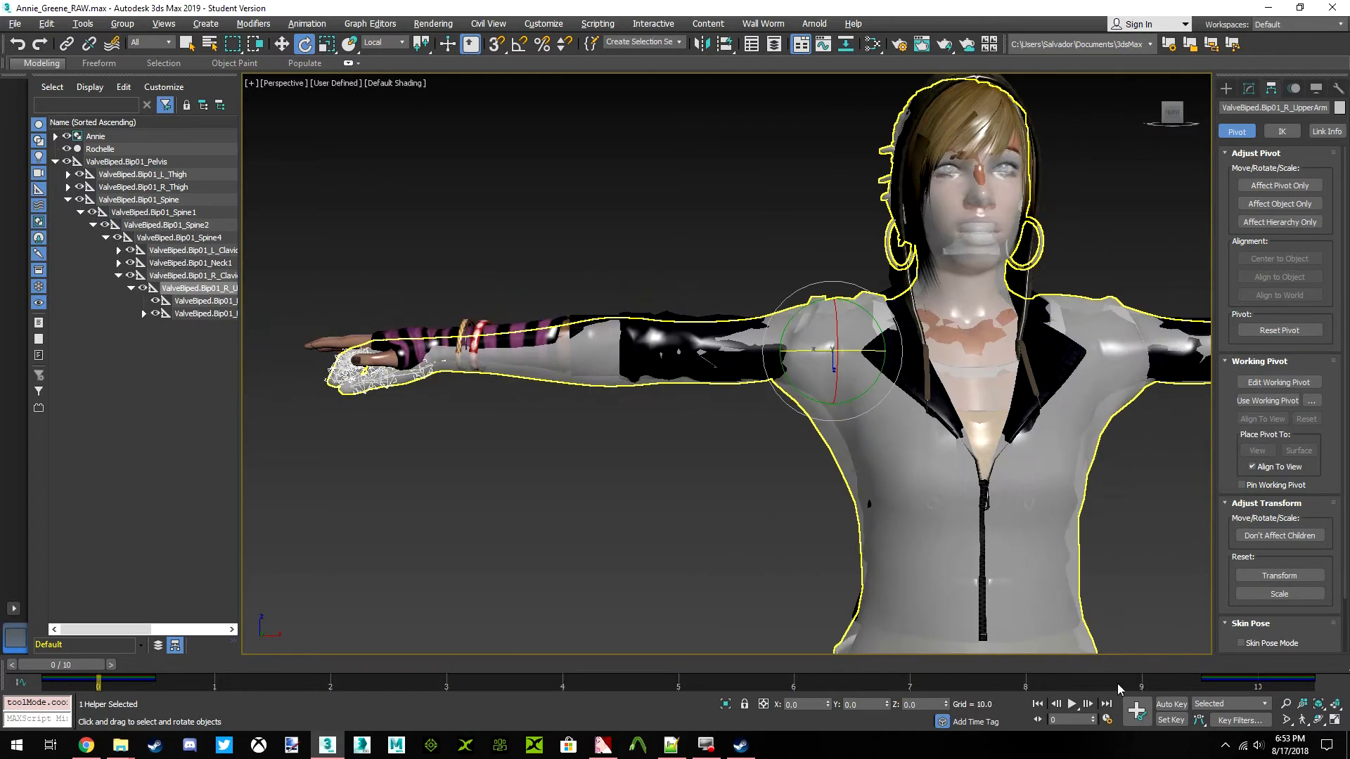
pyautogui.click(1177, 705)
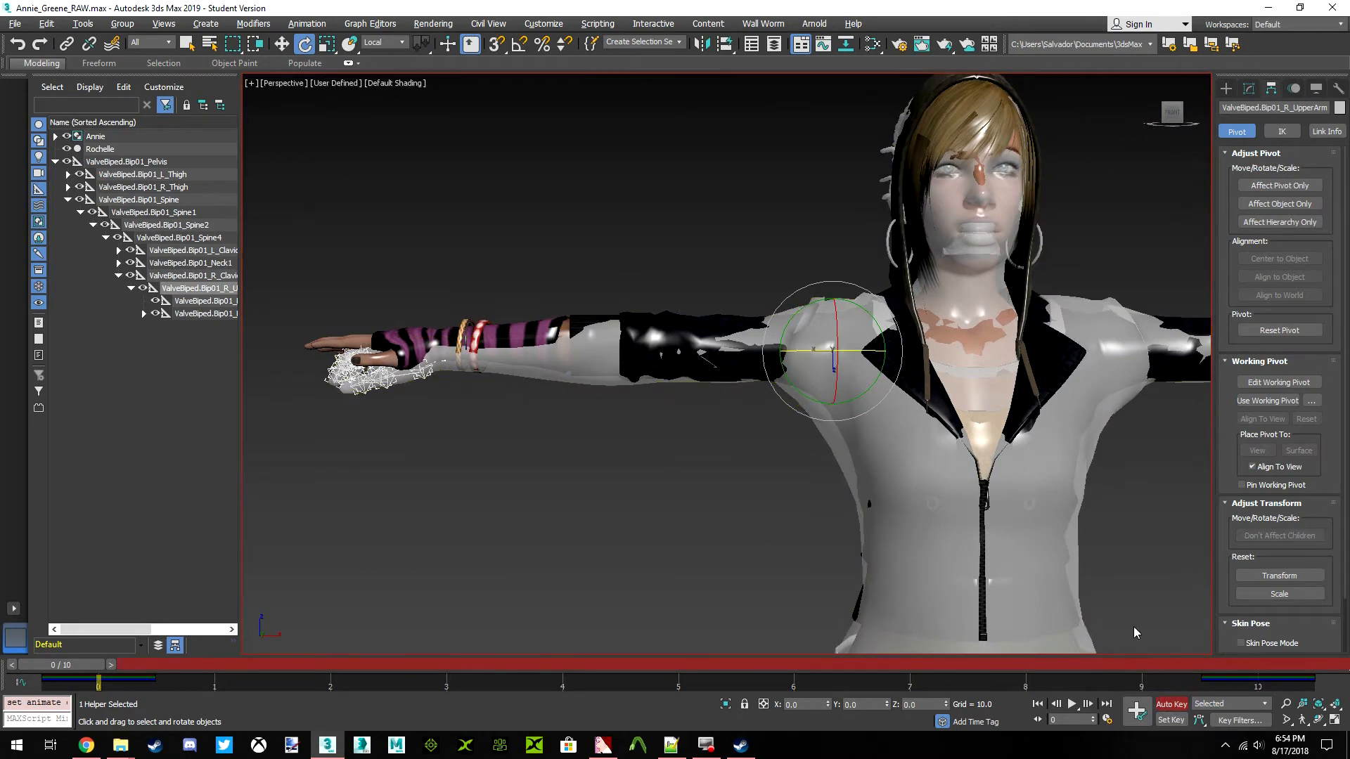
# Try rotating the right upper arm bone freehand about its local Y axis and undo the rotation
pyautogui.scroll(2, 676, 367)
pyautogui.moveTo(550, 376); pyautogui.dragTo(645, 372, button='middle')
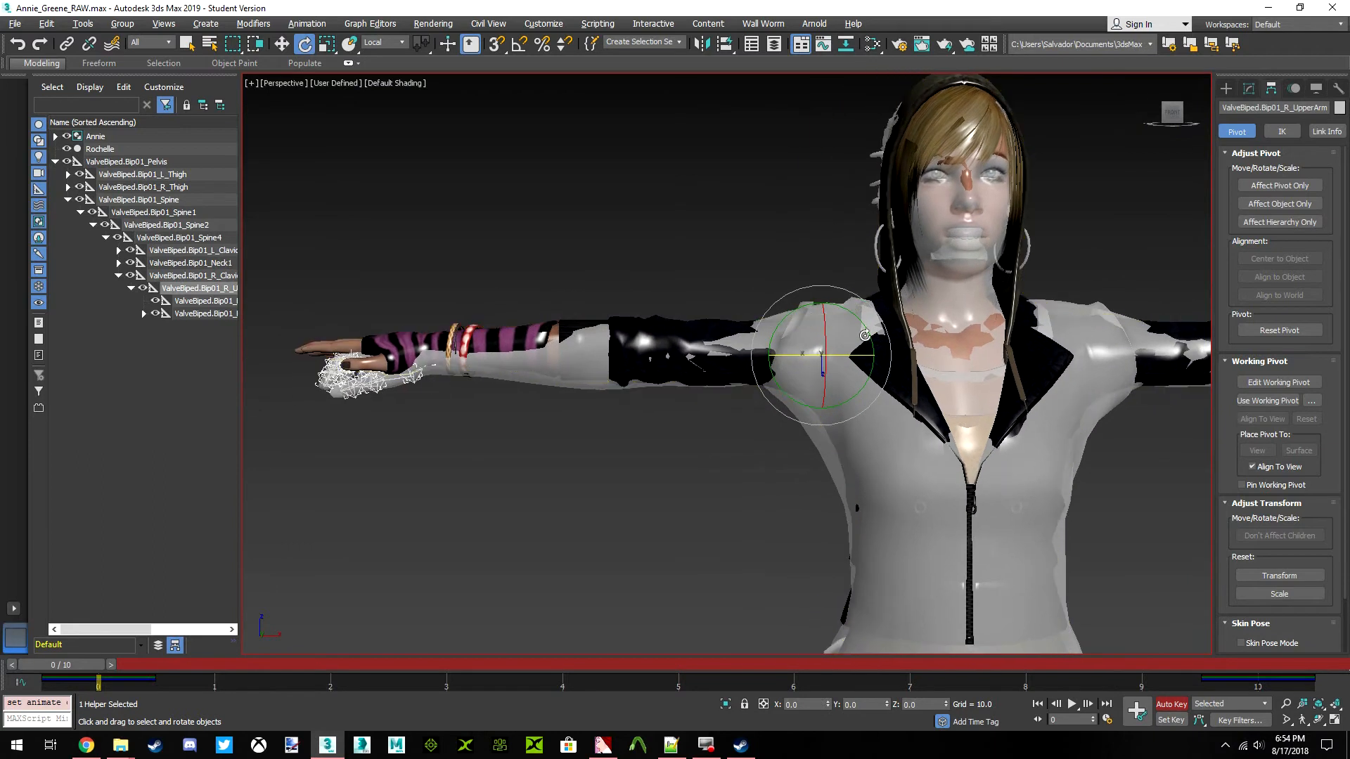
pyautogui.moveTo(846, 307); pyautogui.dragTo(872, 315)
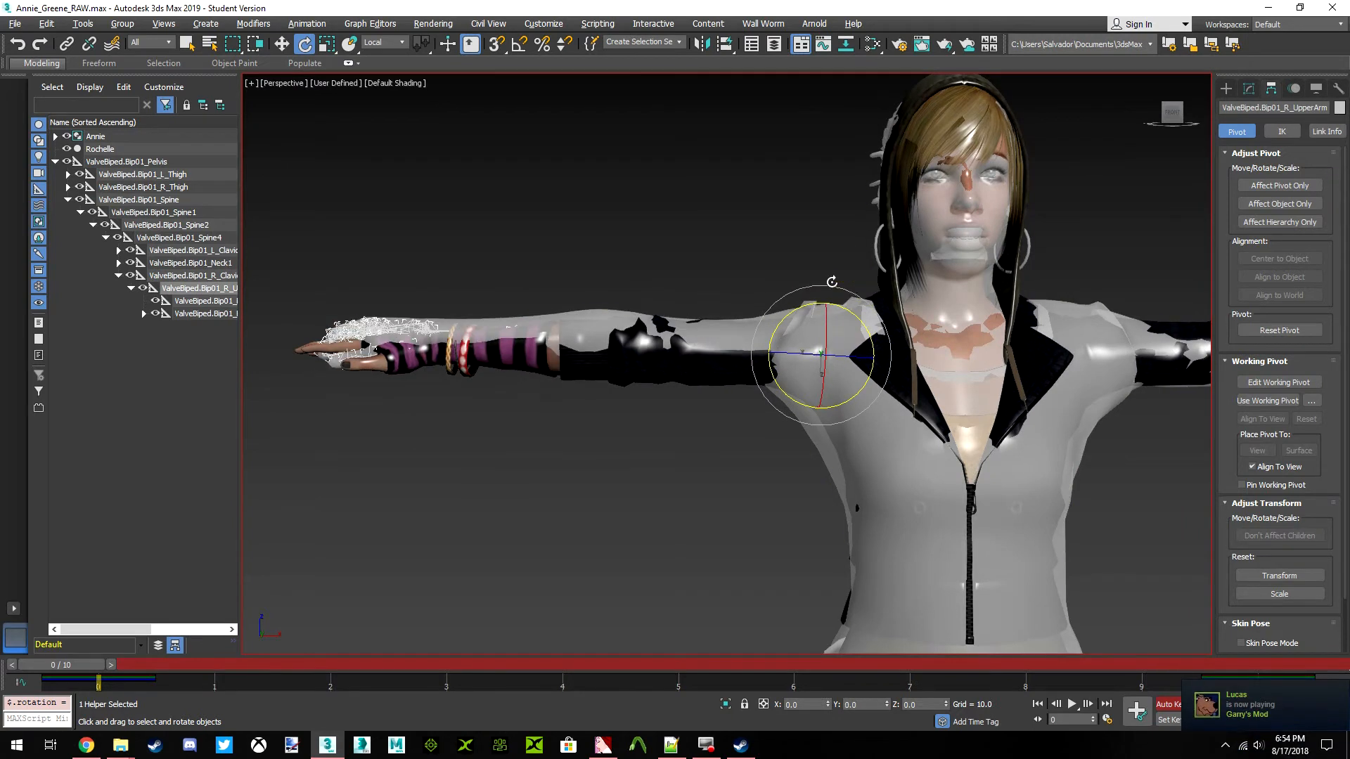
pyautogui.click(17, 44)
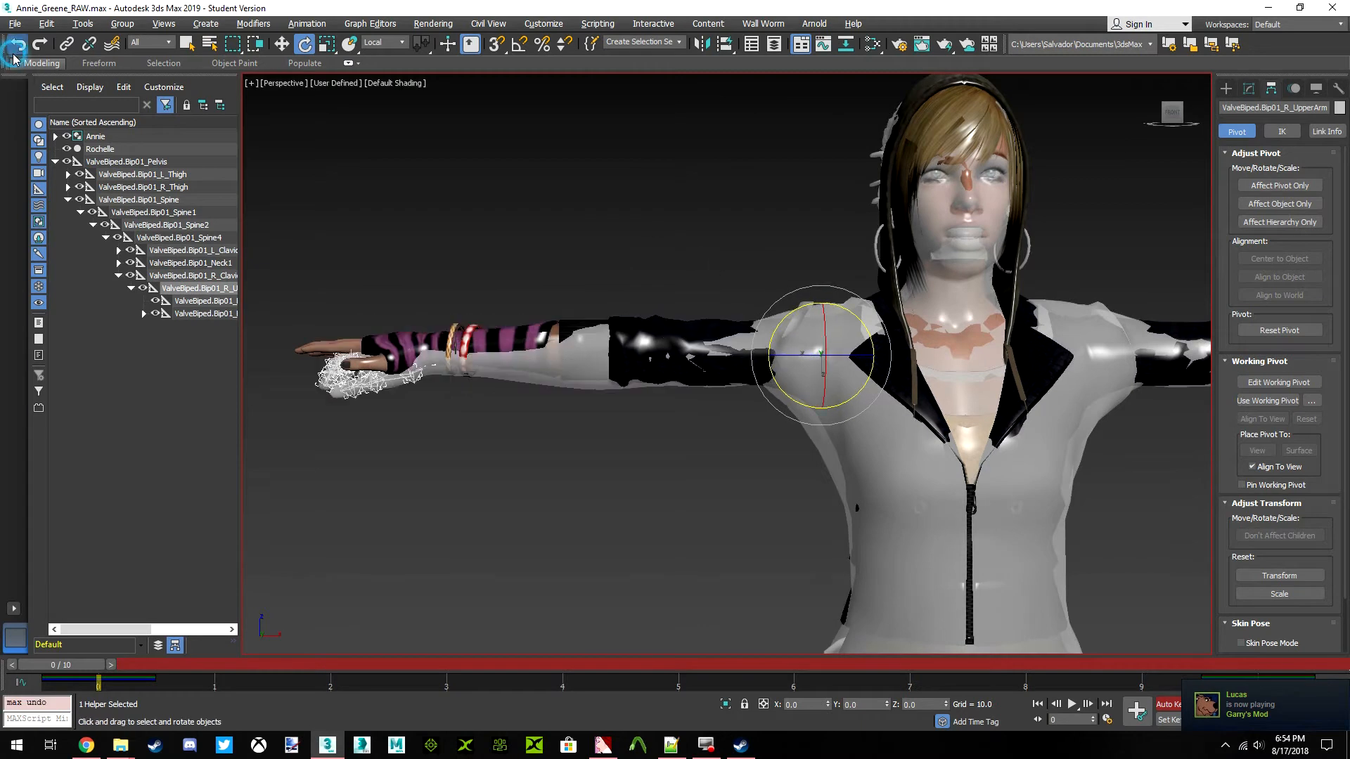
# Turn on angle snap with a 1-degree increment and try out a rotation of the right upper arm bone
pyautogui.click(520, 49)
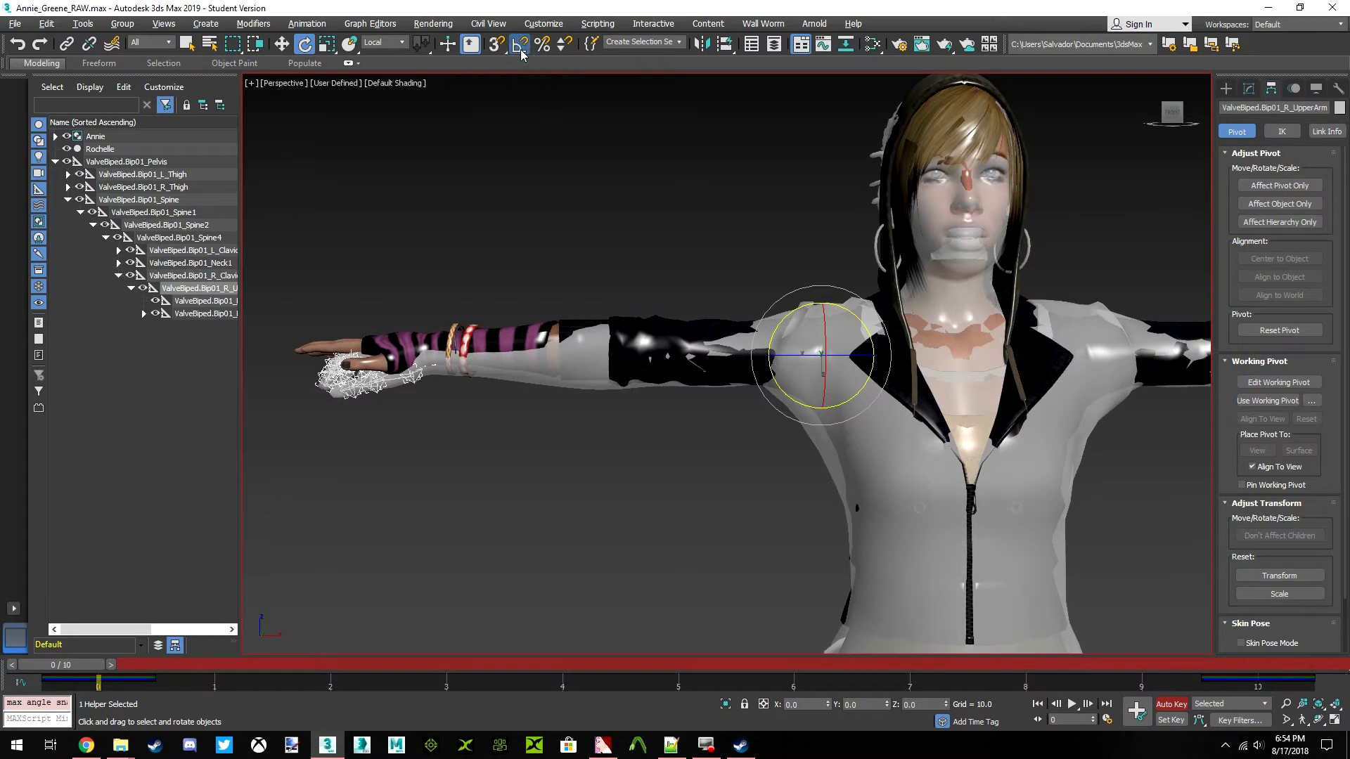
pyautogui.rightClick(520, 49)
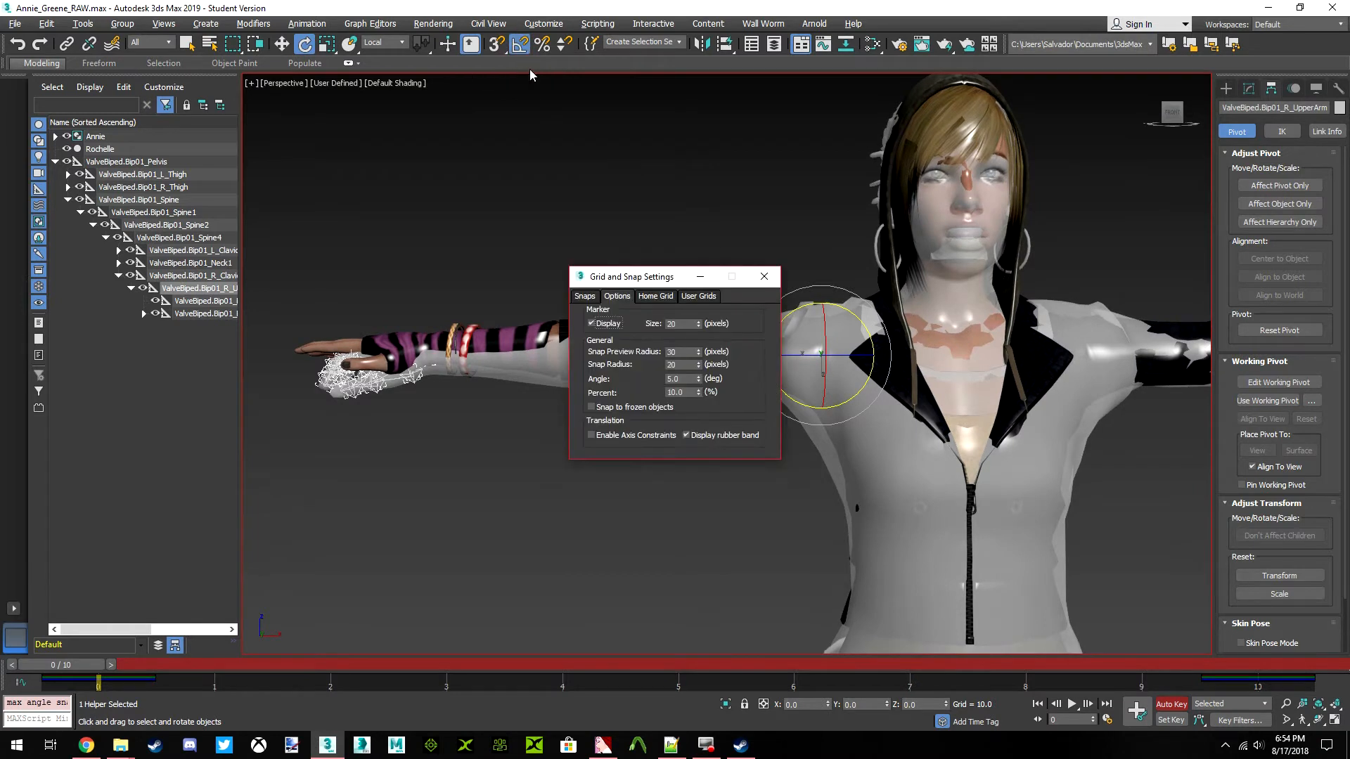
pyautogui.doubleClick(675, 379)
pyautogui.click(764, 276)
pyautogui.moveTo(834, 307); pyautogui.dragTo(858, 315)
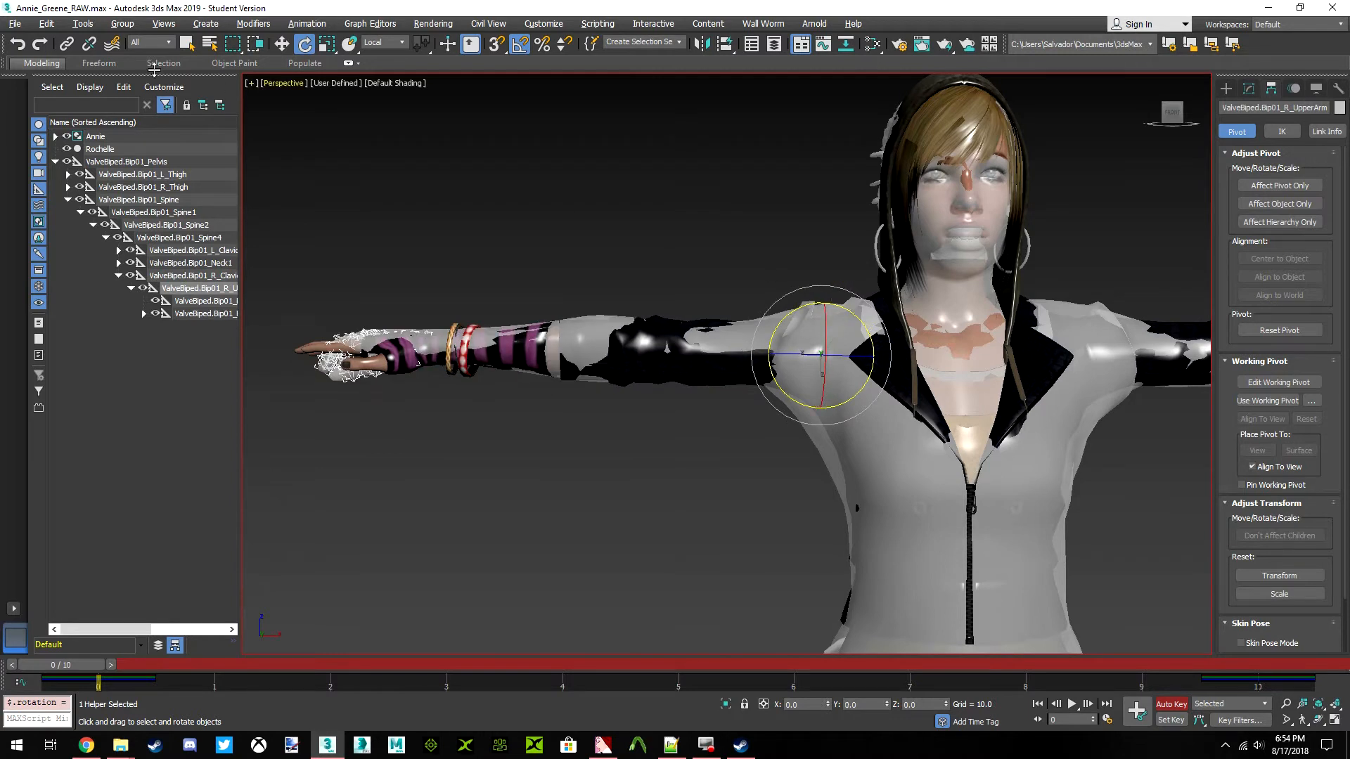
pyautogui.click(17, 44)
# Set the angle snap to 0.5 degrees and rotate the right upper arm bone 1.5 degrees about its local Y axis
pyautogui.rightClick(519, 44)
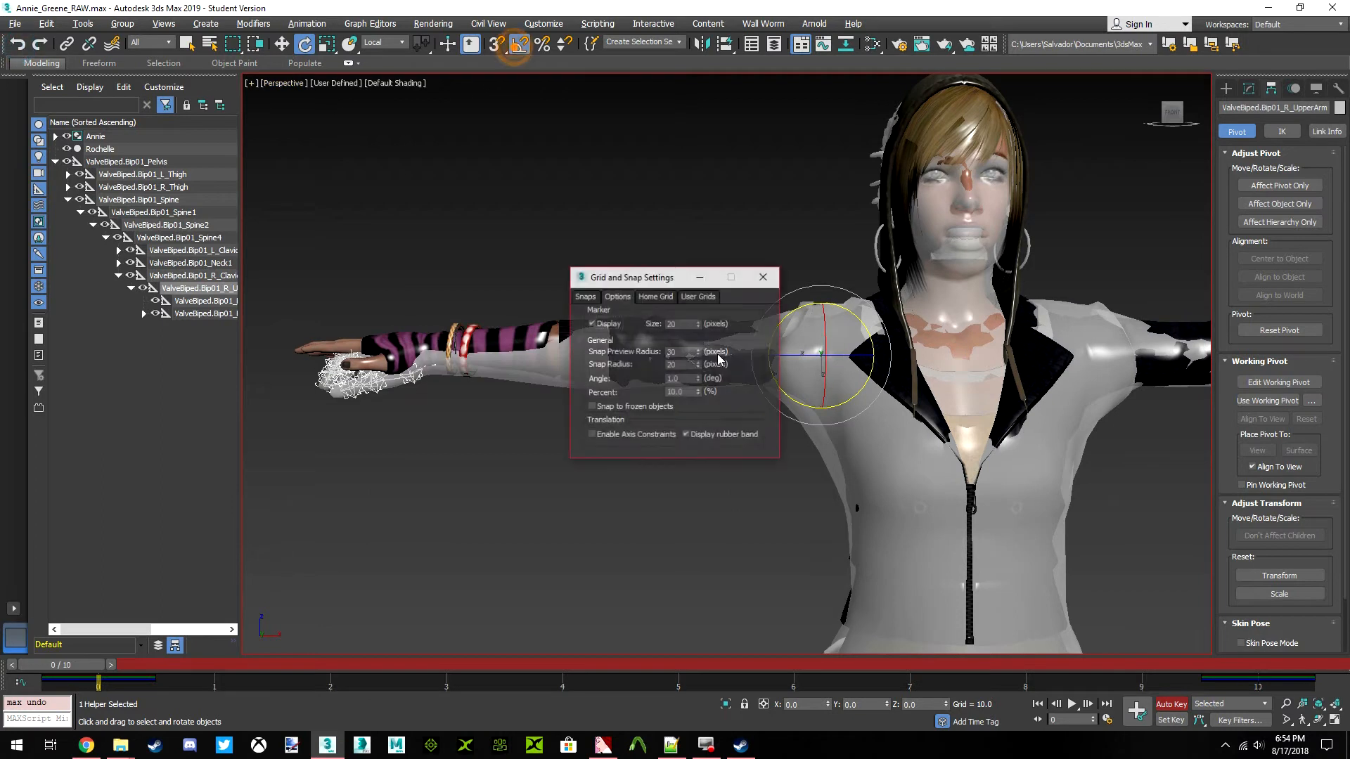
pyautogui.doubleClick(676, 378)
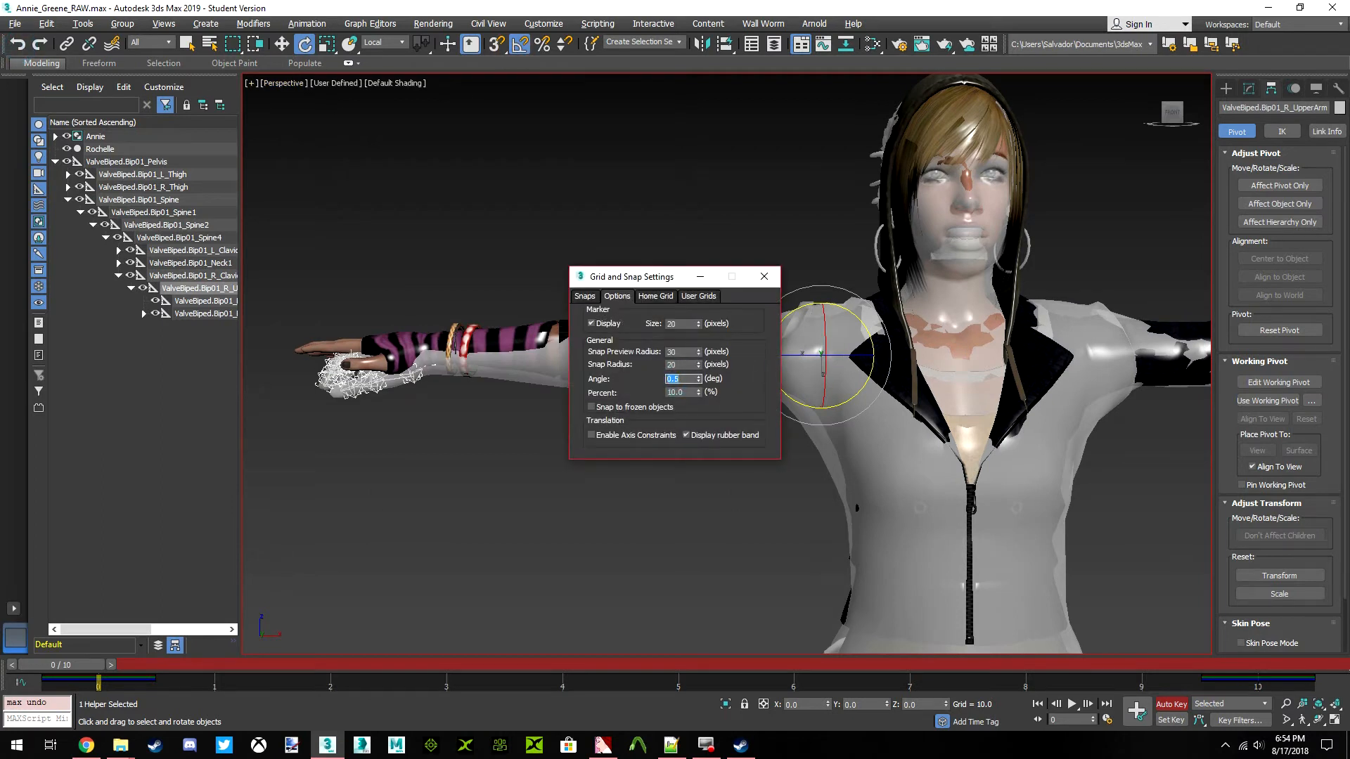
pyautogui.click(765, 276)
pyautogui.moveTo(858, 315); pyautogui.dragTo(858, 315)
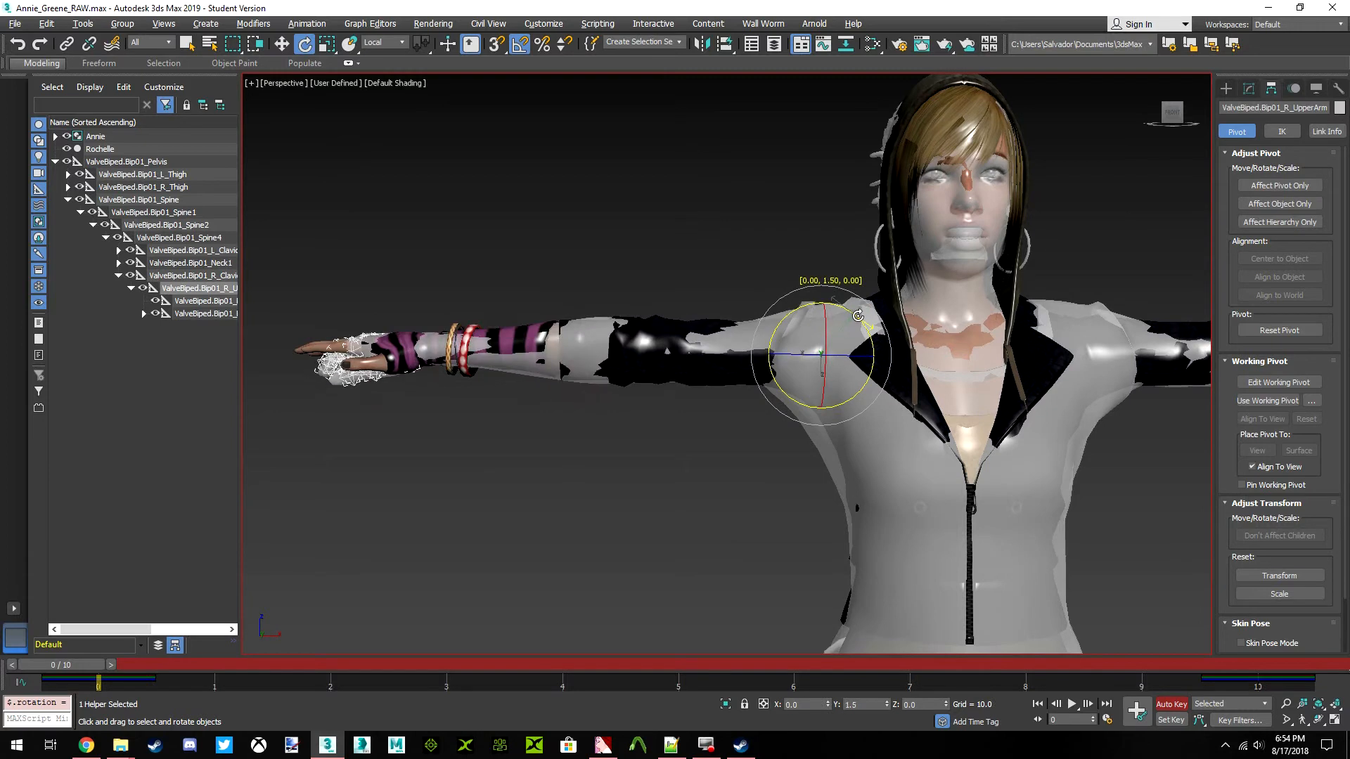
pyautogui.moveTo(1173, 114)
pyautogui.mouseDown()
pyautogui.moveTo(1220, 159)
pyautogui.moveTo(1230, 194)
pyautogui.moveTo(1232, 176)
pyautogui.moveTo(1170, 115)
pyautogui.mouseUp()
pyautogui.click(1170, 115)
# Rotate the ValveBiped.Bip01_L_UpperArm bone -1.5 degrees about its local Y axis
pyautogui.click(118, 251)
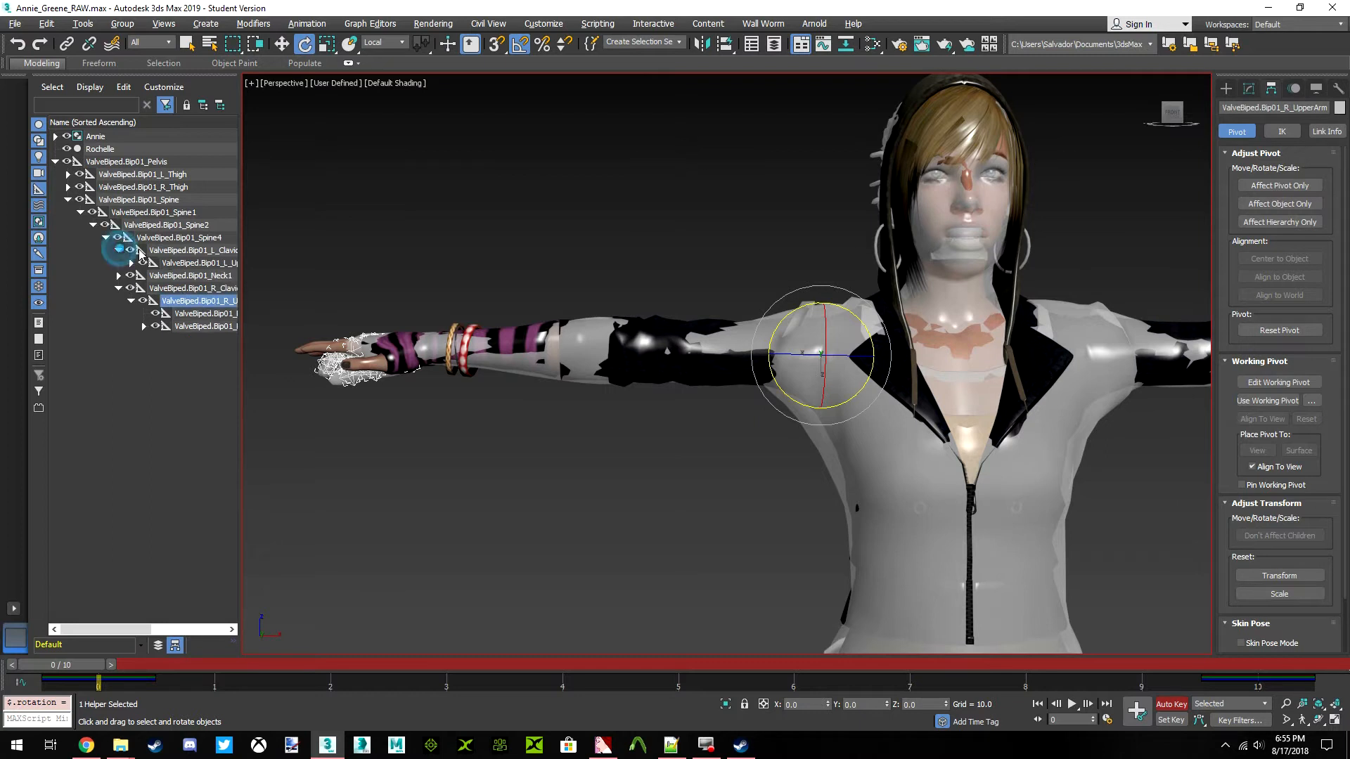
pyautogui.click(211, 263)
pyautogui.moveTo(819, 355); pyautogui.dragTo(453, 355, button='middle')
pyautogui.scroll(3, 722, 335)
pyautogui.moveTo(739, 322); pyautogui.dragTo(737, 321)
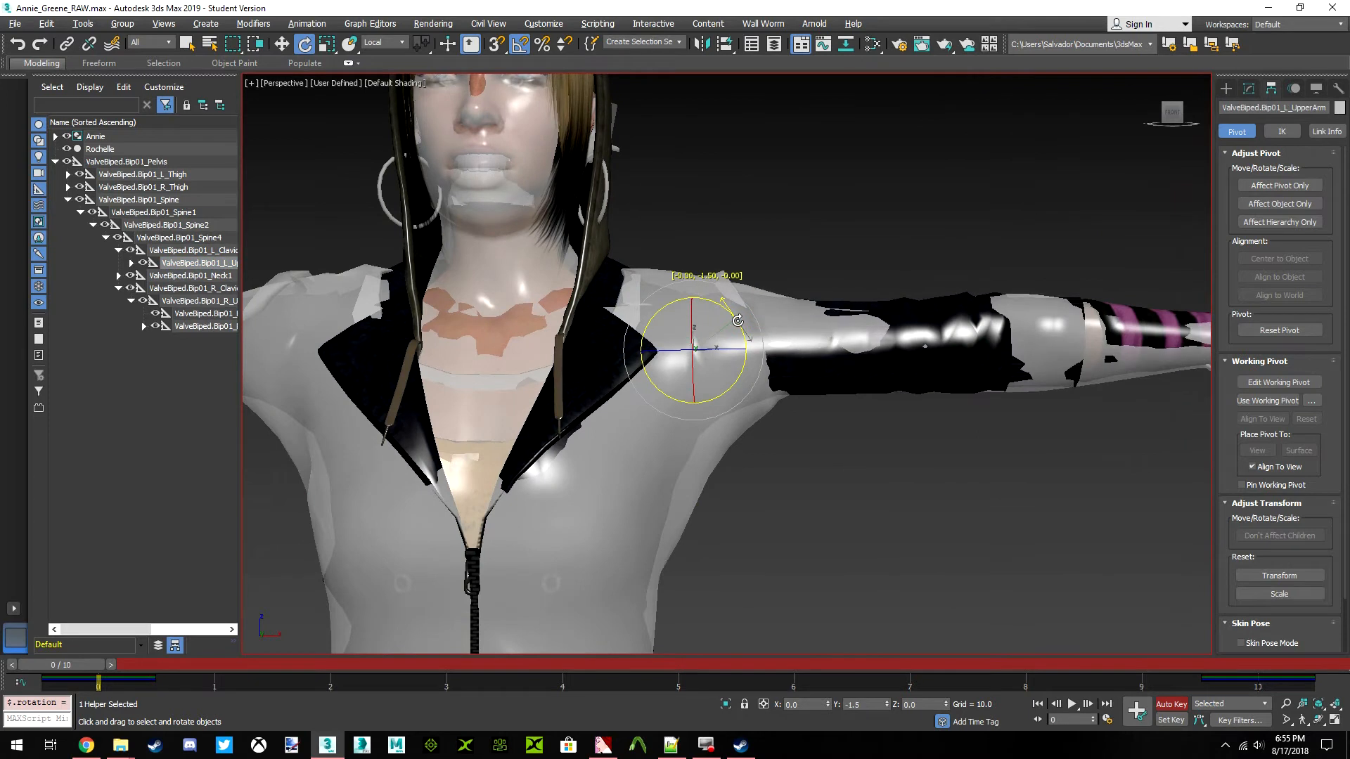
# Examine how the left arm and hand of both models line up from the front and from above
pyautogui.scroll(-2, 737, 322)
pyautogui.scroll(-2, 835, 343)
pyautogui.scroll(2, 835, 342)
pyautogui.scroll(5, 827, 323)
pyautogui.moveTo(827, 324); pyautogui.dragTo(743, 336, button='middle')
pyautogui.scroll(-3, 743, 336)
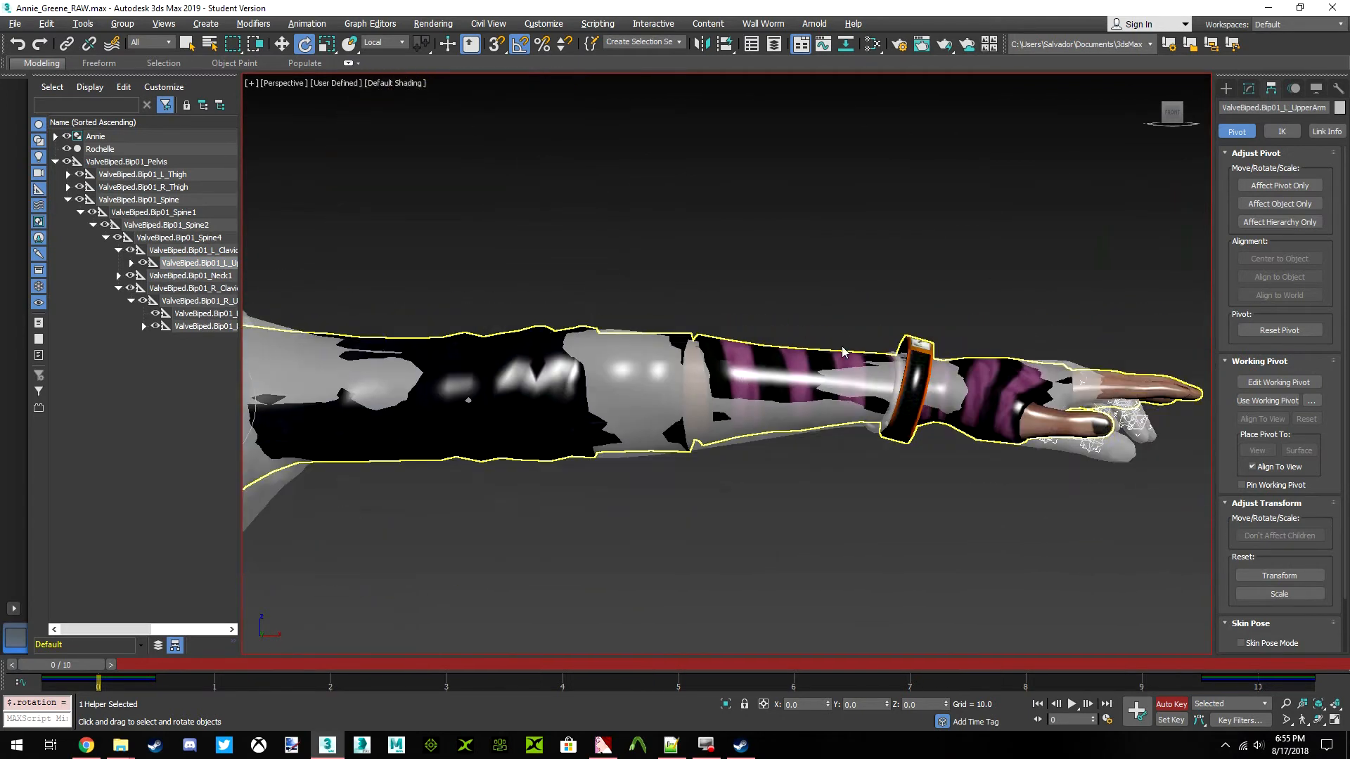
pyautogui.moveTo(1172, 114)
pyautogui.mouseDown()
pyautogui.moveTo(1174, 180)
pyautogui.moveTo(1179, 169)
pyautogui.mouseUp()
pyautogui.scroll(3, 974, 345)
pyautogui.moveTo(974, 345); pyautogui.dragTo(779, 326, button='middle')
pyautogui.scroll(2, 778, 326)
pyautogui.scroll(-2, 778, 326)
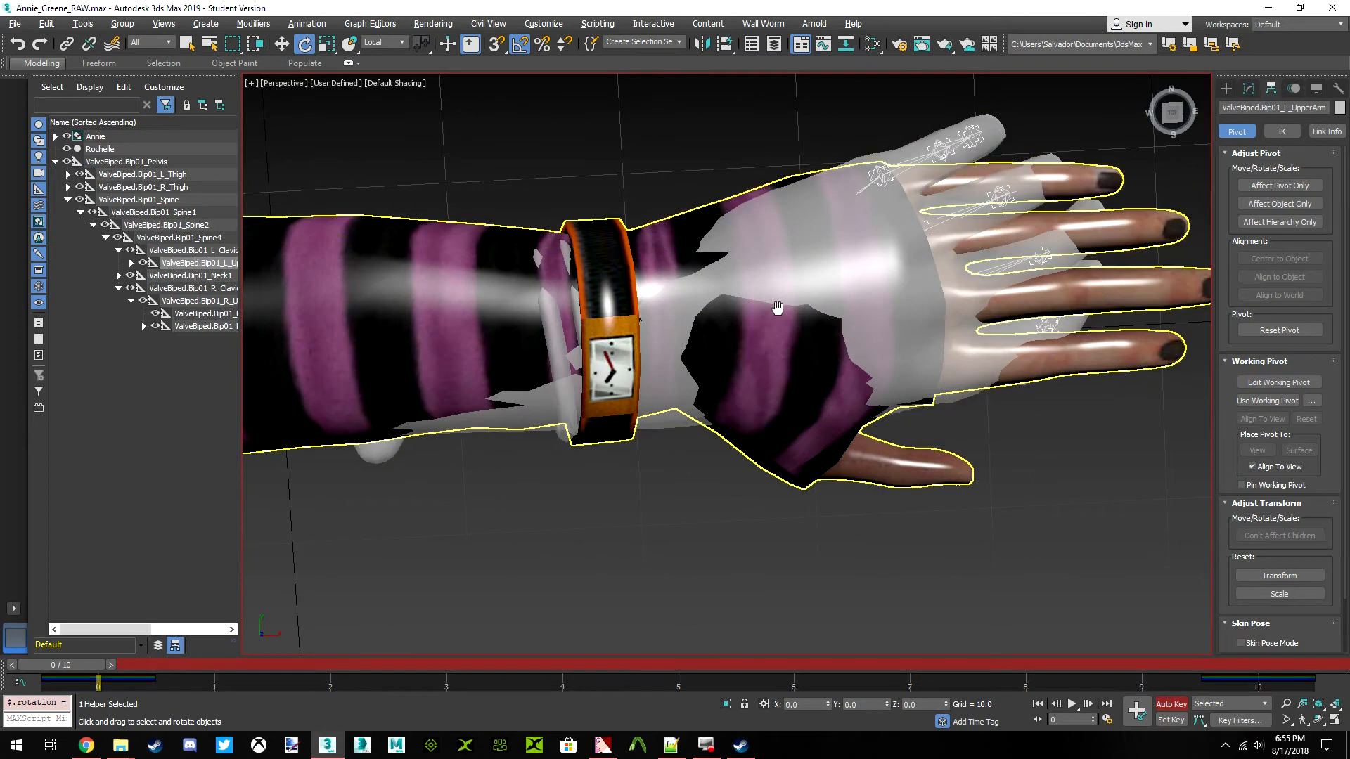
pyautogui.scroll(-2, 789, 316)
pyautogui.moveTo(751, 328); pyautogui.dragTo(696, 322, button='middle')
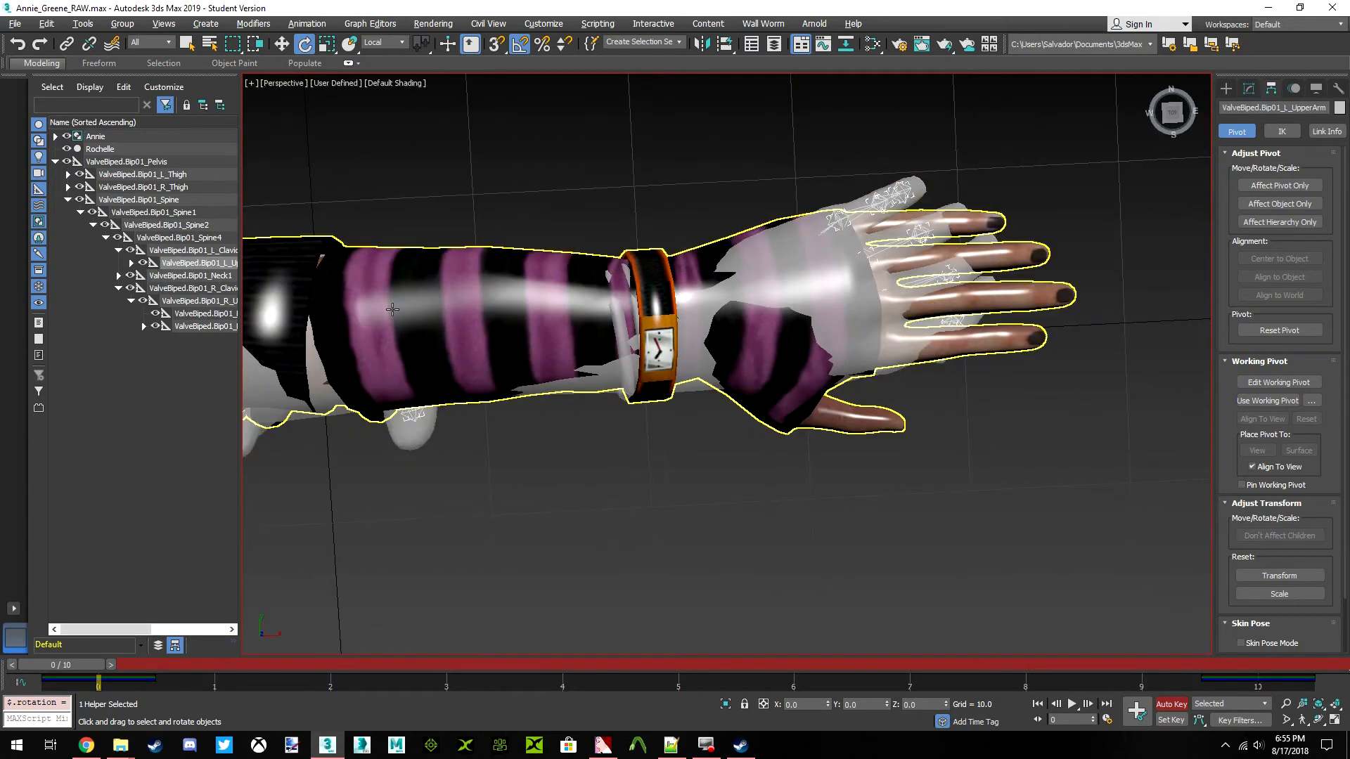
# Rotate the ValveBiped.Bip01_L_Forearm bone 0.5 degrees about its local Z axis
pyautogui.click(131, 263)
pyautogui.click(200, 290)
pyautogui.moveTo(361, 307); pyautogui.dragTo(758, 308, button='middle')
pyautogui.scroll(-4, 659, 328)
pyautogui.moveTo(659, 327); pyautogui.dragTo(570, 311, button='middle')
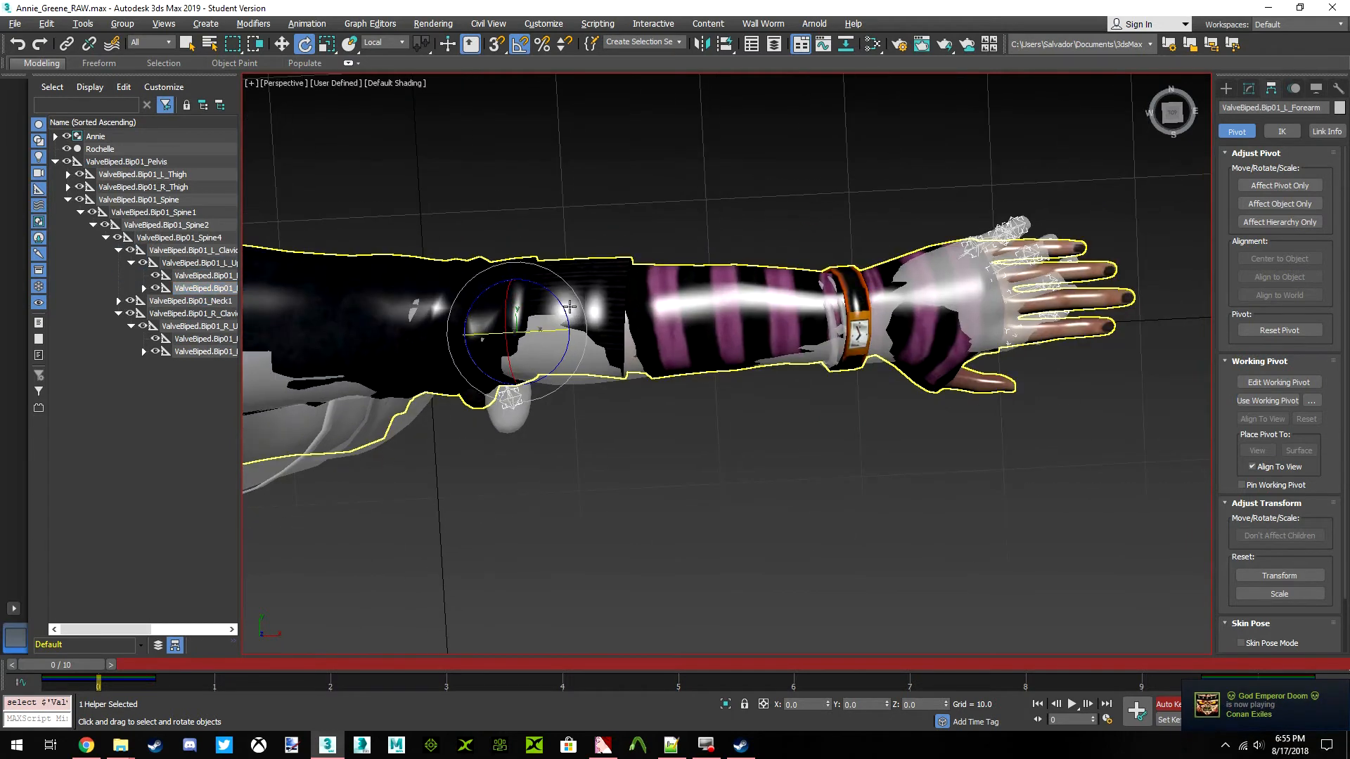
pyautogui.moveTo(565, 308); pyautogui.dragTo(564, 304)
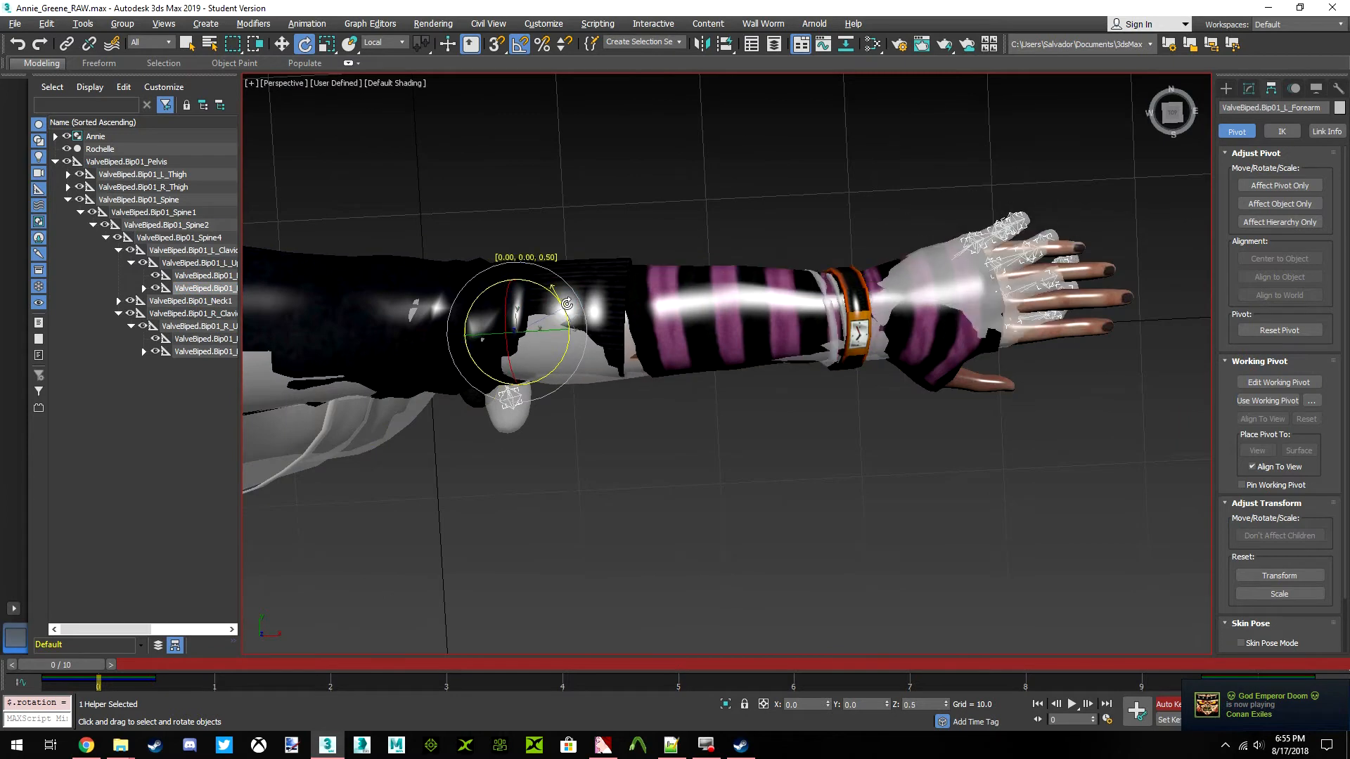
pyautogui.moveTo(564, 304); pyautogui.dragTo(565, 304)
# Rotate the ValveBiped.Bip01_R_Forearm bone slightly about its local Z axis to follow Annie's right arm
pyautogui.moveTo(432, 306); pyautogui.dragTo(458, 291, button='middle')
pyautogui.scroll(-5, 449, 299)
pyautogui.moveTo(316, 327); pyautogui.dragTo(626, 333, button='middle')
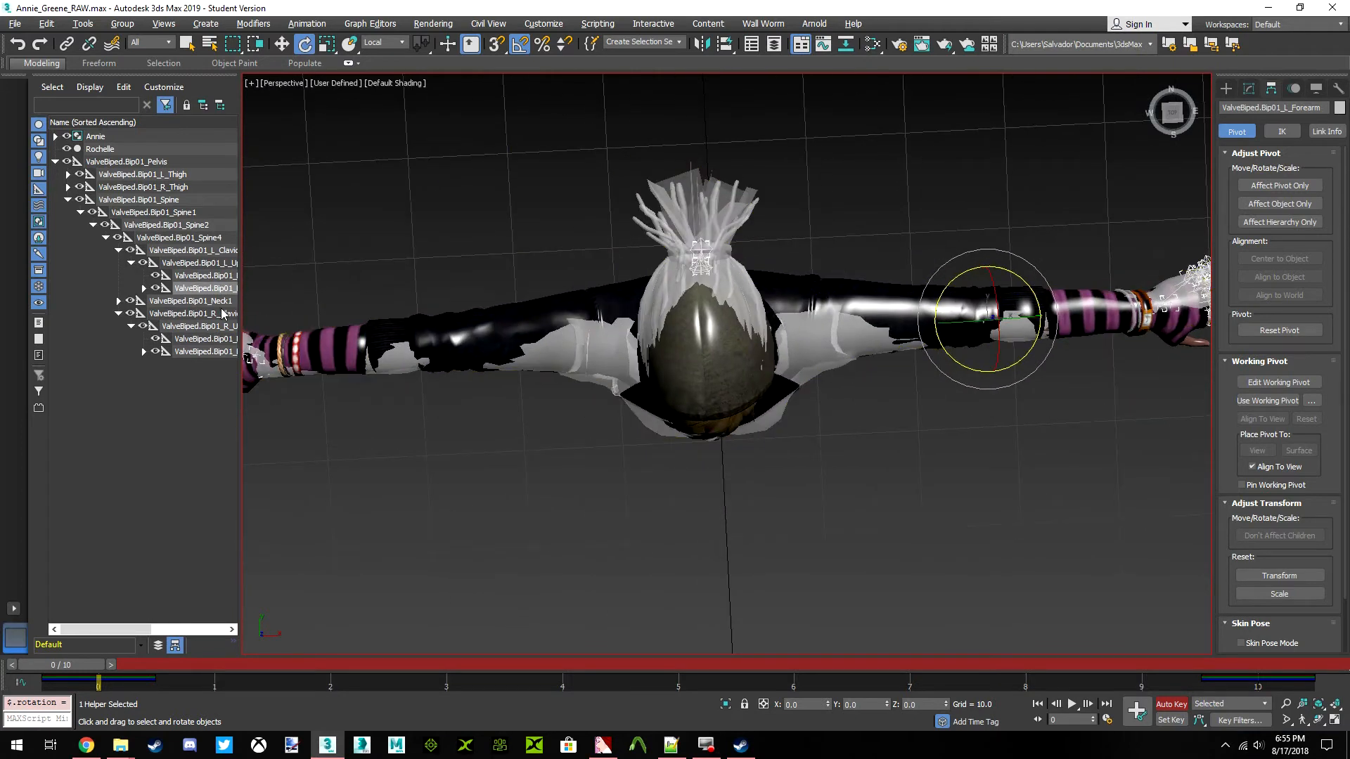
pyautogui.click(144, 352)
pyautogui.click(204, 352)
pyautogui.scroll(3, 675, 344)
pyautogui.moveTo(428, 341); pyautogui.dragTo(766, 339, button='middle')
pyautogui.scroll(3, 766, 339)
pyautogui.moveTo(819, 320); pyautogui.dragTo(821, 320)
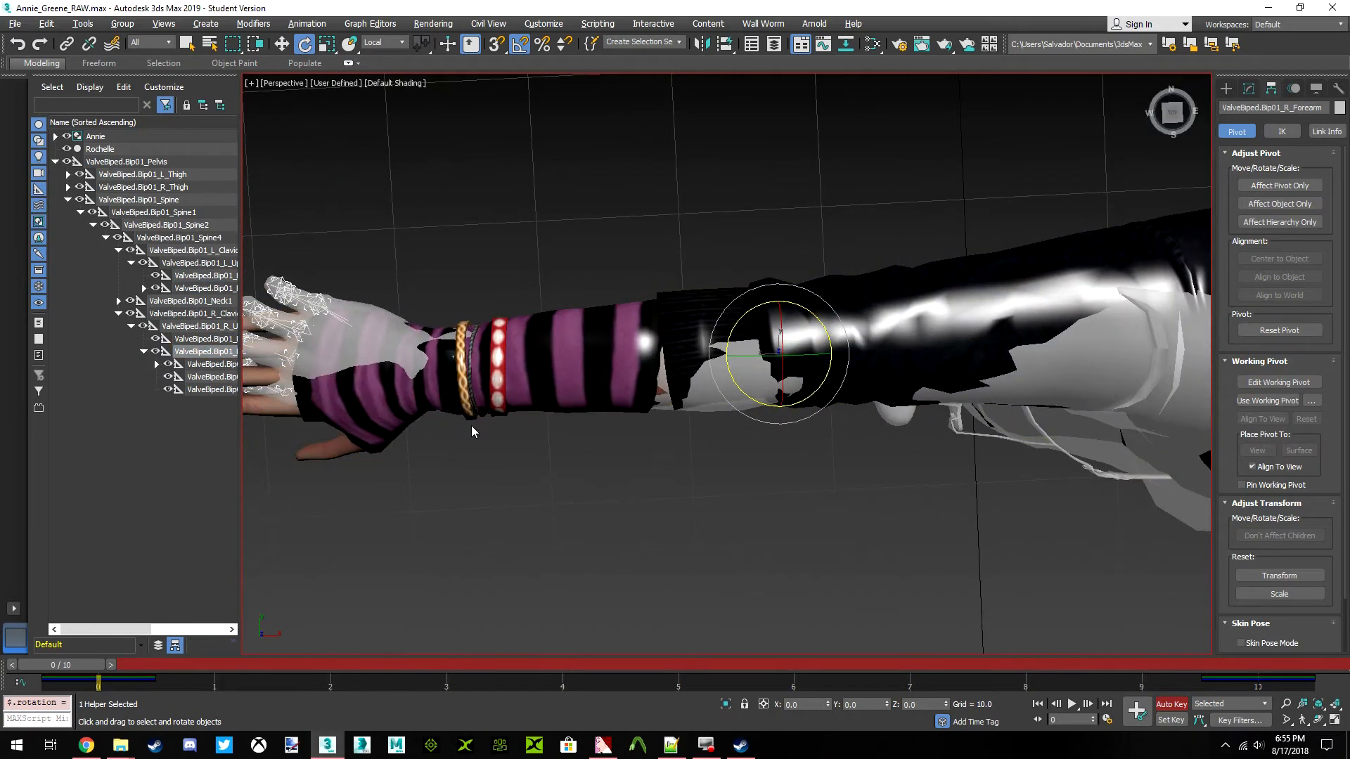
# Rotate the ValveBiped.Bip01_R_Hand bone slightly about its local axes to follow Annie's right hand
pyautogui.click(156, 365)
pyautogui.click(208, 364)
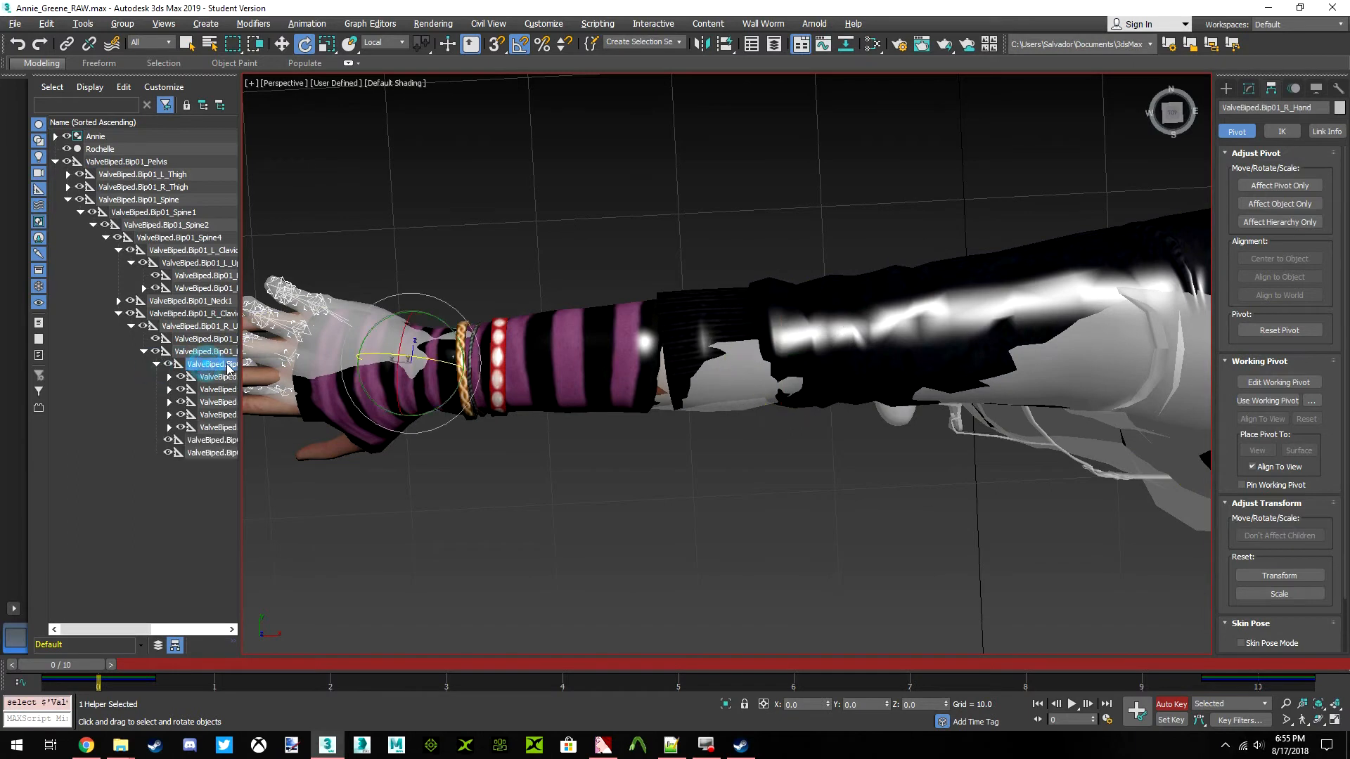
pyautogui.press('z')
pyautogui.moveTo(646, 375); pyautogui.dragTo(722, 379, button='middle')
pyautogui.moveTo(776, 386); pyautogui.dragTo(783, 390)
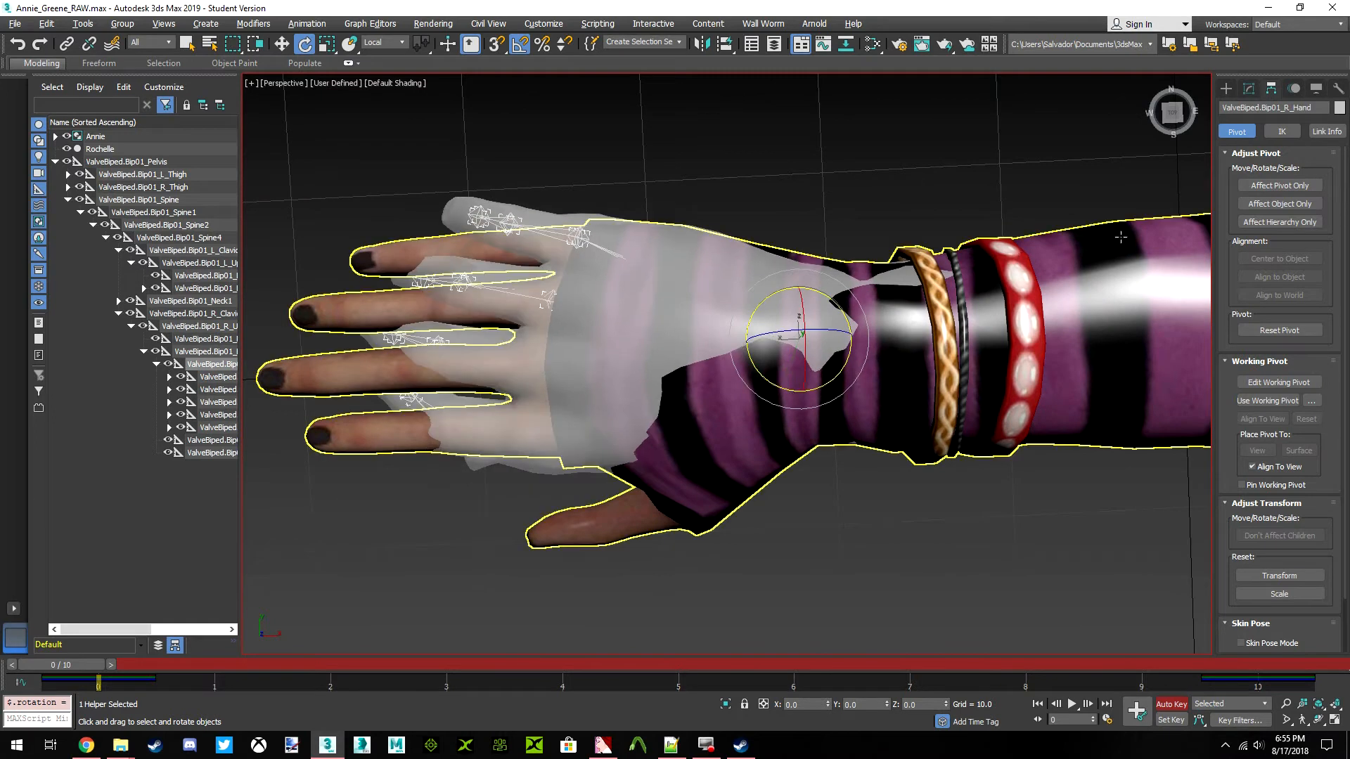
pyautogui.moveTo(1173, 113); pyautogui.dragTo(932, 76)
pyautogui.moveTo(799, 339)
pyautogui.keyDown('alt'); pyautogui.mouseDown(button='middle')
pyautogui.moveTo(859, 359)
pyautogui.moveTo(804, 325)
pyautogui.moveTo(802, 308)
pyautogui.moveTo(816, 323)
pyautogui.mouseUp(button='middle'); pyautogui.keyUp('alt')
pyautogui.moveTo(836, 302); pyautogui.dragTo(818, 289)
# Rotate the ValveBiped.Bip01_L_Hand bone about 8 degrees about its local Z axis
pyautogui.scroll(-3, 844, 287)
pyautogui.moveTo(1170, 115); pyautogui.dragTo(1104, 165)
pyautogui.moveTo(1076, 281); pyautogui.dragTo(520, 338, button='middle')
pyautogui.scroll(-5, 790, 323)
pyautogui.moveTo(1097, 309); pyautogui.dragTo(759, 326, button='middle')
pyautogui.moveTo(1041, 307); pyautogui.dragTo(767, 334, button='middle')
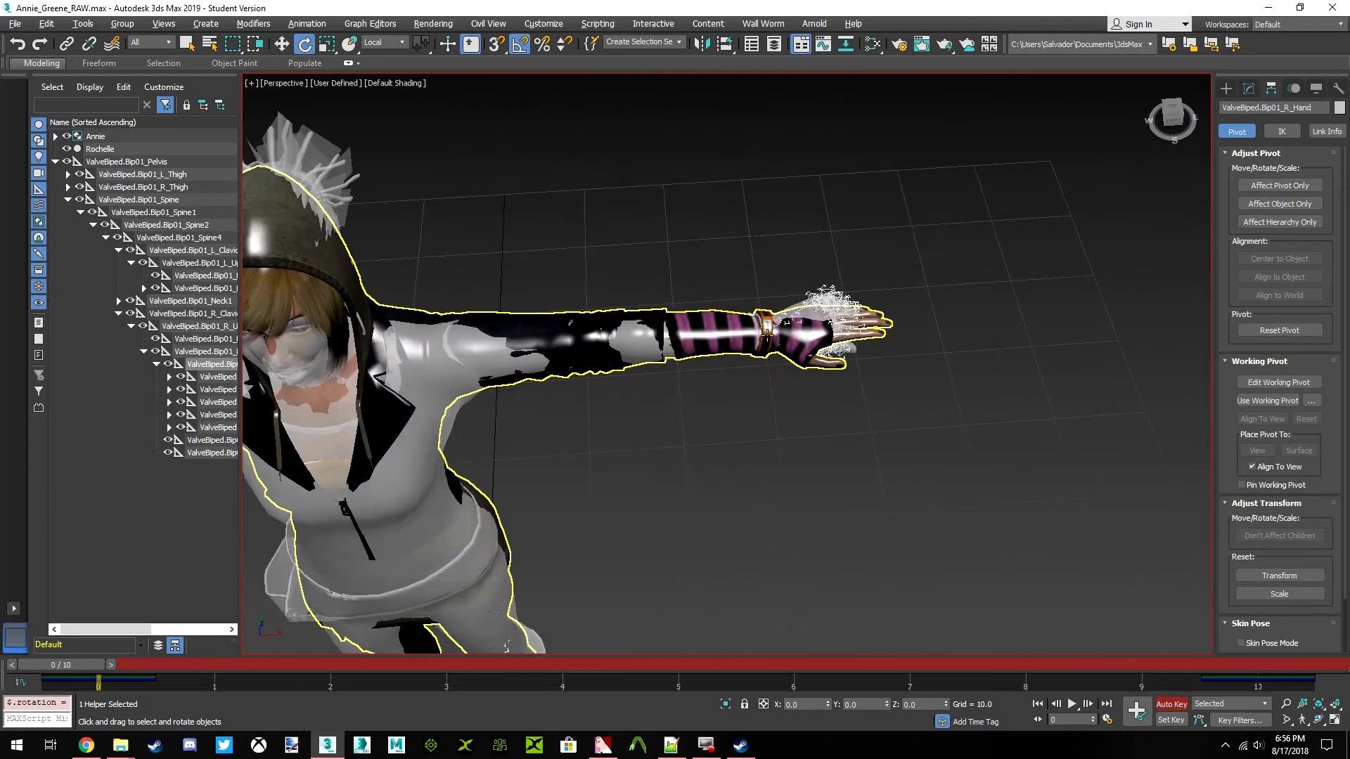
pyautogui.click(144, 289)
pyautogui.click(218, 289)
pyautogui.click(206, 301)
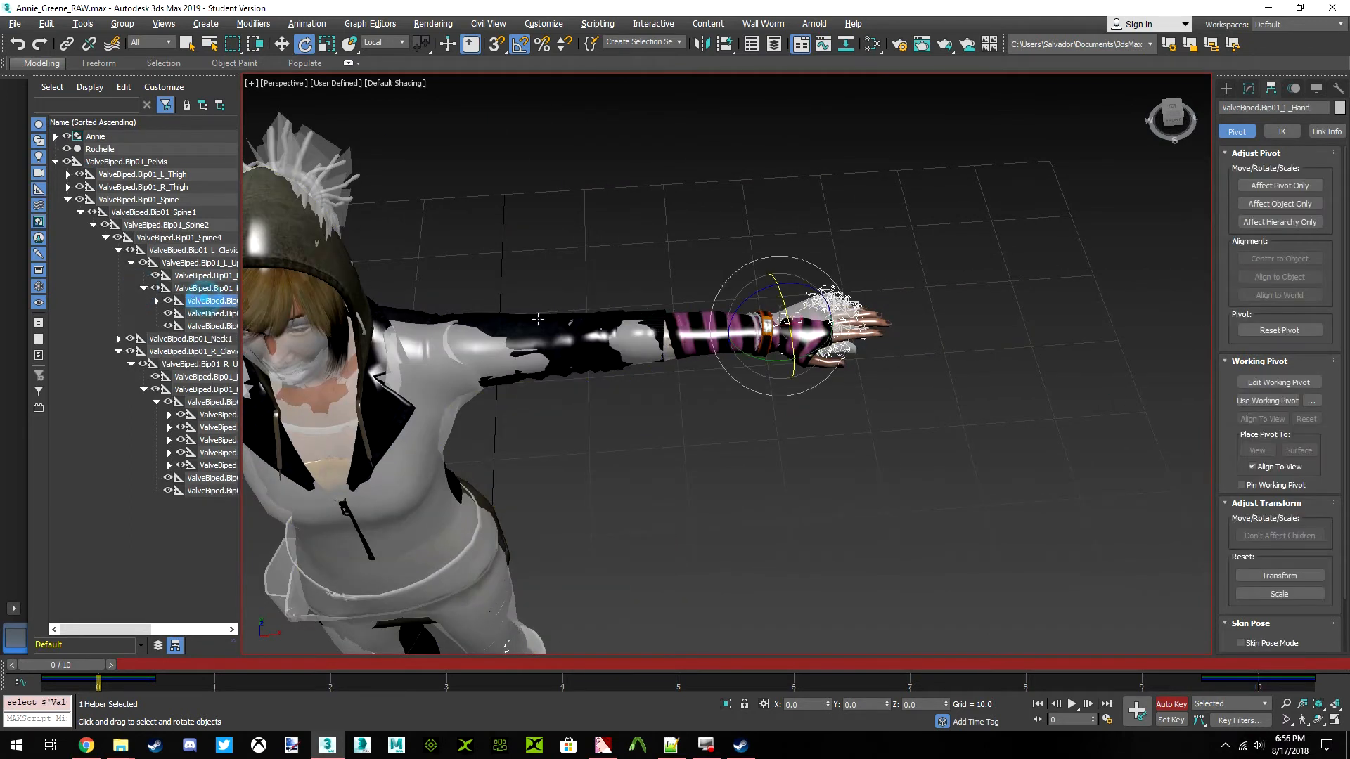
pyautogui.press('z')
pyautogui.moveTo(1153, 136); pyautogui.dragTo(1184, 132)
pyautogui.moveTo(761, 336); pyautogui.dragTo(749, 326)
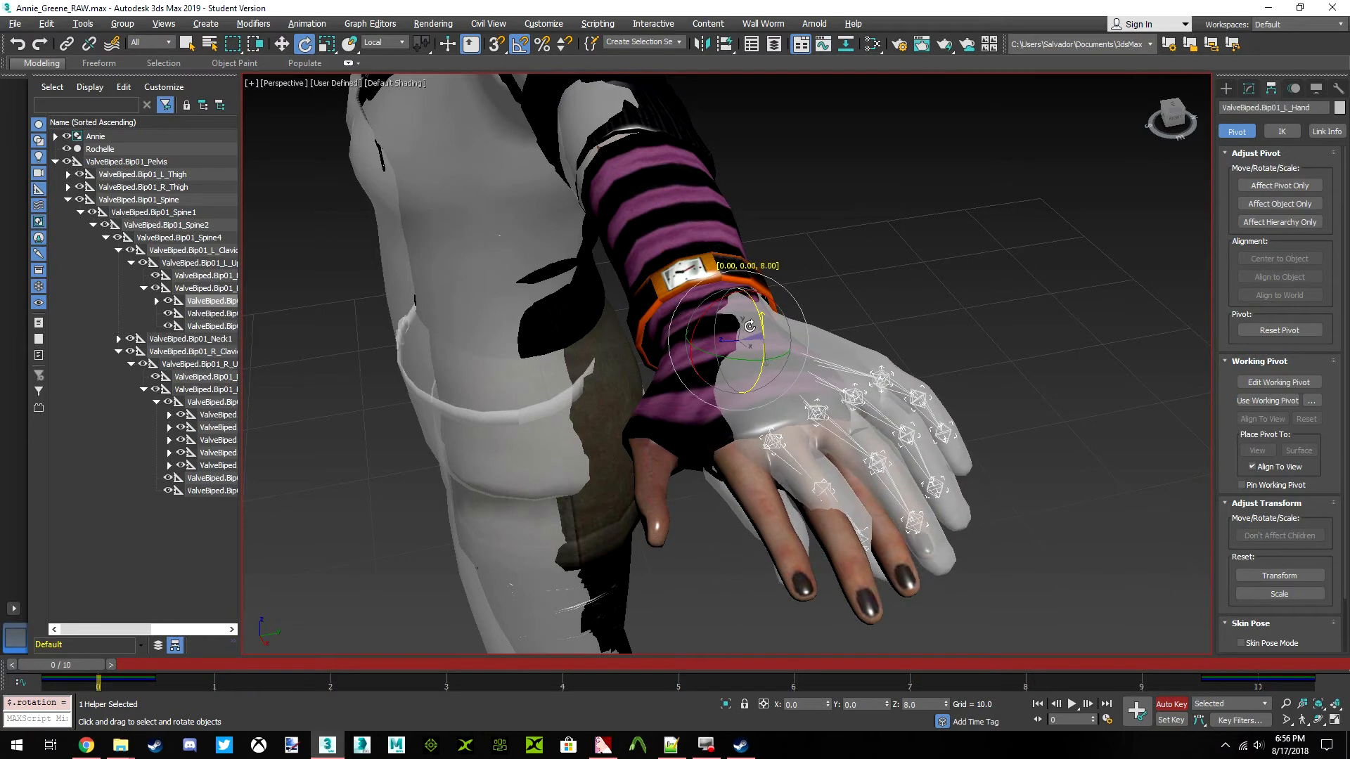
pyautogui.click(1175, 118)
pyautogui.moveTo(808, 313); pyautogui.dragTo(829, 348, button='middle')
# Switch the rotation's reference coordinate system to World for the left hand bone
pyautogui.scroll(1, 828, 347)
pyautogui.scroll(-1, 828, 347)
pyautogui.moveTo(1164, 121); pyautogui.dragTo(1233, 133)
pyautogui.click(1170, 122)
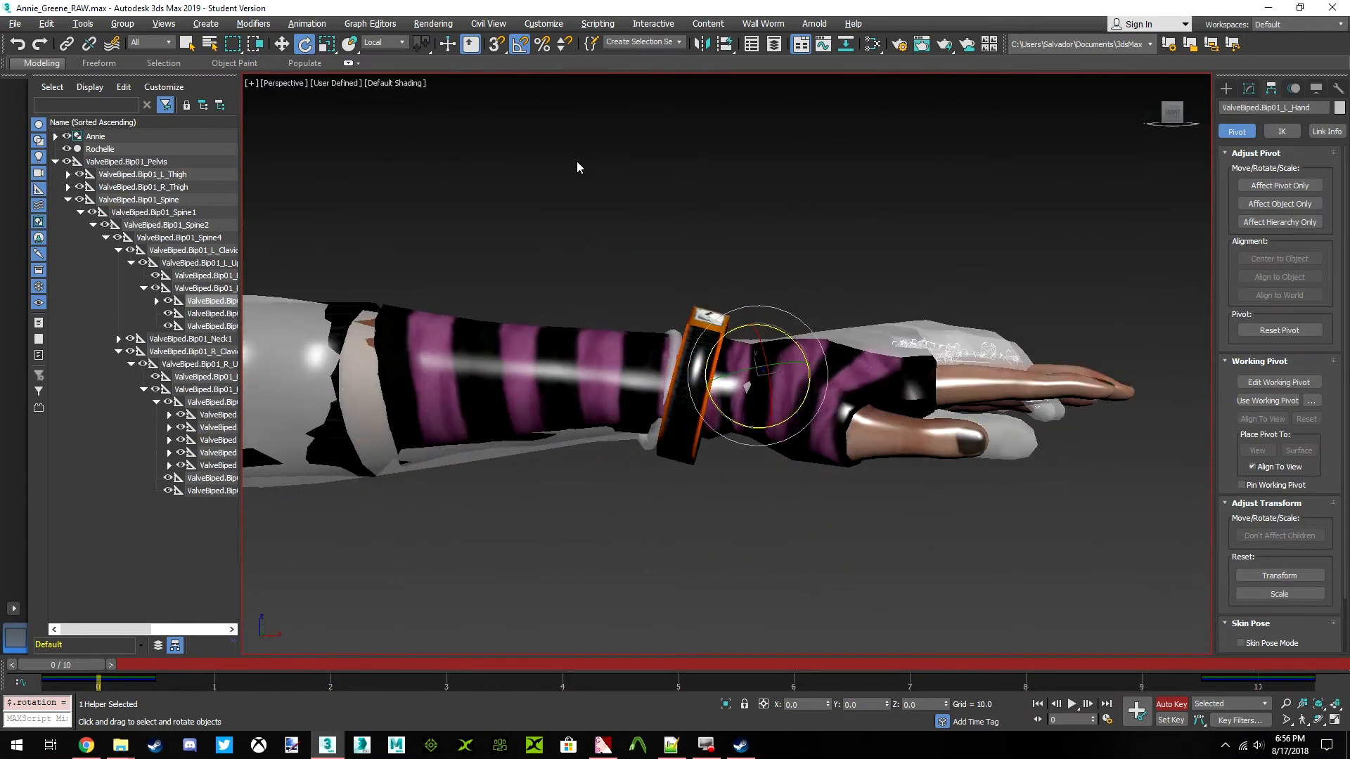
pyautogui.click(383, 42)
pyautogui.click(380, 76)
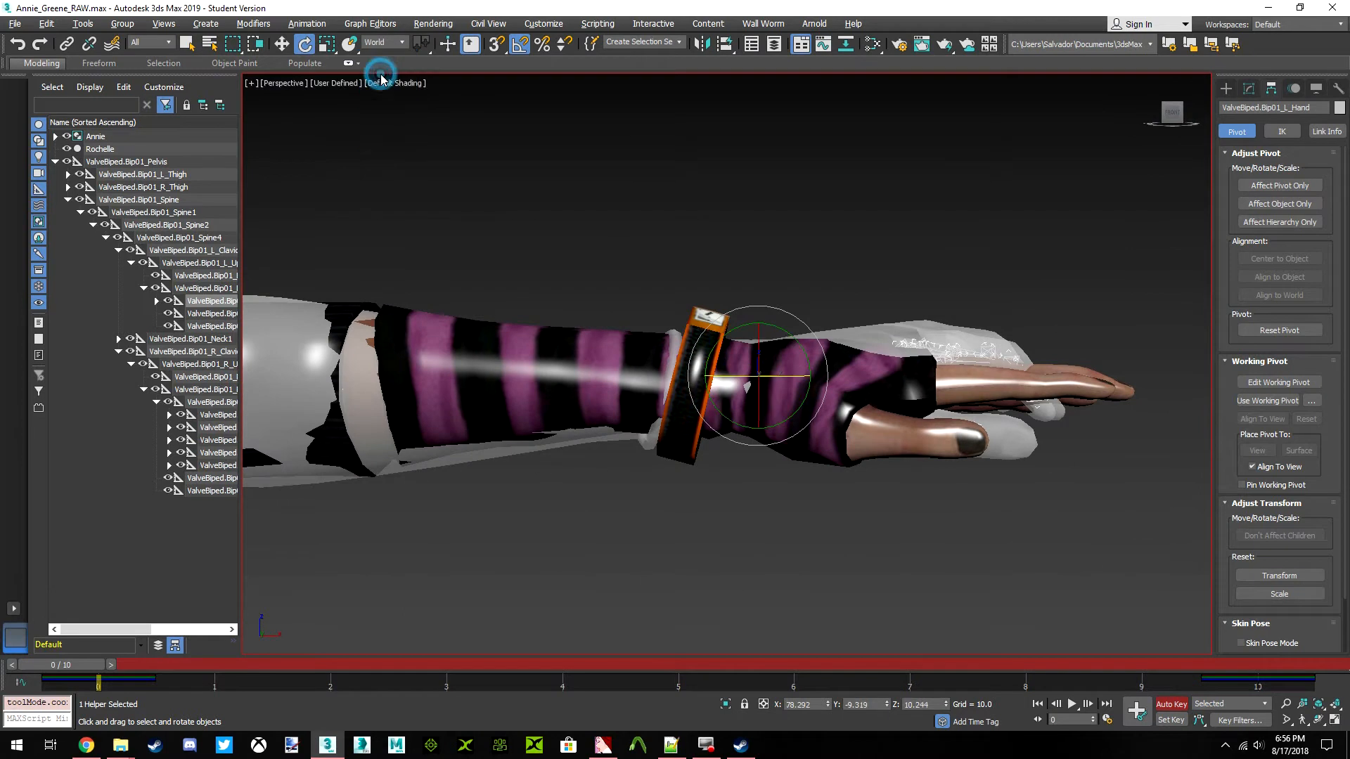
# Set the ValveBiped.Bip01_L_Hand bone's world rotation to X 90, Y 0 and Z 0
pyautogui.click(801, 704)
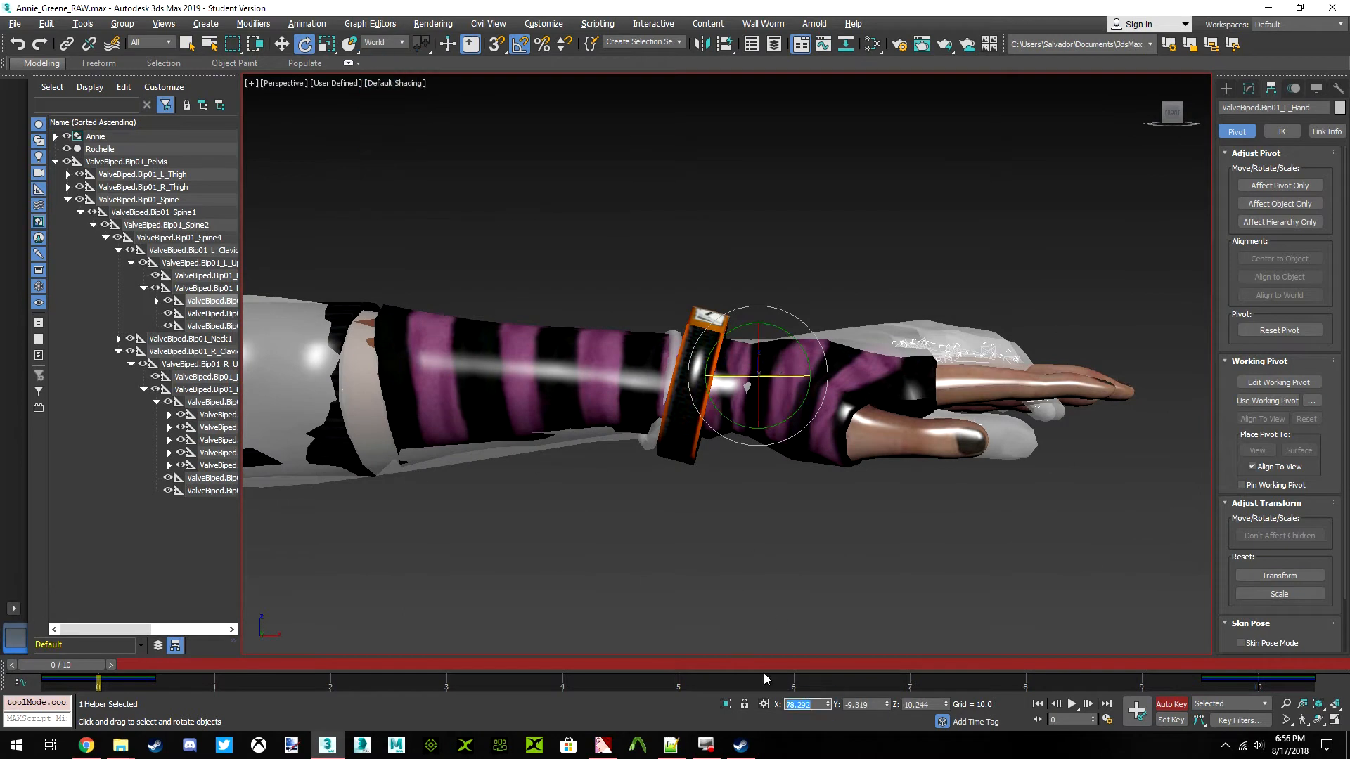
pyautogui.write('90')
pyautogui.press('Return')
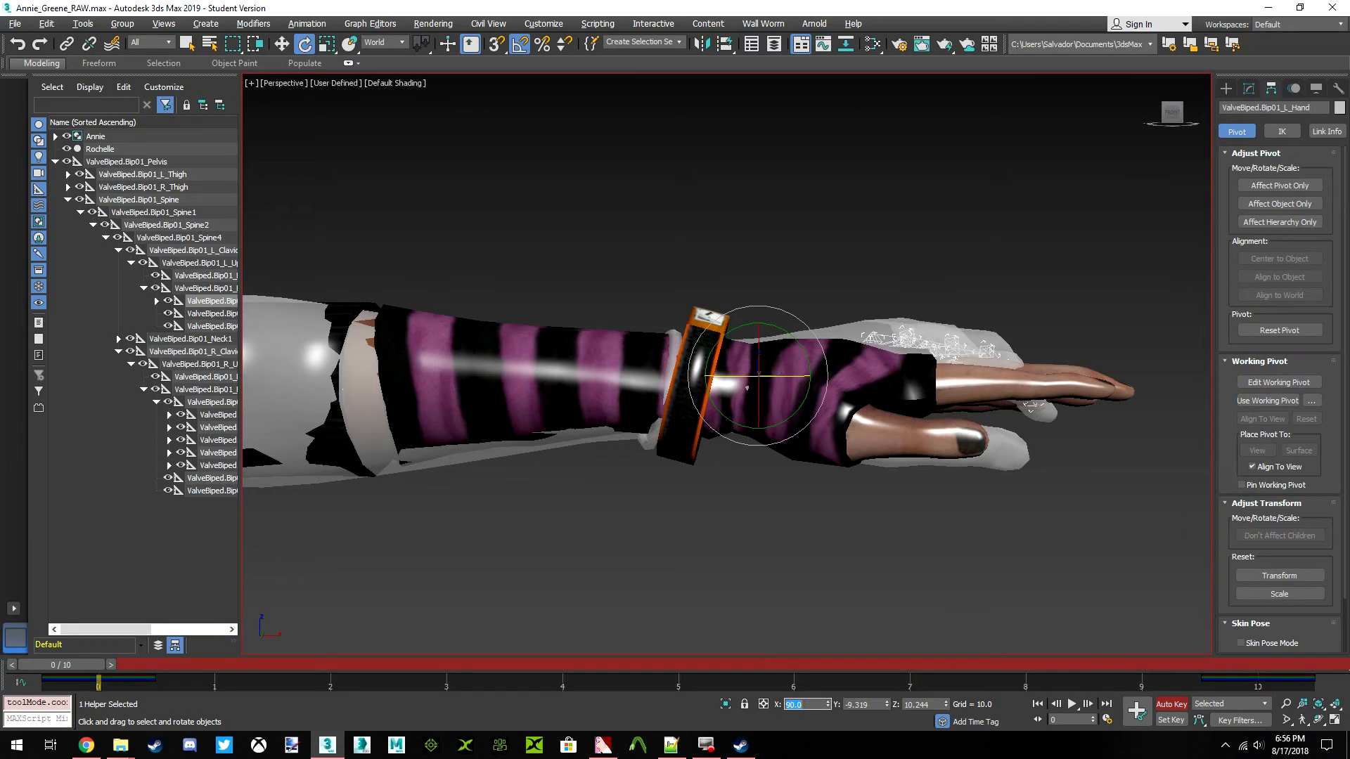
pyautogui.press('Tab')
pyautogui.write('0')
pyautogui.press('Return')
pyautogui.press('Tab')
pyautogui.write('0')
pyautogui.press('Return')
pyautogui.press('Tab')
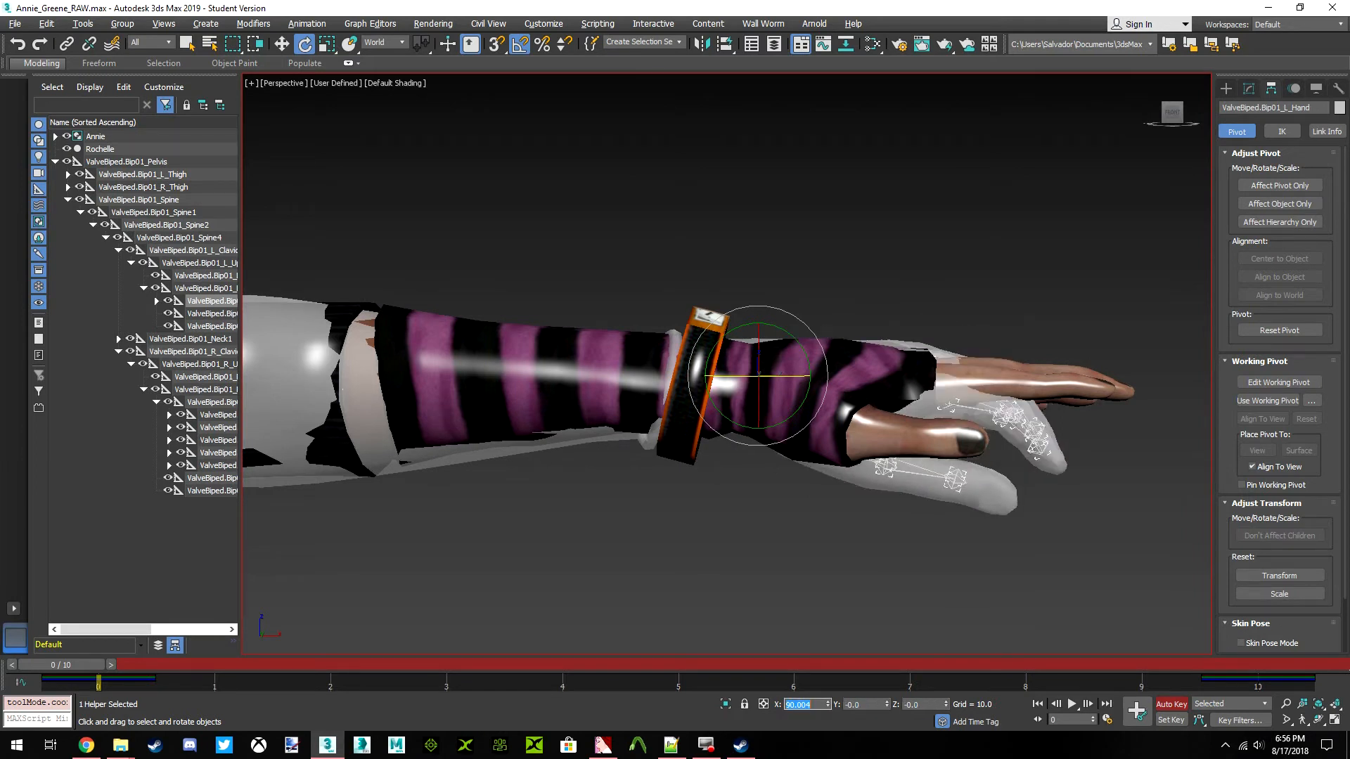
# Set the ValveBiped.Bip01_R_Hand bone's world rotation to X 90, Y 0 and Z -180
pyautogui.scroll(-5, 462, 252)
pyautogui.moveTo(462, 276); pyautogui.dragTo(739, 355, button='middle')
pyautogui.scroll(-3, 615, 352)
pyautogui.scroll(-3, 389, 346)
pyautogui.moveTo(389, 346); pyautogui.dragTo(732, 354, button='middle')
pyautogui.scroll(5, 435, 356)
pyautogui.moveTo(428, 355); pyautogui.dragTo(784, 340, button='middle')
pyautogui.scroll(3, 739, 351)
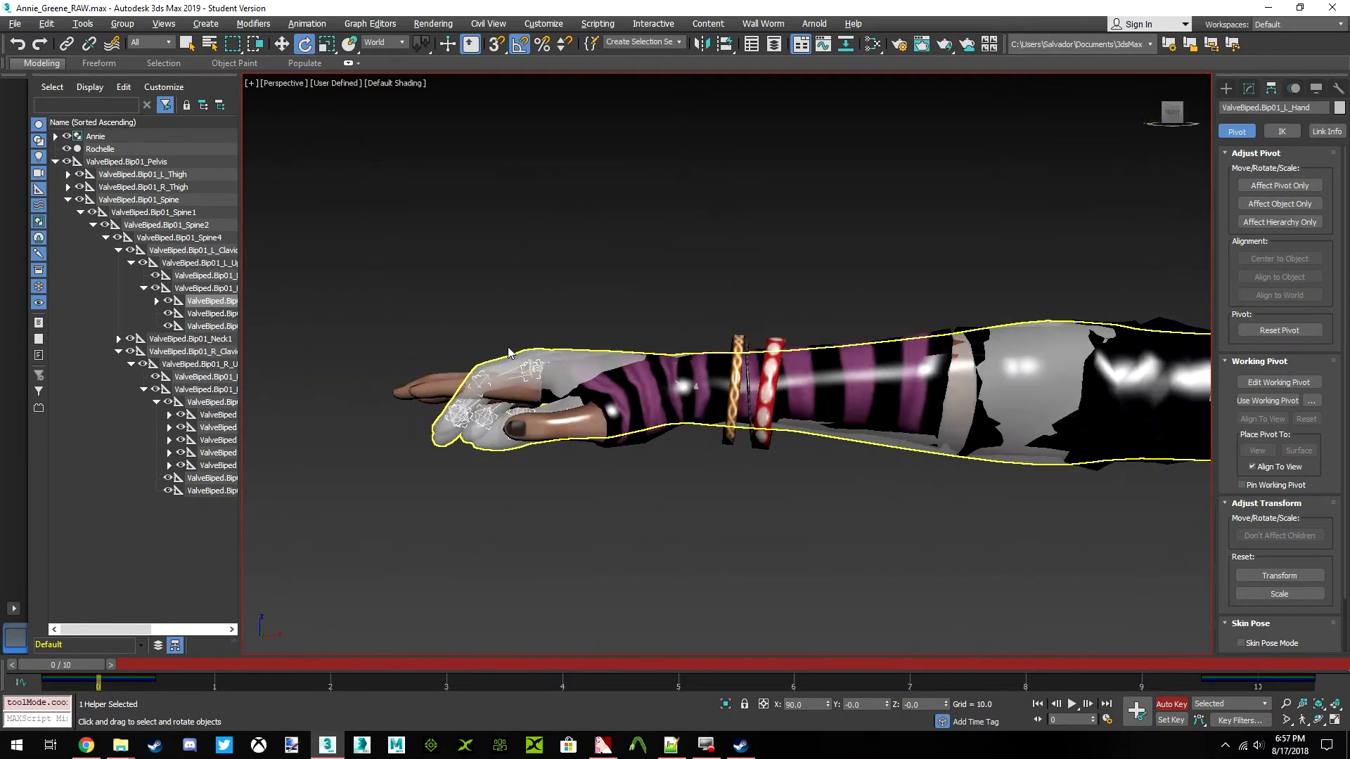
pyautogui.click(211, 402)
pyautogui.moveTo(534, 548); pyautogui.dragTo(610, 563, button='middle')
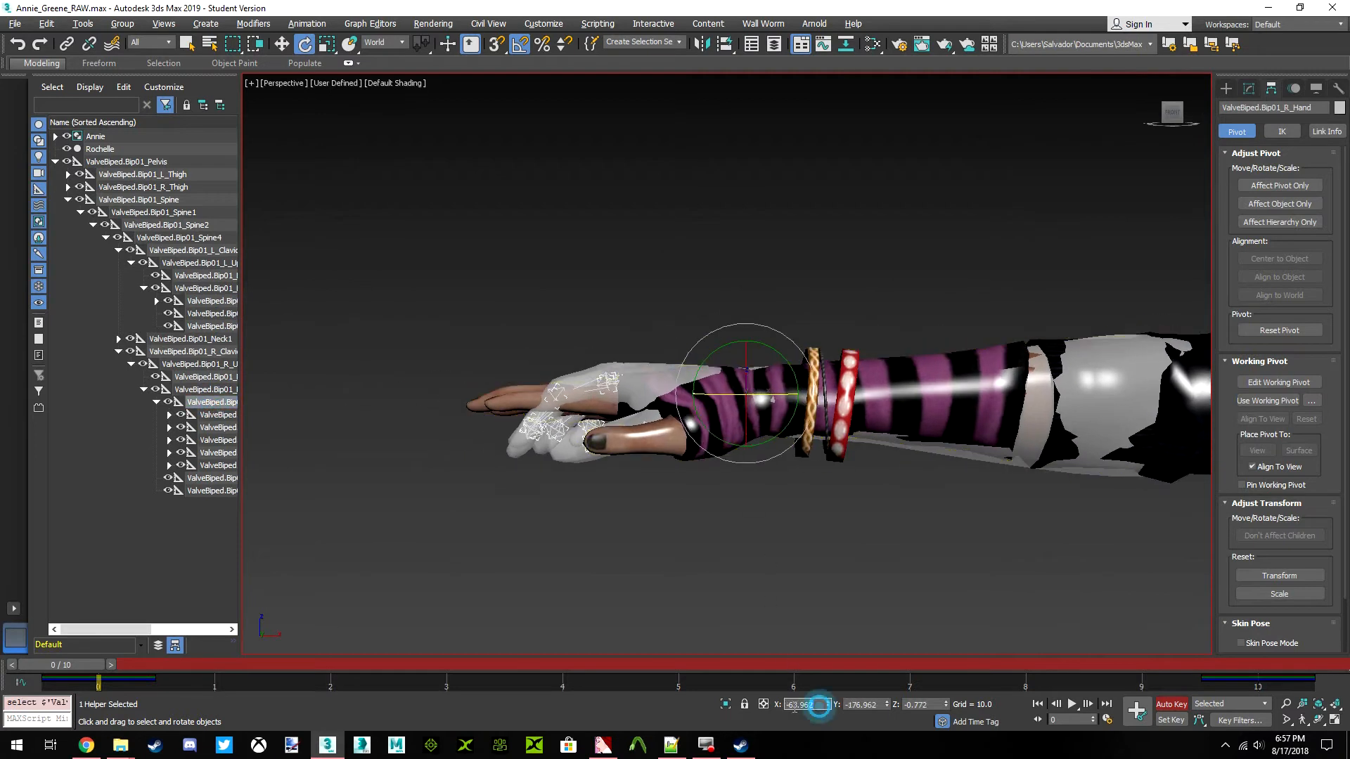
pyautogui.write('-90')
pyautogui.press('Tab')
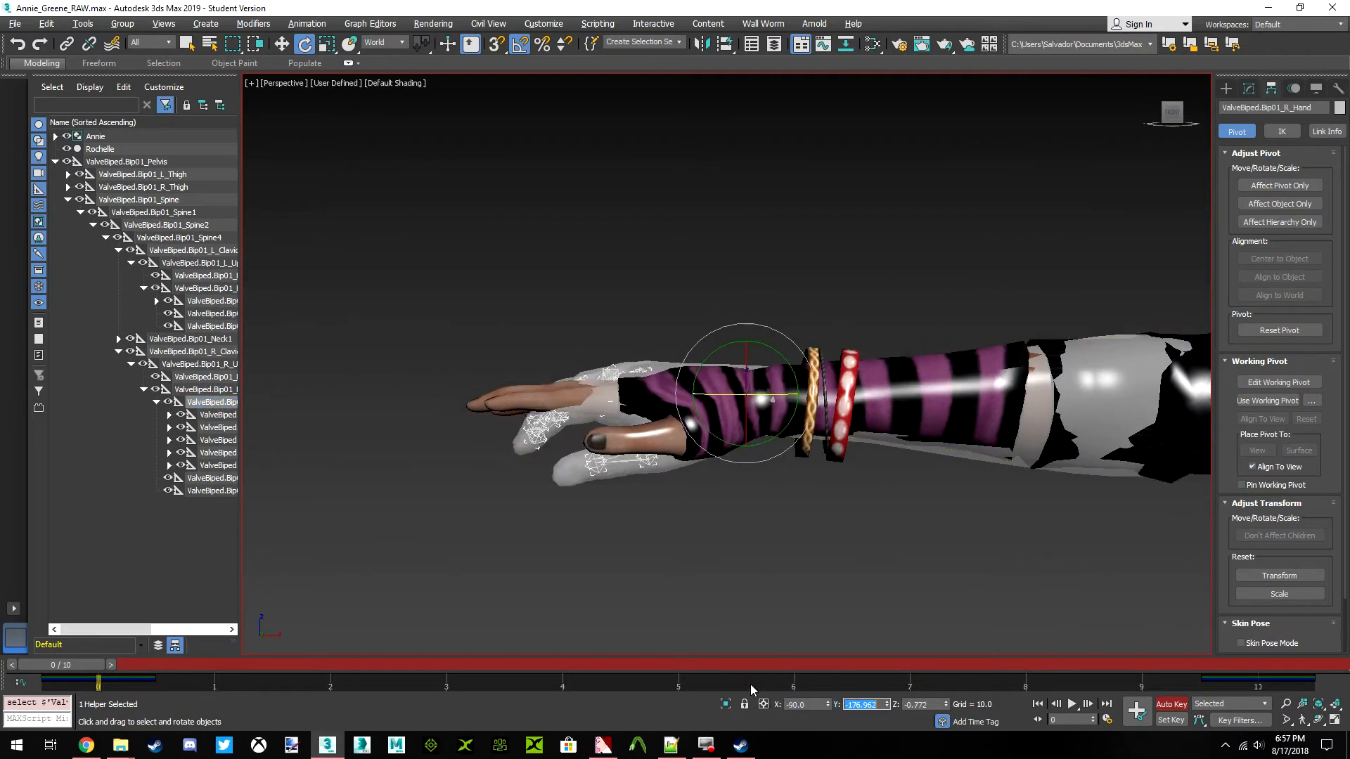
pyautogui.press('Tab')
pyautogui.write('180')
pyautogui.press('Return')
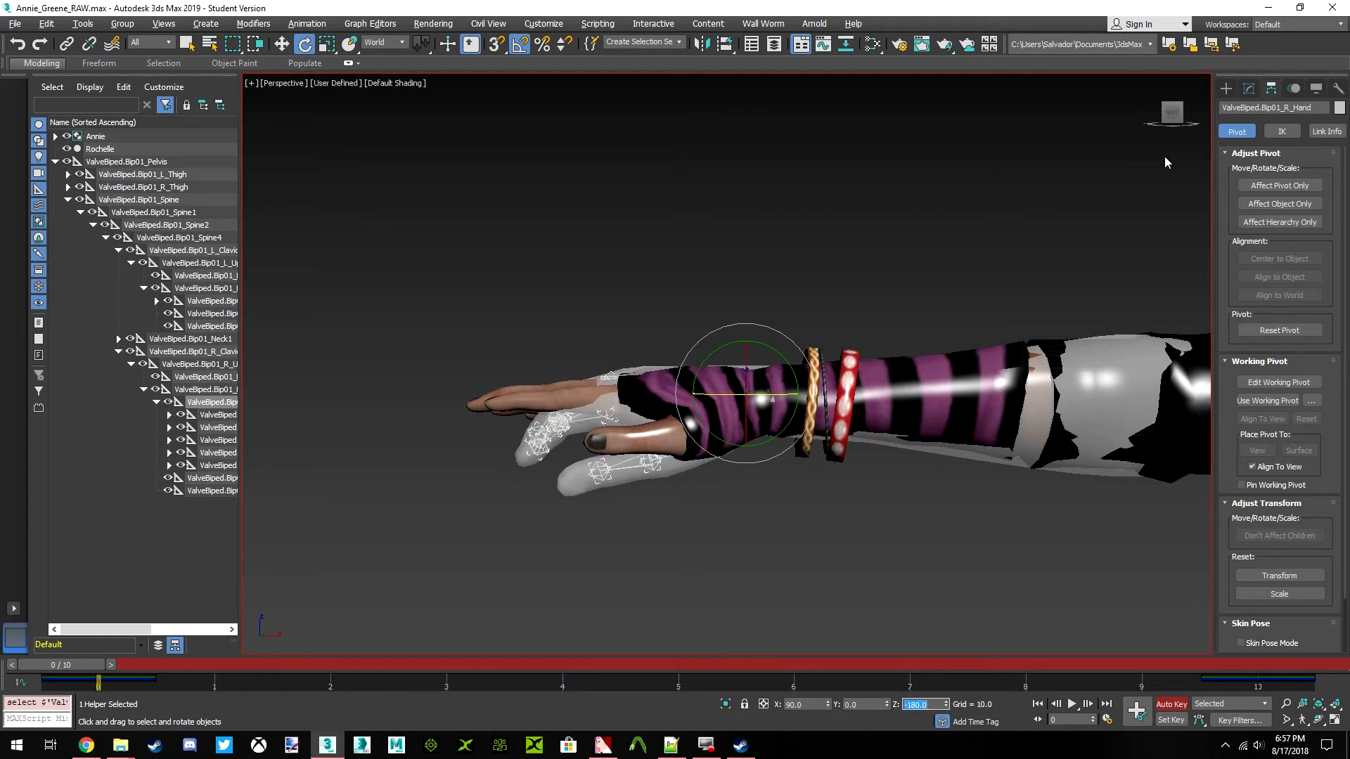
# Examine how the right hand and thumb of both models line up from the fingertips and from the front
pyautogui.moveTo(1174, 128)
pyautogui.mouseDown()
pyautogui.moveTo(1246, 168)
pyautogui.moveTo(1241, 128)
pyautogui.moveTo(1195, 161)
pyautogui.moveTo(1177, 140)
pyautogui.mouseUp()
pyautogui.keyDown('alt'); pyautogui.moveTo(865, 265); pyautogui.dragTo(1004, 232, button='middle'); pyautogui.keyUp('alt')
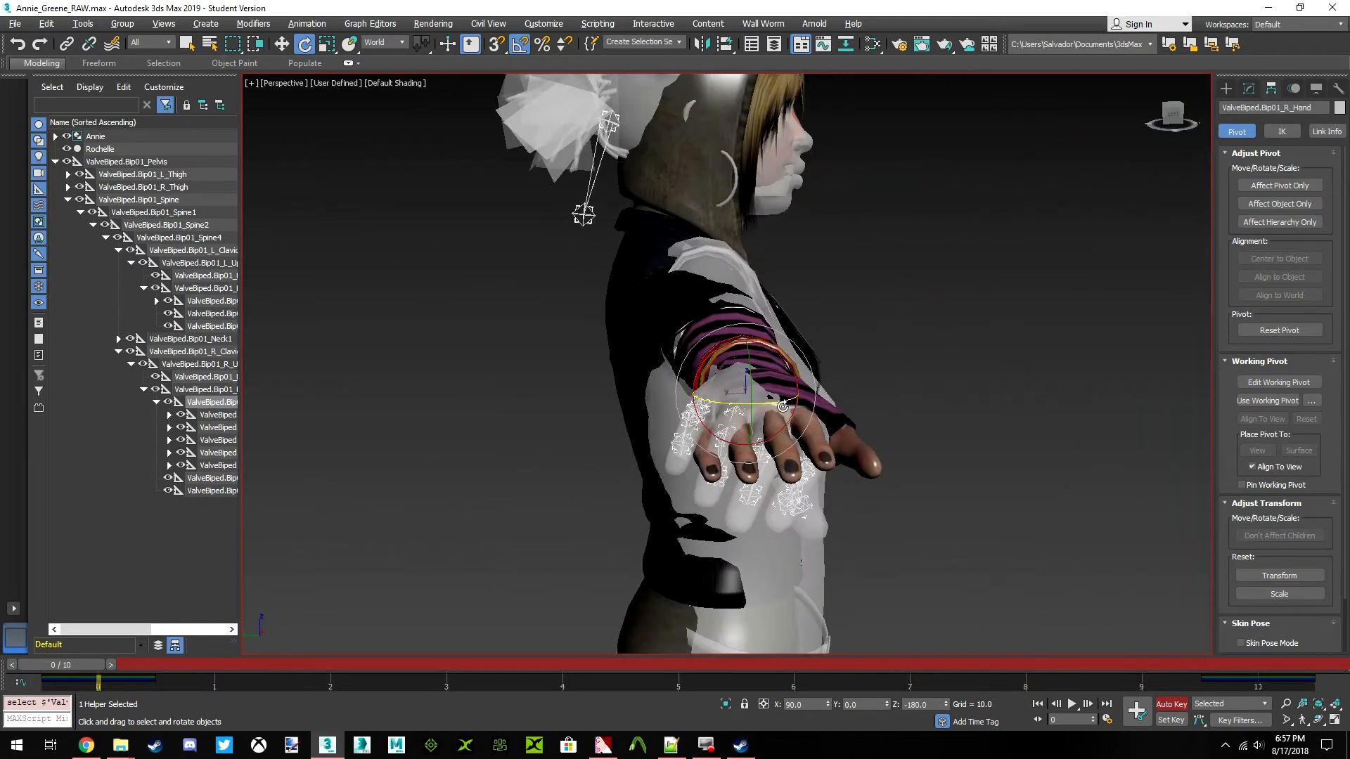
pyautogui.scroll(2, 1004, 232)
pyautogui.moveTo(1162, 123); pyautogui.dragTo(823, 184)
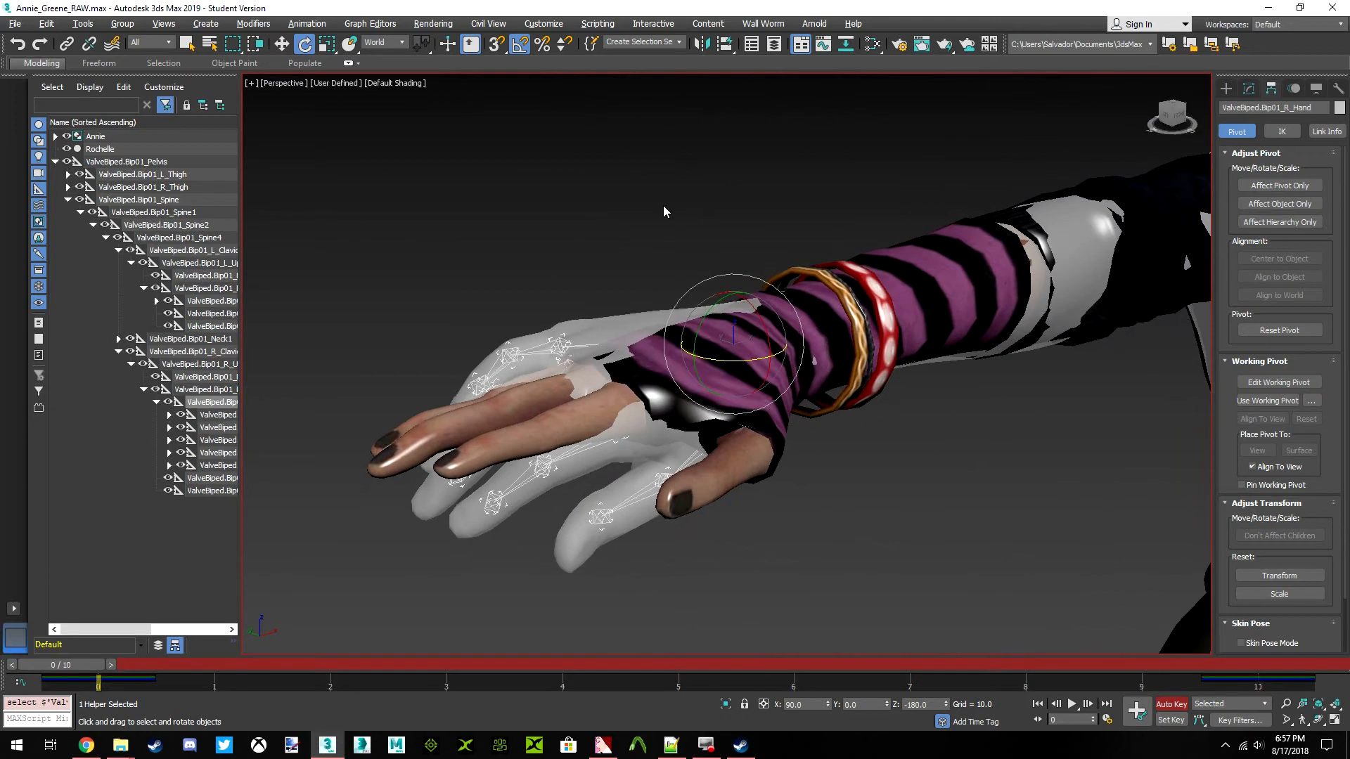
pyautogui.click(204, 418)
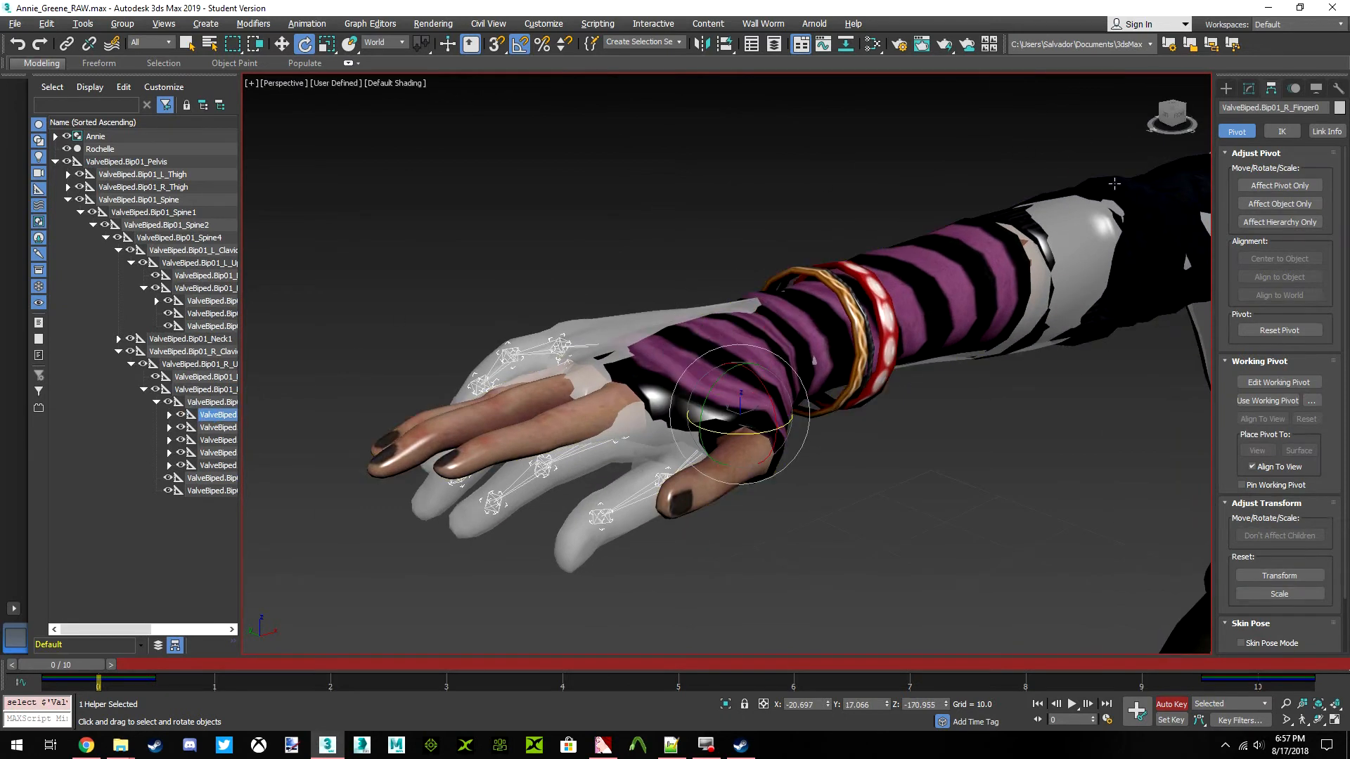
pyautogui.click(1173, 110)
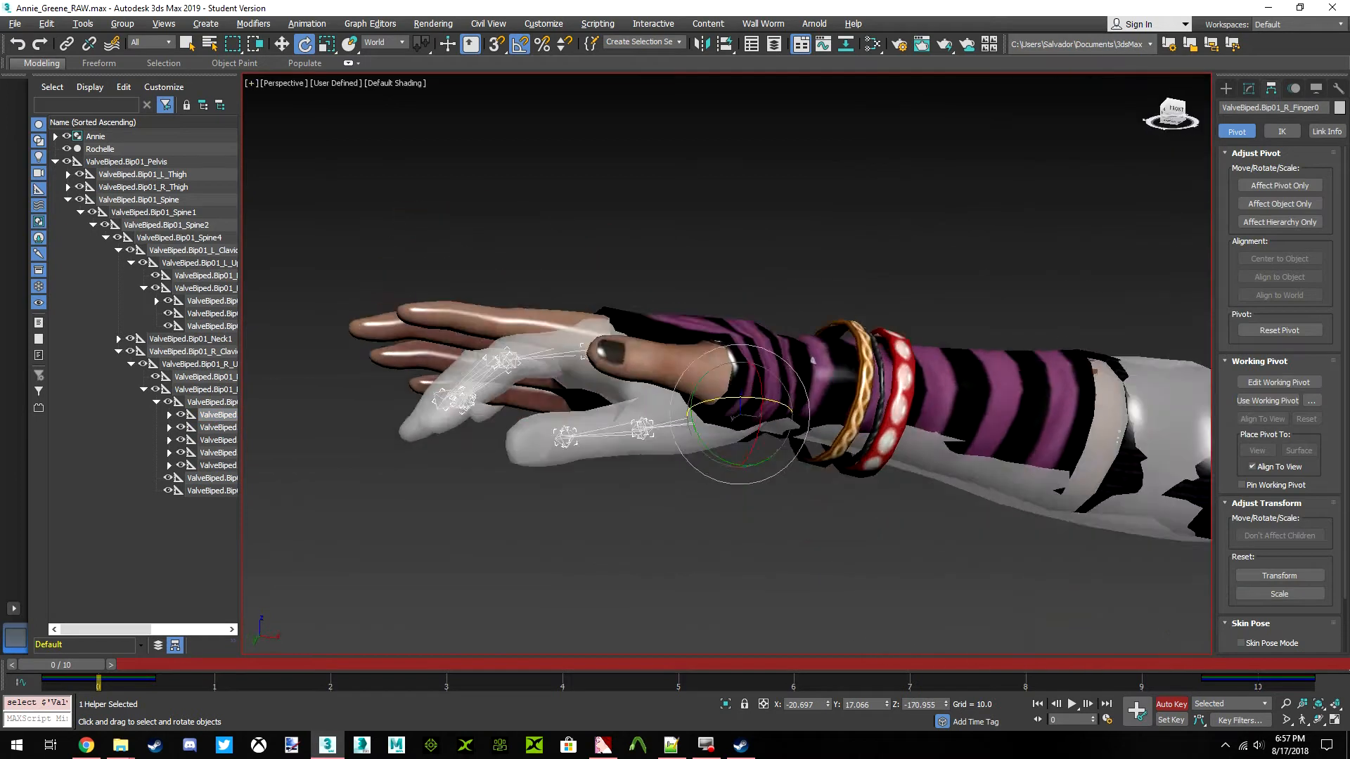
pyautogui.scroll(2, 643, 380)
# Set the ValveBiped.Bip01_R_Finger1 bone's world X rotation to 90
pyautogui.click(216, 428)
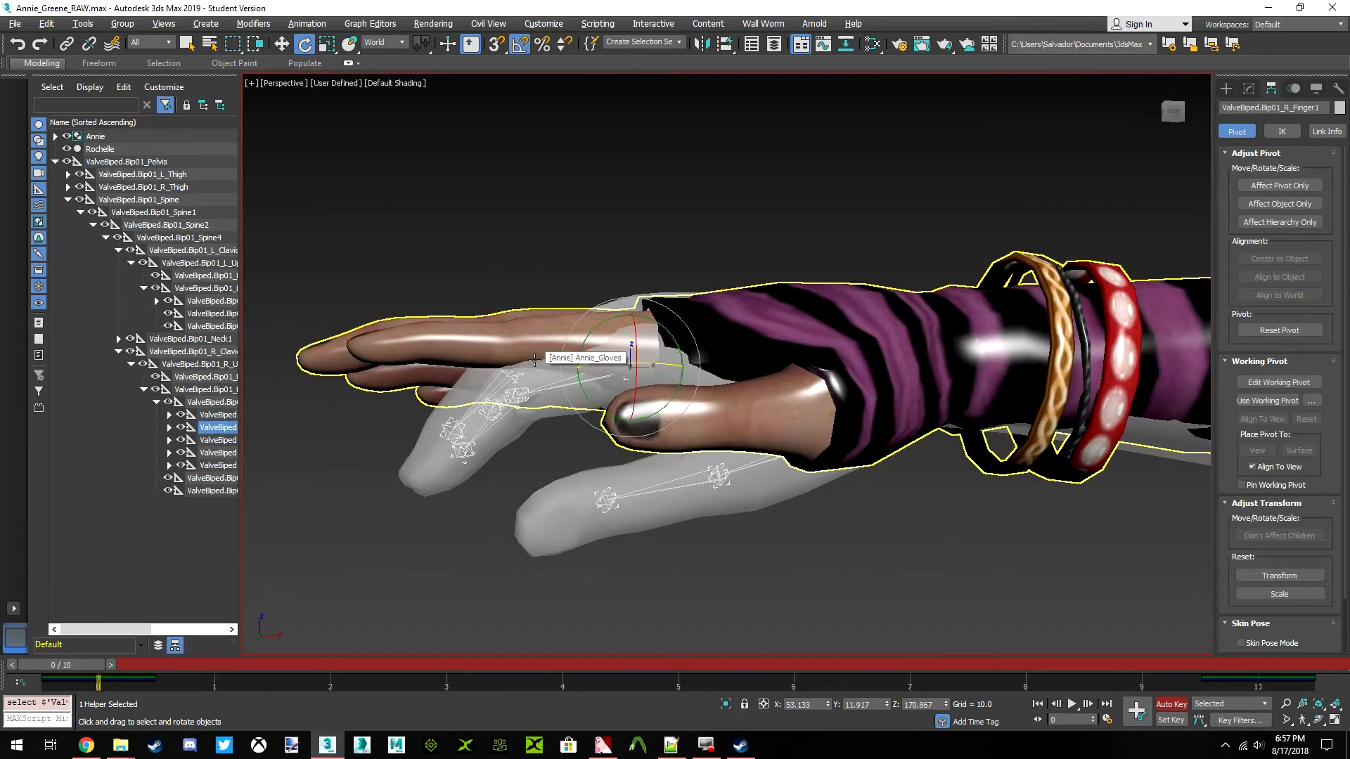
pyautogui.moveTo(644, 386); pyautogui.dragTo(689, 386, button='middle')
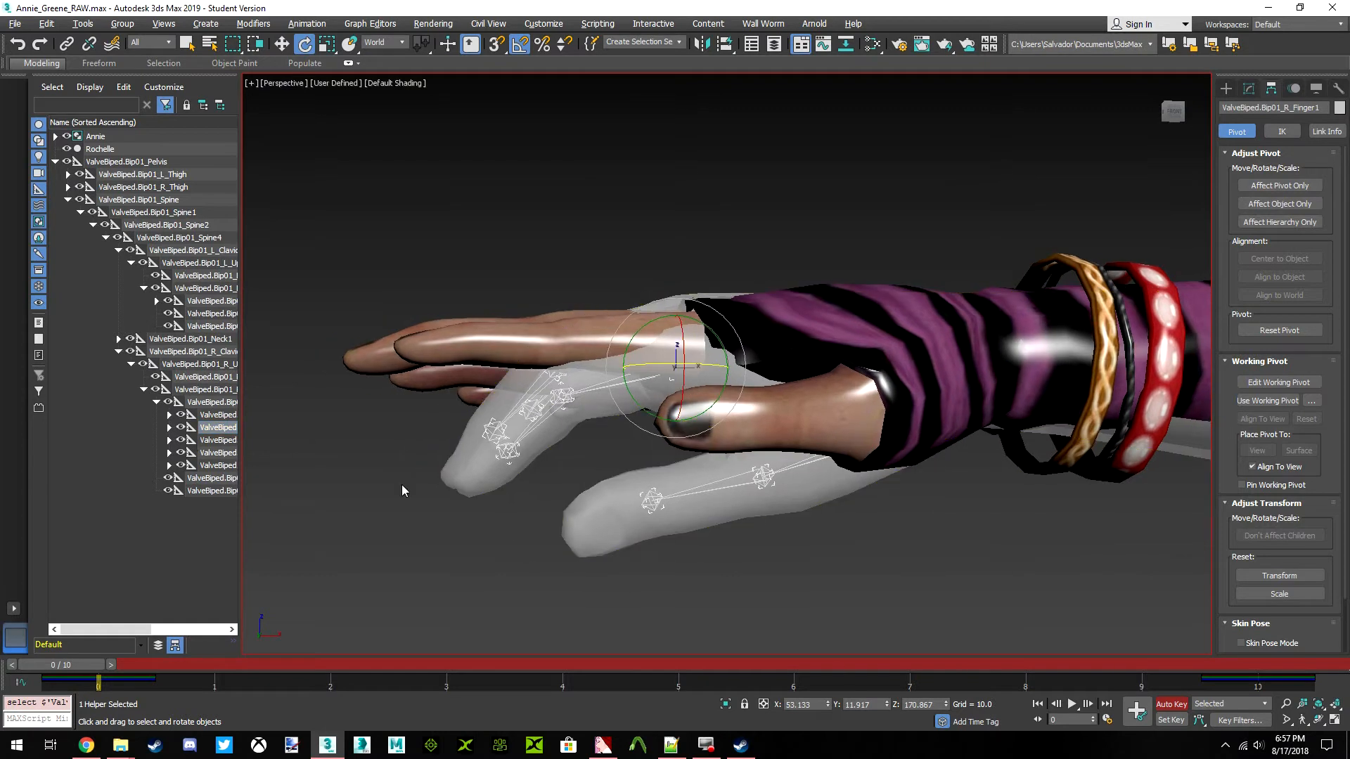
pyautogui.doubleClick(788, 704)
pyautogui.write('90')
pyautogui.press('Return')
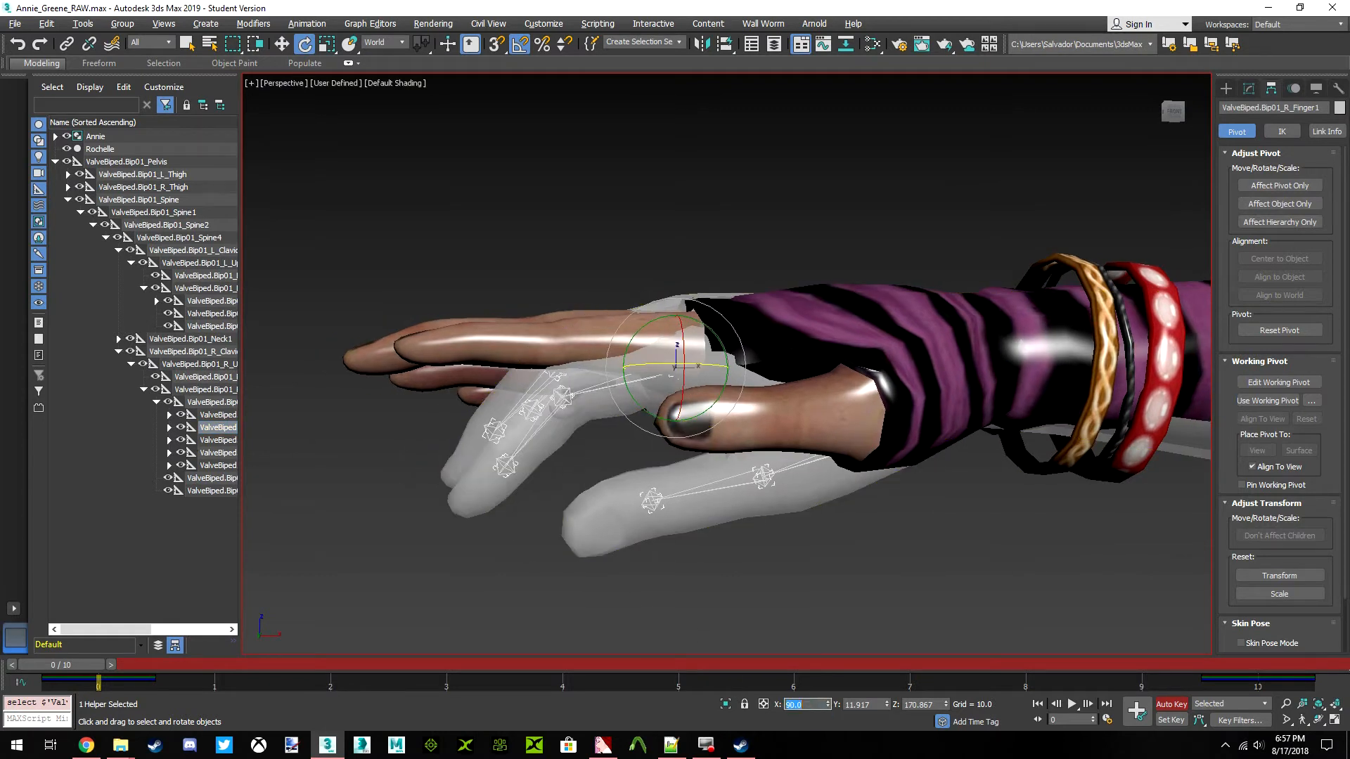
# Set the ValveBiped.Bip01_R_Finger1 bone's world rotation to Y 180 and Z 0
pyautogui.click(1164, 111)
pyautogui.moveTo(956, 506)
pyautogui.keyDown('alt'); pyautogui.mouseDown(button='middle')
pyautogui.moveTo(973, 520)
pyautogui.moveTo(962, 512)
pyautogui.mouseUp(button='middle'); pyautogui.keyUp('alt')
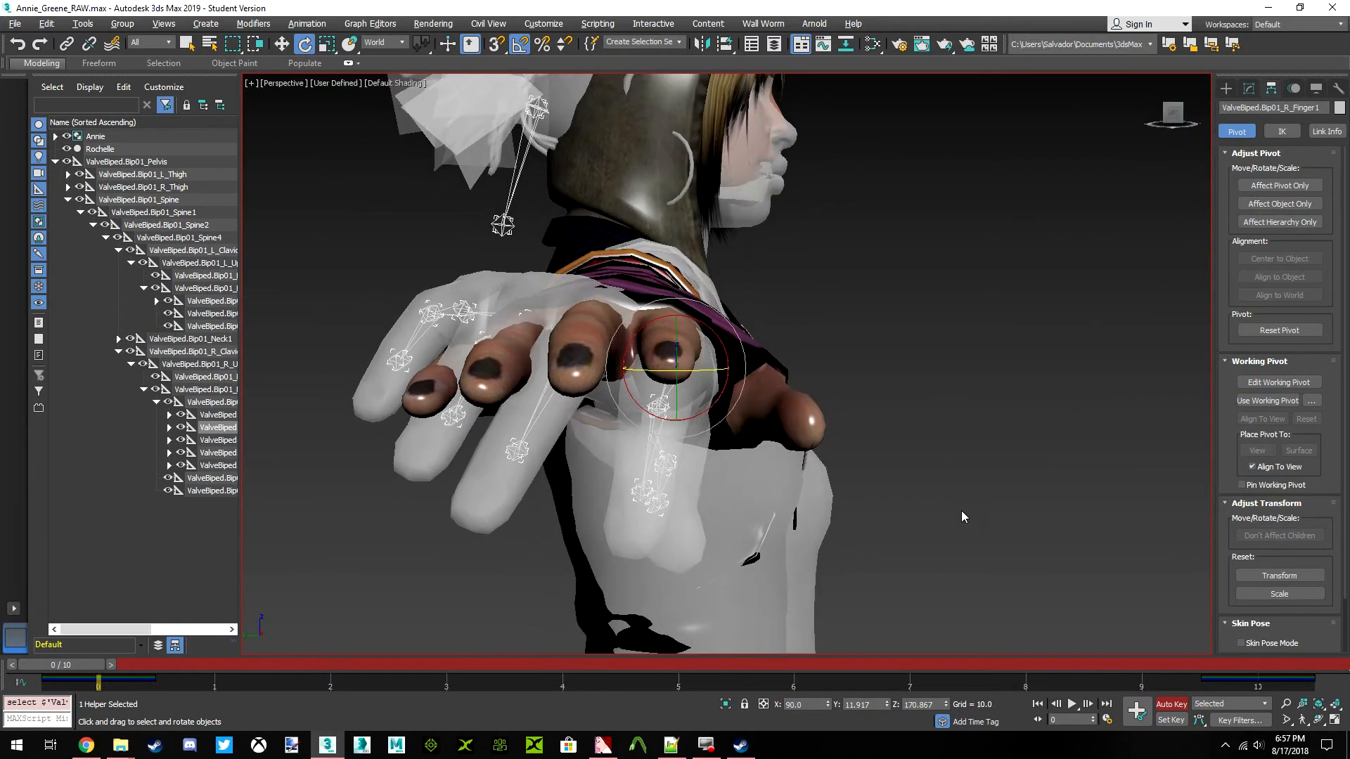
pyautogui.doubleClick(857, 703)
pyautogui.write('180')
pyautogui.press('Return')
pyautogui.press('Tab')
pyautogui.write('0')
pyautogui.press('Return')
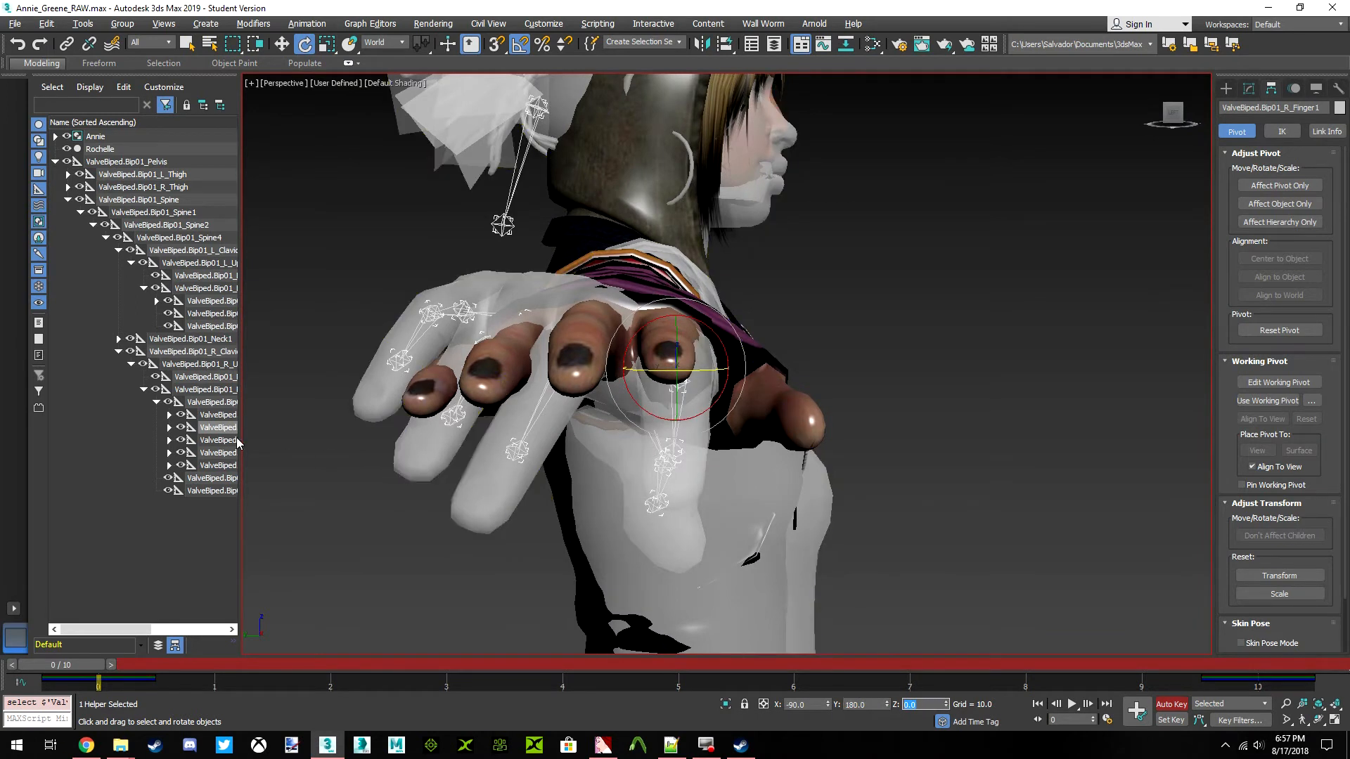
# Straighten the ValveBiped.Bip01_R_Finger11 bone by setting its world rotation to X -90, Y 180 and Z 0
pyautogui.click(170, 428)
pyautogui.click(220, 440)
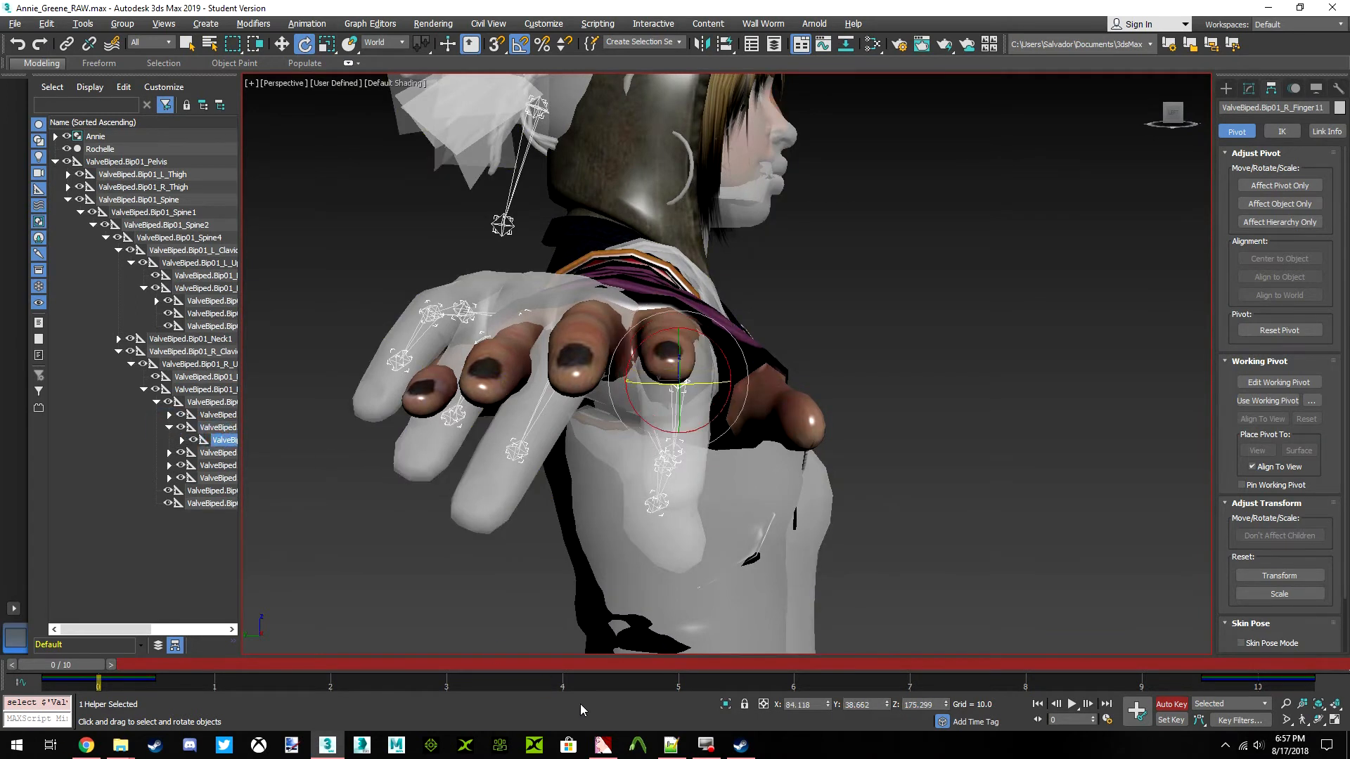
pyautogui.doubleClick(802, 706)
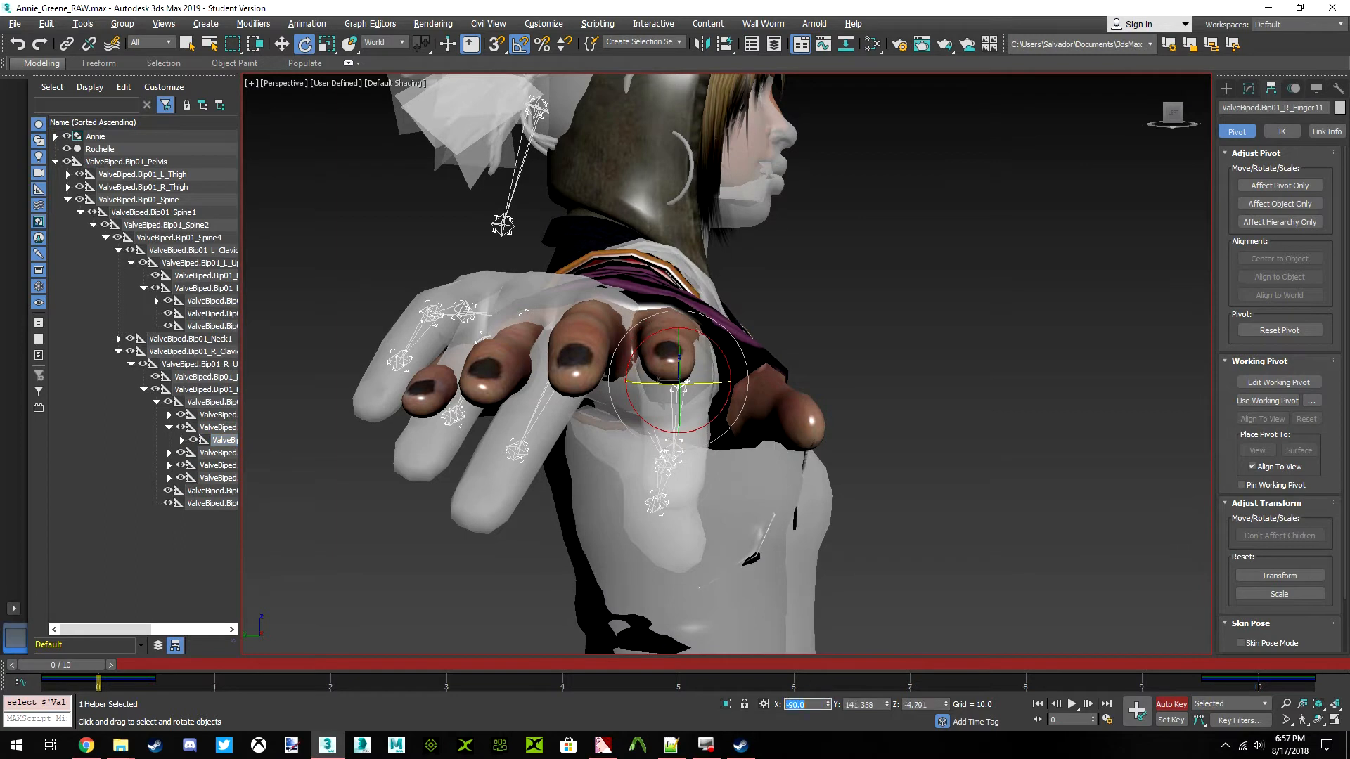
pyautogui.press('Tab')
pyautogui.write('180')
pyautogui.press('Return')
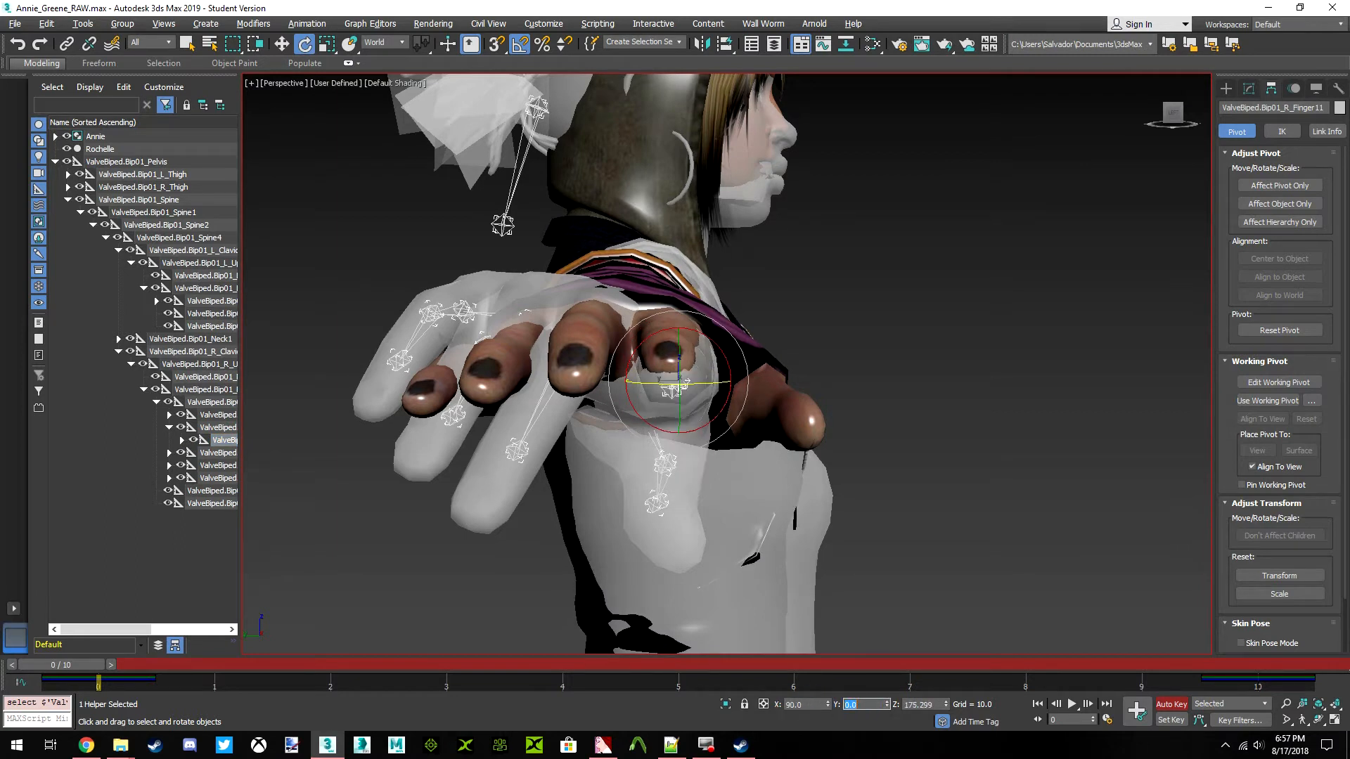
pyautogui.press('Tab')
pyautogui.press('Return')
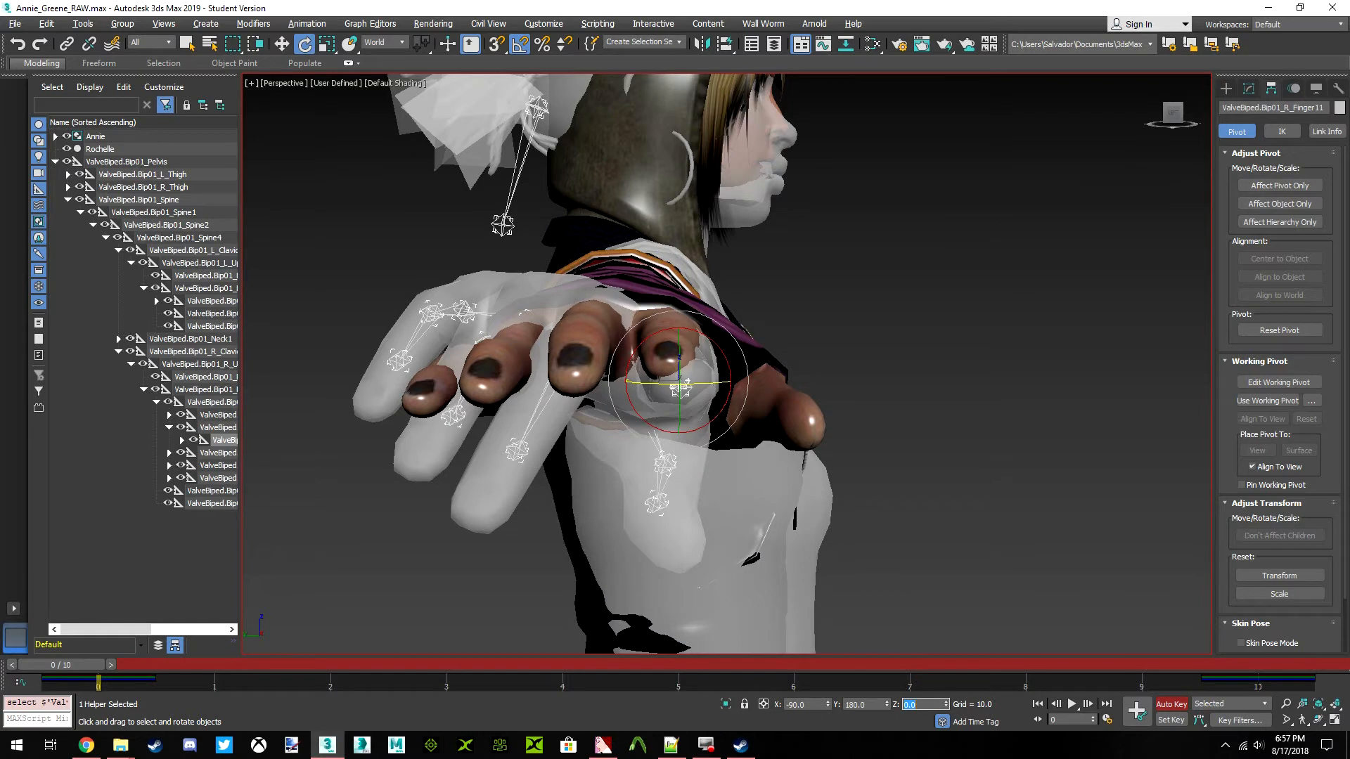
# Straighten the ValveBiped.Bip01_R_Finger12 bone by setting its world rotation to X -90, Y 180 and Z 0
pyautogui.moveTo(1170, 117); pyautogui.dragTo(460, 247)
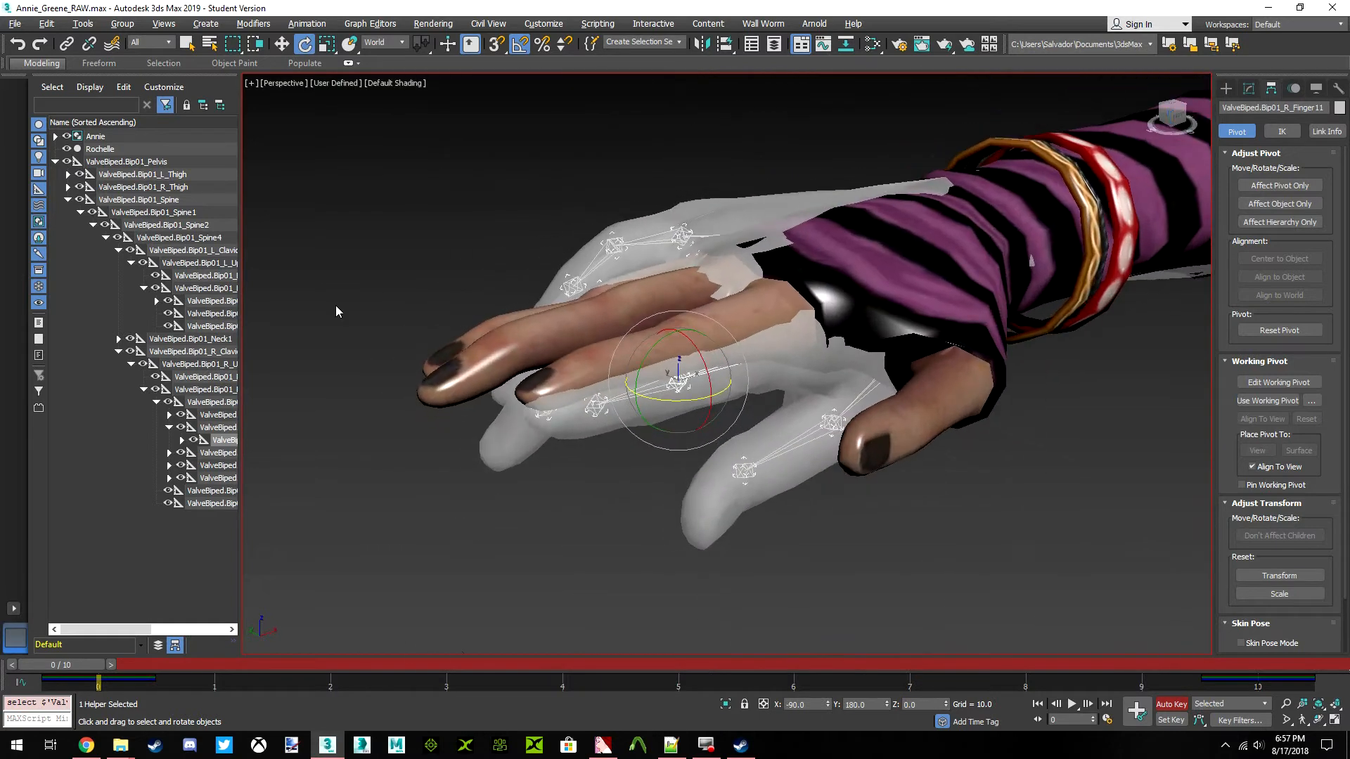
pyautogui.click(182, 440)
pyautogui.click(231, 453)
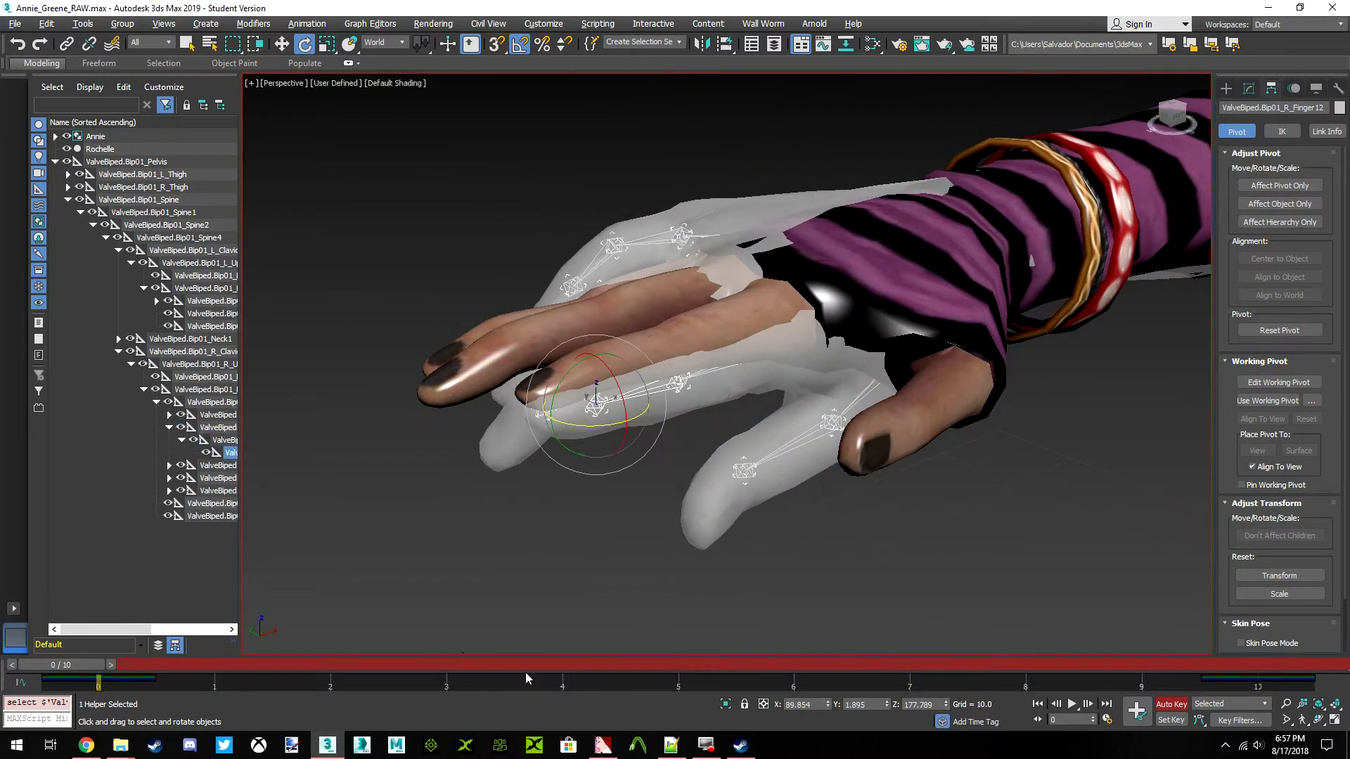
pyautogui.doubleClick(808, 704)
pyautogui.write('90')
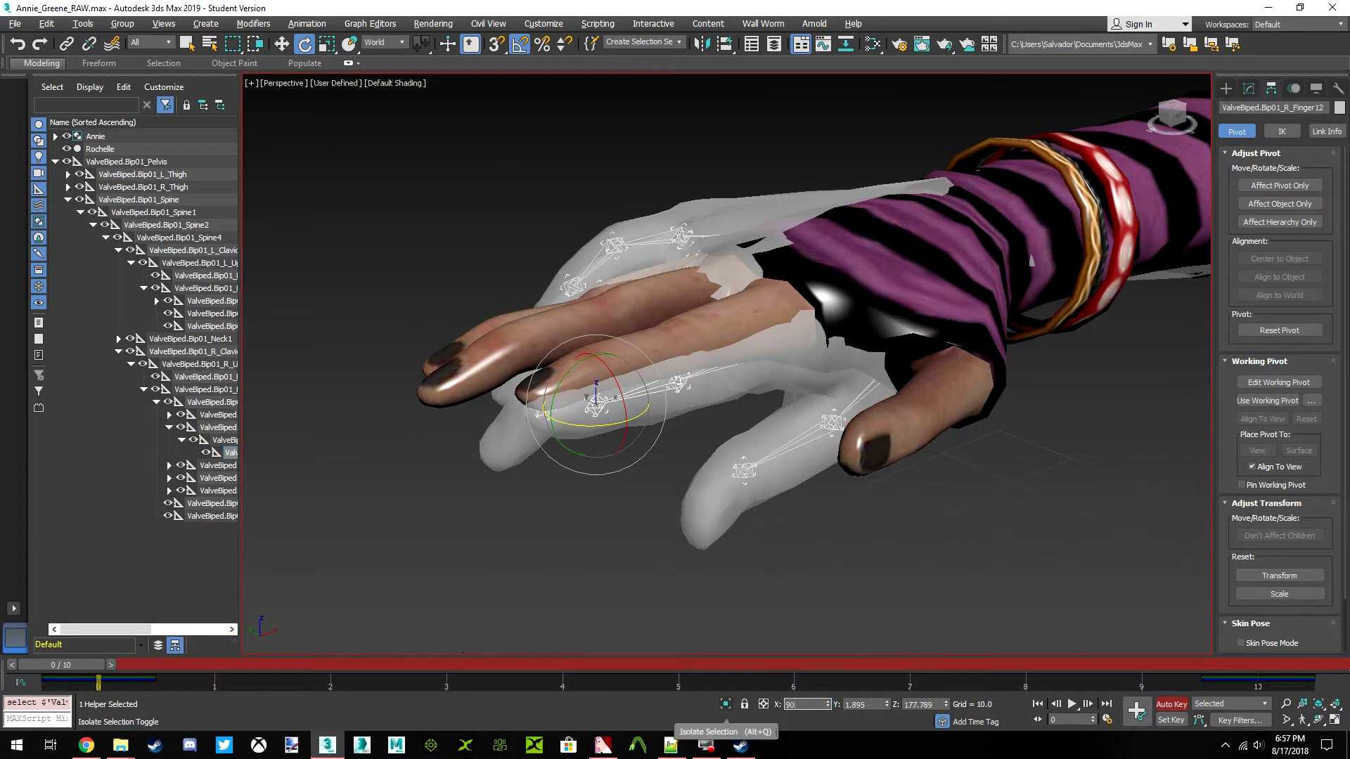
pyautogui.press('Tab')
pyautogui.write('18')
pyautogui.press('Tab')
# Examine how the right index finger of both models lines up from the fingertips, from above and from the side
pyautogui.scroll(3, 788, 360)
pyautogui.moveTo(1170, 119); pyautogui.dragTo(1207, 115)
pyautogui.moveTo(593, 357); pyautogui.dragTo(655, 365, button='middle')
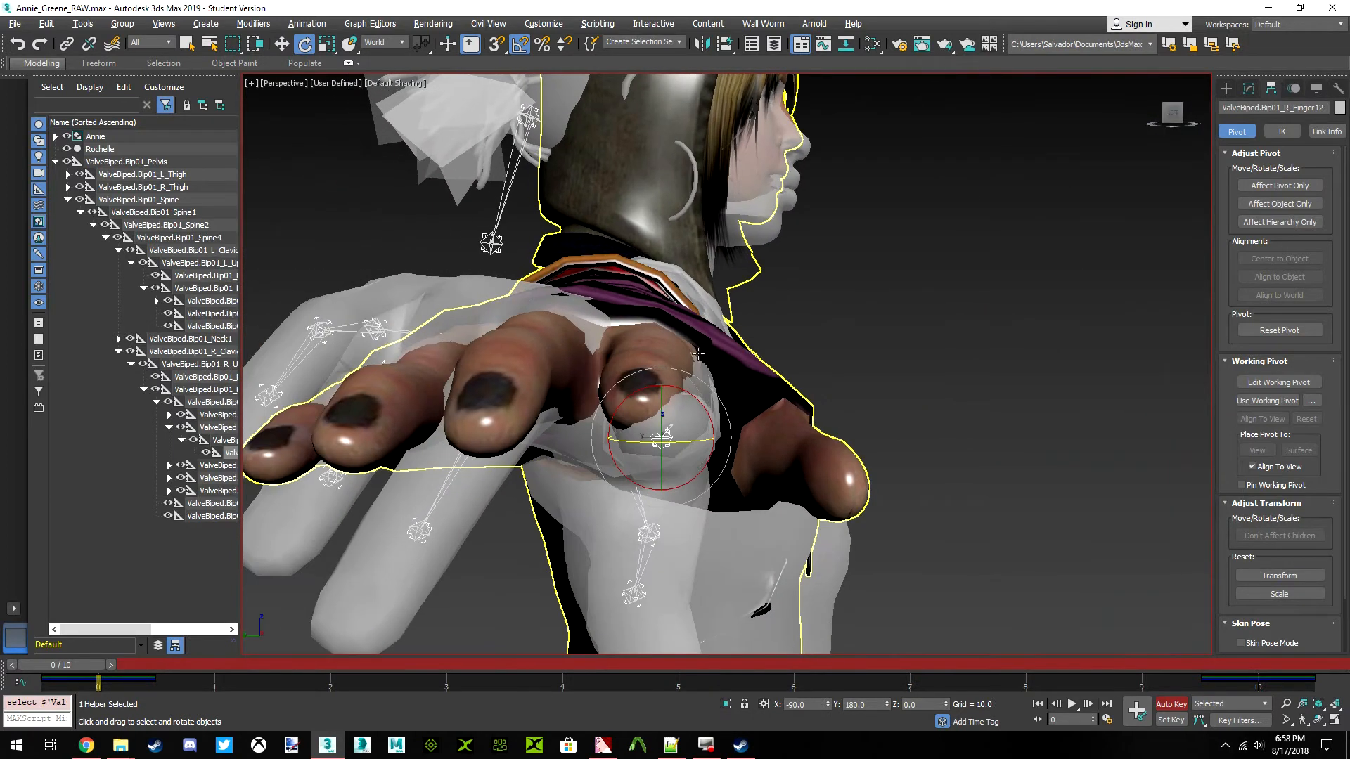
pyautogui.moveTo(1170, 117); pyautogui.dragTo(1034, 207)
pyautogui.moveTo(729, 370); pyautogui.dragTo(516, 445, button='middle')
pyautogui.moveTo(840, 133); pyautogui.dragTo(753, 265, button='middle')
pyautogui.scroll(-2, 777, 283)
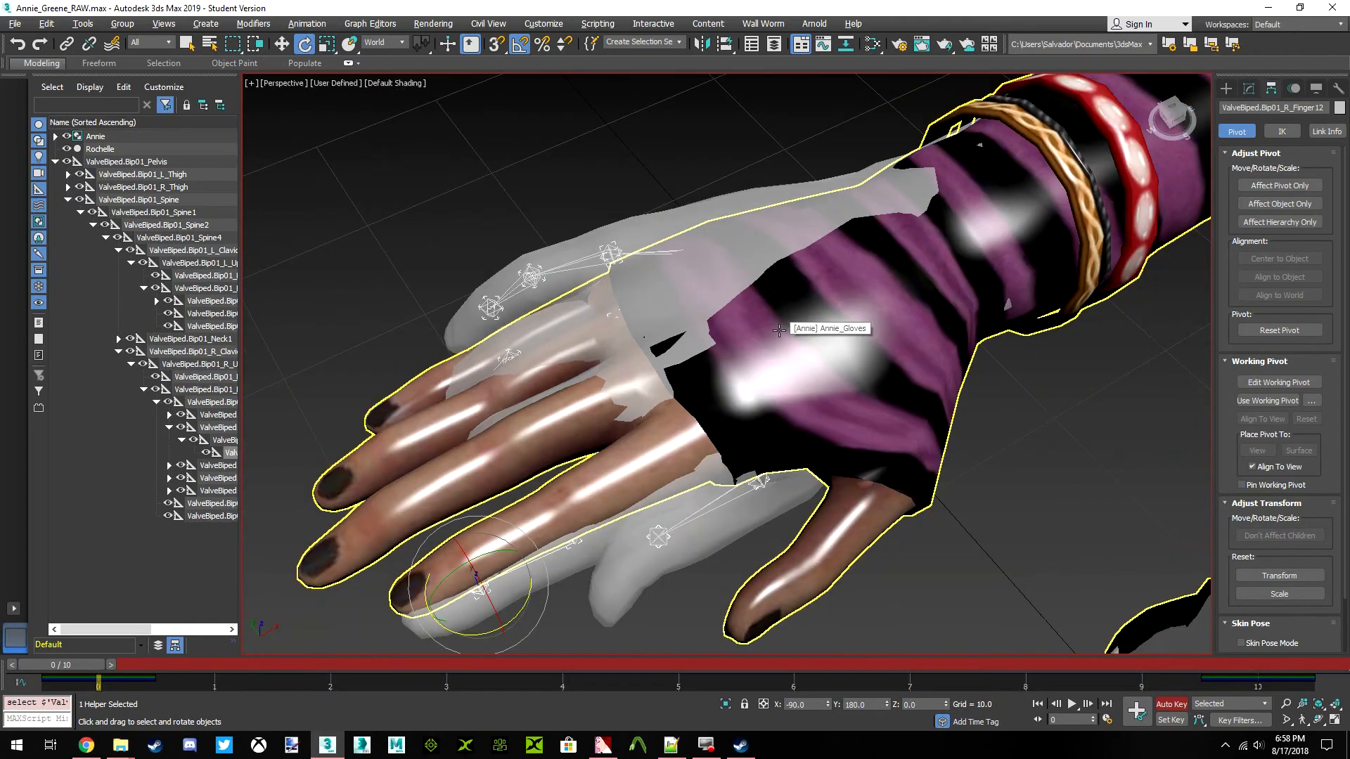
pyautogui.moveTo(1165, 126); pyautogui.dragTo(1191, 102)
pyautogui.moveTo(598, 343); pyautogui.dragTo(722, 343, button='middle')
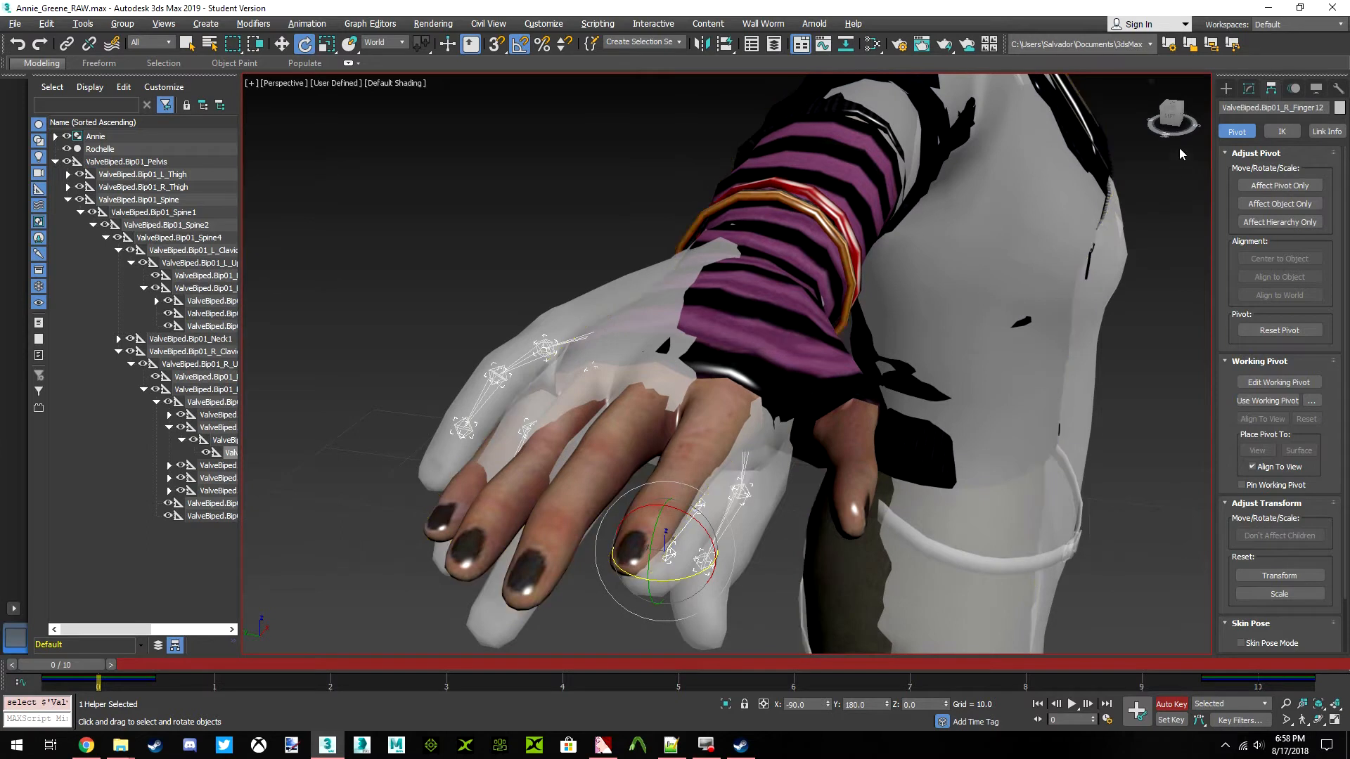
pyautogui.click(1171, 118)
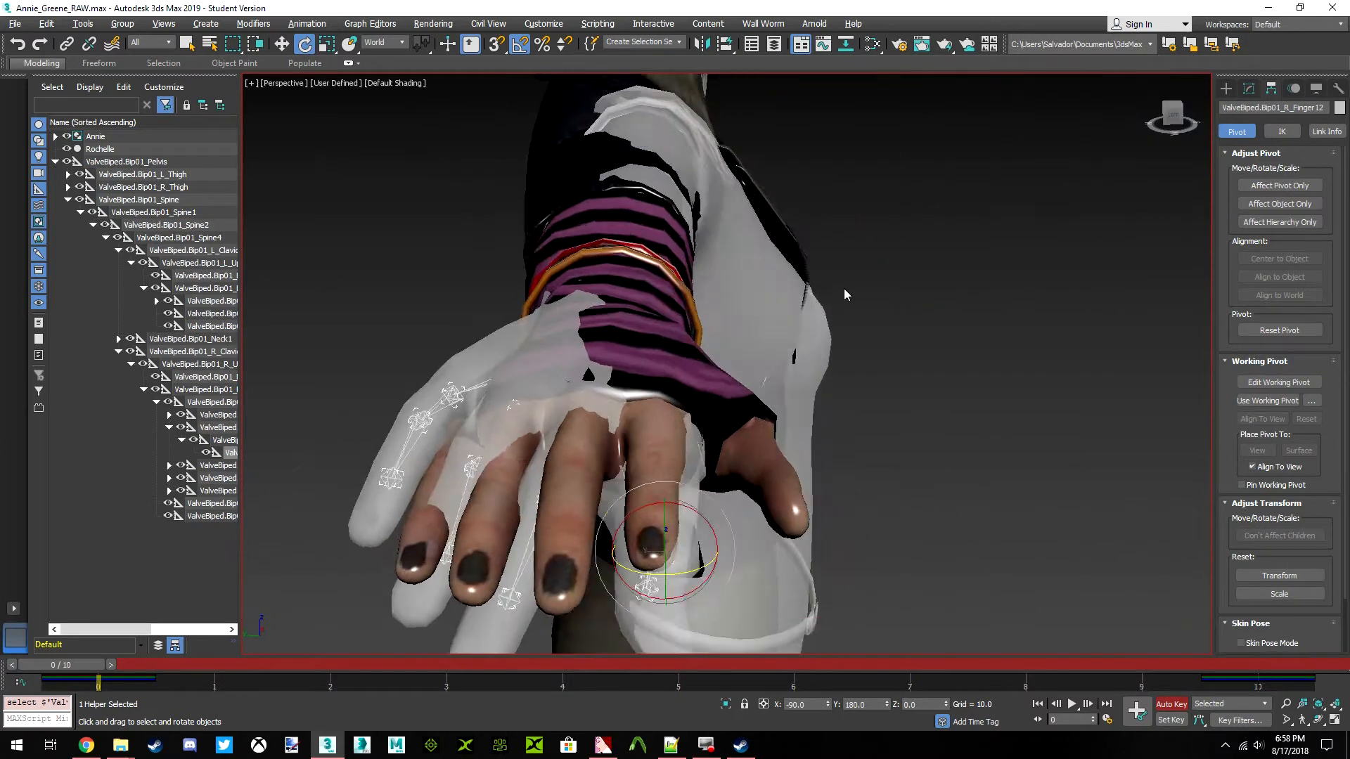
# Straighten the ValveBiped.Bip01_R_Finger2 bone by setting its world rotation to X 90, Y 0 and Z -180
pyautogui.click(210, 470)
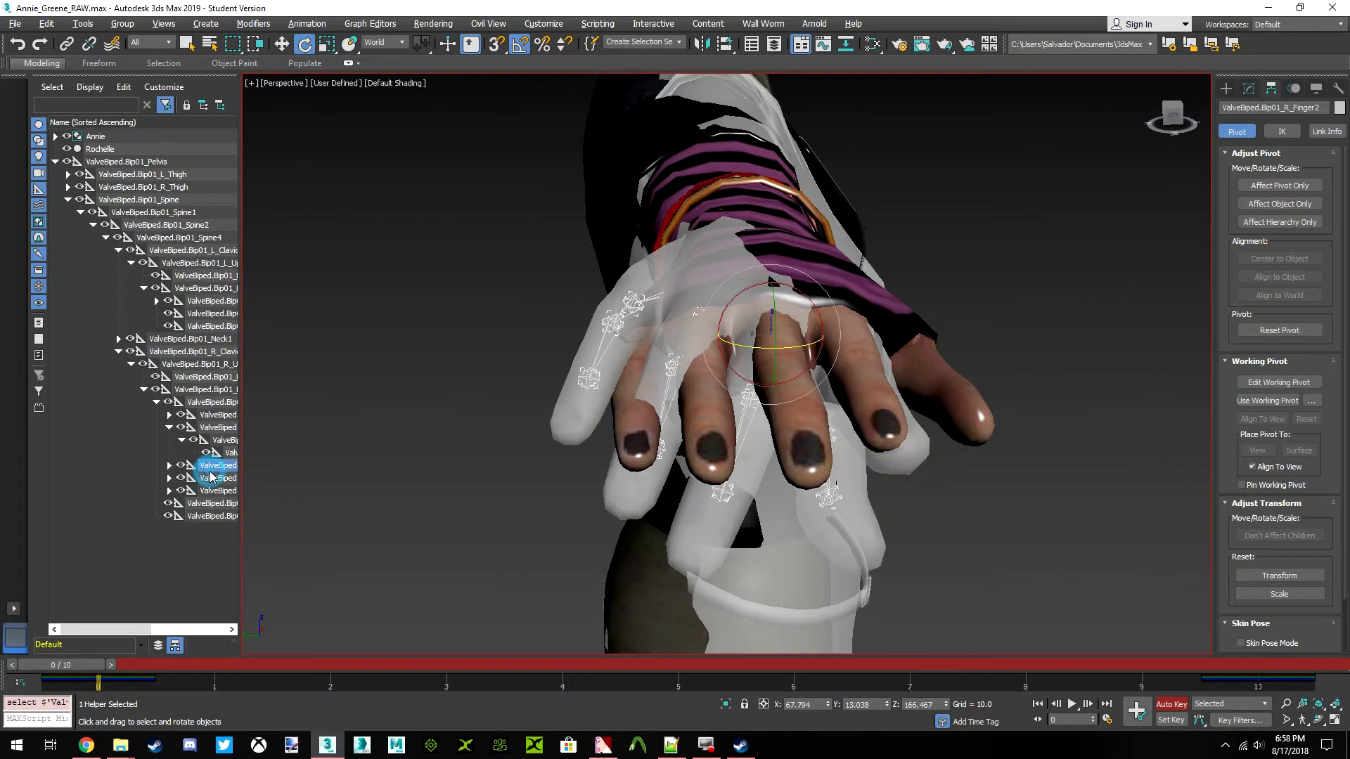
pyautogui.moveTo(817, 708); pyautogui.dragTo(754, 707)
pyautogui.write('90')
pyautogui.press('Return')
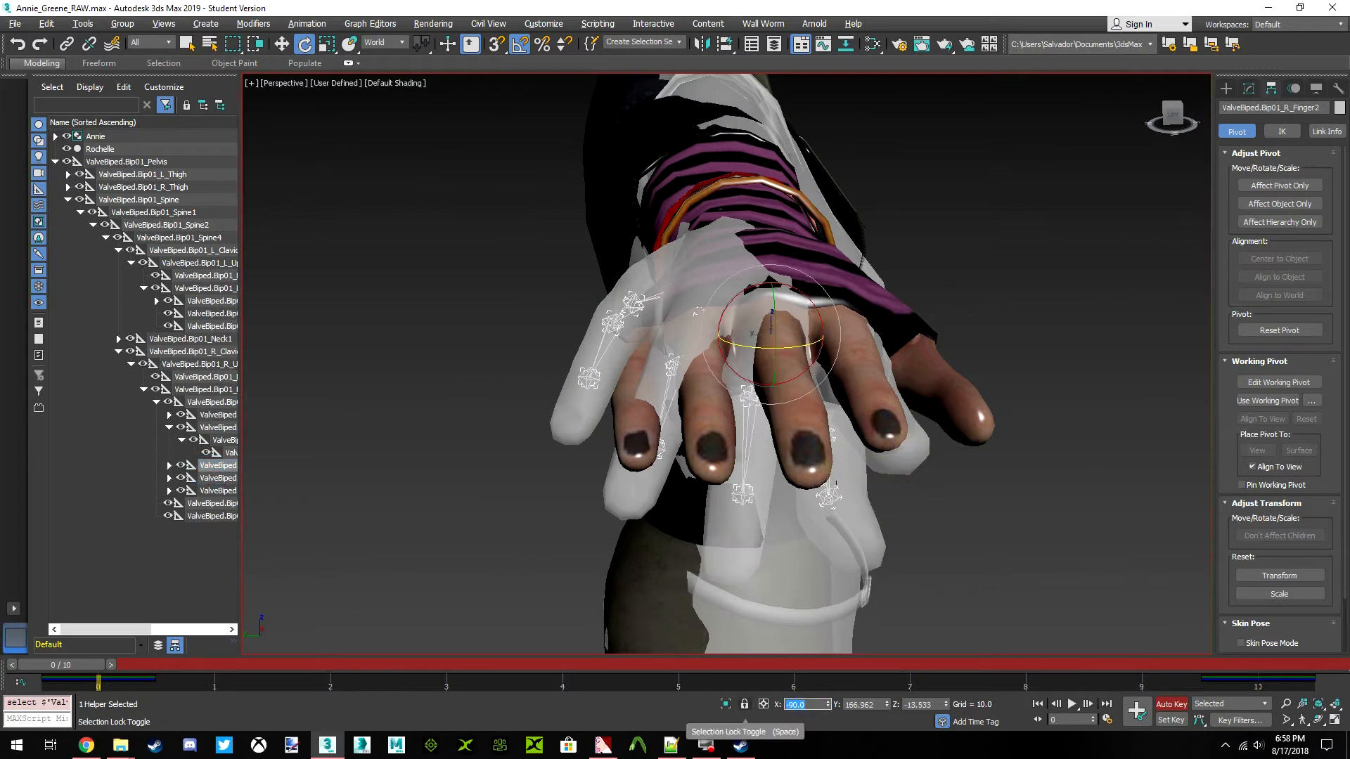
pyautogui.press('Tab')
pyautogui.press('Tab')
pyautogui.write('0')
pyautogui.press('Return')
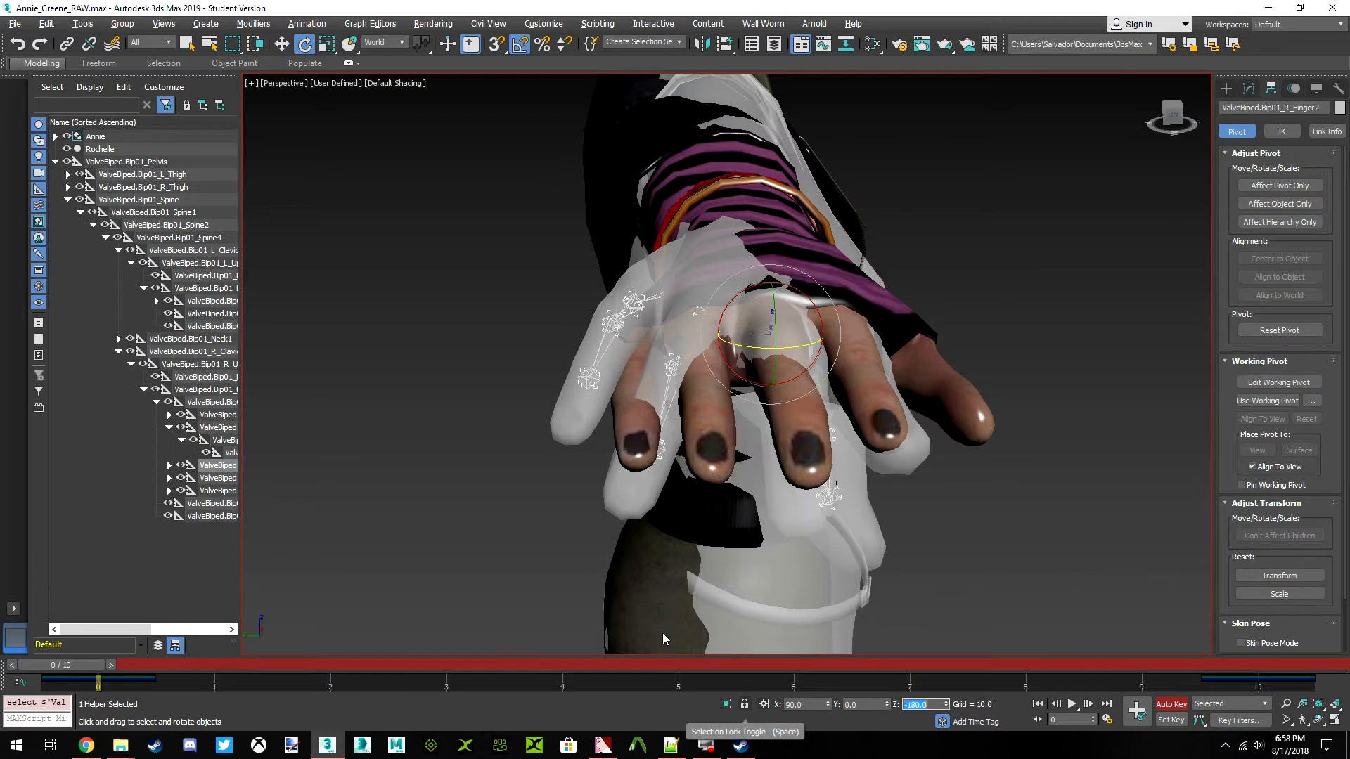
# Straighten the ValveBiped.Bip01_R_Finger21 bone by setting its world rotation to X 90, Y 0 and Z 180
pyautogui.click(169, 466)
pyautogui.click(222, 478)
pyautogui.moveTo(812, 705); pyautogui.dragTo(748, 703)
pyautogui.write('-')
pyautogui.press('Tab')
pyautogui.write('0')
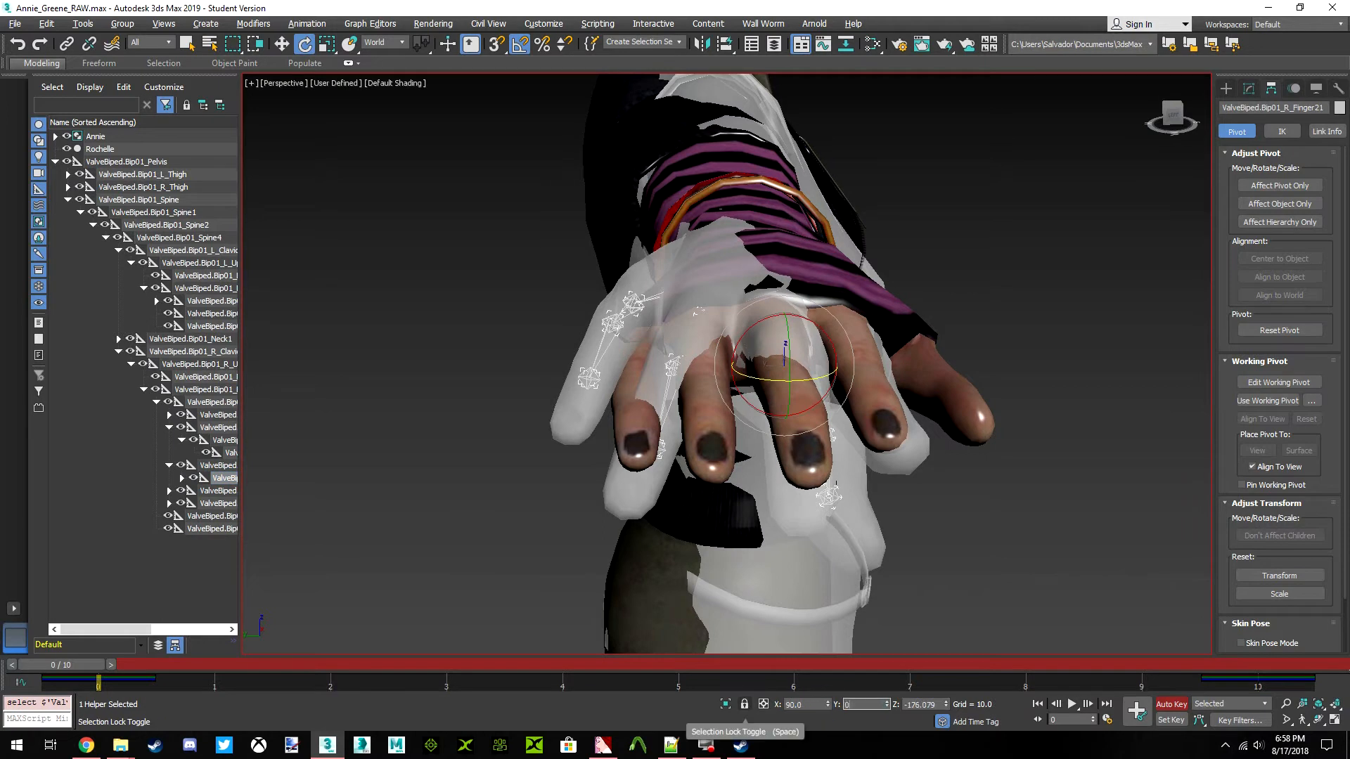
pyautogui.press('Return')
pyautogui.press('Tab')
pyautogui.write('-180')
pyautogui.press('Return')
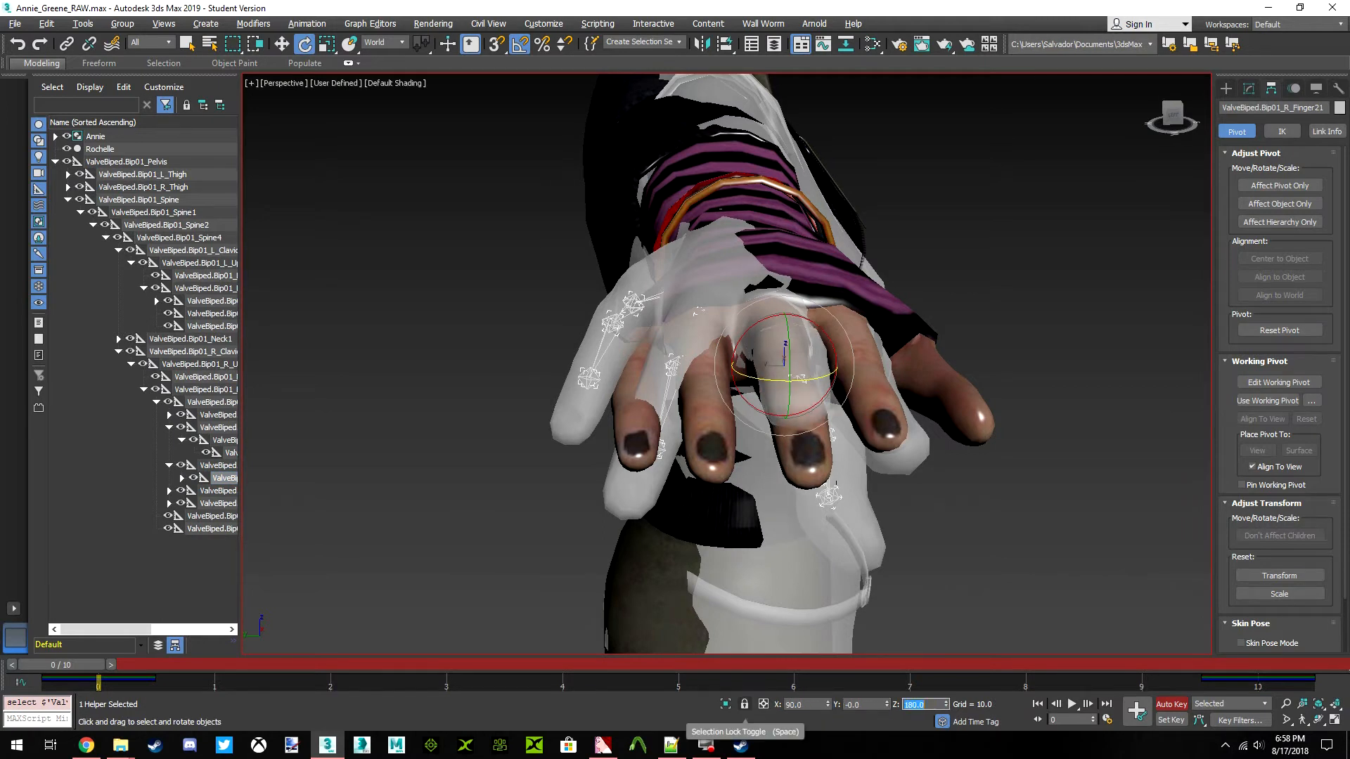
# Straighten the ValveBiped.Bip01_R_Finger22 bone by setting its world rotation to X 90, Y 0 and Z 180
pyautogui.click(182, 479)
pyautogui.click(230, 491)
pyautogui.doubleClick(812, 705)
pyautogui.write('-90')
pyautogui.press('Tab')
pyautogui.write('180')
pyautogui.press('Tab')
pyautogui.press('Tab')
pyautogui.press('Tab')
pyautogui.write('0')
pyautogui.press('Tab')
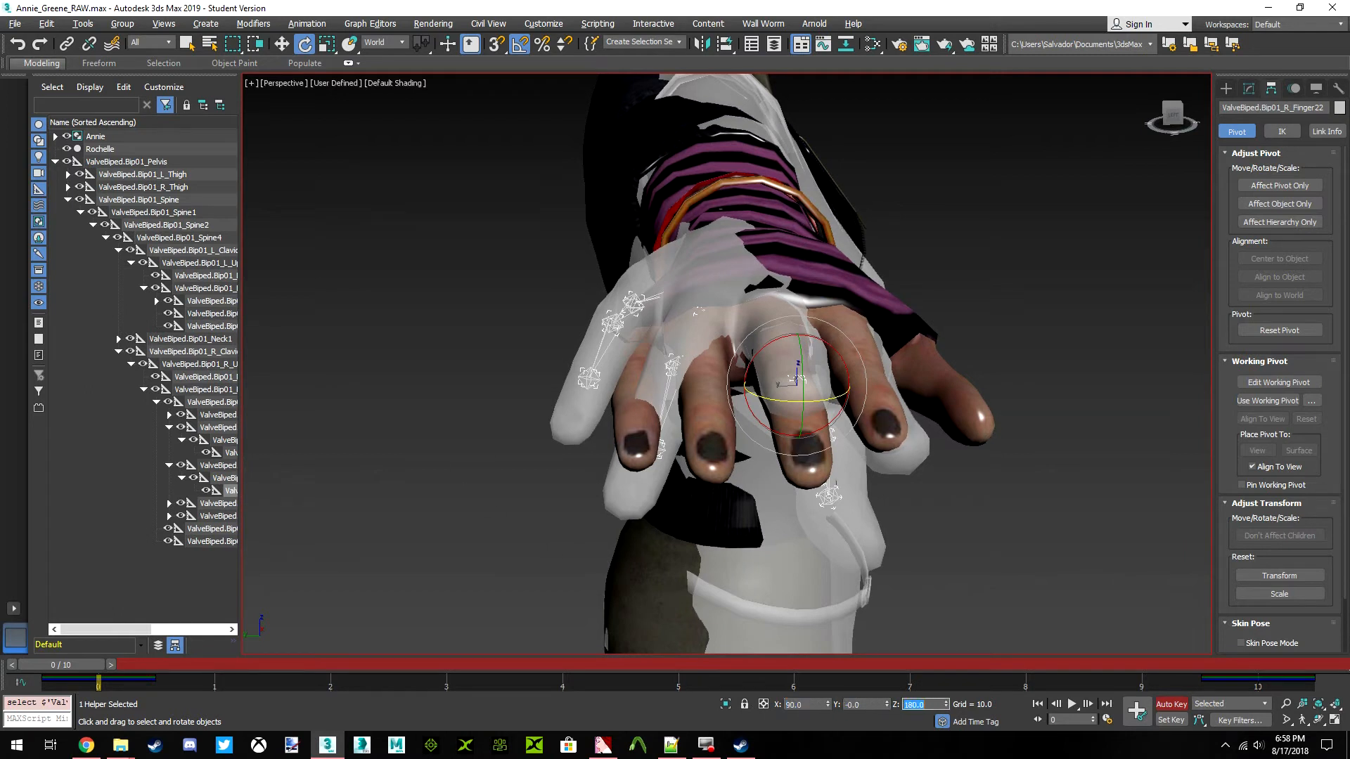
# Straighten the ValveBiped.Bip01_R_Finger3 bone by setting its world rotation to X 90, Y 0 and Z -180
pyautogui.click(218, 504)
pyautogui.doubleClick(799, 703)
pyautogui.write('90')
pyautogui.press('Tab')
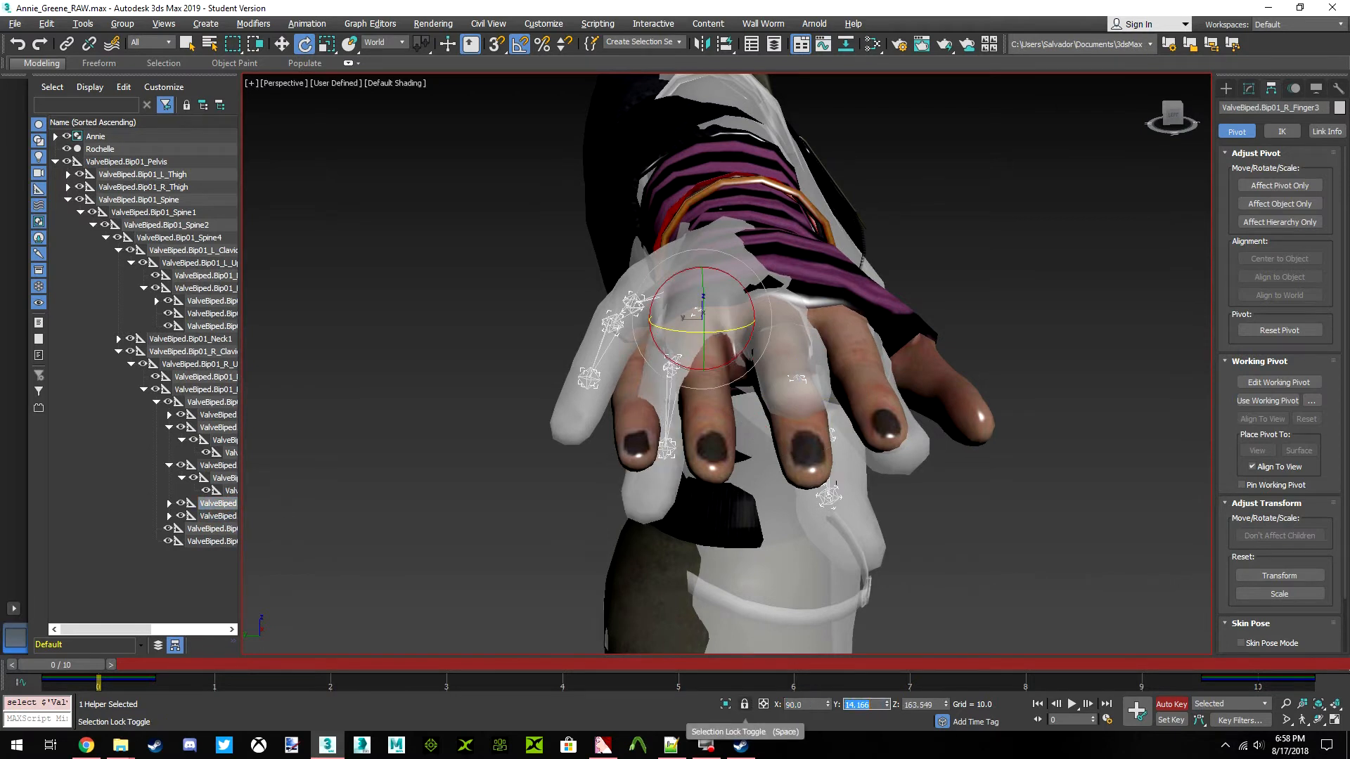
pyautogui.write('0')
pyautogui.press('Tab')
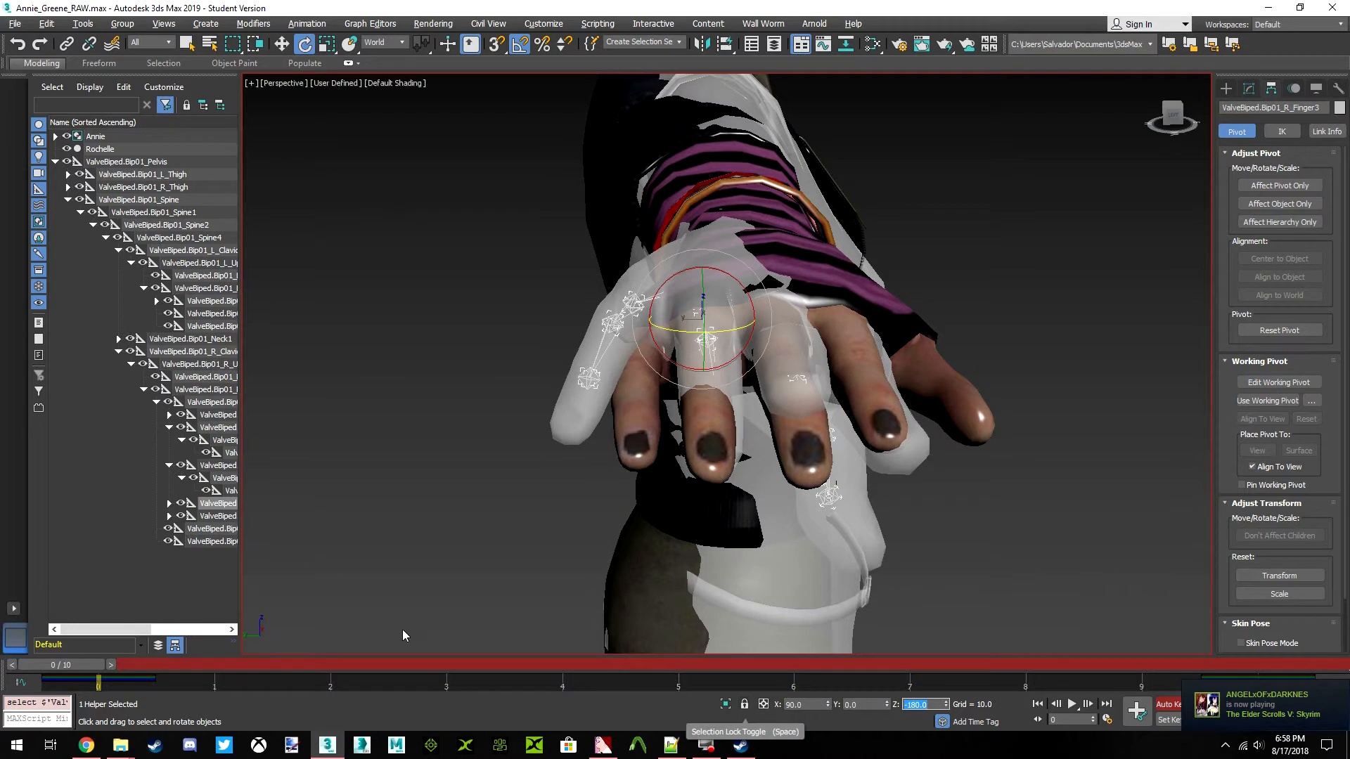
# Straighten the ValveBiped.Bip01_R_Finger31 bone by setting its world rotation to X 90, Y 0 and Z 180
pyautogui.click(169, 504)
pyautogui.click(217, 518)
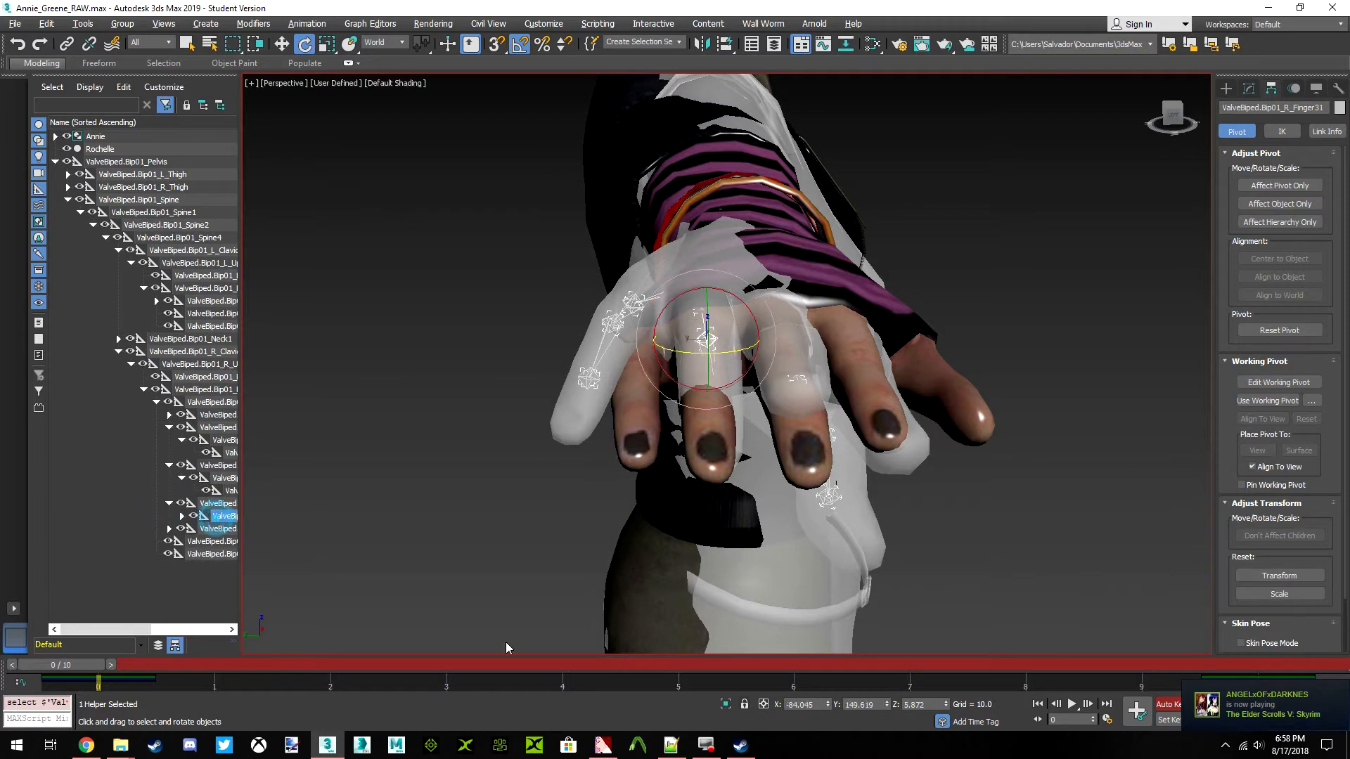
pyautogui.doubleClick(803, 704)
pyautogui.press('Tab')
pyautogui.write('0')
pyautogui.press('Return')
pyautogui.press('Tab')
pyautogui.write('180')
pyautogui.press('Return')
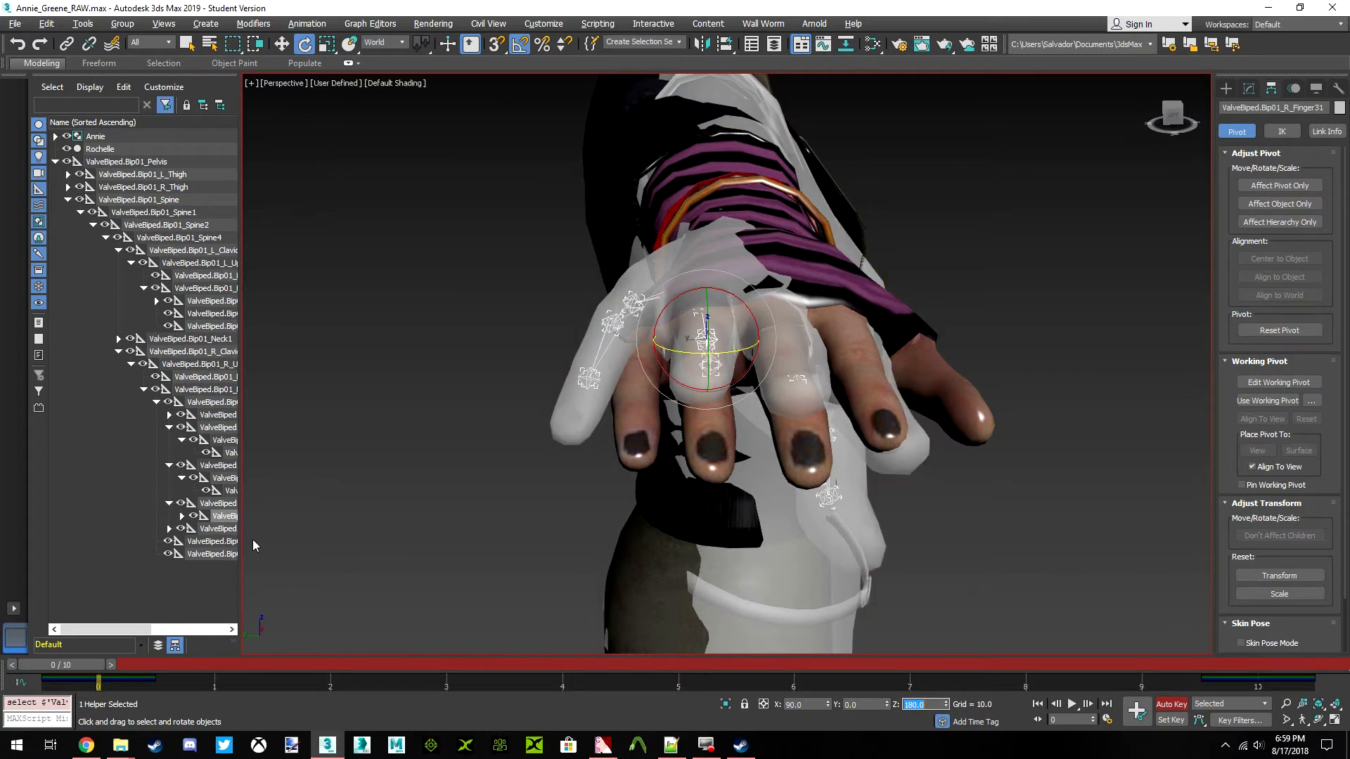
# Straighten the ValveBiped.Bip01_R_Finger32 bone by setting its world rotation to X 90, Y 0 and Z 180
pyautogui.click(181, 517)
pyautogui.click(229, 528)
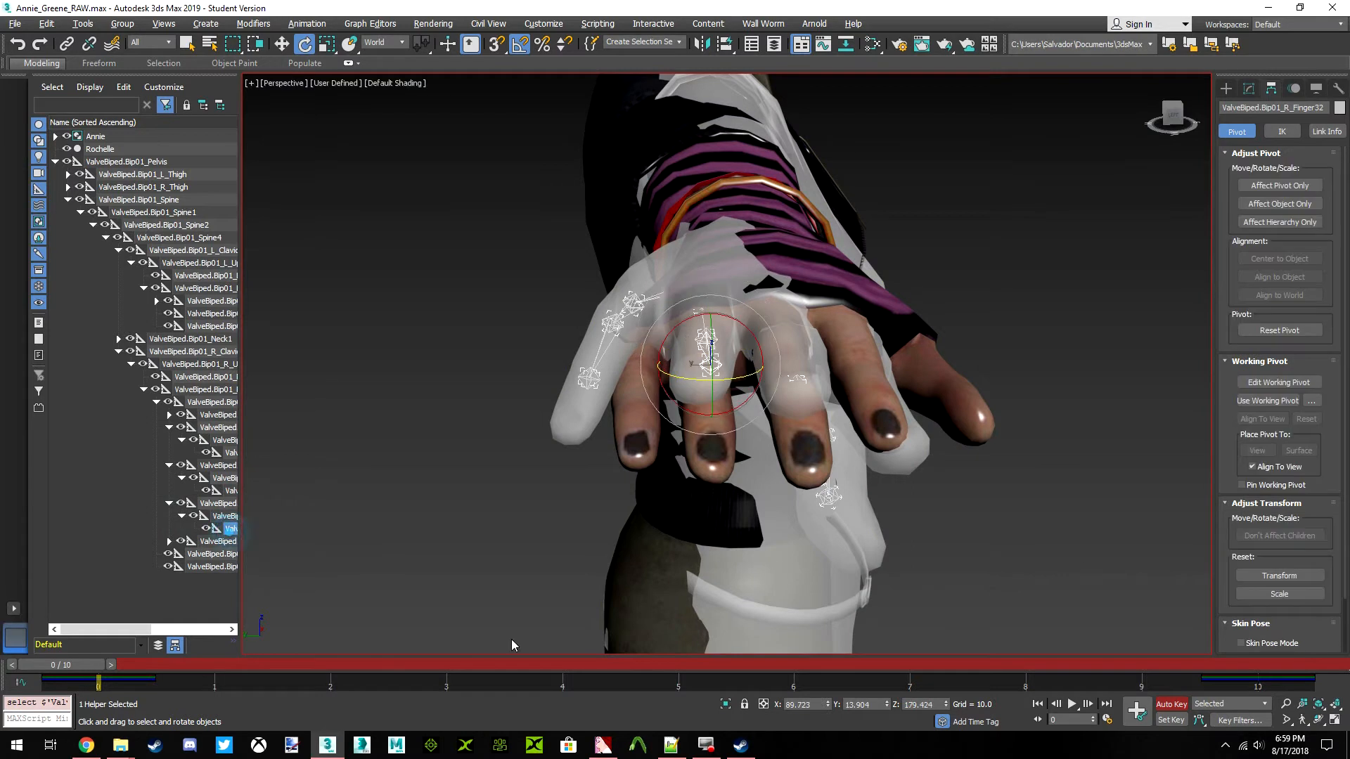
pyautogui.moveTo(777, 710); pyautogui.dragTo(750, 707)
pyautogui.write('90')
pyautogui.press('Return')
pyautogui.press('Tab')
pyautogui.write('0')
pyautogui.press('Return')
pyautogui.press('Tab')
pyautogui.write('0')
pyautogui.press('Return')
pyautogui.press('Tab')
pyautogui.press('Tab')
pyautogui.write('180')
pyautogui.press('Return')
# Straighten the ValveBiped.Bip01_R_Finger4 bone by setting its world rotation to X -90, Y 180 and Z 0
pyautogui.click(211, 542)
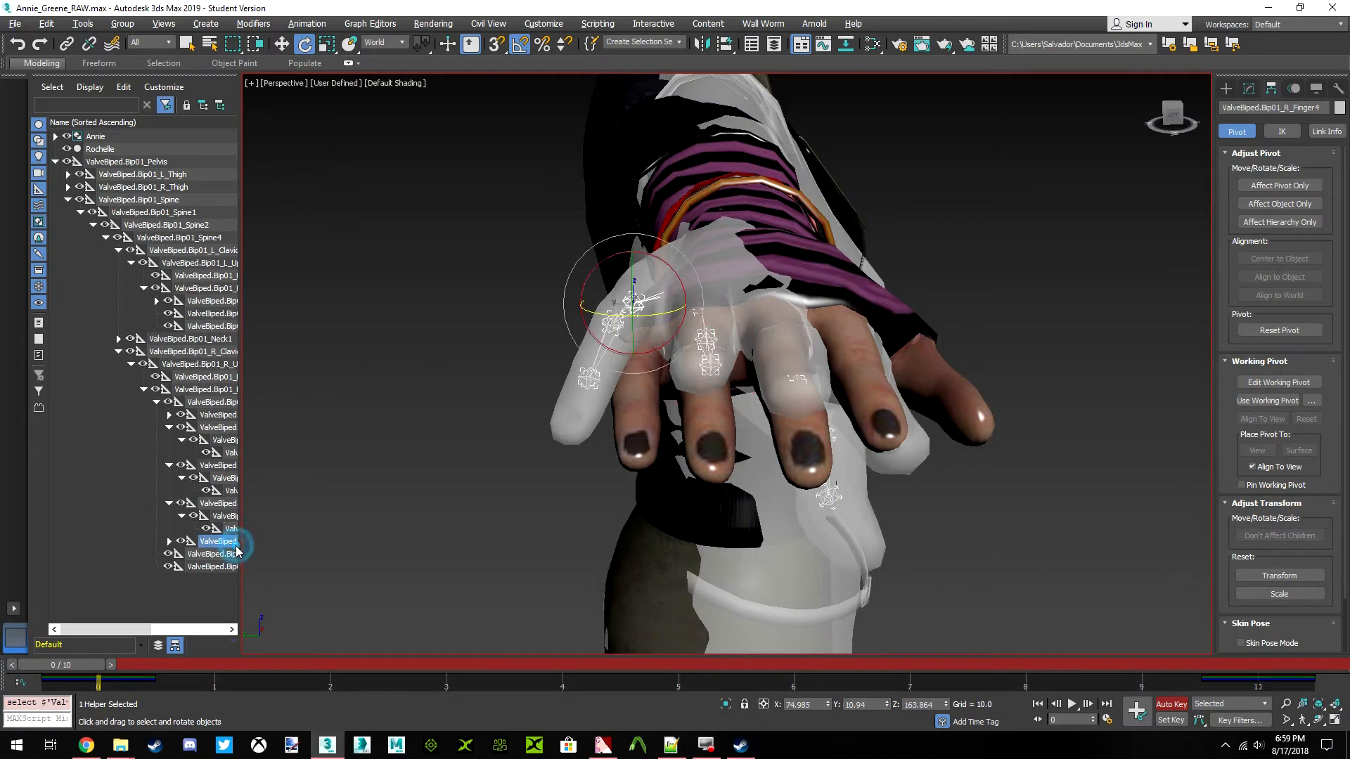
pyautogui.doubleClick(807, 704)
pyautogui.write('90')
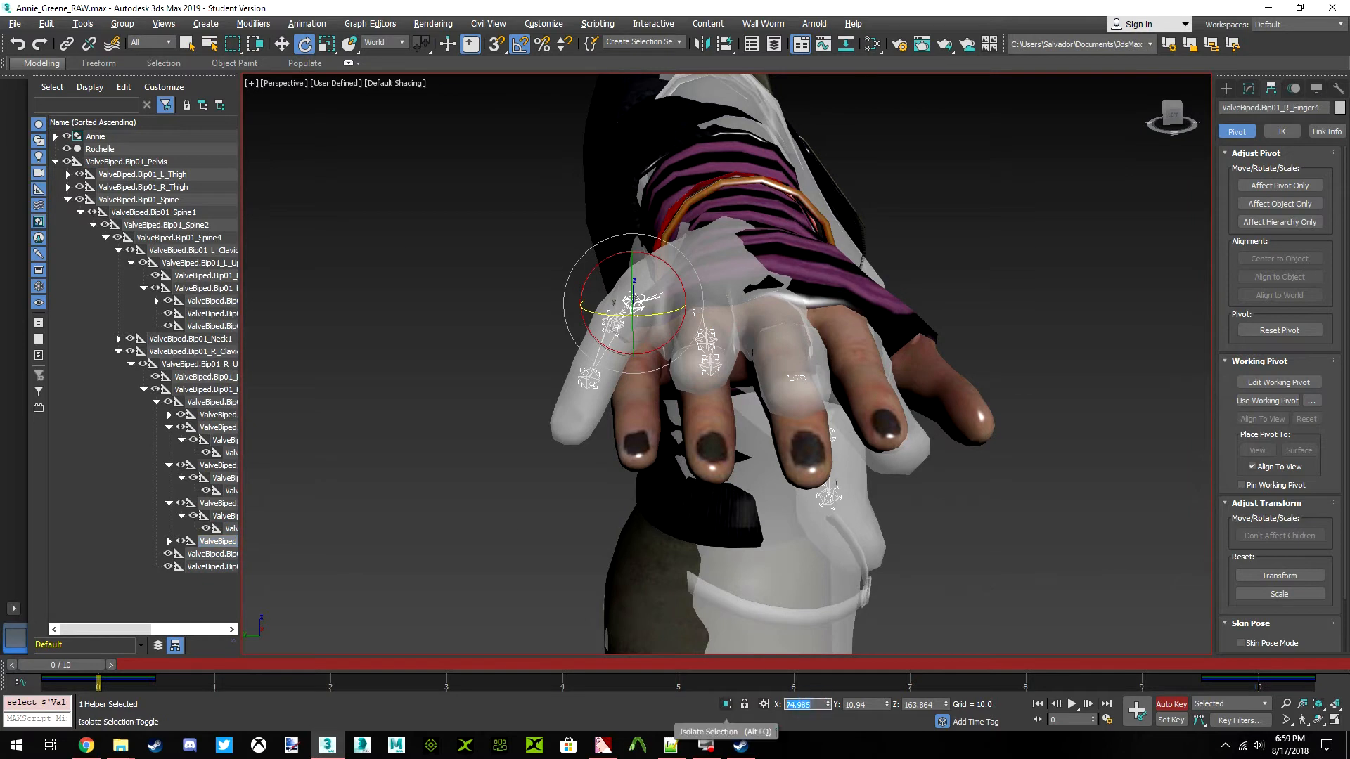
pyautogui.press('Return')
pyautogui.press('Tab')
pyautogui.write('0')
pyautogui.press('Return')
pyautogui.press('Tab')
pyautogui.write('180')
pyautogui.press('Return')
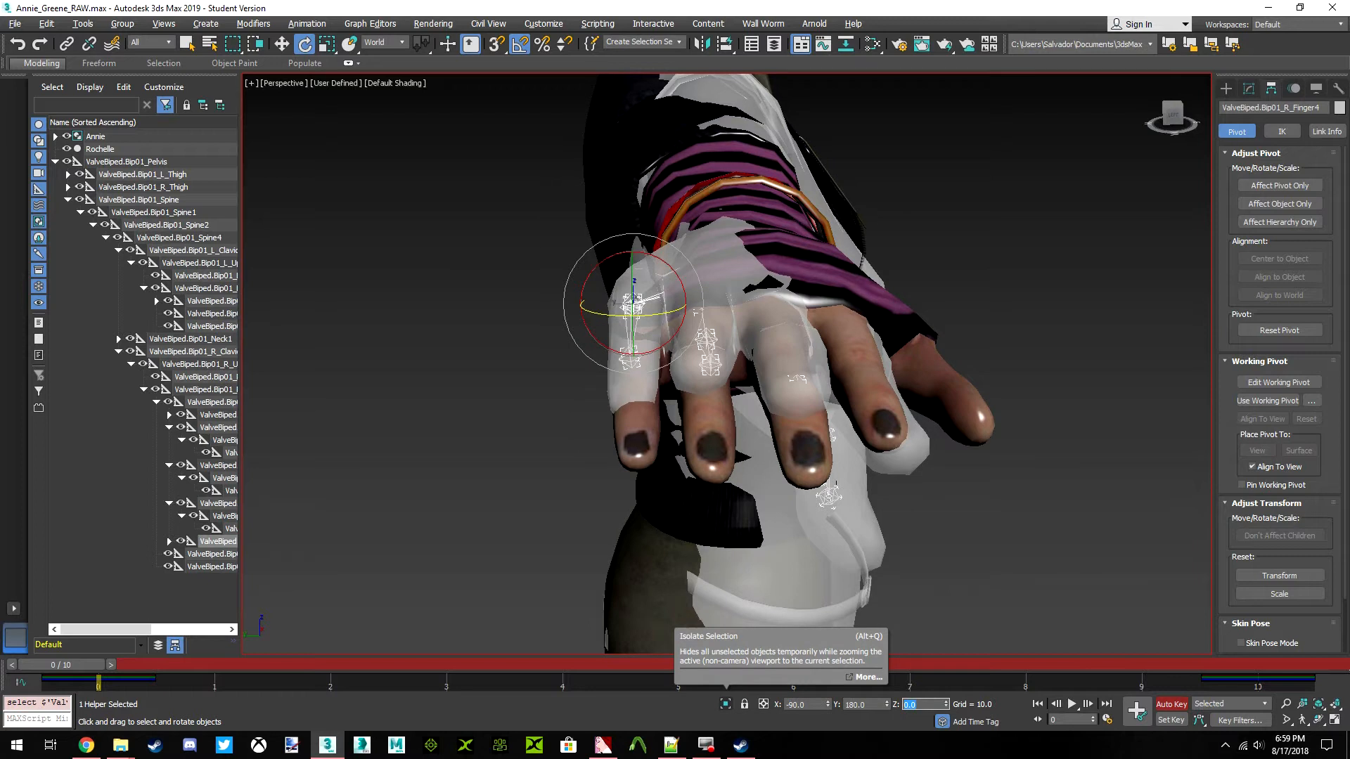
# Straighten the ValveBiped.Bip01_R_Finger41 bone by setting its world rotation to X -90, Y 180 and Z 0
pyautogui.click(169, 541)
pyautogui.click(222, 554)
pyautogui.moveTo(816, 705); pyautogui.dragTo(740, 712)
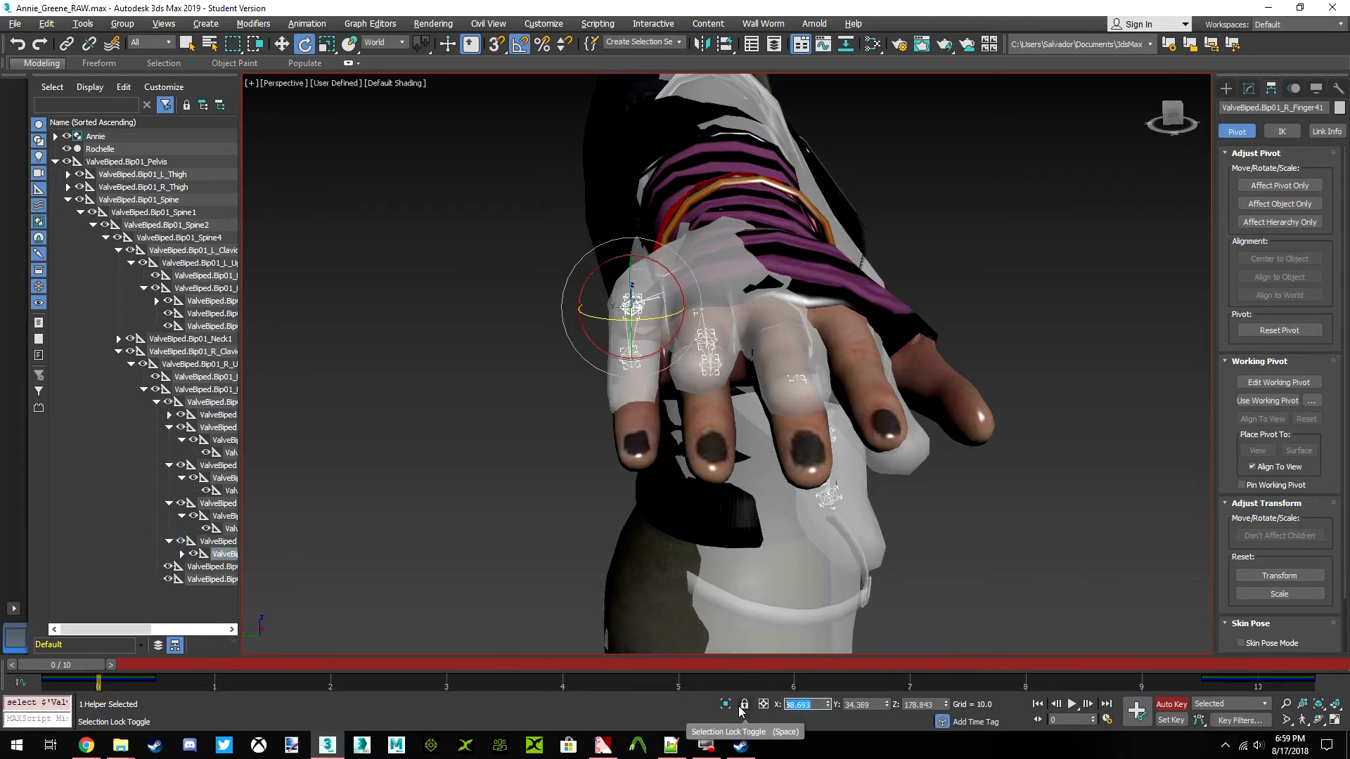
pyautogui.press('Tab')
pyautogui.write('180')
pyautogui.press('Tab')
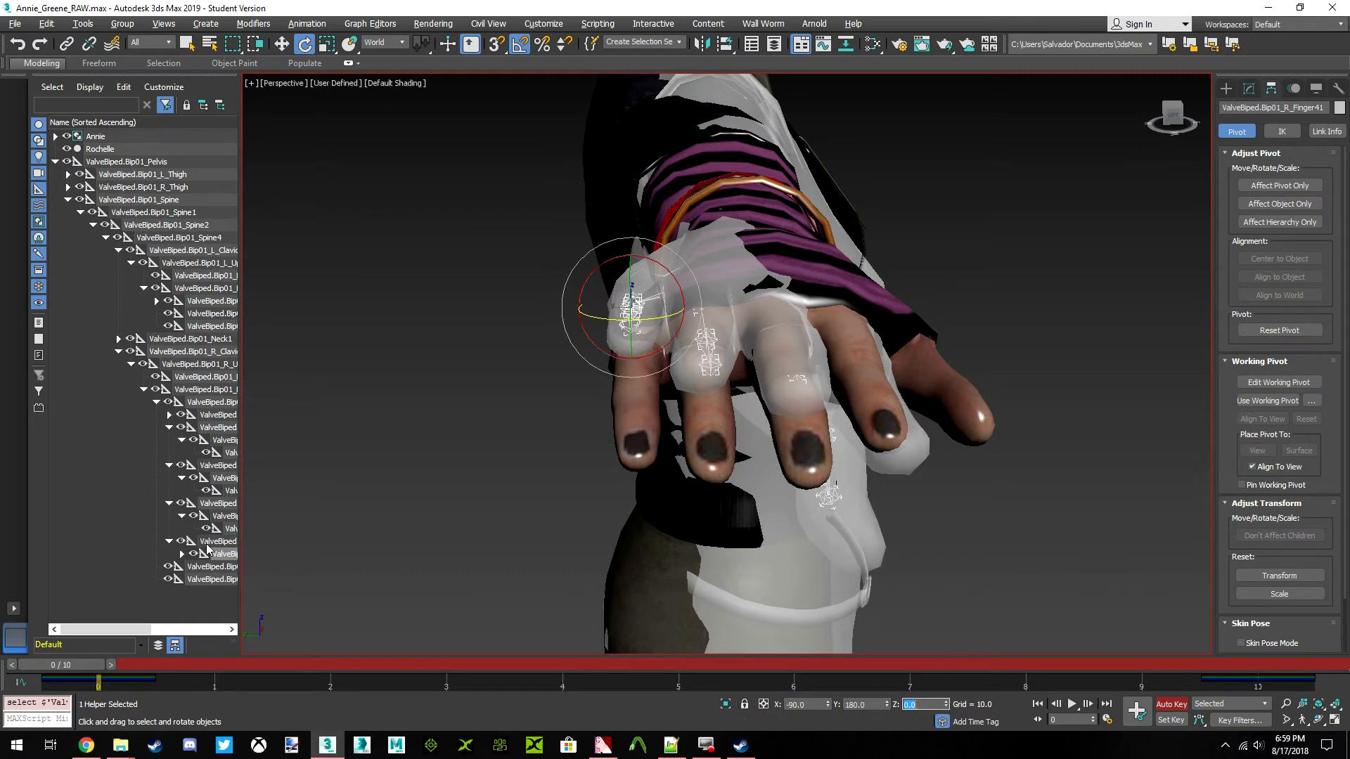
# Straighten the ValveBiped.Bip01_R_Finger42 bone by setting its world rotation to X 90, Y 0 and Z 180
pyautogui.click(181, 555)
pyautogui.click(230, 566)
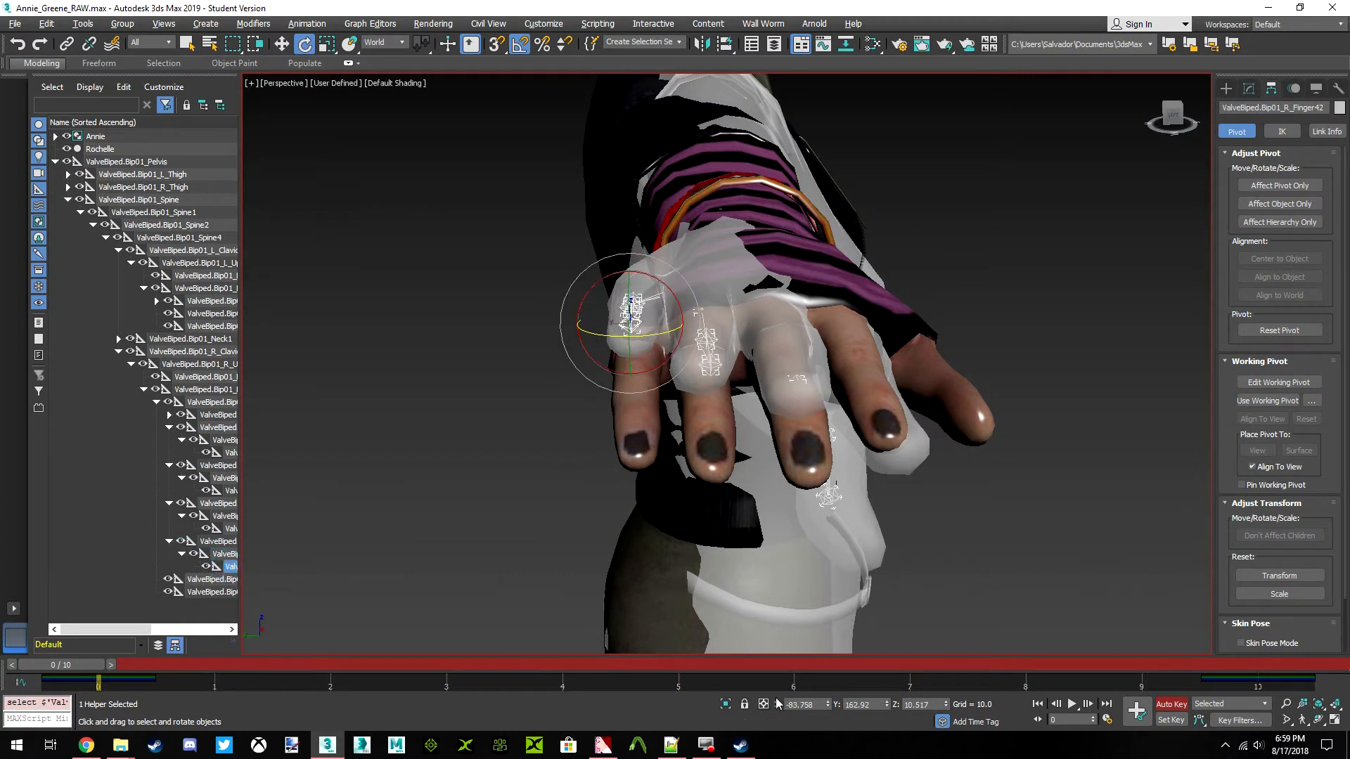
pyautogui.click(814, 706)
pyautogui.write('-90')
pyautogui.press('Tab')
pyautogui.press('Tab')
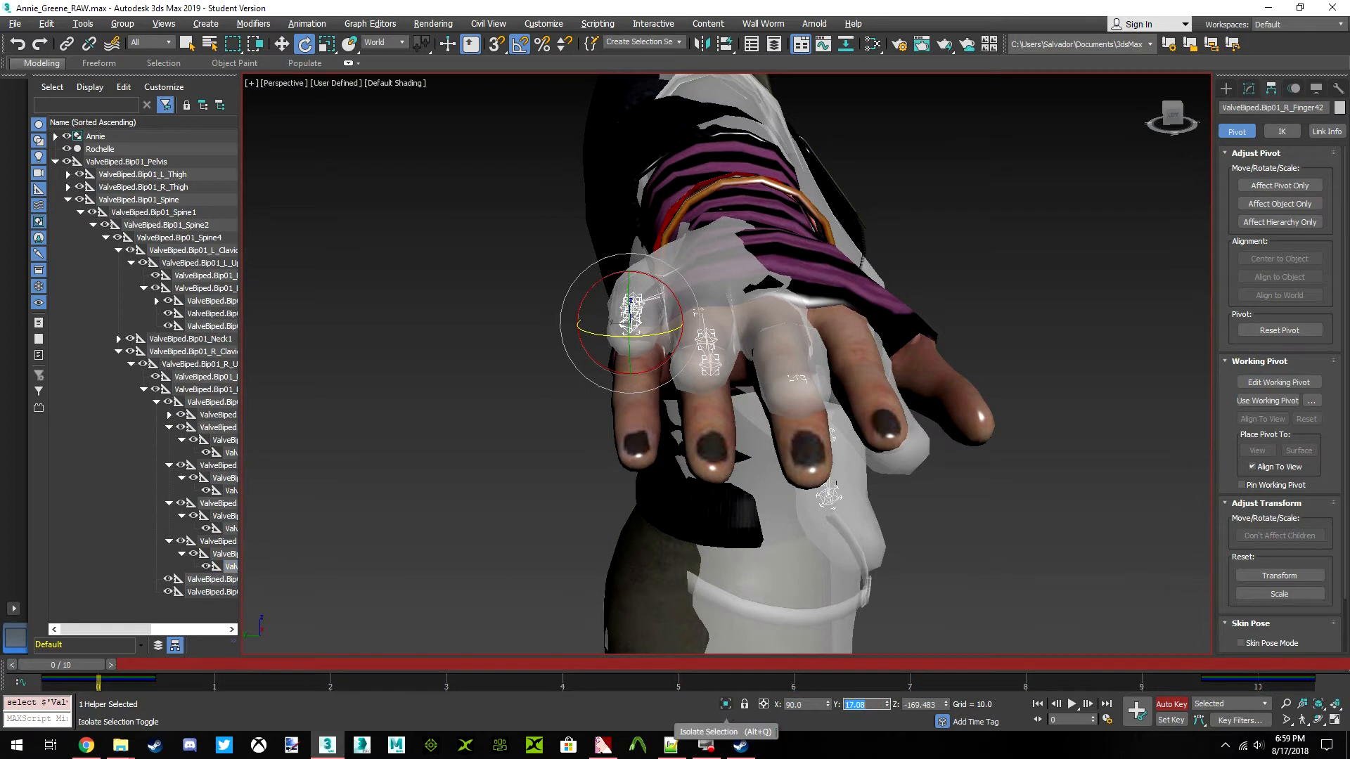
pyautogui.press('Return')
# Switch to the Local reference coordinate system and rotate the ValveBiped.Bip01_R_Hand bone 30 degrees about its X axis
pyautogui.moveTo(1171, 119)
pyautogui.mouseDown()
pyautogui.moveTo(1196, 133)
pyautogui.moveTo(1239, 124)
pyautogui.moveTo(1195, 161)
pyautogui.moveTo(1150, 116)
pyautogui.moveTo(1167, 117)
pyautogui.mouseUp()
pyautogui.moveTo(703, 365)
pyautogui.keyDown('alt'); pyautogui.mouseDown(button='middle')
pyautogui.moveTo(654, 369)
pyautogui.moveTo(686, 372)
pyautogui.moveTo(727, 435)
pyautogui.moveTo(658, 373)
pyautogui.moveTo(767, 394)
pyautogui.moveTo(791, 355)
pyautogui.moveTo(685, 370)
pyautogui.mouseUp(button='middle'); pyautogui.keyUp('alt')
pyautogui.keyDown('alt'); pyautogui.moveTo(790, 360); pyautogui.dragTo(754, 371, button='middle'); pyautogui.keyUp('alt')
pyautogui.moveTo(1162, 130)
pyautogui.mouseDown()
pyautogui.moveTo(1172, 126)
pyautogui.moveTo(1172, 150)
pyautogui.mouseUp()
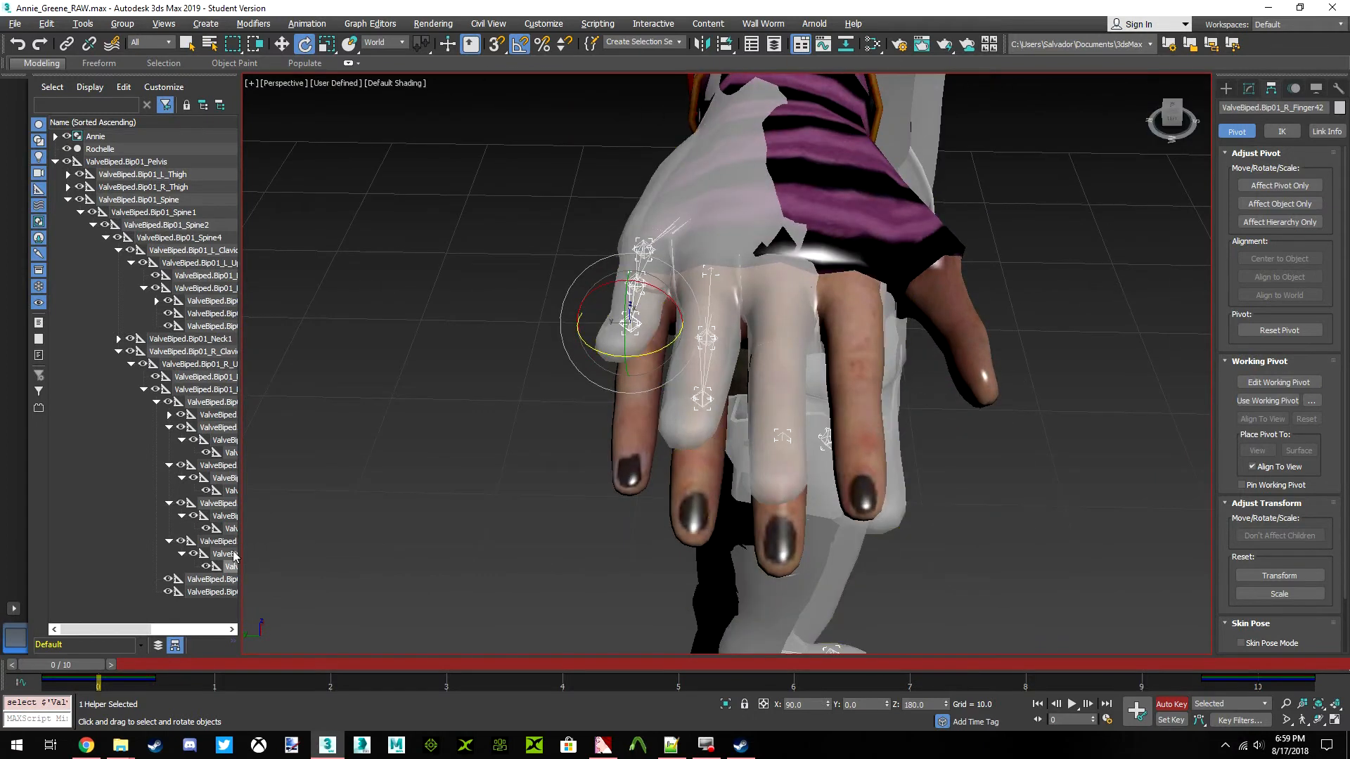
pyautogui.click(212, 365)
pyautogui.click(218, 428)
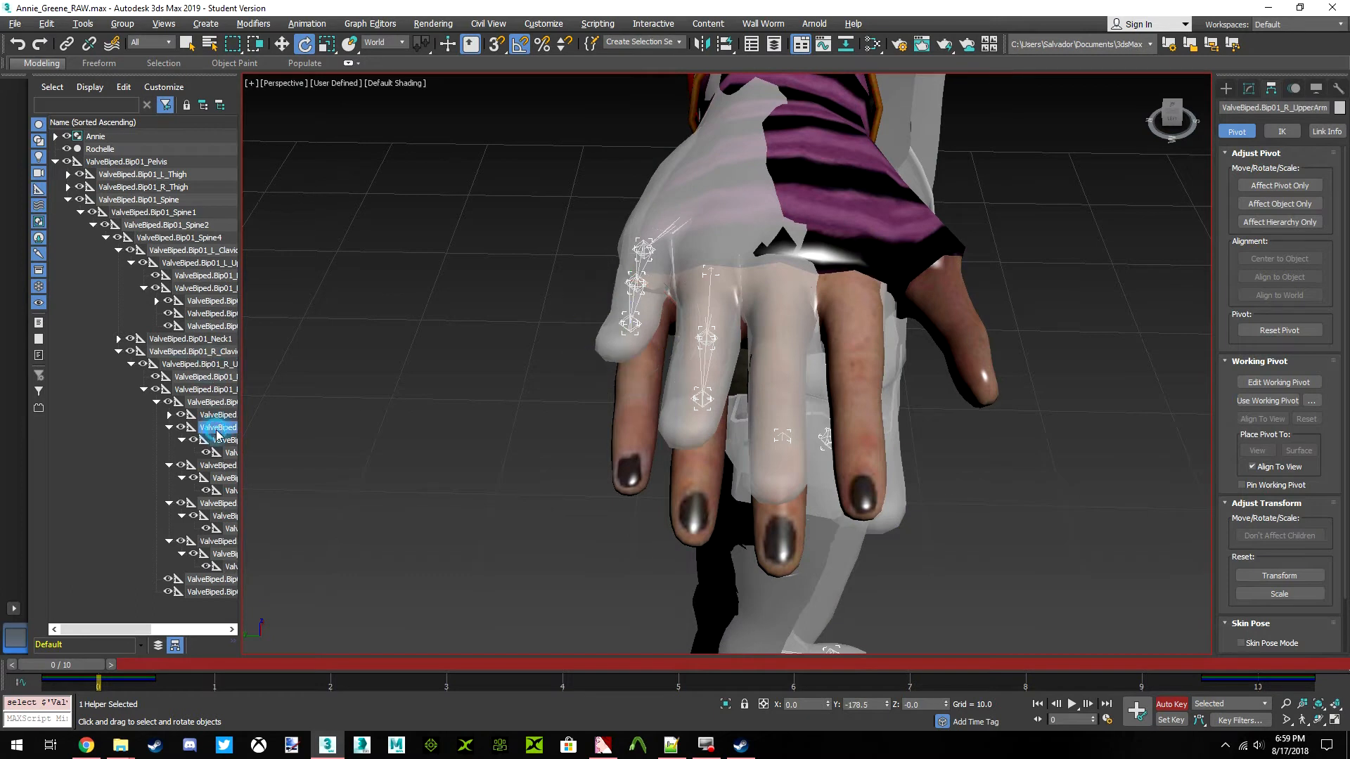
pyautogui.click(205, 415)
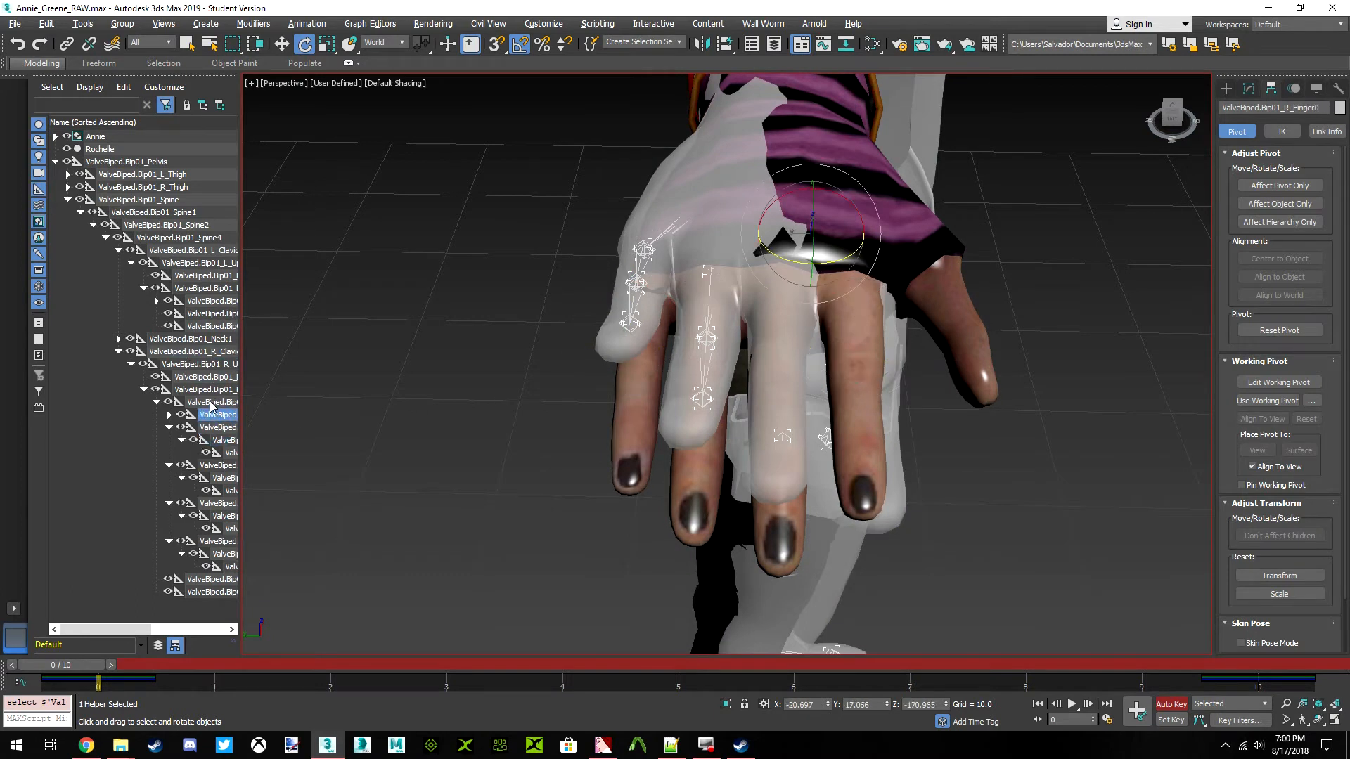
pyautogui.click(212, 404)
pyautogui.moveTo(775, 270); pyautogui.dragTo(723, 333, button='middle')
pyautogui.scroll(1, 724, 333)
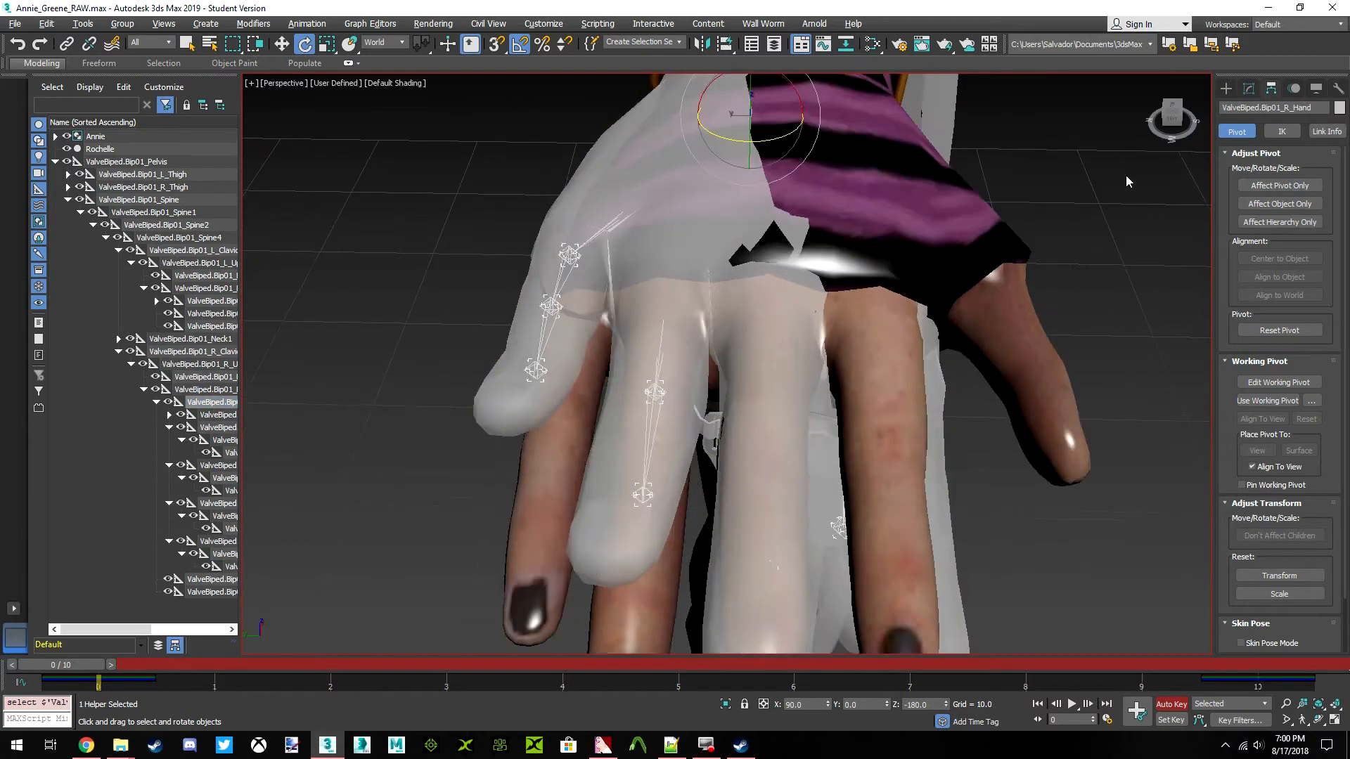
pyautogui.scroll(-1, 572, 433)
pyautogui.click(1170, 121)
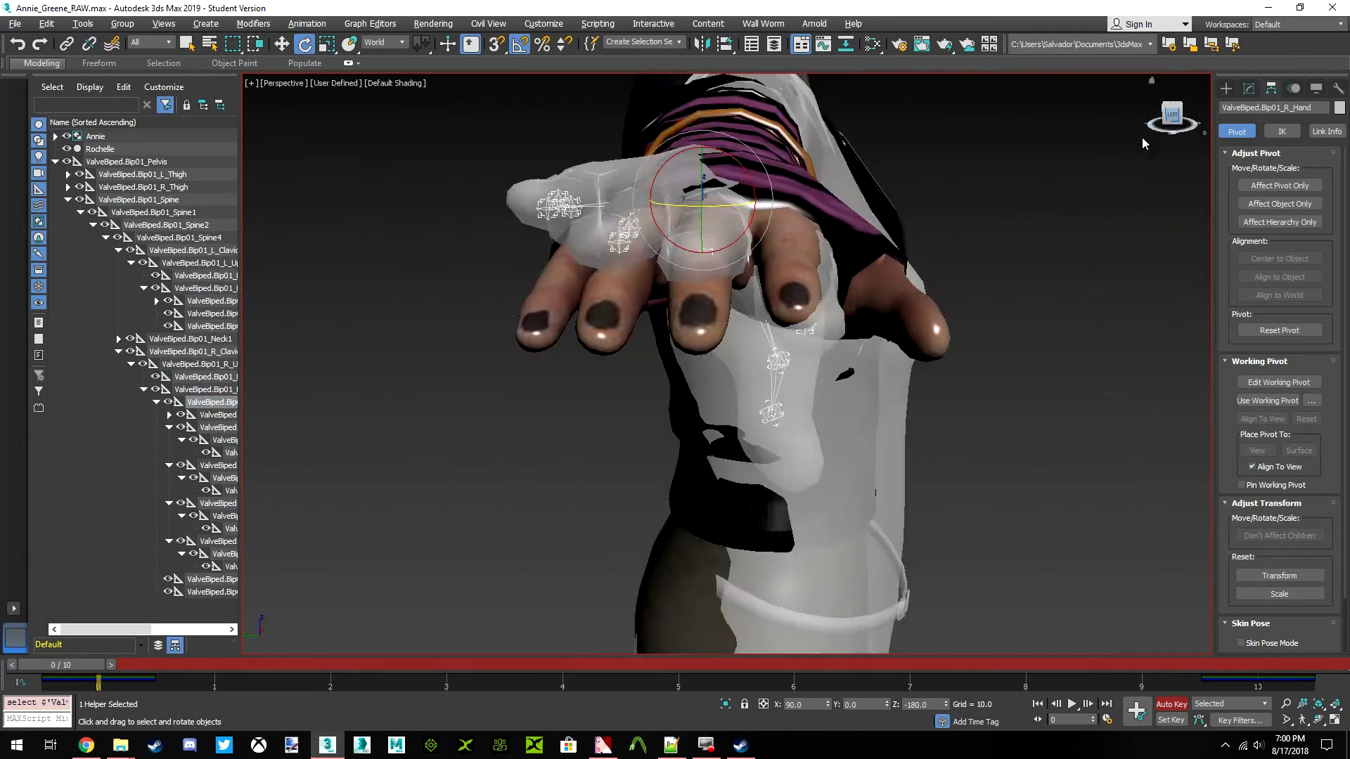
pyautogui.moveTo(735, 314); pyautogui.dragTo(736, 376, button='middle')
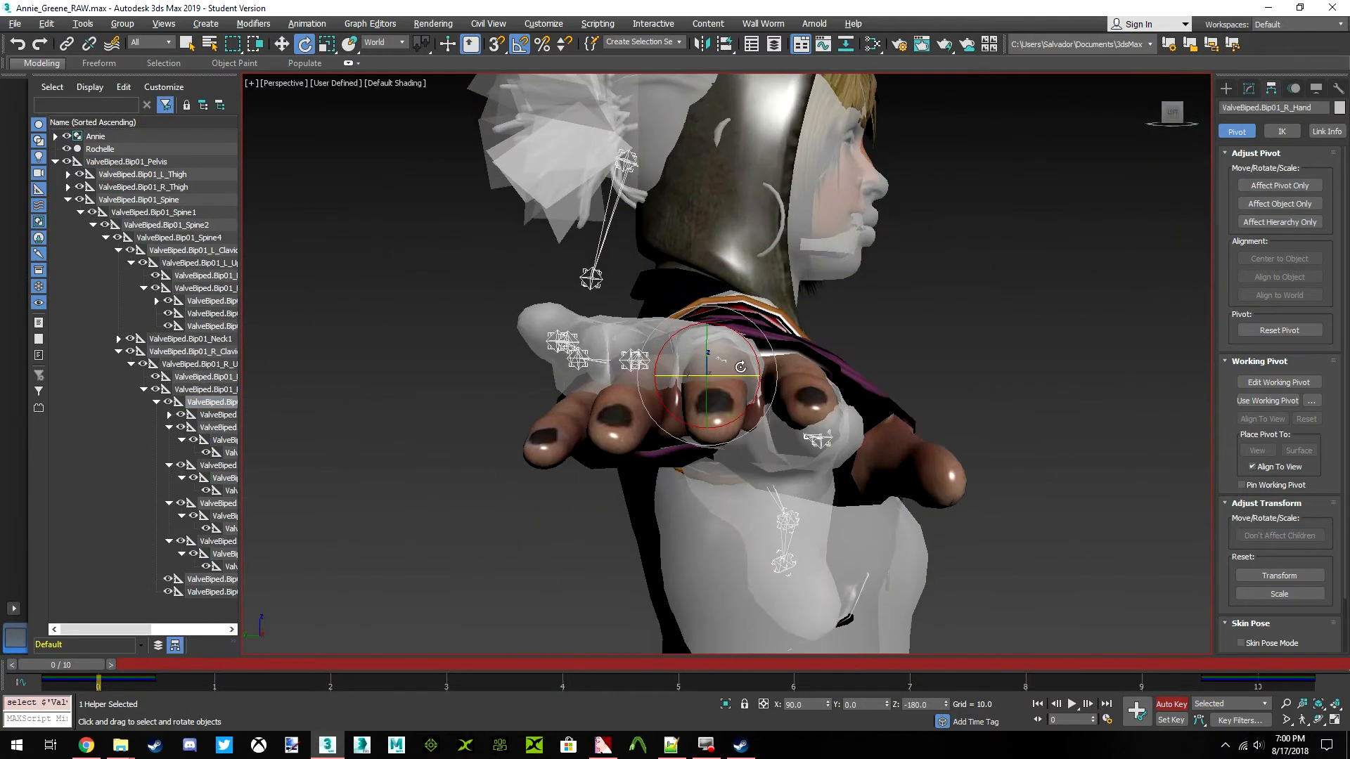
pyautogui.scroll(1, 736, 376)
pyautogui.click(384, 42)
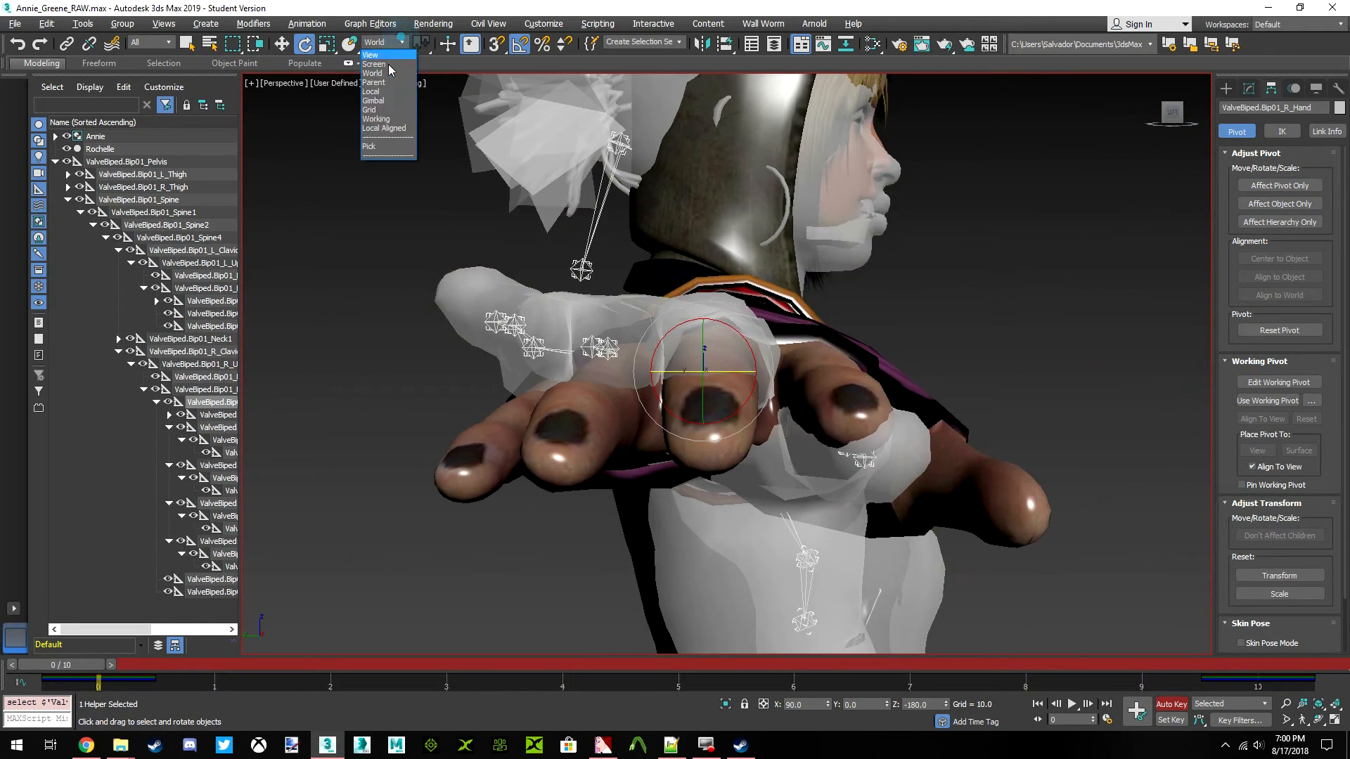
pyautogui.click(377, 90)
pyautogui.moveTo(737, 332); pyautogui.dragTo(700, 308)
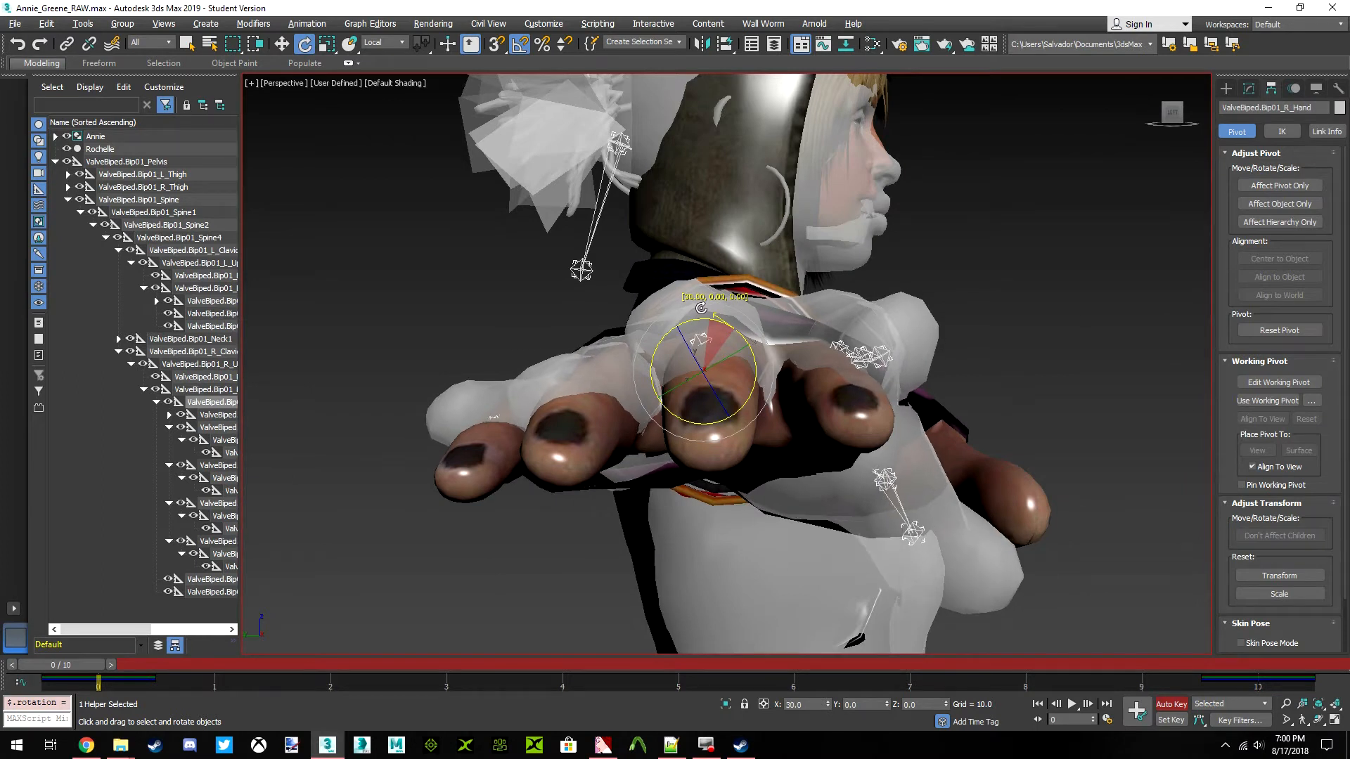
# Examine how the right hand and fingers of both models line up from the side, from the fingertips and from above
pyautogui.click(1171, 111)
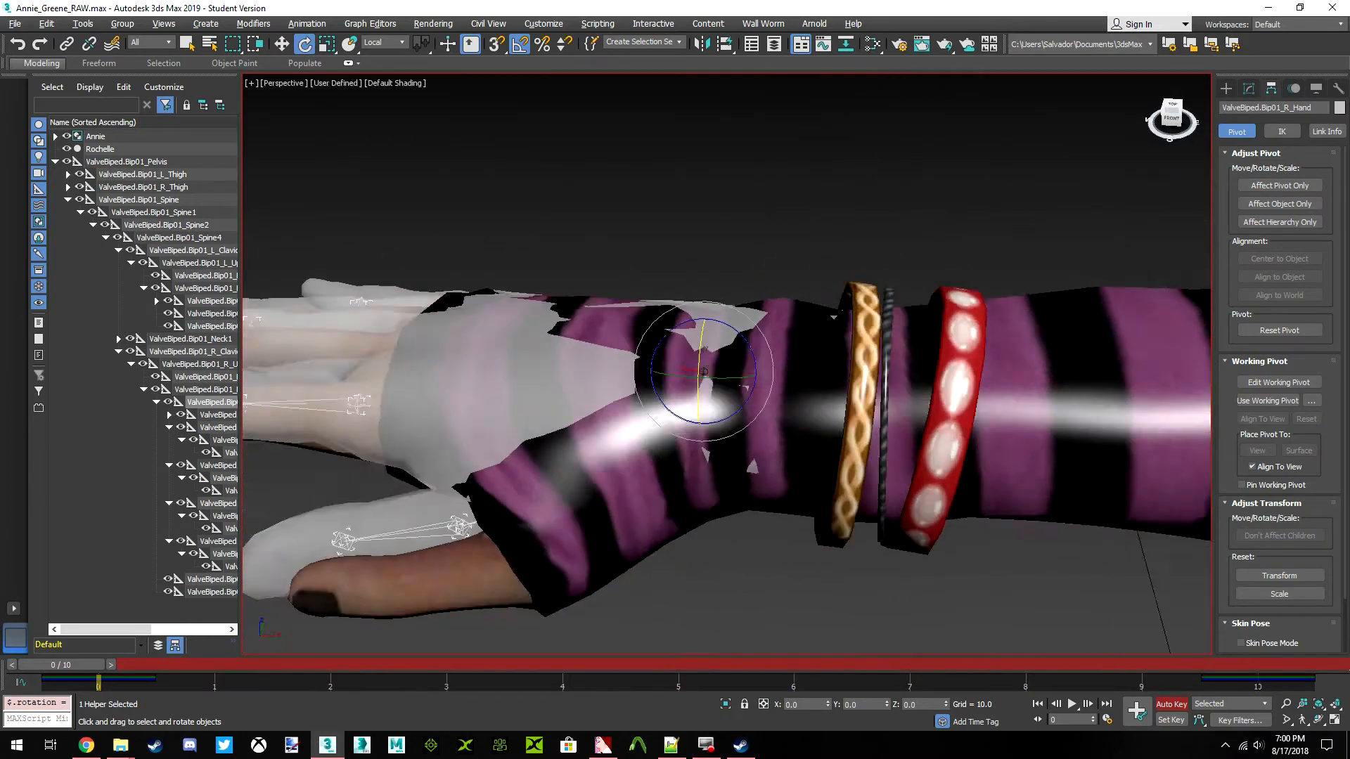
pyautogui.keyDown('alt'); pyautogui.moveTo(844, 380); pyautogui.dragTo(1005, 373, button='middle'); pyautogui.keyUp('alt')
pyautogui.keyDown('alt'); pyautogui.moveTo(703, 371); pyautogui.dragTo(834, 294, button='middle'); pyautogui.keyUp('alt')
pyautogui.moveTo(1169, 117); pyautogui.dragTo(1171, 145)
pyautogui.moveTo(702, 480); pyautogui.dragTo(739, 487, button='middle')
pyautogui.scroll(-3, 694, 476)
pyautogui.scroll(3, 746, 450)
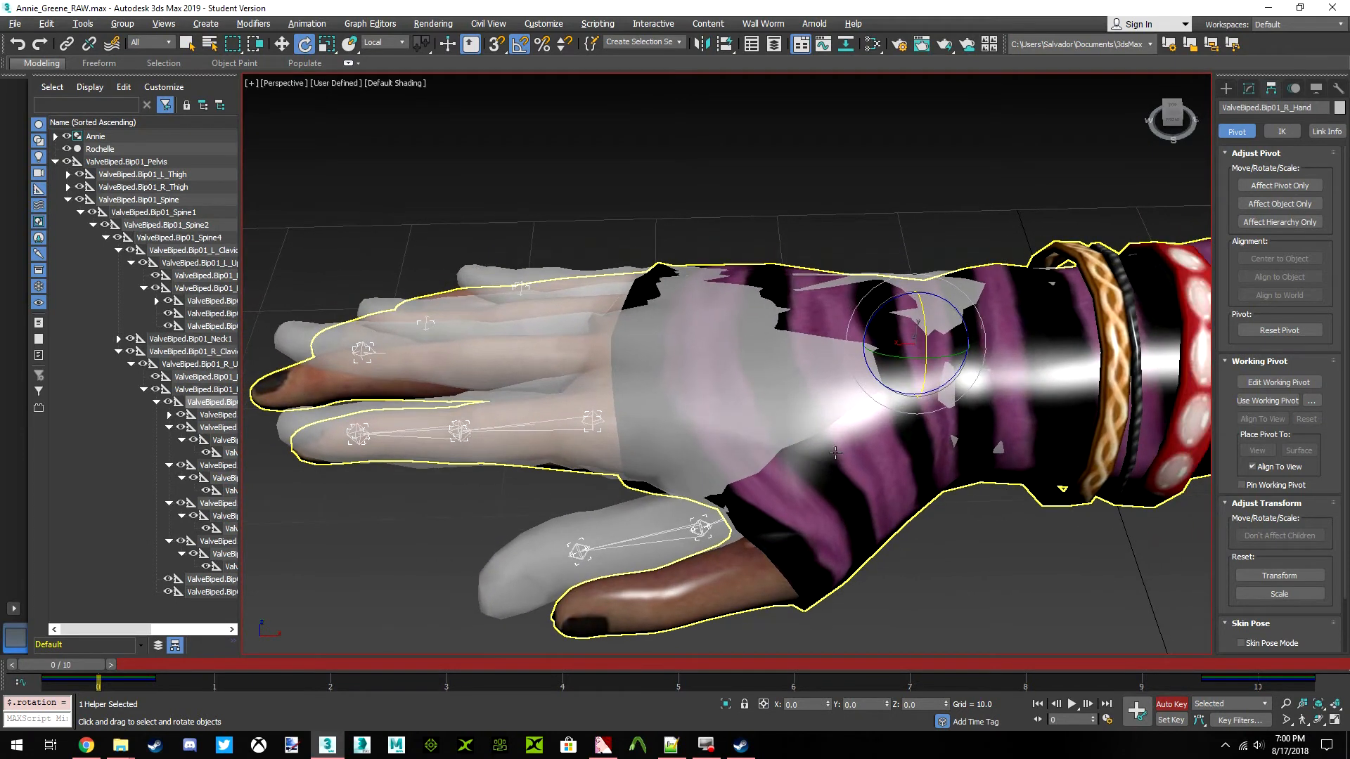
pyautogui.moveTo(1172, 116)
pyautogui.mouseDown()
pyautogui.moveTo(1188, 132)
pyautogui.moveTo(1170, 105)
pyautogui.moveTo(1148, 124)
pyautogui.moveTo(1172, 115)
pyautogui.mouseUp()
pyautogui.moveTo(1149, 260); pyautogui.dragTo(1105, 220)
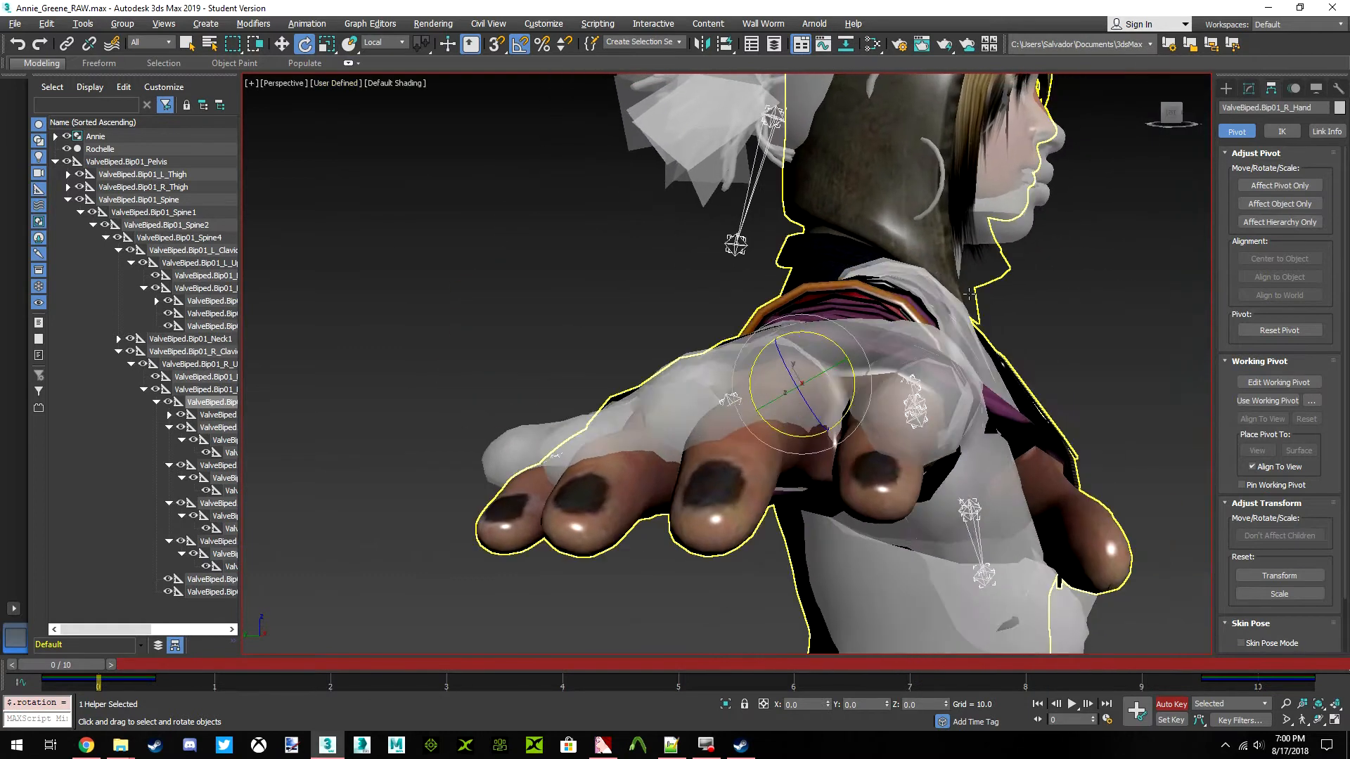
pyautogui.moveTo(1172, 124); pyautogui.dragTo(1055, 130)
pyautogui.moveTo(801, 385)
pyautogui.keyDown('alt'); pyautogui.mouseDown(button='middle')
pyautogui.moveTo(809, 443)
pyautogui.moveTo(890, 394)
pyautogui.moveTo(875, 316)
pyautogui.moveTo(887, 334)
pyautogui.moveTo(801, 385)
pyautogui.mouseUp(button='middle'); pyautogui.keyUp('alt')
pyautogui.moveTo(1167, 79); pyautogui.dragTo(1171, 114)
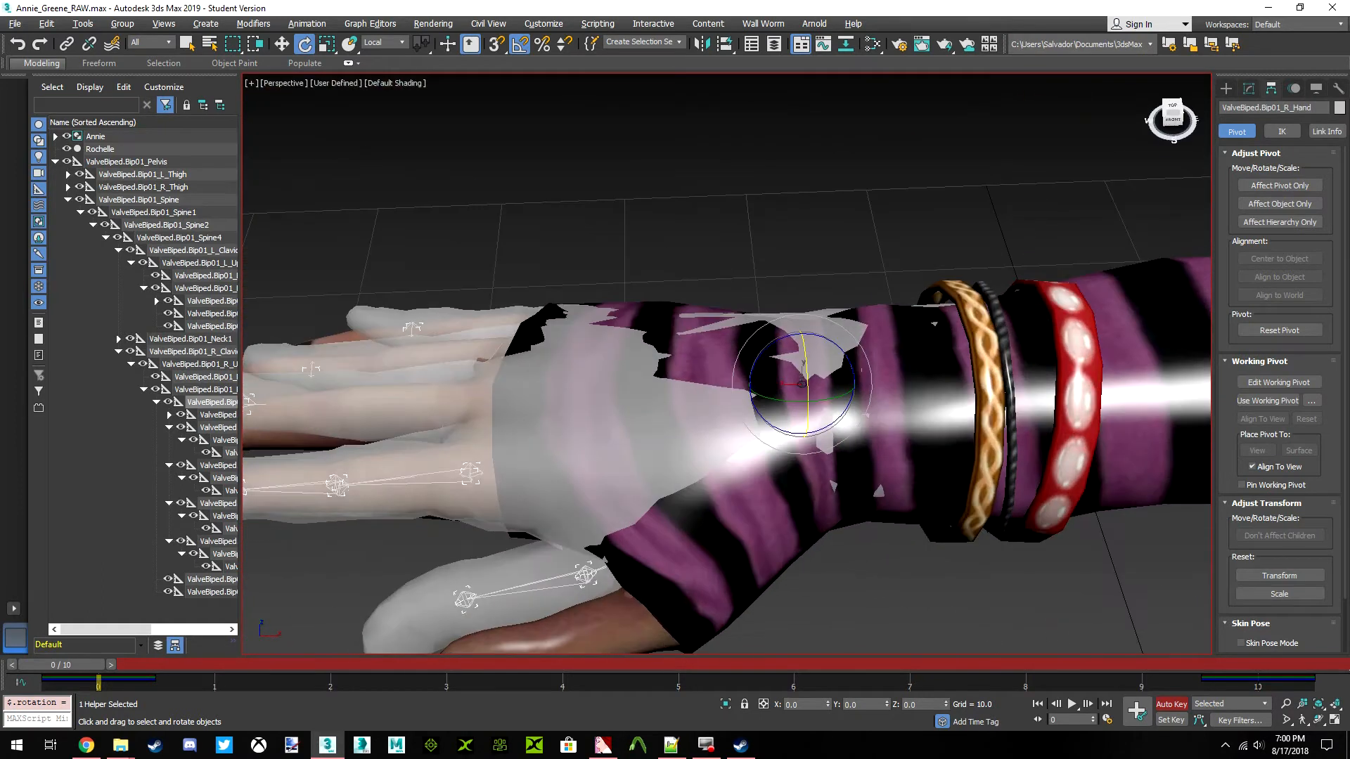
pyautogui.click(1170, 107)
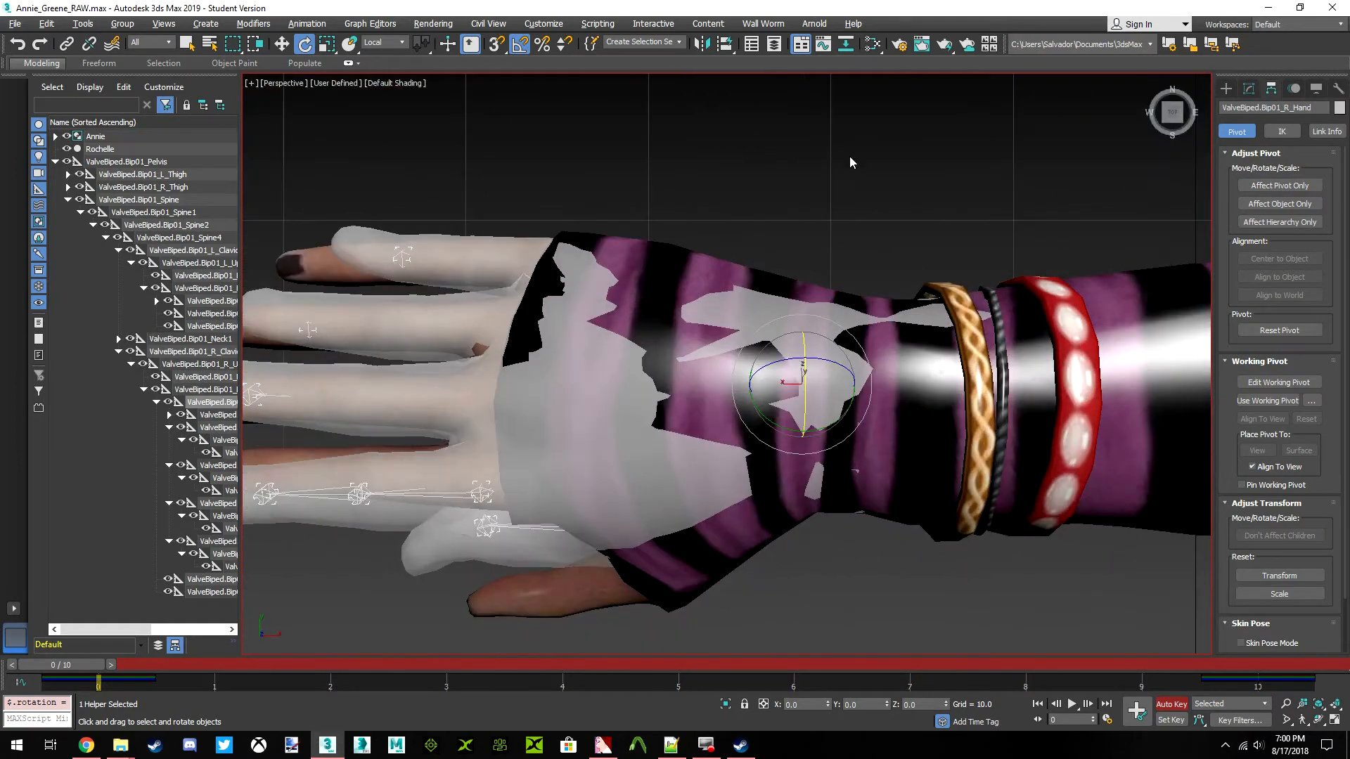
pyautogui.moveTo(544, 321); pyautogui.dragTo(680, 292, button='middle')
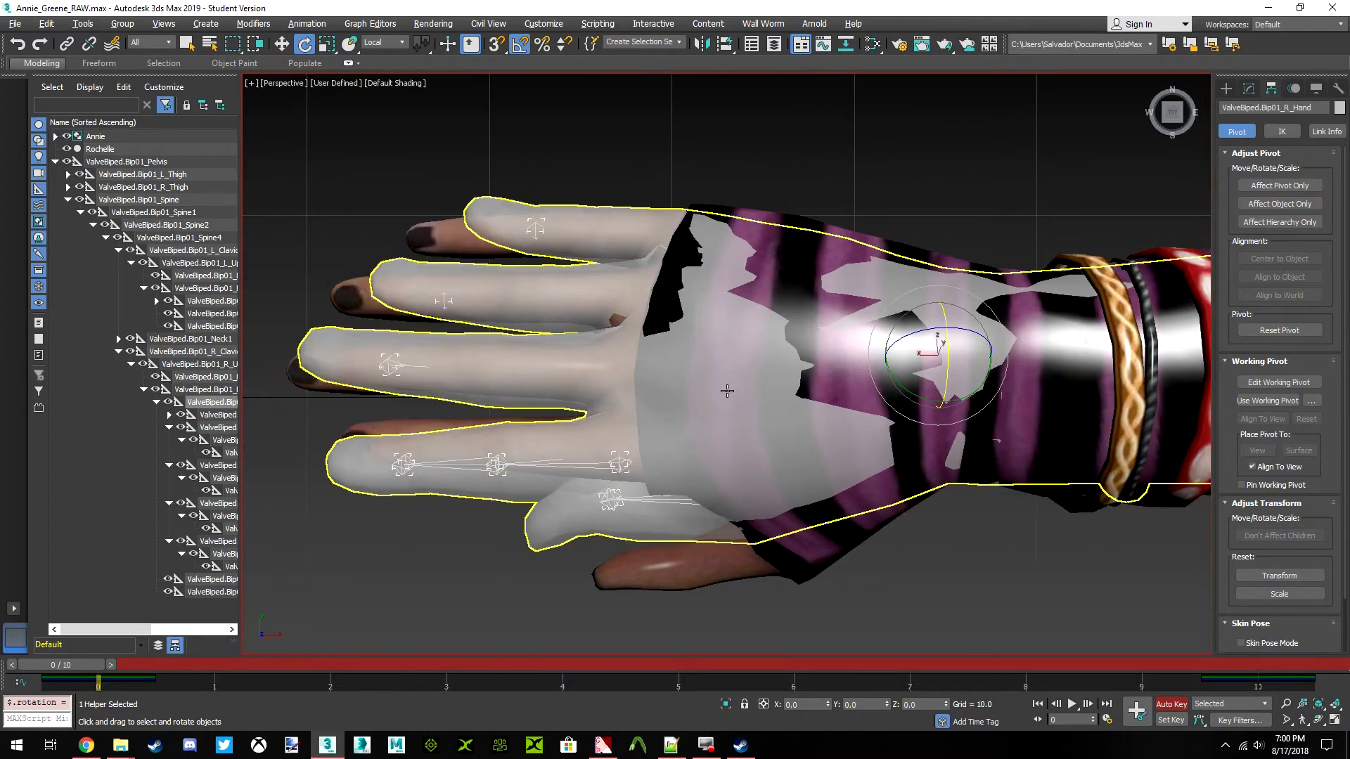
pyautogui.moveTo(718, 367); pyautogui.dragTo(703, 454, button='middle')
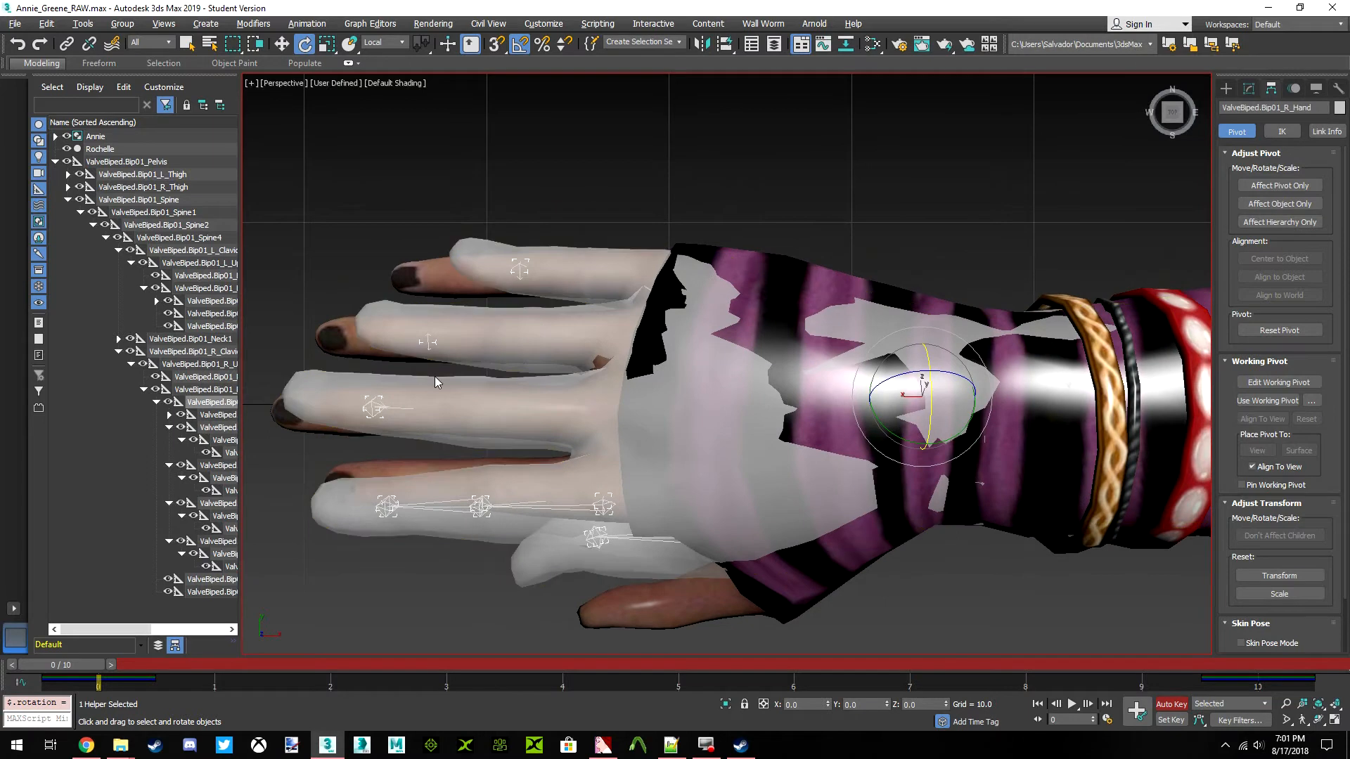
# Select the ValveBiped.Bip01_L_Hand bone and switch the reference coordinate system to World
pyautogui.scroll(-9, 535, 415)
pyautogui.moveTo(799, 420); pyautogui.dragTo(677, 423, button='middle')
pyautogui.moveTo(850, 426)
pyautogui.mouseDown(button='middle')
pyautogui.moveTo(672, 430)
pyautogui.moveTo(765, 433)
pyautogui.mouseUp(button='middle')
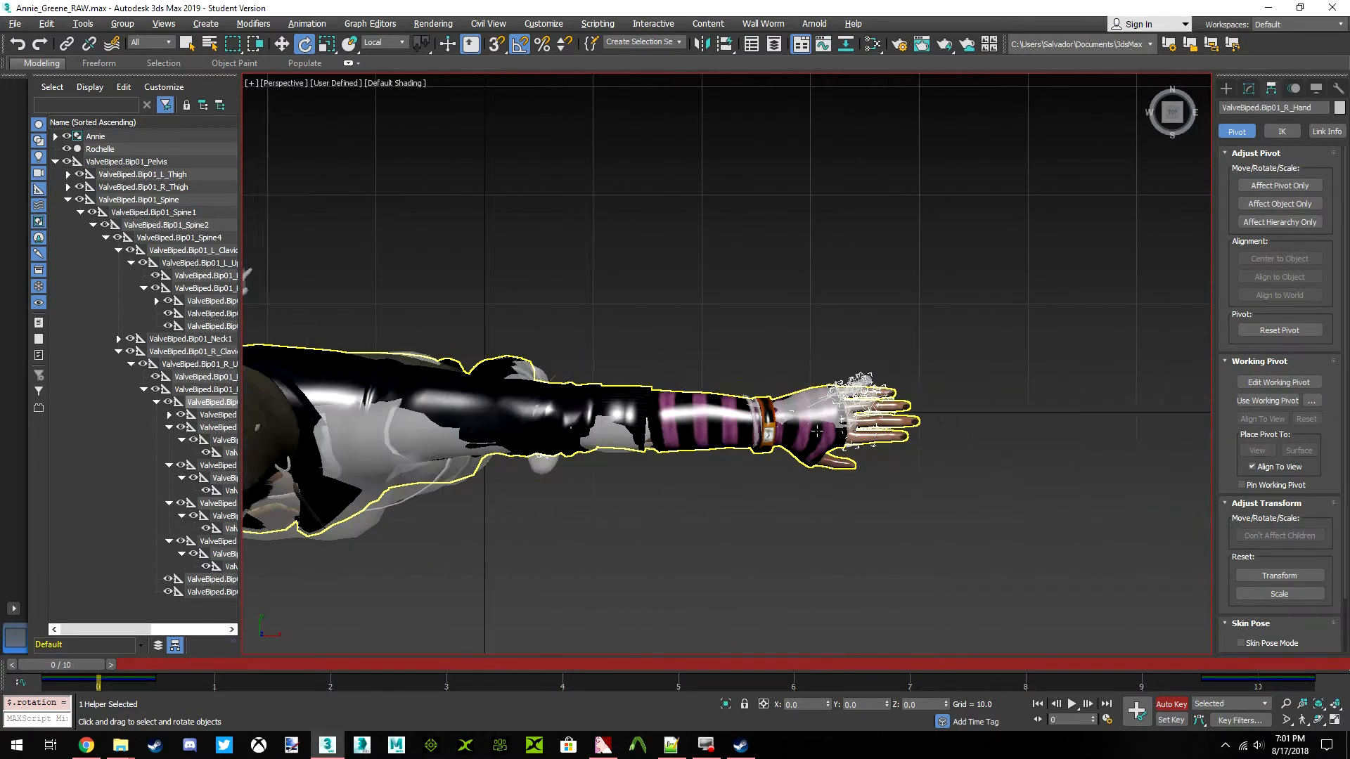
pyautogui.scroll(7, 890, 418)
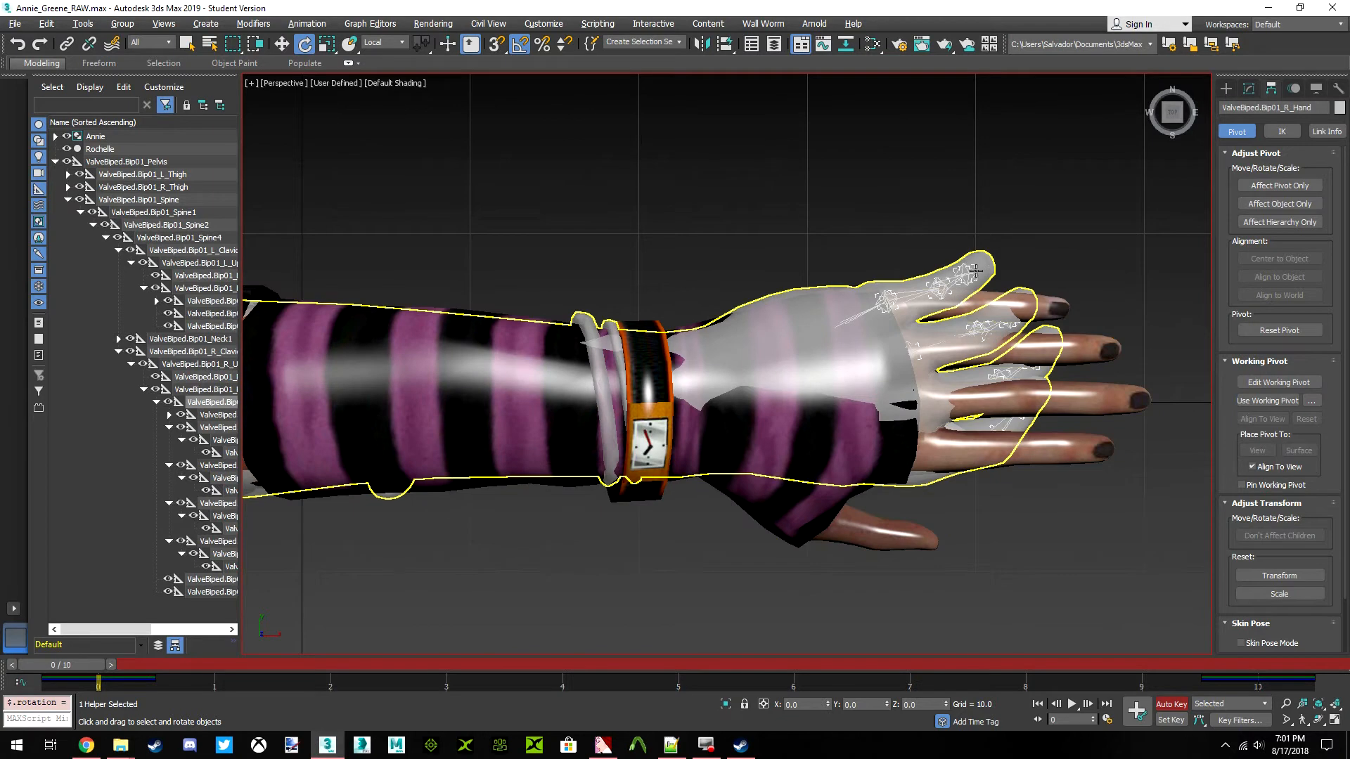
pyautogui.scroll(-7, 975, 270)
pyautogui.click(831, 320)
pyautogui.scroll(8, 829, 320)
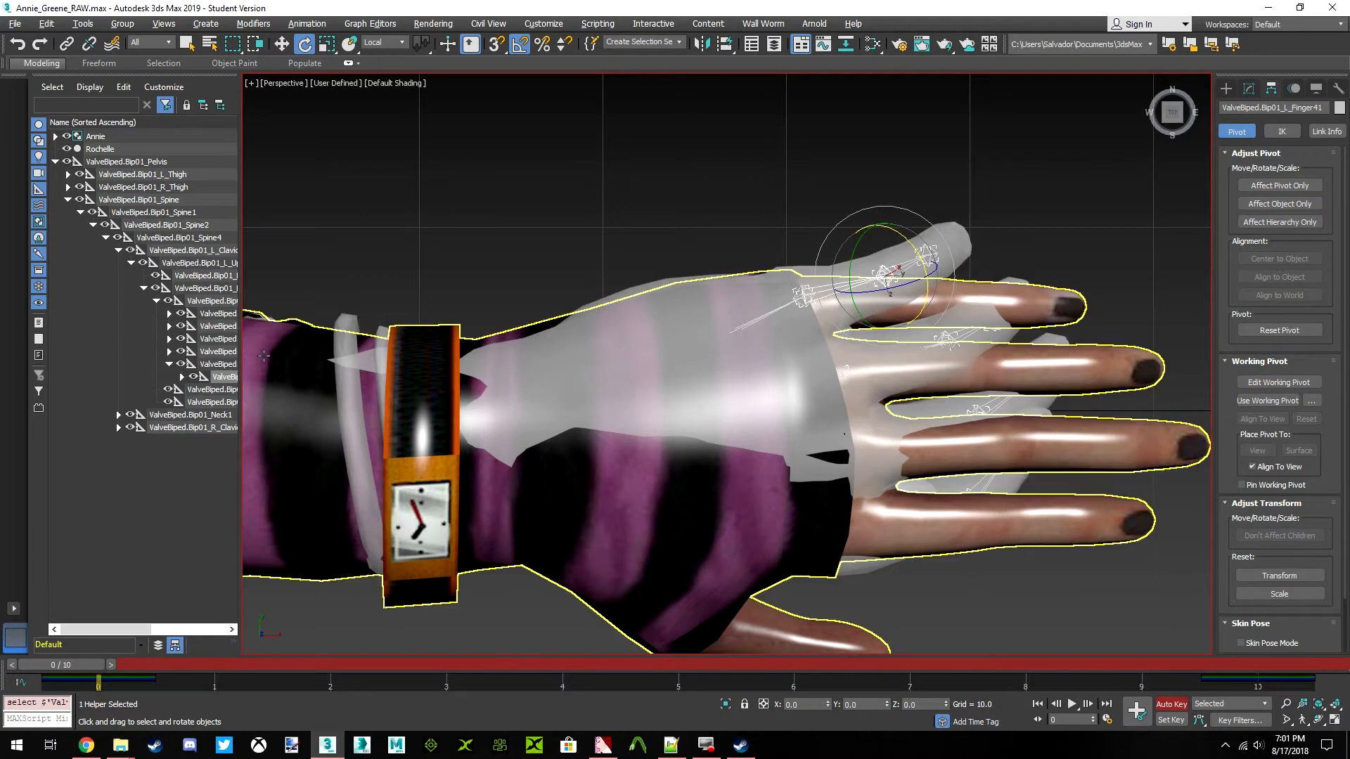
pyautogui.click(215, 303)
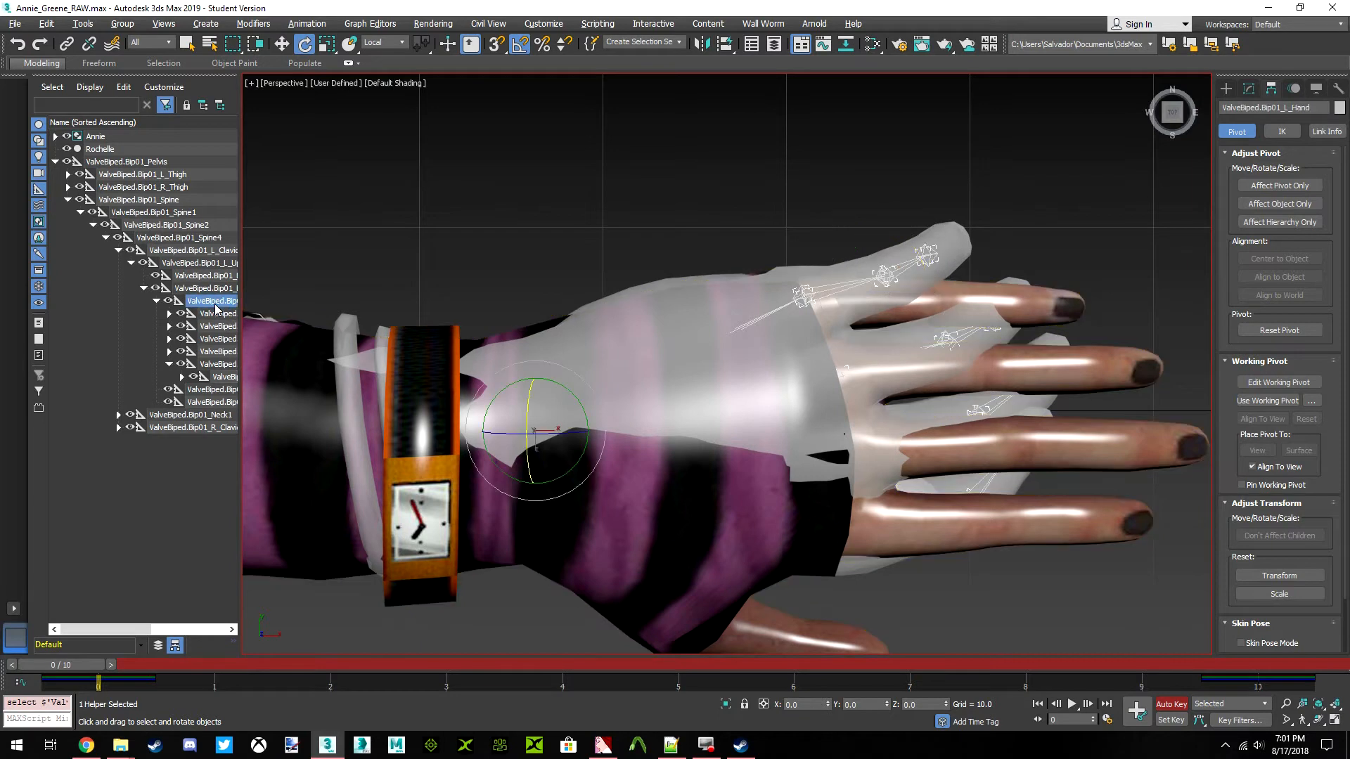
pyautogui.click(383, 43)
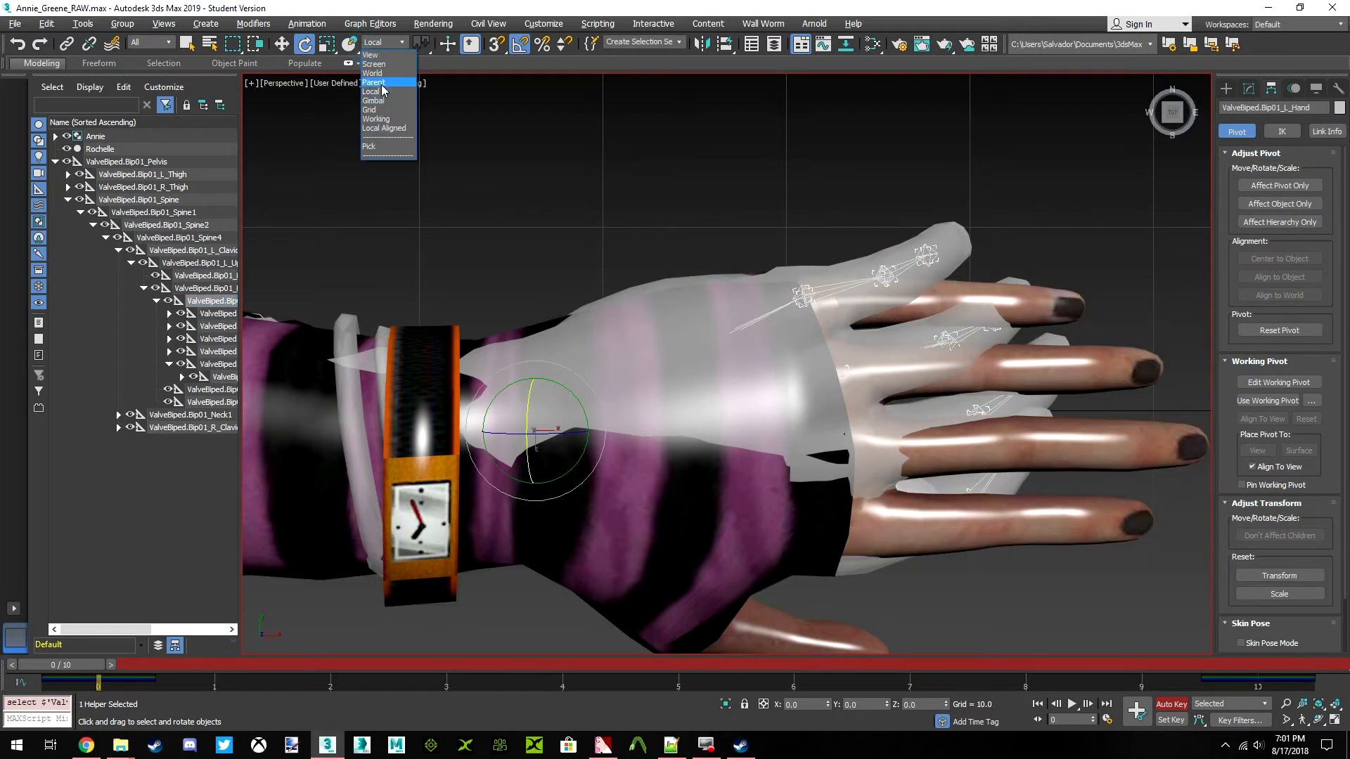
pyautogui.click(374, 73)
# Straighten the ValveBiped.Bip01_L_Finger1 bone by setting its world rotation to X 90, Y 0 and Z 0
pyautogui.click(217, 314)
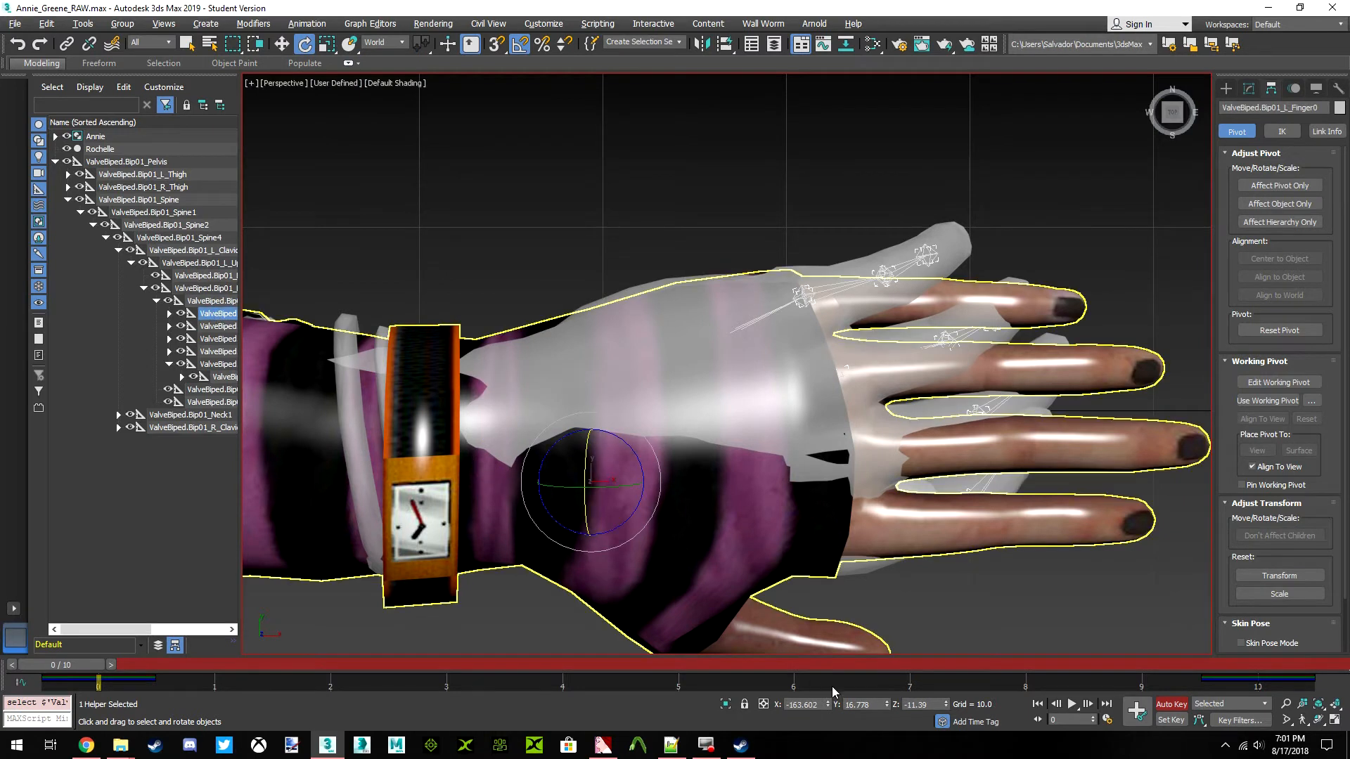
pyautogui.click(216, 326)
pyautogui.moveTo(694, 497); pyautogui.dragTo(589, 443, button='middle')
pyautogui.moveTo(818, 704); pyautogui.dragTo(767, 708)
pyautogui.write('90')
pyautogui.press('Return')
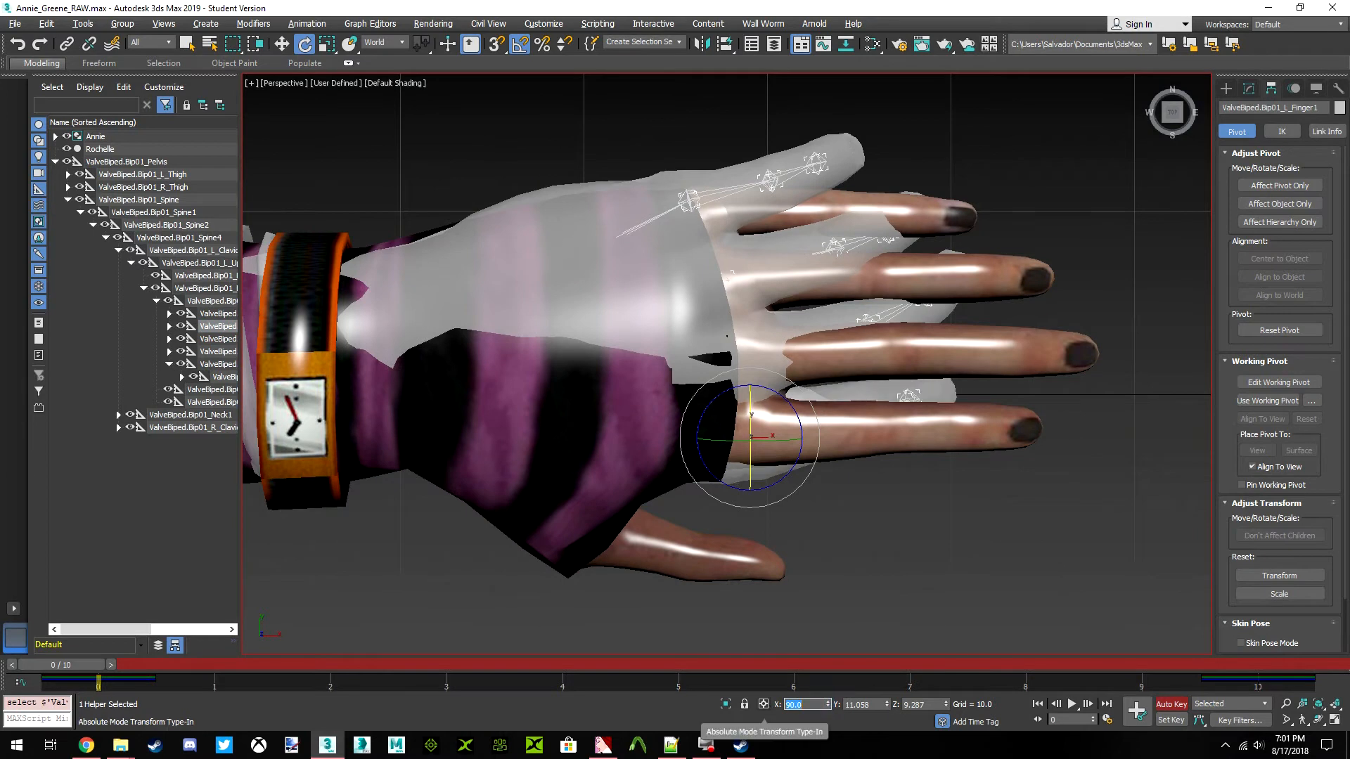
pyautogui.press('Tab')
pyautogui.write('0')
pyautogui.press('Return')
pyautogui.press('Tab')
pyautogui.moveTo(1171, 122); pyautogui.dragTo(1161, 55)
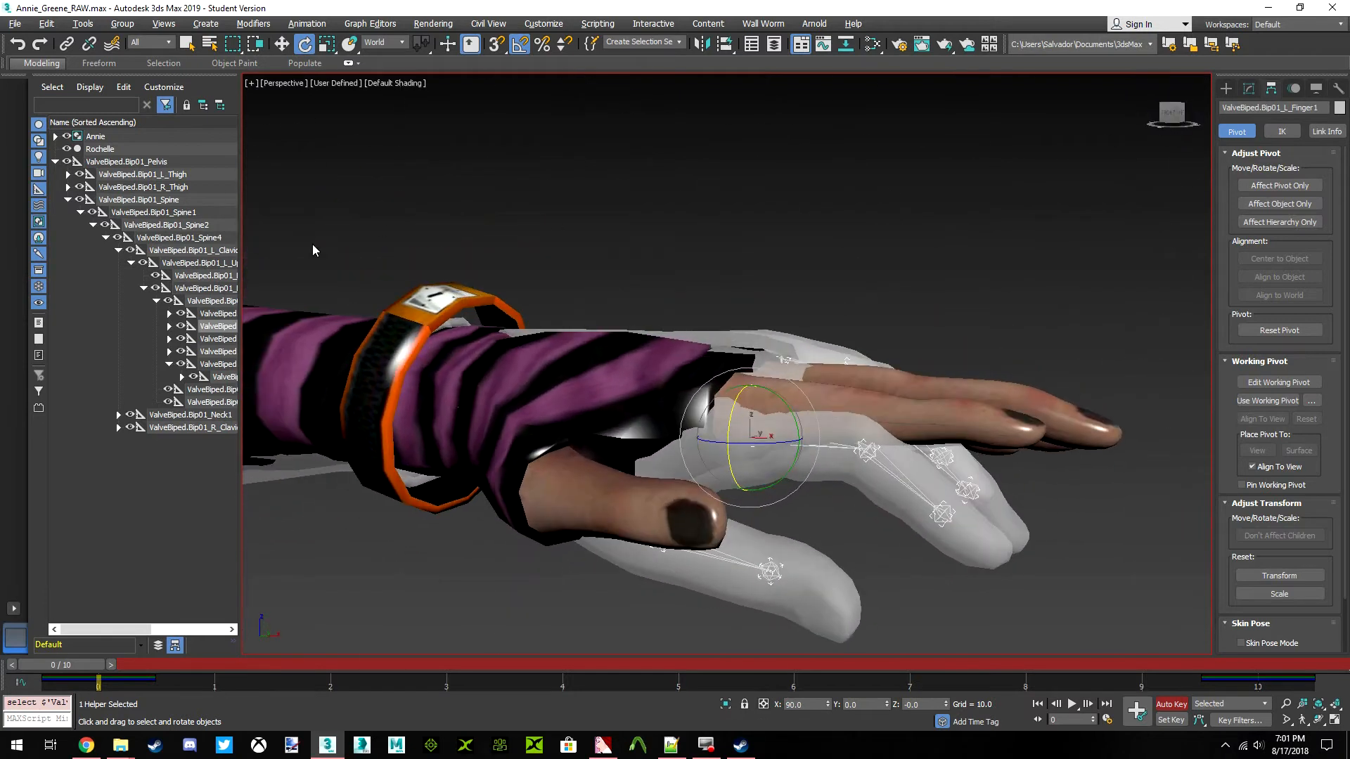
# Straighten the ValveBiped.Bip01_L_Finger11 bone by setting its world rotation to X 90, Y 0 and Z 0
pyautogui.click(169, 326)
pyautogui.click(224, 339)
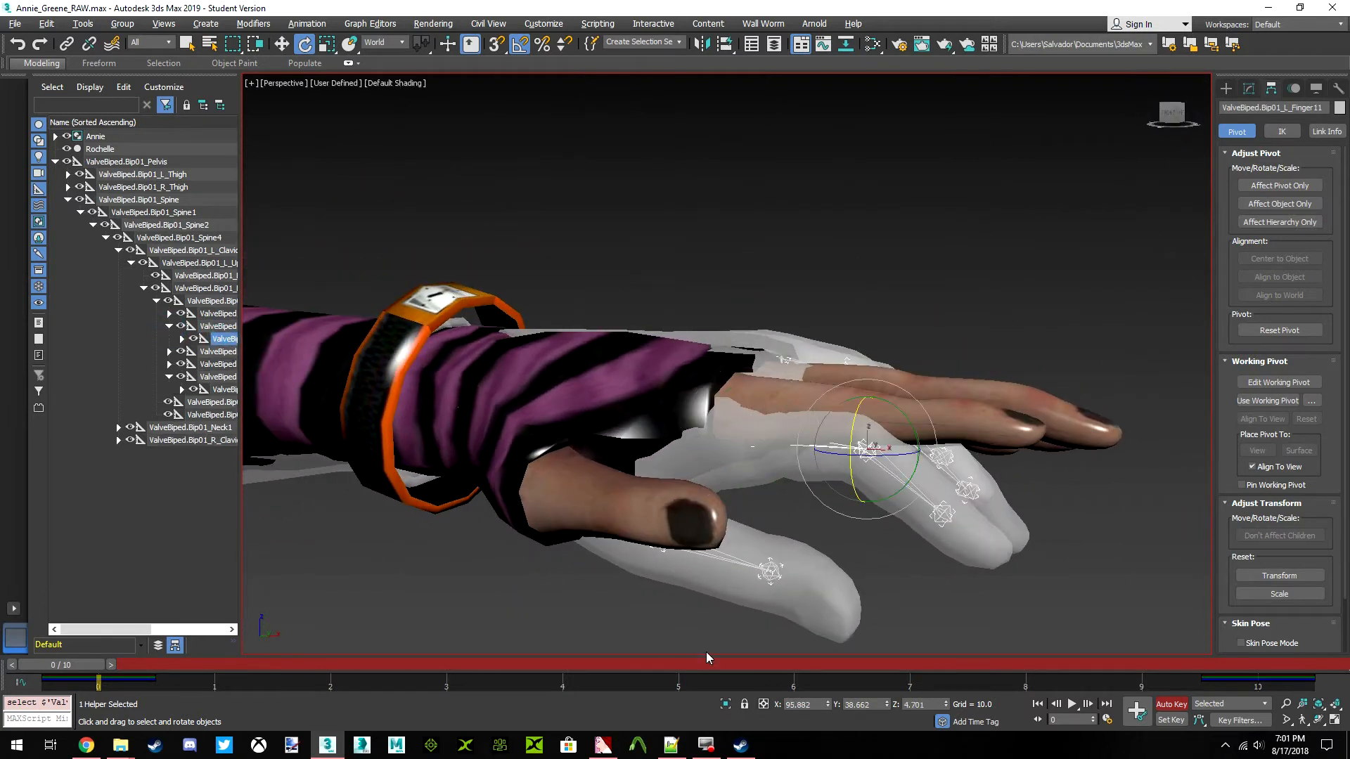
pyautogui.moveTo(818, 704); pyautogui.dragTo(761, 701)
pyautogui.write('90')
pyautogui.press('Return')
pyautogui.press('Tab')
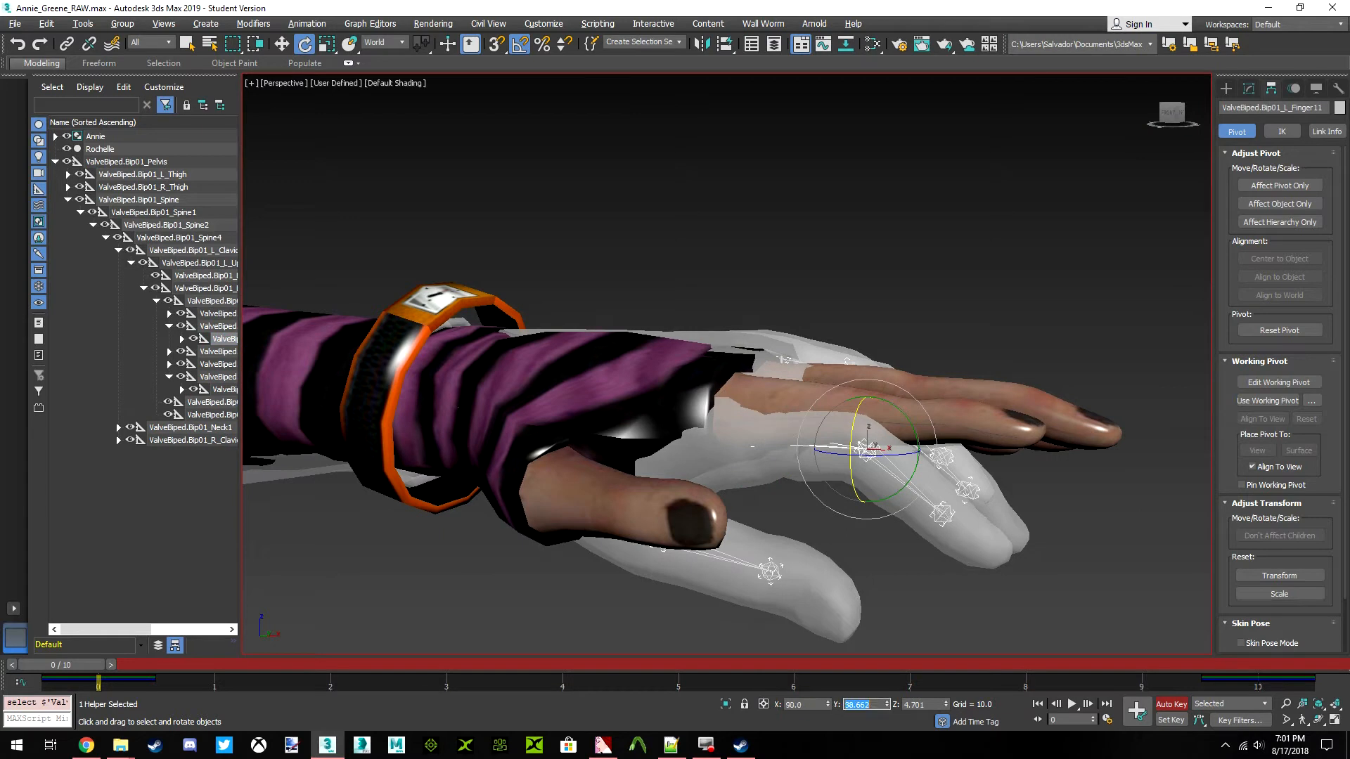
pyautogui.write('0')
pyautogui.press('Return')
pyautogui.press('Tab')
pyautogui.write('0')
pyautogui.press('Return')
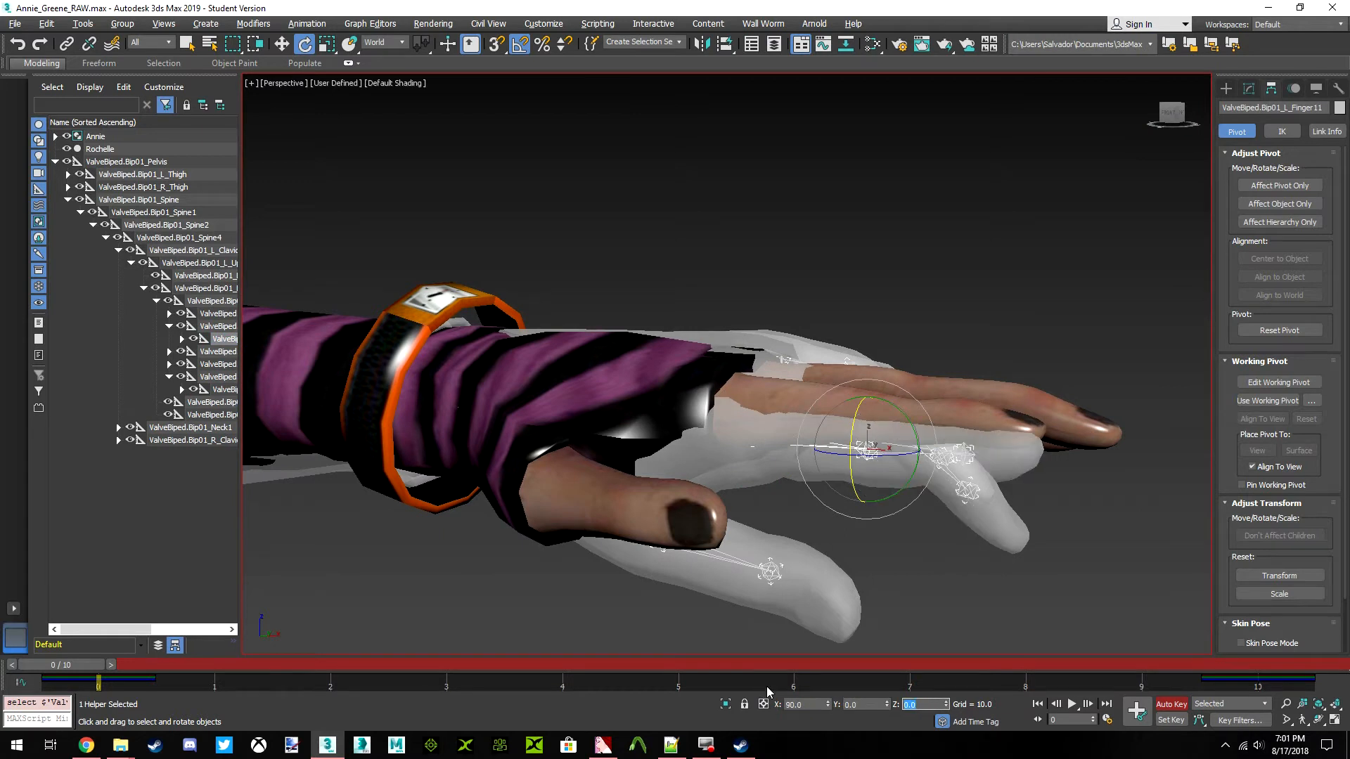
# Straighten the ValveBiped.Bip01_L_Finger12 bone by setting its world rotation to X 90, Y 0 and Z 0
pyautogui.click(181, 339)
pyautogui.click(229, 352)
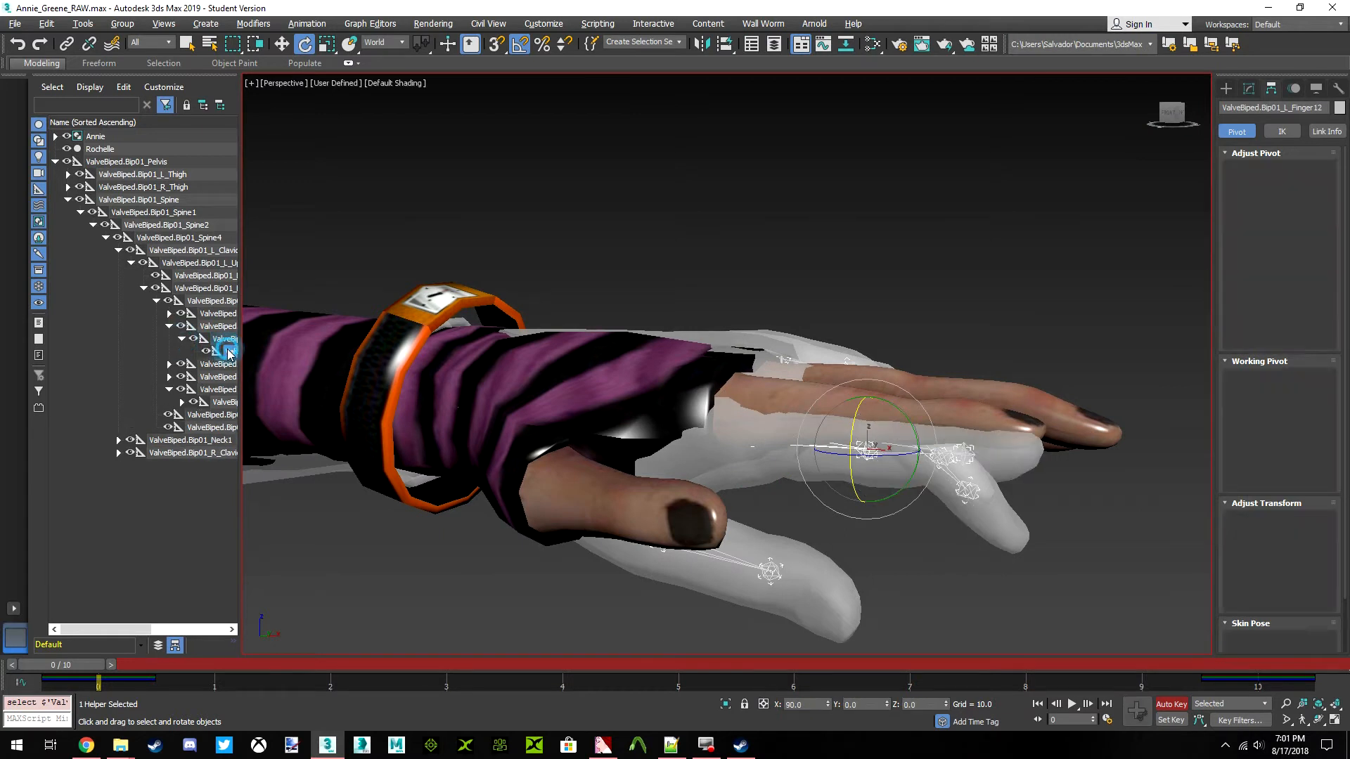
pyautogui.moveTo(818, 705); pyautogui.dragTo(747, 699)
pyautogui.press('Tab')
pyautogui.write('0')
pyautogui.press('Tab')
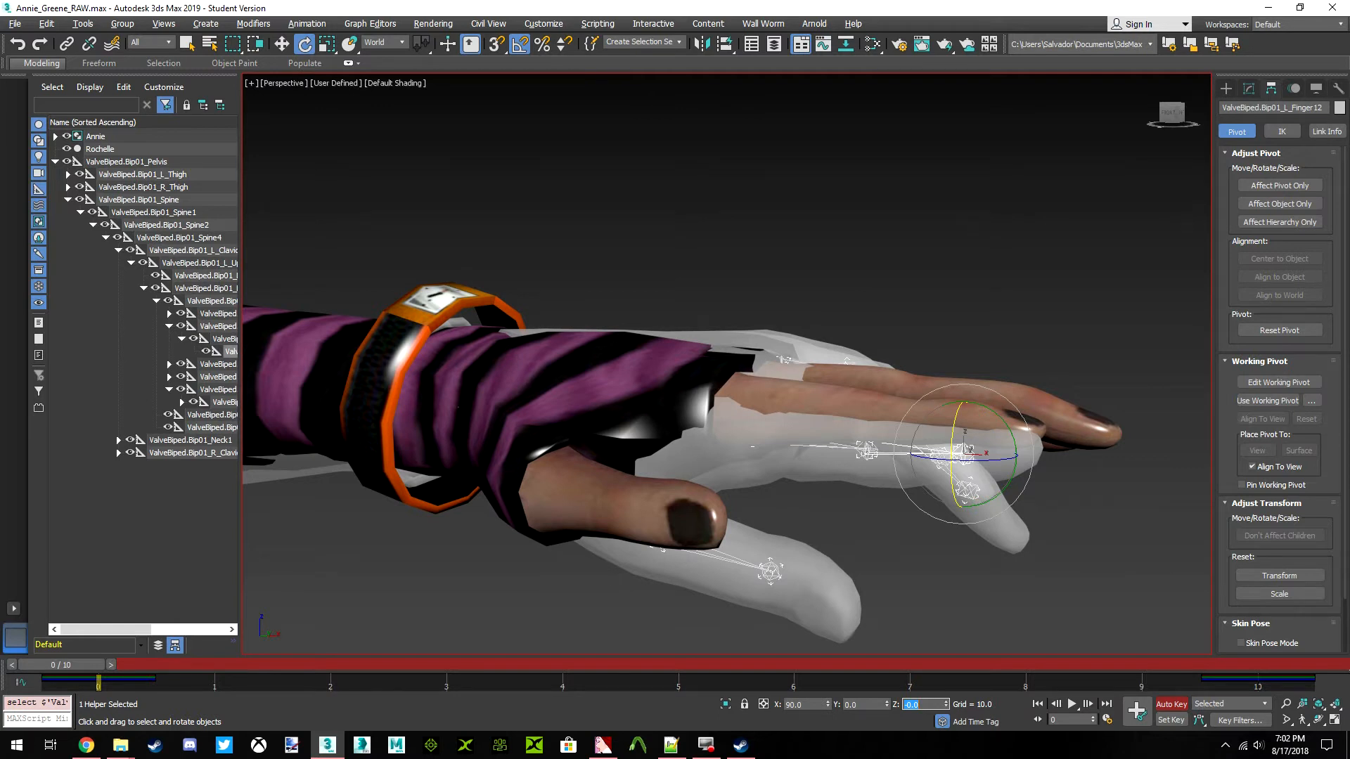
# Straighten the ValveBiped.Bip01_L_Finger2 bone by setting its world rotation to X 90, Y 0 and Z 0
pyautogui.moveTo(1172, 116); pyautogui.dragTo(1116, 156)
pyautogui.moveTo(1019, 259); pyautogui.dragTo(881, 291, button='middle')
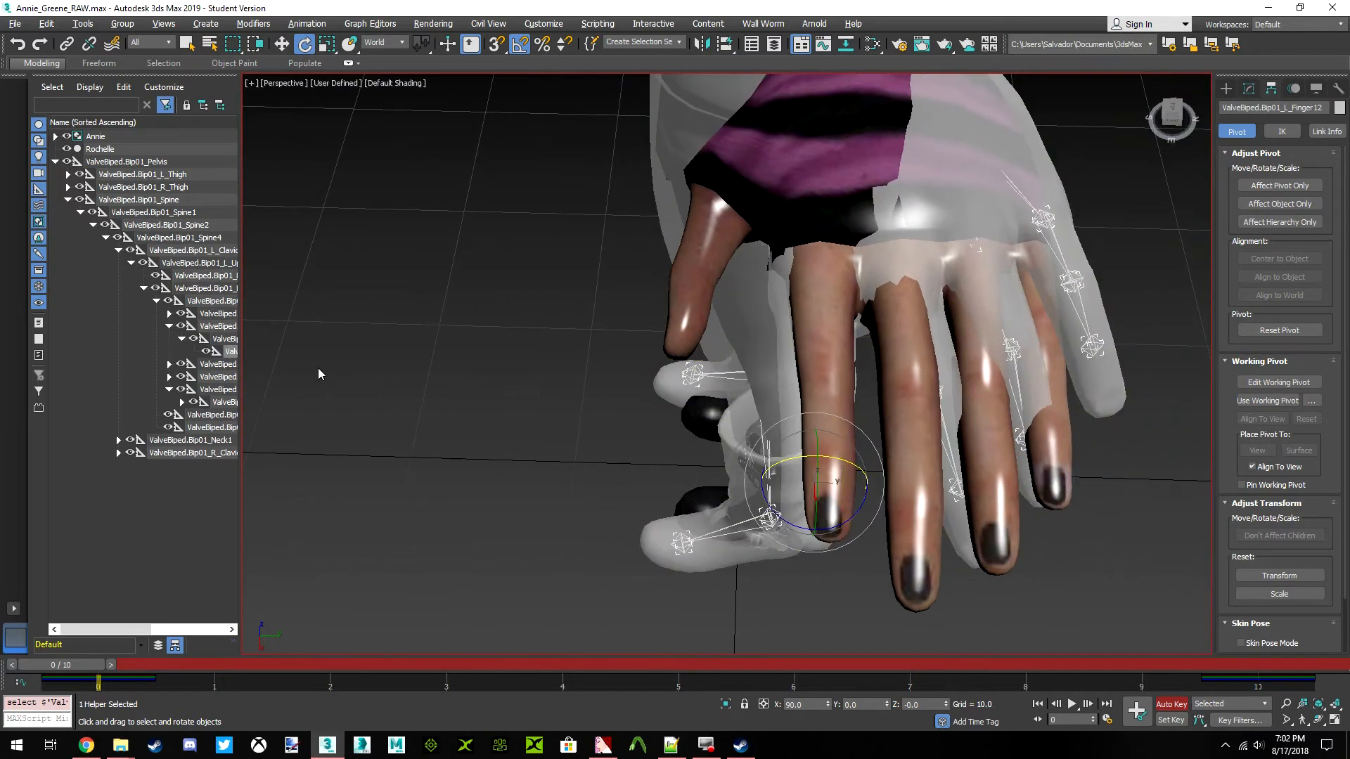
pyautogui.click(217, 365)
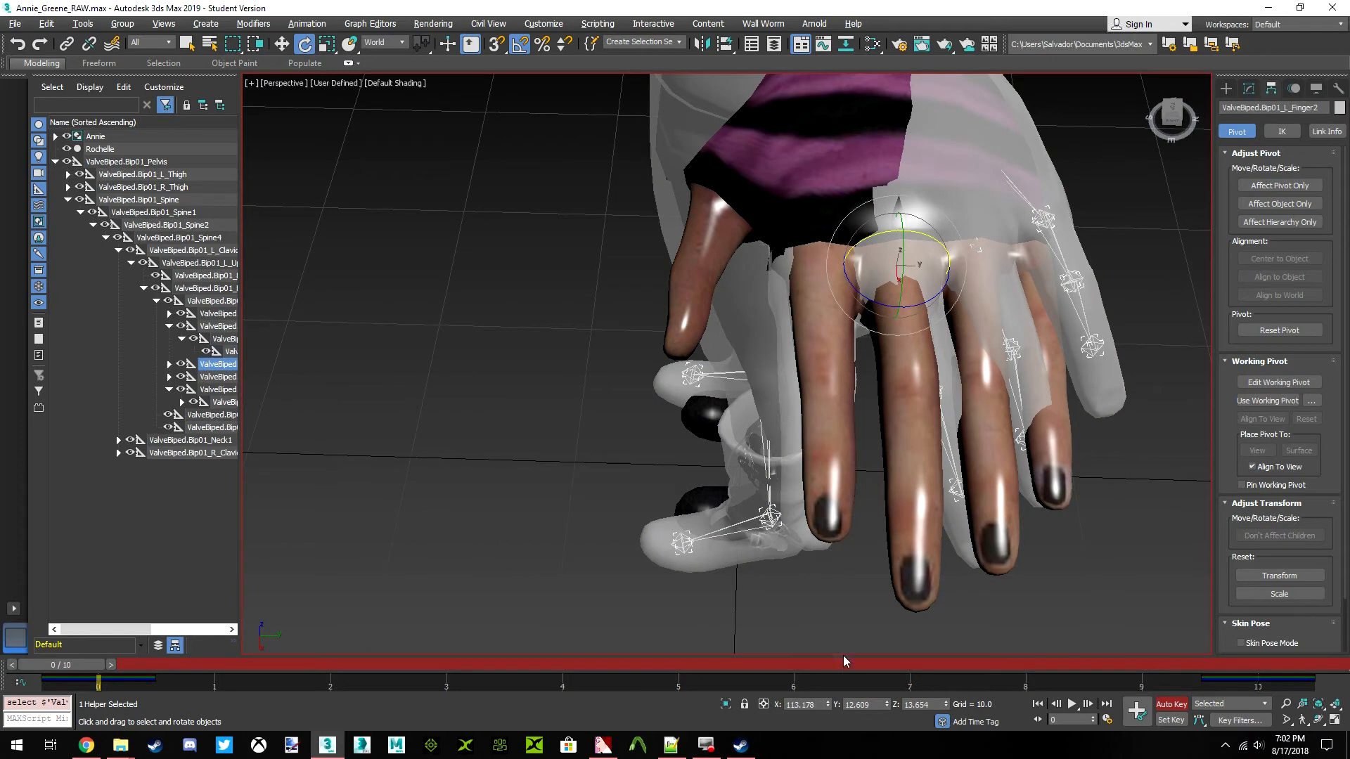
pyautogui.doubleClick(816, 704)
pyautogui.write('90')
pyautogui.press('Return')
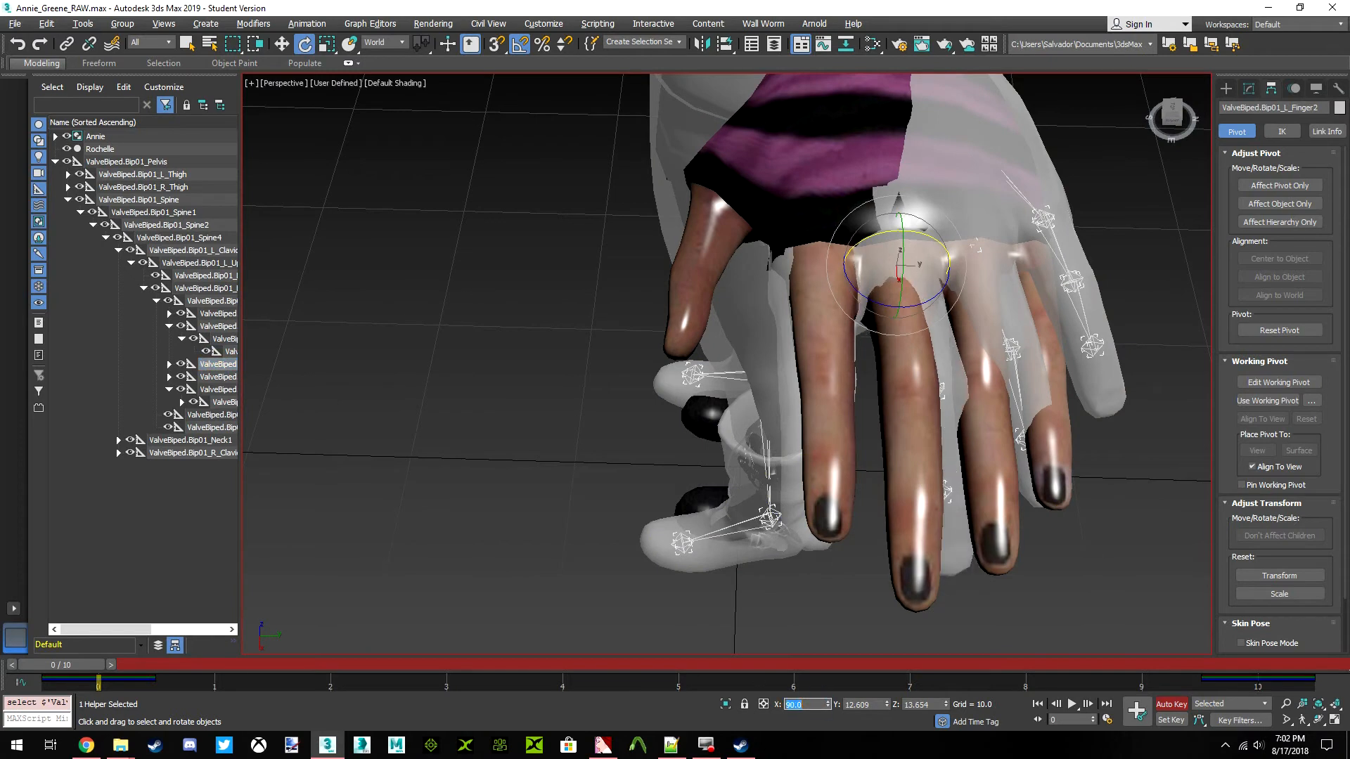
pyautogui.press('Tab')
pyautogui.write('0')
pyautogui.press('Return')
pyautogui.press('Tab')
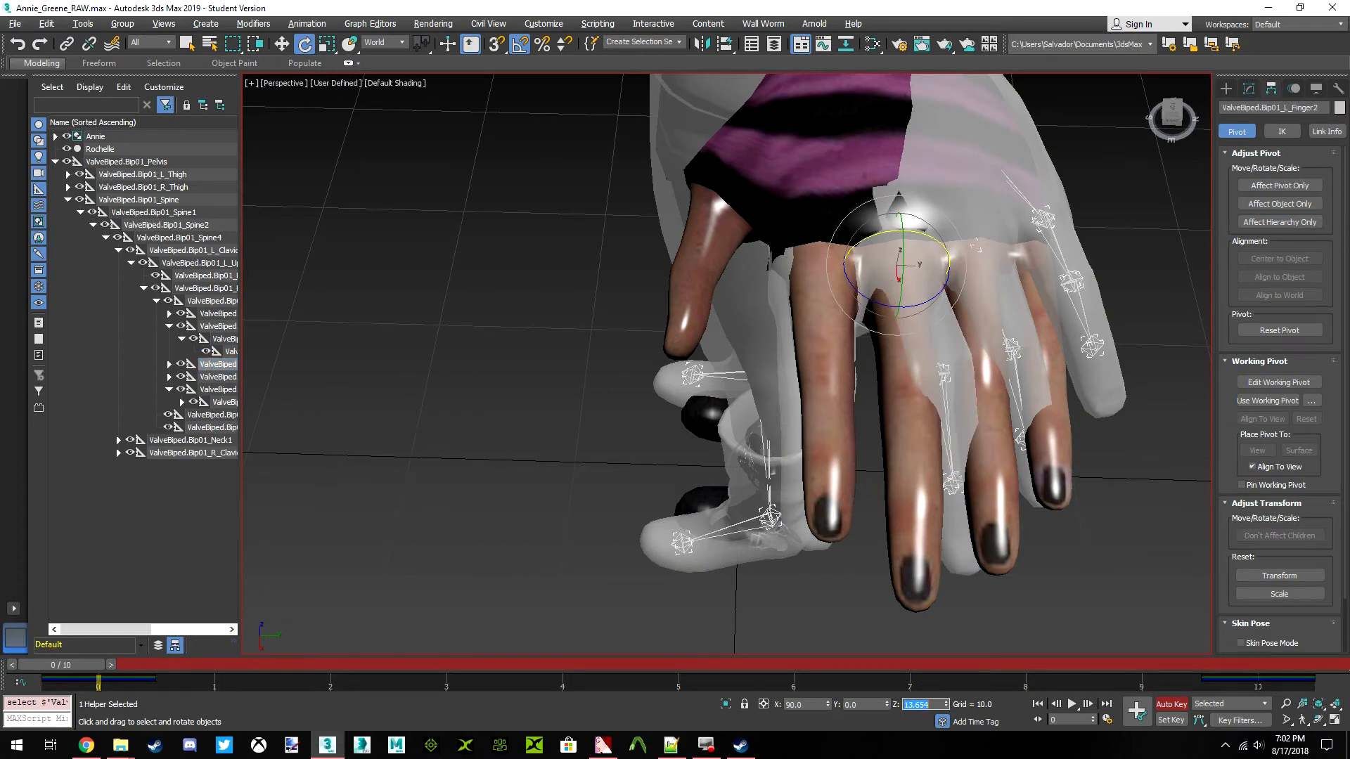
pyautogui.write('0')
pyautogui.press('Return')
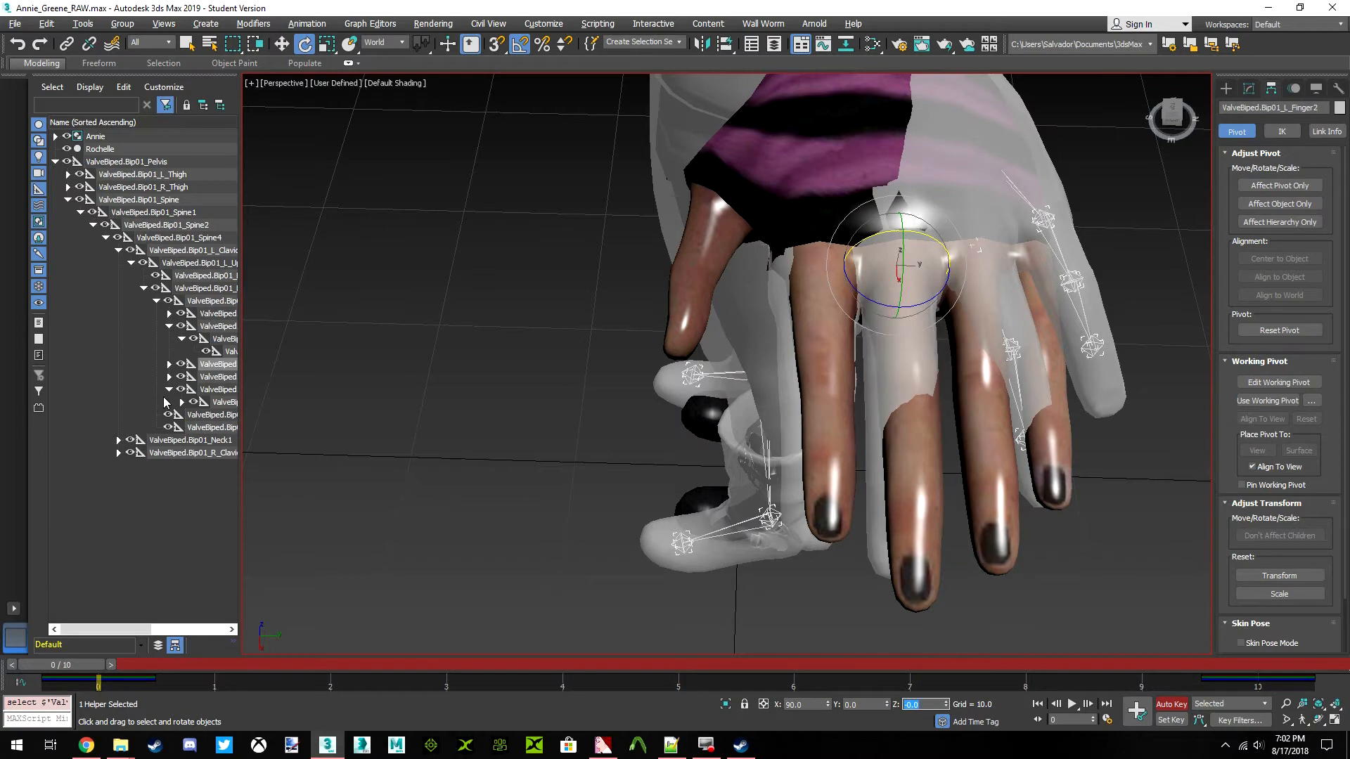
# Straighten the ValveBiped.Bip01_L_Finger21 bone by setting its world rotation to X 90, Y 0 and Z 0
pyautogui.click(168, 364)
pyautogui.click(223, 377)
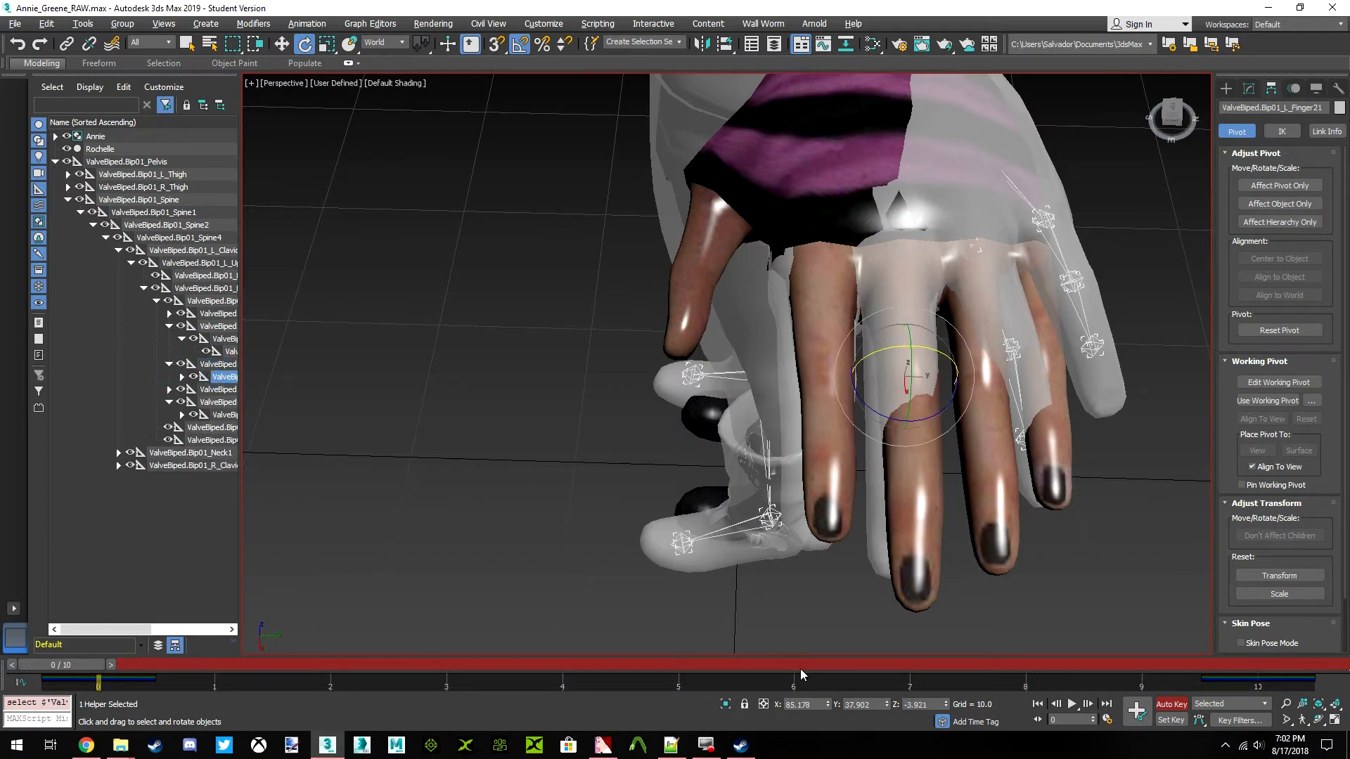
pyautogui.doubleClick(817, 703)
pyautogui.write('90')
pyautogui.press('Return')
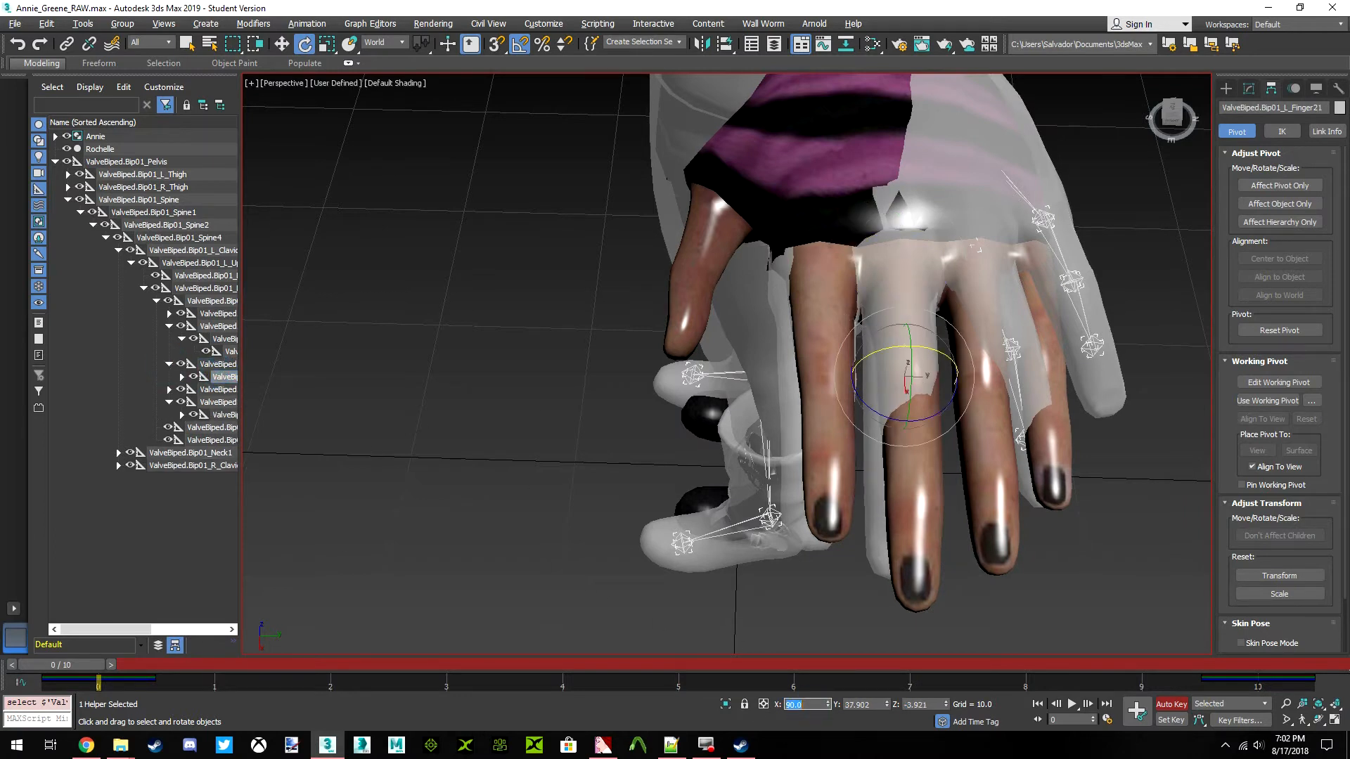
pyautogui.press('Tab')
pyautogui.write('0')
pyautogui.press('Return')
pyautogui.press('Tab')
pyautogui.write('0')
pyautogui.press('Return')
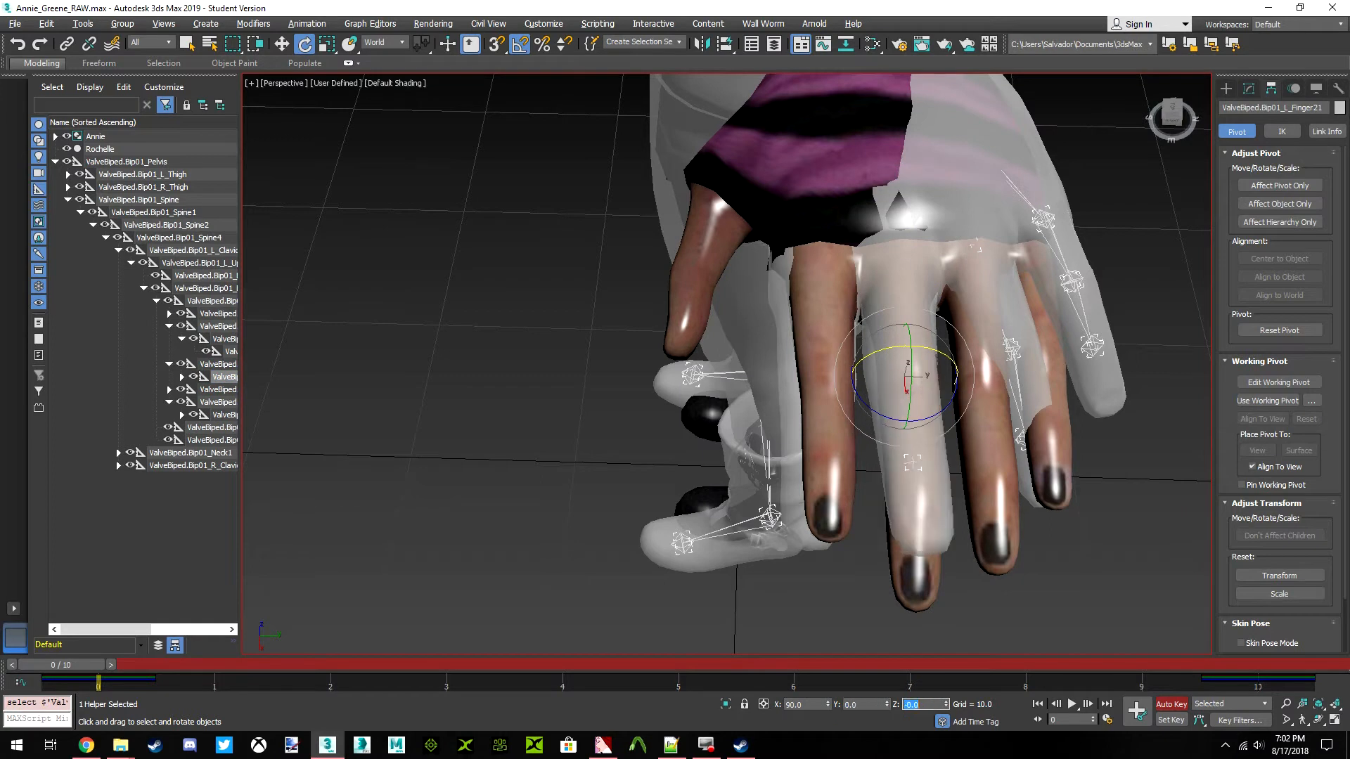
# Straighten the ValveBiped.Bip01_L_Finger22 bone by setting its world rotation to X 90, Y 0 and Z 0
pyautogui.click(181, 377)
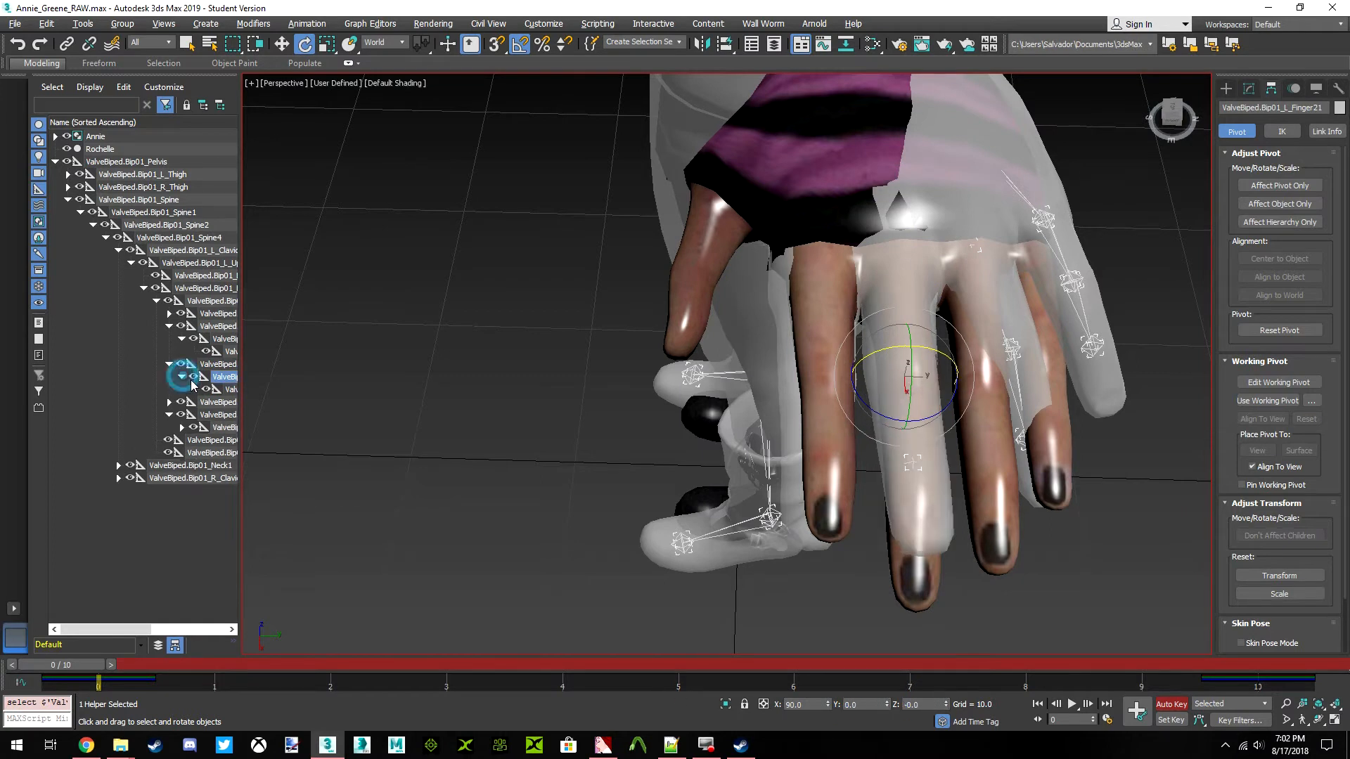
pyautogui.click(229, 390)
pyautogui.doubleClick(802, 704)
pyautogui.write('90')
pyautogui.press('Return')
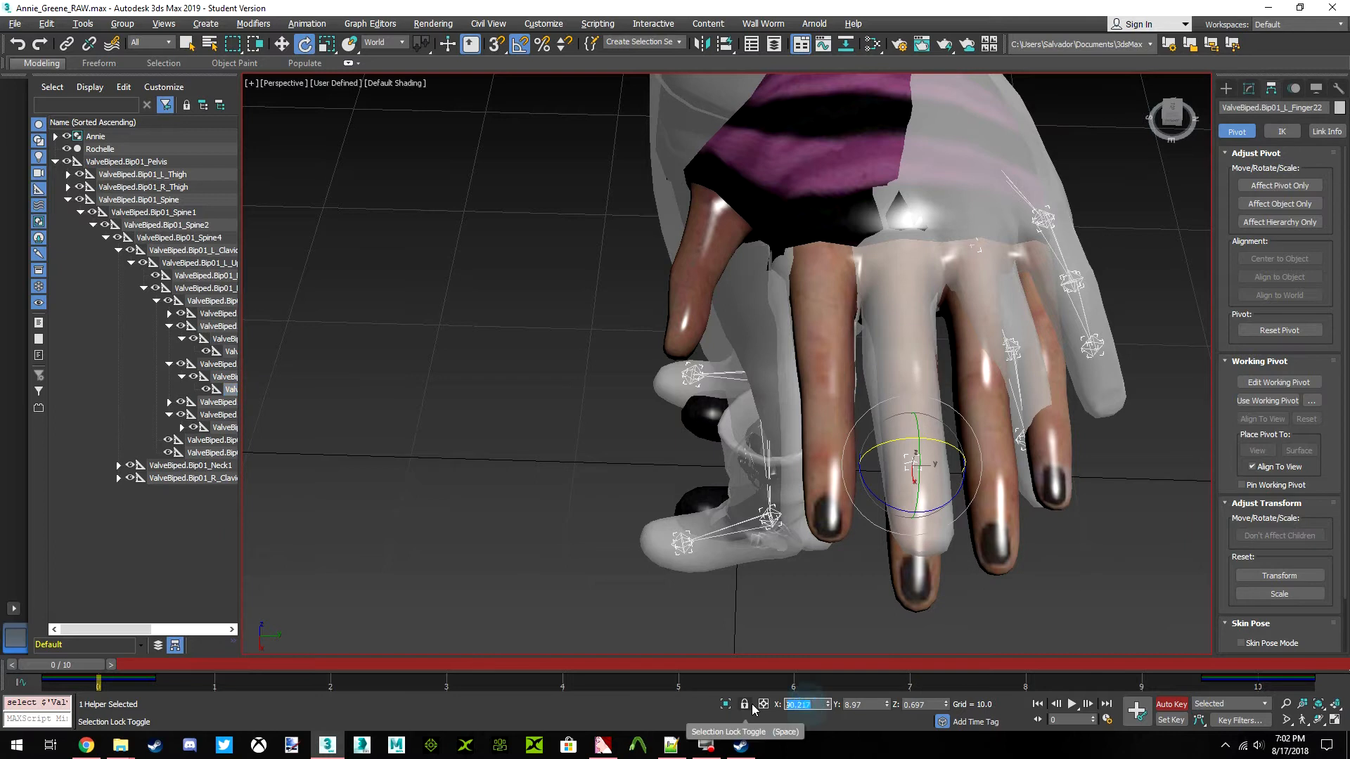
pyautogui.press('Tab')
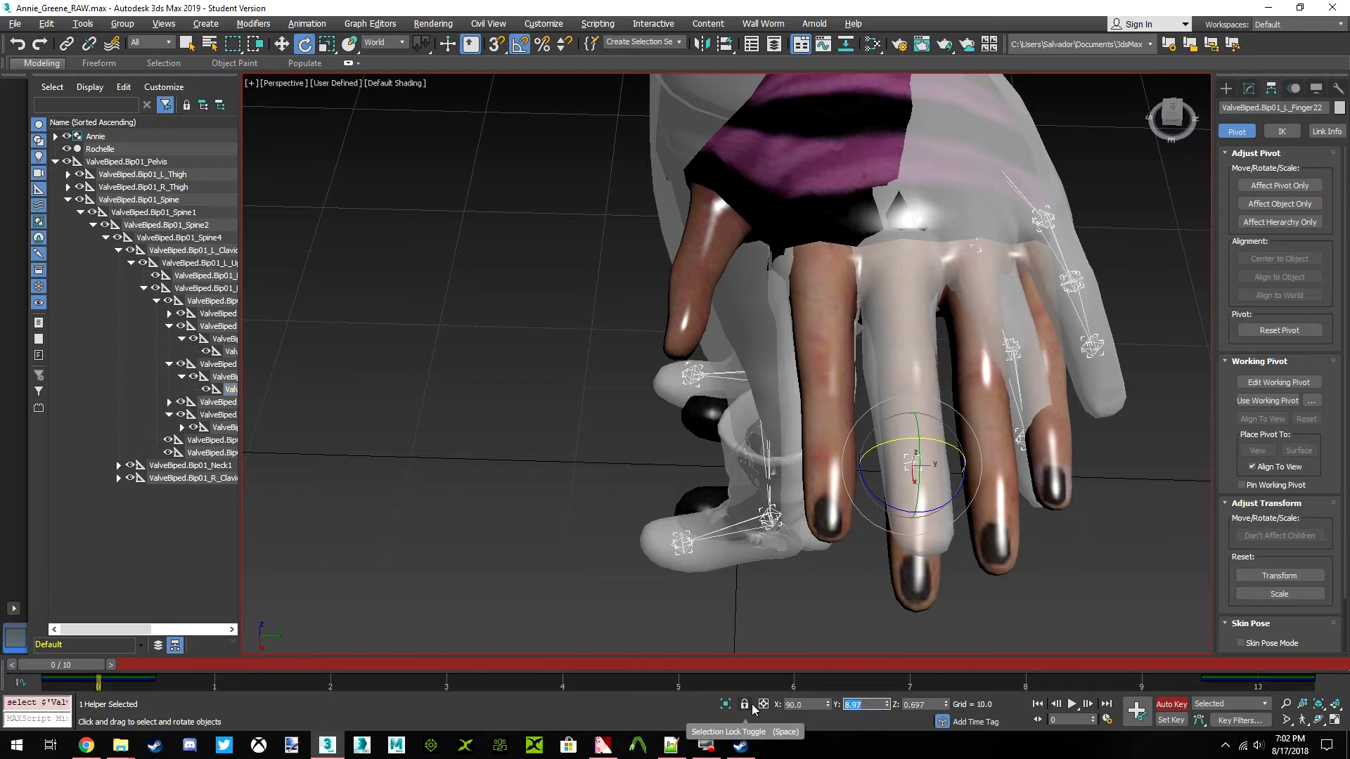
pyautogui.write('0')
pyautogui.press('Return')
pyautogui.press('Tab')
pyautogui.write('0')
pyautogui.press('Return')
pyautogui.press('Tab')
pyautogui.write('90')
pyautogui.press('Return')
pyautogui.press('Tab')
pyautogui.write('0')
pyautogui.press('Return')
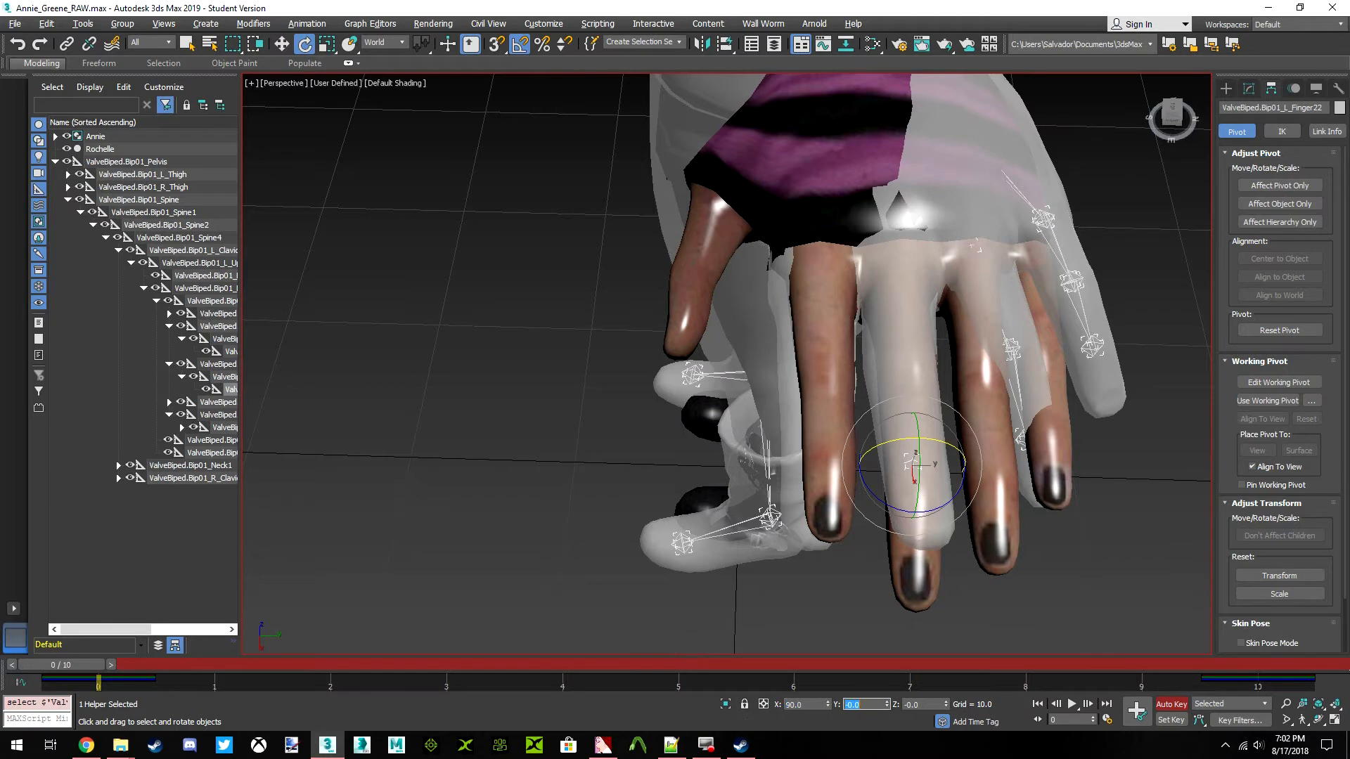
# Straighten the ValveBiped.Bip01_L_Finger3 bone by setting its world rotation to X 90, Y 0 and Z 0
pyautogui.click(202, 405)
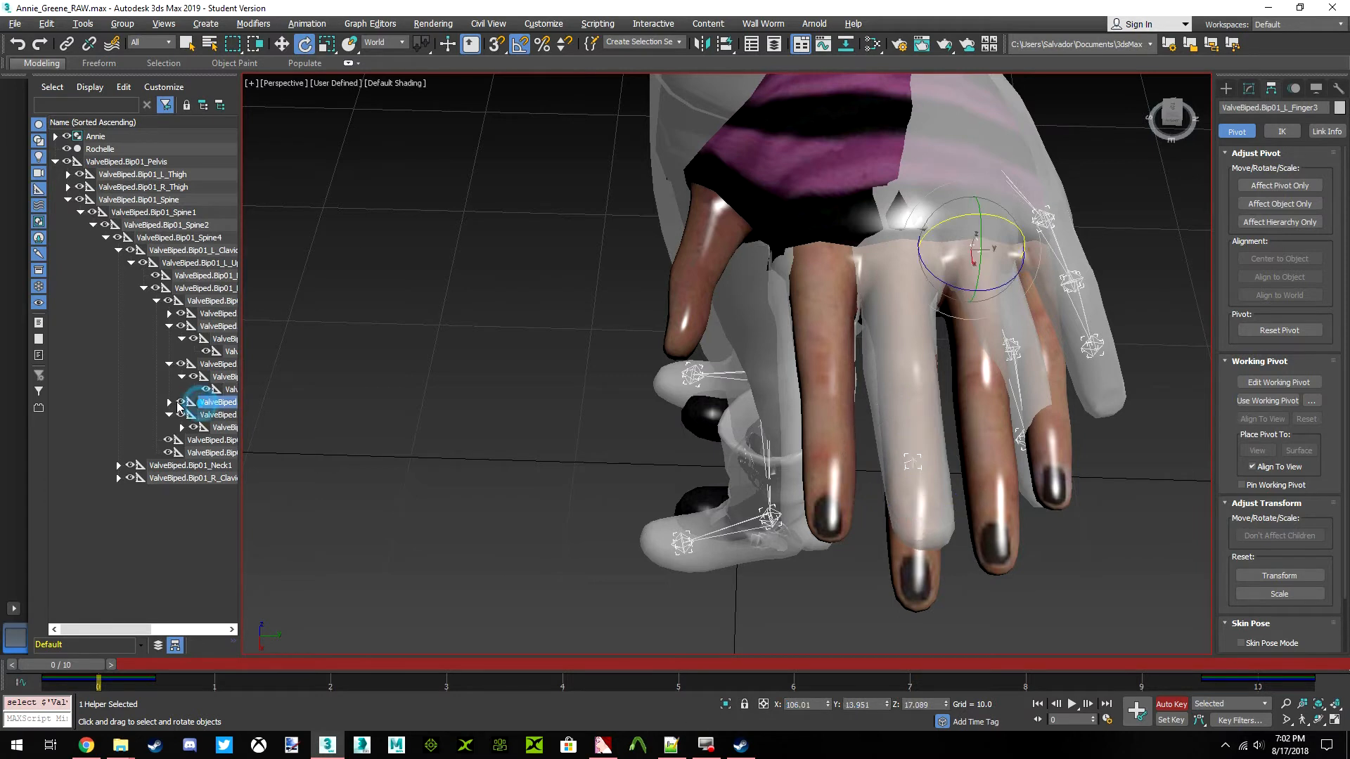
pyautogui.write('90')
pyautogui.press('Return')
pyautogui.press('Tab')
pyautogui.write('0')
pyautogui.press('Return')
pyautogui.press('Tab')
pyautogui.write('0')
pyautogui.press('Return')
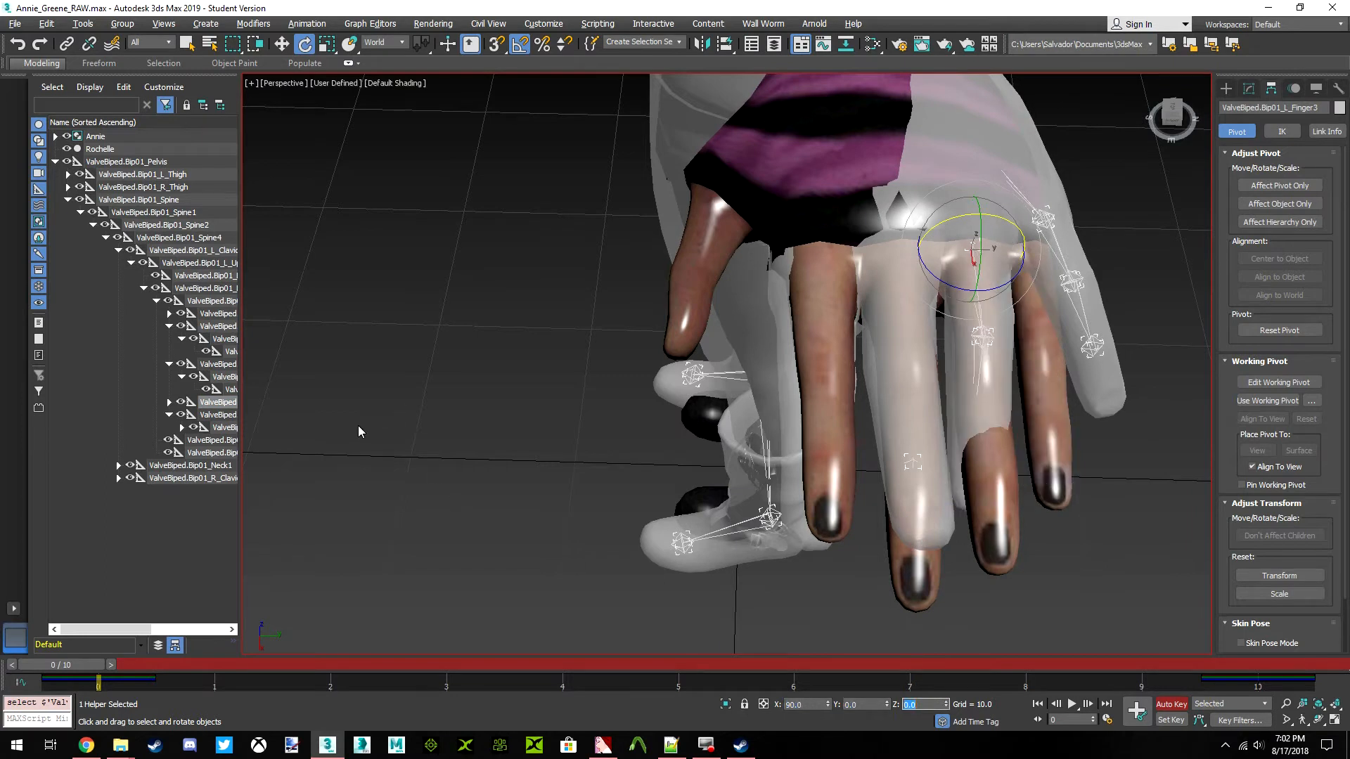
# Straighten the ValveBiped.Bip01_L_Finger31 bone by setting its world rotation to X 90, Y 0 and Z 0
pyautogui.click(169, 402)
pyautogui.click(222, 415)
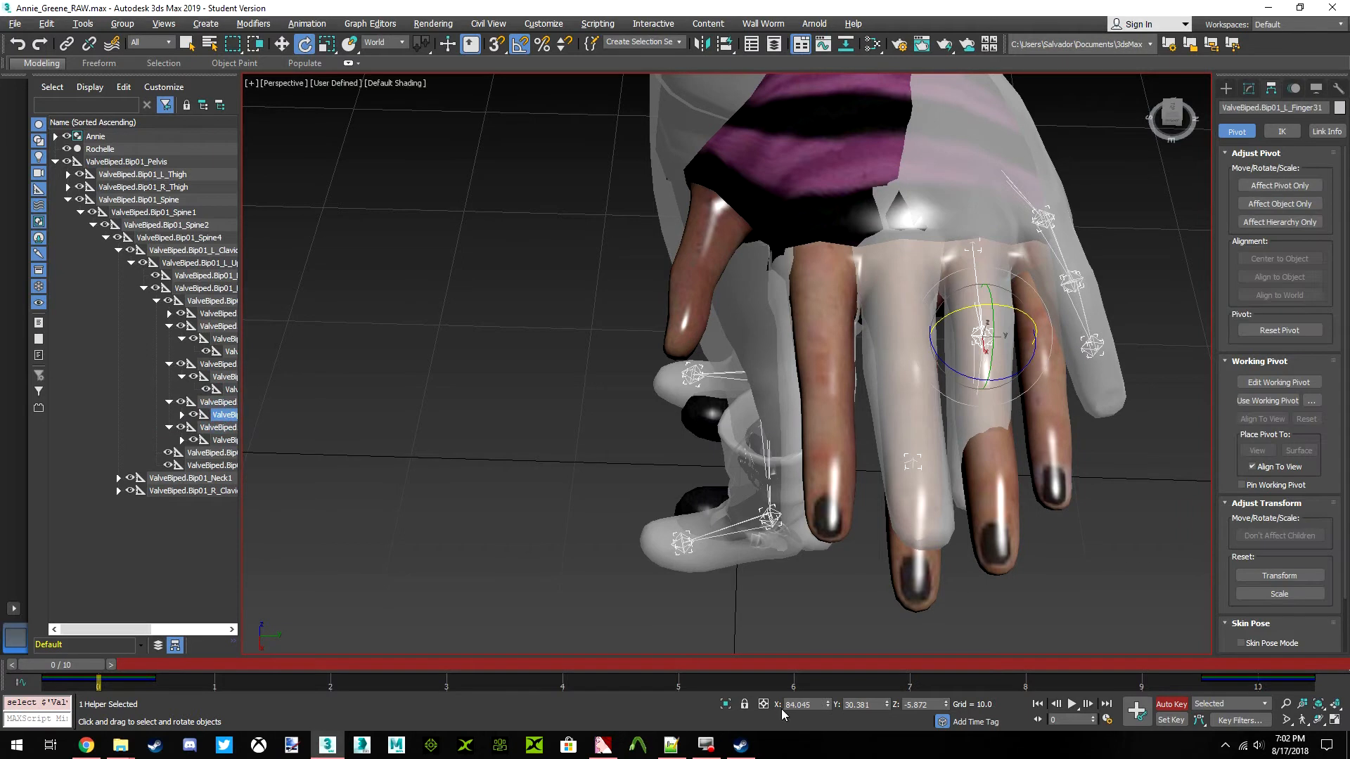
pyautogui.doubleClick(813, 704)
pyautogui.write('90')
pyautogui.press('Return')
pyautogui.press('Tab')
pyautogui.write('0')
pyautogui.press('Return')
pyautogui.press('Tab')
pyautogui.write('0')
pyautogui.press('Return')
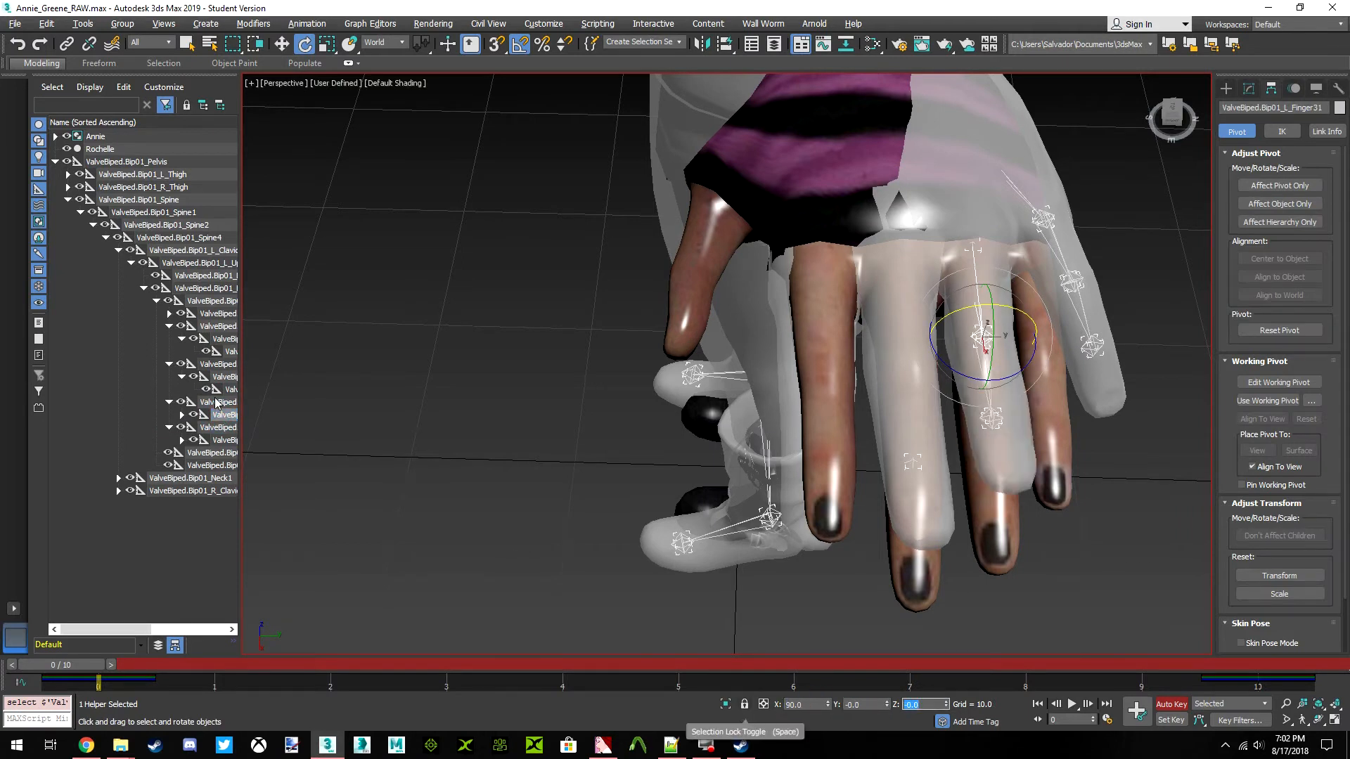
# Straighten the ValveBiped.Bip01_L_Finger32 bone by setting its world rotation to X 90, Y 0 and Z 0
pyautogui.click(182, 415)
pyautogui.click(230, 427)
pyautogui.doubleClick(812, 708)
pyautogui.write('90')
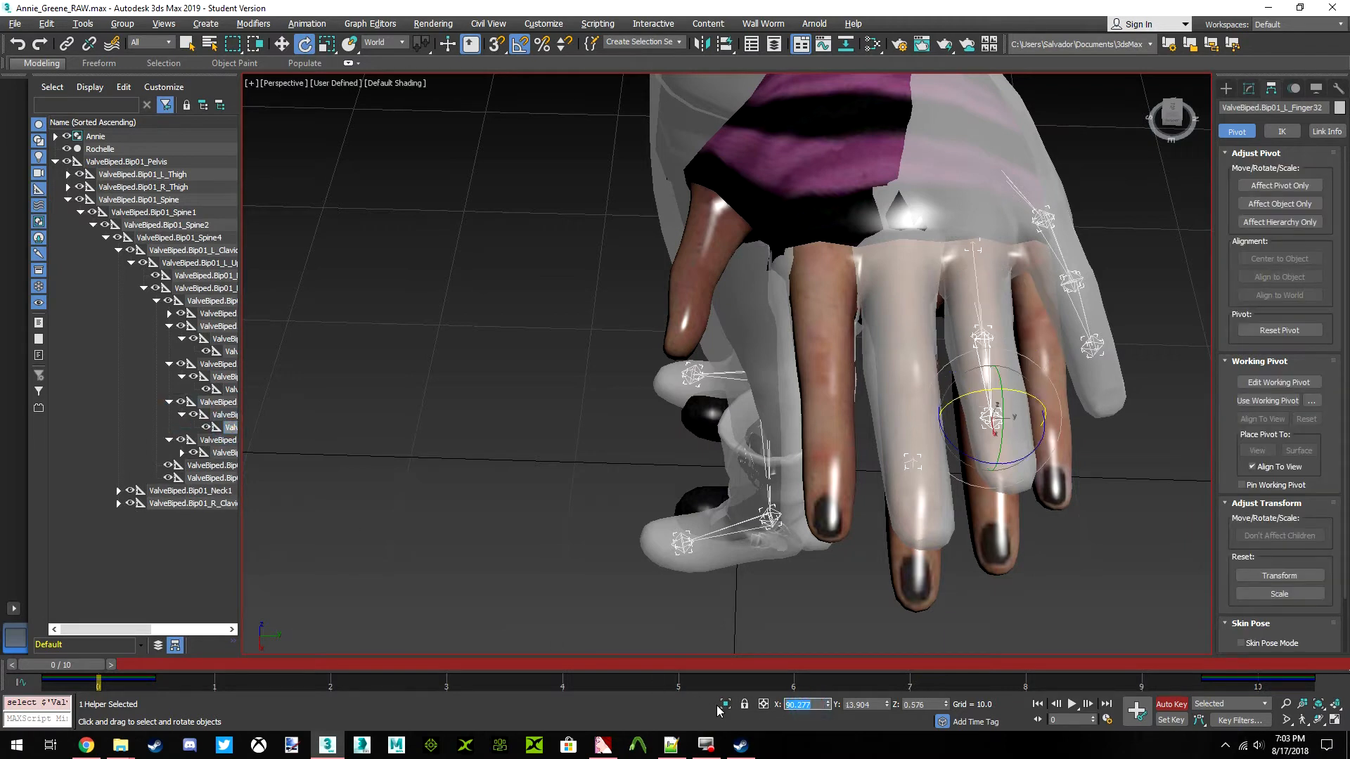
pyautogui.press('Tab')
pyautogui.write('0')
pyautogui.press('Tab')
pyautogui.write('0')
pyautogui.press('Tab')
pyautogui.press('Tab')
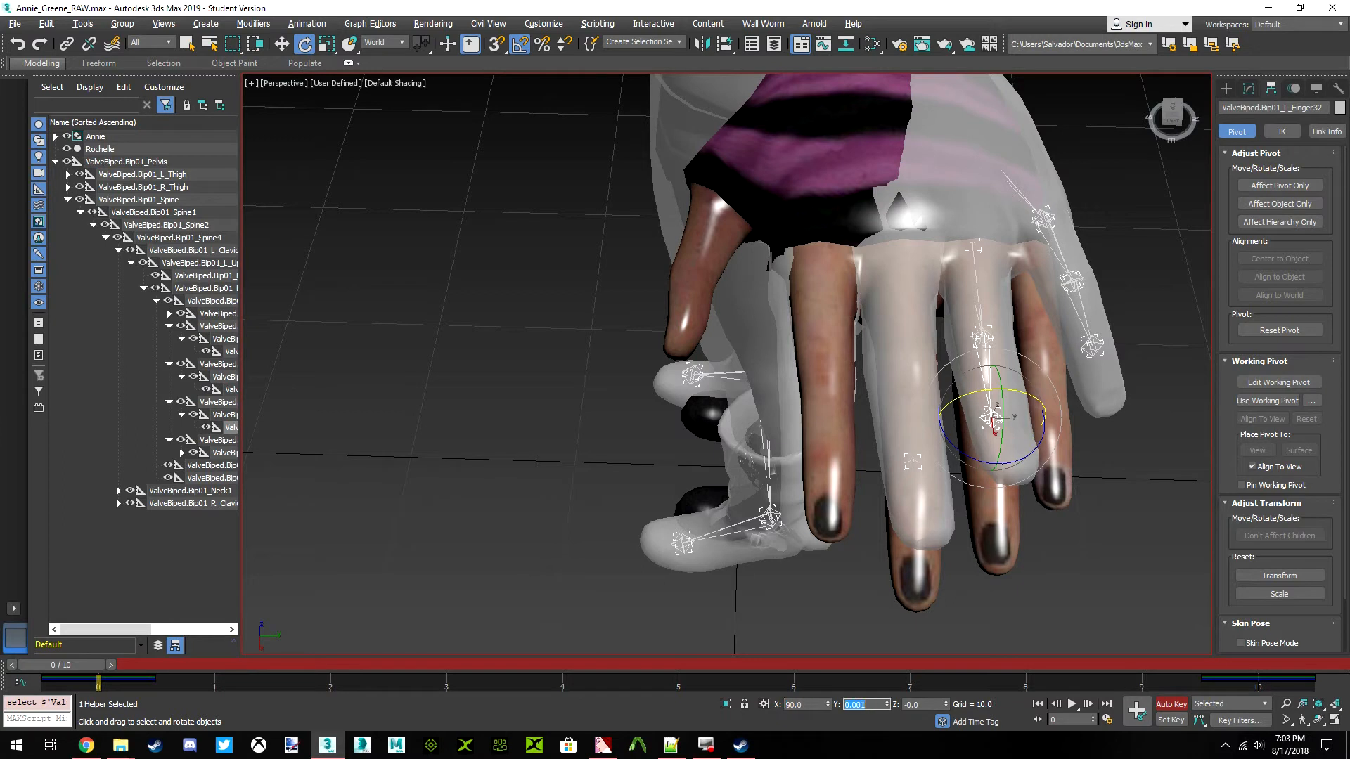
# Straighten the ValveBiped.Bip01_L_Finger4 bone by setting its world rotation to X 90, Y 0 and Z 0
pyautogui.press('Tab')
pyautogui.click(218, 442)
pyautogui.doubleClick(800, 704)
pyautogui.write('90')
pyautogui.press('Return')
pyautogui.press('Tab')
pyautogui.write('0')
pyautogui.press('Tab')
pyautogui.write('0')
pyautogui.press('Return')
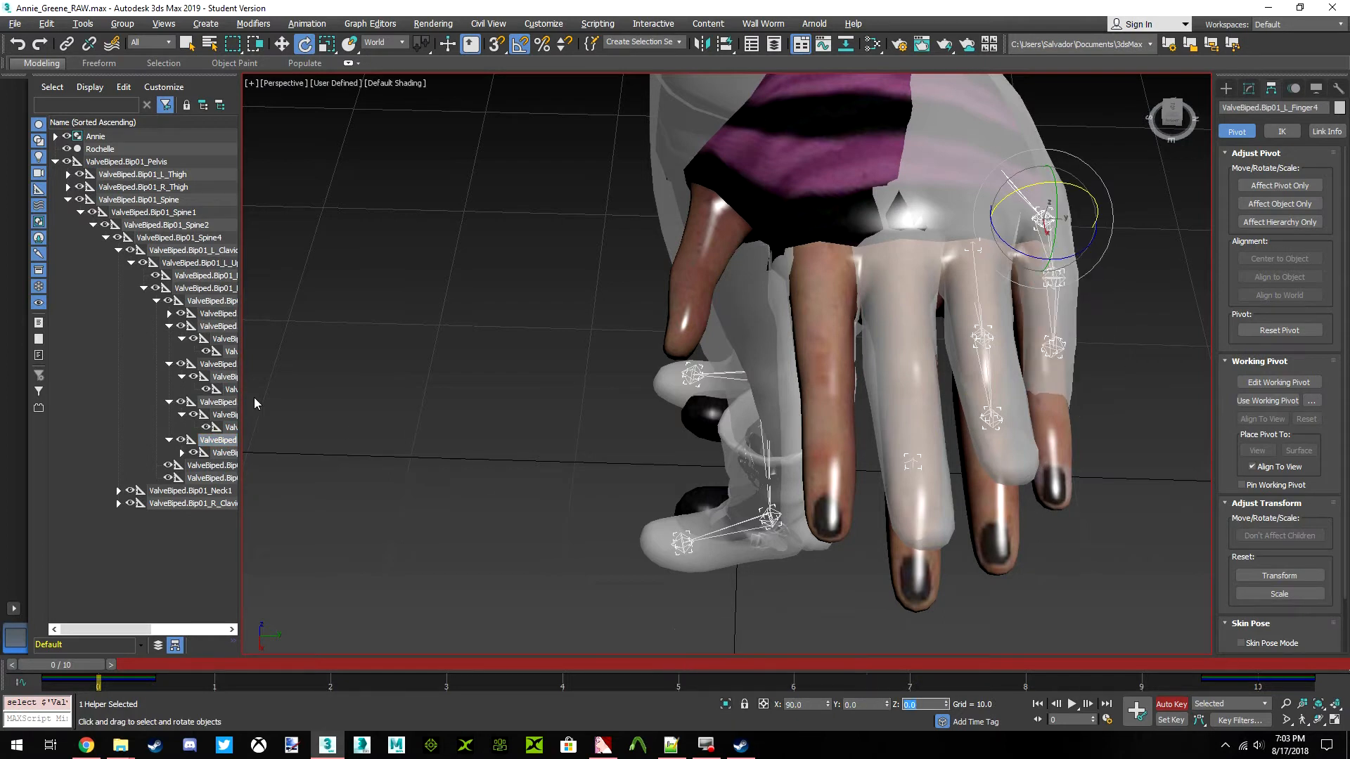
# Straighten the ValveBiped.Bip01_L_Finger41 bone by setting its world rotation to X 90, Y 0 and Z 0
pyautogui.click(224, 453)
pyautogui.doubleClick(800, 705)
pyautogui.write('90')
pyautogui.press('Tab')
pyautogui.write('0')
pyautogui.press('Tab')
pyautogui.write('0')
pyautogui.press('Return')
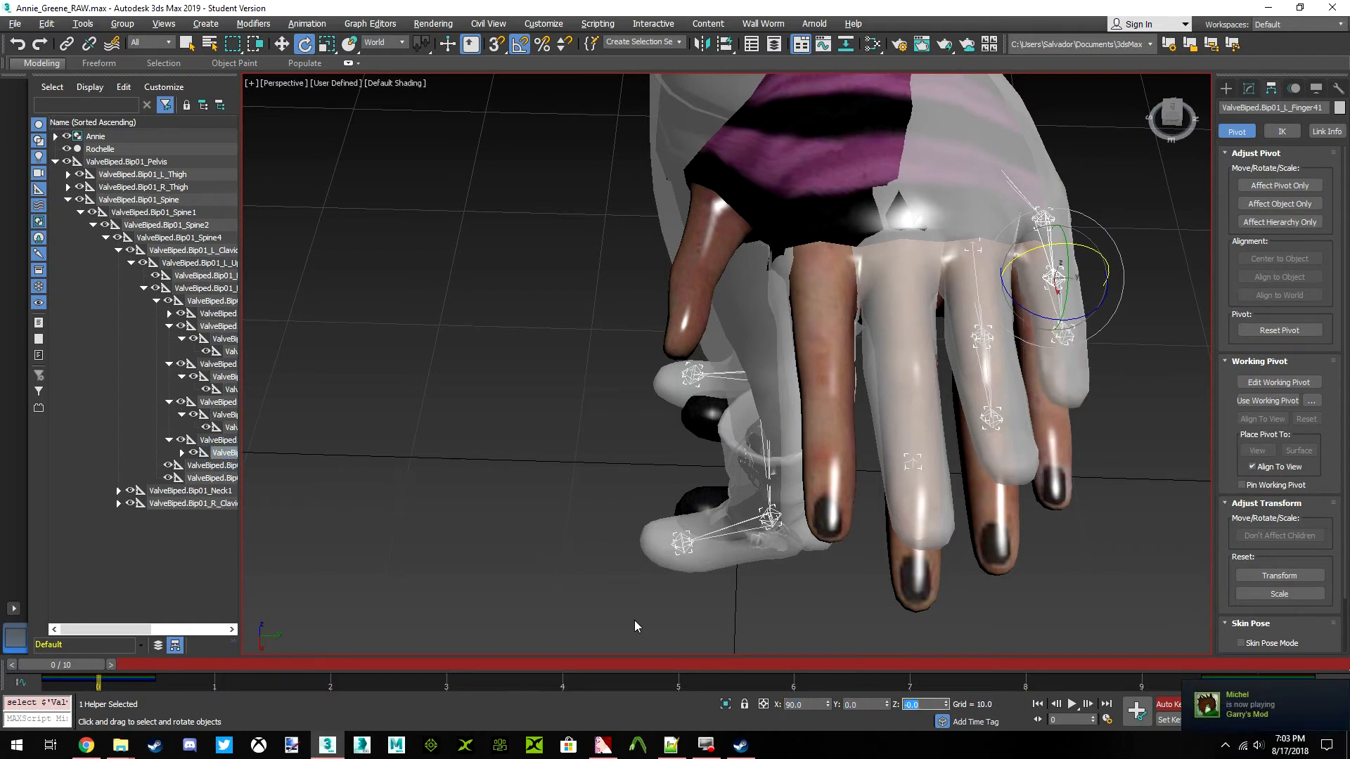
# Straighten the ValveBiped.Bip01_L_Finger42 bone by setting its world rotation to X 90, Y 0 and Z 0
pyautogui.click(183, 453)
pyautogui.click(230, 465)
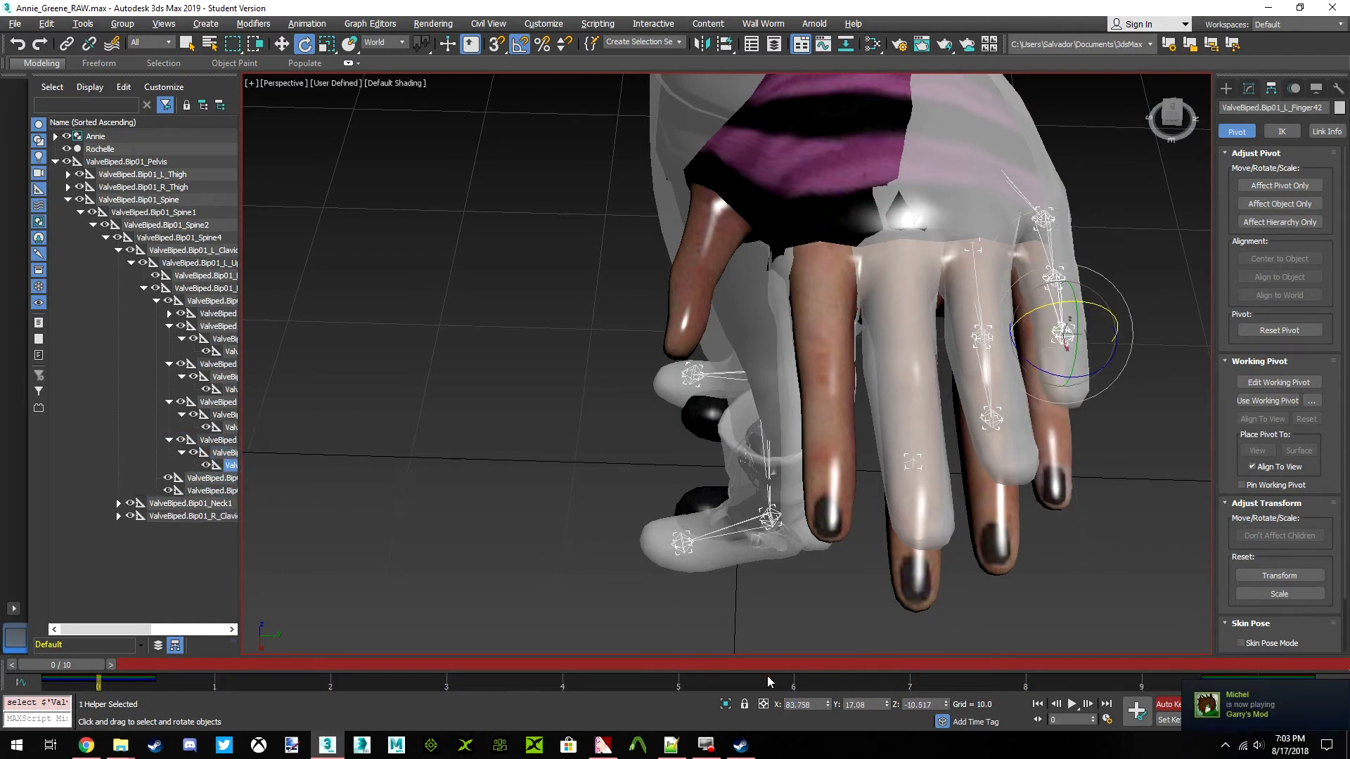
pyautogui.doubleClick(800, 705)
pyautogui.write('90')
pyautogui.press('Return')
pyautogui.press('Tab')
pyautogui.write('0')
pyautogui.press('Tab')
pyautogui.write('0')
pyautogui.press('Return')
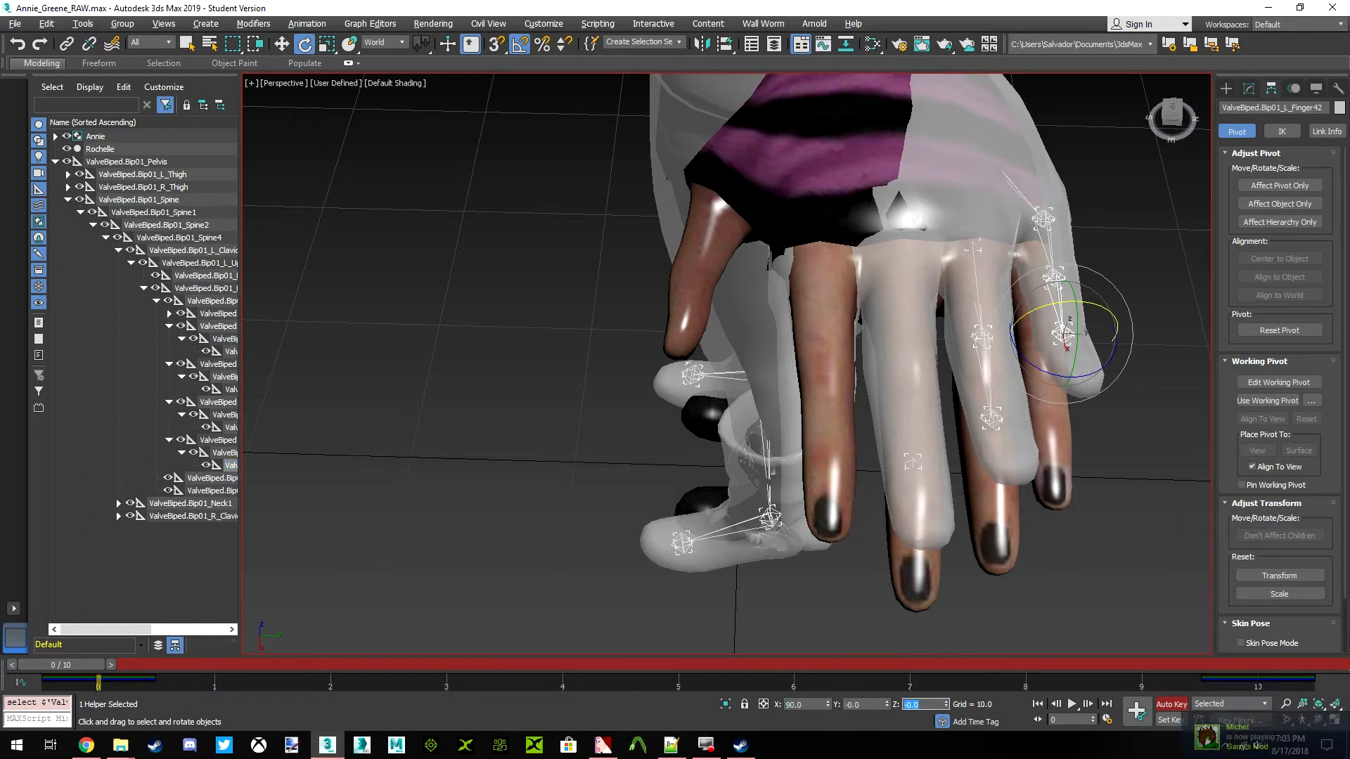
pyautogui.press('z')
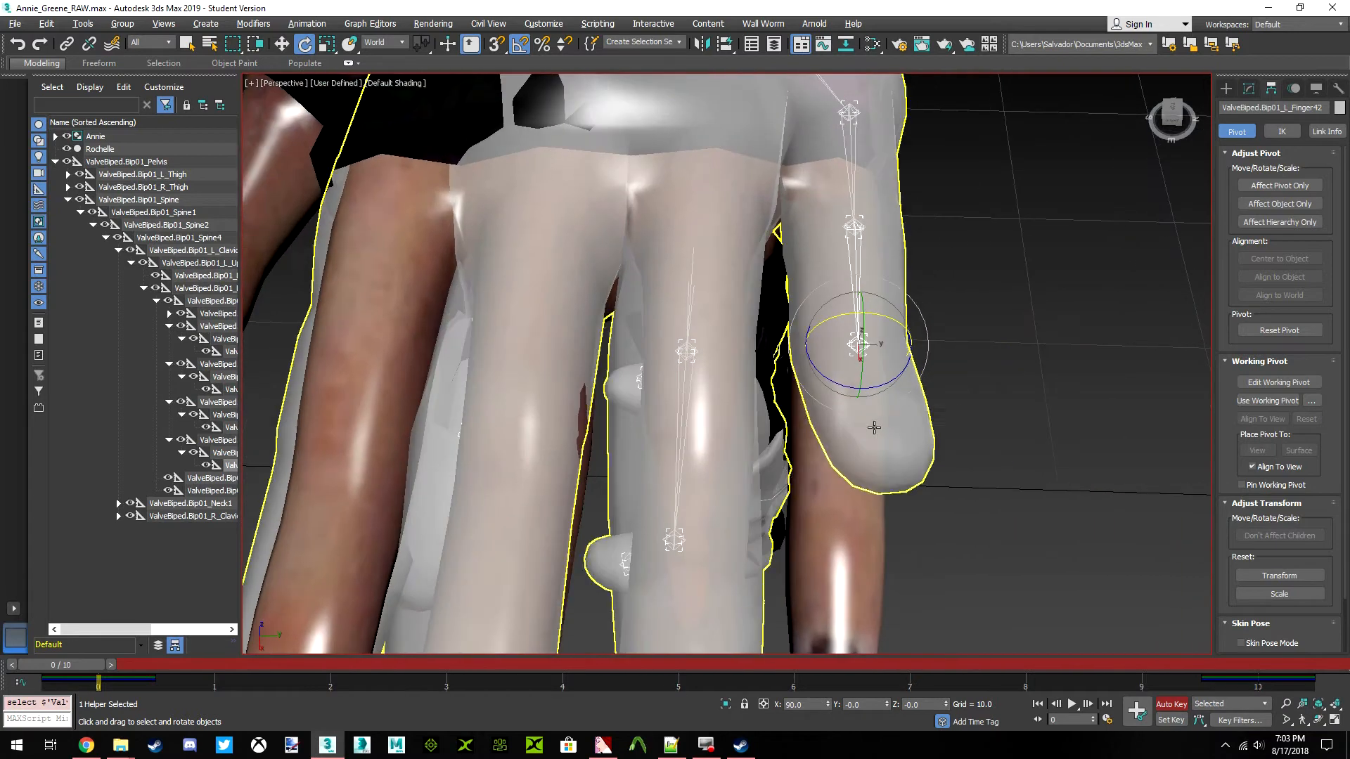
pyautogui.moveTo(1173, 120)
pyautogui.mouseDown()
pyautogui.moveTo(1166, 143)
pyautogui.moveTo(1148, 97)
pyautogui.moveTo(1115, 73)
pyautogui.moveTo(1148, 39)
pyautogui.moveTo(1153, 116)
pyautogui.moveTo(1178, 144)
pyautogui.mouseUp()
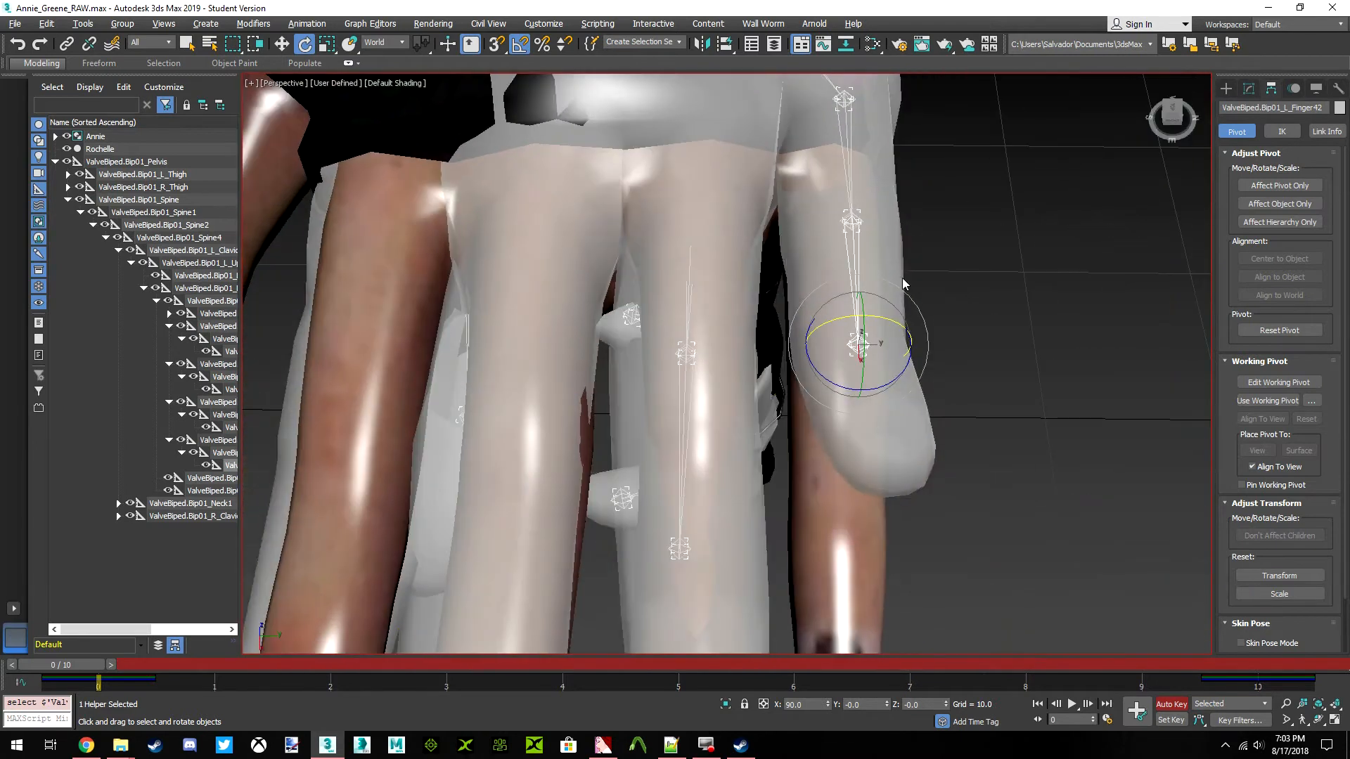
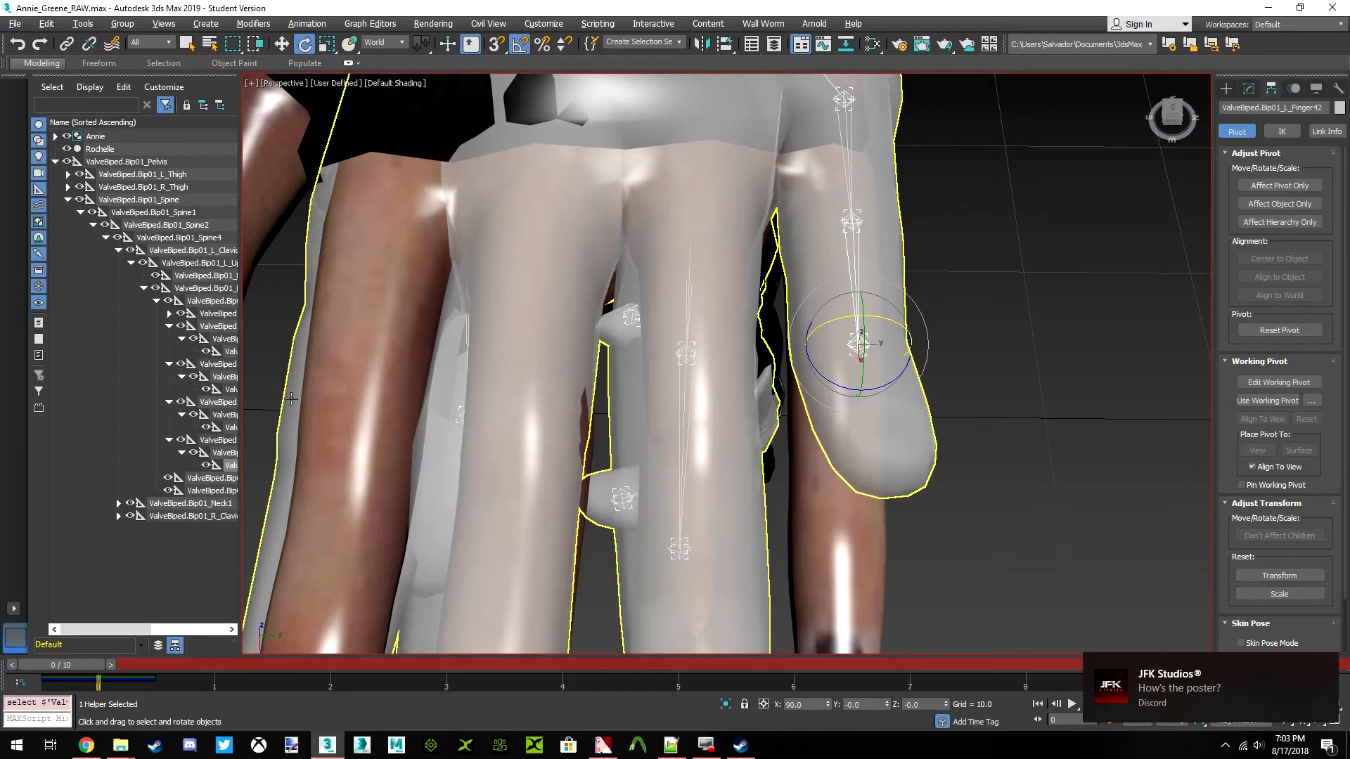
# Select the ValveBiped.Bip01_L_Hand bone and set the reference coordinate system for its rotation to Local
pyautogui.click(211, 479)
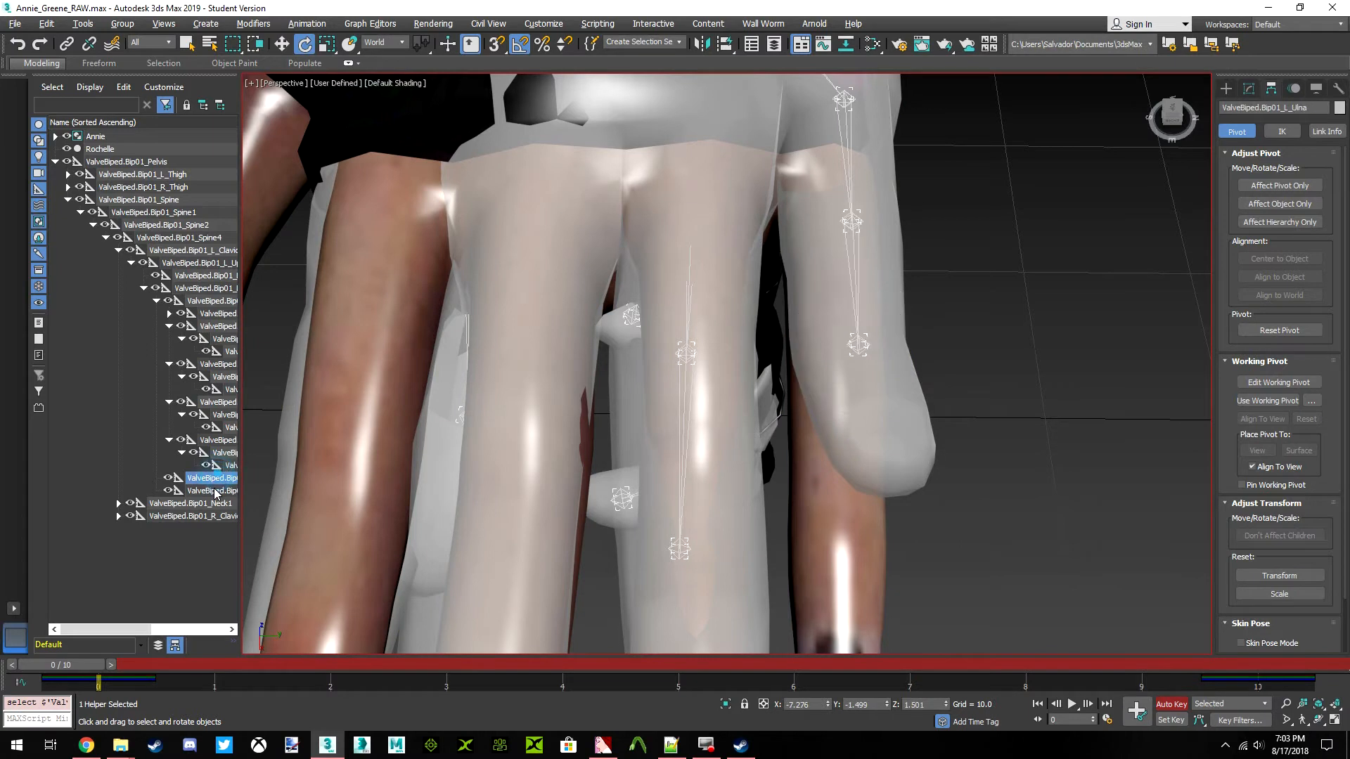
pyautogui.press('z')
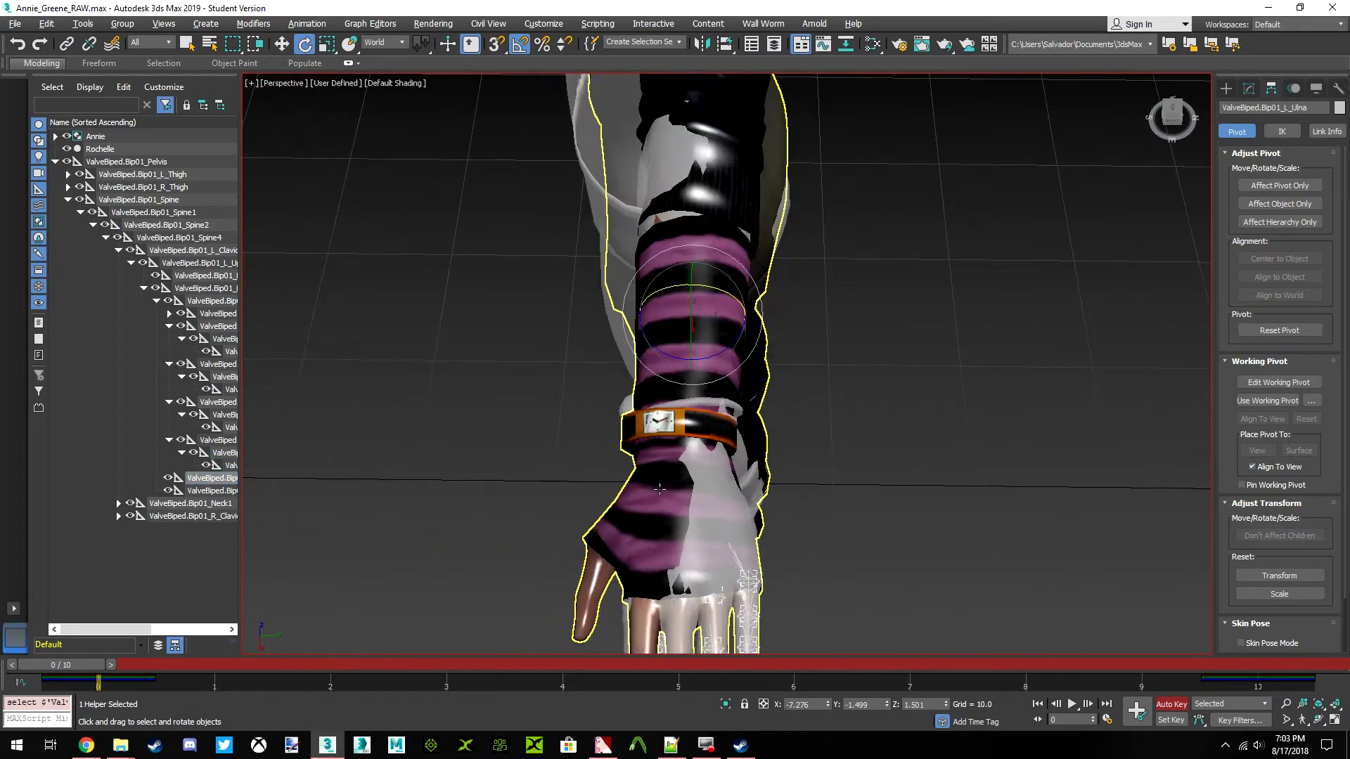
pyautogui.scroll(3, 650, 387)
pyautogui.moveTo(650, 386); pyautogui.dragTo(660, 341, button='middle')
pyautogui.click(215, 316)
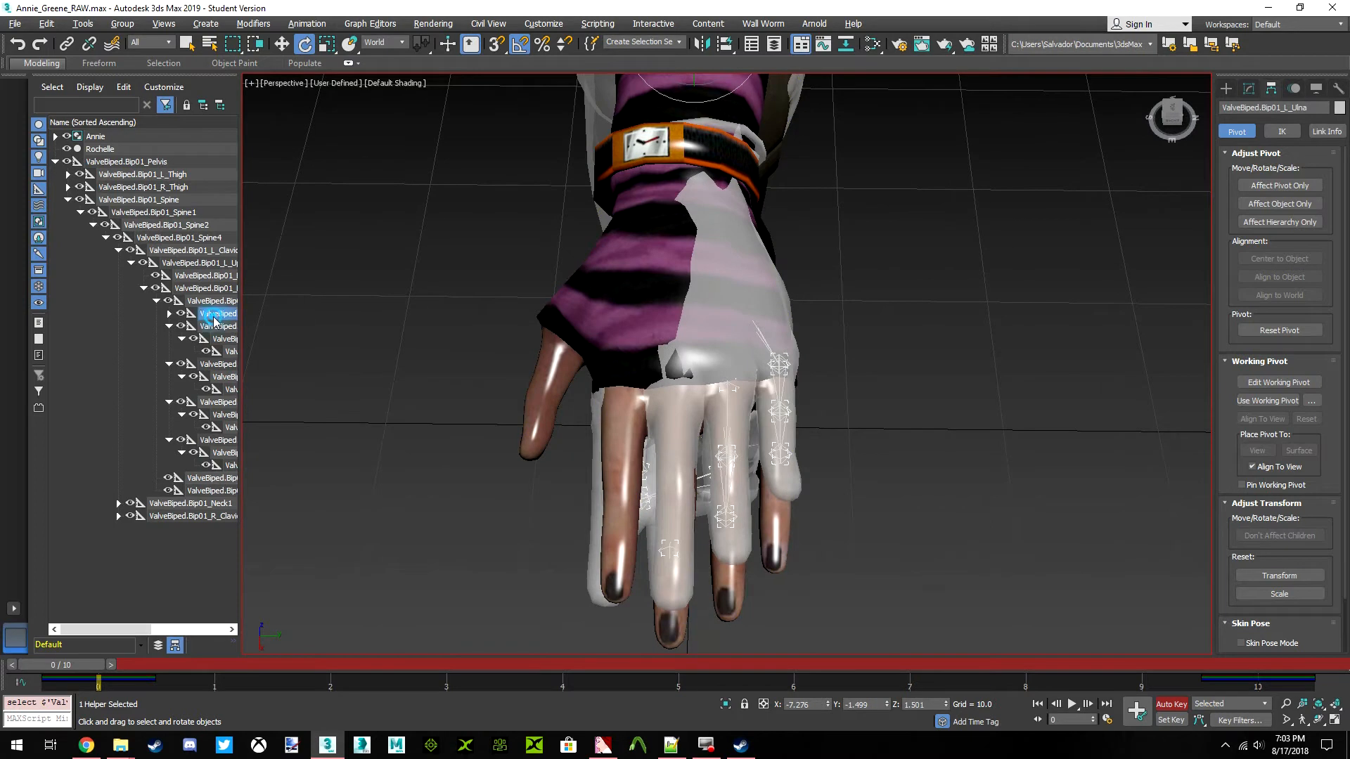
pyautogui.click(214, 301)
pyautogui.moveTo(1177, 120); pyautogui.dragTo(1164, 145)
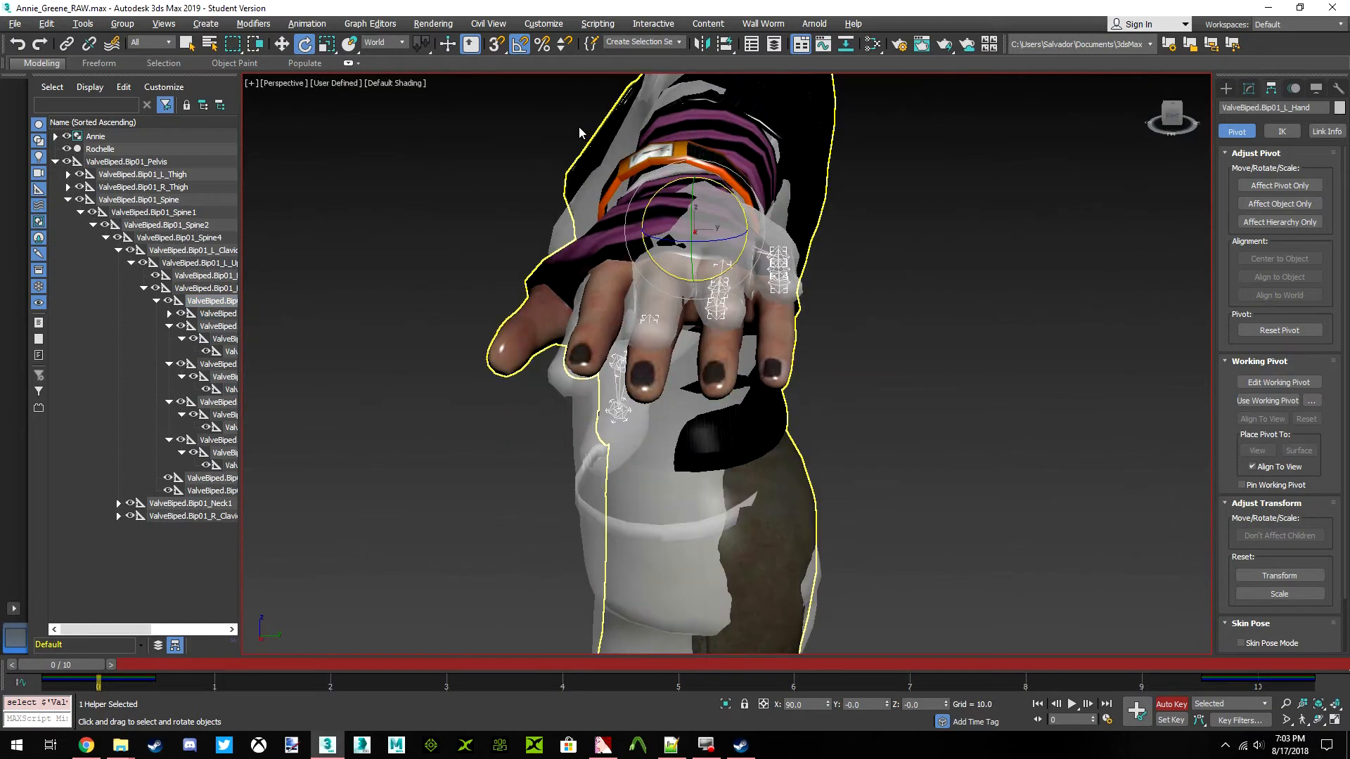
pyautogui.click(396, 44)
pyautogui.click(372, 90)
# Rotate the ValveBiped.Bip01_L_Hand bone about its local axes so Rochelle's left palm lines up with Annie's left hand
pyautogui.scroll(4, 751, 254)
pyautogui.moveTo(751, 254); pyautogui.dragTo(784, 264)
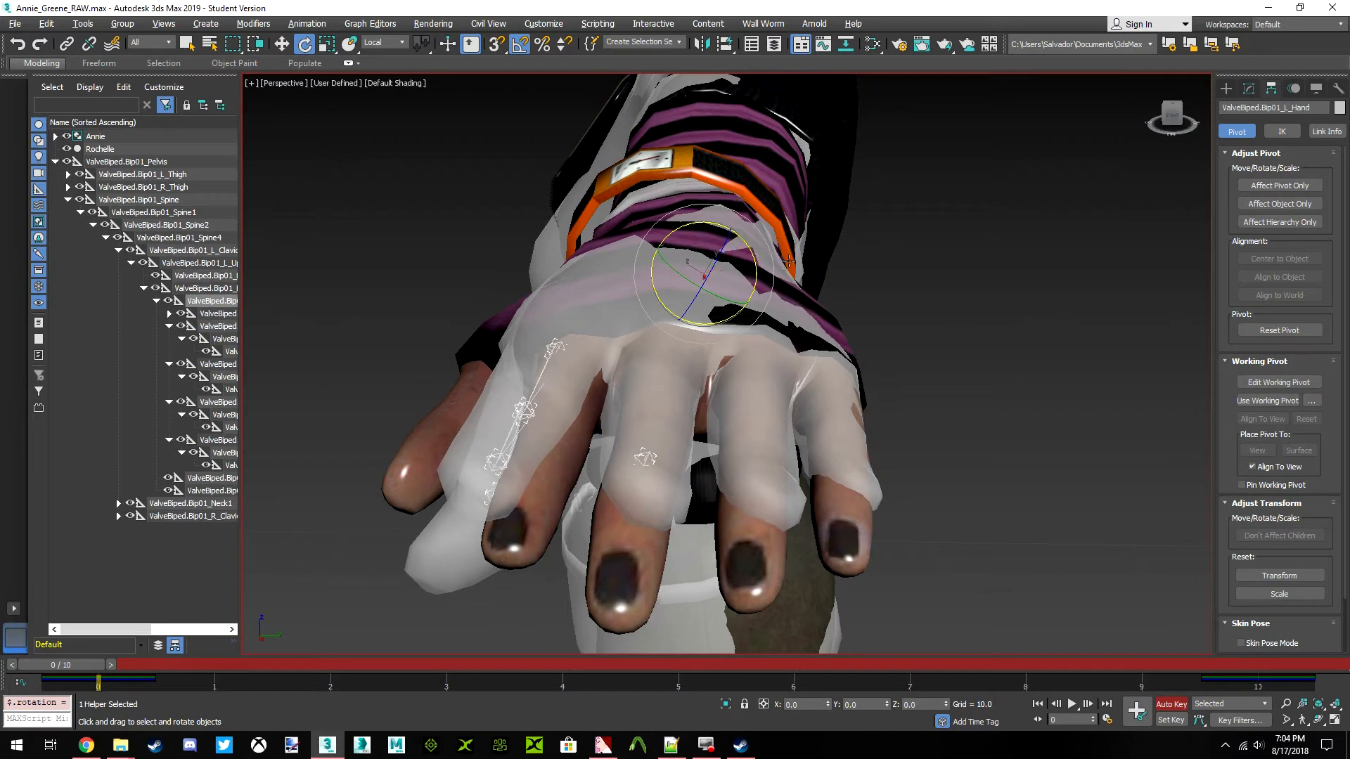
pyautogui.moveTo(1175, 113); pyautogui.dragTo(1167, 120)
pyautogui.keyDown('alt'); pyautogui.moveTo(731, 303); pyautogui.dragTo(987, 181, button='middle'); pyautogui.keyUp('alt')
pyautogui.moveTo(715, 251); pyautogui.dragTo(720, 253)
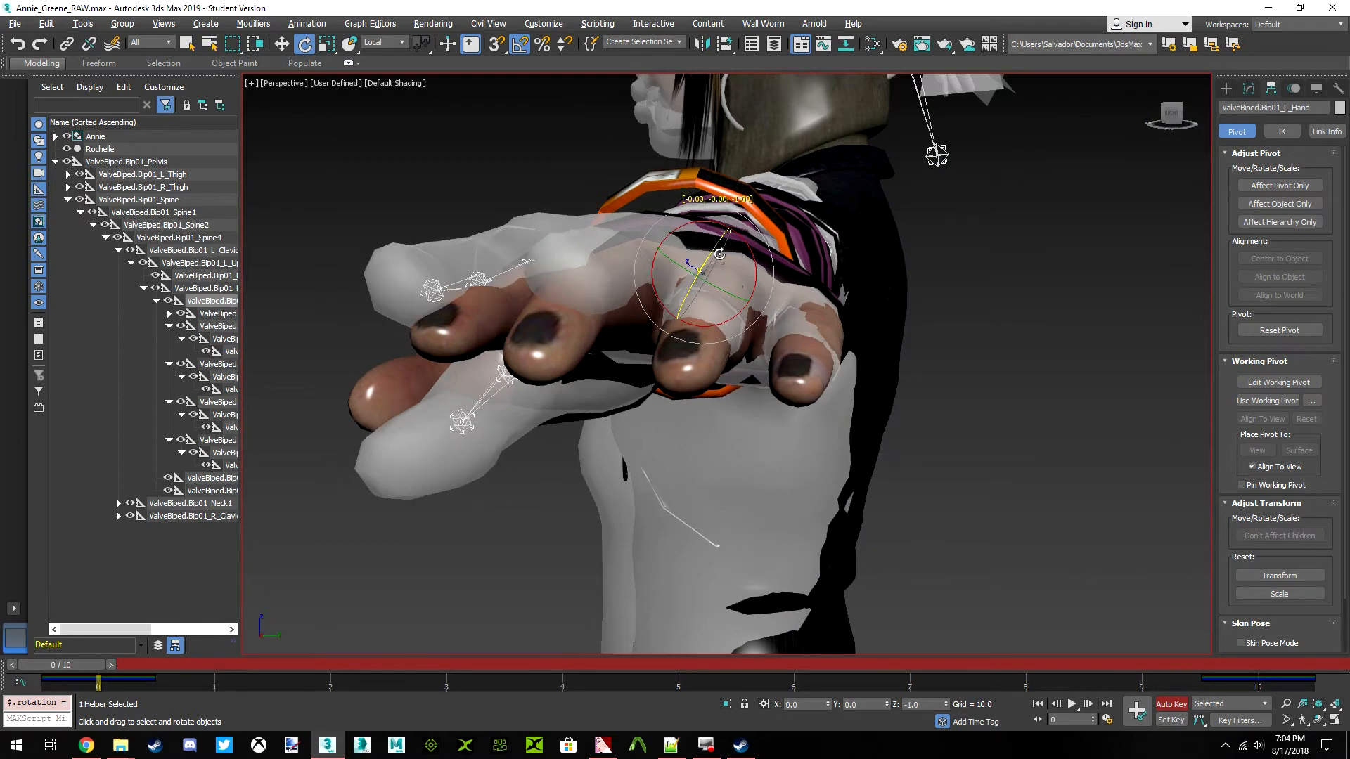
pyautogui.hotkey('ctrl', 'z')
pyautogui.keyDown('alt'); pyautogui.moveTo(724, 240); pyautogui.dragTo(820, 254, button='middle'); pyautogui.keyUp('alt')
pyautogui.moveTo(754, 254); pyautogui.dragTo(748, 246)
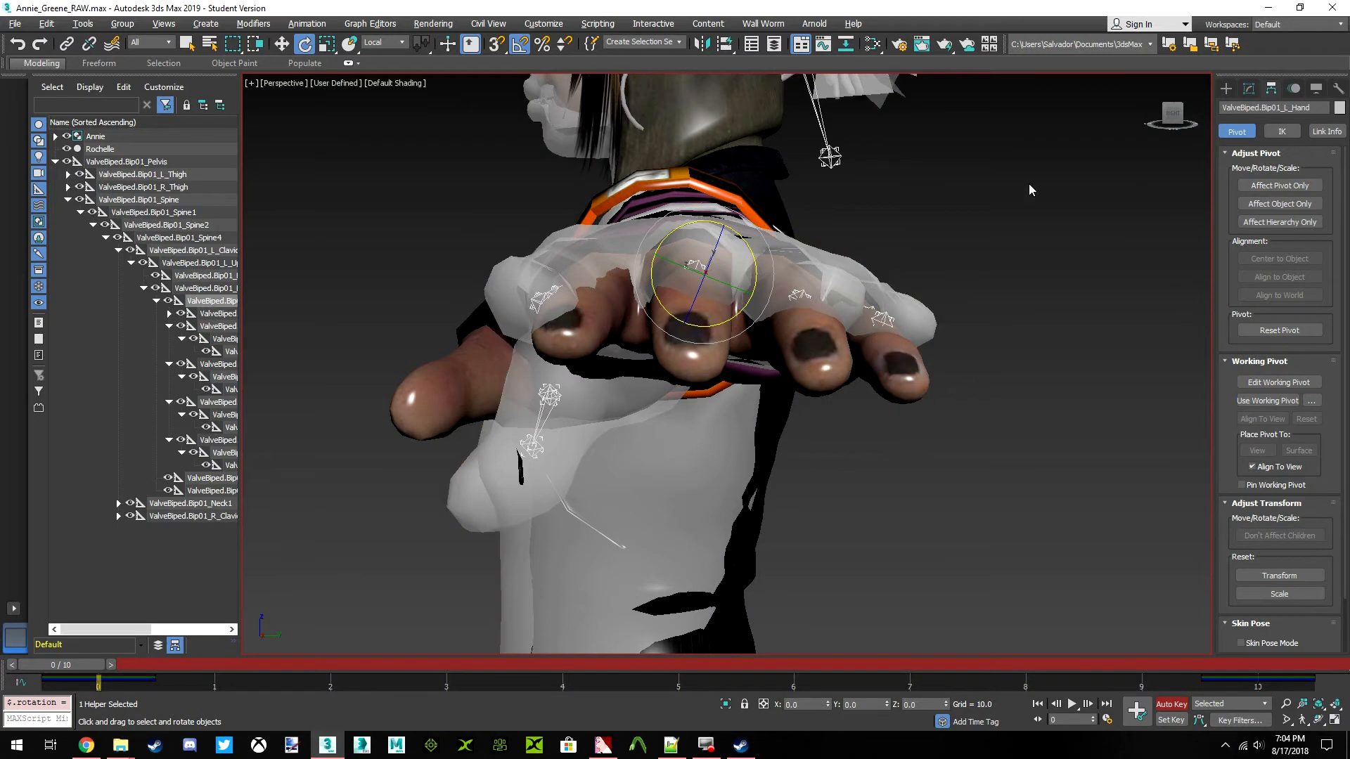
# Expand the right clavicle and upper arm branches of the skeleton and select the ValveBiped.Bip01_R_Hand bone
pyautogui.moveTo(1172, 116)
pyautogui.mouseDown()
pyautogui.moveTo(1076, 144)
pyautogui.moveTo(1172, 125)
pyautogui.mouseUp()
pyautogui.scroll(-10, 837, 272)
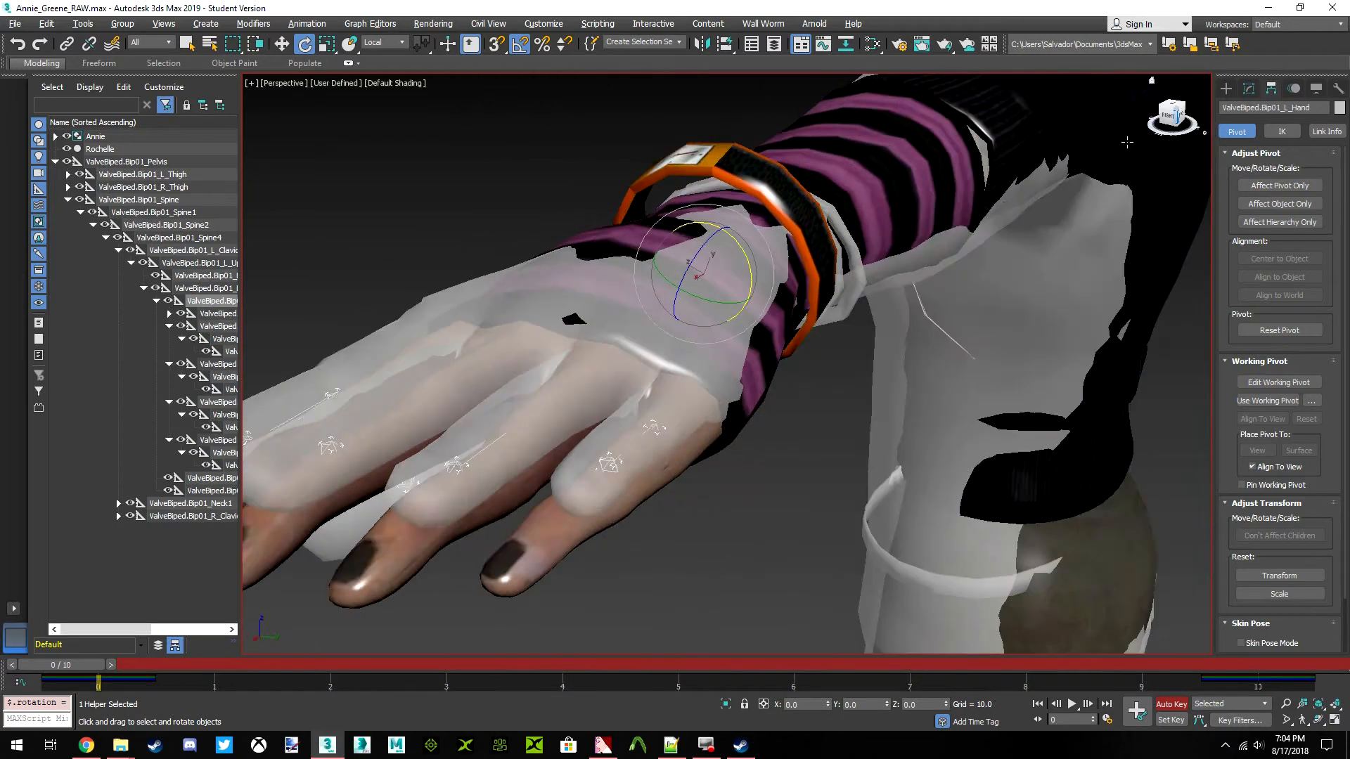
pyautogui.moveTo(1173, 116); pyautogui.dragTo(1101, 142)
pyautogui.moveTo(821, 470); pyautogui.dragTo(436, 203, button='middle')
pyautogui.scroll(7, 422, 204)
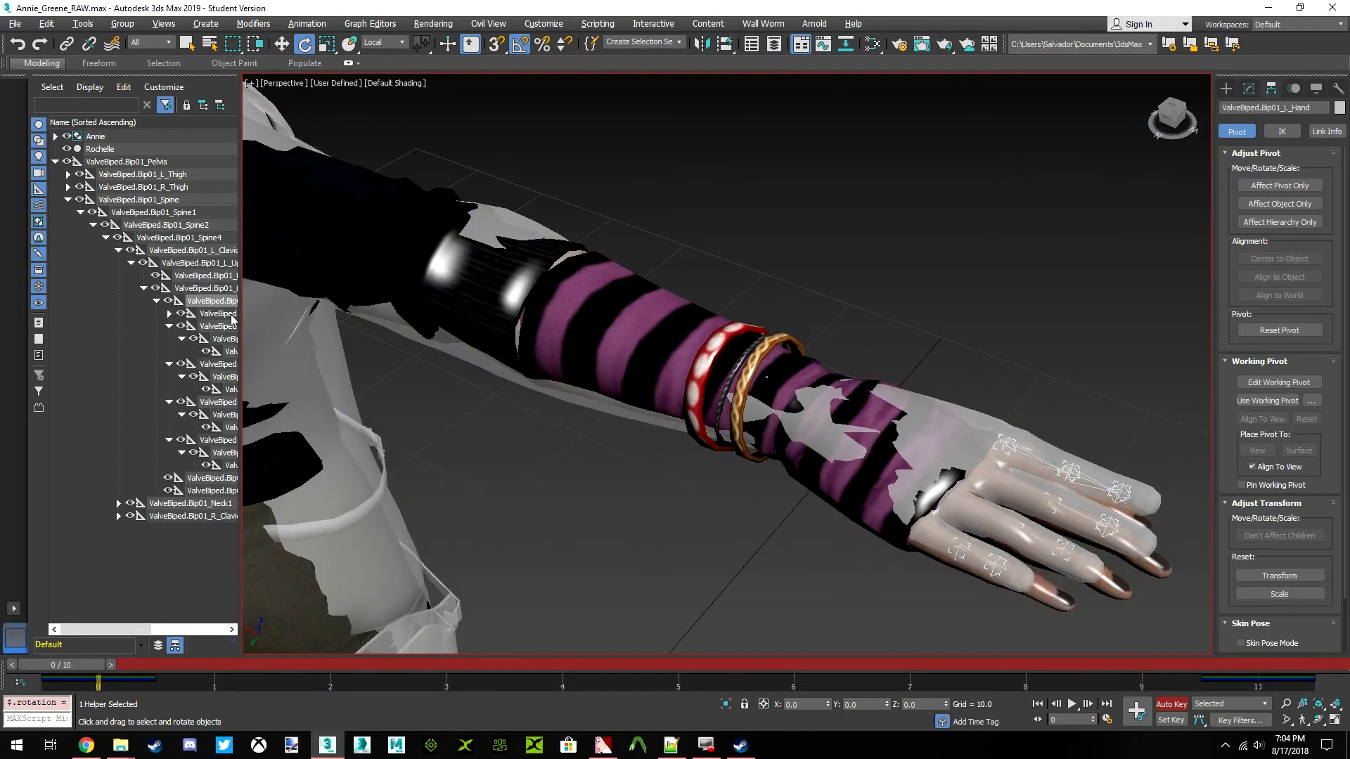
pyautogui.click(118, 516)
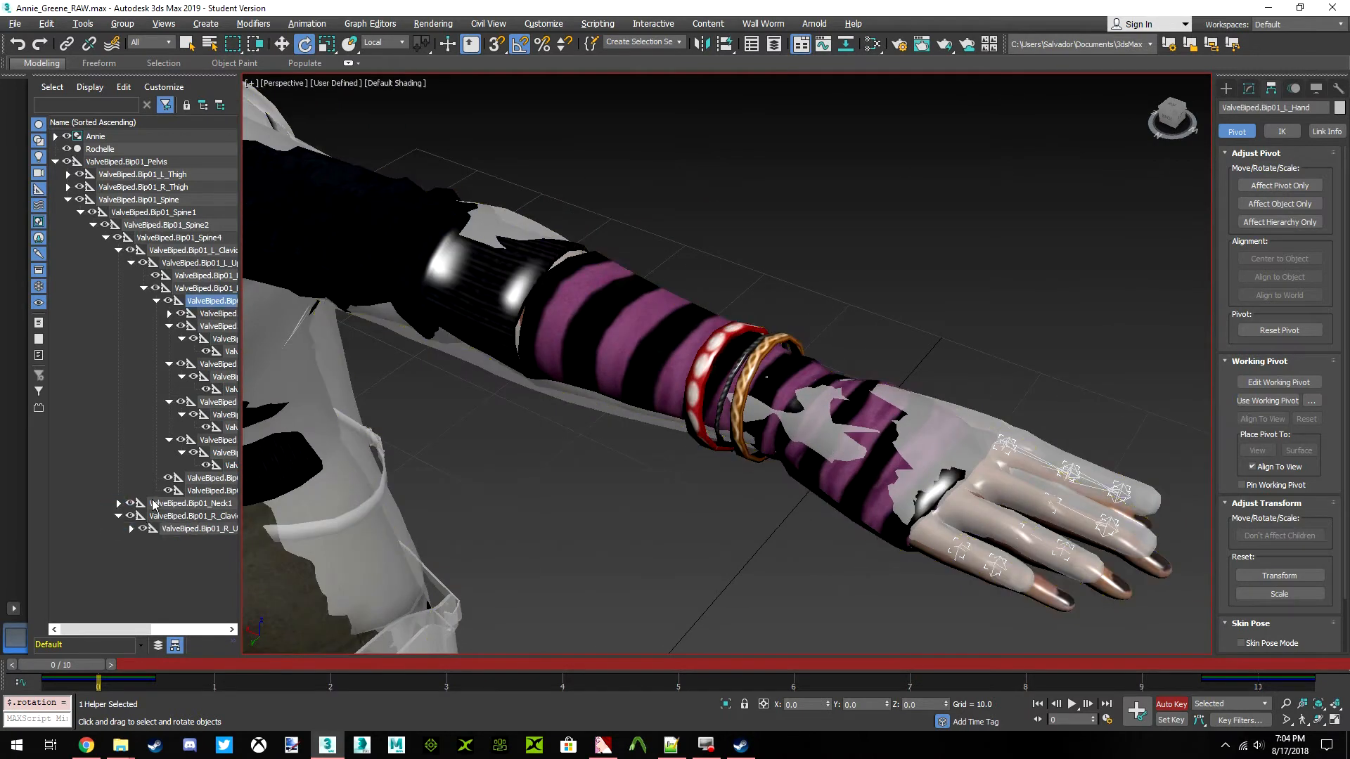
pyautogui.click(131, 529)
pyautogui.scroll(-4, 130, 524)
pyautogui.moveTo(144, 629); pyautogui.dragTo(170, 632)
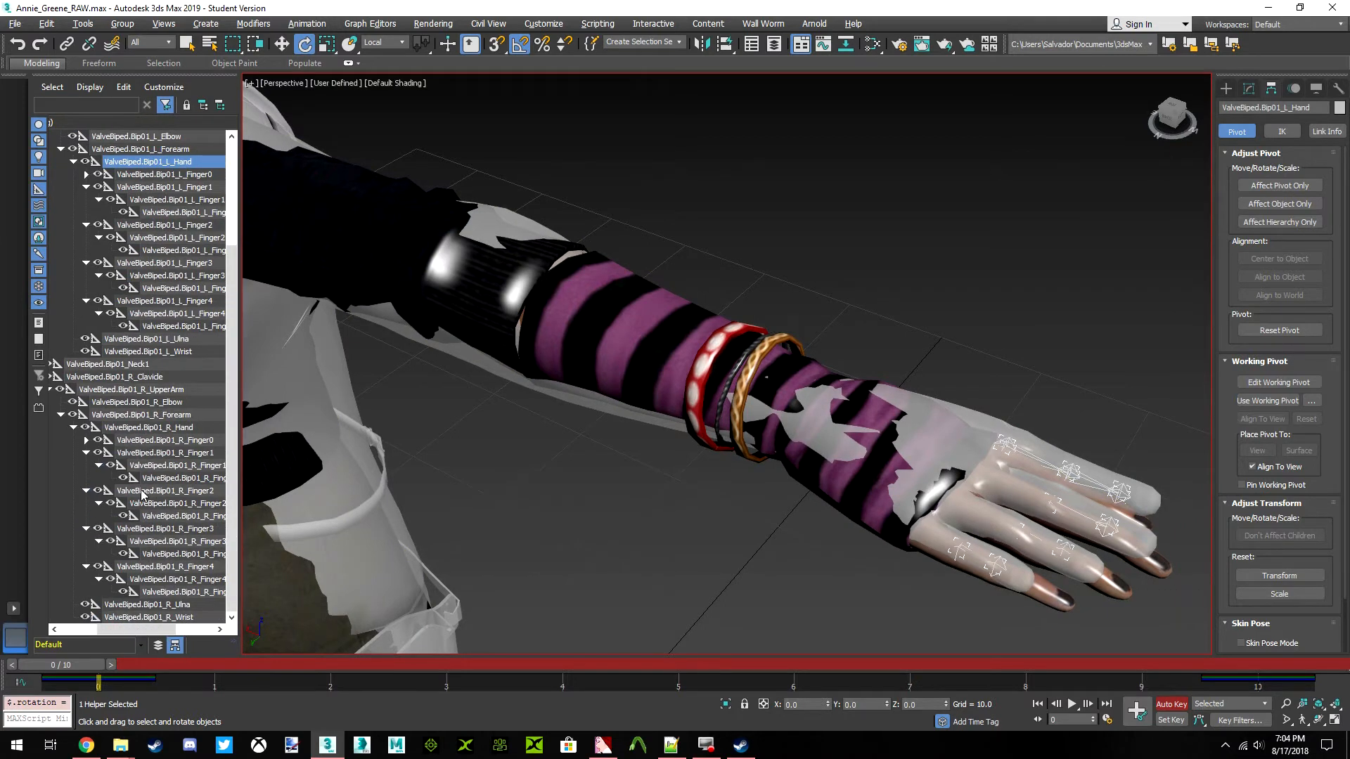
pyautogui.click(156, 428)
# Rotate the ValveBiped.Bip01_R_Hand bone about its local axes so Rochelle's right palm and fingers line up with Annie's right hand
pyautogui.keyDown('alt'); pyautogui.moveTo(1074, 189); pyautogui.dragTo(826, 355, button='middle'); pyautogui.keyUp('alt')
pyautogui.moveTo(821, 336); pyautogui.dragTo(828, 334)
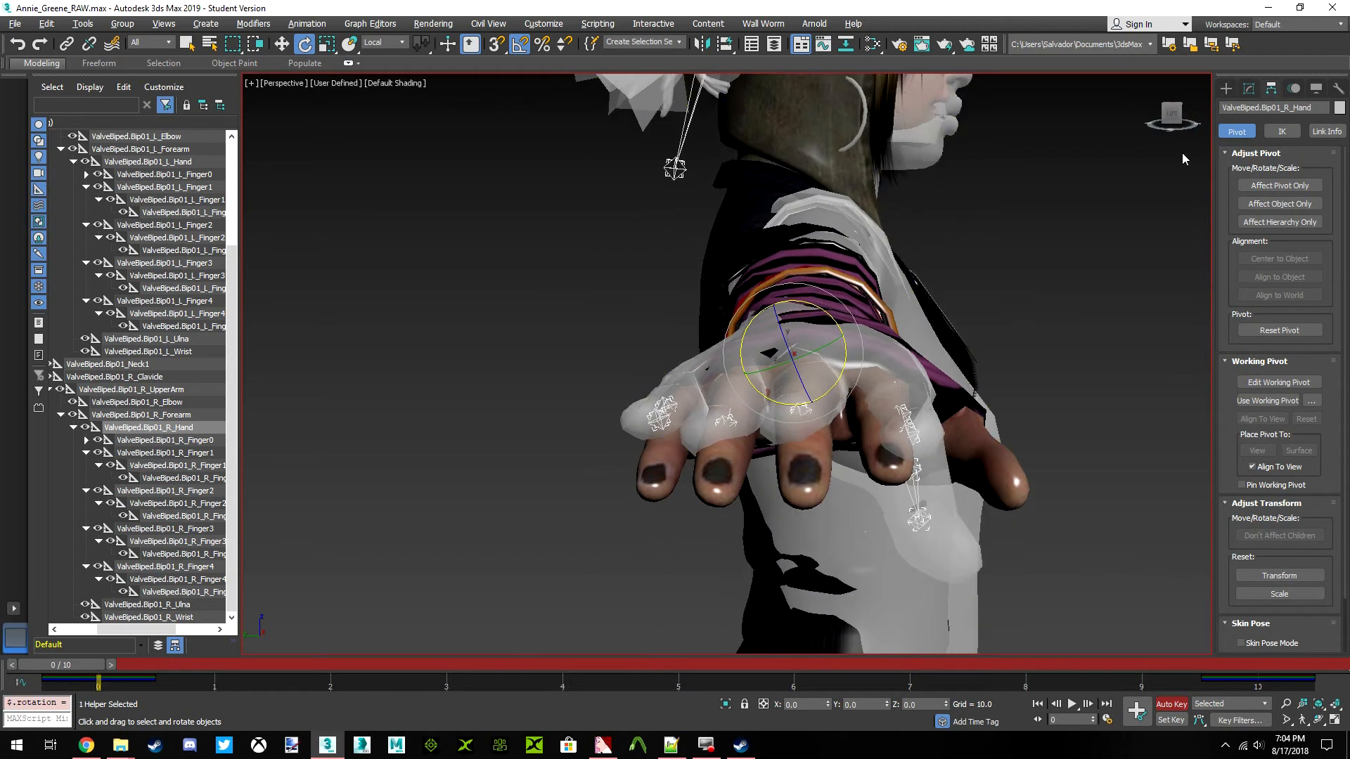
pyautogui.click(1171, 113)
pyautogui.keyDown('alt'); pyautogui.moveTo(1013, 282); pyautogui.dragTo(802, 302, button='middle'); pyautogui.keyUp('alt')
pyautogui.moveTo(794, 354)
pyautogui.keyDown('alt'); pyautogui.mouseDown(button='middle')
pyautogui.moveTo(822, 343)
pyautogui.moveTo(733, 335)
pyautogui.moveTo(789, 343)
pyautogui.mouseUp(button='middle'); pyautogui.keyUp('alt')
pyautogui.scroll(3, 733, 335)
pyautogui.scroll(-1, 729, 337)
pyautogui.moveTo(829, 361); pyautogui.dragTo(837, 377)
pyautogui.moveTo(797, 377); pyautogui.dragTo(750, 405, button='middle')
pyautogui.scroll(-4, 747, 411)
pyautogui.scroll(2, 163, 343)
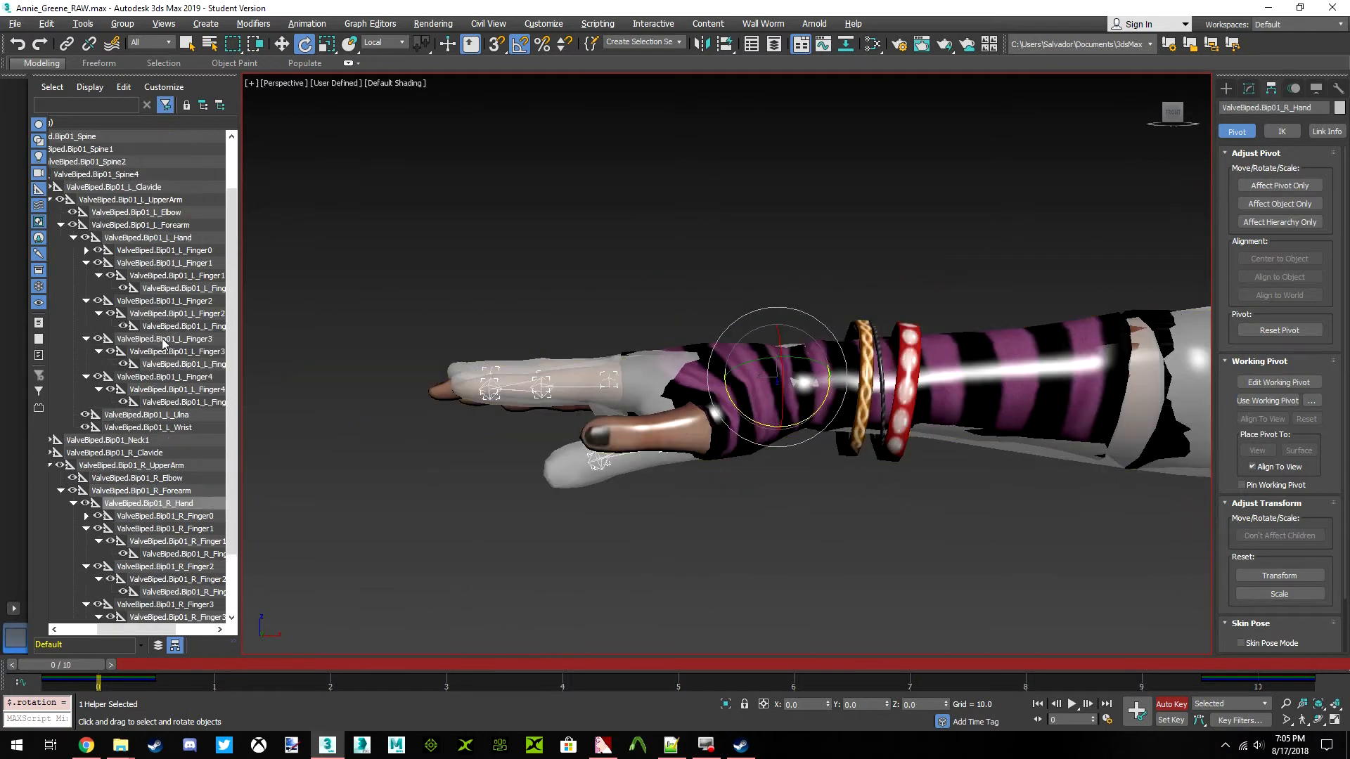
# Select the ValveBiped.Bip01_L_Hand bone and examine how Rochelle's left hand and thumb overlap Annie's from several angles
pyautogui.click(169, 239)
pyautogui.press('z')
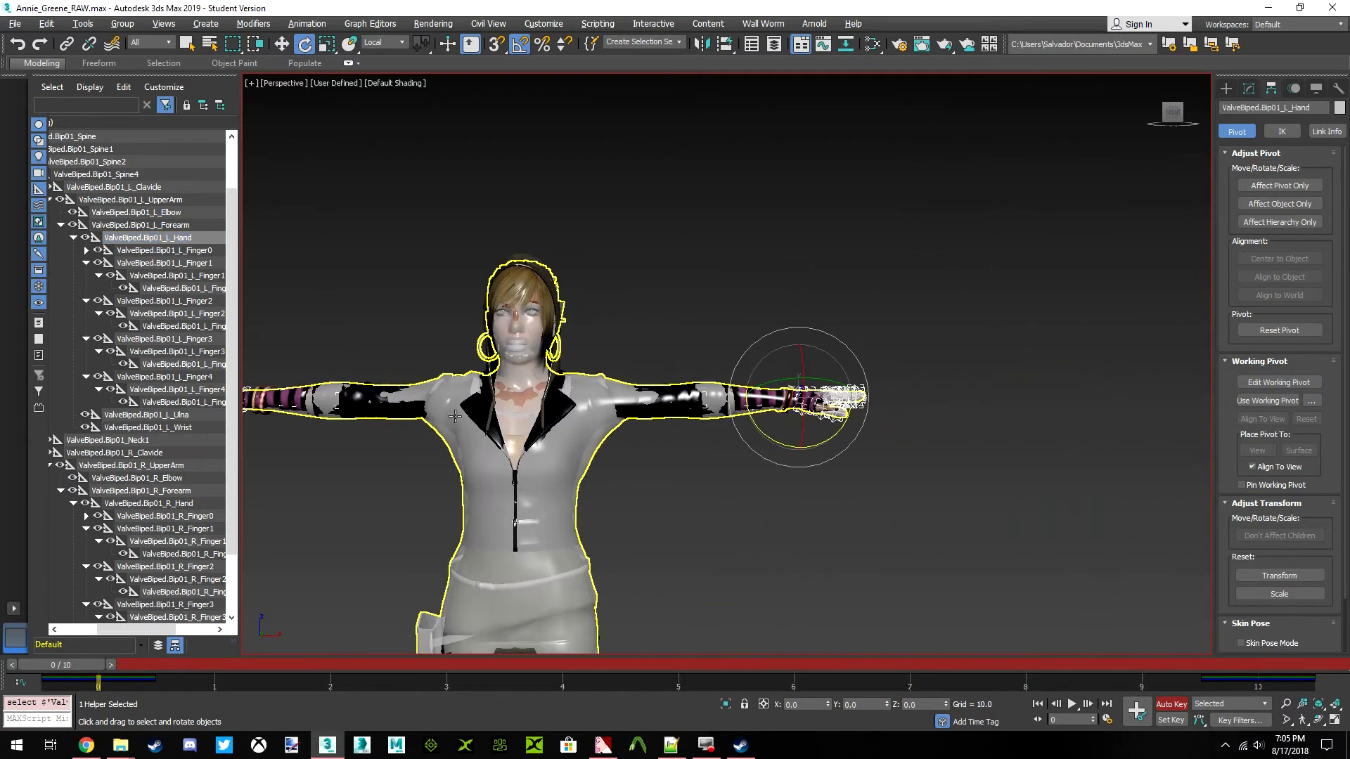
pyautogui.moveTo(693, 394); pyautogui.dragTo(693, 397)
pyautogui.moveTo(1175, 120); pyautogui.dragTo(1102, 158)
pyautogui.scroll(-3, 691, 445)
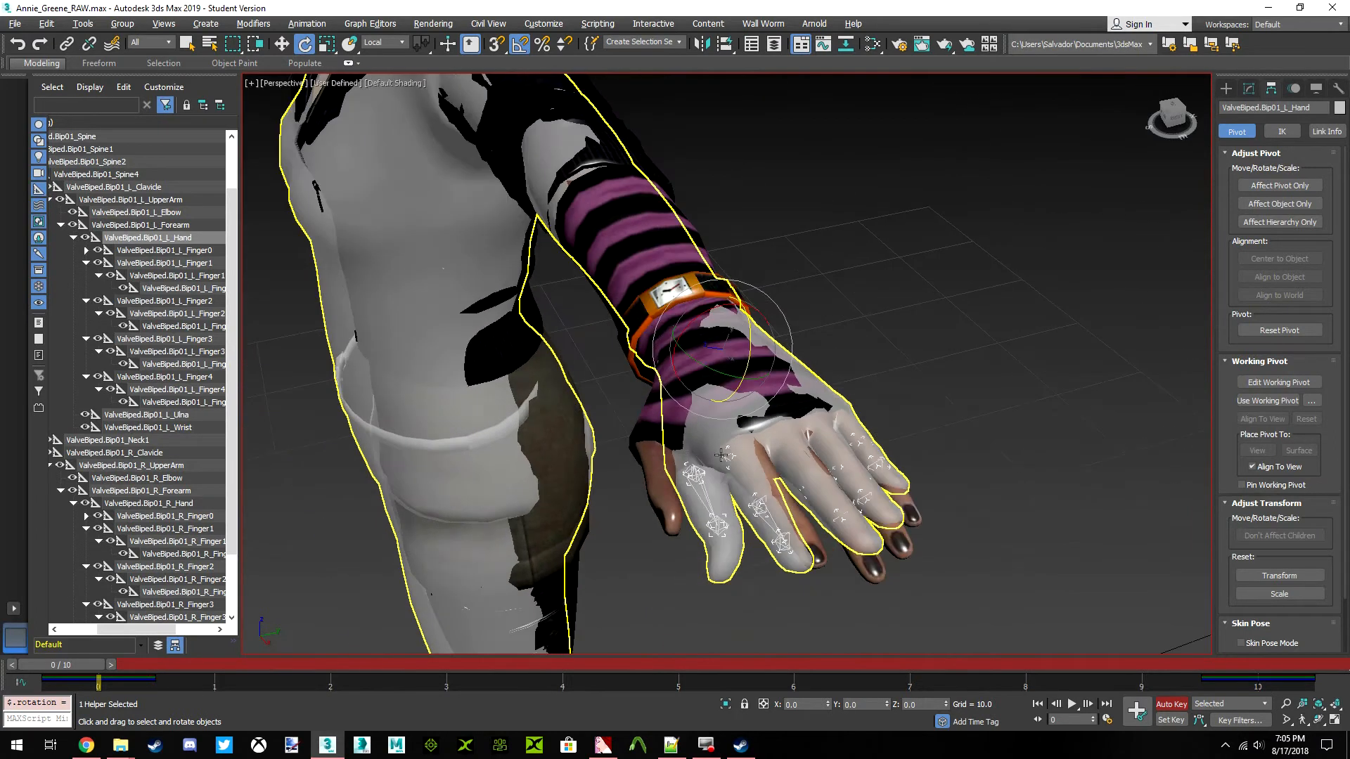
pyautogui.scroll(3, 737, 453)
pyautogui.moveTo(808, 384); pyautogui.dragTo(851, 354, button='middle')
pyautogui.moveTo(1172, 116)
pyautogui.mouseDown()
pyautogui.moveTo(1143, 190)
pyautogui.moveTo(1139, 165)
pyautogui.moveTo(1172, 111)
pyautogui.mouseUp()
pyautogui.moveTo(872, 382); pyautogui.dragTo(793, 323, button='middle')
pyautogui.scroll(3, 808, 335)
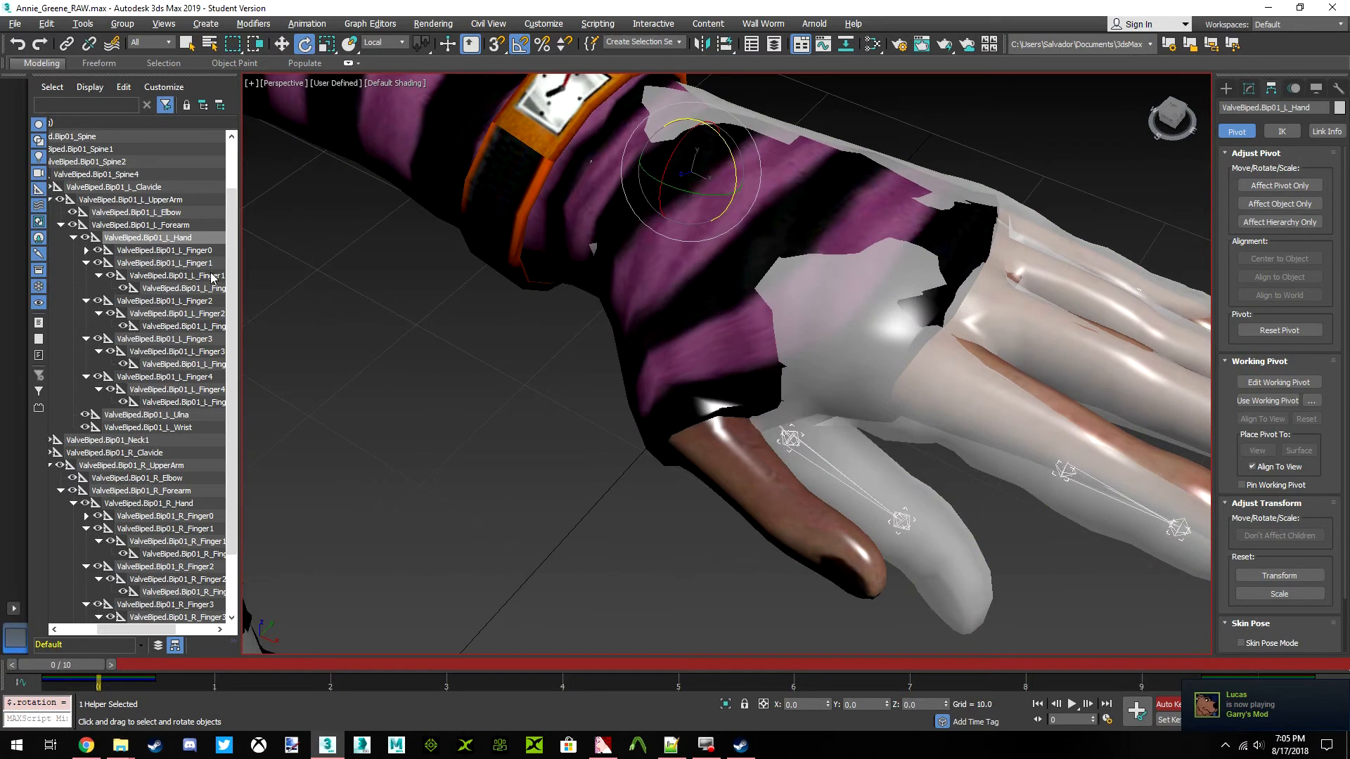
# Rotate the ValveBiped.Bip01_L_Finger0 bone about its local axes to swing Rochelle's left thumb toward Annie's thumb
pyautogui.click(181, 251)
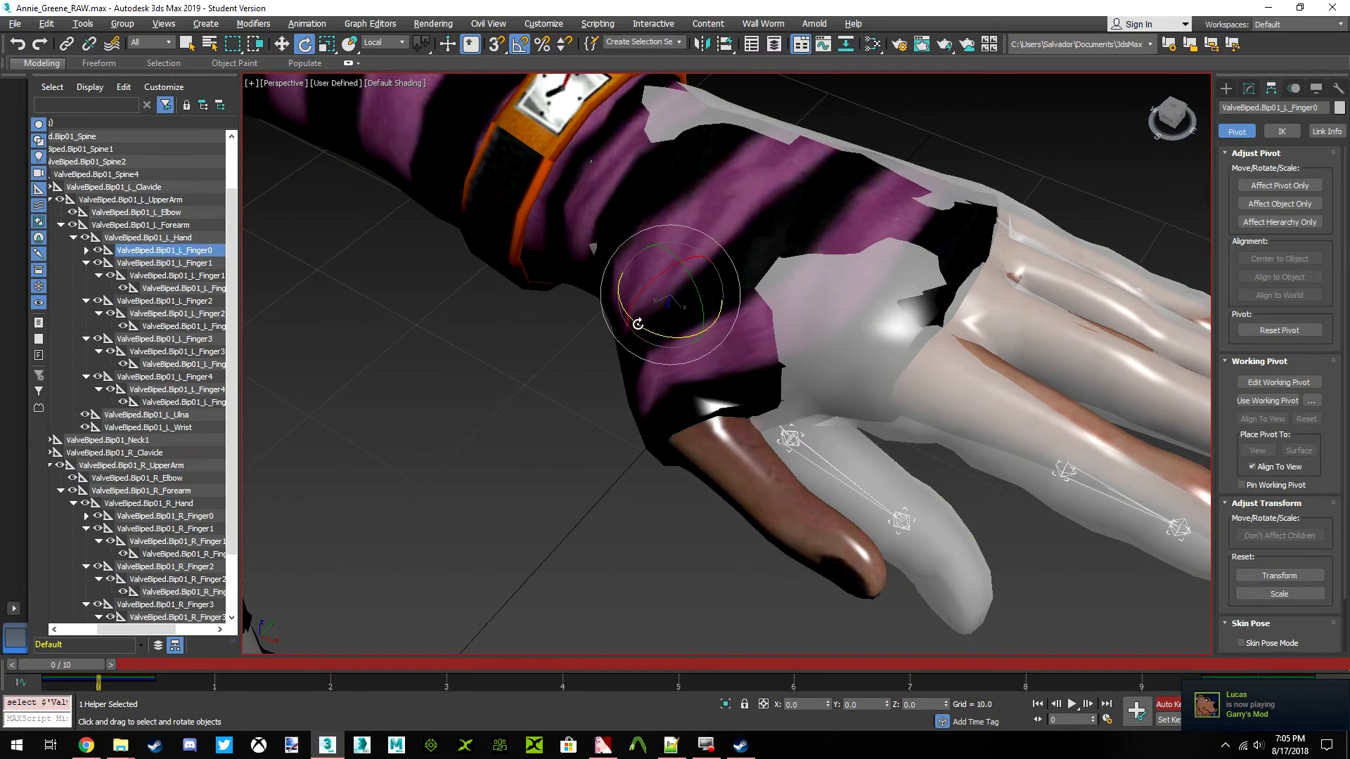
pyautogui.moveTo(659, 331); pyautogui.dragTo(630, 329)
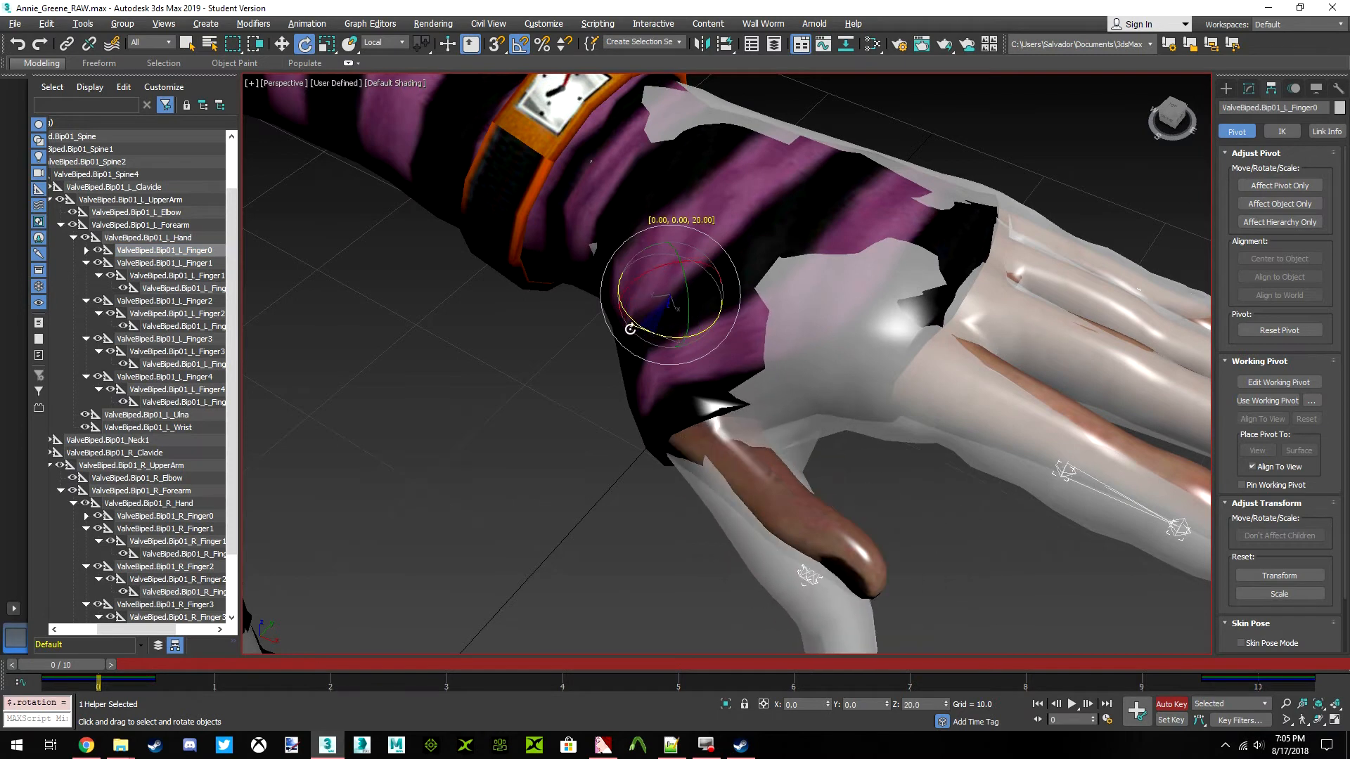
pyautogui.moveTo(1167, 124); pyautogui.dragTo(1199, 94)
pyautogui.moveTo(722, 280); pyautogui.dragTo(715, 268)
# Rotate the ValveBiped.Bip01_R_Finger0 bone about its local axes to align Rochelle's right thumb with Annie's thumb
pyautogui.scroll(-6, 636, 311)
pyautogui.moveTo(520, 330); pyautogui.dragTo(619, 299, button='middle')
pyautogui.scroll(-5, 394, 351)
pyautogui.moveTo(360, 353); pyautogui.dragTo(704, 345, button='middle')
pyautogui.scroll(8, 483, 320)
pyautogui.scroll(-3, 507, 440)
pyautogui.scroll(-5, 508, 440)
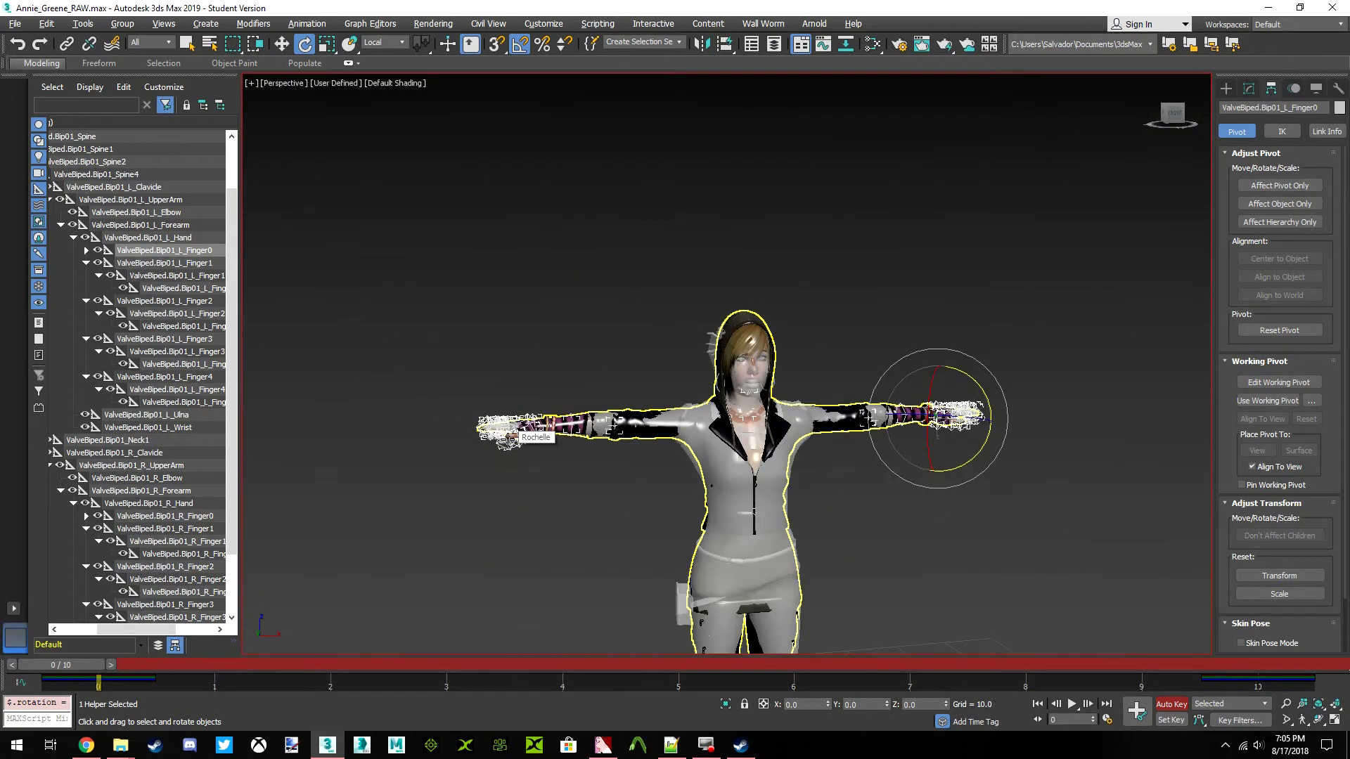
pyautogui.click(507, 440)
pyautogui.scroll(7, 506, 441)
pyautogui.scroll(3, 507, 440)
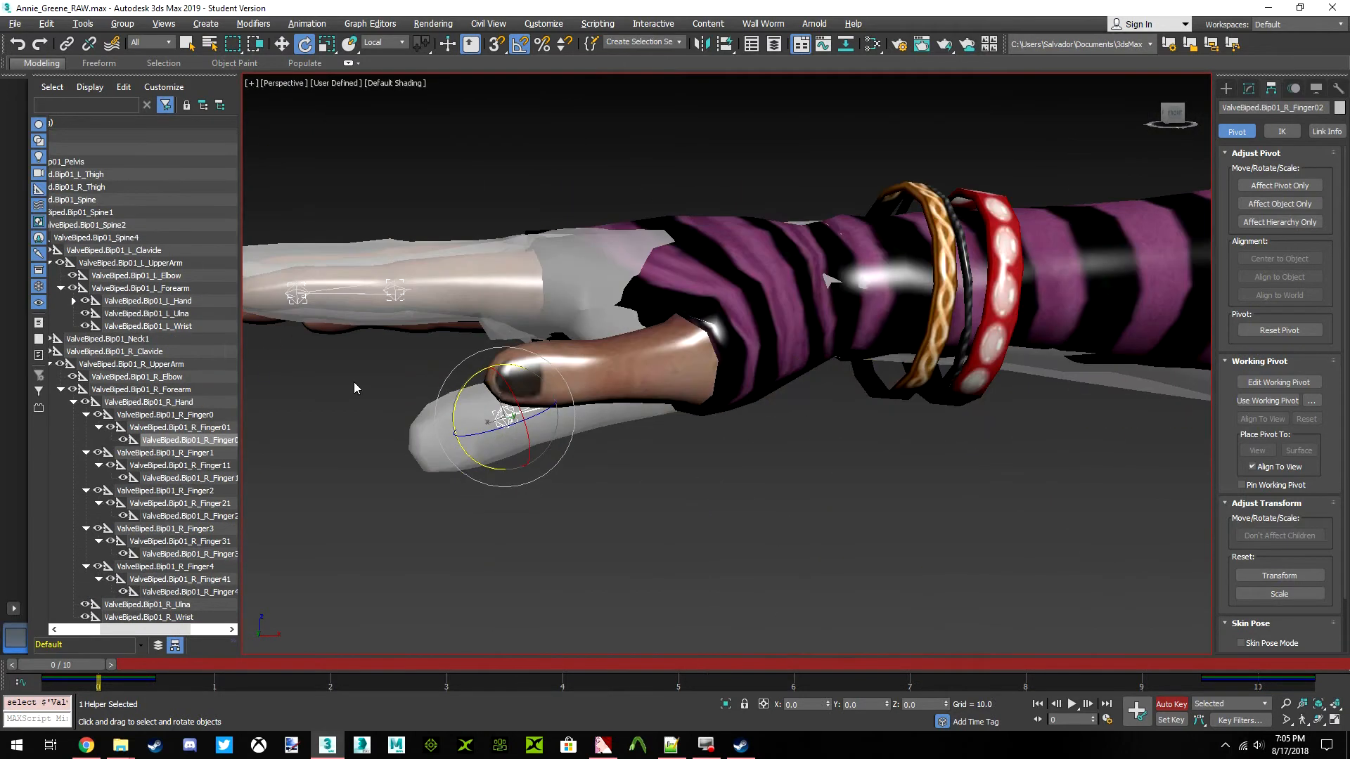
pyautogui.click(169, 415)
pyautogui.moveTo(759, 336); pyautogui.dragTo(719, 349, button='middle')
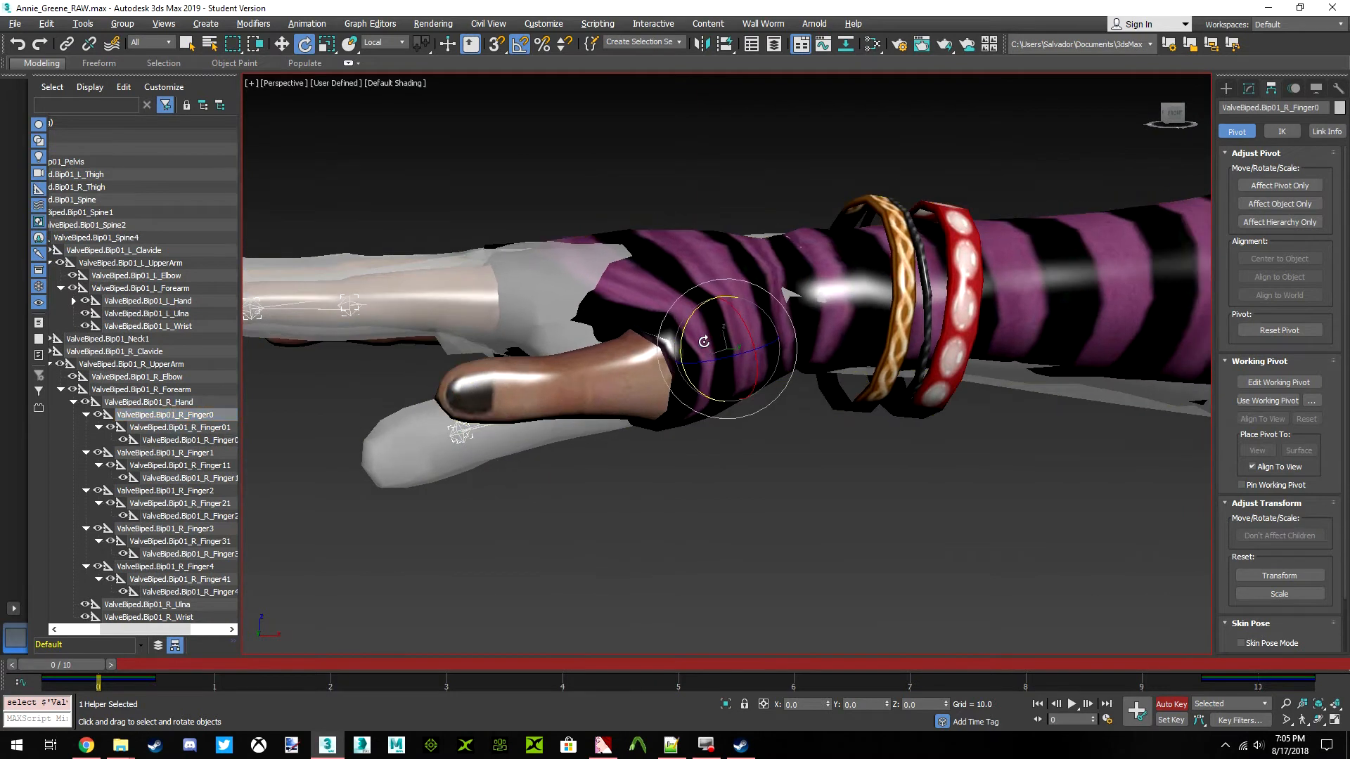
pyautogui.moveTo(683, 324); pyautogui.dragTo(758, 357)
pyautogui.moveTo(770, 359); pyautogui.dragTo(815, 303, button='middle')
pyautogui.scroll(-5, 689, 327)
pyautogui.scroll(5, 809, 298)
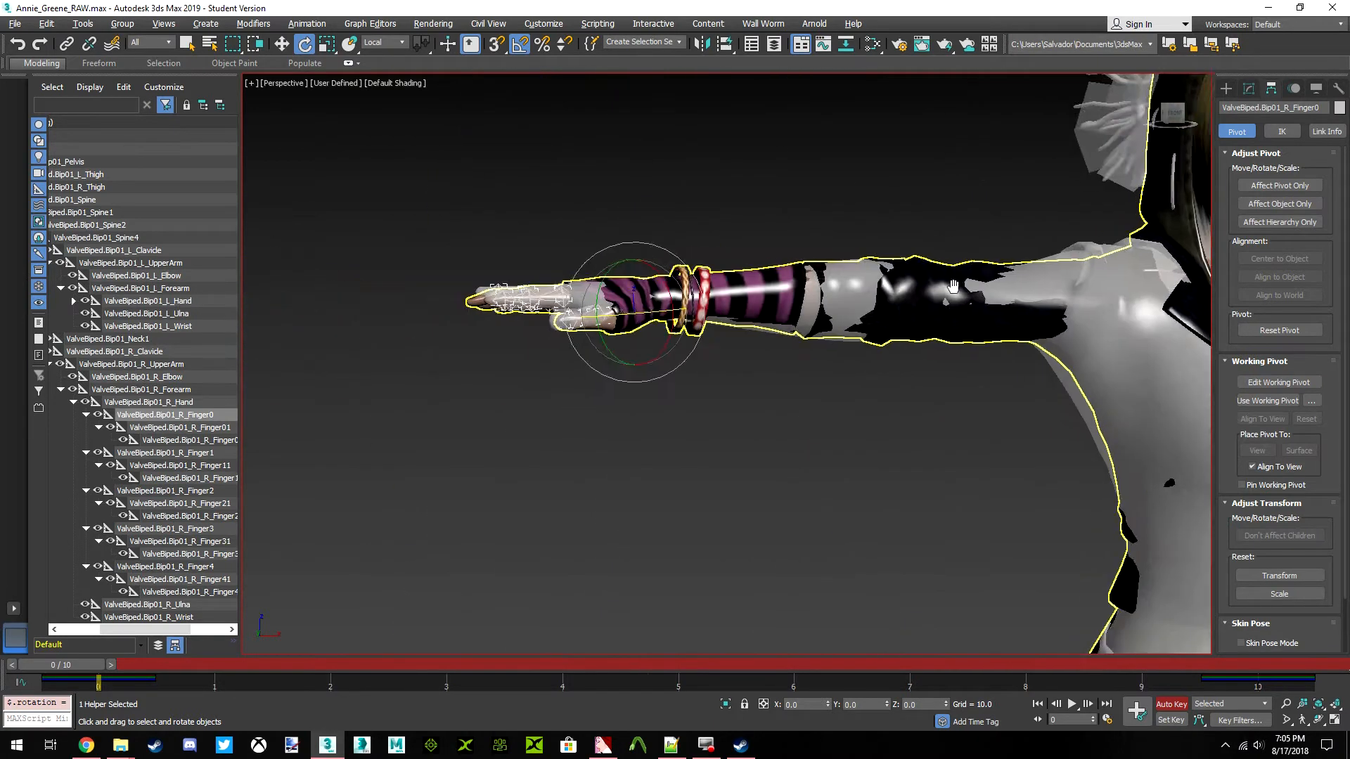
# Activate the Move tool for the ValveBiped.Bip01_R_Finger0 bone at the base of the right thumb
pyautogui.moveTo(440, 344); pyautogui.dragTo(608, 347, button='middle')
pyautogui.scroll(2, 608, 347)
pyautogui.scroll(2, 608, 347)
pyautogui.moveTo(1173, 118); pyautogui.dragTo(1153, 83)
pyautogui.moveTo(718, 288); pyautogui.dragTo(788, 287, button='middle')
pyautogui.scroll(2, 788, 286)
pyautogui.click(282, 44)
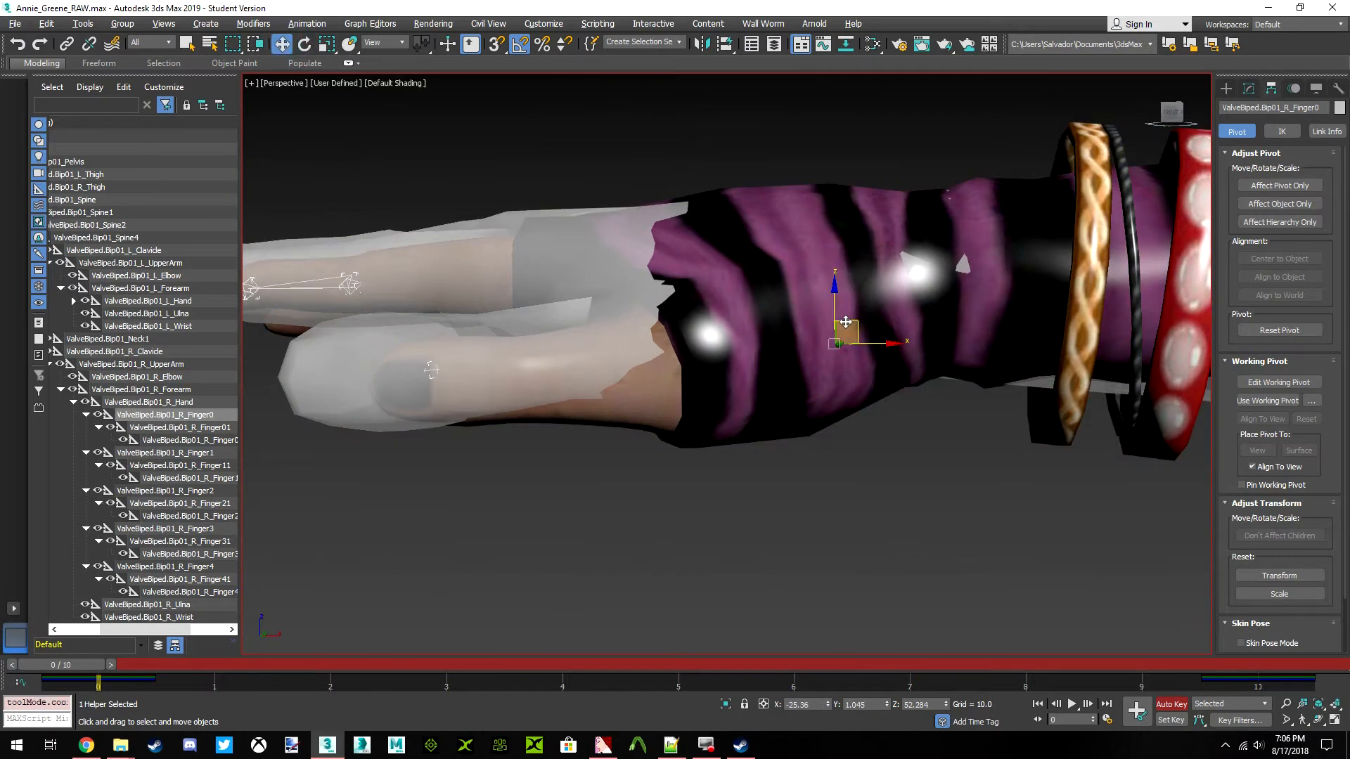
pyautogui.moveTo(834, 291); pyautogui.dragTo(835, 311)
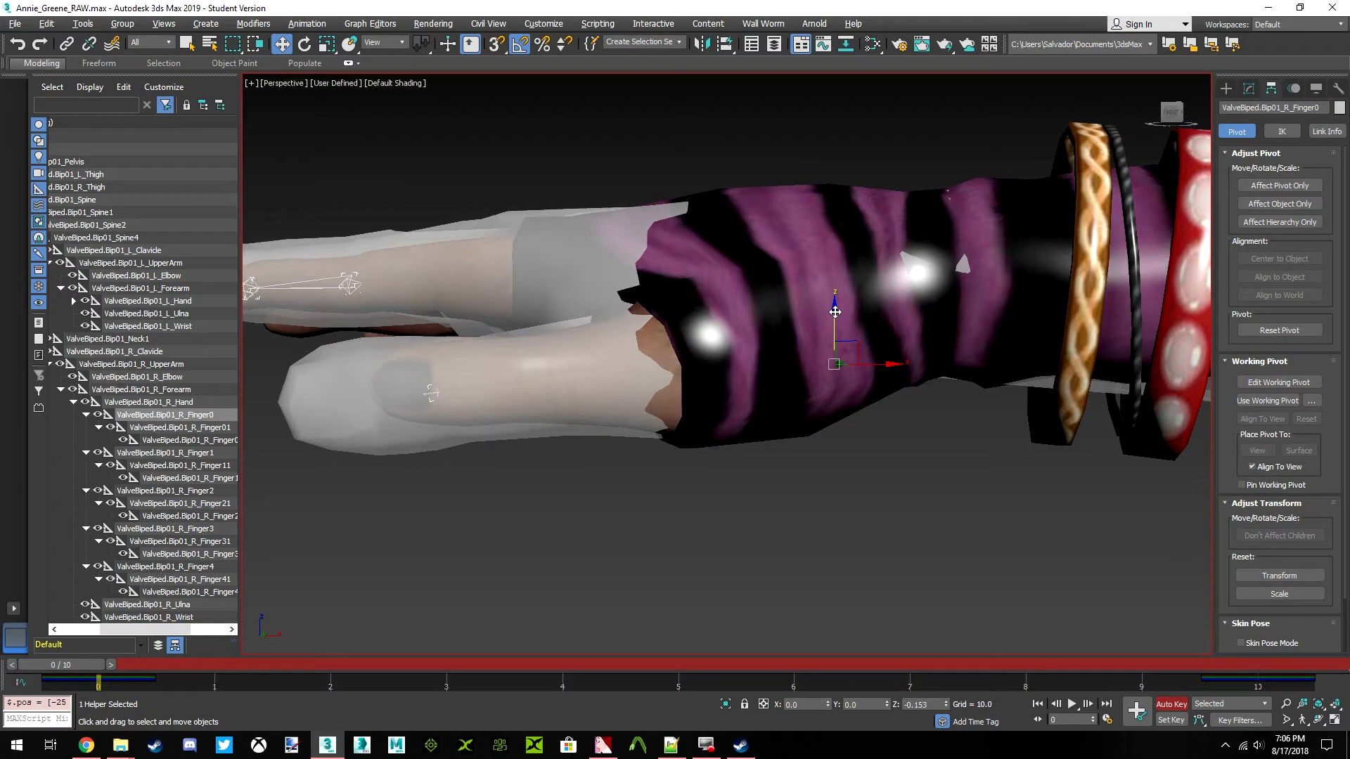
pyautogui.moveTo(834, 311); pyautogui.dragTo(834, 310)
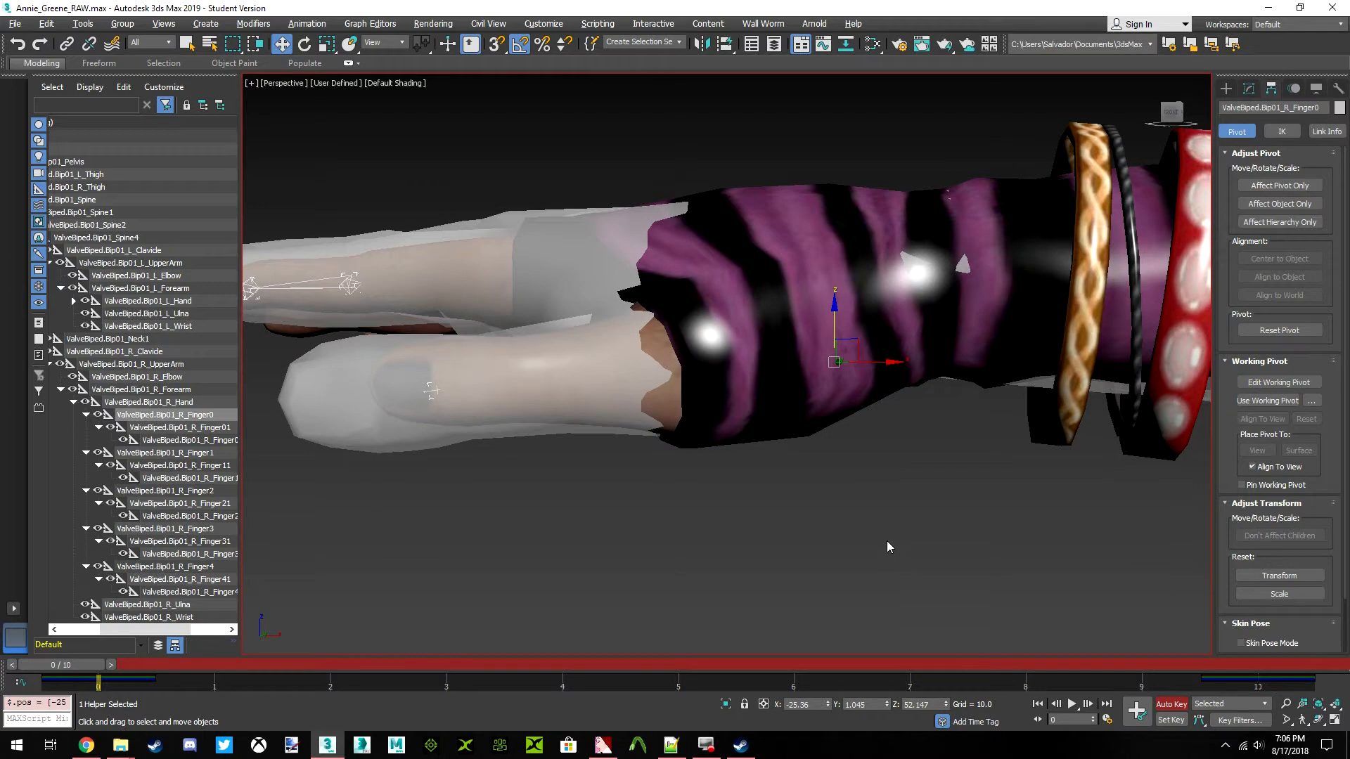
pyautogui.hotkey('ctrl', 'z')
pyautogui.moveTo(837, 304); pyautogui.dragTo(841, 315)
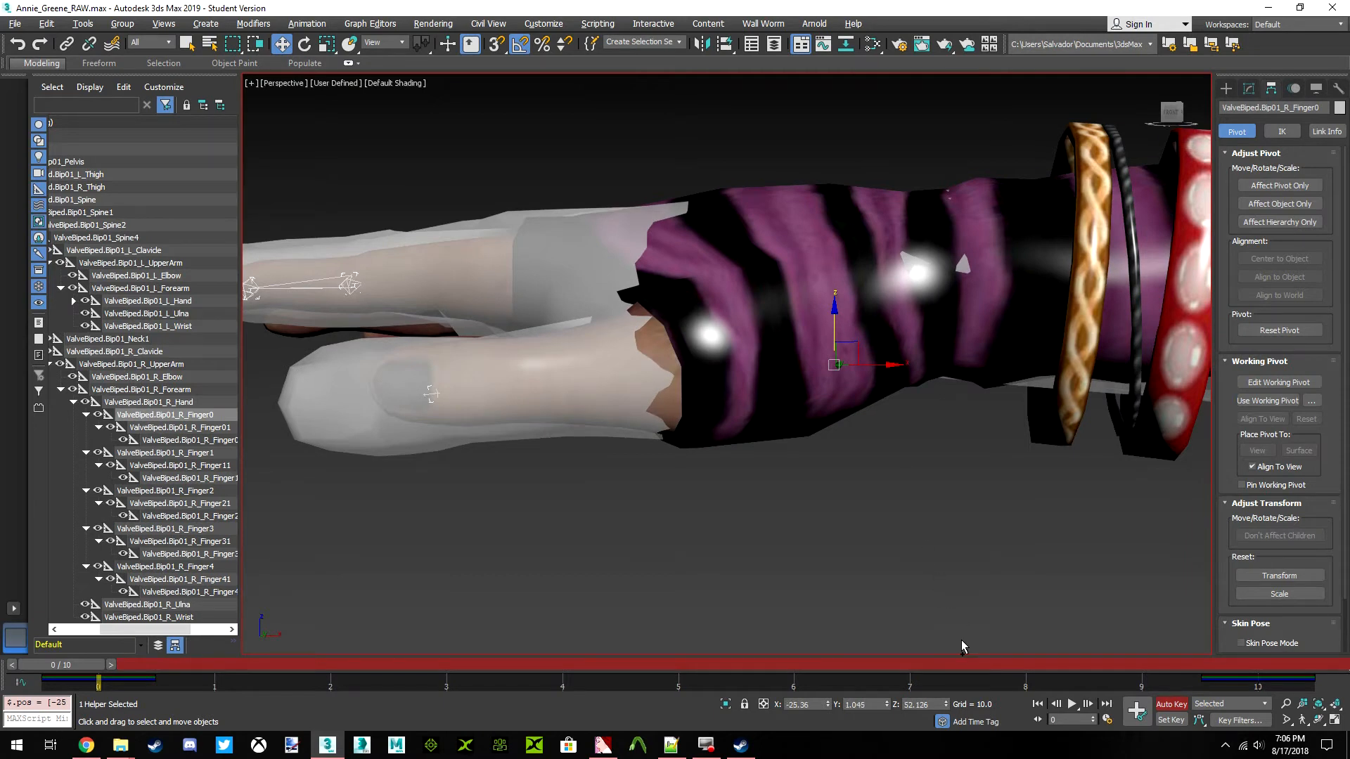
pyautogui.hotkey('ctrl', 'z')
# Lower the ValveBiped.Bip01_R_Finger0 bone by setting its Z position to 52.134
pyautogui.doubleClick(918, 704)
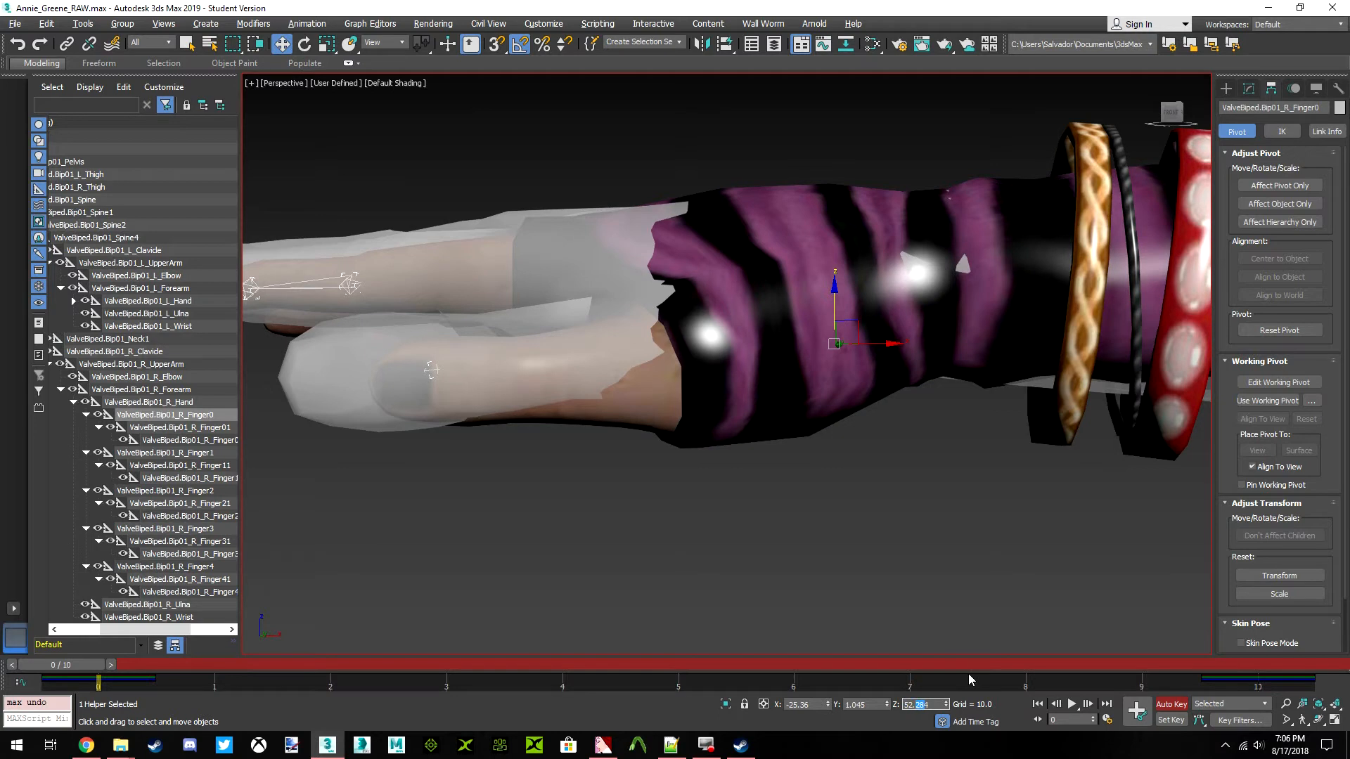
pyautogui.write('134')
pyautogui.press('Return')
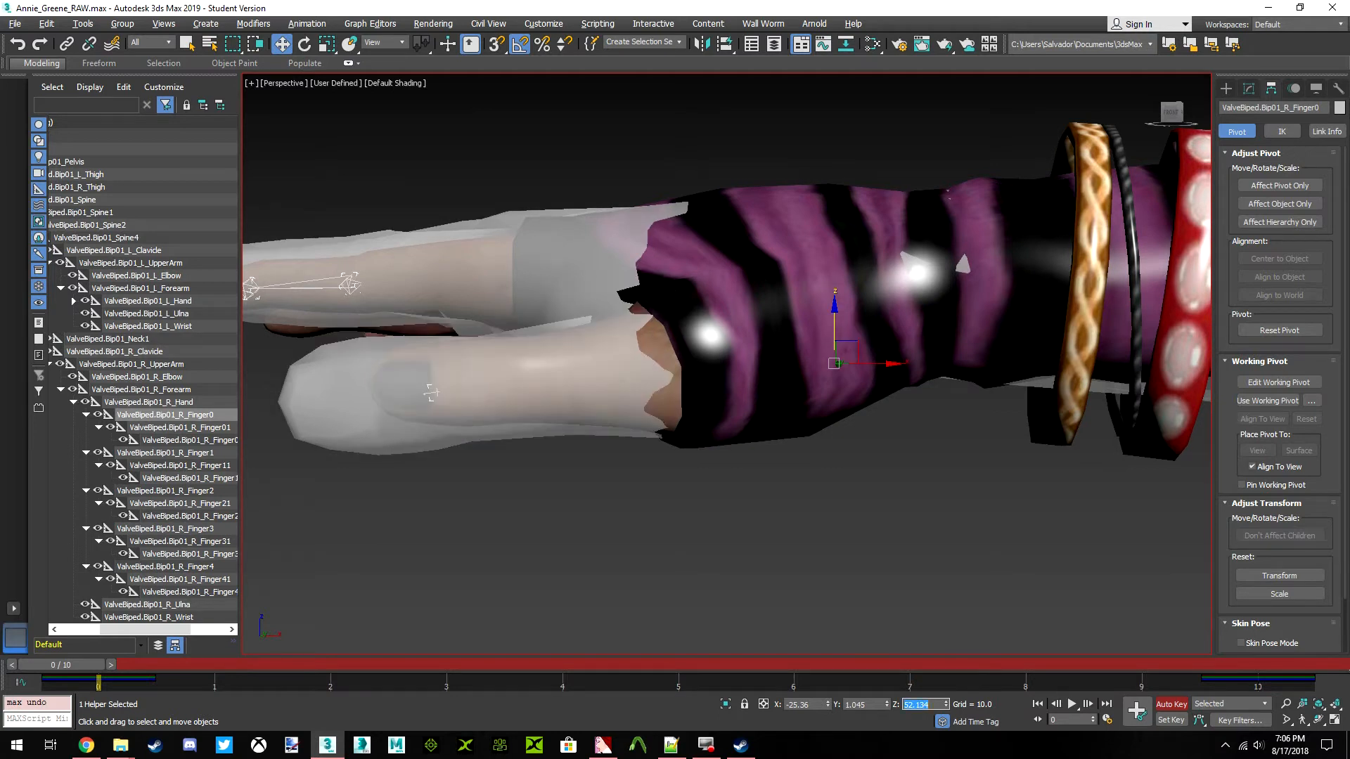
# Lower the ValveBiped.Bip01_L_Finger0 bone at the left thumb by setting its Z position to 52.128
pyautogui.scroll(-8, 916, 284)
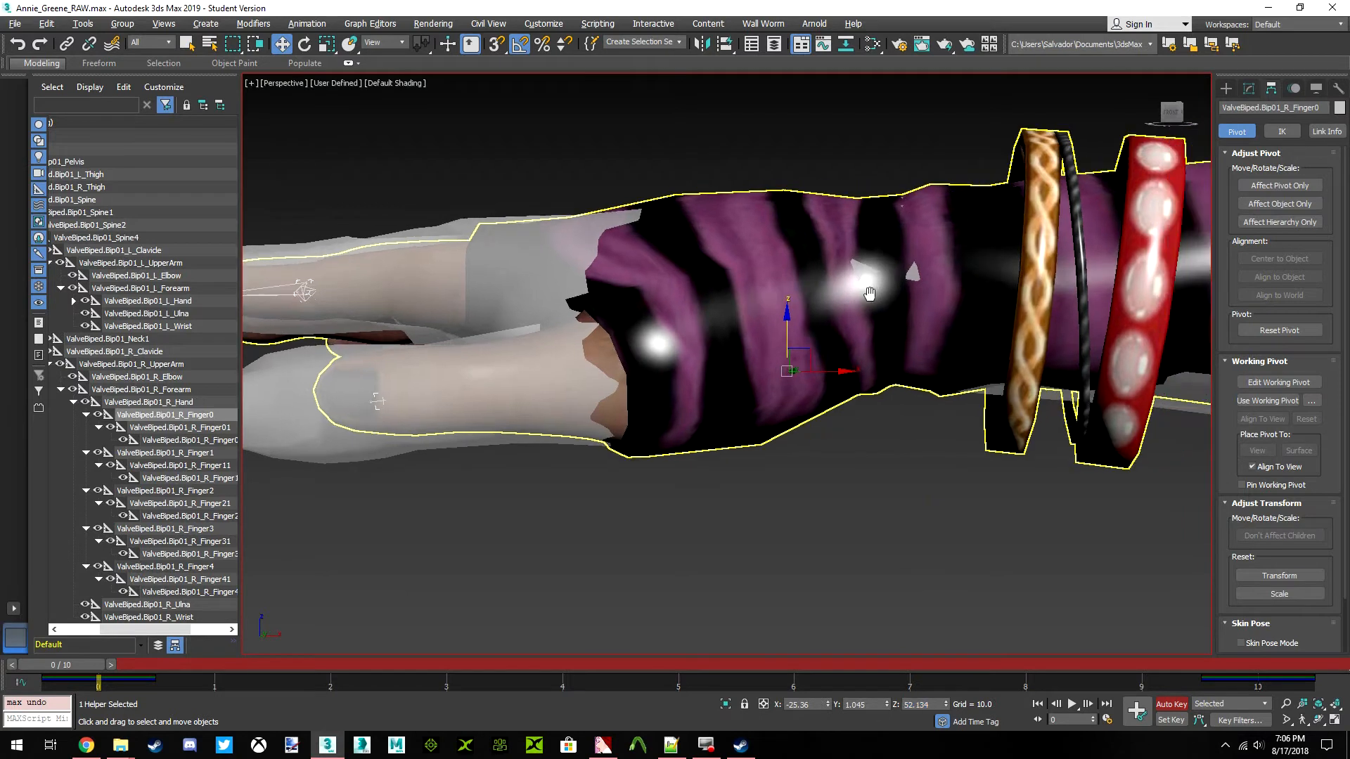
pyautogui.moveTo(949, 310); pyautogui.dragTo(769, 338, button='middle')
pyautogui.scroll(-2, 837, 361)
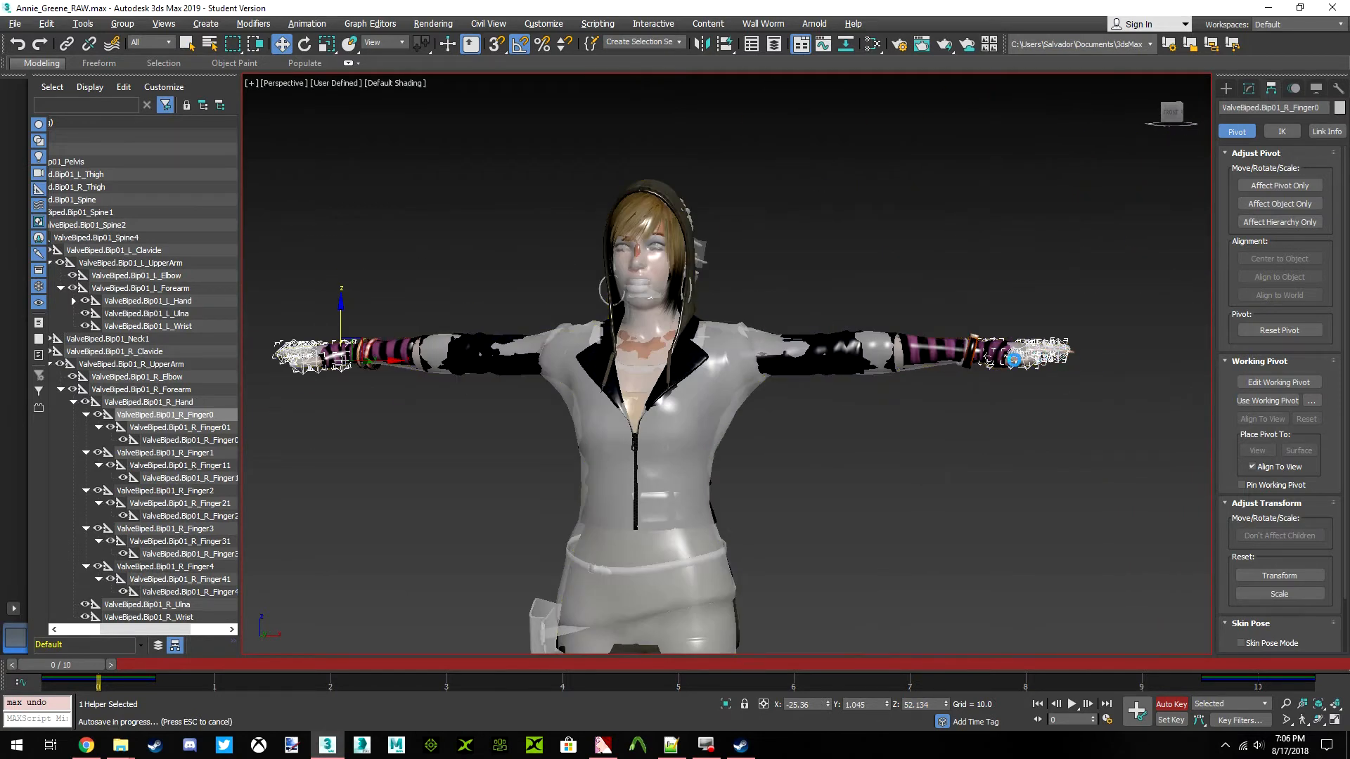
pyautogui.moveTo(1034, 351); pyautogui.dragTo(871, 382, button='middle')
pyautogui.scroll(6, 868, 382)
pyautogui.scroll(-2, 730, 425)
pyautogui.scroll(-10, 918, 415)
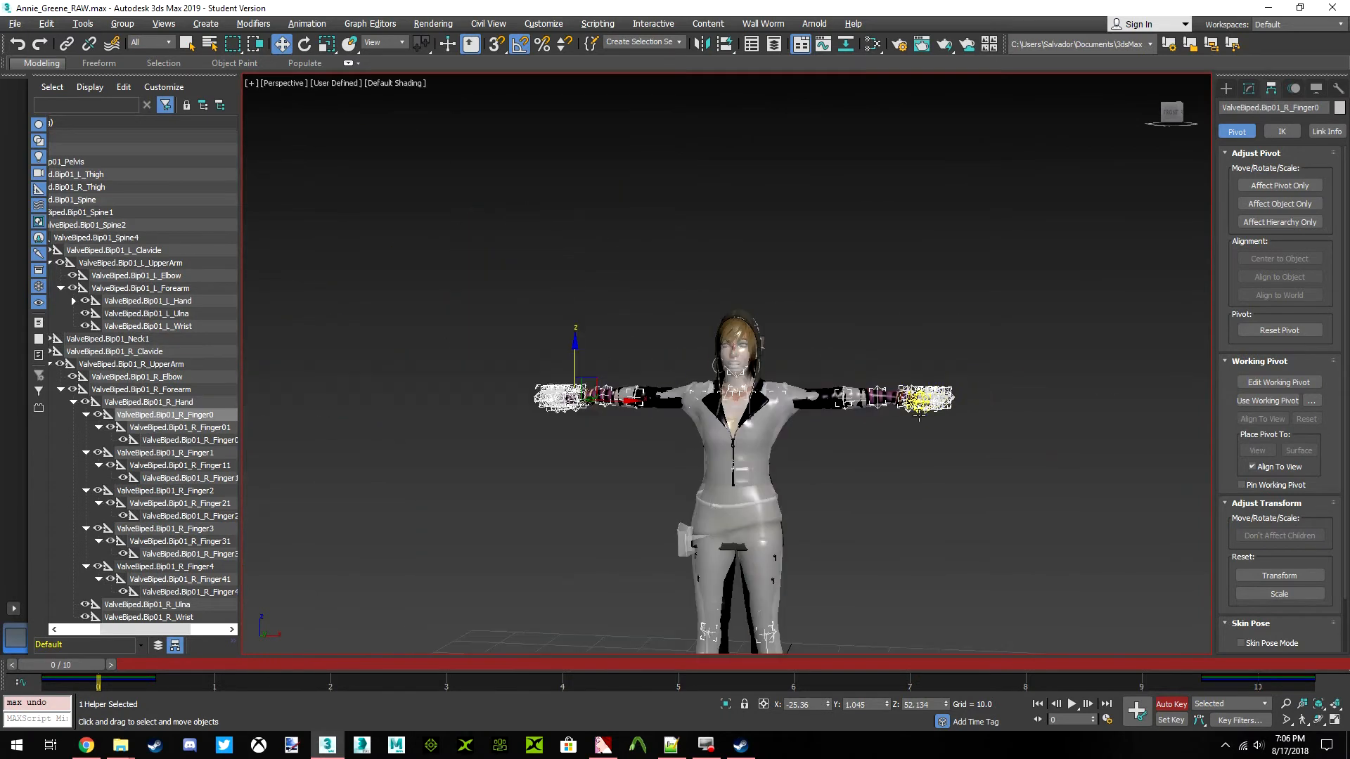
pyautogui.click(919, 413)
pyautogui.scroll(10, 907, 390)
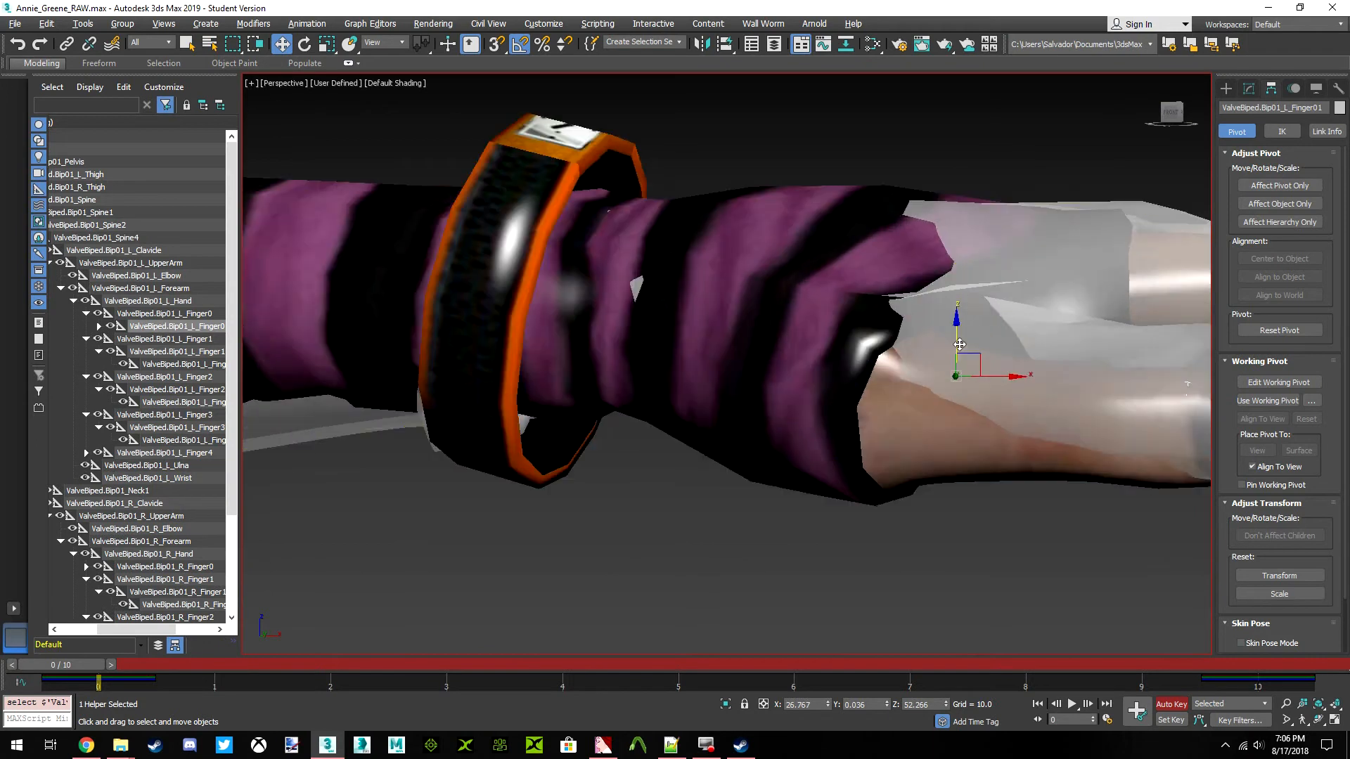
pyautogui.click(191, 314)
pyautogui.moveTo(830, 411); pyautogui.dragTo(724, 424, button='middle')
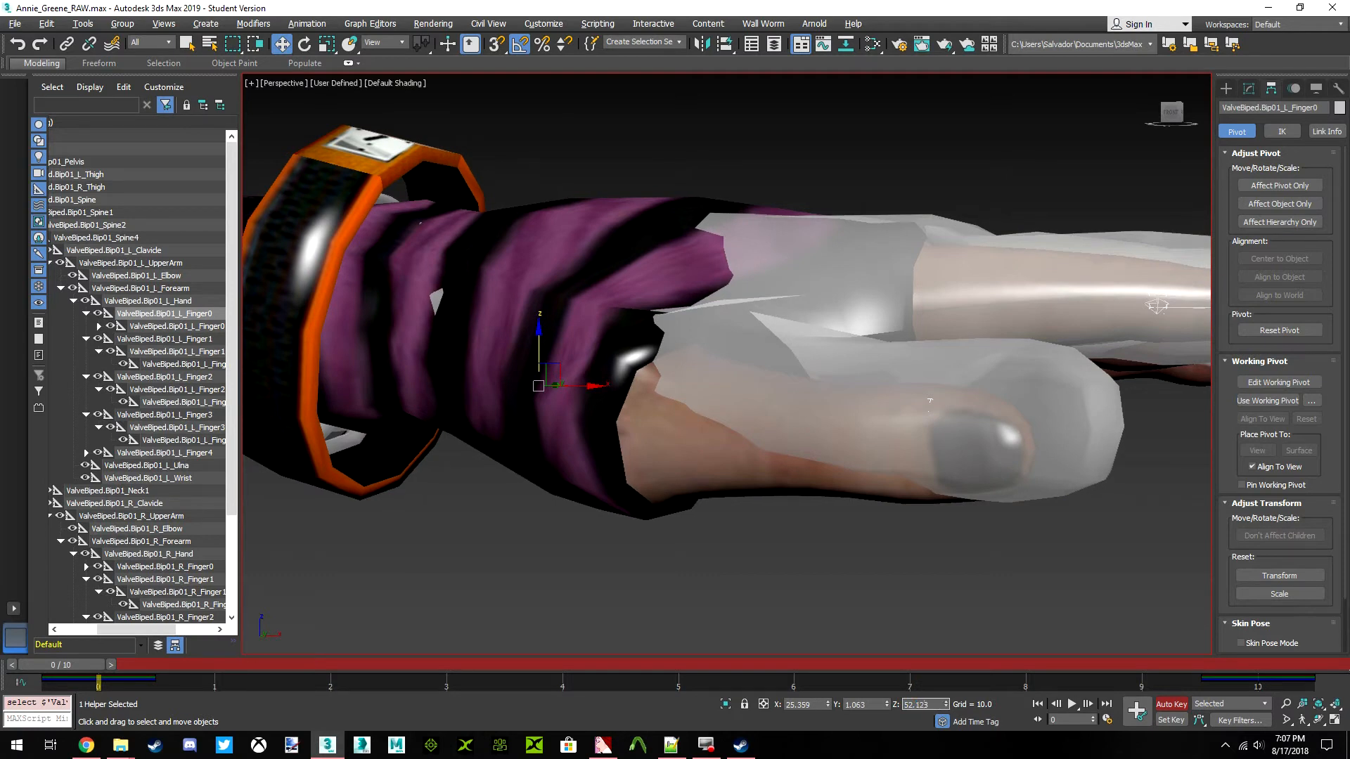
pyautogui.scroll(-6, 929, 401)
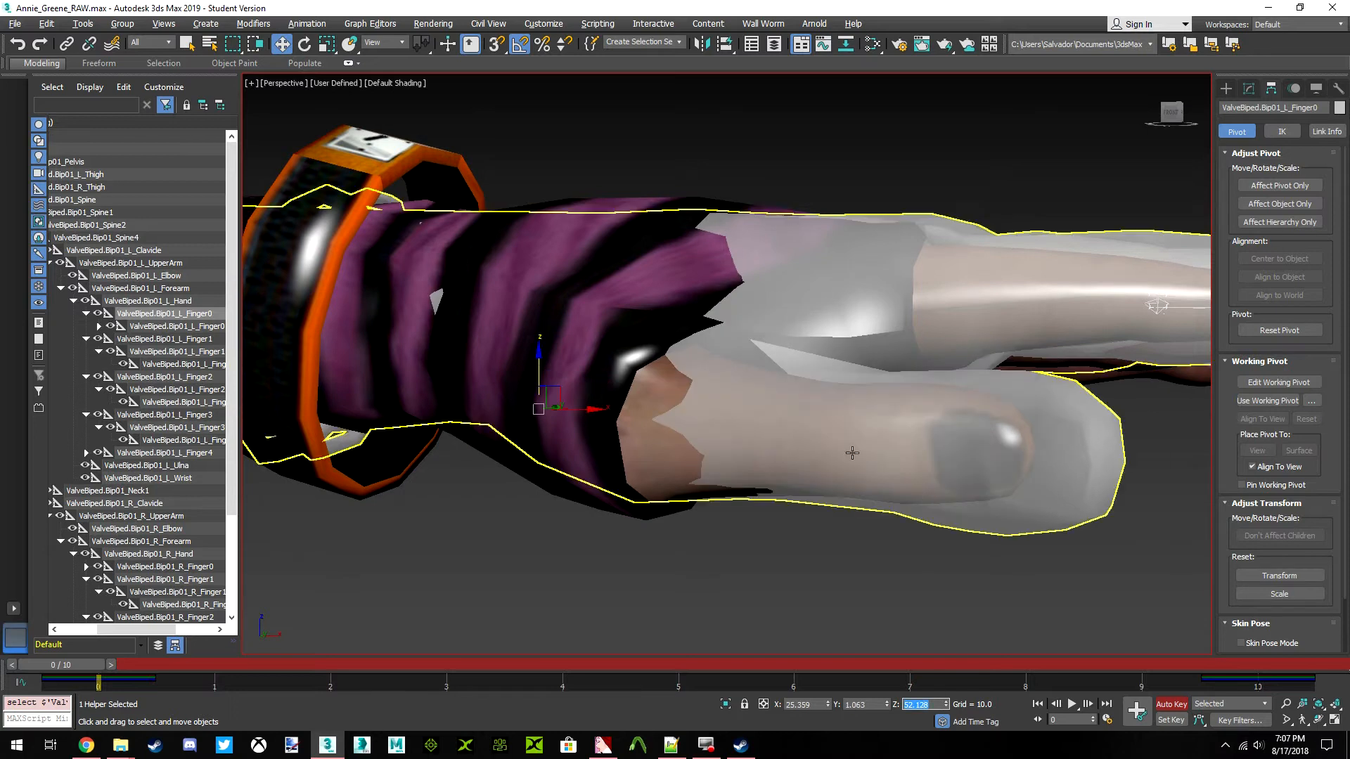
pyautogui.moveTo(1170, 121); pyautogui.dragTo(1185, 168)
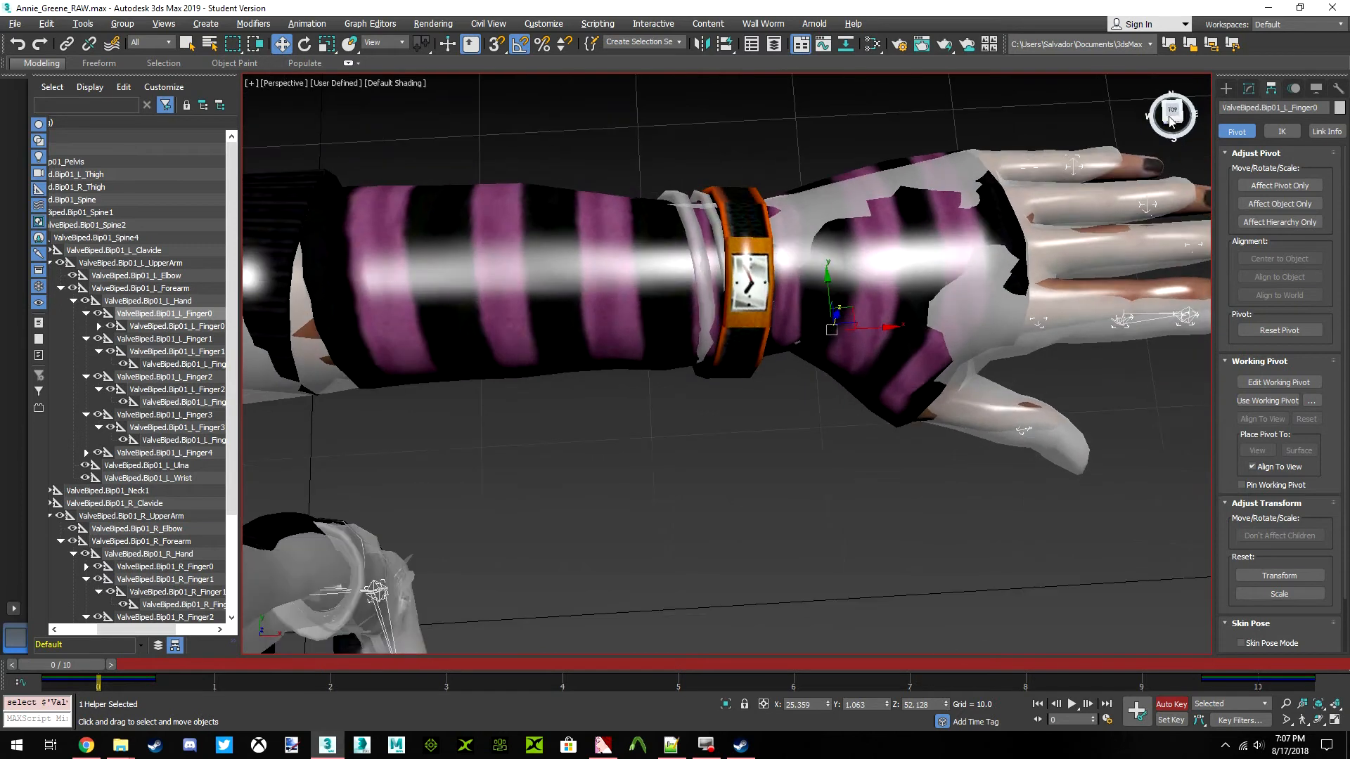
# Make the Annie model see-through and turn off see-through on the Rochelle model to compare their left thumbs
pyautogui.moveTo(904, 343); pyautogui.dragTo(856, 358, button='middle')
pyautogui.scroll(2, 855, 358)
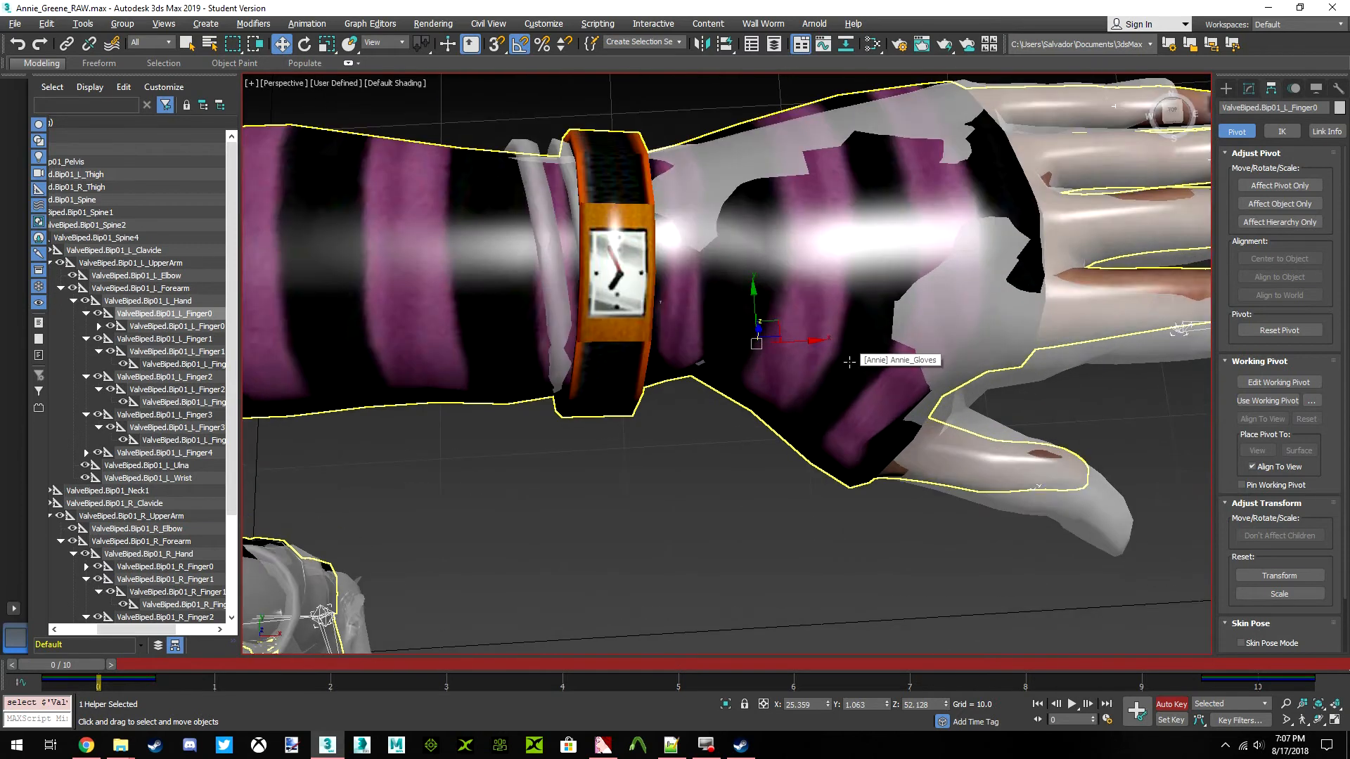
pyautogui.click(850, 361)
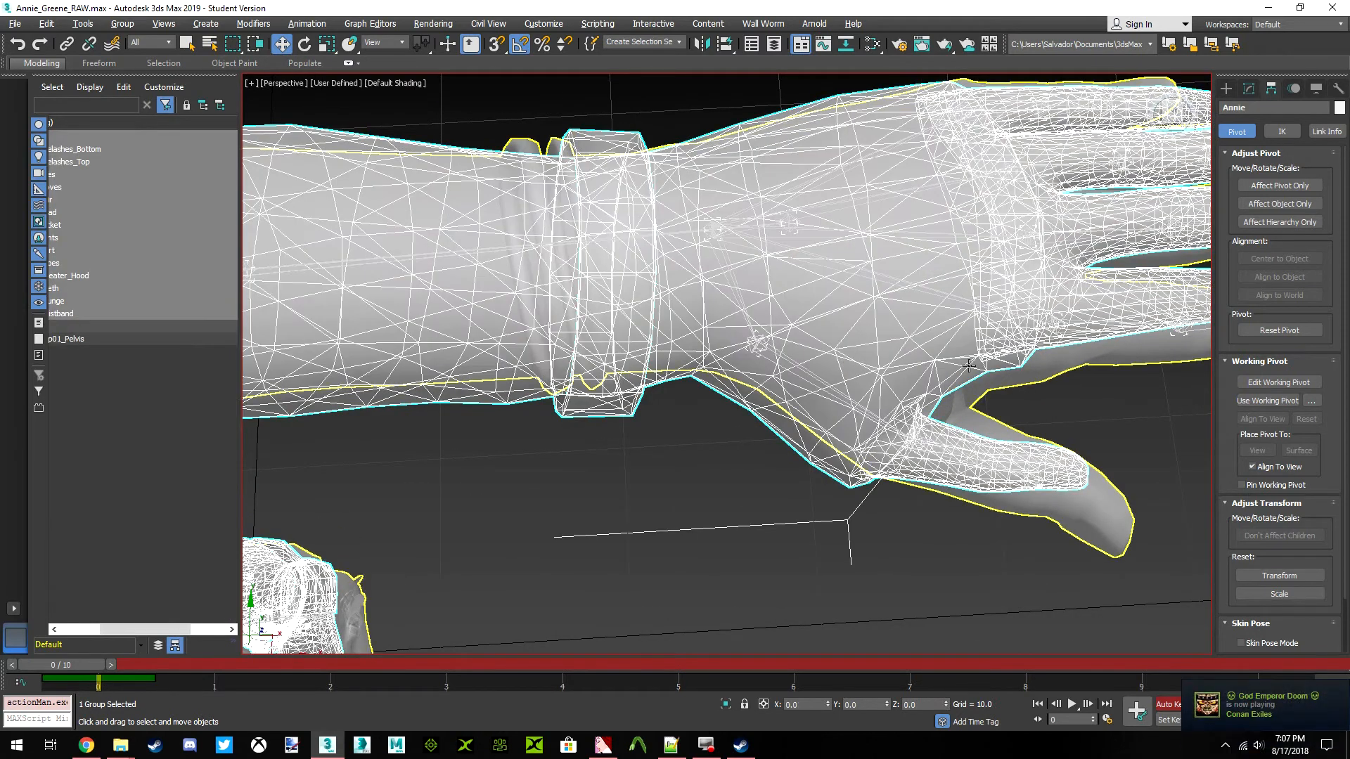
pyautogui.click(976, 377)
pyautogui.hotkey('alt', 'x')
pyautogui.moveTo(920, 371); pyautogui.dragTo(854, 375, button='middle')
pyautogui.click(824, 507)
pyautogui.click(744, 452)
pyautogui.hotkey('alt', 'x')
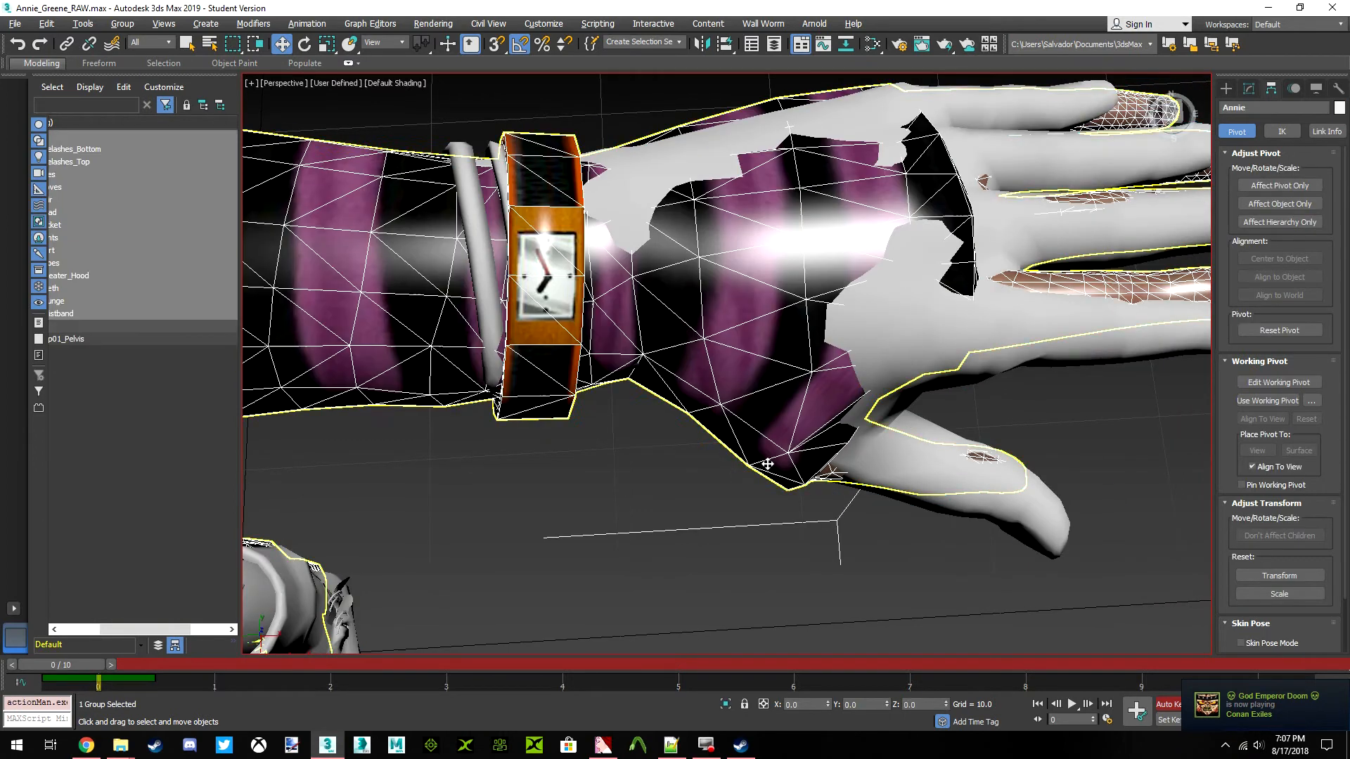
pyautogui.hotkey('alt', 'x')
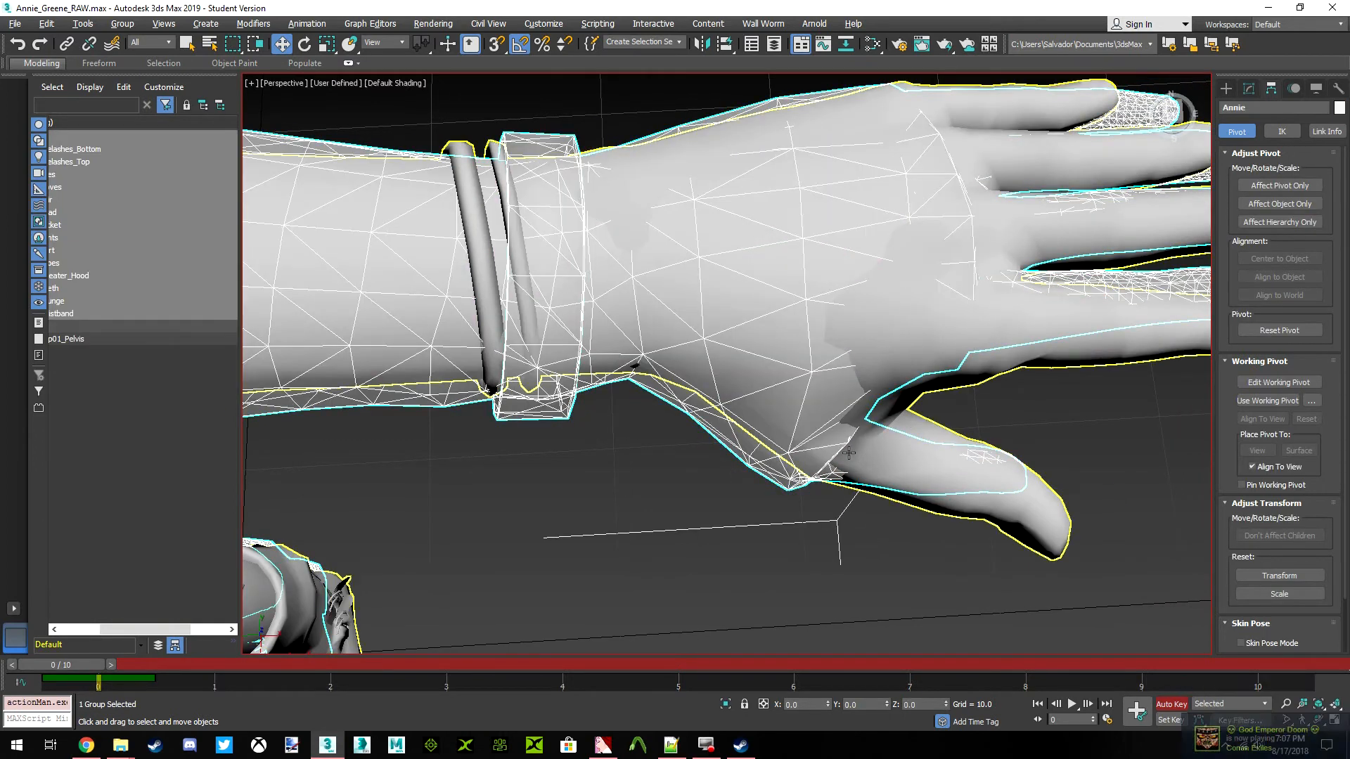
pyautogui.click(966, 496)
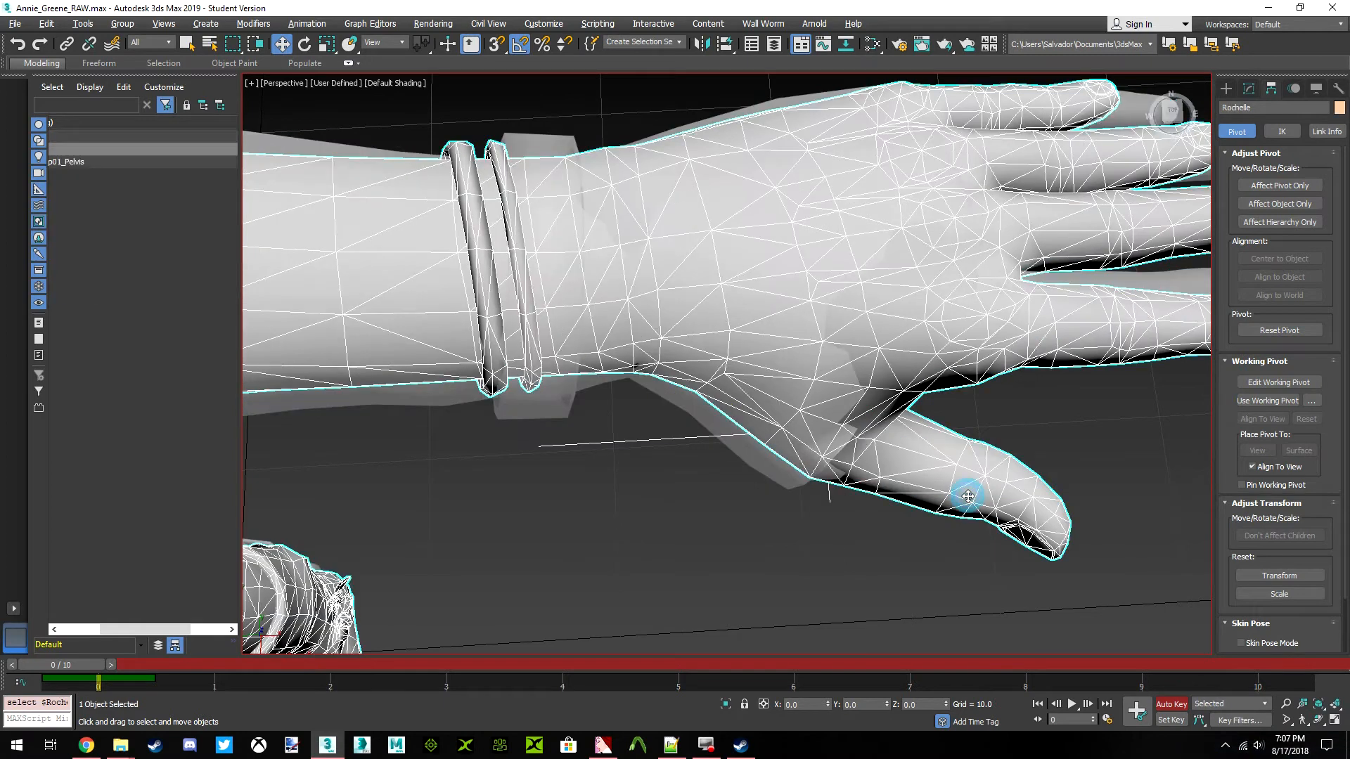
pyautogui.click(797, 483)
pyautogui.click(1028, 505)
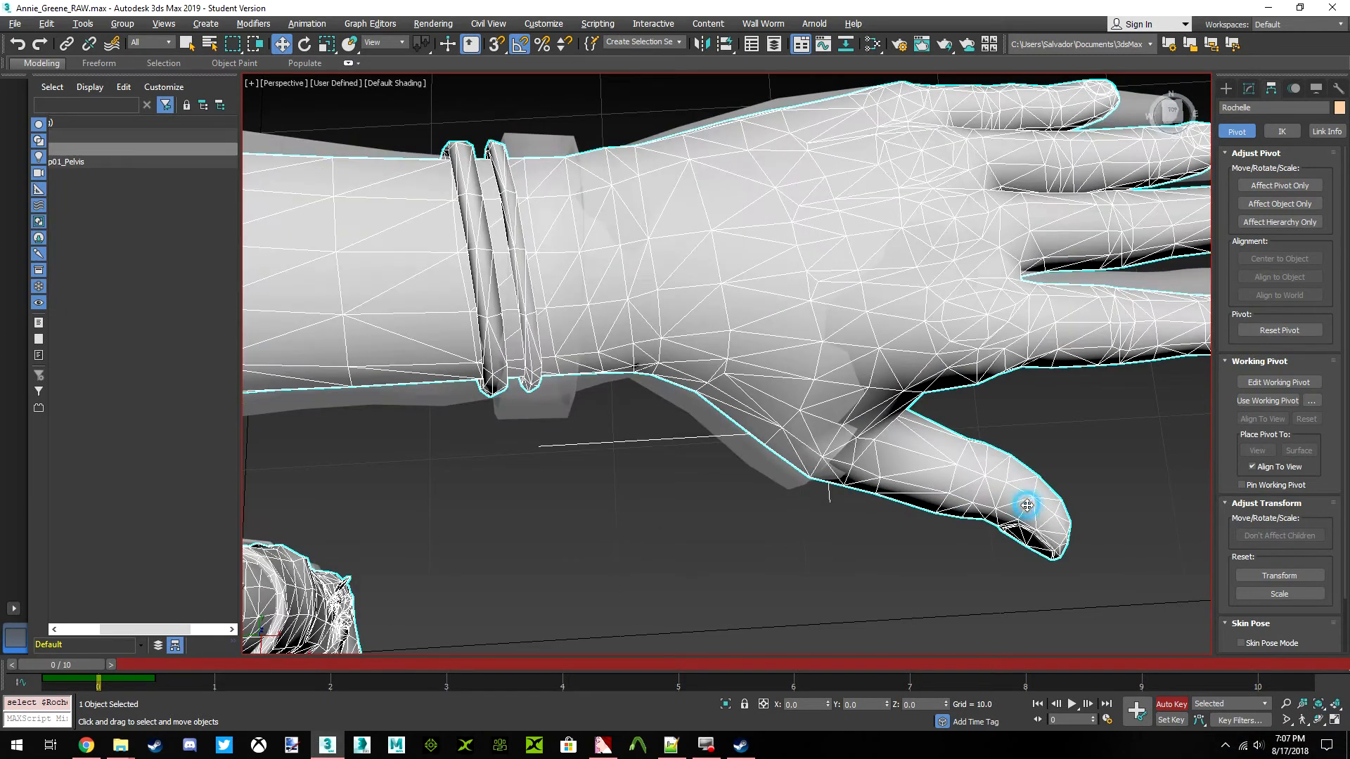
pyautogui.click(718, 450)
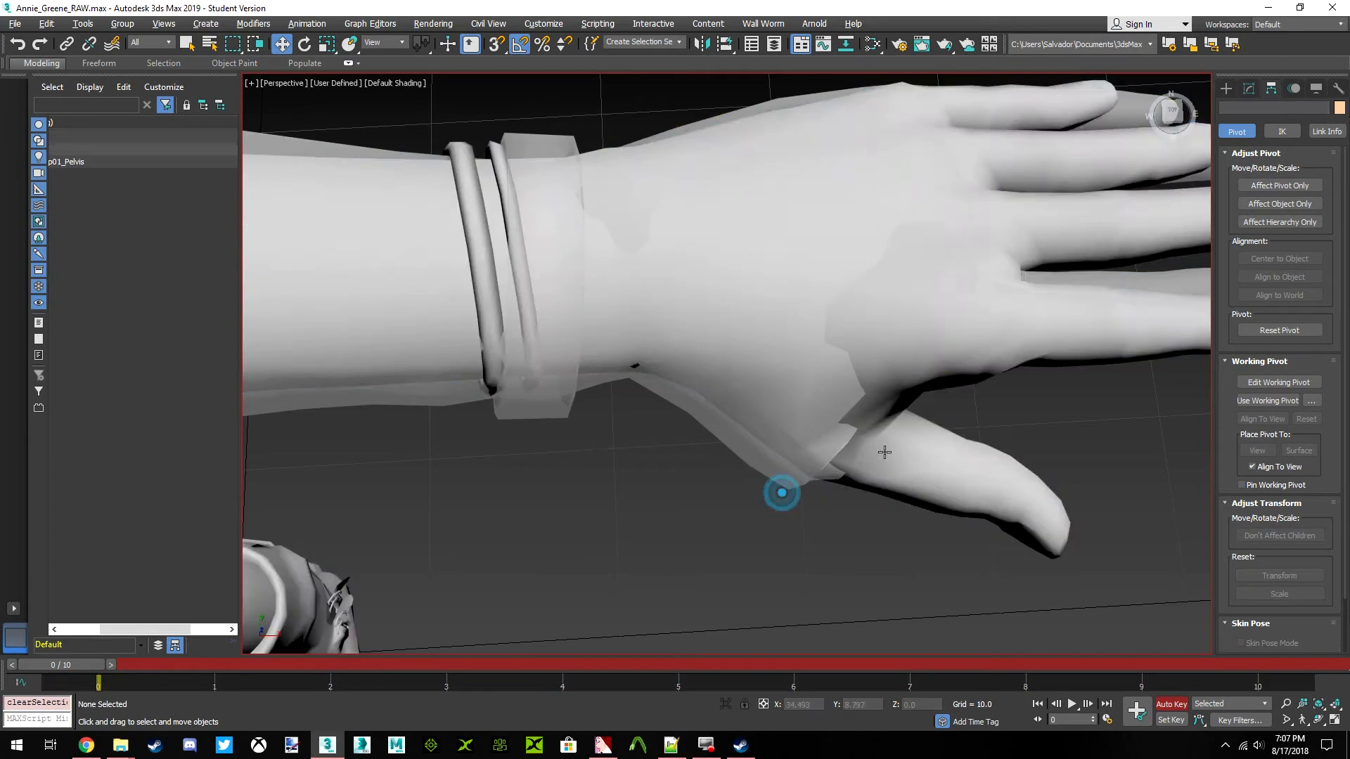
# Select the ValveBiped.Bip01_L_Finger0 bone at the base of the left thumb
pyautogui.scroll(-6, 777, 488)
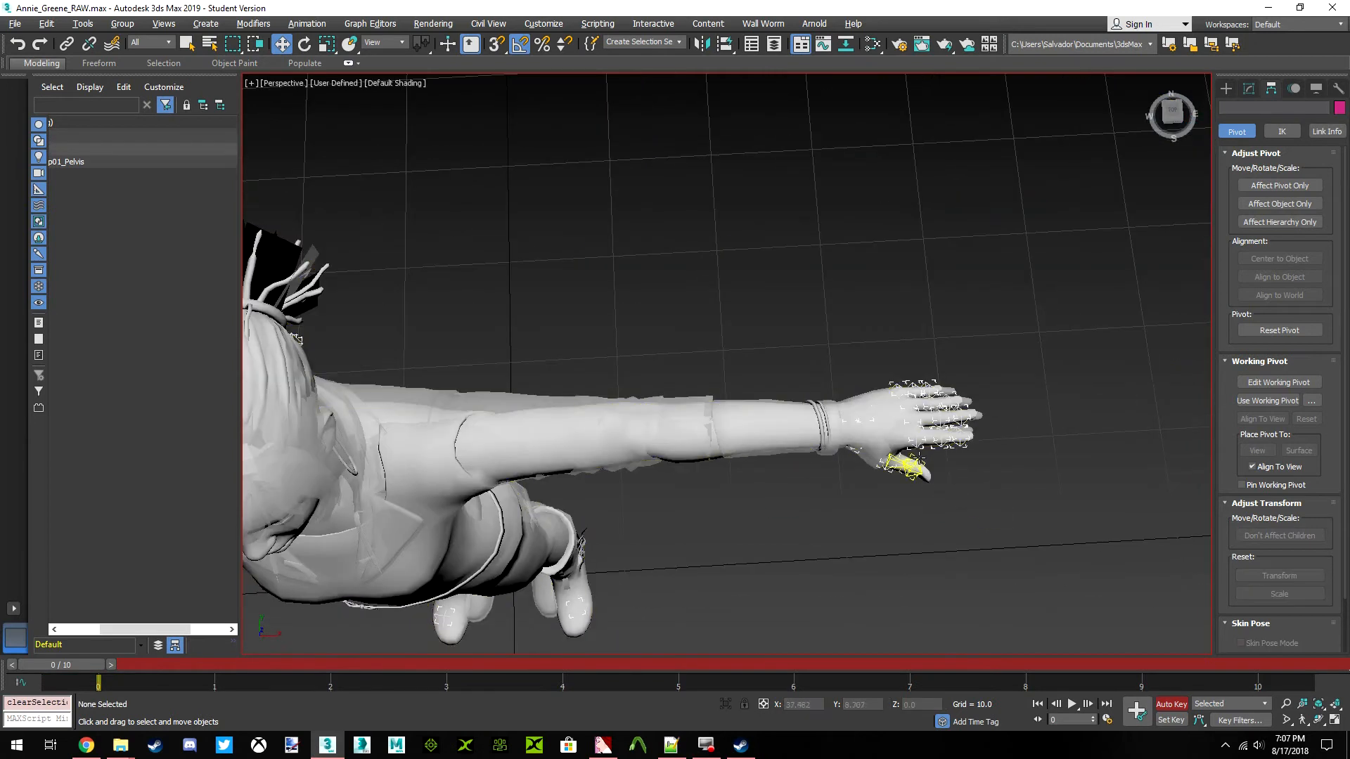
pyautogui.click(918, 468)
pyautogui.scroll(8, 904, 467)
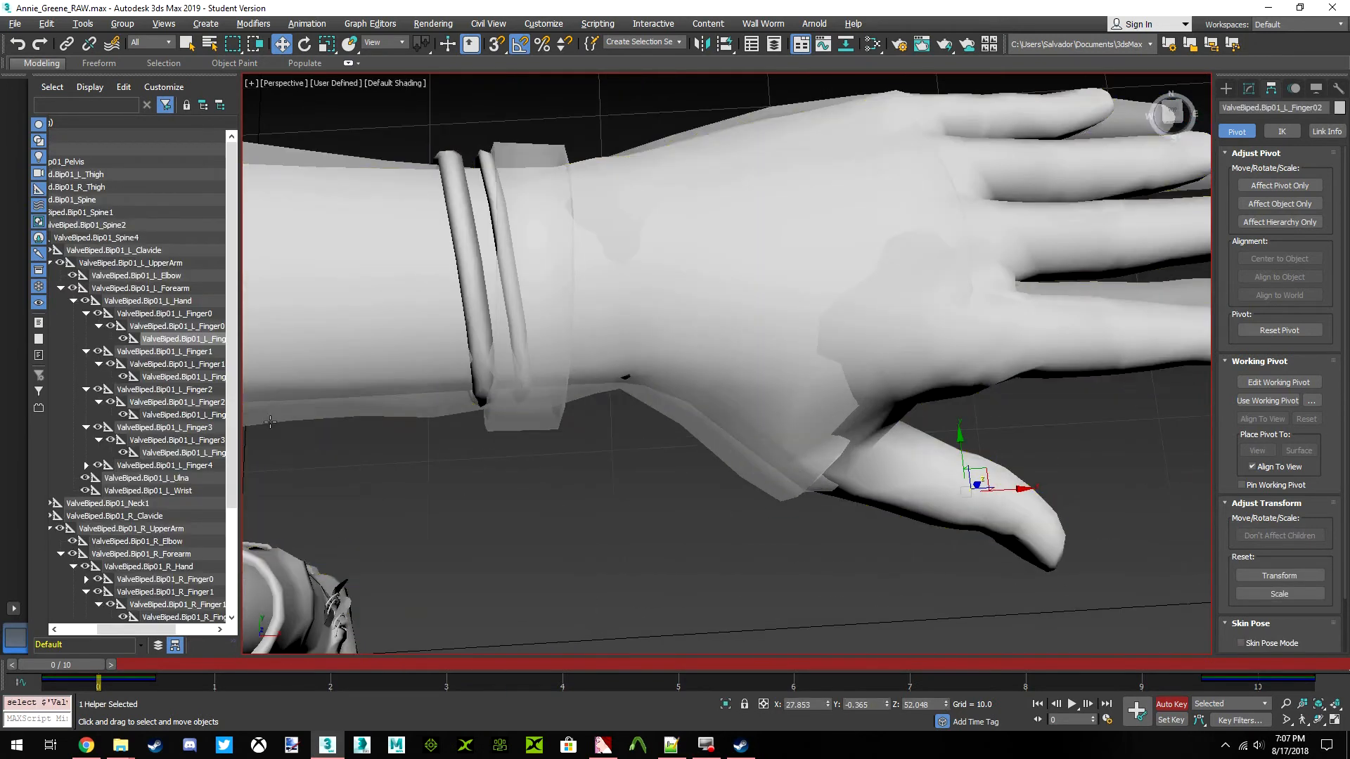
pyautogui.click(184, 315)
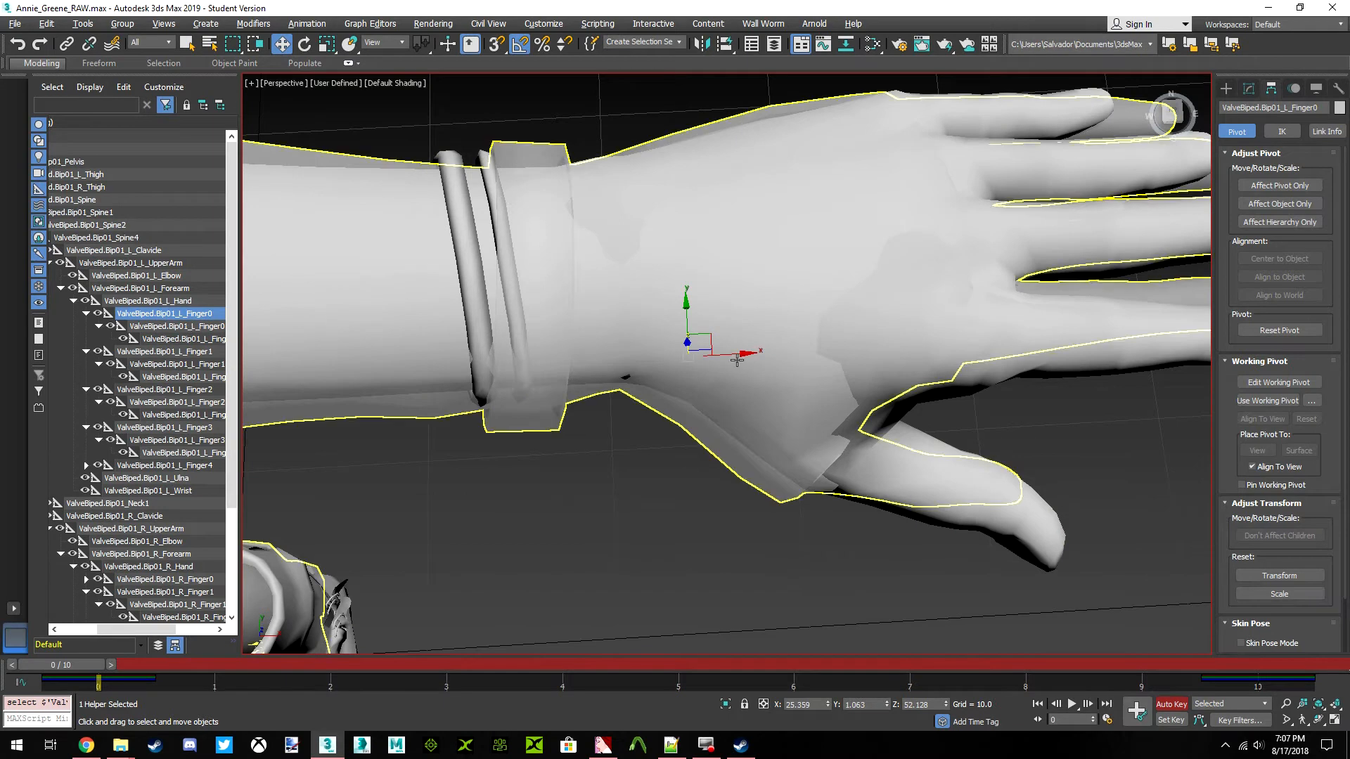
# Try sliding the ValveBiped.Bip01_L_Finger0 bone along X towards the wrist, and undo the move
pyautogui.moveTo(740, 358); pyautogui.dragTo(698, 358)
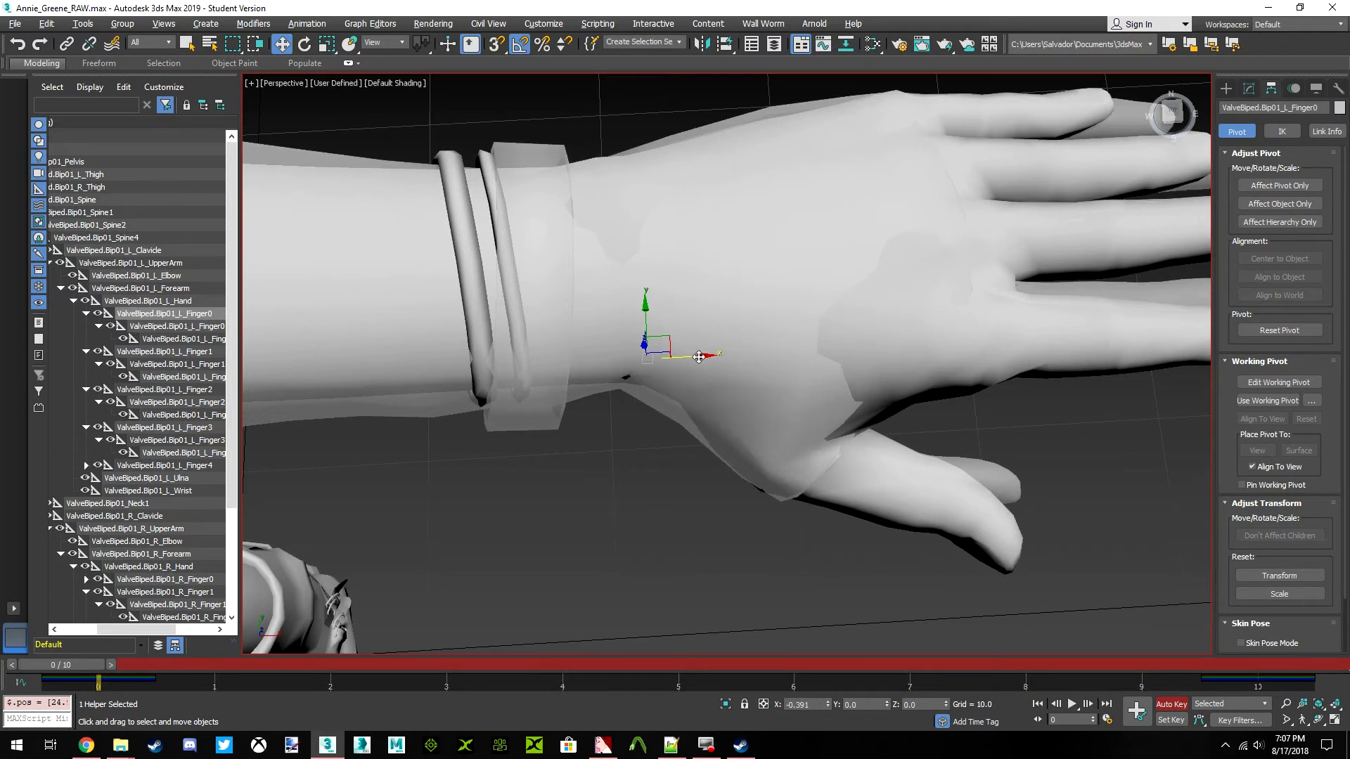
pyautogui.moveTo(698, 357)
pyautogui.mouseDown()
pyautogui.moveTo(751, 360)
pyautogui.moveTo(709, 359)
pyautogui.mouseUp()
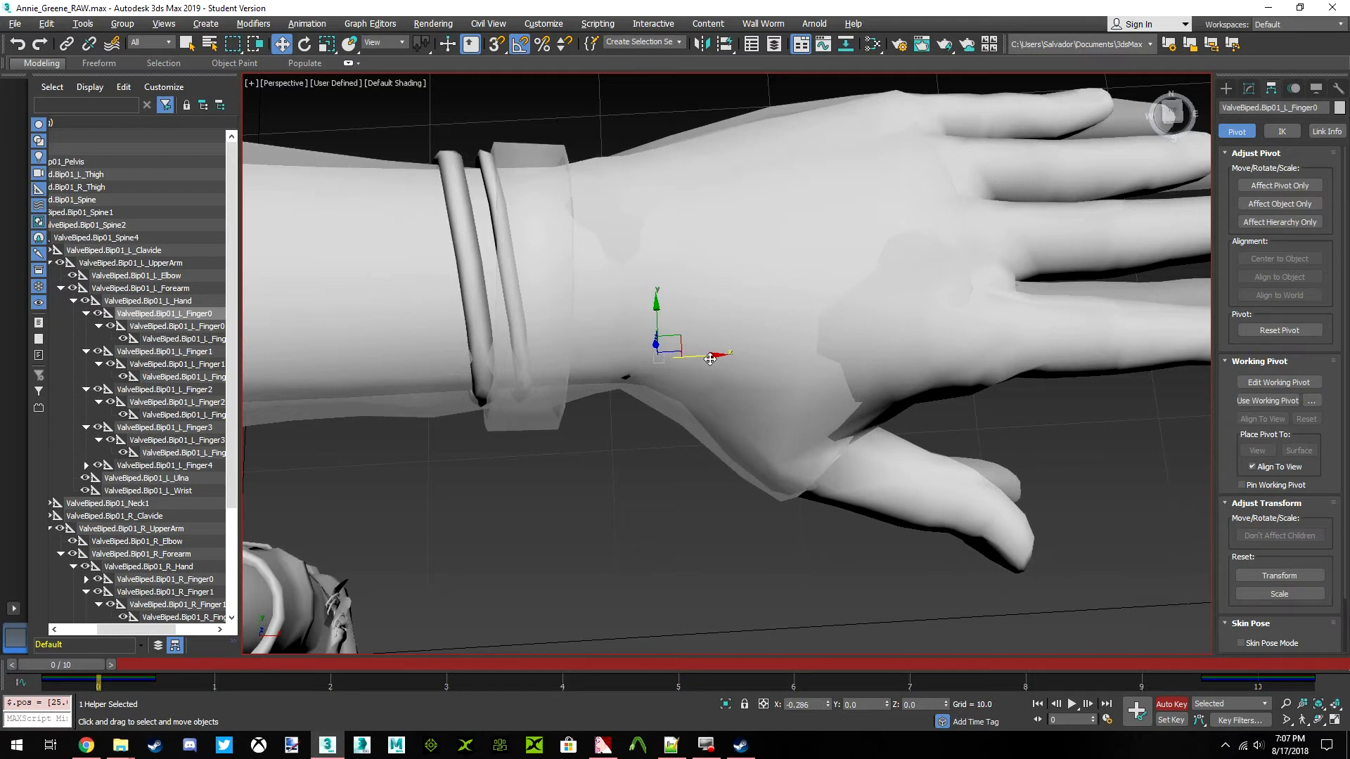
pyautogui.moveTo(709, 358); pyautogui.dragTo(707, 358)
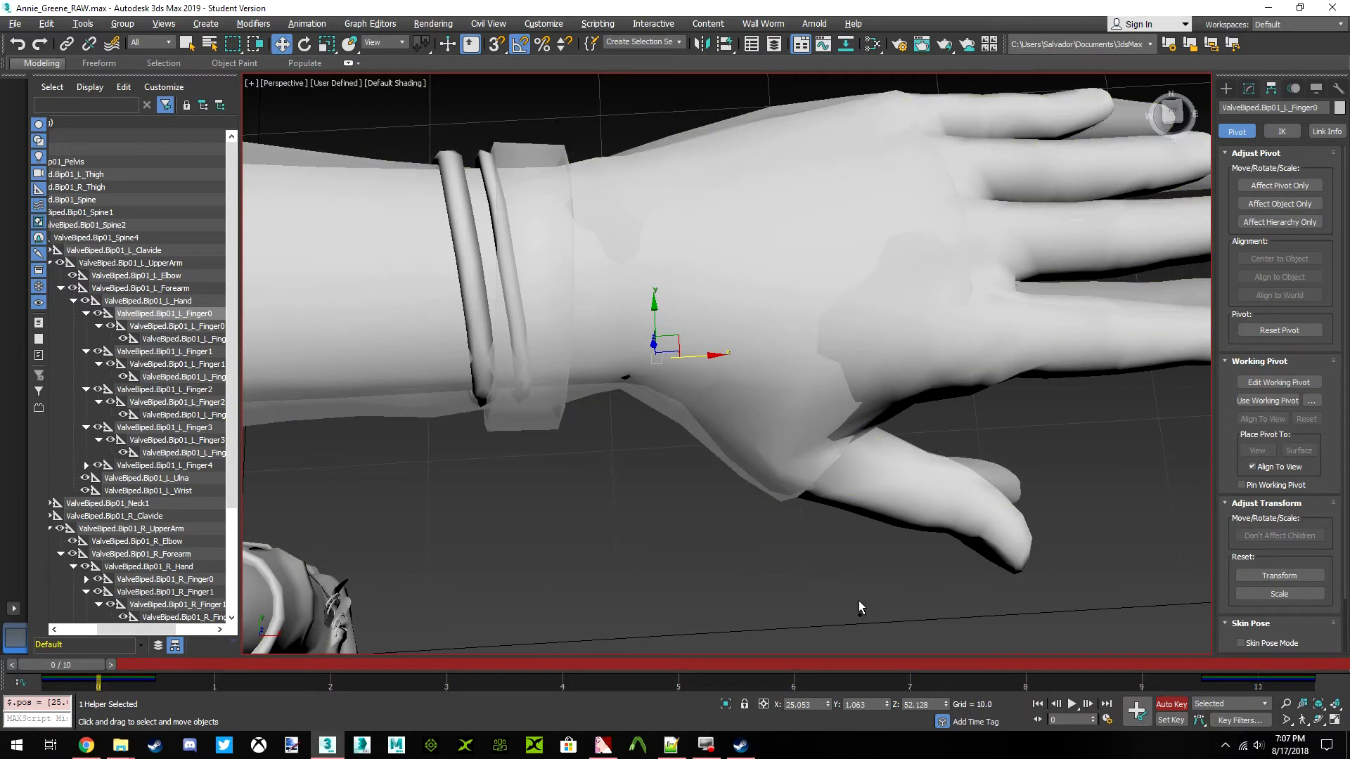
pyautogui.hotkey('ctrl', 'z')
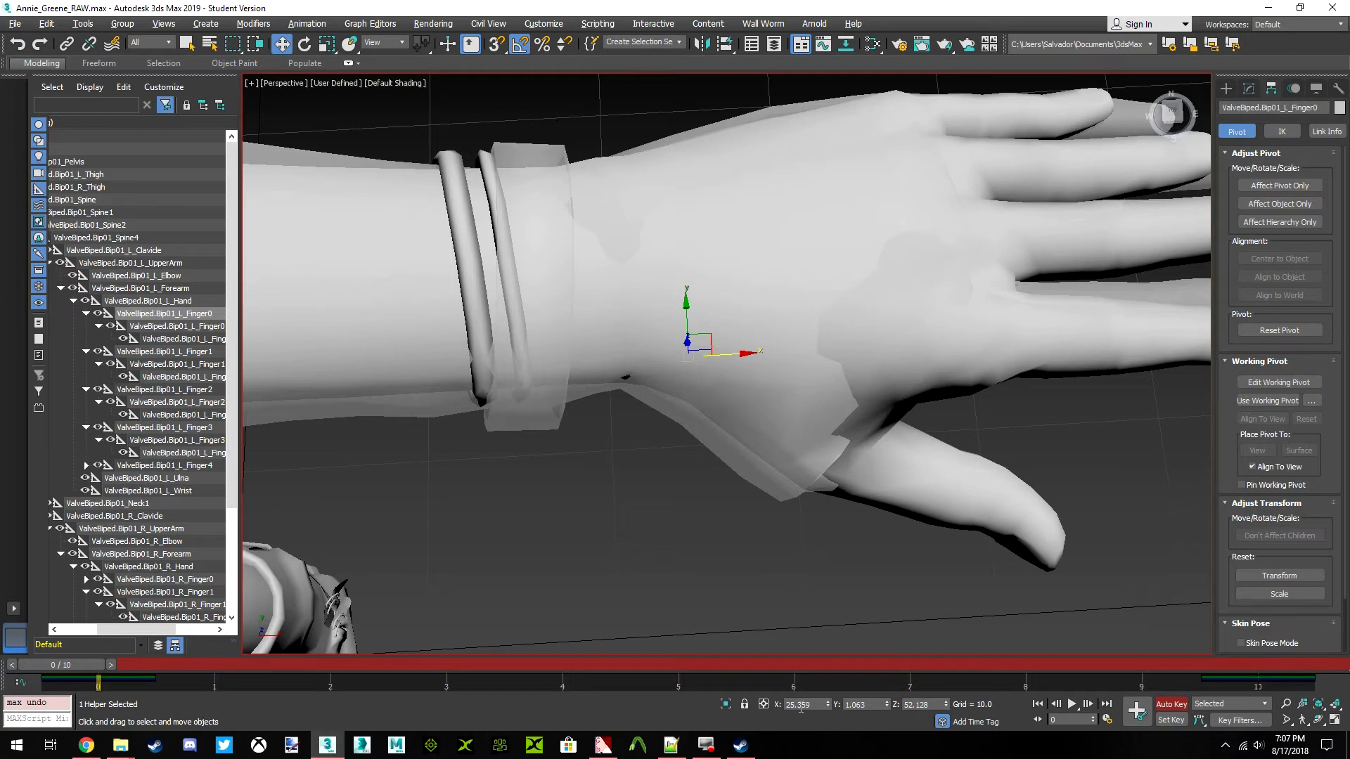
# Set the X position of the ValveBiped.Bip01_L_Finger0 bone to 25.059
pyautogui.press('BackSpace')
pyautogui.write('0')
pyautogui.press('Return')
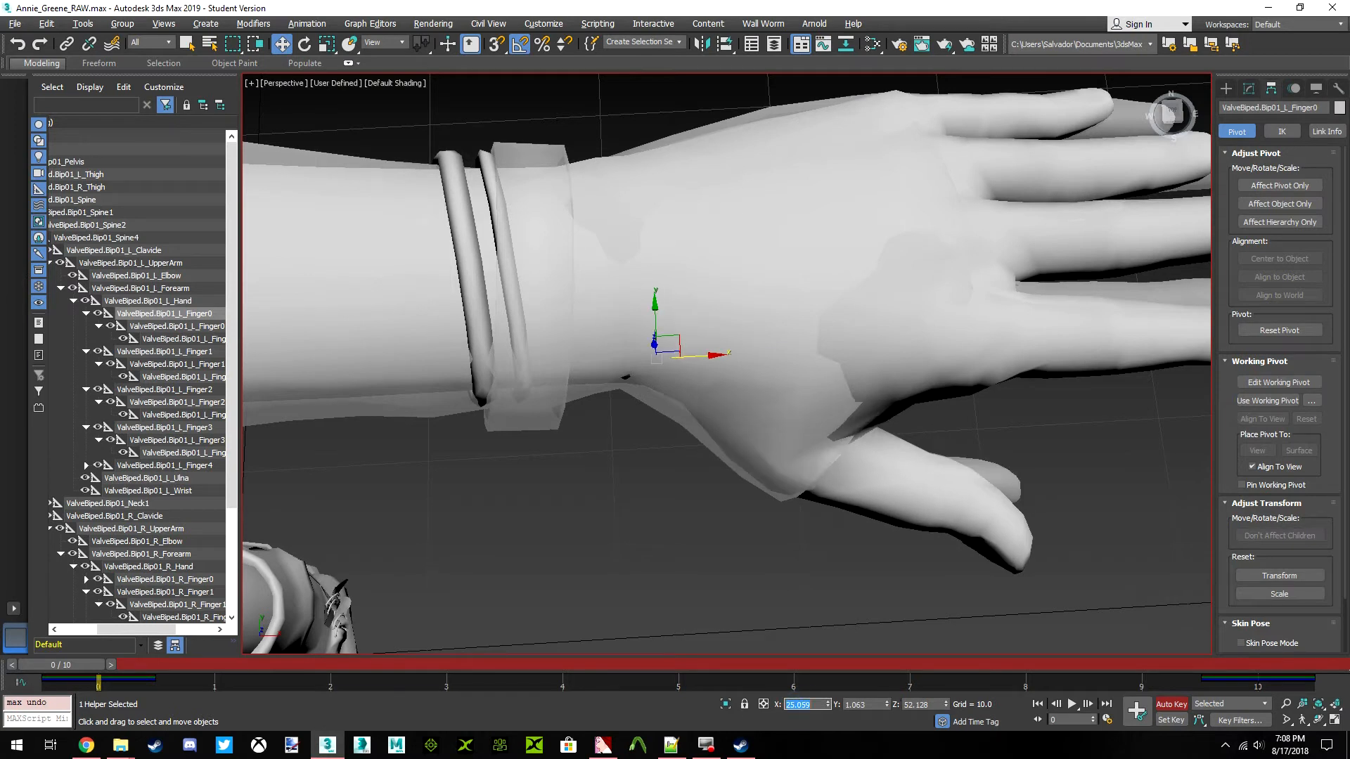
# Shift the ValveBiped.Bip01_R_Finger0 bone at the right thumb towards the wrist by setting its X position to -25.06
pyautogui.scroll(-8, 556, 338)
pyautogui.moveTo(556, 339); pyautogui.dragTo(876, 309, button='middle')
pyautogui.scroll(-4, 209, 462)
pyautogui.click(176, 445)
pyautogui.scroll(-3, 352, 355)
pyautogui.moveTo(352, 355); pyautogui.dragTo(689, 334, button='middle')
pyautogui.scroll(6, 527, 338)
pyautogui.scroll(2, 670, 380)
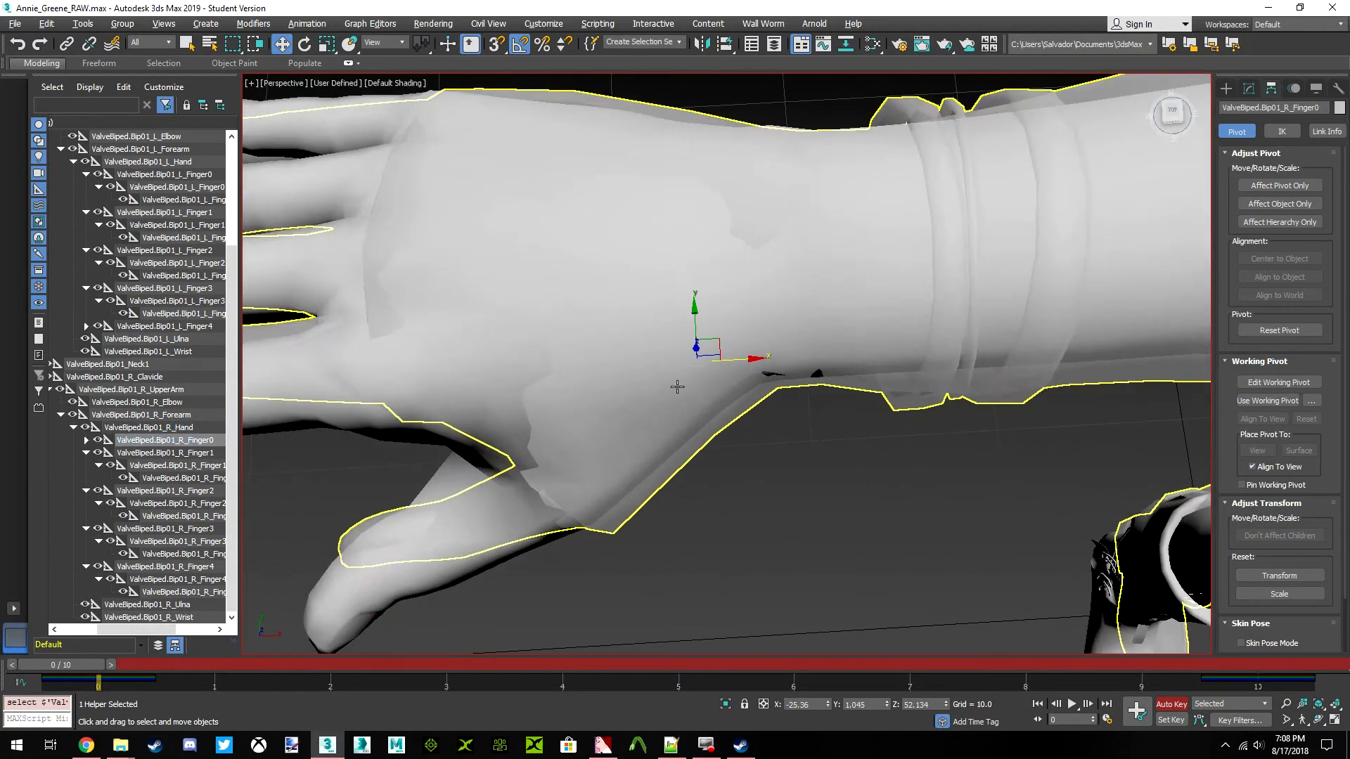
pyautogui.moveTo(749, 359); pyautogui.dragTo(760, 360)
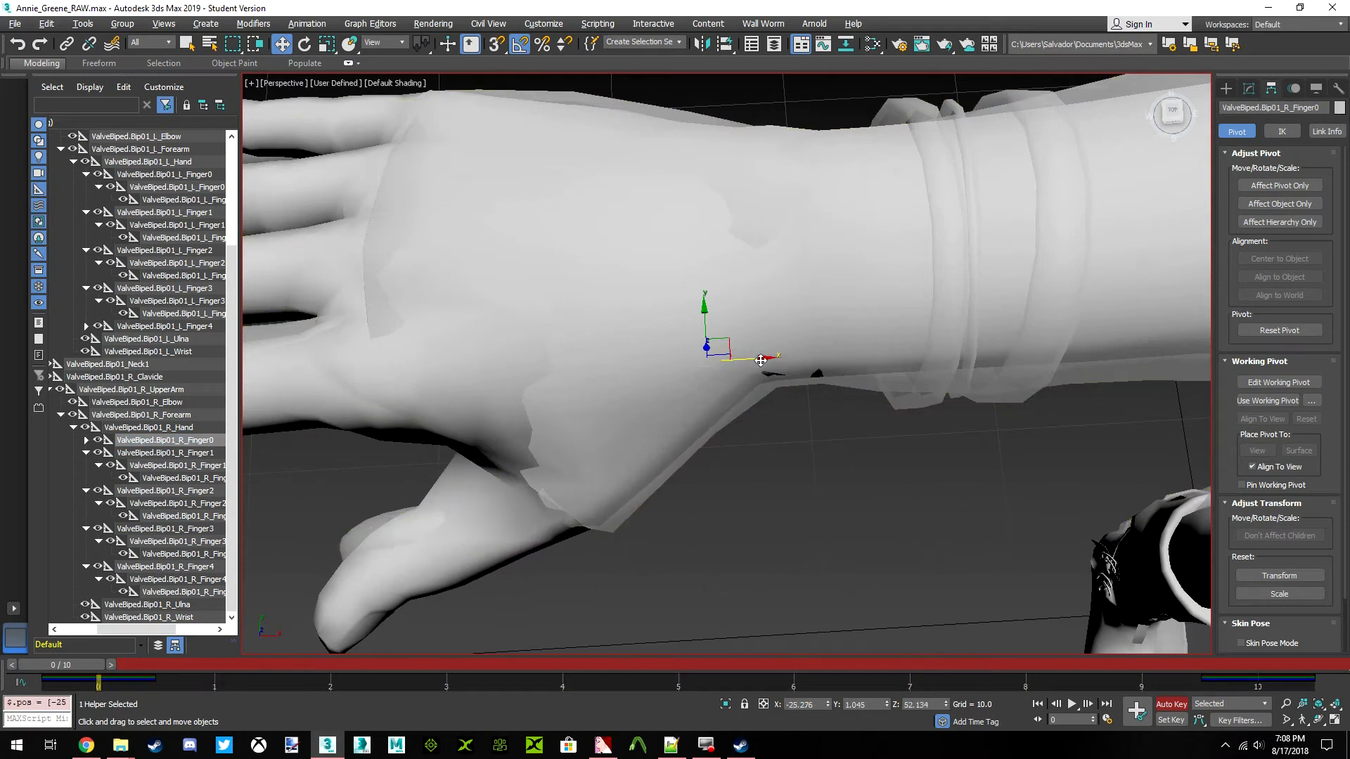
pyautogui.hotkey('ctrl', 'z')
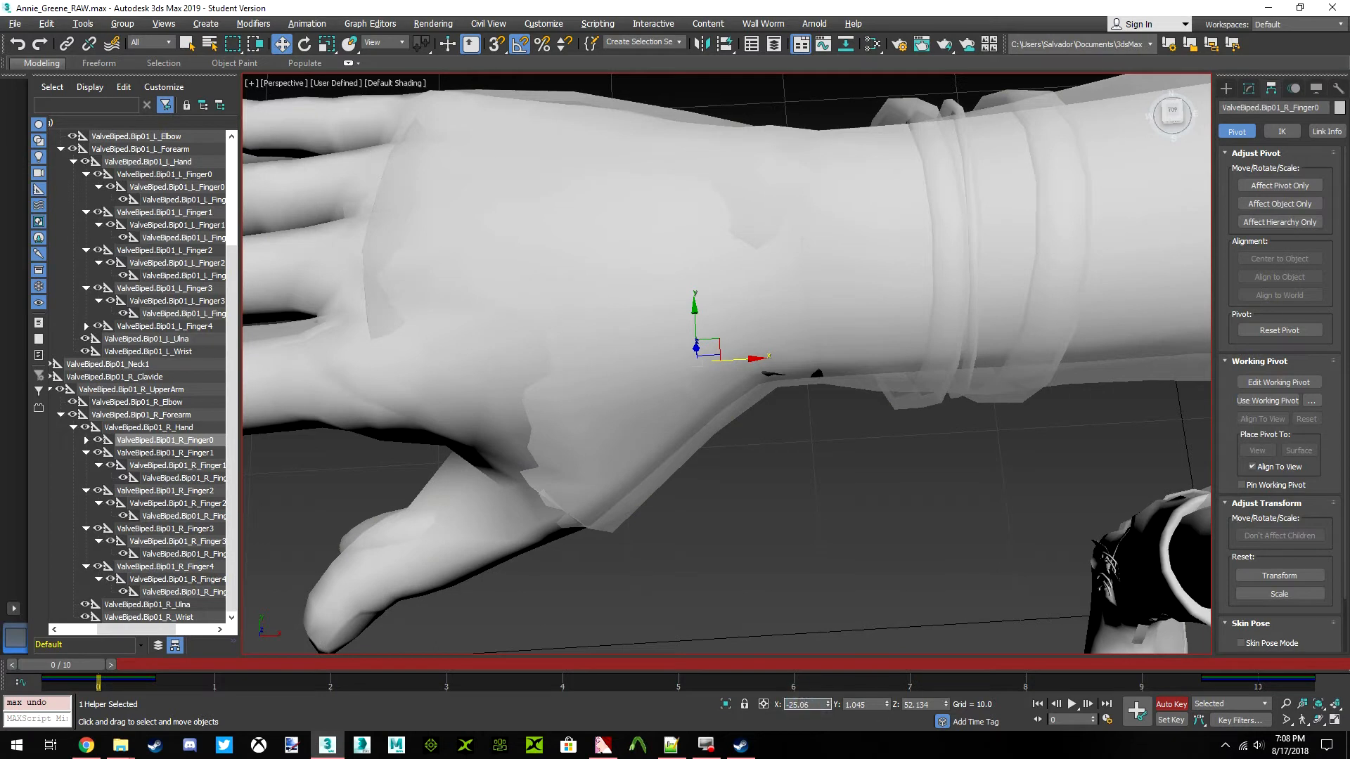
pyautogui.press('Return')
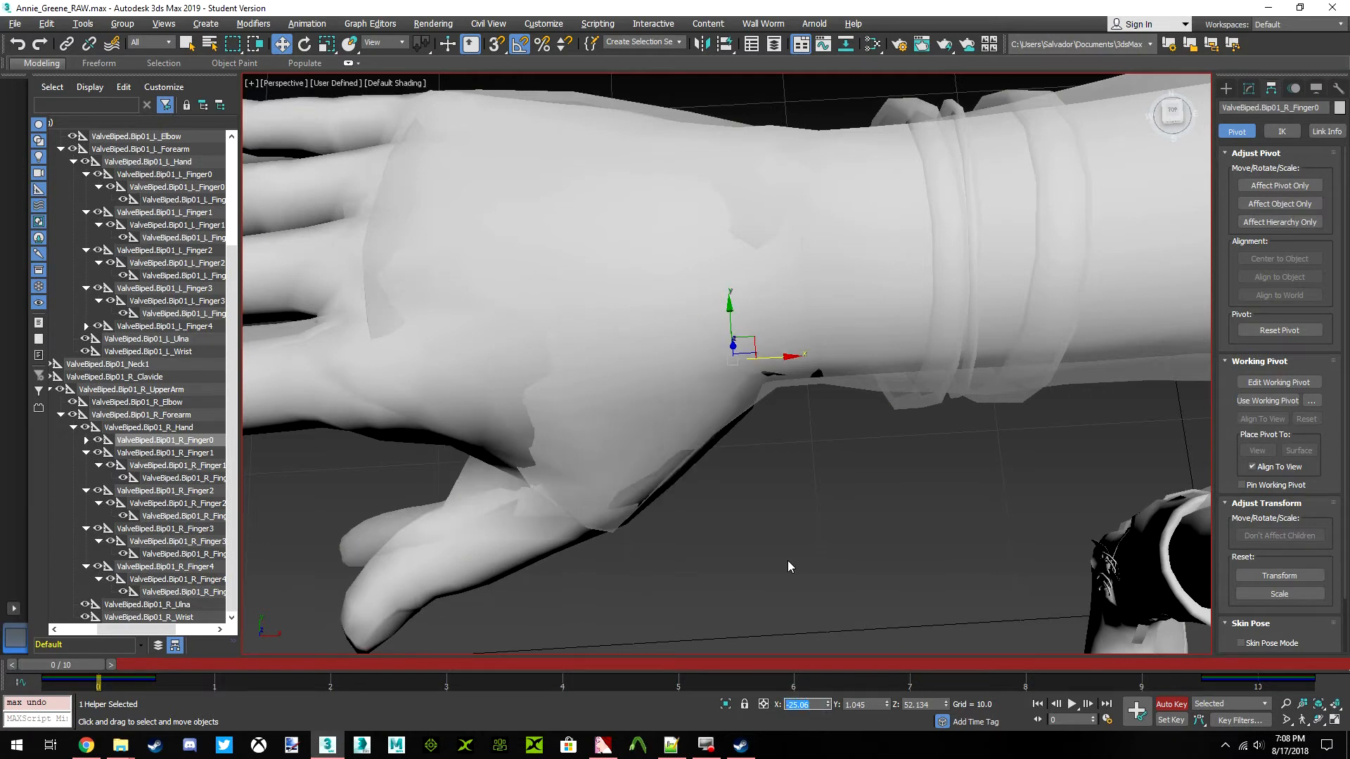
# Make the Rochelle model see-through and return Annie to solid textured display, leaving nothing selected
pyautogui.scroll(-4, 655, 371)
pyautogui.scroll(7, 752, 429)
pyautogui.scroll(-5, 829, 374)
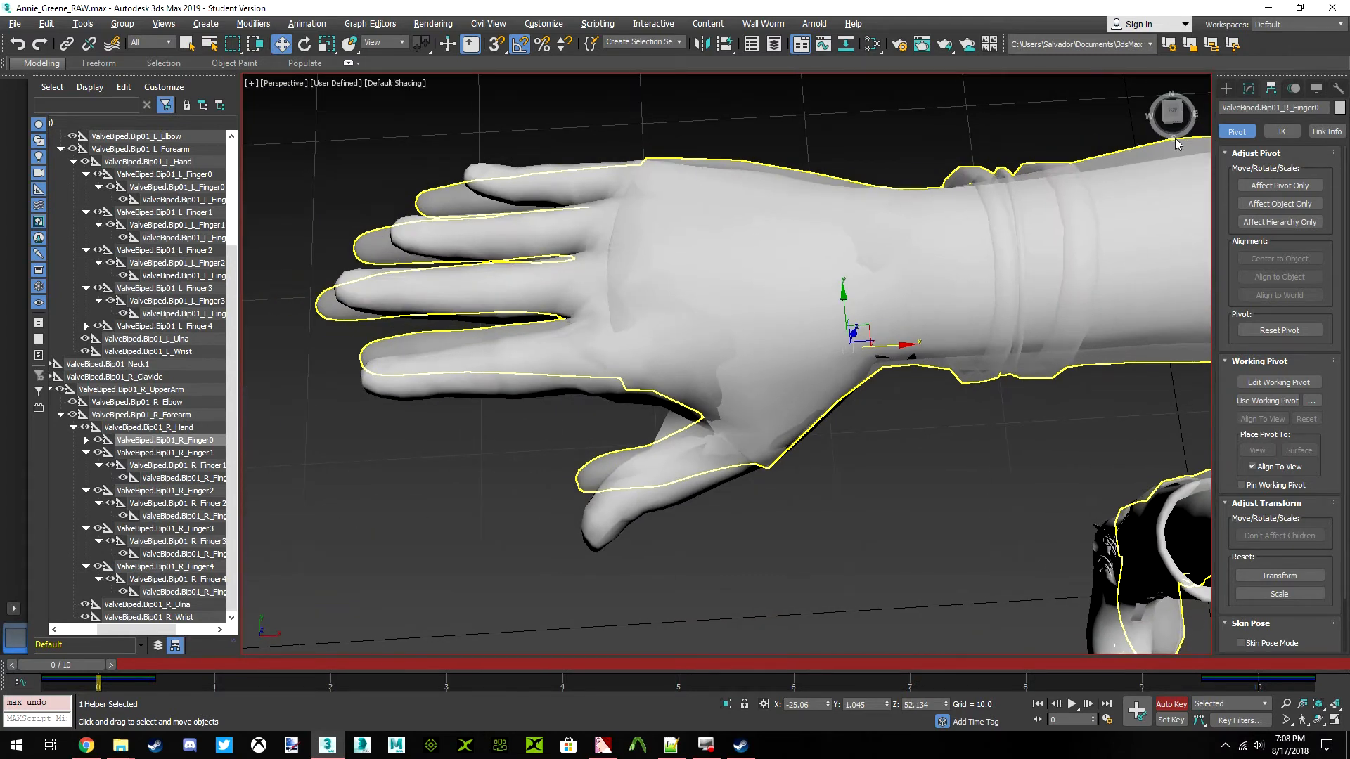
pyautogui.moveTo(1172, 118); pyautogui.dragTo(1175, 122)
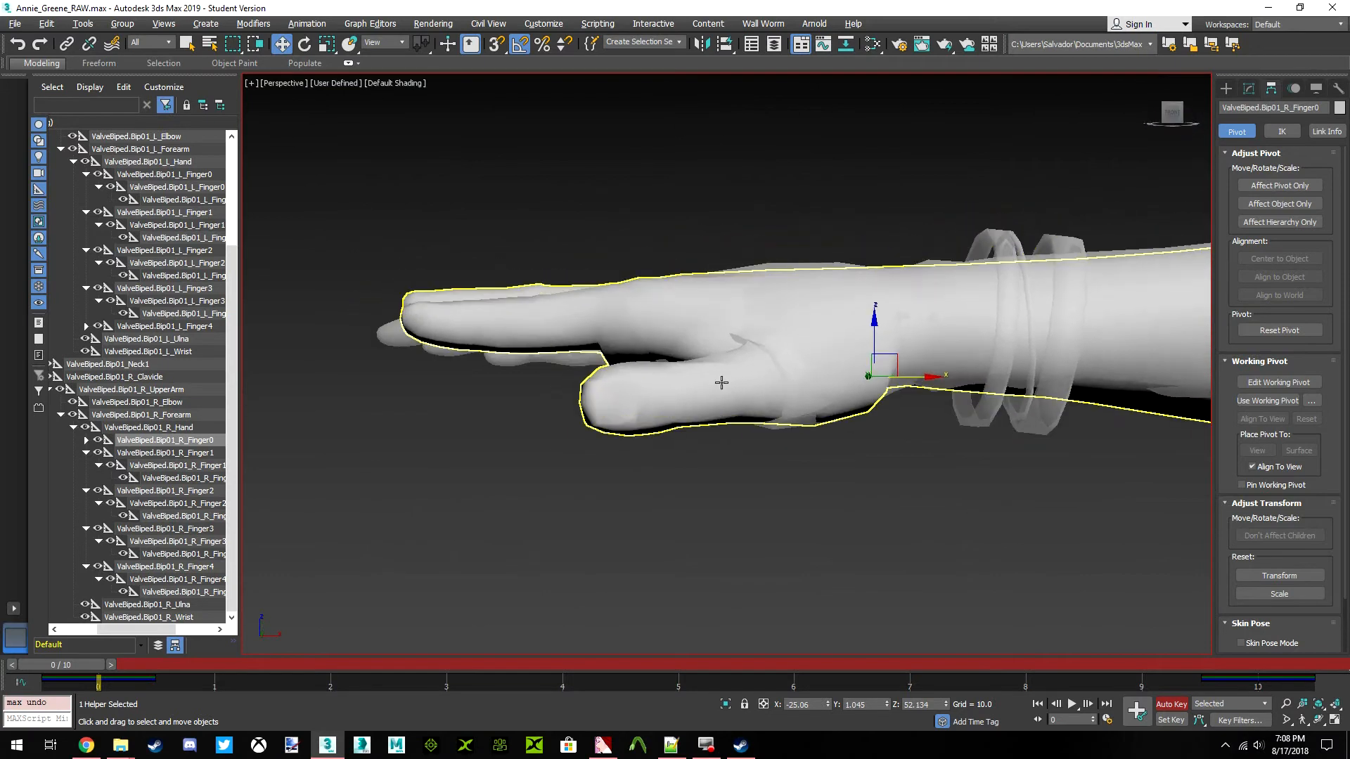
pyautogui.click(721, 383)
pyautogui.hotkey('alt', 'x')
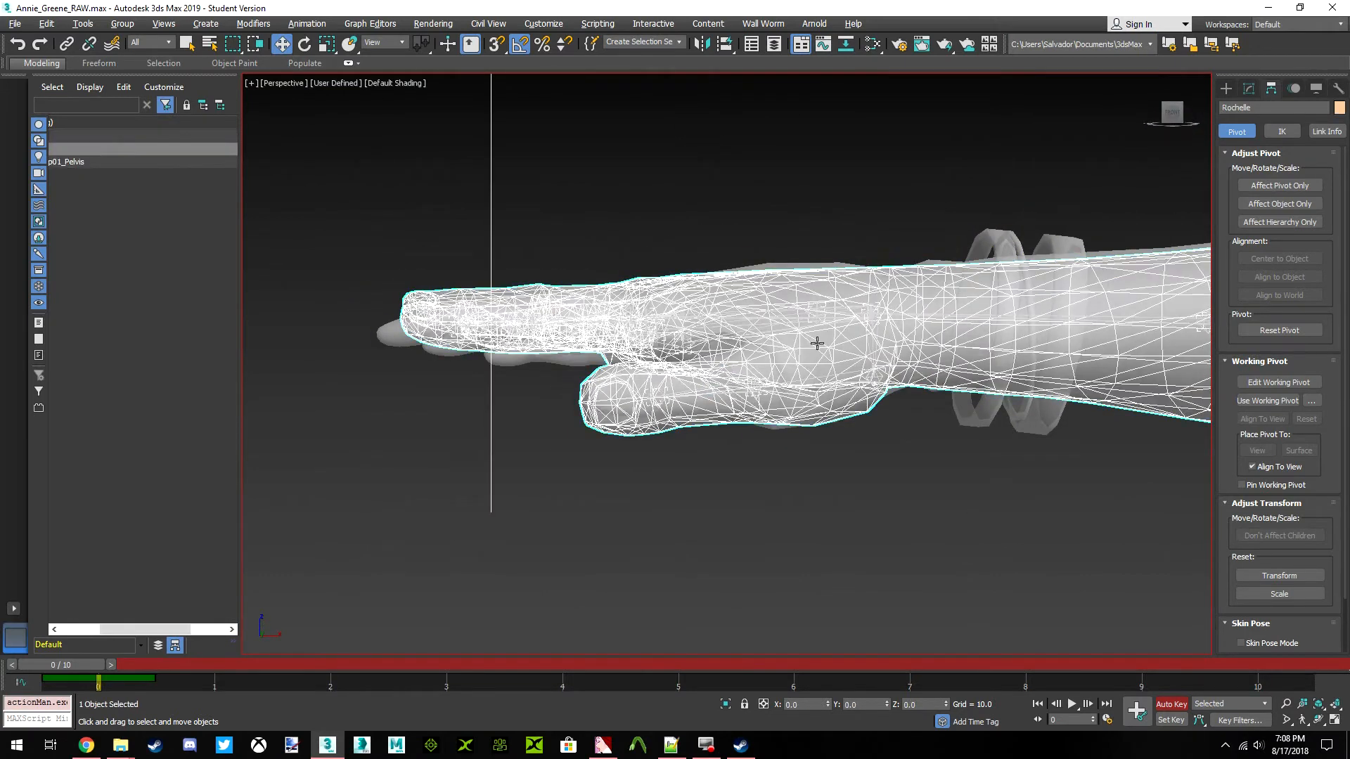
pyautogui.click(816, 344)
pyautogui.hotkey('alt', 'x')
pyautogui.moveTo(817, 344); pyautogui.dragTo(814, 381, button='middle')
pyautogui.click(769, 489)
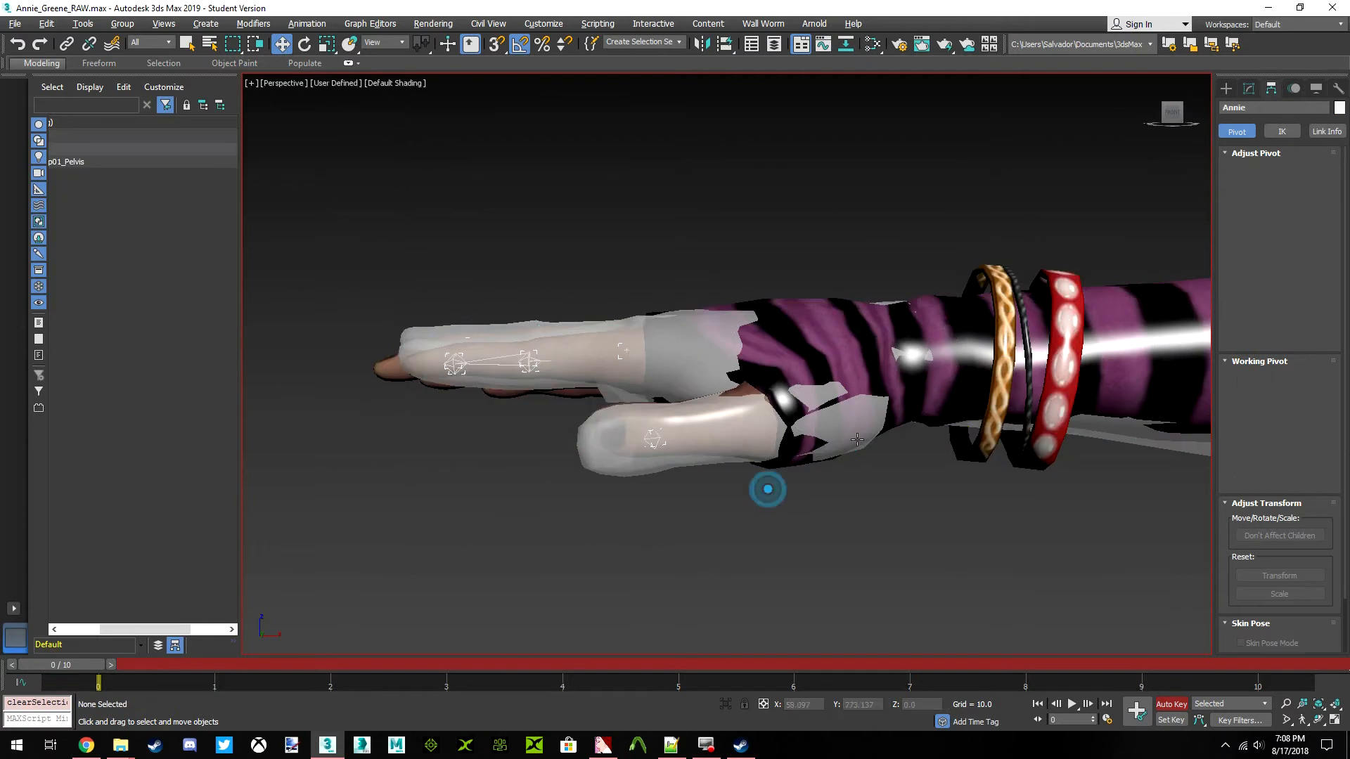
# Rotate the ValveBiped.Bip01_R_Finger01 bone about its local axes to bring Rochelle's right thumb in line with Annie's
pyautogui.click(1182, 118)
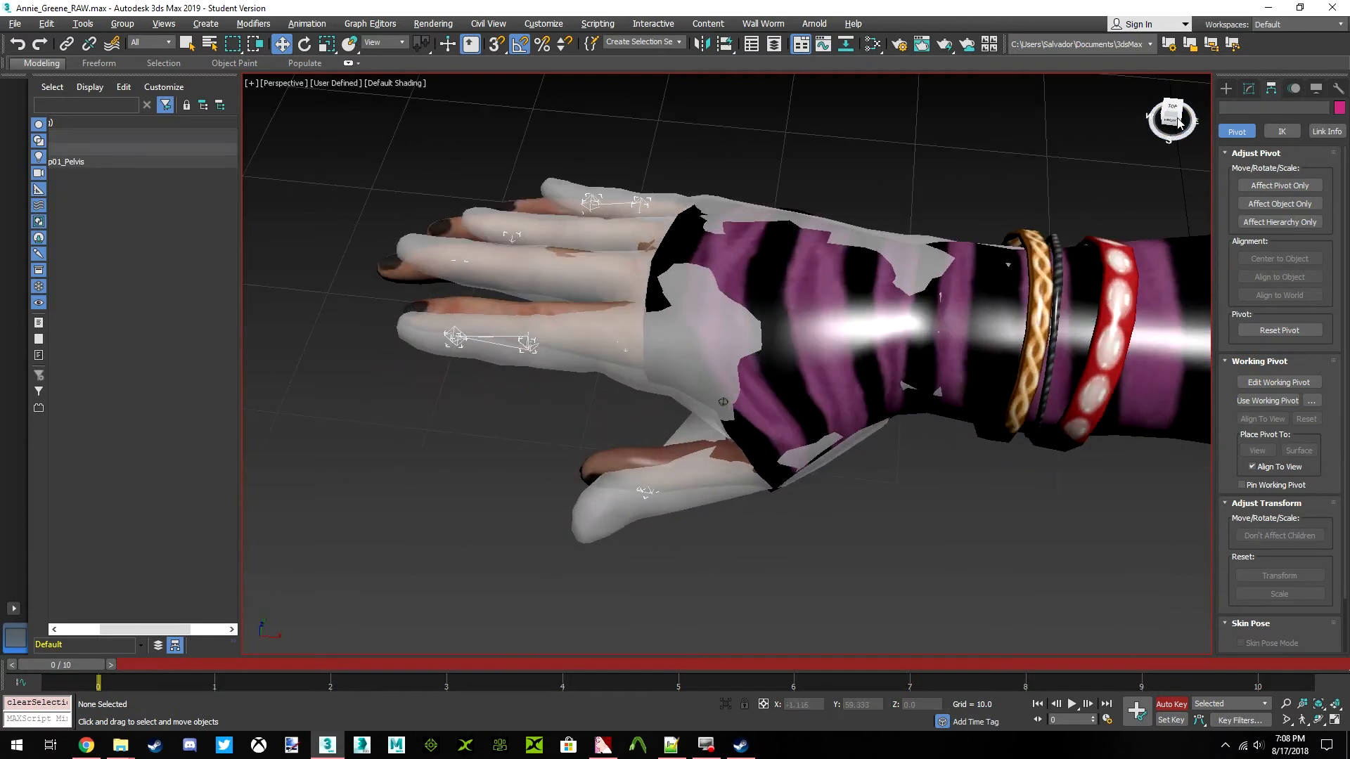
pyautogui.scroll(-5, 695, 490)
pyautogui.click(670, 476)
pyautogui.scroll(10, 719, 434)
pyautogui.moveTo(719, 434); pyautogui.dragTo(703, 410, button='middle')
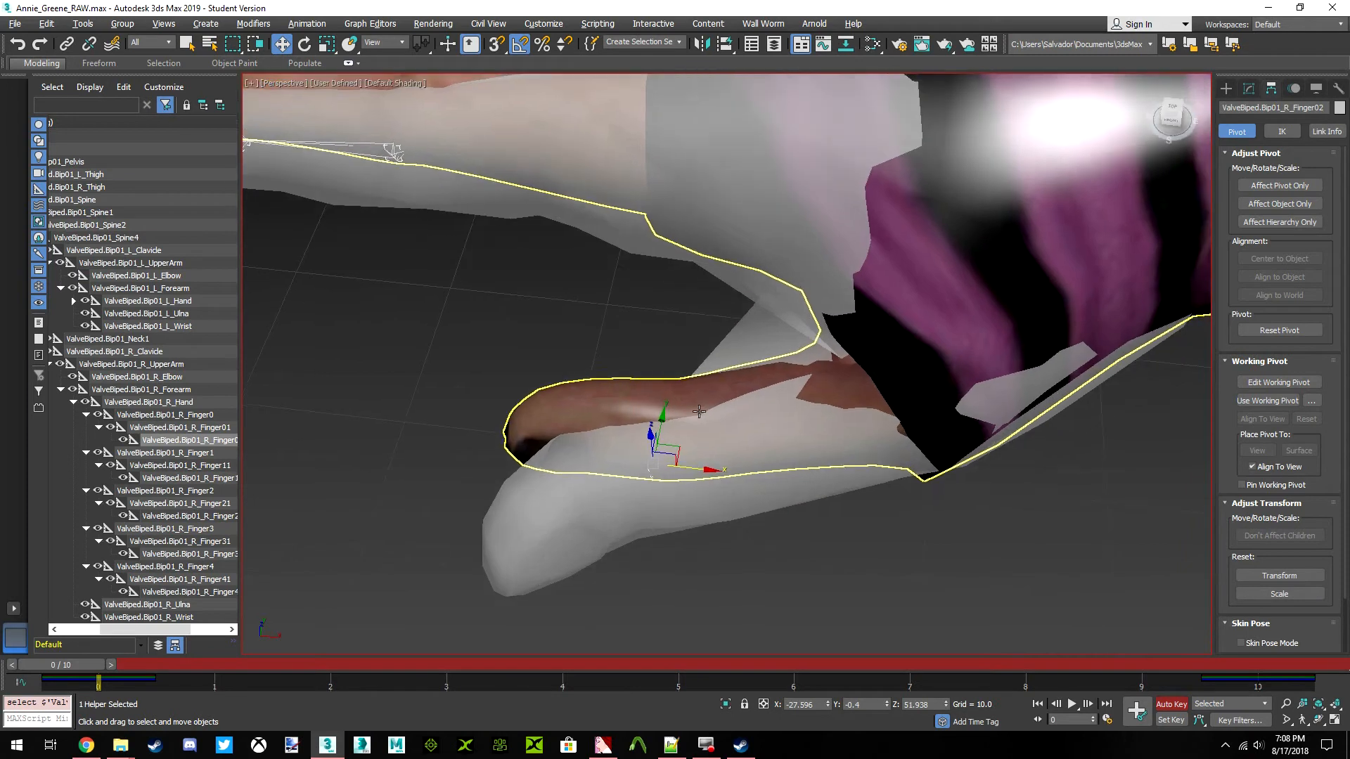
pyautogui.click(180, 415)
pyautogui.moveTo(806, 387); pyautogui.dragTo(792, 408, button='middle')
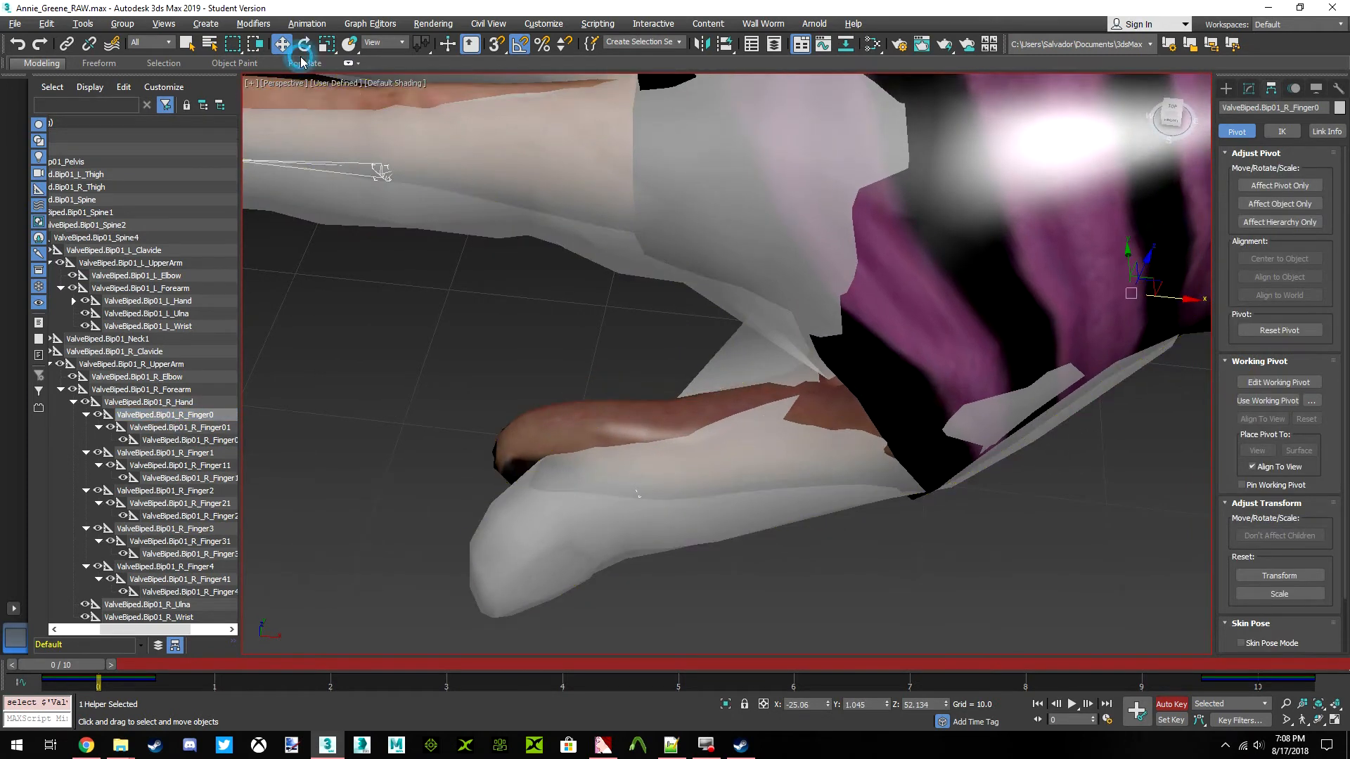
pyautogui.press('e')
pyautogui.moveTo(1115, 316); pyautogui.dragTo(1118, 344)
pyautogui.click(211, 428)
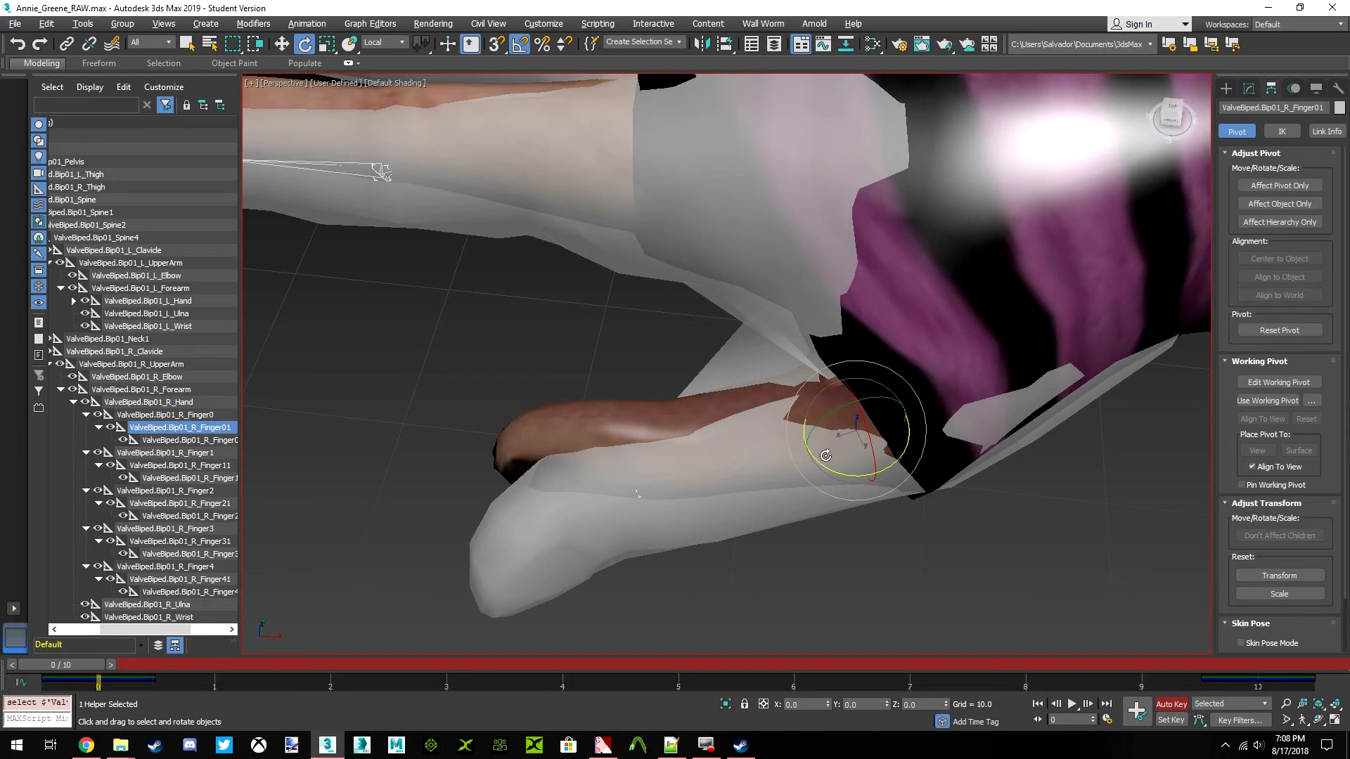
pyautogui.moveTo(826, 472); pyautogui.dragTo(809, 464)
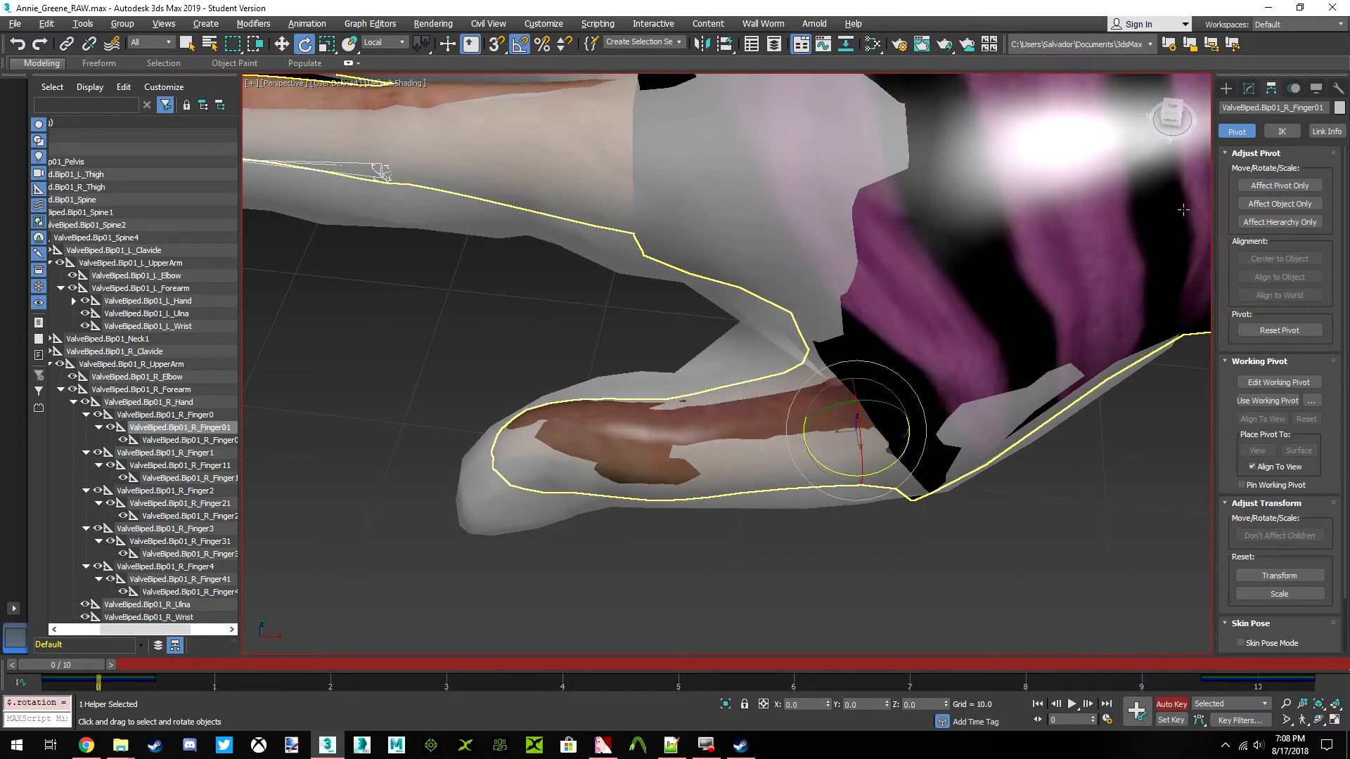
# Rotate the ValveBiped.Bip01_R_Finger0 bone by -1.5 degrees about its local Y axis
pyautogui.click(1175, 126)
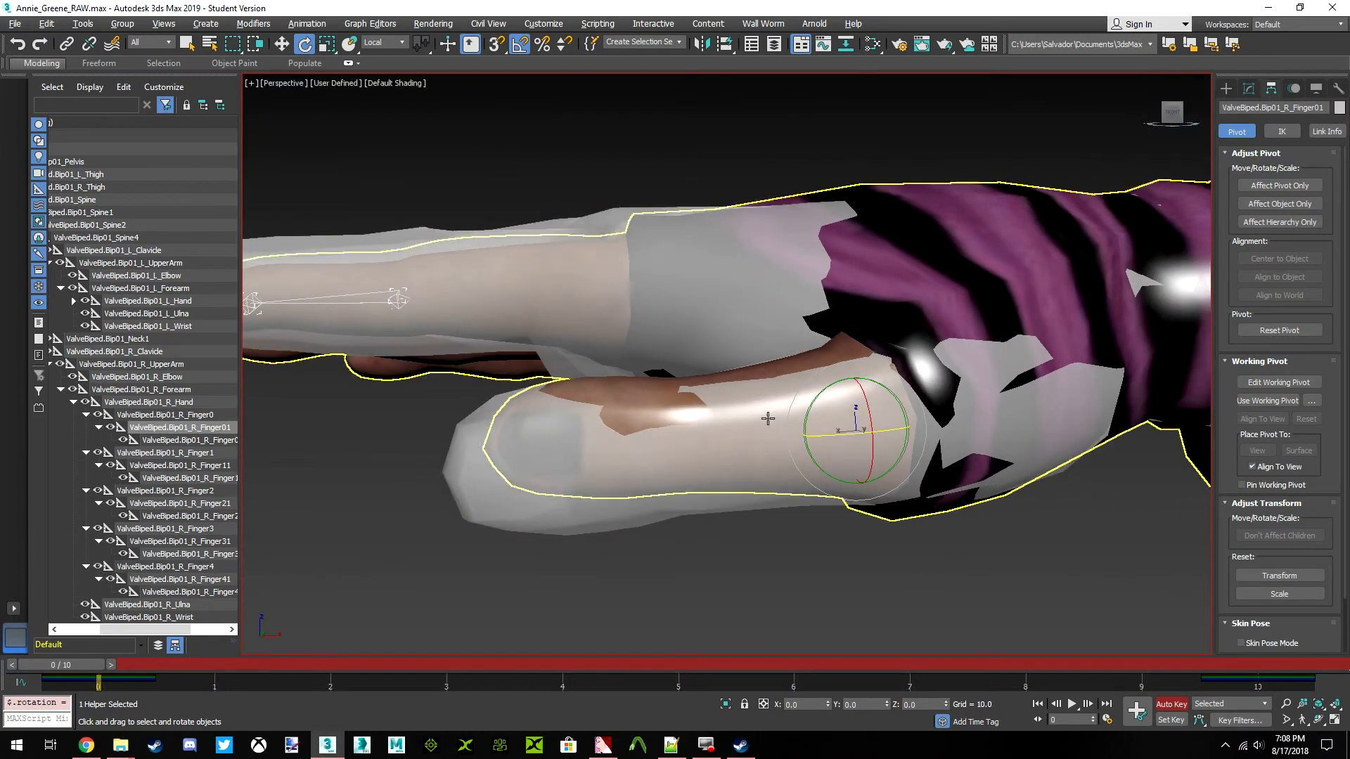
pyautogui.click(205, 416)
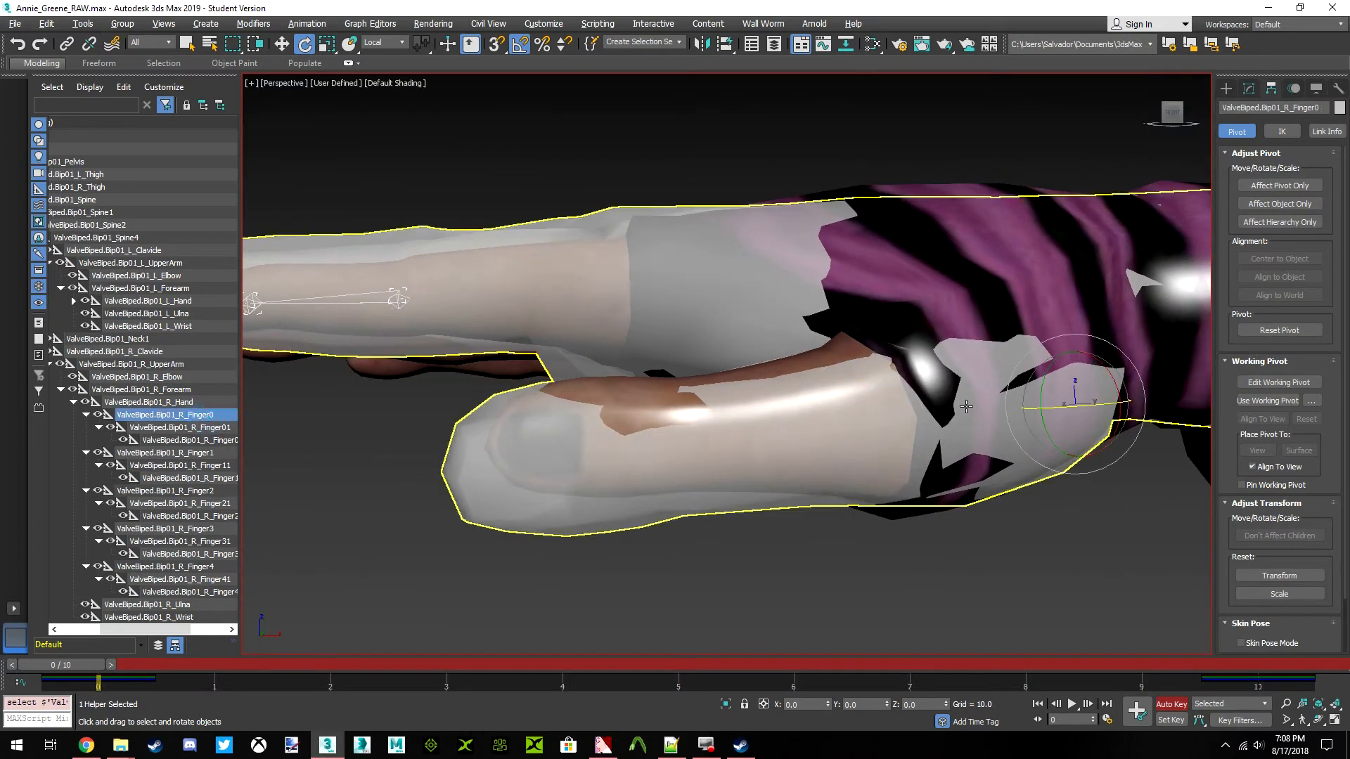
pyautogui.moveTo(1040, 386); pyautogui.dragTo(1039, 384)
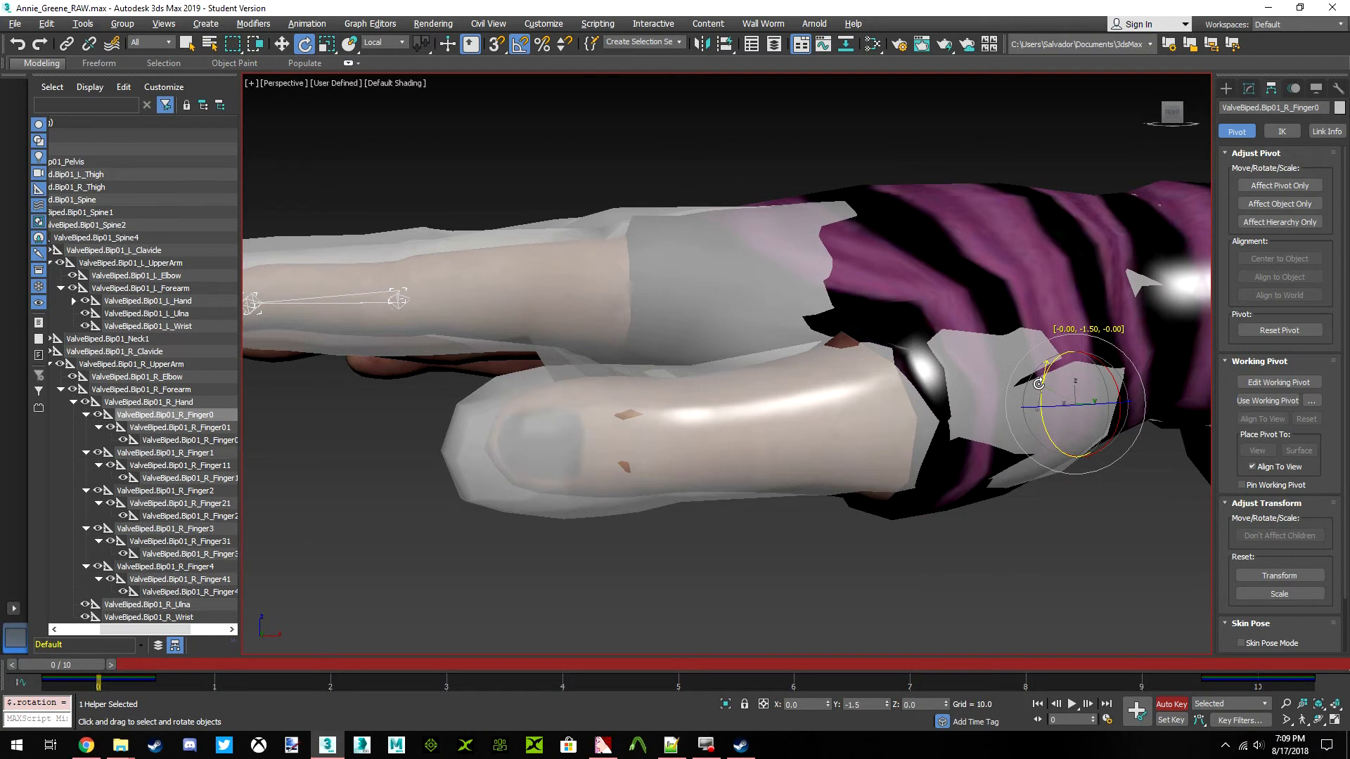
# Select the ValveBiped.Bip01_L_Finger0 bone on the left hand for comparison of the left thumbs
pyautogui.moveTo(1010, 398); pyautogui.dragTo(807, 452, button='middle')
pyautogui.scroll(-5, 808, 452)
pyautogui.scroll(-2, 675, 460)
pyautogui.moveTo(980, 461); pyautogui.dragTo(657, 455, button='middle')
pyautogui.click(854, 467)
pyautogui.scroll(8, 854, 466)
pyautogui.moveTo(816, 473); pyautogui.dragTo(709, 487, button='middle')
pyautogui.moveTo(813, 444); pyautogui.dragTo(746, 446, button='middle')
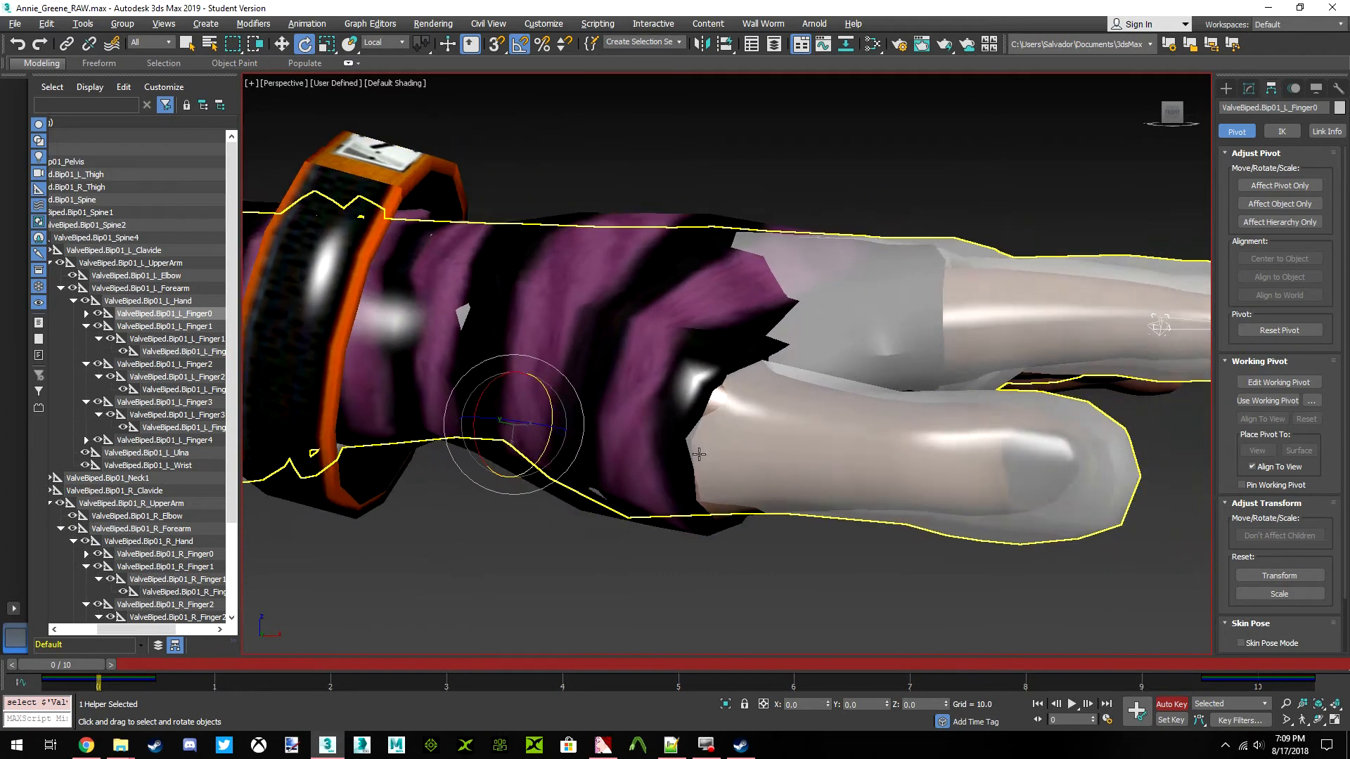
# Try a small local rotation of the ValveBiped.Bip01_L_Finger0 bone, and undo it
pyautogui.moveTo(1170, 120); pyautogui.dragTo(1169, 118)
pyautogui.moveTo(524, 438); pyautogui.dragTo(524, 441)
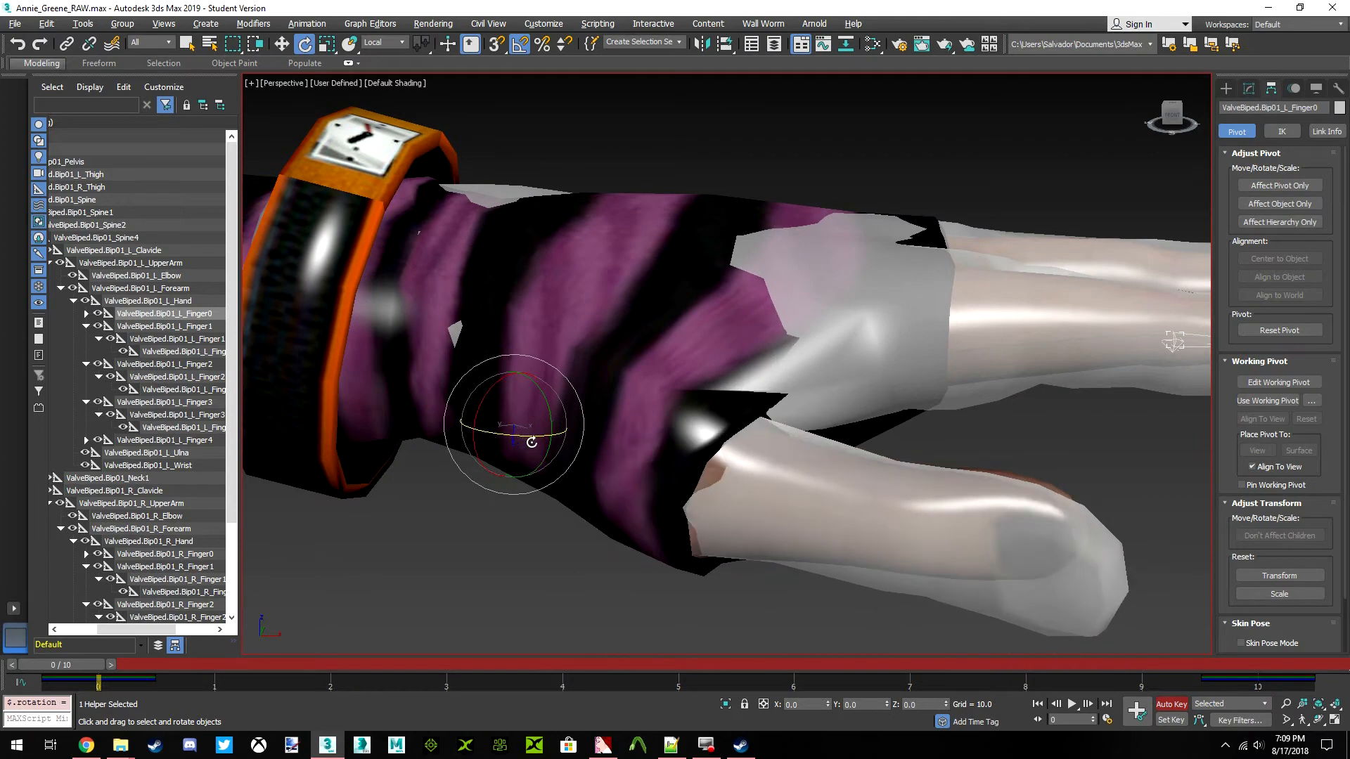
pyautogui.hotkey('ctrl', 'z')
# Rotate the ValveBiped.Bip01_L_Finger01 bone about a local axis to align Rochelle's left thumb with Annie's
pyautogui.click(86, 315)
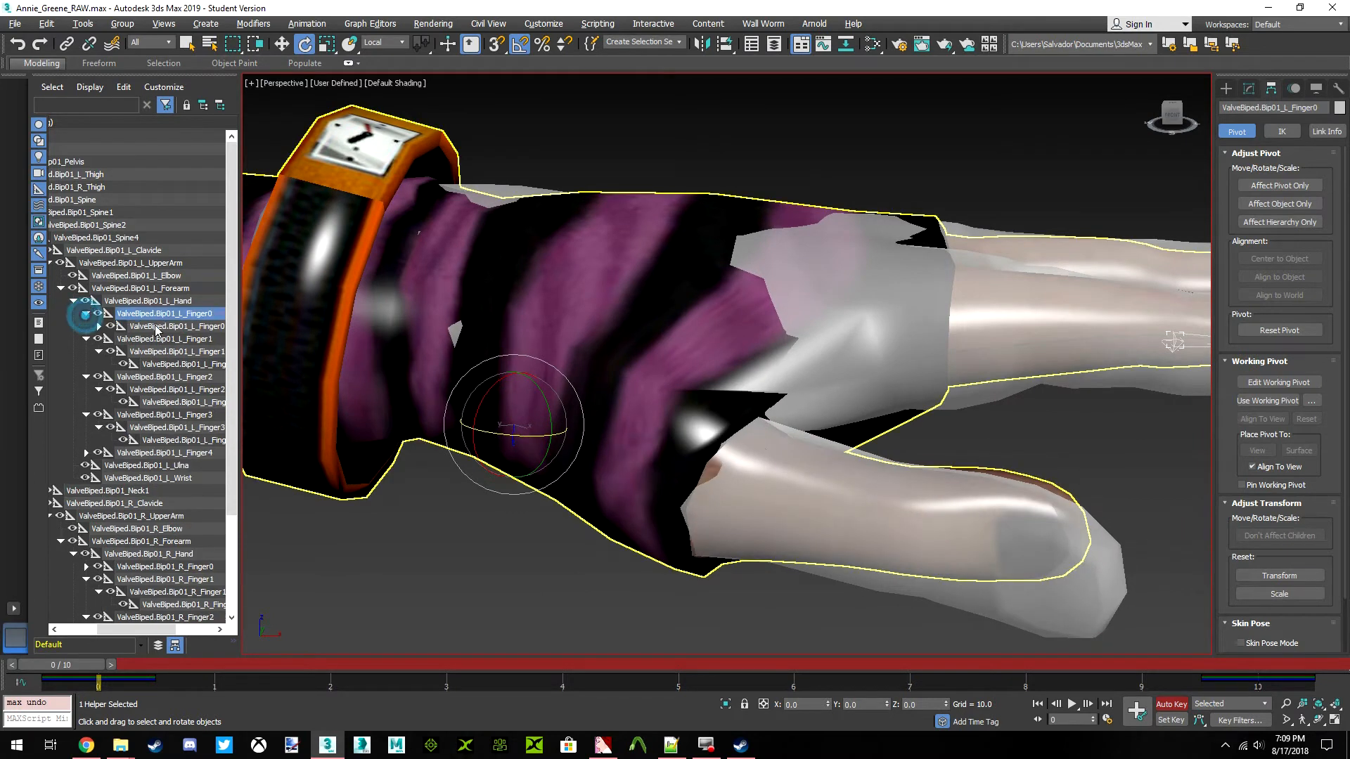
pyautogui.click(158, 327)
pyautogui.moveTo(735, 499); pyautogui.dragTo(775, 476)
pyautogui.scroll(-10, 877, 393)
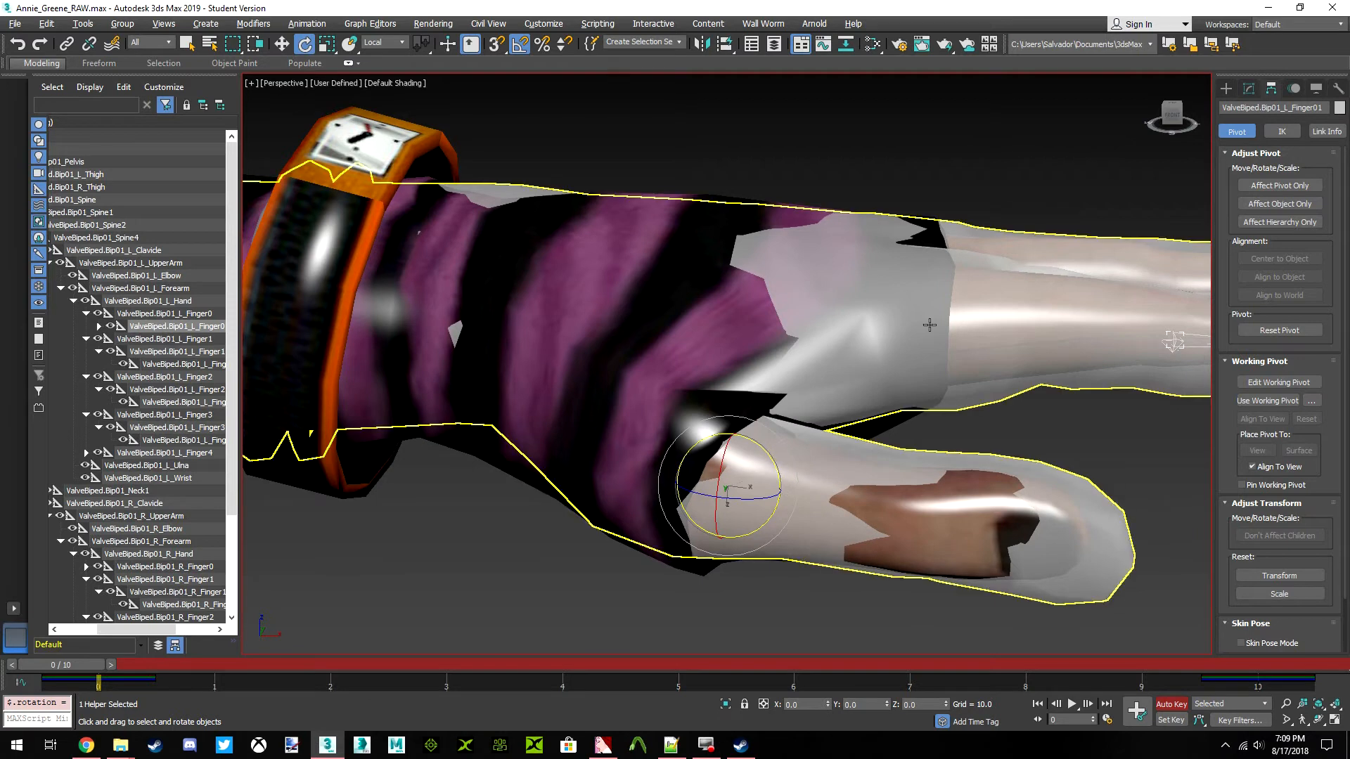
# Rotate the ValveBiped.Bip01_L_Finger01 bone slightly about its local Z axis to match Annie's left thumb from above
pyautogui.scroll(6, 351, 387)
pyautogui.moveTo(352, 387); pyautogui.dragTo(510, 380, button='middle')
pyautogui.scroll(-3, 510, 380)
pyautogui.moveTo(684, 365); pyautogui.dragTo(445, 369, button='middle')
pyautogui.scroll(-5, 445, 369)
pyautogui.moveTo(766, 365); pyautogui.dragTo(448, 358, button='middle')
pyautogui.scroll(8, 767, 359)
pyautogui.moveTo(1172, 115); pyautogui.dragTo(835, 350)
pyautogui.scroll(3, 835, 349)
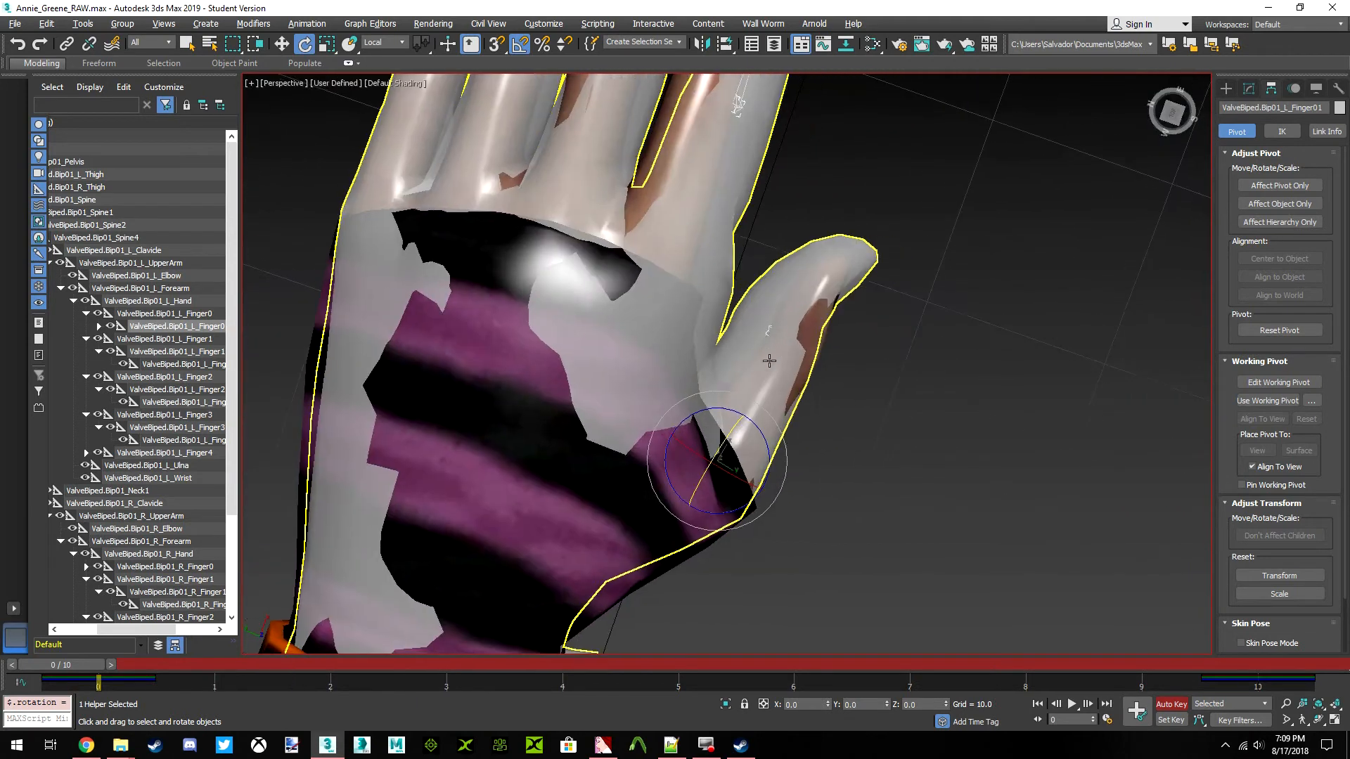
pyautogui.moveTo(770, 439); pyautogui.dragTo(780, 455)
pyautogui.scroll(-7, 711, 359)
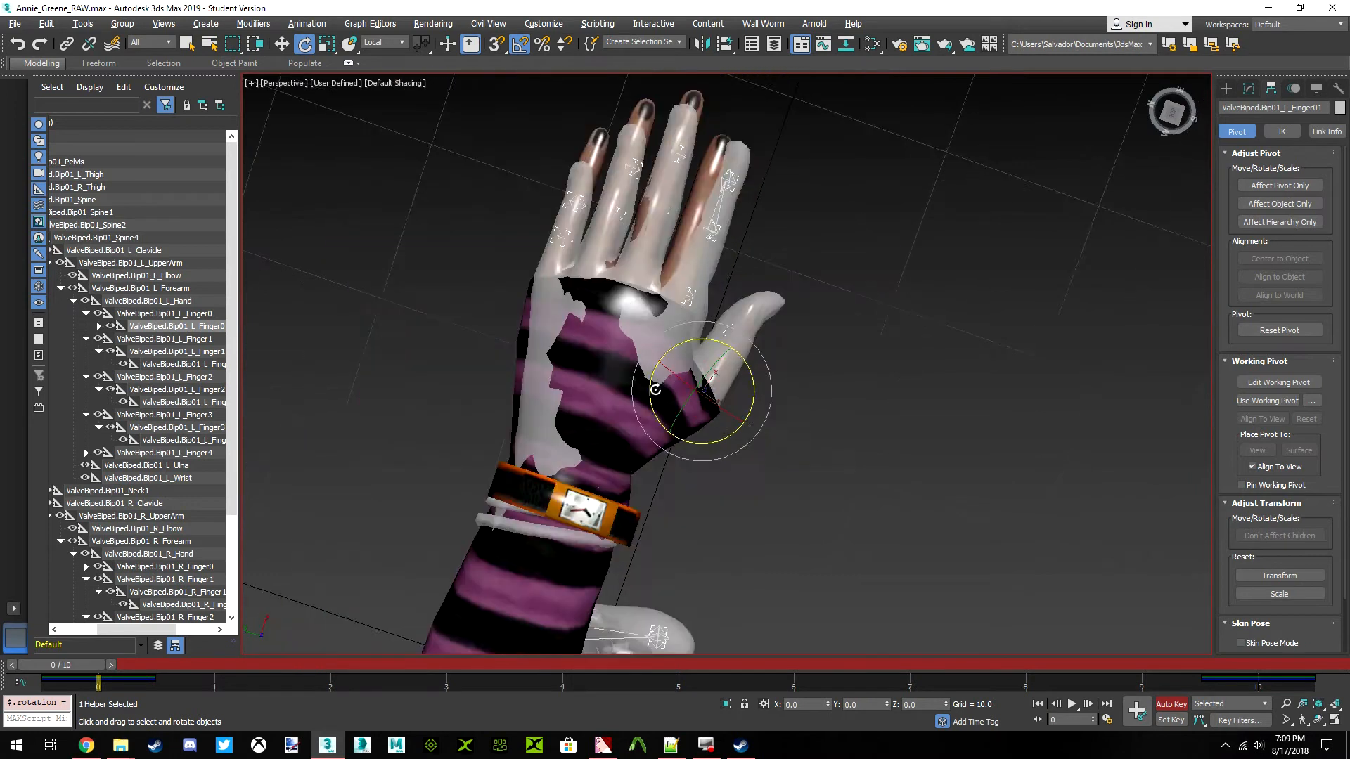
pyautogui.scroll(10, 729, 315)
pyautogui.moveTo(728, 317); pyautogui.dragTo(551, 365, button='middle')
pyautogui.scroll(-2, 551, 370)
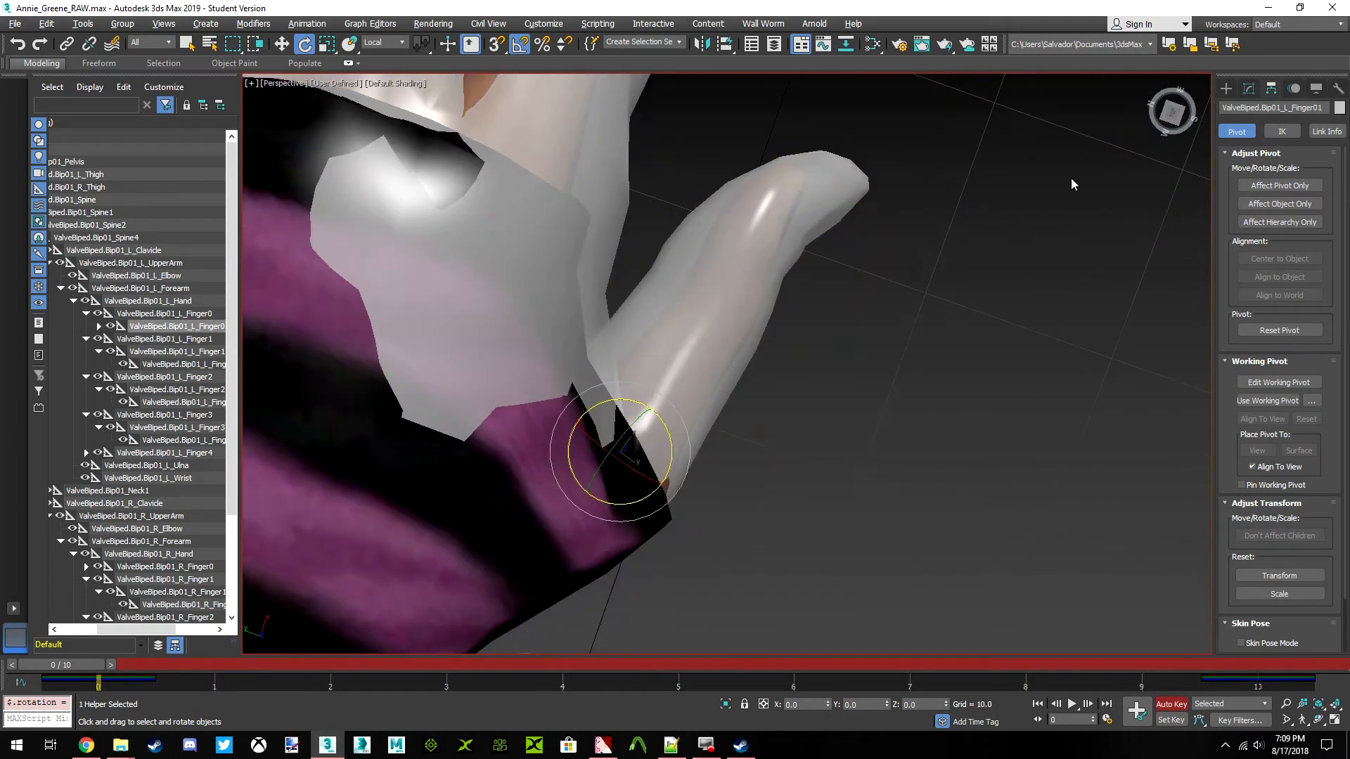
# Rotate the ValveBiped.Bip01_L_Finger02 bone by -14.5 degrees about its local Z axis to align the left thumb tip
pyautogui.moveTo(1173, 111); pyautogui.dragTo(1111, 162)
pyautogui.moveTo(825, 572); pyautogui.dragTo(715, 431, button='middle')
pyautogui.click(99, 326)
pyautogui.click(164, 340)
pyautogui.moveTo(725, 418); pyautogui.dragTo(701, 396)
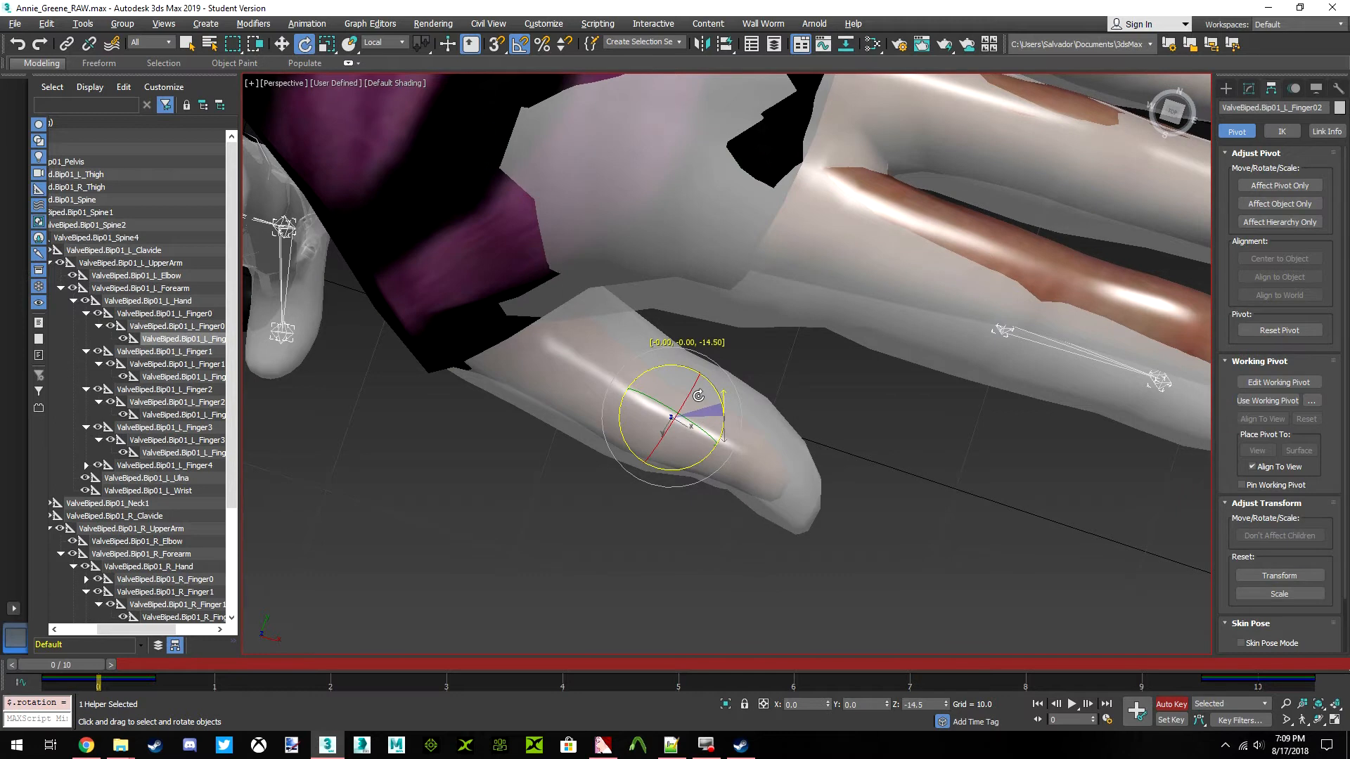
pyautogui.scroll(-10, 696, 394)
pyautogui.scroll(10, 727, 441)
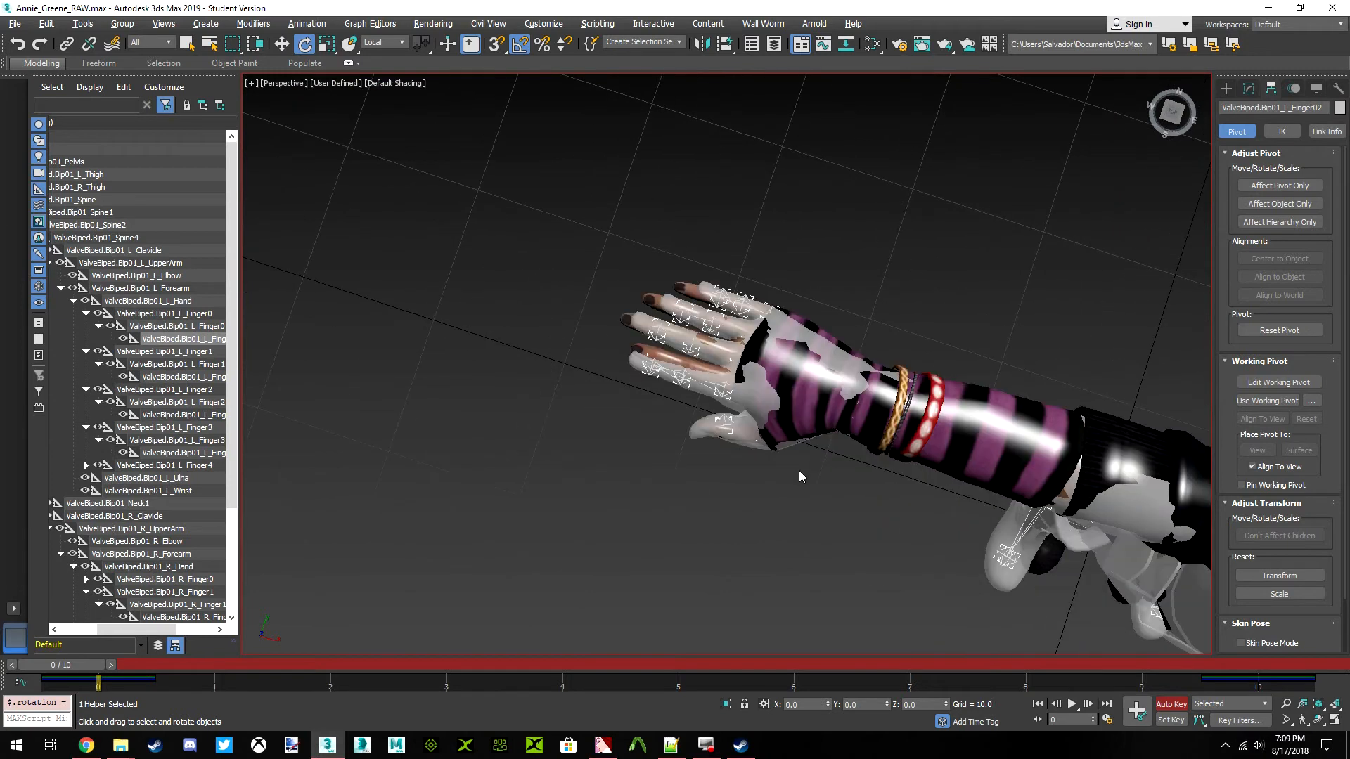
# Rotate the ValveBiped.Bip01_R_Finger01 bone slightly about its local Z axis to align Rochelle's right thumb with Annie's
pyautogui.scroll(-3, 765, 450)
pyautogui.click(769, 451)
pyautogui.scroll(10, 773, 452)
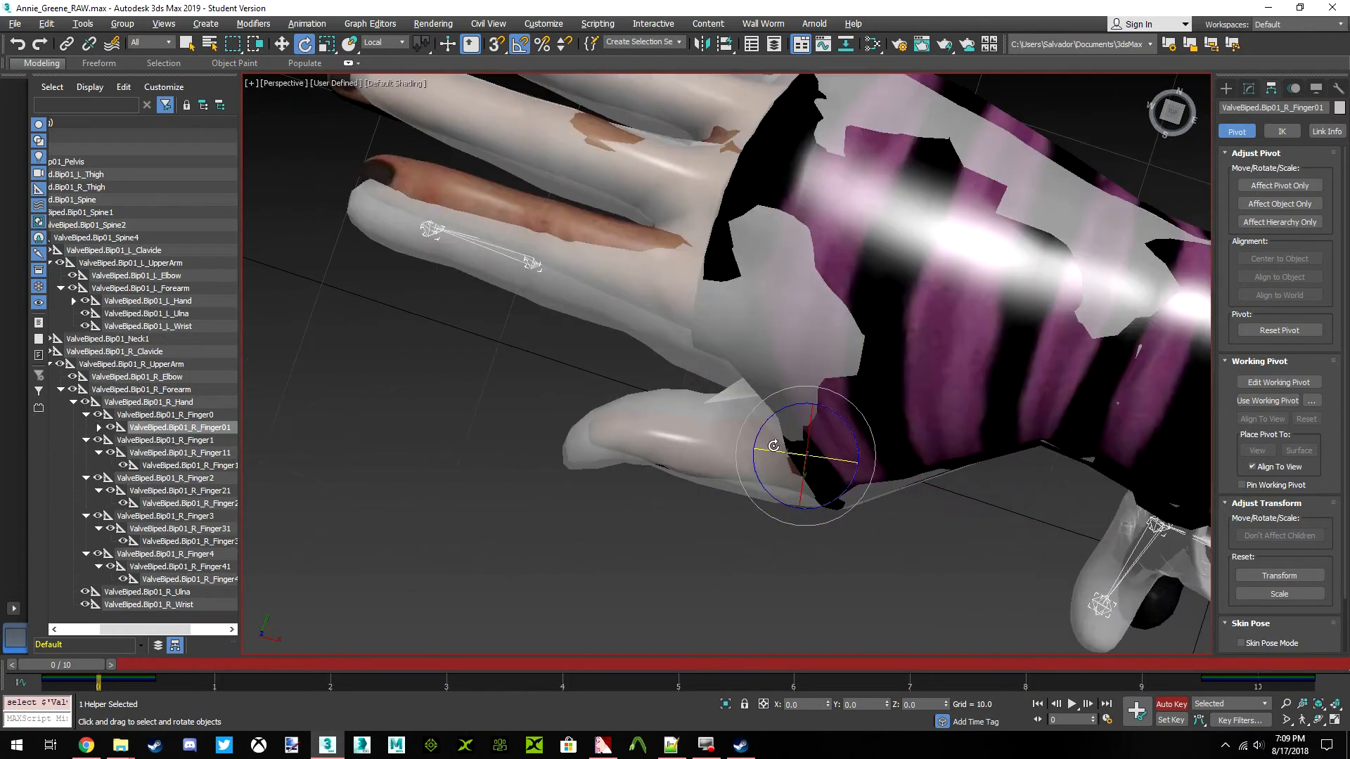
pyautogui.scroll(4, 773, 453)
pyautogui.moveTo(808, 400); pyautogui.dragTo(806, 394)
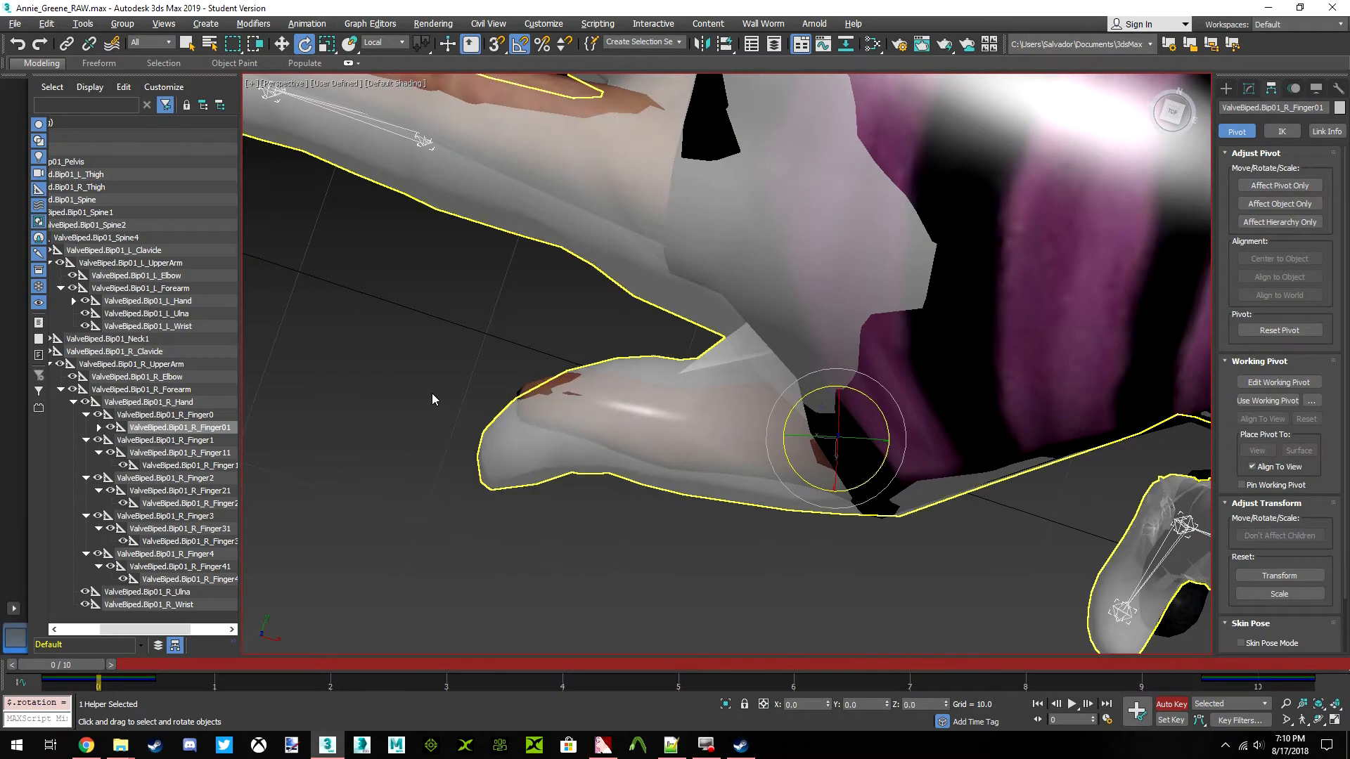
# Rotate the ValveBiped.Bip01_R_Finger02 bone about its local Z axis to align the right thumb tip with Annie's
pyautogui.click(99, 428)
pyautogui.click(182, 441)
pyautogui.moveTo(675, 376); pyautogui.dragTo(697, 380)
pyautogui.scroll(-5, 819, 397)
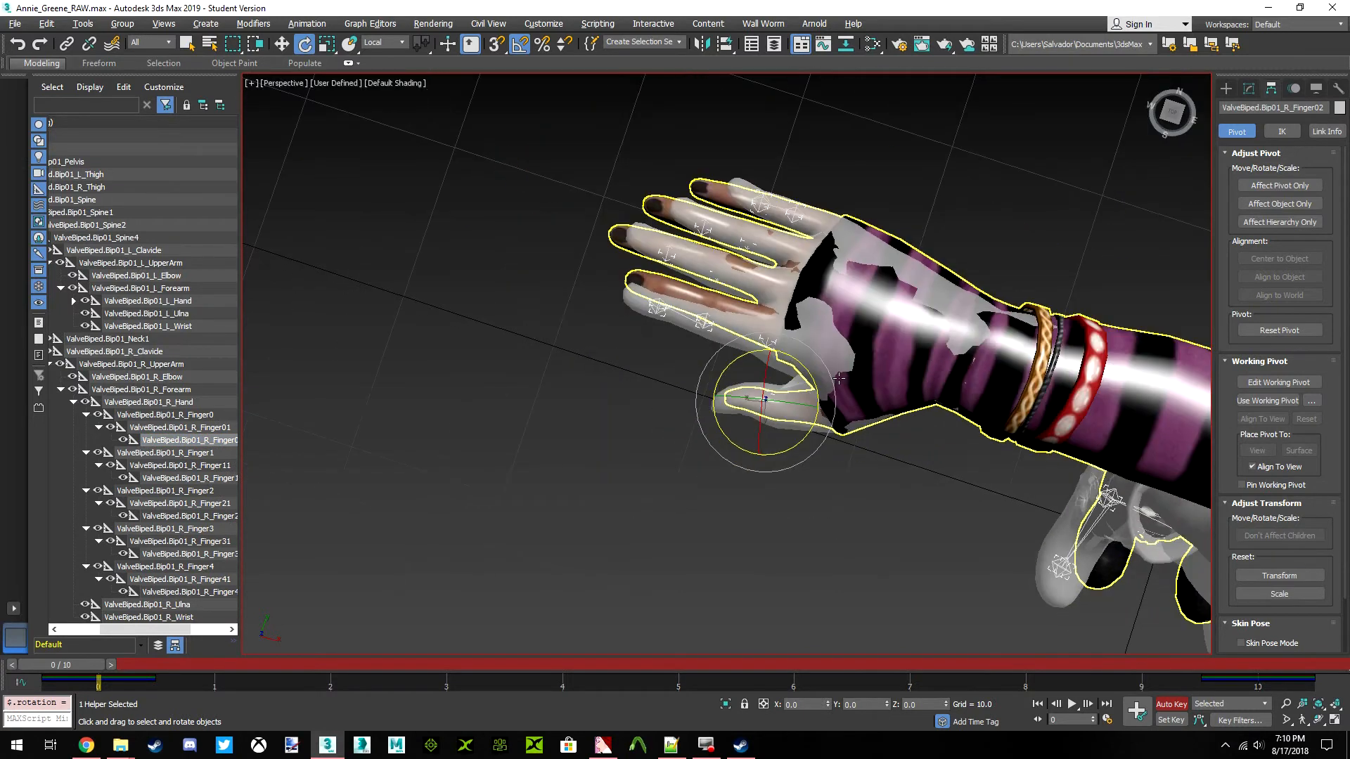
# Examine the fit of the right hand, thumb and fingers against Annie's hand from the front, top and palm sides
pyautogui.click(1171, 114)
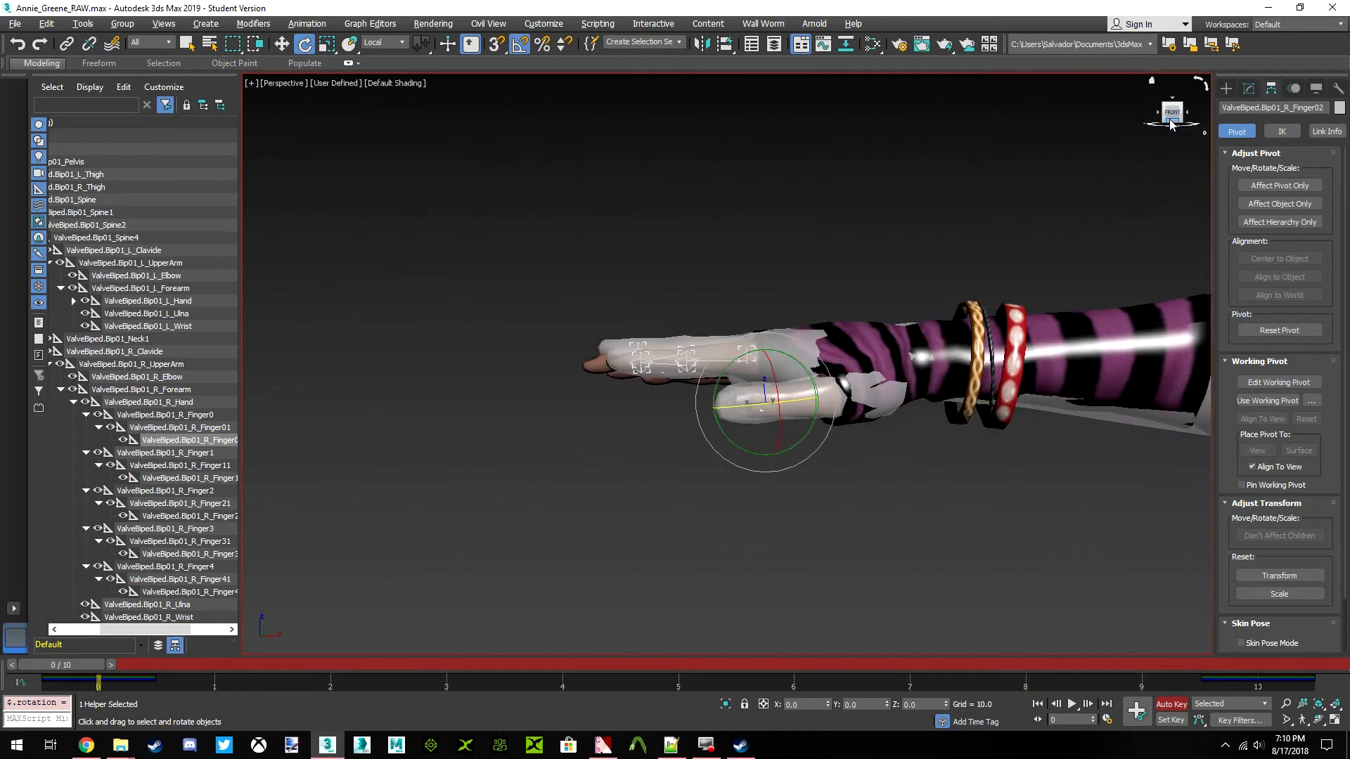
pyautogui.moveTo(1171, 125); pyautogui.dragTo(1238, 203)
pyautogui.scroll(6, 758, 307)
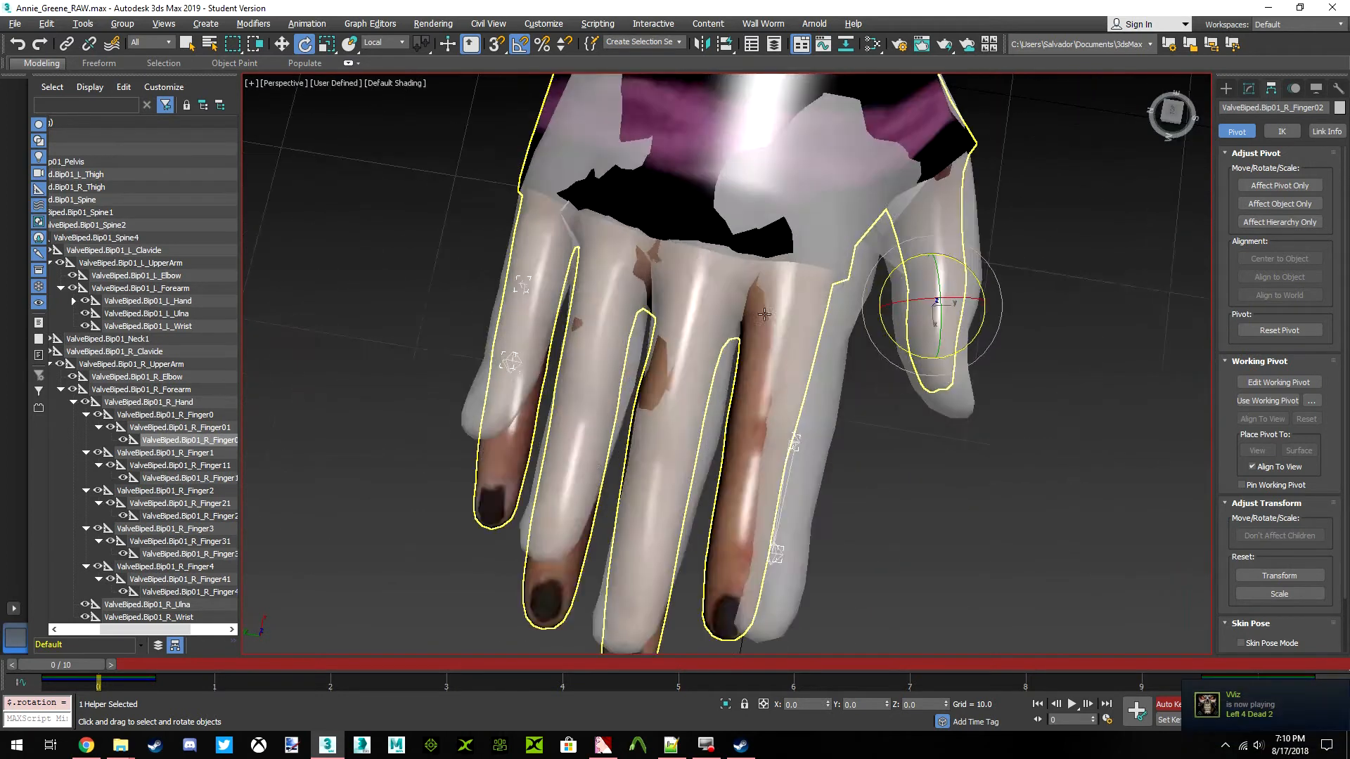
pyautogui.scroll(-5, 758, 308)
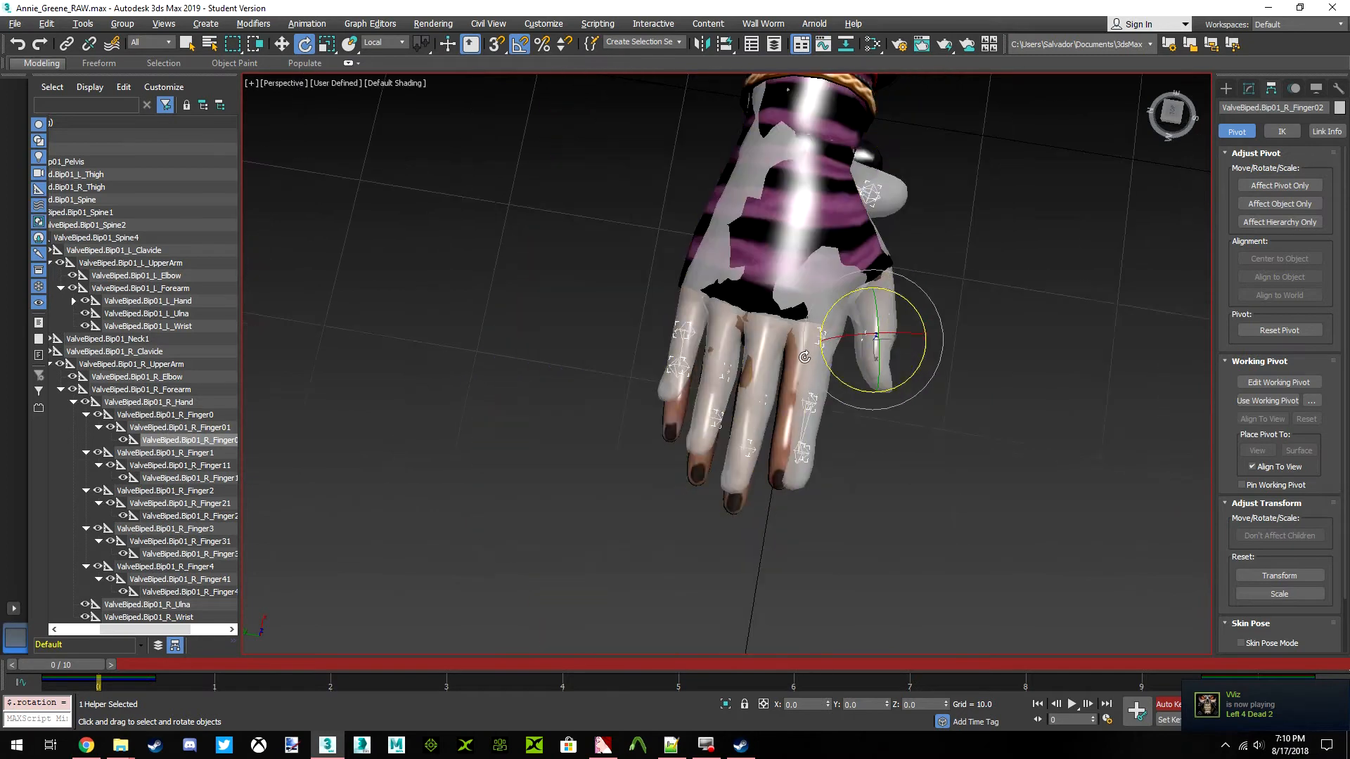
pyautogui.scroll(4, 797, 351)
pyautogui.scroll(2, 797, 351)
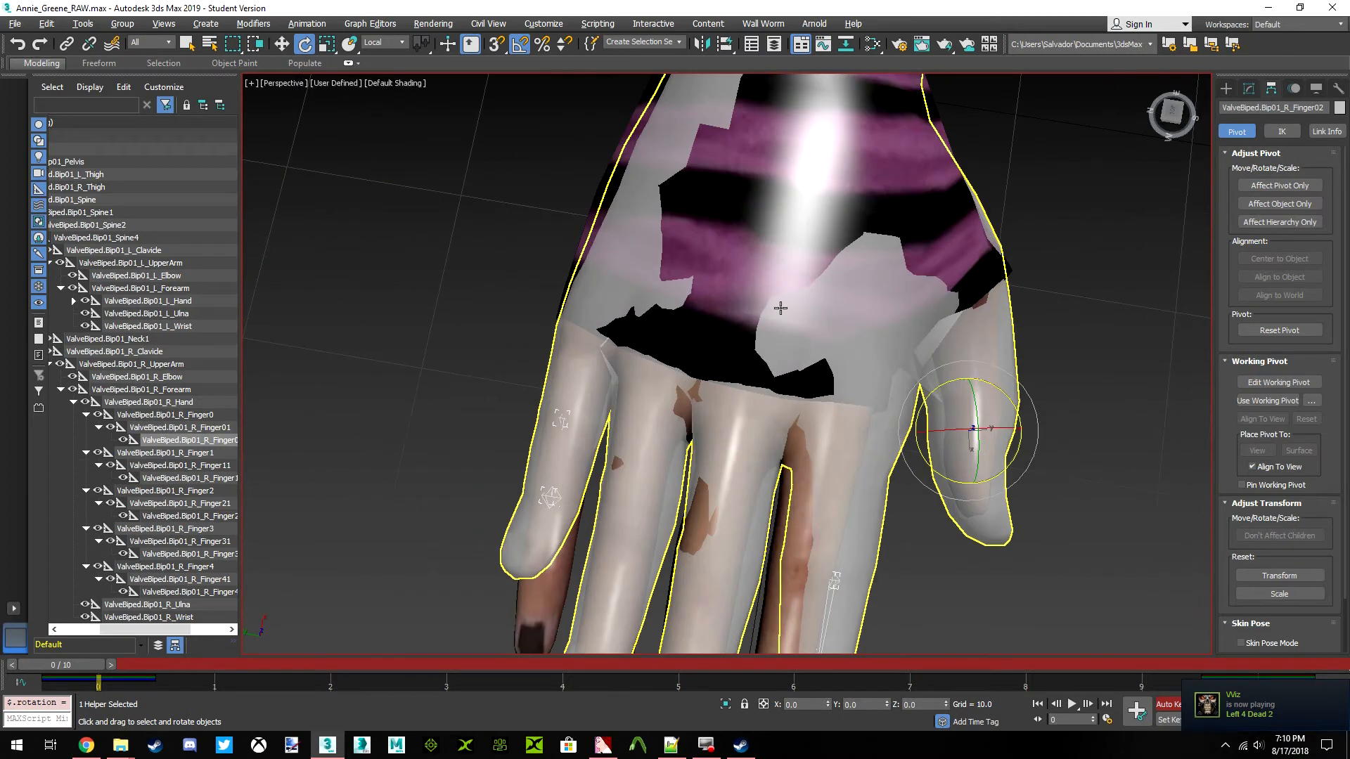
pyautogui.scroll(-3, 780, 308)
pyautogui.moveTo(1172, 116); pyautogui.dragTo(1176, 17)
pyautogui.moveTo(828, 420); pyautogui.dragTo(815, 353, button='middle')
pyautogui.scroll(4, 774, 394)
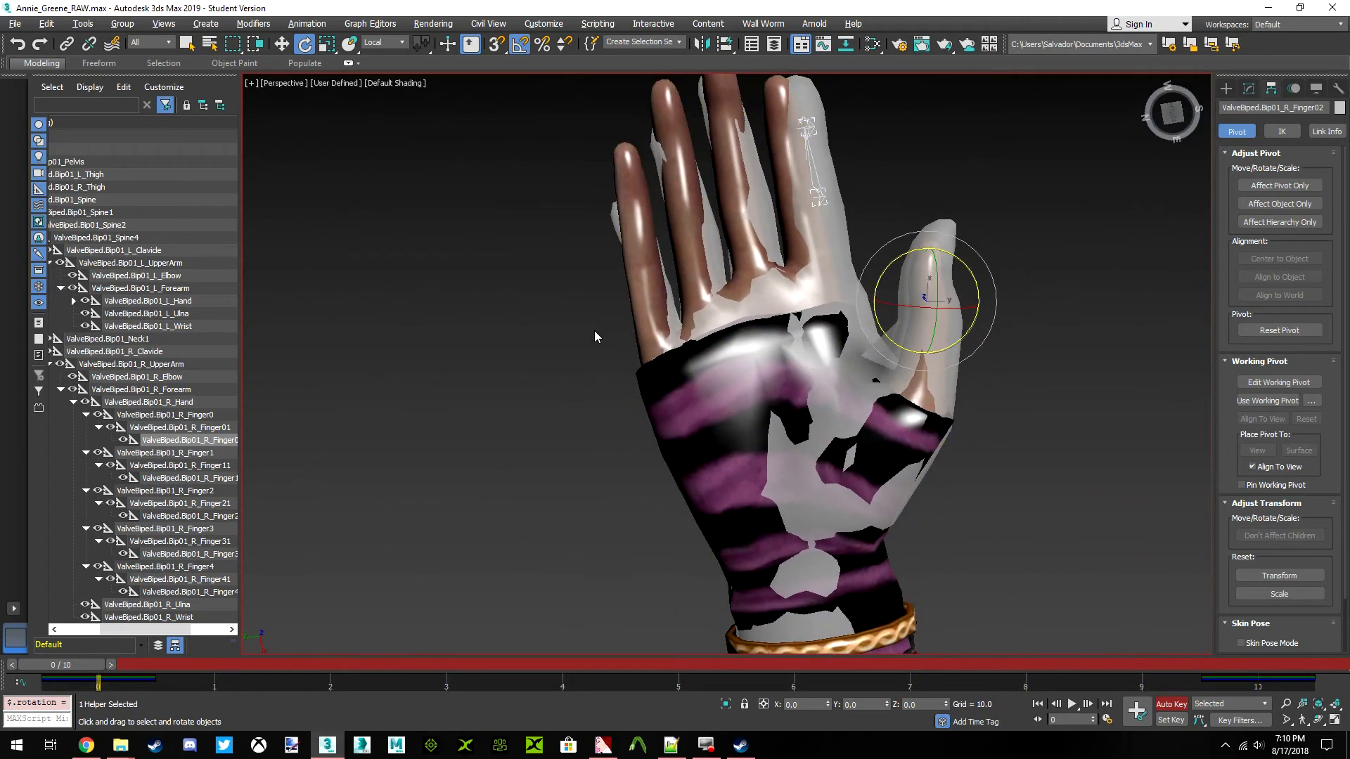
# Rotate the ValveBiped.Bip01_R_Hand bone by -1 degree about its local Y axis to fit Annie's right palm
pyautogui.click(162, 402)
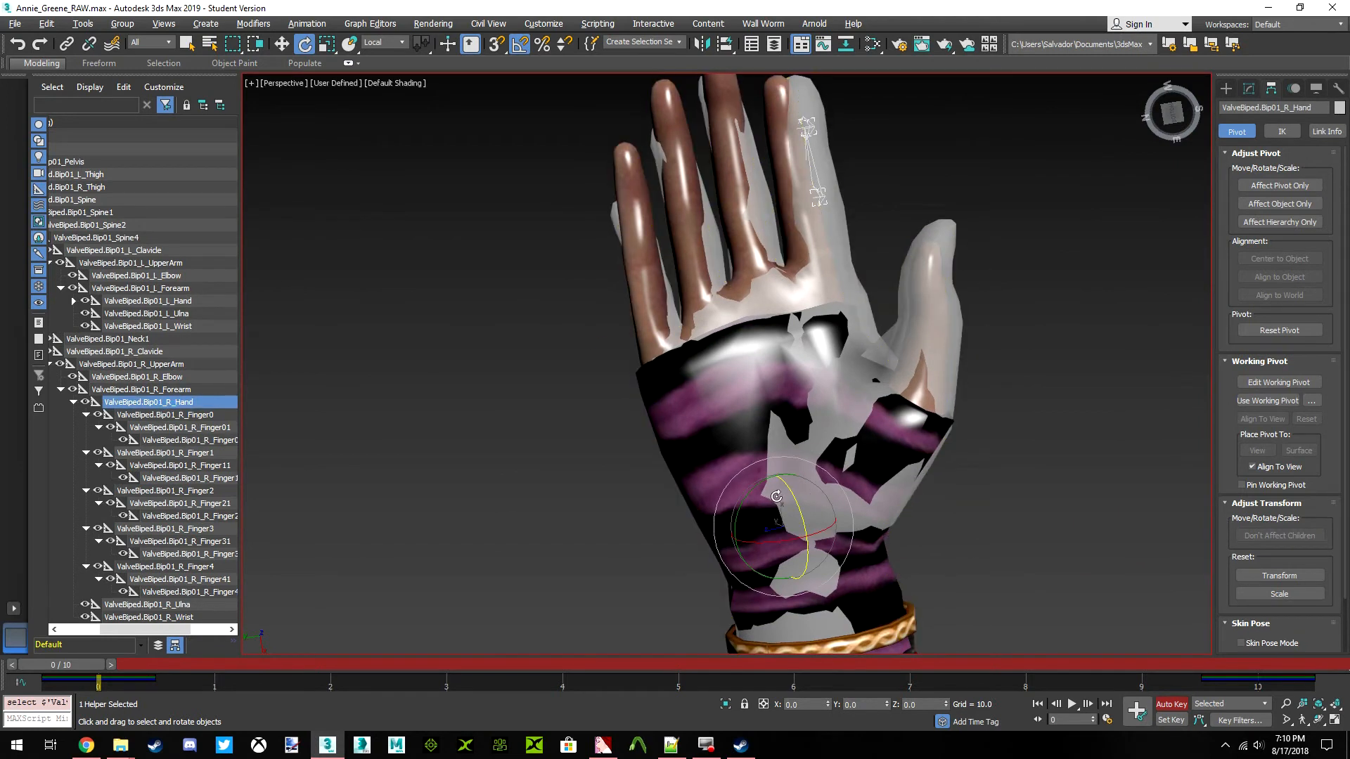
pyautogui.moveTo(748, 494); pyautogui.dragTo(744, 495)
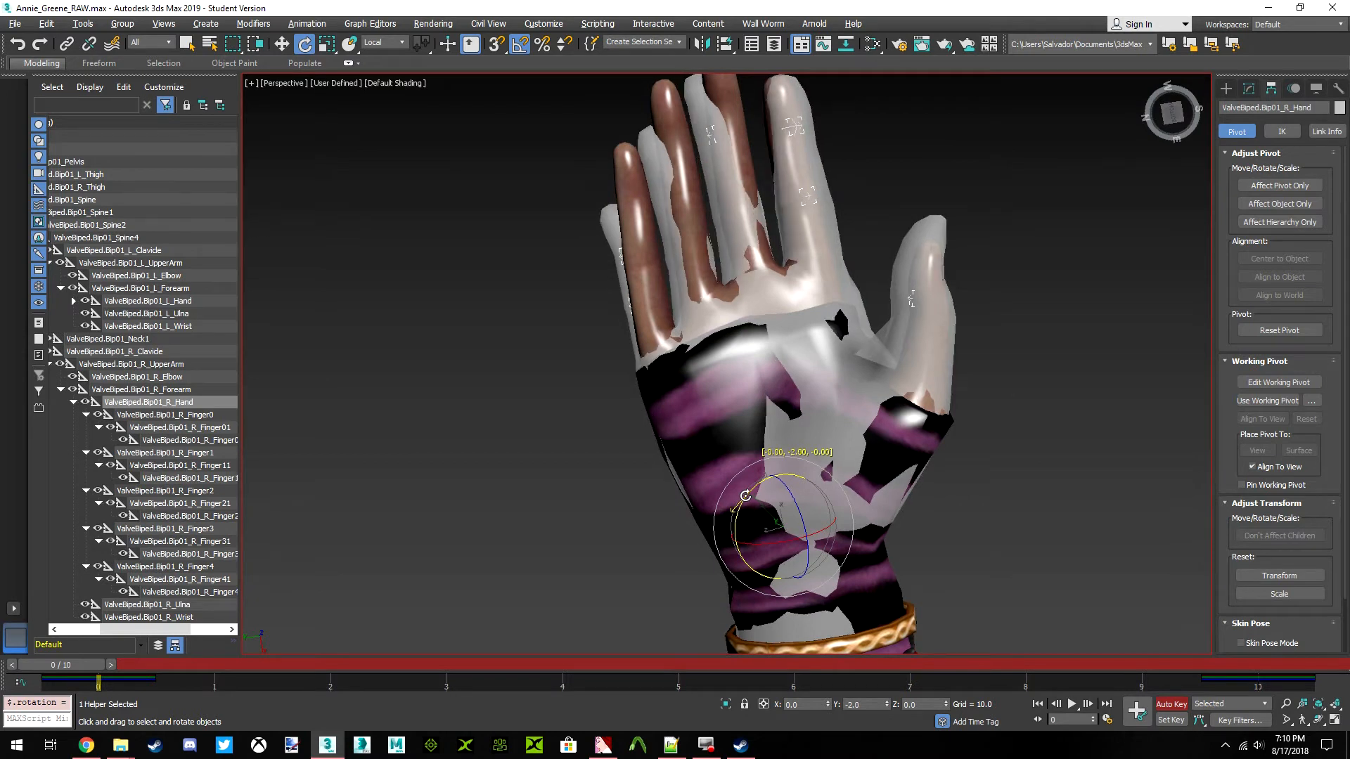
pyautogui.moveTo(745, 495); pyautogui.dragTo(744, 495)
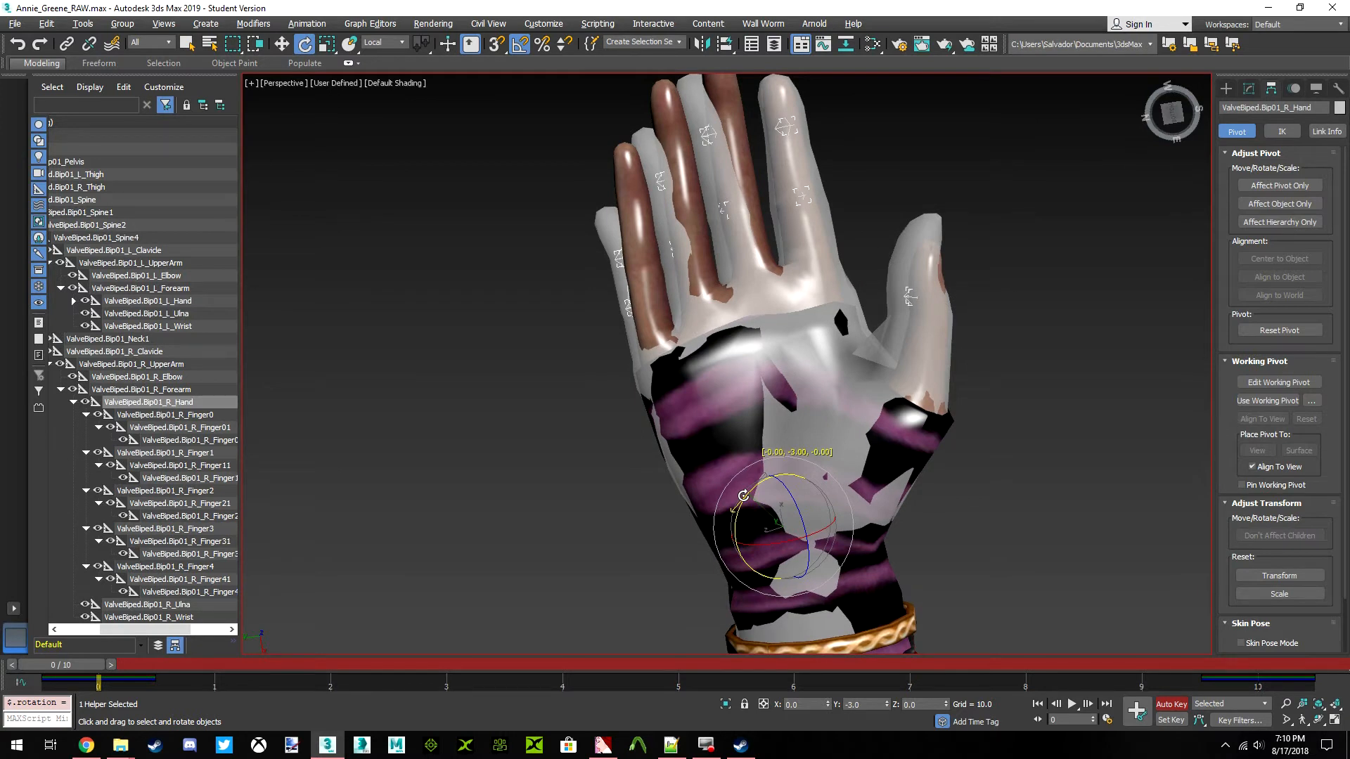
pyautogui.moveTo(745, 496); pyautogui.dragTo(747, 497)
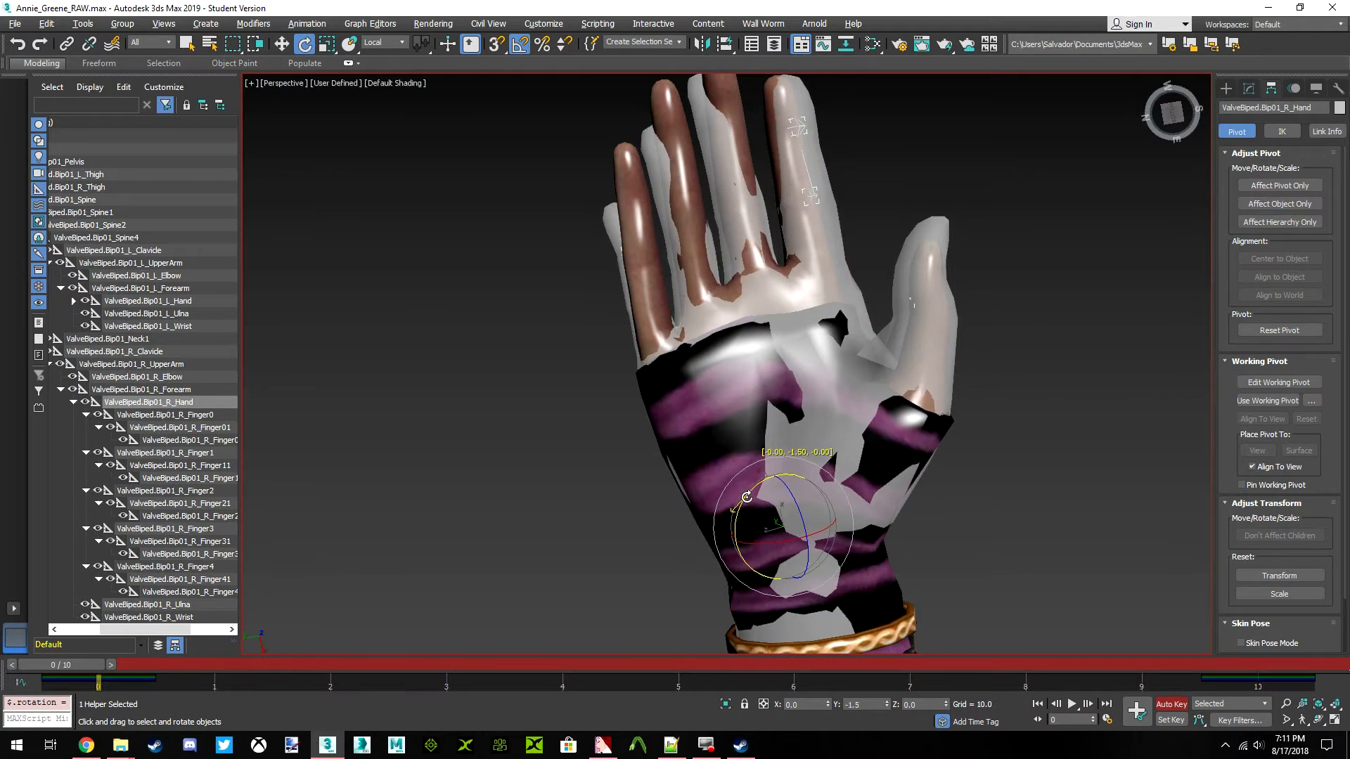
pyautogui.moveTo(747, 497); pyautogui.dragTo(751, 500)
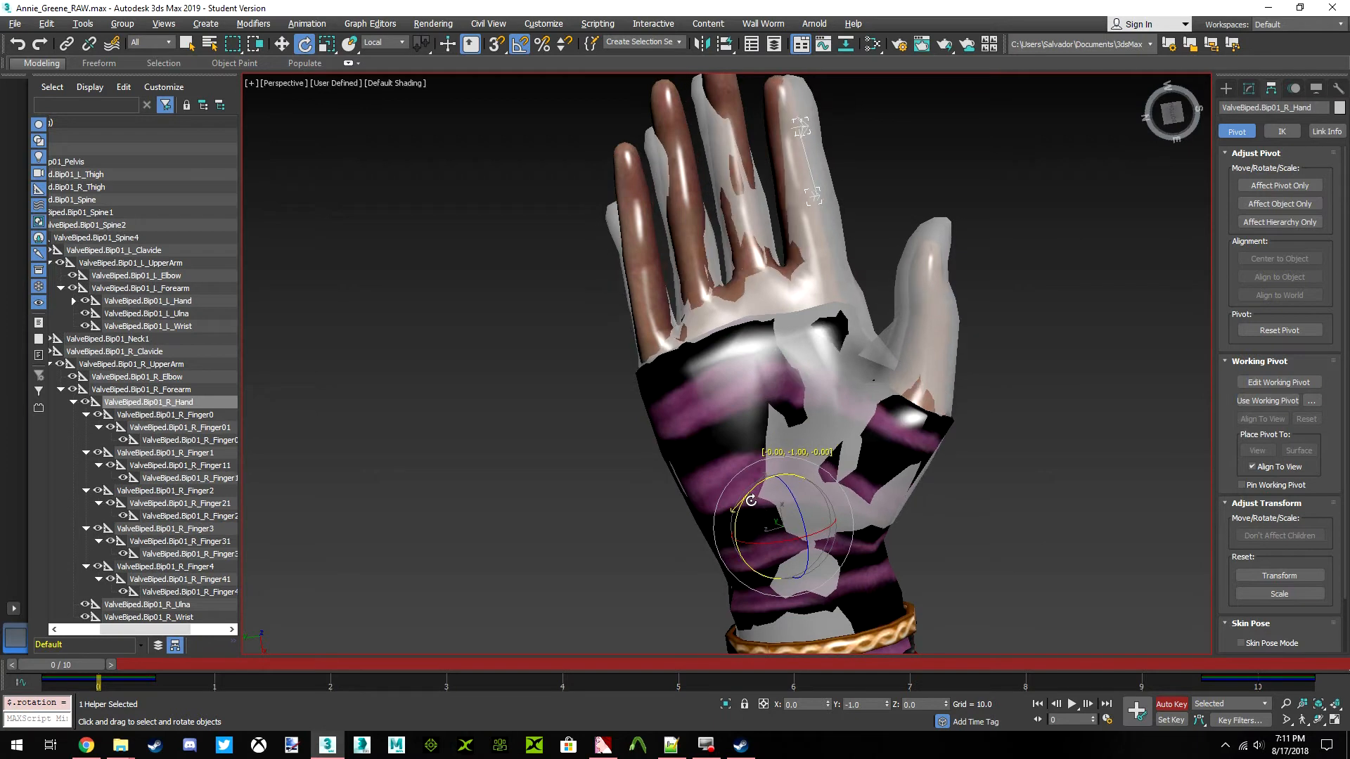
pyautogui.moveTo(751, 501); pyautogui.dragTo(751, 500)
pyautogui.moveTo(808, 384); pyautogui.dragTo(817, 428, button='middle')
# Rotate the ValveBiped.Bip01_L_Hand bone by 1 degree about its local Y axis to fit Annie's left palm
pyautogui.moveTo(1172, 112); pyautogui.dragTo(1125, 141)
pyautogui.scroll(-9, 735, 337)
pyautogui.moveTo(735, 338); pyautogui.dragTo(572, 334, button='middle')
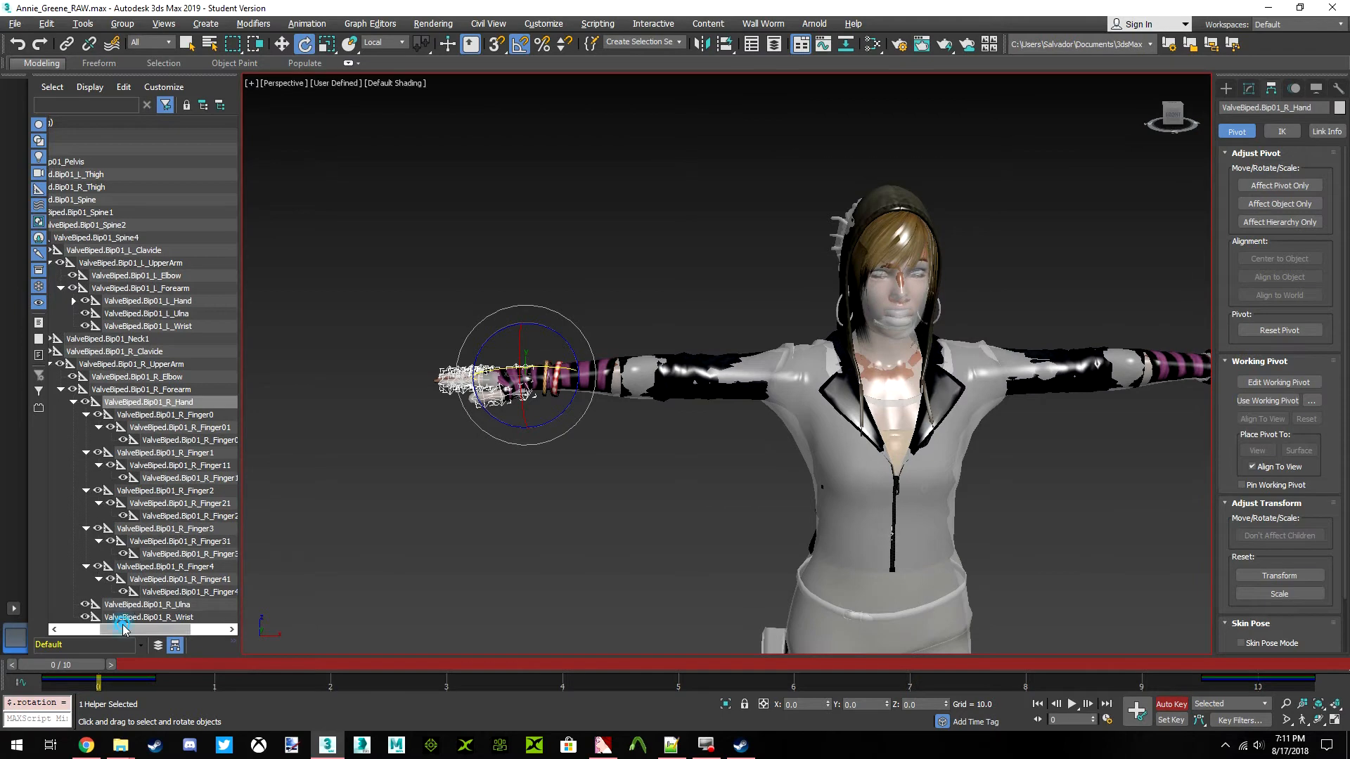
pyautogui.moveTo(122, 630); pyautogui.dragTo(102, 630)
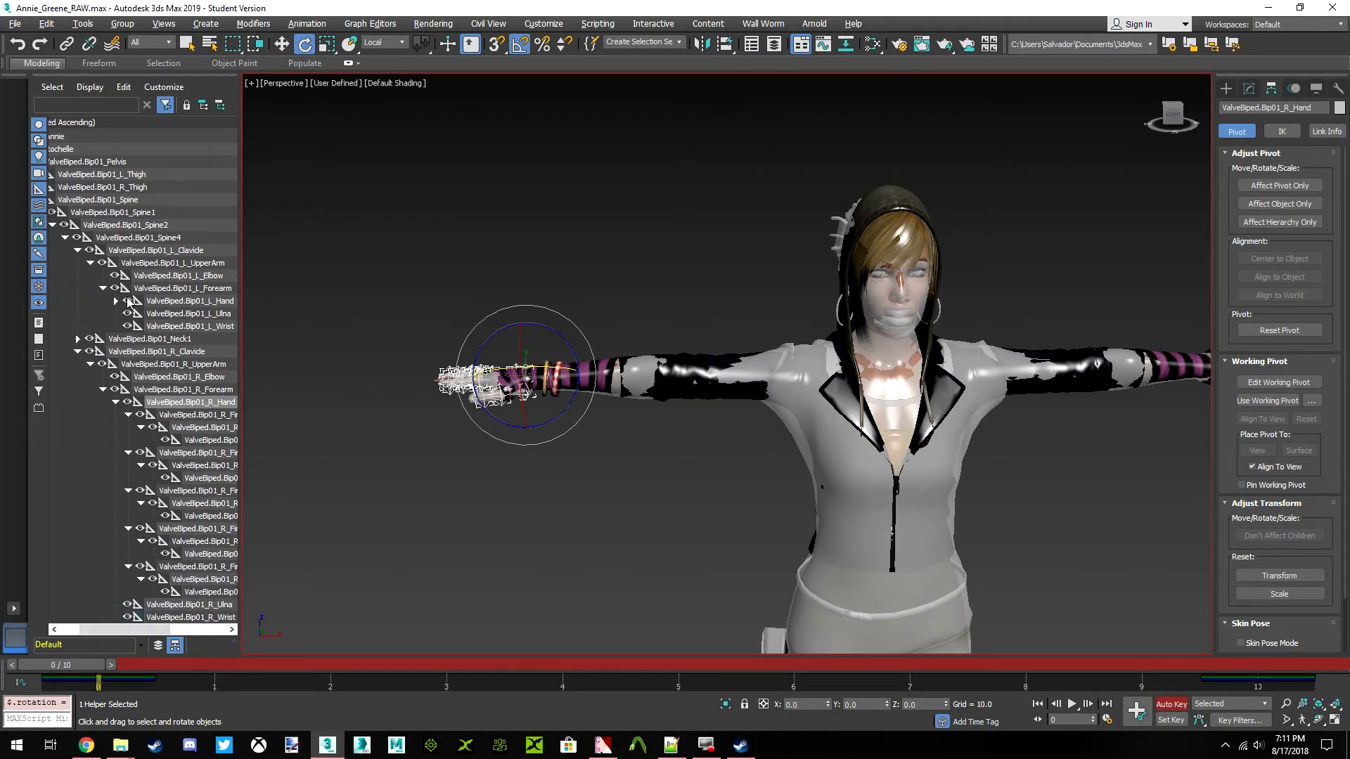
pyautogui.click(176, 301)
pyautogui.press('z')
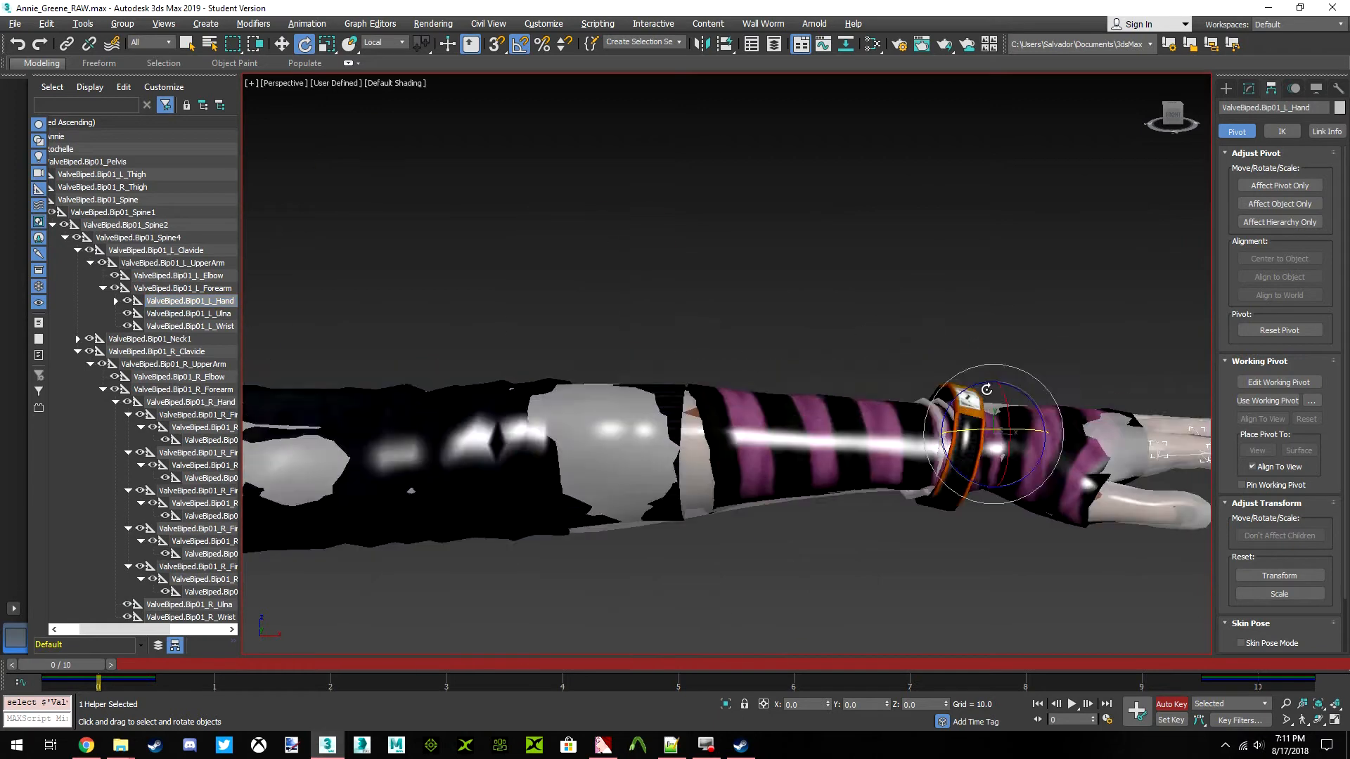
pyautogui.moveTo(1170, 121); pyautogui.dragTo(1068, 176)
pyautogui.scroll(2, 766, 365)
pyautogui.moveTo(760, 417); pyautogui.dragTo(763, 423)
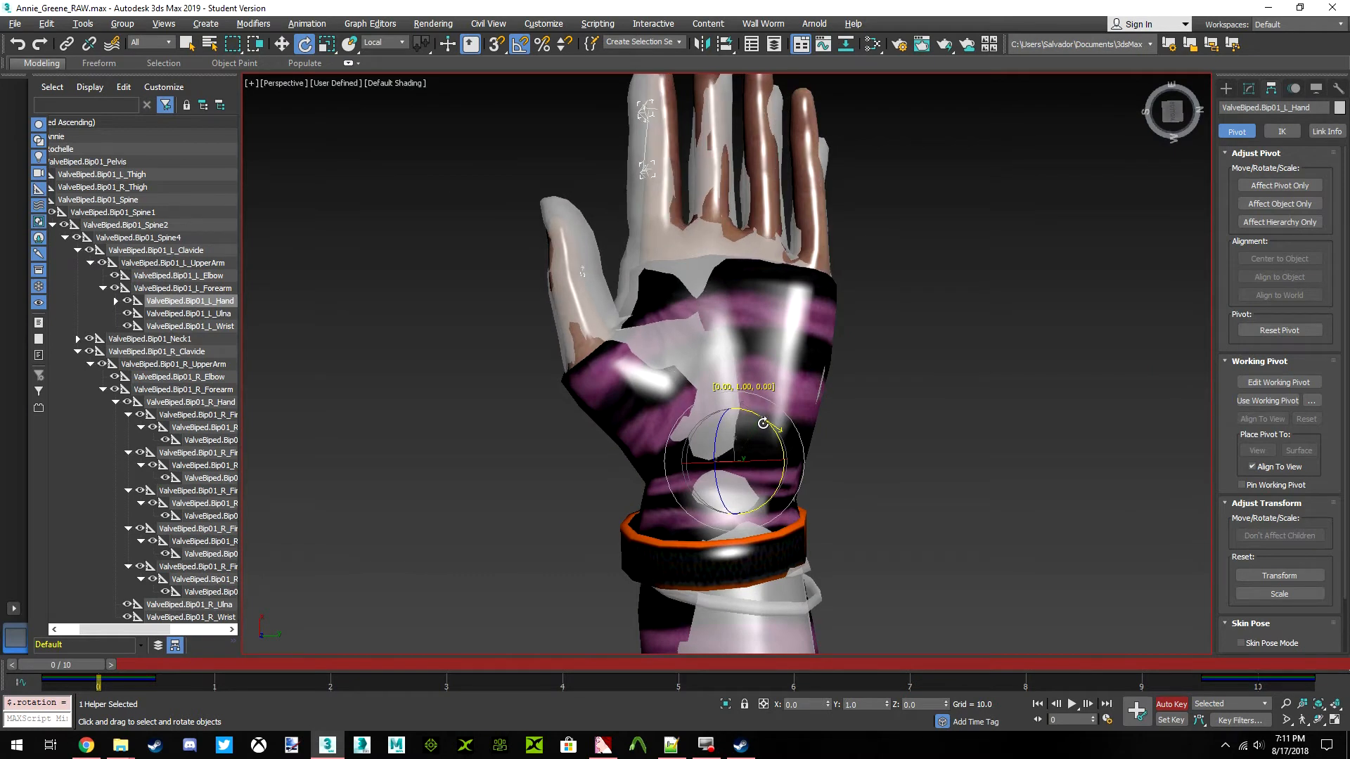
pyautogui.moveTo(760, 361); pyautogui.dragTo(753, 425, button='middle')
# Rotate the ValveBiped.Bip01_L_Finger0 bone by 2 degrees about its local Z axis to realign the left thumb
pyautogui.moveTo(1168, 126); pyautogui.dragTo(1133, 224)
pyautogui.scroll(5, 765, 420)
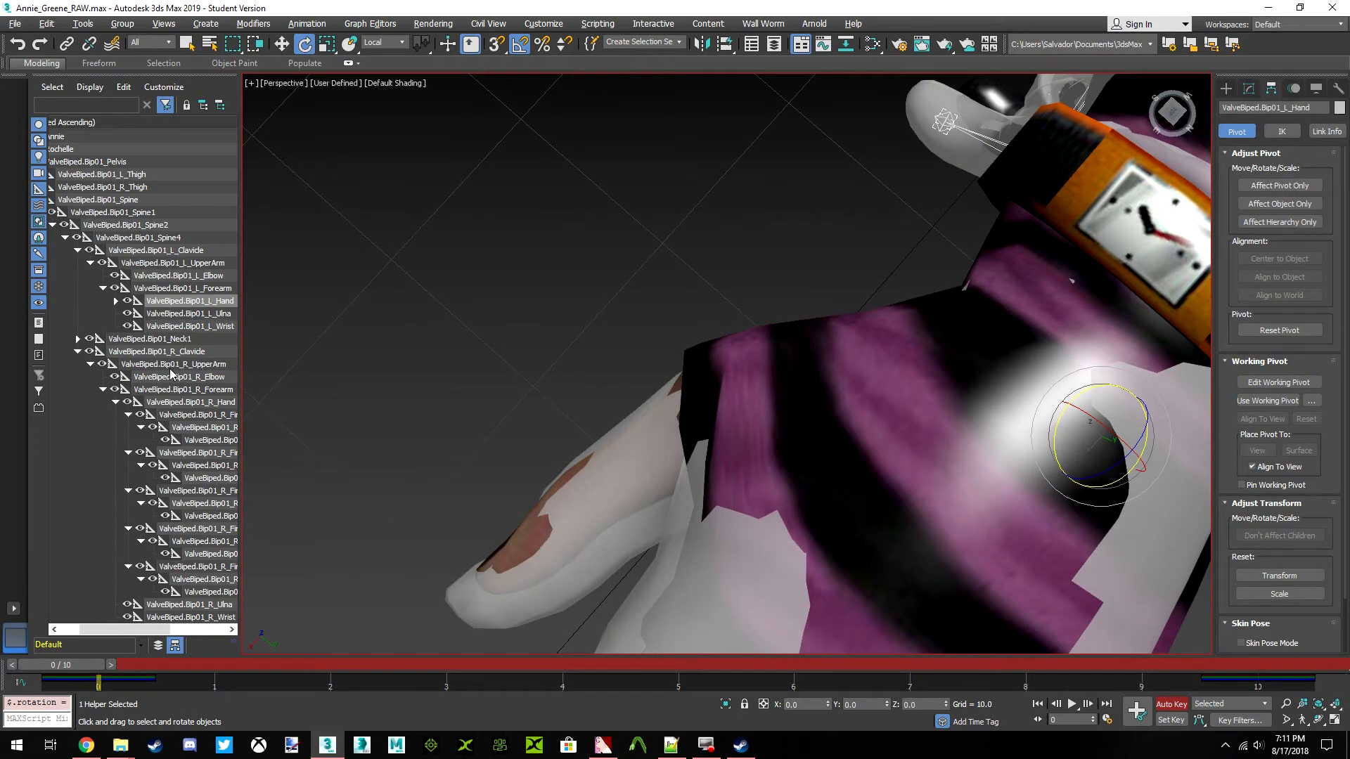
pyautogui.click(116, 301)
pyautogui.click(197, 313)
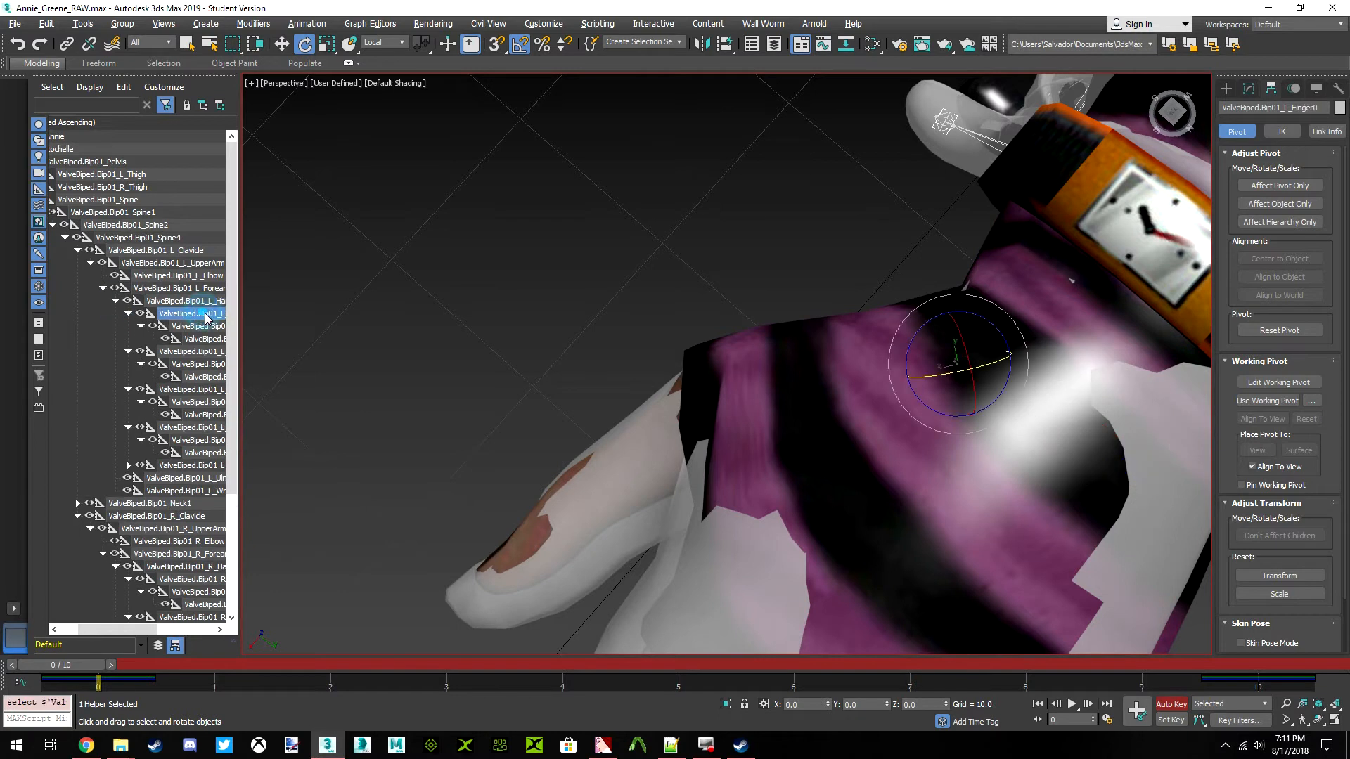
pyautogui.moveTo(723, 377); pyautogui.dragTo(755, 348, button='middle')
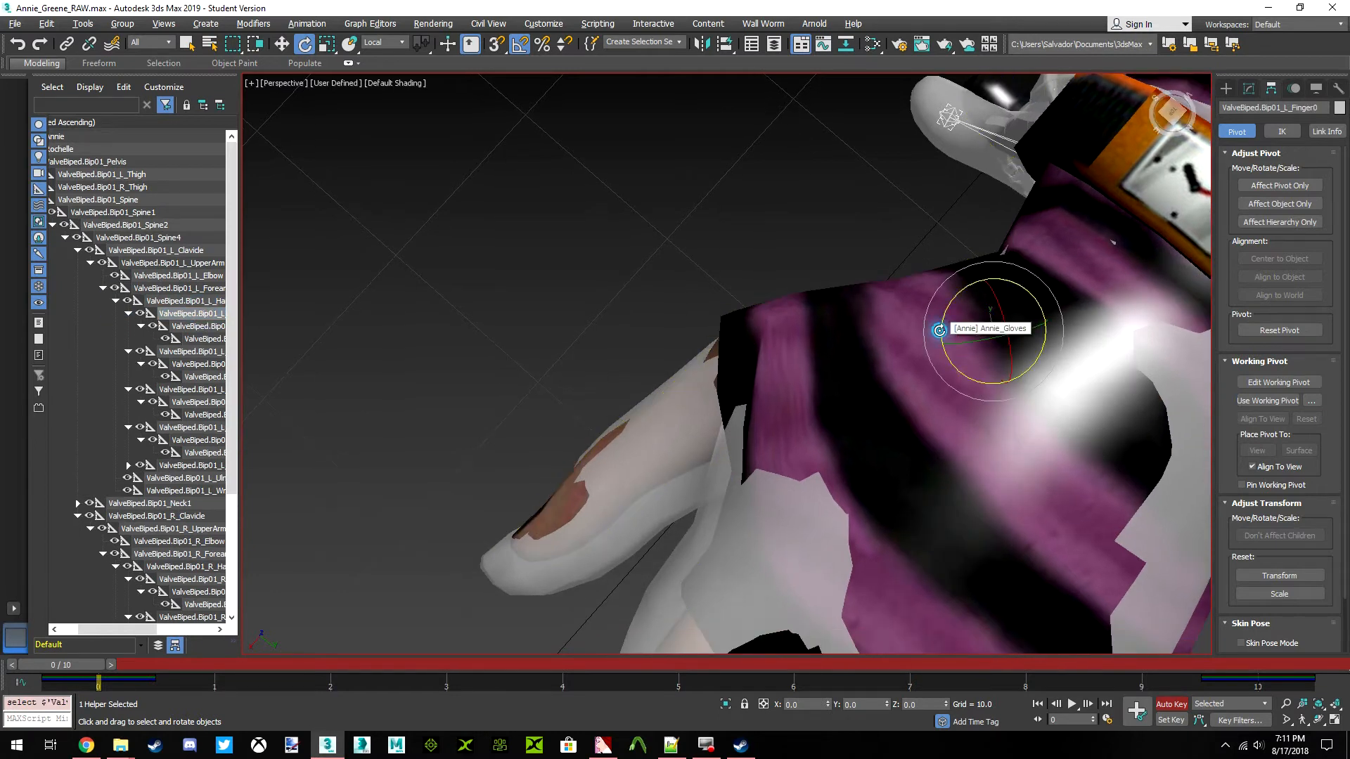
pyautogui.moveTo(940, 331); pyautogui.dragTo(939, 327)
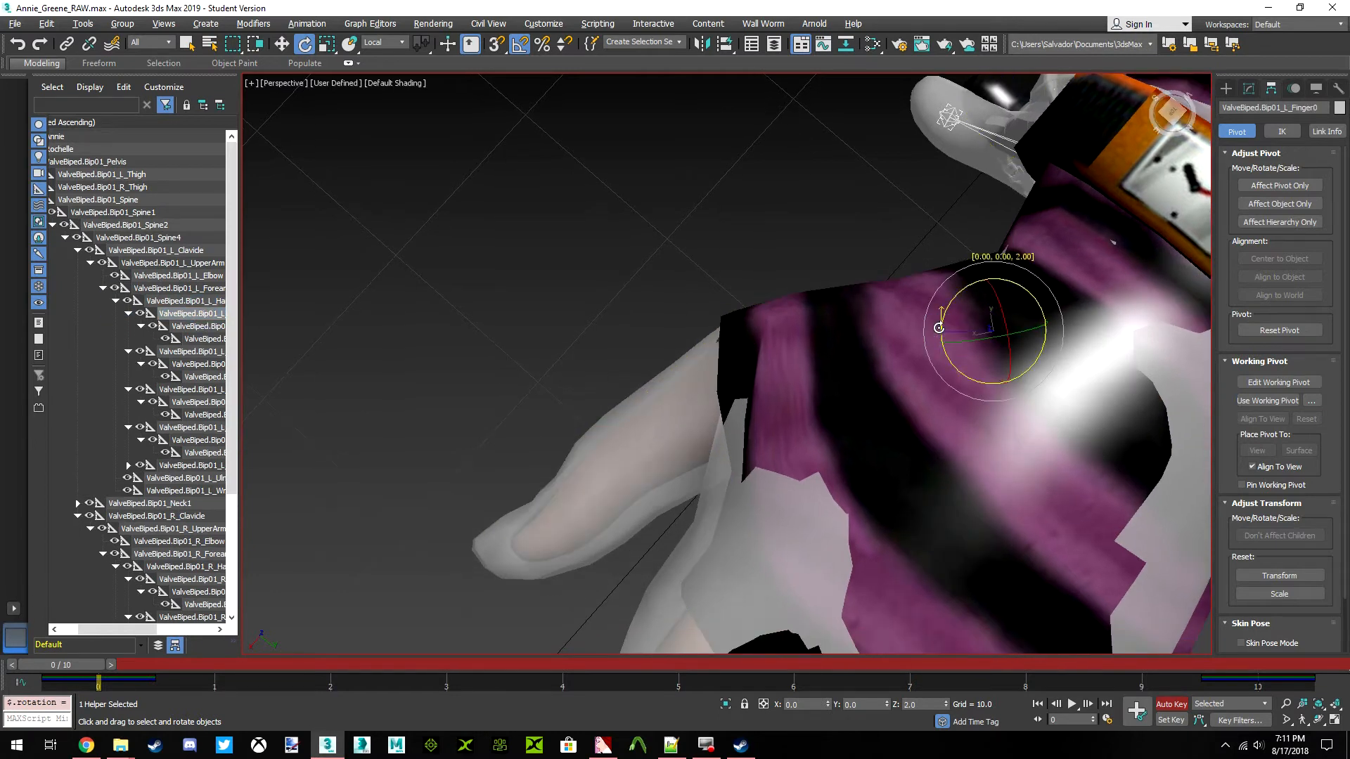
pyautogui.scroll(-15, 940, 328)
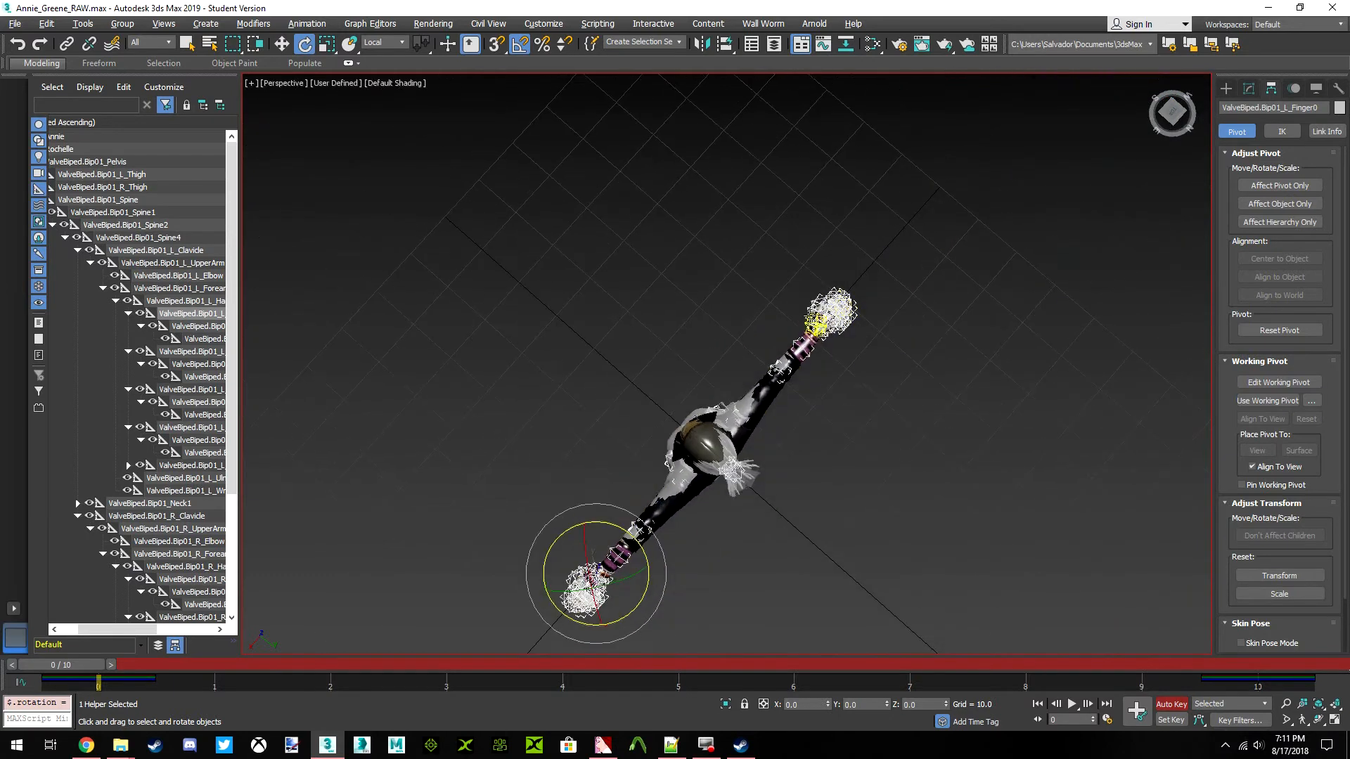
# Rotate the ValveBiped.Bip01_R_Finger0 bone by 1 degree about its local Z axis to realign the right thumb
pyautogui.click(810, 317)
pyautogui.scroll(15, 808, 320)
pyautogui.moveTo(778, 360); pyautogui.dragTo(734, 424, button='middle')
pyautogui.scroll(3, 734, 424)
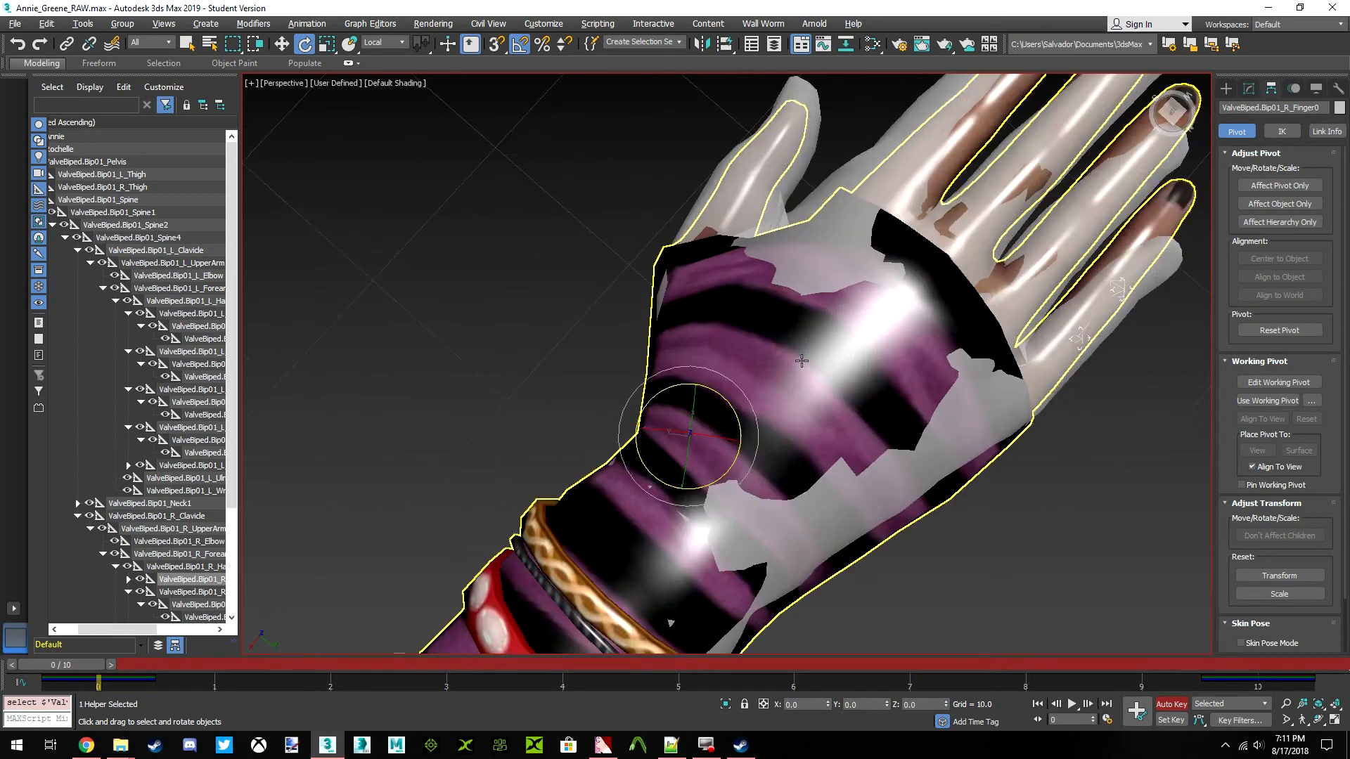
pyautogui.scroll(-3, 165, 567)
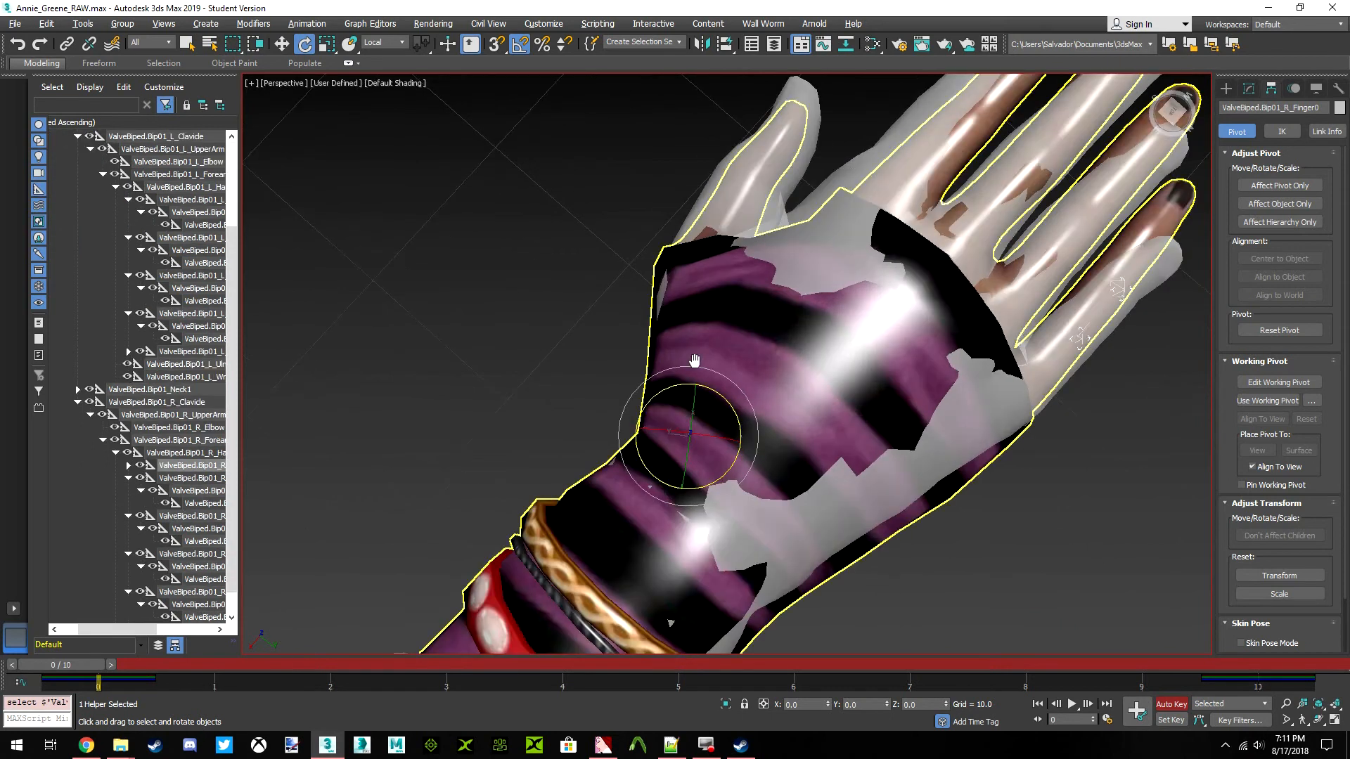
pyautogui.moveTo(703, 367); pyautogui.dragTo(701, 405, button='middle')
pyautogui.moveTo(723, 439); pyautogui.dragTo(722, 438)
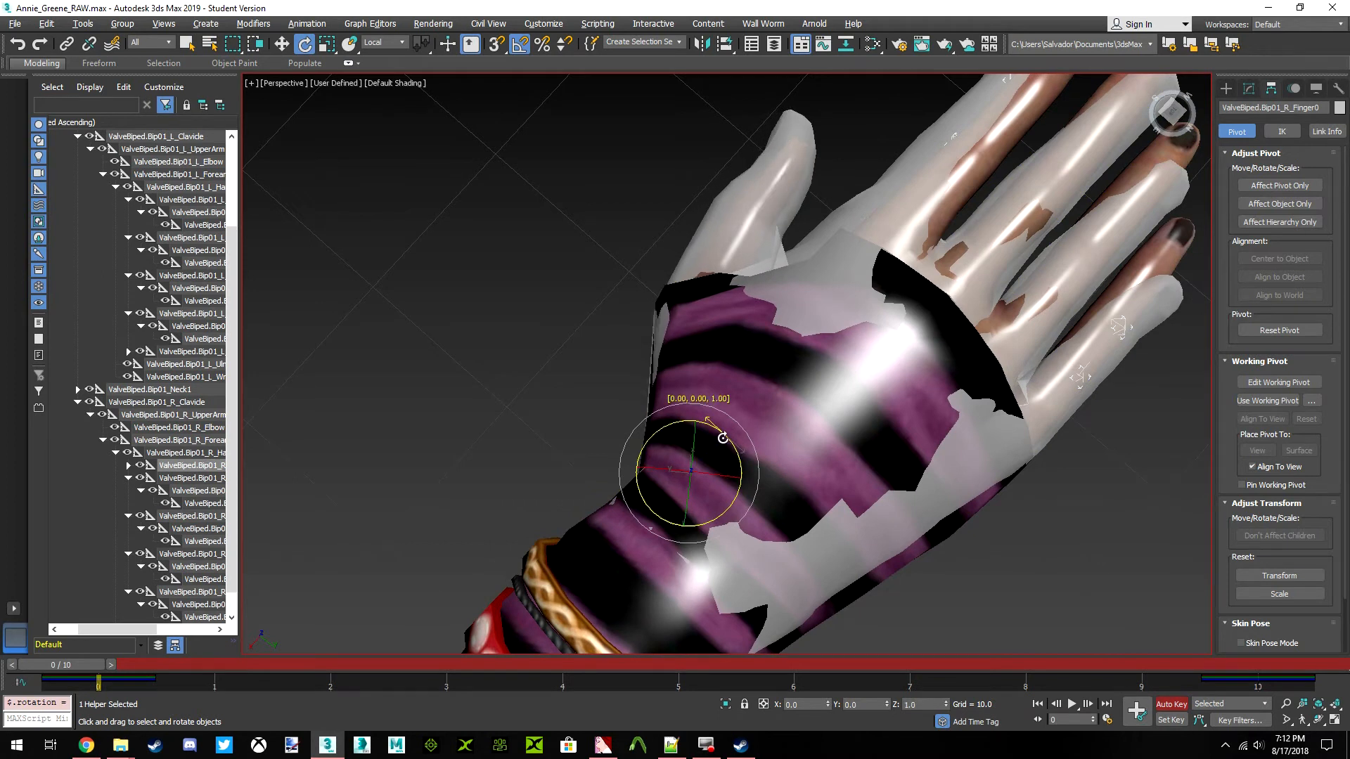
pyautogui.moveTo(714, 413); pyautogui.dragTo(723, 398, button='middle')
# Select the ValveBiped.Bip01_L_Finger0 bone again and try a small rotation about its local Z axis
pyautogui.scroll(-8, 710, 408)
pyautogui.moveTo(573, 492); pyautogui.dragTo(763, 331, button='middle')
pyautogui.scroll(-2, 657, 394)
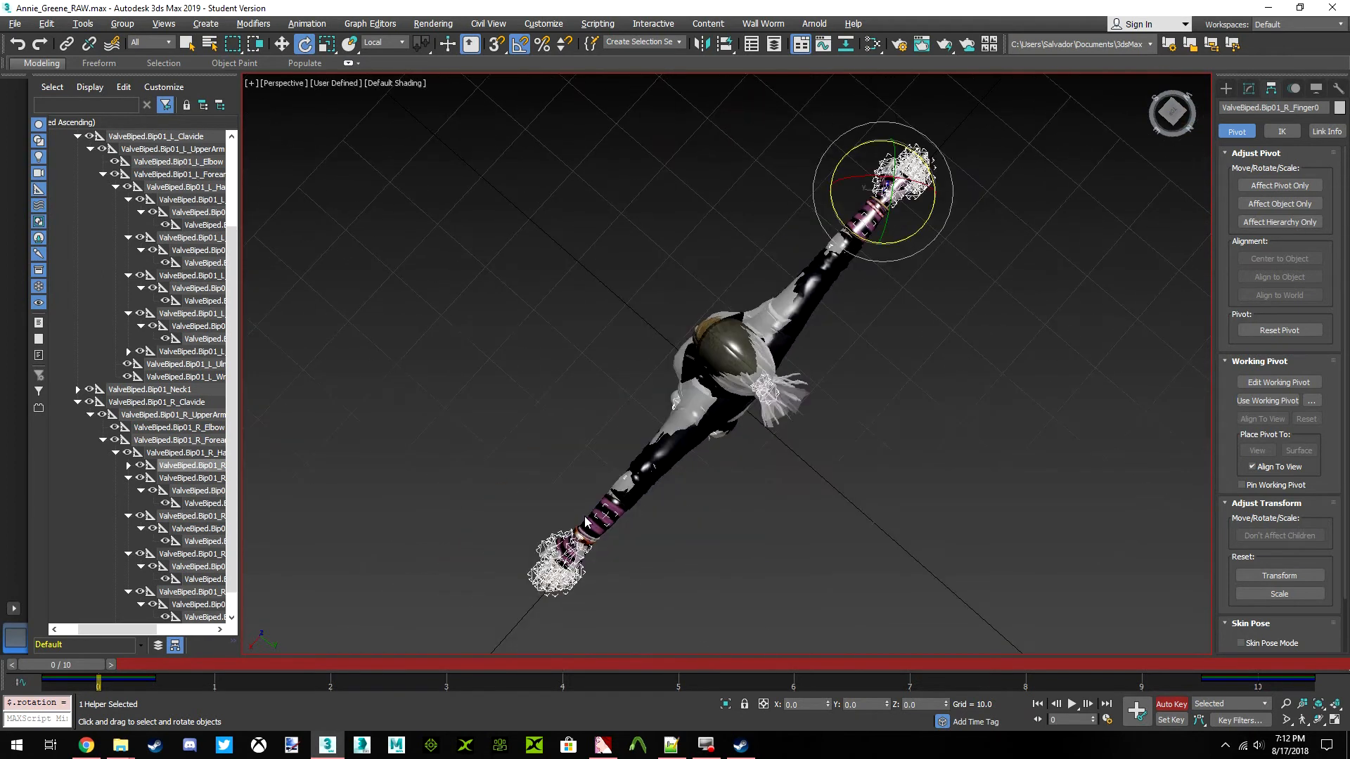
pyautogui.moveTo(599, 519); pyautogui.dragTo(706, 449, button='middle')
pyautogui.click(664, 460)
pyautogui.scroll(8, 664, 460)
pyautogui.click(217, 316)
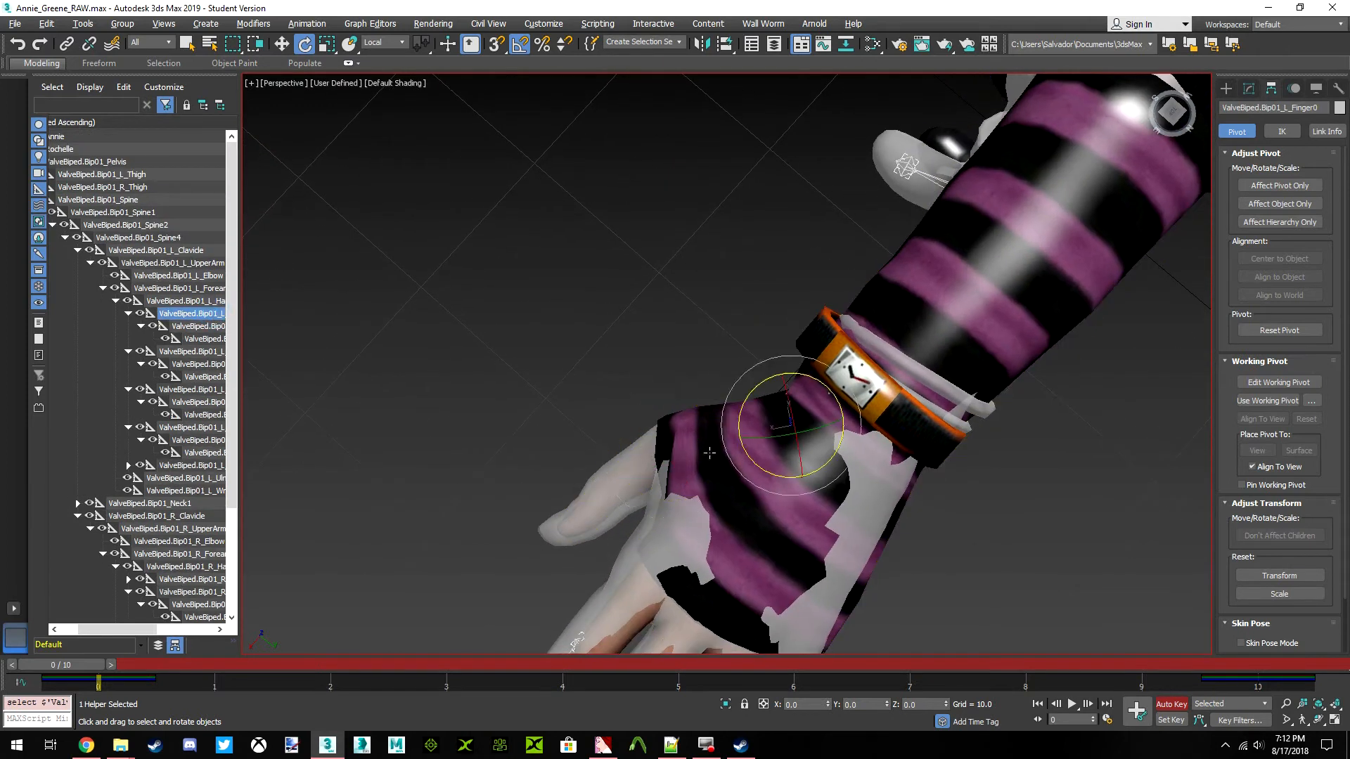
pyautogui.moveTo(714, 441); pyautogui.dragTo(750, 373, button='middle')
pyautogui.scroll(3, 750, 374)
pyautogui.moveTo(887, 306); pyautogui.dragTo(887, 307)
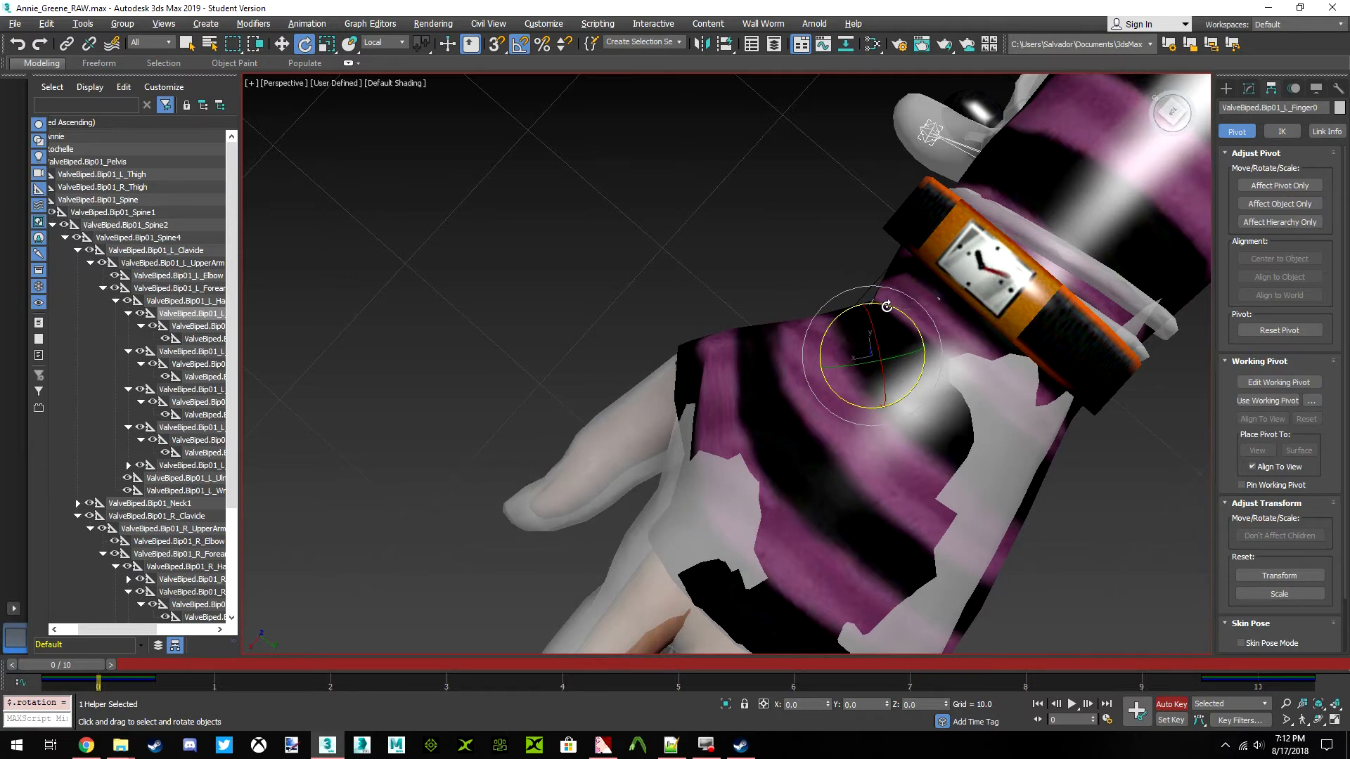
pyautogui.scroll(-8, 886, 307)
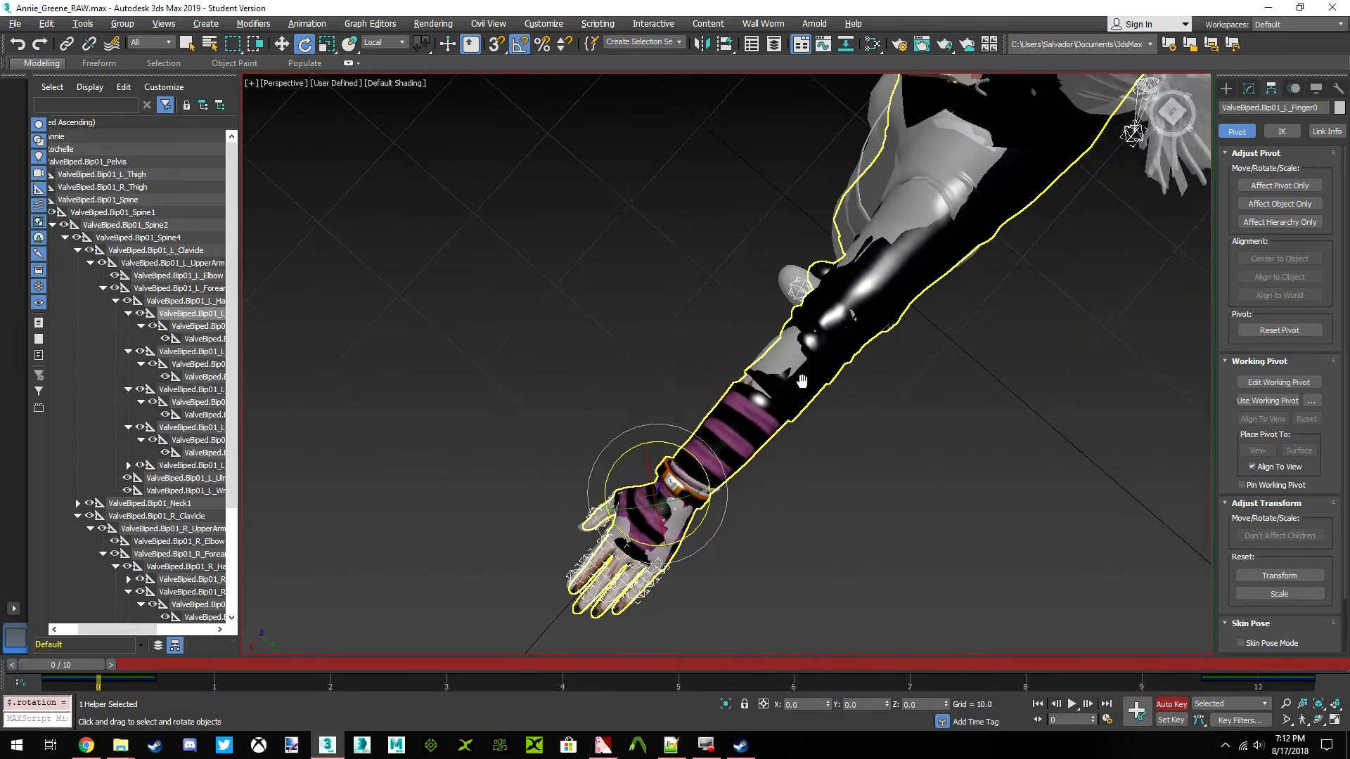
pyautogui.moveTo(833, 347); pyautogui.dragTo(716, 475, button='middle')
pyautogui.scroll(-5, 715, 475)
pyautogui.moveTo(914, 226); pyautogui.dragTo(829, 354, button='middle')
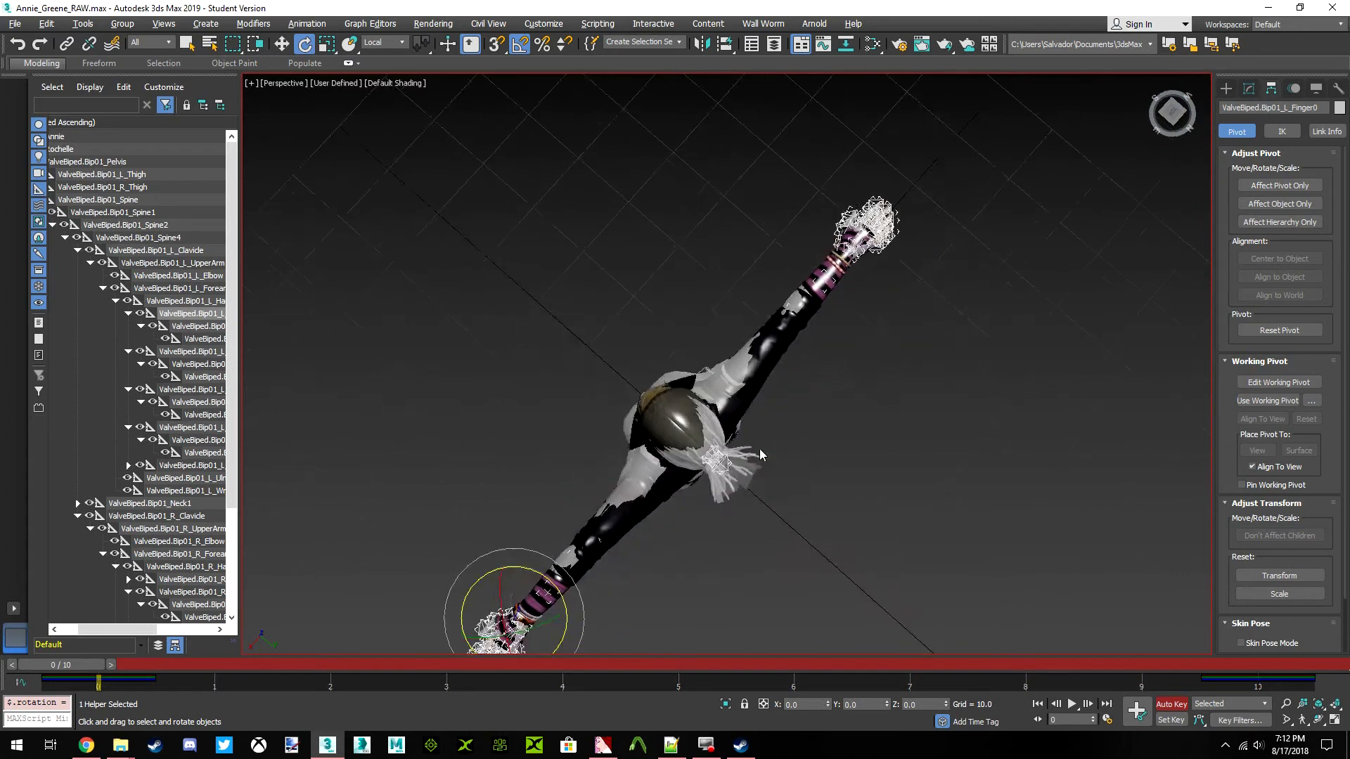
# Select the ValveBiped.Bip01_L_Finger1 bone and rotate it slightly to line up the left index finger with Annie's
pyautogui.moveTo(777, 414); pyautogui.dragTo(825, 320, button='middle')
pyautogui.moveTo(589, 516); pyautogui.dragTo(756, 373, button='middle')
pyautogui.scroll(4, 753, 394)
pyautogui.scroll(10, 750, 430)
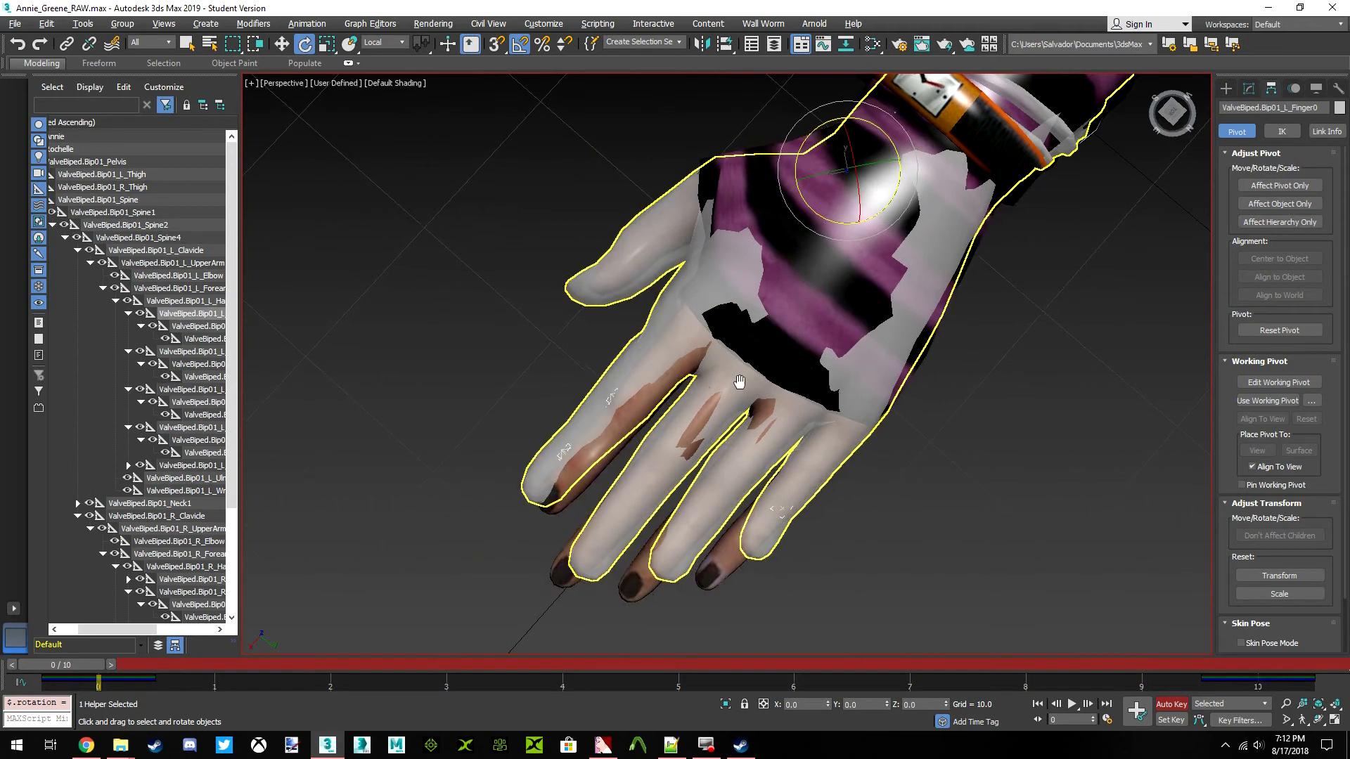
pyautogui.scroll(-8, 736, 383)
pyautogui.moveTo(689, 371); pyautogui.dragTo(501, 367, button='middle')
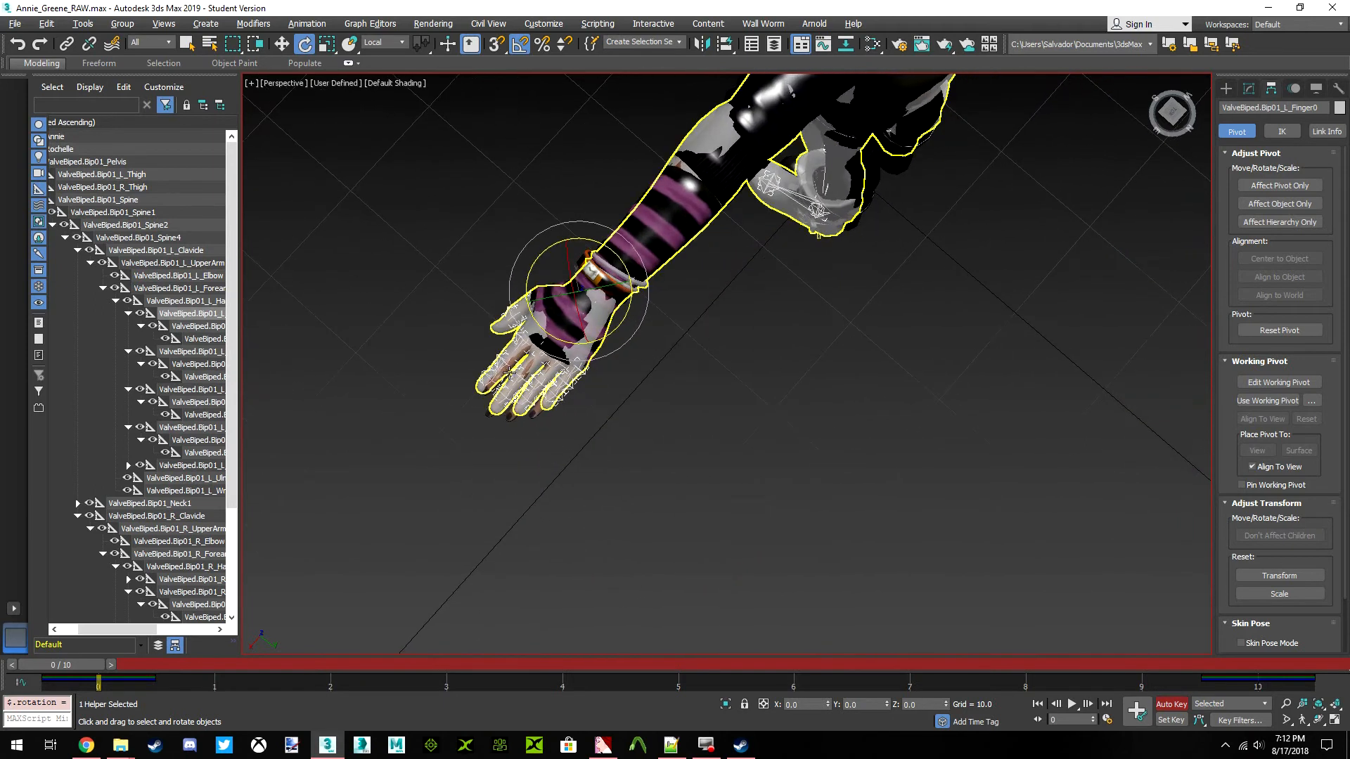
pyautogui.click(501, 366)
pyautogui.scroll(8, 498, 360)
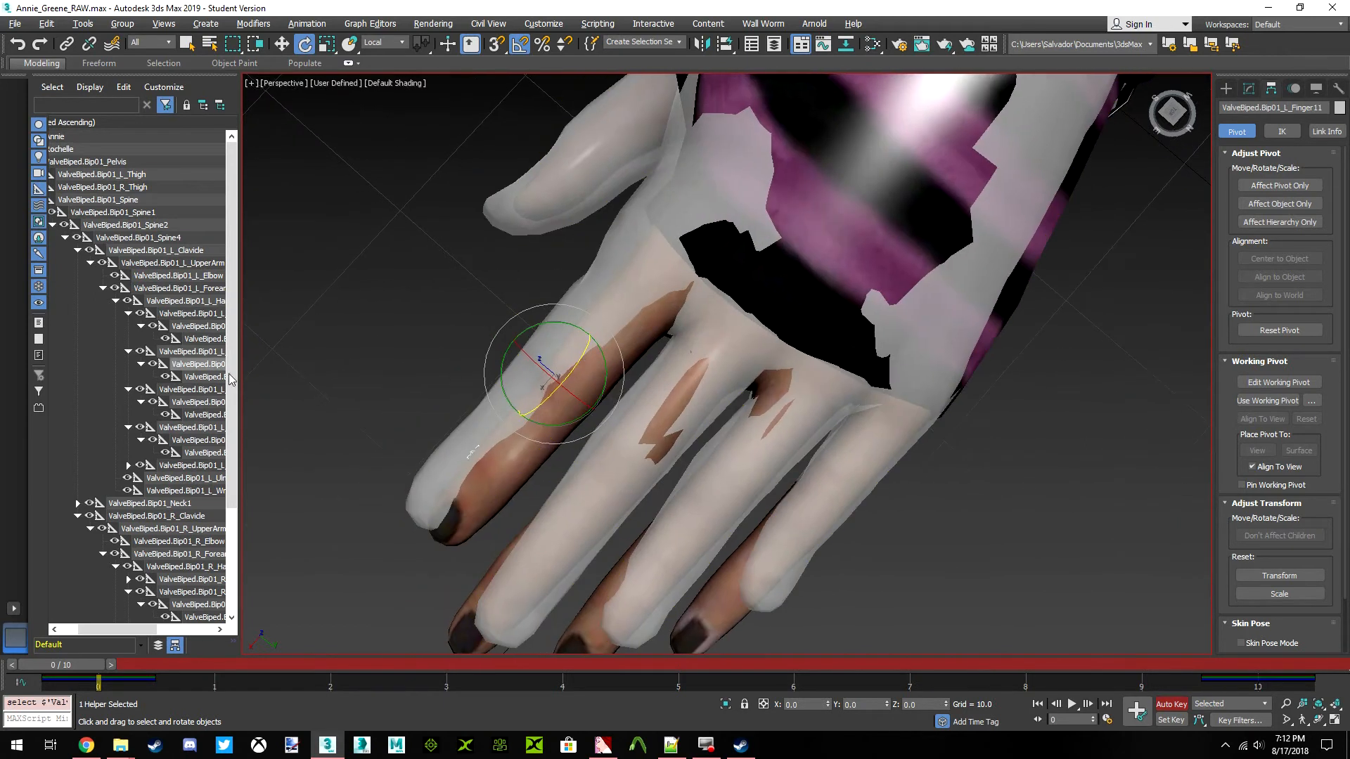
pyautogui.click(201, 353)
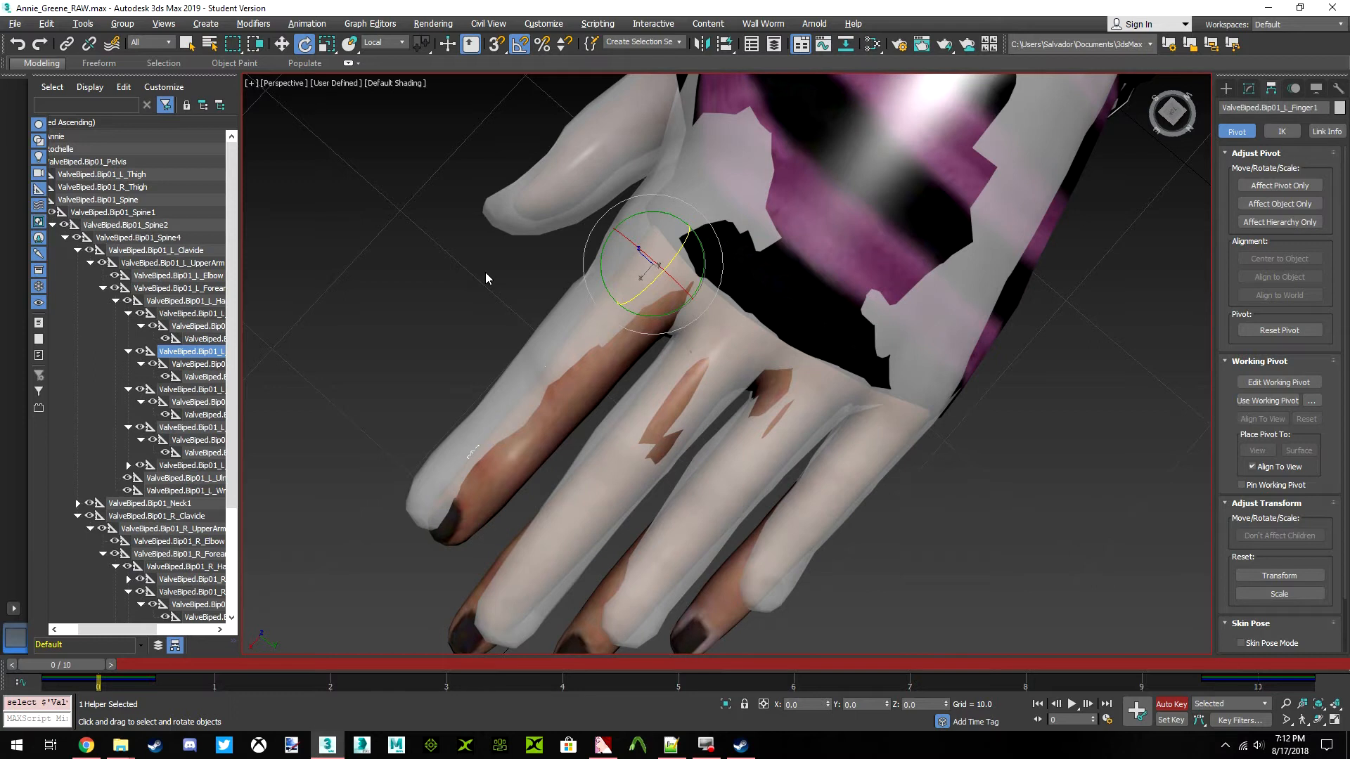
pyautogui.moveTo(863, 279); pyautogui.dragTo(956, 255, button='middle')
pyautogui.moveTo(750, 292); pyautogui.dragTo(756, 299)
pyautogui.moveTo(1188, 108)
pyautogui.mouseDown()
pyautogui.moveTo(1255, 67)
pyautogui.moveTo(1220, 83)
pyautogui.moveTo(1204, 60)
pyautogui.moveTo(1184, 107)
pyautogui.mouseUp()
pyautogui.moveTo(771, 284); pyautogui.dragTo(773, 285)
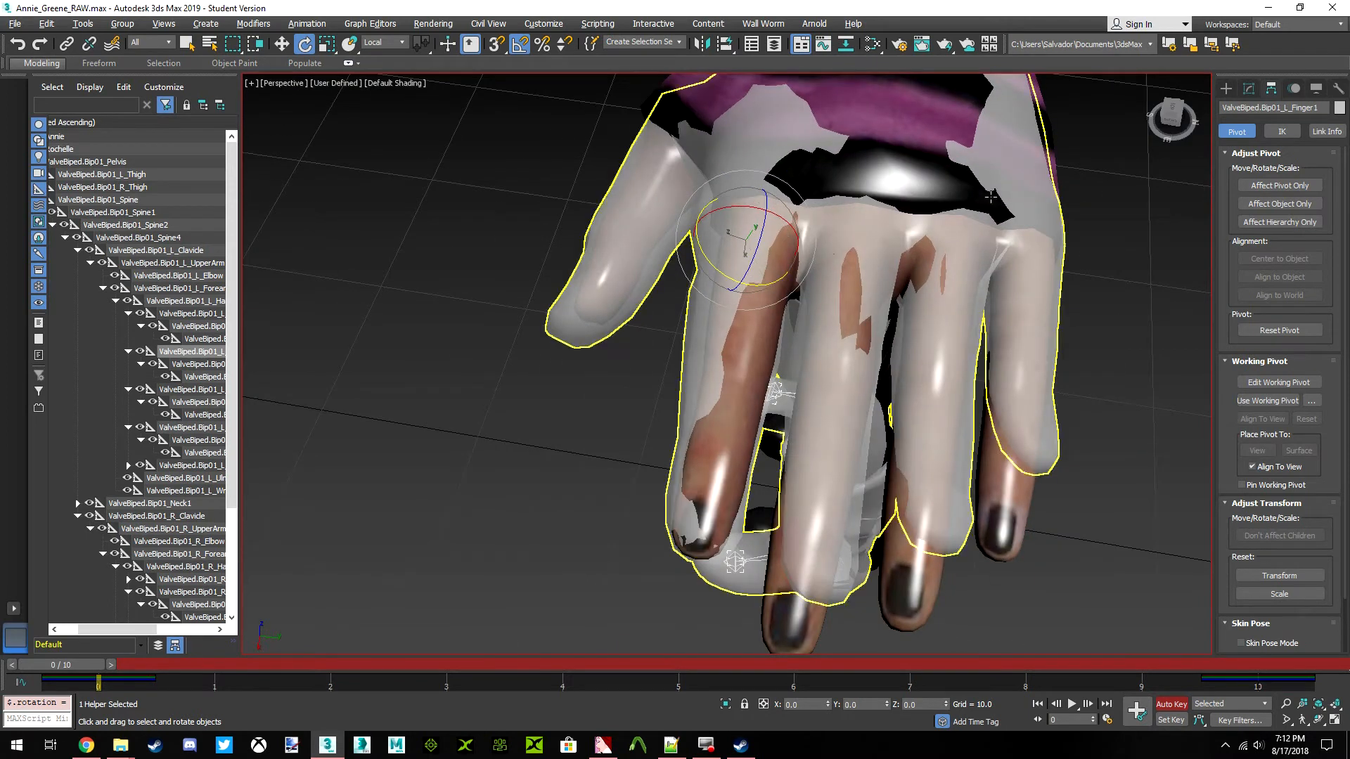
# Fine-tune the left index finger's vertical tilt by rotating its base bone slightly about the local Z axis
pyautogui.moveTo(1170, 119); pyautogui.dragTo(1008, 265)
pyautogui.scroll(4, 1008, 265)
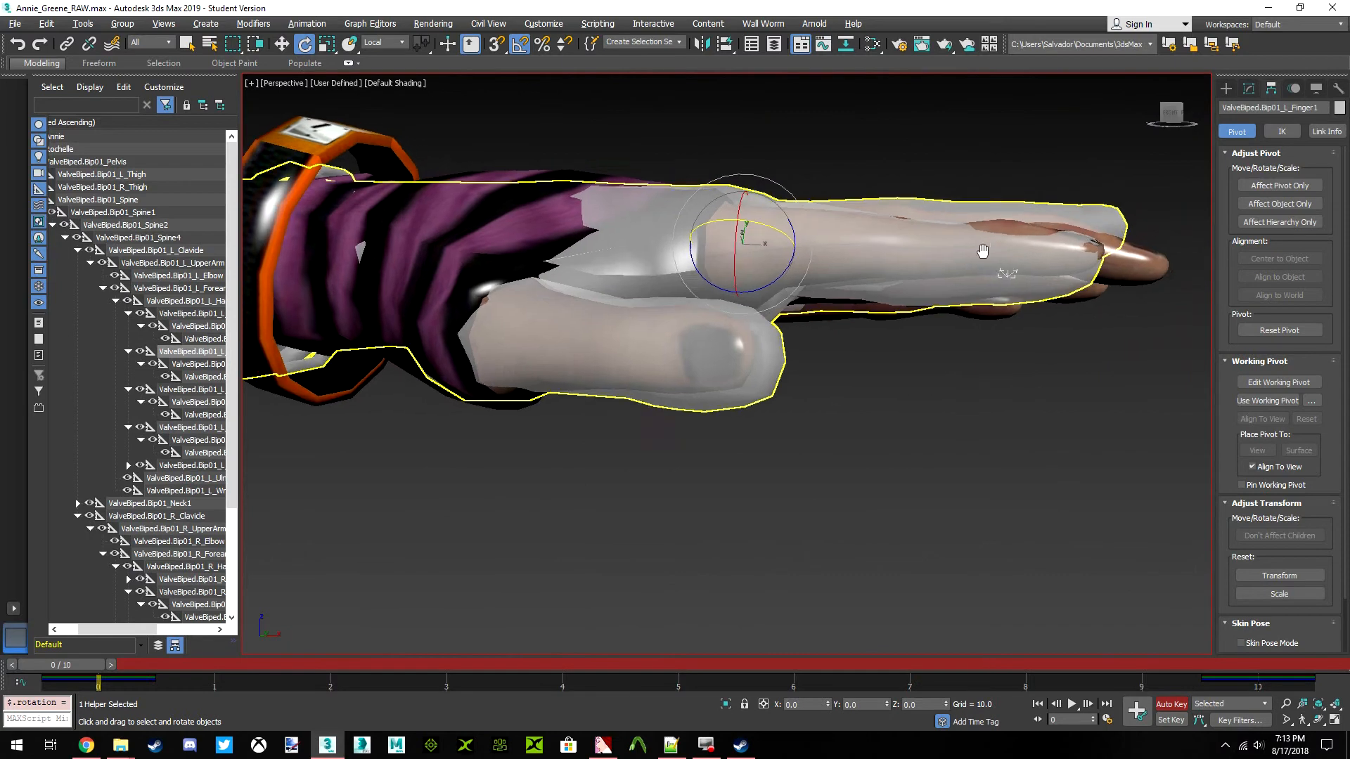
pyautogui.moveTo(661, 269); pyautogui.dragTo(667, 266)
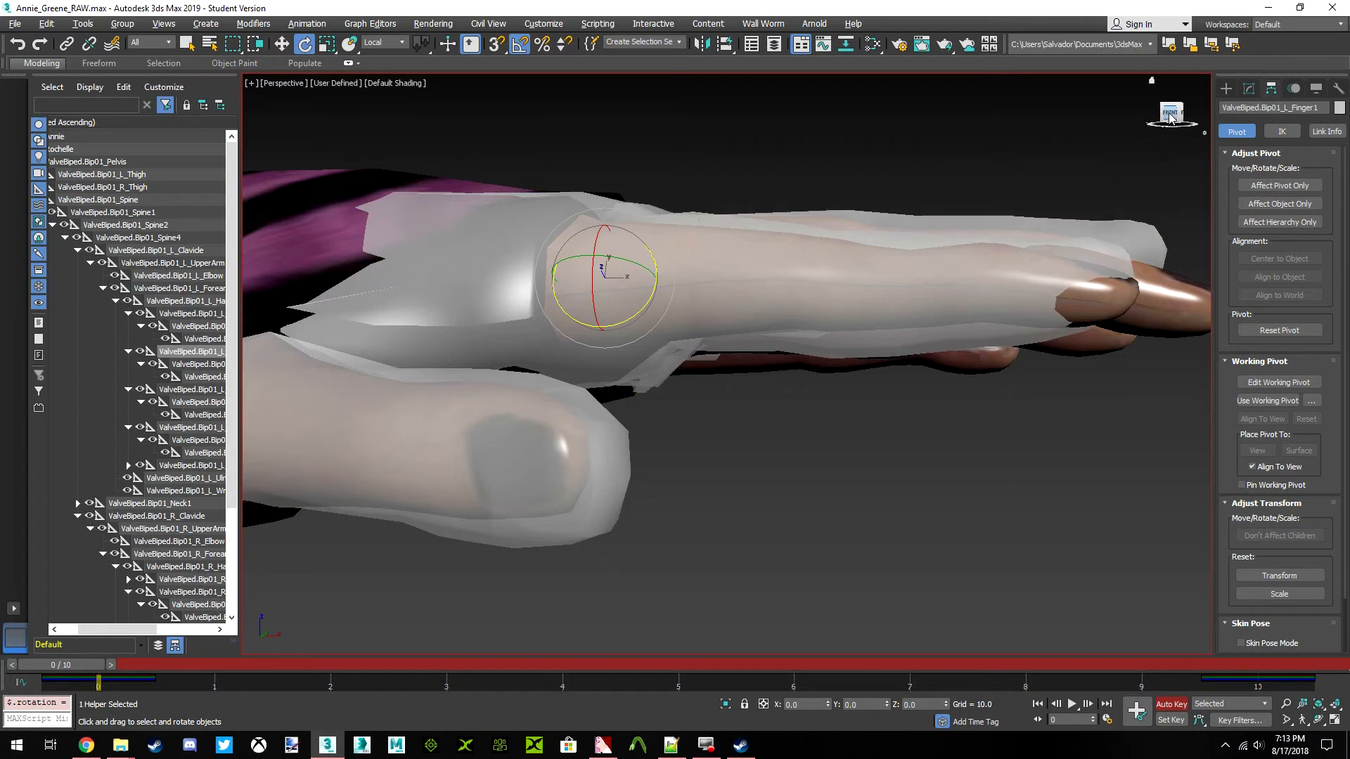
pyautogui.moveTo(1173, 114); pyautogui.dragTo(1108, 100)
# Try to scale the left index finger's base bone along the X axis to about 118%
pyautogui.click(327, 44)
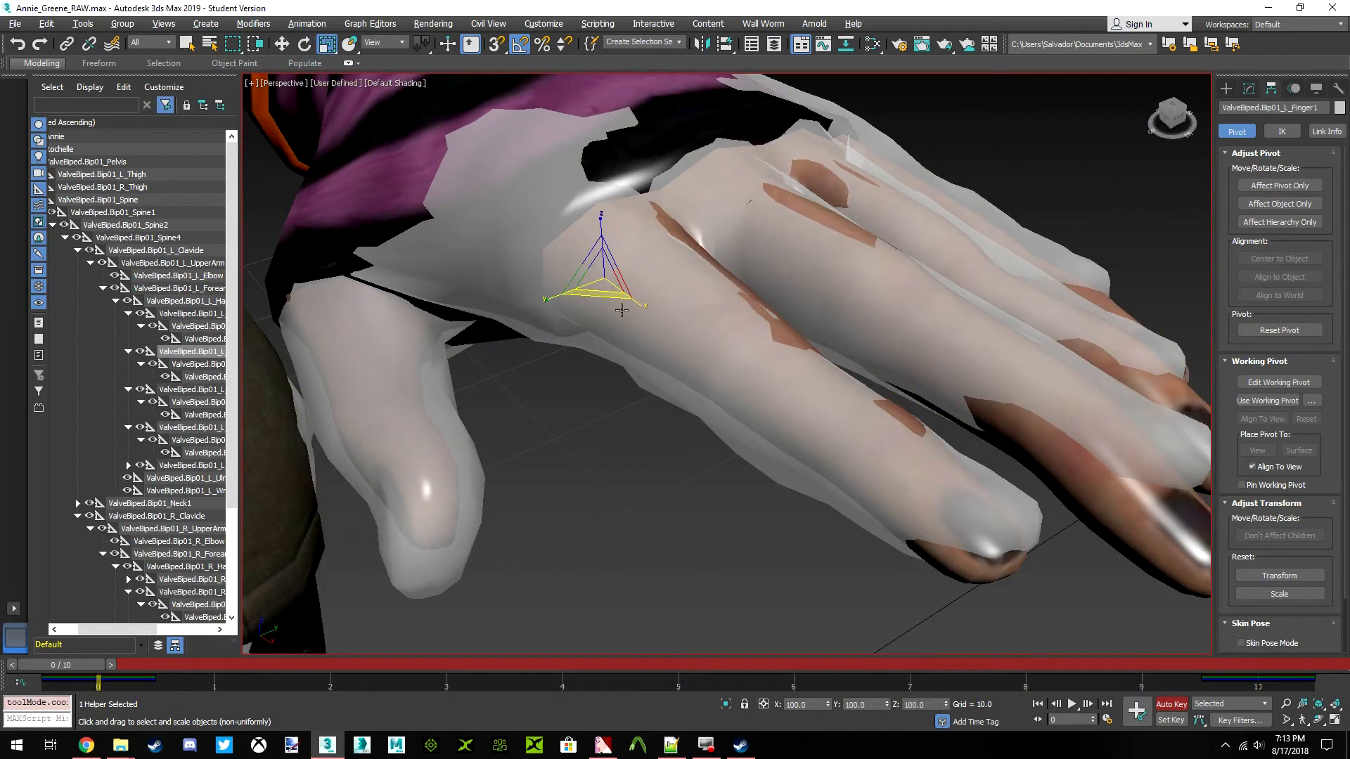
pyautogui.moveTo(643, 306); pyautogui.dragTo(646, 309)
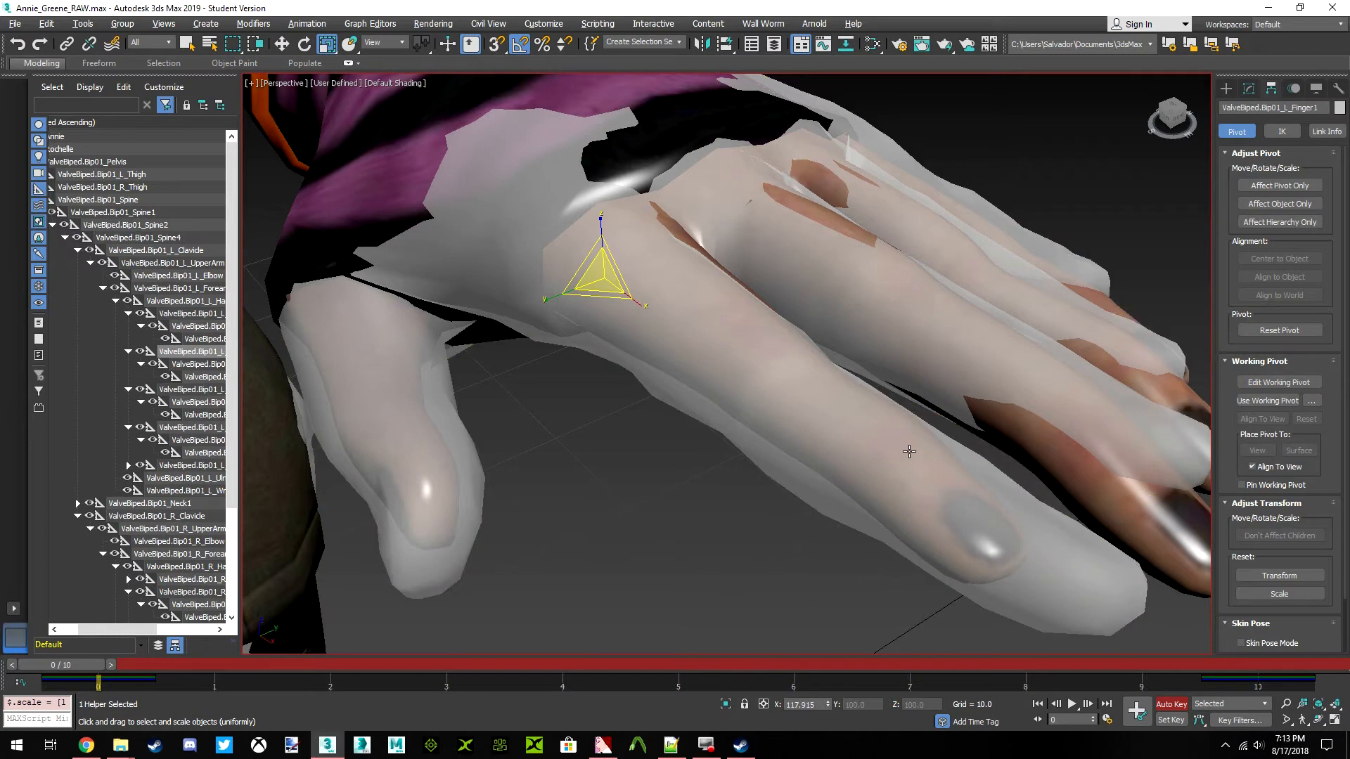
pyautogui.hotkey('ctrl', 'z')
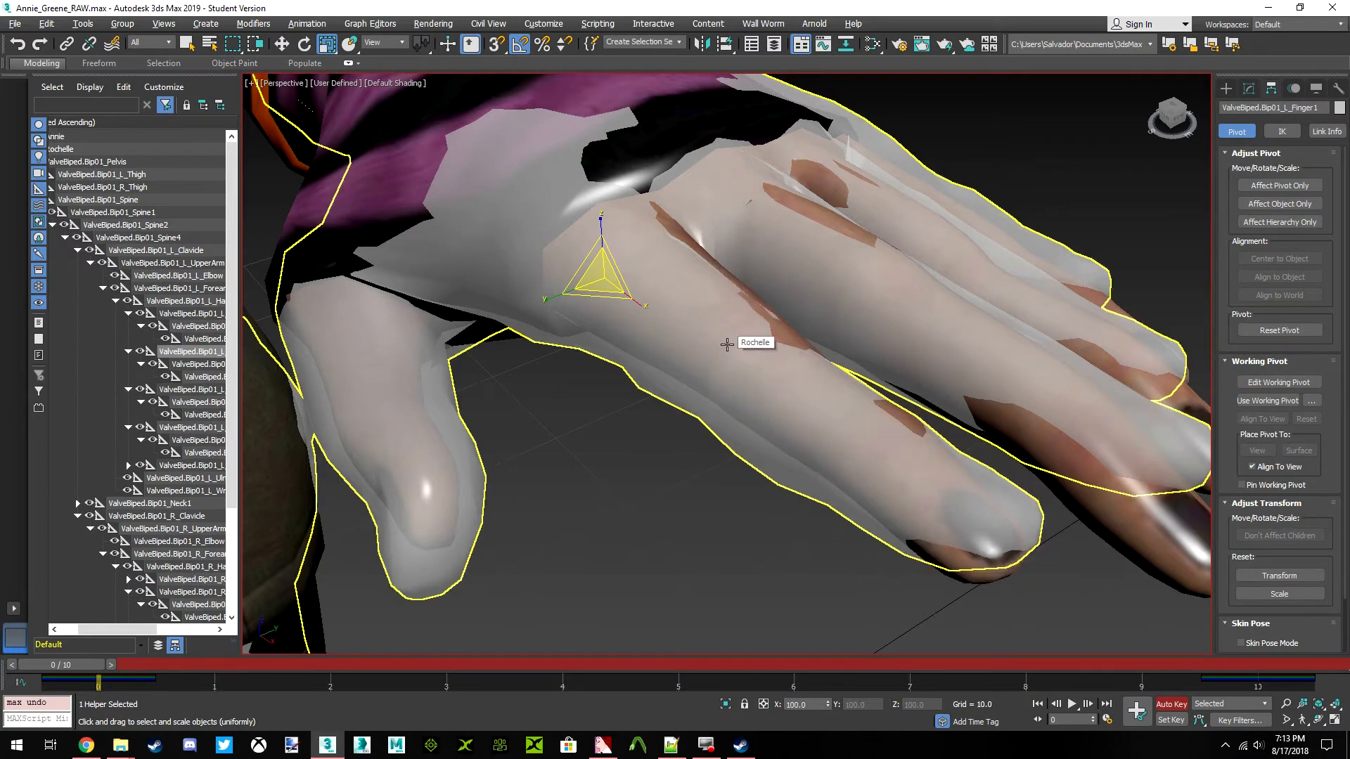
# Turn on percent snapping with a 10% increment for scaling
pyautogui.click(542, 47)
pyautogui.rightClick(542, 49)
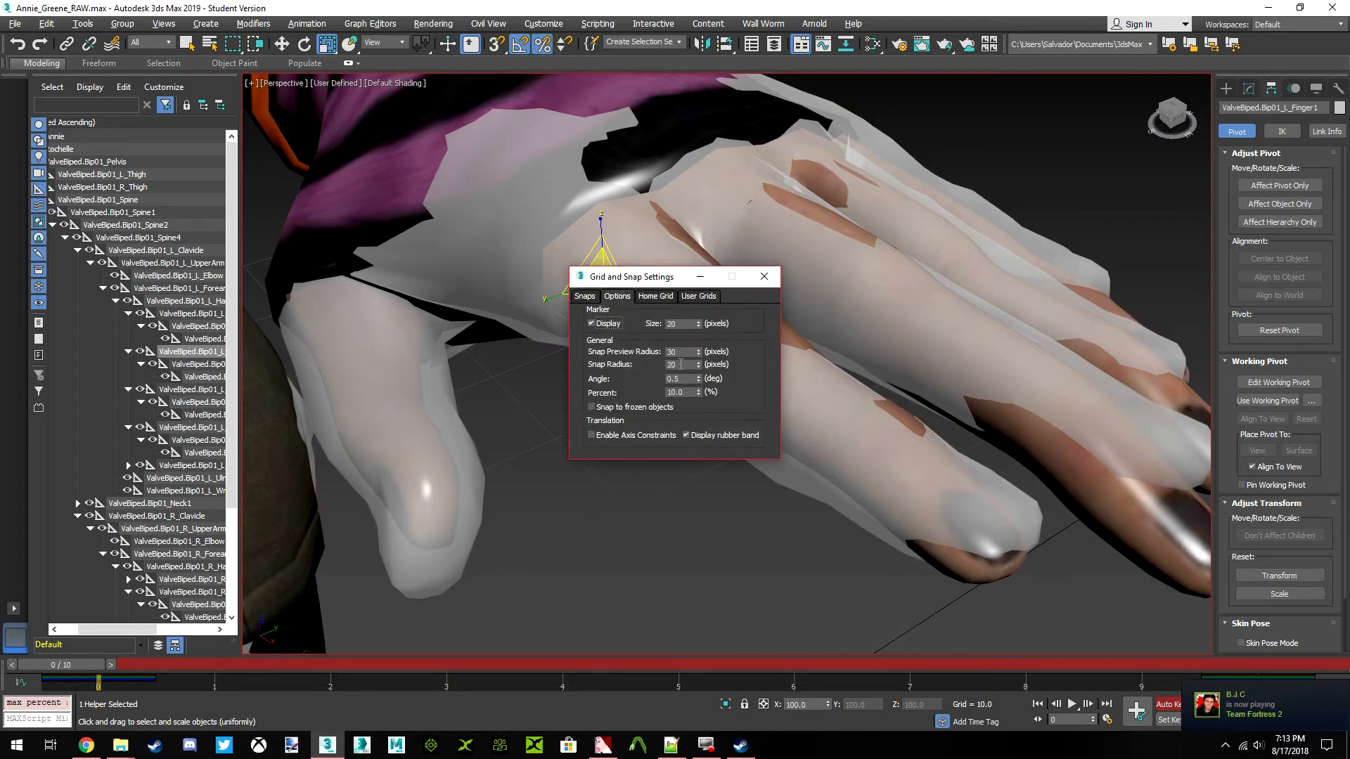
pyautogui.click(683, 392)
pyautogui.click(764, 277)
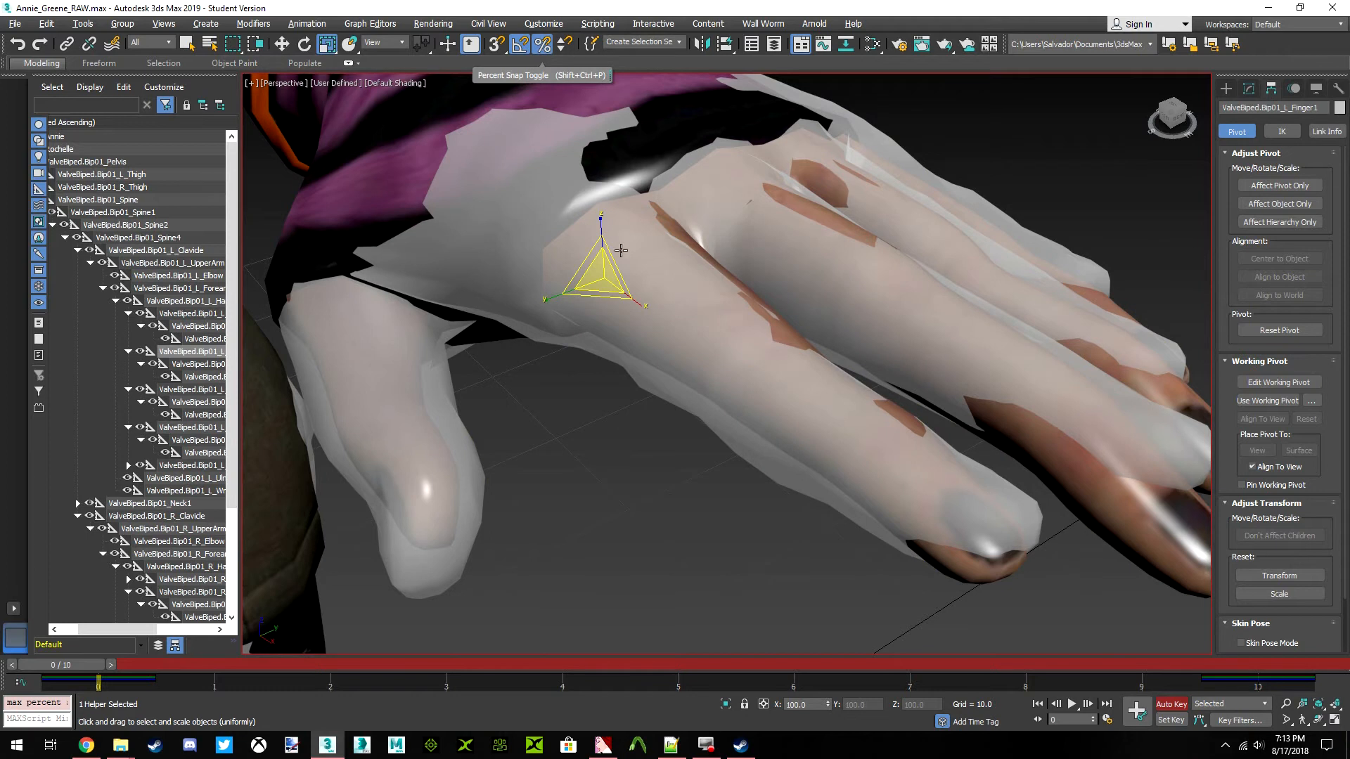
# Try to scale the ValveBiped.Bip01_L_Finger1 bone to 110% along the X axis with percent snapping
pyautogui.moveTo(640, 305); pyautogui.dragTo(645, 308)
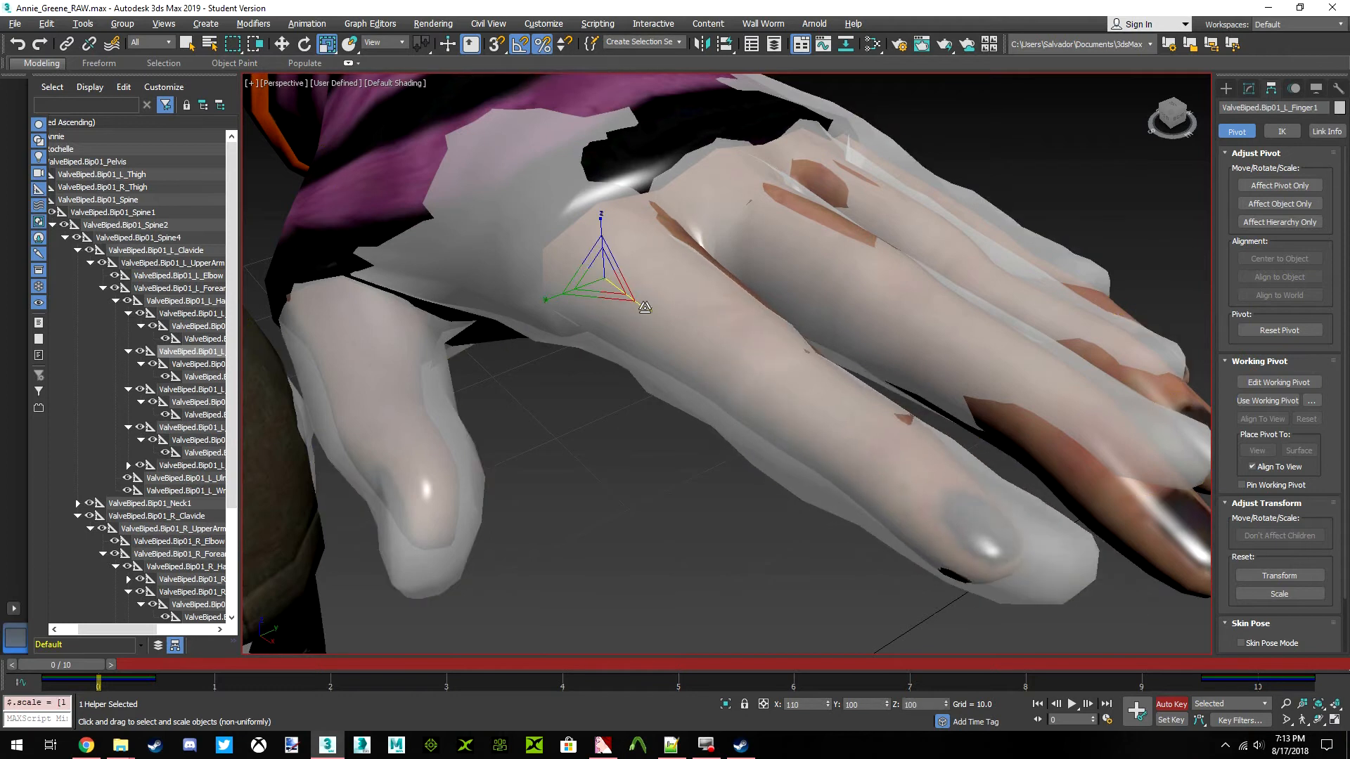
pyautogui.hotkey('ctrl', 'z')
pyautogui.hotkey('ctrl', 'z')
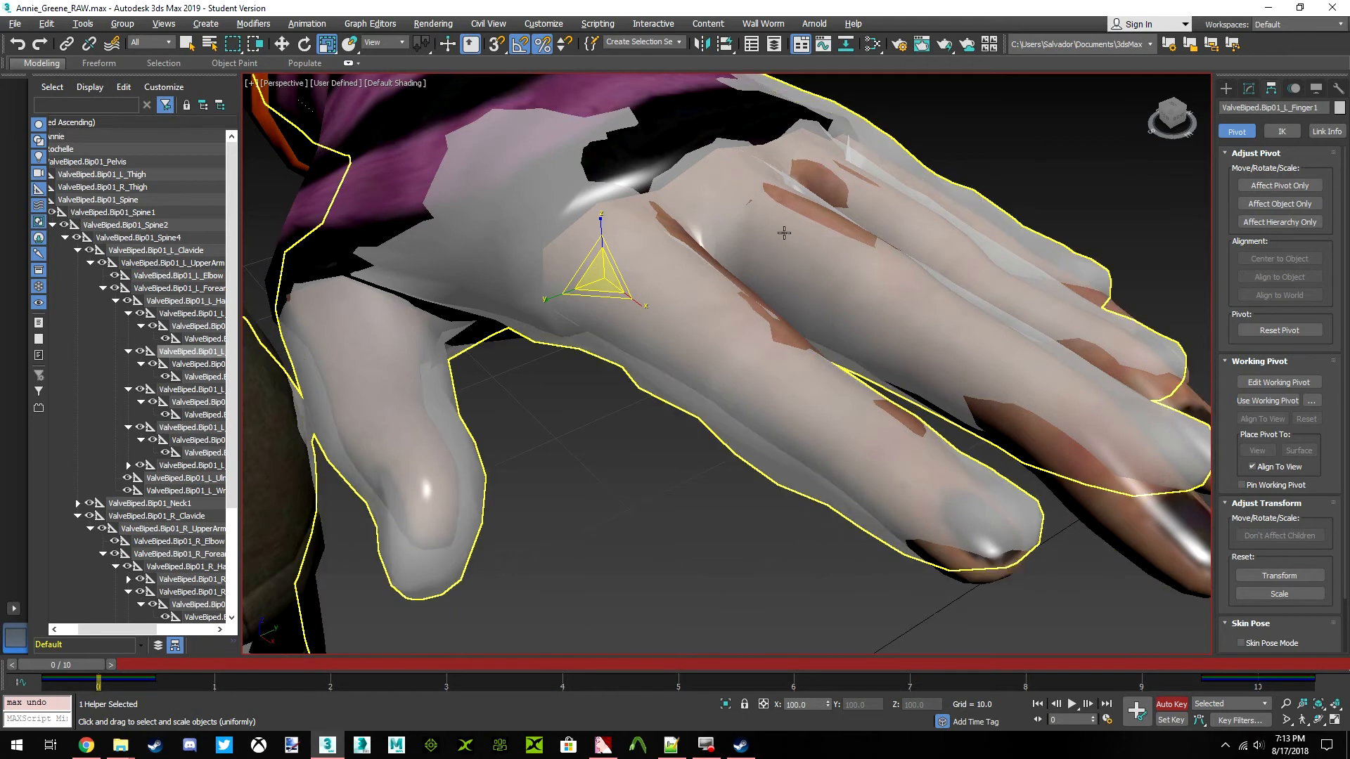
# Rotate the ValveBiped.Bip01_L_Finger1 bone slightly sideways about its local Y axis, towards the thumb
pyautogui.press('e')
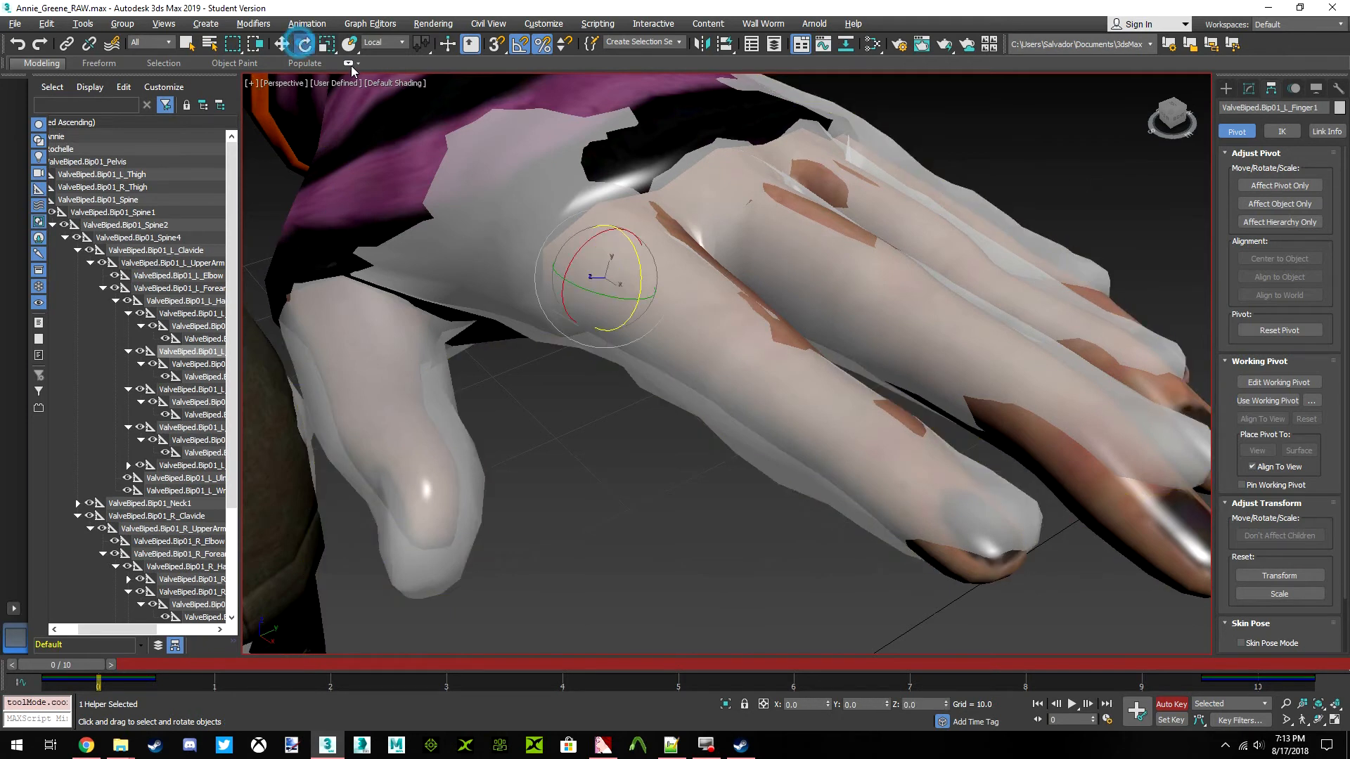
pyautogui.moveTo(1181, 116); pyautogui.dragTo(1148, 186)
pyautogui.scroll(-3, 726, 280)
pyautogui.moveTo(726, 280); pyautogui.dragTo(673, 259, button='middle')
pyautogui.scroll(2, 662, 273)
pyautogui.scroll(-2, 670, 254)
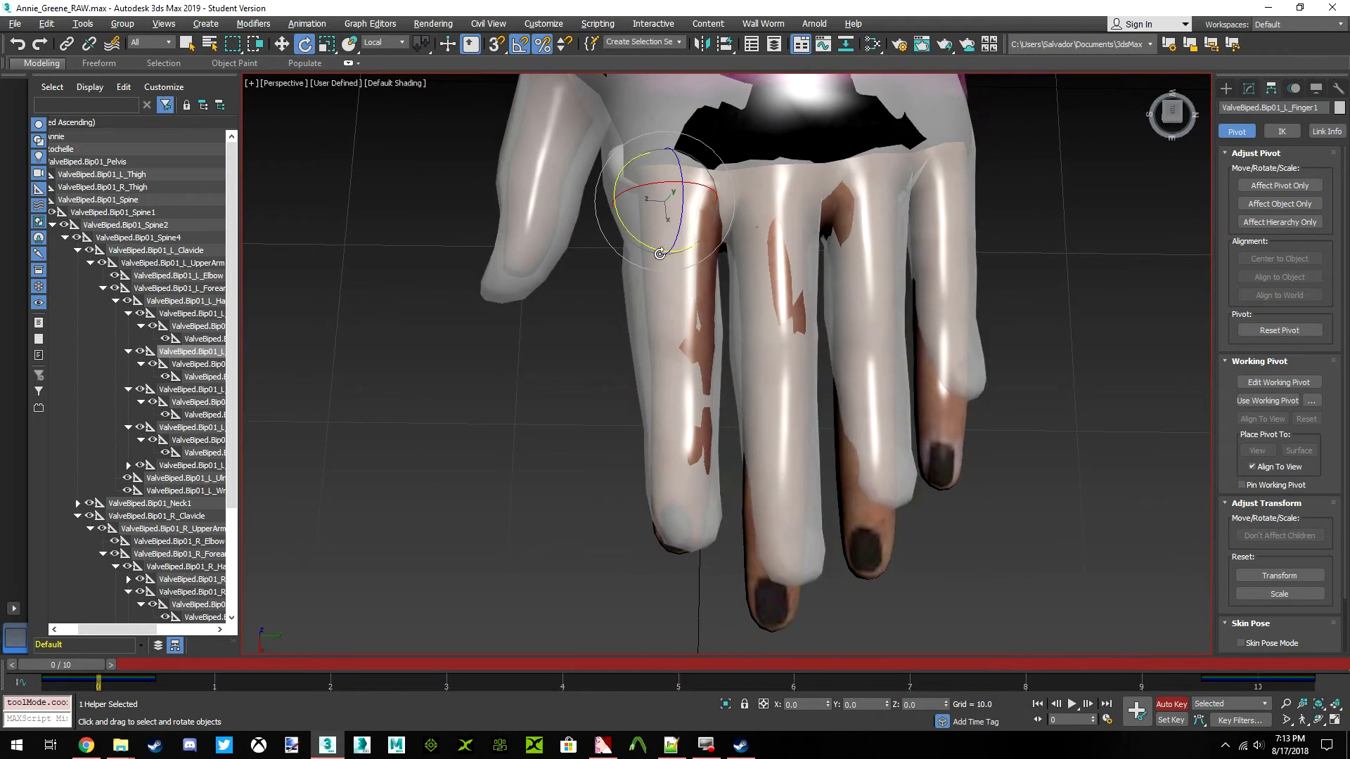
pyautogui.moveTo(651, 247); pyautogui.dragTo(650, 251)
# Move the ValveBiped.Bip01_L_Finger1 bone along the world Y axis to about 1.055, towards the middle finger
pyautogui.click(281, 43)
pyautogui.click(394, 43)
pyautogui.click(385, 94)
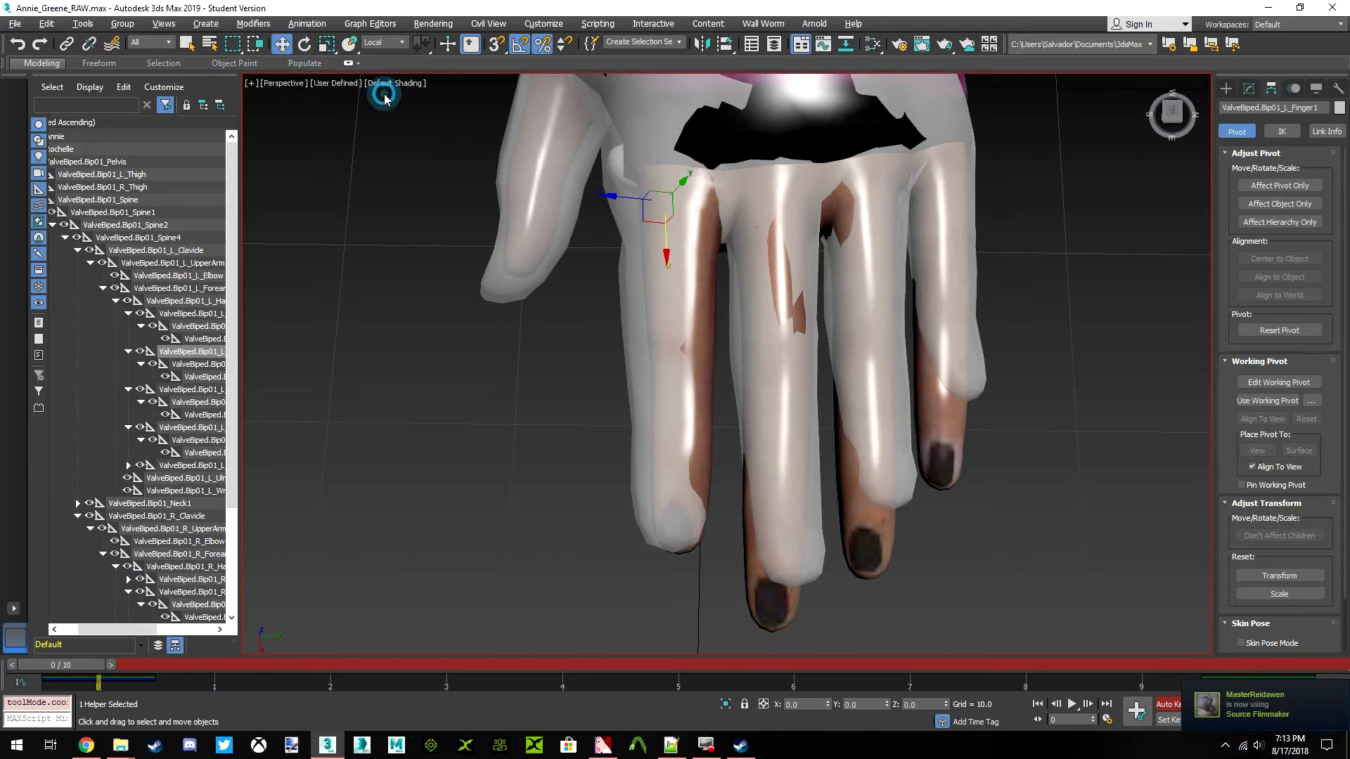
pyautogui.moveTo(1169, 112); pyautogui.dragTo(1173, 74)
pyautogui.scroll(4, 693, 195)
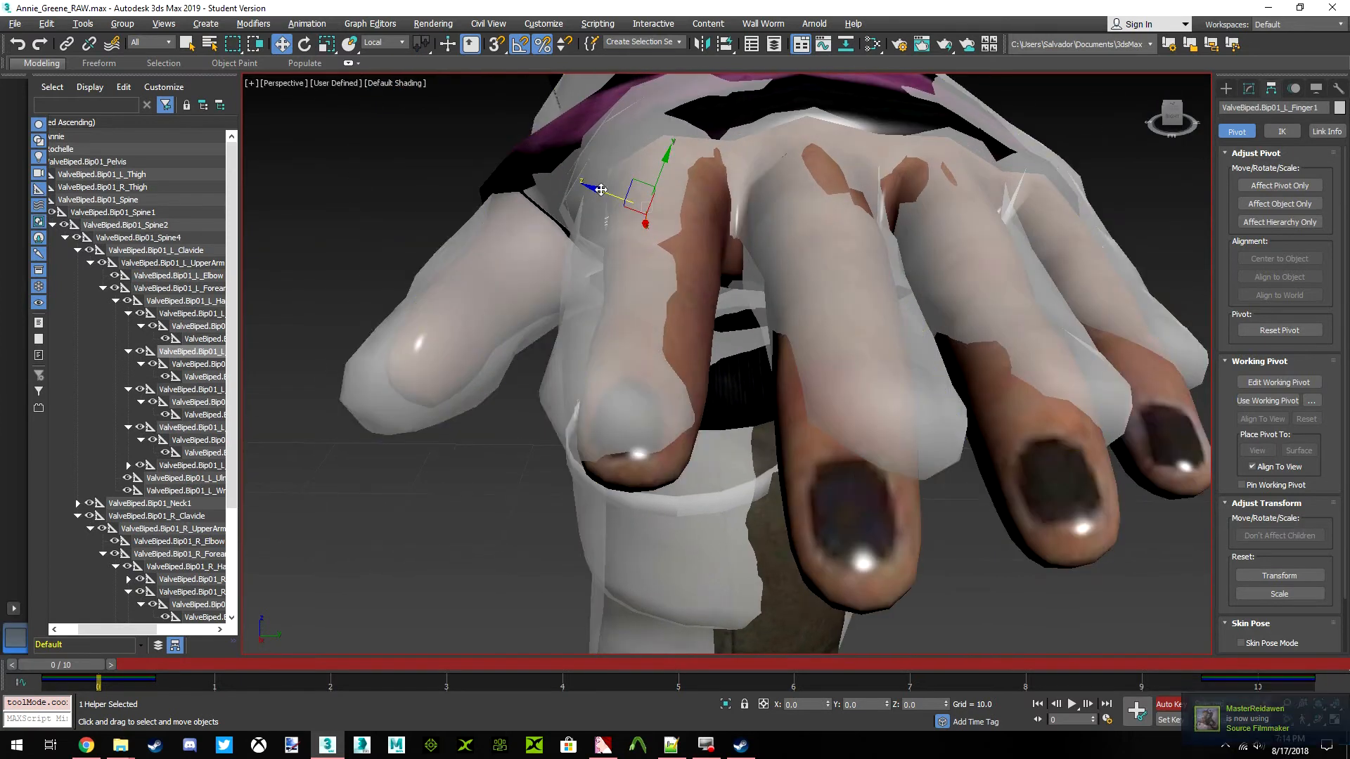
pyautogui.click(393, 45)
pyautogui.click(378, 73)
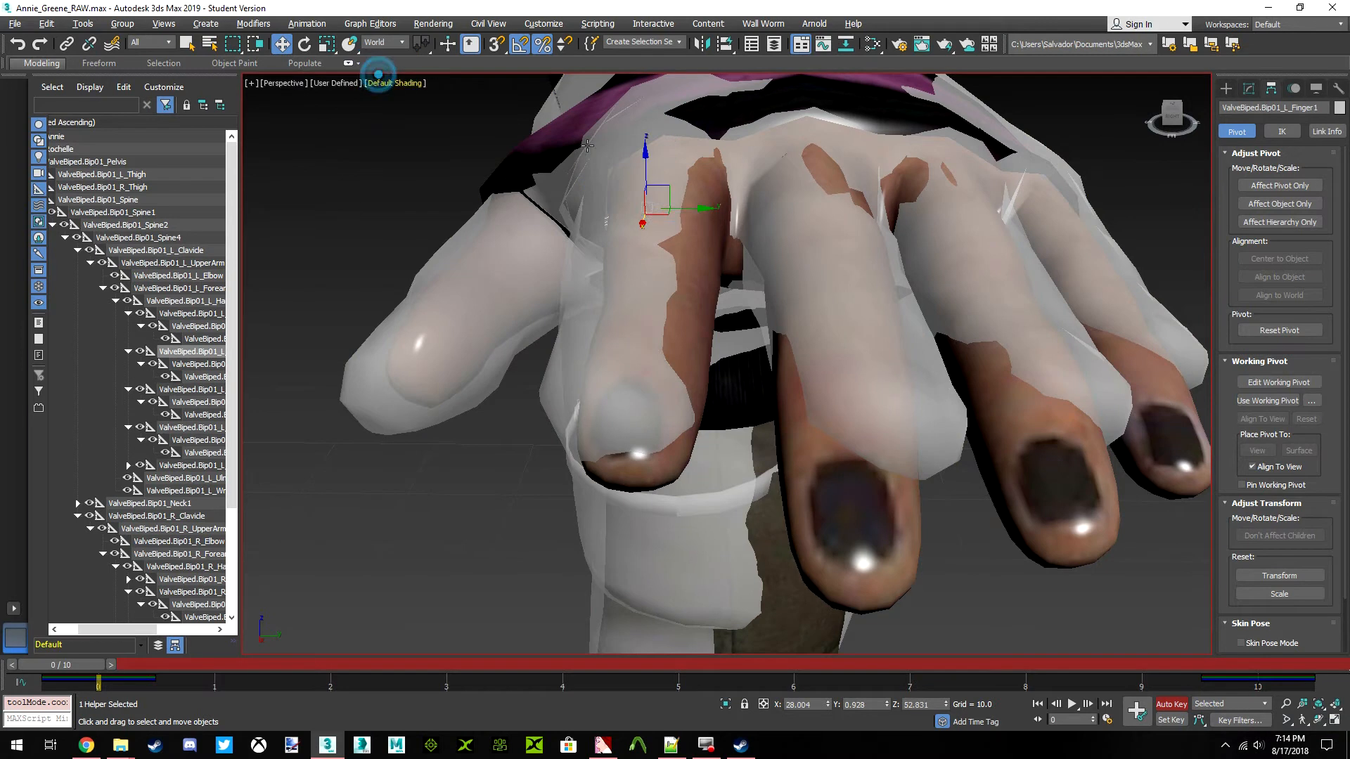
pyautogui.moveTo(699, 208); pyautogui.dragTo(724, 216)
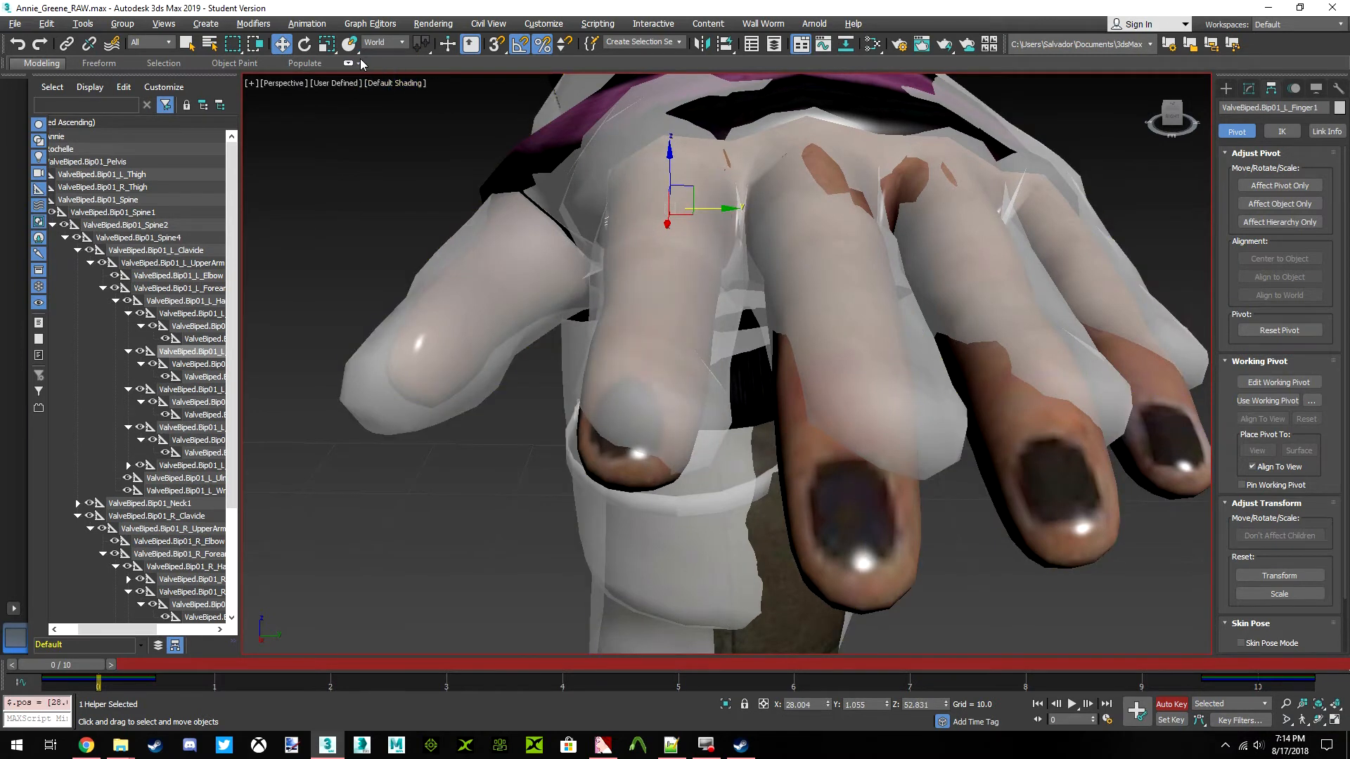
# Rotate the ValveBiped.Bip01_L_Finger1 bone by -1.5 degrees about the world Z axis
pyautogui.click(304, 44)
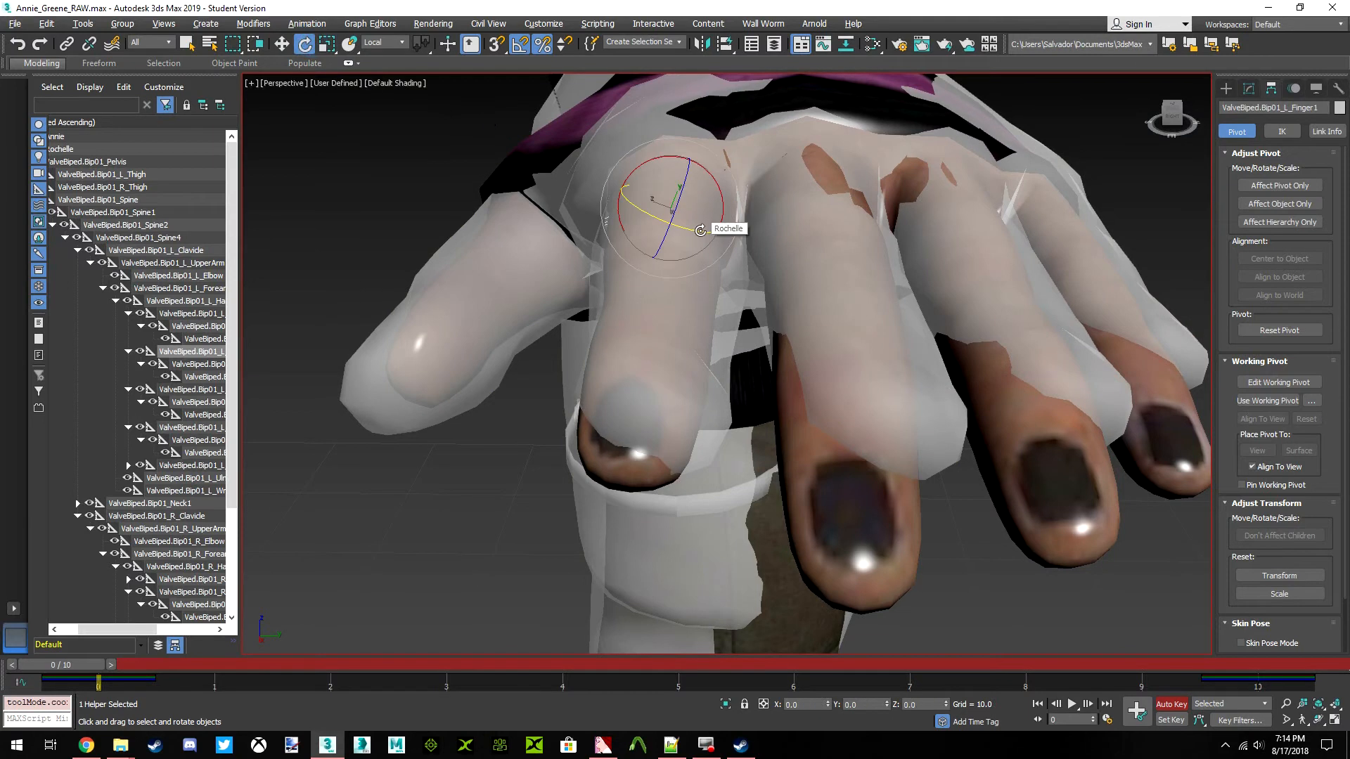
pyautogui.click(393, 42)
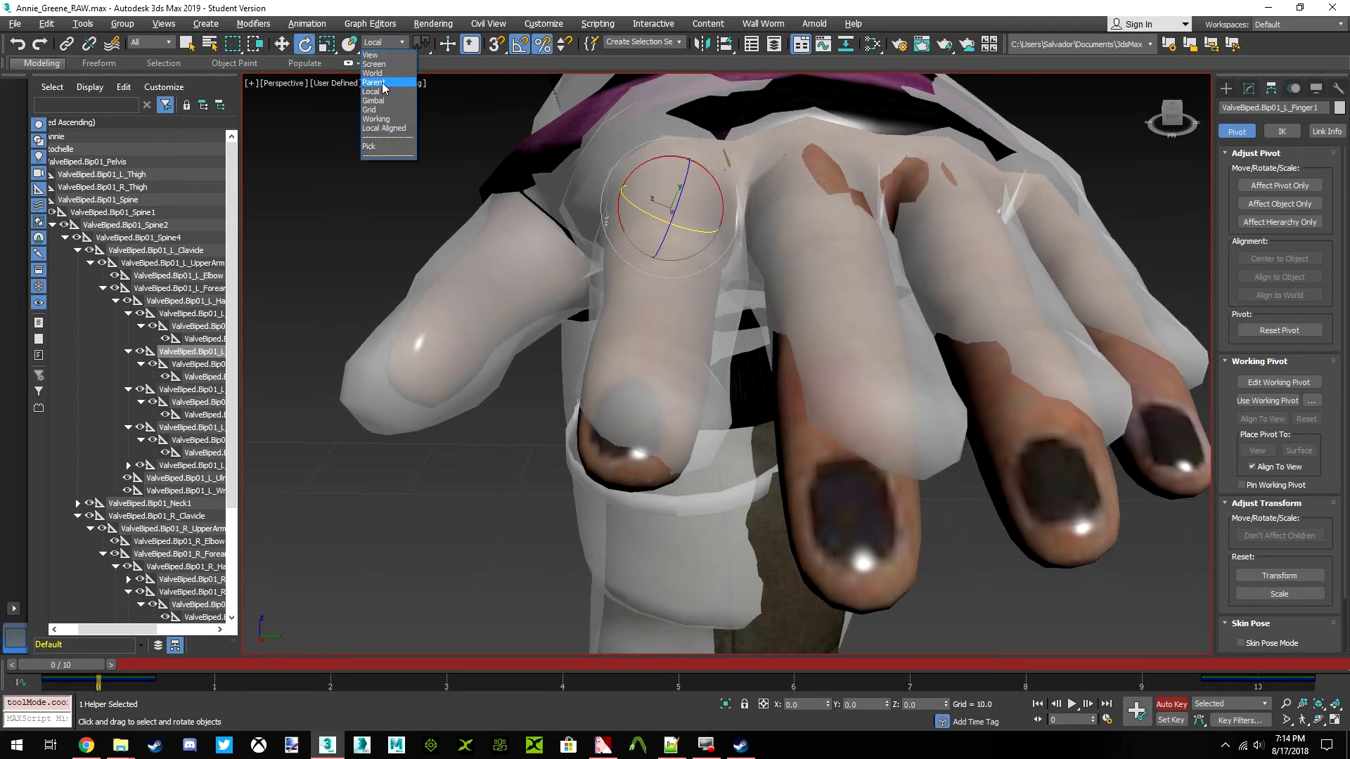
pyautogui.click(372, 73)
pyautogui.moveTo(654, 223); pyautogui.dragTo(680, 225)
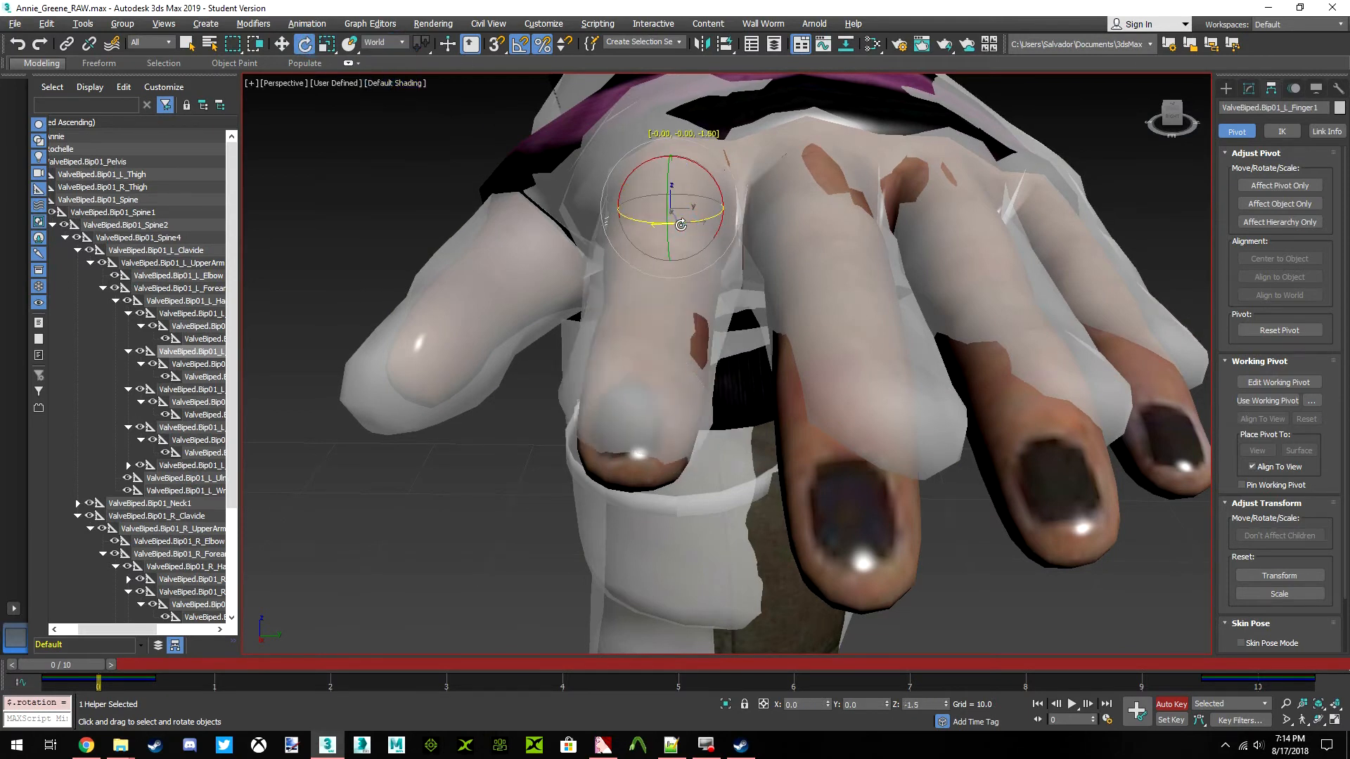
# Rotate the left index finger's base bone slightly about the world Y axis to match its height seen from the side
pyautogui.keyDown('alt'); pyautogui.moveTo(706, 230); pyautogui.dragTo(857, 240, button='middle'); pyautogui.keyUp('alt')
pyautogui.scroll(2, 936, 254)
pyautogui.scroll(-1, 857, 239)
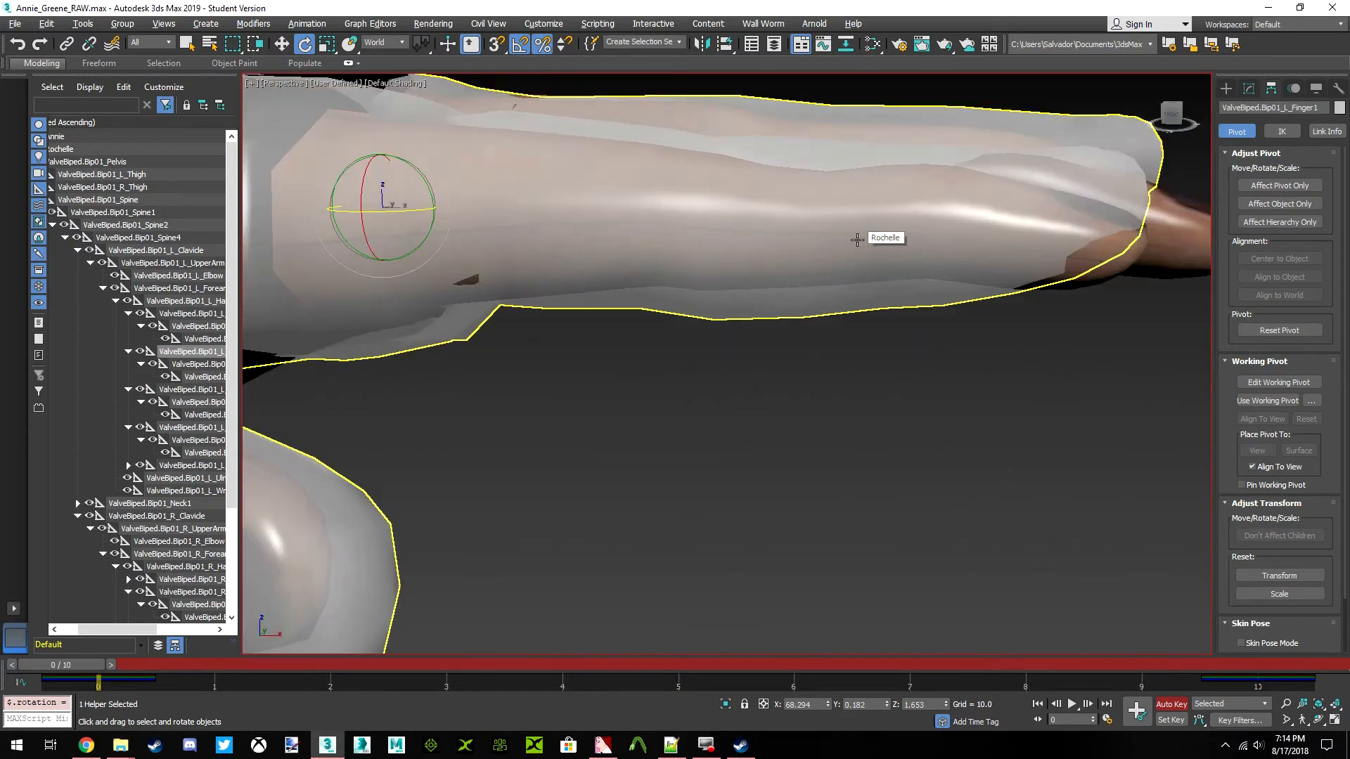
pyautogui.scroll(-3, 832, 222)
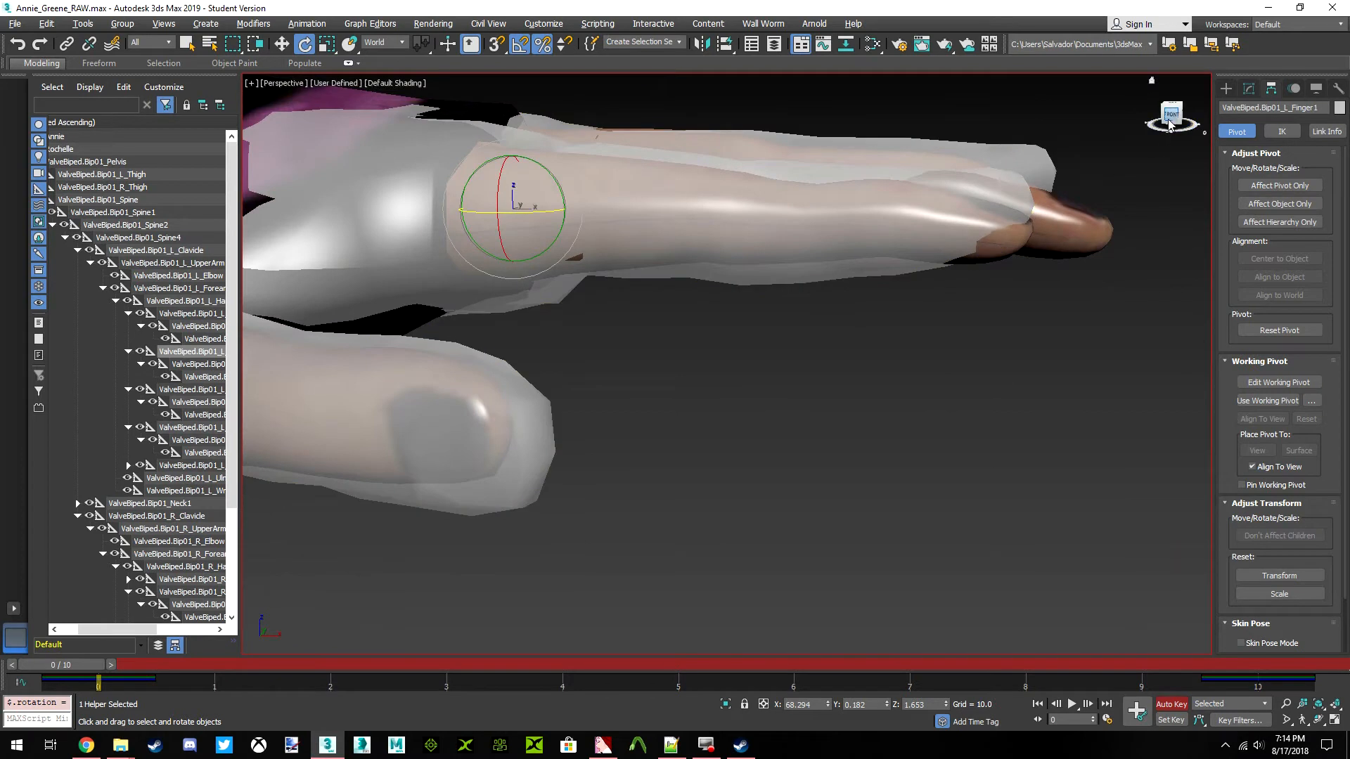
pyautogui.moveTo(854, 243); pyautogui.dragTo(785, 322, button='middle')
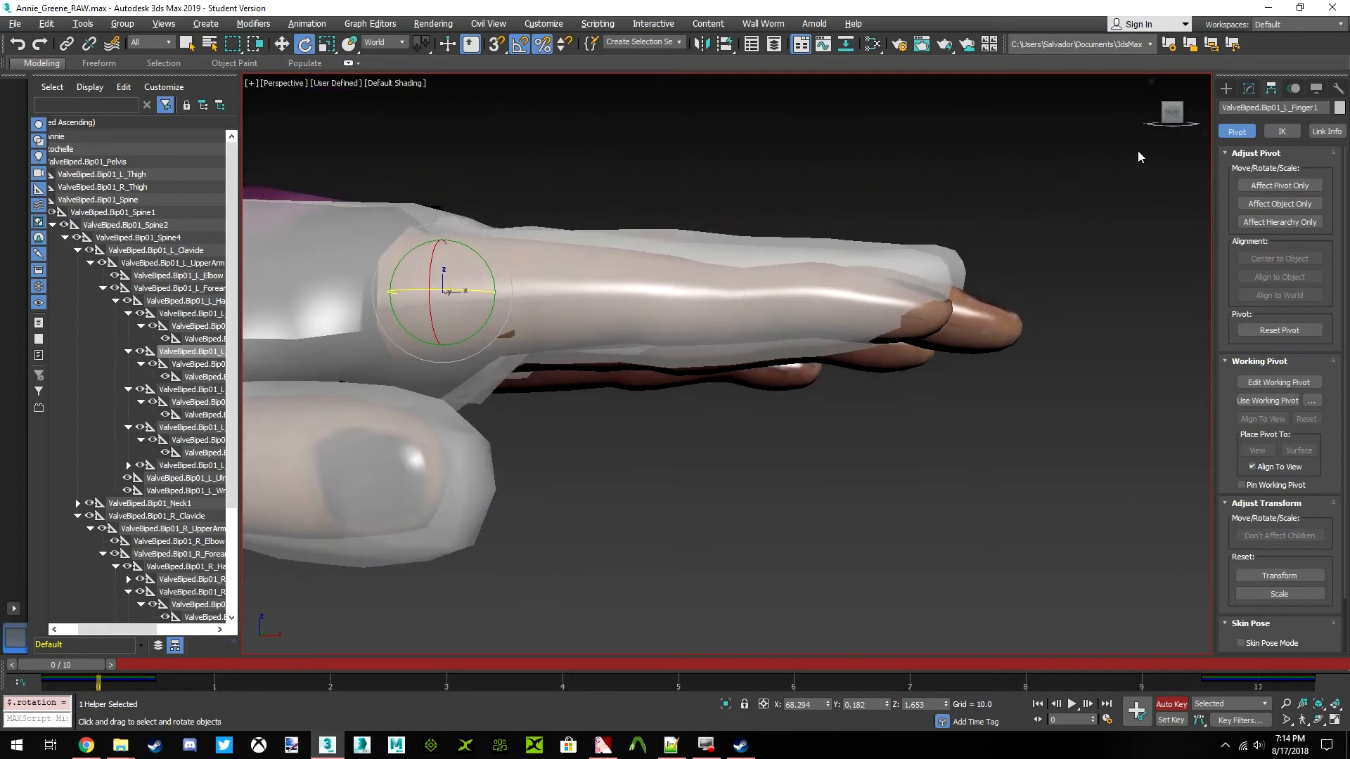
pyautogui.moveTo(1176, 120)
pyautogui.mouseDown()
pyautogui.moveTo(1141, 125)
pyautogui.moveTo(1168, 125)
pyautogui.mouseUp()
pyautogui.moveTo(607, 253); pyautogui.dragTo(1139, 156, button='middle')
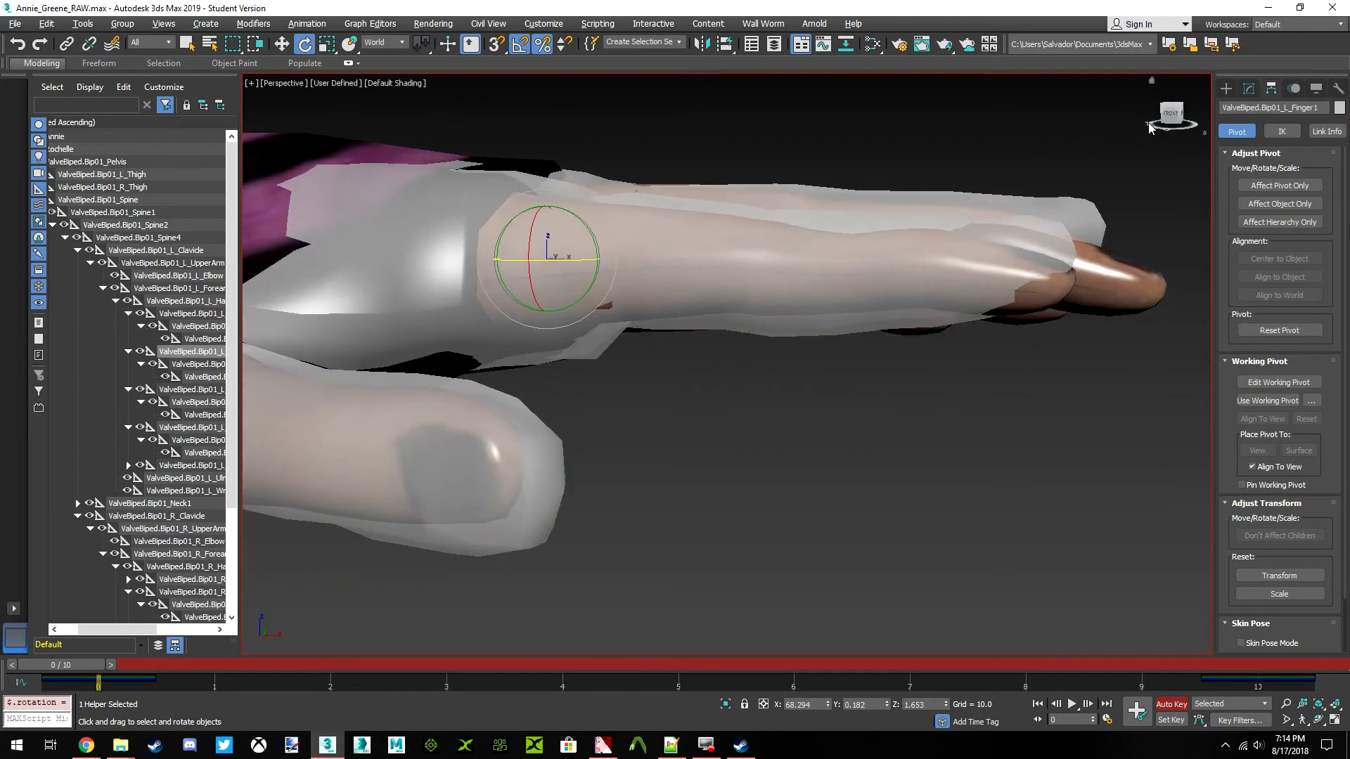
pyautogui.click(1172, 116)
pyautogui.moveTo(802, 271); pyautogui.dragTo(761, 255, button='middle')
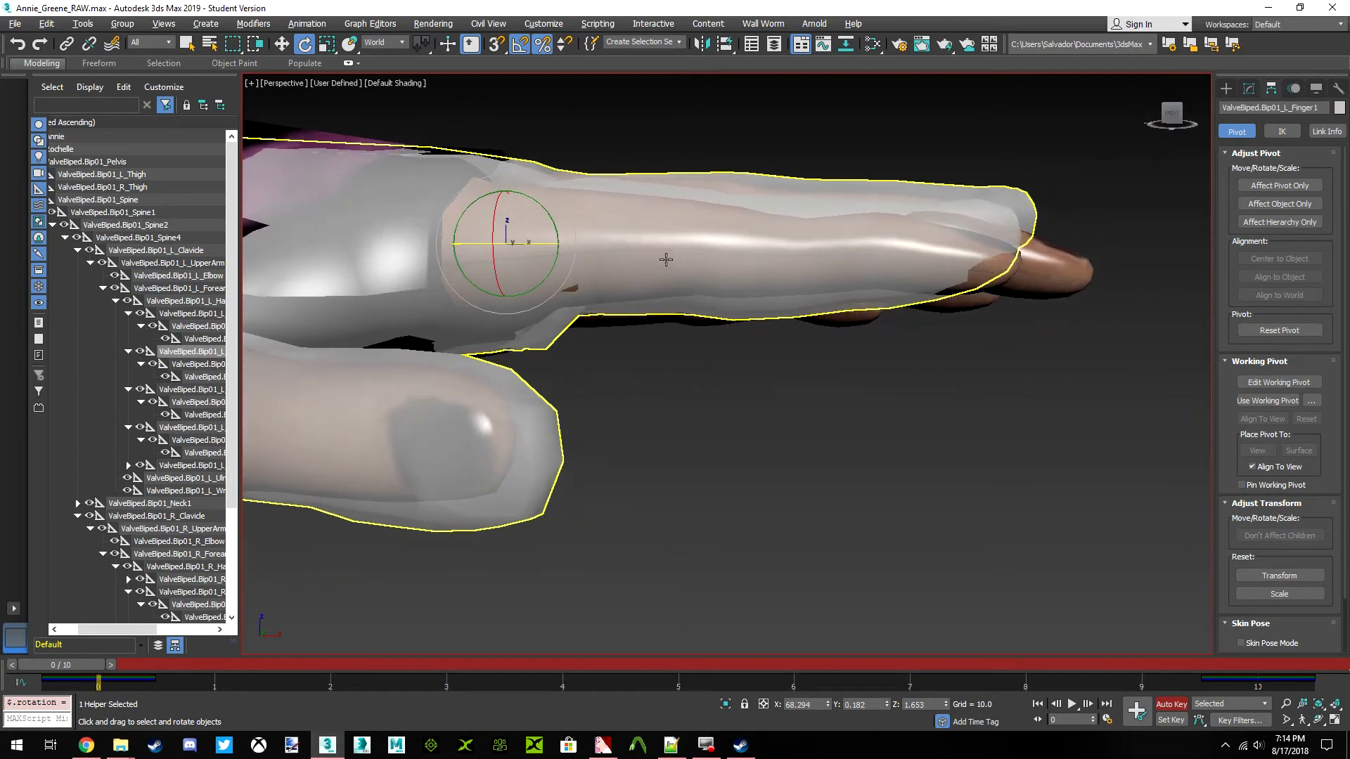
pyautogui.moveTo(561, 222); pyautogui.dragTo(557, 223)
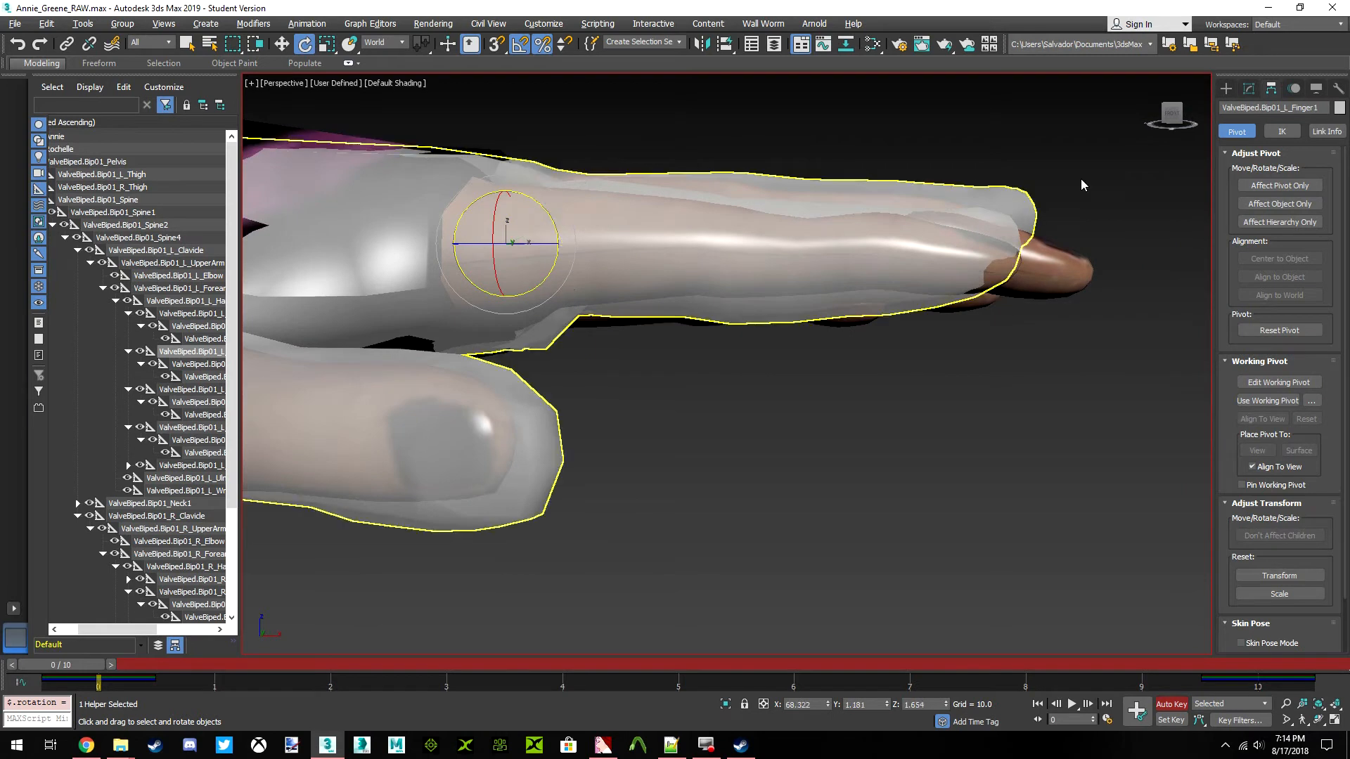
# Examine from several angles how well the left index finger and its neighbouring fingers fit Annie's hand
pyautogui.click(1189, 114)
pyautogui.keyDown('alt'); pyautogui.moveTo(500, 244); pyautogui.dragTo(500, 244, button='middle'); pyautogui.keyUp('alt')
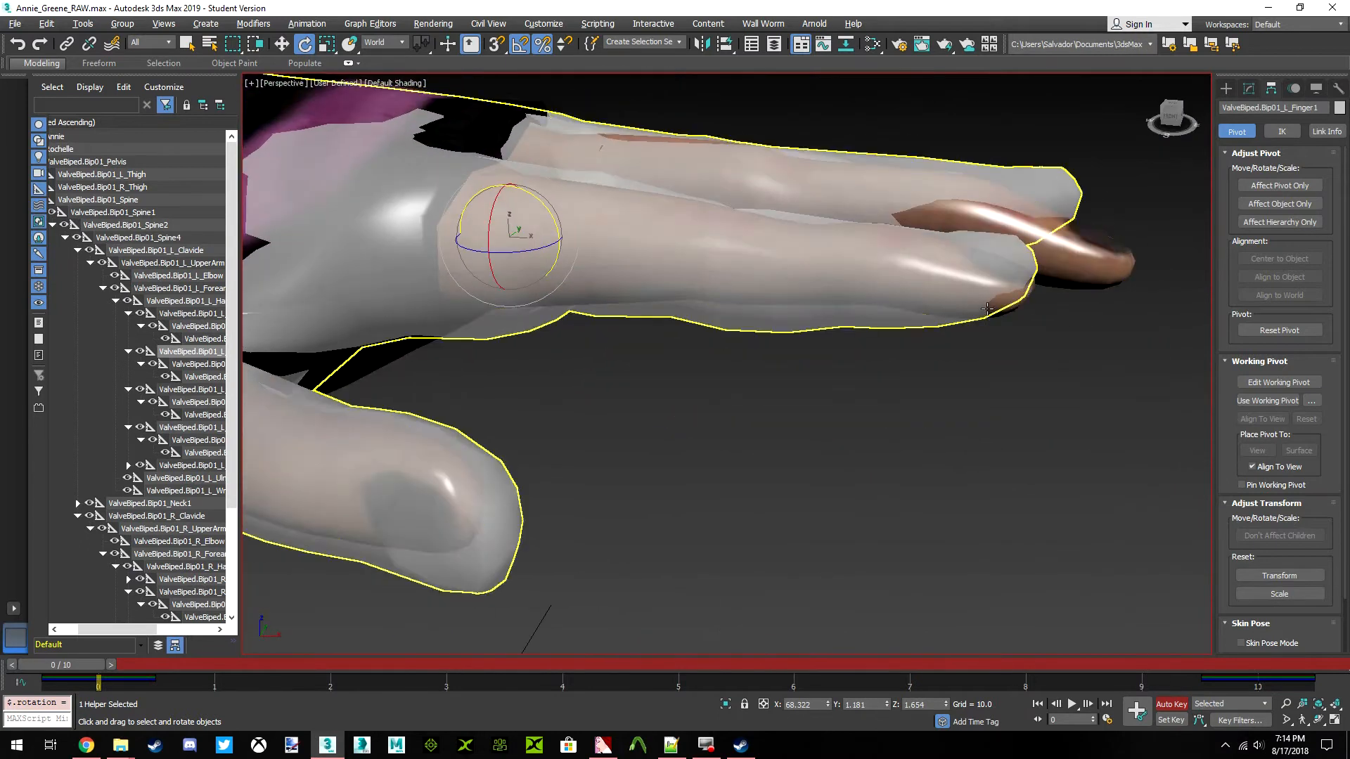
pyautogui.moveTo(1170, 115); pyautogui.dragTo(1166, 119)
pyautogui.keyDown('alt'); pyautogui.moveTo(500, 244); pyautogui.dragTo(500, 244, button='middle'); pyautogui.keyUp('alt')
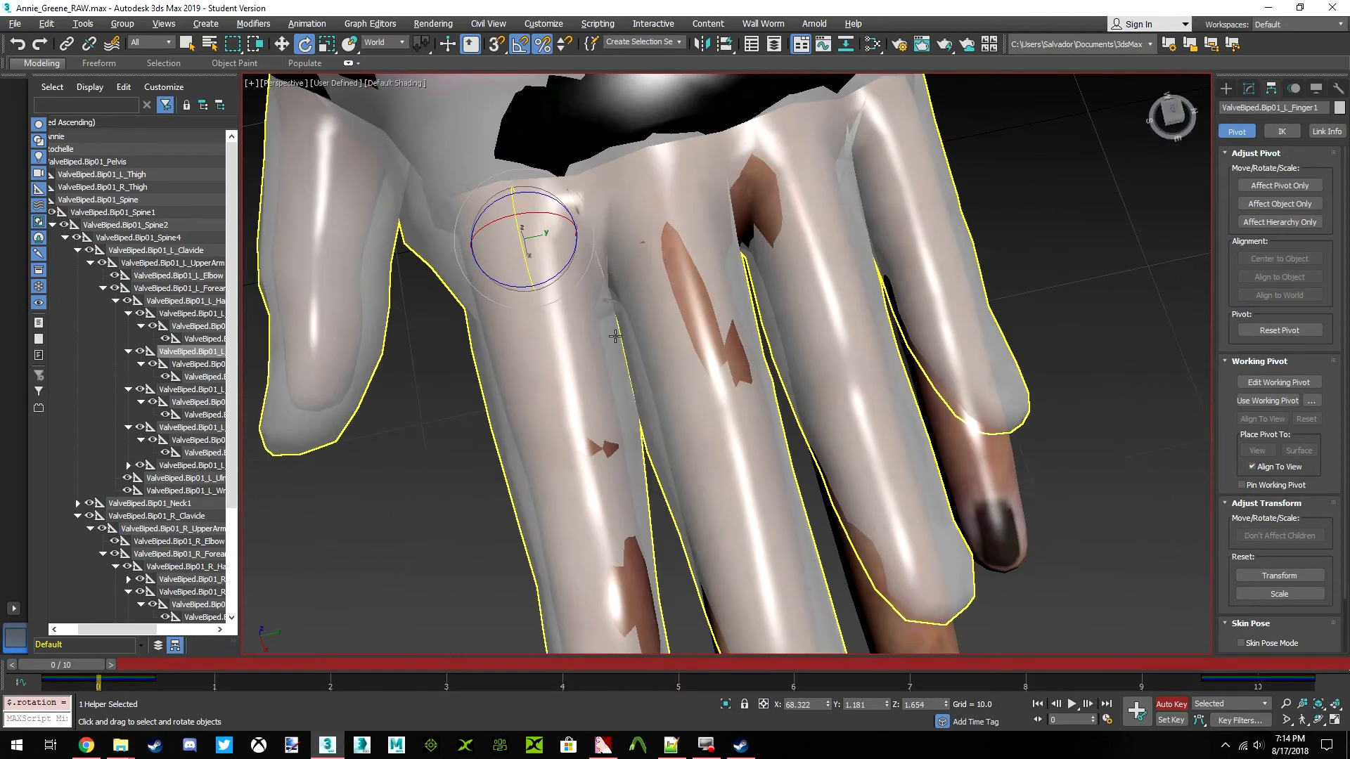
pyautogui.moveTo(630, 363); pyautogui.dragTo(648, 382, button='middle')
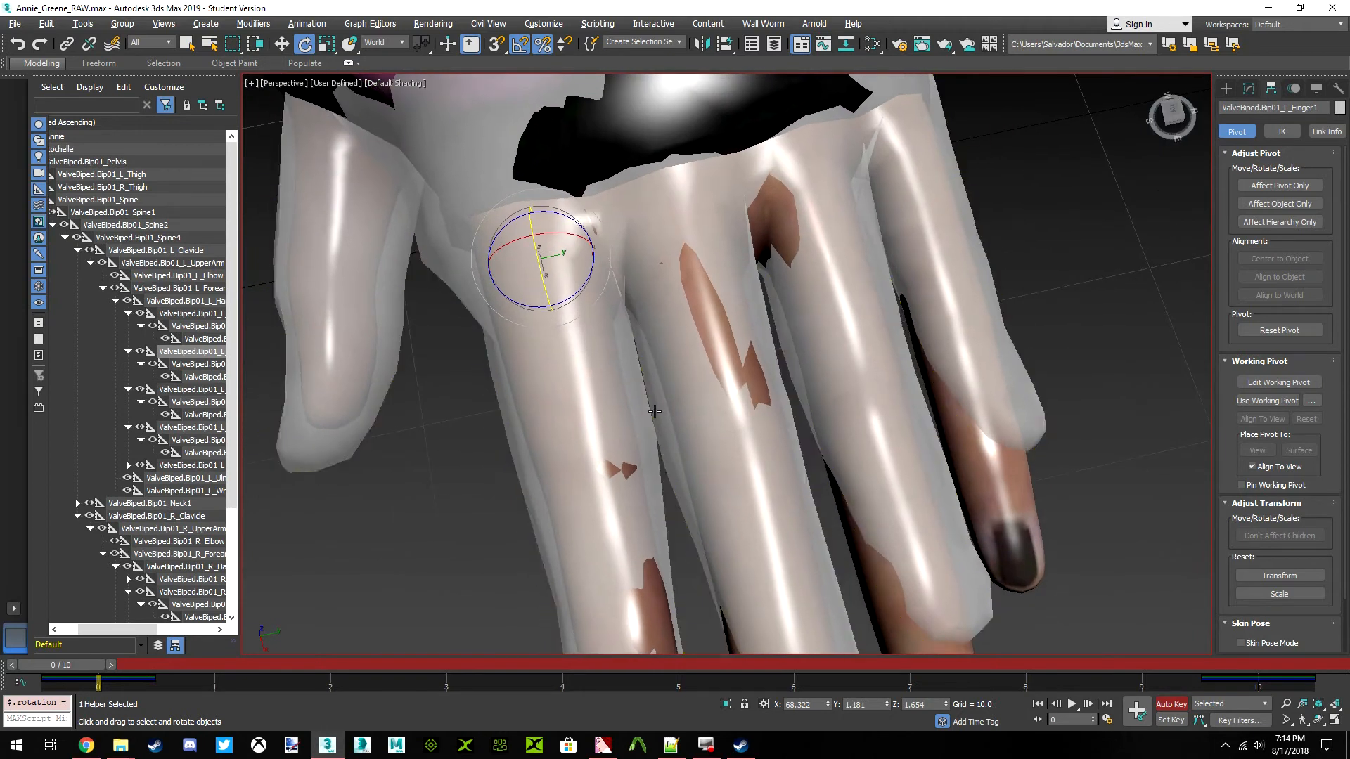
pyautogui.scroll(-5, 682, 293)
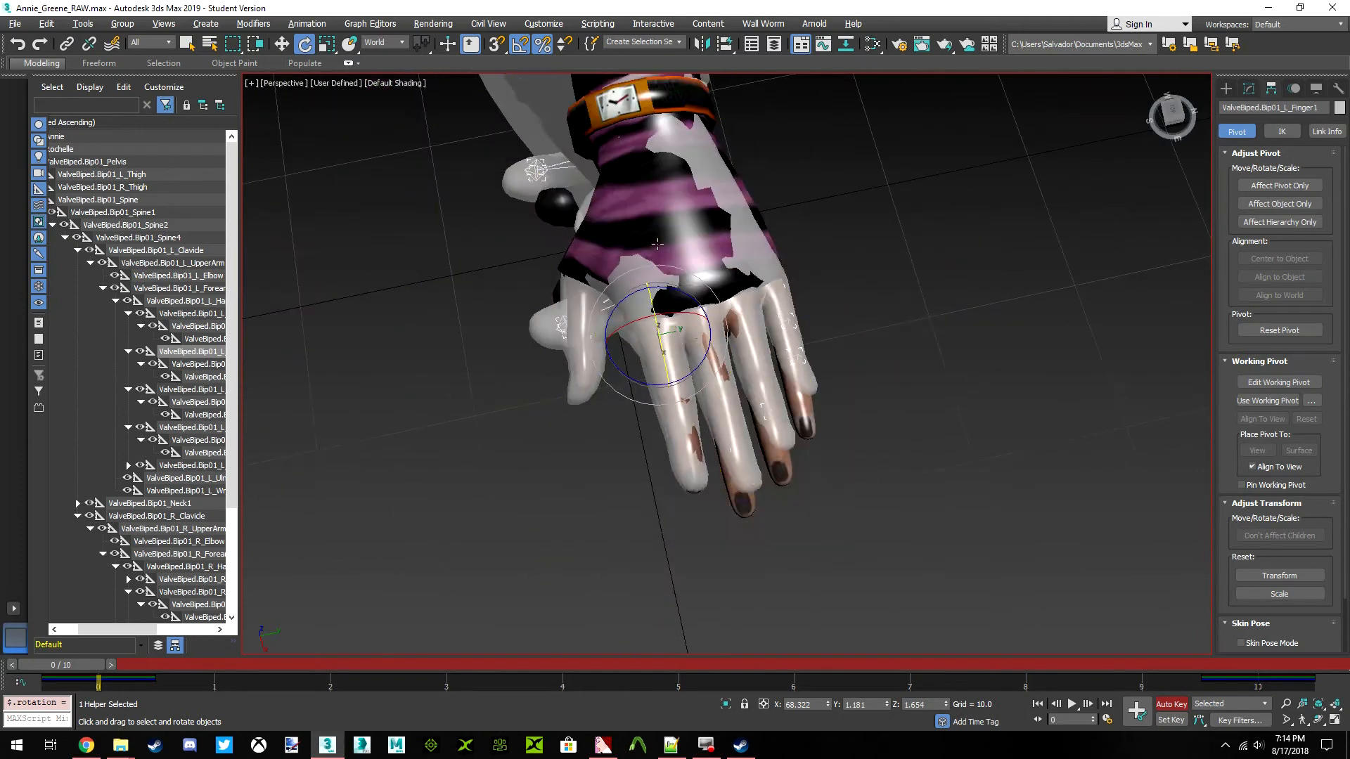
pyautogui.scroll(4, 682, 387)
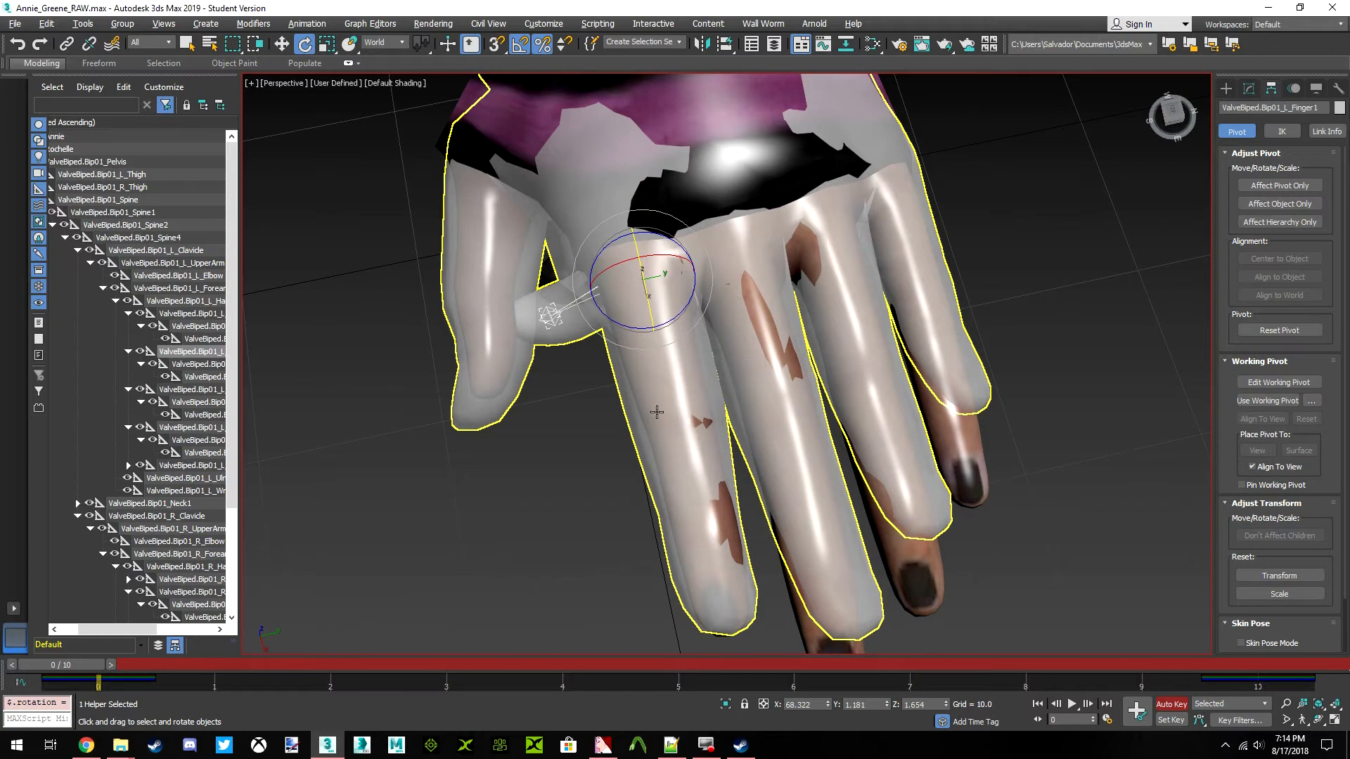
pyautogui.scroll(-5, 728, 383)
pyautogui.scroll(6, 700, 376)
pyautogui.moveTo(700, 376); pyautogui.dragTo(681, 446, button='middle')
pyautogui.scroll(-3, 615, 269)
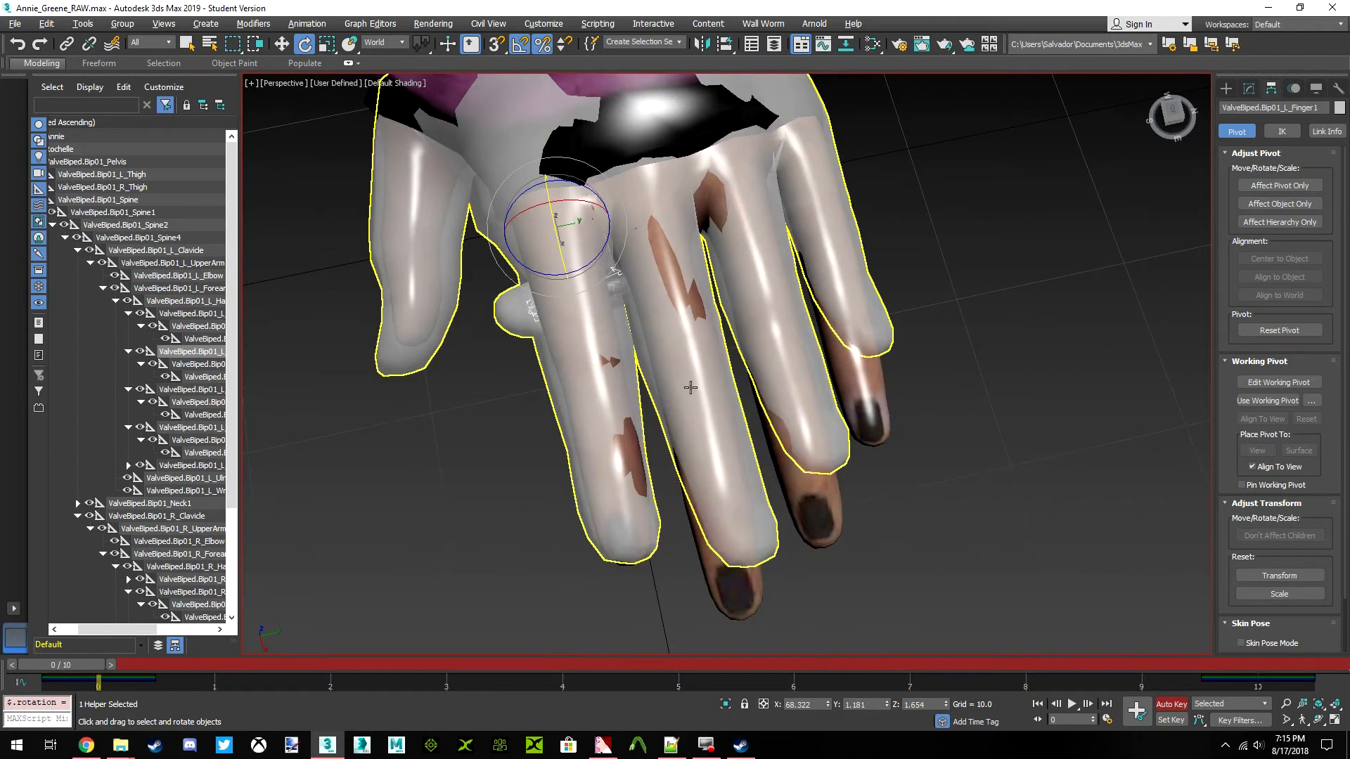
# Rotate the ValveBiped.Bip01_L_Finger2 bone by -2 degrees about the world Z axis to line up with Annie's middle finger
pyautogui.click(196, 366)
pyautogui.click(199, 377)
pyautogui.click(199, 389)
pyautogui.moveTo(619, 293); pyautogui.dragTo(559, 302, button='middle')
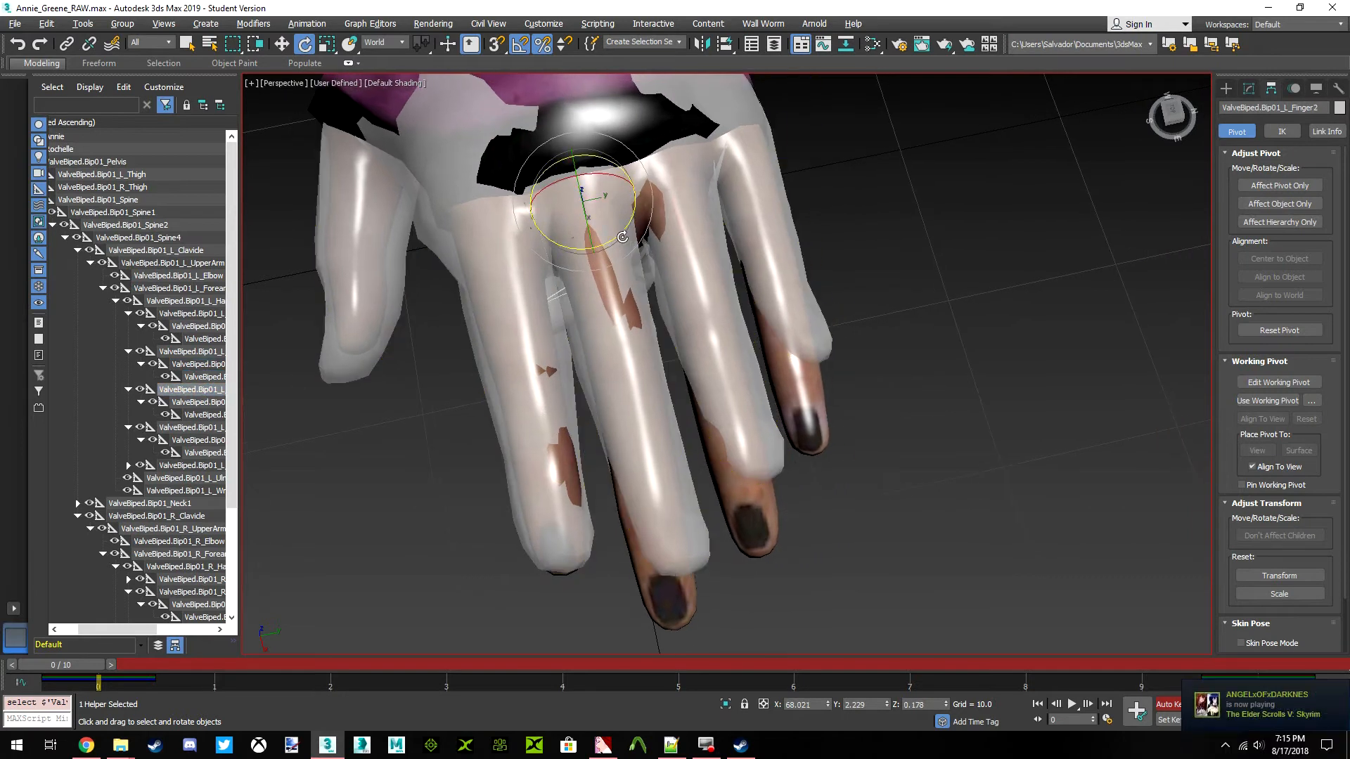
pyautogui.moveTo(620, 237); pyautogui.dragTo(616, 250)
# Nudge the ValveBiped.Bip01_L_Finger2 bone along world Y towards the ring finger and refine its world Z rotation to about -2.3 degrees
pyautogui.click(283, 45)
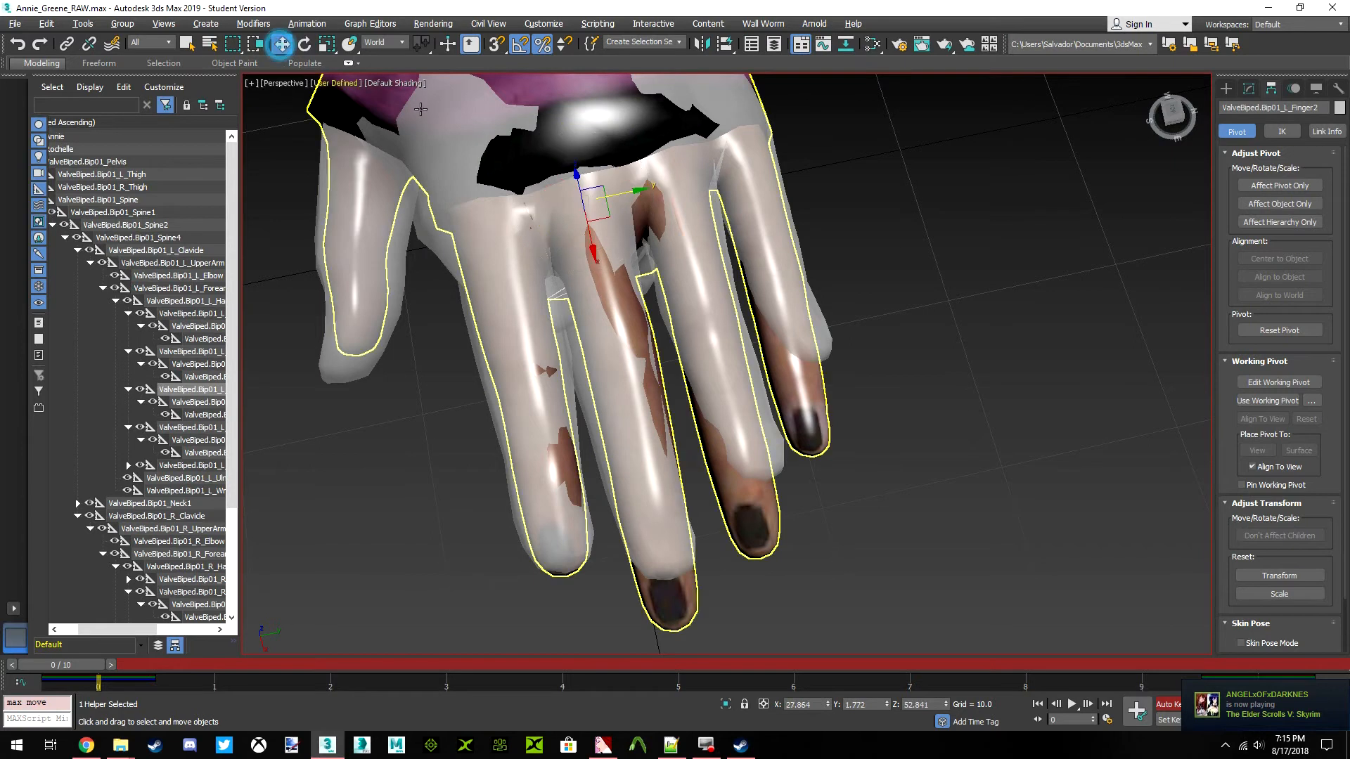
pyautogui.moveTo(627, 192); pyautogui.dragTo(636, 190)
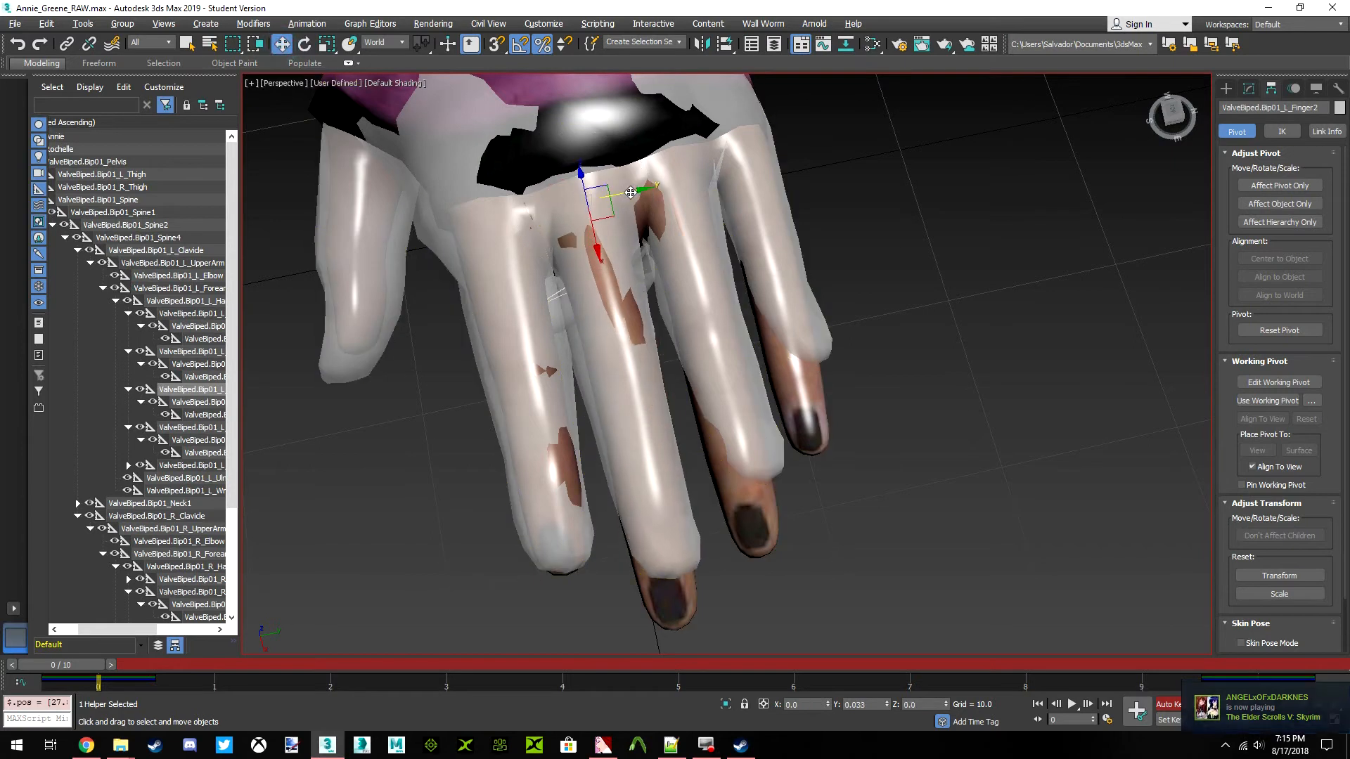
pyautogui.click(304, 45)
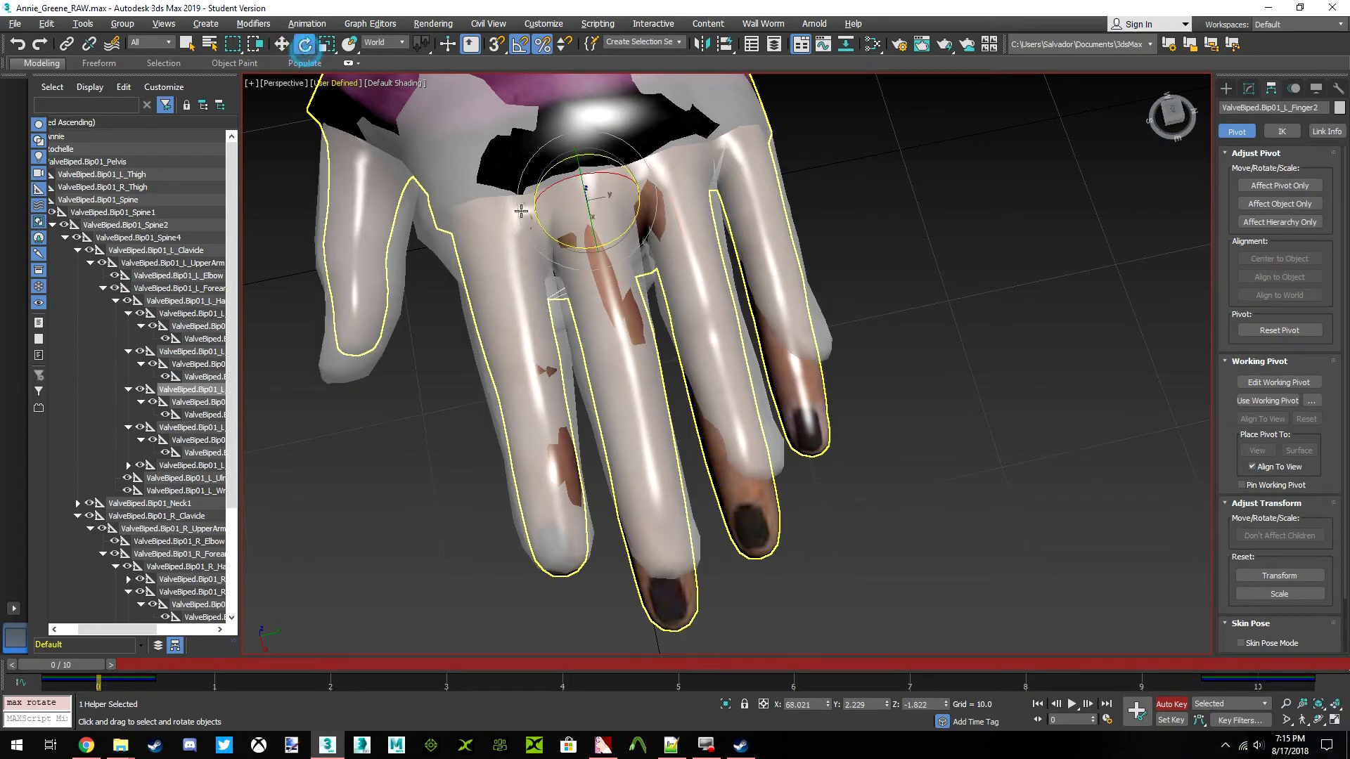
pyautogui.moveTo(624, 230); pyautogui.dragTo(622, 230)
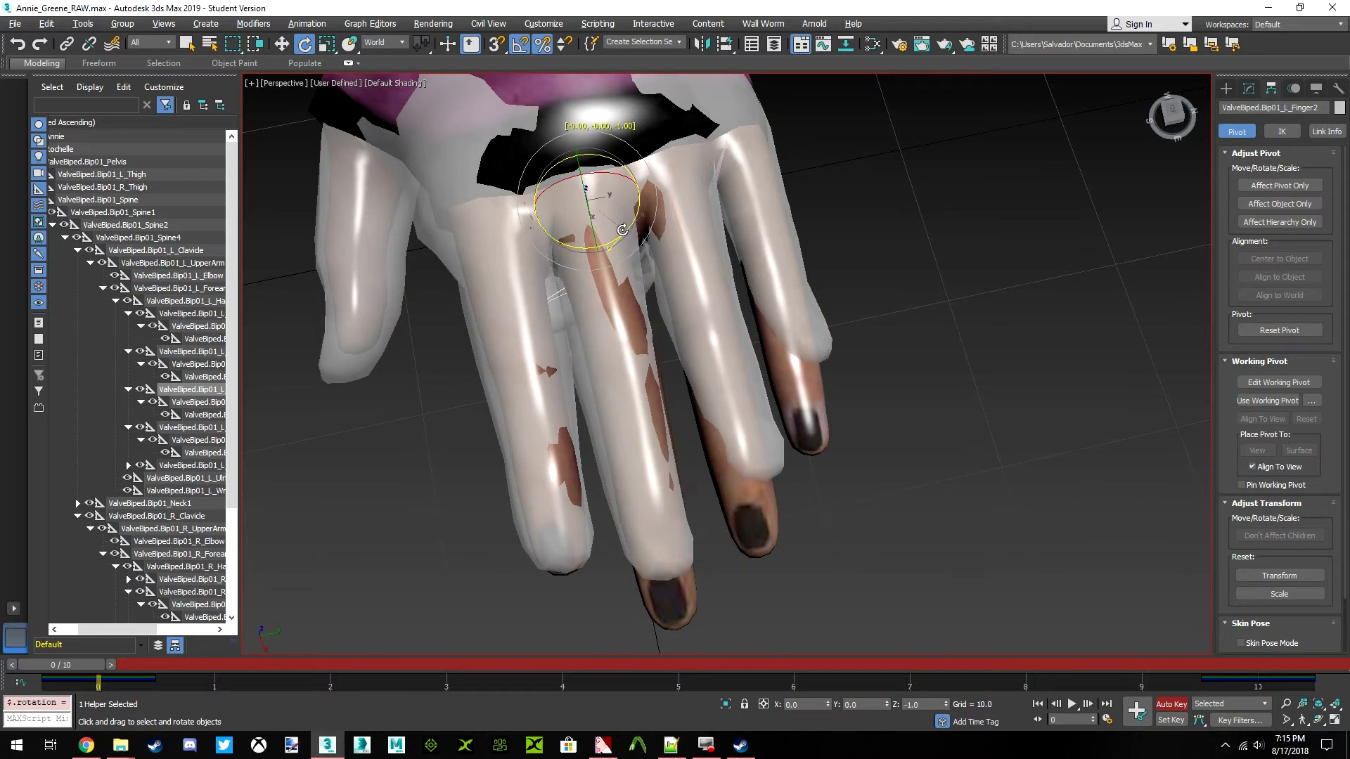
# Bend the ValveBiped.Bip01_L_Finger22 and ValveBiped.Bip01_L_Finger12 fingertip bones down about world Y, to about 17.2 and 11.2 degrees
pyautogui.click(1171, 113)
pyautogui.moveTo(1170, 114); pyautogui.dragTo(1222, 114)
pyautogui.moveTo(950, 206); pyautogui.dragTo(890, 231, button='middle')
pyautogui.scroll(3, 890, 230)
pyautogui.moveTo(621, 230); pyautogui.dragTo(580, 246, button='middle')
pyautogui.click(202, 415)
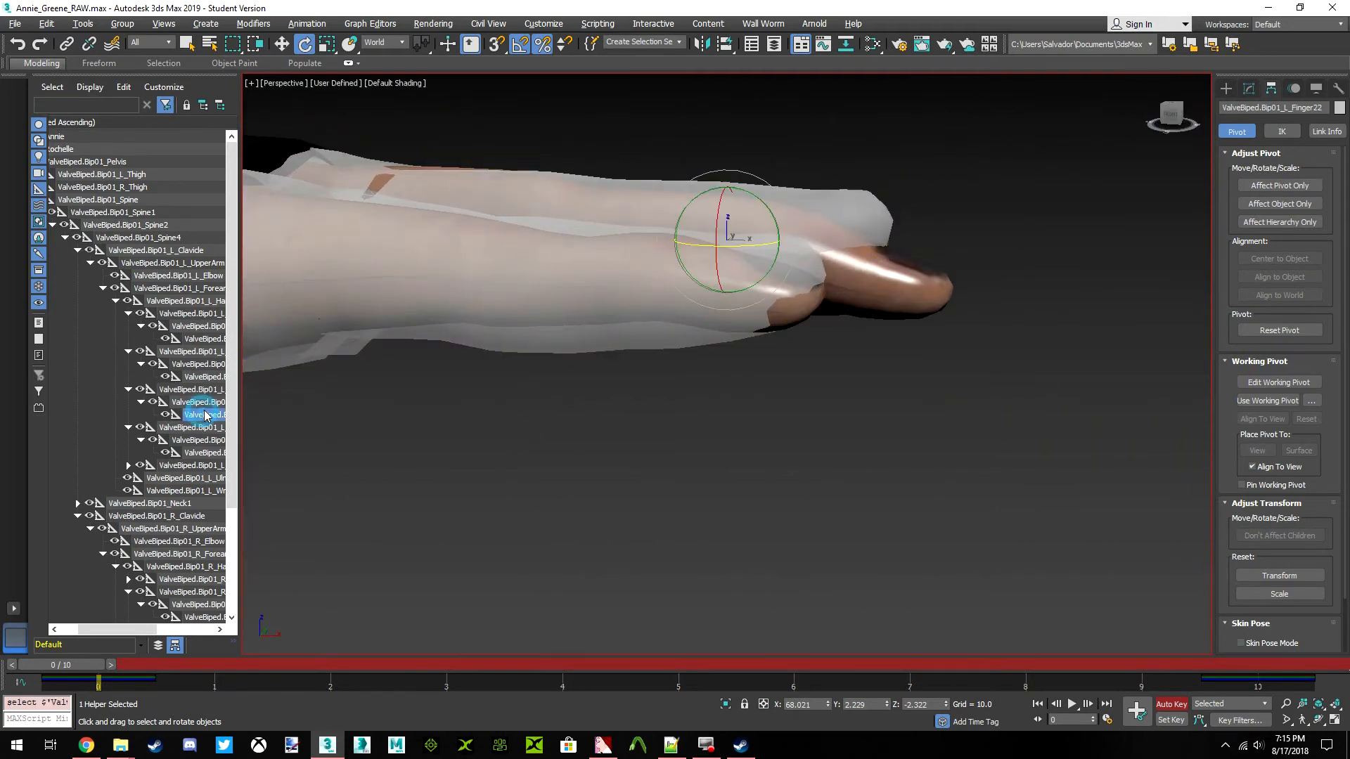
pyautogui.moveTo(774, 223); pyautogui.dragTo(800, 237)
pyautogui.click(205, 378)
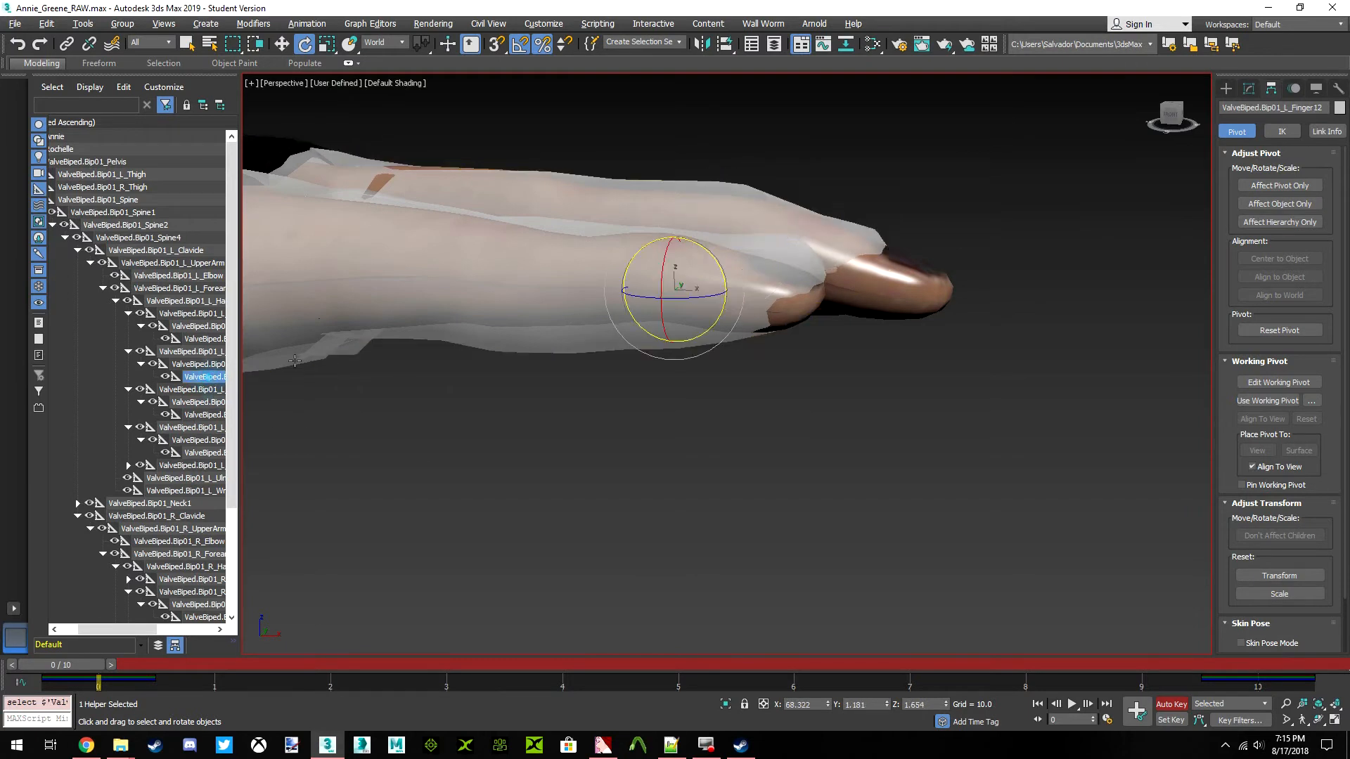
pyautogui.moveTo(722, 270); pyautogui.dragTo(731, 274)
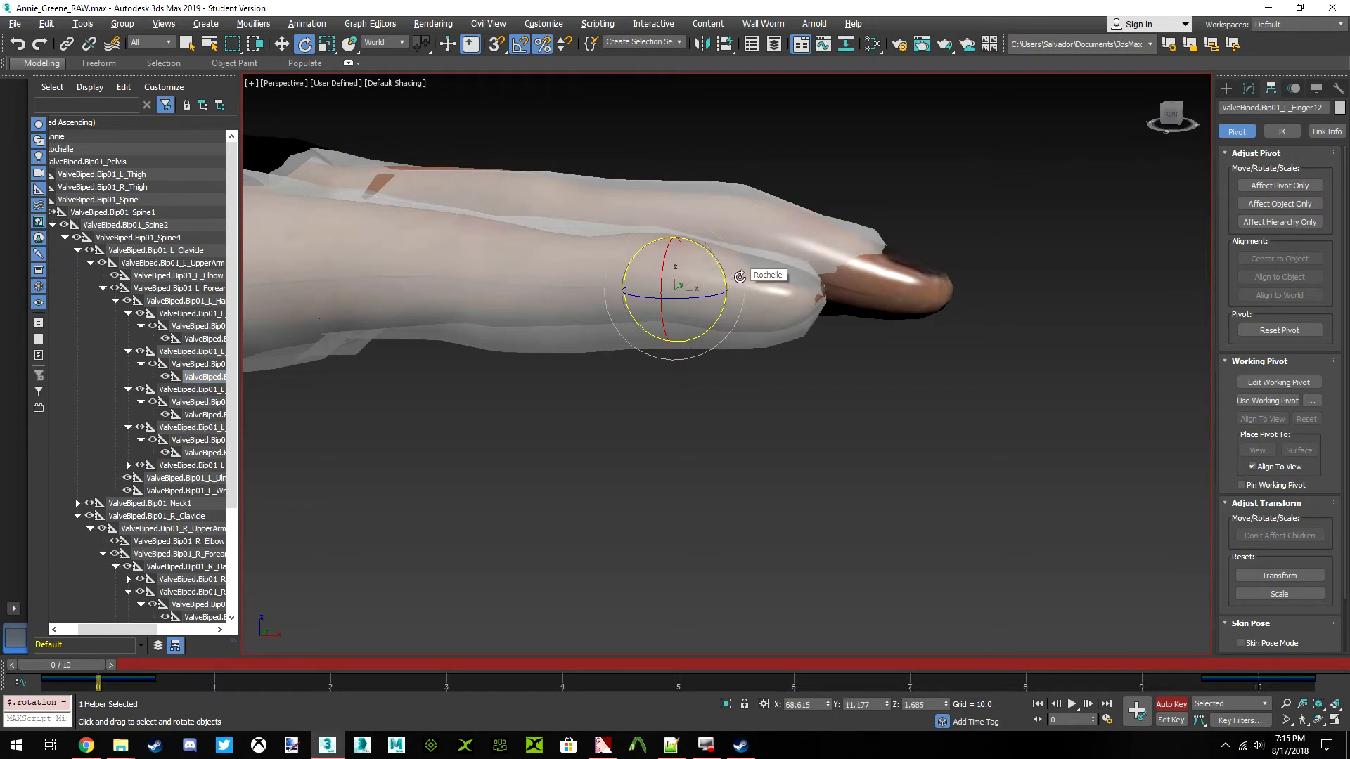
# Scale the ValveBiped.Bip01_L_Finger2 bone to 110% along the X axis to lengthen the left middle finger
pyautogui.moveTo(1173, 114); pyautogui.dragTo(1091, 106)
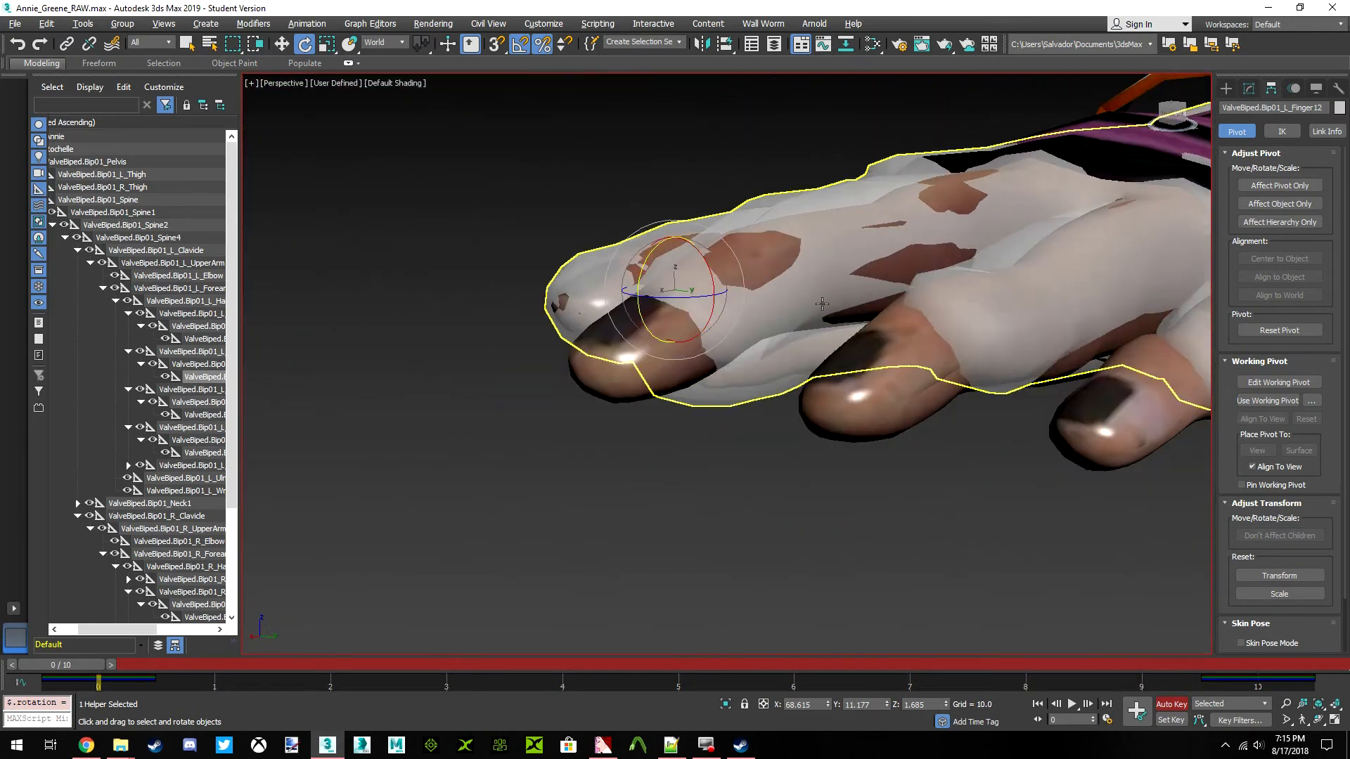
pyautogui.moveTo(1206, 140); pyautogui.dragTo(1185, 152, button='middle')
pyautogui.moveTo(1173, 115); pyautogui.dragTo(1157, 145)
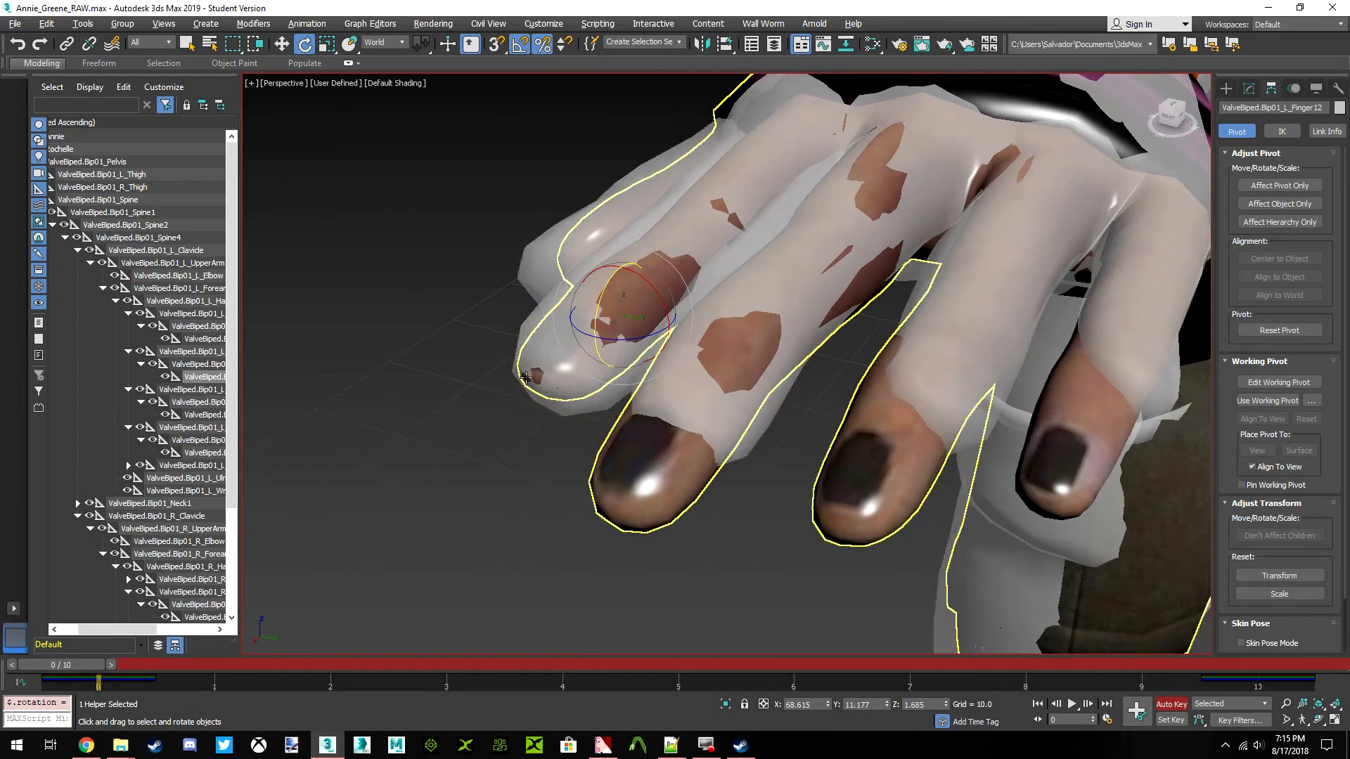
pyautogui.click(211, 416)
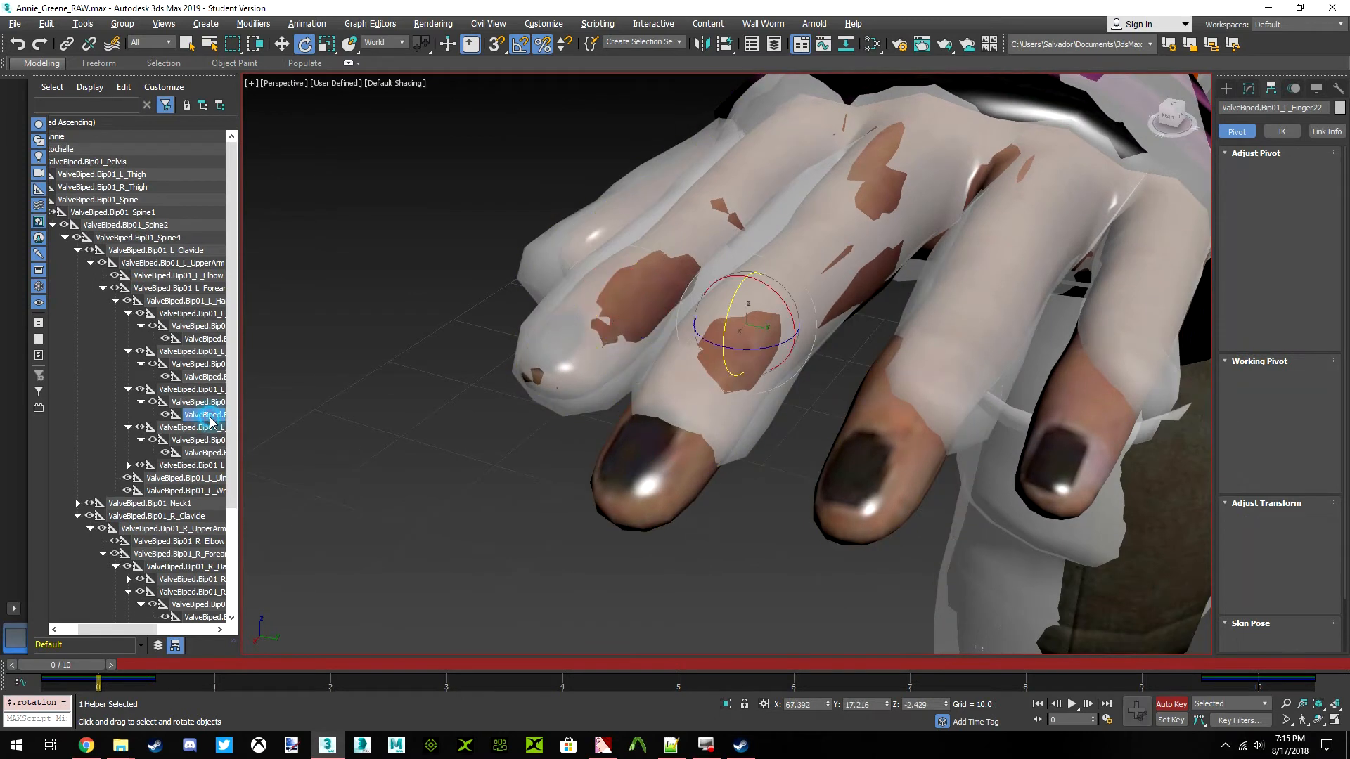
pyautogui.click(204, 390)
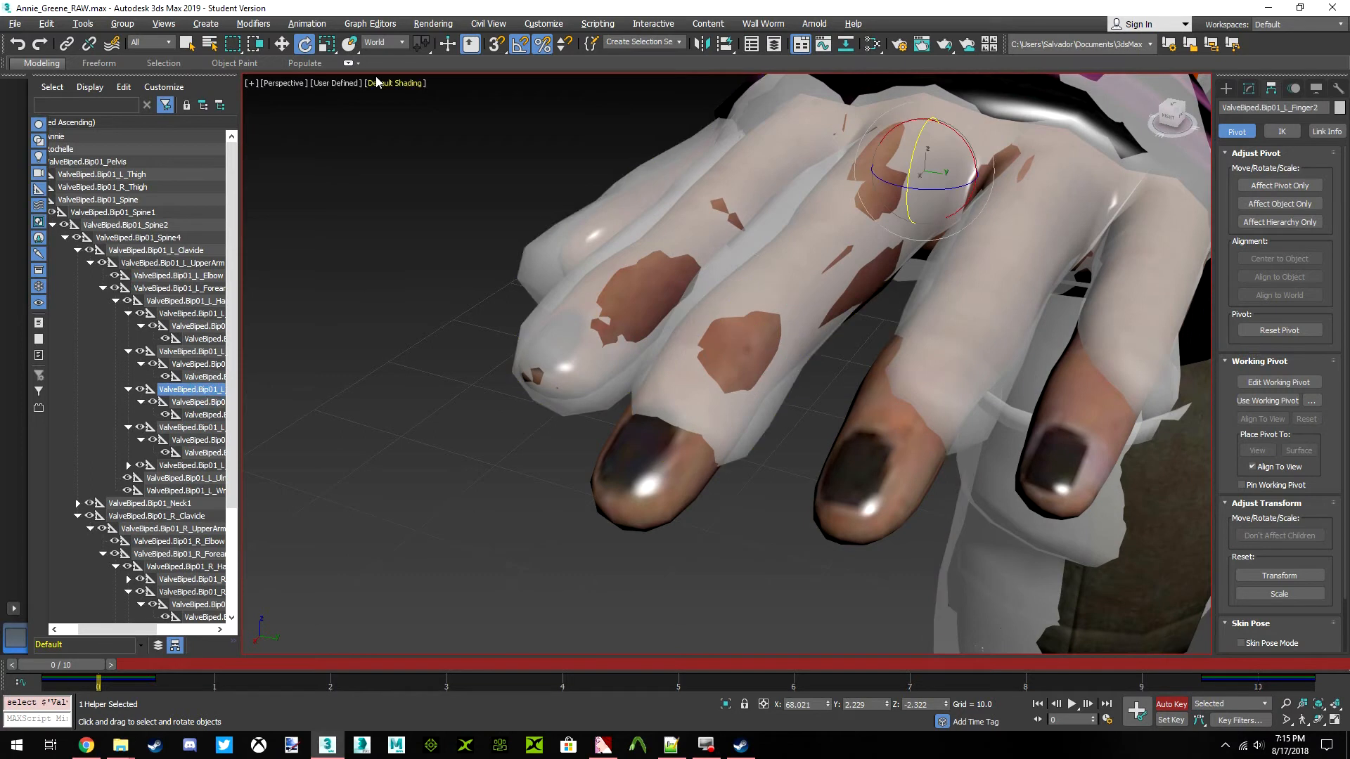
pyautogui.click(383, 42)
pyautogui.click(386, 92)
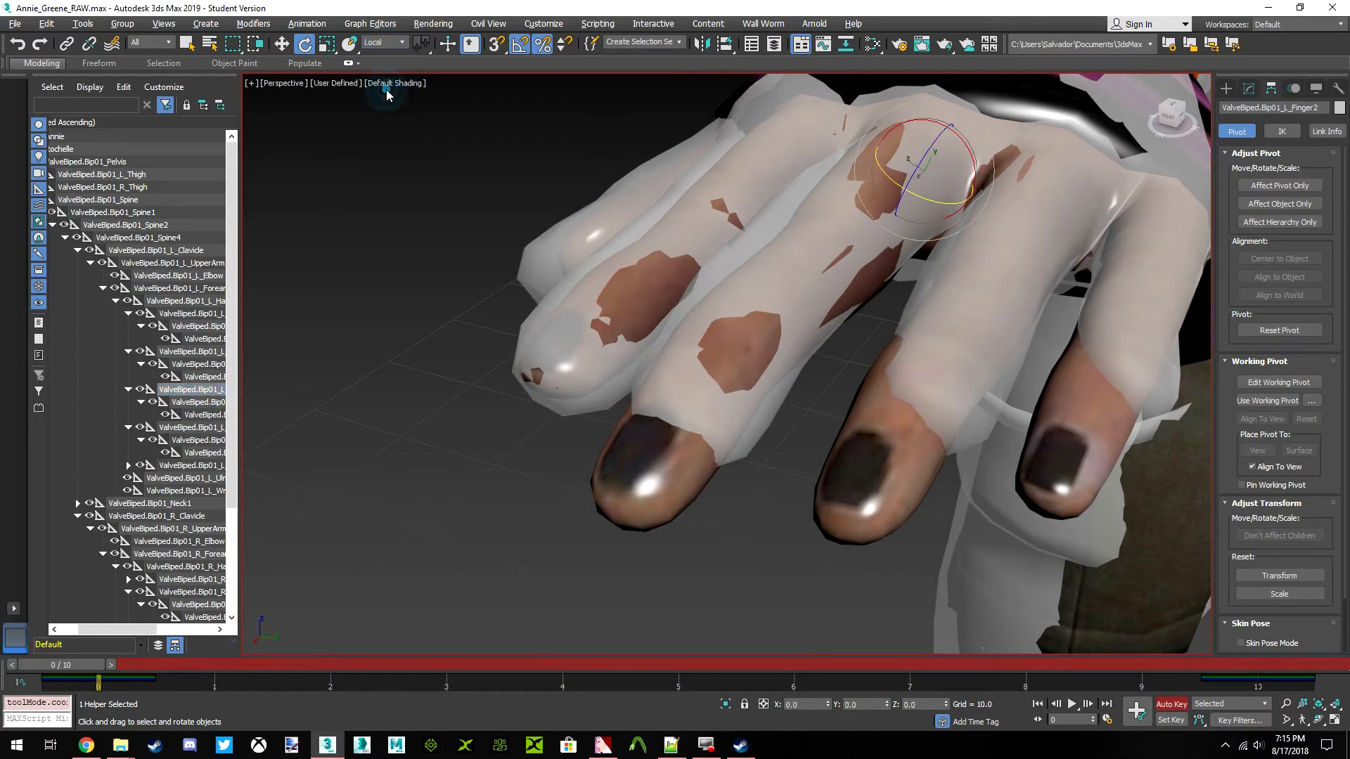
pyautogui.click(327, 44)
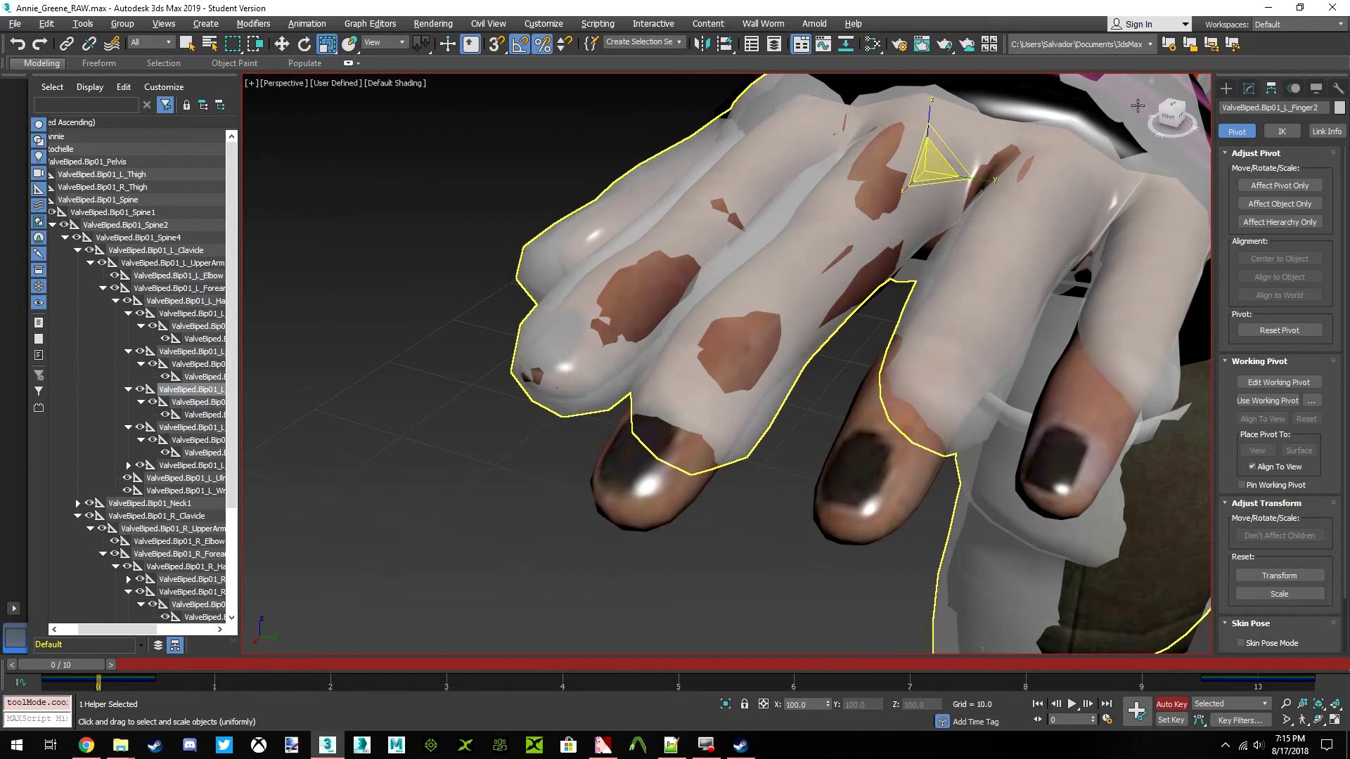
pyautogui.moveTo(1160, 114); pyautogui.dragTo(1069, 180)
pyautogui.moveTo(854, 196); pyautogui.dragTo(854, 188)
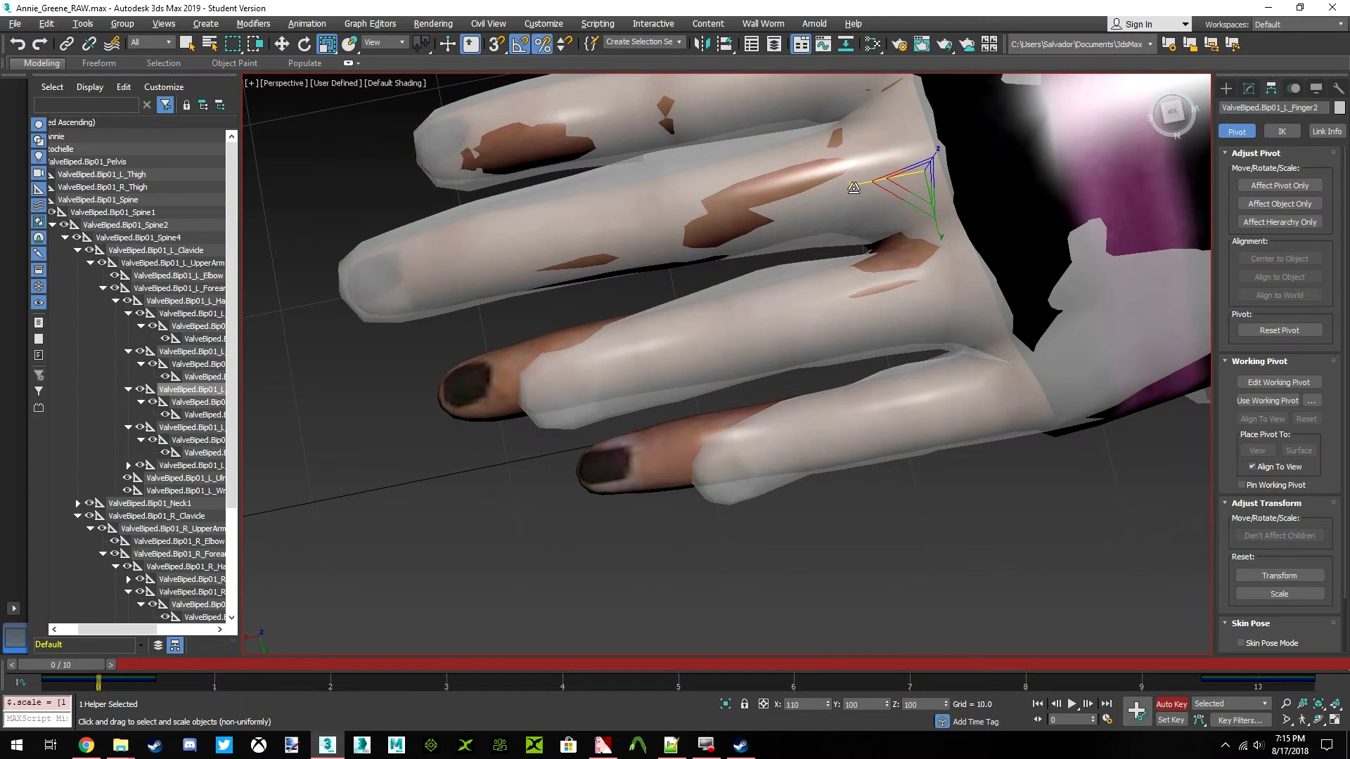
pyautogui.keyDown('alt'); pyautogui.moveTo(922, 179); pyautogui.dragTo(924, 171, button='middle'); pyautogui.keyUp('alt')
# Rotate the ValveBiped.Bip01_L_Finger2 bone to about 2.73 degrees about the Y axis in the World coordinate system
pyautogui.moveTo(1167, 105); pyautogui.dragTo(1134, 114)
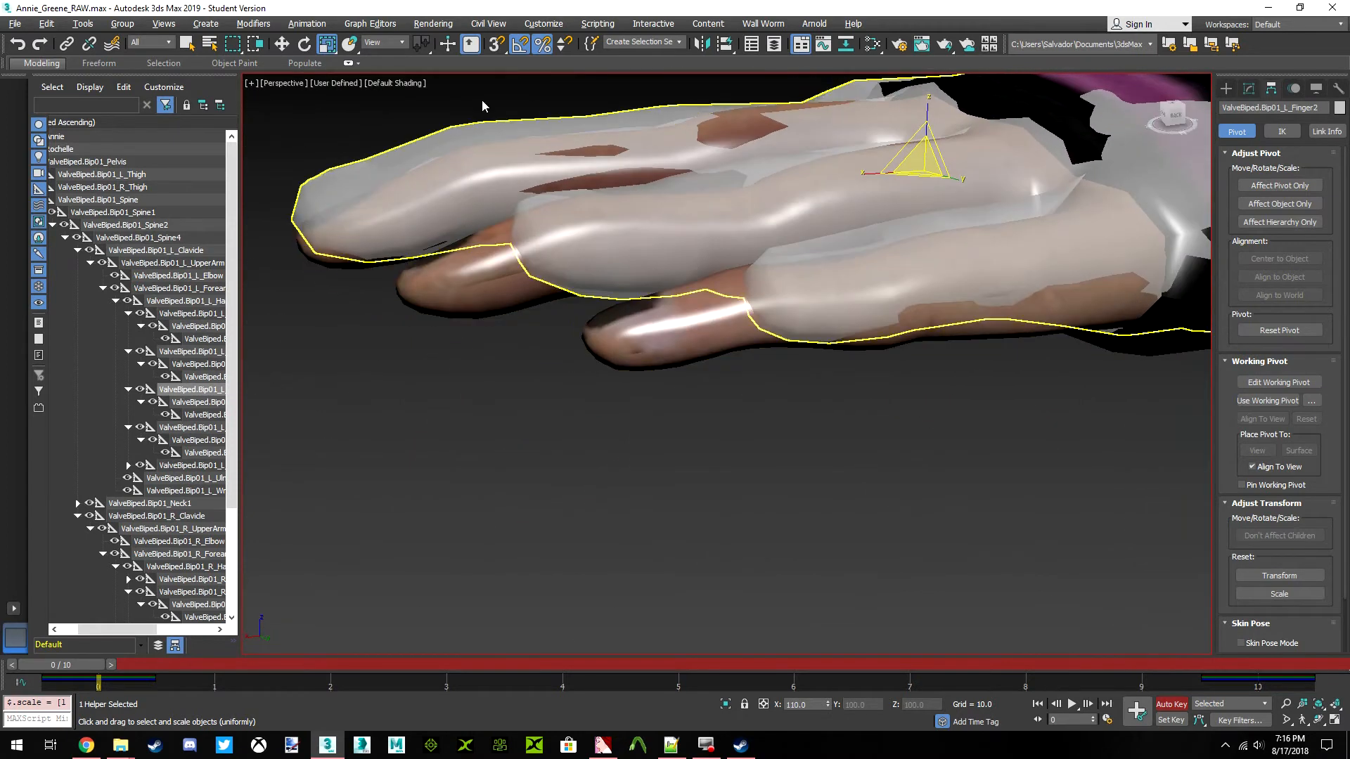
pyautogui.click(312, 44)
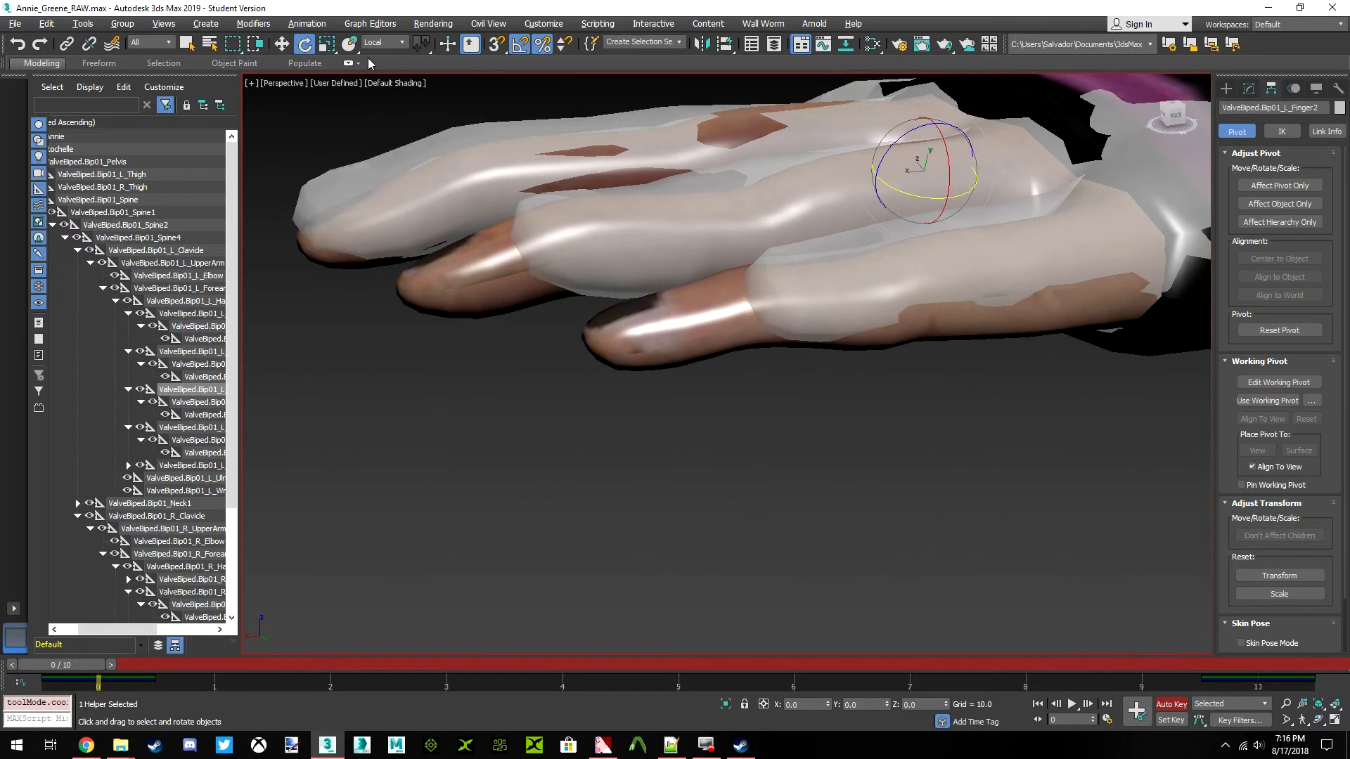
pyautogui.click(380, 42)
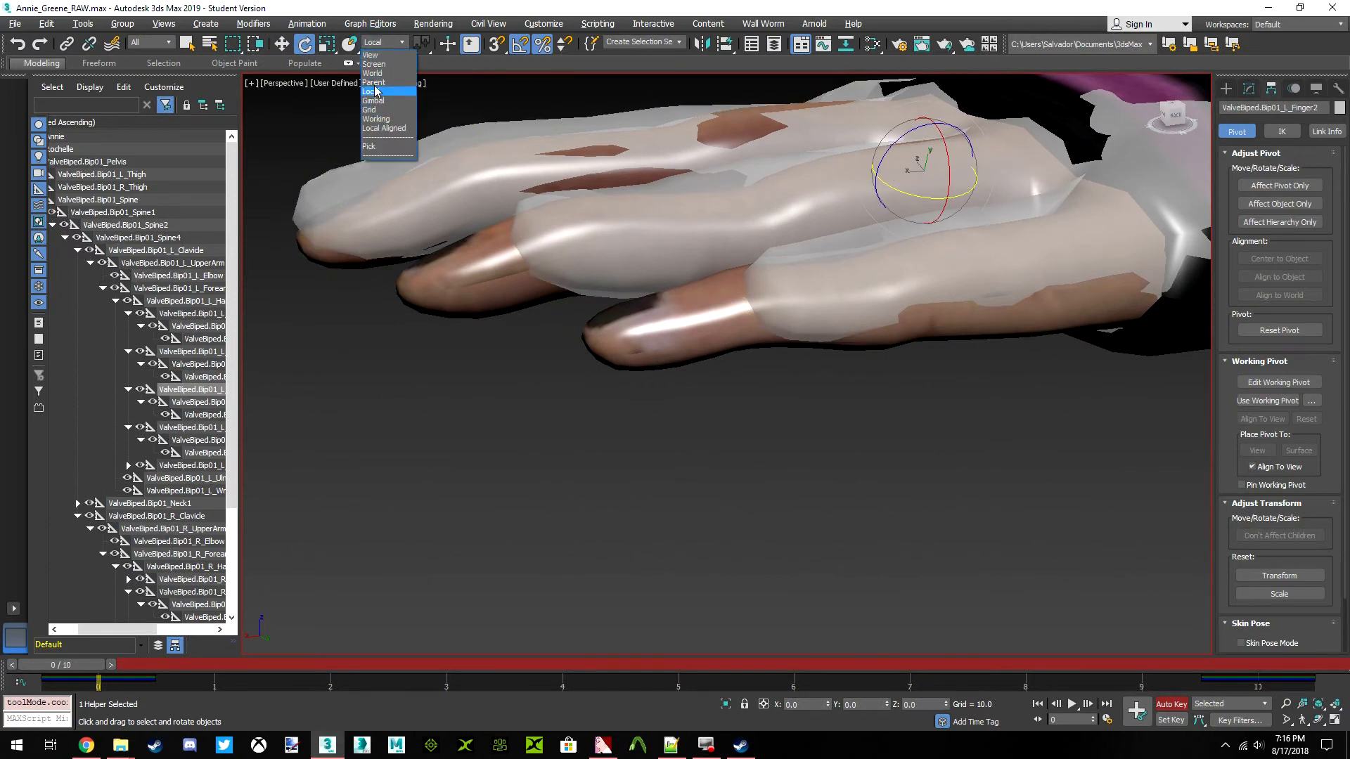
pyautogui.click(371, 73)
pyautogui.moveTo(884, 133); pyautogui.dragTo(890, 138)
# Move the ValveBiped.Bip01_L_Finger2 bone along the world Y axis to about 1.817
pyautogui.keyDown('alt'); pyautogui.moveTo(1022, 128); pyautogui.dragTo(1119, 190, button='middle'); pyautogui.keyUp('alt')
pyautogui.moveTo(868, 312); pyautogui.dragTo(776, 287, button='middle')
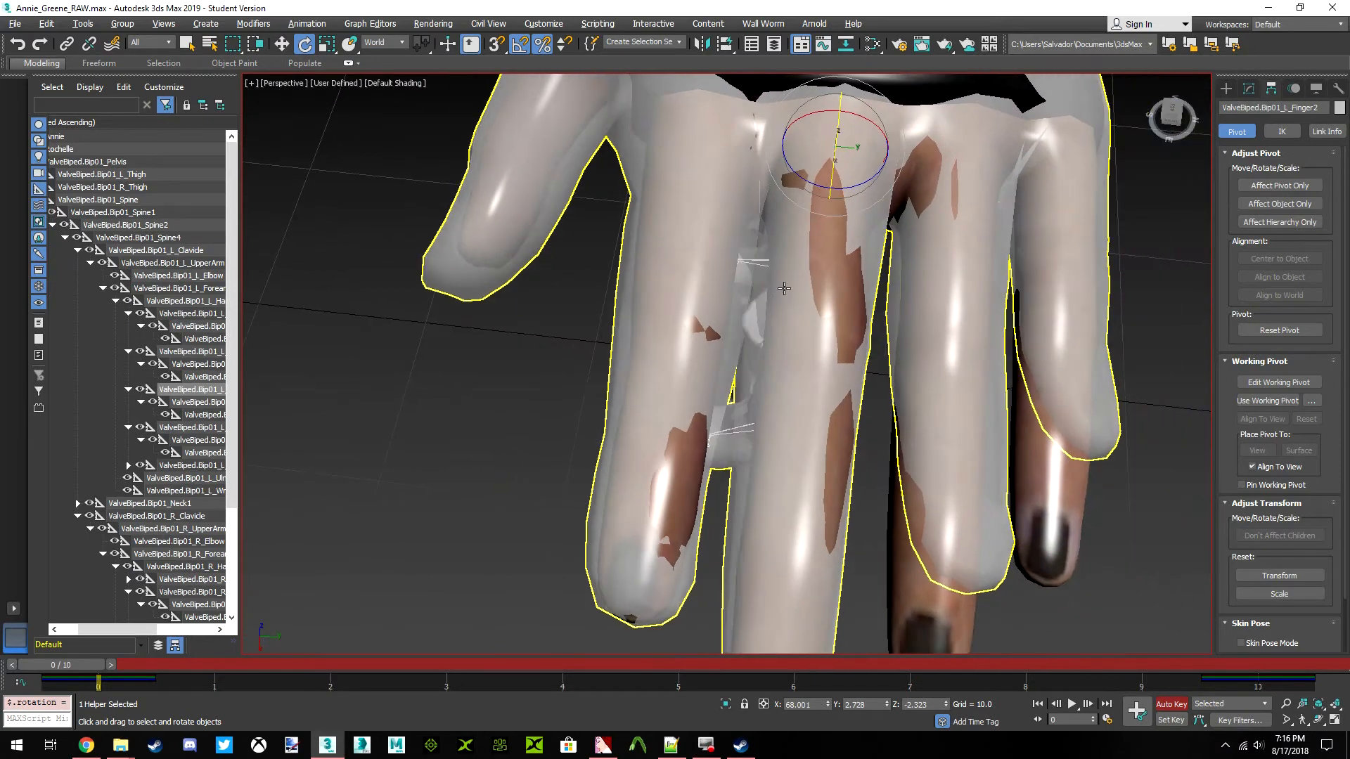
pyautogui.moveTo(1171, 108); pyautogui.dragTo(1170, 118)
pyautogui.scroll(-2, 840, 295)
pyautogui.moveTo(836, 301); pyautogui.dragTo(769, 251, button='middle')
pyautogui.scroll(2, 762, 274)
pyautogui.scroll(-3, 762, 281)
pyautogui.click(282, 44)
pyautogui.moveTo(830, 146); pyautogui.dragTo(828, 146)
# Examine from several angles how well the left middle finger fits Annie's hand
pyautogui.moveTo(1172, 113); pyautogui.dragTo(1126, 61)
pyautogui.moveTo(688, 180); pyautogui.dragTo(761, 254, button='middle')
pyautogui.scroll(4, 761, 254)
pyautogui.moveTo(1174, 107); pyautogui.dragTo(1198, 156)
pyautogui.moveTo(1032, 246); pyautogui.dragTo(844, 262, button='middle')
pyautogui.scroll(-5, 911, 243)
pyautogui.scroll(3, 905, 258)
pyautogui.scroll(-2, 809, 248)
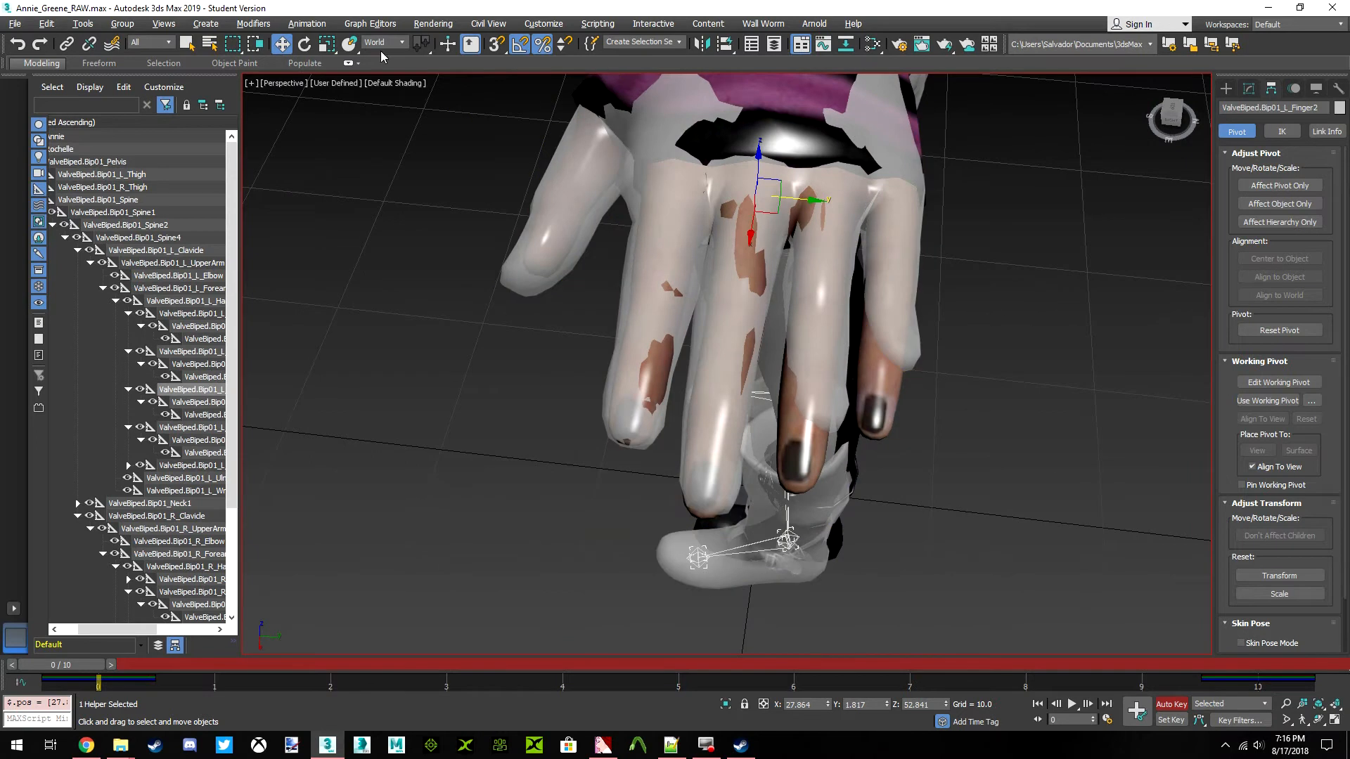
# Rotate the ring finger bones ValveBiped.Bip01_L_Finger31 and ValveBiped.Bip01_L_Finger32 about world Z to about -4.3 and -6.3 degrees
pyautogui.click(307, 46)
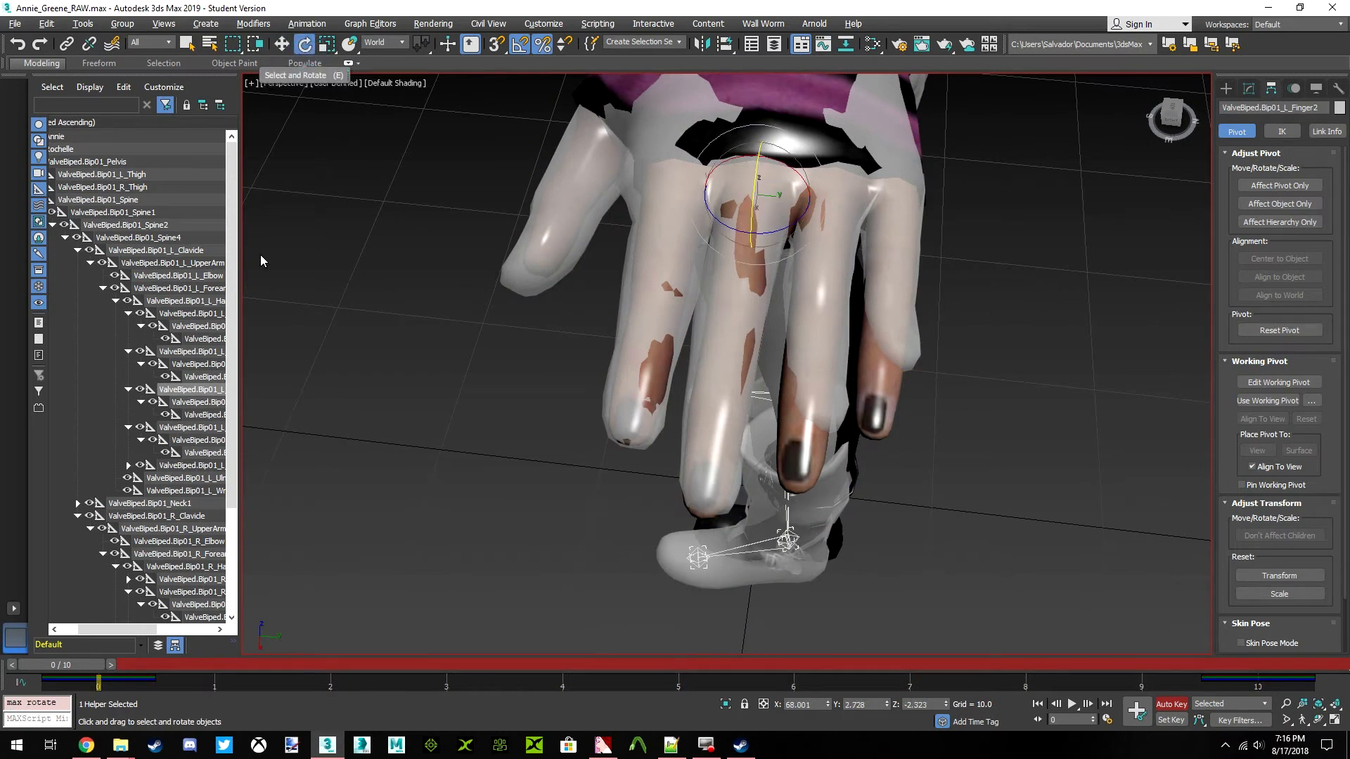
pyautogui.click(199, 414)
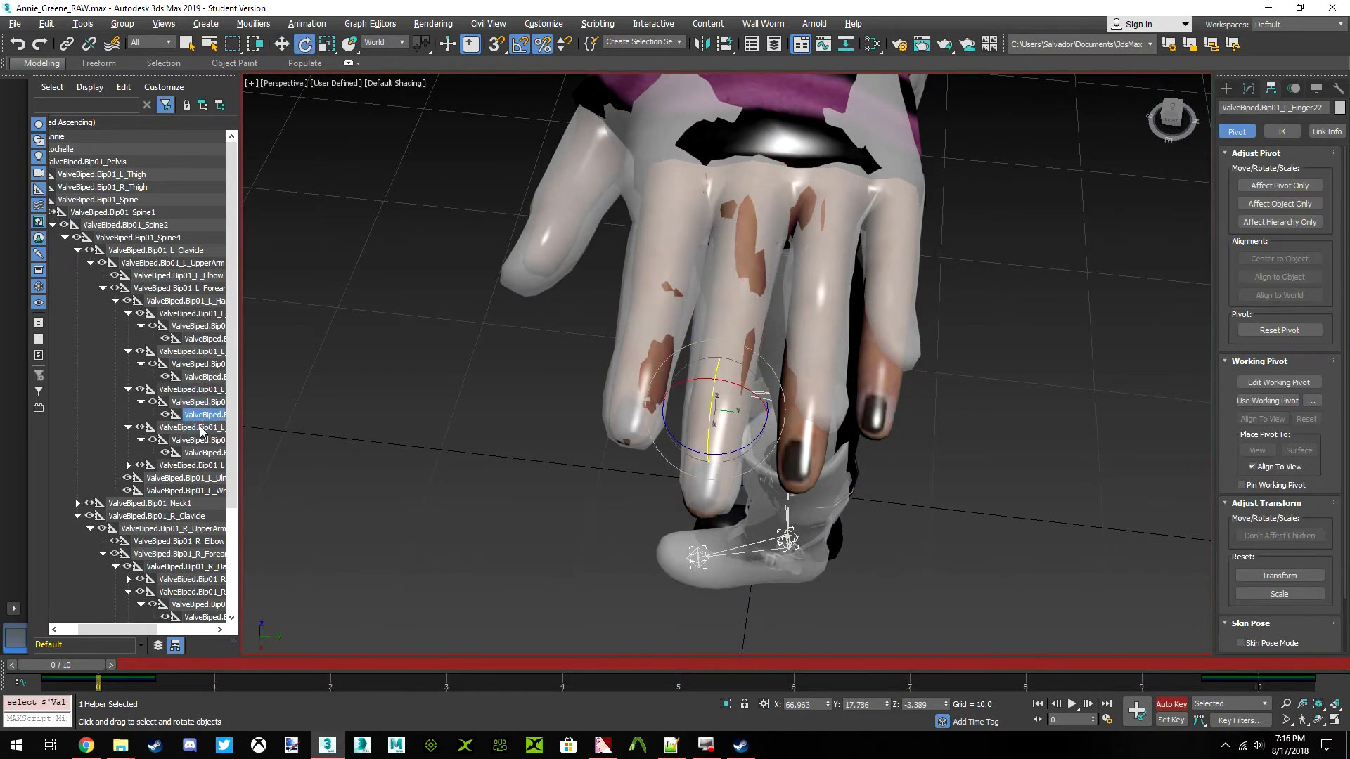
pyautogui.click(202, 428)
pyautogui.moveTo(1168, 120); pyautogui.dragTo(1171, 150)
pyautogui.moveTo(791, 313); pyautogui.dragTo(751, 311, button='middle')
pyautogui.scroll(4, 731, 302)
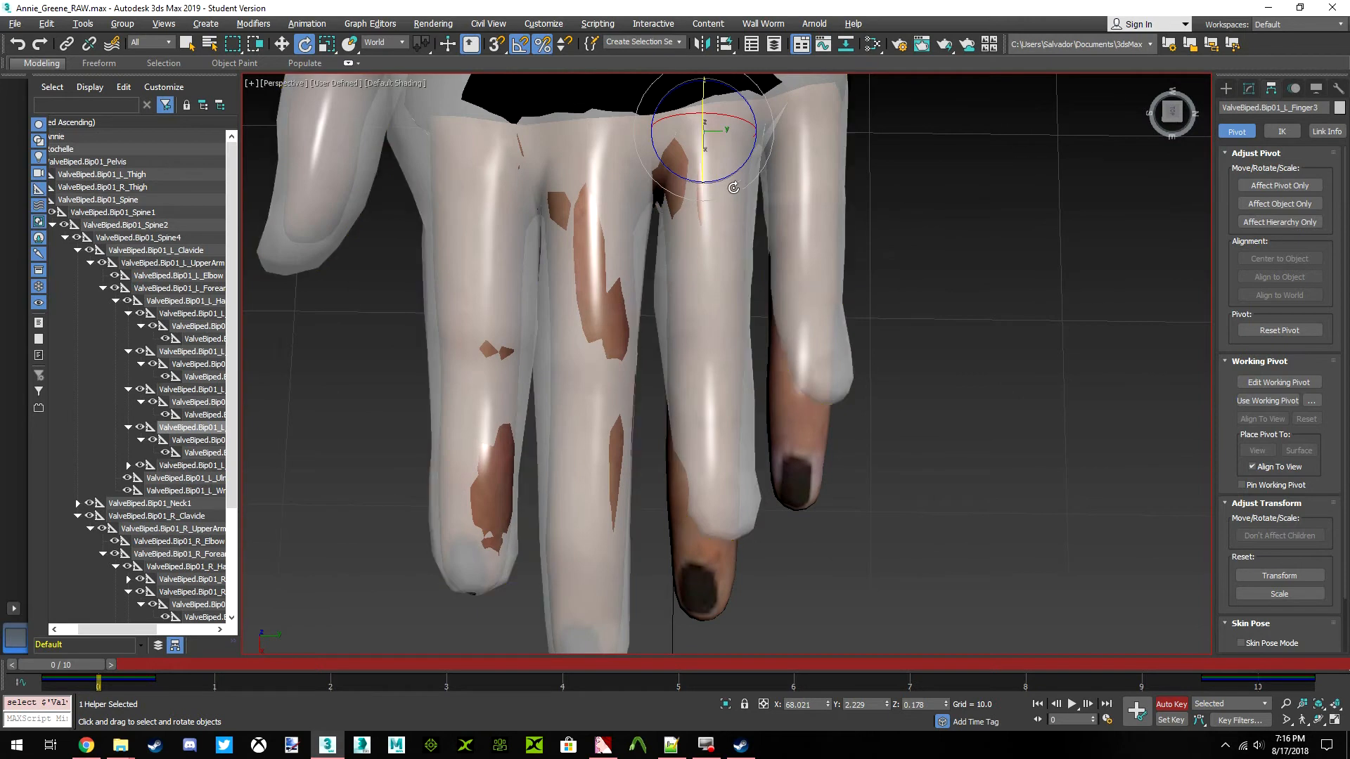
pyautogui.press('pagedown')
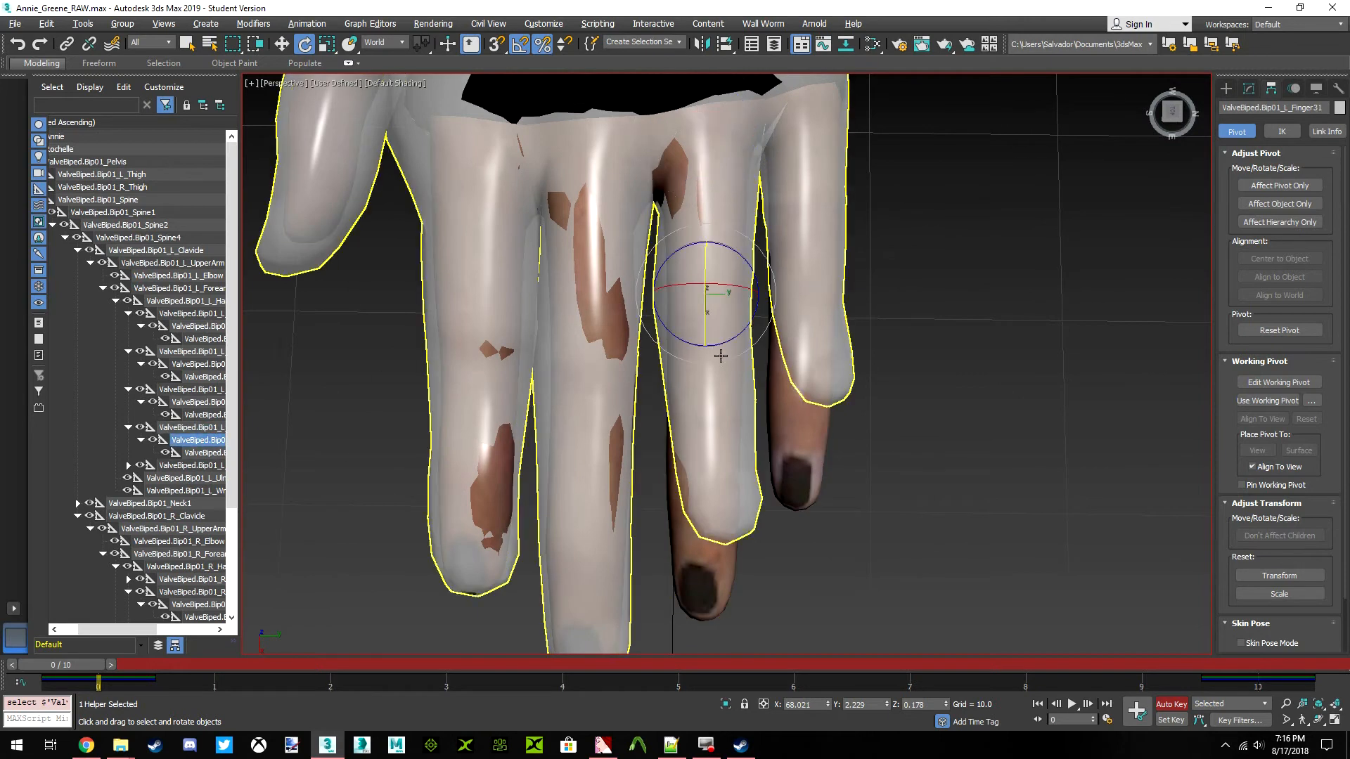
pyautogui.moveTo(723, 346); pyautogui.dragTo(716, 346)
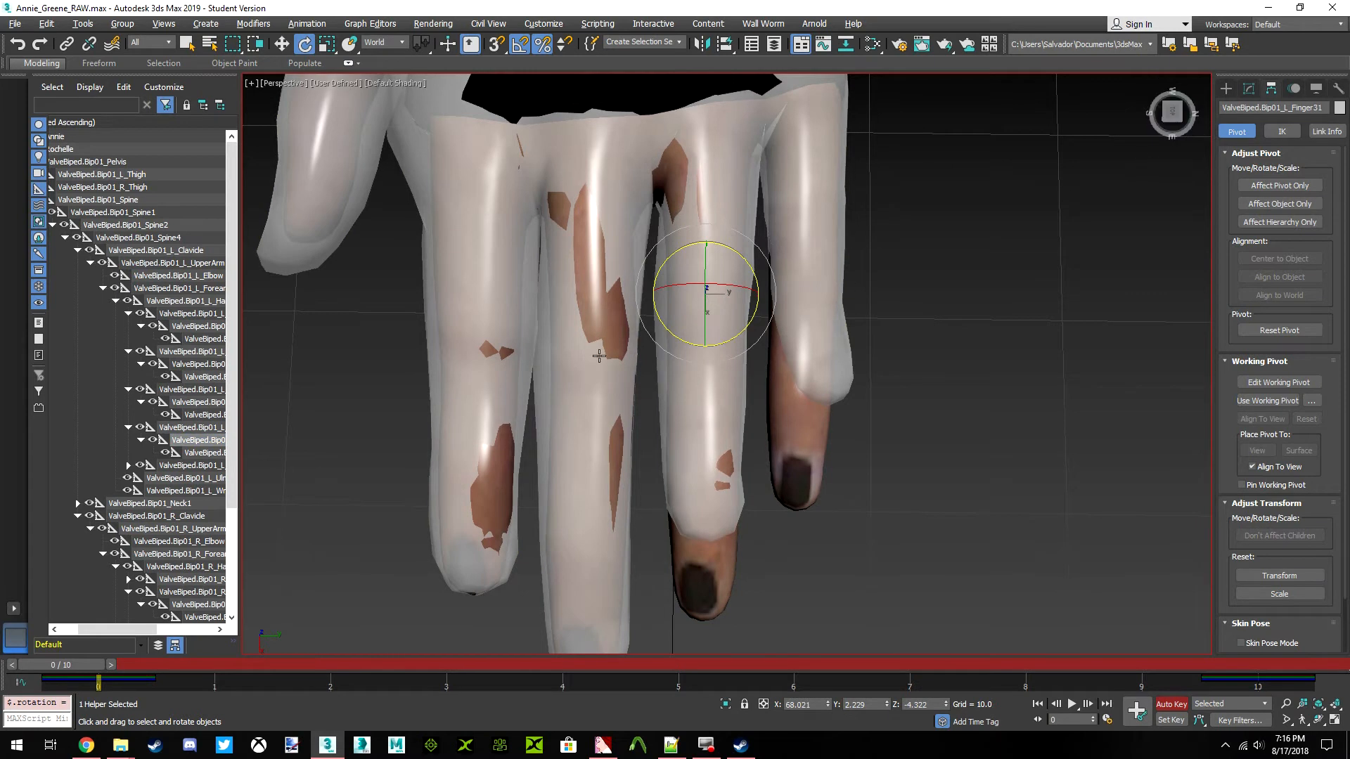
pyautogui.click(211, 453)
pyautogui.moveTo(721, 467); pyautogui.dragTo(718, 475)
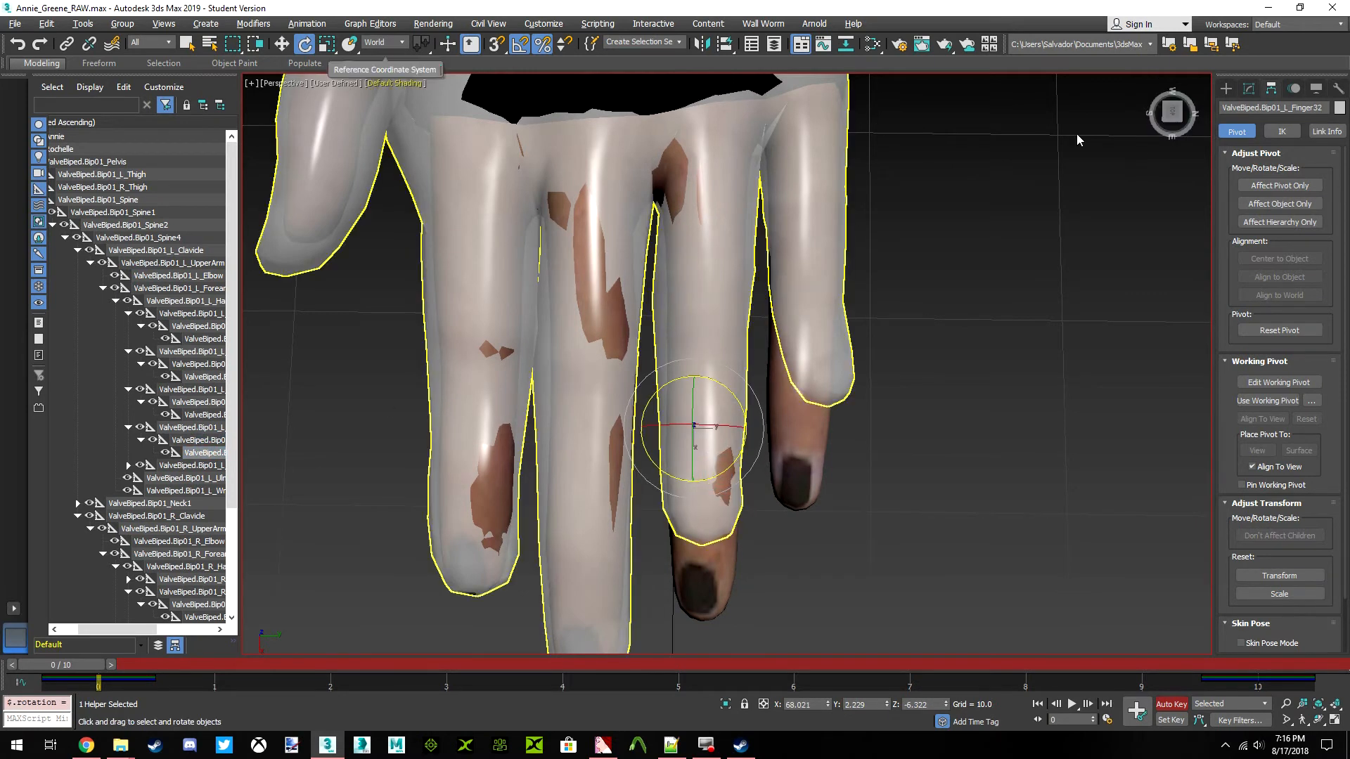
# Rotate the left ring finger's base, middle and tip bones slightly about the world Y axis to follow Annie's finger from the side
pyautogui.moveTo(1177, 112); pyautogui.dragTo(1149, 97)
pyautogui.click(201, 429)
pyautogui.moveTo(882, 327); pyautogui.dragTo(883, 326)
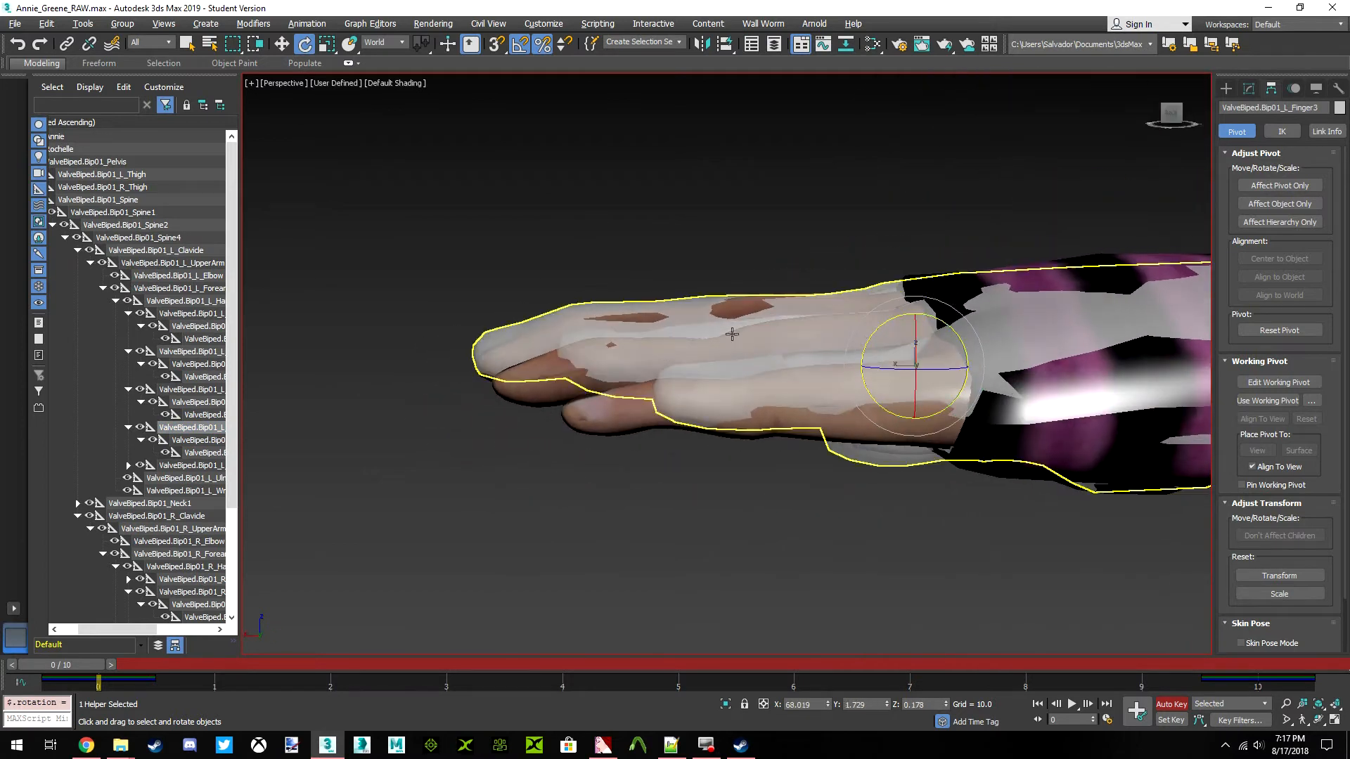
pyautogui.click(192, 441)
pyautogui.moveTo(790, 321); pyautogui.dragTo(792, 318)
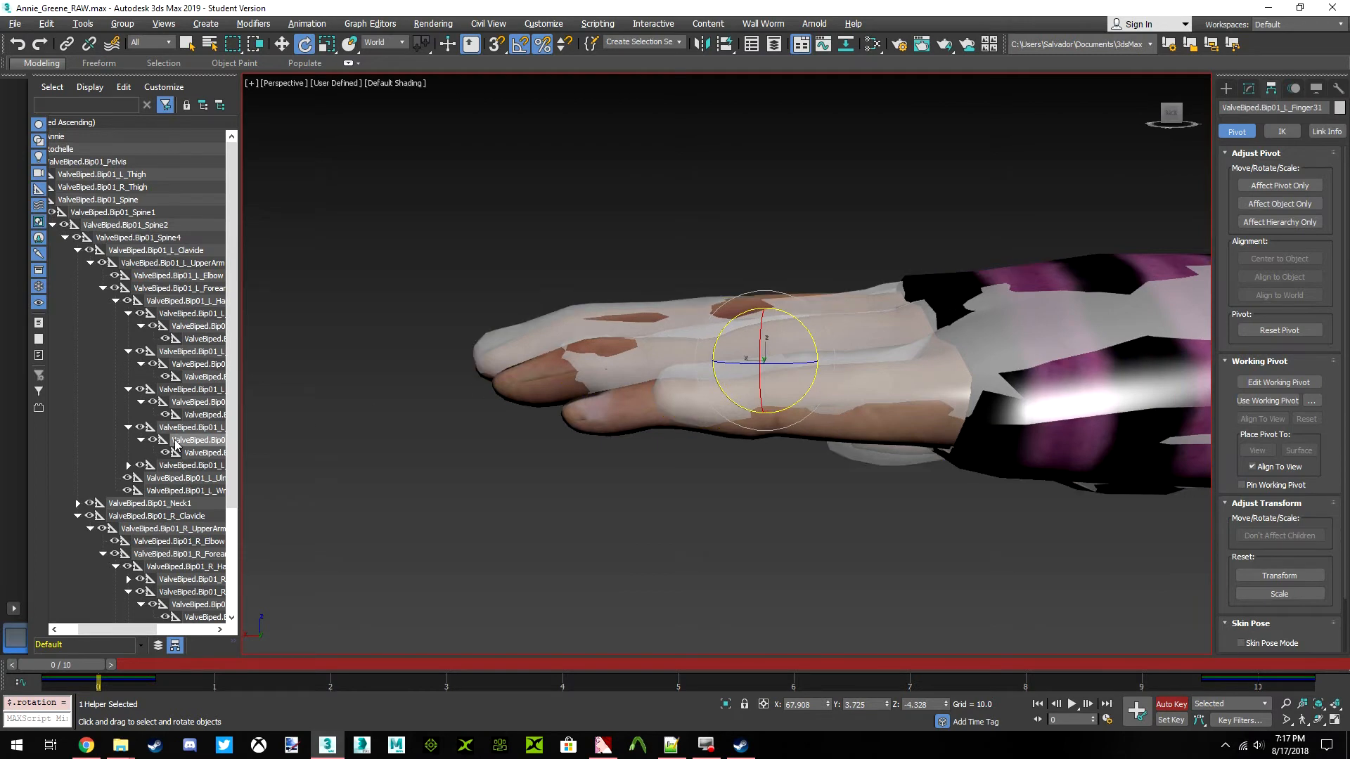
pyautogui.click(206, 453)
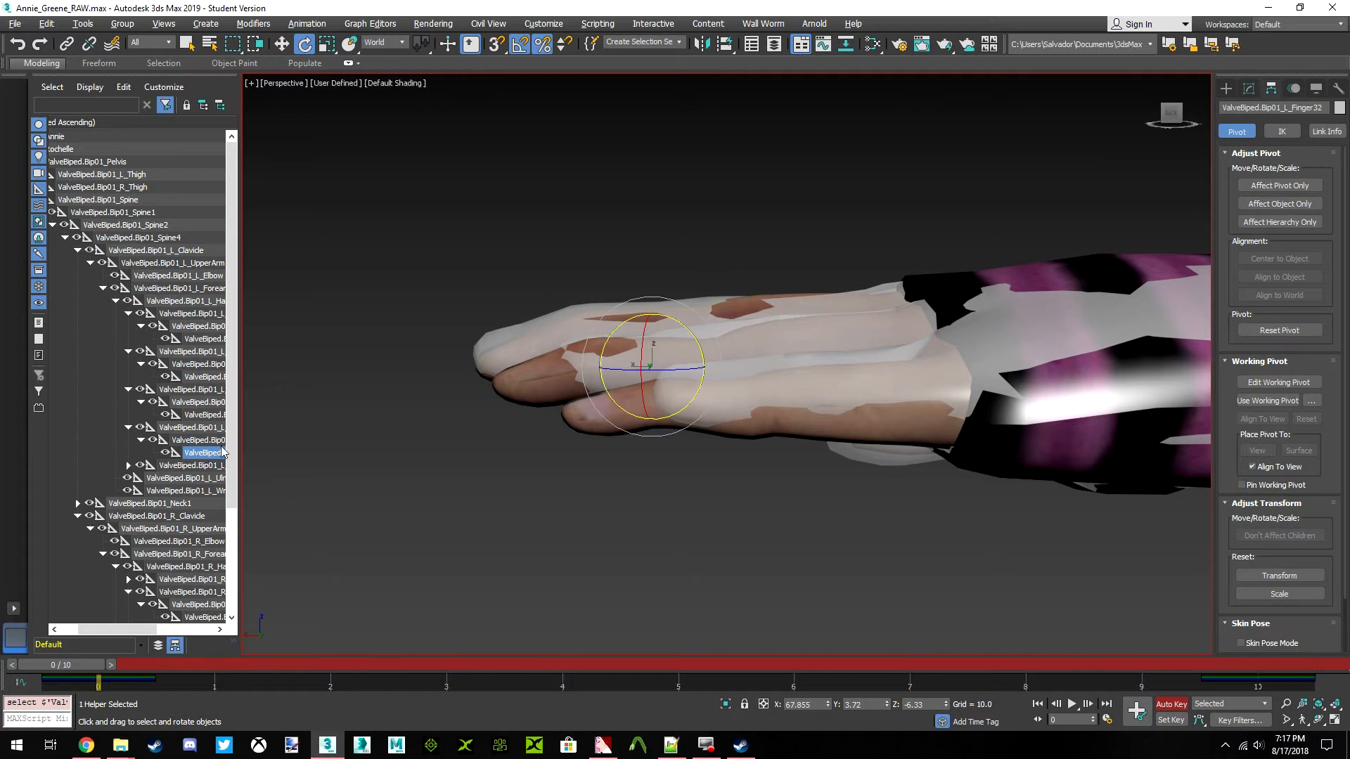
pyautogui.moveTo(686, 325); pyautogui.dragTo(685, 327)
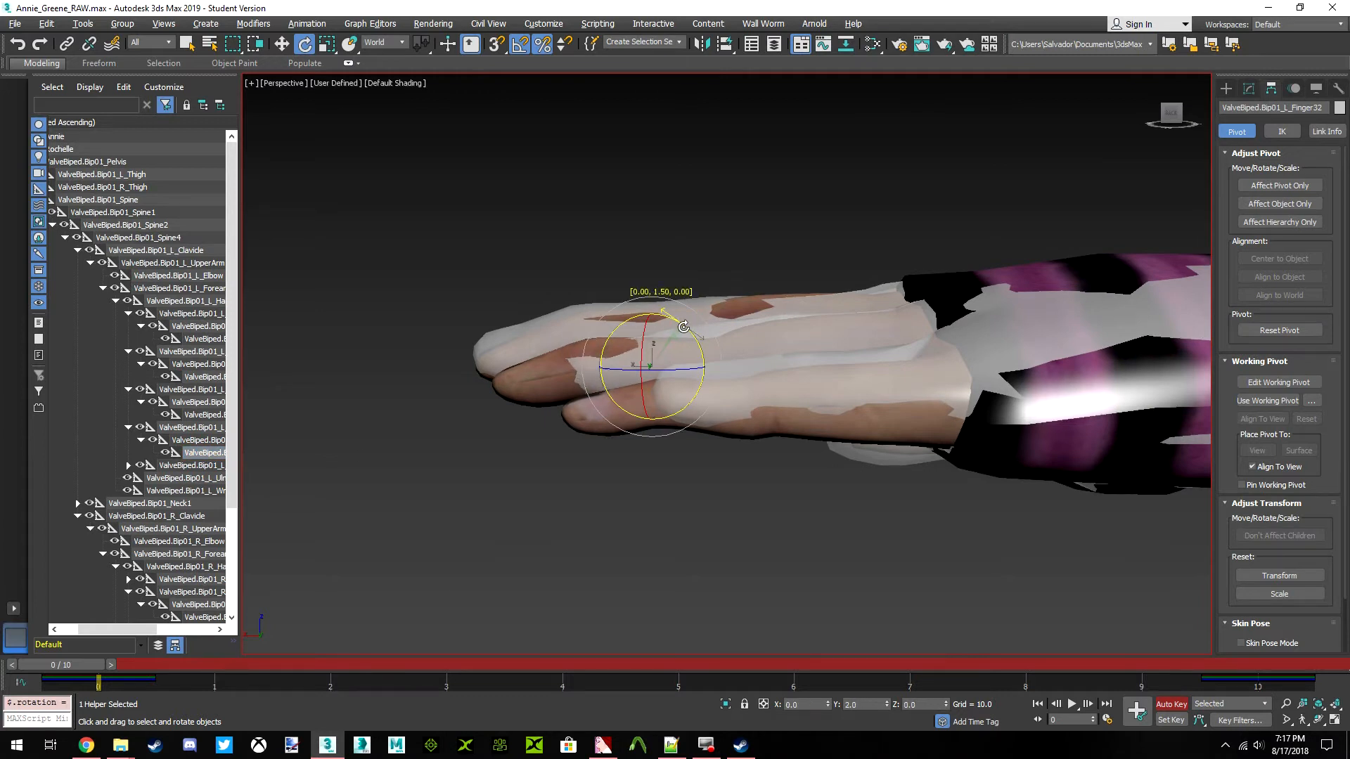
# Scale the ValveBiped.Bip01_L_Finger3 bone to 120% along the X axis to lengthen the left ring finger
pyautogui.click(207, 428)
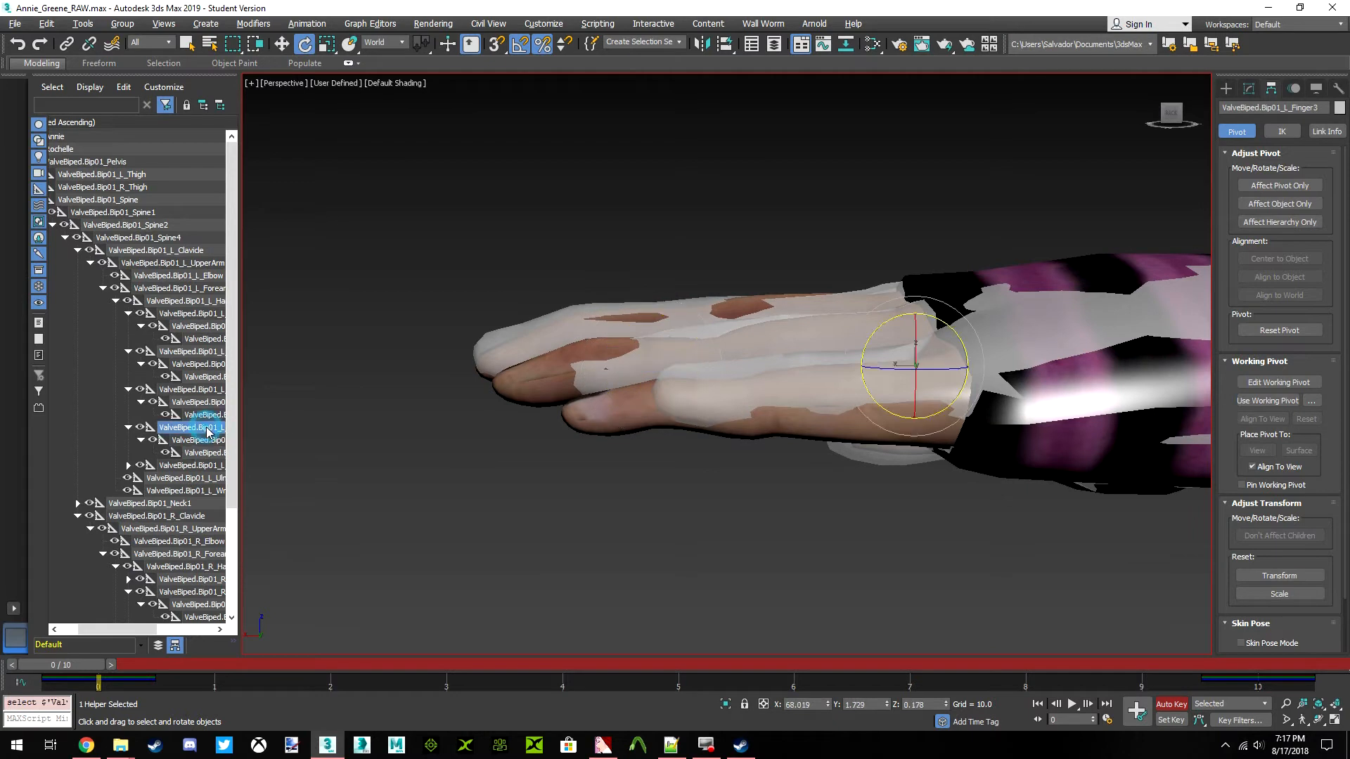
pyautogui.click(325, 45)
pyautogui.moveTo(957, 380); pyautogui.dragTo(993, 366)
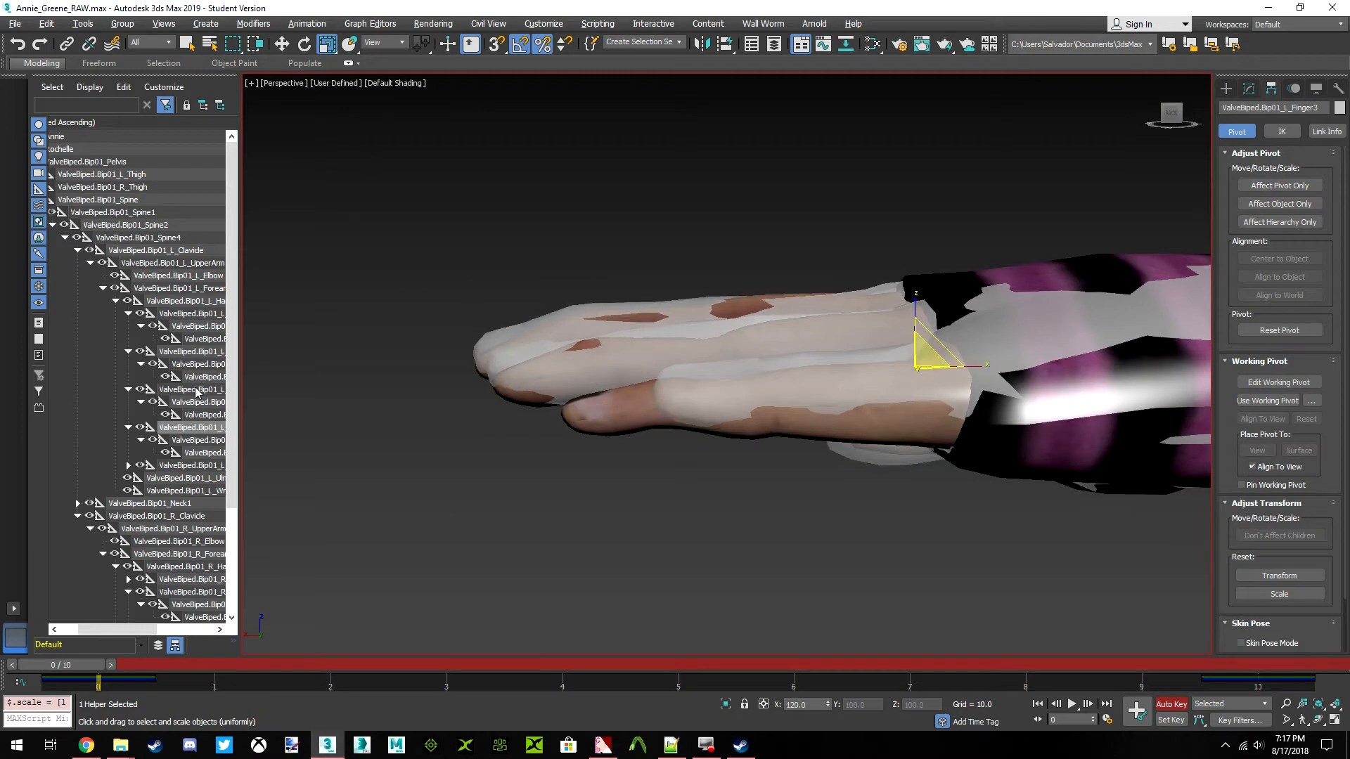
# Rotate the left ring finger's tip bone, ValveBiped.Bip01_L_Finger32, slightly about the world Y axis
pyautogui.click(204, 453)
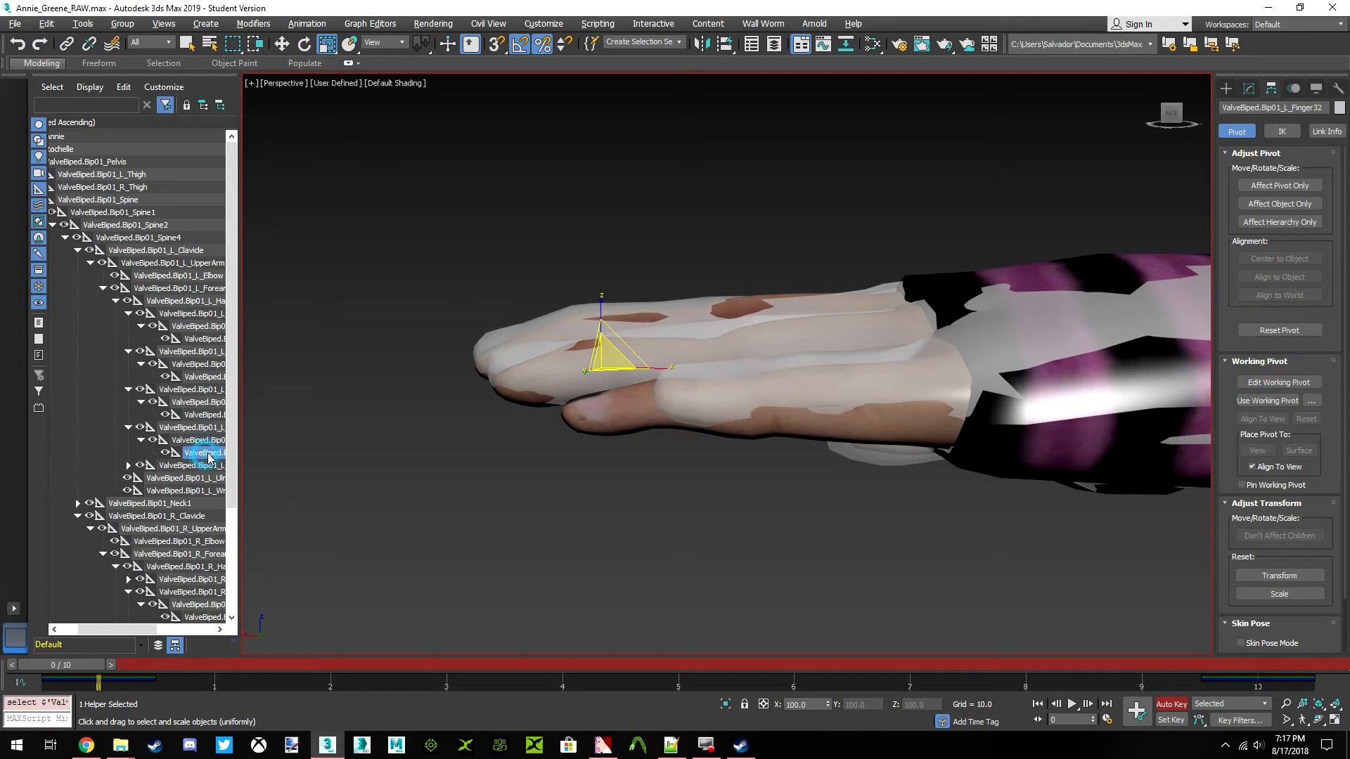
pyautogui.click(302, 46)
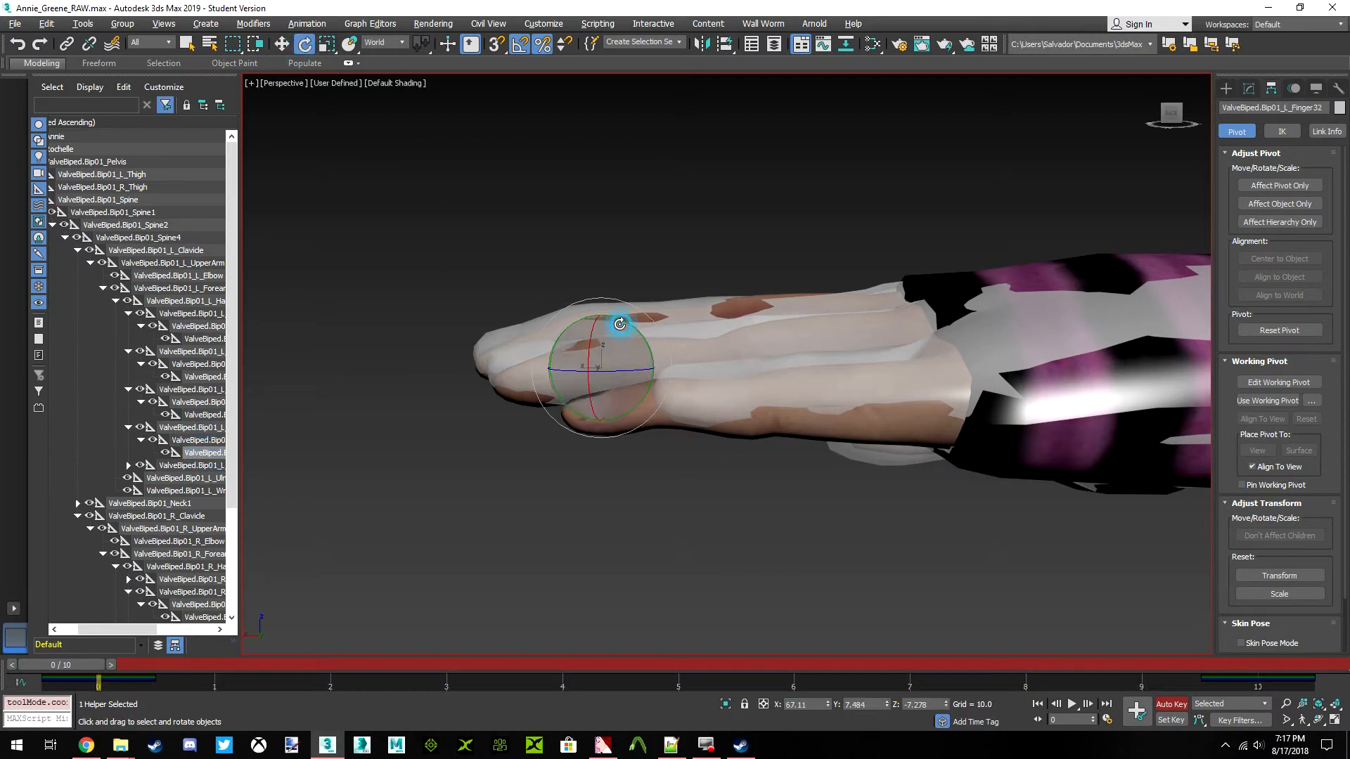
pyautogui.hotkey('ctrl', 'z')
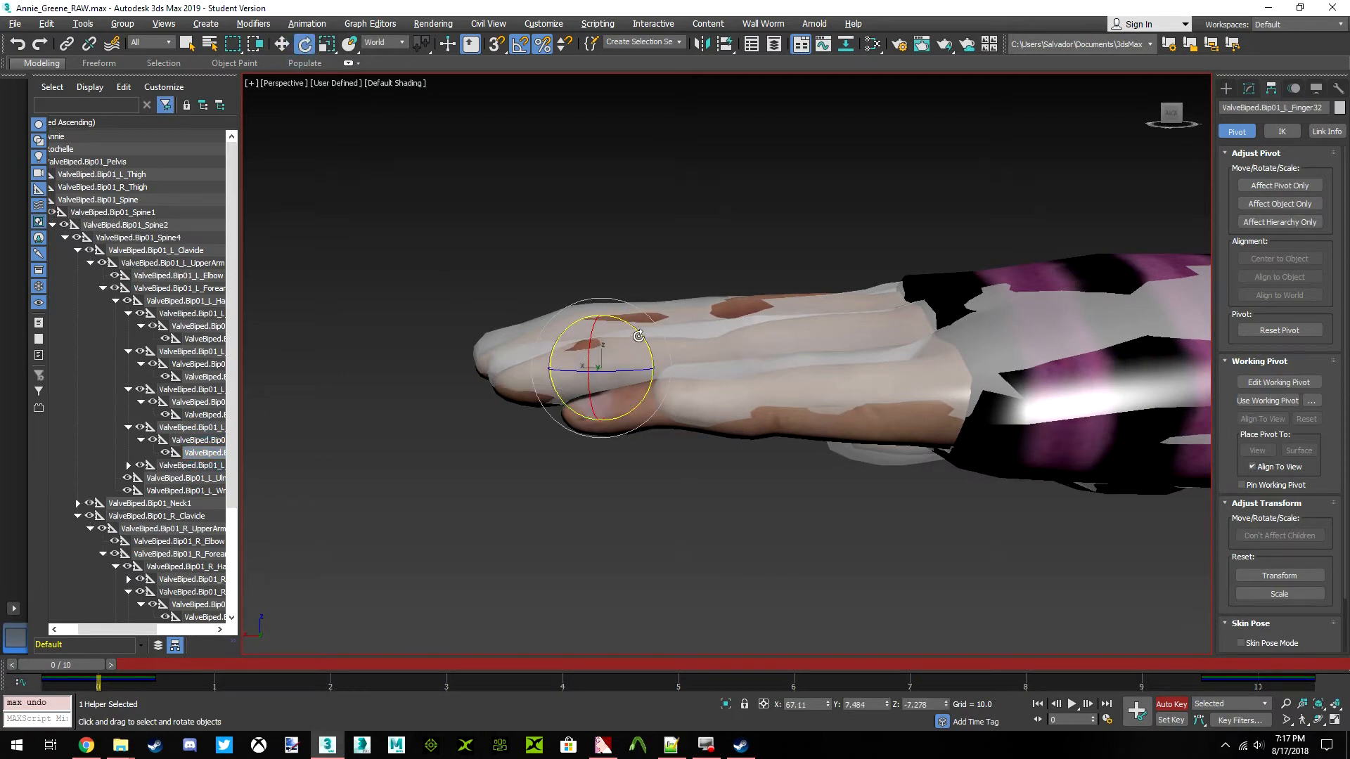
pyautogui.moveTo(638, 330); pyautogui.dragTo(660, 327)
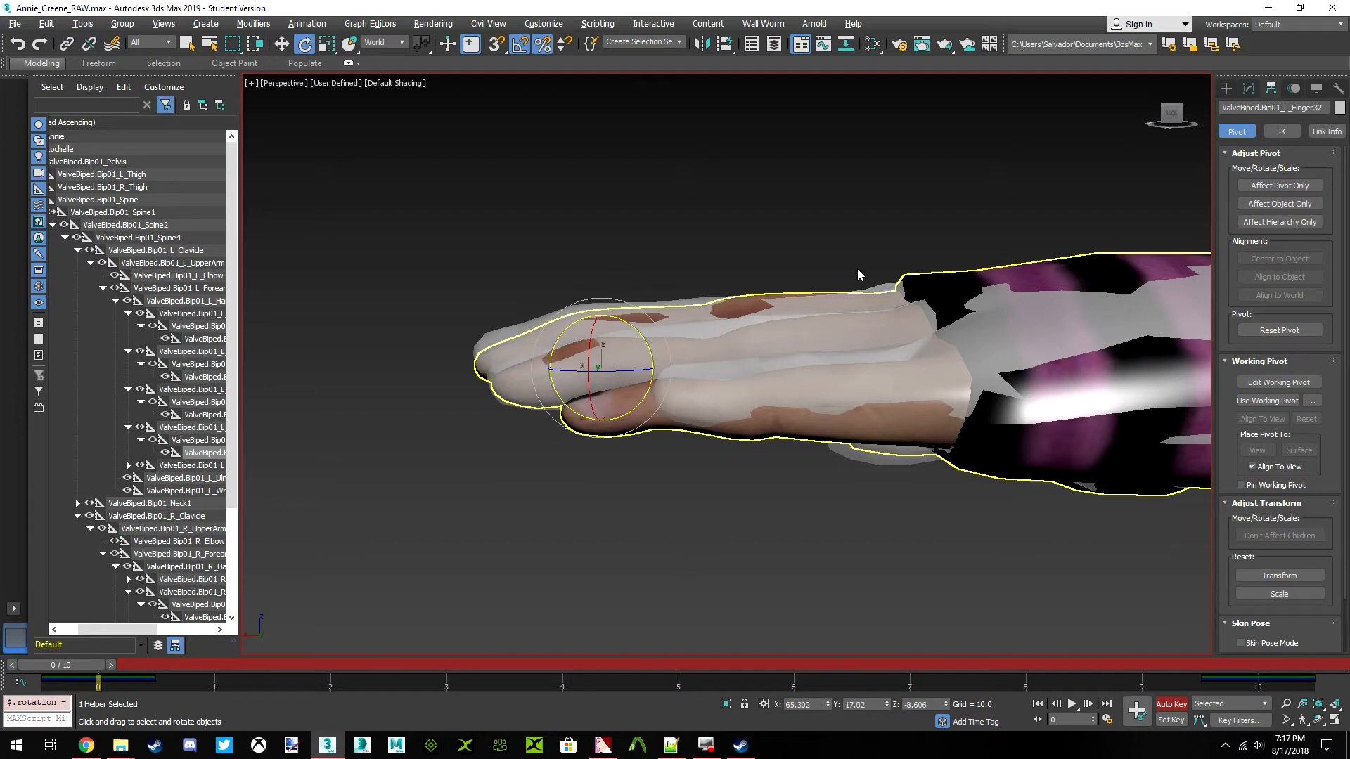
# Rotate the left little finger's tip bone, ValveBiped.Bip01_L_Finger42, slightly about the world Z axis to line up with Annie's finger
pyautogui.moveTo(1179, 123); pyautogui.dragTo(1170, 167)
pyautogui.click(164, 465)
pyautogui.click(128, 465)
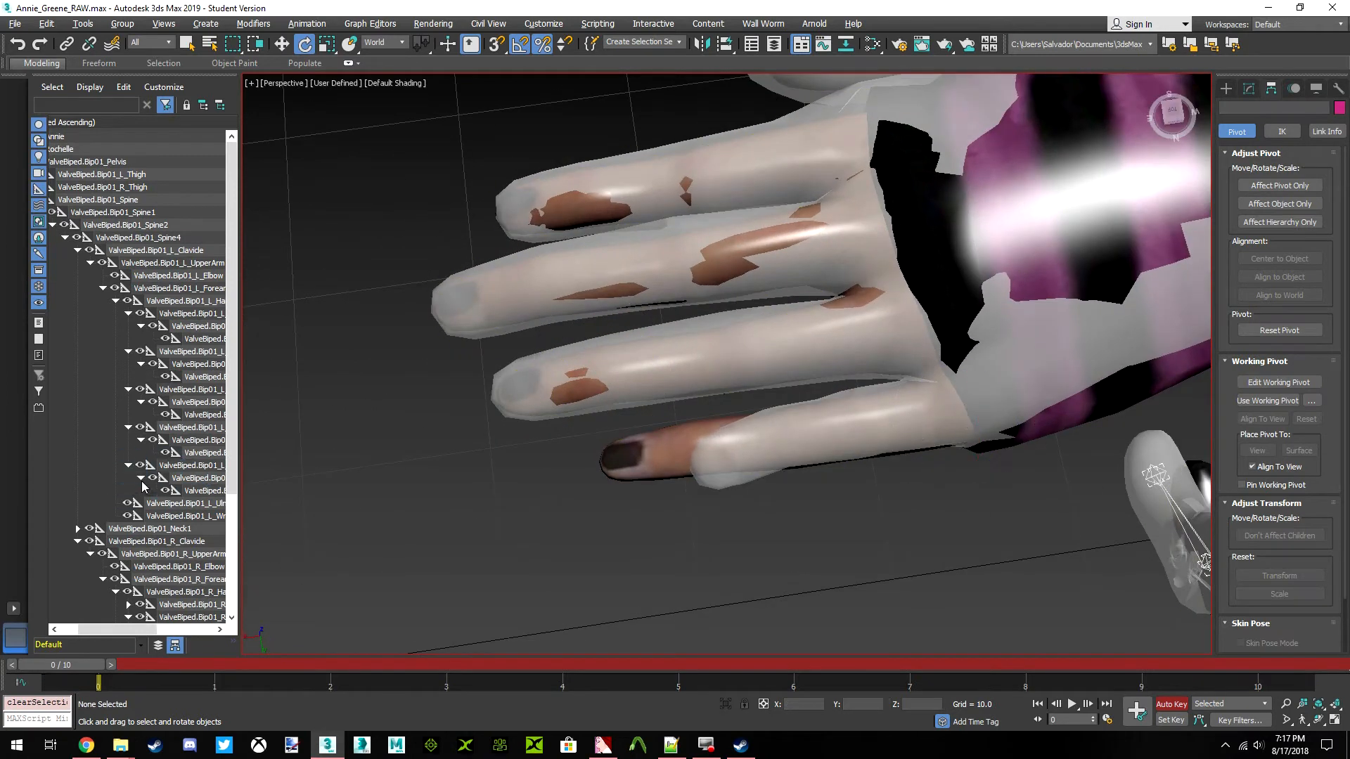
pyautogui.click(215, 493)
pyautogui.moveTo(803, 401)
pyautogui.mouseDown()
pyautogui.moveTo(831, 409)
pyautogui.moveTo(818, 420)
pyautogui.mouseUp()
# Scale the ValveBiped.Bip01_L_Finger4 bone up along its X axis to lengthen the left little finger
pyautogui.click(204, 466)
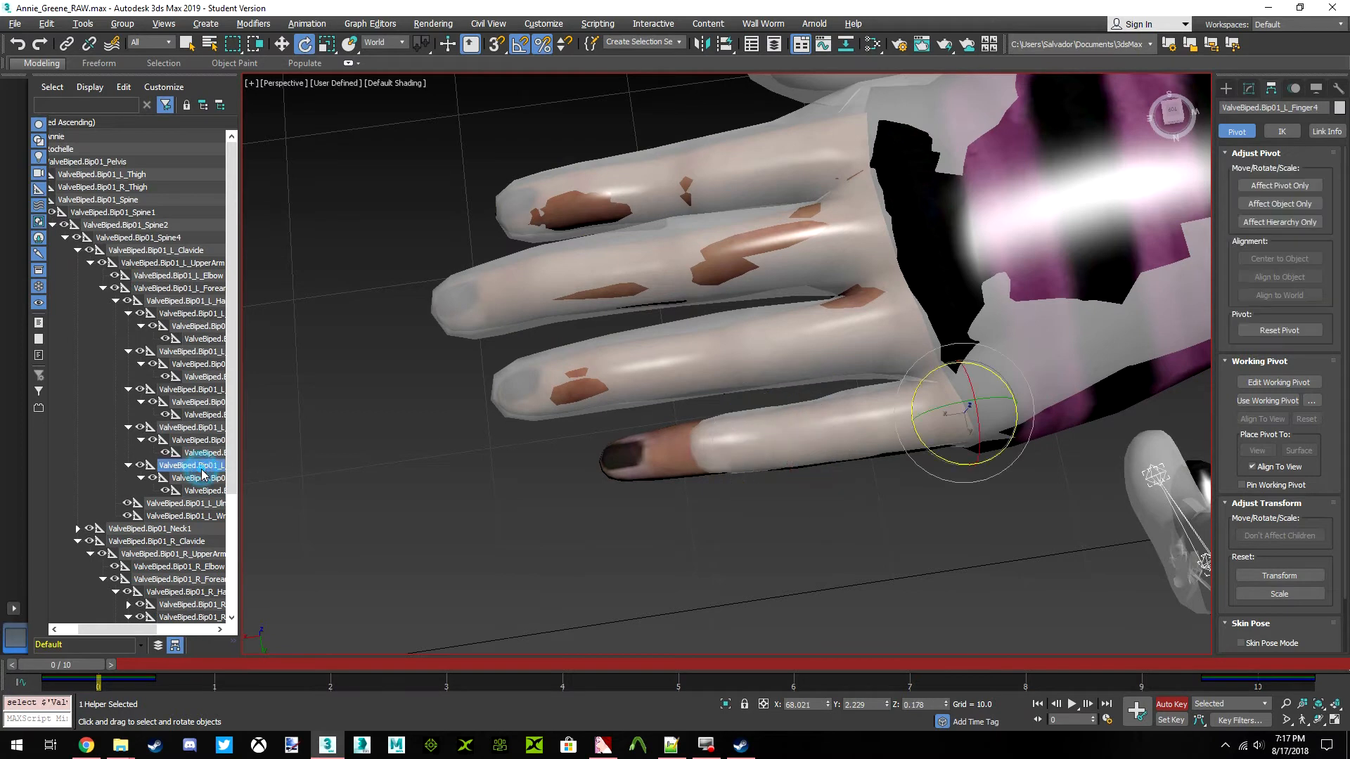
pyautogui.click(327, 43)
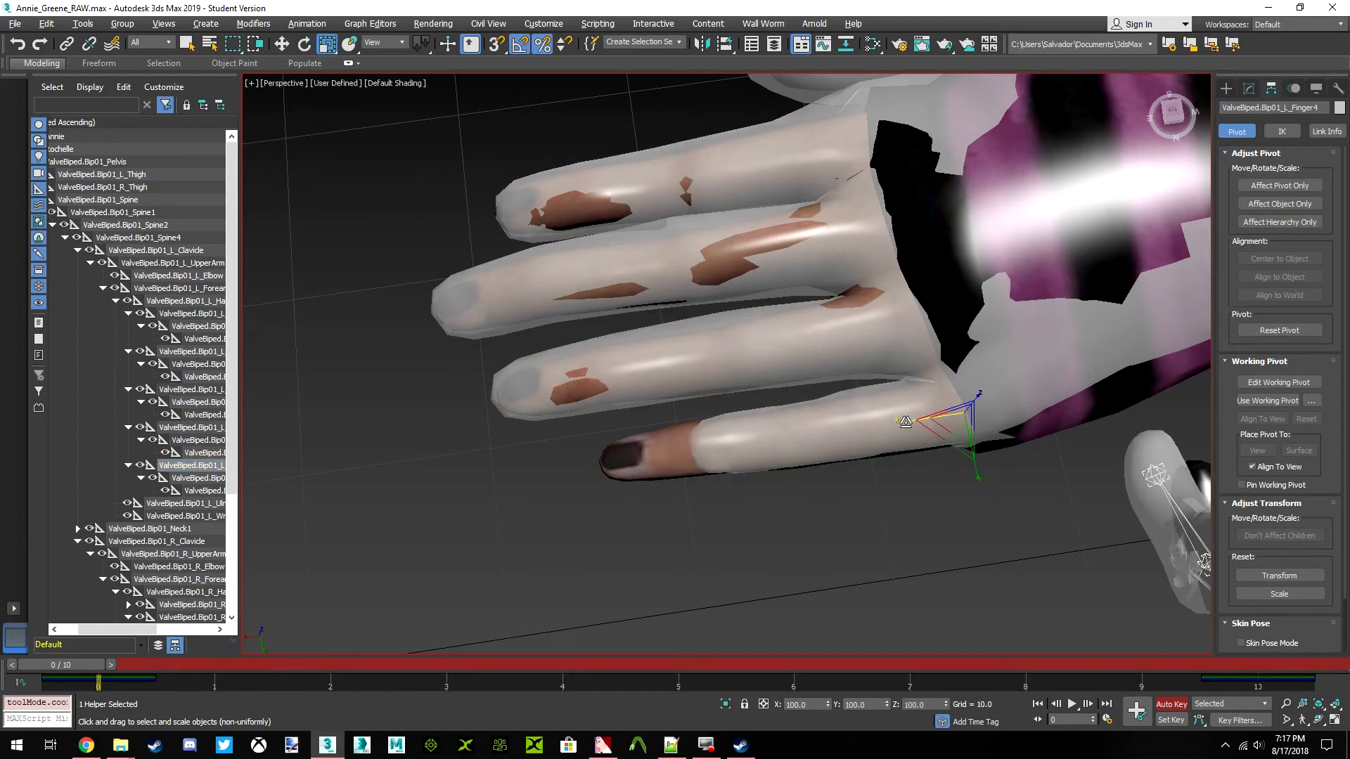
pyautogui.moveTo(886, 425); pyautogui.dragTo(886, 419)
# Lower the ValveBiped.Bip01_L_Finger4 bone slightly along Z and rotate it to about 3.2 degrees about world Y
pyautogui.keyDown('alt'); pyautogui.moveTo(955, 445); pyautogui.dragTo(929, 410, button='middle'); pyautogui.keyUp('alt')
pyautogui.scroll(3, 929, 409)
pyautogui.press('w')
pyautogui.moveTo(864, 304); pyautogui.dragTo(860, 322)
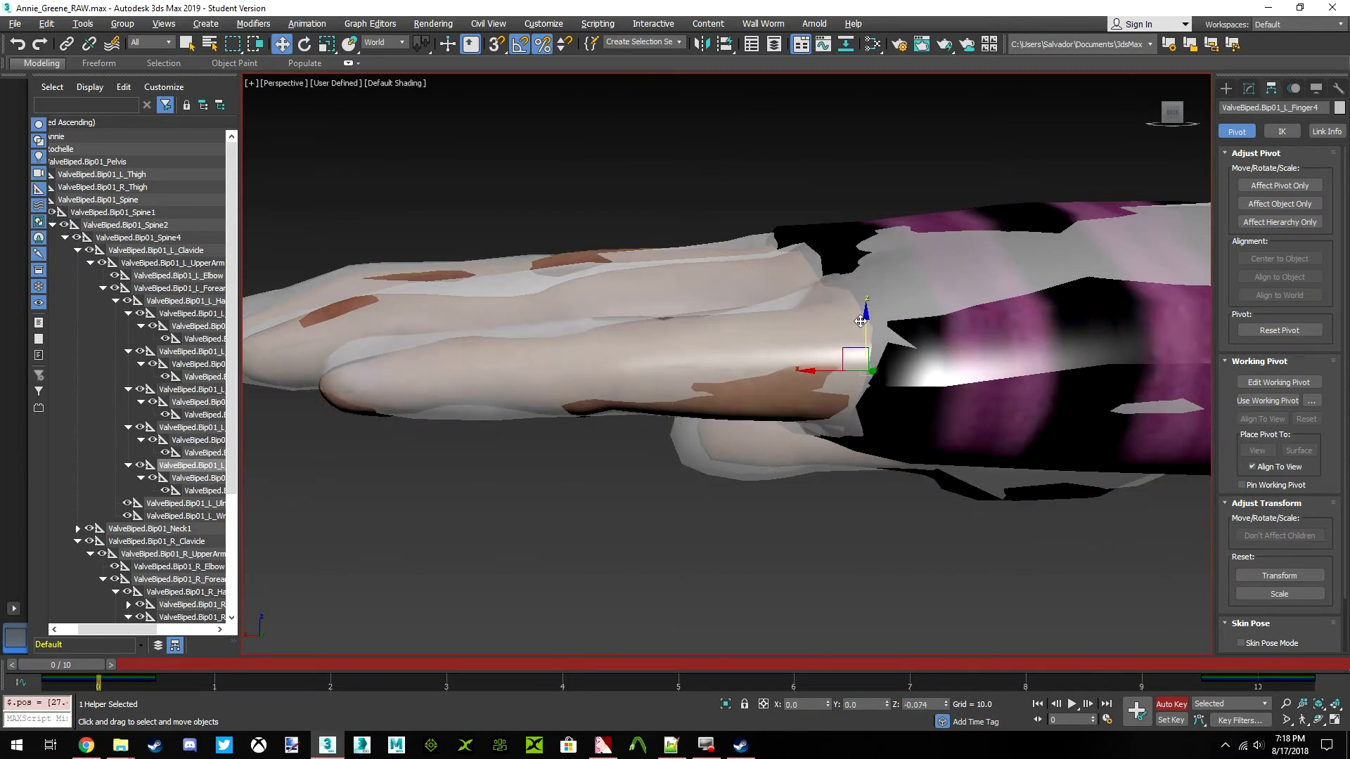
pyautogui.click(304, 44)
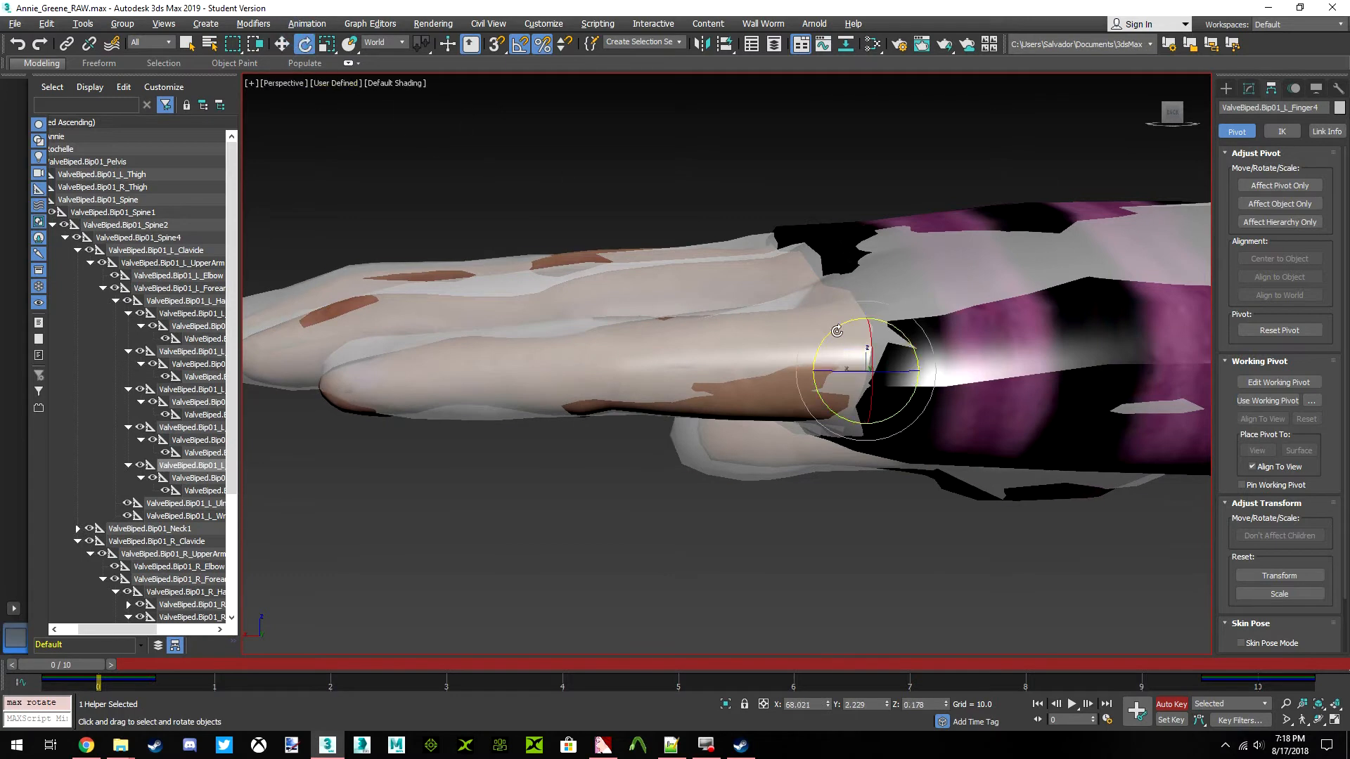
pyautogui.moveTo(821, 325); pyautogui.dragTo(825, 328)
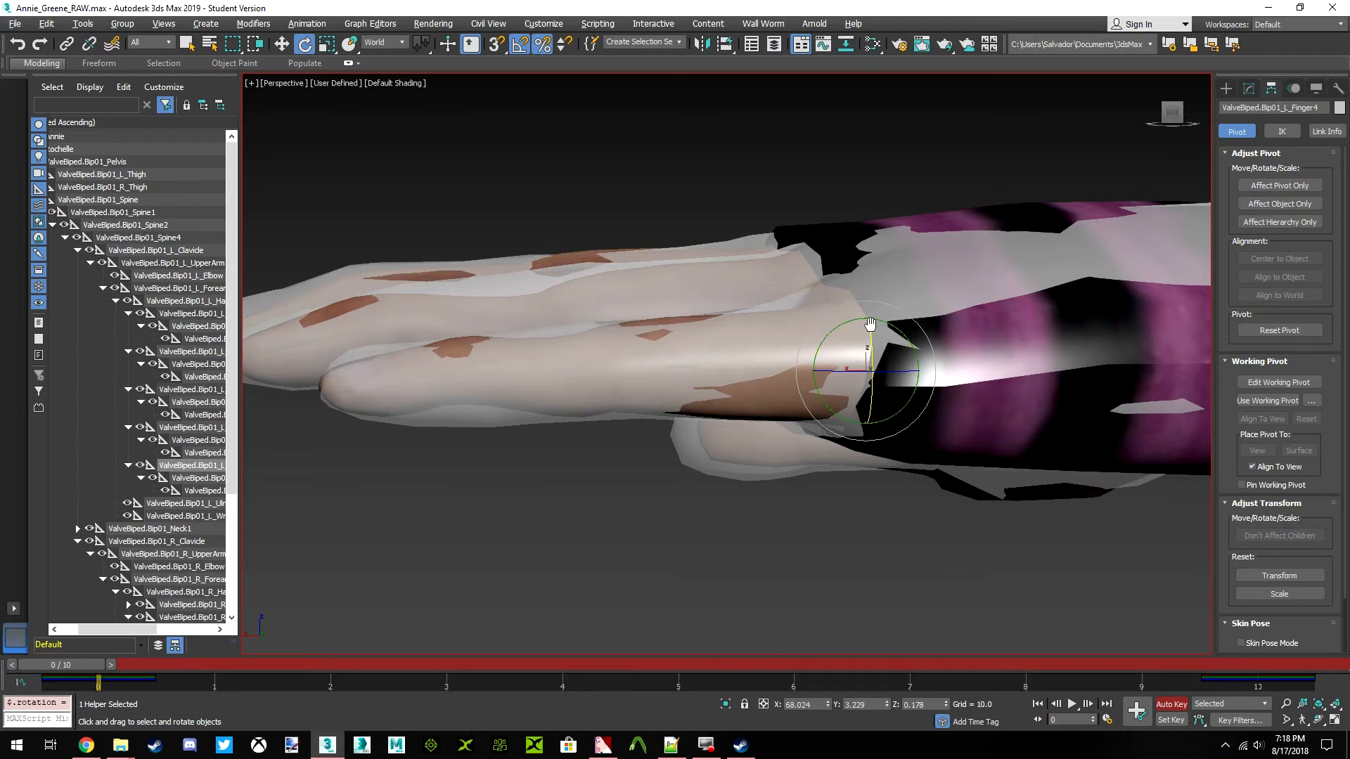
# Examine the whole body and the legs from the front and side to compare Rochelle's fit with Annie
pyautogui.scroll(-3, 876, 317)
pyautogui.keyDown('alt'); pyautogui.moveTo(766, 320); pyautogui.dragTo(912, 422, button='middle'); pyautogui.keyUp('alt')
pyautogui.scroll(-6, 912, 422)
pyautogui.moveTo(855, 195); pyautogui.dragTo(561, 596, button='middle')
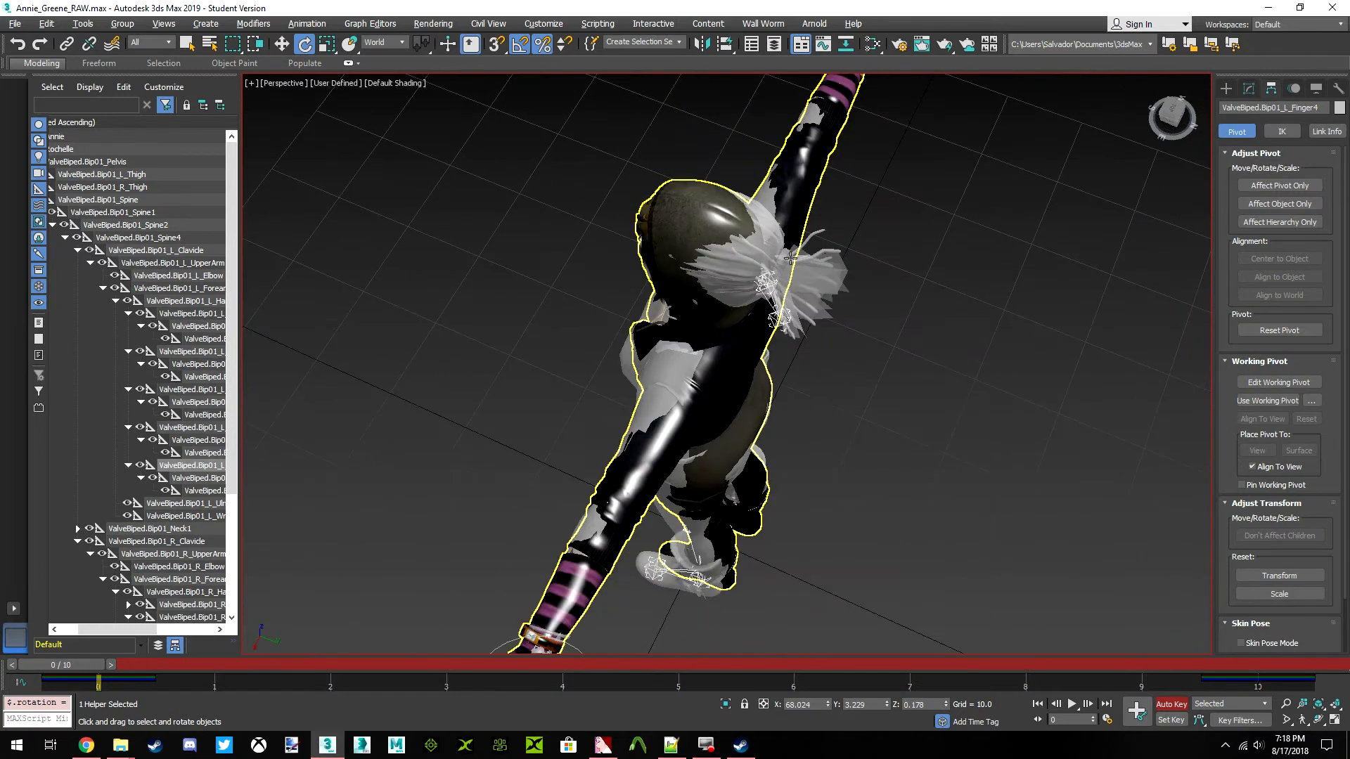
pyautogui.click(1171, 113)
pyautogui.moveTo(672, 441); pyautogui.dragTo(709, 391, button='middle')
pyautogui.scroll(-3, 708, 386)
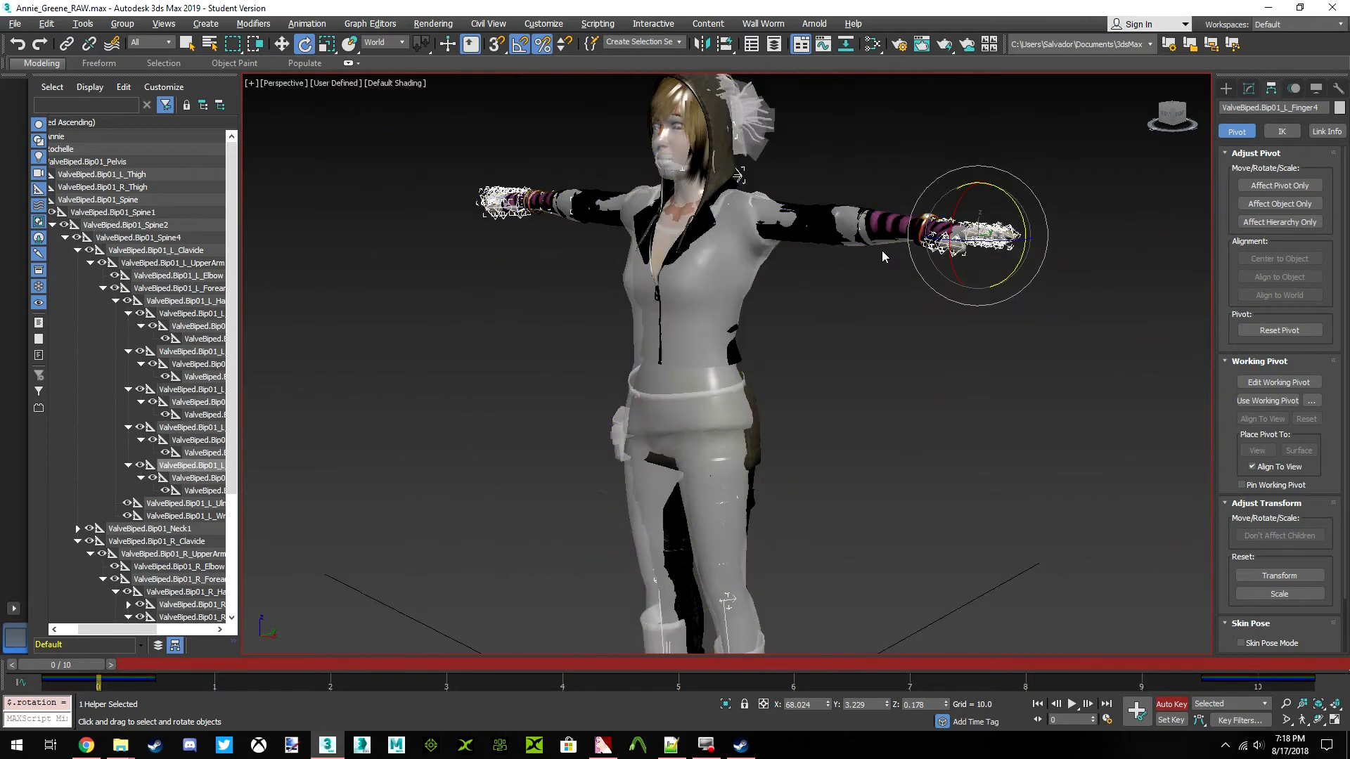
pyautogui.click(1170, 112)
pyautogui.moveTo(1170, 113); pyautogui.dragTo(1111, 114)
pyautogui.moveTo(728, 349); pyautogui.dragTo(767, 282, button='middle')
pyautogui.scroll(2, 760, 262)
pyautogui.scroll(-2, 759, 263)
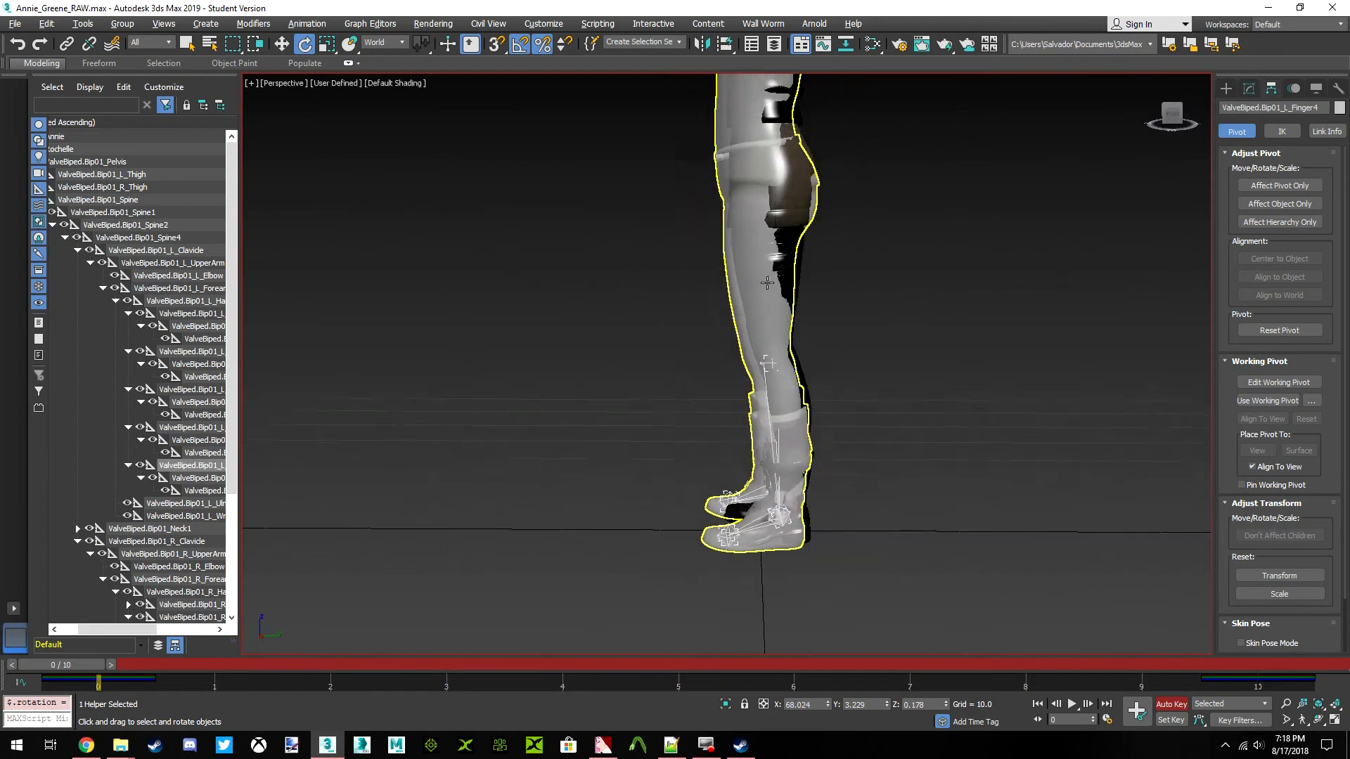
pyautogui.scroll(3, 778, 301)
pyautogui.moveTo(1171, 123); pyautogui.dragTo(1229, 122)
pyautogui.scroll(-6, 726, 364)
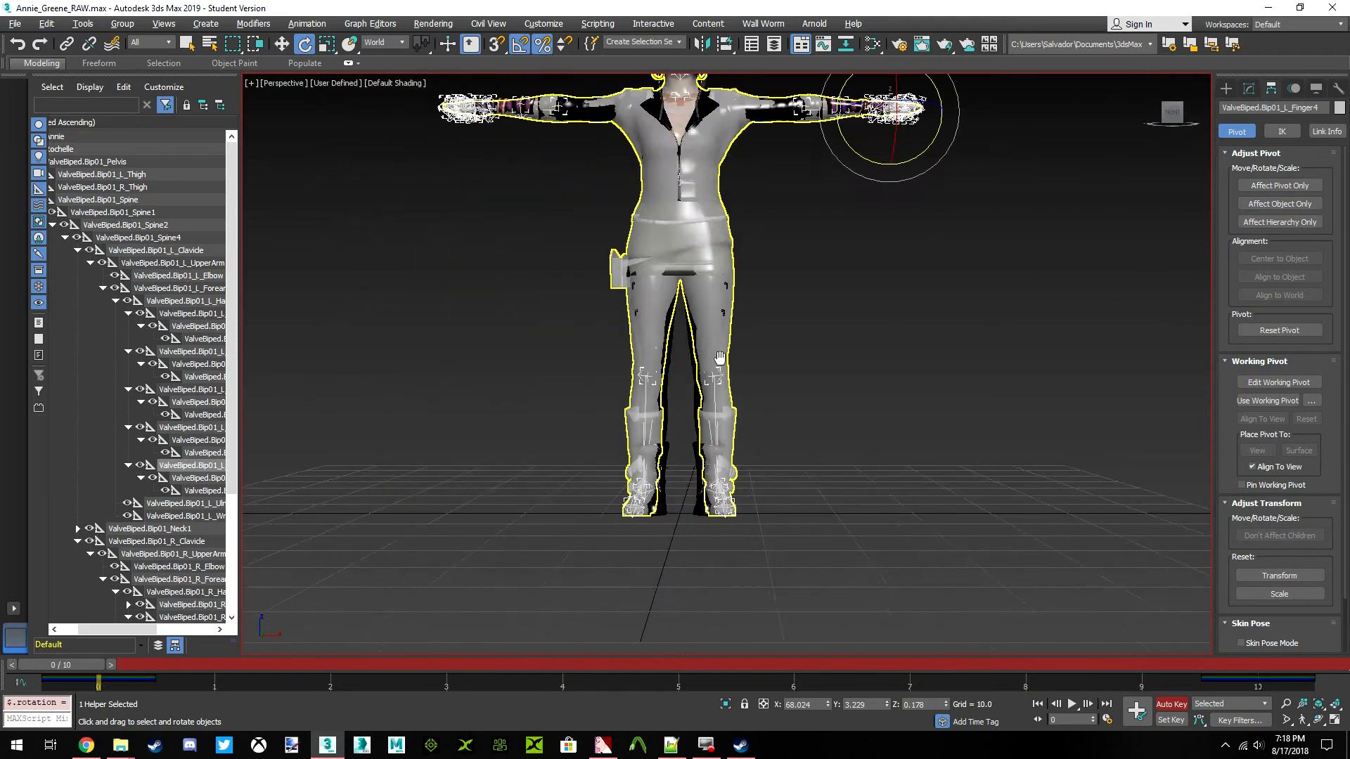
pyautogui.scroll(3, 774, 356)
pyautogui.scroll(-1, 787, 317)
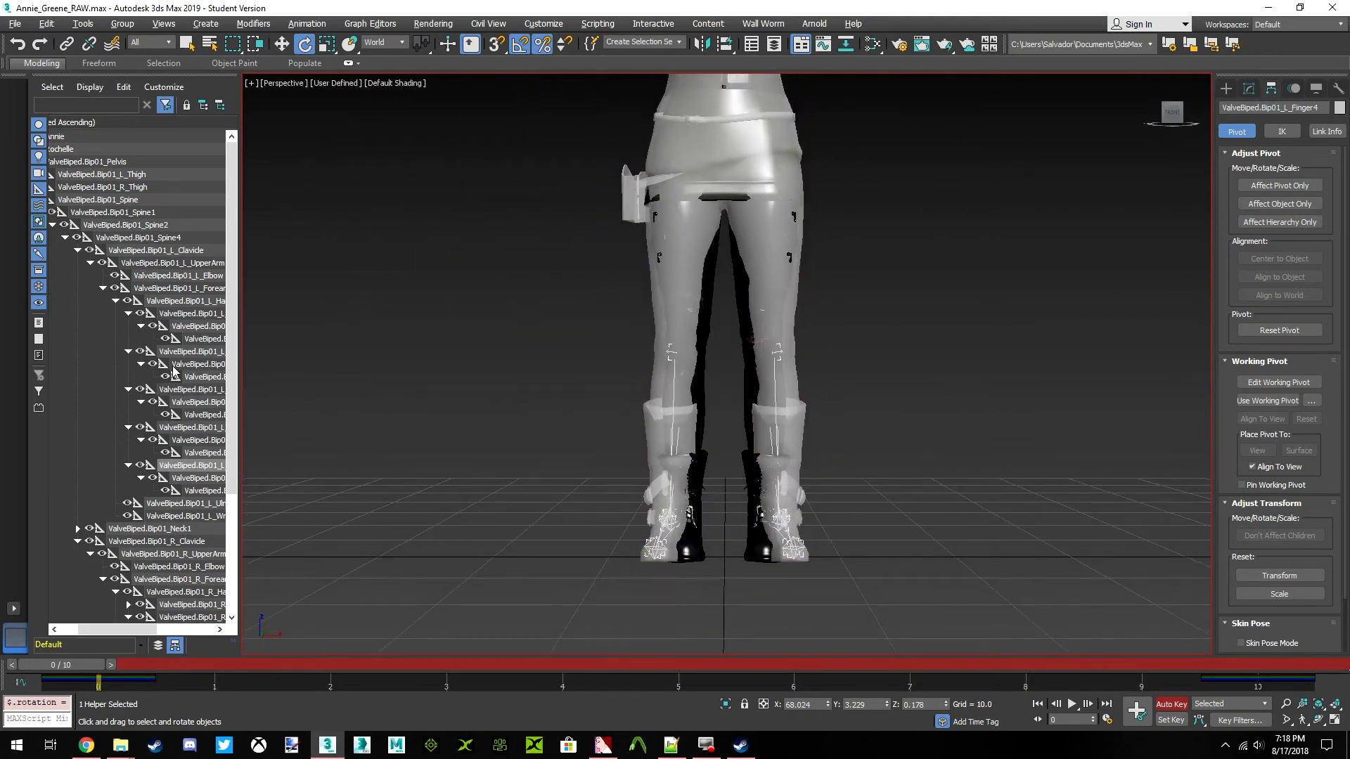
# Collapse the left and right clavicle branches of the skeleton hierarchy and bring the full bone names into view
pyautogui.click(78, 251)
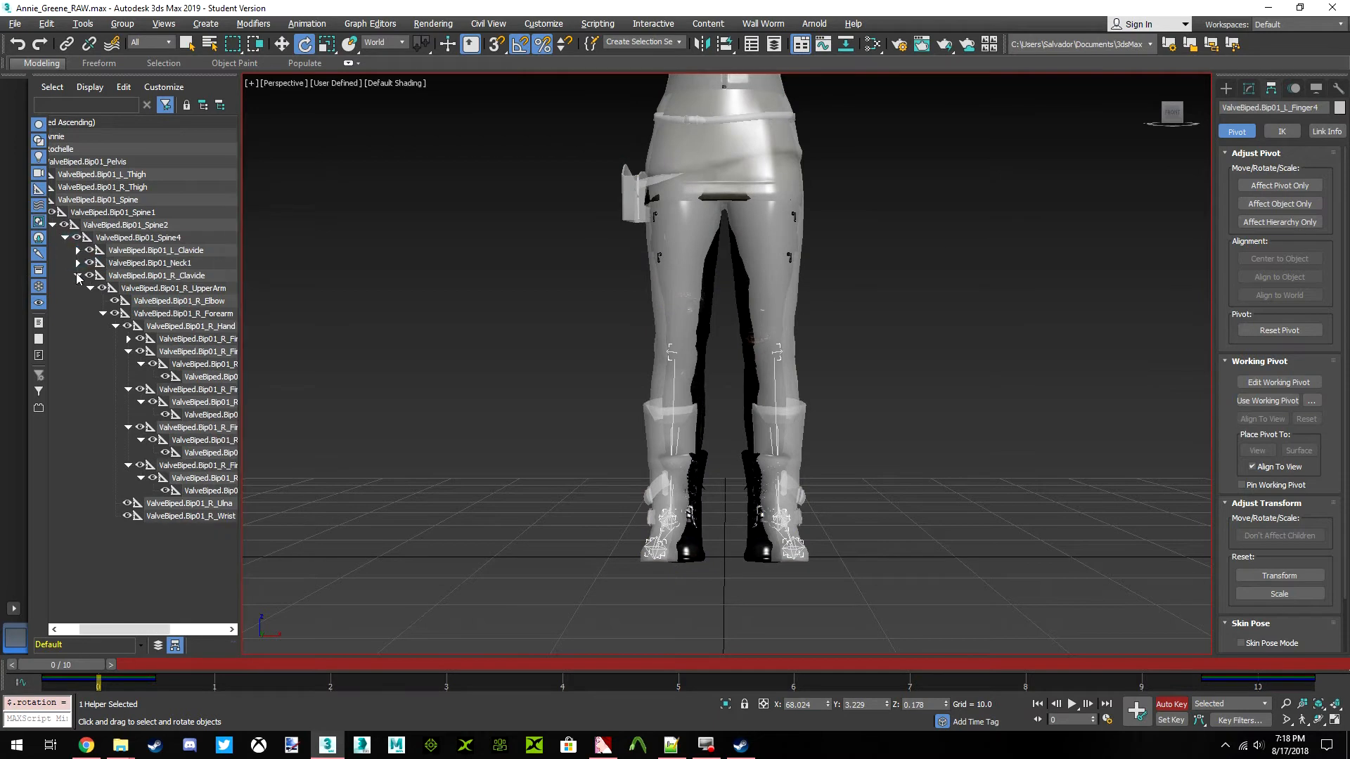
pyautogui.click(77, 276)
pyautogui.moveTo(151, 629); pyautogui.dragTo(132, 629)
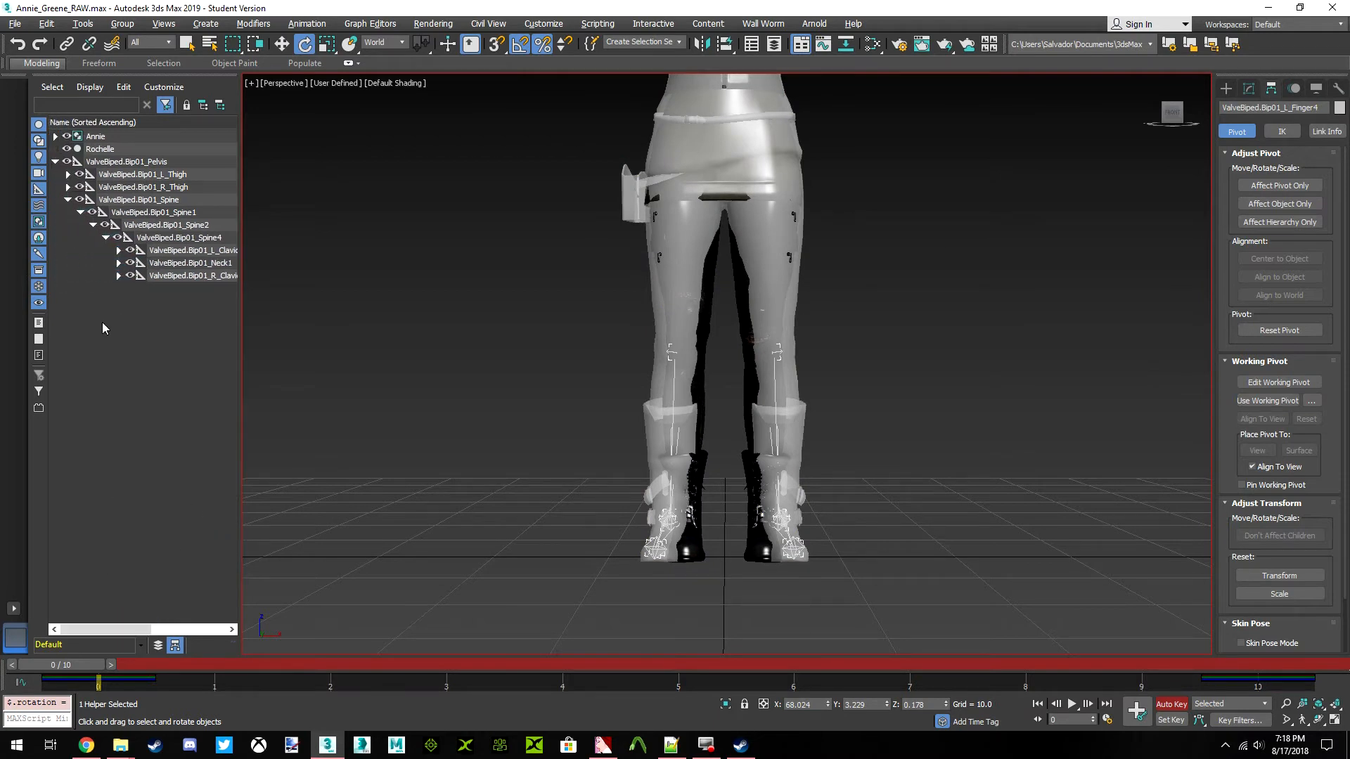
# Rotate the left and right thigh bones inward about the world Y axis to match Annie's legs from the front
pyautogui.click(174, 175)
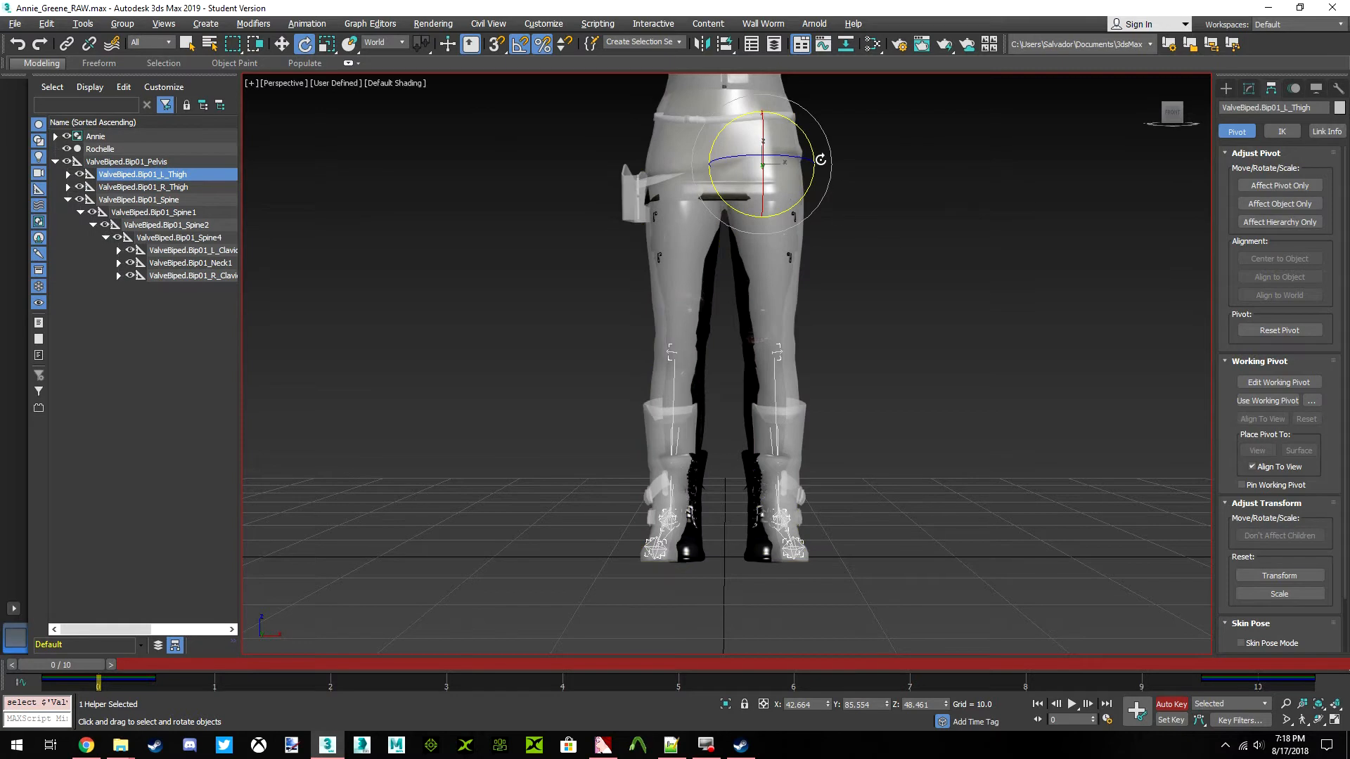
pyautogui.moveTo(810, 140); pyautogui.dragTo(815, 145)
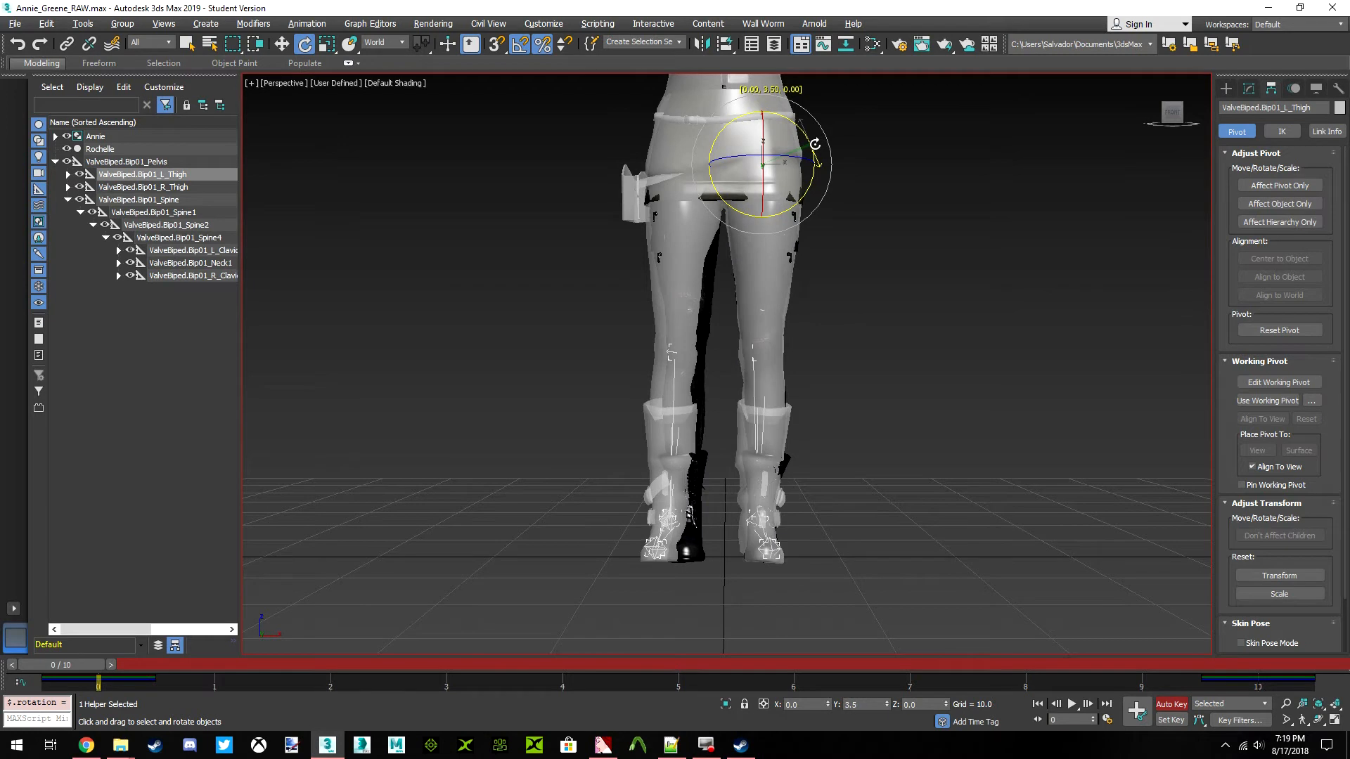
pyautogui.click(162, 187)
pyautogui.moveTo(732, 137); pyautogui.dragTo(727, 134)
# Rotate the left and right thigh bones backward about the world X axis to match Annie's legs from the side
pyautogui.click(1199, 128)
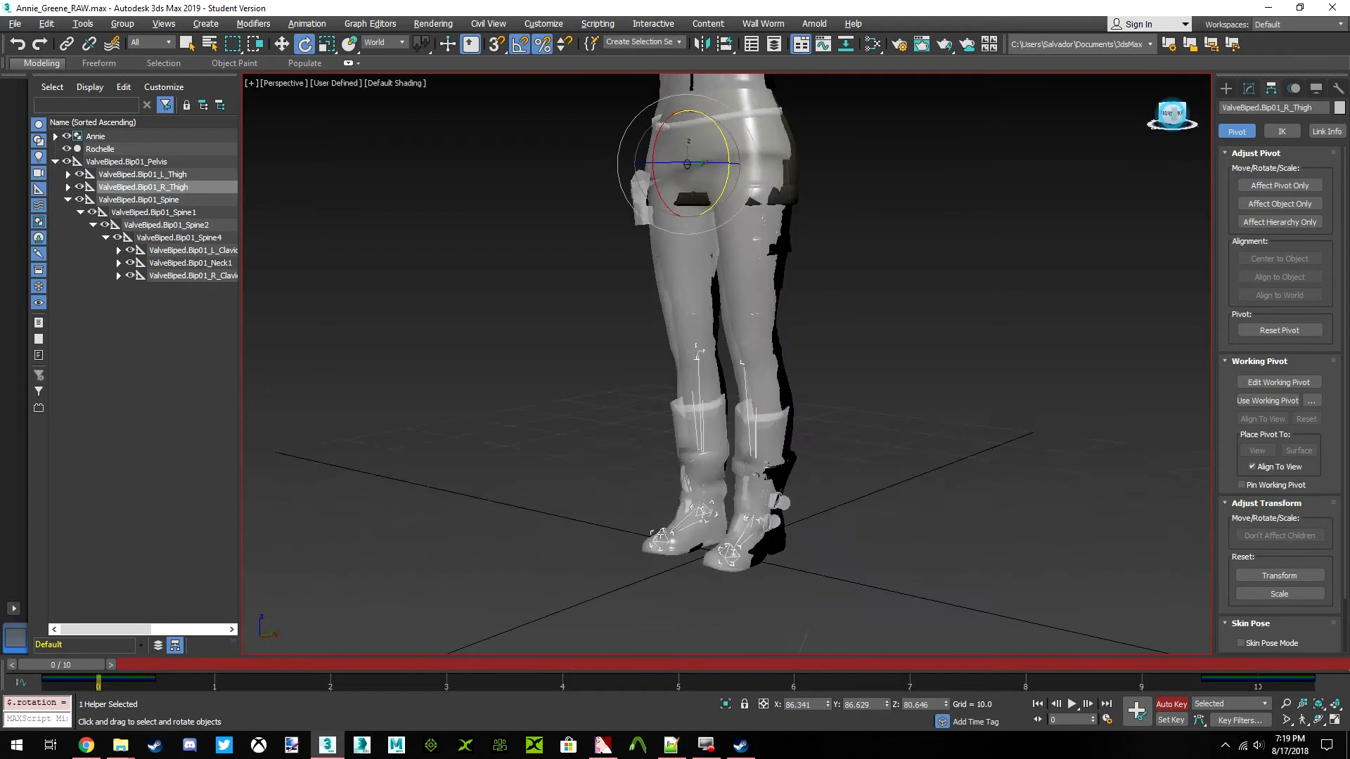
pyautogui.scroll(2, 718, 351)
pyautogui.moveTo(707, 338); pyautogui.dragTo(749, 332, button='middle')
pyautogui.moveTo(765, 193); pyautogui.dragTo(761, 192)
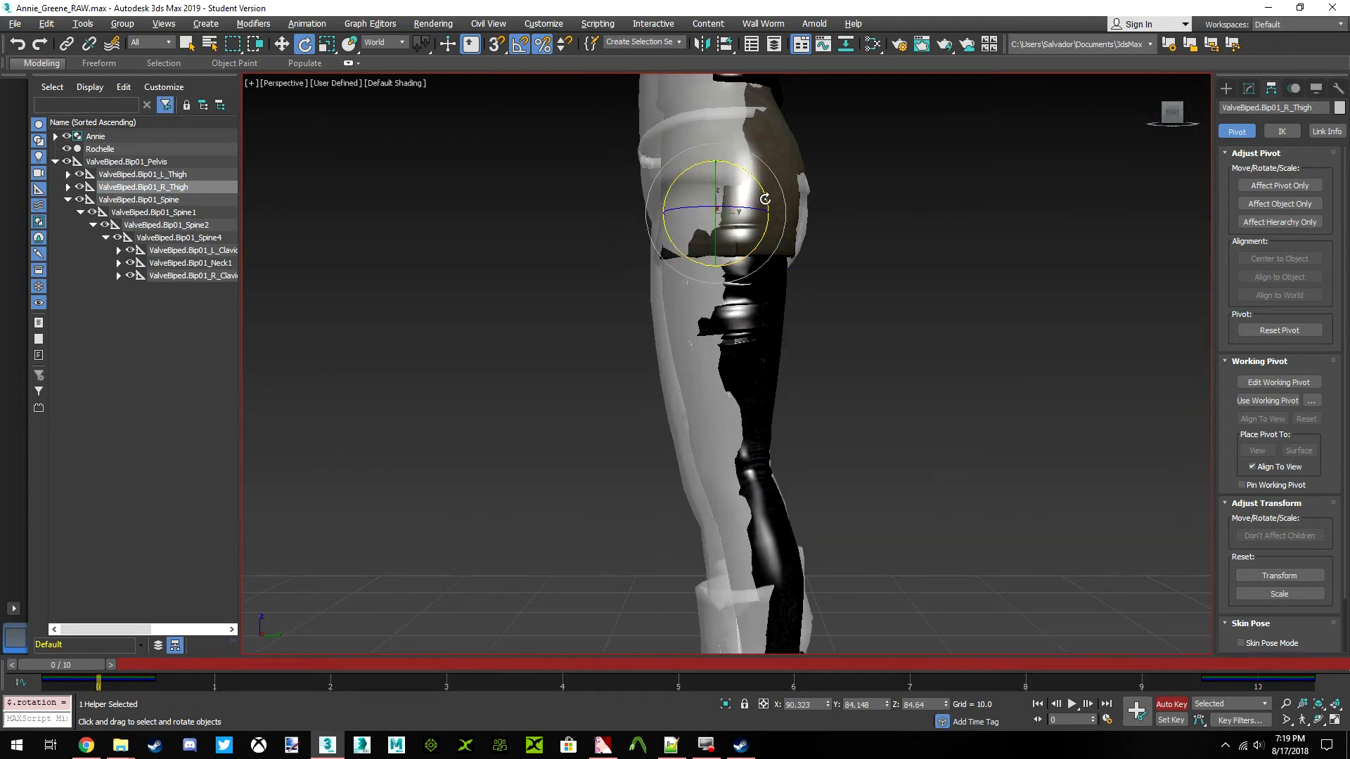
pyautogui.click(18, 44)
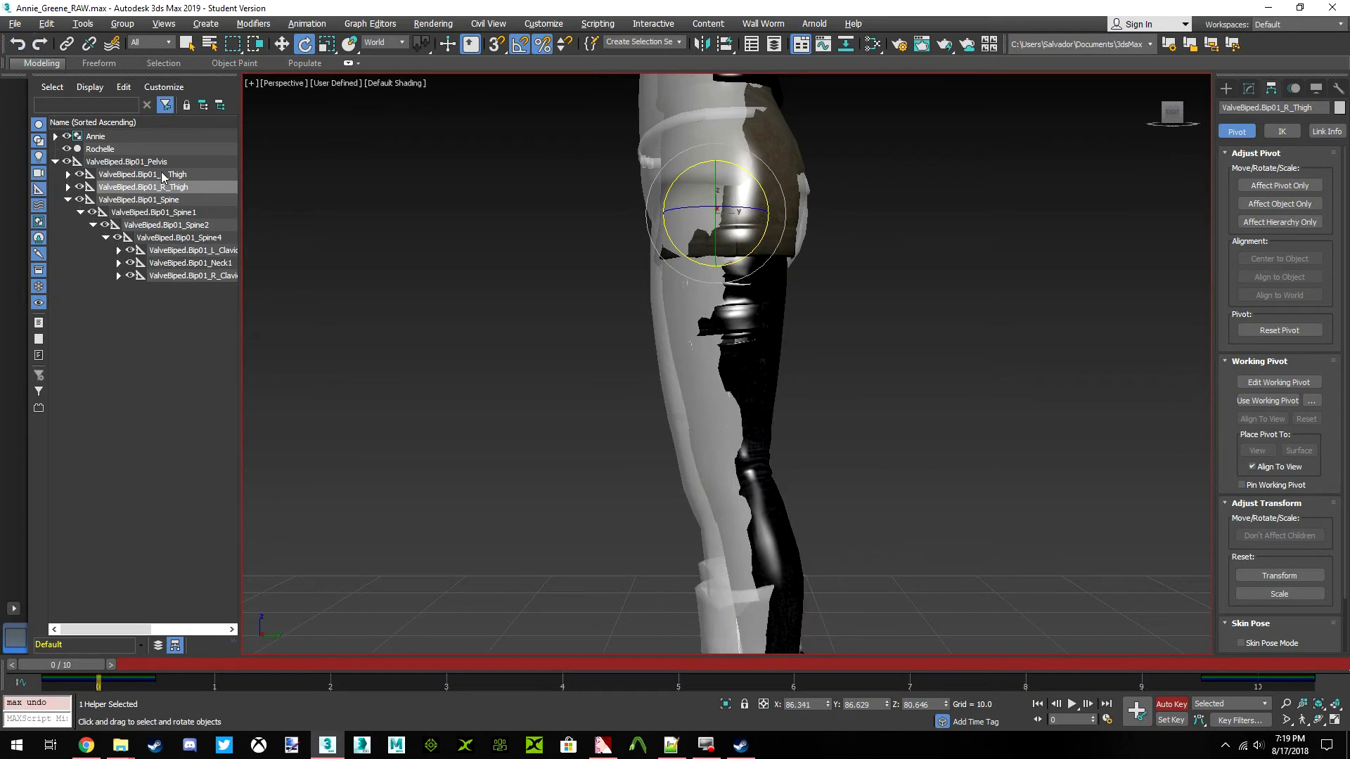
pyautogui.click(163, 175)
pyautogui.moveTo(759, 174); pyautogui.dragTo(757, 173)
pyautogui.moveTo(1173, 115); pyautogui.dragTo(305, 208)
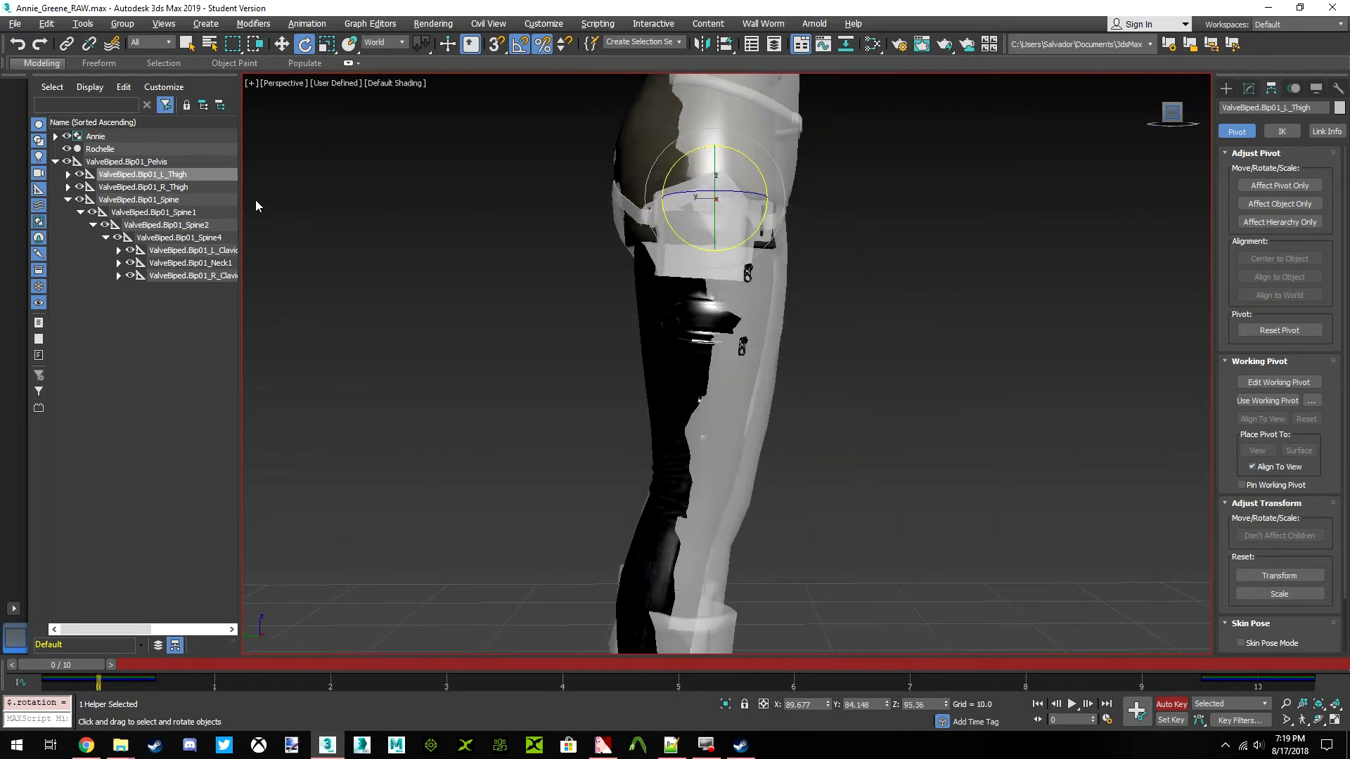
pyautogui.click(175, 187)
pyautogui.moveTo(754, 153); pyautogui.dragTo(760, 155)
# Rotate the ValveBiped.Bip01_R_Calf bone by 1.5 degrees about the world Y axis
pyautogui.moveTo(668, 465); pyautogui.dragTo(784, 126, button='middle')
pyautogui.click(1171, 114)
pyautogui.moveTo(896, 270); pyautogui.dragTo(741, 250, button='middle')
pyautogui.click(67, 186)
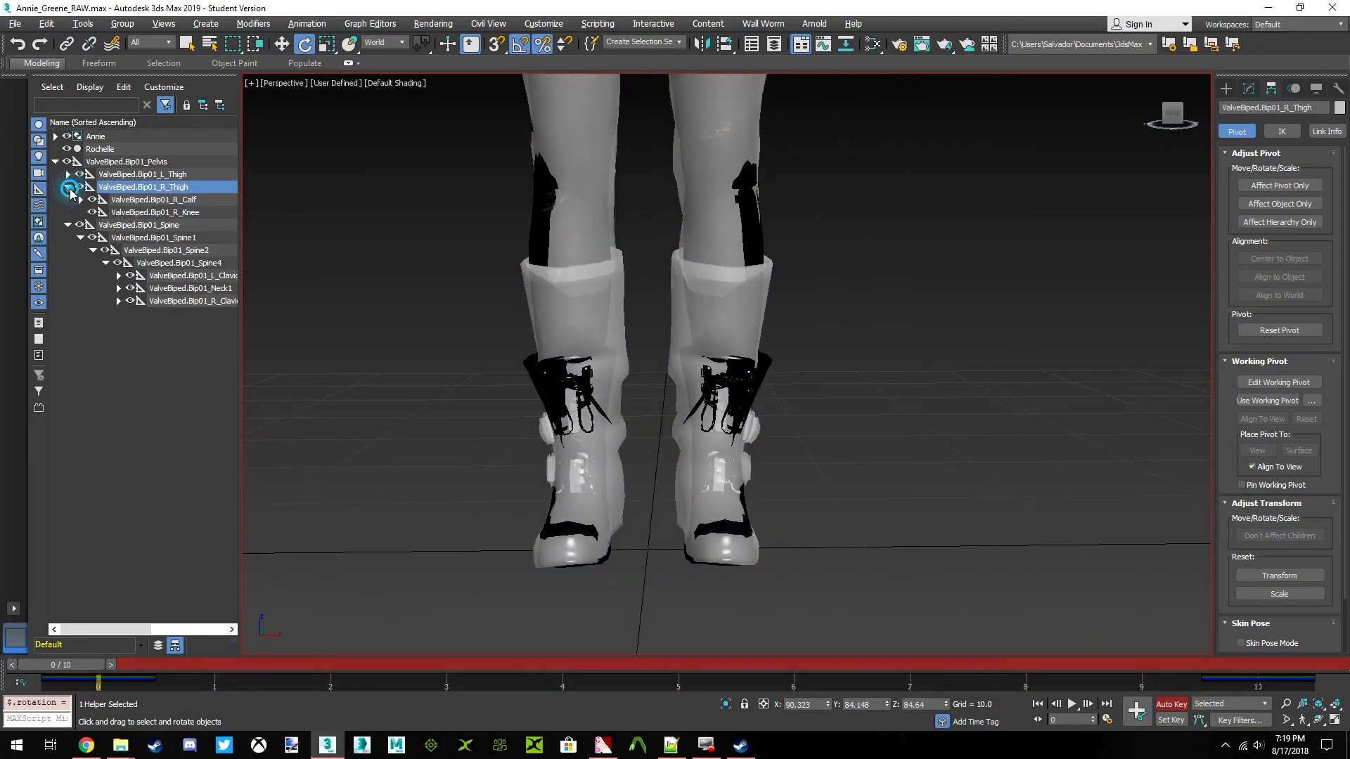
pyautogui.click(153, 200)
pyautogui.moveTo(602, 187); pyautogui.dragTo(718, 152, button='middle')
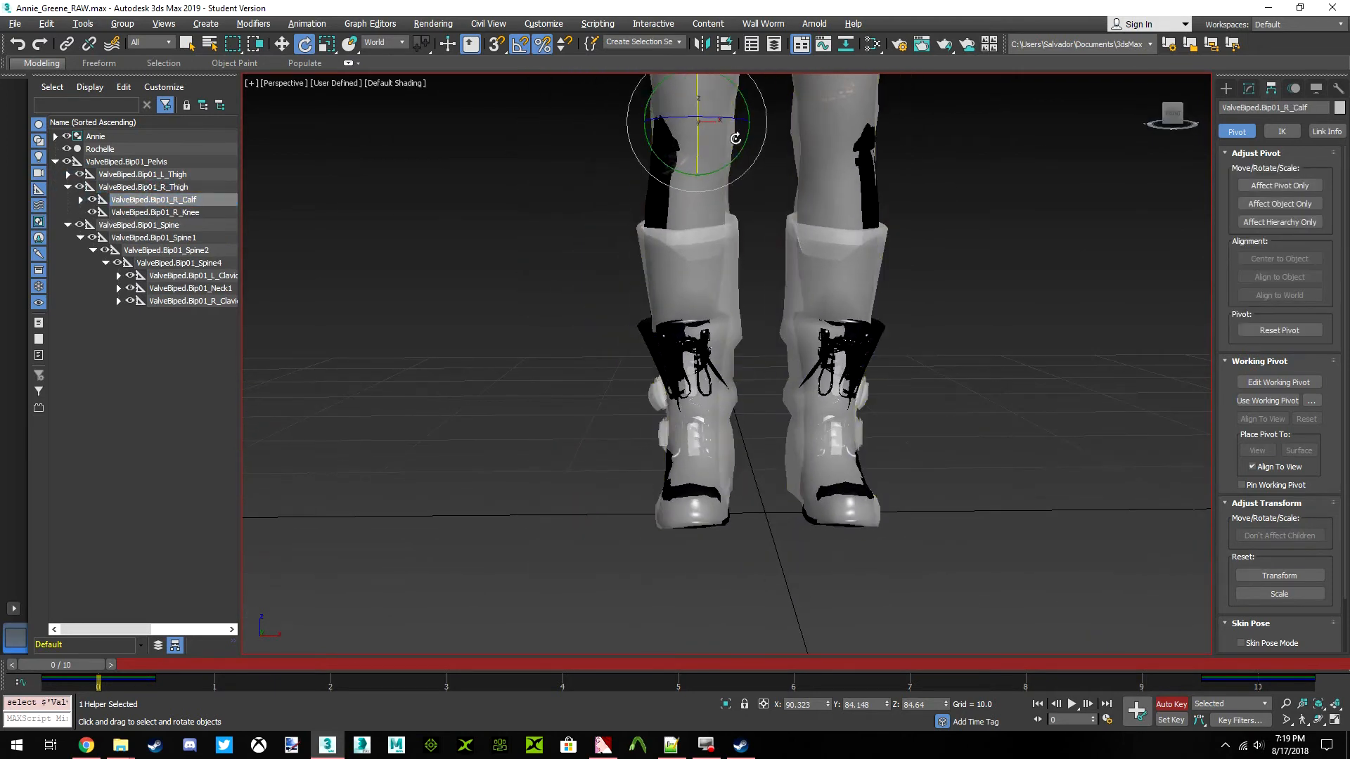
pyautogui.moveTo(746, 108); pyautogui.dragTo(745, 110)
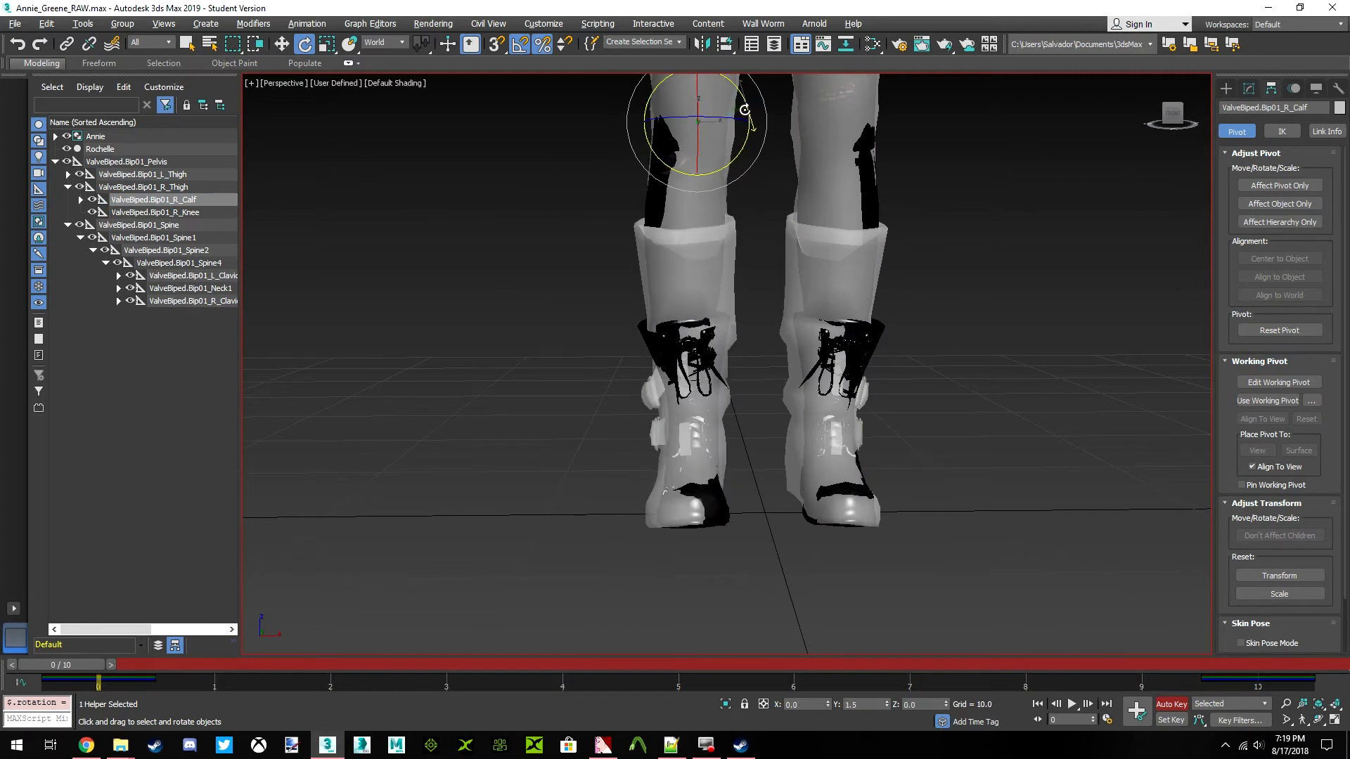
# Rotate the ValveBiped.Bip01_L_Calf bone about the world Y axis to mirror the right calf's outward tilt
pyautogui.moveTo(813, 216); pyautogui.dragTo(733, 232, button='middle')
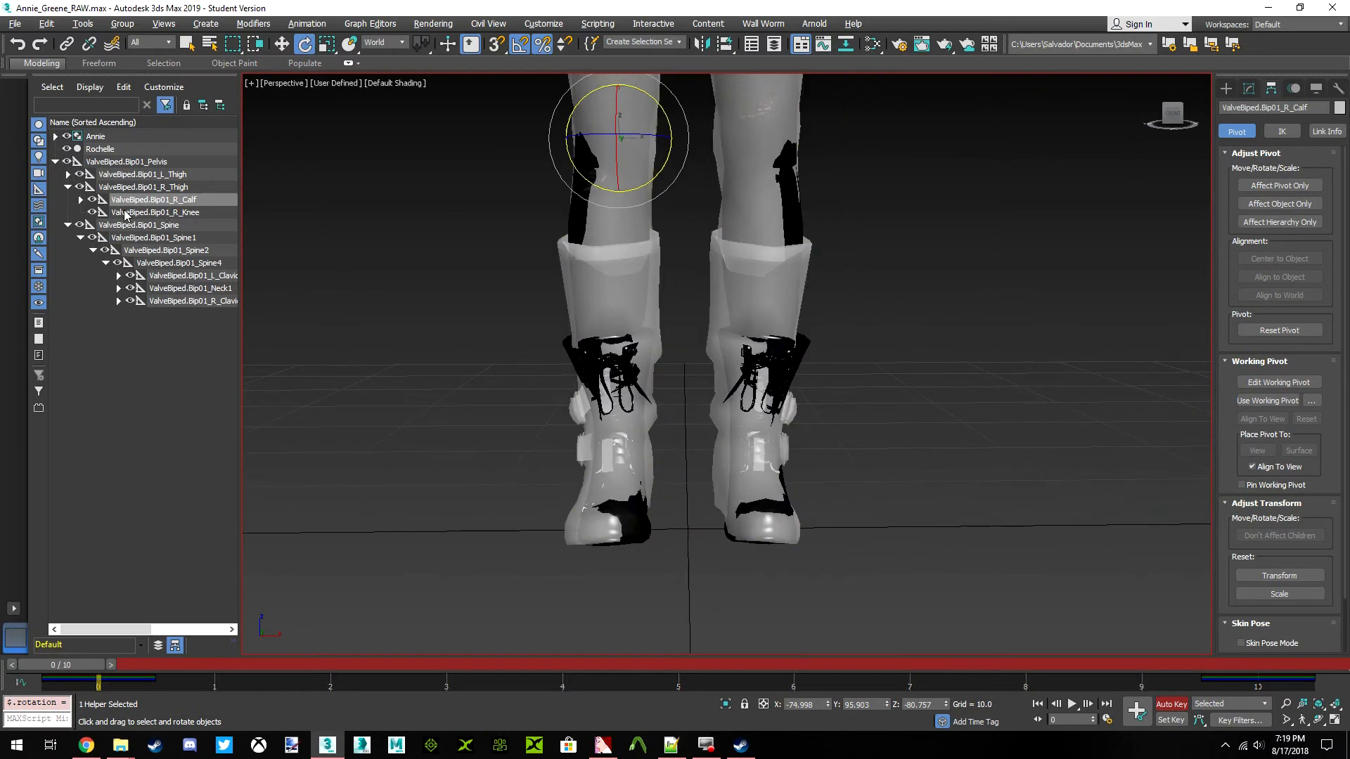
pyautogui.click(64, 174)
pyautogui.click(68, 175)
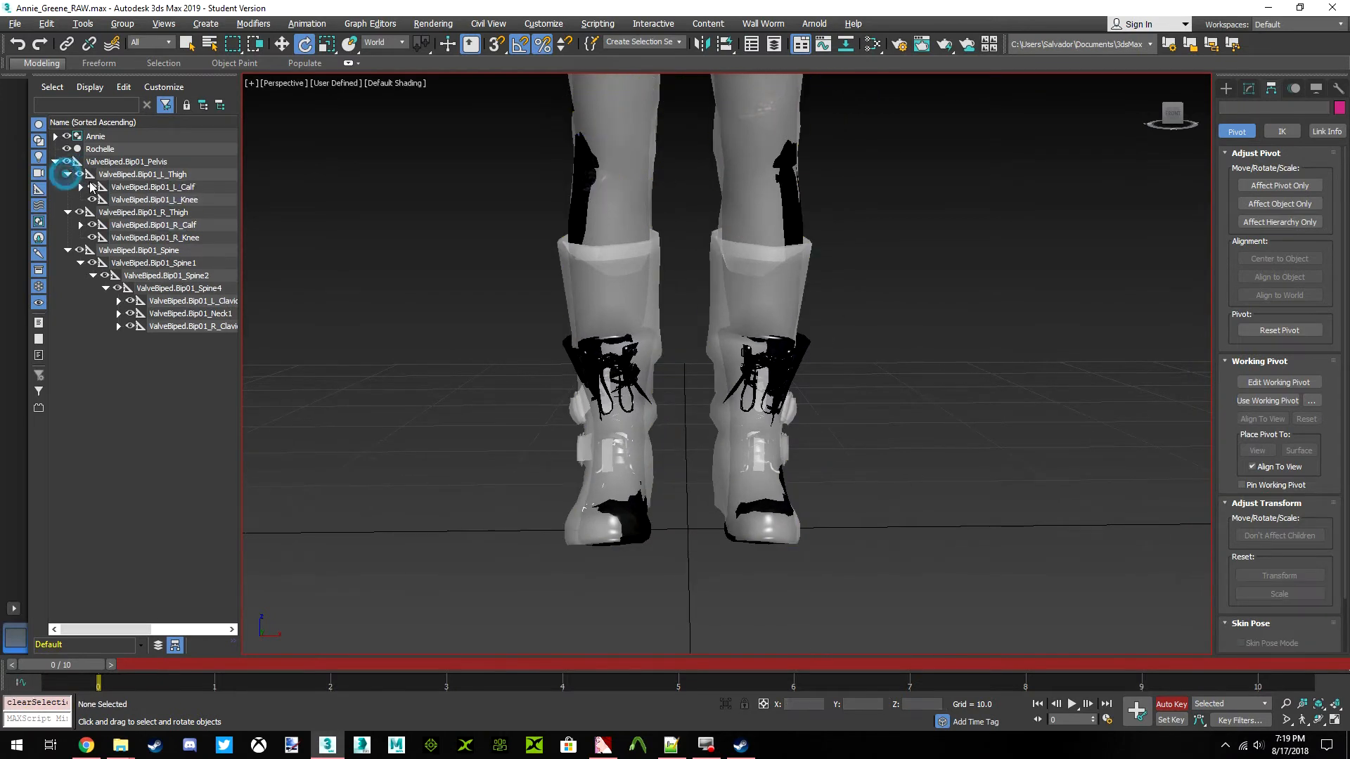
pyautogui.click(155, 190)
pyautogui.moveTo(798, 111); pyautogui.dragTo(796, 110)
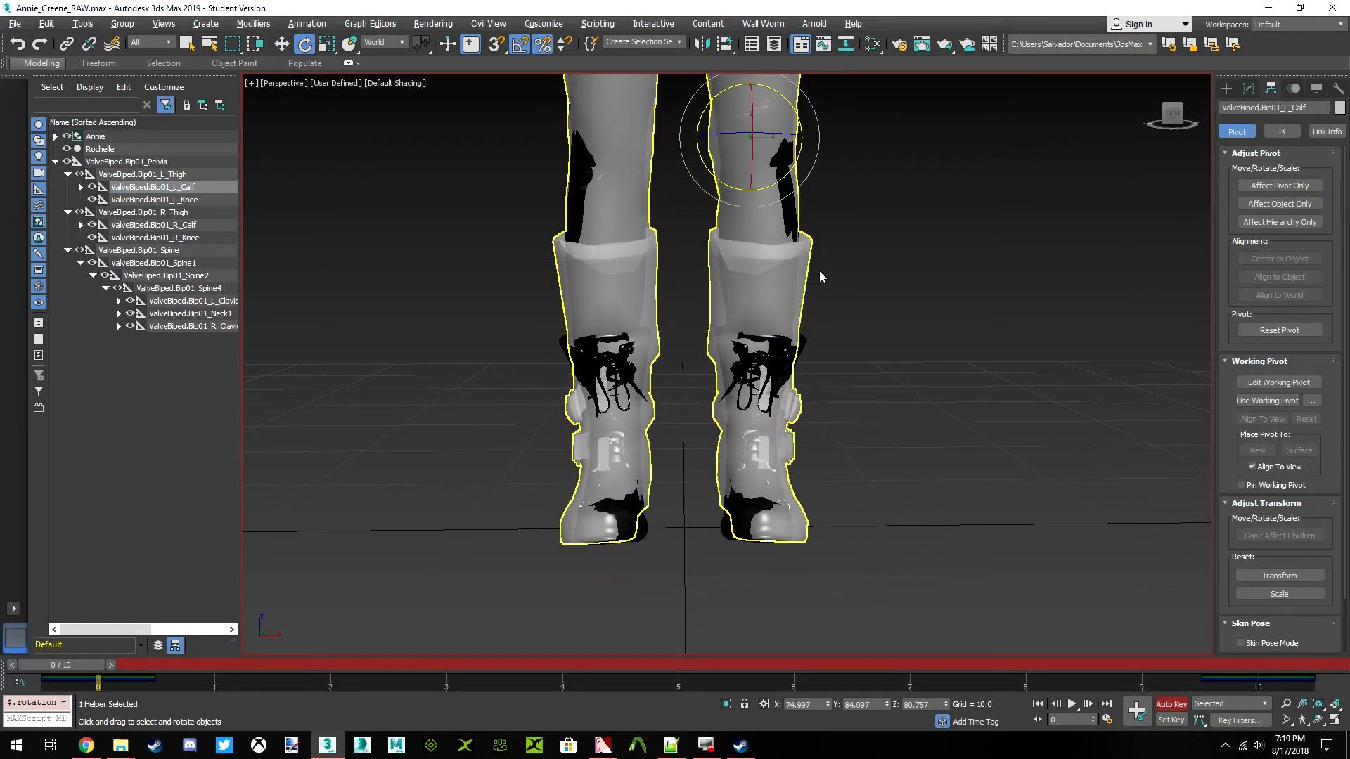
# Examine from several heights and distances how well the boots and lower legs fit Annie's
pyautogui.moveTo(1173, 115); pyautogui.dragTo(1172, 152)
pyautogui.scroll(4, 755, 355)
pyautogui.scroll(-4, 756, 359)
pyautogui.moveTo(751, 370); pyautogui.dragTo(754, 433, button='middle')
pyautogui.moveTo(1172, 121); pyautogui.dragTo(1173, 86)
pyautogui.scroll(-3, 788, 309)
pyautogui.moveTo(786, 311); pyautogui.dragTo(809, 375, button='middle')
pyautogui.scroll(-3, 808, 367)
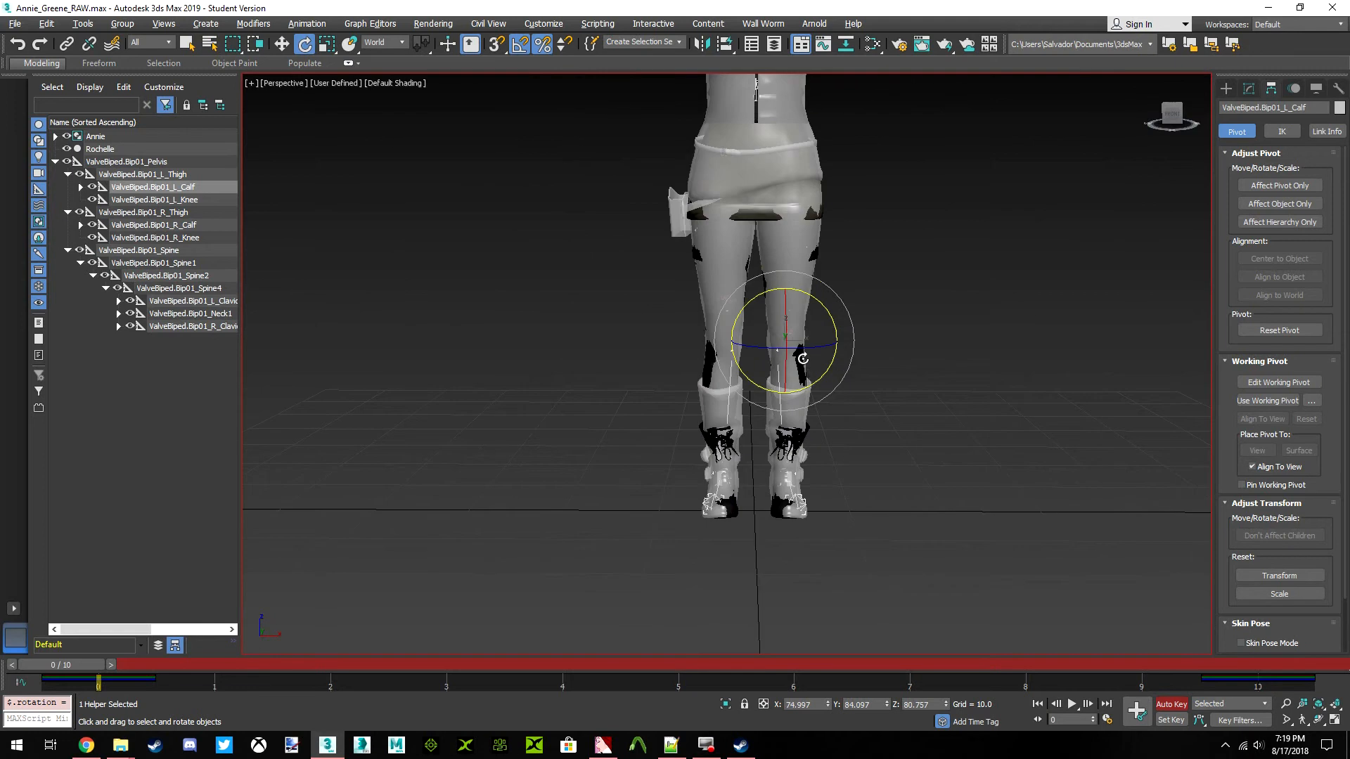
pyautogui.scroll(3, 770, 422)
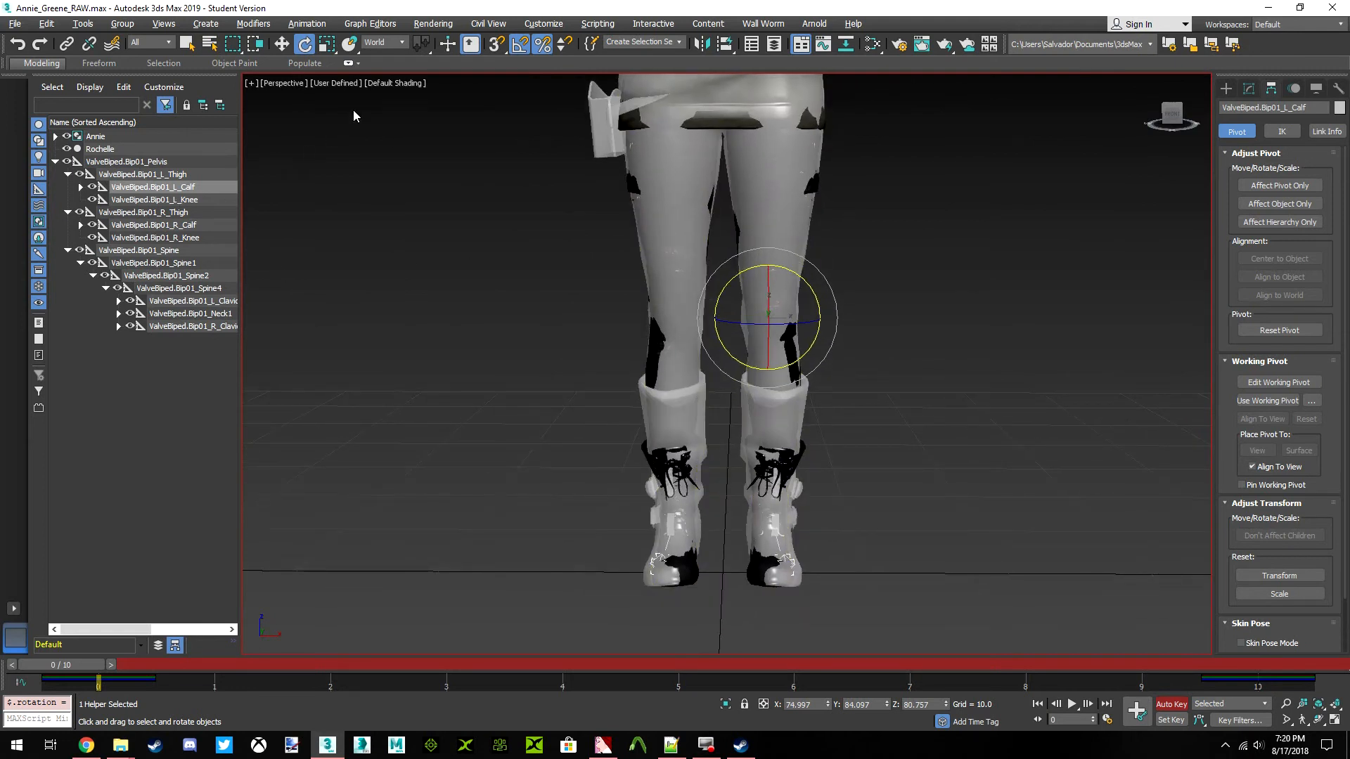
# Switch the rotation reference to Local and twist the left and right thigh bones slightly about their local X axes
pyautogui.click(177, 174)
pyautogui.moveTo(708, 162); pyautogui.dragTo(712, 241, button='middle')
pyautogui.click(383, 42)
pyautogui.click(379, 90)
pyautogui.moveTo(1153, 125); pyautogui.dragTo(831, 262)
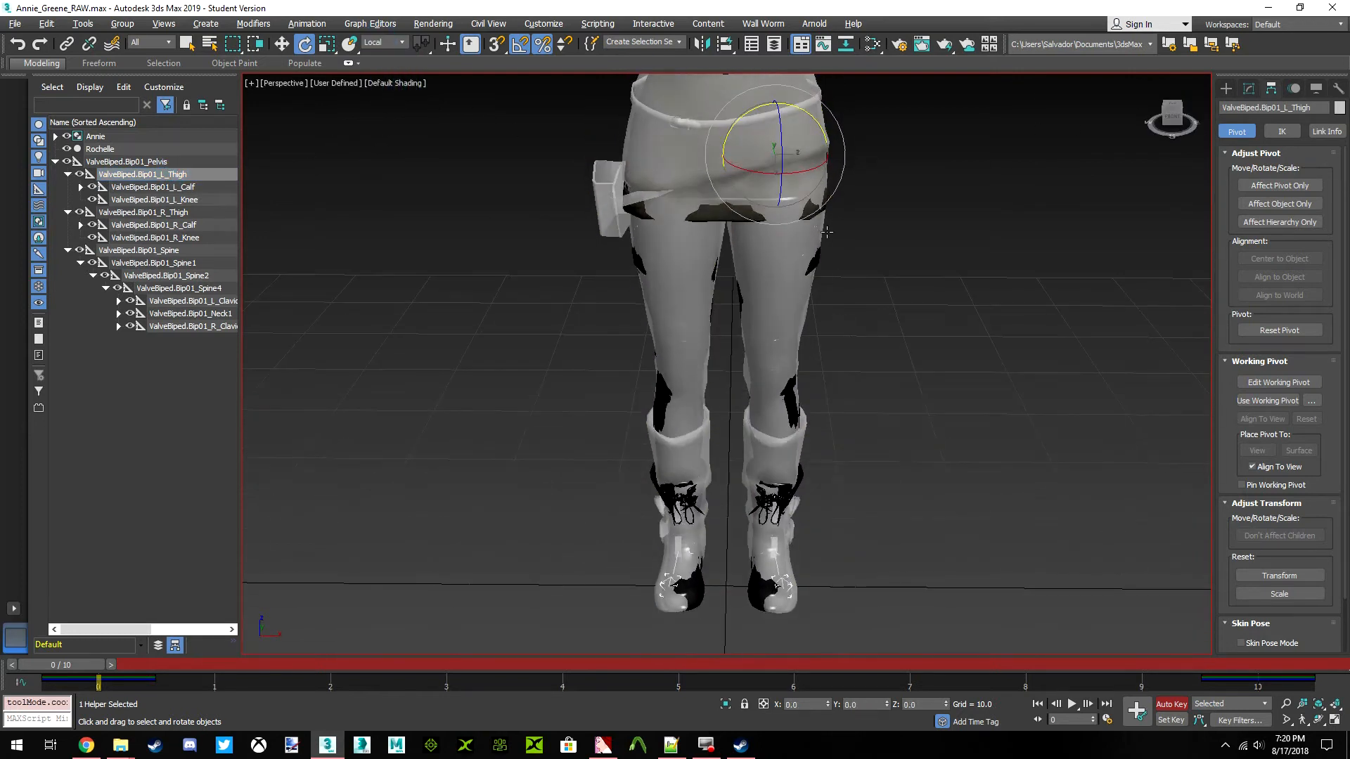
pyautogui.moveTo(795, 173); pyautogui.dragTo(786, 172)
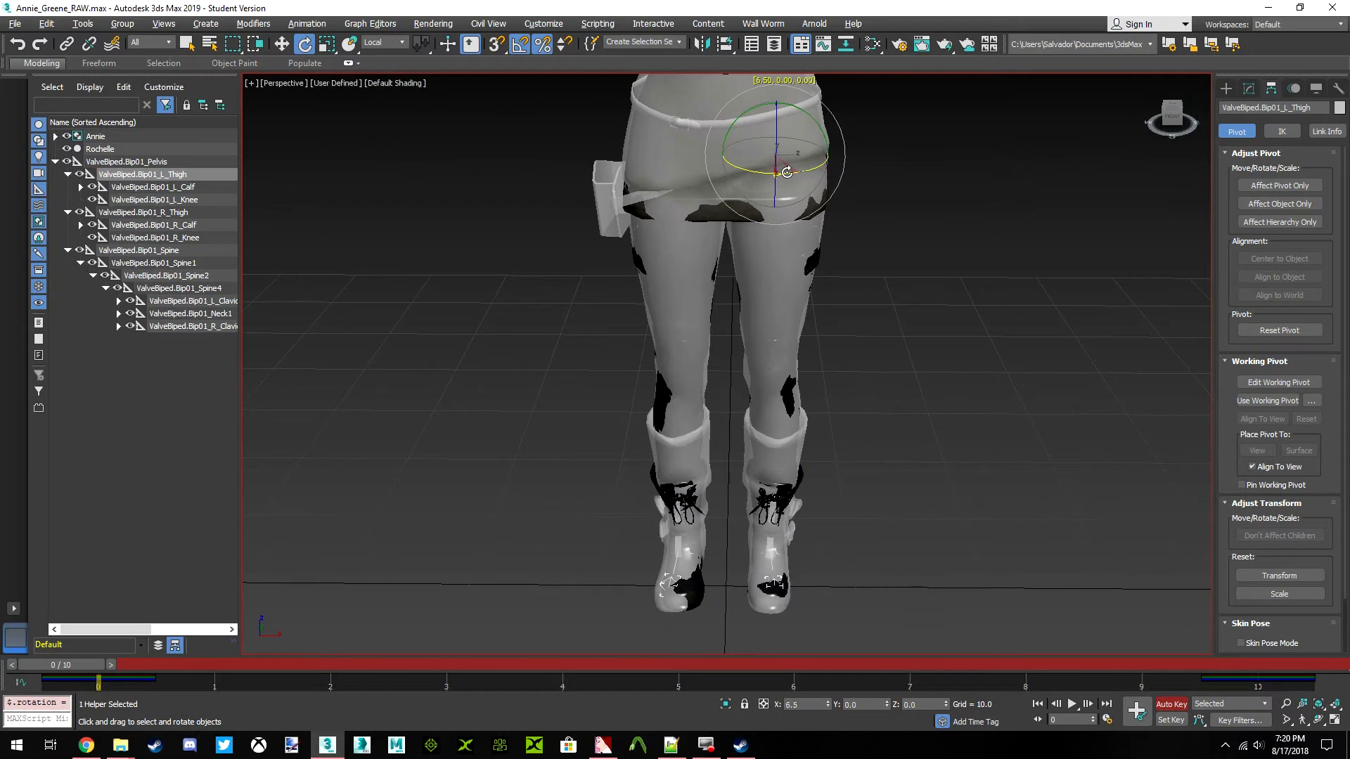
pyautogui.click(171, 212)
pyautogui.moveTo(693, 174); pyautogui.dragTo(701, 175)
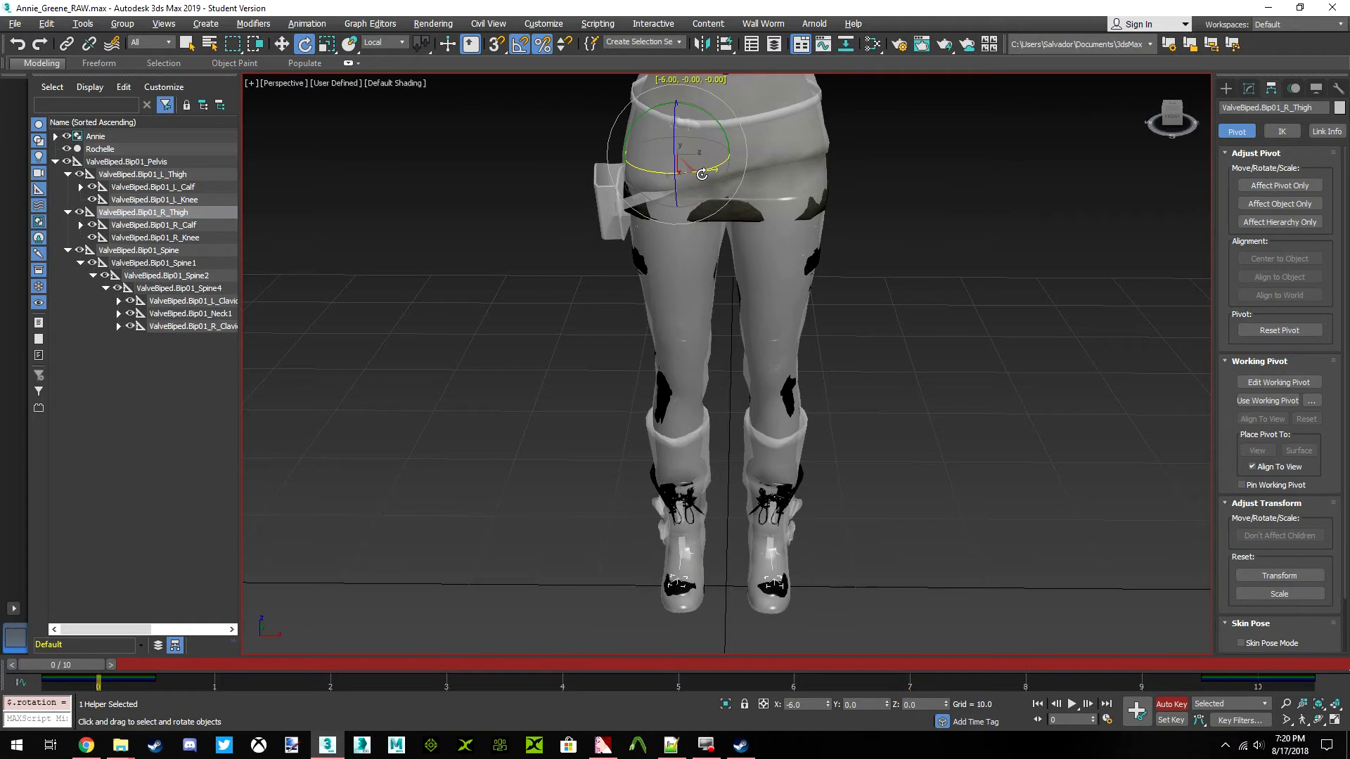
# Examine the fit of the boots, legs and inner thighs against Annie's body from the front
pyautogui.click(1167, 116)
pyautogui.moveTo(1169, 115); pyautogui.dragTo(1117, 120)
pyautogui.moveTo(716, 325); pyautogui.dragTo(684, 180, button='middle')
pyautogui.click(1179, 123)
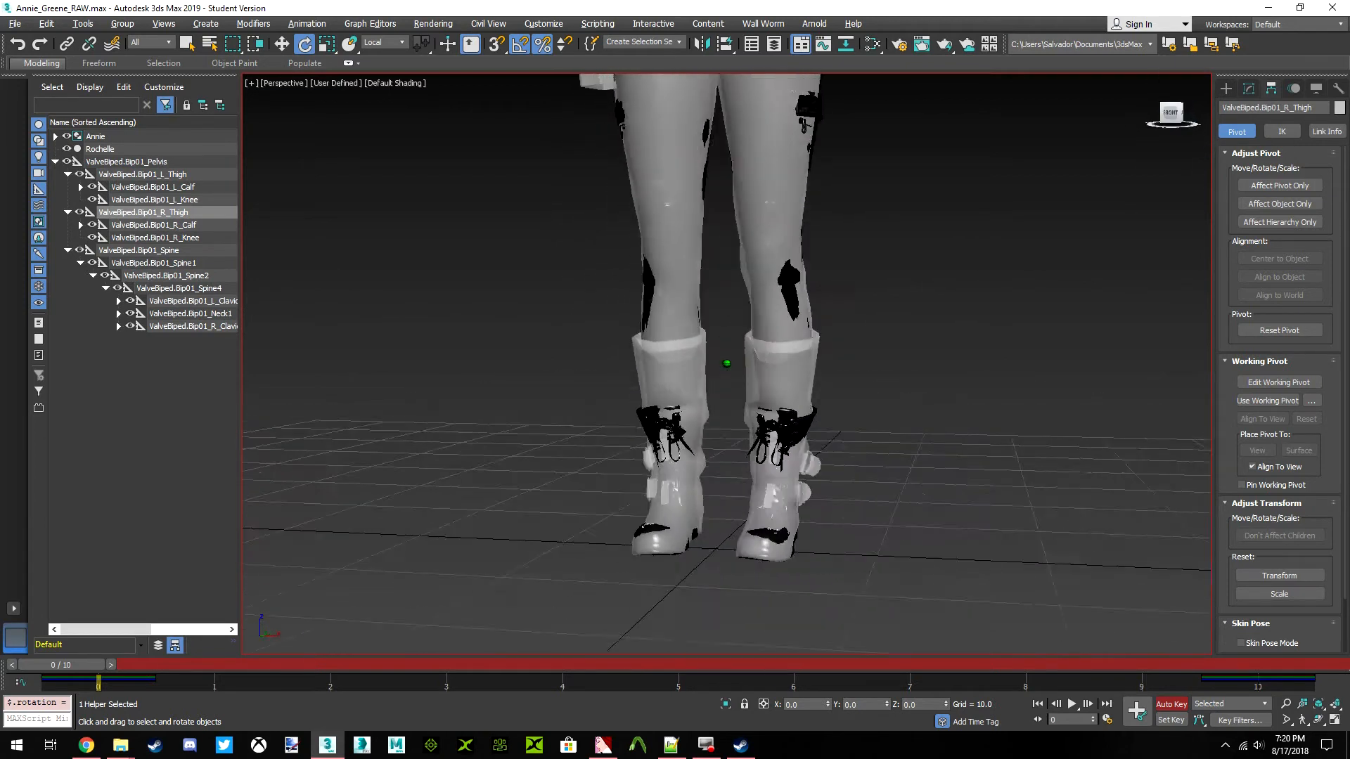
pyautogui.moveTo(821, 105); pyautogui.dragTo(821, 401, button='middle')
pyautogui.scroll(10, 742, 436)
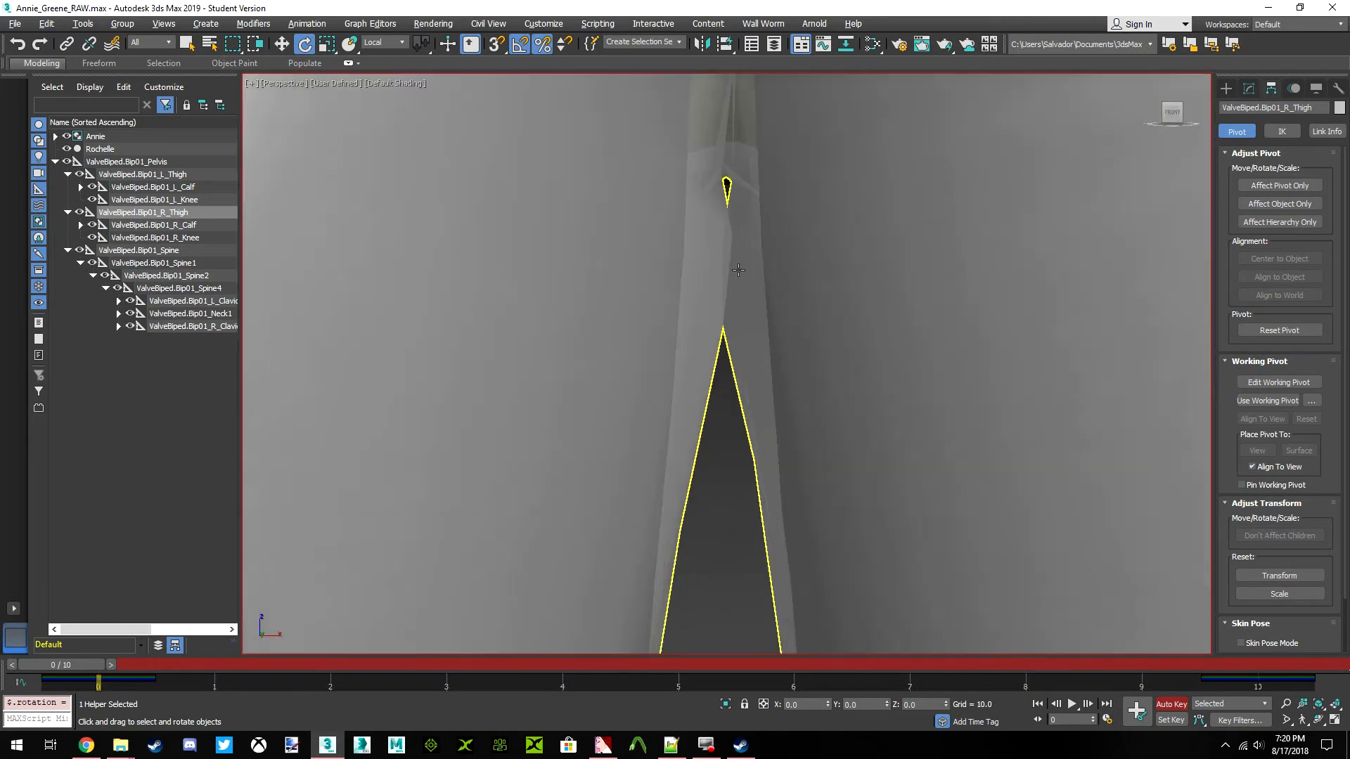
pyautogui.moveTo(738, 270); pyautogui.dragTo(693, 259, button='middle')
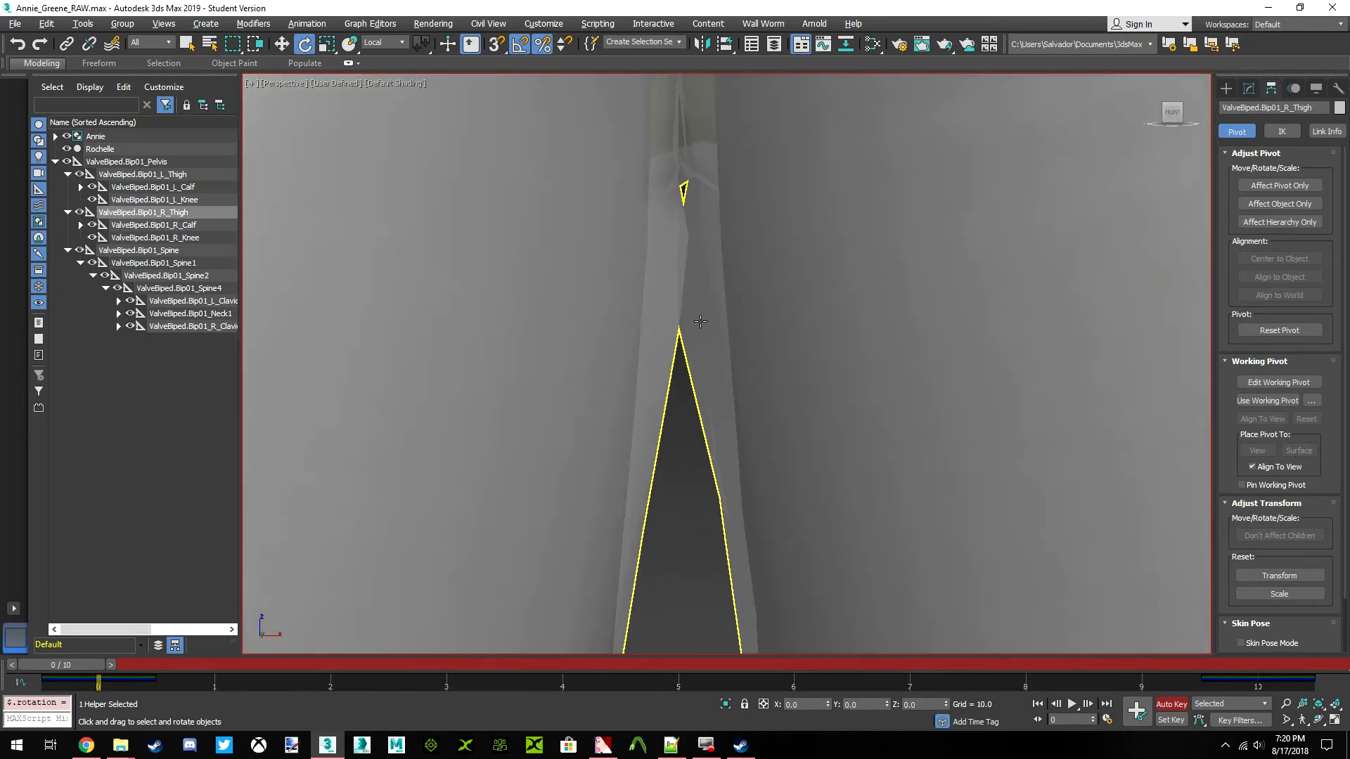
pyautogui.scroll(-8, 695, 252)
# Examine how the hips, skirt and upper legs line up with Annie's from both sides of the body
pyautogui.moveTo(1174, 128); pyautogui.dragTo(1228, 130)
pyautogui.scroll(-10, 778, 339)
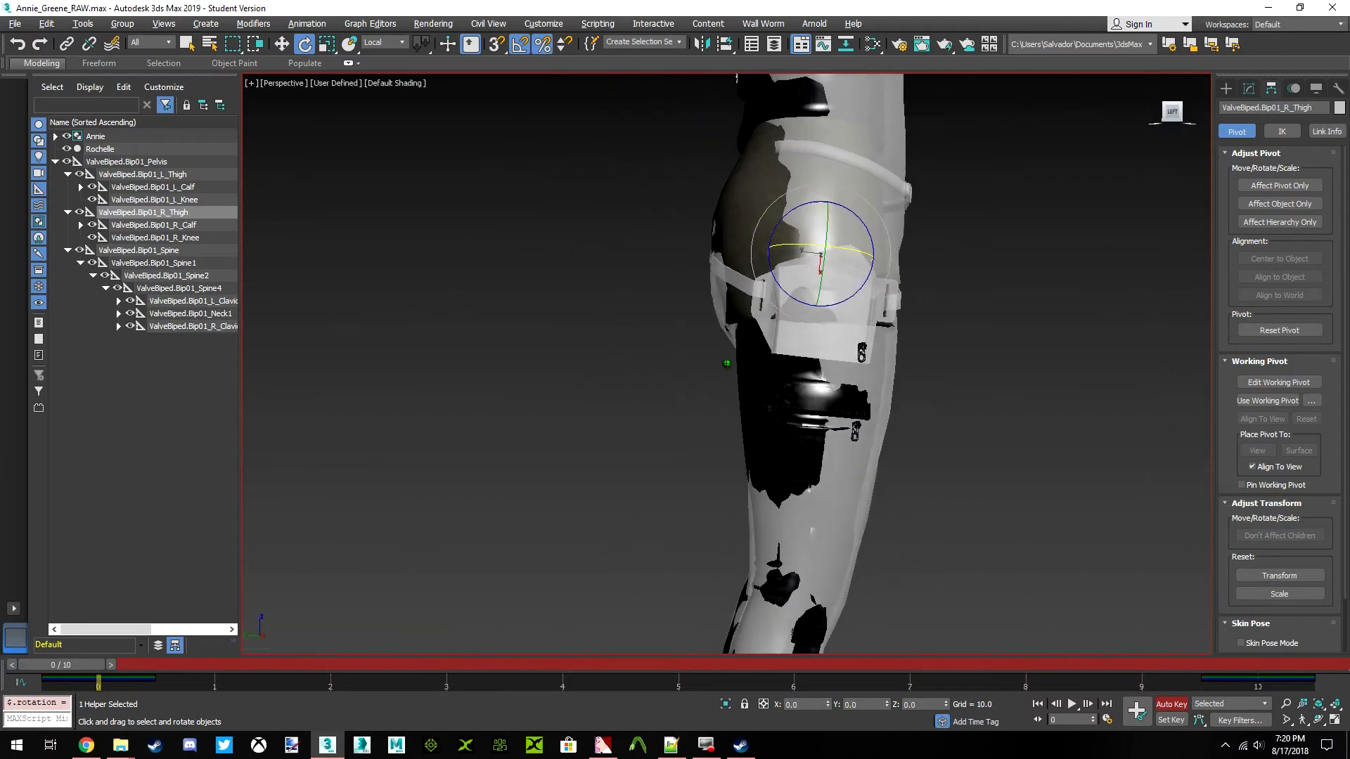
pyautogui.scroll(10, 778, 339)
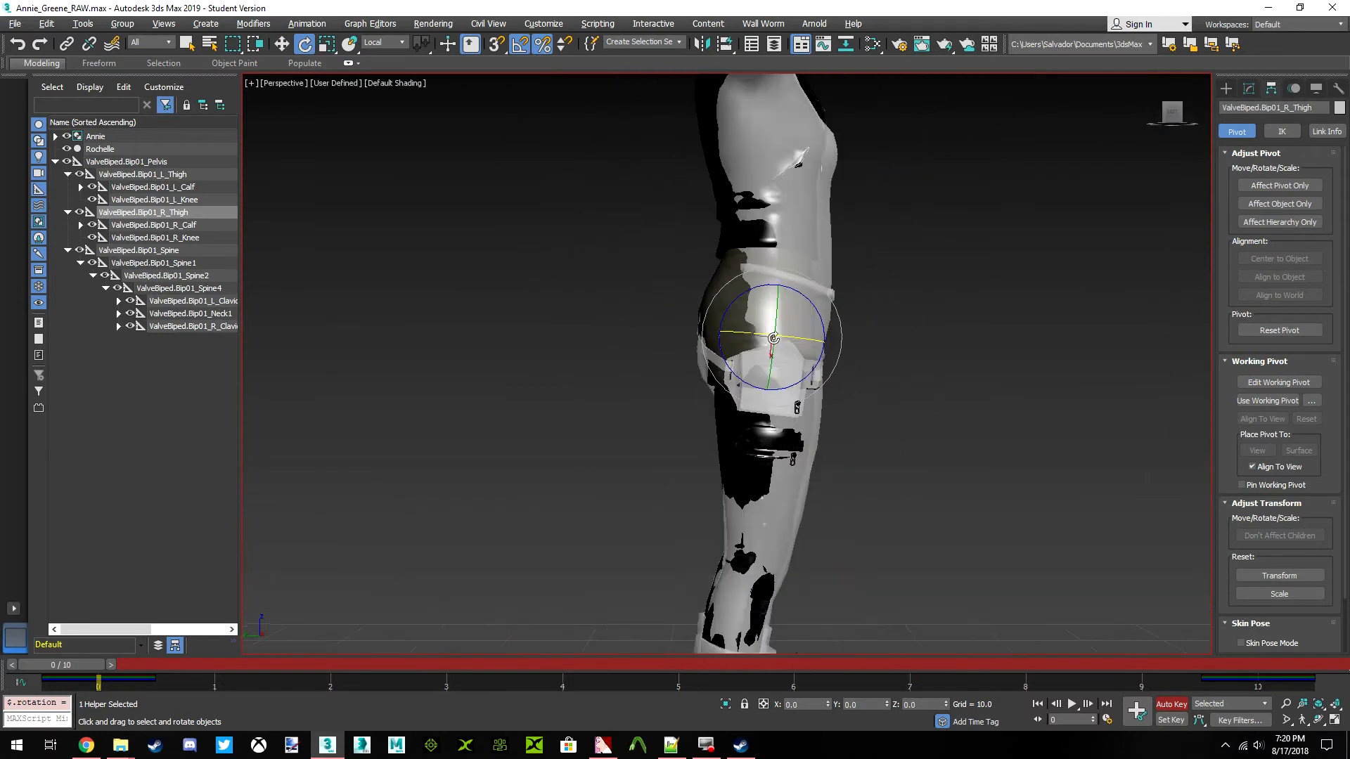
pyautogui.scroll(-4, 744, 403)
pyautogui.moveTo(743, 401); pyautogui.dragTo(738, 280, button='middle')
pyautogui.scroll(8, 748, 294)
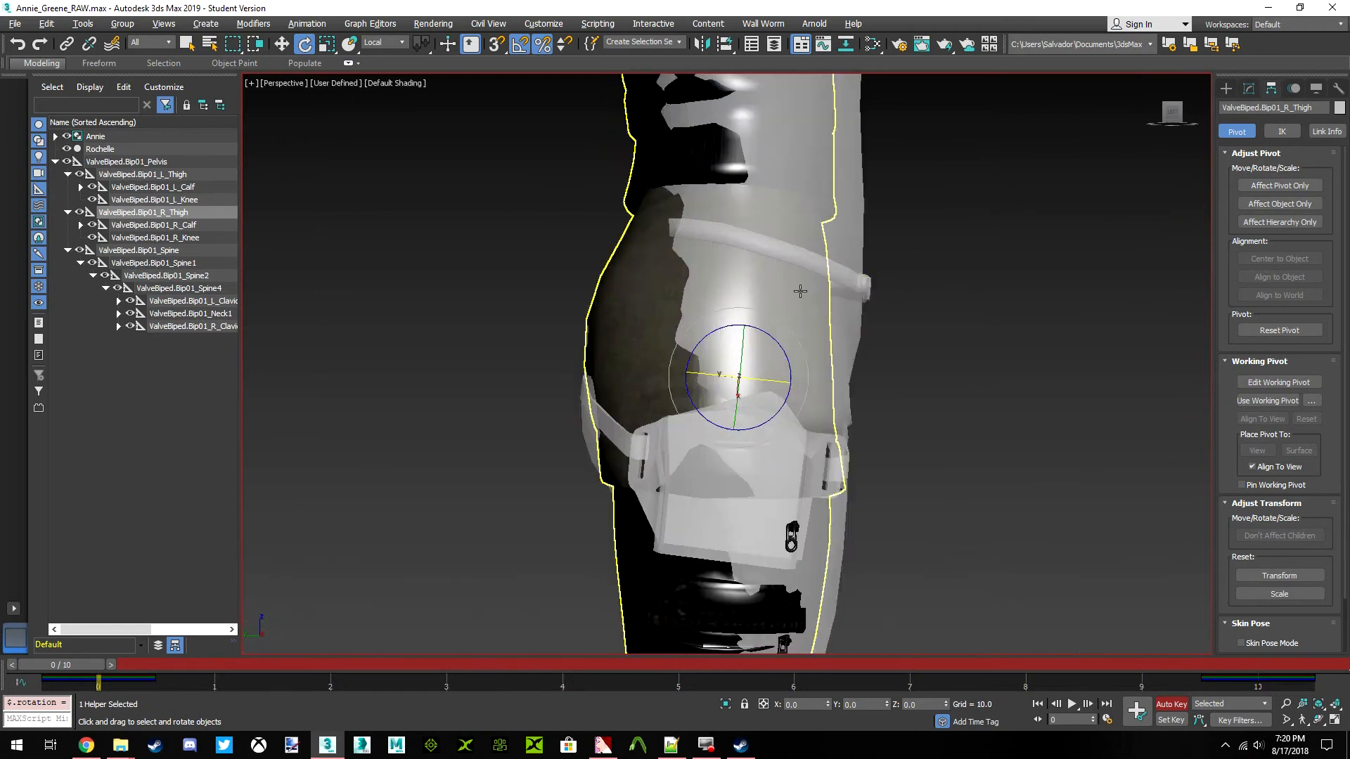
pyautogui.moveTo(1171, 118); pyautogui.dragTo(1037, 118)
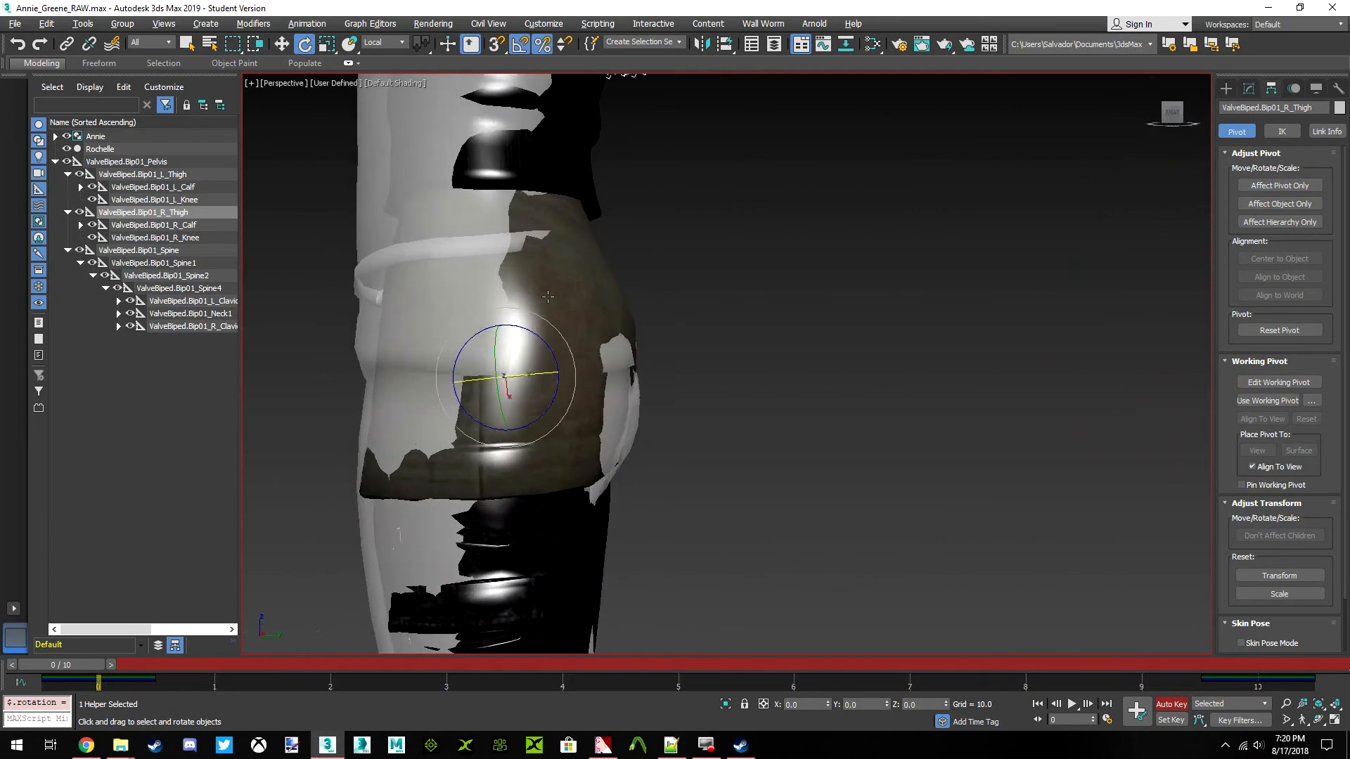
pyautogui.moveTo(635, 265); pyautogui.dragTo(802, 296, button='middle')
# Try moving the ValveBiped.Bip01_Pelvis bone along the world Y axis to about 0.523, and undo the move
pyautogui.click(121, 161)
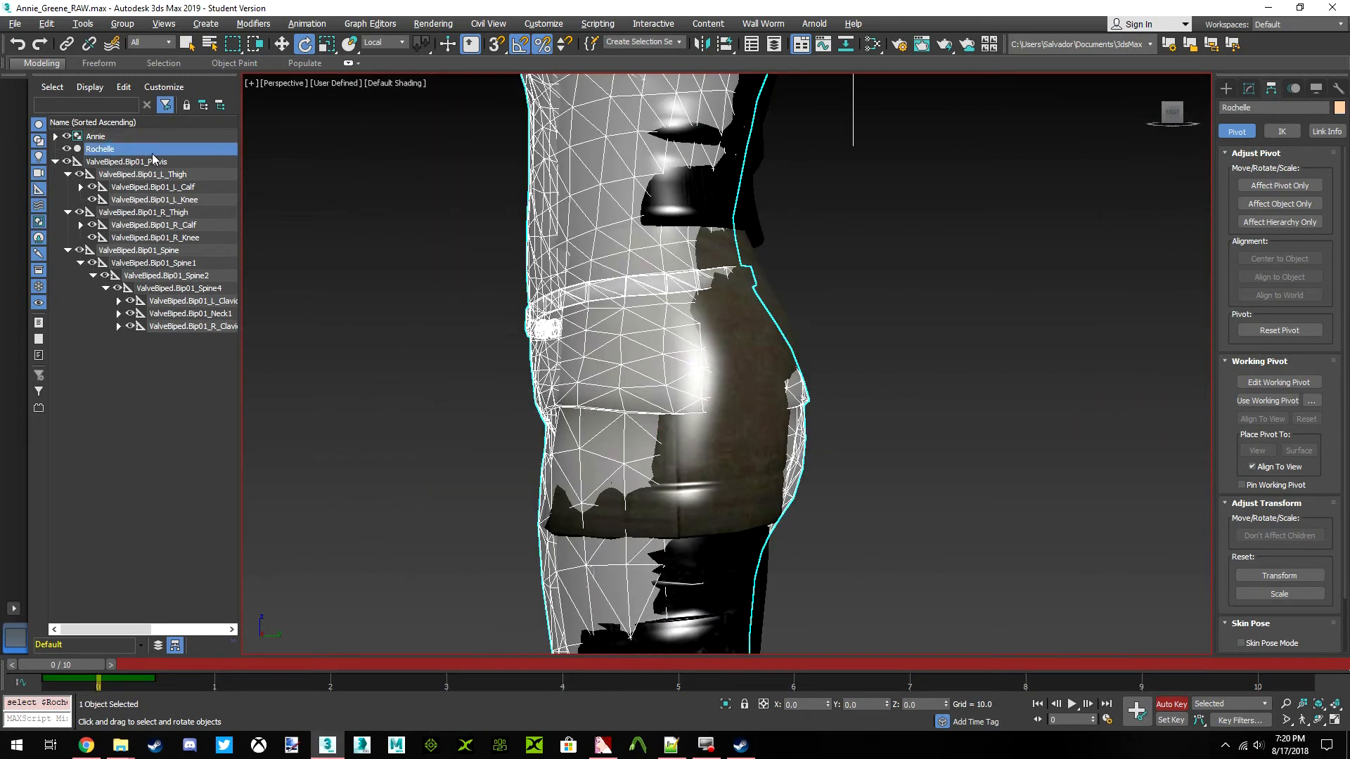
pyautogui.moveTo(602, 361); pyautogui.dragTo(621, 283, button='middle')
pyautogui.moveTo(734, 339)
pyautogui.mouseDown()
pyautogui.moveTo(765, 340)
pyautogui.moveTo(732, 342)
pyautogui.moveTo(744, 341)
pyautogui.mouseUp()
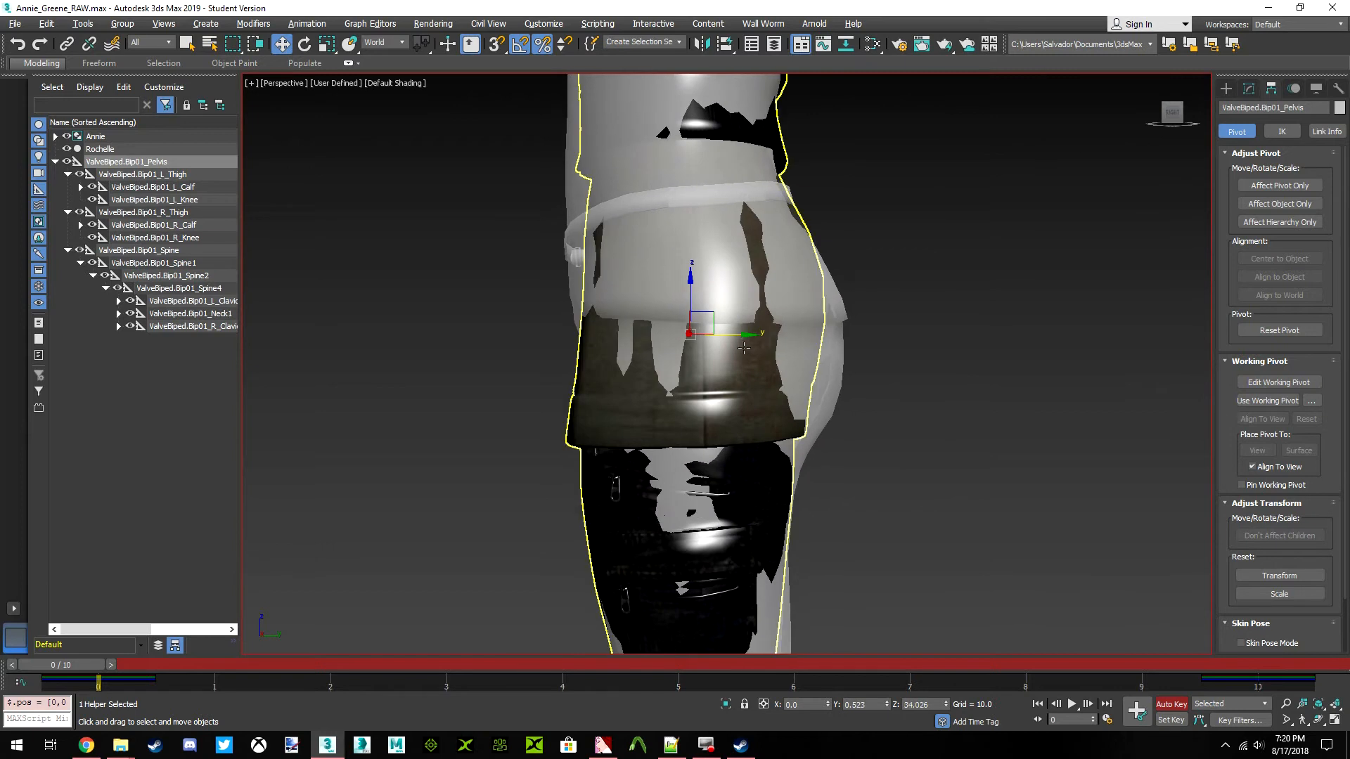
pyautogui.hotkey('ctrl', 'z')
# Try tilting the ValveBiped.Bip01_Spine1 bone slightly about its local Z axis, and undo the rotation
pyautogui.moveTo(764, 341); pyautogui.dragTo(790, 479, button='middle')
pyautogui.scroll(-4, 820, 456)
pyautogui.scroll(3, 788, 479)
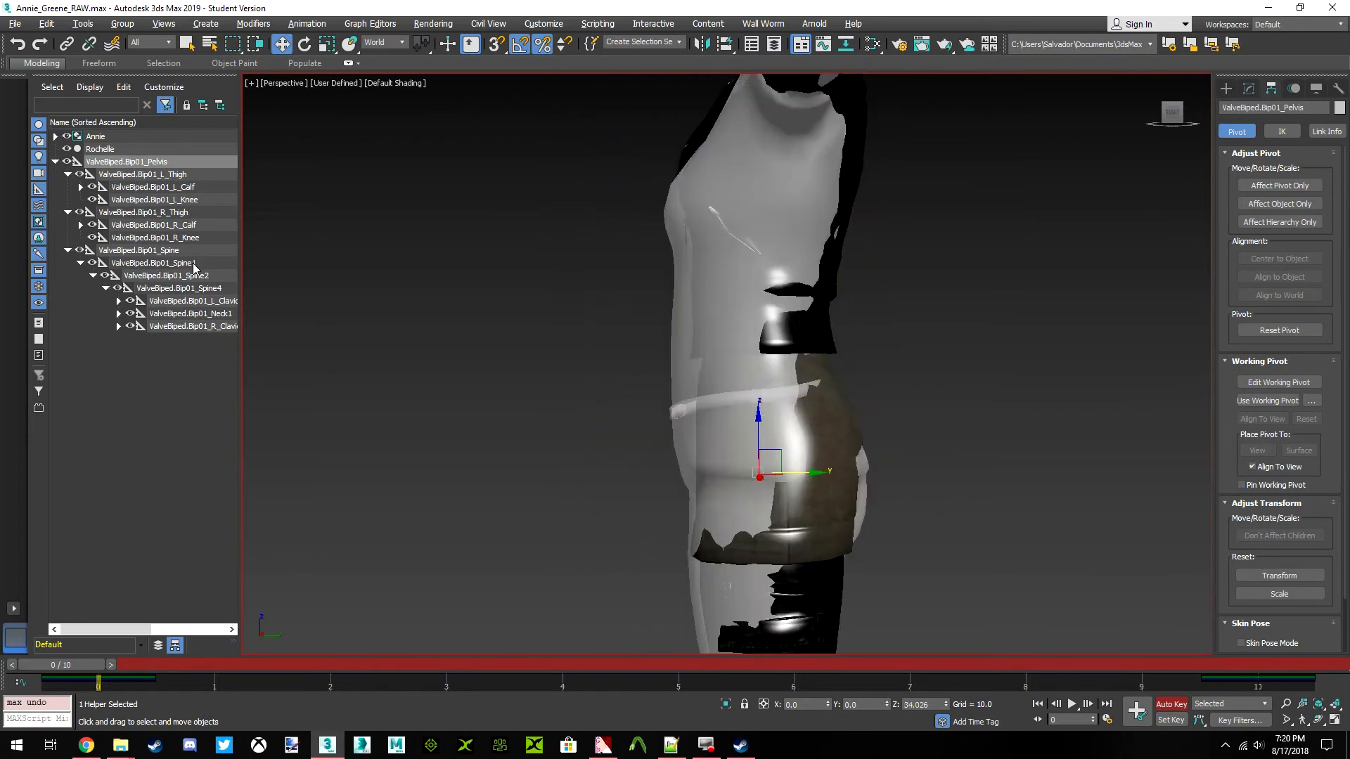
pyautogui.click(168, 263)
pyautogui.click(304, 44)
pyautogui.scroll(2, 758, 309)
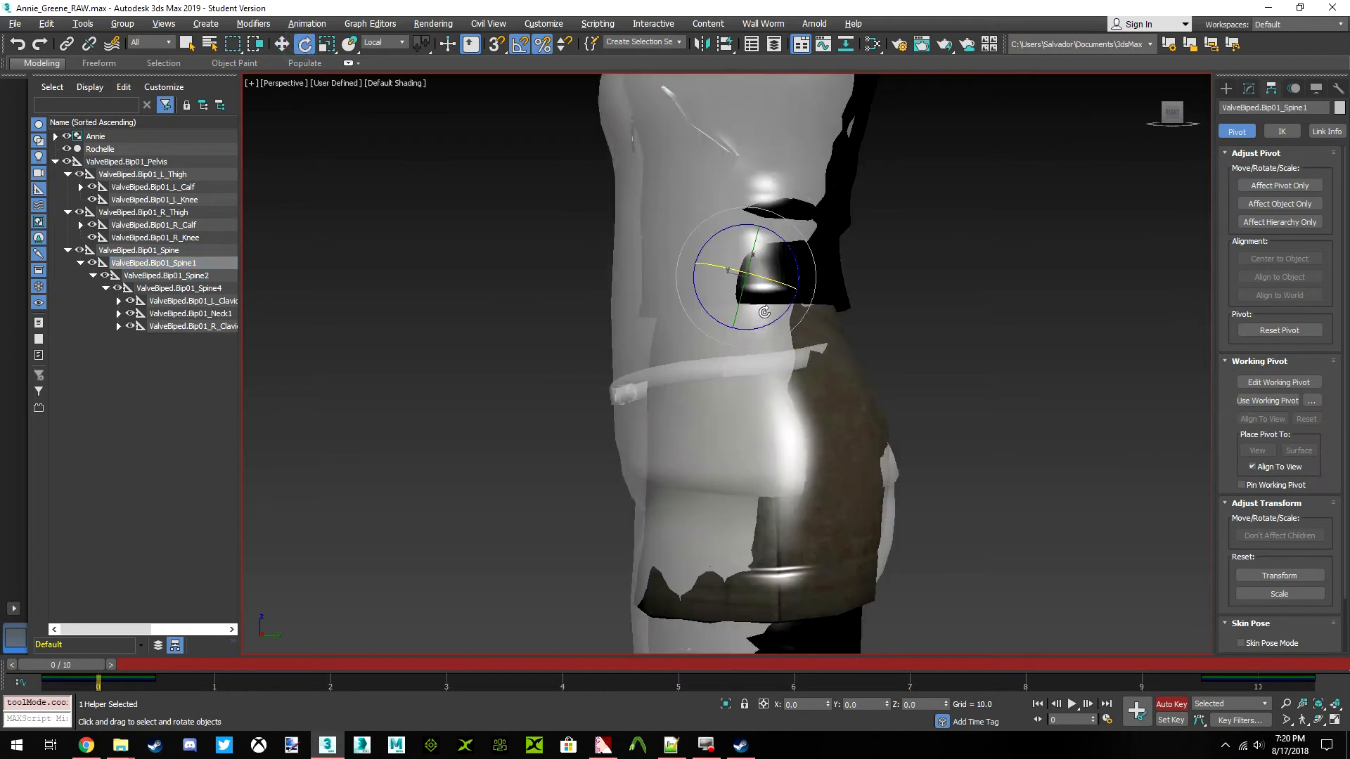
pyautogui.moveTo(795, 263); pyautogui.dragTo(804, 275)
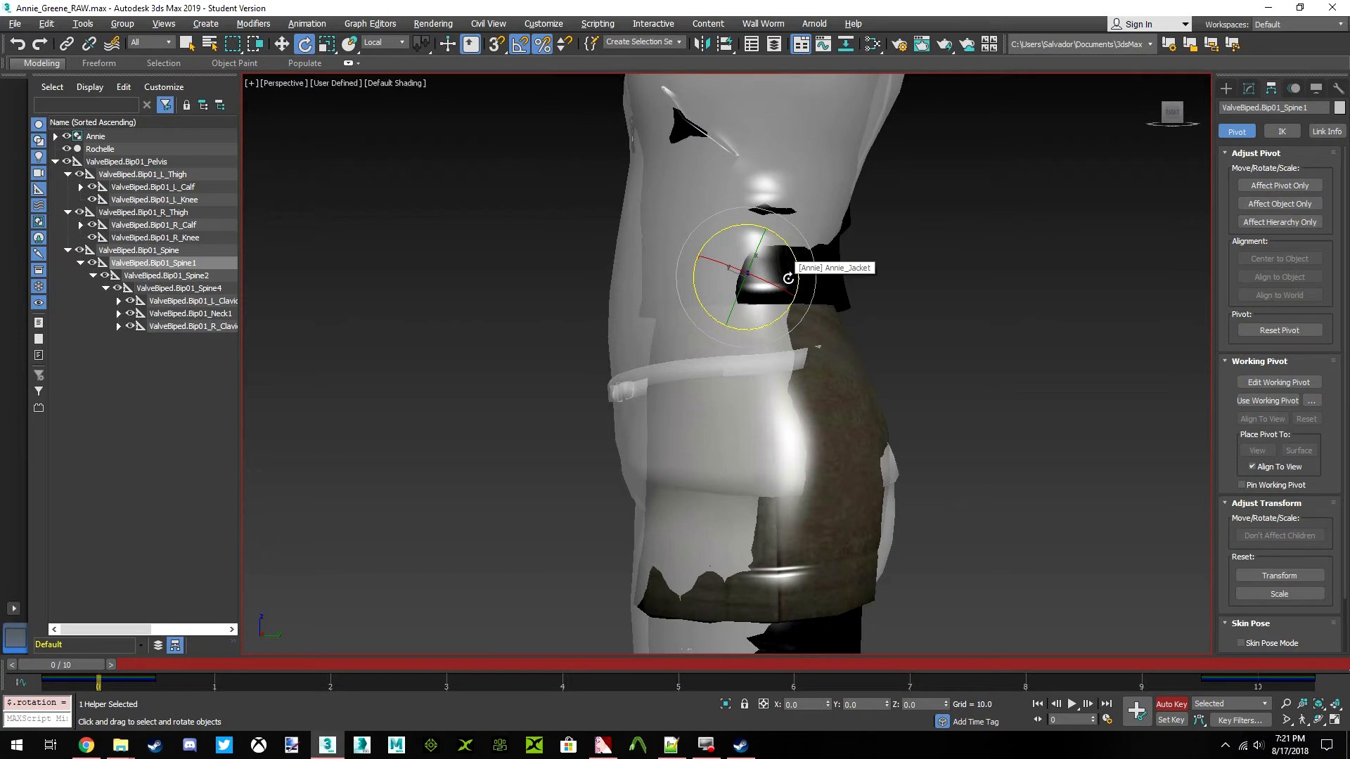
pyautogui.hotkey('ctrl', 'z')
# Try rotating the ValveBiped.Bip01_Spine bone by -4.5 degrees about its local Z axis, and undo the rotation
pyautogui.click(162, 250)
pyautogui.moveTo(772, 342); pyautogui.dragTo(780, 340)
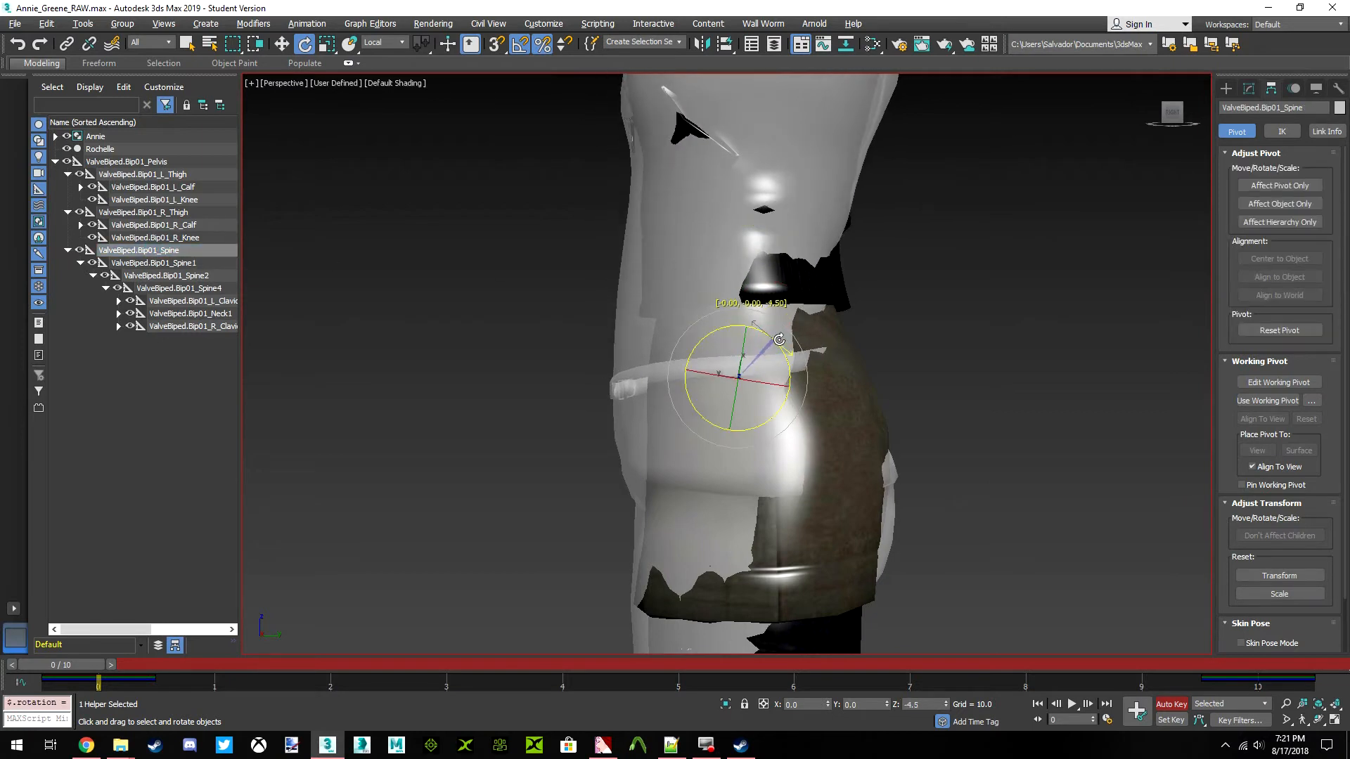
pyautogui.hotkey('ctrl', 'z')
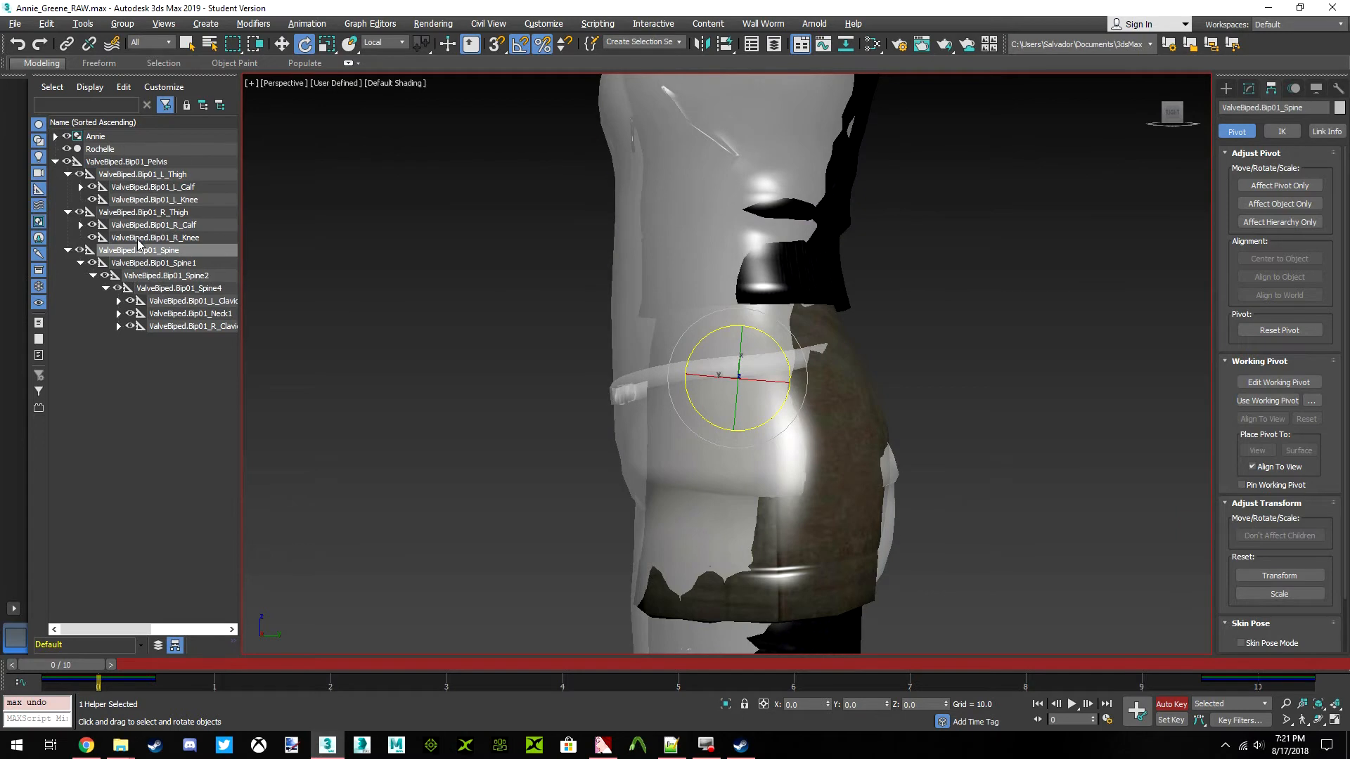
# Move the ValveBiped.Bip01_Pelvis bone along the world Y axis to about 0.352, undoing a first attempt at about 0.282
pyautogui.click(126, 162)
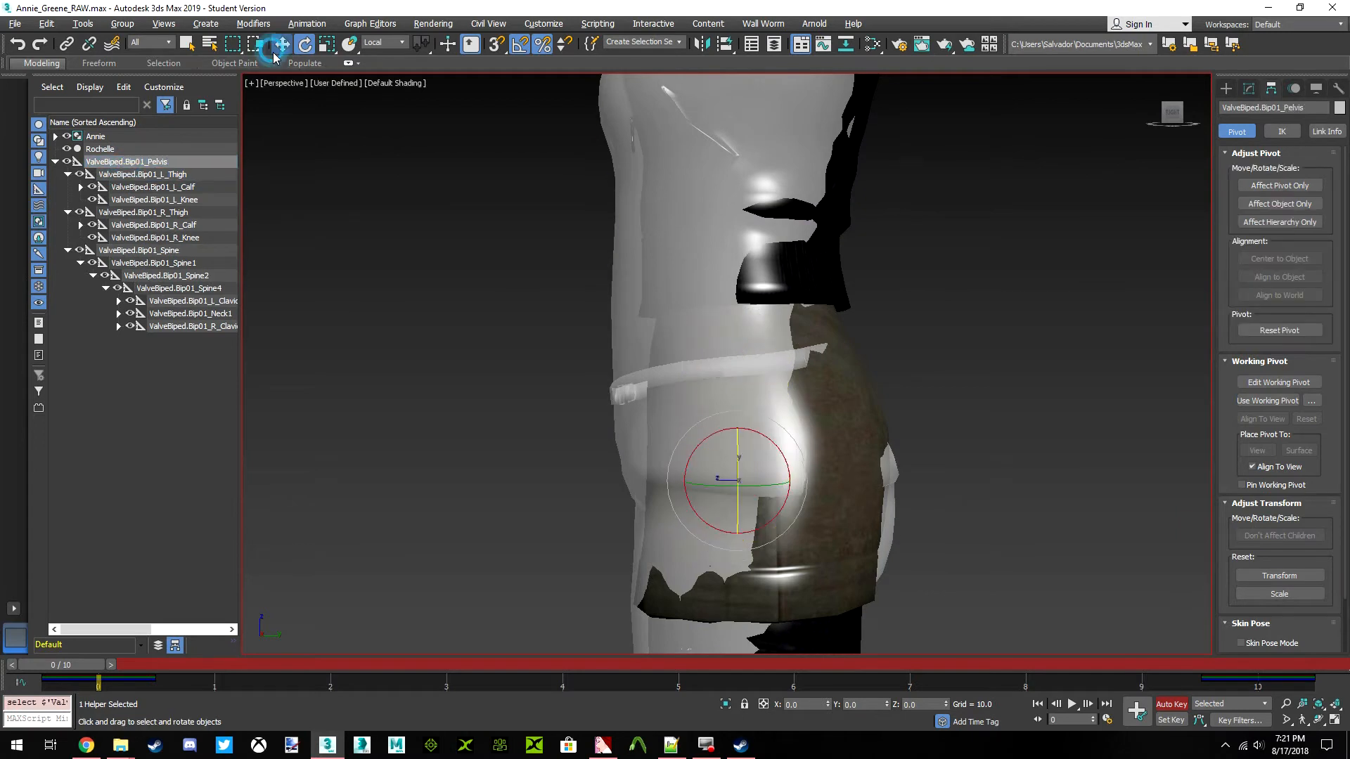
pyautogui.click(282, 44)
pyautogui.moveTo(787, 393); pyautogui.dragTo(792, 395)
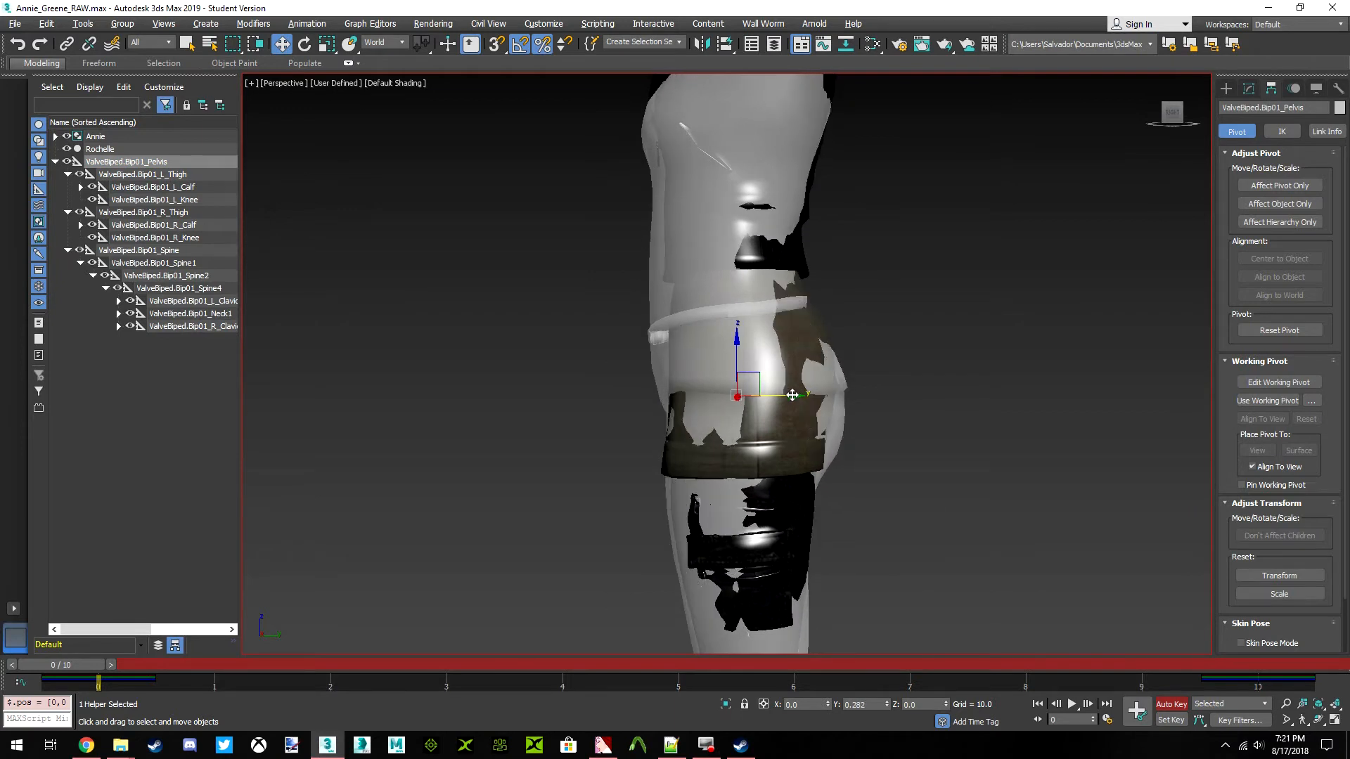
pyautogui.hotkey('ctrl', 'z')
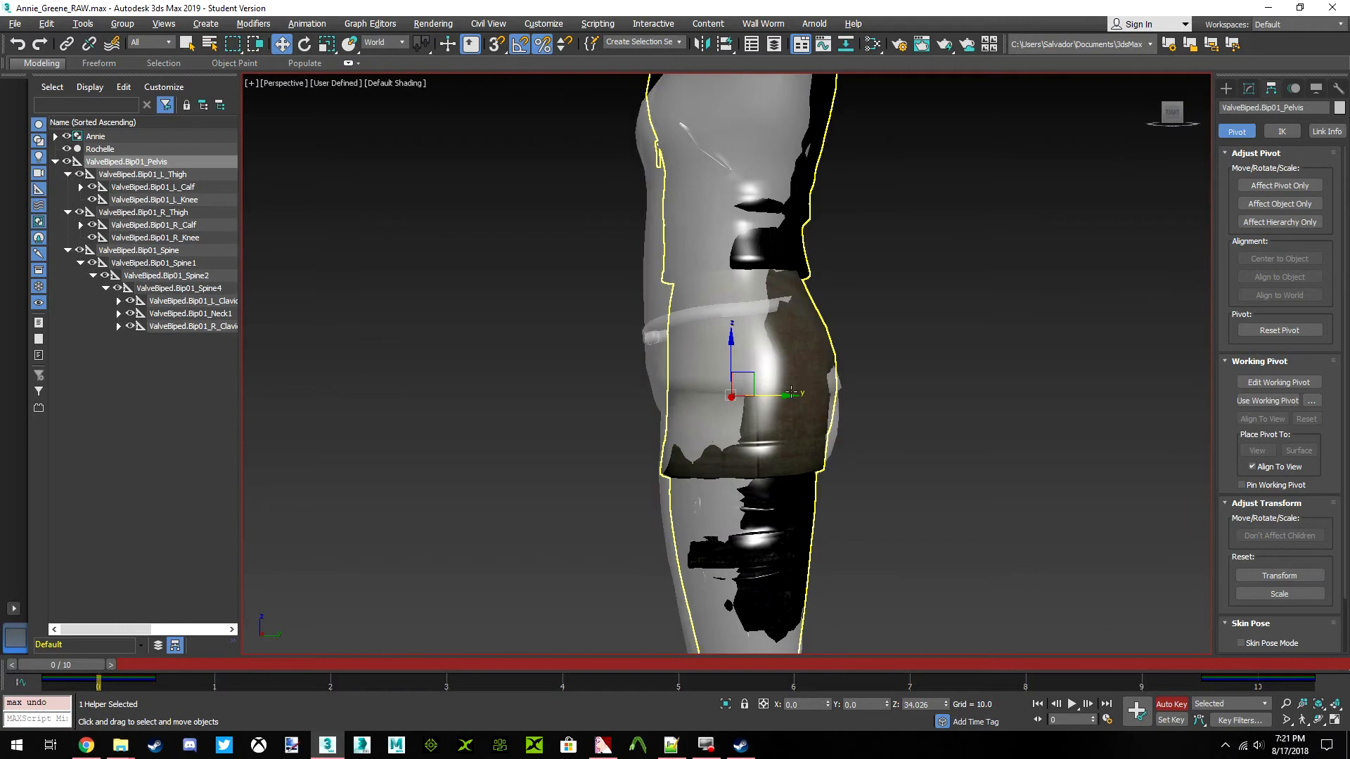
pyautogui.moveTo(783, 456); pyautogui.dragTo(810, 412, button='middle')
pyautogui.moveTo(822, 355); pyautogui.dragTo(825, 358)
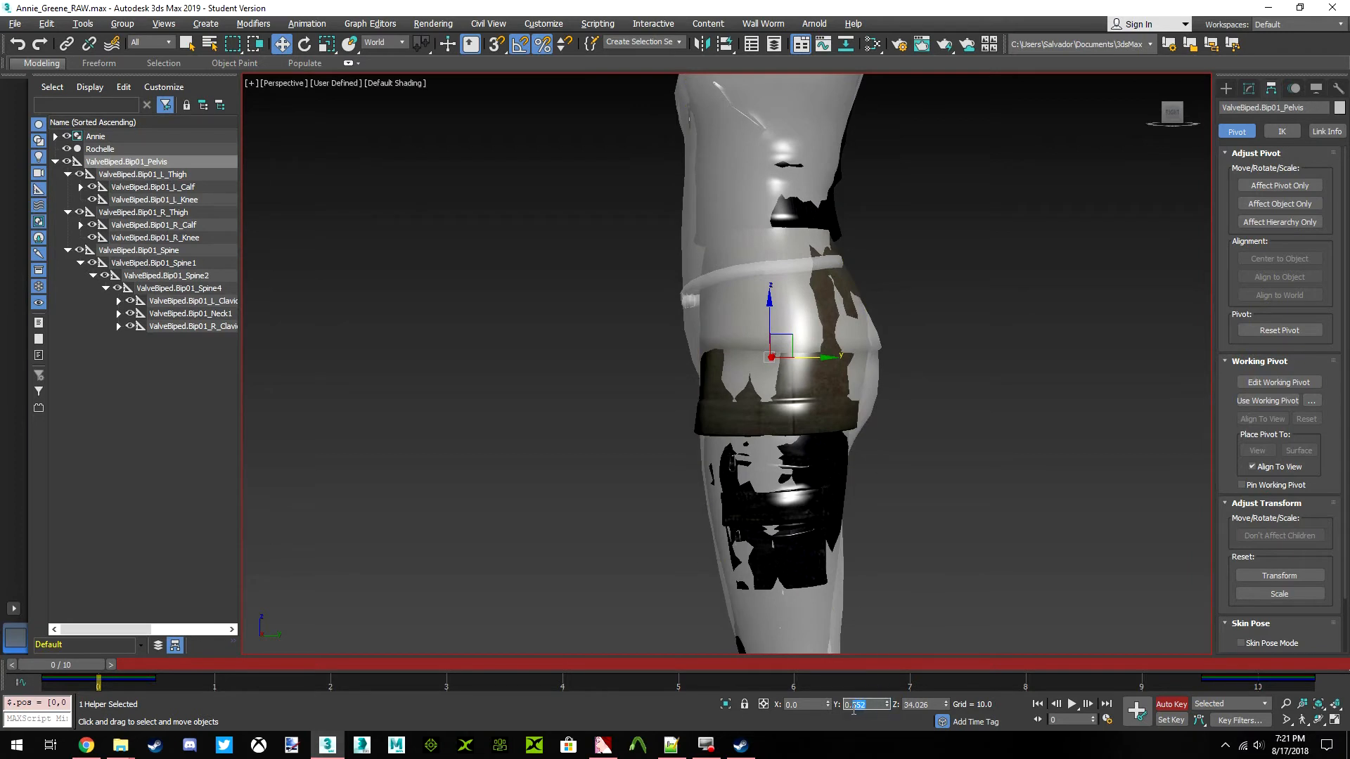
# Set the ValveBiped.Bip01_Pelvis bone's world Y position to 0.25
pyautogui.write('5')
pyautogui.press('Return')
pyautogui.scroll(-5, 823, 616)
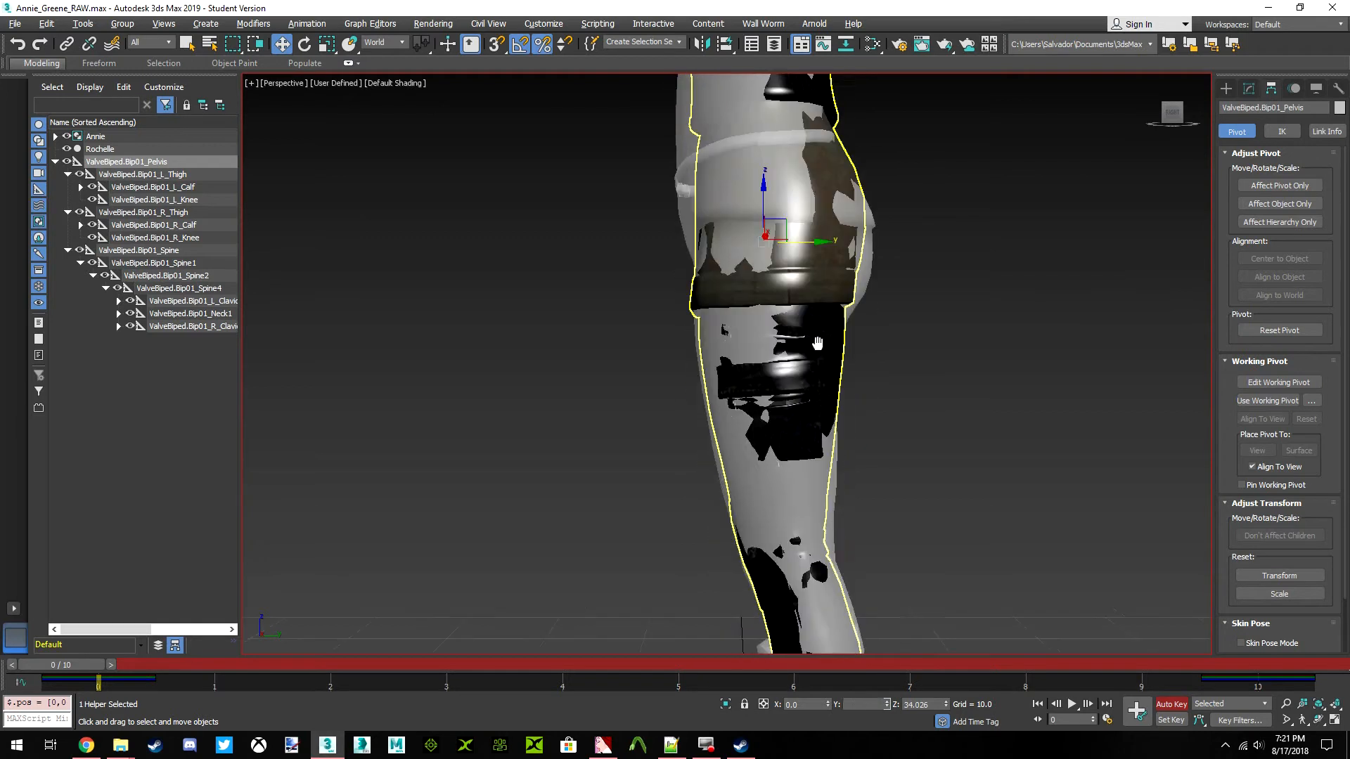
# Examine from the side how Rochelle's thighs, calves and boots line up with Annie's legs
pyautogui.scroll(4, 904, 270)
pyautogui.scroll(4, 798, 278)
pyautogui.scroll(-8, 802, 306)
pyautogui.scroll(4, 829, 225)
pyautogui.moveTo(830, 495); pyautogui.dragTo(816, 338, button='middle')
pyautogui.scroll(3, 816, 366)
pyautogui.moveTo(816, 394); pyautogui.dragTo(809, 232, button='middle')
pyautogui.scroll(3, 805, 330)
pyautogui.moveTo(805, 330); pyautogui.dragTo(806, 263, button='middle')
pyautogui.scroll(-5, 804, 266)
pyautogui.scroll(3, 804, 265)
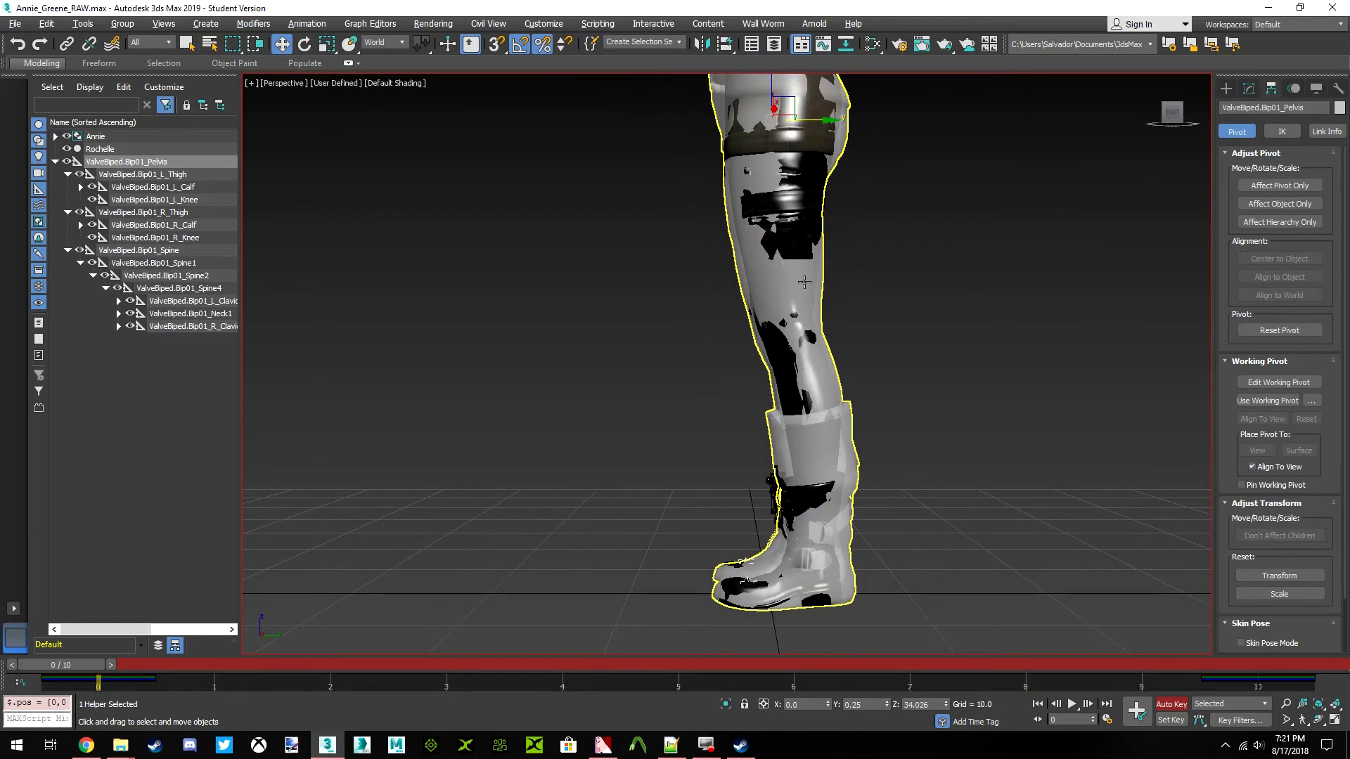
pyautogui.scroll(5, 797, 326)
pyautogui.moveTo(795, 338); pyautogui.dragTo(803, 456, button='middle')
pyautogui.scroll(-6, 803, 456)
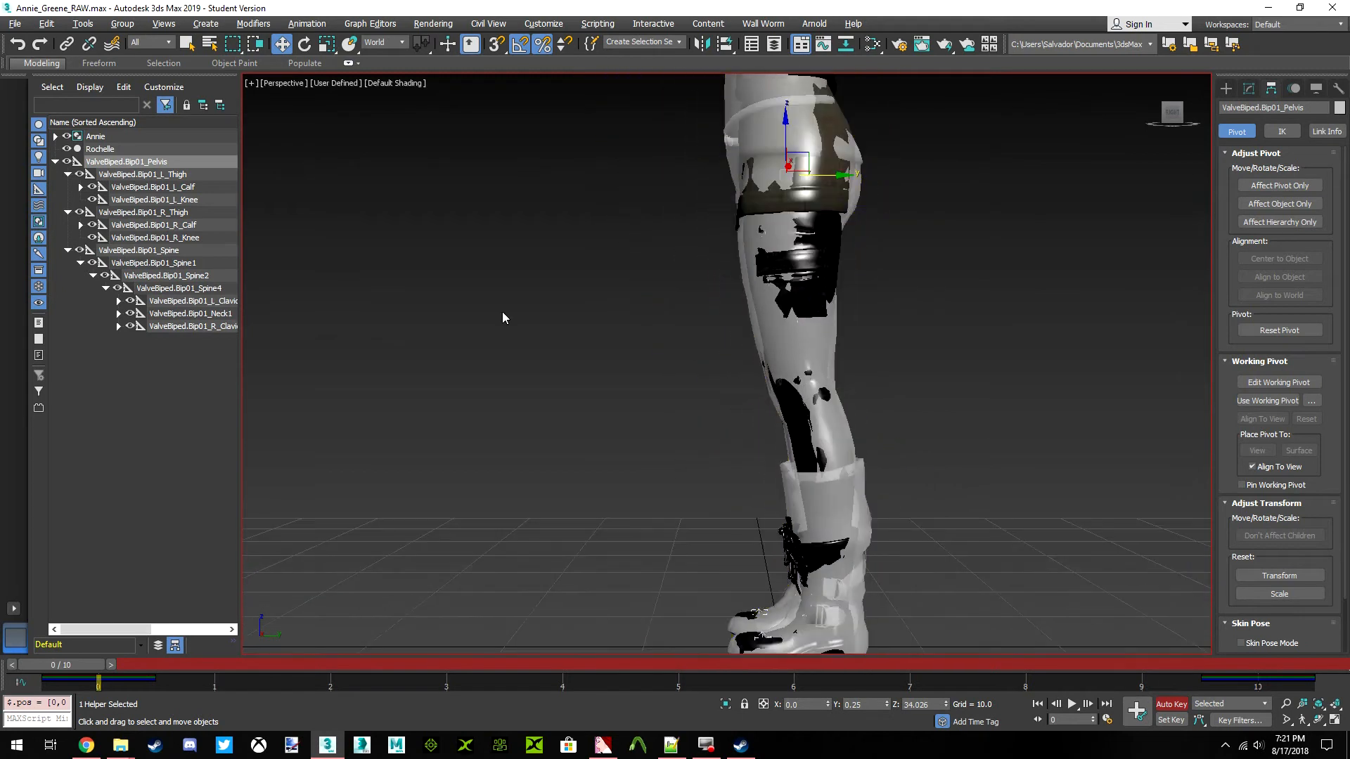
# Rotate the ValveBiped.Bip01_L_Thigh bone by -1 degree about its local Z axis
pyautogui.click(168, 174)
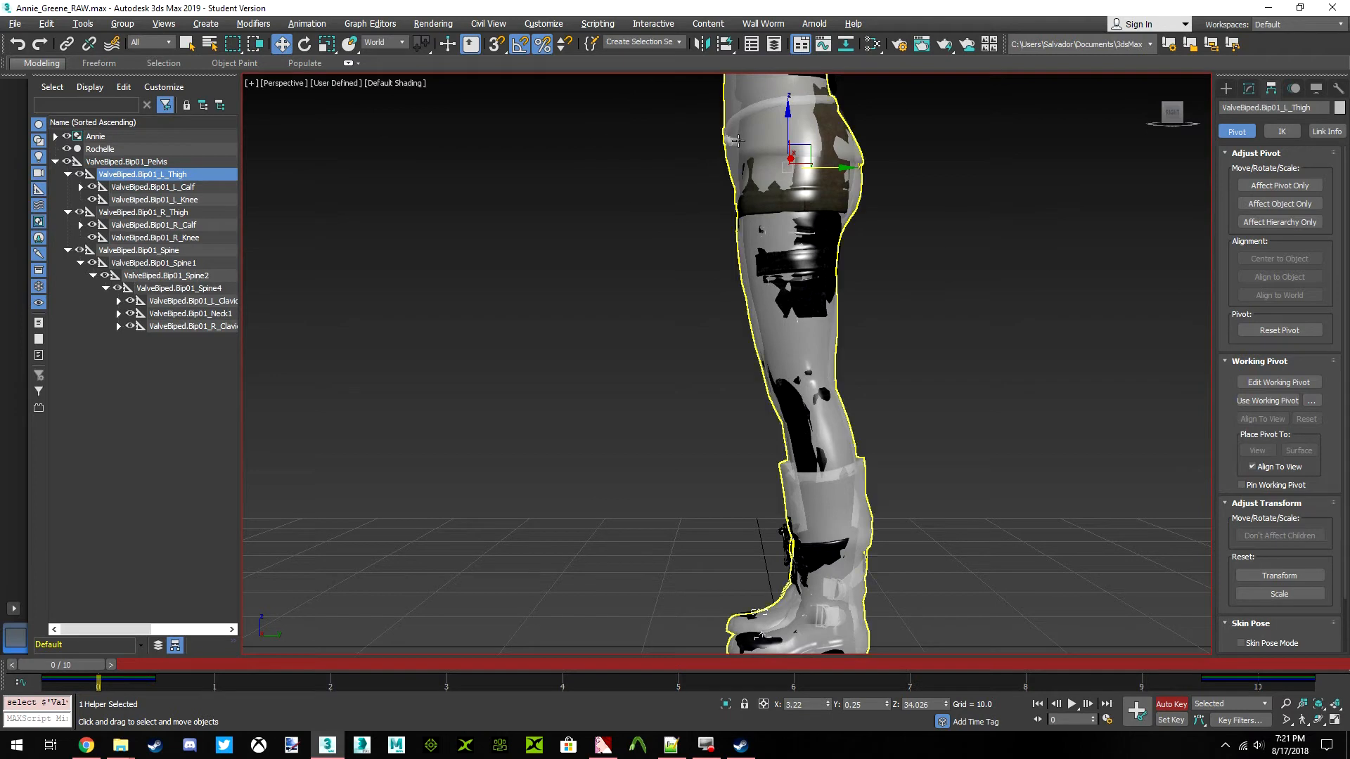
pyautogui.moveTo(1175, 113); pyautogui.dragTo(1164, 119)
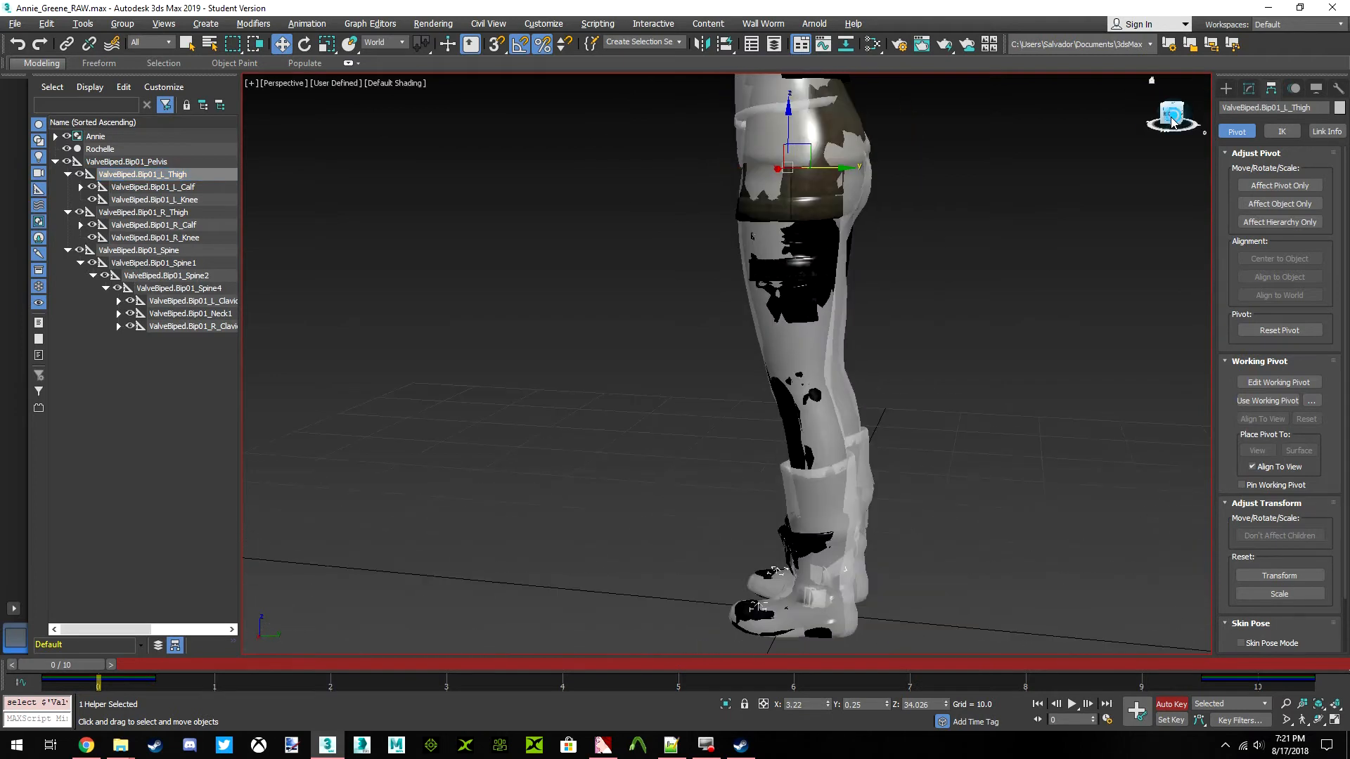
pyautogui.click(1173, 113)
pyautogui.click(305, 45)
pyautogui.scroll(3, 781, 215)
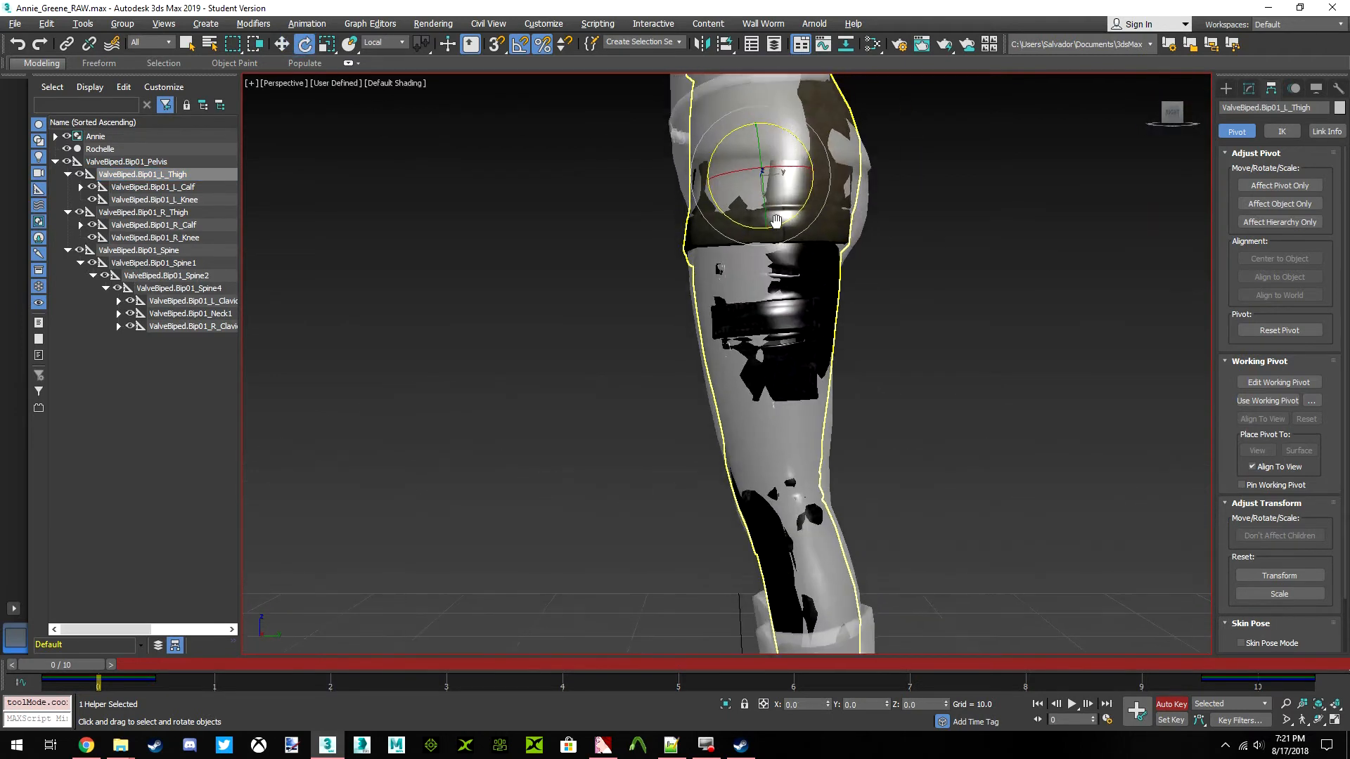
pyautogui.moveTo(806, 158); pyautogui.dragTo(809, 158)
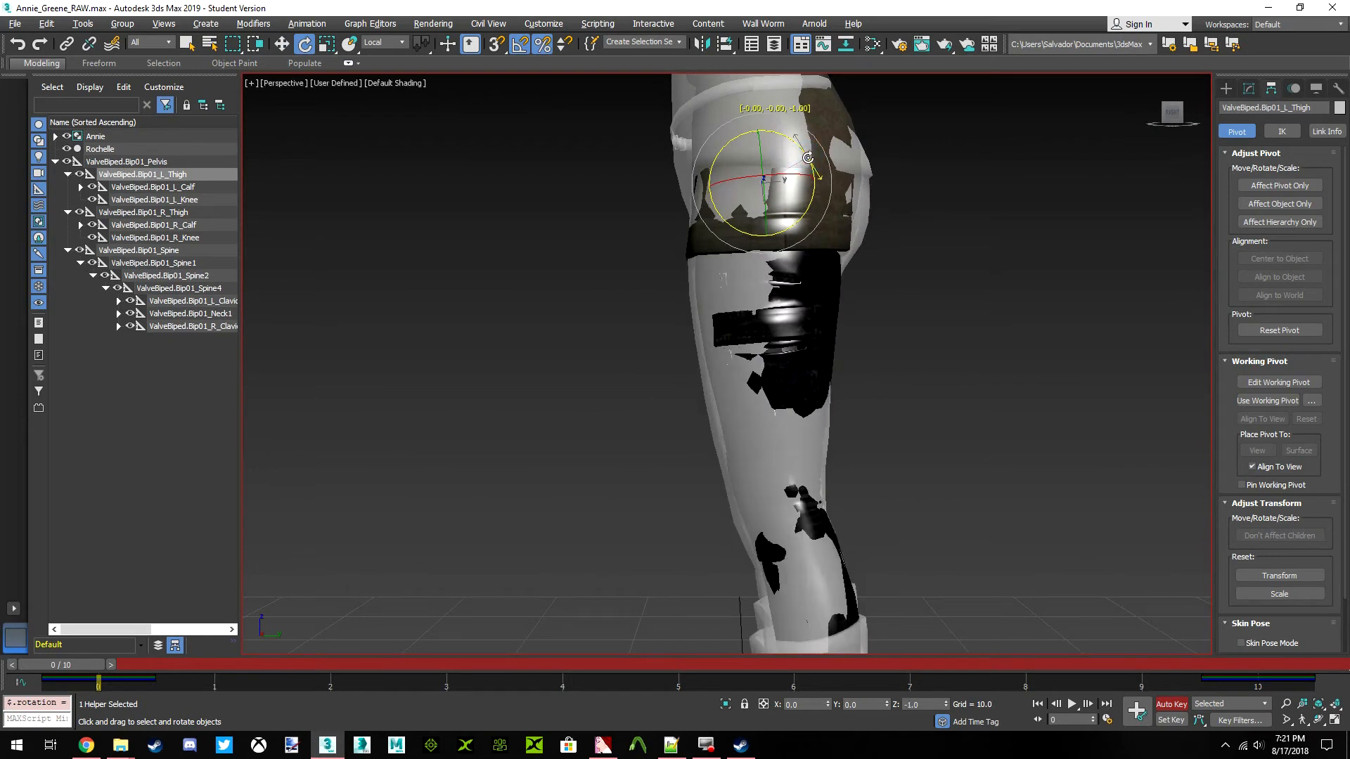
pyautogui.moveTo(806, 367); pyautogui.dragTo(796, 191, button='middle')
pyautogui.click(1174, 121)
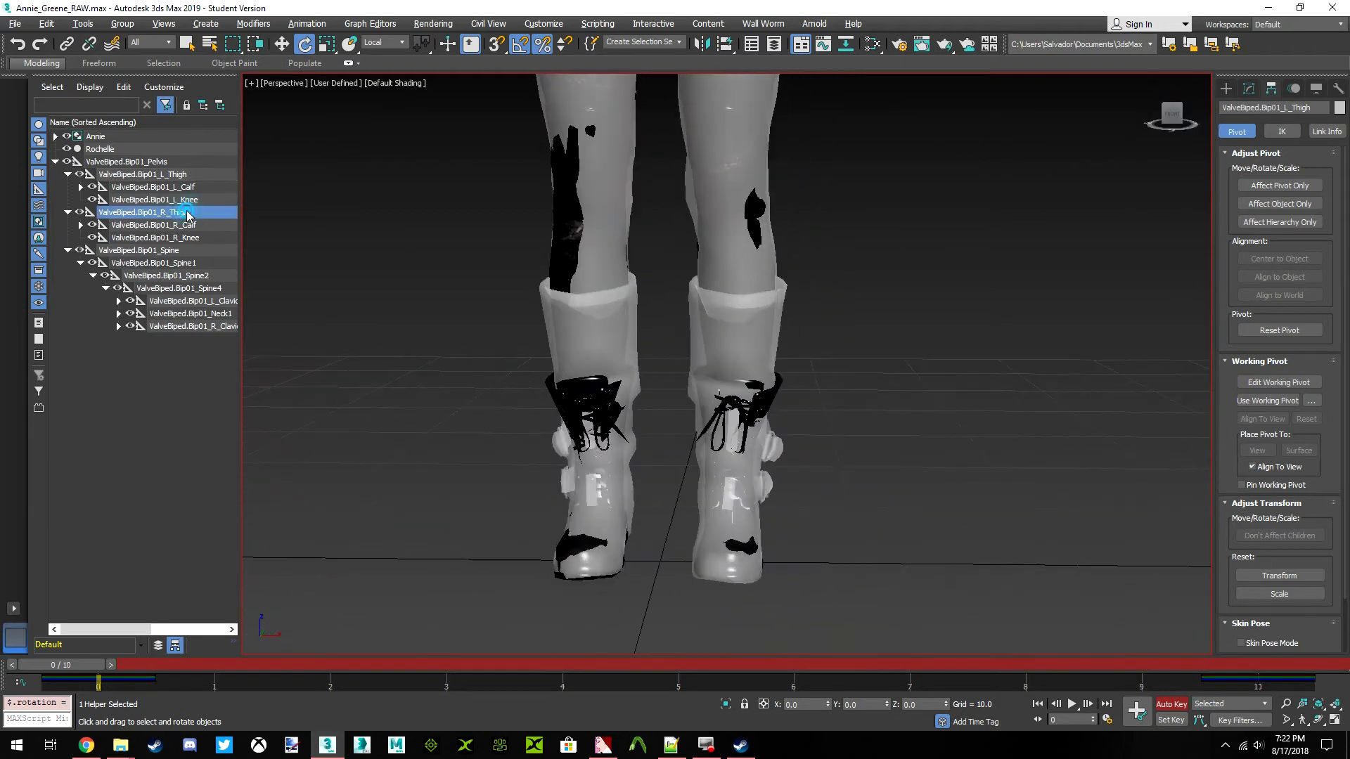
# Rotate the ValveBiped.Bip01_R_Thigh bone slightly about its local Z axis to align the leg in side view
pyautogui.click(141, 212)
pyautogui.press('z')
pyautogui.click(1181, 122)
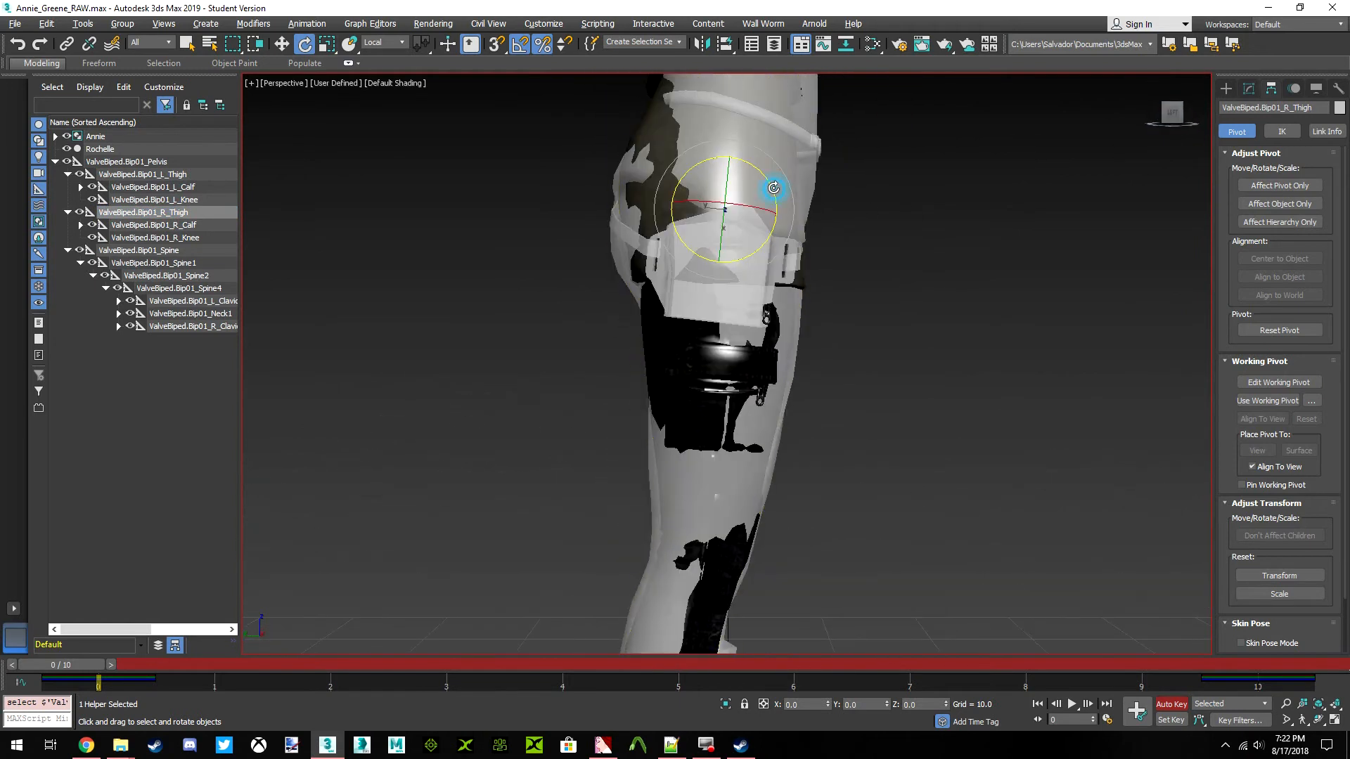
pyautogui.moveTo(774, 188); pyautogui.dragTo(774, 188)
pyautogui.scroll(-3, 781, 211)
pyautogui.moveTo(1033, 394); pyautogui.dragTo(1096, 234, button='middle')
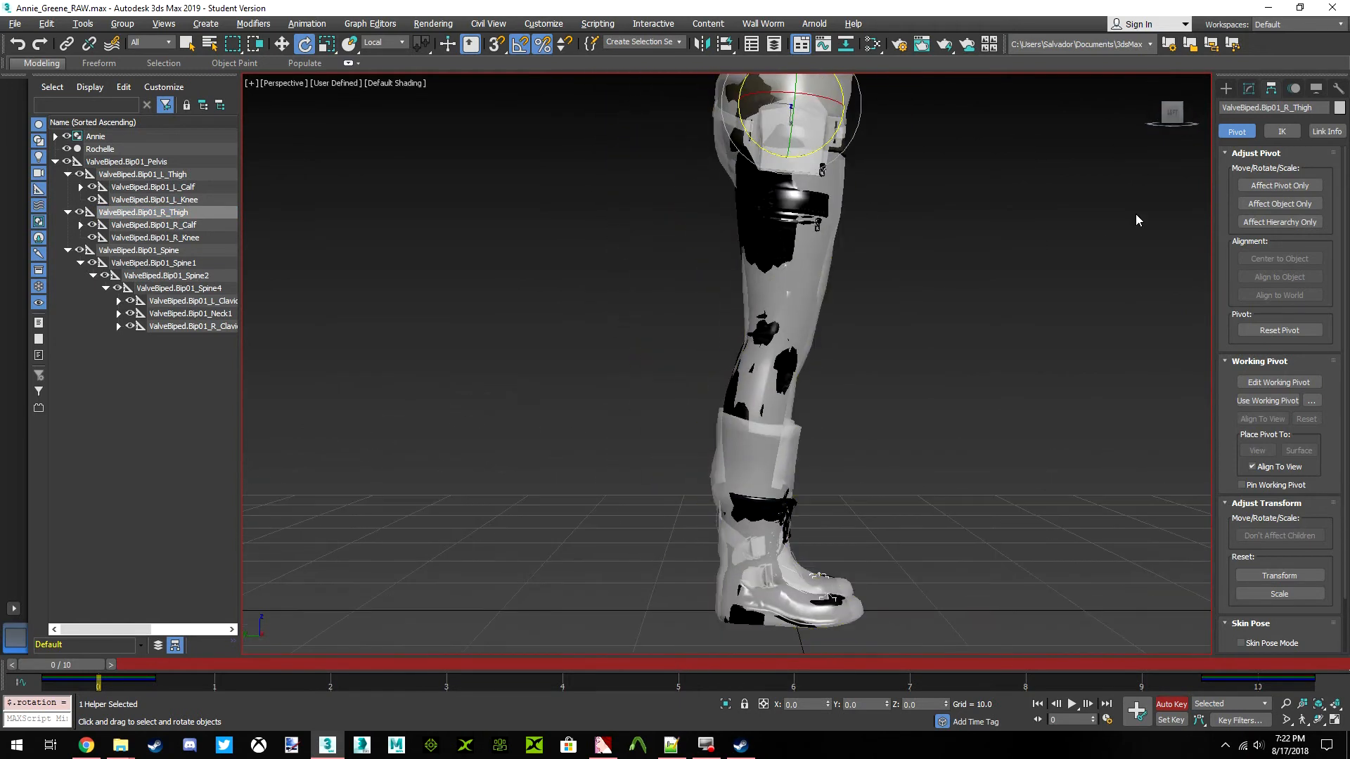
pyautogui.click(1169, 123)
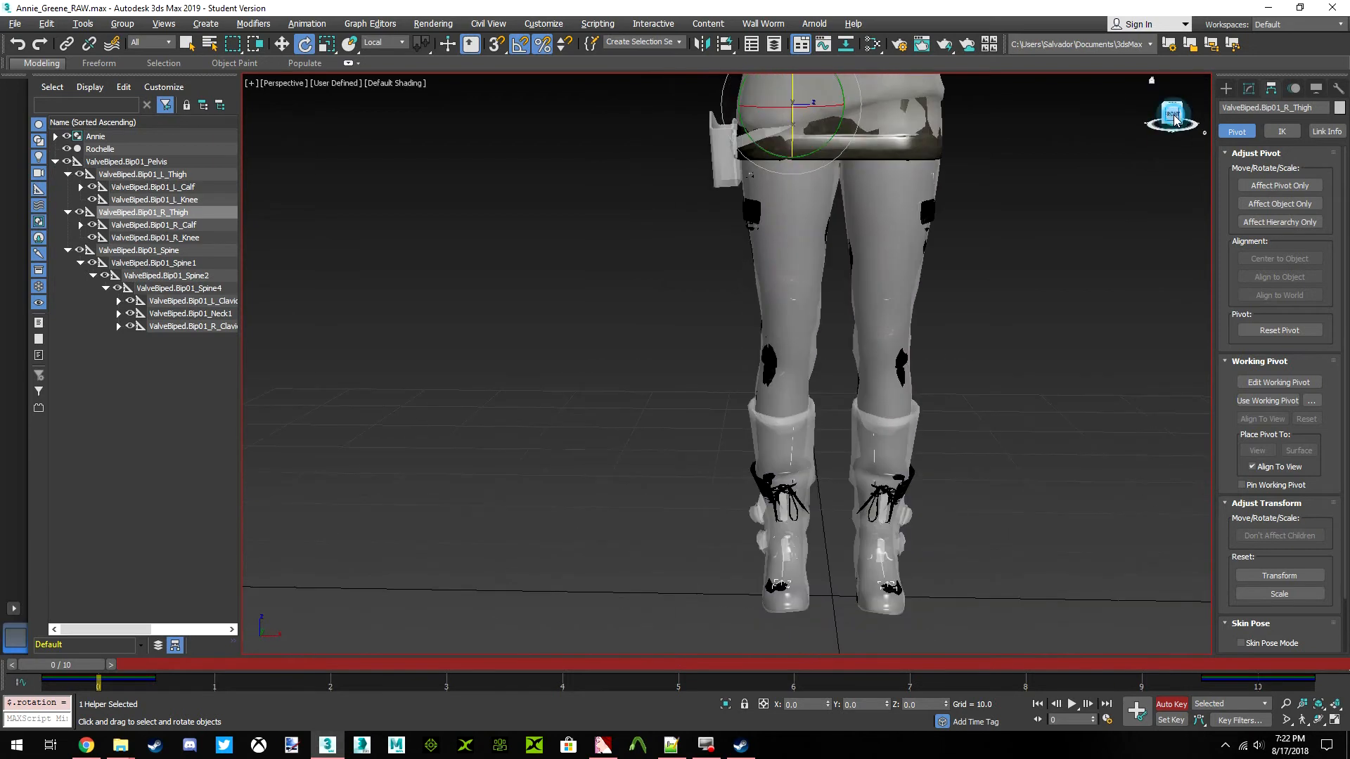
# Examine the fit of both legs and boots from the front, down to the soles
pyautogui.scroll(4, 802, 331)
pyautogui.moveTo(836, 400); pyautogui.dragTo(823, 278, button='middle')
pyautogui.scroll(3, 804, 323)
pyautogui.moveTo(803, 336); pyautogui.dragTo(733, 181, button='middle')
pyautogui.scroll(3, 747, 416)
pyautogui.moveTo(747, 415); pyautogui.dragTo(729, 190, button='middle')
pyautogui.scroll(5, 770, 374)
pyautogui.moveTo(802, 279); pyautogui.dragTo(826, 421, button='middle')
pyautogui.scroll(-4, 826, 420)
pyautogui.moveTo(1171, 115)
pyautogui.mouseDown()
pyautogui.moveTo(1086, 104)
pyautogui.moveTo(1132, 140)
pyautogui.moveTo(1171, 142)
pyautogui.moveTo(1171, 111)
pyautogui.mouseUp()
# Hide the Annie group to view Rochelle's boots alone, and undo the hiding
pyautogui.click(878, 387)
pyautogui.rightClick(822, 406)
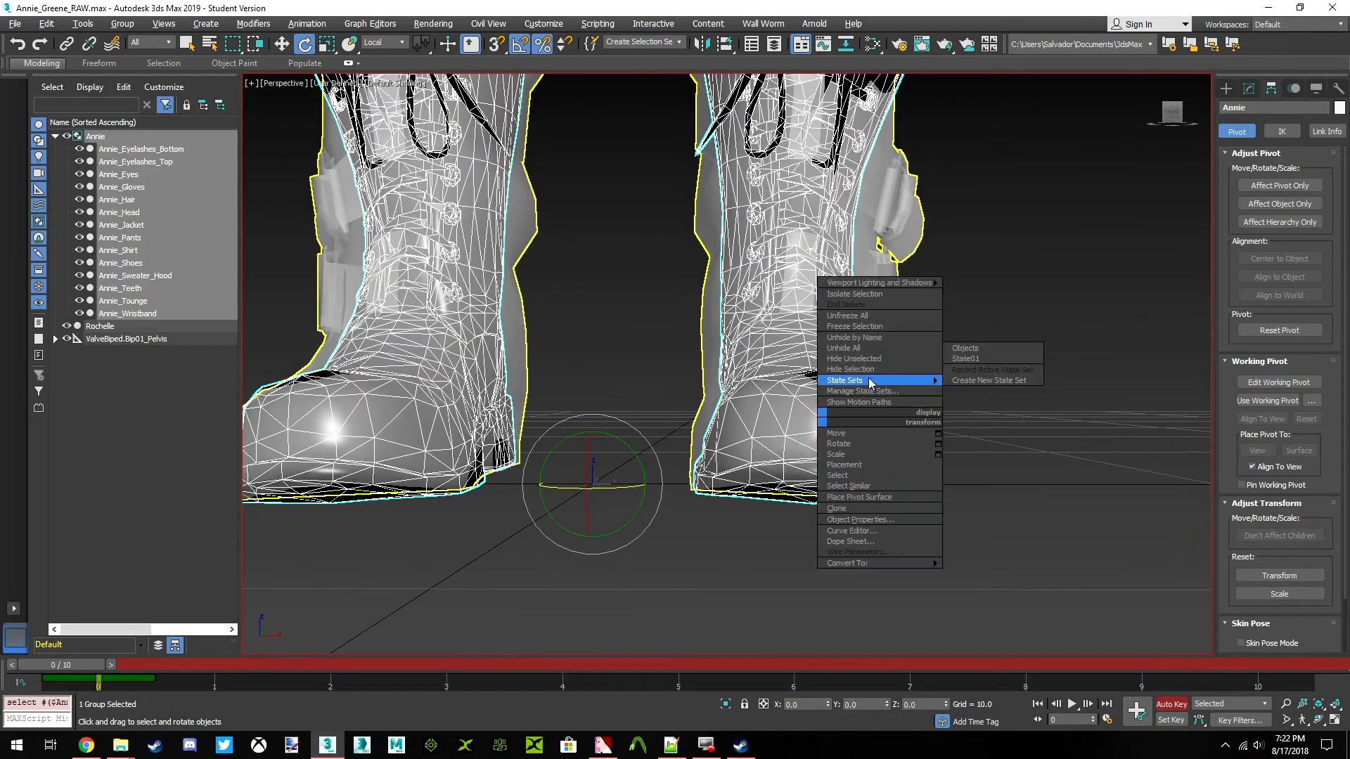
pyautogui.click(866, 382)
pyautogui.moveTo(840, 395); pyautogui.dragTo(814, 311, button='middle')
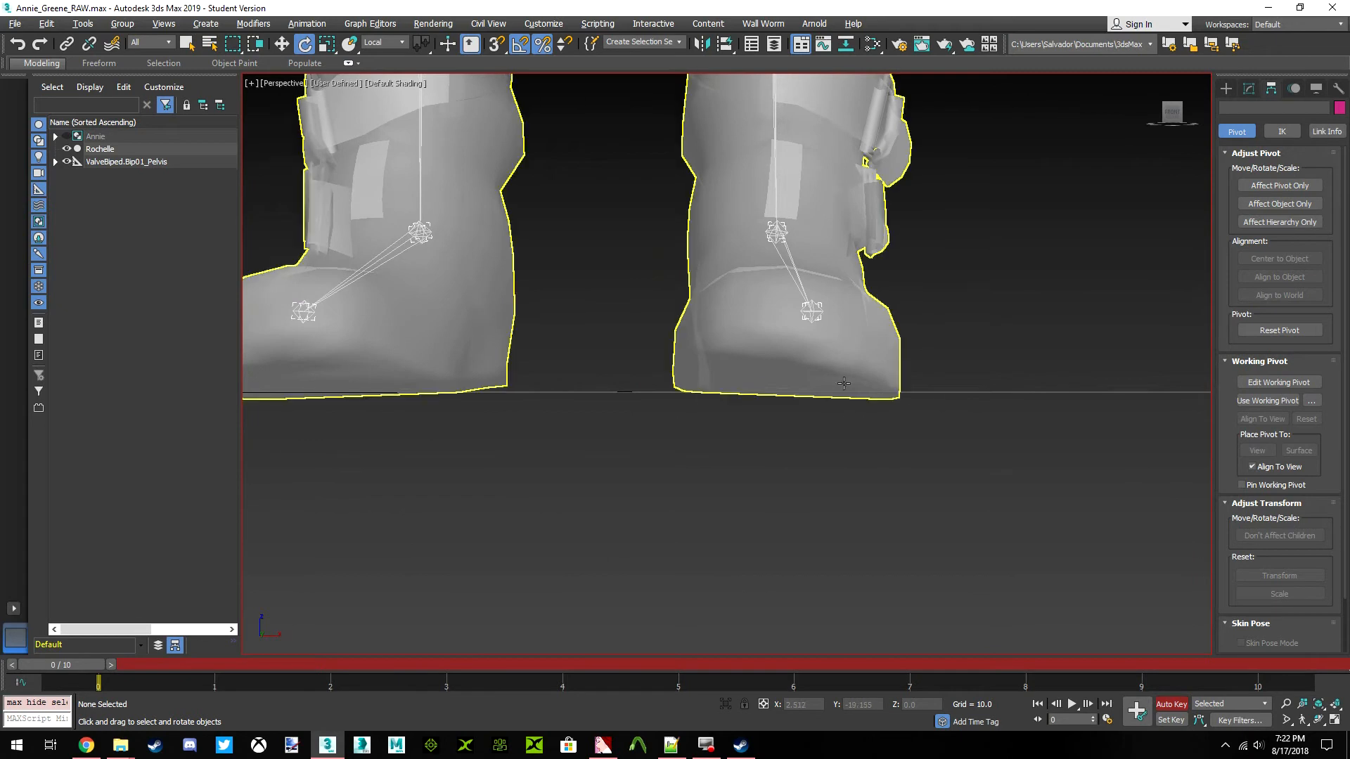
pyautogui.click(891, 349)
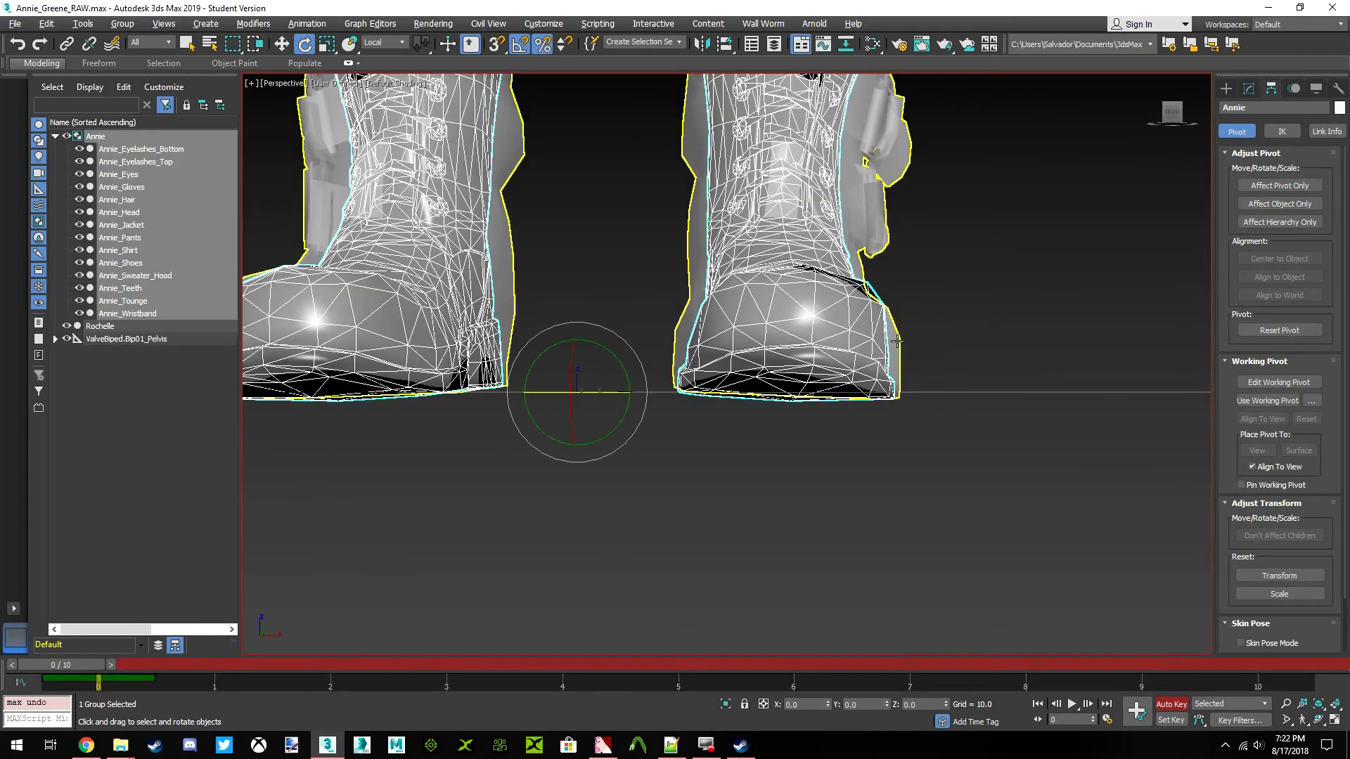
# Hide the Rochelle mesh to view Annie's boots against the ground, and undo the hiding
pyautogui.rightClick(892, 336)
pyautogui.click(924, 288)
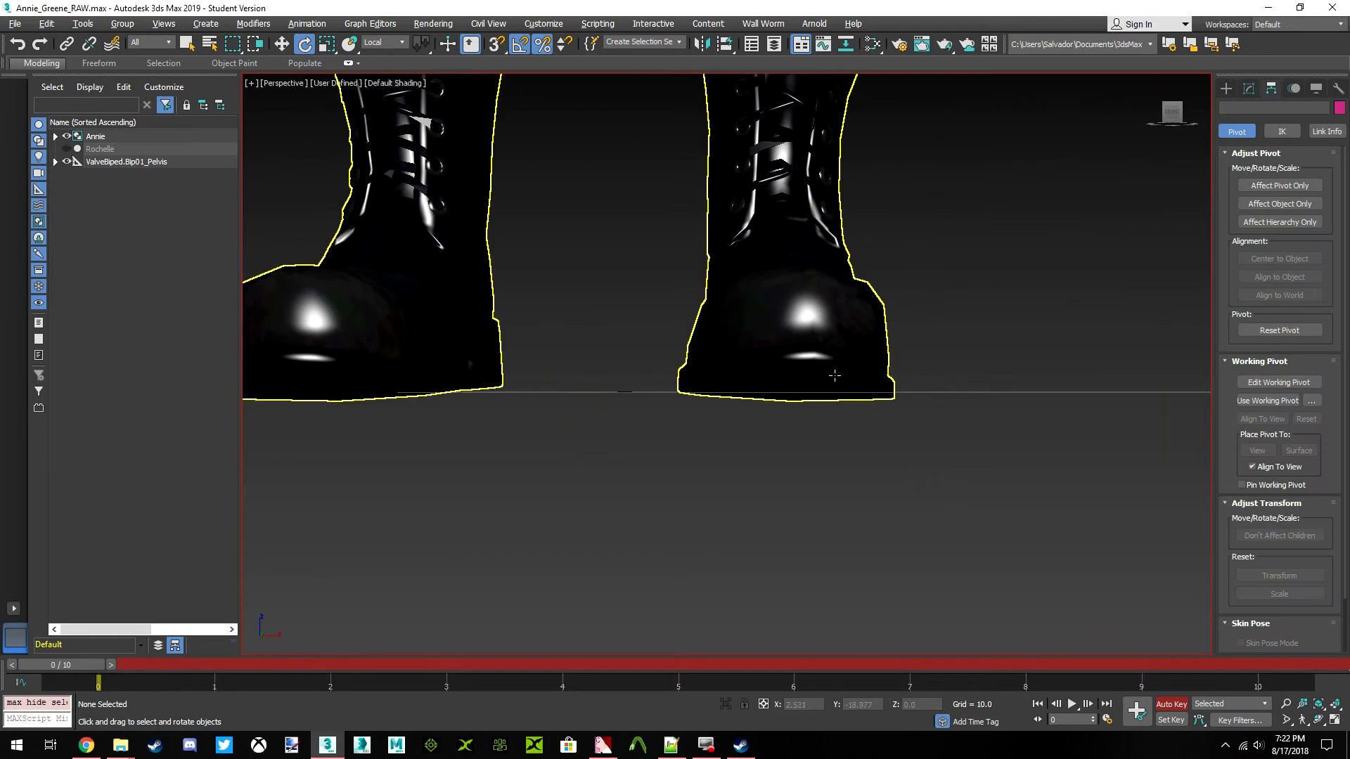
pyautogui.moveTo(830, 381); pyautogui.dragTo(840, 395, button='middle')
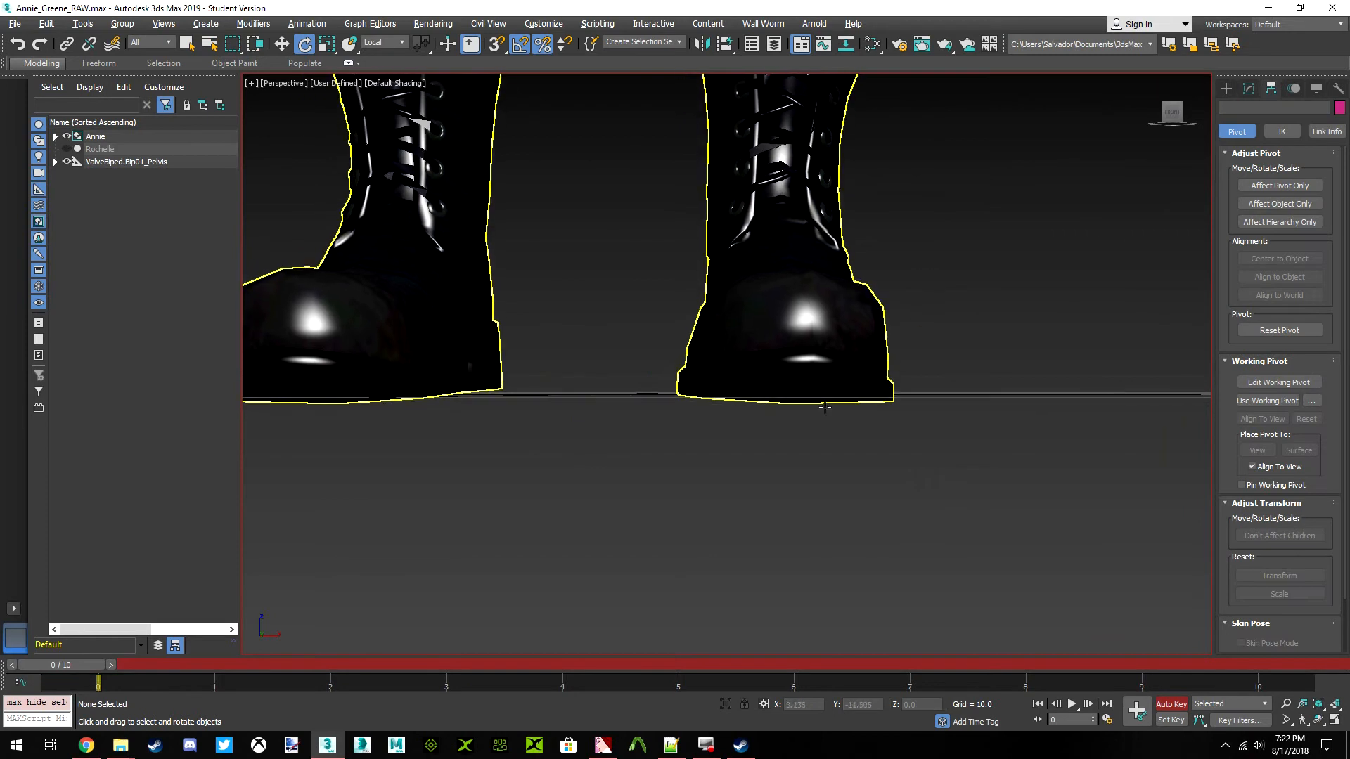
pyautogui.hotkey('ctrl', 'z')
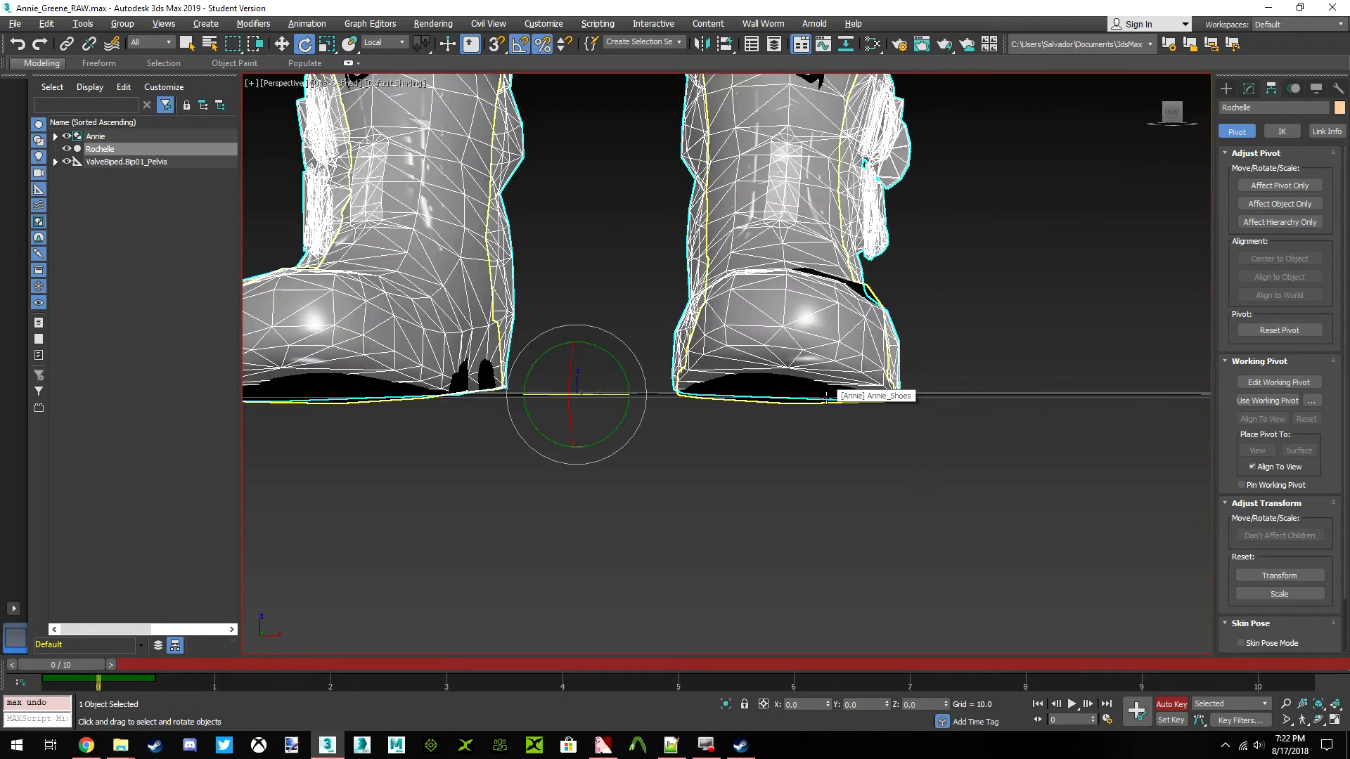
pyautogui.keyDown('alt'); pyautogui.moveTo(811, 386); pyautogui.dragTo(753, 404, button='middle'); pyautogui.keyUp('alt')
pyautogui.keyDown('alt'); pyautogui.moveTo(730, 305); pyautogui.dragTo(790, 389, button='middle'); pyautogui.keyUp('alt')
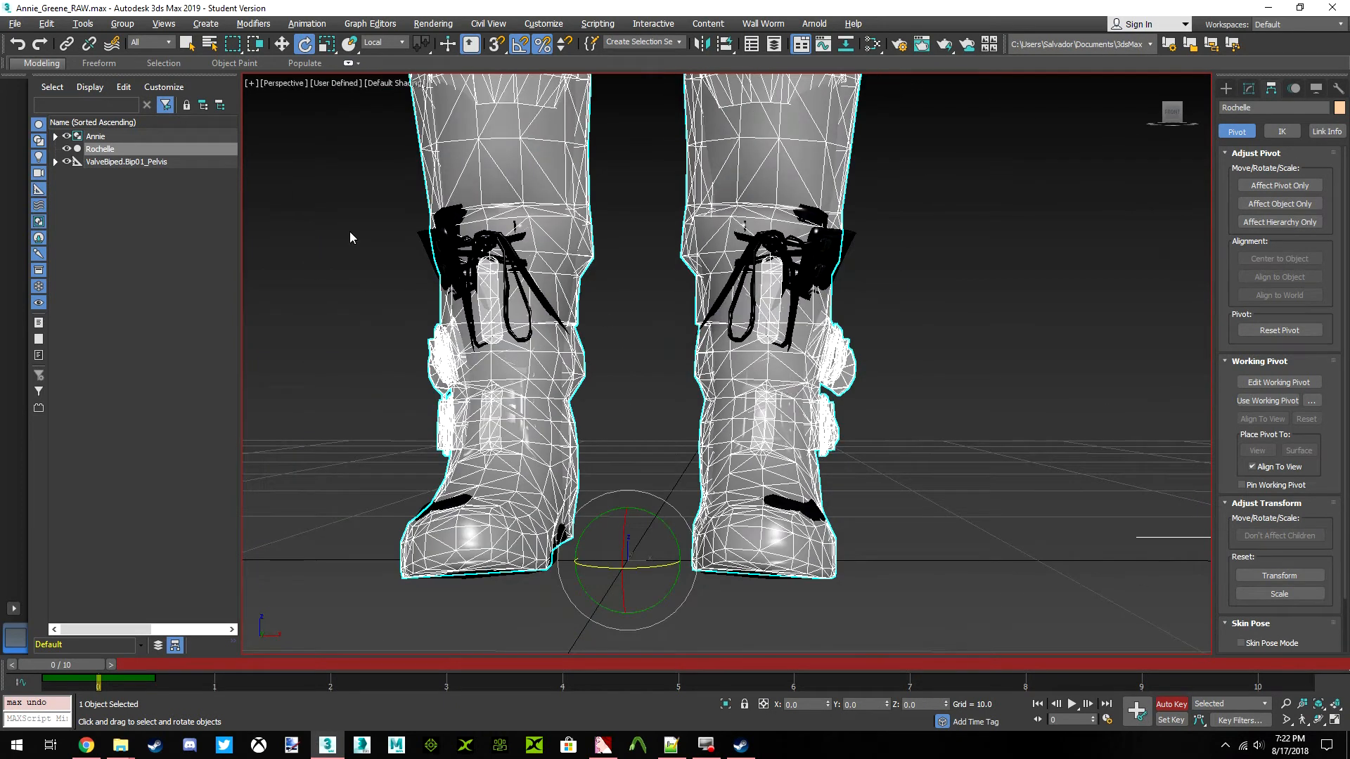
# Rotate the ValveBiped.Bip01_L_Foot bone by 2.5 degrees about its local X axis, undoing a first attempt at 3 degrees
pyautogui.click(56, 162)
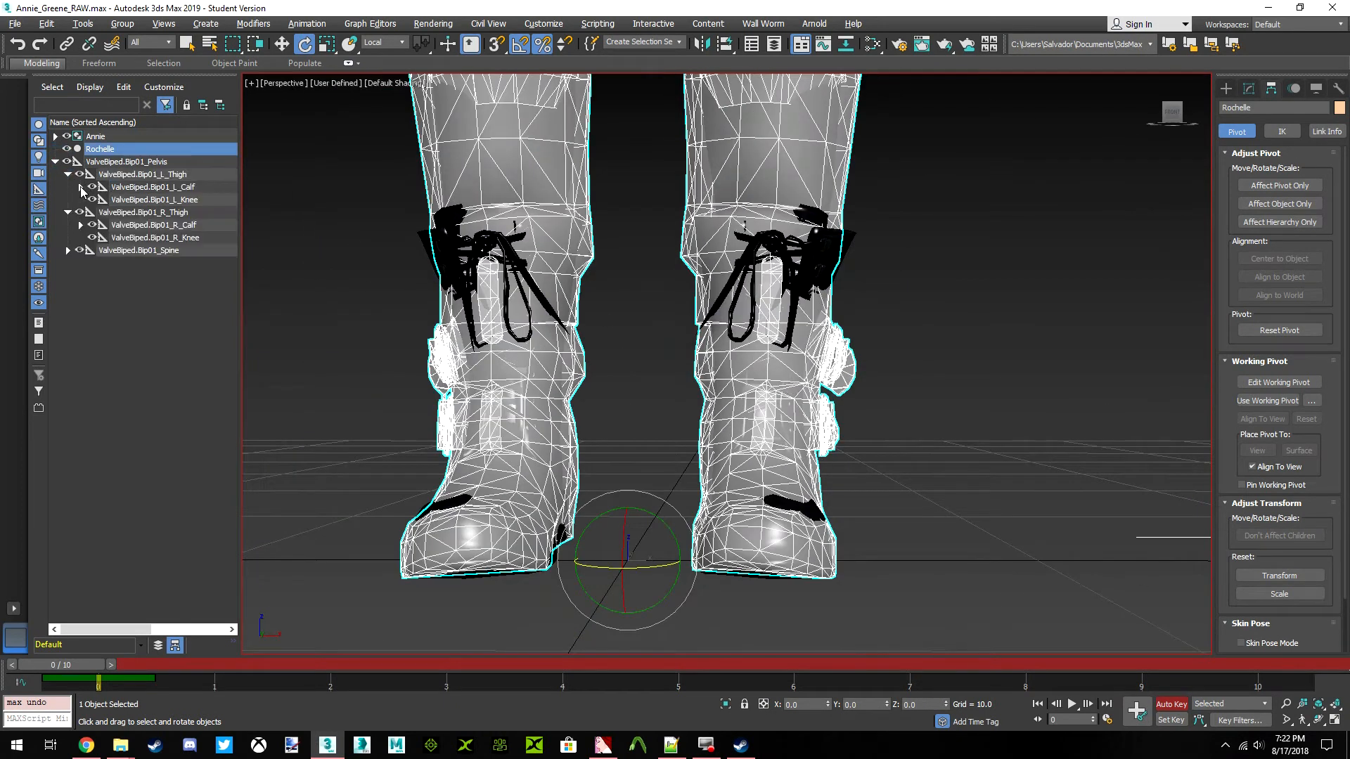
pyautogui.click(81, 187)
pyautogui.click(162, 200)
pyautogui.scroll(5, 792, 413)
pyautogui.moveTo(791, 413); pyautogui.dragTo(676, 378, button='middle')
pyautogui.moveTo(781, 318); pyautogui.dragTo(776, 314)
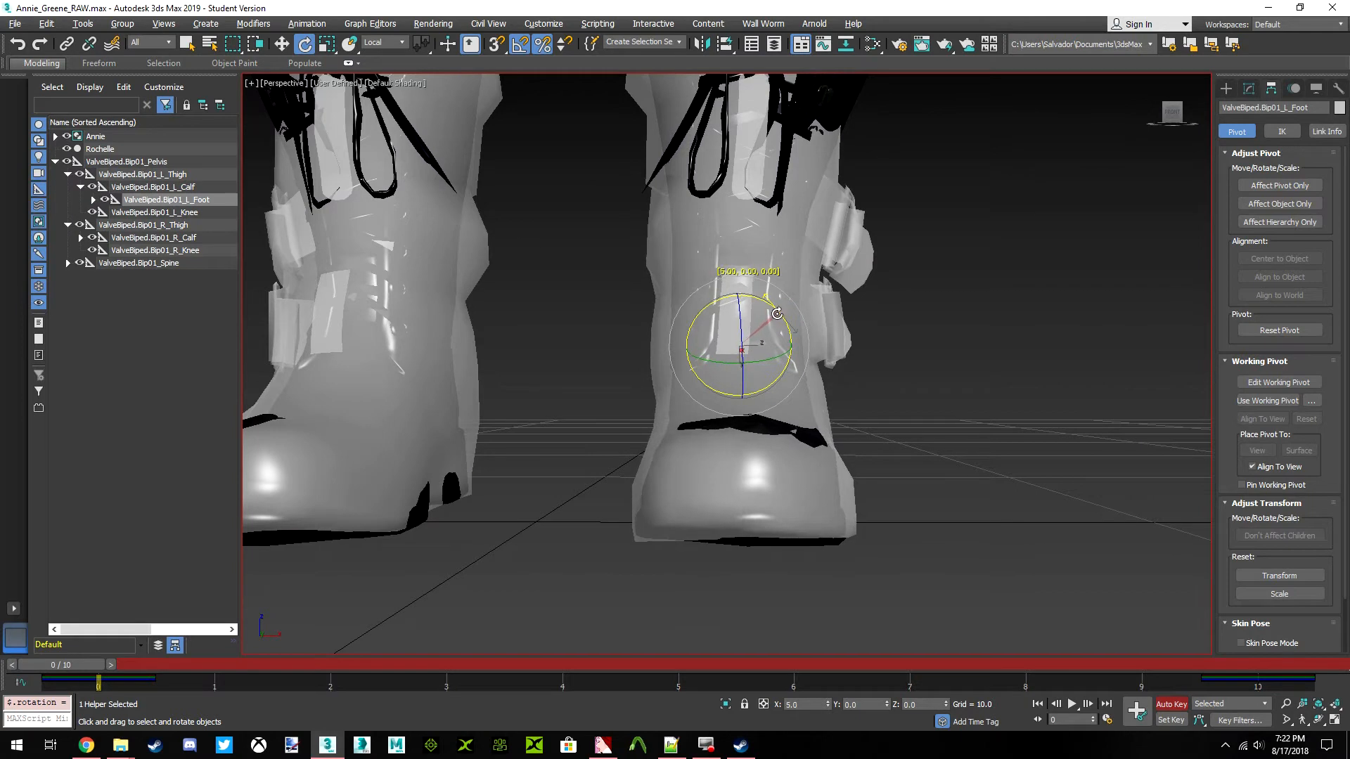
pyautogui.moveTo(777, 313); pyautogui.dragTo(782, 313)
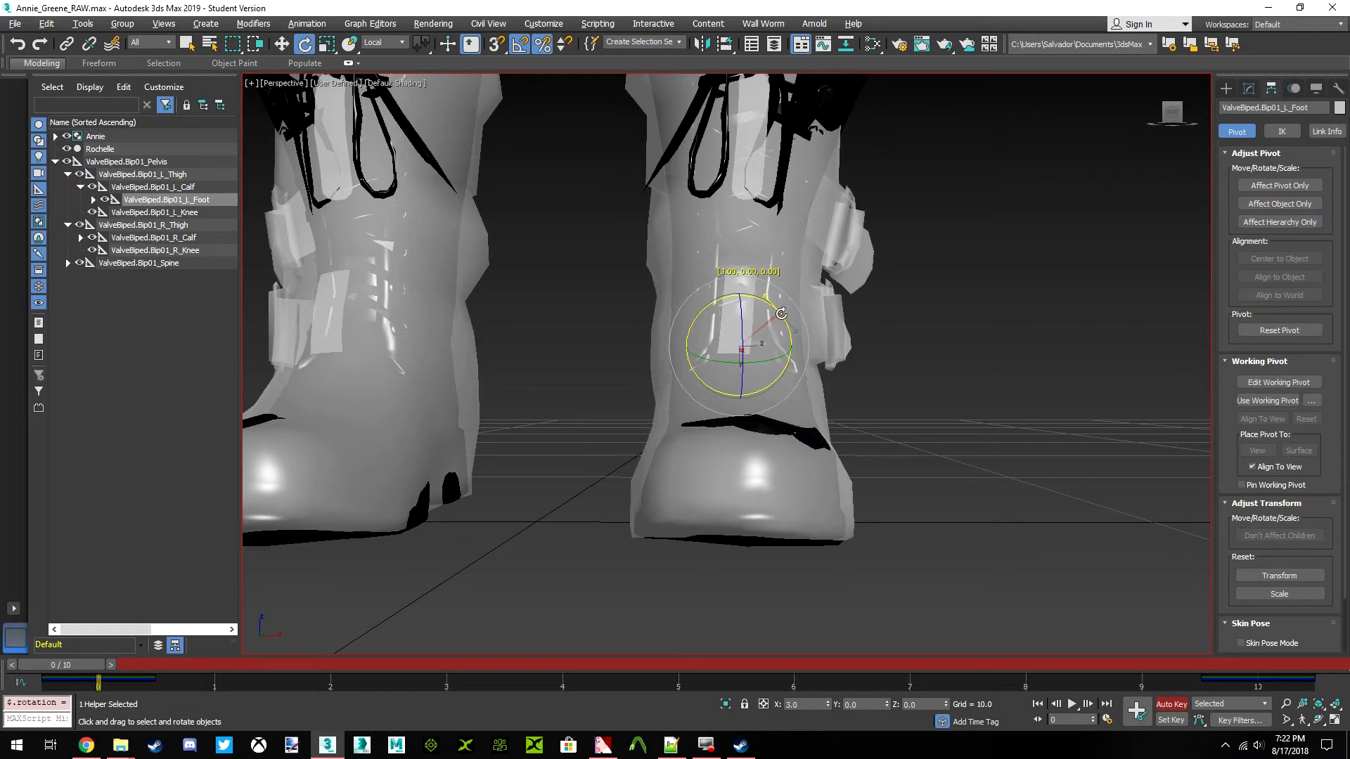
pyautogui.moveTo(781, 400); pyautogui.dragTo(793, 271, button='middle')
pyautogui.hotkey('ctrl', 'z')
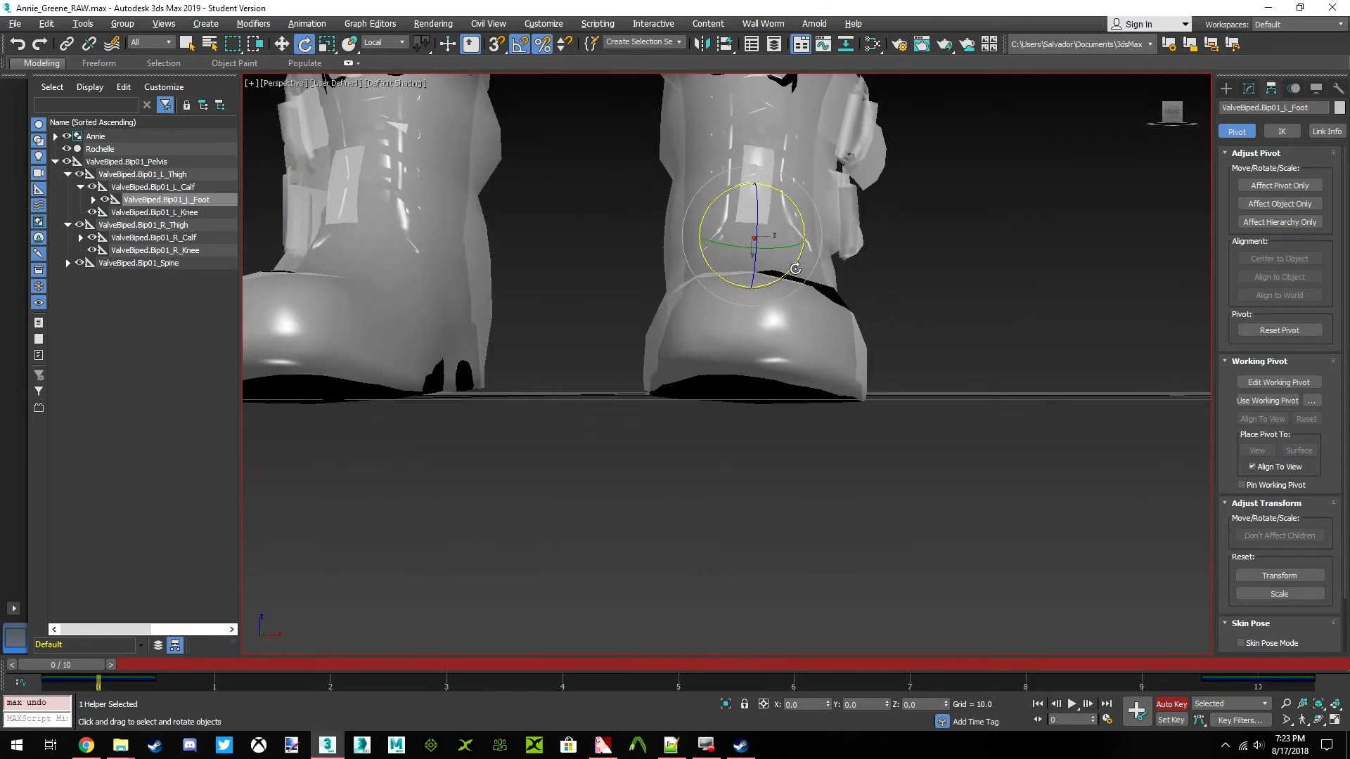
pyautogui.moveTo(801, 219); pyautogui.dragTo(798, 214)
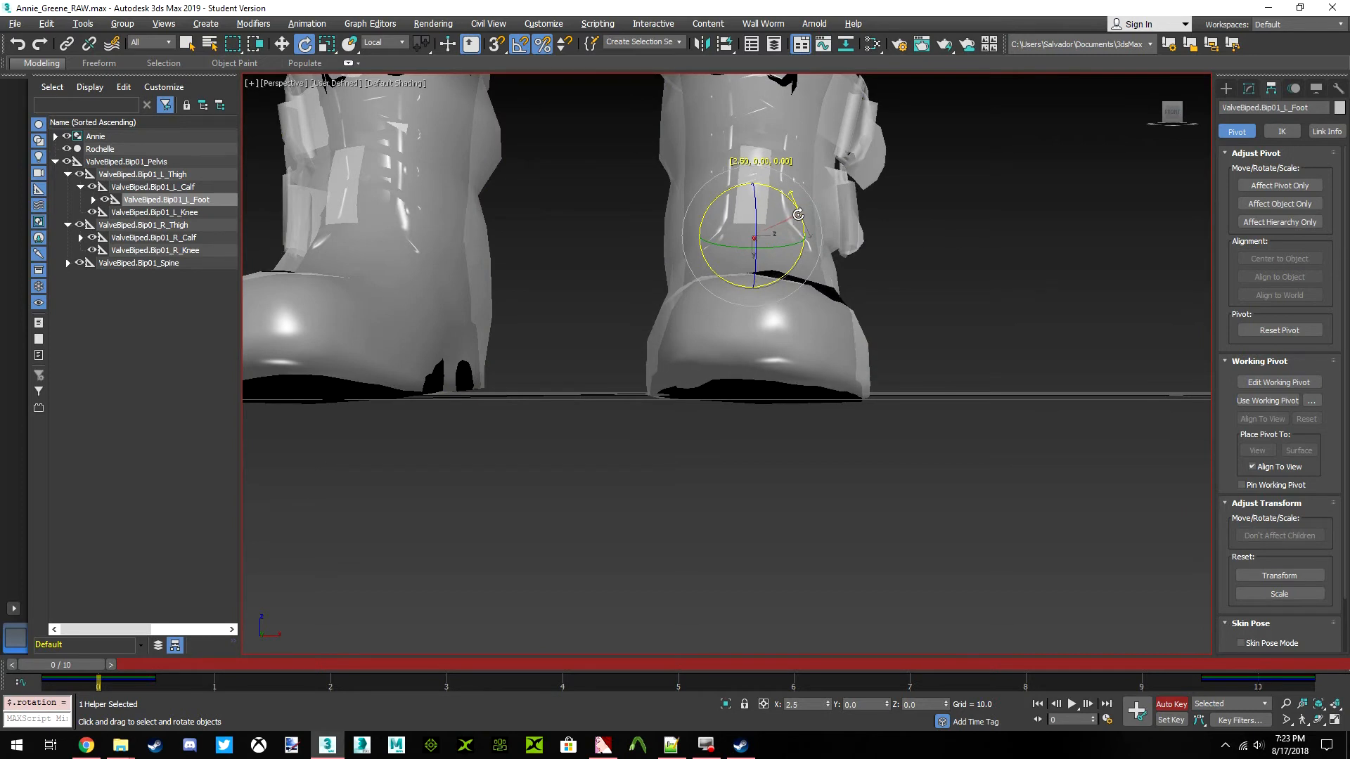
# Rotate the ValveBiped.Bip01_R_Foot bone slightly about its local X axis to match Annie's boot
pyautogui.moveTo(367, 308); pyautogui.dragTo(584, 358, button='middle')
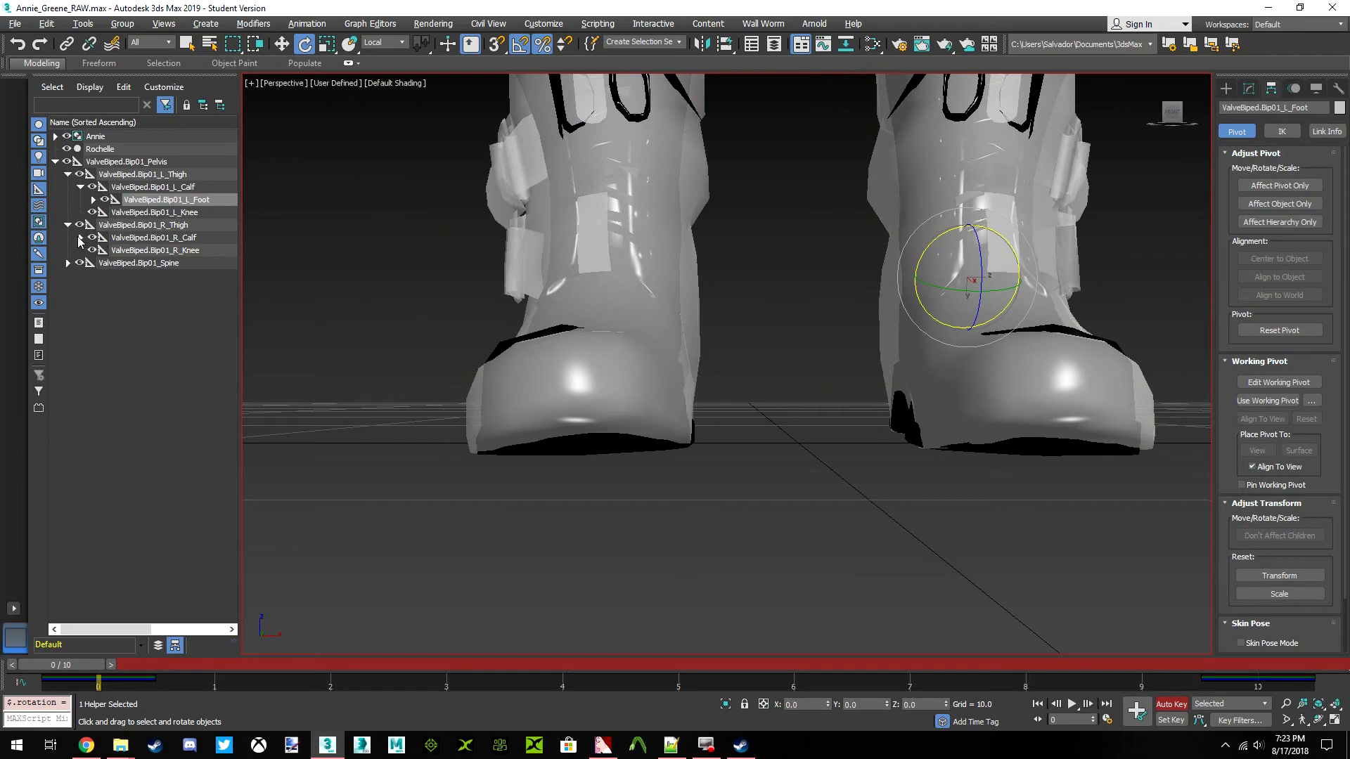
pyautogui.click(80, 238)
pyautogui.click(169, 251)
pyautogui.moveTo(571, 235); pyautogui.dragTo(588, 440, button='middle')
pyautogui.scroll(-4, 604, 365)
pyautogui.moveTo(657, 264); pyautogui.dragTo(664, 451, button='middle')
pyautogui.scroll(-4, 665, 451)
pyautogui.moveTo(662, 517); pyautogui.dragTo(738, 225, button='middle')
pyautogui.scroll(9, 693, 443)
pyautogui.moveTo(770, 202); pyautogui.dragTo(774, 205)
pyautogui.scroll(-8, 781, 281)
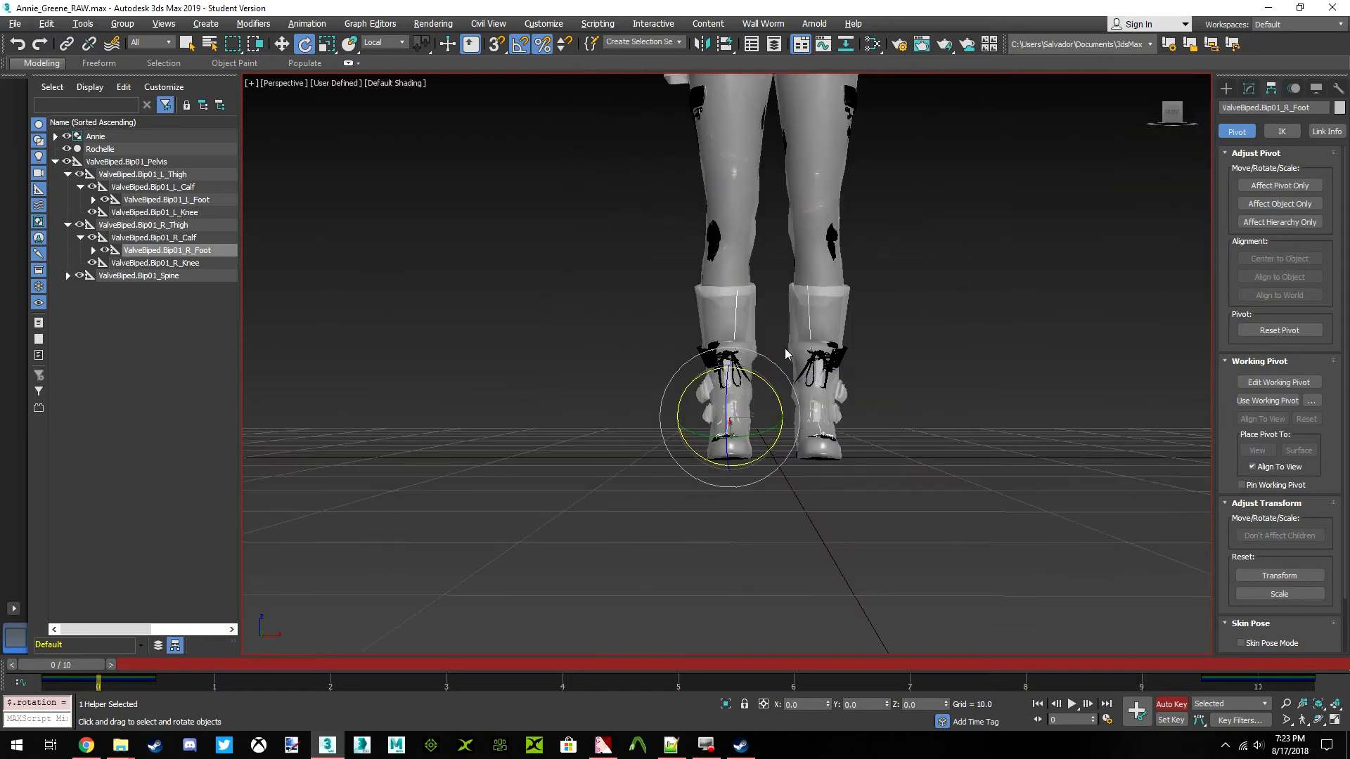
# Review the overall fit from the front and side, scrubbing the timeline and returning to frame 0
pyautogui.scroll(-4, 786, 353)
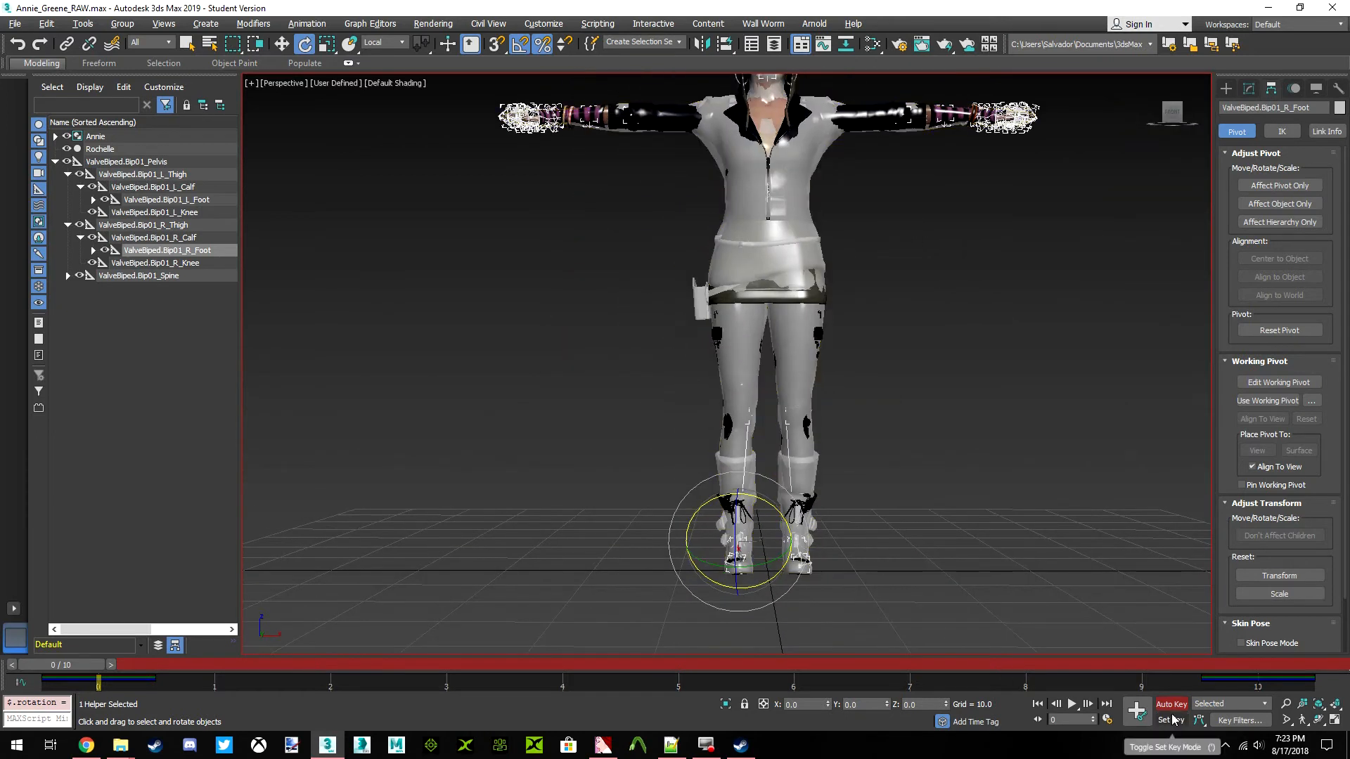
pyautogui.moveTo(818, 485); pyautogui.dragTo(781, 528, button='middle')
pyautogui.scroll(-3, 781, 529)
pyautogui.scroll(3, 774, 524)
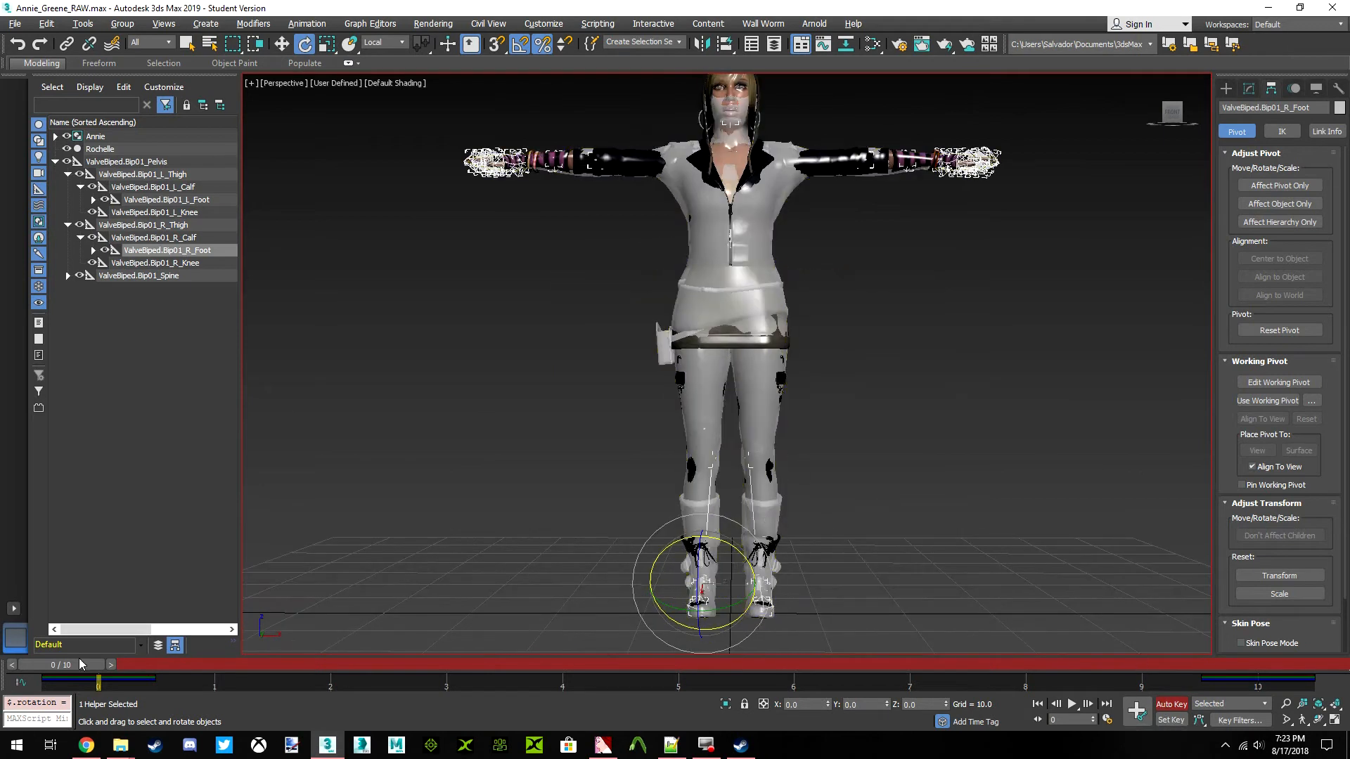
pyautogui.moveTo(76, 667); pyautogui.dragTo(28, 667)
pyautogui.press('e')
pyautogui.moveTo(1164, 120); pyautogui.dragTo(1174, 116)
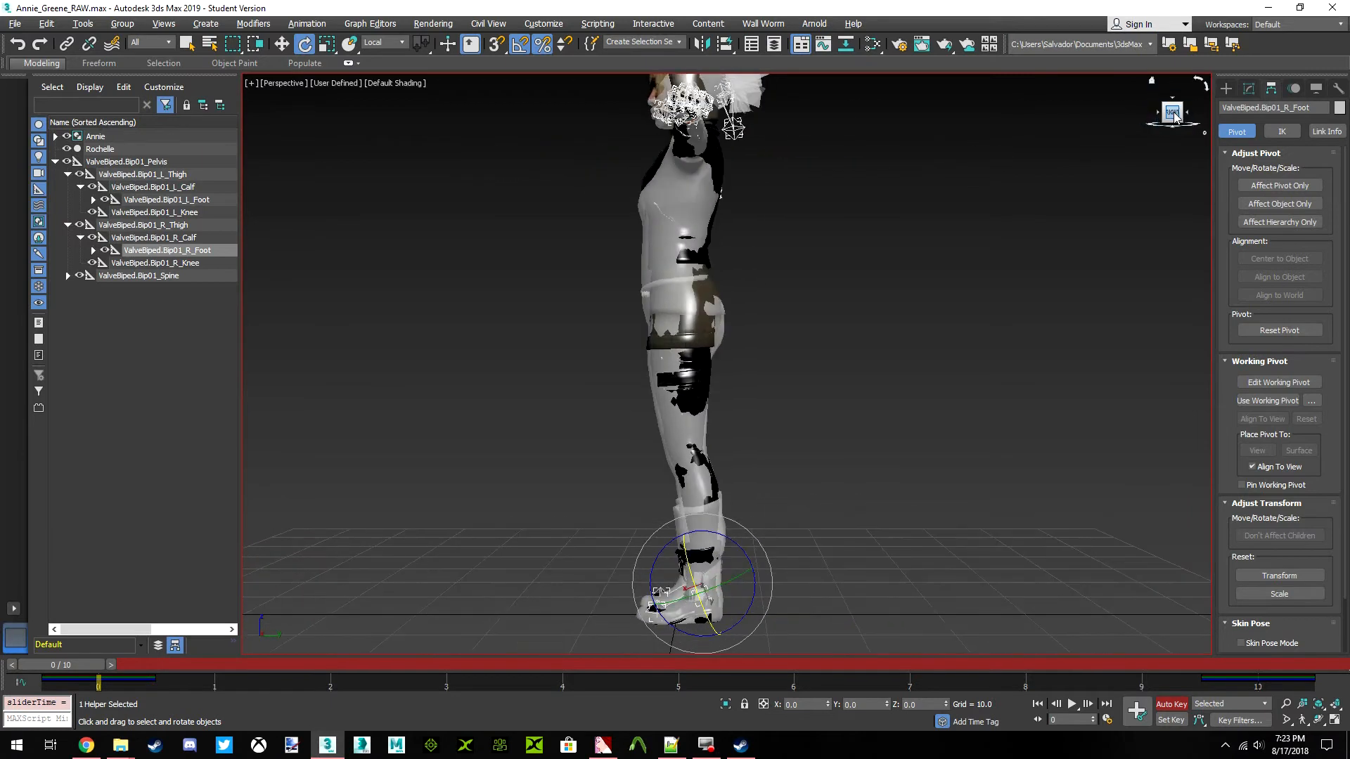
pyautogui.scroll(5, 721, 360)
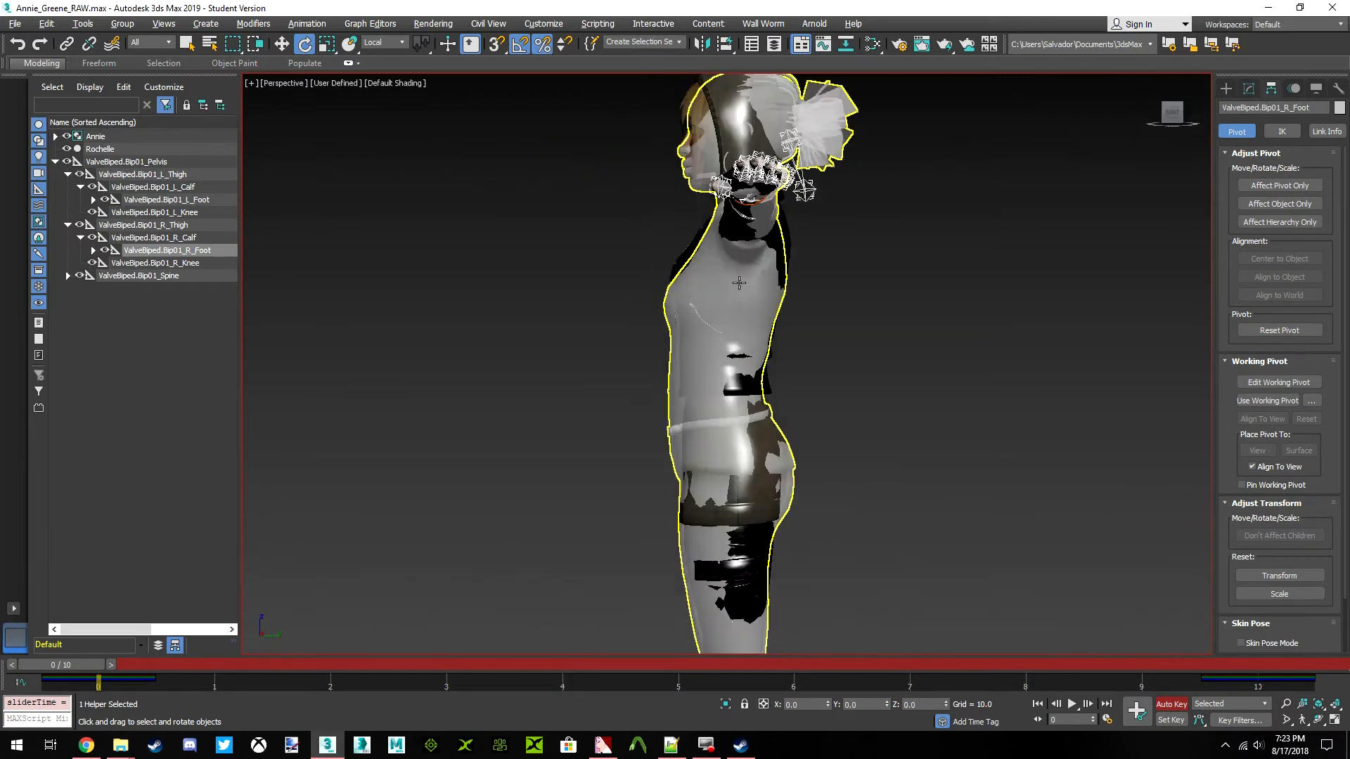
pyautogui.moveTo(693, 402); pyautogui.dragTo(695, 381, button='middle')
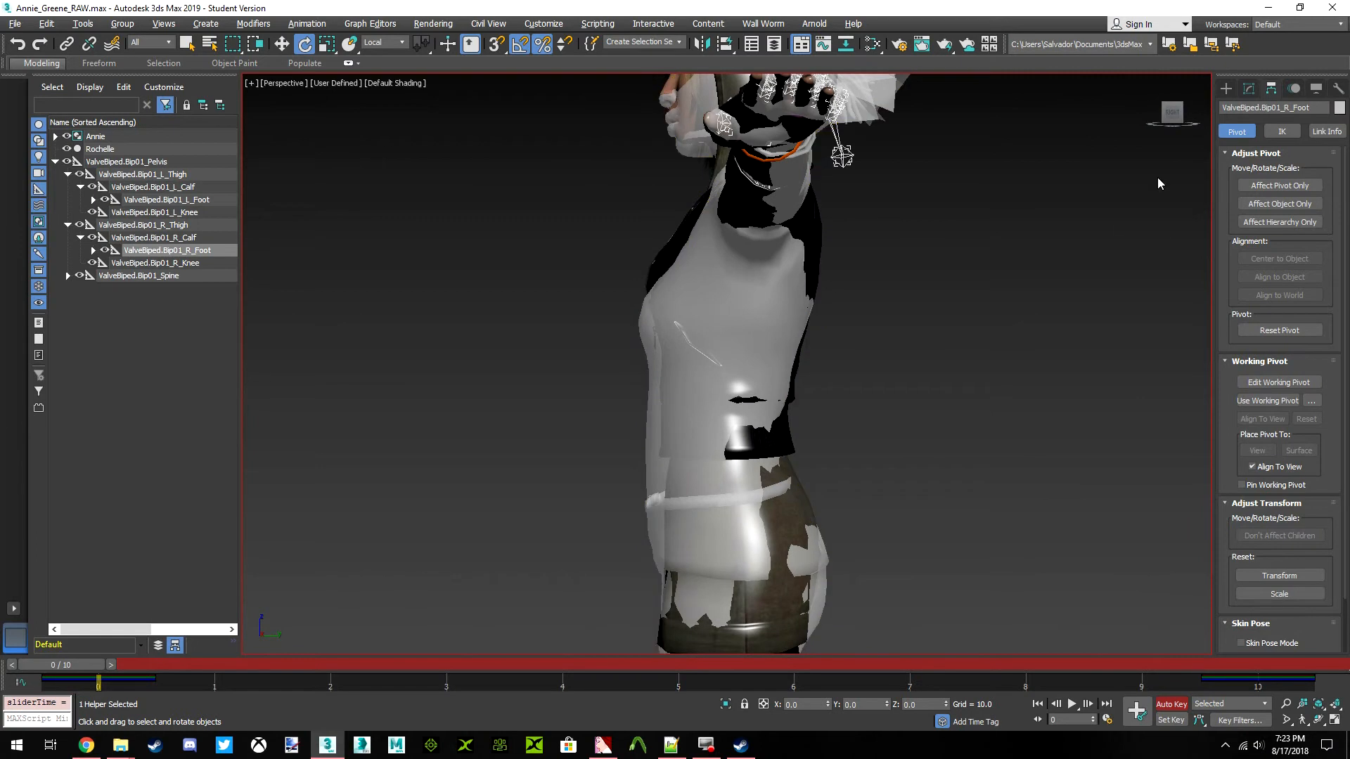
pyautogui.moveTo(1174, 121)
pyautogui.mouseDown()
pyautogui.moveTo(1223, 122)
pyautogui.moveTo(1181, 122)
pyautogui.mouseUp()
pyautogui.click(1177, 117)
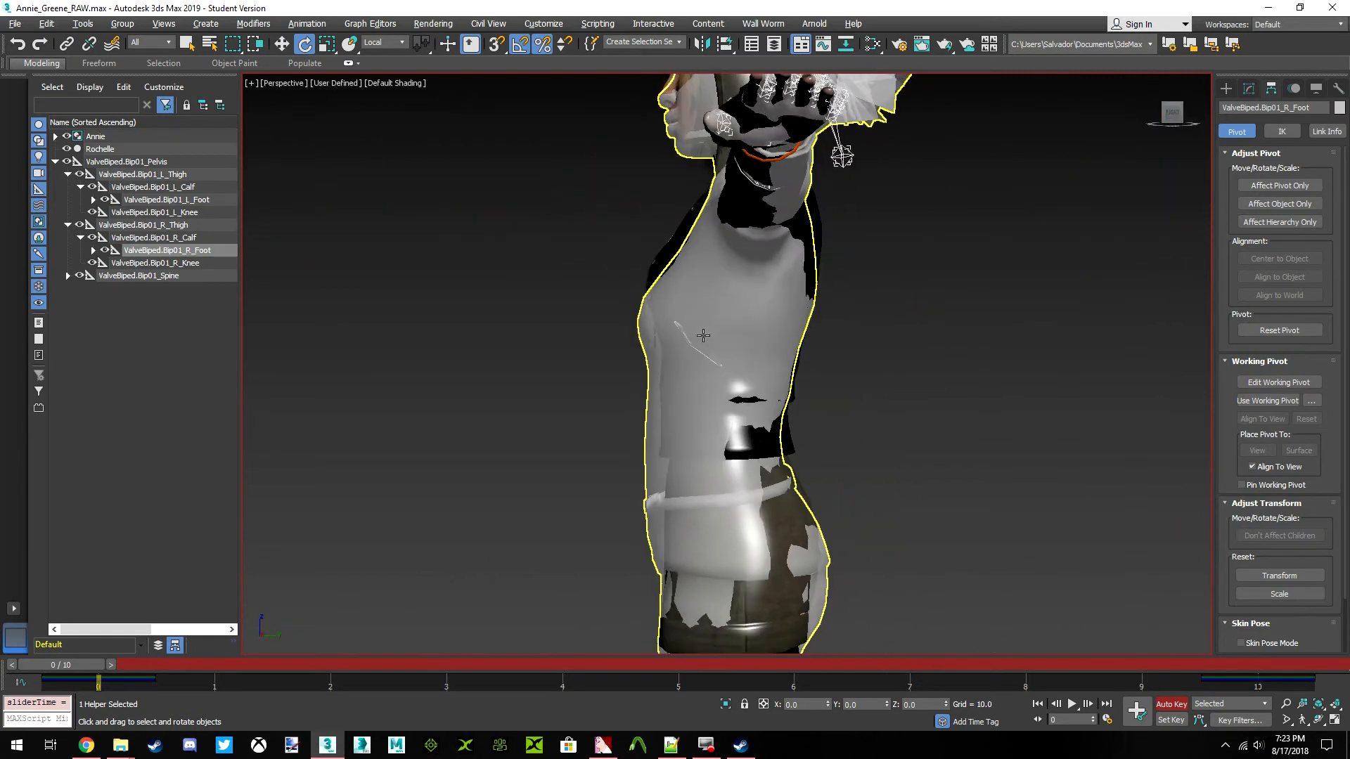
# Rotate the ValveBiped.Bip01_Spine bone by -2 degrees about its local Z axis, undoing a first attempt
pyautogui.click(68, 225)
pyautogui.click(68, 175)
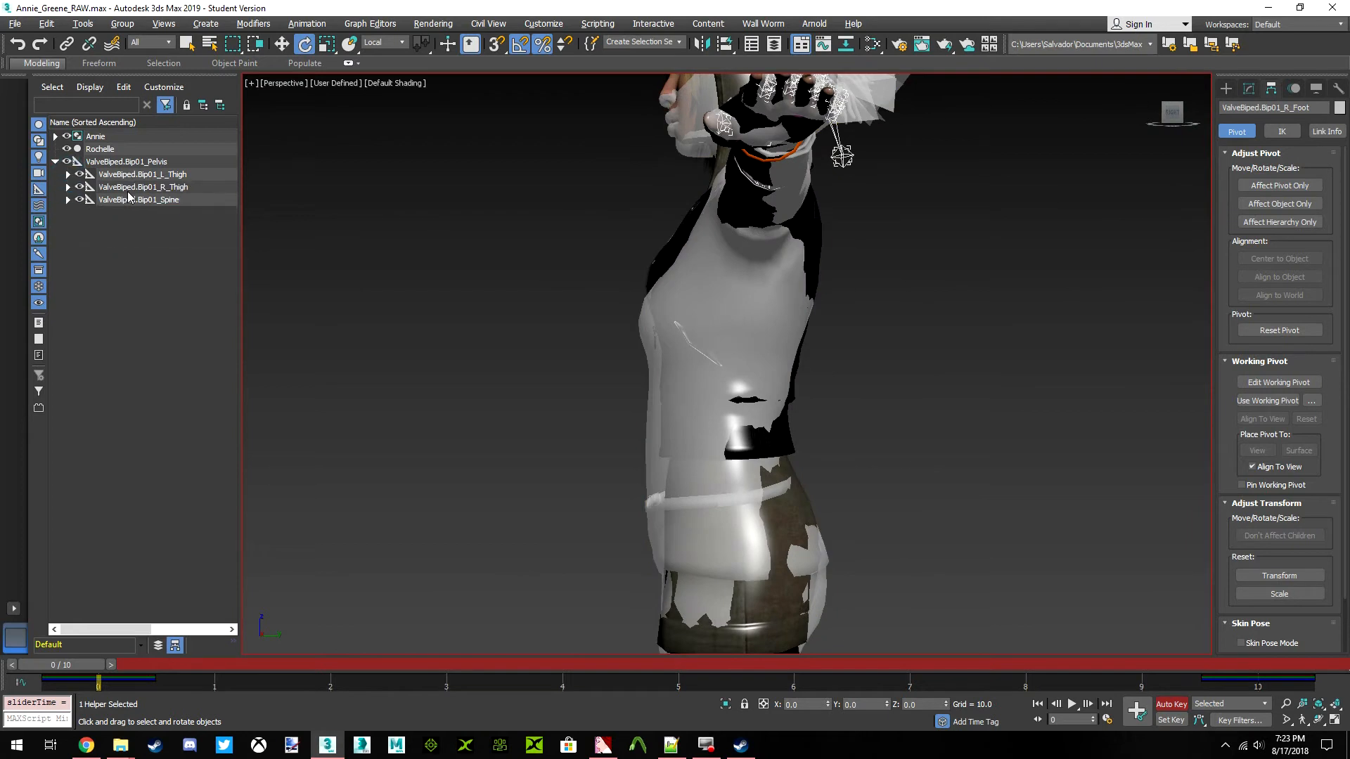
pyautogui.click(112, 199)
pyautogui.press('z')
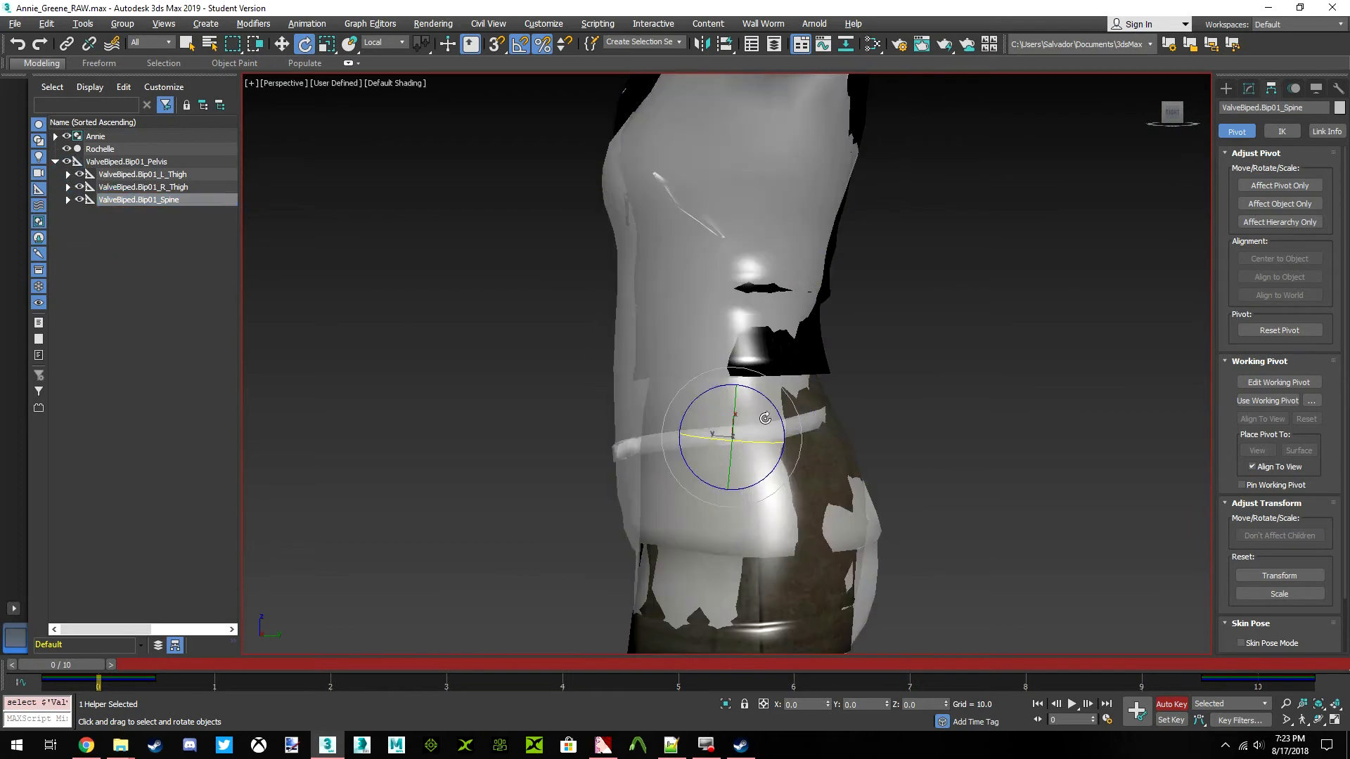
pyautogui.moveTo(771, 406); pyautogui.dragTo(783, 398)
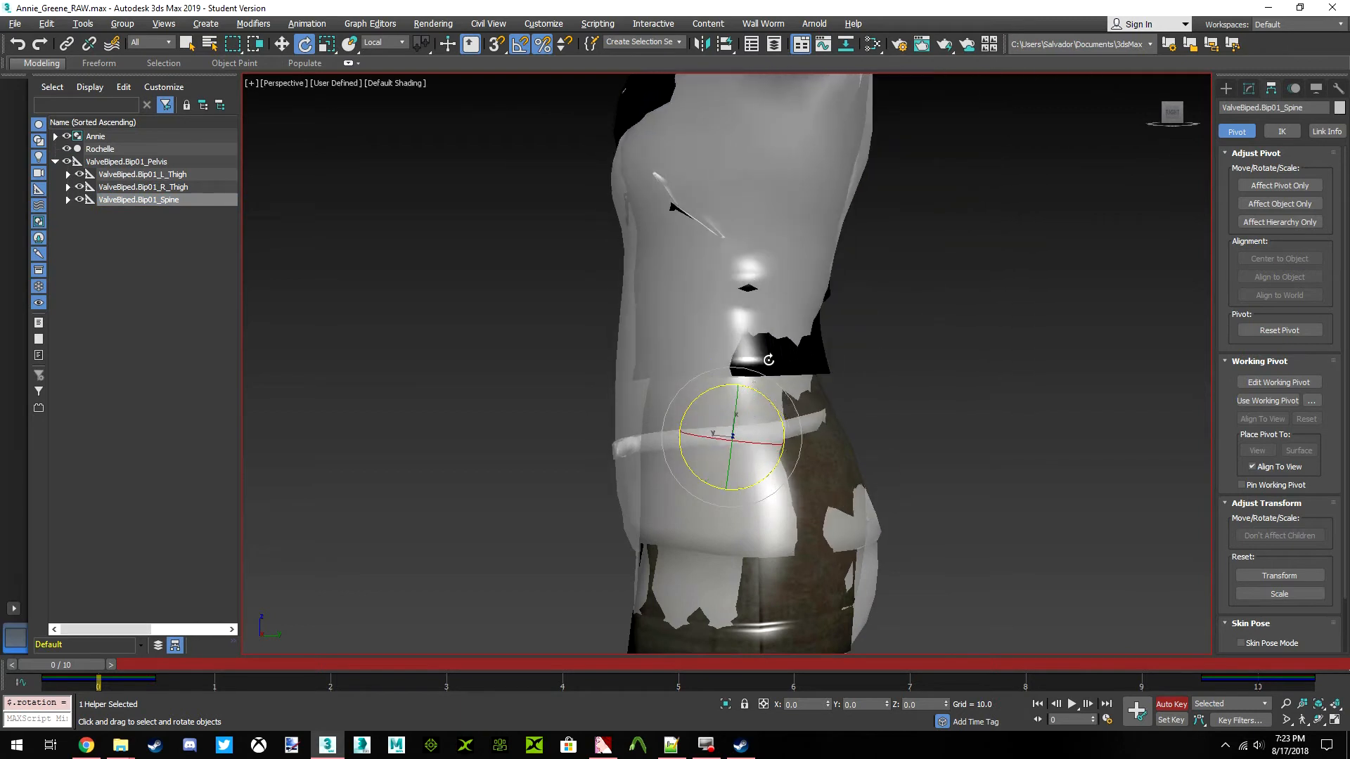
pyautogui.moveTo(783, 399); pyautogui.dragTo(737, 459, button='middle')
pyautogui.hotkey('ctrl', 'z')
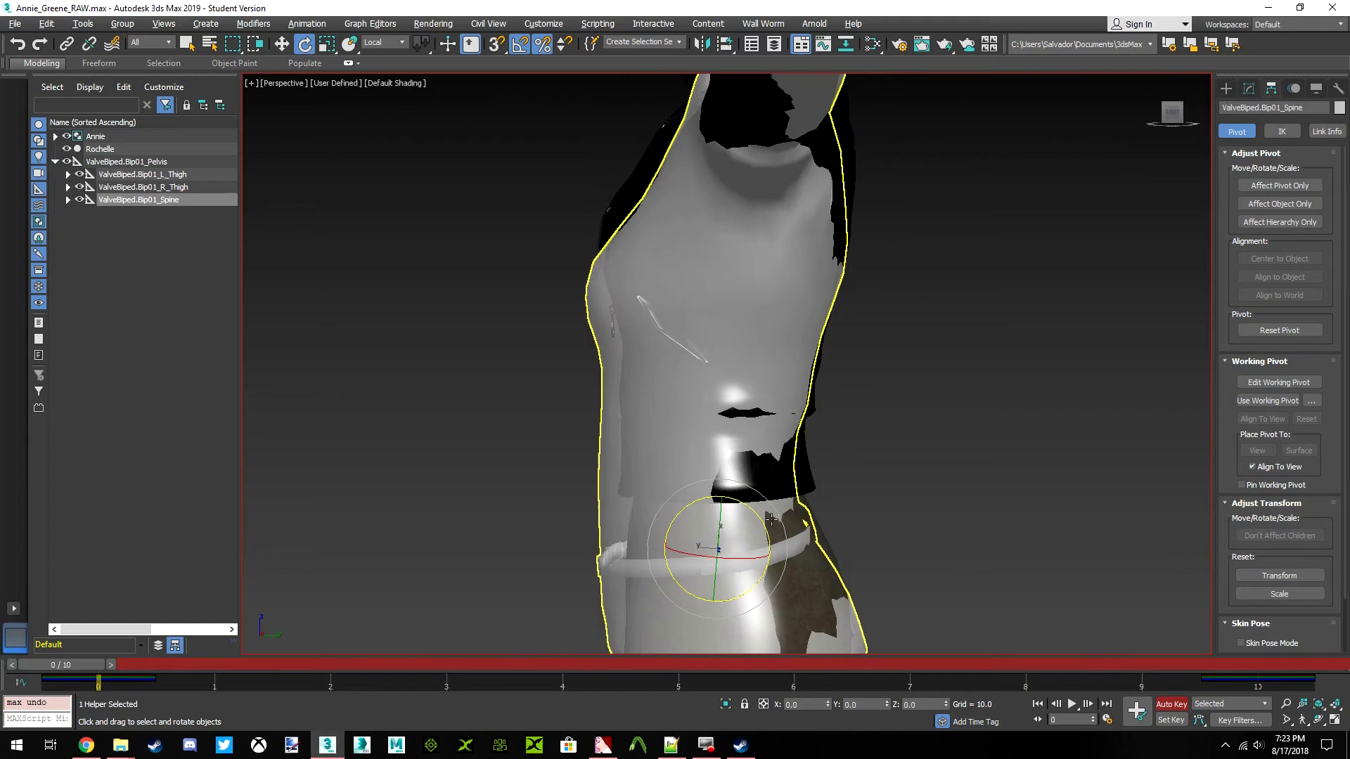
pyautogui.moveTo(762, 516); pyautogui.dragTo(766, 517)
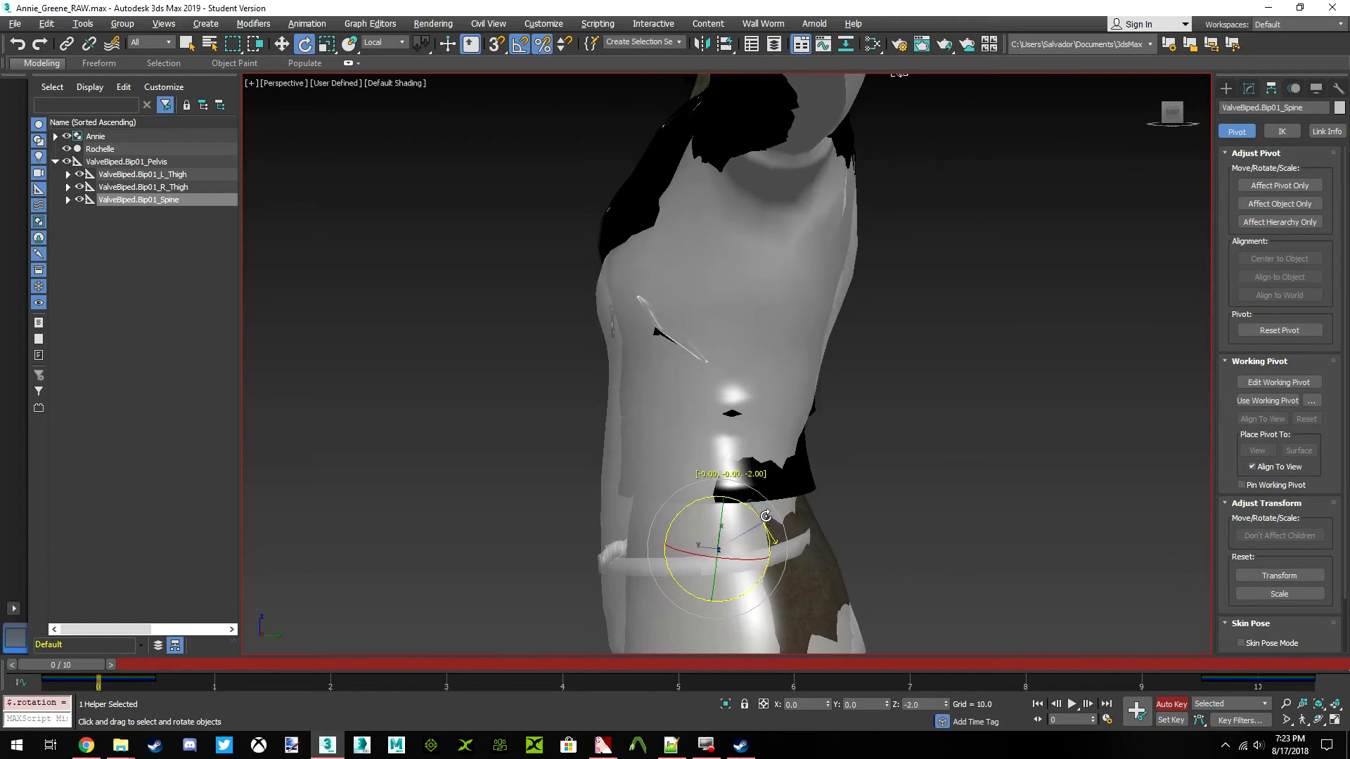
# Rotate the ValveBiped.Bip01_Spine1 bone by 1.5 degrees about its local Z axis to match Annie's torso
pyautogui.click(137, 213)
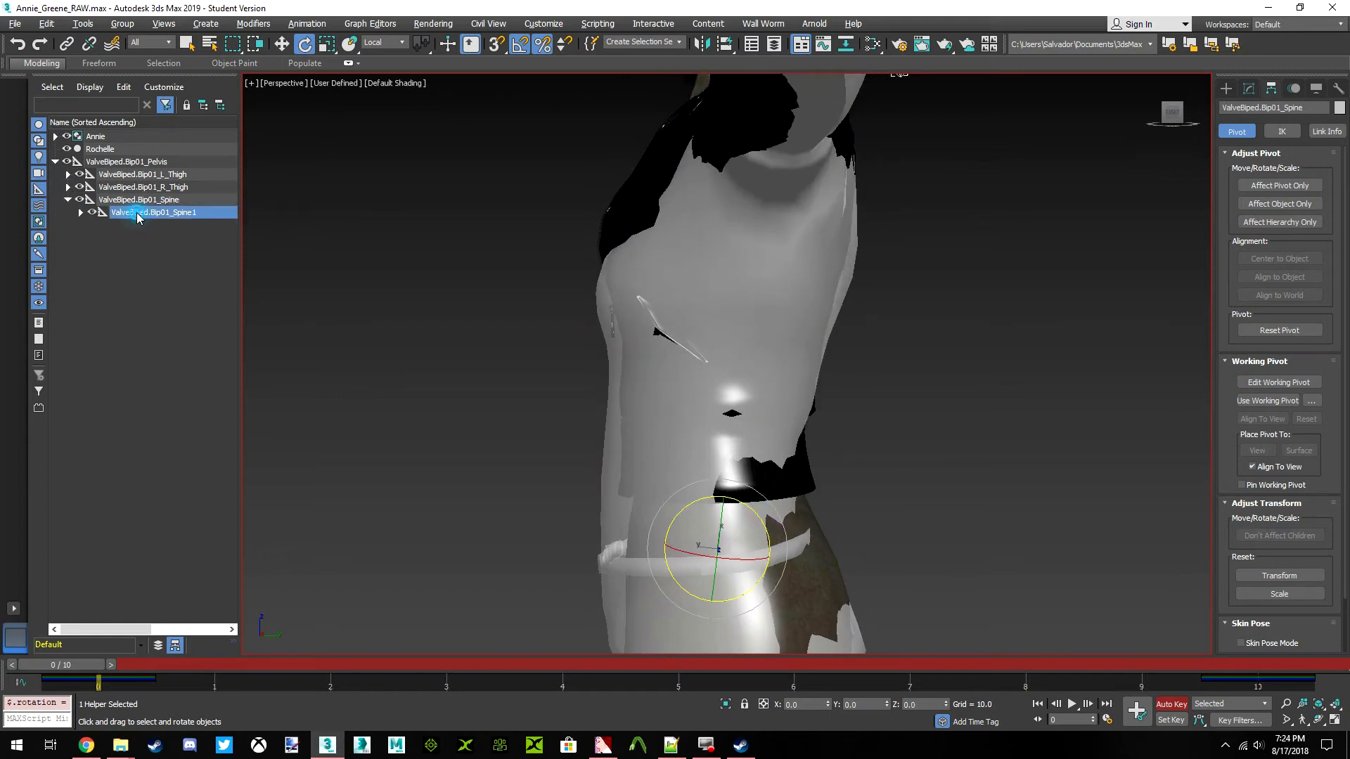
pyautogui.moveTo(772, 403); pyautogui.dragTo(775, 362, button='middle')
pyautogui.moveTo(770, 382); pyautogui.dragTo(771, 380)
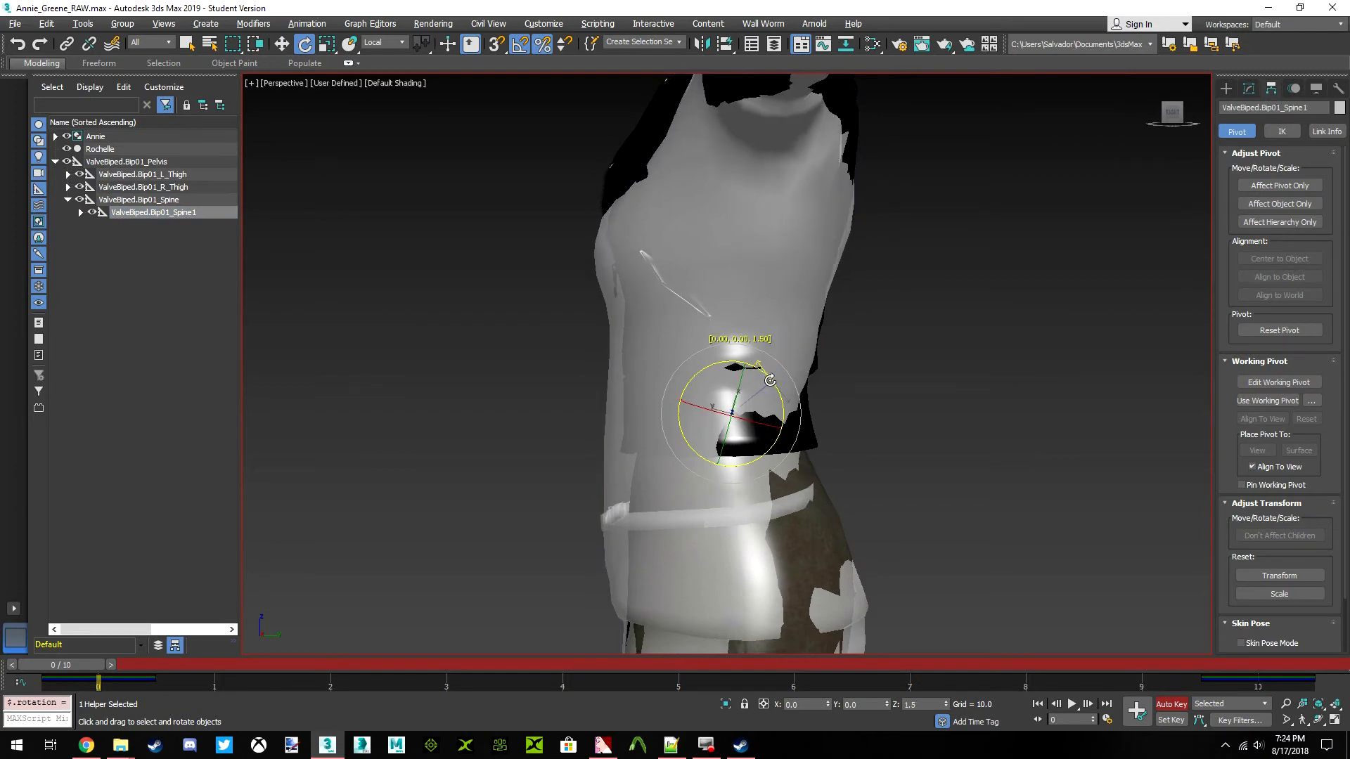
pyautogui.moveTo(757, 324); pyautogui.dragTo(766, 463, button='middle')
pyautogui.scroll(-3, 766, 463)
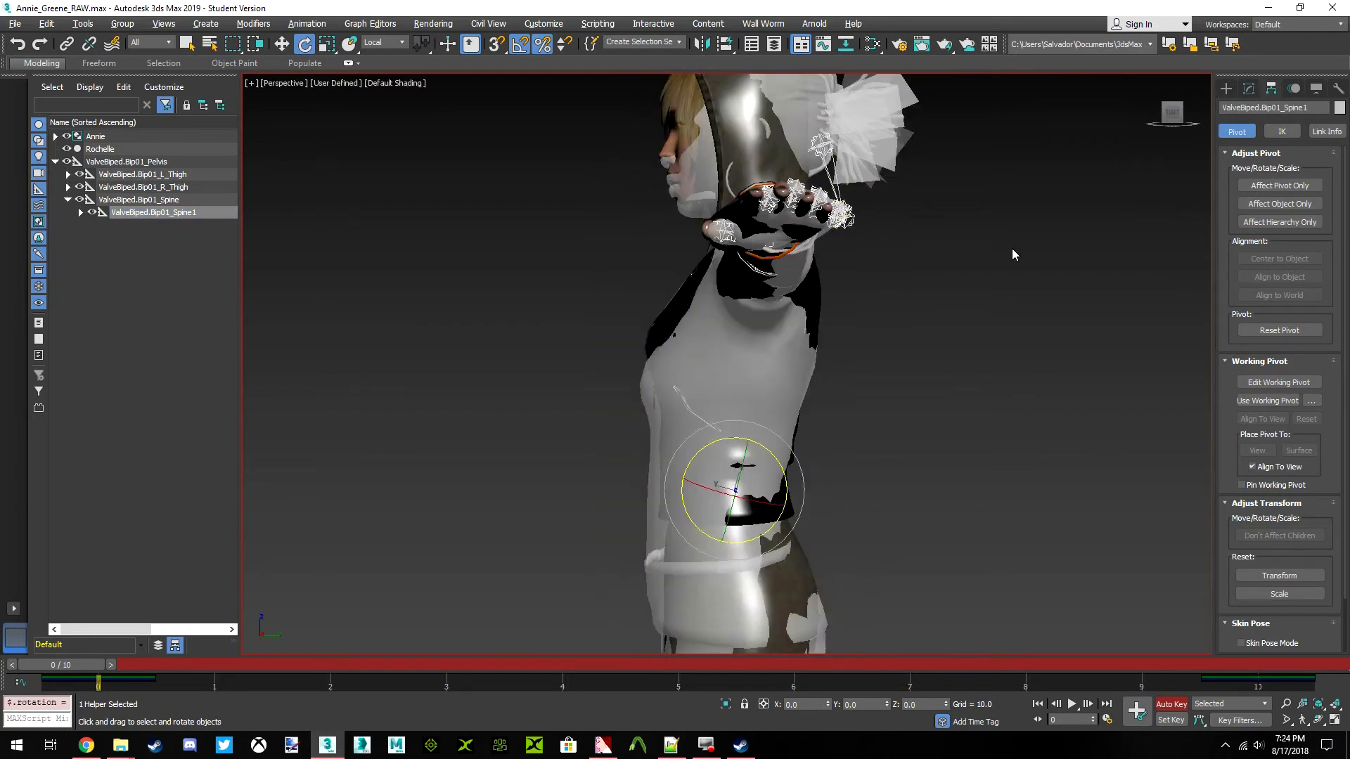
# Expand the spine hierarchy through the neck and select the ValveBiped.Bip01_Head1 bone with the Move tool active
pyautogui.click(1181, 128)
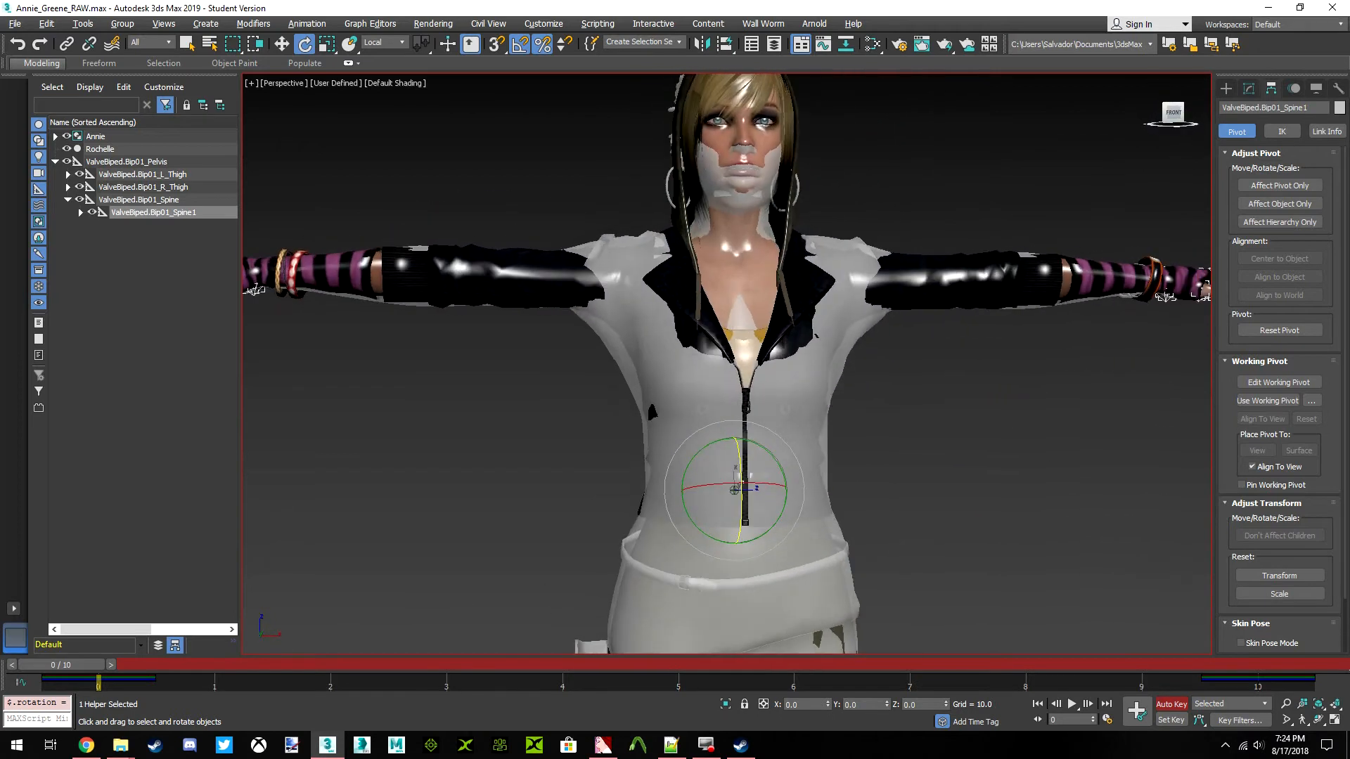
pyautogui.moveTo(1181, 127); pyautogui.dragTo(1213, 132)
pyautogui.moveTo(712, 181); pyautogui.dragTo(716, 192, button='middle')
pyautogui.scroll(5, 735, 285)
pyautogui.moveTo(1171, 125)
pyautogui.mouseDown()
pyautogui.moveTo(1094, 122)
pyautogui.moveTo(1172, 116)
pyautogui.mouseUp()
pyautogui.moveTo(697, 337); pyautogui.dragTo(772, 396, button='middle')
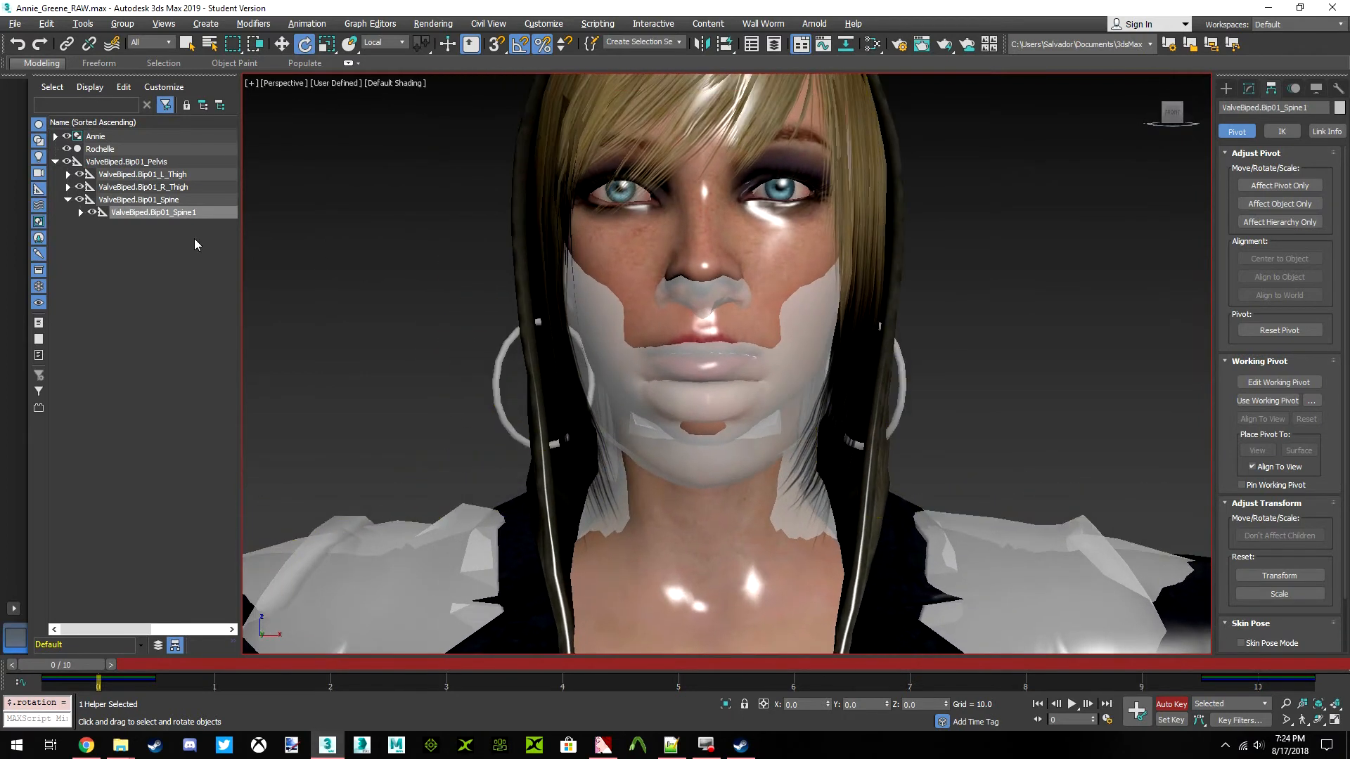
pyautogui.click(80, 213)
pyautogui.click(93, 225)
pyautogui.click(106, 237)
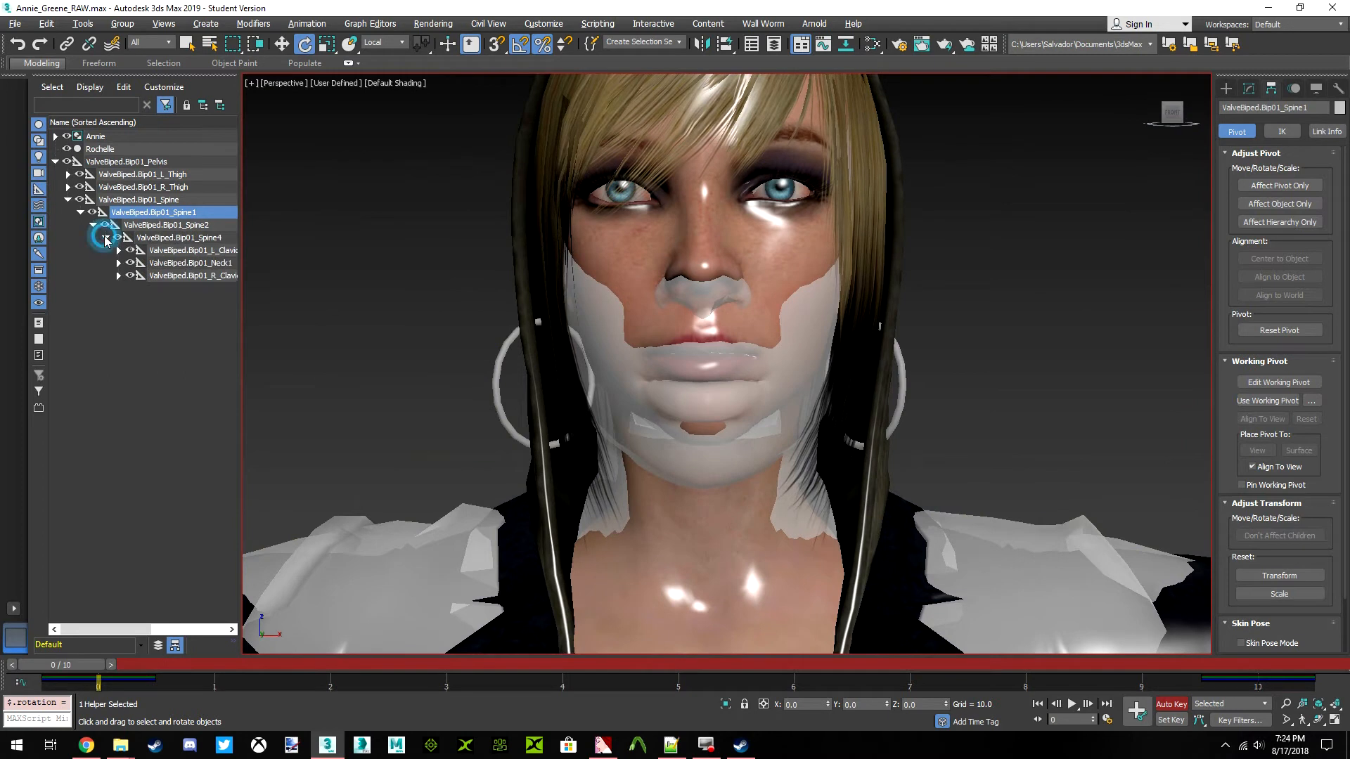
pyautogui.click(118, 263)
pyautogui.click(189, 275)
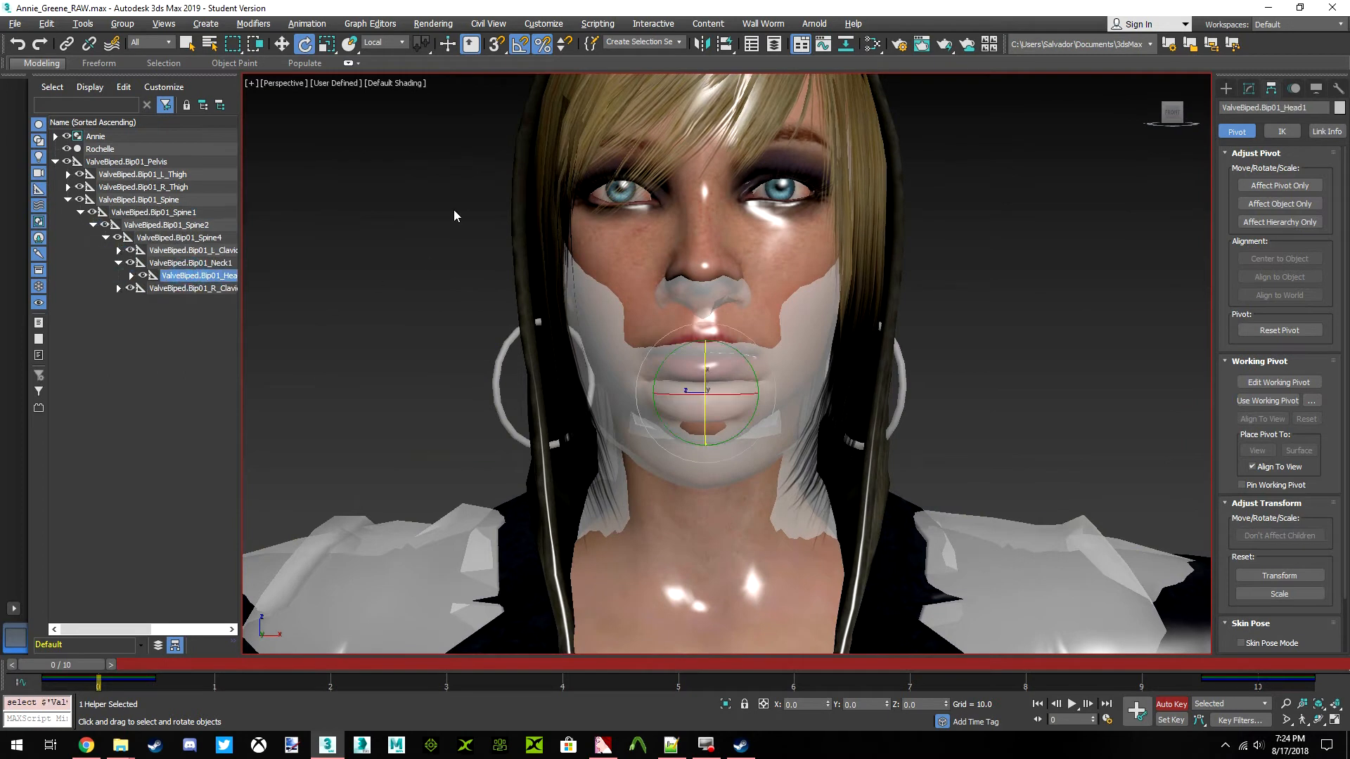
pyautogui.click(281, 43)
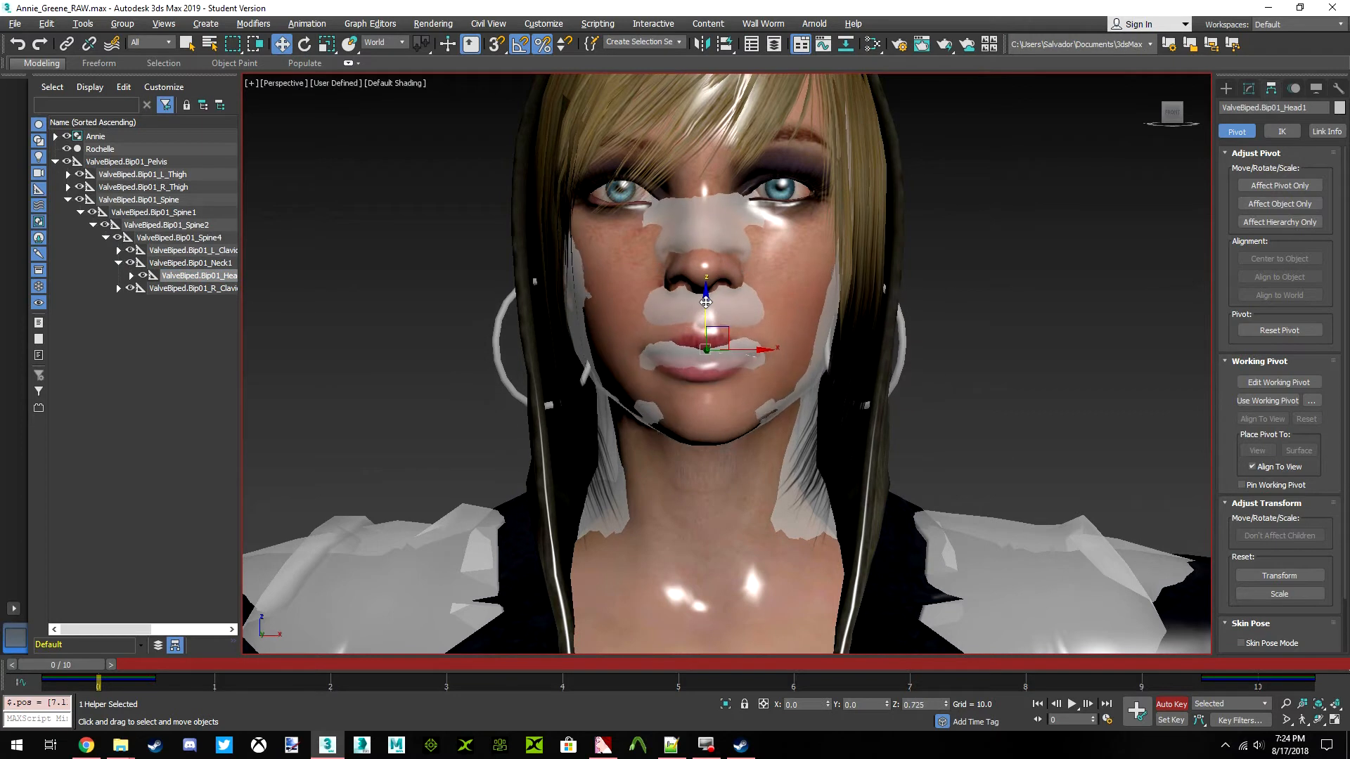
# Try to raise the ValveBiped.Bip01_Head1 bone freehand along the world Z axis to match Annie's face
pyautogui.moveTo(706, 302); pyautogui.dragTo(708, 305)
pyautogui.moveTo(1176, 118)
pyautogui.mouseDown()
pyautogui.moveTo(1244, 118)
pyautogui.moveTo(1118, 116)
pyautogui.moveTo(1211, 116)
pyautogui.moveTo(1173, 124)
pyautogui.mouseUp()
pyautogui.click(1173, 120)
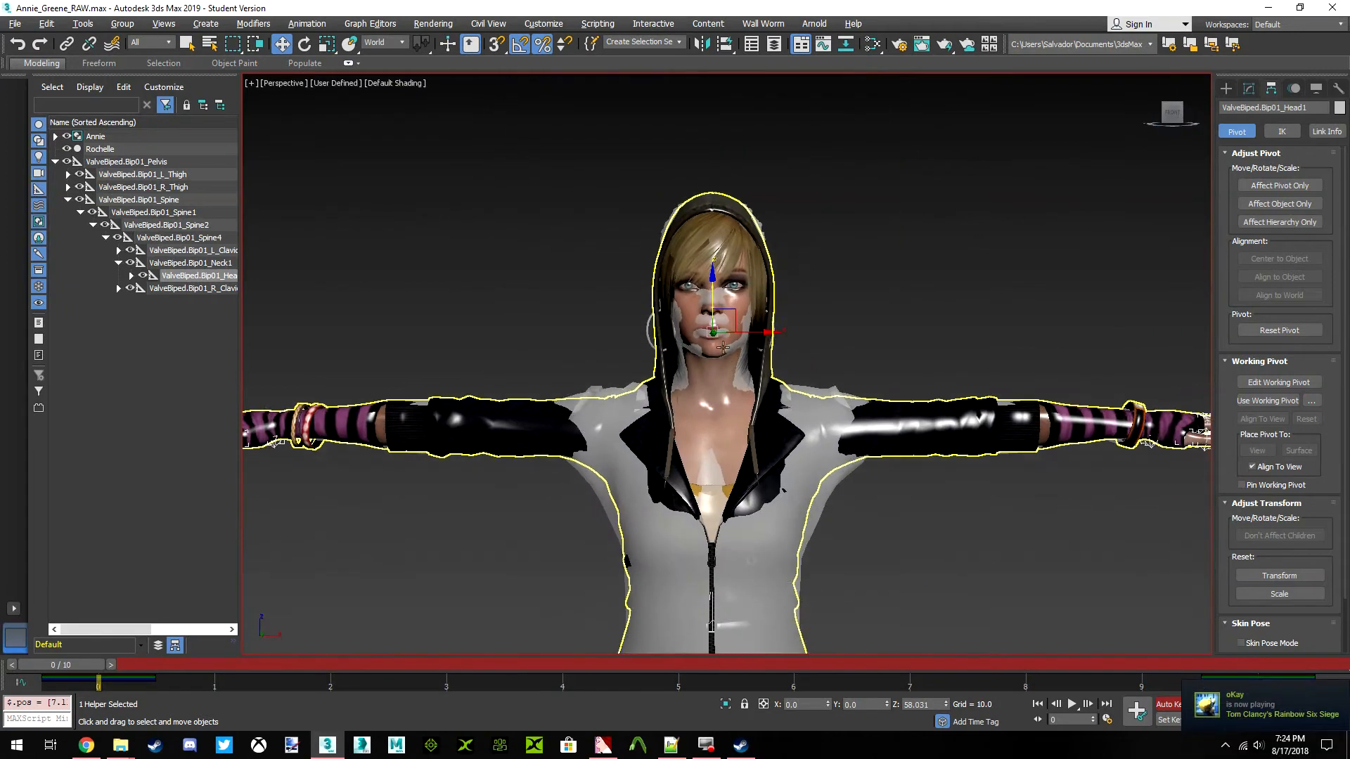
pyautogui.scroll(4, 717, 345)
pyautogui.hotkey('ctrl', 'z')
pyautogui.moveTo(735, 391); pyautogui.dragTo(741, 418, button='middle')
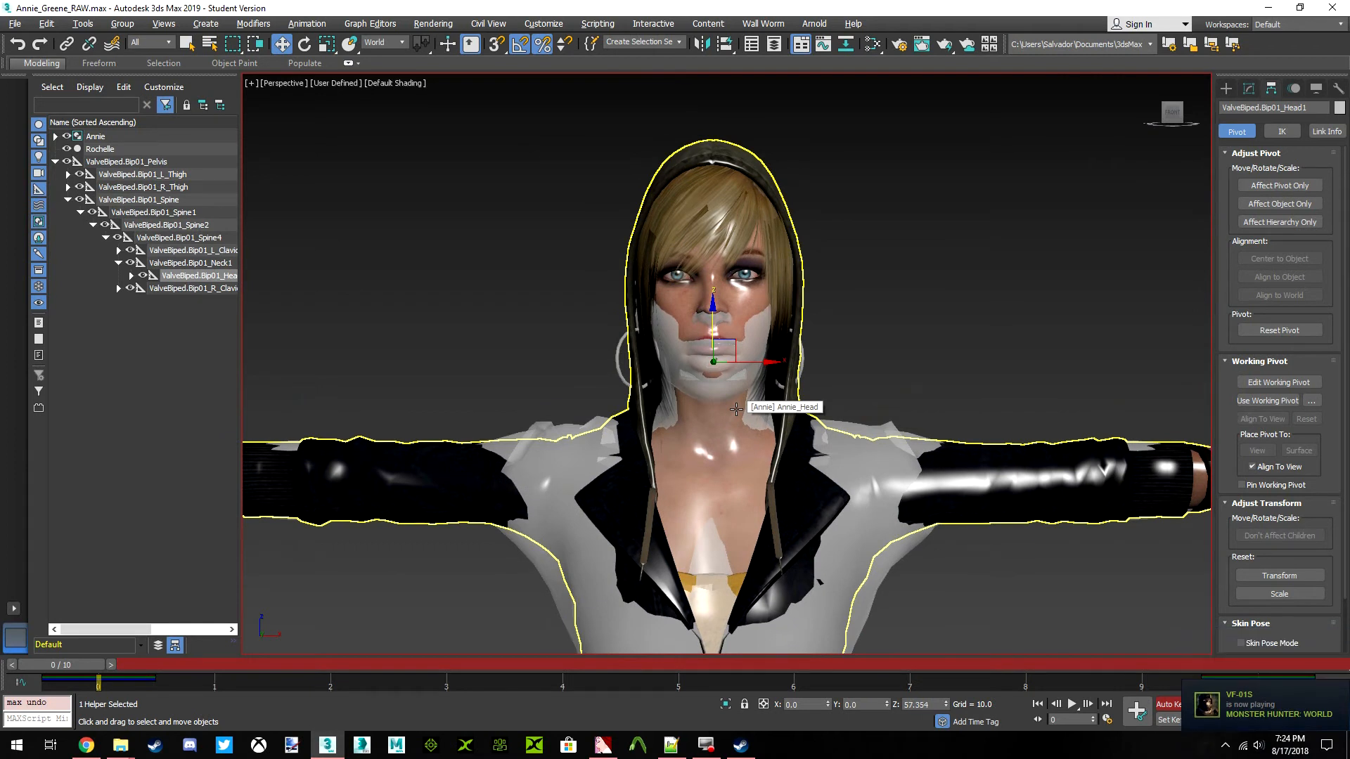
pyautogui.moveTo(714, 309); pyautogui.dragTo(719, 295)
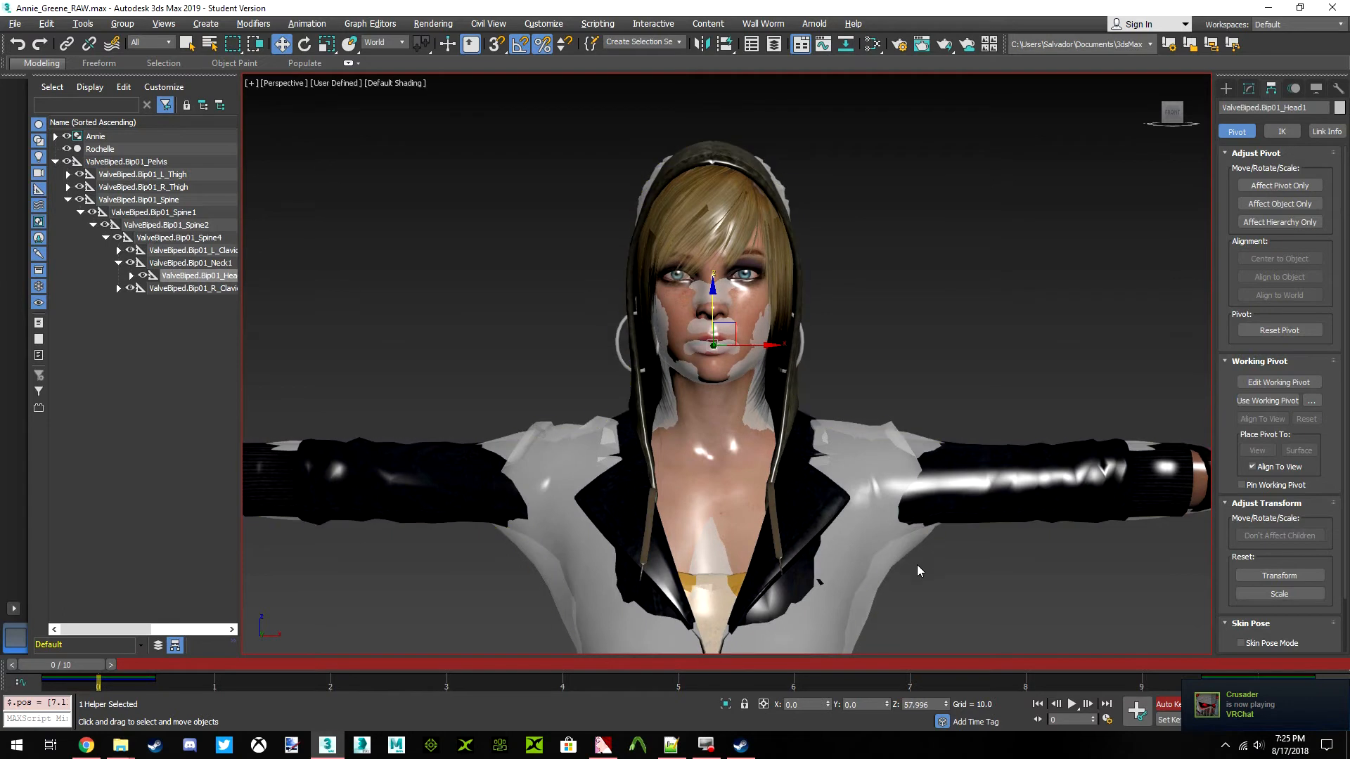
pyautogui.hotkey('ctrl', 'z')
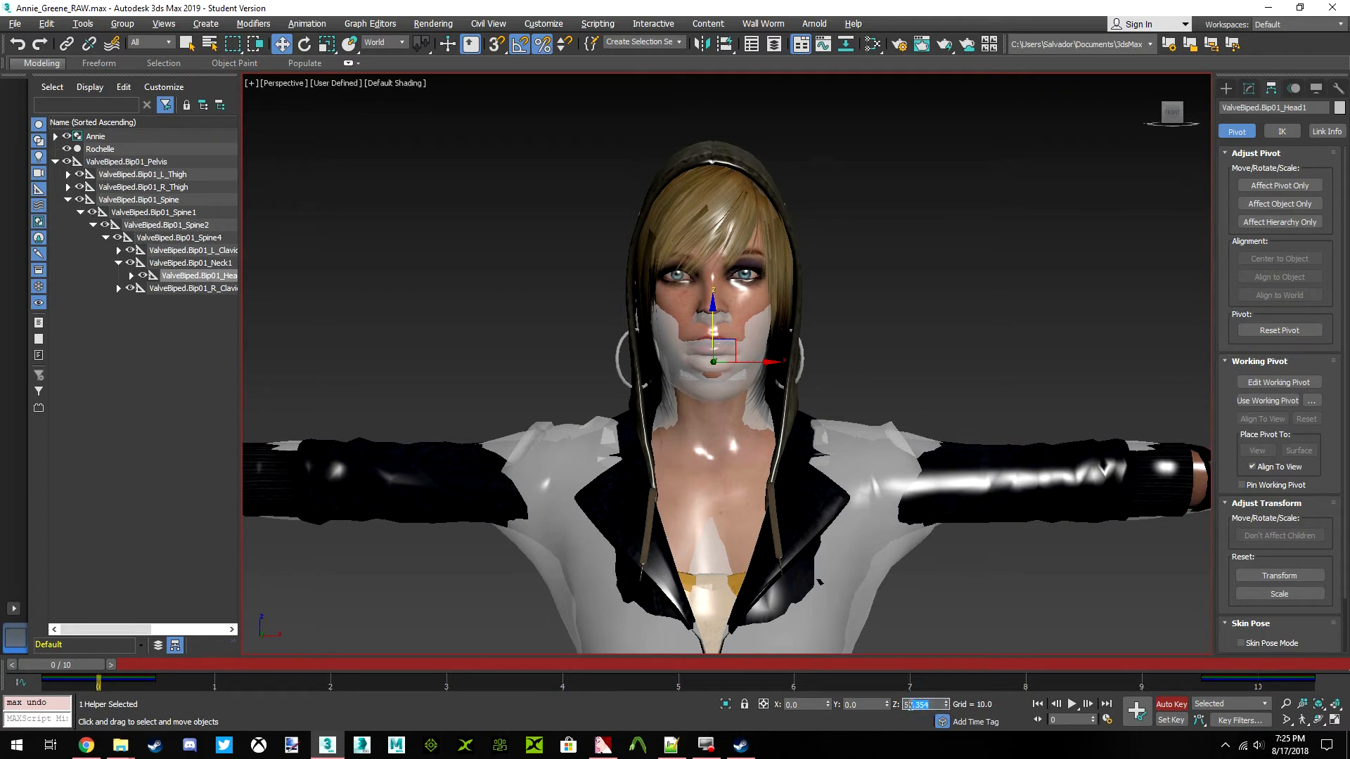
# Set the world Z position of the ValveBiped.Bip01_Head1 bone to 58
pyautogui.write('58')
pyautogui.press('Return')
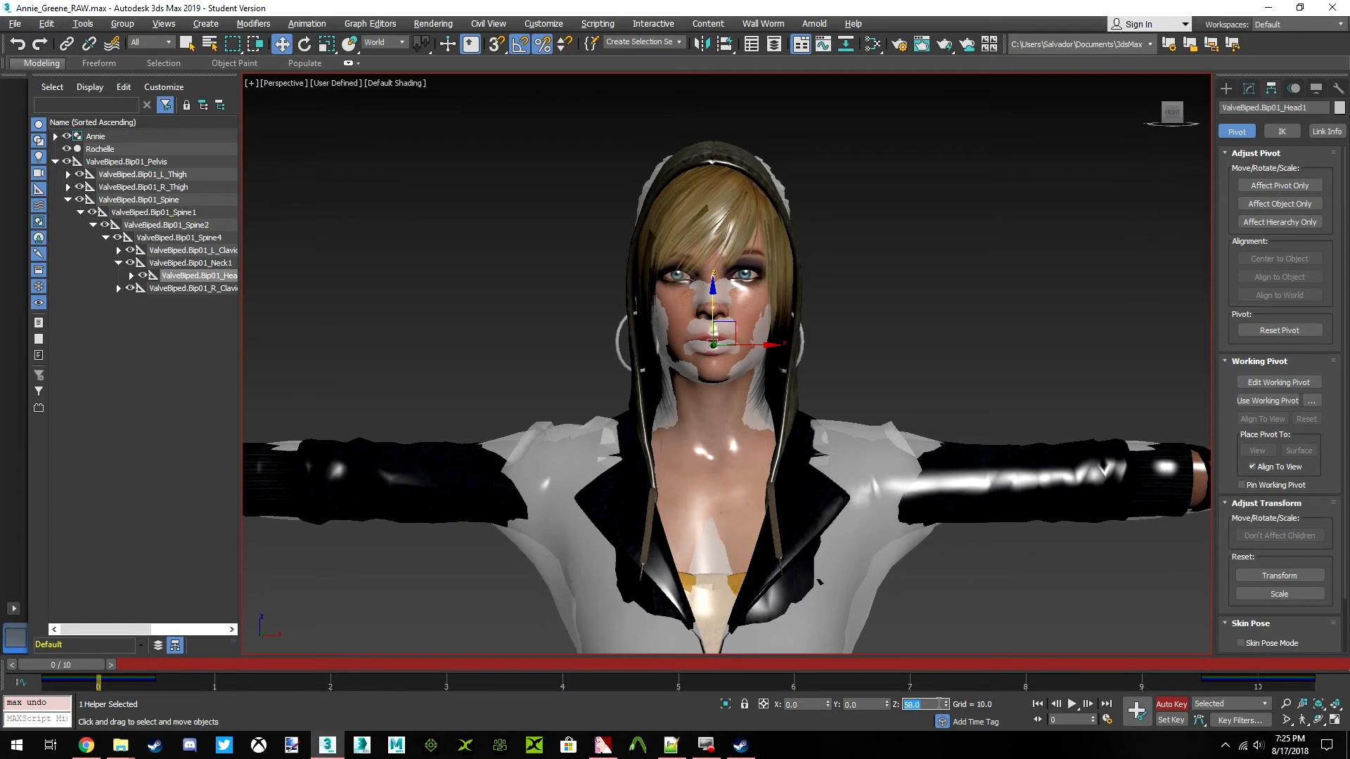
pyautogui.click(1159, 113)
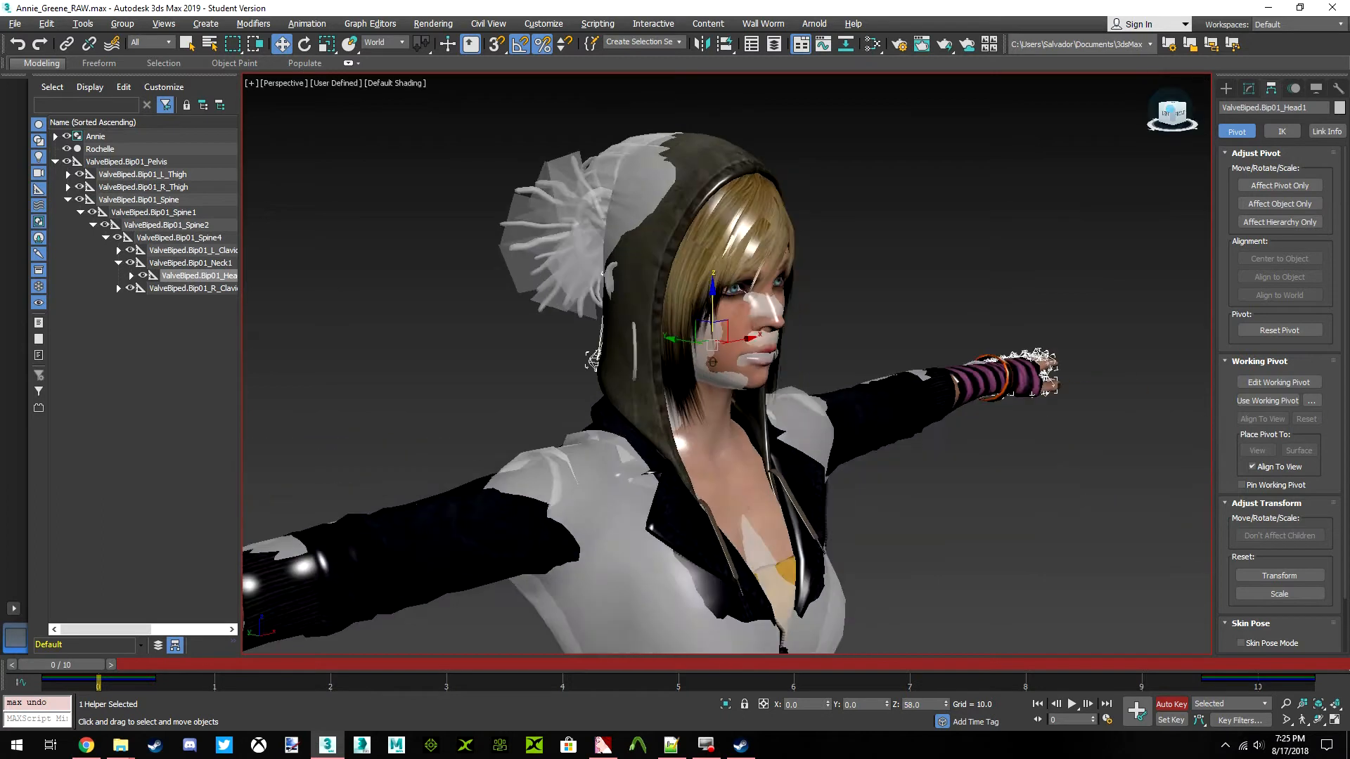
pyautogui.keyDown('alt'); pyautogui.moveTo(703, 366); pyautogui.dragTo(731, 368, button='middle'); pyautogui.keyUp('alt')
pyautogui.moveTo(1171, 113); pyautogui.dragTo(1165, 108)
pyautogui.click(1168, 112)
pyautogui.scroll(3, 729, 335)
pyautogui.scroll(3, 728, 334)
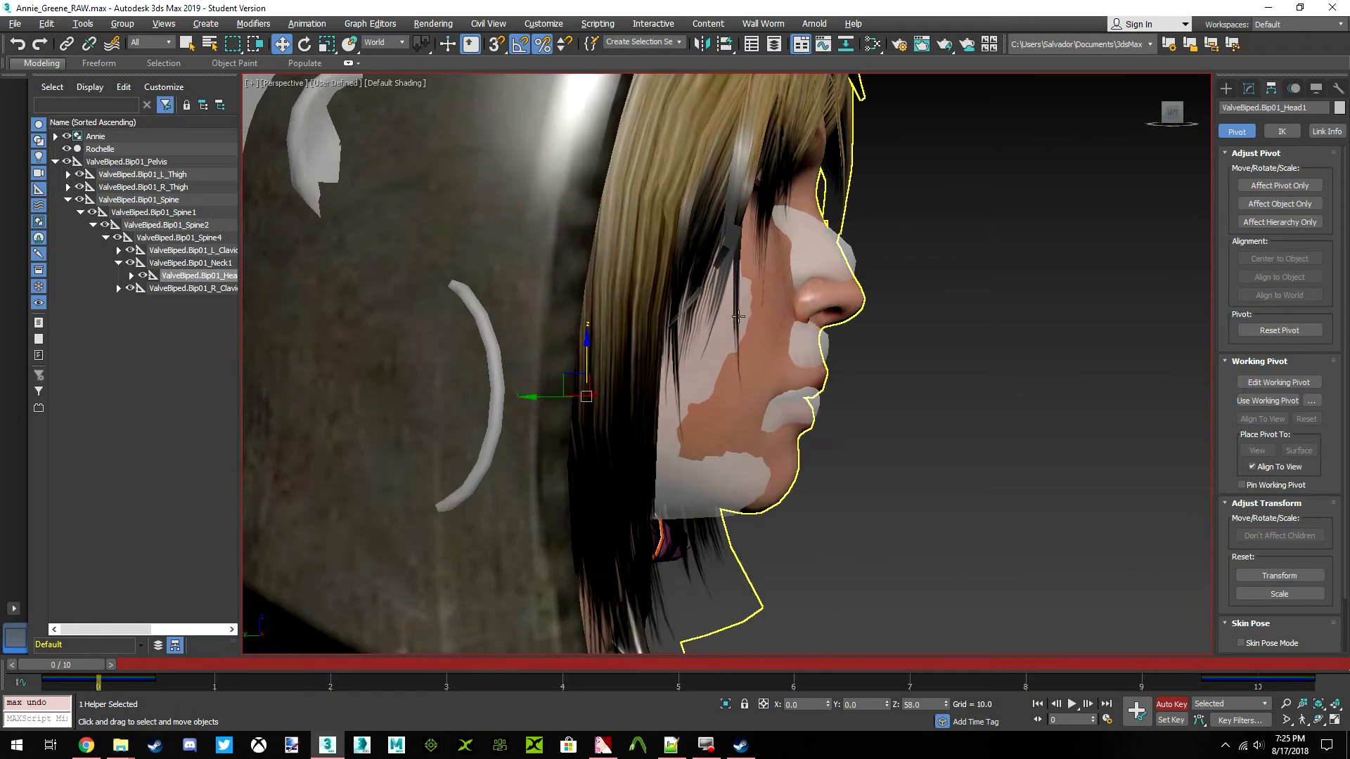
pyautogui.moveTo(771, 294); pyautogui.dragTo(772, 323, button='middle')
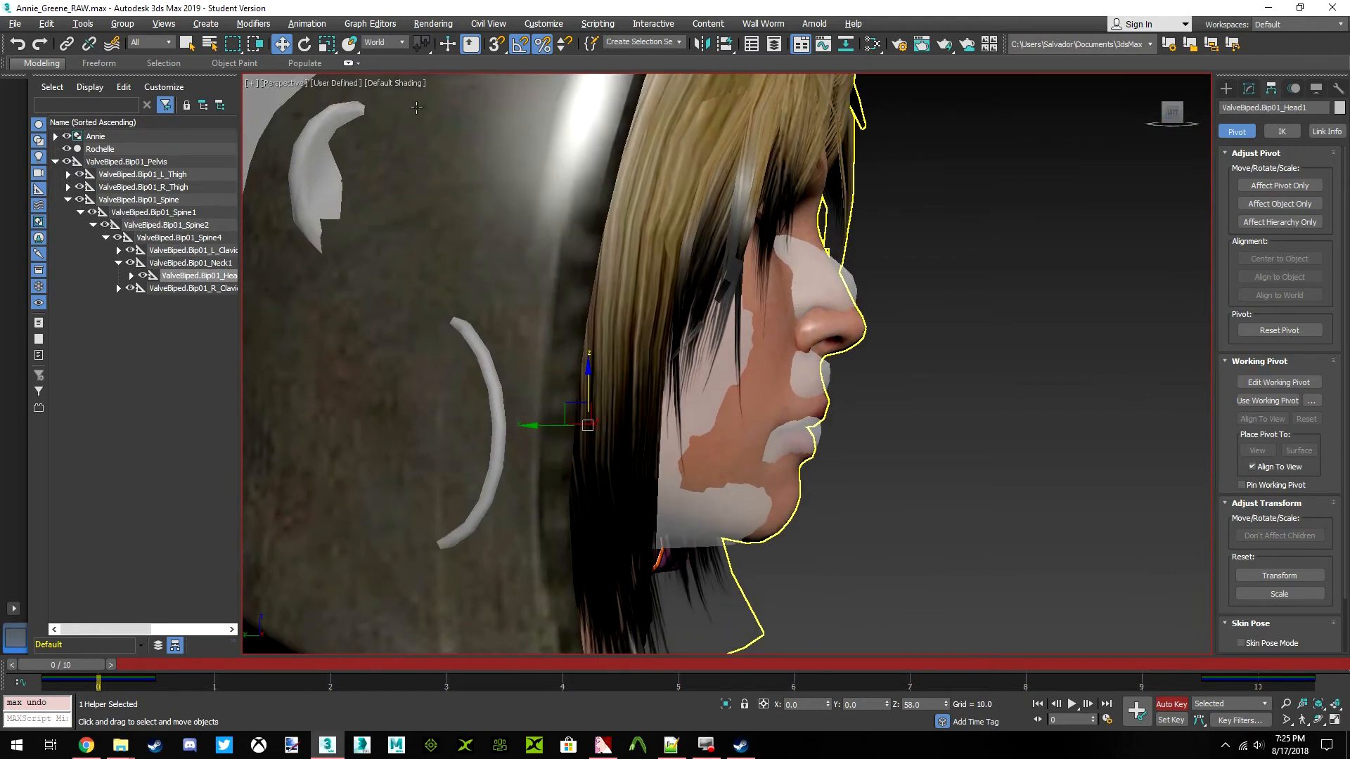
pyautogui.click(305, 44)
pyautogui.moveTo(622, 379); pyautogui.dragTo(636, 393)
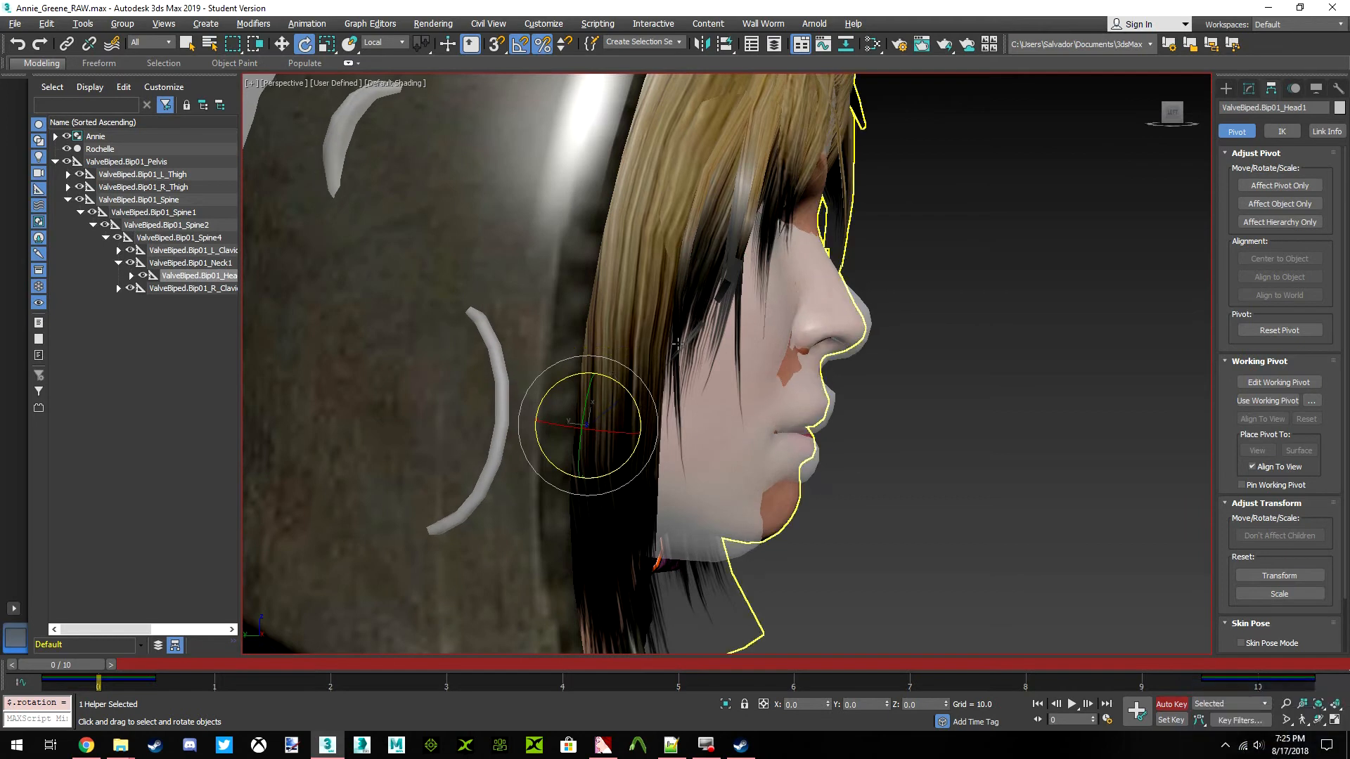
pyautogui.scroll(-4, 786, 299)
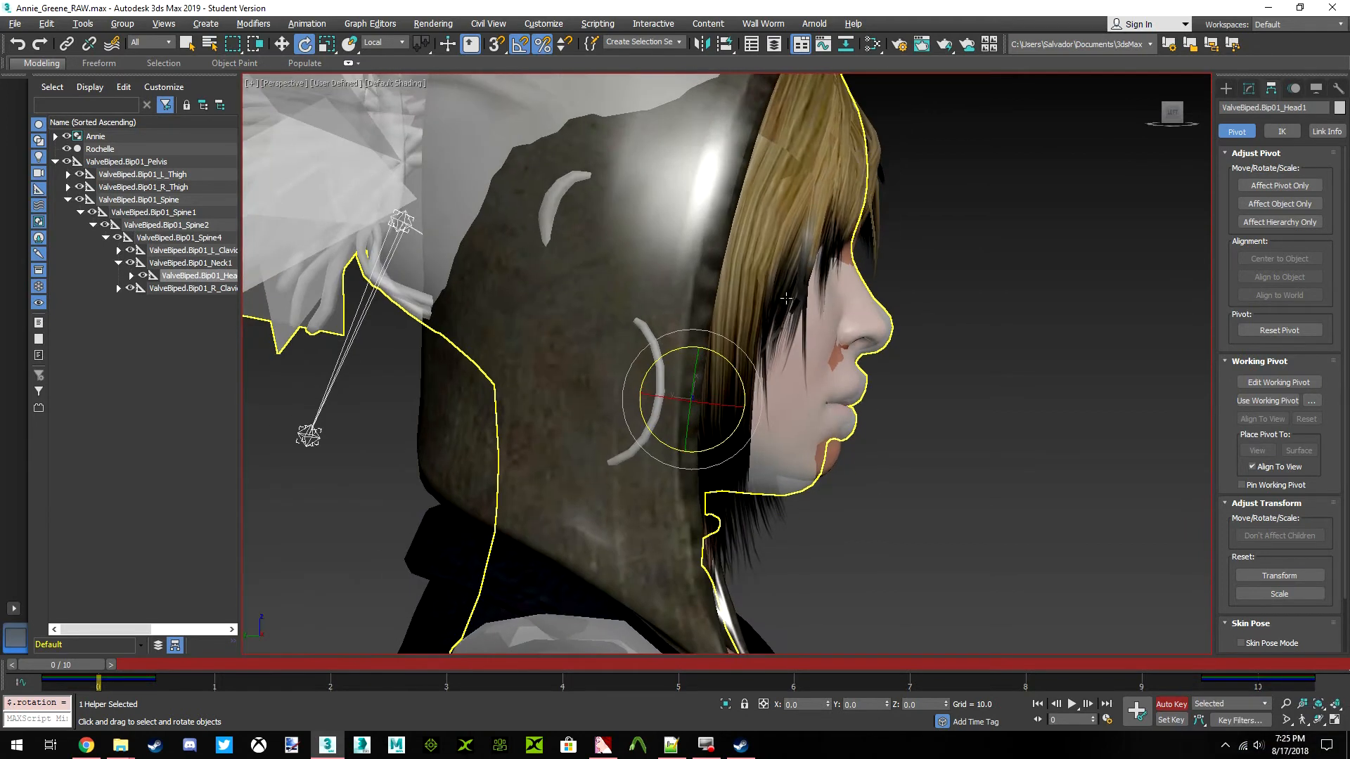
pyautogui.hotkey('ctrl', 'z')
pyautogui.moveTo(736, 368); pyautogui.dragTo(742, 369)
pyautogui.click(1175, 122)
pyautogui.keyDown('alt'); pyautogui.moveTo(692, 437); pyautogui.dragTo(692, 437, button='middle'); pyautogui.keyUp('alt')
# Examine the overall fit from the front and the alignment of the left arm and hand from above
pyautogui.click(1174, 113)
pyautogui.scroll(-10, 773, 312)
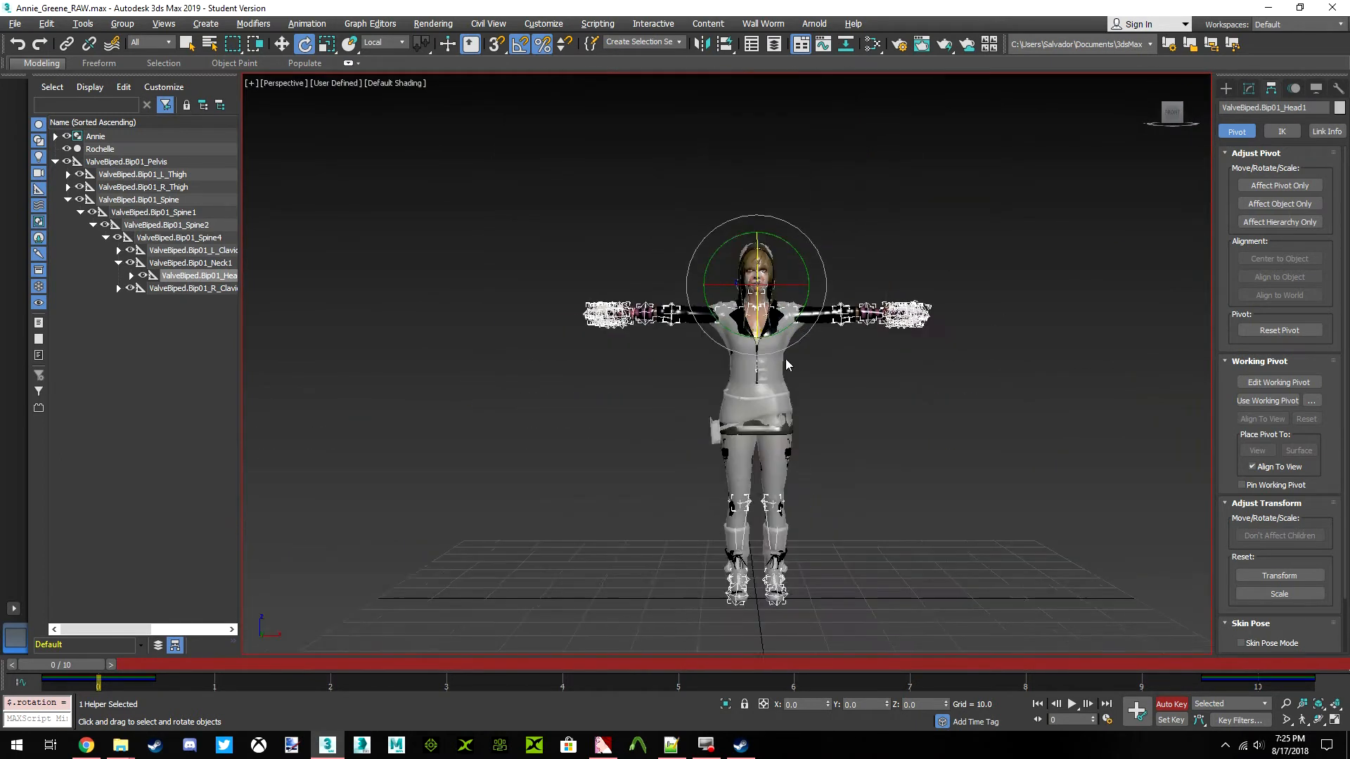
pyautogui.moveTo(773, 312); pyautogui.dragTo(759, 304, button='middle')
pyautogui.click(1171, 114)
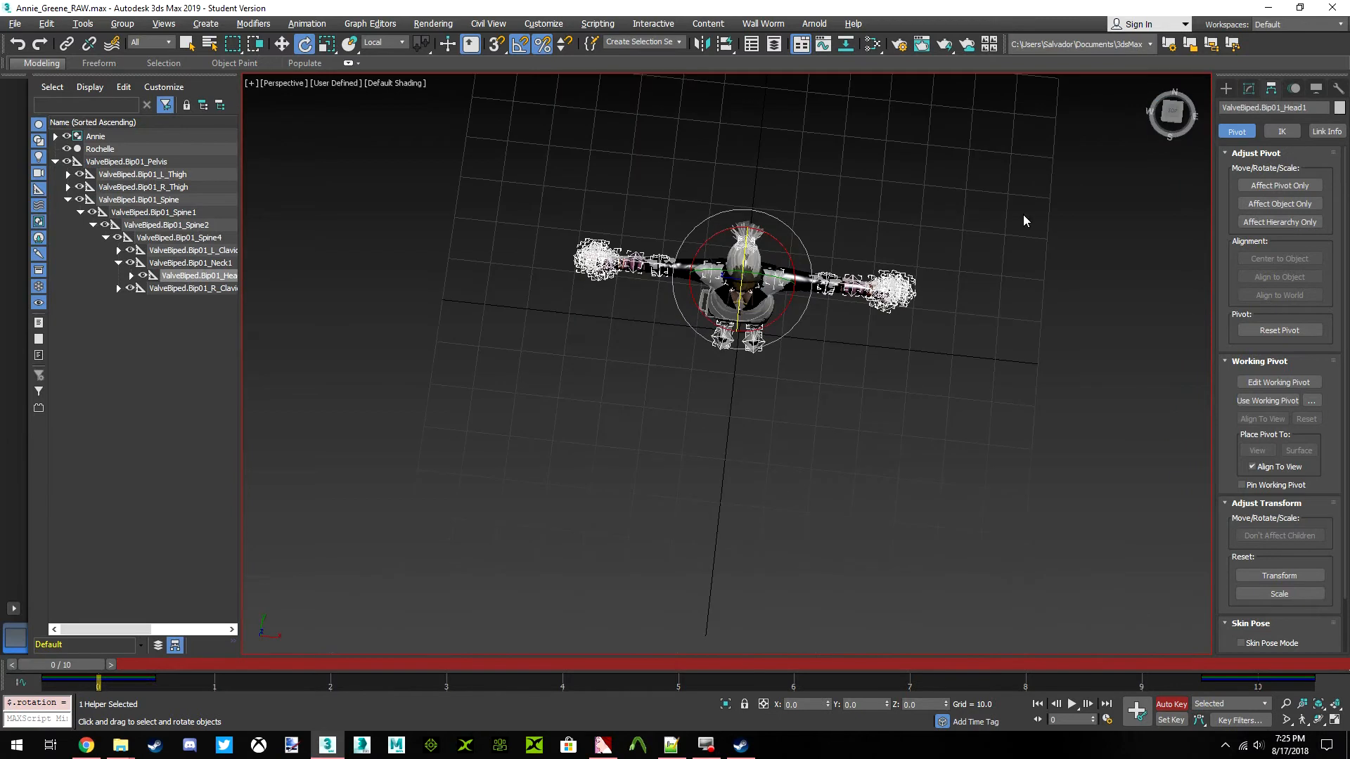
pyautogui.scroll(10, 837, 301)
pyautogui.scroll(-6, 837, 300)
pyautogui.scroll(2, 935, 349)
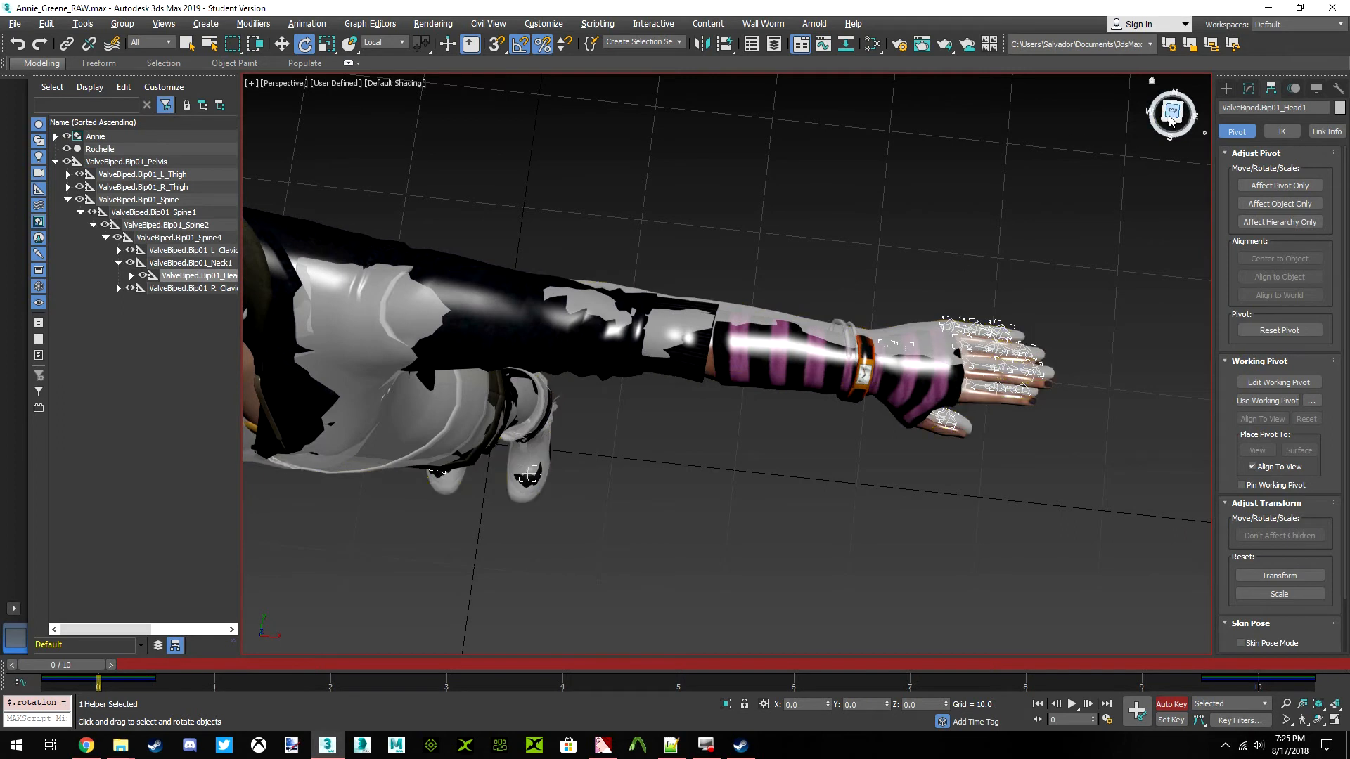
pyautogui.moveTo(1172, 116); pyautogui.dragTo(1131, 118)
pyautogui.scroll(5, 829, 482)
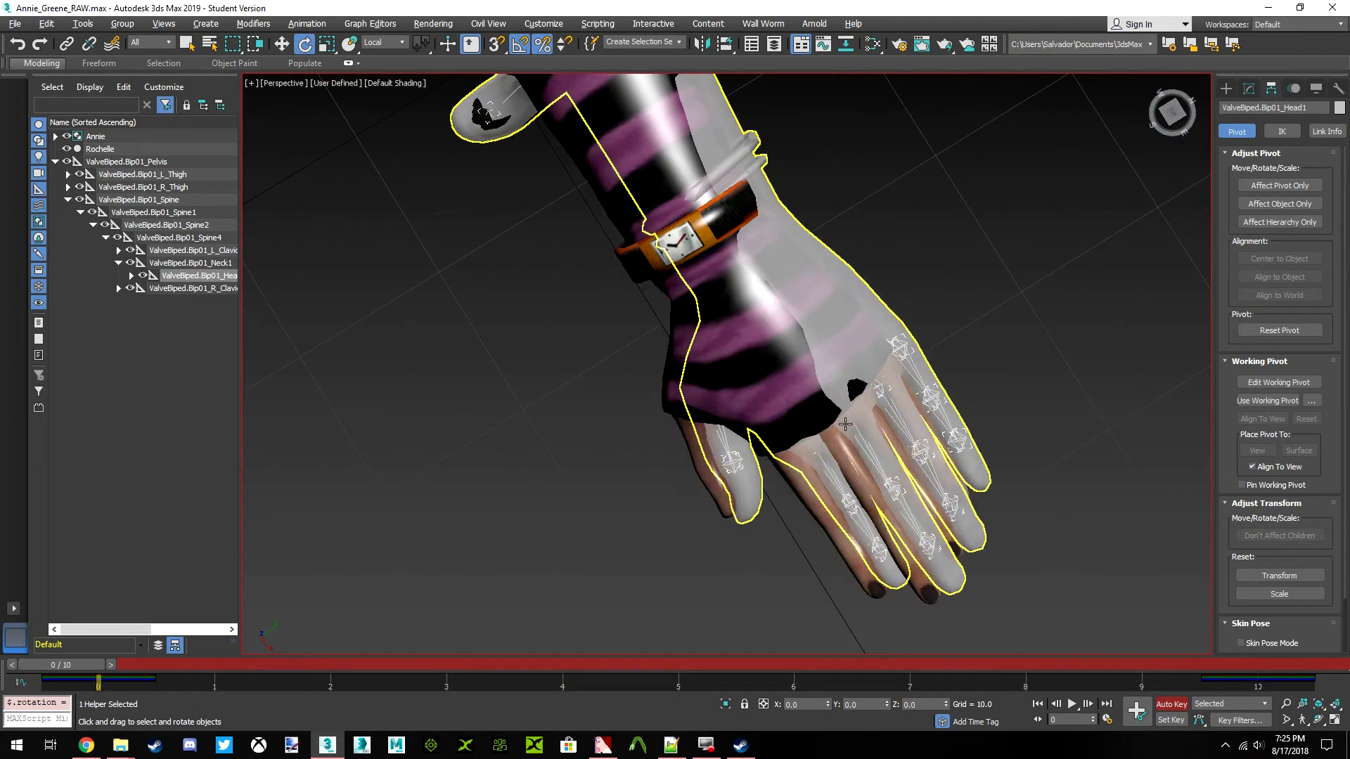
pyautogui.scroll(-4, 786, 401)
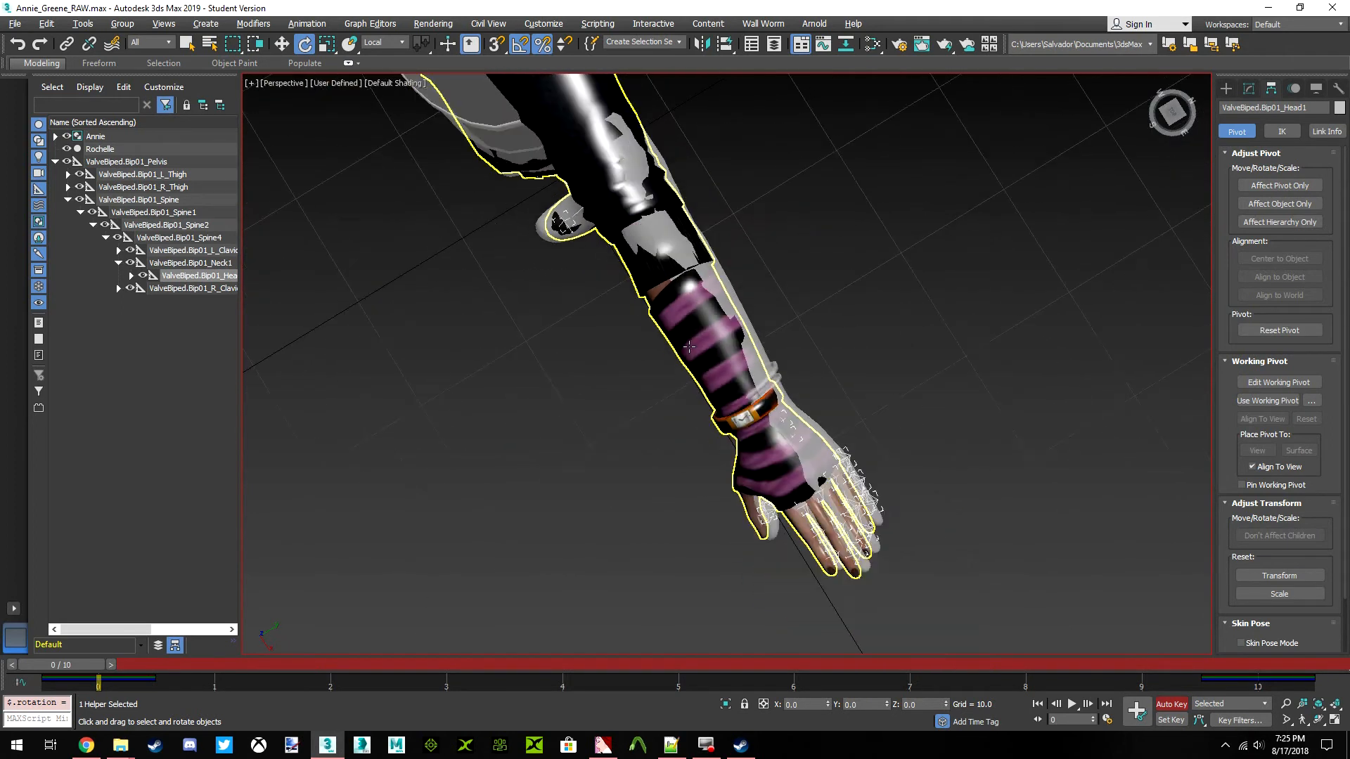
pyautogui.moveTo(694, 211); pyautogui.dragTo(800, 317, button='middle')
pyautogui.moveTo(757, 363); pyautogui.dragTo(713, 315, button='middle')
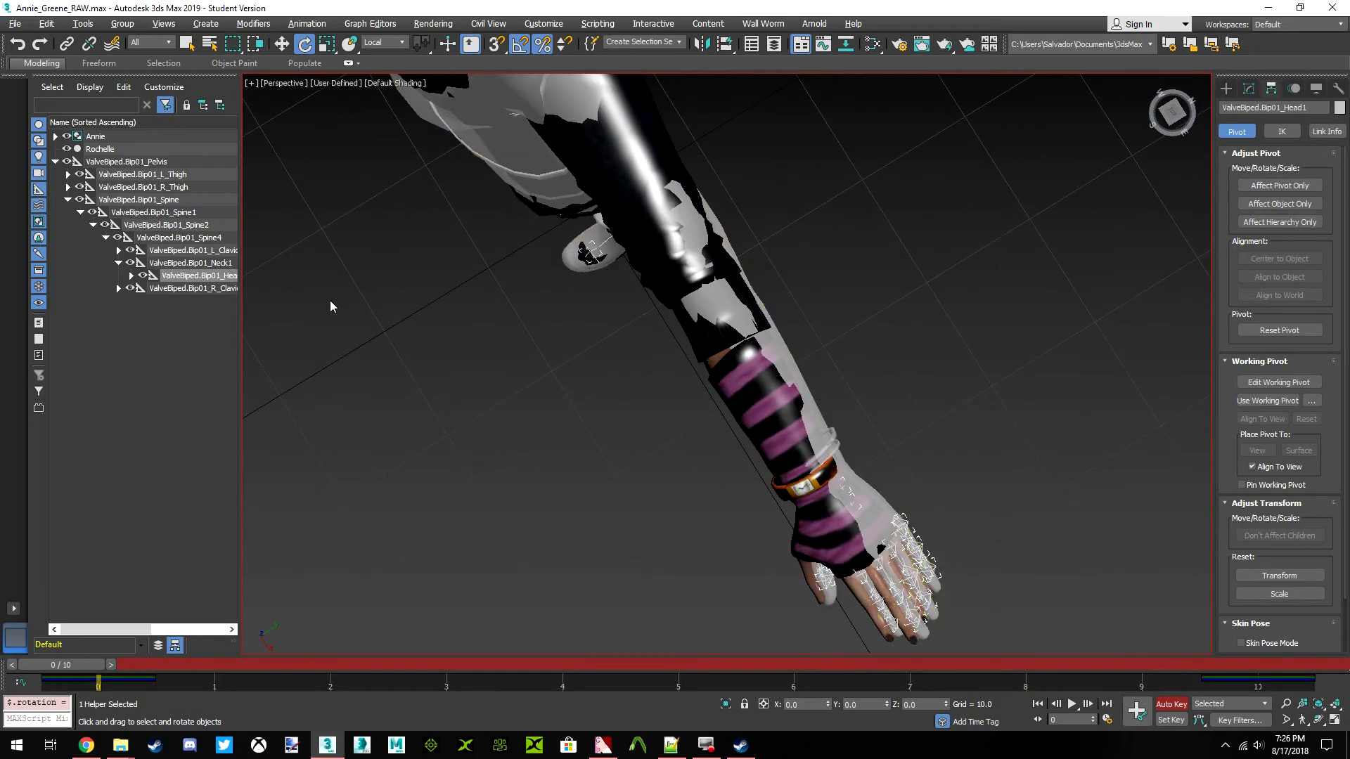
pyautogui.moveTo(460, 151); pyautogui.dragTo(553, 217, button='middle')
pyautogui.scroll(-3, 668, 365)
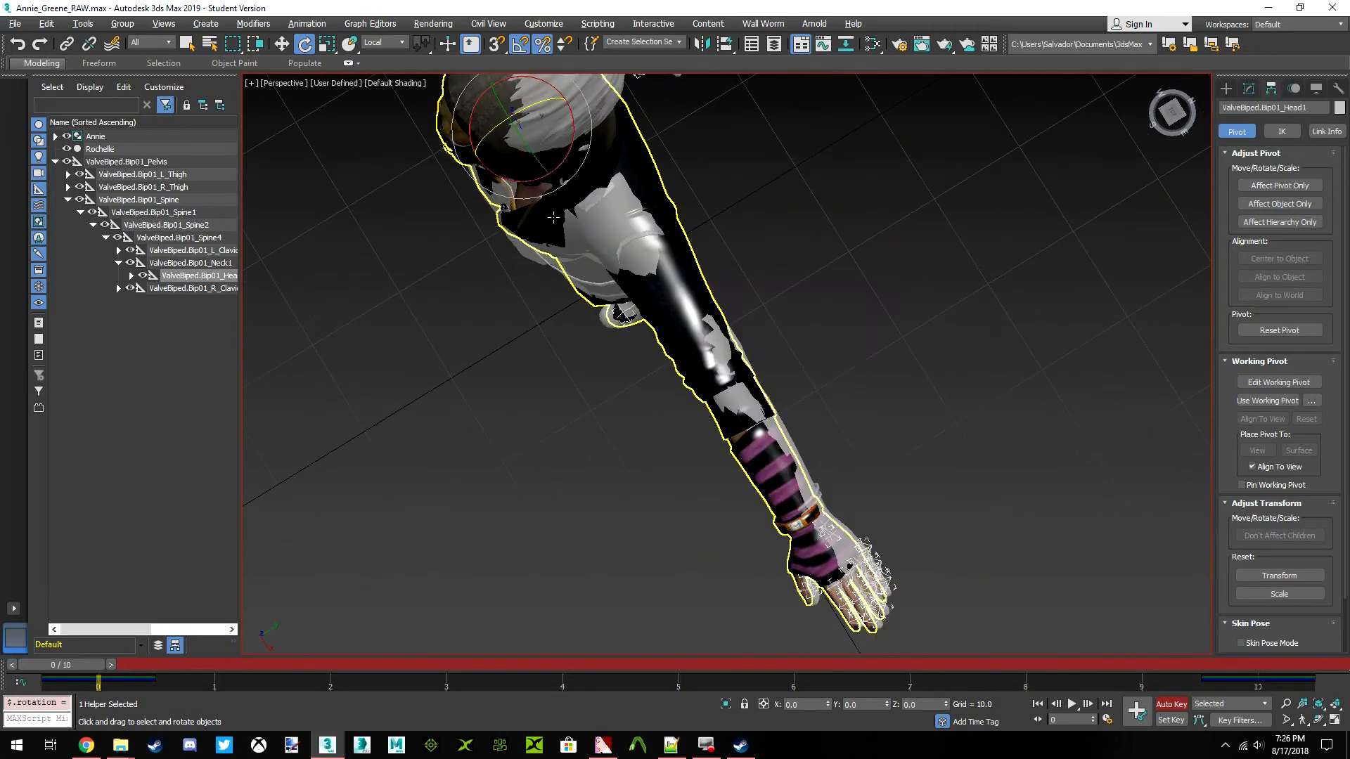
# Rotate the ValveBiped.Bip01_L_Forearm bone by -2.5 degrees about its local Z axis to align it with Annie's left forearm and hand
pyautogui.click(118, 250)
pyautogui.click(218, 352)
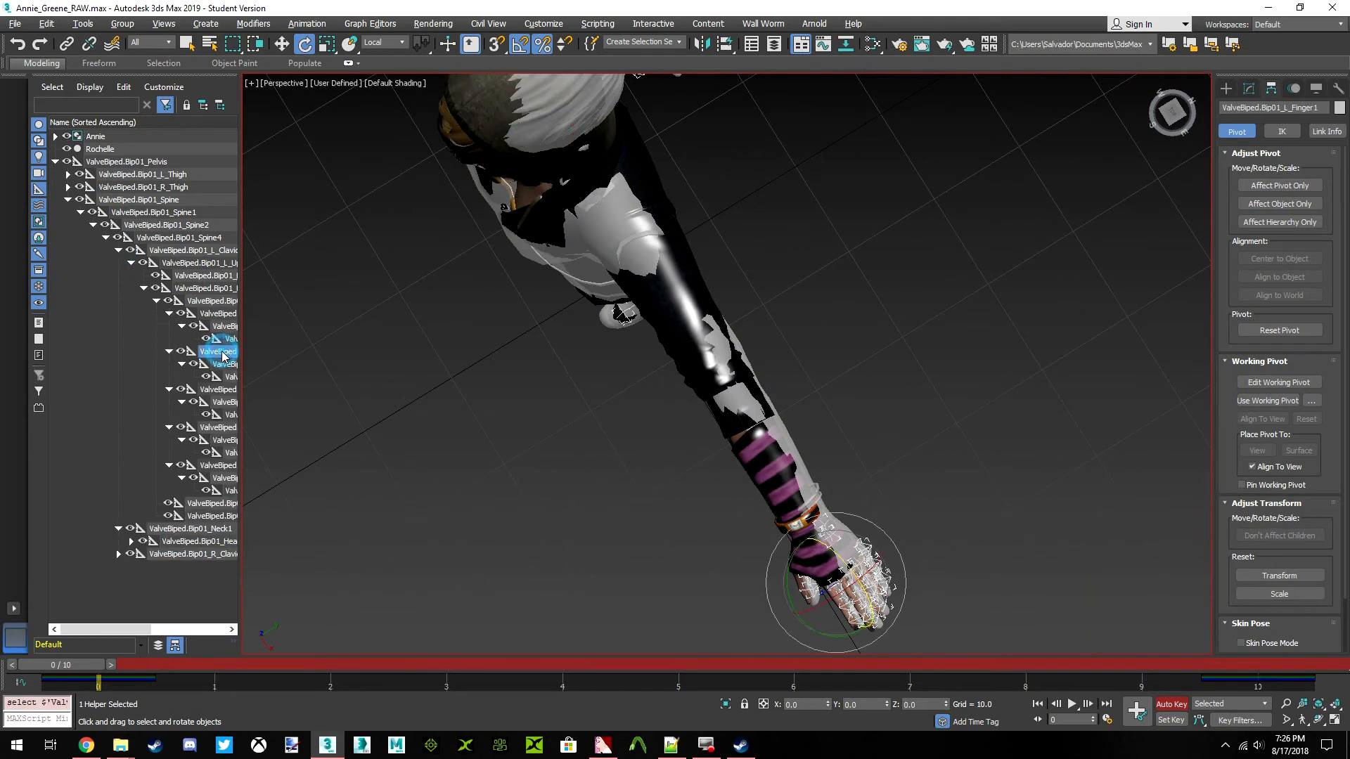
pyautogui.click(225, 315)
pyautogui.click(227, 327)
pyautogui.click(225, 314)
pyautogui.click(223, 300)
pyautogui.click(217, 287)
pyautogui.moveTo(754, 377); pyautogui.dragTo(707, 245, button='middle')
pyautogui.scroll(4, 698, 298)
pyautogui.moveTo(697, 242); pyautogui.dragTo(706, 244)
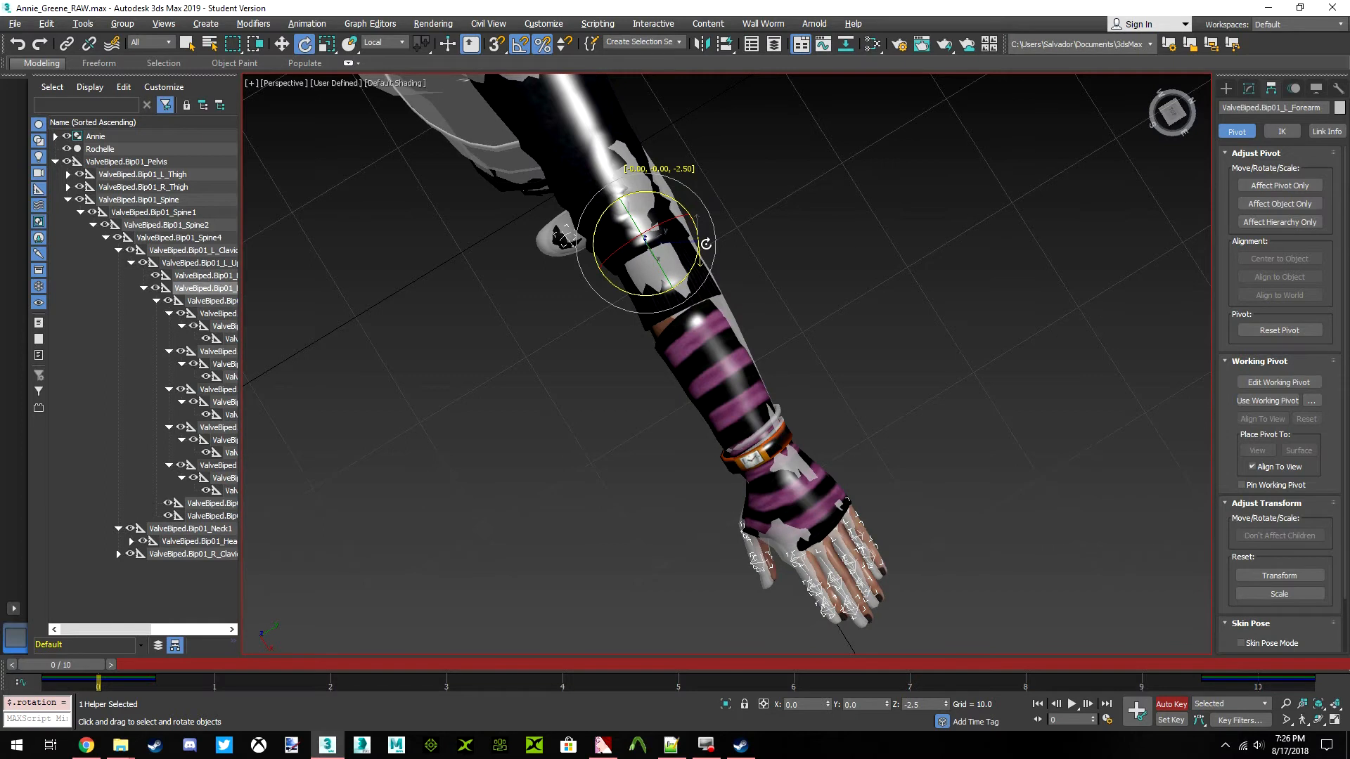
pyautogui.moveTo(705, 244); pyautogui.dragTo(707, 244)
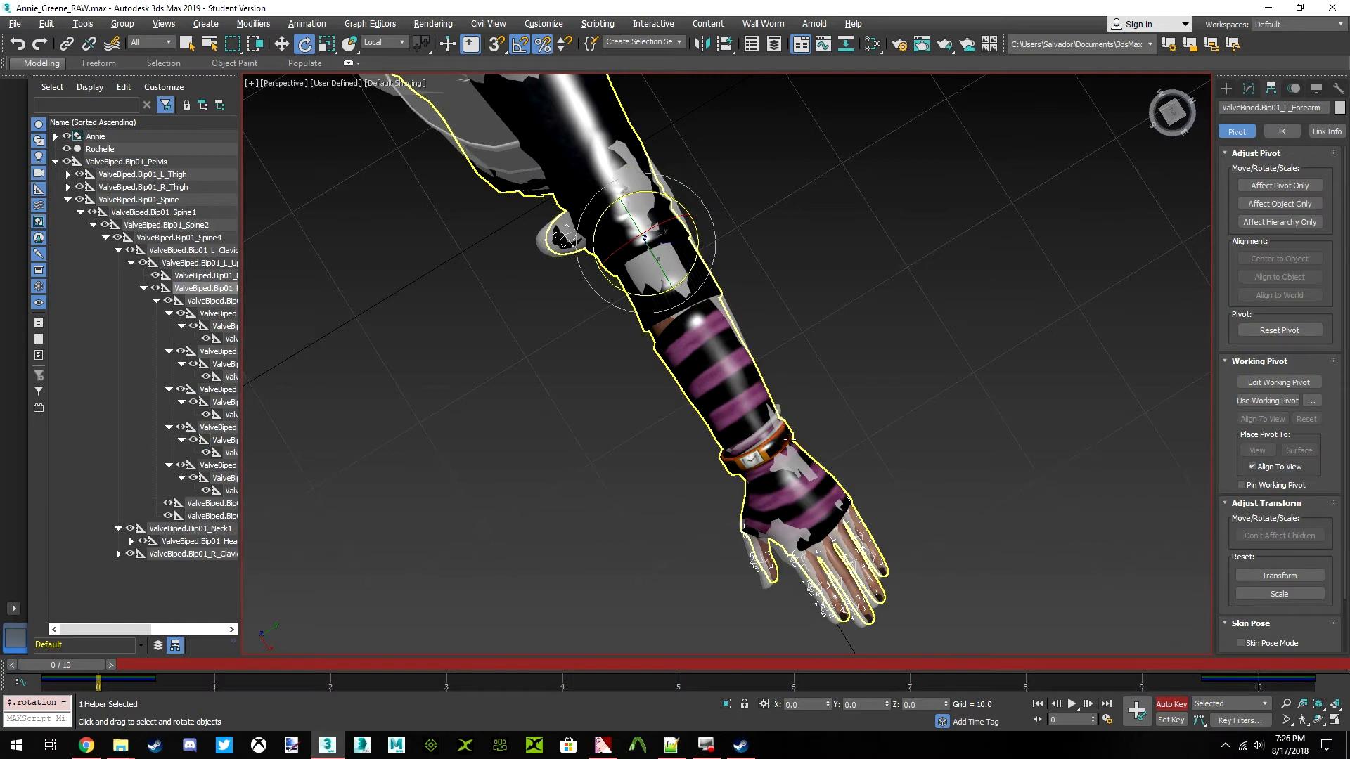
pyautogui.scroll(5, 712, 299)
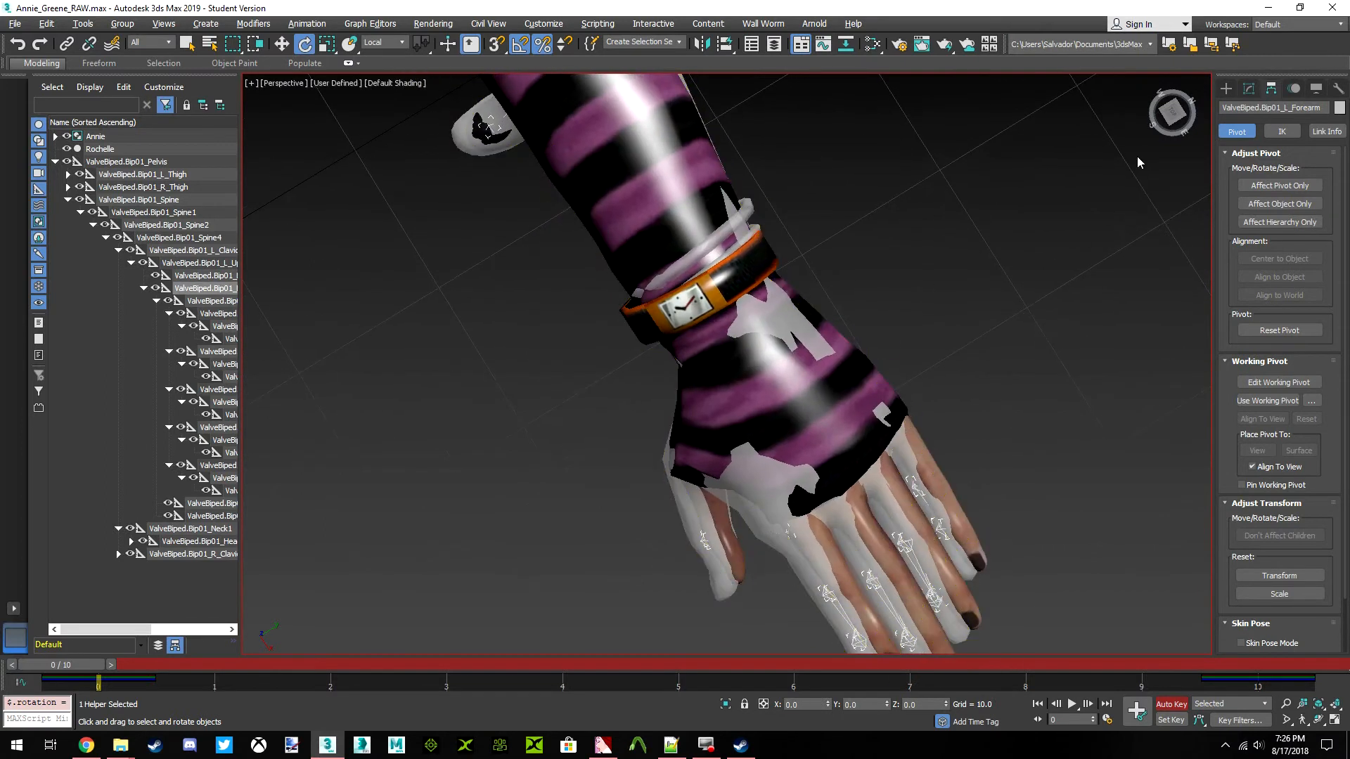
# Rotate the ValveBiped.Bip01_R_Forearm bone by -2.5 degrees about its local Z axis to align it with Annie's right forearm
pyautogui.click(1173, 114)
pyautogui.scroll(-5, 711, 353)
pyautogui.moveTo(492, 341); pyautogui.dragTo(759, 500, button='middle')
pyautogui.scroll(-3, 760, 503)
pyautogui.scroll(5, 745, 350)
pyautogui.moveTo(740, 346); pyautogui.dragTo(754, 306, button='middle')
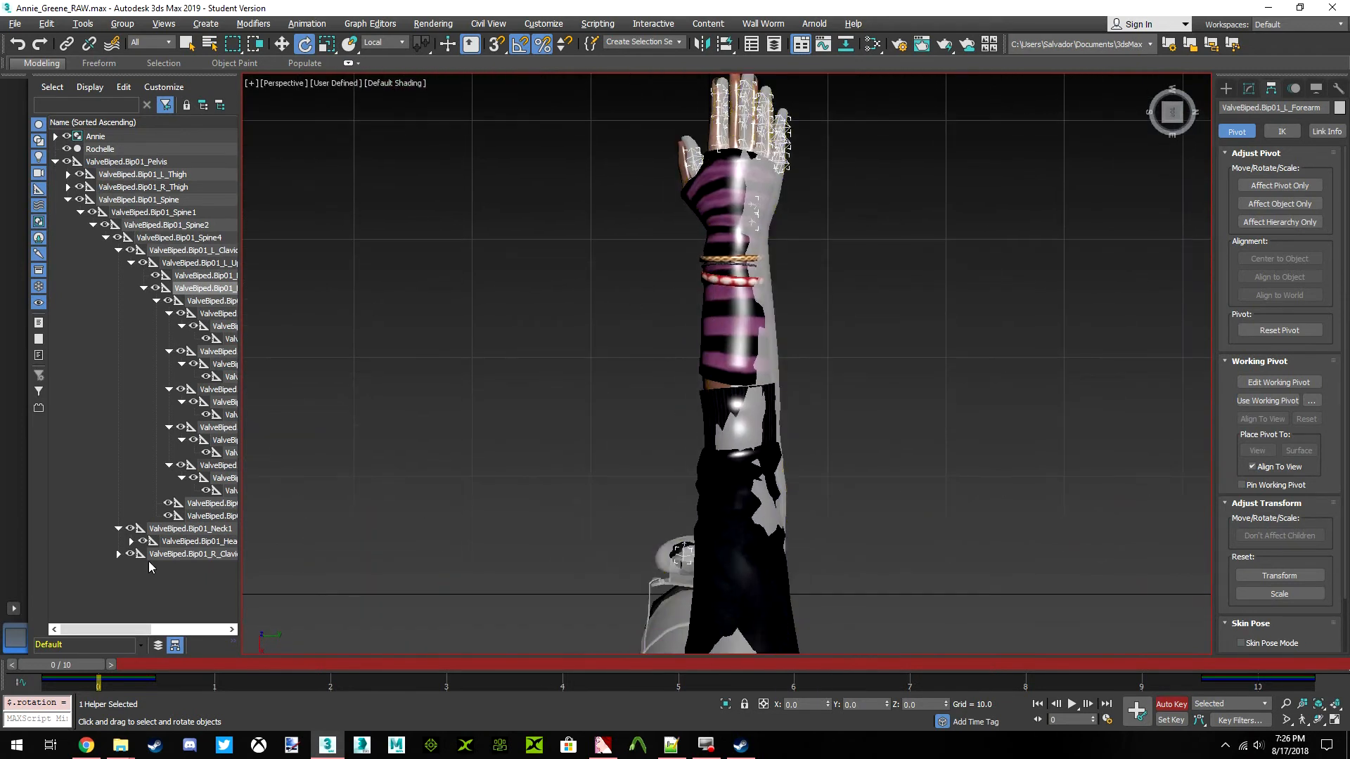
pyautogui.click(119, 555)
pyautogui.scroll(-2, 205, 517)
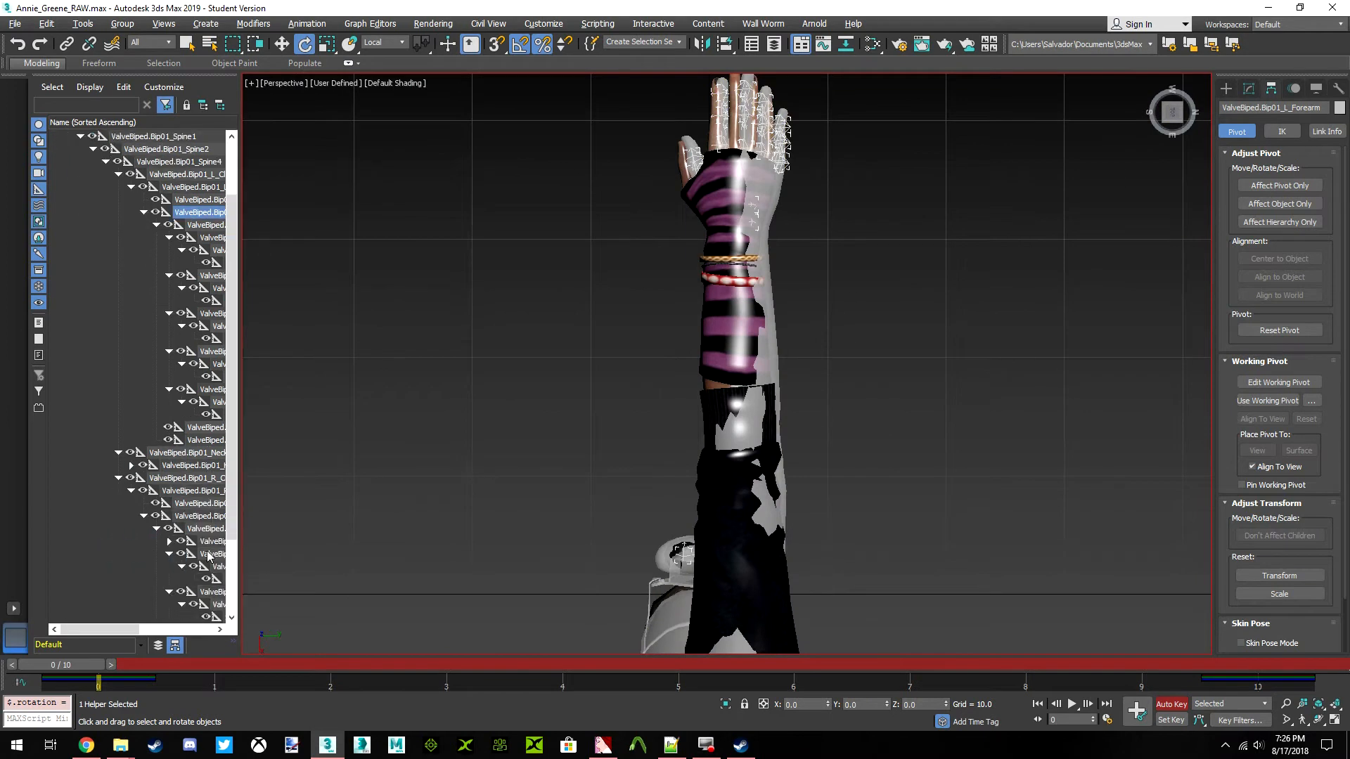
pyautogui.click(206, 531)
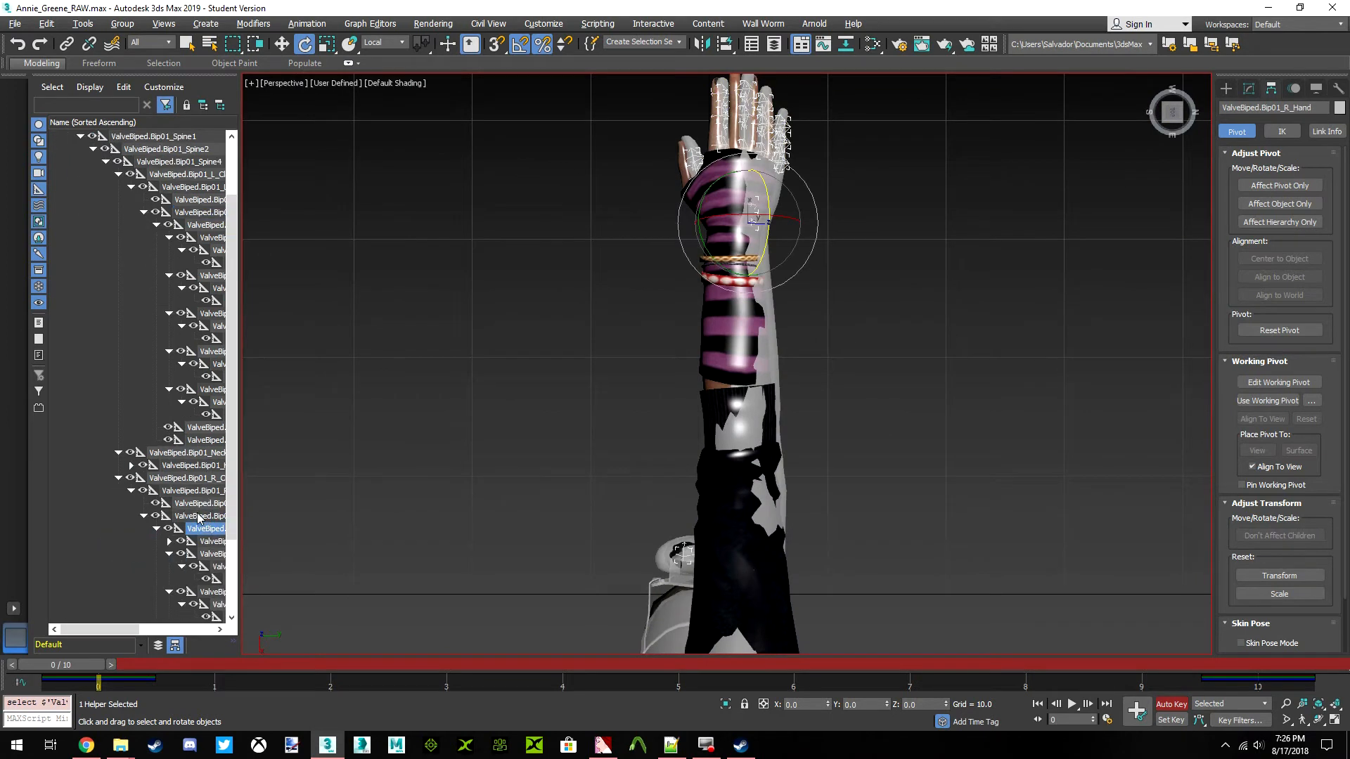
pyautogui.click(199, 503)
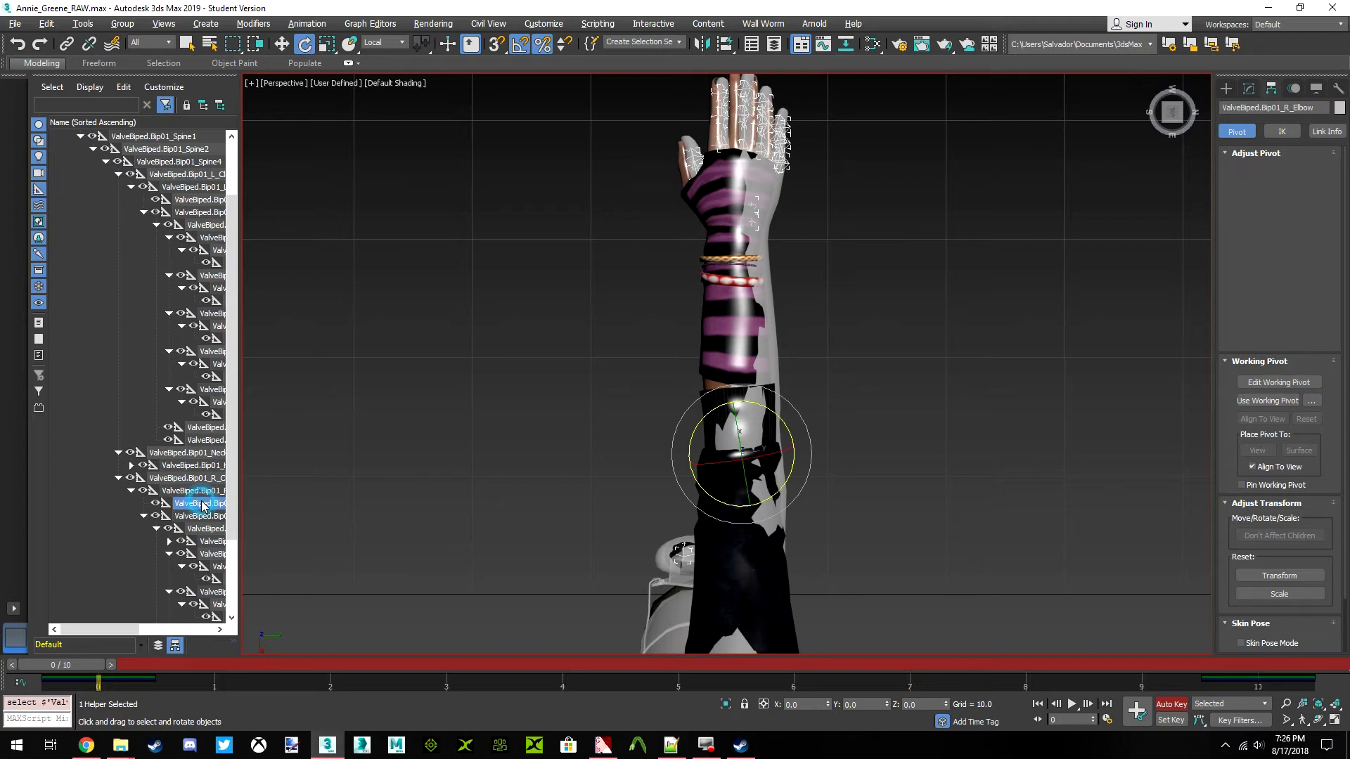
pyautogui.click(199, 492)
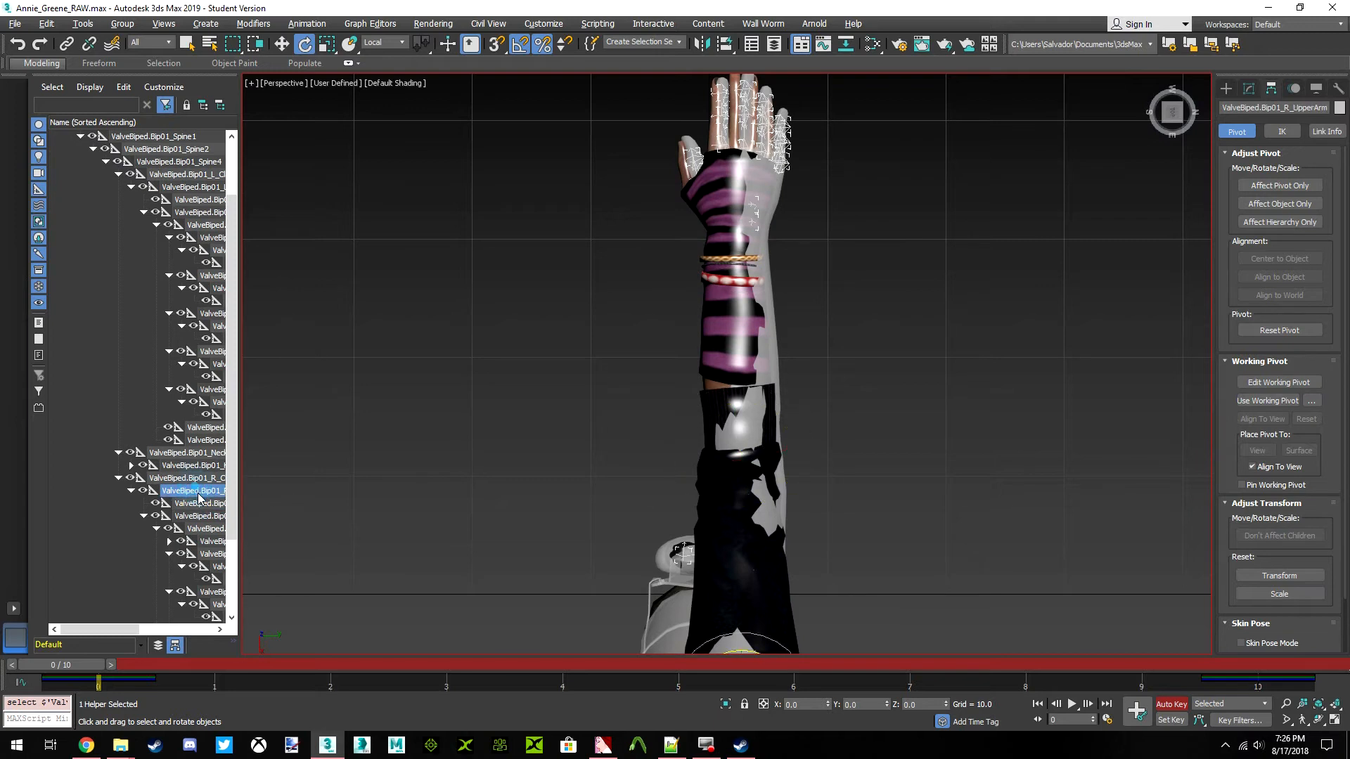
pyautogui.click(204, 518)
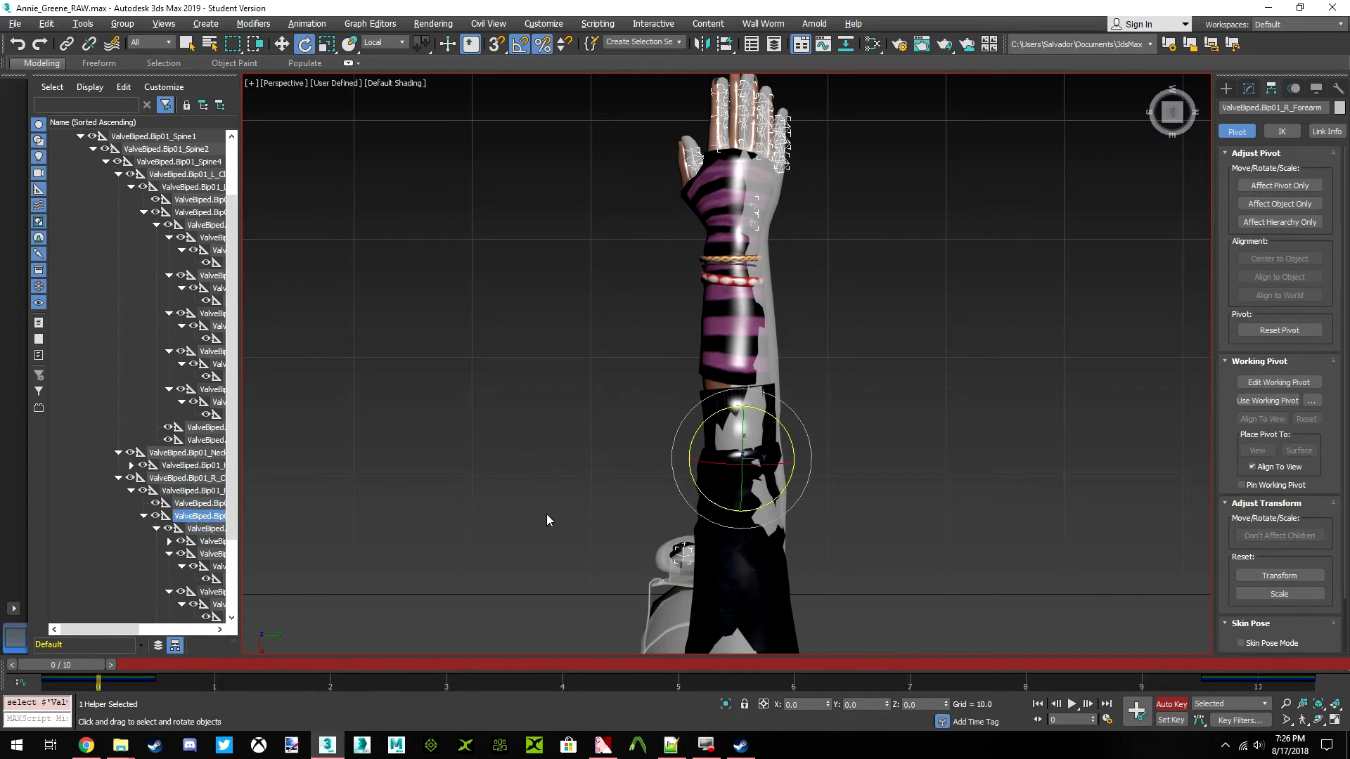
pyautogui.moveTo(780, 424); pyautogui.dragTo(776, 422)
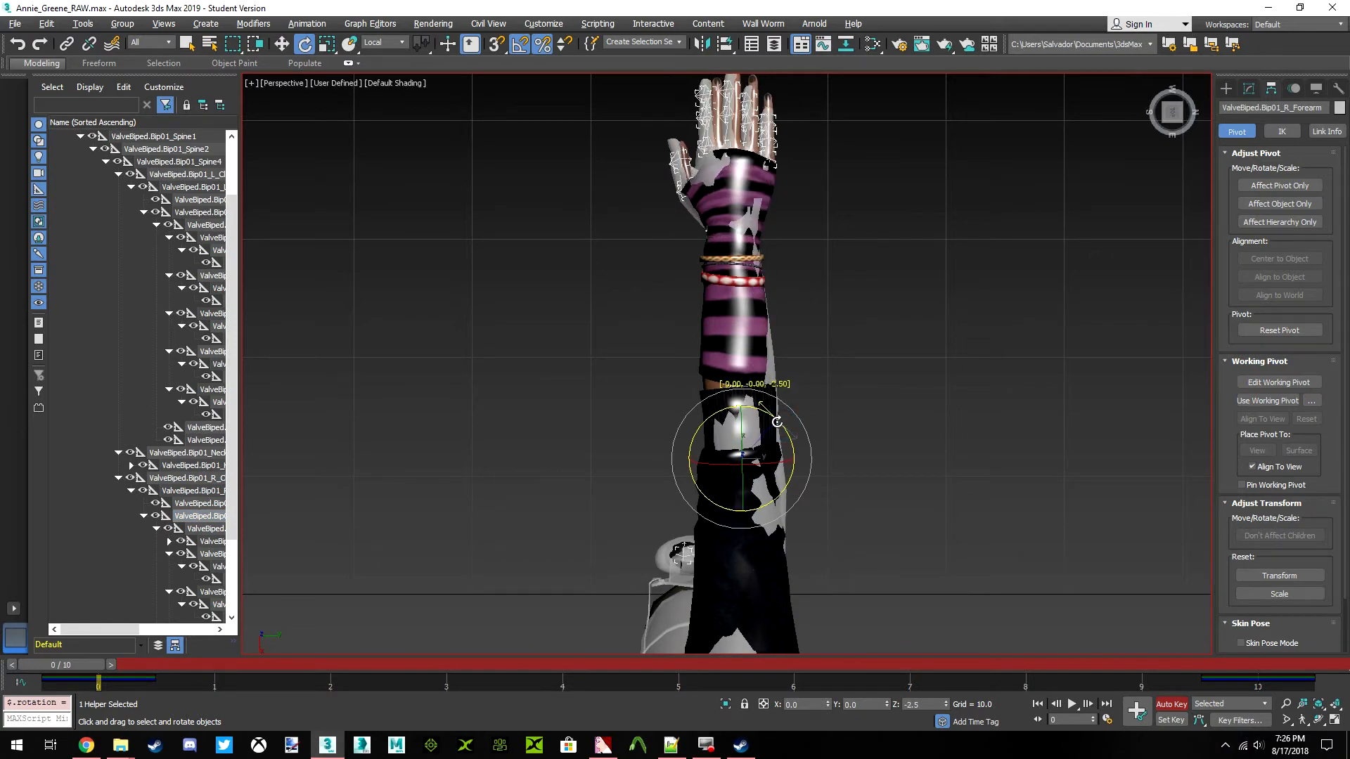
# Rotate the ValveBiped.Bip01_L_Hand bone slightly about its local Y axis to line its fingers up with Annie's from above
pyautogui.keyDown('alt'); pyautogui.moveTo(764, 464); pyautogui.dragTo(692, 396, button='middle'); pyautogui.keyUp('alt')
pyautogui.click(211, 213)
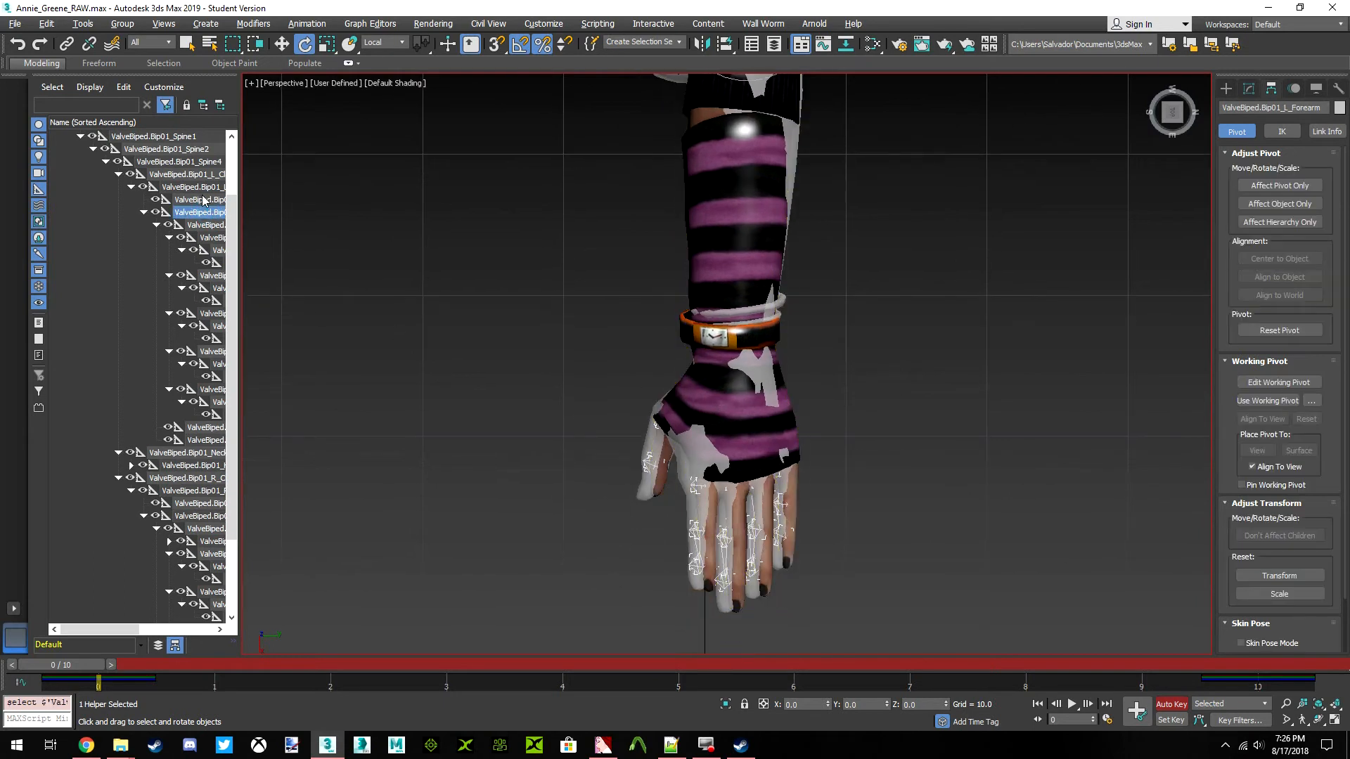
pyautogui.click(200, 225)
pyautogui.moveTo(722, 376); pyautogui.dragTo(710, 297, button='middle')
pyautogui.scroll(3, 706, 302)
pyautogui.moveTo(691, 293); pyautogui.dragTo(696, 293)
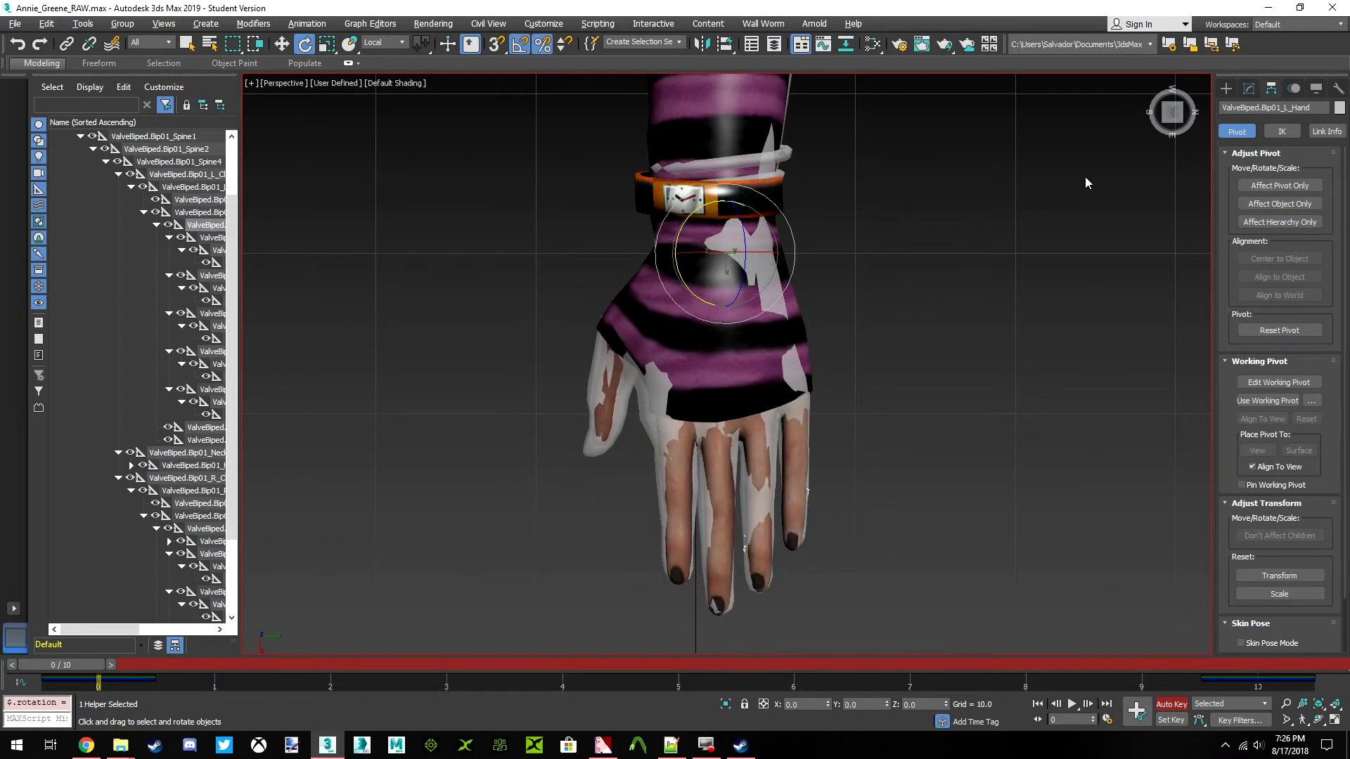
# Rotate the ValveBiped.Bip01_L_Hand bone slightly about its local Z axis in side view, and check the left arm's fit
pyautogui.moveTo(1164, 128); pyautogui.dragTo(1105, 90)
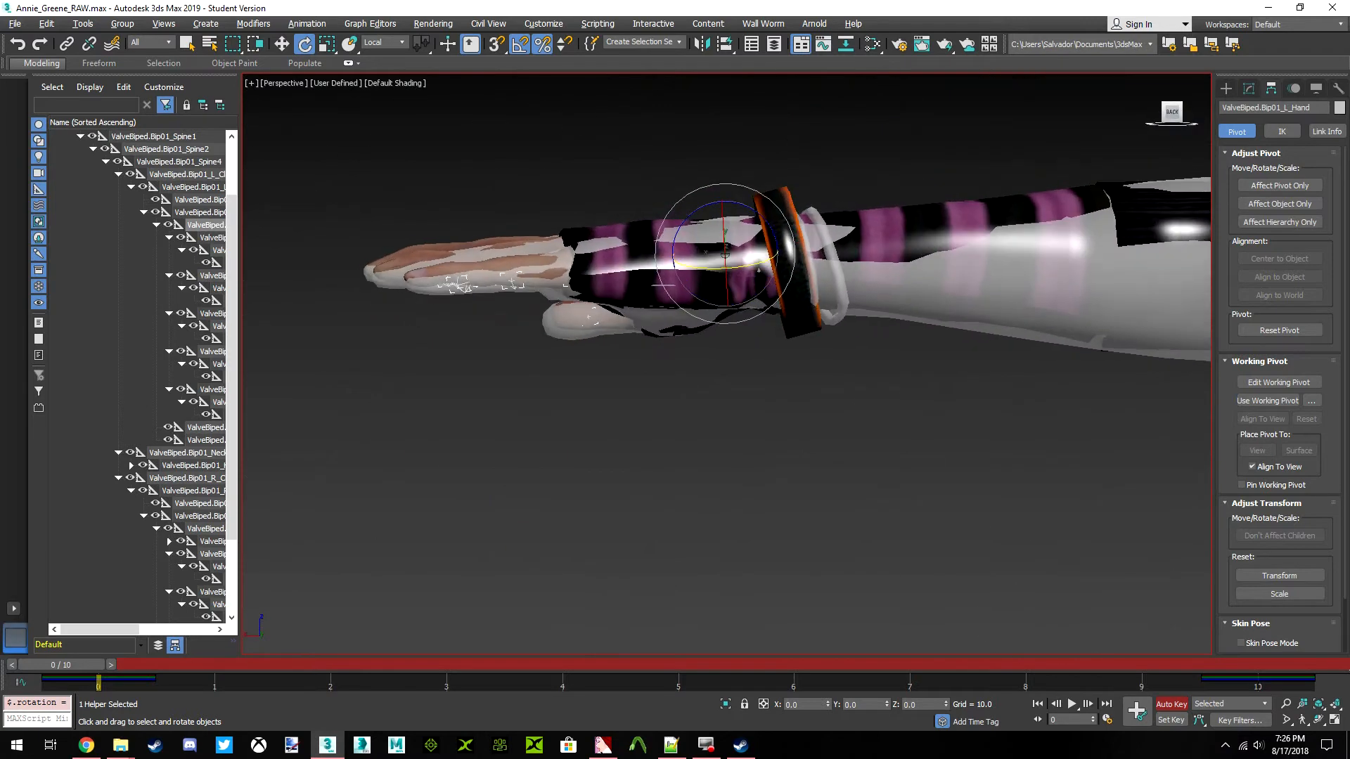
pyautogui.scroll(3, 1018, 263)
pyautogui.scroll(-5, 662, 309)
pyautogui.scroll(5, 663, 296)
pyautogui.moveTo(662, 296); pyautogui.dragTo(847, 284, button='middle')
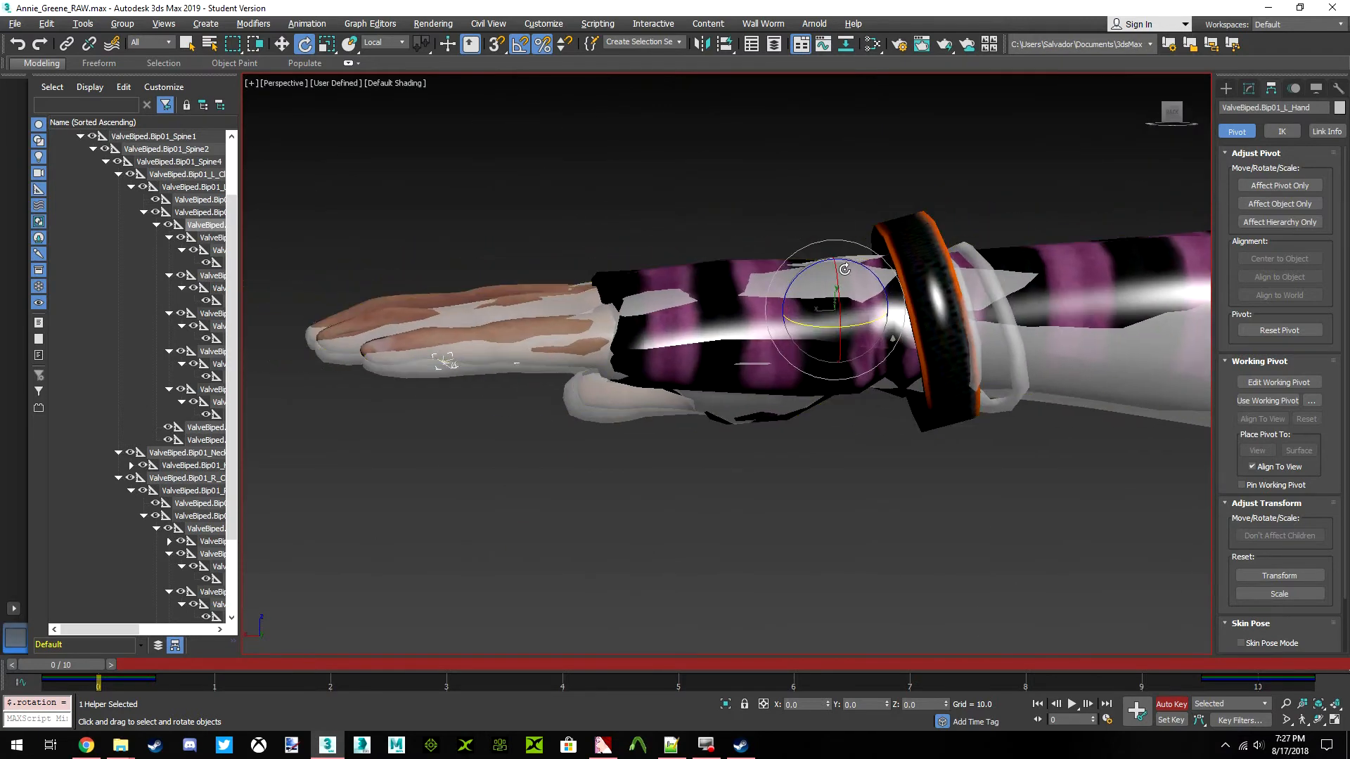
pyautogui.moveTo(869, 266); pyautogui.dragTo(870, 267)
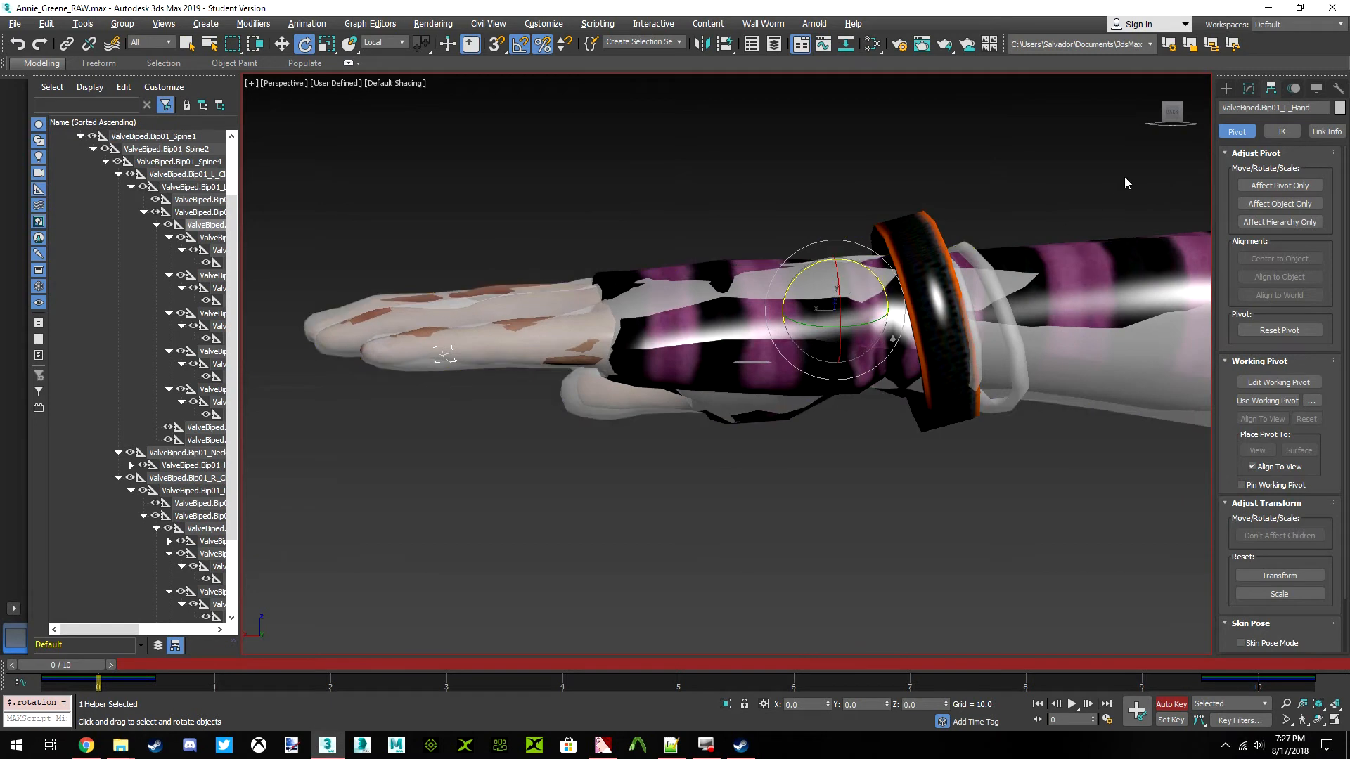
pyautogui.moveTo(1172, 116); pyautogui.dragTo(501, 357)
pyautogui.keyDown('alt'); pyautogui.moveTo(501, 357); pyautogui.dragTo(808, 555, button='middle'); pyautogui.keyUp('alt')
pyautogui.moveTo(891, 149); pyautogui.dragTo(814, 301, button='middle')
pyautogui.scroll(-10, 813, 301)
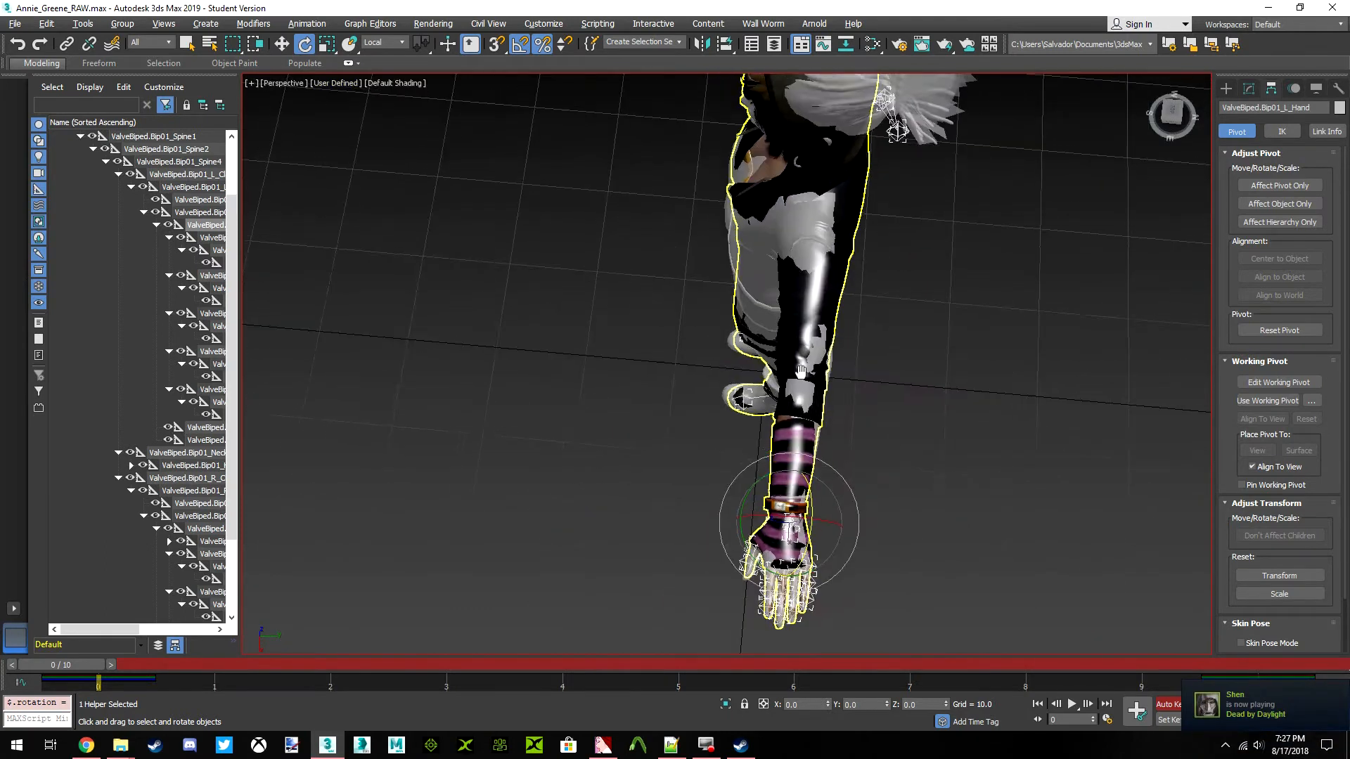
# Rotate the ValveBiped.Bip01_R_Hand bone slightly to align it with Annie's right hand
pyautogui.press('z')
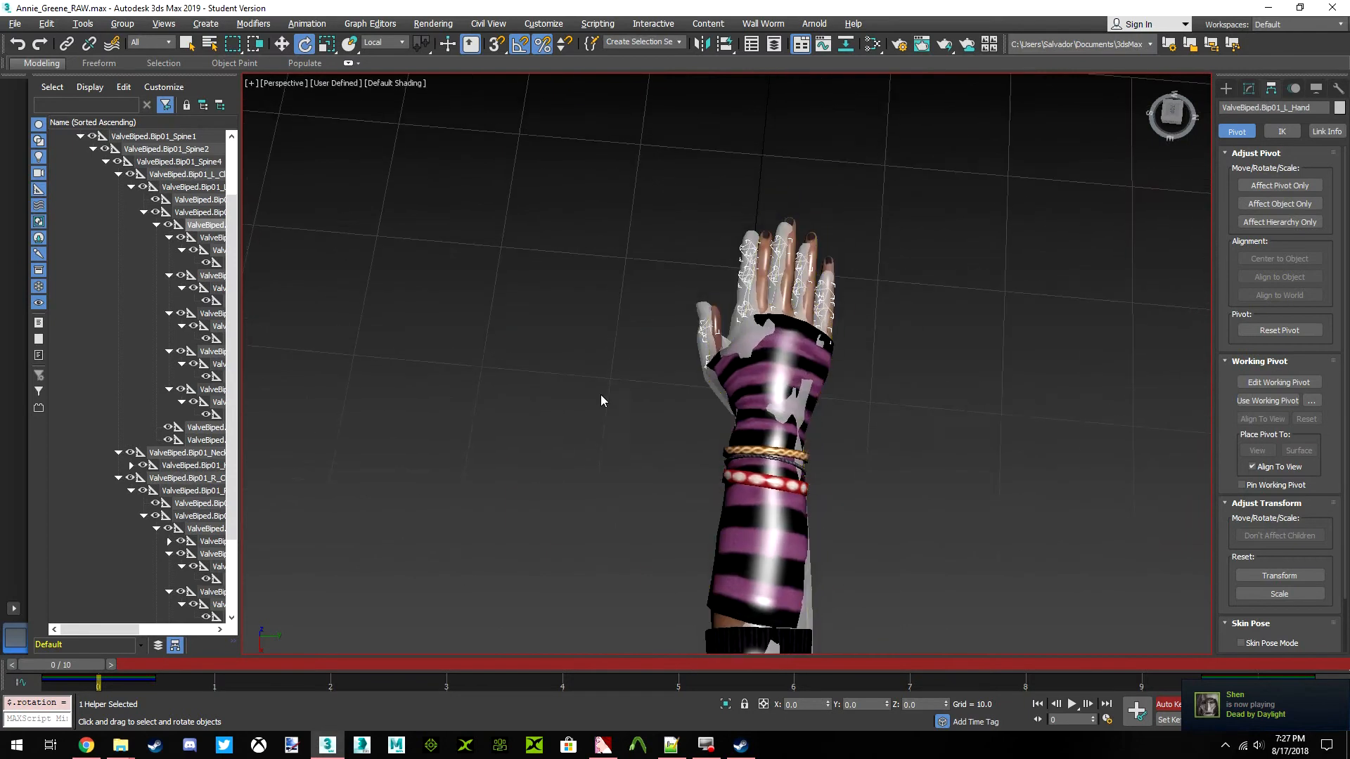
pyautogui.scroll(-1, 205, 359)
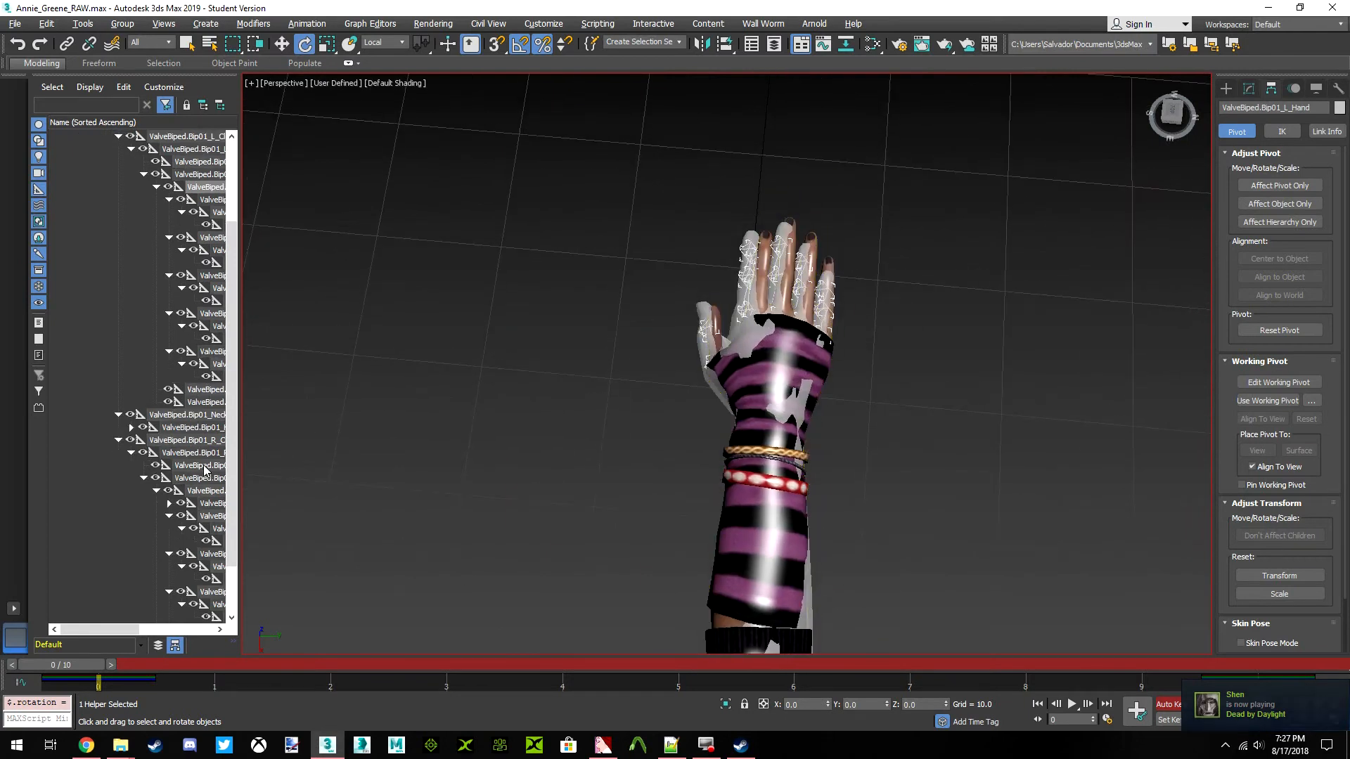
pyautogui.click(209, 516)
pyautogui.click(211, 504)
pyautogui.click(201, 479)
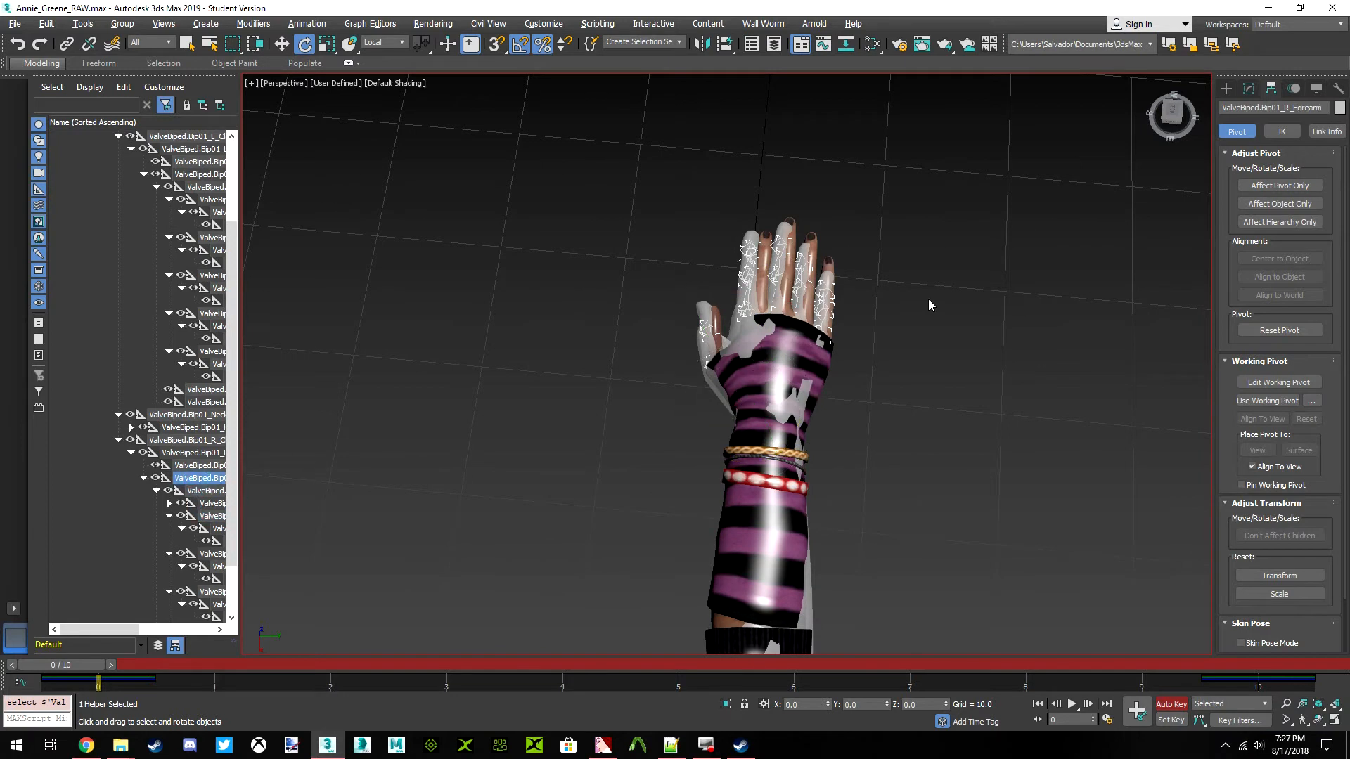
pyautogui.click(206, 491)
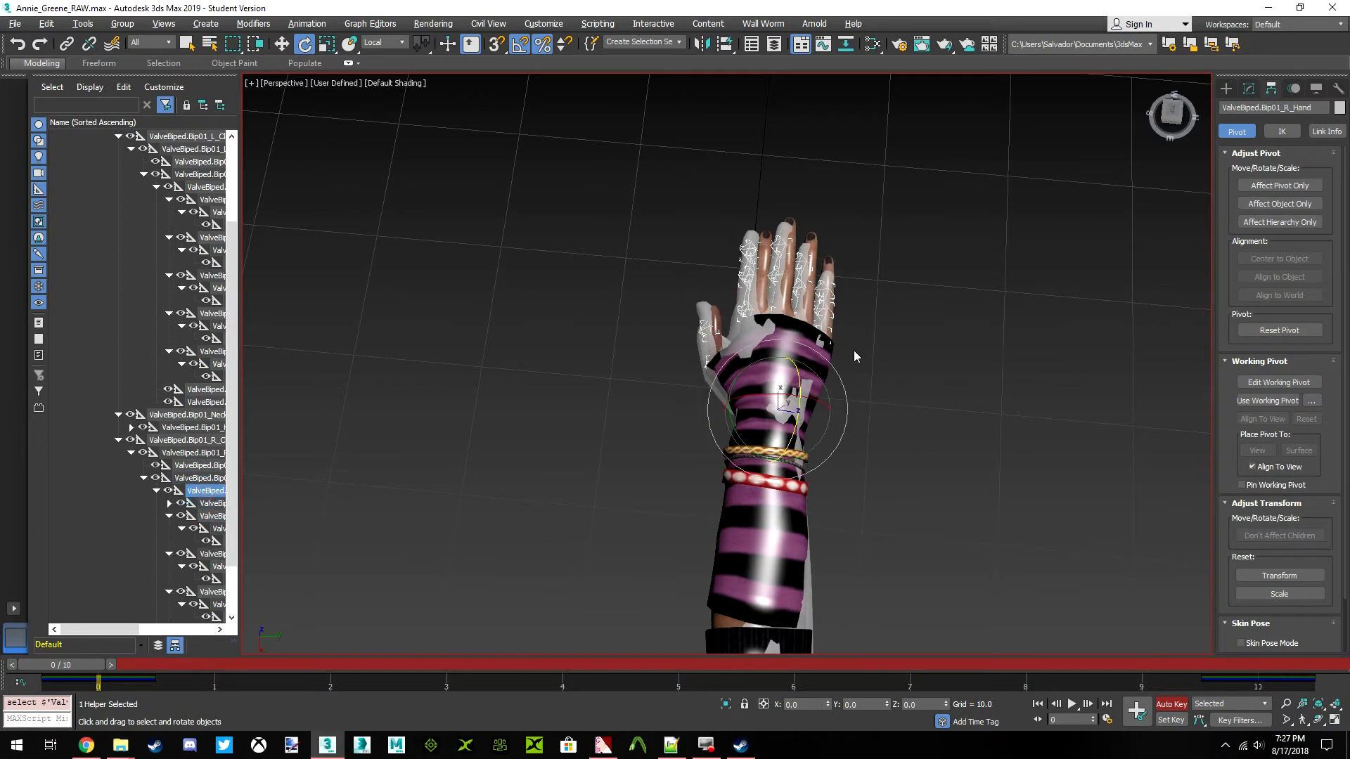
pyautogui.moveTo(1079, 197); pyautogui.dragTo(1085, 172)
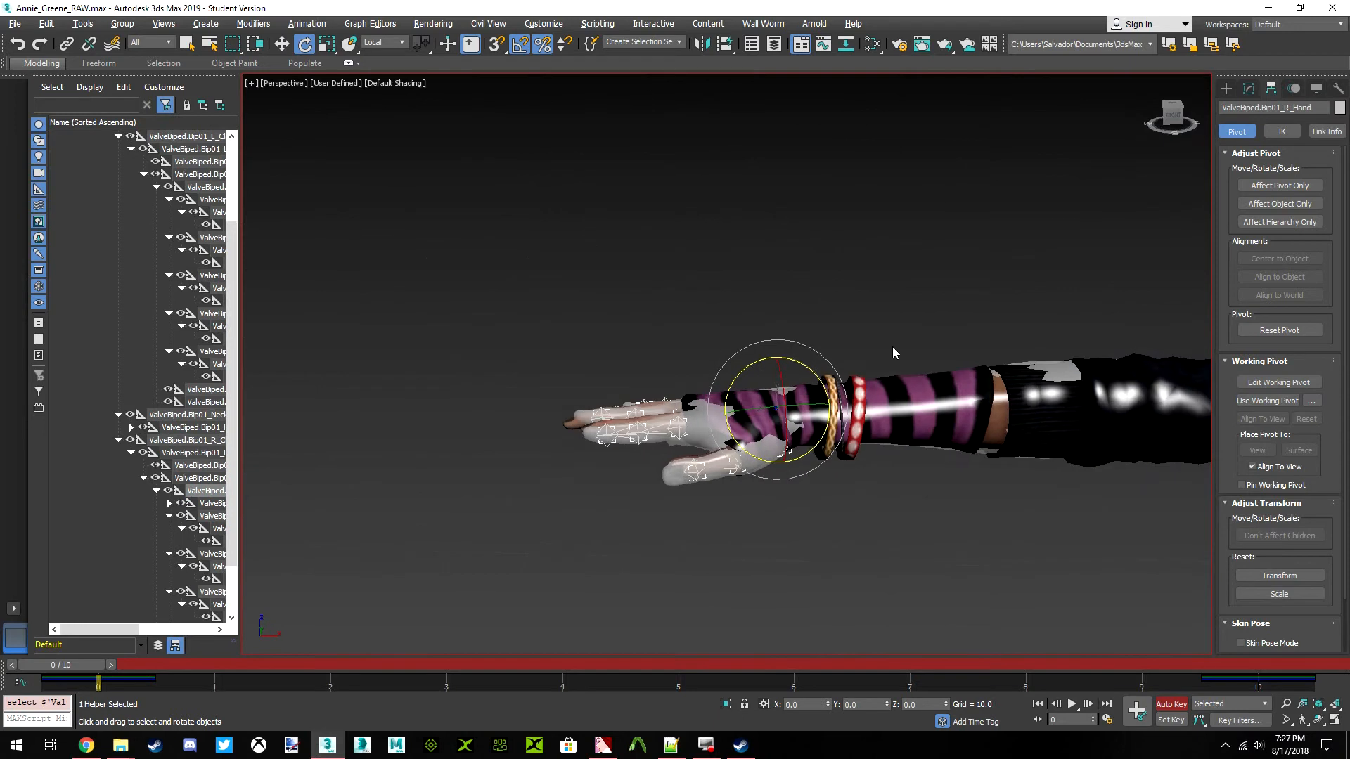
pyautogui.scroll(5, 800, 419)
pyautogui.moveTo(799, 419); pyautogui.dragTo(850, 341, button='middle')
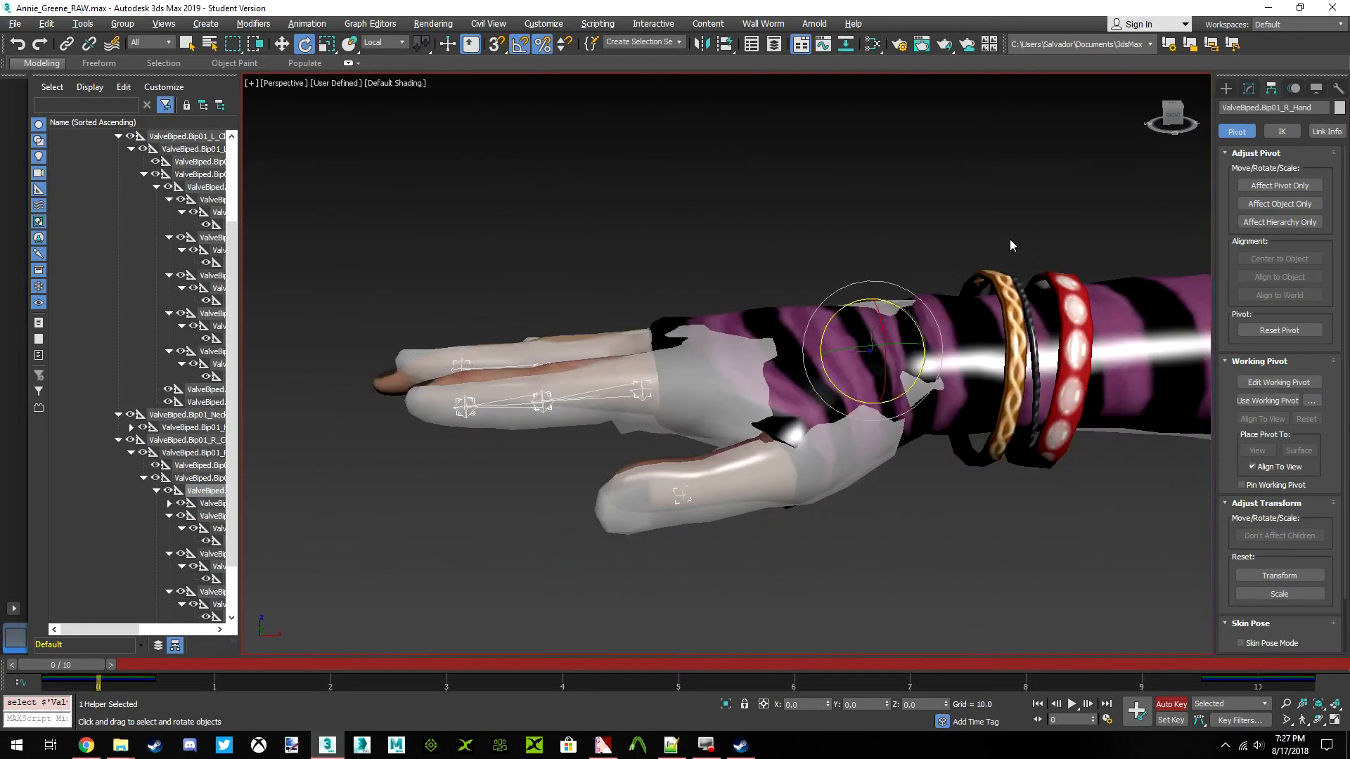
pyautogui.moveTo(1170, 114); pyautogui.dragTo(1211, 138)
pyautogui.moveTo(904, 358); pyautogui.dragTo(923, 273, button='middle')
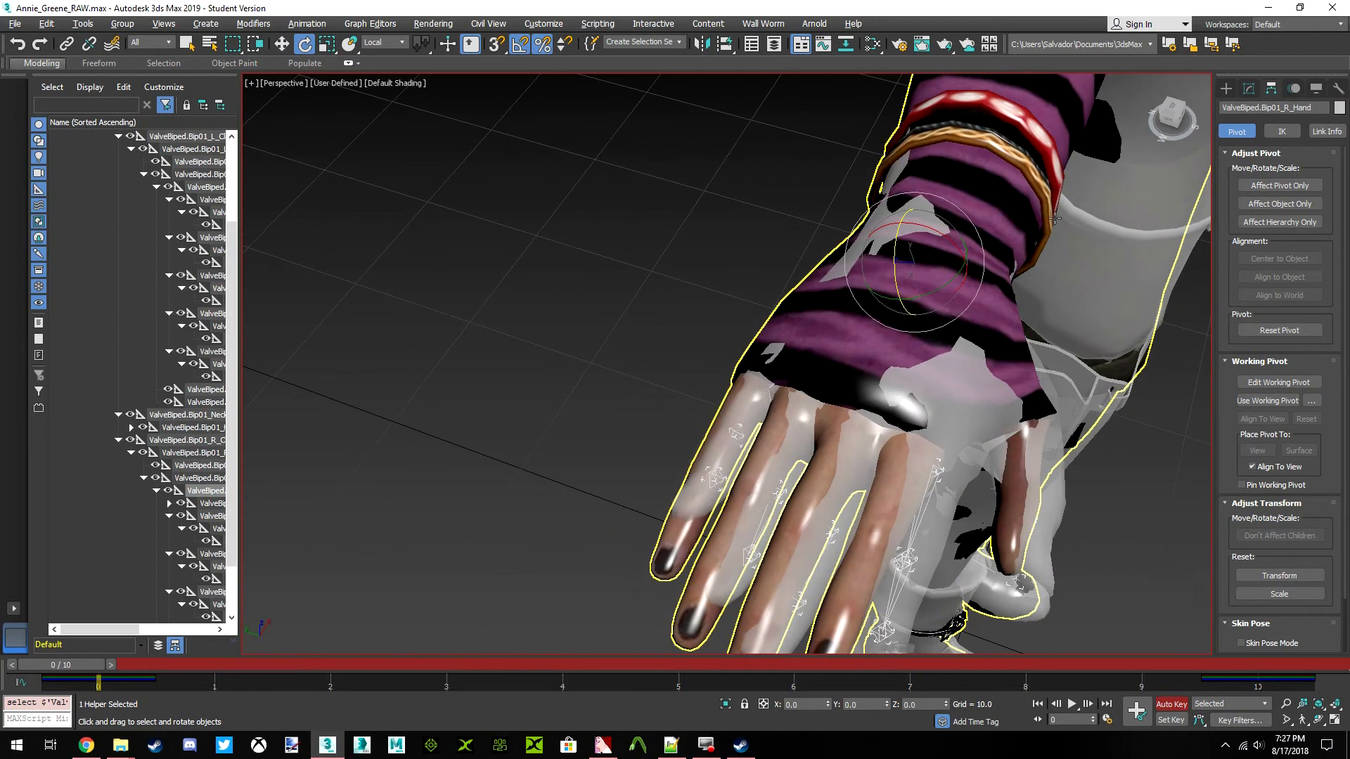
pyautogui.moveTo(954, 277); pyautogui.dragTo(896, 276)
pyautogui.moveTo(1177, 110); pyautogui.dragTo(1179, 119)
pyautogui.click(1176, 116)
pyautogui.moveTo(928, 317); pyautogui.dragTo(875, 309, button='middle')
pyautogui.scroll(-2, 875, 310)
pyautogui.scroll(4, 792, 373)
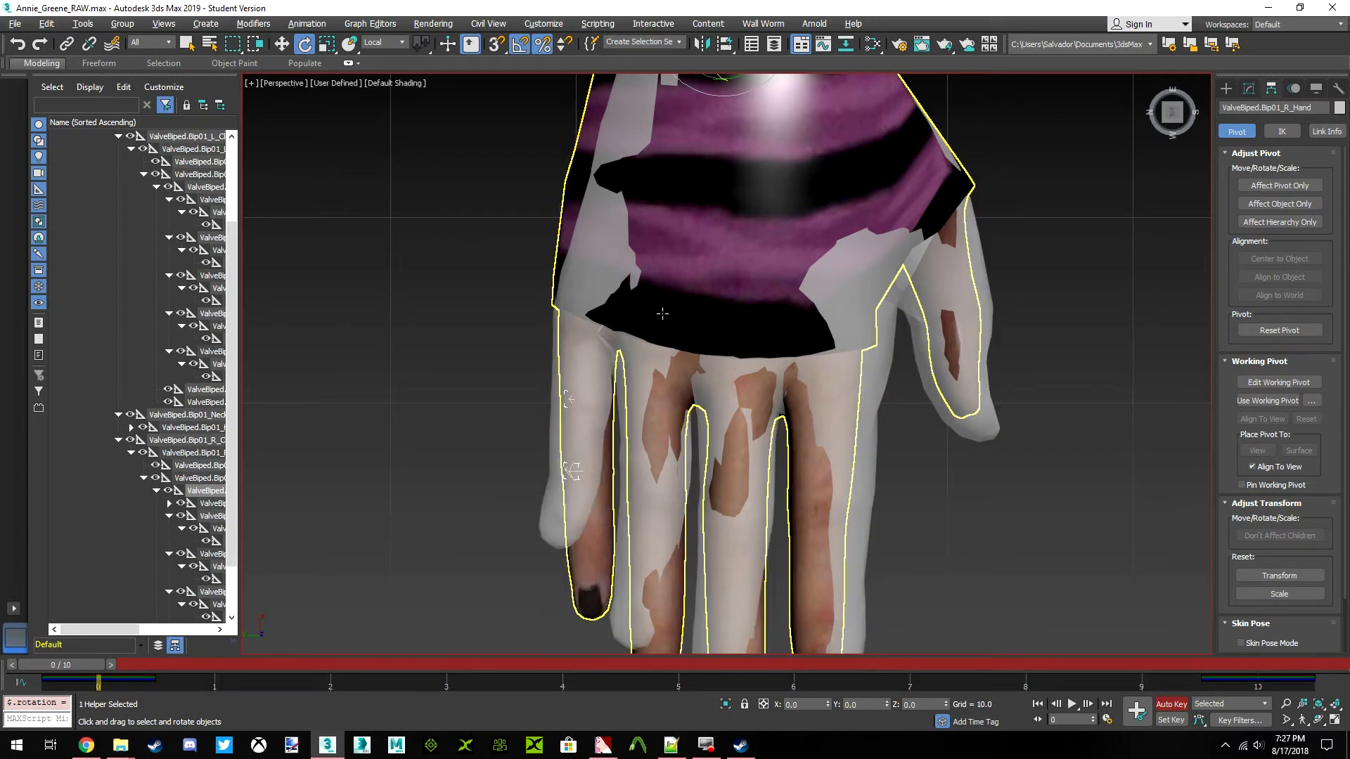
# Expand the ValveBiped.Bip01_R_Finger0 branch in the scene hierarchy and bring the full finger bone names into view
pyautogui.moveTo(731, 288); pyautogui.dragTo(721, 229, button='middle')
pyautogui.moveTo(690, 338); pyautogui.dragTo(686, 311, button='middle')
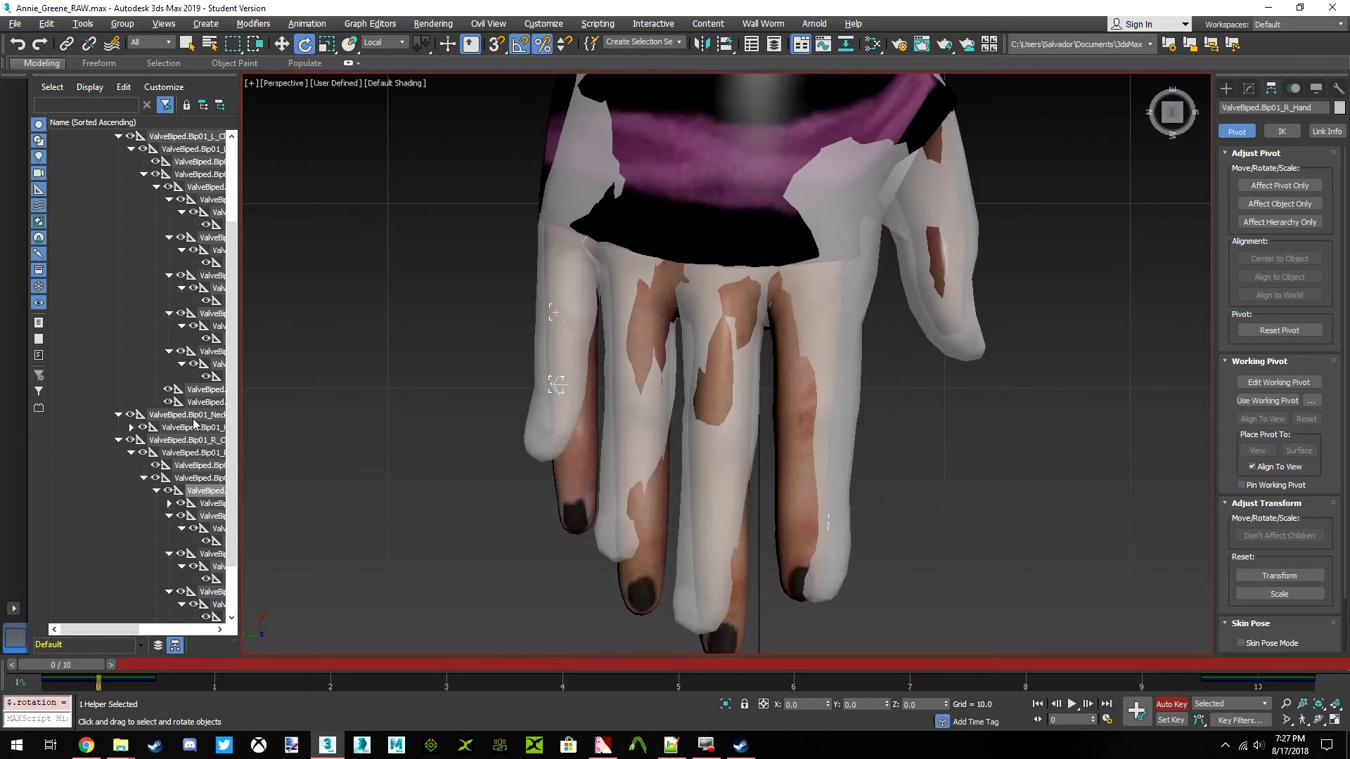
pyautogui.click(207, 504)
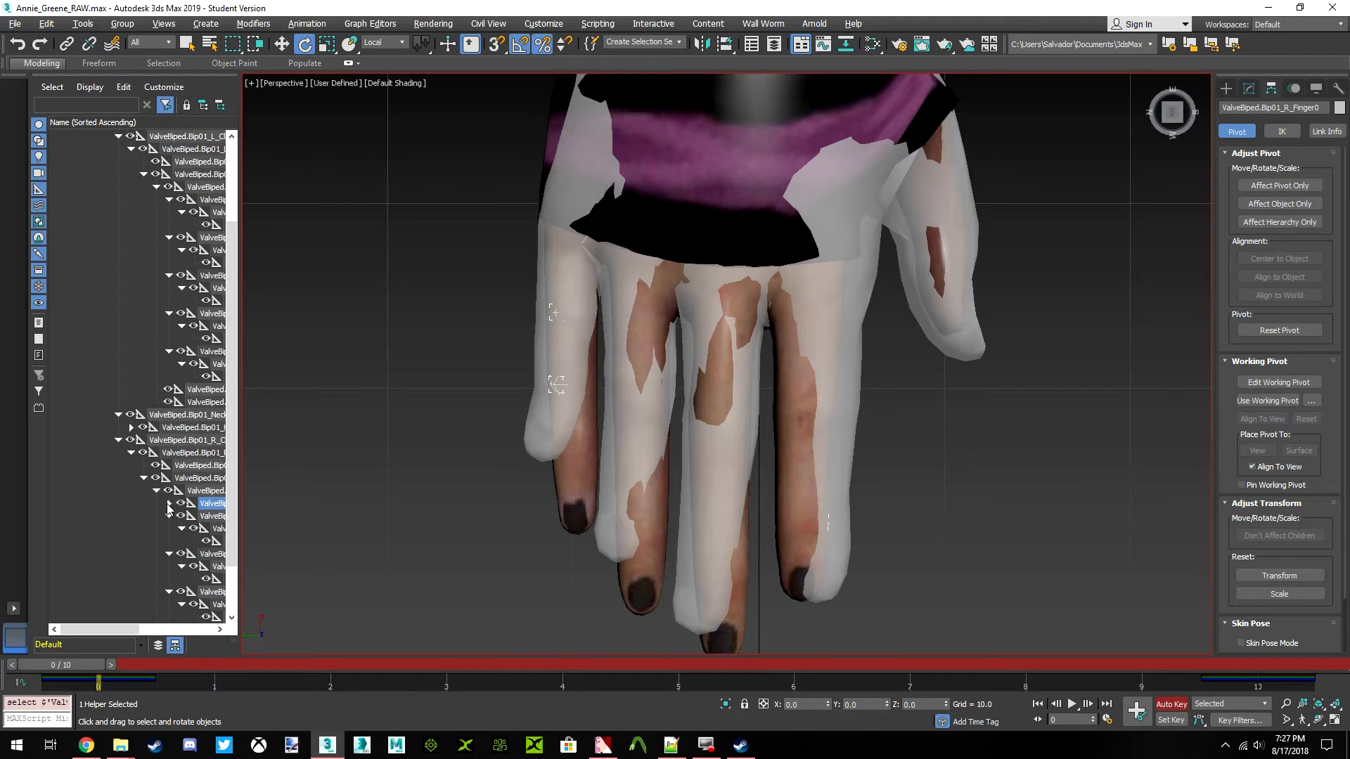
pyautogui.click(168, 504)
pyautogui.click(216, 516)
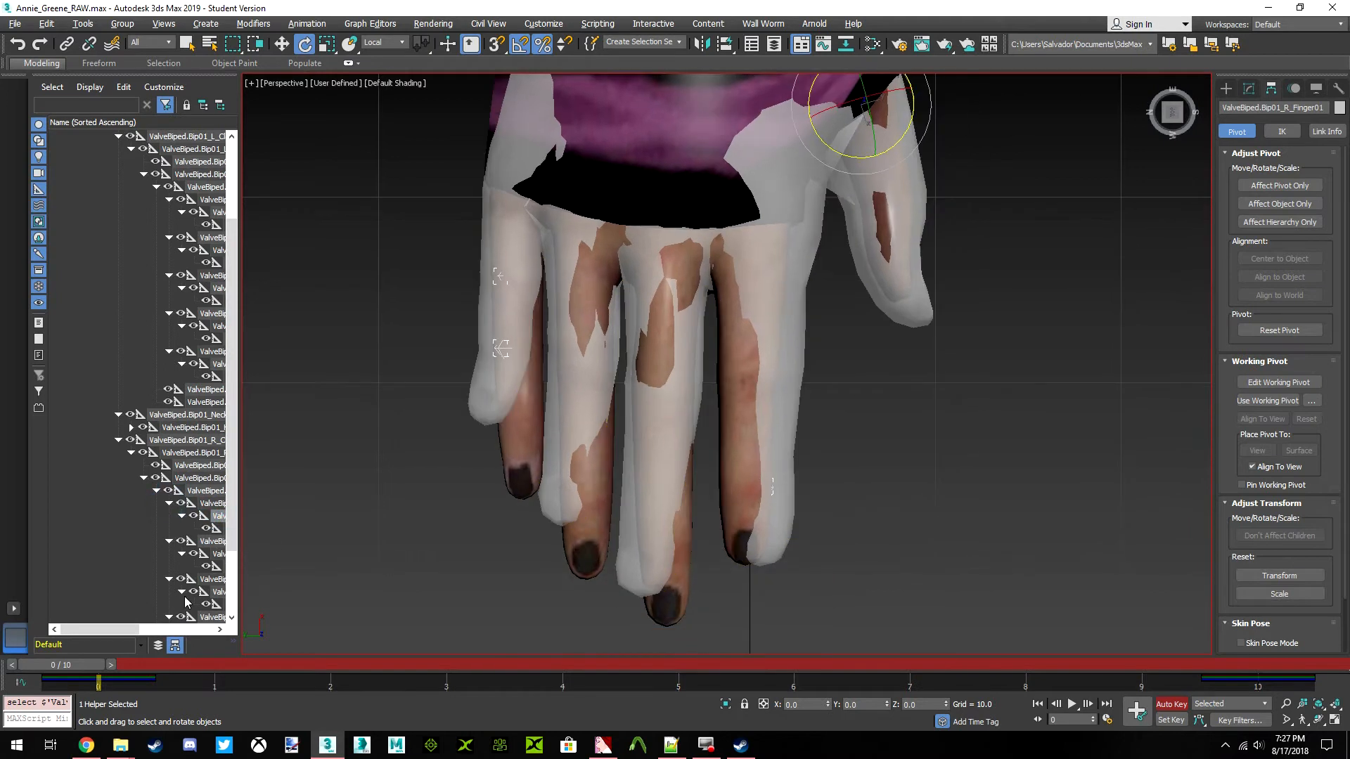
pyautogui.moveTo(139, 628); pyautogui.dragTo(182, 626)
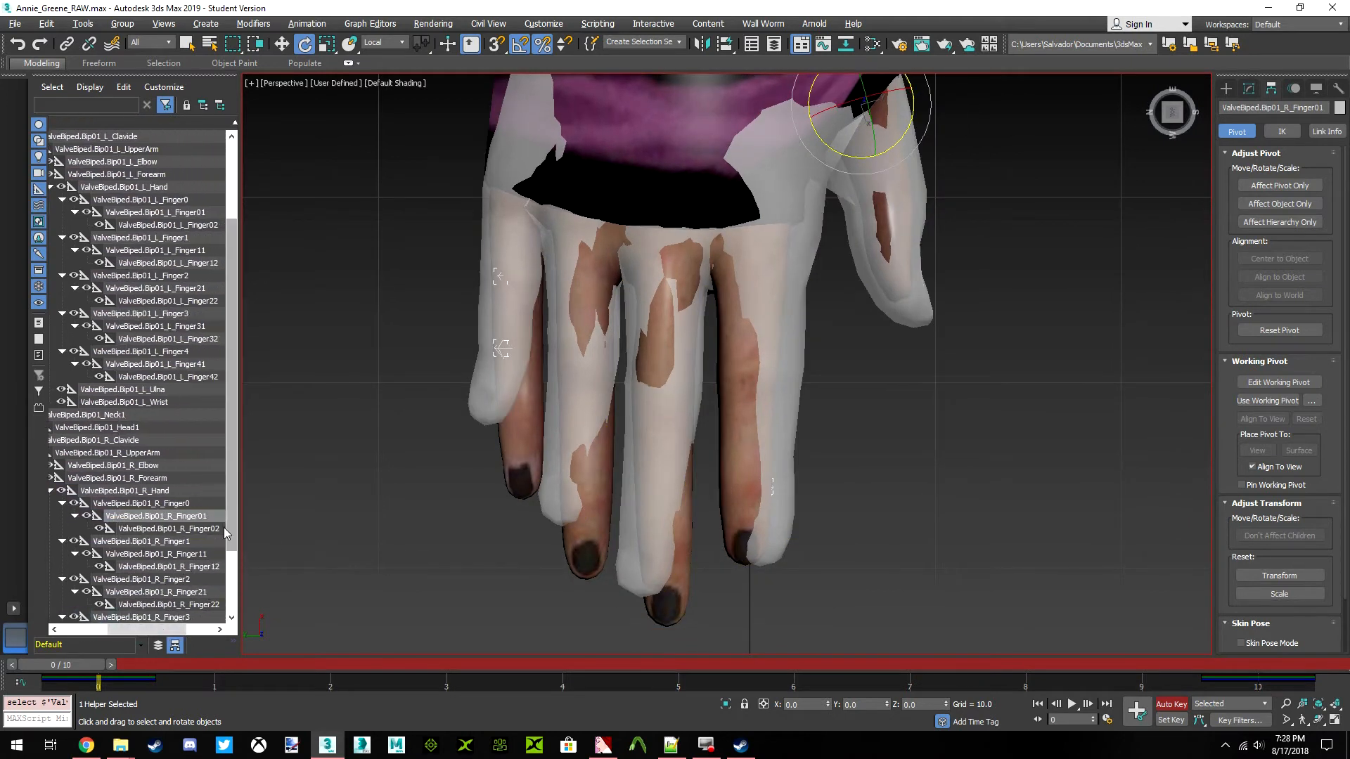
pyautogui.click(169, 503)
pyautogui.click(181, 517)
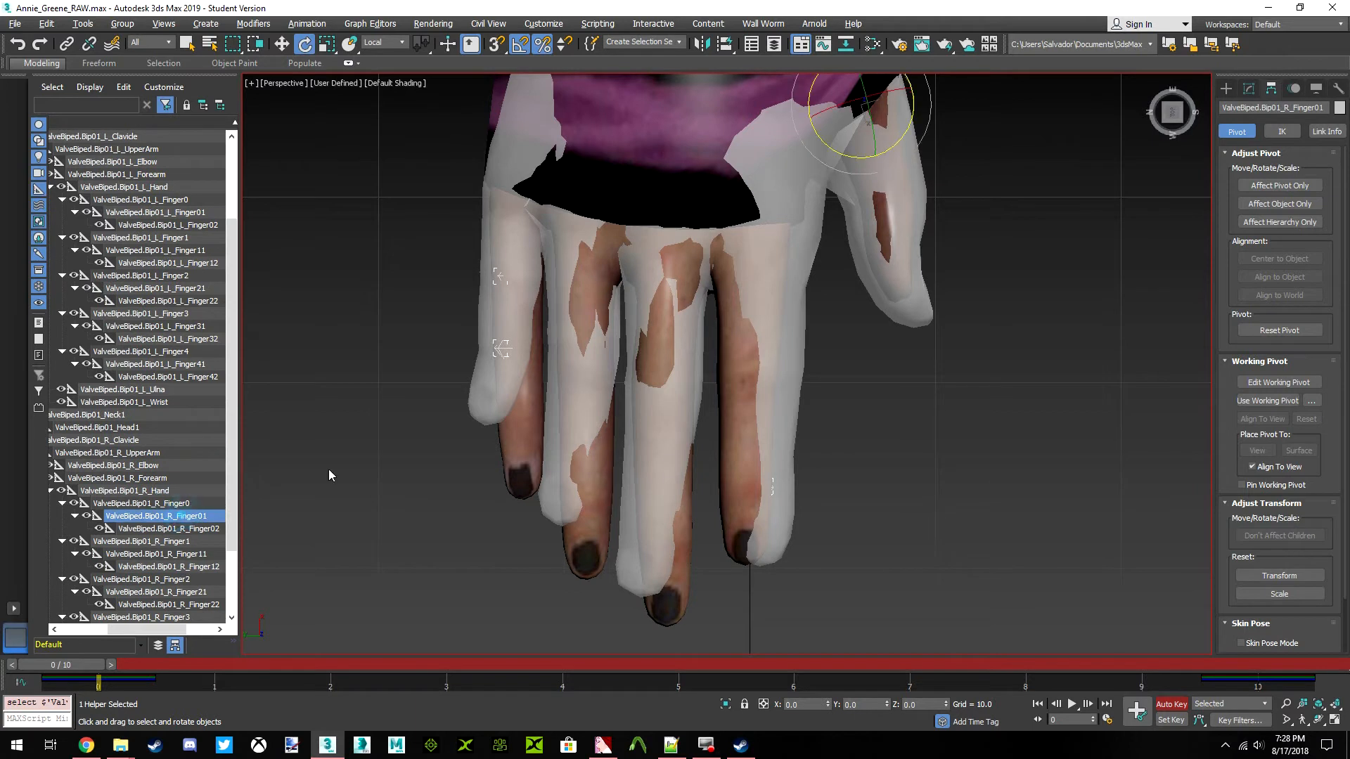
pyautogui.scroll(-3, 572, 332)
# Move the ValveBiped.Bip01_R_Finger1 bone along the world Y axis to about 1.03 to follow Annie's right index finger
pyautogui.click(198, 543)
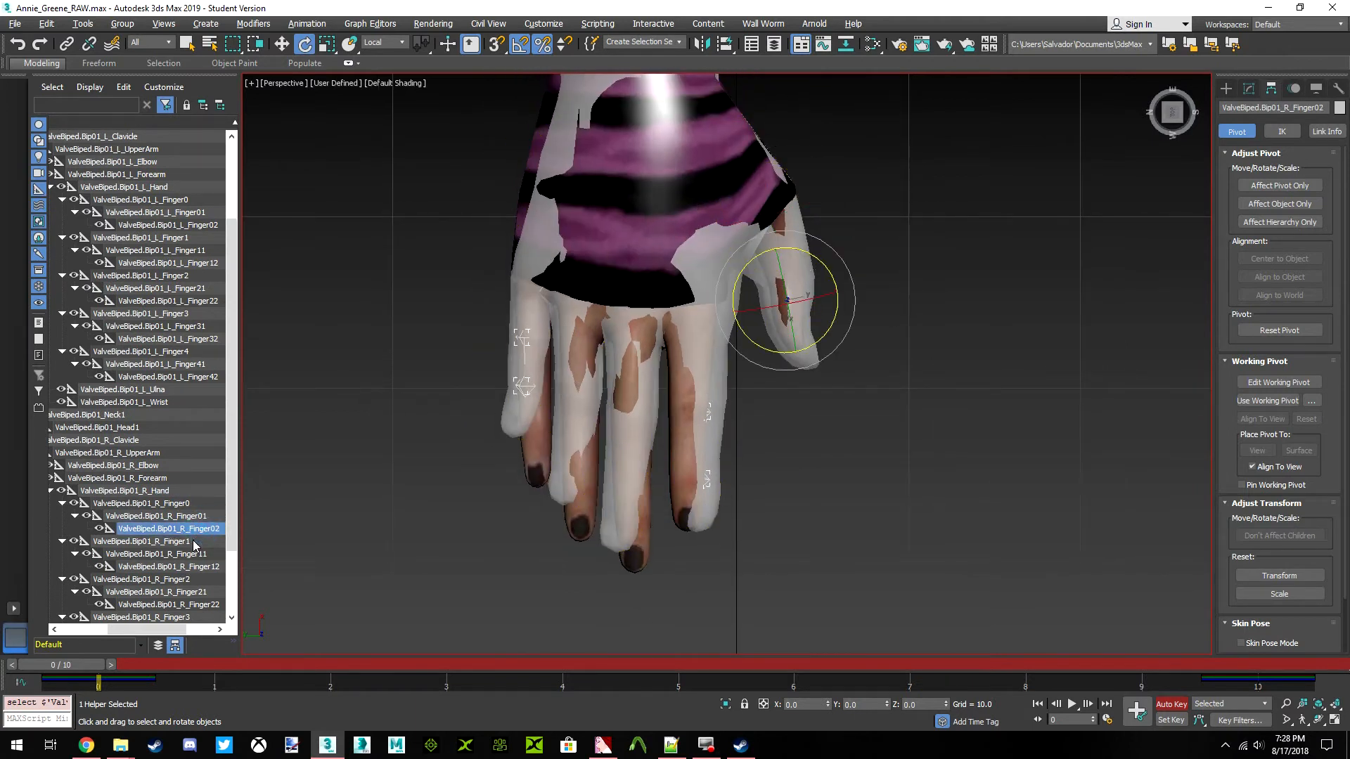
pyautogui.scroll(3, 580, 457)
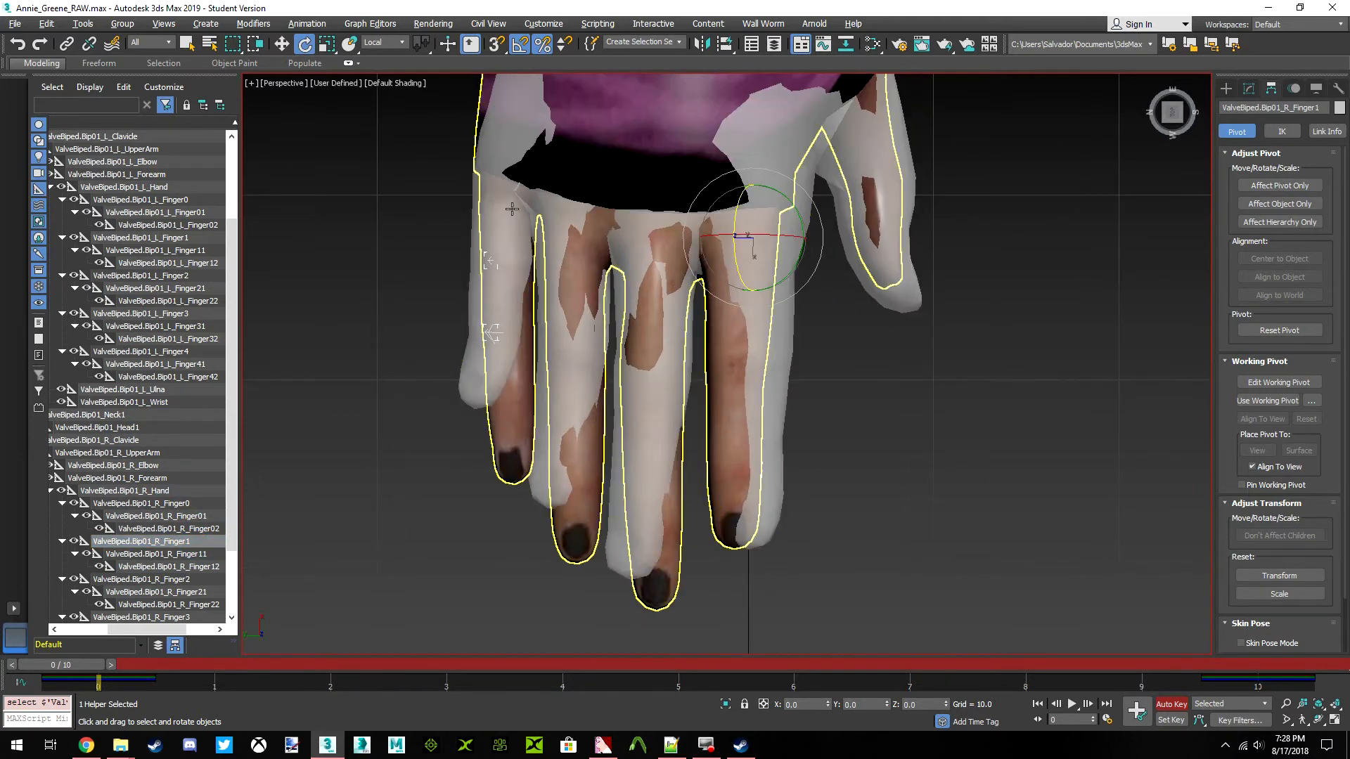
pyautogui.click(282, 45)
pyautogui.moveTo(705, 240); pyautogui.dragTo(693, 232)
# Rotate the ValveBiped.Bip01_R_Finger1 bone slightly from above and in side view to match the direction of Annie's index finger
pyautogui.press('e')
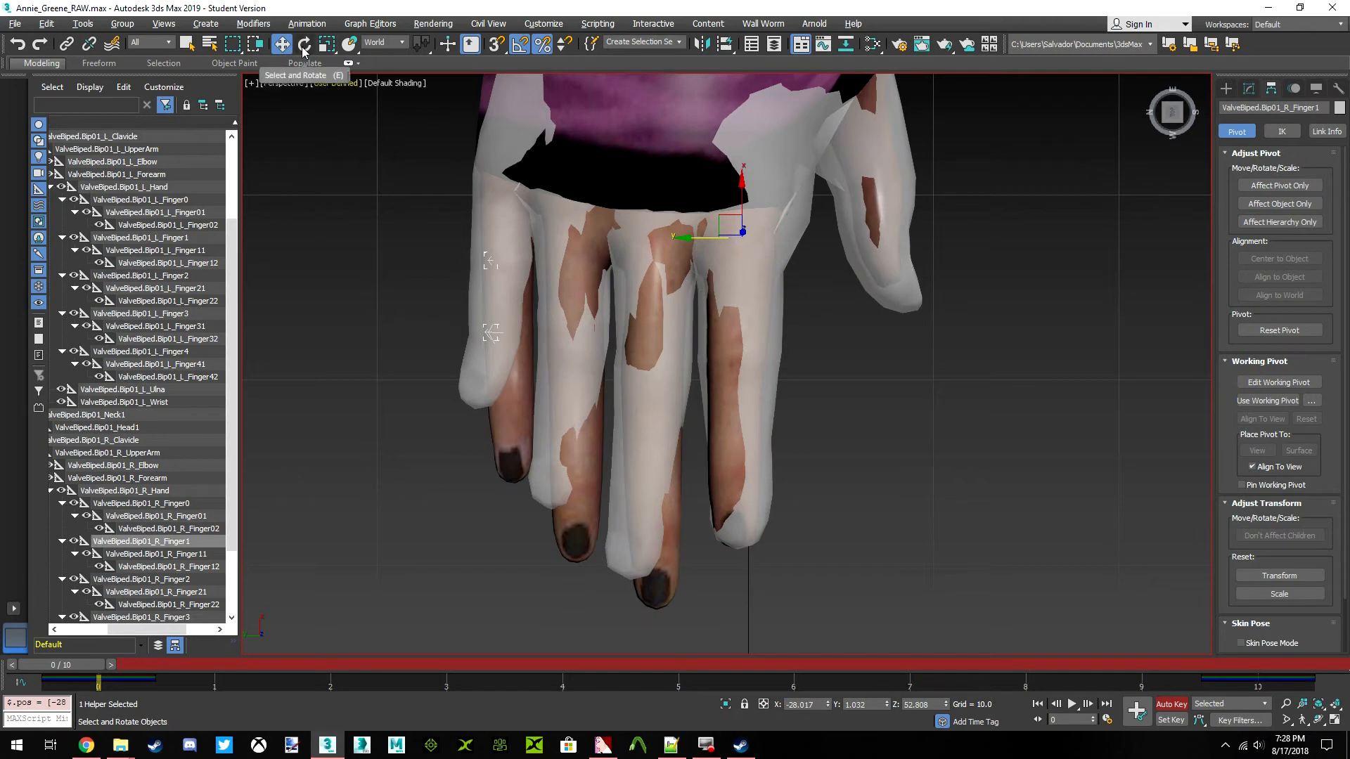
pyautogui.moveTo(764, 273); pyautogui.dragTo(770, 279)
pyautogui.keyDown('alt'); pyautogui.moveTo(770, 280); pyautogui.dragTo(832, 283, button='middle'); pyautogui.keyUp('alt')
pyautogui.moveTo(836, 246); pyautogui.dragTo(836, 243)
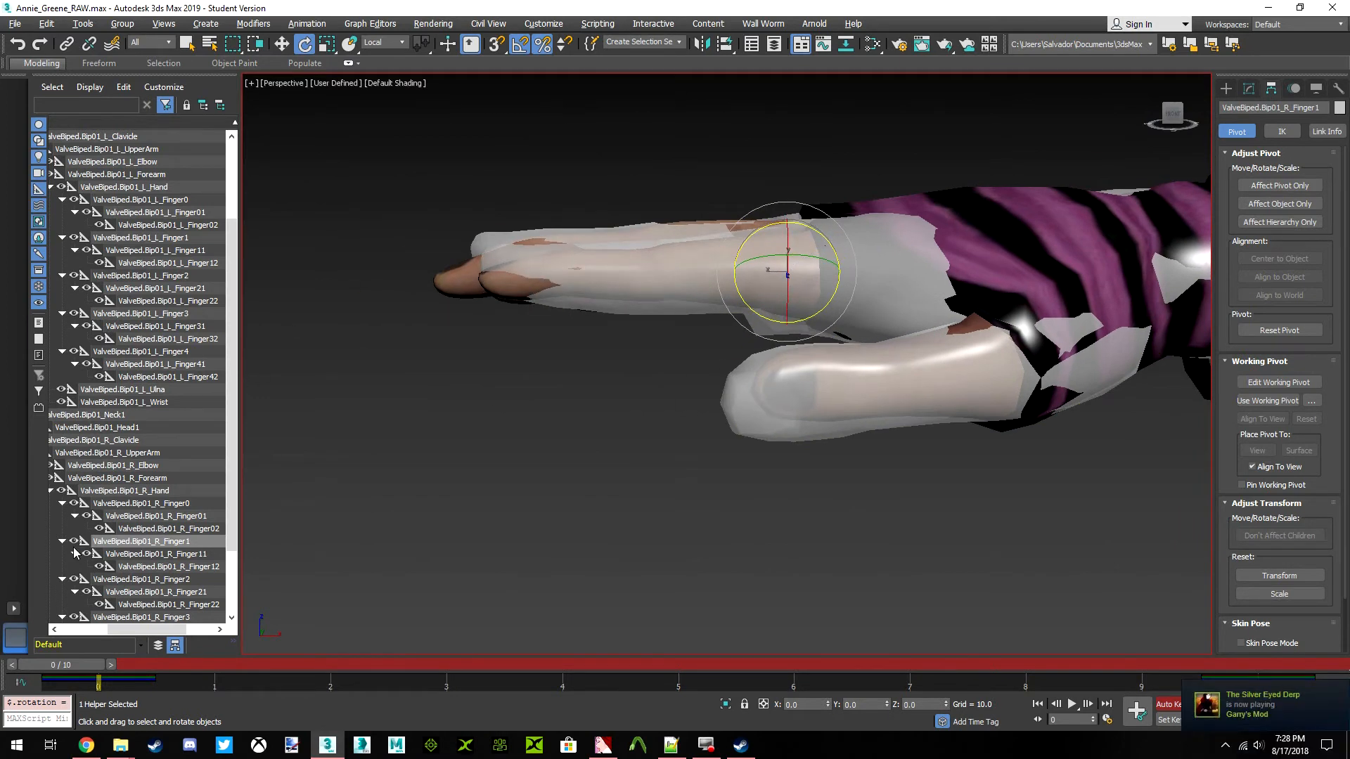
# Rotate the ValveBiped.Bip01_R_Finger12 bone slightly about its local Z axis to match Annie's right index fingertip
pyautogui.click(123, 568)
pyautogui.moveTo(598, 254); pyautogui.dragTo(573, 244)
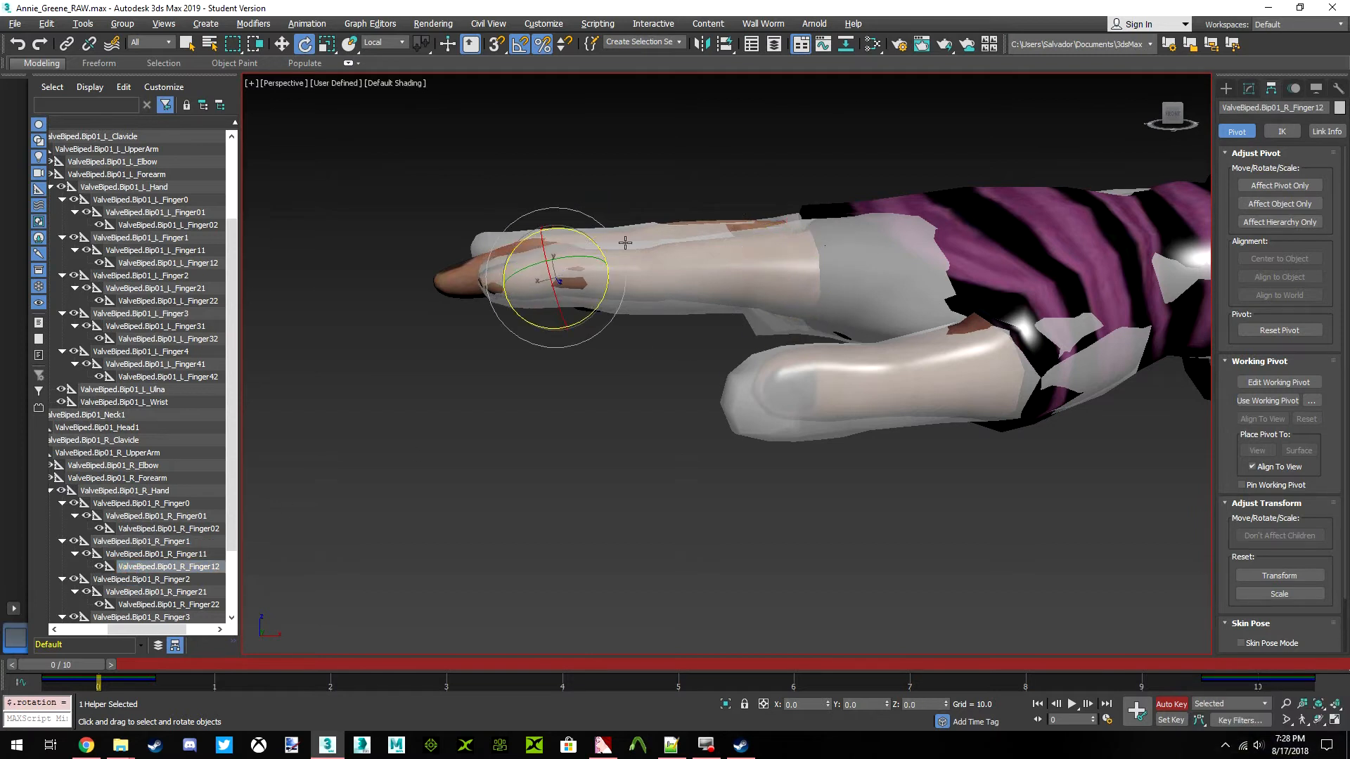
pyautogui.click(1178, 121)
pyautogui.moveTo(579, 255); pyautogui.dragTo(656, 346, button='middle')
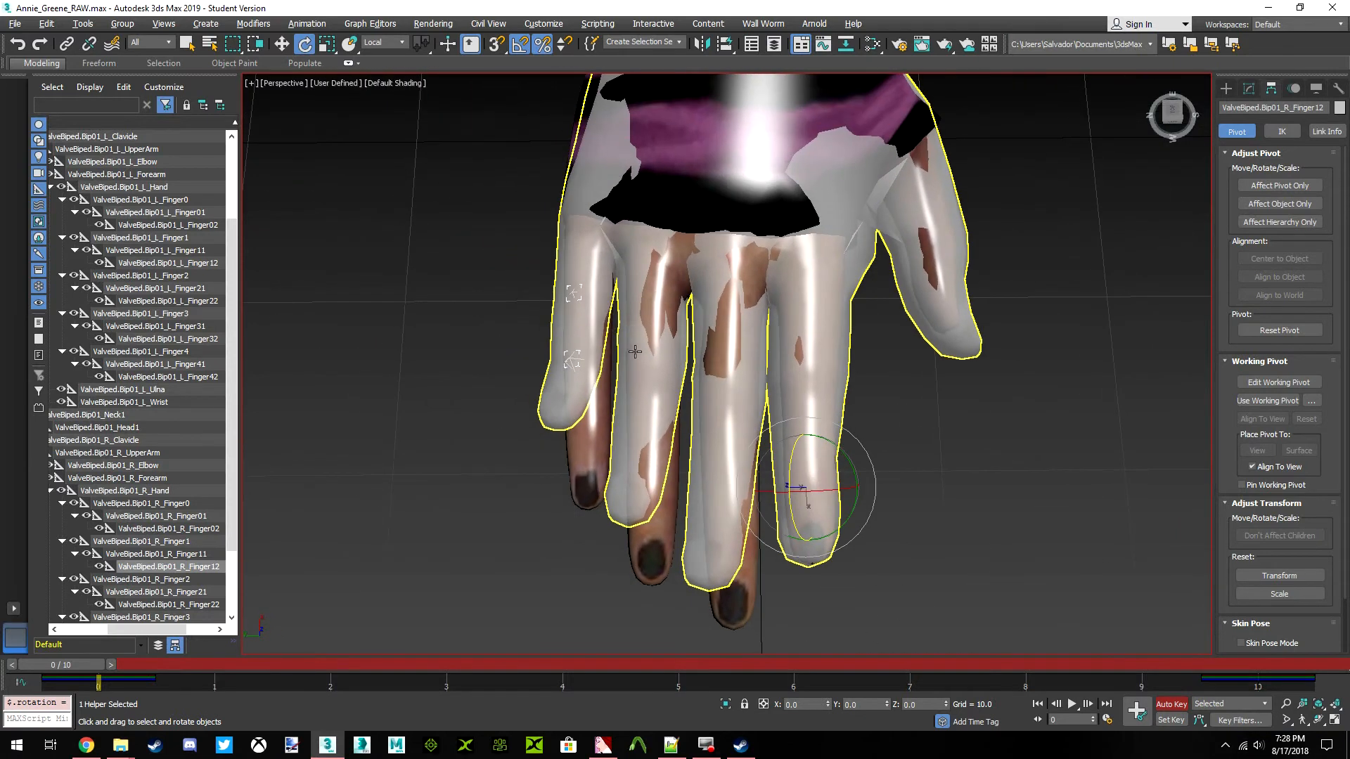
# Rotate the ValveBiped.Bip01_R_Finger21 bone slightly about its local axis to follow Annie's right middle finger
pyautogui.click(171, 579)
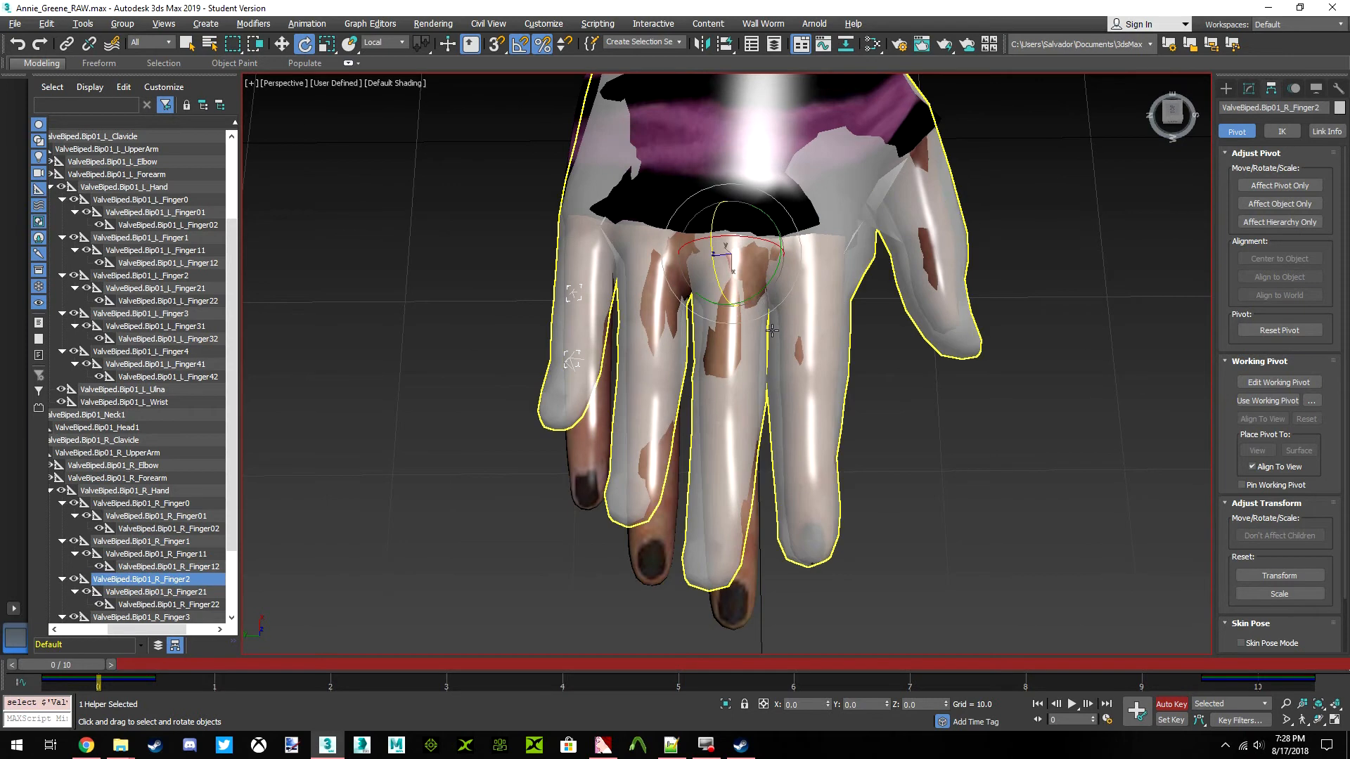
pyautogui.scroll(4, 816, 296)
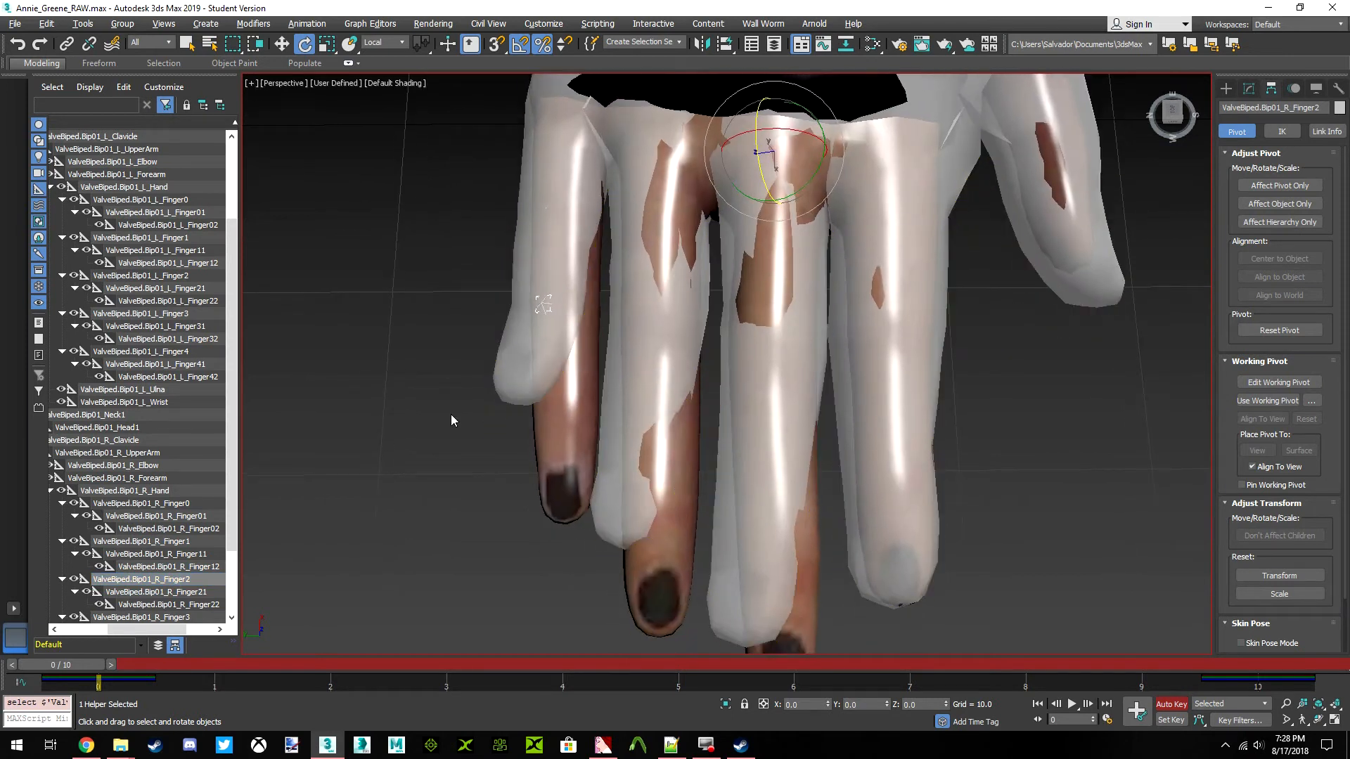
pyautogui.click(136, 594)
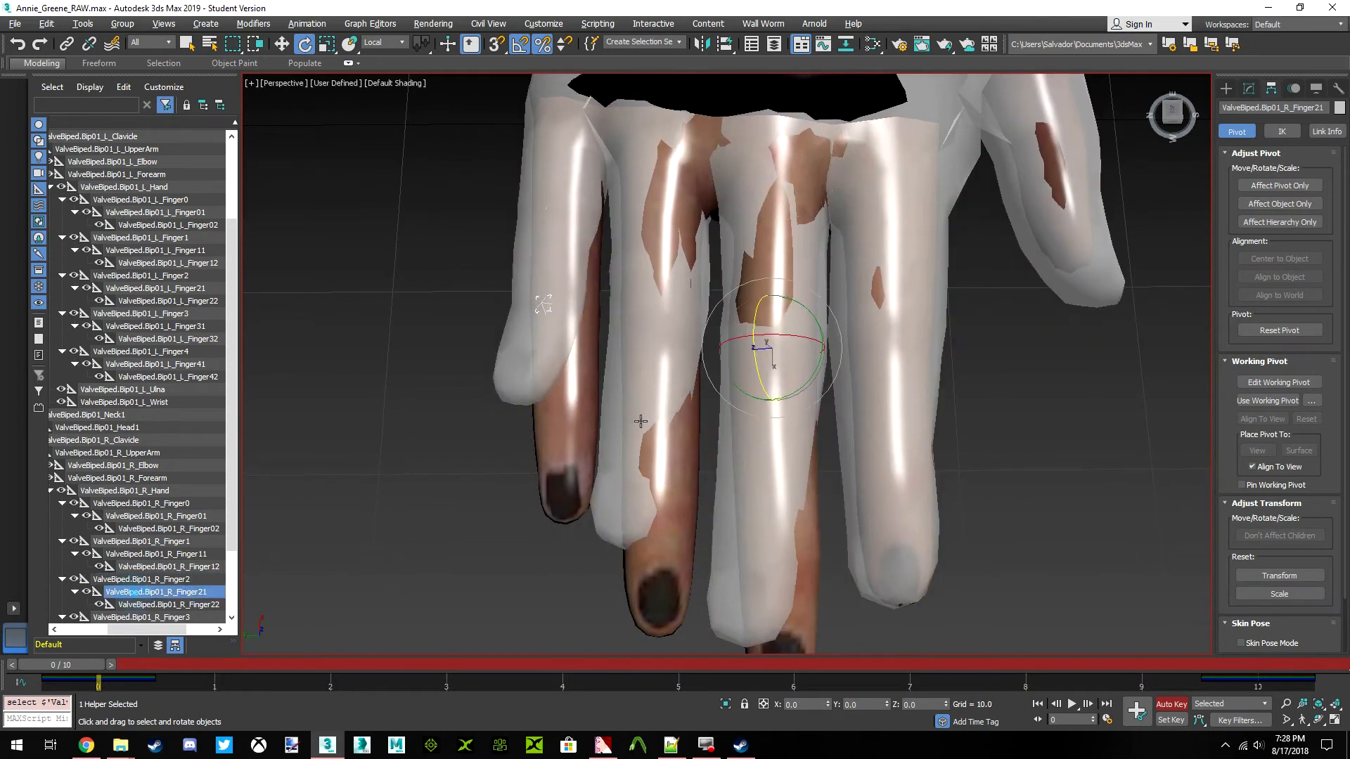
pyautogui.moveTo(794, 384); pyautogui.dragTo(814, 392)
# Using world axes in side view, rotate the ValveBiped.Bip01_R_Finger21 and Finger22 bones about Y to follow the bend of Annie's middle finger
pyautogui.moveTo(1181, 116); pyautogui.dragTo(1179, 95)
pyautogui.keyDown('alt'); pyautogui.moveTo(552, 338); pyautogui.dragTo(542, 364, button='middle'); pyautogui.keyUp('alt')
pyautogui.moveTo(1172, 116)
pyautogui.mouseDown()
pyautogui.moveTo(1177, 90)
pyautogui.moveTo(1174, 101)
pyautogui.mouseUp()
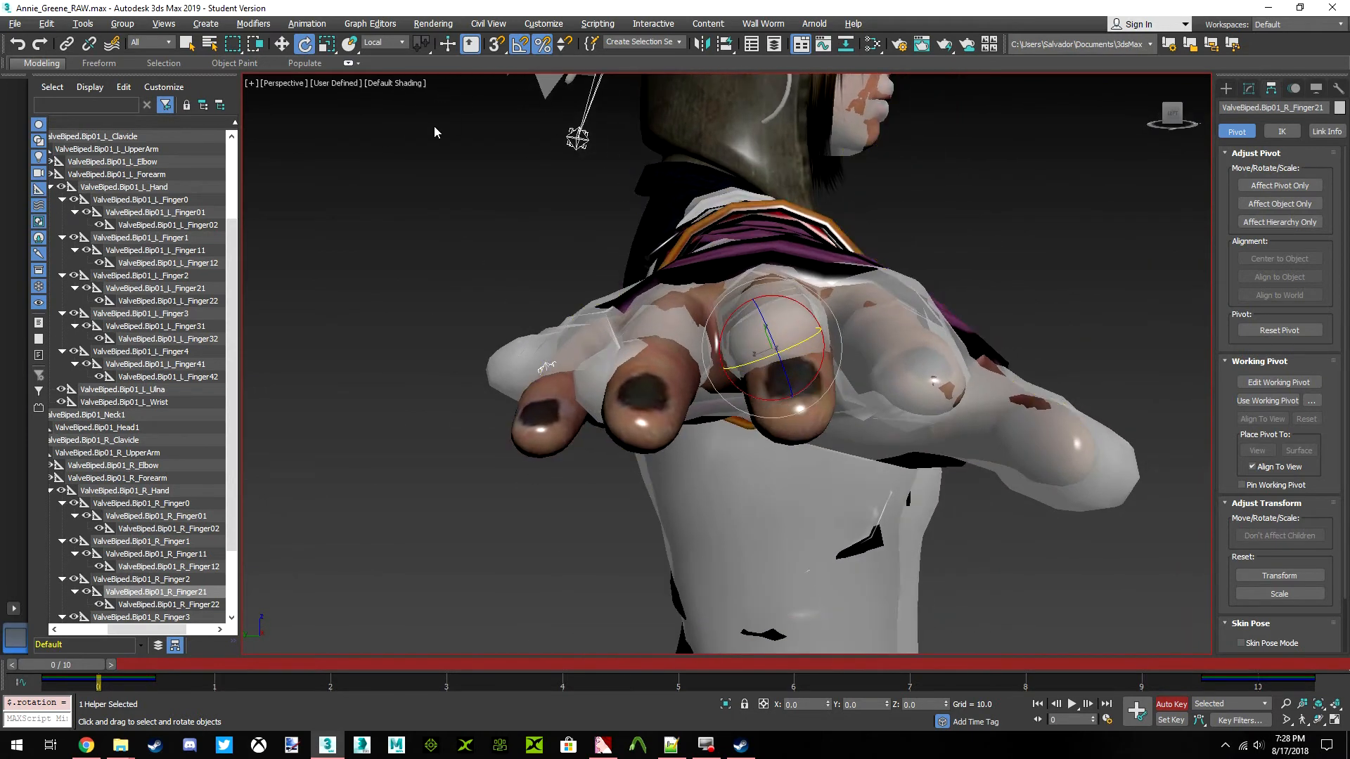
pyautogui.click(385, 43)
pyautogui.click(379, 83)
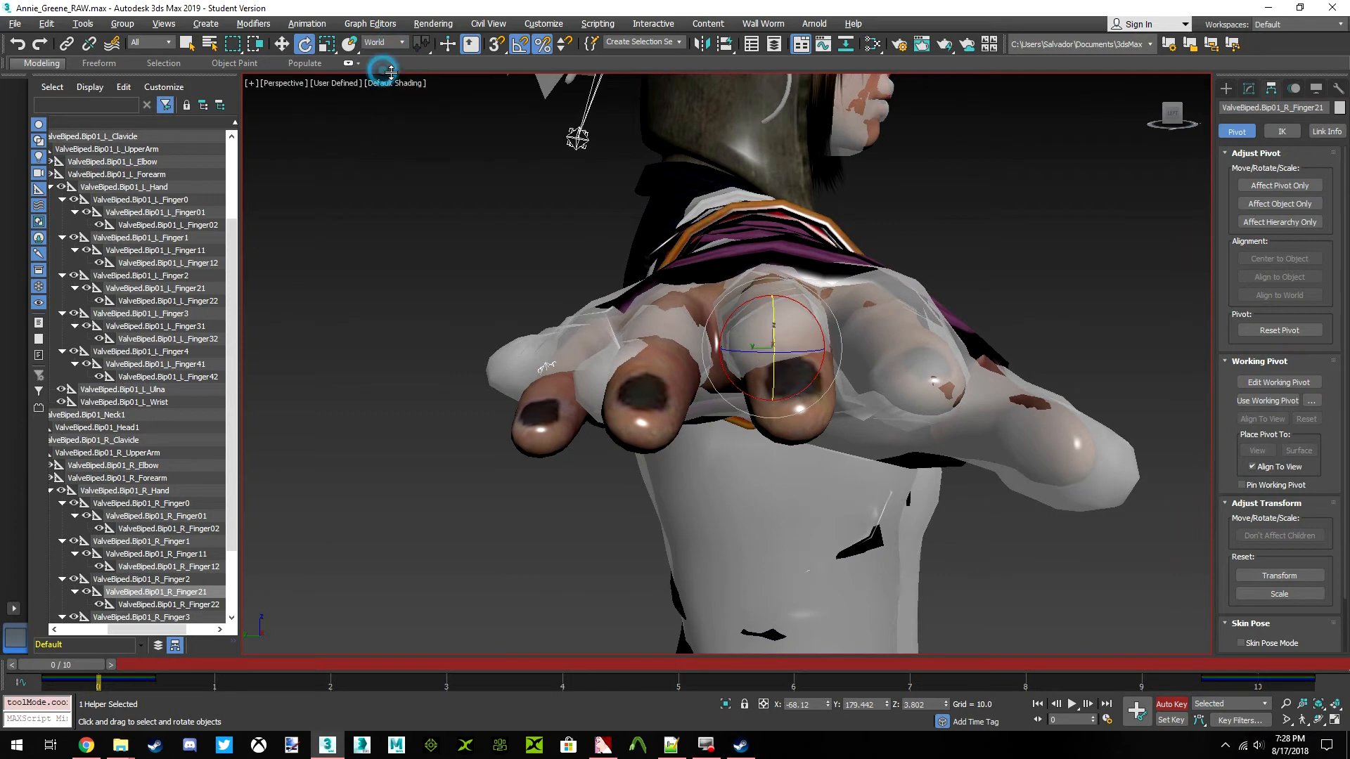
pyautogui.moveTo(1173, 114); pyautogui.dragTo(1140, 128)
pyautogui.keyDown('alt'); pyautogui.moveTo(729, 260); pyautogui.dragTo(785, 317, button='middle'); pyautogui.keyUp('alt')
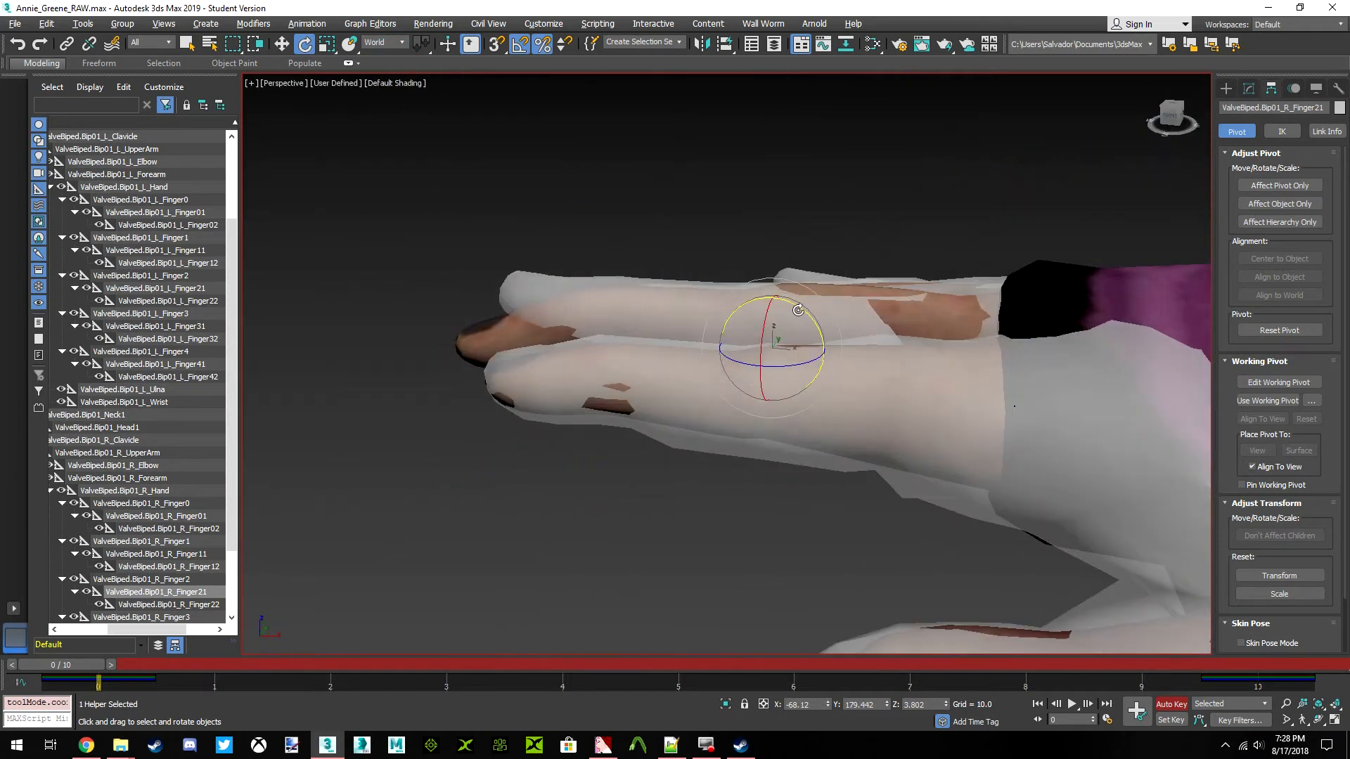
pyautogui.moveTo(810, 317); pyautogui.dragTo(801, 315)
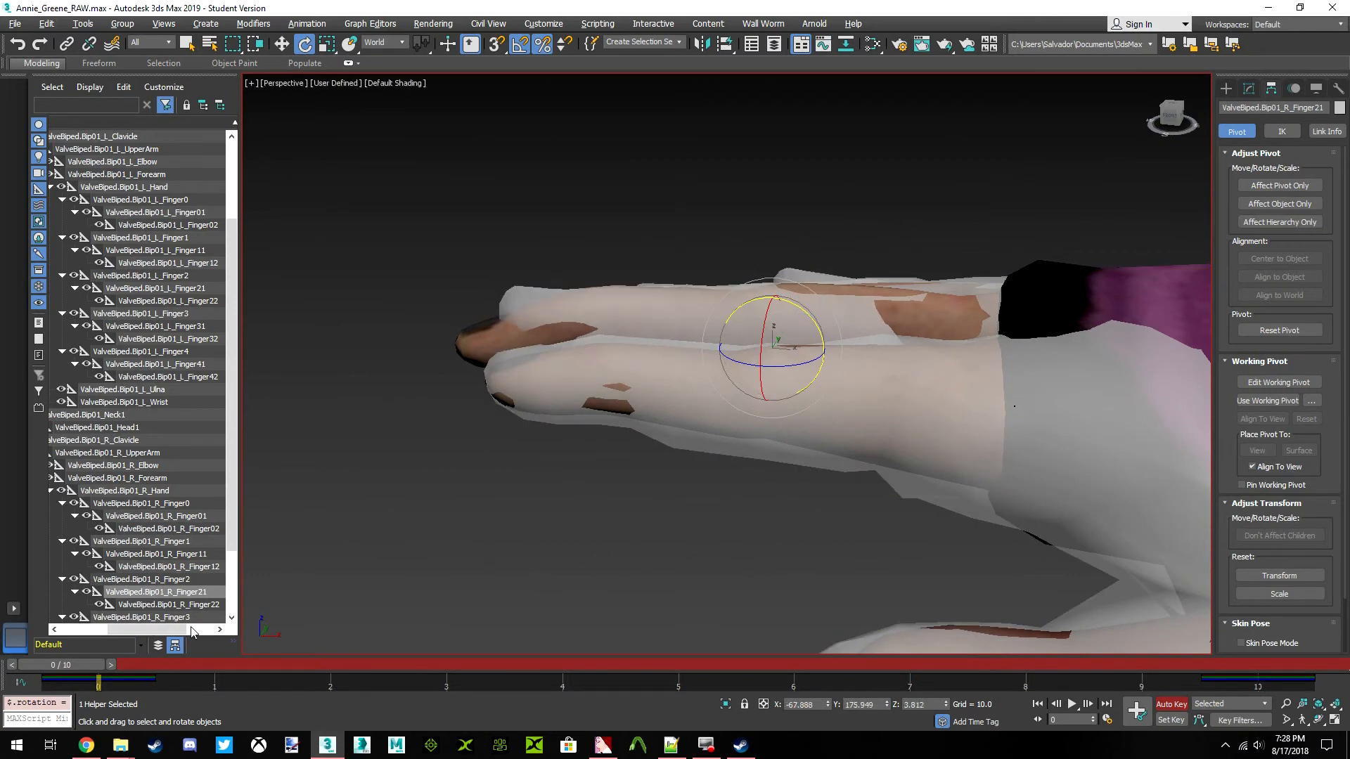
pyautogui.click(207, 609)
pyautogui.moveTo(656, 307); pyautogui.dragTo(639, 291)
# Scale the ValveBiped.Bip01_R_Finger2 bone to 110 percent along X to match the length of Annie's middle finger
pyautogui.click(156, 581)
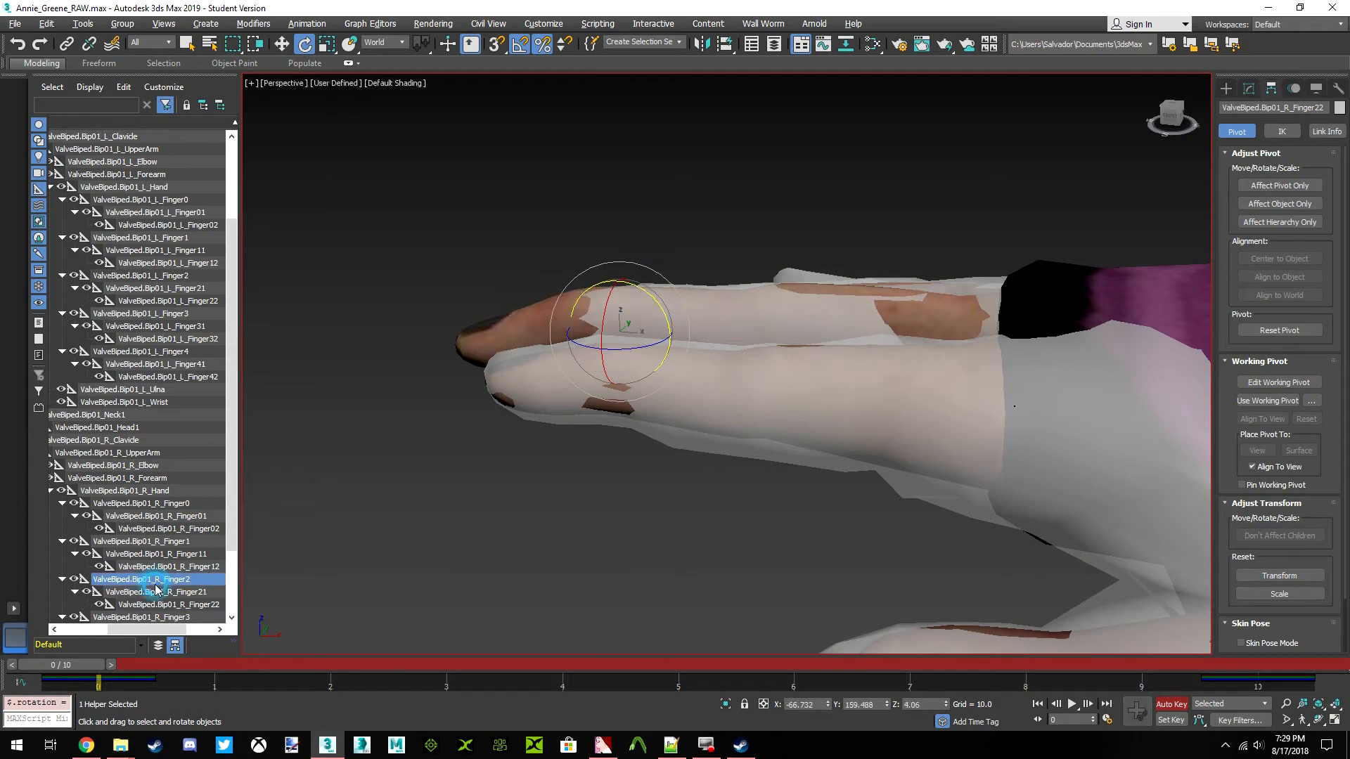
pyautogui.click(327, 44)
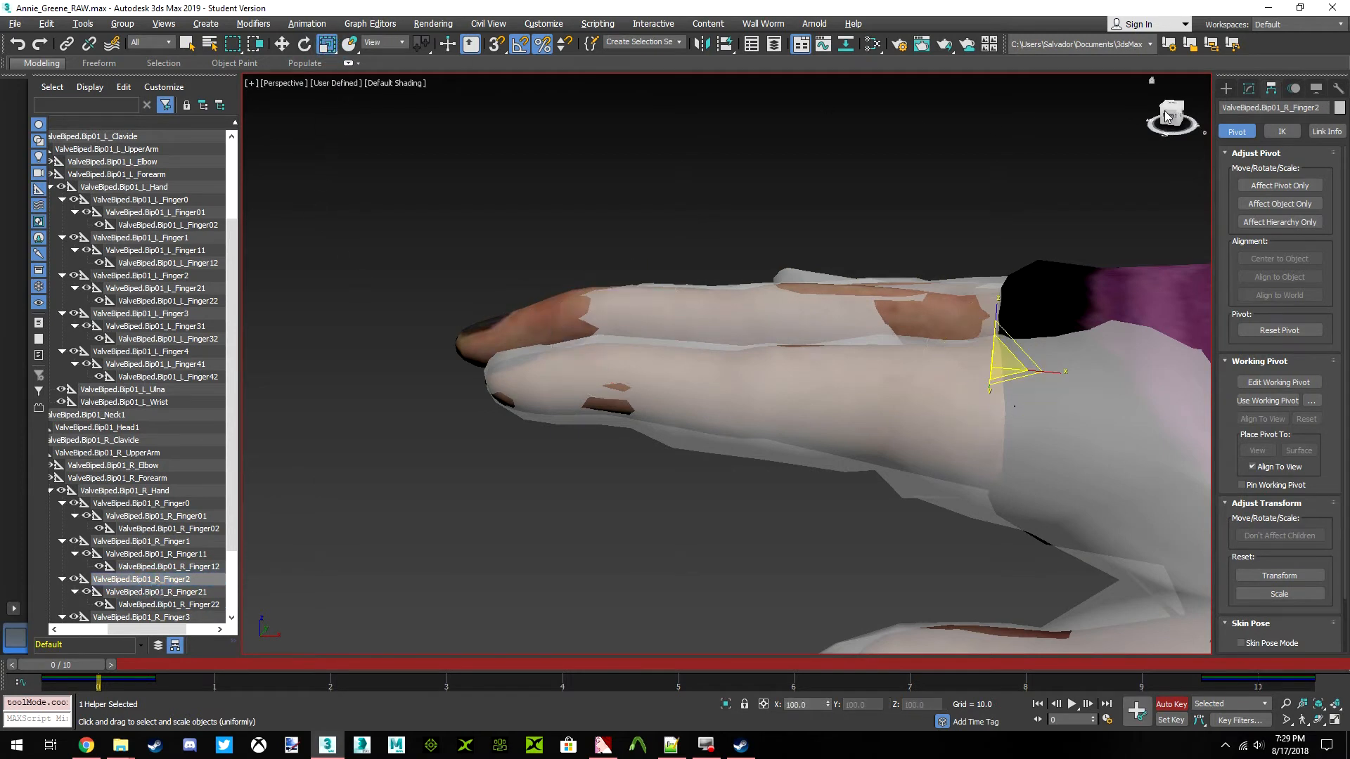
pyautogui.click(1172, 106)
pyautogui.moveTo(930, 368); pyautogui.dragTo(924, 369)
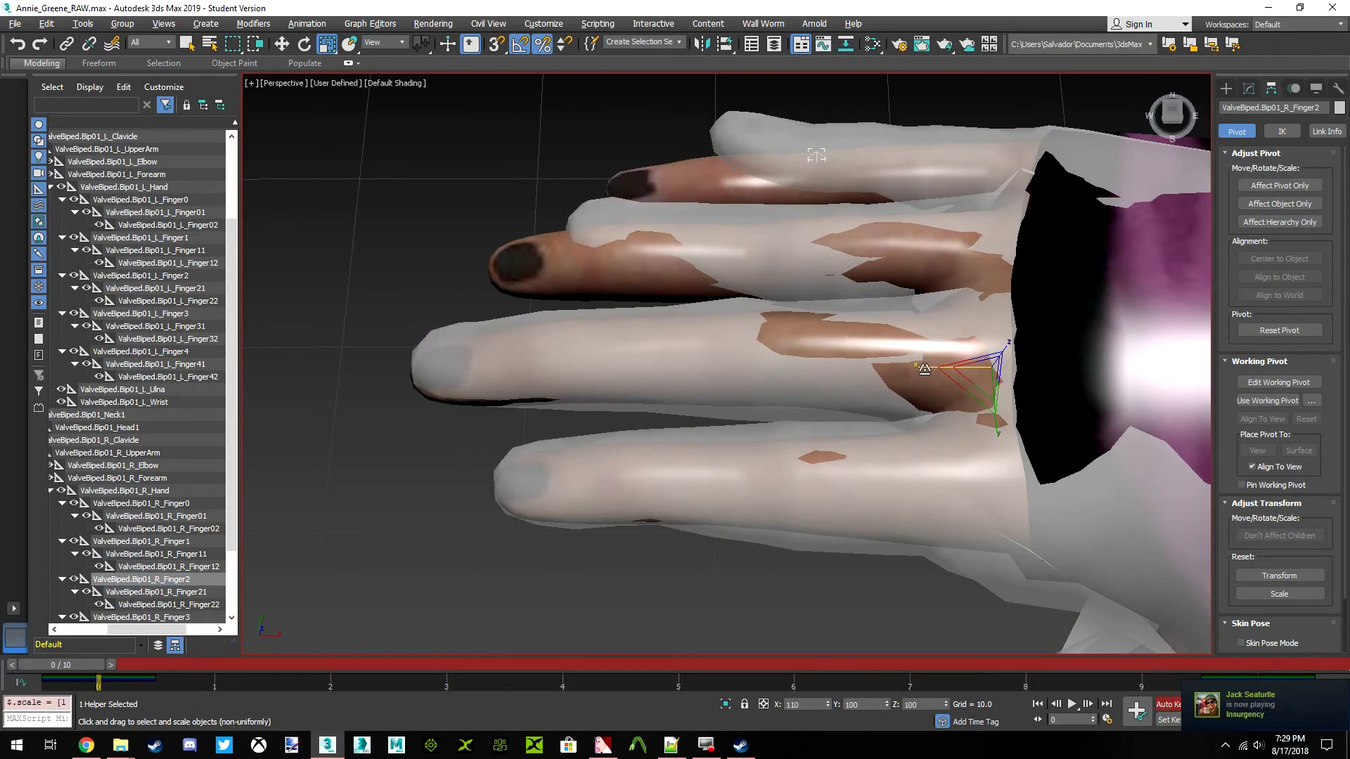
pyautogui.keyDown('alt'); pyautogui.moveTo(928, 368); pyautogui.dragTo(454, 257, button='middle'); pyautogui.keyUp('alt')
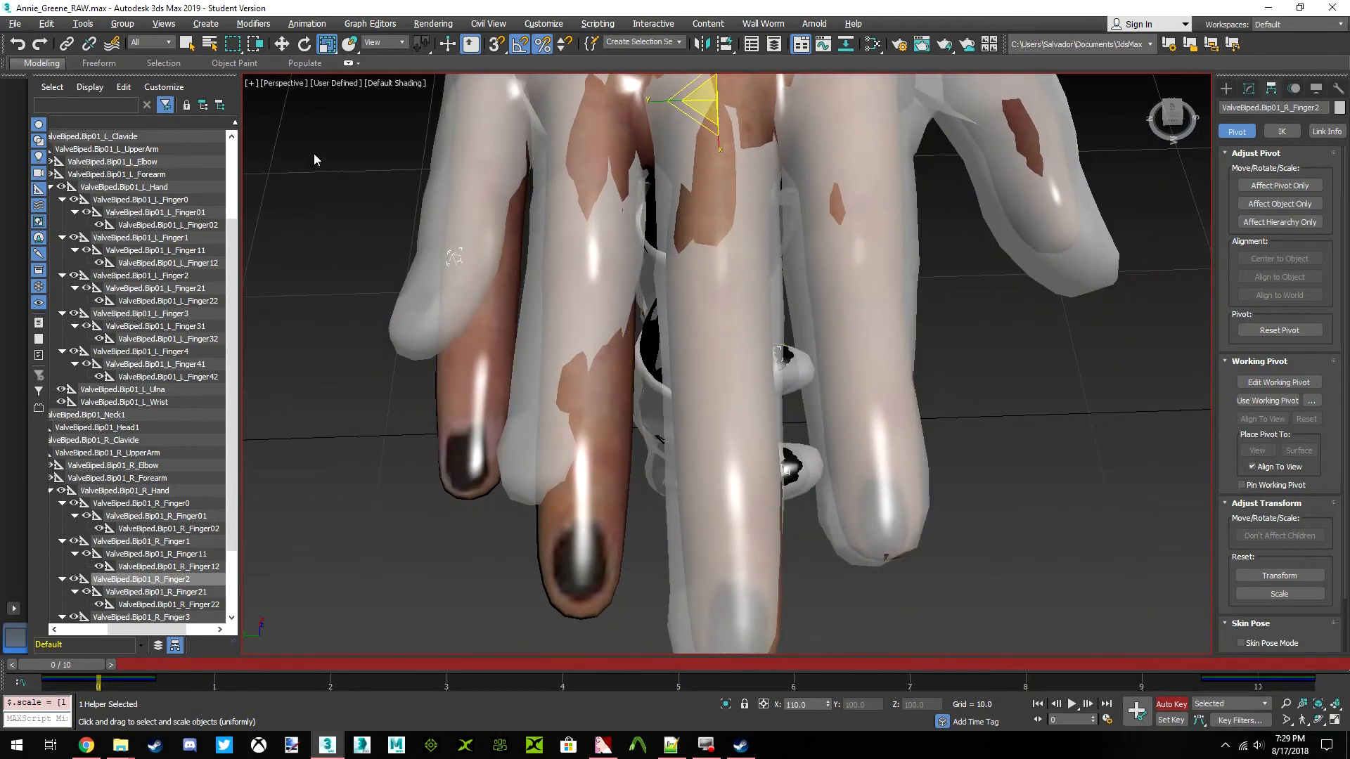
pyautogui.press('e')
pyautogui.click(155, 593)
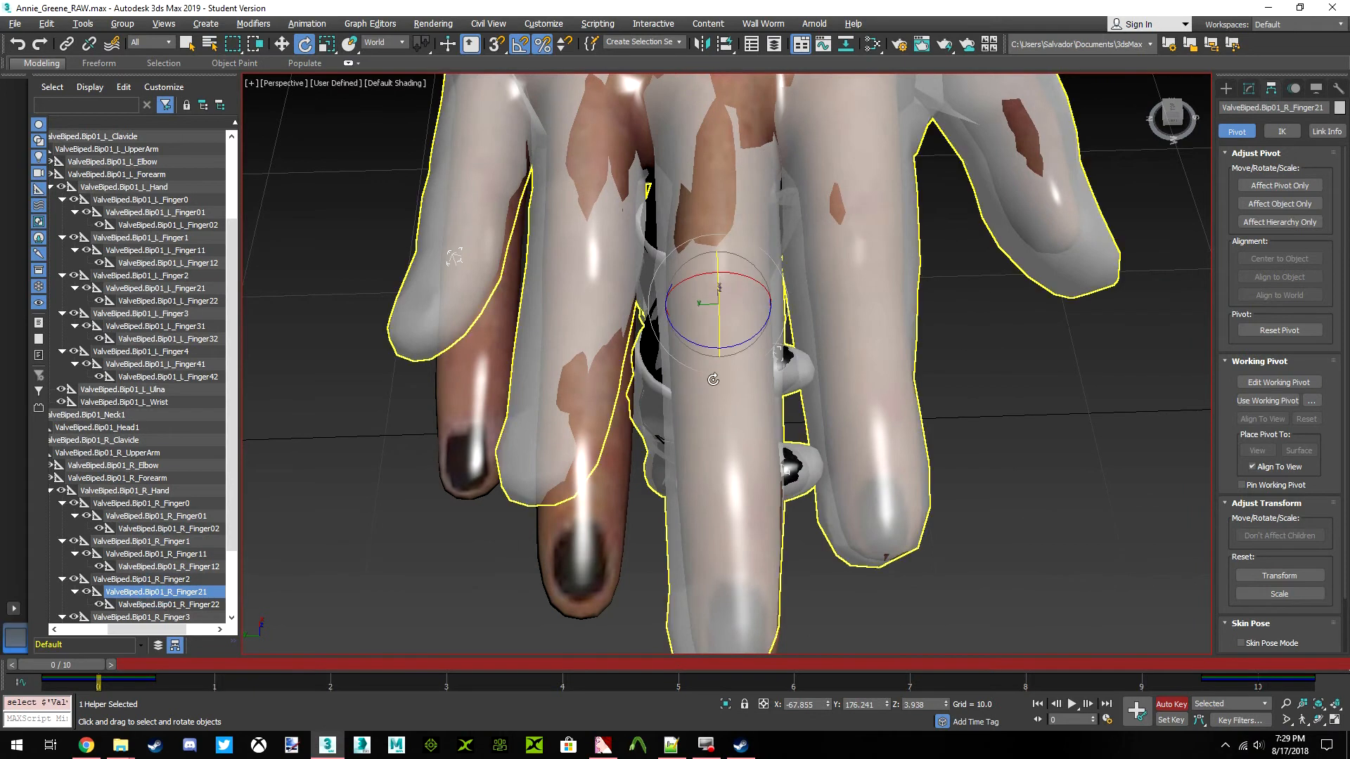
pyautogui.moveTo(738, 347); pyautogui.dragTo(744, 345)
pyautogui.click(17, 44)
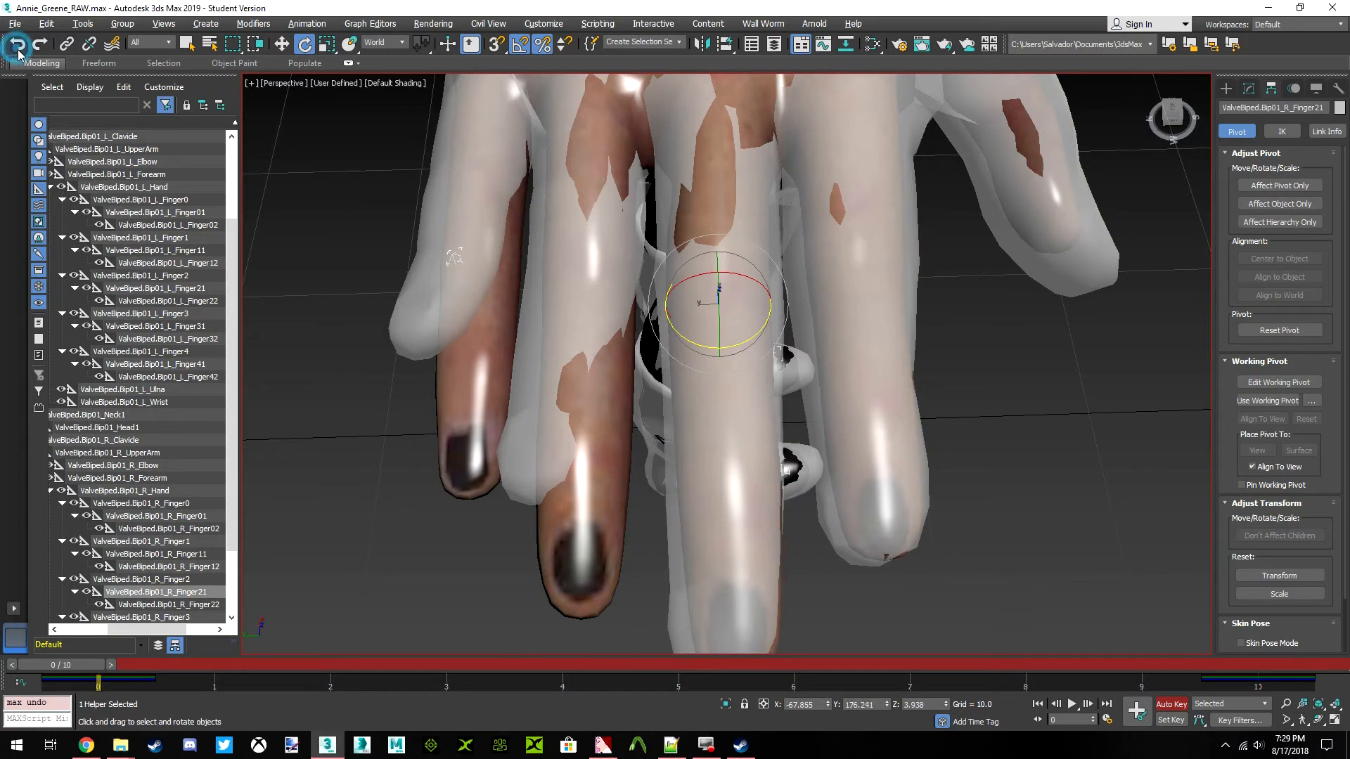
# Rotate the ValveBiped.Bip01_R_Finger22 bone slightly about world Z in top view to align the right middle fingertip
pyautogui.click(1171, 112)
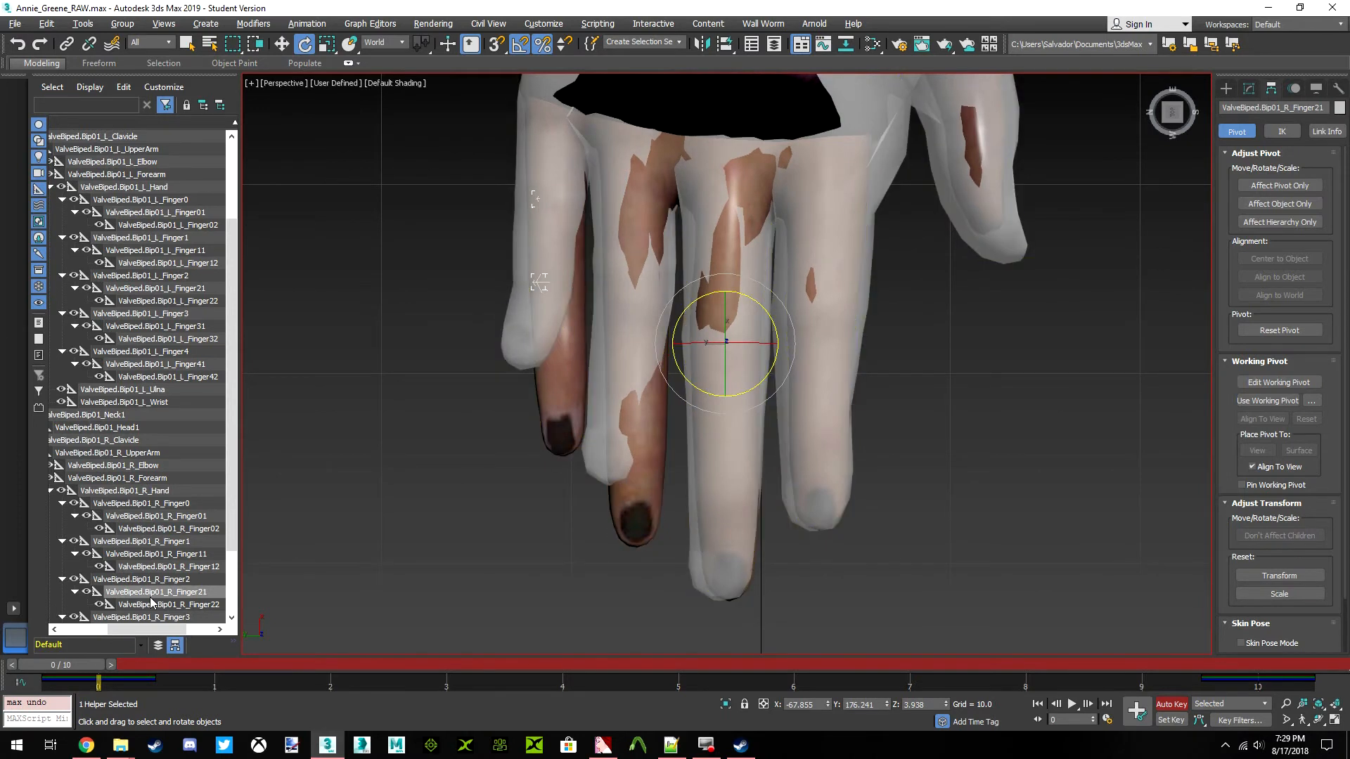
pyautogui.click(151, 604)
pyautogui.moveTo(776, 467); pyautogui.dragTo(770, 462)
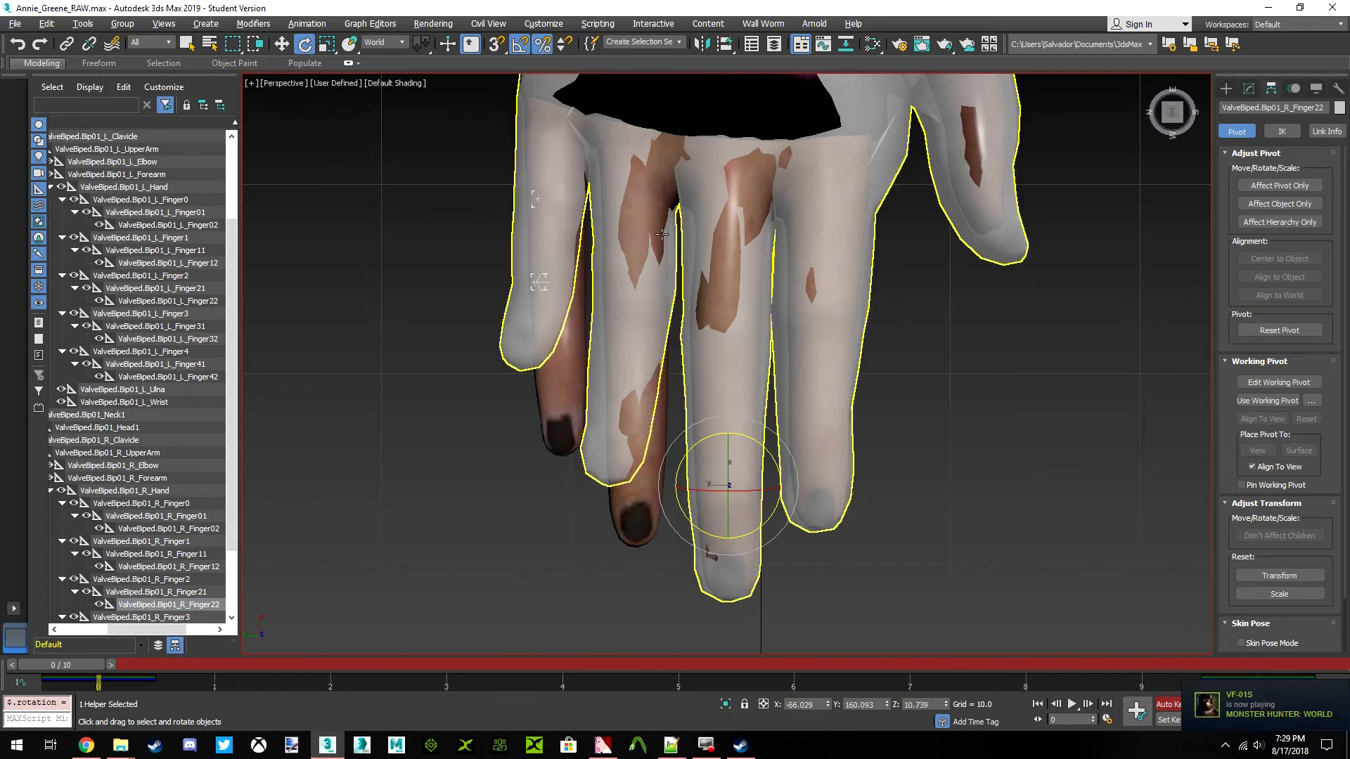
# Rotate the ValveBiped.Bip01_R_Finger31 bone about world Z from above to match the direction of Annie's right ring finger
pyautogui.moveTo(618, 257); pyautogui.dragTo(683, 308, button='middle')
pyautogui.scroll(-3, 185, 522)
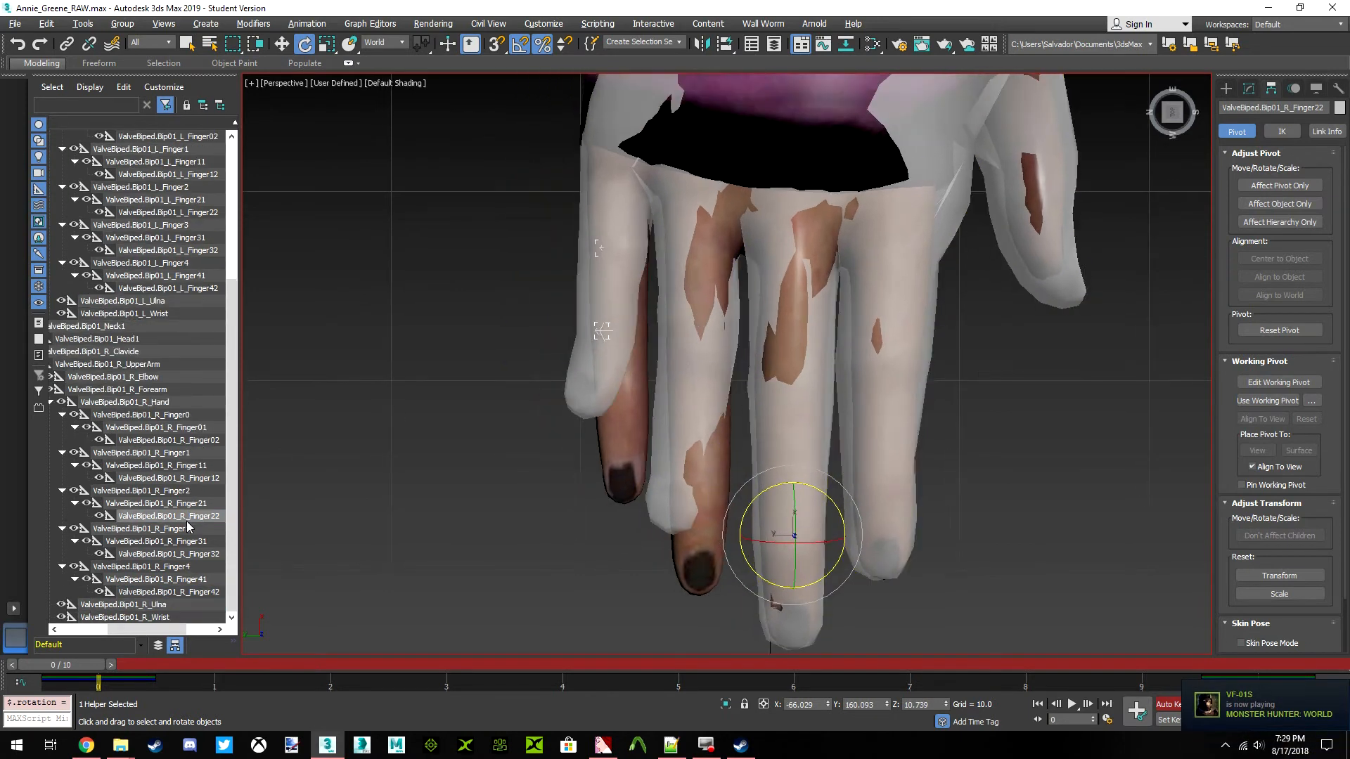
pyautogui.click(182, 534)
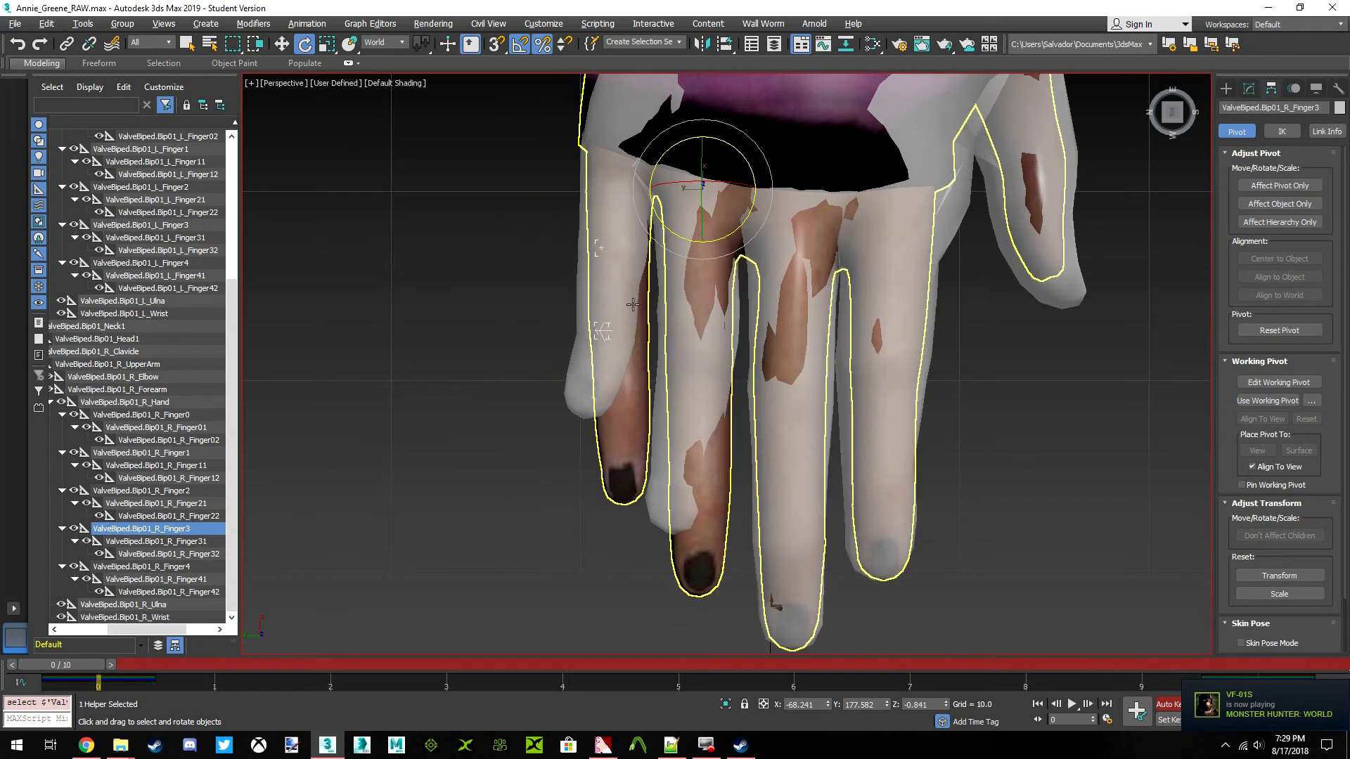
pyautogui.click(187, 542)
pyautogui.moveTo(737, 300); pyautogui.dragTo(741, 297)
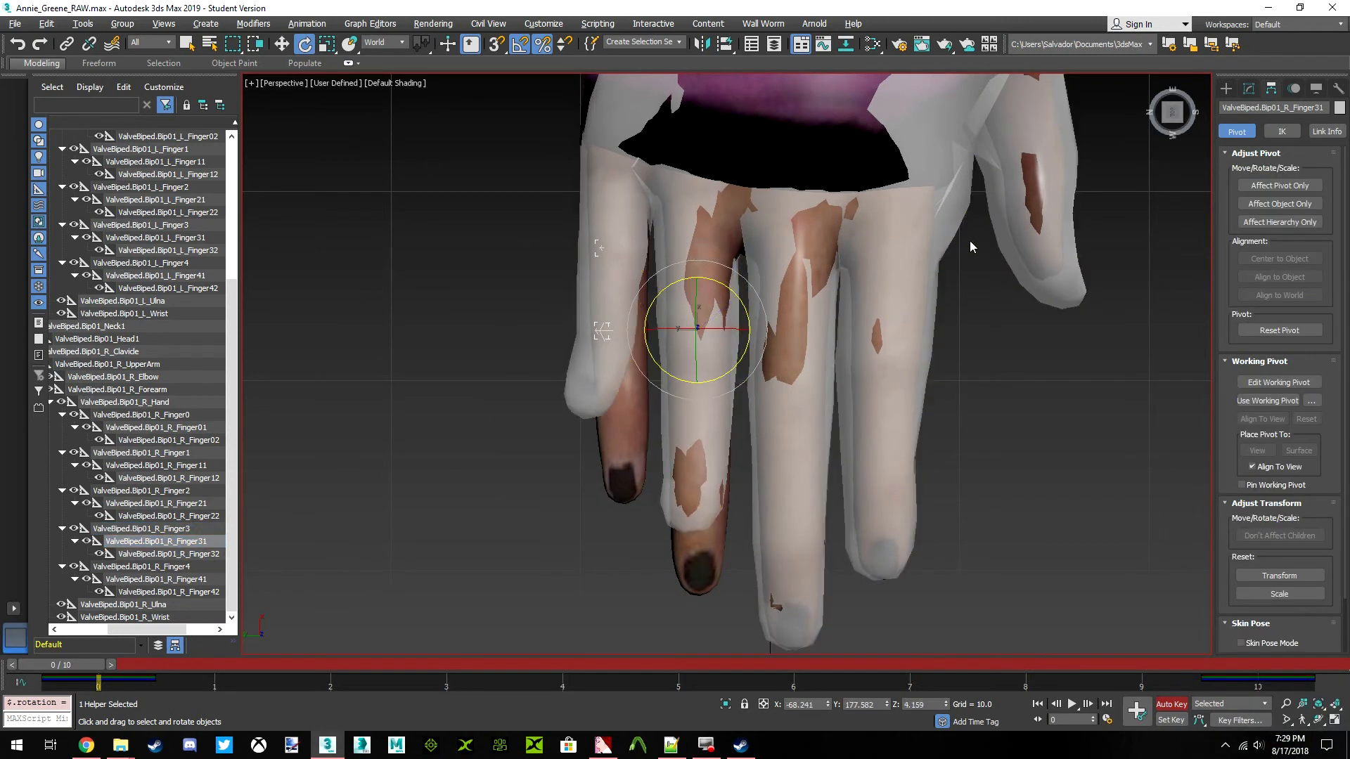
# Scale the ValveBiped.Bip01_R_Finger3 bone to 120 percent along X so the ring finger reaches Annie's fingertip
pyautogui.click(182, 533)
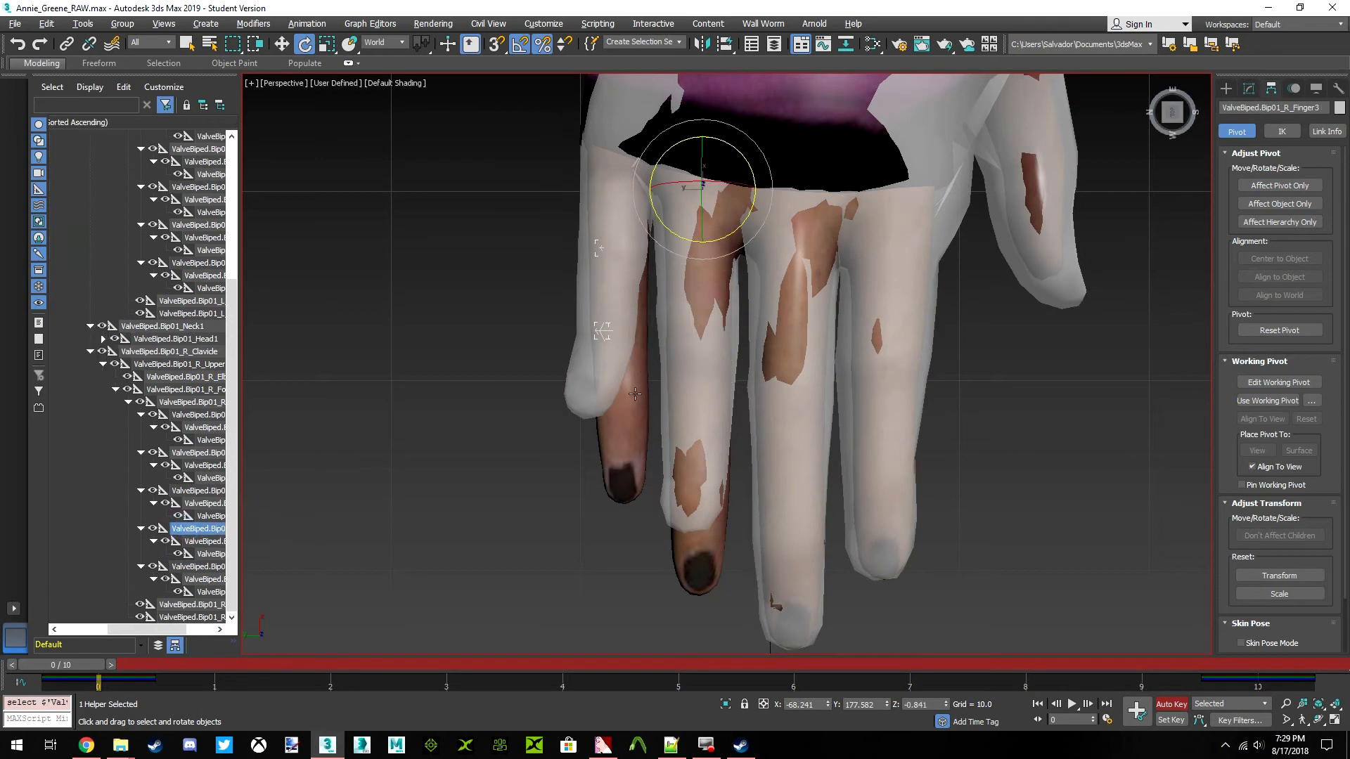
pyautogui.click(329, 50)
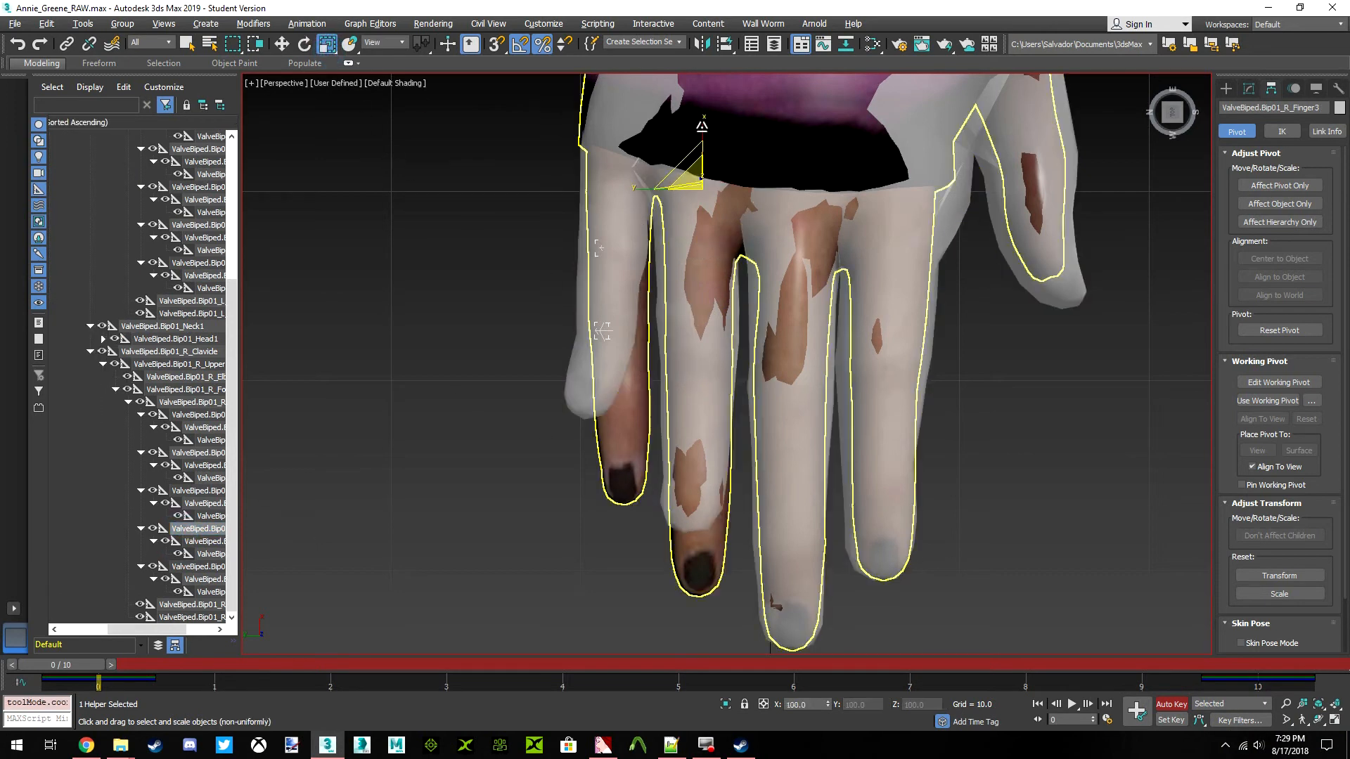
pyautogui.moveTo(701, 126); pyautogui.dragTo(700, 113)
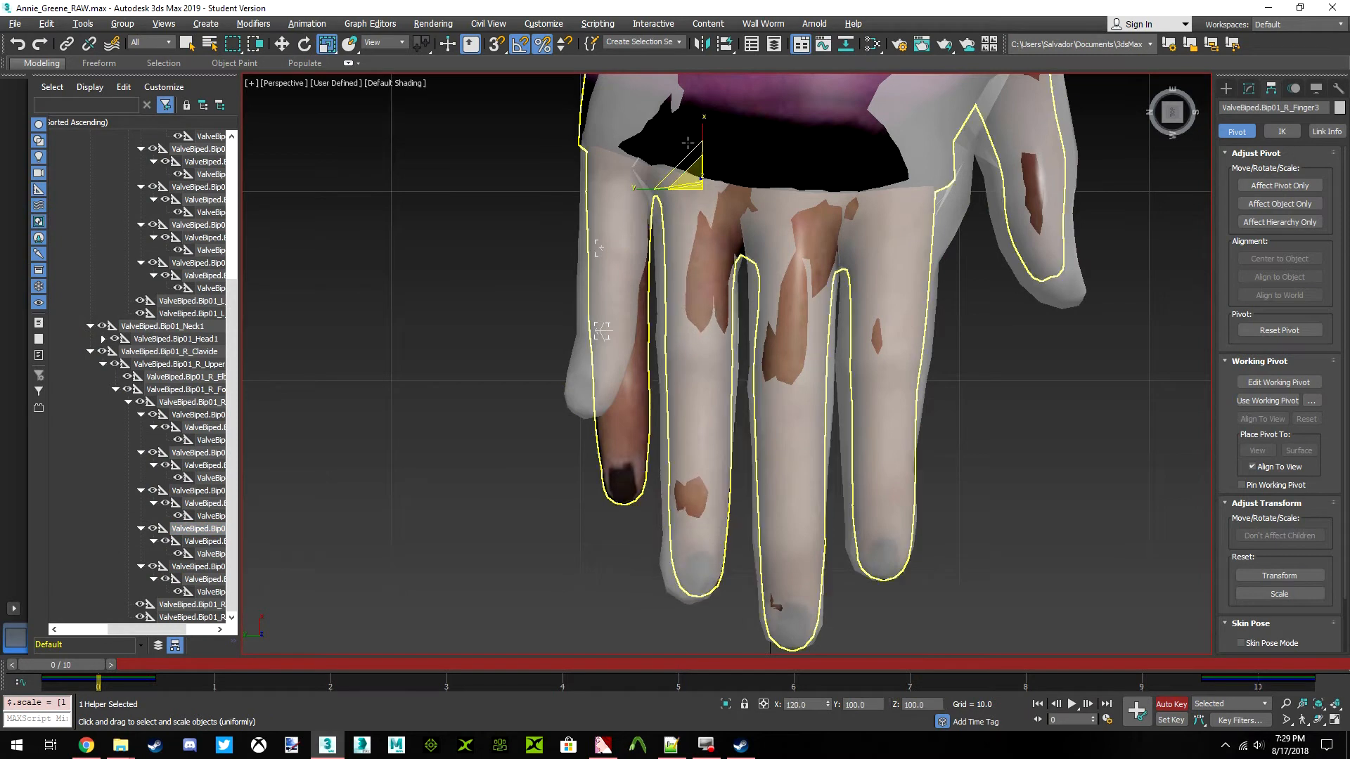
# Rotate the ValveBiped.Bip01_R_Finger32 bone slightly to fit the tip of Annie's right ring finger
pyautogui.click(211, 554)
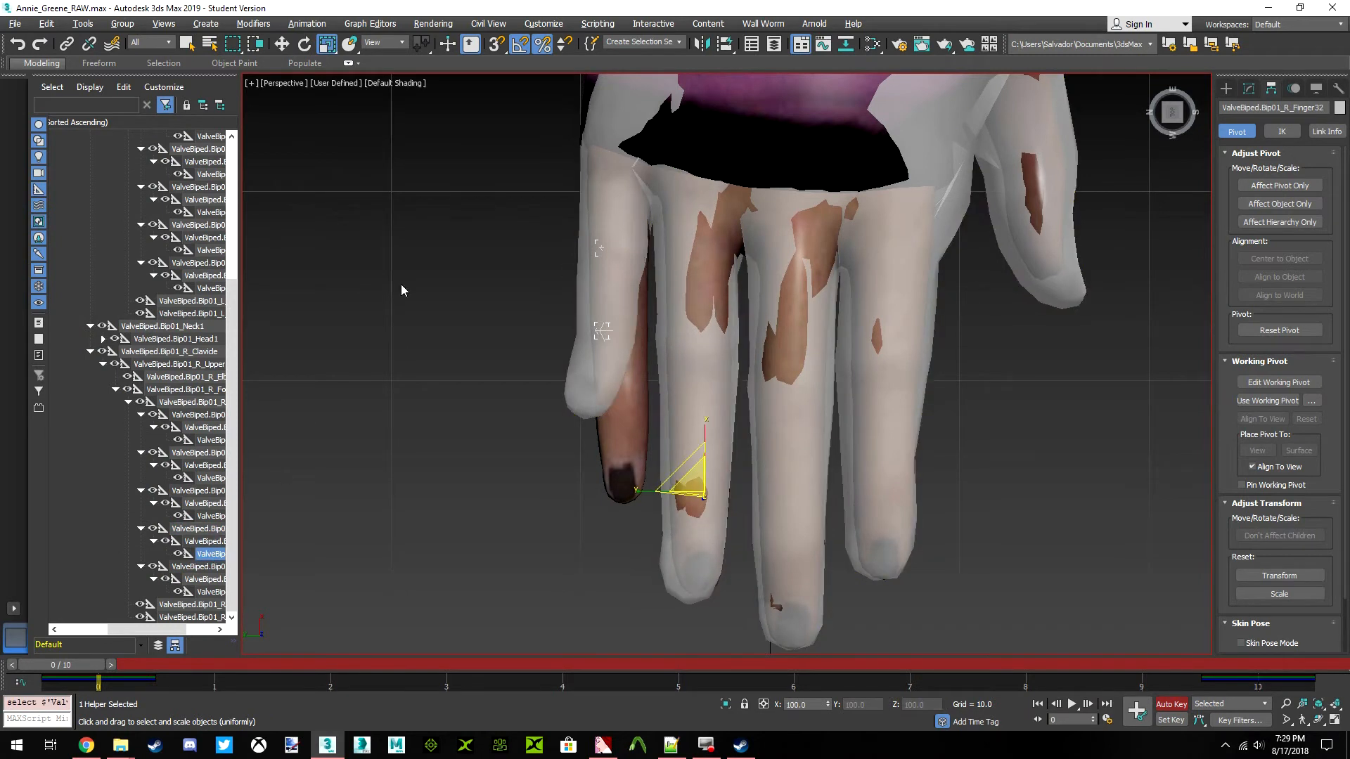
pyautogui.click(305, 43)
pyautogui.click(1172, 111)
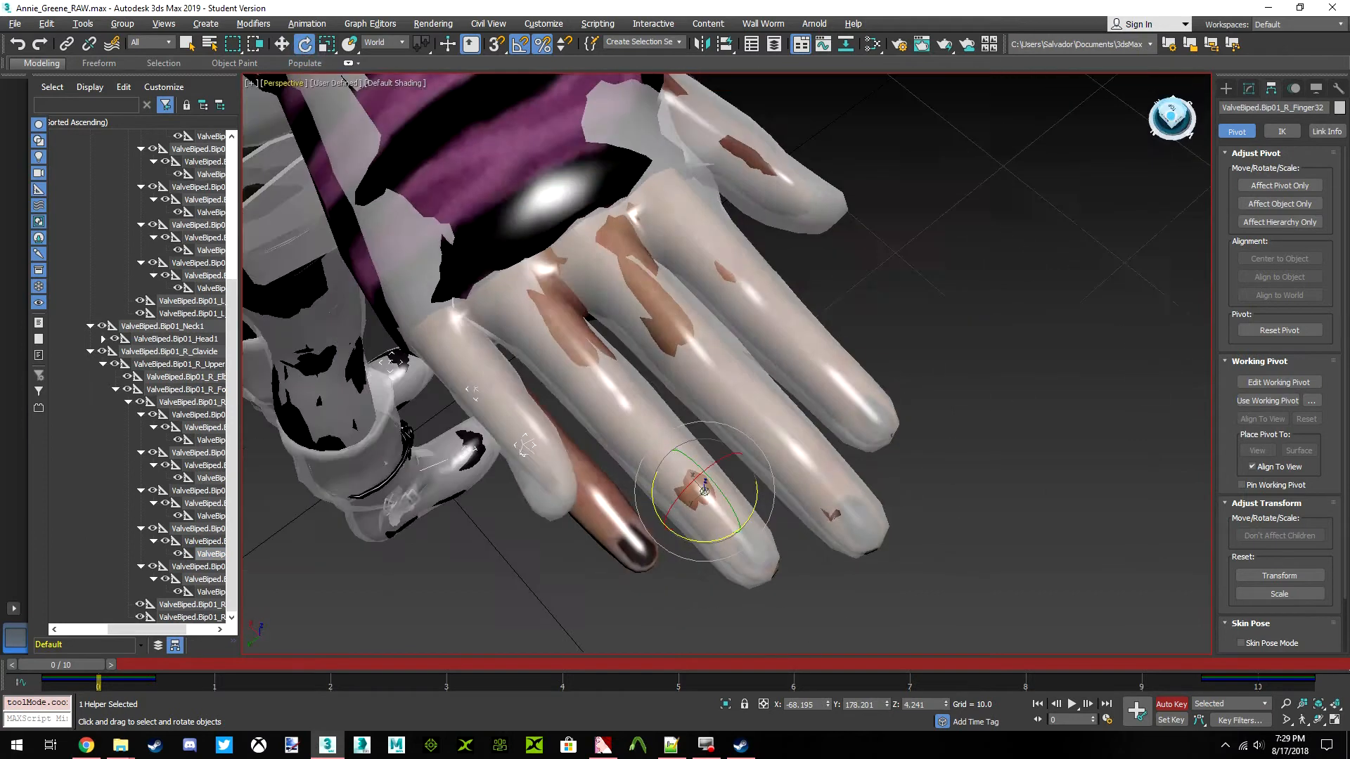
pyautogui.scroll(4, 729, 467)
pyautogui.moveTo(712, 458); pyautogui.dragTo(729, 458)
pyautogui.moveTo(1178, 117); pyautogui.dragTo(1182, 114)
pyautogui.moveTo(705, 453); pyautogui.dragTo(708, 458)
# Move the ValveBiped.Bip01_R_Finger4 bone along world Z to about 52.41 in side view to fit Annie's right little finger
pyautogui.moveTo(1174, 114); pyautogui.dragTo(999, 163)
pyautogui.moveTo(566, 252); pyautogui.dragTo(730, 282, button='middle')
pyautogui.click(195, 569)
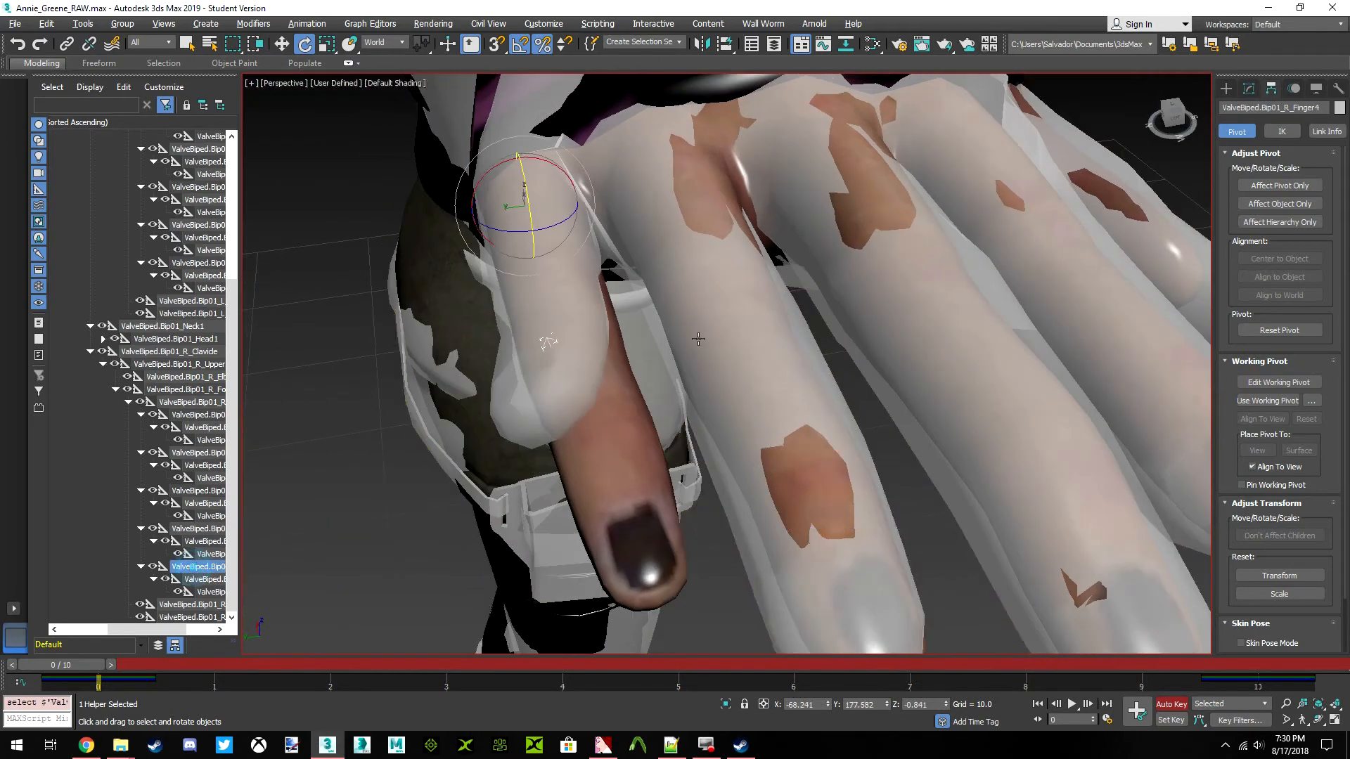
pyautogui.moveTo(1170, 117); pyautogui.dragTo(1288, 42)
pyautogui.moveTo(688, 221); pyautogui.dragTo(656, 284, button='middle')
pyautogui.click(282, 44)
pyautogui.moveTo(489, 242); pyautogui.dragTo(494, 260)
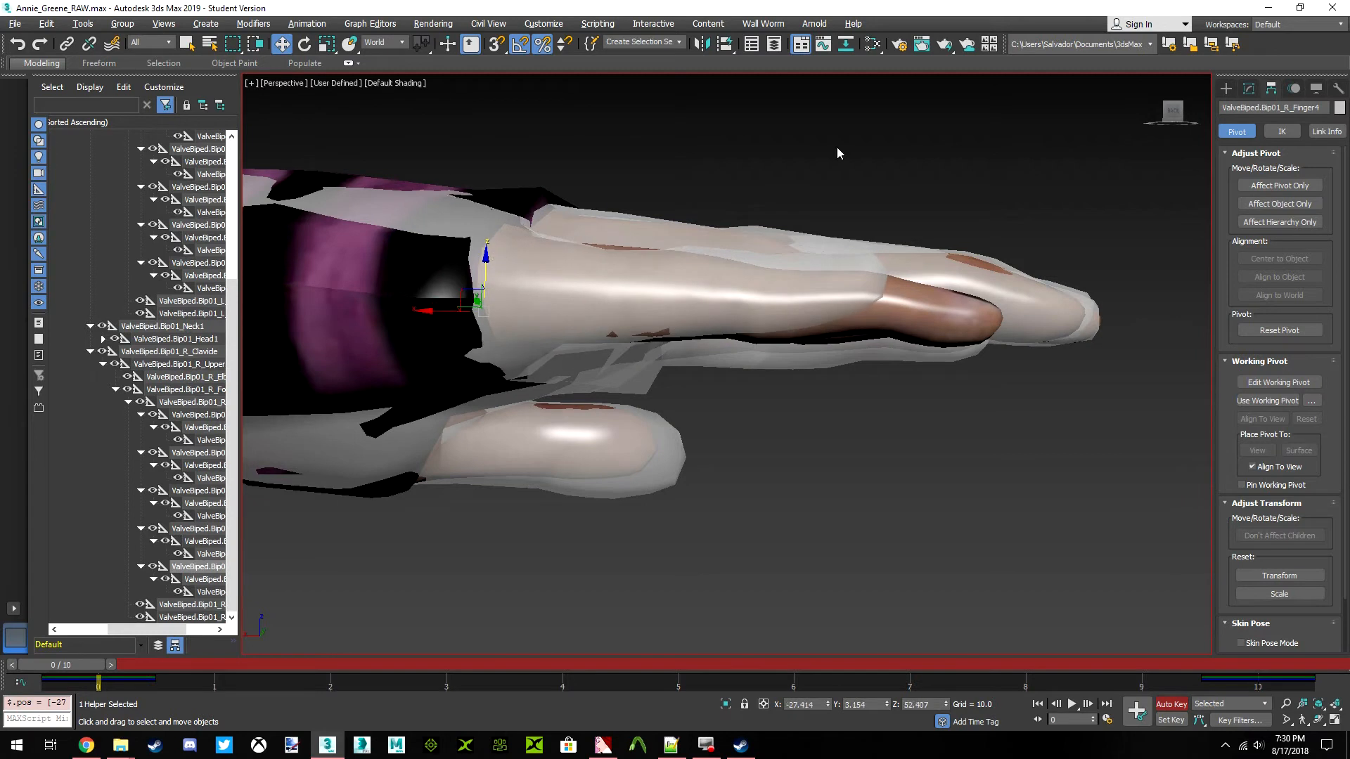
# Rotate the ValveBiped.Bip01_R_Finger42 bone from above to straighten the tip of the right little finger
pyautogui.moveTo(1170, 121); pyautogui.dragTo(1172, 173)
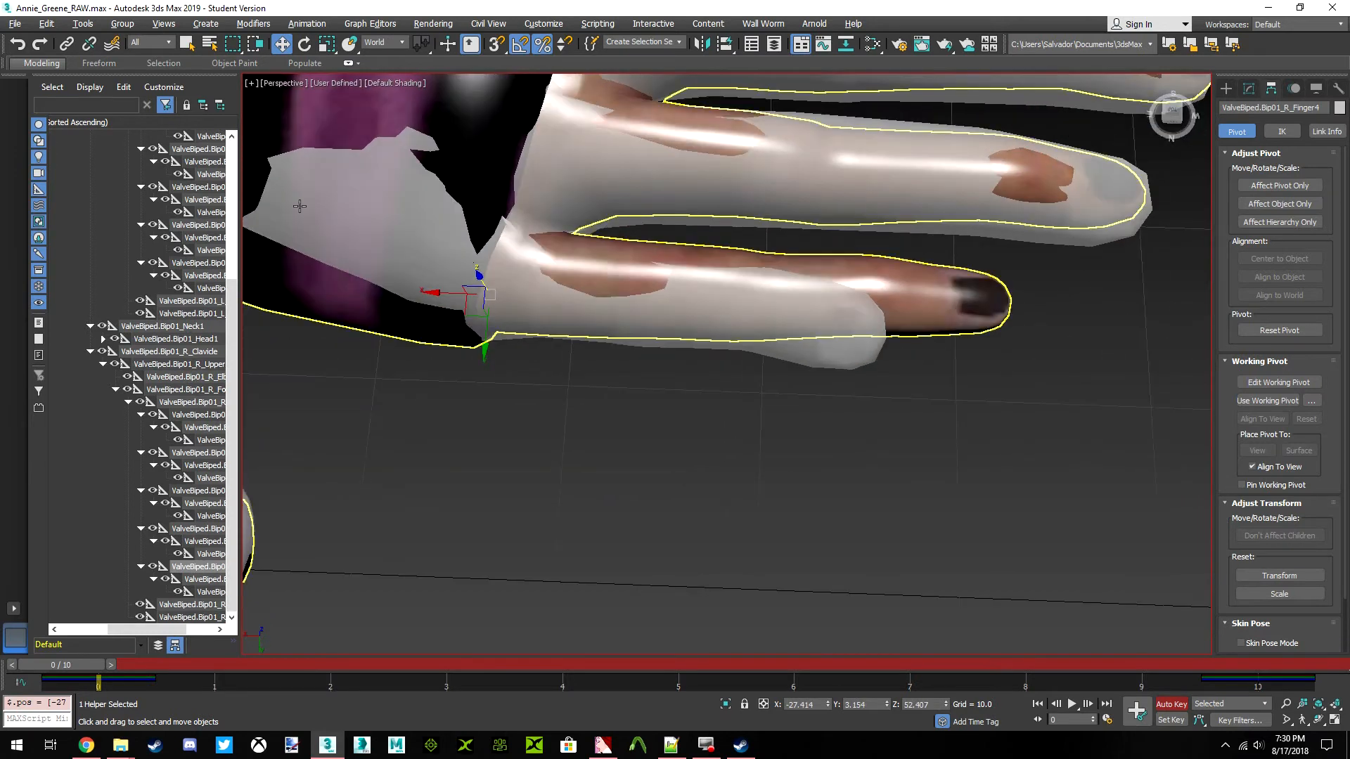
pyautogui.click(211, 592)
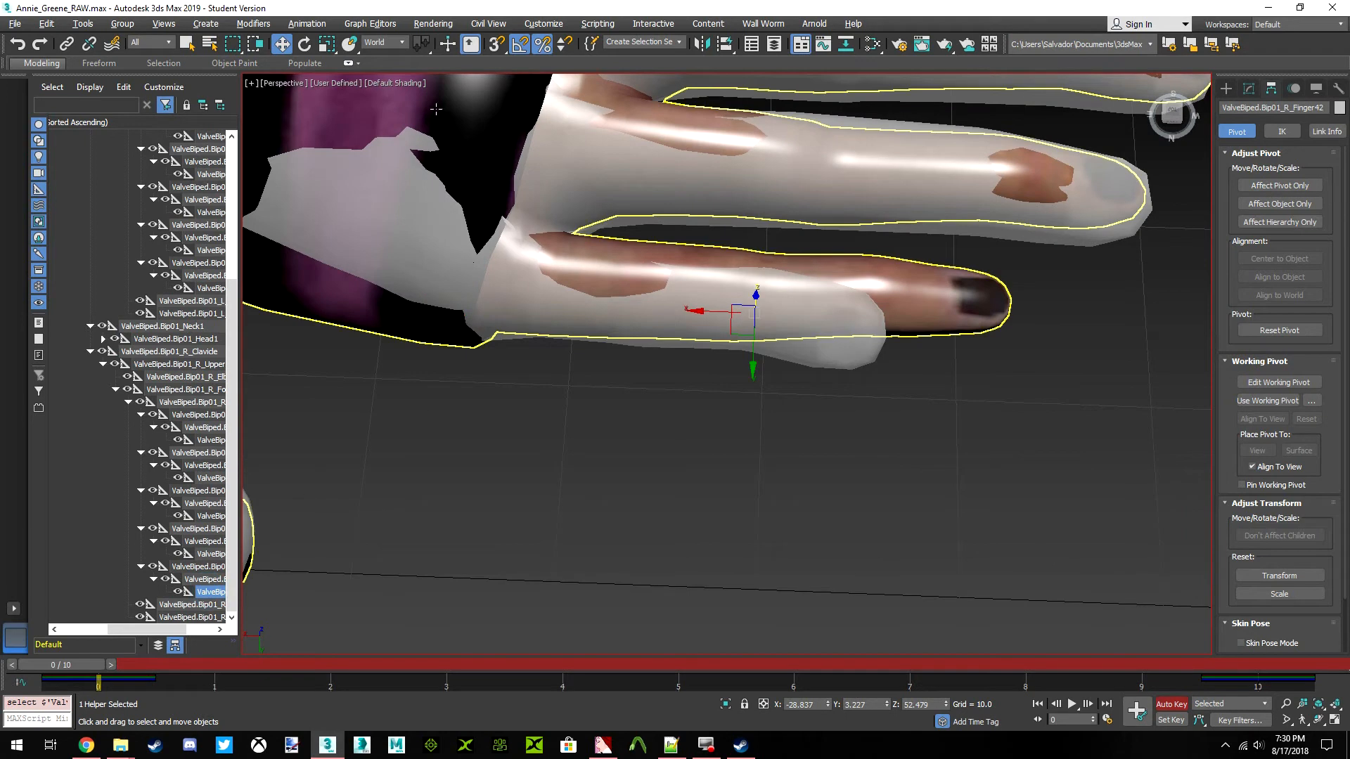
pyautogui.click(305, 43)
pyautogui.moveTo(799, 338); pyautogui.dragTo(828, 335)
# Scale the ValveBiped.Bip01_R_Finger4 bone to 131 percent along X to match the length of Annie's little finger
pyautogui.click(198, 567)
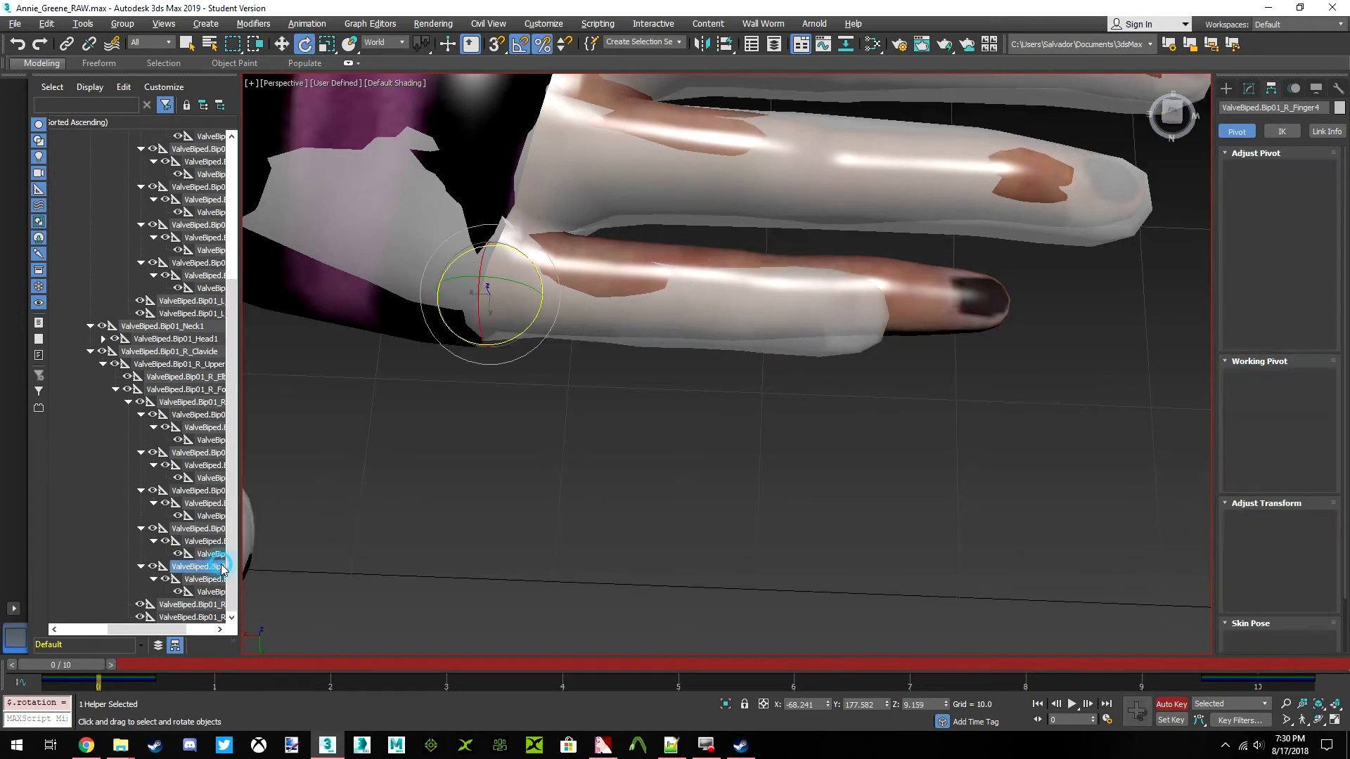
pyautogui.click(327, 43)
pyautogui.moveTo(560, 300); pyautogui.dragTo(575, 301)
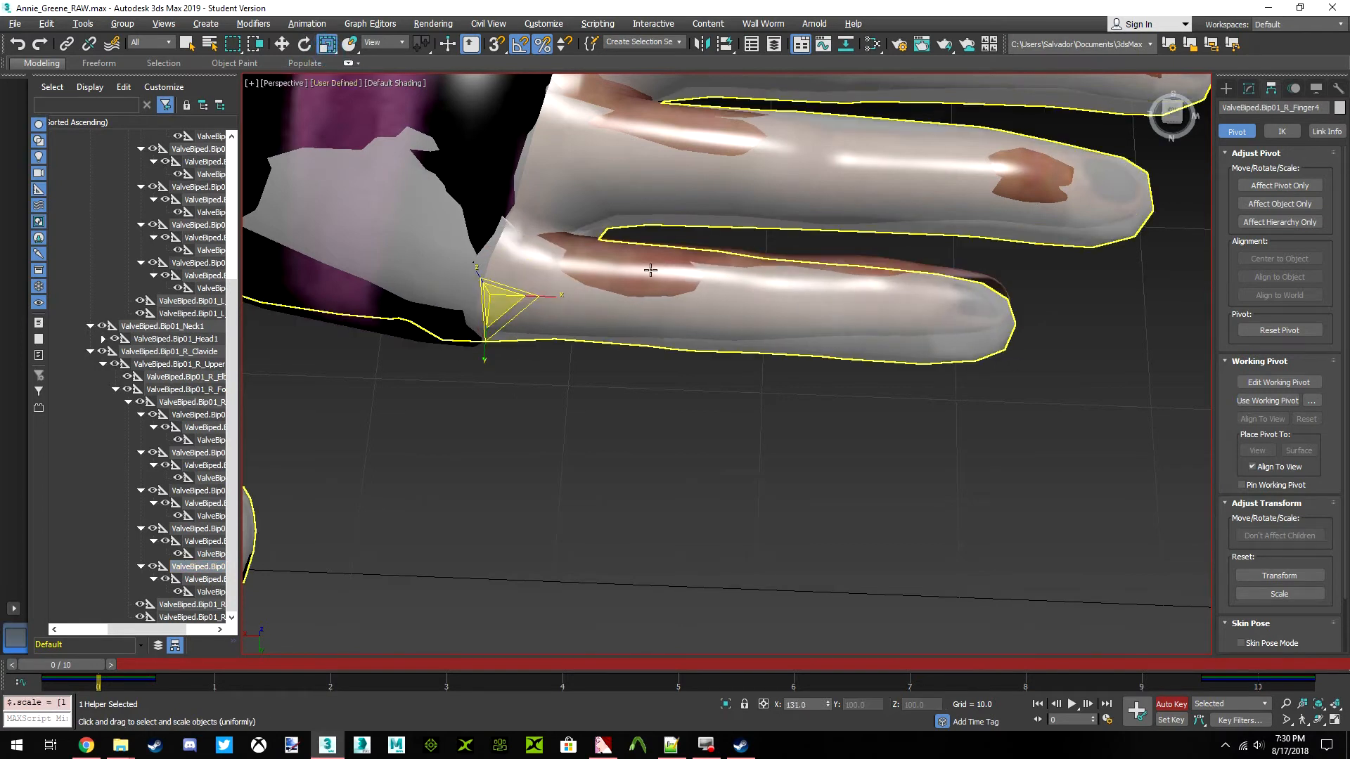
# Rotate the ValveBiped.Bip01_R_Finger4 bone about world Z in top view to match the direction of Annie's little finger
pyautogui.moveTo(1169, 110); pyautogui.dragTo(1147, 104)
pyautogui.click(1172, 111)
pyautogui.scroll(-3, 671, 421)
pyautogui.scroll(2, 414, 247)
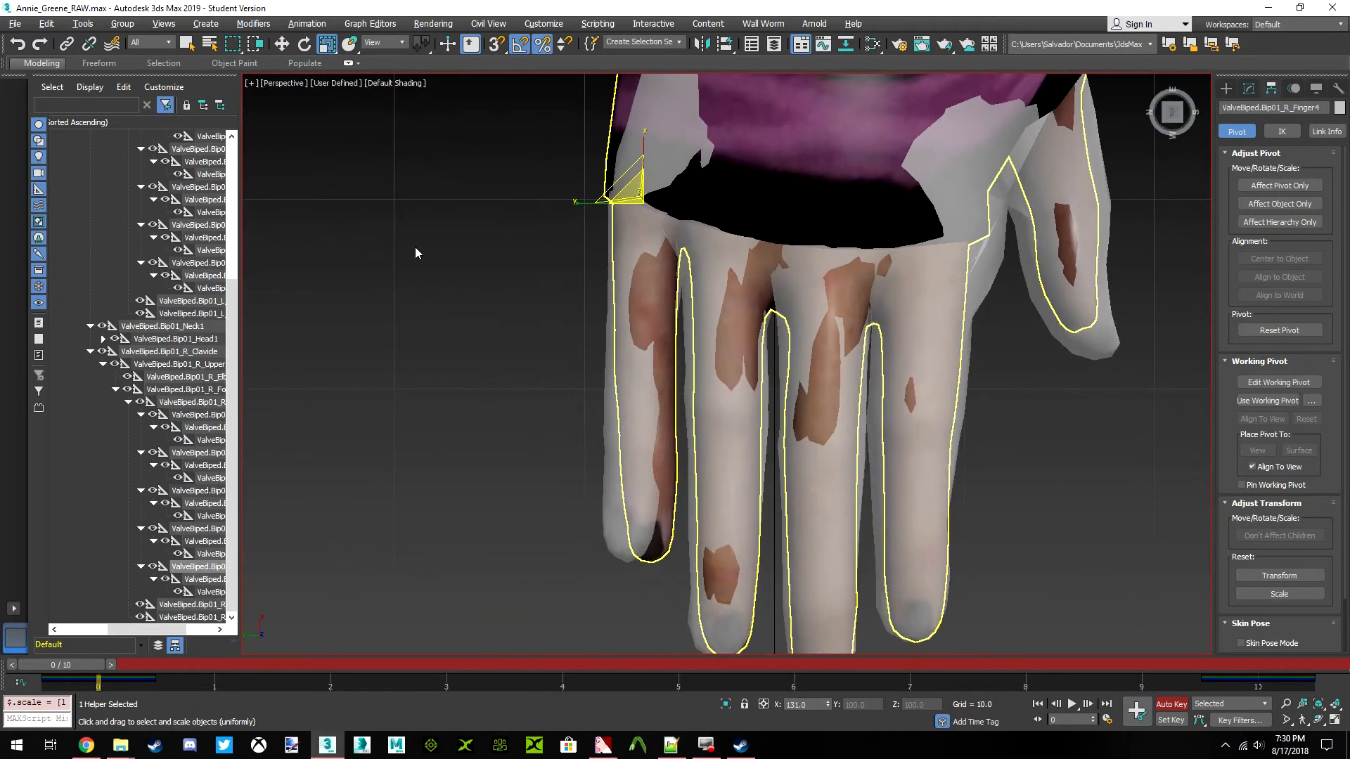
pyautogui.click(305, 43)
pyautogui.moveTo(689, 181); pyautogui.dragTo(687, 180)
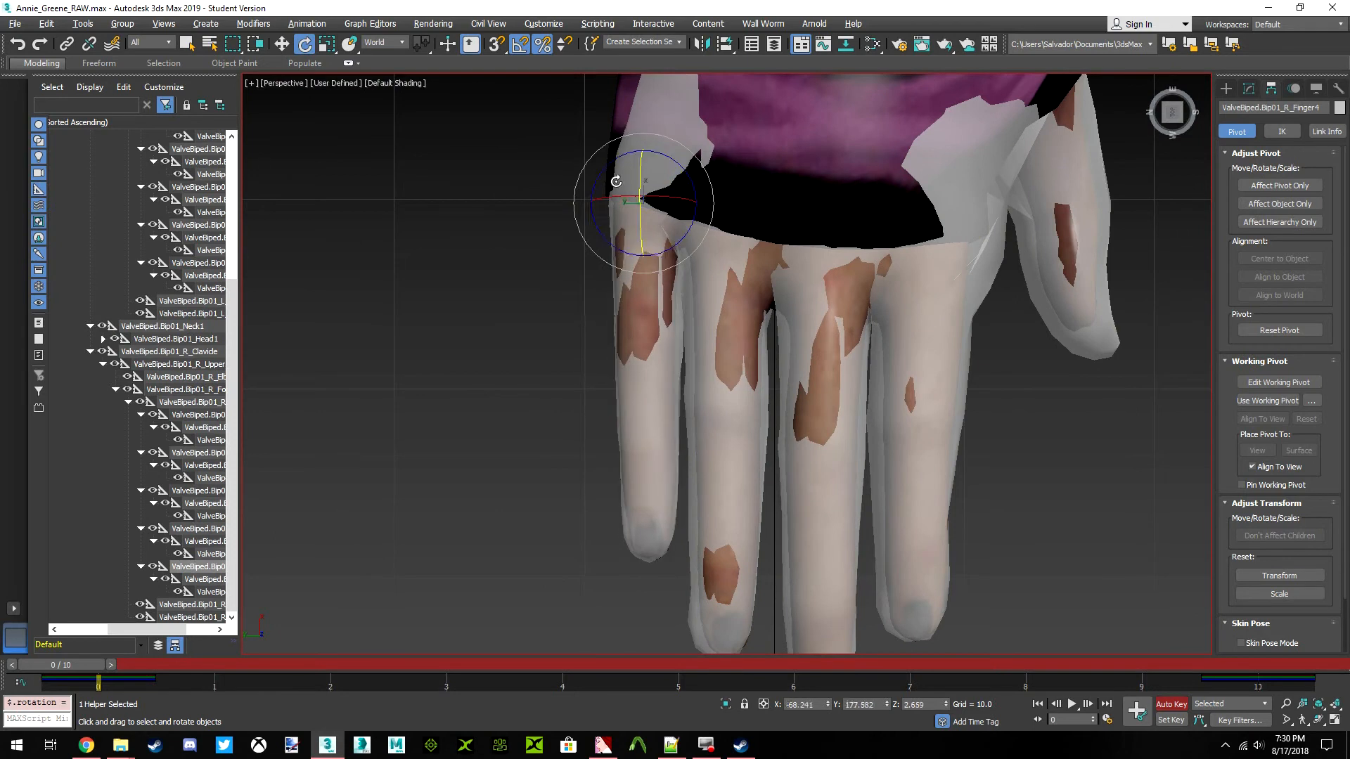
pyautogui.scroll(2, 658, 253)
pyautogui.moveTo(660, 255); pyautogui.dragTo(668, 296, button='middle')
pyautogui.scroll(-3, 670, 297)
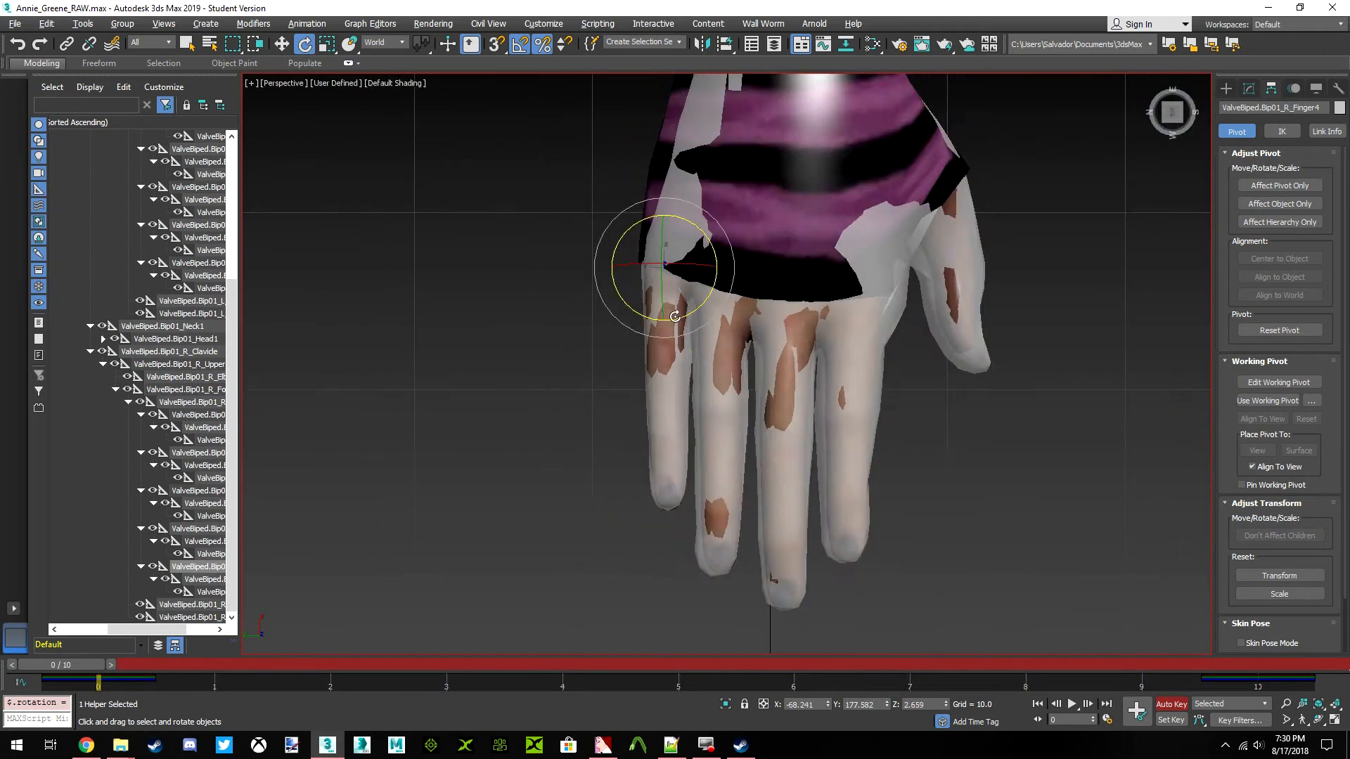
# Rotate the ValveBiped.Bip01_R_Finger42 bone about world Y in side view to fit the tip of Annie's little finger
pyautogui.scroll(1, 671, 320)
pyautogui.click(1172, 113)
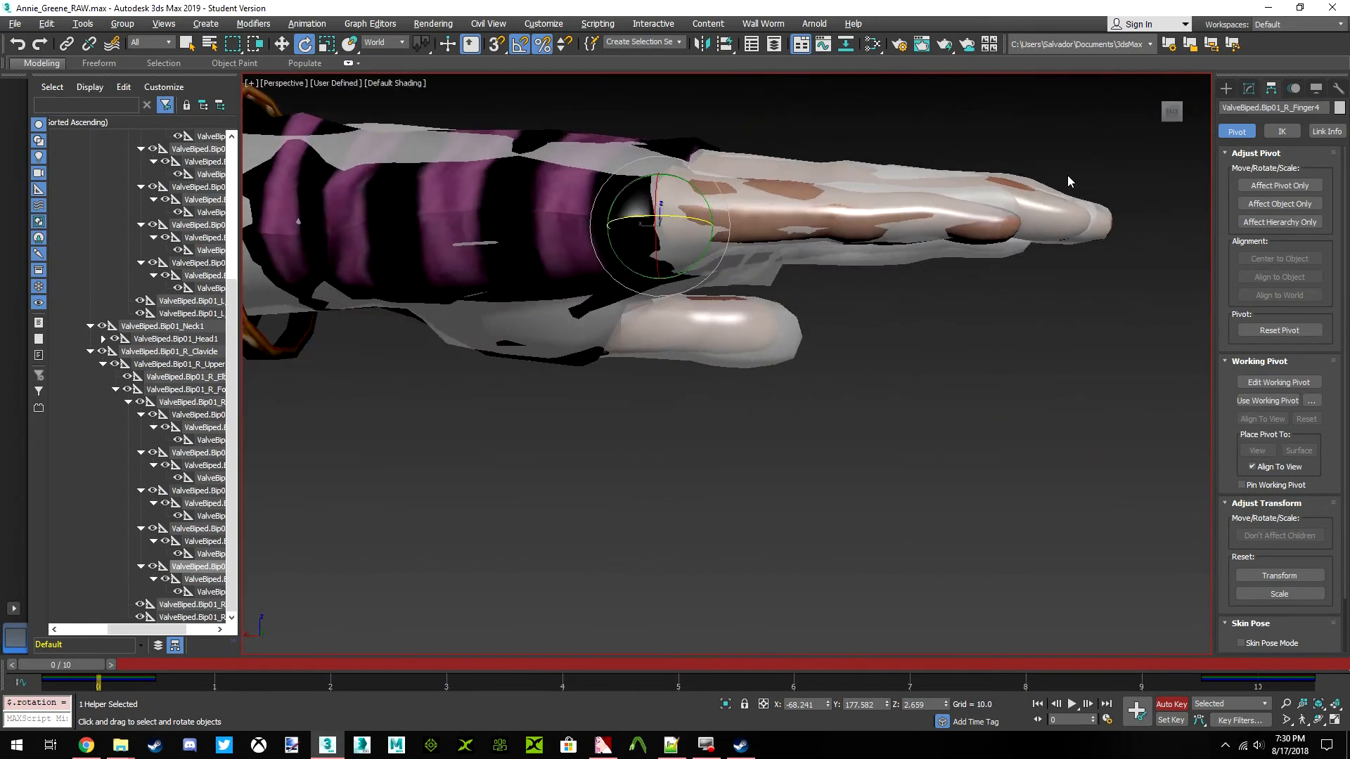
pyautogui.scroll(2, 891, 216)
pyautogui.moveTo(859, 230); pyautogui.dragTo(614, 333, button='middle')
pyautogui.click(208, 592)
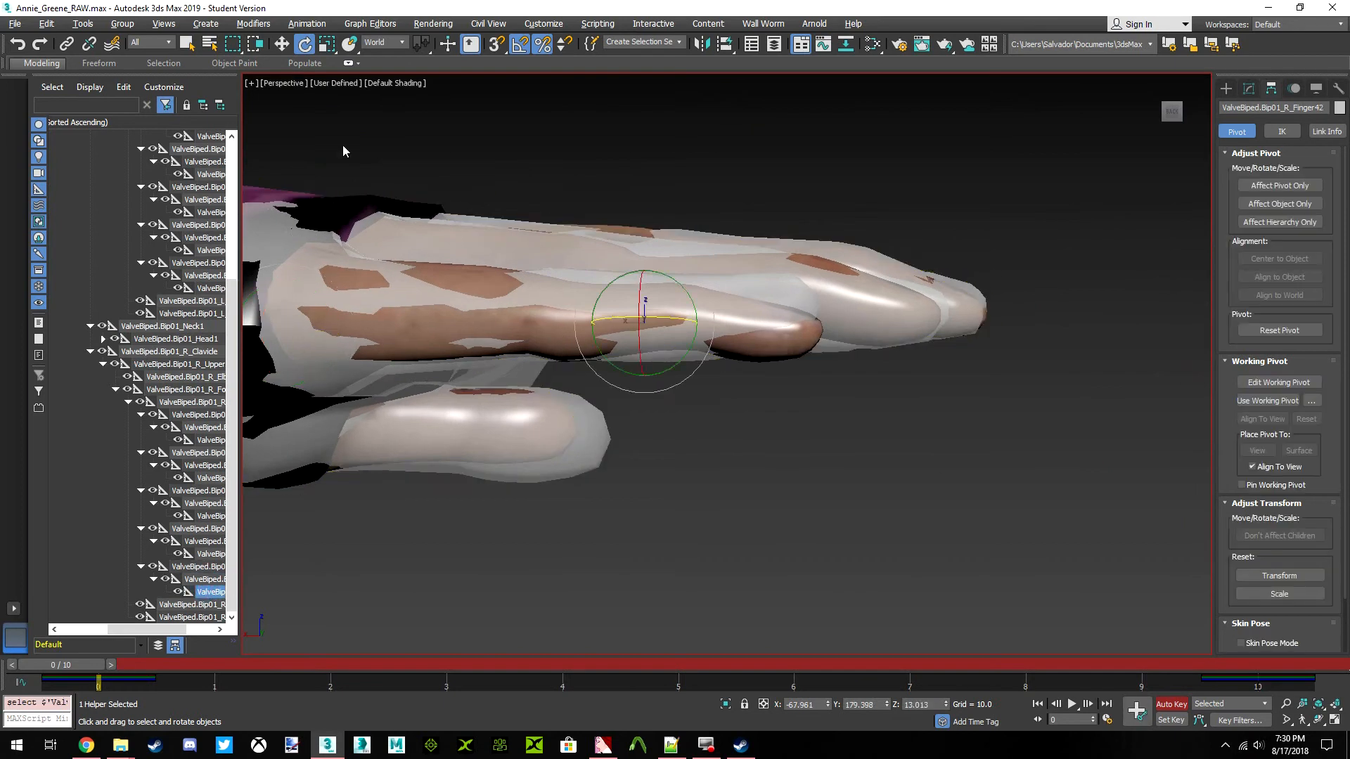
pyautogui.moveTo(685, 301); pyautogui.dragTo(700, 303)
pyautogui.moveTo(647, 334); pyautogui.dragTo(666, 349, button='middle')
pyautogui.scroll(-2, 667, 350)
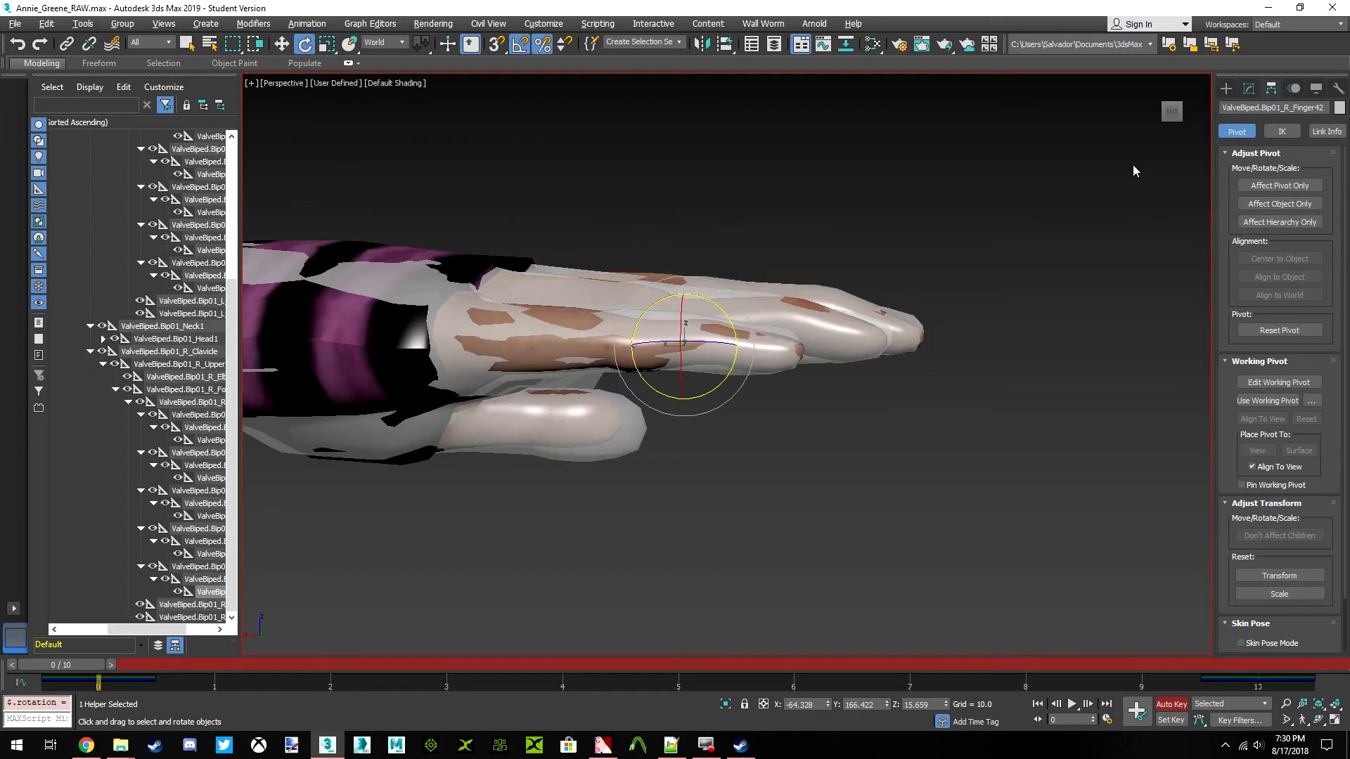
# Examine how the fitted skeleton and Rochelle's mesh line up with Annie's body from above, the side and the front
pyautogui.moveTo(1178, 114); pyautogui.dragTo(864, 312)
pyautogui.scroll(-10, 864, 312)
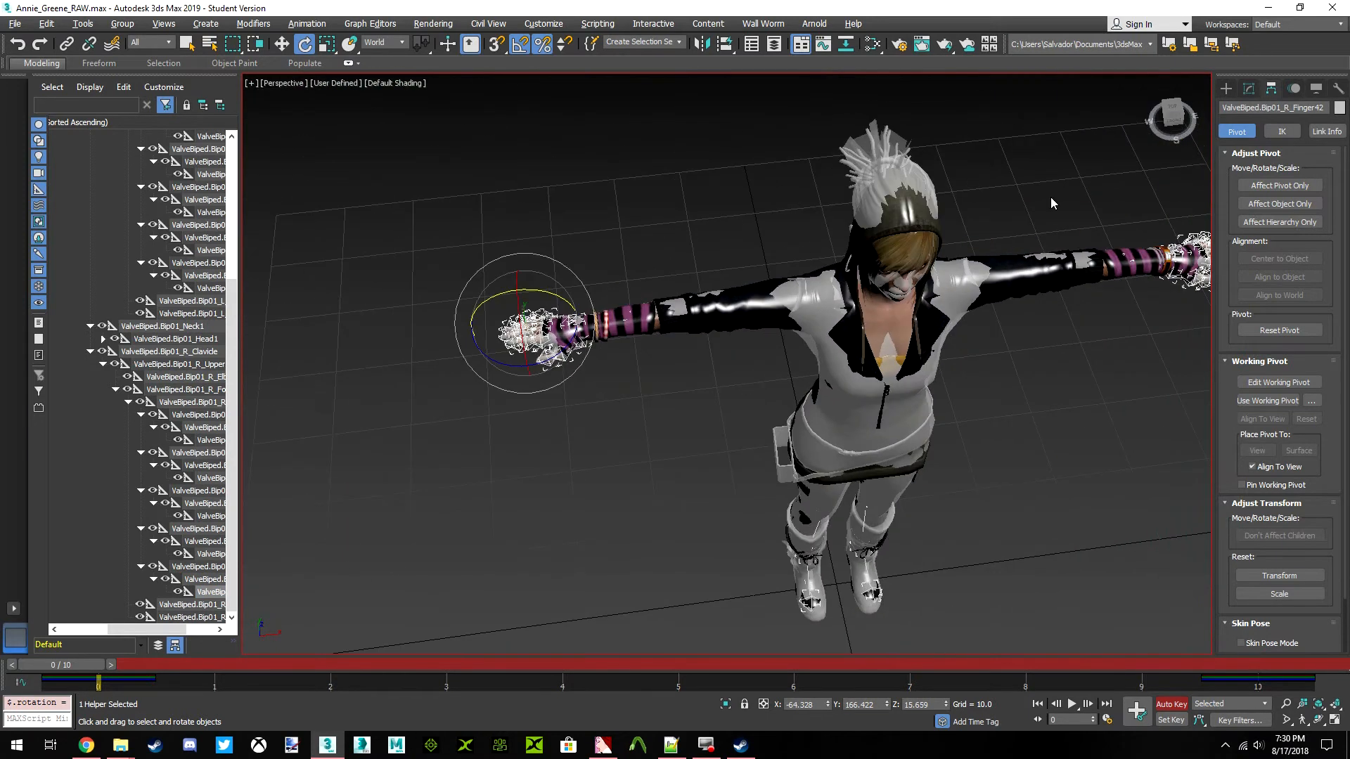
pyautogui.moveTo(1171, 121); pyautogui.dragTo(1297, 70)
pyautogui.keyDown('alt'); pyautogui.moveTo(693, 486); pyautogui.dragTo(689, 389, button='middle'); pyautogui.keyUp('alt')
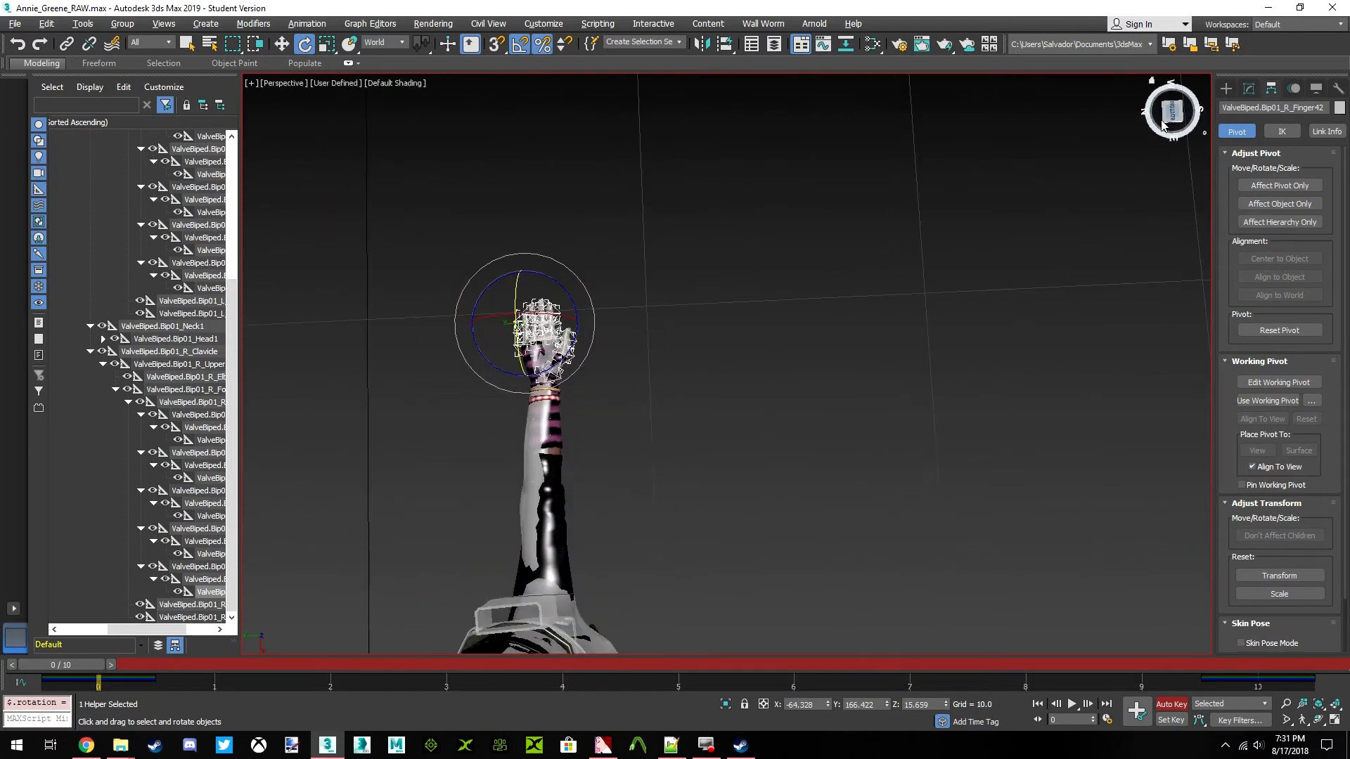
pyautogui.moveTo(576, 513); pyautogui.dragTo(624, 504, button='middle')
pyautogui.scroll(5, 608, 495)
pyautogui.scroll(-2, 605, 492)
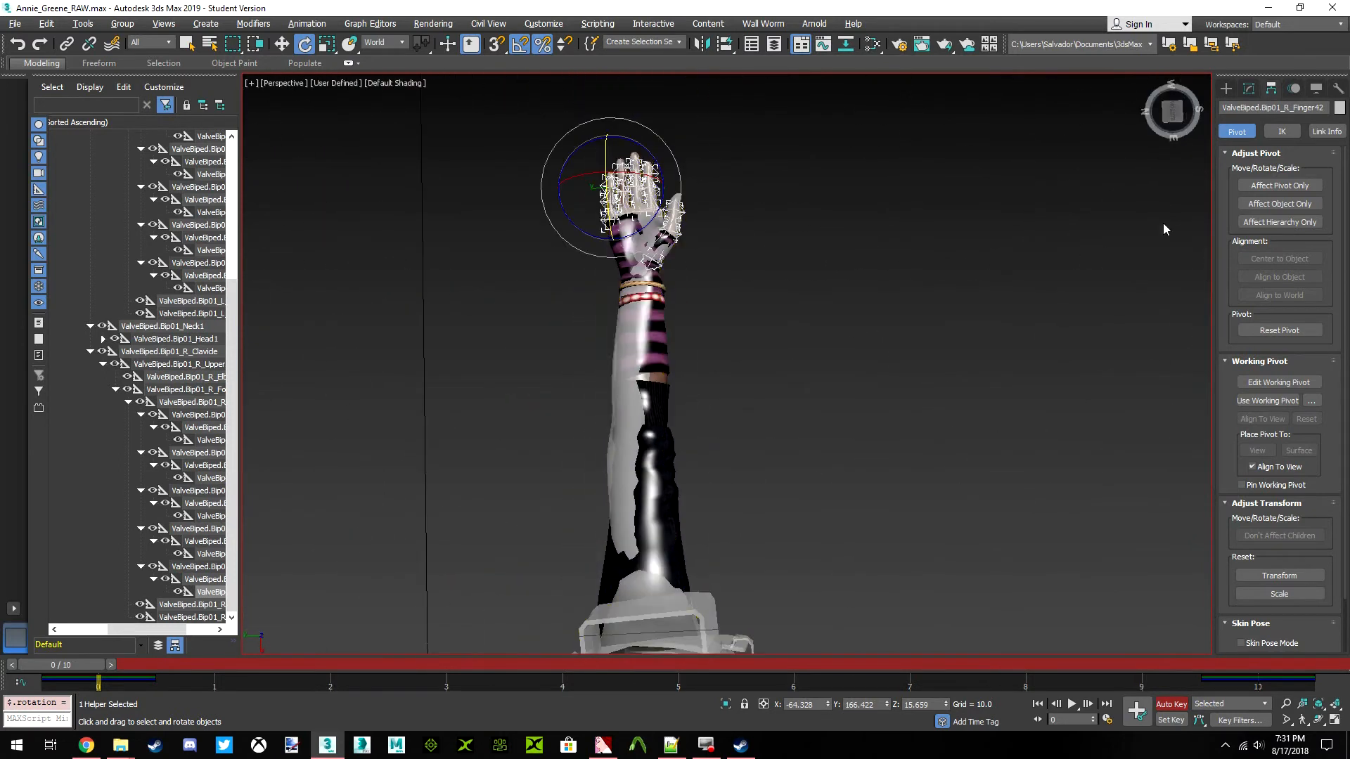
pyautogui.moveTo(1173, 124); pyautogui.dragTo(1164, 281)
pyautogui.moveTo(666, 151); pyautogui.dragTo(776, 532, button='middle')
pyautogui.scroll(3, 693, 315)
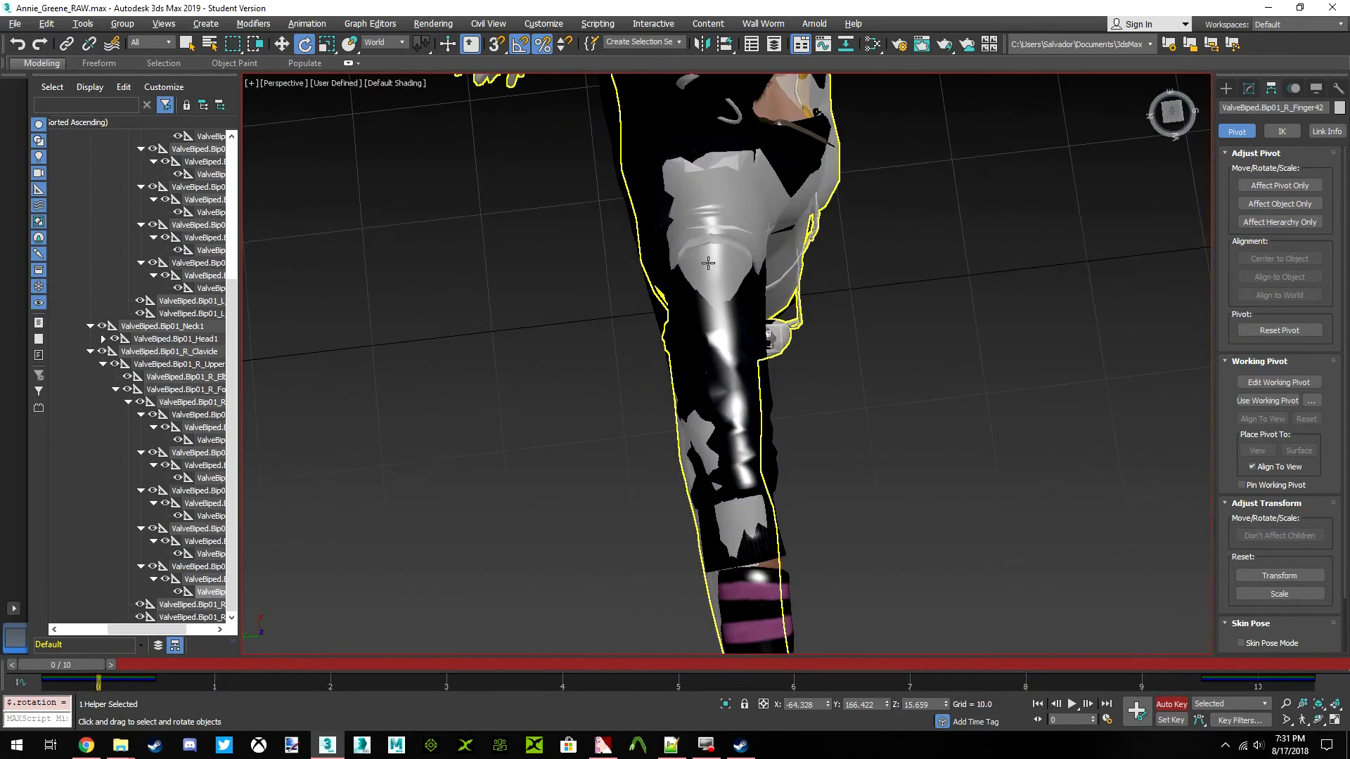
pyautogui.moveTo(716, 290); pyautogui.dragTo(795, 371, button='middle')
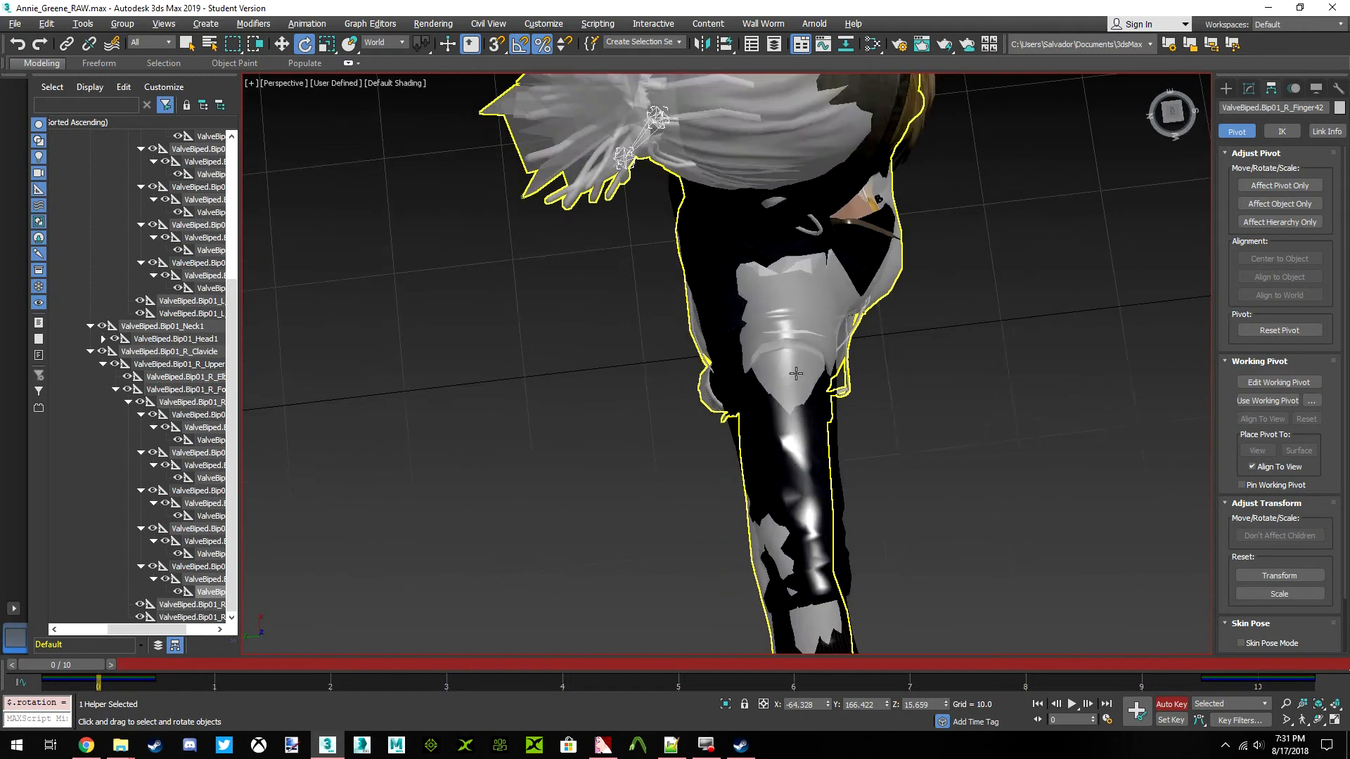
pyautogui.scroll(3, 796, 372)
pyautogui.moveTo(1171, 113); pyautogui.dragTo(1098, 49)
pyautogui.click(1171, 111)
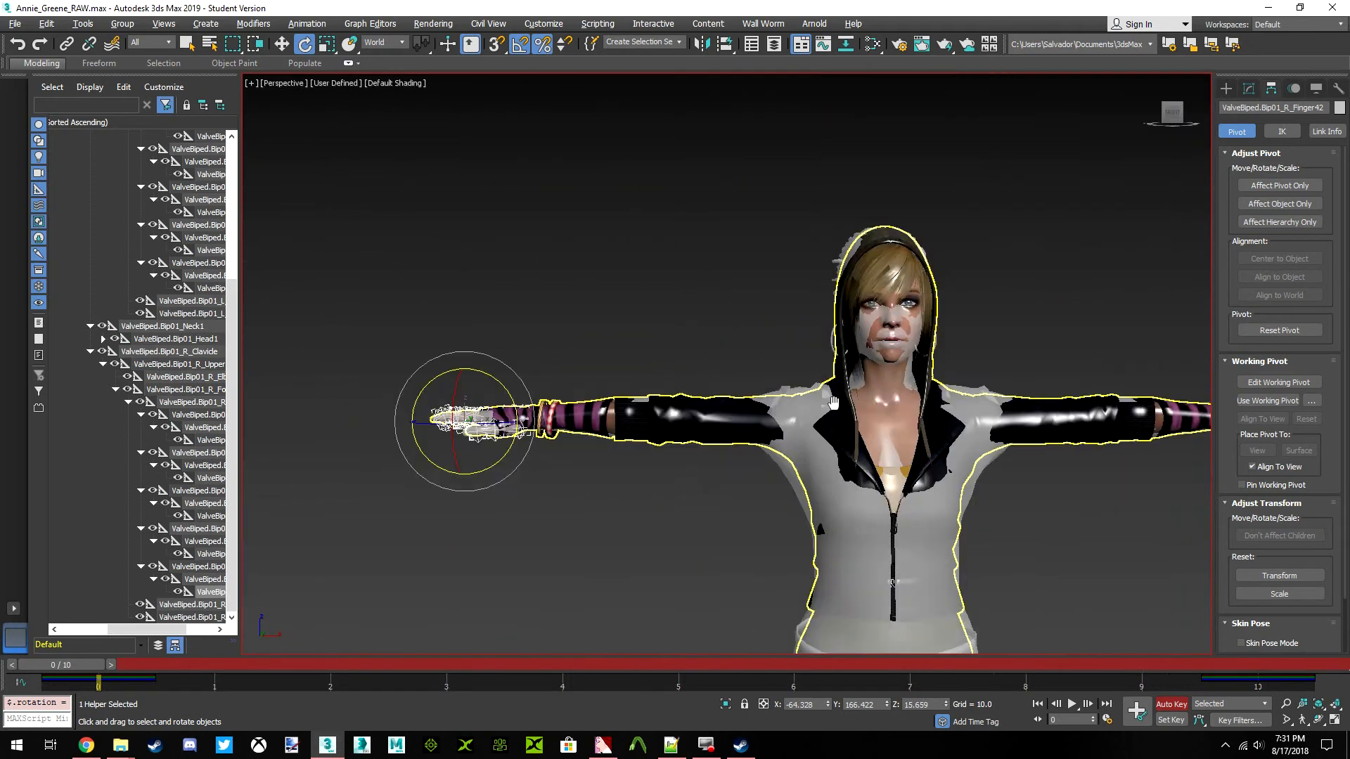
pyautogui.moveTo(833, 403); pyautogui.dragTo(767, 385, button='middle')
pyautogui.scroll(-3, 766, 385)
pyautogui.moveTo(767, 385); pyautogui.dragTo(720, 321, button='middle')
pyautogui.scroll(-3, 760, 422)
pyautogui.moveTo(816, 514); pyautogui.dragTo(822, 467, button='middle')
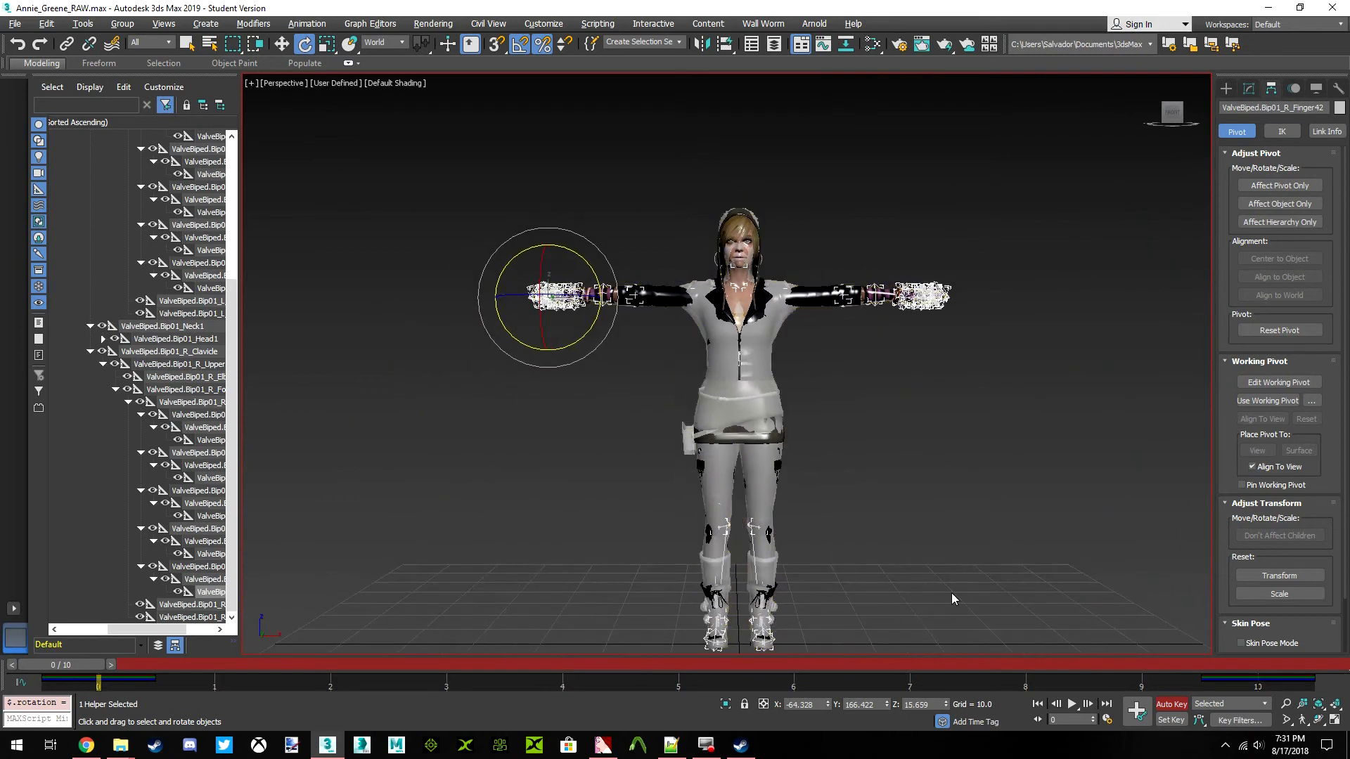
# Clear the bone selection, turn off Auto Key, and scrub through the timeline, returning to frame 0
pyautogui.click(977, 581)
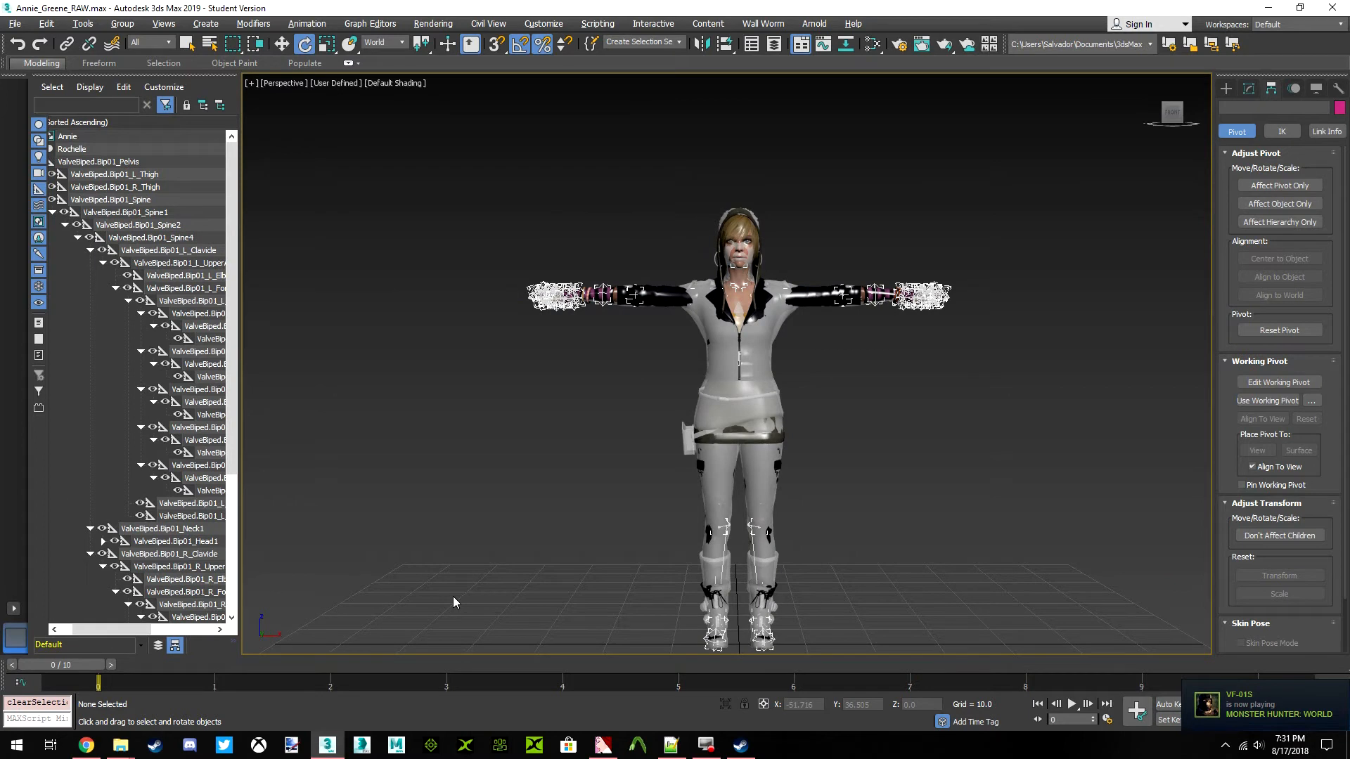
pyautogui.moveTo(84, 665); pyautogui.dragTo(1046, 664)
pyautogui.moveTo(1158, 605); pyautogui.dragTo(49, 628)
pyautogui.press('e')
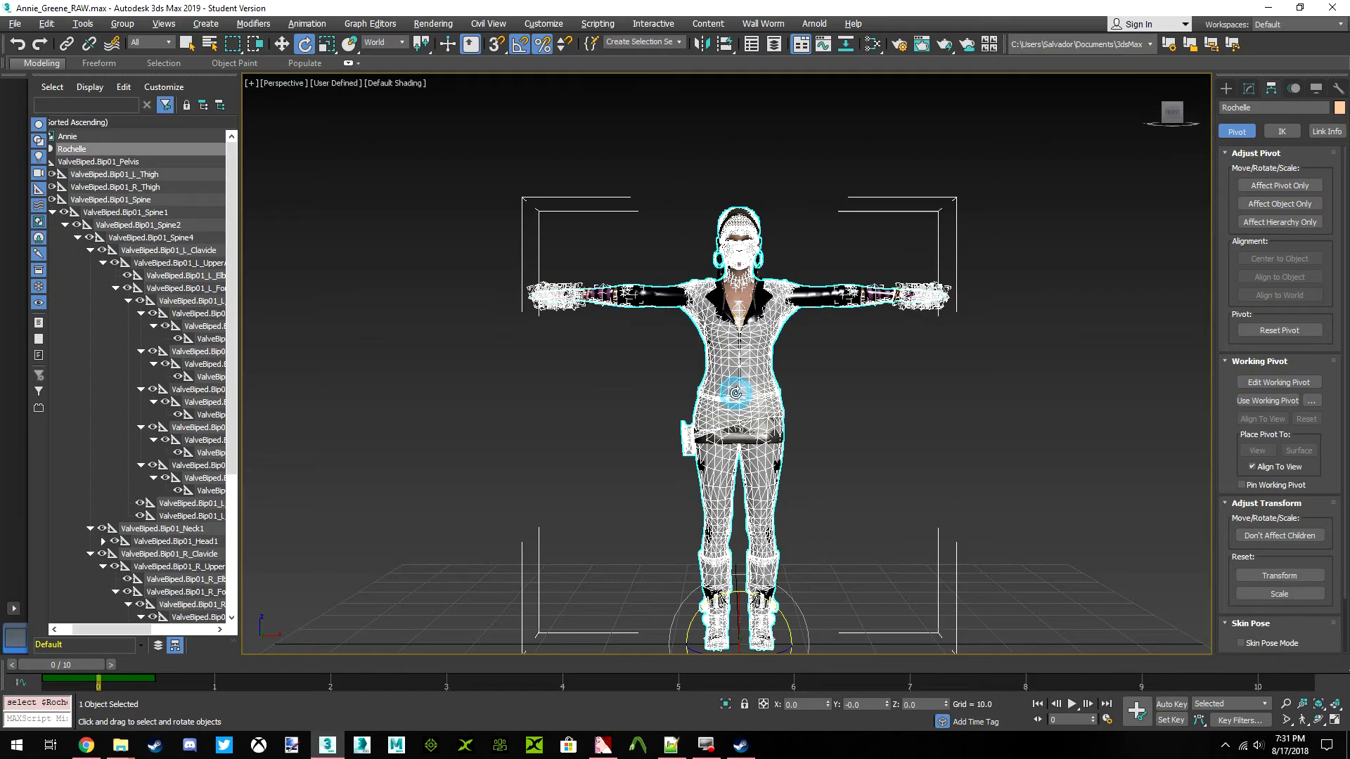
# Hide the Rochelle mesh and the ValveBiped.Bip01_Pelvis bone together with its whole child hierarchy
pyautogui.rightClick(734, 390)
pyautogui.click(753, 340)
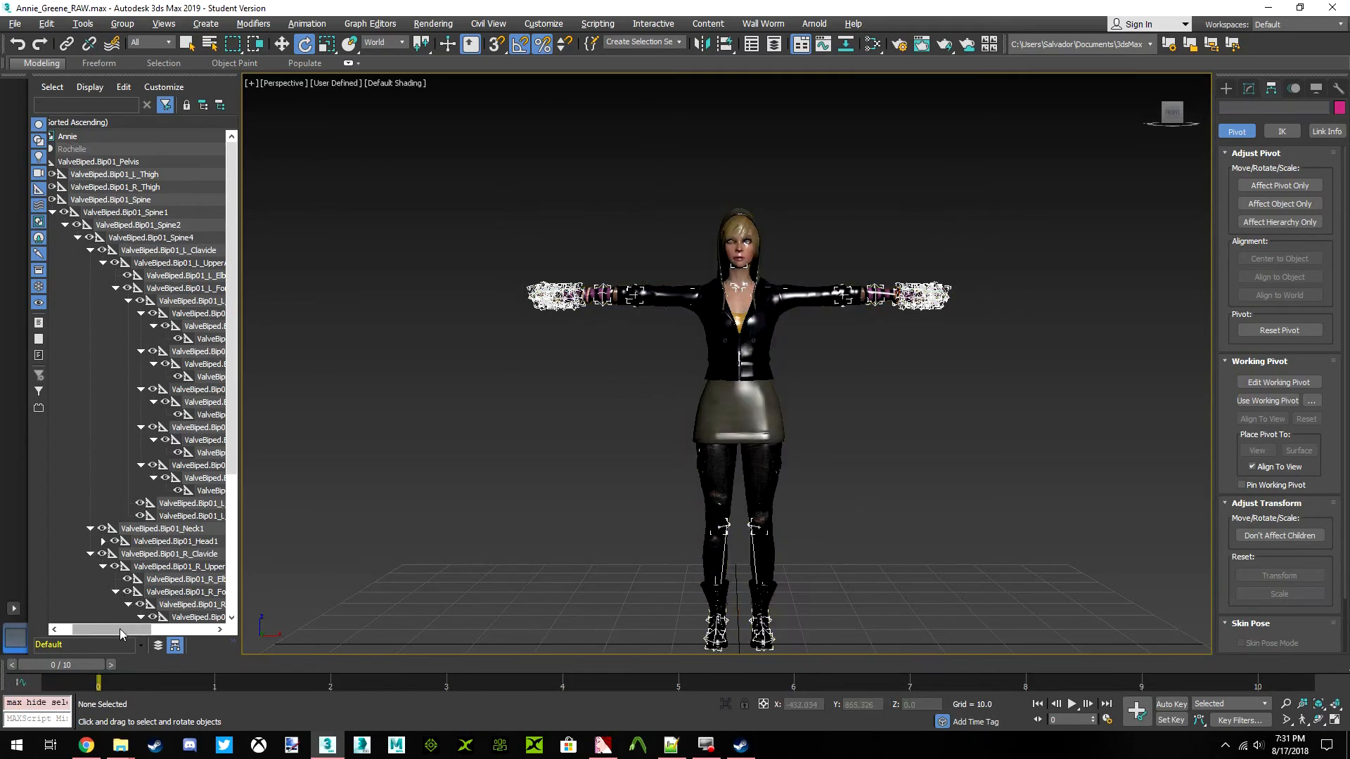
pyautogui.moveTo(119, 627); pyautogui.dragTo(46, 449)
pyautogui.click(107, 160)
pyautogui.rightClick(109, 159)
pyautogui.click(157, 170)
pyautogui.click(62, 163)
pyautogui.doubleClick(67, 163)
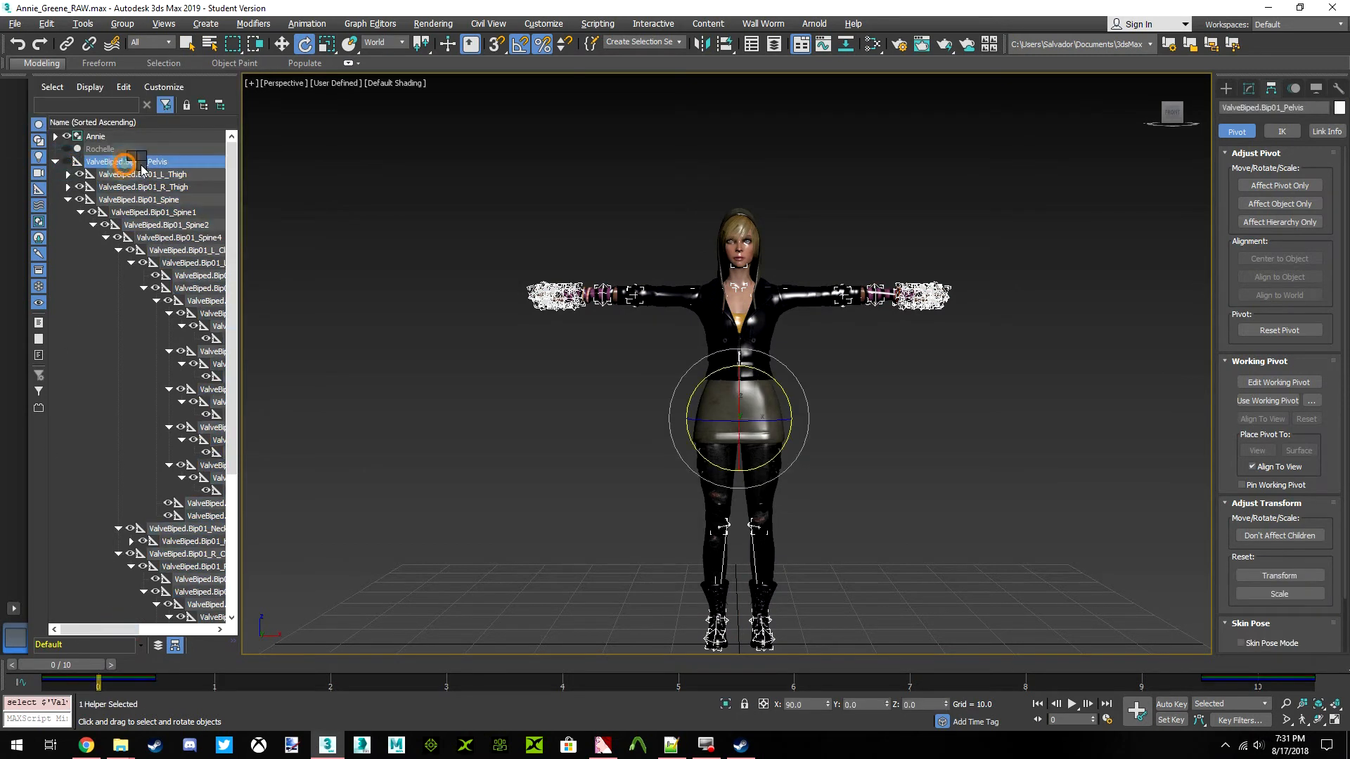
pyautogui.click(67, 163)
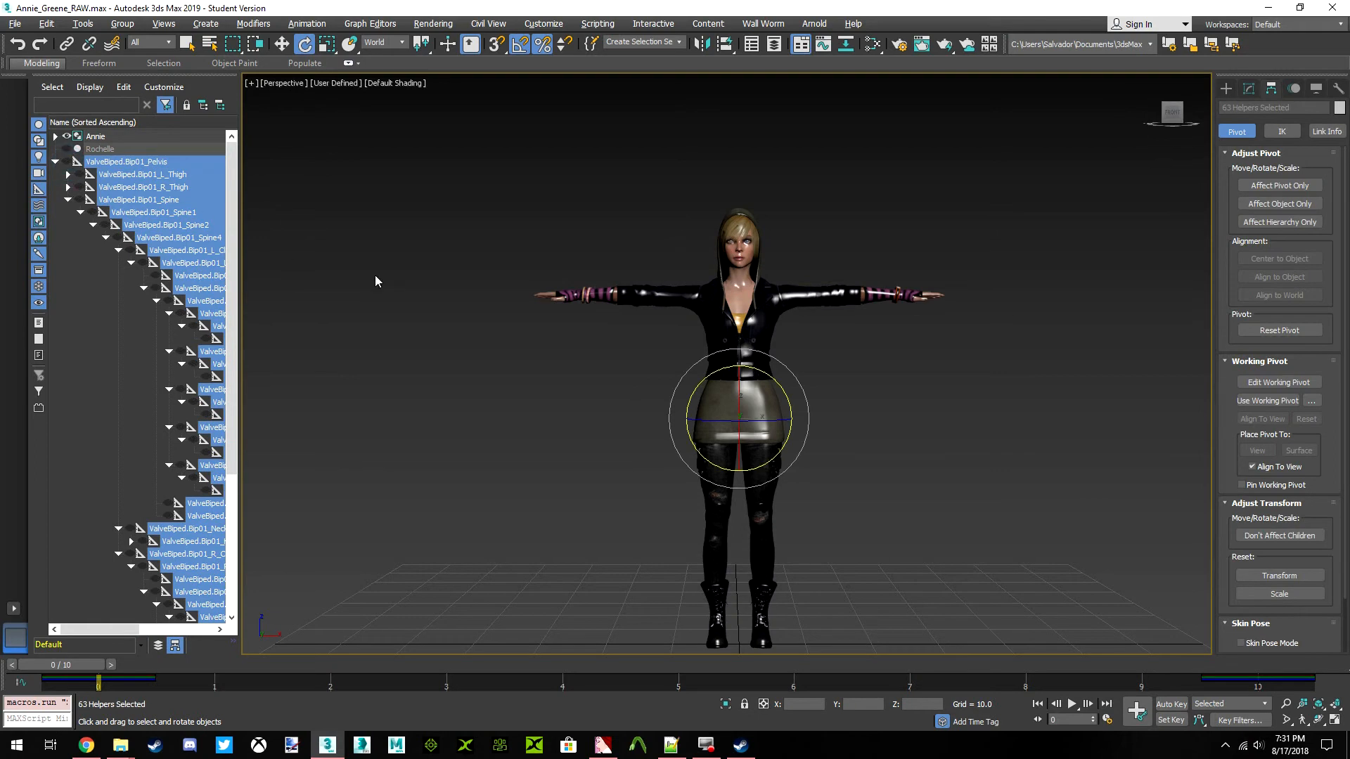
# Clone the Annie group to keep a duplicate of the whole character
pyautogui.click(731, 318)
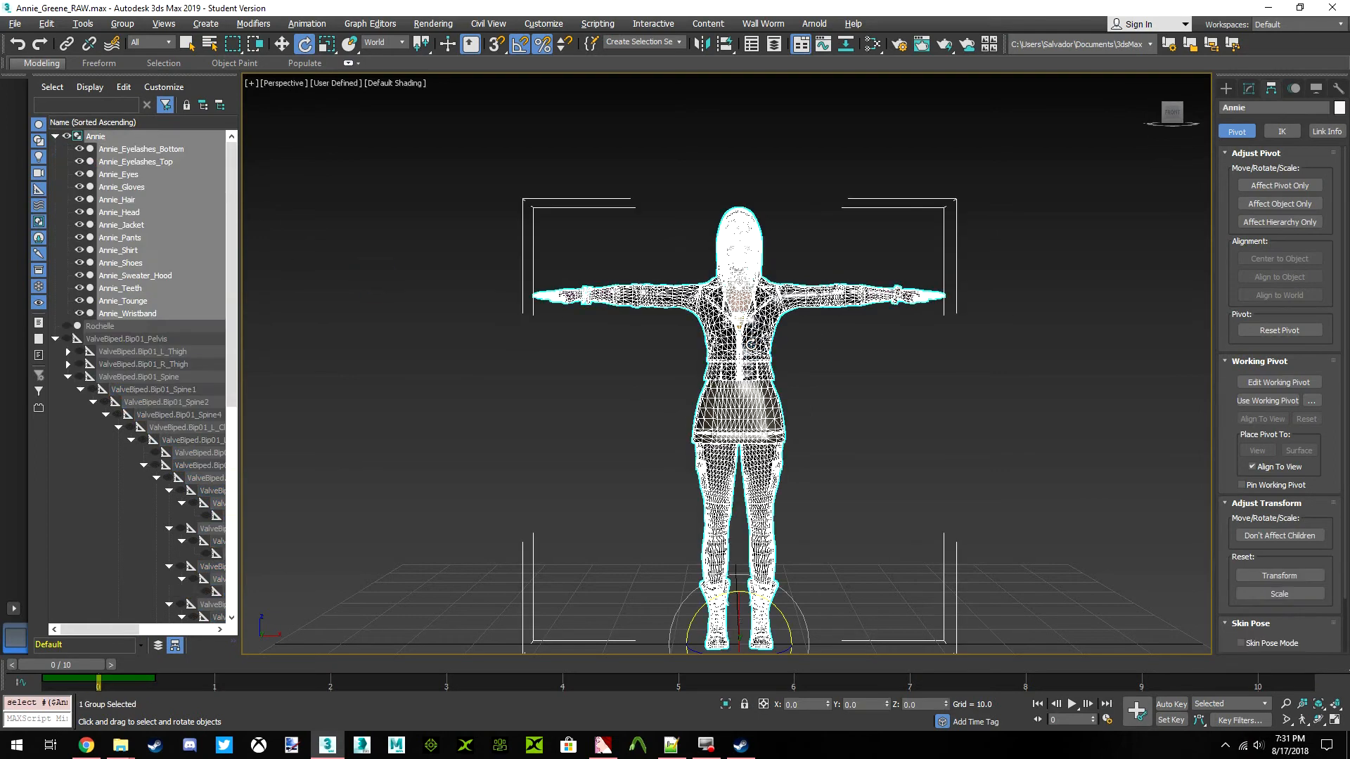
pyautogui.click(125, 24)
pyautogui.click(121, 18)
pyautogui.rightClick(732, 331)
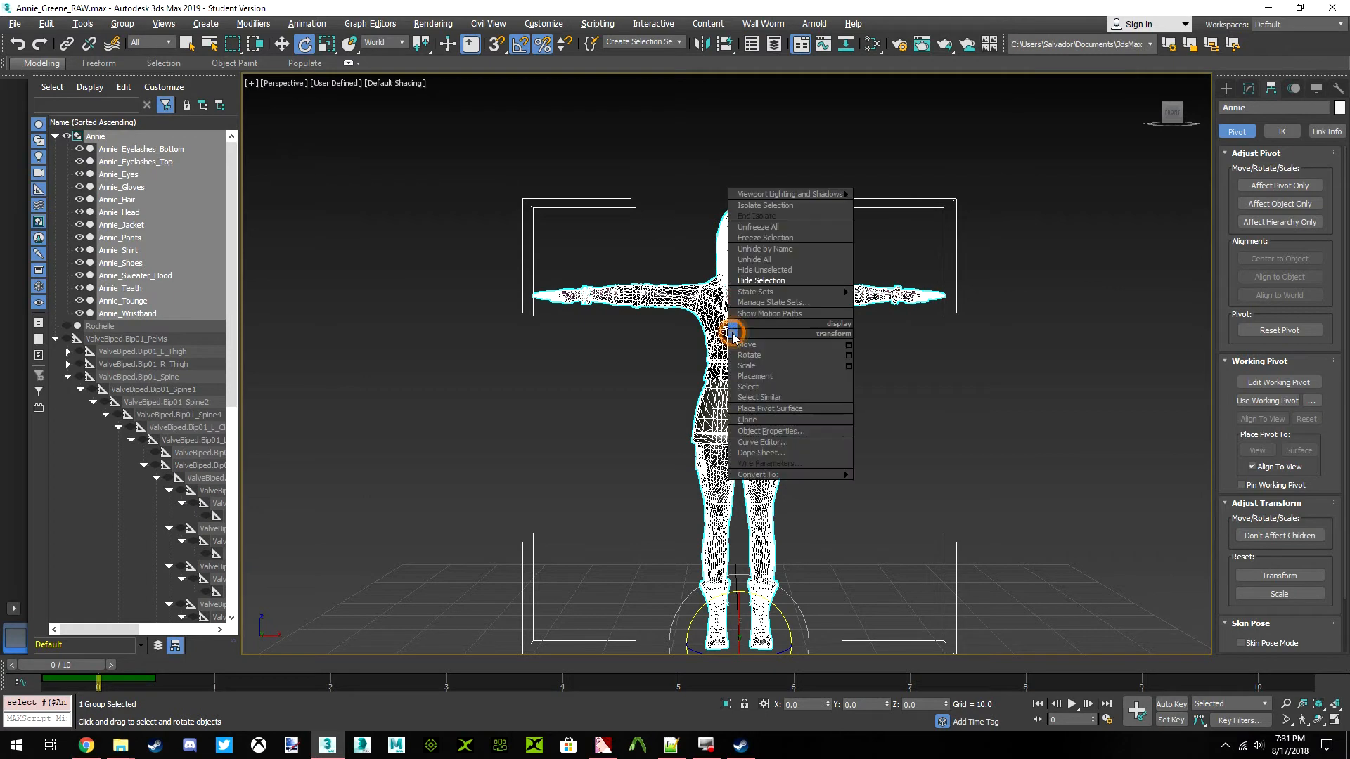
pyautogui.click(773, 420)
pyautogui.click(620, 337)
pyautogui.click(643, 424)
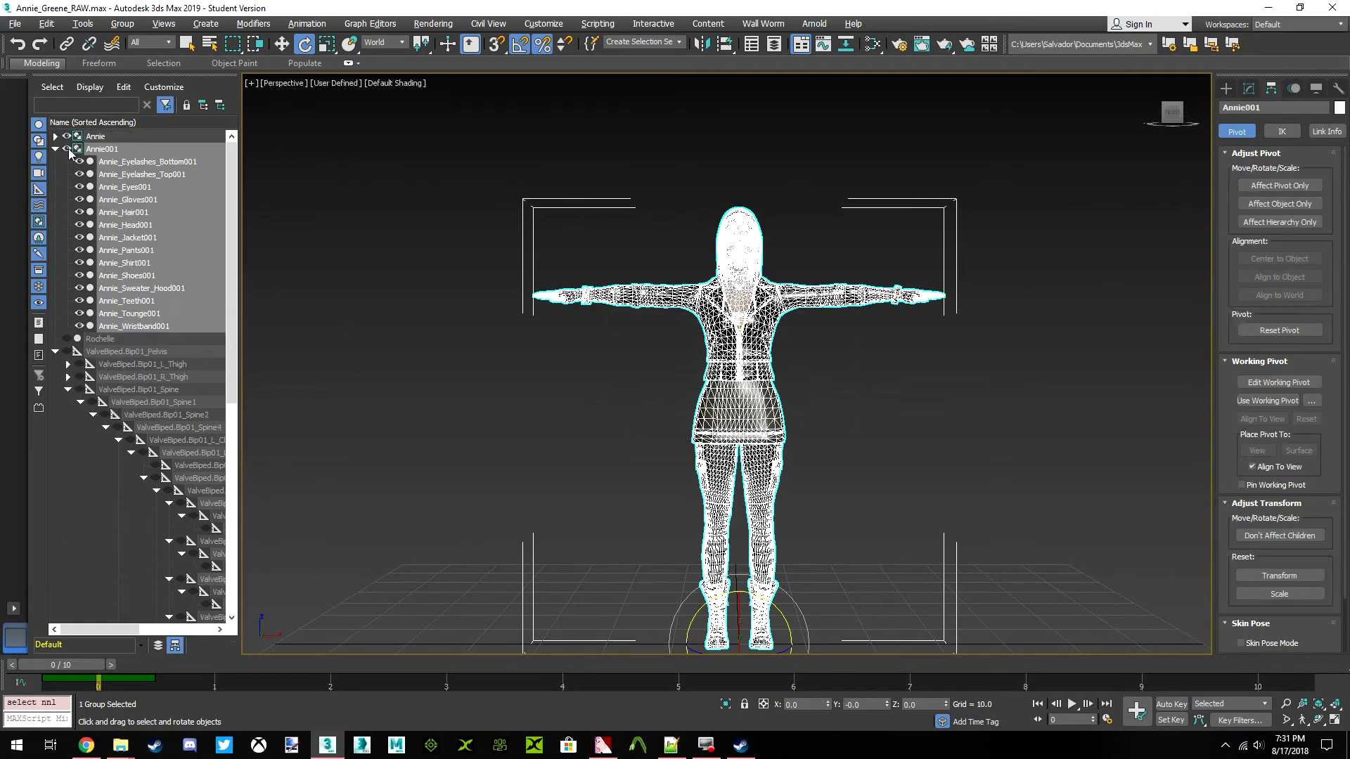
# Ungroup the original Annie group into its separate body and clothing meshes, leaving the cloned group intact
pyautogui.click(55, 148)
pyautogui.click(128, 137)
pyautogui.click(121, 24)
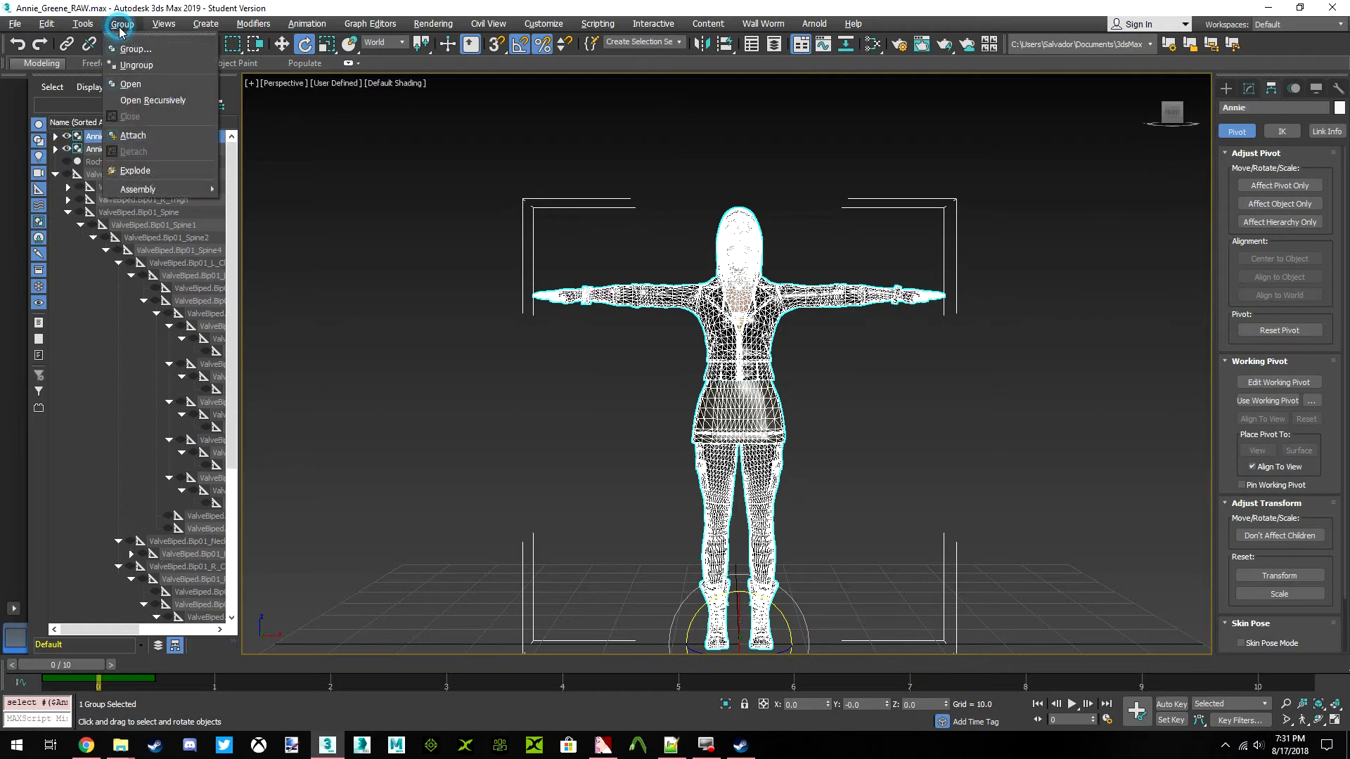
pyautogui.click(135, 64)
pyautogui.click(439, 201)
# Examine Annie's separated Annie_Jacket and Annie_Shirt meshes by selecting each and viewing the waist area up close
pyautogui.click(710, 348)
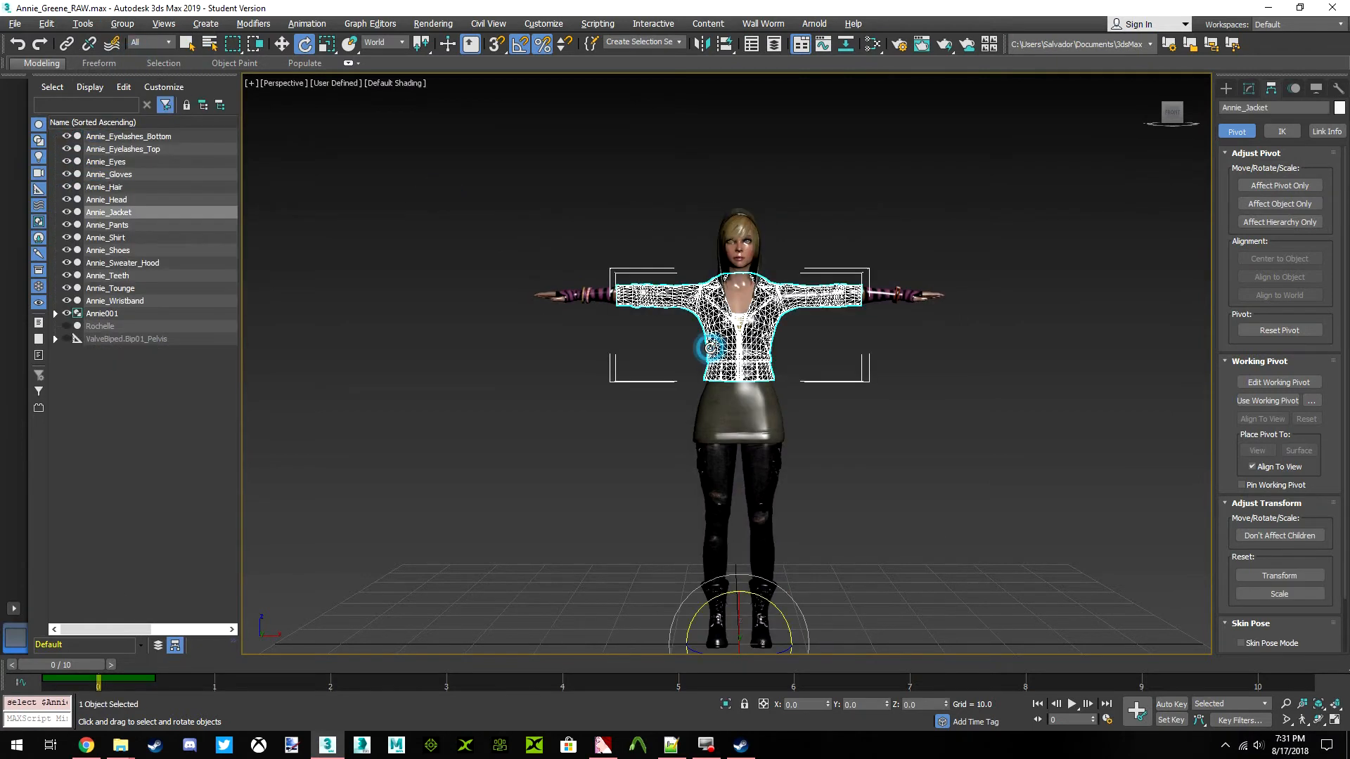
pyautogui.click(762, 408)
pyautogui.scroll(5, 762, 408)
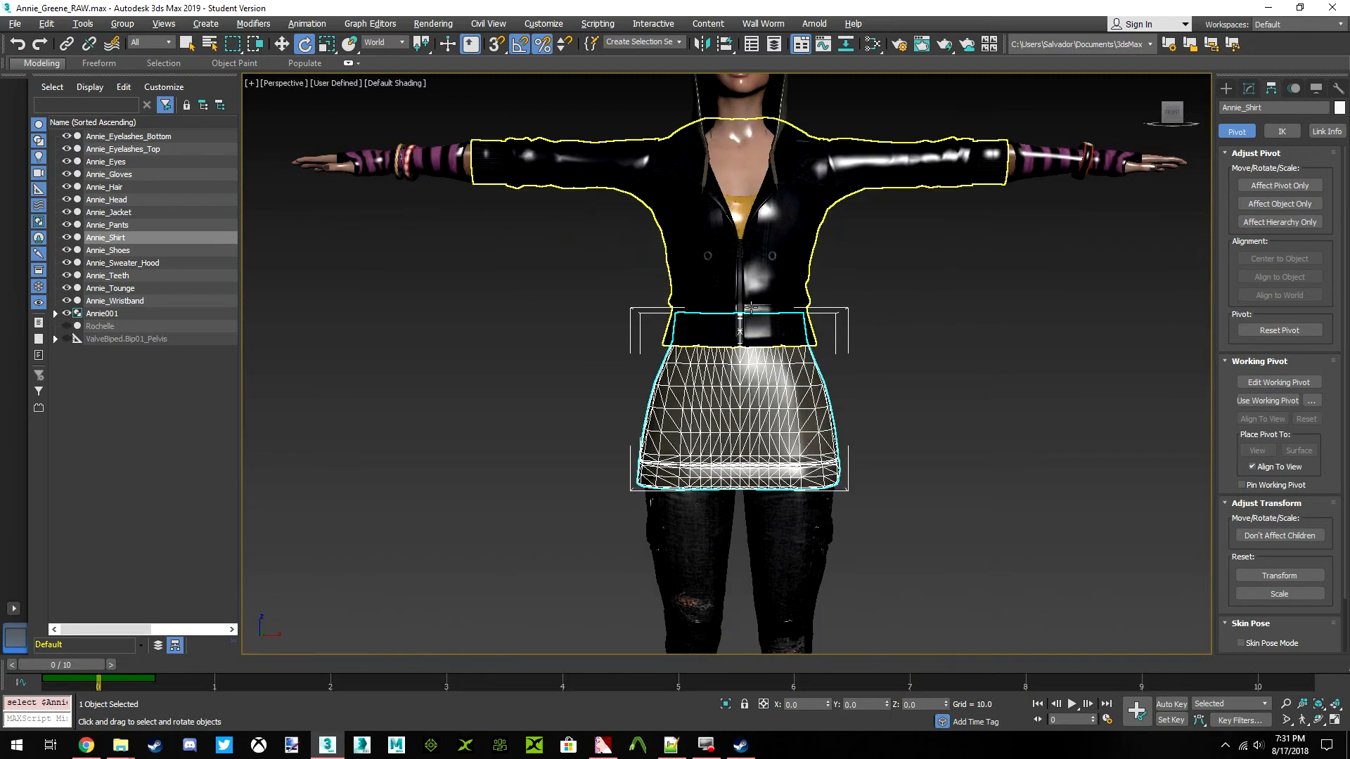
pyautogui.click(869, 299)
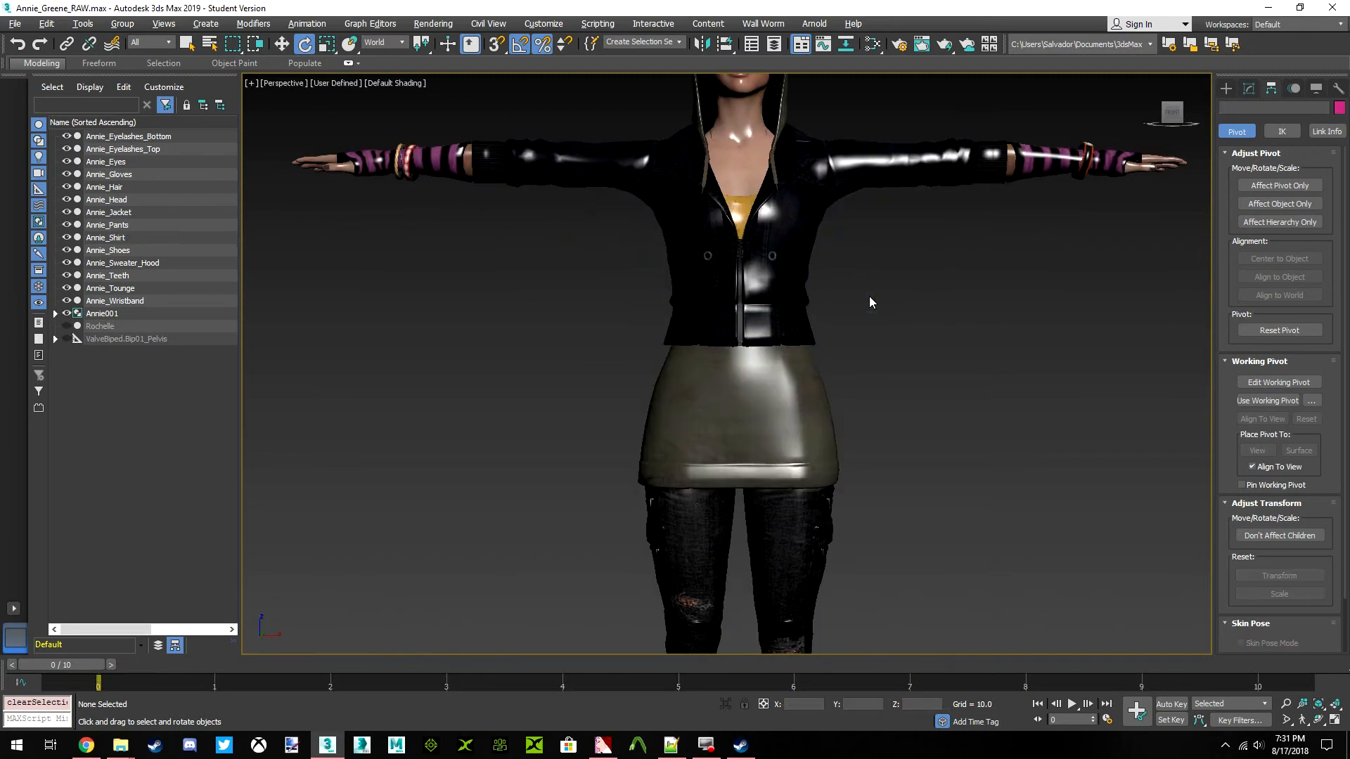
pyautogui.scroll(-2, 835, 336)
pyautogui.click(790, 307)
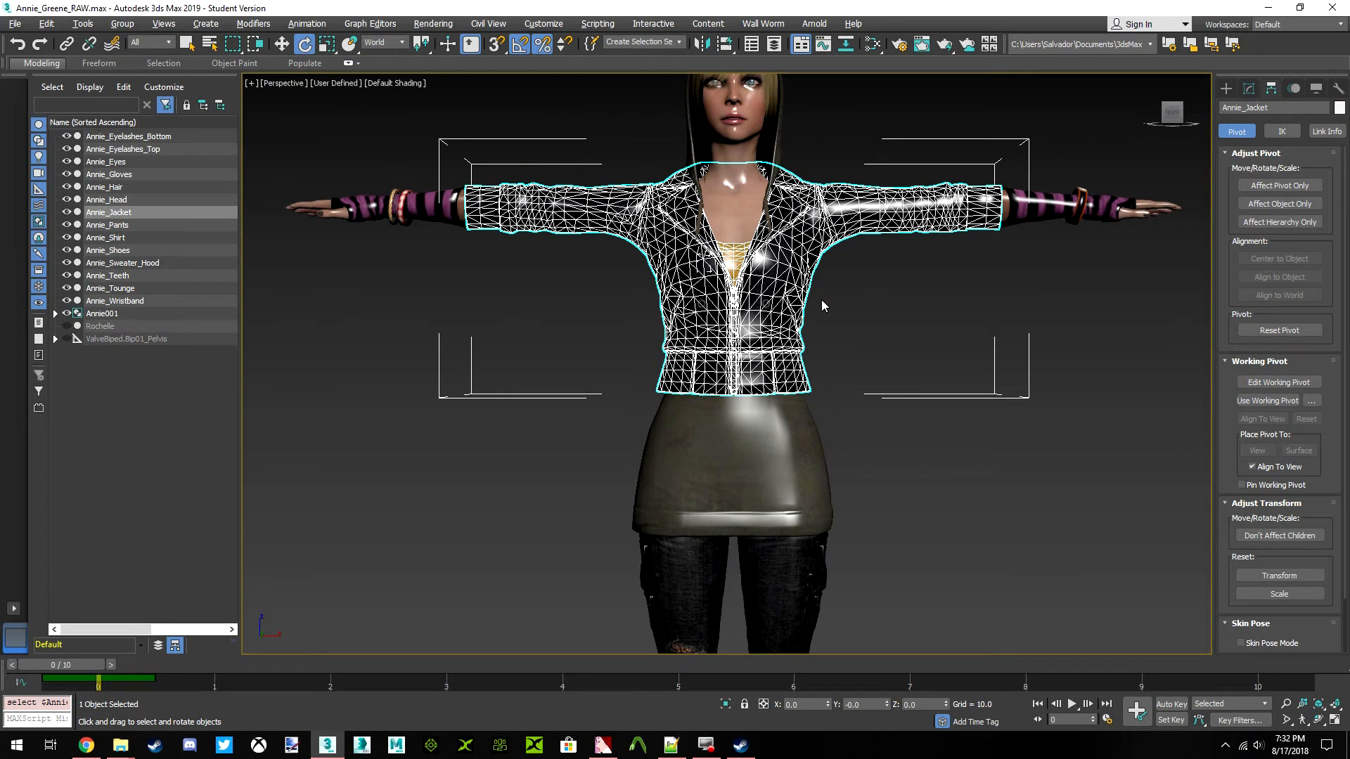
pyautogui.scroll(-2, 767, 405)
pyautogui.click(788, 427)
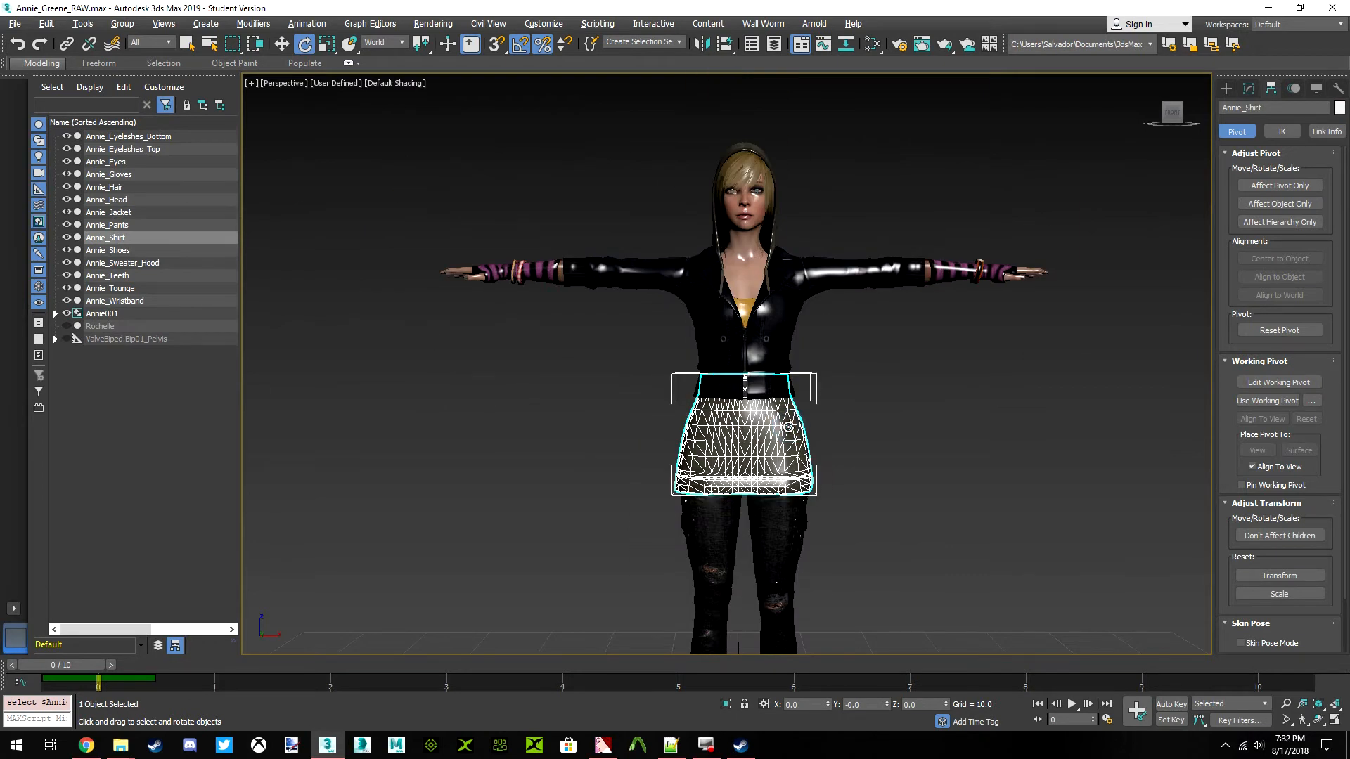
pyautogui.scroll(3, 788, 427)
pyautogui.moveTo(1174, 118); pyautogui.dragTo(1083, 70)
pyautogui.click(1174, 116)
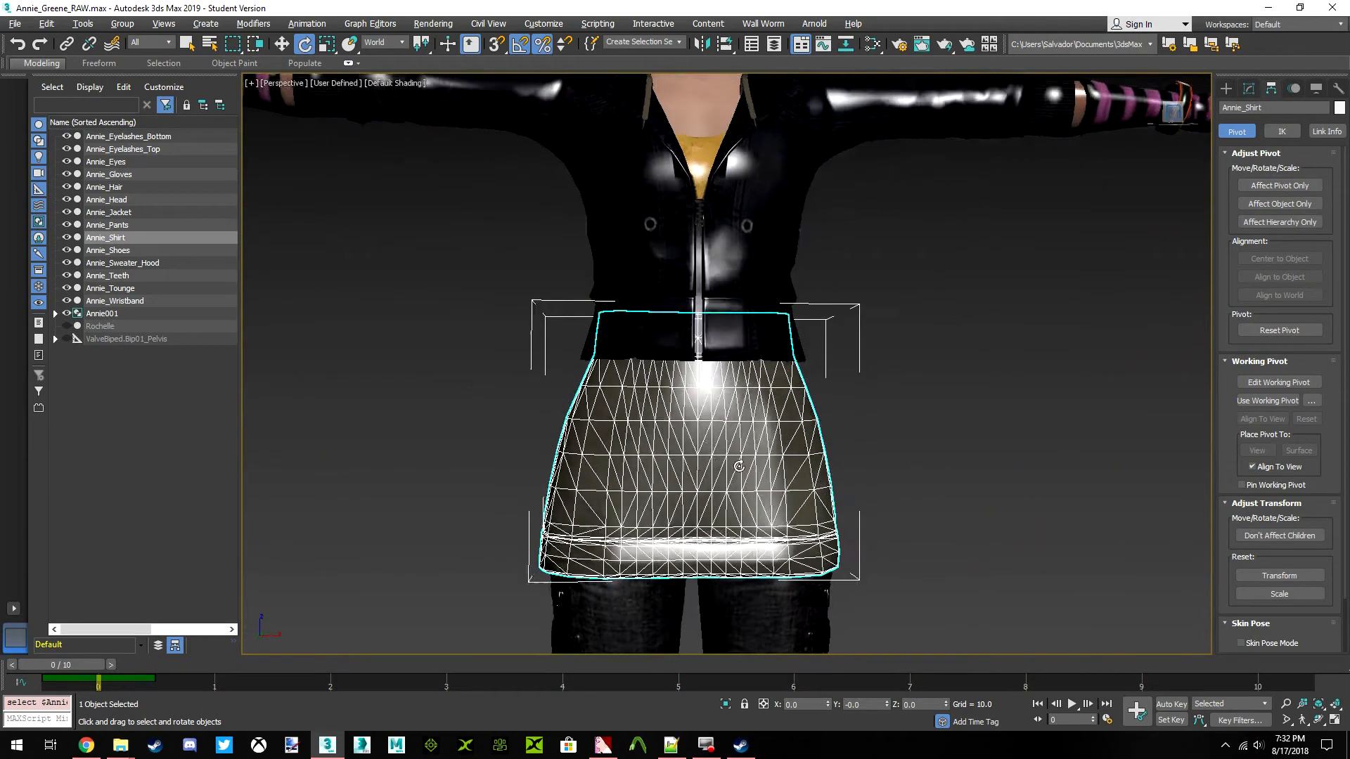
pyautogui.moveTo(1173, 114); pyautogui.dragTo(1111, 97)
# Hide the cloned Annie001 group, temporarily hiding the Annie_Shirt mesh to reach it and showing the shirt again
pyautogui.rightClick(1019, 303)
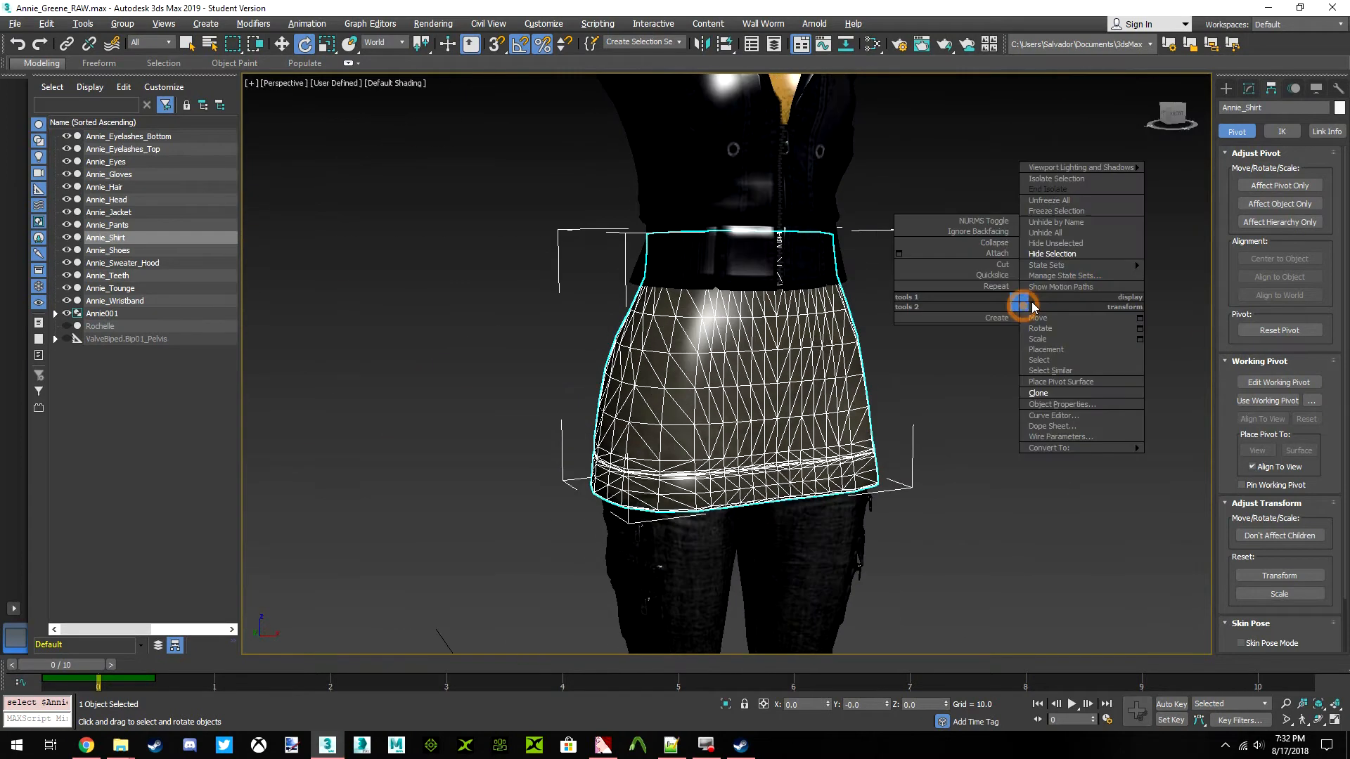
pyautogui.click(1053, 257)
pyautogui.click(594, 372)
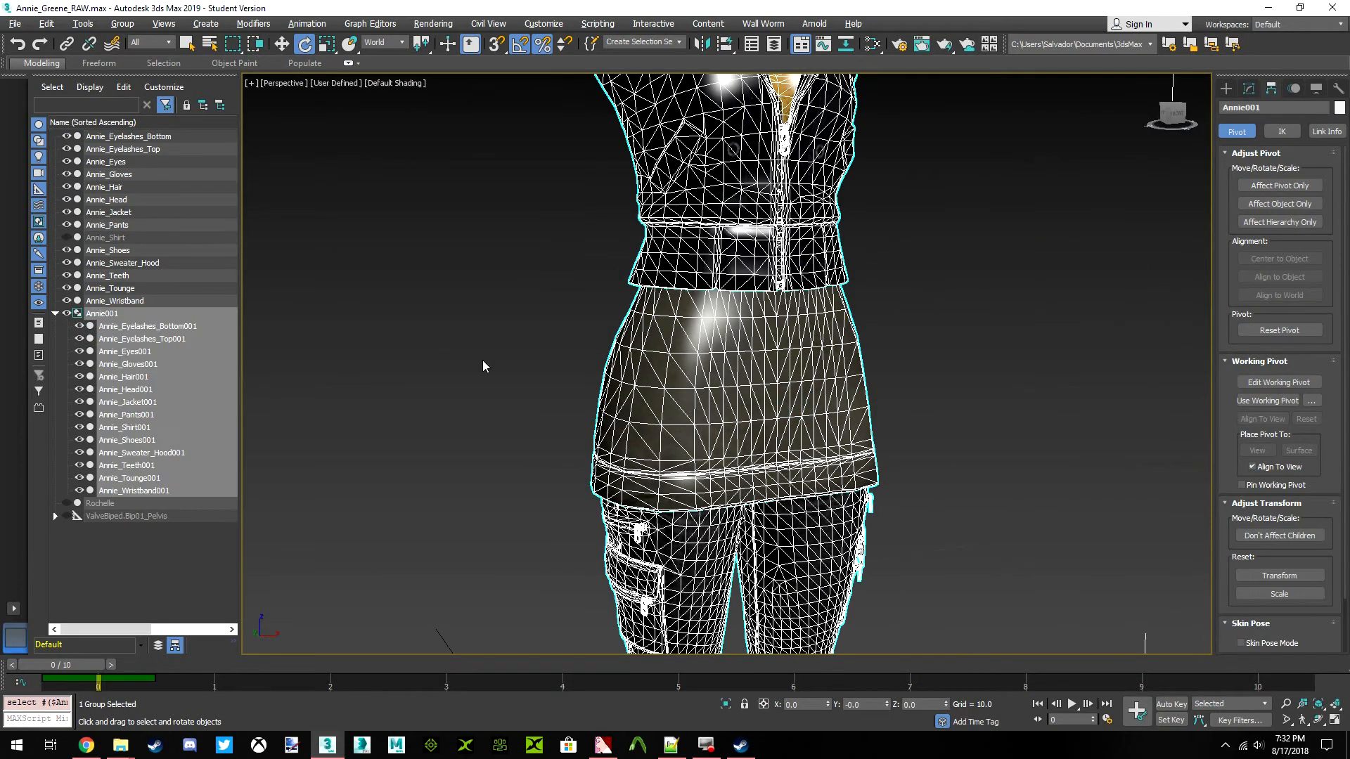
pyautogui.rightClick(385, 304)
pyautogui.click(420, 252)
pyautogui.moveTo(1169, 121); pyautogui.dragTo(1125, 109)
pyautogui.click(66, 237)
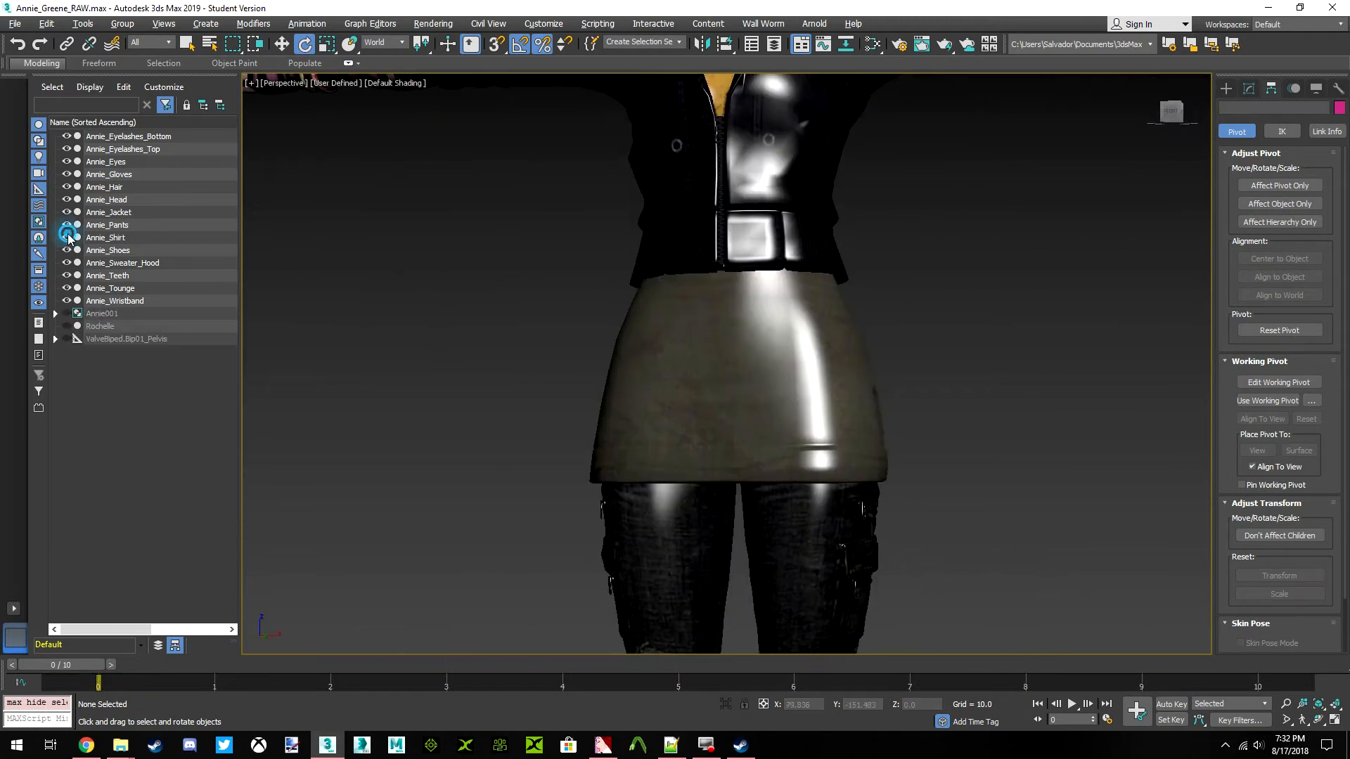
# Select Annie's shirt, jacket and gloves individually and check the modifier stack for the jacket and gloves mesh types
pyautogui.click(923, 381)
pyautogui.click(1170, 111)
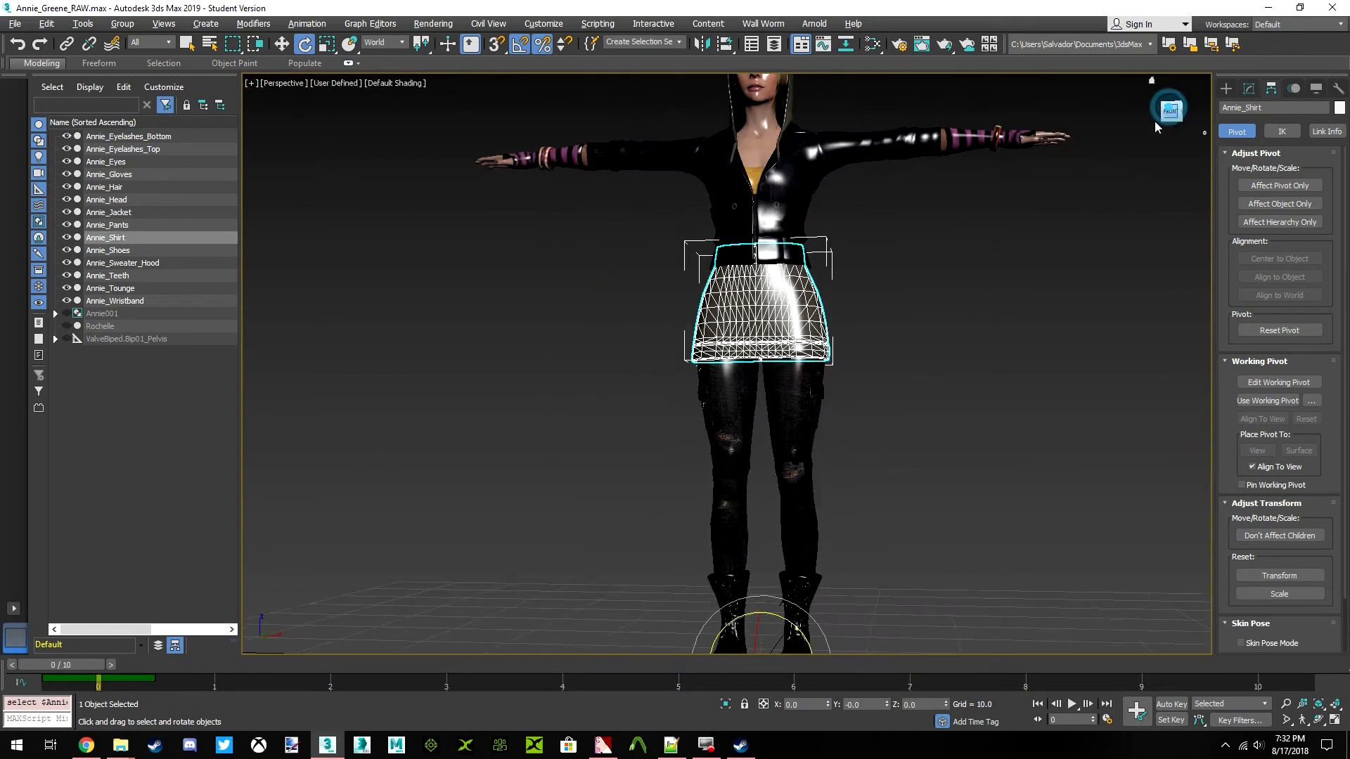
pyautogui.click(782, 283)
pyautogui.press('z')
pyautogui.scroll(-3, 766, 399)
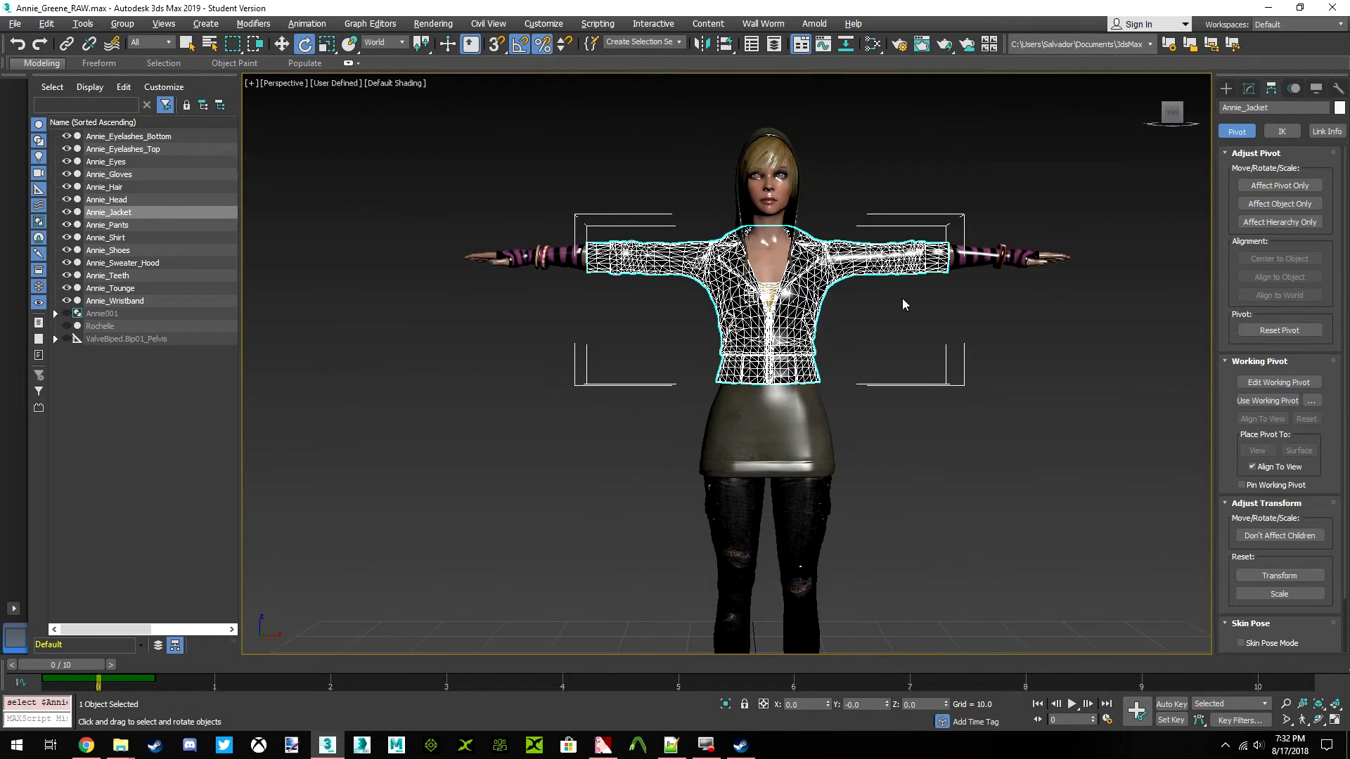
pyautogui.scroll(2, 766, 393)
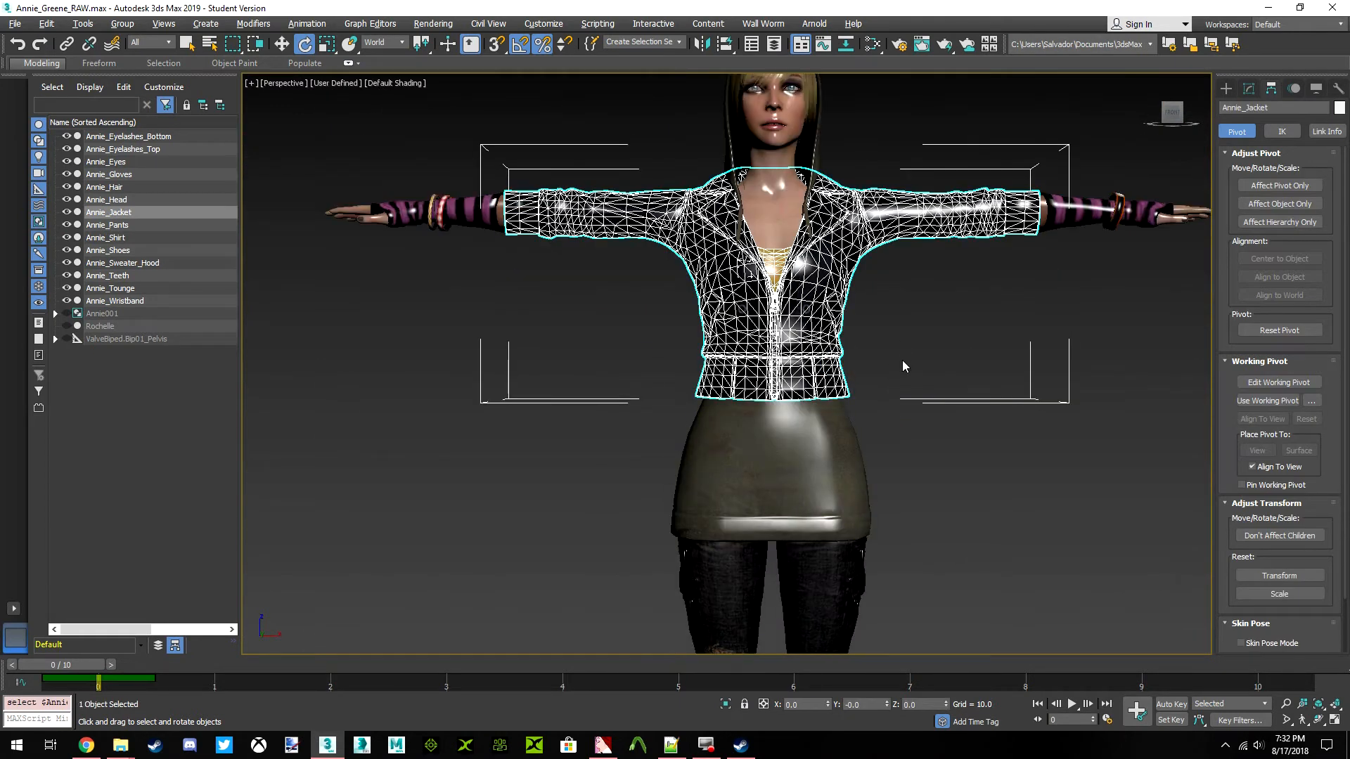
pyautogui.click(1249, 88)
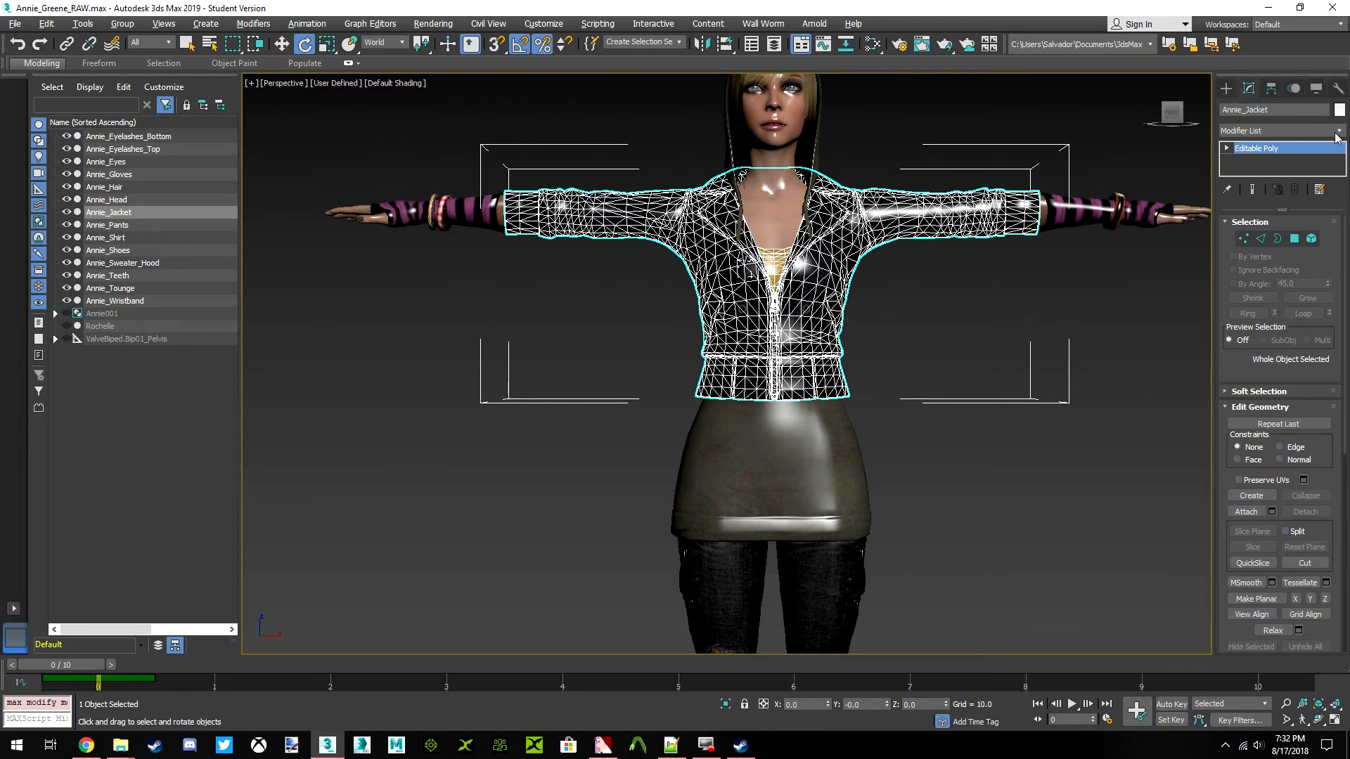
pyautogui.moveTo(883, 199); pyautogui.dragTo(854, 234, button='middle')
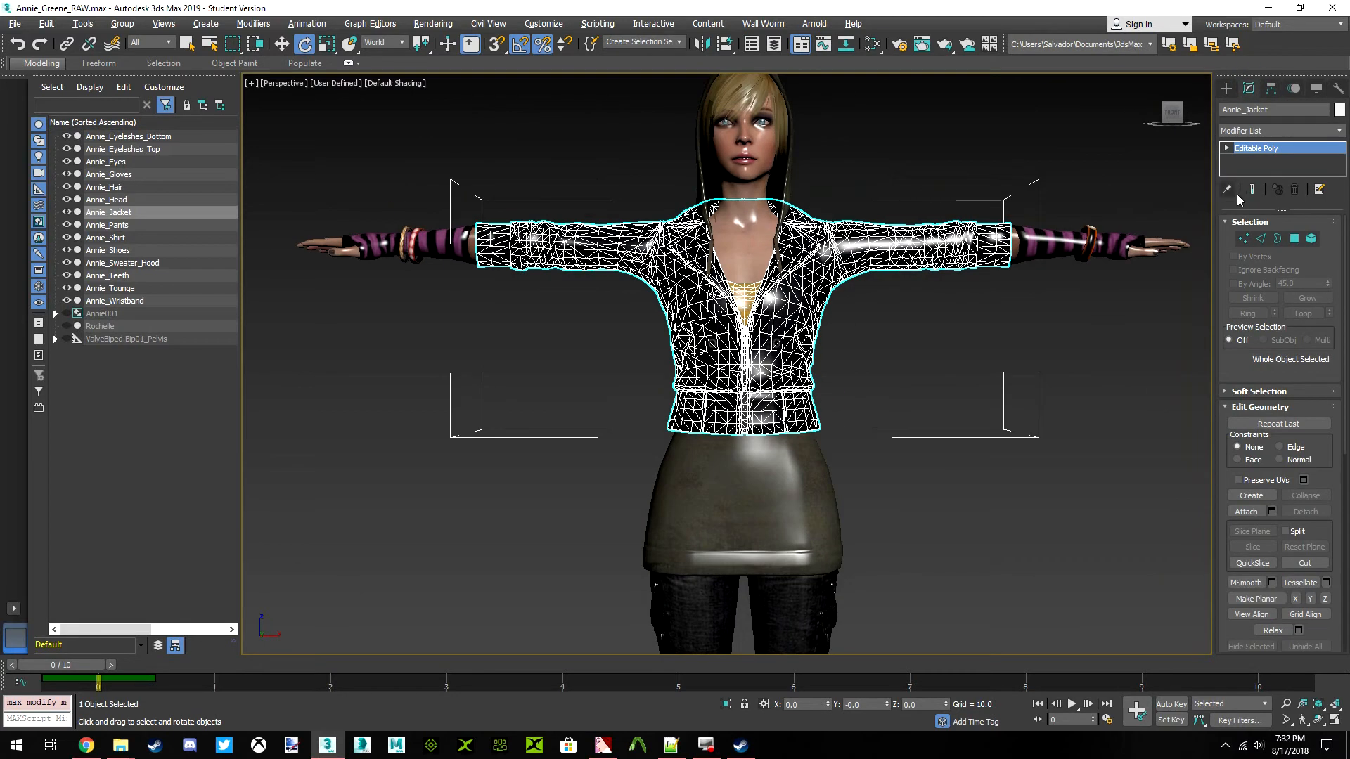
pyautogui.click(1063, 246)
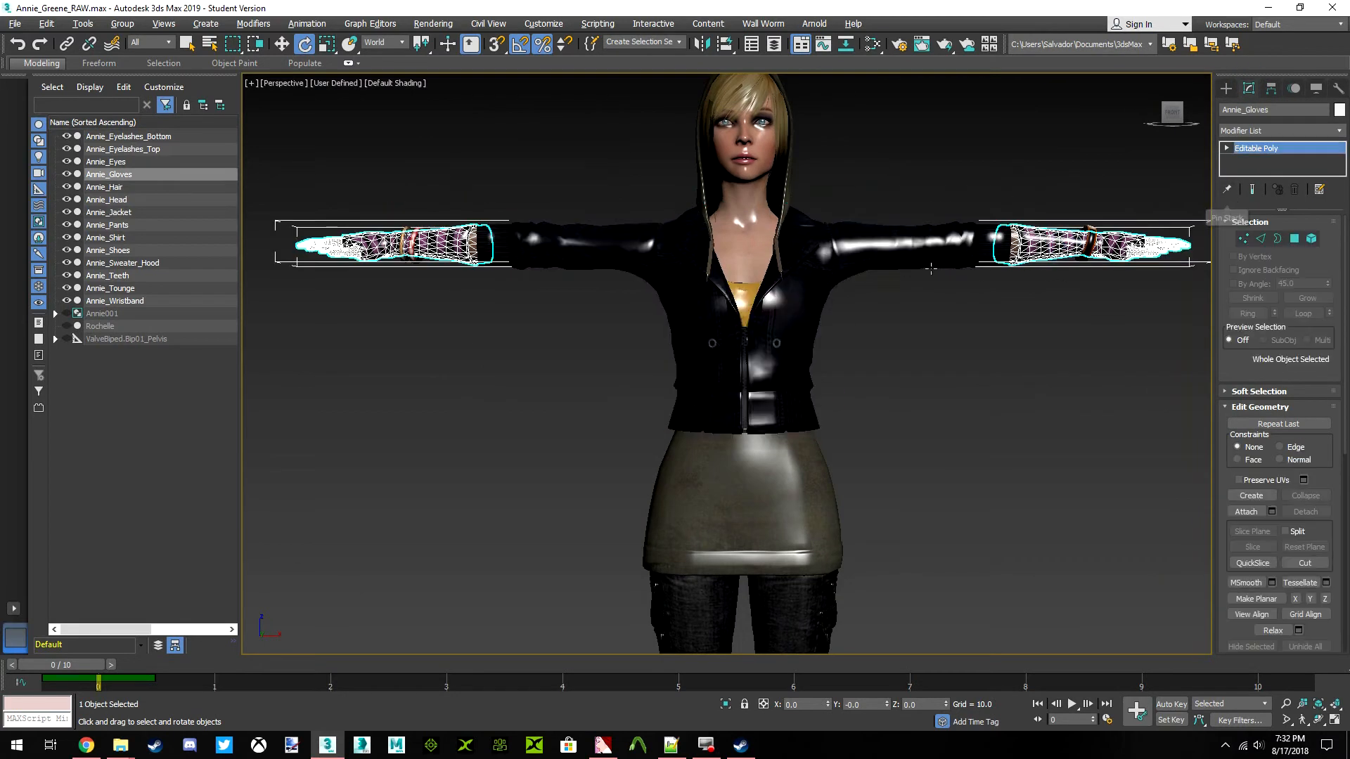
# Convert the Annie_Jacket mesh to Editable Poly
pyautogui.click(921, 259)
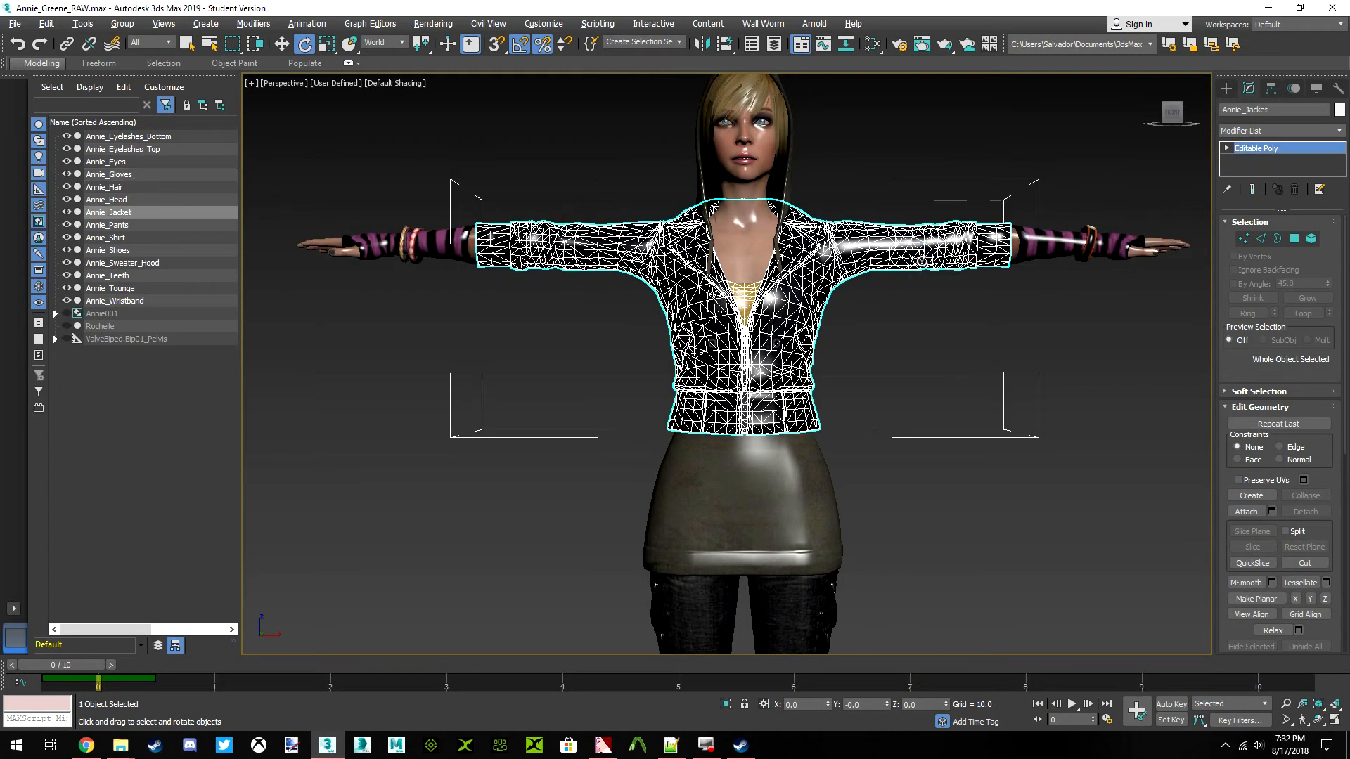
pyautogui.rightClick(921, 259)
pyautogui.moveTo(981, 400)
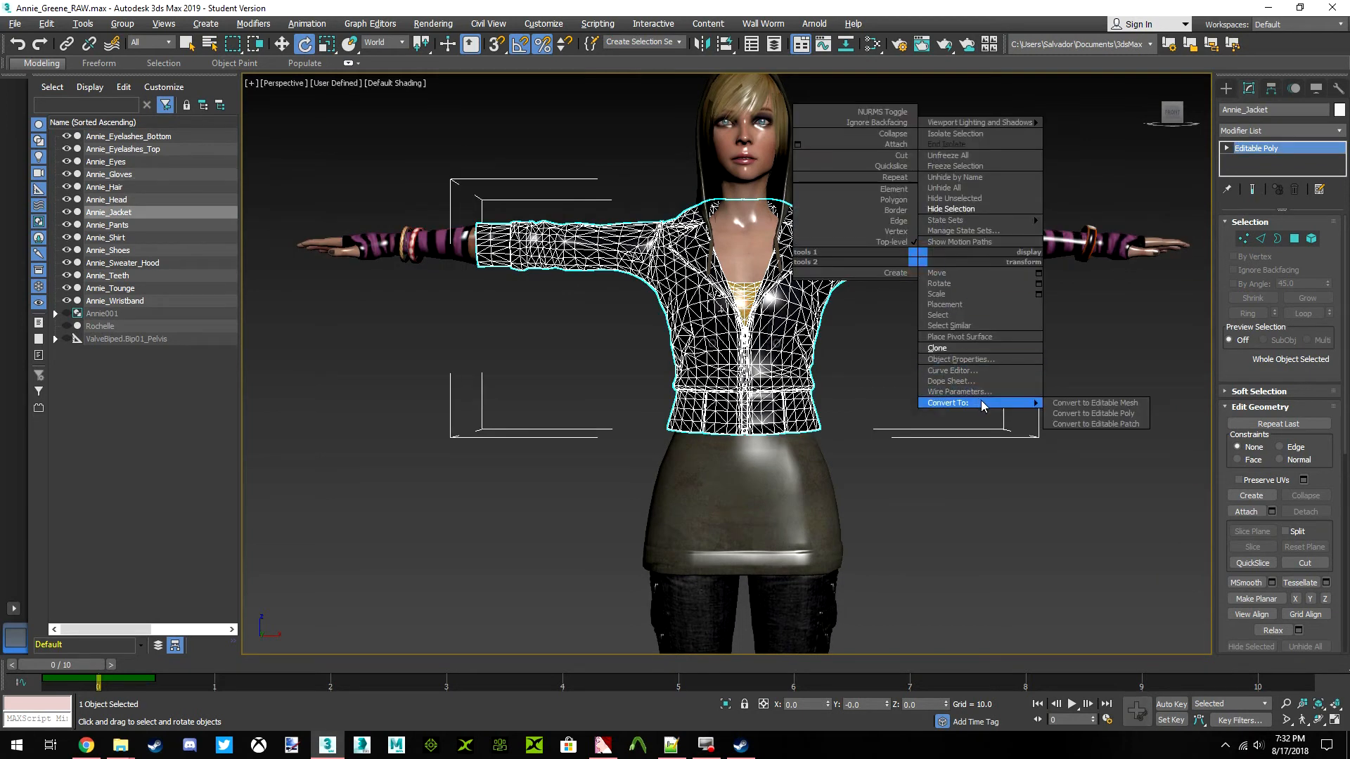
pyautogui.click(1102, 413)
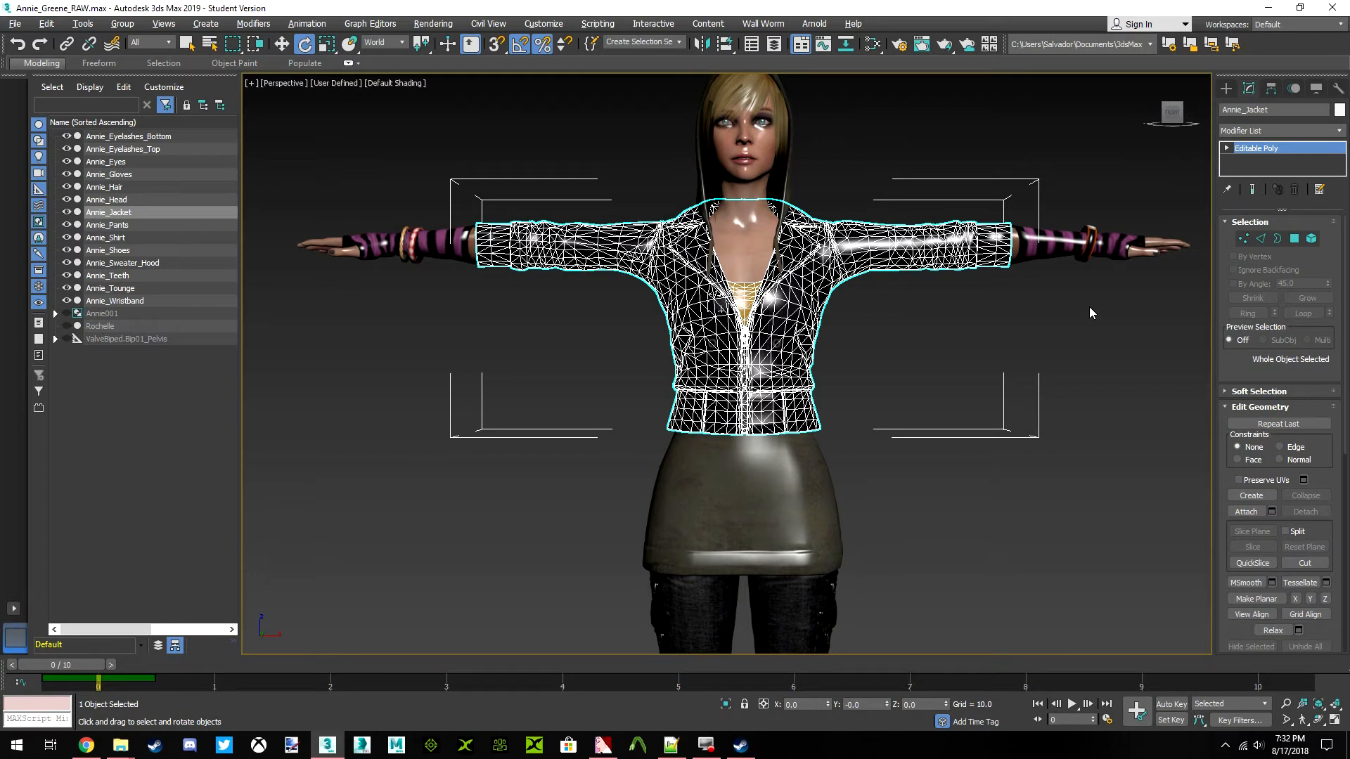
# Check the object types of the Annie_Head and Annie_Hair meshes in the modifier stack
pyautogui.click(759, 242)
pyautogui.press('z')
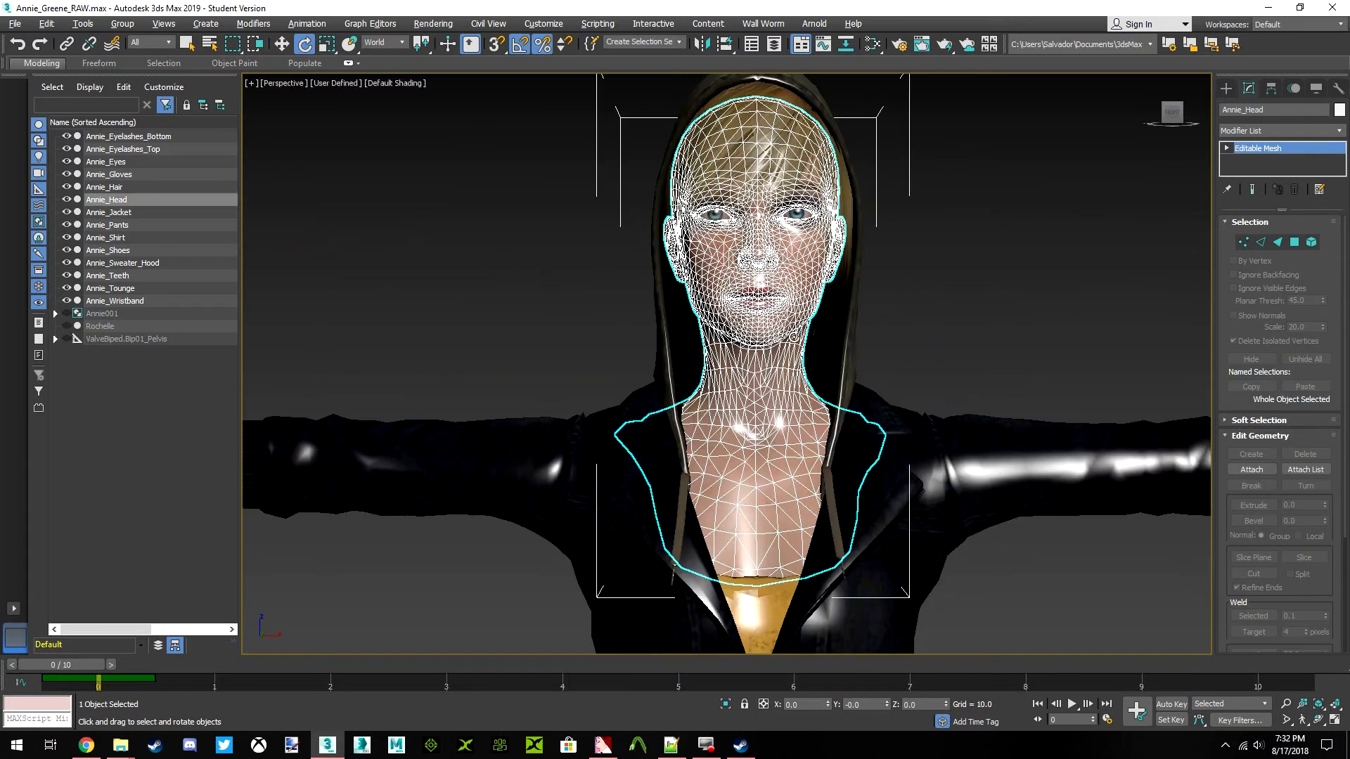
pyautogui.moveTo(813, 152); pyautogui.dragTo(817, 194, button='middle')
pyautogui.click(815, 196)
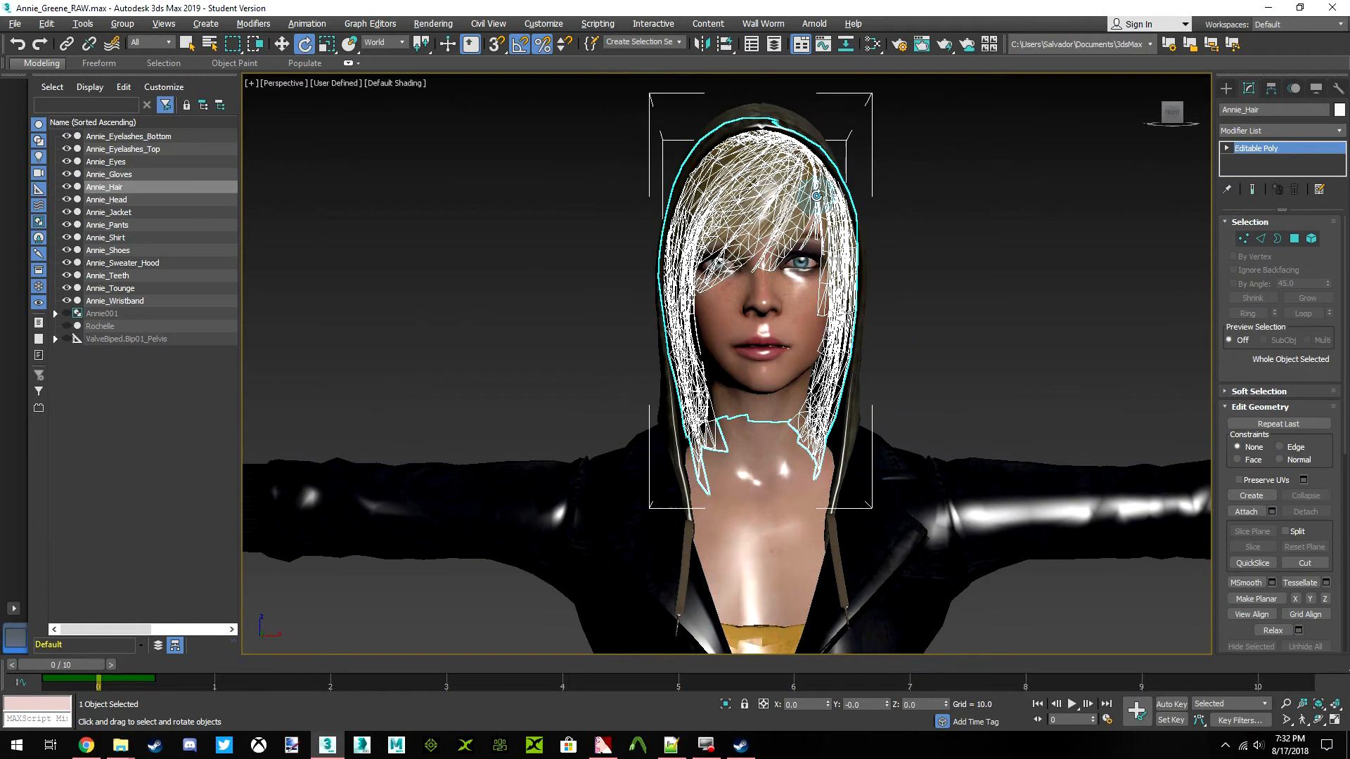
# Clone the Annie_Sweater_Hood mesh as a copy named Annie_Sweater_Hood_Down
pyautogui.moveTo(1173, 114); pyautogui.dragTo(1227, 128)
pyautogui.keyDown('alt'); pyautogui.moveTo(717, 373); pyautogui.dragTo(750, 353, button='middle'); pyautogui.keyUp('alt')
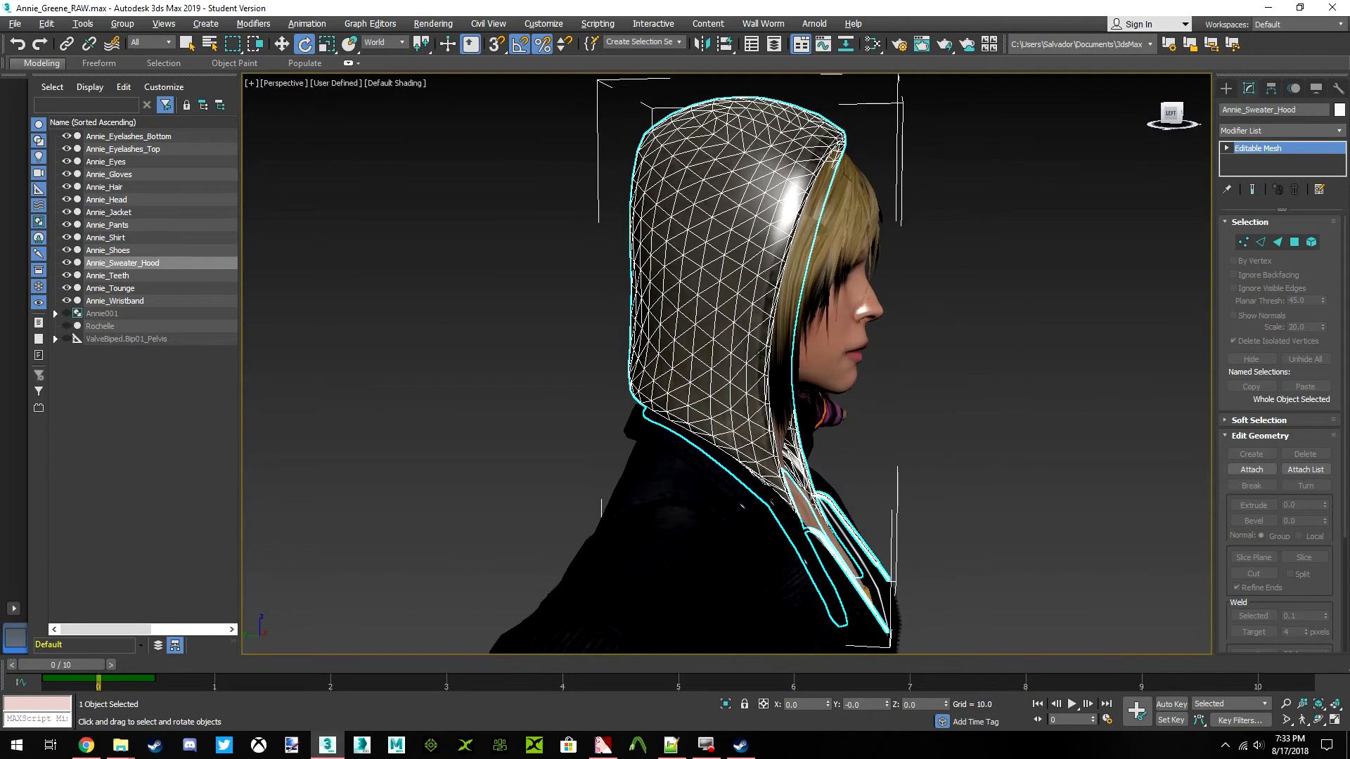
pyautogui.rightClick(966, 232)
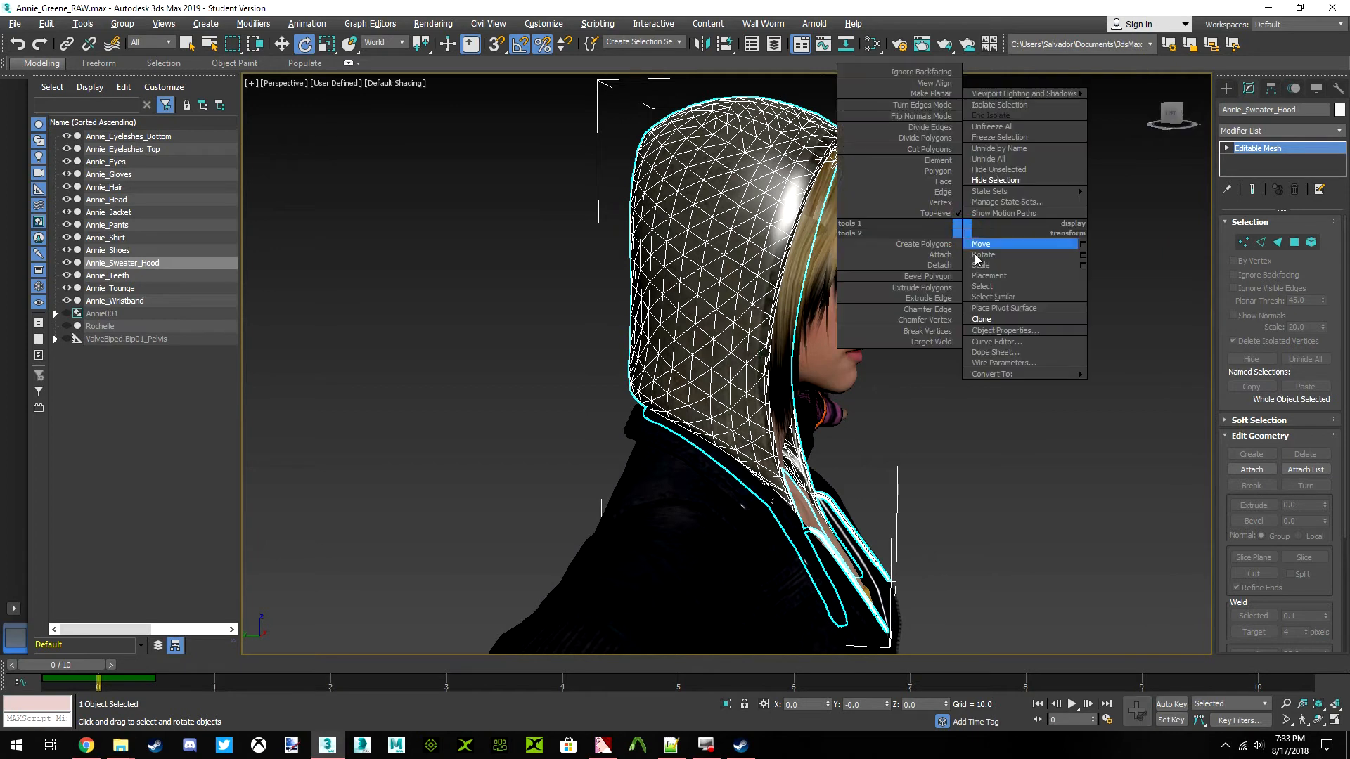
pyautogui.click(987, 321)
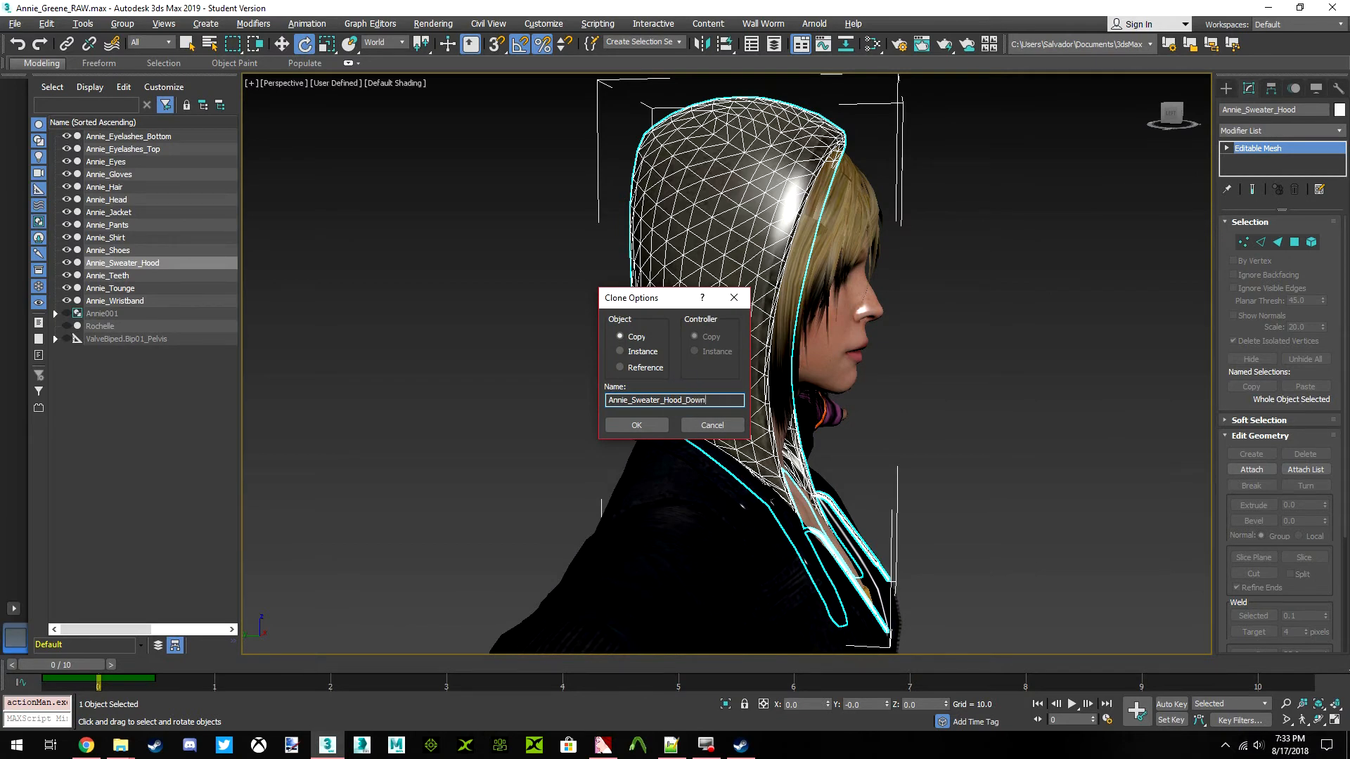
pyautogui.click(608, 426)
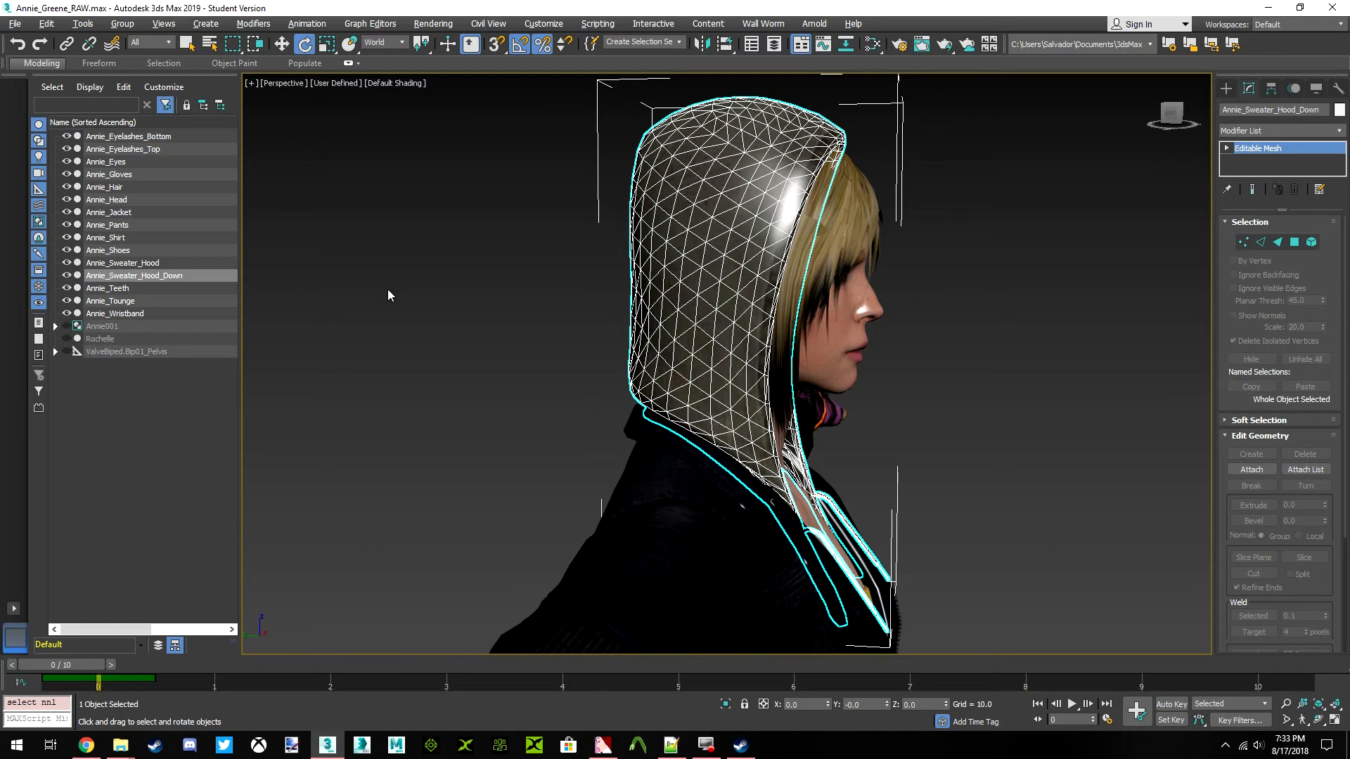
# Hide both the Annie_Sweater_Hood and Annie_Sweater_Hood_Down meshes so the character's head and hair are uncovered
pyautogui.click(66, 275)
pyautogui.click(66, 262)
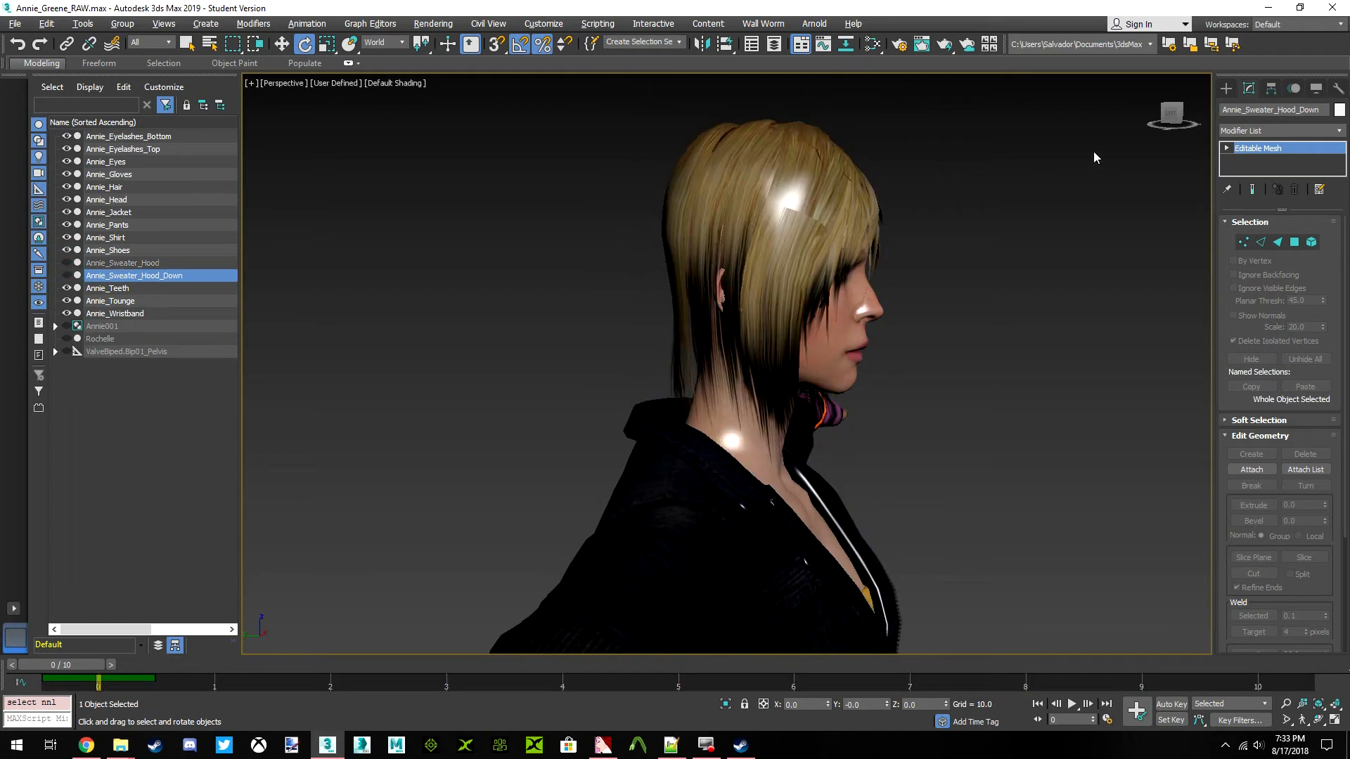
pyautogui.click(1167, 117)
pyautogui.click(1169, 121)
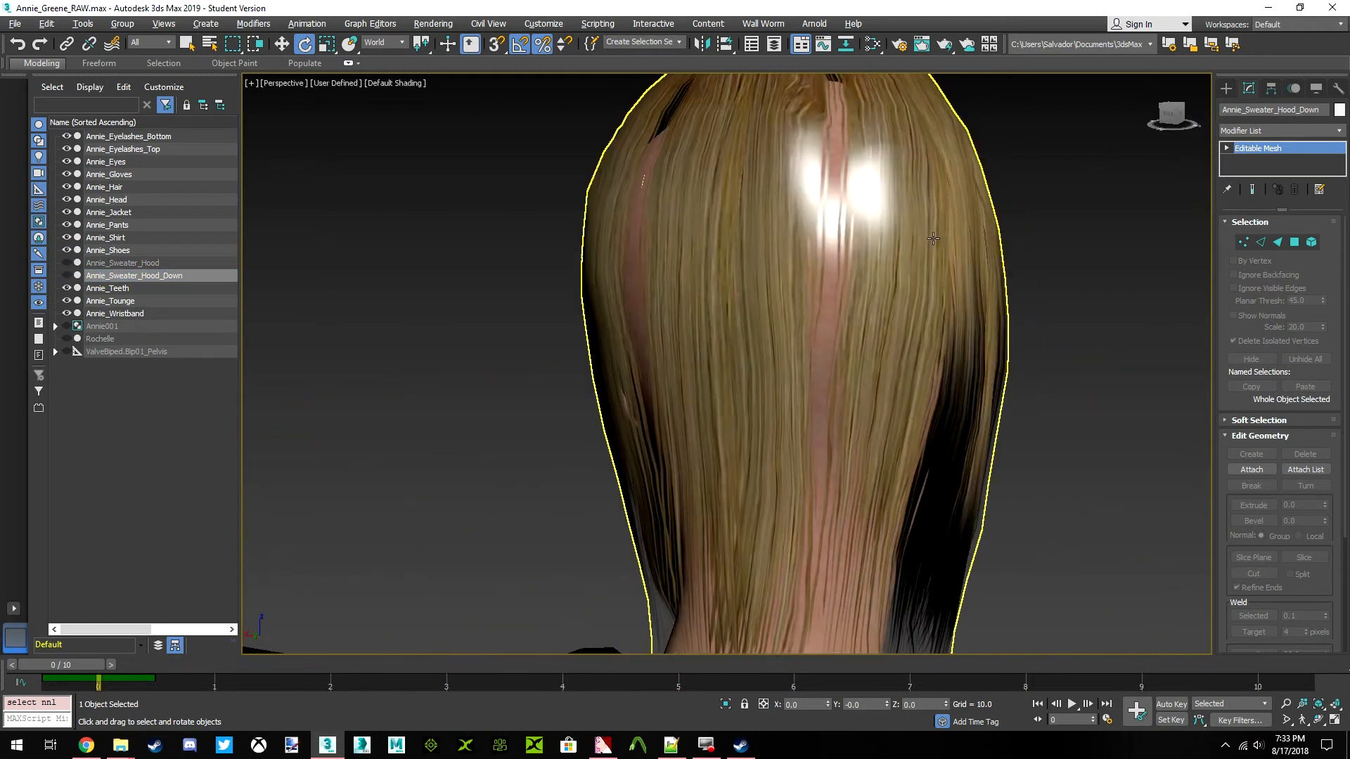
pyautogui.scroll(-3, 887, 222)
pyautogui.moveTo(1173, 118); pyautogui.dragTo(1310, 115)
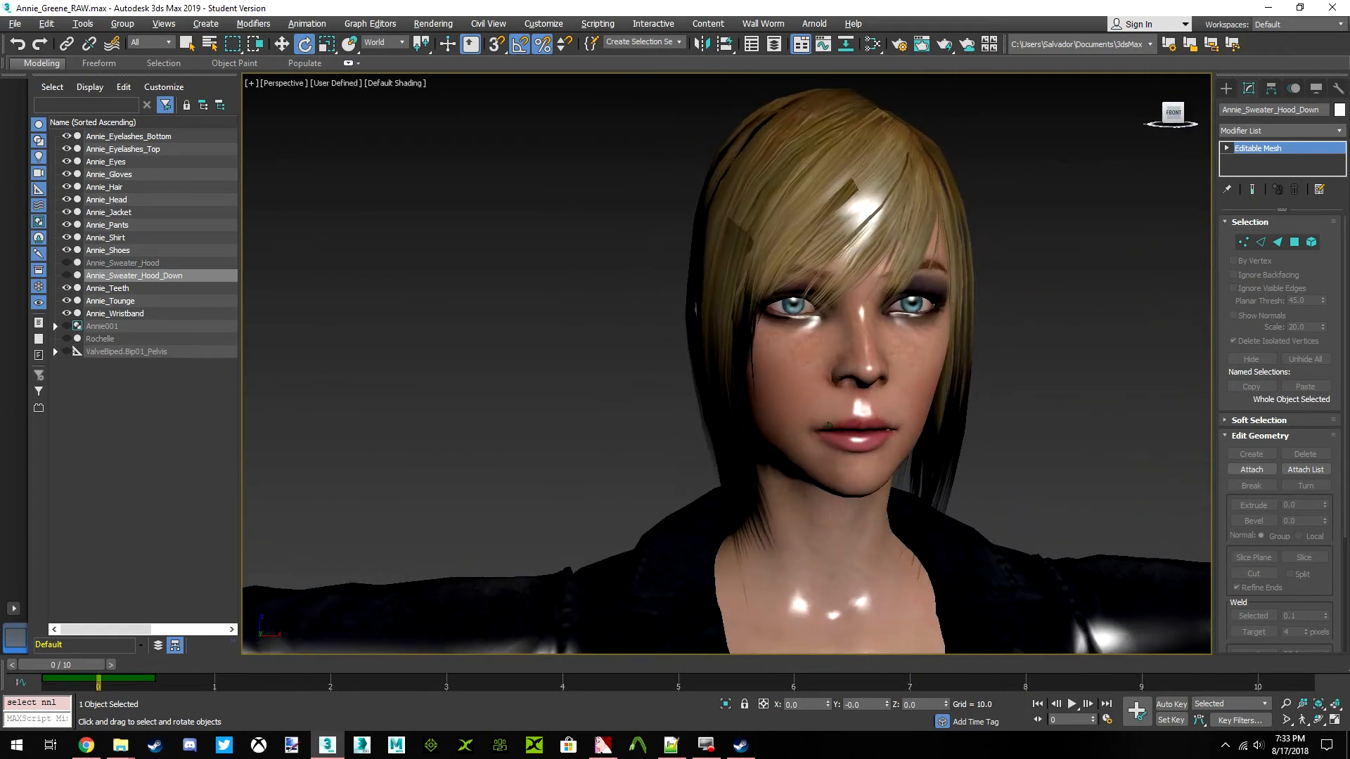
pyautogui.click(1174, 114)
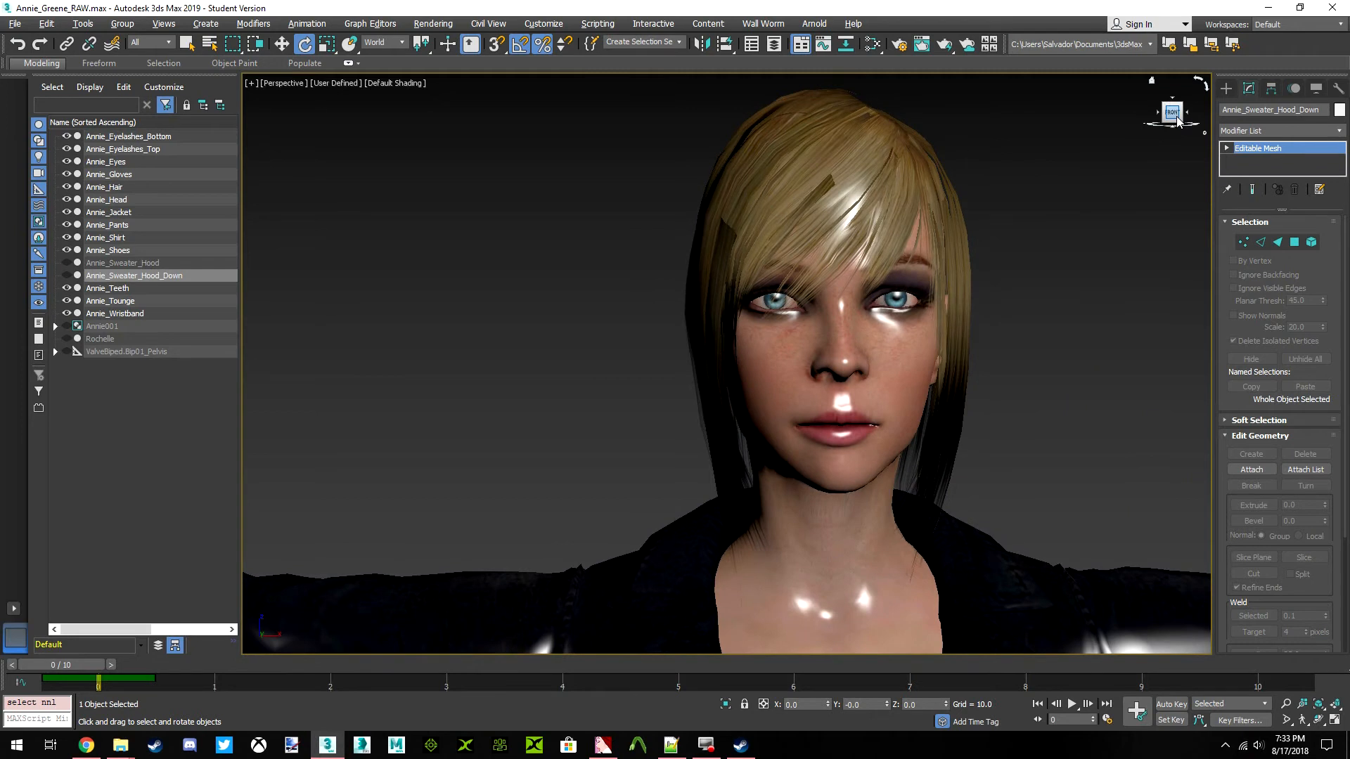
# Attach the Annie_Shirt mesh with the skirt to Annie_Jacket, matching material IDs to material and condensing materials and IDs
pyautogui.scroll(-5, 953, 367)
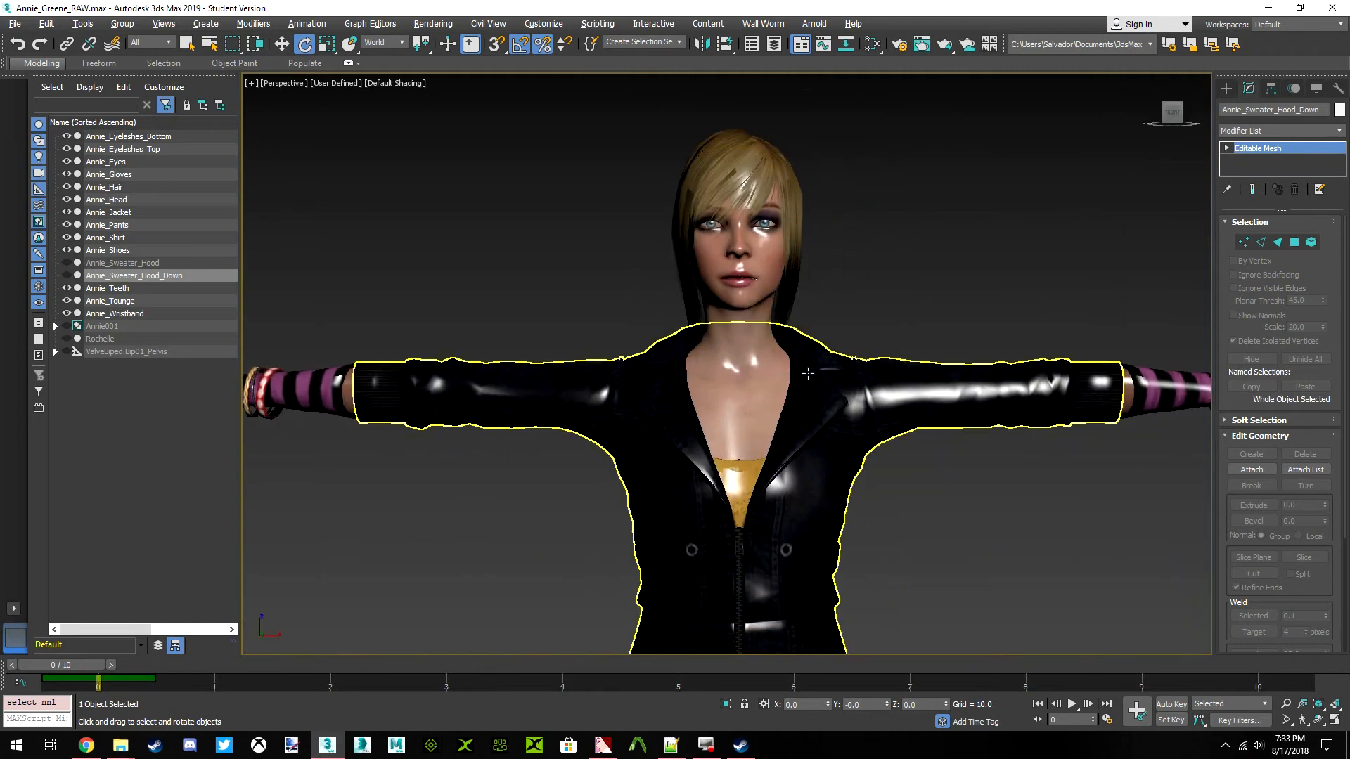
pyautogui.click(808, 372)
pyautogui.scroll(-3, 808, 373)
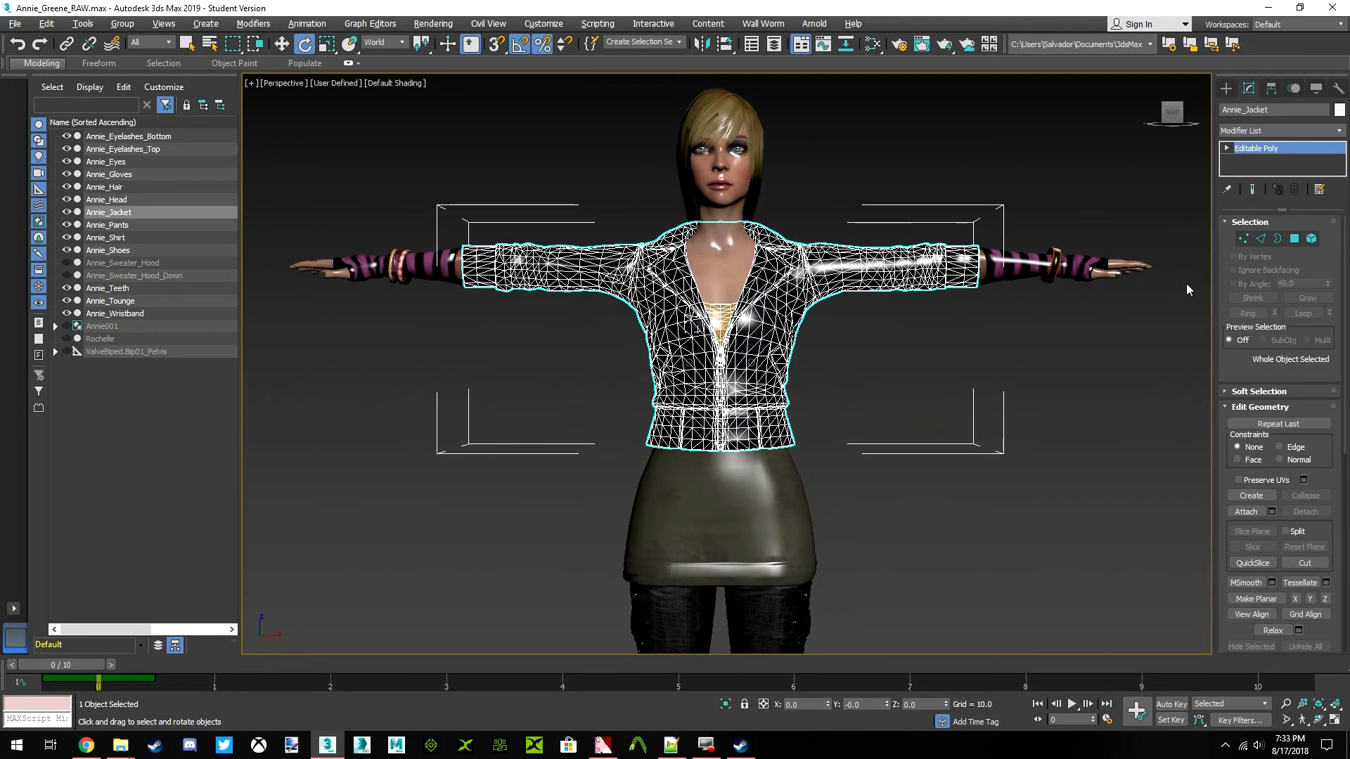
pyautogui.scroll(-3, 1327, 266)
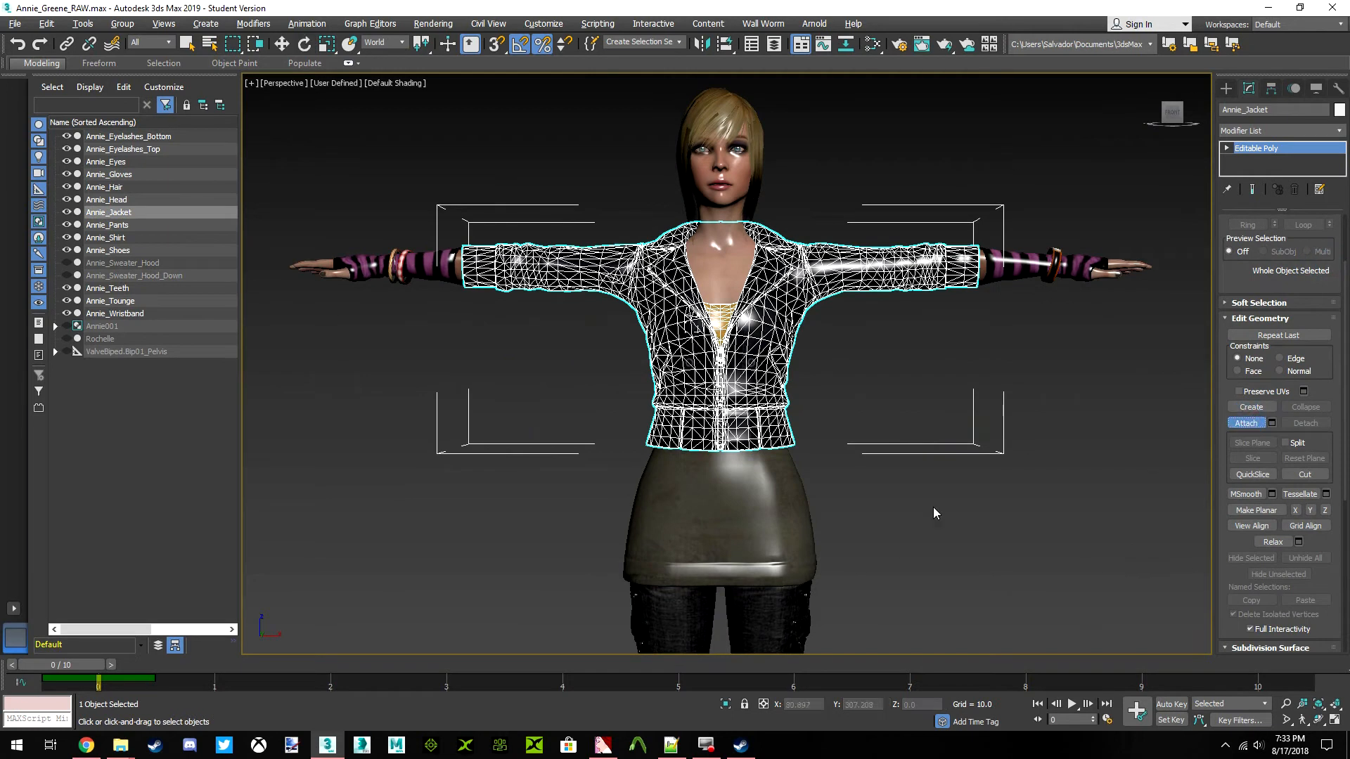
pyautogui.click(797, 510)
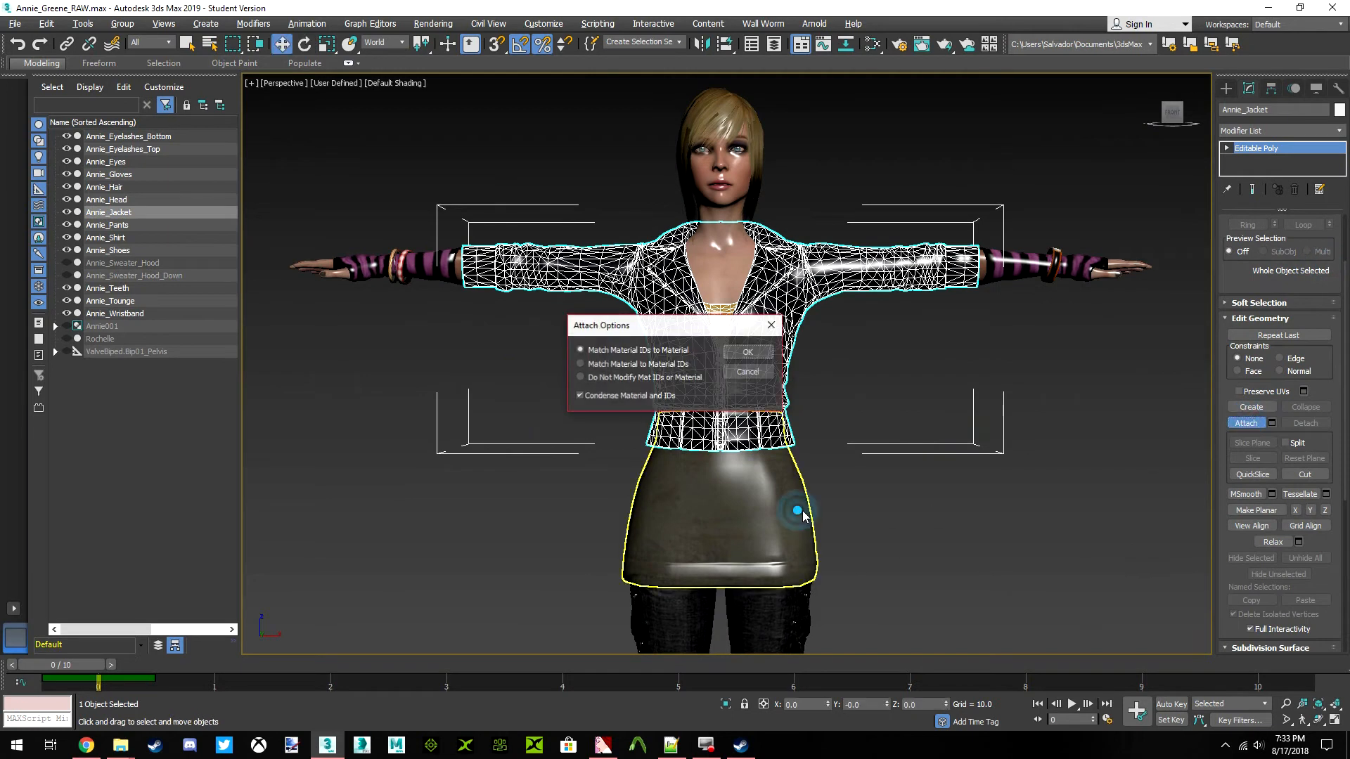
pyautogui.click(747, 353)
pyautogui.click(1239, 421)
# Hide the combined Annie_Jacket mesh briefly to check which parts belong to it, and undo the hiding
pyautogui.click(1006, 460)
pyautogui.moveTo(844, 451); pyautogui.dragTo(835, 425, button='middle')
pyautogui.click(740, 450)
pyautogui.rightClick(919, 421)
pyautogui.click(963, 374)
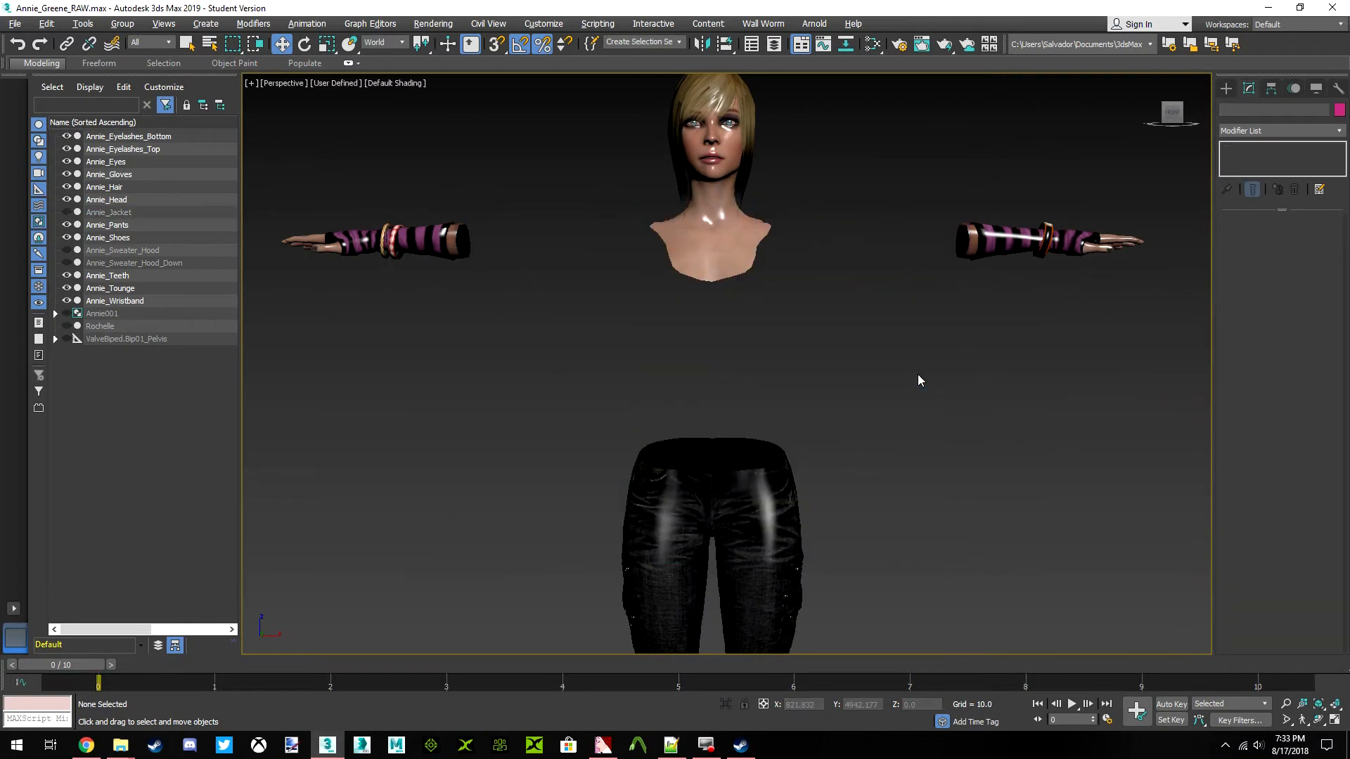
pyautogui.hotkey('ctrl', 'z')
# Attach the Annie_Gloves mesh to Annie_Jacket, matching material IDs to material, and reselect the combined mesh to check it
pyautogui.moveTo(918, 375); pyautogui.dragTo(836, 447, button='middle')
pyautogui.scroll(5, 815, 370)
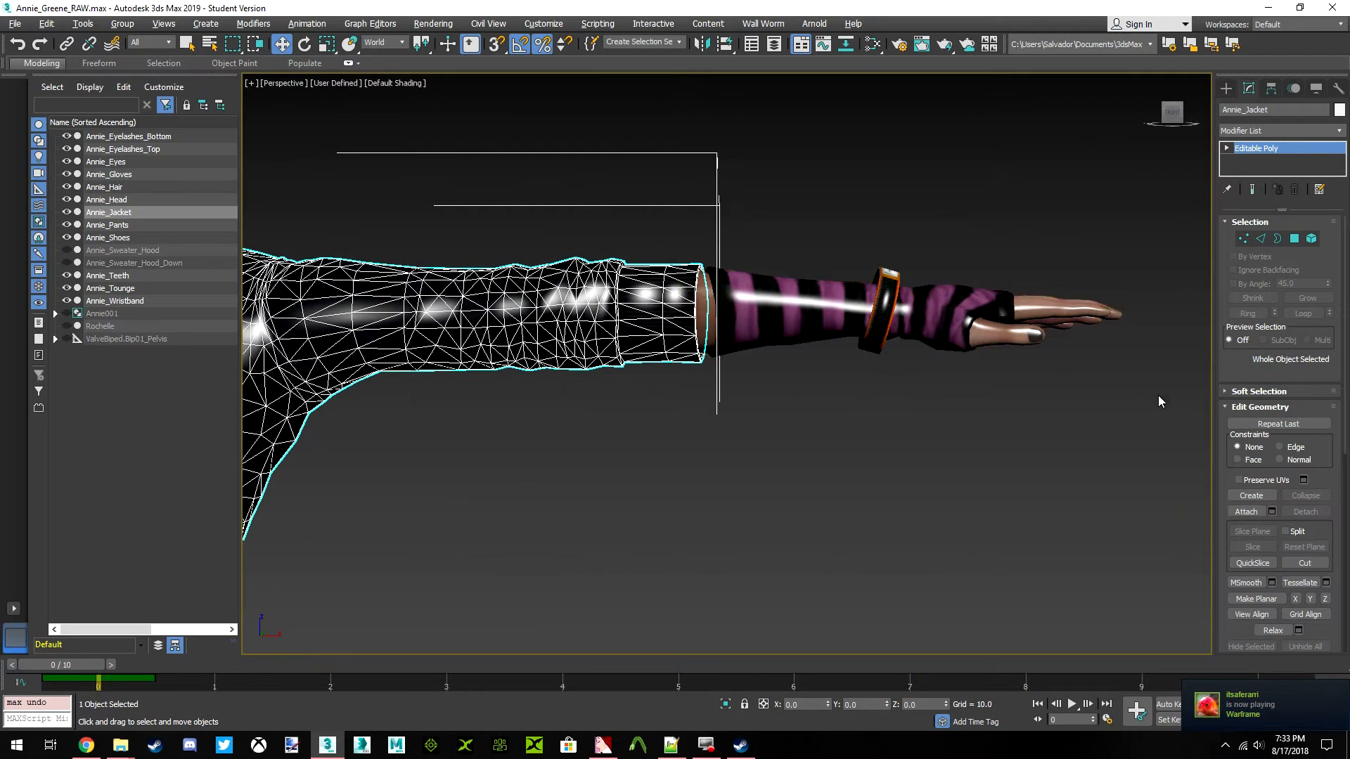
pyautogui.click(1243, 512)
pyautogui.click(761, 326)
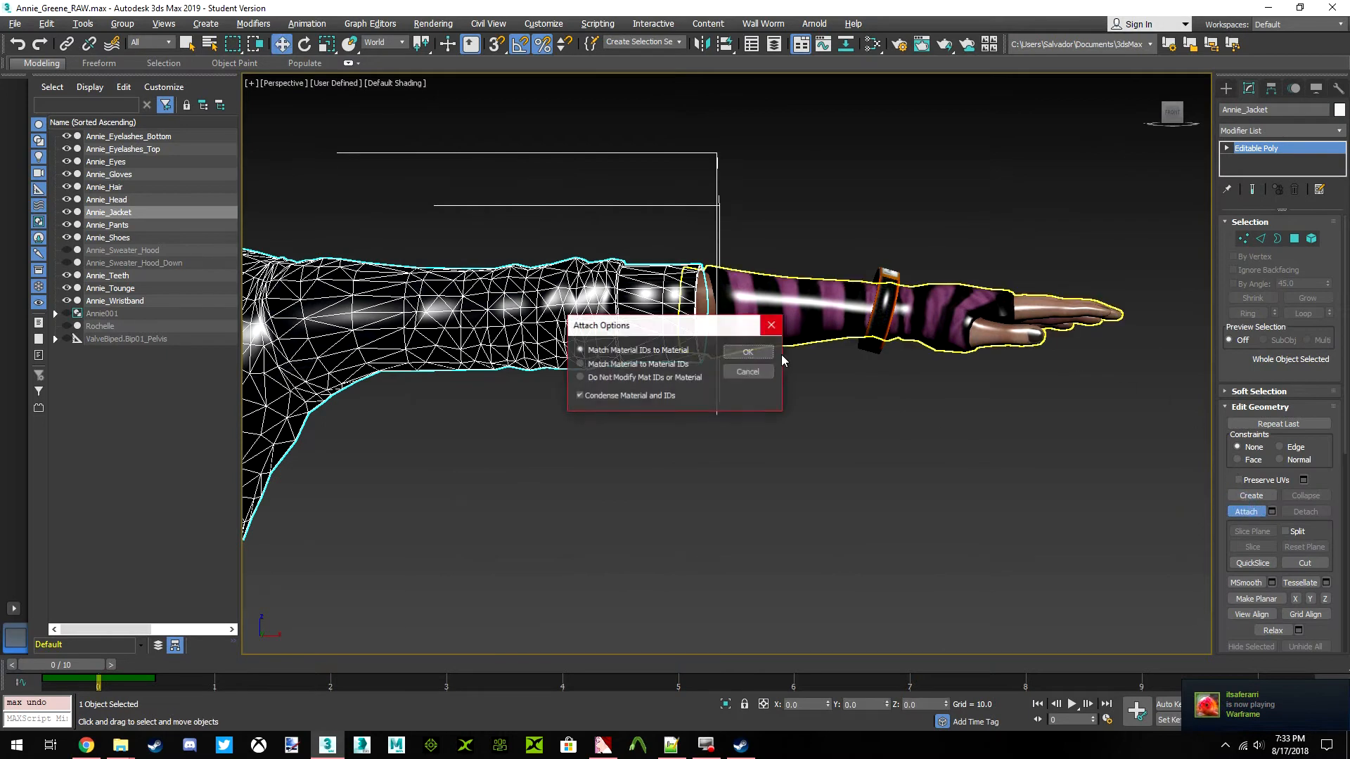
pyautogui.click(737, 358)
pyautogui.click(1243, 512)
pyautogui.click(886, 461)
pyautogui.scroll(-3, 773, 402)
pyautogui.moveTo(693, 394); pyautogui.dragTo(775, 402, button='middle')
pyautogui.scroll(-5, 775, 402)
pyautogui.click(729, 373)
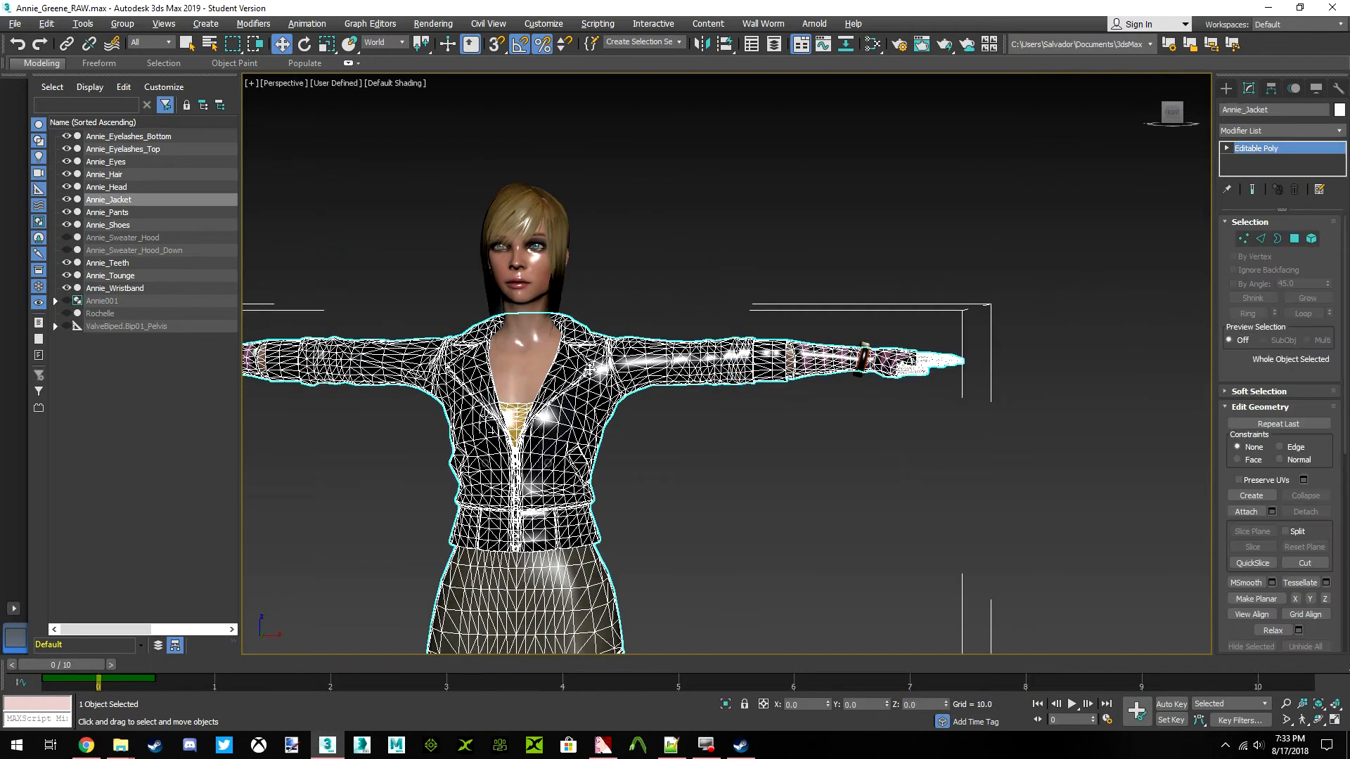
# Attach the Annie_Shoes mesh to Annie_Pants, matching material IDs to material and condensing materials and IDs
pyautogui.press('z')
pyautogui.scroll(4, 703, 394)
pyautogui.moveTo(660, 503); pyautogui.dragTo(709, 317, button='middle')
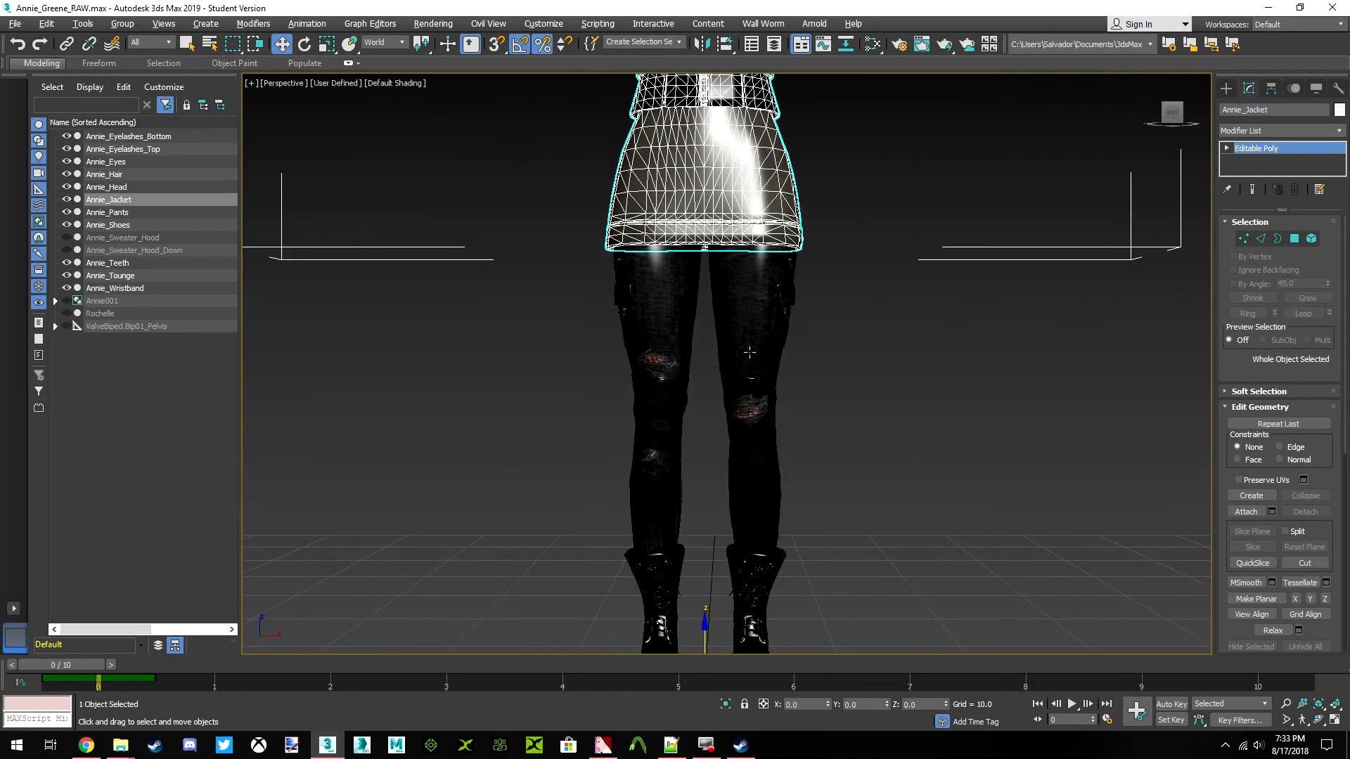
pyautogui.click(720, 354)
pyautogui.press('z')
pyautogui.scroll(4, 943, 441)
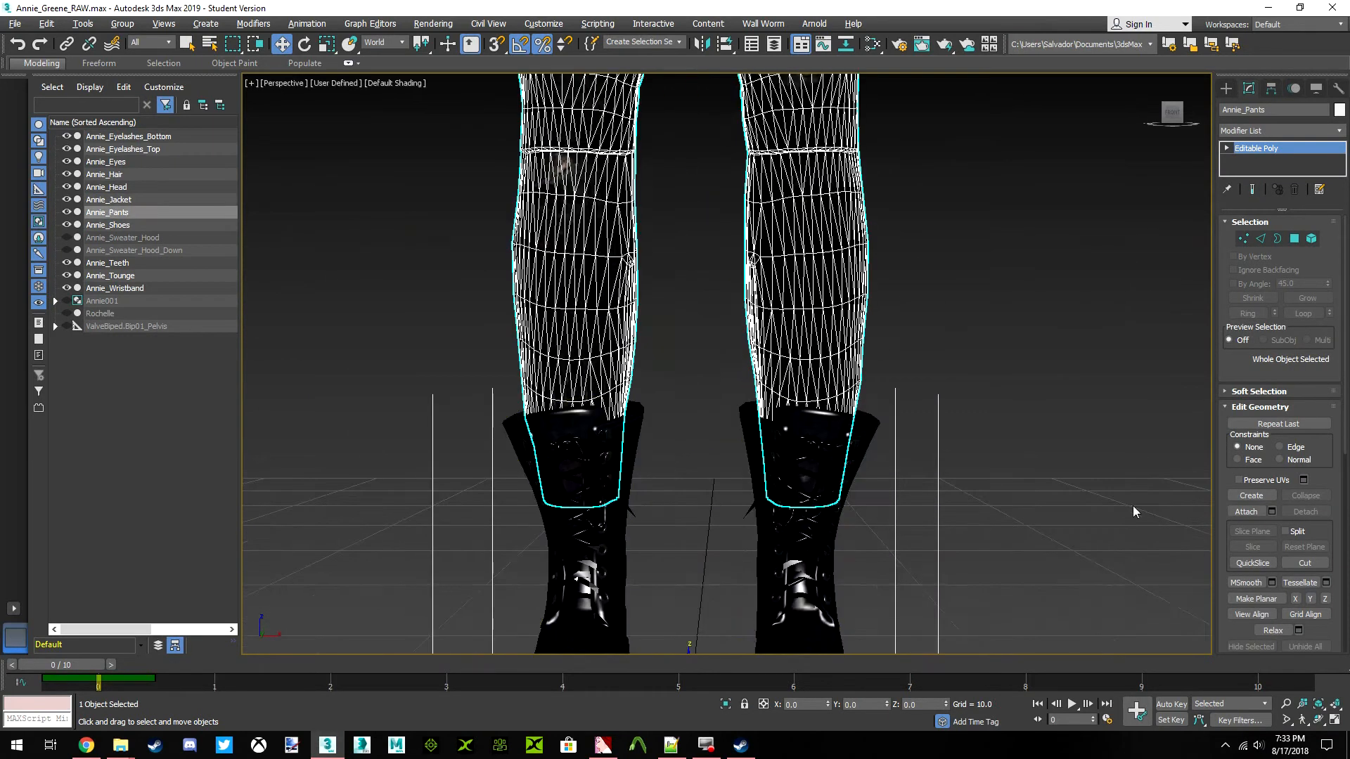
pyautogui.scroll(-2, 820, 459)
pyautogui.click(1248, 512)
pyautogui.click(836, 422)
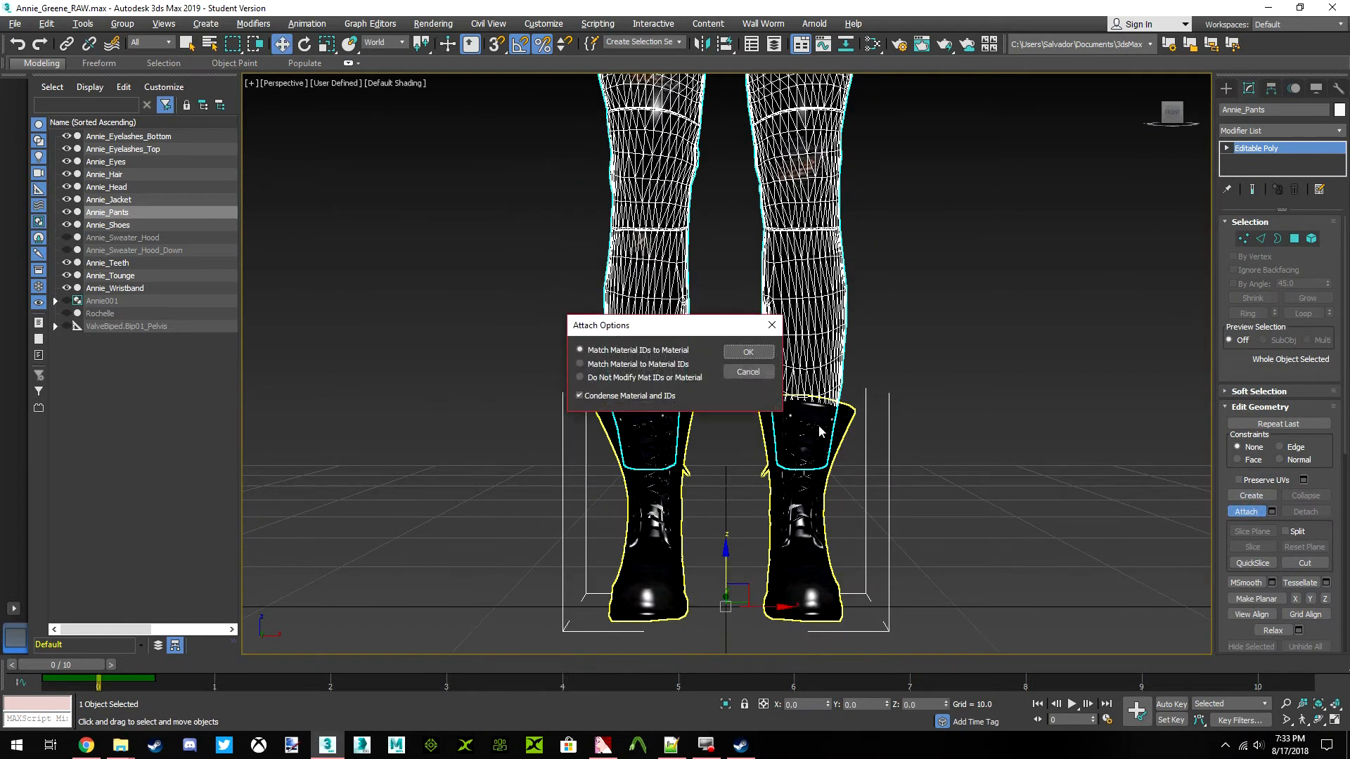
pyautogui.click(748, 353)
pyautogui.click(951, 437)
# Hide the combined Annie_Pants mesh briefly to check that it includes the boots, and undo the hiding
pyautogui.click(826, 366)
pyautogui.moveTo(1172, 131)
pyautogui.mouseDown()
pyautogui.moveTo(1231, 133)
pyautogui.moveTo(1216, 148)
pyautogui.moveTo(1170, 143)
pyautogui.mouseUp()
pyautogui.scroll(-3, 907, 225)
pyautogui.moveTo(879, 239); pyautogui.dragTo(893, 329, button='middle')
pyautogui.rightClick(893, 331)
pyautogui.click(926, 279)
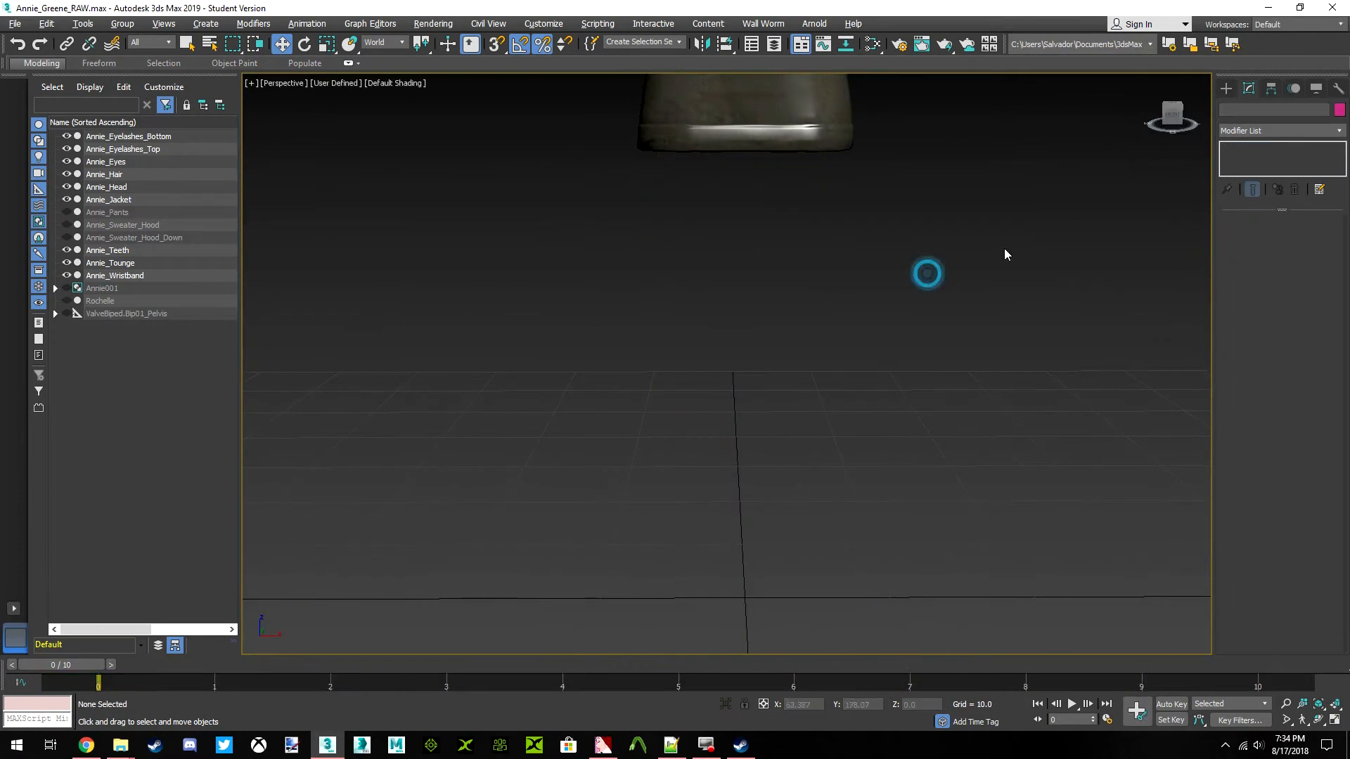
pyautogui.moveTo(1169, 120); pyautogui.dragTo(1144, 178)
pyautogui.hotkey('ctrl', 'z')
# Rename the combined Annie_Jacket mesh to Annie_Torso
pyautogui.scroll(-3, 847, 232)
pyautogui.moveTo(844, 236); pyautogui.dragTo(816, 344, button='middle')
pyautogui.scroll(-3, 821, 310)
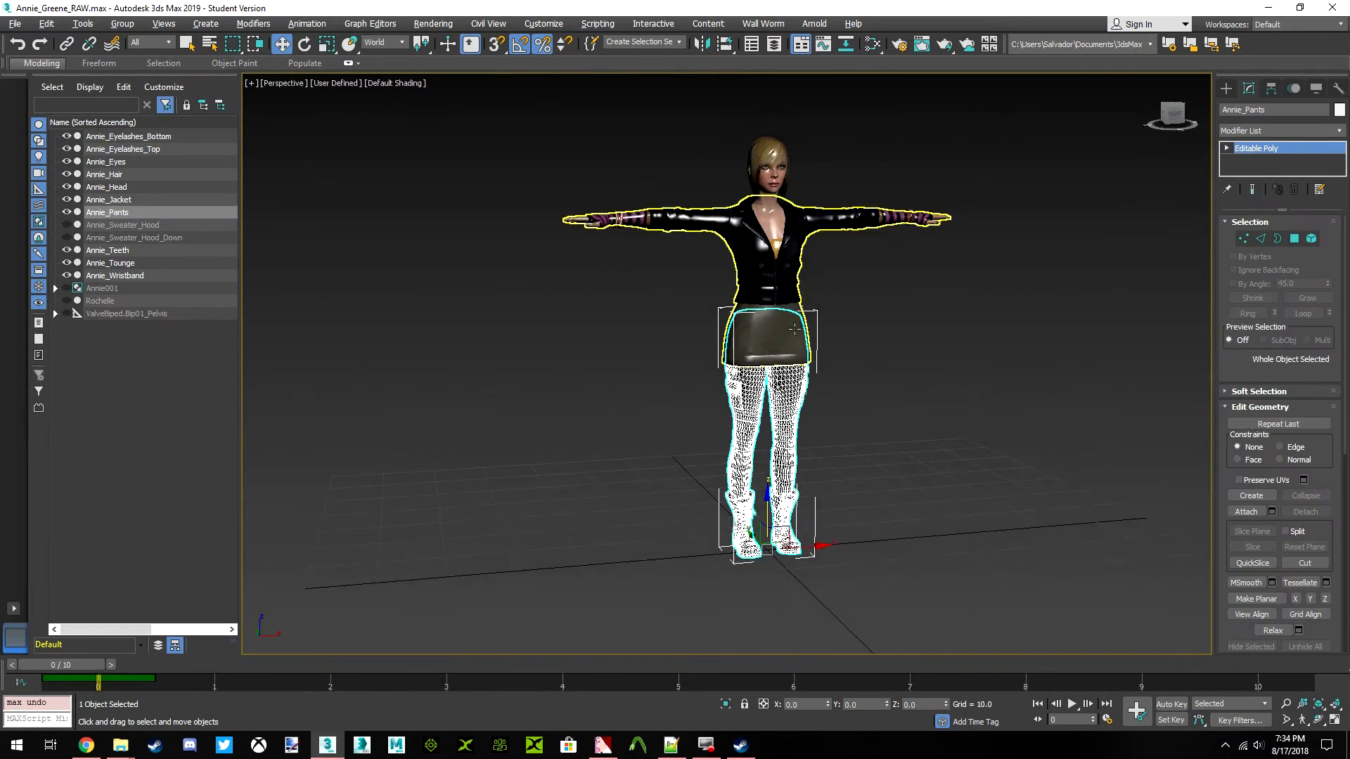
pyautogui.click(787, 324)
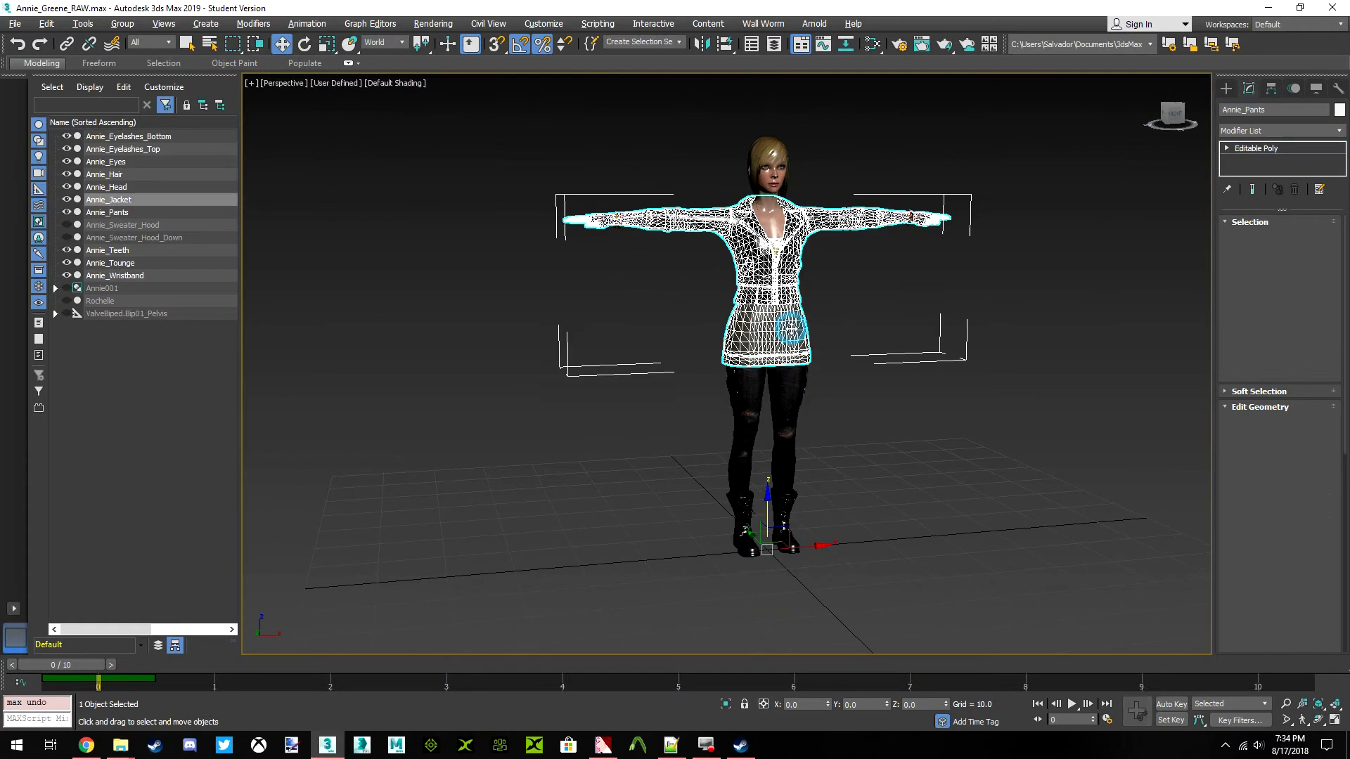
pyautogui.click(1249, 113)
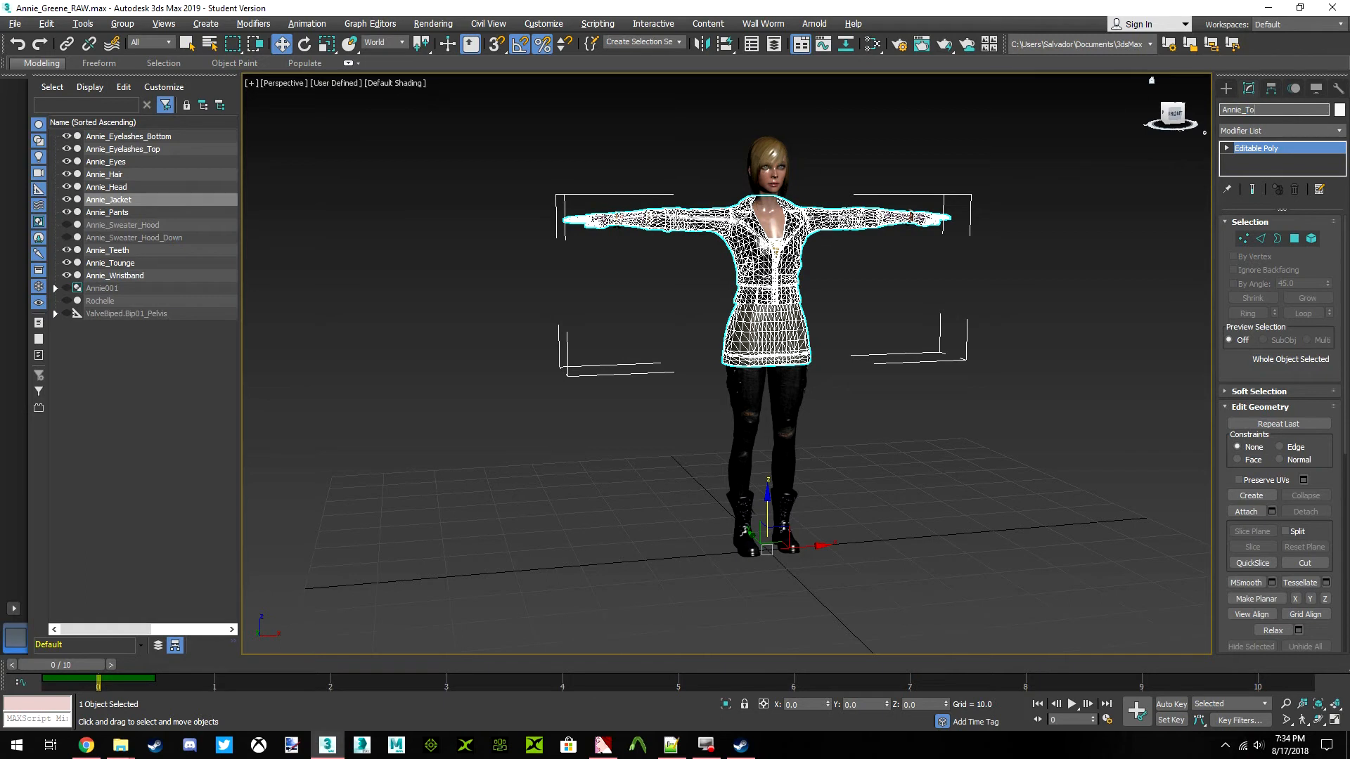
pyautogui.press('Return')
# Rename the combined Annie_Pants mesh to Annie_Lowerbody
pyautogui.click(789, 407)
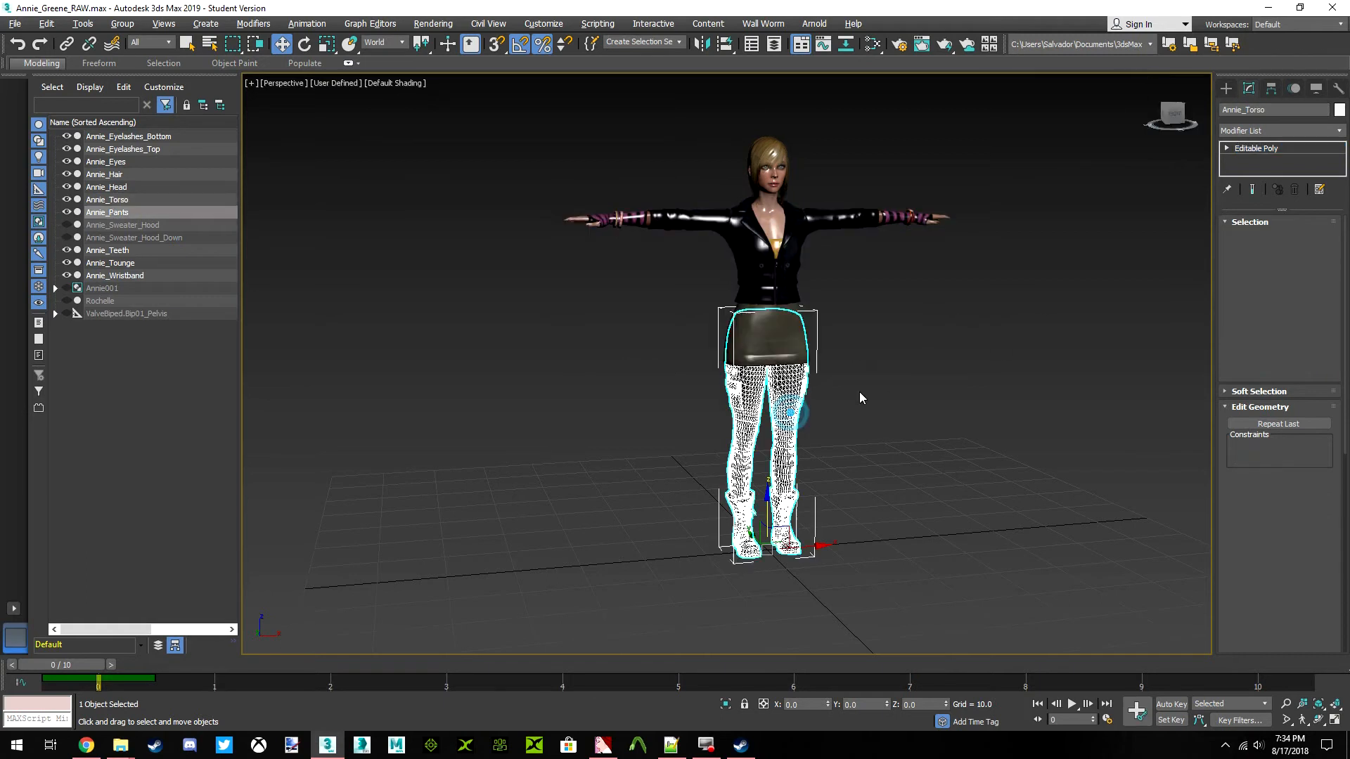
pyautogui.click(1244, 110)
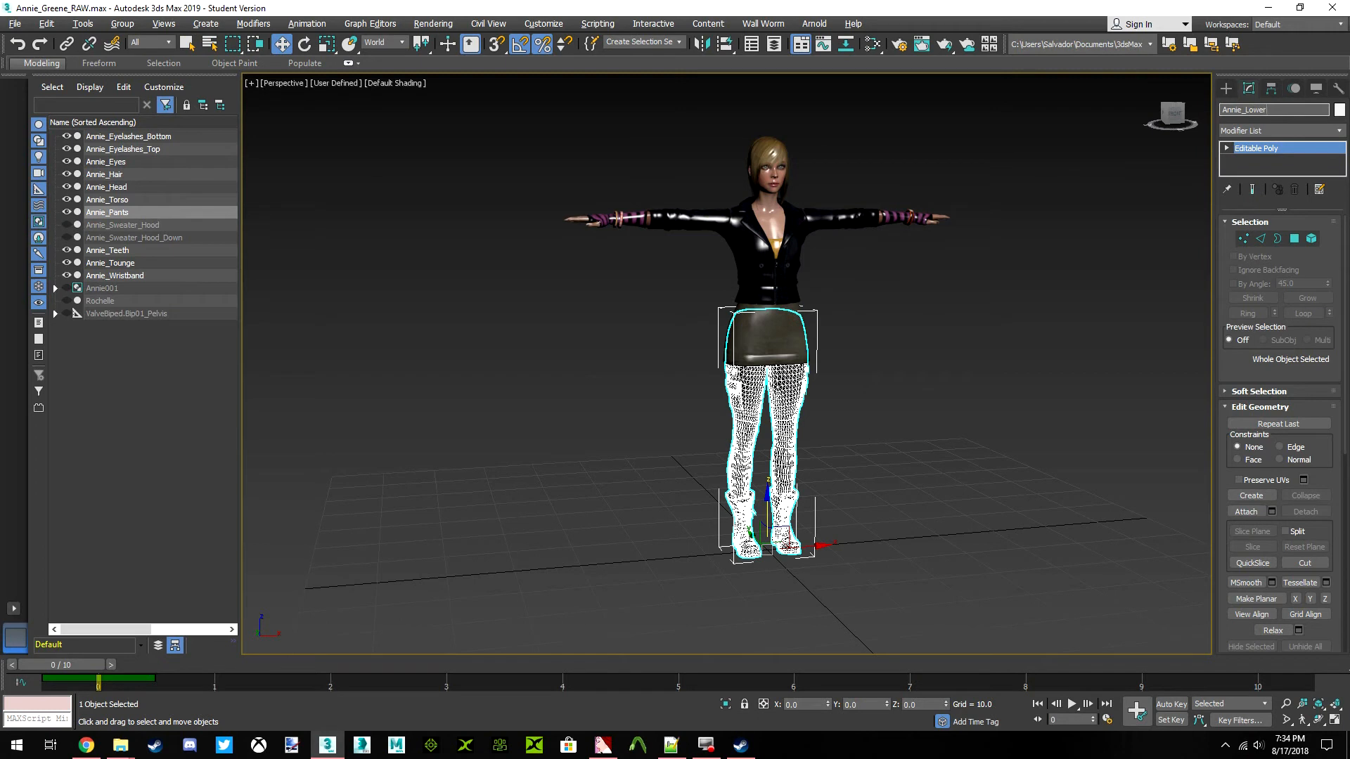
pyautogui.press('Return')
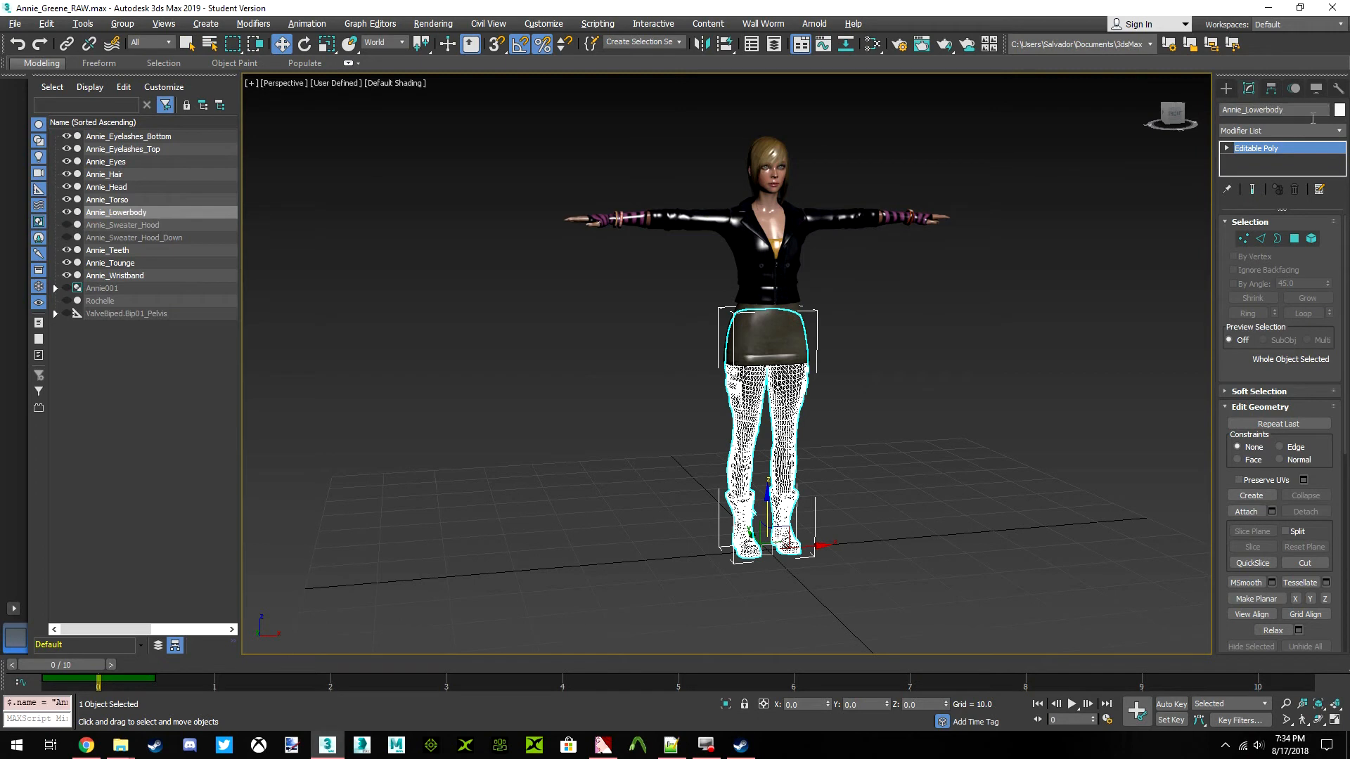
# Examine the character from the front and select Annie_Torso to review its combined geometry
pyautogui.click(1173, 111)
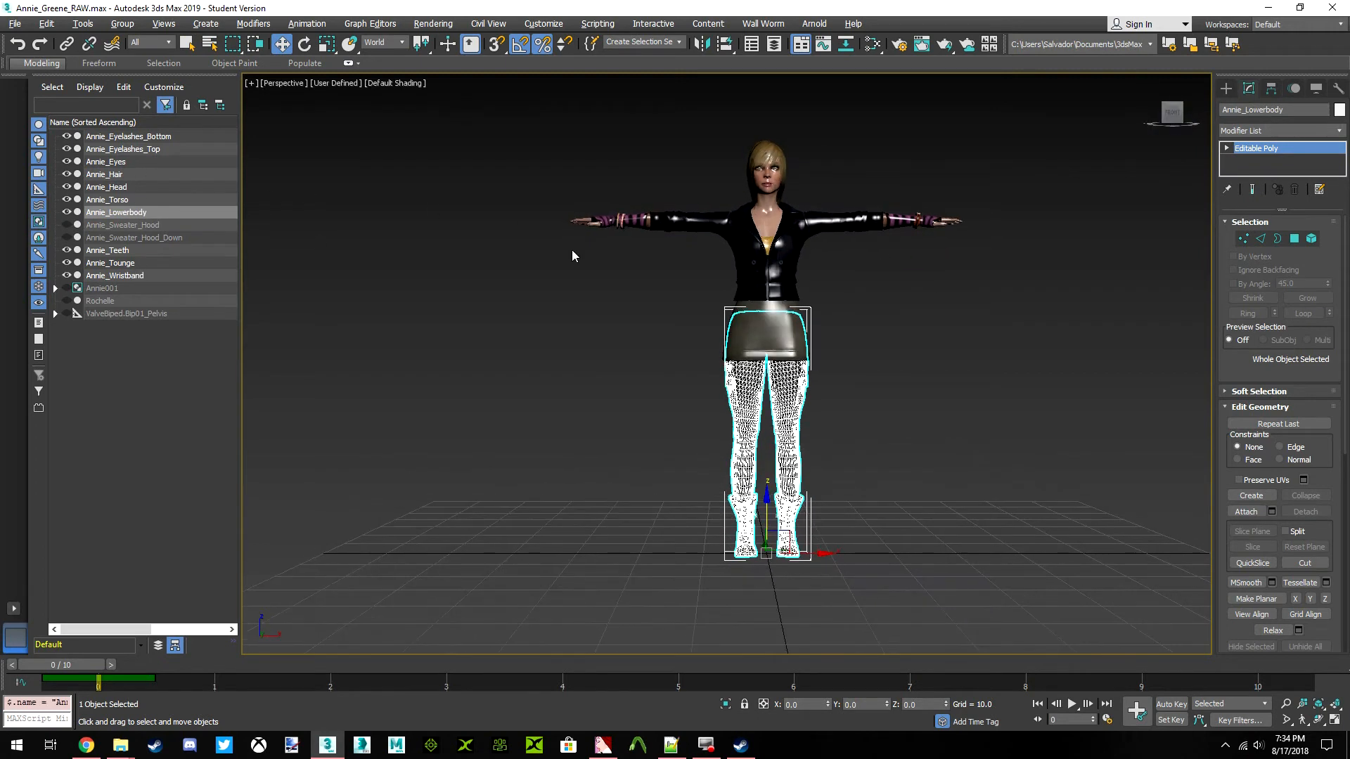
pyautogui.scroll(5, 756, 283)
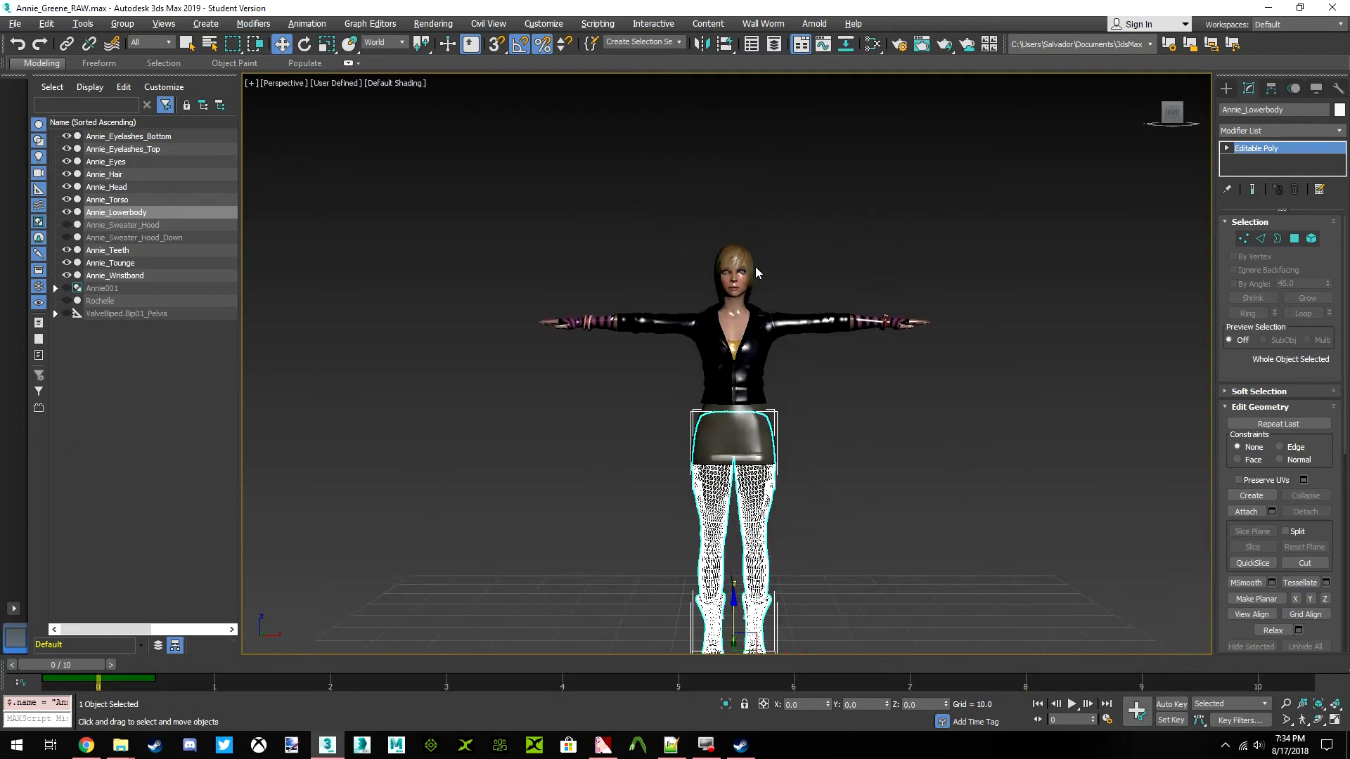
pyautogui.scroll(4, 747, 393)
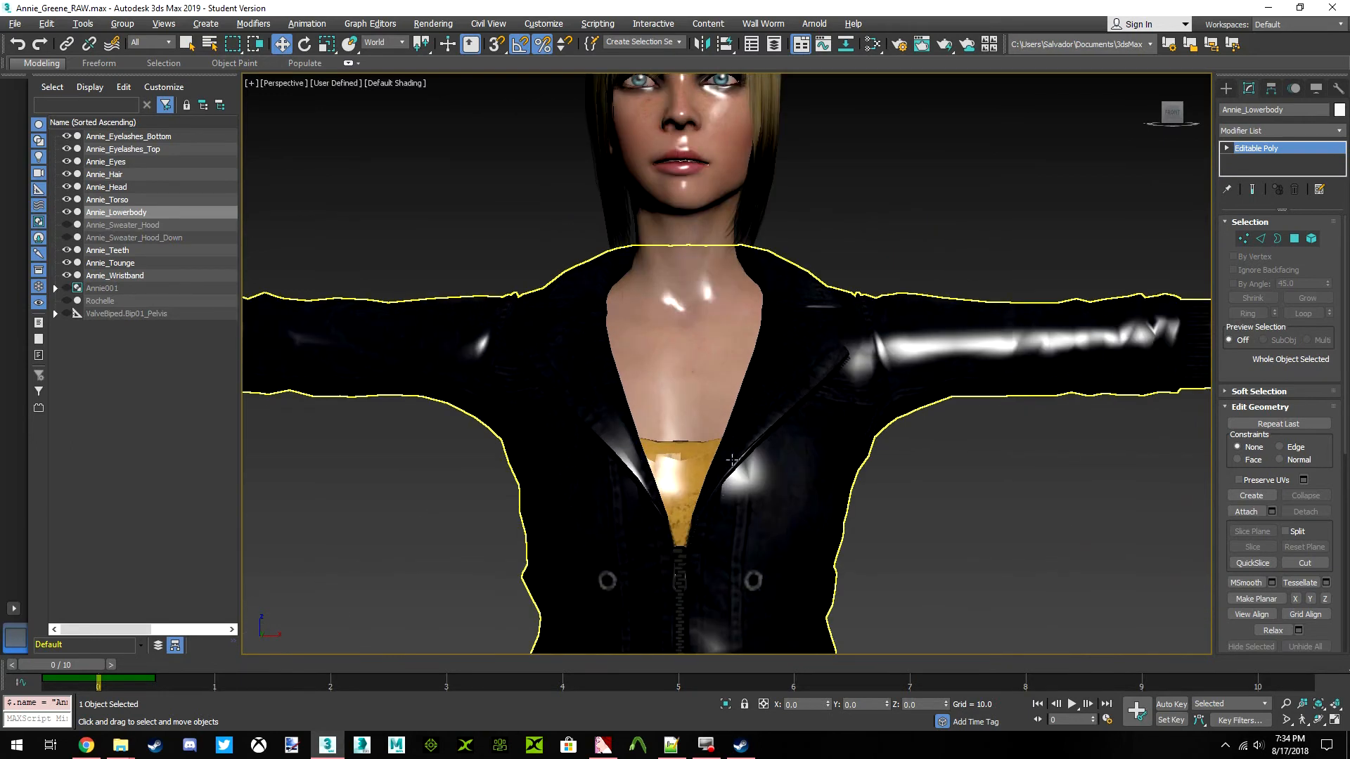
pyautogui.click(712, 491)
pyautogui.moveTo(707, 401); pyautogui.dragTo(706, 419, button='middle')
pyautogui.scroll(-5, 706, 419)
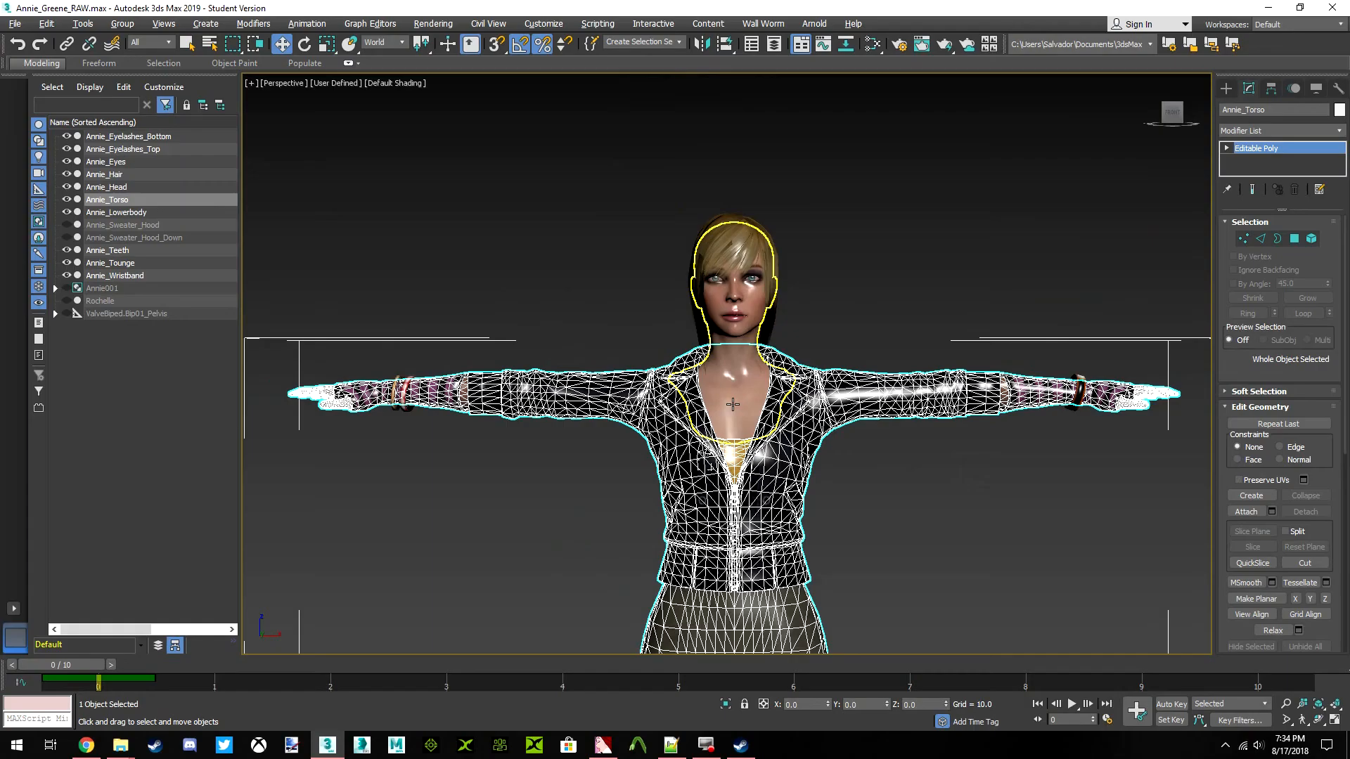
pyautogui.click(711, 232)
pyautogui.scroll(2, 773, 387)
pyautogui.click(775, 388)
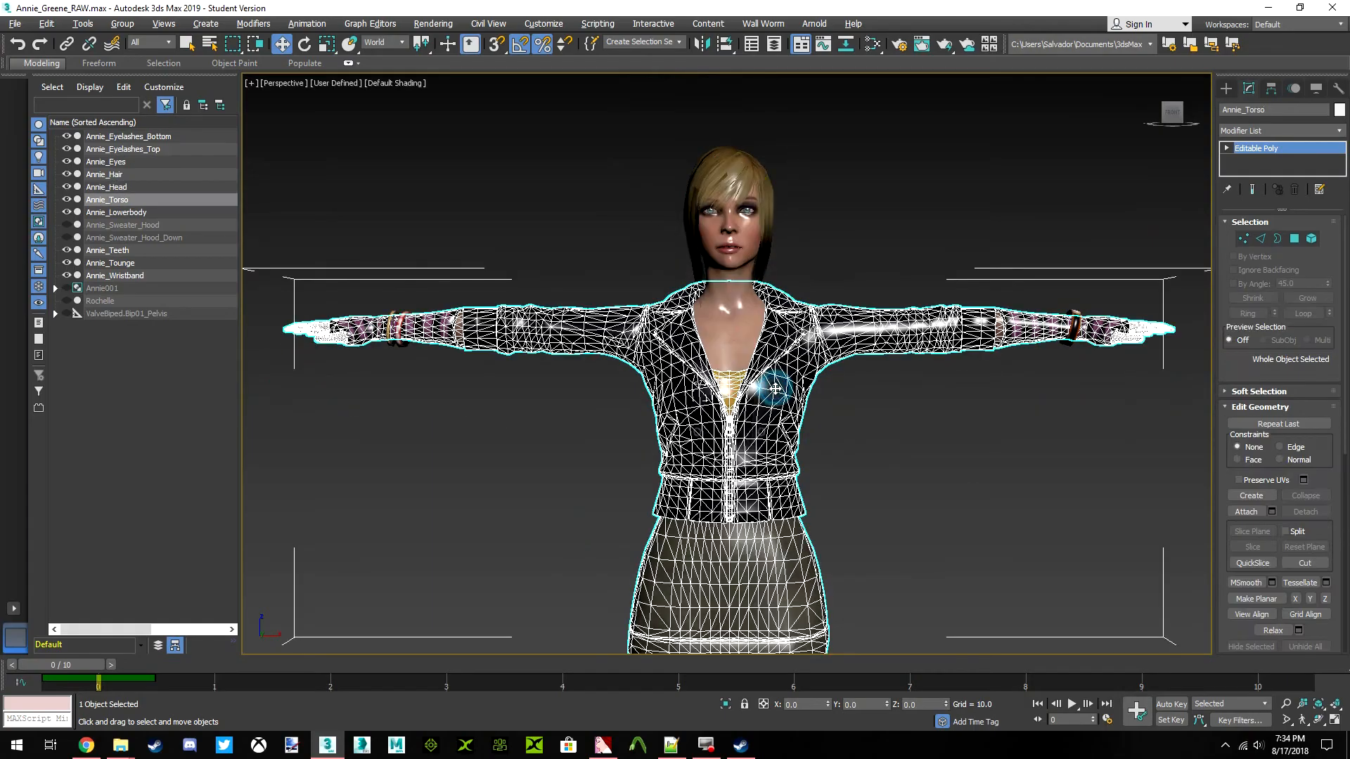
# Hide the Annie_Head and Annie_Hair meshes
pyautogui.click(727, 328)
pyautogui.rightClick(726, 326)
pyautogui.click(768, 280)
pyautogui.click(741, 200)
pyautogui.rightClick(743, 190)
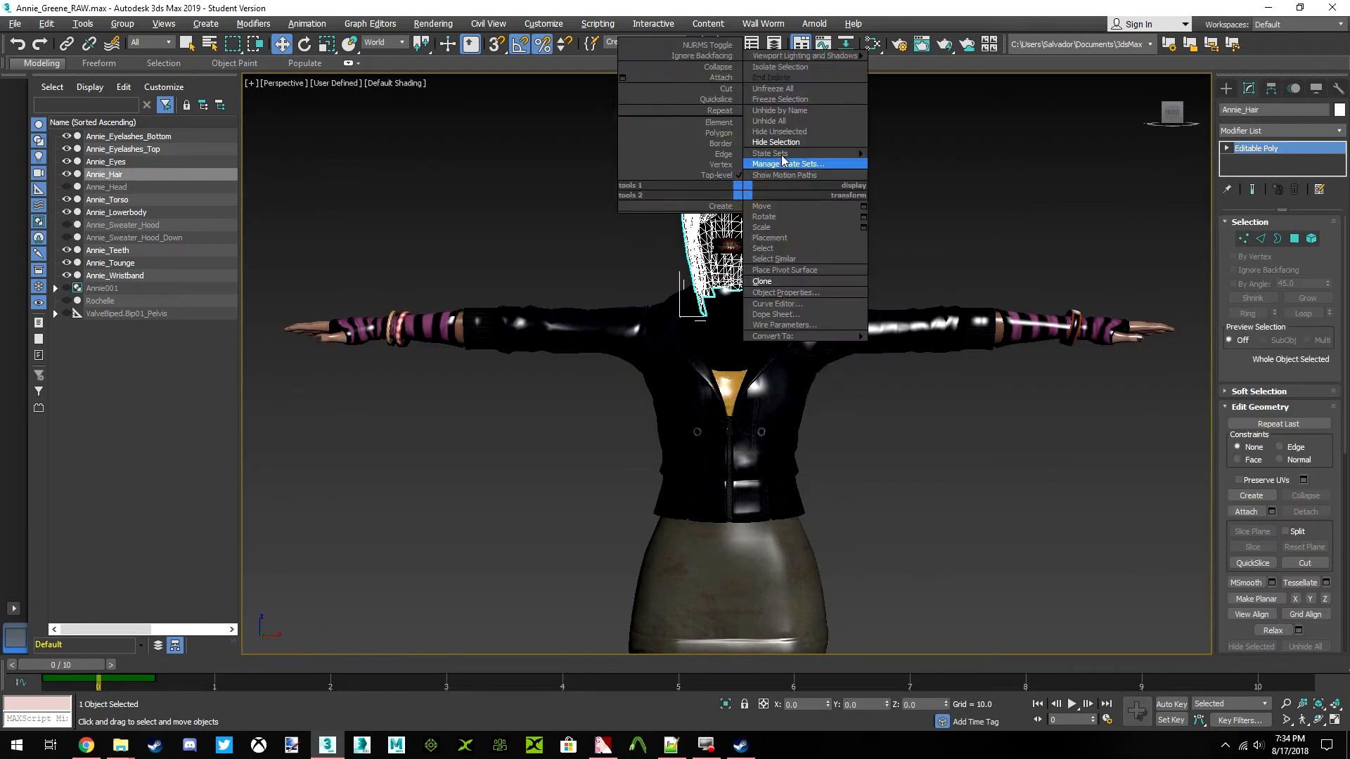
pyautogui.click(776, 143)
# Hide the Annie_Teeth and Annie_Tounge meshes
pyautogui.scroll(3, 724, 263)
pyautogui.click(724, 265)
pyautogui.rightClick(816, 241)
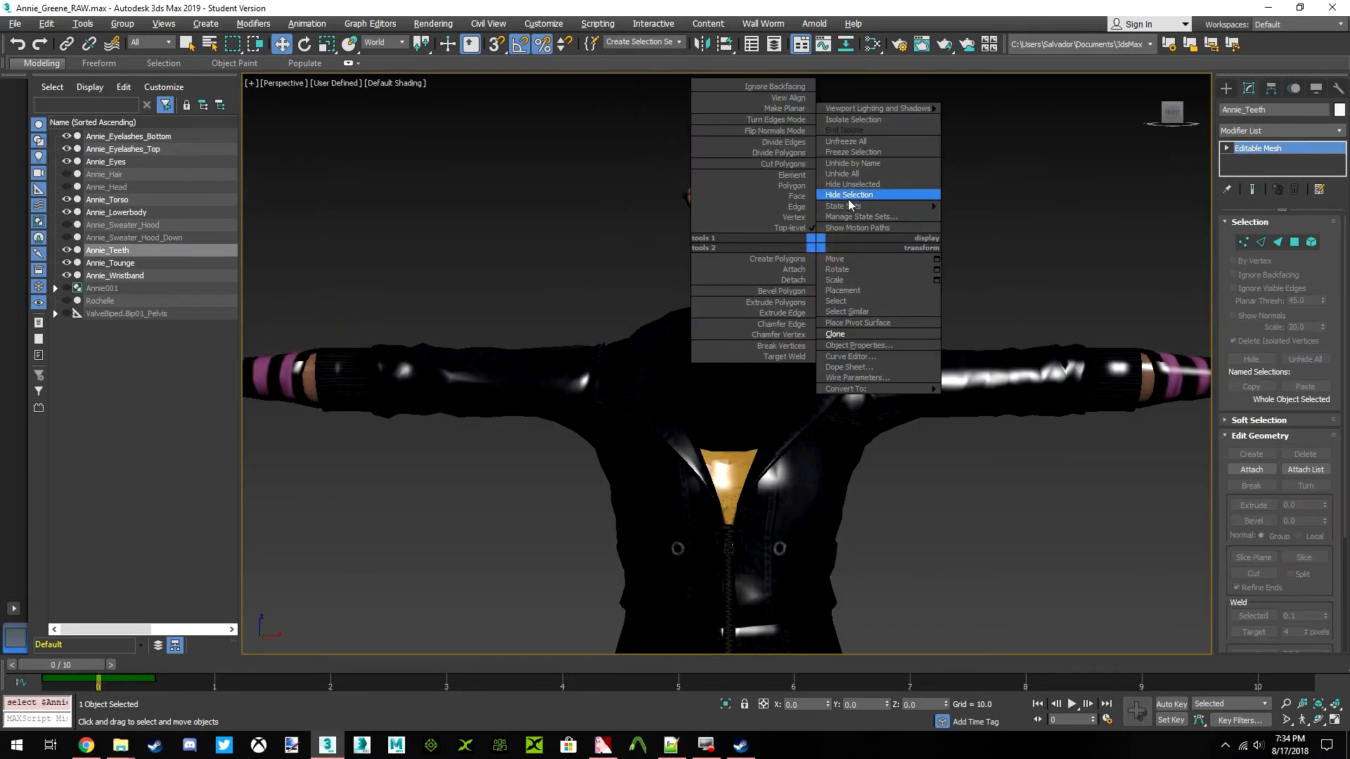
pyautogui.click(851, 195)
pyautogui.click(725, 251)
pyautogui.rightClick(842, 238)
pyautogui.click(873, 193)
# Select the remaining eye and eyelash meshes together and hide them
pyautogui.moveTo(630, 150); pyautogui.dragTo(818, 241)
pyautogui.rightClick(875, 187)
pyautogui.click(912, 138)
# Select the Rochelle mesh and make it visible over Annie's body meshes
pyautogui.scroll(-4, 759, 172)
pyautogui.click(516, 265)
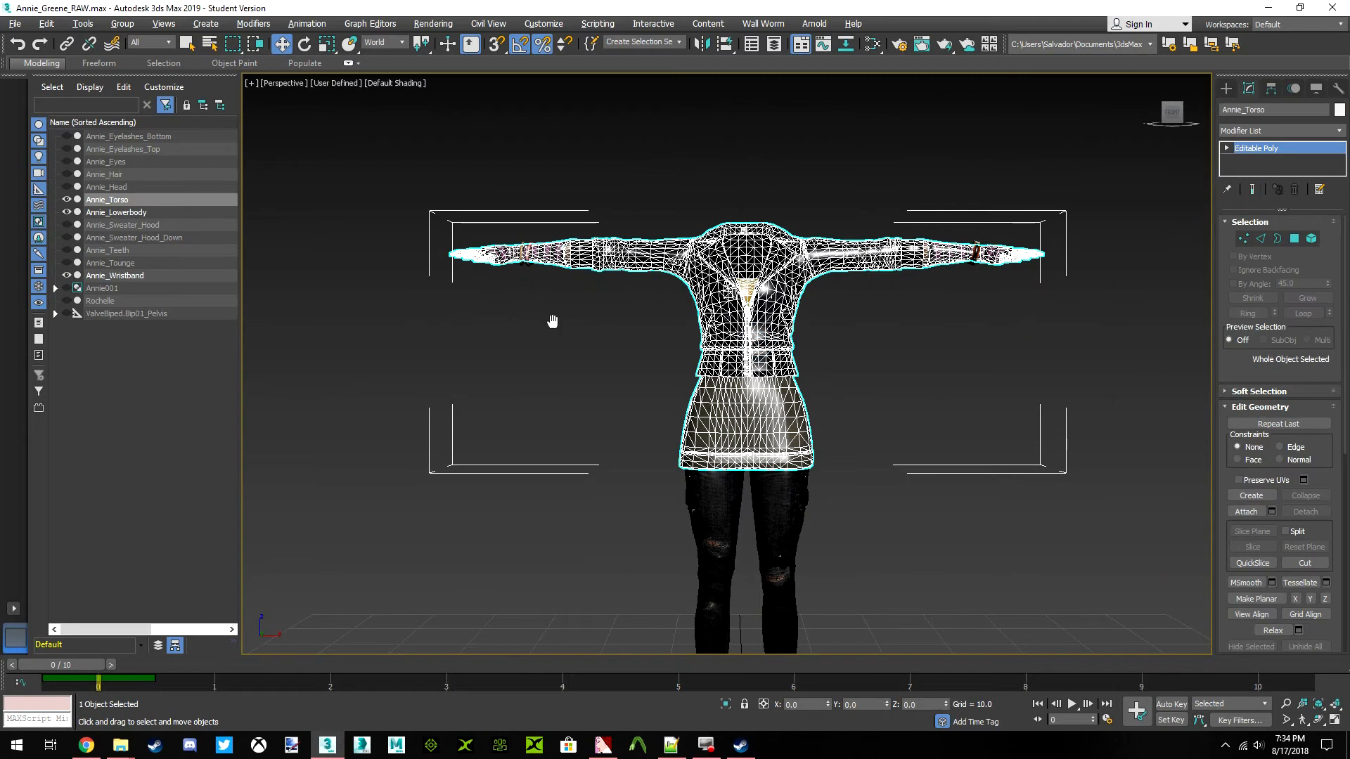
pyautogui.scroll(5, 516, 269)
pyautogui.scroll(-6, 838, 395)
pyautogui.click(862, 389)
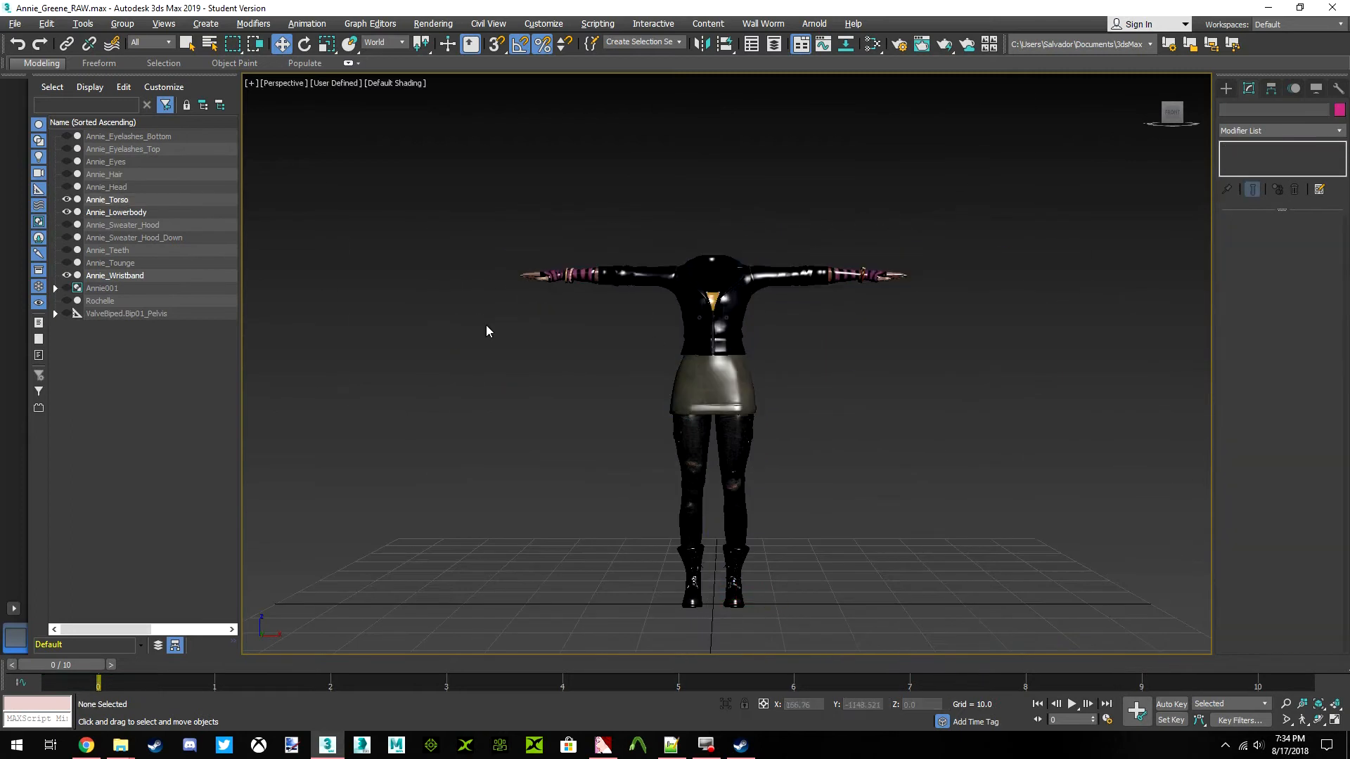
pyautogui.click(81, 302)
pyautogui.click(66, 300)
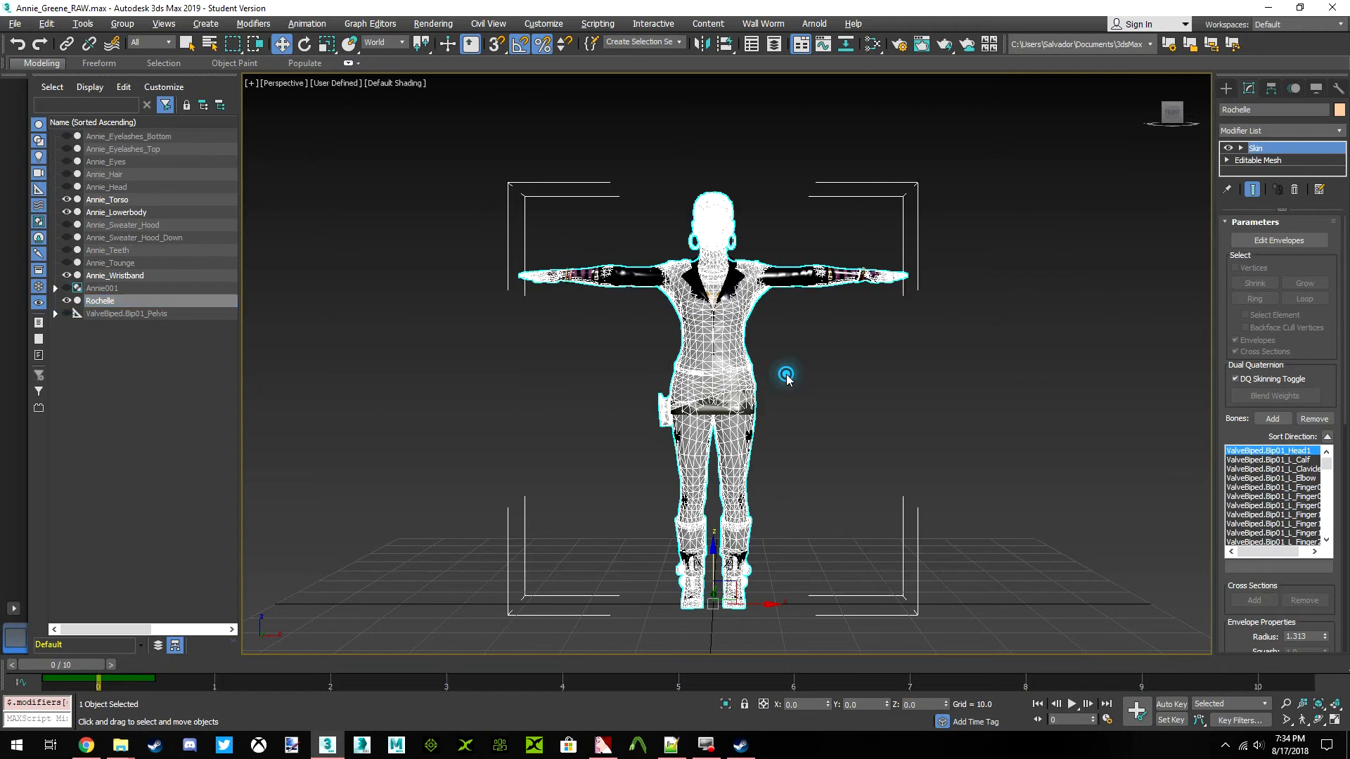
# Add a Skin Wrap modifier to the Annie_Torso mesh and assign Rochelle as its wrap source
pyautogui.click(786, 380)
pyautogui.click(789, 284)
pyautogui.press('z')
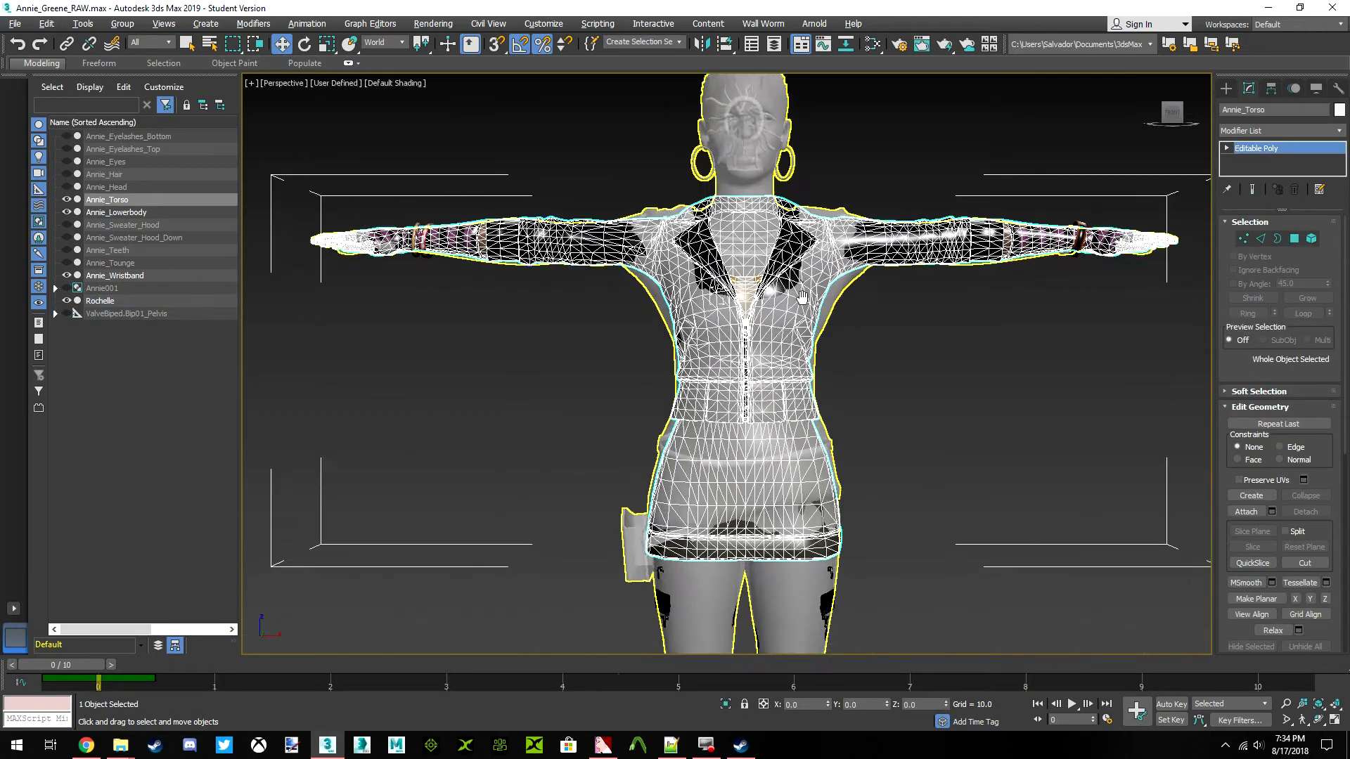
pyautogui.click(1339, 131)
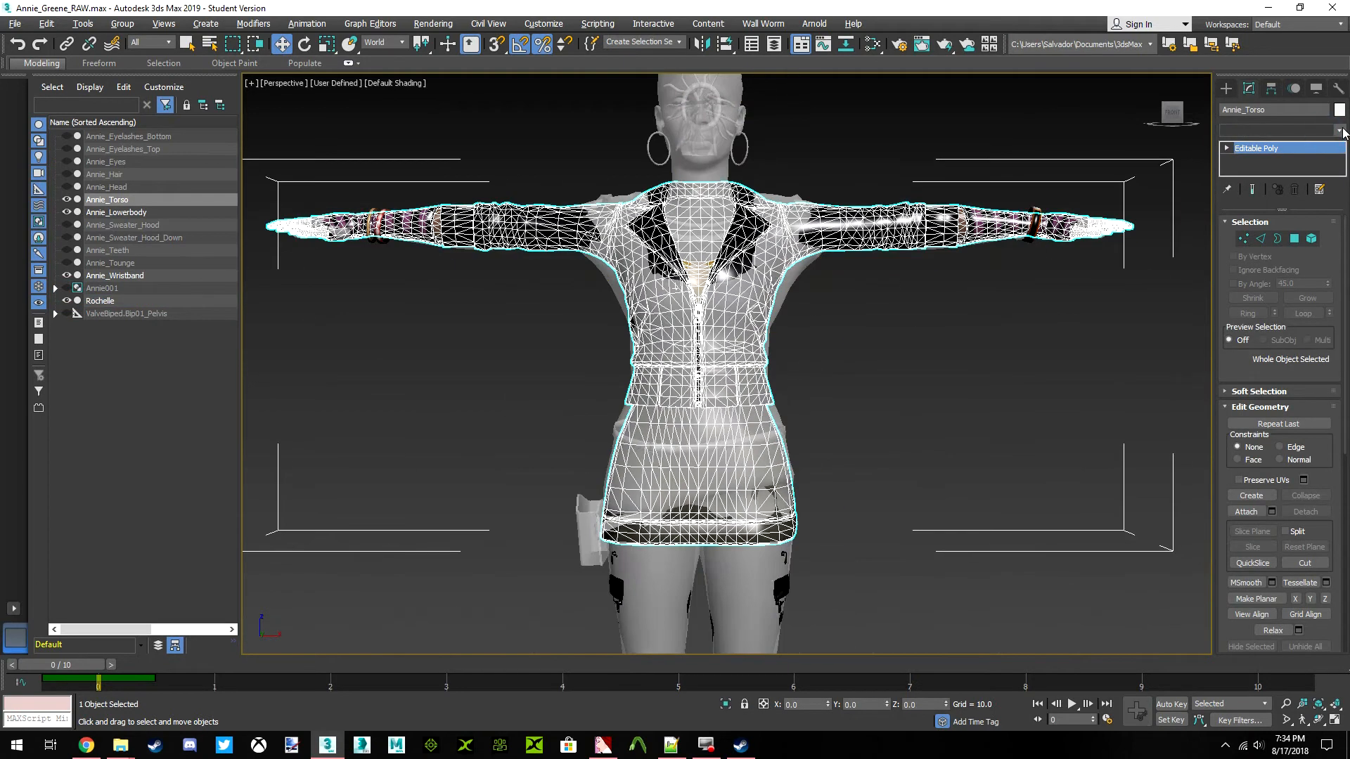
pyautogui.scroll(-10, 1304, 243)
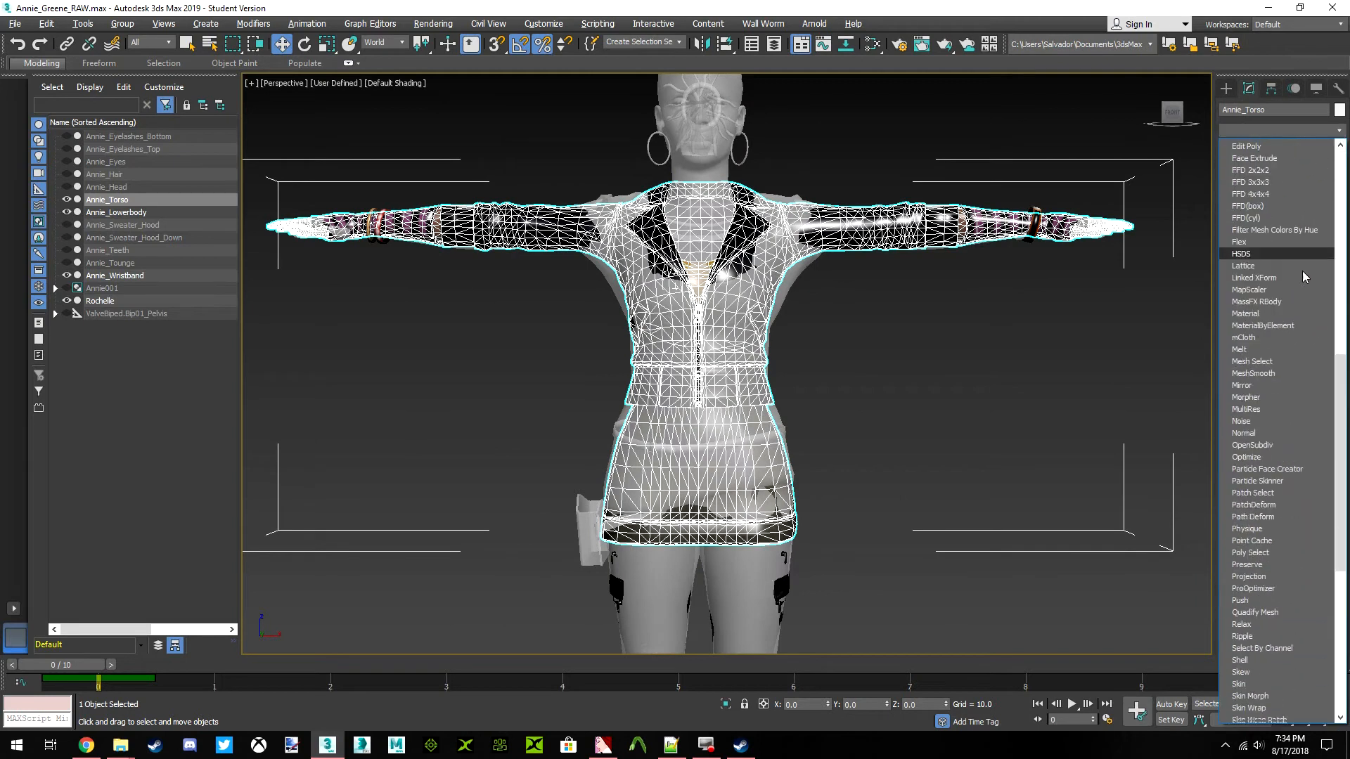
pyautogui.scroll(-7, 1303, 276)
pyautogui.click(1297, 313)
pyautogui.click(1262, 336)
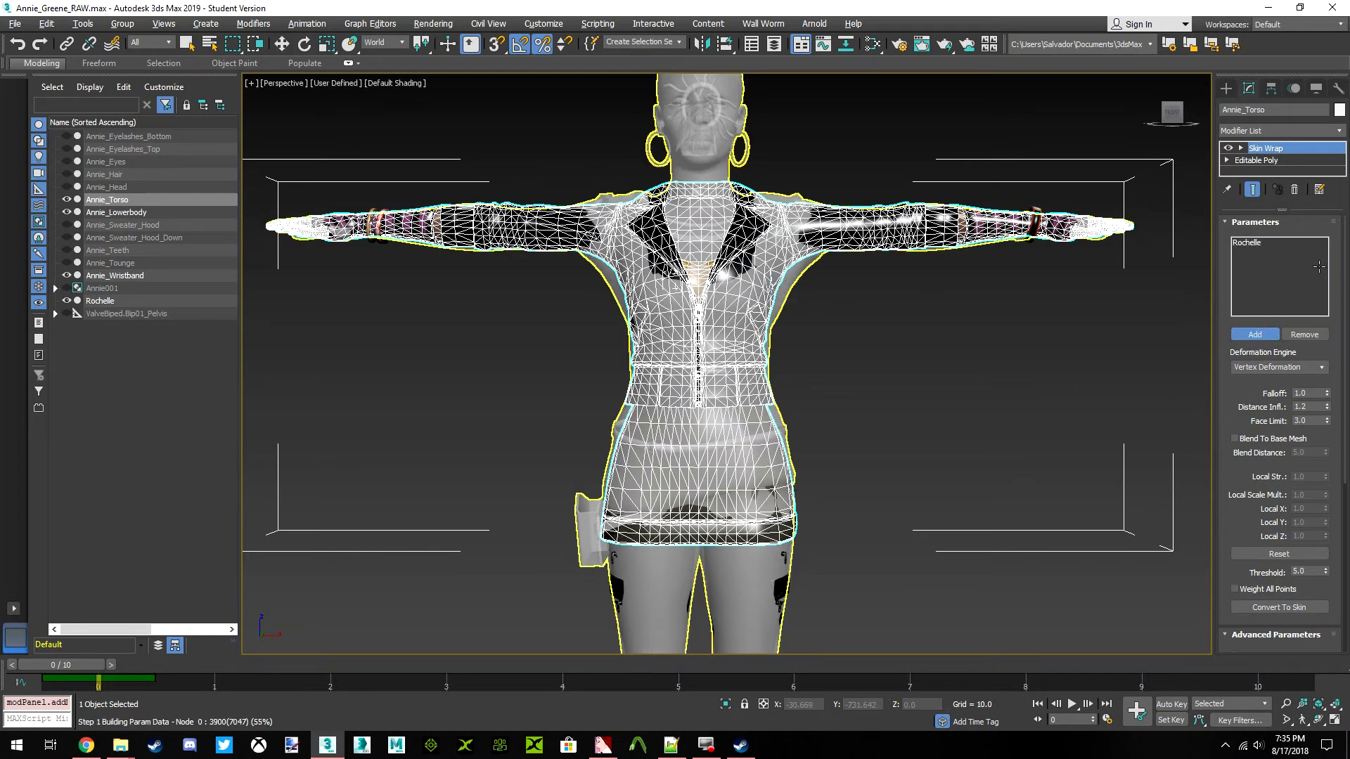
pyautogui.click(1260, 338)
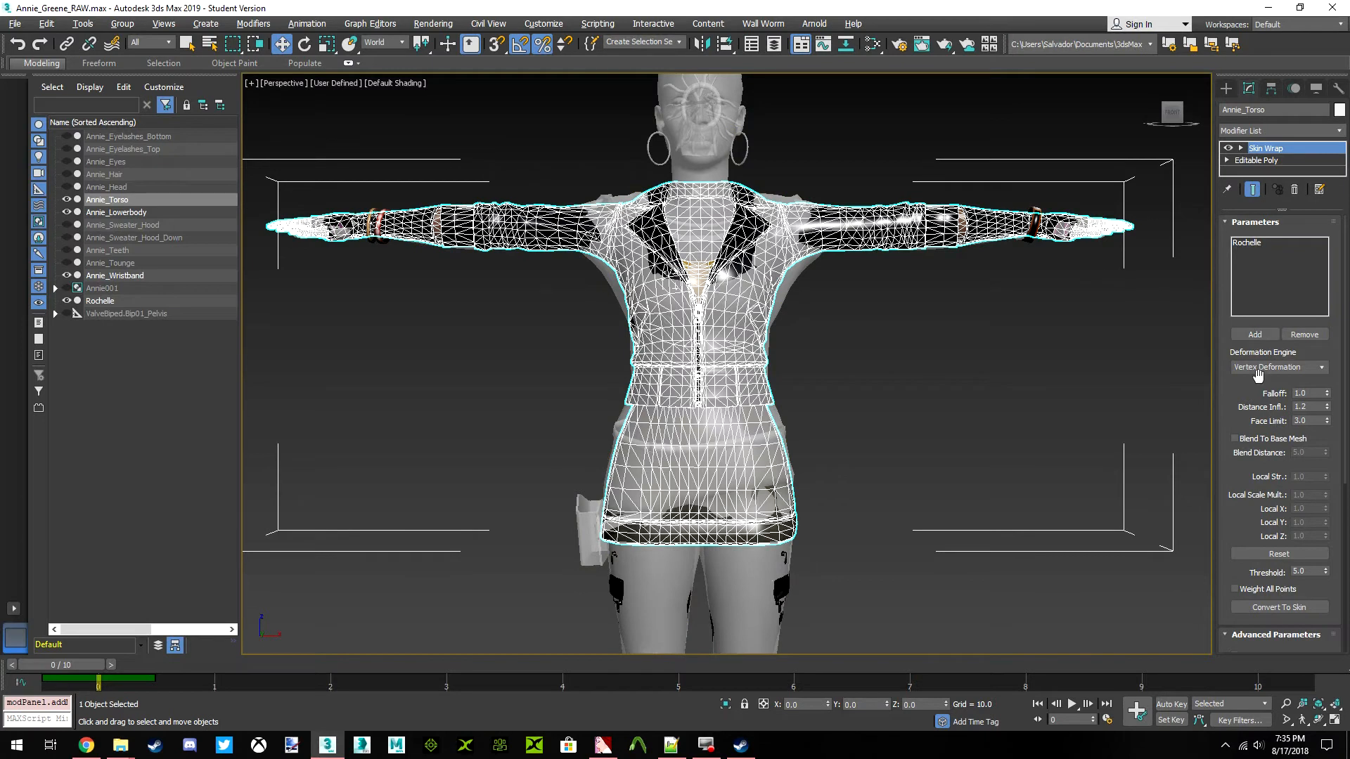
# Enable Blend To Base Mesh and Weight All Points for the torso's Skin Wrap and convert it to Skin
pyautogui.scroll(-1, 1262, 380)
pyautogui.scroll(-2, 1273, 364)
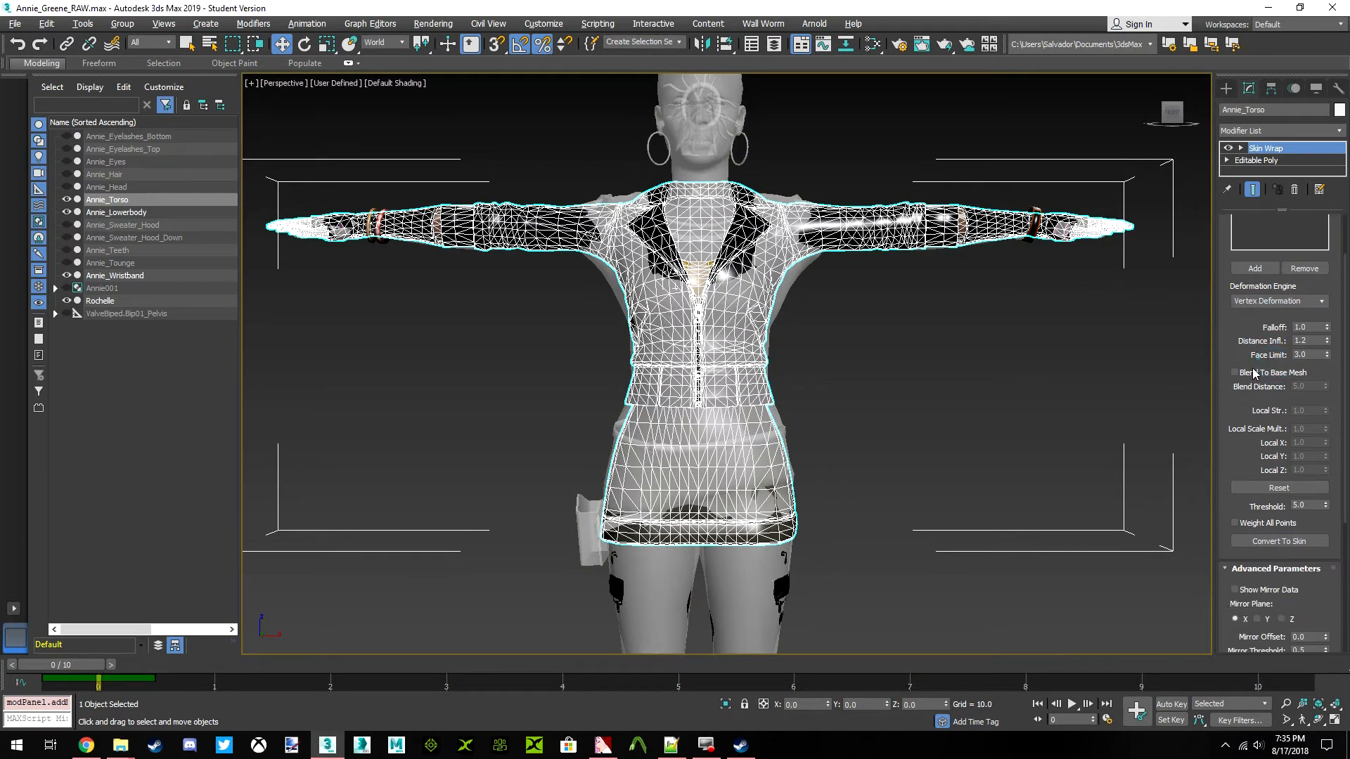
pyautogui.click(1236, 374)
pyautogui.scroll(-2, 1250, 382)
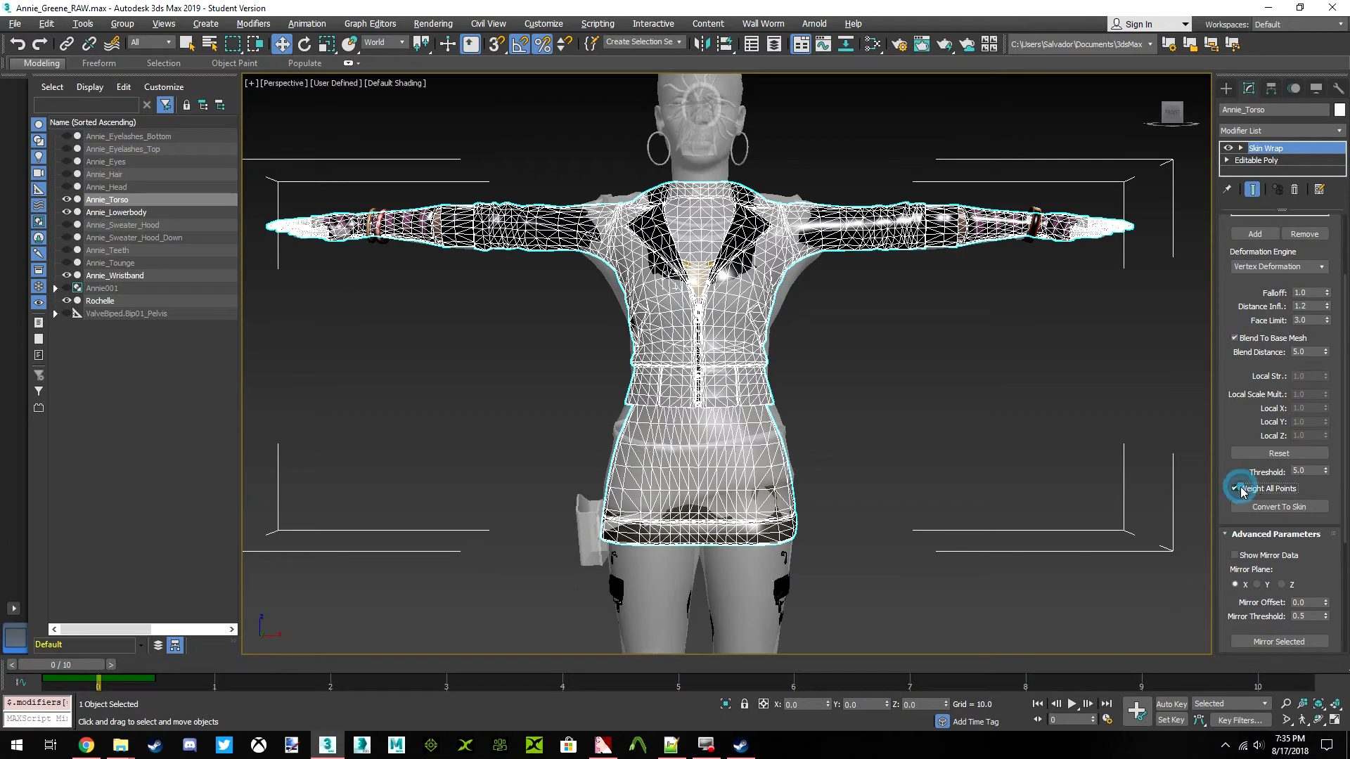
pyautogui.click(1274, 506)
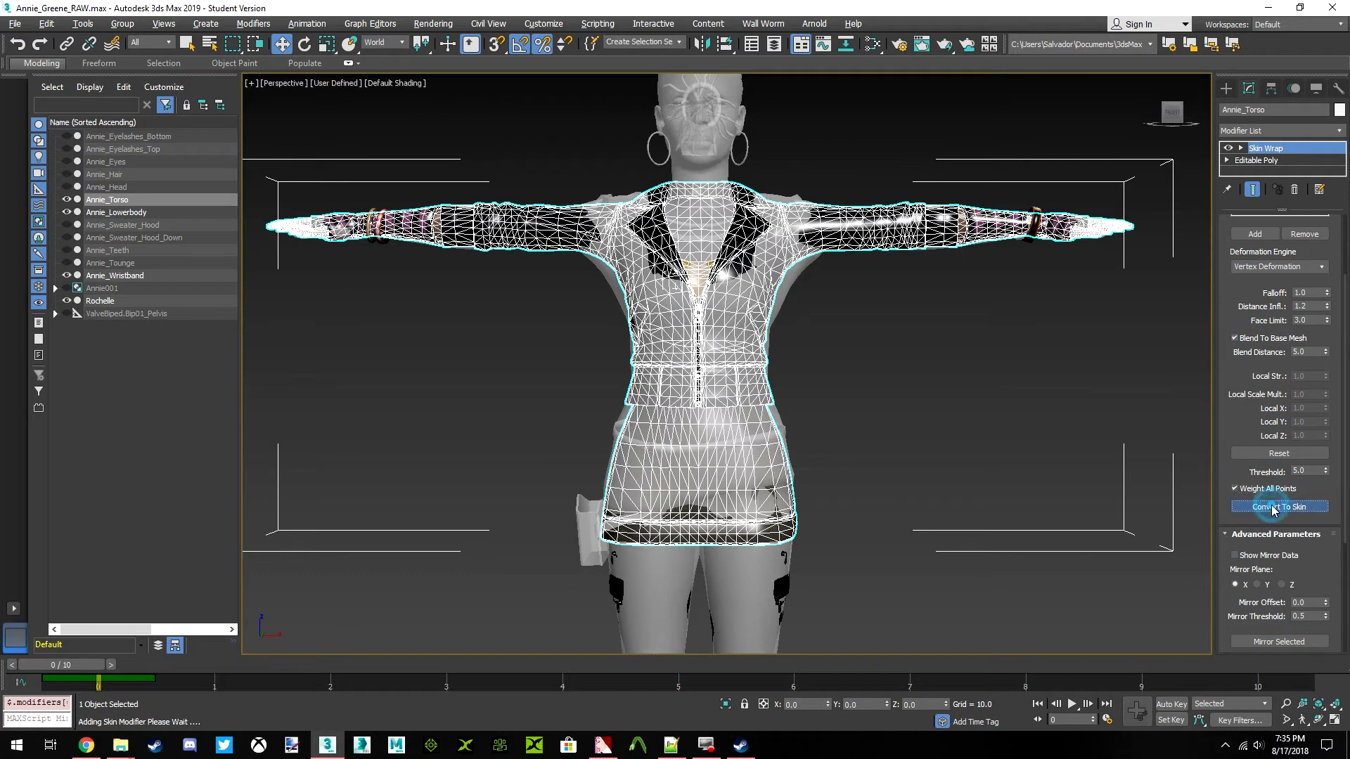
# Delete the Skin Wrap modifier from Annie_Torso's stack, keeping the Skin modifier, and select Skin
pyautogui.click(1265, 160)
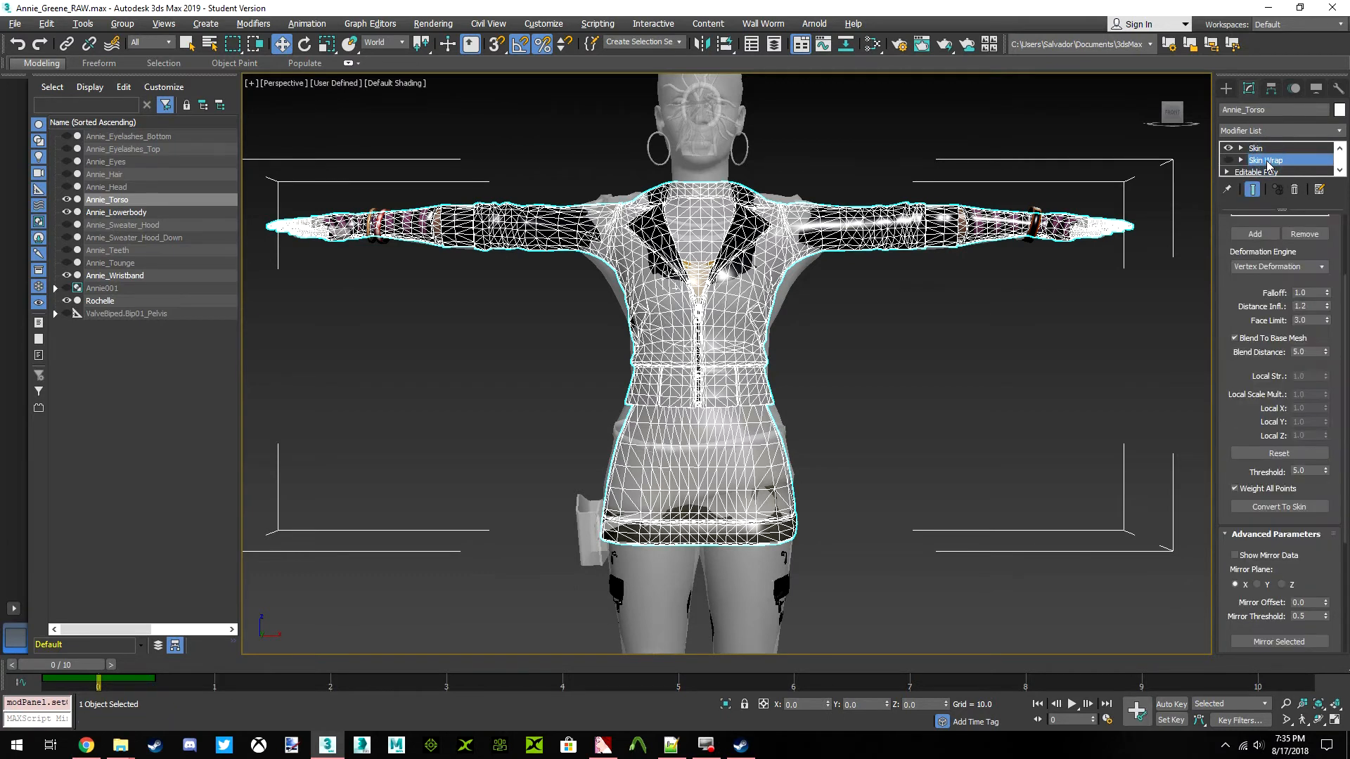
pyautogui.rightClick(1265, 160)
pyautogui.click(1227, 185)
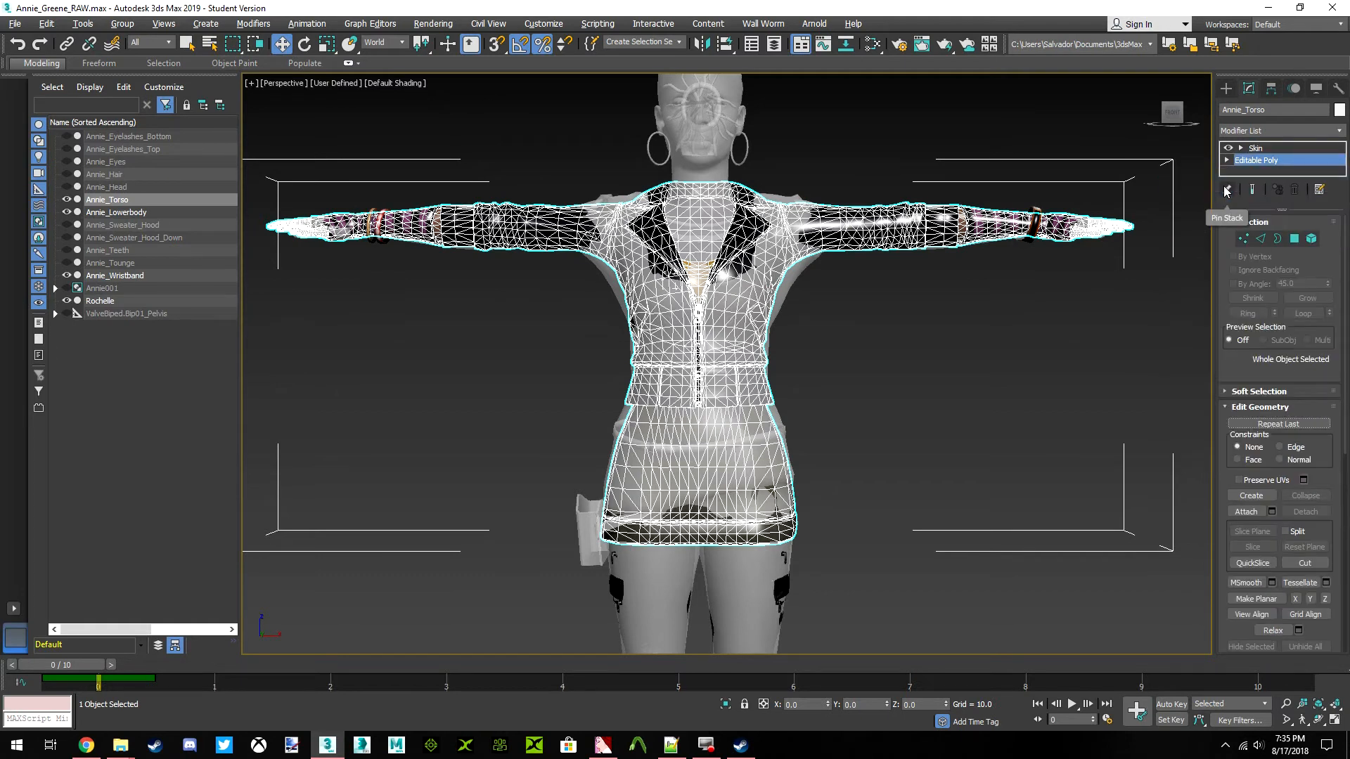
pyautogui.click(1255, 148)
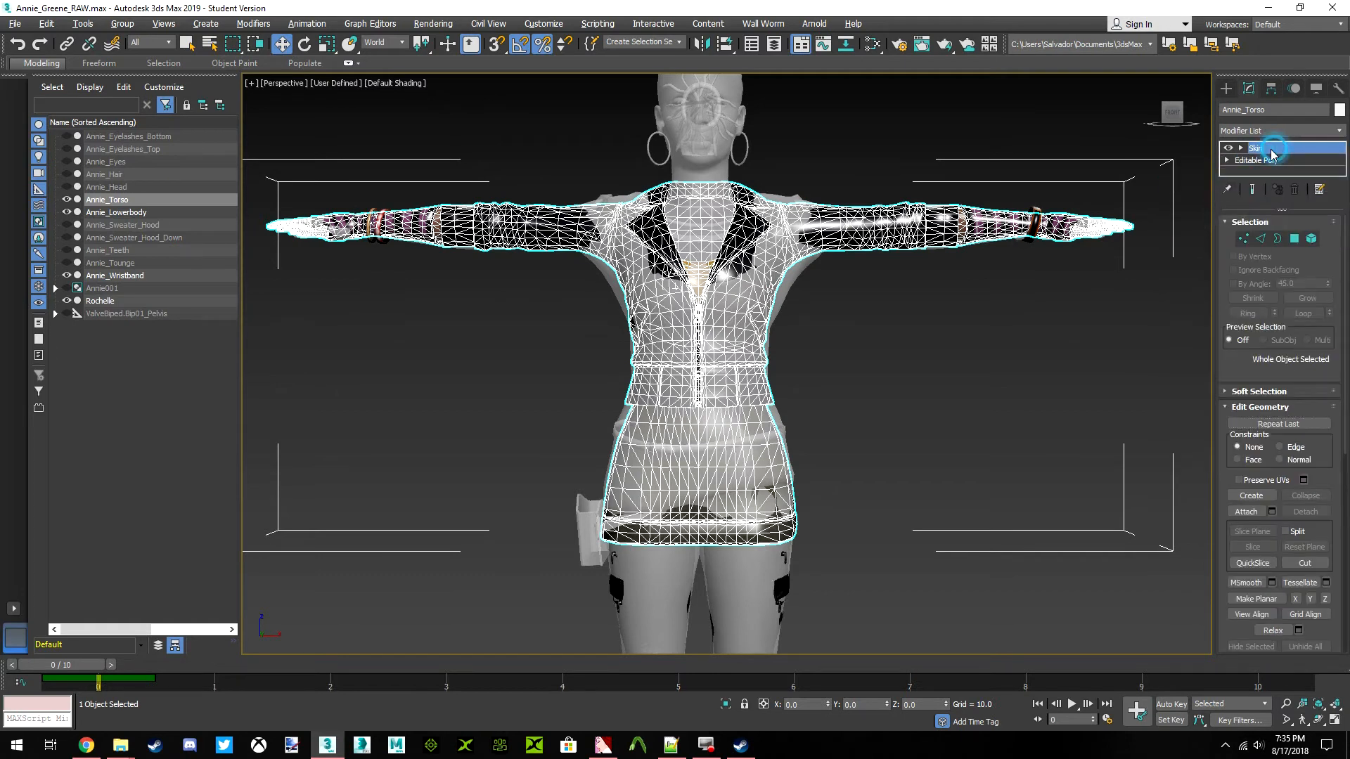
# Select the Rochelle mesh and hide it, leaving only Annie's body meshes in view
pyautogui.click(930, 326)
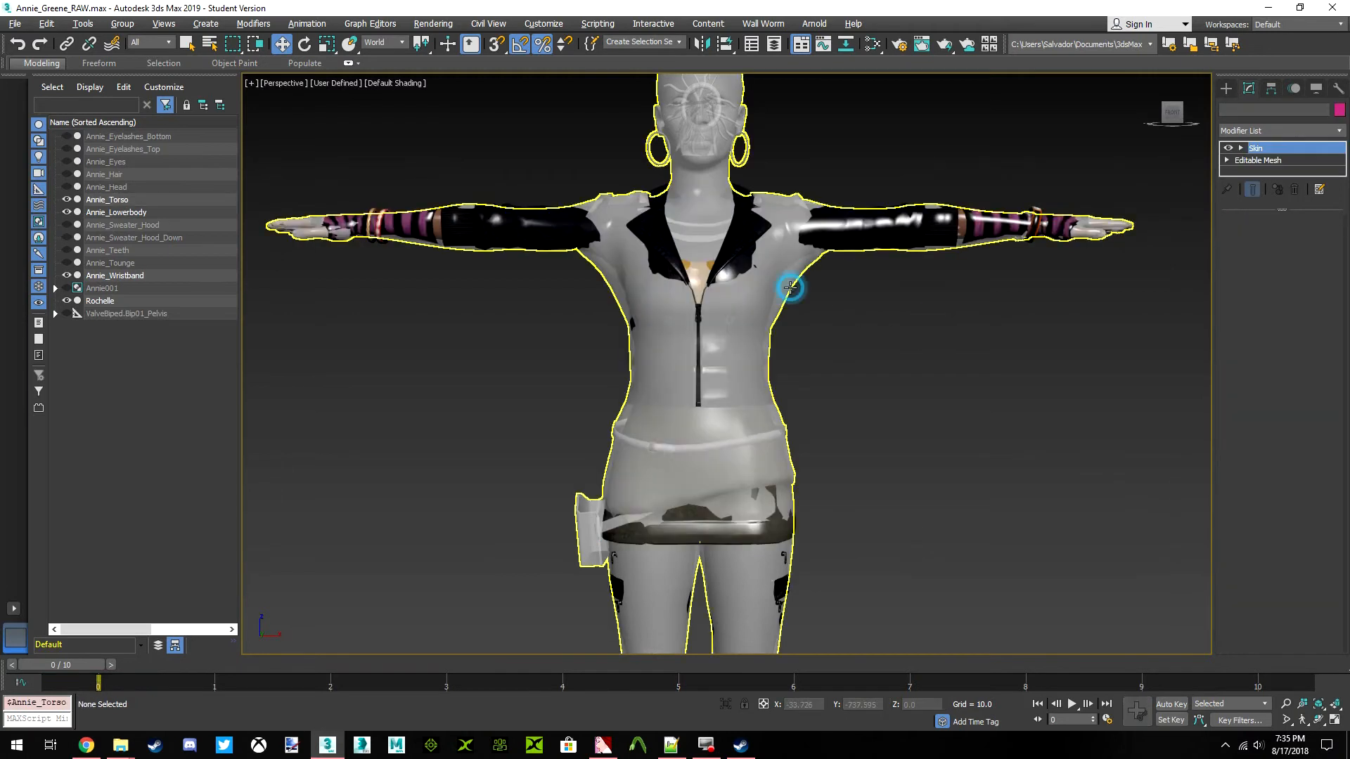
pyautogui.click(796, 291)
pyautogui.rightClick(792, 289)
pyautogui.click(835, 237)
pyautogui.scroll(-5, 877, 352)
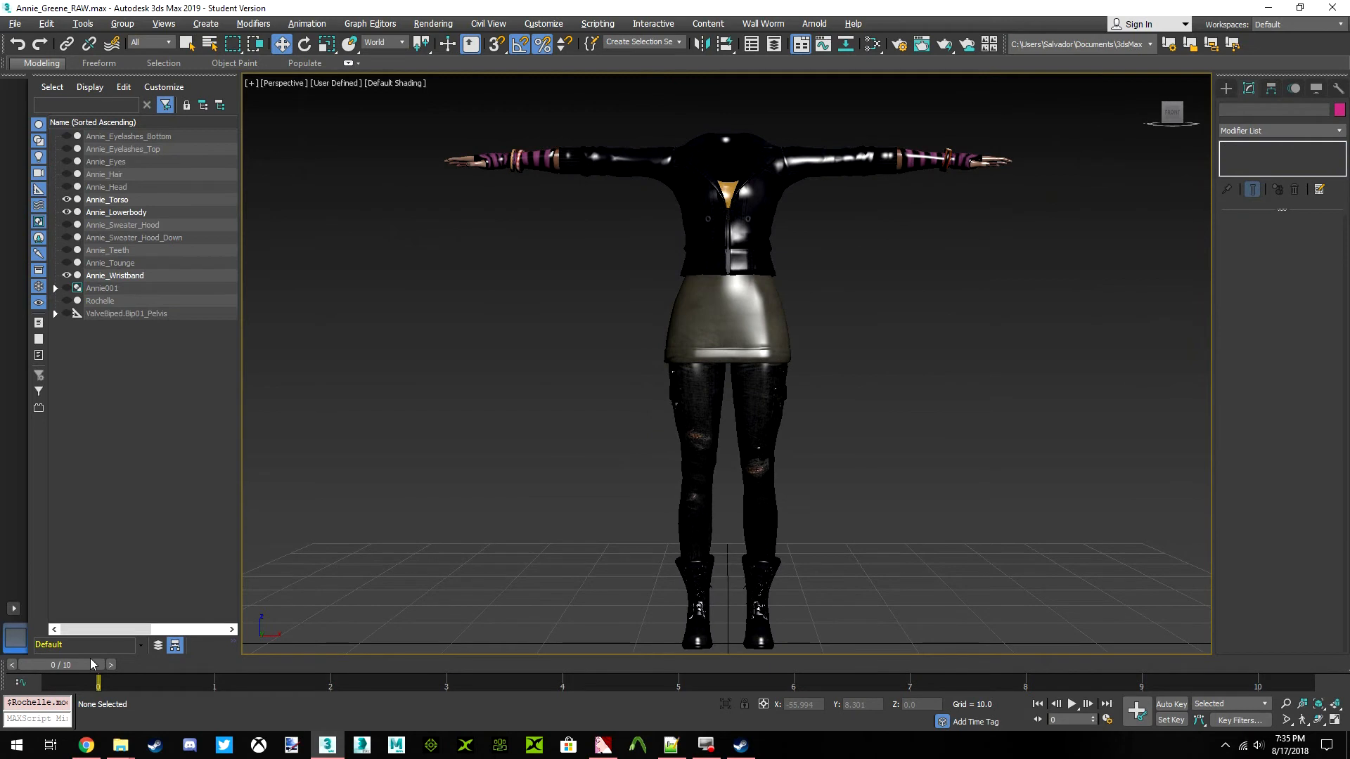
# Scrub the animation timeline forward and back to the start to check how the skinned torso deforms
pyautogui.moveTo(81, 665); pyautogui.dragTo(700, 667)
pyautogui.moveTo(787, 689); pyautogui.dragTo(63, 675)
pyautogui.press('w')
pyautogui.click(751, 294)
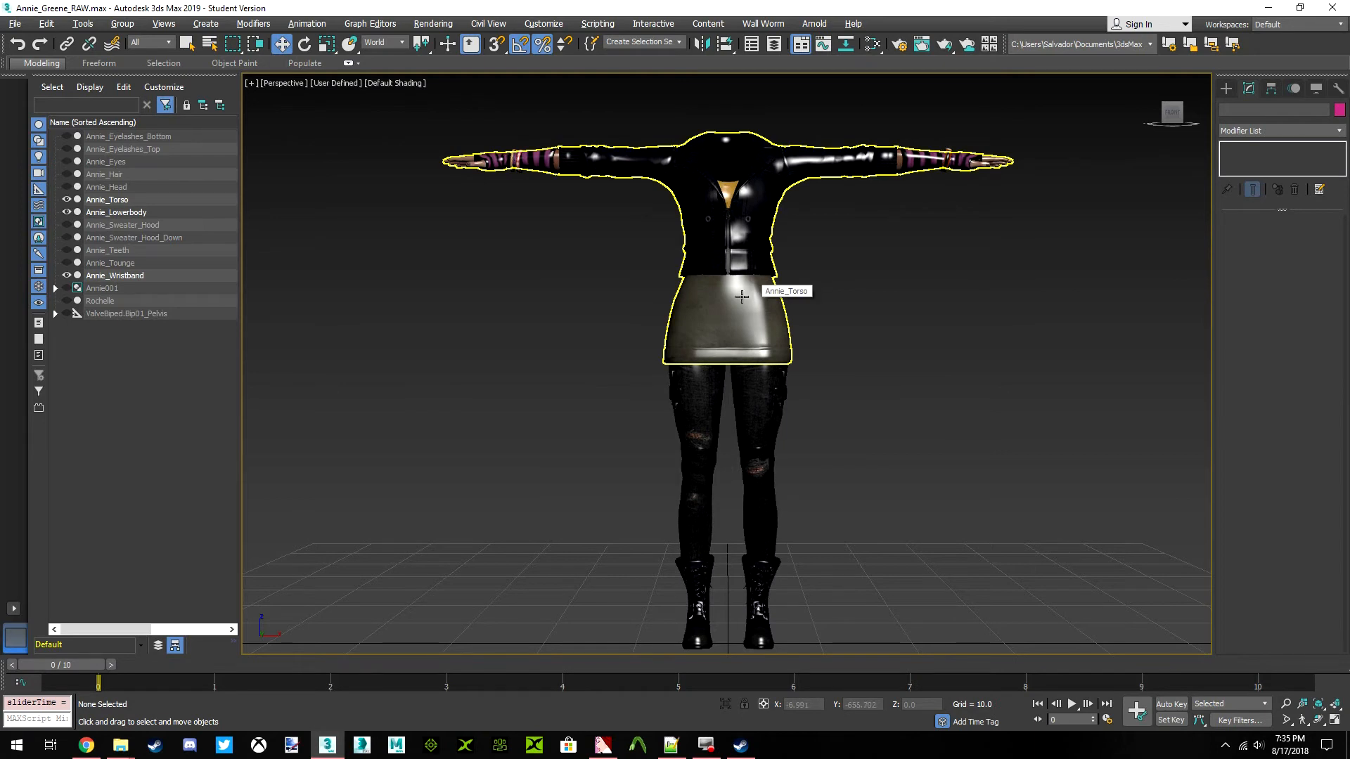
# Select the Annie_Wristband mesh and examine how its bands sit around both wrists
pyautogui.moveTo(930, 142); pyautogui.dragTo(827, 264, button='middle')
pyautogui.scroll(10, 829, 267)
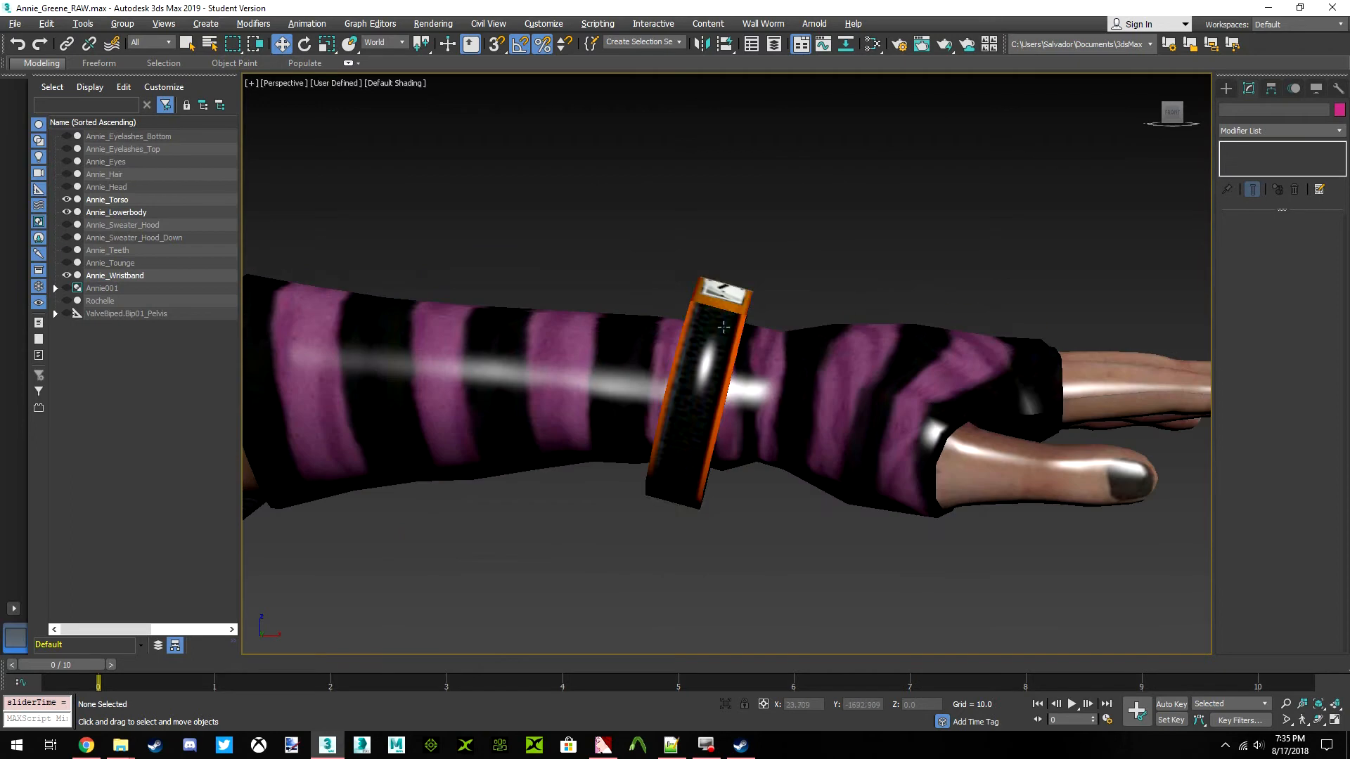
pyautogui.click(744, 324)
pyautogui.scroll(-10, 787, 355)
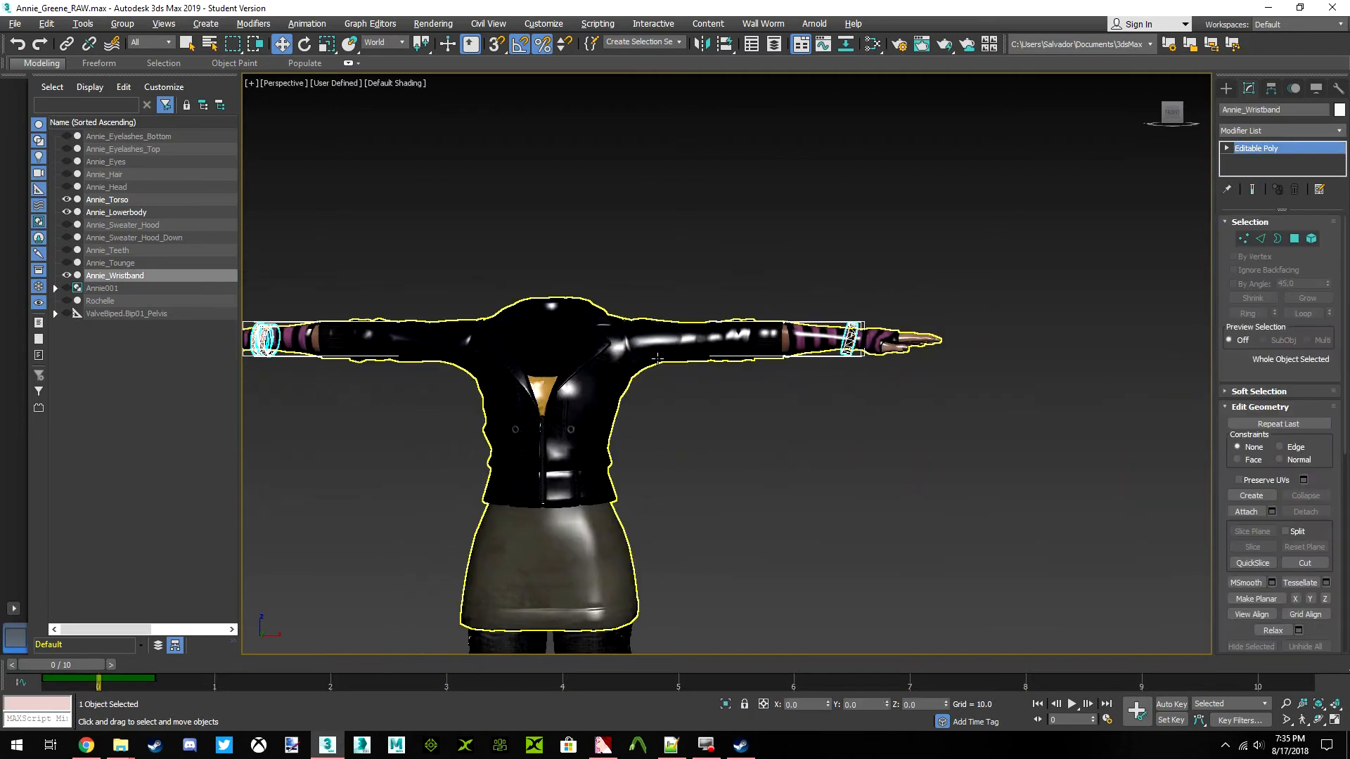
pyautogui.moveTo(789, 357); pyautogui.dragTo(821, 327, button='middle')
pyautogui.moveTo(765, 278); pyautogui.dragTo(790, 293, button='middle')
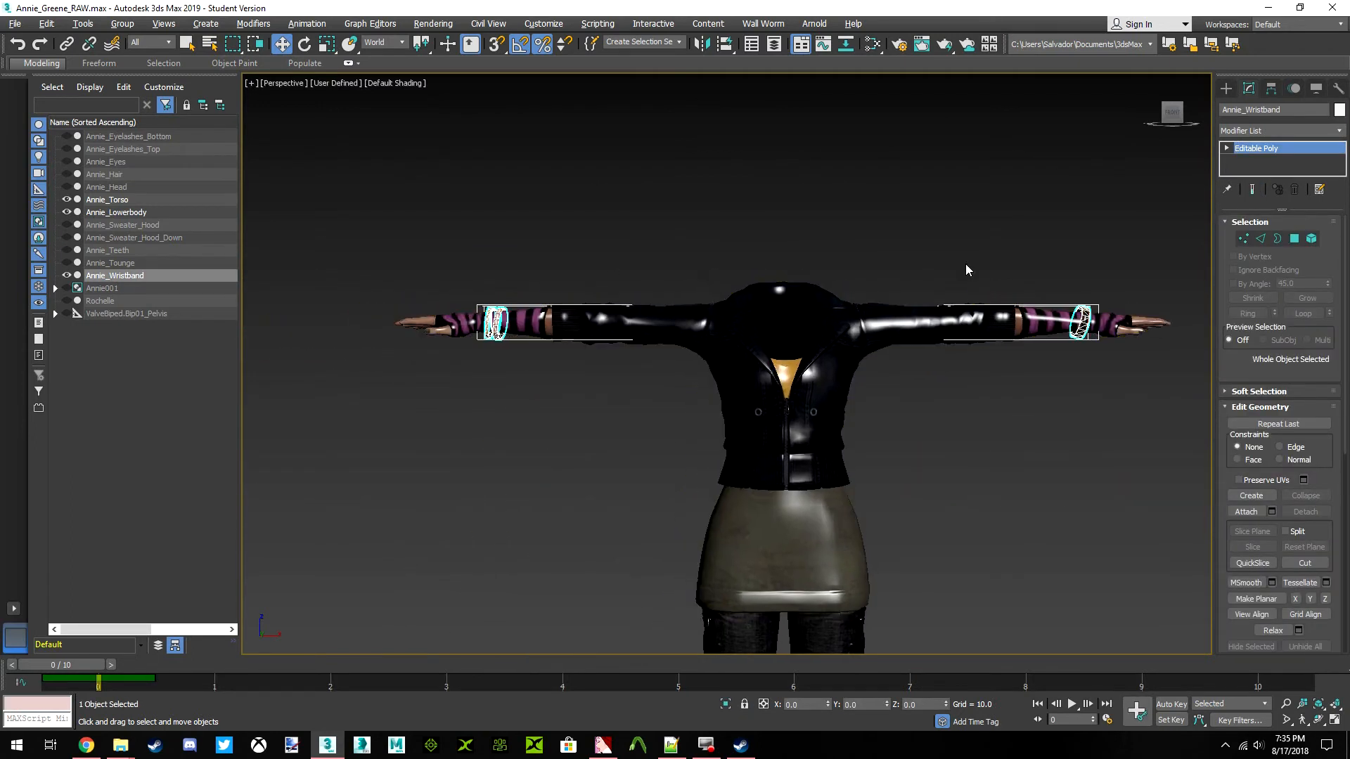
pyautogui.moveTo(1090, 318); pyautogui.dragTo(858, 330, button='middle')
pyautogui.scroll(8, 857, 330)
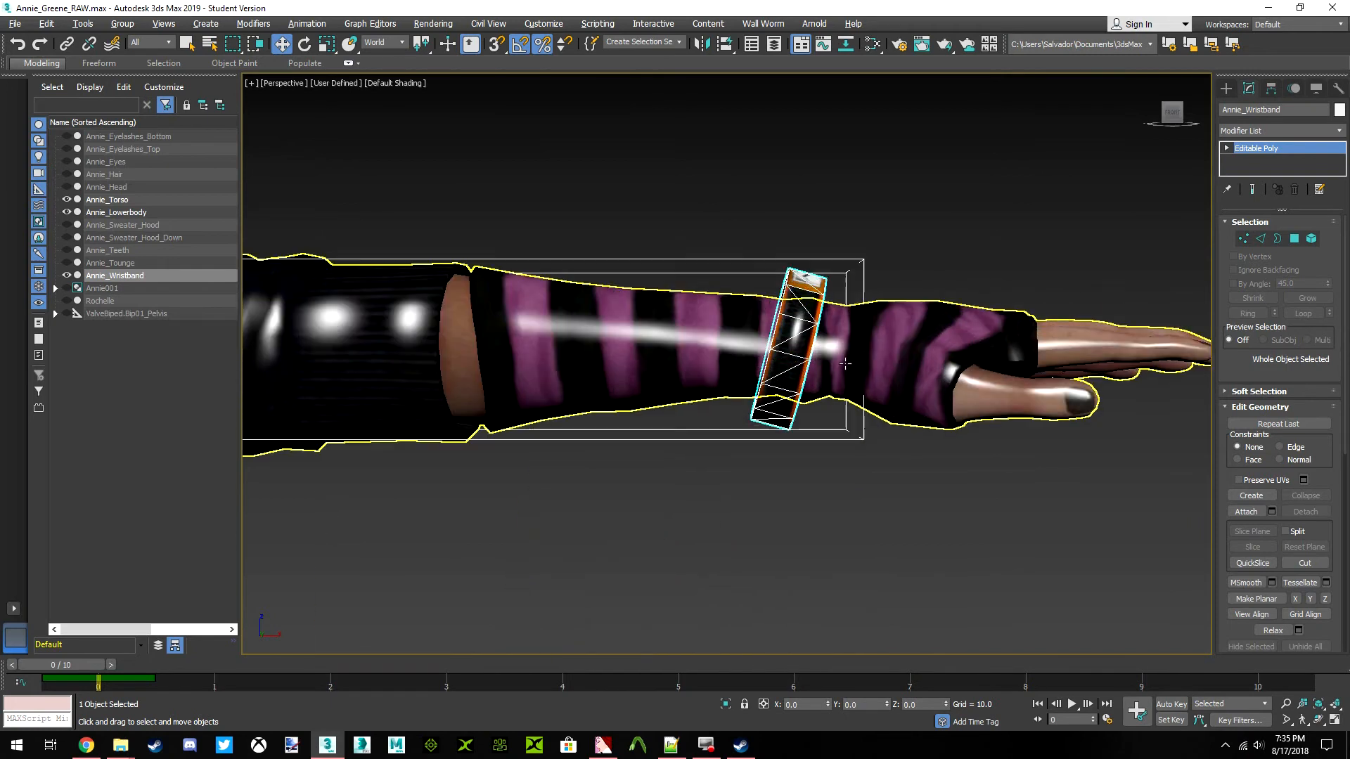
pyautogui.moveTo(620, 327); pyautogui.dragTo(677, 325, button='middle')
pyautogui.moveTo(516, 328); pyautogui.dragTo(770, 333, button='middle')
pyautogui.scroll(-8, 770, 333)
pyautogui.moveTo(406, 347); pyautogui.dragTo(746, 353, button='middle')
pyautogui.scroll(4, 580, 340)
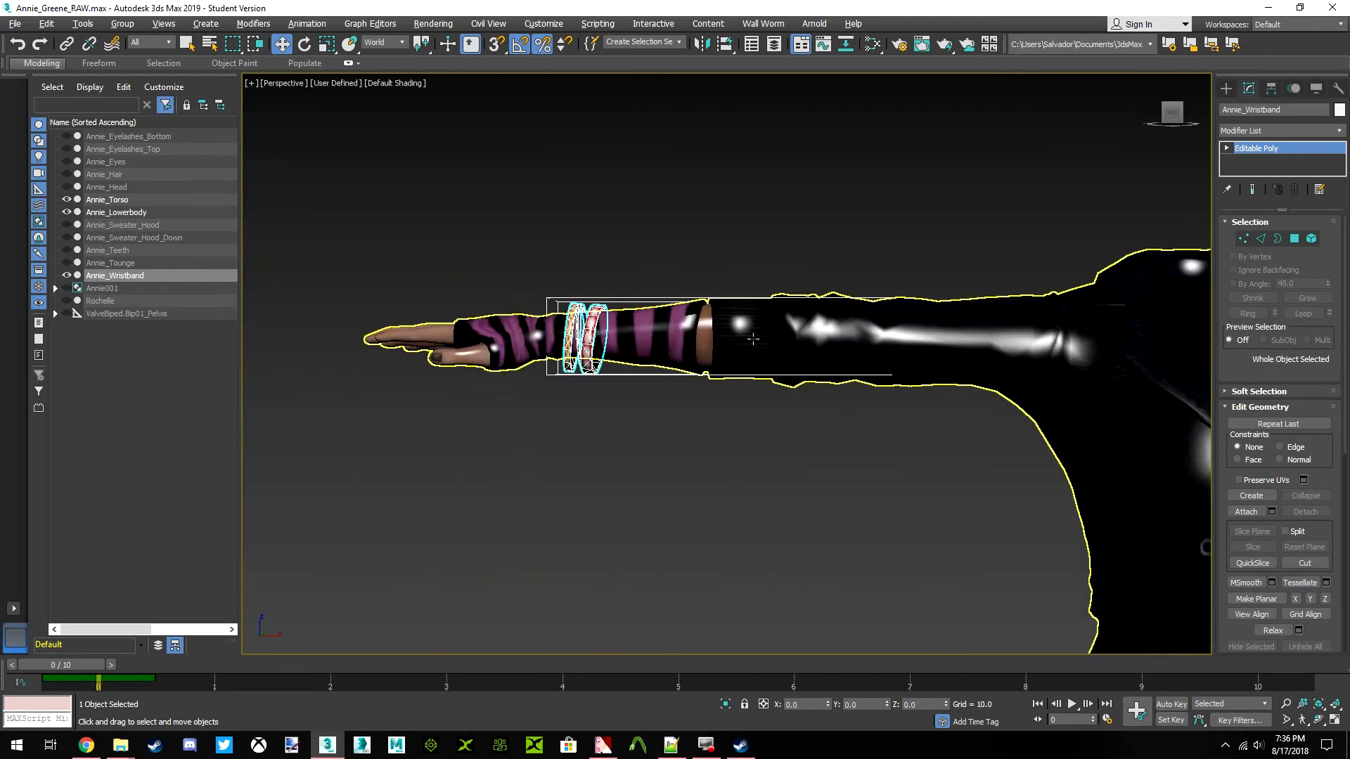
# Add a Skin modifier to the Annie_Wristband mesh
pyautogui.press('z')
pyautogui.click(1338, 139)
pyautogui.scroll(-15, 1298, 268)
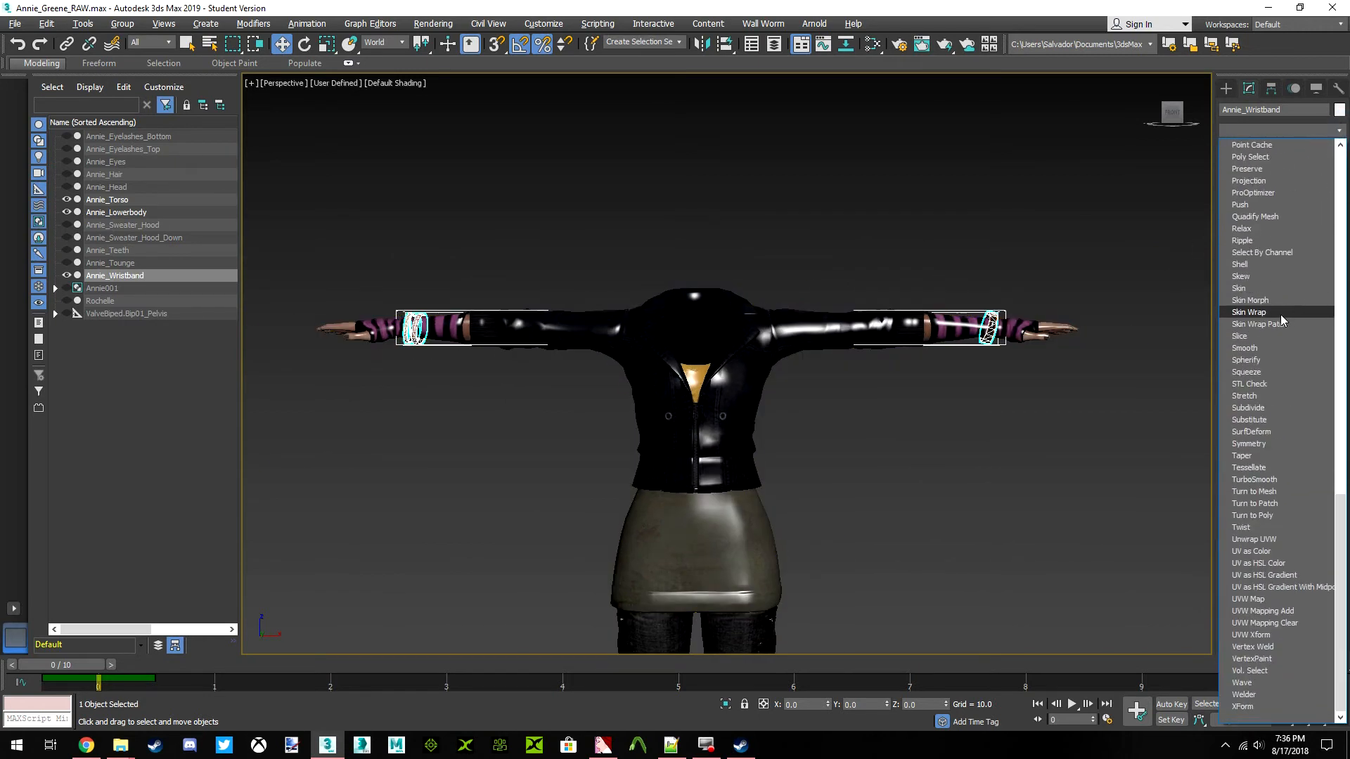
pyautogui.click(1262, 291)
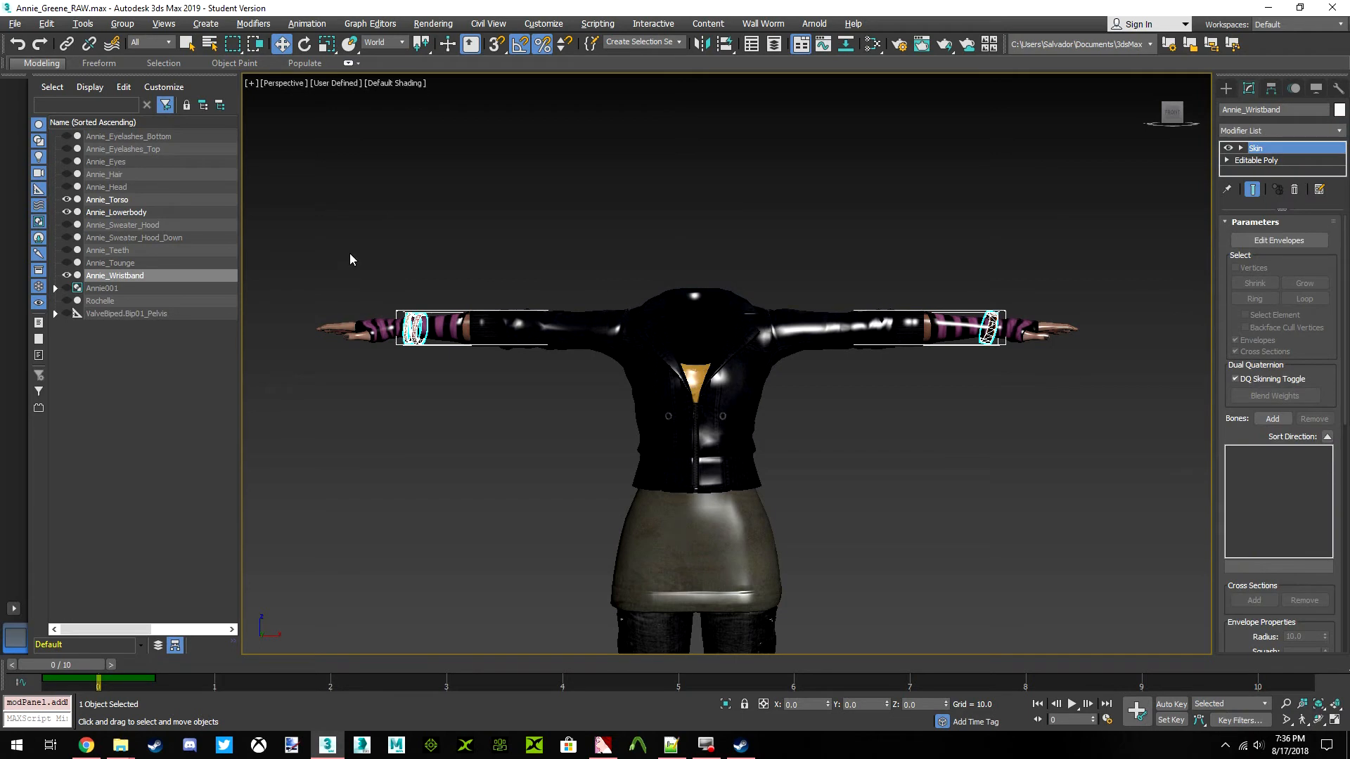
pyautogui.click(111, 313)
pyautogui.rightClick(135, 310)
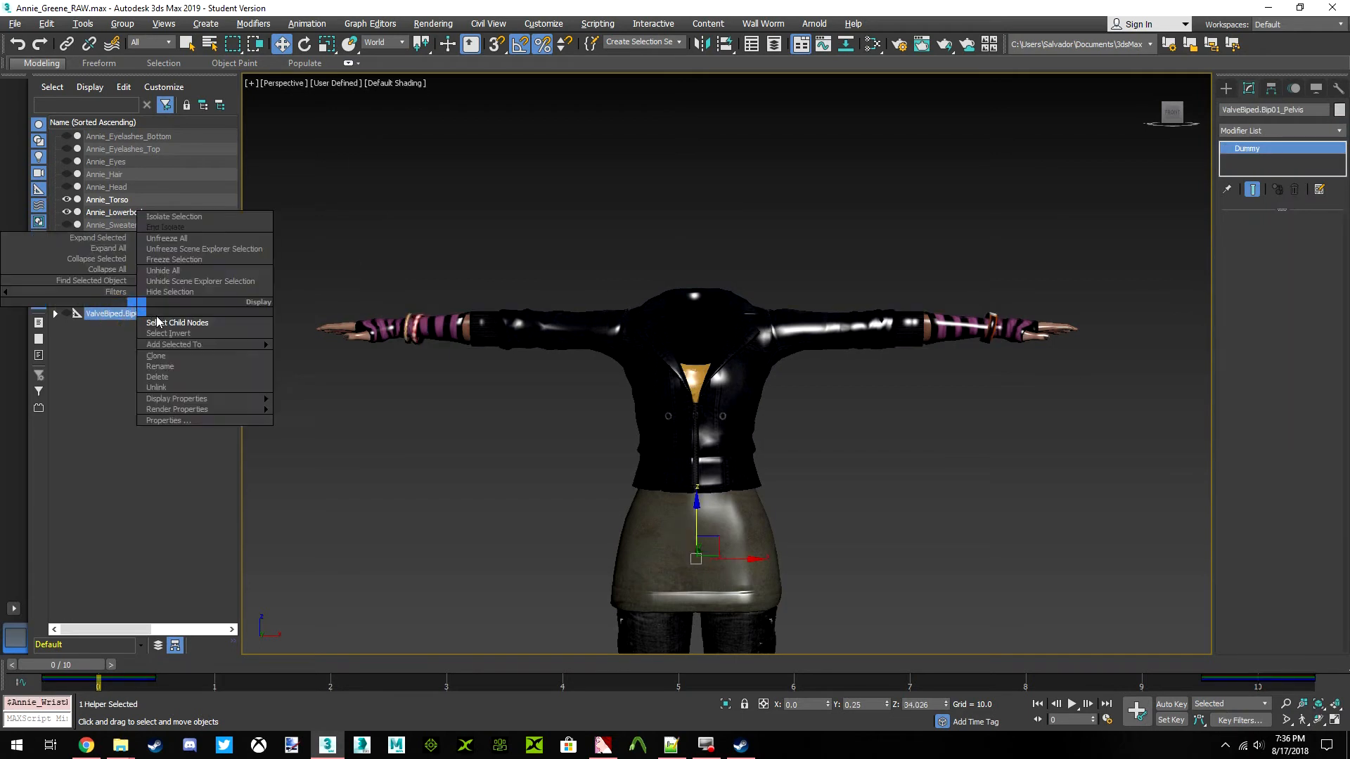
pyautogui.click(164, 322)
pyautogui.click(60, 314)
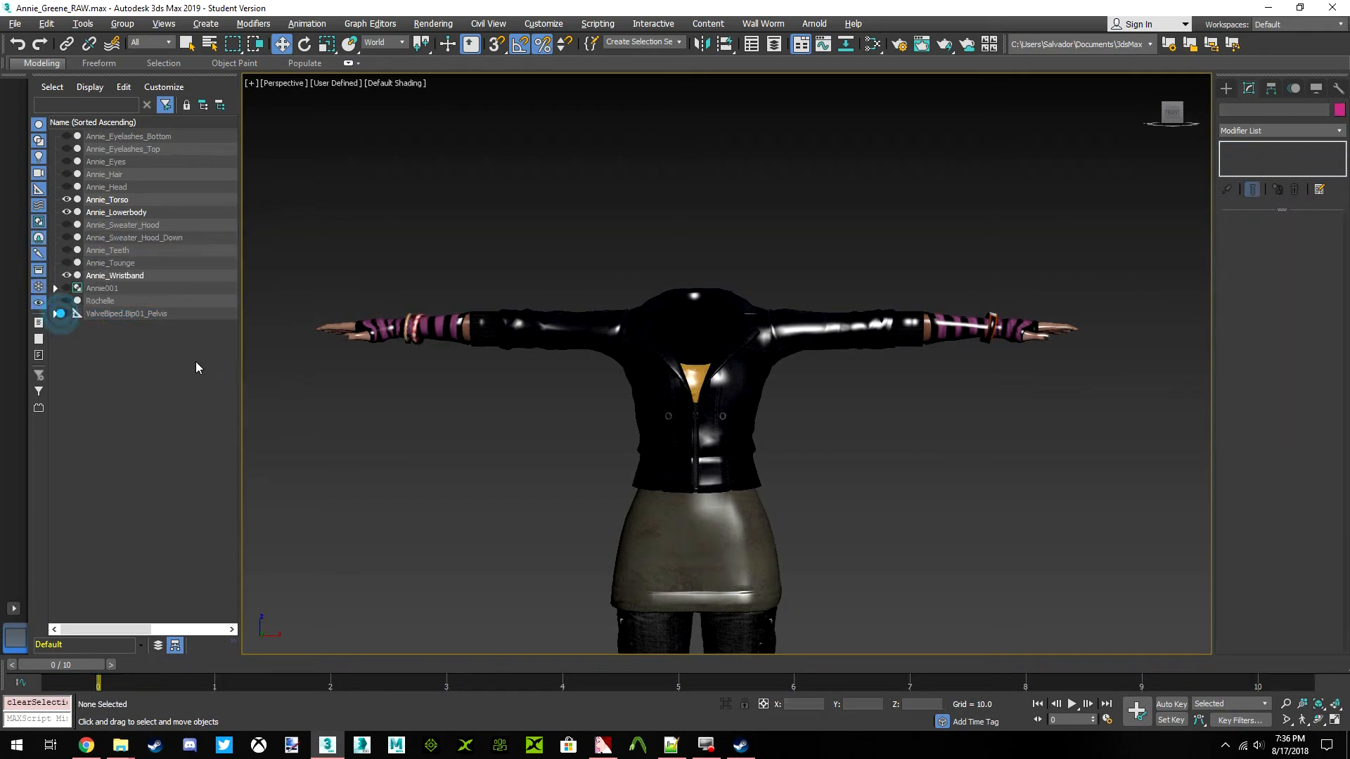
pyautogui.click(140, 313)
pyautogui.rightClick(141, 314)
pyautogui.click(145, 331)
pyautogui.click(139, 332)
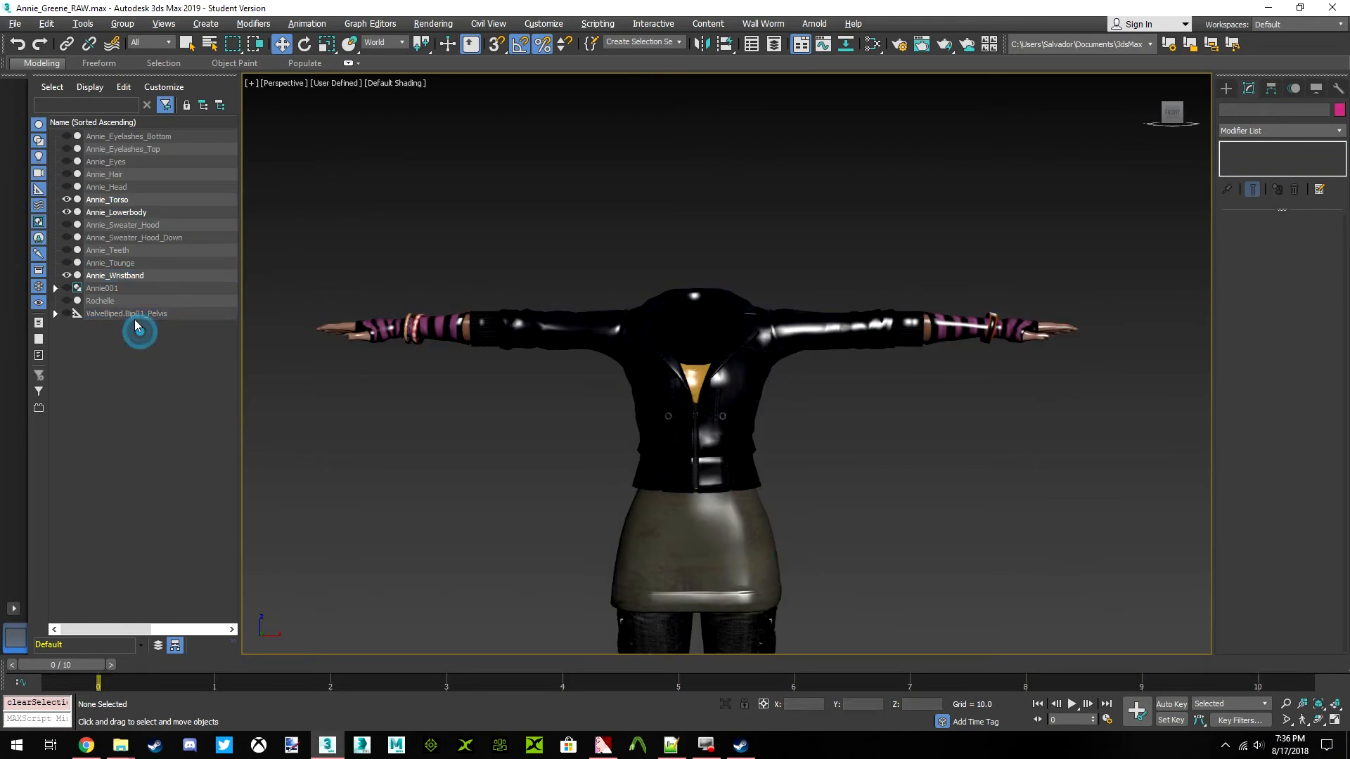
# Select ValveBiped.Bip01_Pelvis with all its child nodes, unhide the skeleton, and clear the selection
pyautogui.click(133, 314)
pyautogui.rightClick(133, 313)
pyautogui.click(151, 331)
pyautogui.click(56, 314)
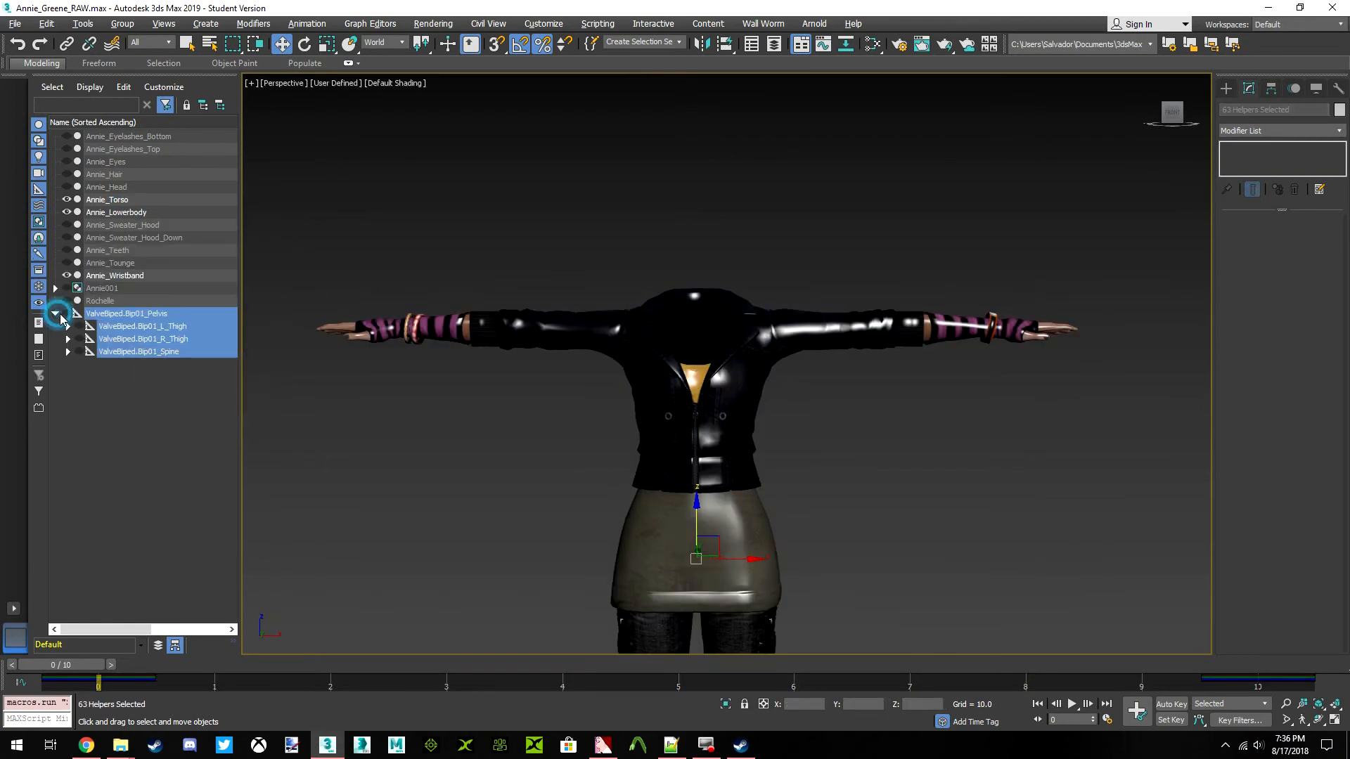
pyautogui.click(66, 314)
pyautogui.click(497, 466)
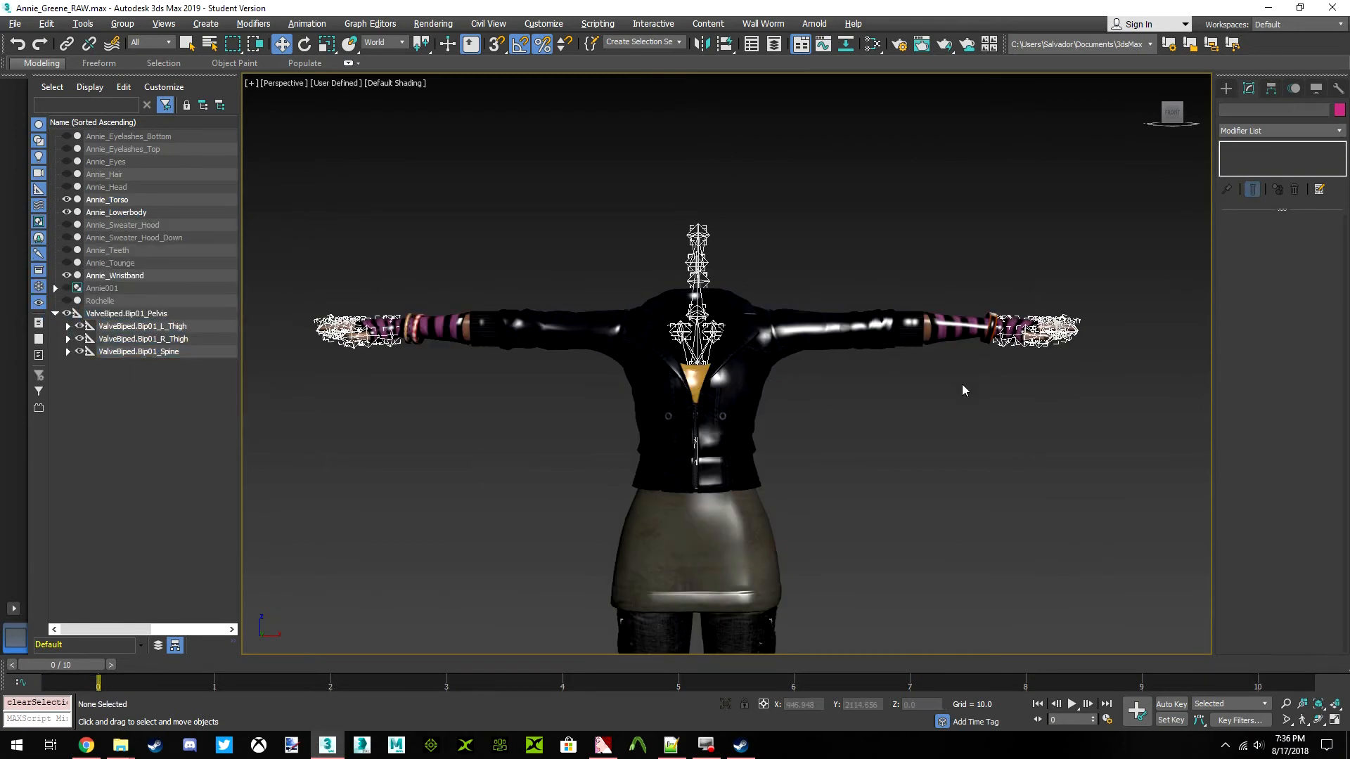
# Reselect Annie_Wristband, start adding bones to its Skin modifier, and expand the pelvis hierarchy down to Spine4's child bones
pyautogui.scroll(5, 974, 339)
pyautogui.click(1082, 327)
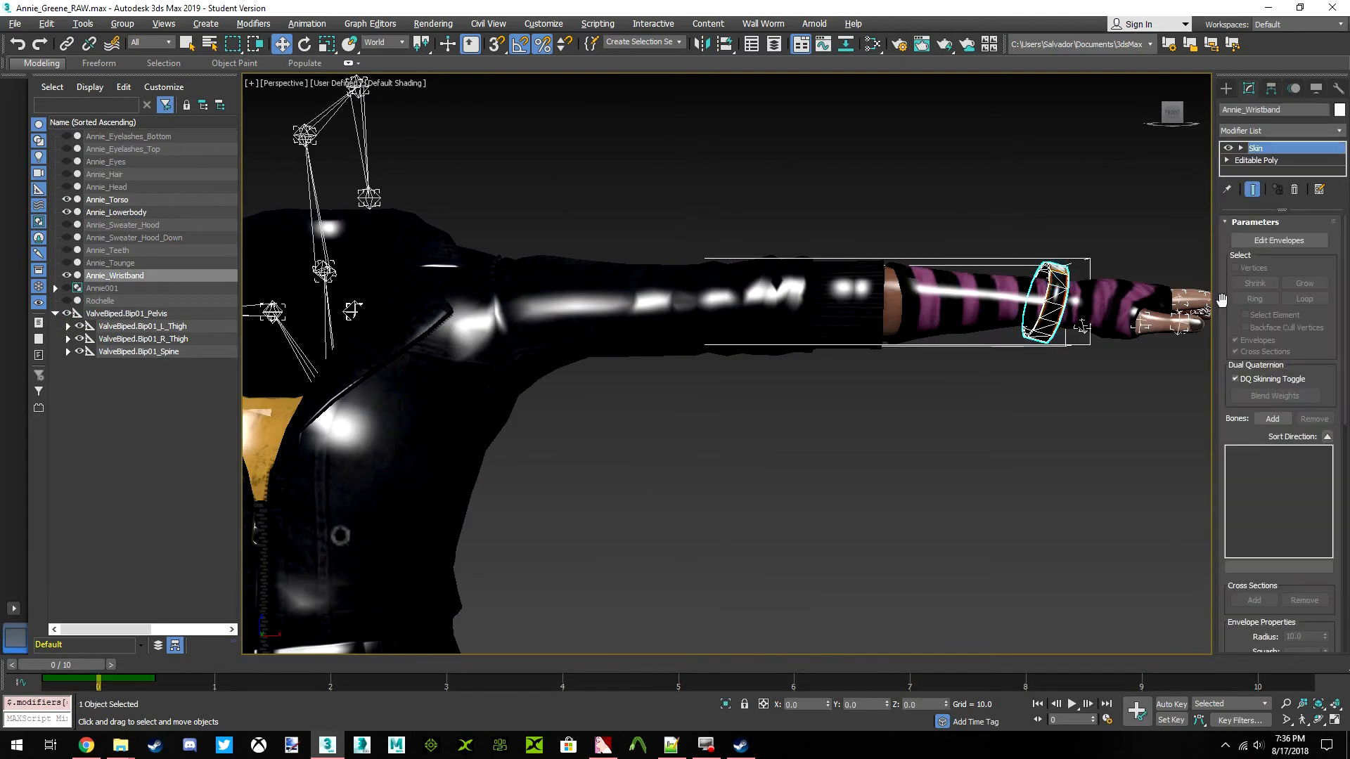
pyautogui.press('z')
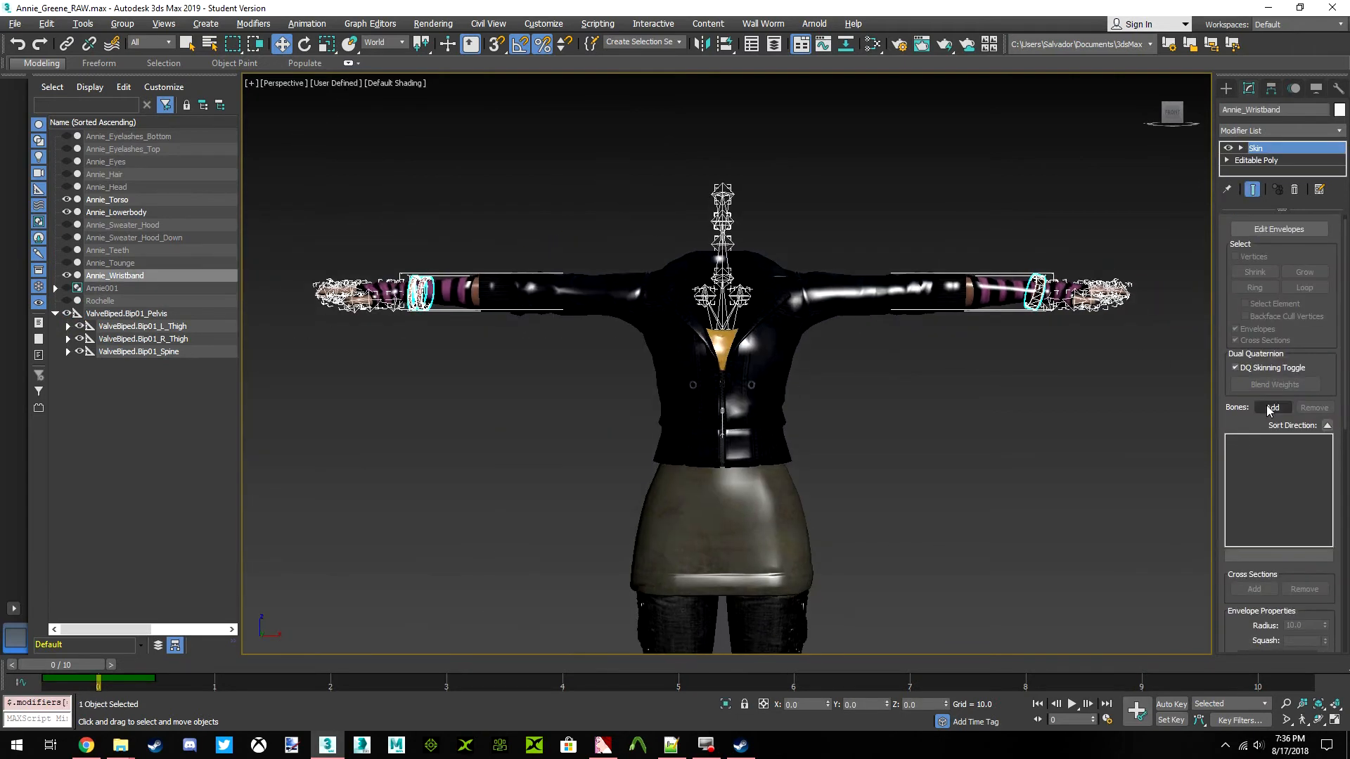
pyautogui.click(1264, 409)
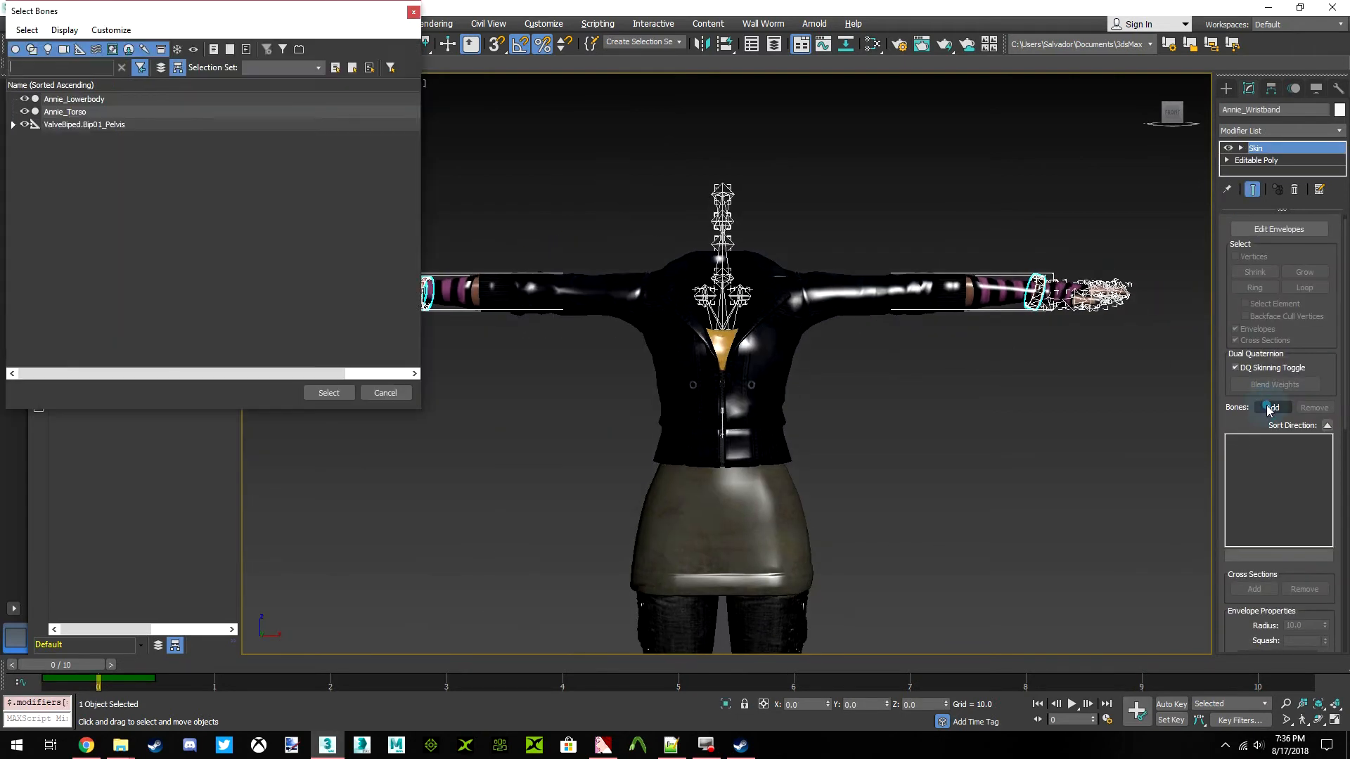
pyautogui.click(13, 124)
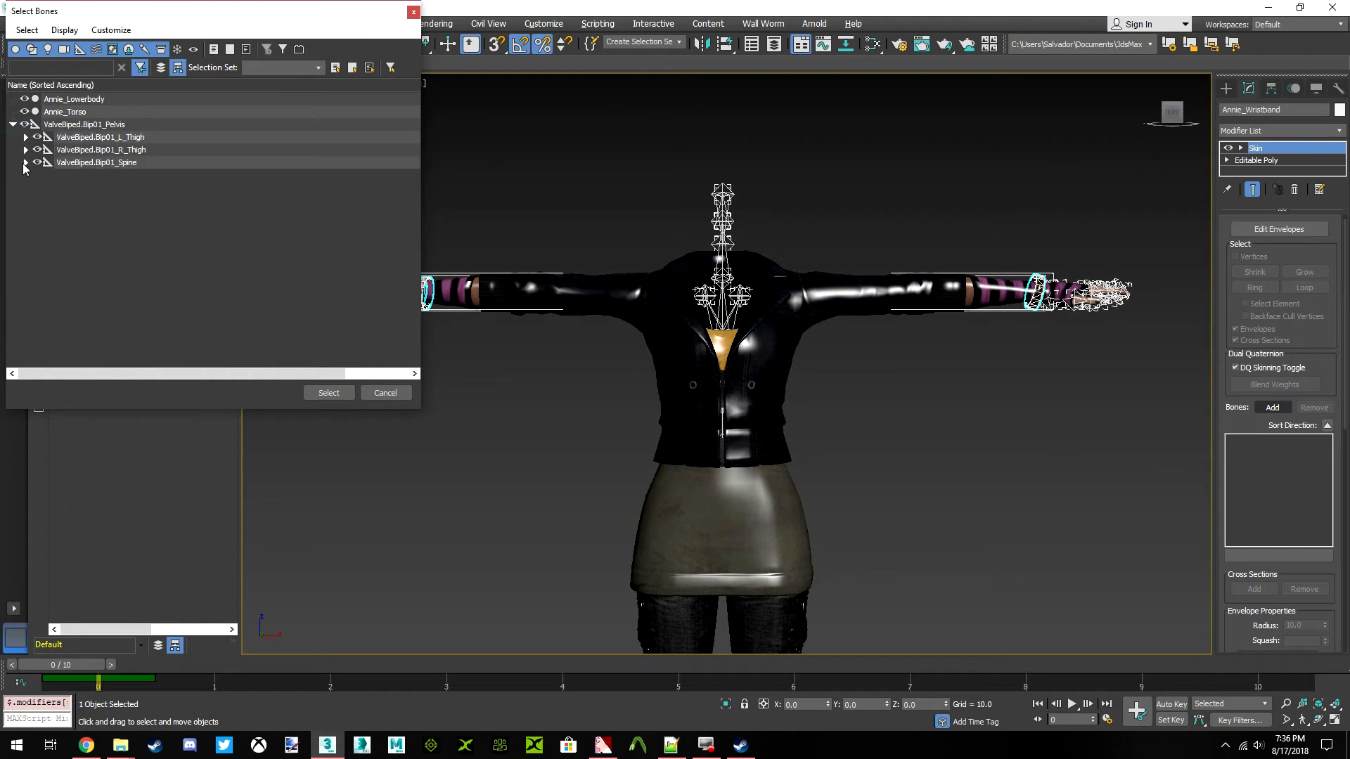
pyautogui.click(25, 162)
pyautogui.click(38, 175)
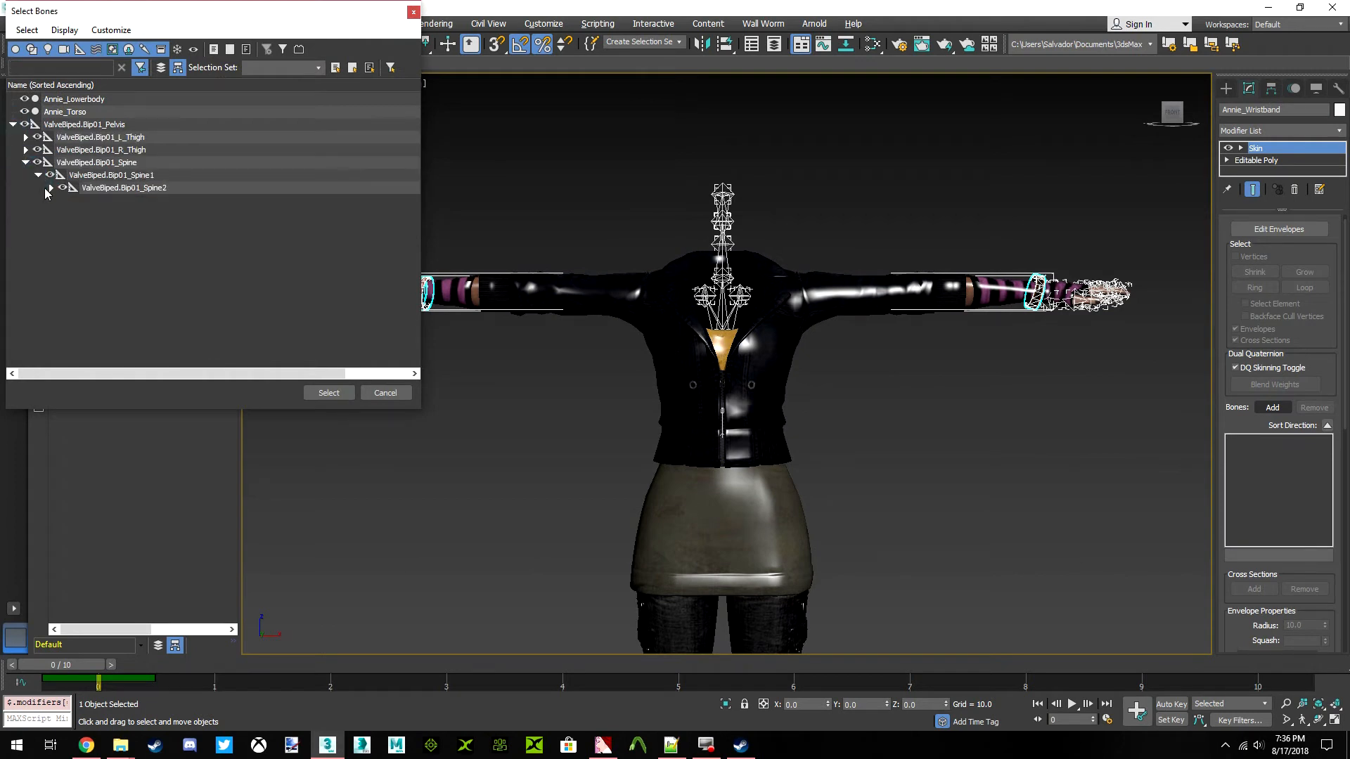
pyautogui.click(50, 188)
pyautogui.click(63, 201)
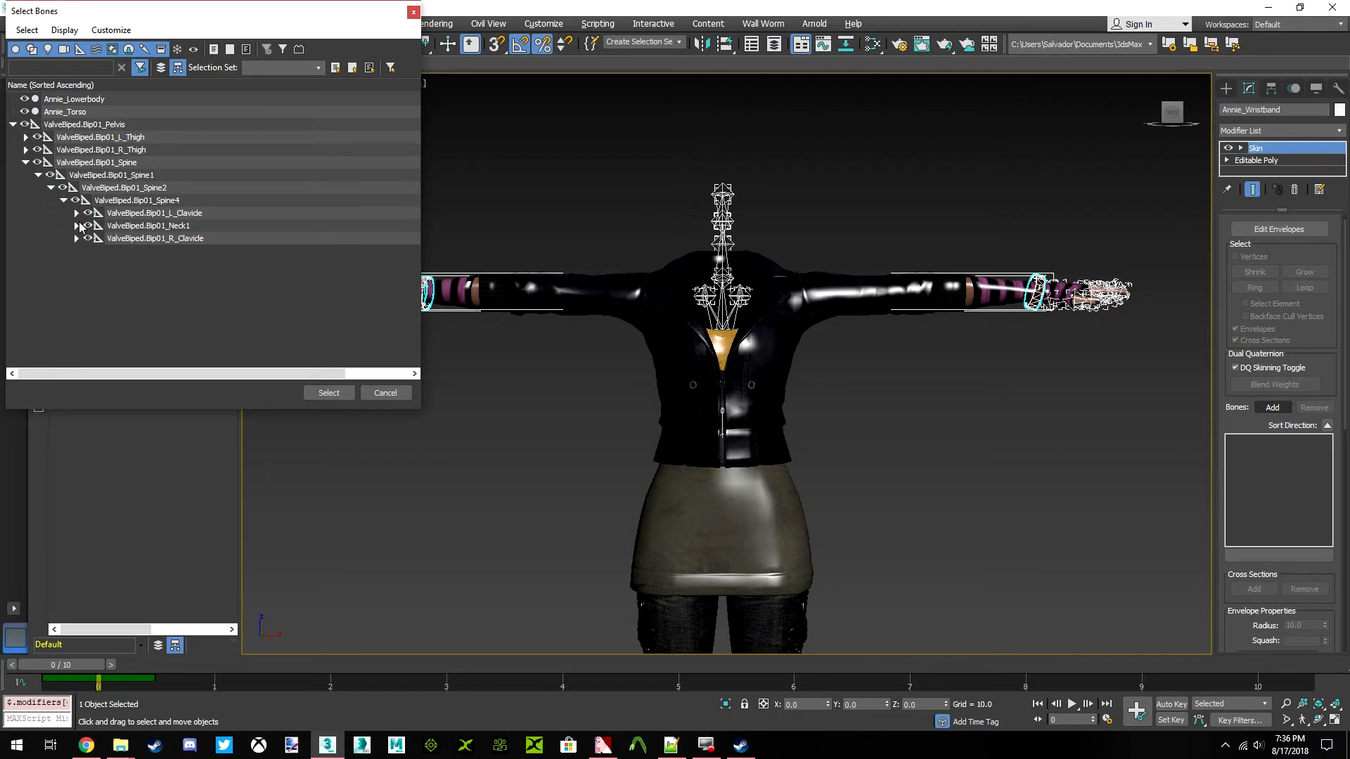
# Expand the R_Clavicle chain in the bone list down to the child bones of R_Forearm
pyautogui.click(76, 238)
pyautogui.click(88, 251)
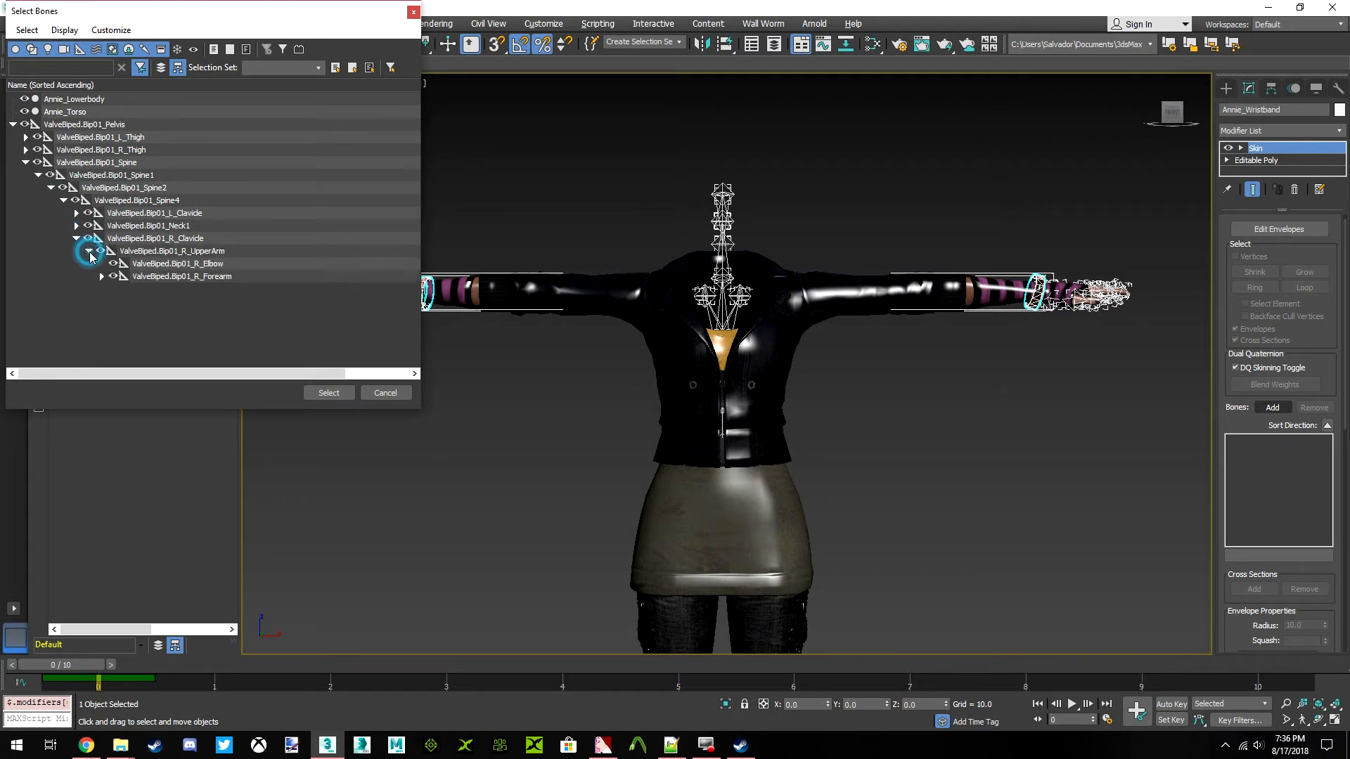
pyautogui.click(102, 277)
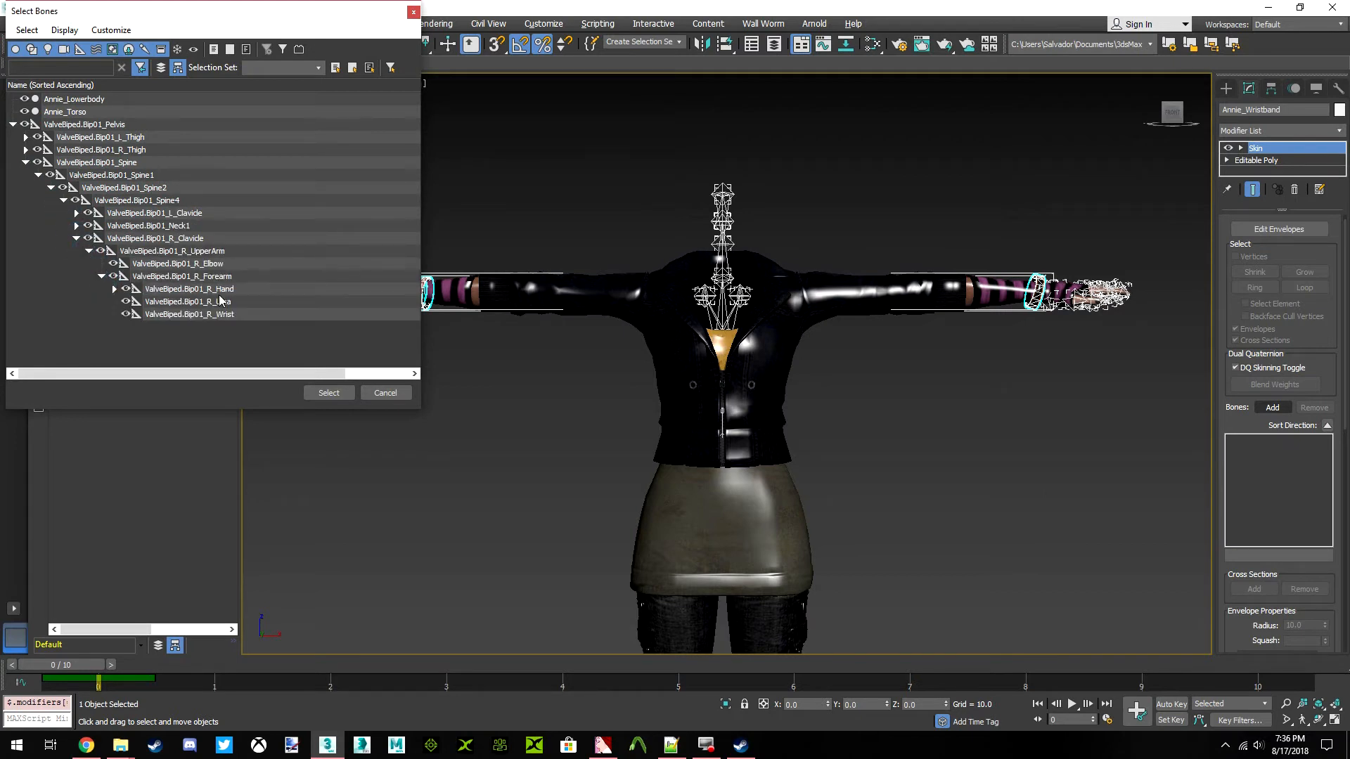
# Expand the L_Clavicle chain and add the L_Forearm, L_Hand, R_Forearm and R_Hand bones to Annie_Wristband's Skin modifier
pyautogui.click(76, 213)
pyautogui.click(88, 225)
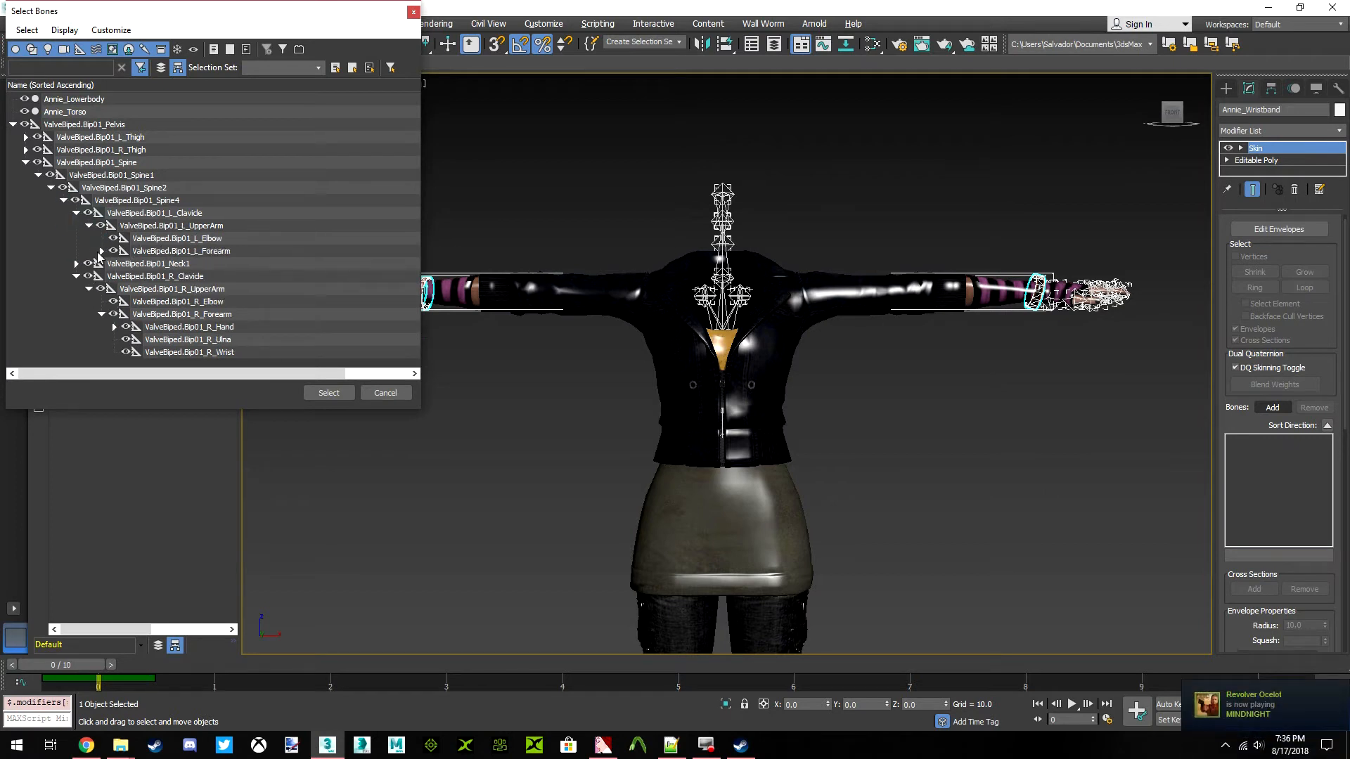
pyautogui.click(101, 251)
pyautogui.moveTo(206, 264); pyautogui.dragTo(229, 250)
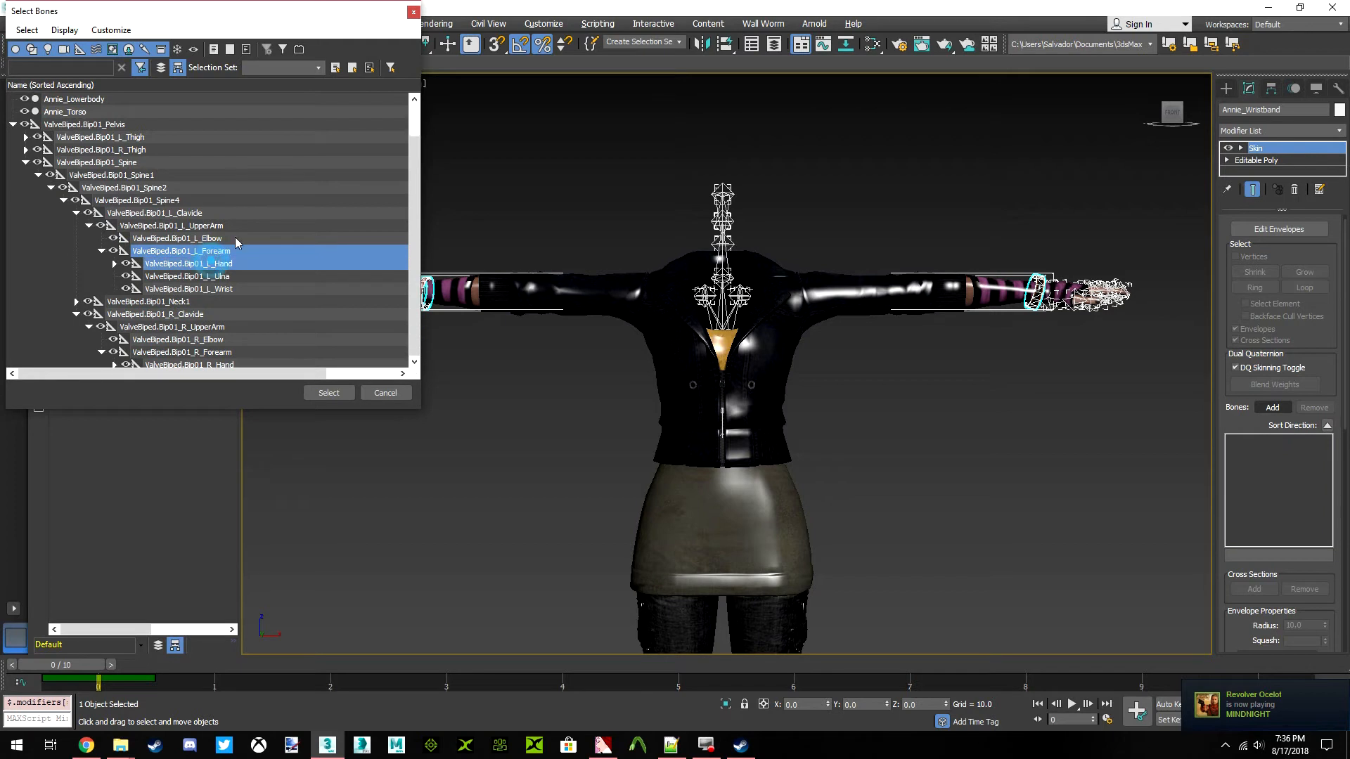
pyautogui.scroll(-1, 229, 250)
pyautogui.keyDown('ctrl'); pyautogui.moveTo(232, 315); pyautogui.dragTo(223, 327); pyautogui.keyUp('ctrl')
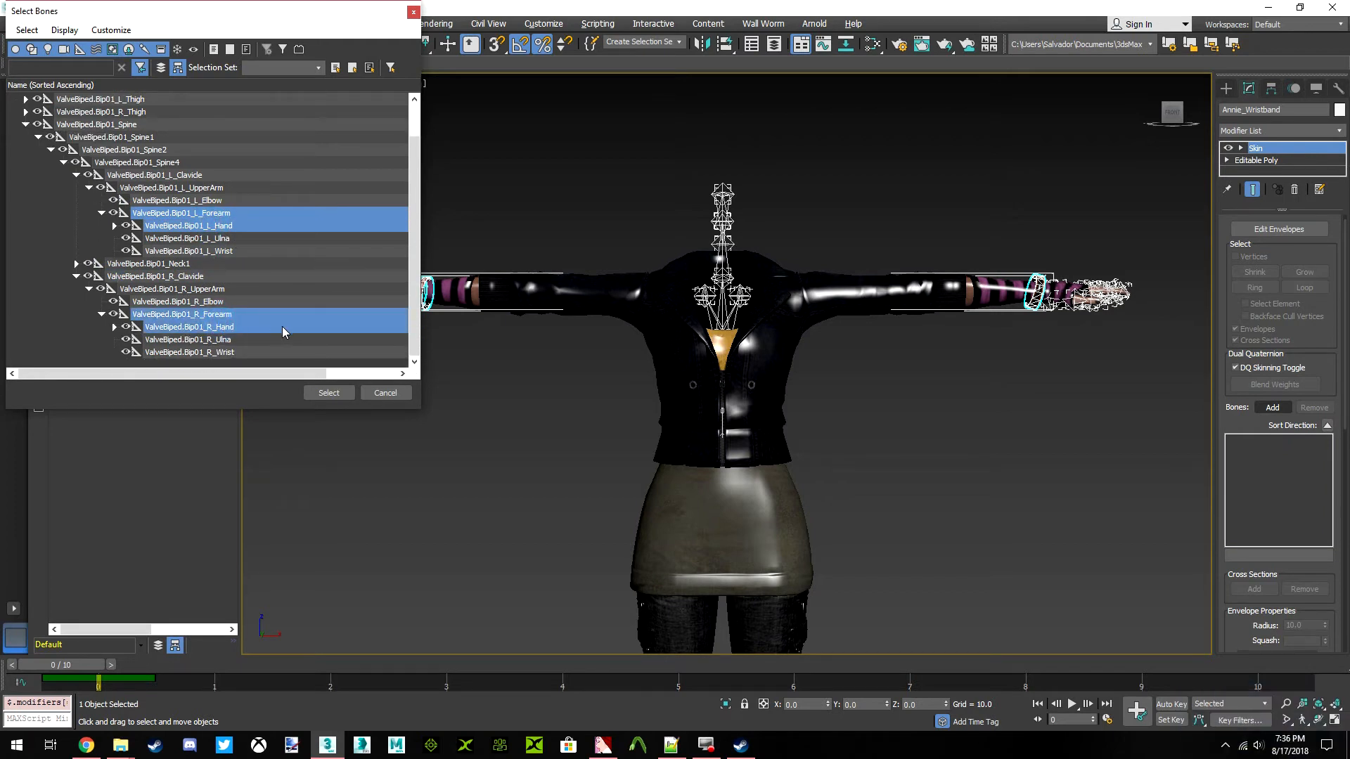
pyautogui.click(325, 393)
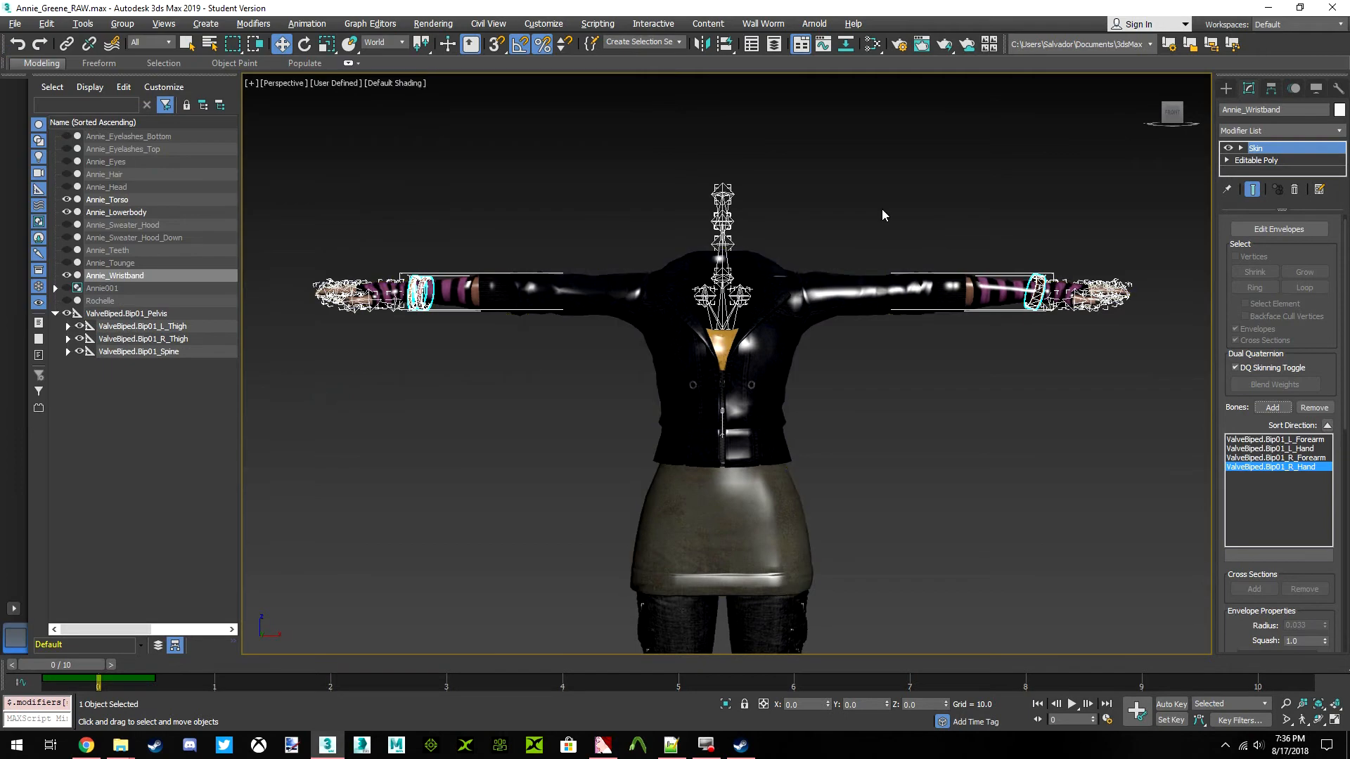
# Enable vertex selection in Annie_Wristband's Skin envelope editing, and clear the object selection
pyautogui.click(1290, 232)
pyautogui.click(1248, 257)
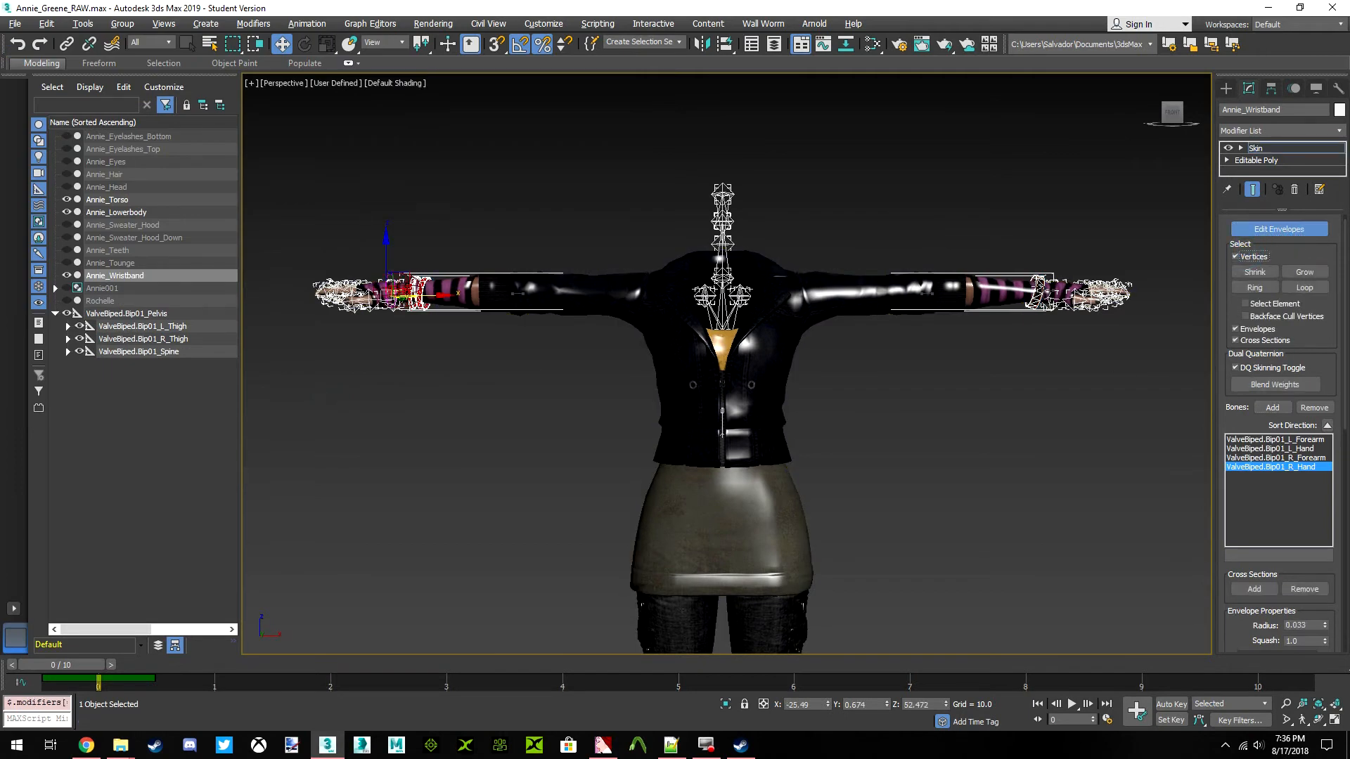
pyautogui.click(632, 150)
pyautogui.moveTo(698, 235); pyautogui.dragTo(628, 224, button='middle')
# Set the viewport materials to Shaded Materials without Maps
pyautogui.click(392, 83)
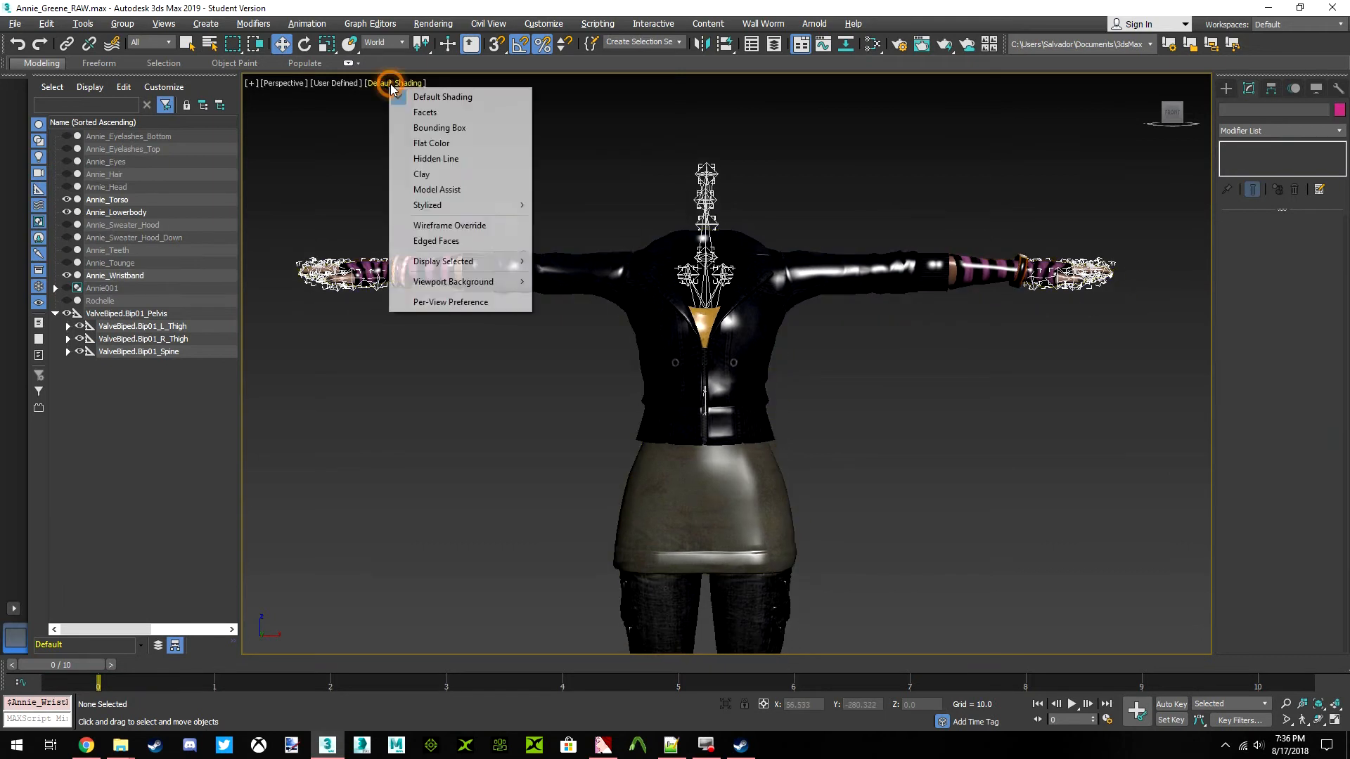
pyautogui.click(341, 83)
pyautogui.moveTo(444, 195)
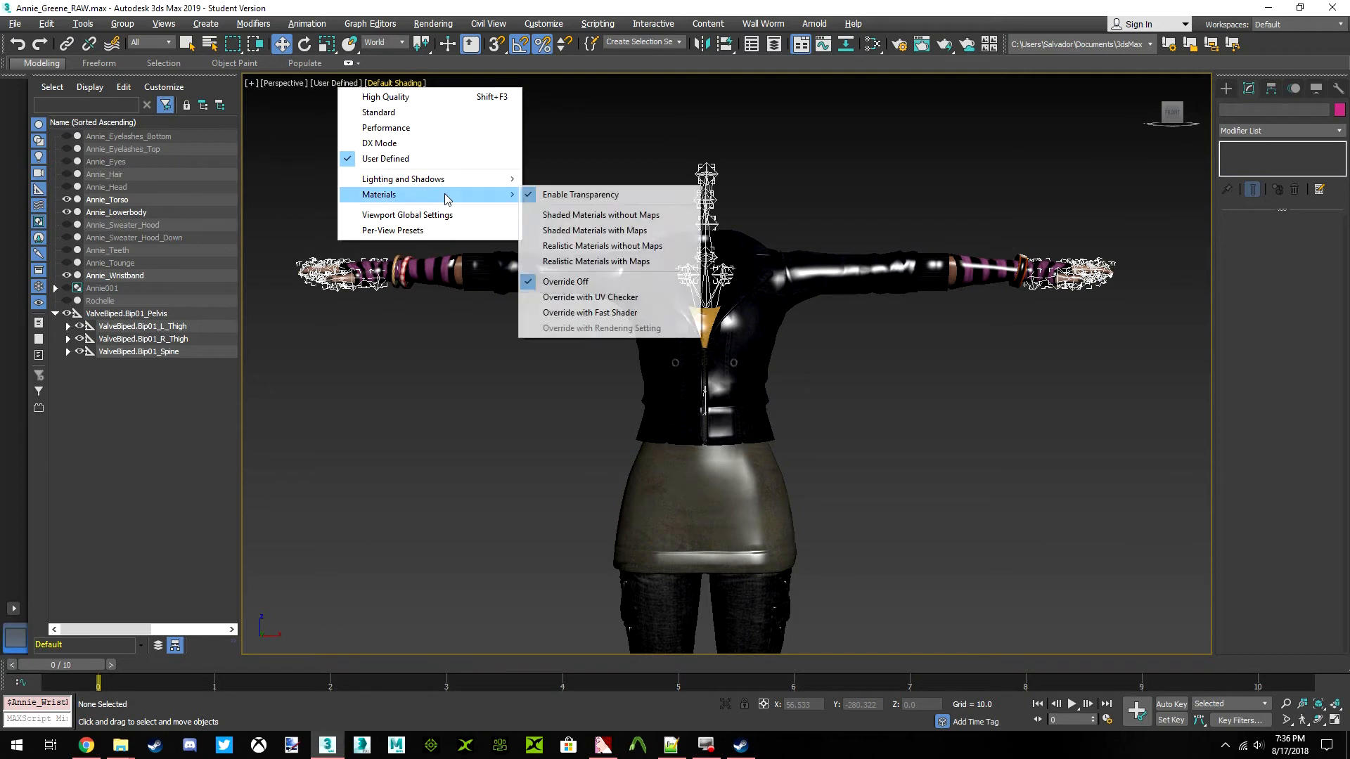
pyautogui.click(639, 215)
pyautogui.scroll(3, 881, 338)
# Examine Annie_Torso's Skin envelope weights for the L_UpperArm and L_Forearm bones
pyautogui.click(871, 294)
pyautogui.scroll(2, 1027, 260)
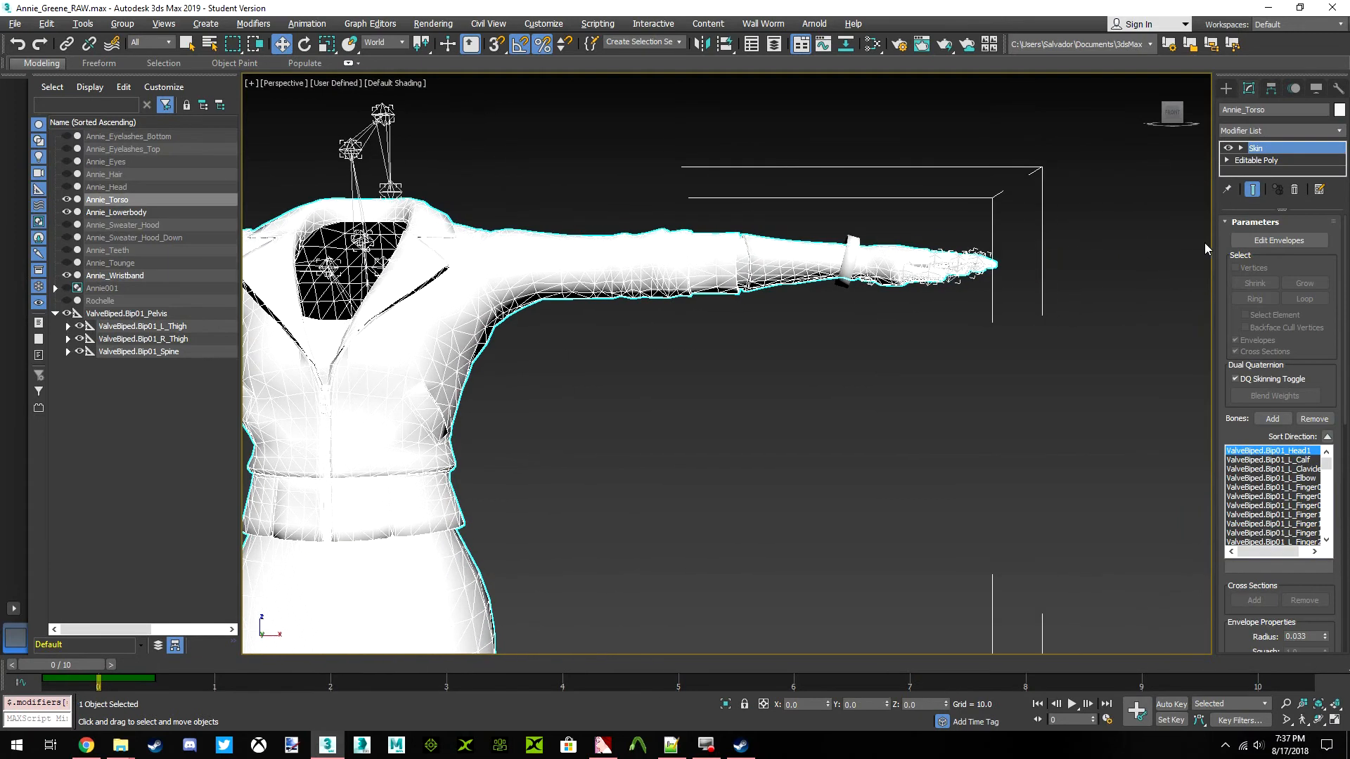
pyautogui.click(1265, 241)
pyautogui.moveTo(1175, 123); pyautogui.dragTo(1174, 166)
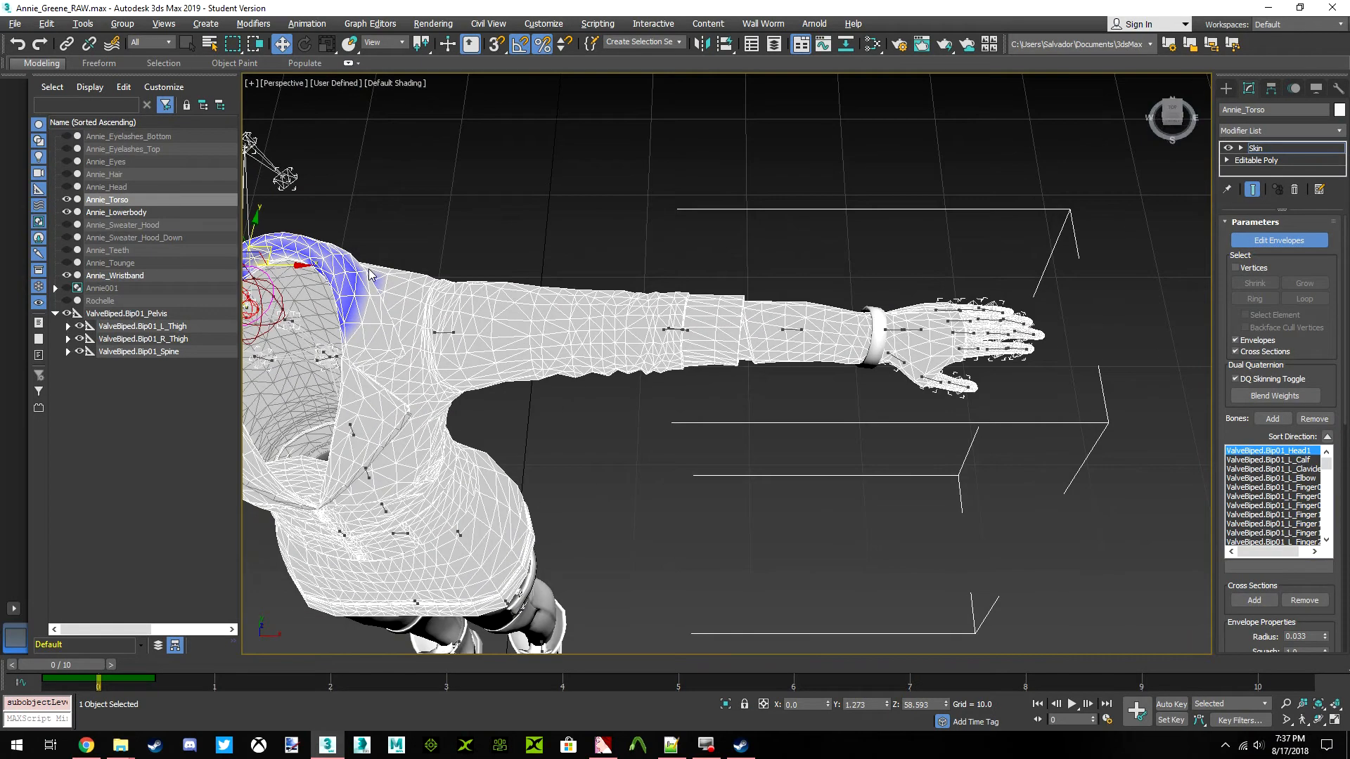
pyautogui.moveTo(471, 327); pyautogui.dragTo(577, 355, button='middle')
pyautogui.scroll(3, 578, 359)
pyautogui.click(542, 357)
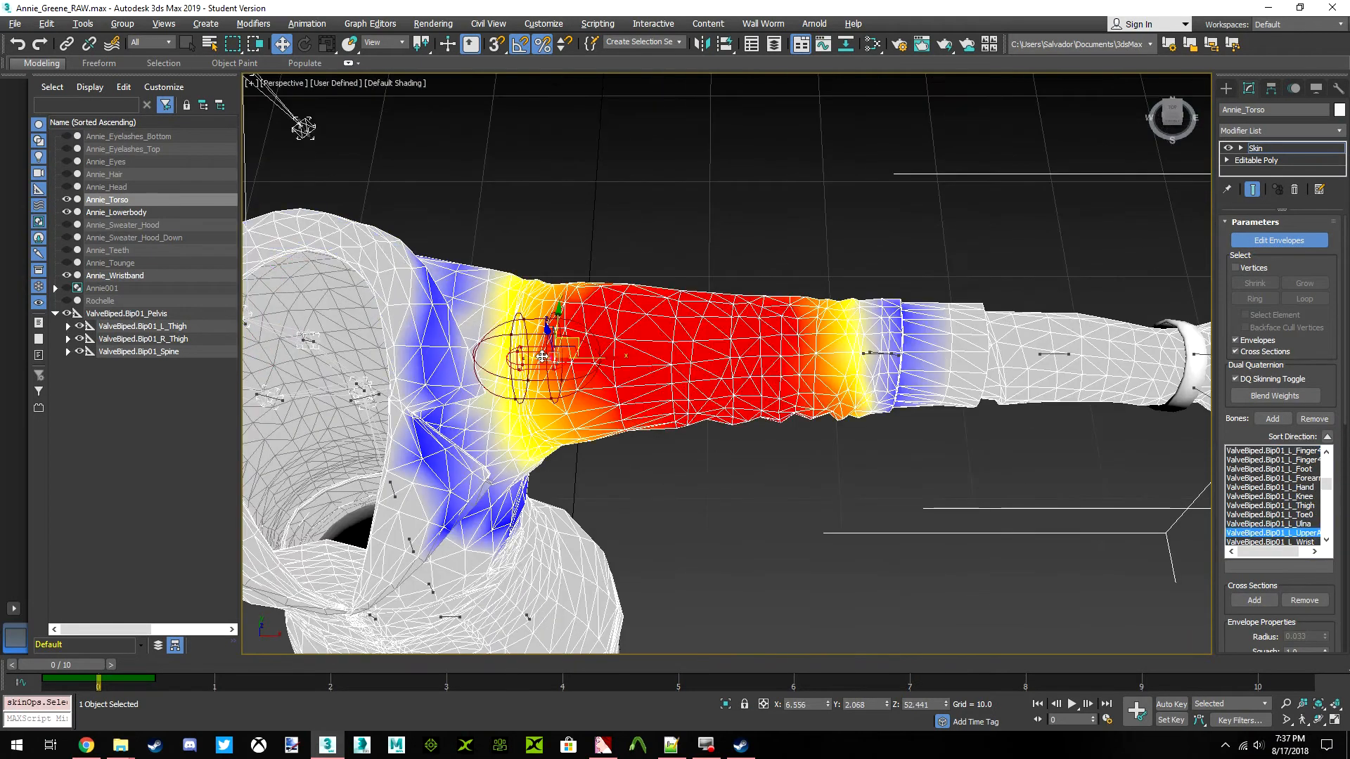
pyautogui.moveTo(877, 368); pyautogui.dragTo(771, 376, button='middle')
pyautogui.scroll(3, 770, 379)
pyautogui.click(758, 354)
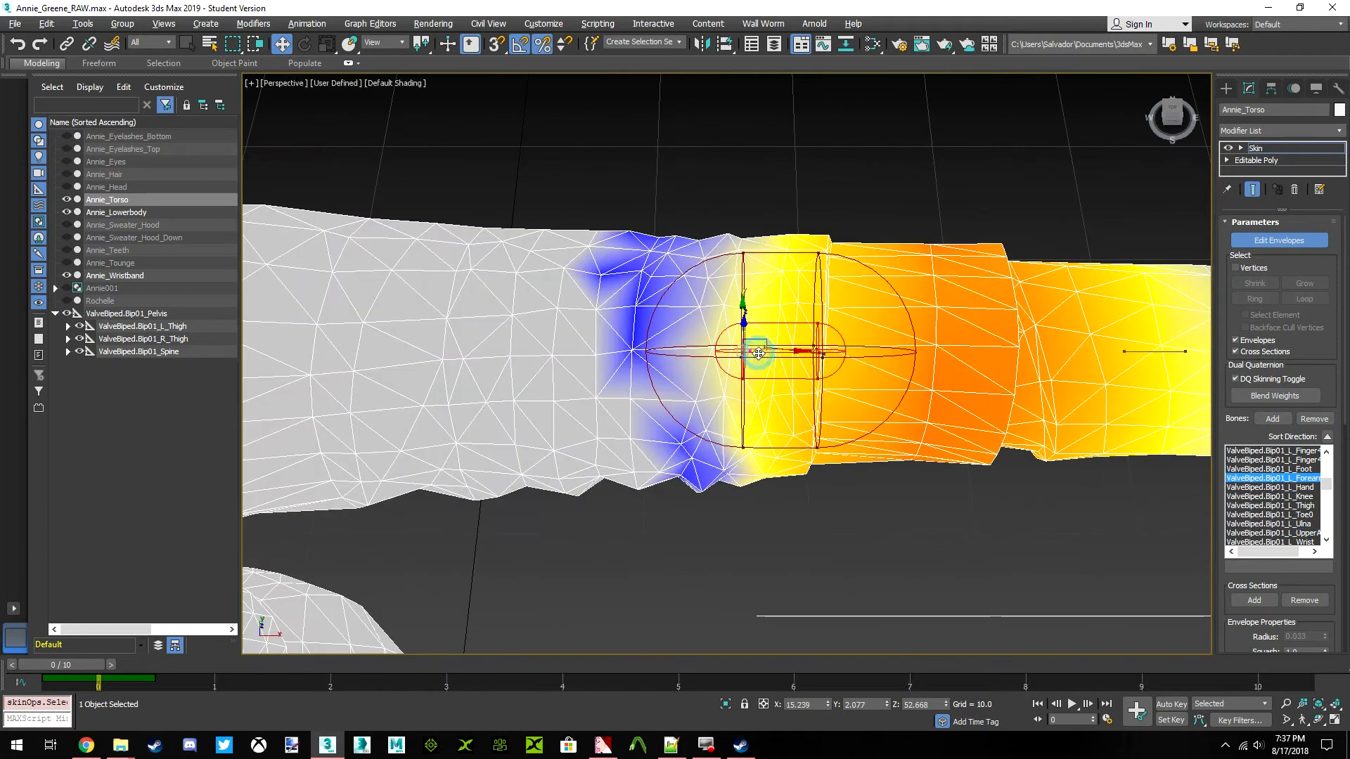
# Examine Annie_Torso's L_Hand weights around the wristband, leave envelope editing, and clear the selection
pyautogui.moveTo(783, 344); pyautogui.dragTo(583, 367, button='middle')
pyautogui.scroll(-2, 583, 367)
pyautogui.moveTo(723, 382); pyautogui.dragTo(622, 391, button='middle')
pyautogui.scroll(-2, 622, 391)
pyautogui.scroll(4, 821, 395)
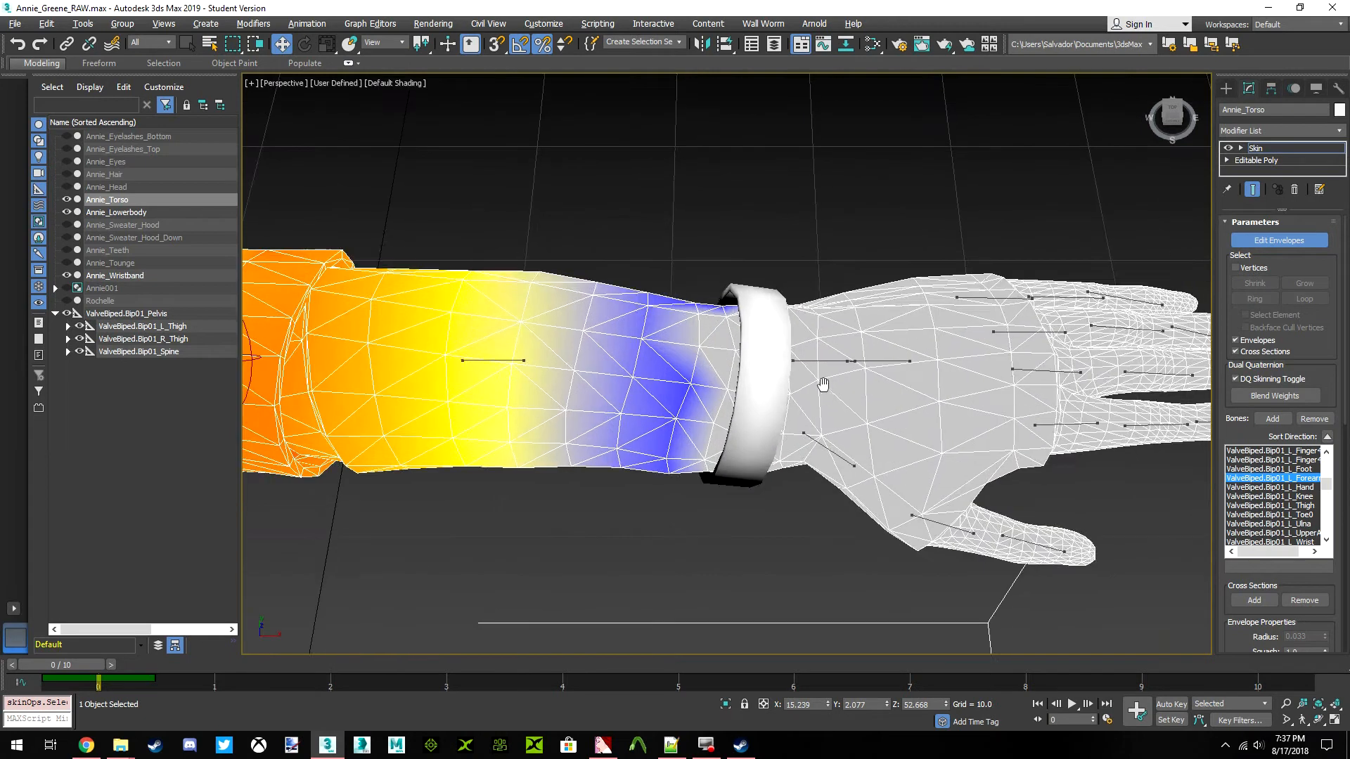
pyautogui.moveTo(840, 384); pyautogui.dragTo(784, 368, button='middle')
pyautogui.click(759, 362)
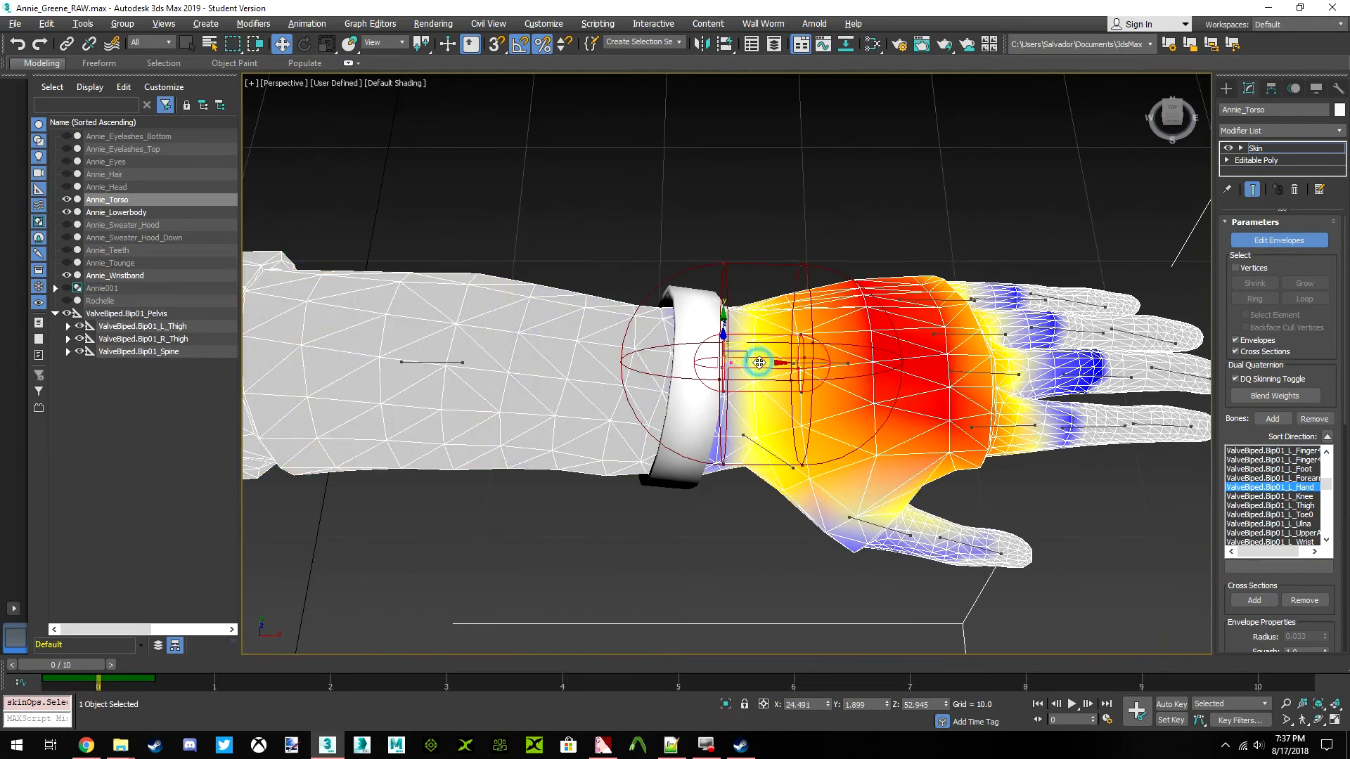
pyautogui.click(1279, 241)
pyautogui.click(849, 226)
# Examine Annie_Wristband's L_Hand envelope weights from the front, leave envelope editing, and clear the selection
pyautogui.click(708, 347)
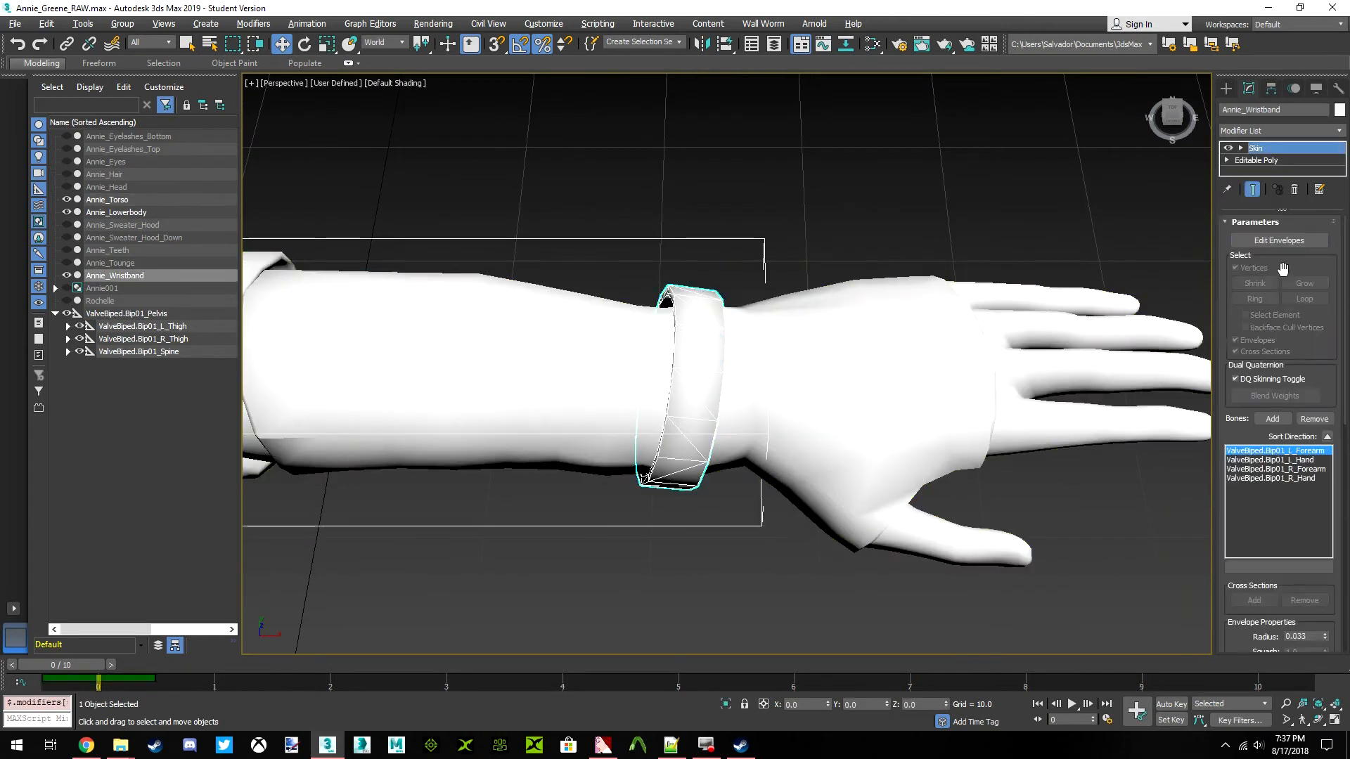
pyautogui.click(1263, 242)
pyautogui.click(765, 362)
pyautogui.moveTo(738, 380); pyautogui.dragTo(890, 340, button='middle')
pyautogui.scroll(-3, 886, 344)
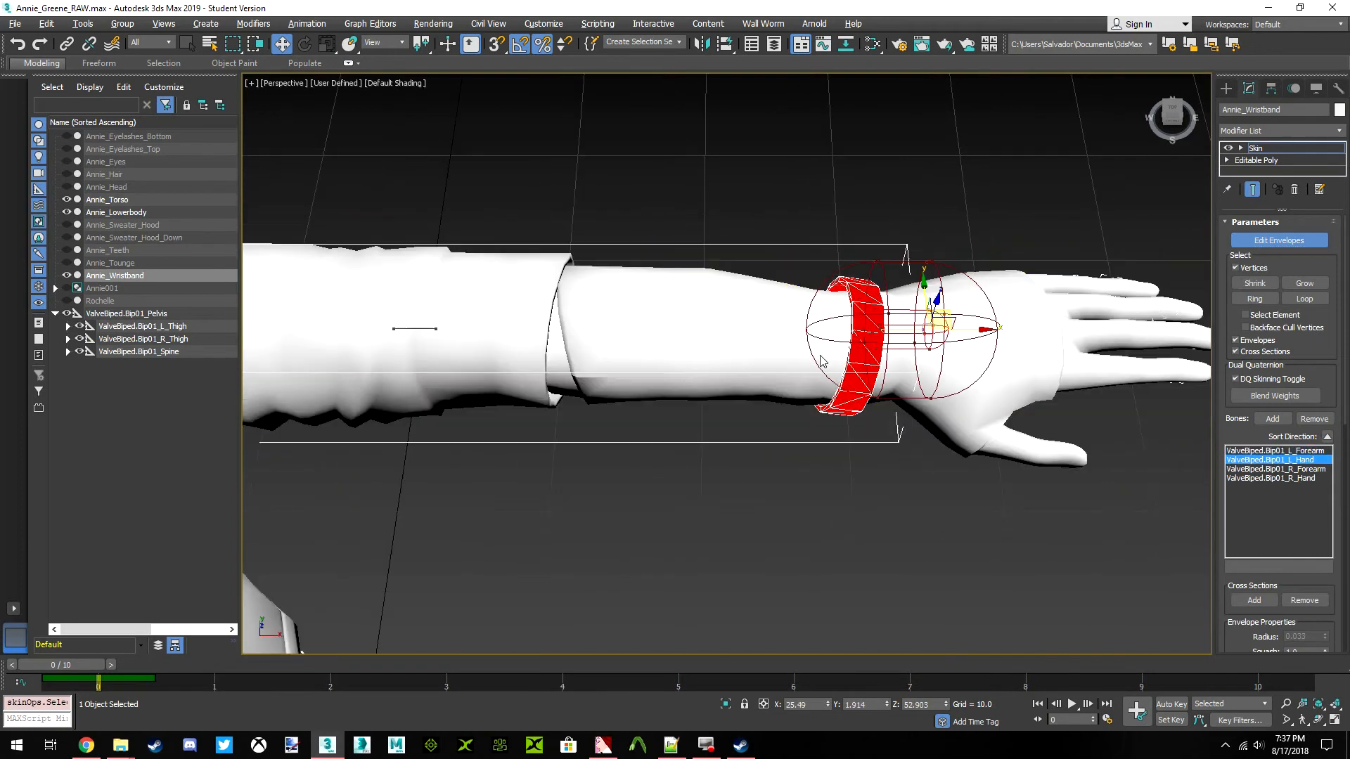
pyautogui.click(1173, 117)
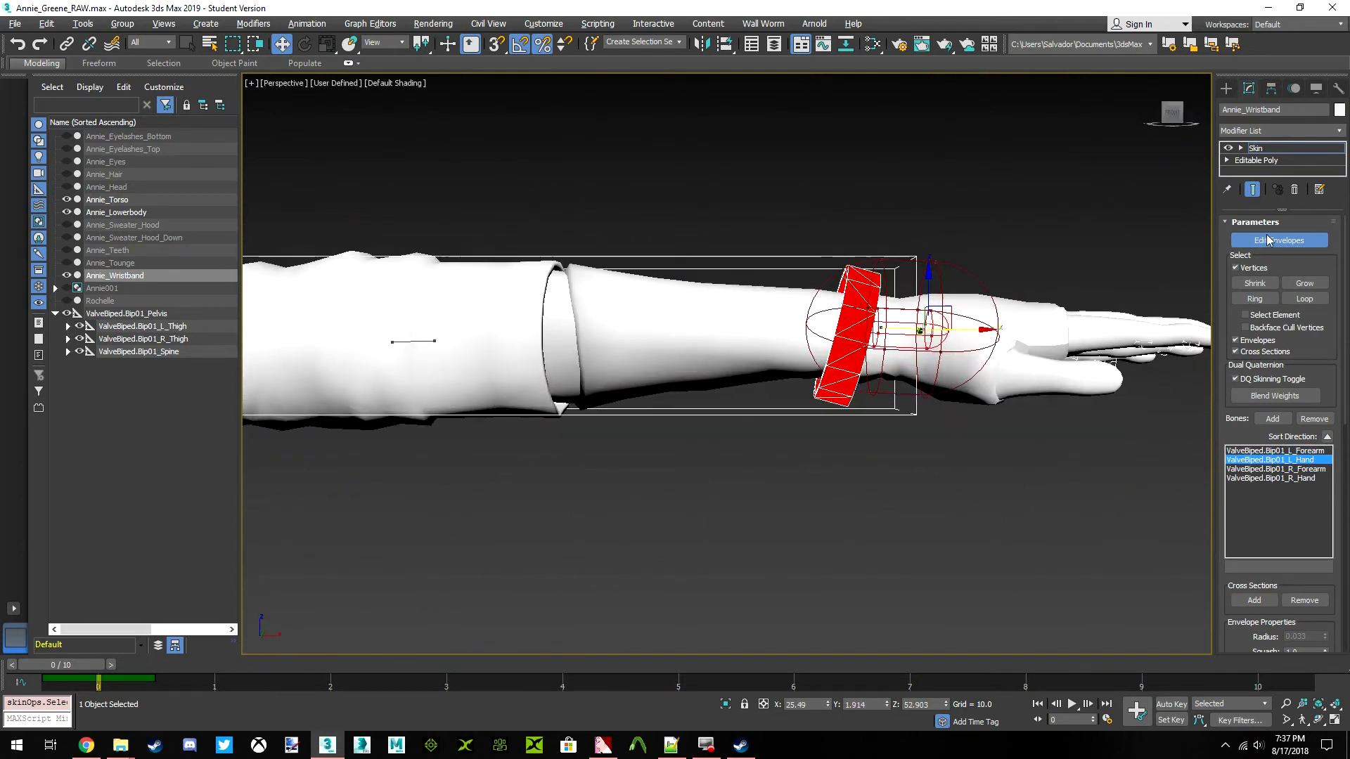
pyautogui.click(1268, 239)
pyautogui.click(1027, 234)
# Select ValveBiped.Bip01_Pelvis with all its child nodes and go to frame 5
pyautogui.press('z')
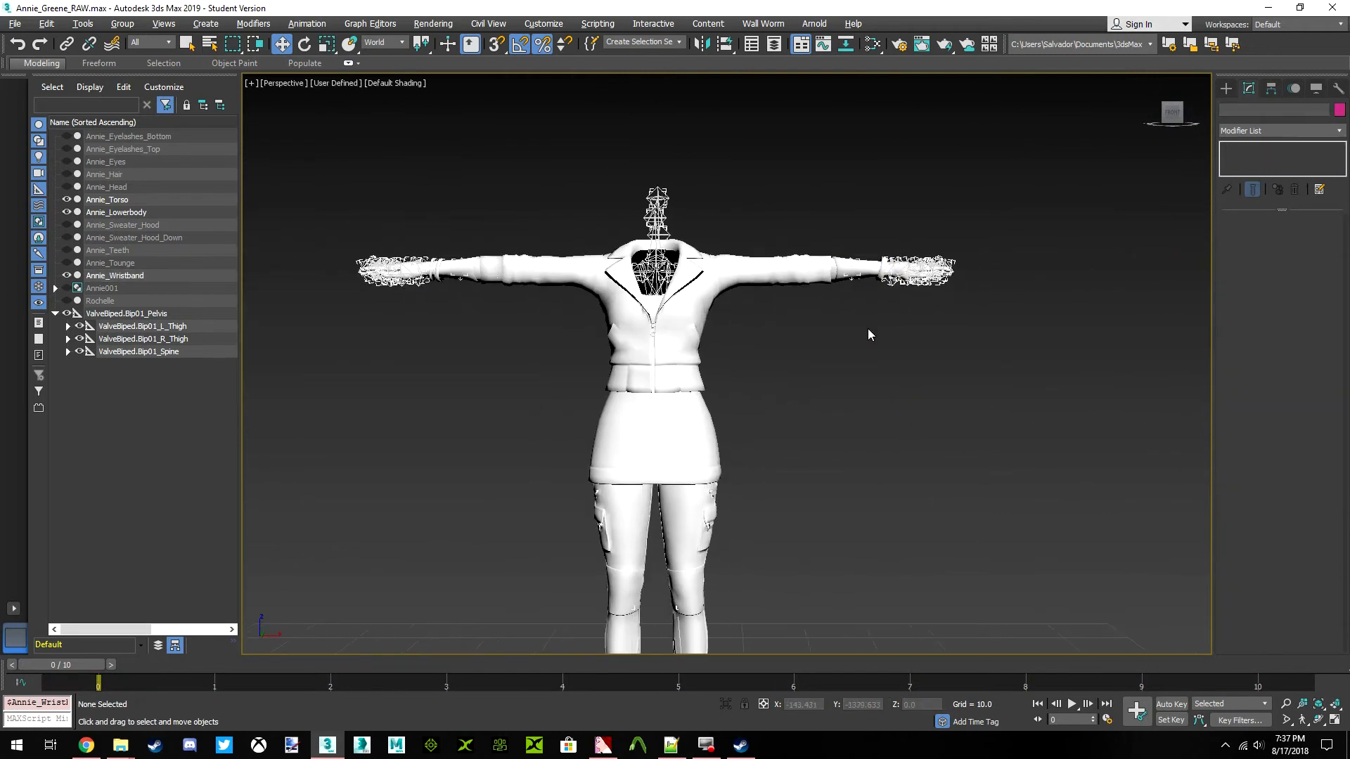
pyautogui.scroll(-3, 850, 331)
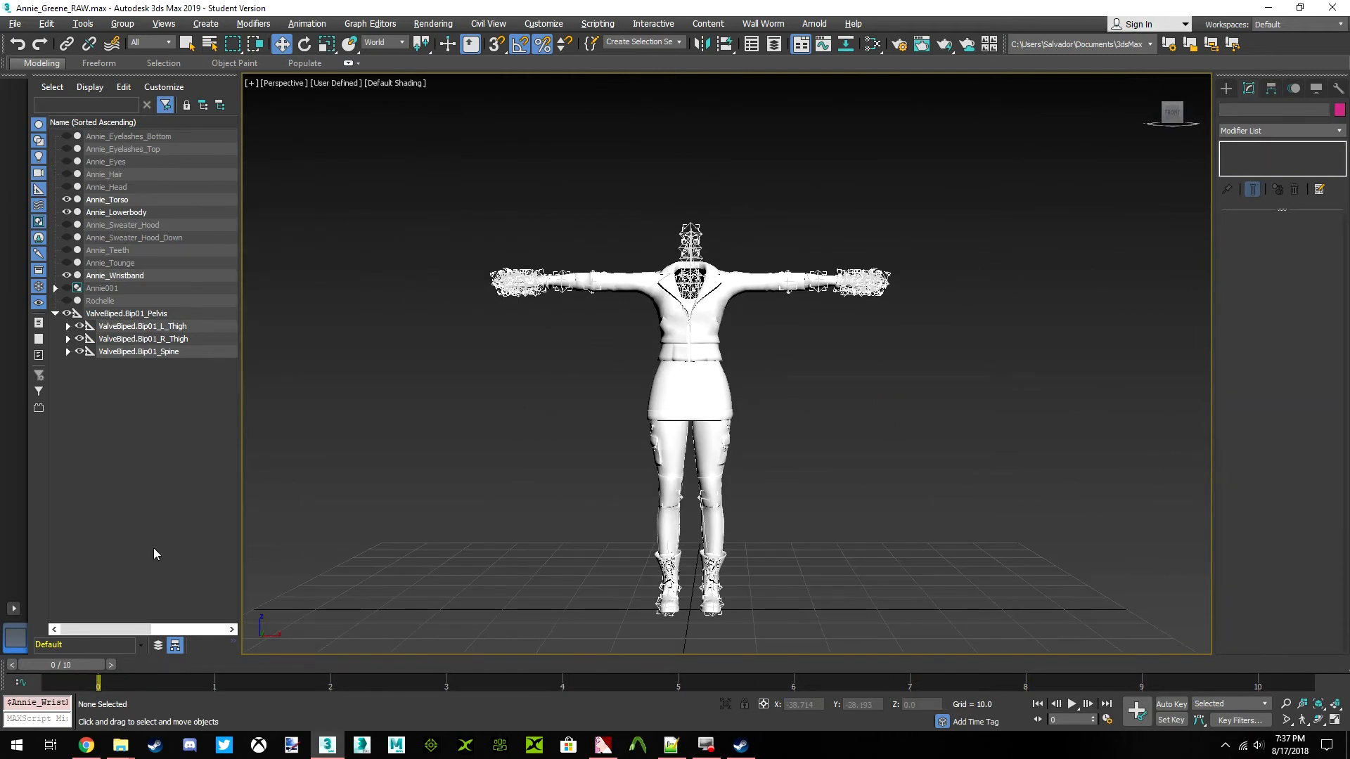
pyautogui.click(126, 313)
pyautogui.rightClick(126, 314)
pyautogui.click(204, 325)
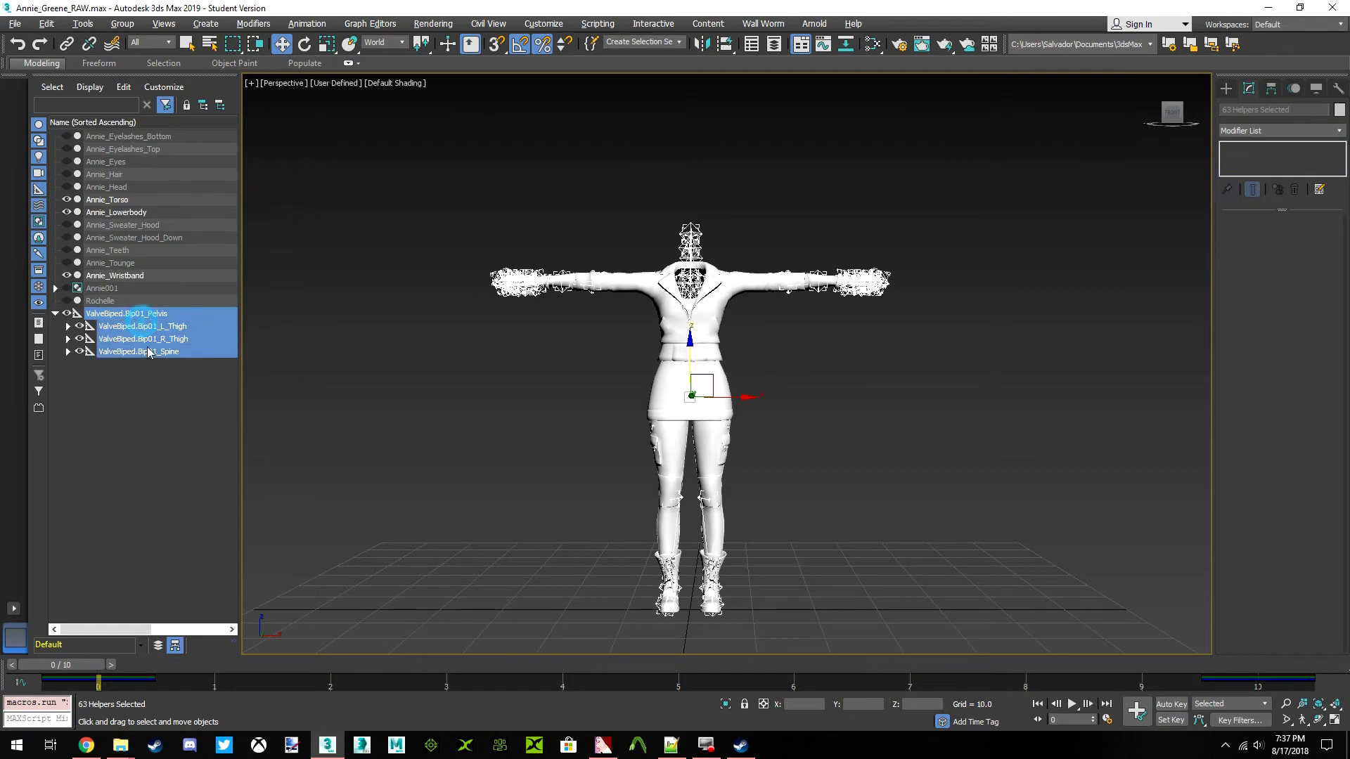
pyautogui.moveTo(70, 665); pyautogui.dragTo(689, 677)
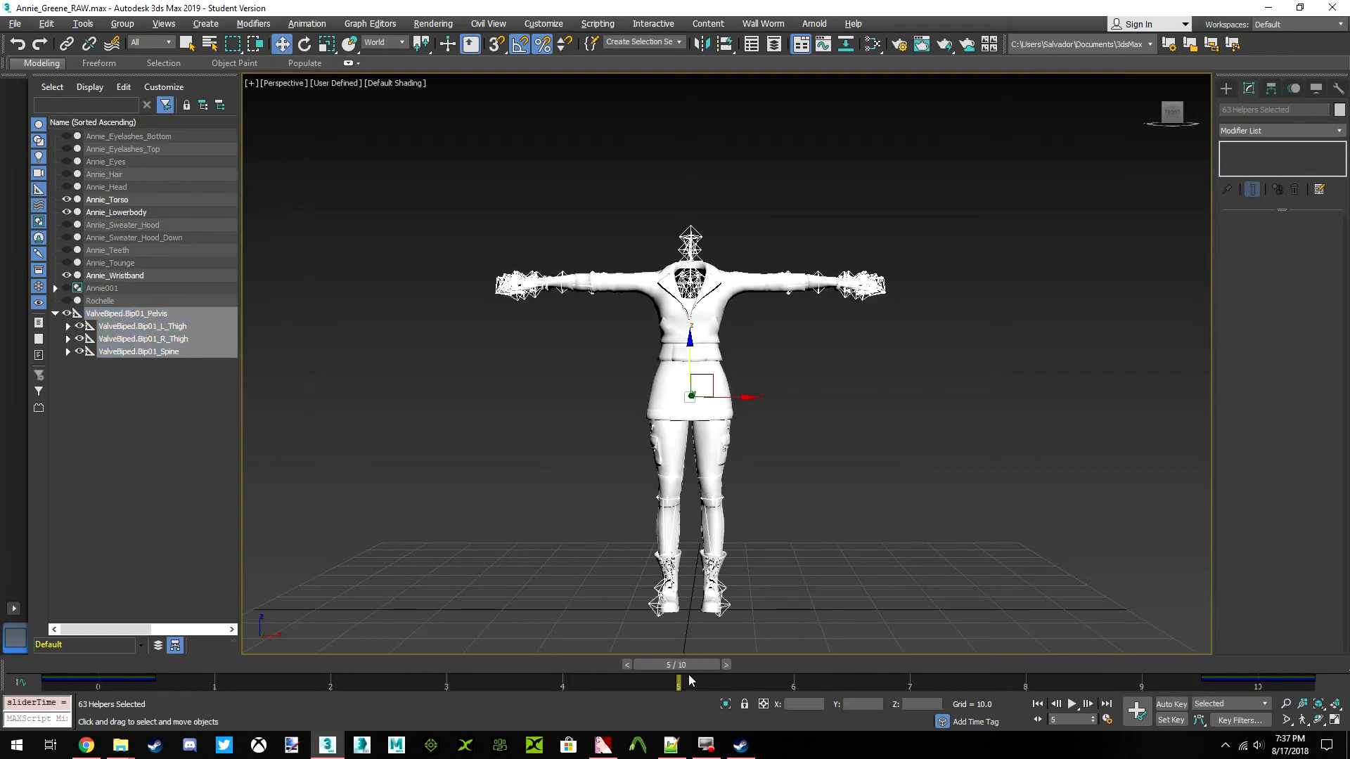
# Select the L_UpperArm bone, turn on Auto Key, and rotate the arm down about 44 degrees on Y at frame 5
pyautogui.click(821, 326)
pyautogui.click(818, 276)
pyautogui.moveTo(840, 282); pyautogui.dragTo(804, 305, button='middle')
pyautogui.scroll(5, 809, 305)
pyautogui.scroll(-4, 814, 305)
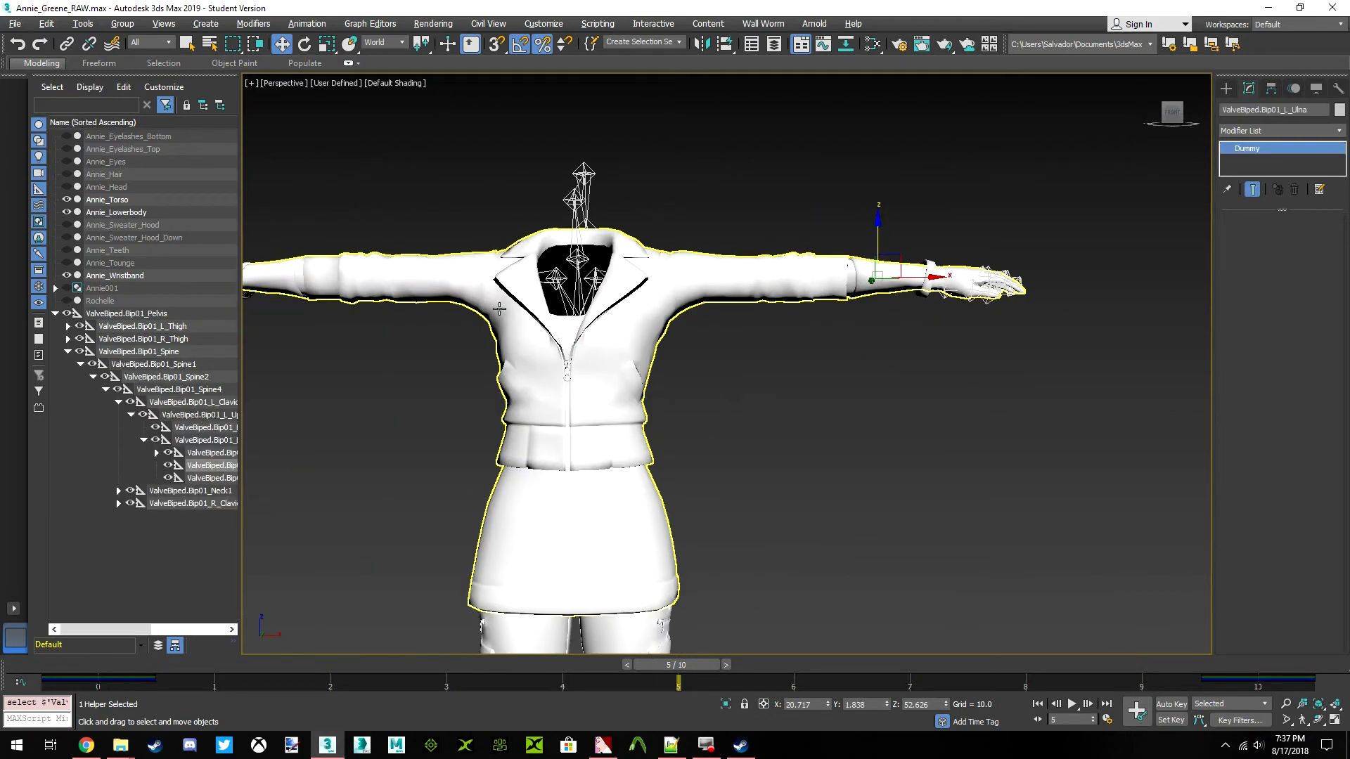
pyautogui.click(223, 415)
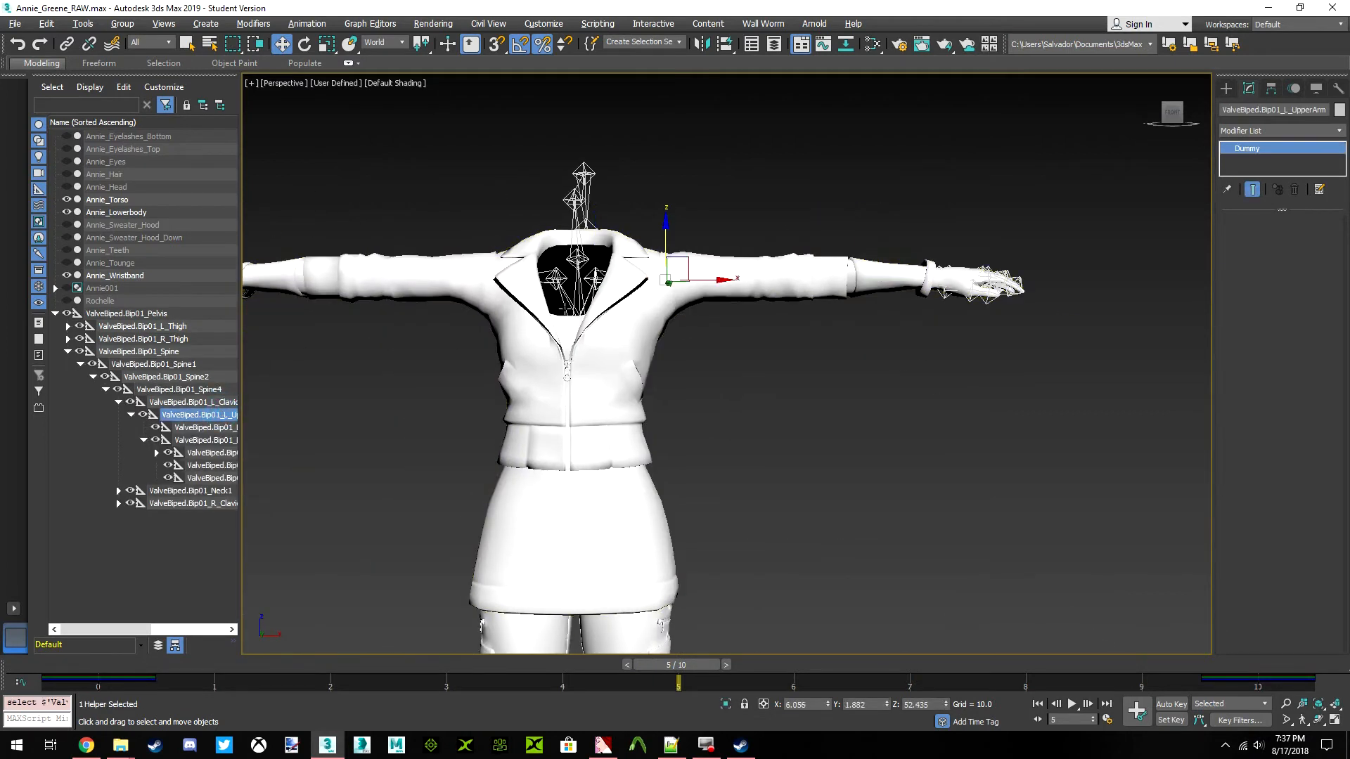
pyautogui.click(303, 49)
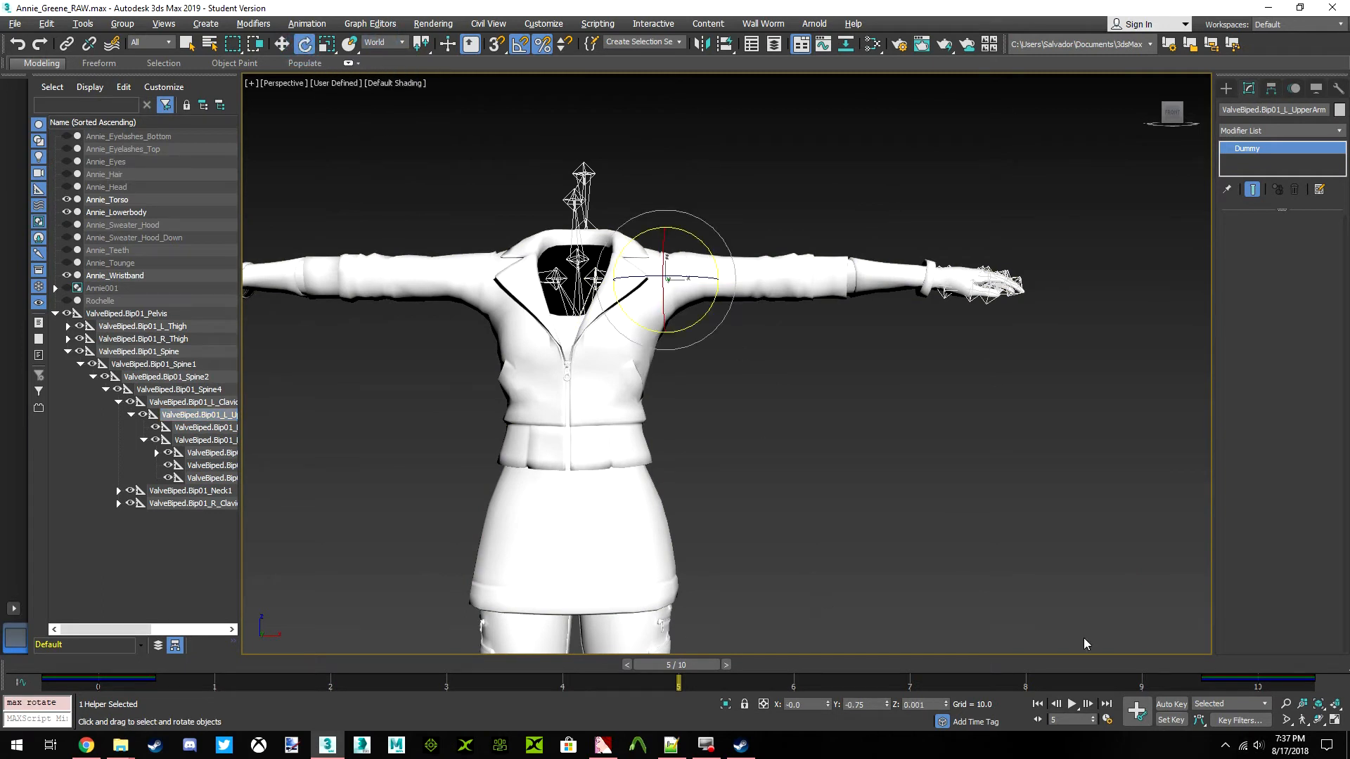
pyautogui.click(1170, 704)
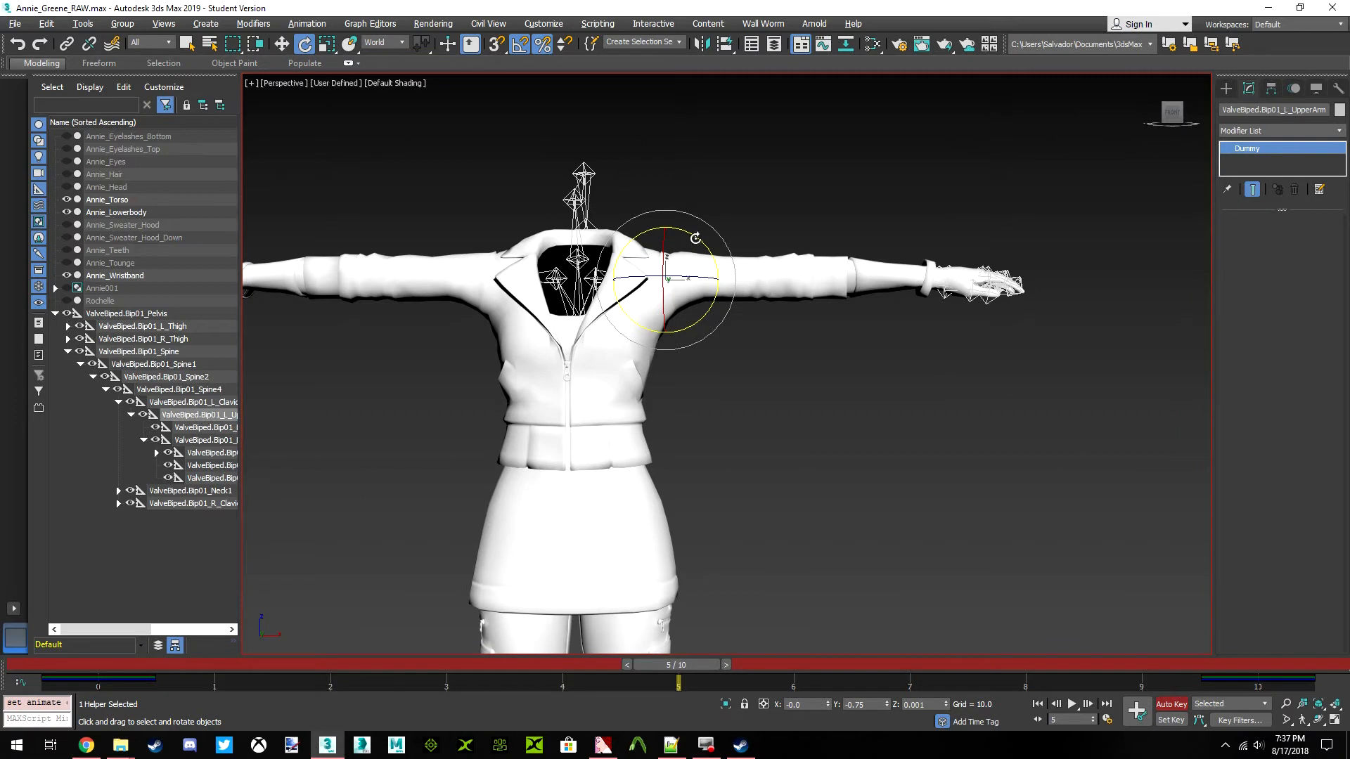
pyautogui.moveTo(703, 243); pyautogui.dragTo(715, 317)
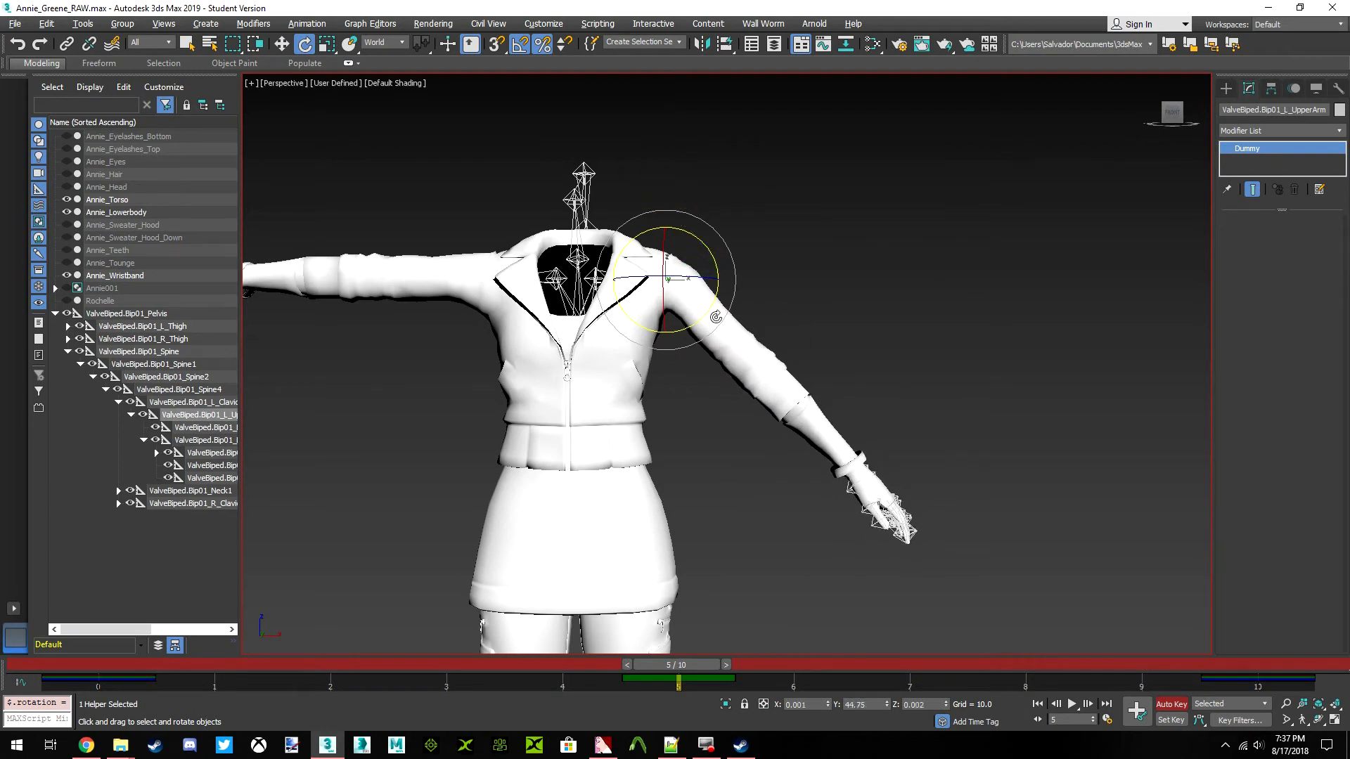
pyautogui.moveTo(713, 261); pyautogui.dragTo(710, 262)
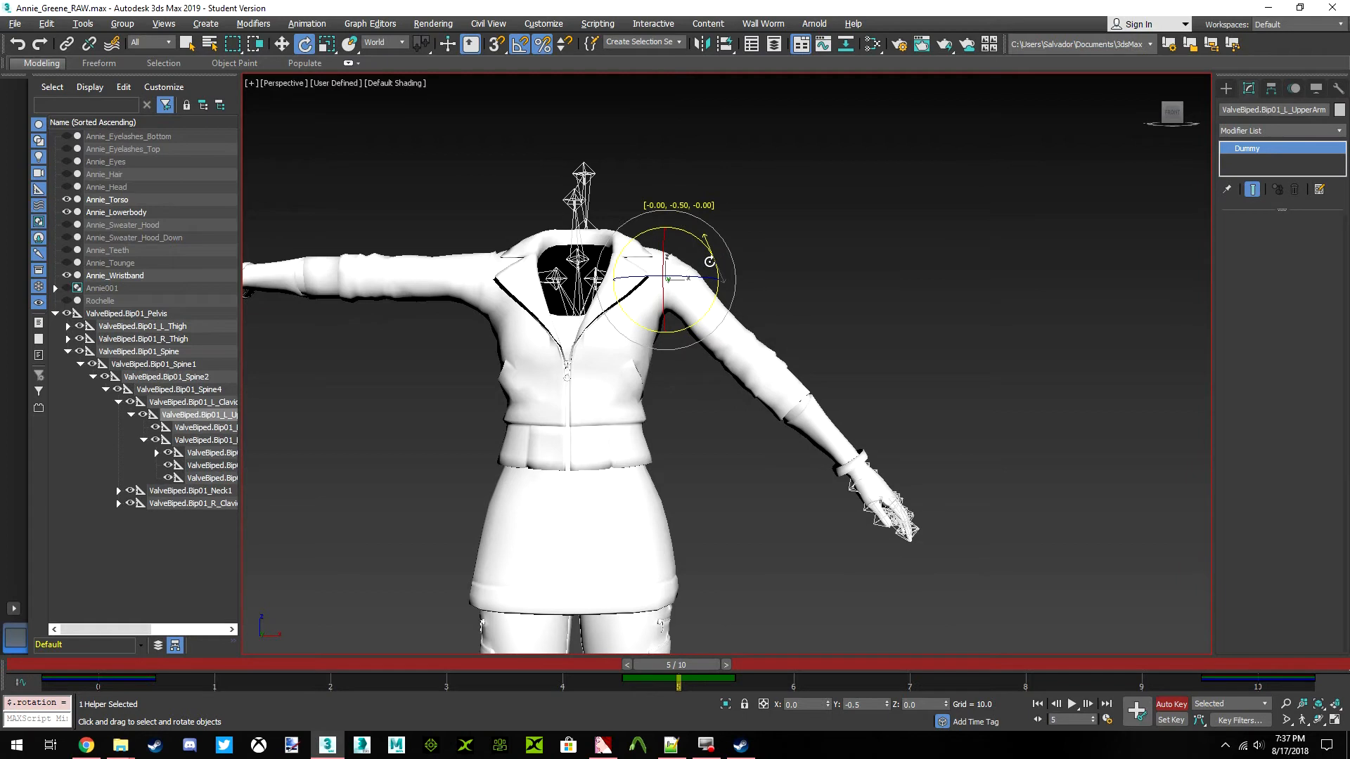
# Rotate the L_Hand bone so the hand bends upward at the wrist, turn off Auto Key, and clear the selection
pyautogui.scroll(6, 781, 371)
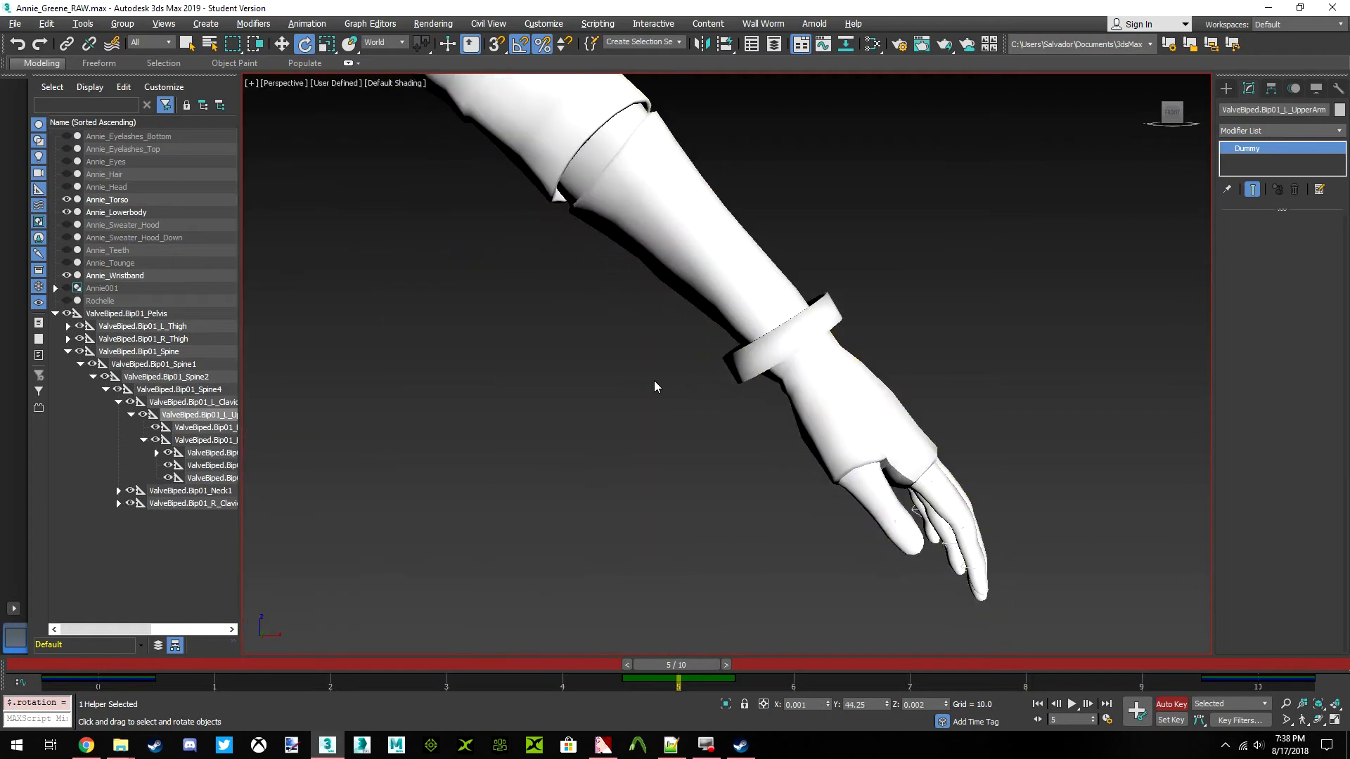
pyautogui.click(191, 442)
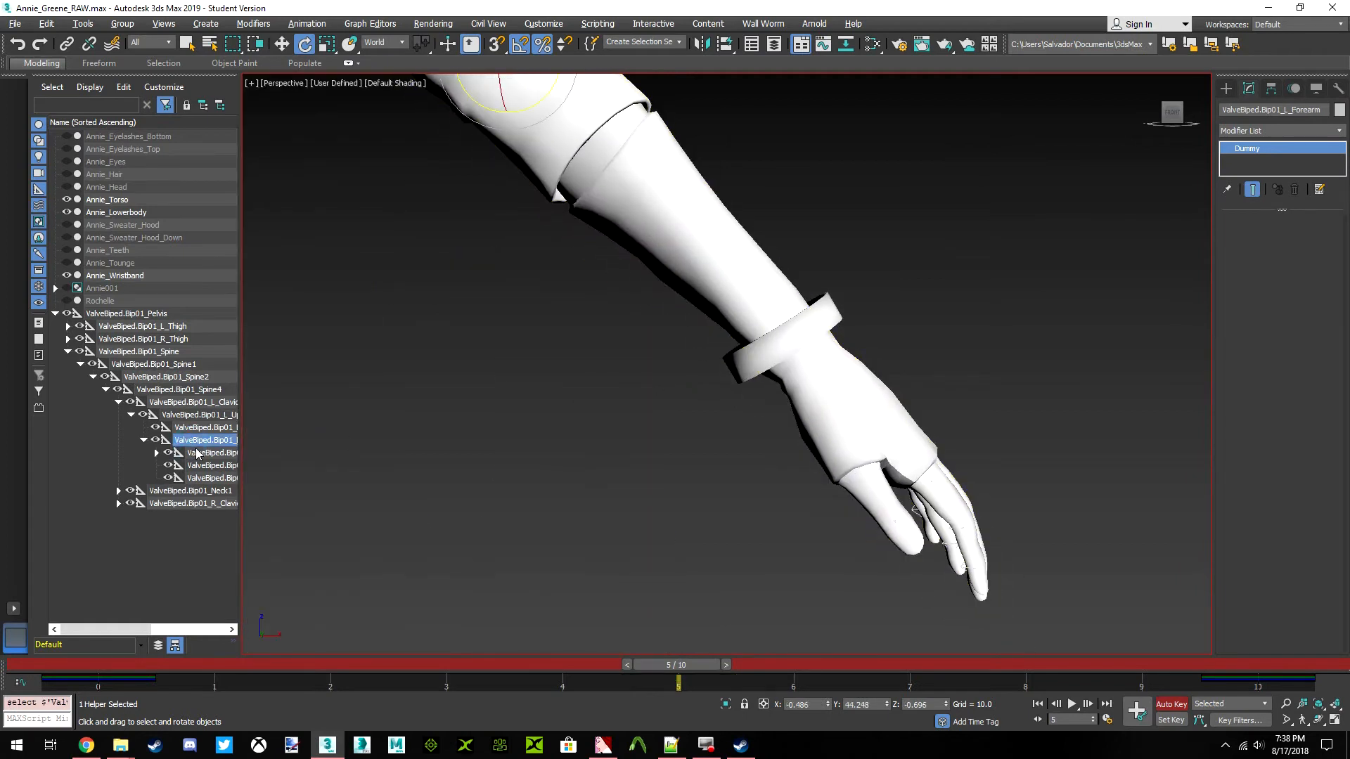
pyautogui.click(197, 453)
pyautogui.moveTo(866, 332); pyautogui.dragTo(816, 292)
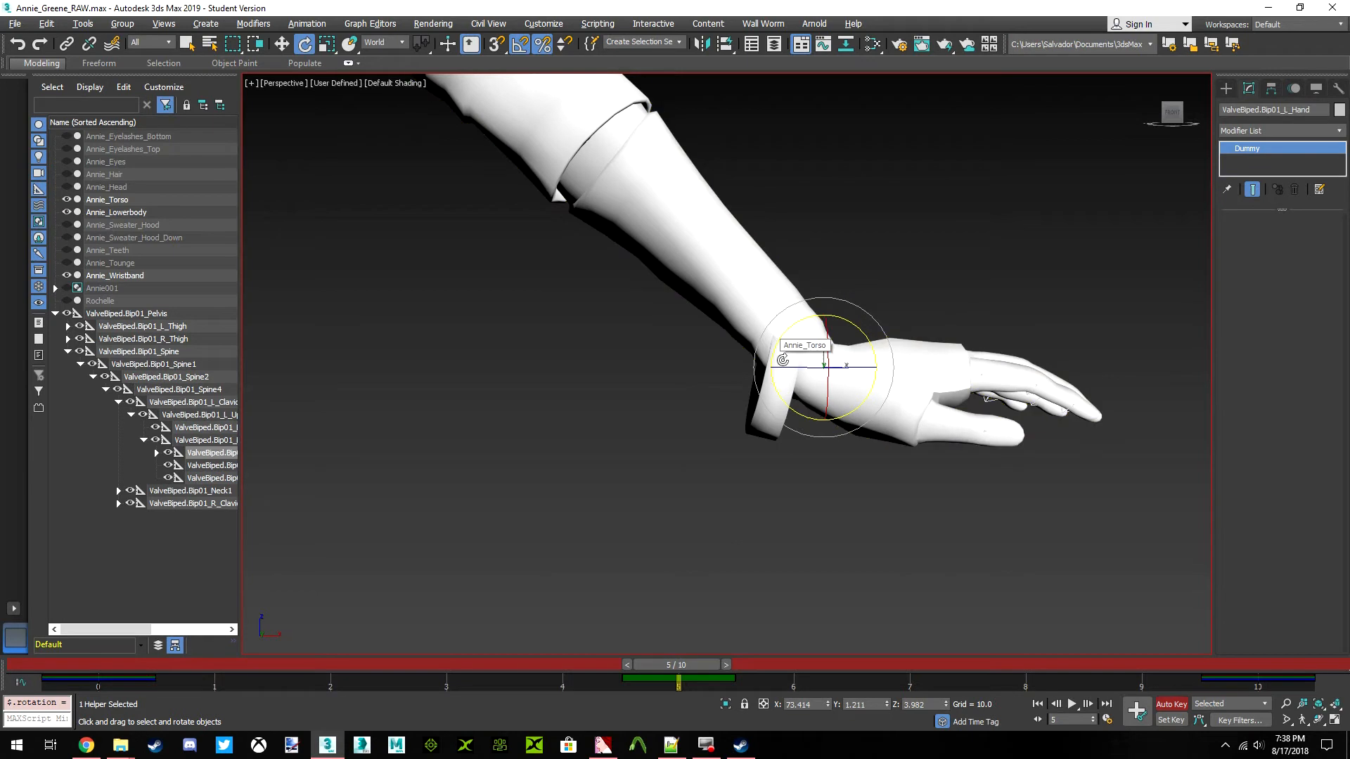
pyautogui.click(1184, 706)
pyautogui.click(777, 531)
# Reselect Annie_Wristband and start editing its Skin envelopes with vertex selection enabled
pyautogui.click(777, 426)
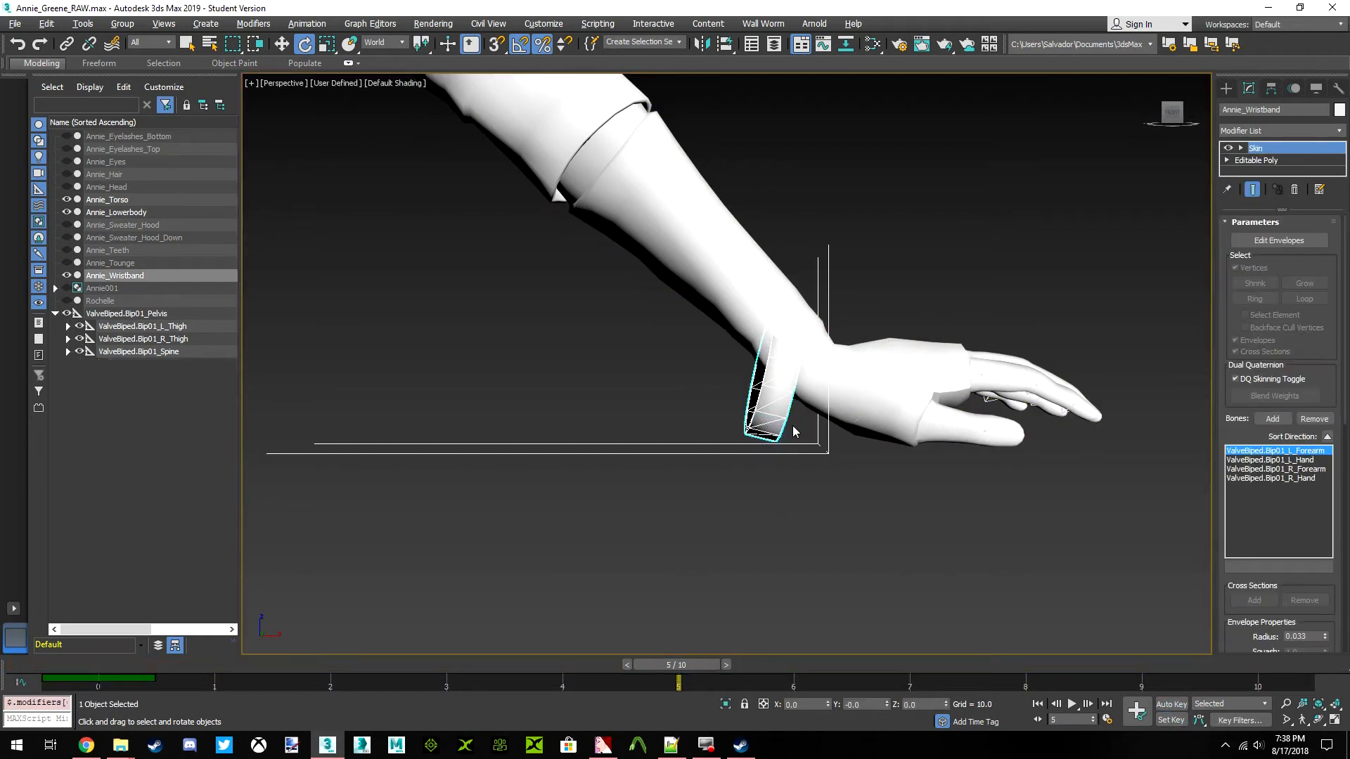
pyautogui.click(1260, 243)
pyautogui.moveTo(706, 665)
pyautogui.mouseDown()
pyautogui.moveTo(121, 651)
pyautogui.moveTo(724, 622)
pyautogui.moveTo(1280, 631)
pyautogui.moveTo(494, 631)
pyautogui.moveTo(169, 668)
pyautogui.moveTo(272, 644)
pyautogui.moveTo(720, 636)
pyautogui.moveTo(547, 632)
pyautogui.moveTo(1167, 665)
pyautogui.moveTo(722, 665)
pyautogui.mouseUp()
pyautogui.press('w')
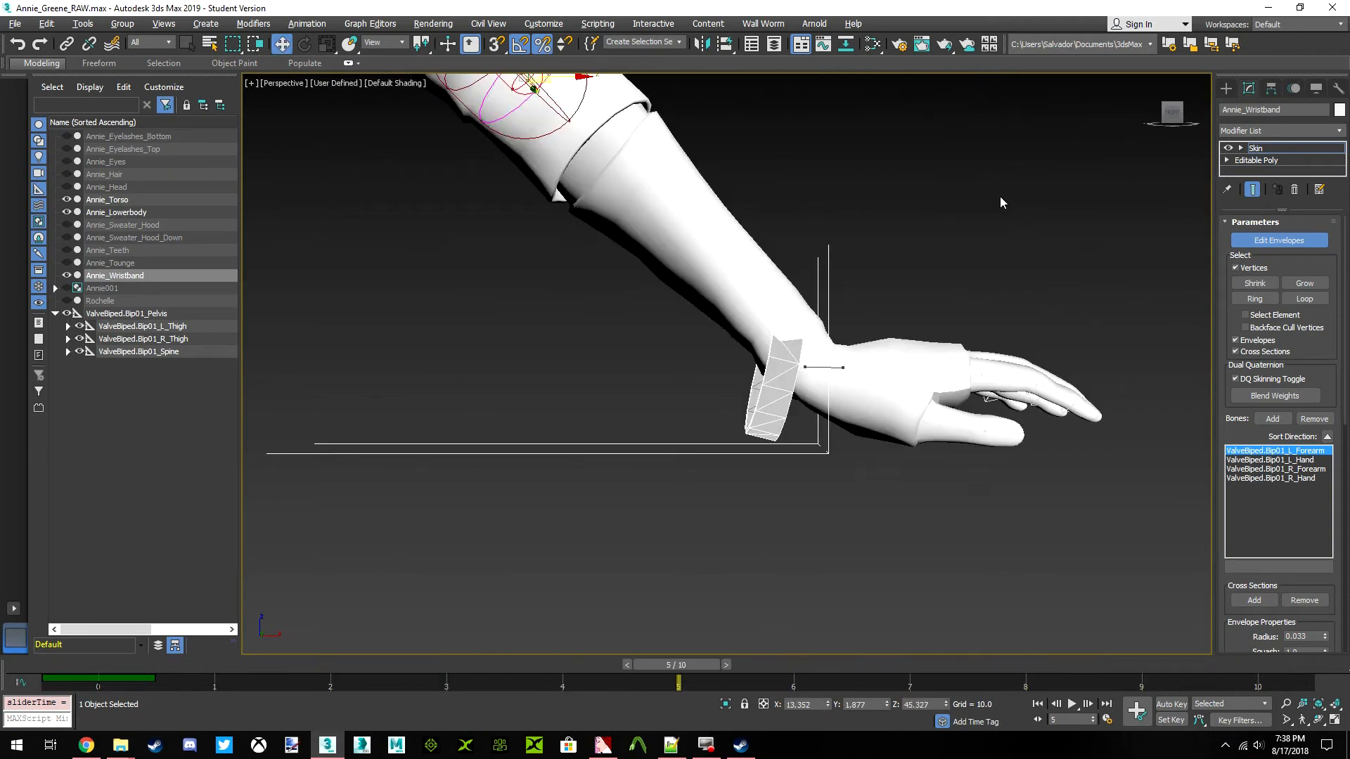
pyautogui.click(1237, 268)
pyautogui.click(1236, 268)
# Examine how the wristbands on both arms sit with the left arm and hand posed
pyautogui.moveTo(800, 453); pyautogui.dragTo(628, 574)
pyautogui.moveTo(545, 300); pyautogui.dragTo(578, 322, button='middle')
pyautogui.scroll(-9, 717, 383)
pyautogui.moveTo(731, 388); pyautogui.dragTo(946, 420, button='middle')
pyautogui.scroll(7, 737, 294)
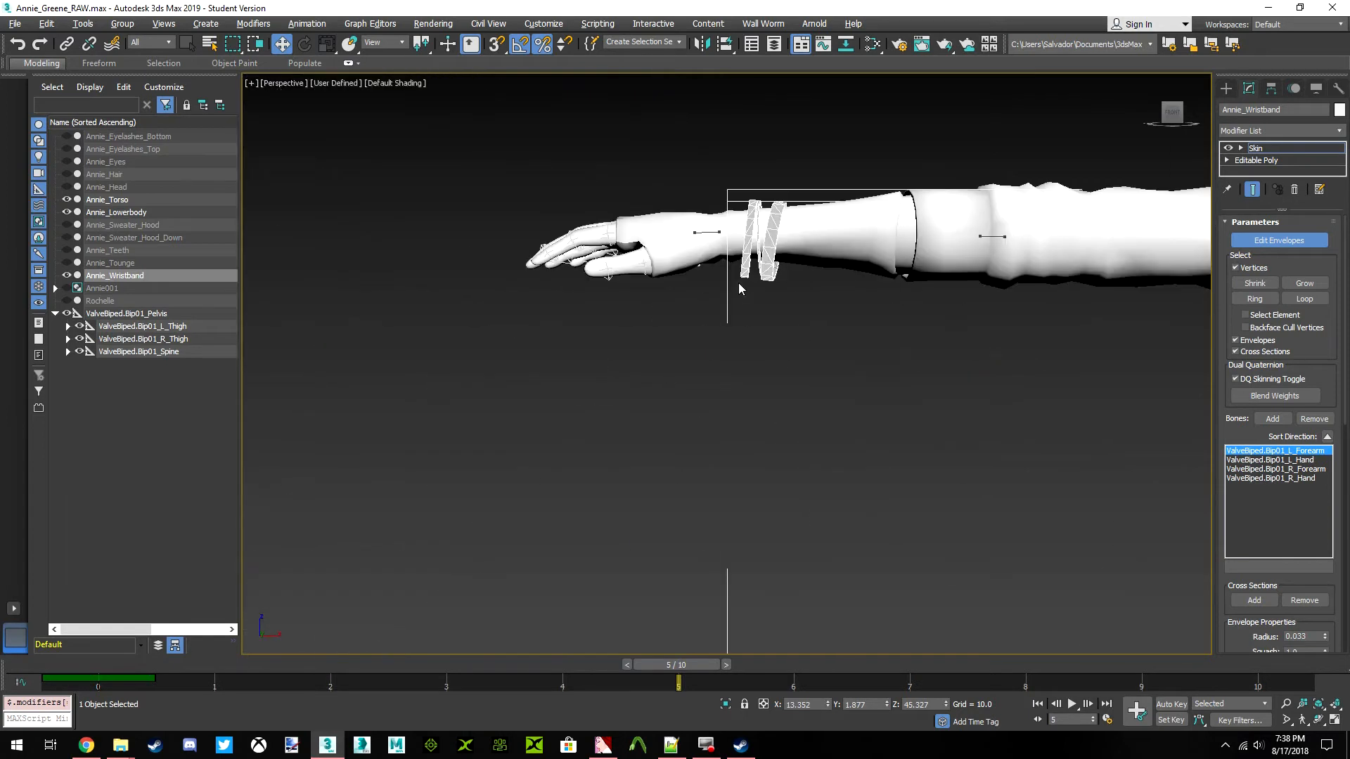
pyautogui.scroll(-7, 759, 261)
pyautogui.scroll(7, 866, 398)
pyautogui.moveTo(1038, 423); pyautogui.dragTo(824, 340, button='middle')
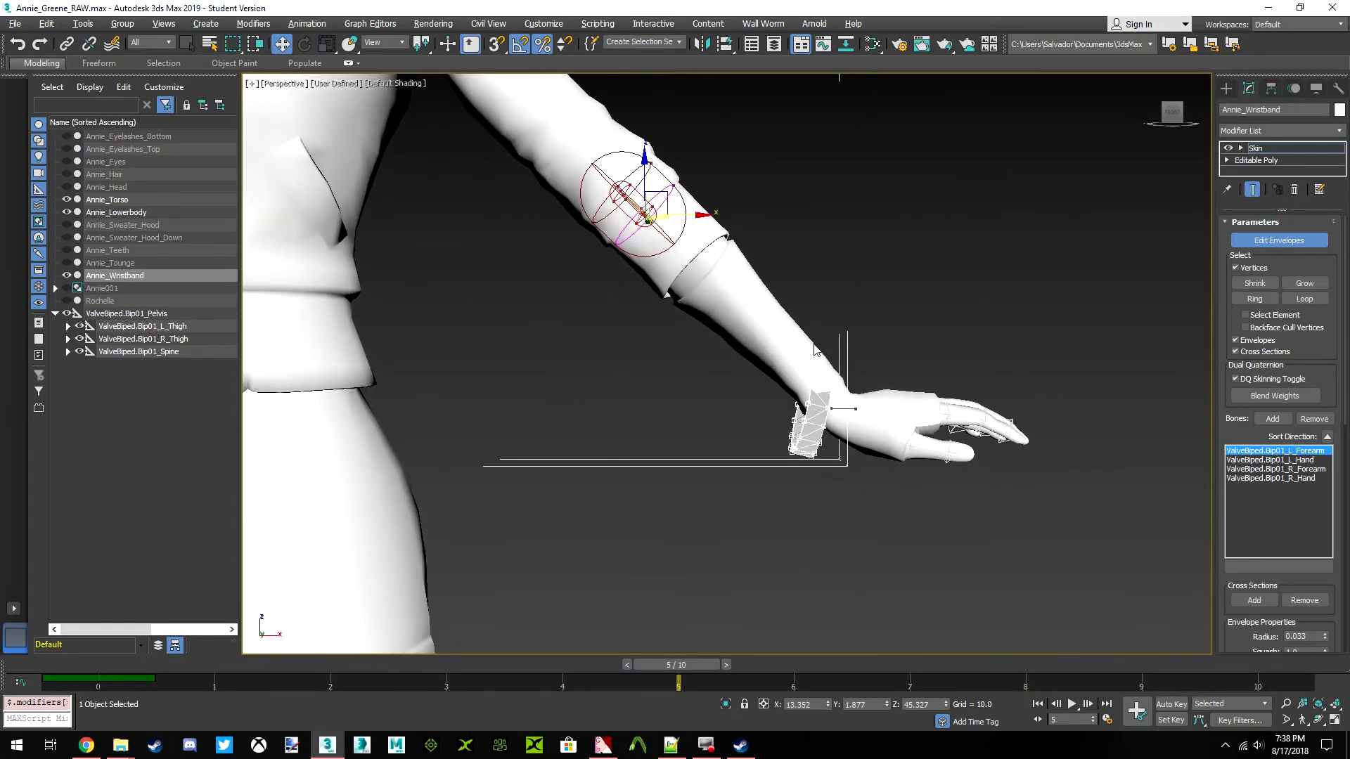
# Open the Skin Weight Table for Annie_Wristband and narrow its Vertex ID column to fit all bone columns
pyautogui.rightClick(708, 421)
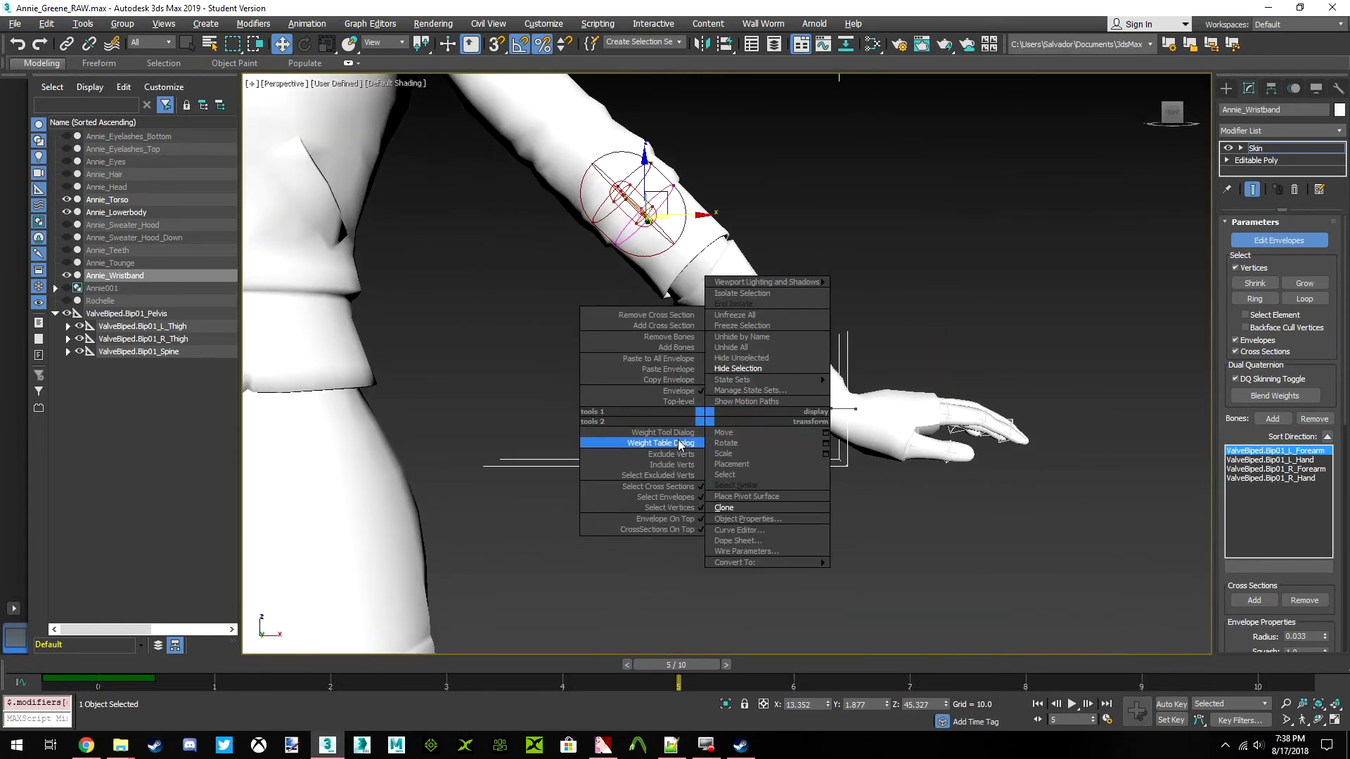
pyautogui.click(647, 443)
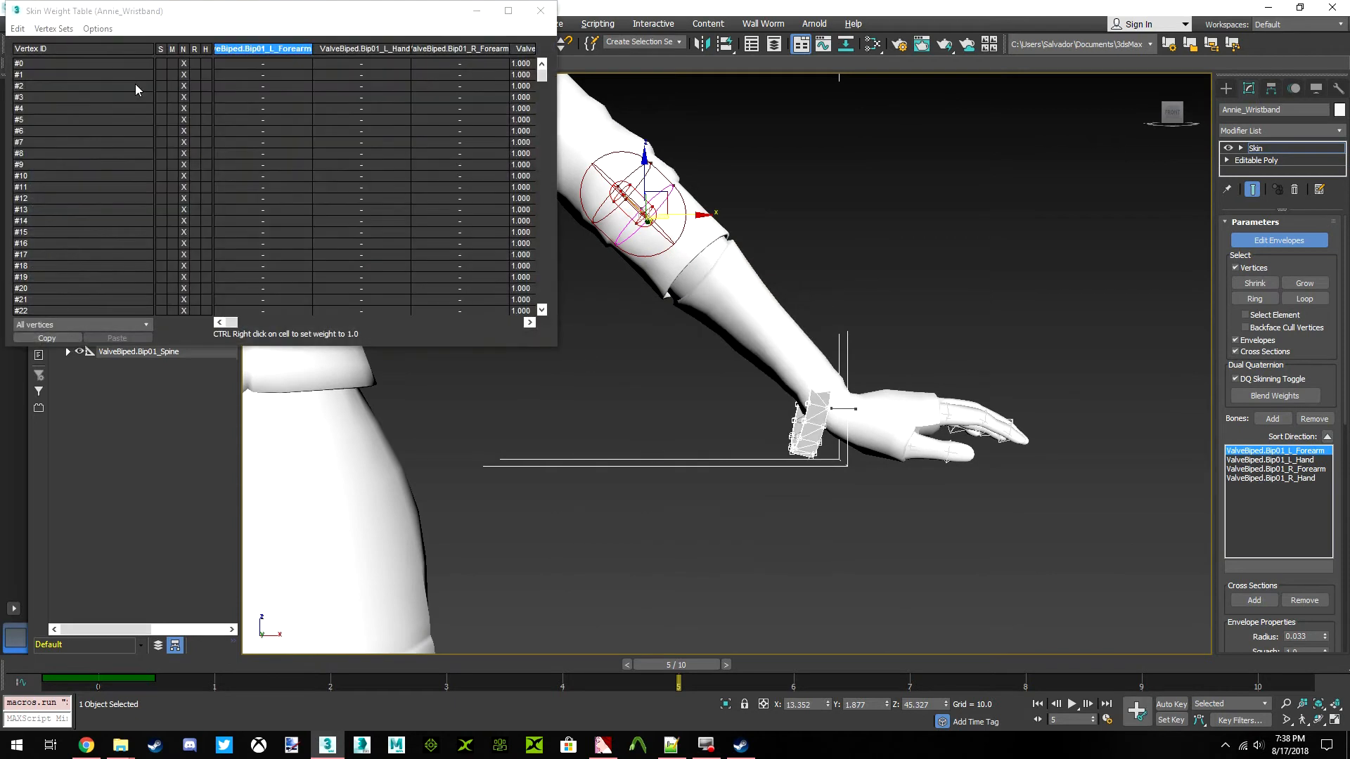
pyautogui.doubleClick(155, 49)
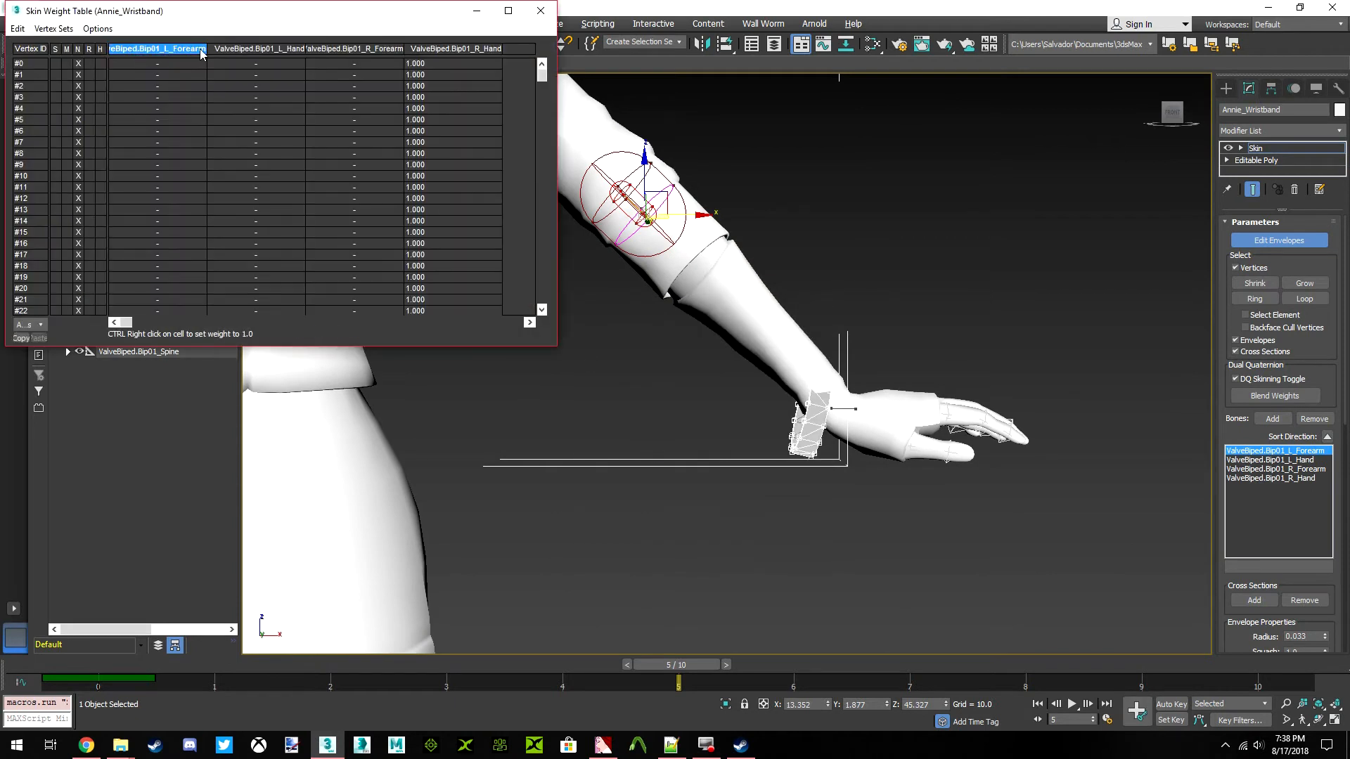
# Narrow the weight table's bone columns, shrink its window to fit them, and list only the selected vertices
pyautogui.doubleClick(210, 49)
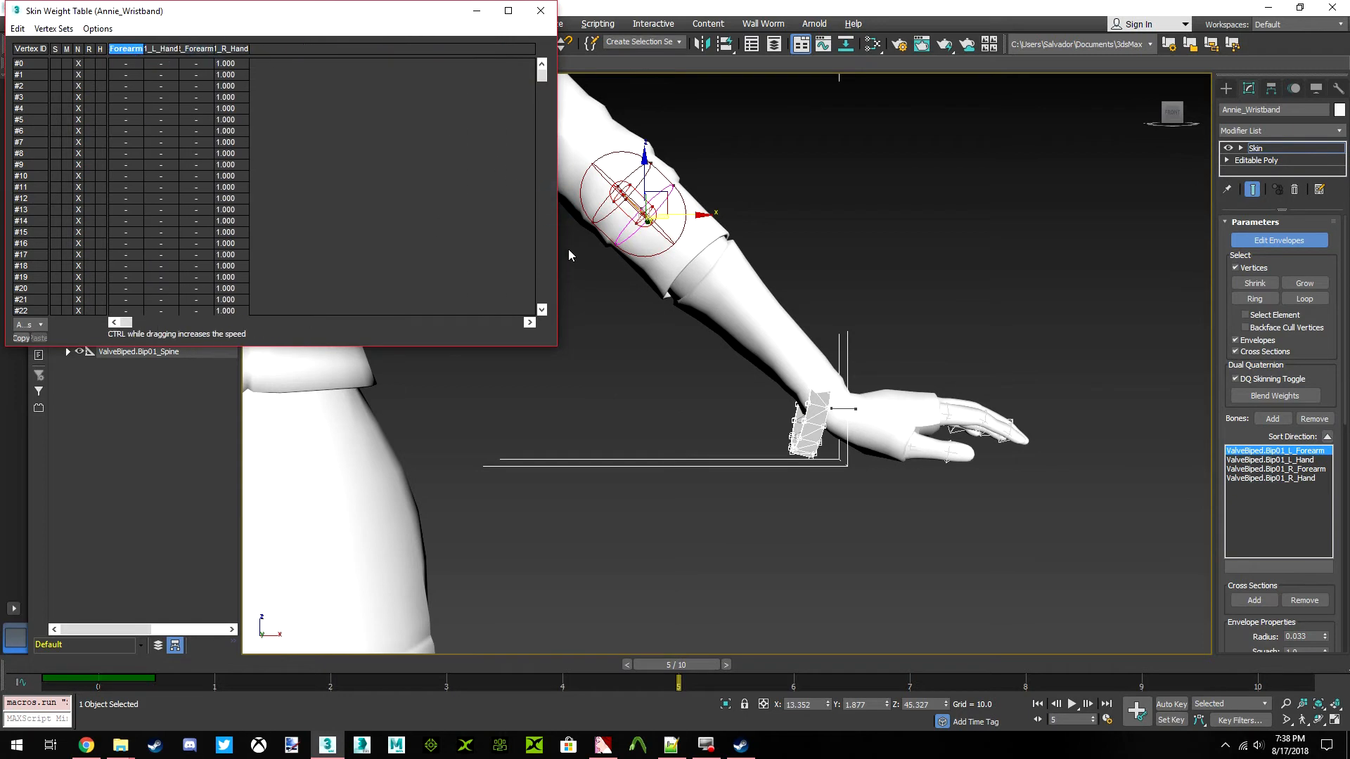
pyautogui.moveTo(562, 251); pyautogui.dragTo(284, 254)
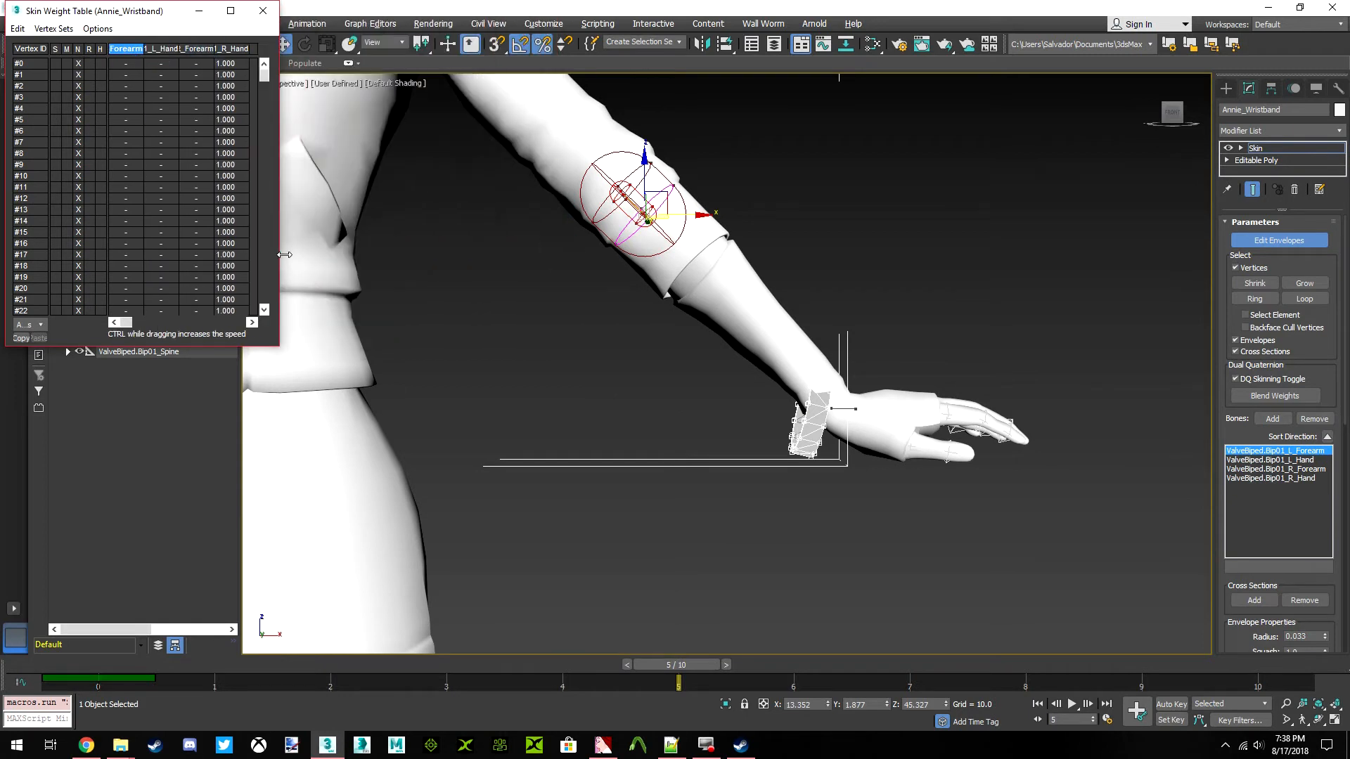
pyautogui.click(31, 325)
pyautogui.click(33, 347)
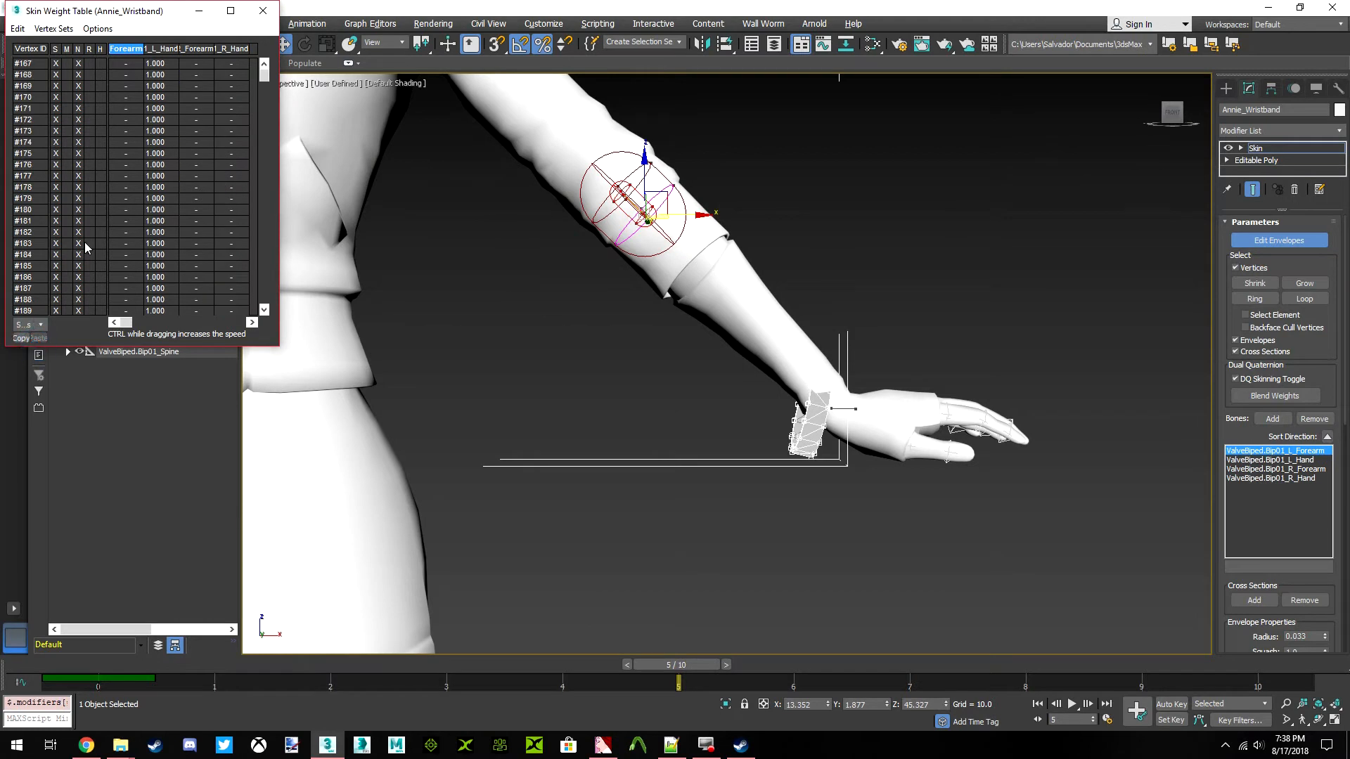
# Select all listed left wristband vertices in the weight table and set their L_Forearm weight to 1.000
pyautogui.click(16, 28)
pyautogui.click(48, 102)
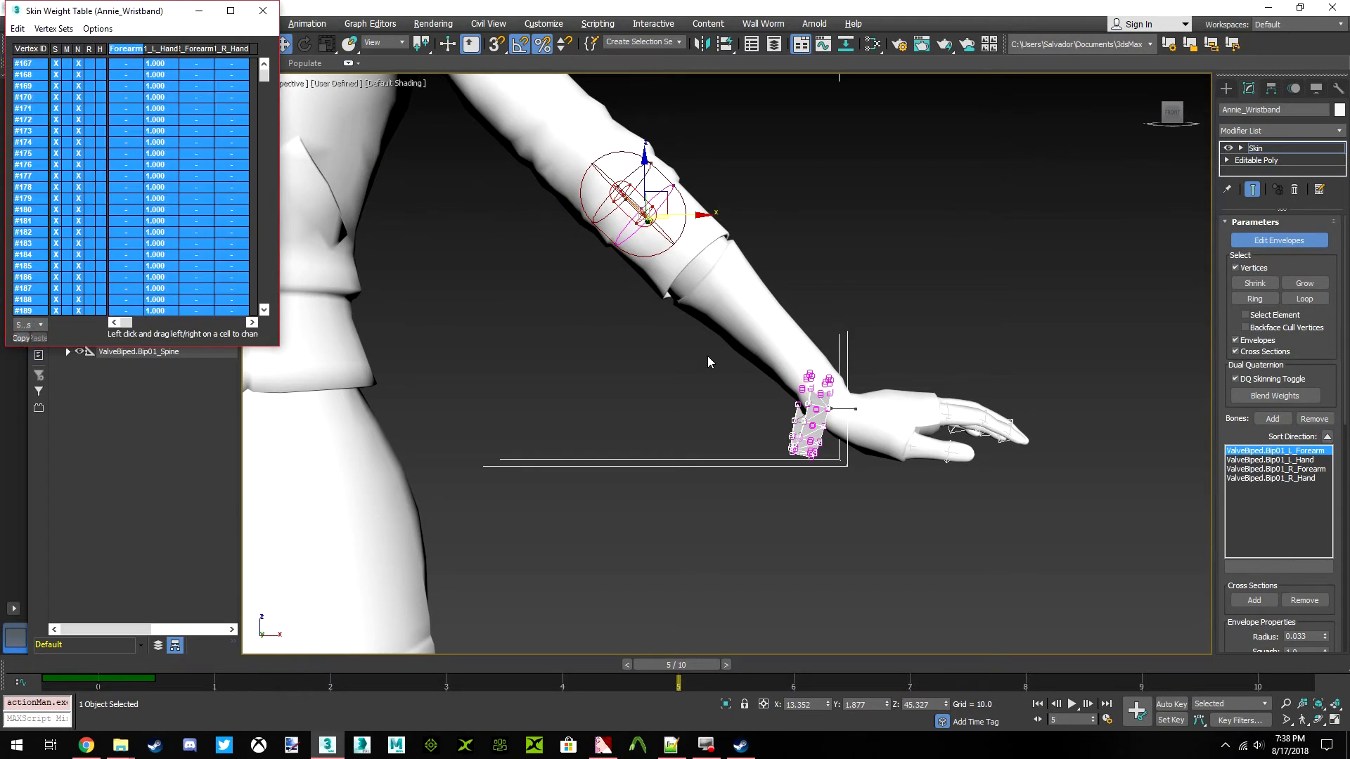
pyautogui.press('z')
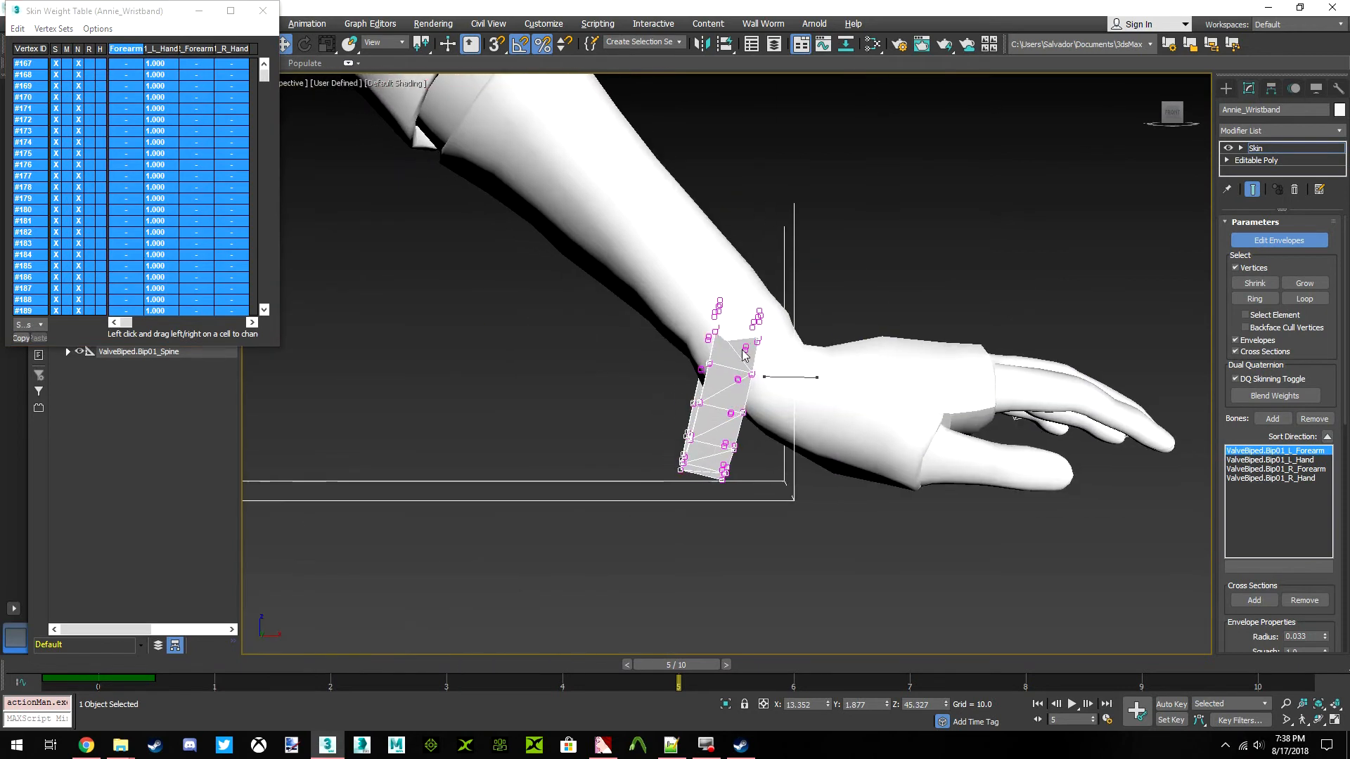
pyautogui.moveTo(538, 214); pyautogui.dragTo(697, 405, button='middle')
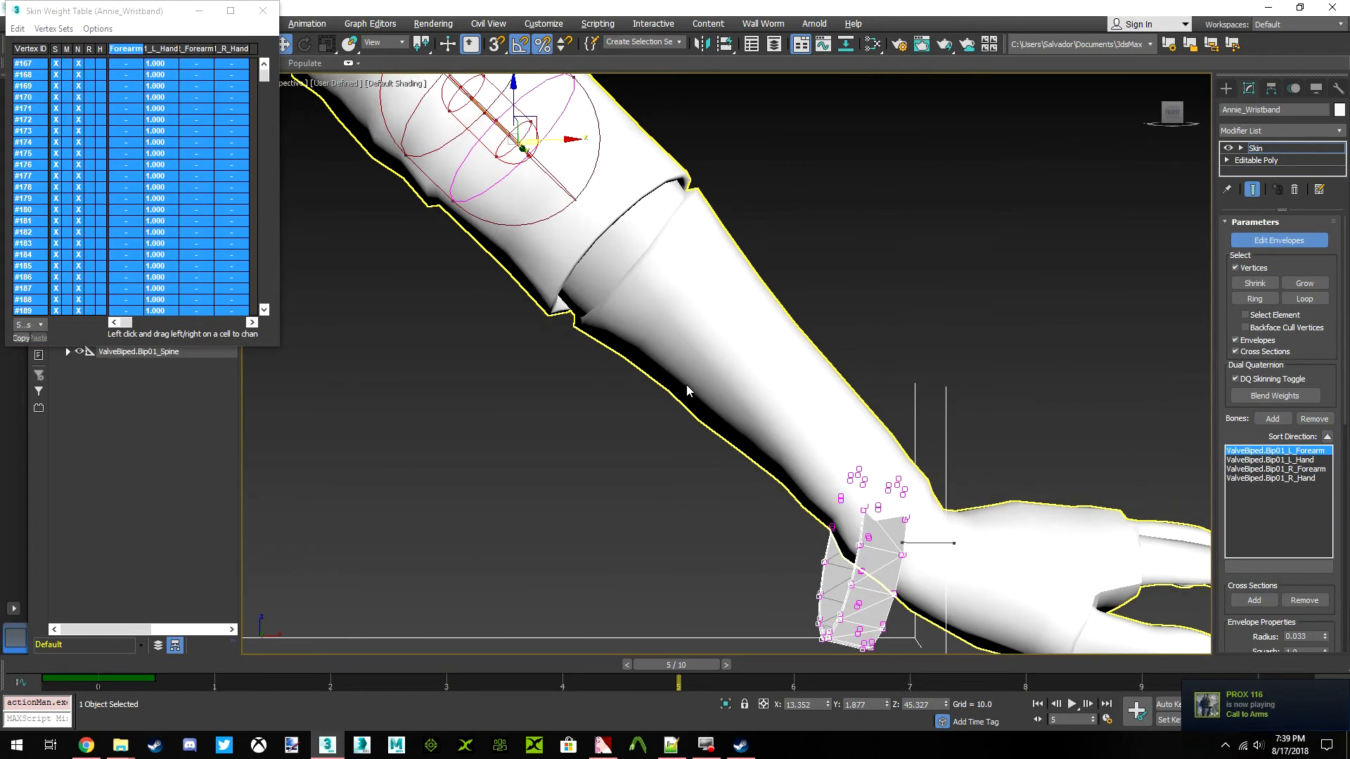
pyautogui.scroll(-3, 530, 202)
pyautogui.moveTo(123, 197); pyautogui.dragTo(512, 259)
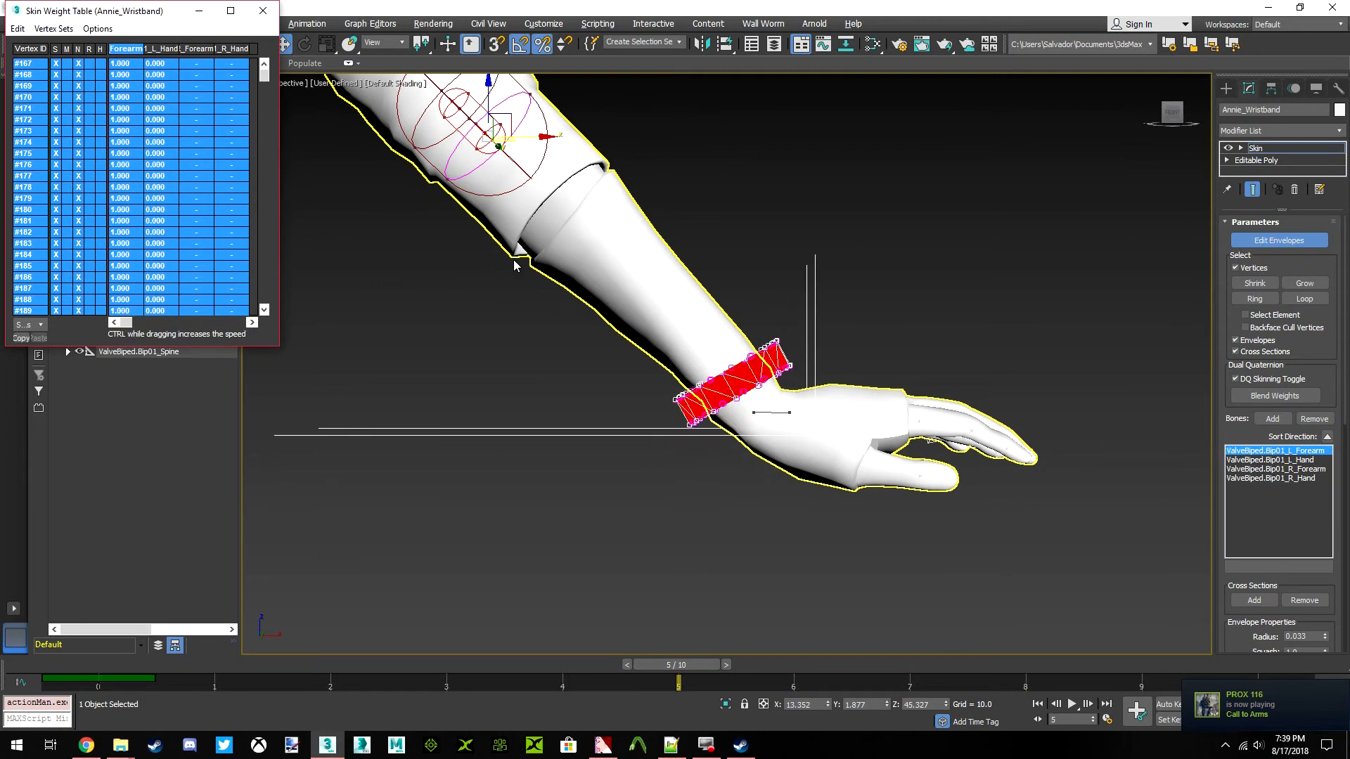
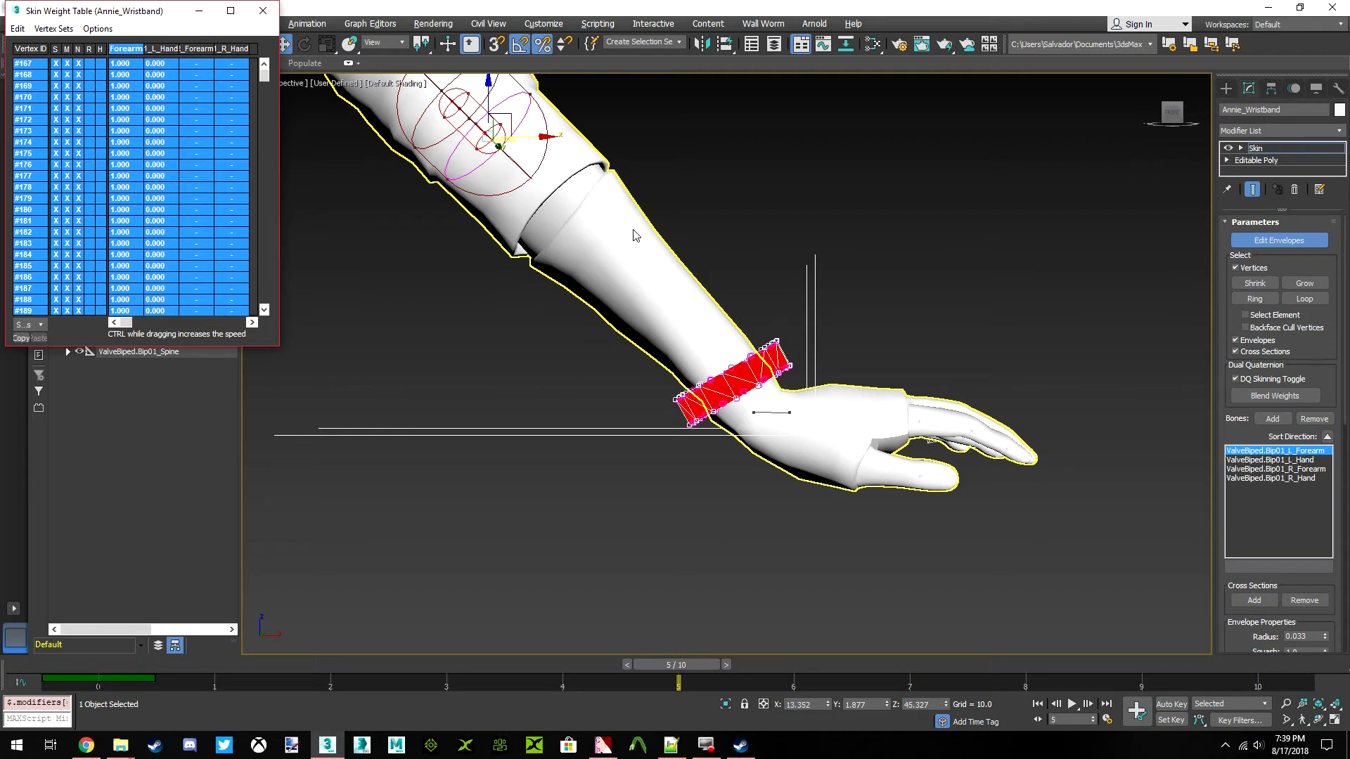
# Set the L_Hand weight of all selected left wristband vertices to 0.100 in the weight table
pyautogui.moveTo(488, 234); pyautogui.dragTo(651, 253)
pyautogui.moveTo(159, 125); pyautogui.dragTo(203, 152)
pyautogui.click(160, 142)
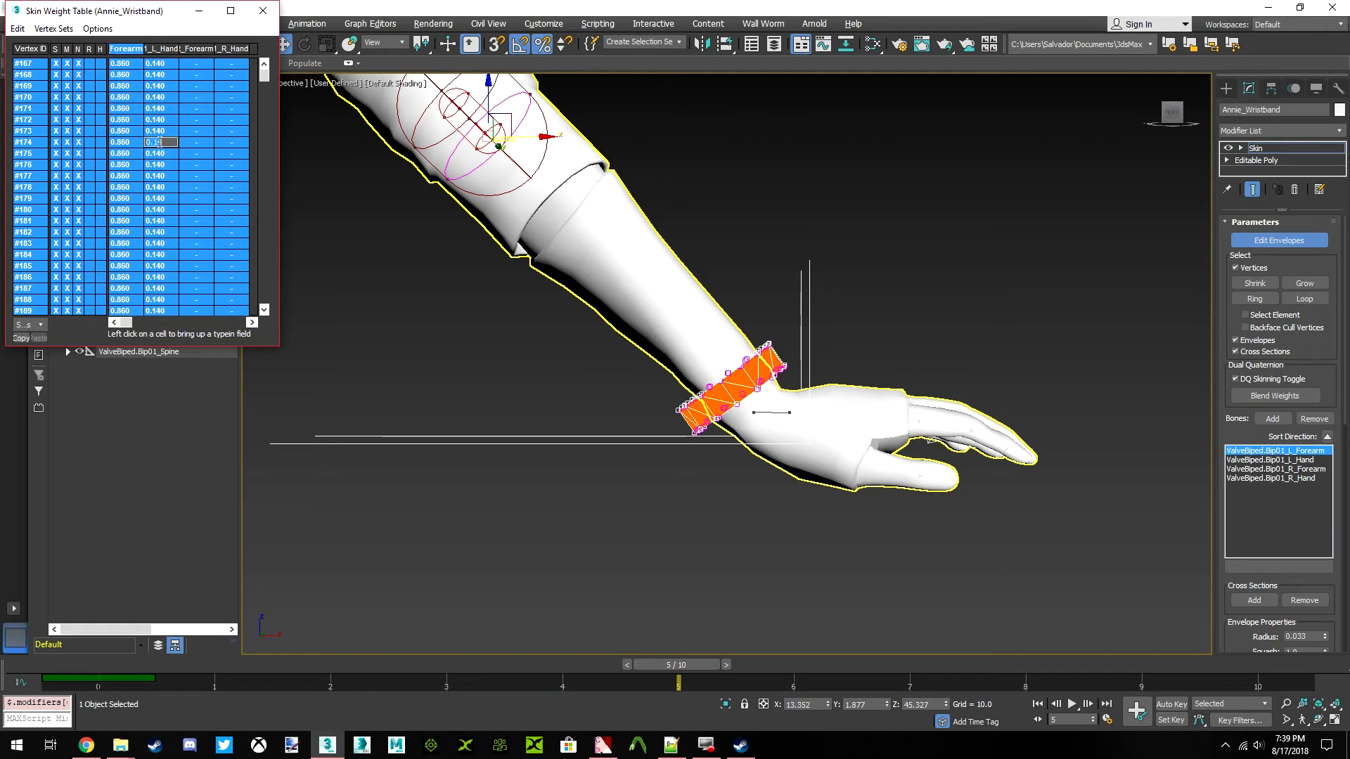
pyautogui.write('.1')
pyautogui.press('Return')
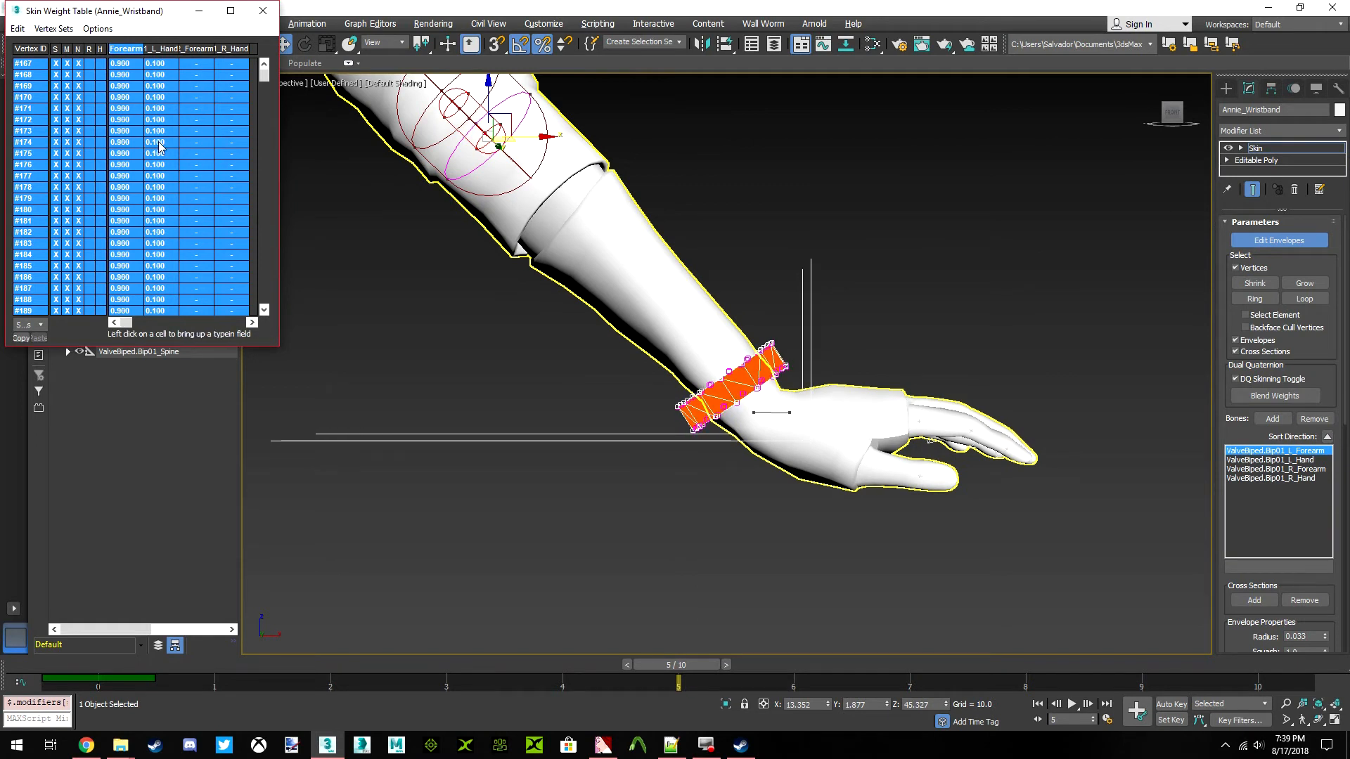
pyautogui.moveTo(706, 309); pyautogui.dragTo(707, 363, button='middle')
pyautogui.scroll(-5, 773, 415)
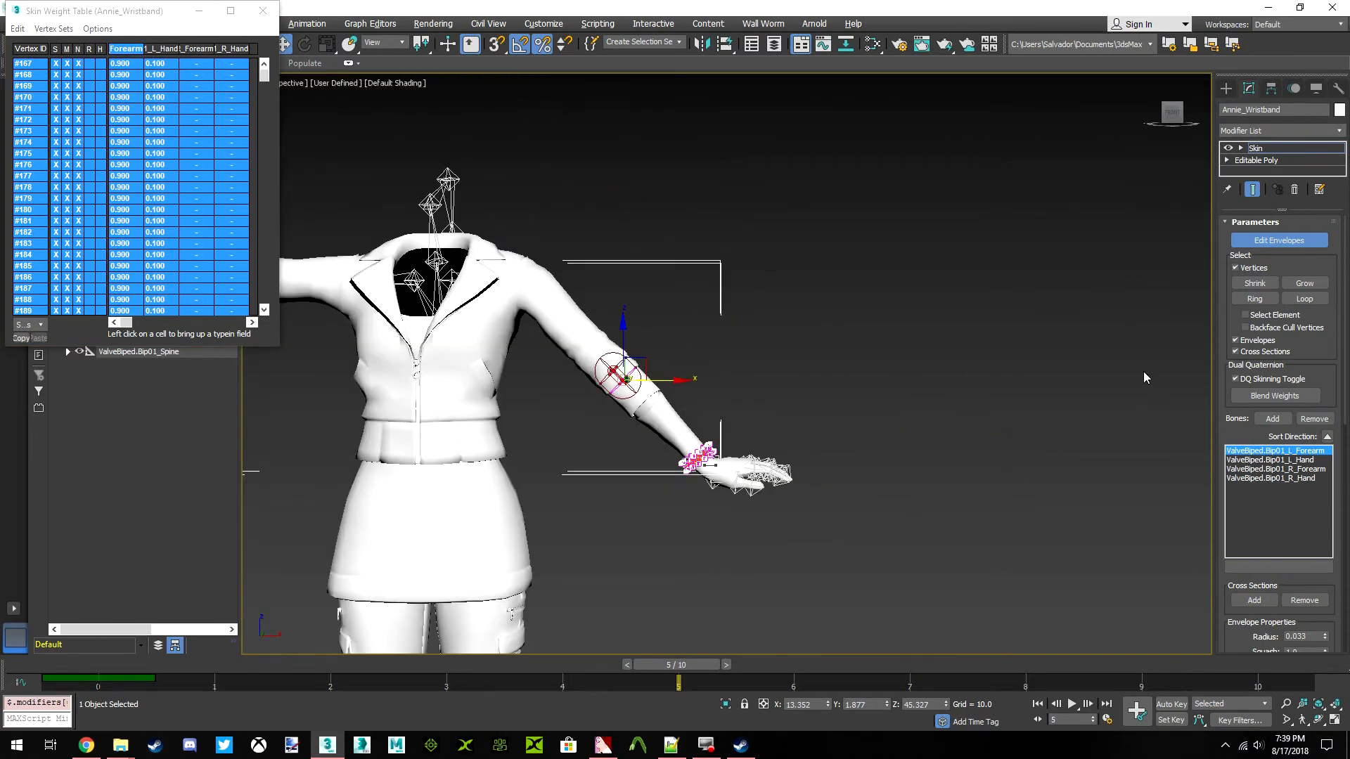
# Leave envelope editing, return the timeline to frame 0 and select the wristband mesh at the right wrist
pyautogui.click(1276, 240)
pyautogui.click(904, 361)
pyautogui.moveTo(692, 665); pyautogui.dragTo(87, 686)
pyautogui.moveTo(456, 463); pyautogui.dragTo(826, 481, button='middle')
pyautogui.scroll(7, 483, 329)
pyautogui.click(464, 242)
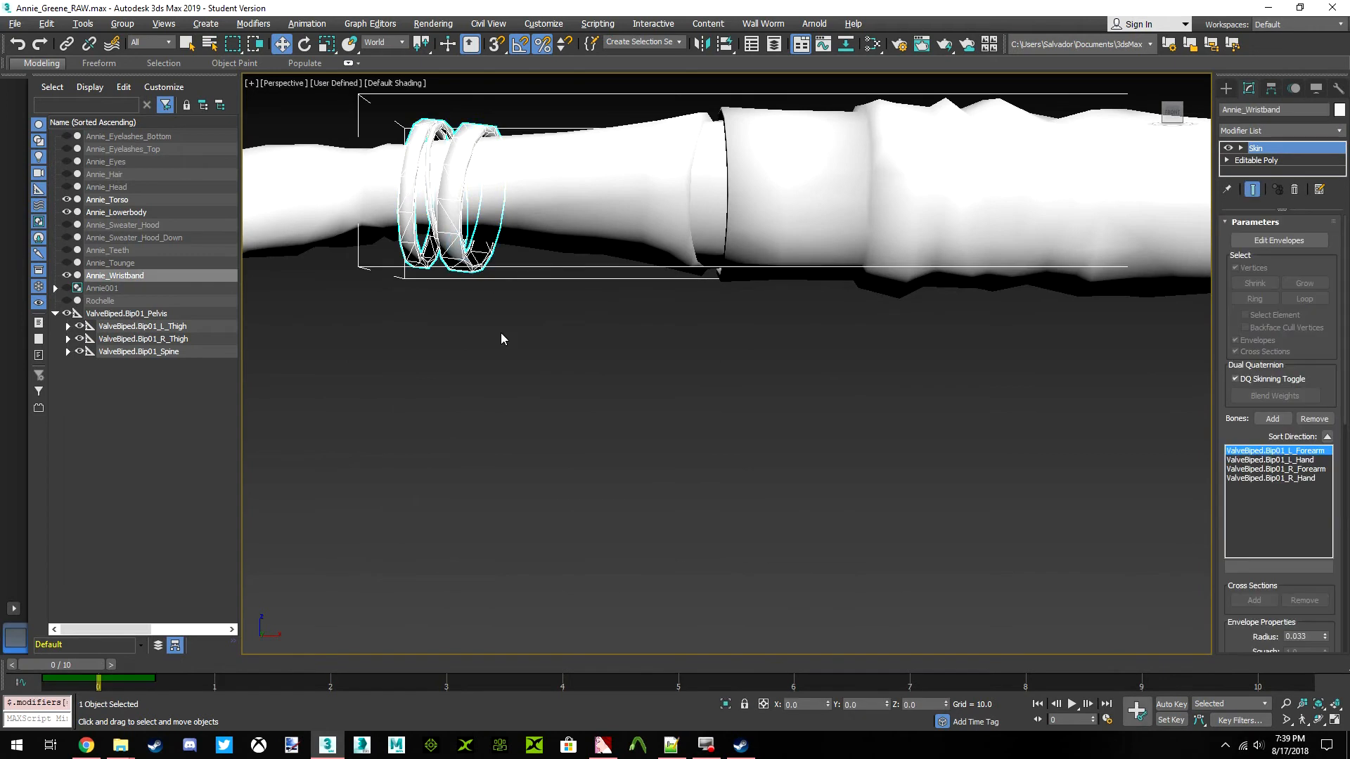
# Enter envelope editing, open the Skin Weight Table and select all vertices of the right wristbands in it
pyautogui.moveTo(501, 339); pyautogui.dragTo(766, 397, button='middle')
pyautogui.click(1273, 243)
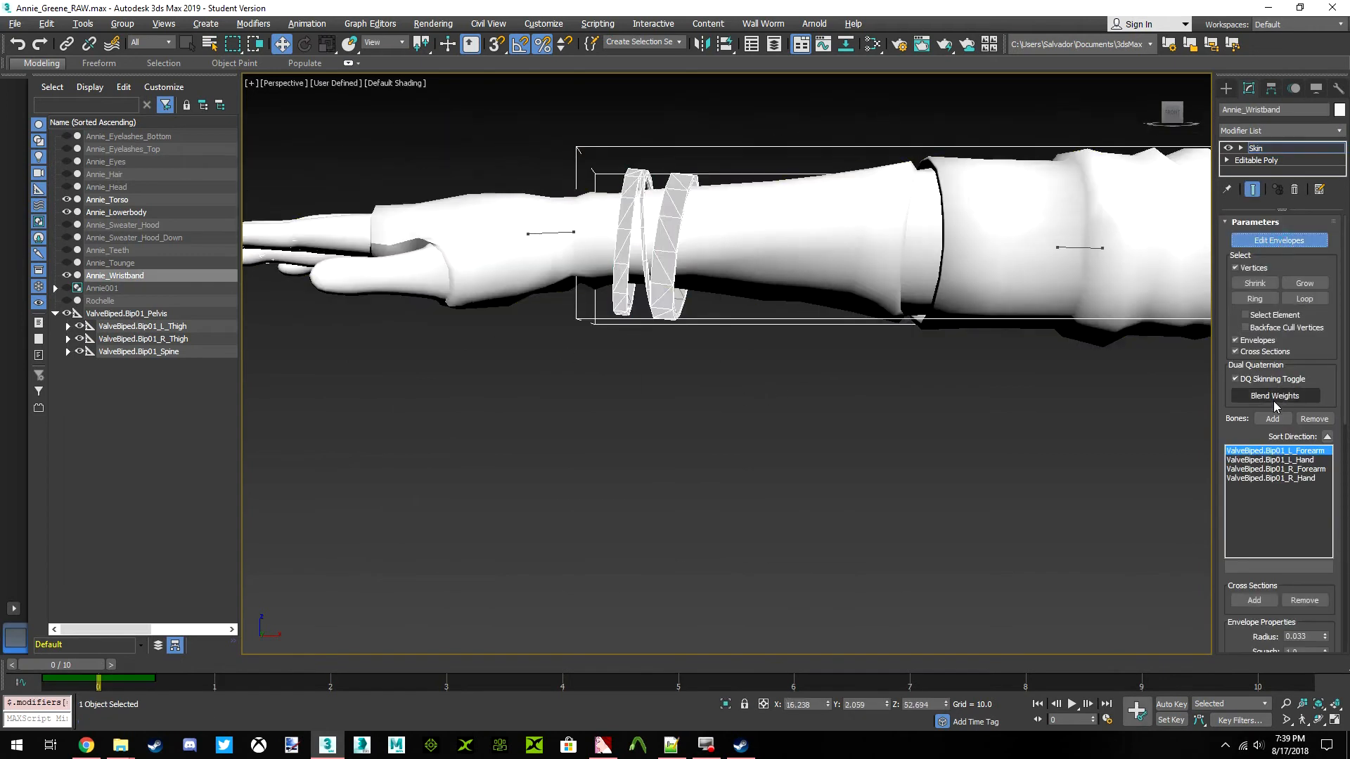
pyautogui.rightClick(491, 453)
pyautogui.click(430, 469)
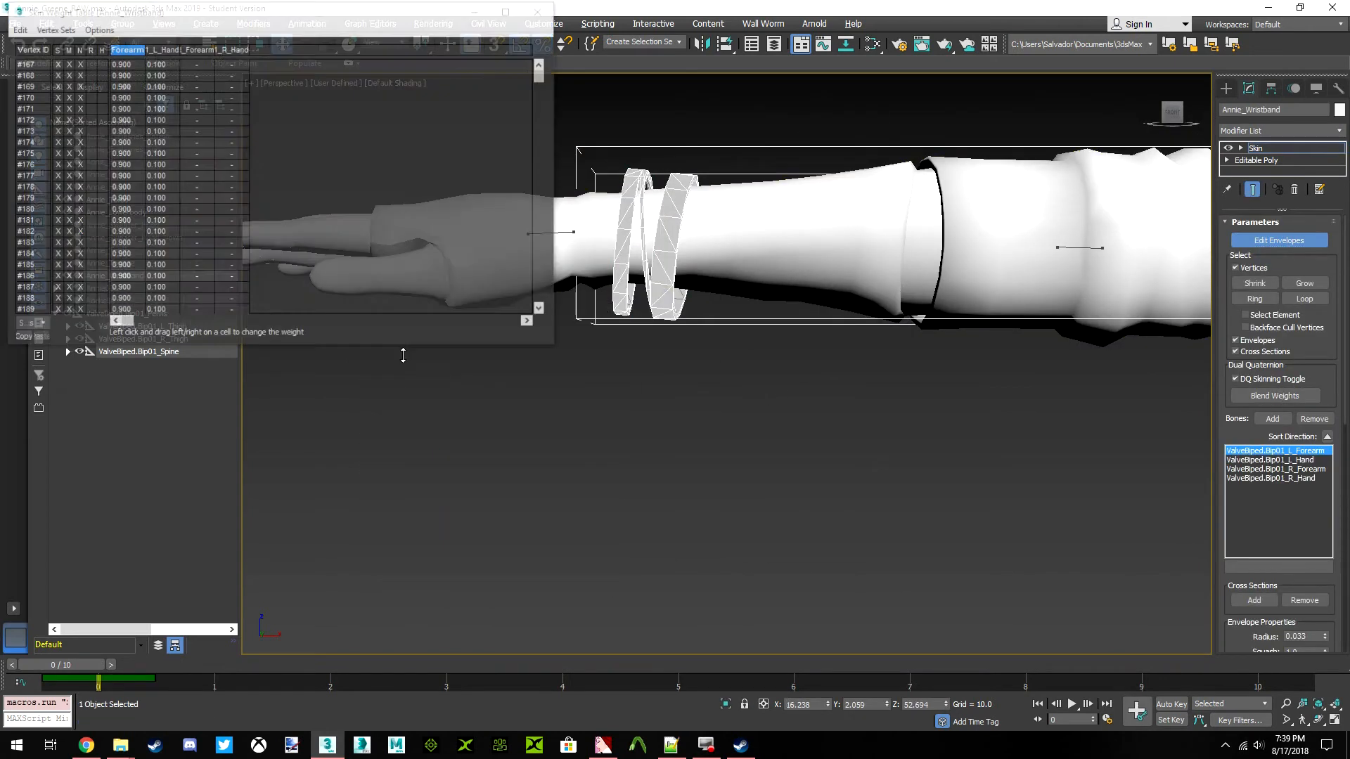
pyautogui.moveTo(887, 442); pyautogui.dragTo(902, 457, button='middle')
pyautogui.moveTo(917, 458); pyautogui.dragTo(502, 106)
pyautogui.click(18, 28)
pyautogui.click(44, 100)
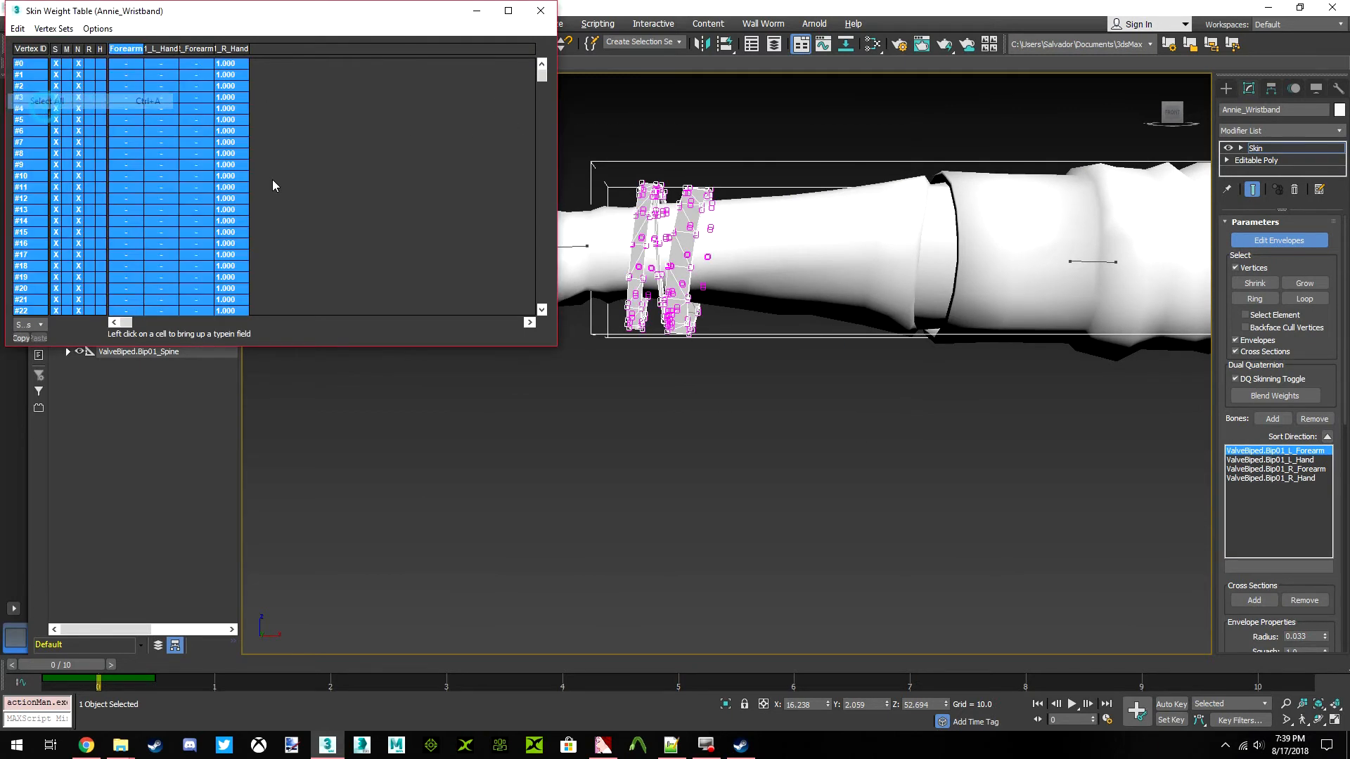
# Set the R_Forearm weight of all selected right wristband vertices to 1.000
pyautogui.click(165, 49)
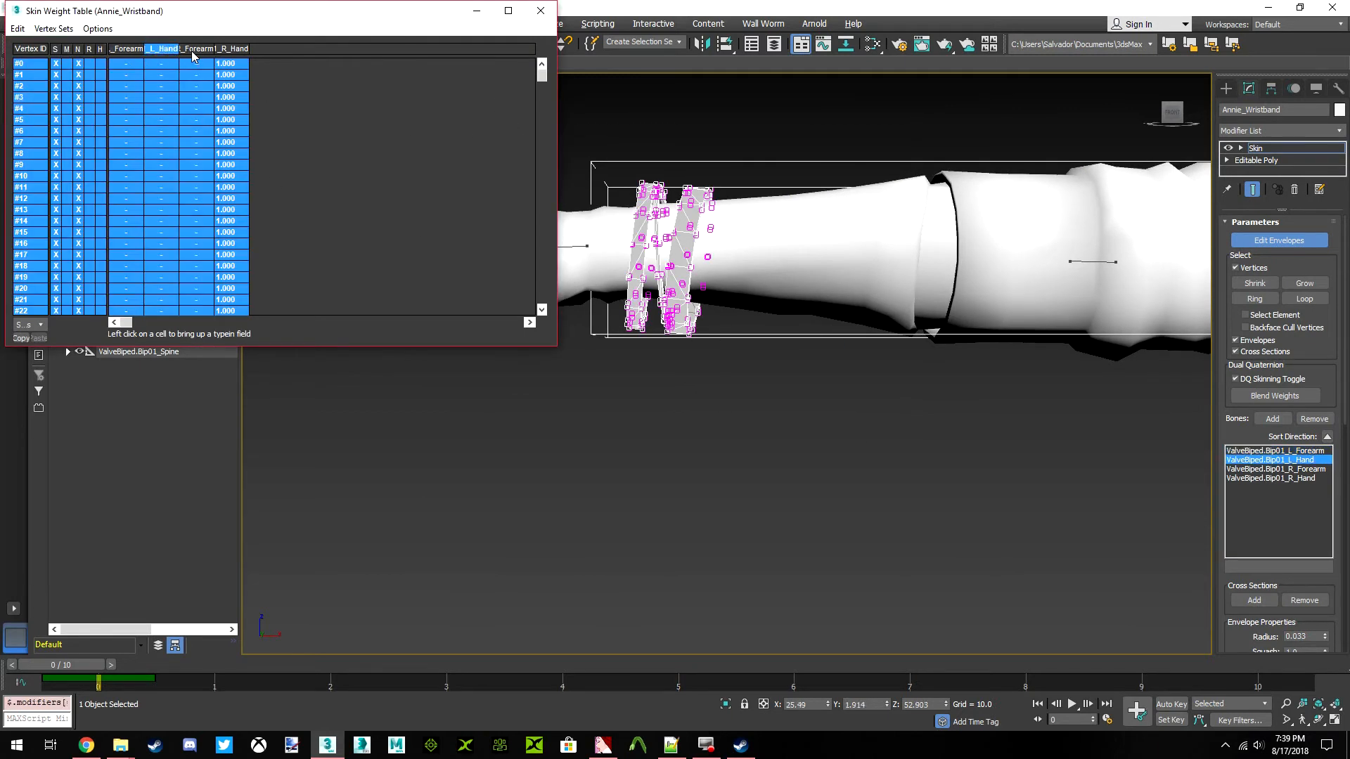
pyautogui.click(197, 49)
pyautogui.click(231, 48)
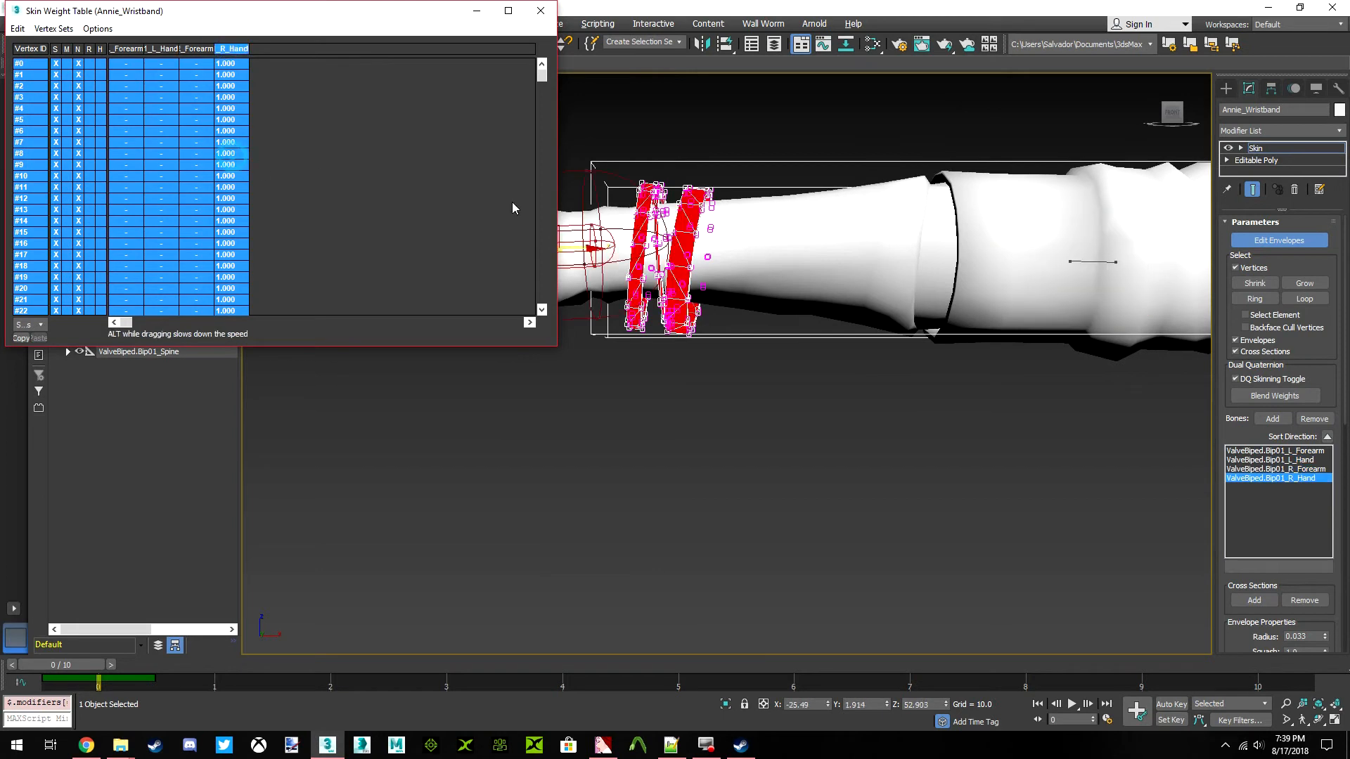
pyautogui.moveTo(766, 292); pyautogui.dragTo(907, 270, button='middle')
pyautogui.scroll(-5, 907, 270)
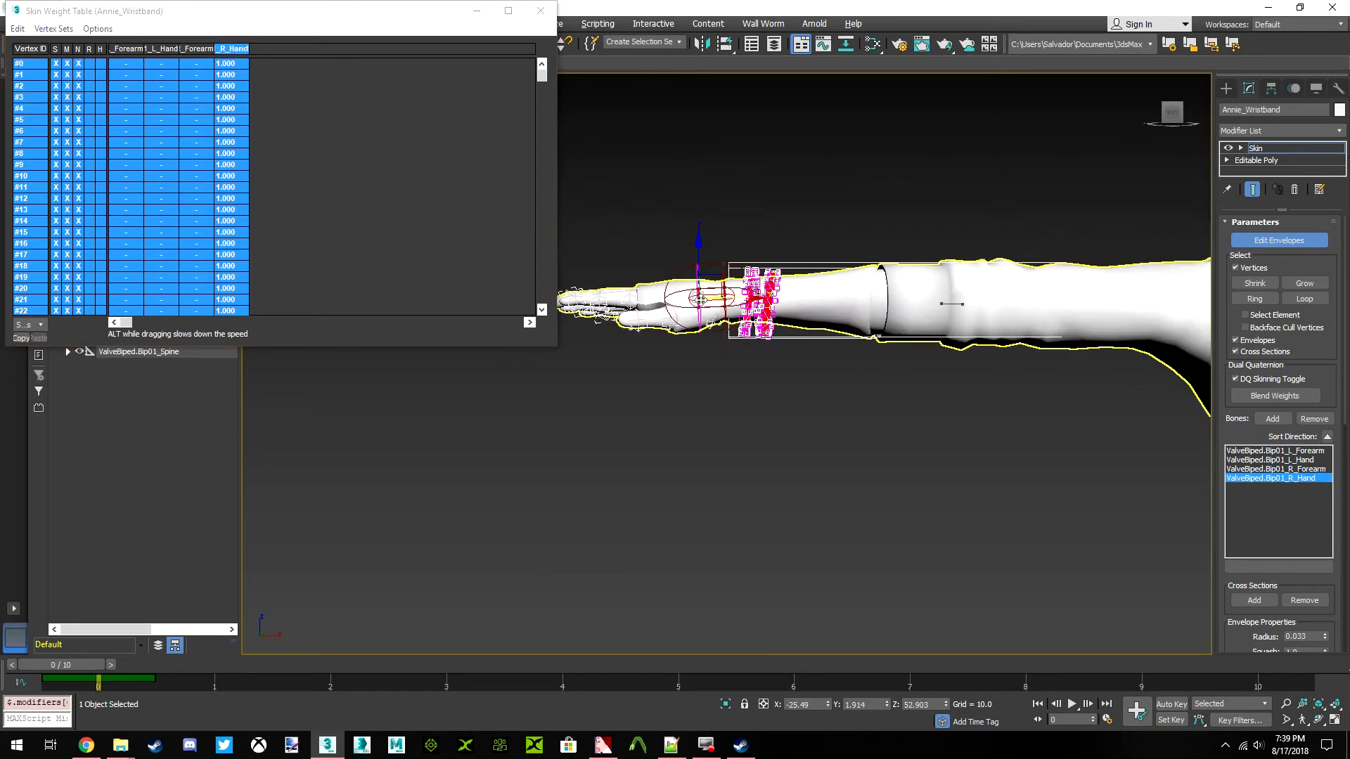
pyautogui.click(191, 48)
pyautogui.keyDown('ctrl'); pyautogui.rightClick(200, 98); pyautogui.keyUp('ctrl')
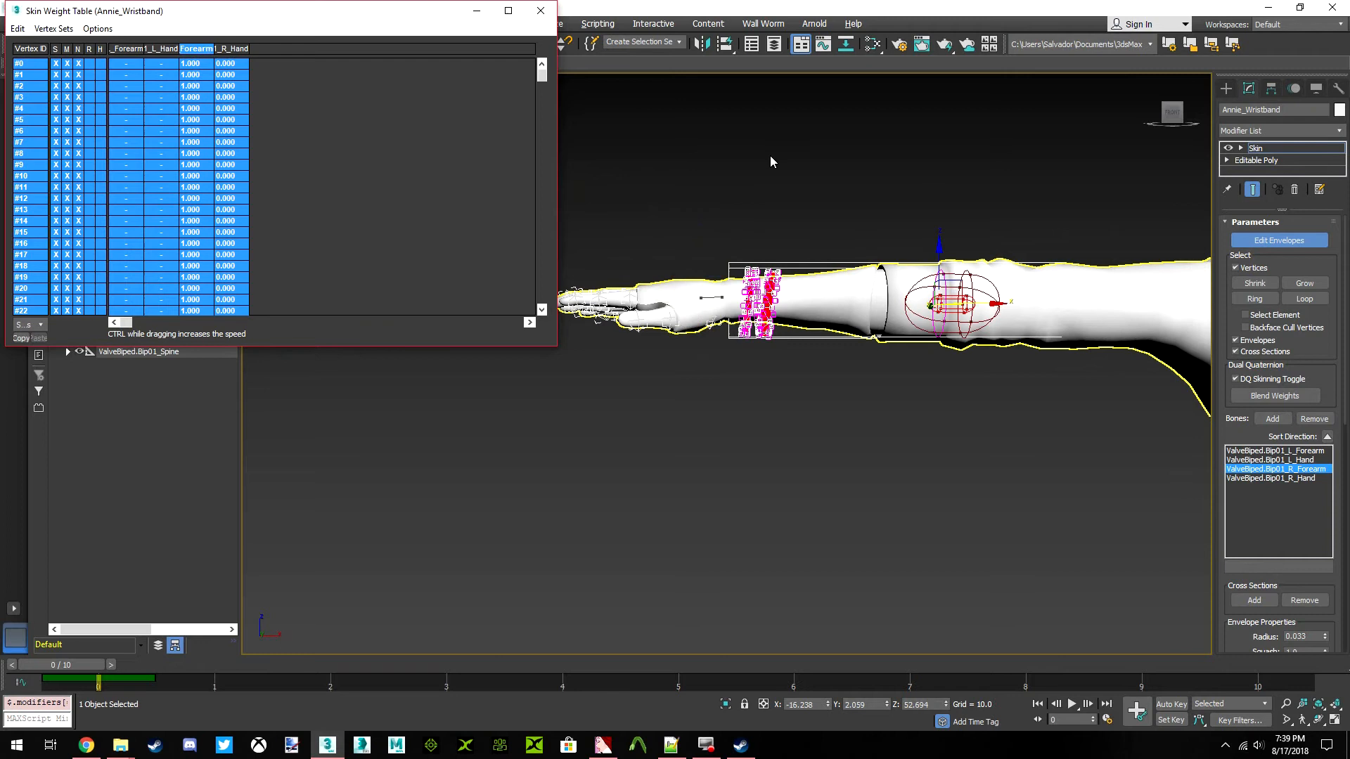
# Set the right wristband vertices' R_Hand weight to 0.100, then close the weight table and leave envelope editing
pyautogui.click(231, 48)
pyautogui.click(232, 108)
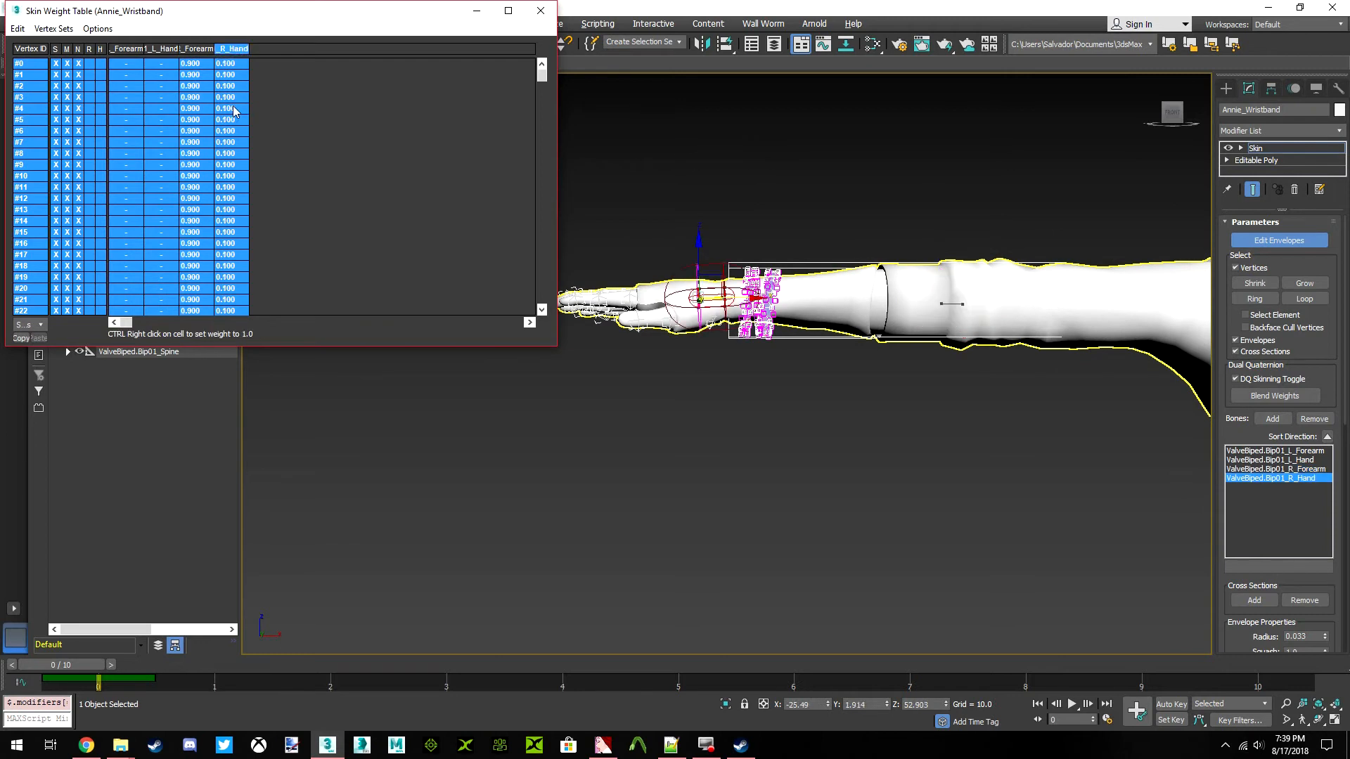
pyautogui.click(541, 10)
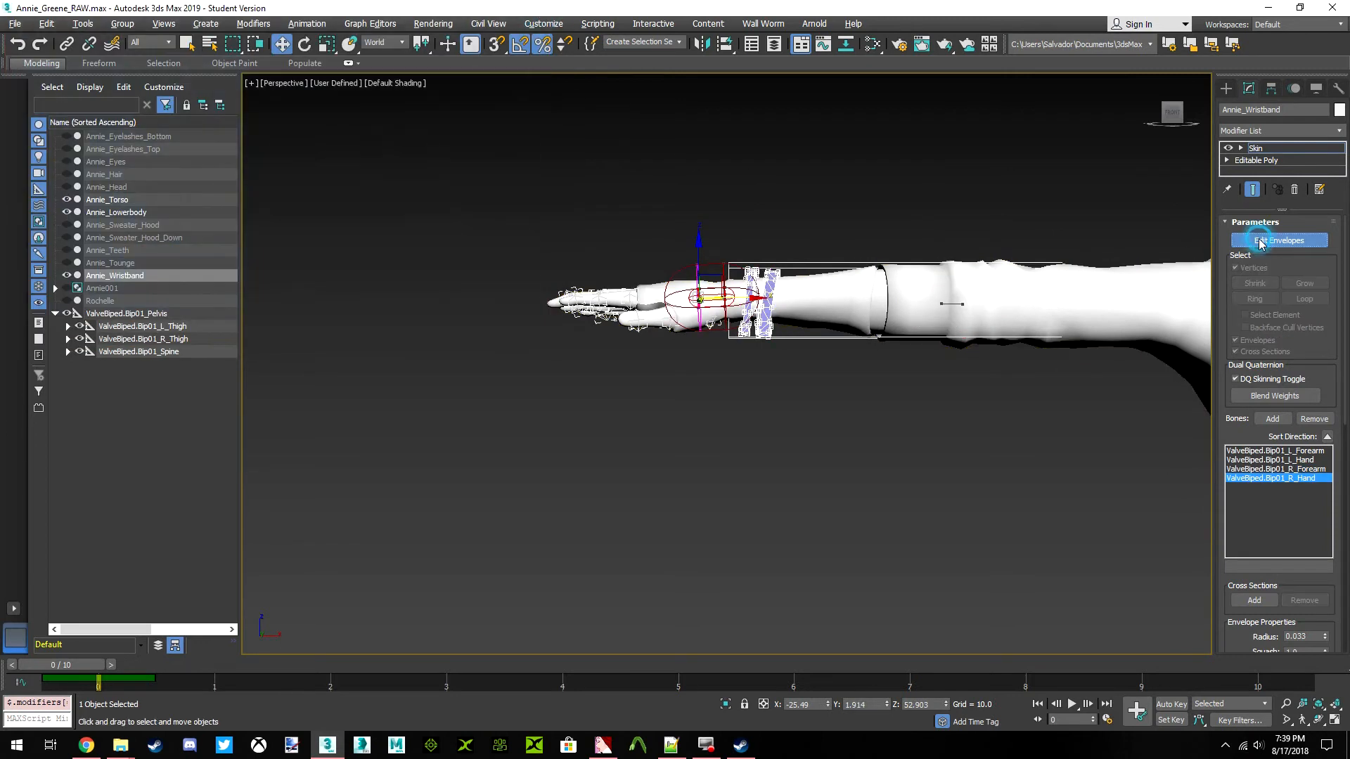
pyautogui.click(1263, 241)
# Deselect the wristbands, go to frame 5 and turn on Auto Key
pyautogui.scroll(-3, 967, 310)
pyautogui.moveTo(968, 319); pyautogui.dragTo(853, 290, button='middle')
pyautogui.scroll(-3, 854, 290)
pyautogui.click(673, 491)
pyautogui.moveTo(75, 670); pyautogui.dragTo(706, 654)
pyautogui.press('w')
pyautogui.press('n')
# Expand the skeleton hierarchy from the spine through the right clavicle and select the R_UpperArm bone
pyautogui.click(153, 354)
pyautogui.click(68, 351)
pyautogui.click(81, 365)
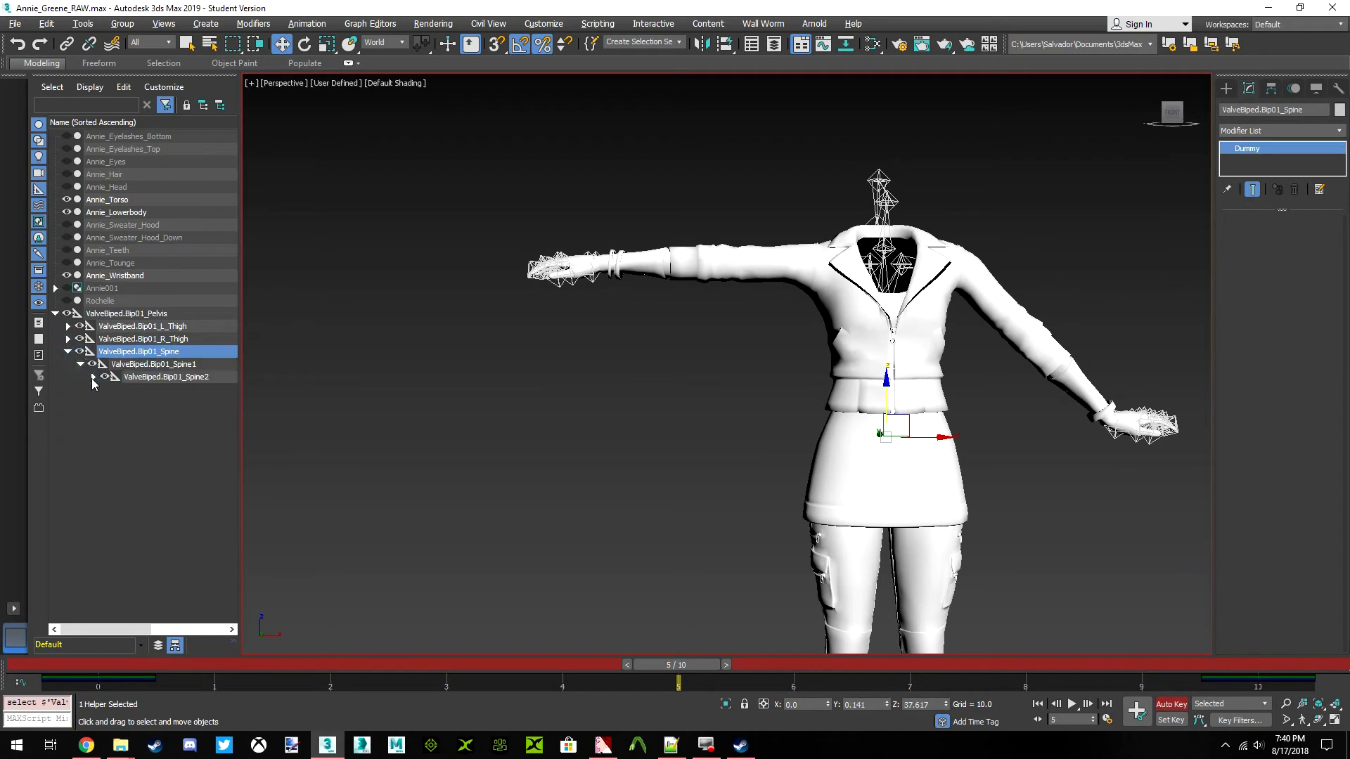
pyautogui.click(93, 377)
pyautogui.click(105, 389)
pyautogui.click(190, 403)
pyautogui.click(184, 428)
pyautogui.click(119, 428)
pyautogui.click(194, 440)
# Rotate the R_UpperArm bone to a Y angle of about 136 degrees so the right arm slopes diagonally downward
pyautogui.click(304, 43)
pyautogui.moveTo(844, 223); pyautogui.dragTo(731, 181)
pyautogui.scroll(10, 732, 295)
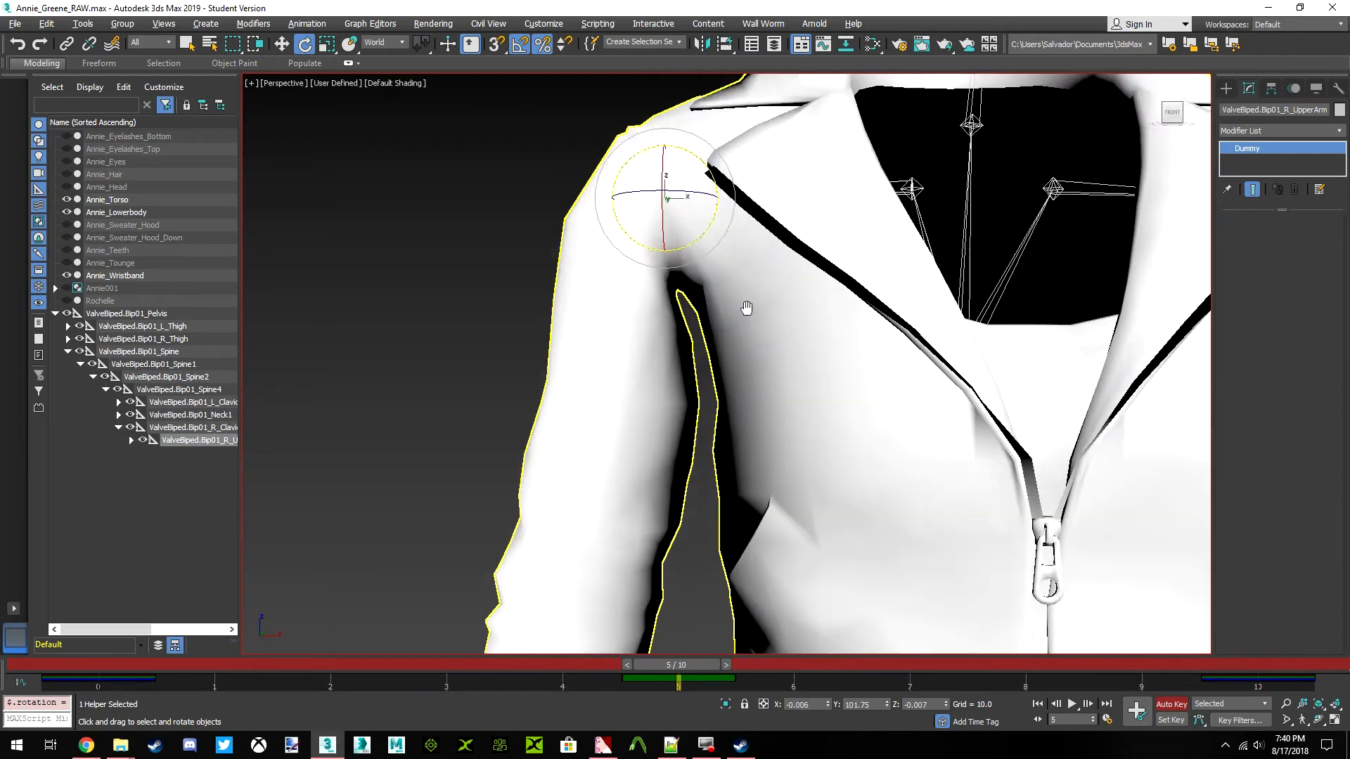
pyautogui.scroll(-8, 734, 260)
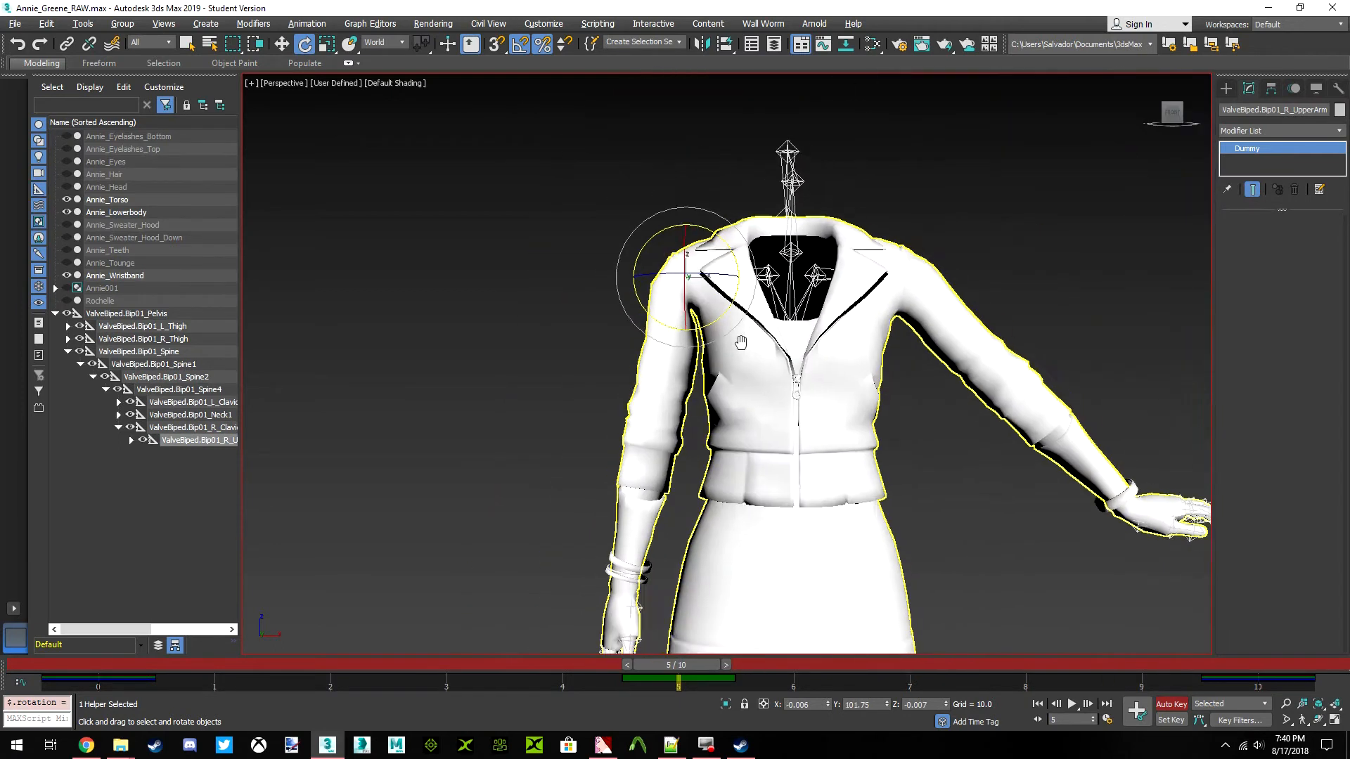
pyautogui.moveTo(747, 338); pyautogui.dragTo(784, 349, button='middle')
pyautogui.hotkey('ctrl', 'z')
pyautogui.moveTo(773, 243); pyautogui.dragTo(694, 220)
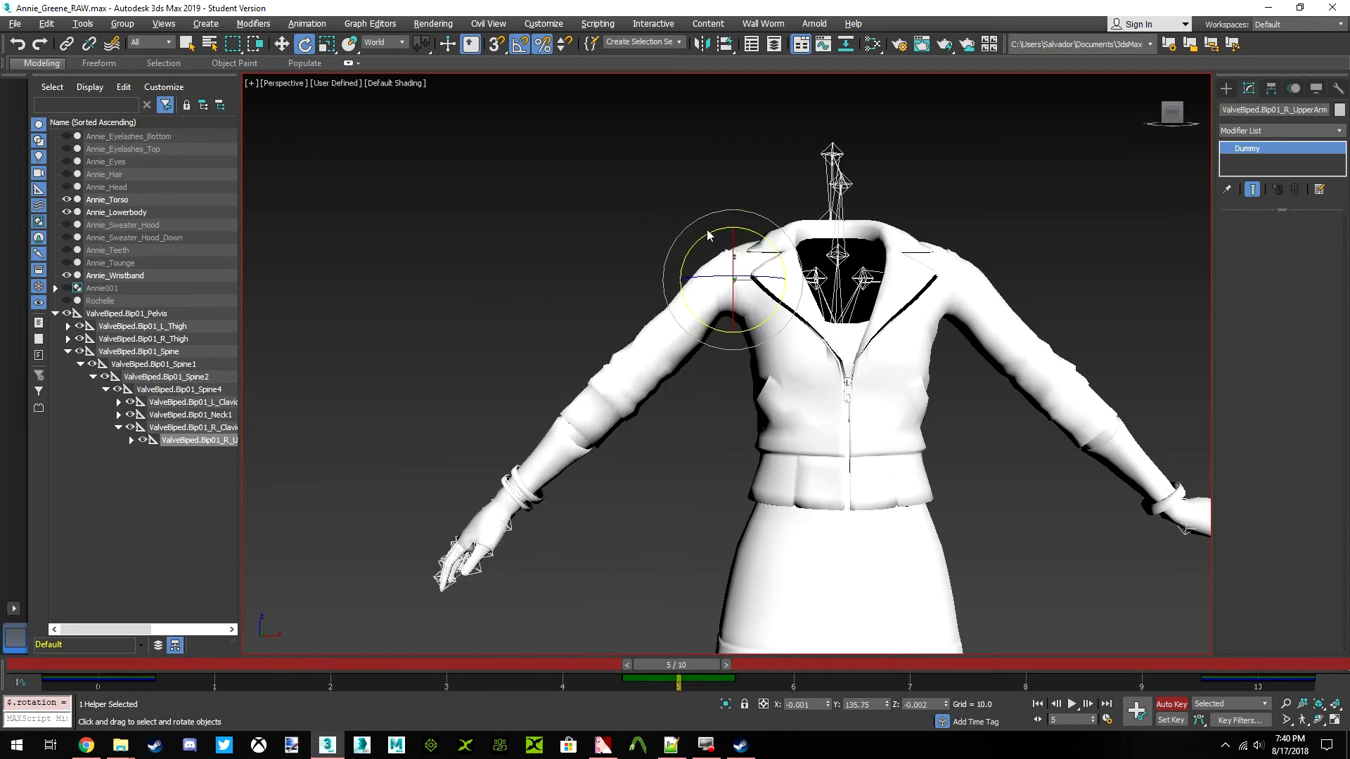
pyautogui.scroll(4, 687, 311)
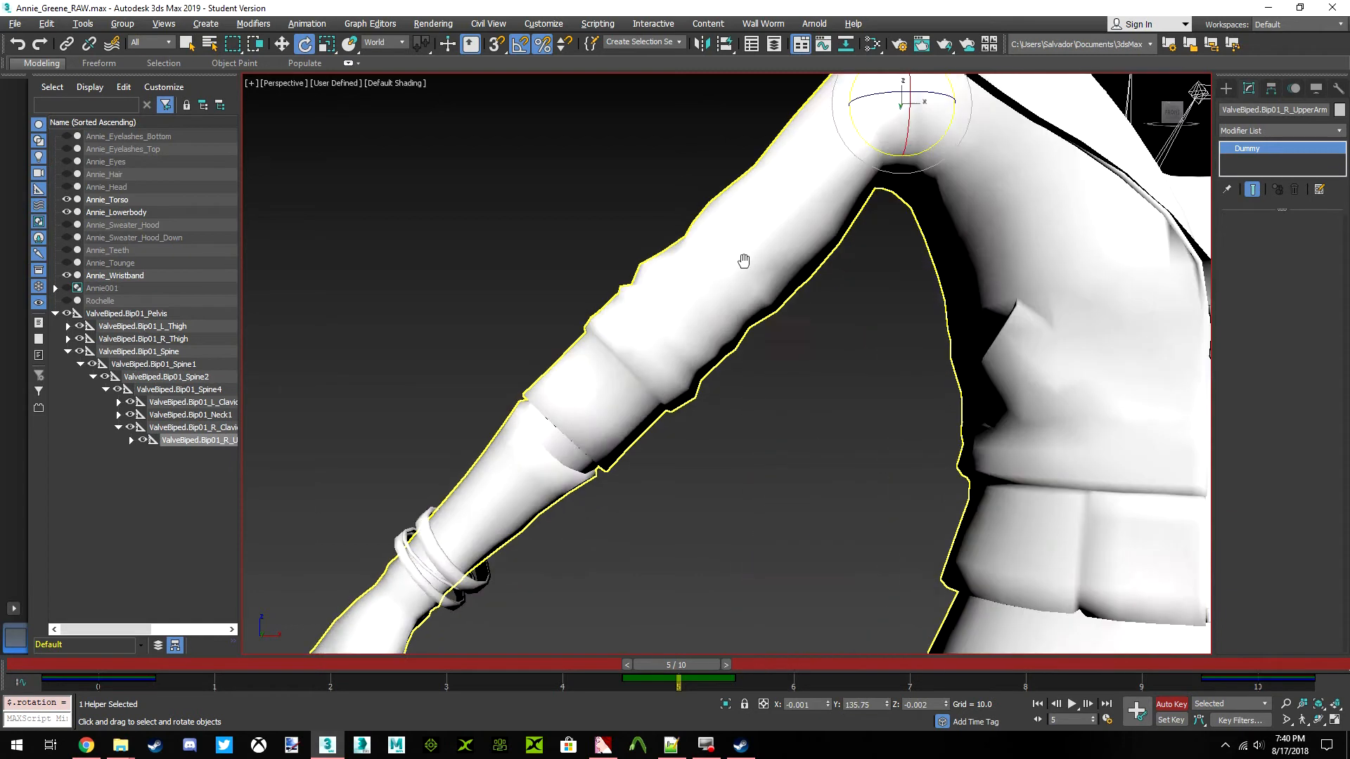
pyautogui.moveTo(592, 411); pyautogui.dragTo(669, 326, button='middle')
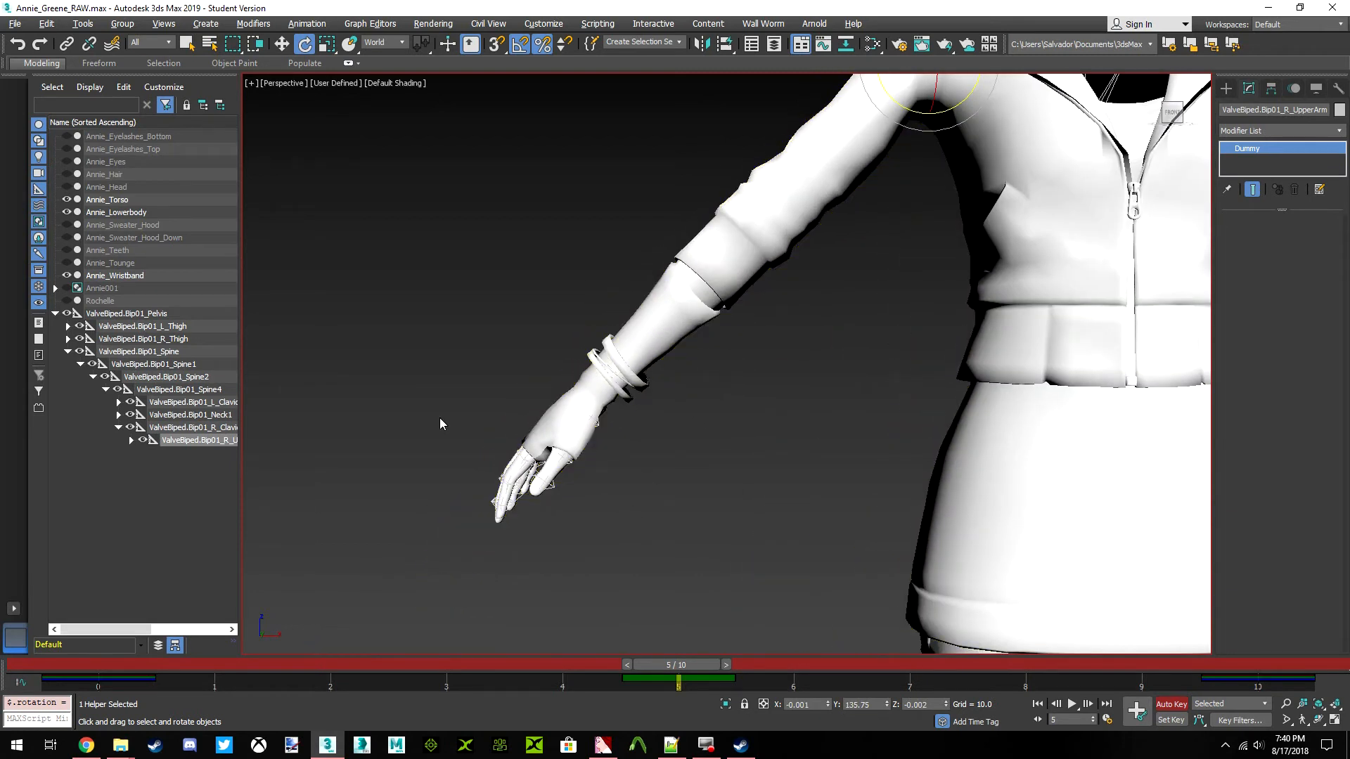
# Select the R_Hand bone below the right forearm and rotate it to bend the hand upward at the wrist
pyautogui.click(131, 440)
pyautogui.click(184, 466)
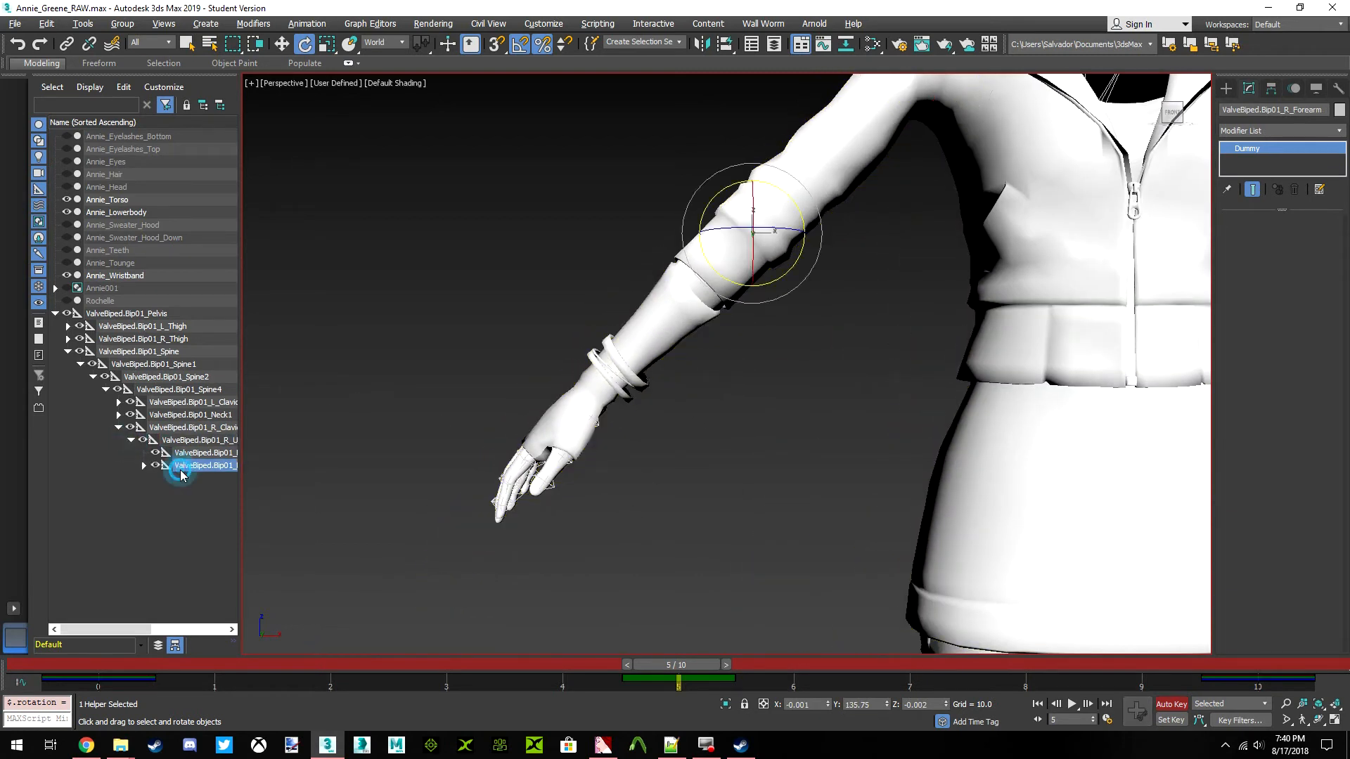
pyautogui.click(144, 466)
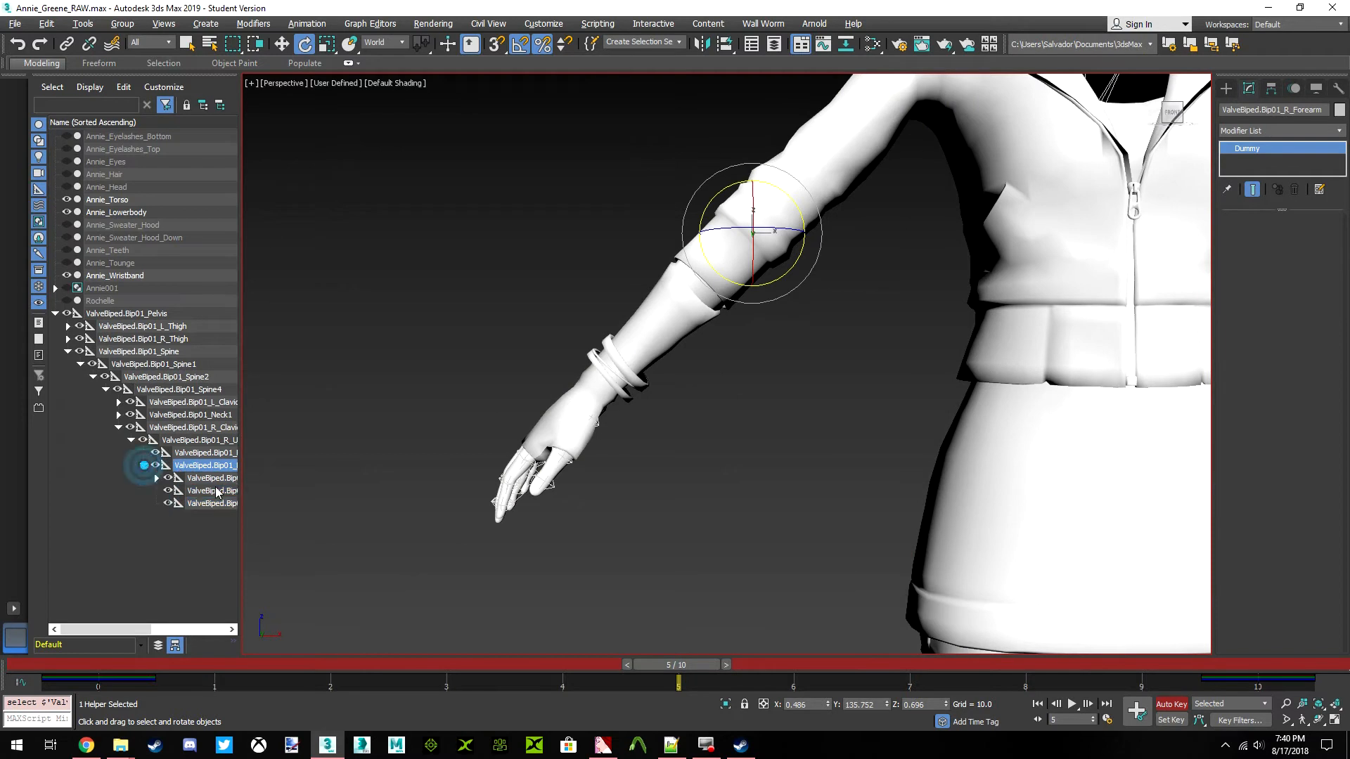
pyautogui.click(211, 478)
pyautogui.scroll(4, 623, 380)
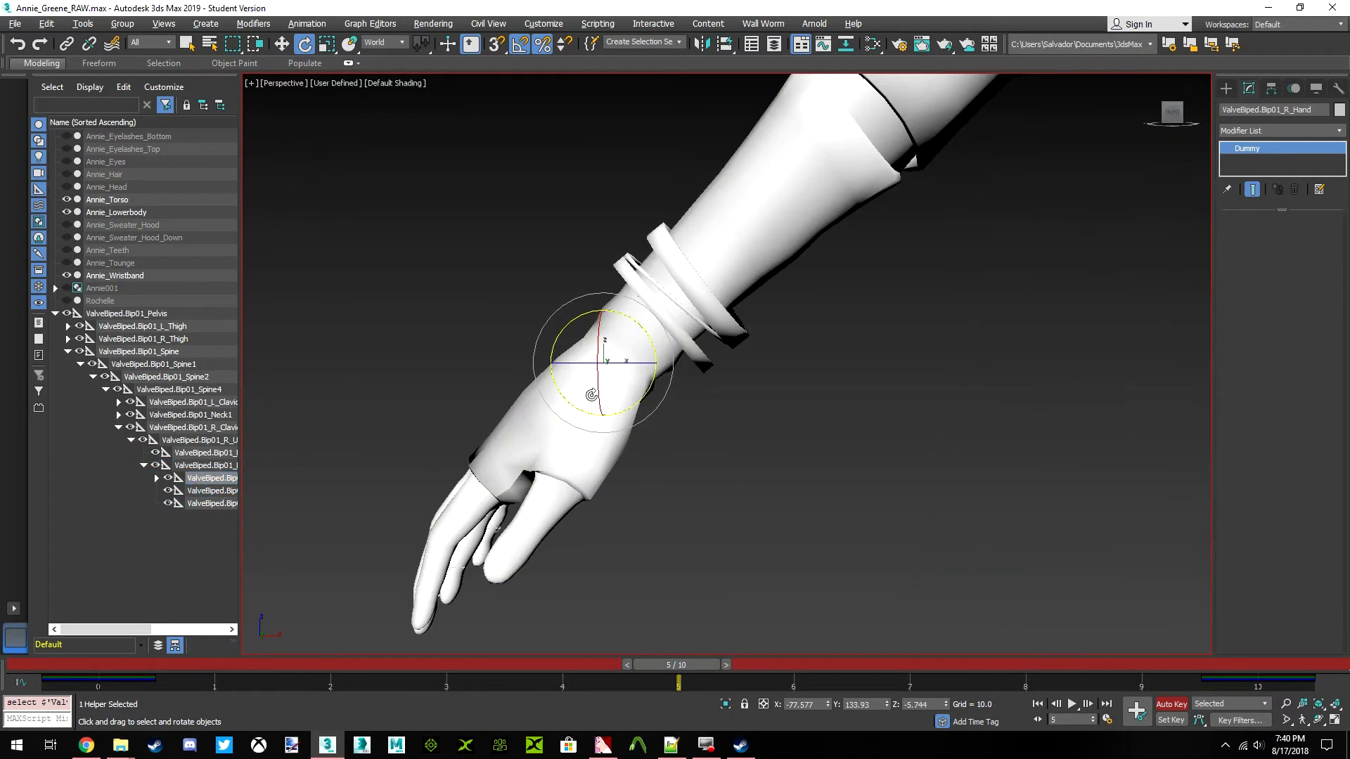
pyautogui.moveTo(681, 345); pyautogui.dragTo(695, 350)
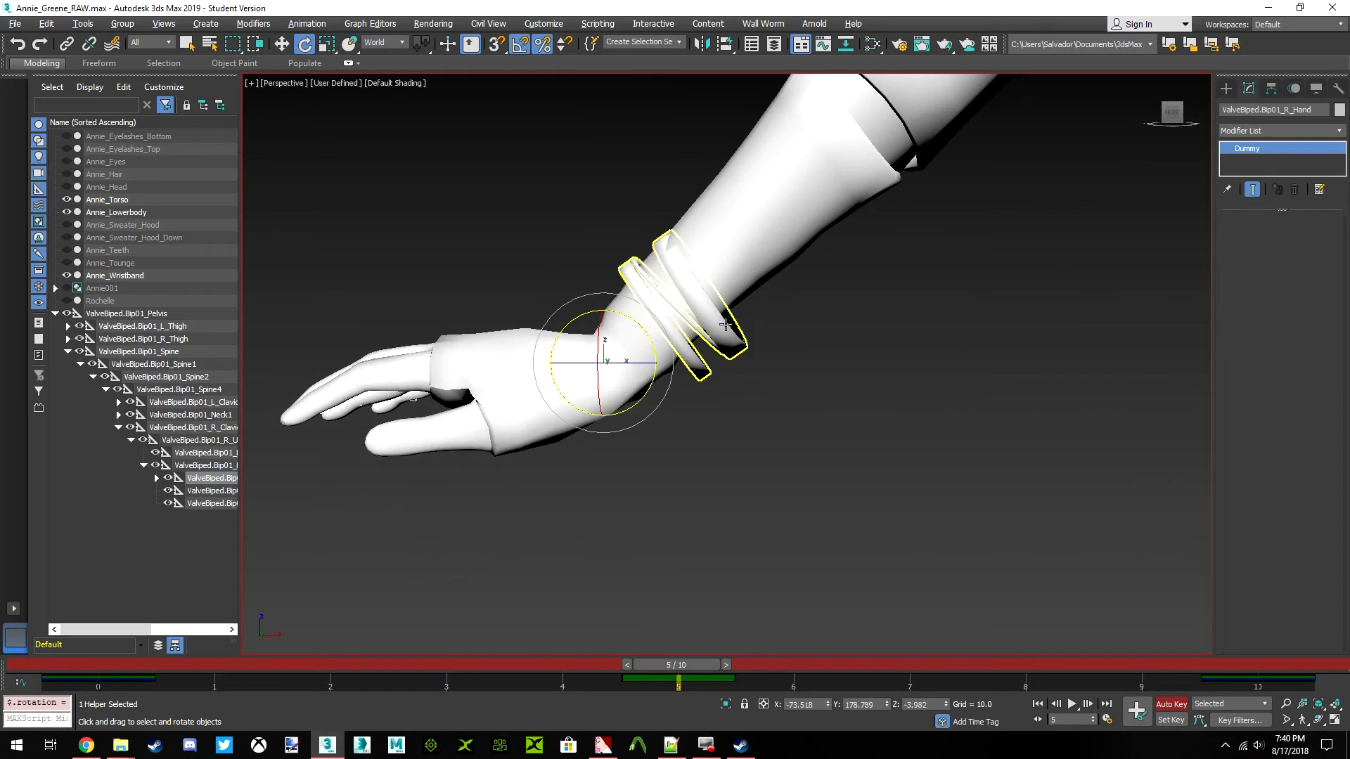
# Select all right wristband vertices in the Skin Weight Table and set their R_Forearm weight to 1.000
pyautogui.click(730, 346)
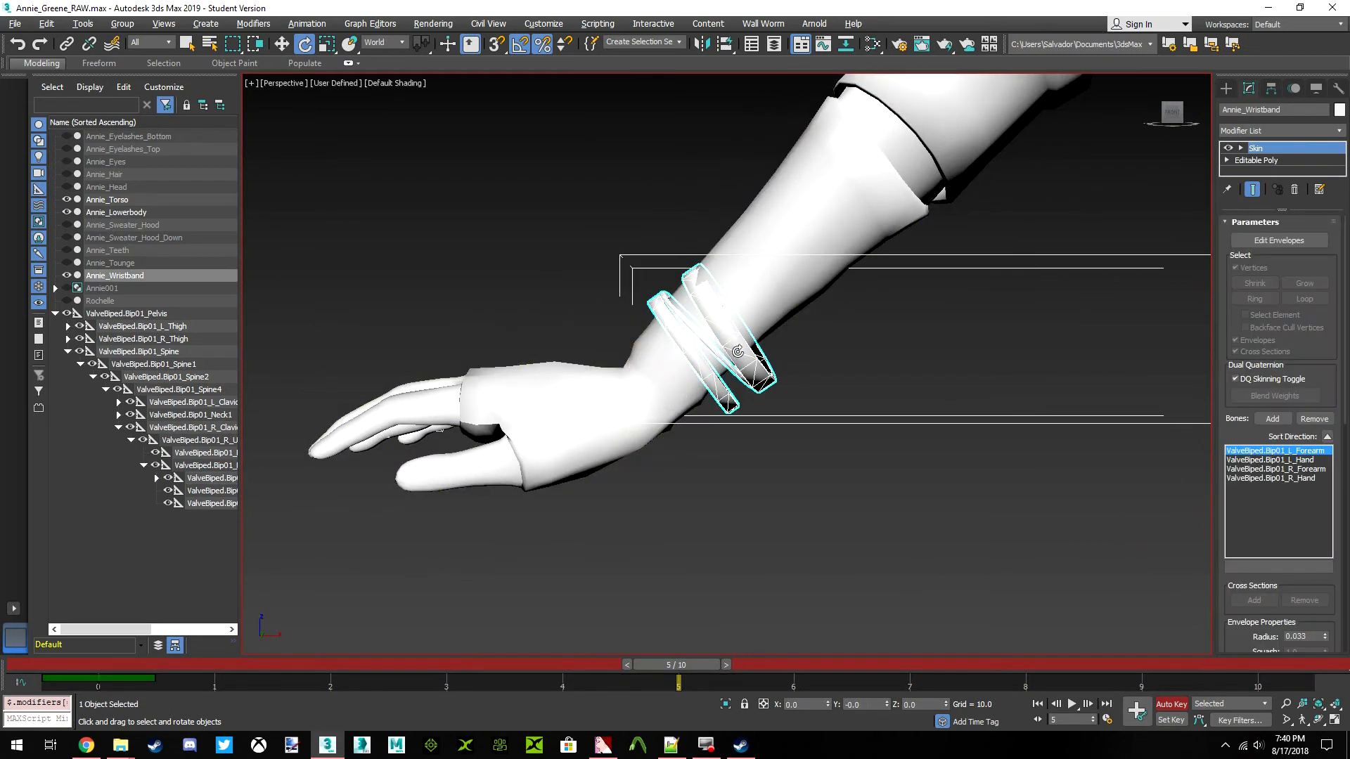
pyautogui.click(1279, 241)
pyautogui.moveTo(1007, 501); pyautogui.dragTo(501, 135)
pyautogui.rightClick(912, 343)
pyautogui.click(881, 351)
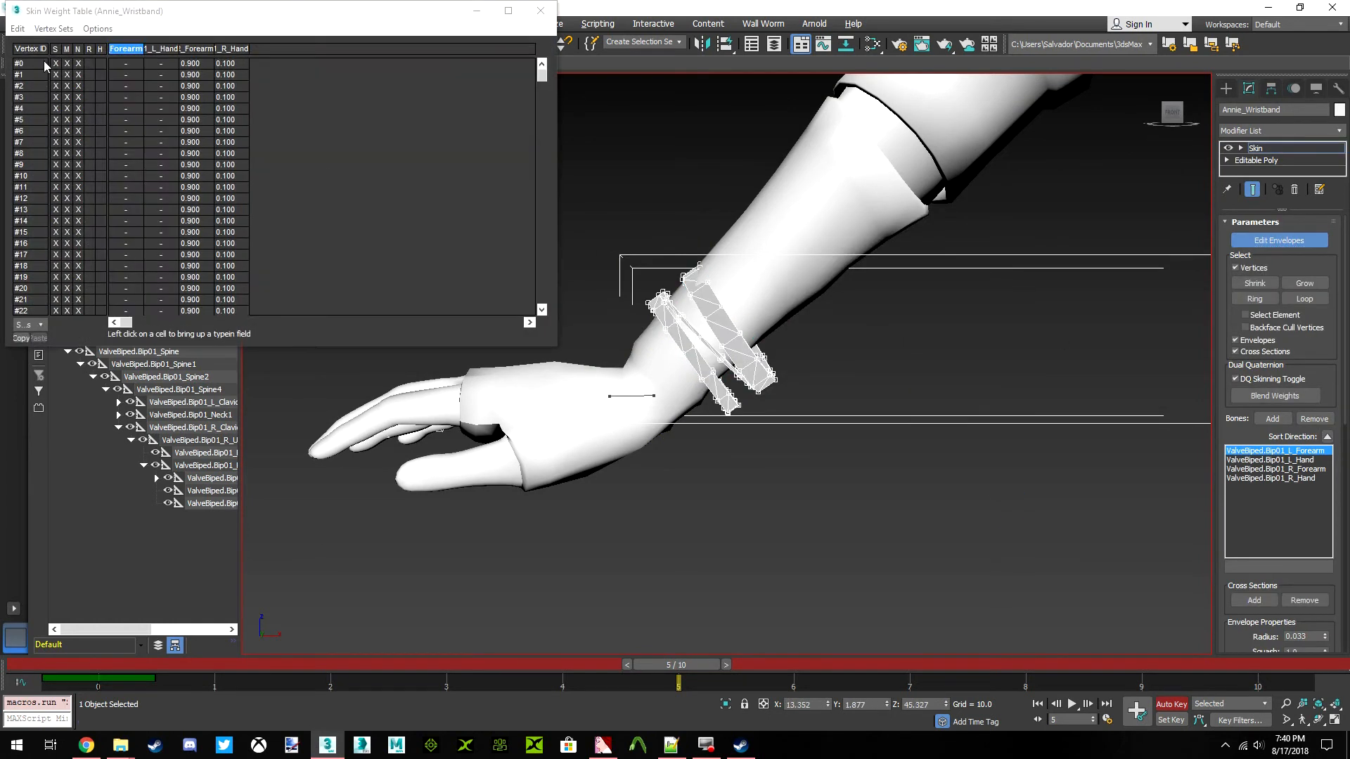
pyautogui.click(18, 28)
pyautogui.click(122, 102)
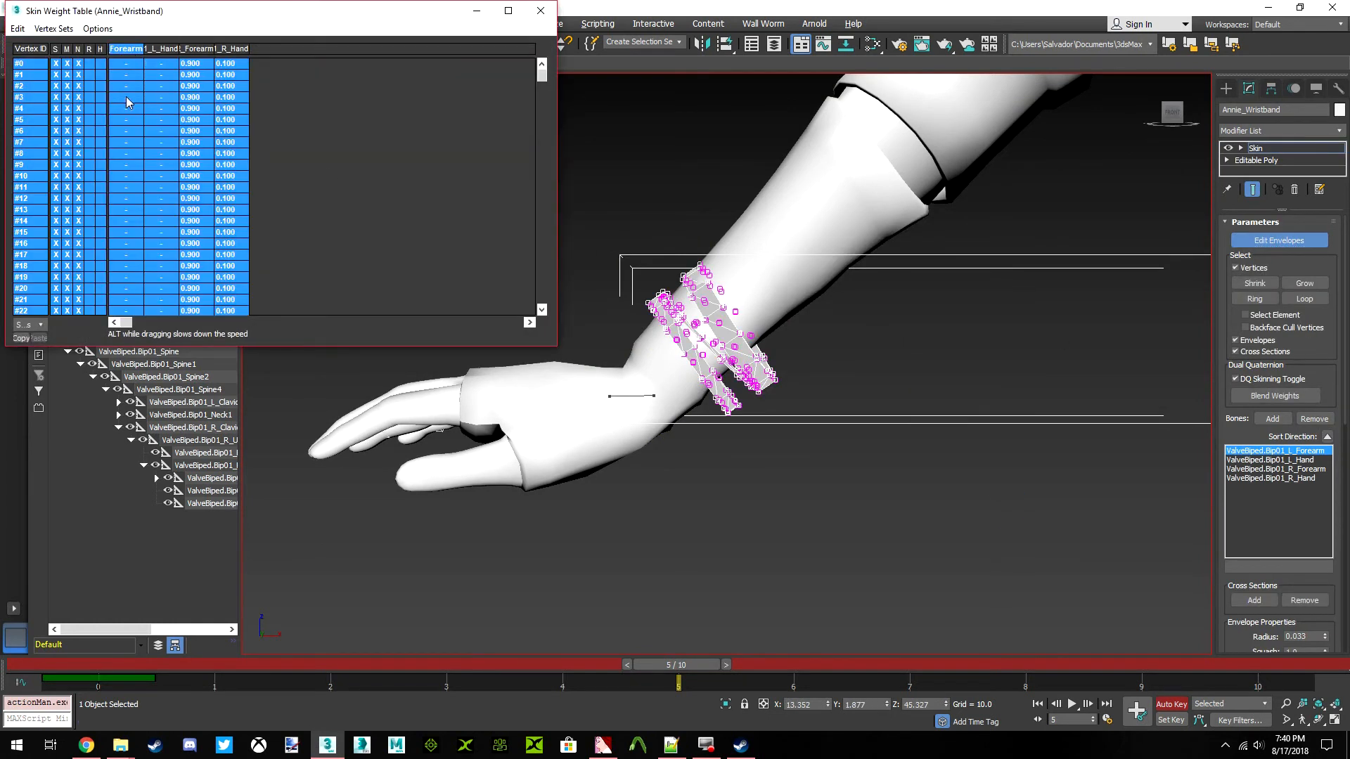
pyautogui.moveTo(201, 50); pyautogui.dragTo(199, 121)
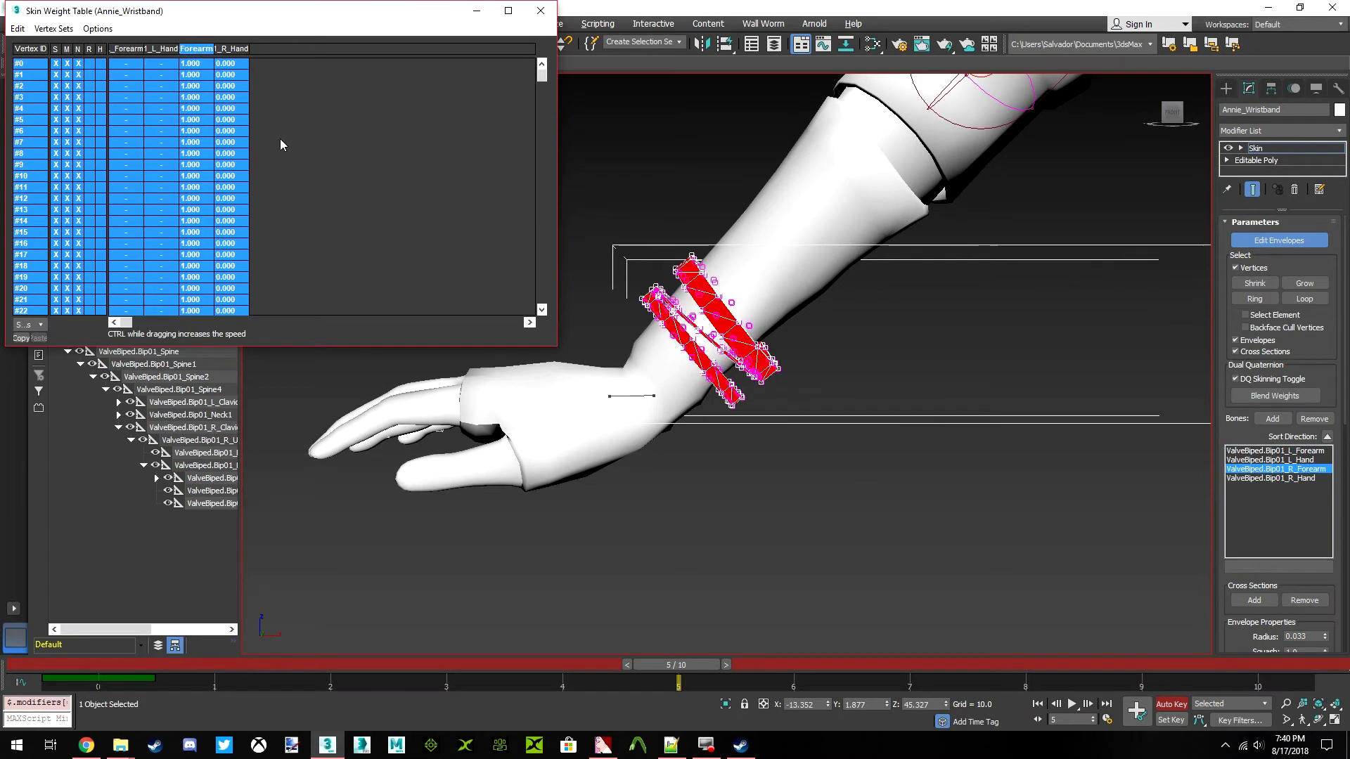
pyautogui.scroll(-10, 819, 203)
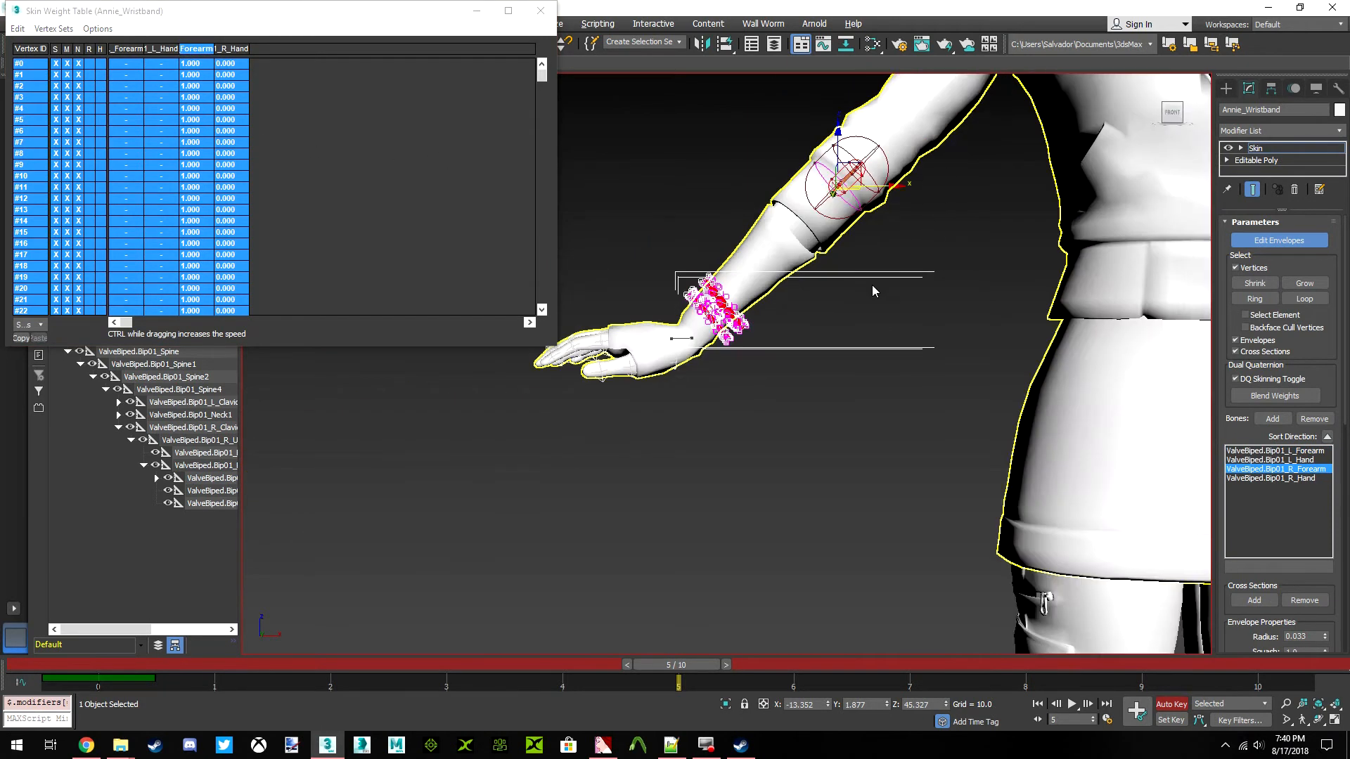
# Select all left wristband vertices, set their L_Forearm weight to 1.000 and close the weight table
pyautogui.moveTo(853, 283); pyautogui.dragTo(819, 246)
pyautogui.scroll(8, 939, 321)
pyautogui.click(17, 28)
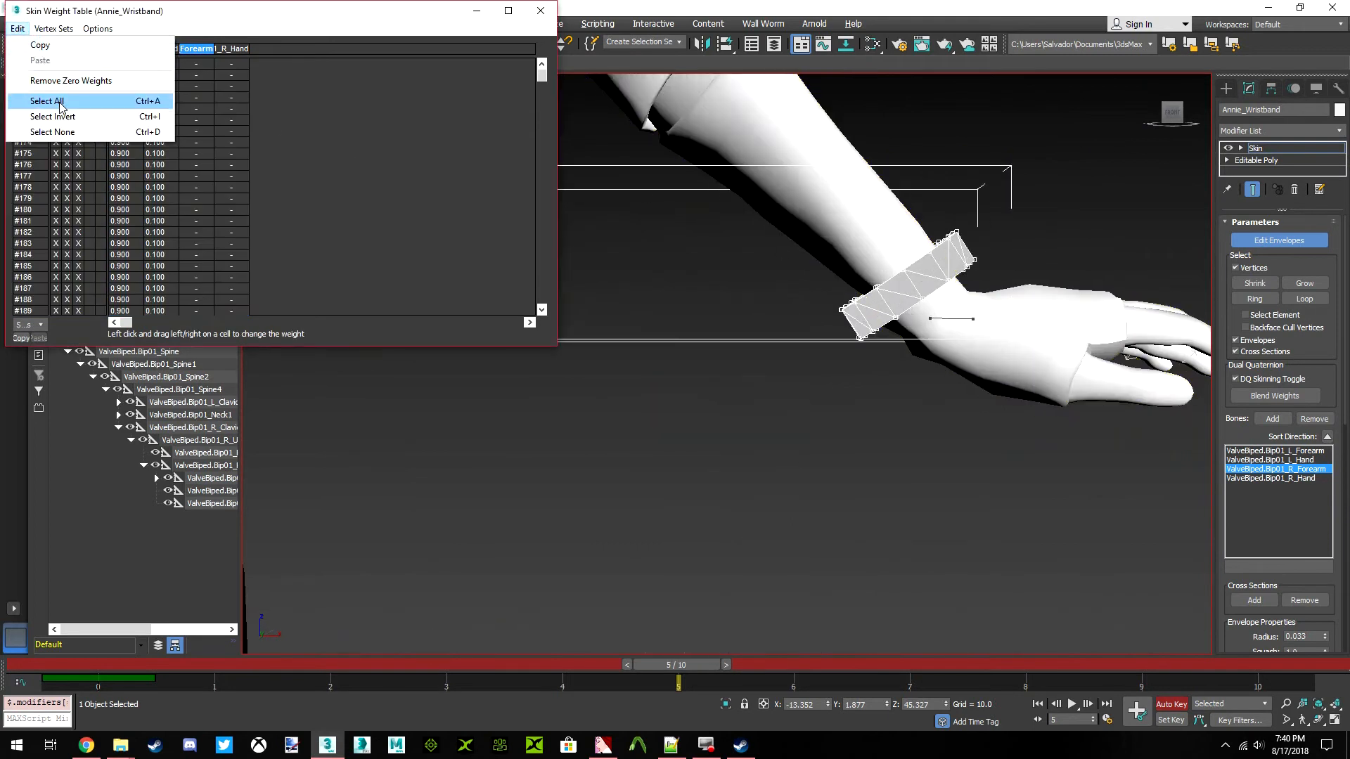
pyautogui.click(42, 99)
pyautogui.moveTo(131, 48); pyautogui.dragTo(597, 184)
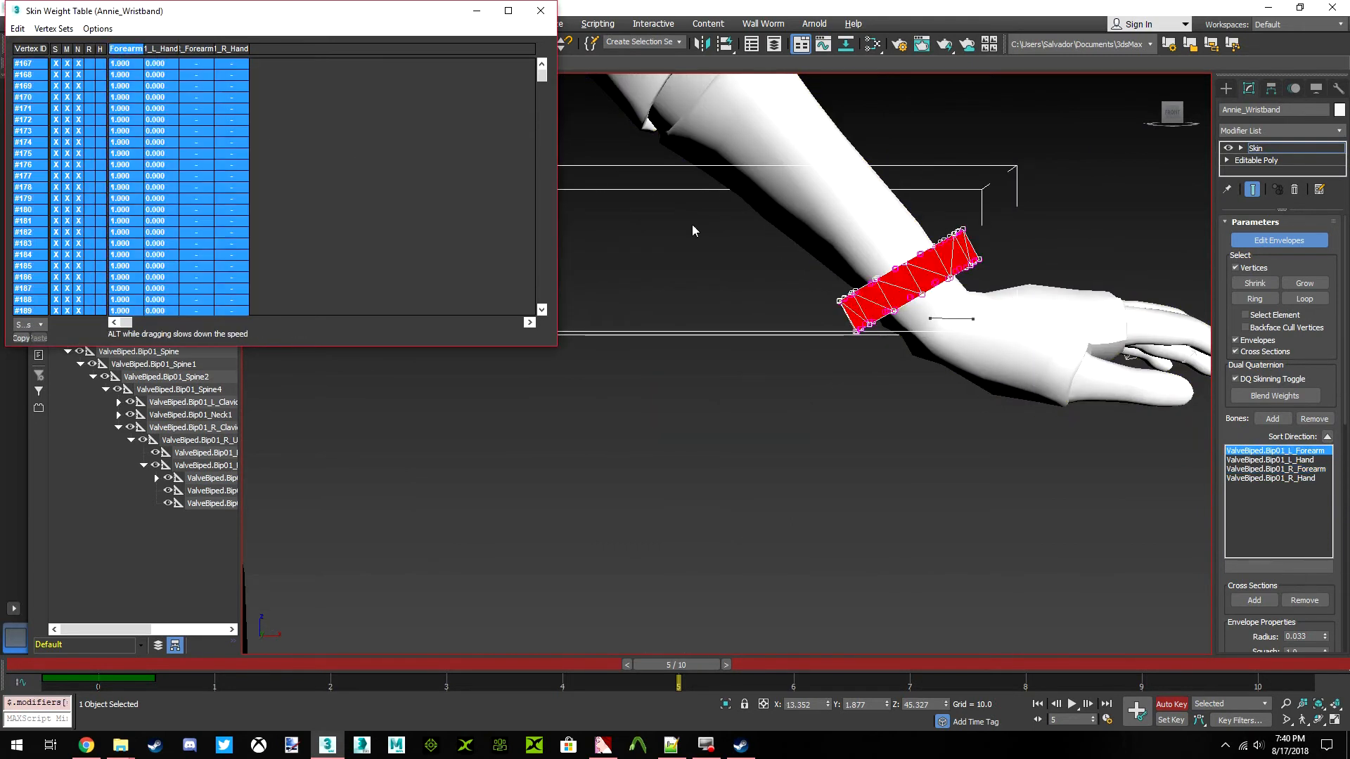
pyautogui.click(538, 11)
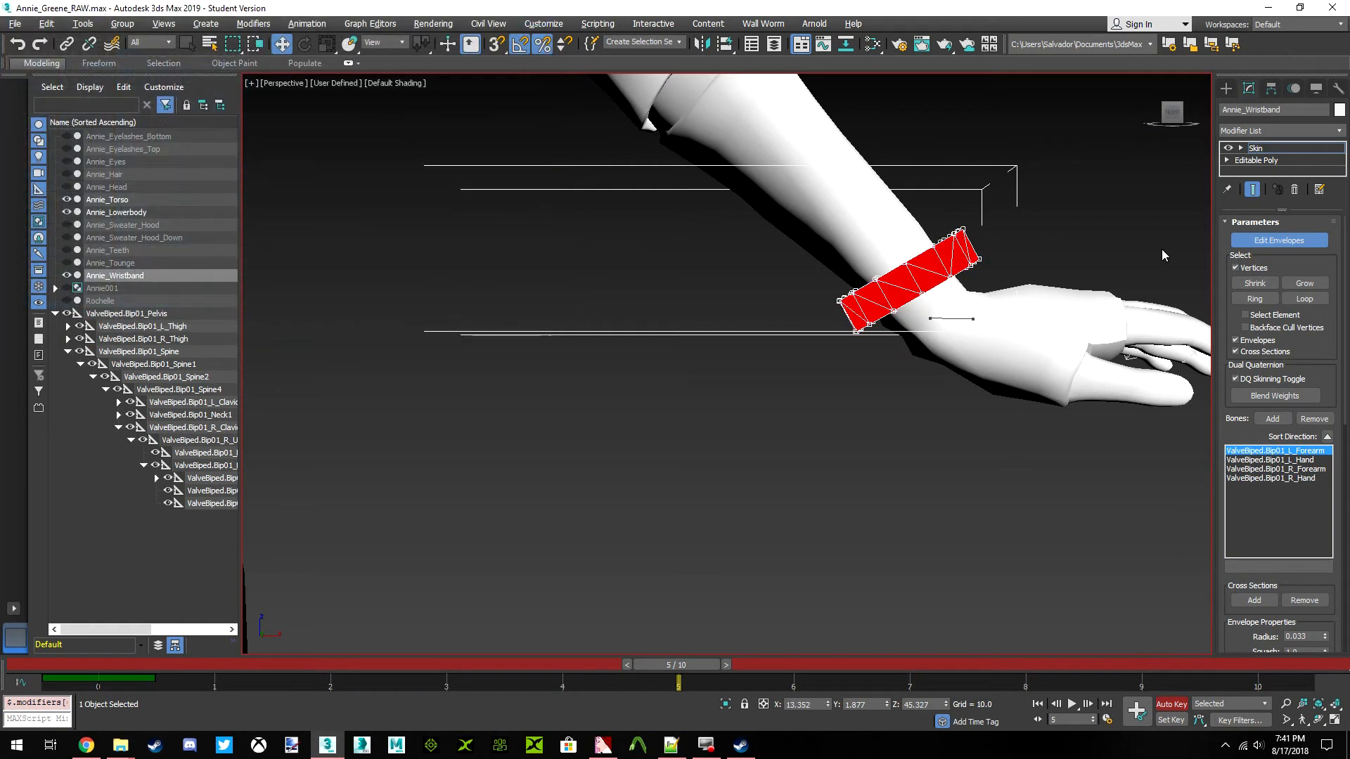
# Leave envelope editing and remove the L_Hand and R_Hand bones from the wristbands' Skin modifier
pyautogui.click(1274, 240)
pyautogui.click(1276, 469)
pyautogui.click(1273, 459)
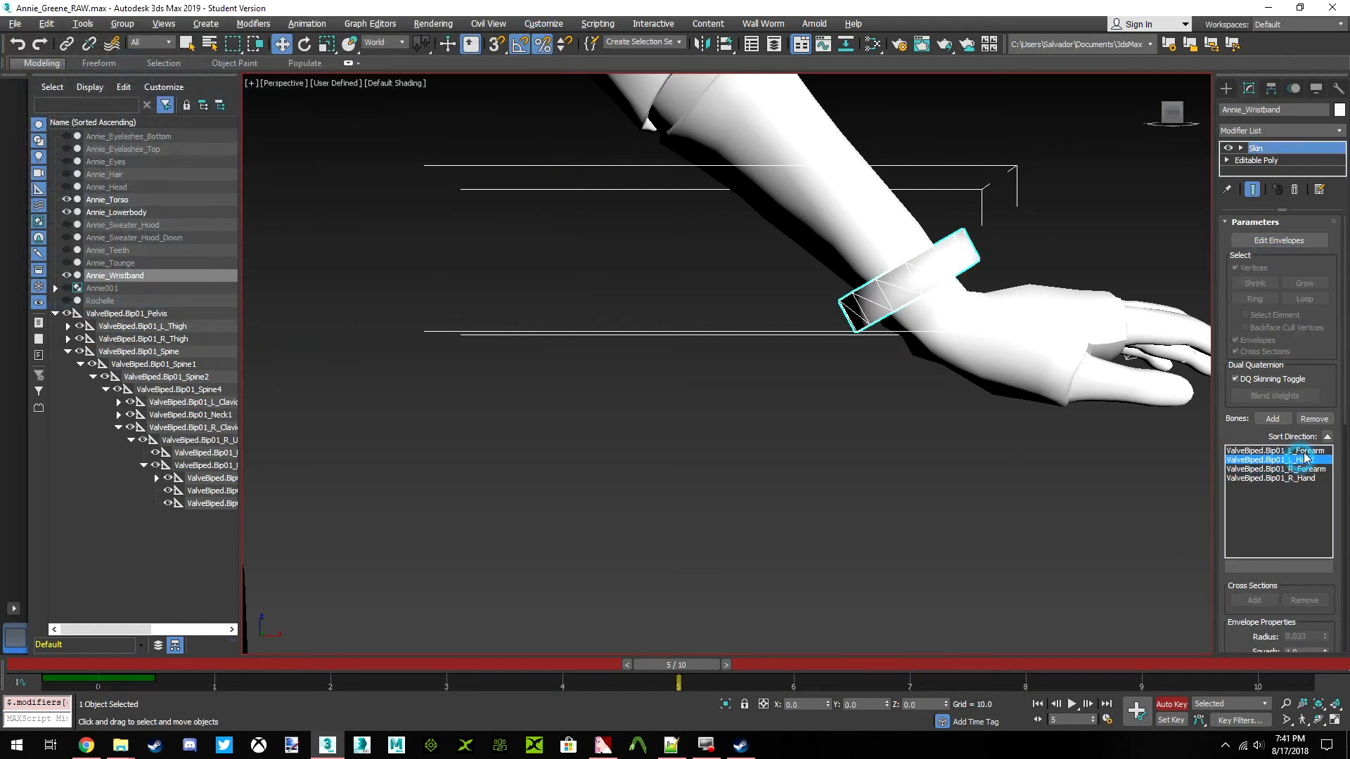
pyautogui.click(1314, 419)
pyautogui.click(1307, 469)
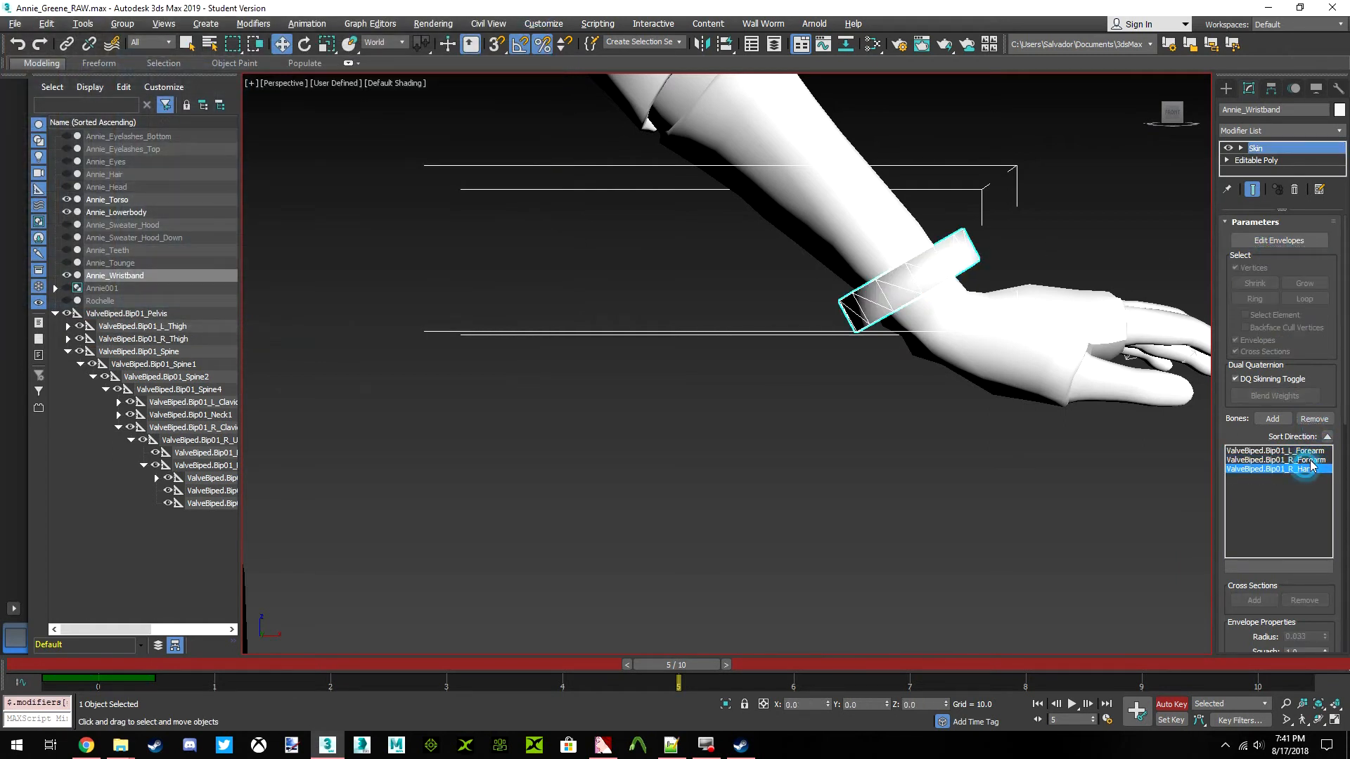
pyautogui.click(1315, 419)
# Deselect the wristband mesh and examine how the wristbands sit on the posed arms
pyautogui.click(750, 375)
pyautogui.moveTo(677, 298); pyautogui.dragTo(889, 380, button='middle')
pyautogui.scroll(-9, 759, 361)
pyautogui.scroll(6, 627, 364)
pyautogui.moveTo(627, 365); pyautogui.dragTo(654, 397, button='middle')
pyautogui.click(648, 356)
pyautogui.click(759, 467)
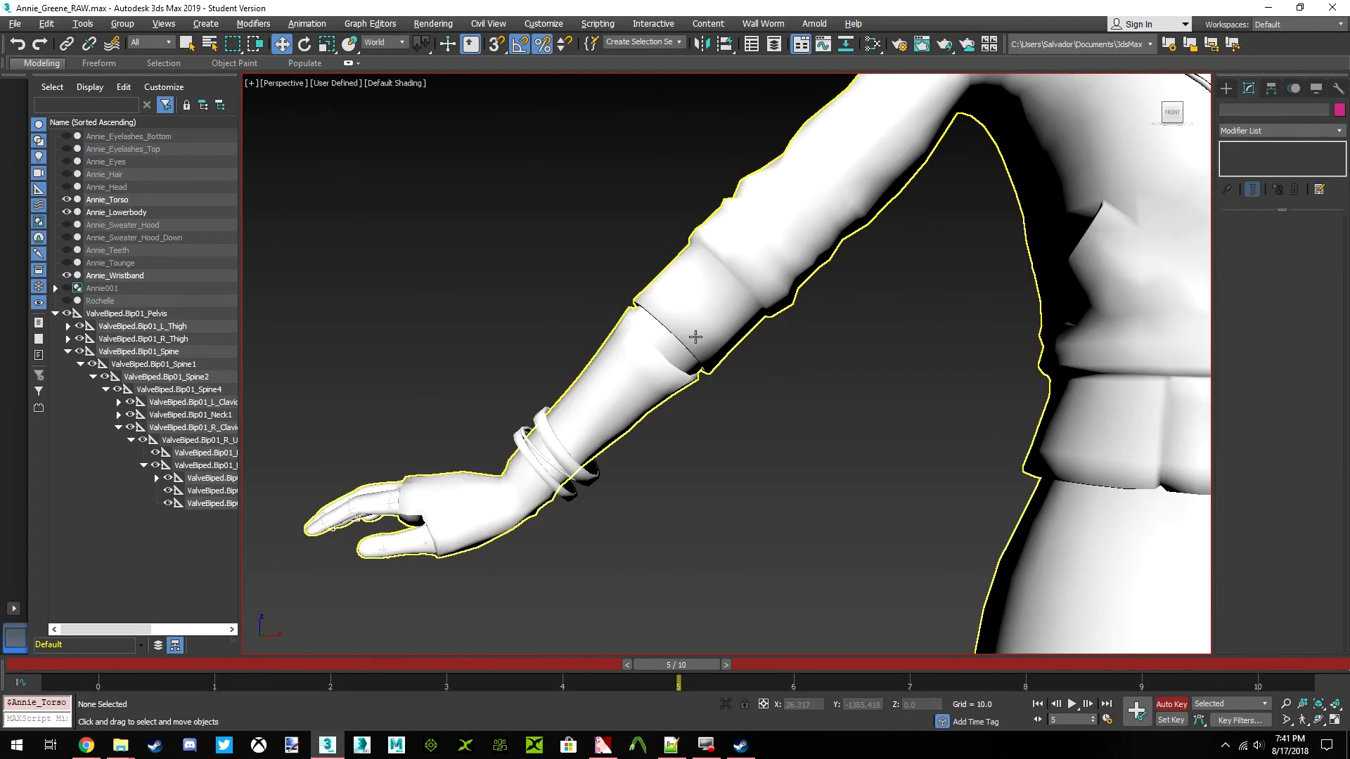
# Select the R_Forearm bone and rotate it in Local coordinates to twist and bend the right forearm at frame 5
pyautogui.click(166, 427)
pyautogui.click(202, 417)
pyautogui.click(214, 443)
pyautogui.click(219, 454)
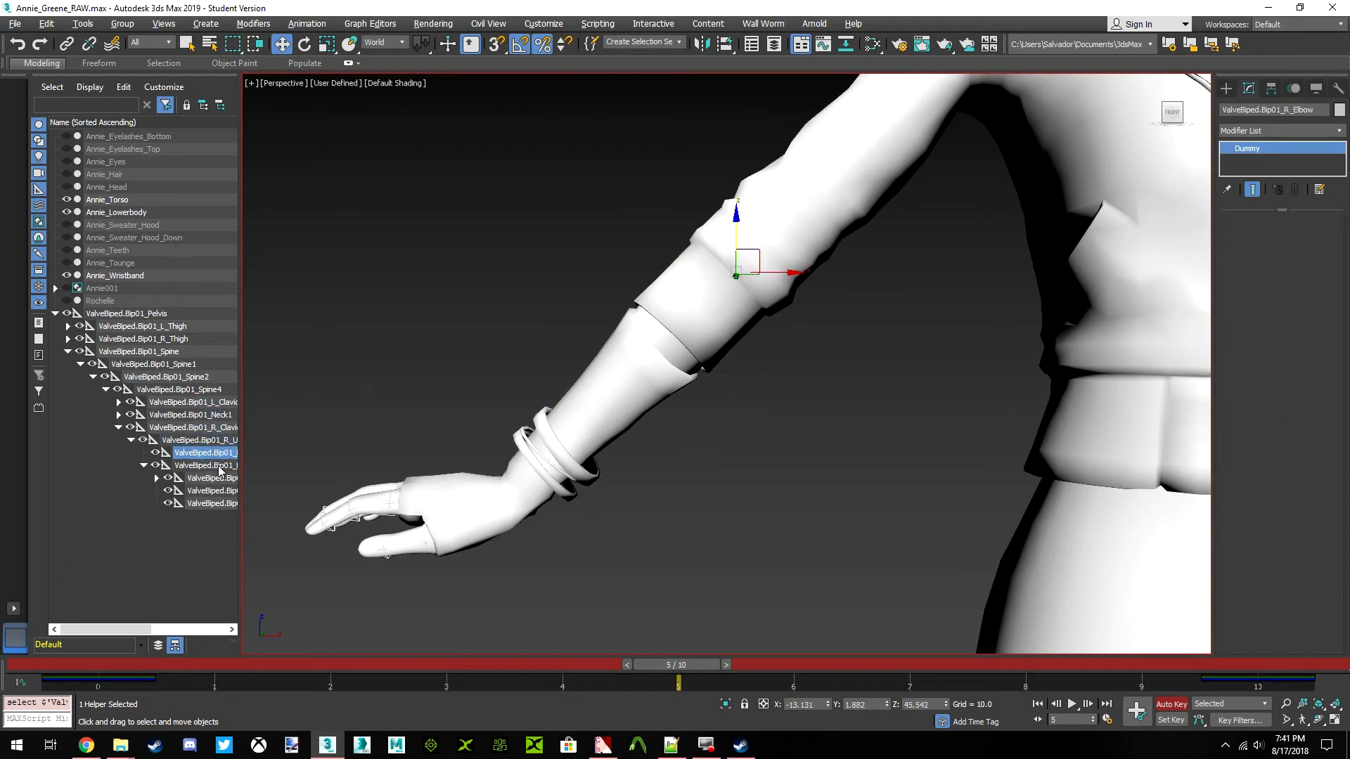
pyautogui.click(220, 467)
pyautogui.click(304, 44)
pyautogui.click(383, 42)
pyautogui.click(391, 102)
pyautogui.click(383, 42)
pyautogui.click(387, 99)
pyautogui.moveTo(732, 273); pyautogui.dragTo(796, 214)
pyautogui.scroll(-4, 795, 212)
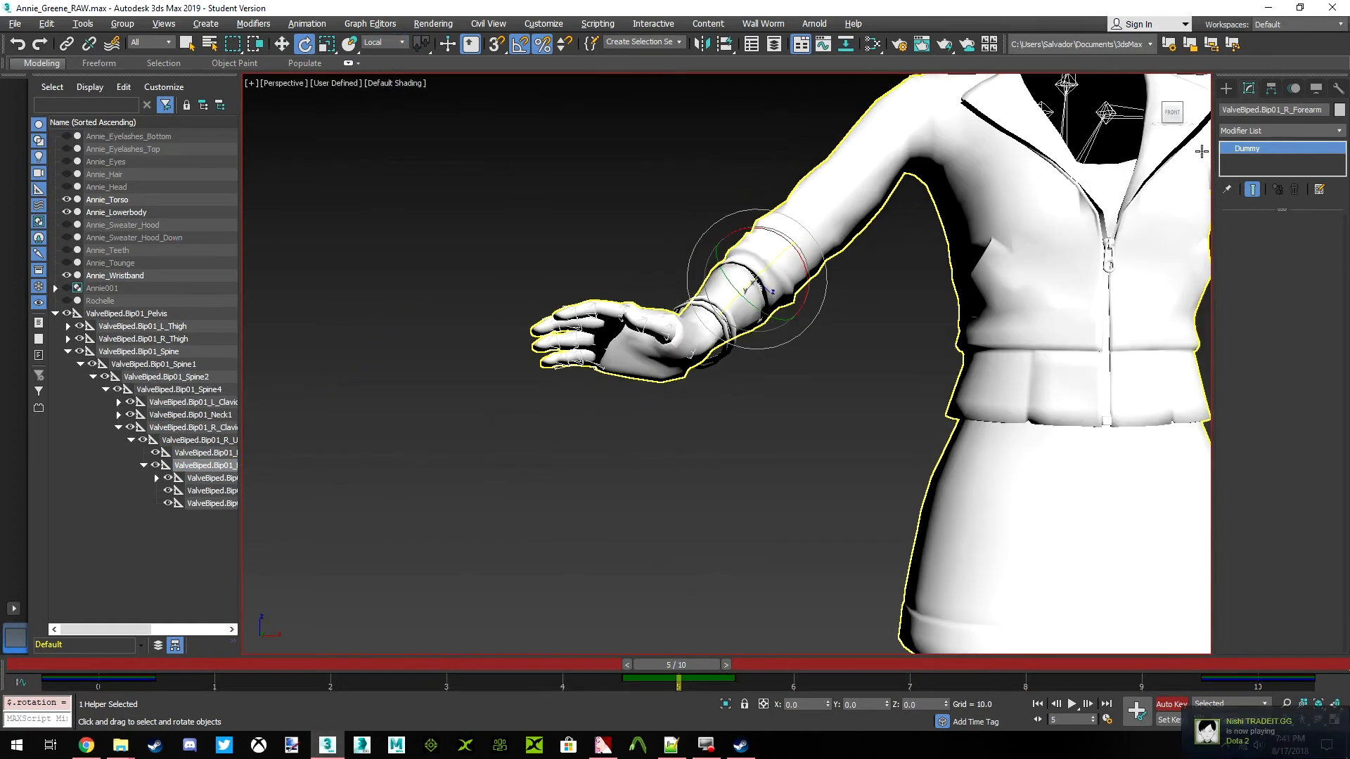
# Rotate the L_Thigh bone to raise the left leg at frame 5
pyautogui.moveTo(1173, 115)
pyautogui.mouseDown()
pyautogui.moveTo(1215, 135)
pyautogui.moveTo(1258, 118)
pyautogui.moveTo(1167, 113)
pyautogui.moveTo(1188, 107)
pyautogui.mouseUp()
pyautogui.moveTo(977, 316); pyautogui.dragTo(752, 220, button='middle')
pyautogui.scroll(-3, 753, 220)
pyautogui.moveTo(689, 317); pyautogui.dragTo(708, 80, button='middle')
pyautogui.scroll(3, 738, 235)
pyautogui.scroll(-3, 738, 236)
pyautogui.click(149, 327)
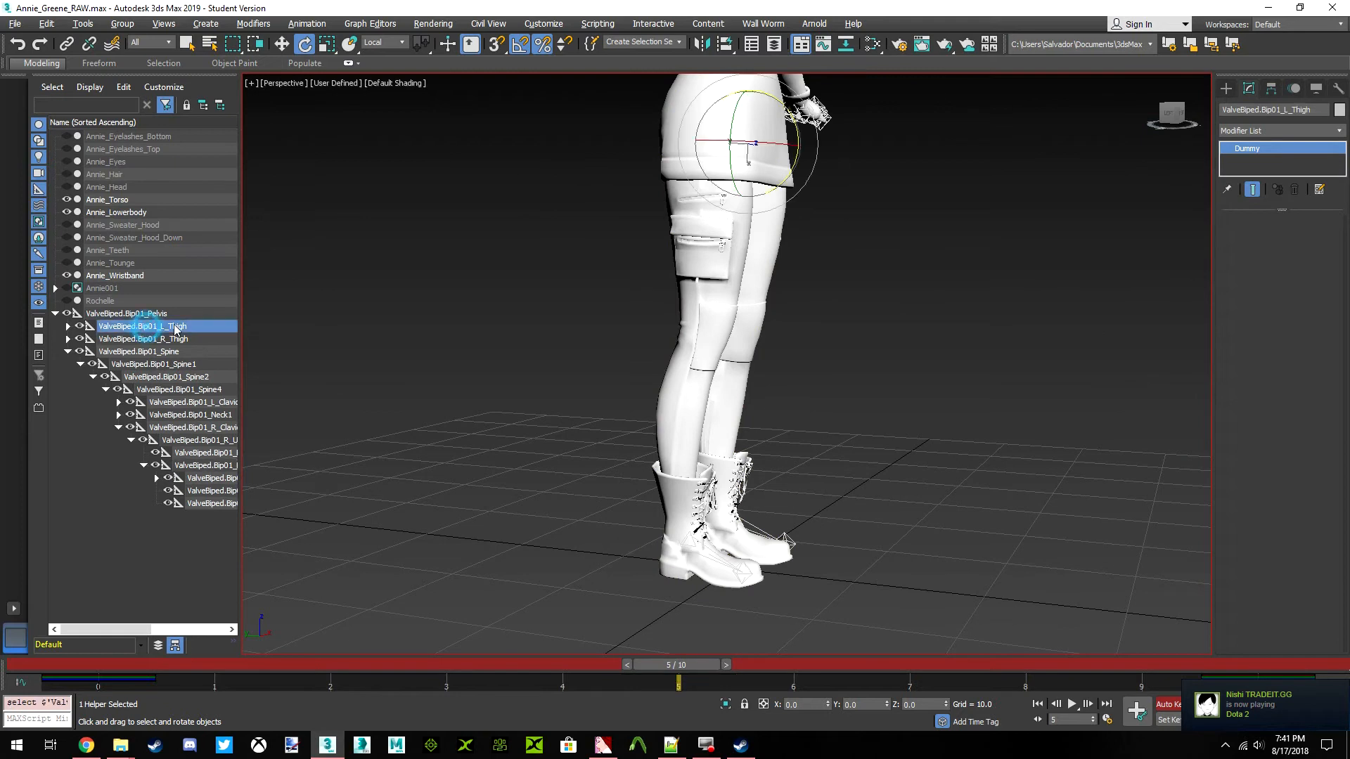
pyautogui.moveTo(1182, 121); pyautogui.dragTo(1155, 172)
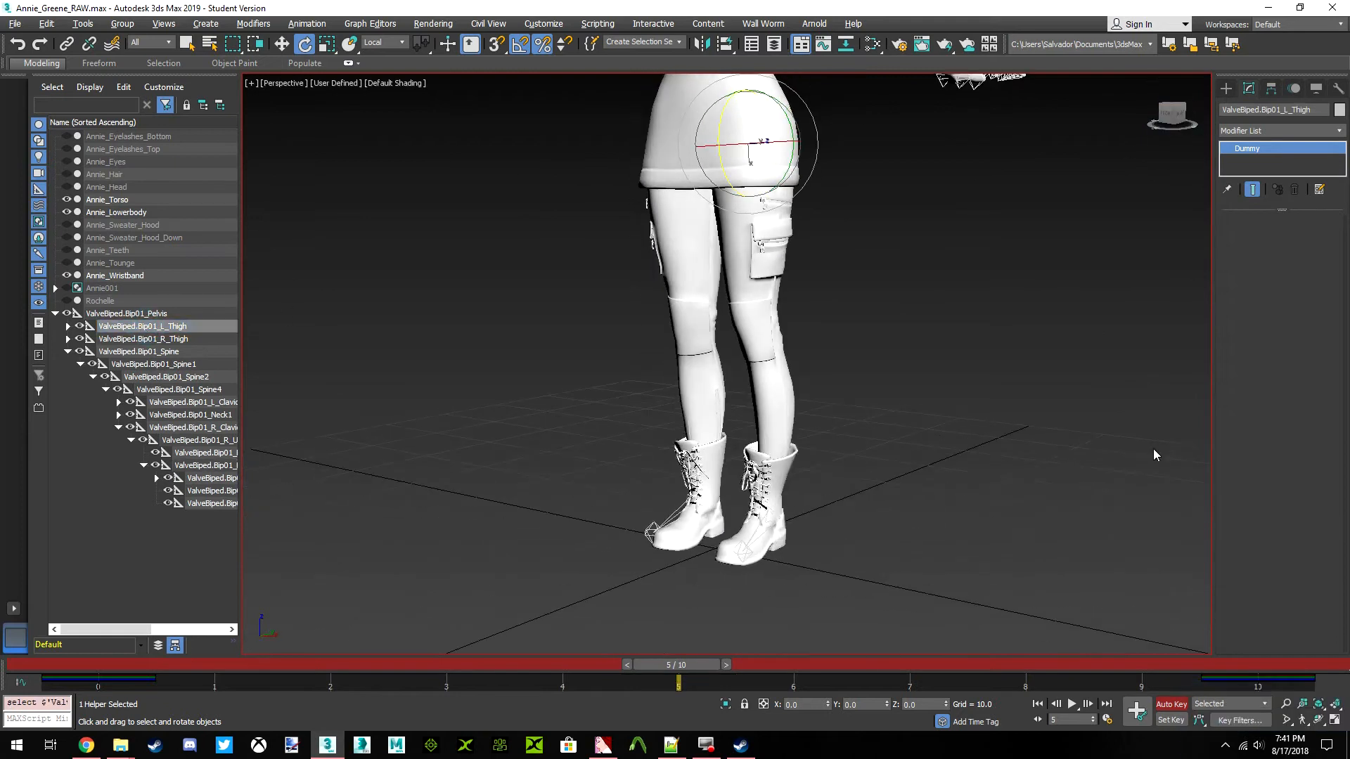
pyautogui.moveTo(724, 131); pyautogui.dragTo(616, 65)
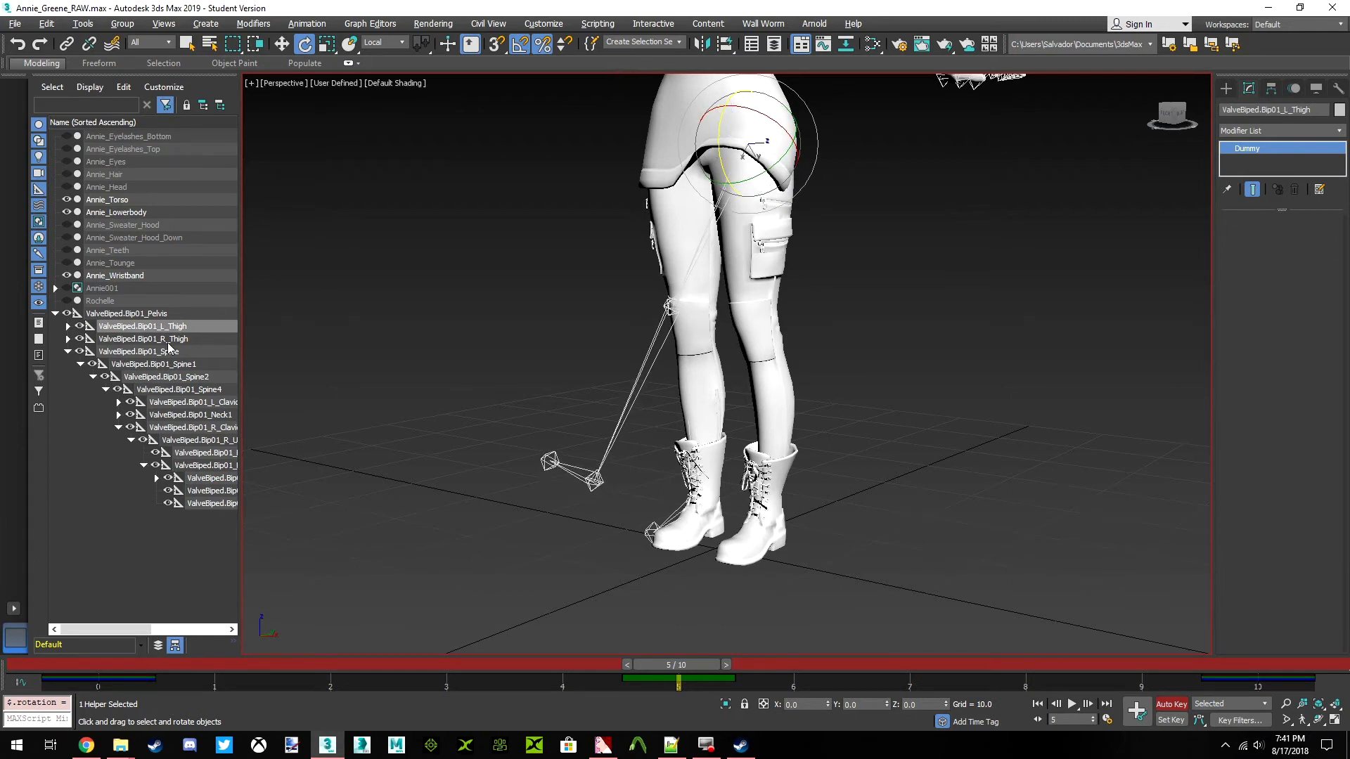
# Expand the L_Thigh hierarchy, bend the L_Calf bone back at the knee, turn off Auto Key and deselect everything
pyautogui.click(68, 326)
pyautogui.click(151, 339)
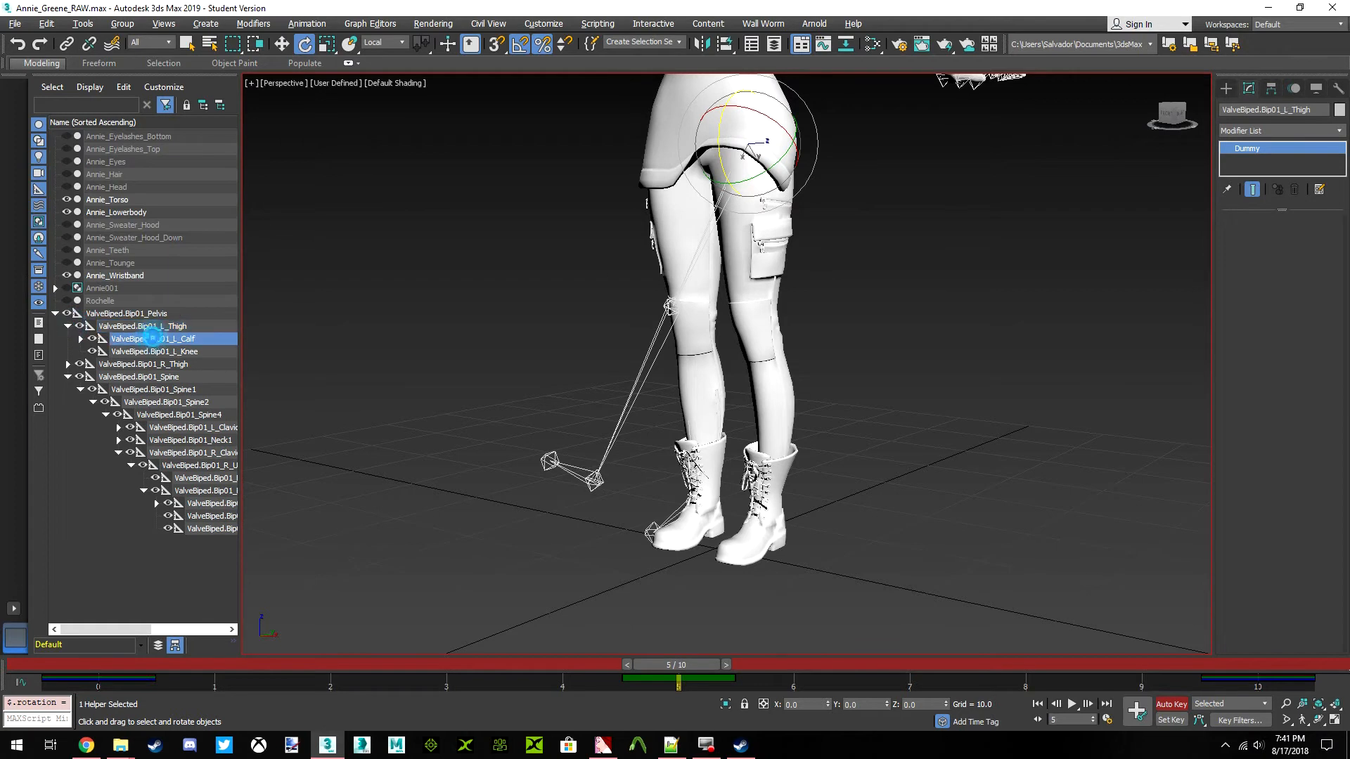
pyautogui.moveTo(644, 299); pyautogui.dragTo(675, 432)
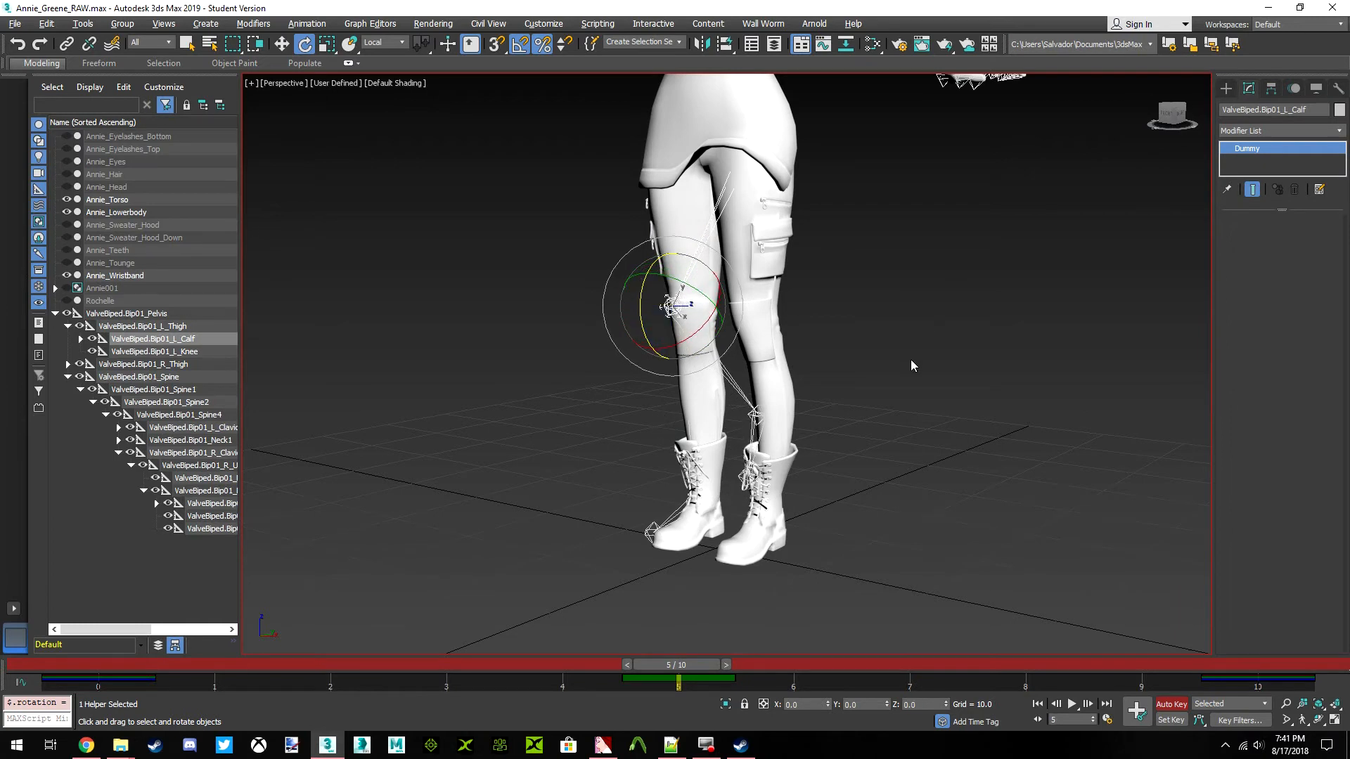
pyautogui.click(1165, 115)
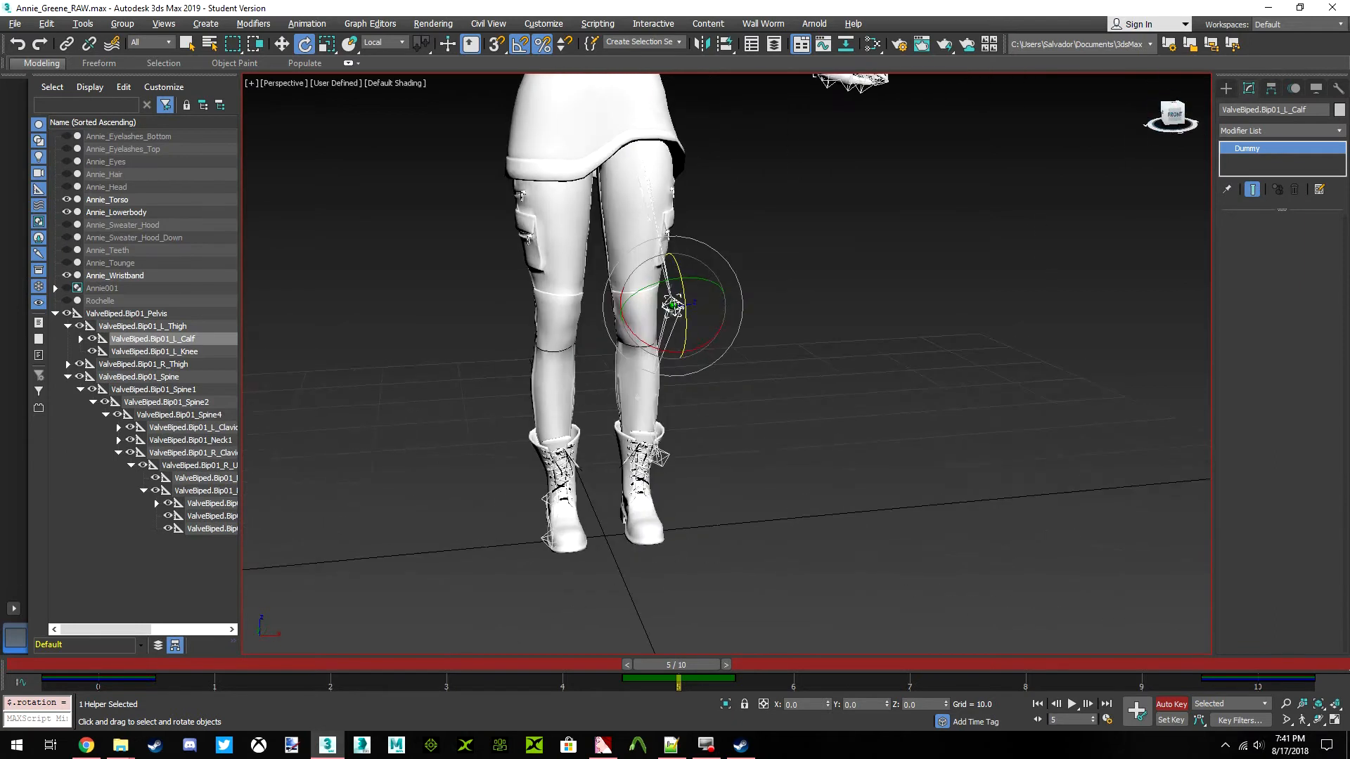
pyautogui.click(1165, 115)
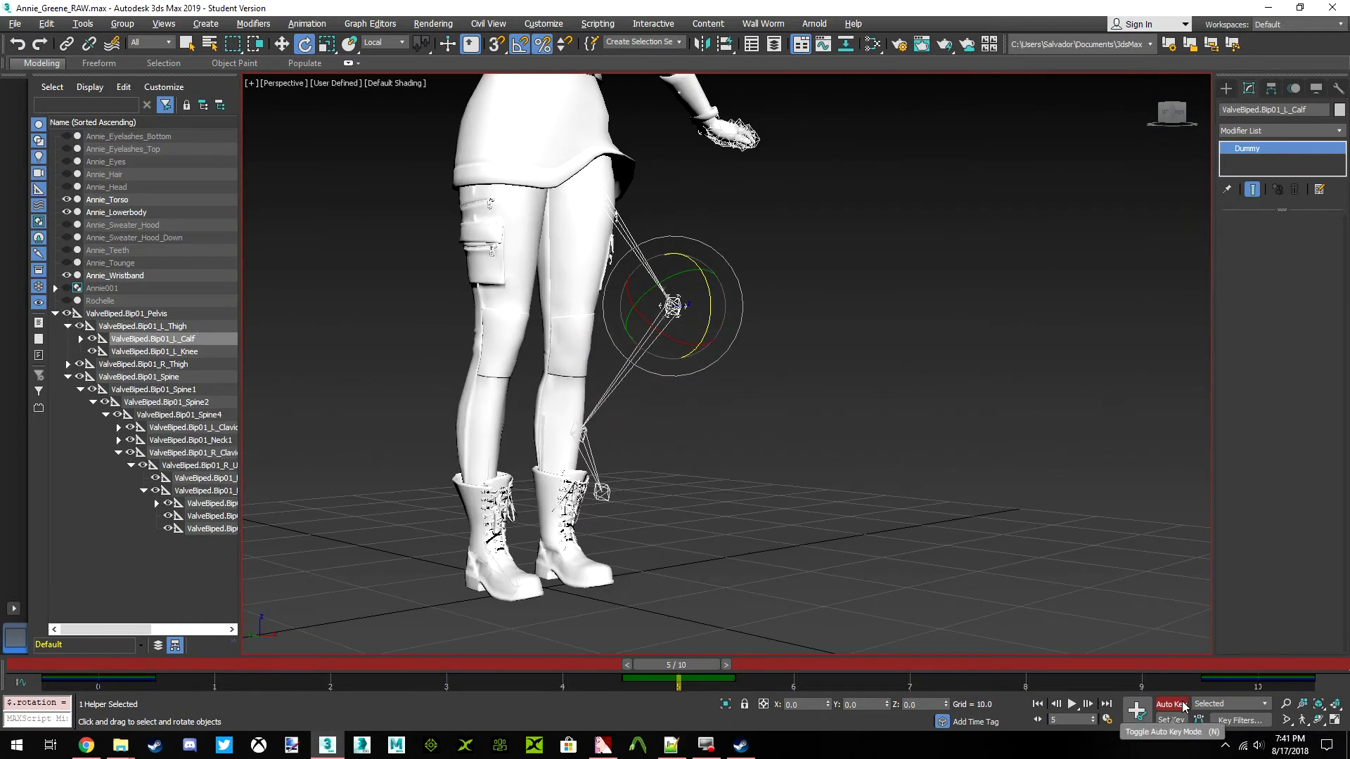
pyautogui.click(1006, 415)
pyautogui.click(1172, 112)
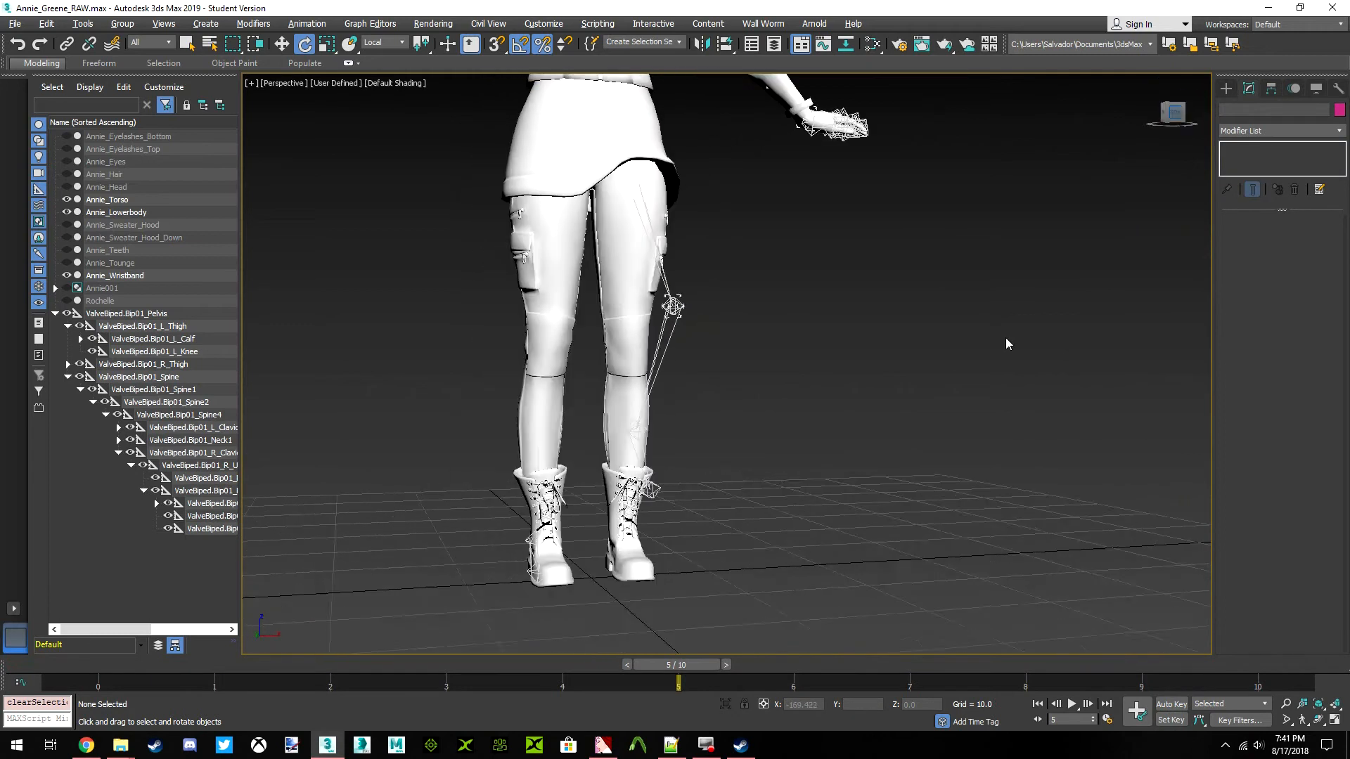
# Return to frame 0, select the Annie_Torso mesh and start editing its Skin envelopes
pyautogui.moveTo(703, 664); pyautogui.dragTo(2, 579)
pyautogui.press('e')
pyautogui.click(775, 352)
pyautogui.moveTo(734, 127); pyautogui.dragTo(805, 398, button='middle')
pyautogui.scroll(-3, 711, 256)
pyautogui.scroll(4, 724, 267)
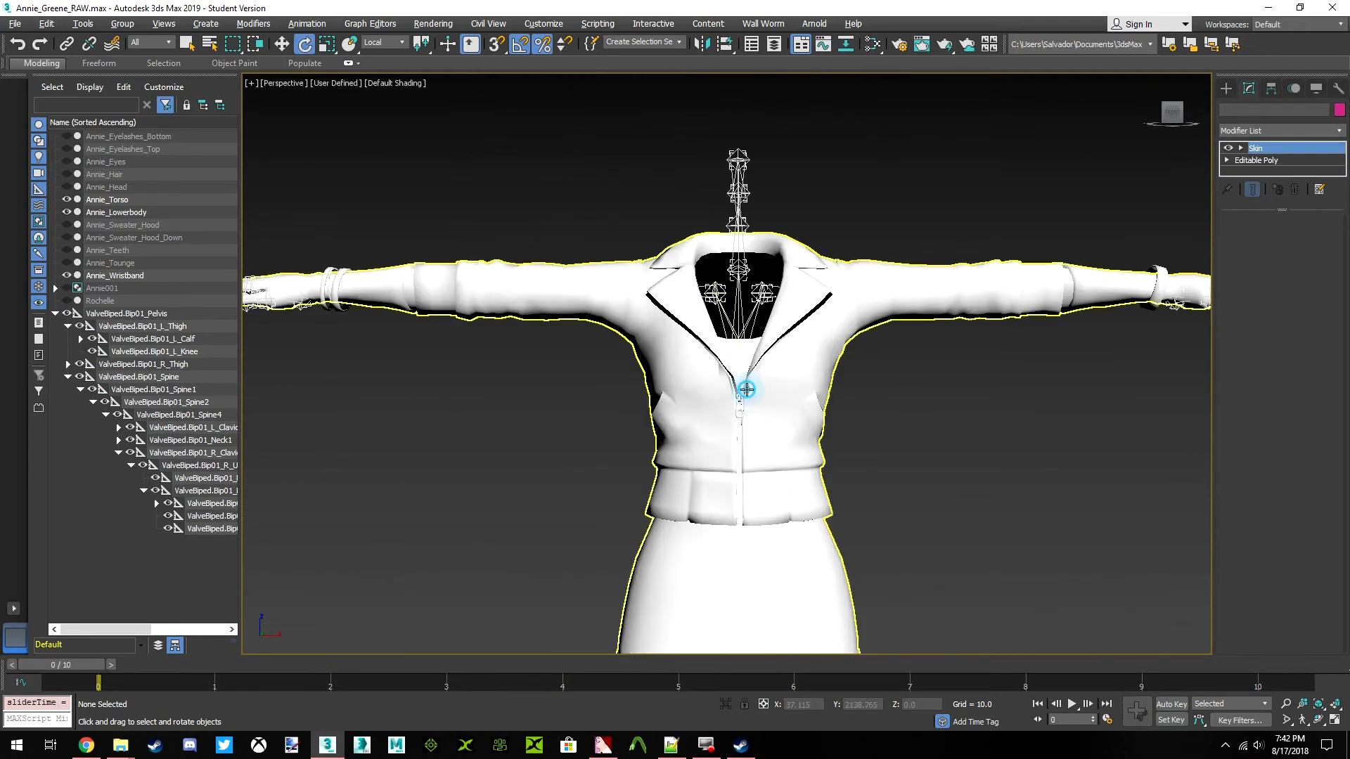
pyautogui.click(762, 444)
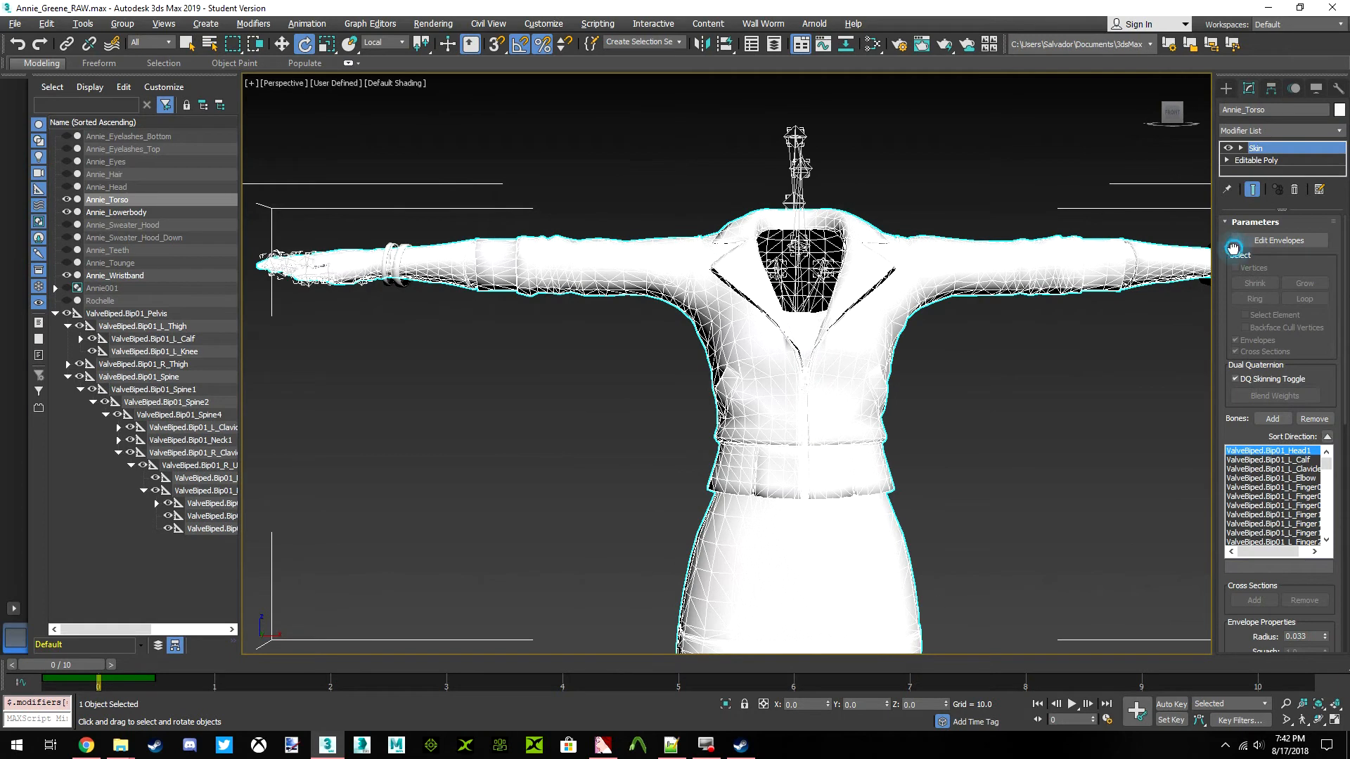
pyautogui.click(1279, 240)
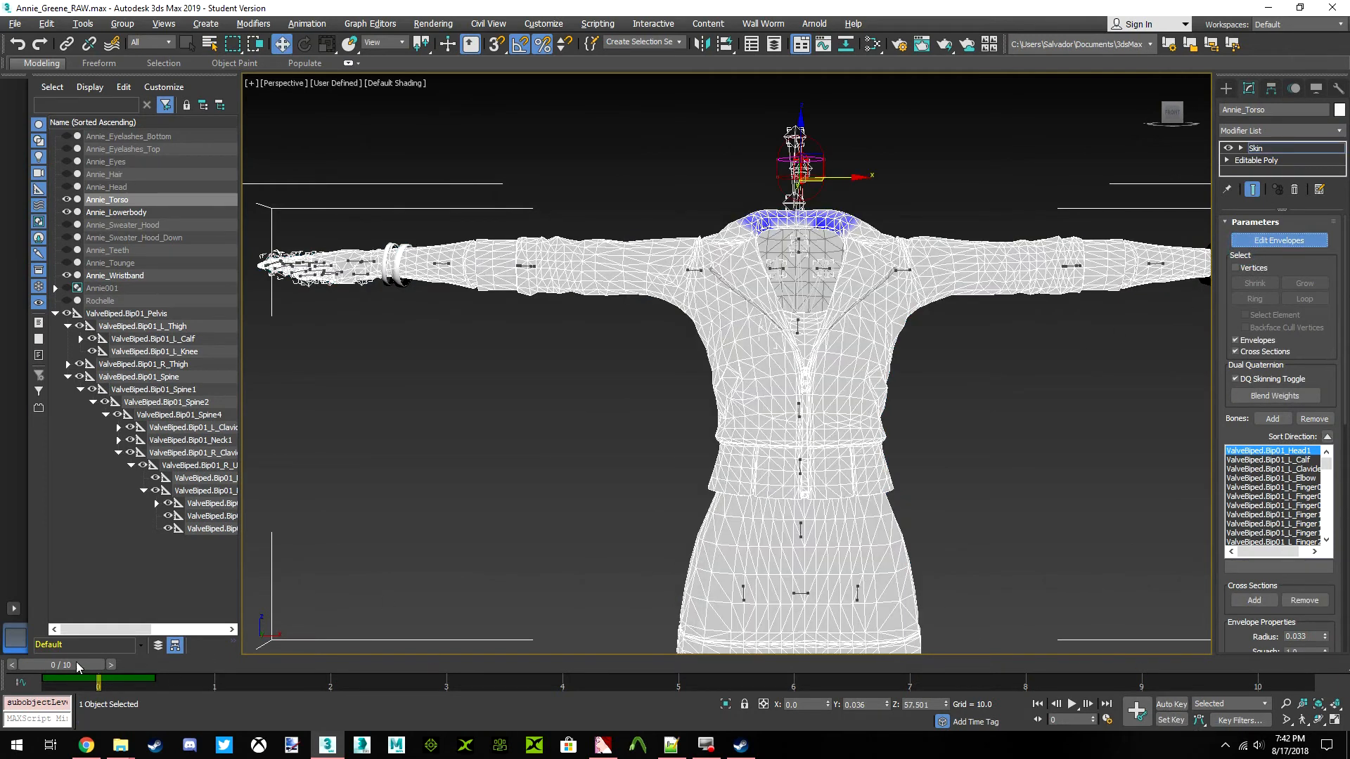
# Go to frame 5, select the R_UpperArm envelope at the right shoulder and enable vertex selection in the Skin modifier
pyautogui.moveTo(74, 665); pyautogui.dragTo(689, 665)
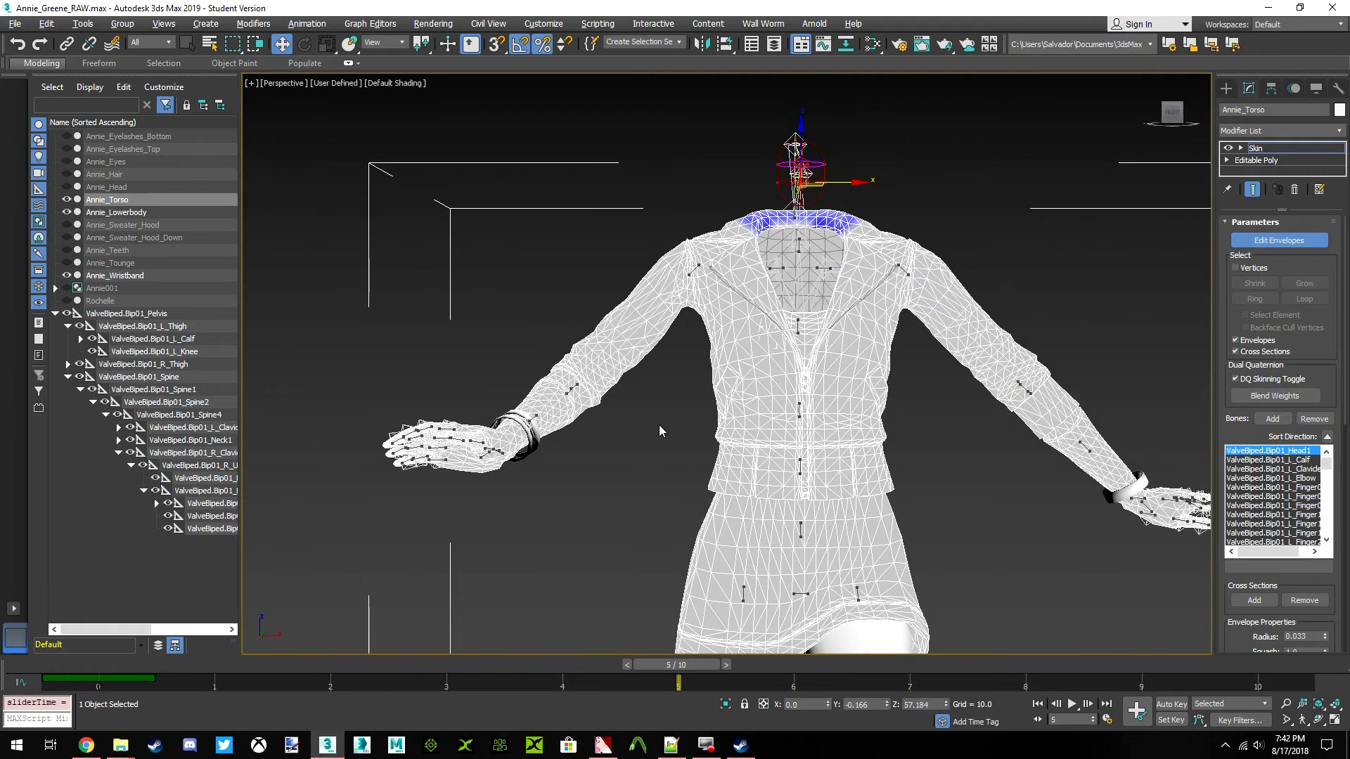
pyautogui.scroll(10, 691, 295)
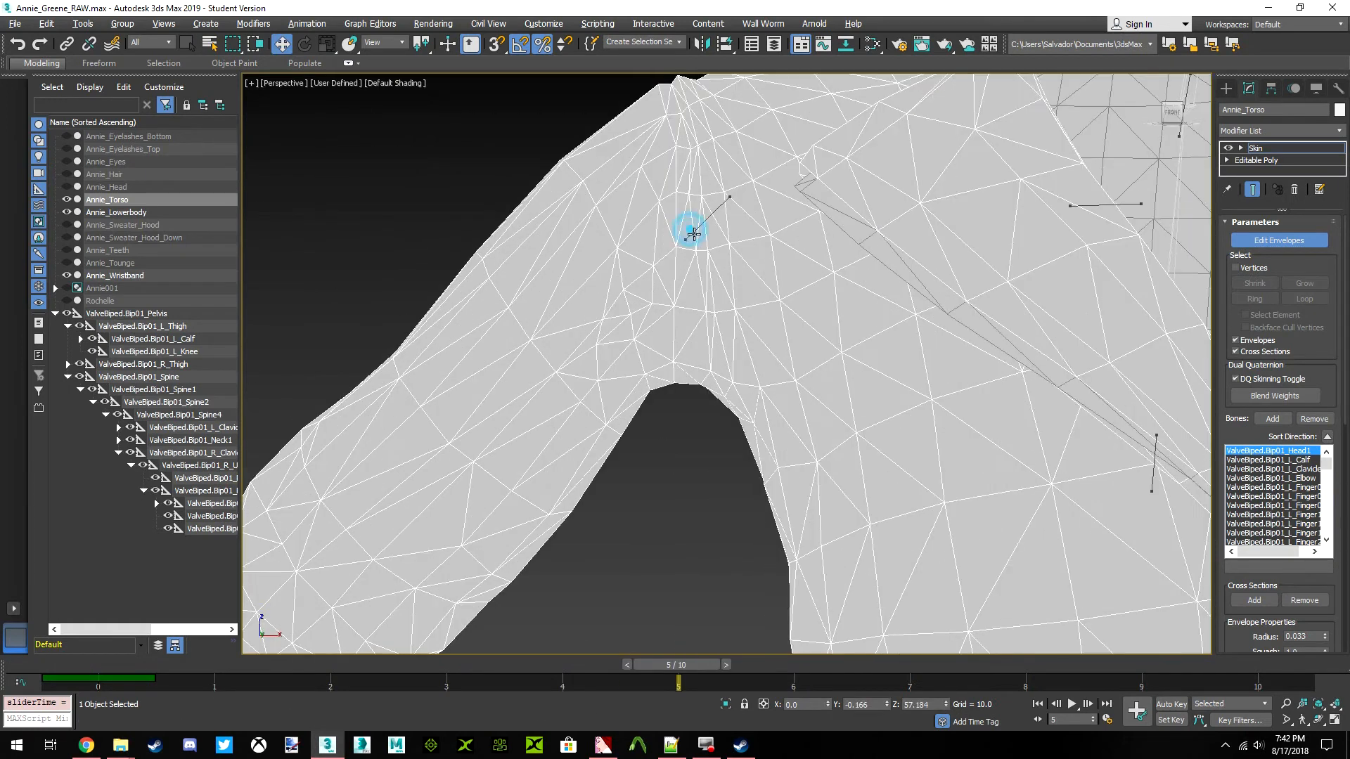
pyautogui.click(692, 234)
pyautogui.scroll(3, 651, 345)
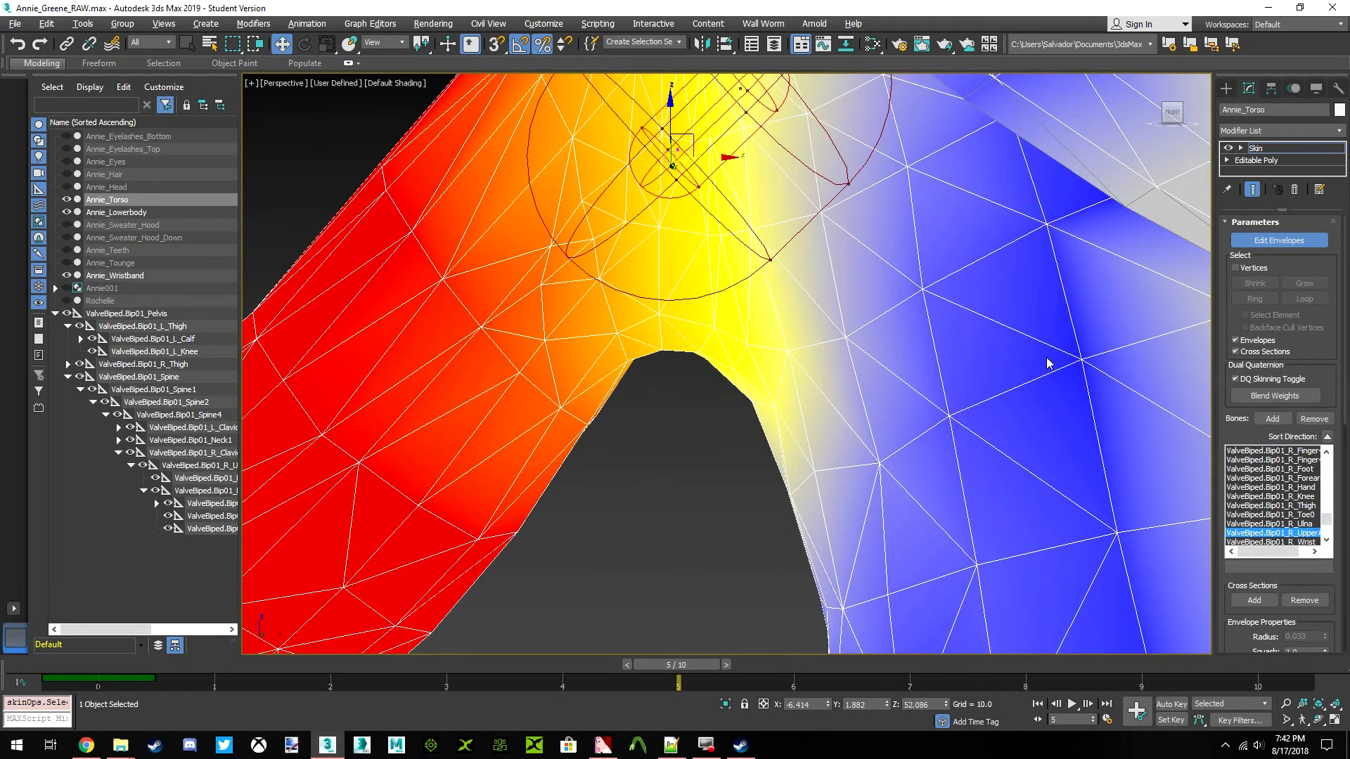
pyautogui.click(1235, 268)
pyautogui.scroll(-3, 723, 420)
pyautogui.scroll(4, 722, 420)
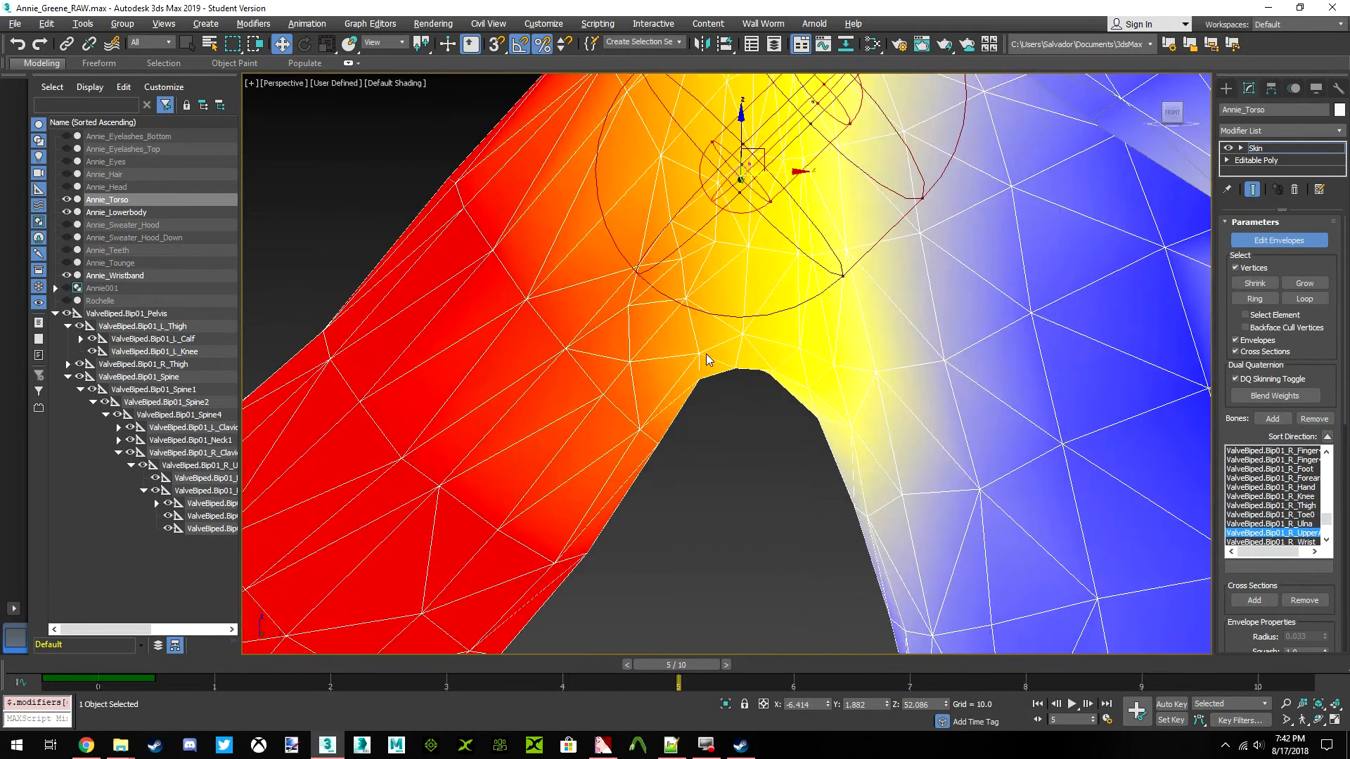
# Switch to the Fence selection region and outline the vertices on the upper-arm side of the right armpit
pyautogui.moveTo(723, 420)
pyautogui.mouseDown(button='middle')
pyautogui.moveTo(639, 271)
pyautogui.moveTo(716, 403)
pyautogui.mouseUp(button='middle')
pyautogui.moveTo(723, 412); pyautogui.dragTo(715, 456)
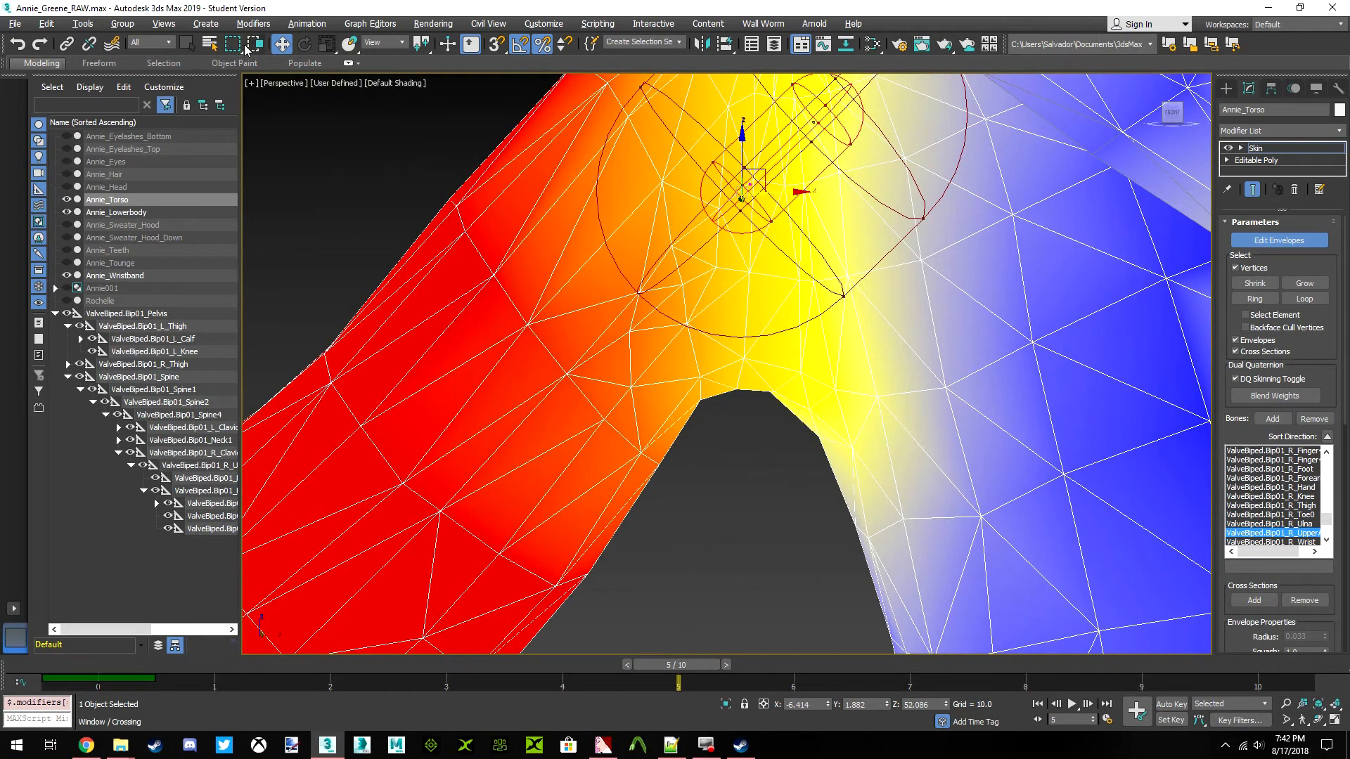
pyautogui.moveTo(232, 44); pyautogui.dragTo(247, 117)
pyautogui.moveTo(645, 500); pyautogui.dragTo(756, 614)
pyautogui.moveTo(752, 424); pyautogui.dragTo(710, 450, button='middle')
pyautogui.moveTo(699, 452); pyautogui.dragTo(653, 349)
pyautogui.moveTo(682, 482); pyautogui.dragTo(685, 480)
pyautogui.rightClick(711, 467)
pyautogui.click(666, 487)
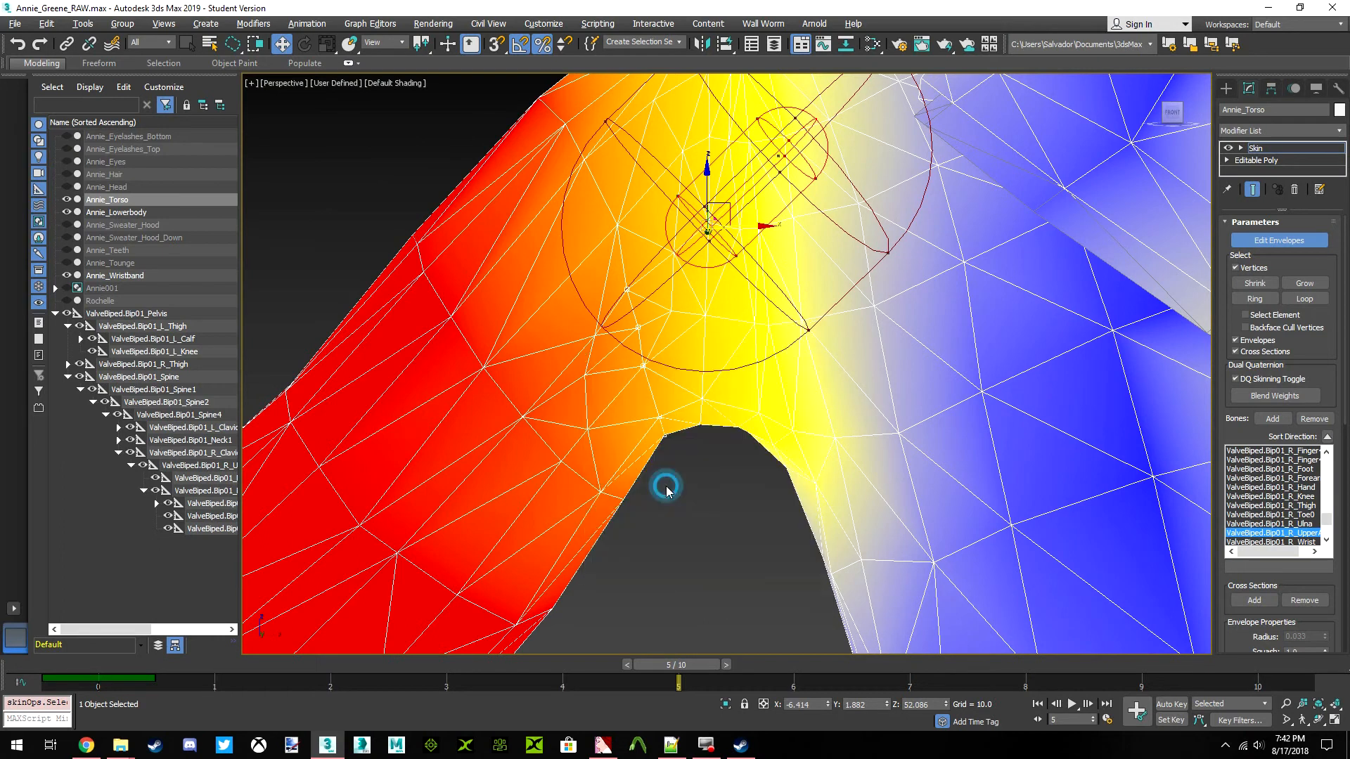
# Open the Skin Weight Table, narrow its layout, show only the selected vertices and select all of their rows
pyautogui.click(411, 45)
pyautogui.click(162, 49)
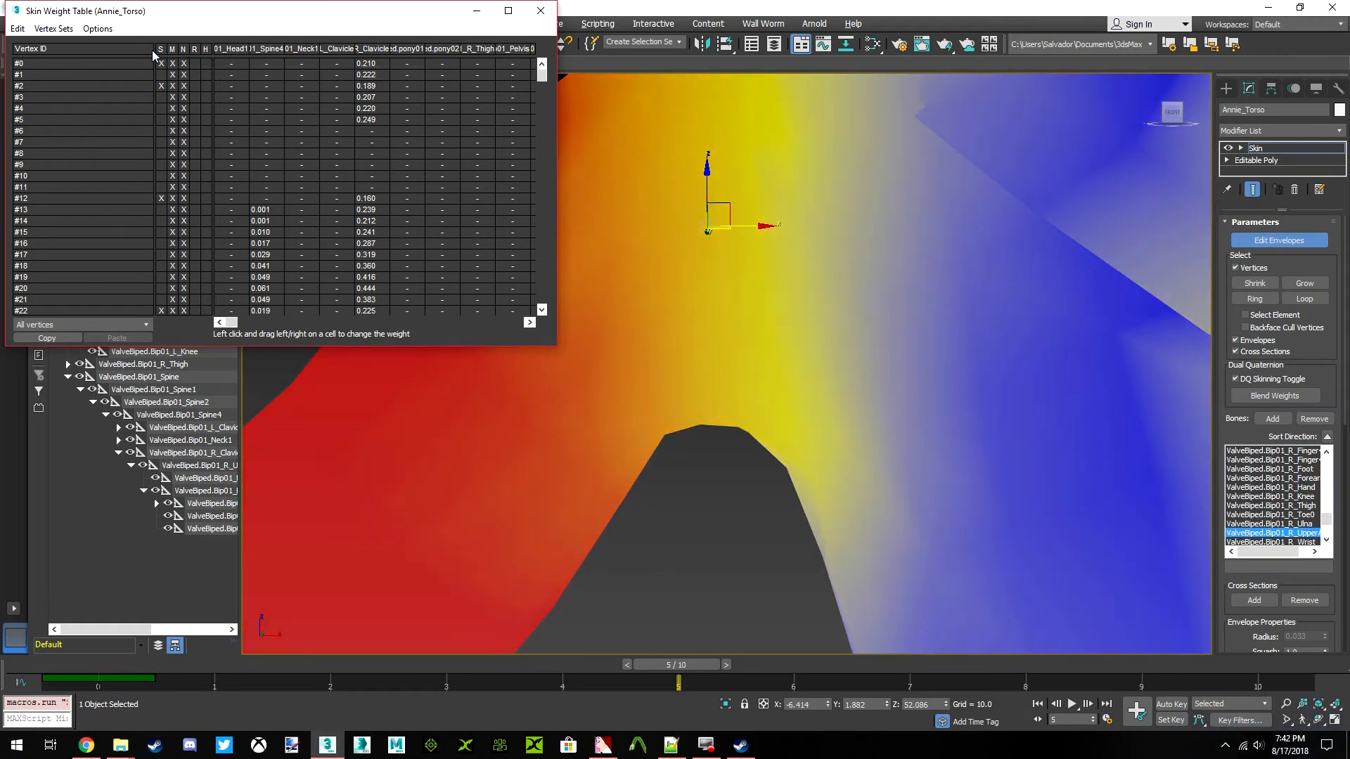
pyautogui.moveTo(154, 49); pyautogui.dragTo(28, 48)
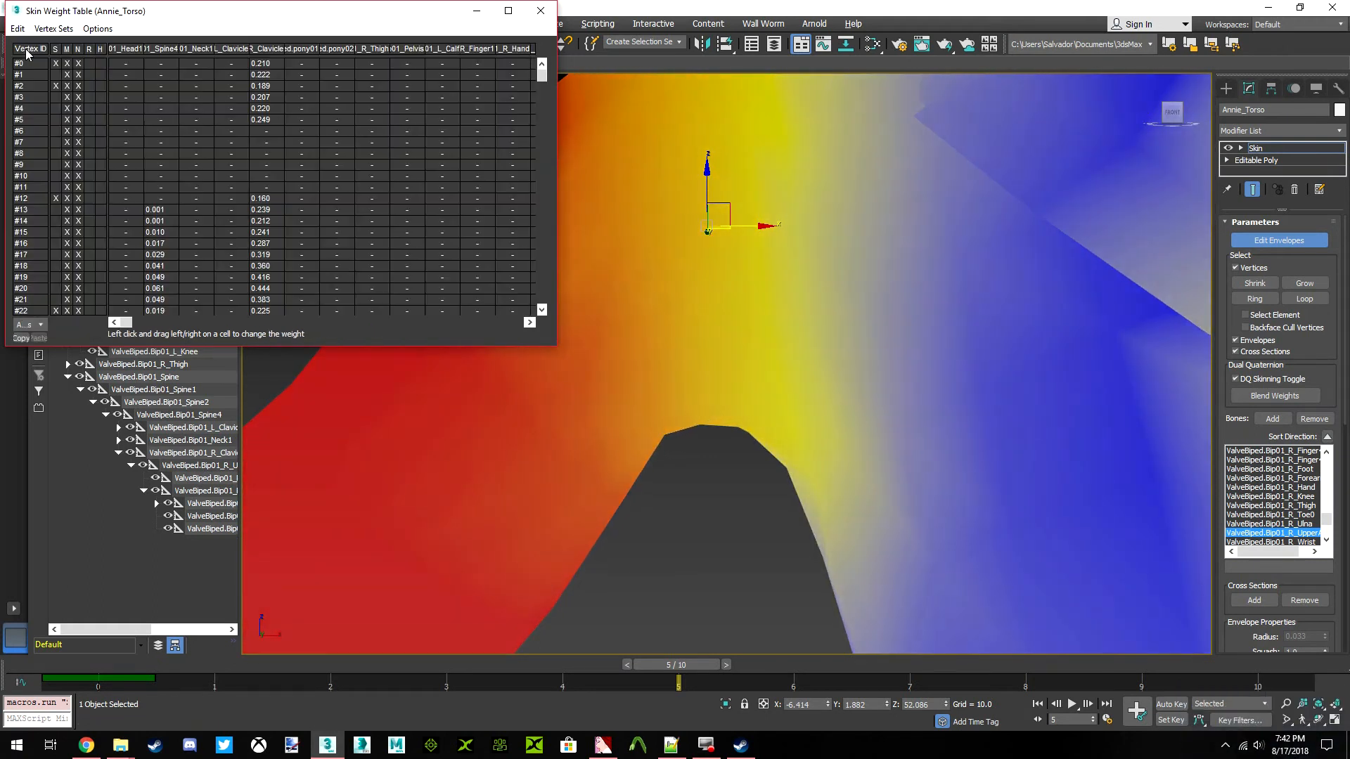
pyautogui.click(30, 324)
pyautogui.click(35, 346)
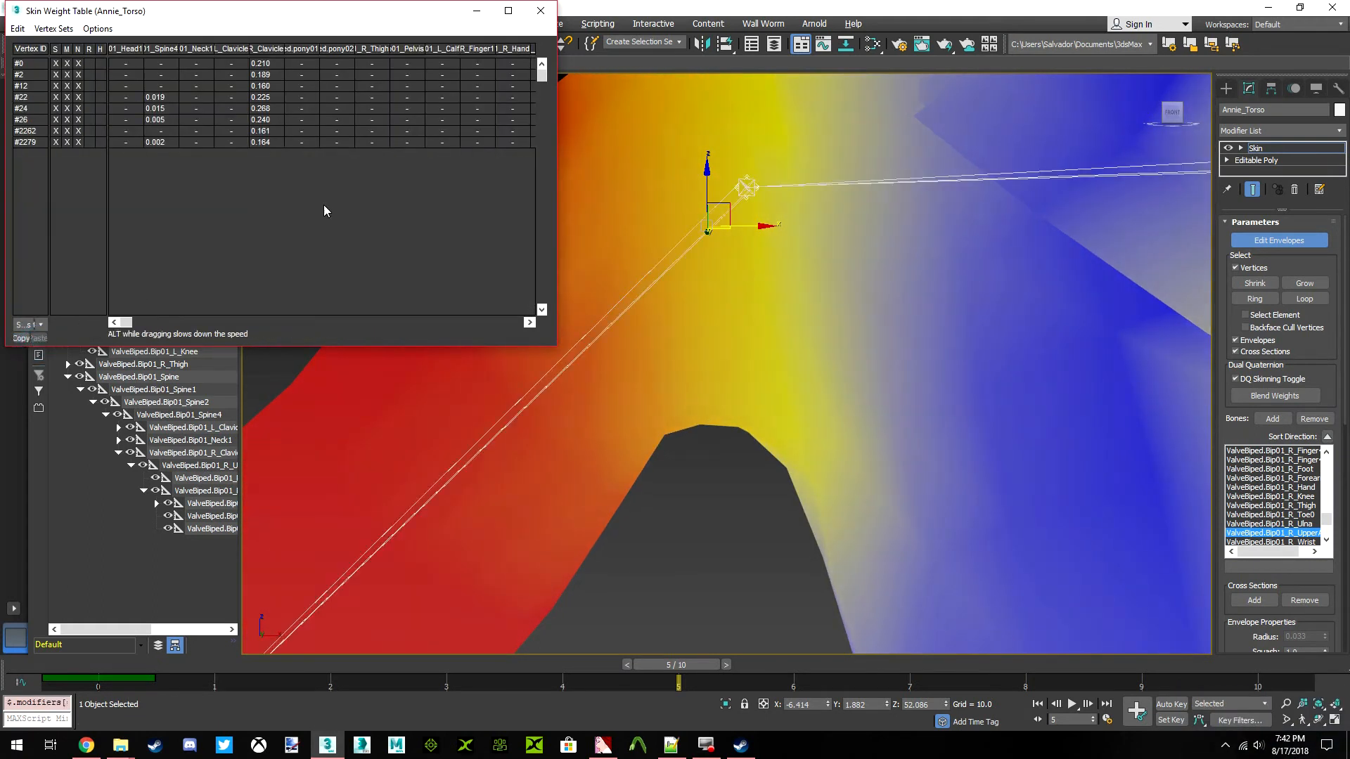
pyautogui.click(17, 29)
pyautogui.click(28, 103)
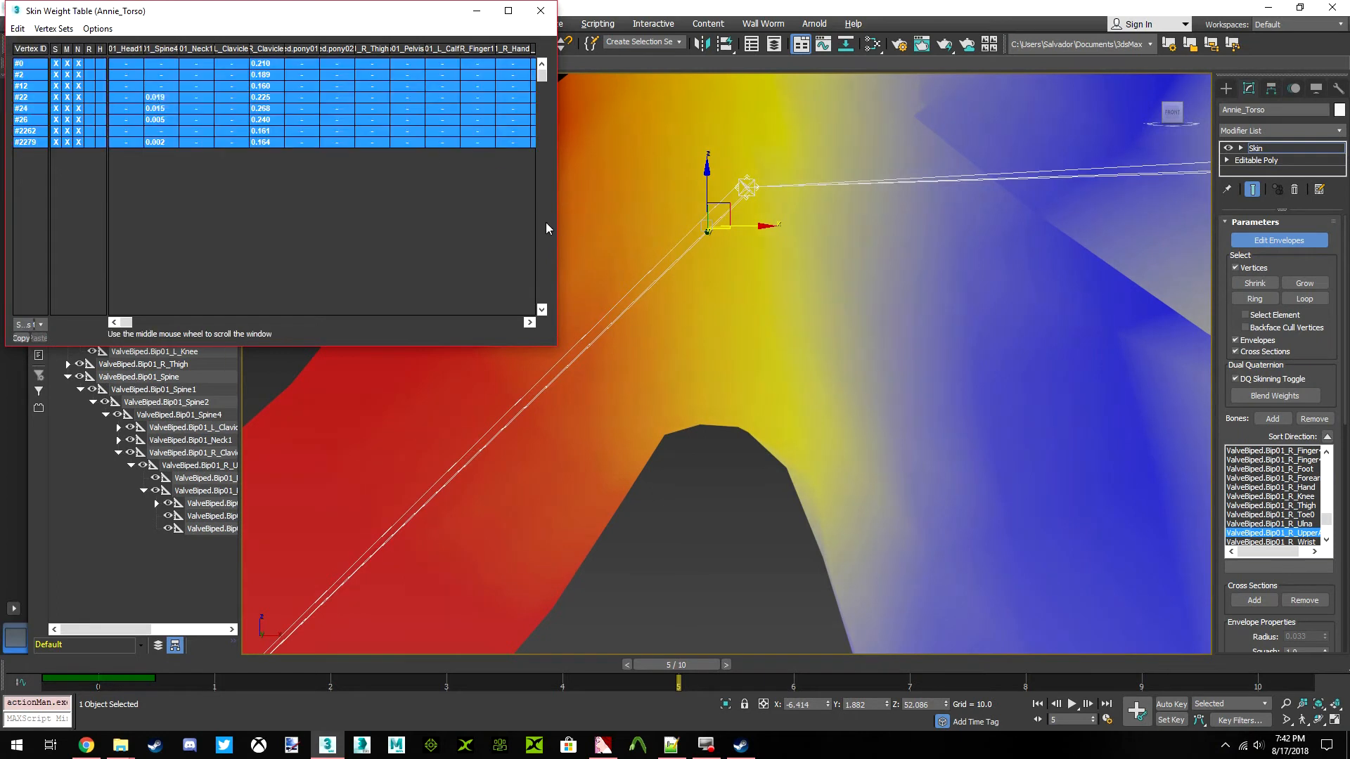
pyautogui.moveTo(557, 231); pyautogui.dragTo(401, 230)
# Examine the Spine4, R_Clavicle and R_UpperArm weights of the selected right armpit vertices
pyautogui.scroll(-3, 694, 293)
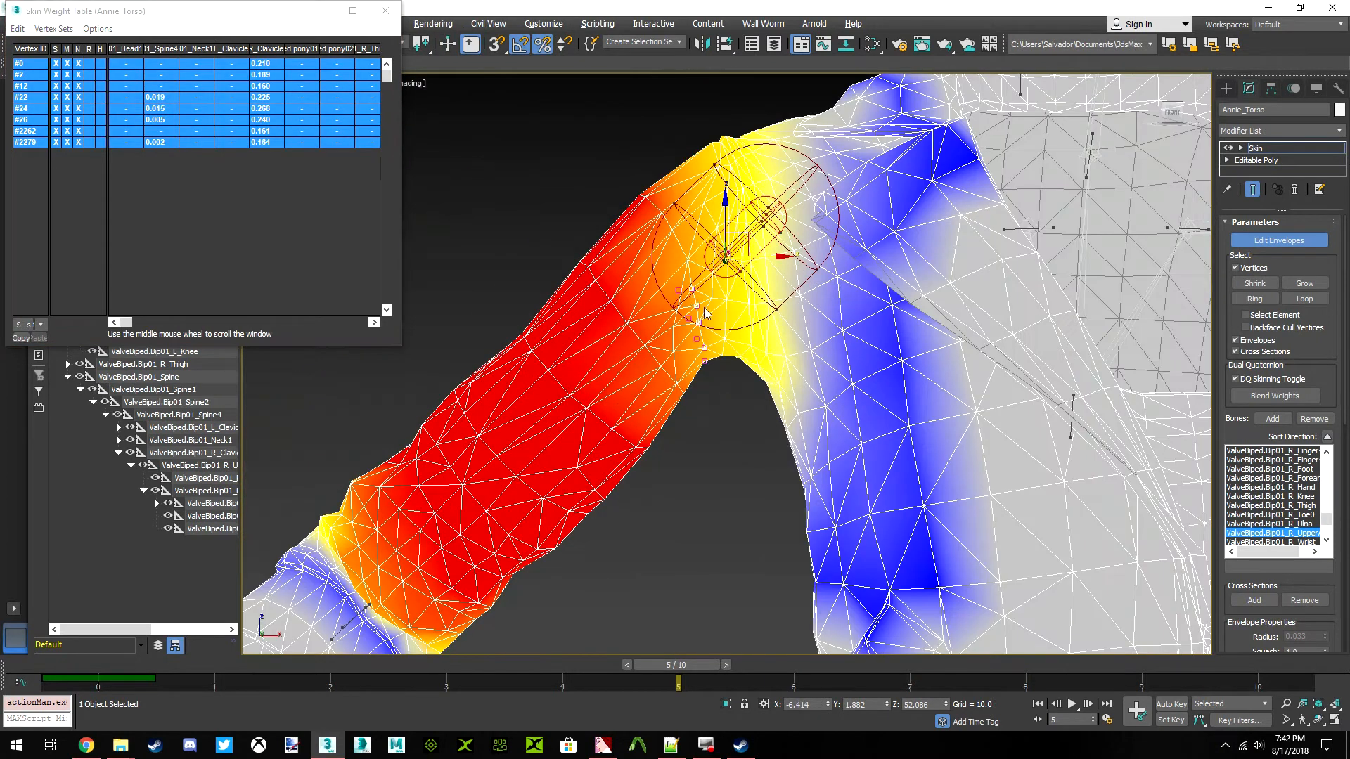
pyautogui.scroll(3, 706, 307)
pyautogui.moveTo(1168, 120); pyautogui.dragTo(1305, 123)
pyautogui.moveTo(826, 378)
pyautogui.keyDown('alt'); pyautogui.mouseDown(button='middle')
pyautogui.moveTo(816, 412)
pyautogui.moveTo(830, 423)
pyautogui.moveTo(817, 355)
pyautogui.moveTo(897, 450)
pyautogui.moveTo(992, 439)
pyautogui.moveTo(1055, 362)
pyautogui.mouseUp(button='middle'); pyautogui.keyUp('alt')
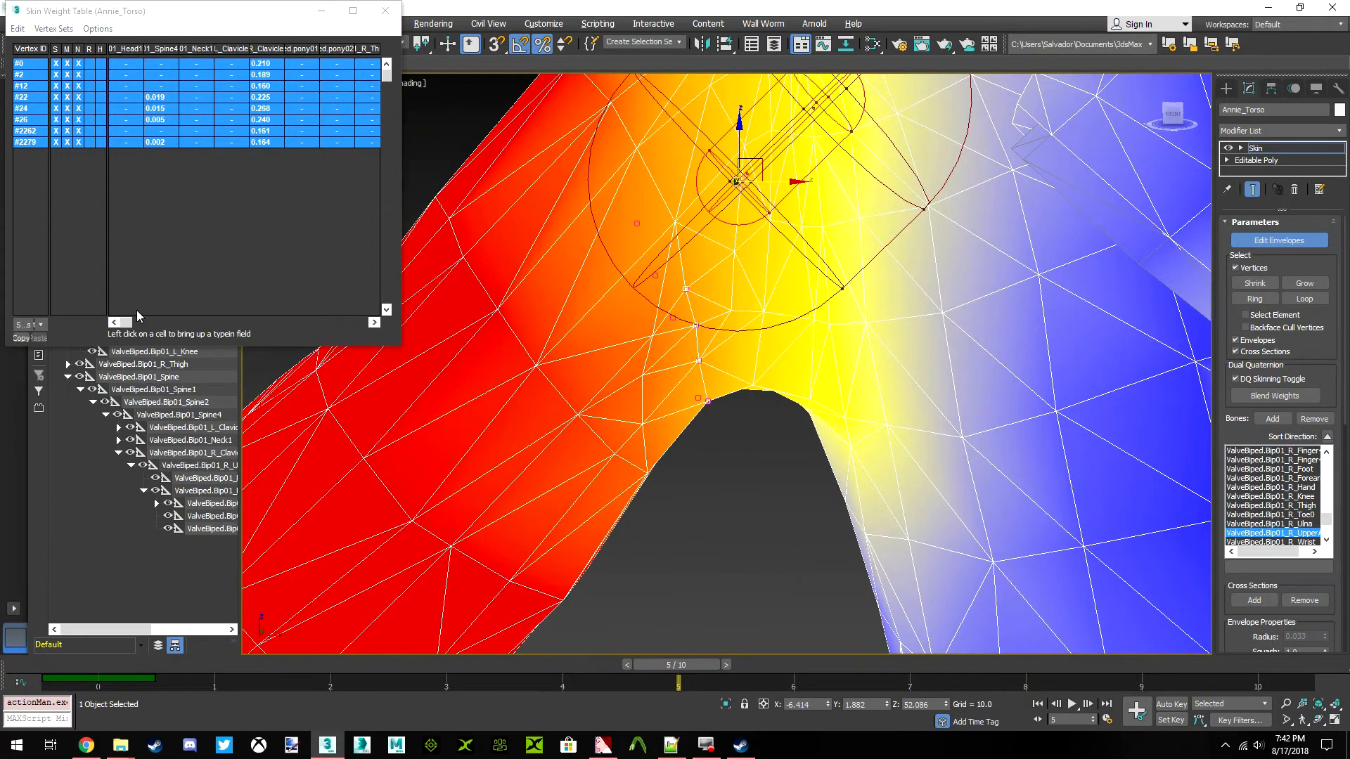
pyautogui.click(166, 48)
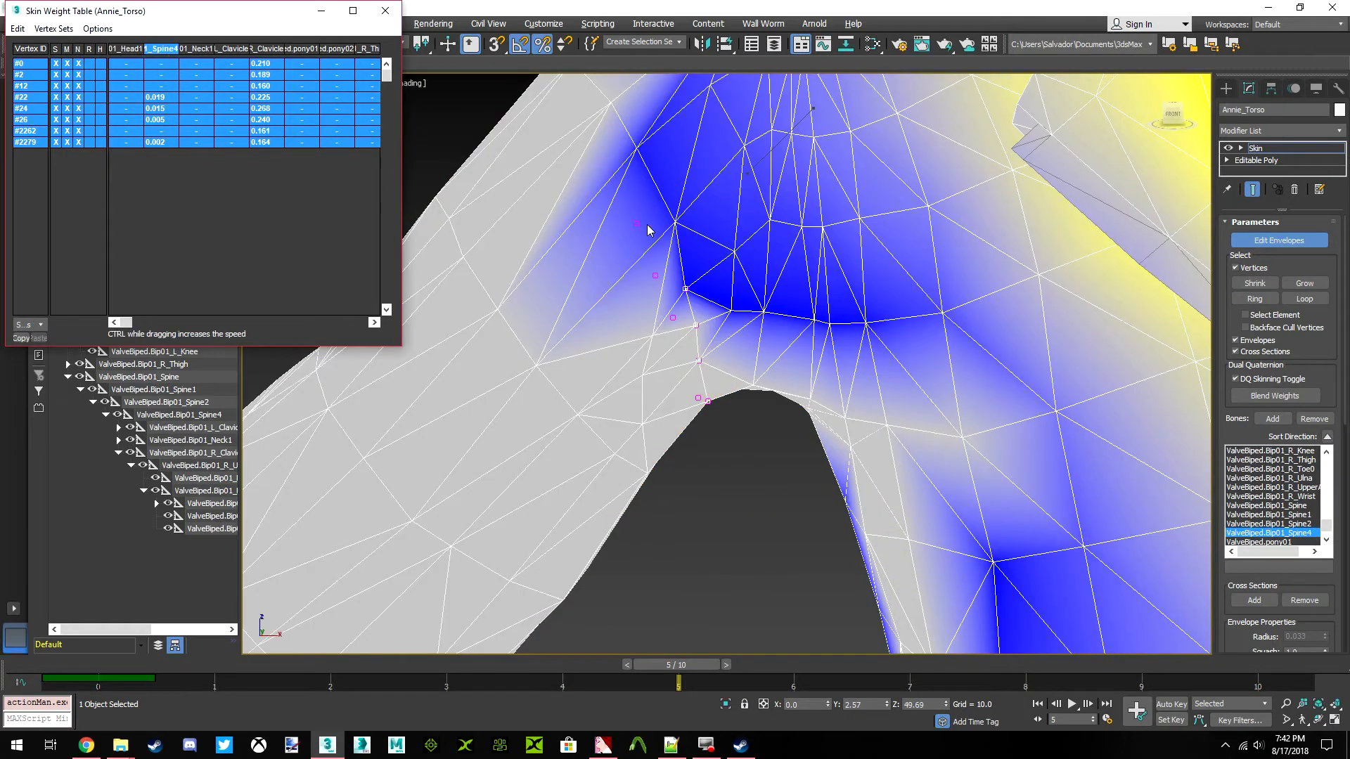
pyautogui.click(261, 49)
pyautogui.moveTo(127, 323); pyautogui.dragTo(304, 323)
pyautogui.click(234, 48)
pyautogui.click(271, 50)
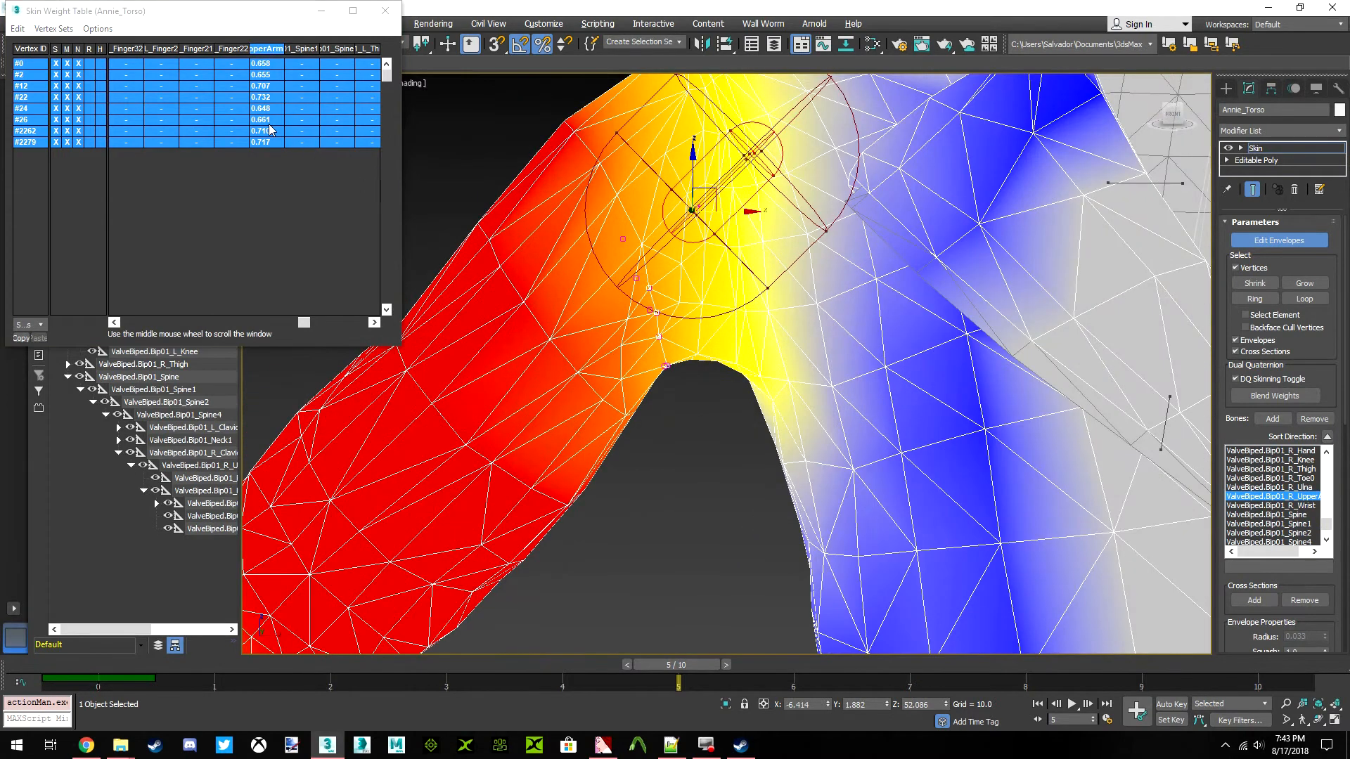
# Try lowering the selected armpit vertices' R_UpperArm weights to 0.000, and undo the change
pyautogui.moveTo(271, 128); pyautogui.dragTo(83, 133)
pyautogui.moveTo(677, 299); pyautogui.dragTo(647, 285, button='middle')
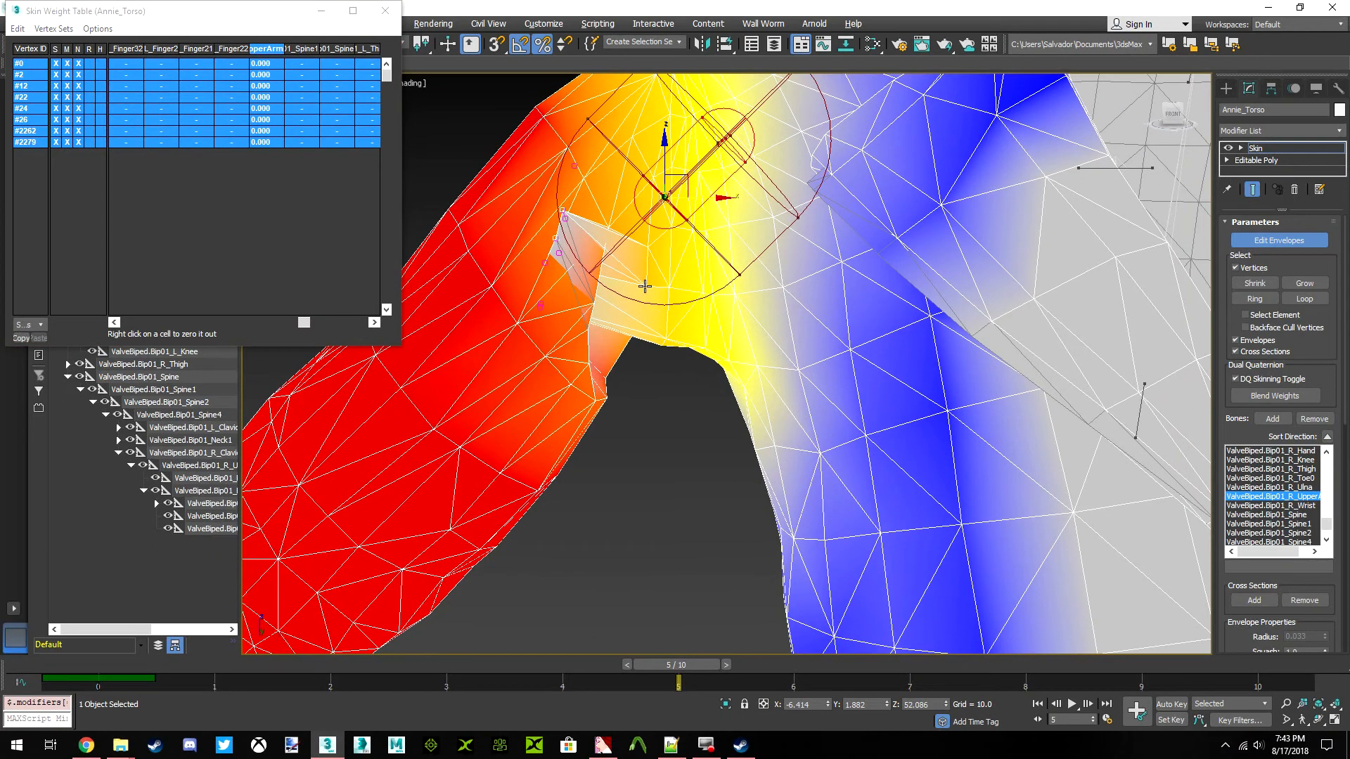
pyautogui.hotkey('ctrl', 'z')
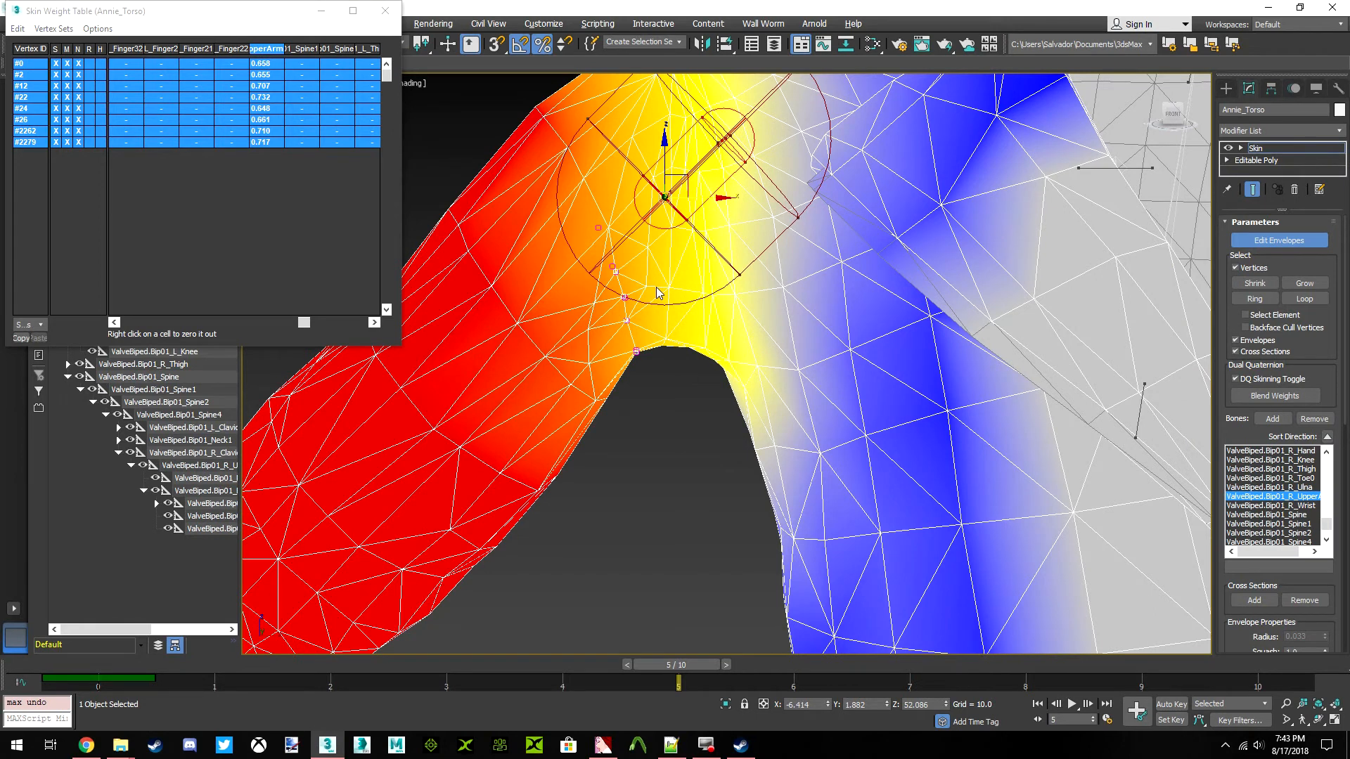
# Find the Spine2 column in the Skin Weight Table and display that bone's influence around the right shoulder
pyautogui.scroll(-3, 690, 368)
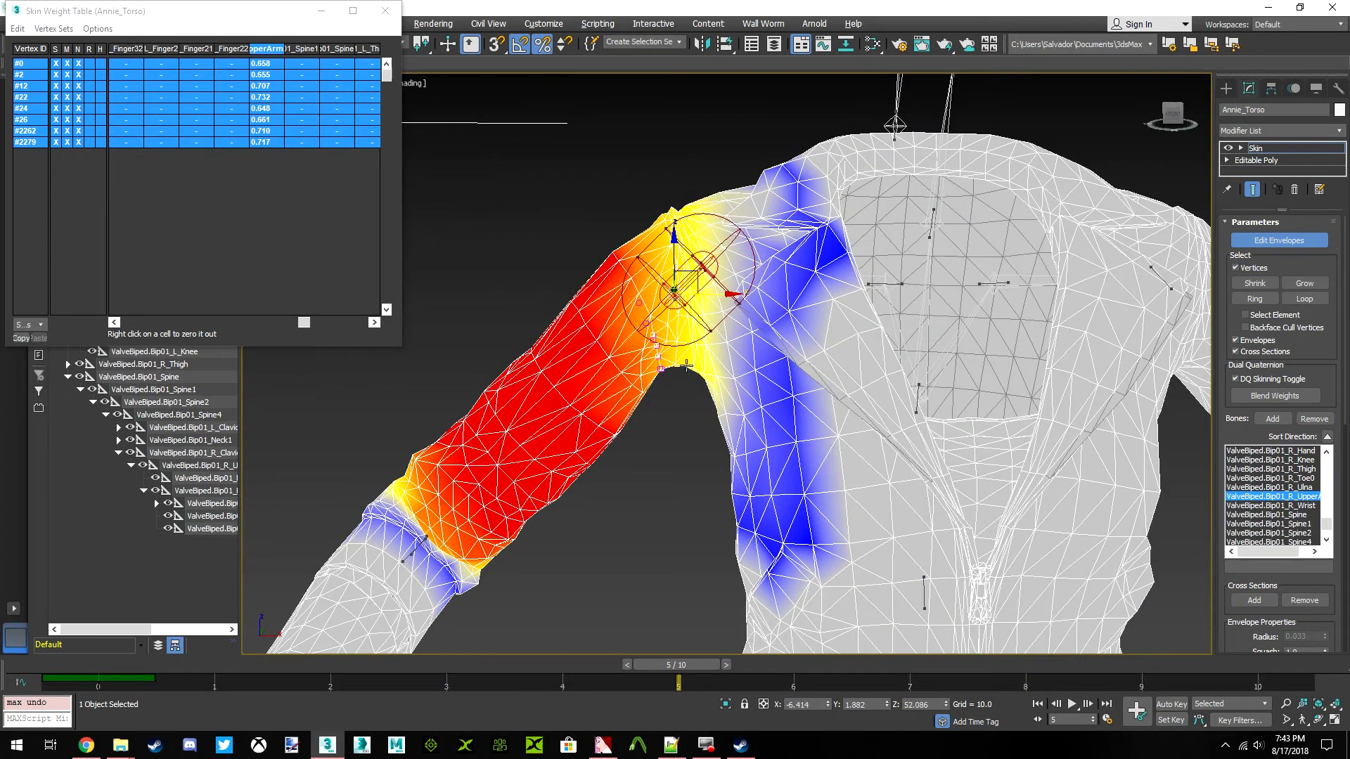
pyautogui.scroll(3, 671, 371)
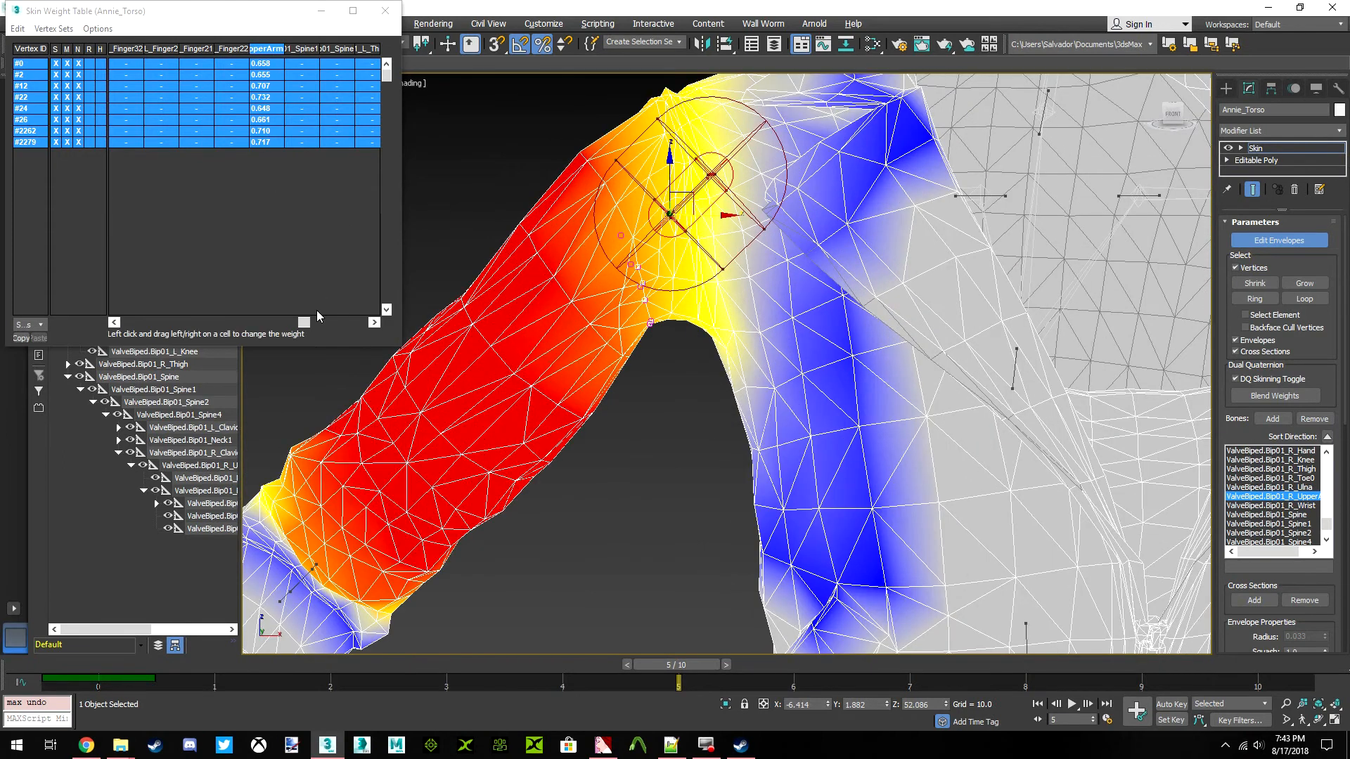
pyautogui.moveTo(307, 320); pyautogui.dragTo(252, 317)
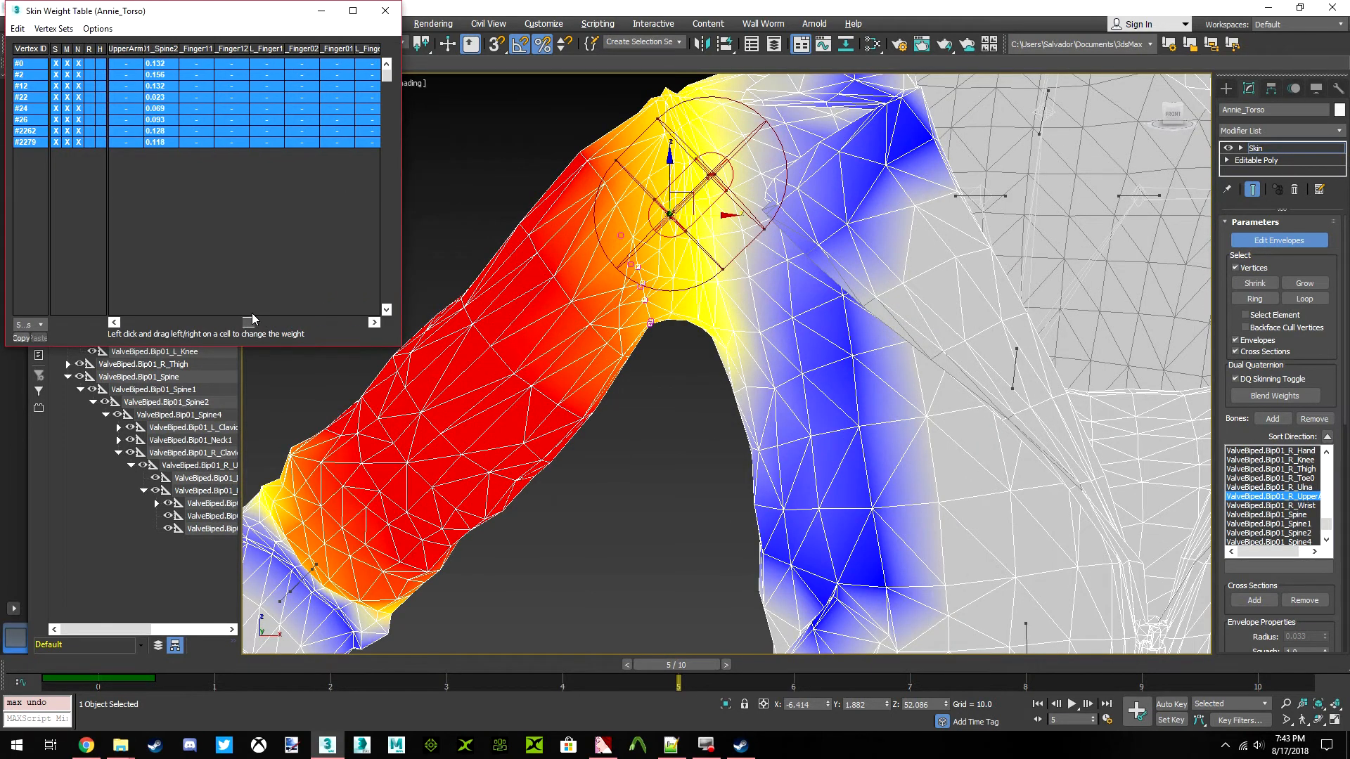
pyautogui.click(160, 53)
# Select the right upper arm's vertices below the shoulder and select all of their rows in the Skin Weight Table
pyautogui.moveTo(625, 293)
pyautogui.mouseDown(button='middle')
pyautogui.moveTo(605, 320)
pyautogui.moveTo(543, 325)
pyautogui.moveTo(610, 298)
pyautogui.mouseUp(button='middle')
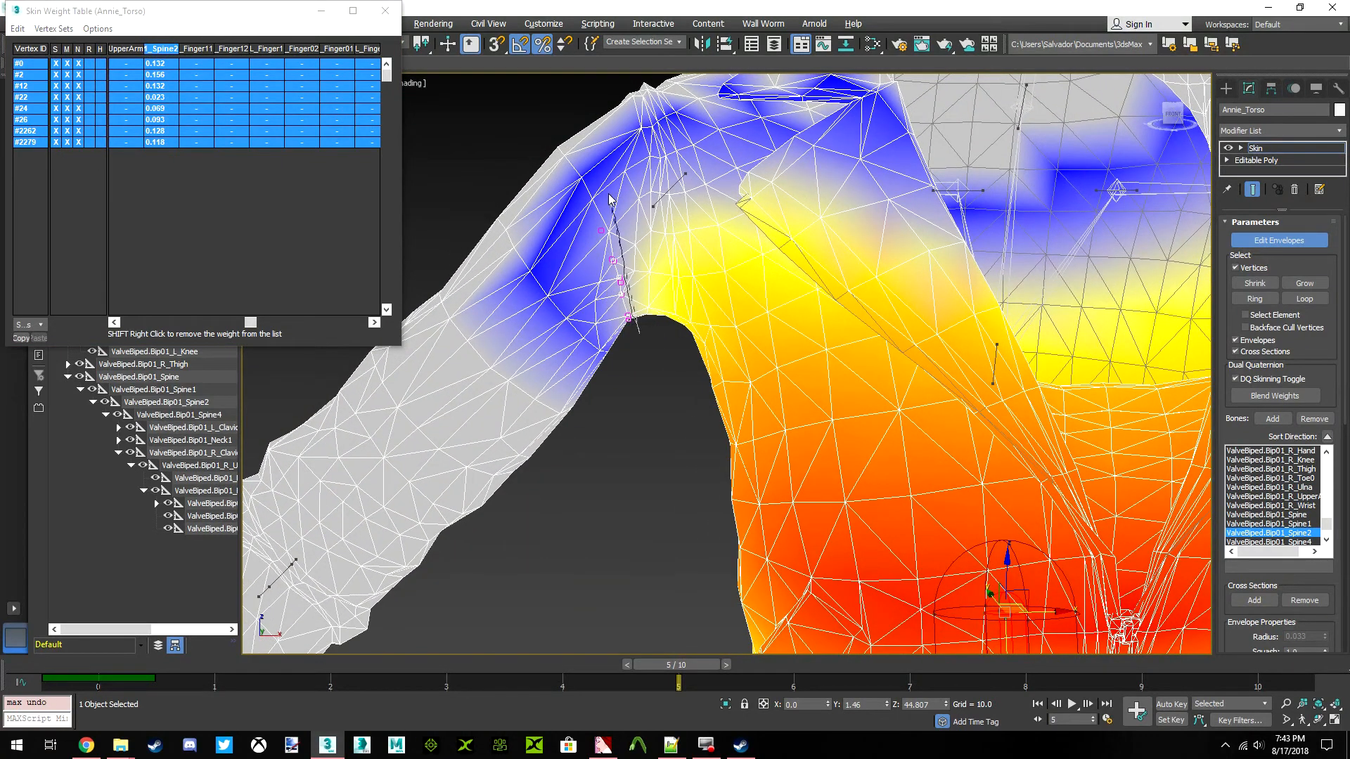
pyautogui.click(549, 509)
pyautogui.click(18, 28)
pyautogui.click(42, 103)
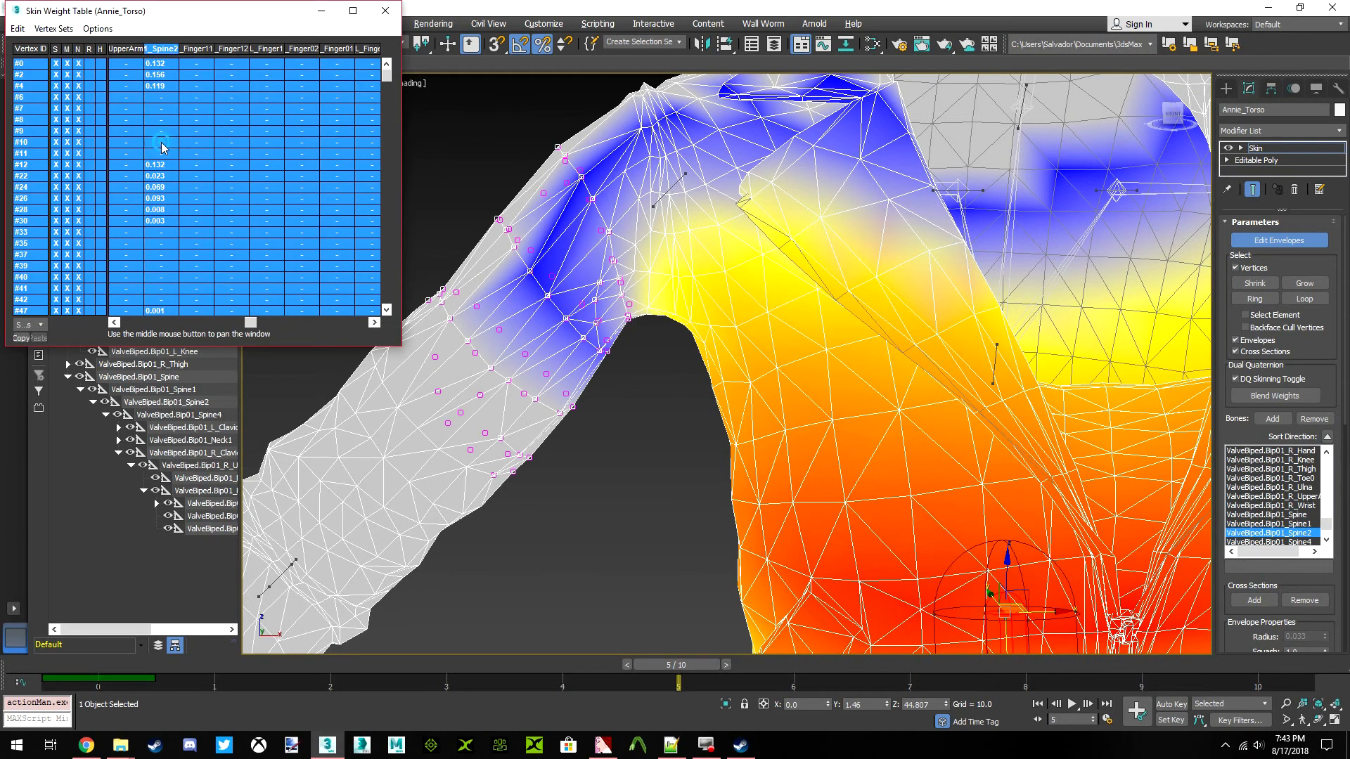
# Try twice to lower the selected right upper arm vertices' Spine2 weights towards 0.000, undoing each attempt
pyautogui.moveTo(161, 142); pyautogui.dragTo(108, 139)
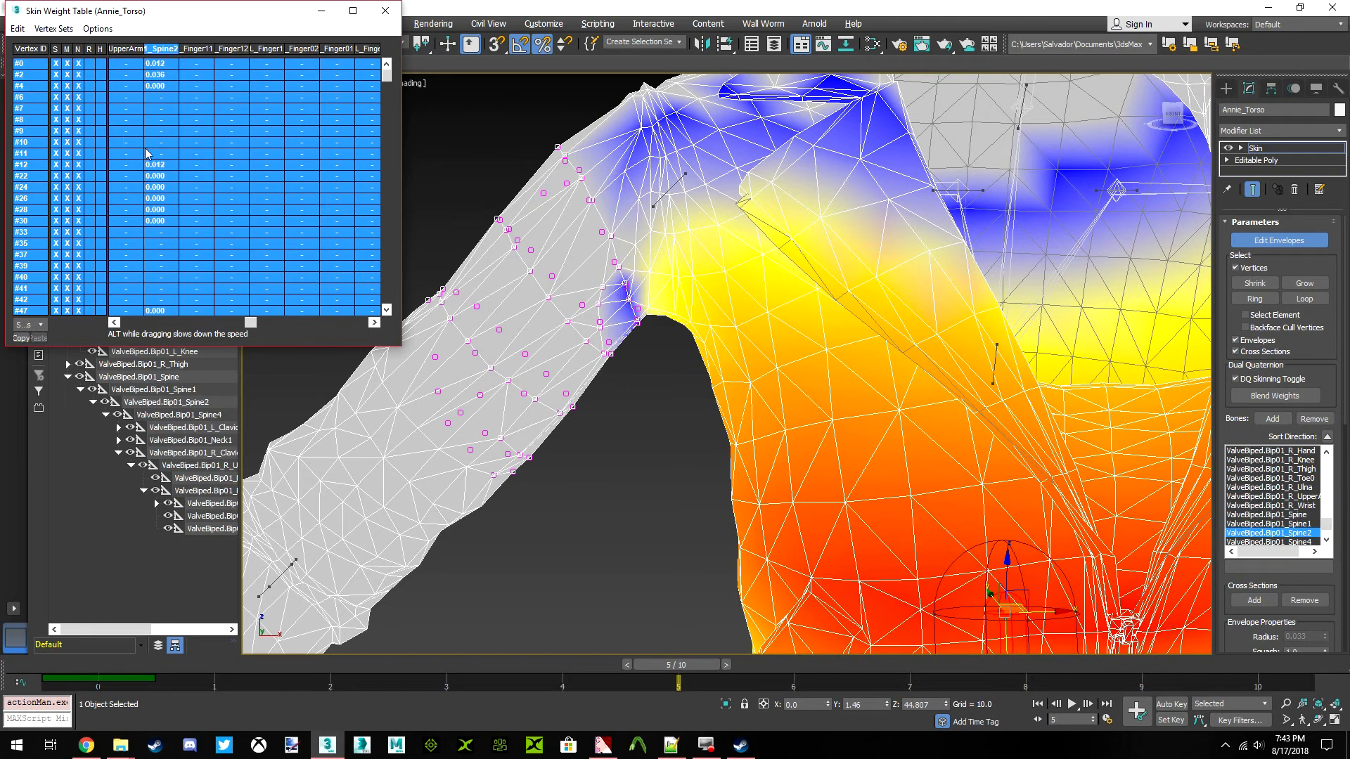
pyautogui.scroll(5, 635, 299)
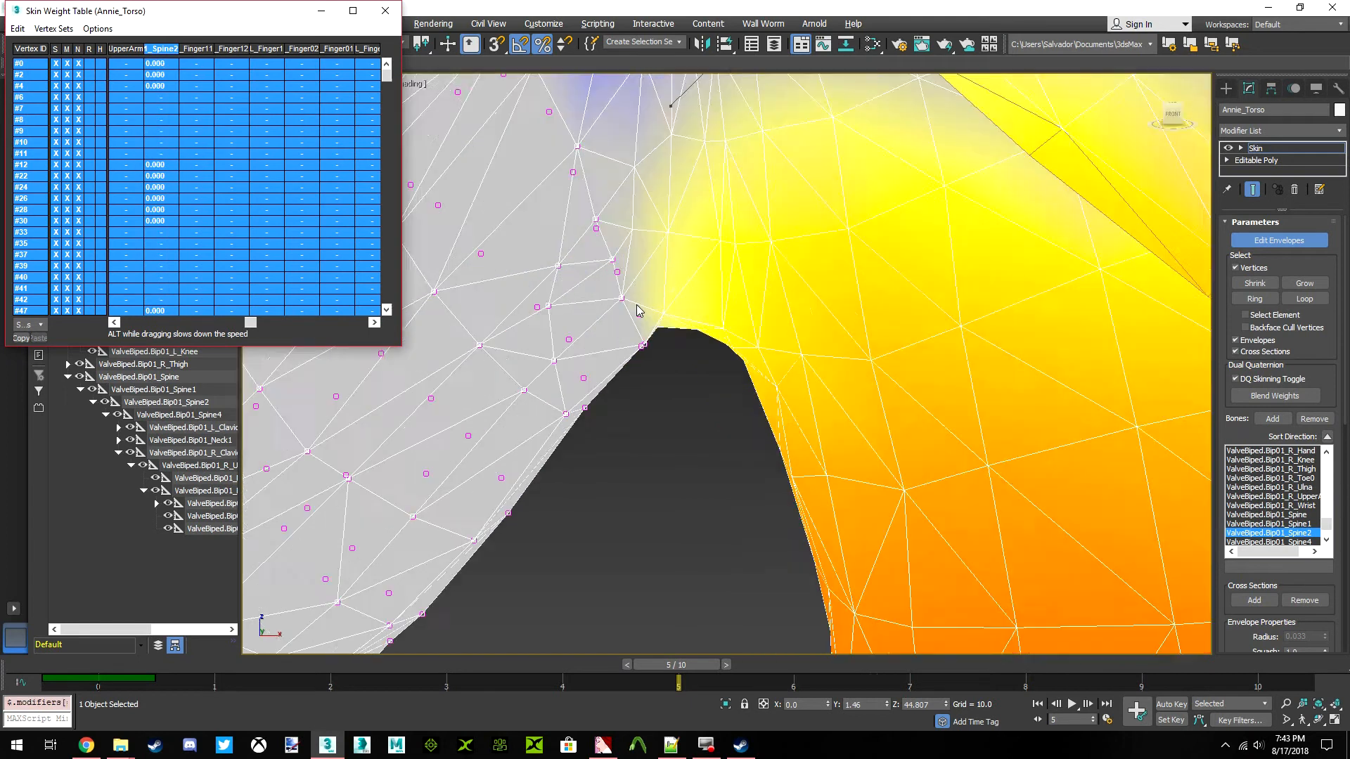
pyautogui.hotkey('ctrl', 'z')
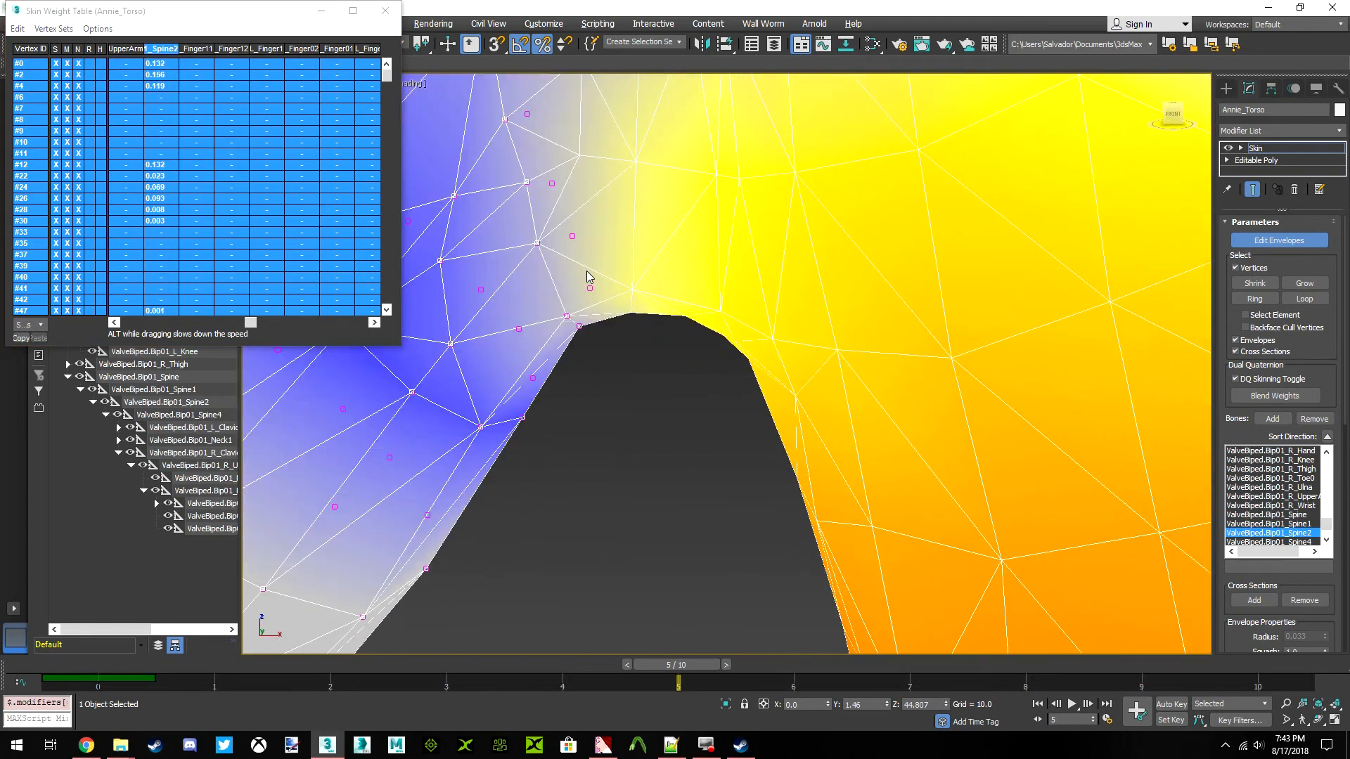
pyautogui.scroll(-5, 592, 276)
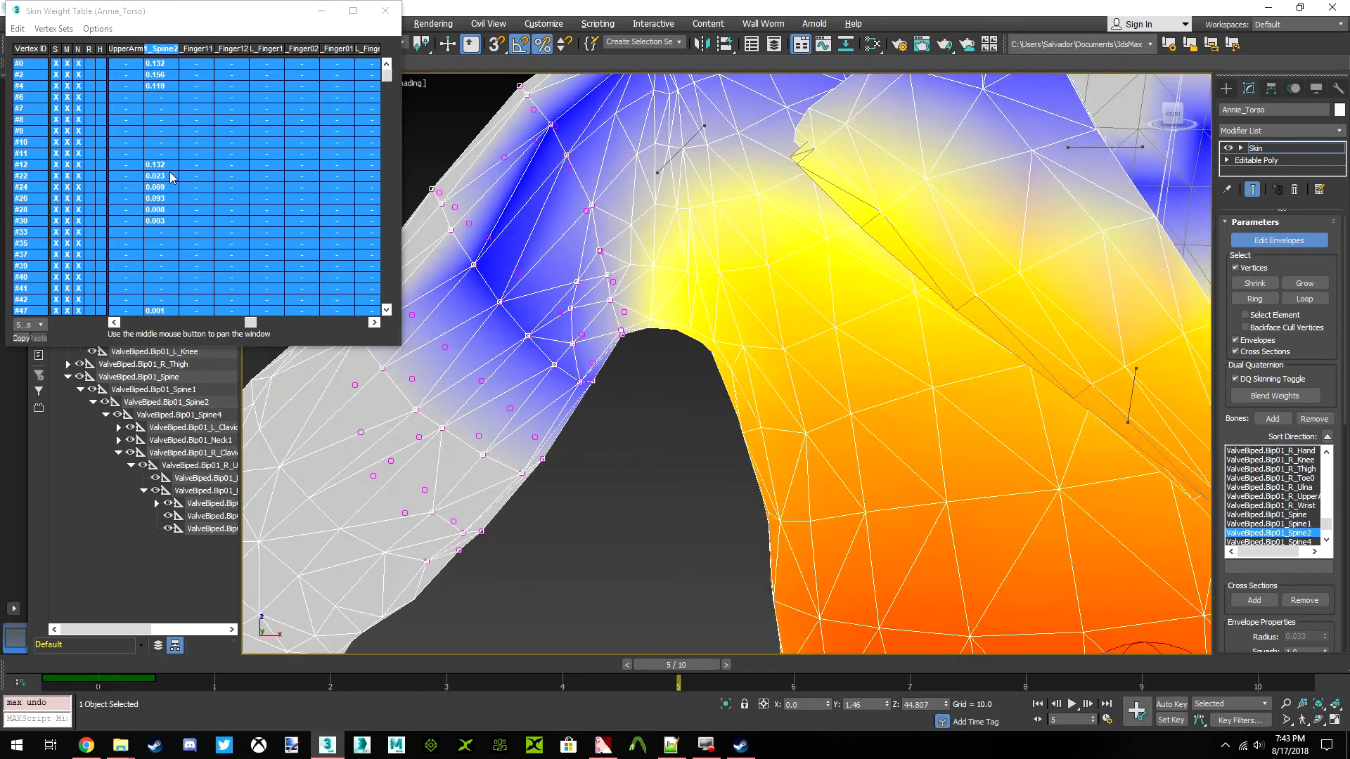
pyautogui.moveTo(171, 178); pyautogui.dragTo(73, 168)
pyautogui.scroll(3, 654, 365)
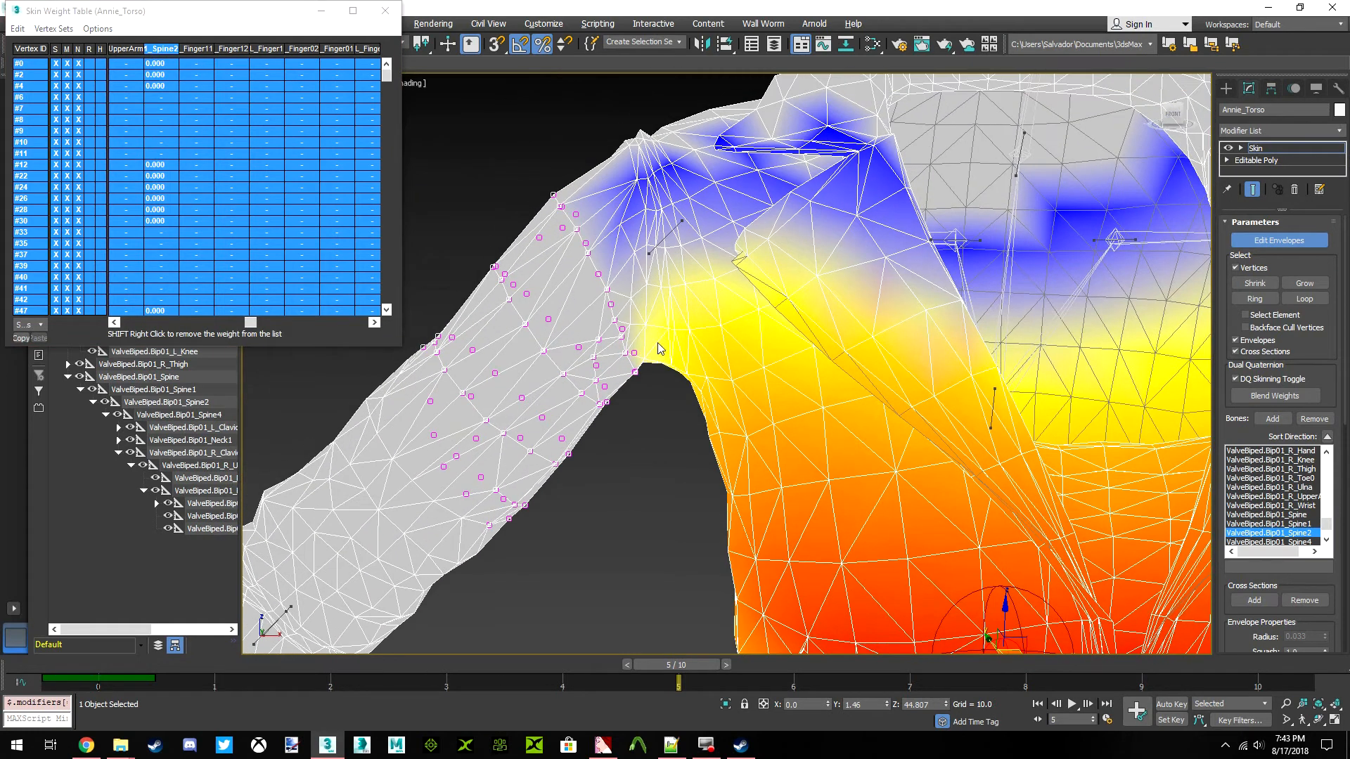
pyautogui.hotkey('ctrl', 'z')
pyautogui.scroll(-5, 653, 365)
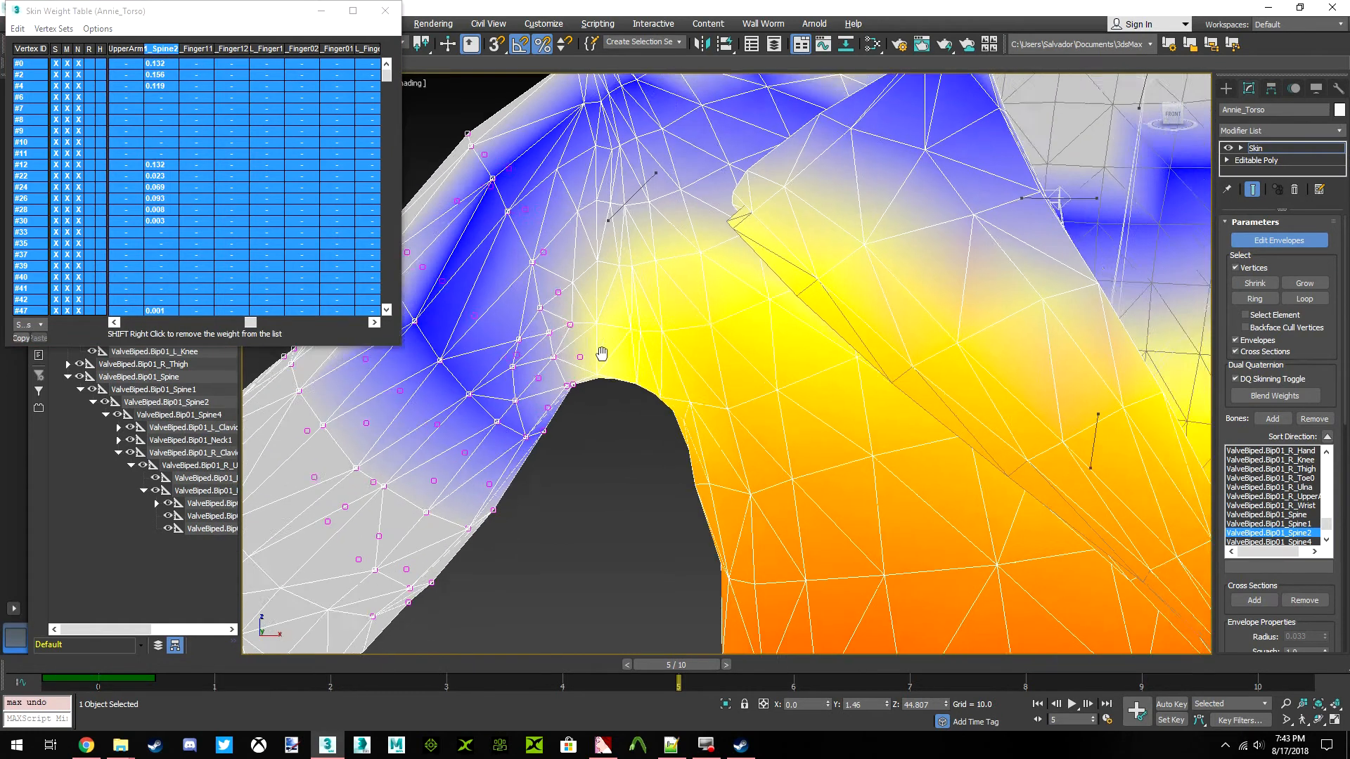
pyautogui.scroll(-5, 606, 386)
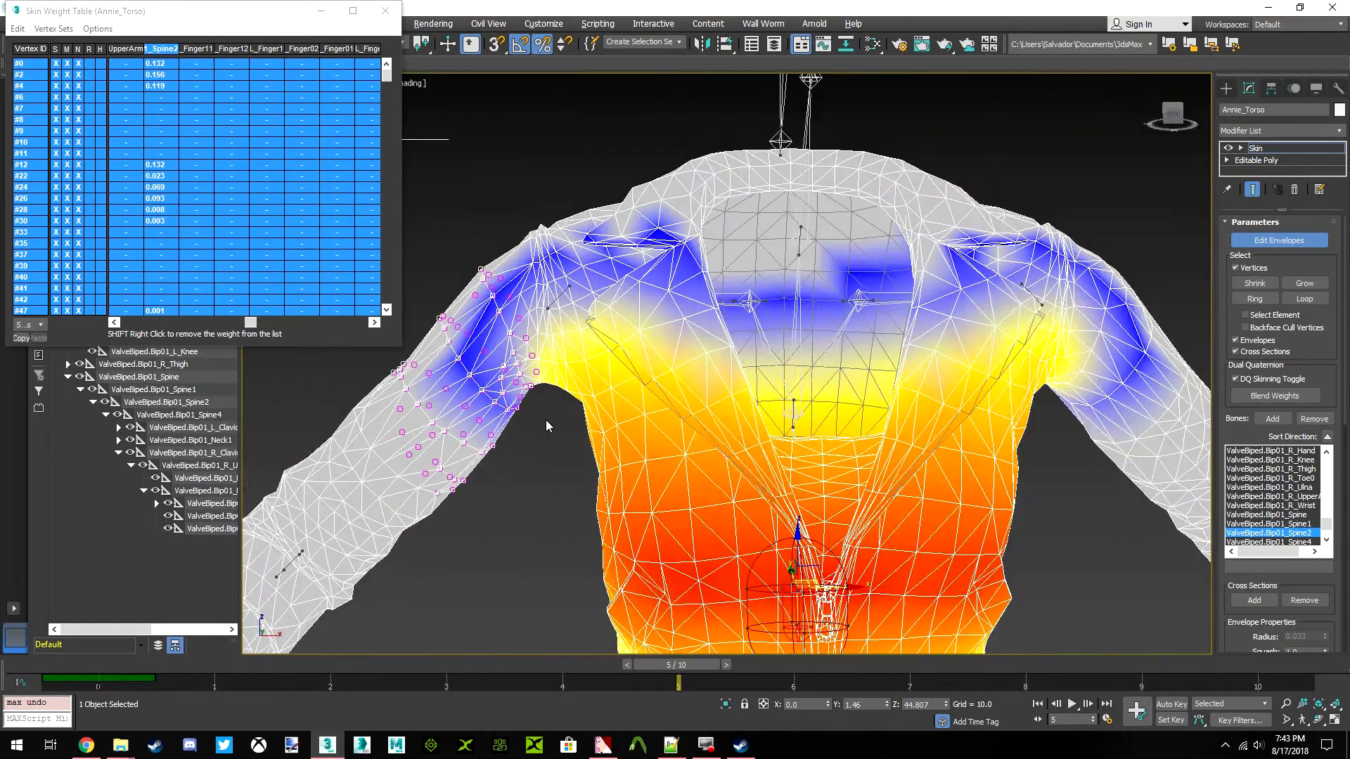
# Reselect the right upper arm's vertices up to the armpit and shoulder seam, and select all of their weight rows
pyautogui.scroll(5, 546, 420)
pyautogui.click(587, 416)
pyautogui.scroll(3, 591, 415)
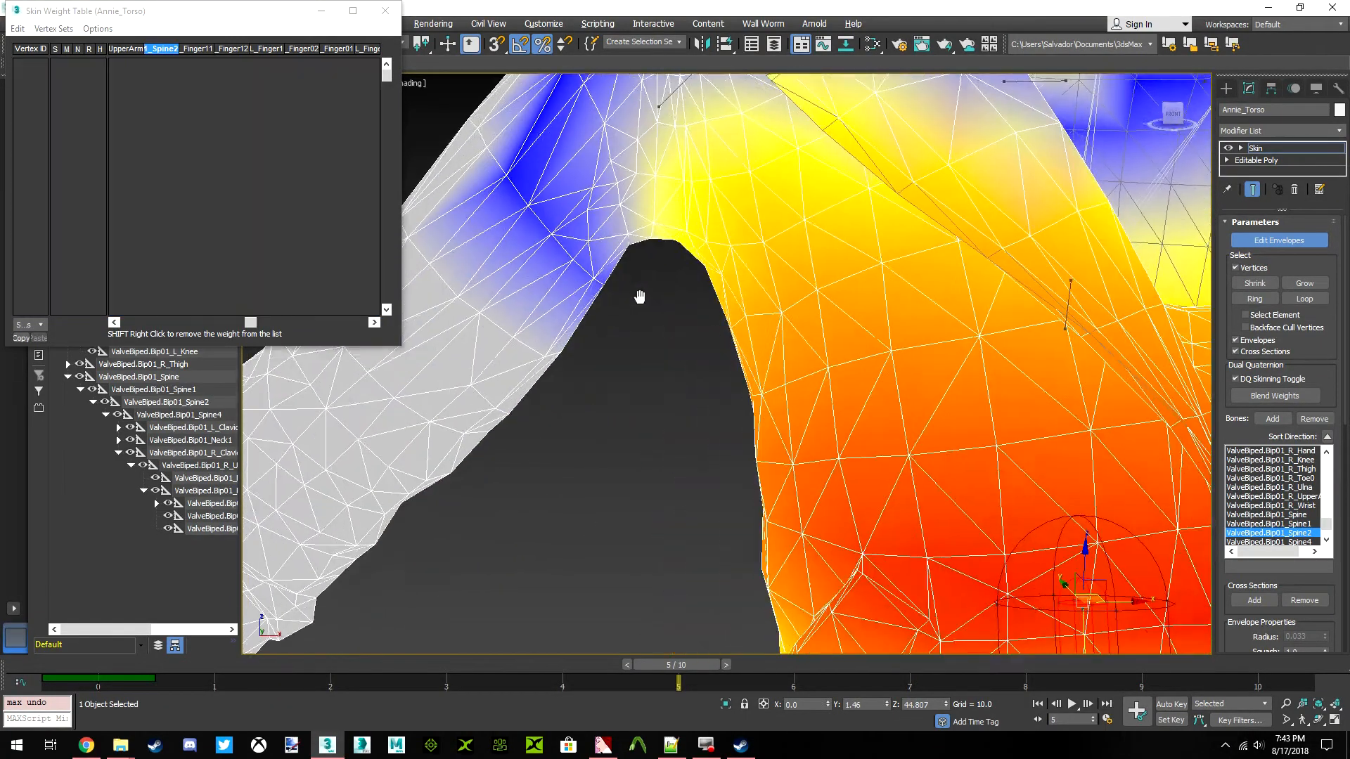
pyautogui.scroll(-2, 640, 413)
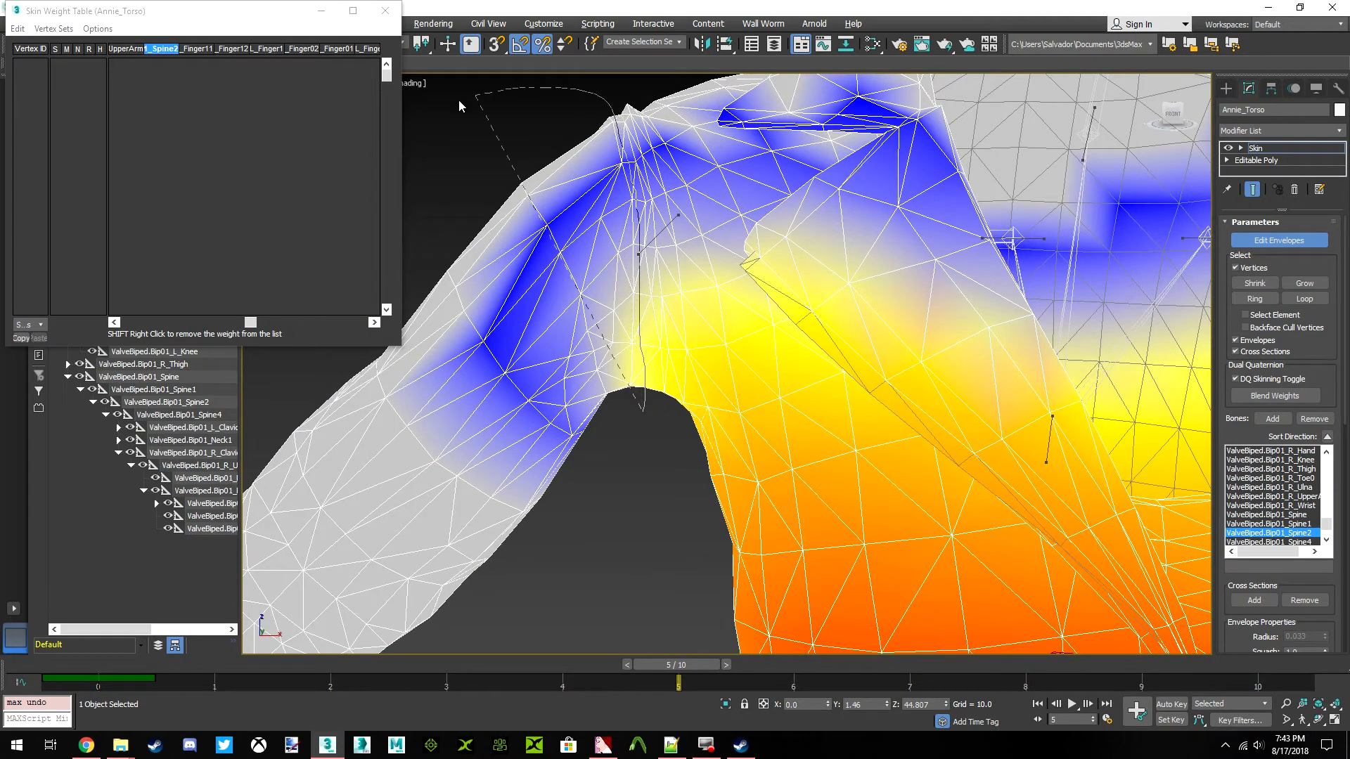
pyautogui.moveTo(567, 573); pyautogui.dragTo(633, 485)
pyautogui.scroll(-3, 807, 352)
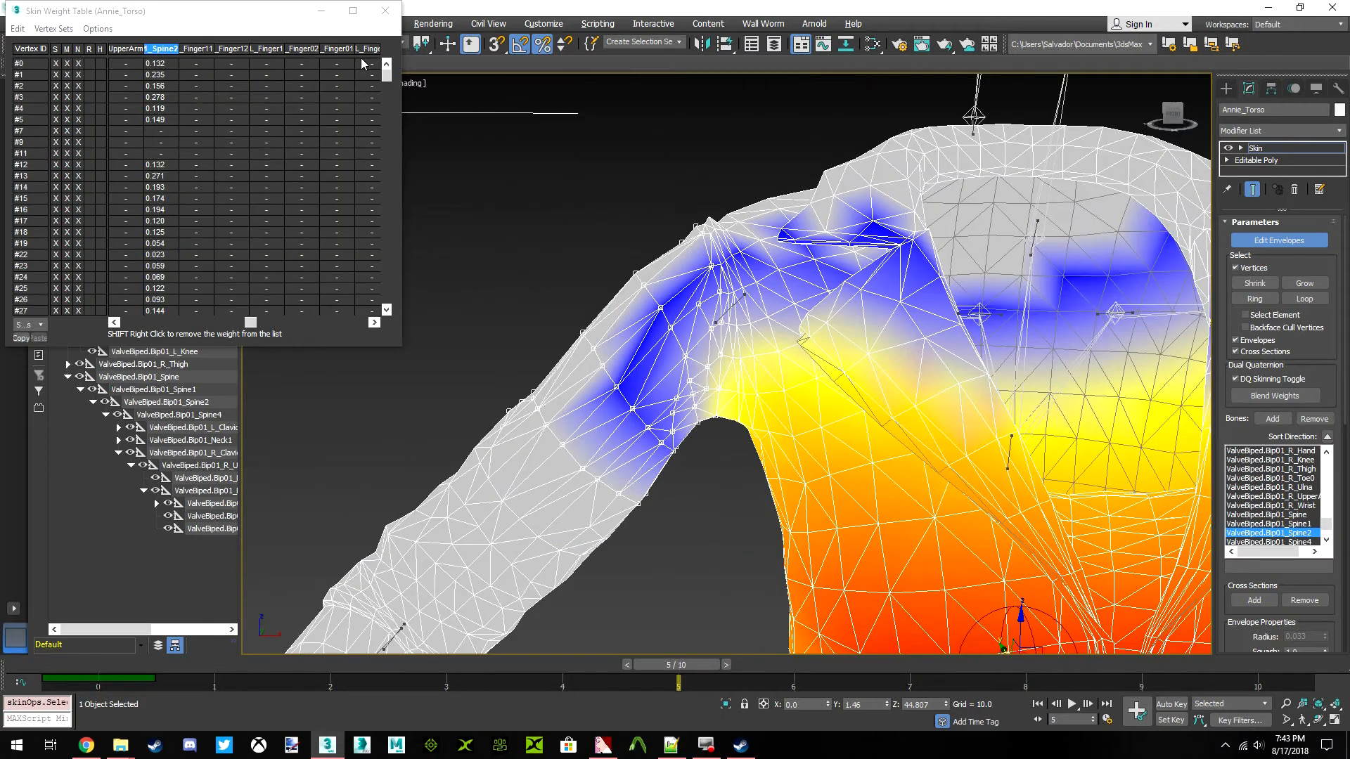
pyautogui.click(15, 29)
pyautogui.click(54, 100)
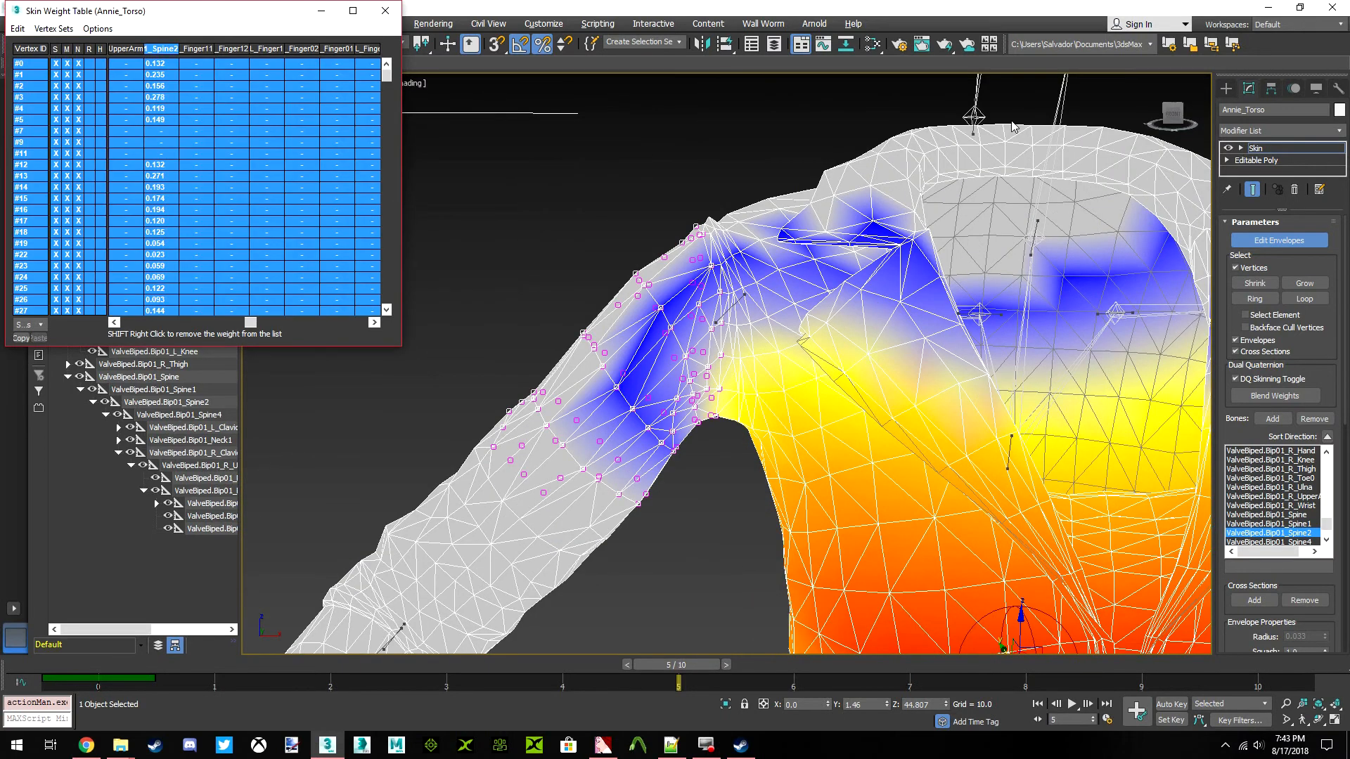
# Check and refine the right shoulder and armpit vertex selection from behind, and return to the front view
pyautogui.moveTo(1165, 113)
pyautogui.mouseDown()
pyautogui.moveTo(1229, 120)
pyautogui.moveTo(1178, 129)
pyautogui.mouseUp()
pyautogui.scroll(3, 805, 336)
pyautogui.moveTo(805, 320); pyautogui.dragTo(753, 171, button='middle')
pyautogui.moveTo(1174, 116); pyautogui.dragTo(1176, 134)
pyautogui.keyDown('alt'); pyautogui.moveTo(694, 330); pyautogui.dragTo(694, 330, button='middle'); pyautogui.keyUp('alt')
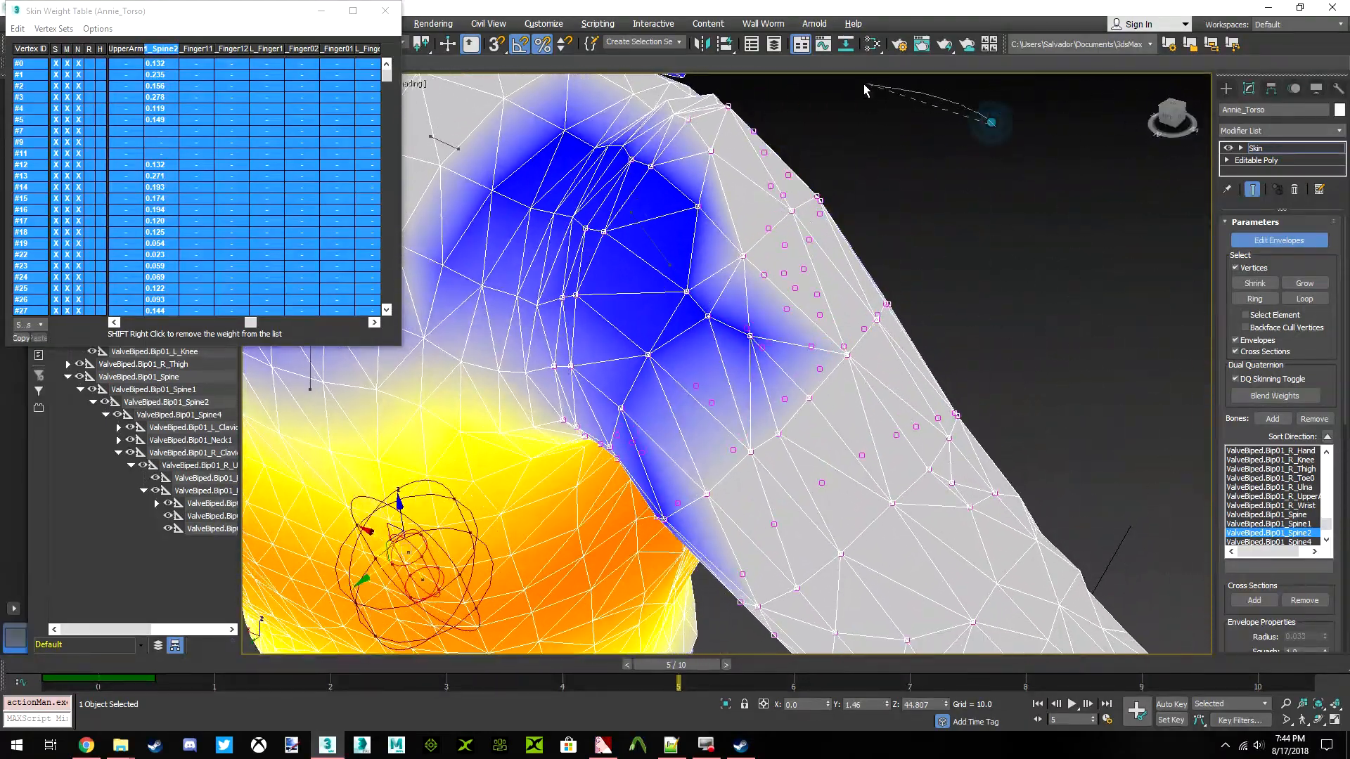
pyautogui.moveTo(744, 83); pyautogui.dragTo(689, 112)
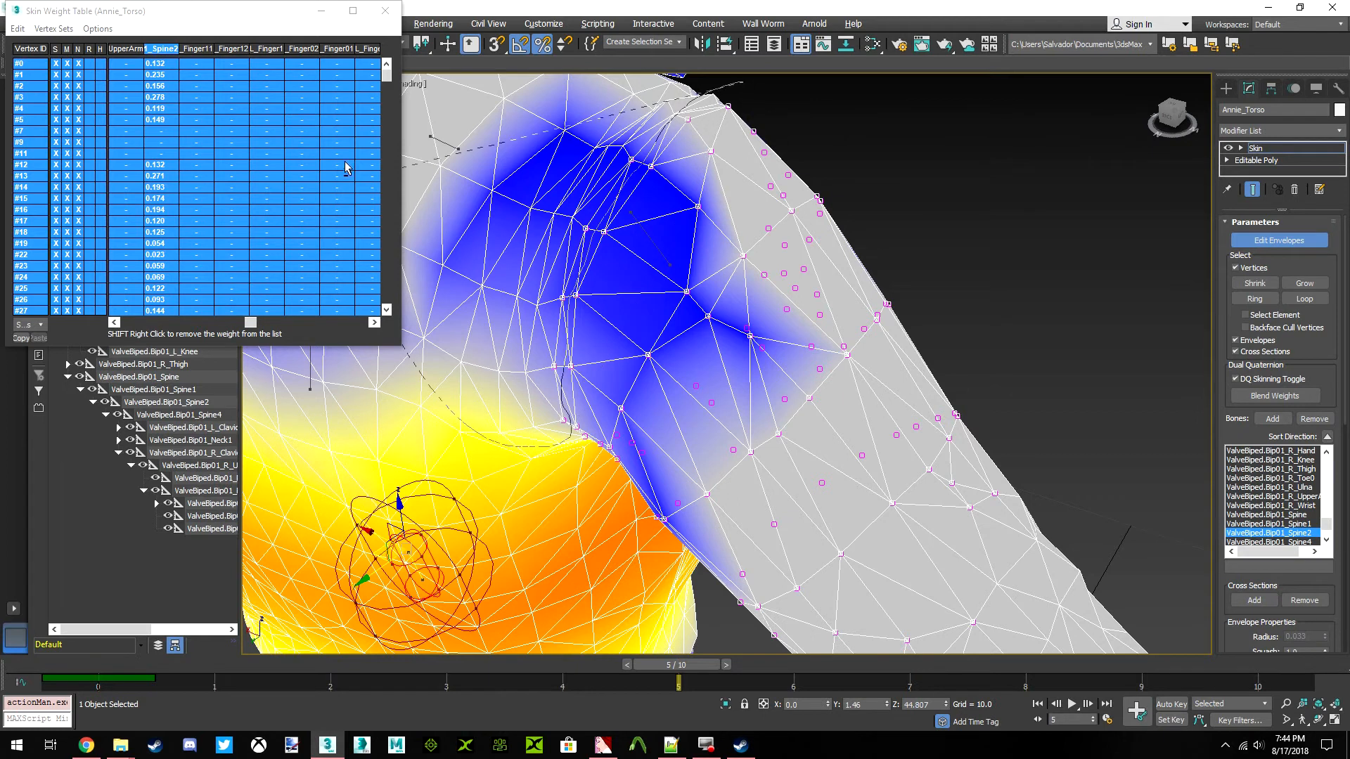
pyautogui.keyDown('alt'); pyautogui.moveTo(694, 330); pyautogui.dragTo(693, 329, button='middle'); pyautogui.keyUp('alt')
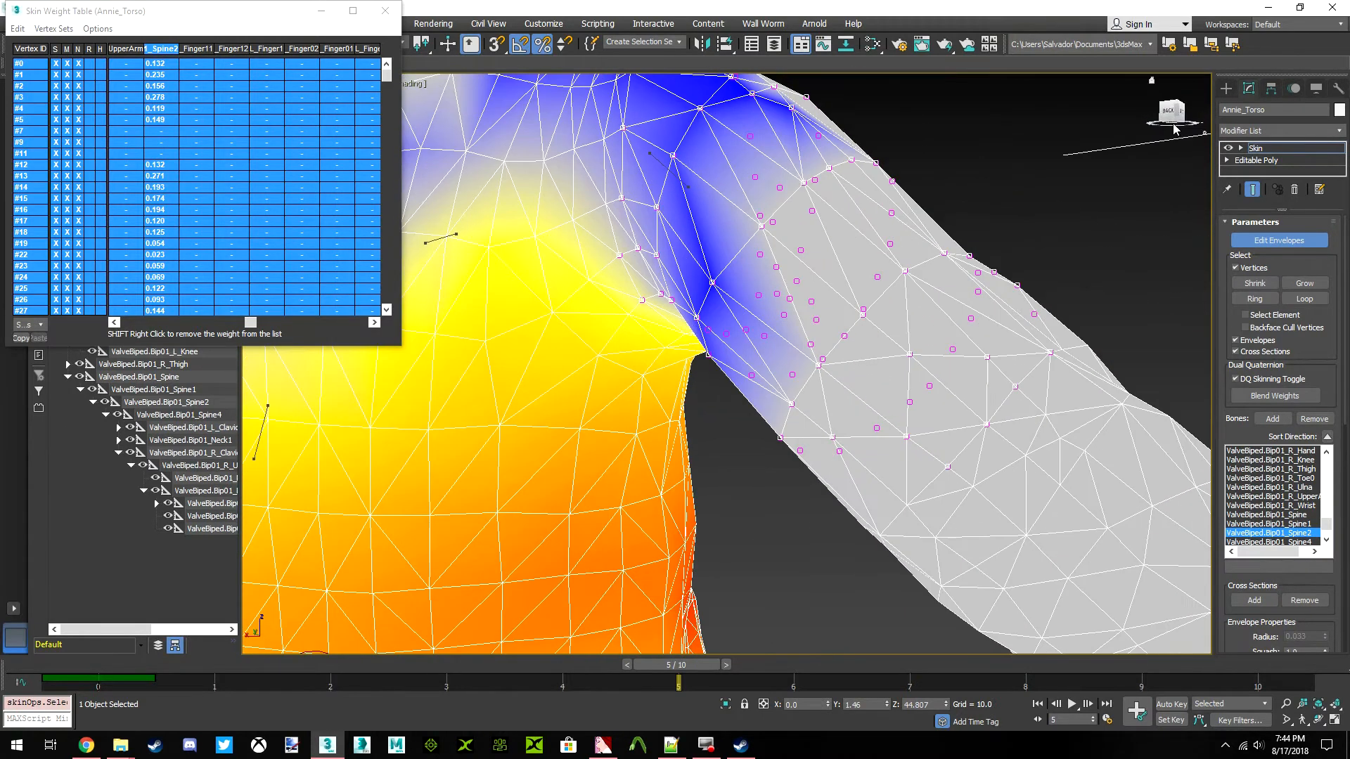
pyautogui.moveTo(715, 433); pyautogui.dragTo(635, 274)
pyautogui.keyDown('alt'); pyautogui.moveTo(694, 330); pyautogui.dragTo(694, 329, button='middle'); pyautogui.keyUp('alt')
pyautogui.moveTo(694, 329); pyautogui.dragTo(1173, 118)
pyautogui.click(1172, 118)
pyautogui.scroll(-3, 725, 294)
pyautogui.moveTo(660, 322); pyautogui.dragTo(702, 333, button='middle')
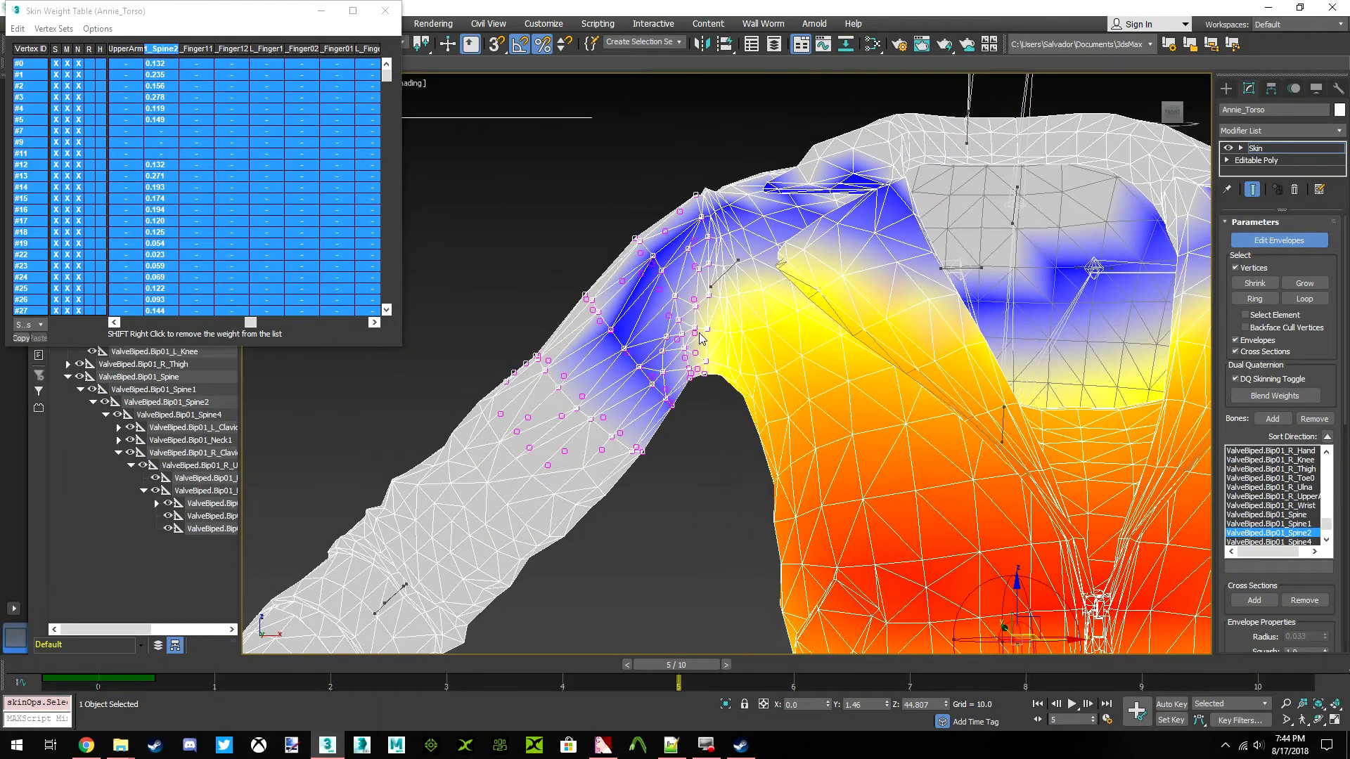
# Try lowering the selected right shoulder vertices' Spine2 weights by 0.110, inspect the armpit, and undo the change
pyautogui.rightClick(169, 150)
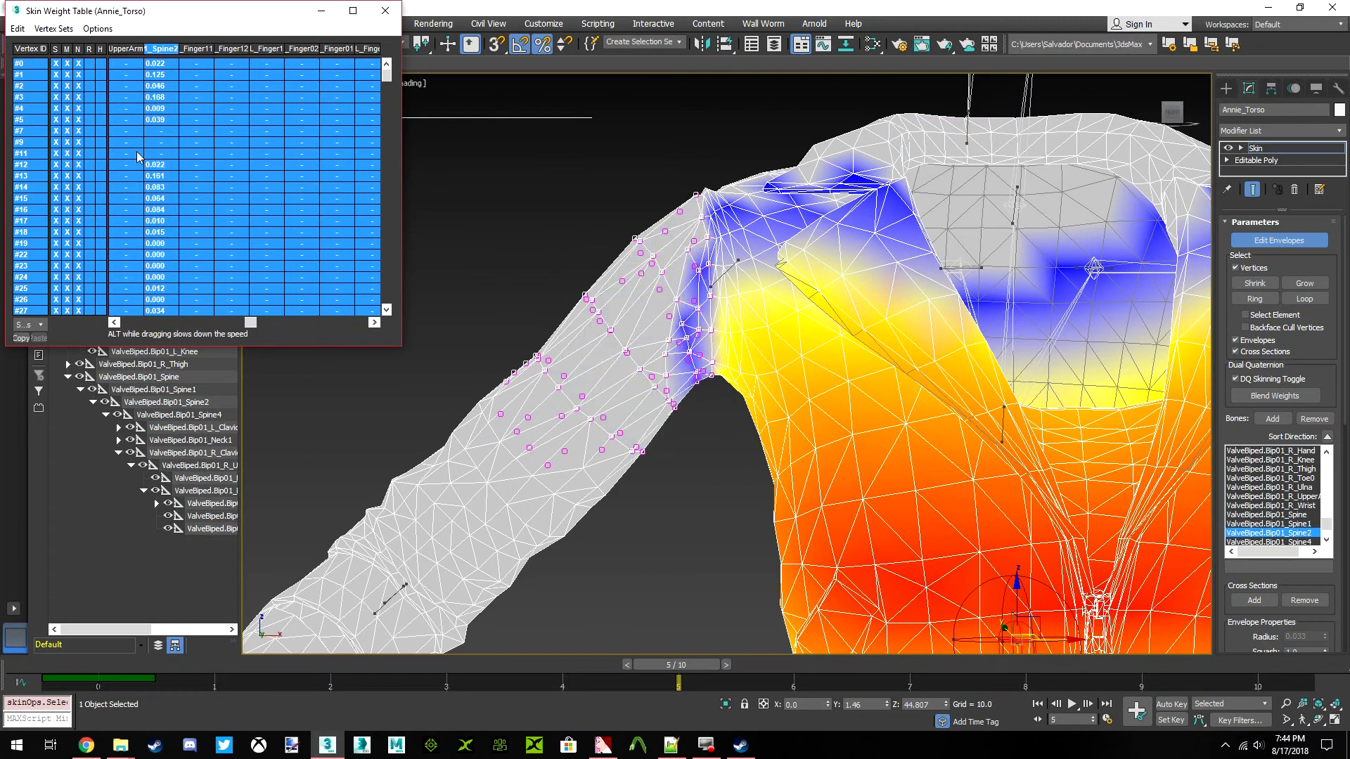
pyautogui.scroll(3, 654, 280)
pyautogui.moveTo(760, 380); pyautogui.dragTo(573, 204, button='middle')
pyautogui.scroll(1, 697, 311)
pyautogui.moveTo(686, 307); pyautogui.dragTo(650, 296, button='middle')
pyautogui.scroll(1, 626, 396)
pyautogui.scroll(1, 626, 395)
pyautogui.moveTo(626, 395)
pyautogui.mouseDown(button='middle')
pyautogui.moveTo(606, 340)
pyautogui.moveTo(623, 398)
pyautogui.mouseUp(button='middle')
pyautogui.scroll(-1, 620, 397)
pyautogui.hotkey('ctrl', 'z')
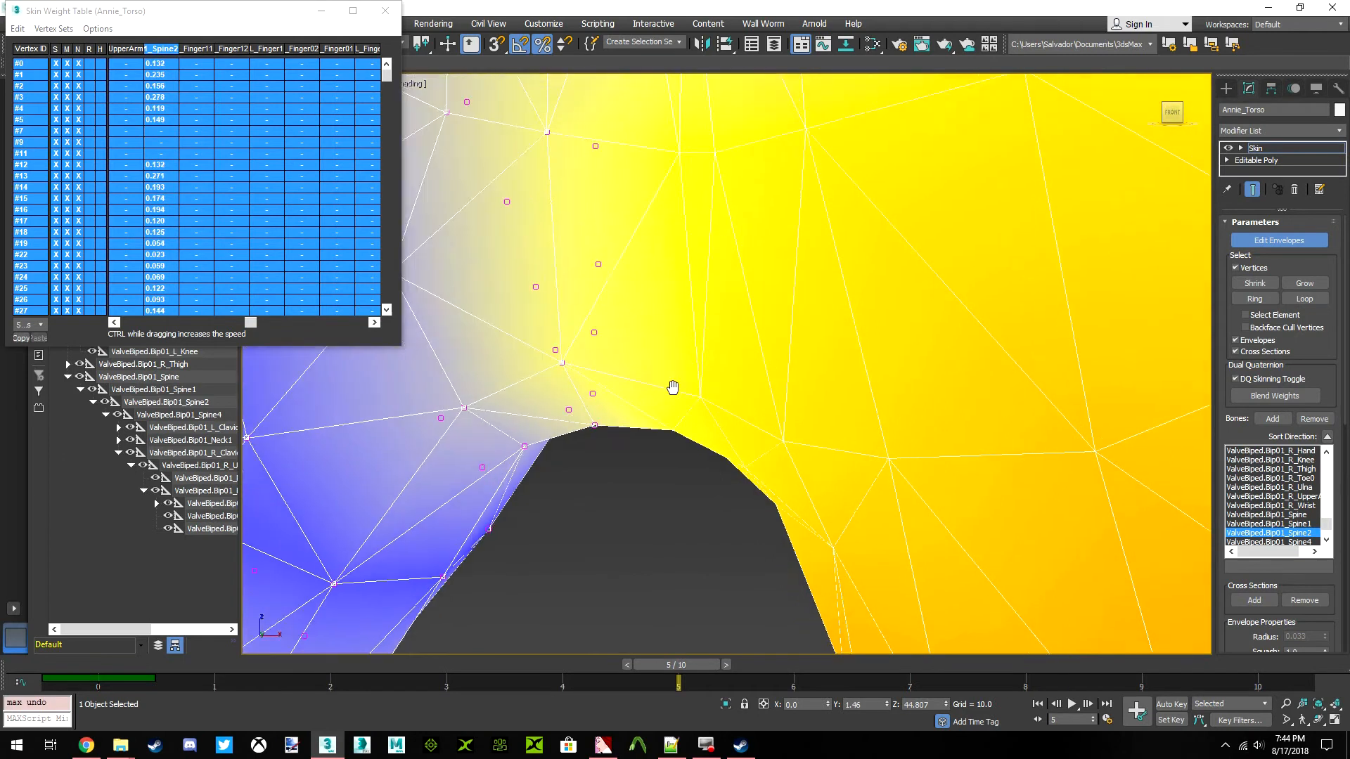
# Lower the selected right shoulder vertices' Spine2 weights by 0.120
pyautogui.scroll(-2, 661, 379)
pyautogui.moveTo(161, 155)
pyautogui.mouseDown()
pyautogui.moveTo(61, 142)
pyautogui.moveTo(135, 152)
pyautogui.mouseUp()
pyautogui.scroll(-5, 823, 264)
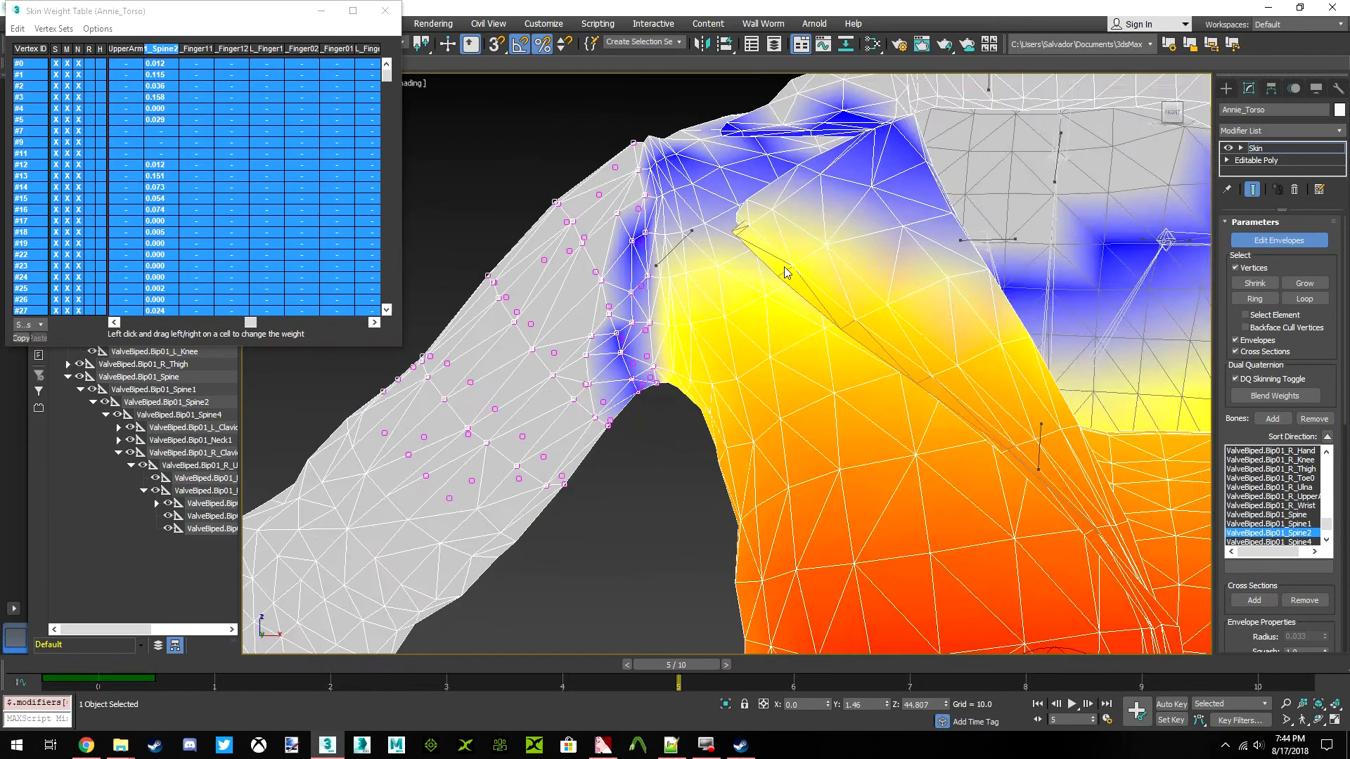
# Display the L_UpperArm bone's influence, select the left upper arm's vertices up to the armpit, and select all of their weight rows
pyautogui.scroll(5, 971, 304)
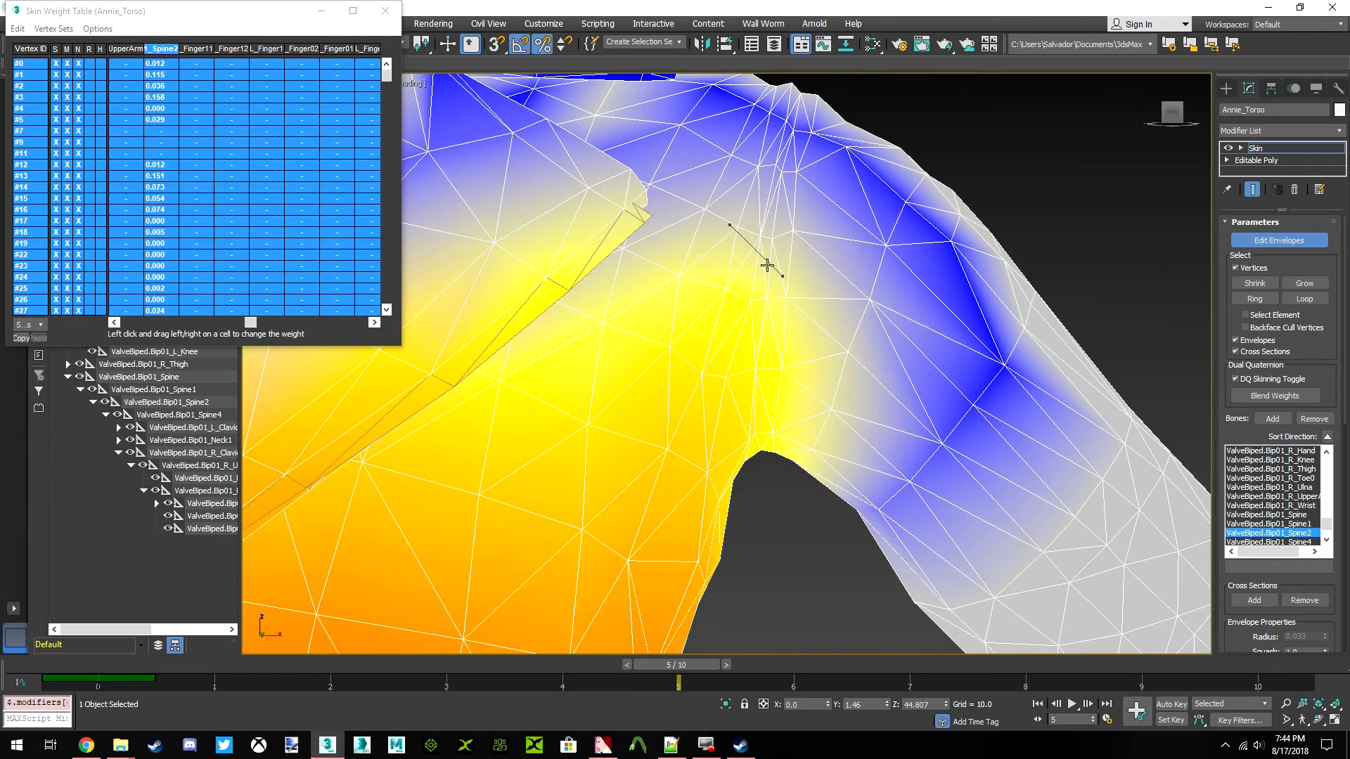
pyautogui.click(773, 267)
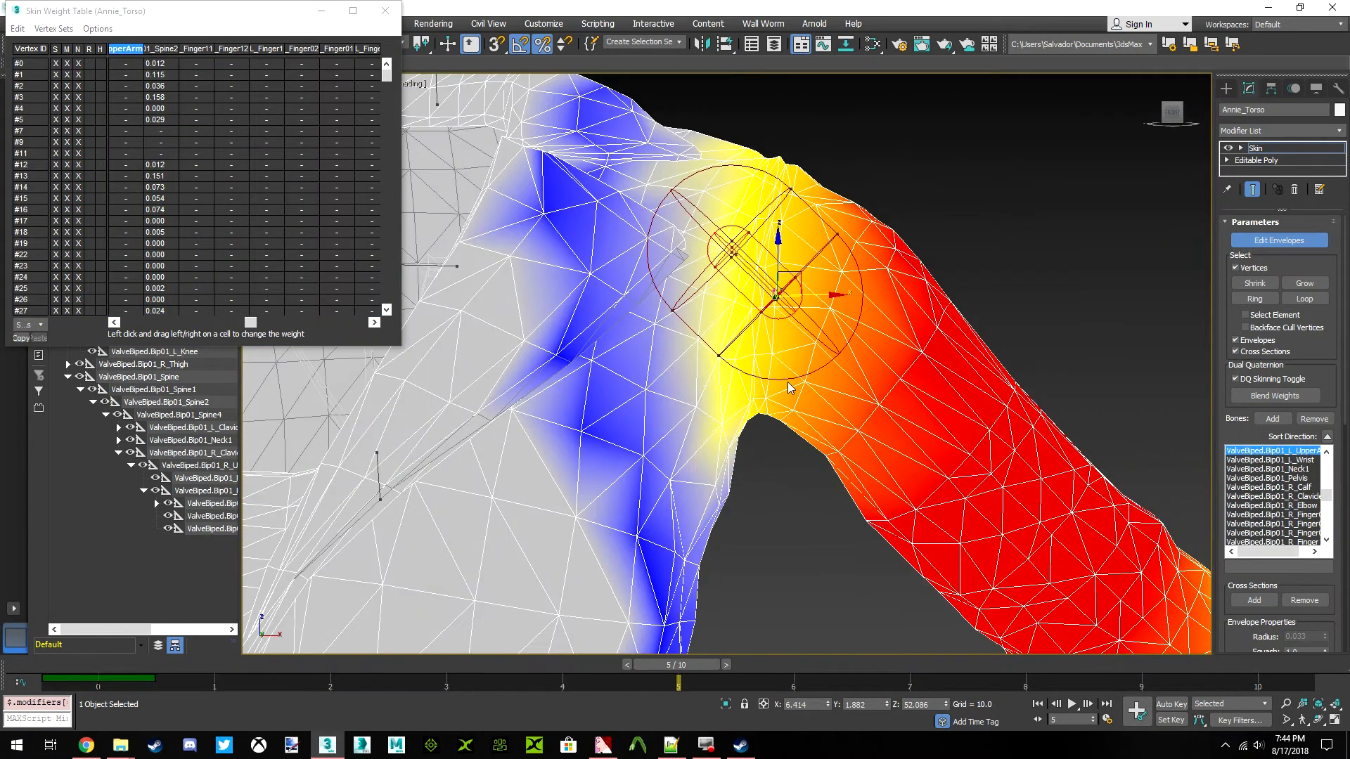
pyautogui.moveTo(789, 383)
pyautogui.mouseDown(button='middle')
pyautogui.moveTo(772, 395)
pyautogui.moveTo(782, 419)
pyautogui.moveTo(772, 375)
pyautogui.mouseUp(button='middle')
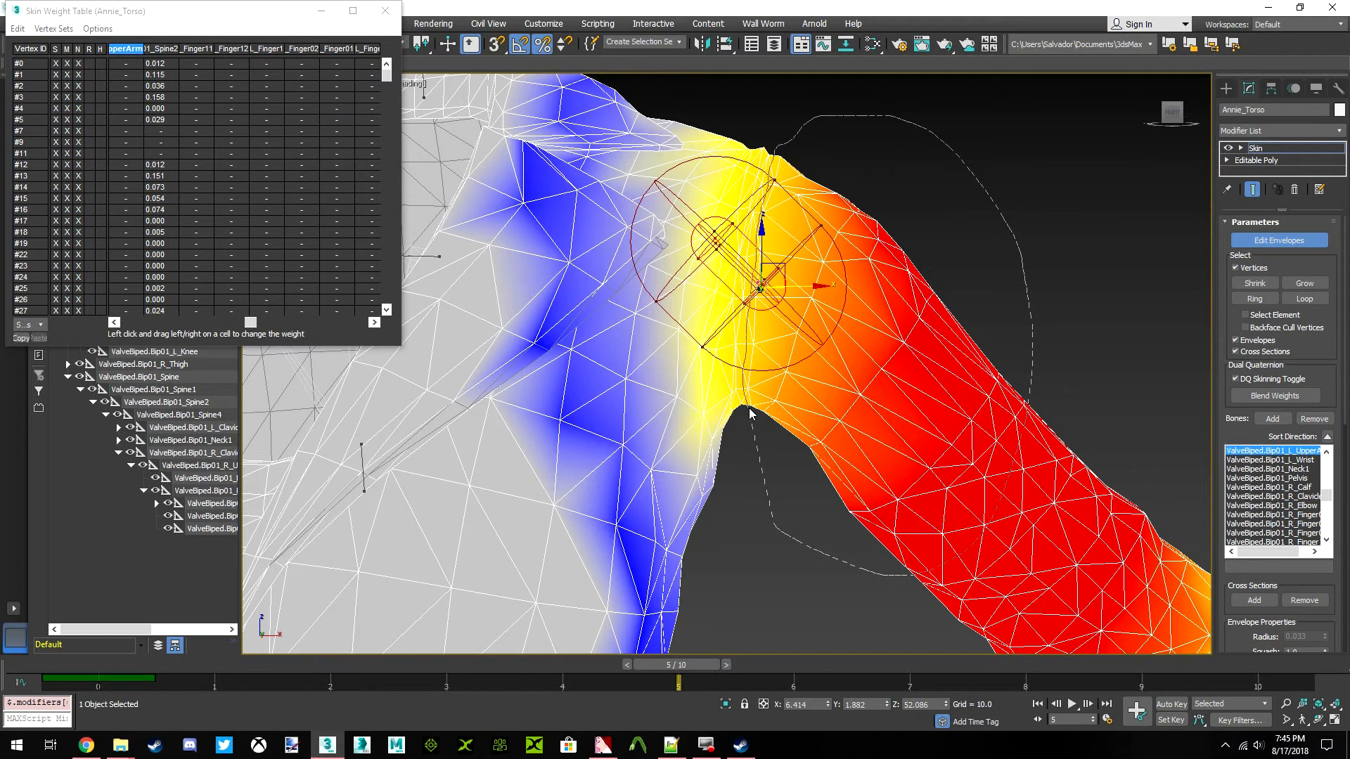
pyautogui.moveTo(753, 429); pyautogui.dragTo(753, 430)
pyautogui.click(18, 28)
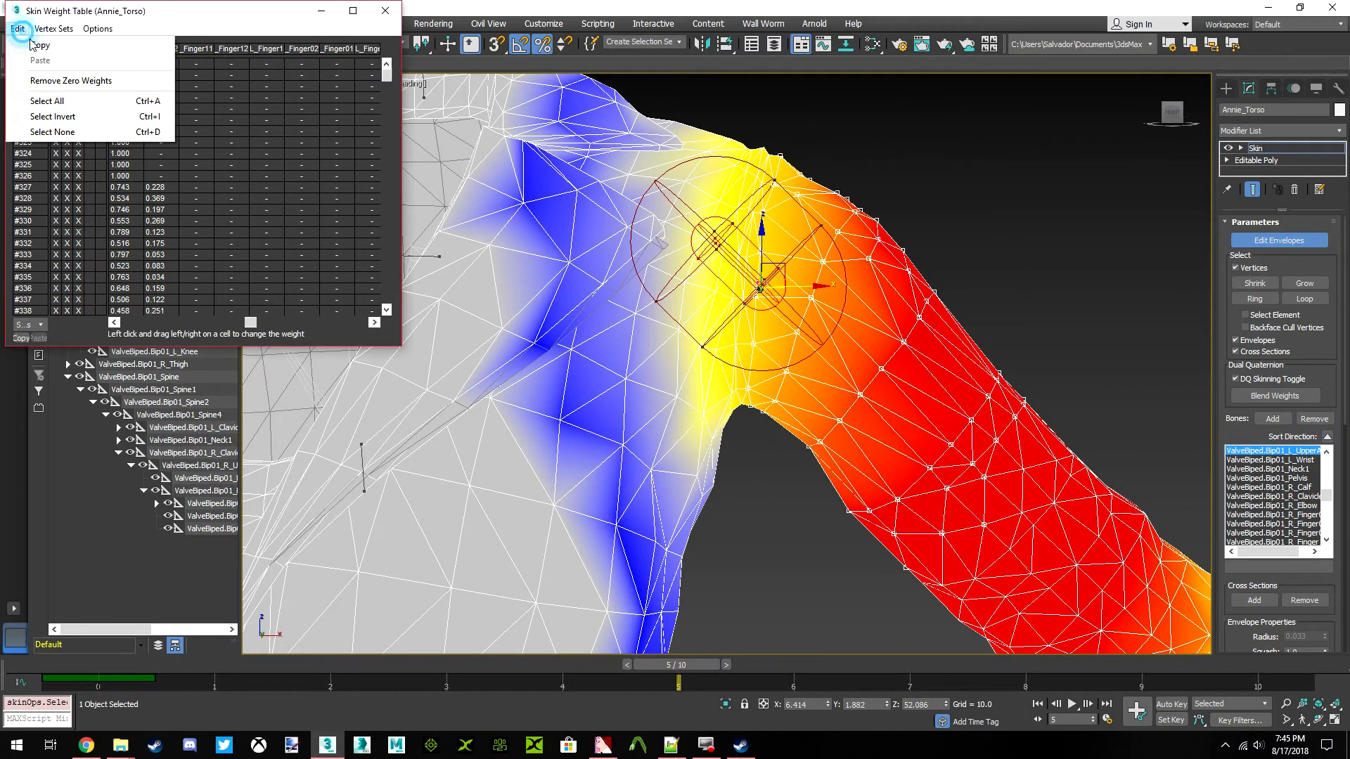
pyautogui.click(49, 99)
# Check and refine the left shoulder and armpit vertex selection from behind, and return to the front
pyautogui.moveTo(1165, 120); pyautogui.dragTo(935, 126)
pyautogui.click(1177, 121)
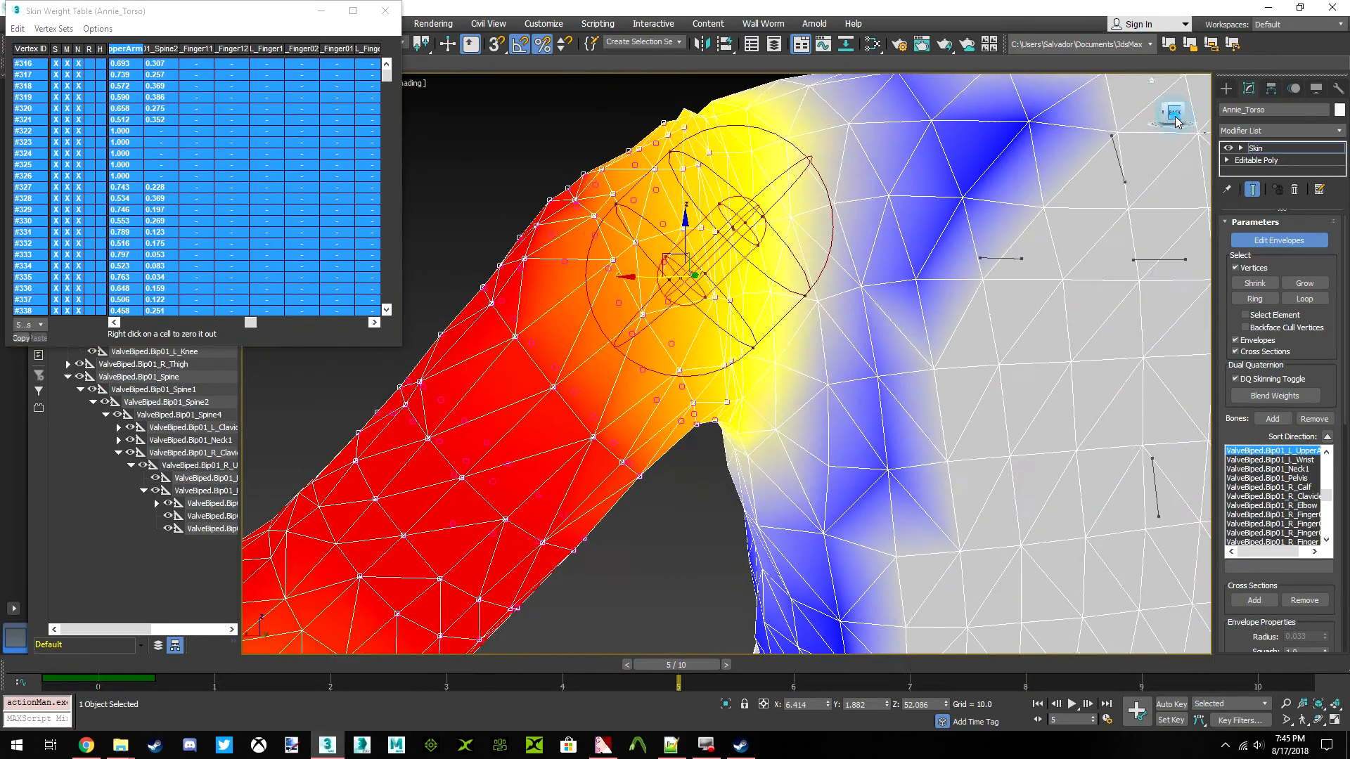
pyautogui.scroll(2, 618, 289)
pyautogui.keyDown('alt'); pyautogui.moveTo(617, 289); pyautogui.dragTo(960, 329, button='middle'); pyautogui.keyUp('alt')
pyautogui.moveTo(850, 558); pyautogui.dragTo(903, 450)
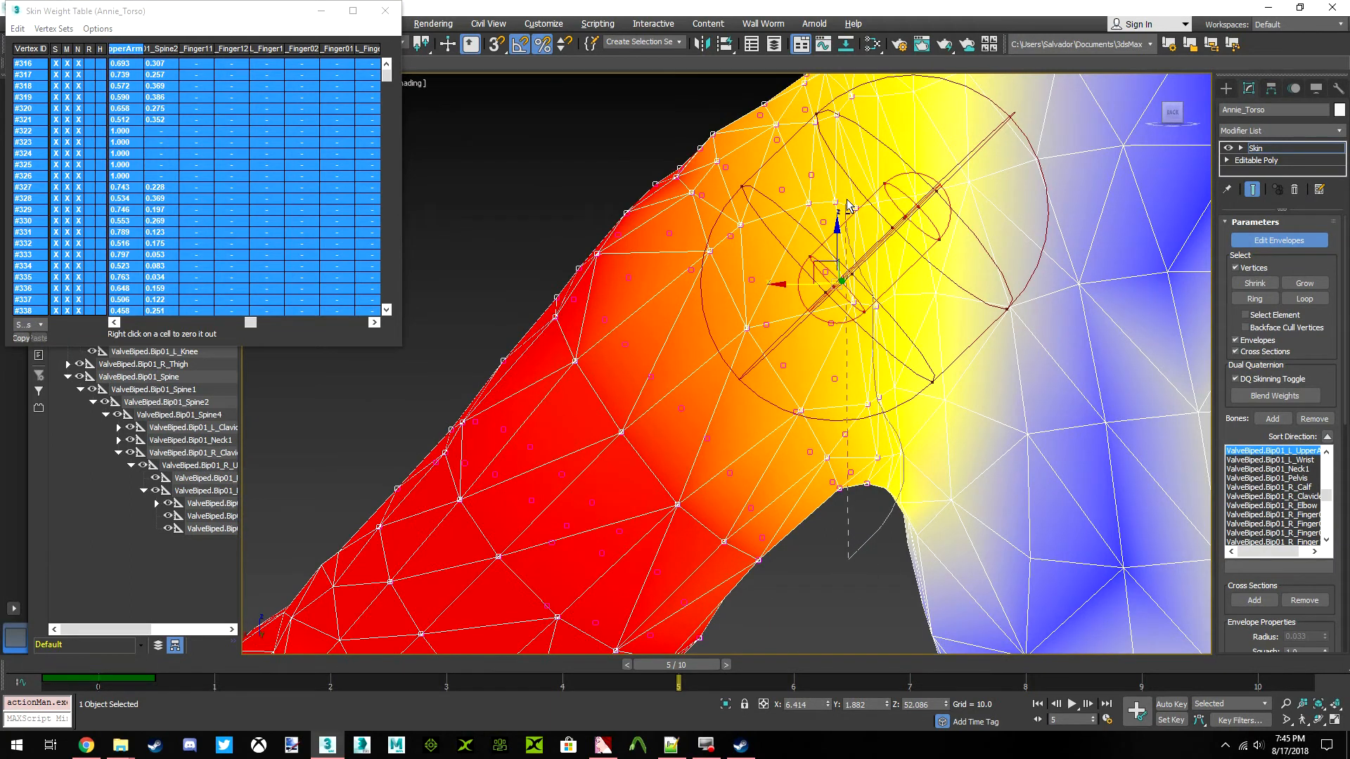
pyautogui.keyDown('alt'); pyautogui.moveTo(1181, 423); pyautogui.dragTo(1180, 427); pyautogui.keyUp('alt')
pyautogui.moveTo(959, 298); pyautogui.dragTo(953, 441, button='middle')
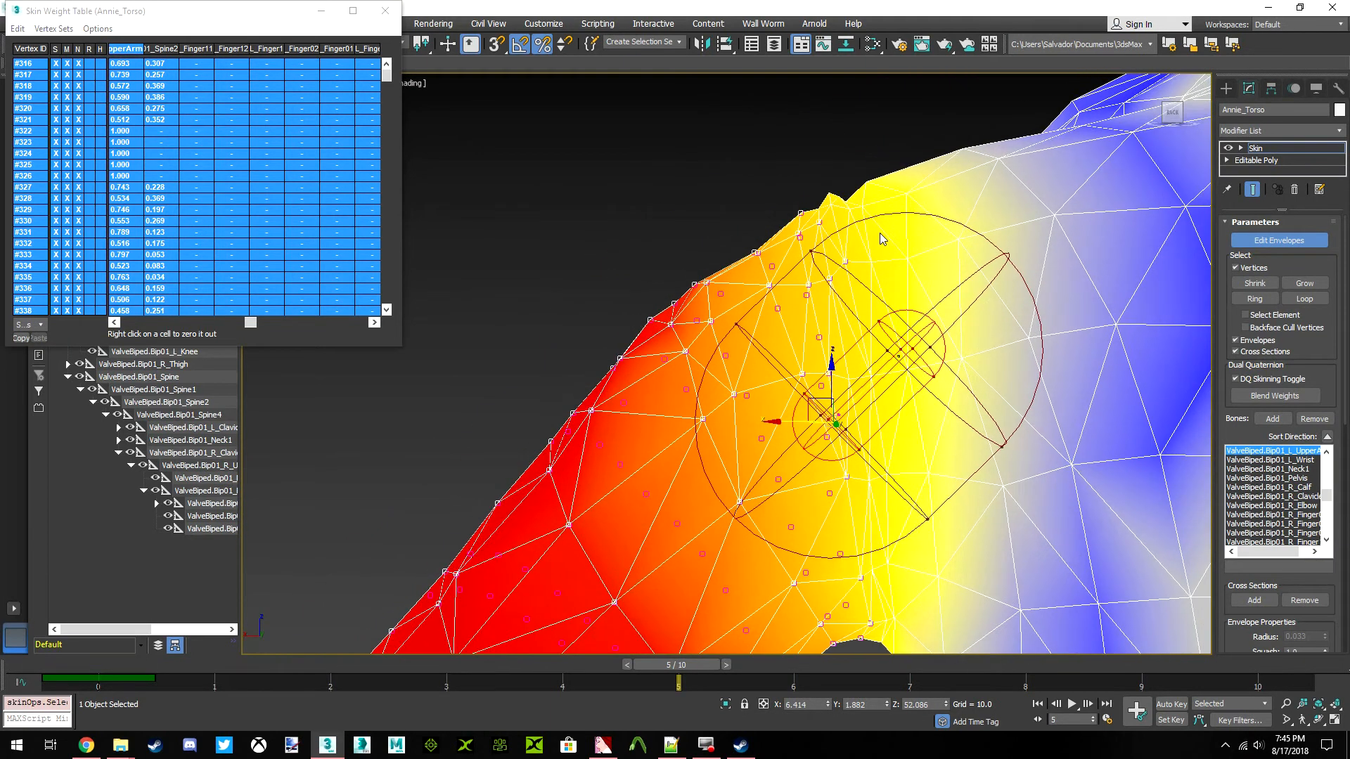
pyautogui.moveTo(893, 184); pyautogui.dragTo(1085, 167, button='middle')
pyautogui.moveTo(988, 167); pyautogui.dragTo(996, 240)
pyautogui.moveTo(1169, 115); pyautogui.dragTo(1324, 118)
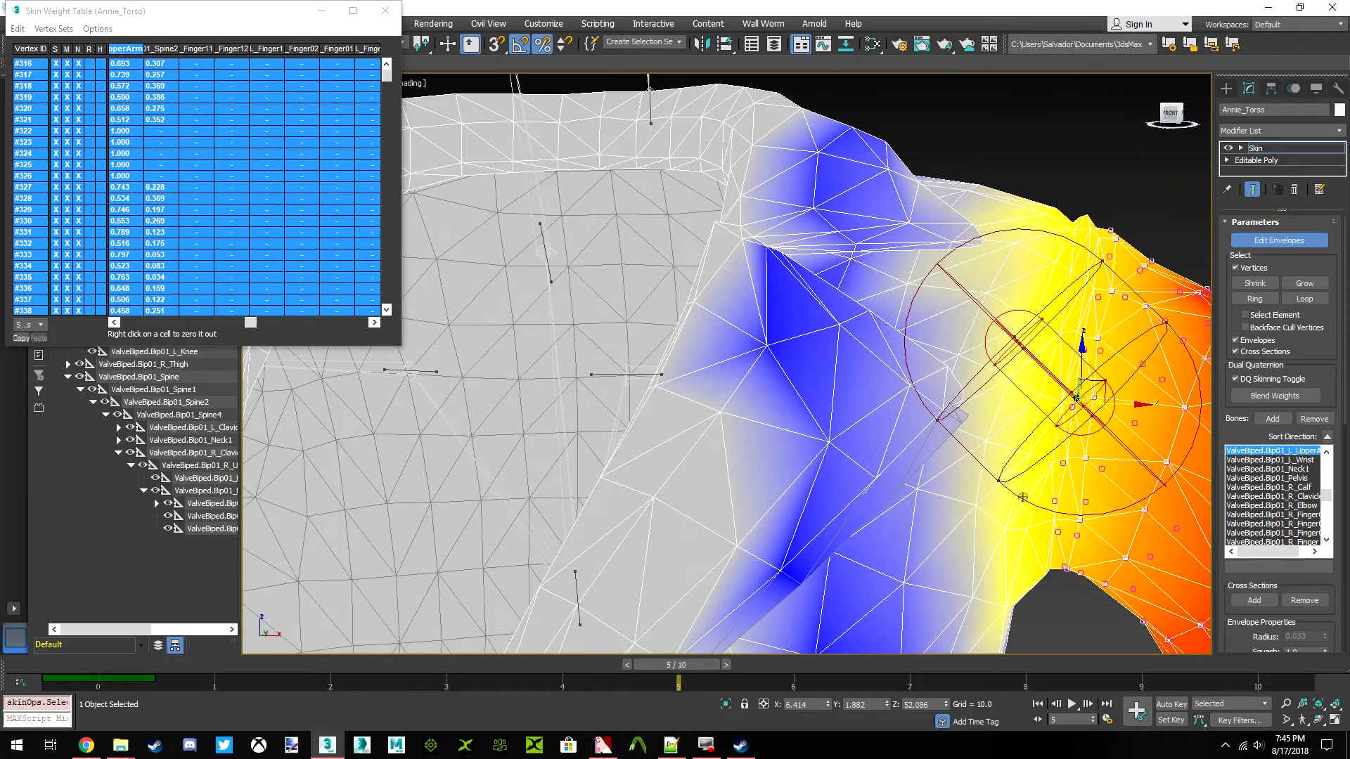
pyautogui.moveTo(989, 354); pyautogui.dragTo(932, 331, button='middle')
# Display the L_Clavicle bone's influence around the left shoulder and select all weight rows of the selected left arm vertices
pyautogui.scroll(-5, 806, 300)
pyautogui.click(18, 28)
pyautogui.click(133, 79)
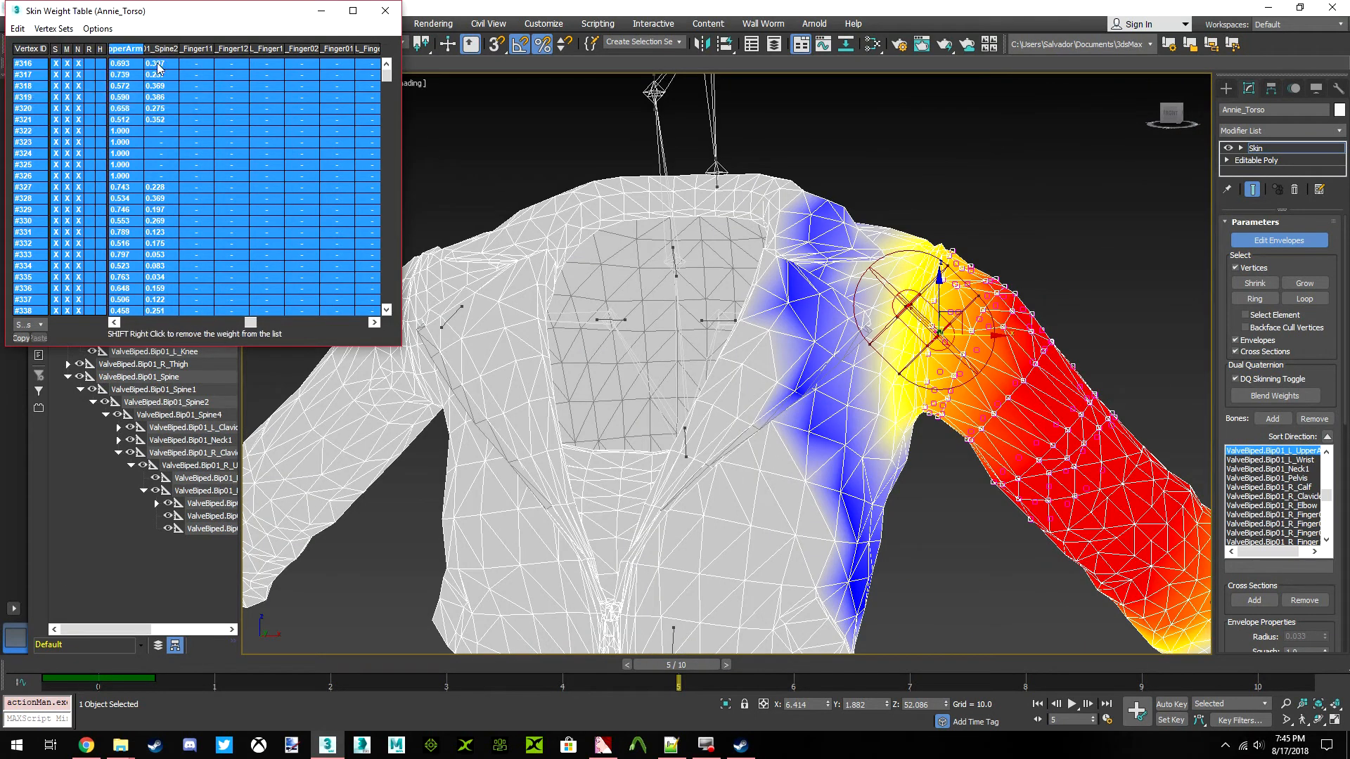
pyautogui.scroll(4, 816, 295)
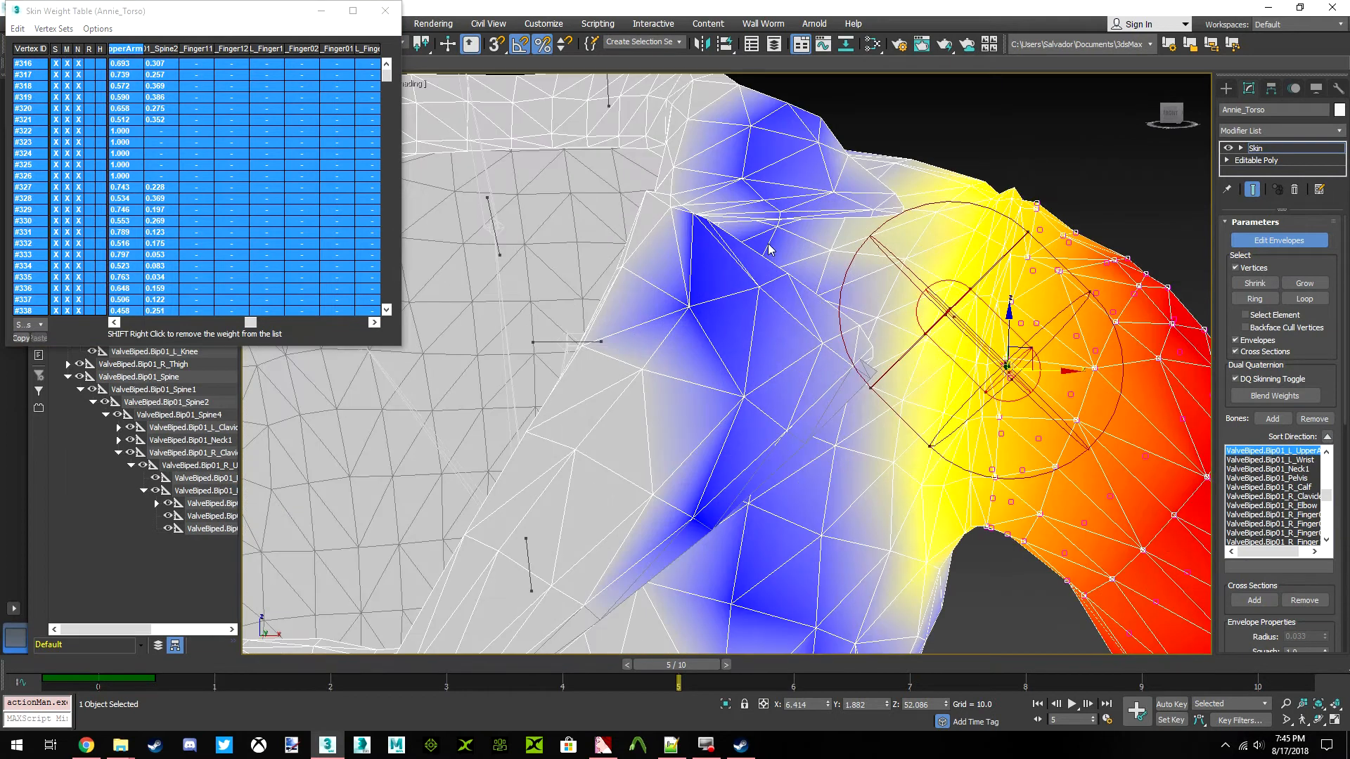
pyautogui.moveTo(772, 273); pyautogui.dragTo(660, 255, button='middle')
pyautogui.click(488, 324)
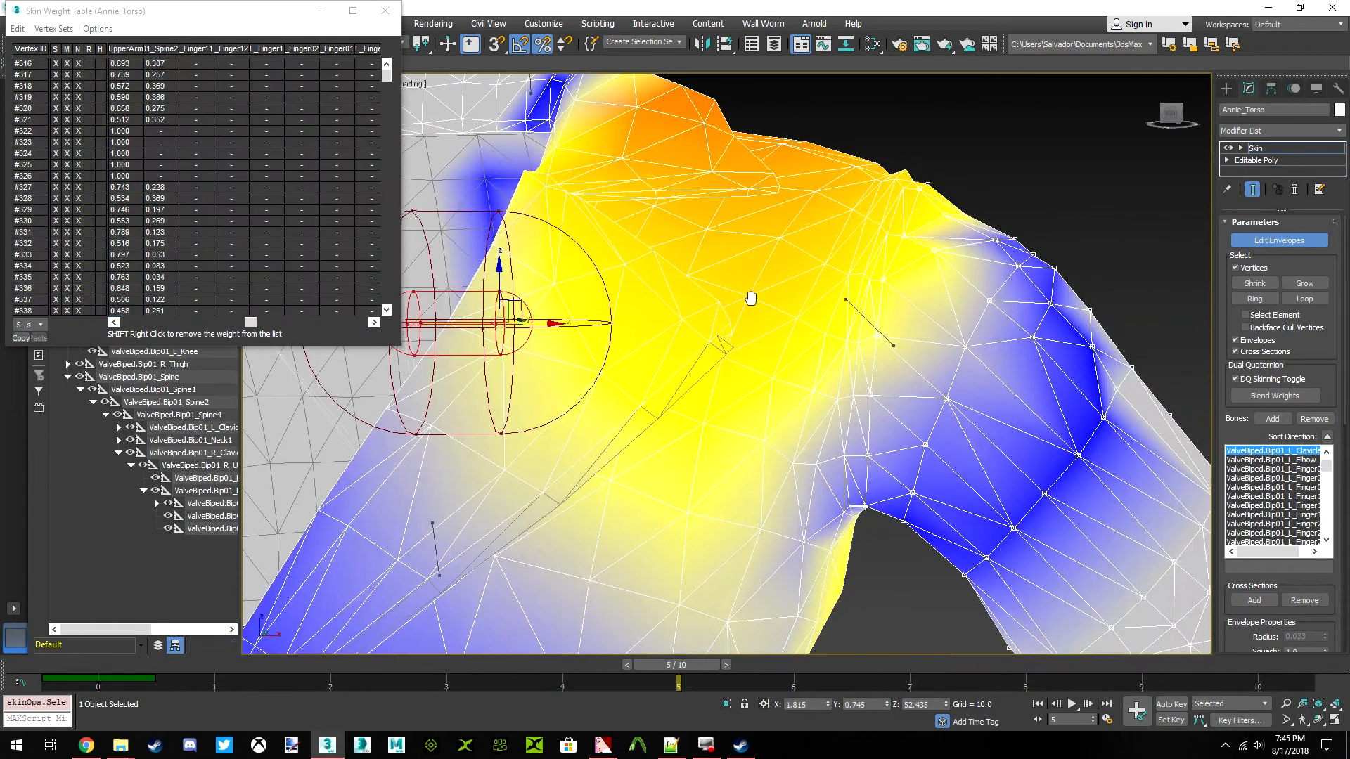
pyautogui.scroll(-2, 759, 307)
pyautogui.click(17, 28)
pyautogui.click(53, 102)
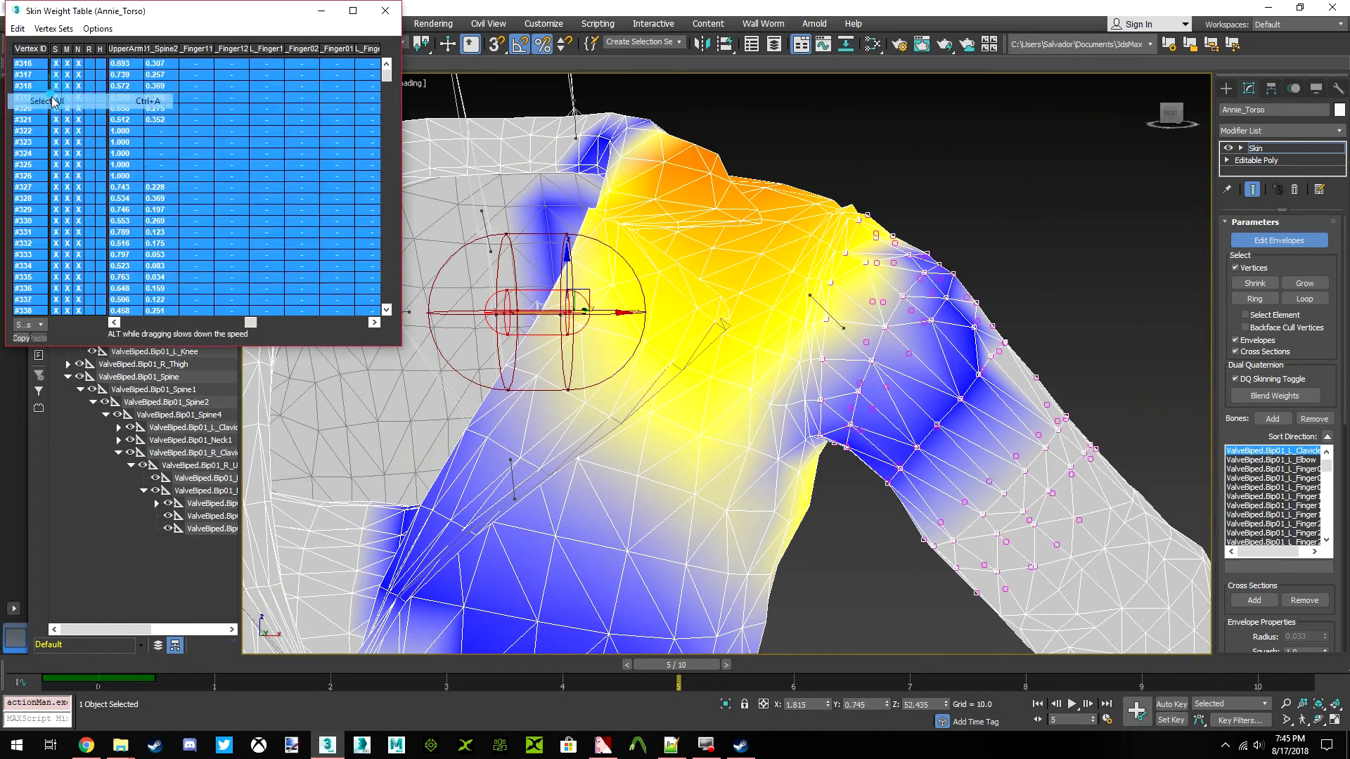
# Lower the selected left arm vertices' L_Clavicle weights by 0.140
pyautogui.moveTo(257, 331); pyautogui.dragTo(130, 329)
pyautogui.moveTo(236, 267)
pyautogui.mouseDown()
pyautogui.moveTo(98, 276)
pyautogui.moveTo(258, 277)
pyautogui.moveTo(243, 277)
pyautogui.mouseUp()
pyautogui.moveTo(1170, 117)
pyautogui.mouseDown()
pyautogui.moveTo(1139, 137)
pyautogui.moveTo(1076, 139)
pyautogui.moveTo(1030, 105)
pyautogui.moveTo(1213, 125)
pyautogui.moveTo(1248, 116)
pyautogui.mouseUp()
pyautogui.hotkey('ctrl', 'z')
pyautogui.click(1175, 116)
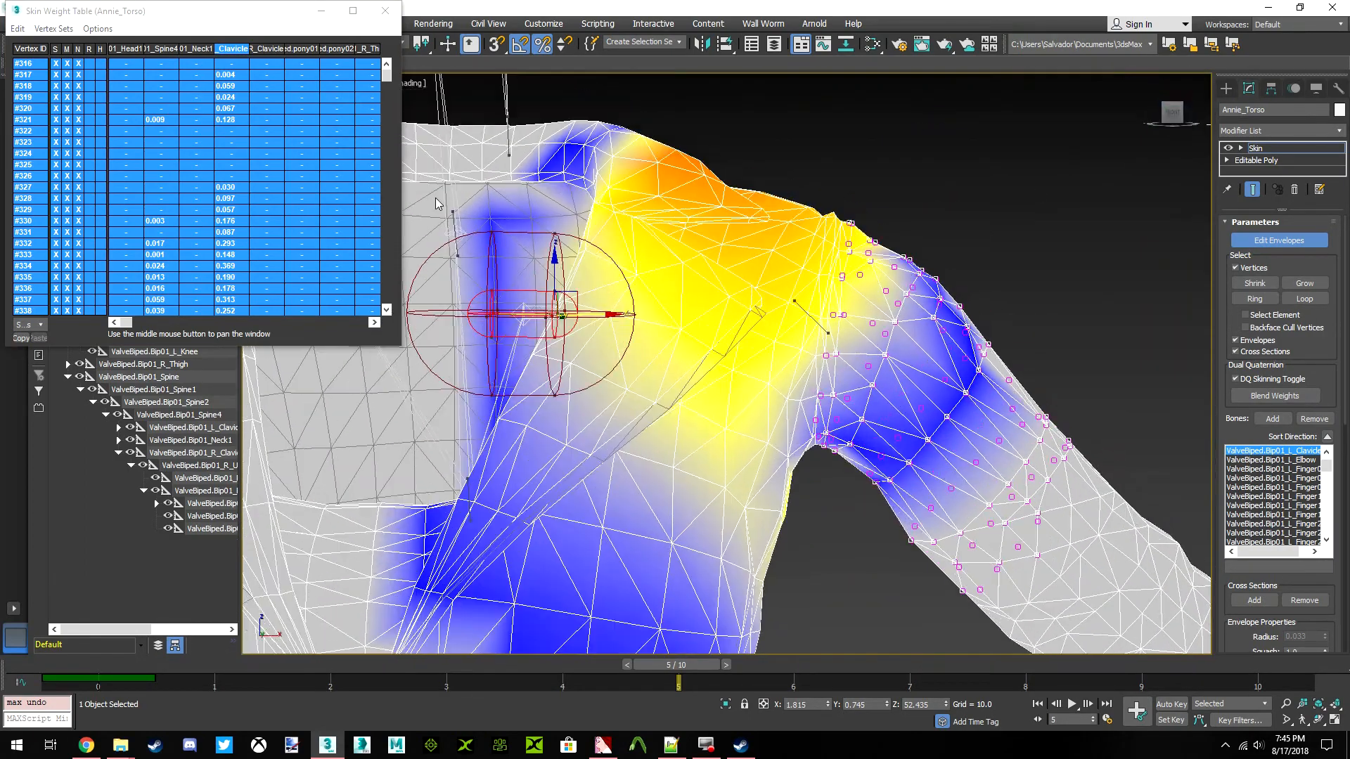
pyautogui.moveTo(243, 151); pyautogui.dragTo(204, 147)
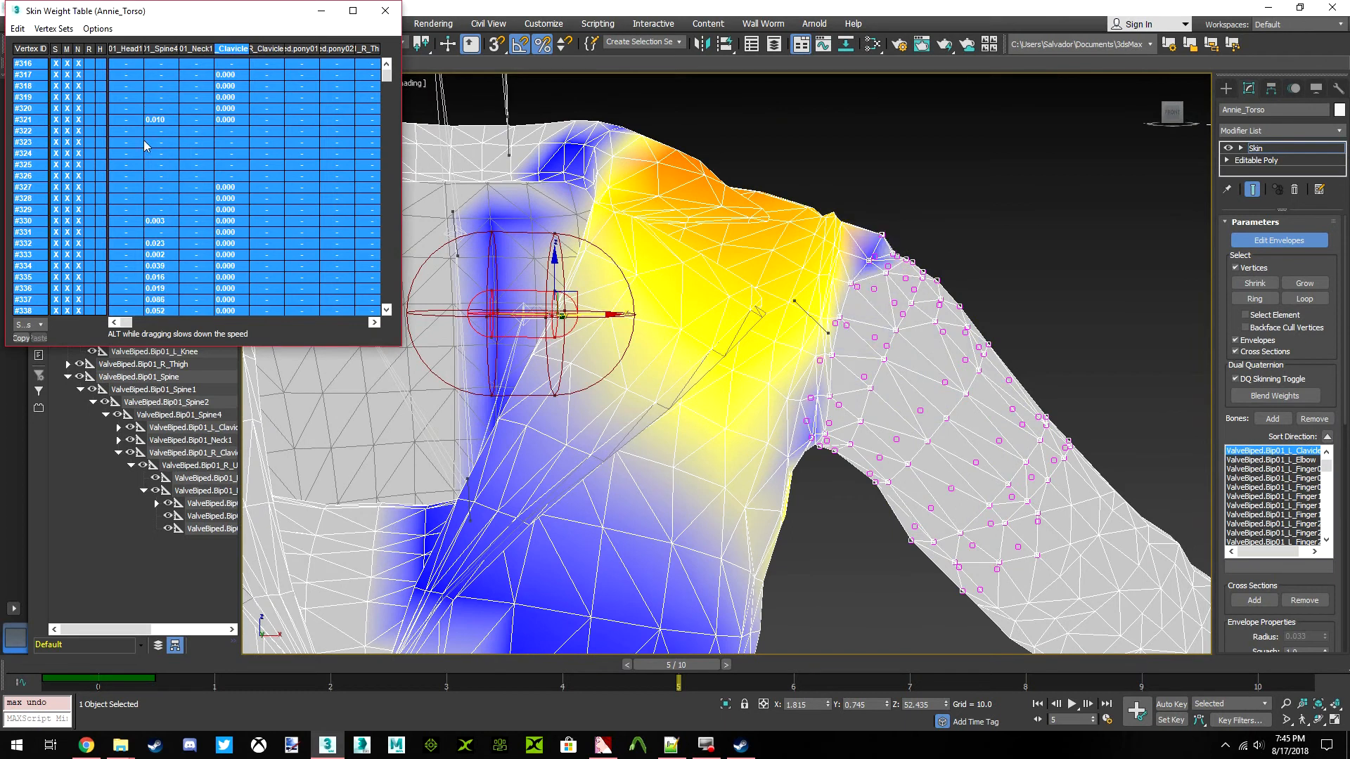
pyautogui.moveTo(99, 136); pyautogui.dragTo(211, 152)
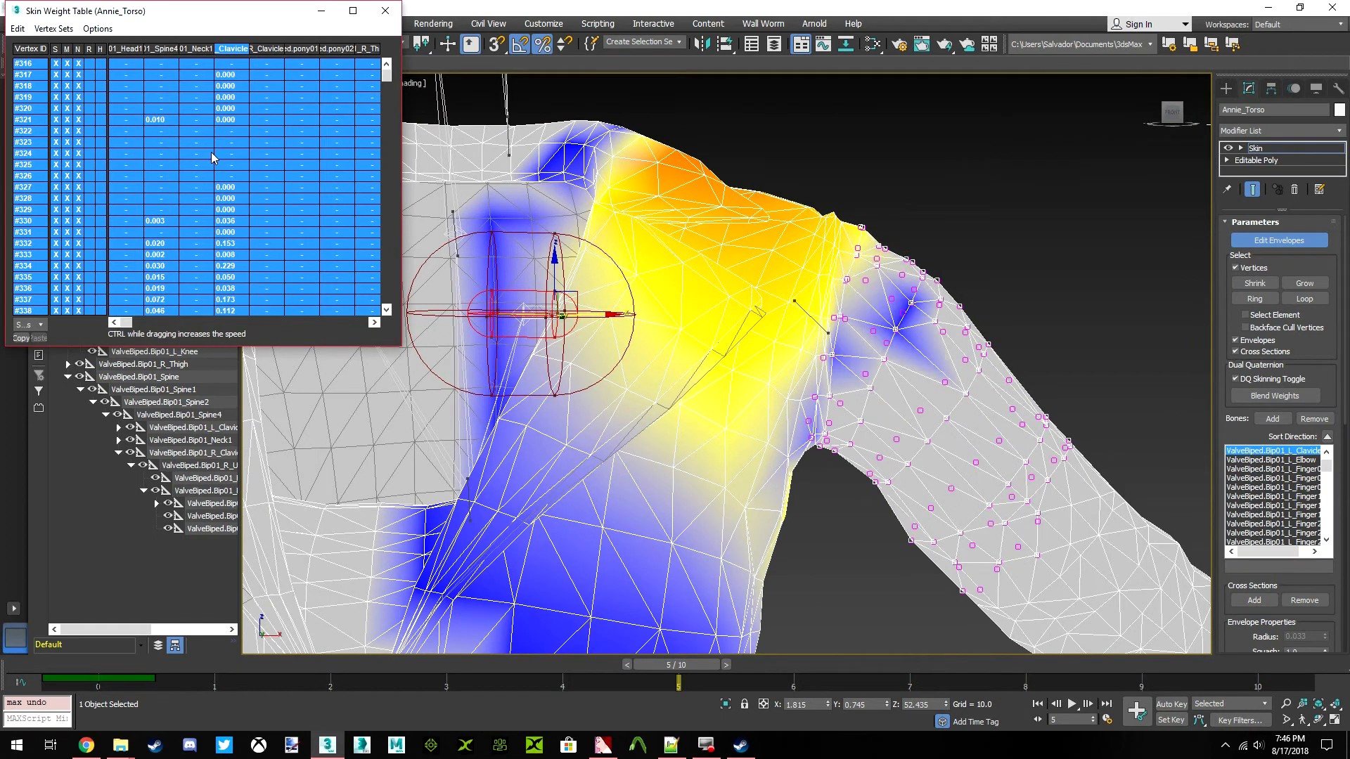
# Leave envelope editing, deselect Annie_Torso, and scrub the timeline to check how the shoulders deform
pyautogui.moveTo(708, 343); pyautogui.dragTo(842, 278, button='middle')
pyautogui.scroll(-4, 914, 305)
pyautogui.click(1261, 244)
pyautogui.click(1036, 264)
pyautogui.scroll(-3, 772, 348)
pyautogui.moveTo(753, 350); pyautogui.dragTo(724, 301, button='middle')
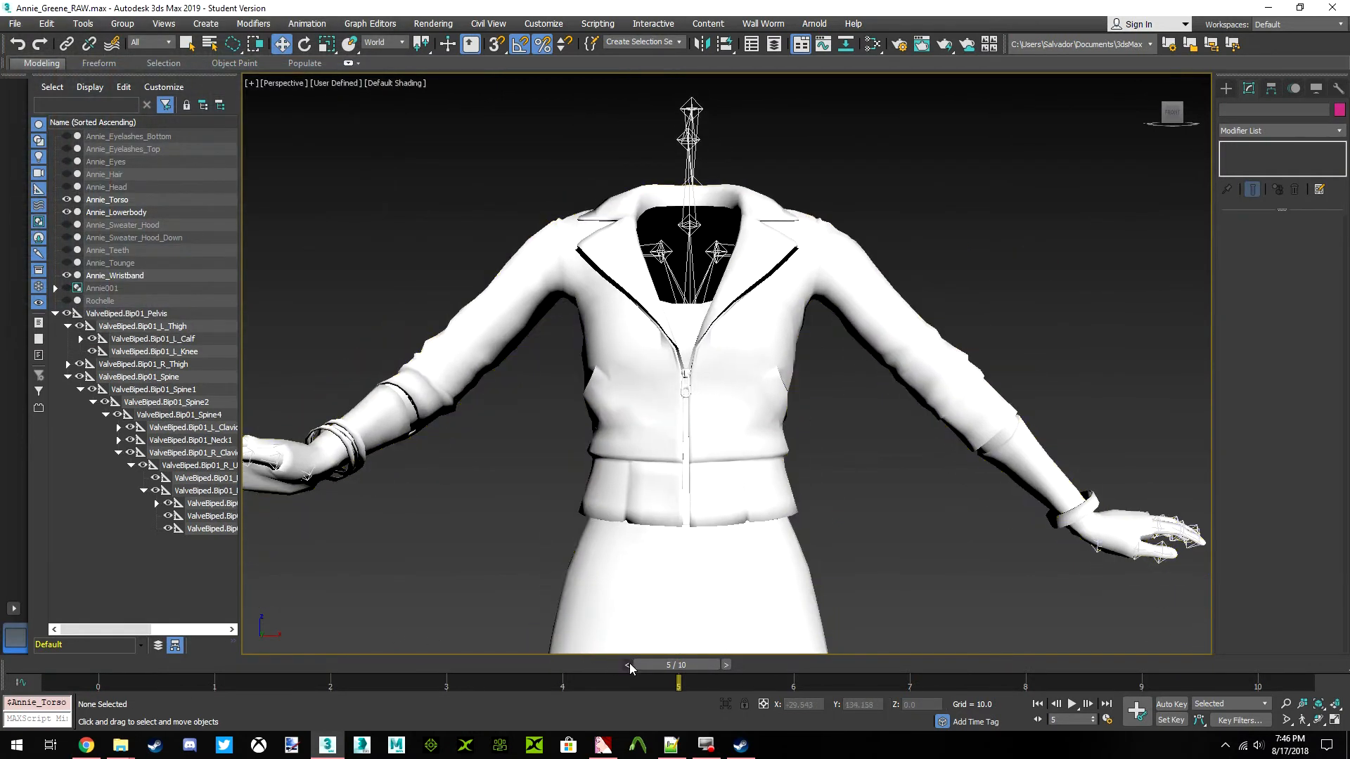
pyautogui.moveTo(717, 663); pyautogui.dragTo(692, 648)
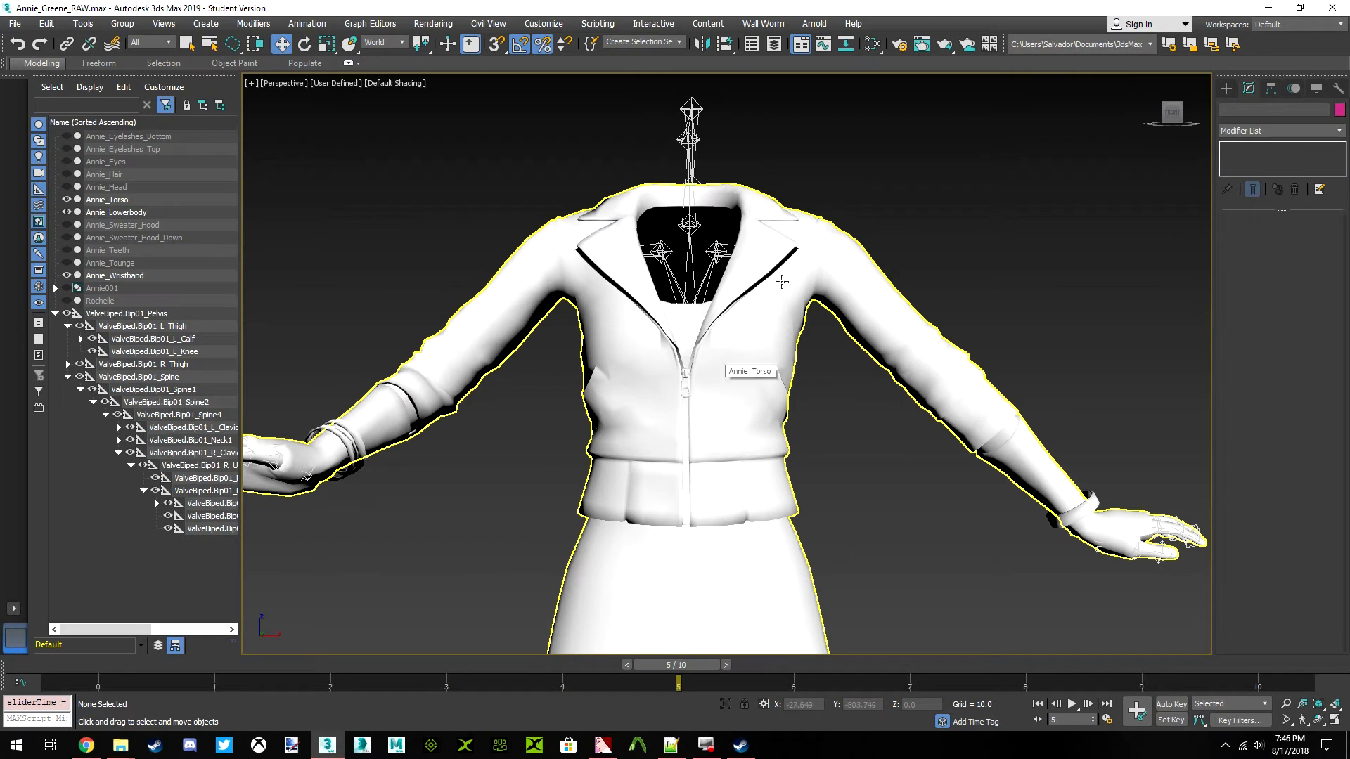
# Resume envelope editing on Annie_Torso, display the L_UpperArm bone's influence, and clear the arm vertex selection
pyautogui.scroll(5, 769, 335)
pyautogui.click(899, 295)
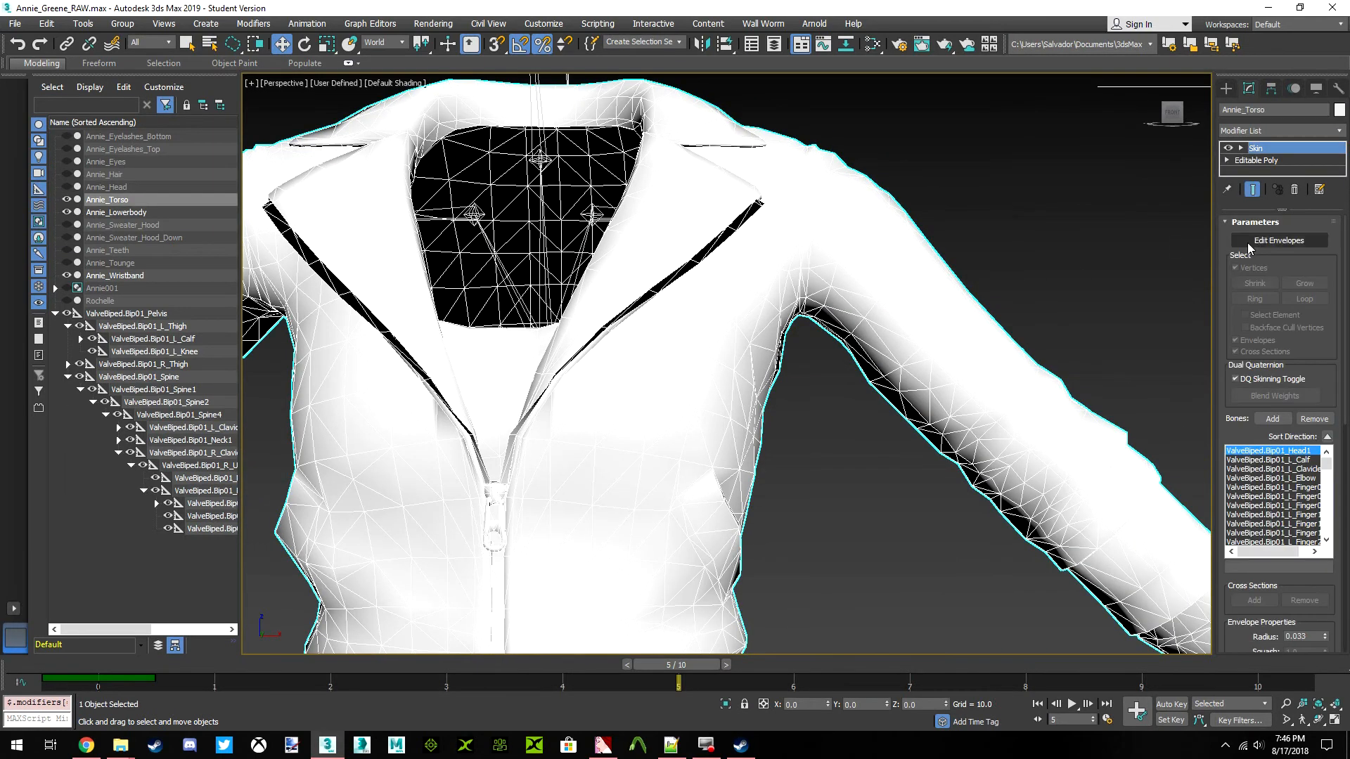
pyautogui.click(1234, 243)
pyautogui.scroll(3, 793, 267)
pyautogui.click(798, 276)
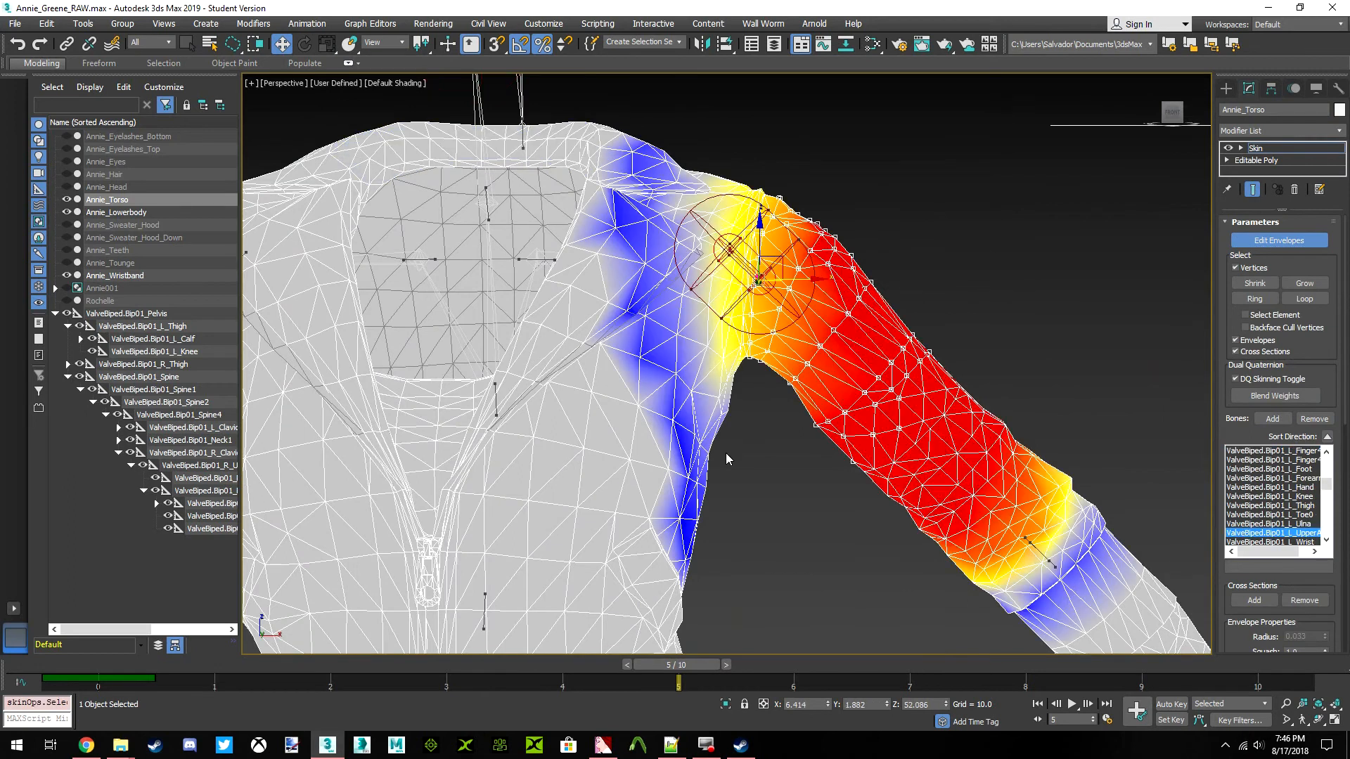
pyautogui.click(495, 402)
pyautogui.moveTo(610, 386); pyautogui.dragTo(555, 378, button='middle')
pyautogui.scroll(3, 562, 377)
pyautogui.keyDown('alt'); pyautogui.moveTo(749, 271); pyautogui.dragTo(772, 254, button='middle'); pyautogui.keyUp('alt')
pyautogui.click(632, 252)
pyautogui.moveTo(574, 377); pyautogui.dragTo(789, 427, button='middle')
pyautogui.scroll(-5, 704, 399)
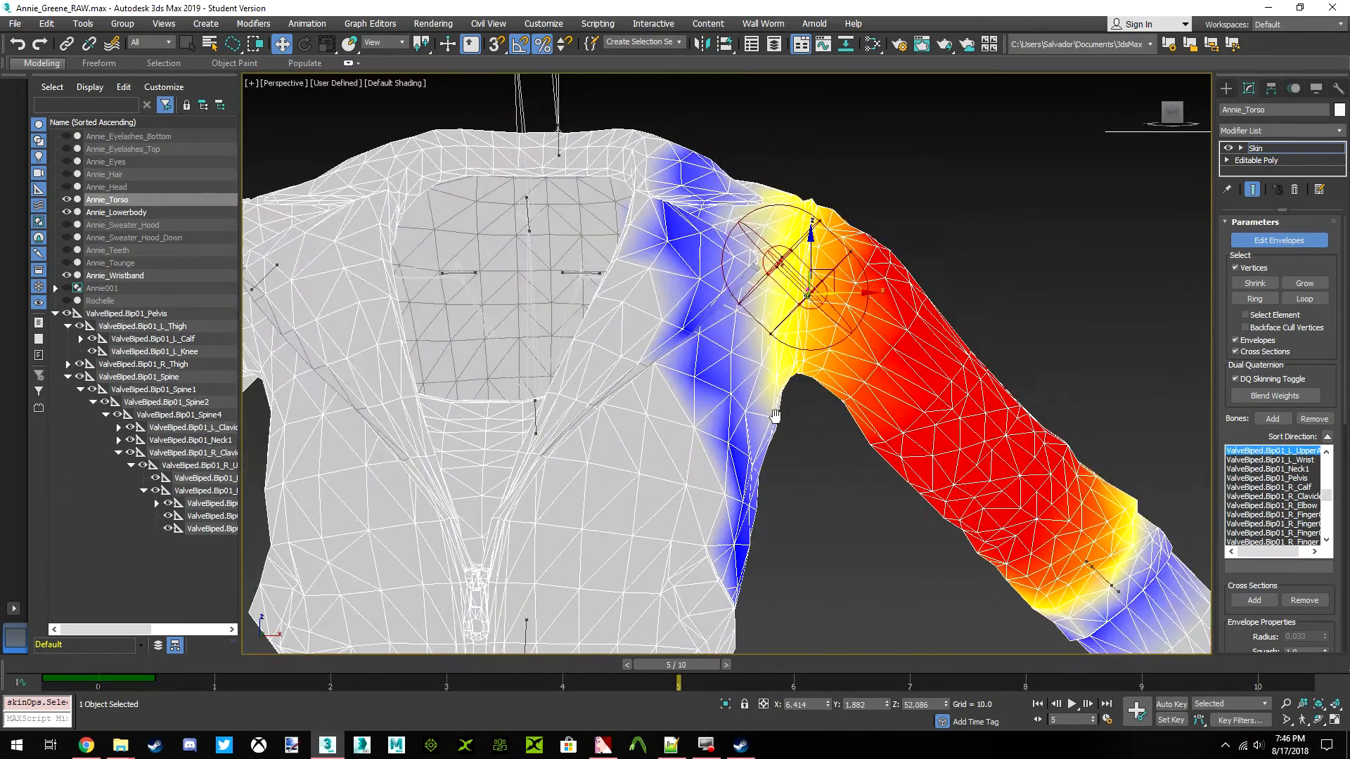
# Go to frame 1 and select the torso vertices below the left armpit from the side
pyautogui.scroll(3, 815, 420)
pyautogui.moveTo(1173, 114)
pyautogui.mouseDown()
pyautogui.moveTo(1072, 116)
pyautogui.moveTo(1173, 123)
pyautogui.mouseUp()
pyautogui.moveTo(659, 668); pyautogui.dragTo(169, 667)
pyautogui.click(1183, 114)
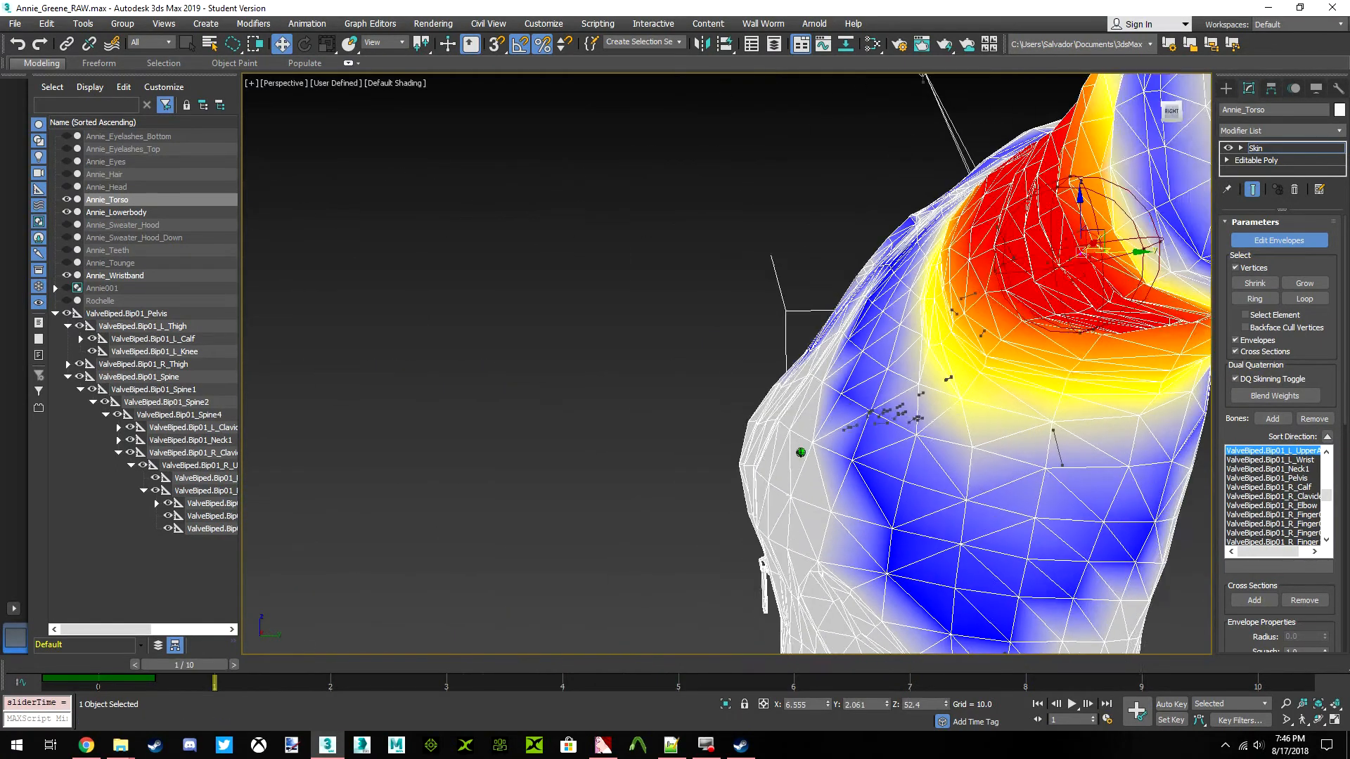
pyautogui.scroll(-3, 804, 367)
pyautogui.moveTo(804, 368); pyautogui.dragTo(831, 379, button='middle')
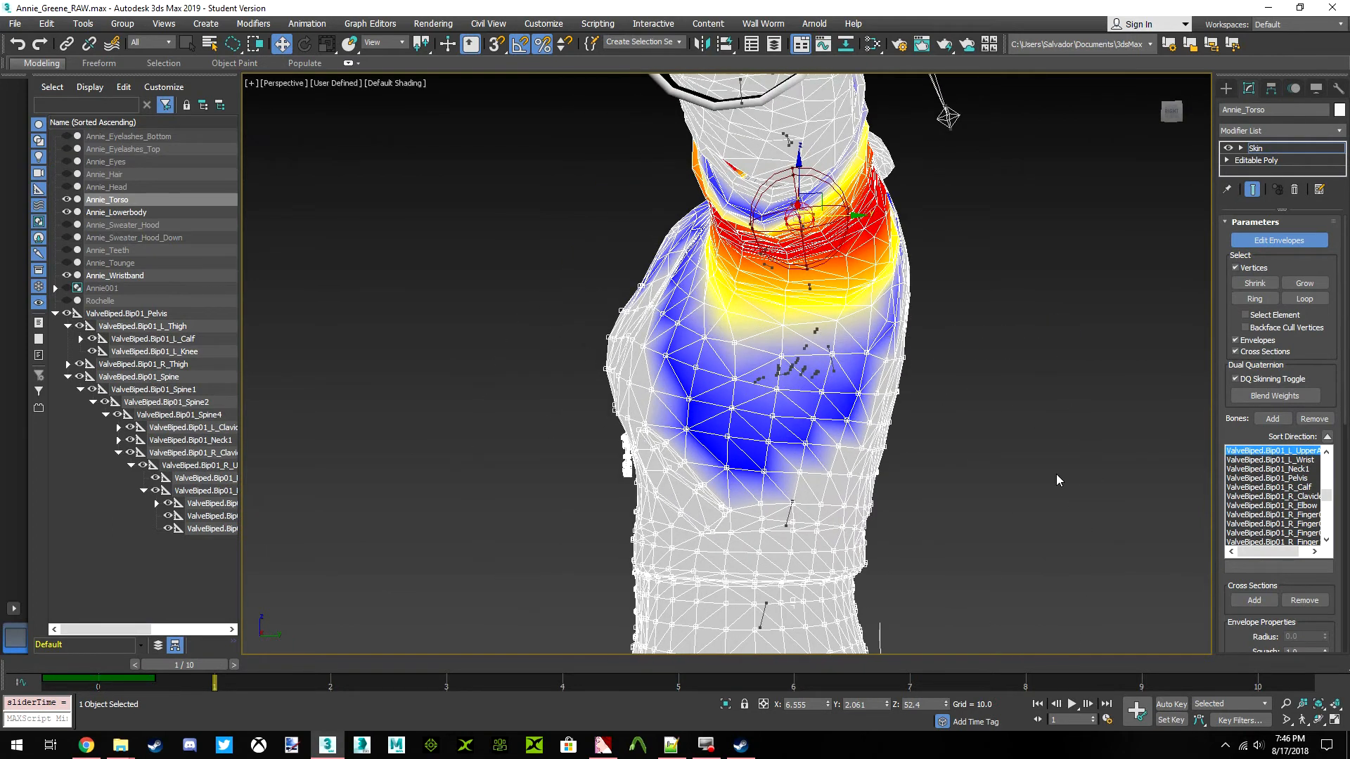
# Show the Skin Weight Table for the torso vertices and select all of their rows
pyautogui.rightClick(318, 252)
pyautogui.click(404, 263)
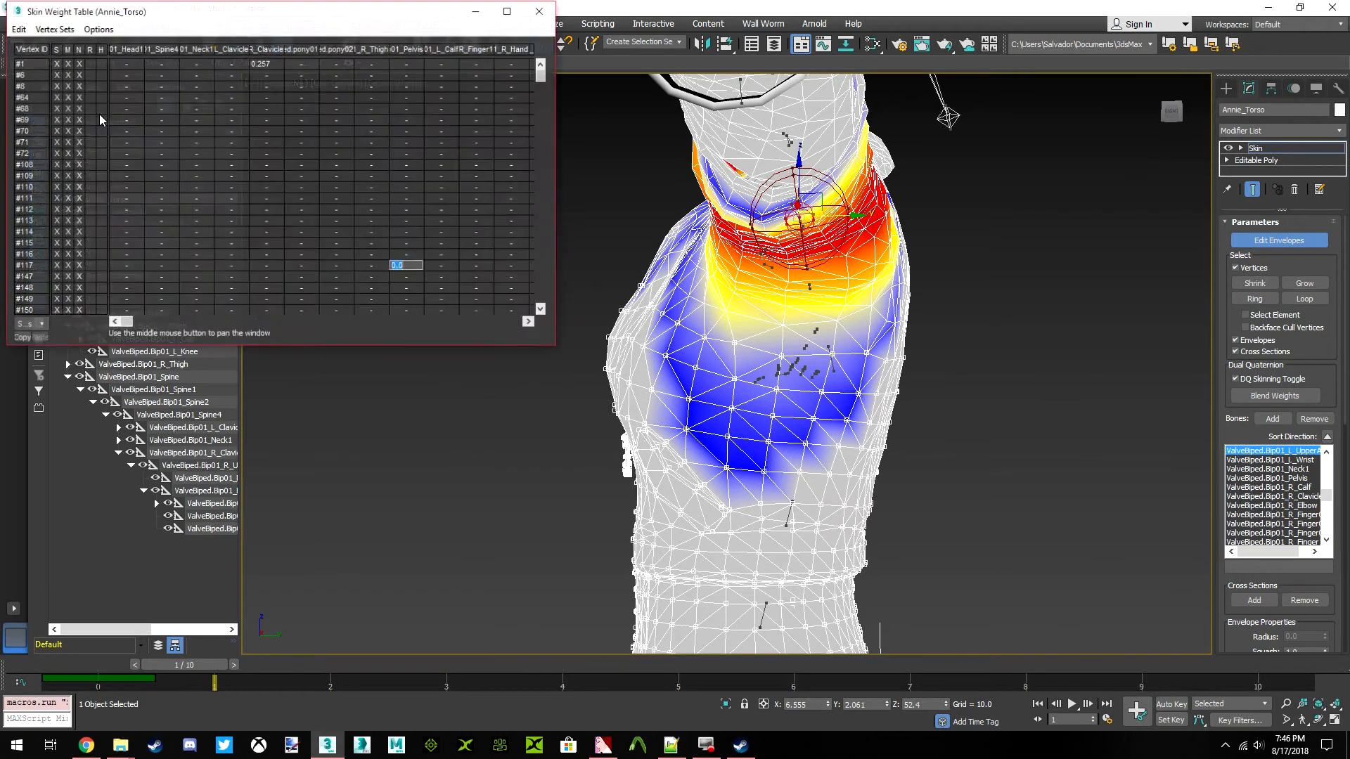
pyautogui.click(18, 29)
pyautogui.click(42, 101)
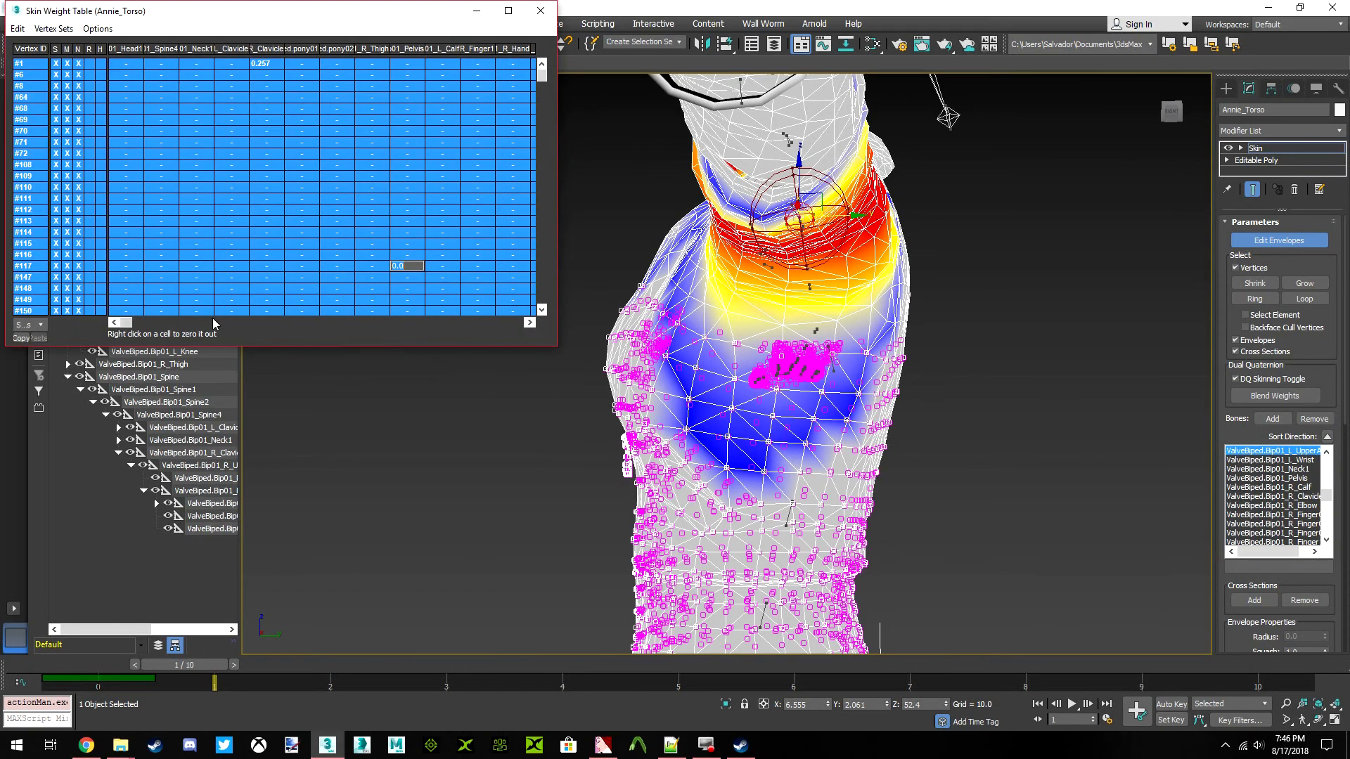
# Return to frame 5 and the front view, and display the L_UpperArm bone's weight column and influence
pyautogui.click(1185, 125)
pyautogui.moveTo(163, 673); pyautogui.dragTo(627, 665)
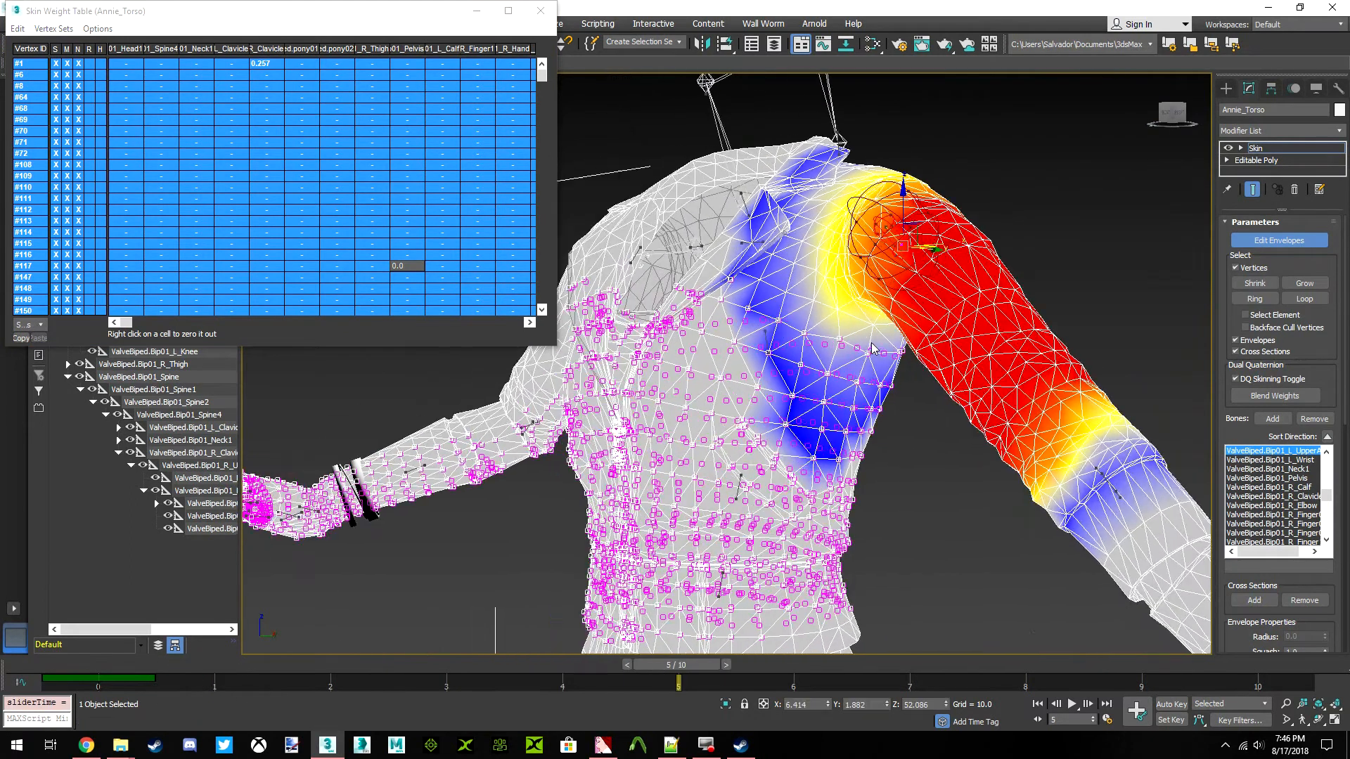
pyautogui.click(1169, 129)
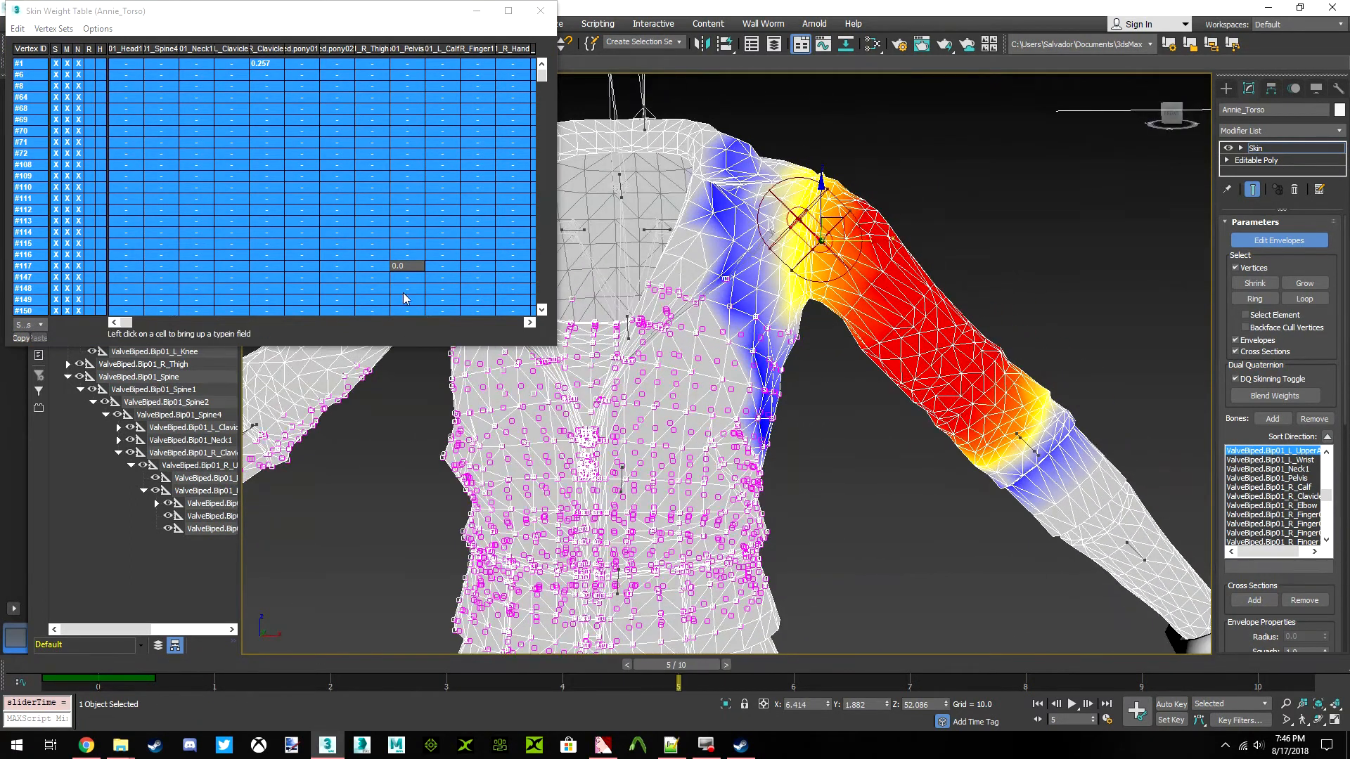
pyautogui.moveTo(121, 322); pyautogui.dragTo(335, 320)
pyautogui.click(161, 49)
pyautogui.click(196, 48)
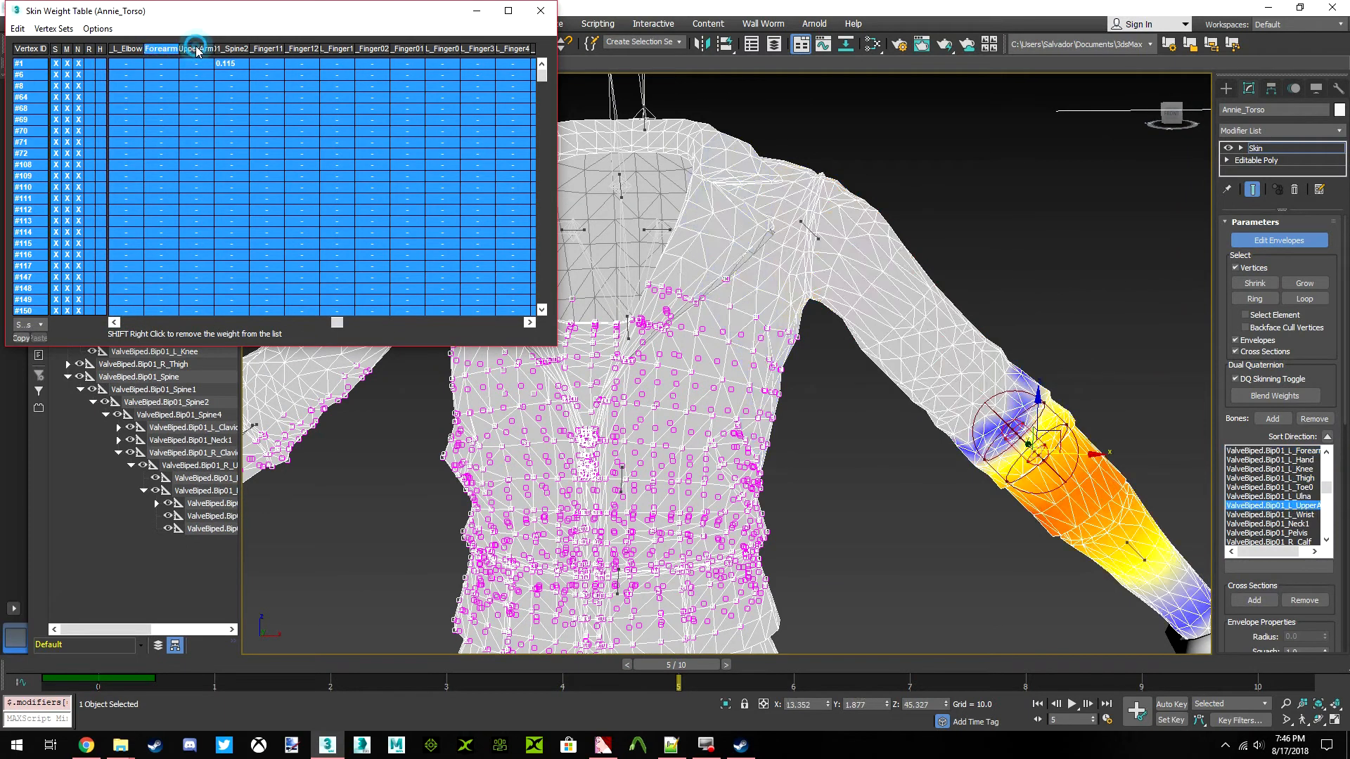
# Try to remove the L_UpperArm weights from the selected torso vertices and compare the left armpit's deformation
pyautogui.moveTo(199, 134); pyautogui.dragTo(174, 134)
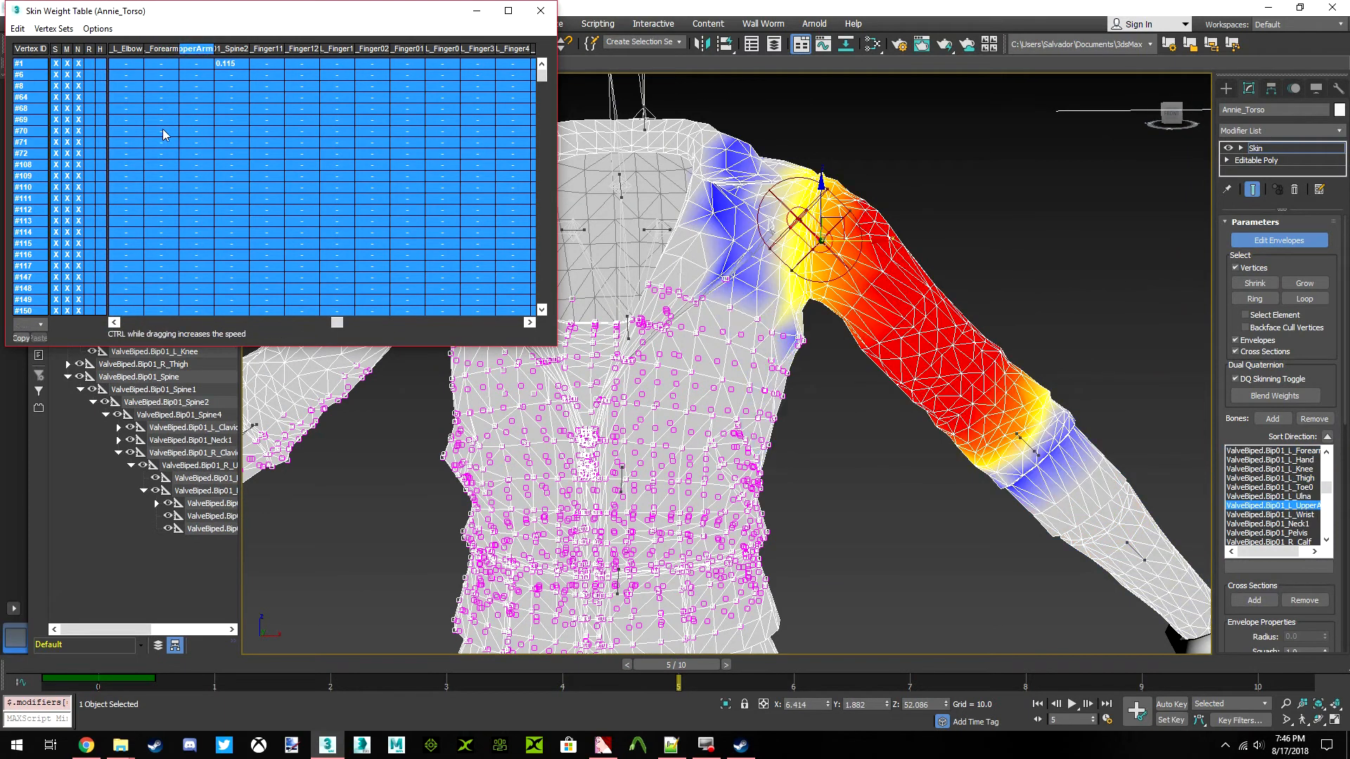
pyautogui.scroll(5, 750, 302)
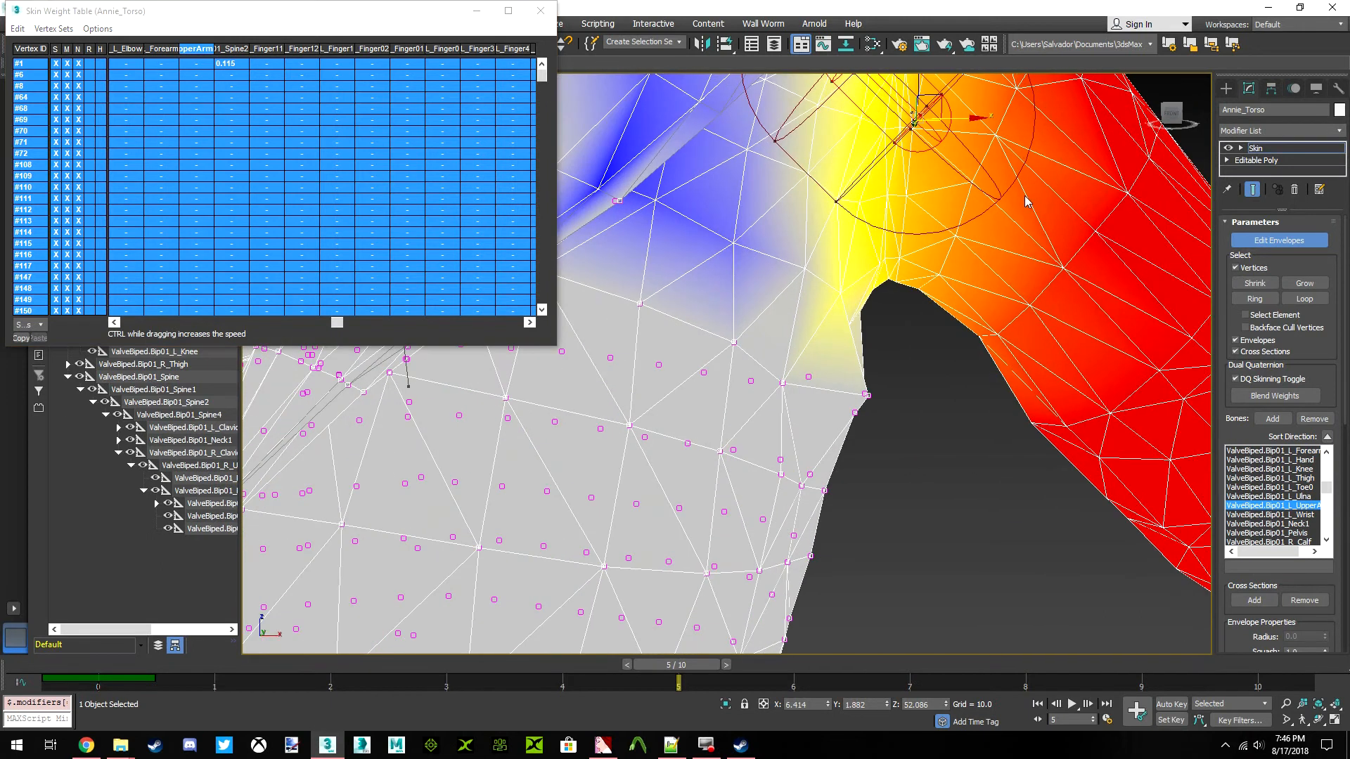
pyautogui.moveTo(1171, 119)
pyautogui.mouseDown()
pyautogui.moveTo(1136, 117)
pyautogui.moveTo(1176, 120)
pyautogui.mouseUp()
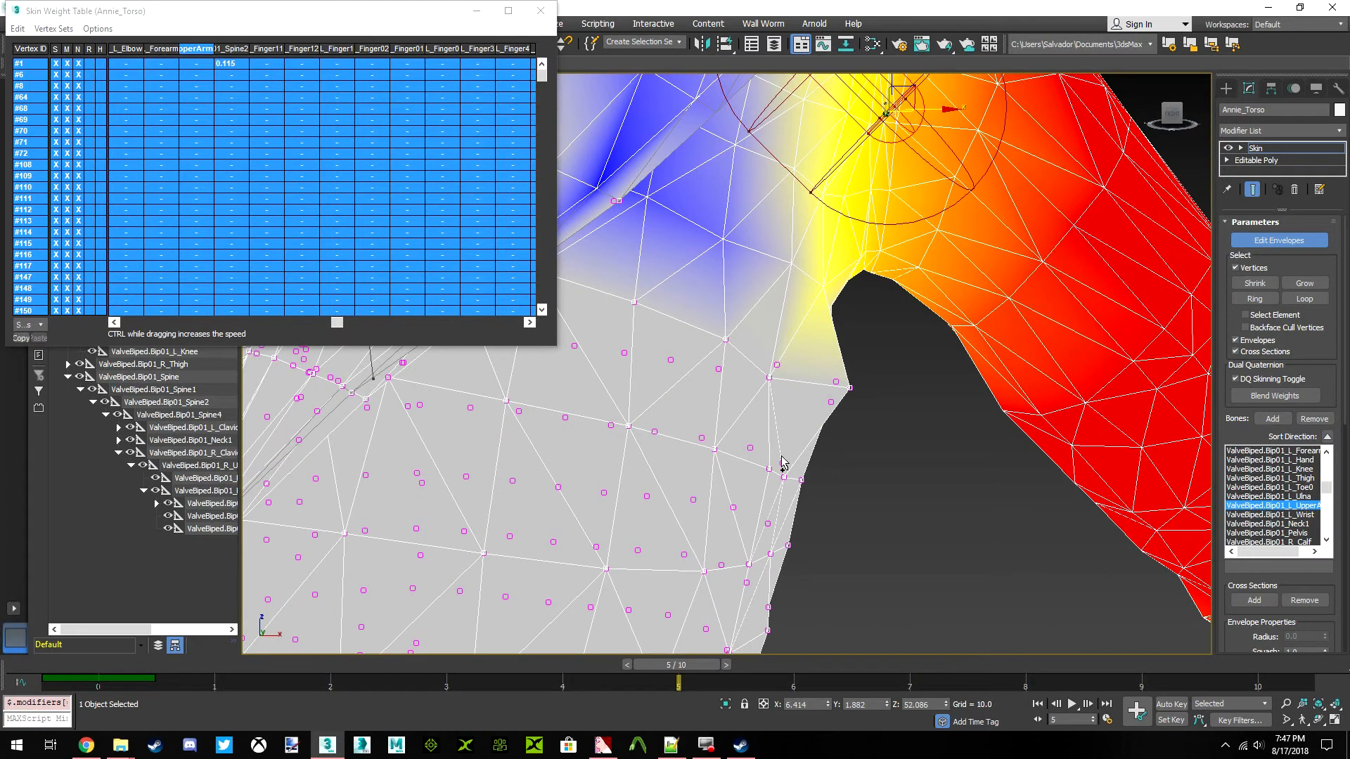
pyautogui.hotkey('ctrl', 'z')
pyautogui.scroll(-4, 746, 440)
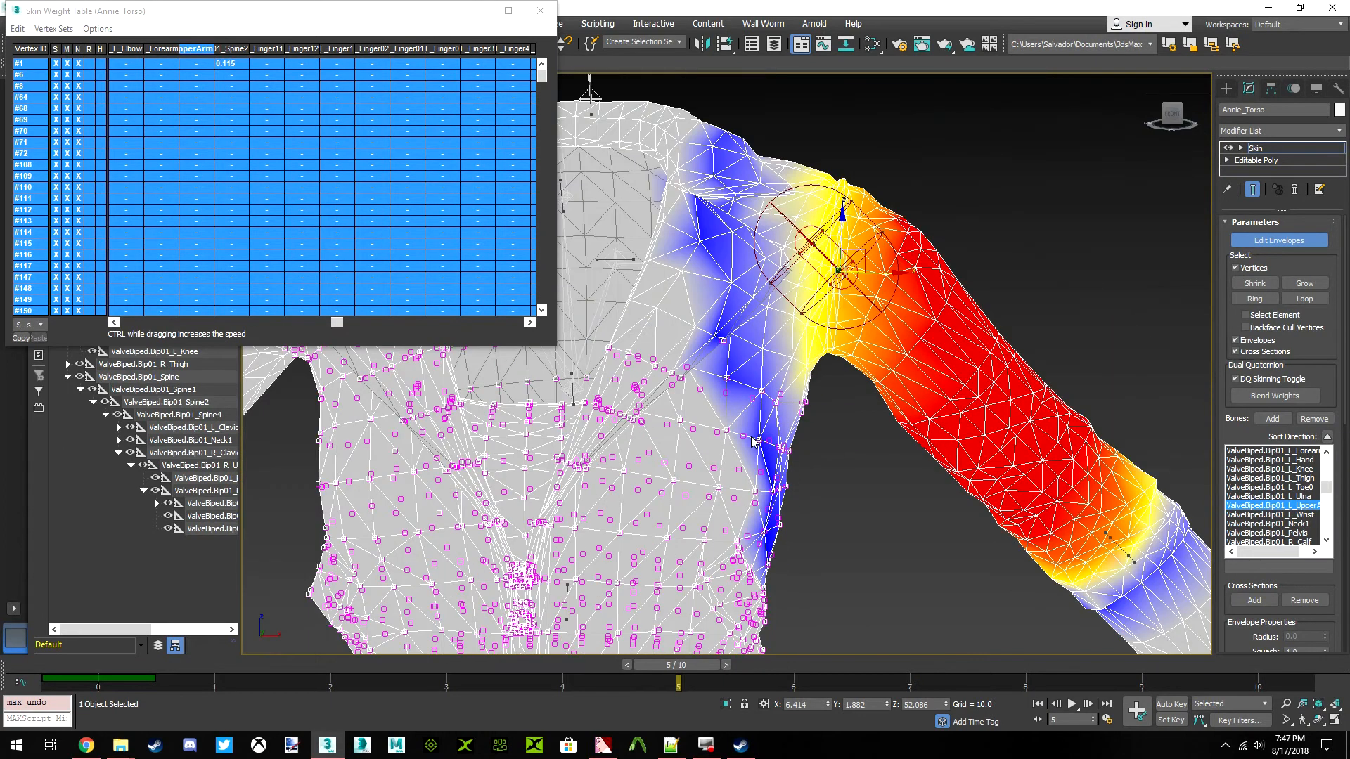
pyautogui.scroll(6, 752, 441)
pyautogui.moveTo(708, 431); pyautogui.dragTo(745, 401, button='middle')
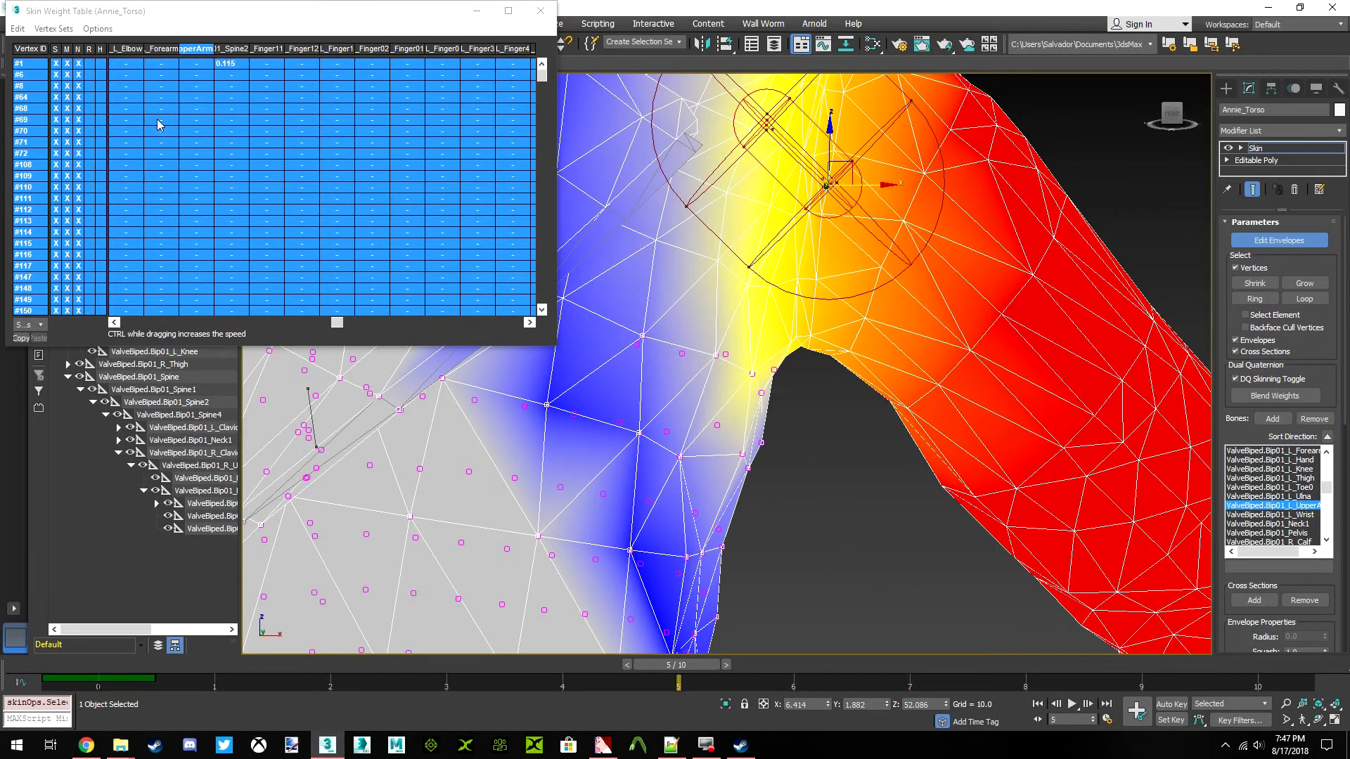
pyautogui.click(18, 30)
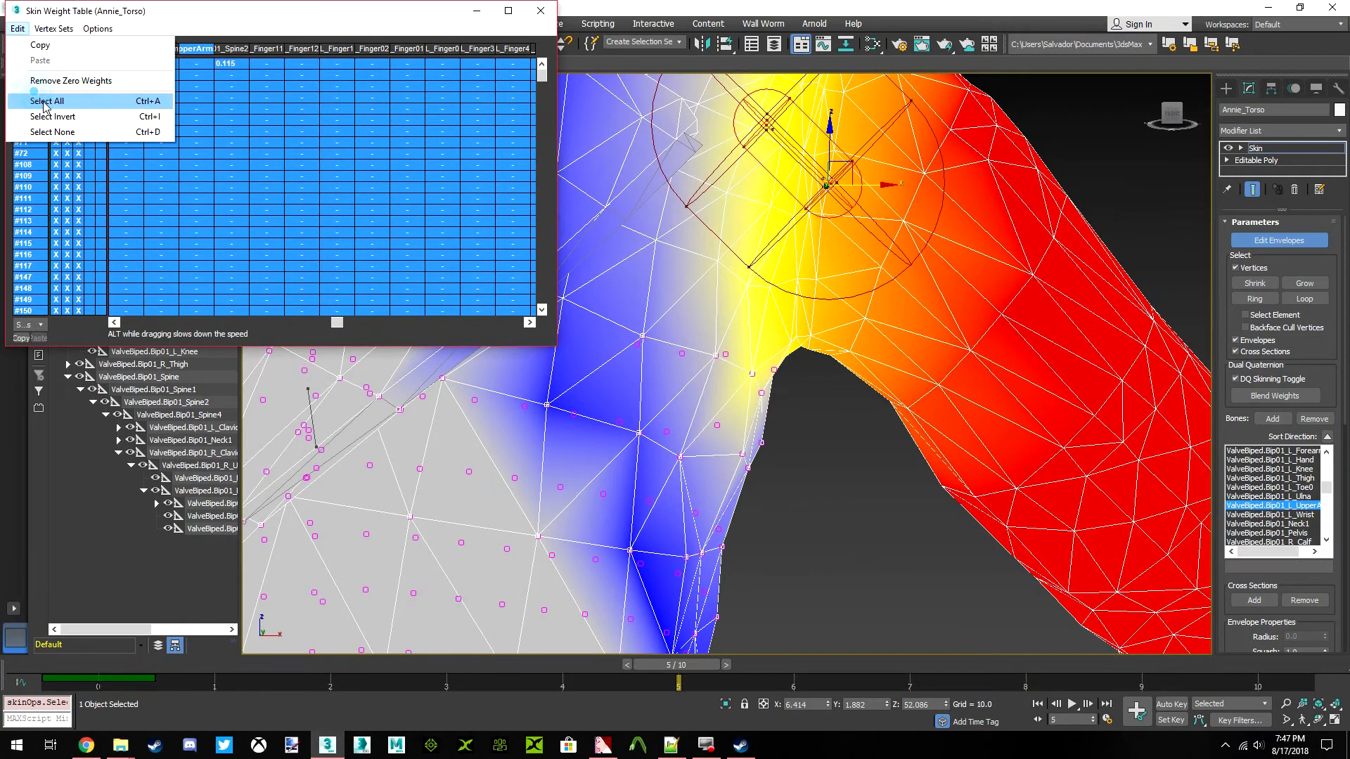
pyautogui.click(43, 99)
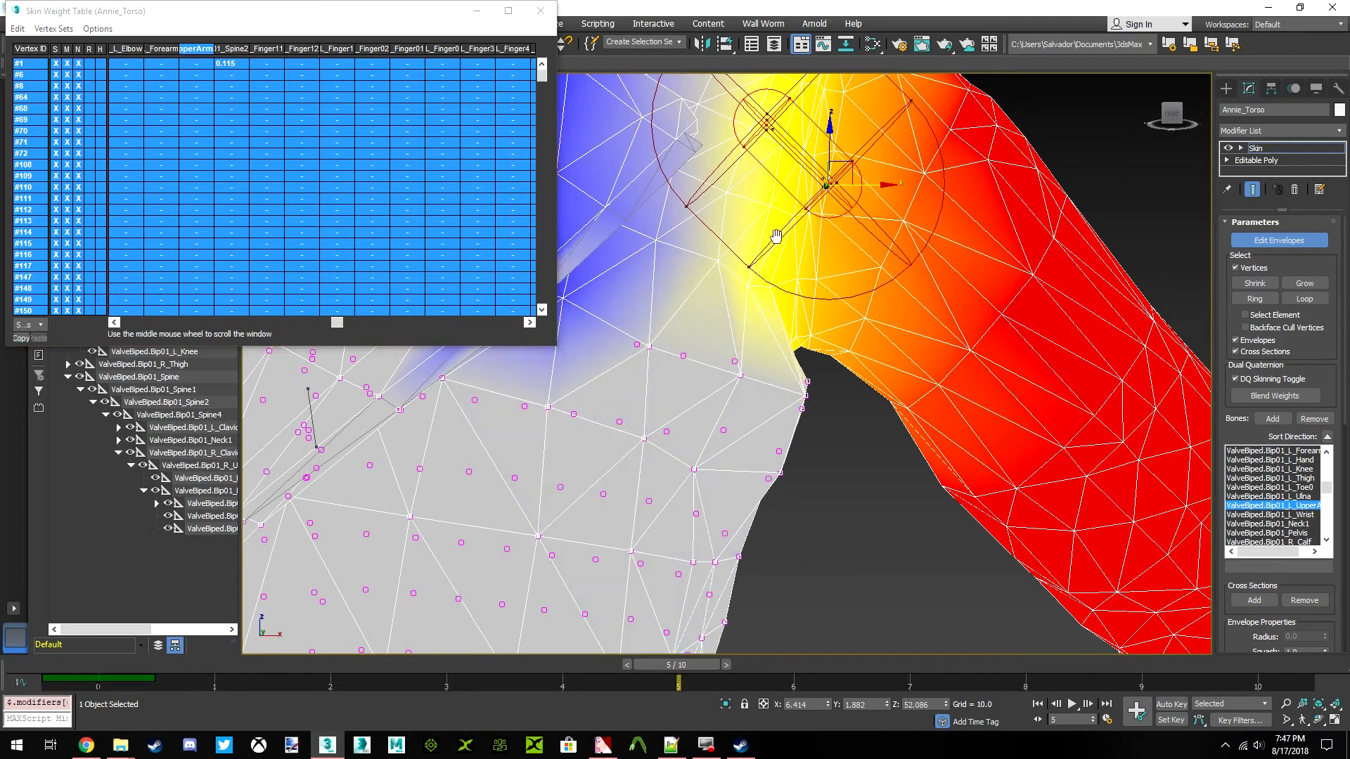
pyautogui.scroll(-2, 839, 251)
pyautogui.scroll(-3, 751, 184)
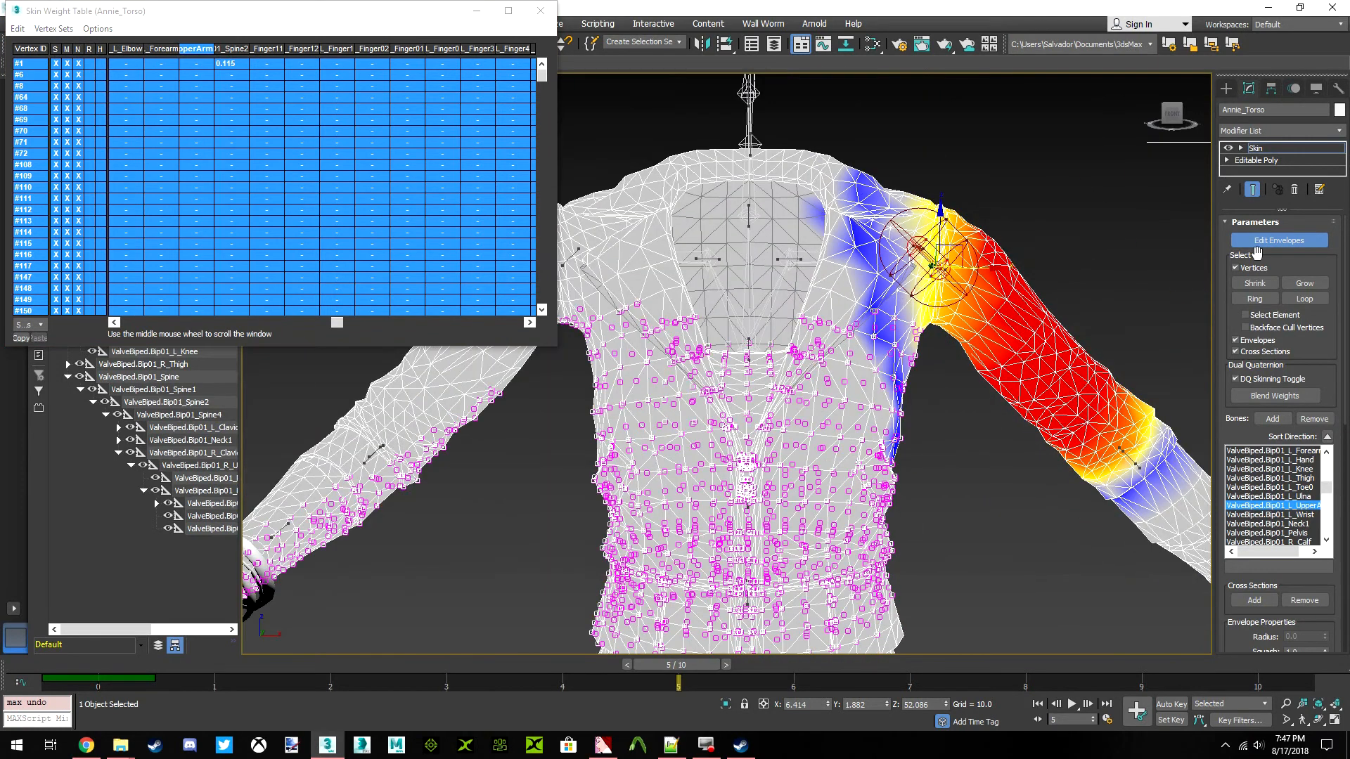
# Leave envelope editing, deselect Annie_Torso, and scrub back to frame 0 while checking the whole body
pyautogui.moveTo(827, 324); pyautogui.dragTo(877, 325, button='middle')
pyautogui.moveTo(752, 270)
pyautogui.mouseDown(button='middle')
pyautogui.moveTo(689, 256)
pyautogui.moveTo(766, 259)
pyautogui.moveTo(739, 250)
pyautogui.mouseUp(button='middle')
pyautogui.click(1289, 241)
pyautogui.click(1075, 185)
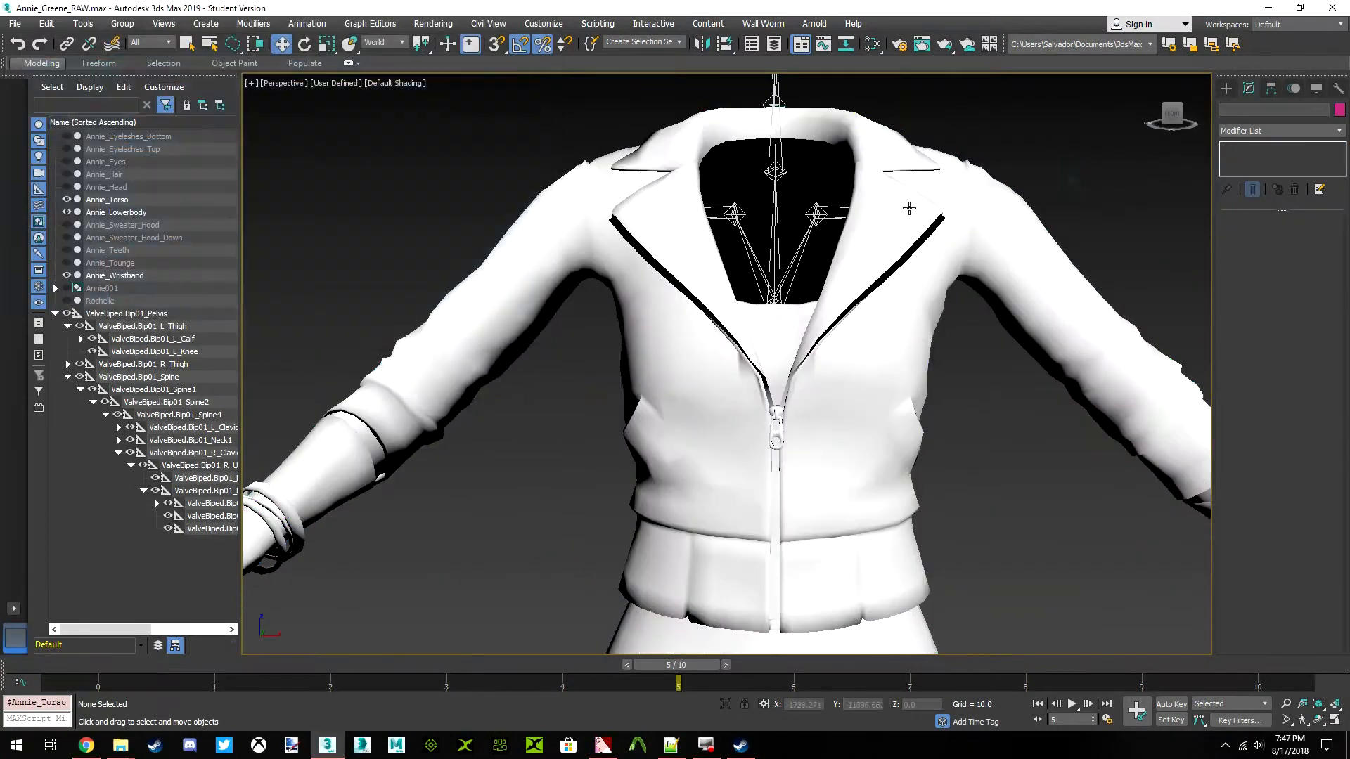
pyautogui.scroll(-6, 820, 281)
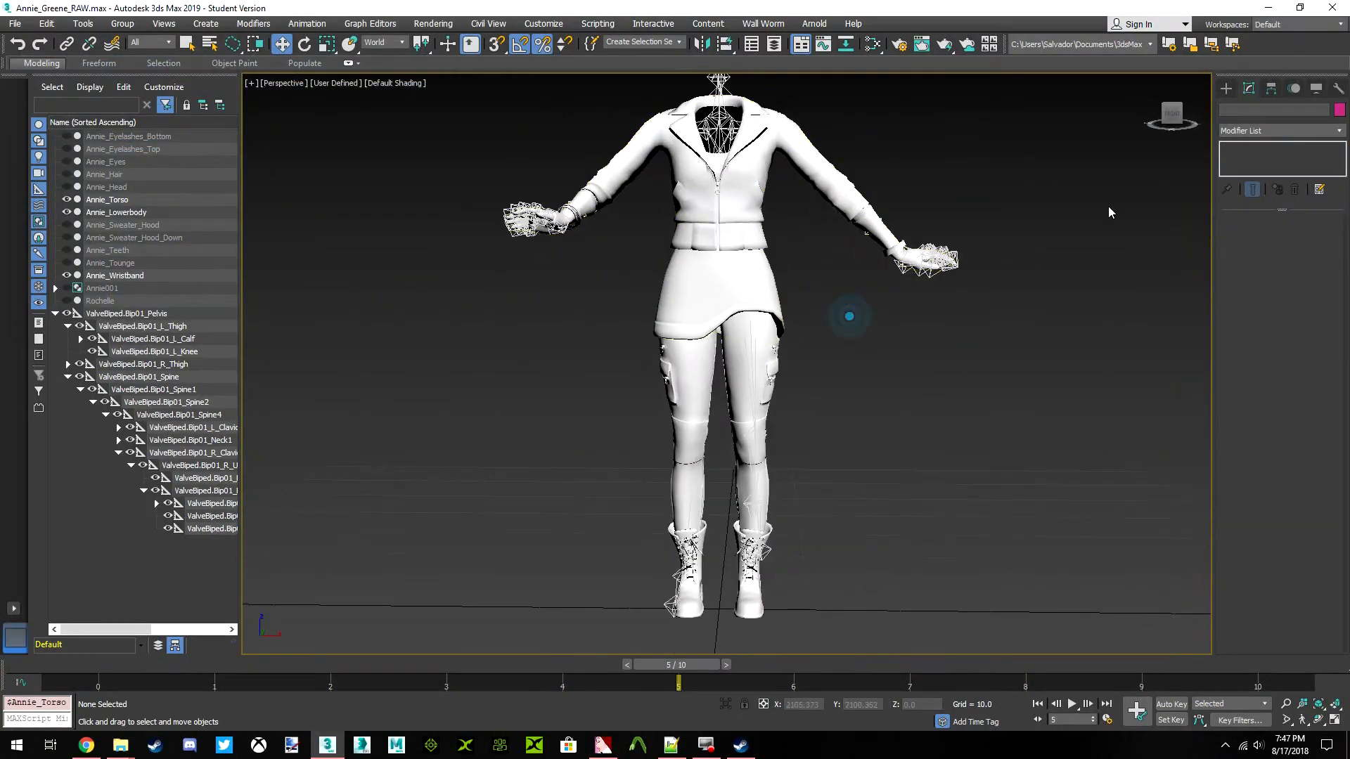
pyautogui.keyDown('alt'); pyautogui.moveTo(850, 314); pyautogui.dragTo(726, 646, button='middle'); pyautogui.keyUp('alt')
pyautogui.moveTo(703, 666); pyautogui.dragTo(42, 667)
pyautogui.click(448, 482)
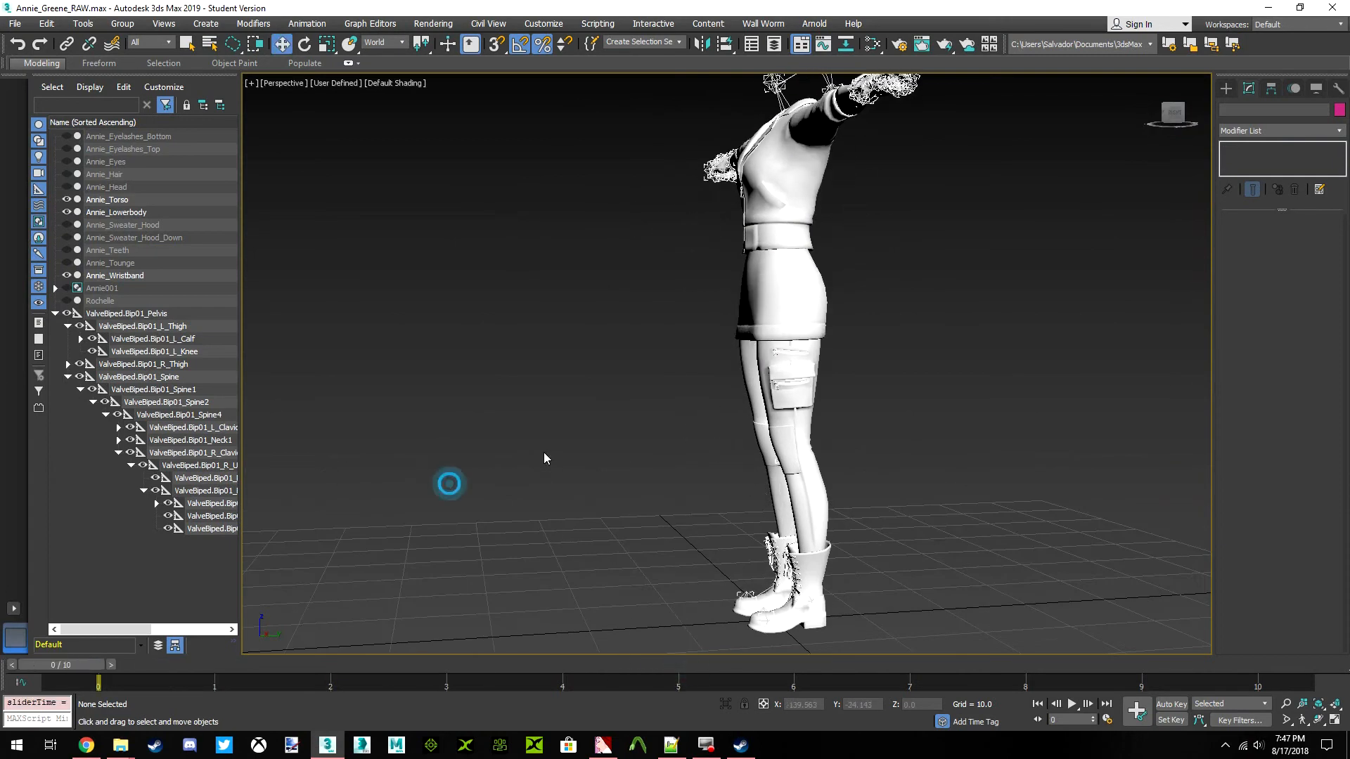
# Hide Annie_Torso and unhide the Rochelle mesh around Annie_Lowerbody in the front view
pyautogui.click(741, 400)
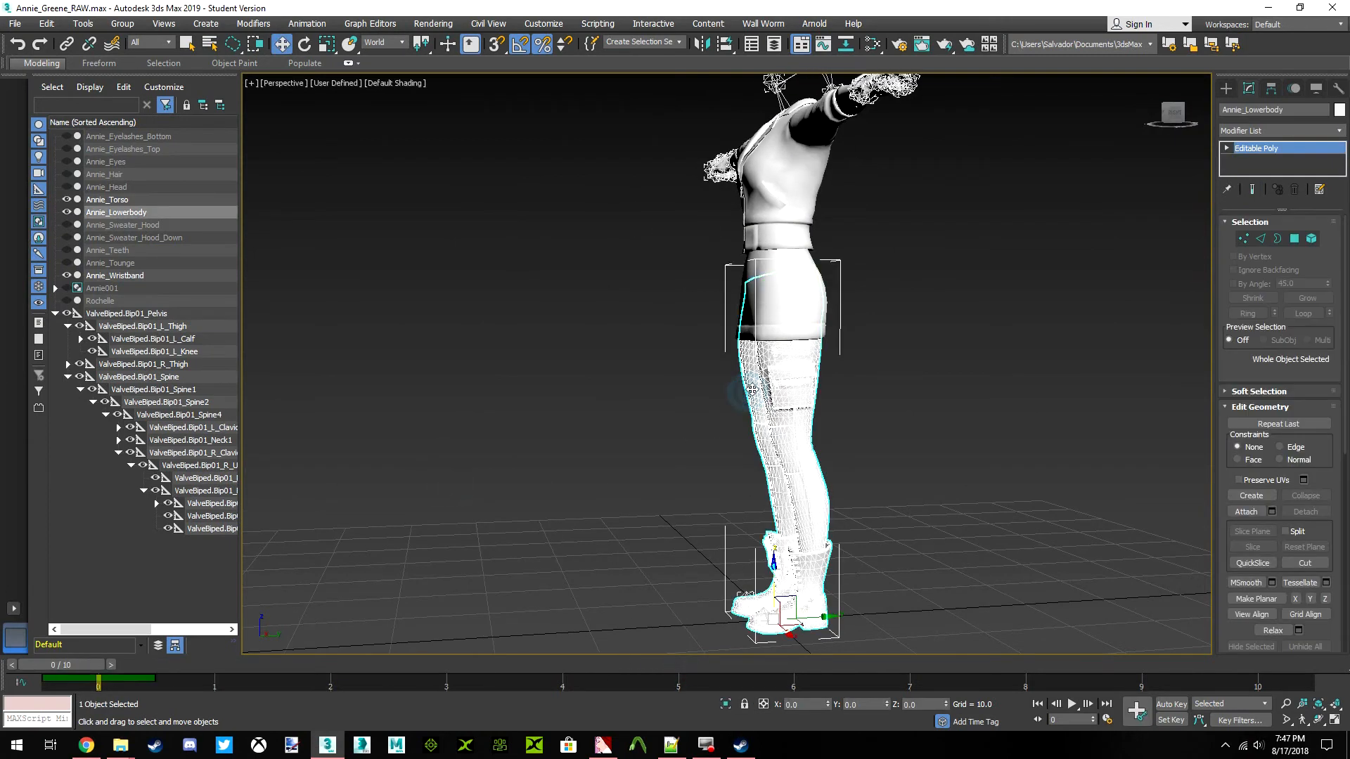
pyautogui.click(778, 195)
pyautogui.rightClick(778, 195)
pyautogui.click(808, 167)
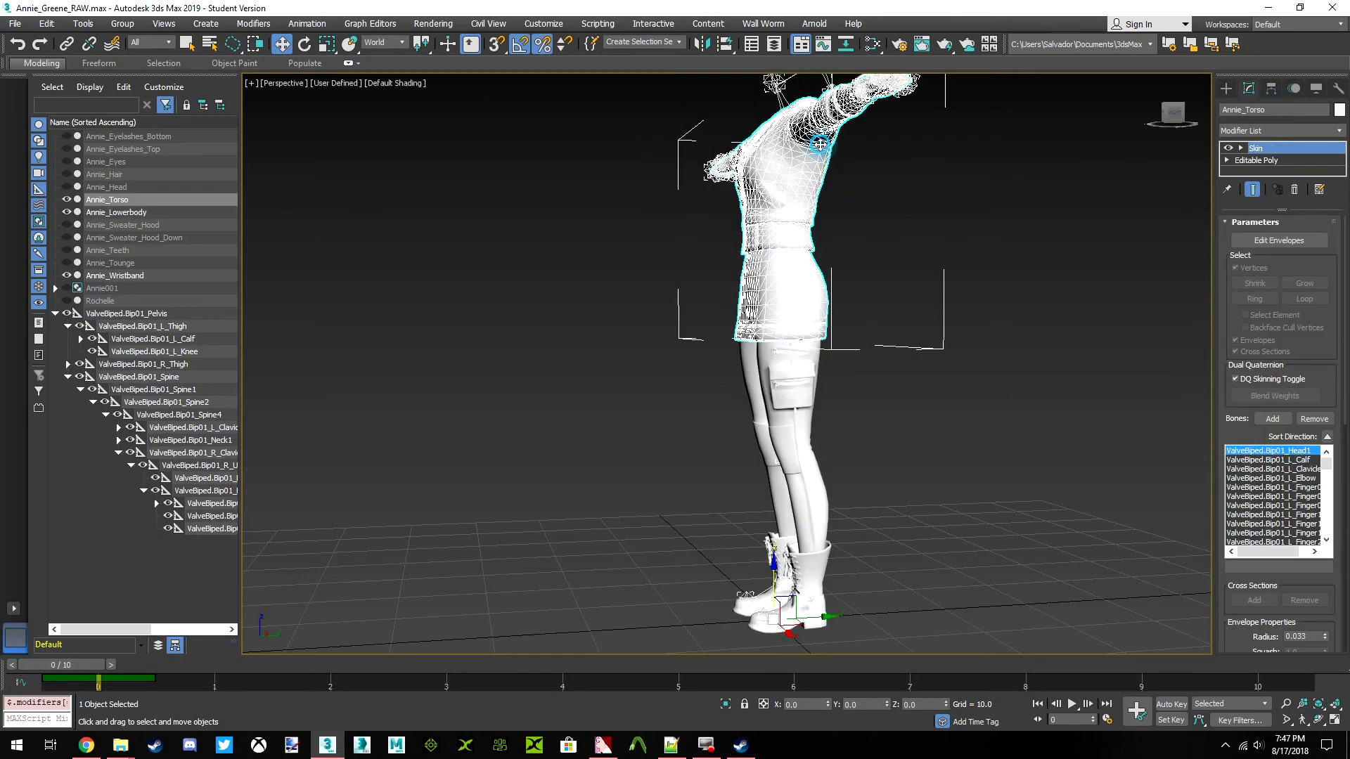
pyautogui.click(1174, 118)
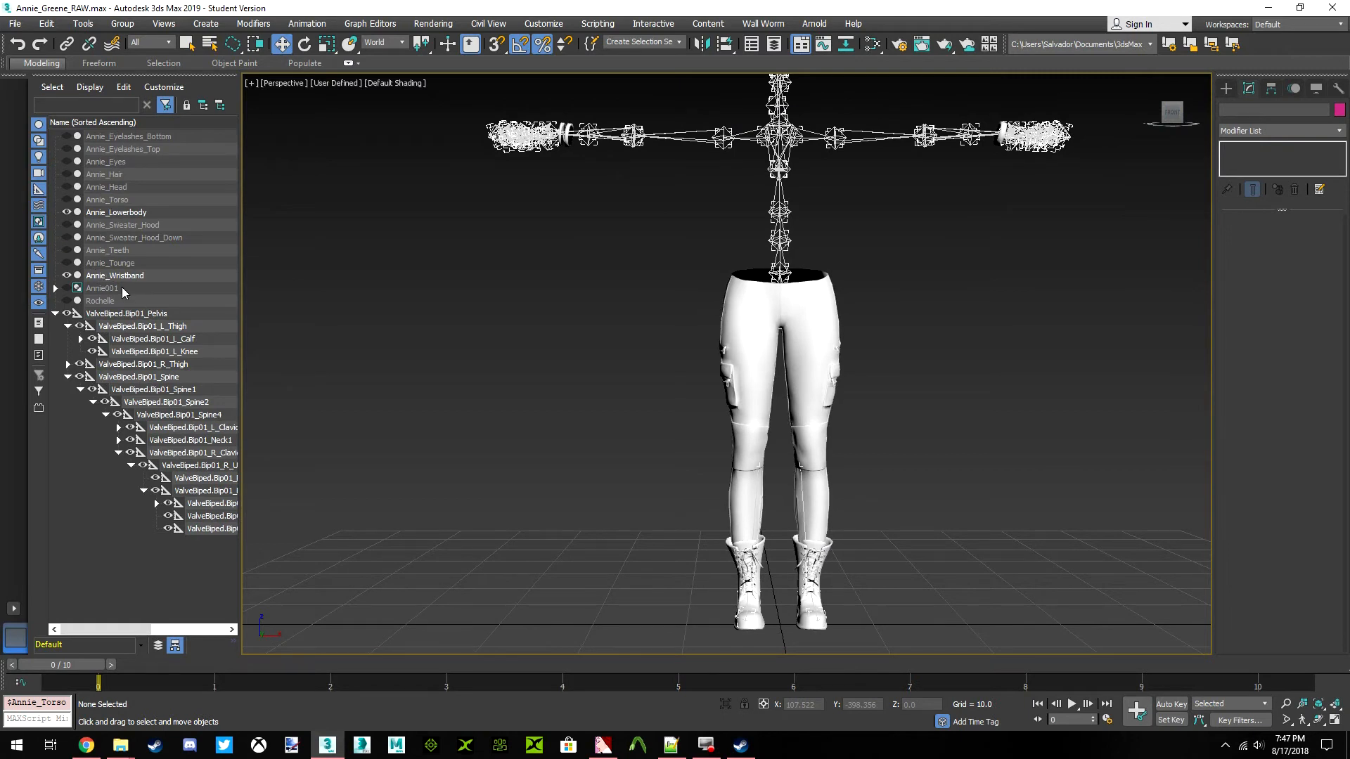
pyautogui.click(69, 301)
pyautogui.click(761, 375)
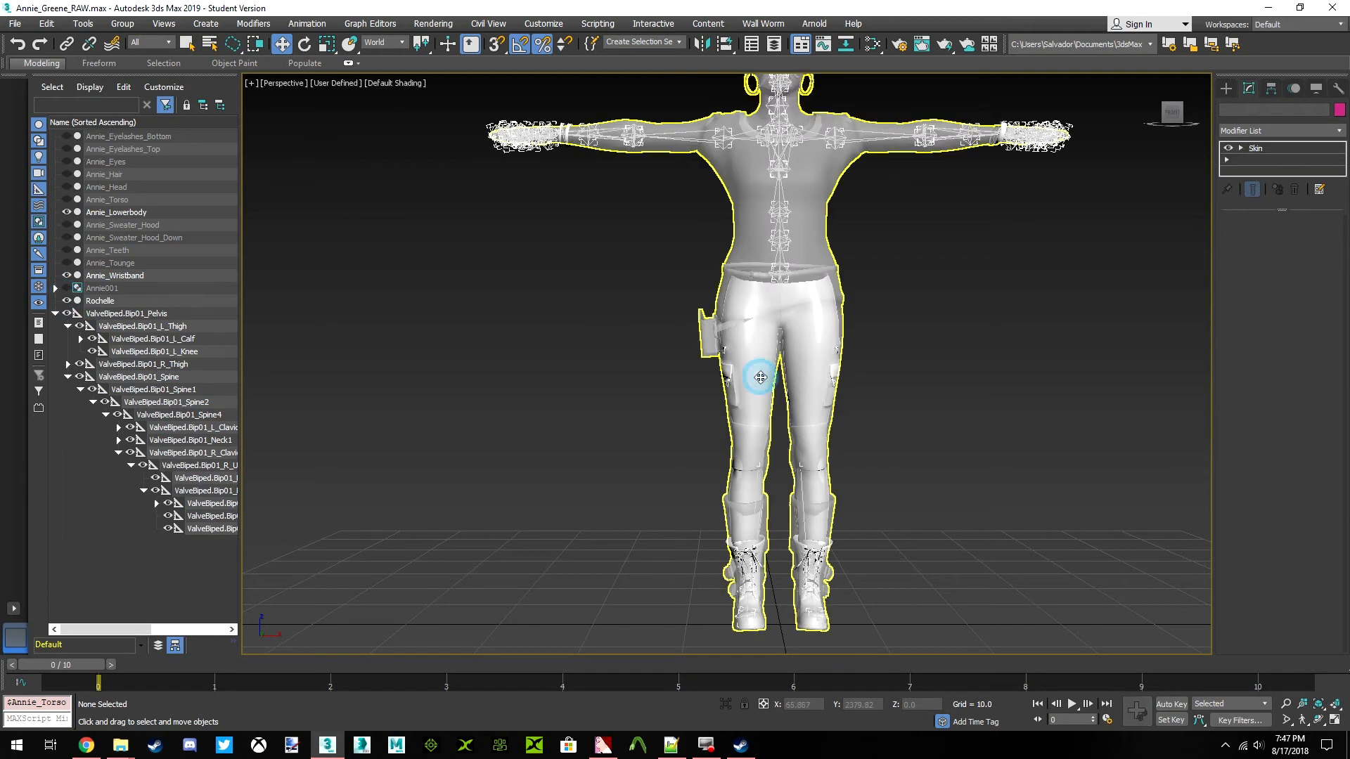
# Select Annie_Lowerbody and apply a Skin Wrap modifier to it
pyautogui.scroll(5, 808, 384)
pyautogui.click(623, 352)
pyautogui.scroll(-2, 703, 352)
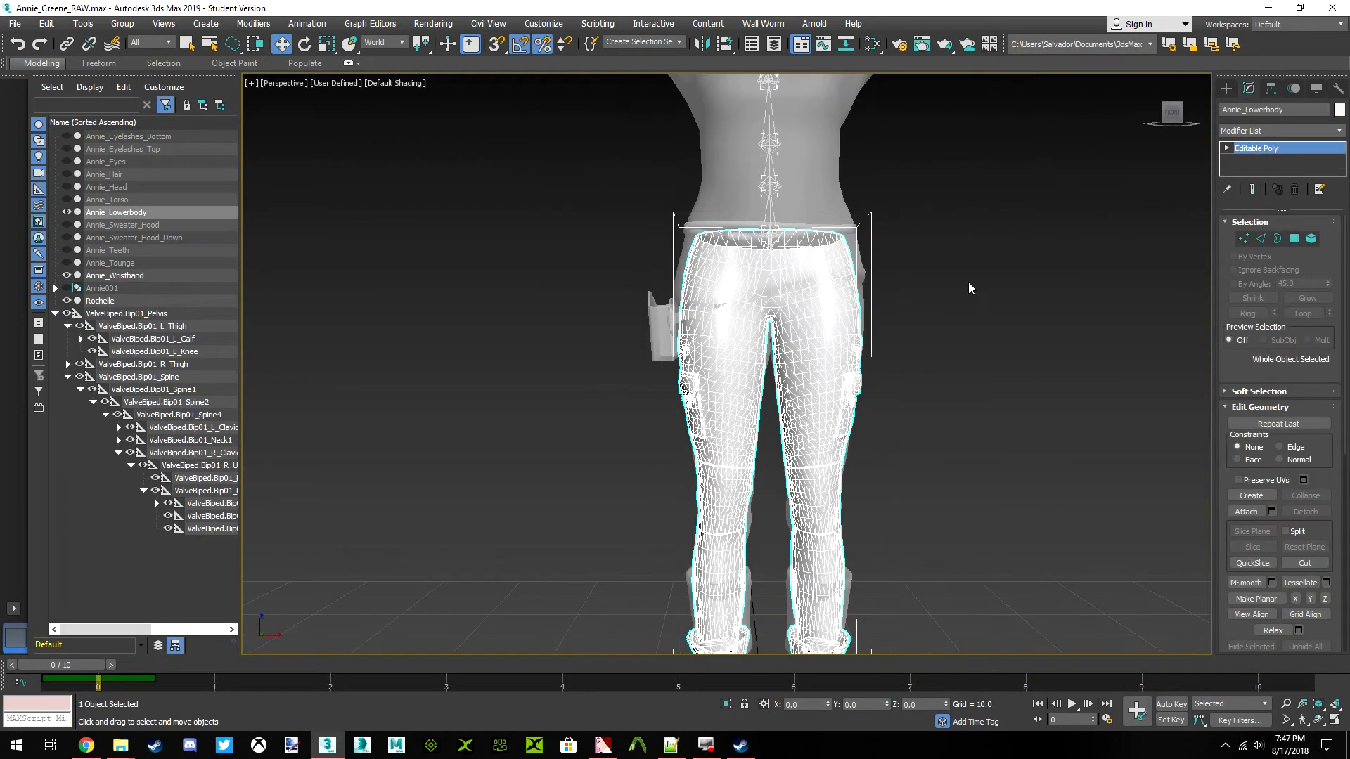
pyautogui.click(1319, 132)
pyautogui.scroll(-20, 1312, 246)
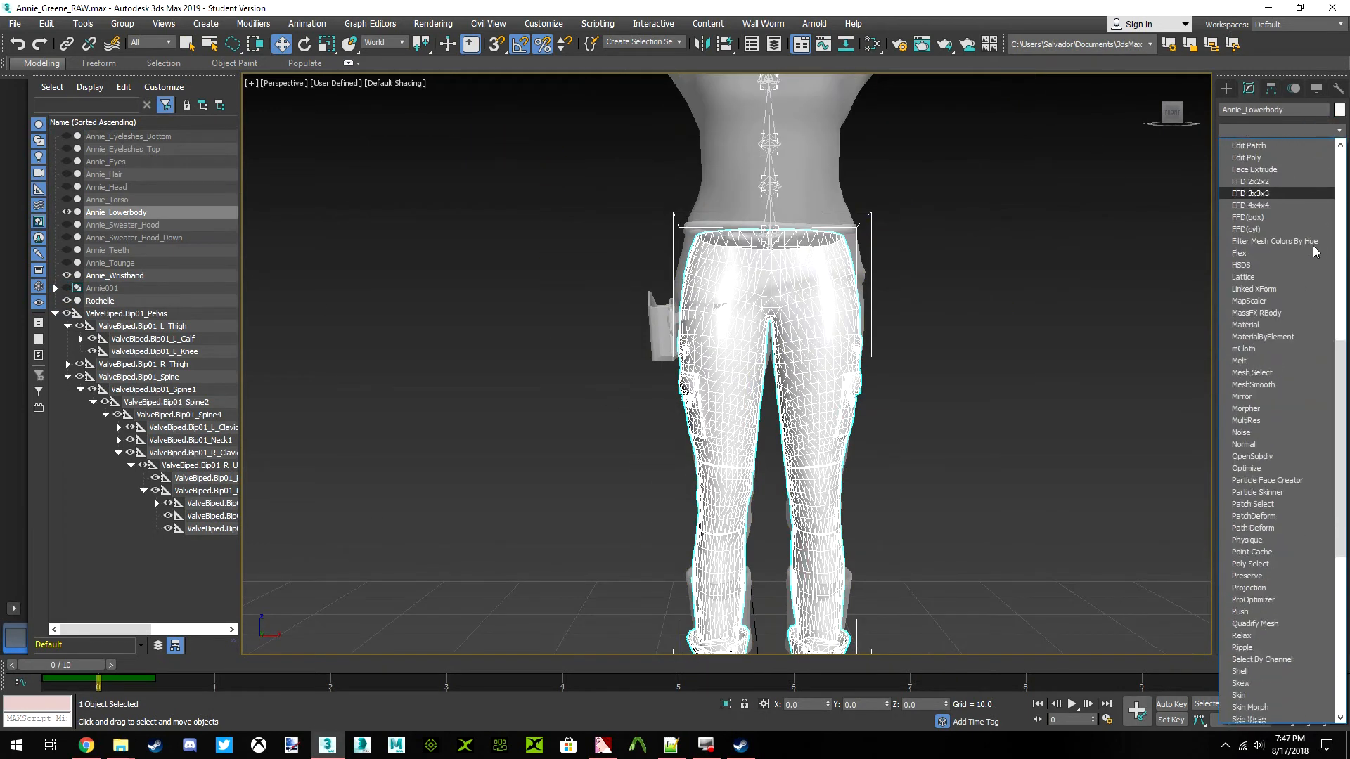
pyautogui.scroll(-3, 1318, 255)
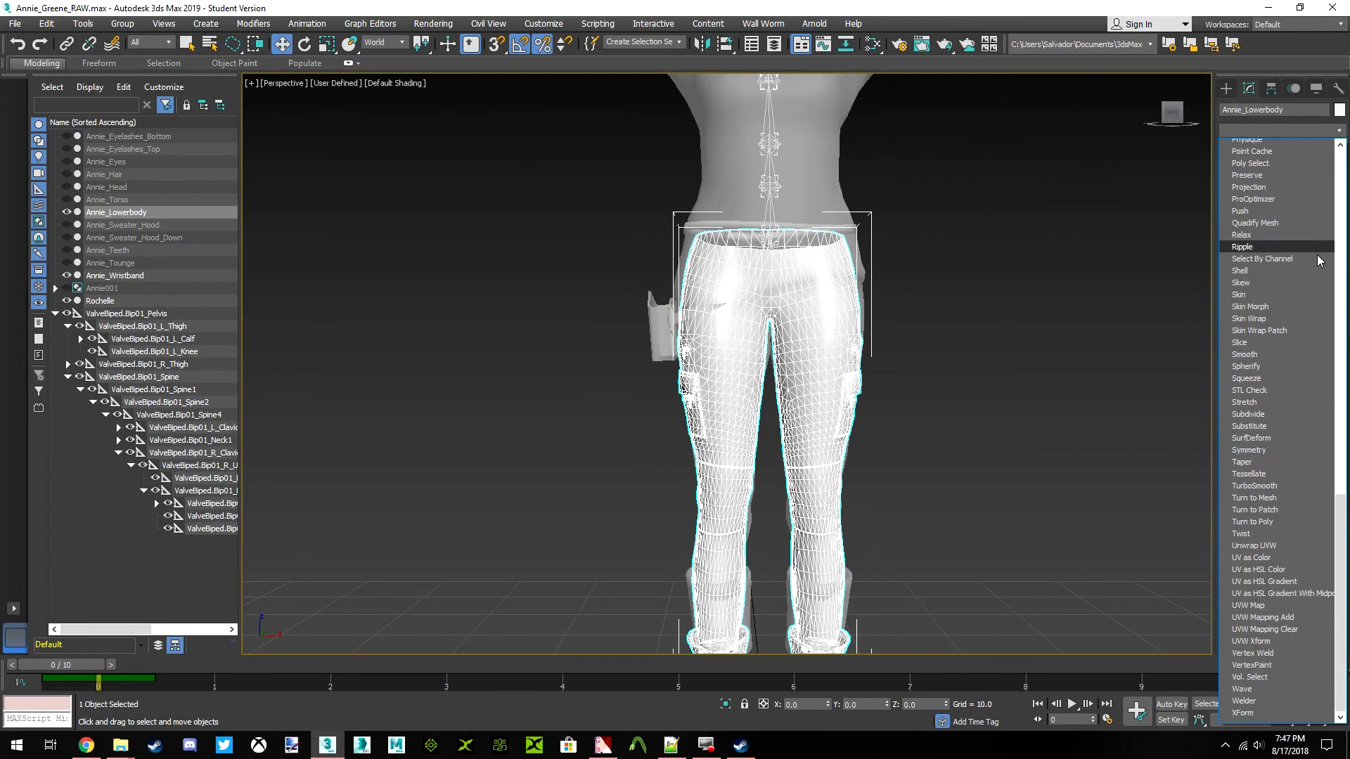
pyautogui.click(1264, 304)
# Add the Rochelle mesh as the Skin Wrap's source with all points weighted, and convert the wrap to Skin
pyautogui.click(1255, 282)
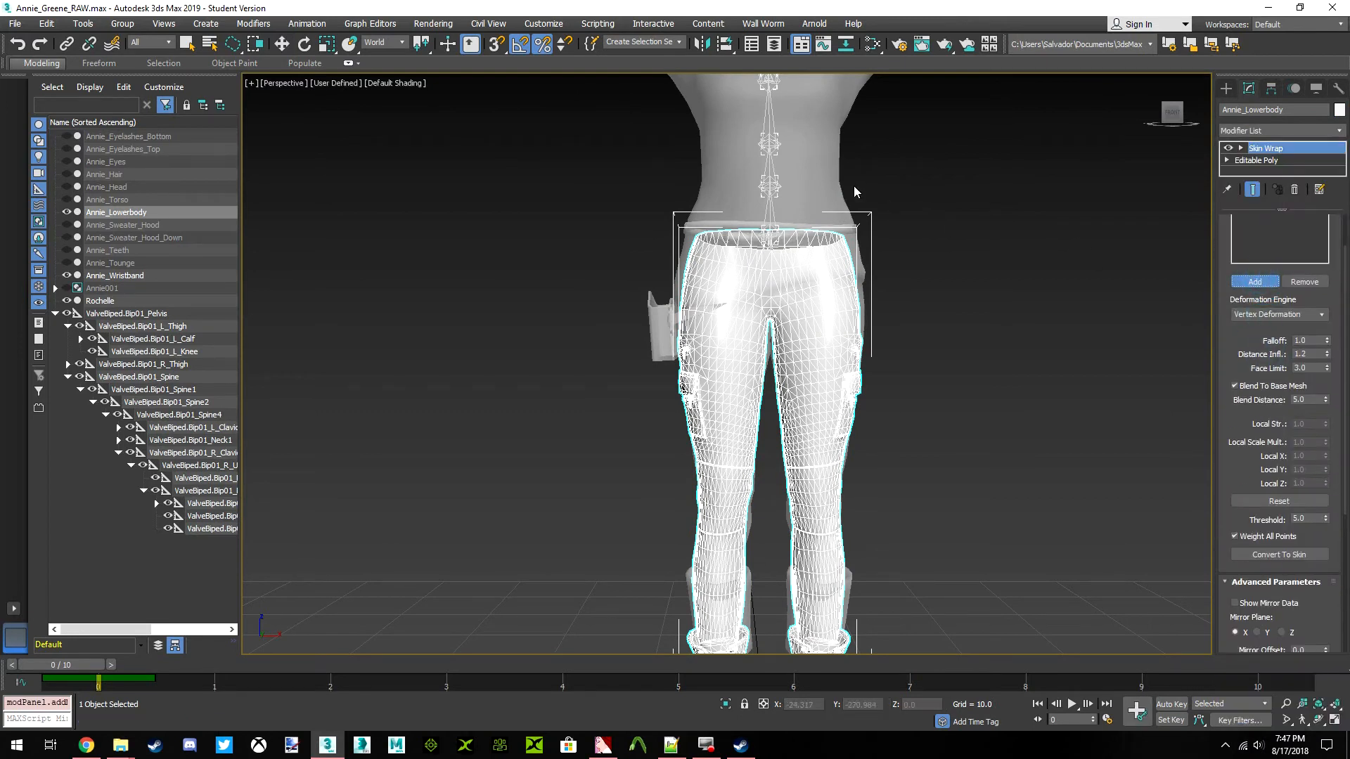
pyautogui.click(822, 179)
pyautogui.scroll(-2, 1248, 291)
pyautogui.click(1270, 486)
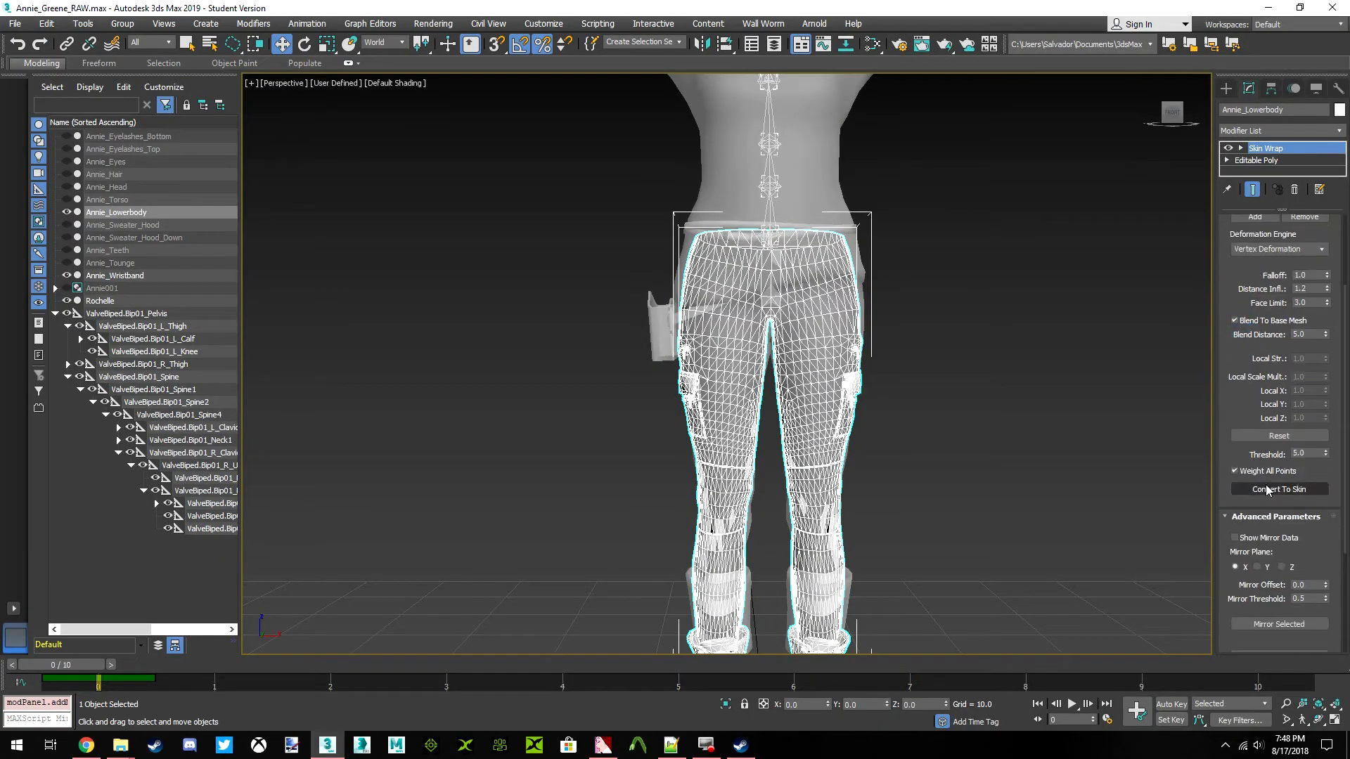
# Delete the leftover Skin Wrap modifier from Annie_Lowerbody and make its Skin modifier active
pyautogui.rightClick(1274, 162)
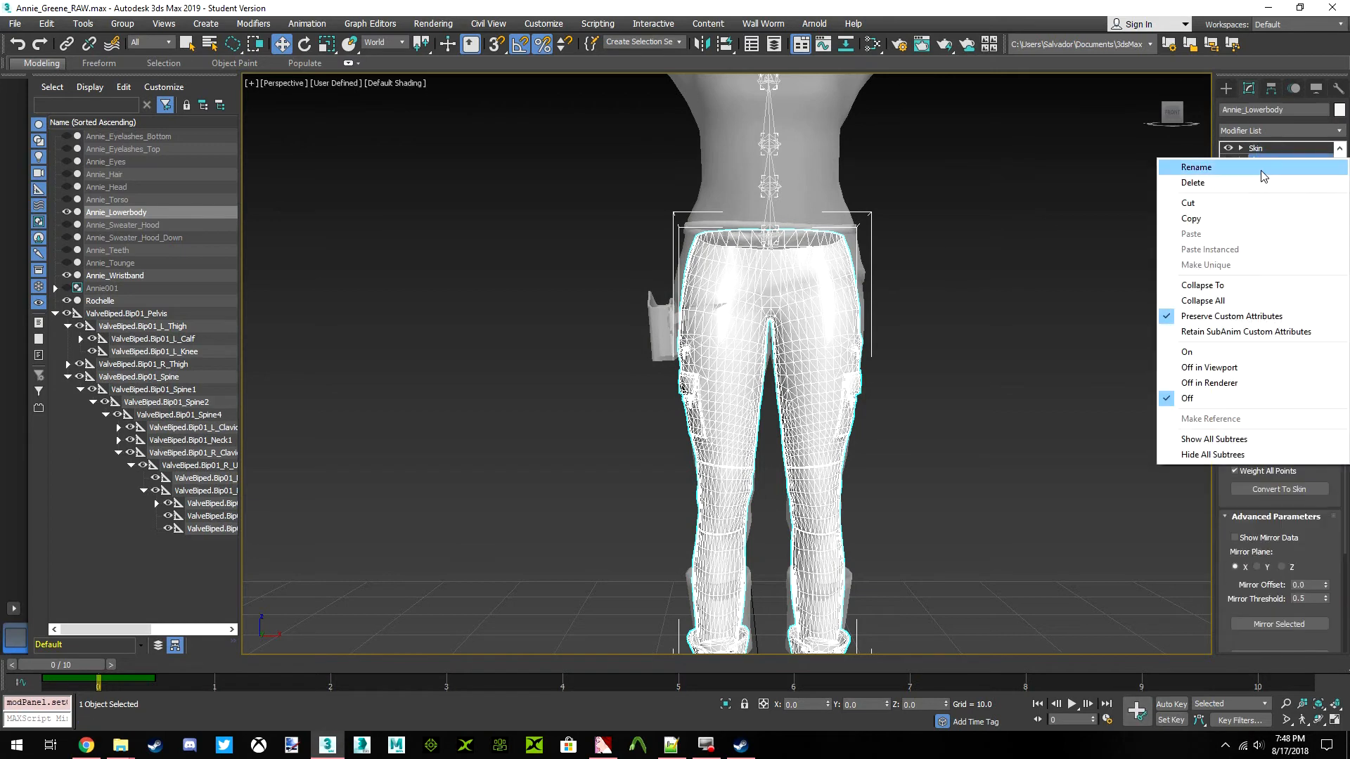
pyautogui.click(1193, 183)
pyautogui.click(1256, 147)
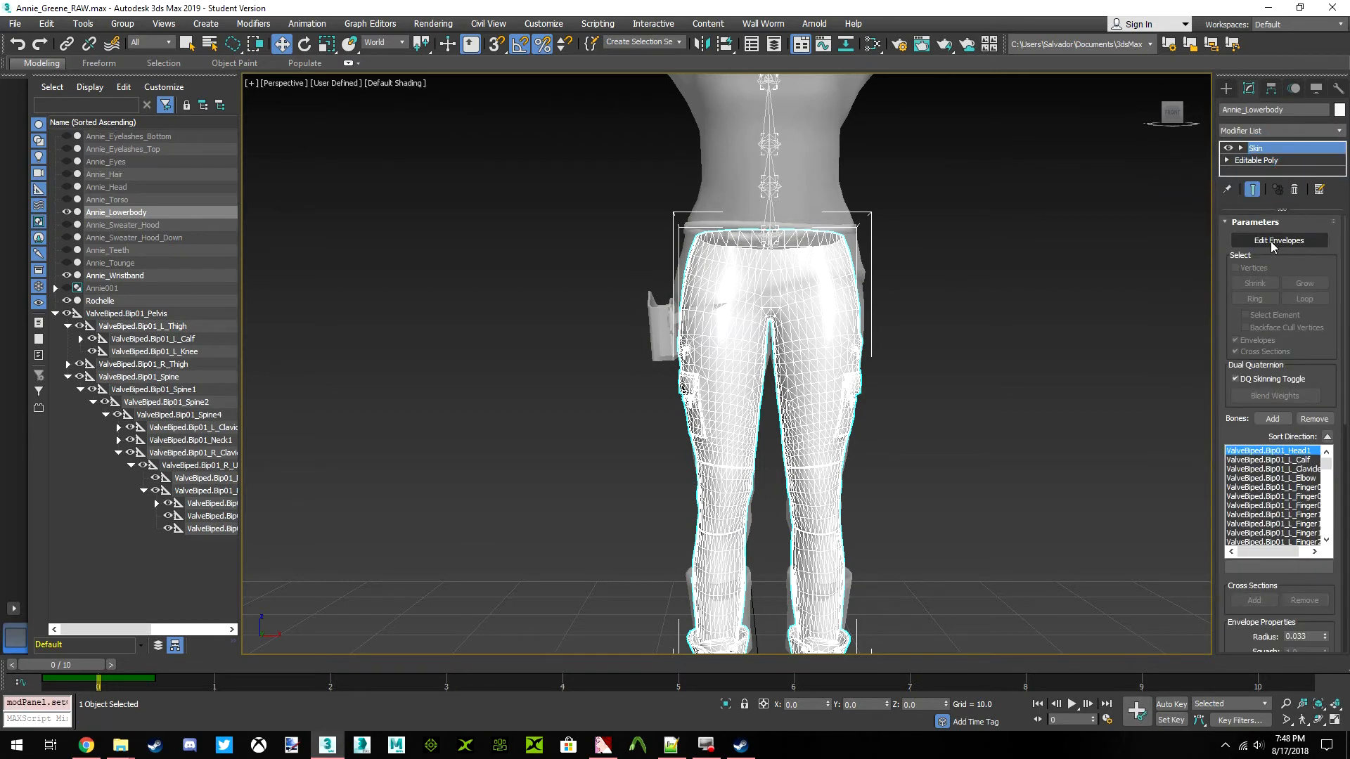
# Edit the Skin envelopes with vertex selection enabled and show the left thigh bone's weights around the crotch
pyautogui.click(1269, 240)
pyautogui.click(1249, 271)
pyautogui.scroll(6, 816, 295)
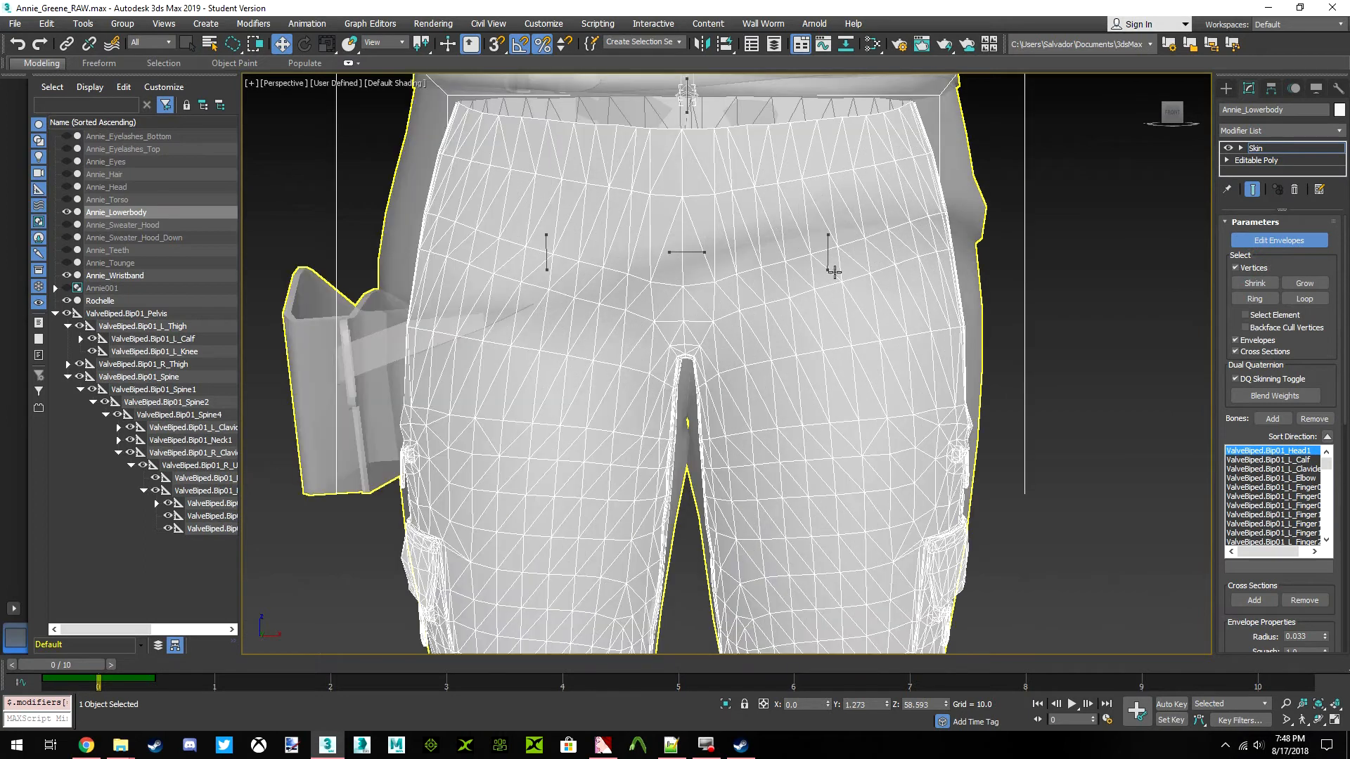
pyautogui.click(828, 263)
pyautogui.click(827, 262)
pyautogui.scroll(4, 801, 265)
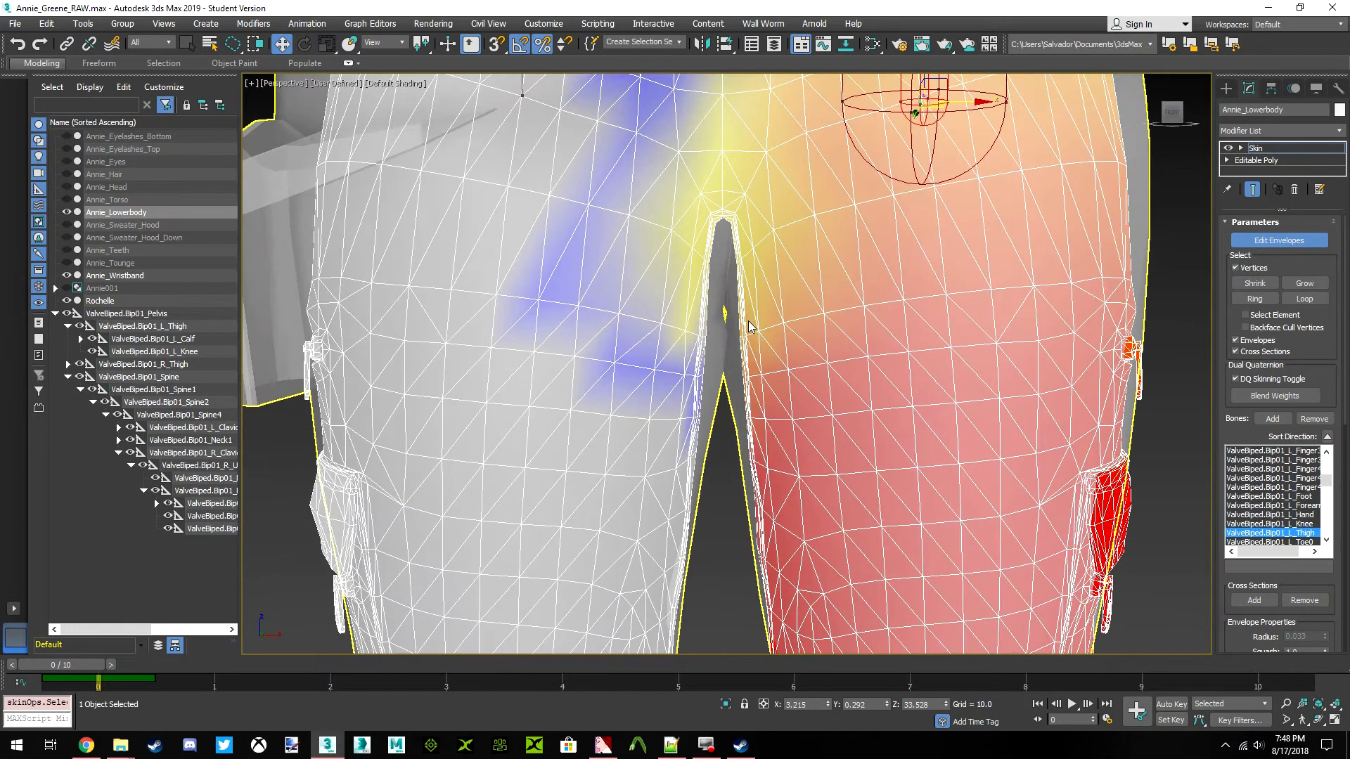
pyautogui.scroll(-2, 674, 324)
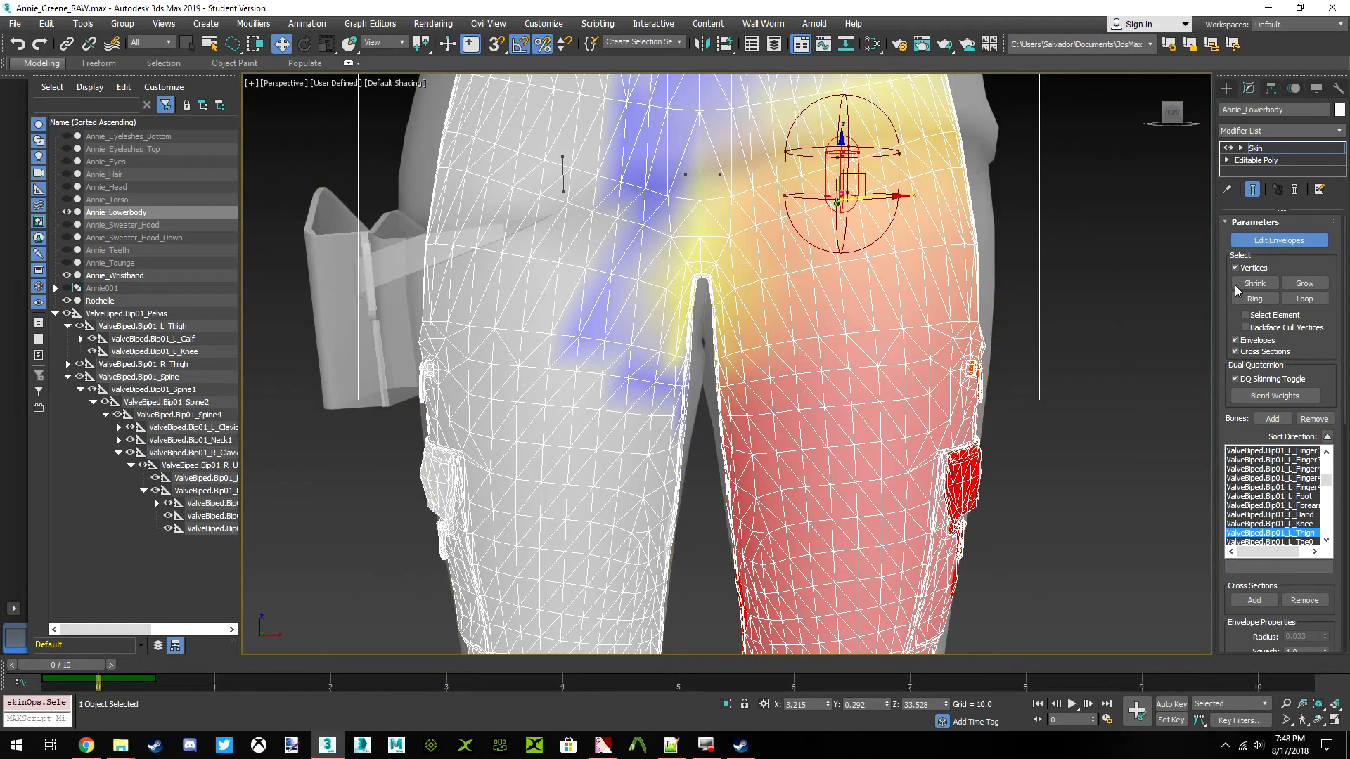
# Leave envelope editing, select the Rochelle mesh and hide it
pyautogui.click(1247, 242)
pyautogui.rightClick(963, 276)
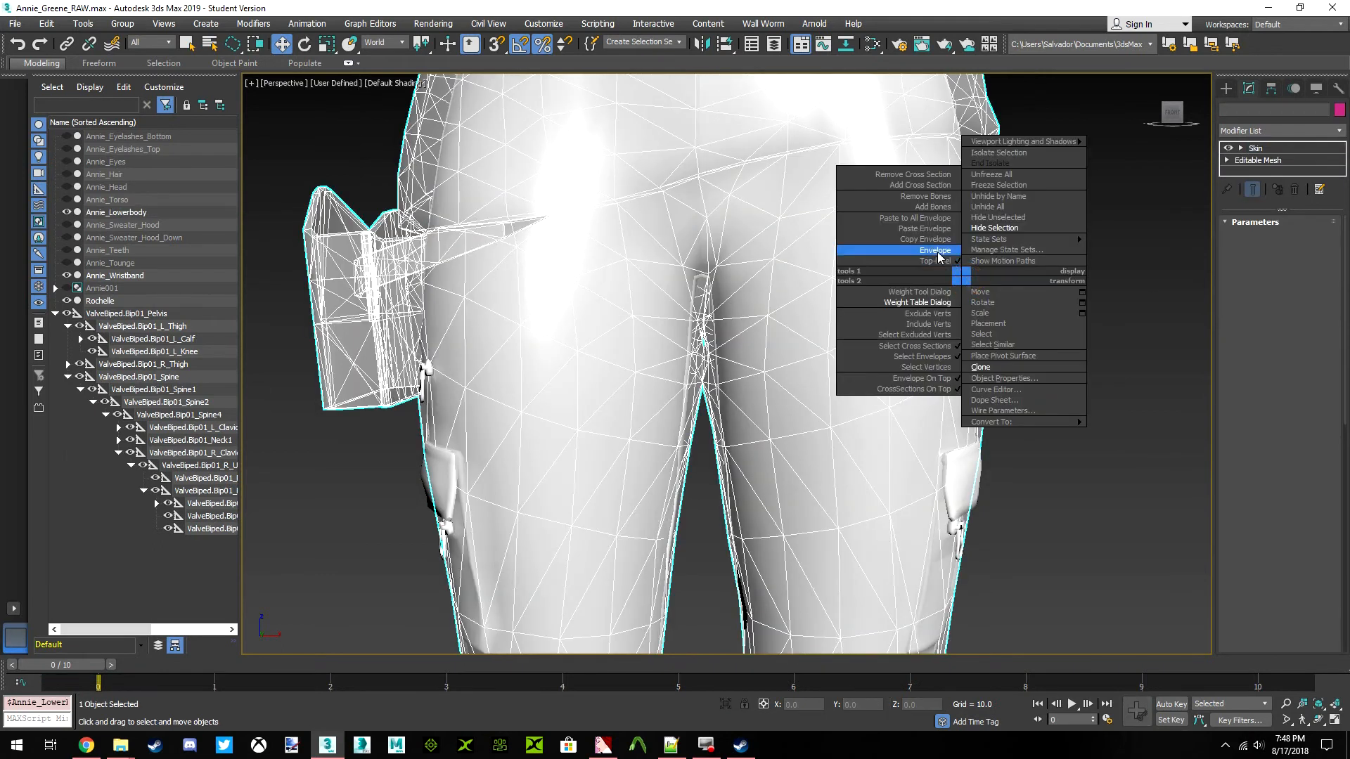
pyautogui.click(1165, 286)
pyautogui.rightClick(982, 250)
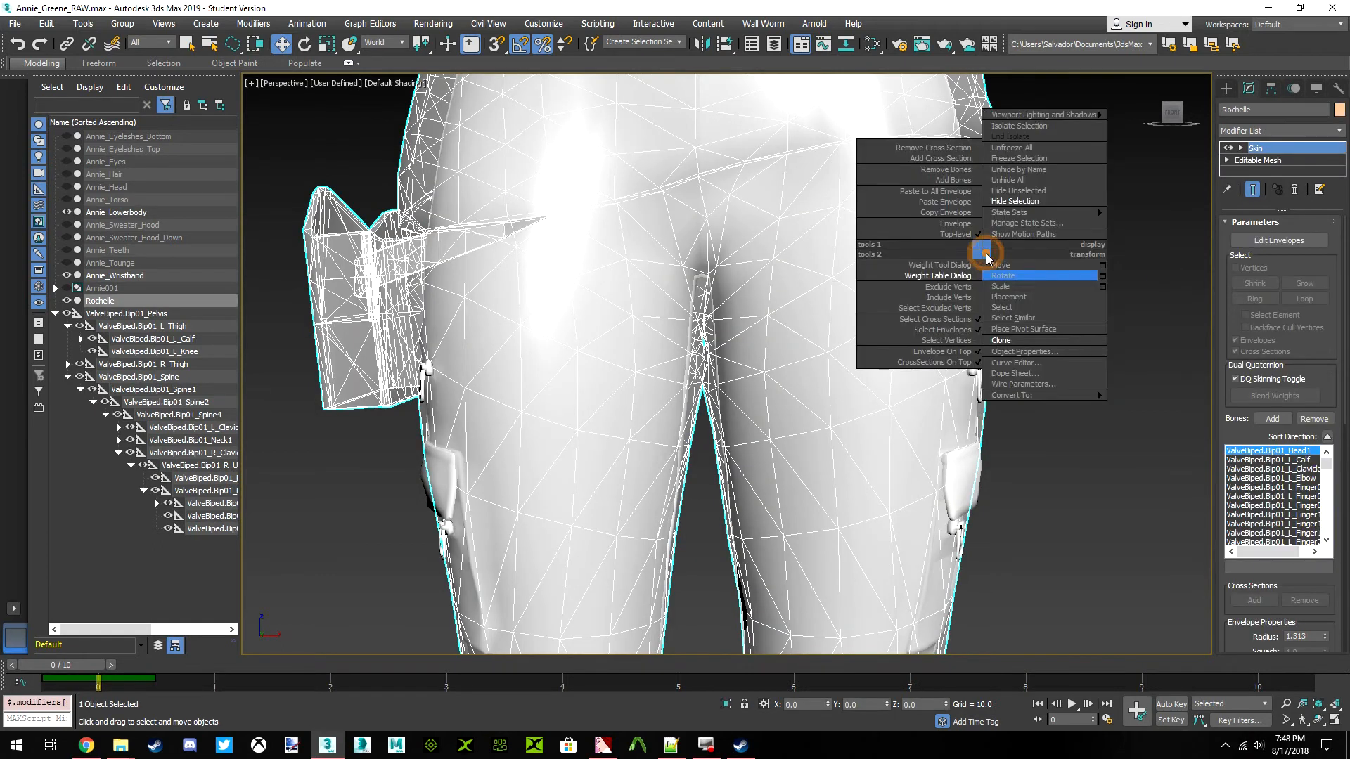
pyautogui.click(1014, 201)
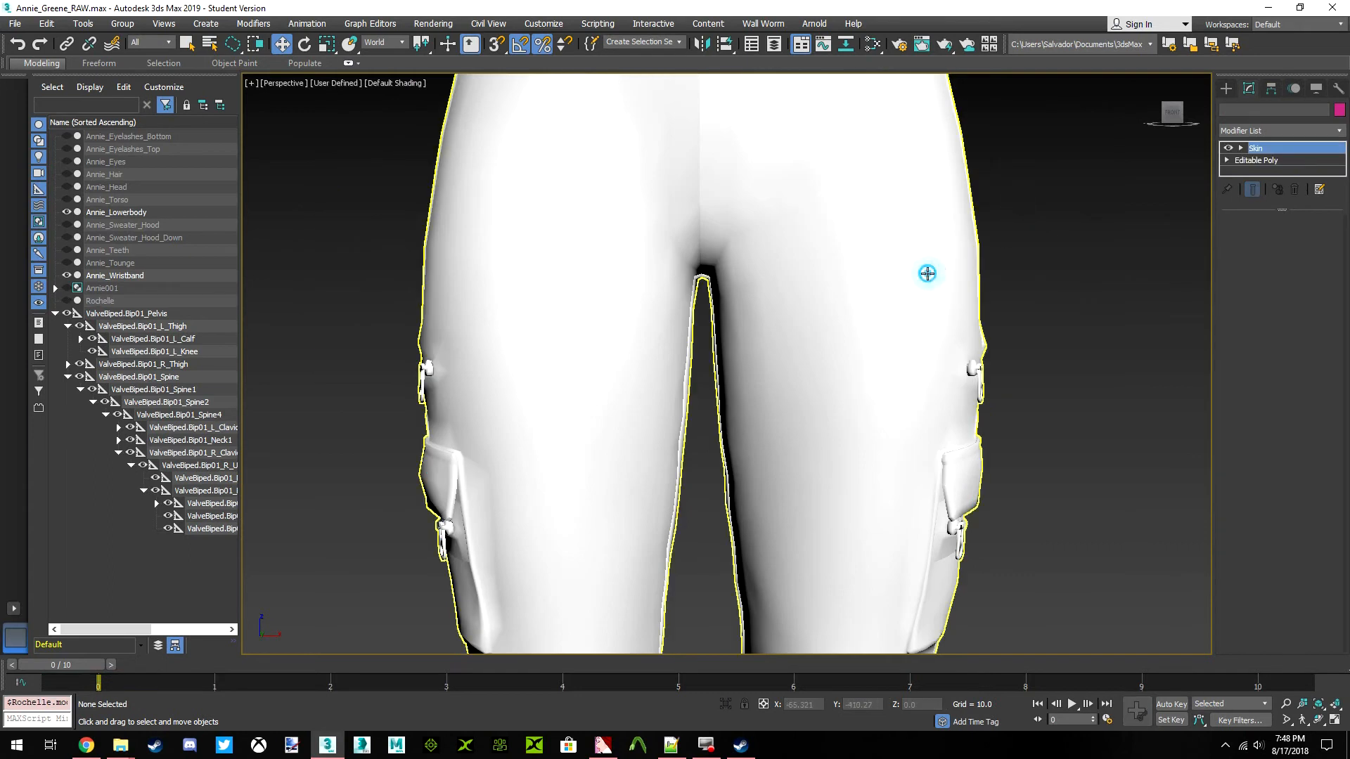
# Reopen Annie_Lowerbody's envelopes, move to frame 5 and show the left thigh bone's weights on the posed legs
pyautogui.click(925, 274)
pyautogui.click(1278, 240)
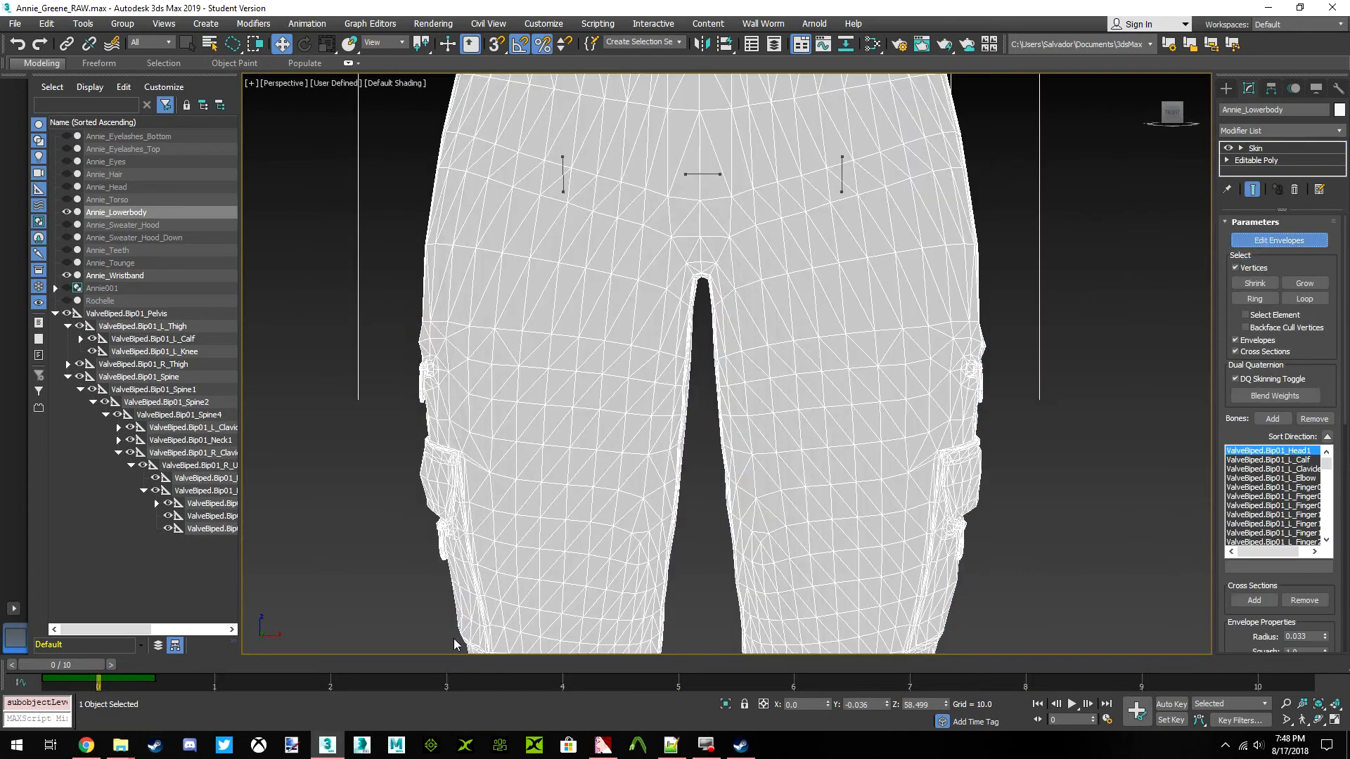
pyautogui.moveTo(85, 665); pyautogui.dragTo(677, 665)
pyautogui.press('w')
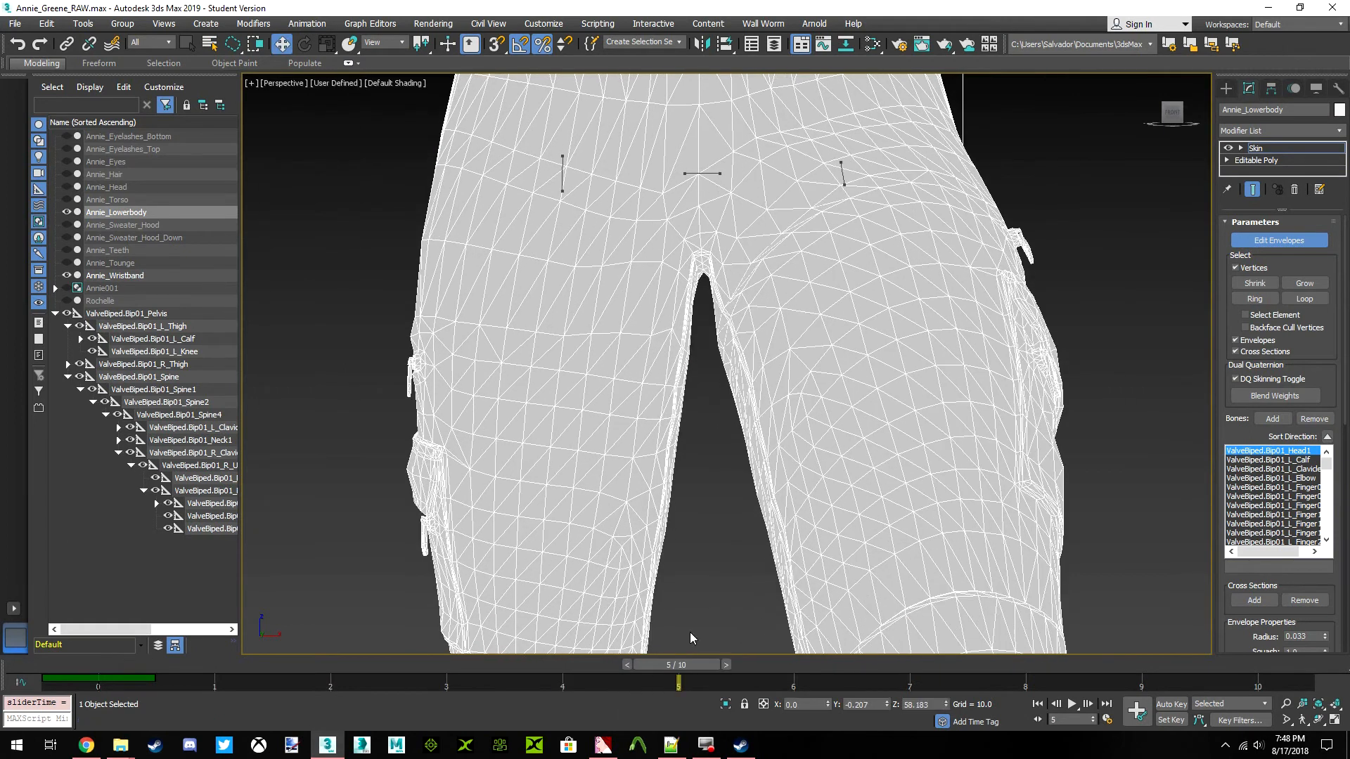
pyautogui.moveTo(694, 341); pyautogui.dragTo(687, 418)
pyautogui.click(844, 167)
pyautogui.moveTo(1172, 111)
pyautogui.mouseDown()
pyautogui.moveTo(1234, 112)
pyautogui.moveTo(1107, 121)
pyautogui.moveTo(1169, 121)
pyautogui.mouseUp()
pyautogui.keyDown('alt'); pyautogui.moveTo(995, 520); pyautogui.dragTo(1011, 511, button='middle'); pyautogui.keyUp('alt')
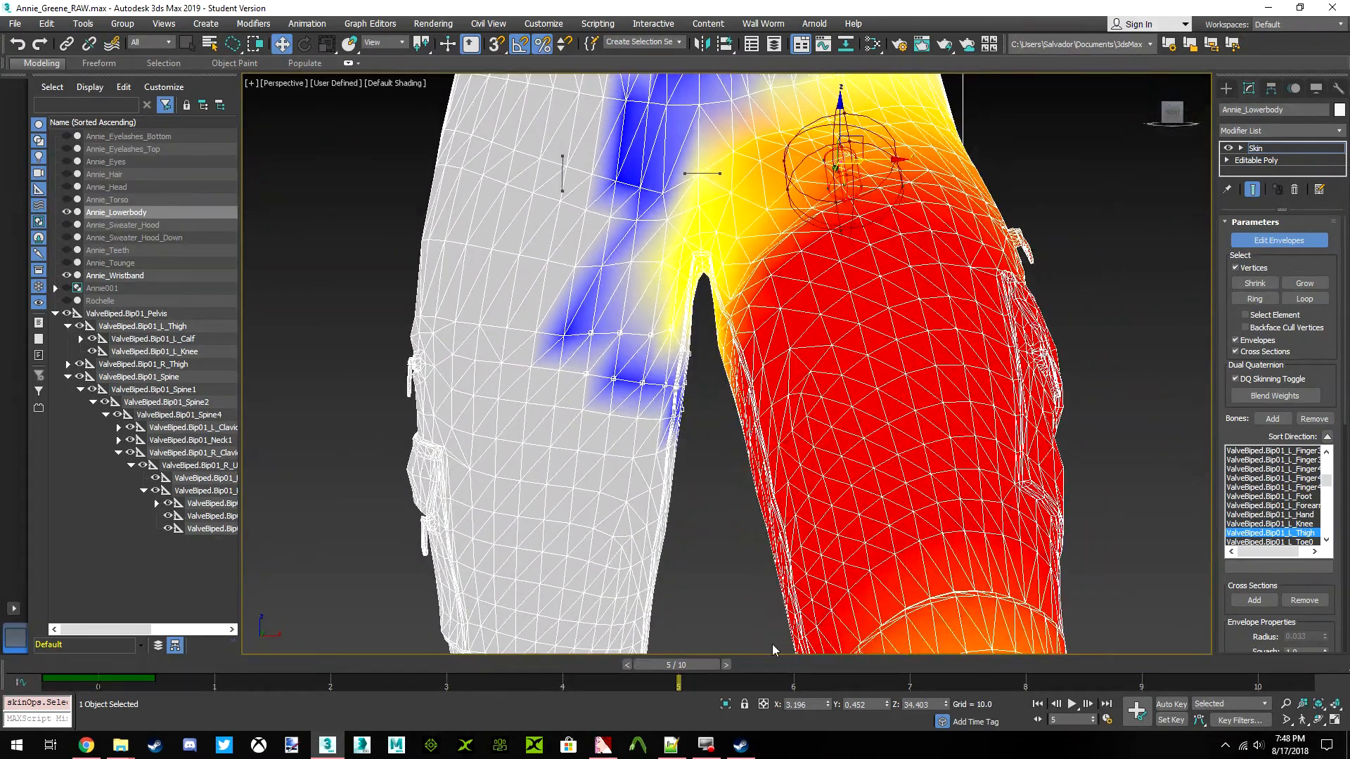
# Return to frame 0 and select the vertices across the character's right thigh below the crotch
pyautogui.moveTo(694, 668); pyautogui.dragTo(81, 666)
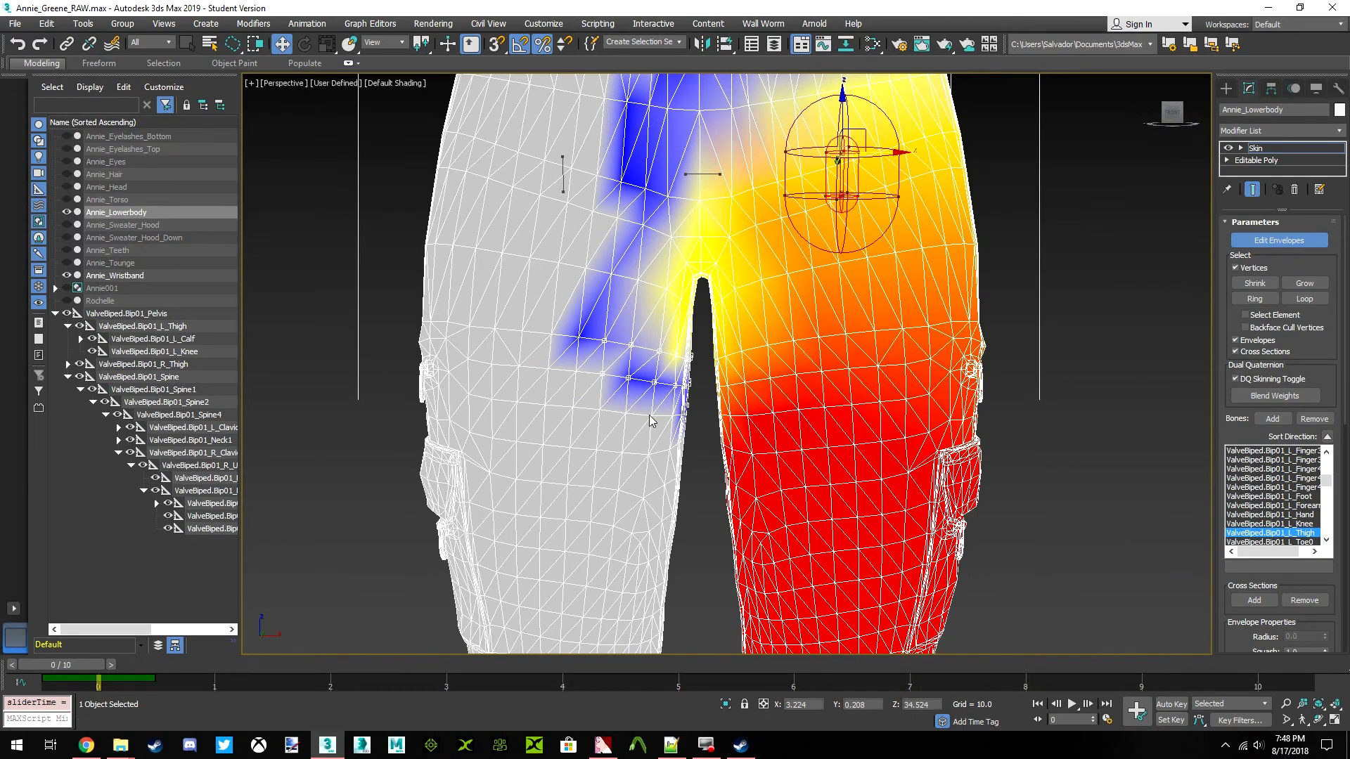
pyautogui.scroll(5, 672, 278)
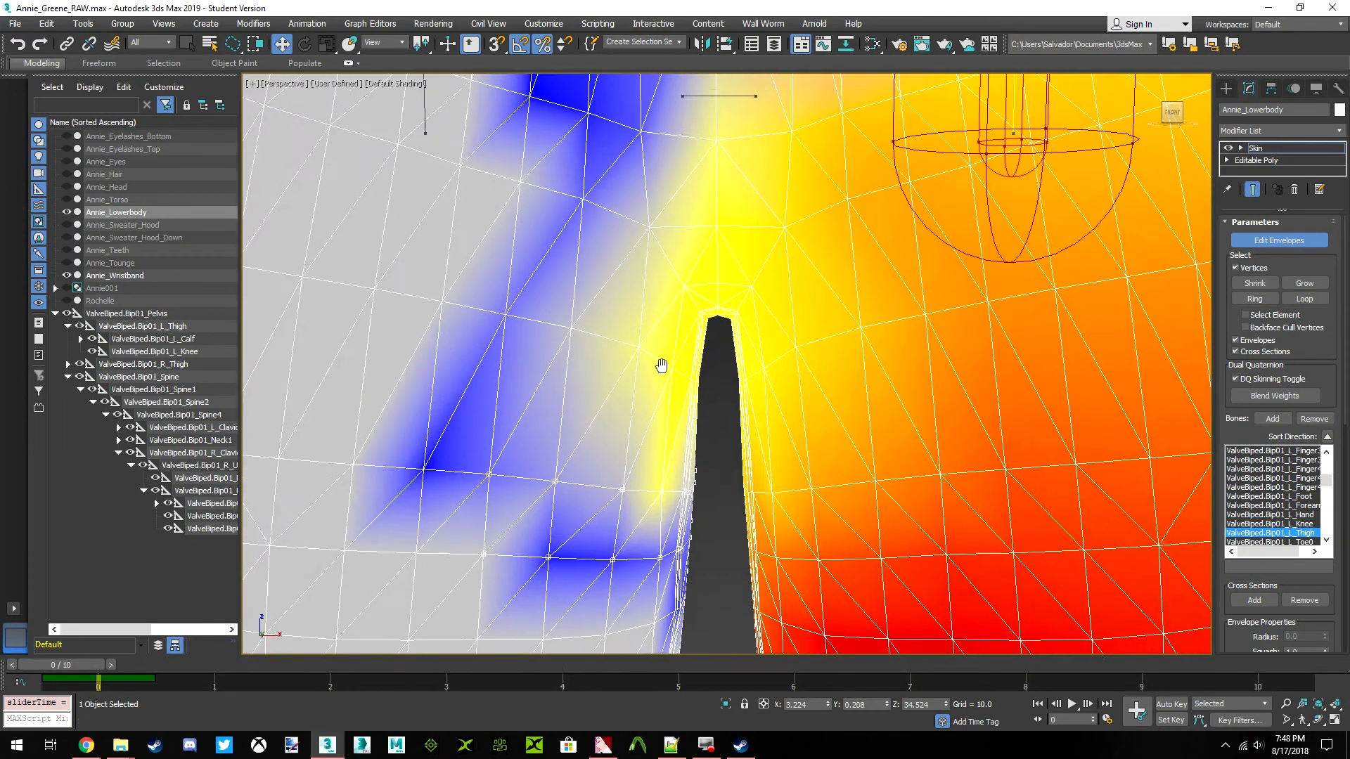
pyautogui.moveTo(661, 365); pyautogui.dragTo(482, 356, button='middle')
pyautogui.scroll(-5, 745, 345)
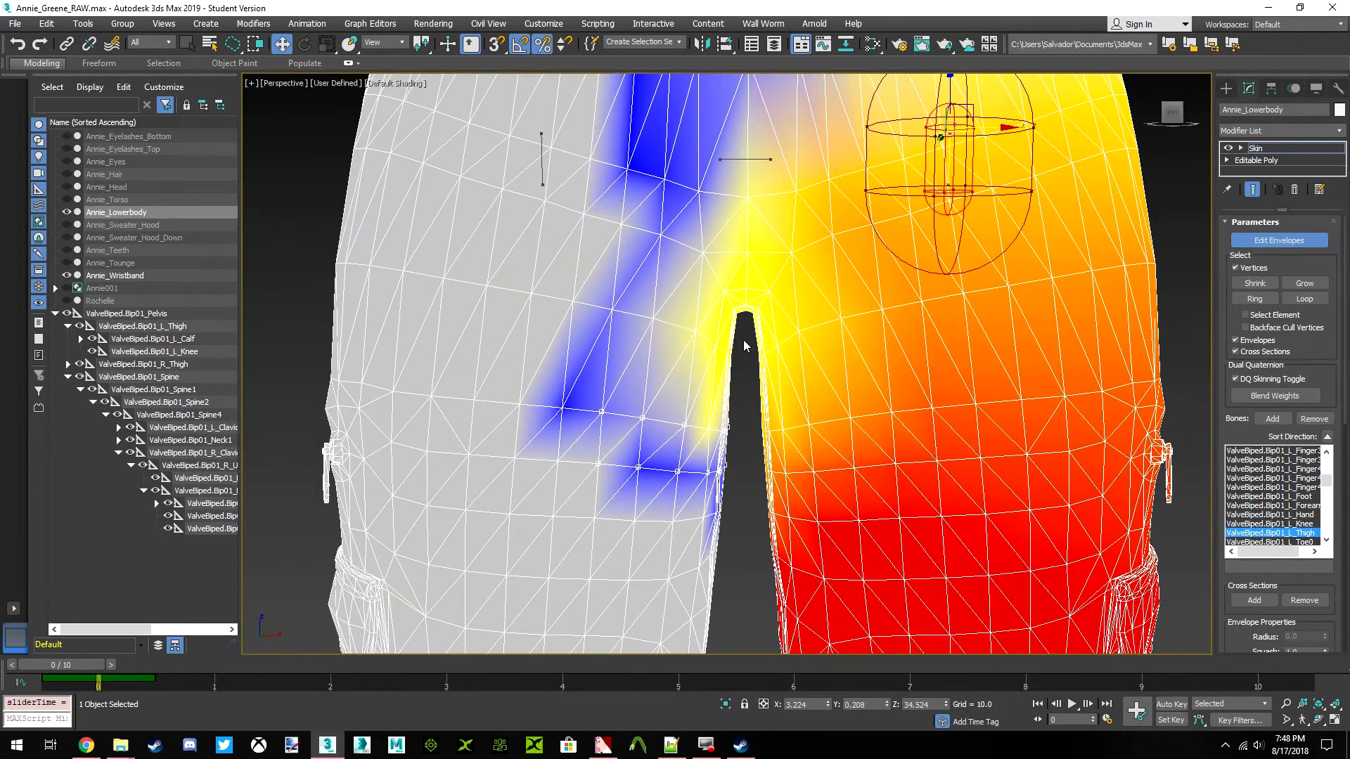
pyautogui.moveTo(713, 328); pyautogui.dragTo(610, 296)
pyautogui.moveTo(748, 640); pyautogui.dragTo(747, 641)
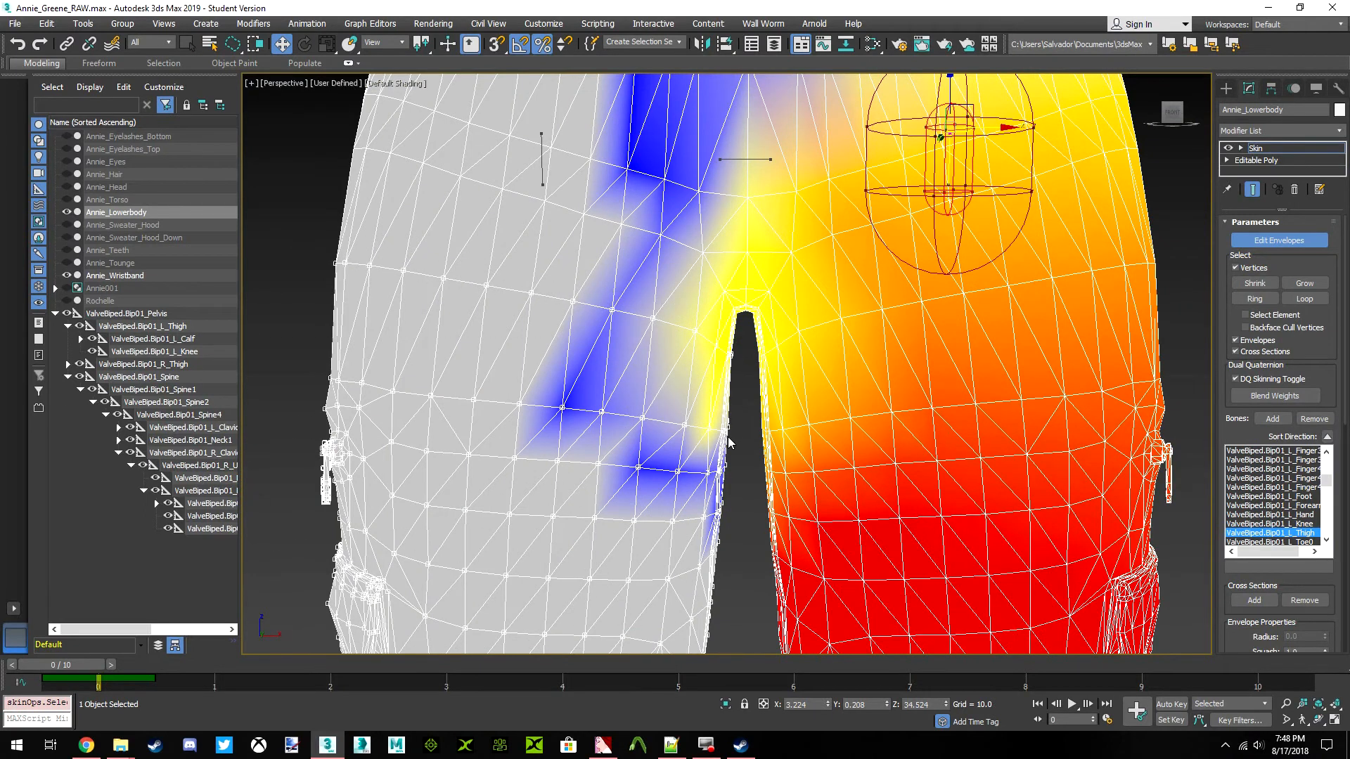
# Open the Skin Weight Table, select all its entries, narrow its columns and limit the list to the selected vertices
pyautogui.rightClick(753, 422)
pyautogui.click(703, 443)
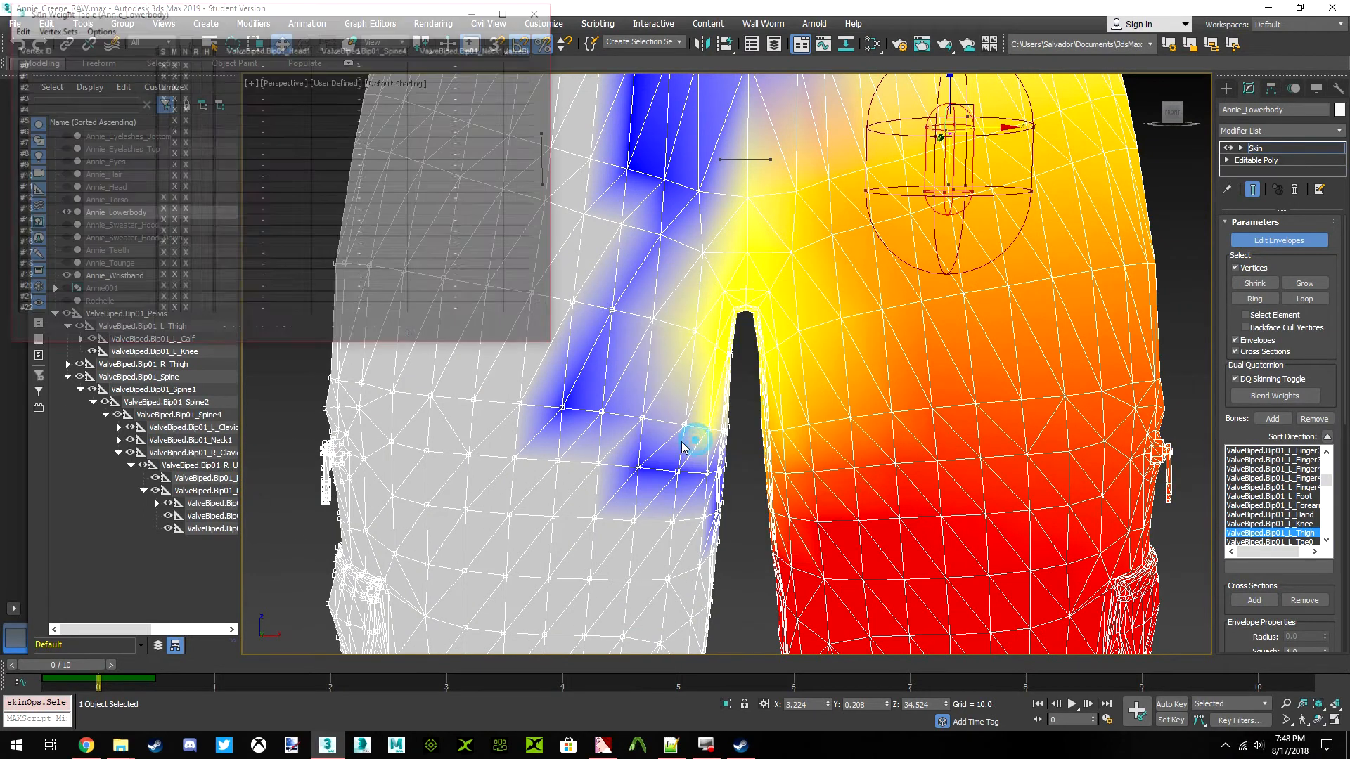
pyautogui.click(17, 29)
pyautogui.click(31, 100)
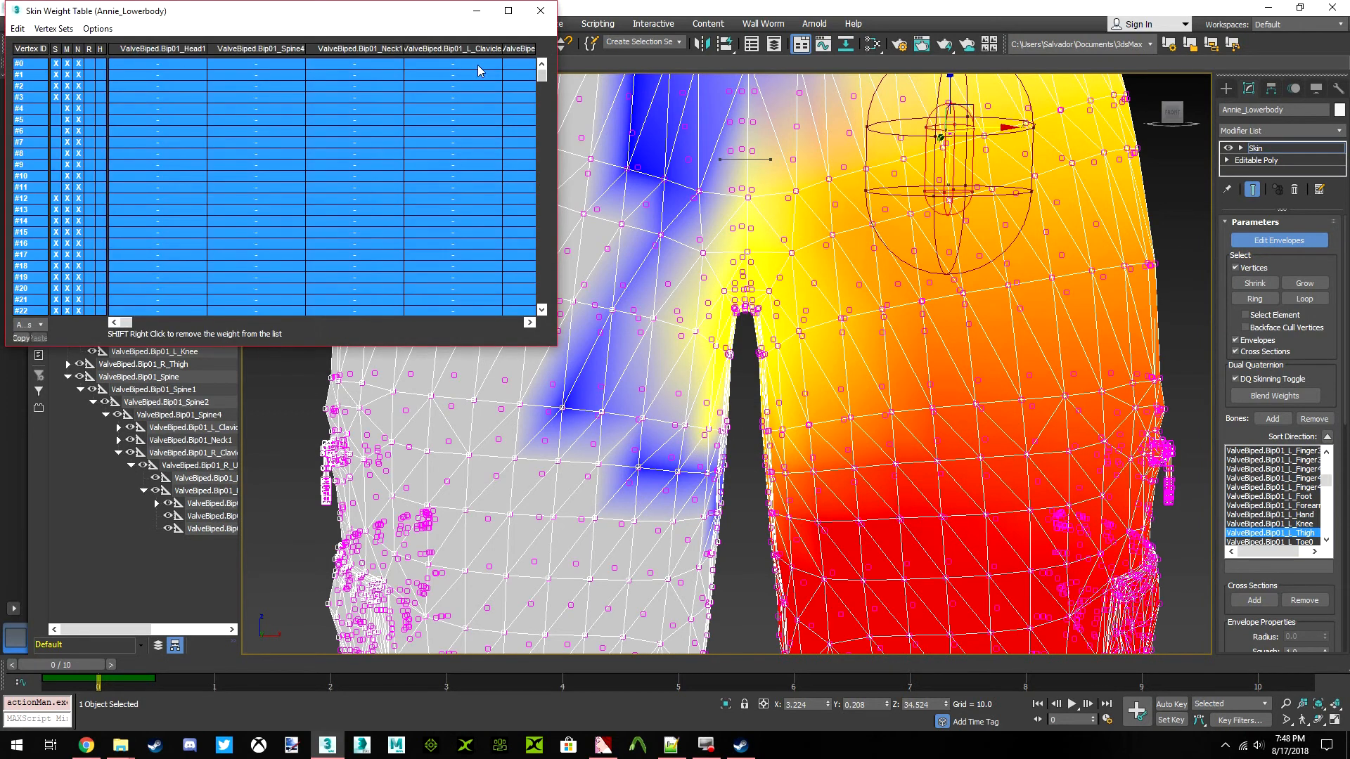
pyautogui.moveTo(501, 50); pyautogui.dragTo(439, 49)
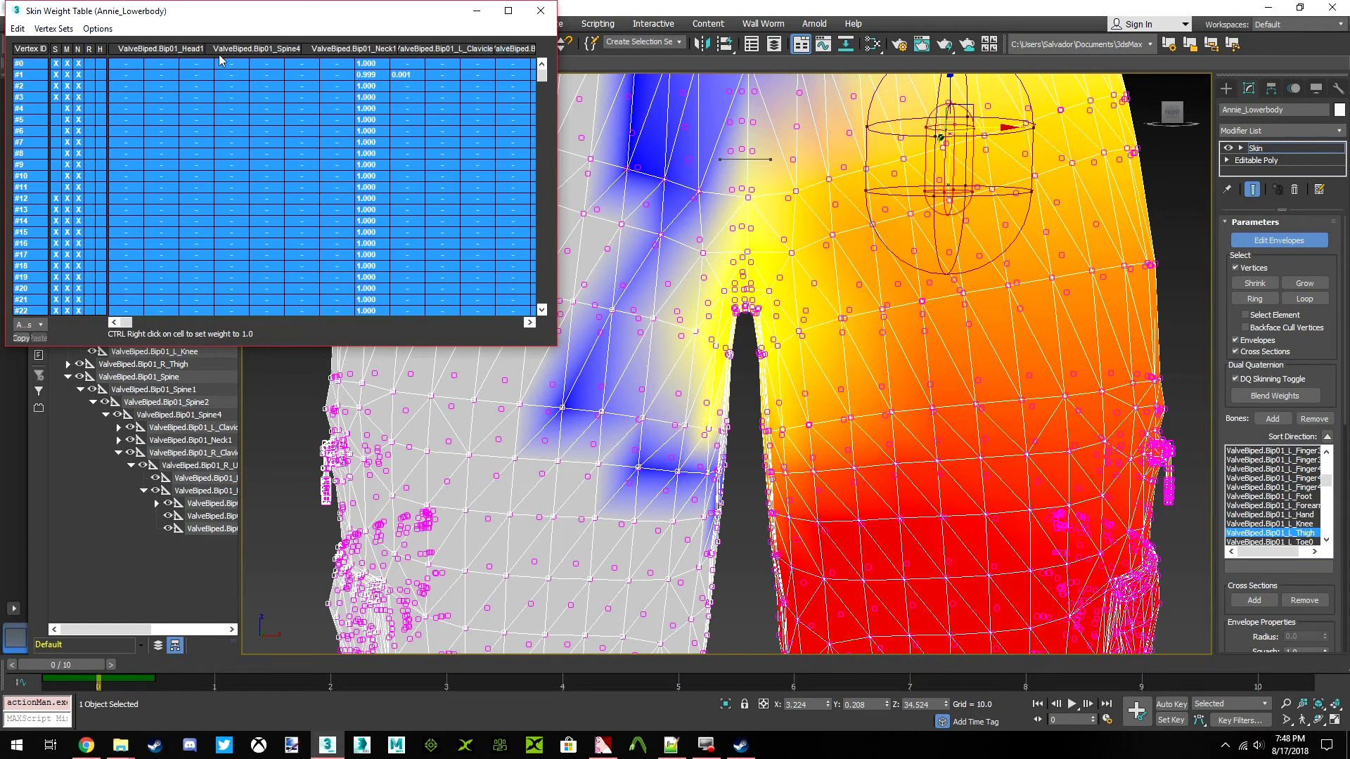
pyautogui.moveTo(561, 176); pyautogui.dragTo(502, 175)
pyautogui.click(32, 325)
pyautogui.click(31, 346)
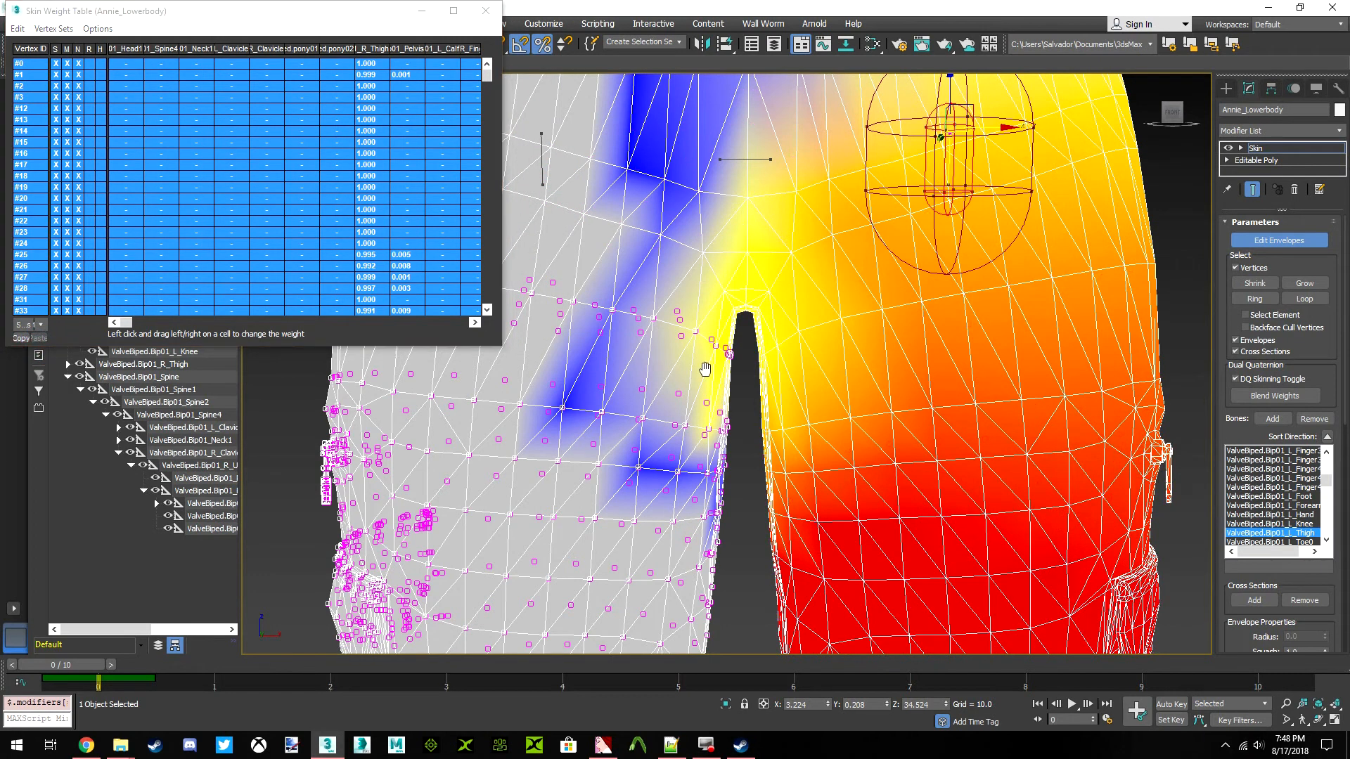
# Remove the ValveBiped.Bip01_L_Thigh weights from the selected vertices on the character's right thigh
pyautogui.moveTo(692, 374); pyautogui.dragTo(733, 379, button='middle')
pyautogui.moveTo(128, 323); pyautogui.dragTo(412, 326)
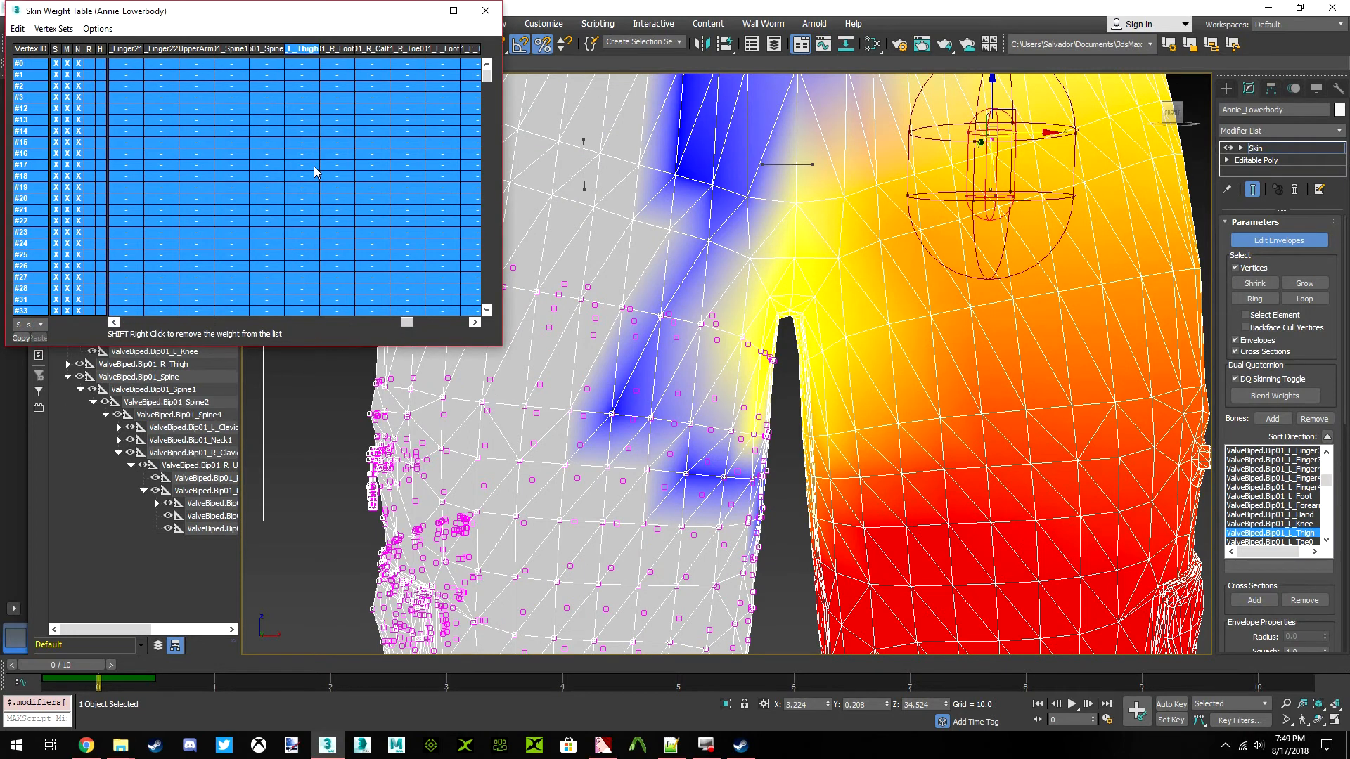
pyautogui.scroll(-3, 729, 362)
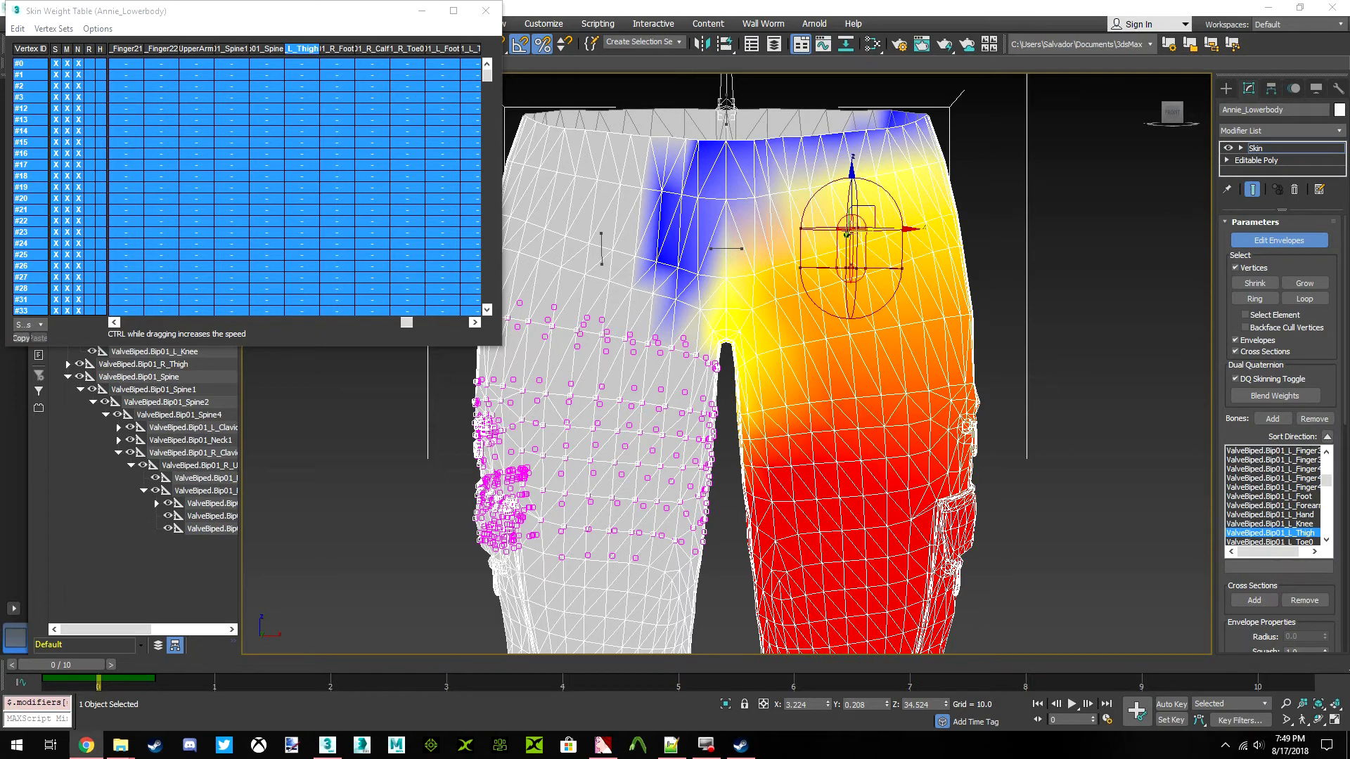
# Move to frame 5 and examine the left thigh weights and crotch deformation from the back and front
pyautogui.moveTo(720, 402); pyautogui.dragTo(677, 409, button='middle')
pyautogui.moveTo(83, 665); pyautogui.dragTo(677, 664)
pyautogui.moveTo(1172, 113)
pyautogui.mouseDown()
pyautogui.moveTo(1222, 121)
pyautogui.moveTo(1123, 131)
pyautogui.moveTo(1048, 113)
pyautogui.moveTo(1047, 99)
pyautogui.mouseUp()
pyautogui.scroll(6, 770, 296)
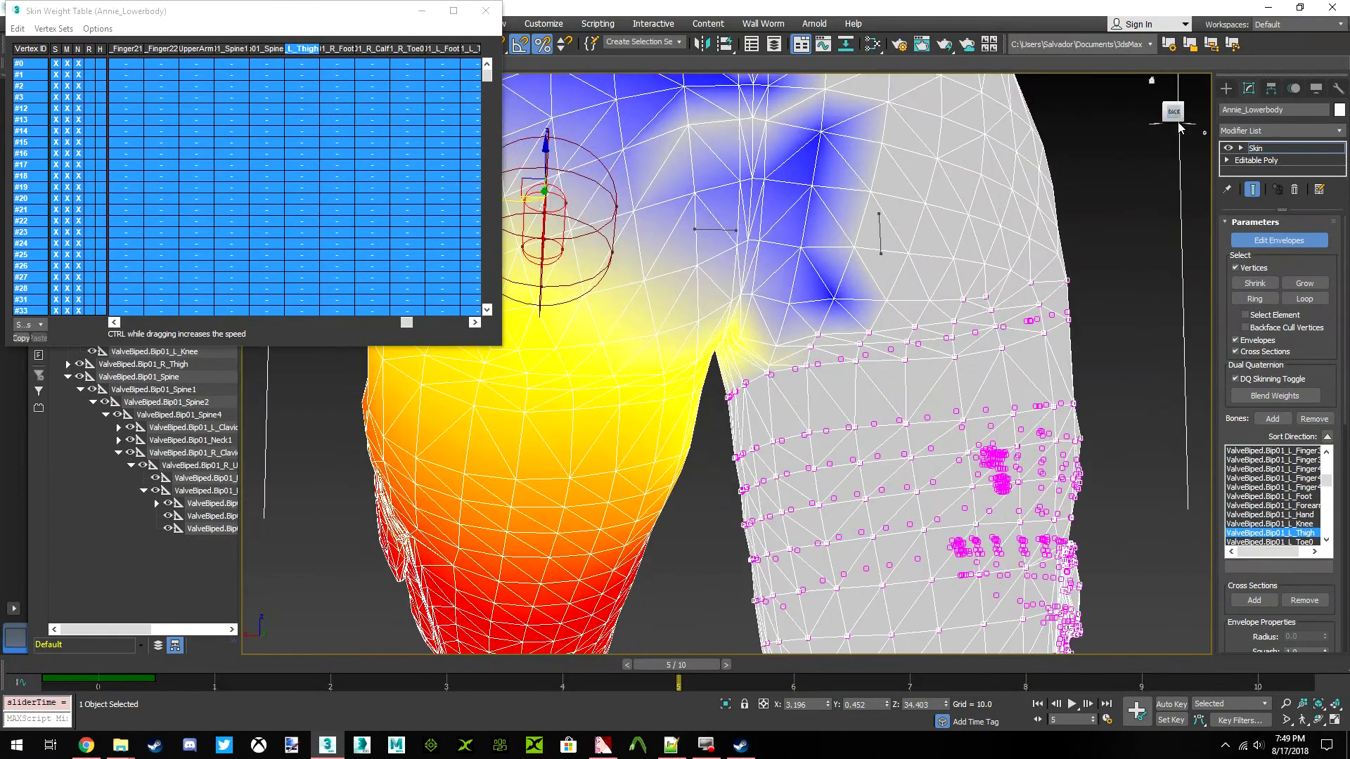
pyautogui.scroll(8, 770, 295)
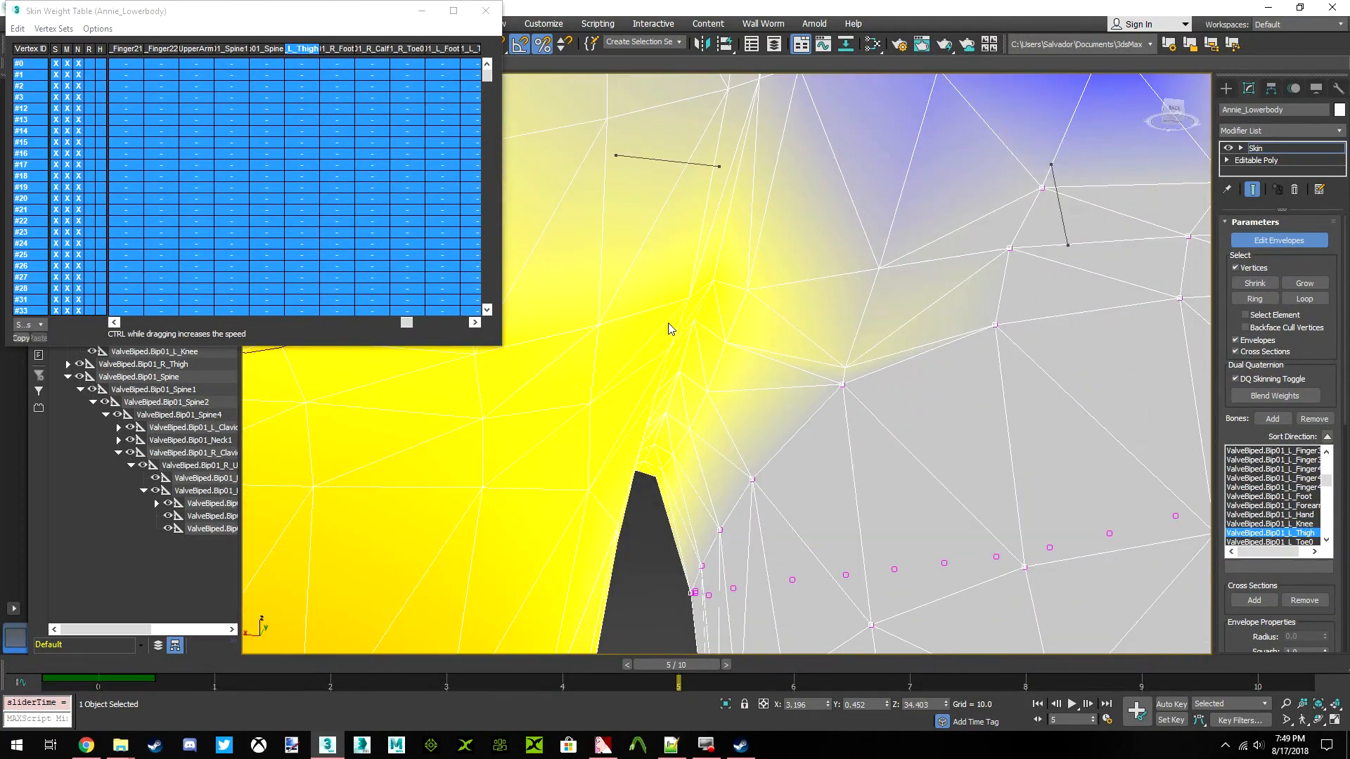
pyautogui.scroll(-6, 556, 358)
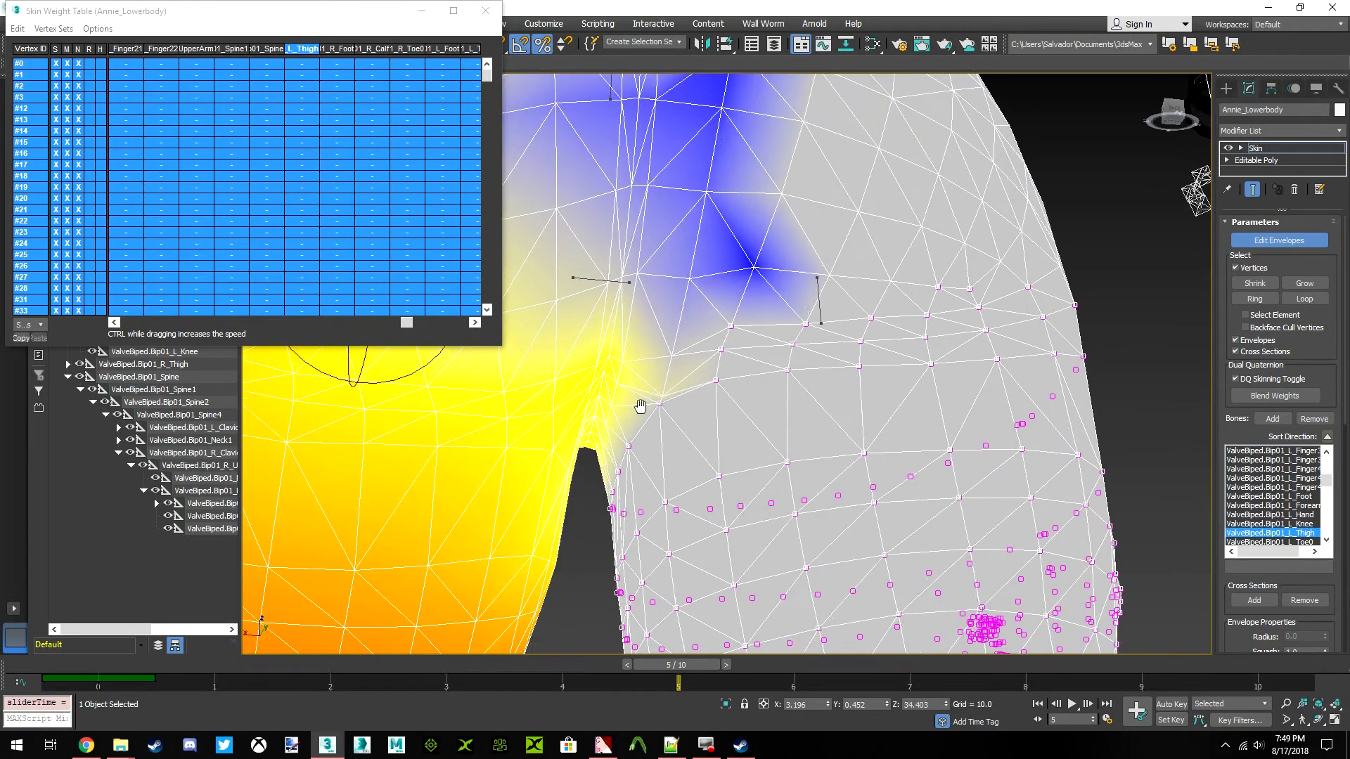
pyautogui.scroll(-3, 746, 380)
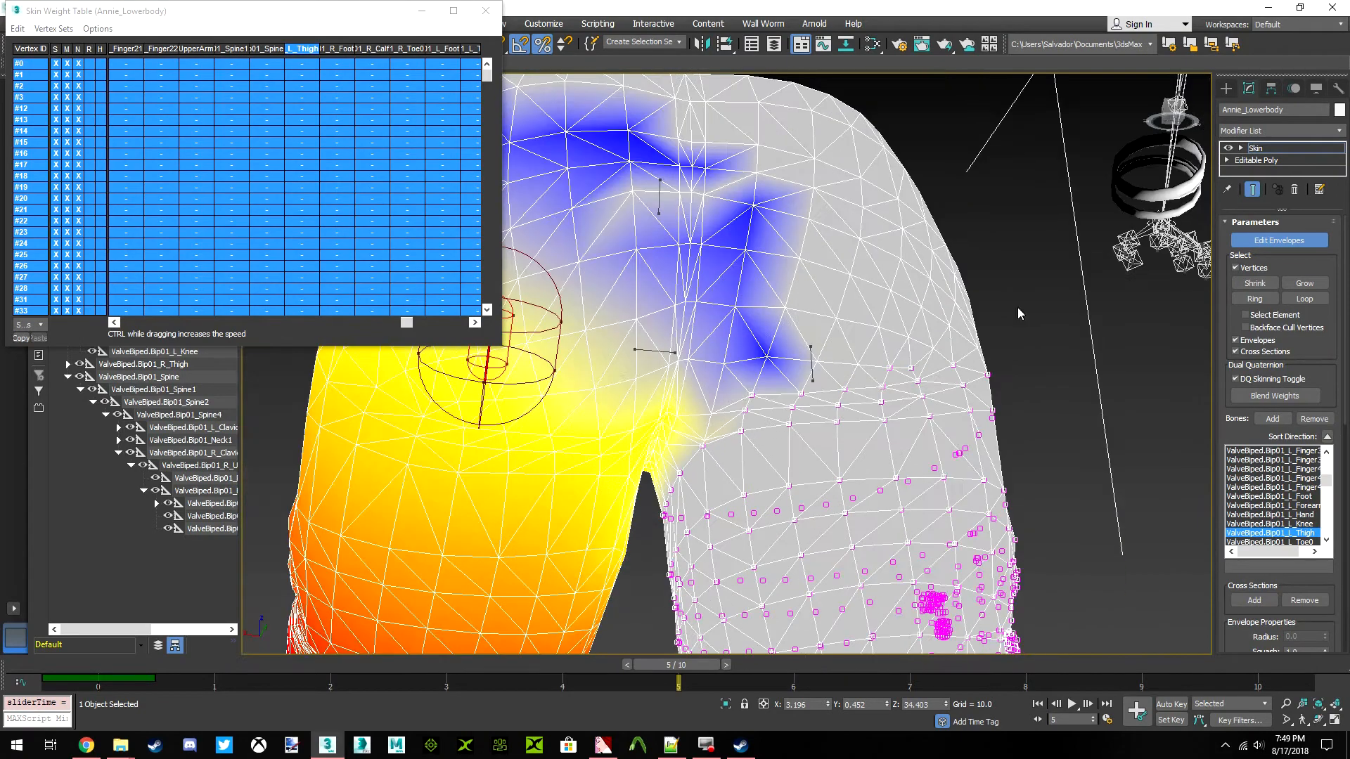
pyautogui.moveTo(1172, 111)
pyautogui.mouseDown()
pyautogui.moveTo(1032, 107)
pyautogui.moveTo(1060, 112)
pyautogui.mouseUp()
pyautogui.click(1172, 113)
pyautogui.scroll(-3, 787, 284)
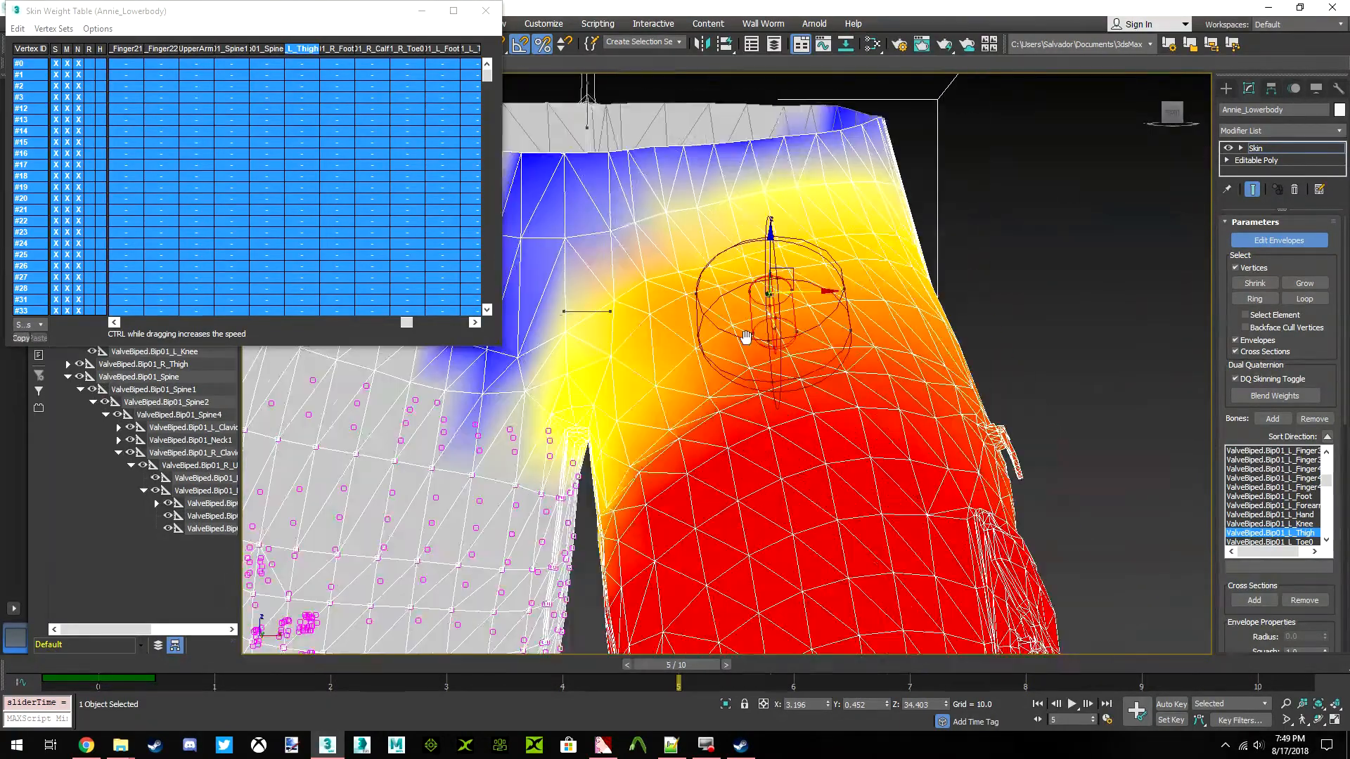
pyautogui.scroll(3, 774, 308)
pyautogui.moveTo(602, 414); pyautogui.dragTo(961, 237, button='middle')
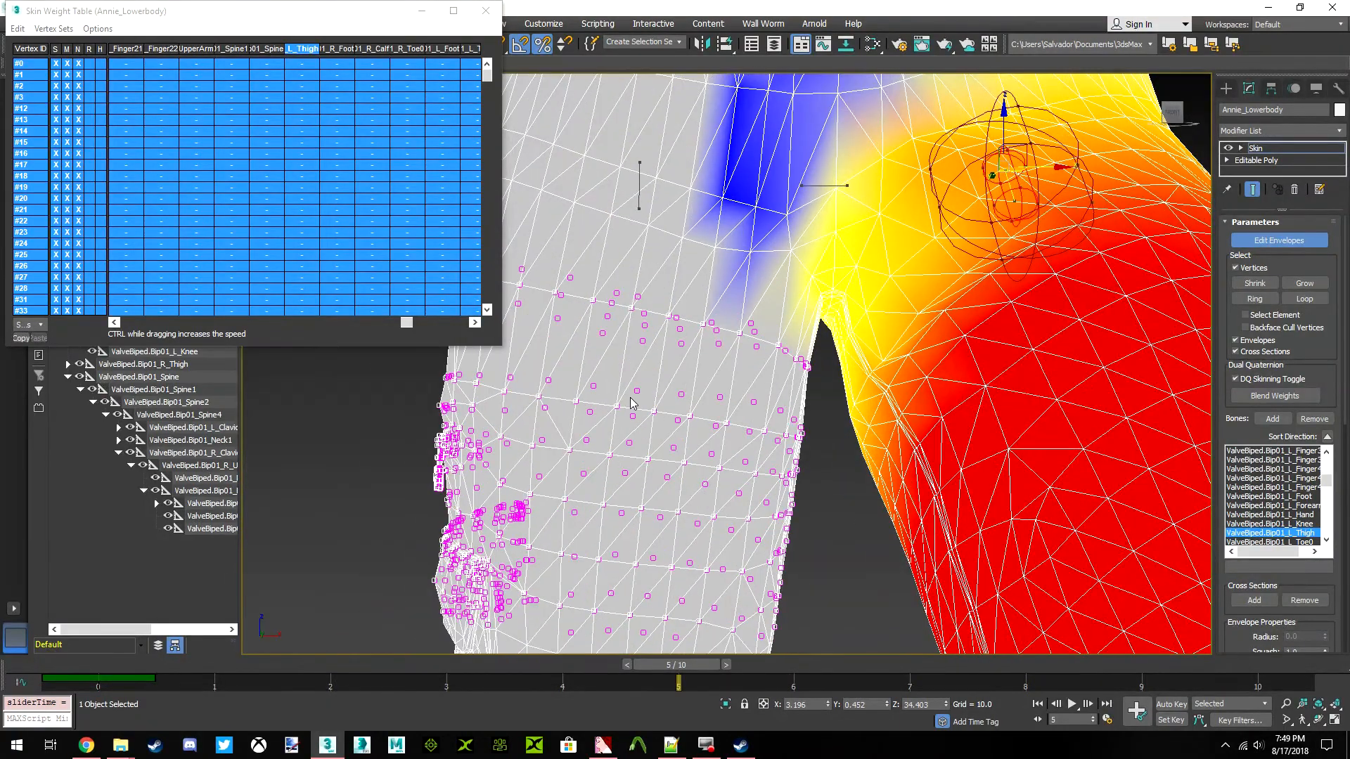
# Select the right thigh bone, return to frame 0 and select the vertices across the character's left thigh below the crotch
pyautogui.scroll(-2, 627, 411)
pyautogui.click(591, 254)
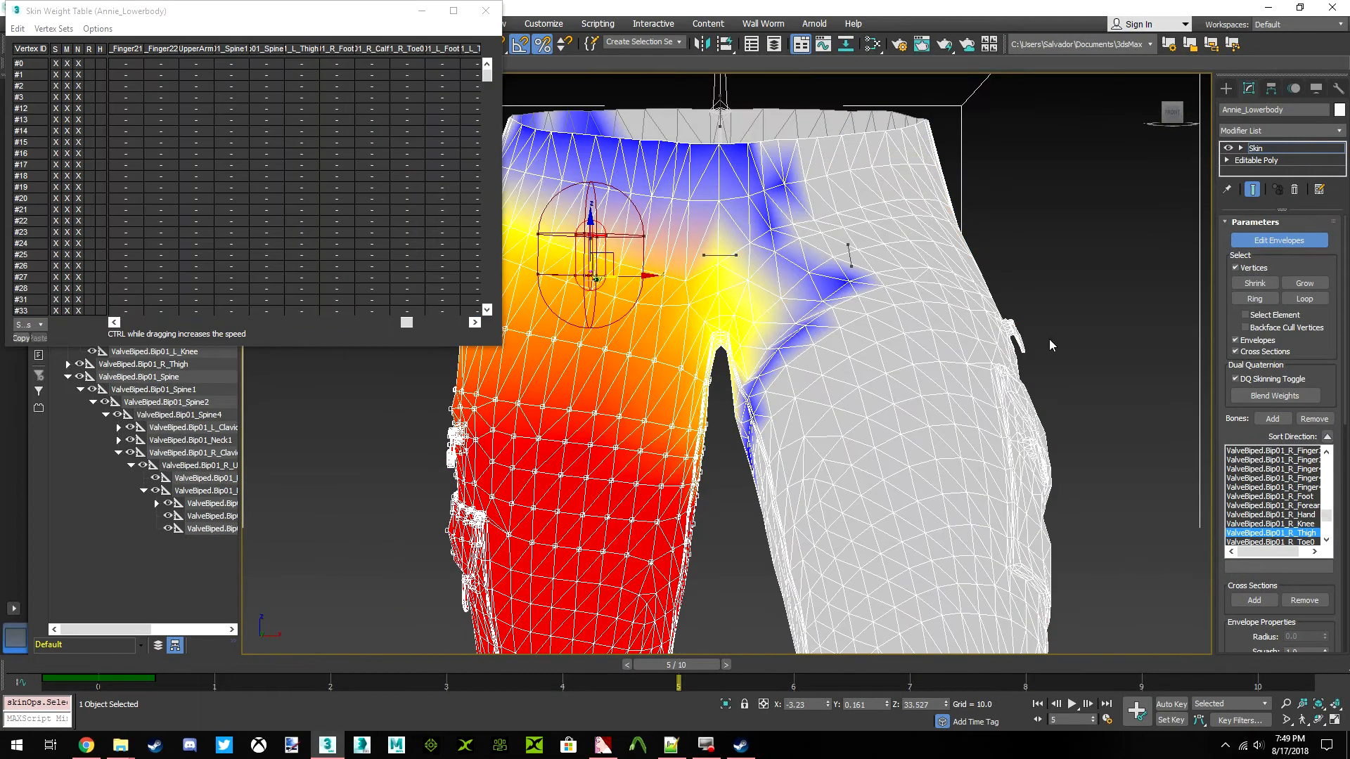
pyautogui.moveTo(658, 662); pyautogui.dragTo(45, 665)
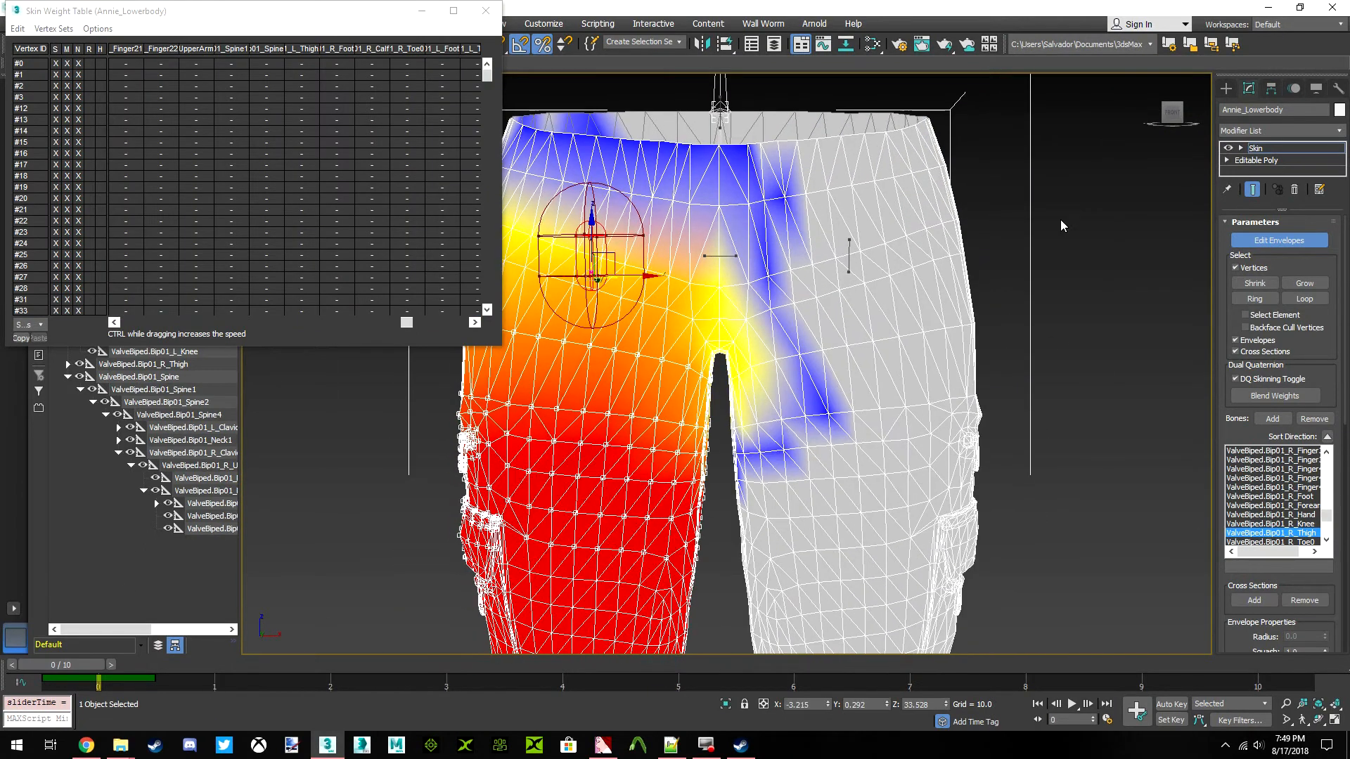
pyautogui.moveTo(751, 330); pyautogui.dragTo(703, 324, button='middle')
pyautogui.moveTo(1107, 382); pyautogui.dragTo(1000, 309)
pyautogui.moveTo(1081, 596); pyautogui.dragTo(1081, 594)
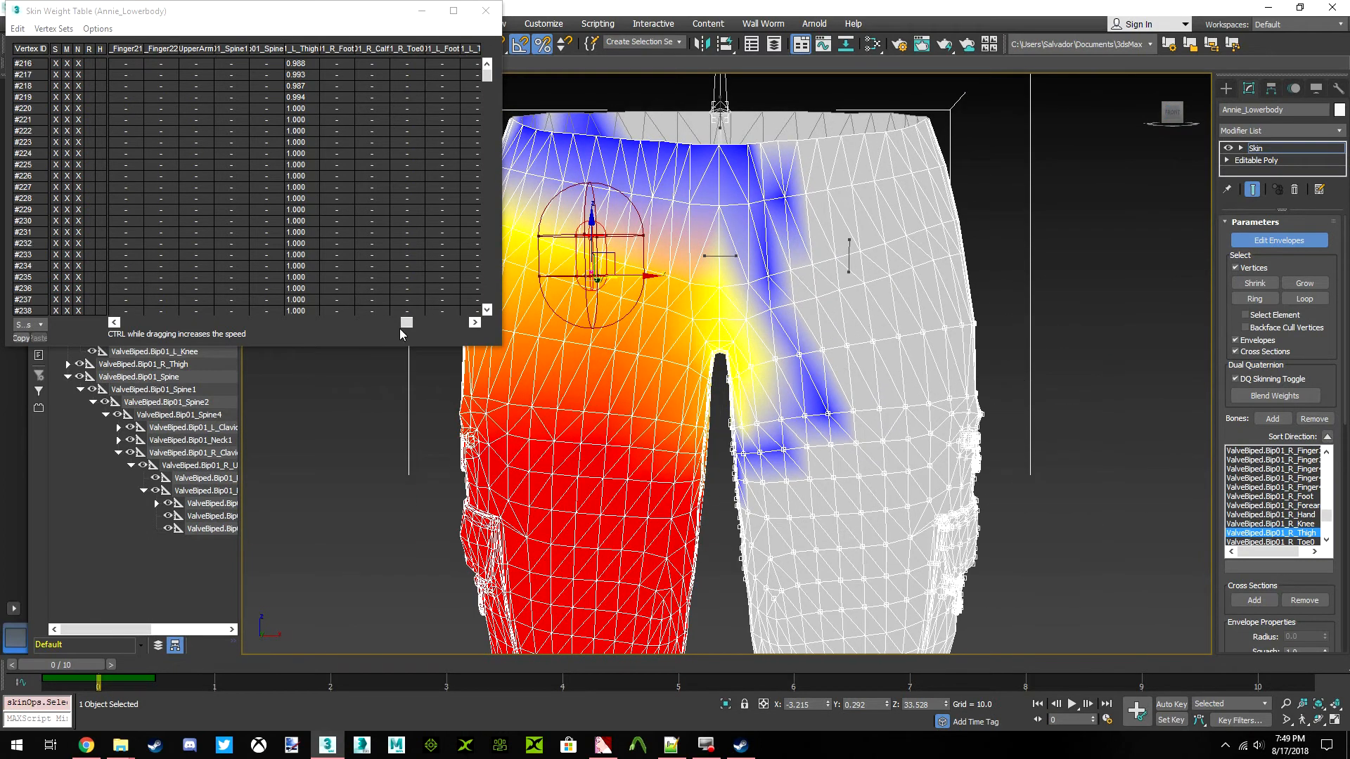
# Select all listed vertices in the weight table and remove their ValveBiped.Bip01_R_Thigh weights
pyautogui.click(18, 28)
pyautogui.click(43, 102)
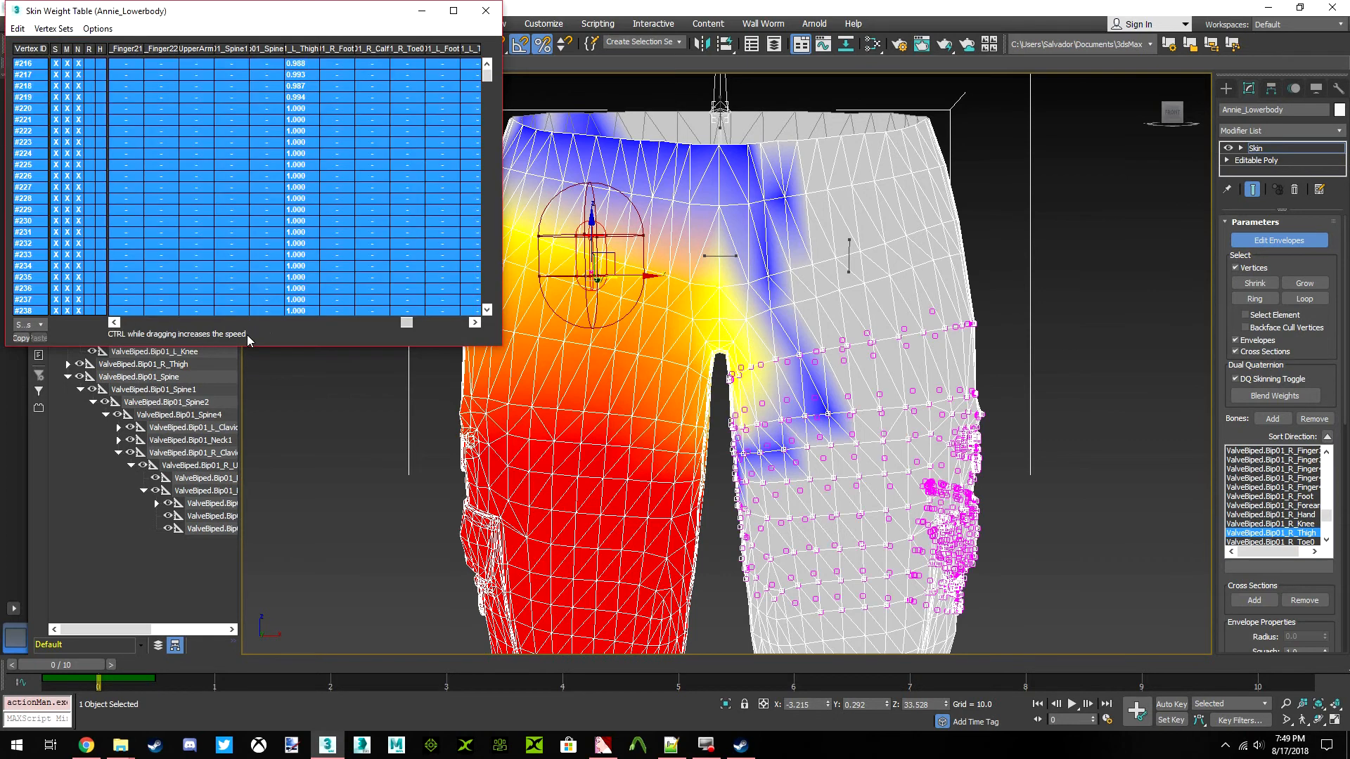
pyautogui.moveTo(407, 325); pyautogui.dragTo(142, 327)
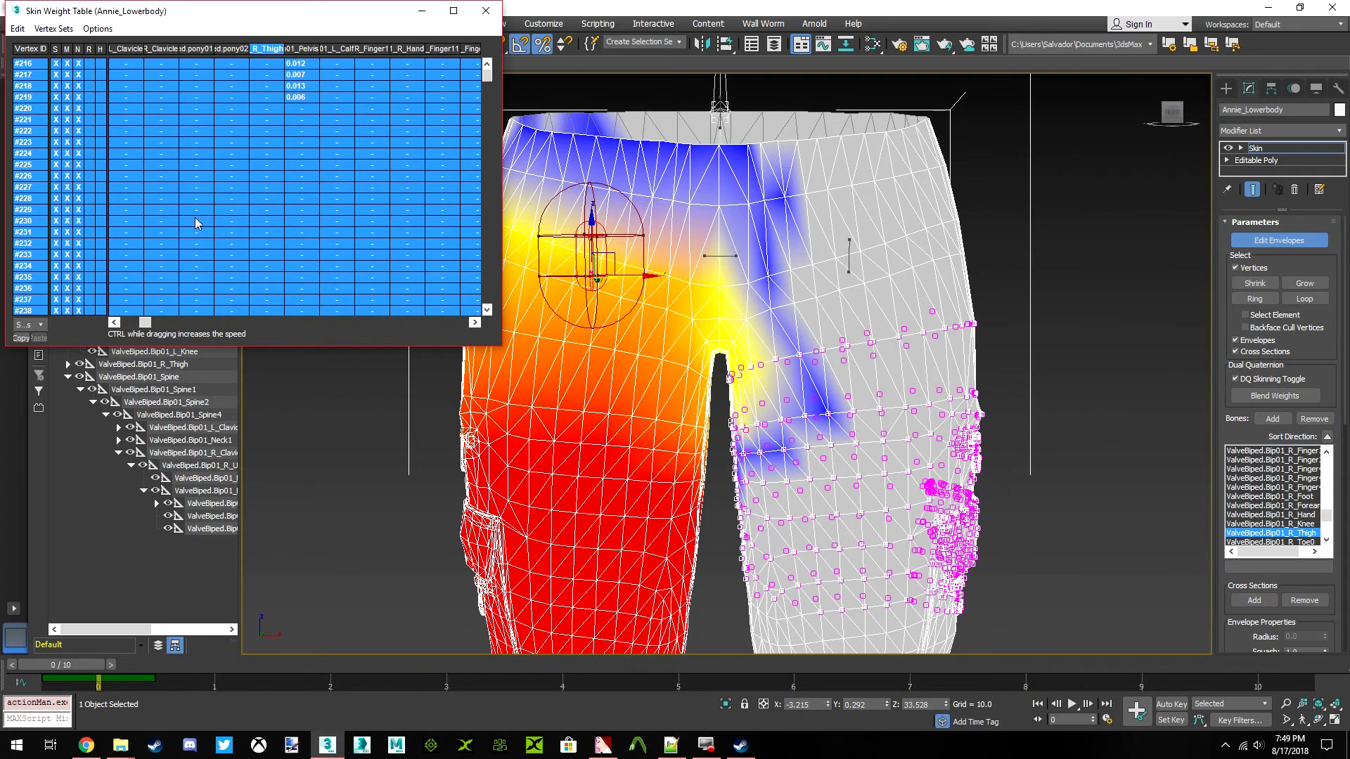
pyautogui.moveTo(266, 172); pyautogui.dragTo(175, 180)
pyautogui.click(267, 165)
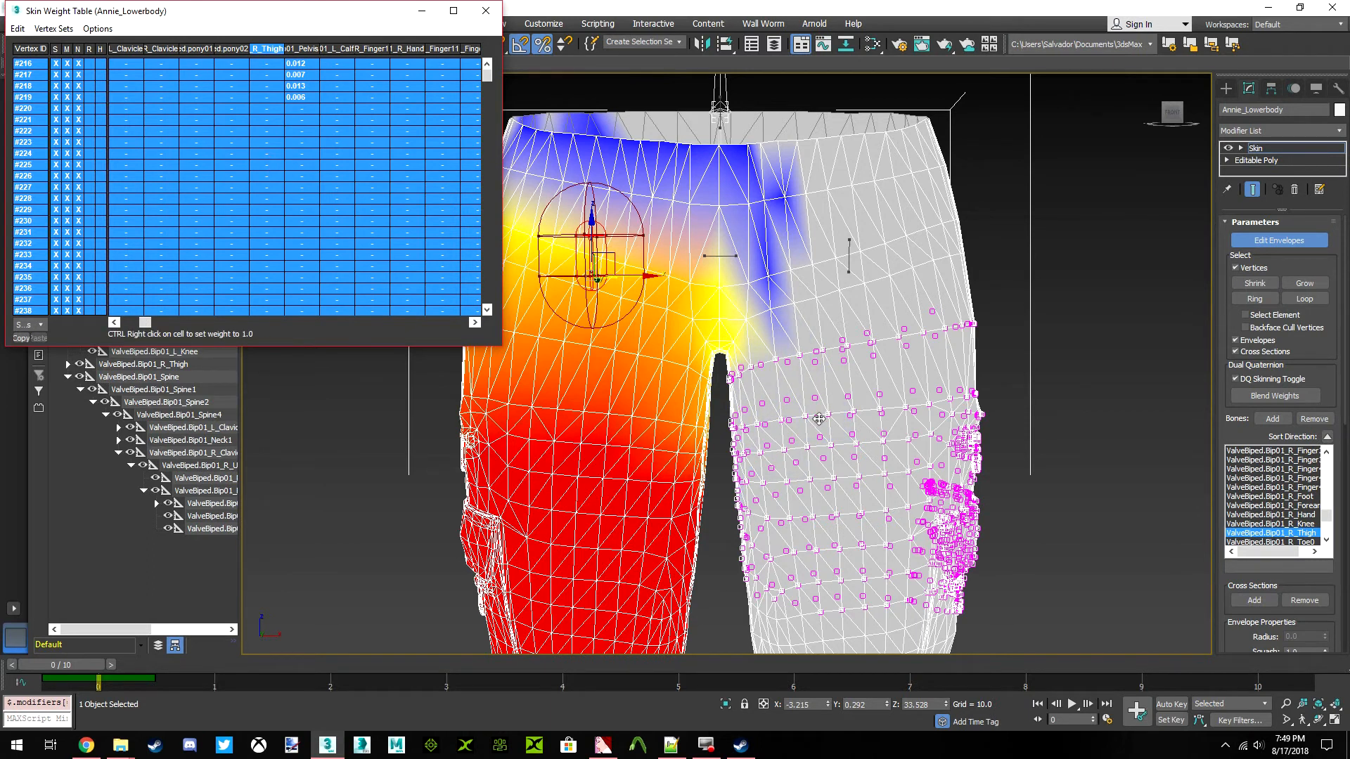
# Move to frame 5, leave envelope editing, deselect Annie_Lowerbody and examine the posed legs down to the bent left knee
pyautogui.moveTo(66, 664); pyautogui.dragTo(672, 692)
pyautogui.moveTo(1176, 111)
pyautogui.mouseDown()
pyautogui.moveTo(1241, 116)
pyautogui.moveTo(1037, 116)
pyautogui.moveTo(1172, 113)
pyautogui.mouseUp()
pyautogui.click(1267, 240)
pyautogui.click(1031, 202)
pyautogui.click(1173, 112)
pyautogui.scroll(-5, 908, 301)
pyautogui.moveTo(893, 316); pyautogui.dragTo(754, 292, button='middle')
pyautogui.moveTo(805, 353); pyautogui.dragTo(833, 310, button='middle')
pyautogui.scroll(2, 835, 327)
pyautogui.moveTo(1172, 115); pyautogui.dragTo(1105, 118)
pyautogui.scroll(5, 527, 313)
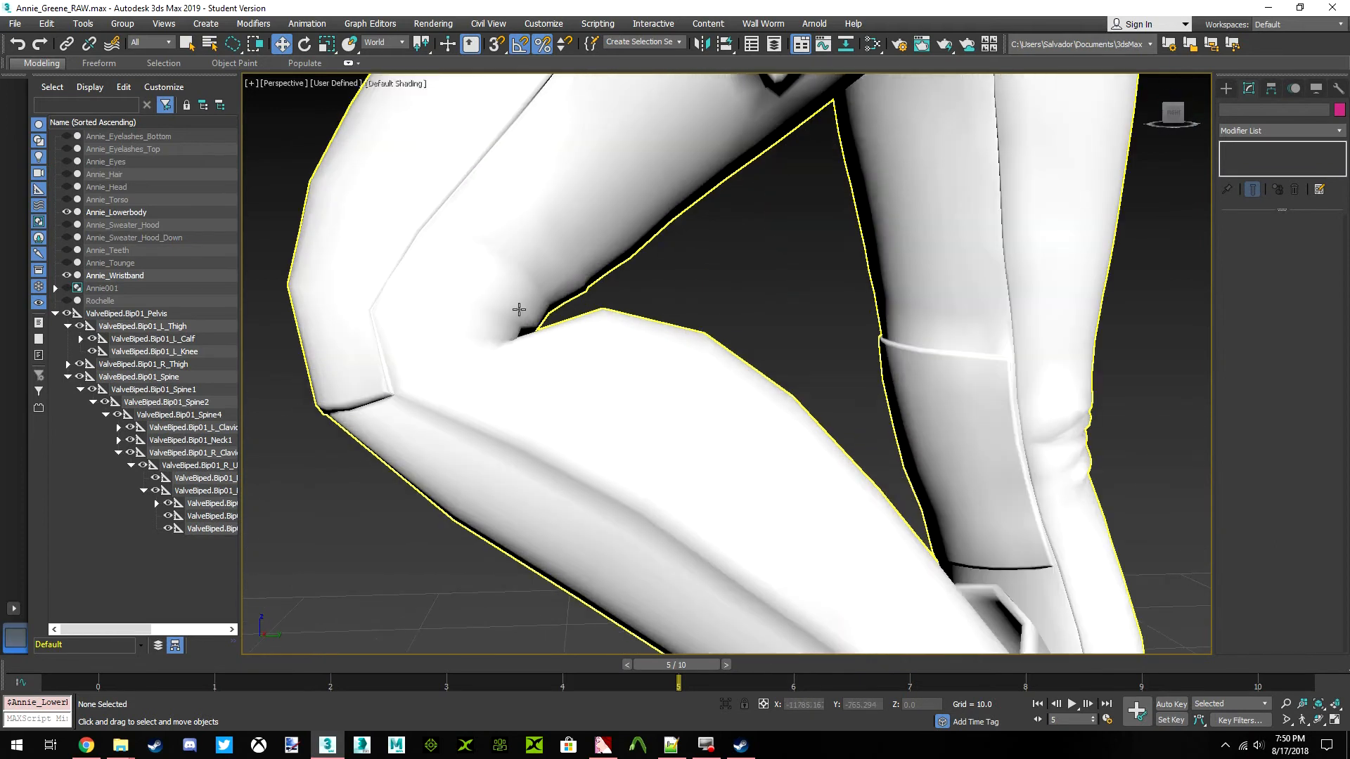
# Start envelope editing on Annie_Lowerbody and select a vertex in the crease behind the bent left knee
pyautogui.click(524, 309)
pyautogui.scroll(3, 546, 354)
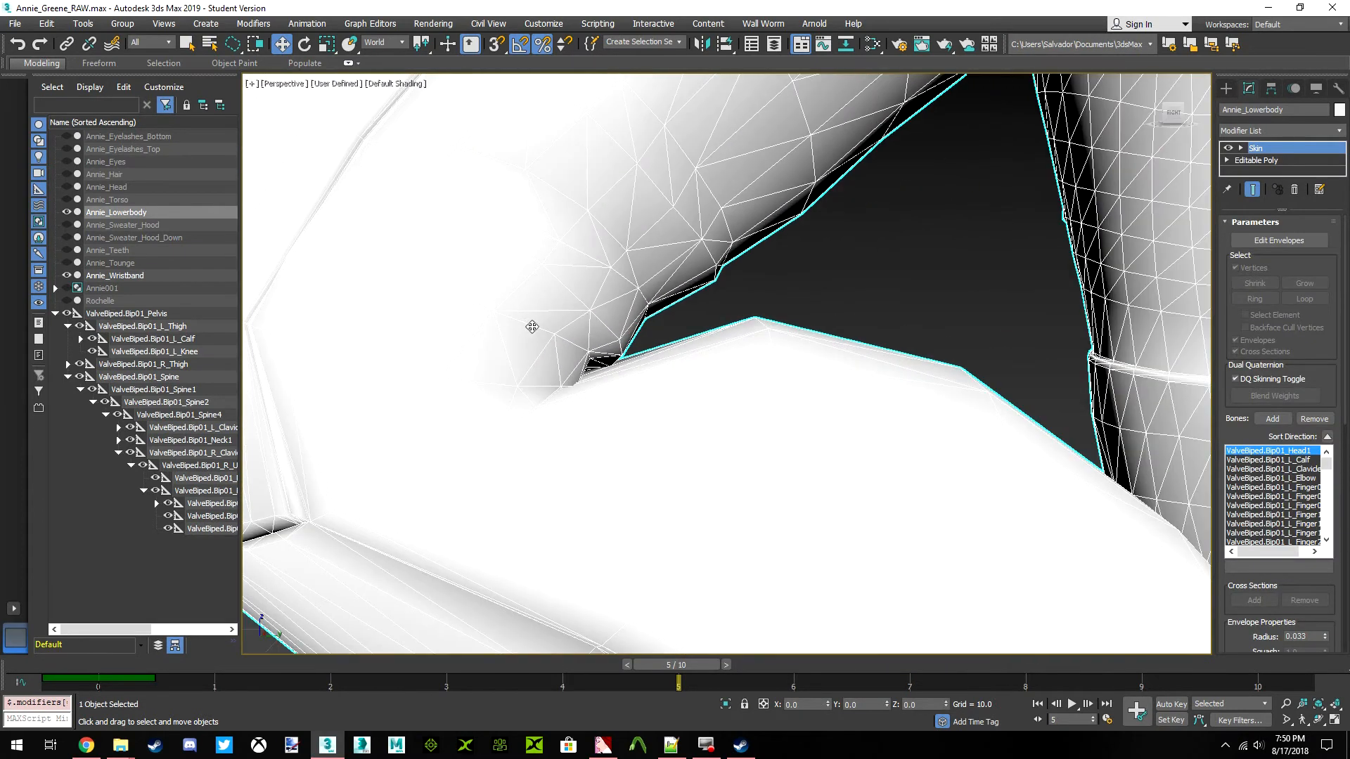
pyautogui.click(1279, 241)
pyautogui.scroll(-6, 718, 386)
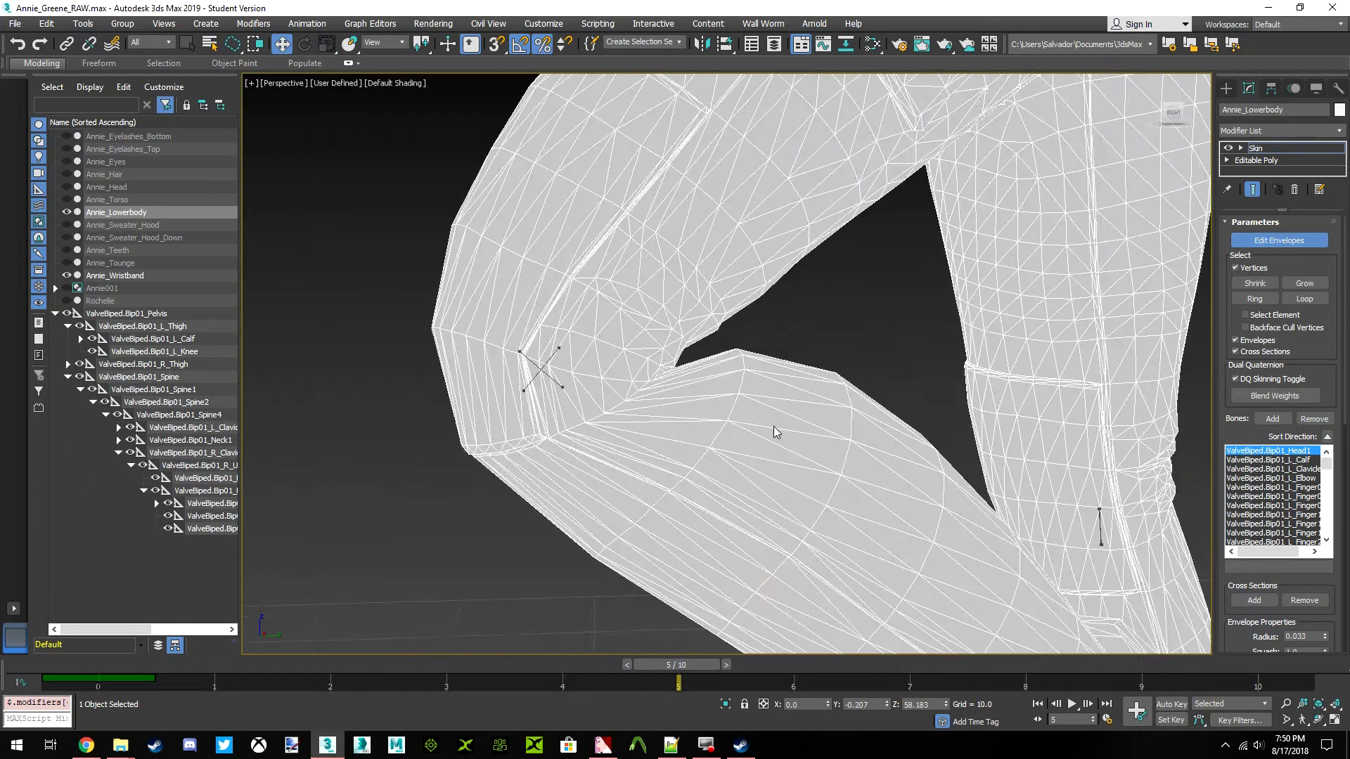
pyautogui.scroll(8, 676, 378)
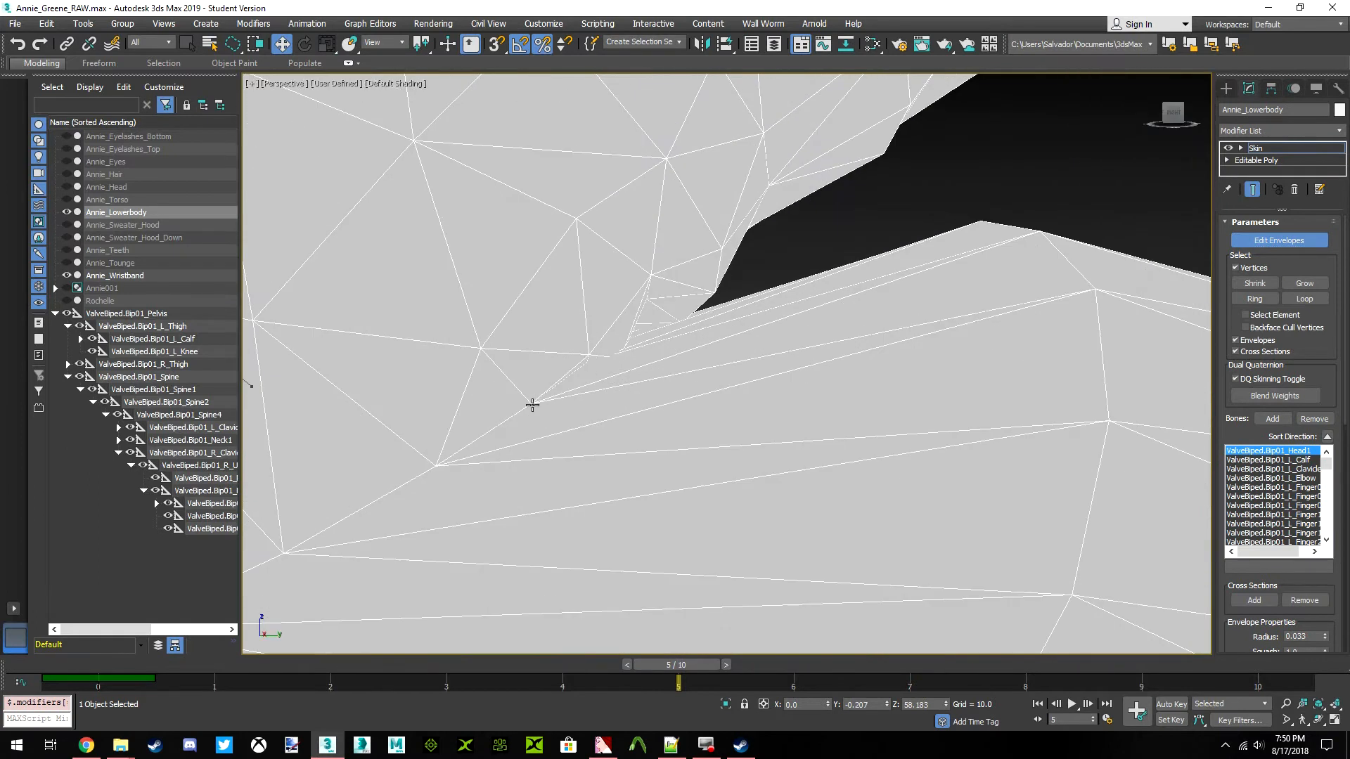
pyautogui.rightClick(711, 347)
pyautogui.click(669, 355)
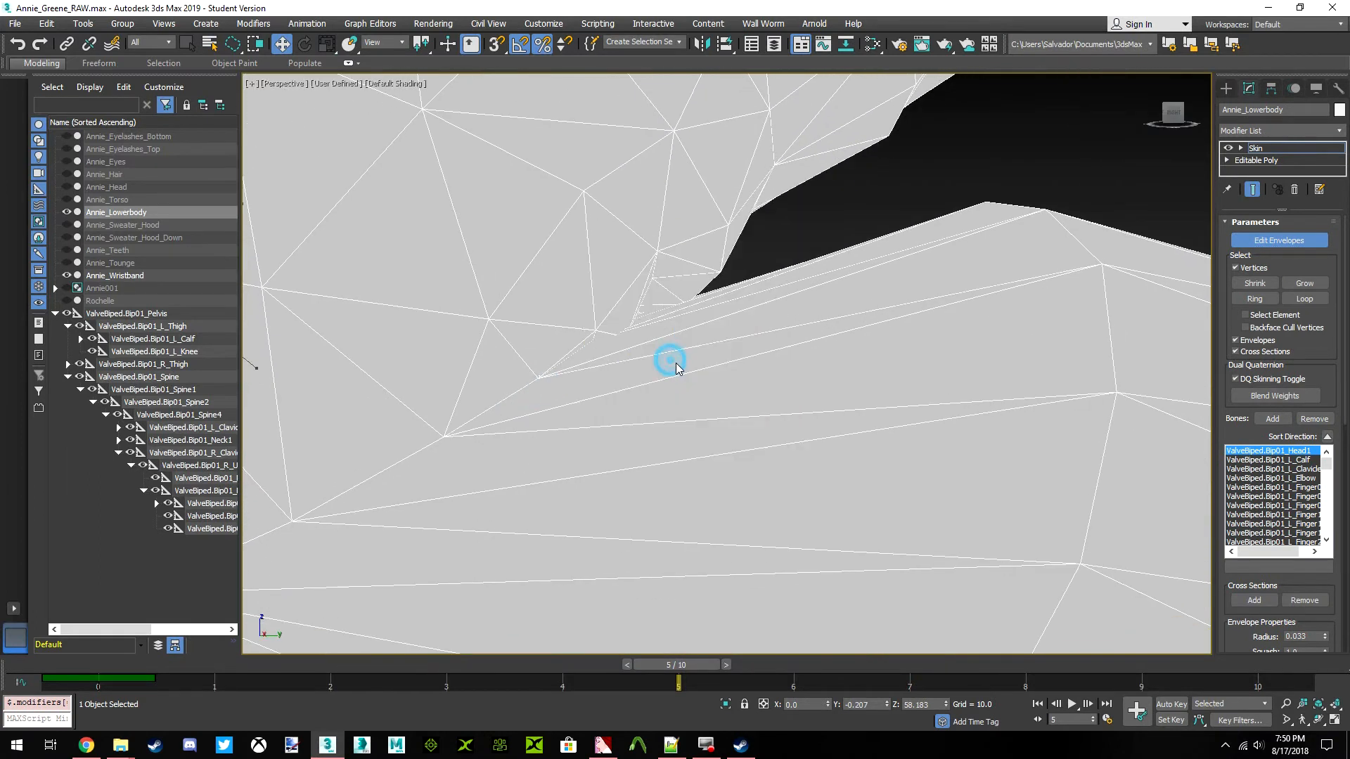
# Open the Skin Weight Table, narrow its window and return to frame 0 with the left knee in view
pyautogui.click(30, 63)
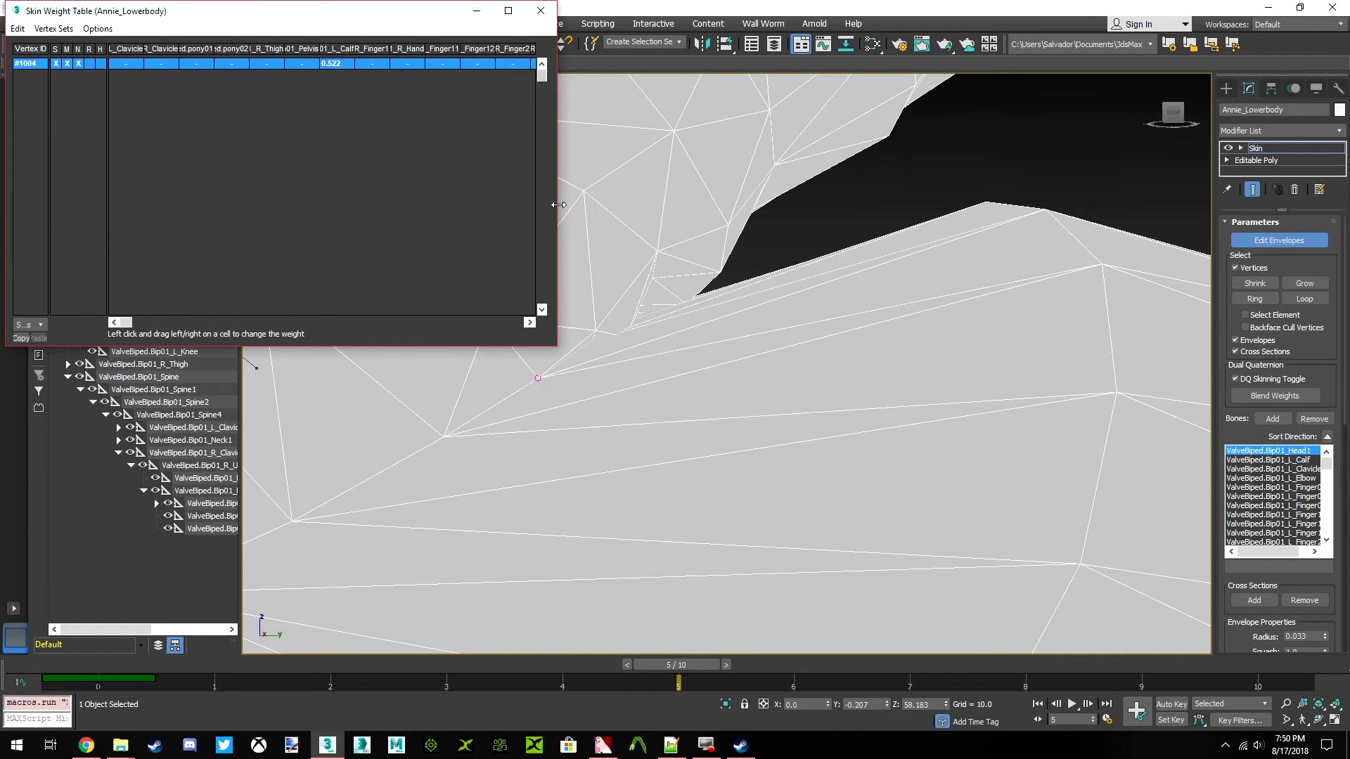
pyautogui.moveTo(558, 205); pyautogui.dragTo(424, 204)
pyautogui.scroll(-5, 678, 437)
pyautogui.moveTo(688, 669); pyautogui.dragTo(72, 669)
pyautogui.scroll(-5, 685, 424)
pyautogui.moveTo(692, 331); pyautogui.dragTo(699, 224, button='middle')
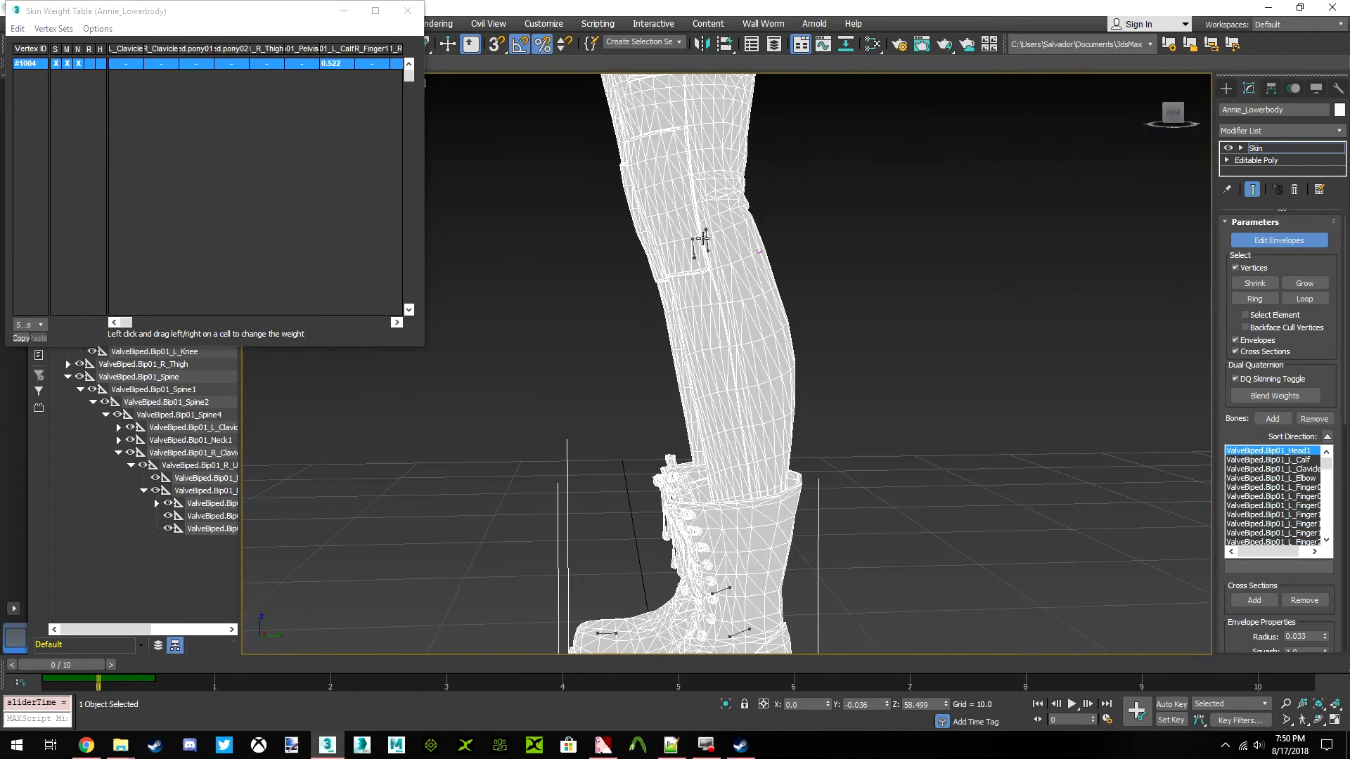
# Select the three stacked vertices in the middle of the left knee's back and select all their rows in the weight table
pyautogui.scroll(5, 699, 225)
pyautogui.moveTo(1173, 115)
pyautogui.mouseDown()
pyautogui.moveTo(1107, 119)
pyautogui.moveTo(1153, 132)
pyautogui.mouseUp()
pyautogui.moveTo(593, 211); pyautogui.dragTo(640, 305, button='middle')
pyautogui.click(642, 310)
pyautogui.keyDown('ctrl'); pyautogui.click(645, 292); pyautogui.keyUp('ctrl')
pyautogui.keyDown('ctrl'); pyautogui.click(646, 279); pyautogui.keyUp('ctrl')
pyautogui.click(18, 28)
pyautogui.click(42, 118)
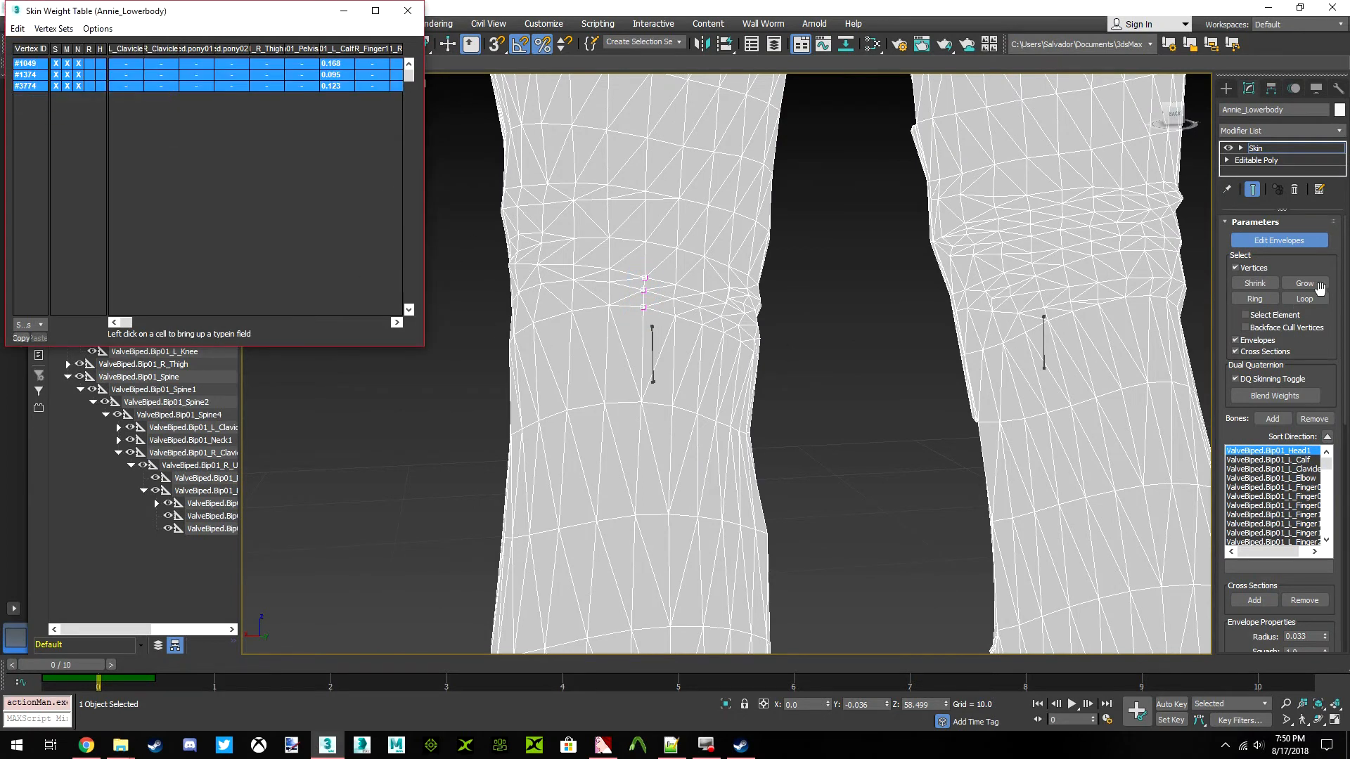
# Grow the vertex selection repeatedly around the back of the left knee and select all listed vertices in the weight table
pyautogui.click(1269, 301)
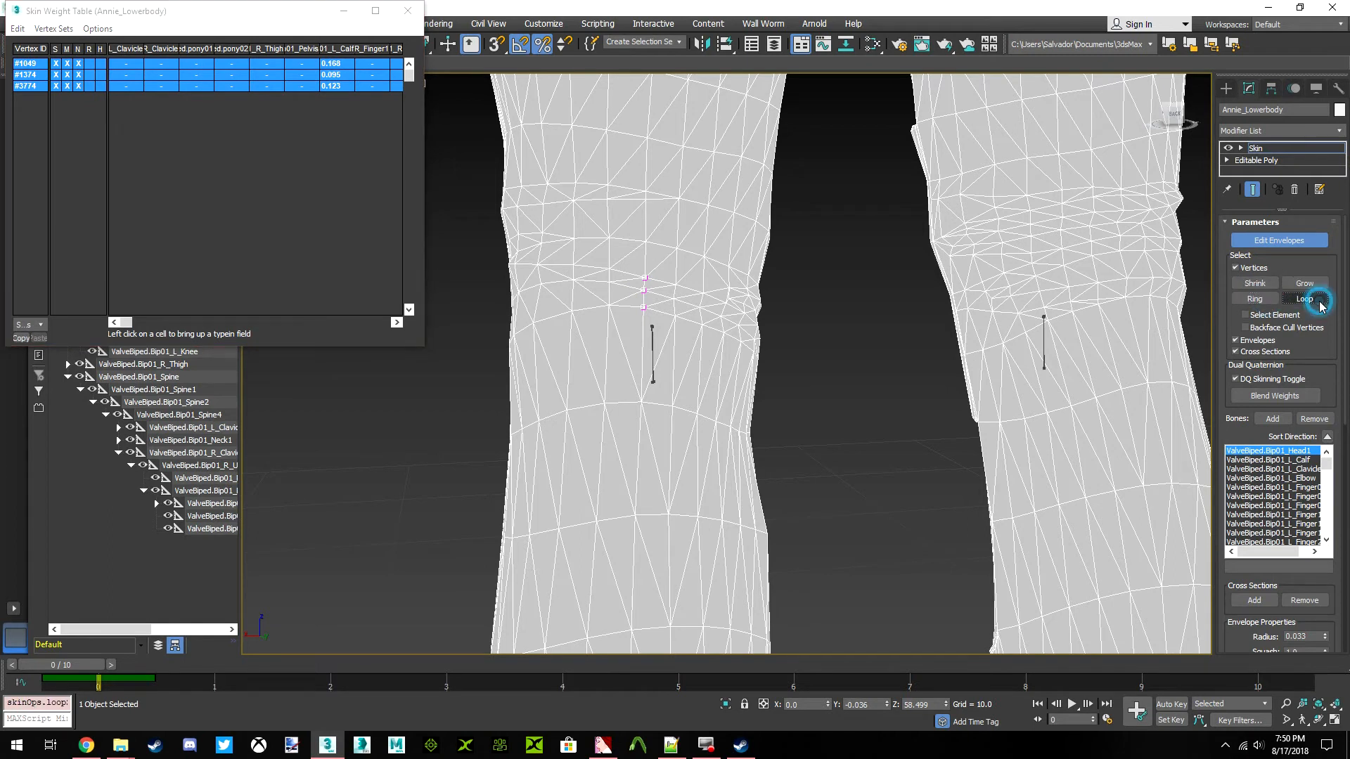
pyautogui.click(1305, 284)
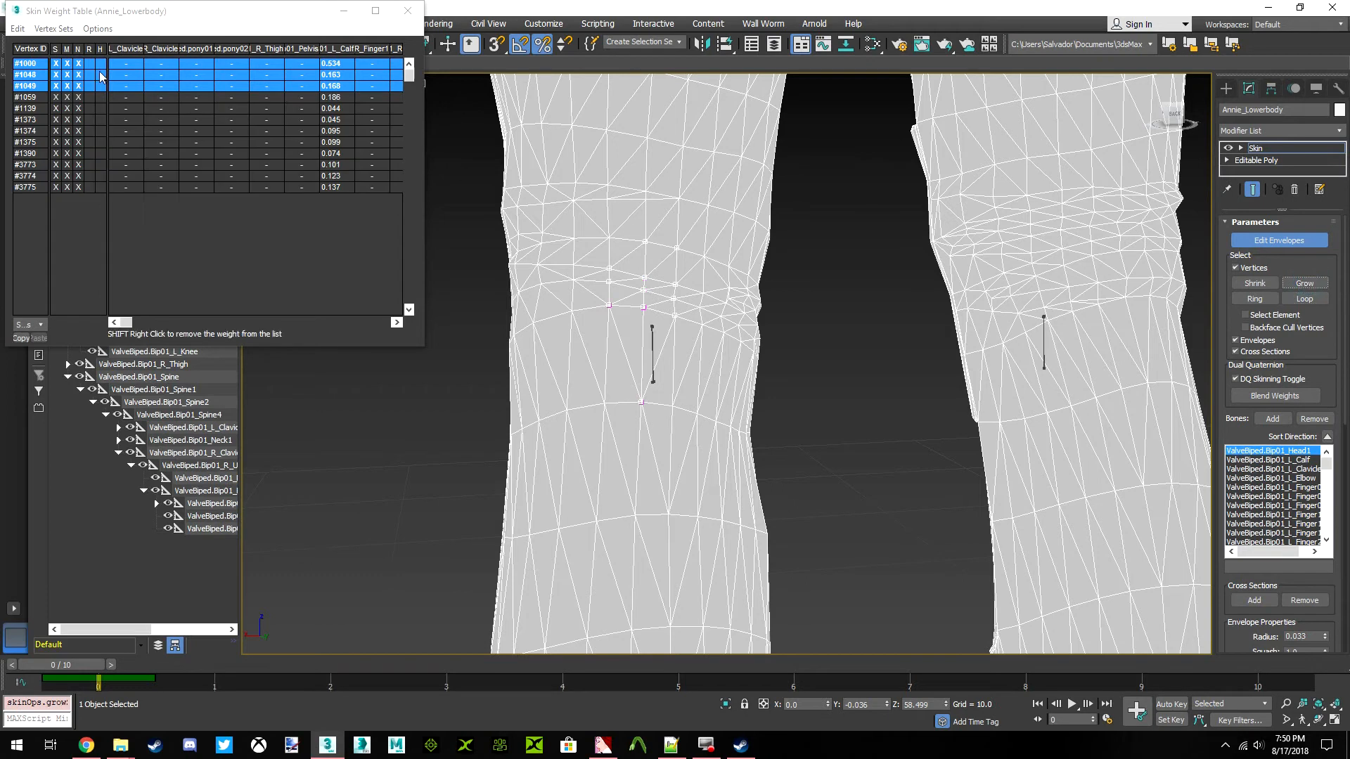
pyautogui.click(18, 28)
pyautogui.click(49, 99)
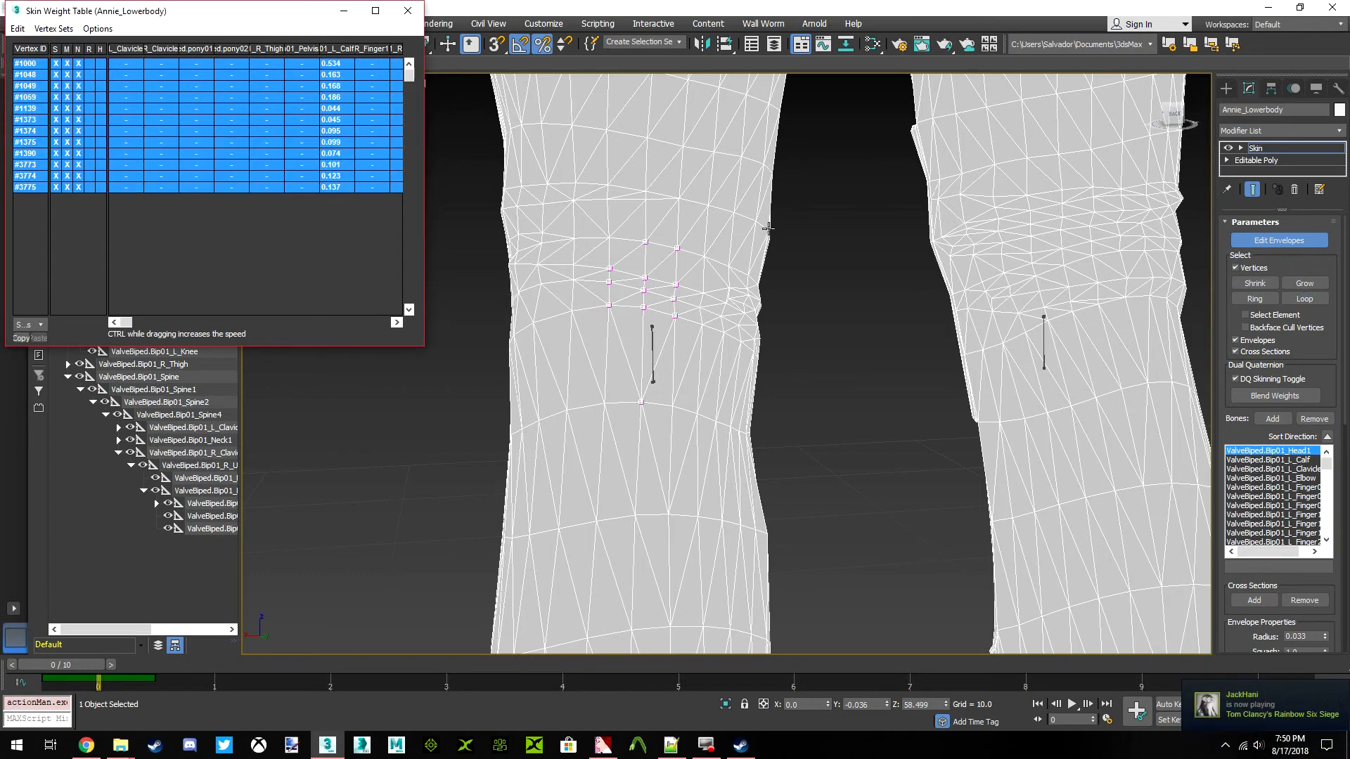
pyautogui.click(1247, 290)
pyautogui.click(1304, 285)
pyautogui.click(1306, 287)
pyautogui.click(1309, 290)
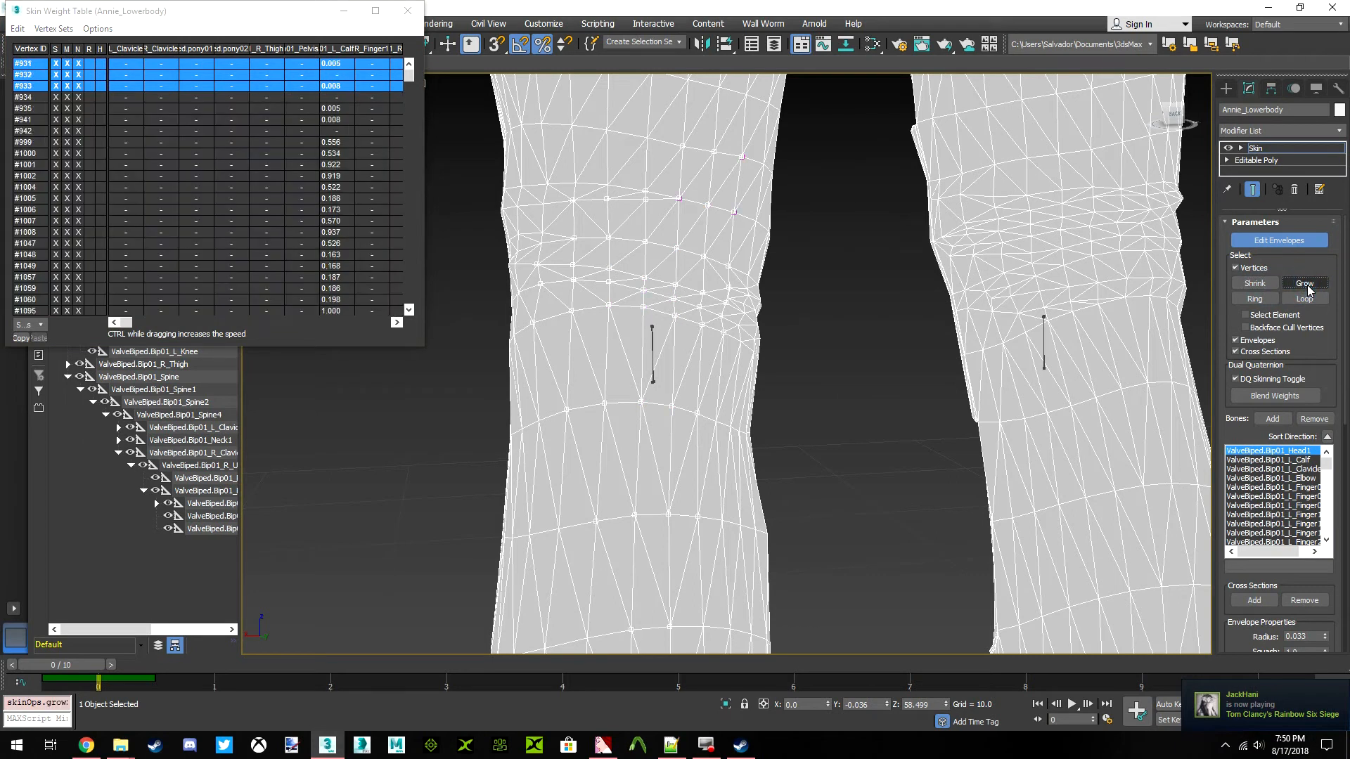
pyautogui.click(1309, 291)
pyautogui.click(18, 29)
pyautogui.click(35, 90)
# Deselect the vertices on the left calf below the knee and the highest ones on the thigh
pyautogui.moveTo(707, 325); pyautogui.dragTo(719, 373, button='middle')
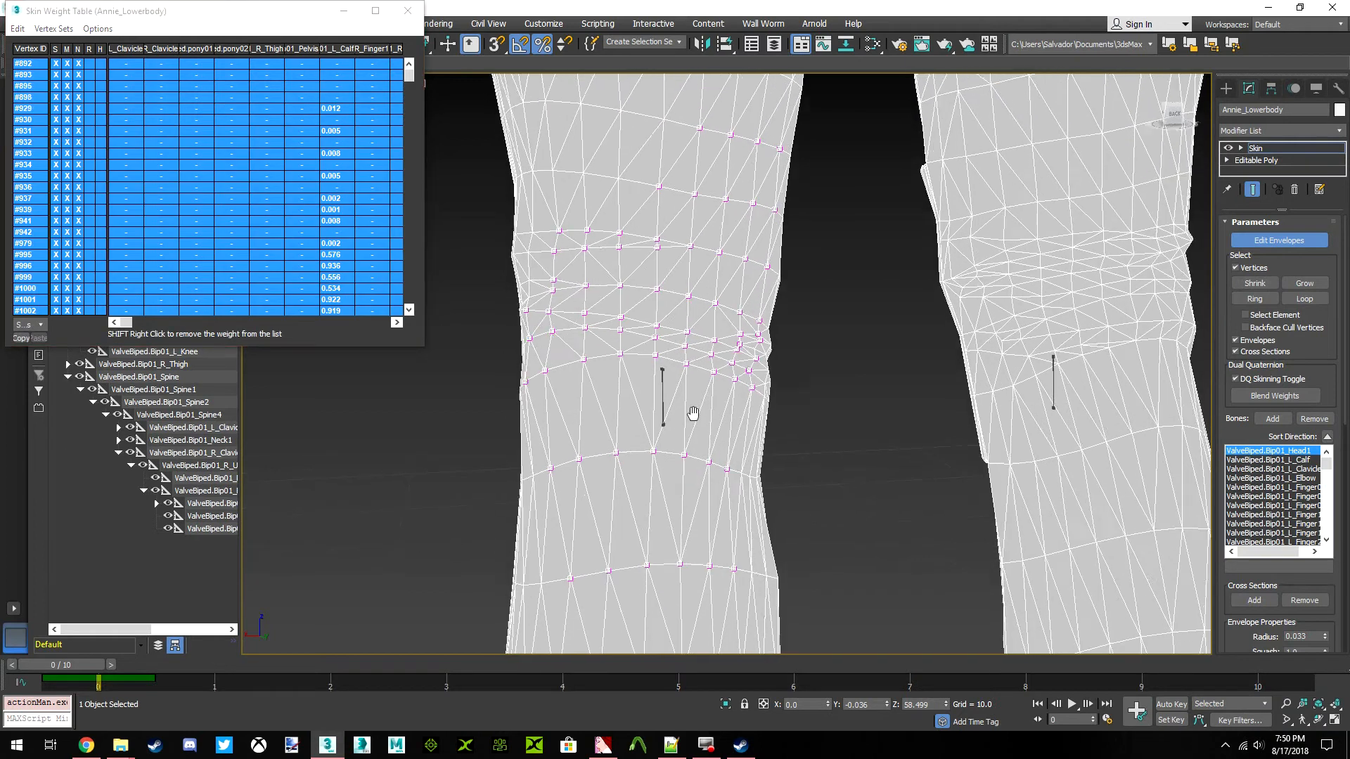
pyautogui.scroll(-3, 692, 435)
pyautogui.moveTo(836, 420); pyautogui.dragTo(623, 371)
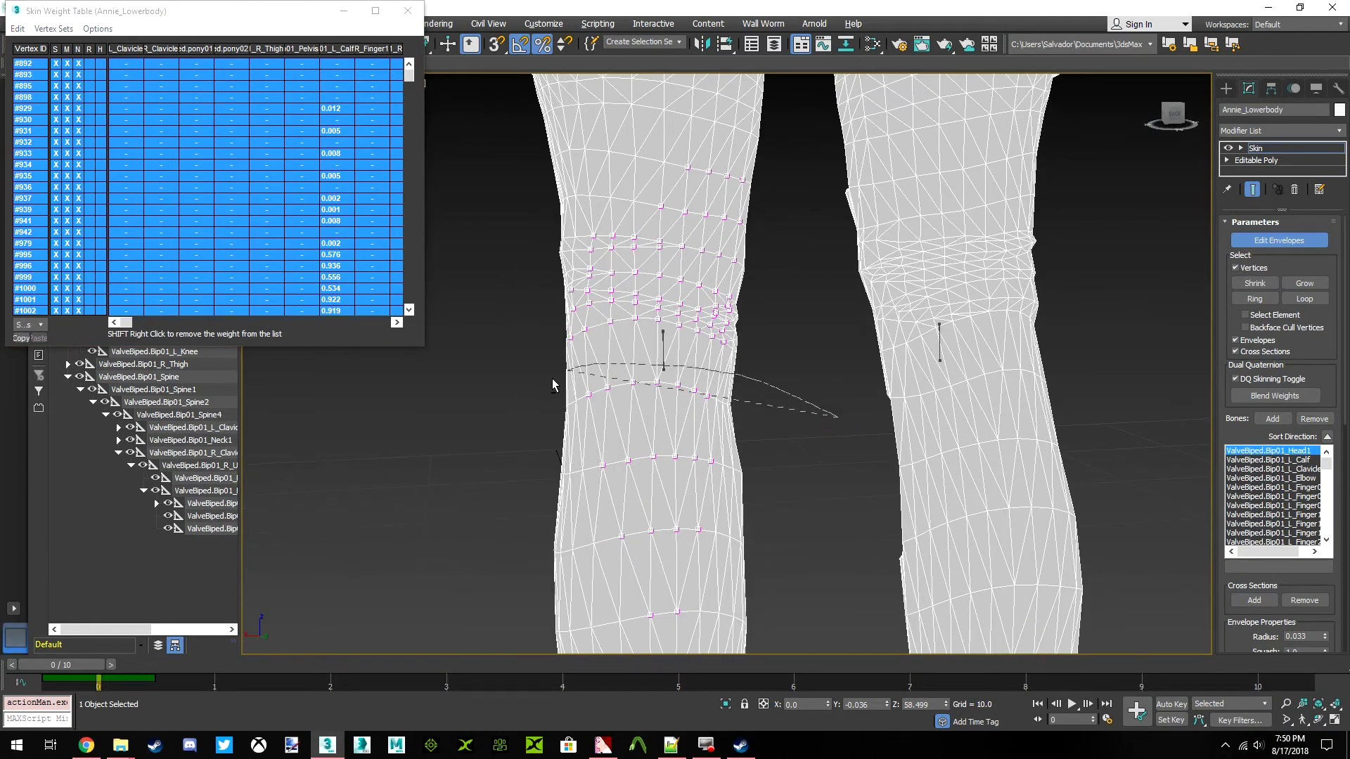
pyautogui.moveTo(745, 645); pyautogui.dragTo(714, 476)
pyautogui.moveTo(683, 332); pyautogui.dragTo(683, 385, button='middle')
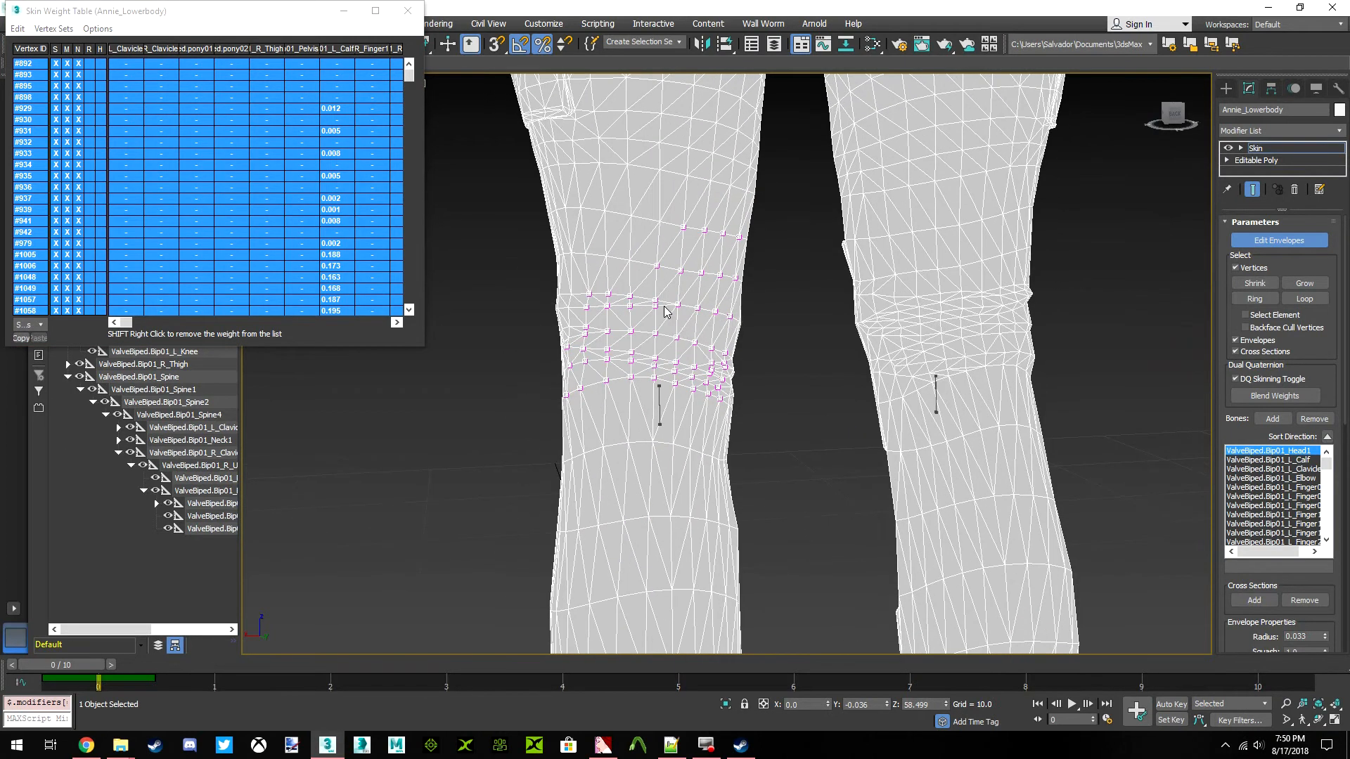
pyautogui.scroll(2, 667, 310)
pyautogui.moveTo(808, 310); pyautogui.dragTo(808, 374, button='middle')
pyautogui.moveTo(695, 358)
pyautogui.keyDown('alt'); pyautogui.mouseDown()
pyautogui.moveTo(410, 300)
pyautogui.moveTo(857, 290)
pyautogui.mouseUp(); pyautogui.keyUp('alt')
pyautogui.scroll(-5, 725, 326)
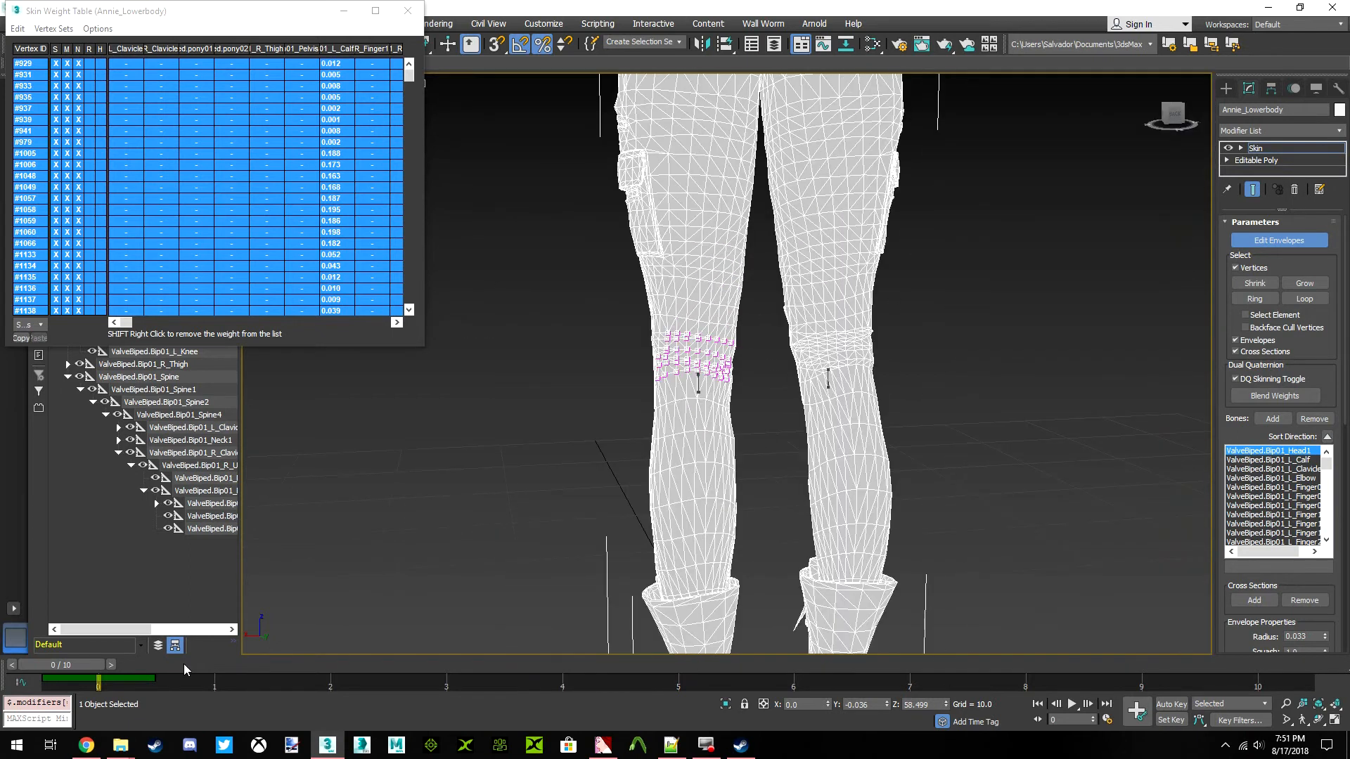
# Move to frame 5 and deselect the remaining thigh vertices above the left knee crease
pyautogui.moveTo(83, 663); pyautogui.dragTo(686, 690)
pyautogui.scroll(5, 759, 374)
pyautogui.moveTo(624, 308); pyautogui.dragTo(672, 270, button='middle')
pyautogui.scroll(-1, 672, 271)
pyautogui.moveTo(1170, 116); pyautogui.dragTo(1107, 148)
pyautogui.scroll(-4, 684, 332)
pyautogui.moveTo(493, 330); pyautogui.dragTo(850, 177, button='middle')
pyautogui.scroll(3, 717, 311)
pyautogui.moveTo(922, 209); pyautogui.dragTo(847, 170)
pyautogui.moveTo(920, 79); pyautogui.dragTo(863, 149)
pyautogui.moveTo(862, 149); pyautogui.dragTo(900, 234, button='middle')
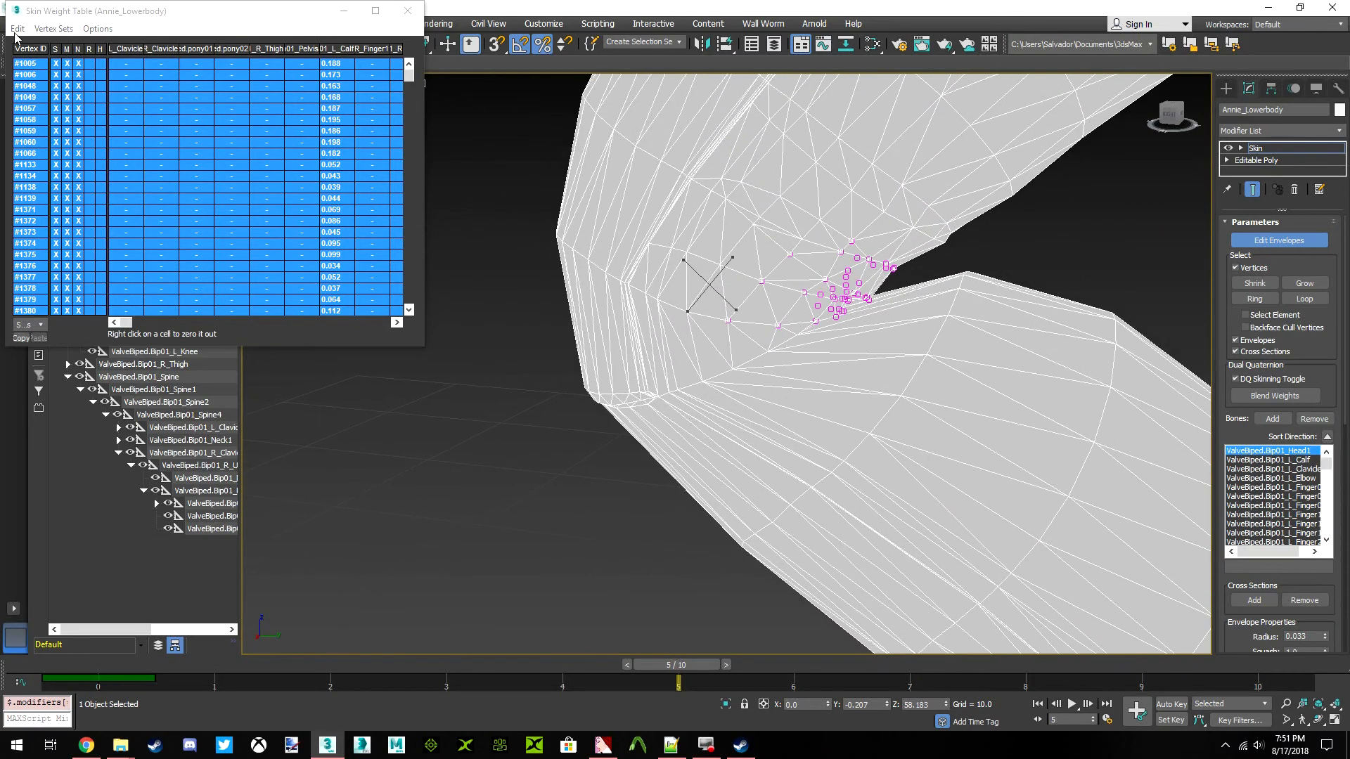
pyautogui.moveTo(803, 218); pyautogui.dragTo(624, 190, button='middle')
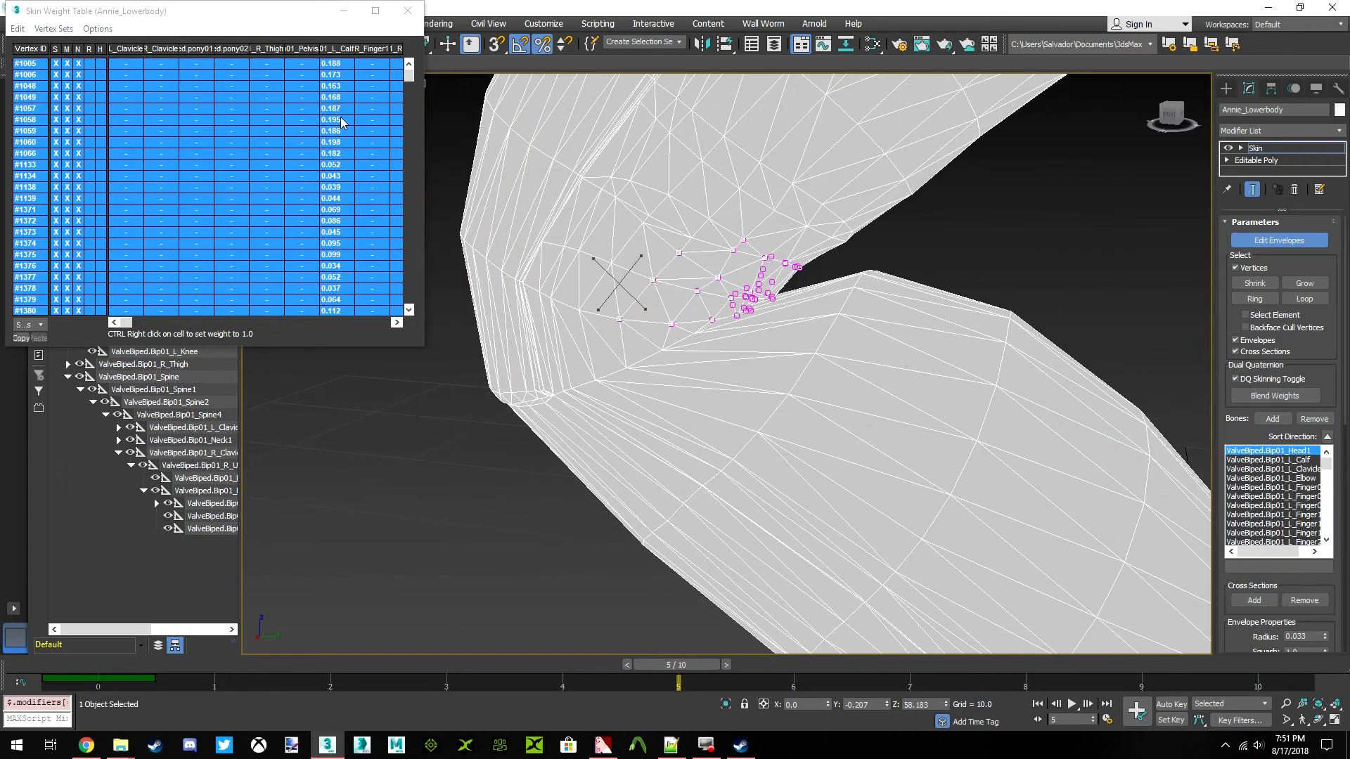
# Try reducing the ValveBiped.Bip01_L_Calf weights of the selected crease vertices by 0.12
pyautogui.click(17, 28)
pyautogui.click(49, 99)
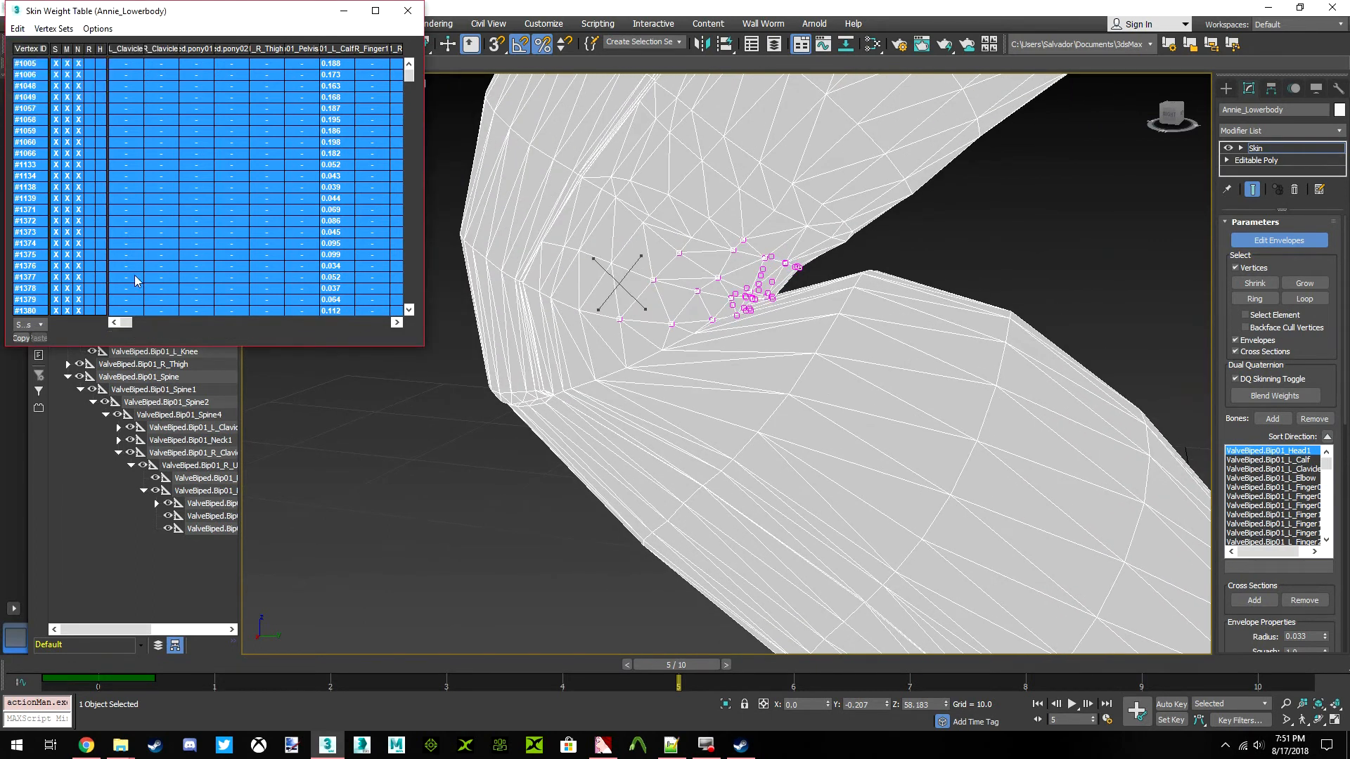
pyautogui.click(632, 300)
pyautogui.click(17, 29)
pyautogui.click(49, 100)
pyautogui.moveTo(365, 168); pyautogui.dragTo(324, 160)
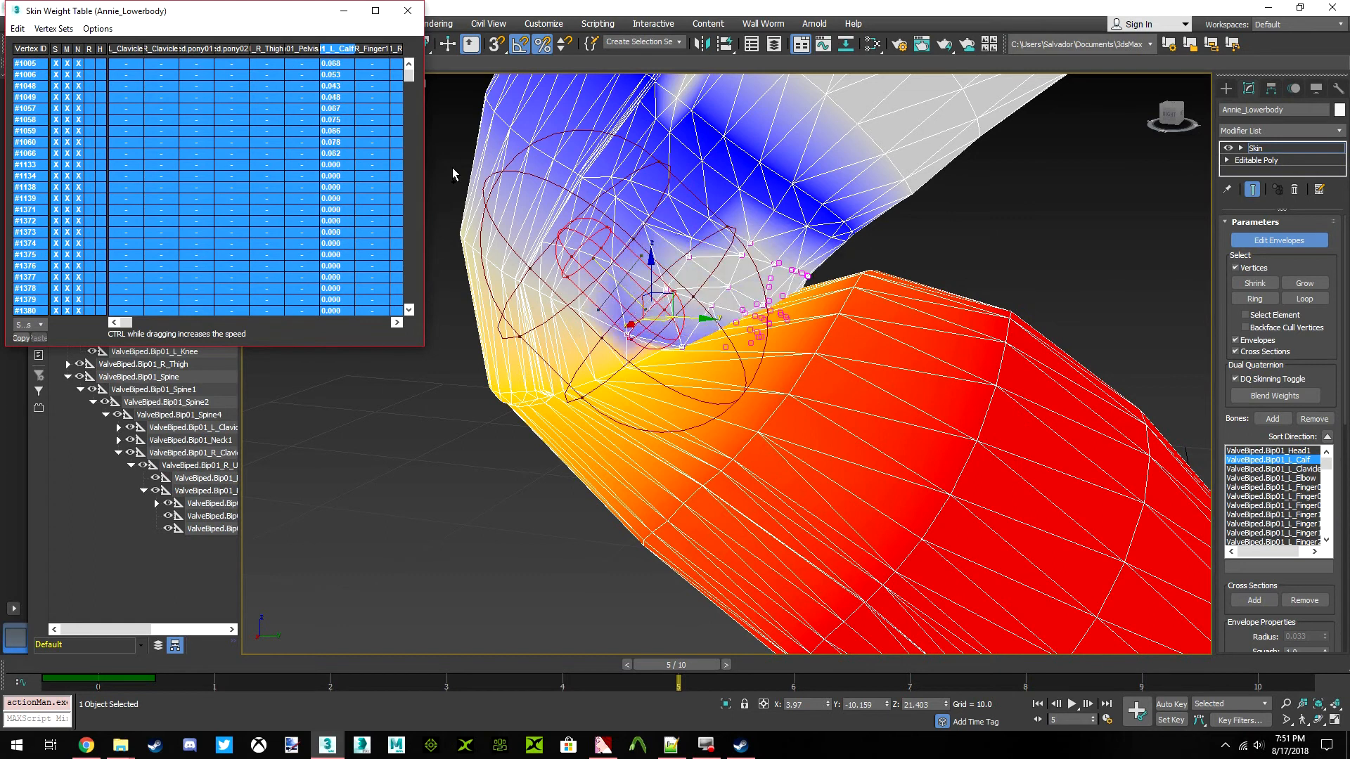
pyautogui.hotkey('ctrl', 'z')
pyautogui.moveTo(763, 313); pyautogui.dragTo(833, 363, button='middle')
pyautogui.scroll(-3, 699, 331)
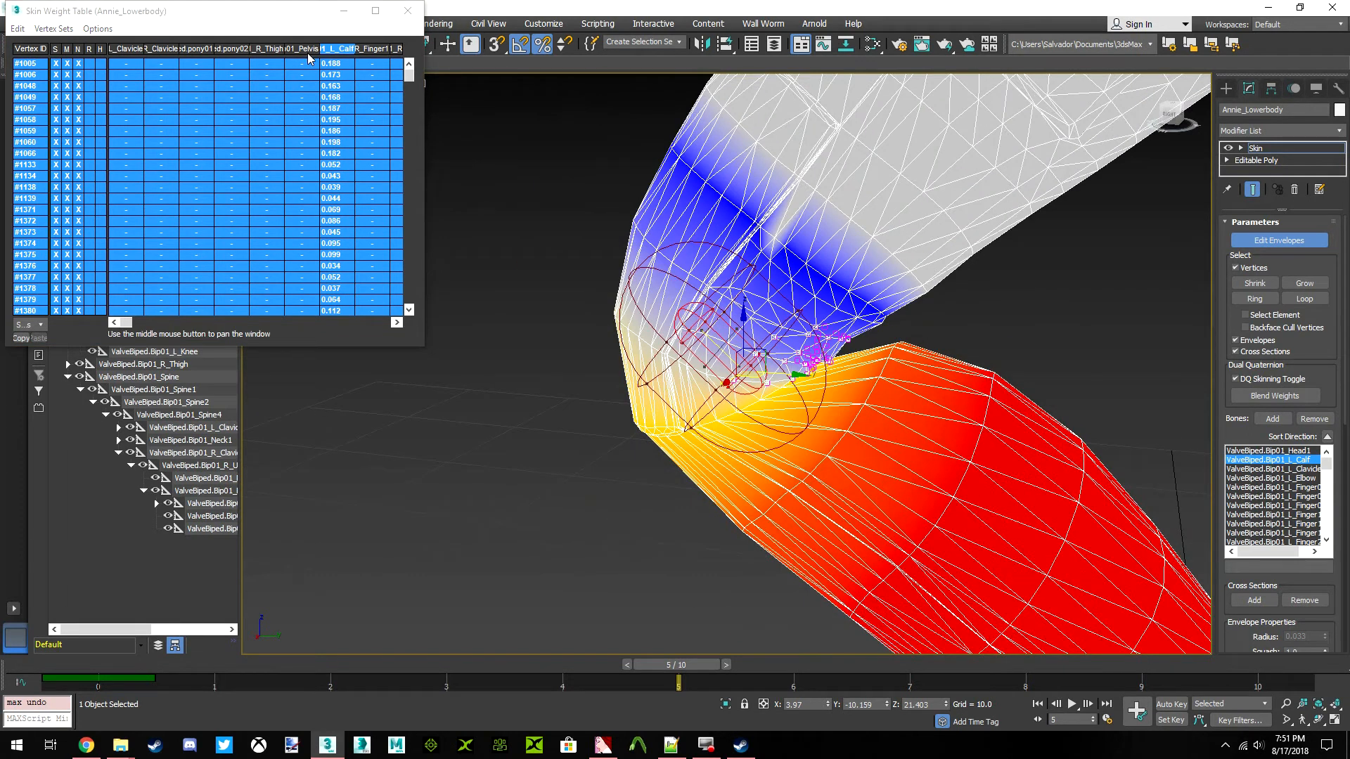
# Select the ValveBiped.Bip01_L_Knee bone and bring its weight column into view in the weight table
pyautogui.scroll(4, 753, 325)
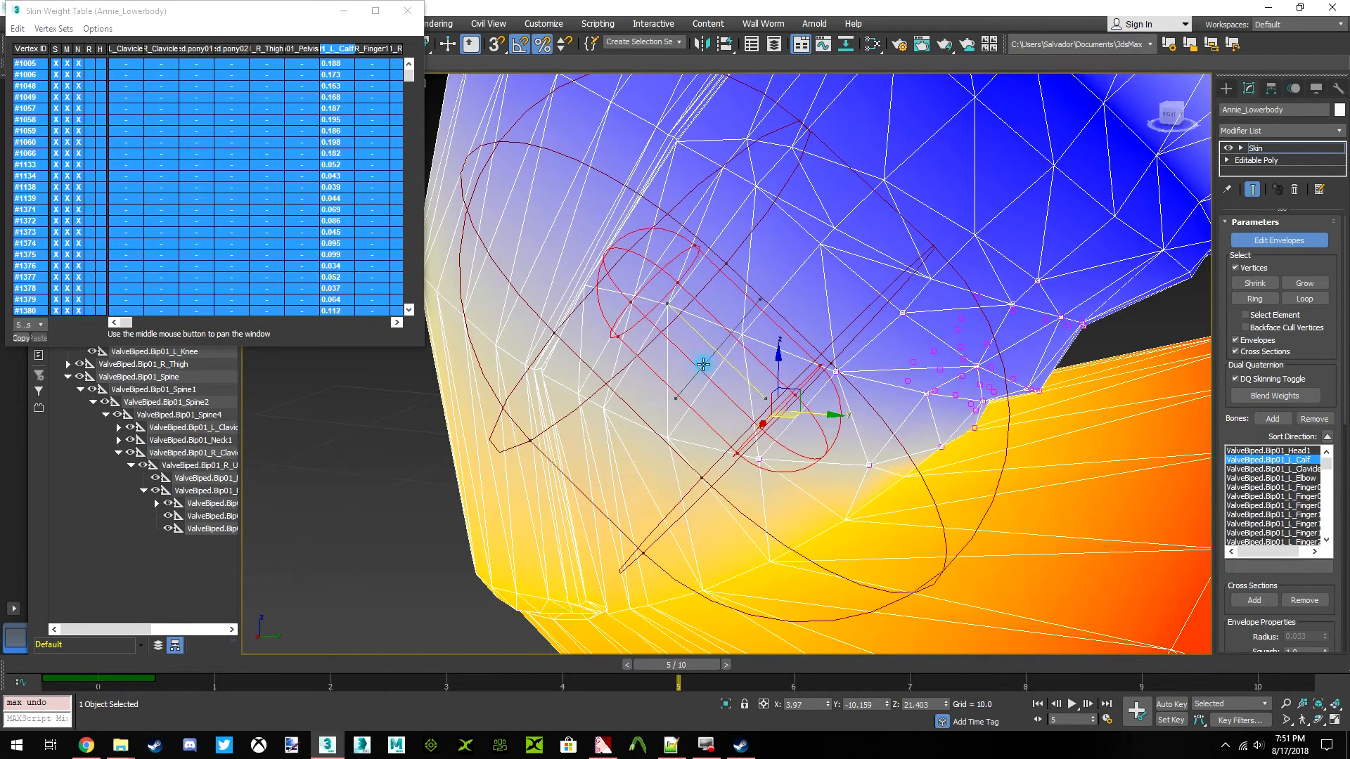
pyautogui.click(703, 365)
pyautogui.scroll(-3, 610, 232)
pyautogui.moveTo(128, 322); pyautogui.dragTo(391, 324)
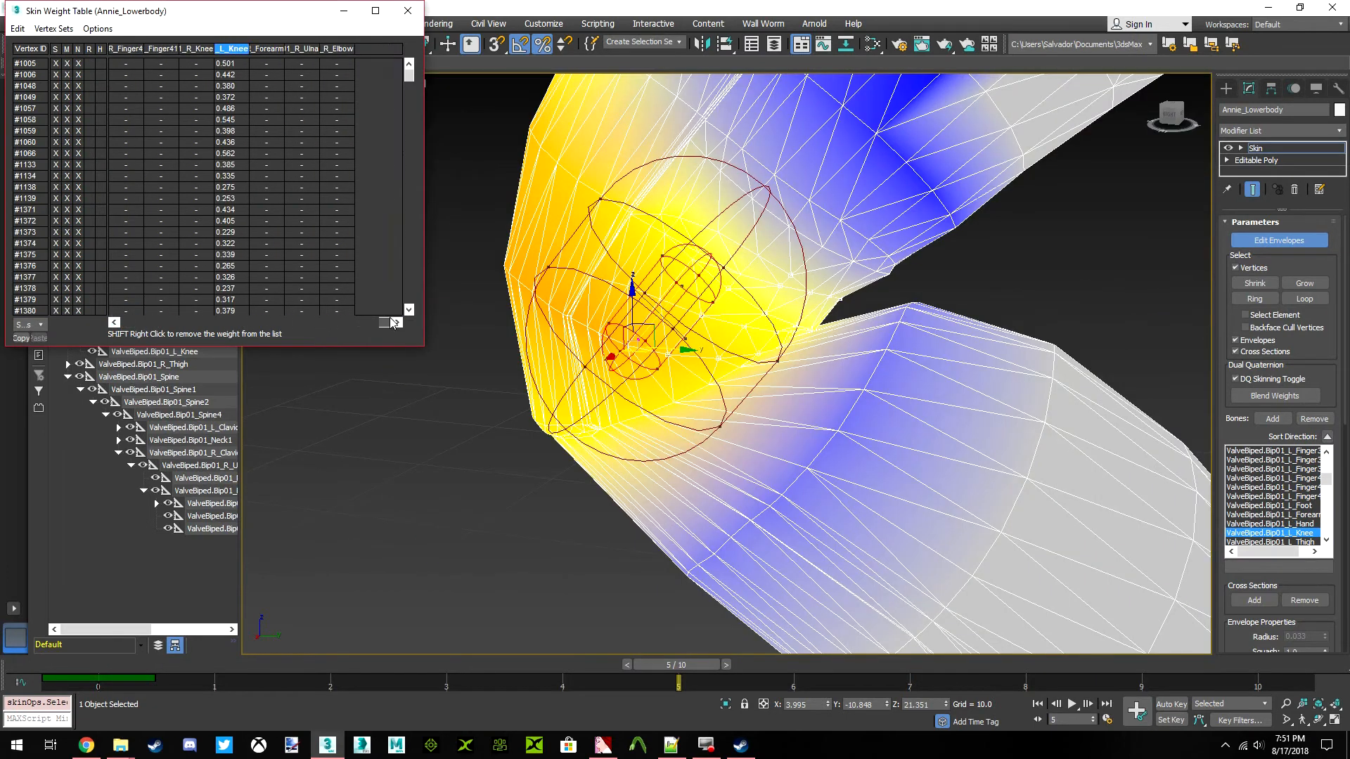
# Select all listed vertices and try changing their ValveBiped.Bip01_L_Knee weights
pyautogui.click(17, 28)
pyautogui.click(42, 100)
pyautogui.moveTo(235, 141); pyautogui.dragTo(340, 193)
pyautogui.hotkey('ctrl', 'z')
pyautogui.keyDown('alt'); pyautogui.moveTo(728, 244); pyautogui.dragTo(796, 318, button='middle'); pyautogui.keyUp('alt')
pyautogui.scroll(-2, 781, 333)
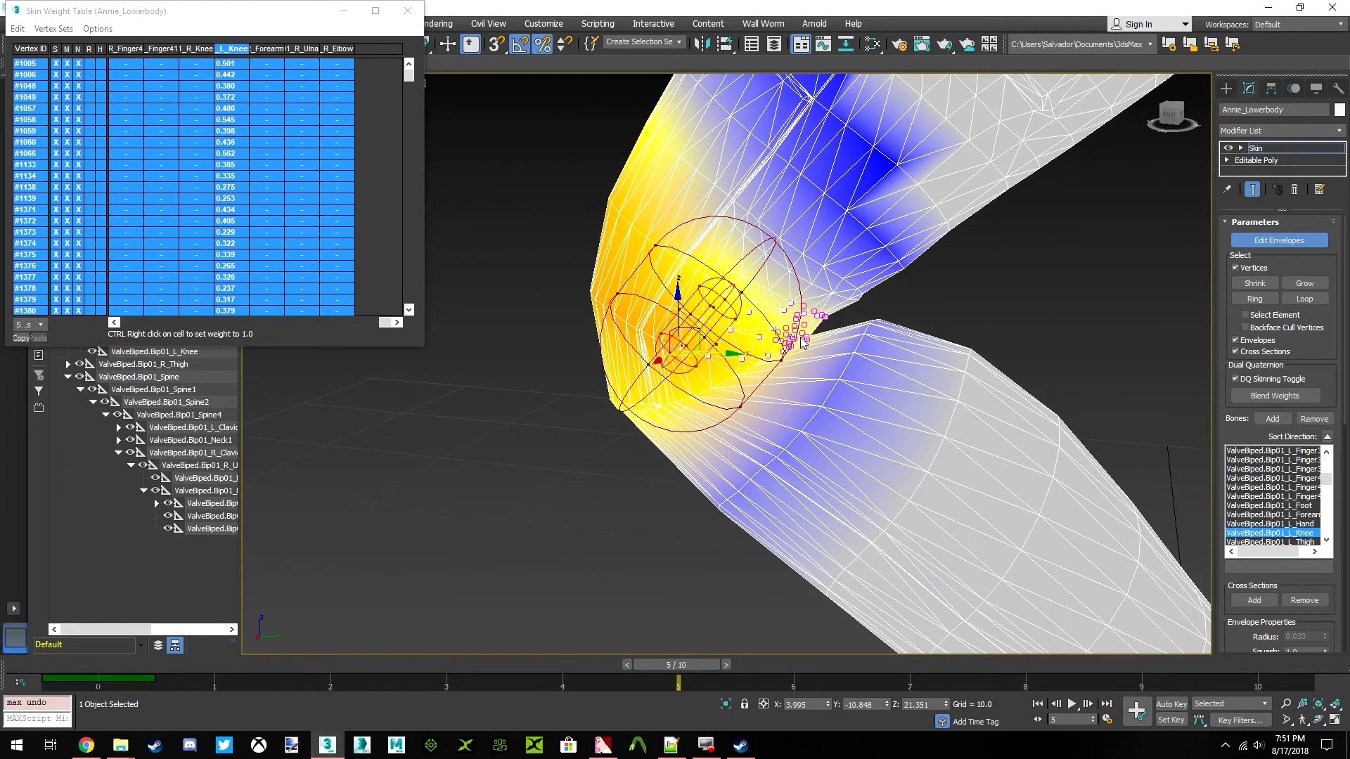
# Grow the crease vertex selection once and select all listed vertices in the weight table
pyautogui.click(1304, 283)
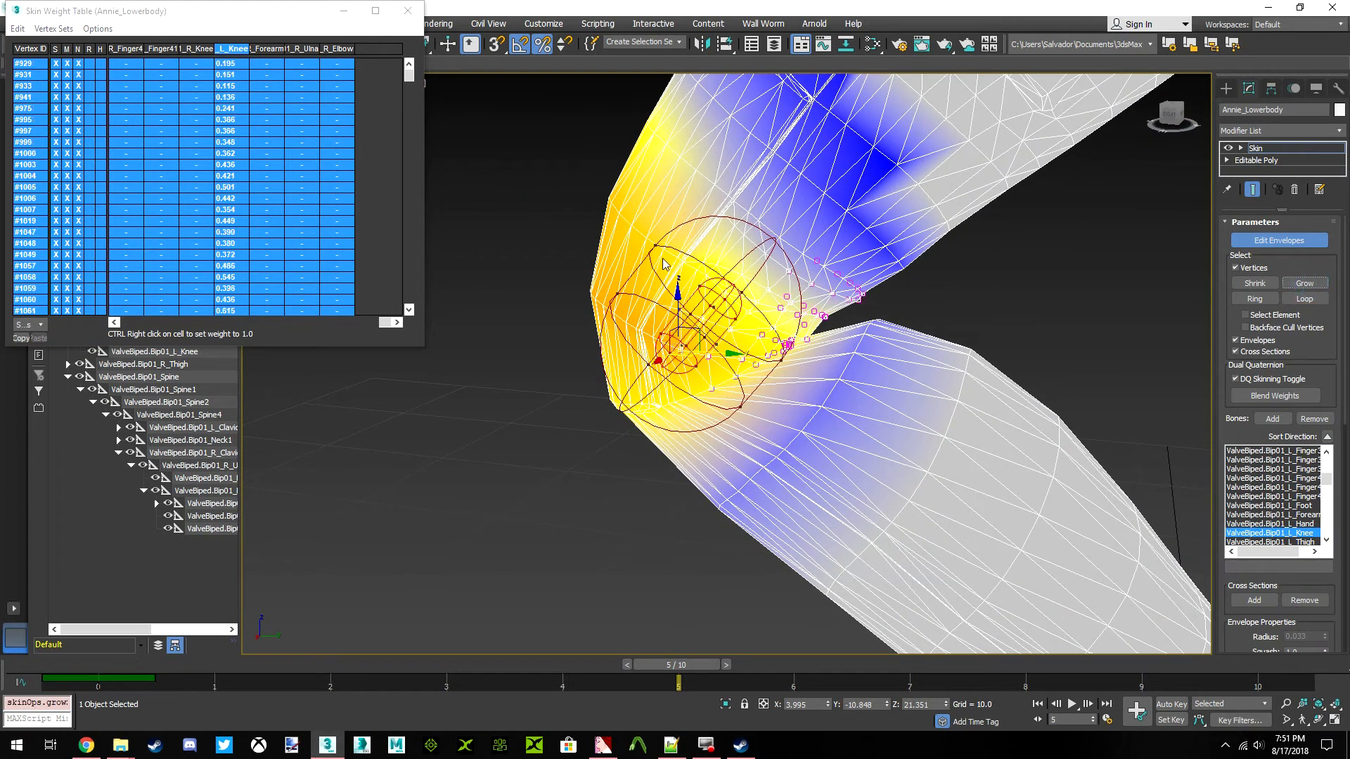
pyautogui.click(16, 28)
pyautogui.click(44, 105)
# Try reducing the grown selection's ValveBiped.Bip01_L_Knee weights, first by 0.1 and again by 0.17
pyautogui.moveTo(248, 141); pyautogui.dragTo(219, 139)
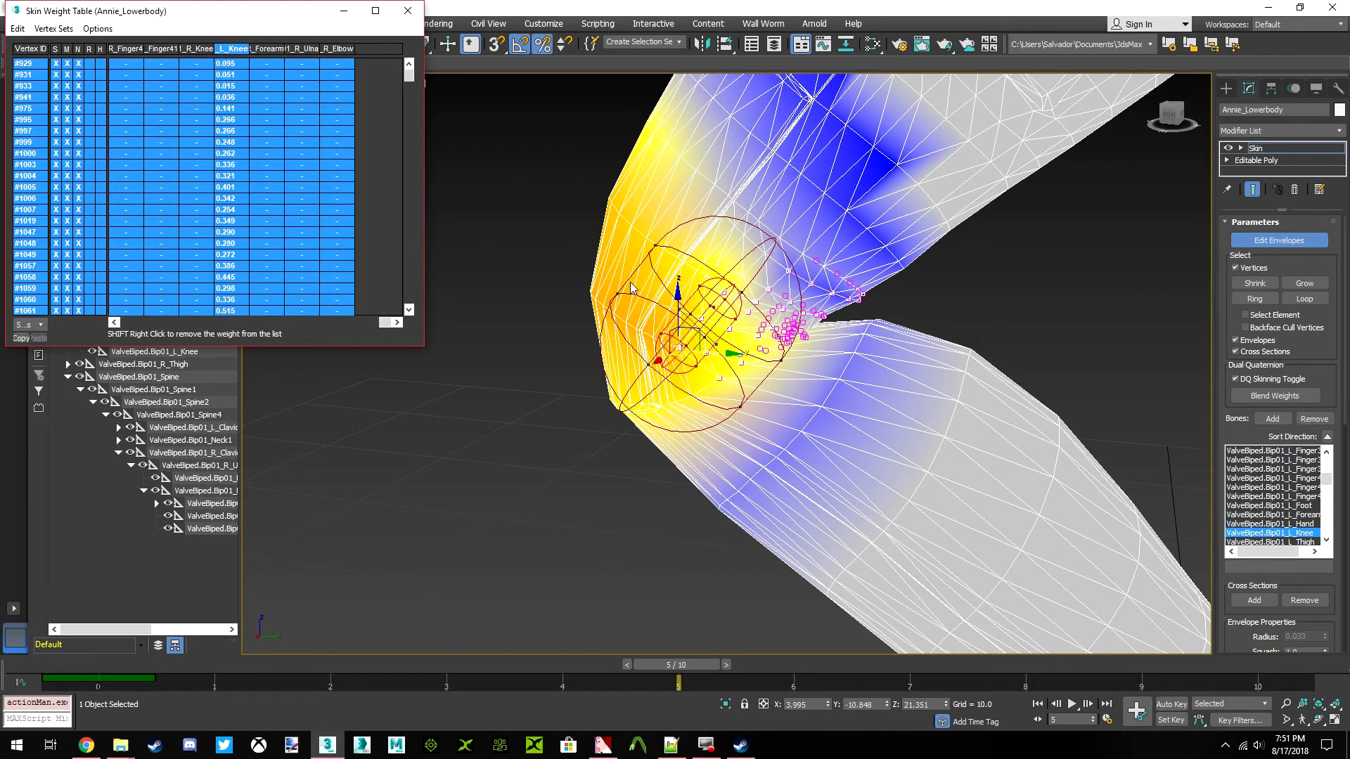
pyautogui.moveTo(771, 307); pyautogui.dragTo(781, 324, button='middle')
pyautogui.scroll(3, 782, 329)
pyautogui.hotkey('ctrl', 'z')
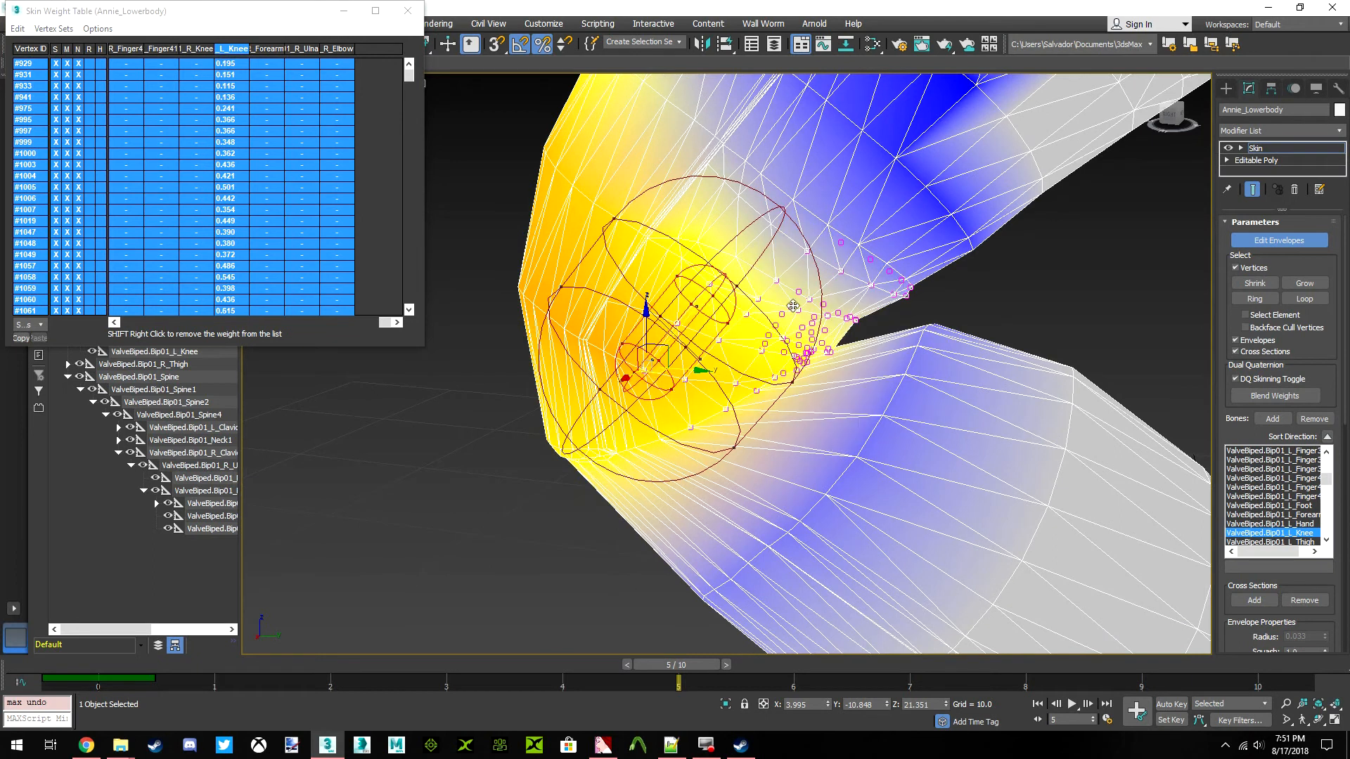
pyautogui.moveTo(232, 152); pyautogui.dragTo(186, 154)
pyautogui.hotkey('ctrl', 'z')
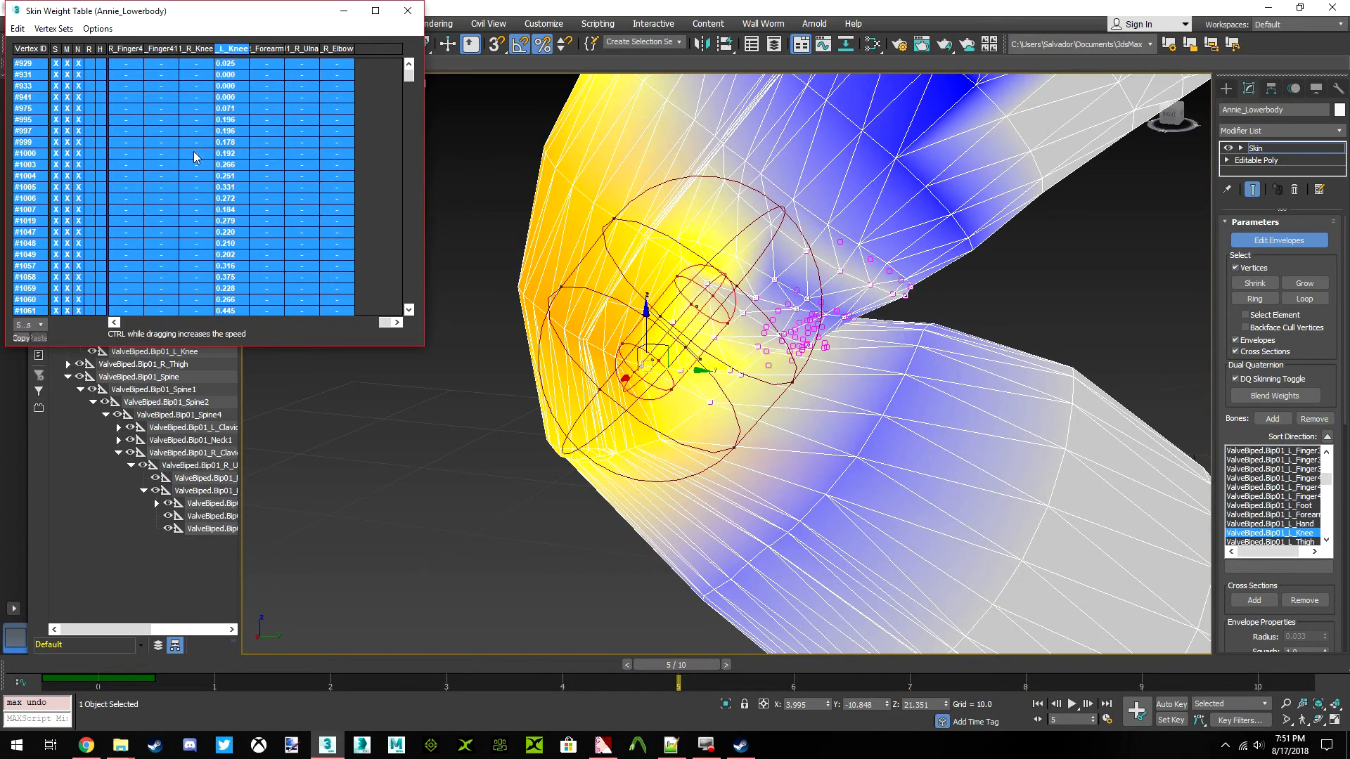
pyautogui.hotkey('ctrl', 'z')
# Reduce the ValveBiped.Bip01_L_Knee weights of all selected vertices by 0.15
pyautogui.moveTo(815, 315); pyautogui.dragTo(858, 230, button='middle')
pyautogui.moveTo(236, 164); pyautogui.dragTo(204, 157)
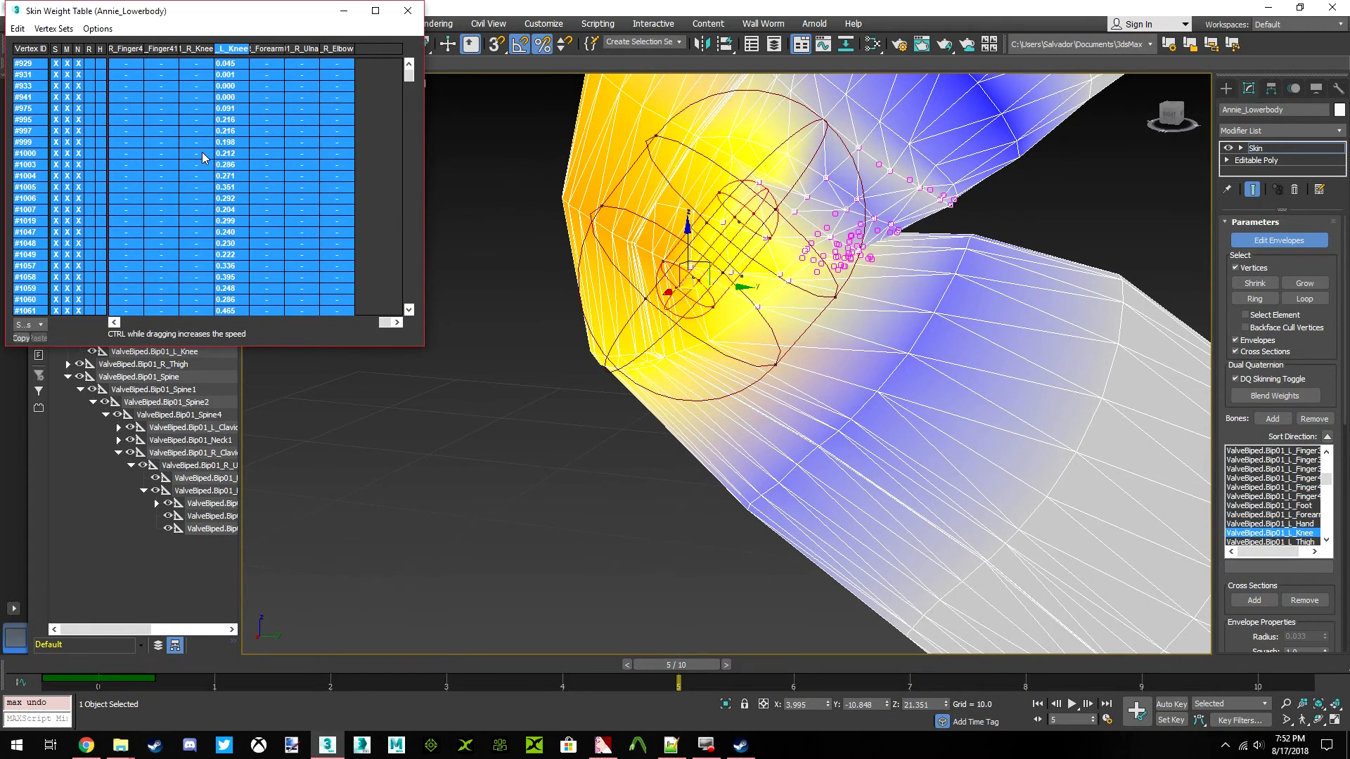
pyautogui.scroll(-8, 605, 295)
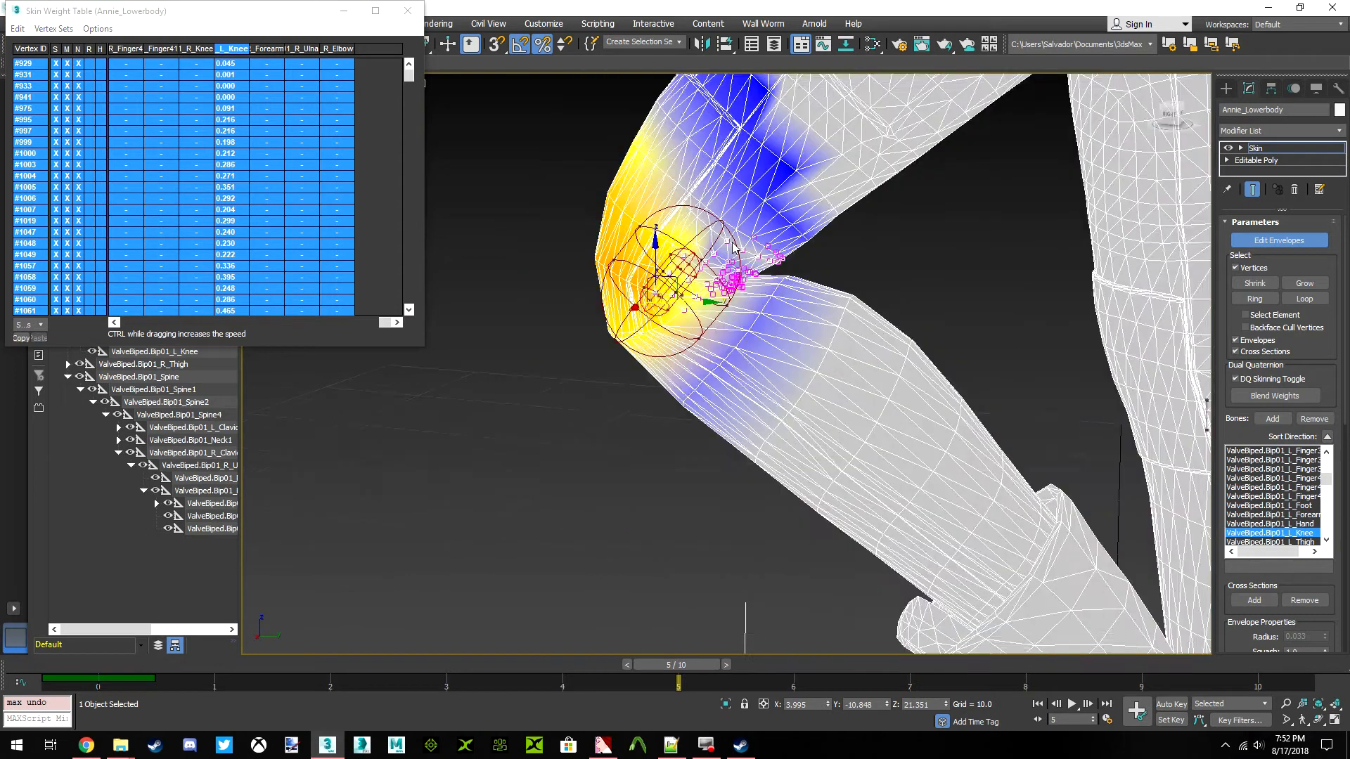
# View the legs from the back, return to frame 0 and select the ValveBiped.Bip01_R_Calf bone
pyautogui.click(1170, 114)
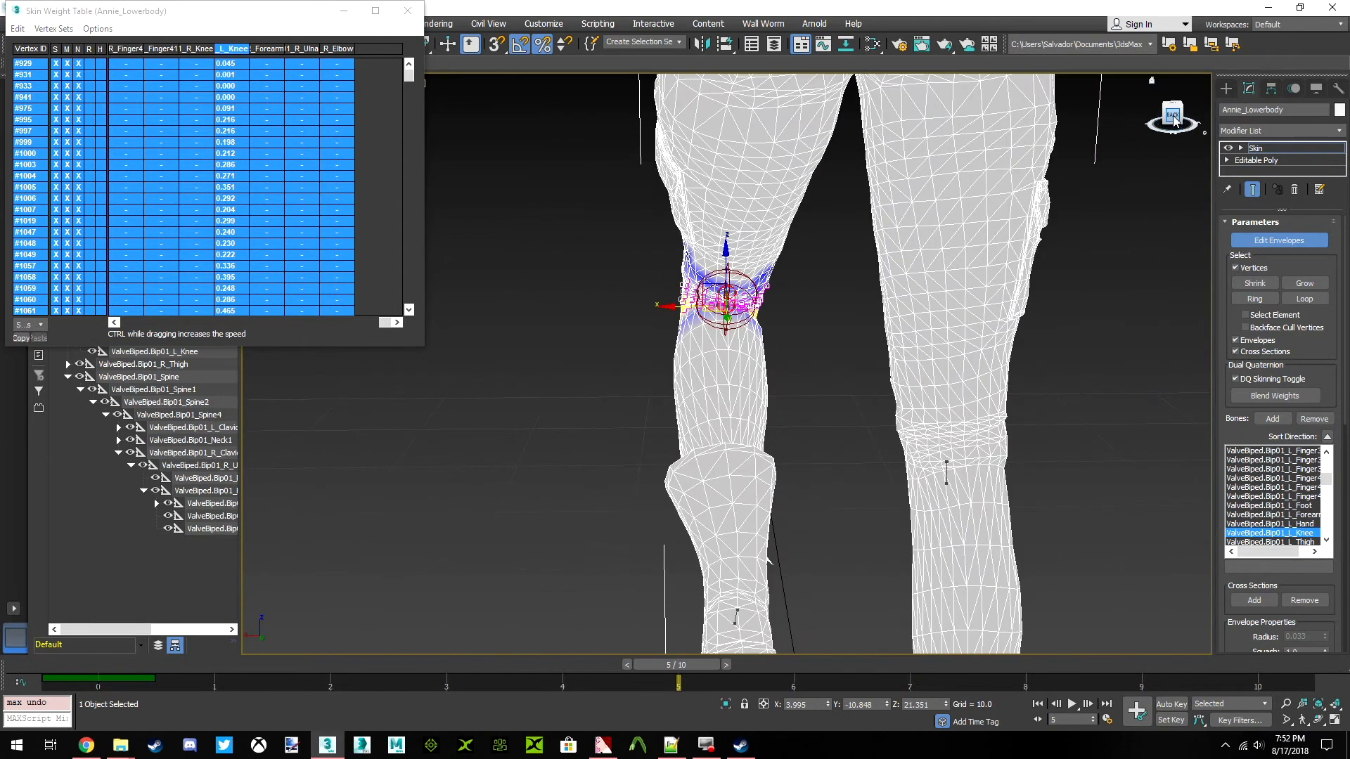
pyautogui.moveTo(647, 667); pyautogui.dragTo(36, 665)
pyautogui.moveTo(928, 449); pyautogui.dragTo(849, 442, button='middle')
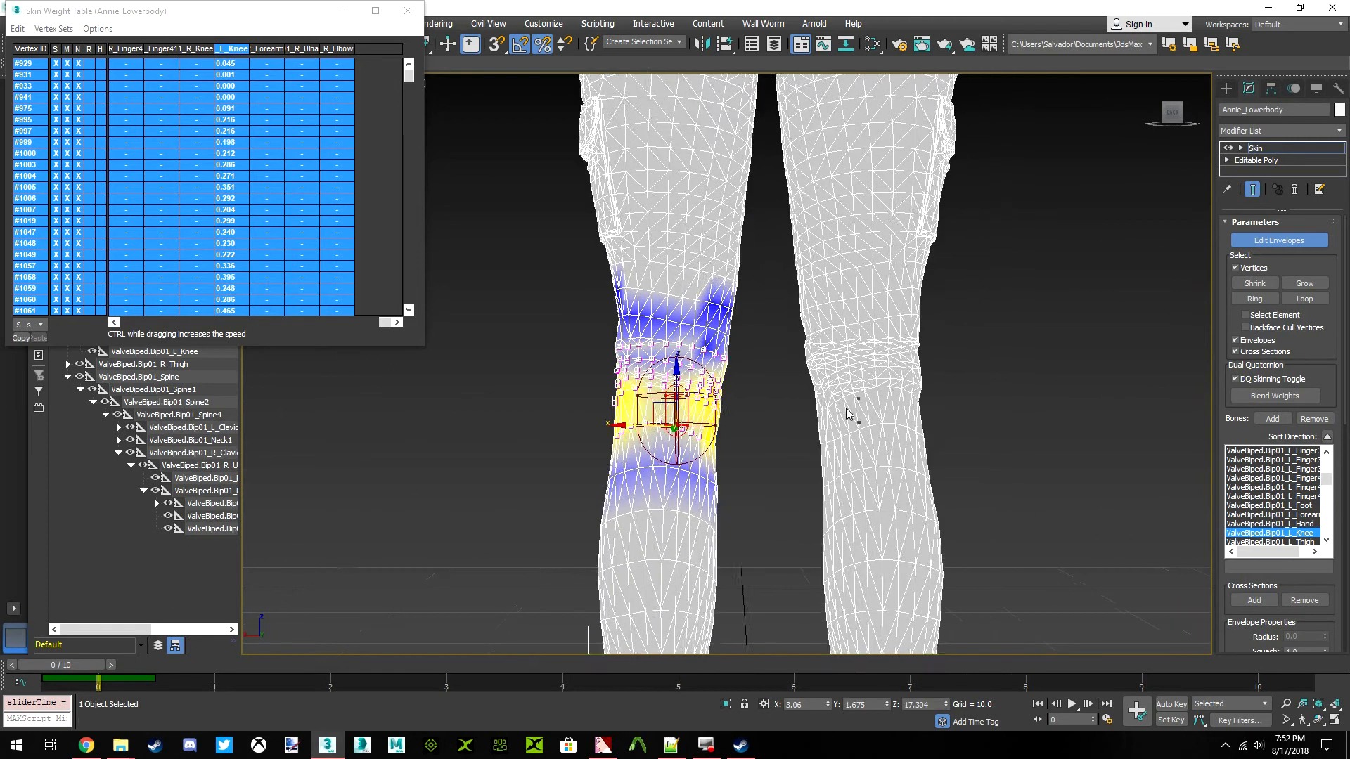
pyautogui.scroll(3, 849, 442)
pyautogui.scroll(2, 844, 450)
pyautogui.scroll(2, 641, 360)
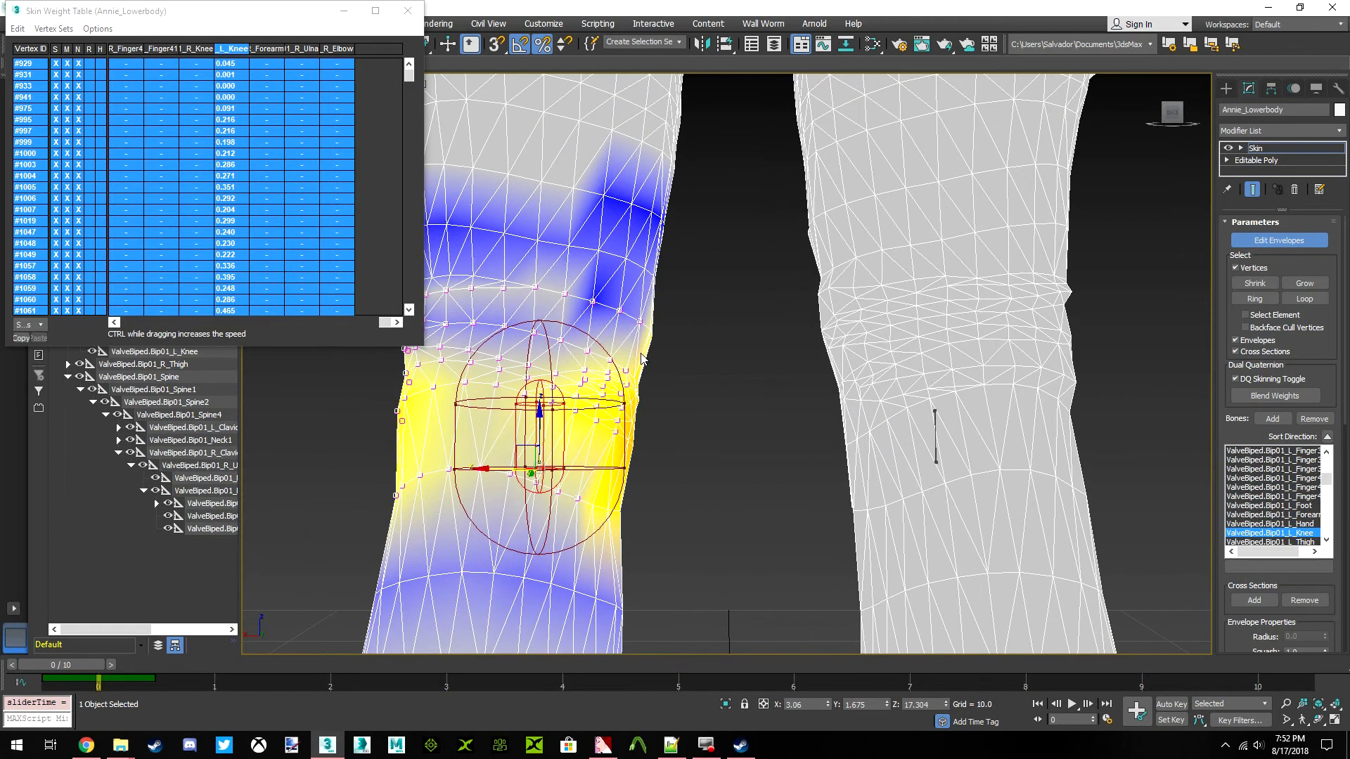
pyautogui.moveTo(729, 372); pyautogui.dragTo(749, 385, button='middle')
pyautogui.click(958, 448)
# Select the vertices around the right knee and select all of their rows in the weight table
pyautogui.moveTo(897, 449); pyautogui.dragTo(792, 448, button='middle')
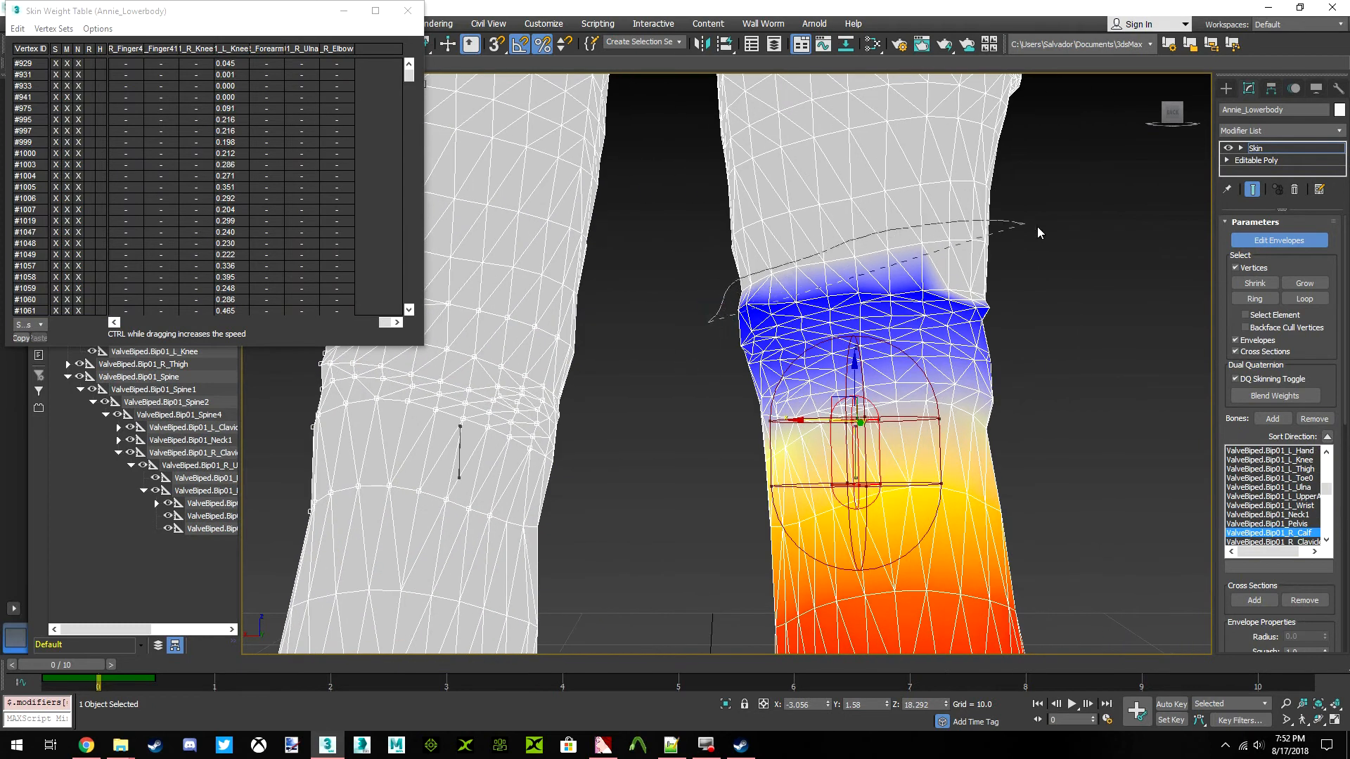
pyautogui.moveTo(744, 510); pyautogui.dragTo(735, 510)
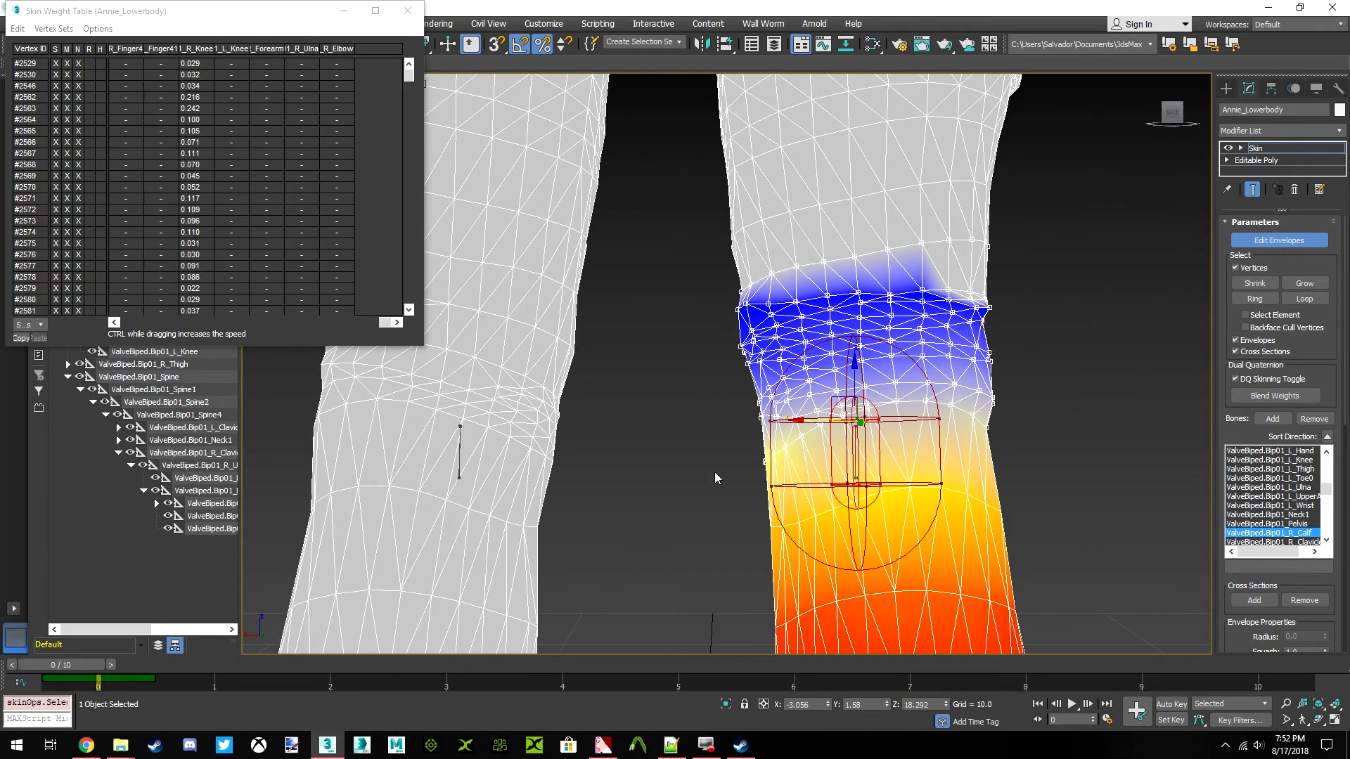
pyautogui.click(17, 28)
pyautogui.click(59, 103)
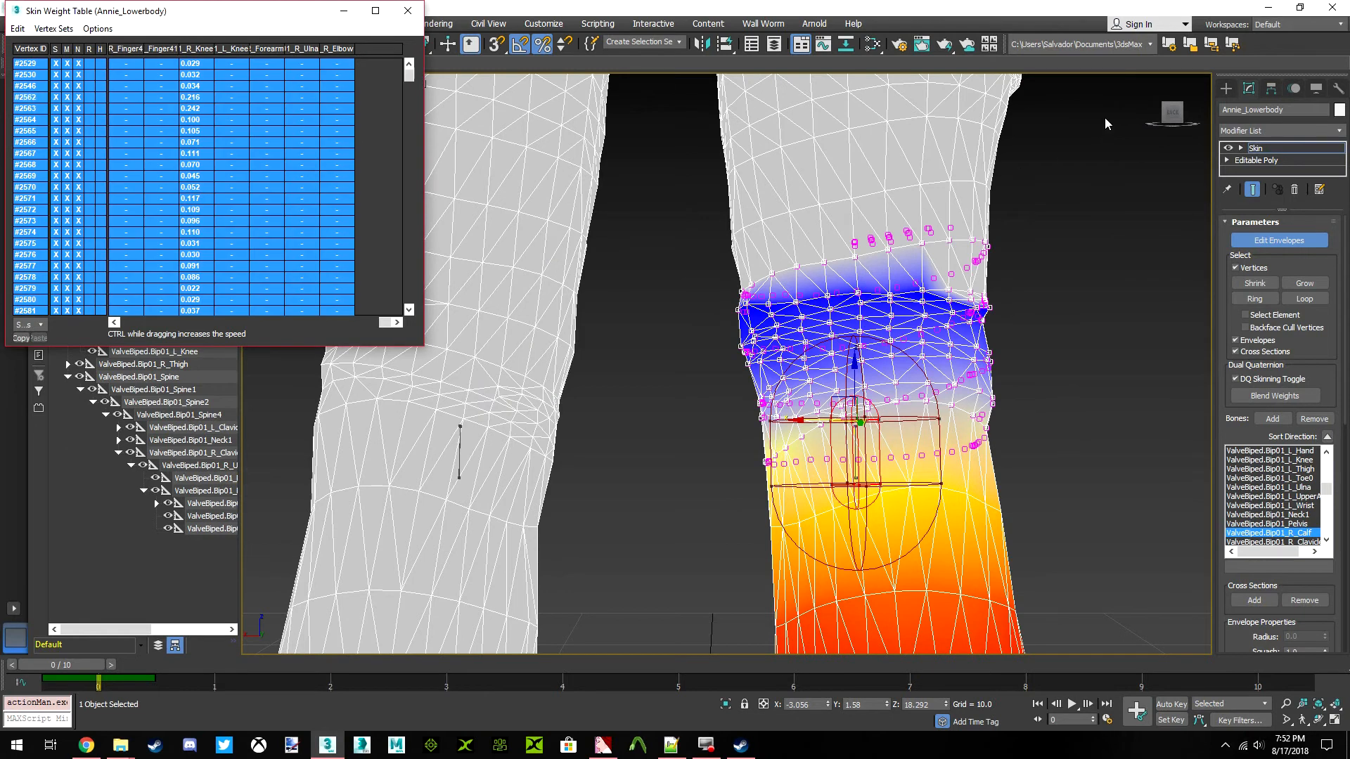
# Remove the front vertices from the right knee's selection, leaving only those behind the knee selected
pyautogui.click(1169, 116)
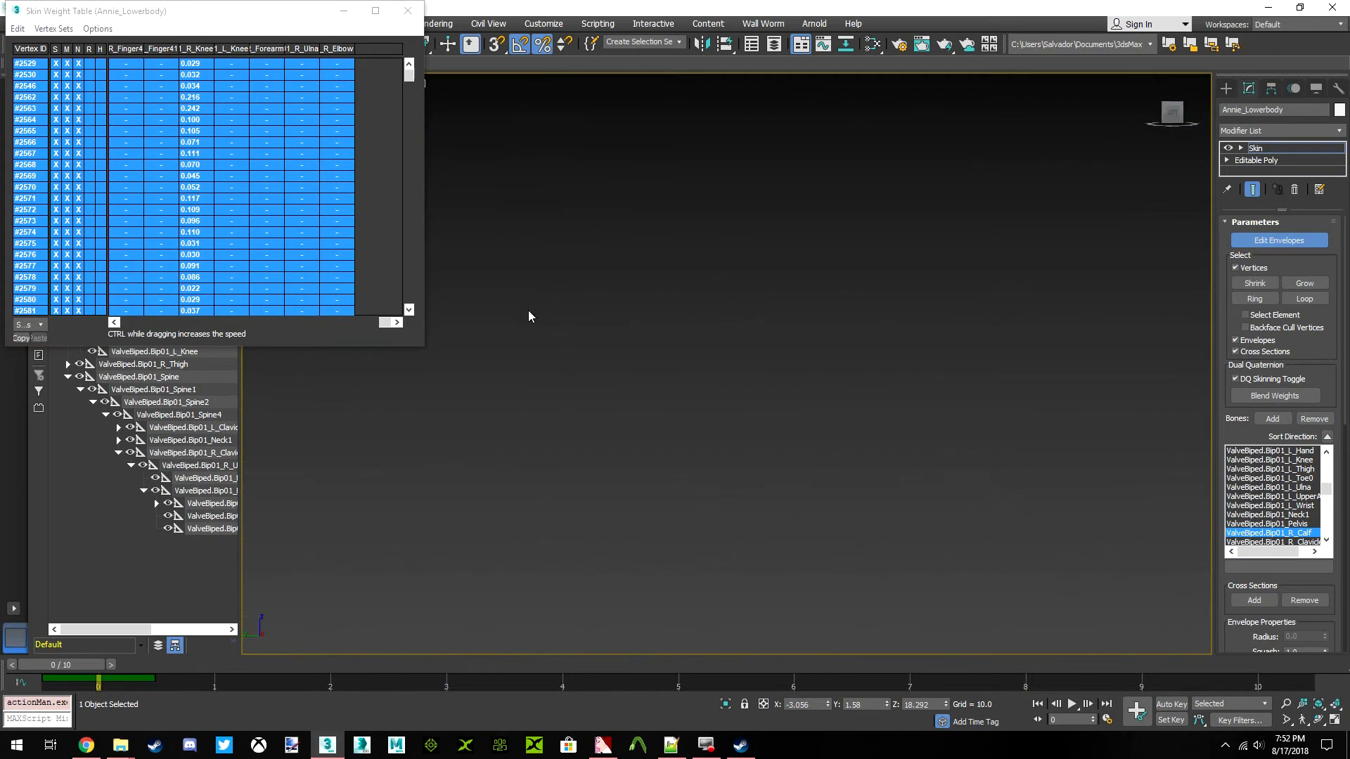
pyautogui.scroll(10, 524, 339)
pyautogui.scroll(2, 519, 338)
pyautogui.moveTo(519, 337); pyautogui.dragTo(763, 366, button='middle')
pyautogui.keyDown('alt'); pyautogui.moveTo(838, 286); pyautogui.dragTo(1046, 204); pyautogui.keyUp('alt')
pyautogui.scroll(3, 761, 313)
pyautogui.moveTo(728, 355)
pyautogui.mouseDown(button='middle')
pyautogui.moveTo(765, 307)
pyautogui.moveTo(656, 352)
pyautogui.mouseUp(button='middle')
pyautogui.scroll(-3, 767, 317)
pyautogui.scroll(-3, 692, 345)
pyautogui.moveTo(812, 339)
pyautogui.keyDown('alt'); pyautogui.mouseDown()
pyautogui.moveTo(735, 186)
pyautogui.moveTo(622, 268)
pyautogui.mouseUp(); pyautogui.keyUp('alt')
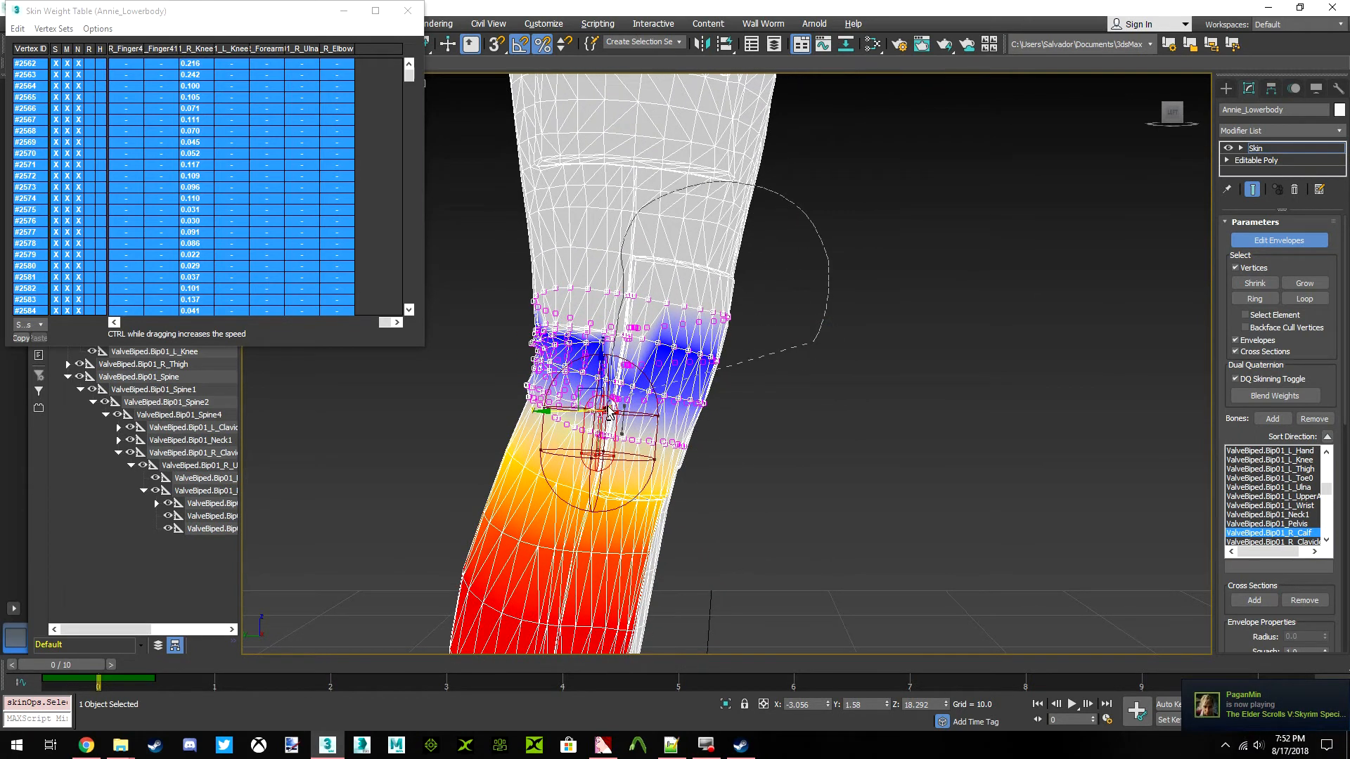
pyautogui.keyDown('alt'); pyautogui.moveTo(977, 520); pyautogui.dragTo(979, 519); pyautogui.keyUp('alt')
pyautogui.moveTo(632, 424); pyautogui.dragTo(807, 423, button='middle')
pyautogui.scroll(3, 807, 423)
pyautogui.scroll(-3, 807, 424)
# Select all of the remaining vertices' rows in the weight table and reduce their ValveBiped.Bip01_R_Knee weights by 0.12
pyautogui.click(17, 28)
pyautogui.click(81, 102)
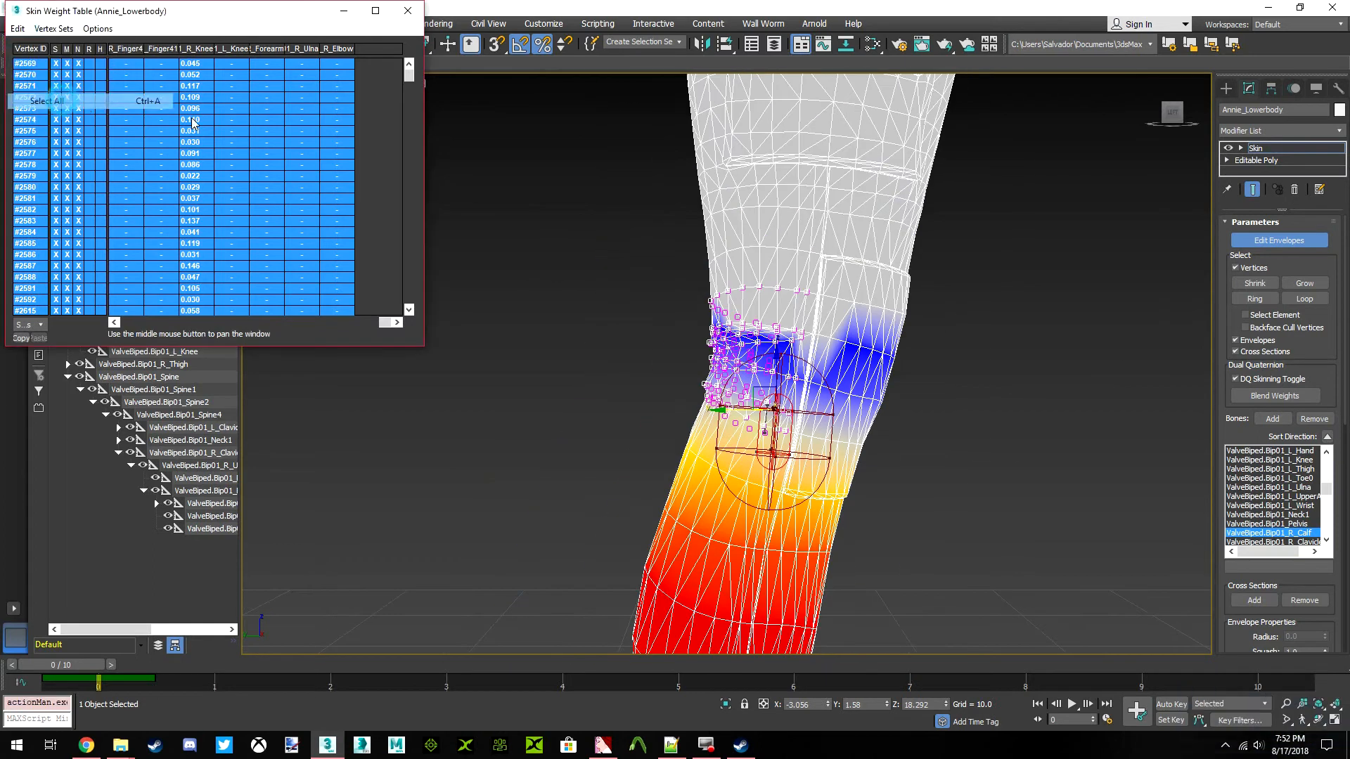
pyautogui.moveTo(1169, 114); pyautogui.dragTo(1230, 117)
pyautogui.moveTo(1125, 281); pyautogui.dragTo(773, 302, button='middle')
pyautogui.scroll(-4, 780, 306)
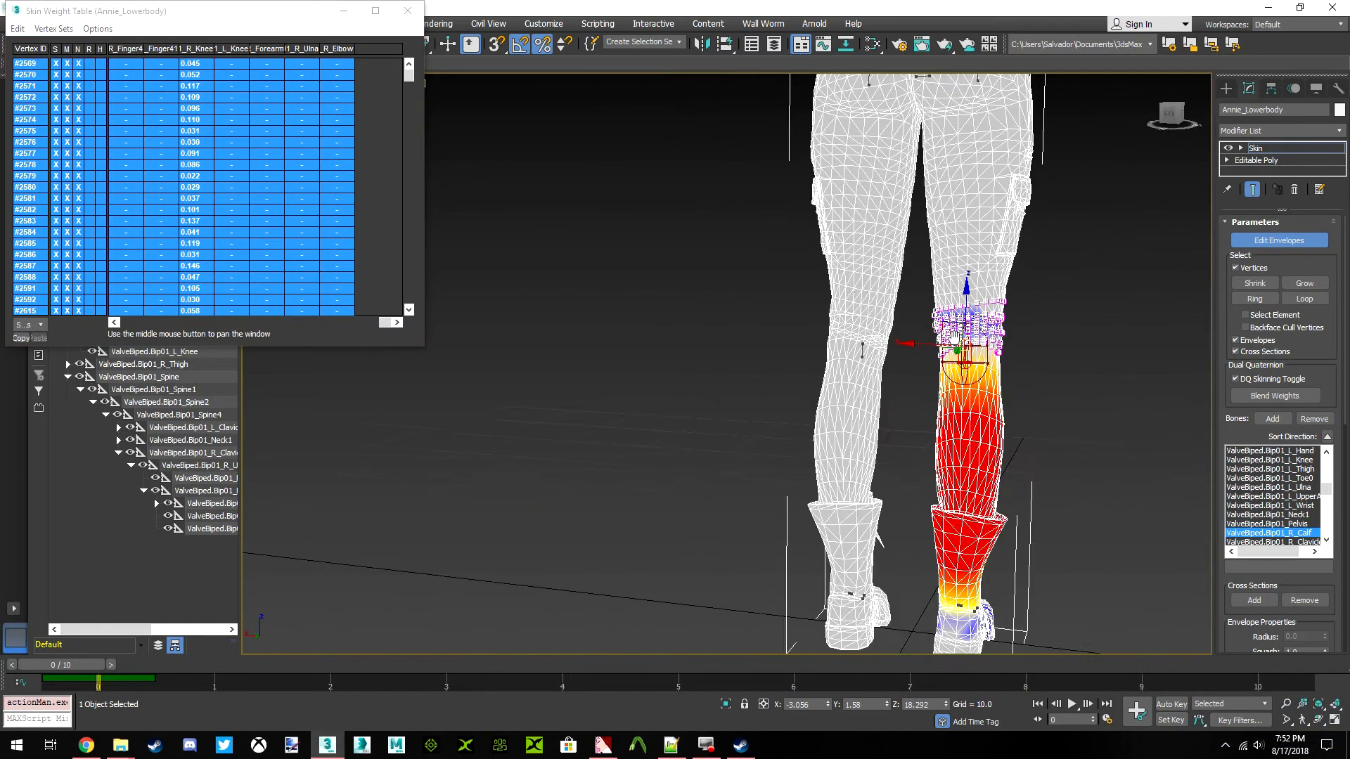
pyautogui.scroll(6, 1012, 351)
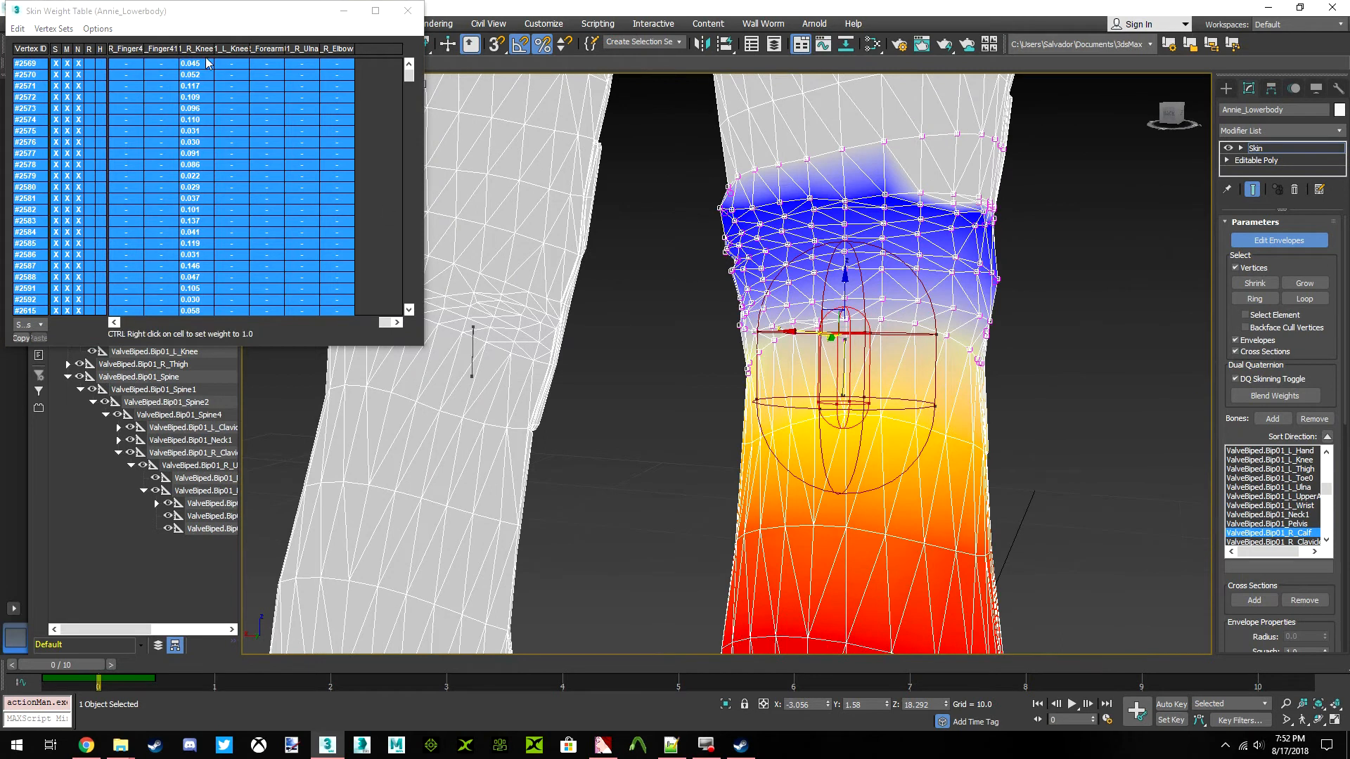
pyautogui.click(199, 49)
pyautogui.moveTo(189, 166); pyautogui.dragTo(172, 169)
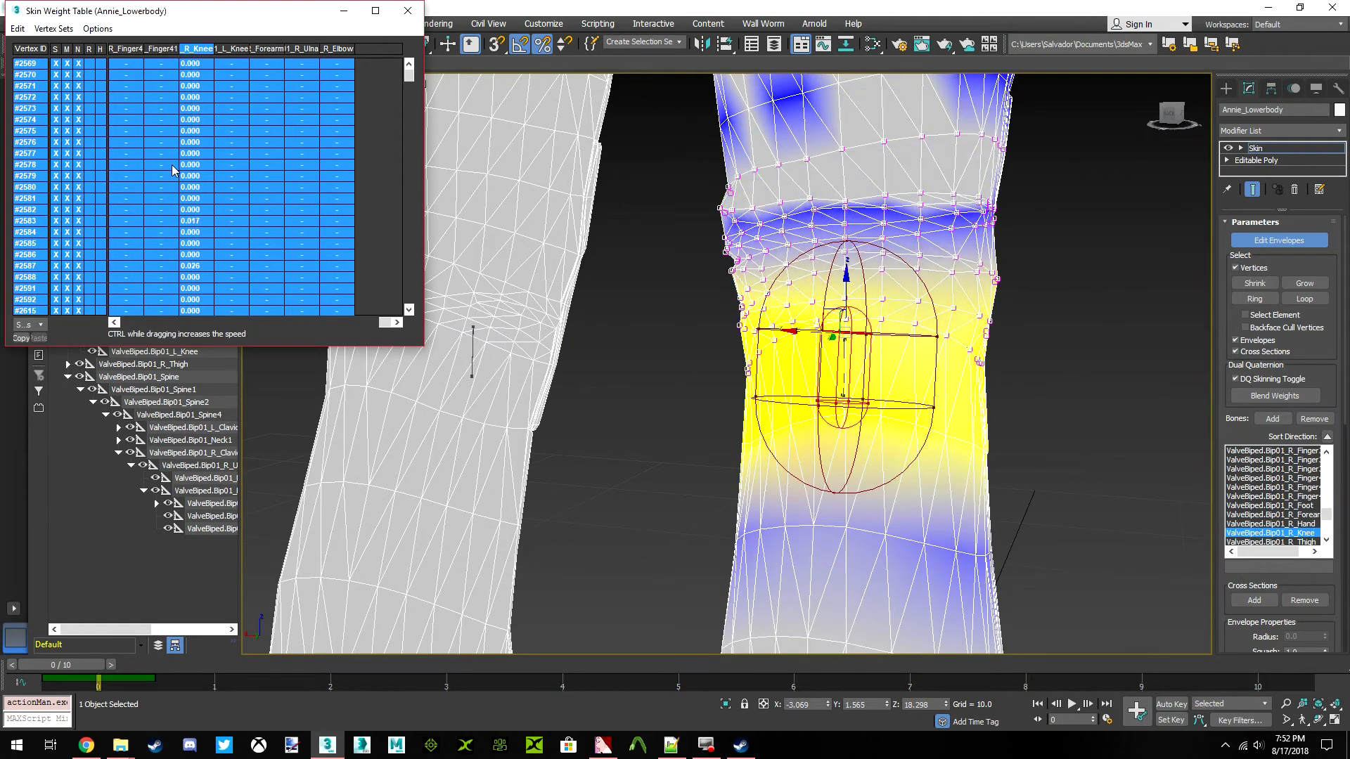
# Close the weight table, leave envelope editing and deselect the lower body mesh
pyautogui.click(402, 15)
pyautogui.scroll(-3, 895, 292)
pyautogui.click(1243, 244)
pyautogui.scroll(-4, 901, 303)
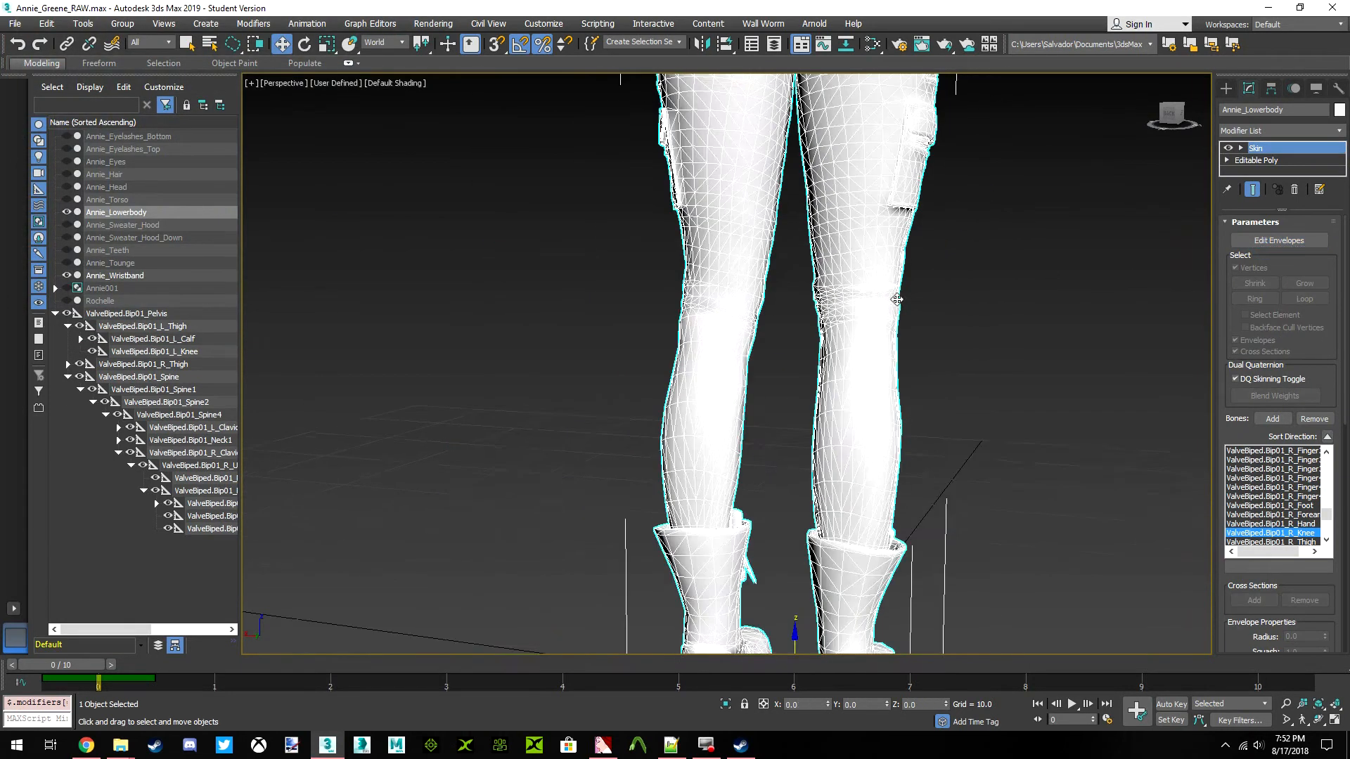
pyautogui.scroll(-5, 900, 304)
pyautogui.click(1074, 240)
# View the model from the front at frame 5 and unhide Annie_Torso
pyautogui.click(1171, 116)
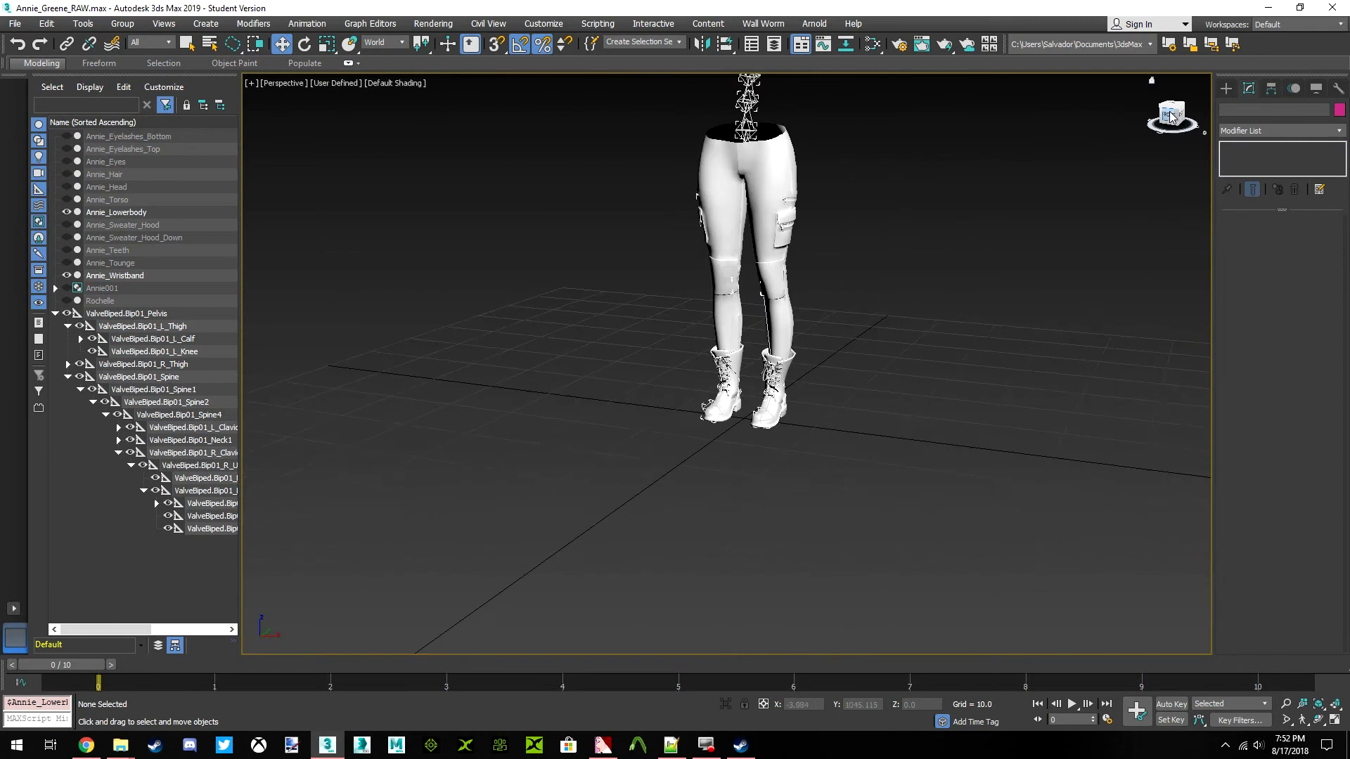
pyautogui.scroll(5, 777, 310)
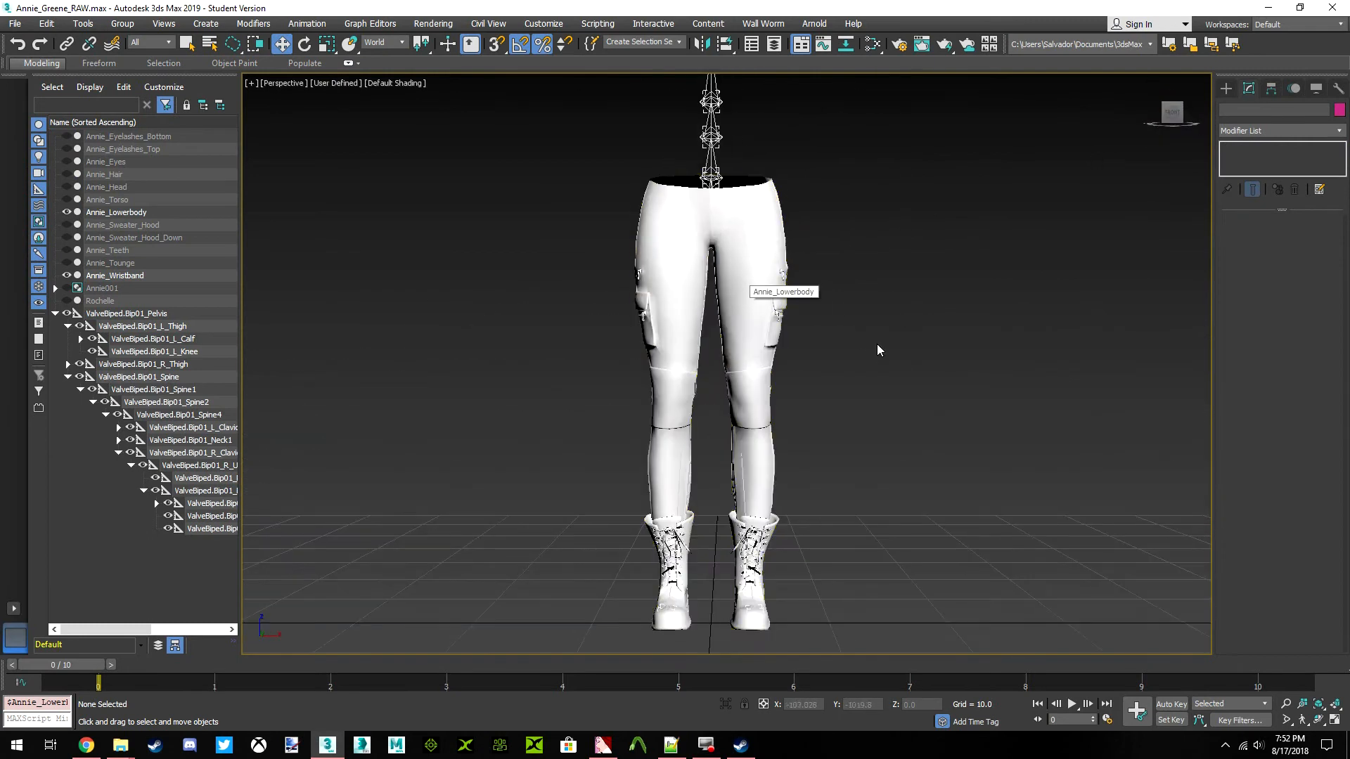
pyautogui.moveTo(74, 669); pyautogui.dragTo(657, 668)
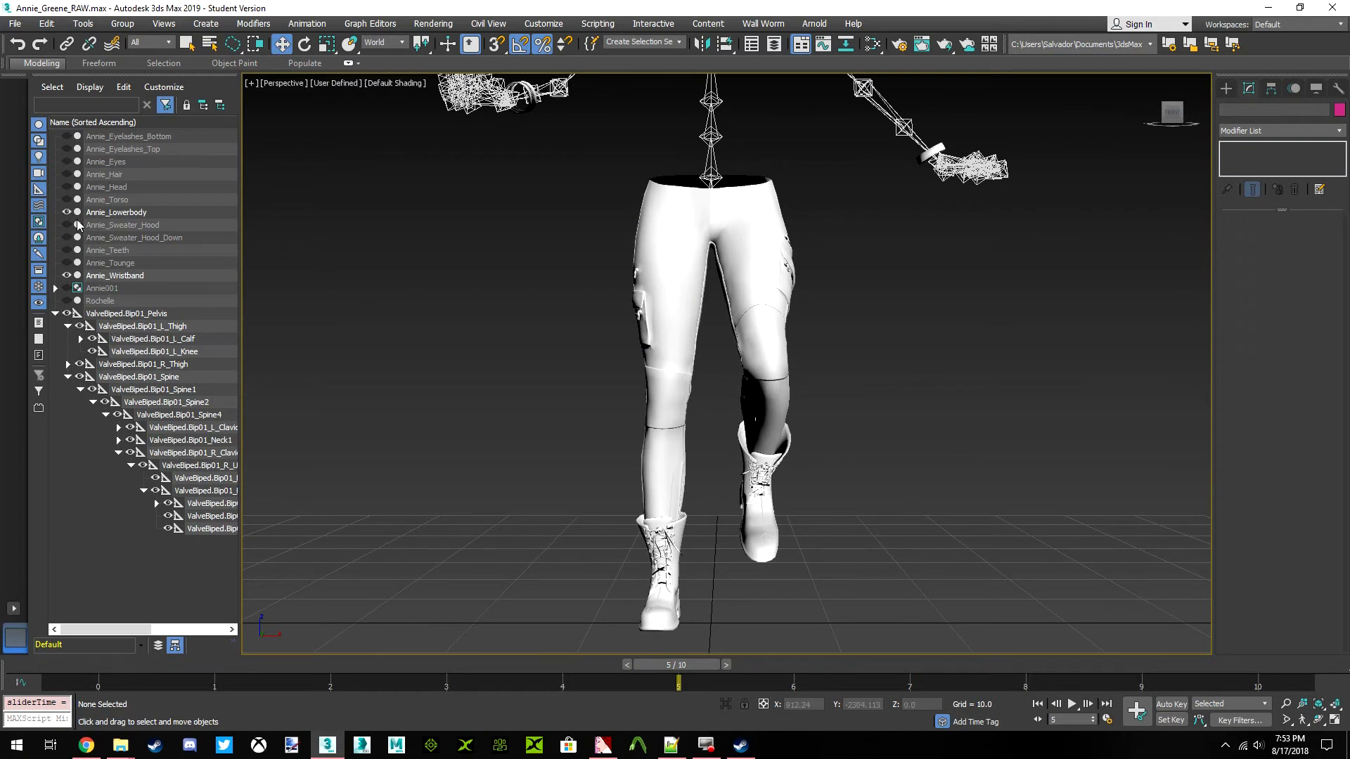
pyautogui.click(67, 200)
pyautogui.scroll(-4, 626, 356)
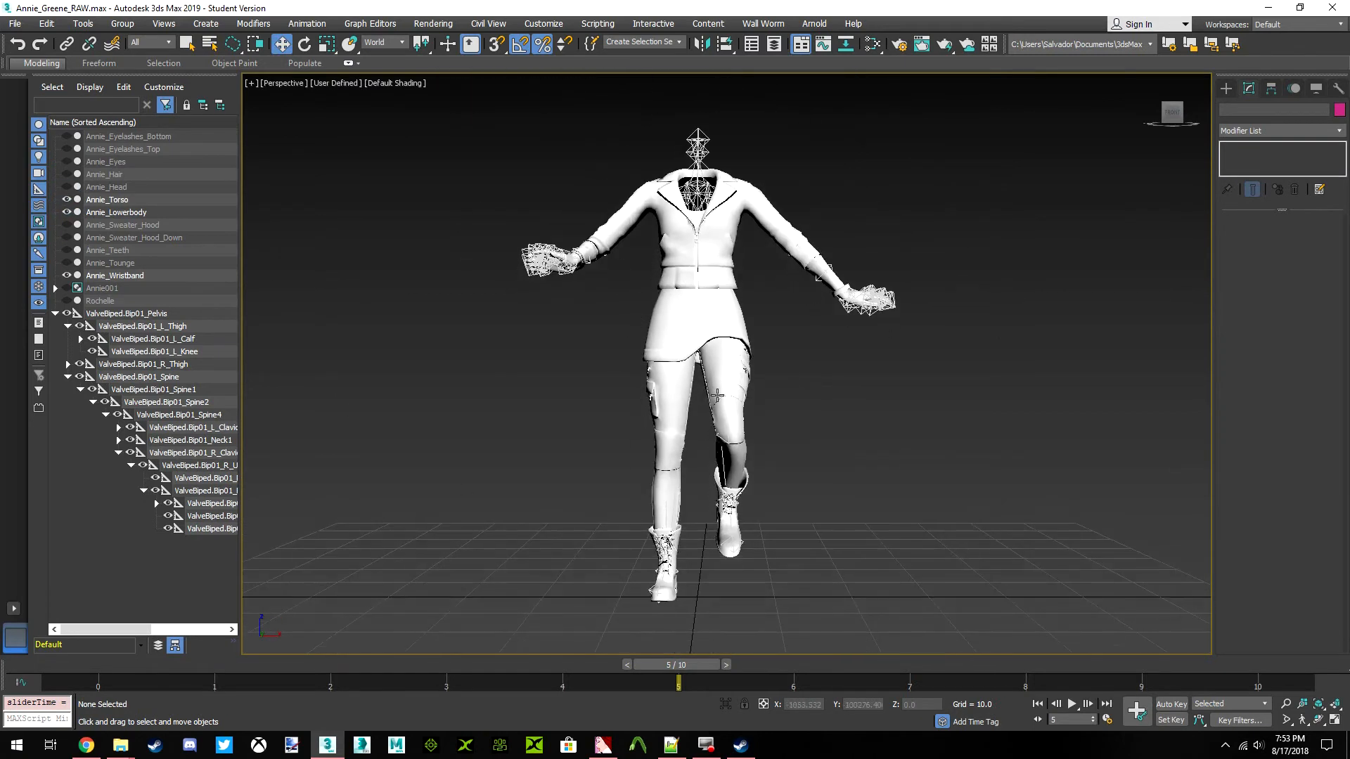
pyautogui.moveTo(659, 665); pyautogui.dragTo(669, 621)
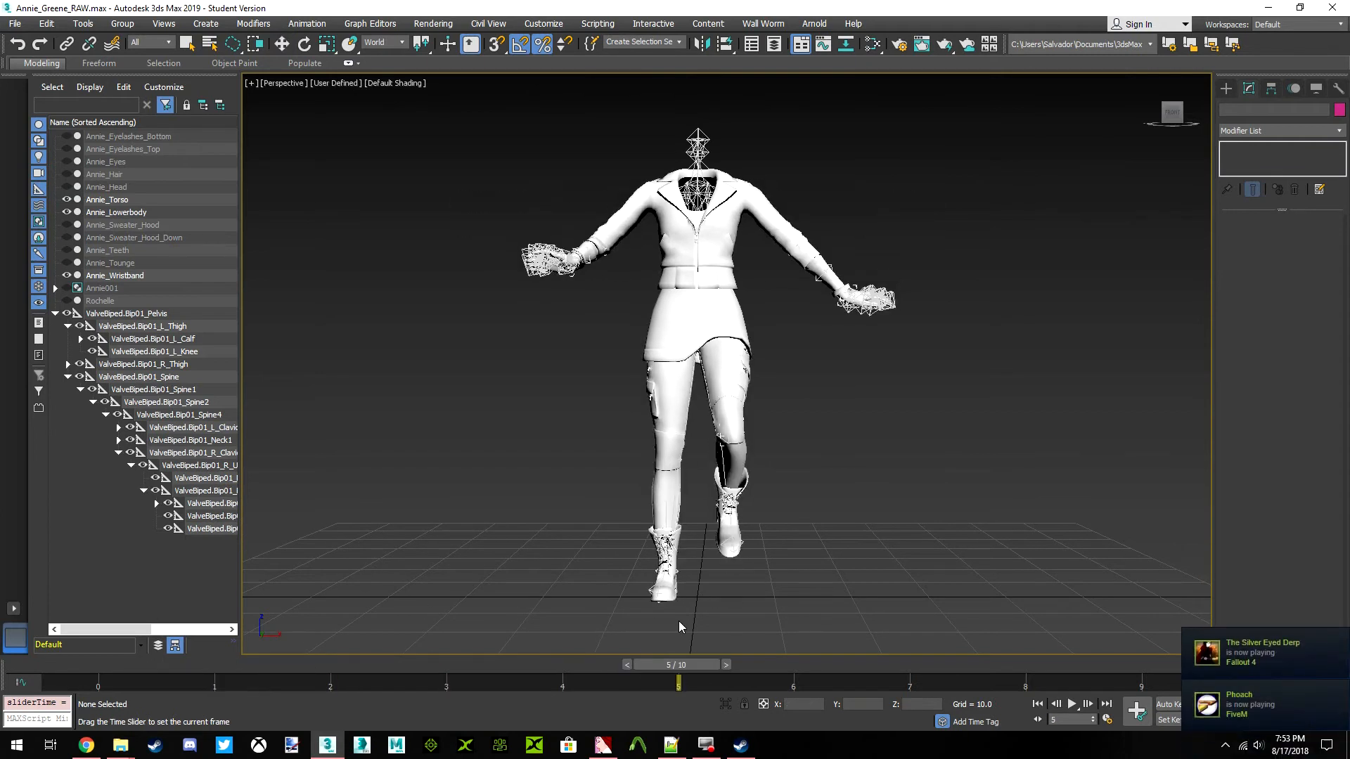
# Inspect the right hand of Annie_Torso, switch to the top view and return to frame 0
pyautogui.scroll(7, 566, 258)
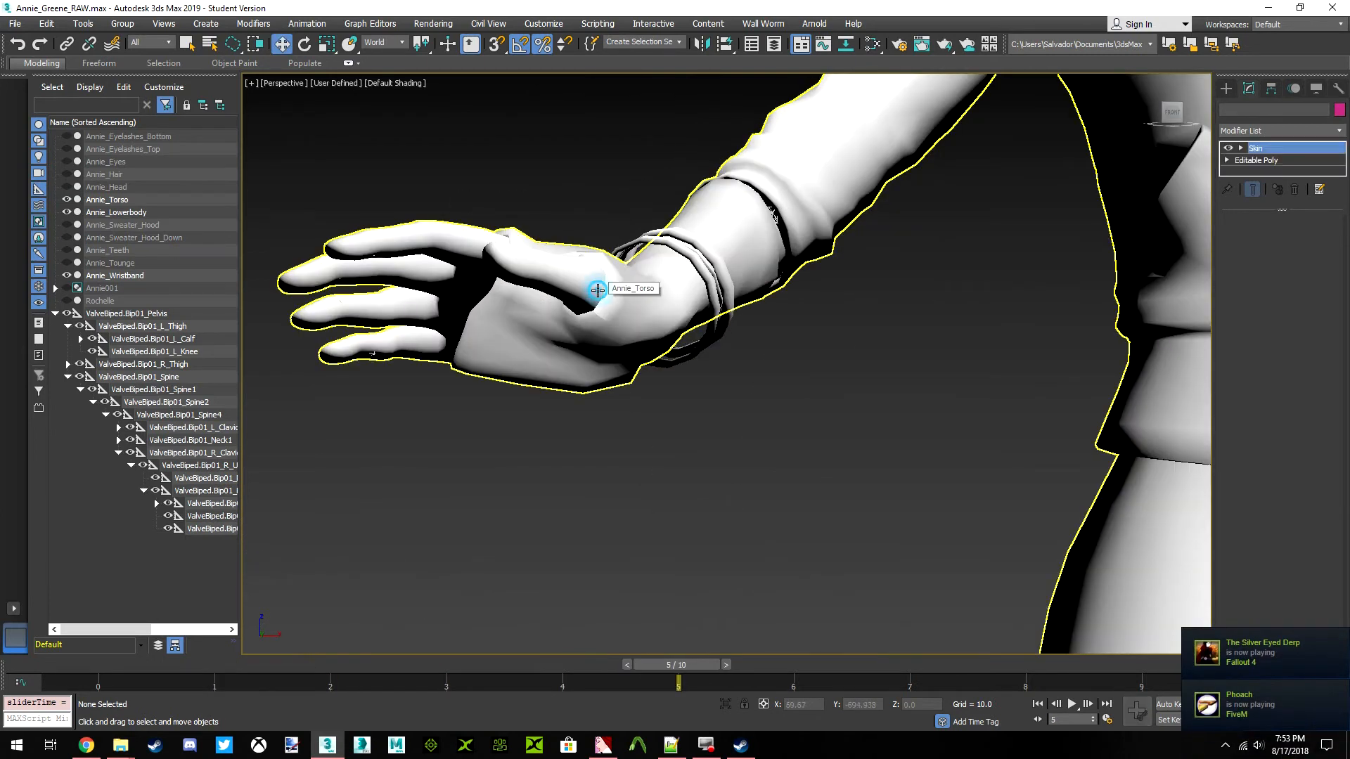
pyautogui.click(597, 289)
pyautogui.moveTo(1176, 123); pyautogui.dragTo(1186, 152)
pyautogui.click(1175, 112)
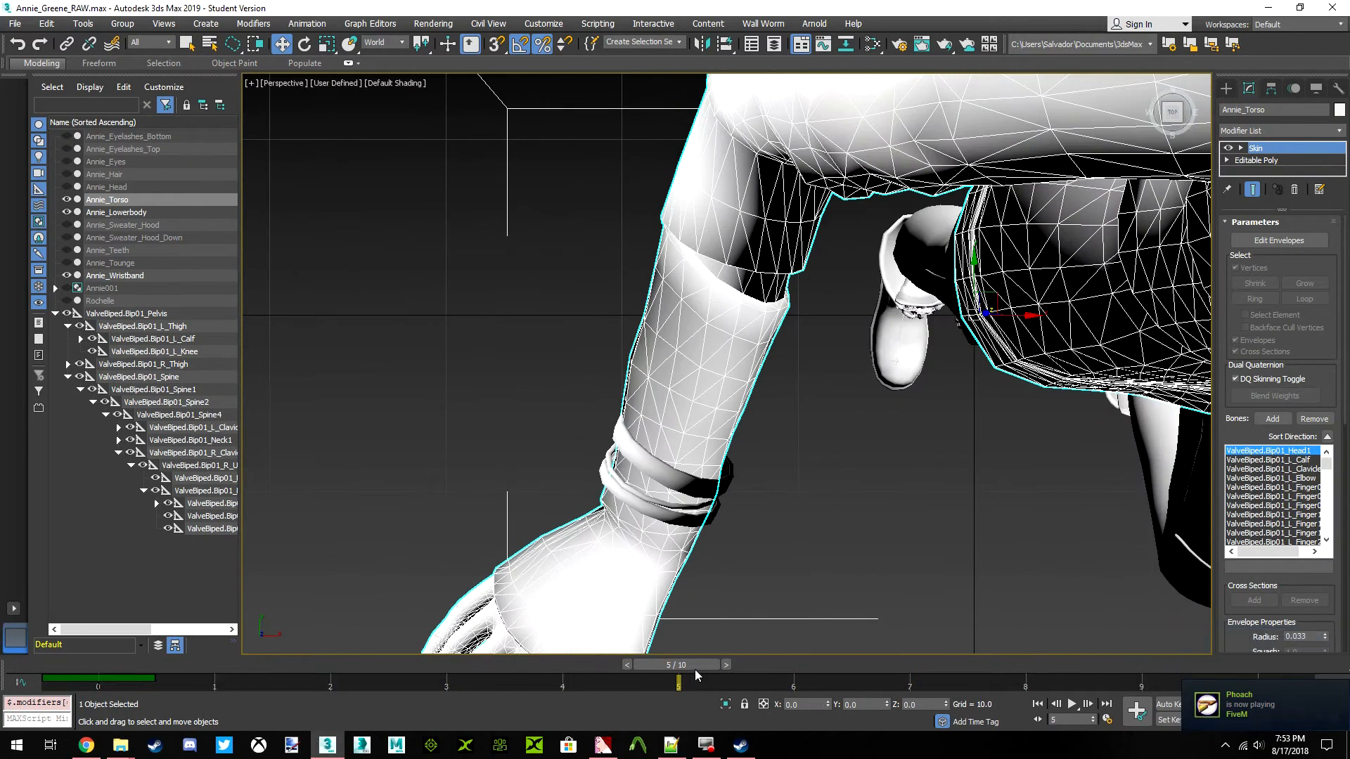
pyautogui.moveTo(696, 675); pyautogui.dragTo(98, 668)
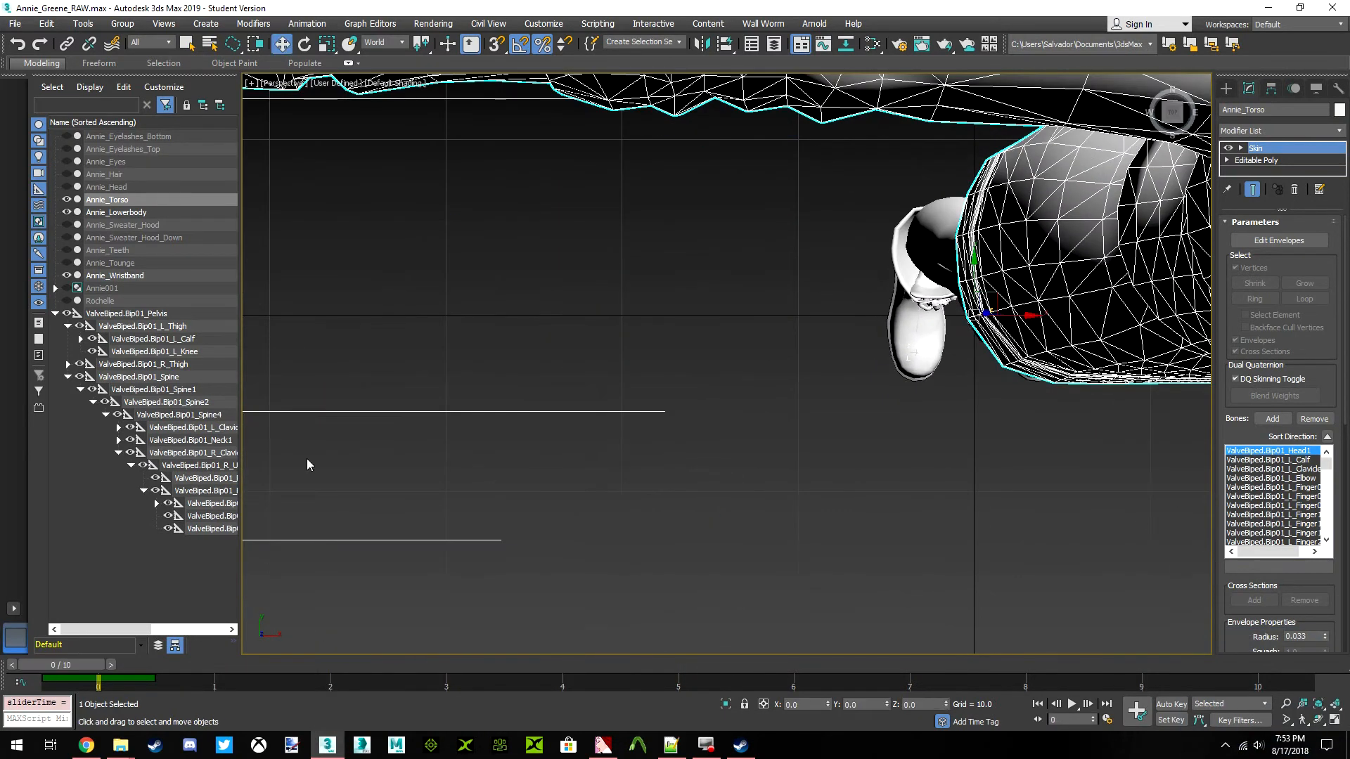
pyautogui.press('z')
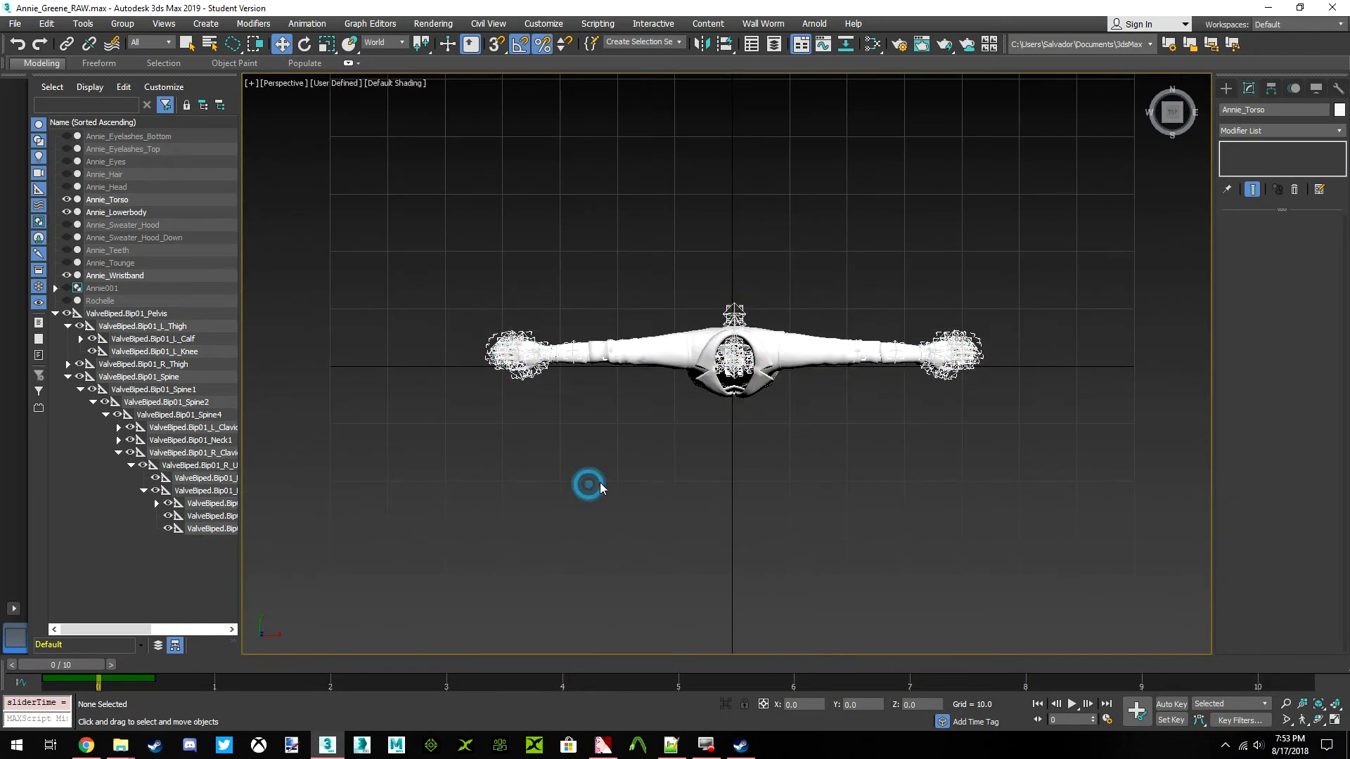
# Select ValveBiped.Bip01_Pelvis with all its child bones and shift their frame 0 keys to frame 1
pyautogui.rightClick(138, 315)
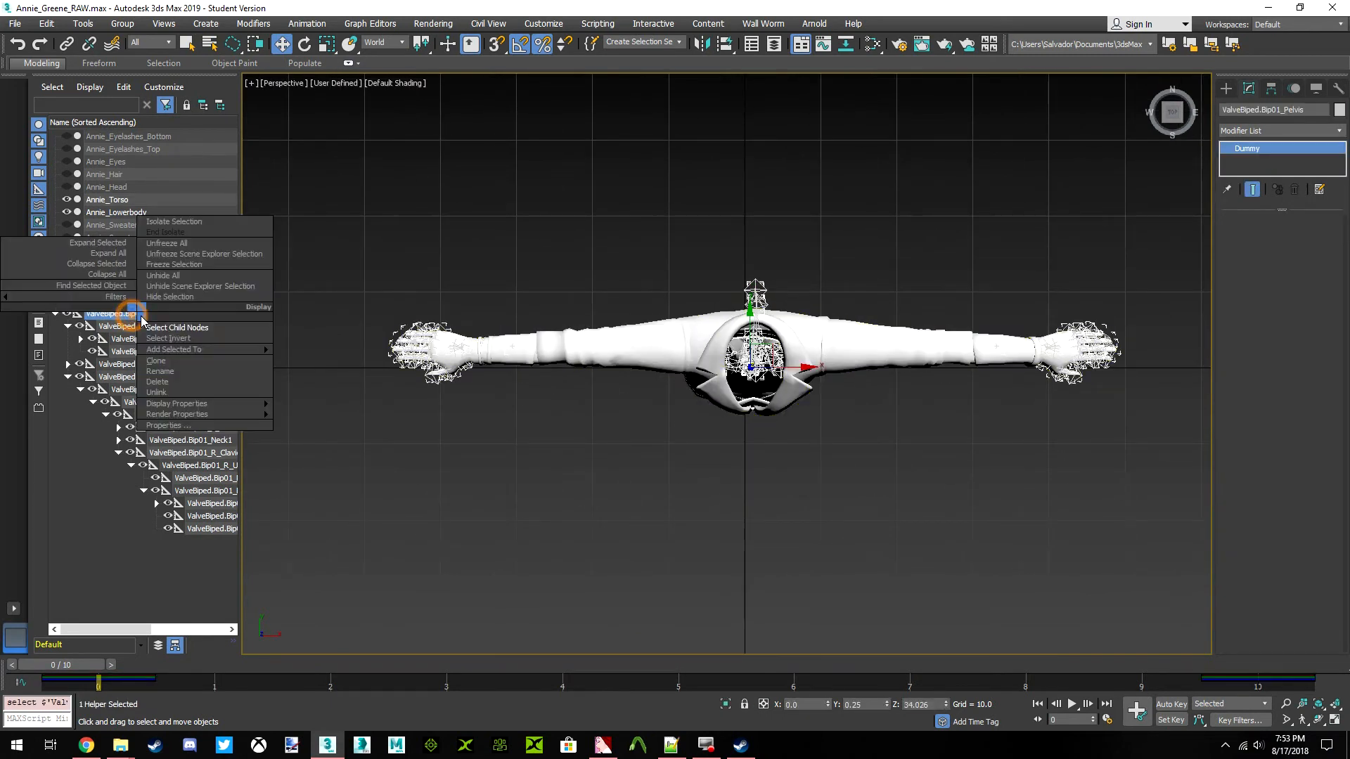
pyautogui.click(161, 327)
pyautogui.moveTo(90, 677); pyautogui.dragTo(183, 687)
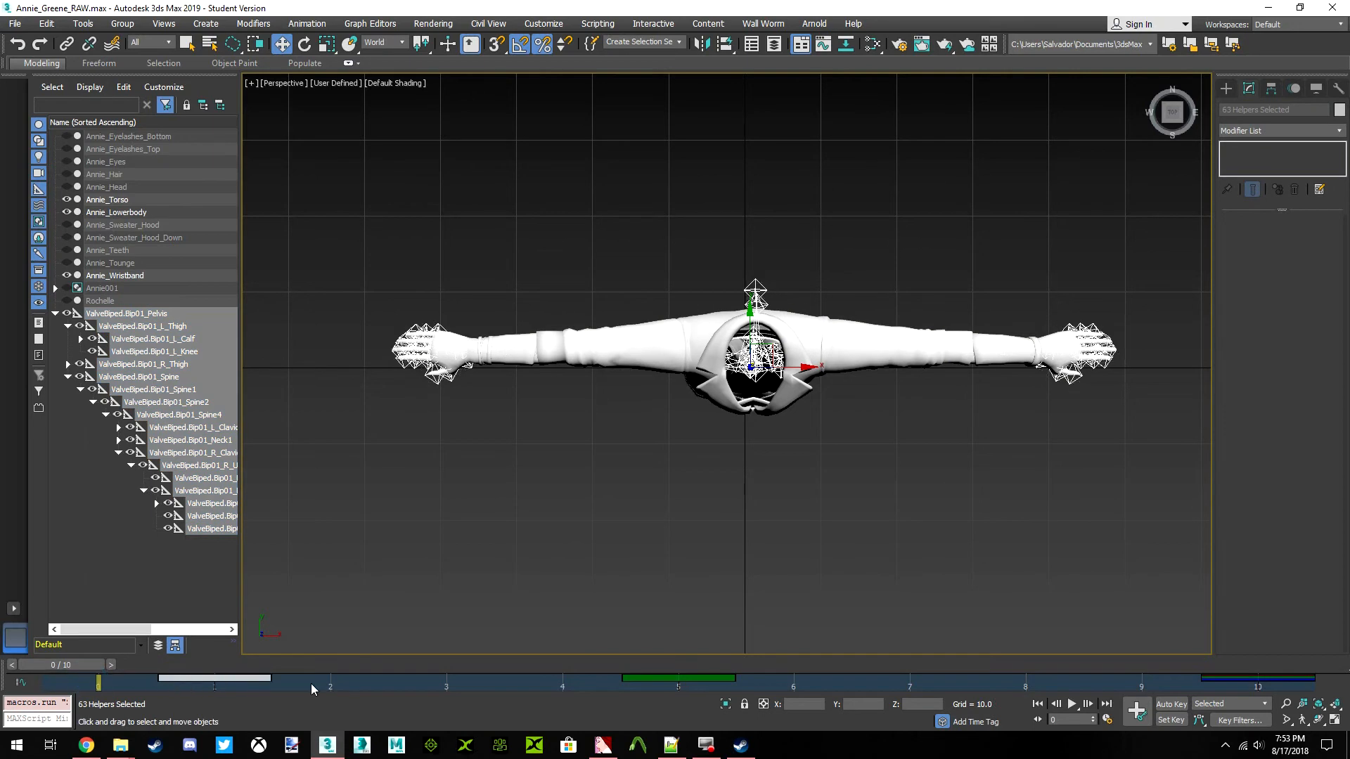
# Key the selected bones at frame 0 and go to frame 1 with Auto Key enabled
pyautogui.click(1171, 704)
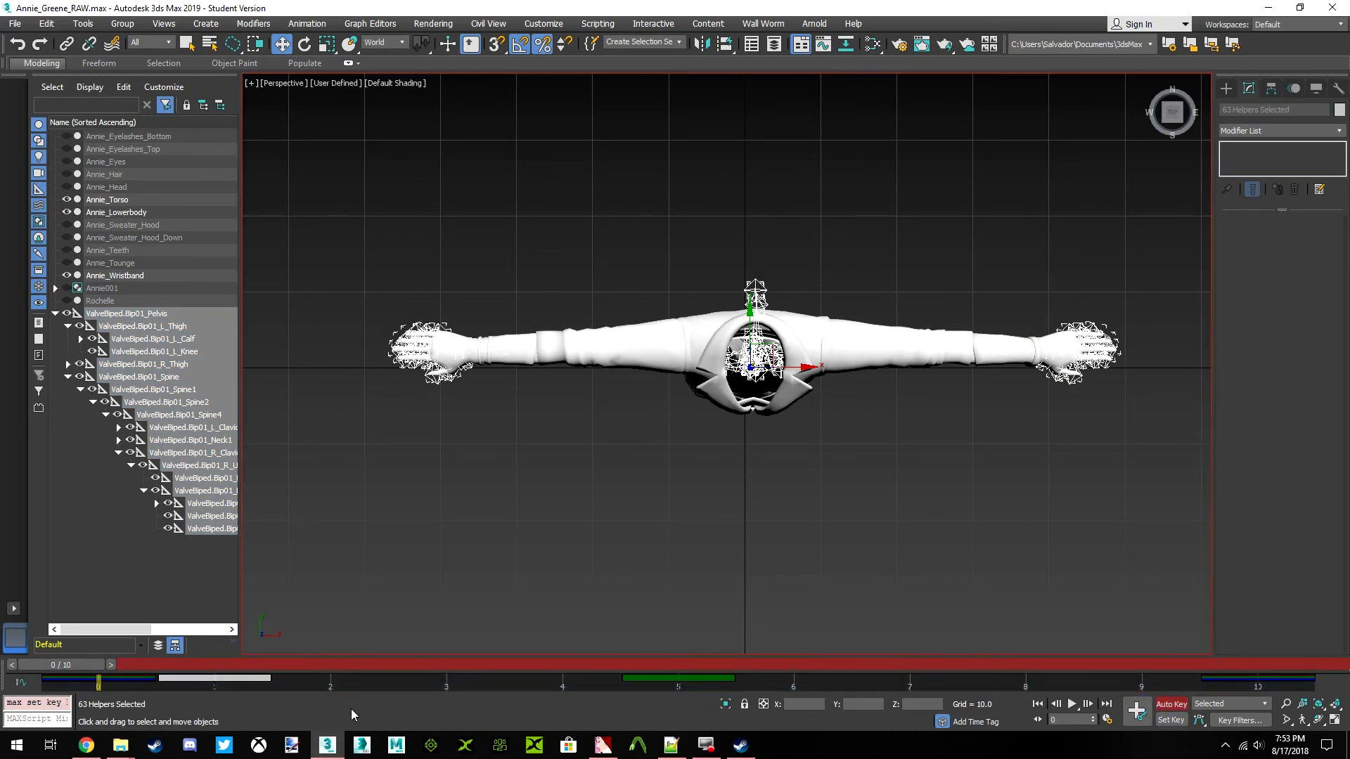
pyautogui.moveTo(74, 665); pyautogui.dragTo(204, 668)
pyautogui.scroll(4, 469, 322)
pyautogui.scroll(-4, 407, 314)
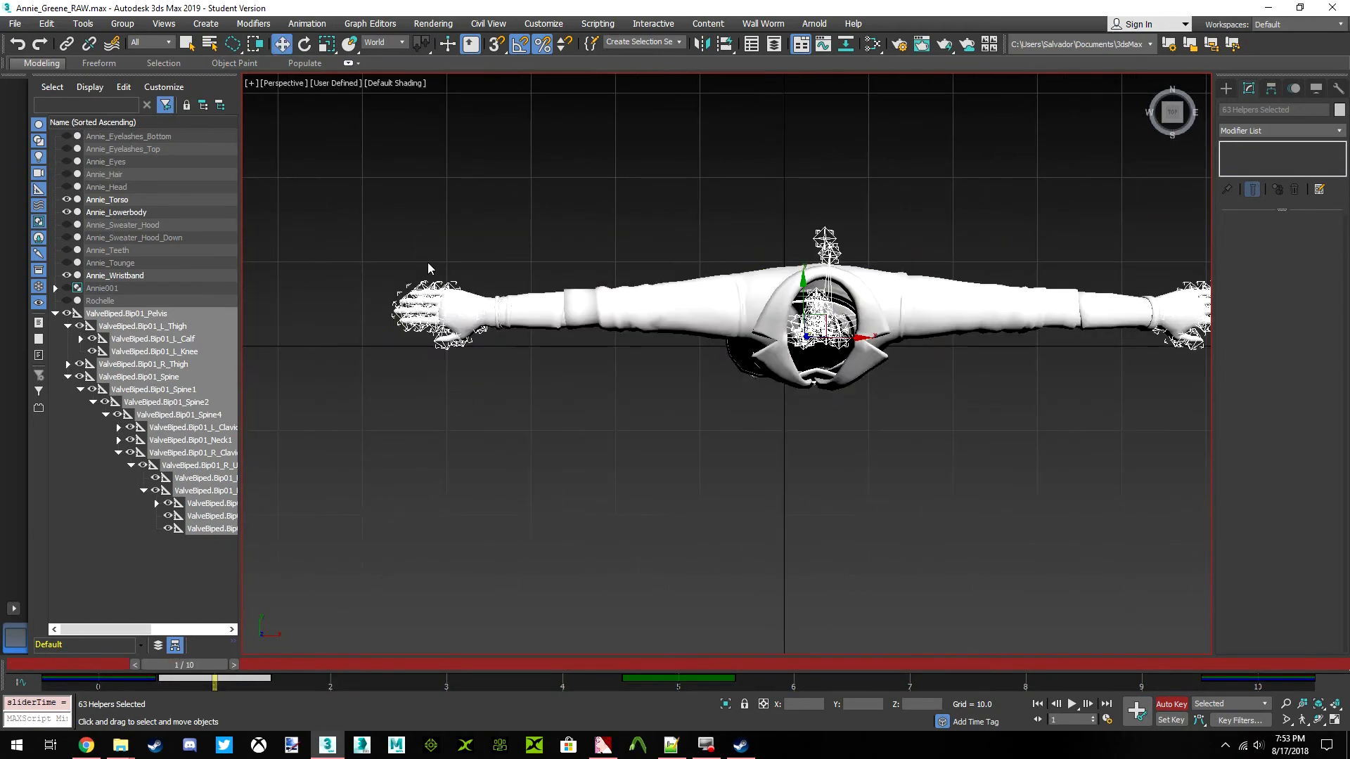
# Rotate ValveBiped.Bip01_R_Finger4 about 41.5 degrees around the World Z axis, spreading the little finger away from the others
pyautogui.click(429, 264)
pyautogui.scroll(5, 443, 253)
pyautogui.moveTo(590, 335); pyautogui.dragTo(769, 335, button='middle')
pyautogui.click(304, 44)
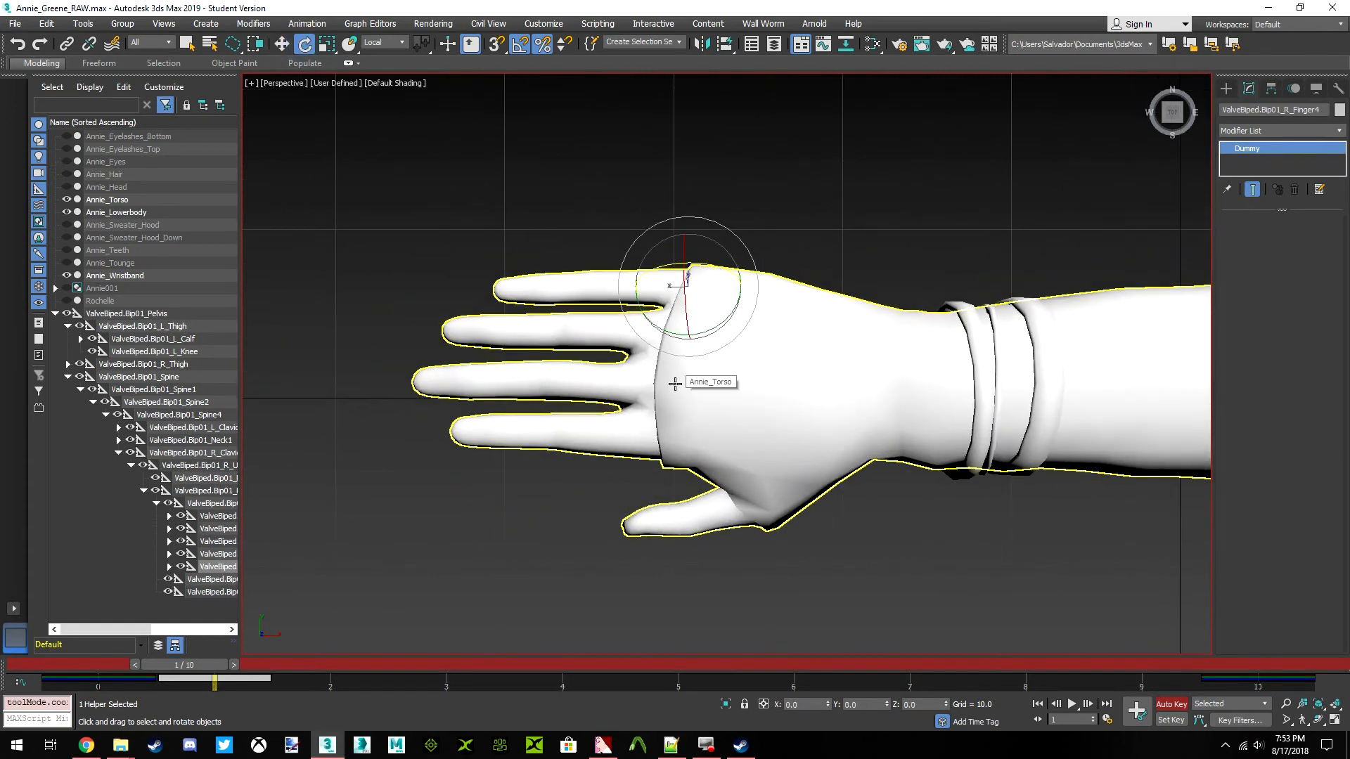
pyautogui.scroll(2, 752, 351)
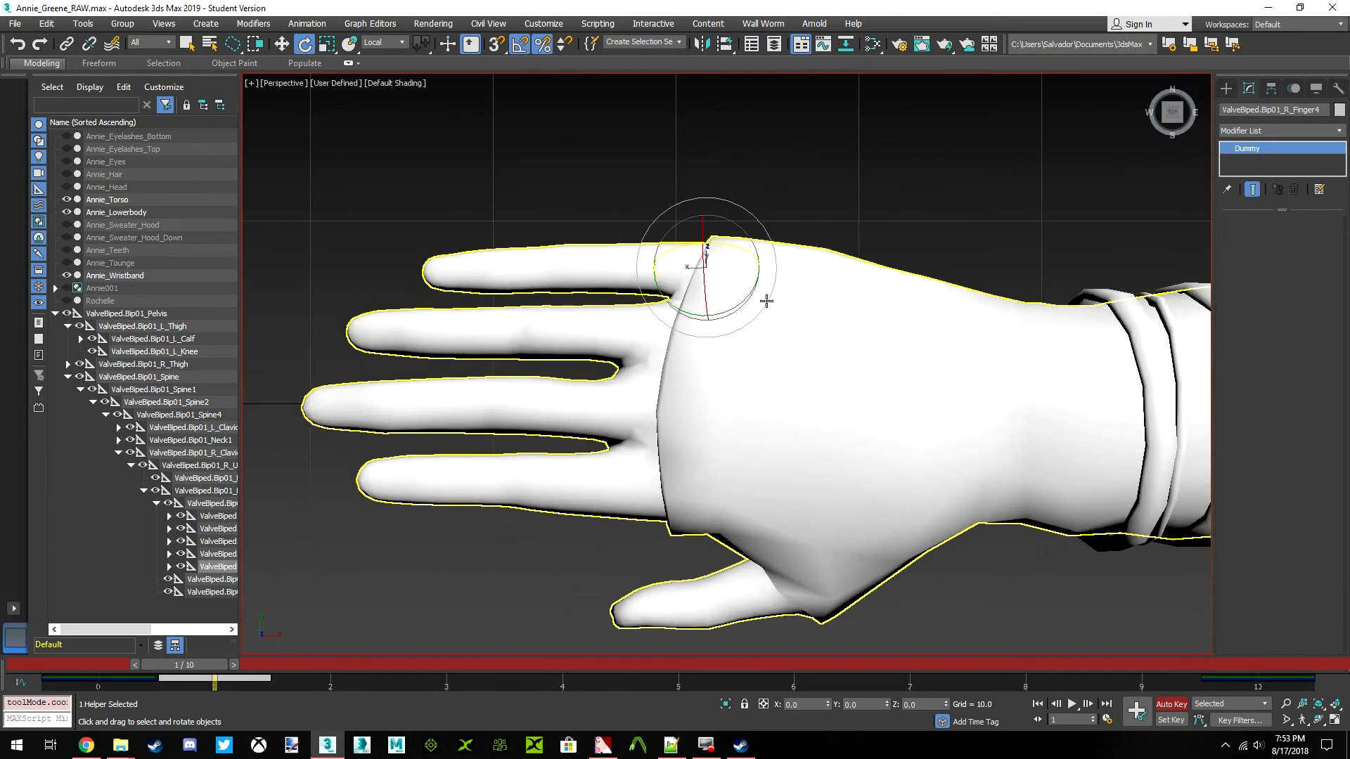
pyautogui.click(383, 44)
pyautogui.click(379, 75)
pyautogui.moveTo(739, 227); pyautogui.dragTo(802, 247)
pyautogui.moveTo(714, 360); pyautogui.dragTo(714, 279, button='middle')
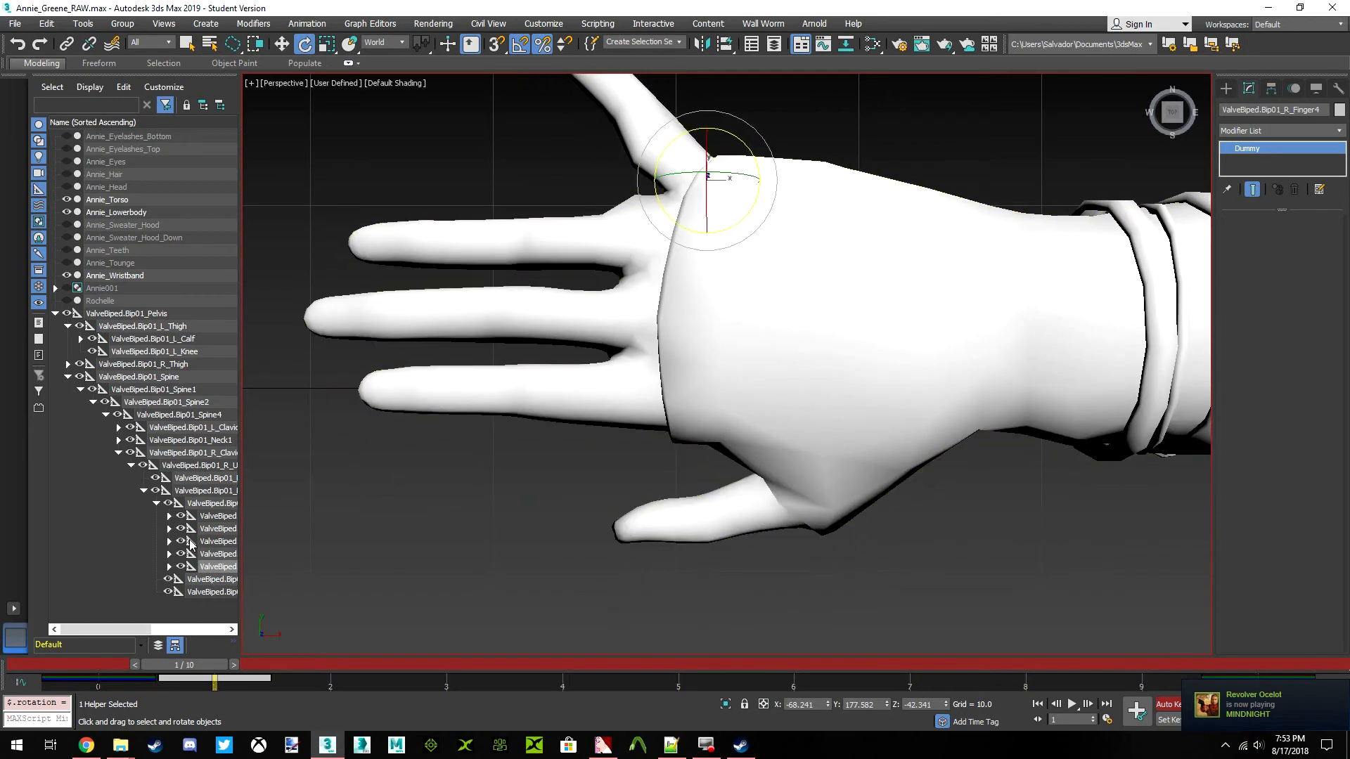
# Rotate ValveBiped.Bip01_R_Finger3 toward the little finger and ValveBiped.Bip01_R_Finger2 about 15 degrees toward the thumb around World Z
pyautogui.click(219, 555)
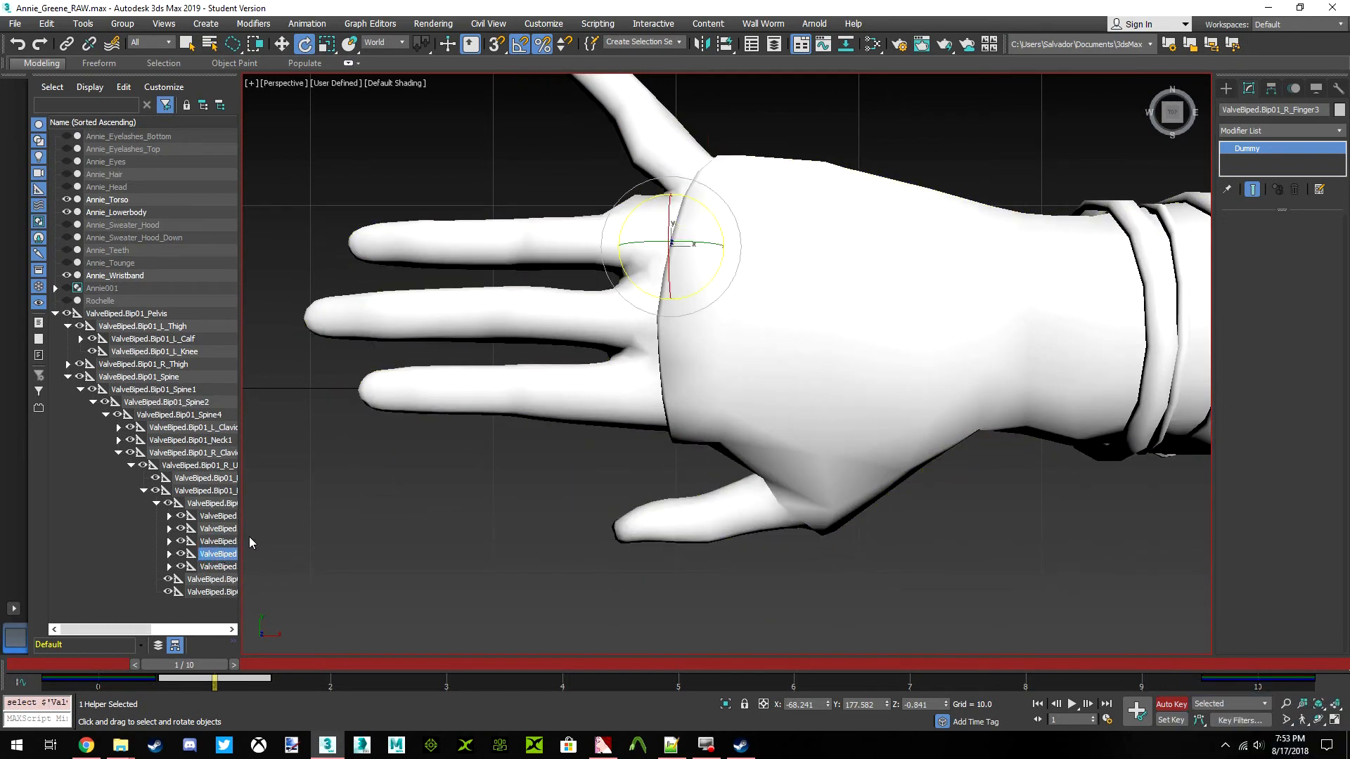
pyautogui.moveTo(708, 213); pyautogui.dragTo(728, 223)
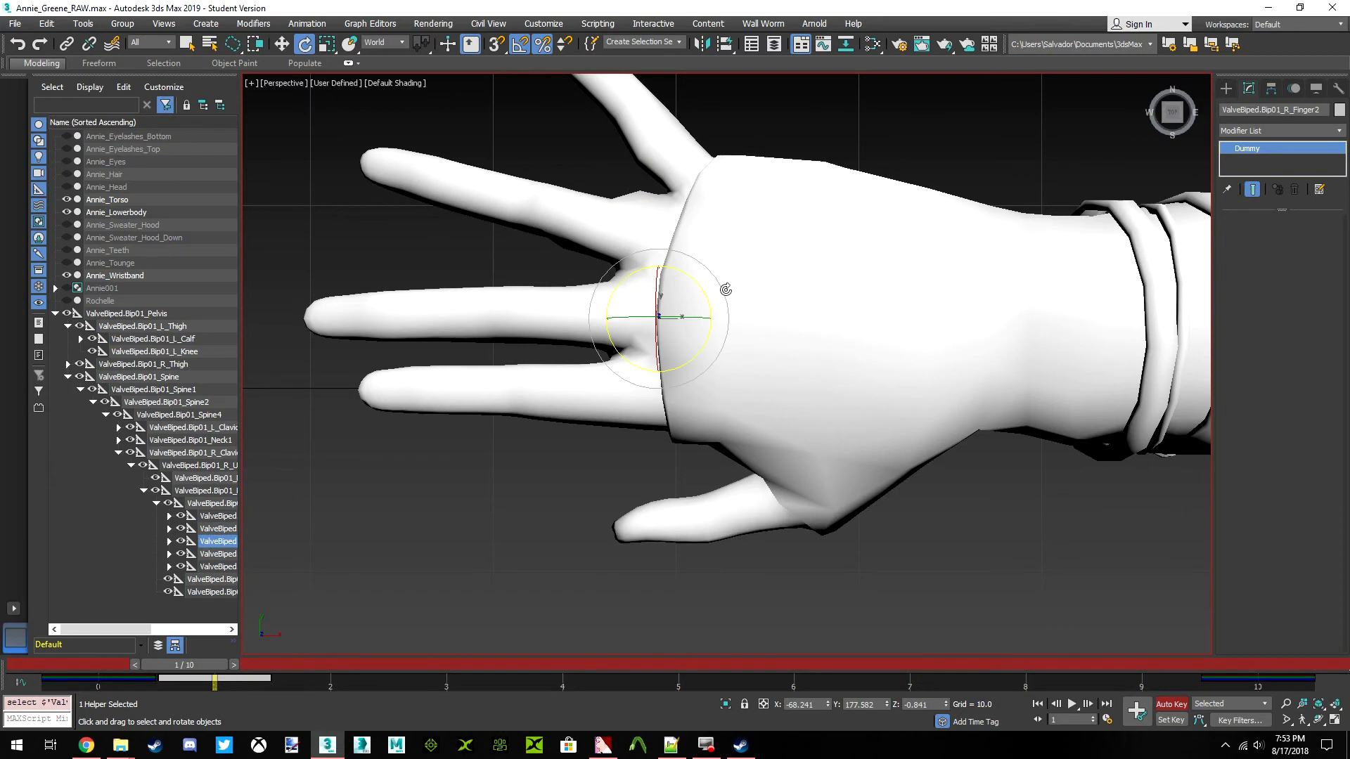
pyautogui.moveTo(702, 289); pyautogui.dragTo(689, 274)
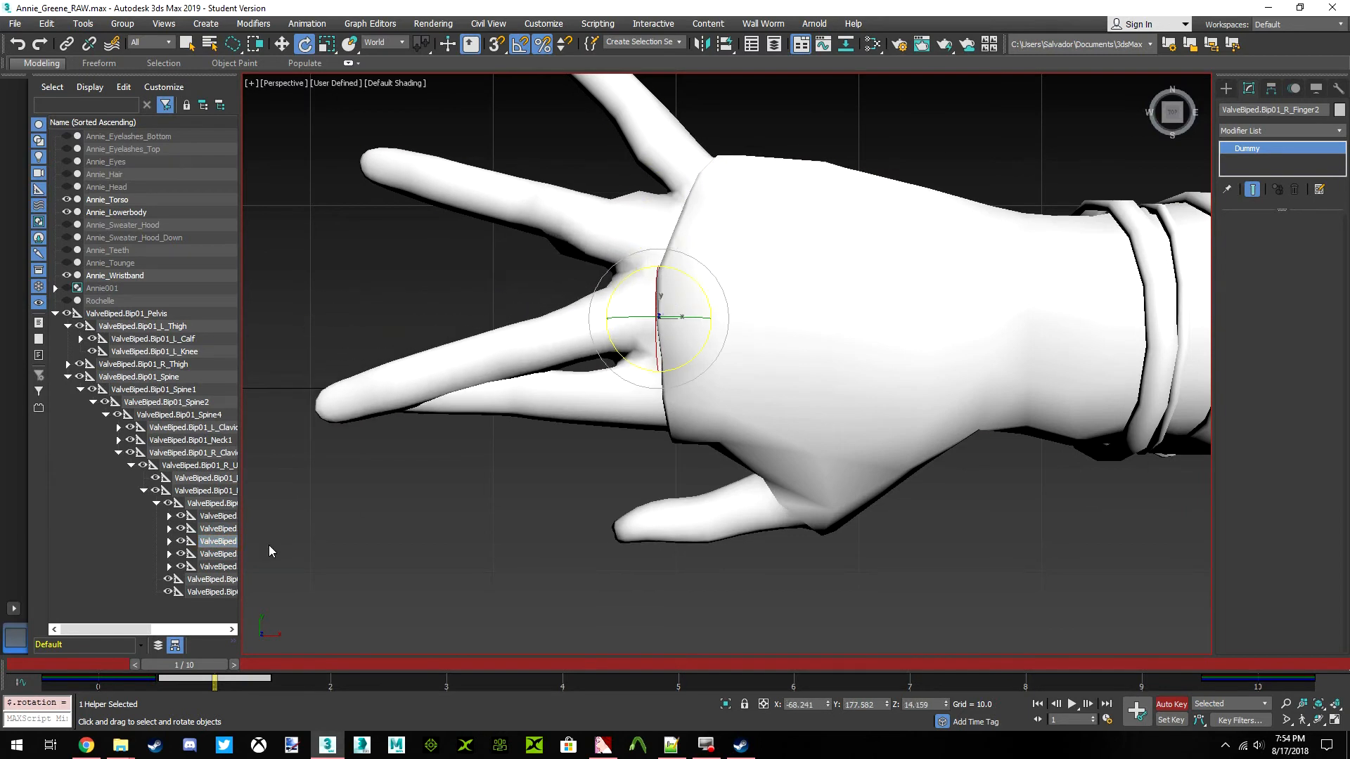
# Rotate ValveBiped.Bip01_R_Finger1 around World Z toward the thumb, to a Z rotation of about 41.7 degrees
pyautogui.click(218, 528)
pyautogui.moveTo(637, 341); pyautogui.dragTo(632, 322)
pyautogui.scroll(-4, 773, 358)
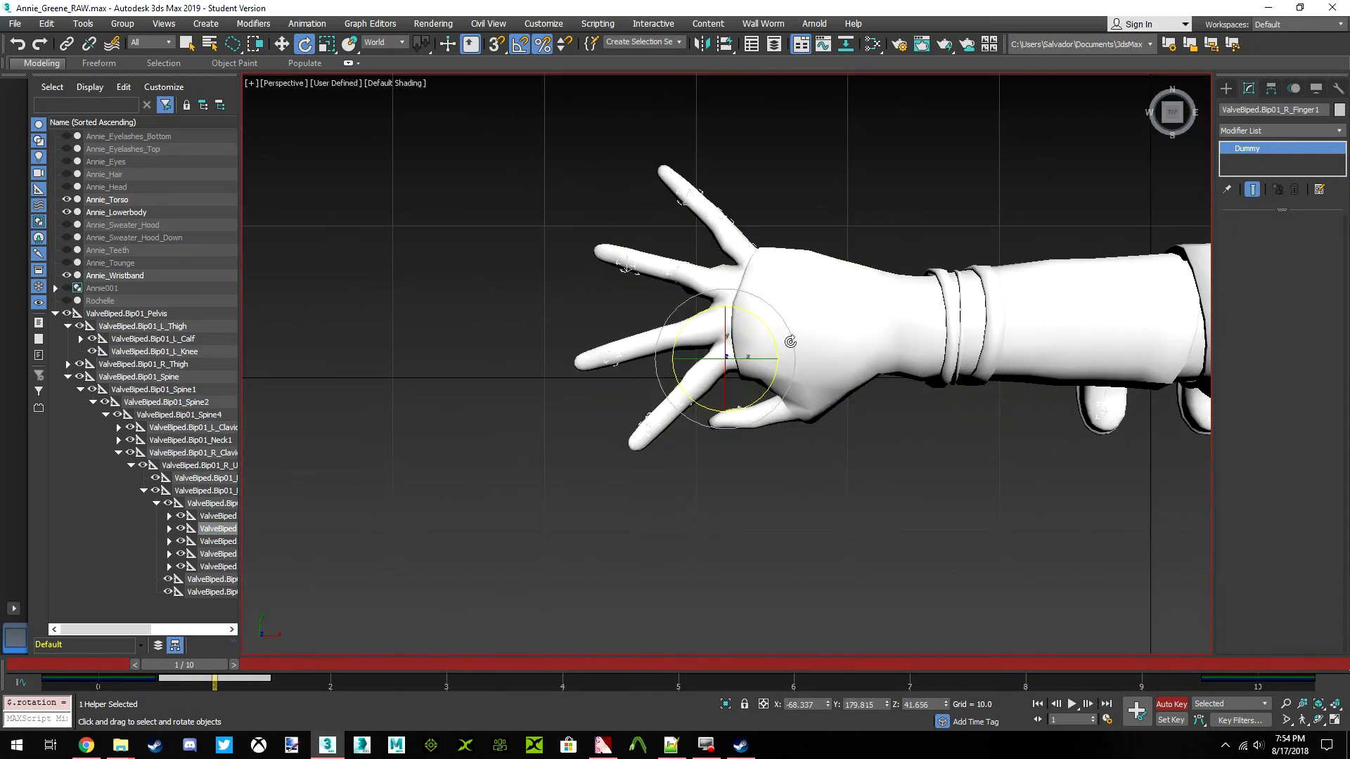
pyautogui.scroll(4, 707, 370)
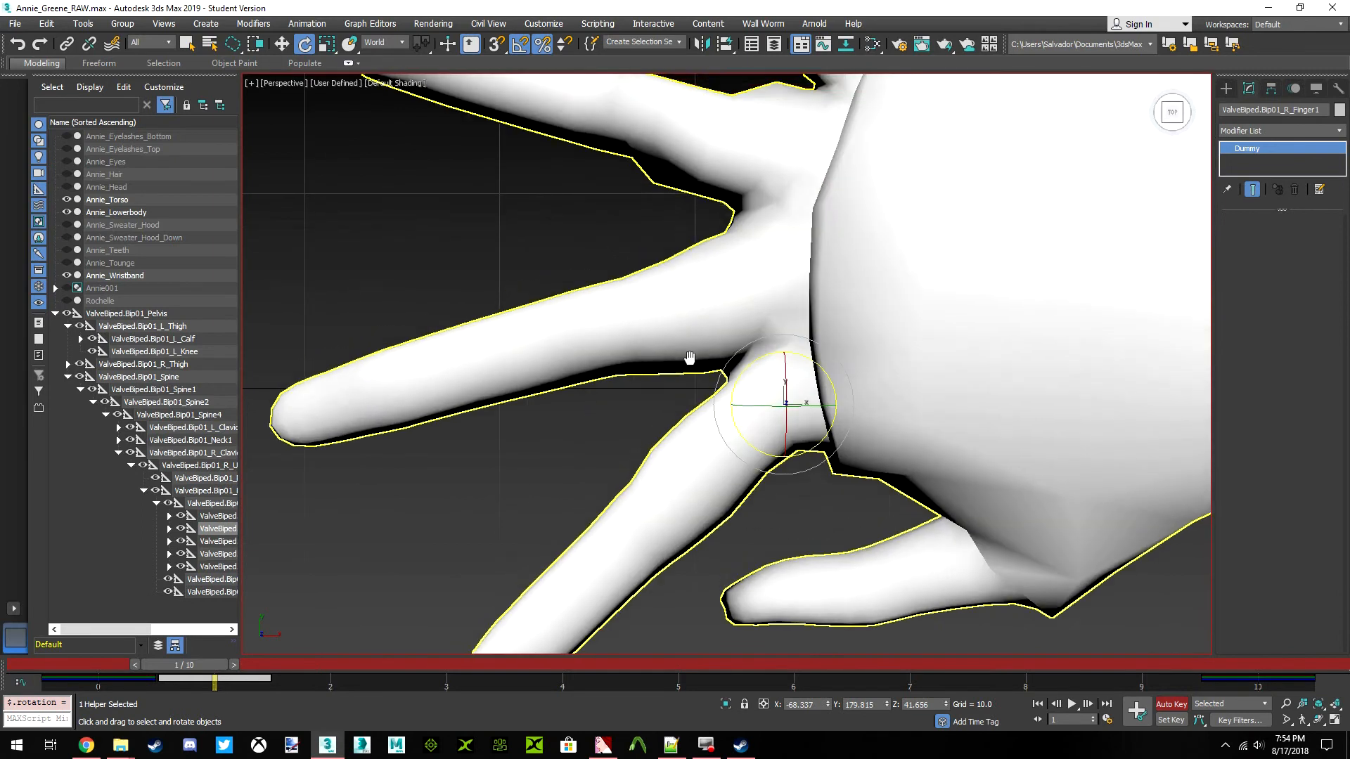
pyautogui.scroll(-3, 714, 420)
pyautogui.scroll(2, 731, 330)
pyautogui.scroll(-3, 756, 363)
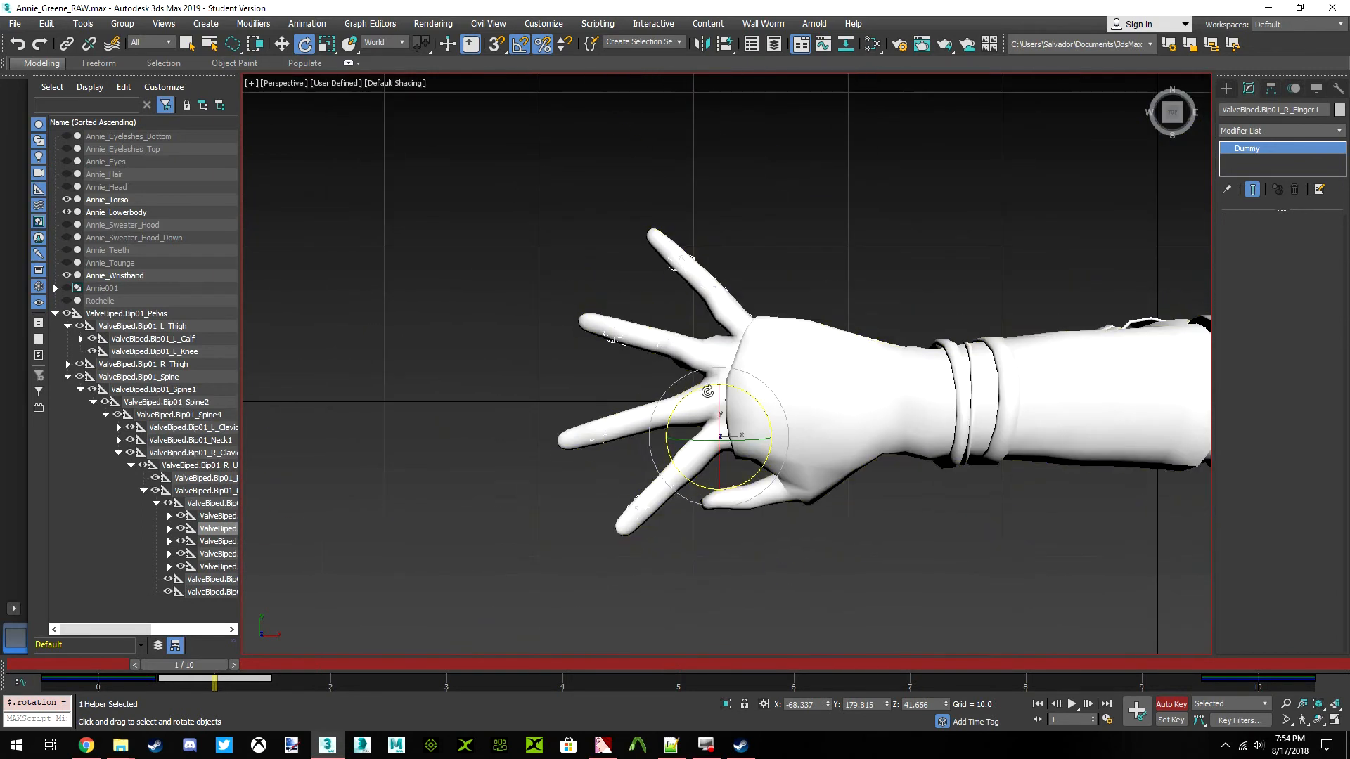
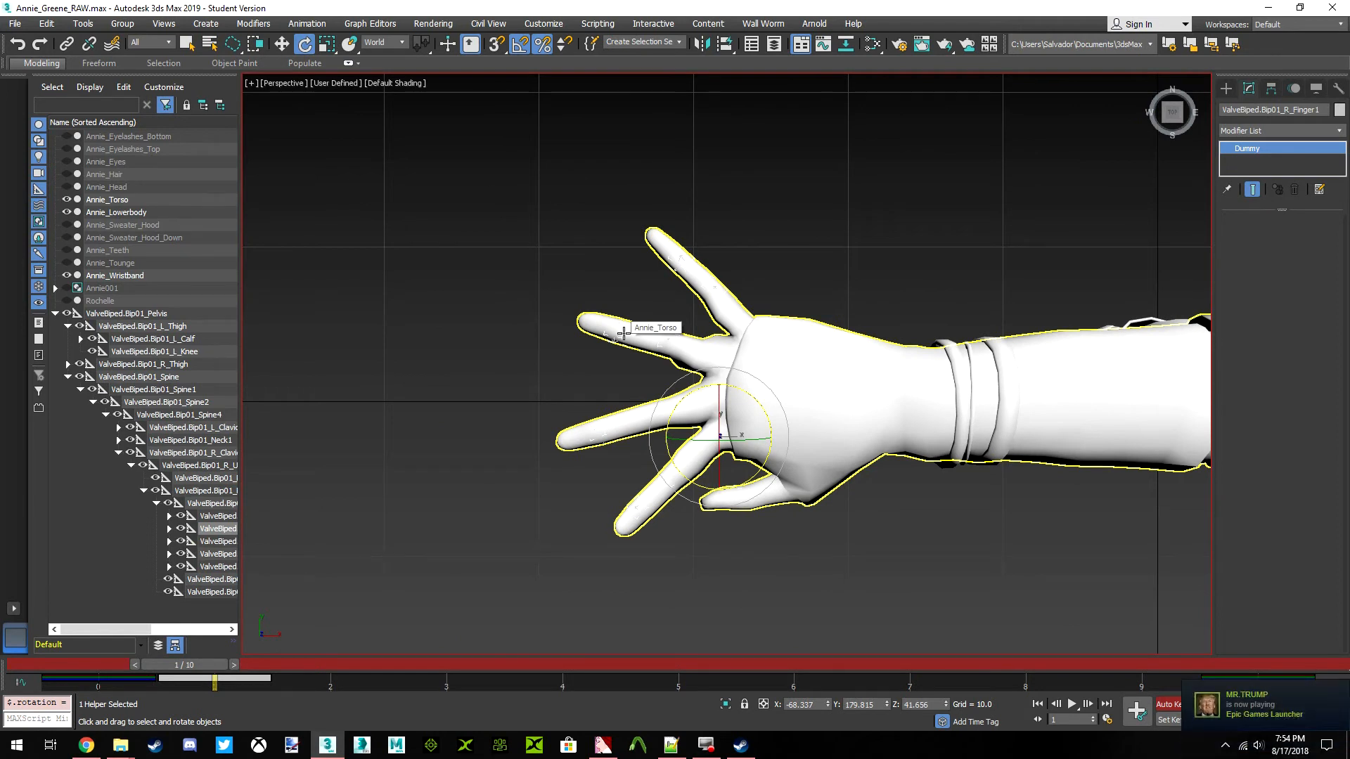
# Rotate the left pinky's base bone (L_Finger4) outward, away from the other fingers, at frame 1
pyautogui.scroll(-5, 828, 398)
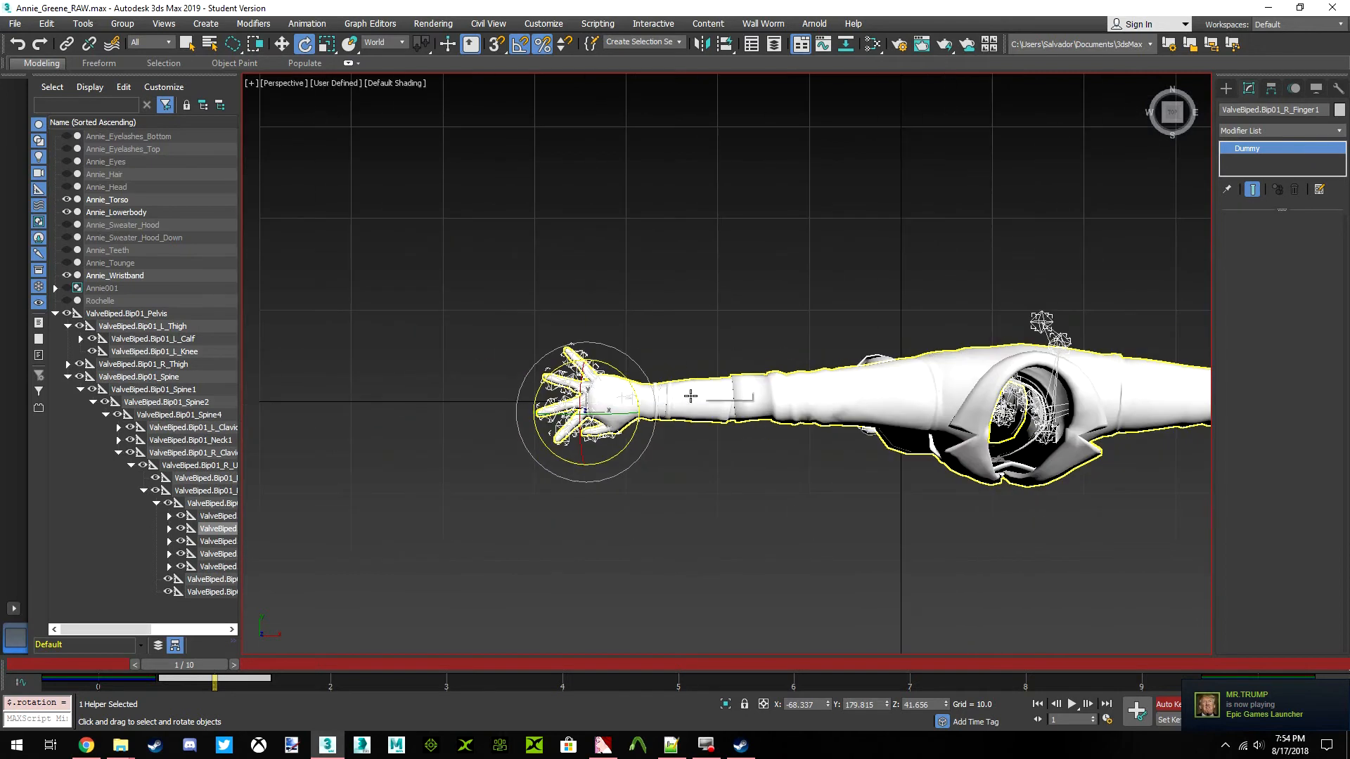
pyautogui.moveTo(1110, 421); pyautogui.dragTo(682, 405, button='middle')
pyautogui.click(979, 364)
pyautogui.scroll(10, 978, 373)
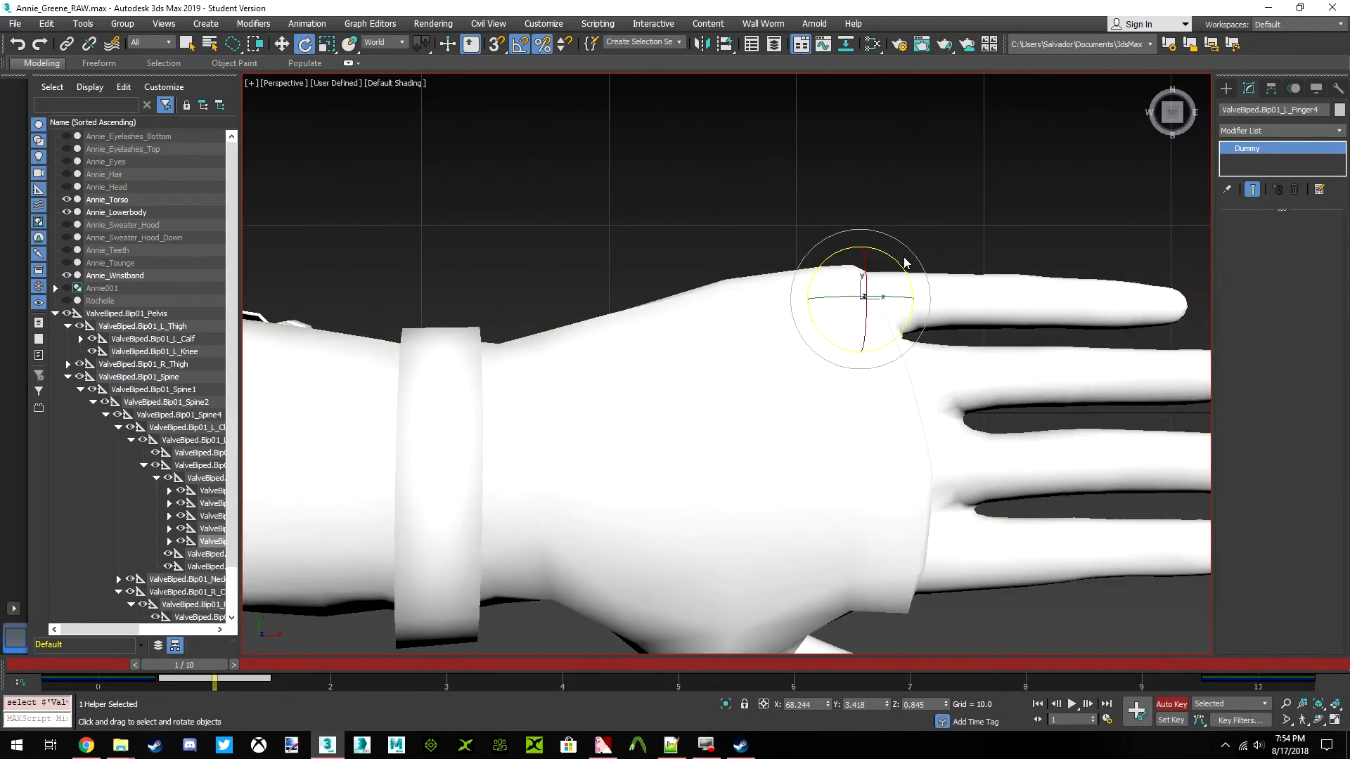
pyautogui.moveTo(897, 260); pyautogui.dragTo(835, 238)
# Rotate the left ring finger's base bone (L_Finger3) 15 degrees outward, to about Z 15.839
pyautogui.click(211, 530)
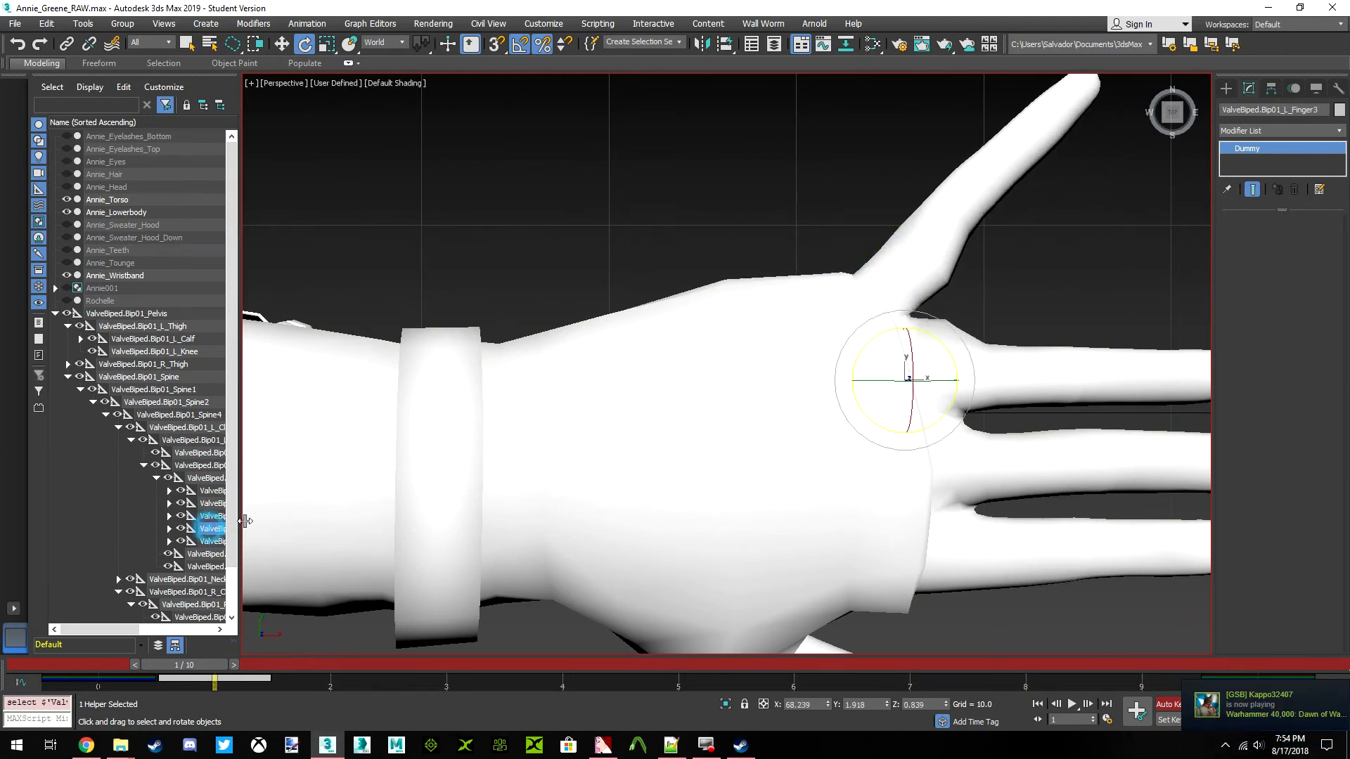
pyautogui.moveTo(756, 418); pyautogui.dragTo(661, 401, button='middle')
pyautogui.moveTo(764, 329); pyautogui.dragTo(750, 313)
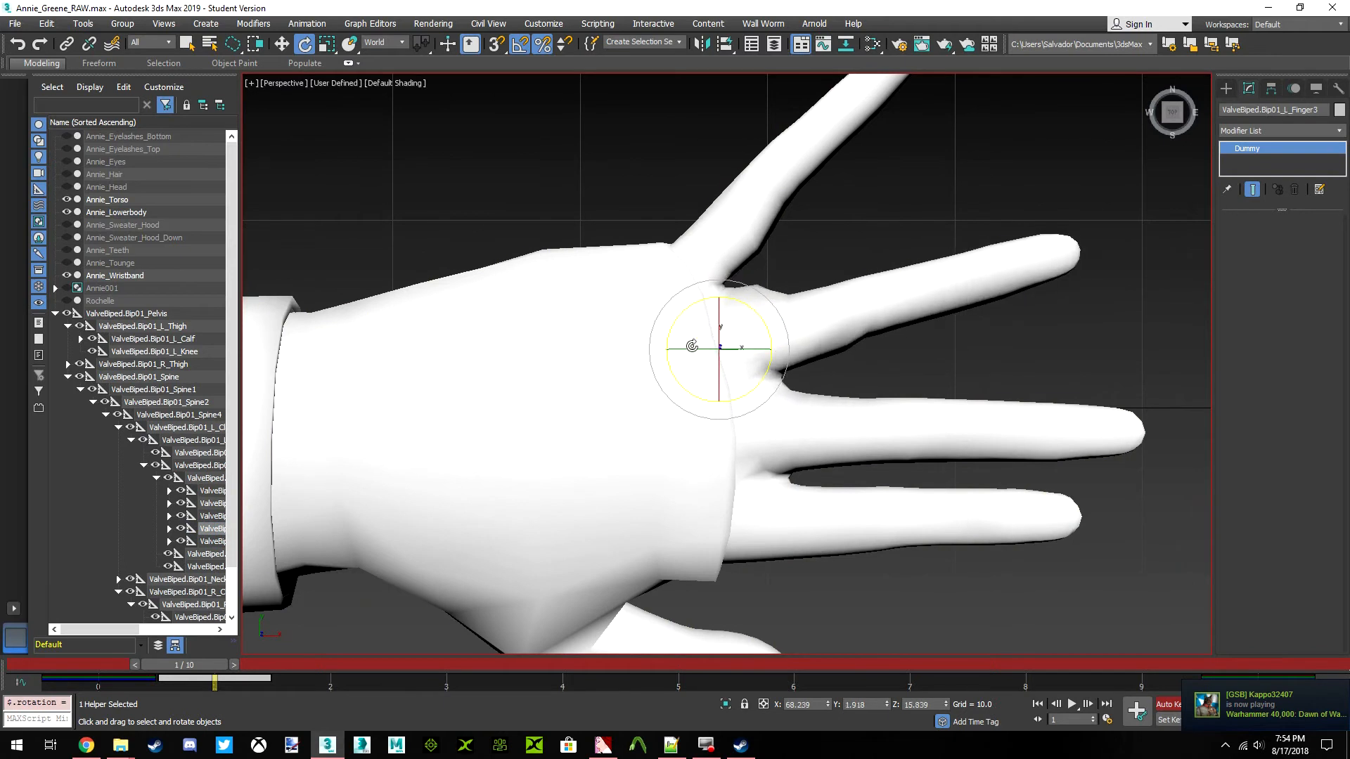
# Rotate the left middle finger's base bone (L_Finger2) away from the ring finger, to about Z -16.659
pyautogui.click(807, 418)
pyautogui.moveTo(787, 406); pyautogui.dragTo(809, 422)
pyautogui.moveTo(843, 379); pyautogui.dragTo(787, 281, button='middle')
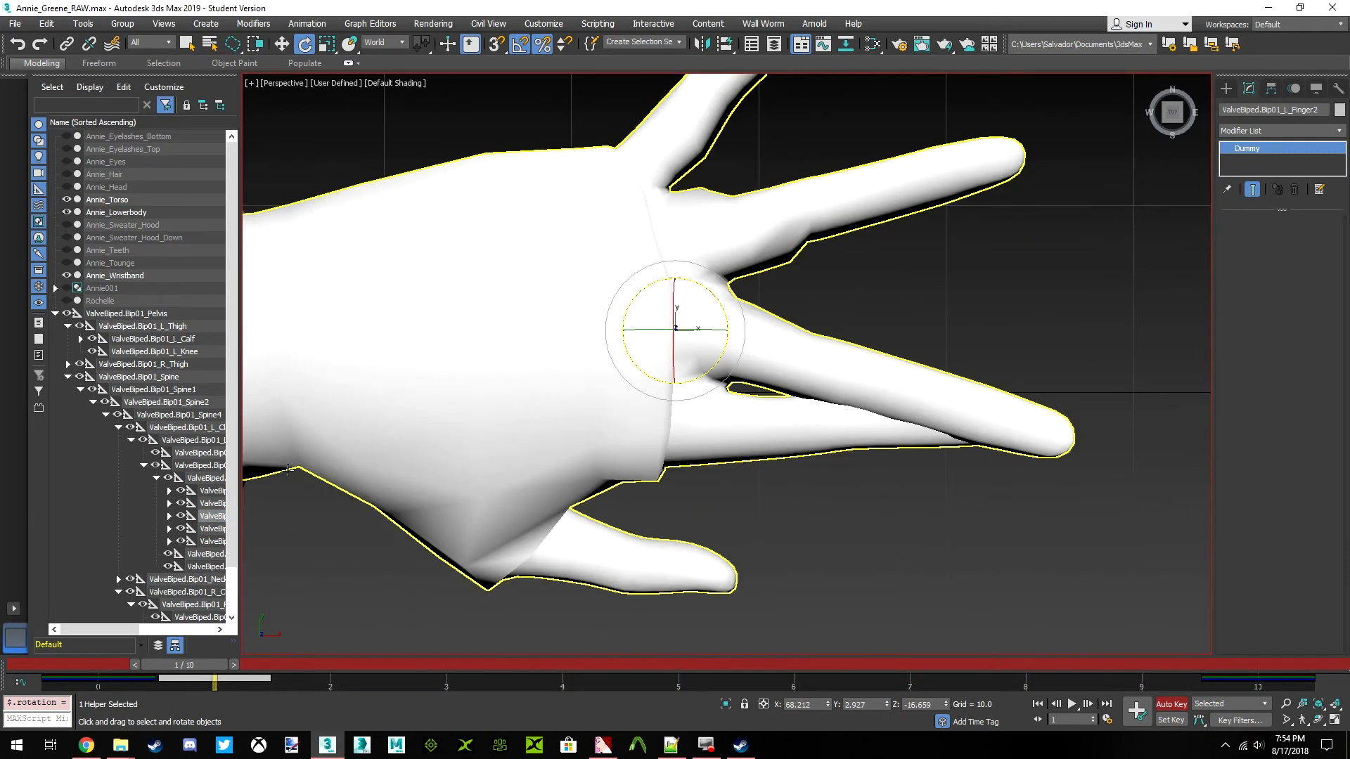
# Rotate the left index finger's base bone (L_Finger1) toward the thumb, to about Z -42.688
pyautogui.click(216, 504)
pyautogui.moveTo(725, 379); pyautogui.dragTo(780, 422)
pyautogui.moveTo(685, 348); pyautogui.dragTo(673, 374, button='middle')
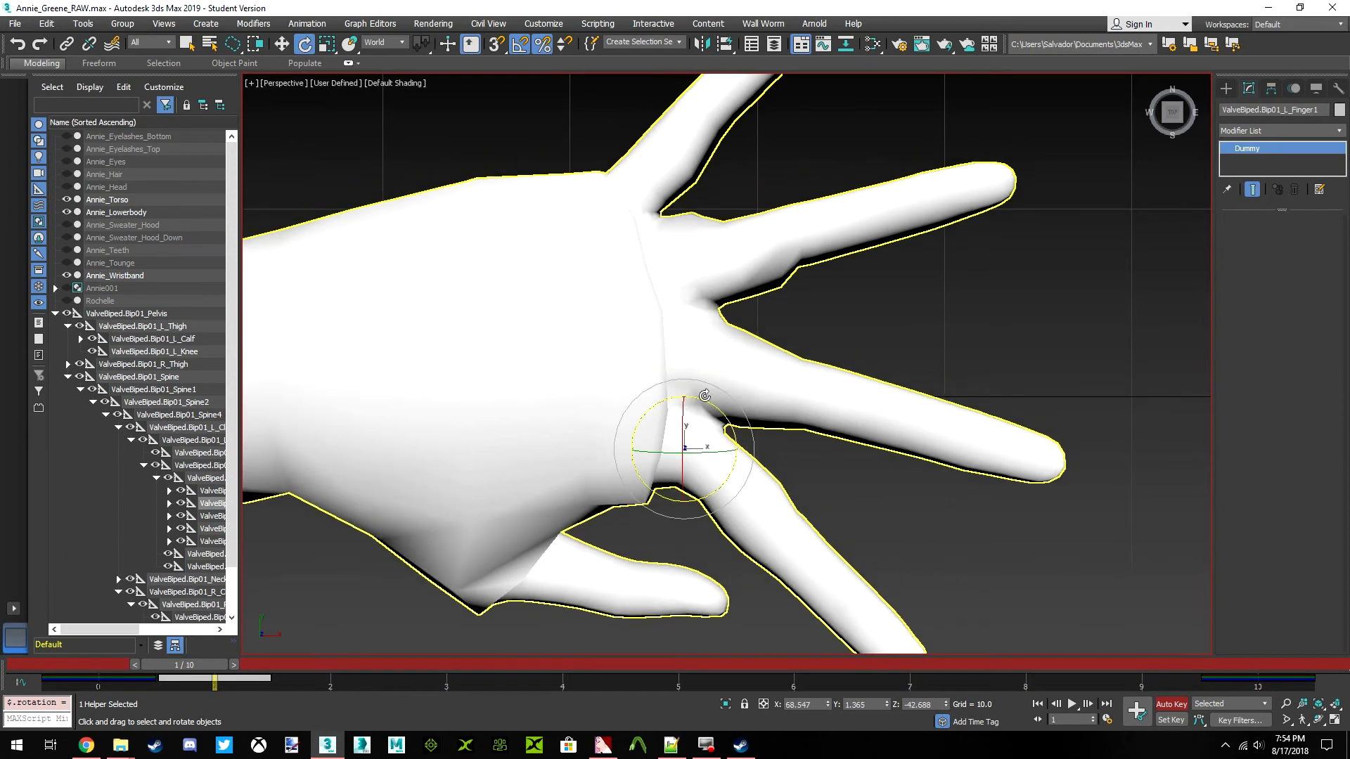
pyautogui.moveTo(749, 474); pyautogui.dragTo(741, 438, button='middle')
# Turn off Auto Key and enable envelope editing on the Annie_Torso mesh's Skin modifier
pyautogui.scroll(-4, 741, 437)
pyautogui.scroll(4, 710, 422)
pyautogui.scroll(-3, 689, 435)
pyautogui.scroll(2, 647, 455)
pyautogui.scroll(3, 647, 456)
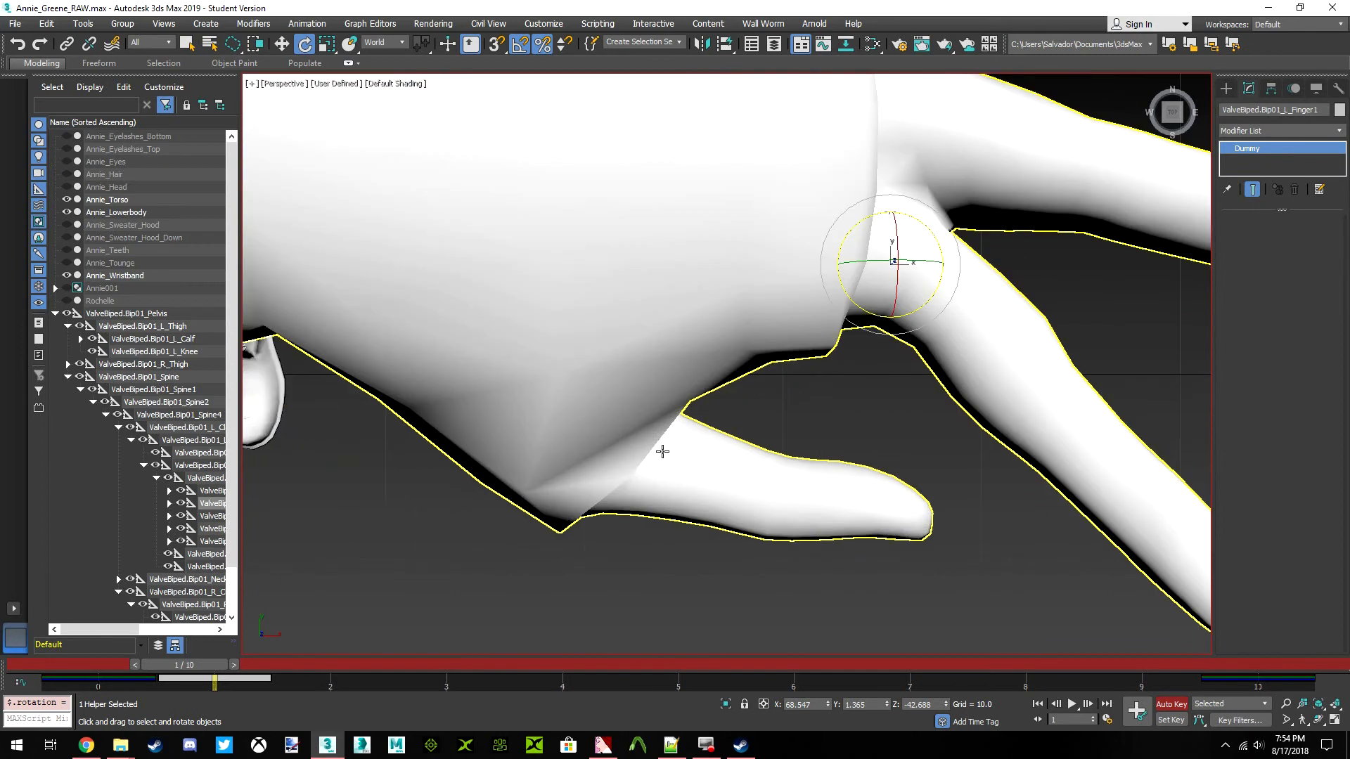
pyautogui.scroll(-5, 625, 428)
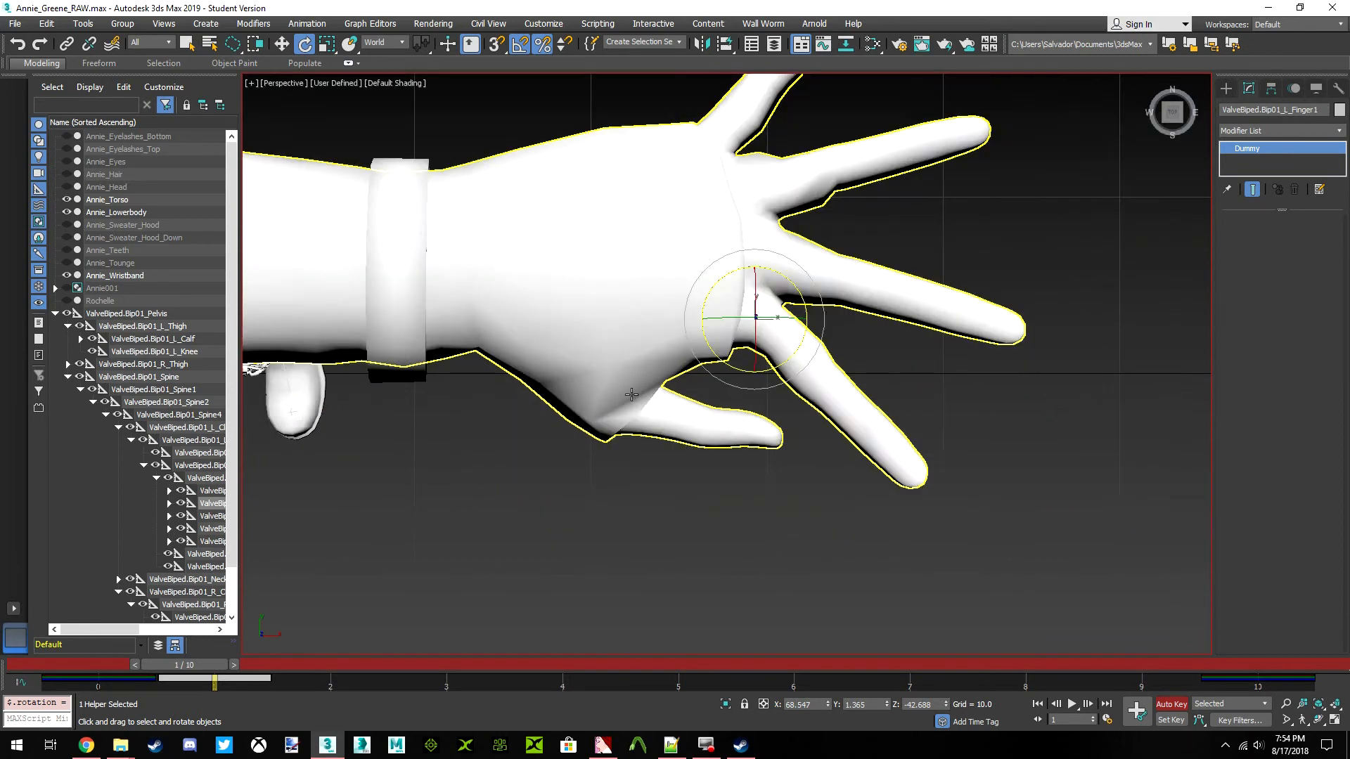
pyautogui.click(1169, 703)
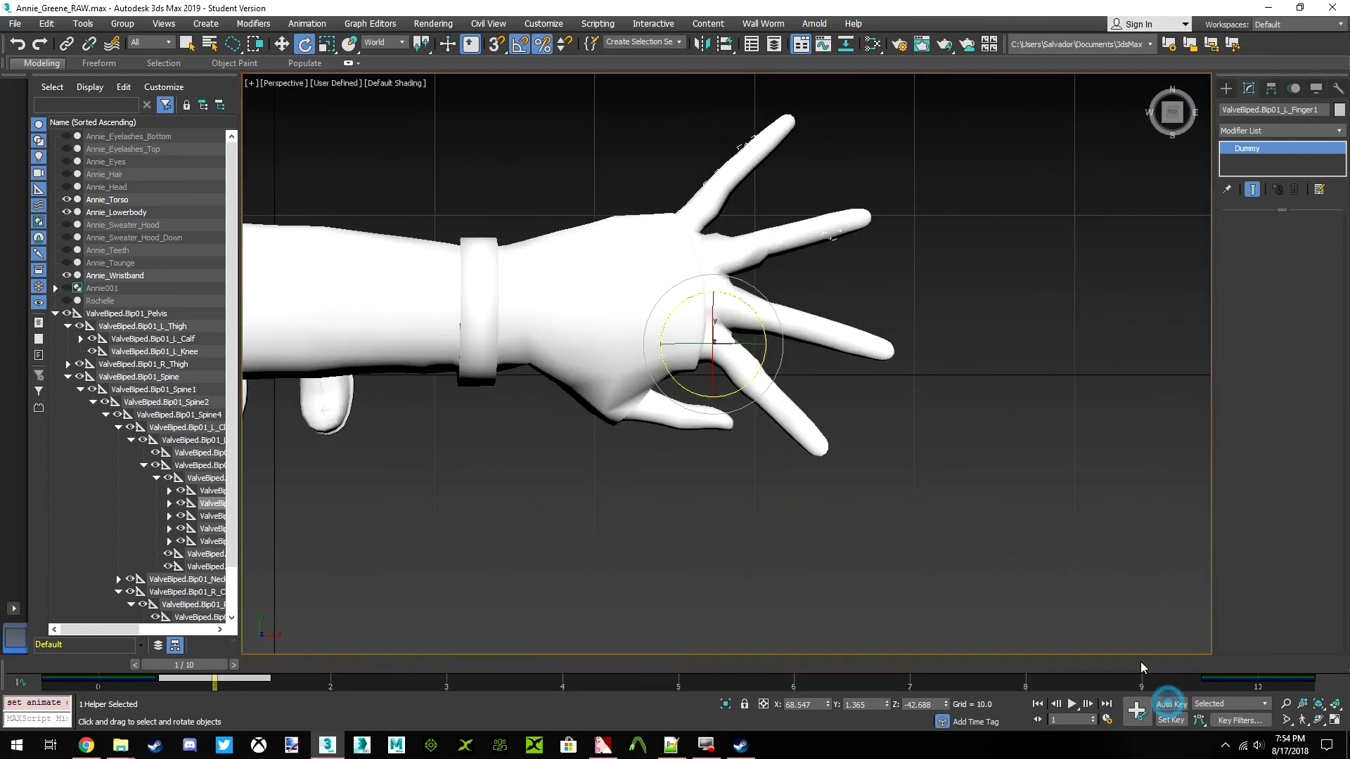
pyautogui.moveTo(739, 424); pyautogui.dragTo(750, 464, button='middle')
pyautogui.click(776, 290)
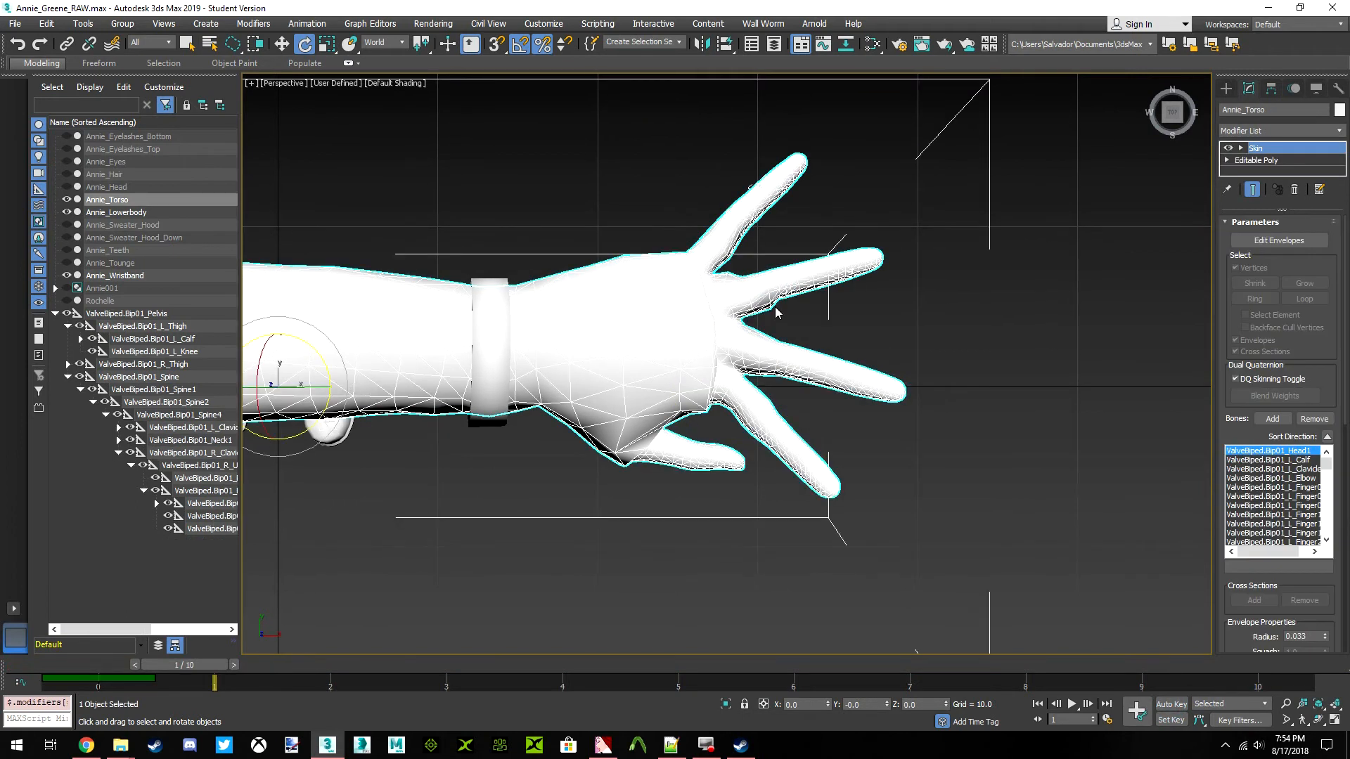
pyautogui.click(1260, 241)
pyautogui.scroll(5, 763, 310)
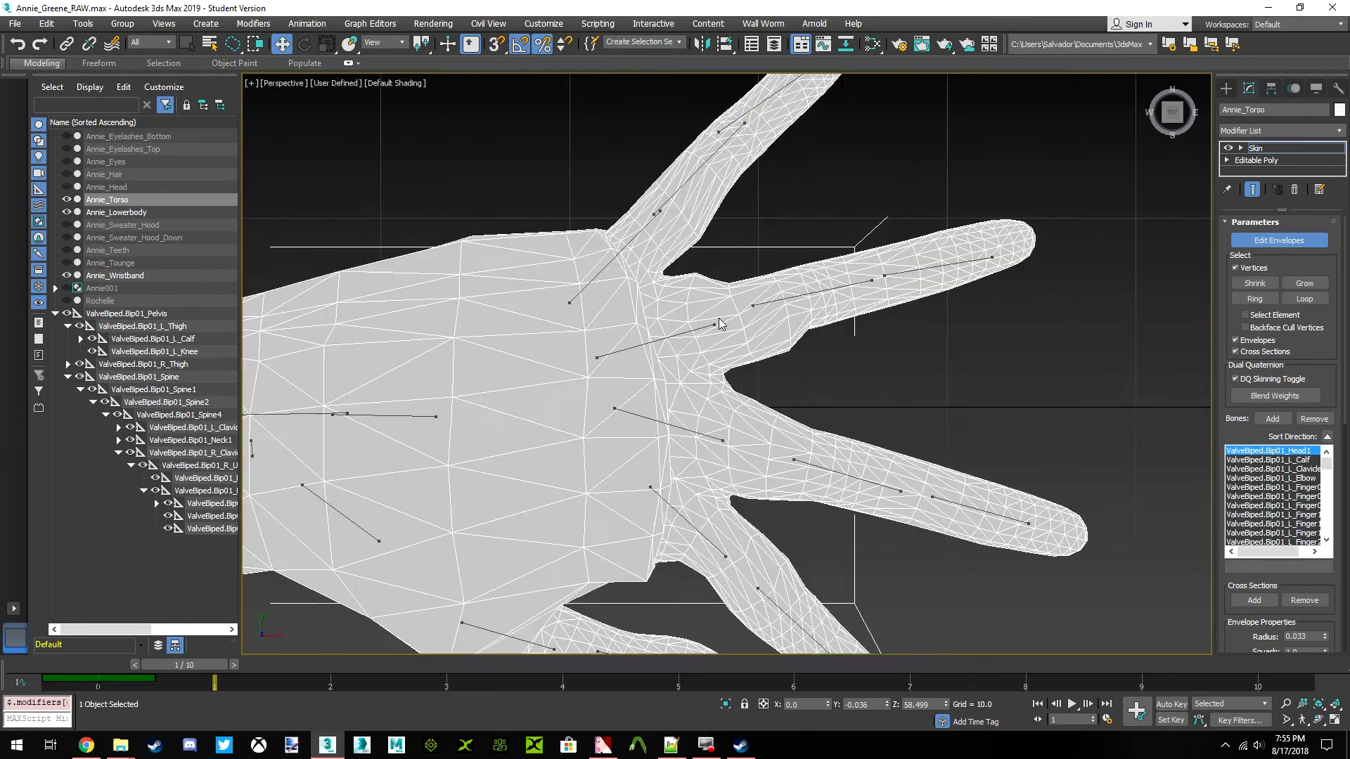
# Inspect the skin weight envelopes of the left ring finger's bones one after another, from base to tip
pyautogui.click(665, 340)
pyautogui.moveTo(699, 360); pyautogui.dragTo(694, 325, button='middle')
pyautogui.scroll(-4, 703, 302)
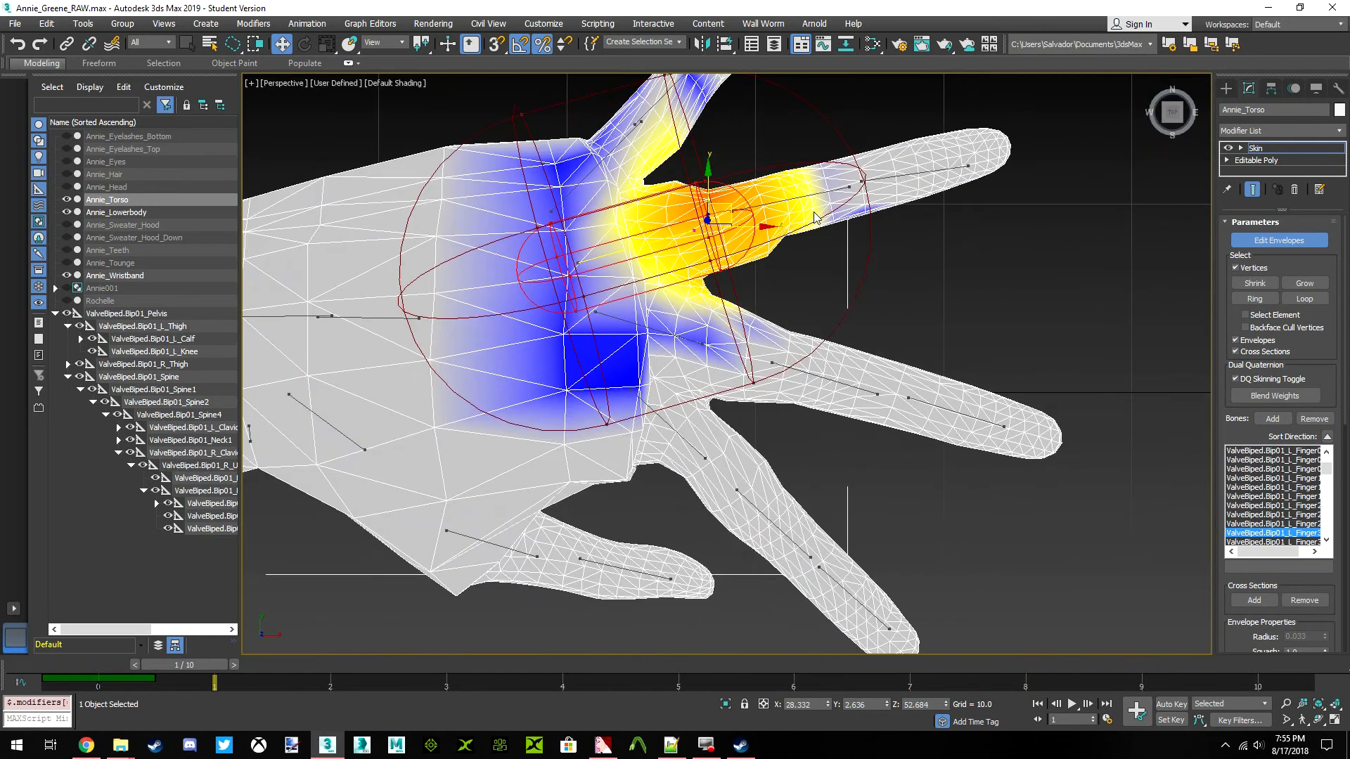
pyautogui.scroll(3, 812, 211)
pyautogui.moveTo(843, 204); pyautogui.dragTo(770, 298, button='middle')
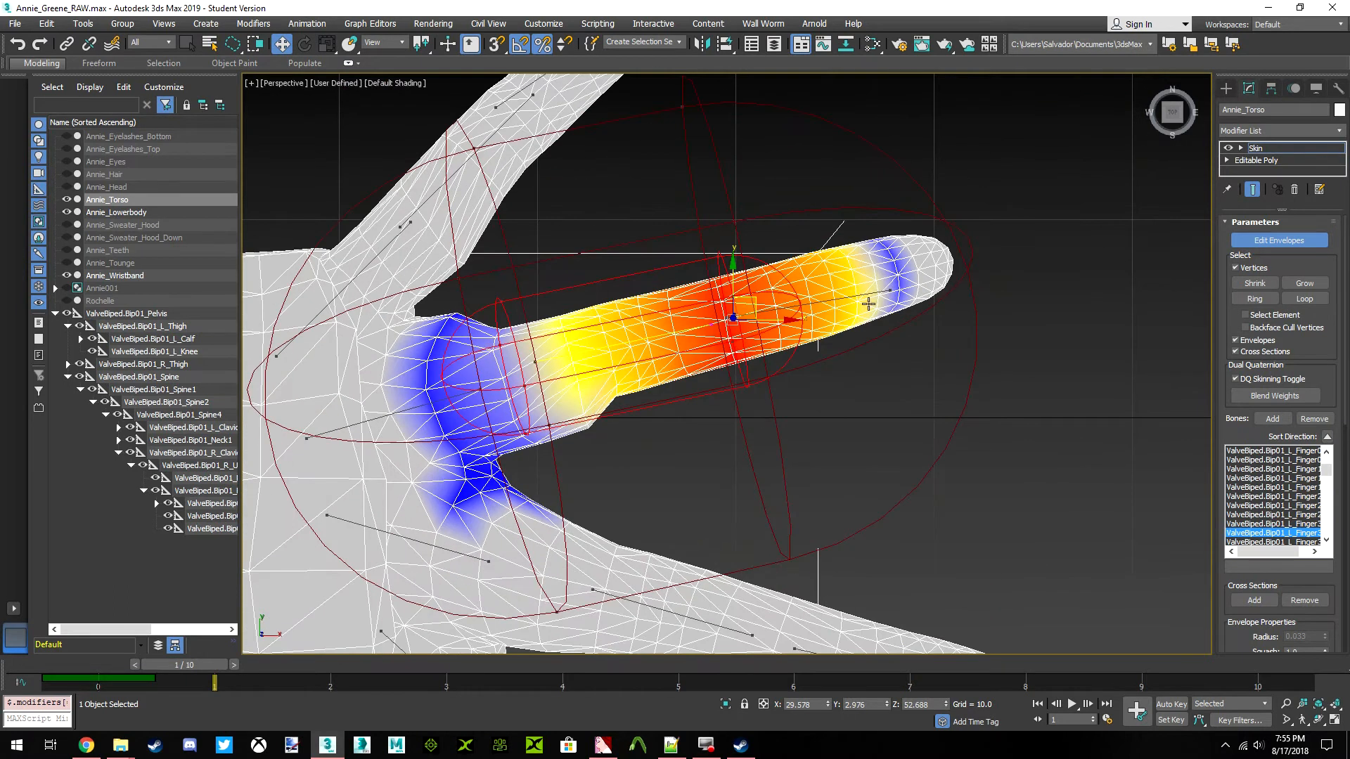
pyautogui.click(867, 292)
pyautogui.scroll(-5, 808, 295)
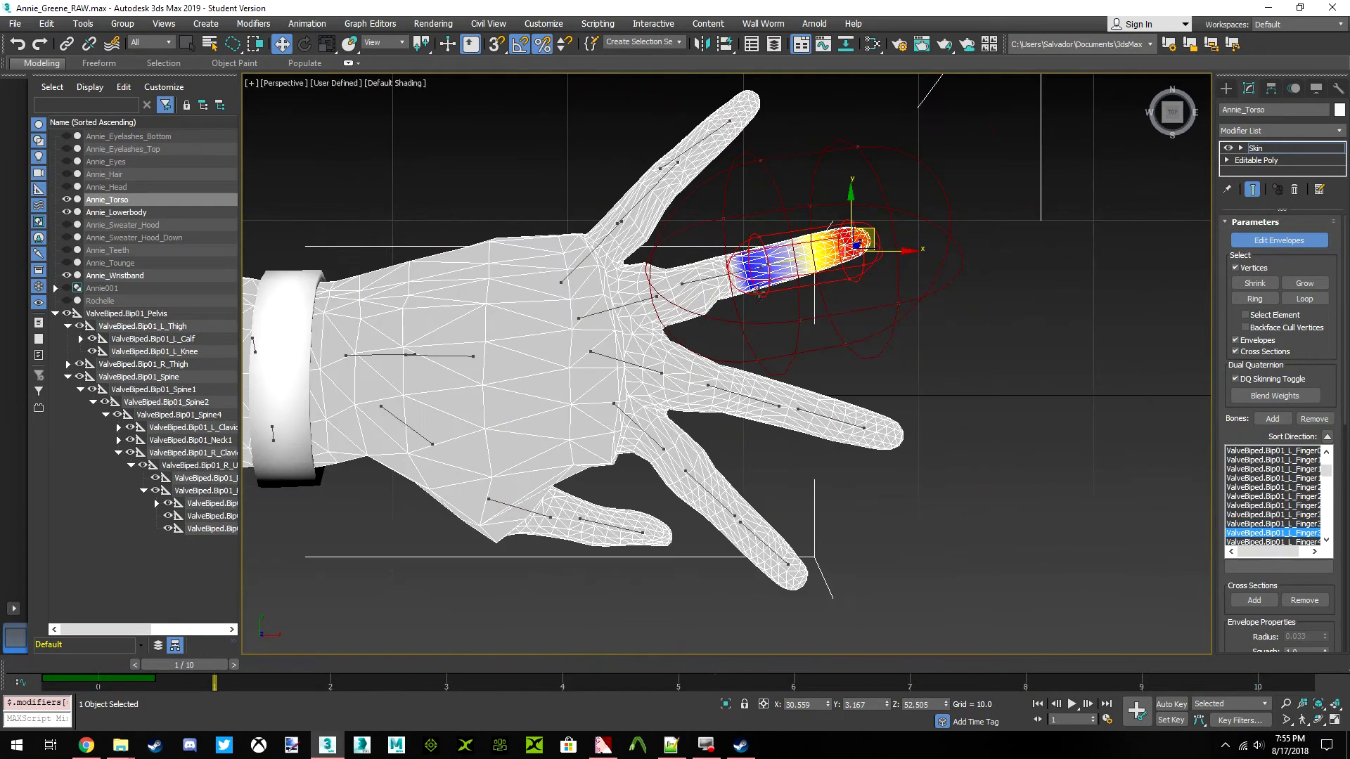
pyautogui.scroll(6, 694, 300)
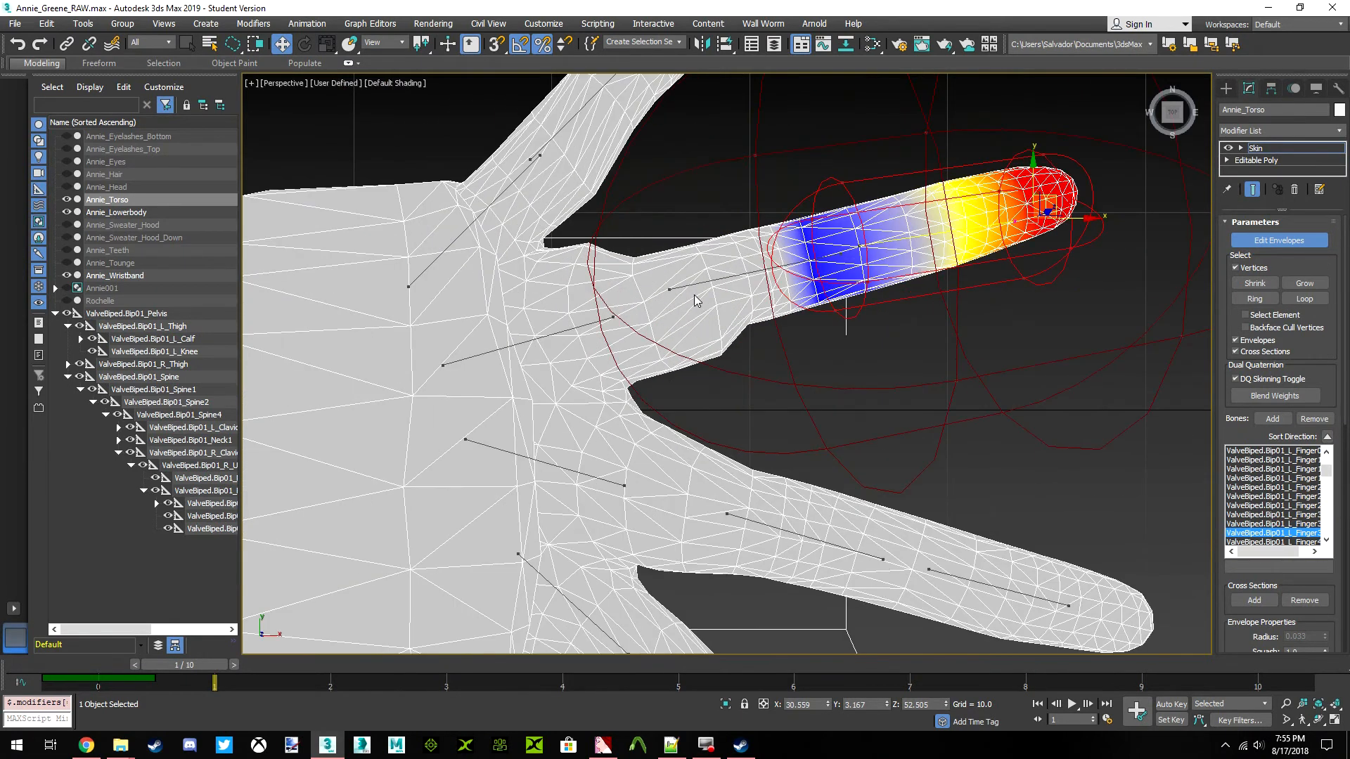
# Select vertices on the outer part of the left ring finger, open the Skin Weight Table and select all its rows
pyautogui.moveTo(867, 227); pyautogui.dragTo(724, 375, button='middle')
pyautogui.scroll(2, 705, 445)
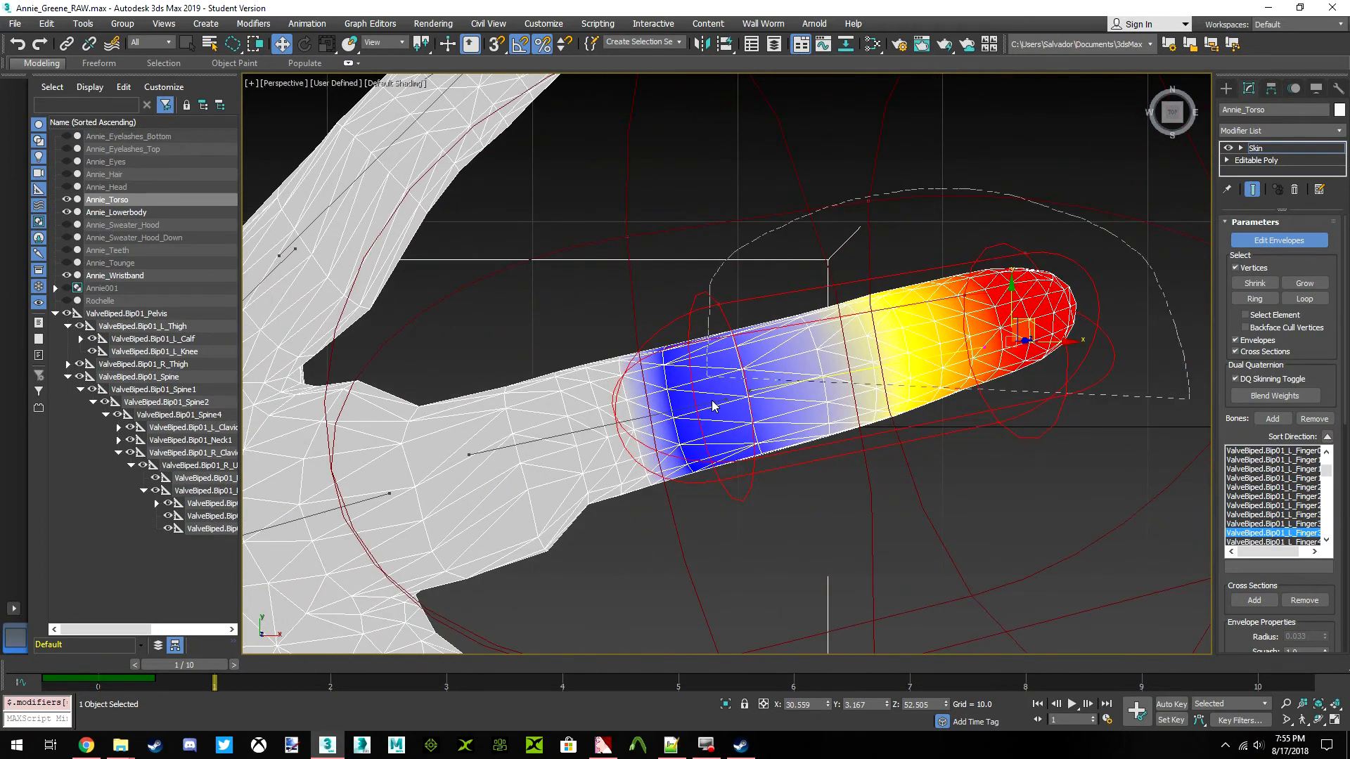
pyautogui.moveTo(911, 515); pyautogui.dragTo(915, 514)
pyautogui.moveTo(1173, 116)
pyautogui.mouseDown()
pyautogui.moveTo(1153, 74)
pyautogui.moveTo(1118, 83)
pyautogui.mouseUp()
pyautogui.keyDown('alt'); pyautogui.moveTo(710, 235); pyautogui.dragTo(606, 226, button='middle'); pyautogui.keyUp('alt')
pyautogui.rightClick(605, 225)
pyautogui.click(546, 244)
pyautogui.click(17, 28)
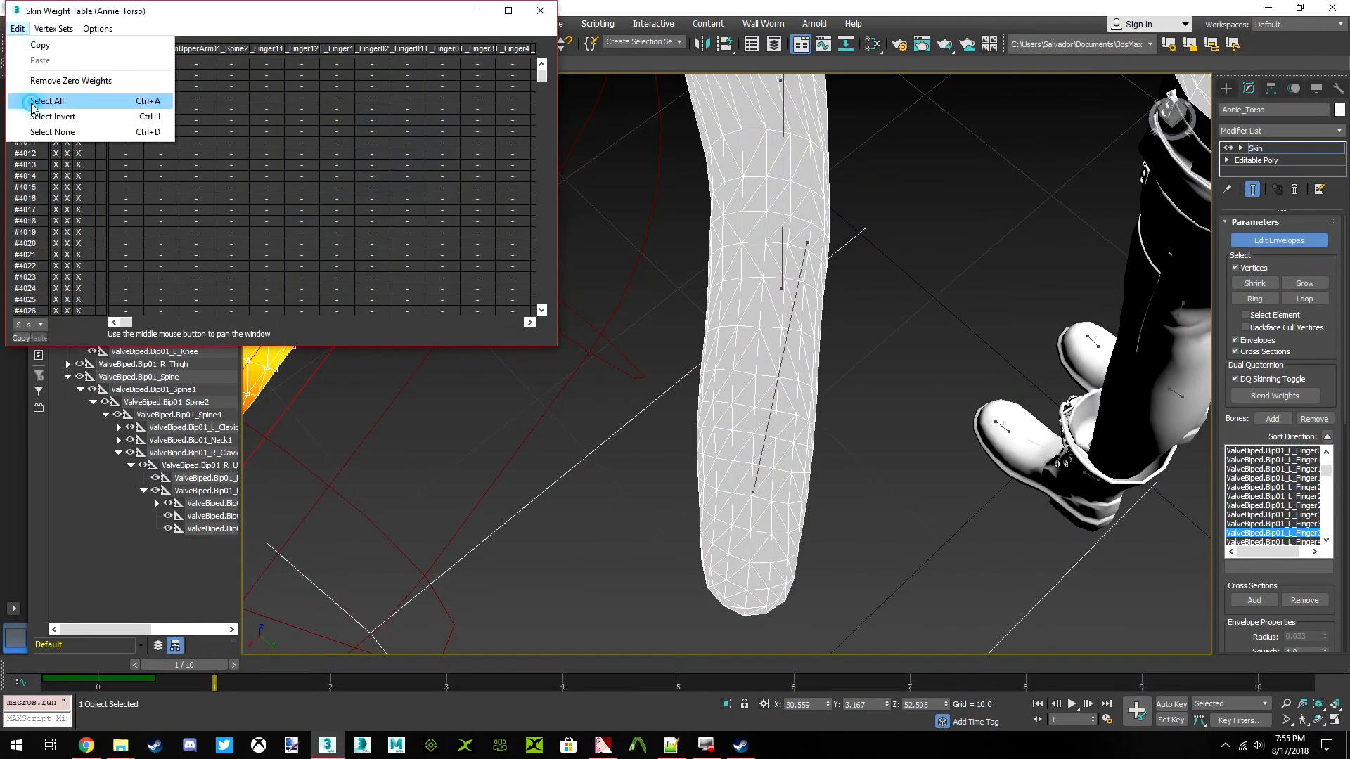
pyautogui.click(126, 99)
# Add the left index finger's vertices to the selection from the palm side and select all rows in the weight table
pyautogui.moveTo(727, 179); pyautogui.dragTo(1013, 220, button='middle')
pyautogui.scroll(-5, 1073, 256)
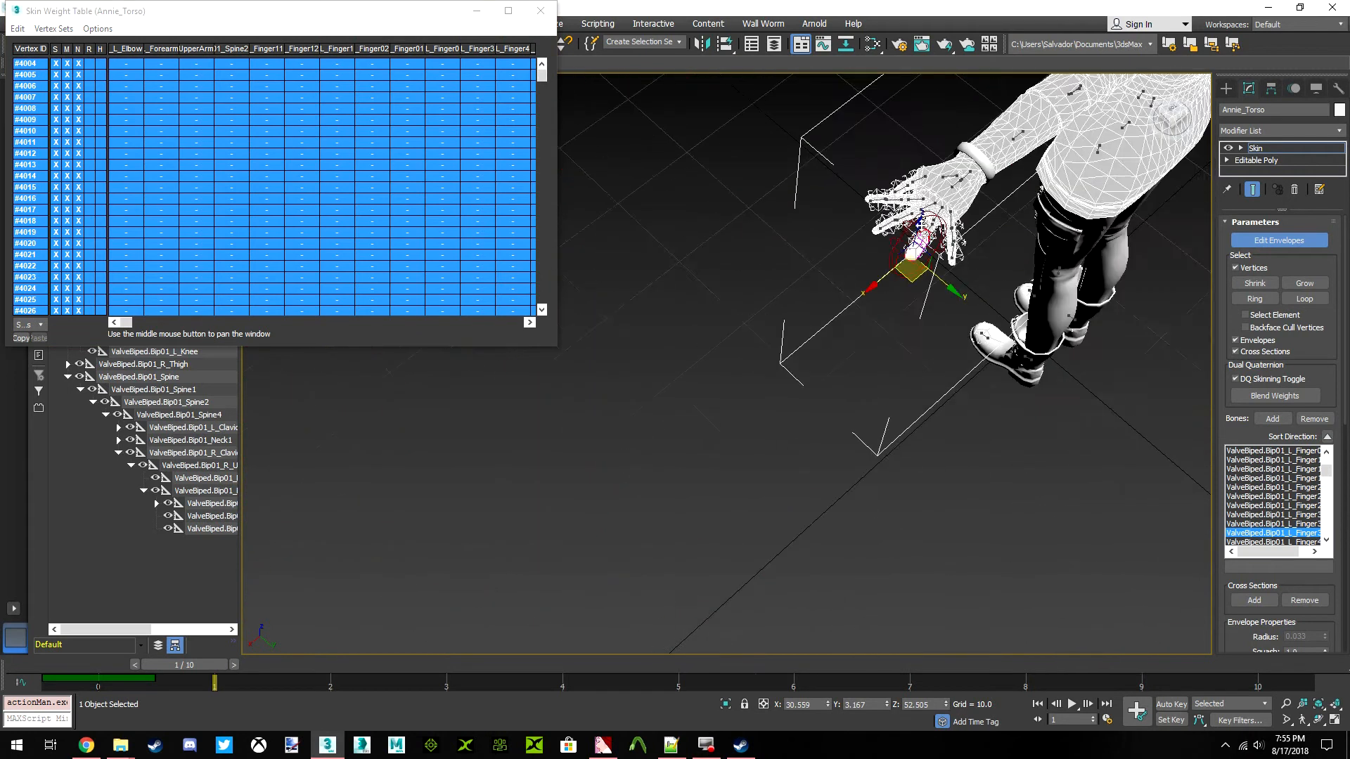
pyautogui.scroll(3, 922, 259)
pyautogui.scroll(1, 923, 261)
pyautogui.keyDown('alt'); pyautogui.moveTo(922, 260); pyautogui.dragTo(966, 340, button='middle'); pyautogui.keyUp('alt')
pyautogui.scroll(5, 955, 242)
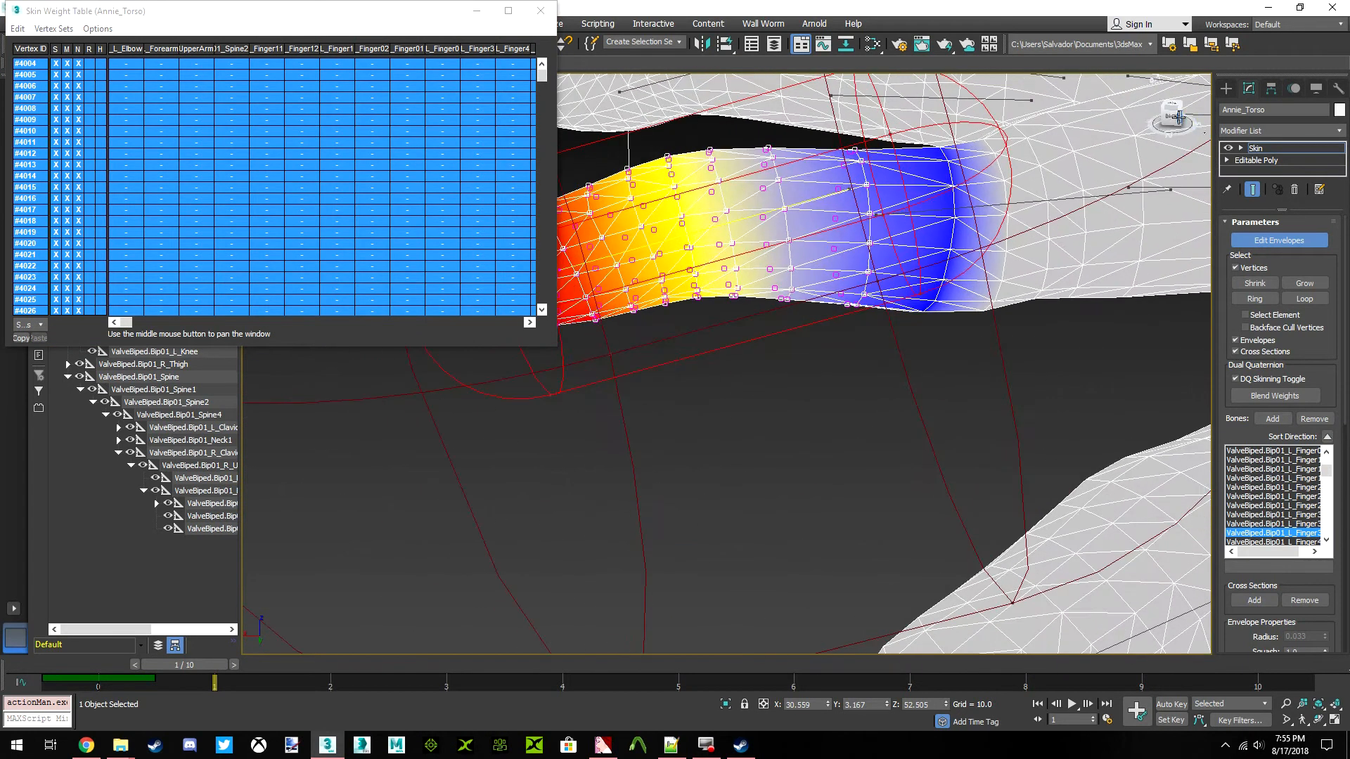
pyautogui.click(1186, 116)
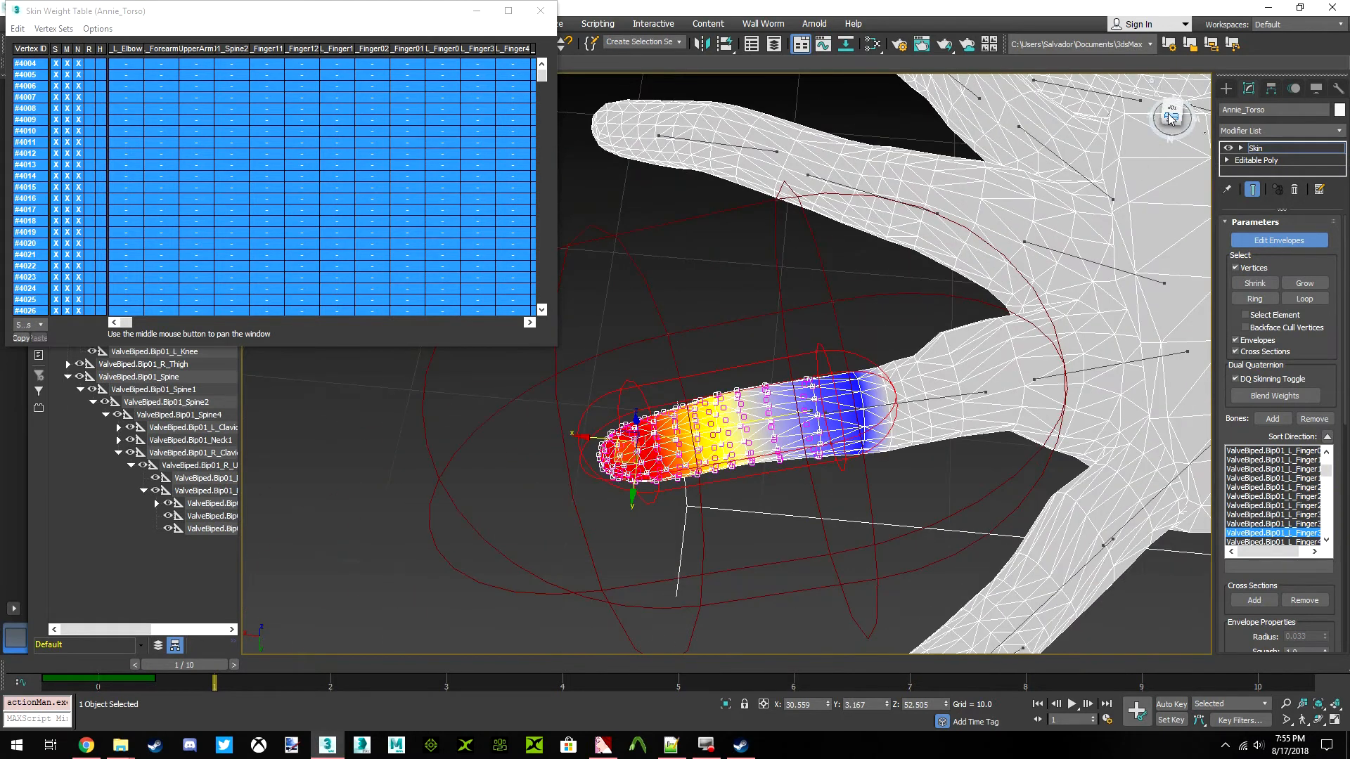
pyautogui.click(1169, 111)
pyautogui.moveTo(849, 380); pyautogui.dragTo(778, 401, button='middle')
pyautogui.scroll(-5, 778, 399)
pyautogui.scroll(6, 805, 376)
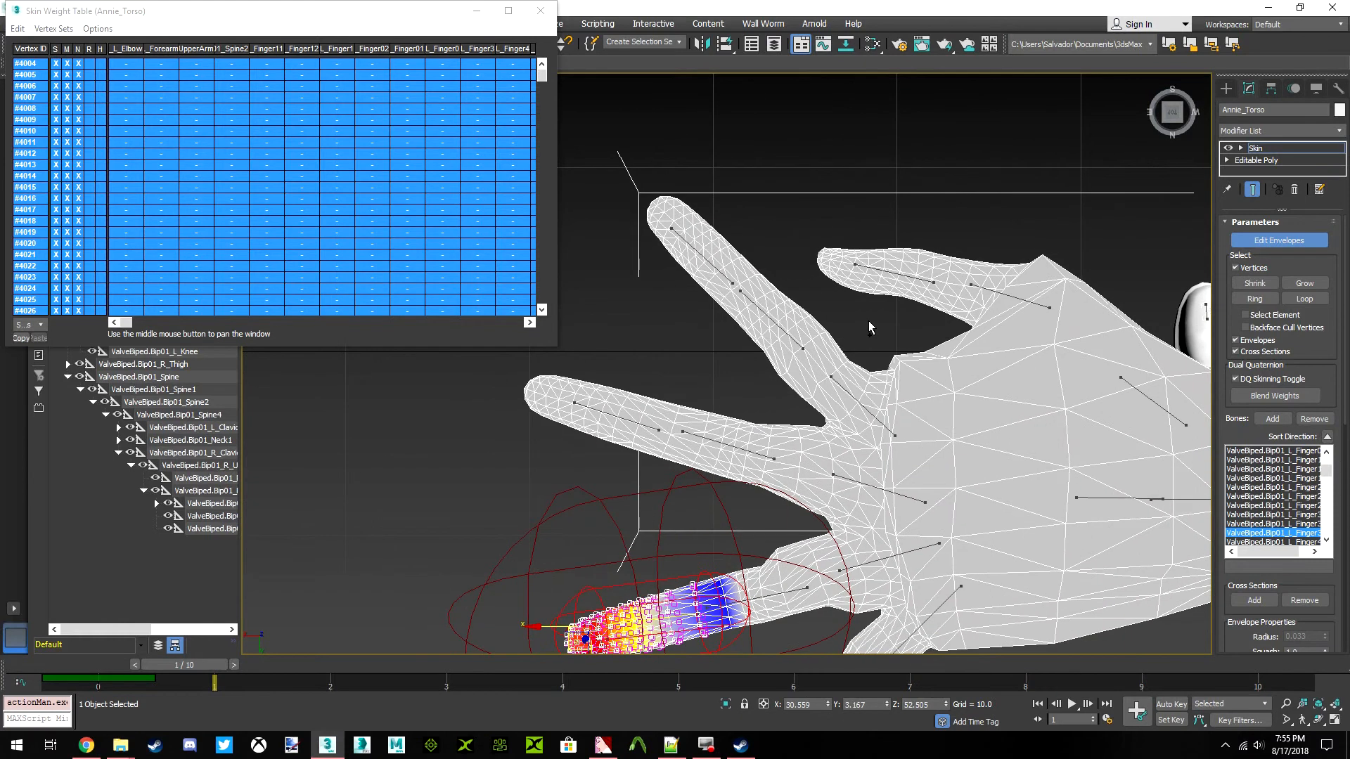
pyautogui.moveTo(871, 335); pyautogui.dragTo(810, 379)
pyautogui.moveTo(687, 163); pyautogui.dragTo(844, 328)
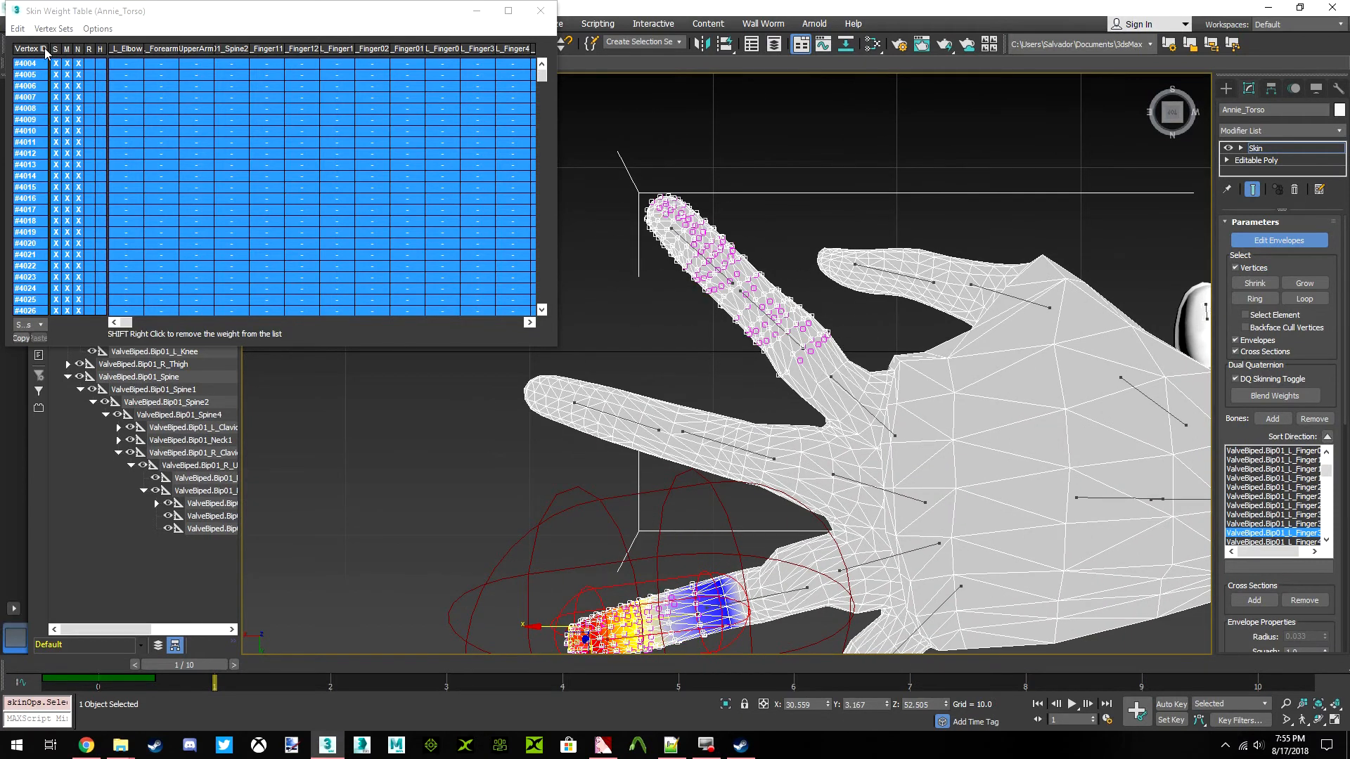
pyautogui.click(17, 28)
pyautogui.click(42, 99)
# Extend the vertex selection on the left ring finger toward its base and select all weight table rows
pyautogui.scroll(5, 872, 355)
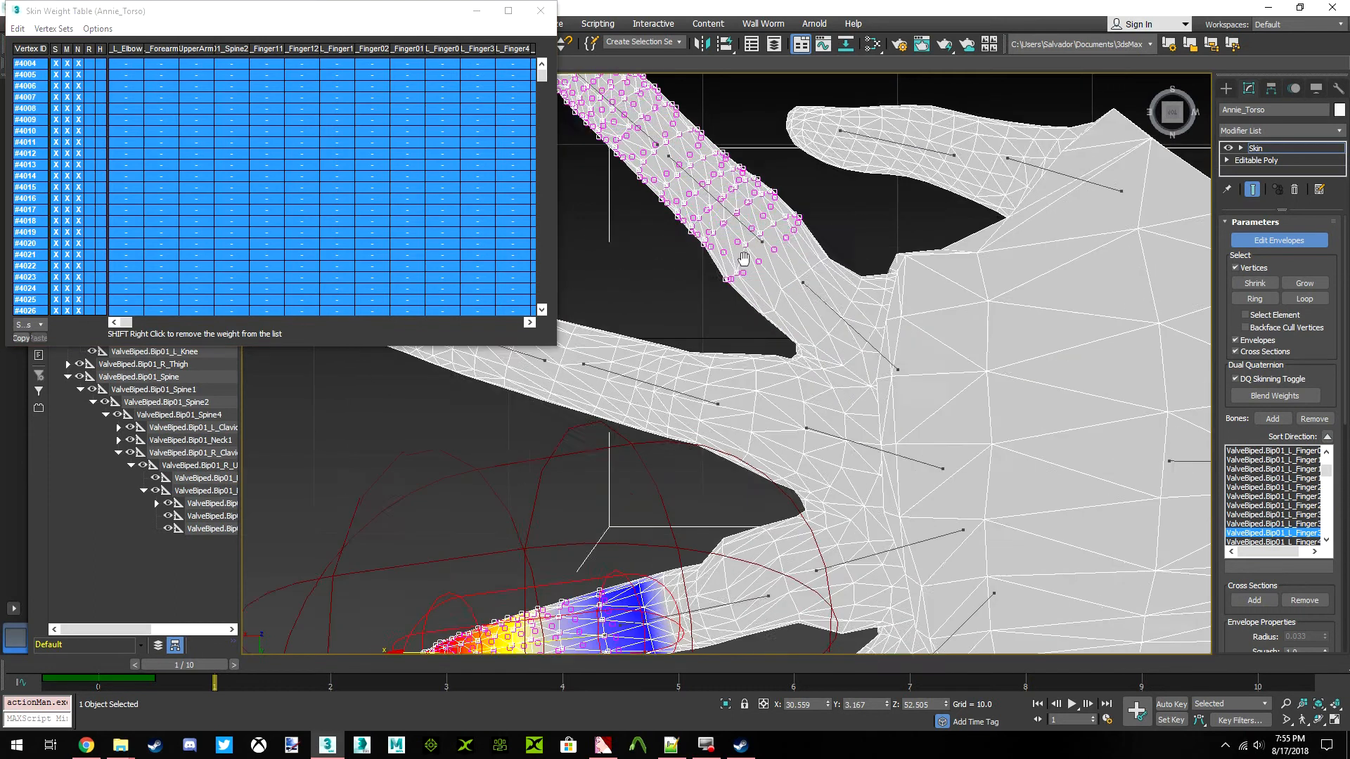
pyautogui.scroll(-2, 872, 355)
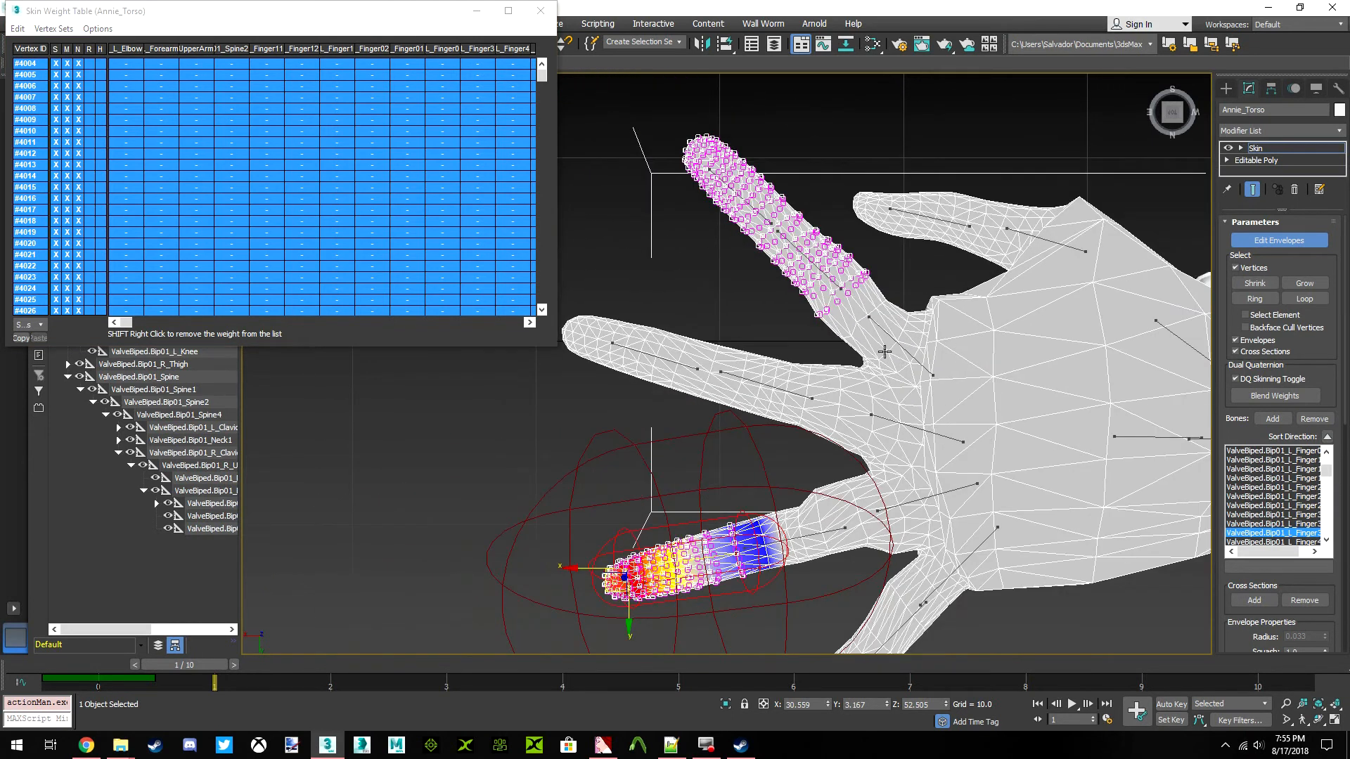
pyautogui.scroll(3, 872, 341)
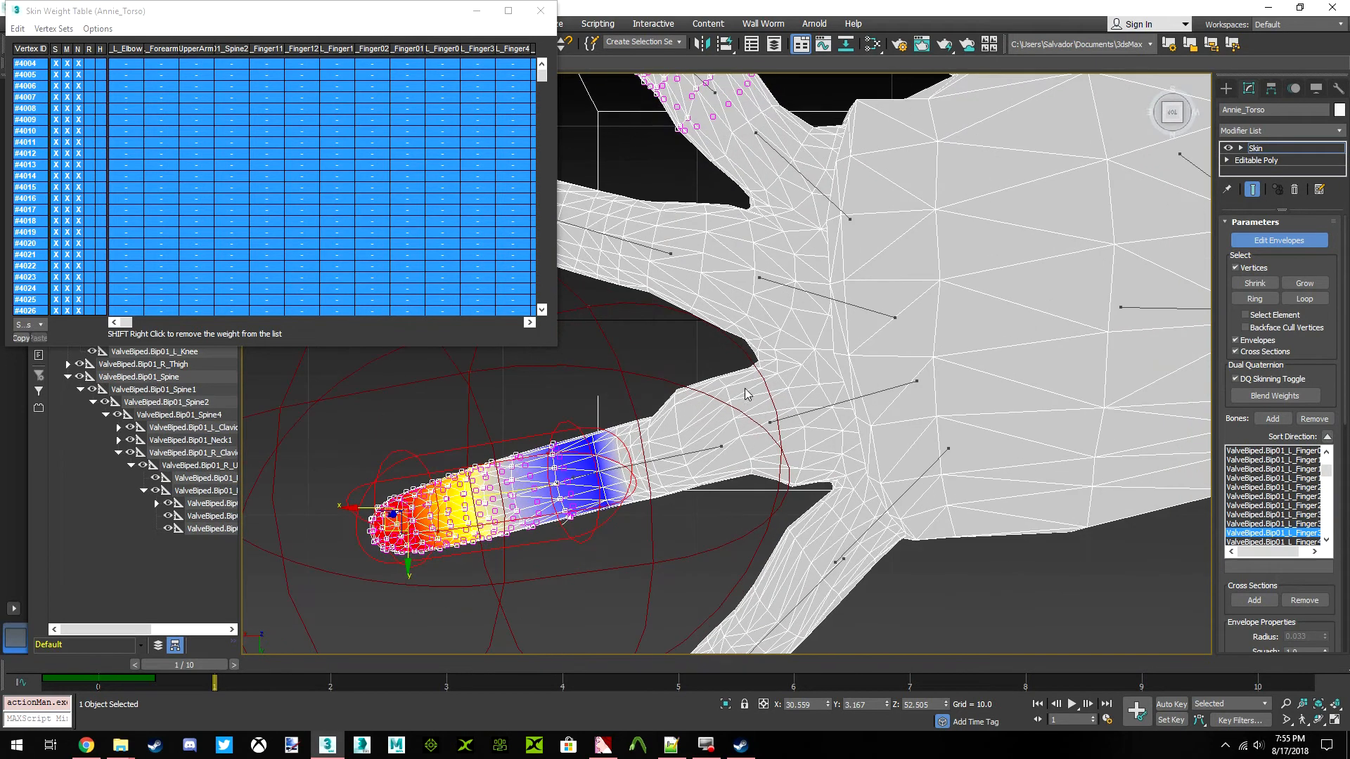
pyautogui.moveTo(682, 336); pyautogui.dragTo(694, 533)
pyautogui.moveTo(422, 398); pyautogui.dragTo(422, 398)
pyautogui.moveTo(684, 385); pyautogui.dragTo(687, 466)
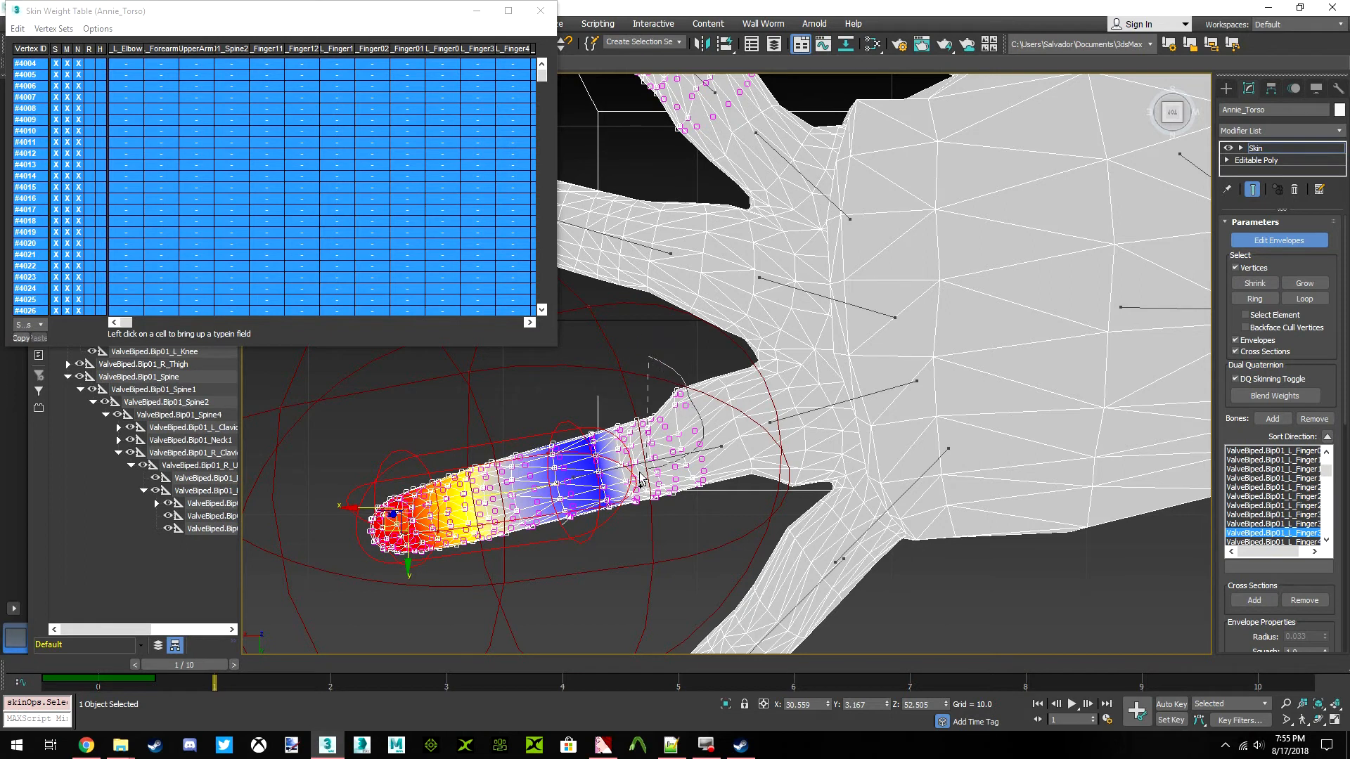
pyautogui.click(19, 30)
pyautogui.click(43, 102)
# Select the left middle finger's base bone envelope, reselect all weight table rows and bring its weight column into view
pyautogui.moveTo(707, 431); pyautogui.dragTo(830, 364, button='middle')
pyautogui.scroll(2, 830, 363)
pyautogui.scroll(-5, 830, 363)
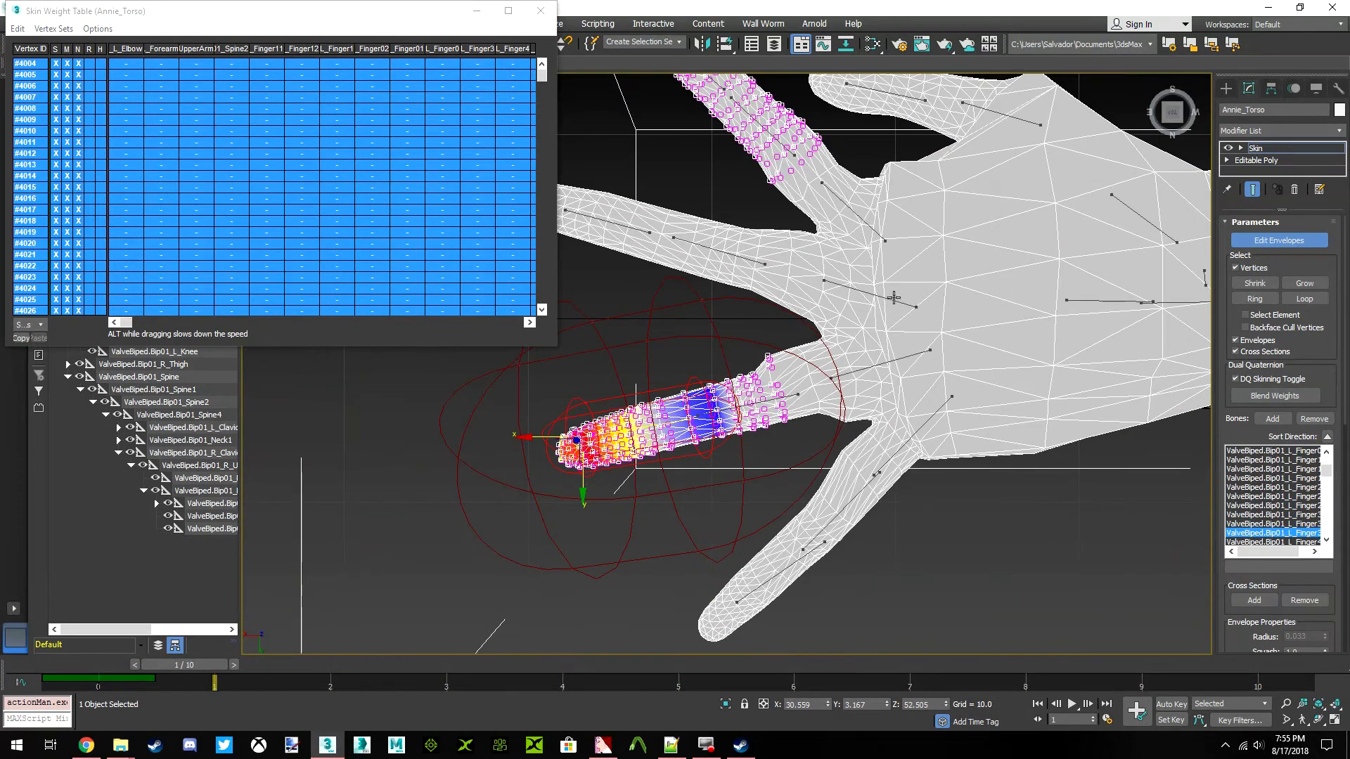
pyautogui.moveTo(782, 380); pyautogui.dragTo(793, 426, button='middle')
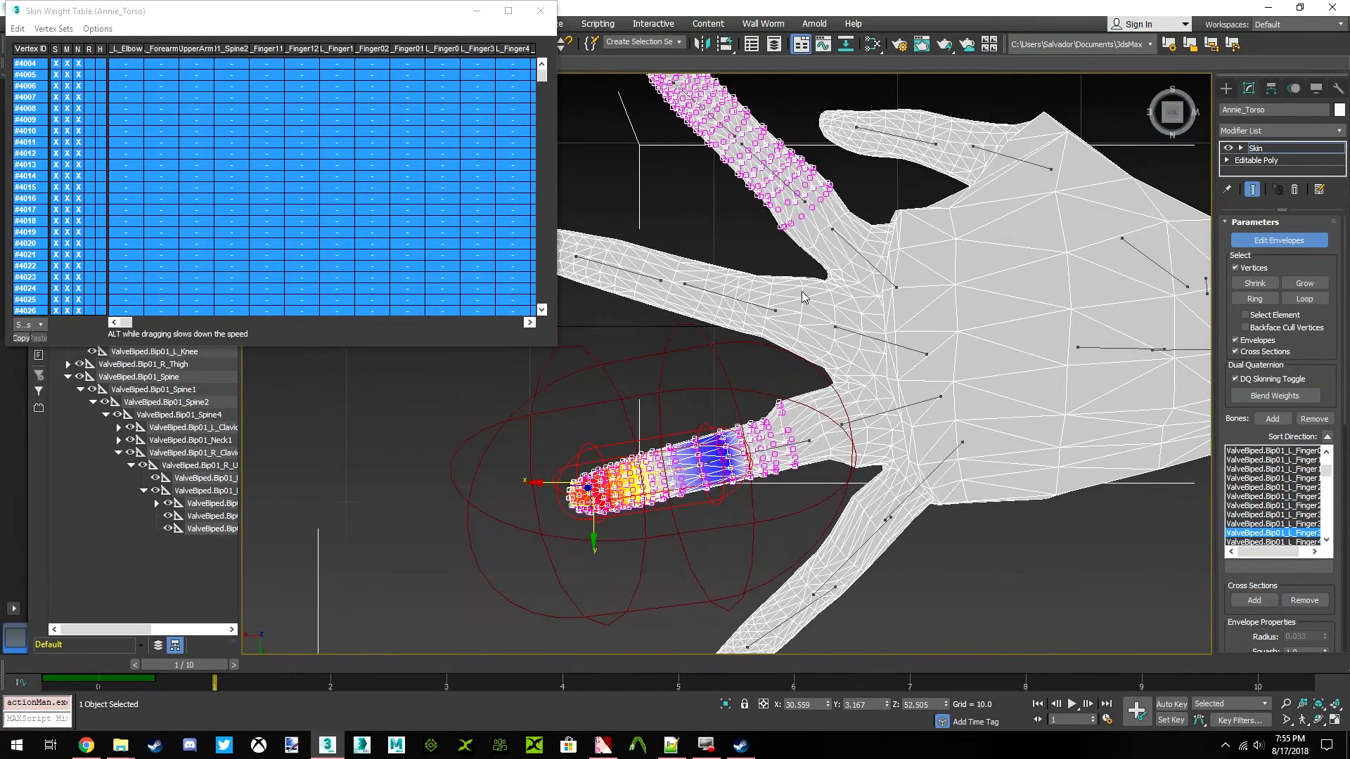
pyautogui.click(902, 351)
pyautogui.click(17, 28)
pyautogui.click(39, 99)
pyautogui.moveTo(128, 322); pyautogui.dragTo(430, 331)
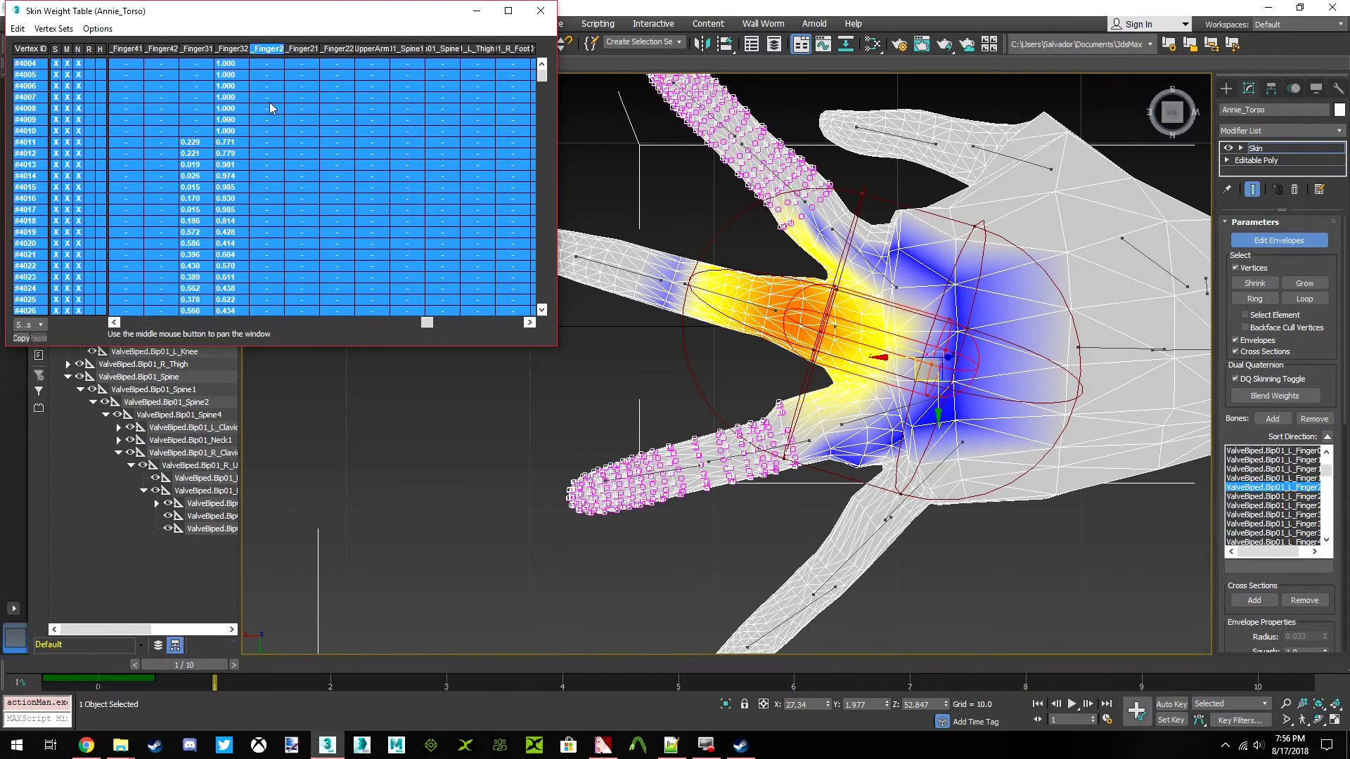
# Select the envelope of the left middle finger's middle bone (Finger21) and reselect all weight table rows
pyautogui.scroll(3, 772, 320)
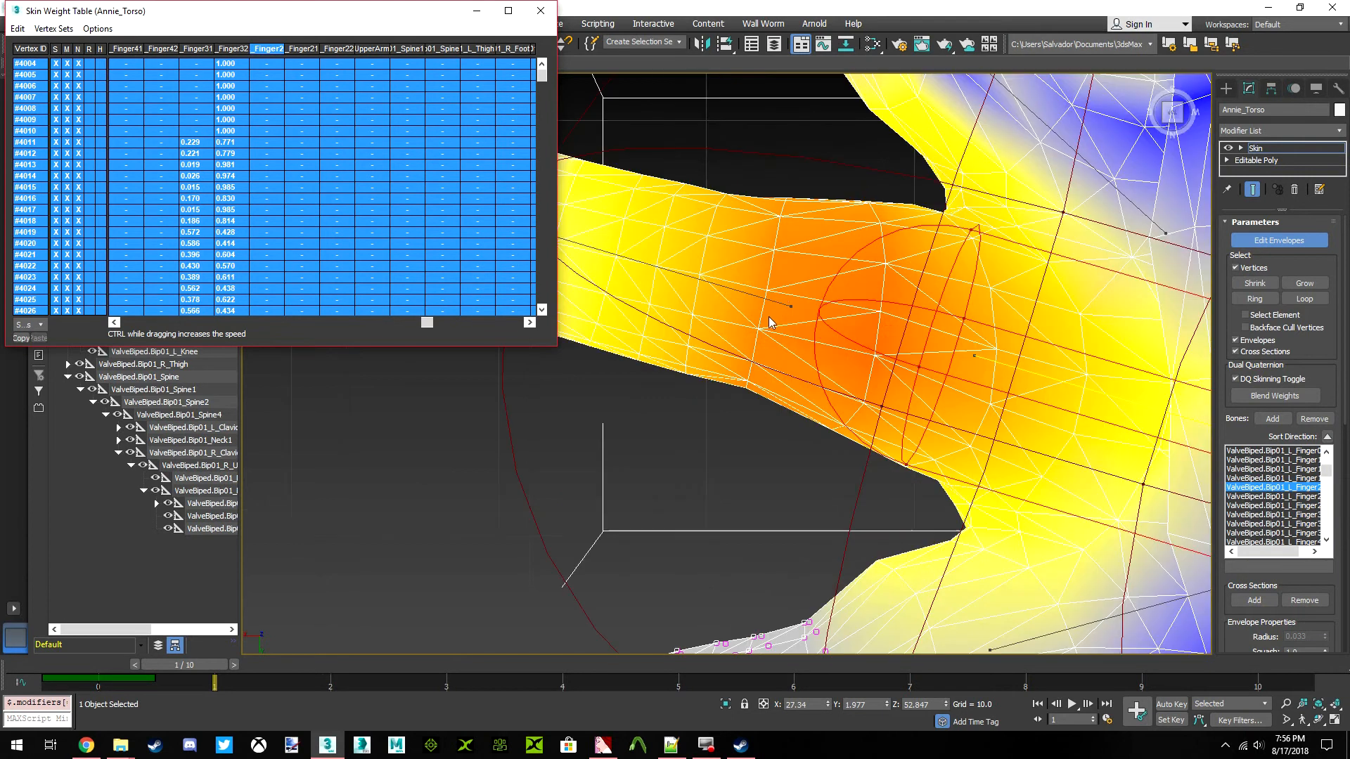
pyautogui.click(781, 298)
pyautogui.scroll(-3, 748, 315)
pyautogui.click(17, 31)
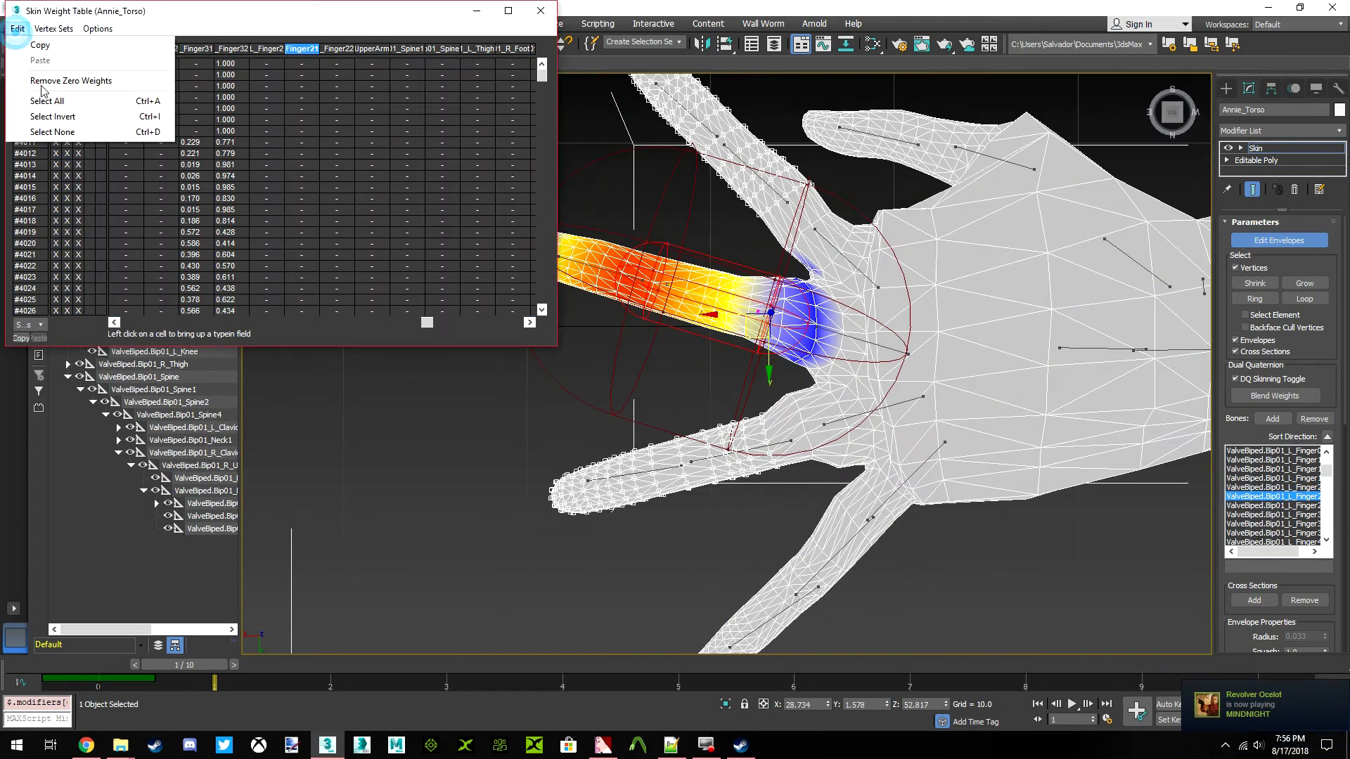
pyautogui.click(48, 101)
pyautogui.moveTo(633, 294); pyautogui.dragTo(737, 310, button='middle')
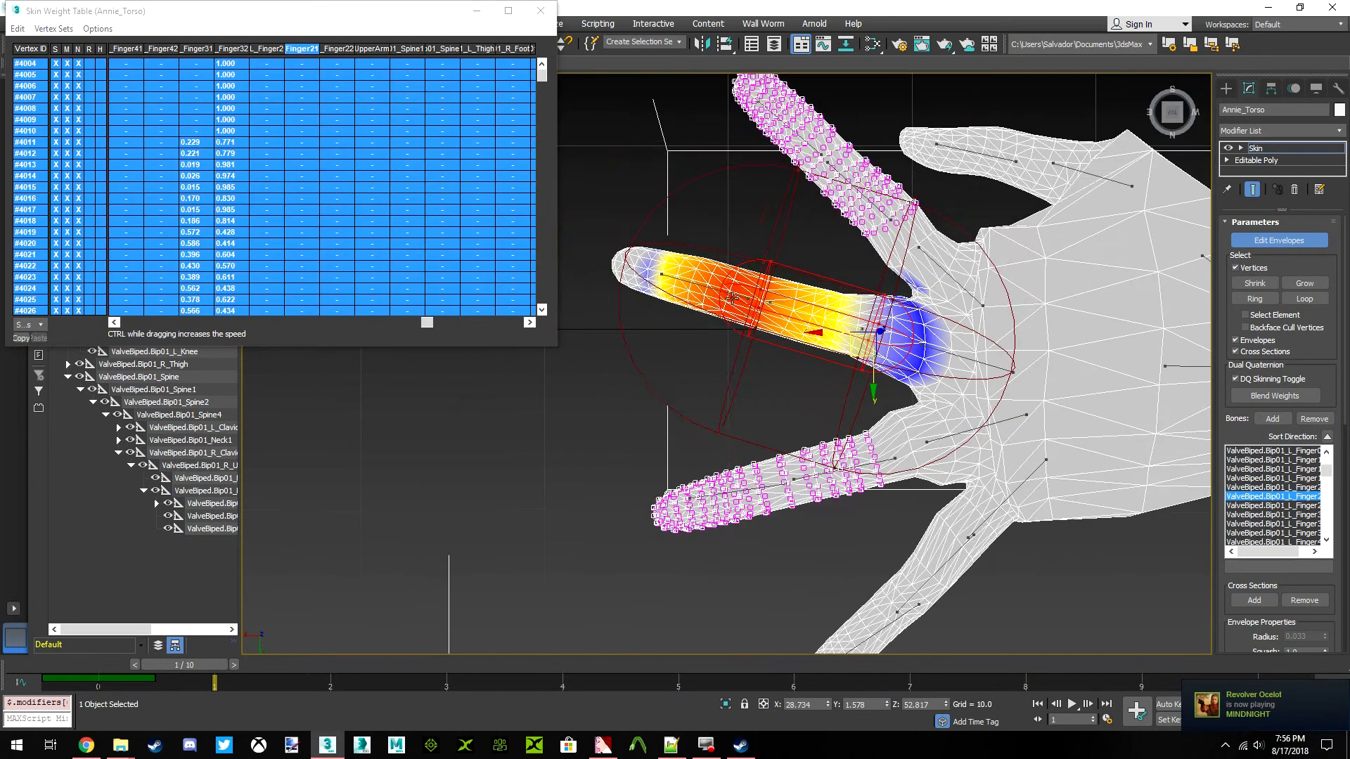
# Select the envelope of the left middle finger's tip bone (Finger22) and reselect all weight table rows
pyautogui.scroll(5, 737, 309)
pyautogui.click(713, 309)
pyautogui.scroll(-5, 756, 325)
pyautogui.click(17, 30)
pyautogui.click(44, 100)
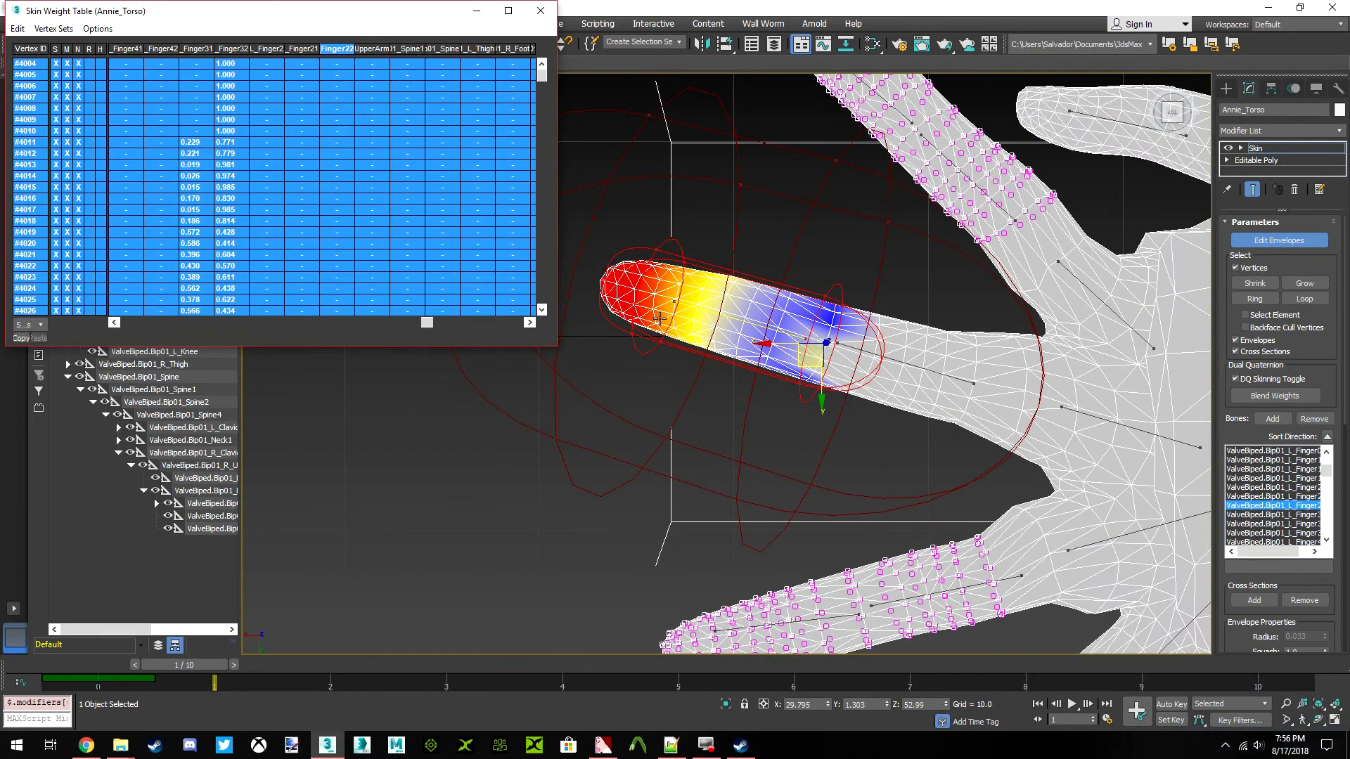
pyautogui.scroll(-5, 827, 392)
pyautogui.scroll(8, 826, 392)
pyautogui.click(885, 358)
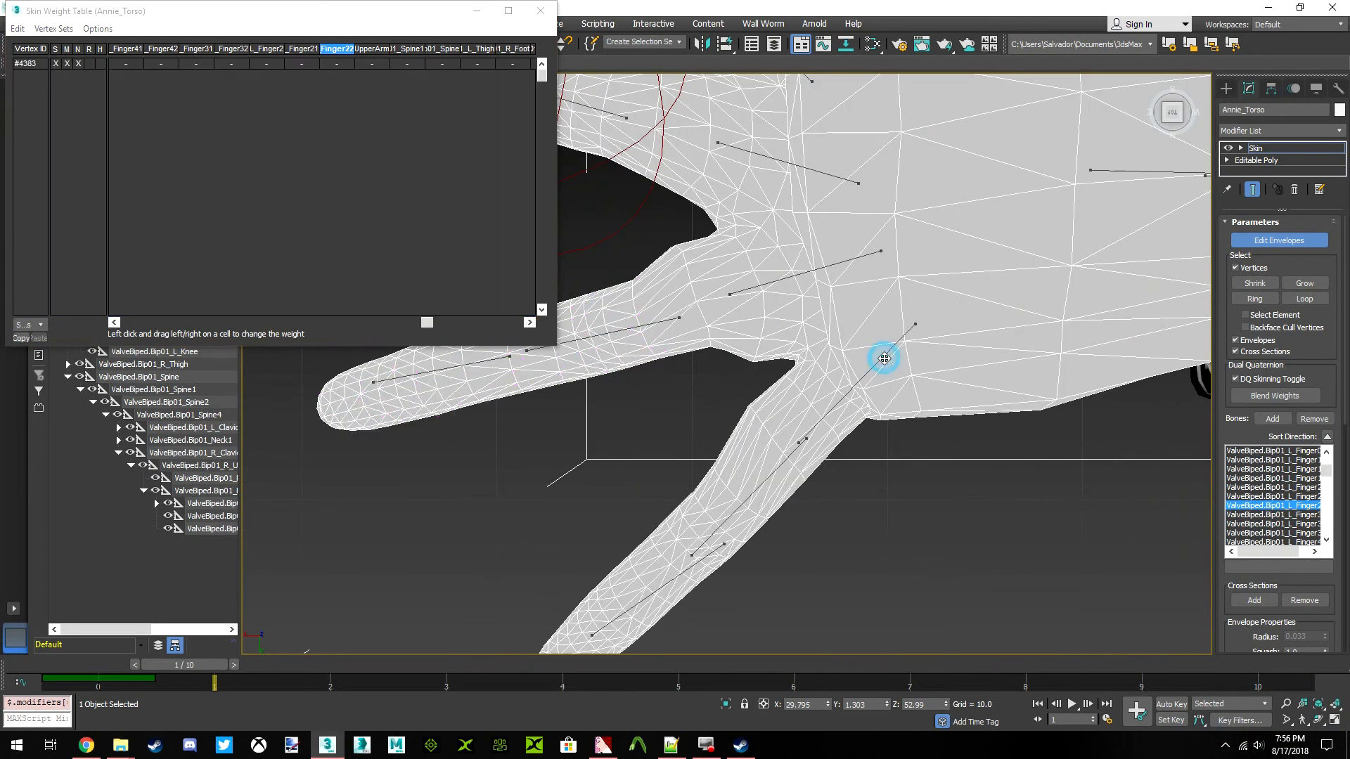
pyautogui.moveTo(885, 358); pyautogui.dragTo(891, 363, button='middle')
pyautogui.hotkey('ctrl', 'z')
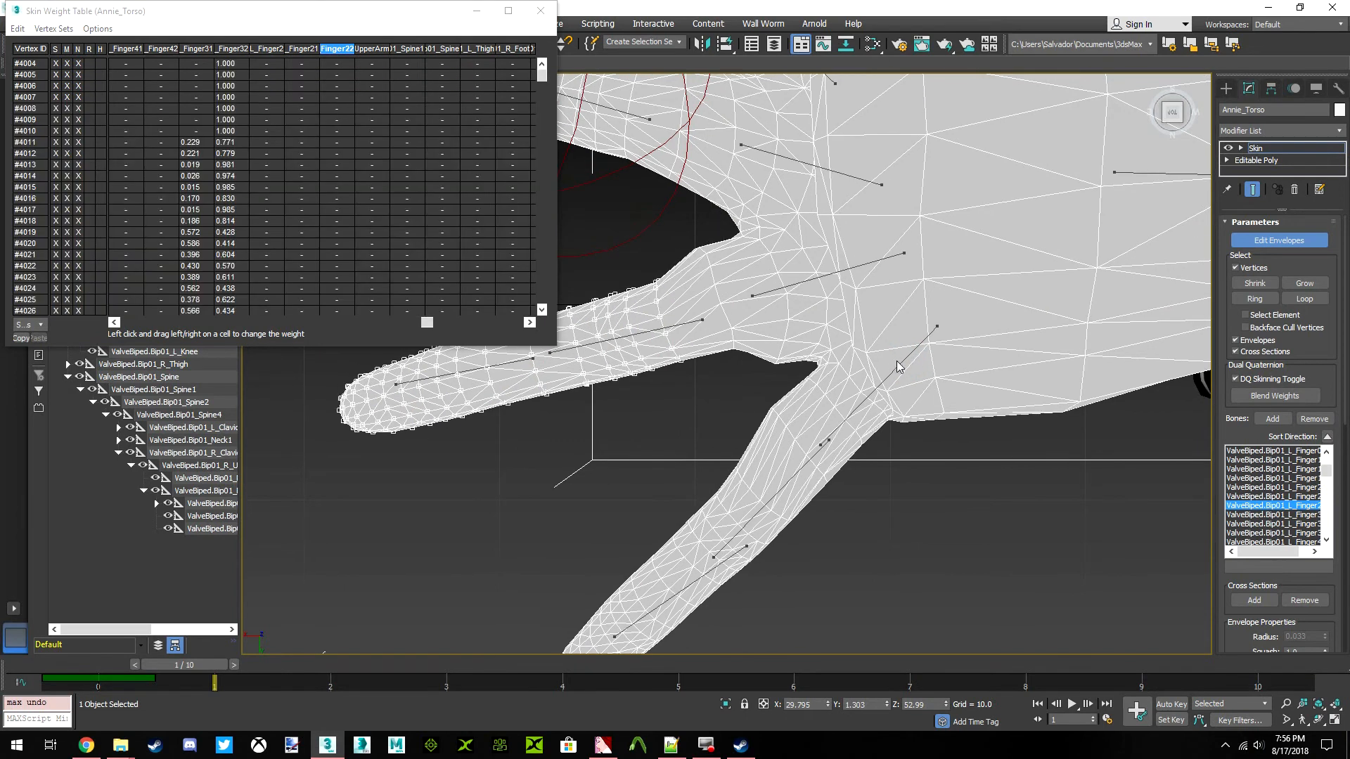
# Select the left little finger's base bone envelope, reselect all weight table rows and bring its weight column into view
pyautogui.click(900, 365)
pyautogui.scroll(-2, 900, 364)
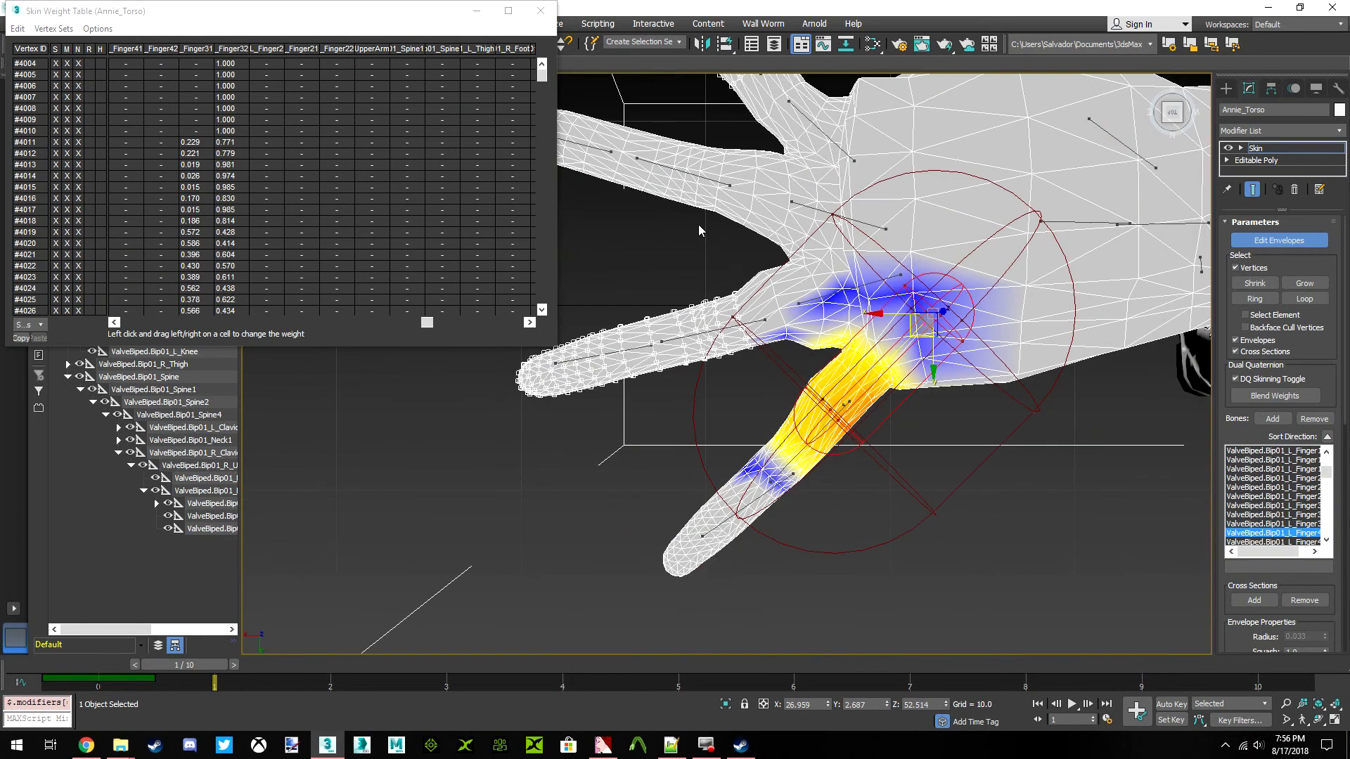
pyautogui.click(21, 29)
pyautogui.click(56, 100)
pyautogui.moveTo(427, 322); pyautogui.dragTo(369, 327)
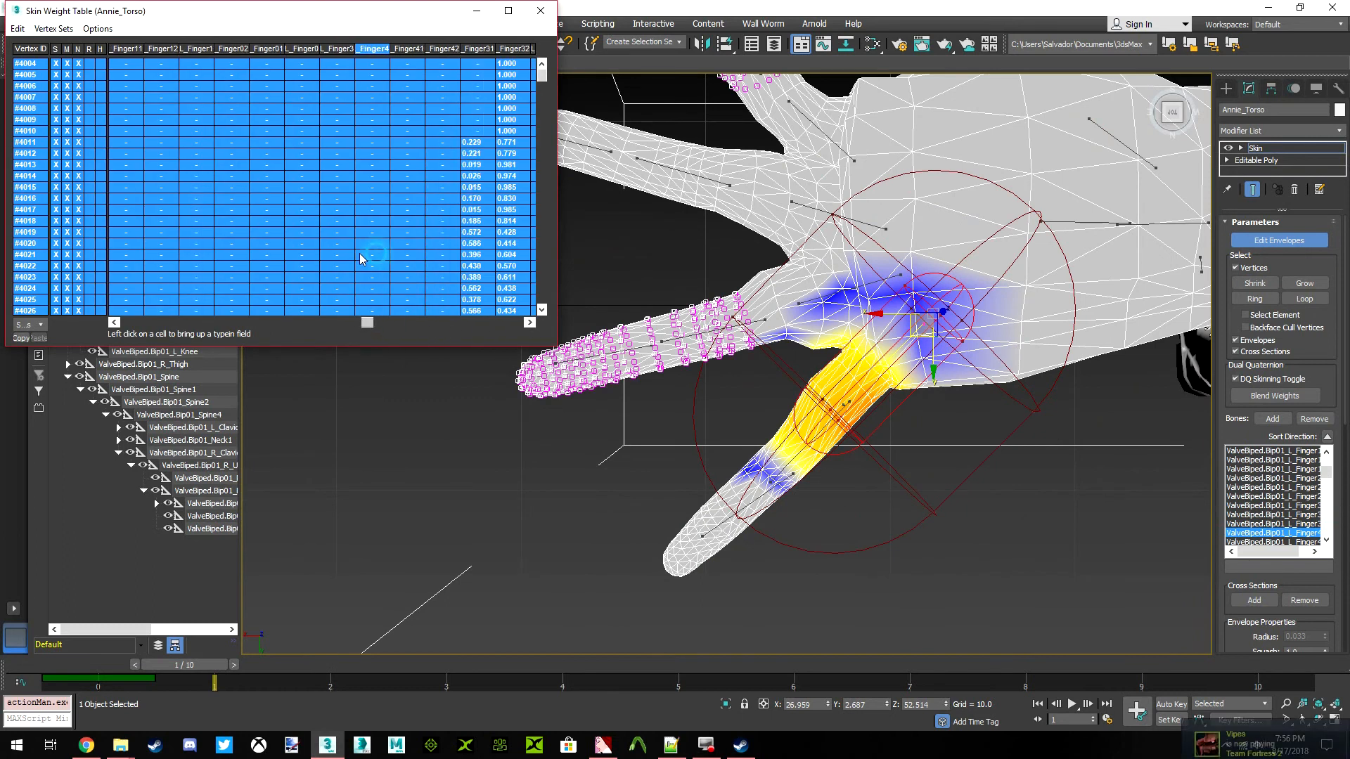
# Select the envelope of the left little finger's middle bone (Finger41) and reselect all weight table rows
pyautogui.scroll(3, 826, 426)
pyautogui.scroll(2, 826, 426)
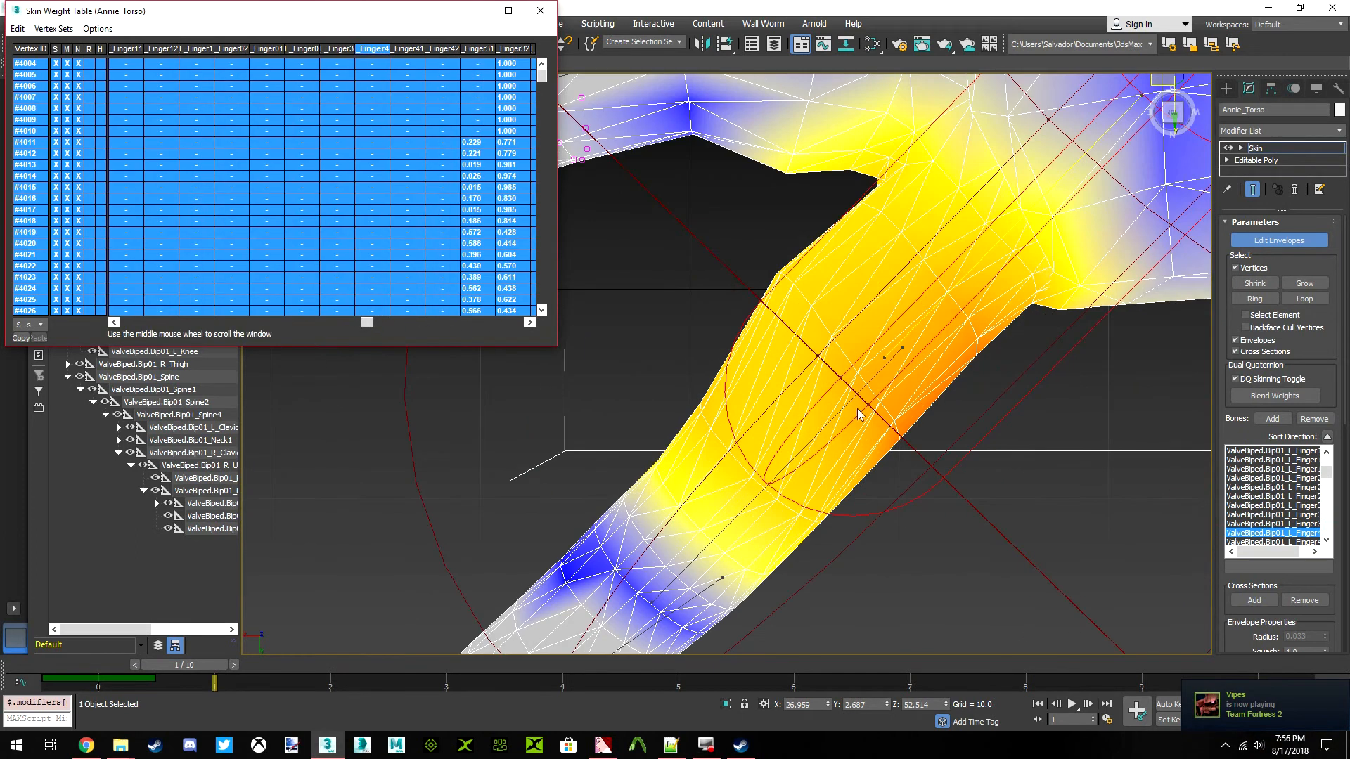
pyautogui.moveTo(734, 522); pyautogui.dragTo(739, 361, button='middle')
pyautogui.click(900, 365)
pyautogui.scroll(-3, 734, 357)
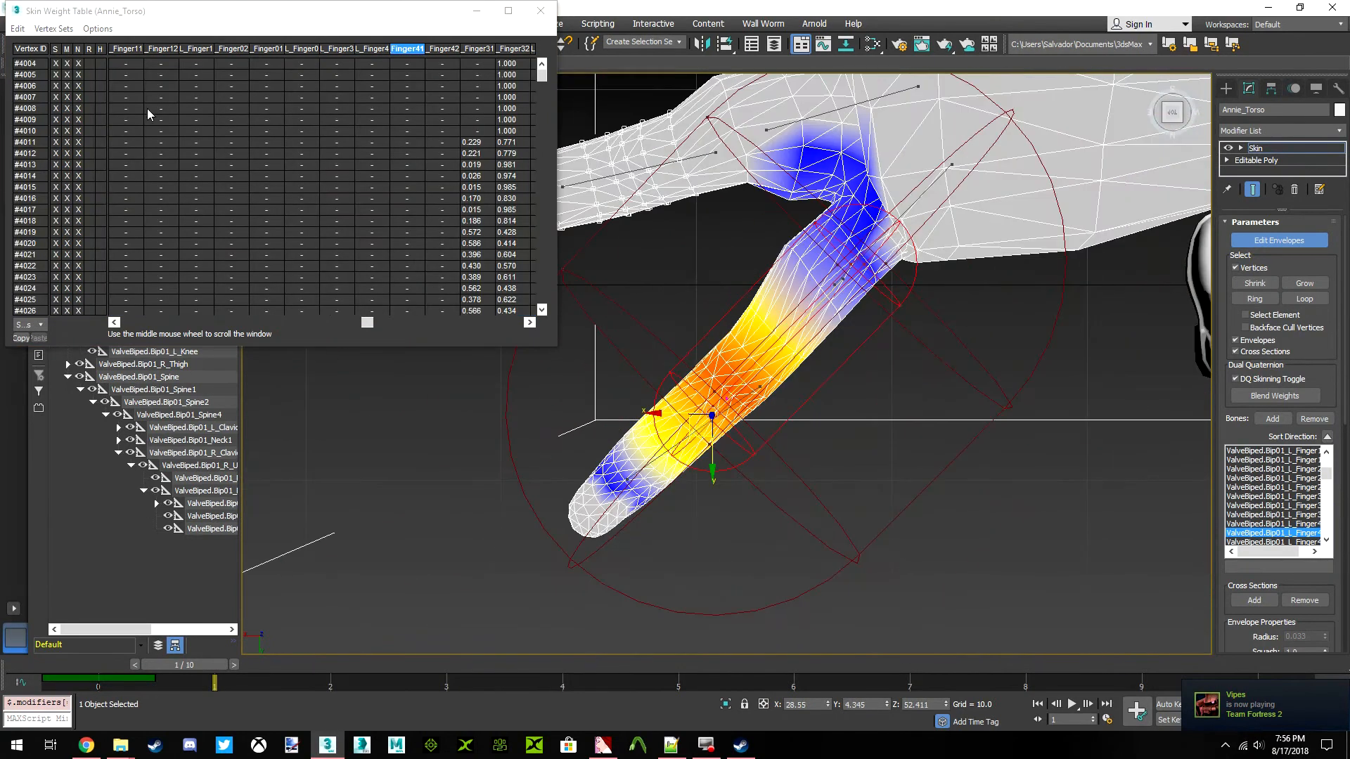
pyautogui.click(17, 28)
pyautogui.click(44, 99)
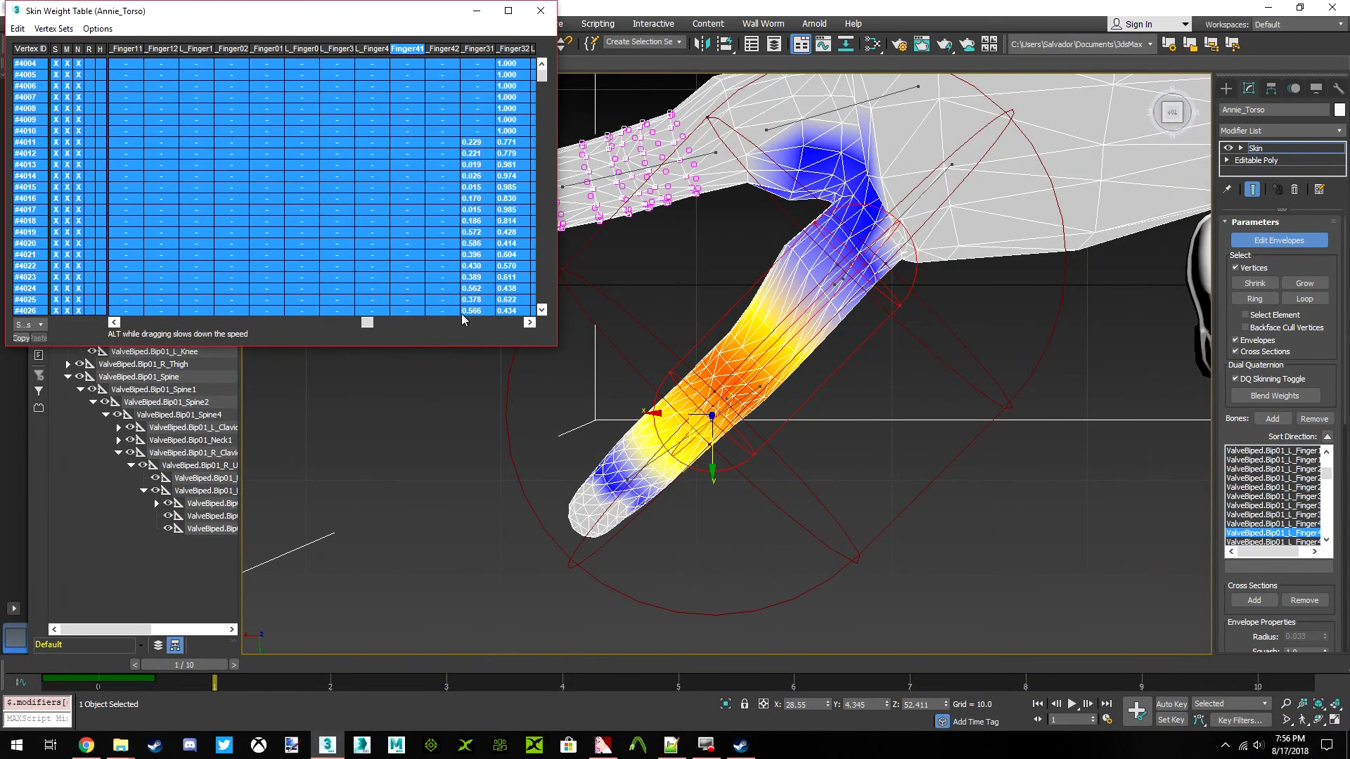
# Select the envelope of the left little finger's tip bone (Finger42) and reselect all weight table rows
pyautogui.scroll(4, 668, 471)
pyautogui.click(654, 448)
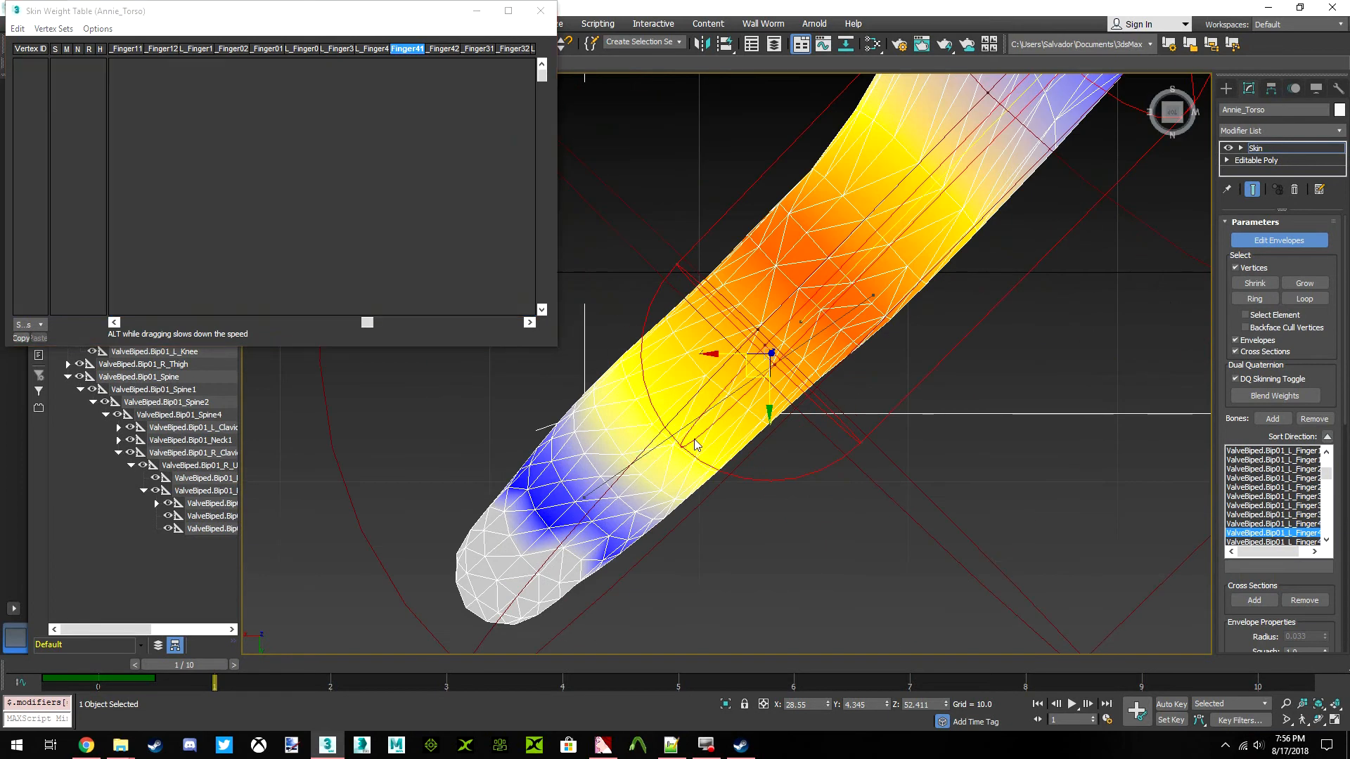
pyautogui.hotkey('ctrl', 'z')
pyautogui.click(671, 436)
pyautogui.moveTo(666, 438); pyautogui.dragTo(749, 378, button='middle')
pyautogui.scroll(-2, 748, 380)
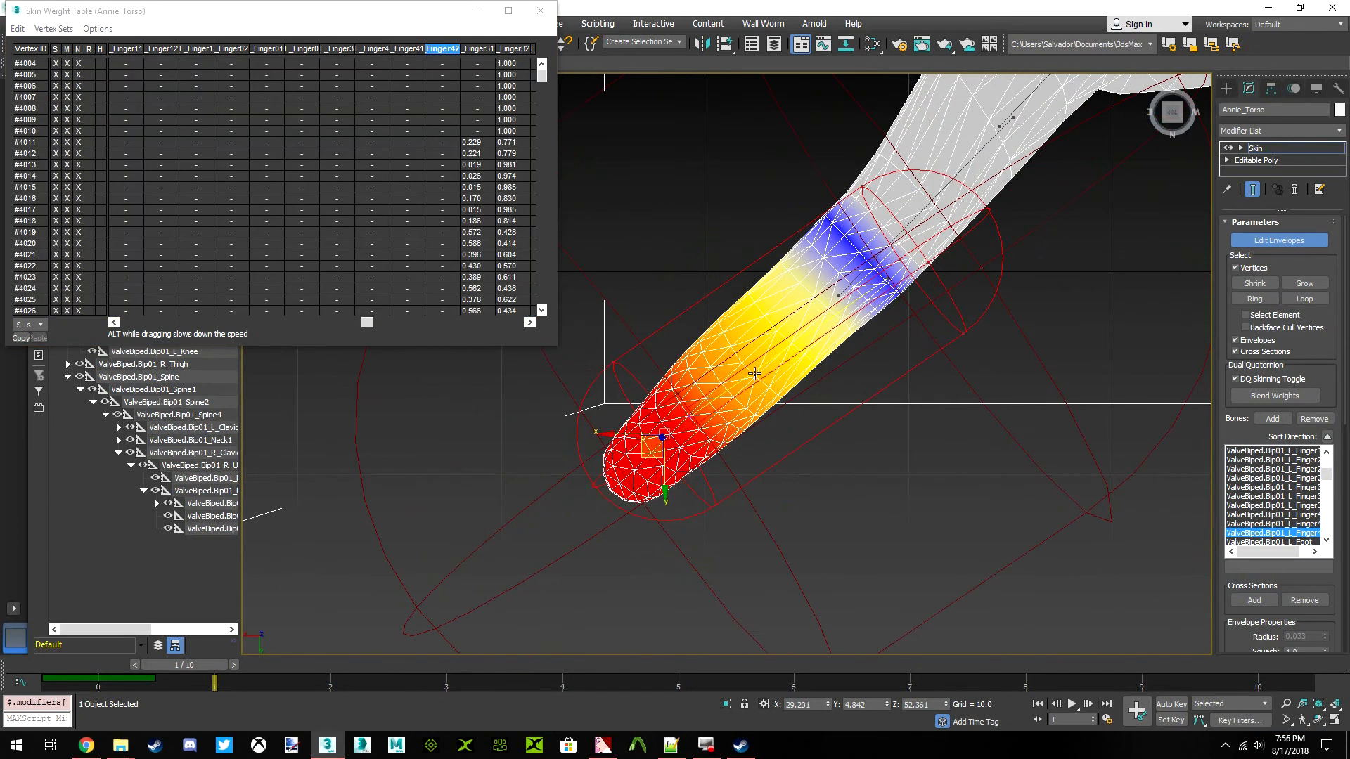
pyautogui.click(17, 28)
pyautogui.click(36, 94)
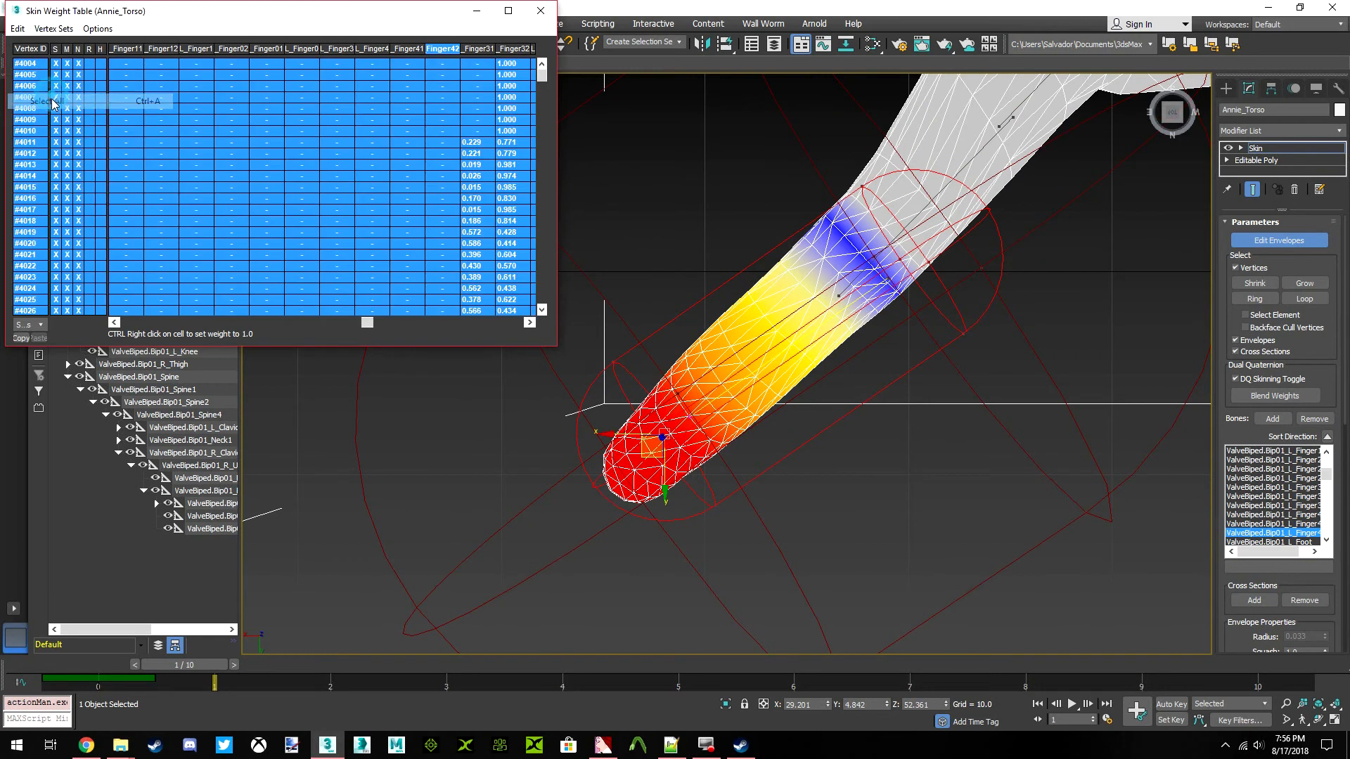
# Extend the vertex selection on the left index finger toward its base and select all weight table rows
pyautogui.scroll(-3, 810, 409)
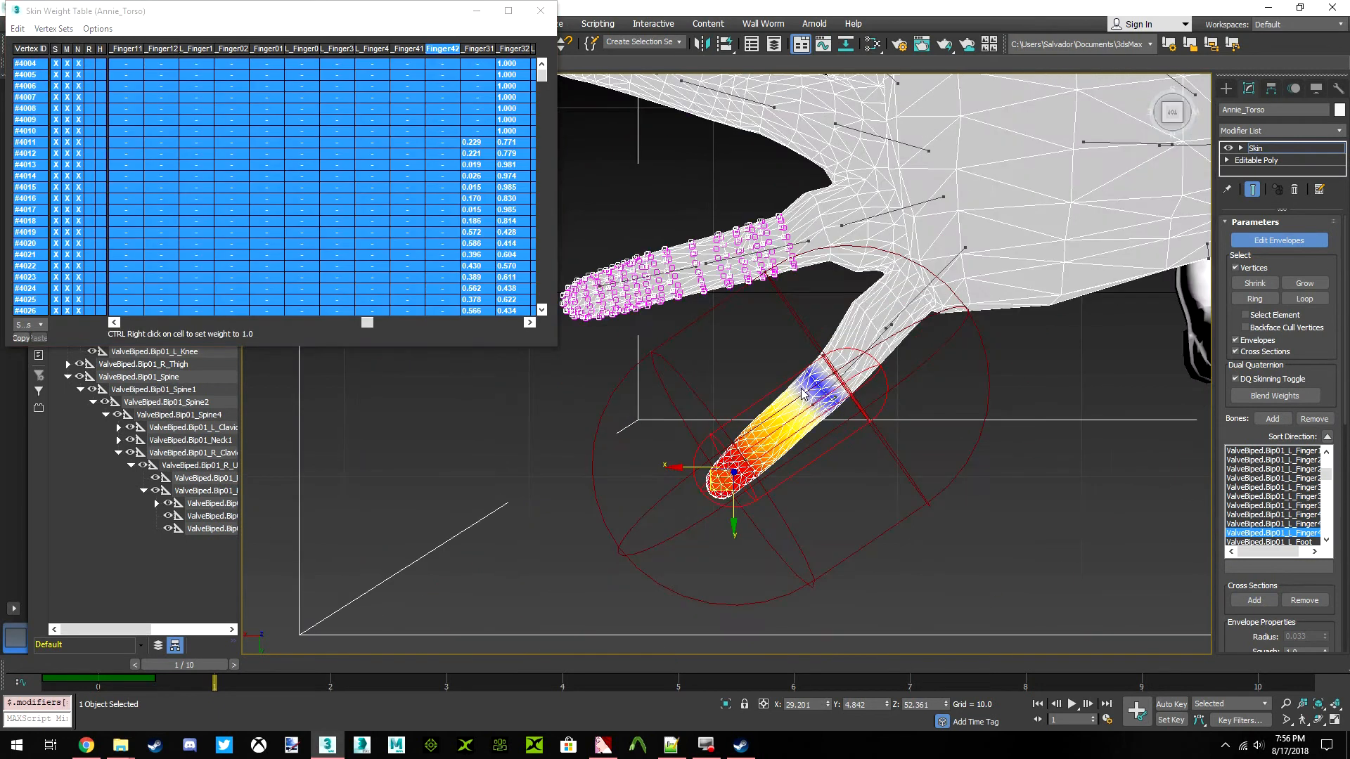
pyautogui.scroll(-3, 724, 260)
pyautogui.scroll(6, 828, 232)
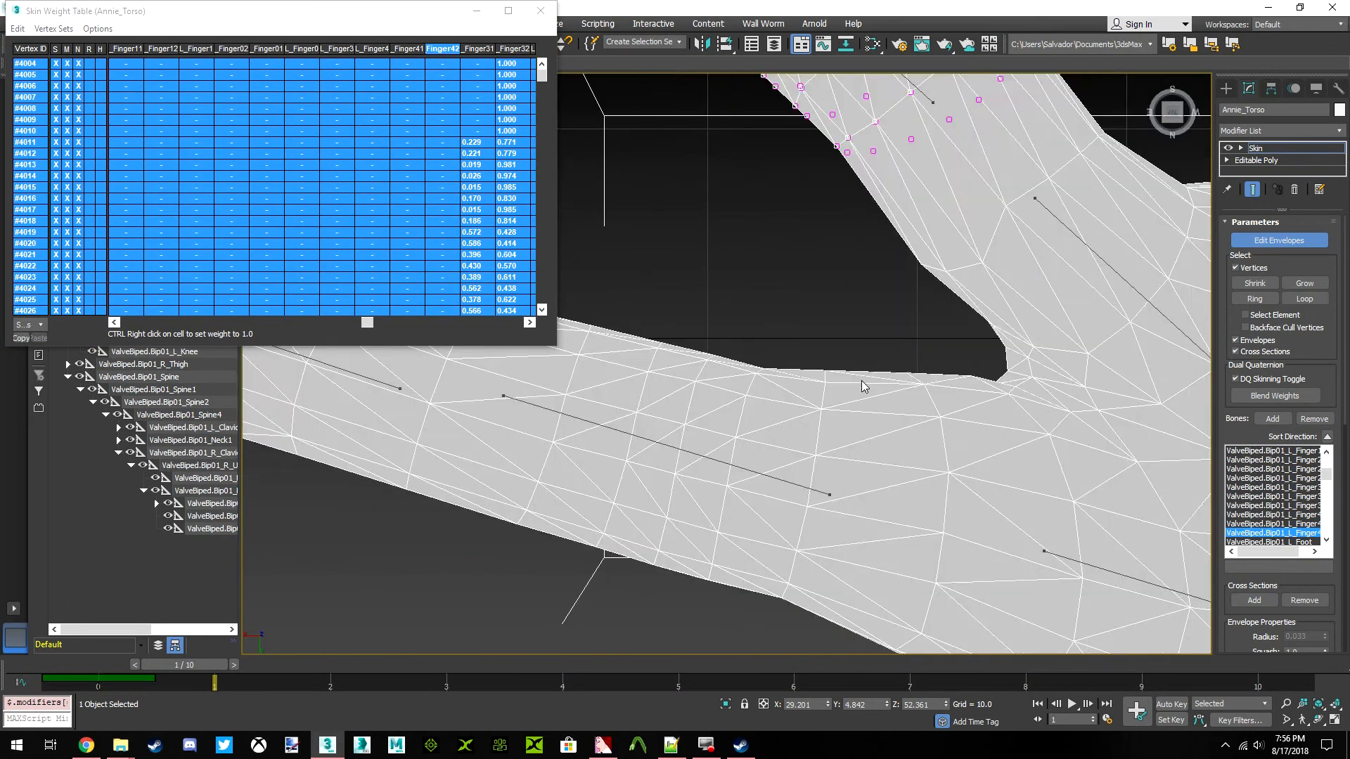
pyautogui.scroll(-4, 882, 425)
pyautogui.scroll(6, 852, 446)
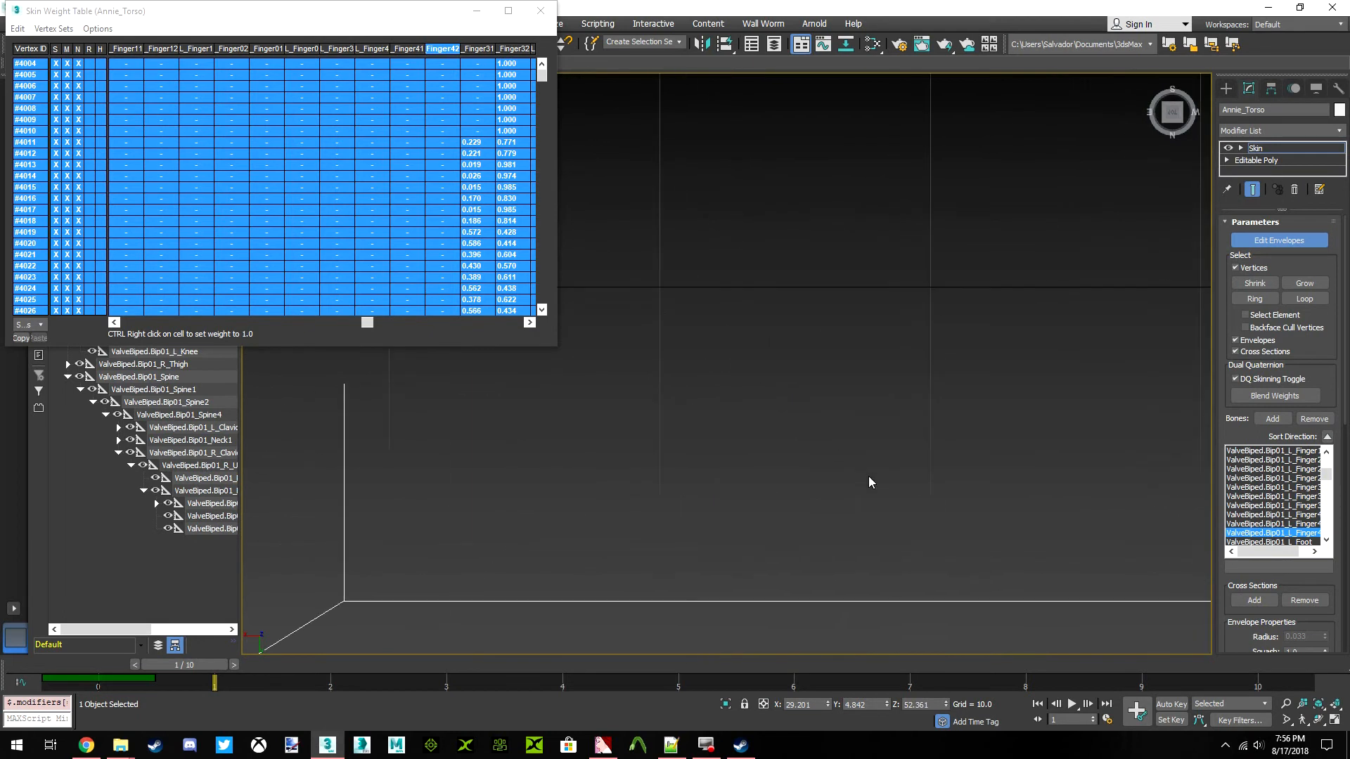
pyautogui.scroll(-3, 867, 476)
pyautogui.scroll(-3, 788, 288)
pyautogui.scroll(8, 794, 281)
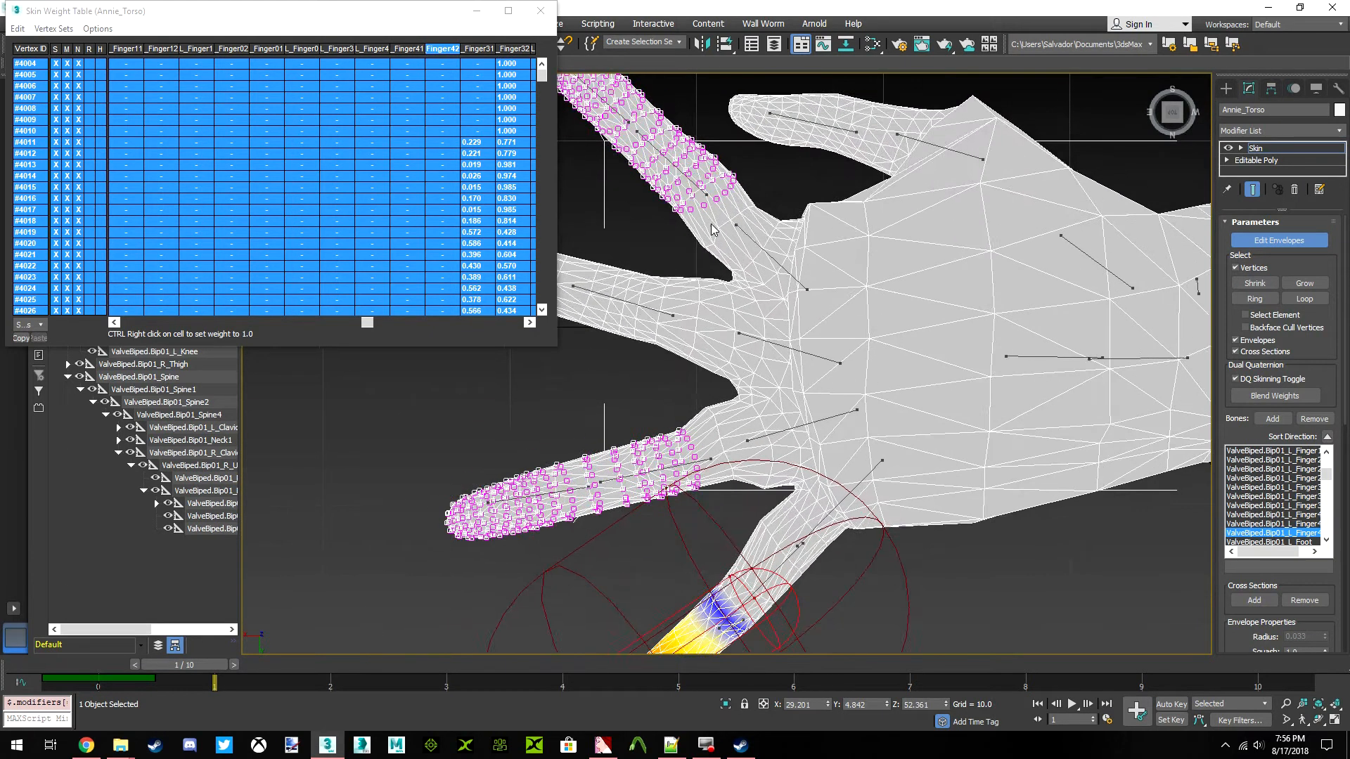
pyautogui.moveTo(847, 261); pyautogui.dragTo(856, 280, button='middle')
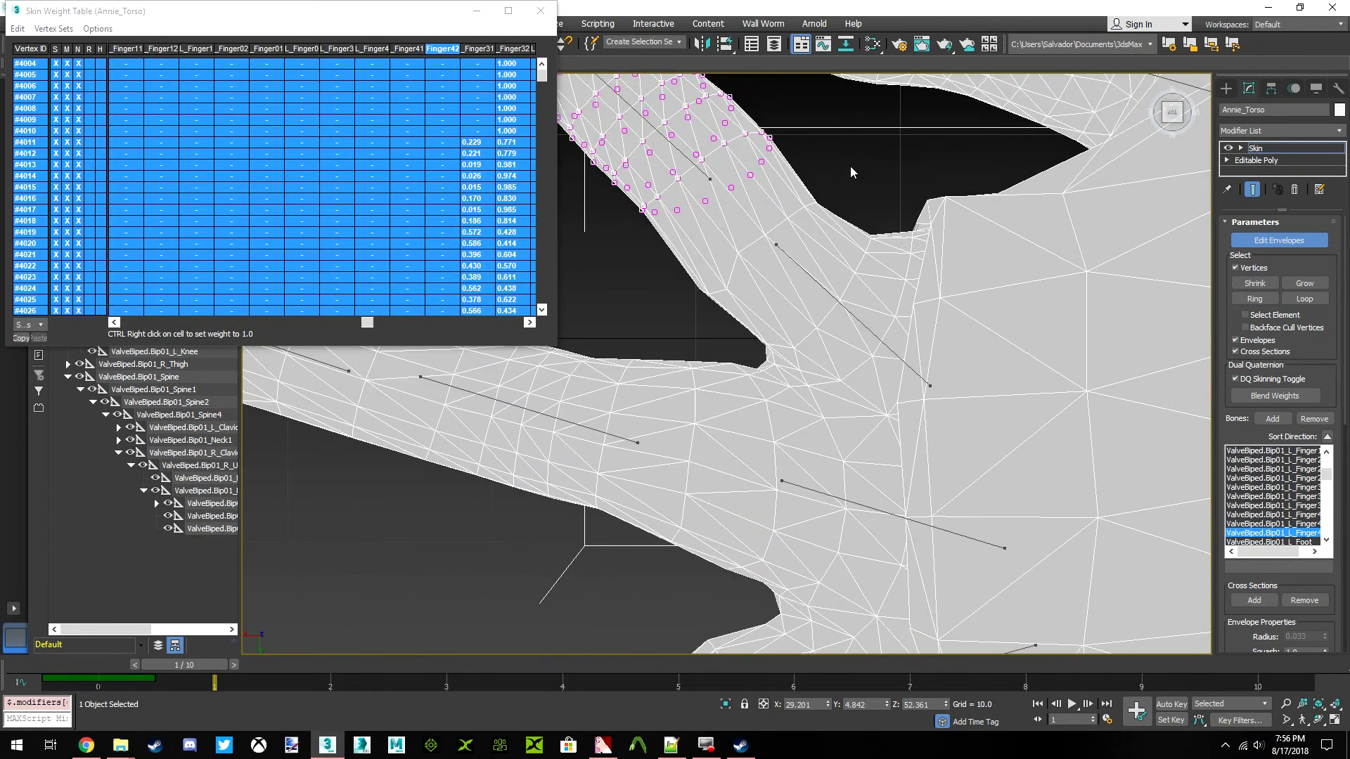
pyautogui.moveTo(874, 164); pyautogui.dragTo(793, 280)
pyautogui.moveTo(817, 137); pyautogui.dragTo(819, 140)
pyautogui.click(22, 32)
pyautogui.click(41, 100)
# Add the next row of vertices toward the left ring finger's base to the selection and select all weight table rows
pyautogui.moveTo(793, 249); pyautogui.dragTo(930, 152, button='middle')
pyautogui.moveTo(834, 245); pyautogui.dragTo(859, 211)
pyautogui.moveTo(948, 283); pyautogui.dragTo(896, 322, button='middle')
pyautogui.scroll(-6, 896, 322)
pyautogui.scroll(4, 849, 407)
pyautogui.moveTo(848, 406)
pyautogui.mouseDown(button='middle')
pyautogui.moveTo(771, 362)
pyautogui.moveTo(684, 364)
pyautogui.mouseUp(button='middle')
pyautogui.moveTo(625, 284); pyautogui.dragTo(646, 277)
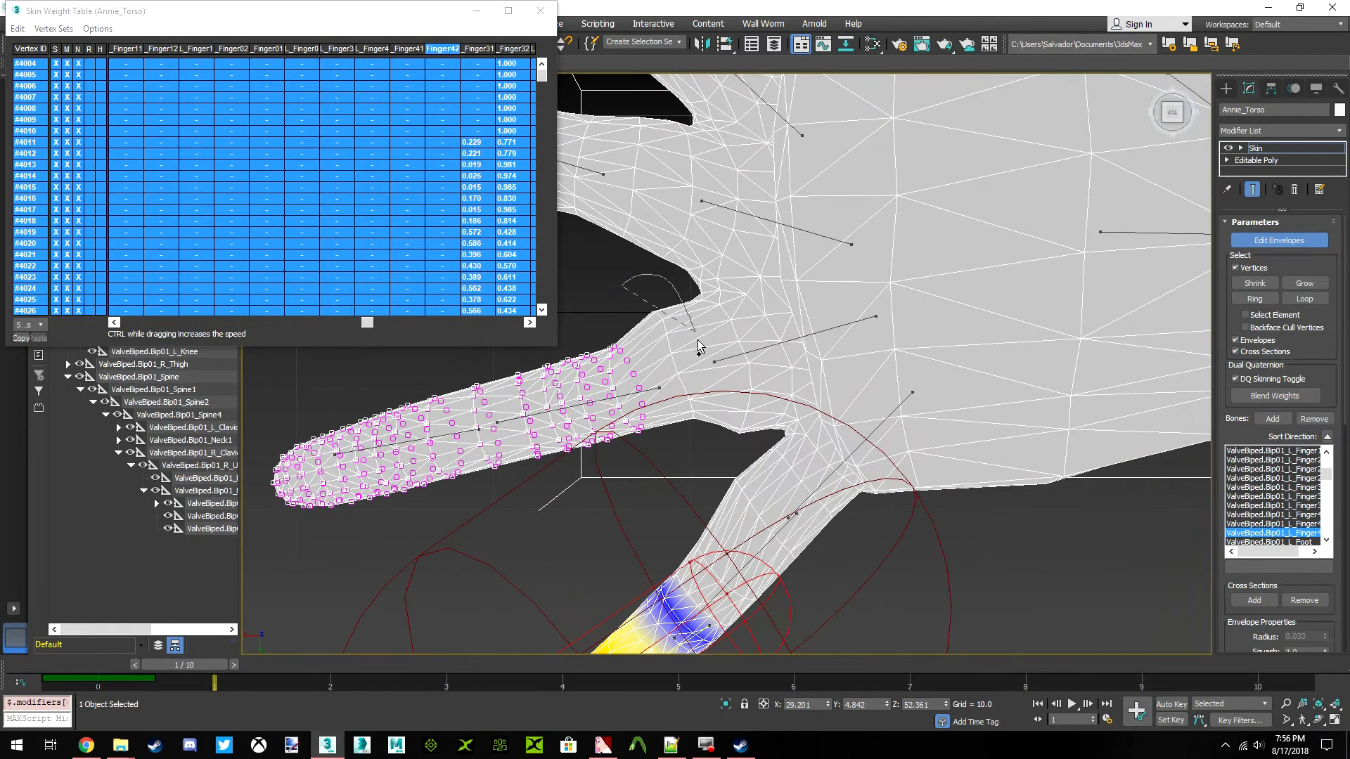
pyautogui.moveTo(561, 429); pyautogui.dragTo(561, 430)
pyautogui.click(18, 28)
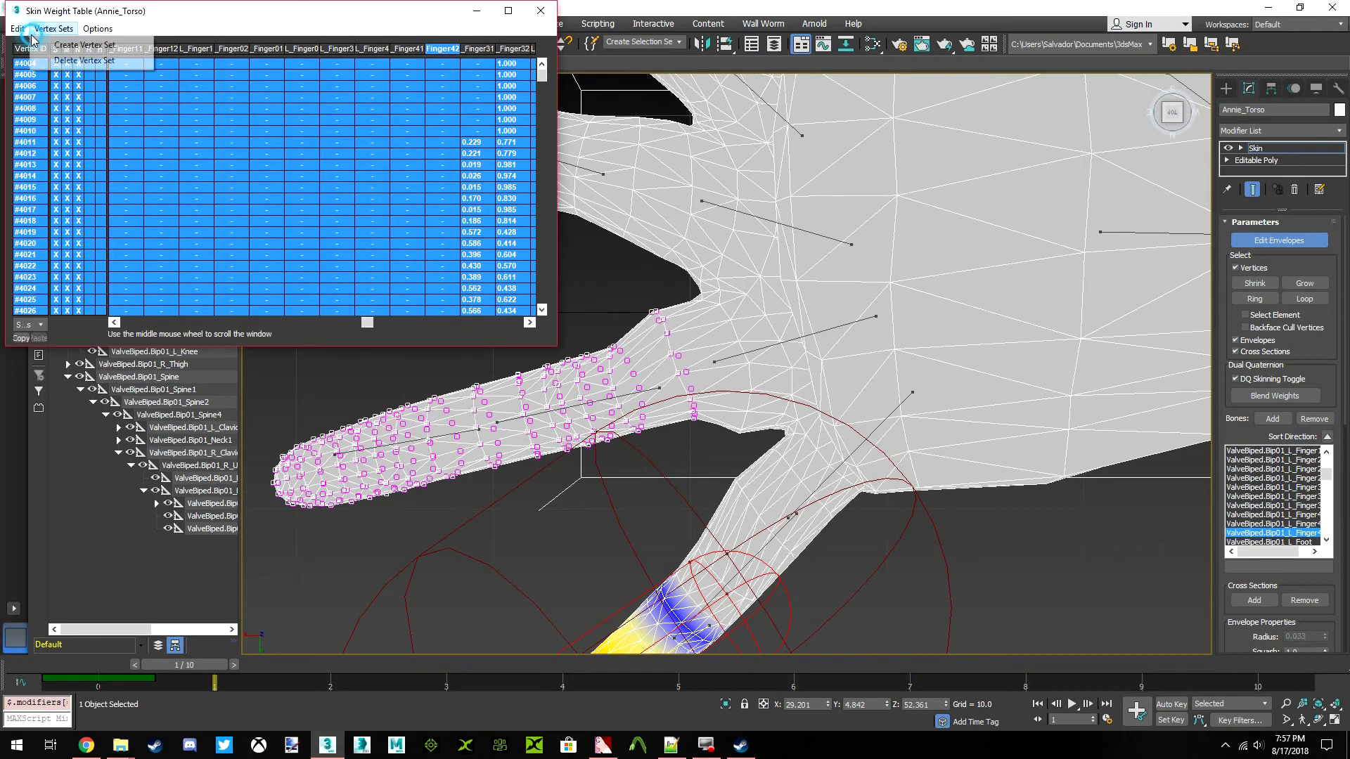
pyautogui.click(41, 102)
# Select the envelope of the left little finger's base bone again and reselect all weight table rows
pyautogui.moveTo(703, 377); pyautogui.dragTo(893, 398, button='middle')
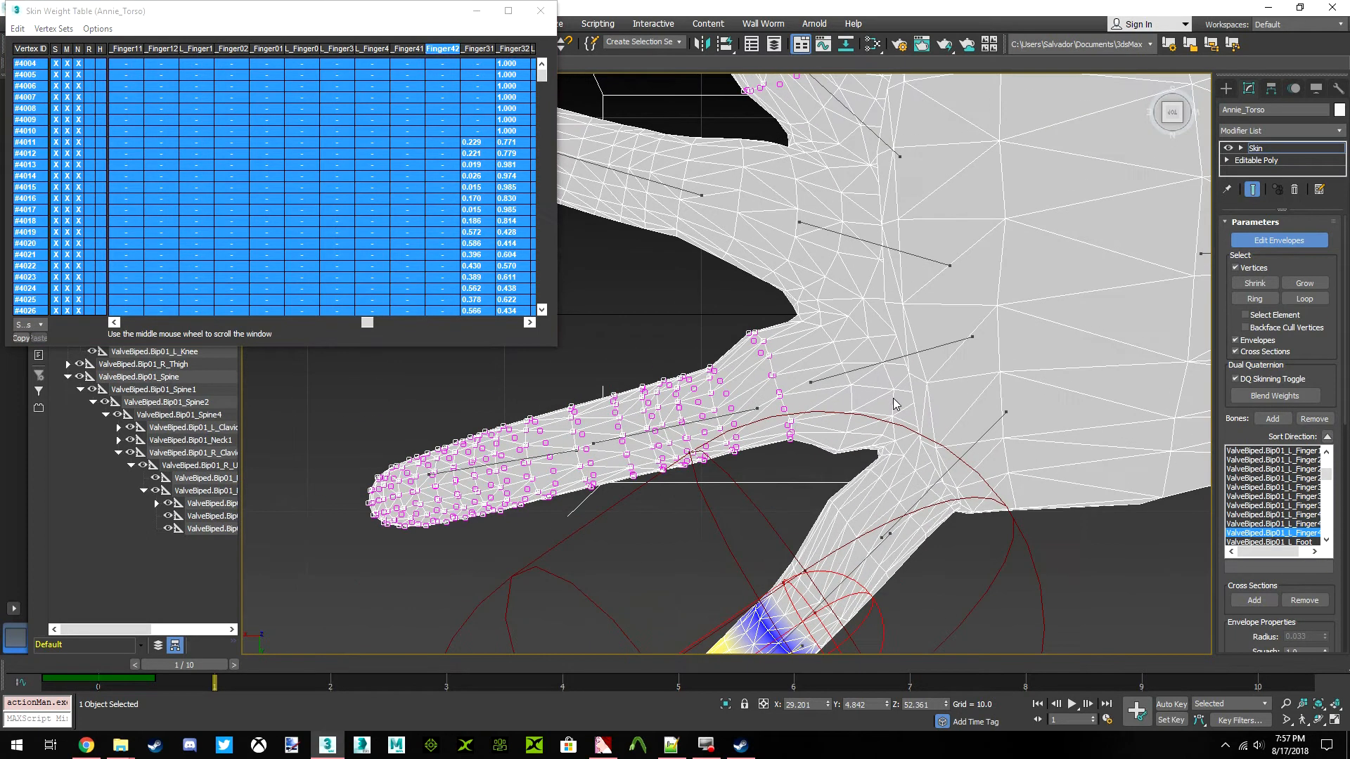
pyautogui.scroll(-2, 956, 423)
pyautogui.click(954, 422)
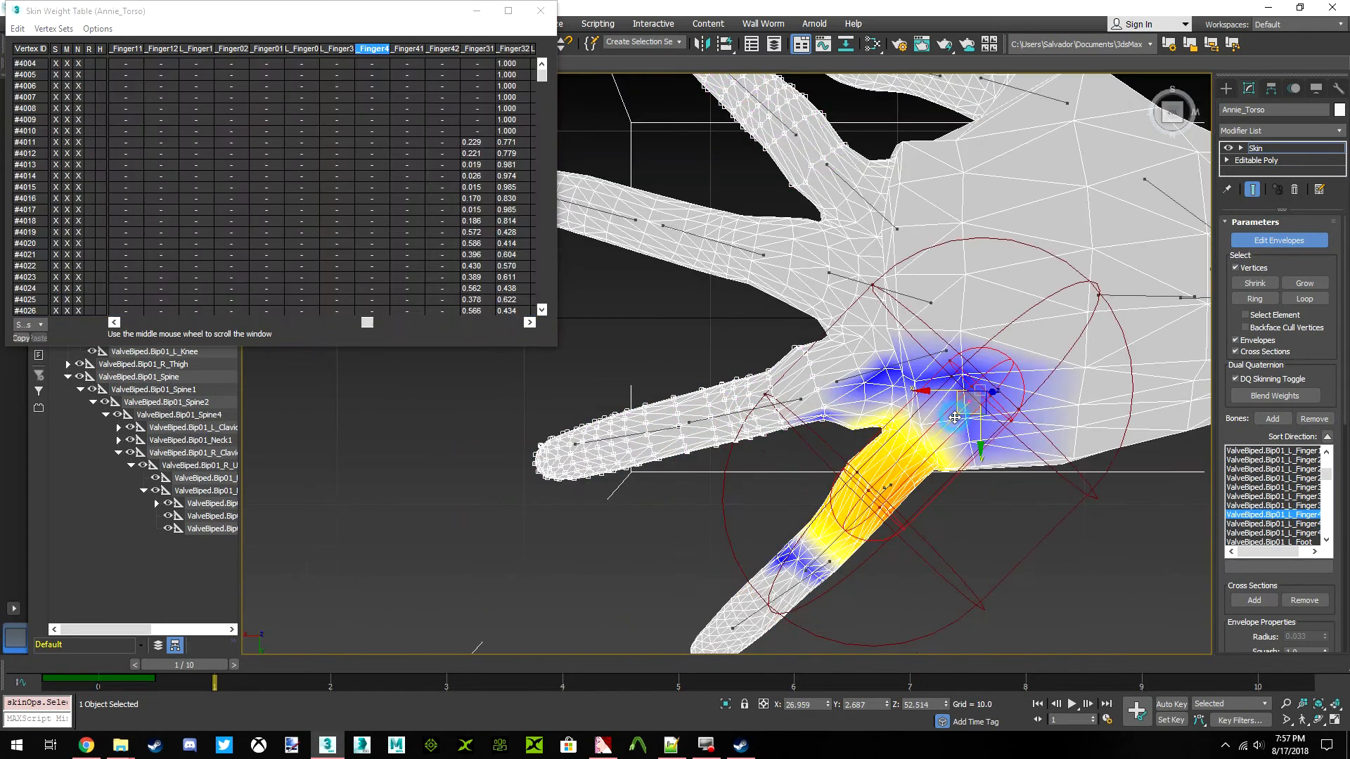
pyautogui.click(18, 28)
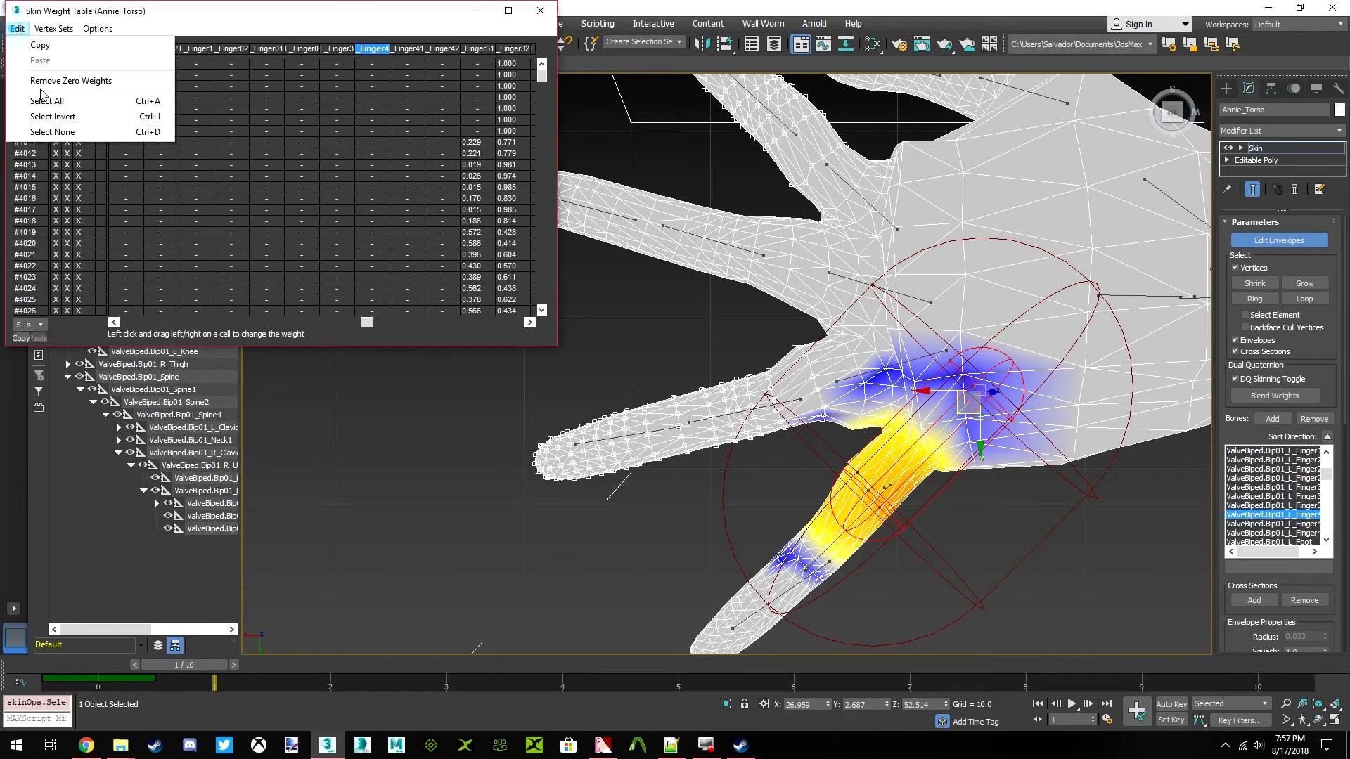
pyautogui.click(41, 103)
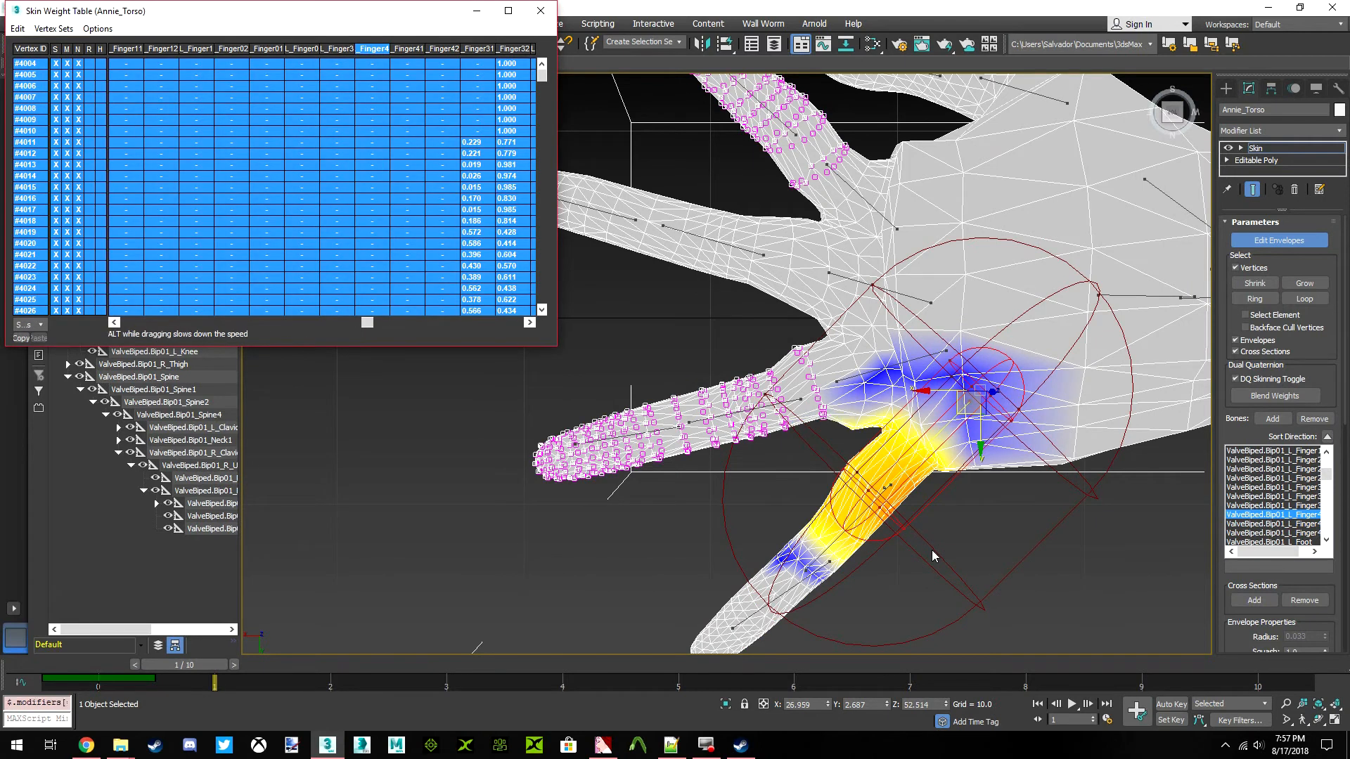
# Return to the Finger41 envelope on the left little finger and reselect all weight table rows
pyautogui.click(834, 545)
pyautogui.click(19, 29)
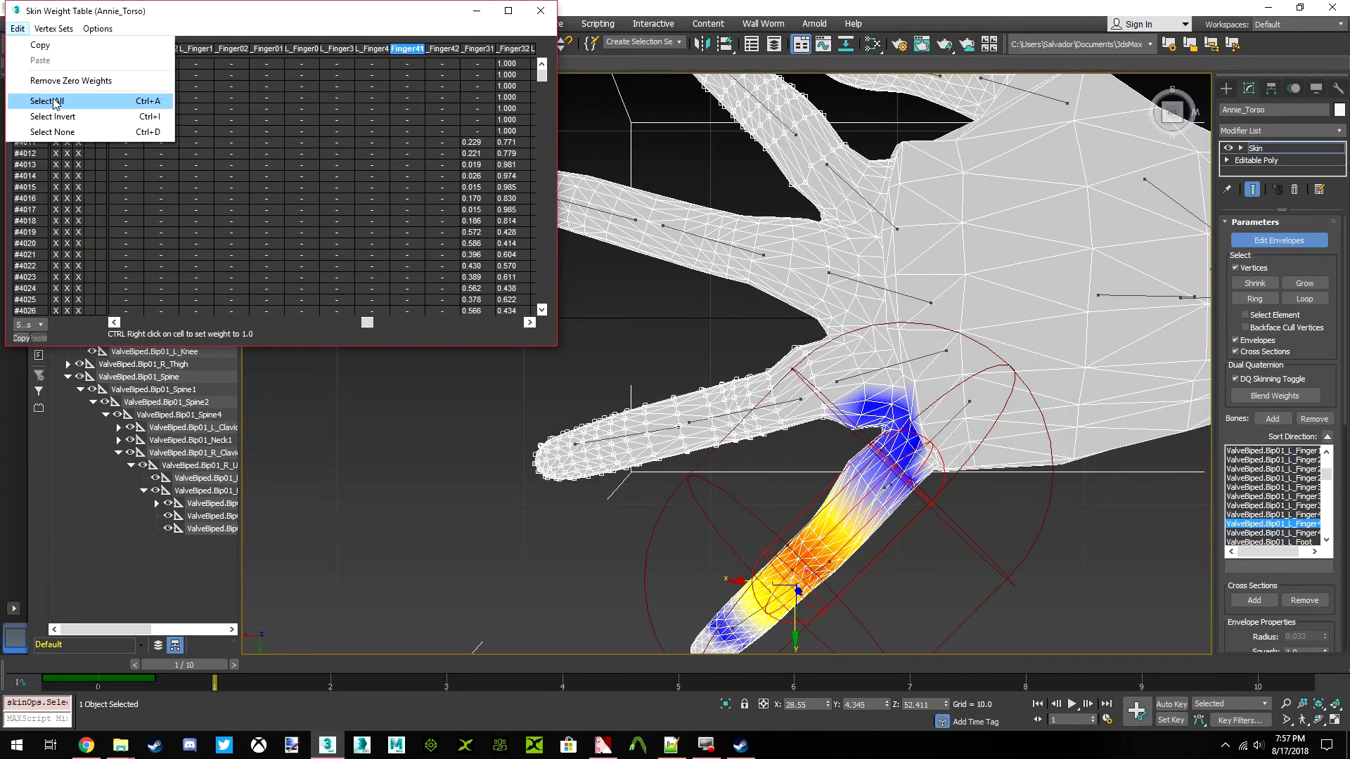
pyautogui.click(49, 101)
# Return to the Finger42 envelope at the left little finger's tip and reselect all weight table rows
pyautogui.moveTo(868, 471); pyautogui.dragTo(853, 435, button='middle')
pyautogui.scroll(4, 773, 551)
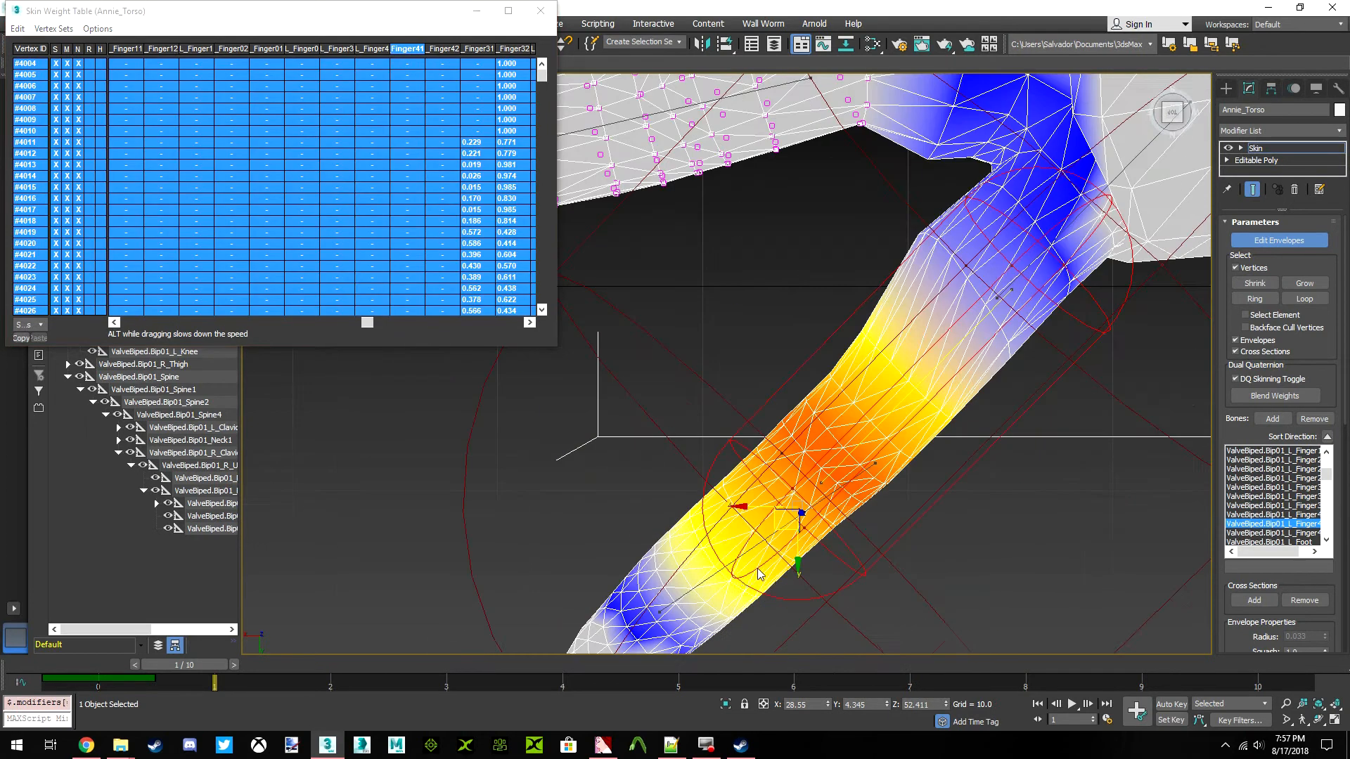
pyautogui.click(716, 573)
pyautogui.moveTo(715, 572); pyautogui.dragTo(712, 592, button='middle')
pyautogui.scroll(-2, 712, 593)
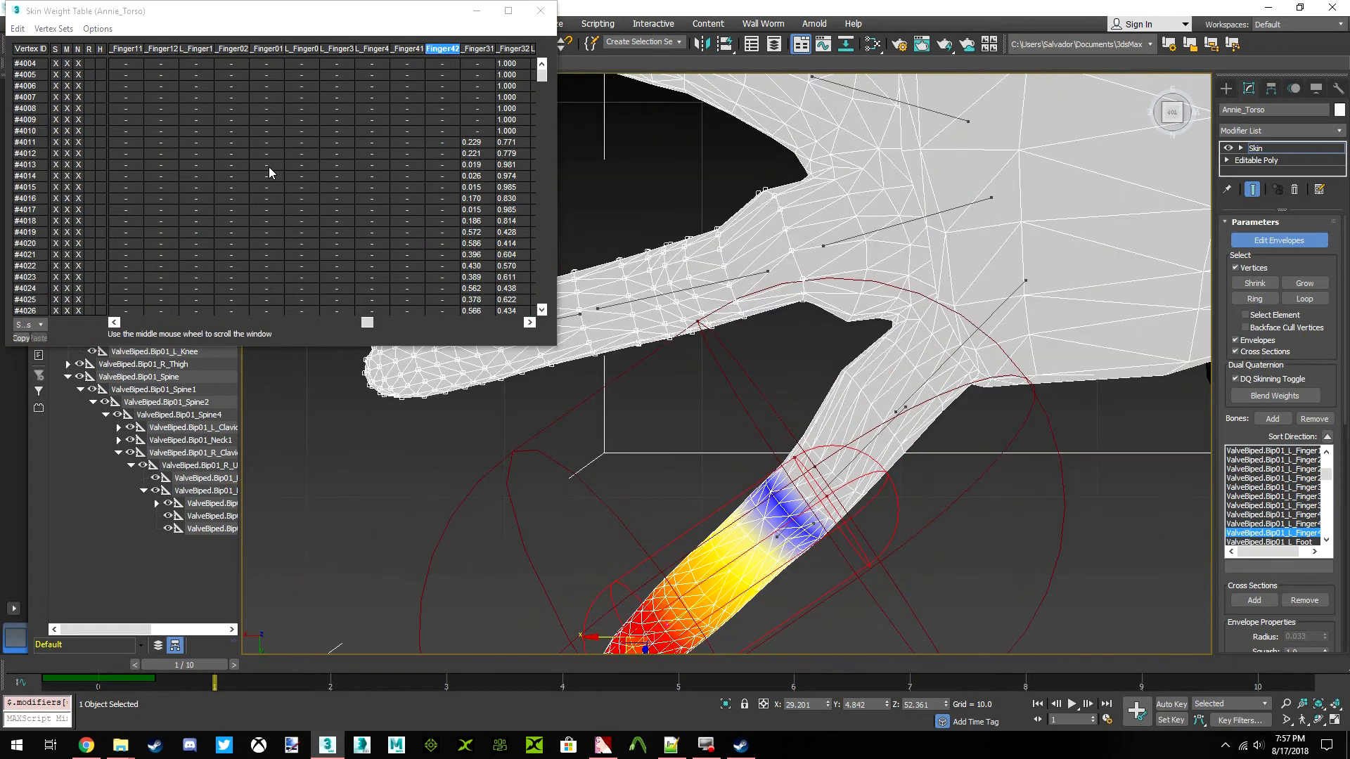
pyautogui.click(17, 29)
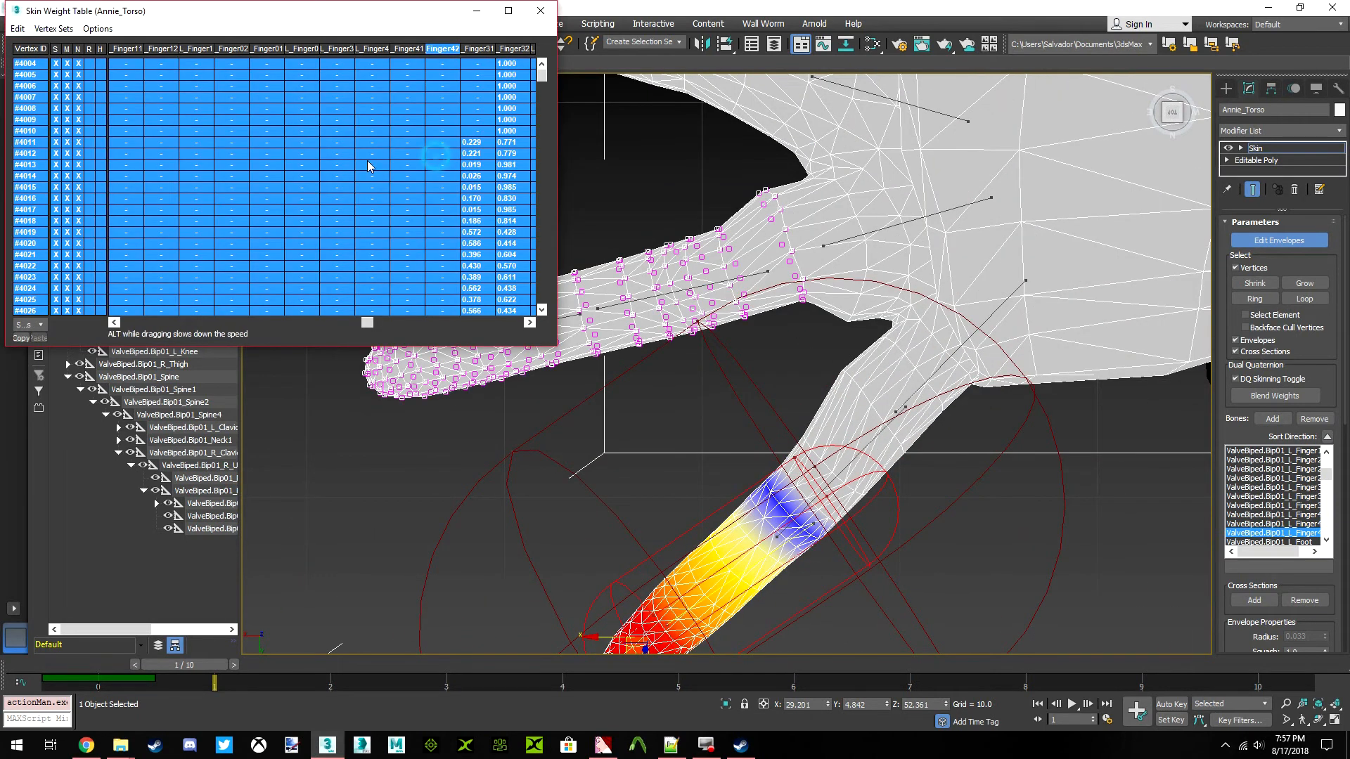
# Select the left middle finger's base bone envelope, reselect all weight table rows and bring its weight column into view
pyautogui.moveTo(872, 193); pyautogui.dragTo(942, 322, button='middle')
pyautogui.click(911, 301)
pyautogui.scroll(-2, 911, 300)
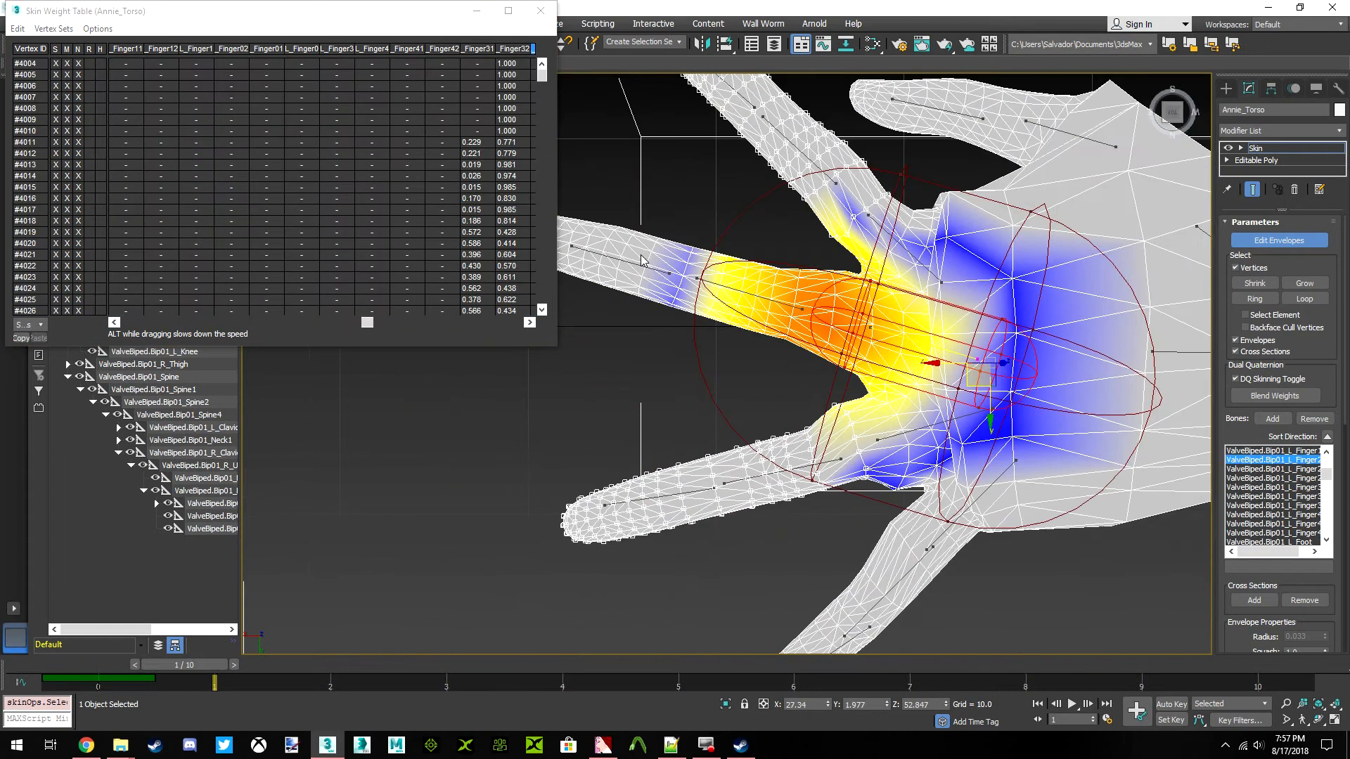
pyautogui.click(18, 28)
pyautogui.click(43, 100)
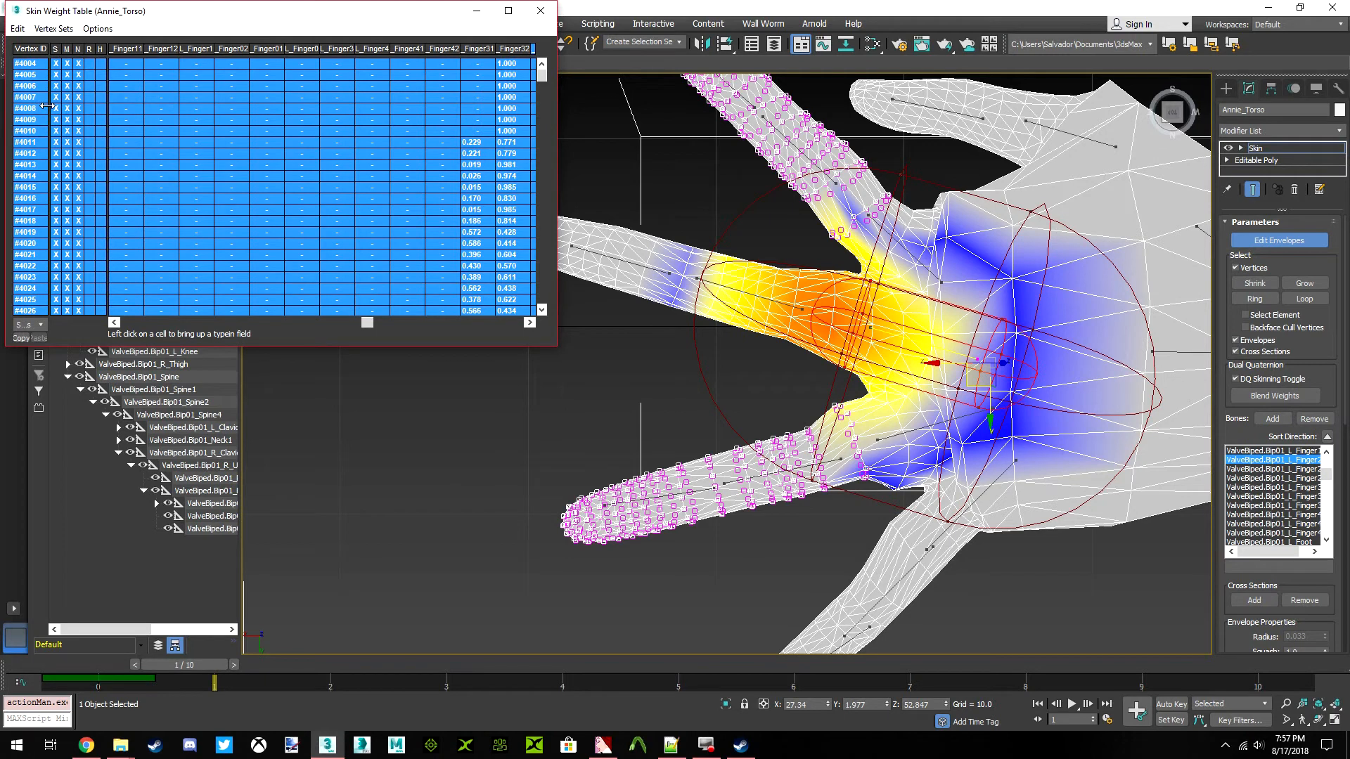
pyautogui.moveTo(370, 323); pyautogui.dragTo(422, 323)
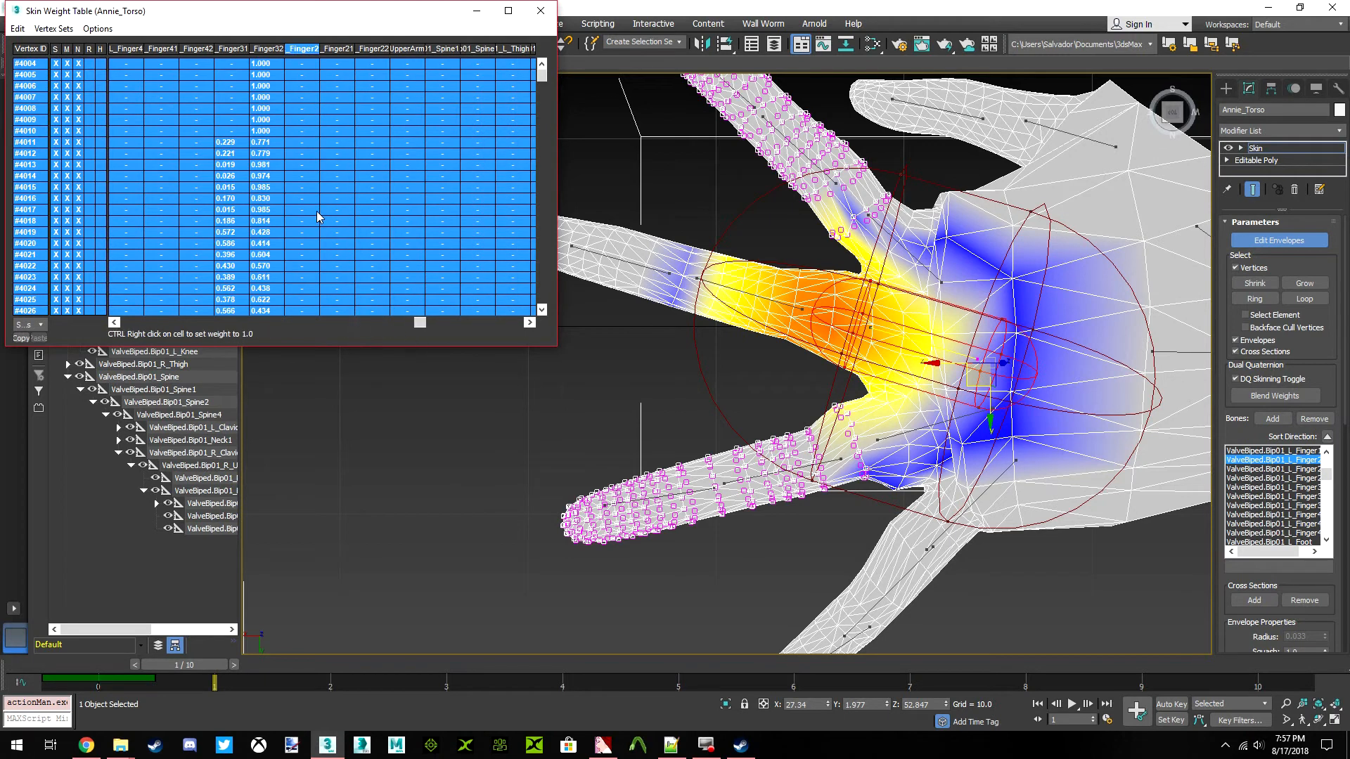
# Select the envelope of the left middle finger's middle bone (Finger21) and reselect all weight table rows
pyautogui.scroll(3, 891, 335)
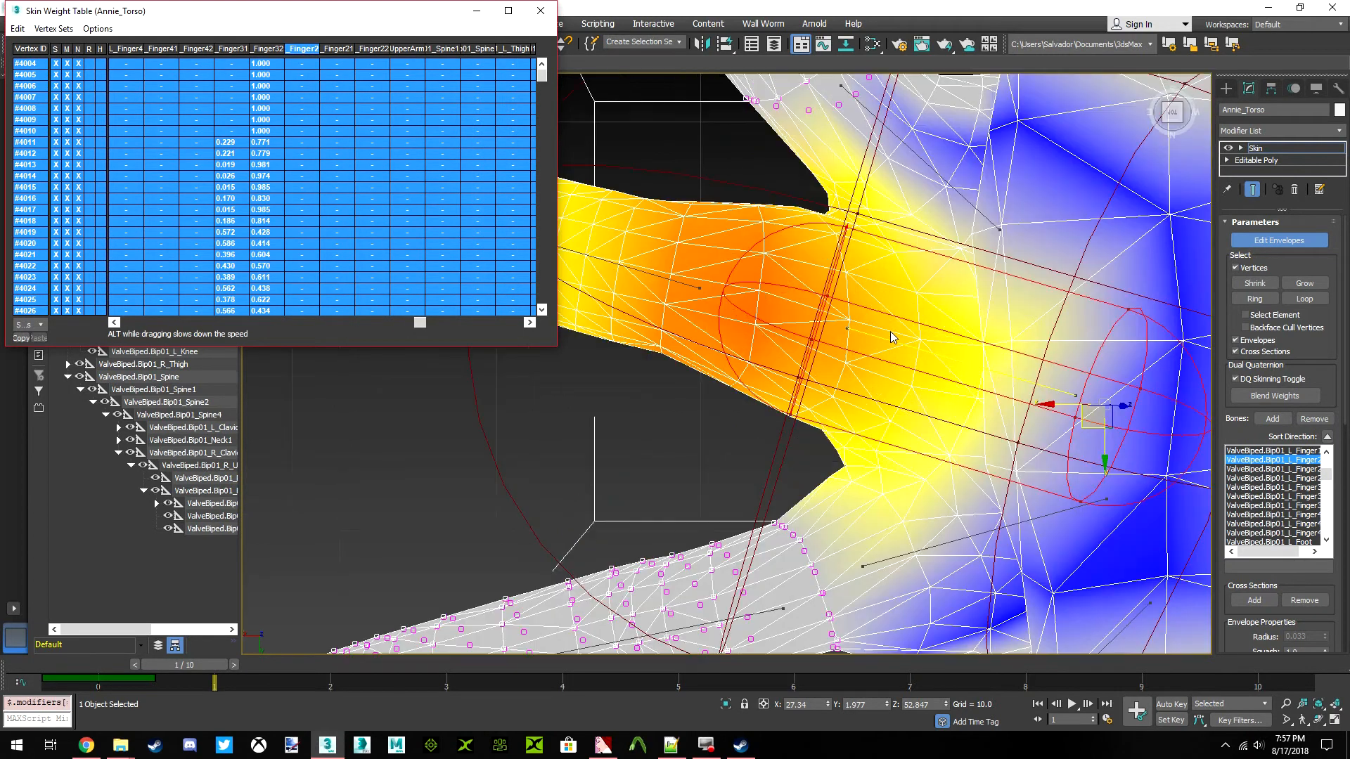
pyautogui.click(693, 283)
pyautogui.scroll(-5, 692, 283)
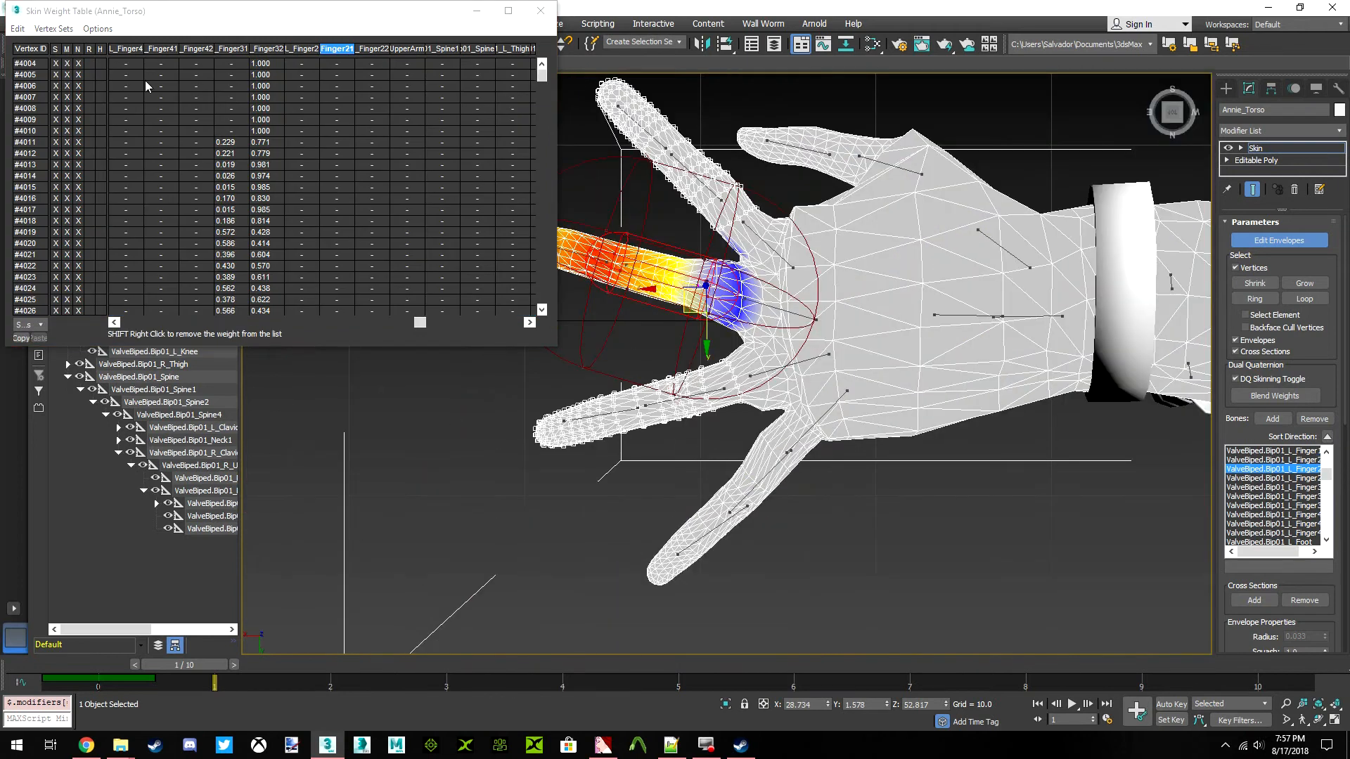
pyautogui.click(18, 28)
pyautogui.click(47, 100)
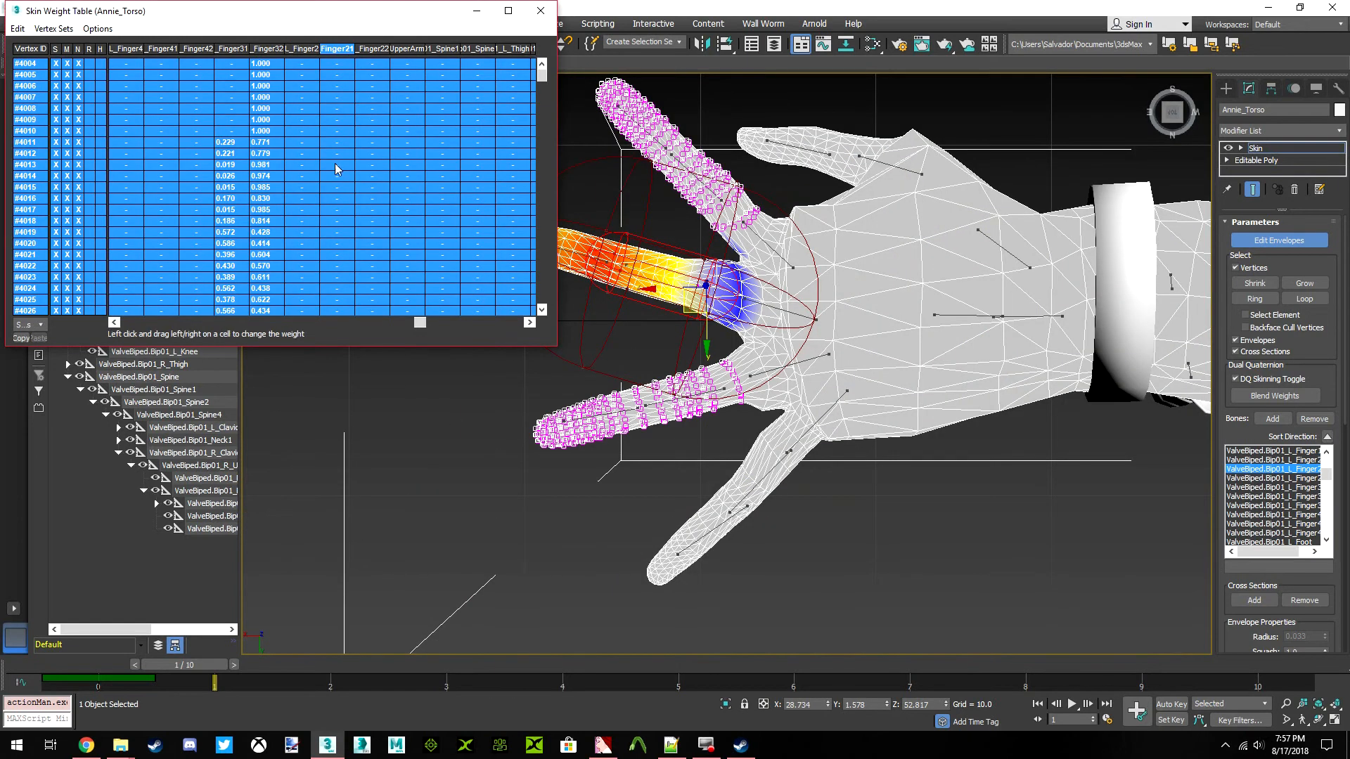
# Select the envelope of the left middle finger's tip bone (Finger22) and reselect all weight table rows
pyautogui.scroll(1, 687, 299)
pyautogui.scroll(5, 687, 299)
pyautogui.click(654, 261)
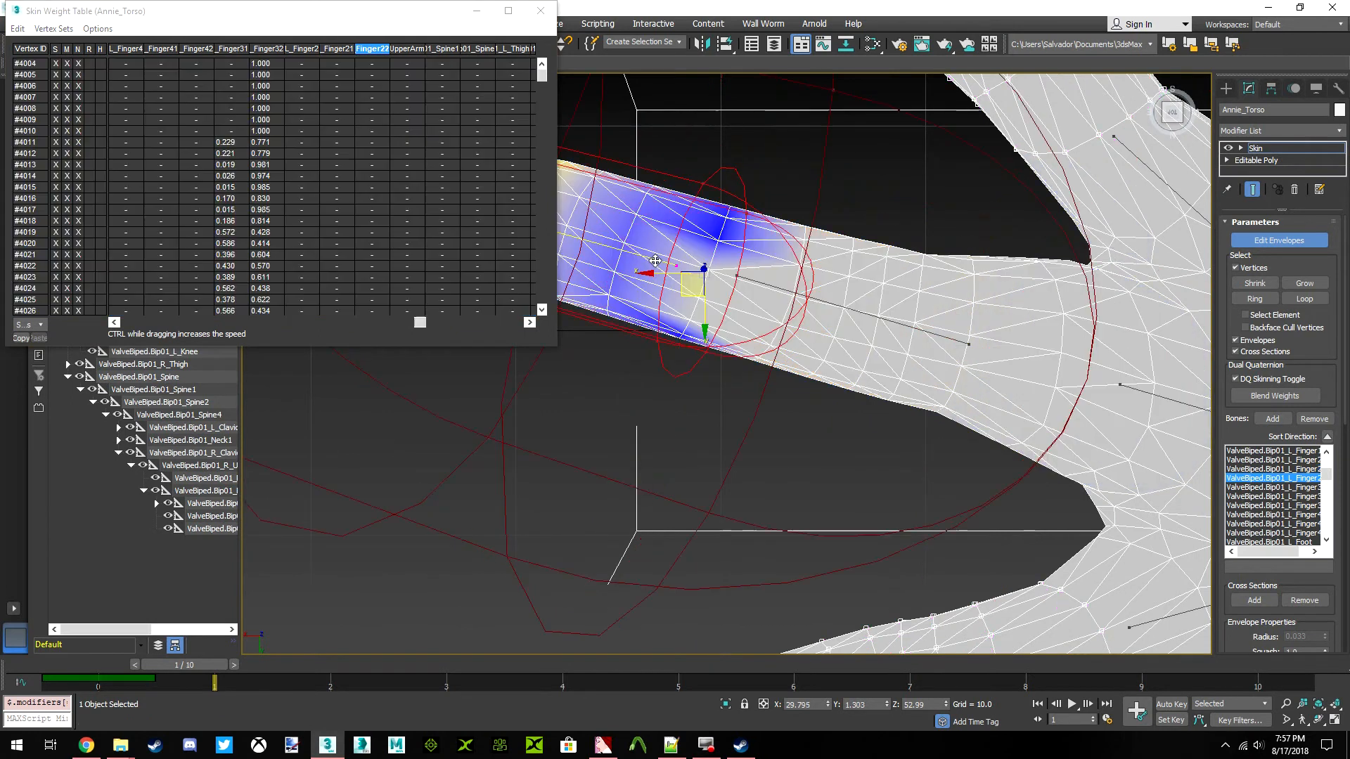
pyautogui.click(18, 28)
pyautogui.click(42, 100)
pyautogui.moveTo(368, 129); pyautogui.dragTo(210, 147)
# Lasso-select the left middle finger's vertices from its tip to near the base and select all their weight table rows
pyautogui.moveTo(727, 319); pyautogui.dragTo(814, 352, button='middle')
pyautogui.scroll(-6, 819, 350)
pyautogui.scroll(4, 945, 351)
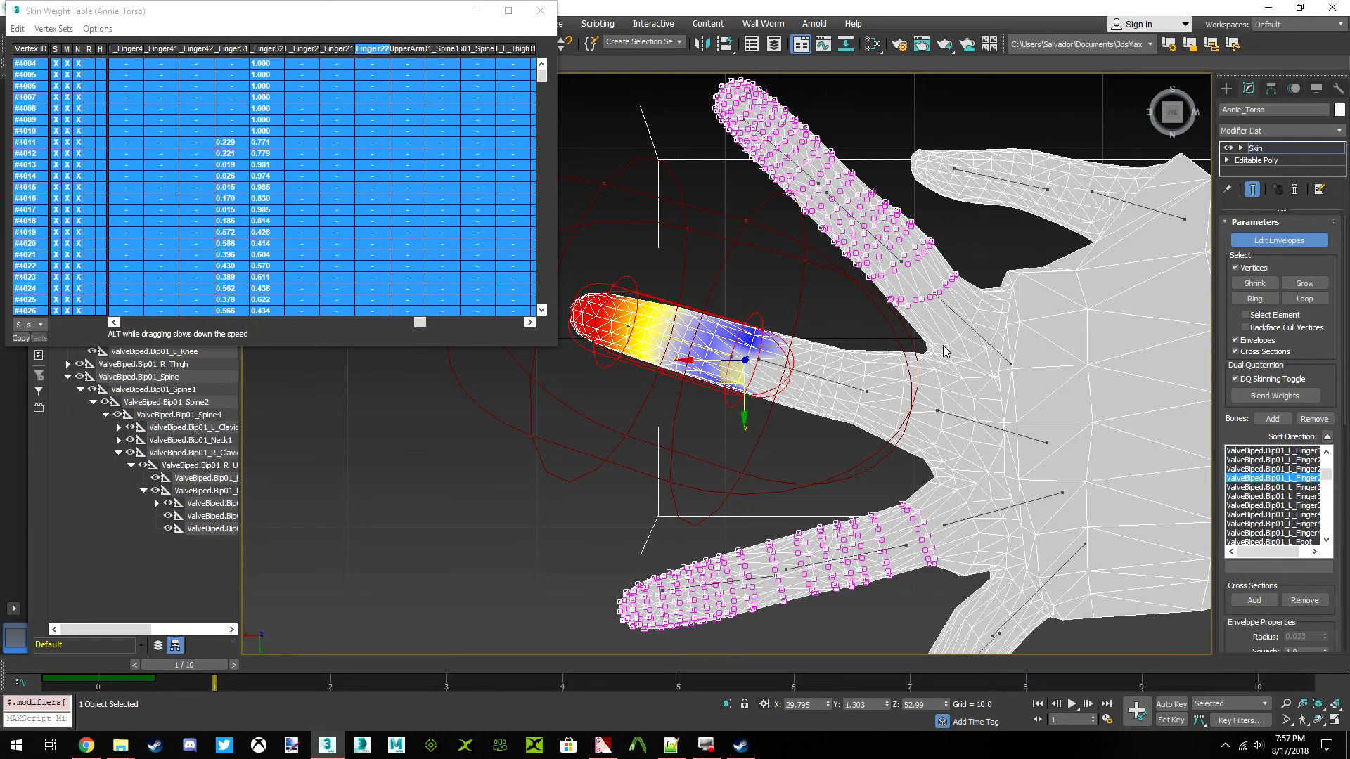
pyautogui.moveTo(872, 382); pyautogui.dragTo(756, 473, button='middle')
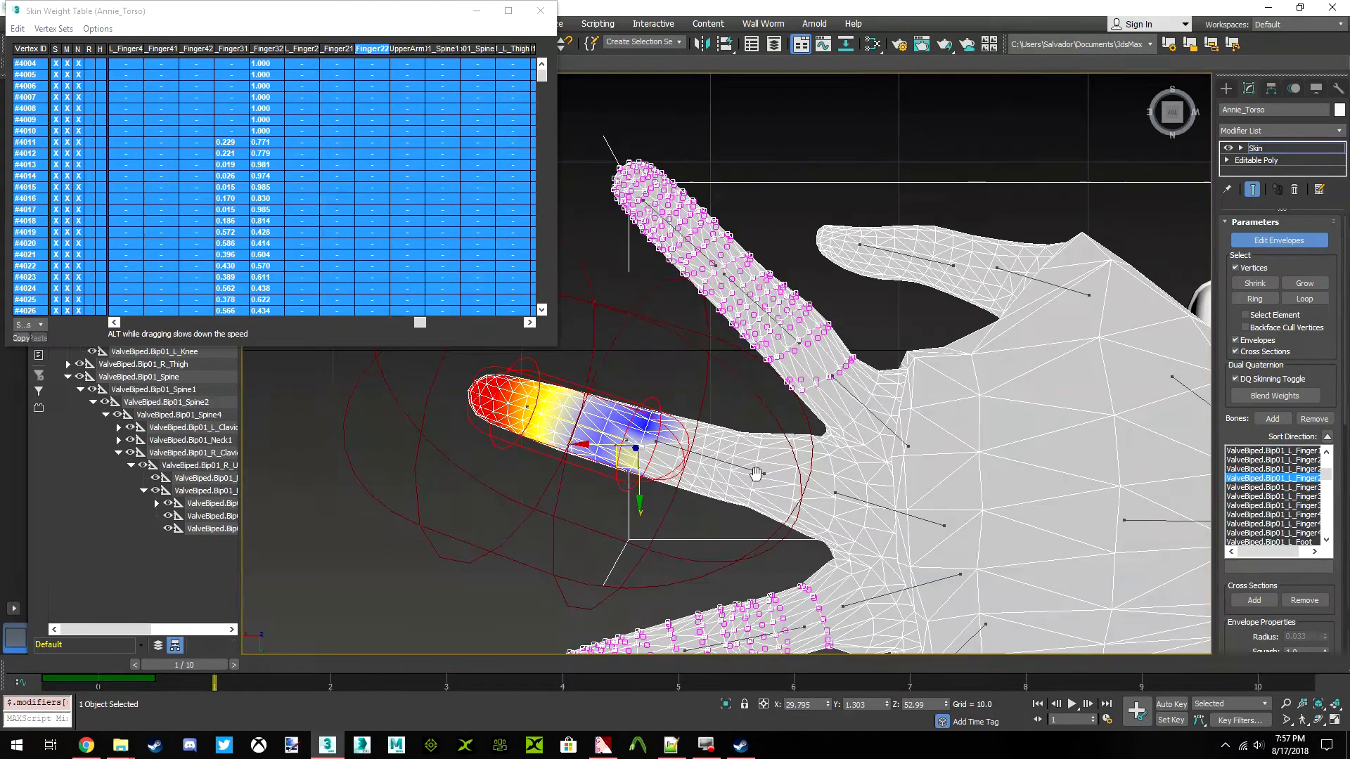
pyautogui.scroll(4, 826, 507)
pyautogui.moveTo(825, 508); pyautogui.dragTo(653, 456, button='middle')
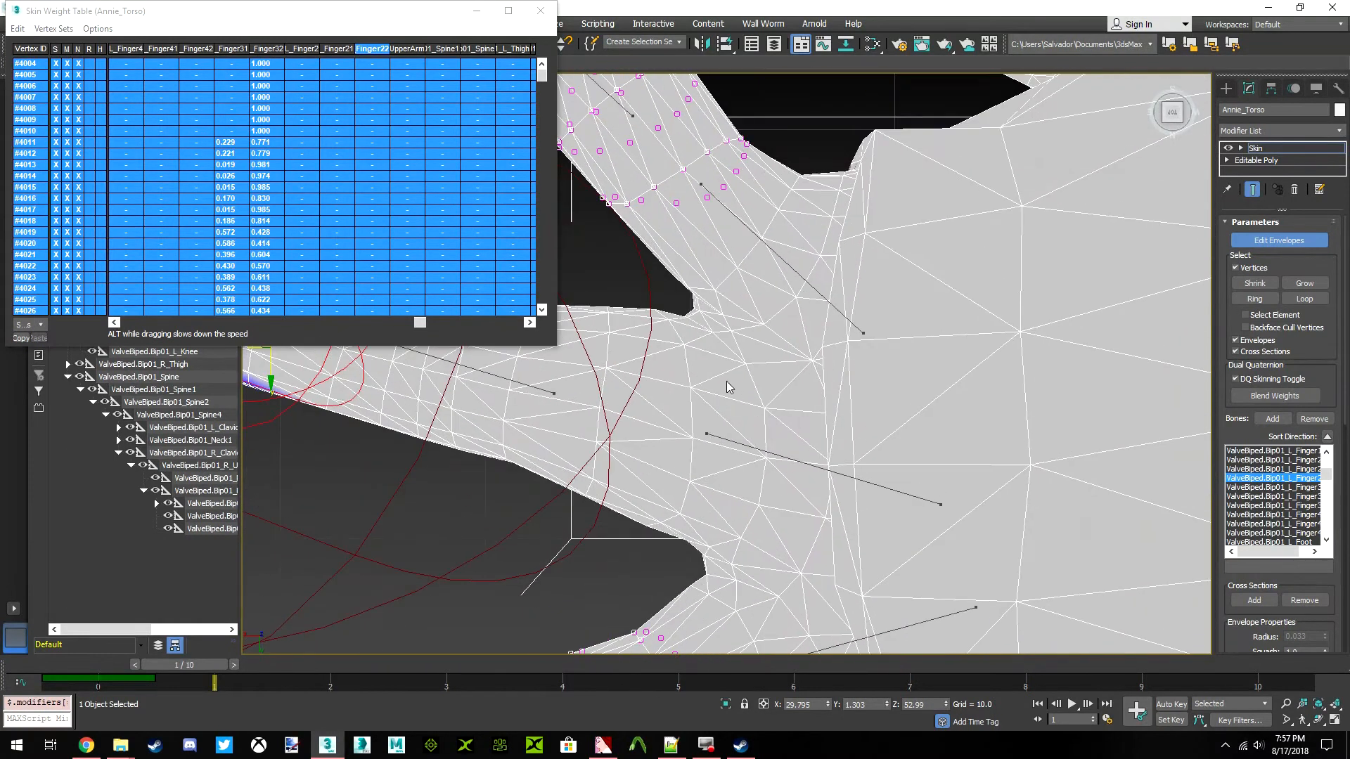
pyautogui.moveTo(747, 428); pyautogui.dragTo(697, 320, button='middle')
pyautogui.moveTo(704, 255); pyautogui.dragTo(792, 392, button='middle')
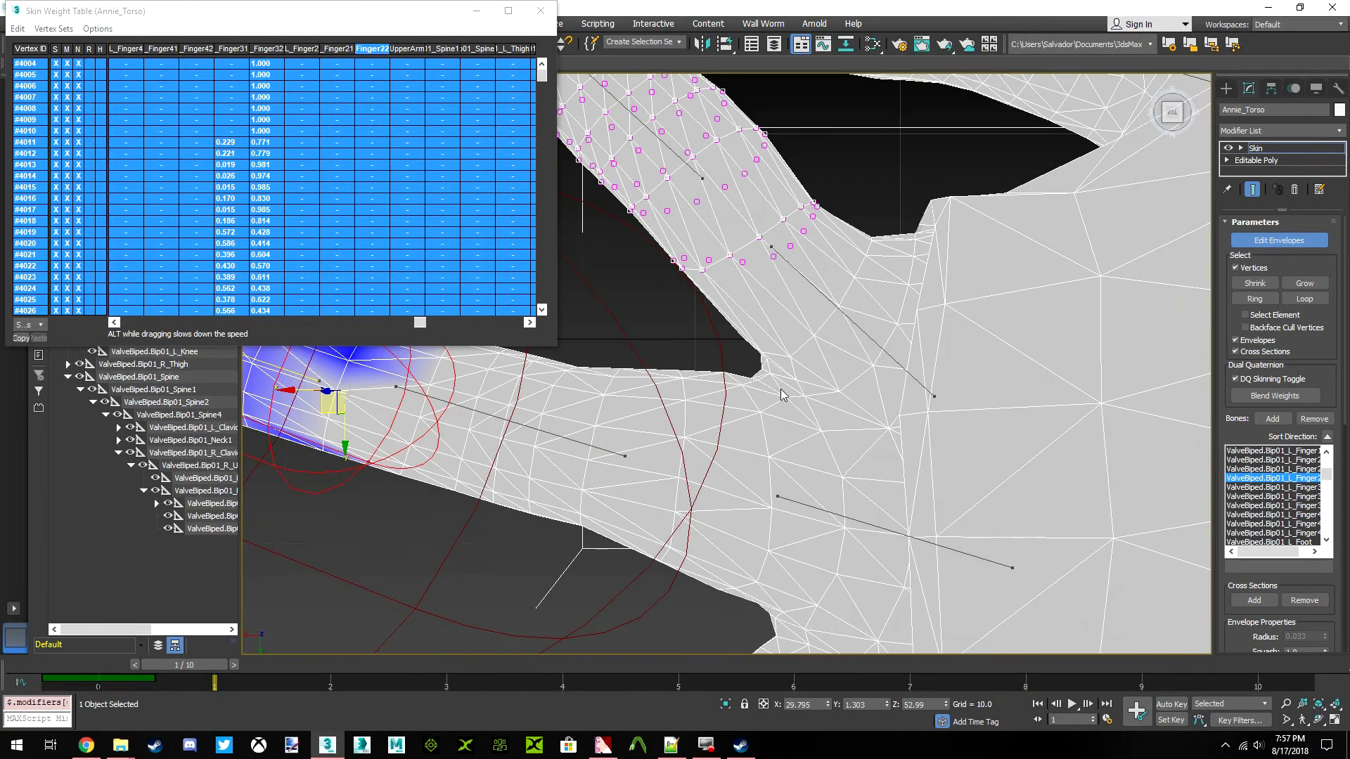
pyautogui.moveTo(747, 457); pyautogui.dragTo(817, 454, button='middle')
pyautogui.scroll(-3, 816, 453)
pyautogui.moveTo(774, 357); pyautogui.dragTo(774, 417)
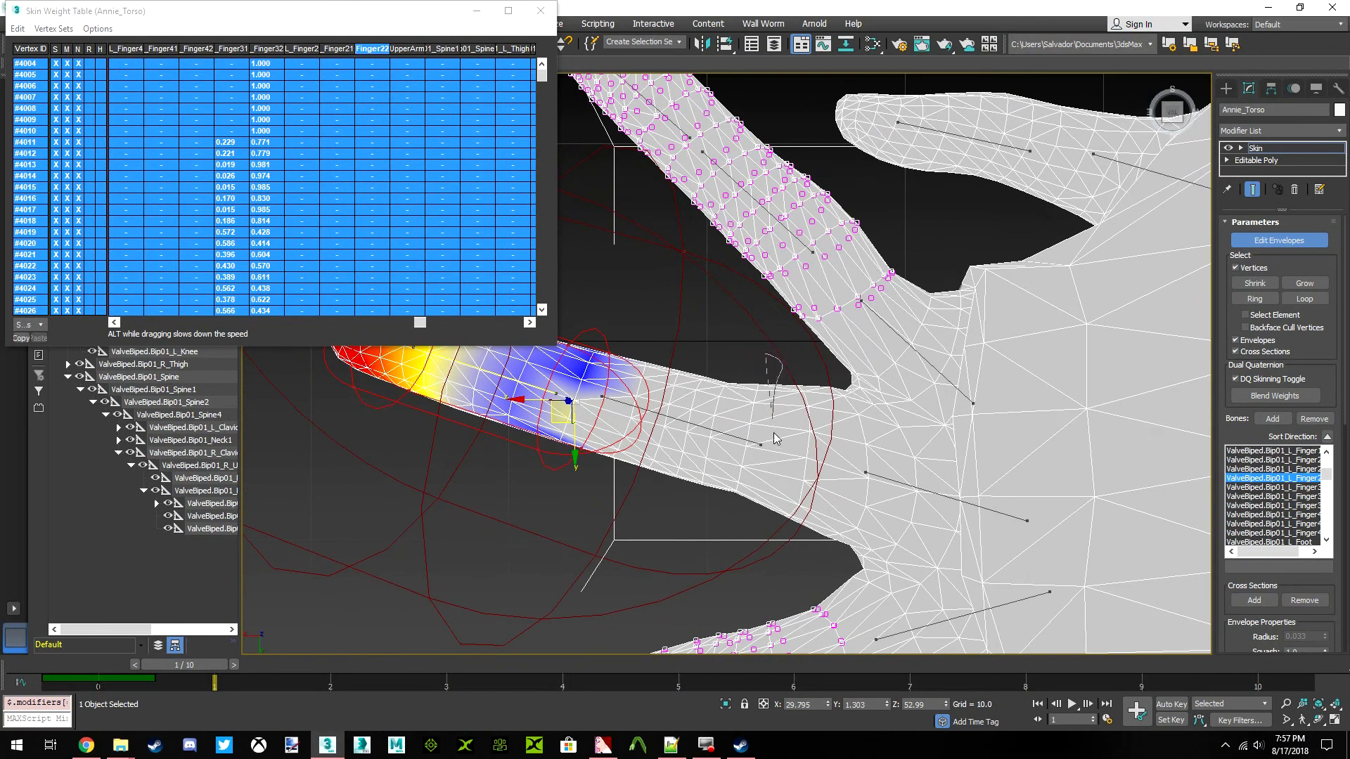
pyautogui.moveTo(335, 225); pyautogui.dragTo(751, 350)
pyautogui.scroll(-3, 794, 406)
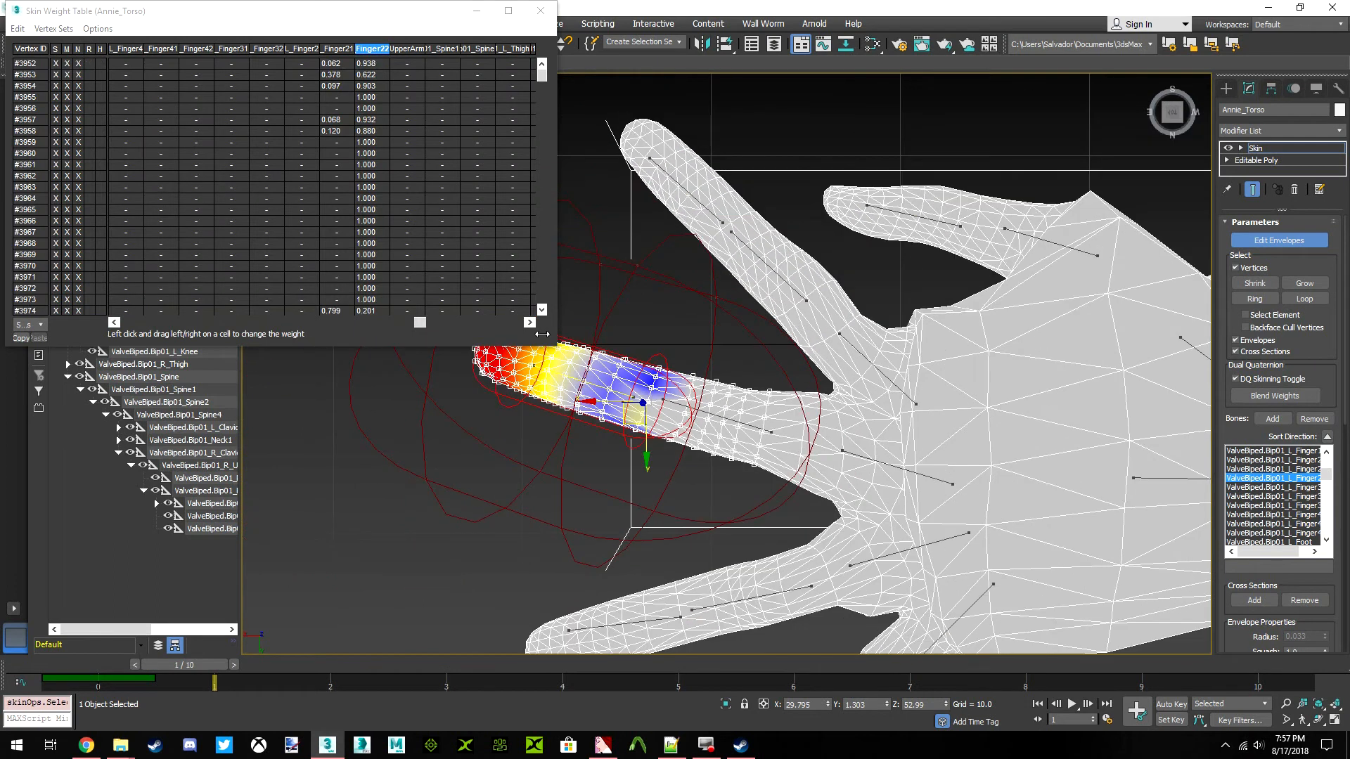
pyautogui.click(25, 31)
pyautogui.click(53, 101)
# Add the left little finger's vertices to the middle finger selection and select all weight table rows
pyautogui.scroll(5, 750, 361)
pyautogui.scroll(-5, 750, 361)
pyautogui.scroll(5, 738, 471)
pyautogui.moveTo(766, 468); pyautogui.dragTo(759, 418, button='middle')
pyautogui.scroll(-4, 731, 352)
pyautogui.scroll(4, 774, 372)
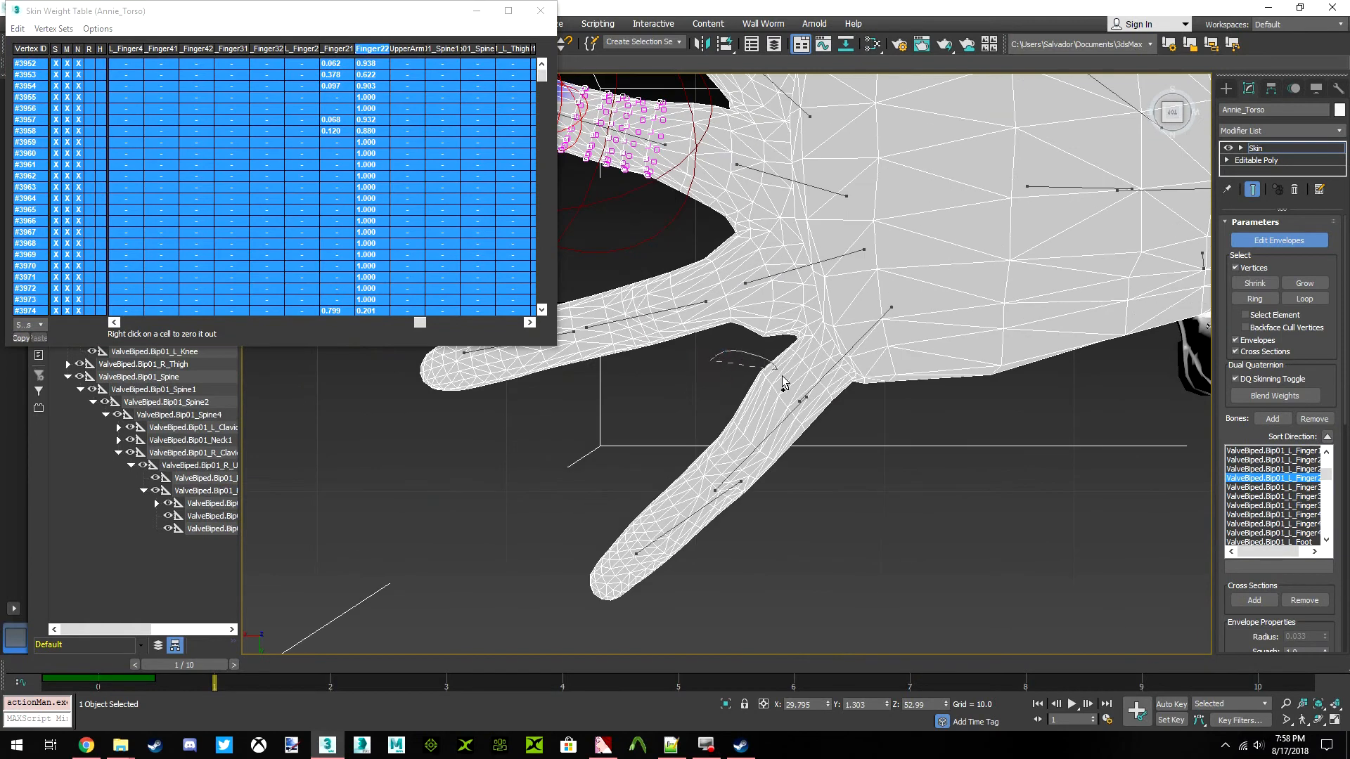
pyautogui.moveTo(511, 610); pyautogui.dragTo(517, 615)
pyautogui.click(17, 28)
pyautogui.click(49, 100)
# Grow the vertex selection toward the palm on the middle and little fingers and reselect all weight table rows
pyautogui.moveTo(741, 273); pyautogui.dragTo(776, 374, button='middle')
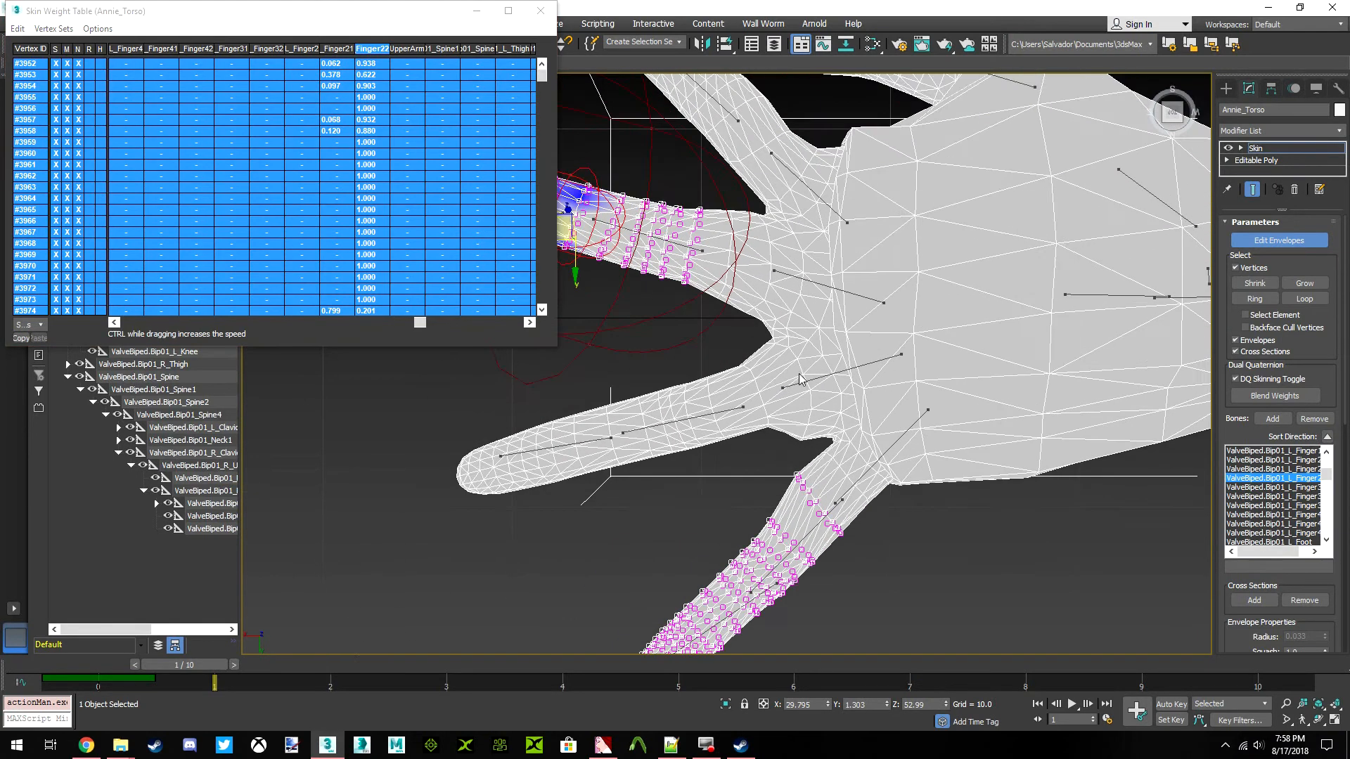
pyautogui.click(1312, 284)
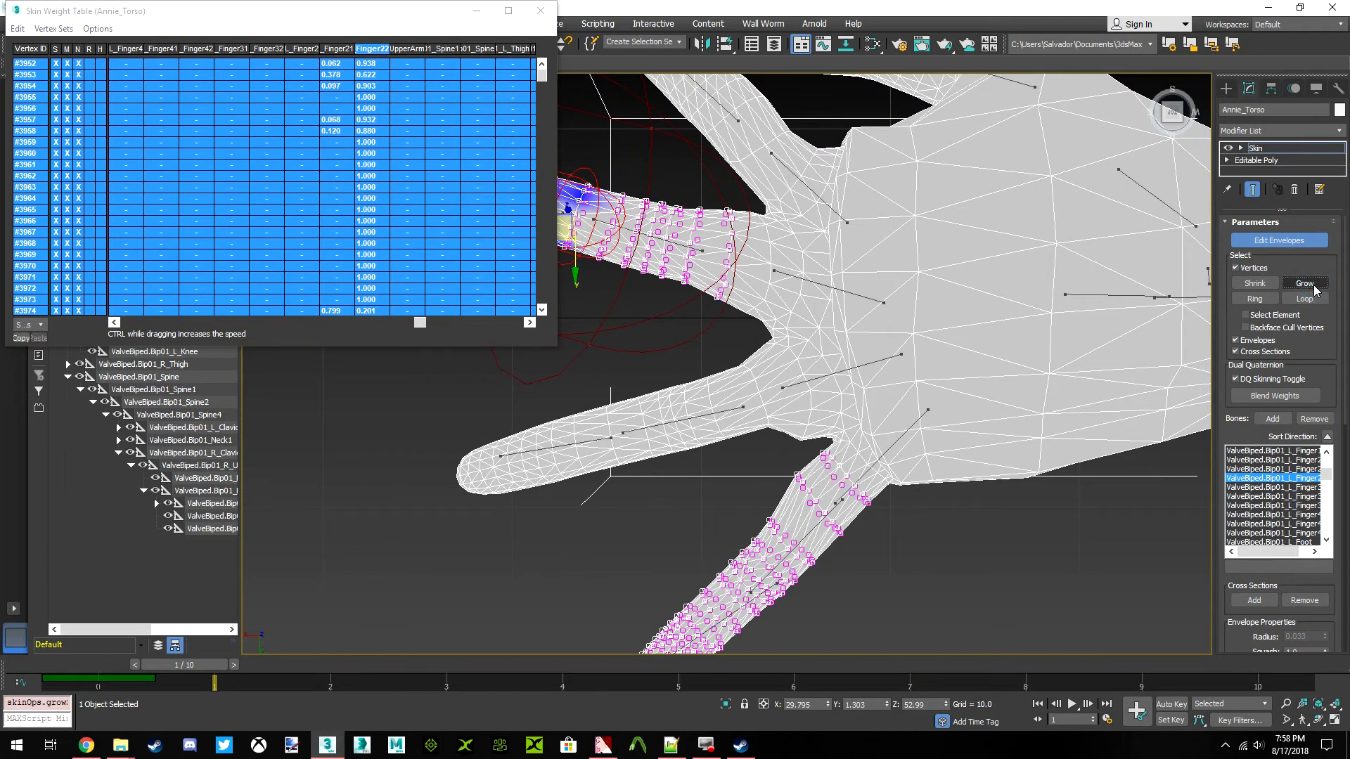
pyautogui.click(23, 31)
pyautogui.click(37, 100)
# Select the left ring finger's base bone envelope (Finger3) and clear its weight on all selected middle and little finger vertices
pyautogui.moveTo(797, 296); pyautogui.dragTo(794, 335, button='middle')
pyautogui.click(877, 404)
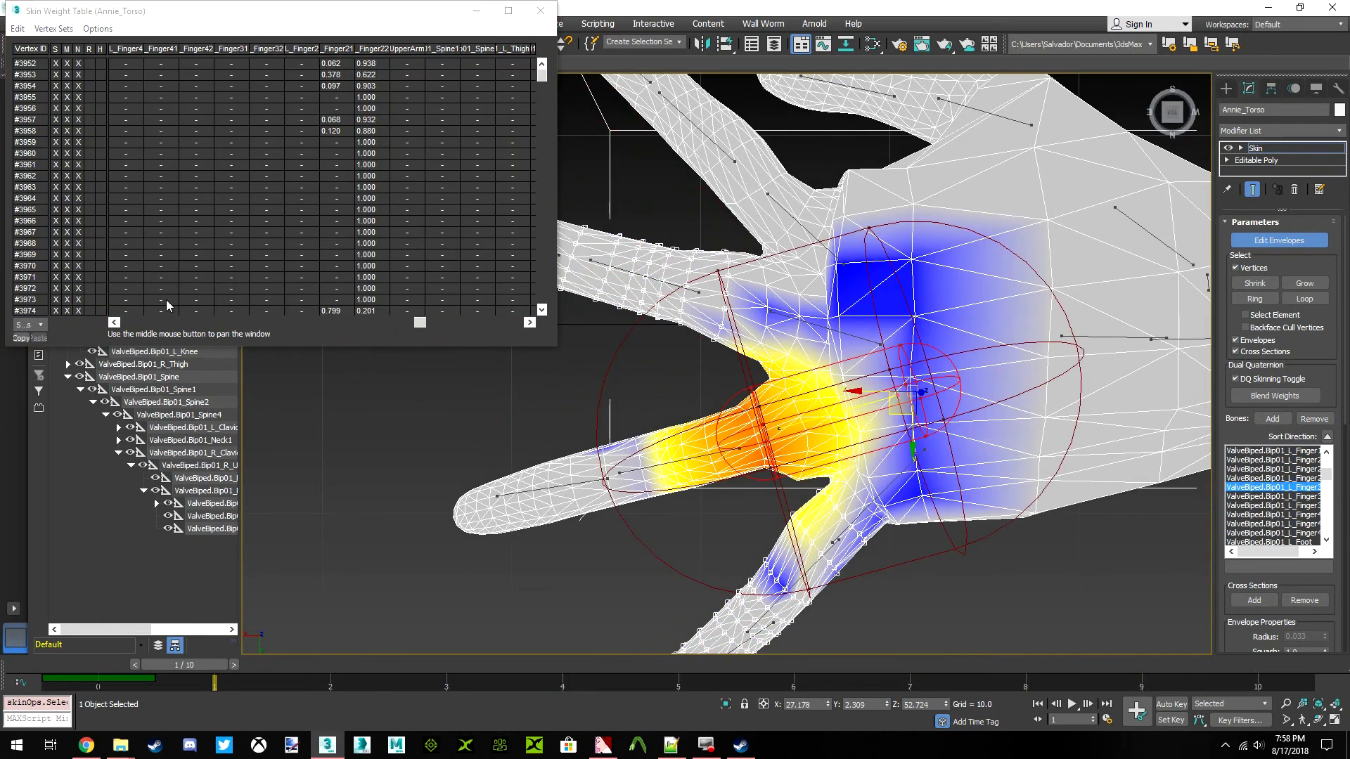
pyautogui.click(18, 29)
pyautogui.click(37, 101)
pyautogui.moveTo(421, 322); pyautogui.dragTo(373, 340)
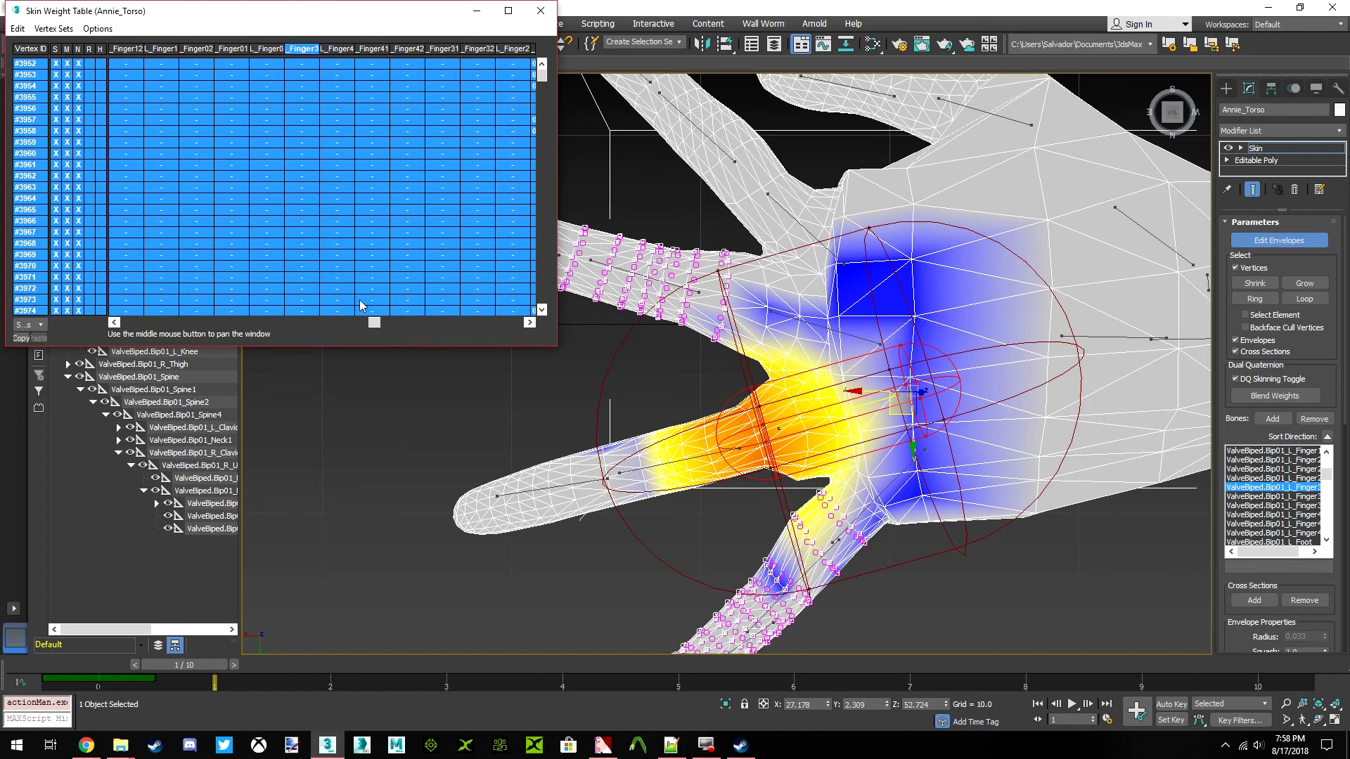
pyautogui.moveTo(306, 223); pyautogui.dragTo(56, 220)
# Select the envelope of the left ring finger's middle bone (Finger31) and reselect all weight table rows
pyautogui.scroll(4, 630, 475)
pyautogui.click(633, 457)
pyautogui.click(16, 29)
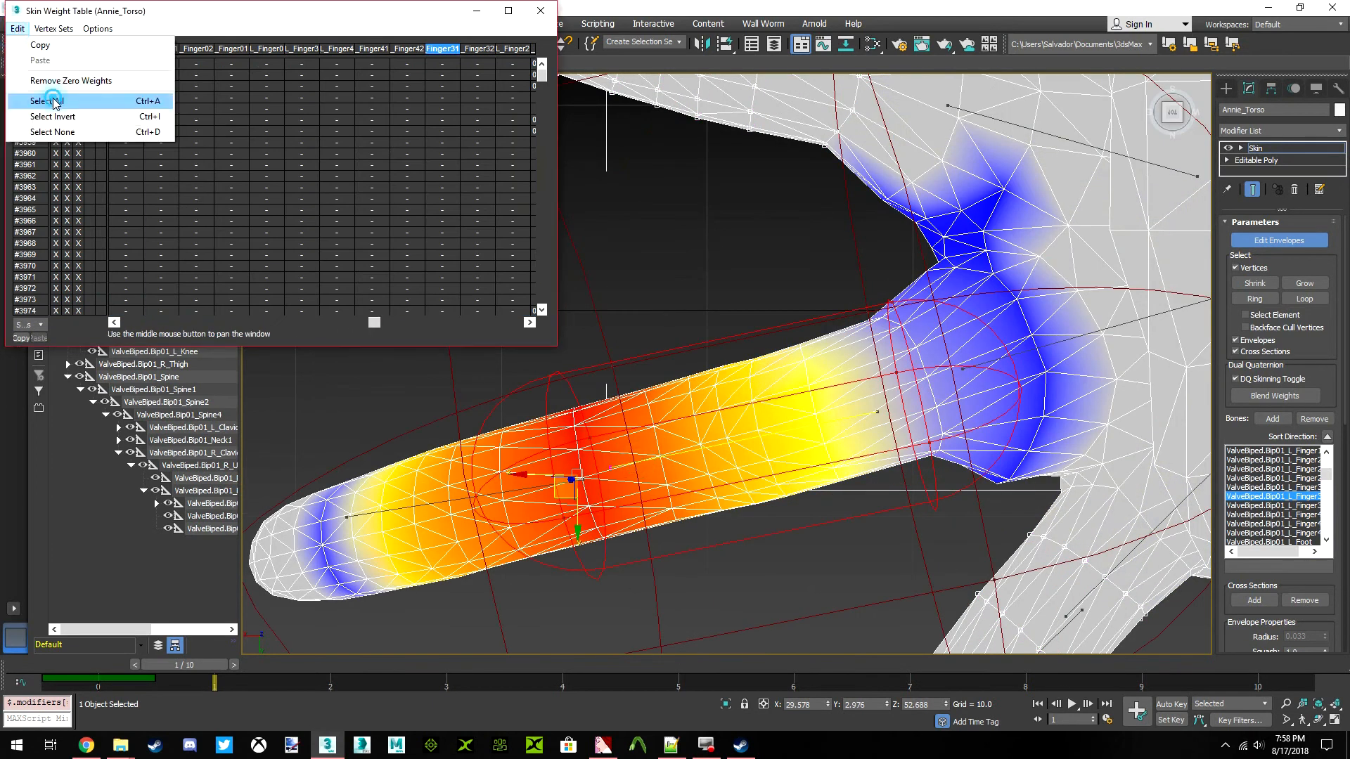
pyautogui.click(57, 103)
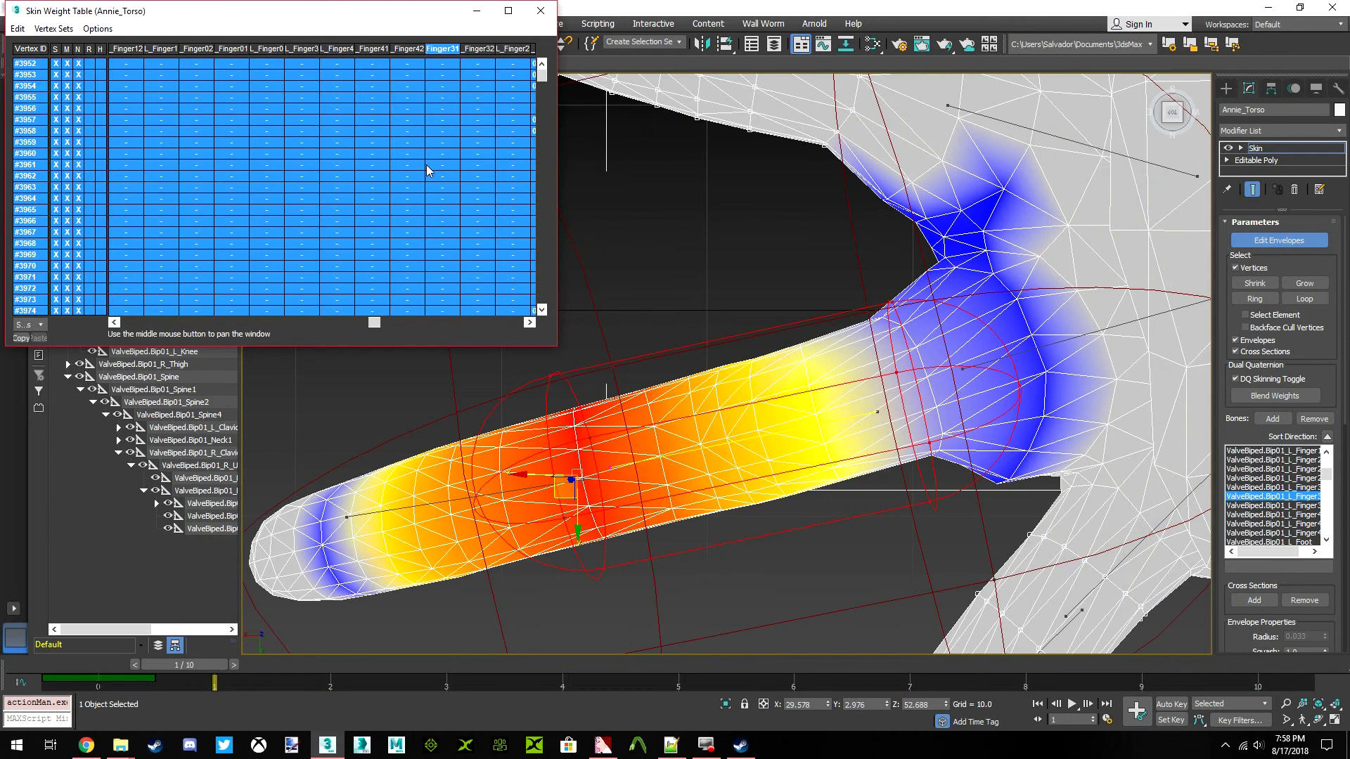
# Select the envelope of the left ring finger's tip bone and reselect all weight table rows
pyautogui.click(438, 505)
pyautogui.click(16, 28)
pyautogui.click(56, 101)
# Select the left index finger's base bone envelope (Finger1) and clear its weight on all selected vertices
pyautogui.scroll(-4, 696, 195)
pyautogui.moveTo(826, 147); pyautogui.dragTo(887, 318, button='middle')
pyautogui.click(897, 359)
pyautogui.click(17, 29)
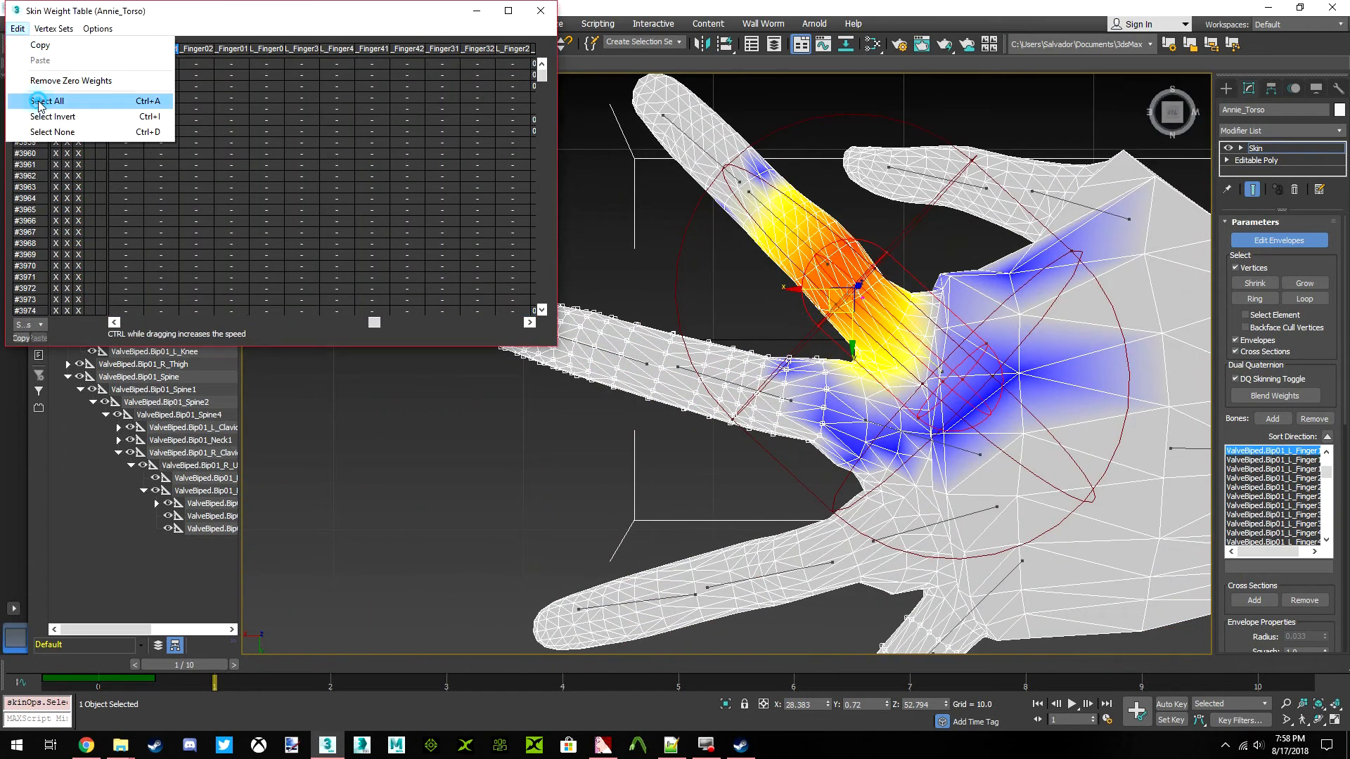
pyautogui.click(141, 101)
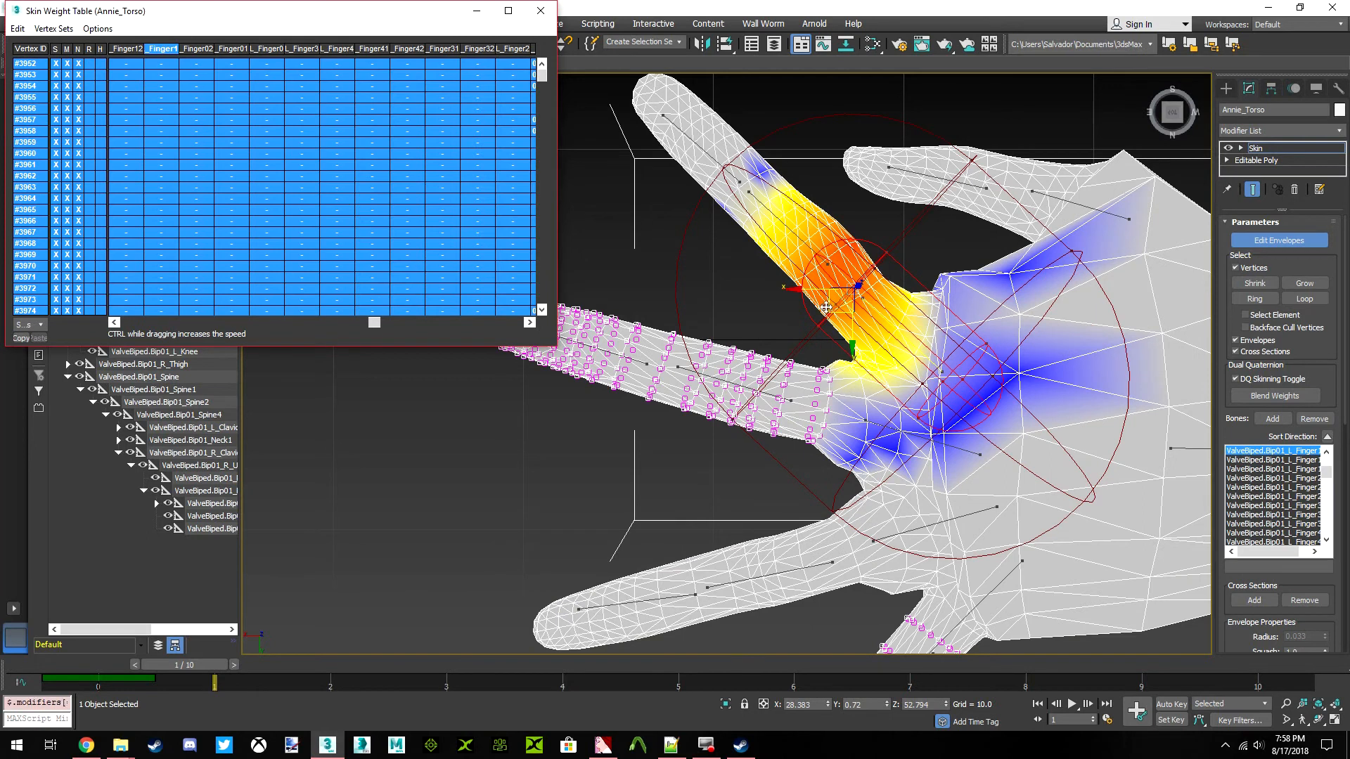
# Select the left index finger's middle bone envelope (Finger11), reselect all weight table rows and bring its weight column into view
pyautogui.scroll(5, 855, 372)
pyautogui.scroll(-5, 803, 388)
pyautogui.scroll(3, 864, 386)
pyautogui.click(914, 414)
pyautogui.scroll(-4, 914, 413)
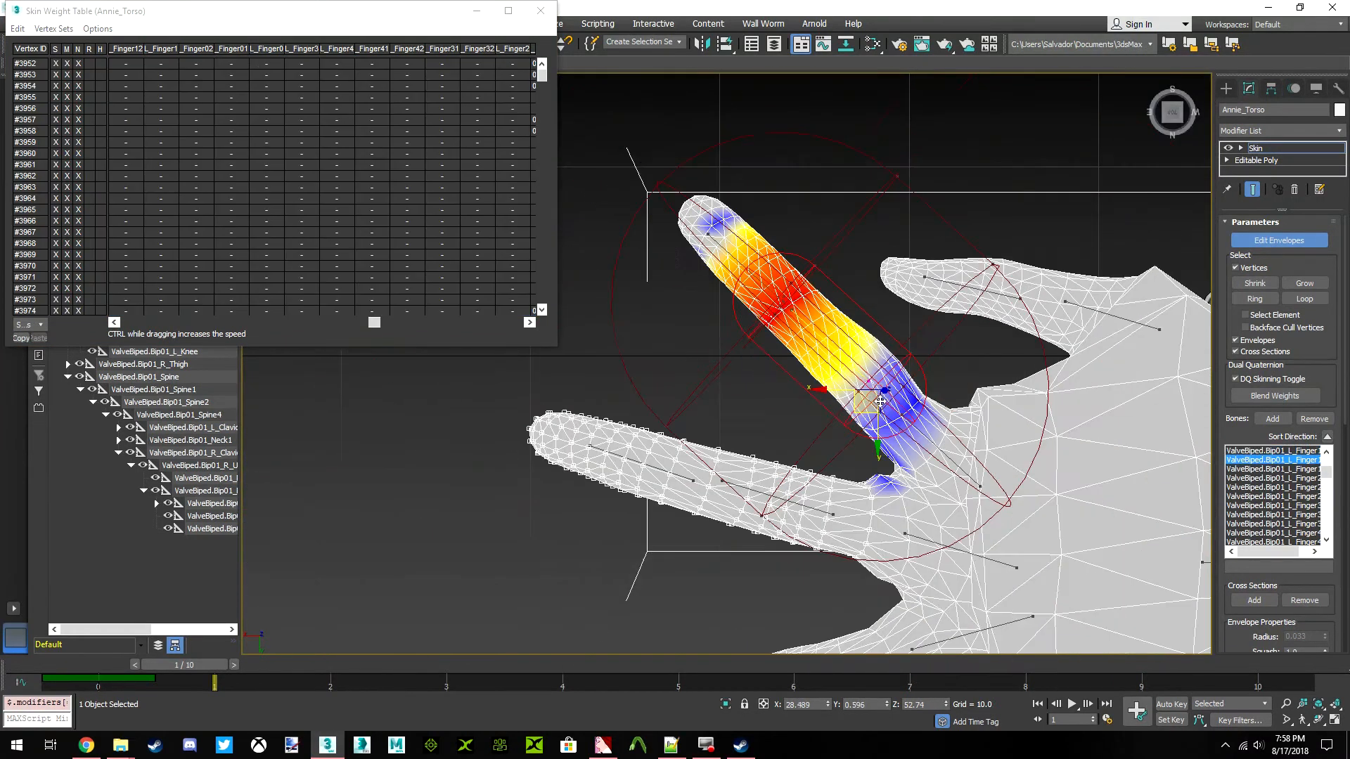
pyautogui.click(17, 28)
pyautogui.click(36, 96)
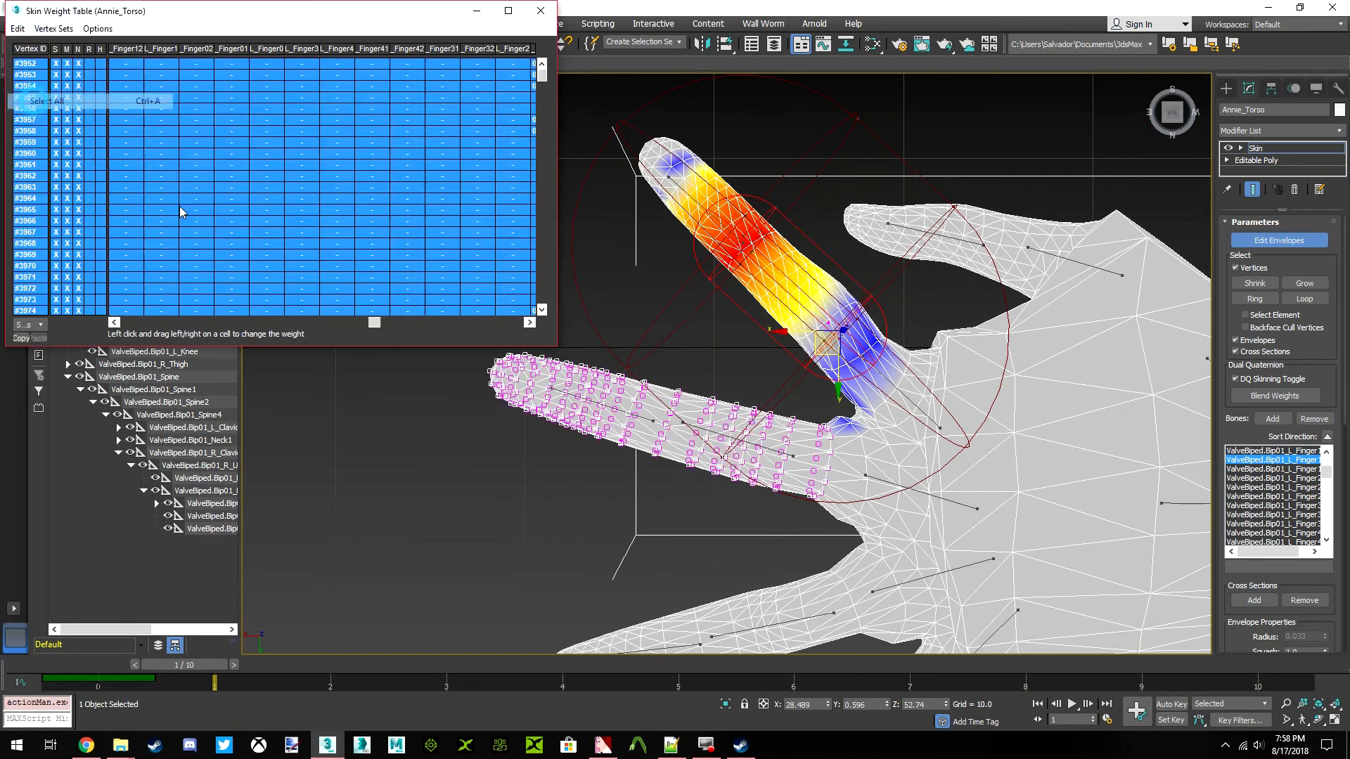
pyautogui.moveTo(371, 322); pyautogui.dragTo(318, 313)
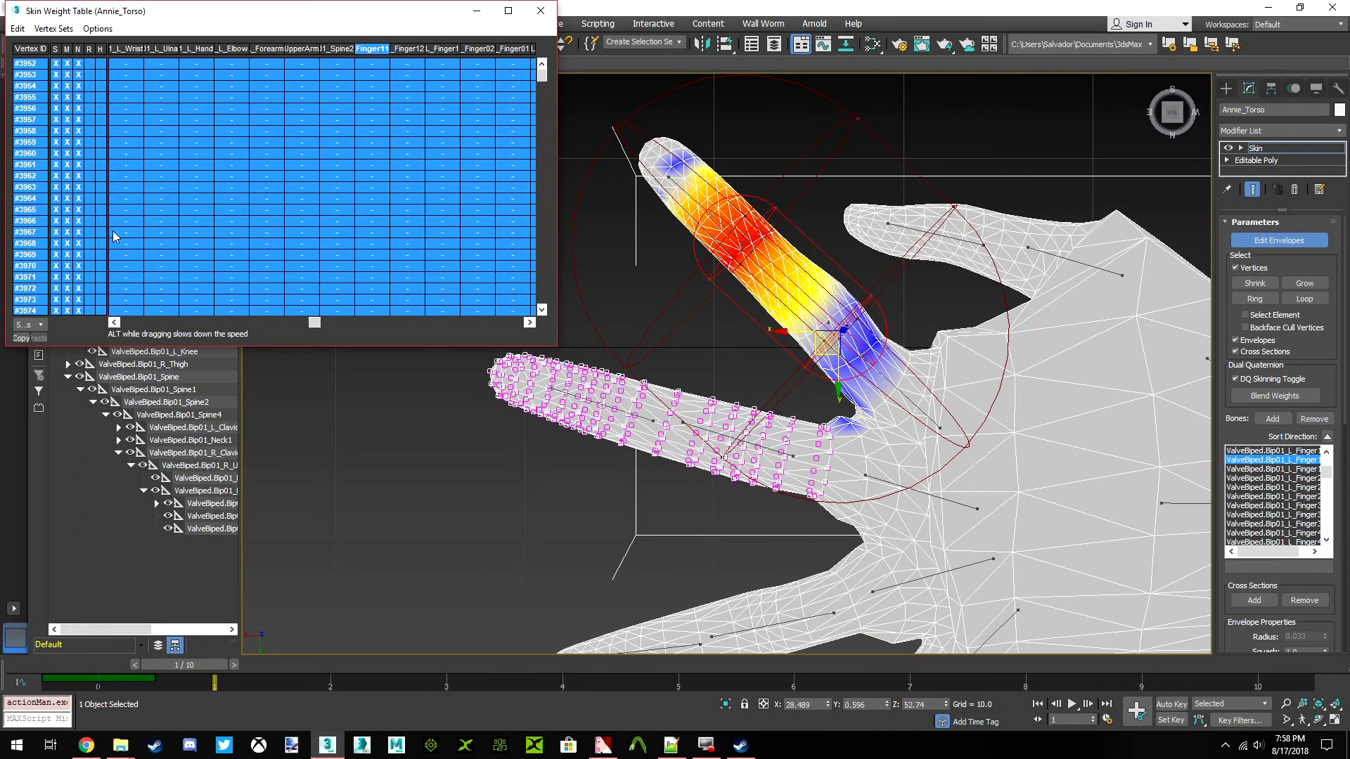
# Select the envelope of the left index finger's tip bone (Finger12) and reselect all weight table rows
pyautogui.scroll(5, 719, 222)
pyautogui.click(773, 274)
pyautogui.scroll(-5, 773, 274)
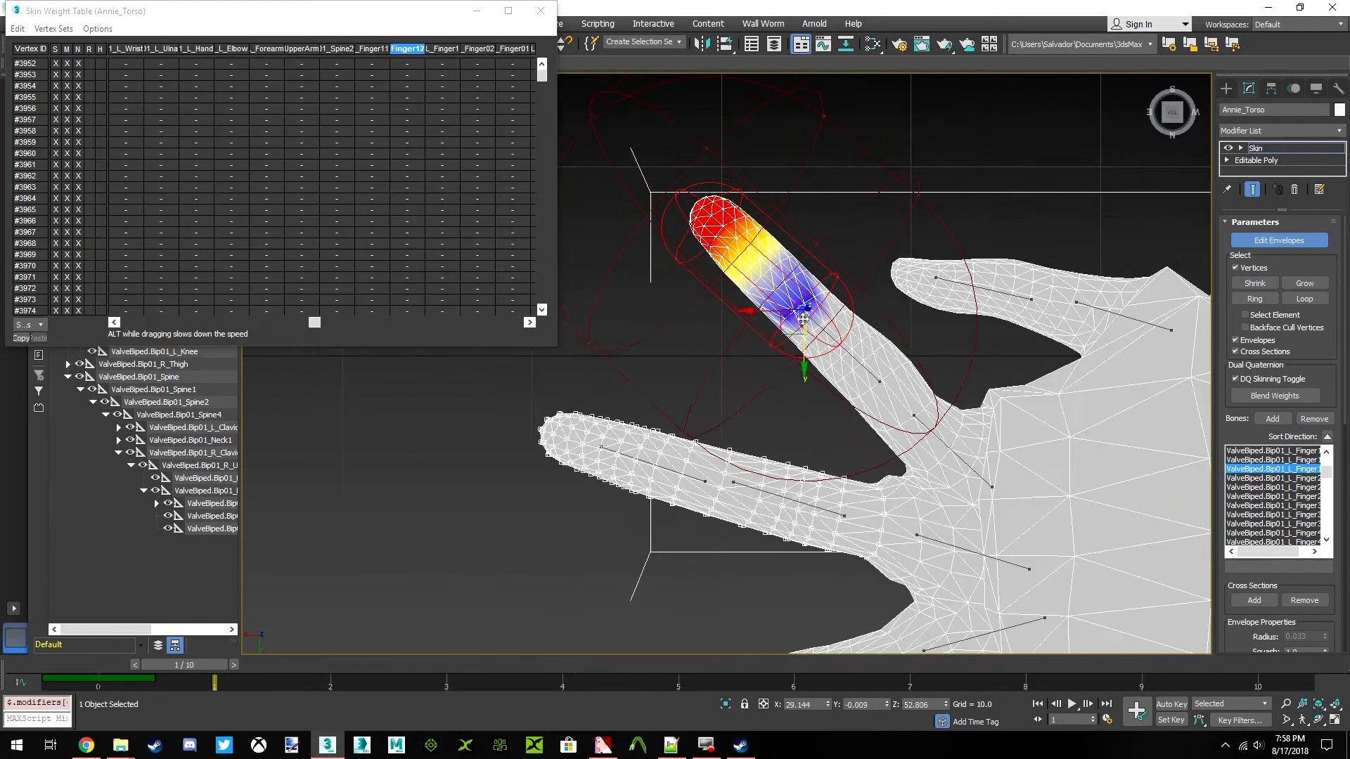
pyautogui.hotkey('ctrl', 'a')
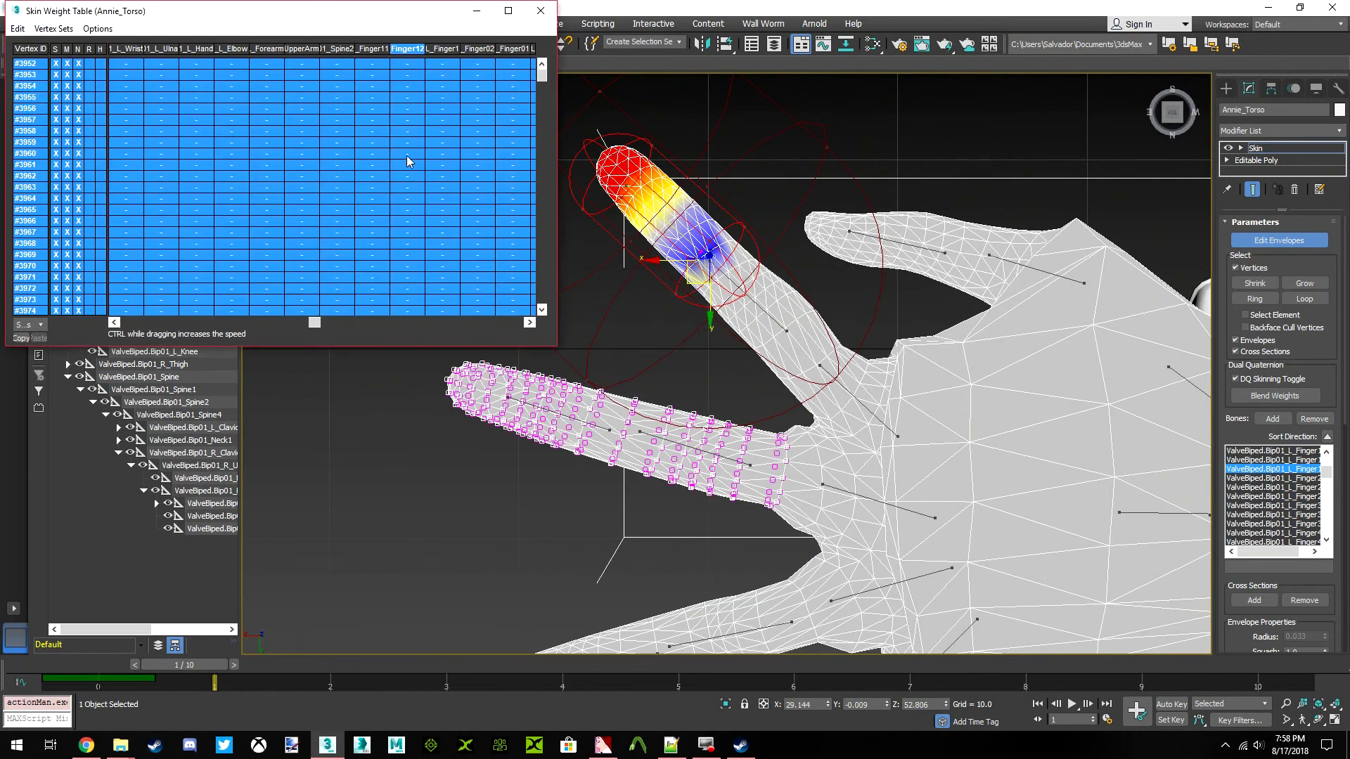
# Remove the little finger's vertices from the selection, grow the middle finger selection toward the palm and reselect all weight table rows
pyautogui.scroll(-5, 799, 344)
pyautogui.scroll(3, 799, 344)
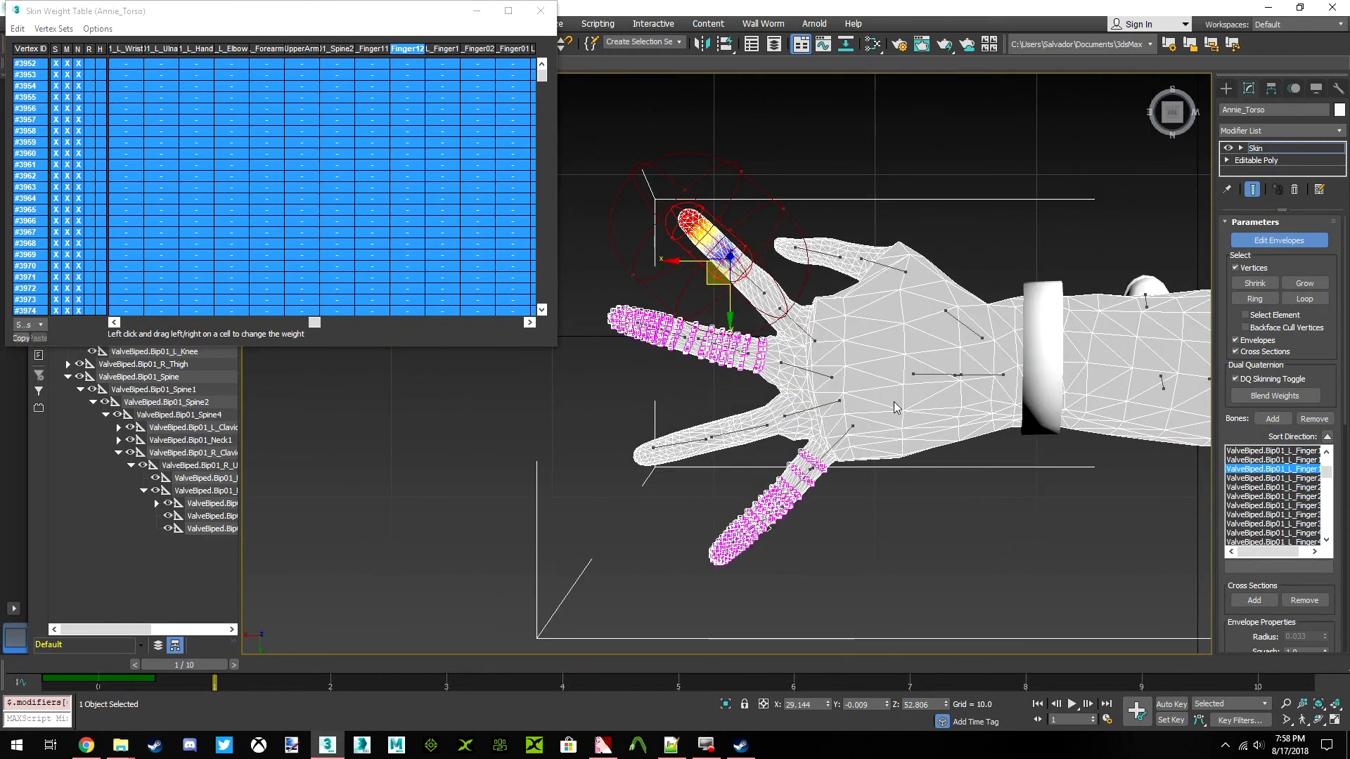
pyautogui.scroll(6, 792, 365)
pyautogui.scroll(-8, 793, 366)
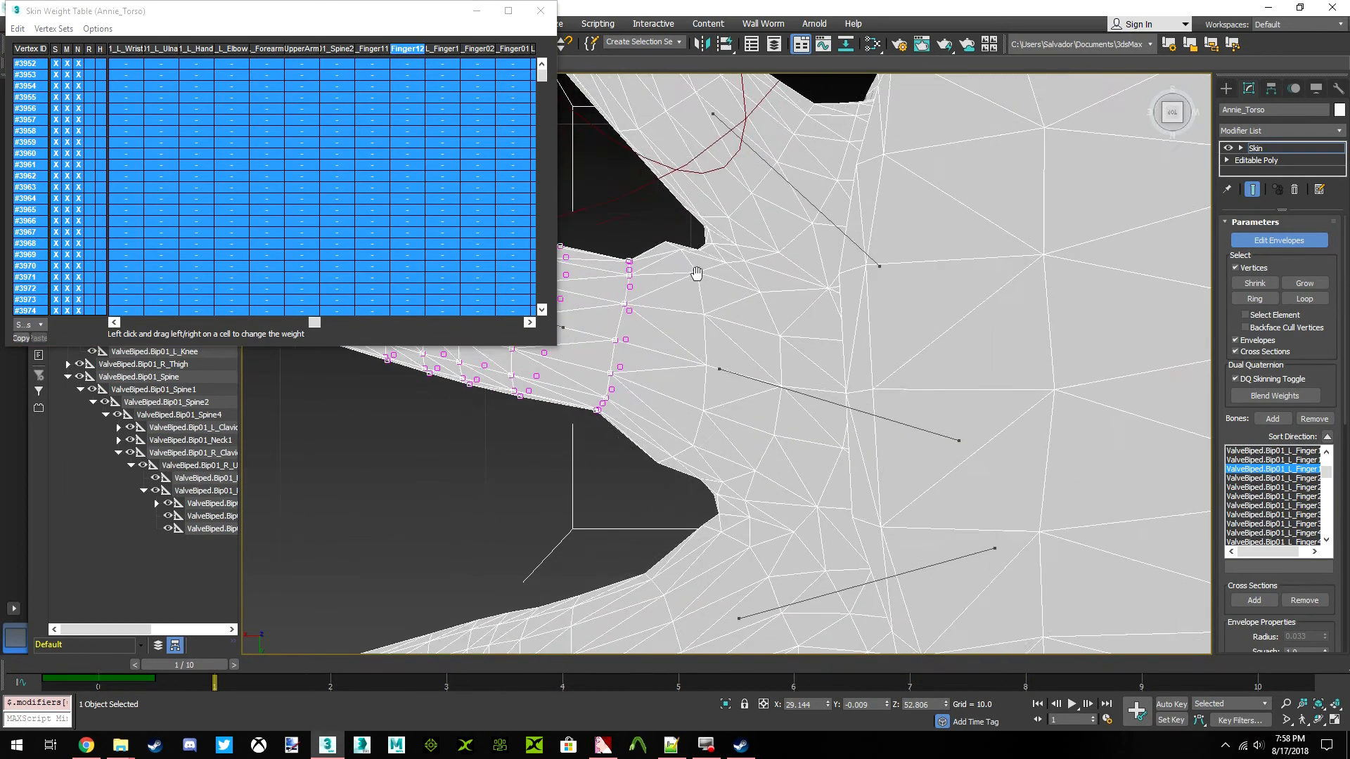
pyautogui.scroll(-1, 860, 389)
pyautogui.scroll(7, 854, 383)
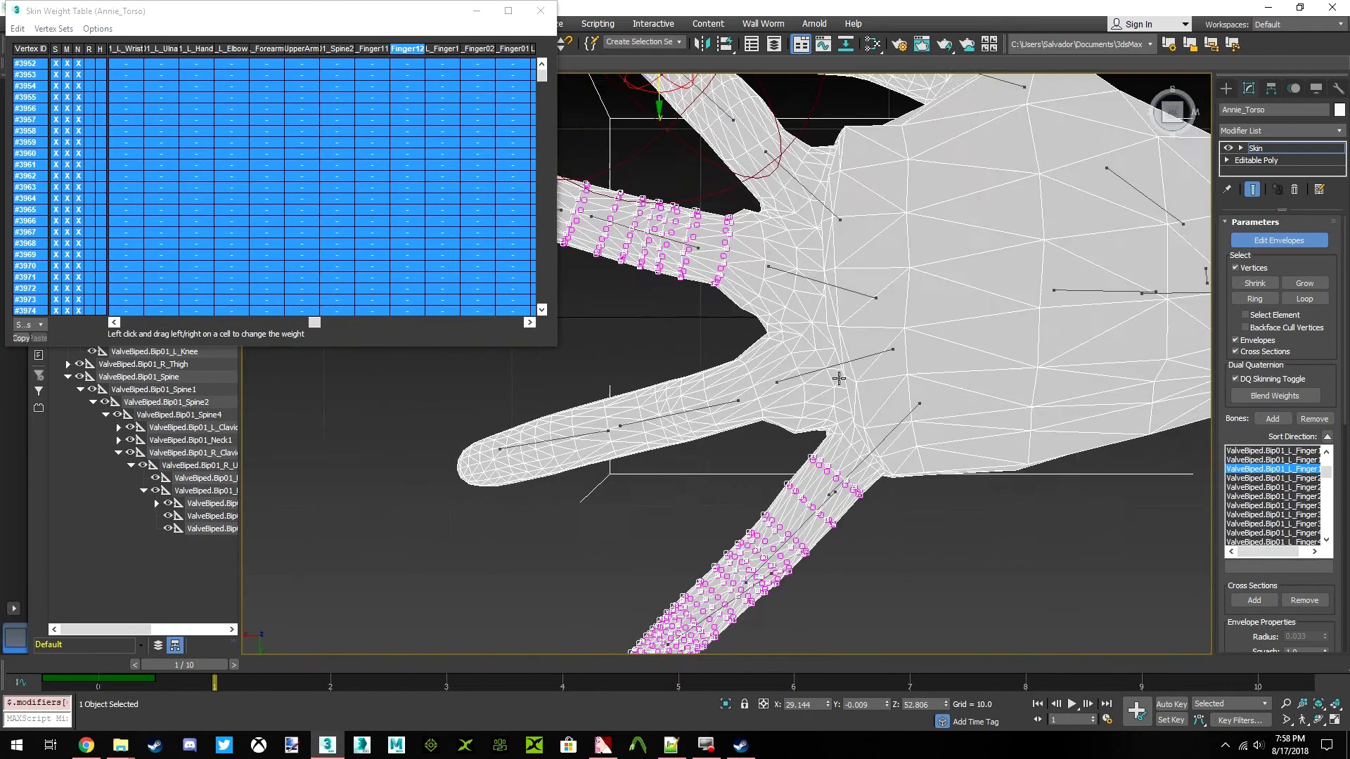
pyautogui.scroll(-5, 847, 372)
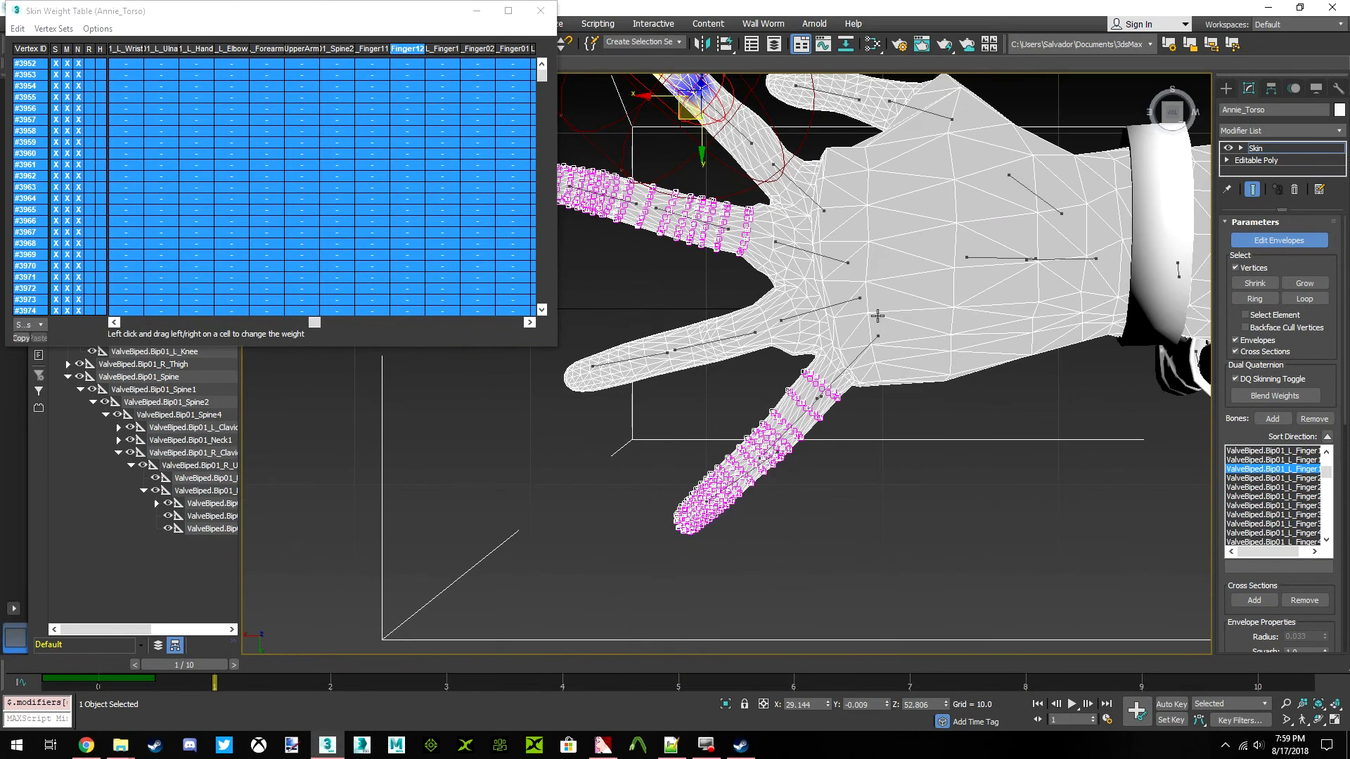
pyautogui.moveTo(884, 527)
pyautogui.keyDown('alt'); pyautogui.mouseDown()
pyautogui.moveTo(877, 360)
pyautogui.moveTo(645, 609)
pyautogui.moveTo(791, 580)
pyautogui.mouseUp(); pyautogui.keyUp('alt')
pyautogui.scroll(3, 807, 271)
pyautogui.scroll(3, 807, 270)
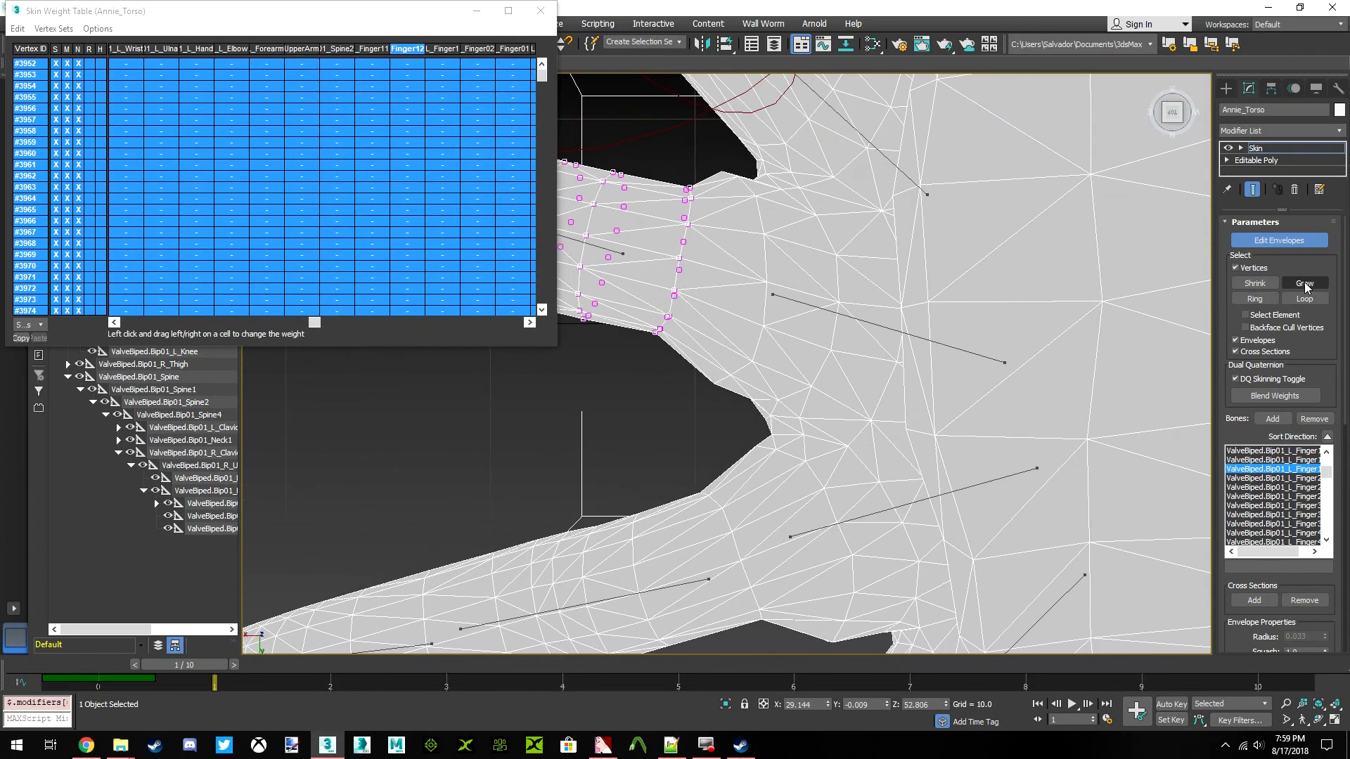
pyautogui.click(17, 31)
pyautogui.click(58, 103)
# Return to the left index finger's base bone envelope (Finger1) and clear its weight on the enlarged middle finger selection
pyautogui.scroll(-5, 812, 309)
pyautogui.scroll(4, 821, 314)
pyautogui.scroll(3, 795, 334)
pyautogui.scroll(-1, 827, 302)
pyautogui.click(855, 300)
pyautogui.scroll(-2, 824, 303)
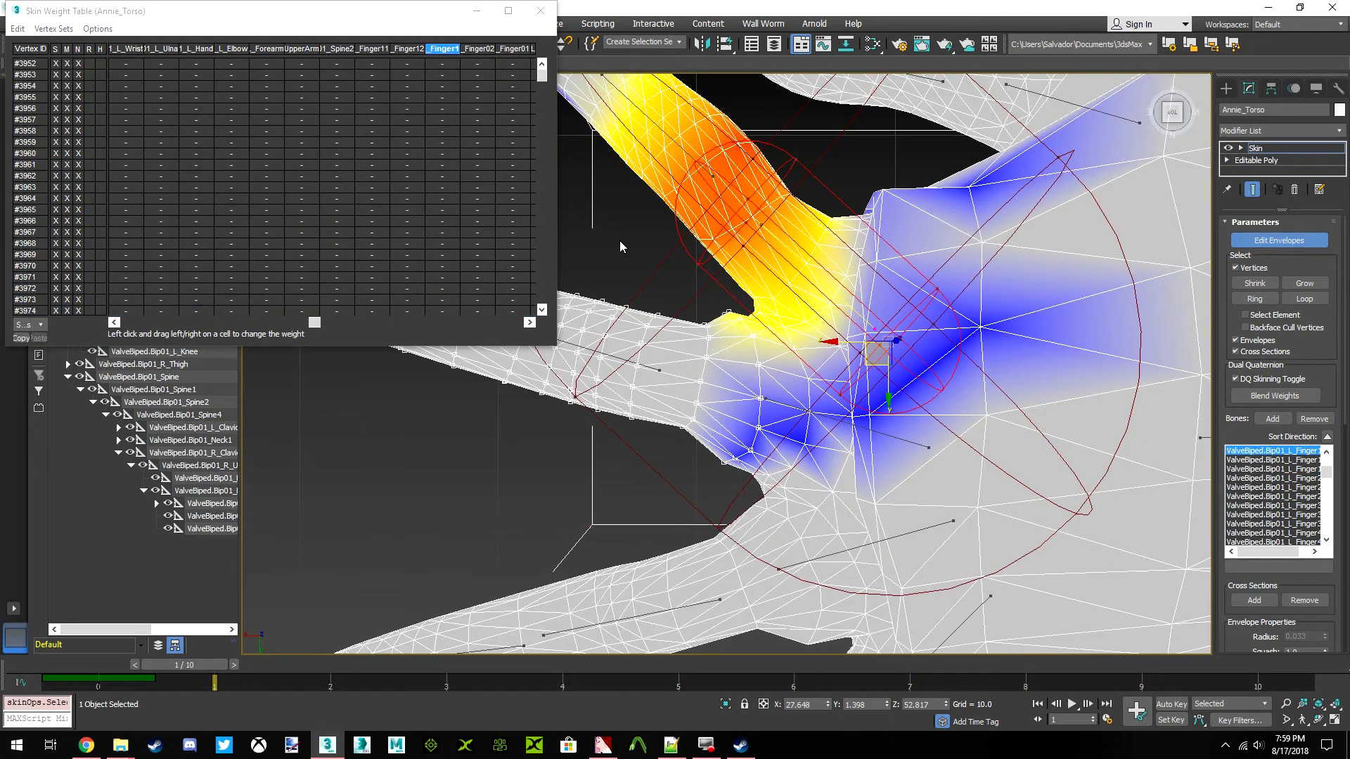
pyautogui.click(17, 28)
pyautogui.click(58, 103)
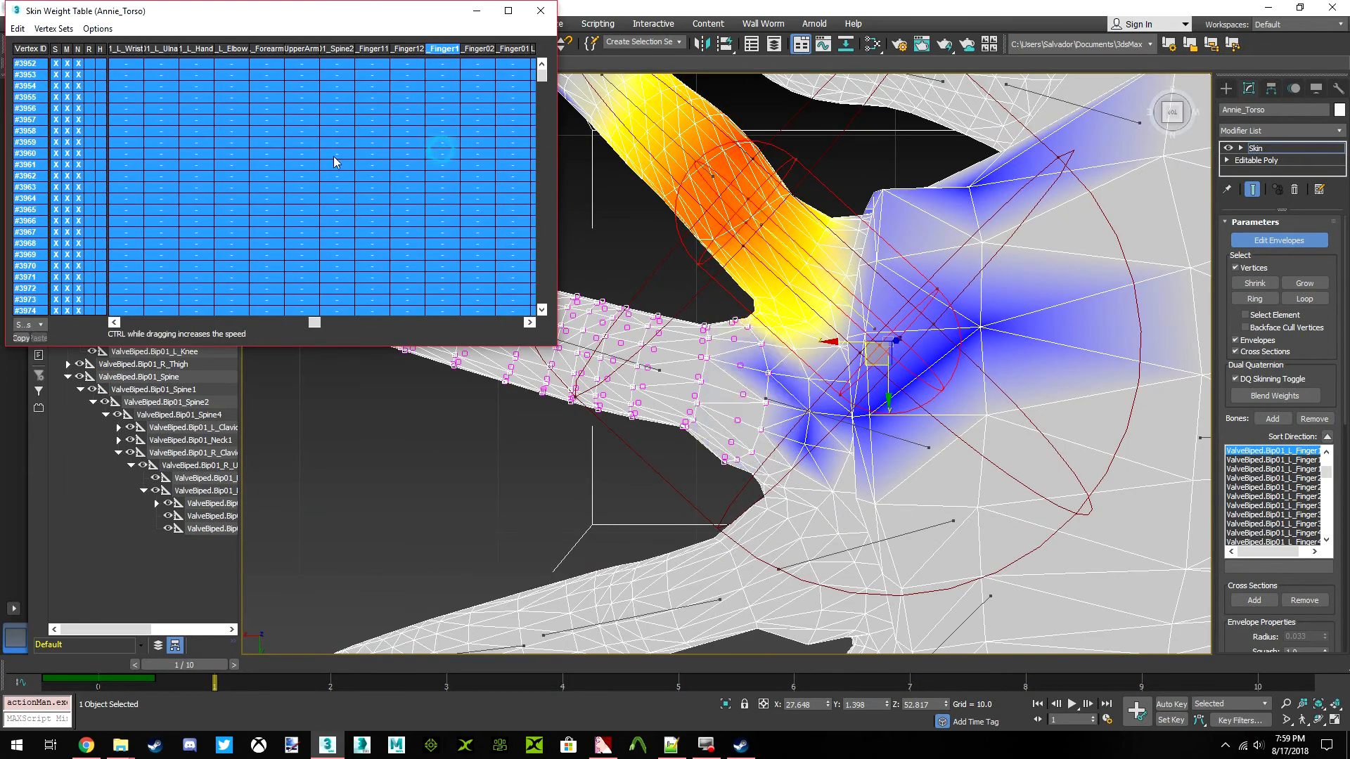
# Undo the last change and lower the Finger1 weight on the selected middle finger vertices again
pyautogui.scroll(5, 795, 320)
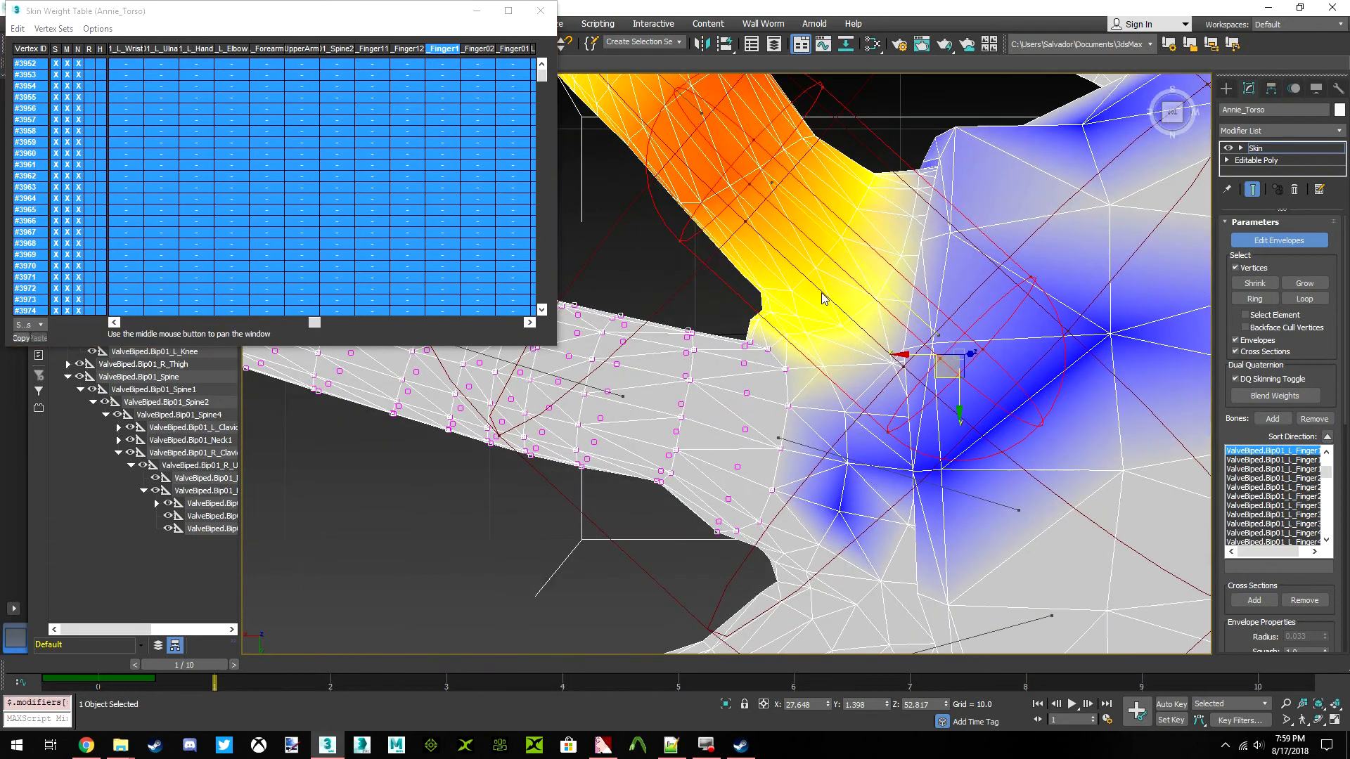
pyautogui.hotkey('ctrl', 'z')
pyautogui.moveTo(448, 142); pyautogui.dragTo(407, 149)
# Select the left ring finger's base bone envelope (Finger3) and clear its weight on the selected middle finger vertices
pyautogui.scroll(-2, 769, 360)
pyautogui.moveTo(797, 402); pyautogui.dragTo(757, 365, button='middle')
pyautogui.click(902, 461)
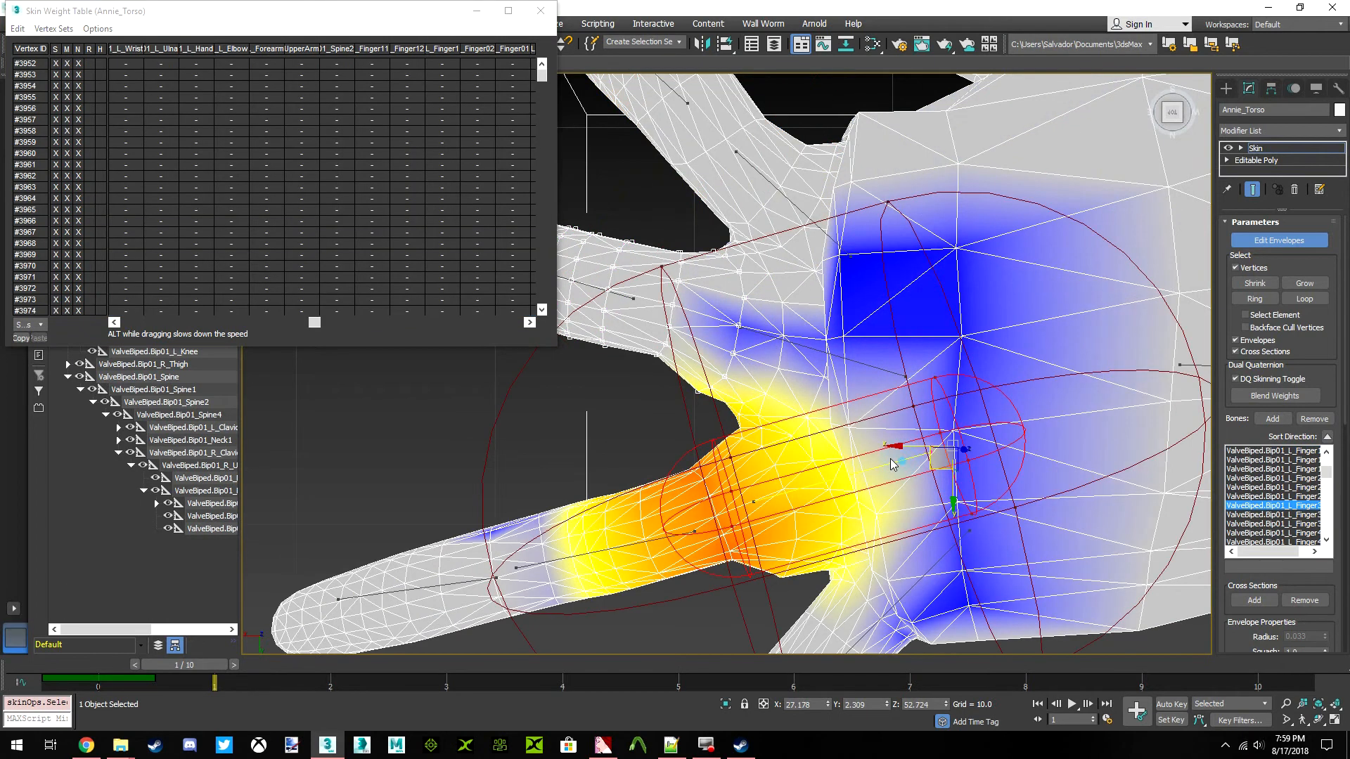
pyautogui.click(18, 29)
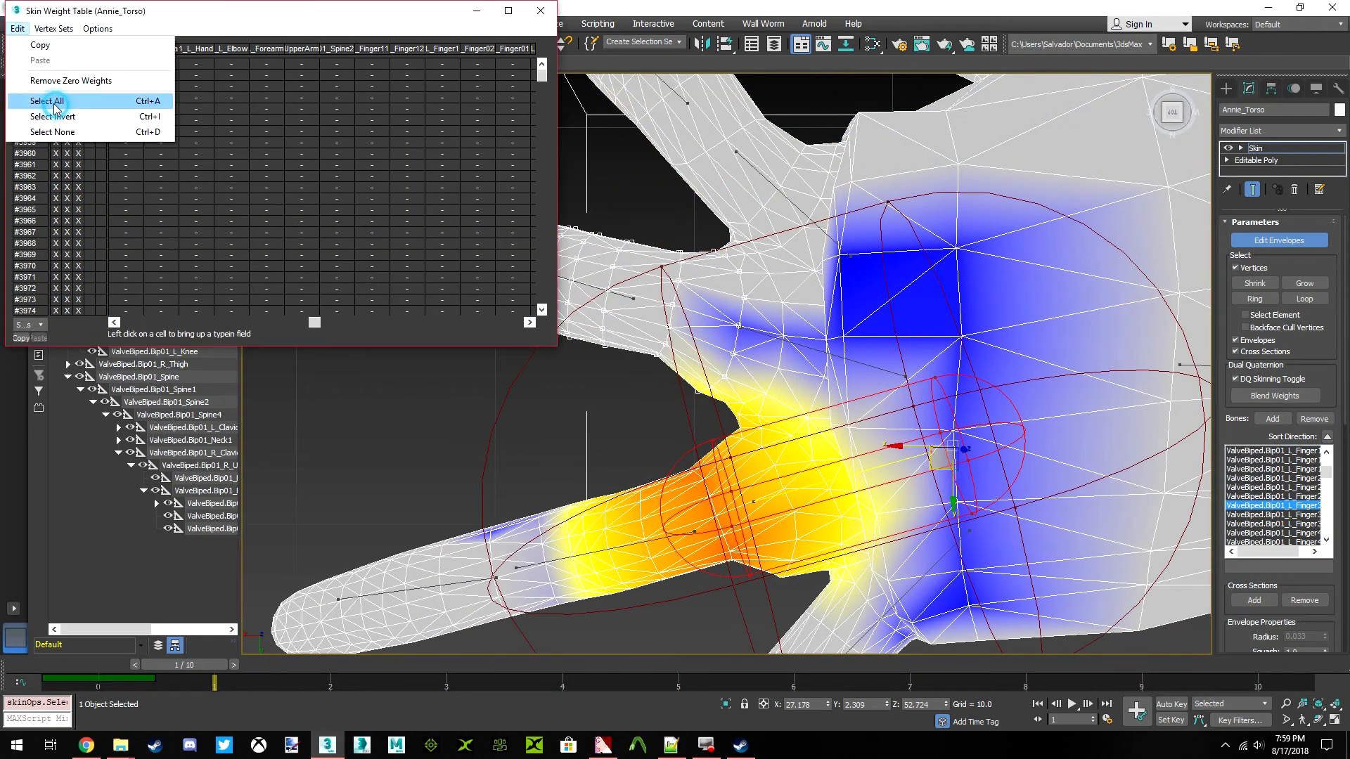
pyautogui.click(52, 100)
pyautogui.moveTo(314, 322); pyautogui.dragTo(389, 322)
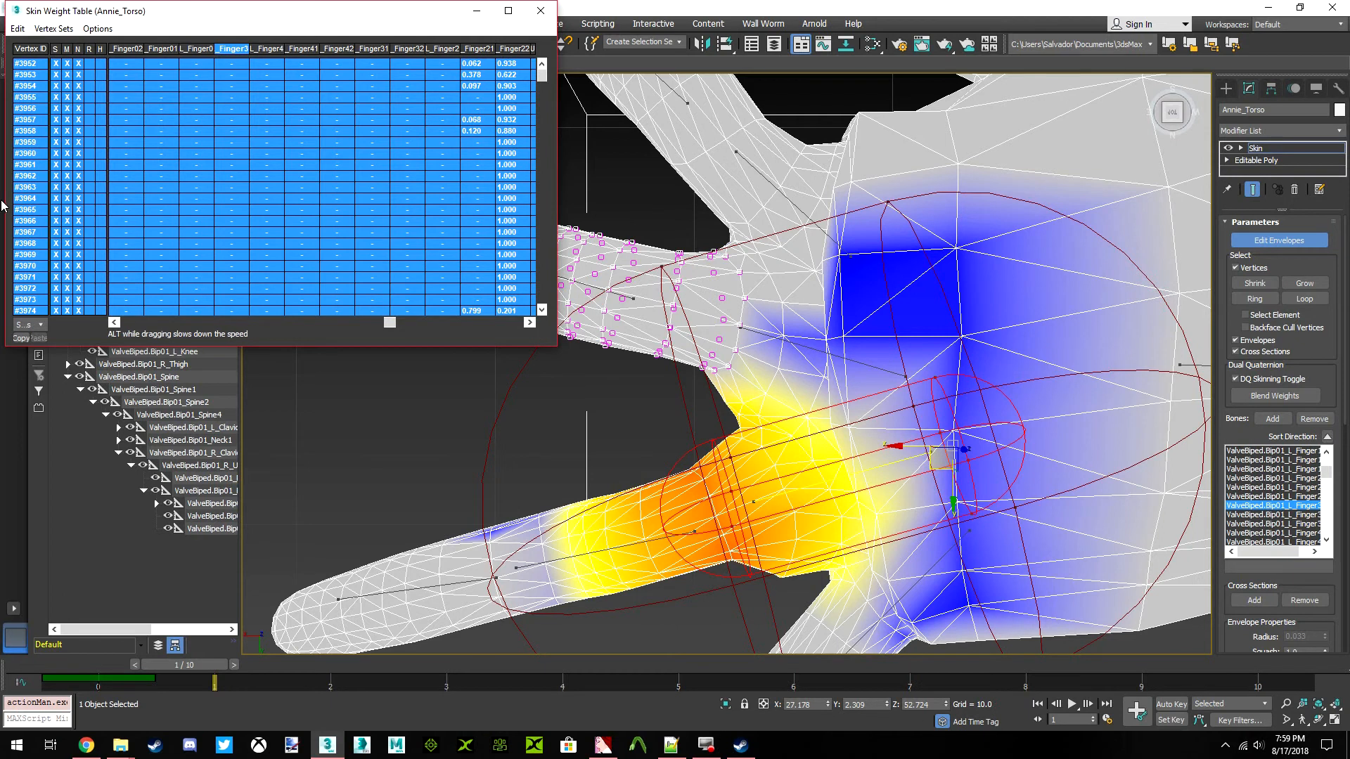
# Select the envelope of the left little finger's base bone (Finger4)
pyautogui.scroll(-4, 851, 309)
pyautogui.moveTo(840, 309); pyautogui.dragTo(841, 337, button='middle')
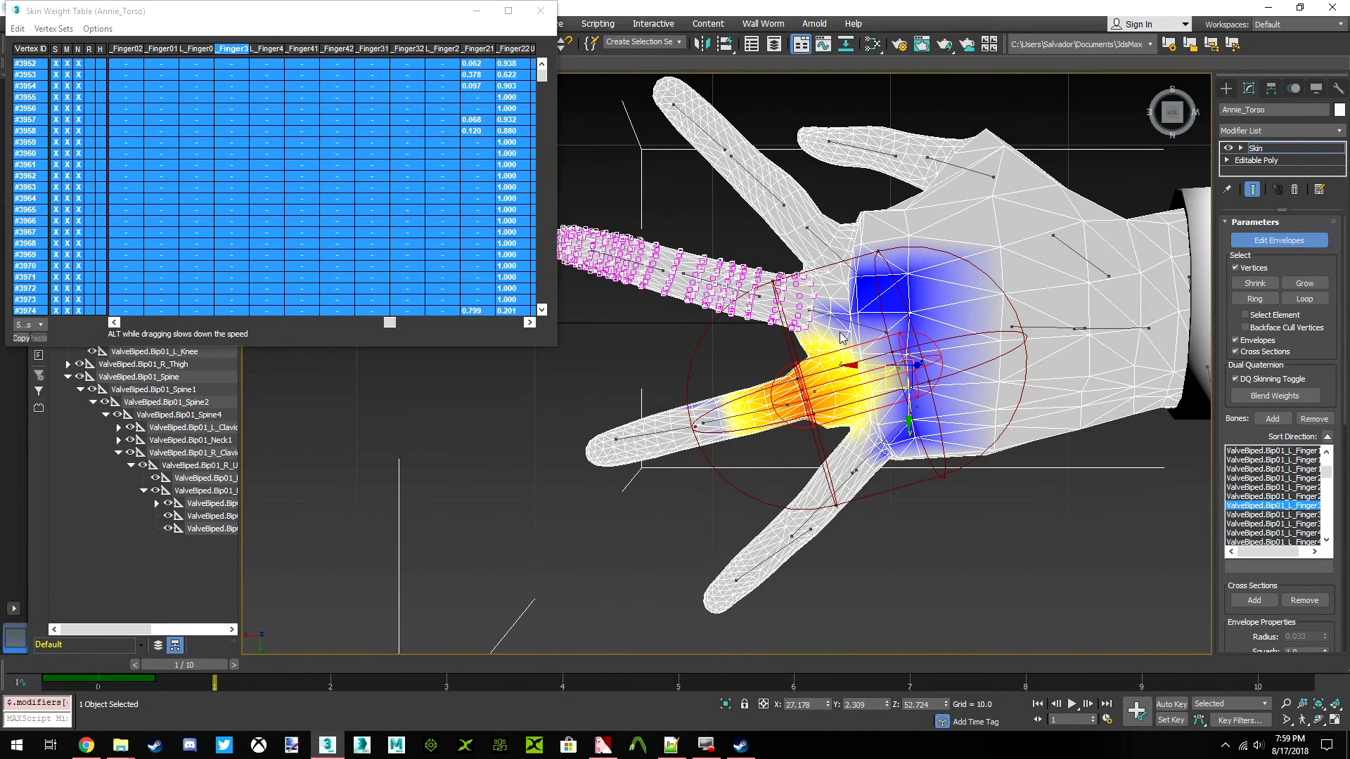
pyautogui.scroll(5, 842, 336)
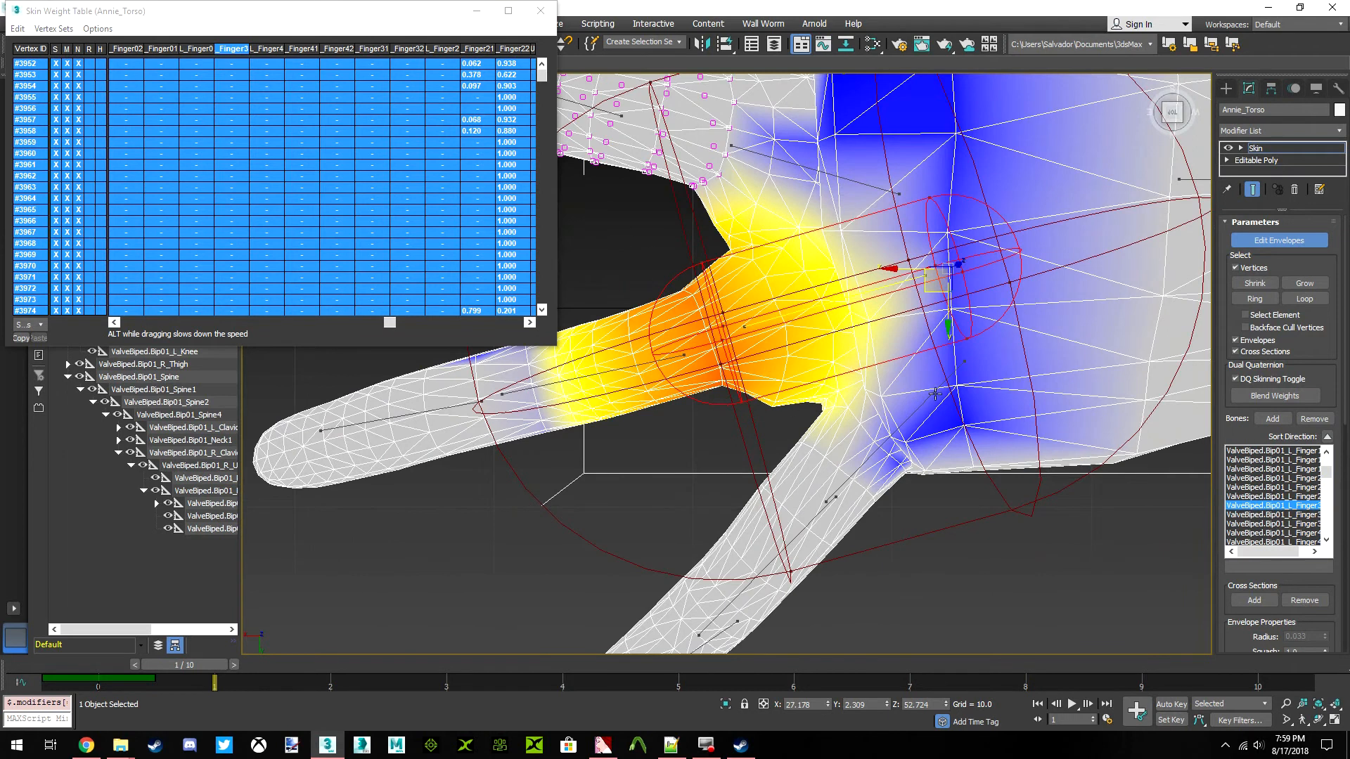
pyautogui.click(935, 394)
# Select the left ring finger's vertices with all their weight table rows, and grow the selection twice towards the palm
pyautogui.moveTo(771, 376); pyautogui.dragTo(807, 416, button='middle')
pyautogui.moveTo(563, 504); pyautogui.dragTo(606, 493, button='middle')
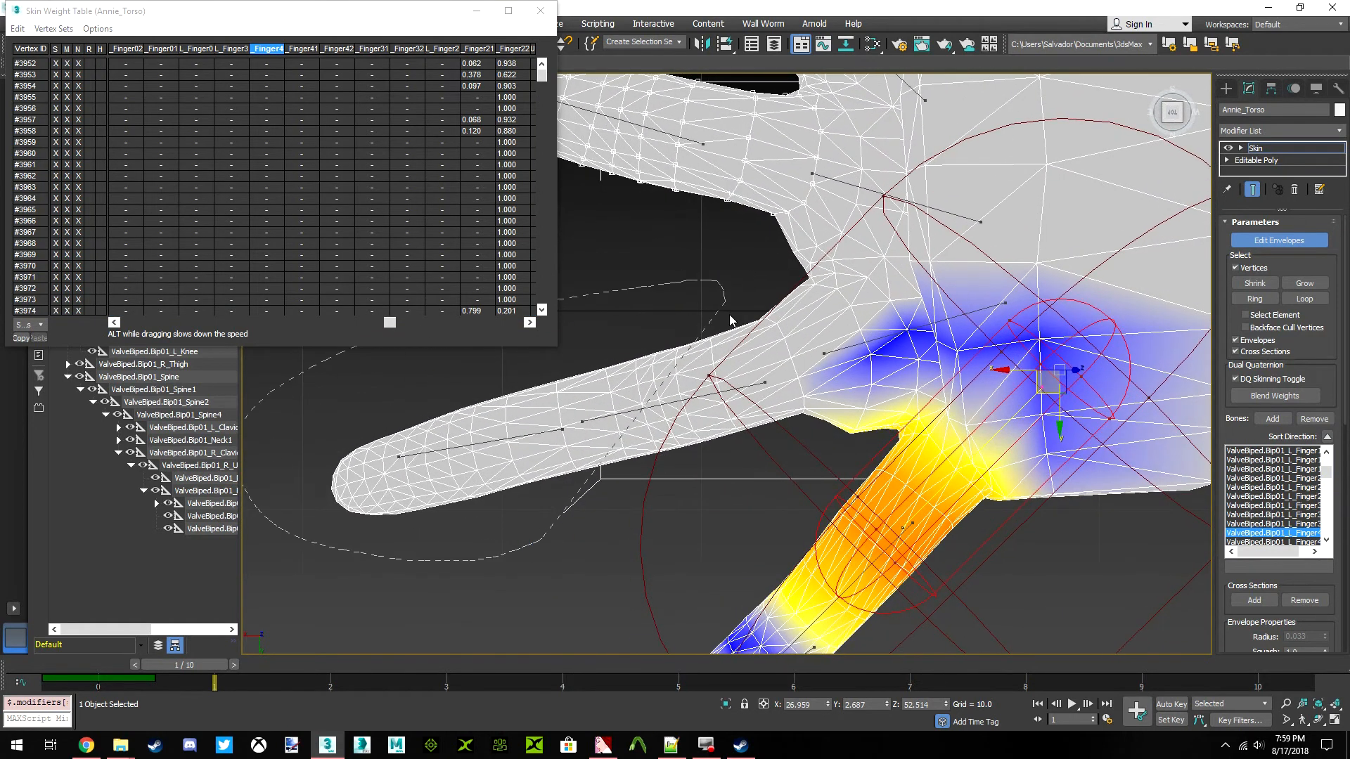
pyautogui.click(17, 28)
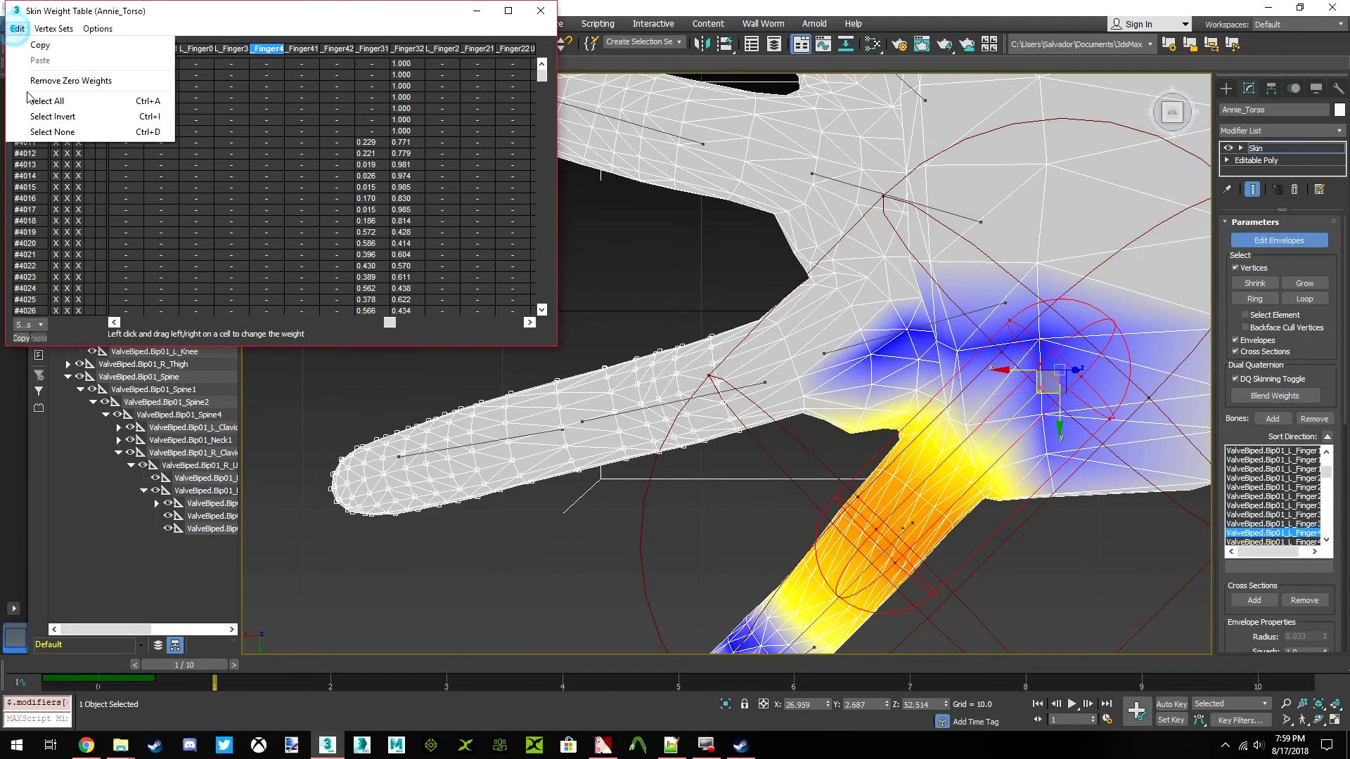
pyautogui.click(64, 101)
pyautogui.moveTo(800, 334); pyautogui.dragTo(767, 329, button='middle')
pyautogui.click(1304, 284)
pyautogui.click(1304, 283)
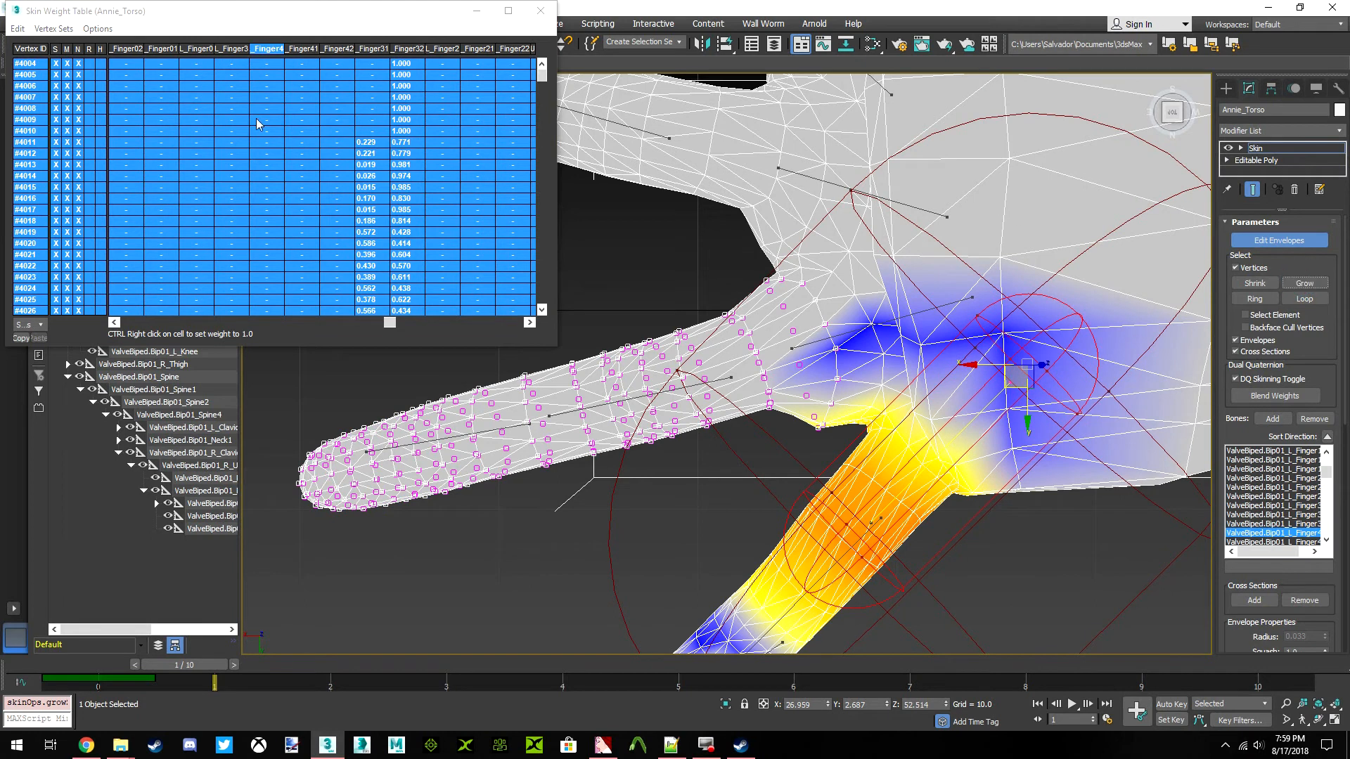
# Select every listed vertex in the weight table and clear the left Finger4 weight on the ring finger selection
pyautogui.click(21, 29)
pyautogui.click(31, 97)
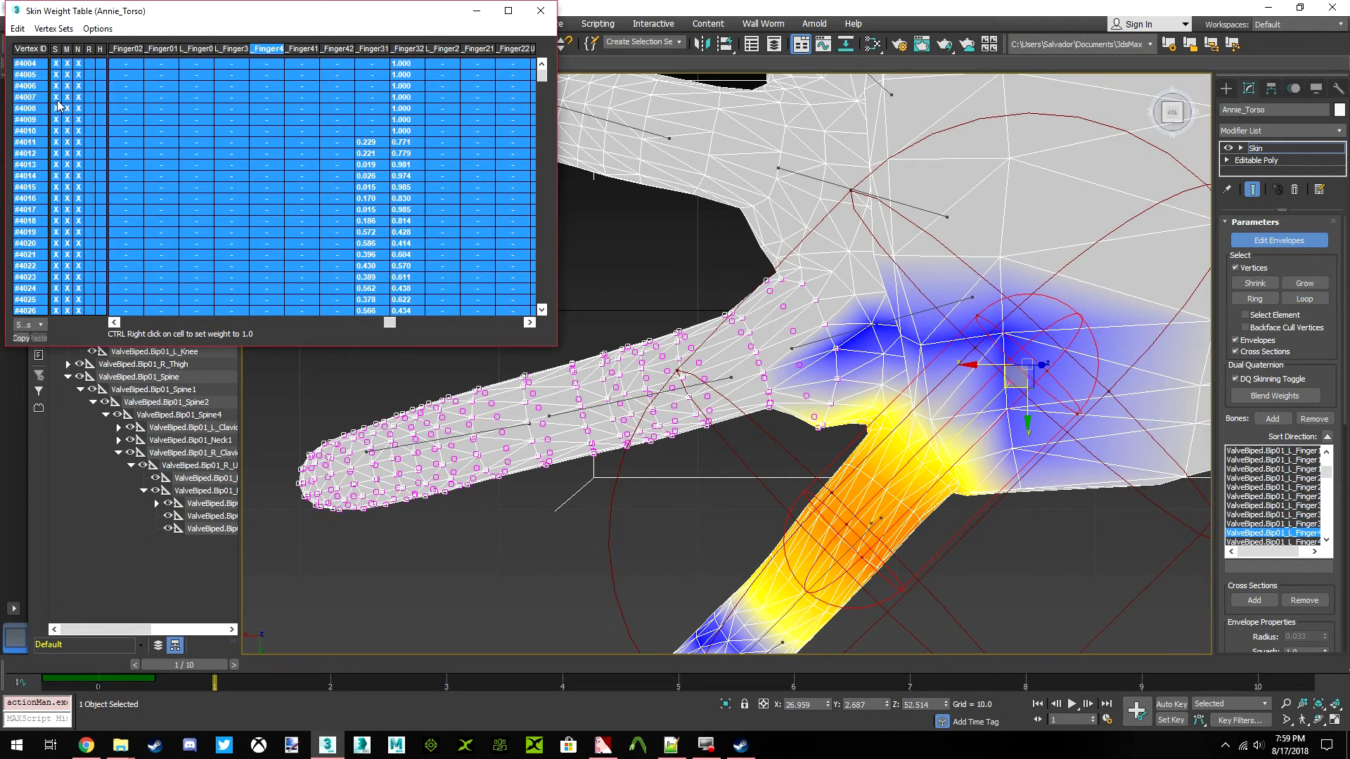
pyautogui.click(21, 30)
pyautogui.click(32, 99)
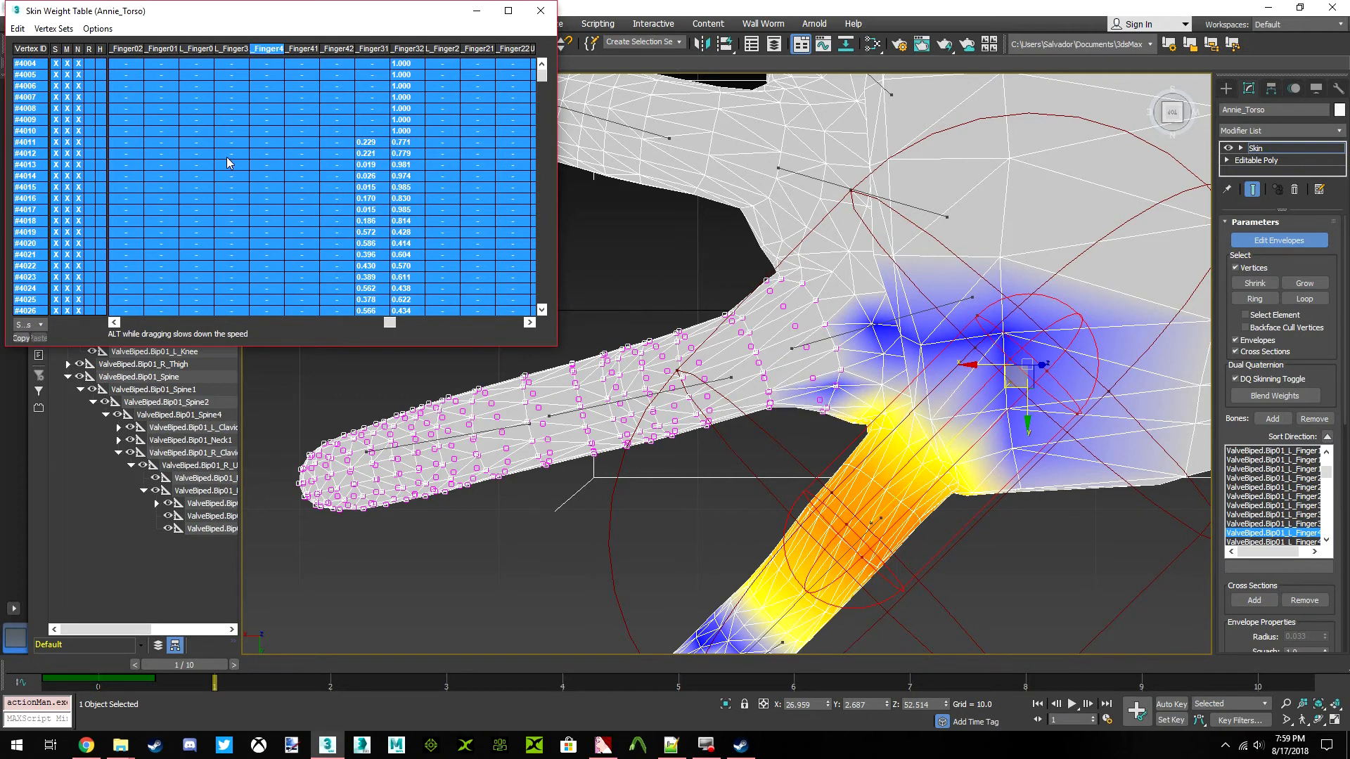
pyautogui.scroll(4, 789, 344)
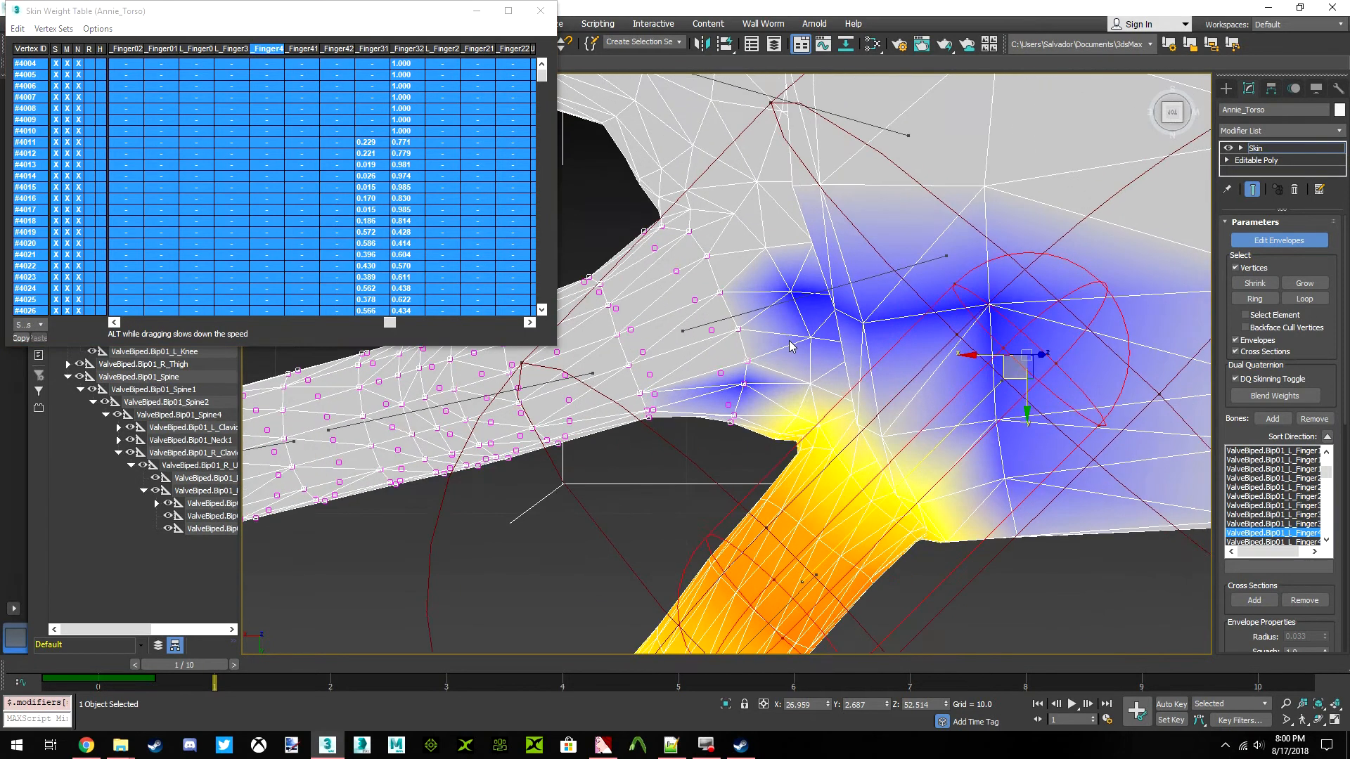
# Grow the ring finger selection once more and clear the left Finger4 weight on all the vertices it includes
pyautogui.click(1304, 283)
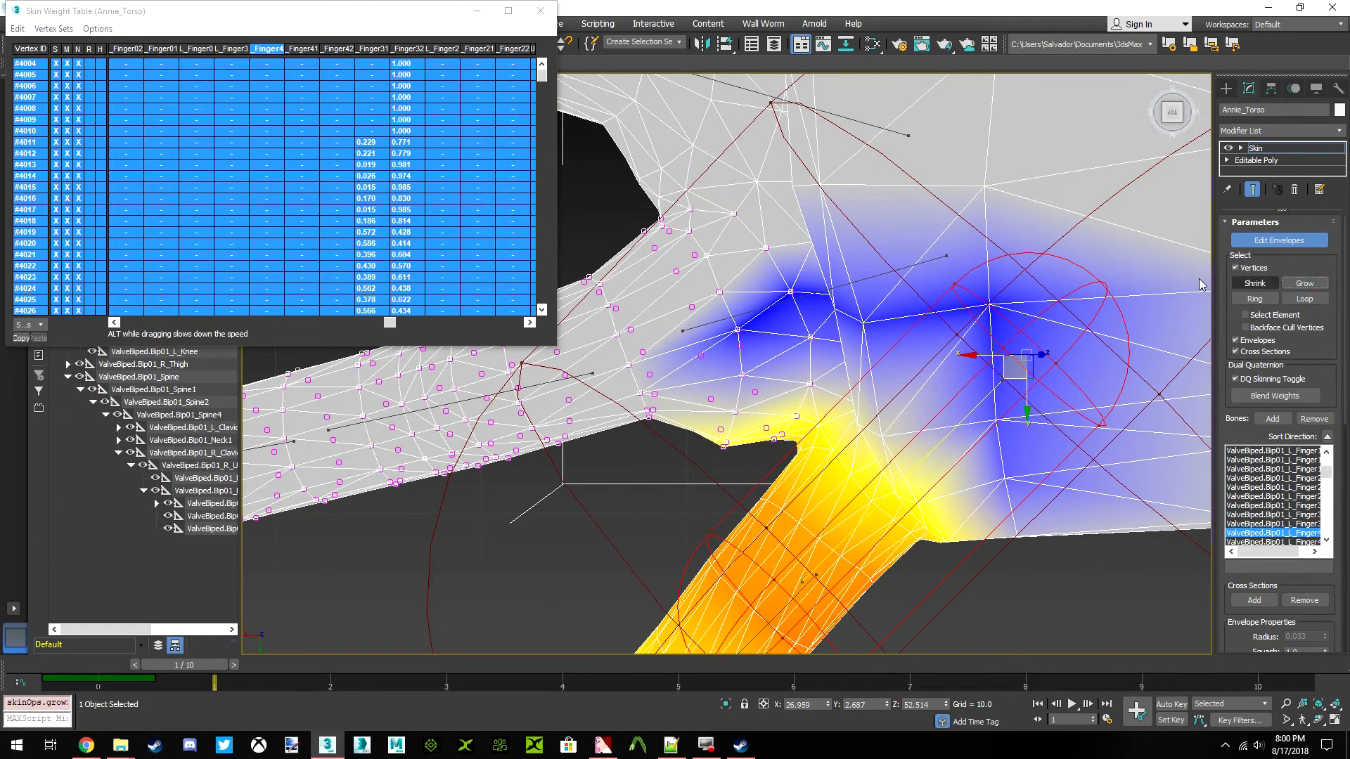
pyautogui.click(18, 28)
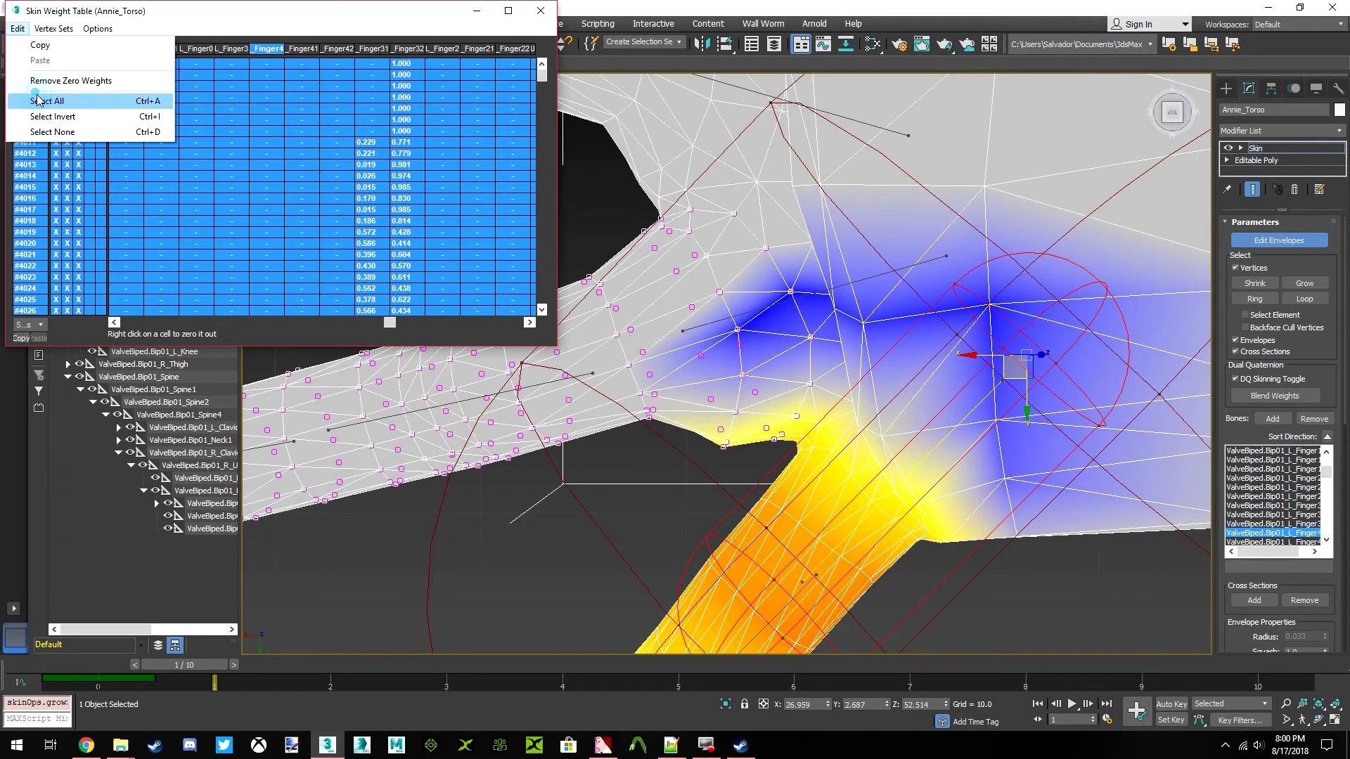
pyautogui.click(42, 102)
pyautogui.moveTo(267, 153); pyautogui.dragTo(218, 149)
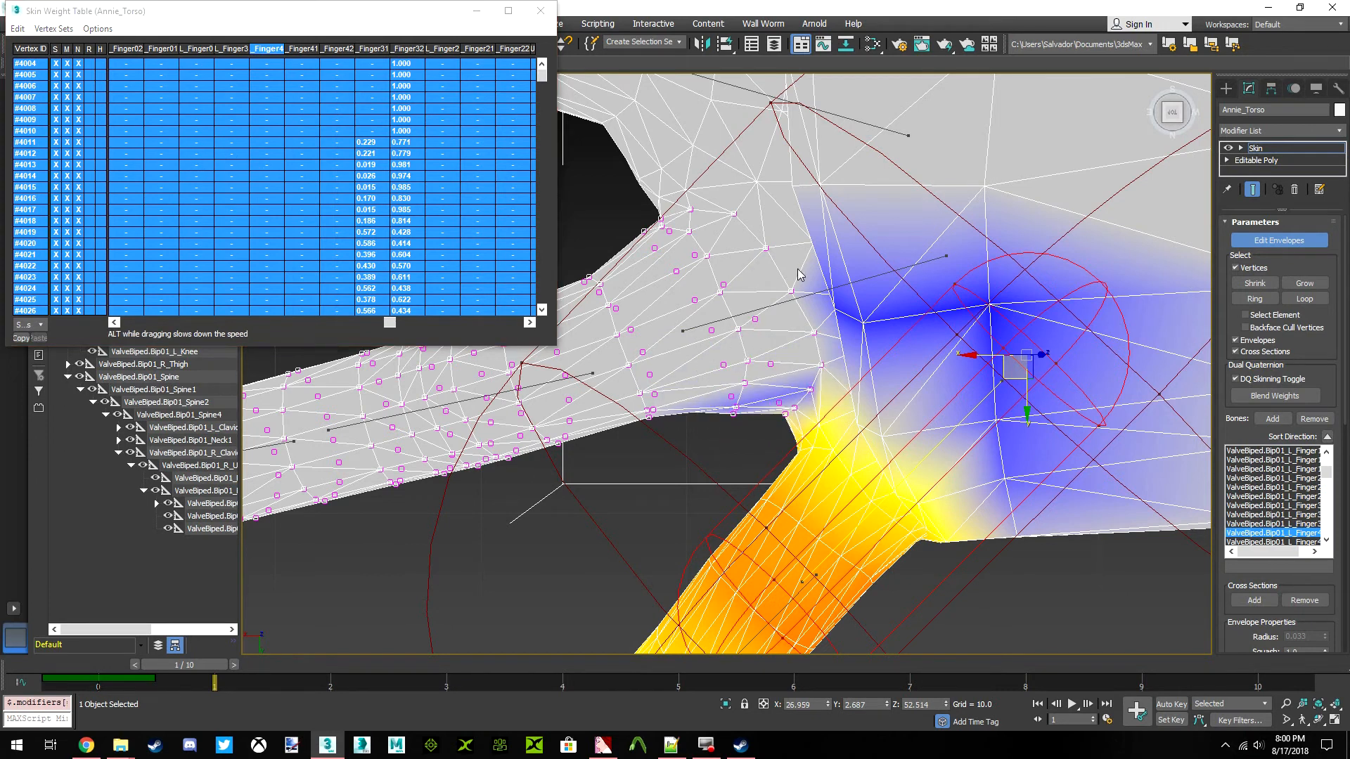
# Move on to the right hand and select the envelope of the index finger's base bone (Finger1)
pyautogui.scroll(-3, 795, 285)
pyautogui.scroll(-2, 795, 285)
pyautogui.scroll(5, 837, 226)
pyautogui.scroll(-8, 886, 277)
pyautogui.scroll(5, 874, 308)
pyautogui.scroll(-4, 803, 405)
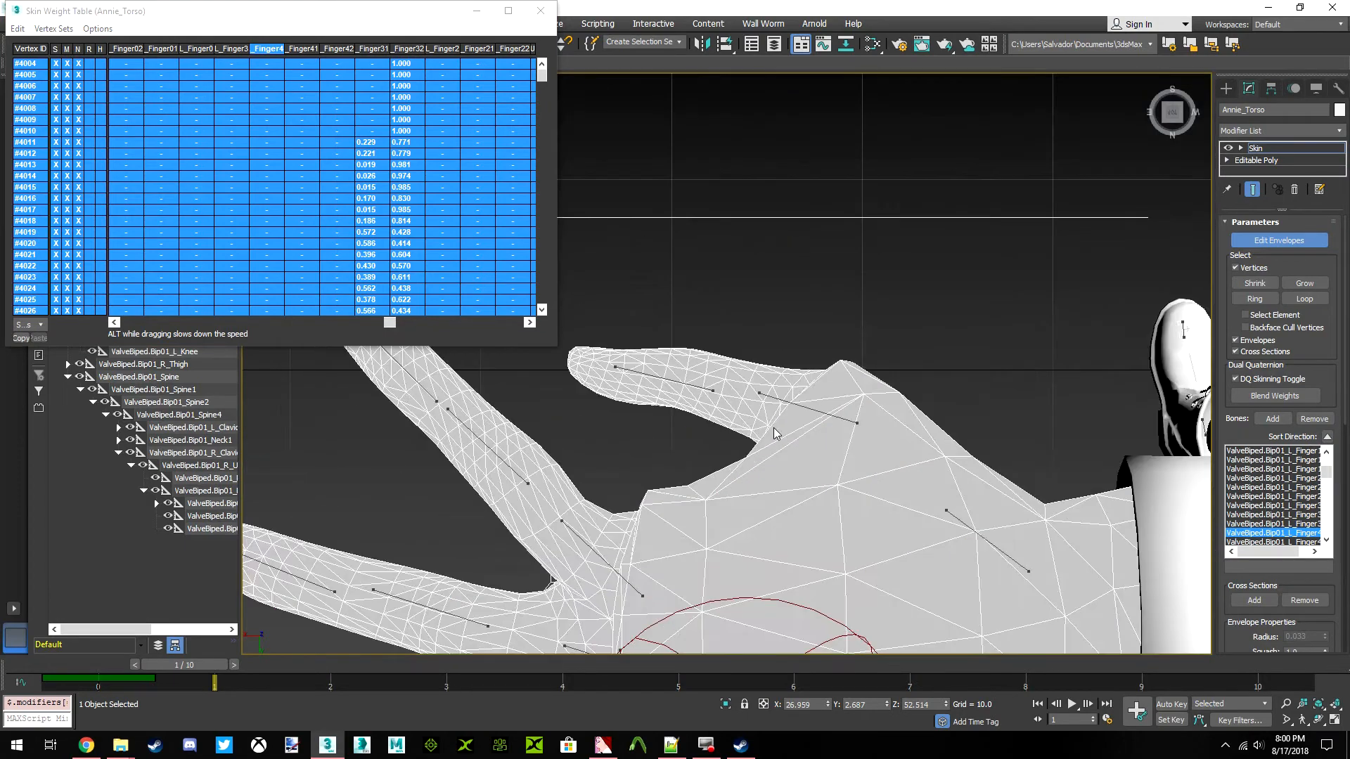
pyautogui.scroll(4, 782, 407)
pyautogui.scroll(-2, 732, 461)
pyautogui.moveTo(736, 508); pyautogui.dragTo(783, 459, button='middle')
pyautogui.scroll(-5, 891, 419)
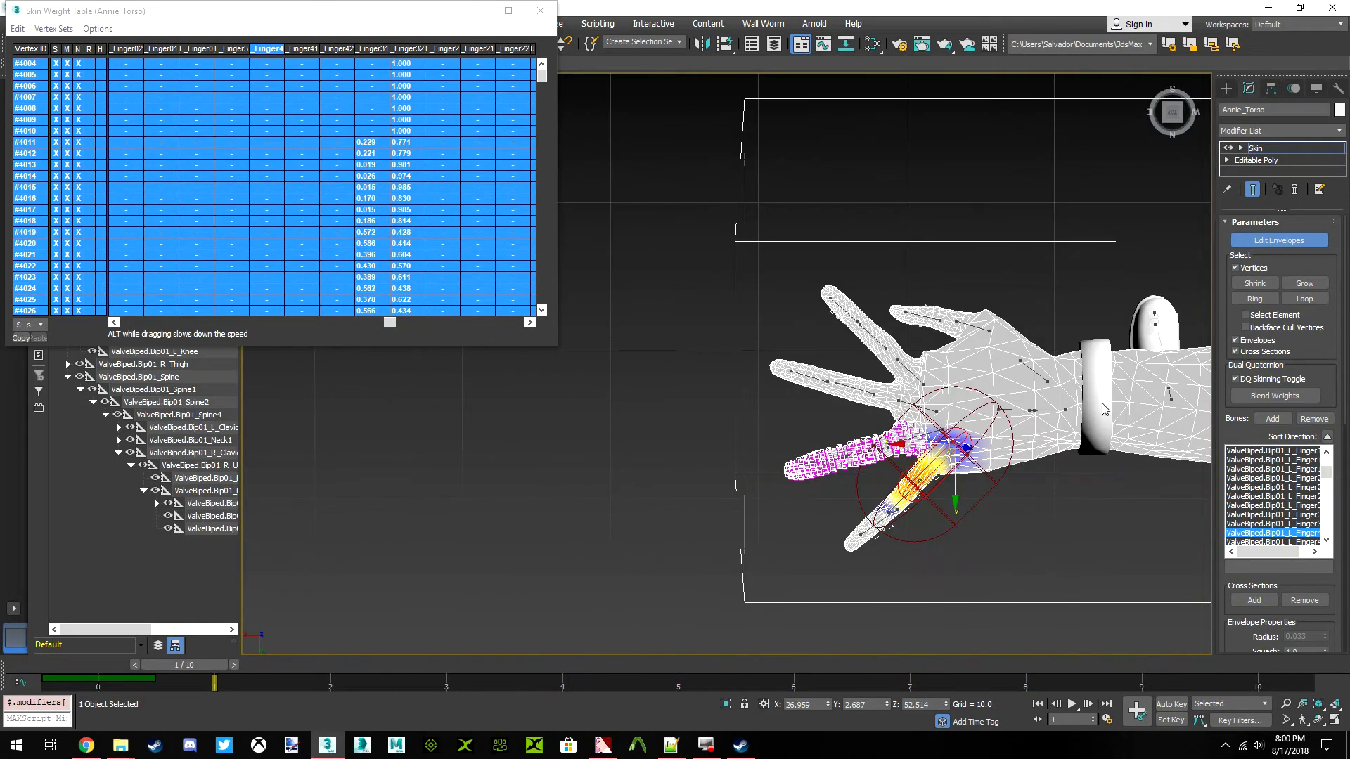
pyautogui.moveTo(1079, 410); pyautogui.dragTo(907, 414, button='middle')
pyautogui.scroll(-4, 914, 416)
pyautogui.moveTo(994, 422); pyautogui.dragTo(678, 408, button='middle')
pyautogui.moveTo(1100, 413); pyautogui.dragTo(895, 414, button='middle')
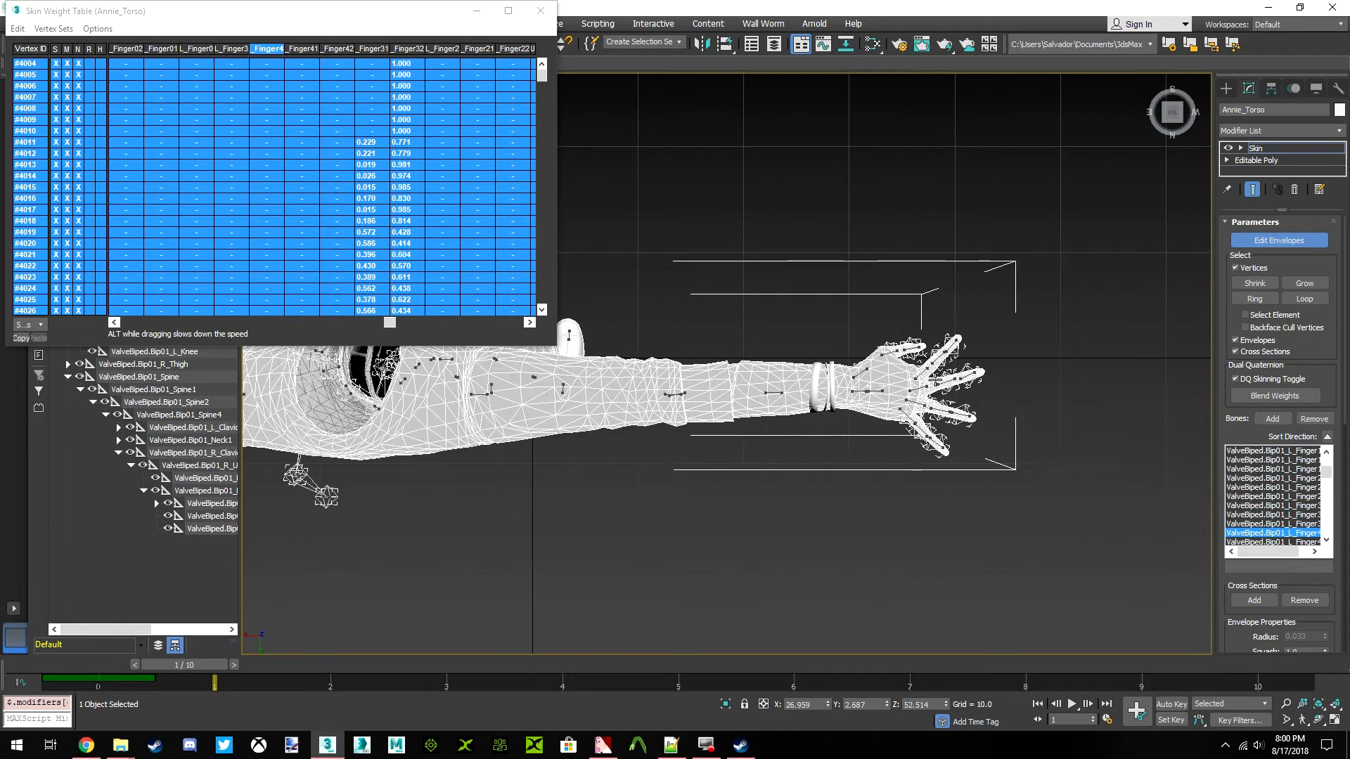
pyautogui.scroll(5, 929, 385)
pyautogui.click(856, 356)
pyautogui.scroll(3, 806, 388)
pyautogui.moveTo(924, 359); pyautogui.dragTo(863, 340, button='middle')
# Select the right middle finger's vertices and all of their rows in the weight table
pyautogui.scroll(-2, 878, 421)
pyautogui.scroll(-1, 812, 398)
pyautogui.moveTo(1150, 245); pyautogui.dragTo(896, 255)
pyautogui.moveTo(865, 388); pyautogui.dragTo(872, 391)
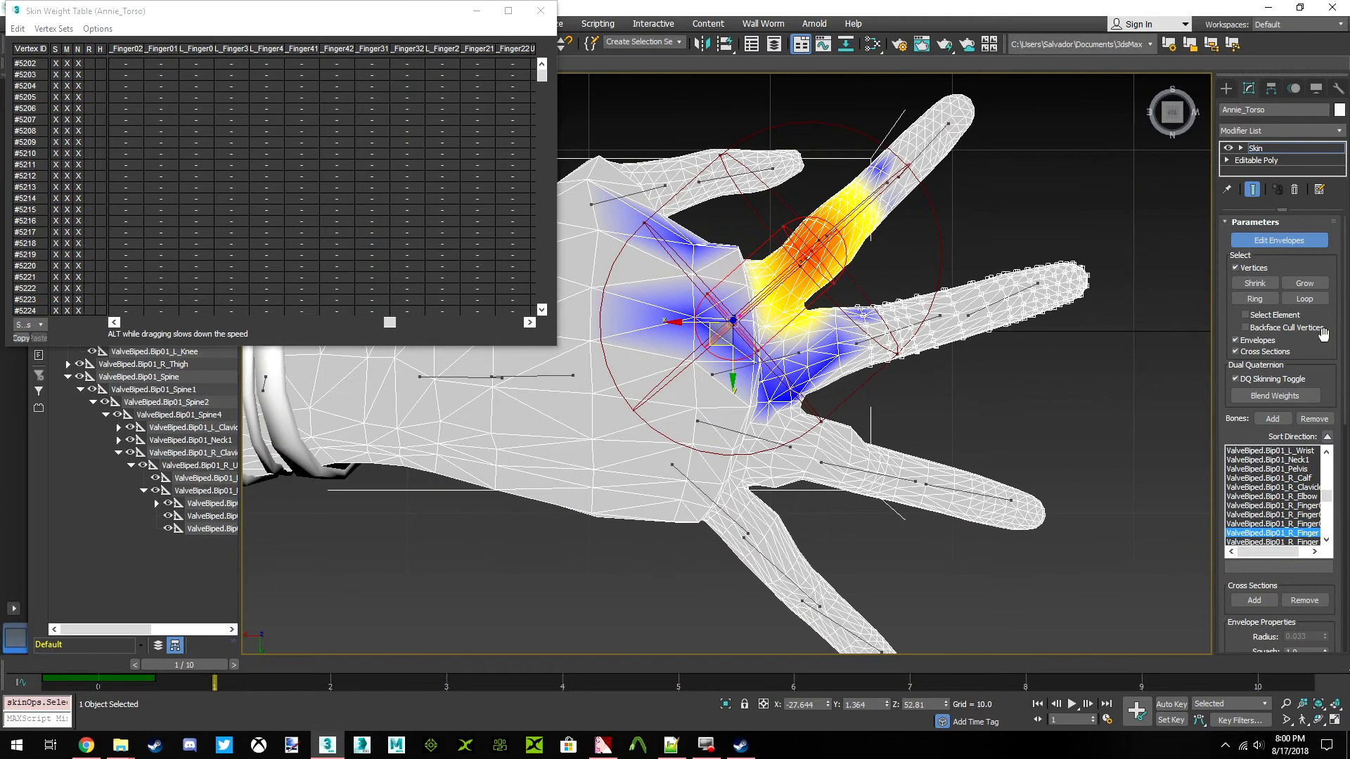
pyautogui.click(17, 28)
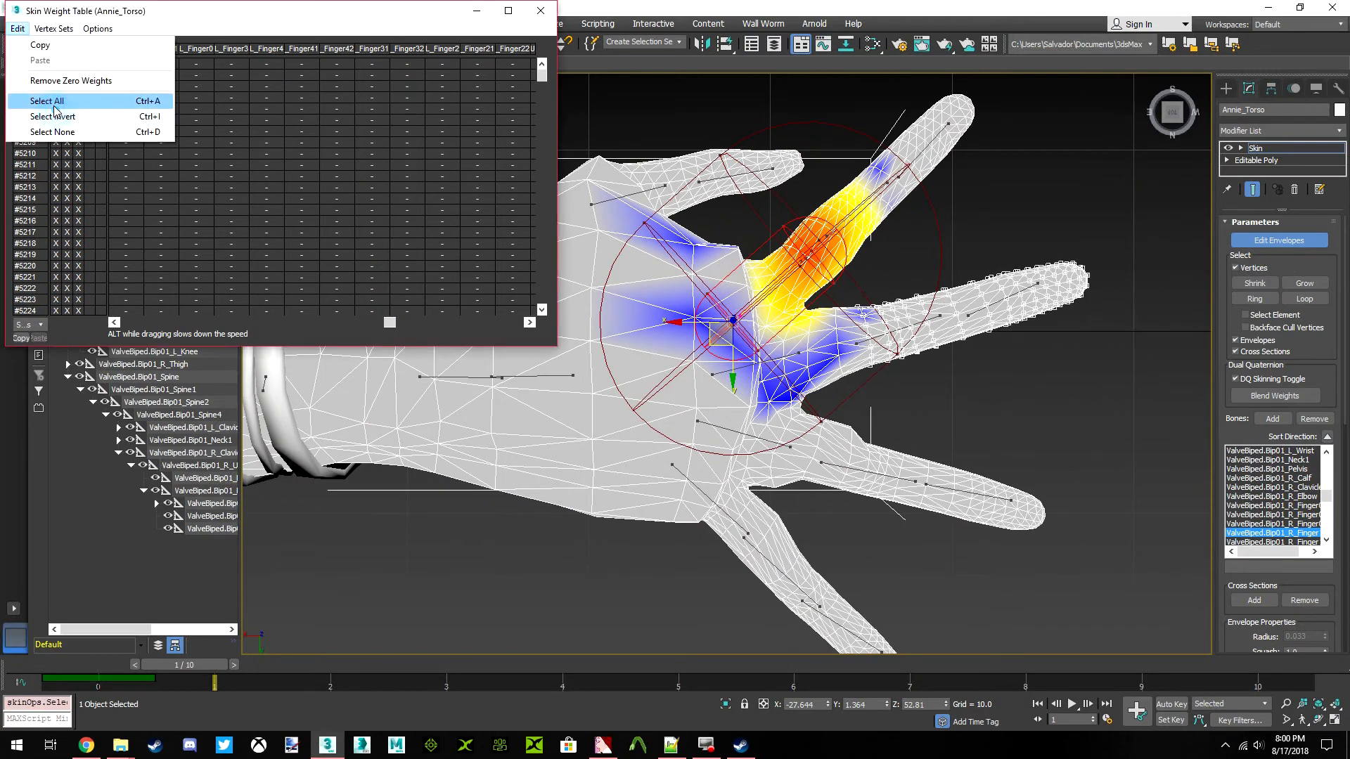
pyautogui.click(55, 100)
pyautogui.scroll(4, 830, 357)
pyautogui.scroll(-3, 830, 356)
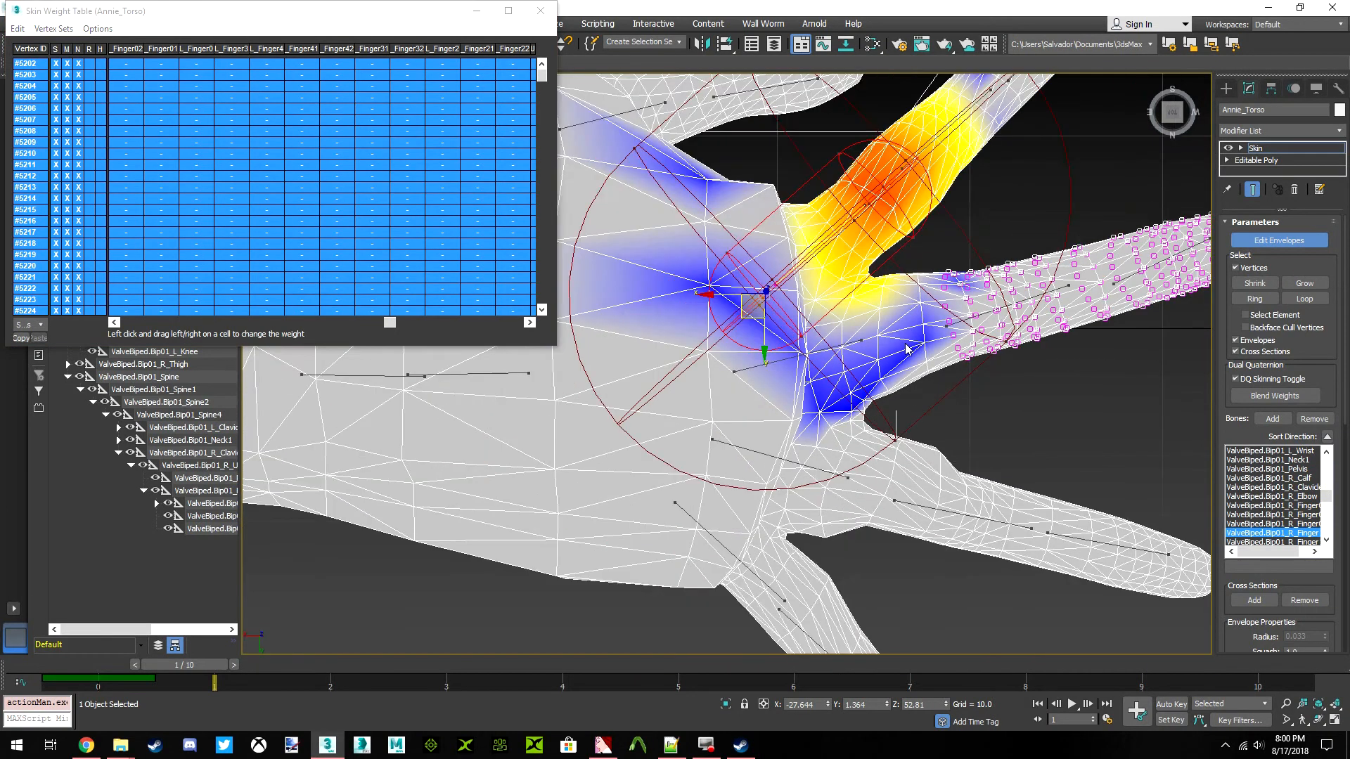
# Add the right little finger's vertices to the selection and select all their rows in the weight table
pyautogui.scroll(-2, 866, 462)
pyautogui.moveTo(838, 573); pyautogui.dragTo(841, 494, button='middle')
pyautogui.moveTo(853, 603); pyautogui.dragTo(857, 556, button='middle')
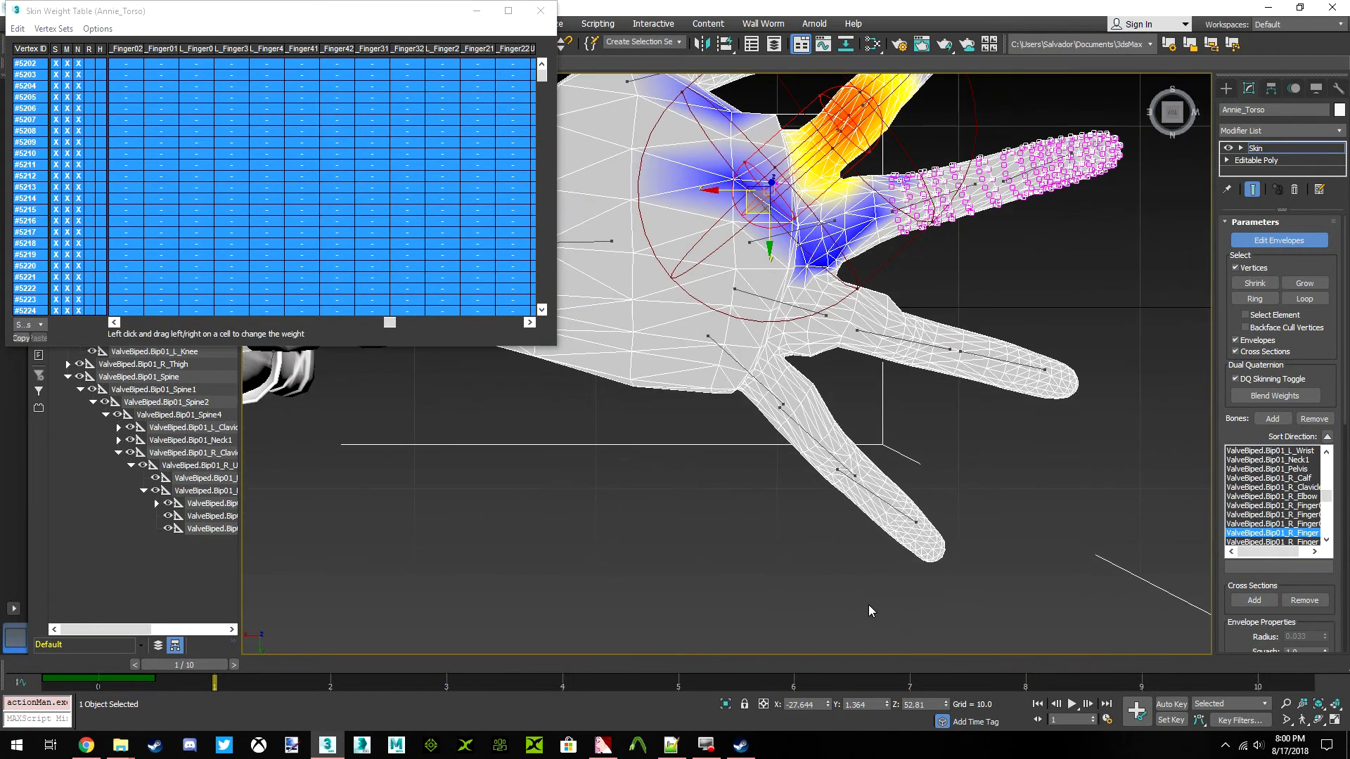
pyautogui.moveTo(970, 466); pyautogui.dragTo(854, 390)
pyautogui.keyDown('ctrl'); pyautogui.moveTo(786, 437); pyautogui.dragTo(786, 440); pyautogui.keyUp('ctrl')
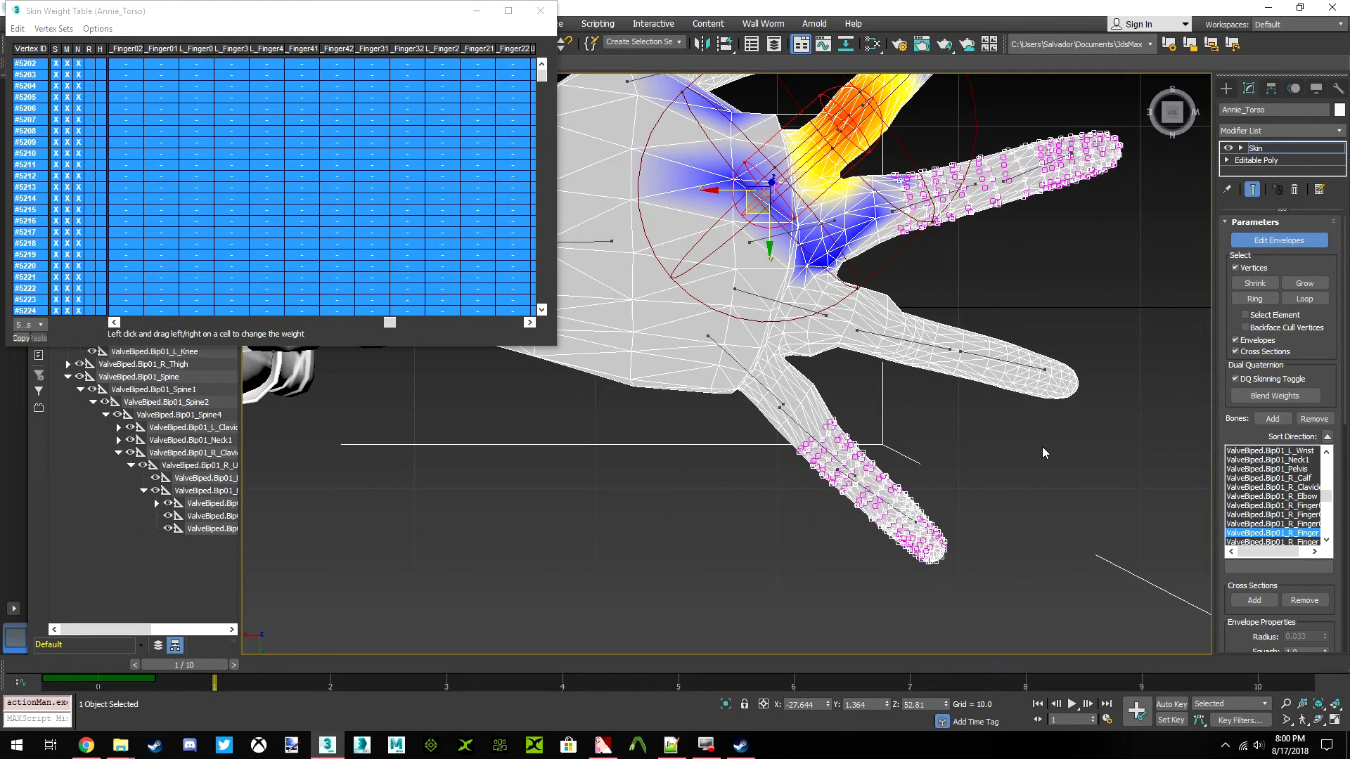
pyautogui.click(19, 30)
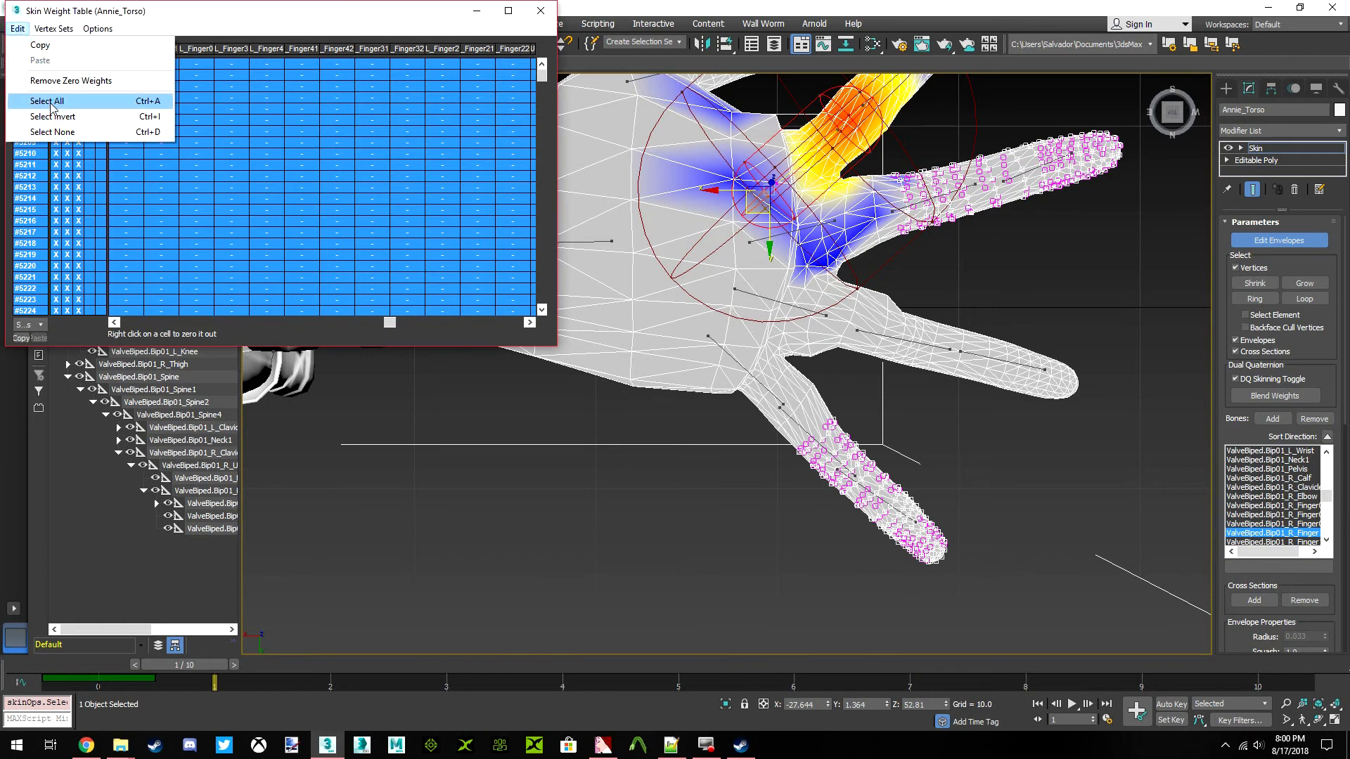
pyautogui.click(43, 99)
# Grow the middle and little finger selection twice towards the palm and select all the table rows again
pyautogui.moveTo(829, 449); pyautogui.dragTo(771, 429, button='middle')
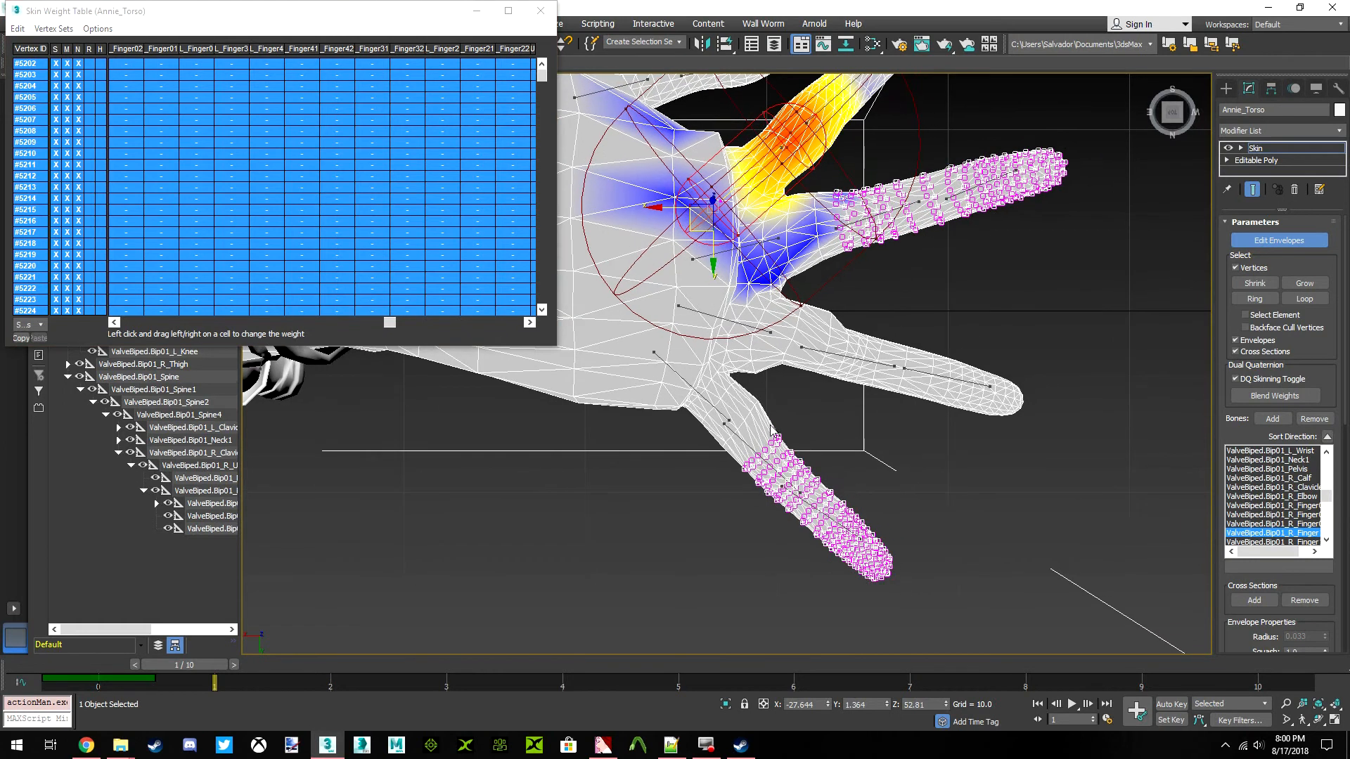
pyautogui.click(1306, 284)
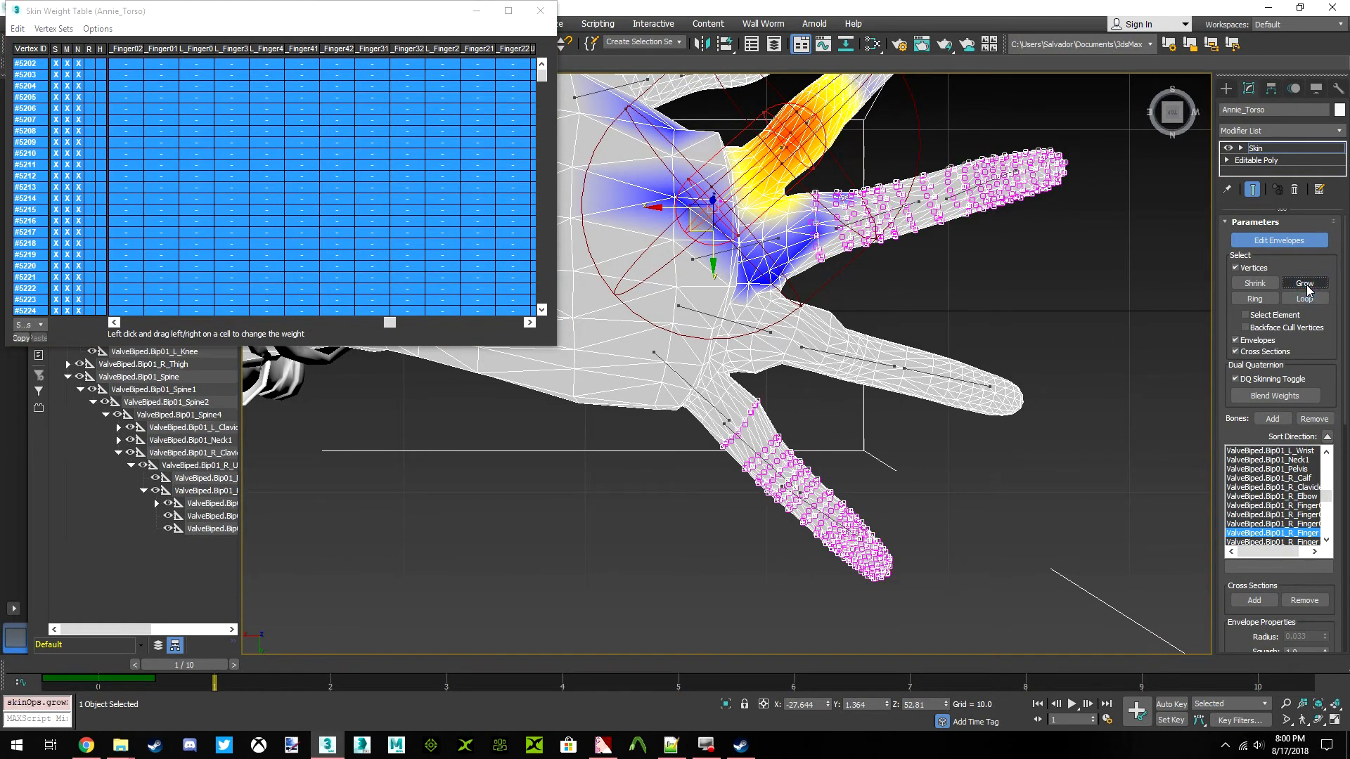
pyautogui.click(1307, 287)
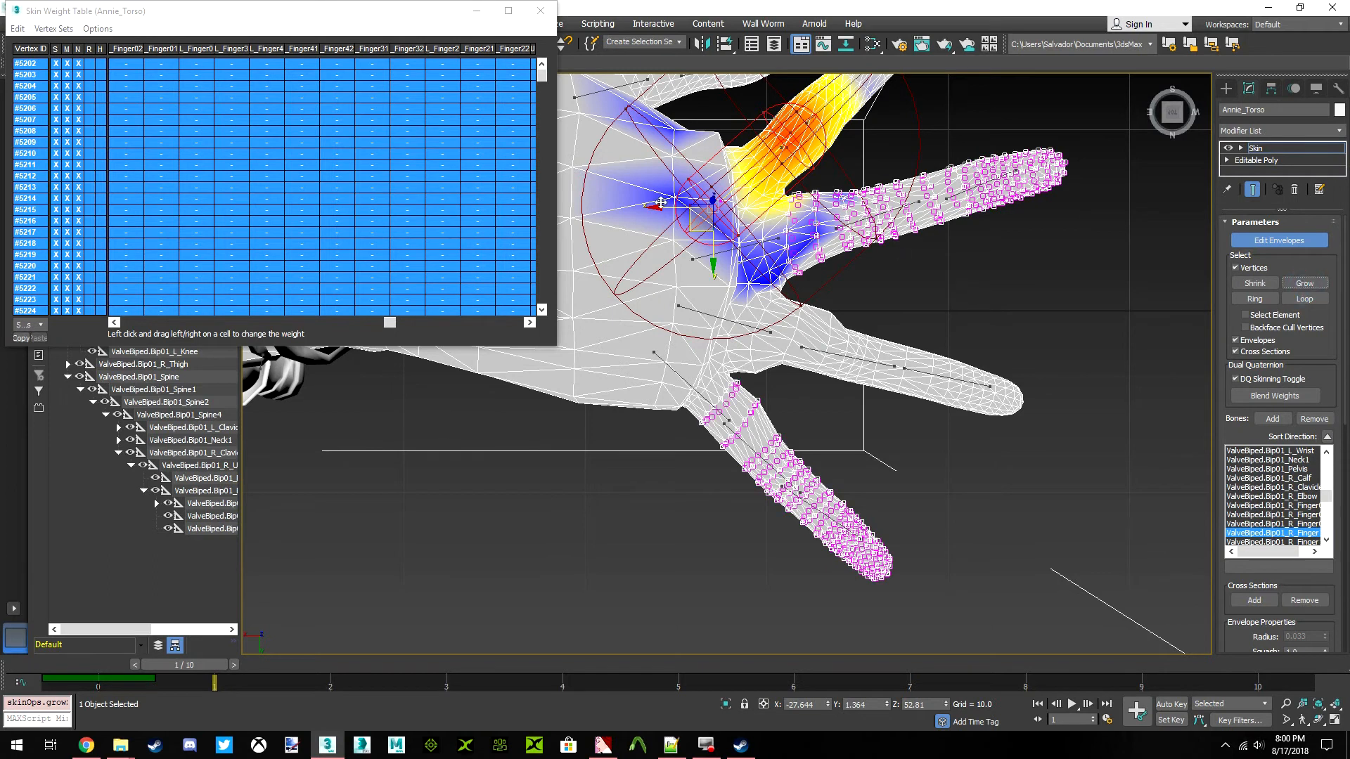
pyautogui.click(19, 30)
pyautogui.click(33, 102)
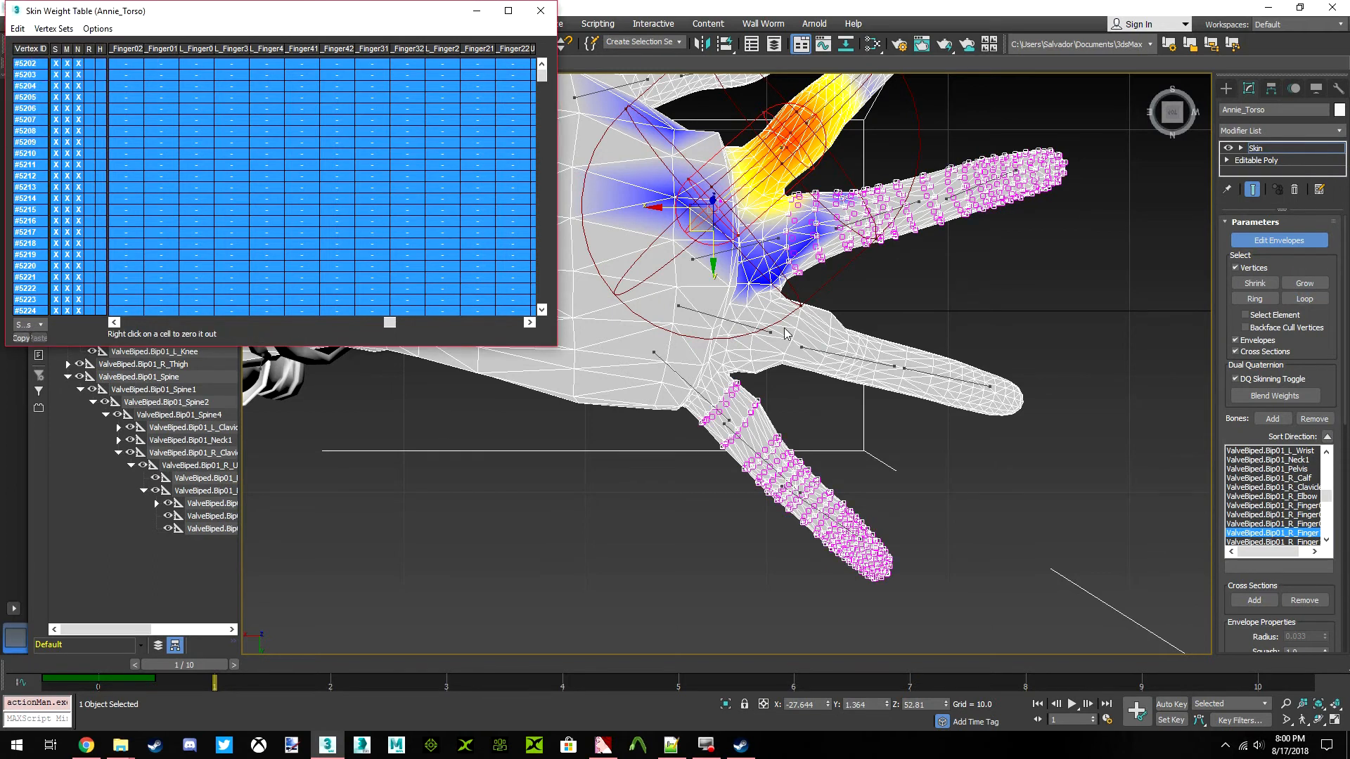
# Bring the right hand's Finger1 column into view in the weight table
pyautogui.scroll(5, 760, 357)
pyautogui.moveTo(762, 358); pyautogui.dragTo(726, 456, button='middle')
pyautogui.scroll(-5, 816, 317)
pyautogui.moveTo(764, 286); pyautogui.dragTo(833, 344, button='middle')
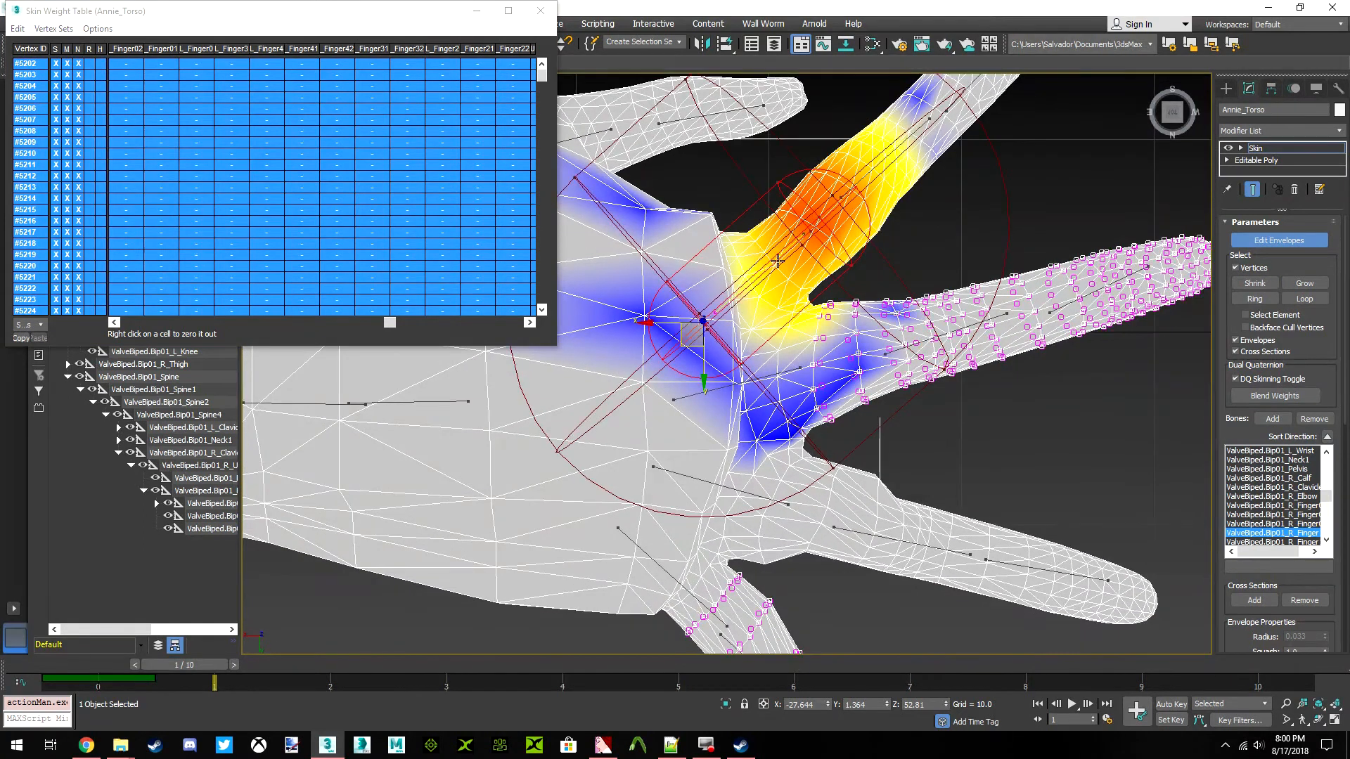
pyautogui.moveTo(390, 323); pyautogui.dragTo(162, 322)
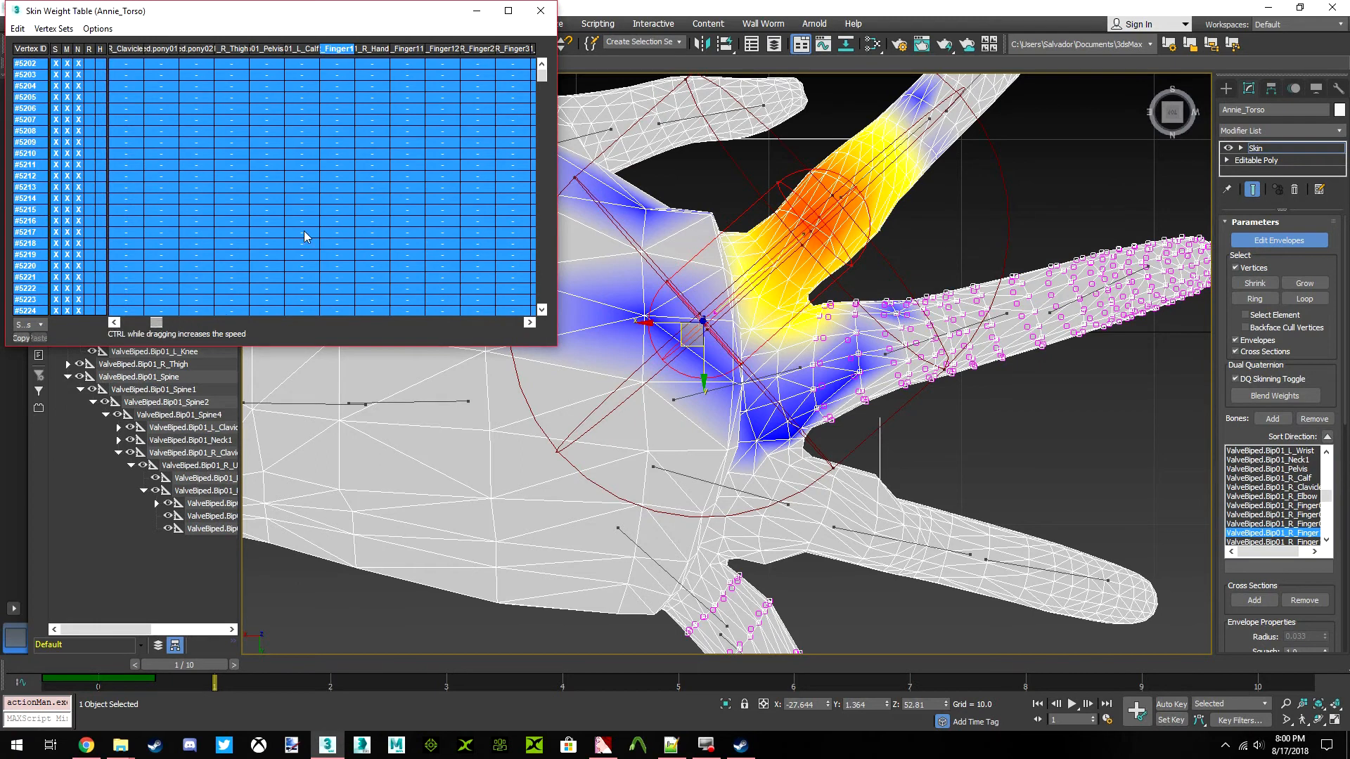
# Try clearing the right Finger1 weight on the grown middle and little finger selection, and undo it
pyautogui.scroll(5, 824, 320)
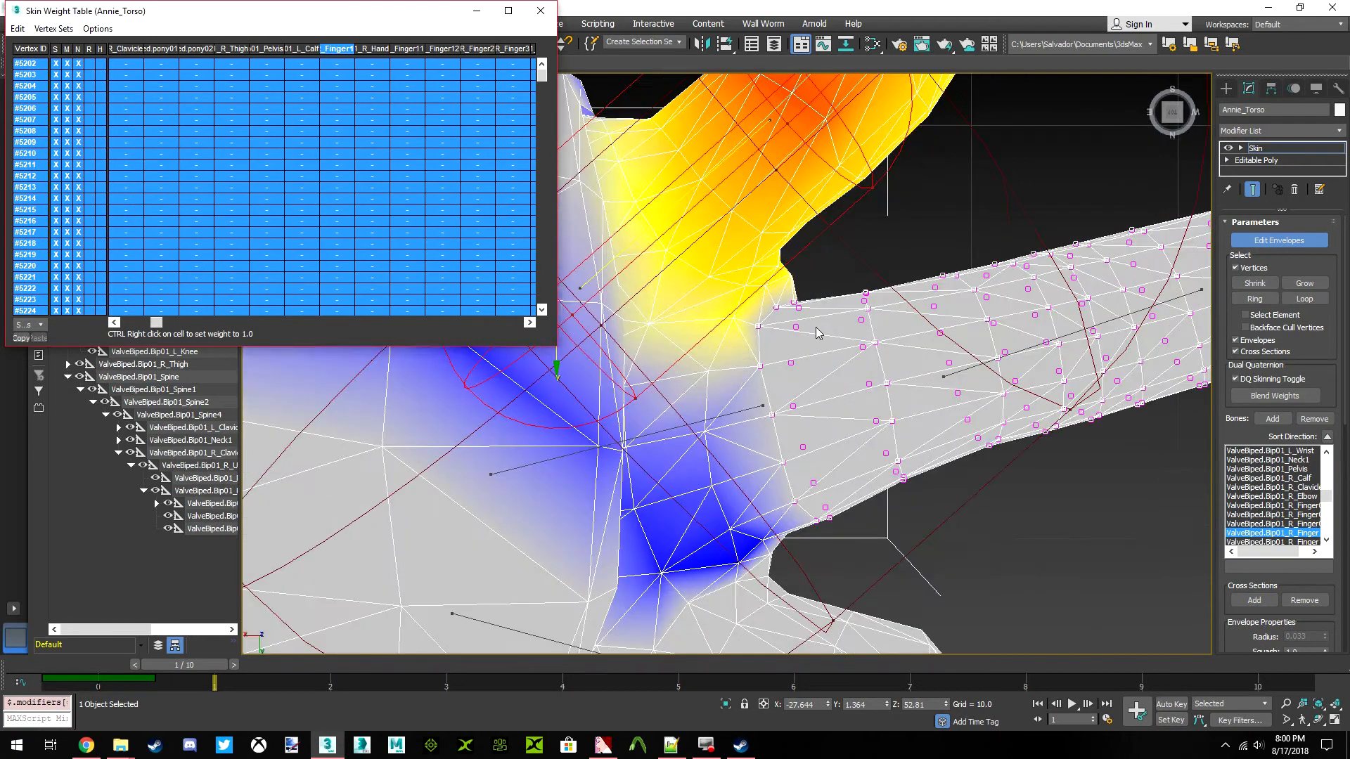
pyautogui.scroll(-3, 826, 319)
pyautogui.scroll(3, 848, 322)
pyautogui.scroll(-3, 885, 348)
pyautogui.moveTo(870, 349)
pyautogui.mouseDown(button='middle')
pyautogui.moveTo(846, 337)
pyautogui.moveTo(878, 347)
pyautogui.mouseUp(button='middle')
pyautogui.hotkey('ctrl', 'z')
pyautogui.scroll(-3, 874, 347)
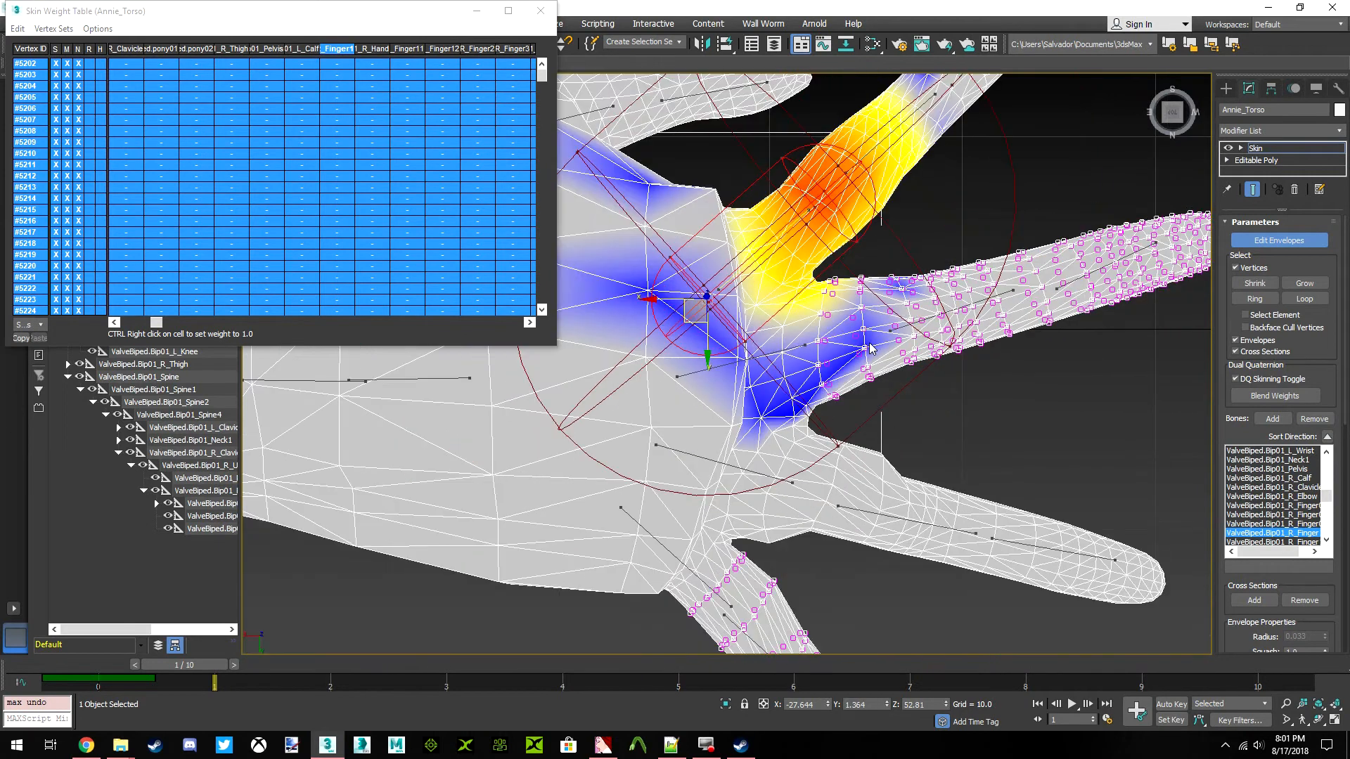
# Shrink the vertex selection once and clear the right Finger1 weight on the remaining middle and little finger vertices
pyautogui.moveTo(851, 341); pyautogui.dragTo(801, 313, button='middle')
pyautogui.click(1262, 287)
pyautogui.click(23, 30)
pyautogui.click(43, 96)
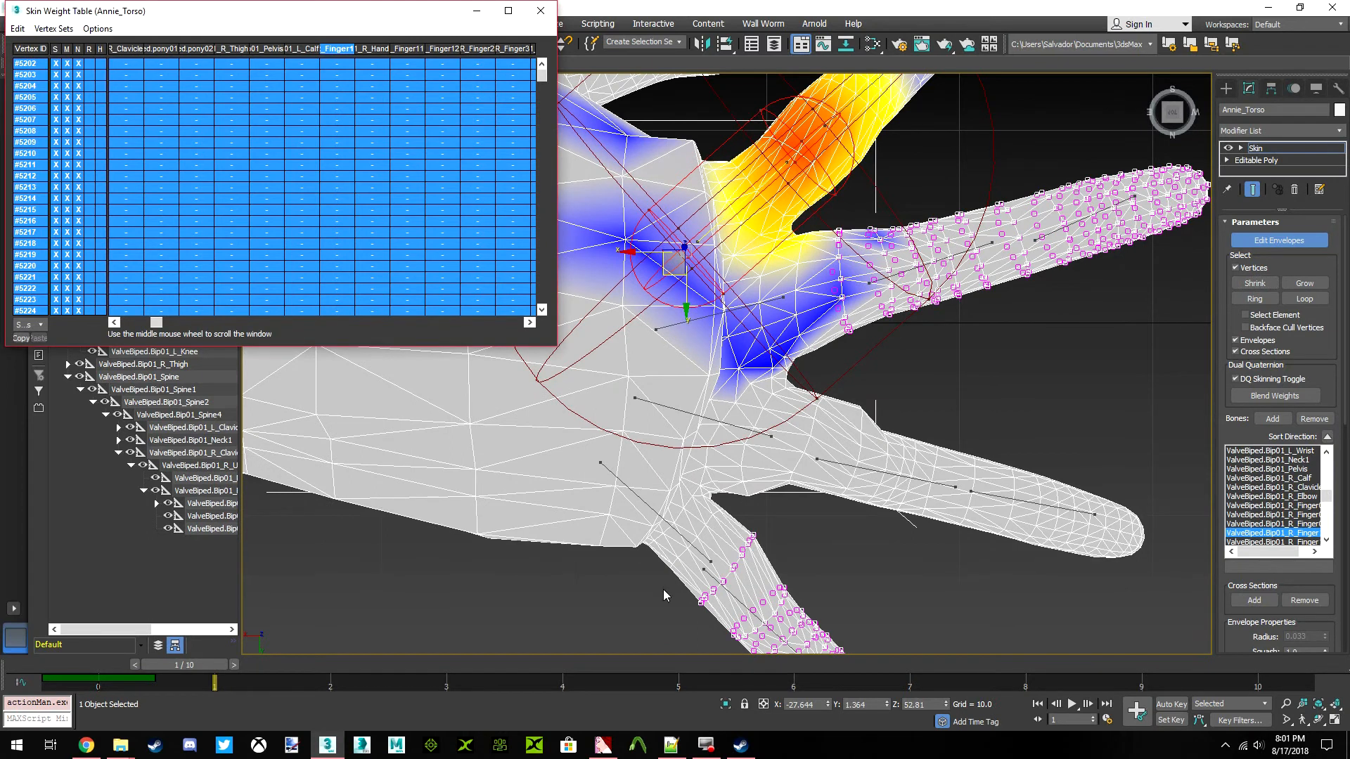
pyautogui.moveTo(851, 325); pyautogui.dragTo(817, 307, button='middle')
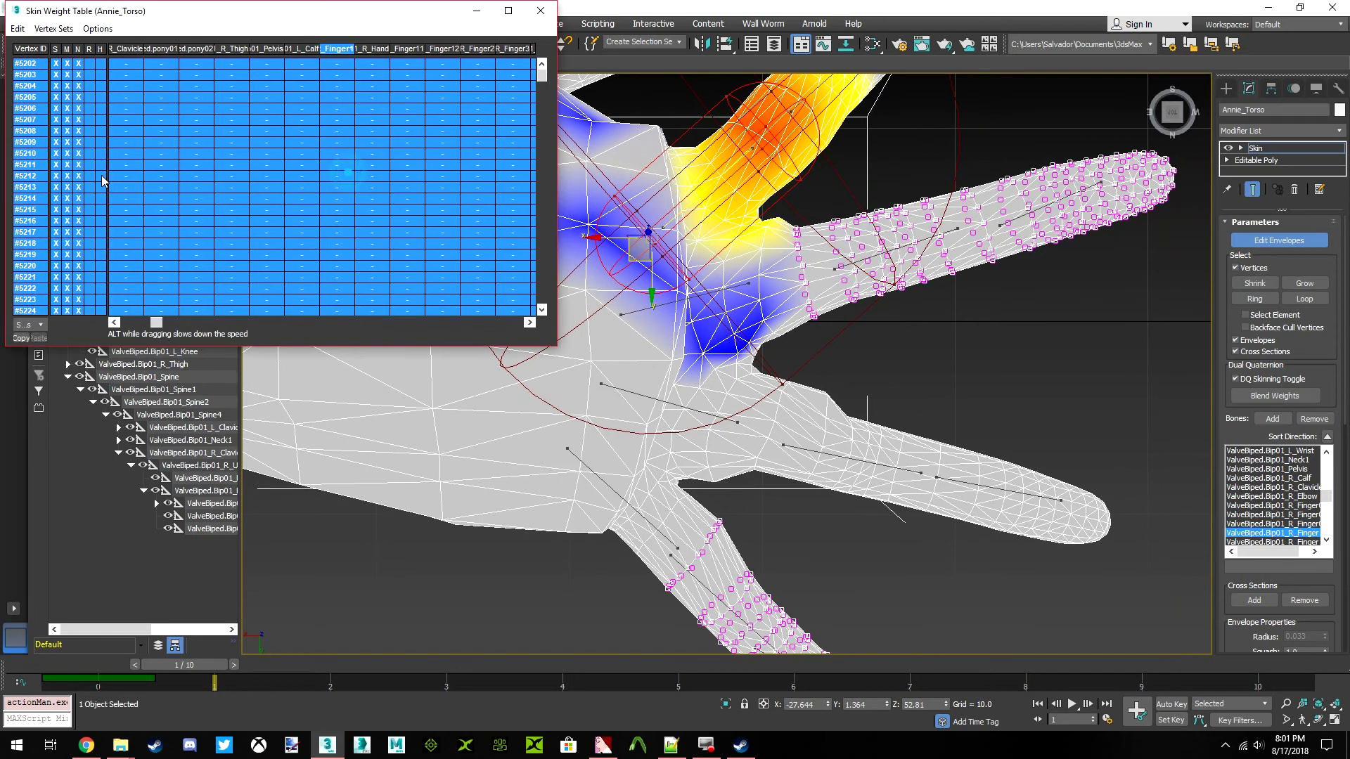
pyautogui.scroll(5, 800, 211)
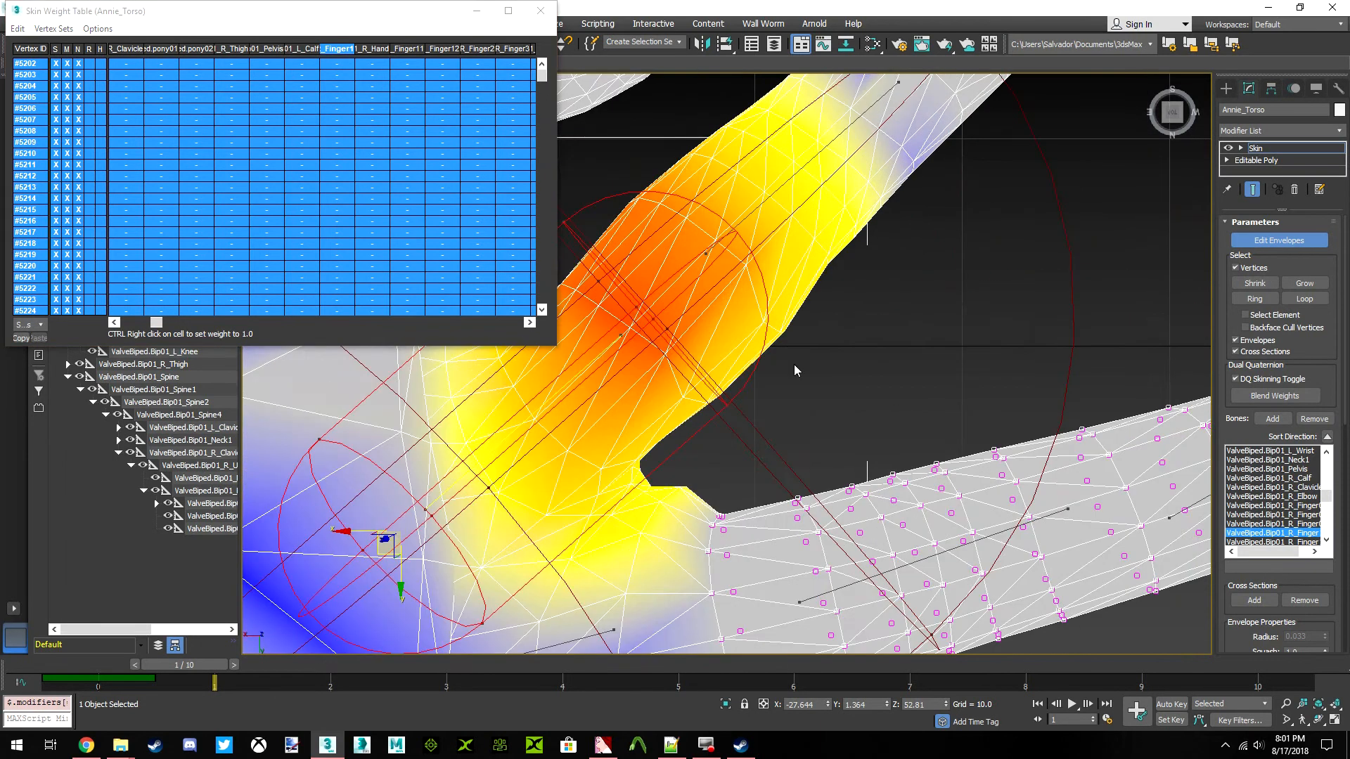
# Select the right index finger's middle bone envelope (Finger11) and clear its weight on the selected middle and little finger vertices
pyautogui.keyDown('alt'); pyautogui.moveTo(667, 470); pyautogui.dragTo(719, 331, button='middle'); pyautogui.keyUp('alt')
pyautogui.click(775, 257)
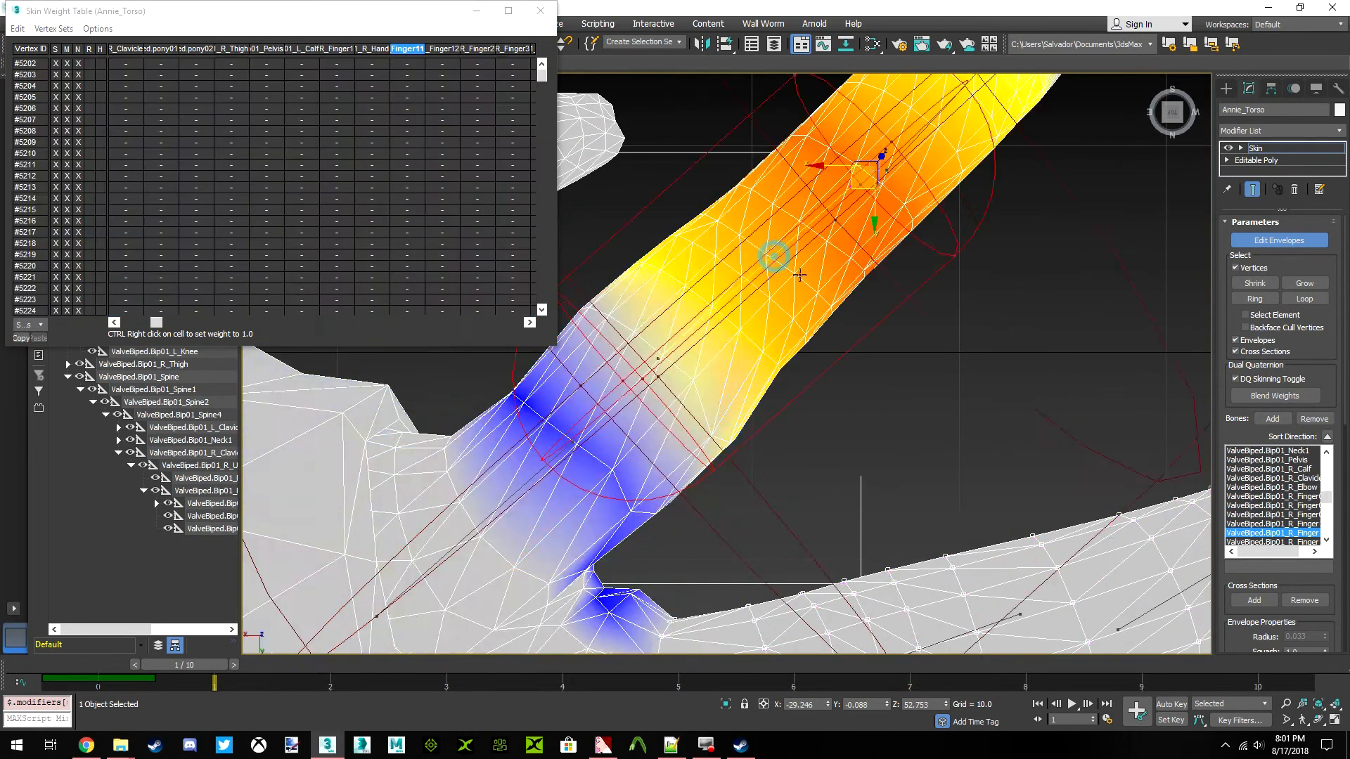
pyautogui.scroll(-6, 799, 278)
pyautogui.click(24, 30)
pyautogui.click(47, 101)
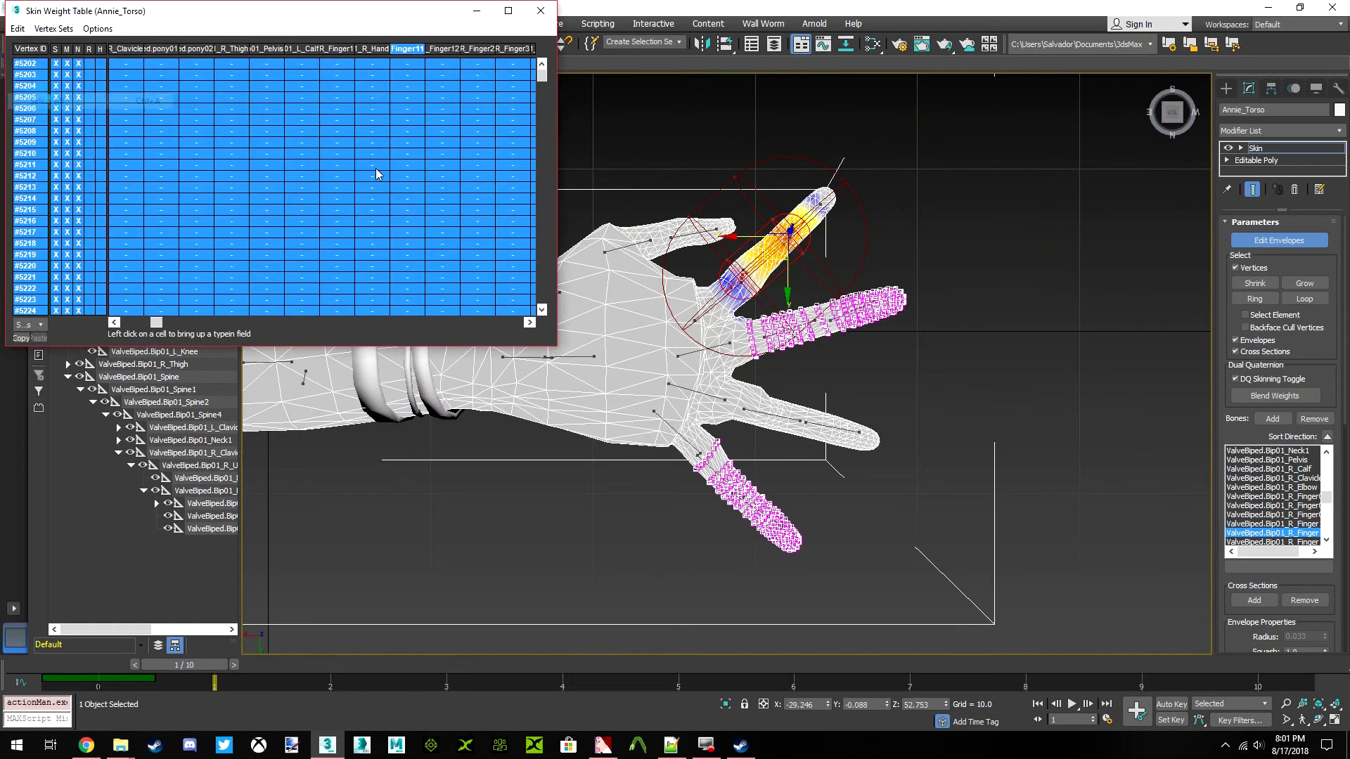
pyautogui.scroll(6, 807, 220)
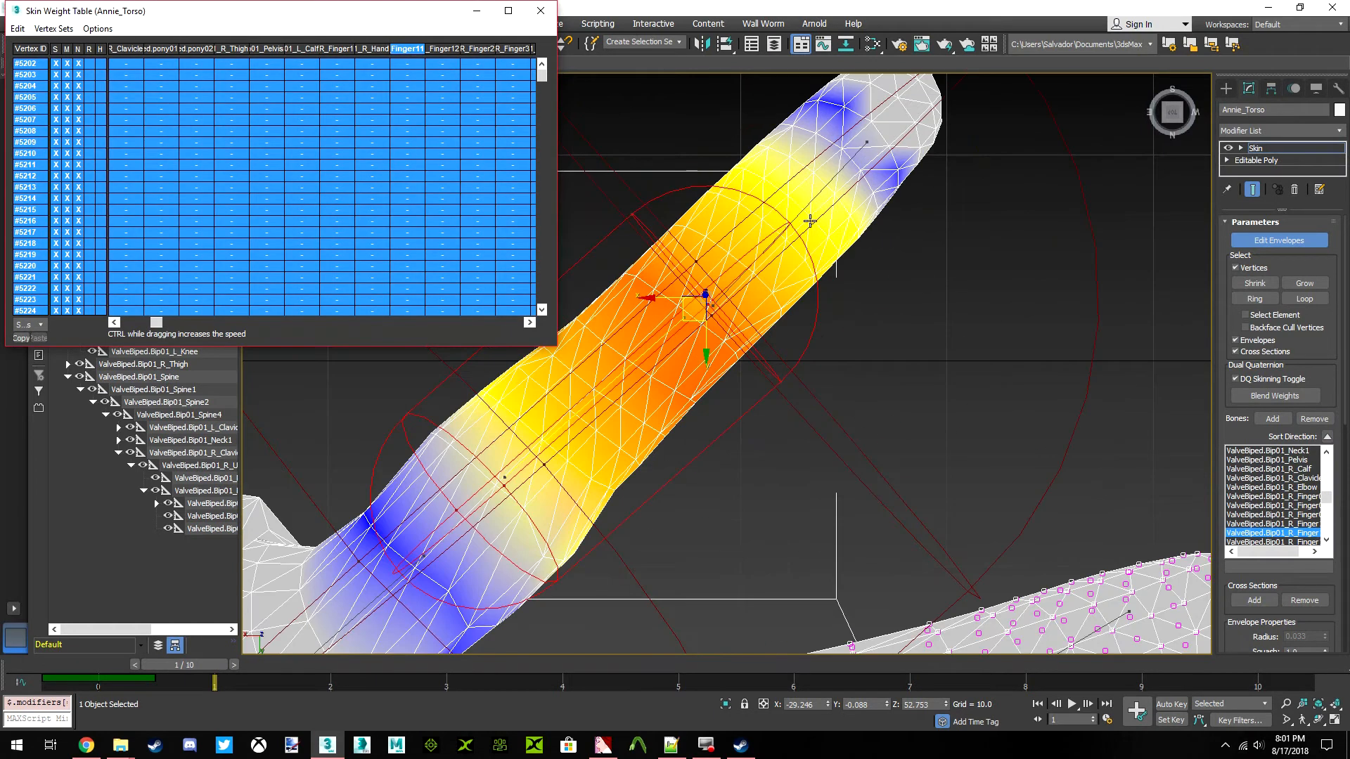
# Select the right index fingertip bone envelope (Finger12) and clear its weight on the selected middle and little finger vertices
pyautogui.click(807, 207)
pyautogui.click(19, 28)
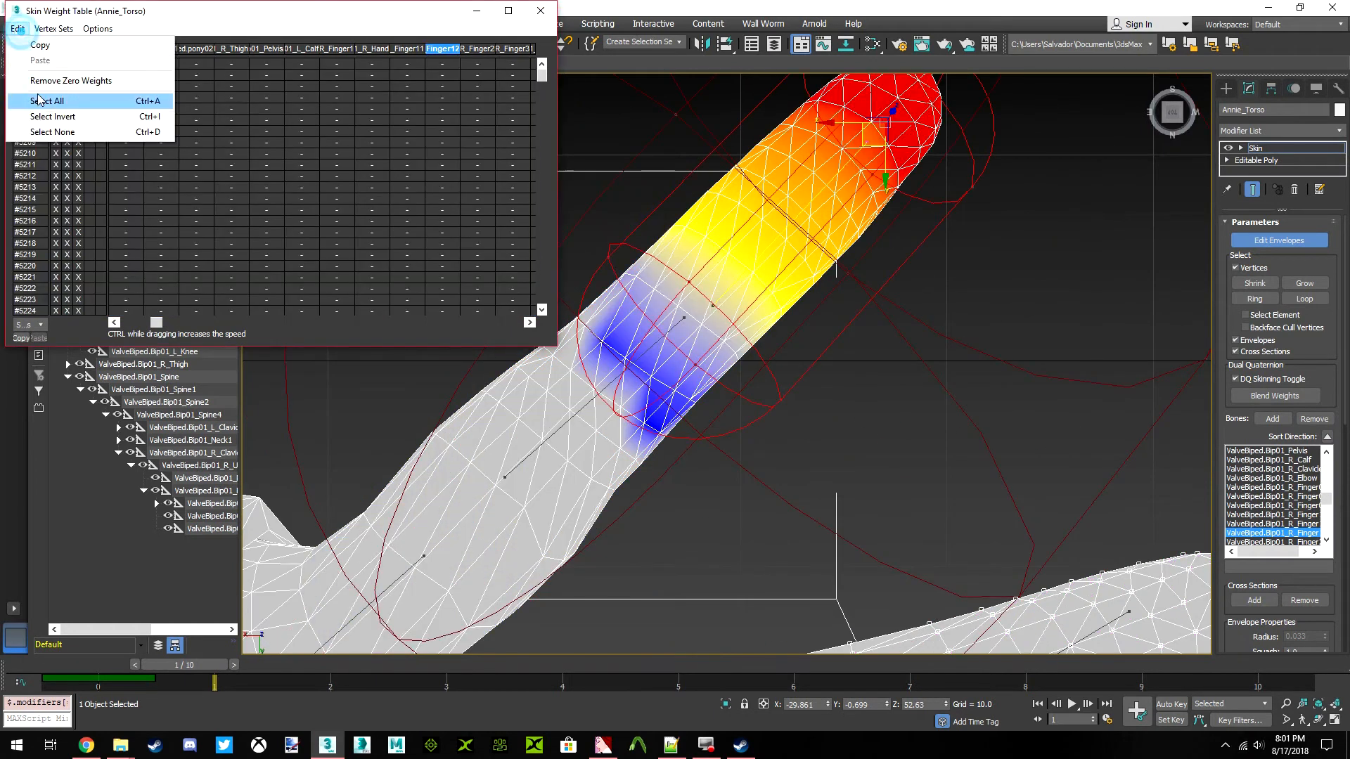
pyautogui.click(47, 99)
pyautogui.scroll(-8, 581, 389)
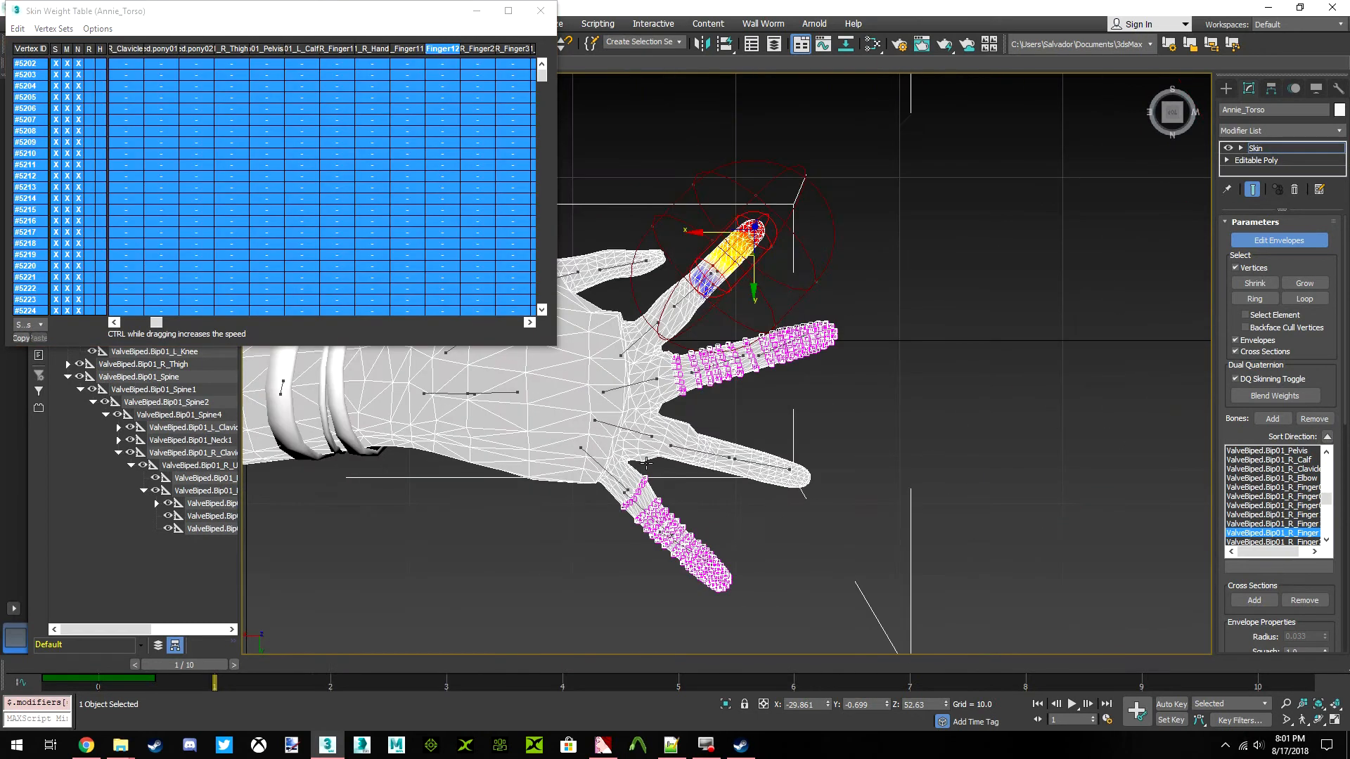
# Select the right ring finger's base bone envelope (Finger3) and clear its weight on the selected middle and little finger vertices
pyautogui.scroll(10, 668, 461)
pyautogui.click(570, 415)
pyautogui.scroll(-8, 570, 415)
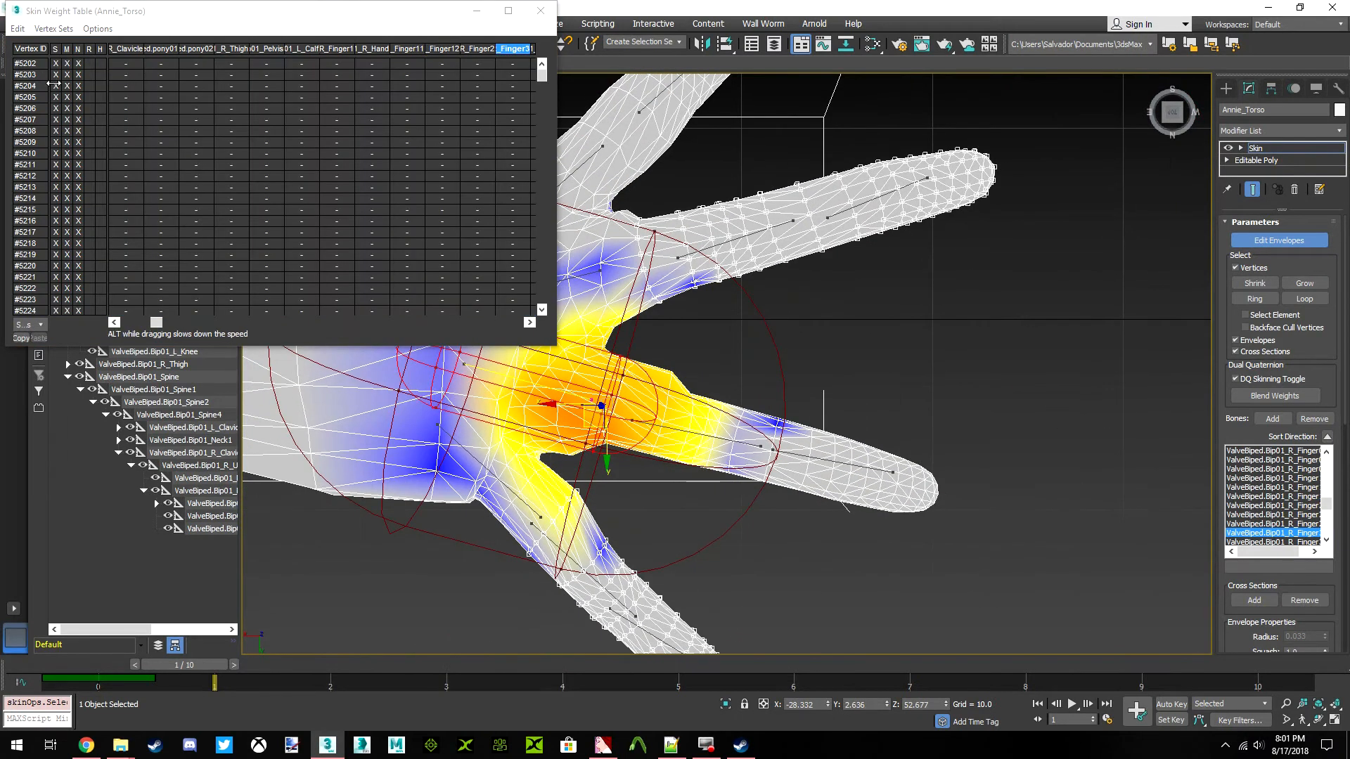
pyautogui.click(19, 29)
pyautogui.click(47, 100)
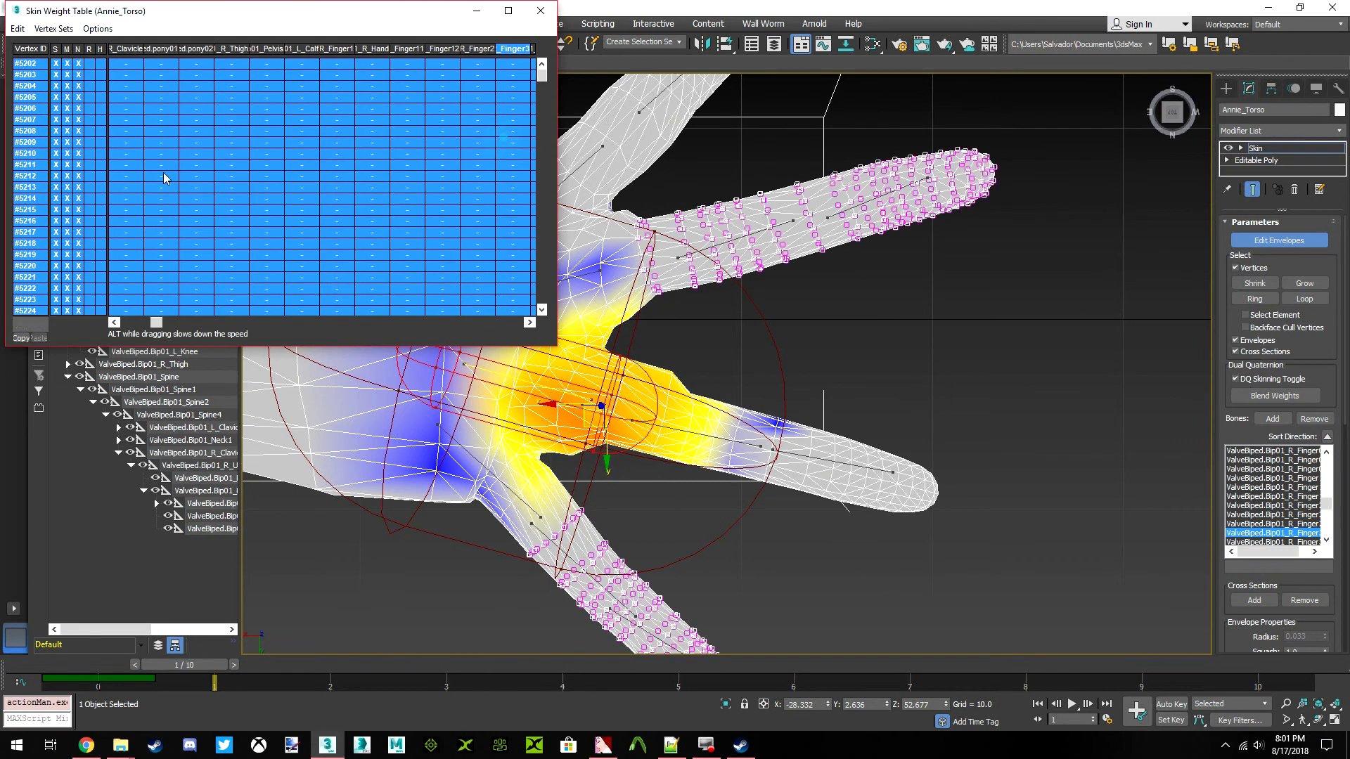
# Select the right ring finger's middle bone envelope (Finger31) and clear its weight on the selected middle and little finger vertices
pyautogui.scroll(5, 639, 428)
pyautogui.click(215, 108)
pyautogui.click(19, 29)
pyautogui.click(48, 100)
pyautogui.moveTo(159, 323); pyautogui.dragTo(253, 334)
pyautogui.moveTo(833, 456); pyautogui.dragTo(750, 426, button='middle')
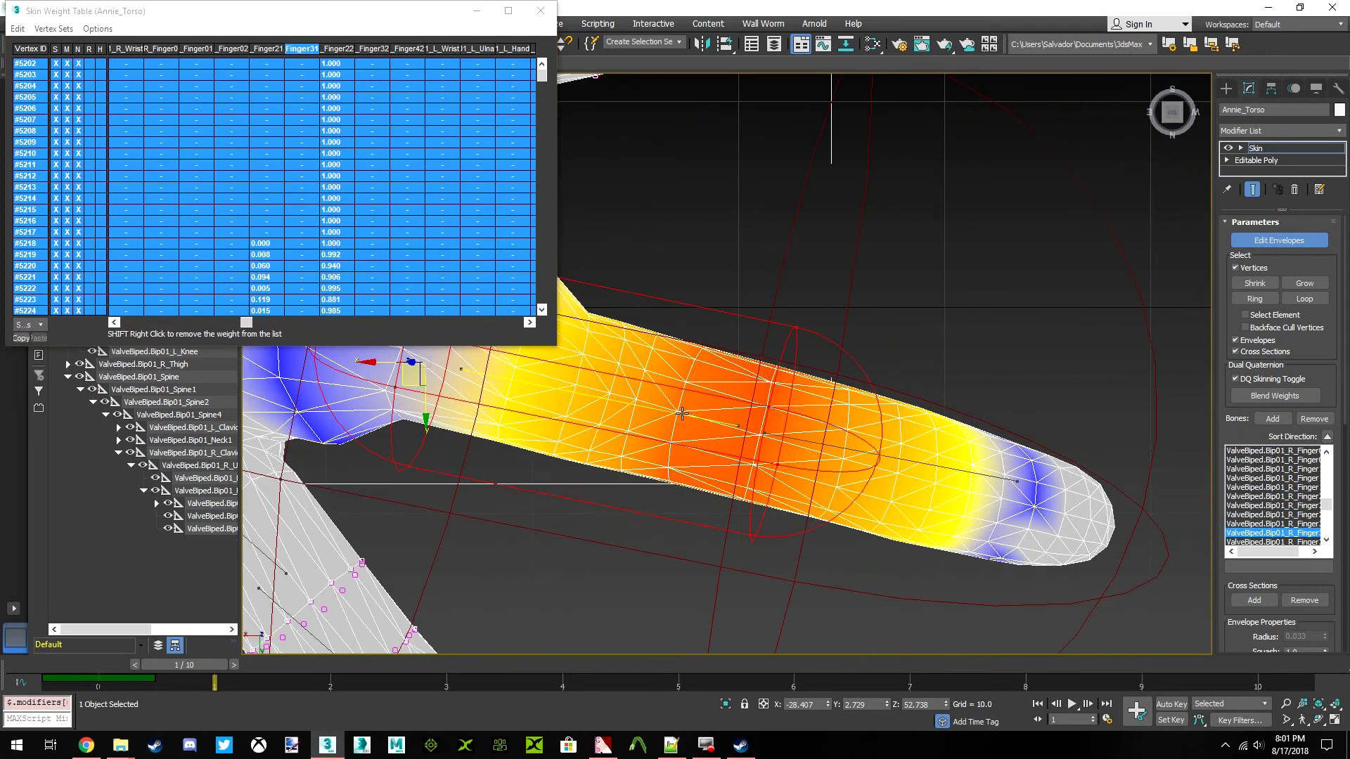
# Select the right ring fingertip bone envelope (Finger32) and clear its weight on the selected middle and little finger vertices
pyautogui.click(931, 462)
pyautogui.click(18, 29)
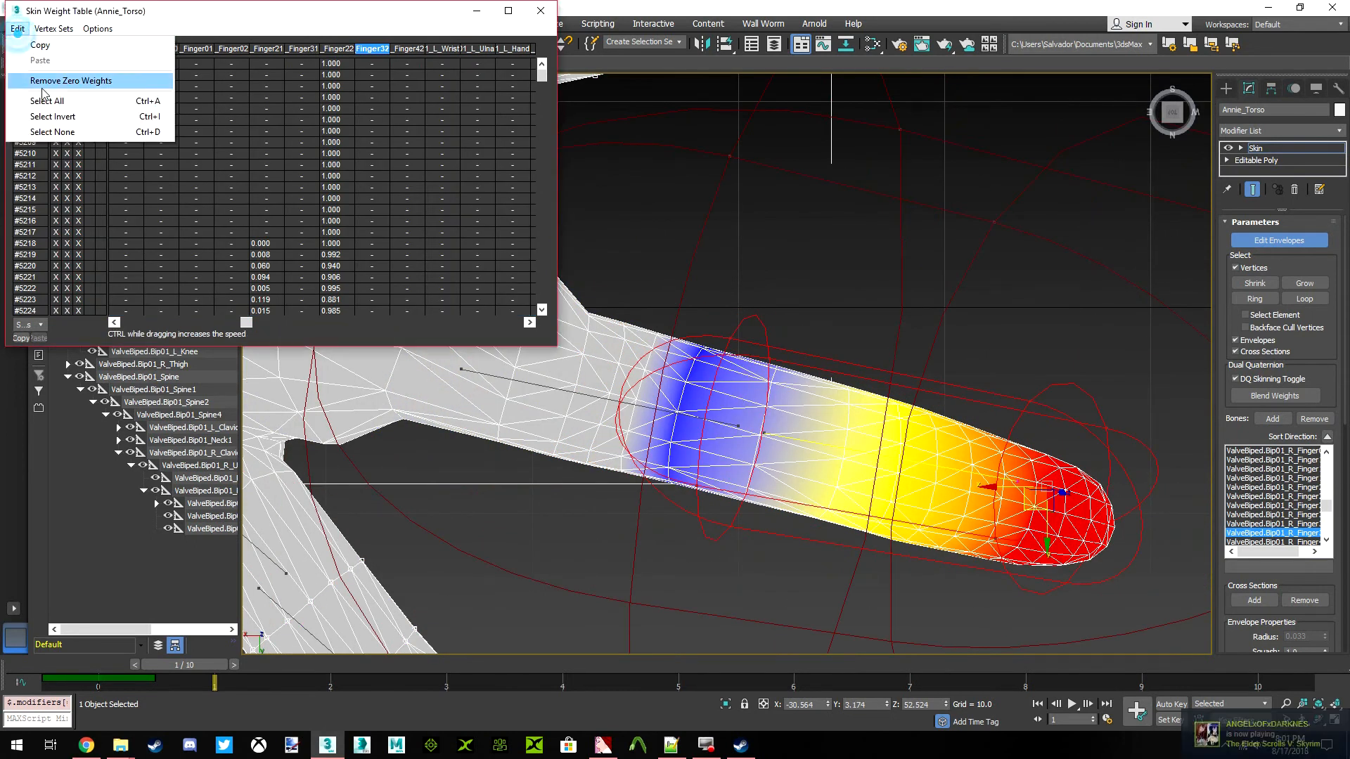
pyautogui.click(47, 101)
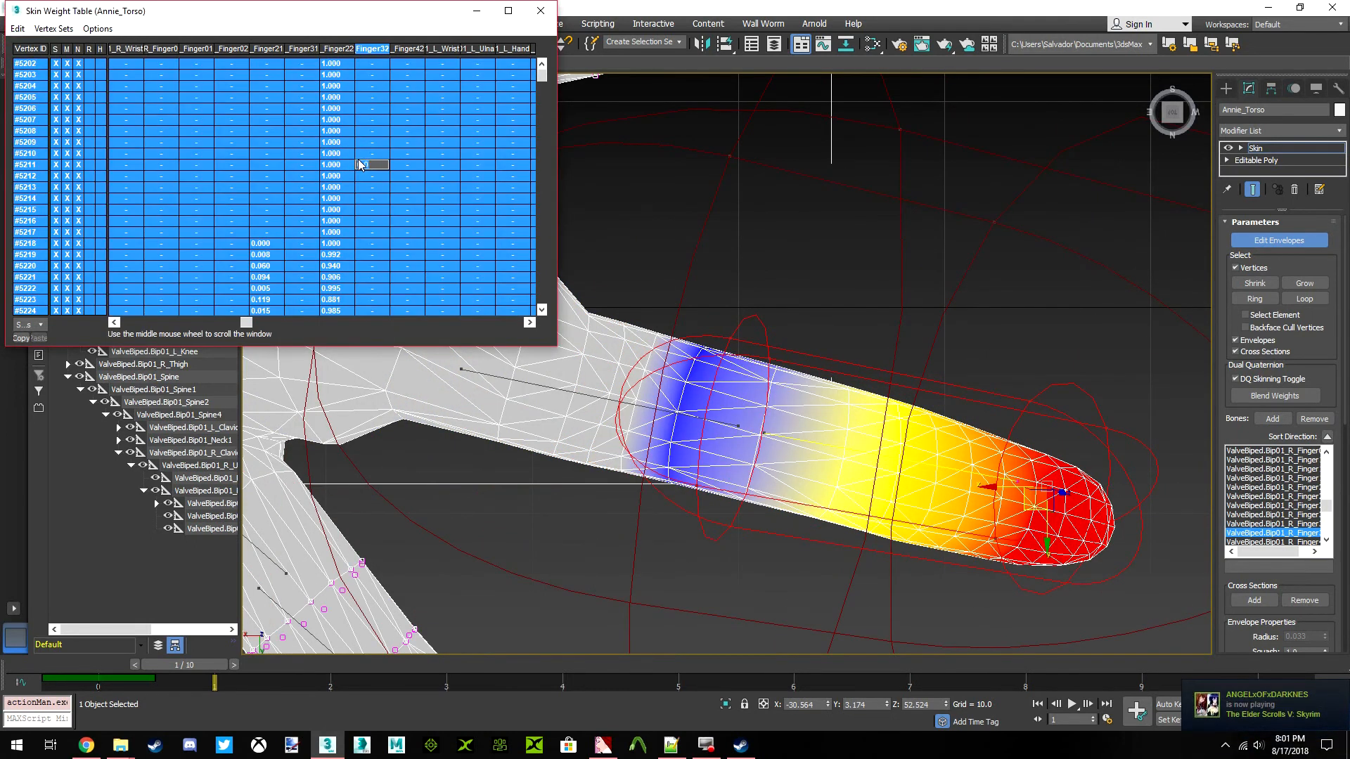
pyautogui.scroll(-4, 820, 398)
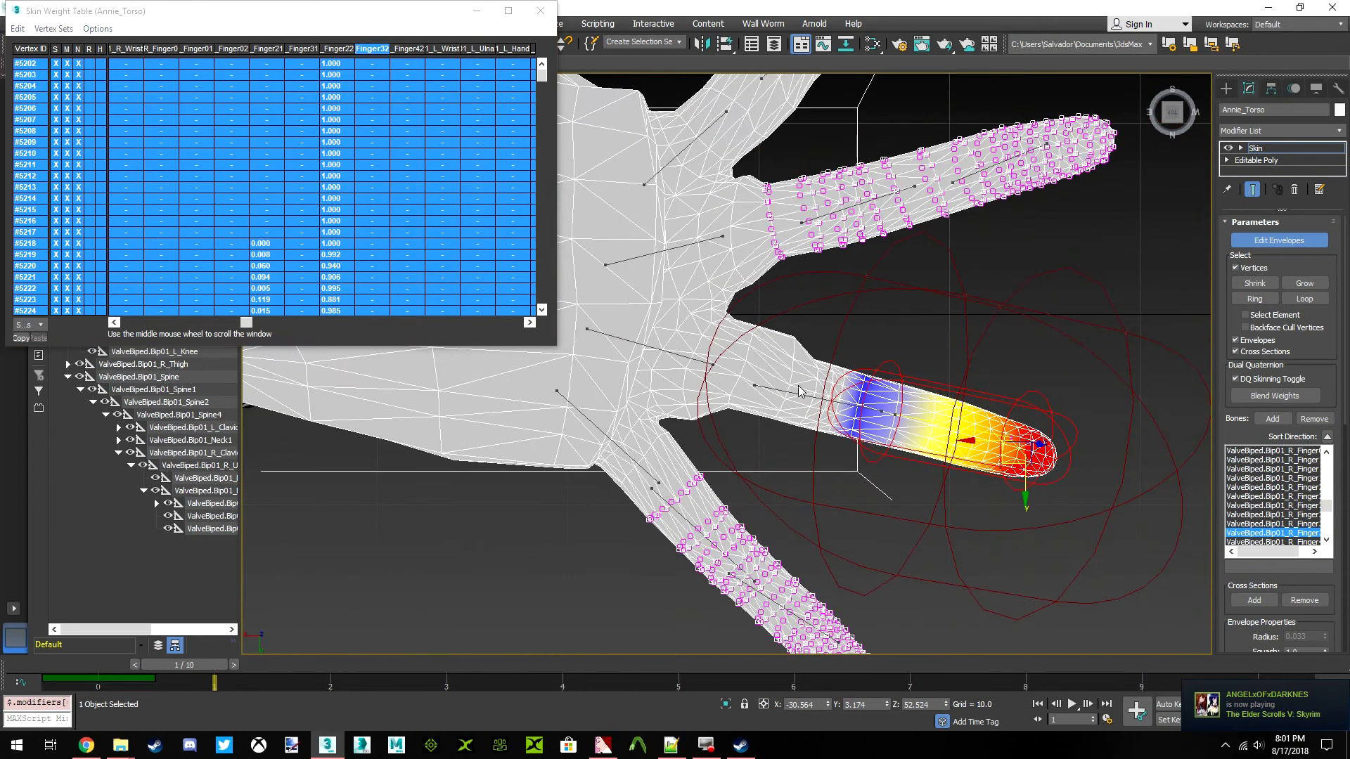
# Grow the middle and little finger vertex selection once and select all its entries in the weight table
pyautogui.scroll(4, 630, 464)
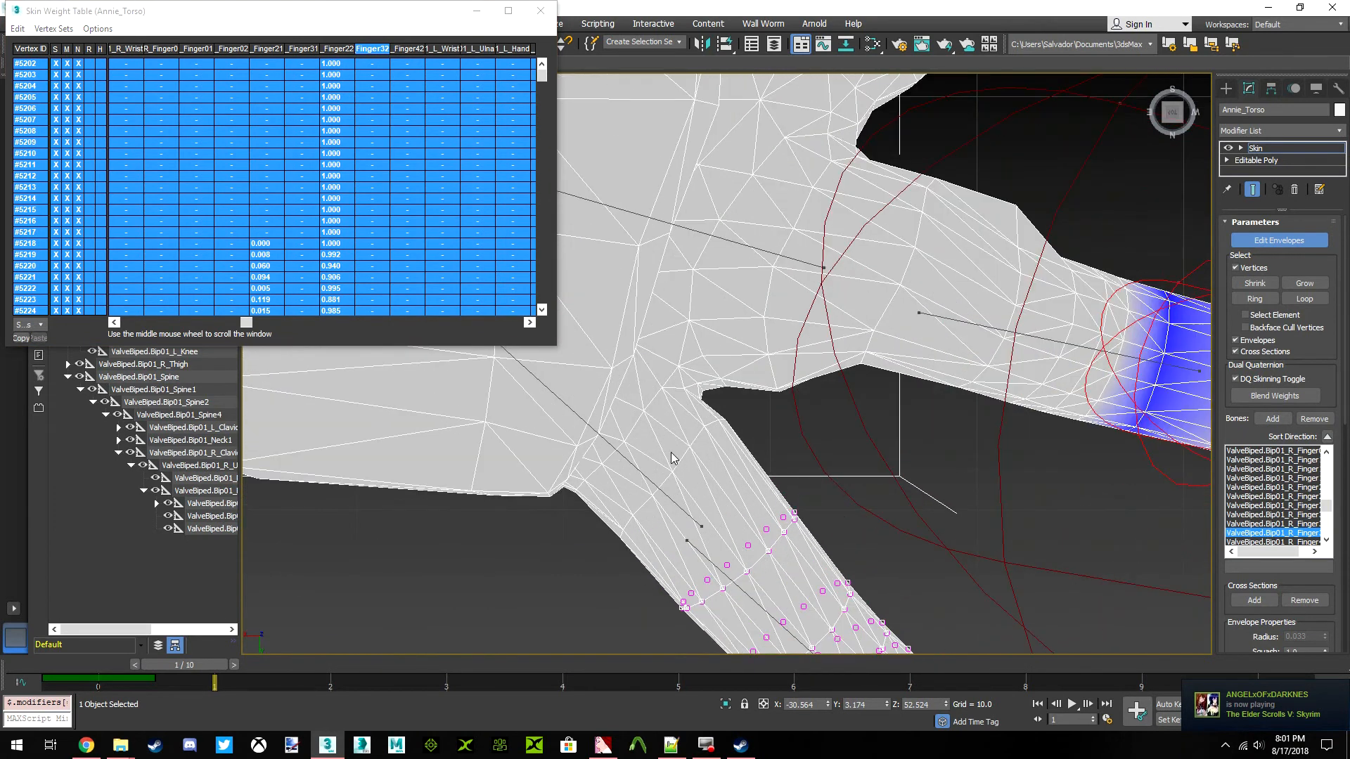
pyautogui.moveTo(672, 459); pyautogui.dragTo(678, 398, button='middle')
pyautogui.scroll(-2, 693, 386)
pyautogui.moveTo(738, 169); pyautogui.dragTo(712, 398, button='middle')
pyautogui.moveTo(709, 496); pyautogui.dragTo(727, 392, button='middle')
pyautogui.scroll(-2, 727, 383)
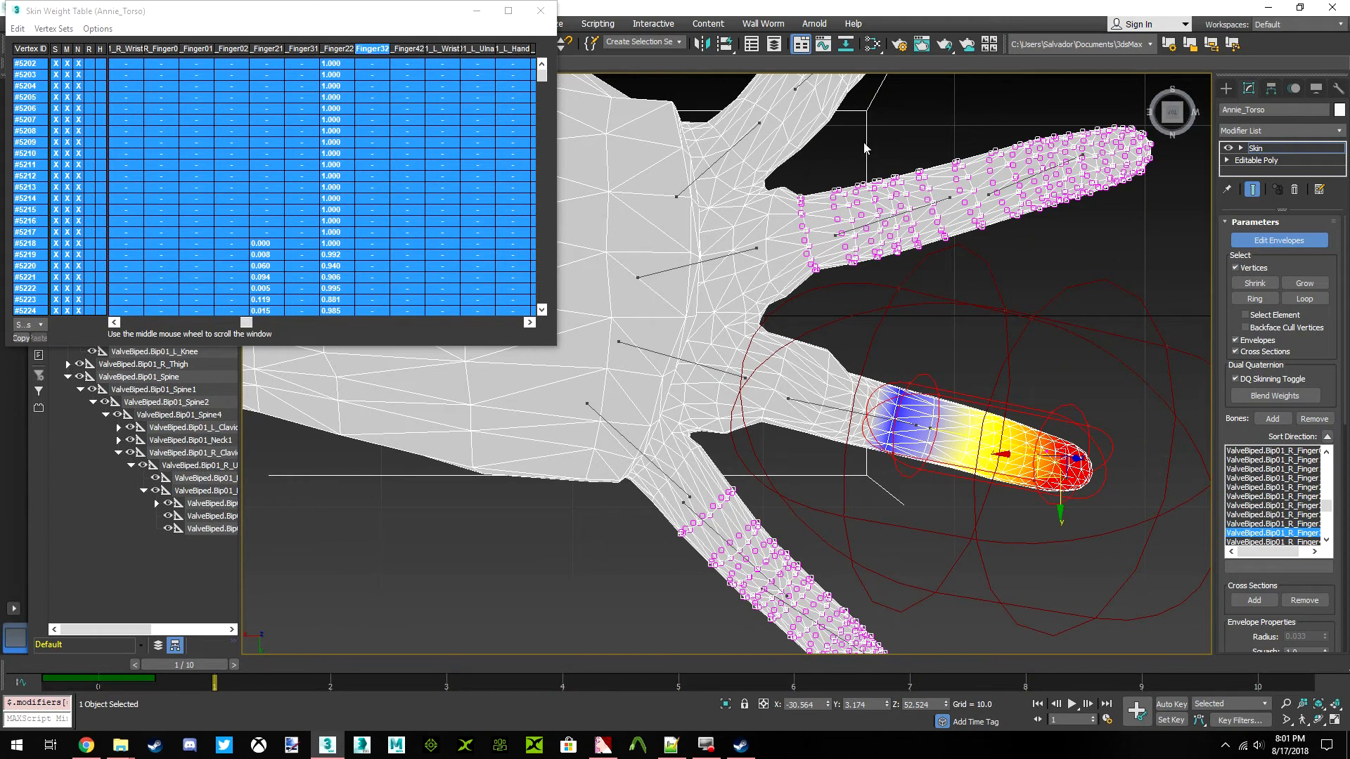
pyautogui.click(1297, 284)
pyautogui.click(27, 30)
pyautogui.click(42, 104)
# Select the right index finger's base bone envelope (Finger1) and clear its weight on the grown middle and little finger selection
pyautogui.scroll(4, 701, 283)
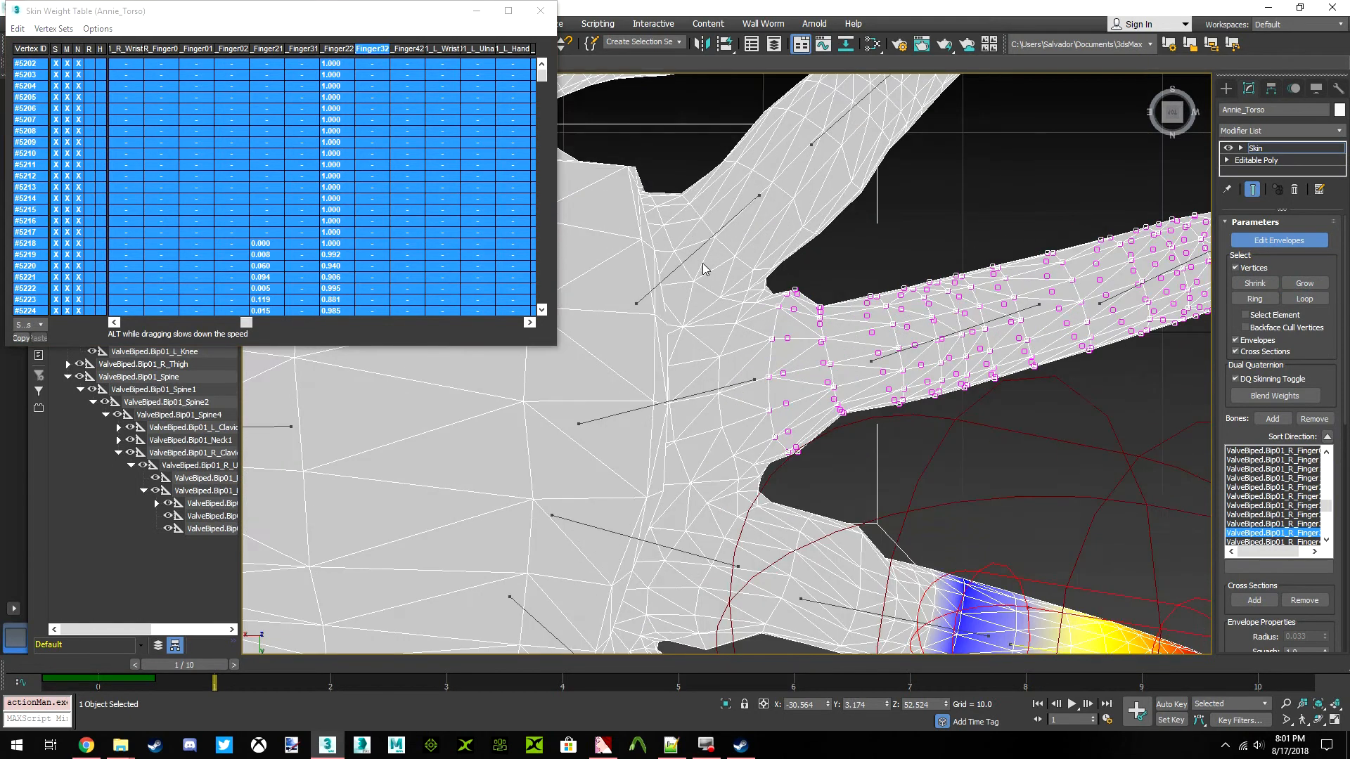
pyautogui.click(694, 256)
pyautogui.scroll(-2, 948, 325)
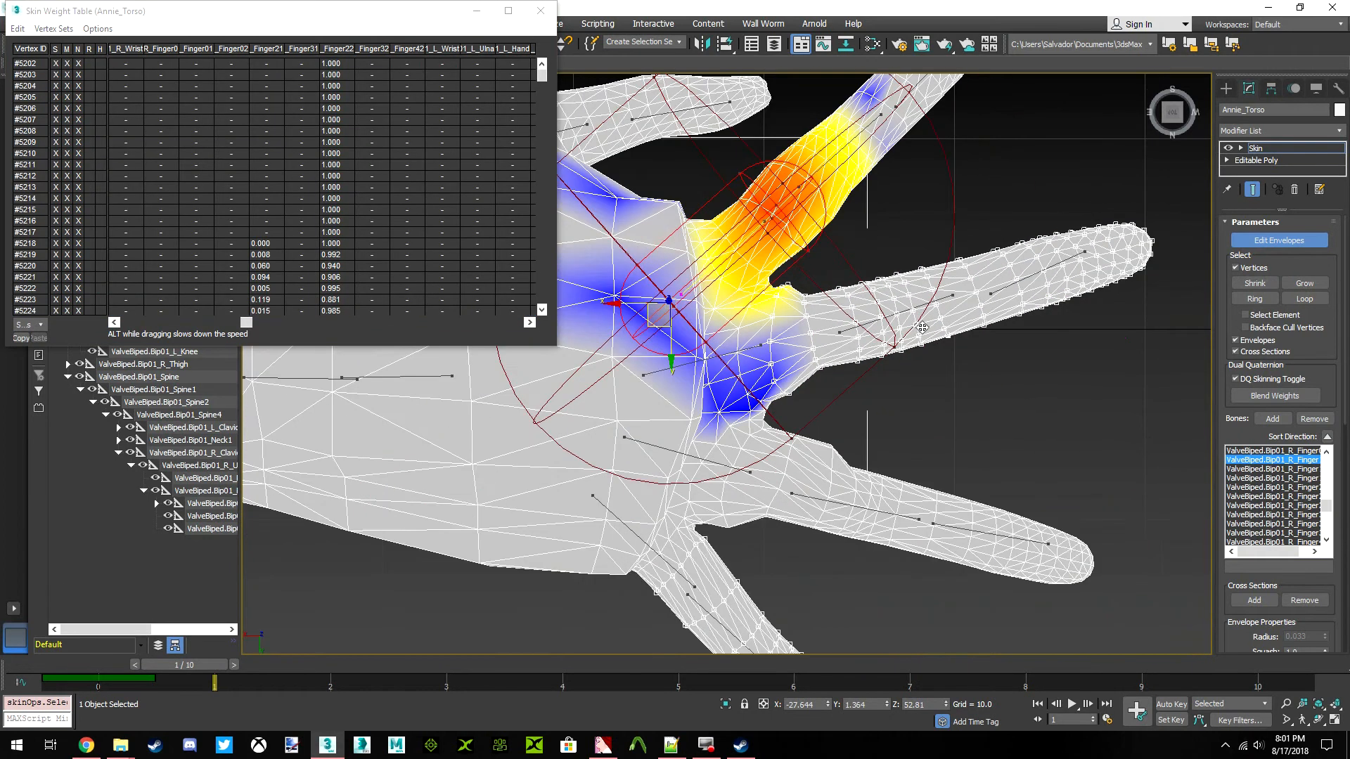
pyautogui.scroll(2, 918, 309)
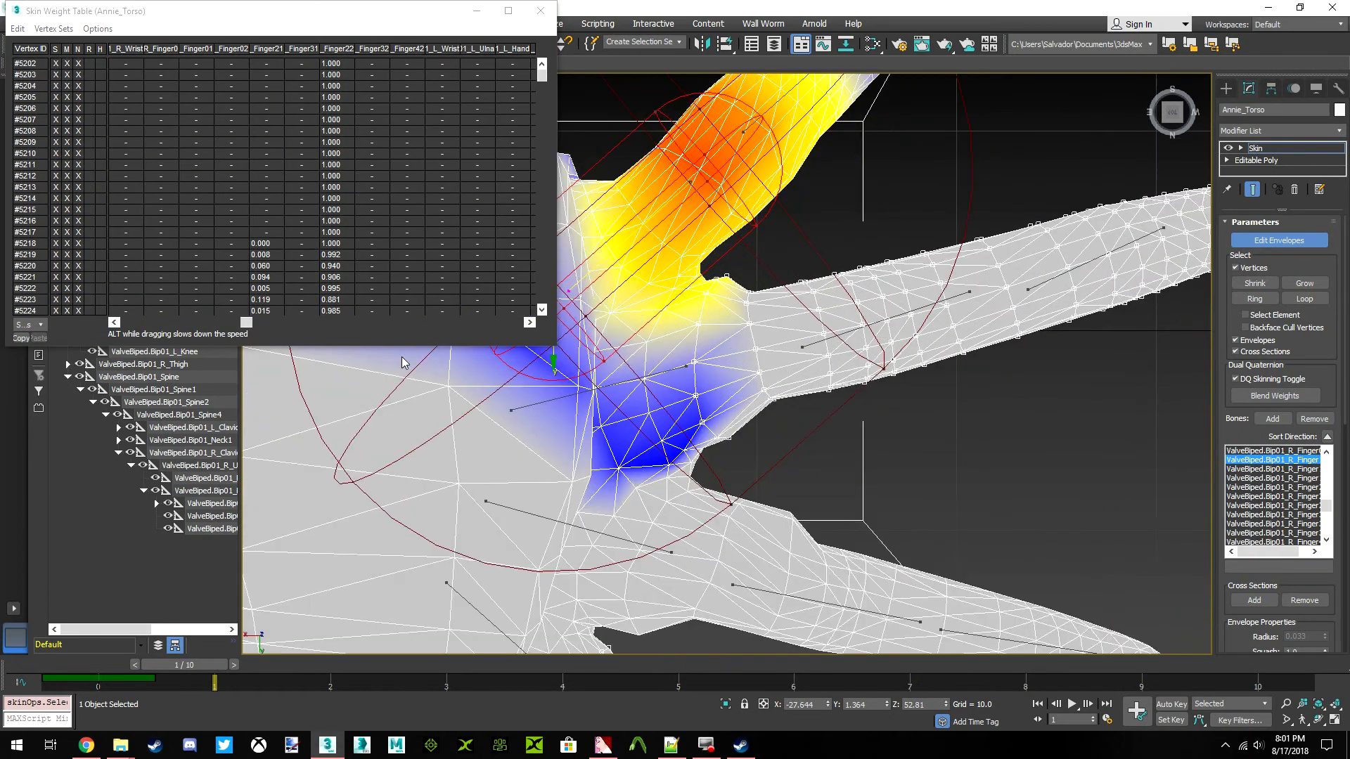
pyautogui.moveTo(240, 322); pyautogui.dragTo(158, 322)
pyautogui.click(18, 28)
pyautogui.click(49, 97)
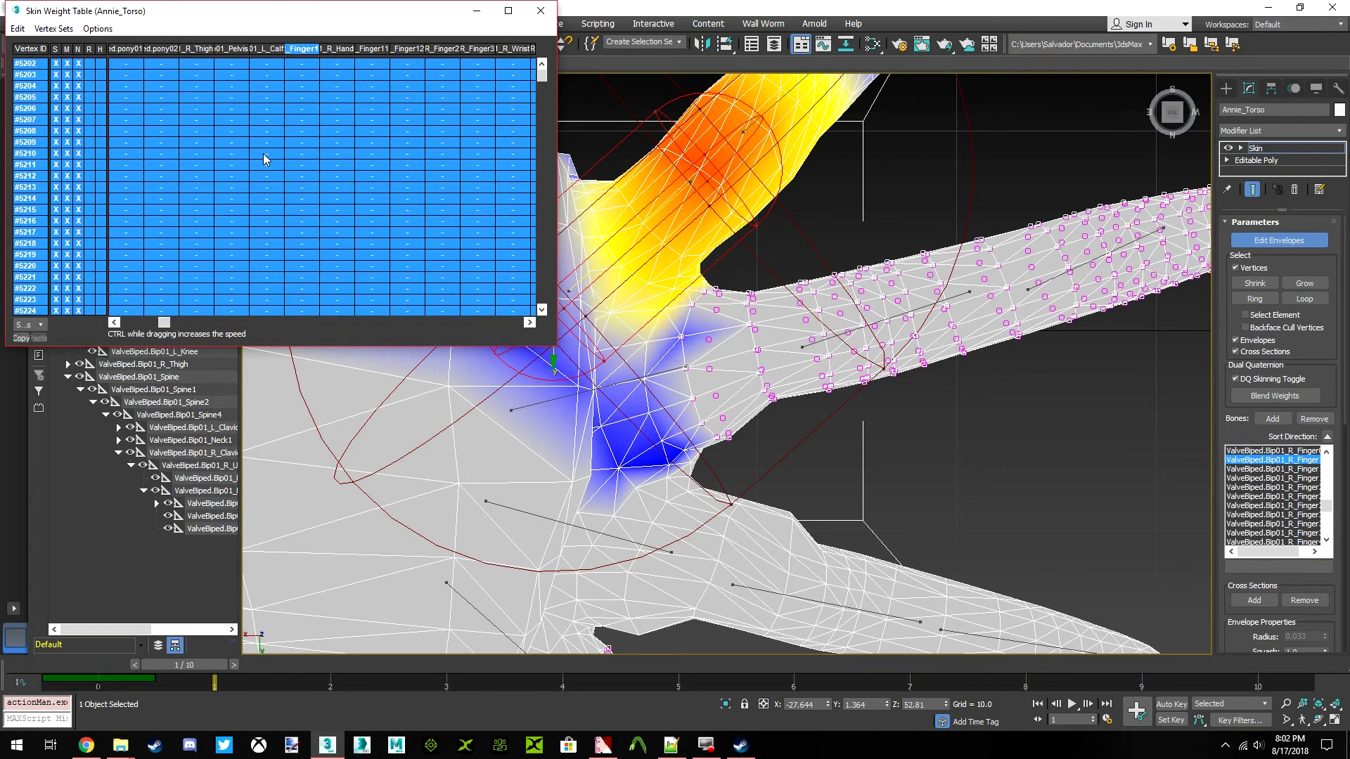
# Select the right ring finger's base bone envelope (Finger3) again and clear its weight on the grown middle and little finger selection
pyautogui.scroll(-5, 764, 334)
pyautogui.moveTo(763, 335); pyautogui.dragTo(812, 237, button='middle')
pyautogui.scroll(6, 812, 237)
pyautogui.click(773, 193)
pyautogui.moveTo(726, 250); pyautogui.dragTo(742, 235, button='middle')
pyautogui.click(18, 28)
pyautogui.click(51, 100)
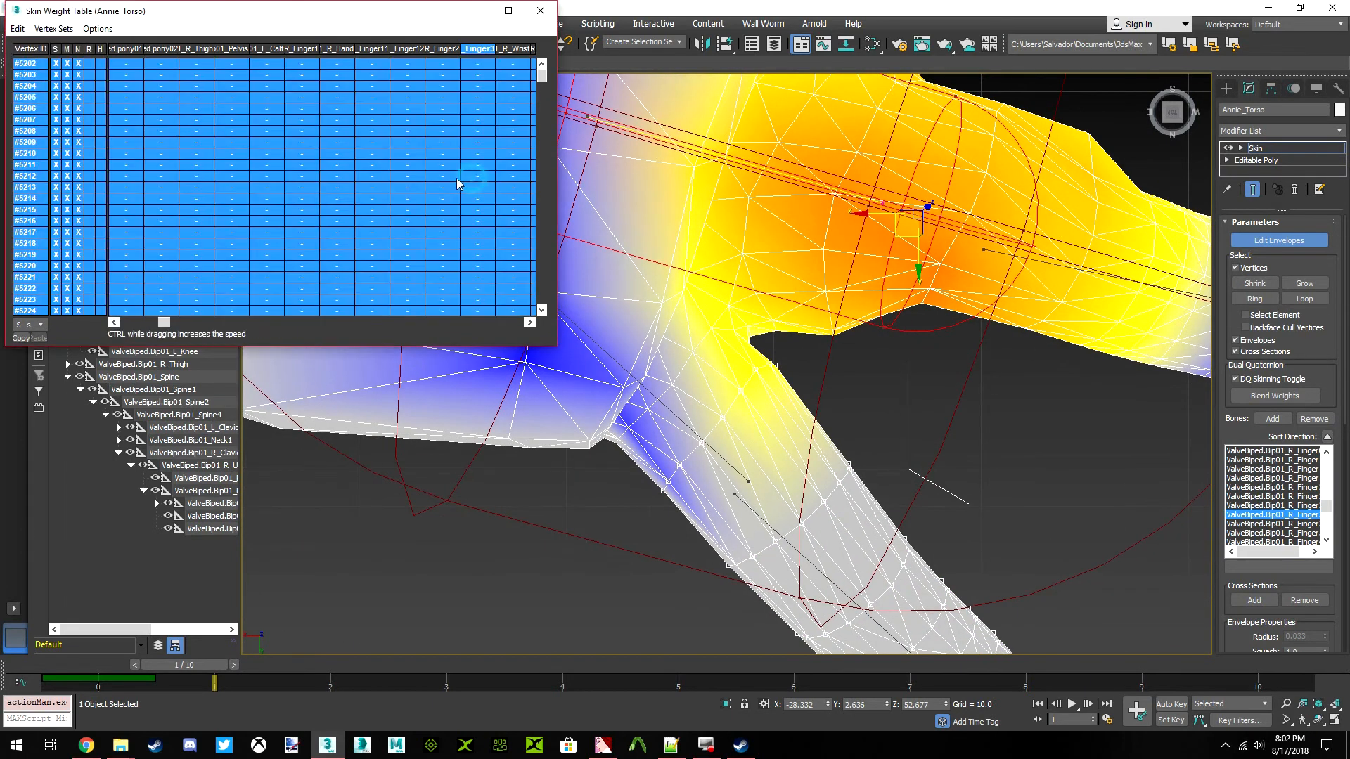
# Examine from several angles how the right ring finger's base bone weight spreads over the palm and neighbouring fingers
pyautogui.scroll(-6, 732, 310)
pyautogui.moveTo(805, 251); pyautogui.dragTo(829, 391, button='middle')
pyautogui.scroll(2, 787, 296)
pyautogui.scroll(4, 809, 281)
pyautogui.scroll(-10, 732, 445)
pyautogui.scroll(5, 732, 445)
pyautogui.moveTo(715, 457); pyautogui.dragTo(816, 566, button='middle')
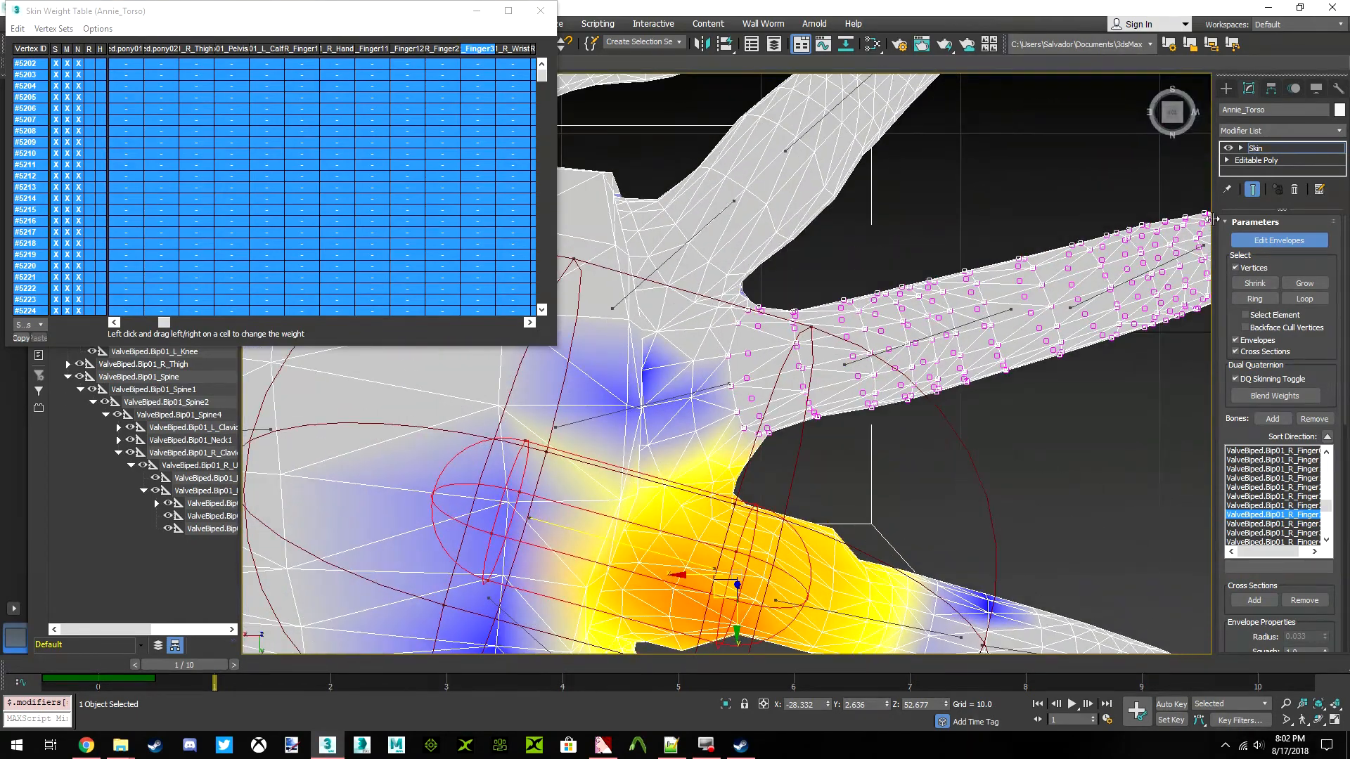
pyautogui.moveTo(1173, 114)
pyautogui.mouseDown()
pyautogui.moveTo(888, 529)
pyautogui.moveTo(1175, 92)
pyautogui.moveTo(1164, 56)
pyautogui.mouseUp()
pyautogui.scroll(3, 1053, 519)
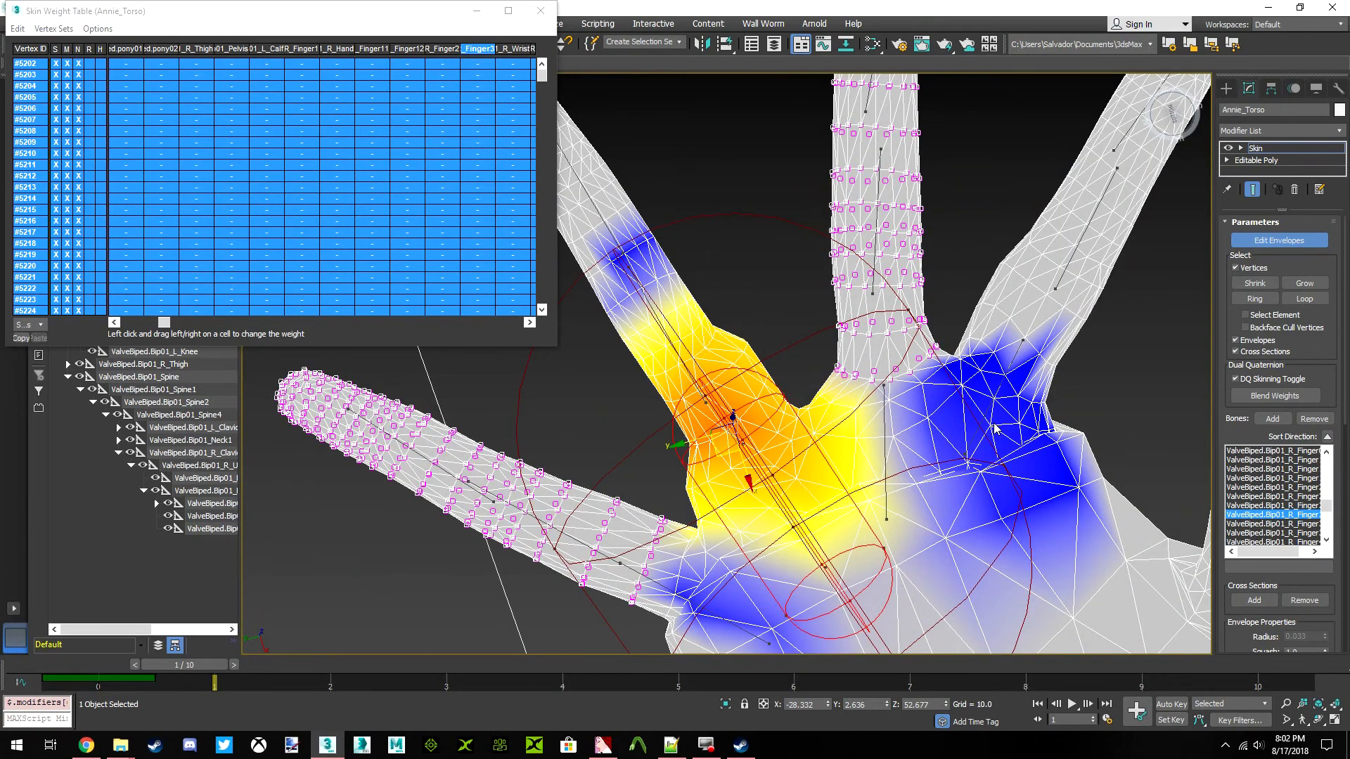
pyautogui.scroll(-2, 1020, 406)
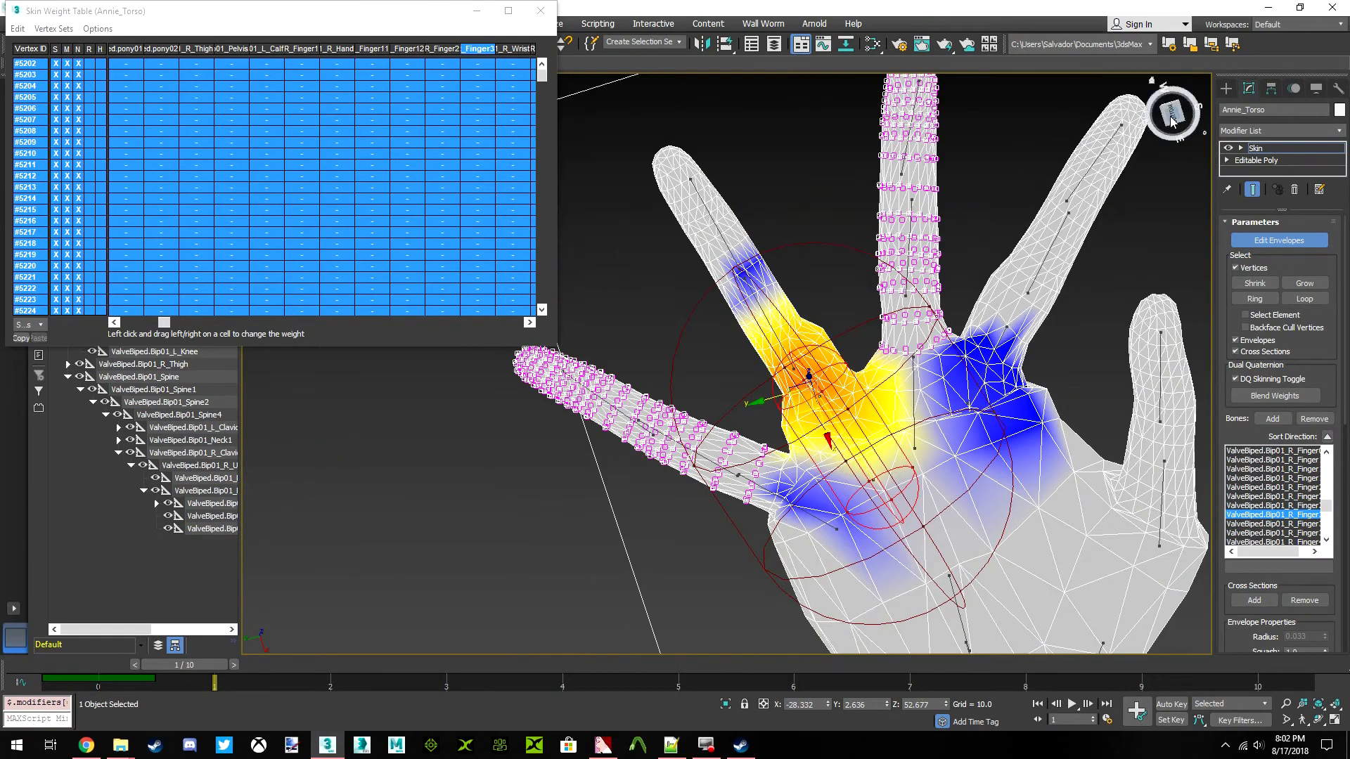
pyautogui.scroll(2, 1069, 267)
pyautogui.moveTo(1178, 120); pyautogui.dragTo(1056, 175)
pyautogui.moveTo(628, 344); pyautogui.dragTo(804, 350, button='middle')
pyautogui.scroll(-2, 804, 352)
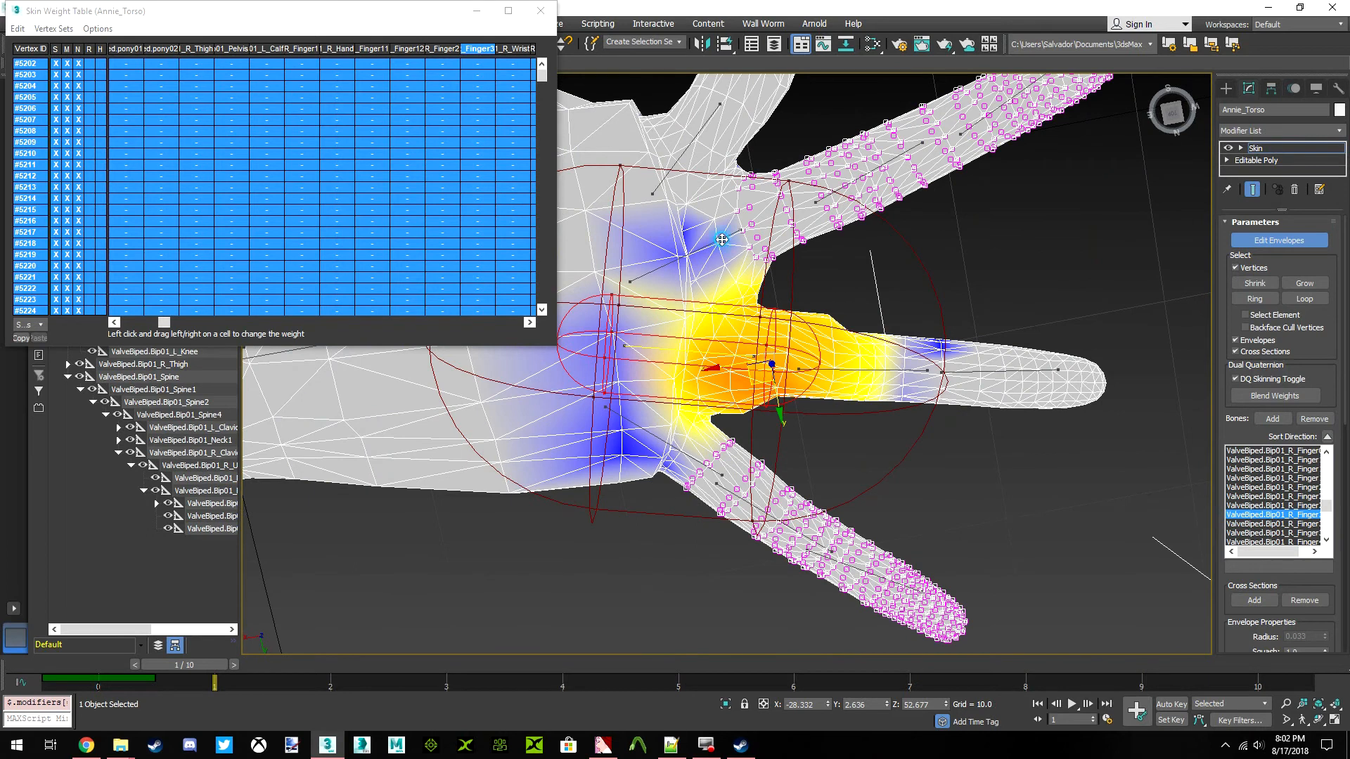
# Select the right middle finger's base bone envelope (Finger2), then box-select the ring finger vertices and all their weight table entries
pyautogui.click(721, 239)
pyautogui.moveTo(721, 240); pyautogui.dragTo(722, 259, button='middle')
pyautogui.moveTo(914, 373); pyautogui.dragTo(840, 305, button='middle')
pyautogui.moveTo(1104, 389)
pyautogui.mouseDown()
pyautogui.moveTo(969, 200)
pyautogui.moveTo(762, 216)
pyautogui.mouseUp()
pyautogui.moveTo(724, 325); pyautogui.dragTo(824, 392)
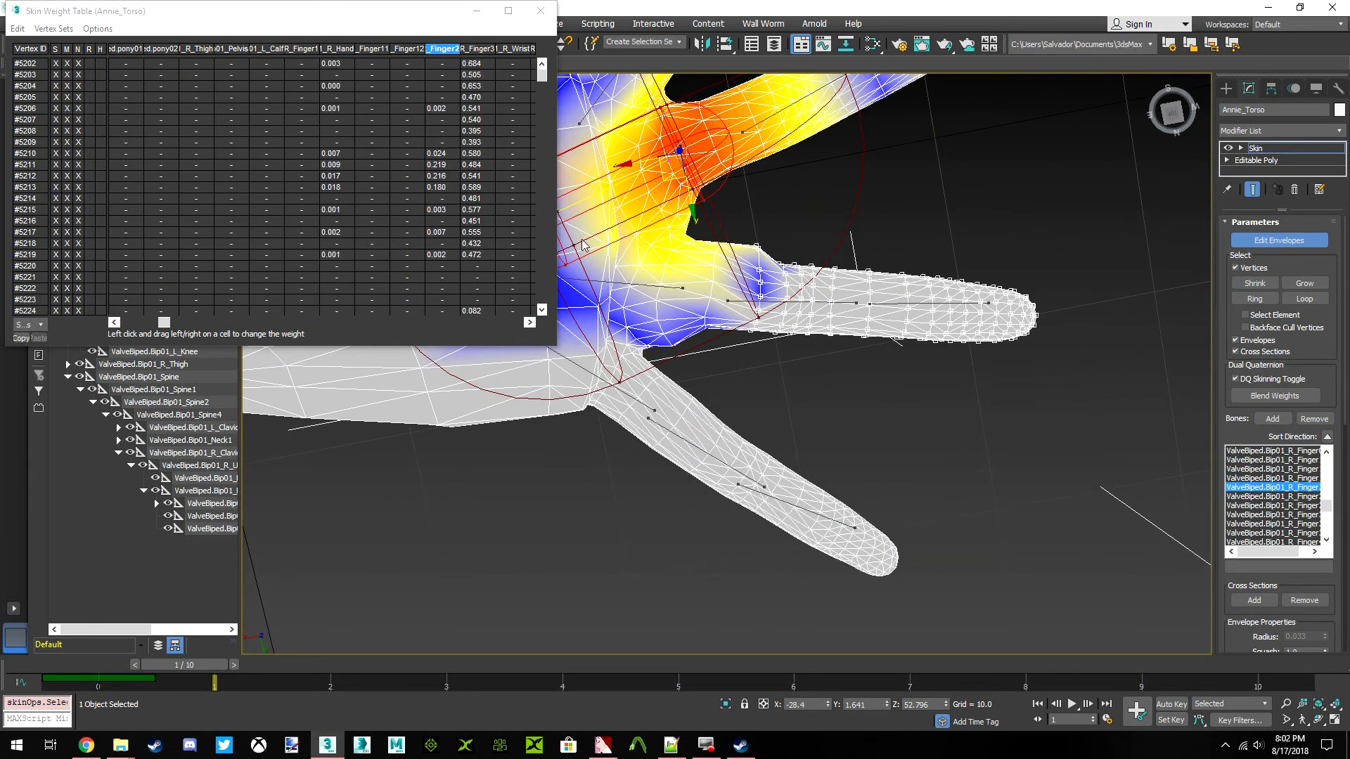
pyautogui.click(17, 28)
pyautogui.click(42, 101)
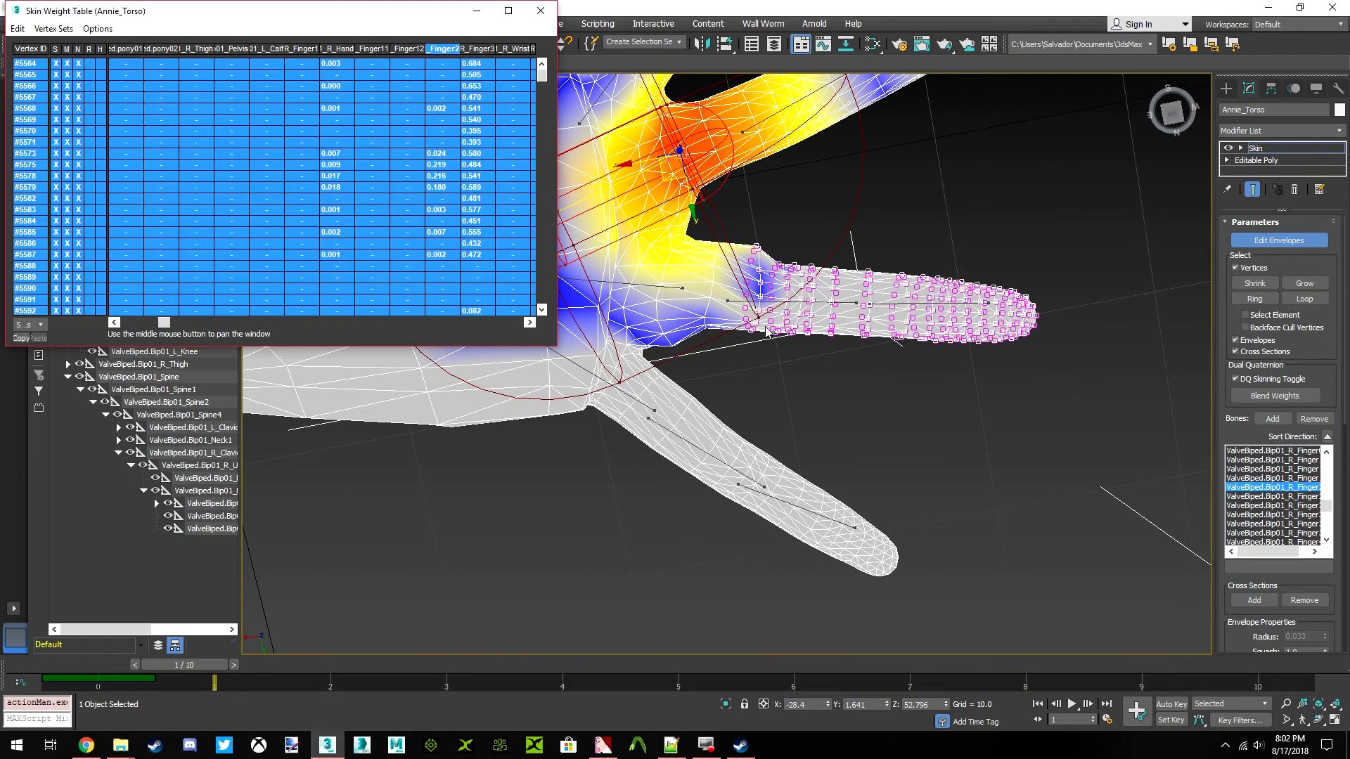
# Add the right index finger vertices to the ring finger selection and select all their entries in the weight table
pyautogui.scroll(4, 727, 287)
pyautogui.moveTo(765, 299); pyautogui.dragTo(733, 421, button='middle')
pyautogui.scroll(-4, 733, 421)
pyautogui.moveTo(708, 262); pyautogui.dragTo(832, 484, button='middle')
pyautogui.moveTo(862, 418); pyautogui.dragTo(722, 344)
pyautogui.moveTo(1055, 234); pyautogui.dragTo(1051, 239)
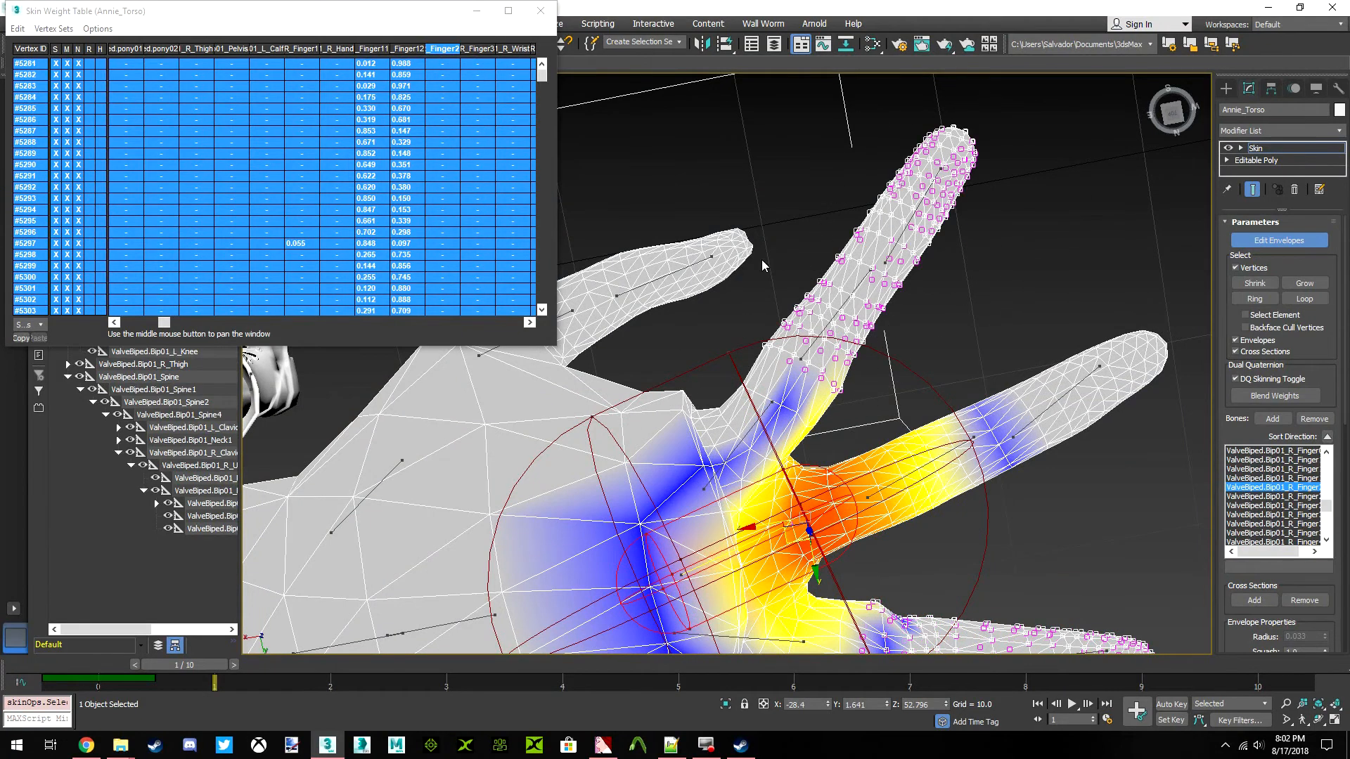
pyautogui.click(17, 29)
pyautogui.click(48, 104)
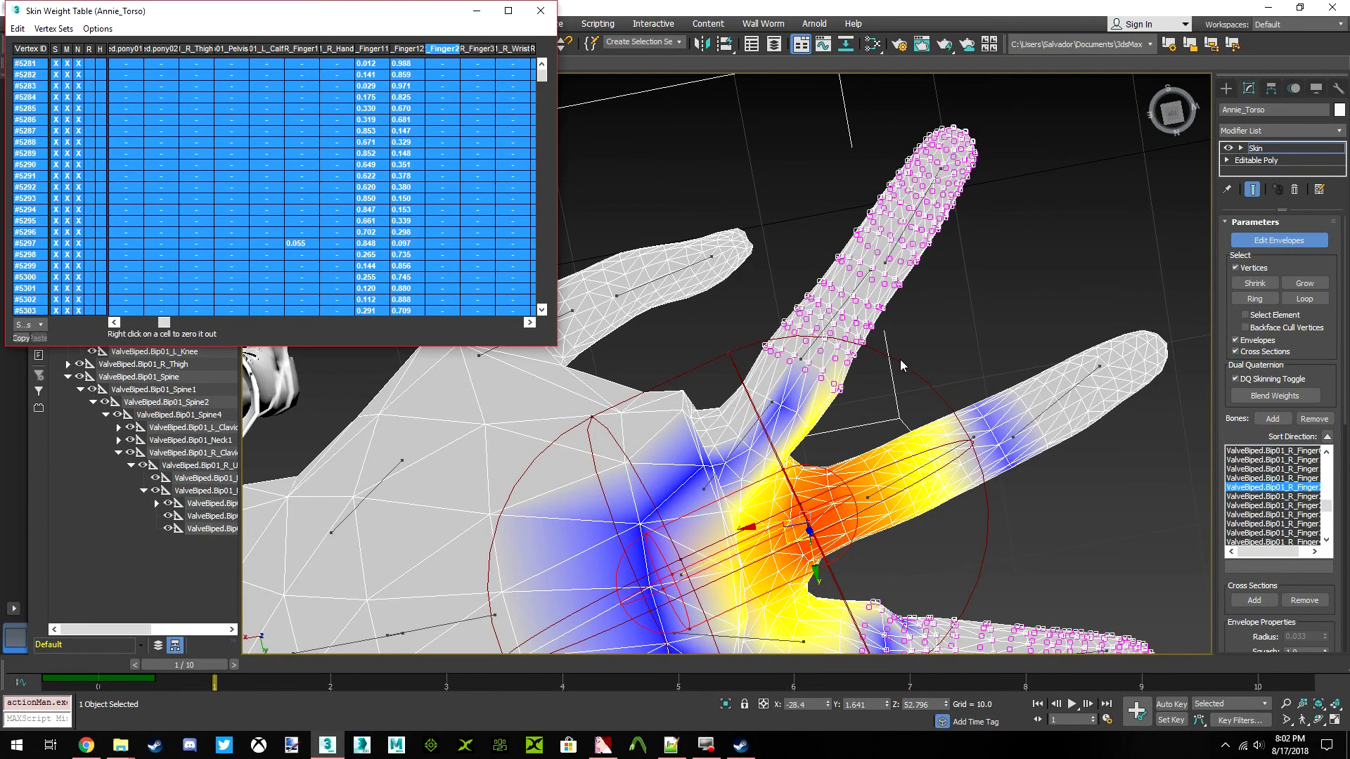
# Grow the index and ring finger selection once and clear the right Finger2 weight on all of its vertices
pyautogui.moveTo(985, 476); pyautogui.dragTo(909, 333, button='middle')
pyautogui.click(1303, 284)
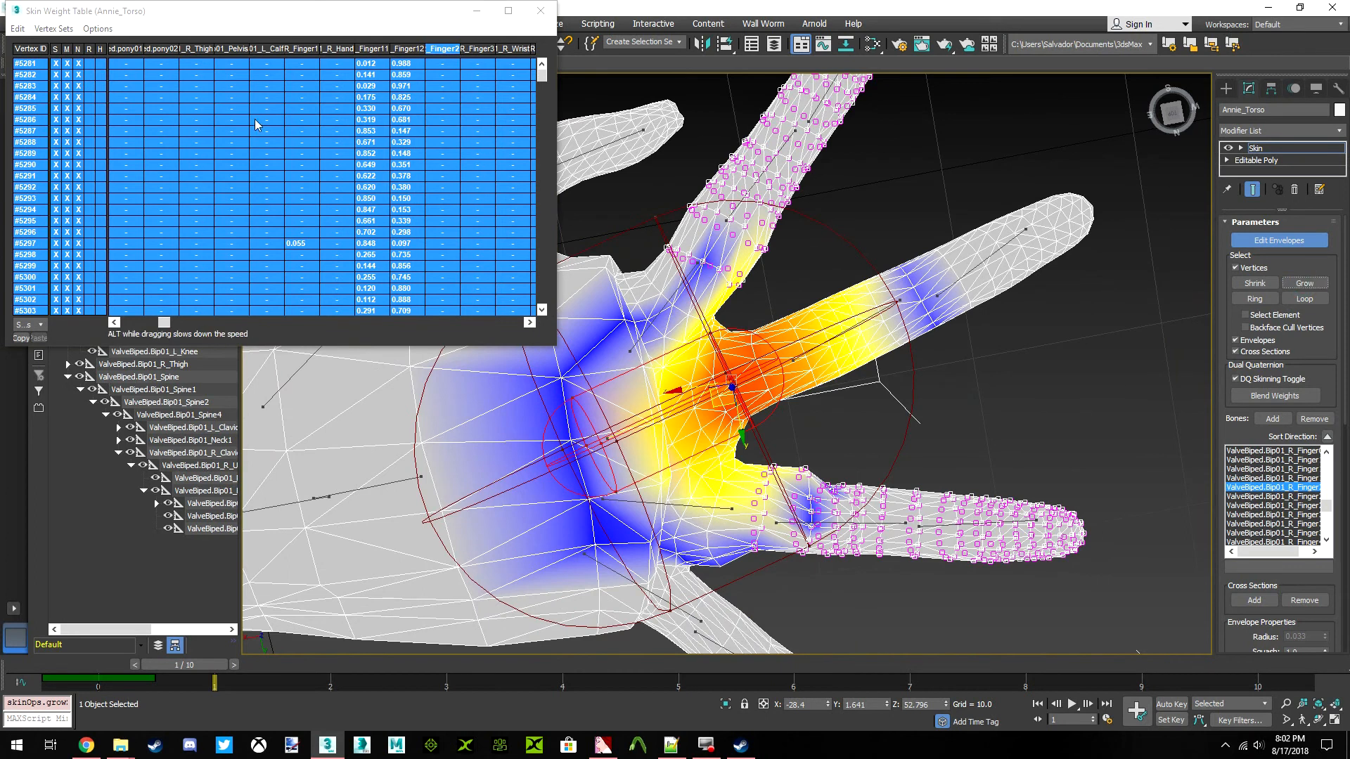
pyautogui.click(17, 29)
pyautogui.click(45, 98)
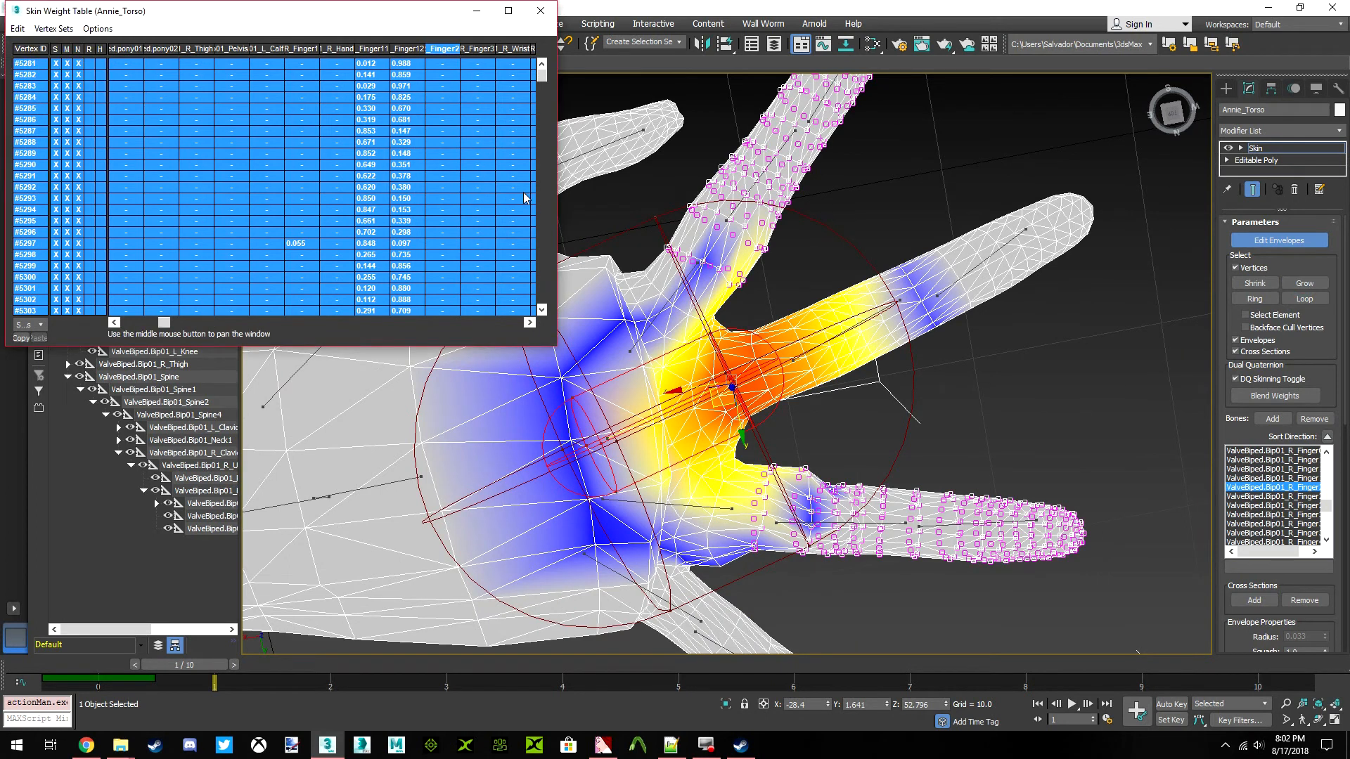
pyautogui.moveTo(439, 130); pyautogui.dragTo(222, 147)
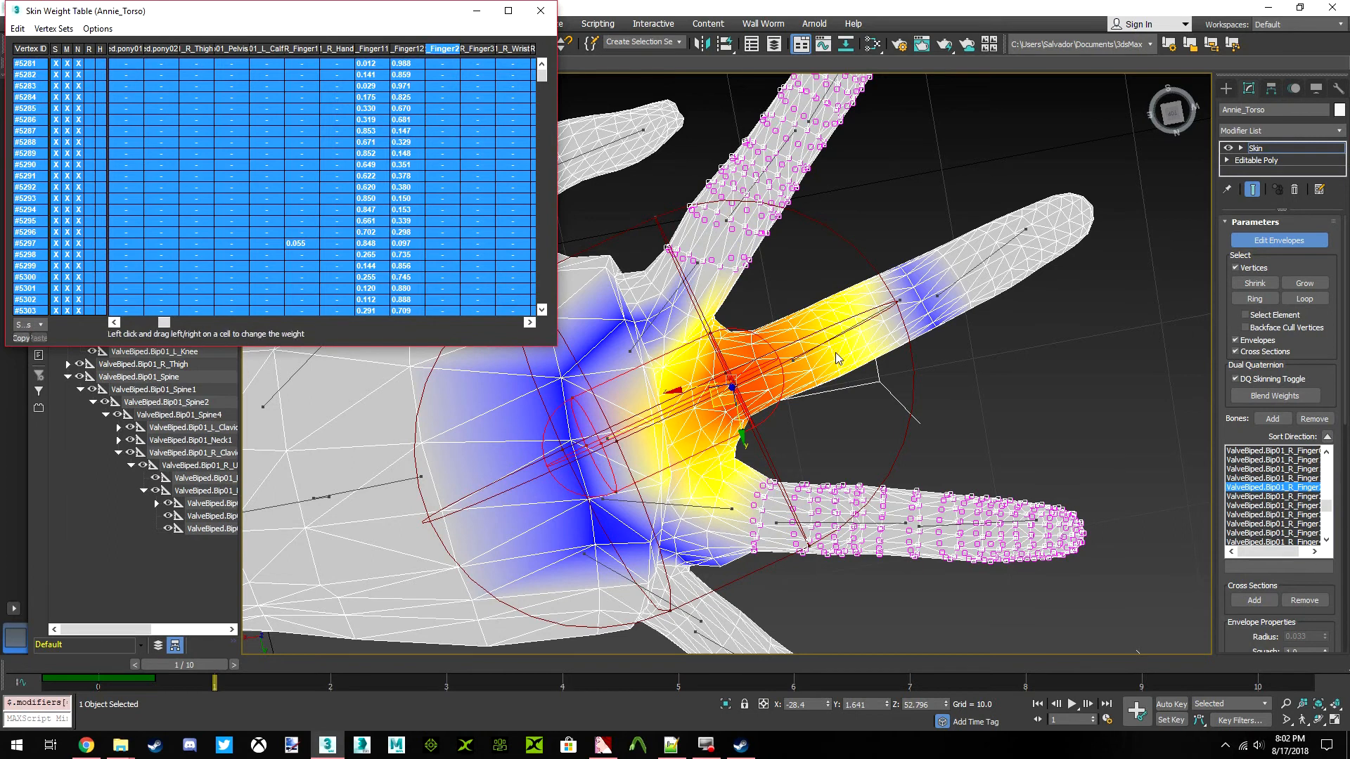
# Select the right middle fingertip bone envelope (Finger22) and clear its weight on the selected index and ring finger vertices
pyautogui.click(938, 295)
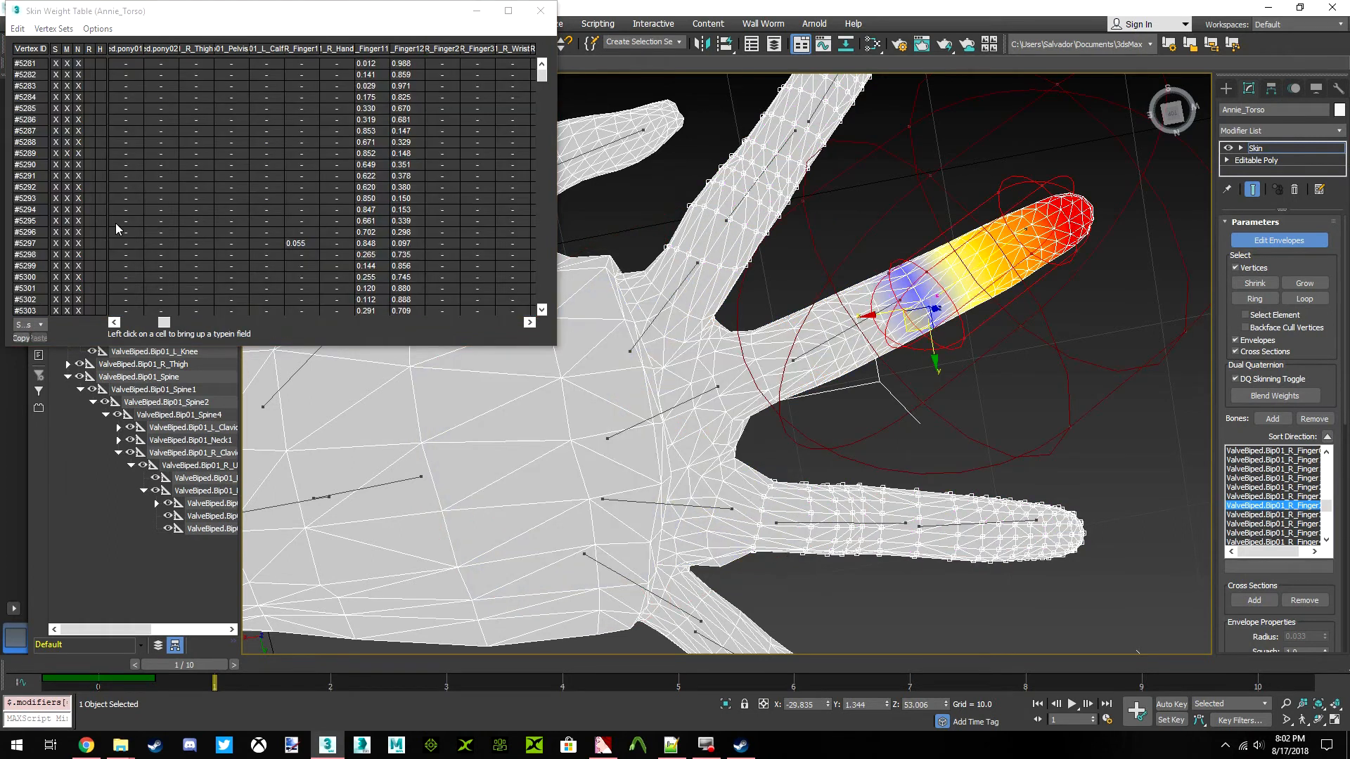
pyautogui.click(17, 29)
pyautogui.click(45, 98)
pyautogui.moveTo(164, 322); pyautogui.dragTo(285, 329)
pyautogui.moveTo(167, 180); pyautogui.dragTo(0, 213)
# Select the right middle finger's middle bone envelope (Finger21) and clear its weight on the selected index and ring finger vertices
pyautogui.click(788, 357)
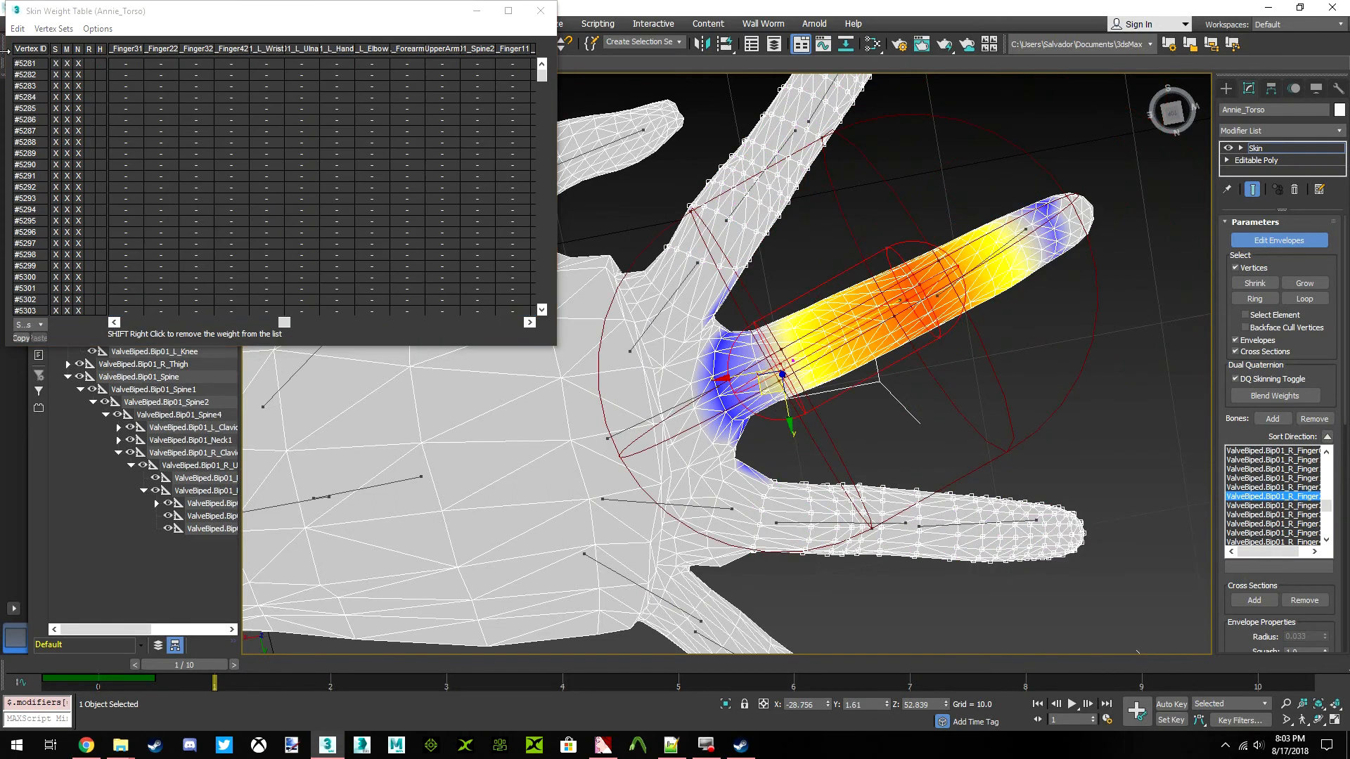
pyautogui.click(17, 28)
pyautogui.click(43, 99)
pyautogui.click(247, 322)
pyautogui.moveTo(247, 322)
pyautogui.mouseDown()
pyautogui.moveTo(135, 322)
pyautogui.moveTo(228, 323)
pyautogui.mouseUp()
pyautogui.moveTo(373, 225); pyautogui.dragTo(147, 228)
# Select the right little finger's base bone envelope (Finger4) and clear its weight on the selected index and ring finger vertices
pyautogui.moveTo(722, 611); pyautogui.dragTo(744, 441, button='middle')
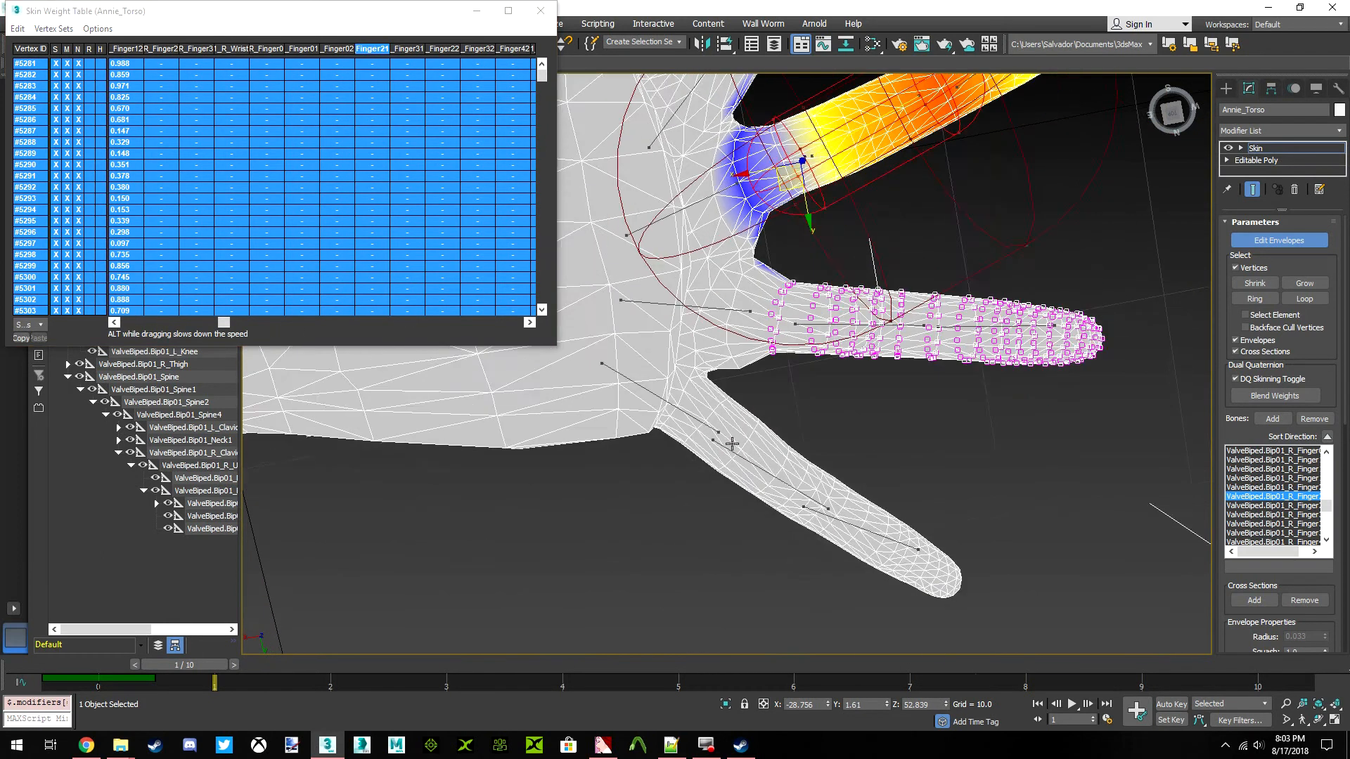
pyautogui.scroll(3, 734, 441)
pyautogui.click(684, 404)
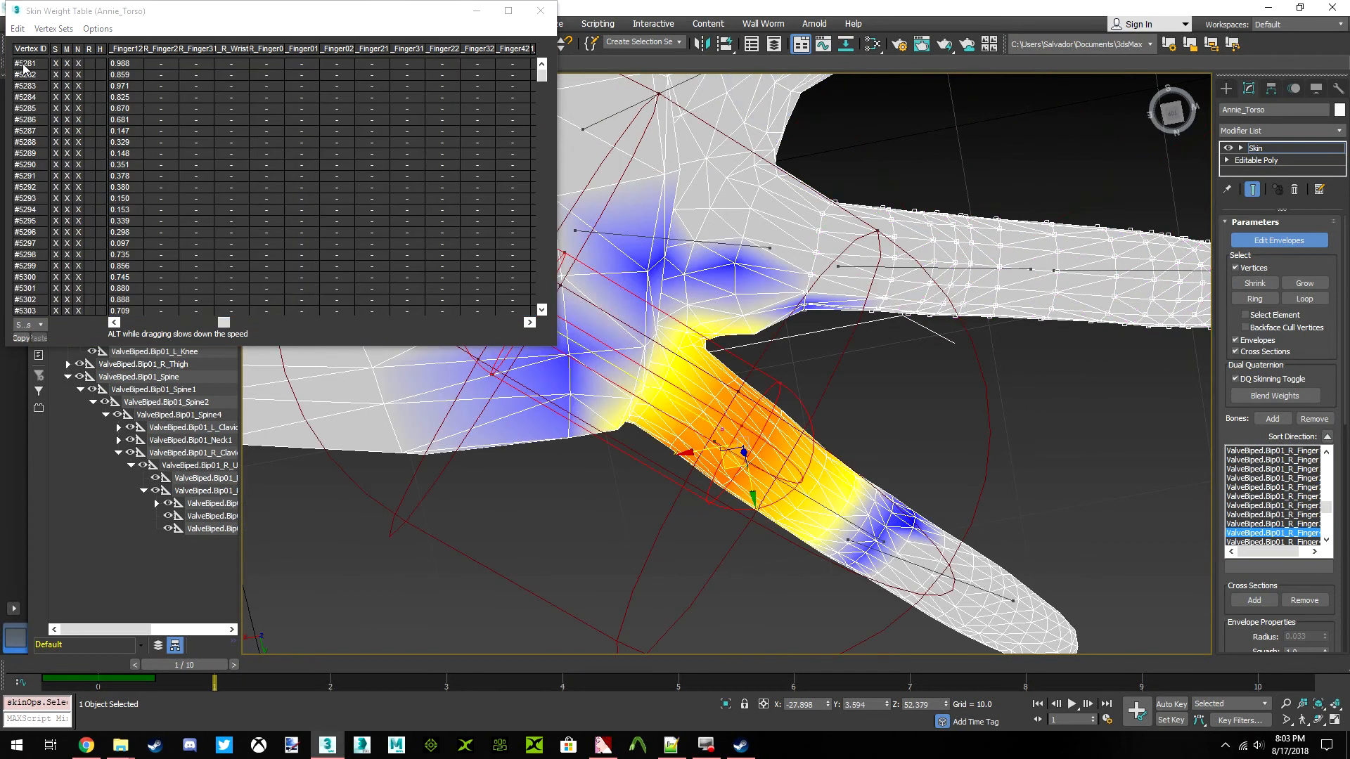
pyautogui.click(17, 29)
pyautogui.click(42, 93)
pyautogui.moveTo(221, 321); pyautogui.dragTo(487, 324)
pyautogui.moveTo(901, 296); pyautogui.dragTo(812, 289, button='middle')
pyautogui.click(757, 512)
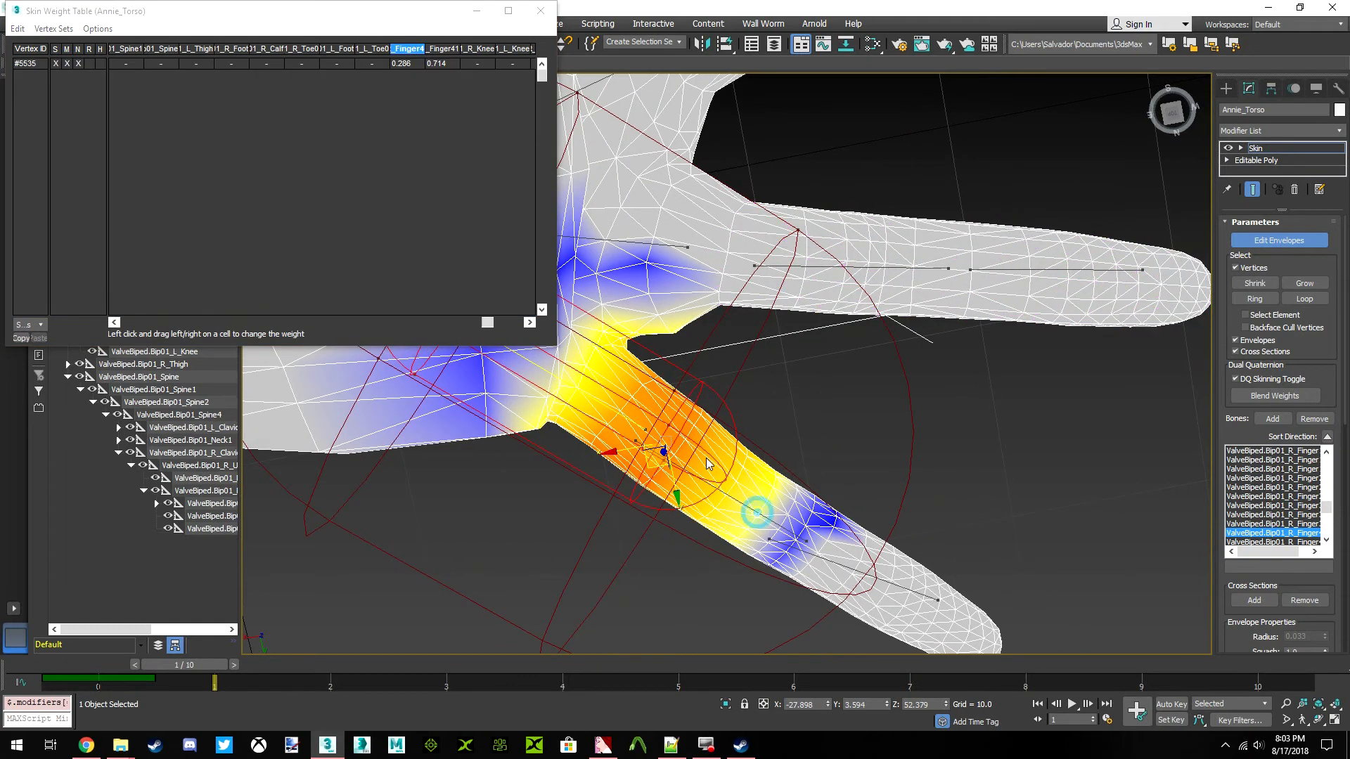
pyautogui.moveTo(784, 502); pyautogui.dragTo(778, 490, button='middle')
pyautogui.hotkey('ctrl', 'z')
# Select the right little finger's middle bone envelope (Finger41) and clear its weight on the selected index and ring finger vertices
pyautogui.click(770, 511)
pyautogui.click(18, 28)
pyautogui.click(32, 93)
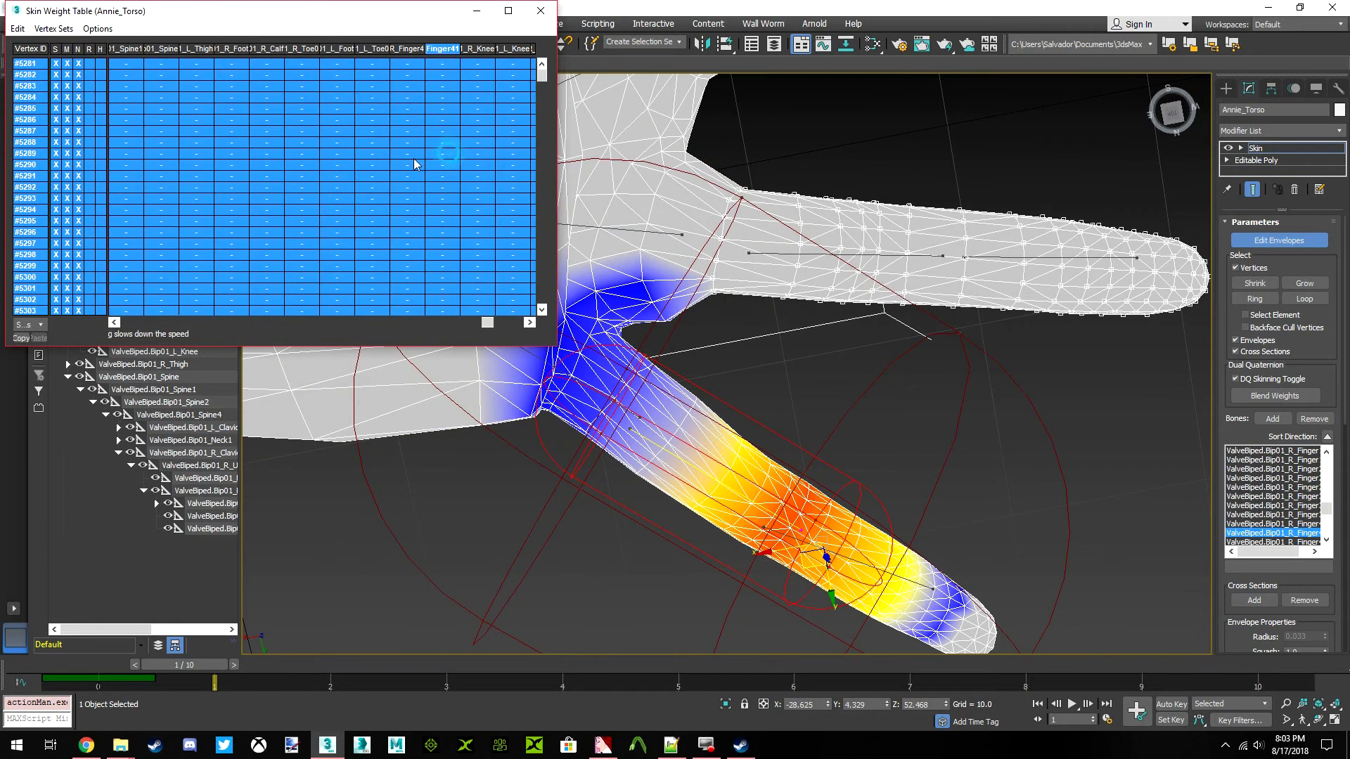
# Select the right little fingertip bone envelope (Finger42) and clear its weight on the selected index and ring finger vertices
pyautogui.click(926, 587)
pyautogui.click(17, 28)
pyautogui.click(31, 100)
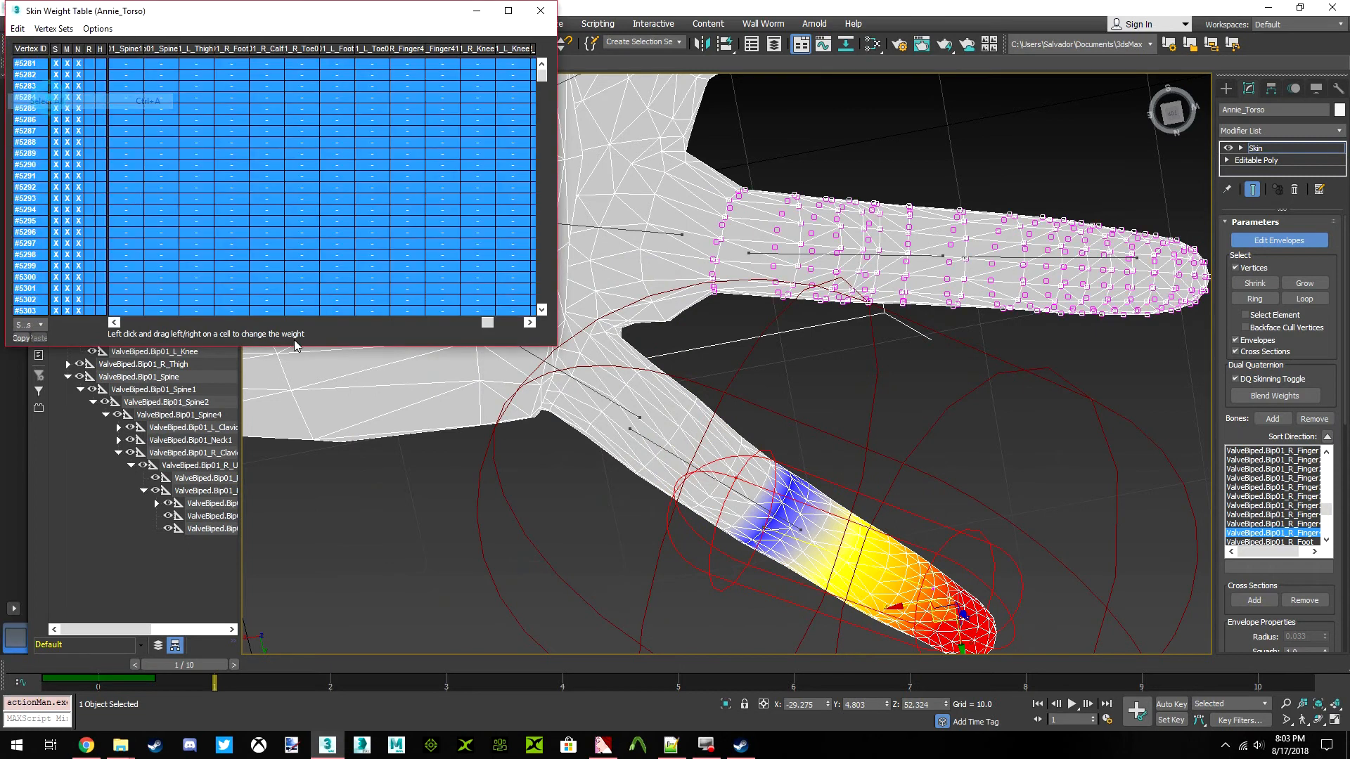
pyautogui.moveTo(487, 322); pyautogui.dragTo(270, 305)
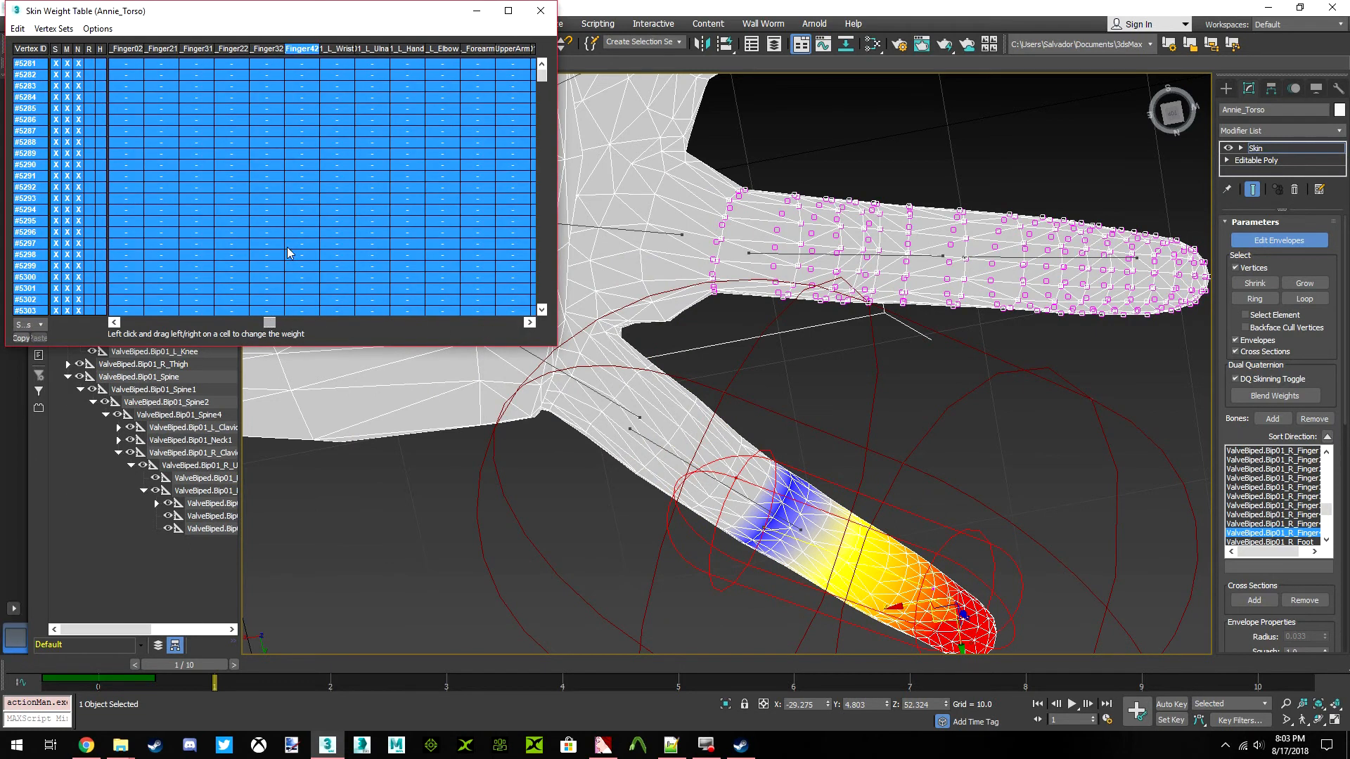
# Grow the index and ring finger vertex selection once toward the palm and select all vertices in the weight table
pyautogui.moveTo(638, 276); pyautogui.dragTo(790, 270, button='middle')
pyautogui.scroll(-3, 764, 391)
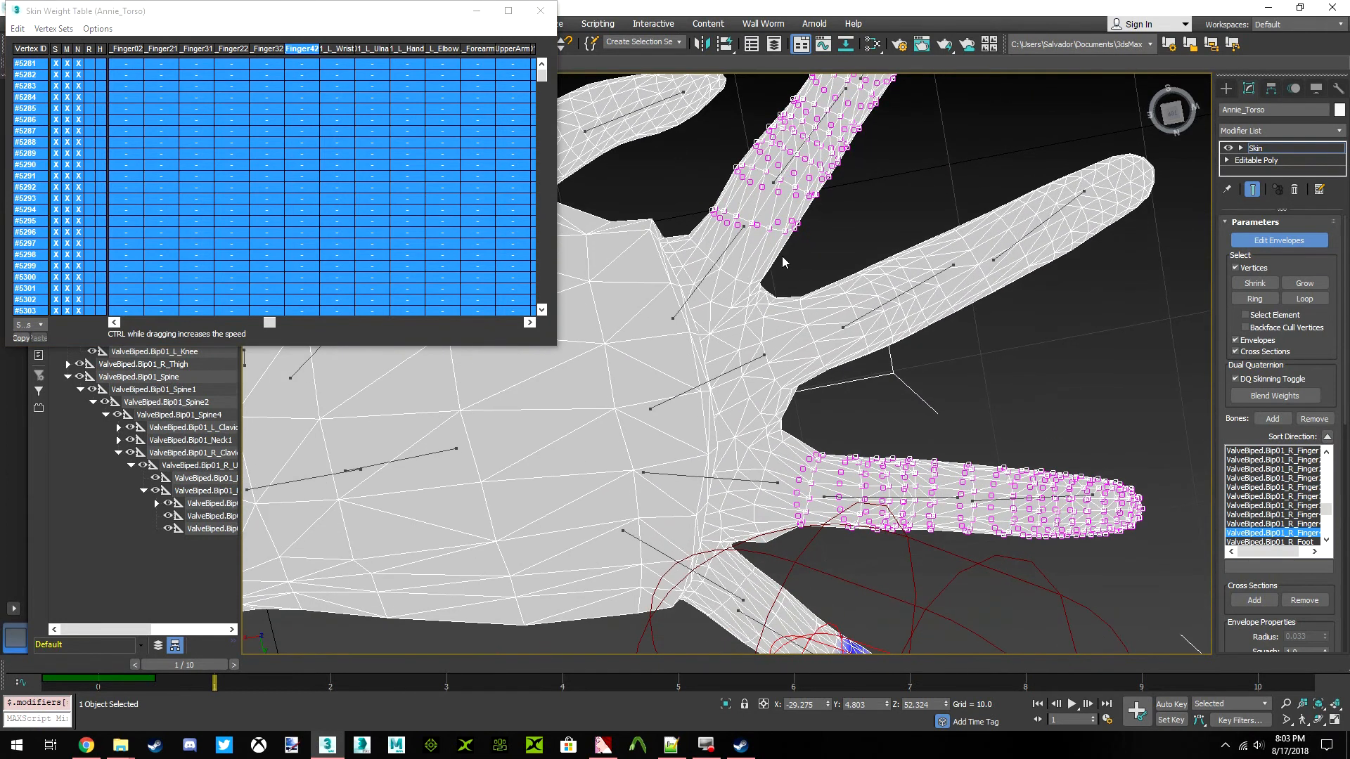
pyautogui.click(1305, 282)
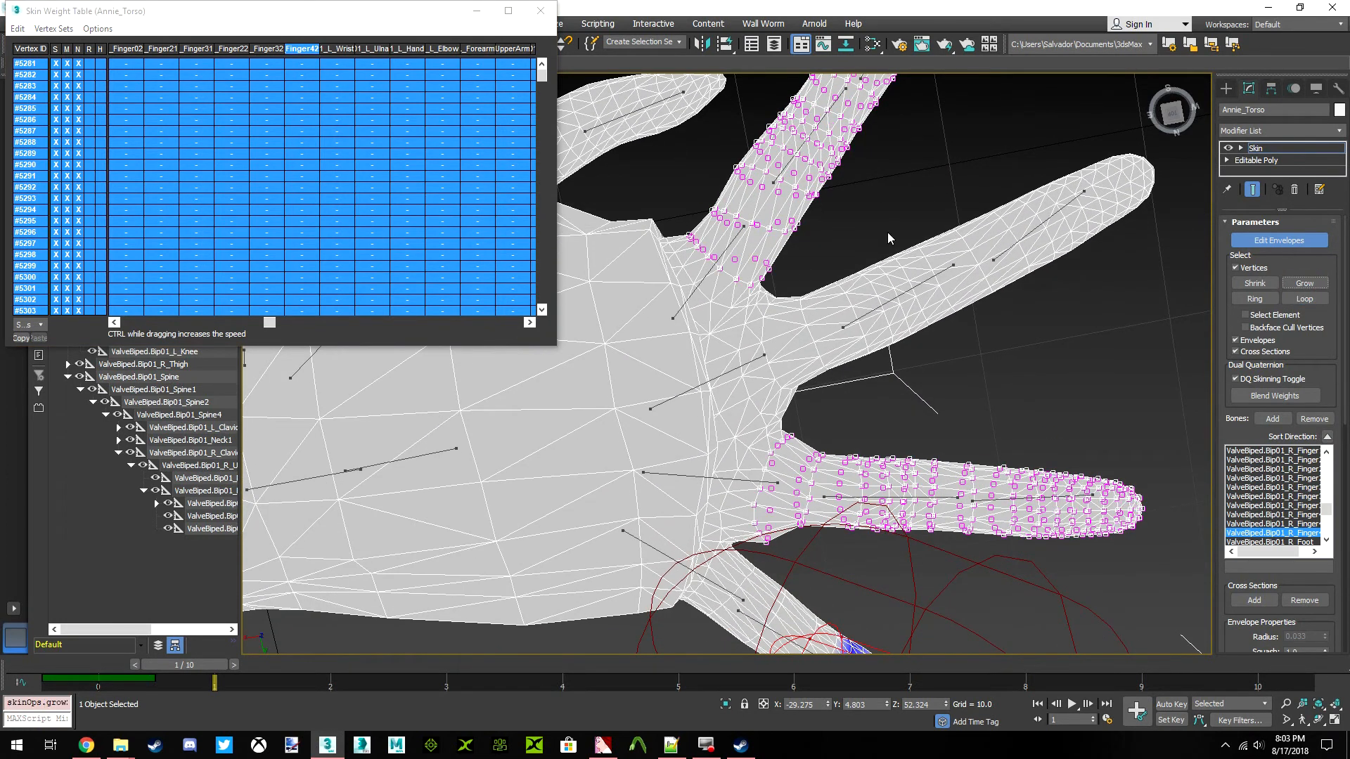
pyautogui.click(21, 29)
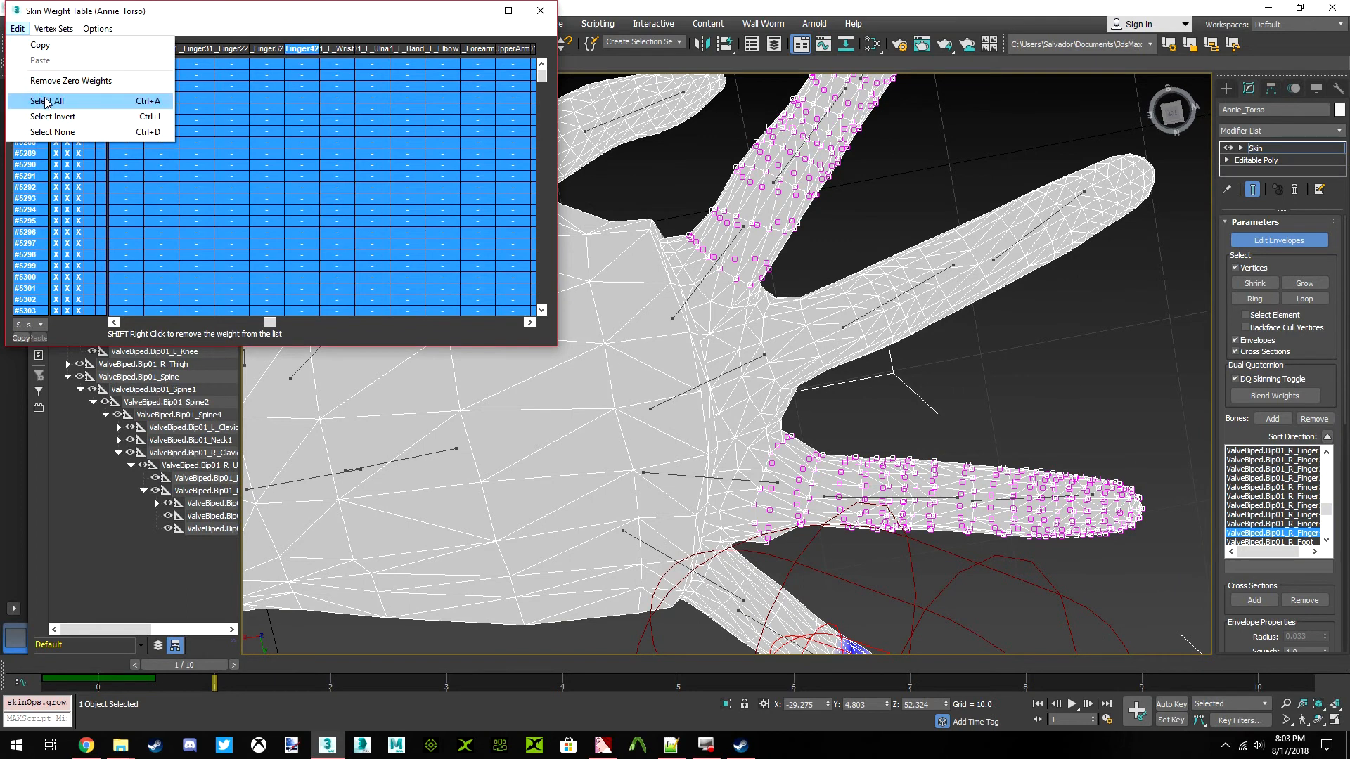
pyautogui.click(44, 101)
pyautogui.moveTo(802, 519); pyautogui.dragTo(826, 426, button='middle')
pyautogui.scroll(2, 785, 377)
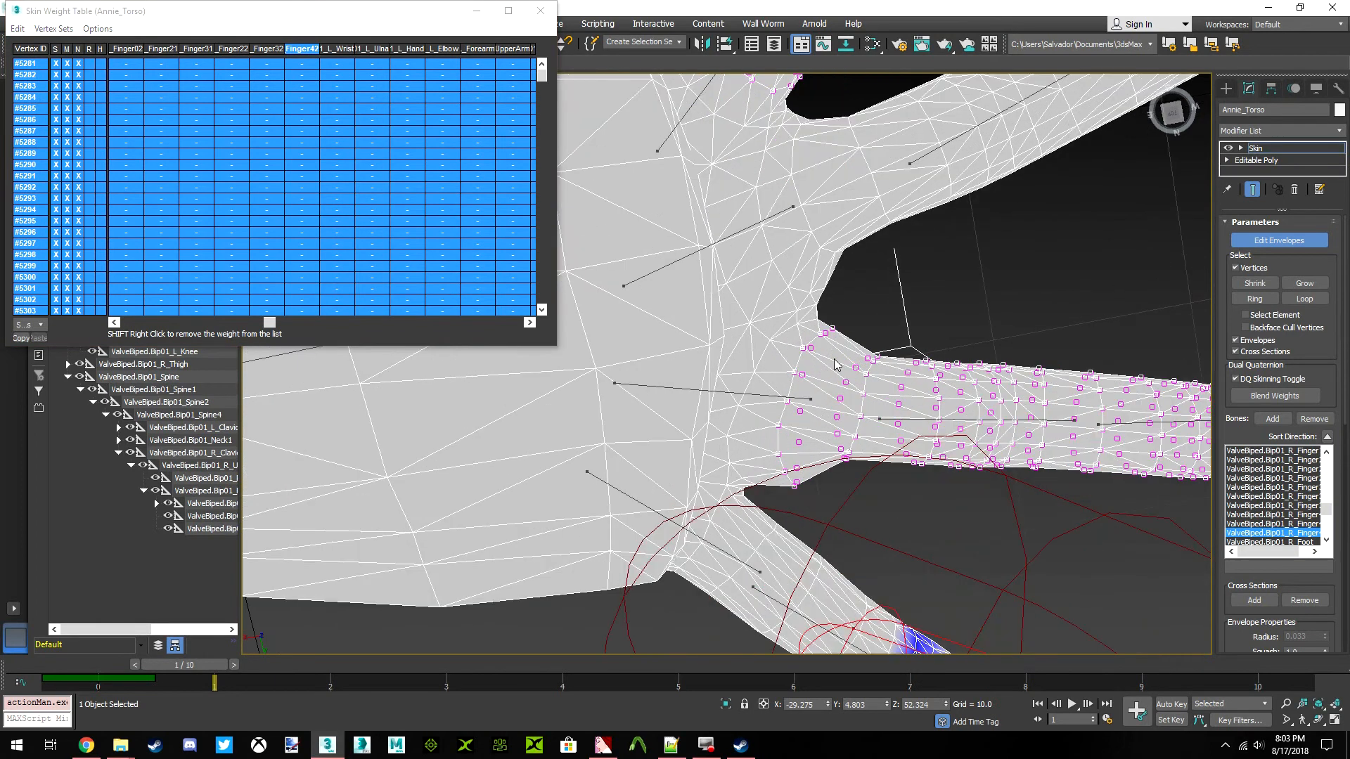
pyautogui.scroll(-2, 784, 362)
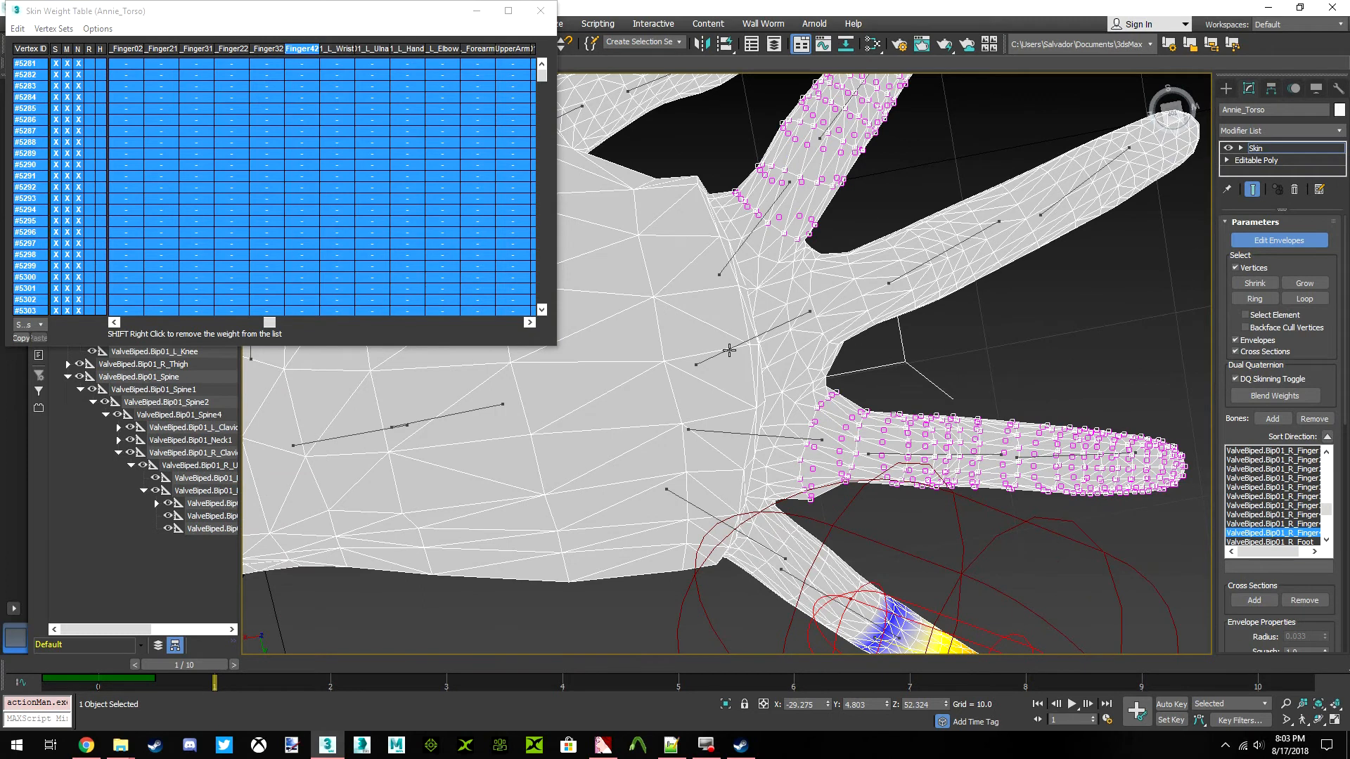
# Select the right middle finger's base bone envelope (Finger2) and try to change its weight on the grown index and ring finger selection
pyautogui.click(792, 319)
pyautogui.scroll(3, 840, 387)
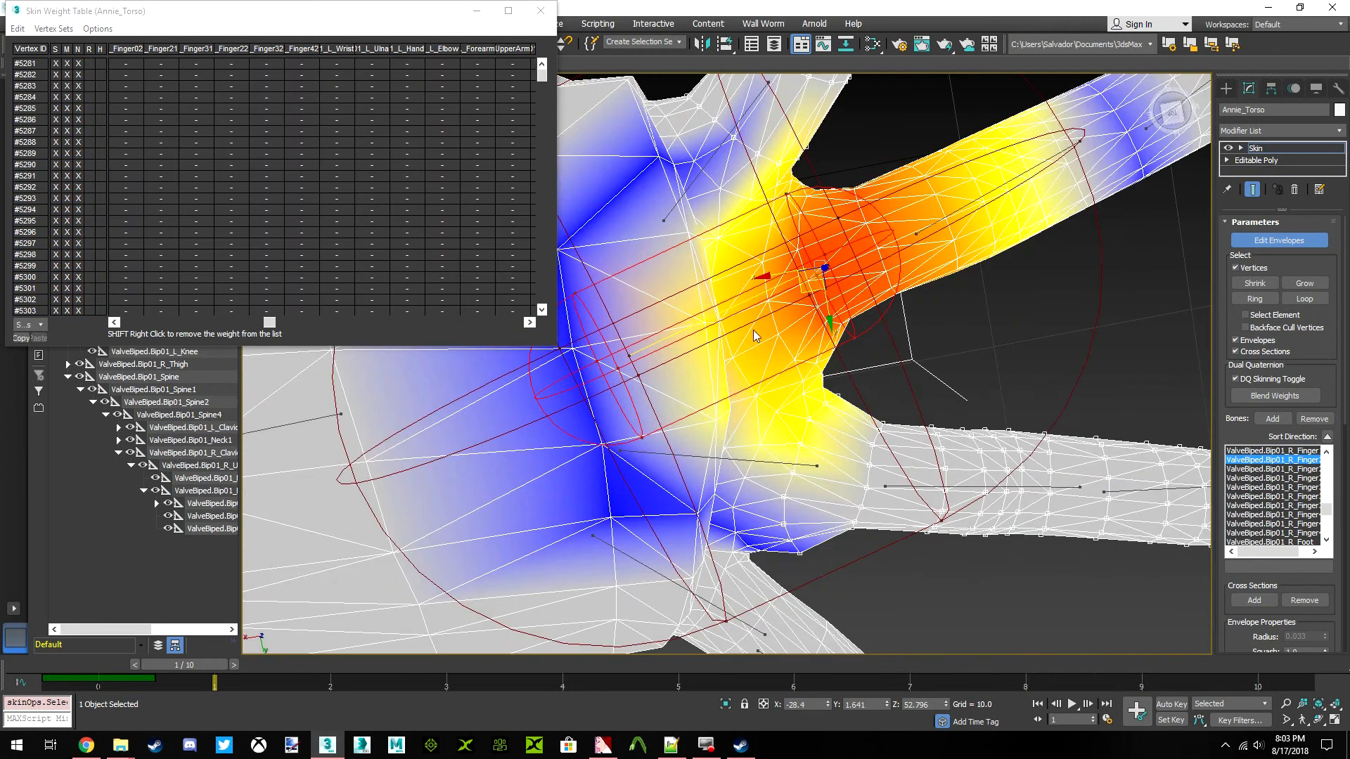
pyautogui.click(18, 28)
pyautogui.click(44, 100)
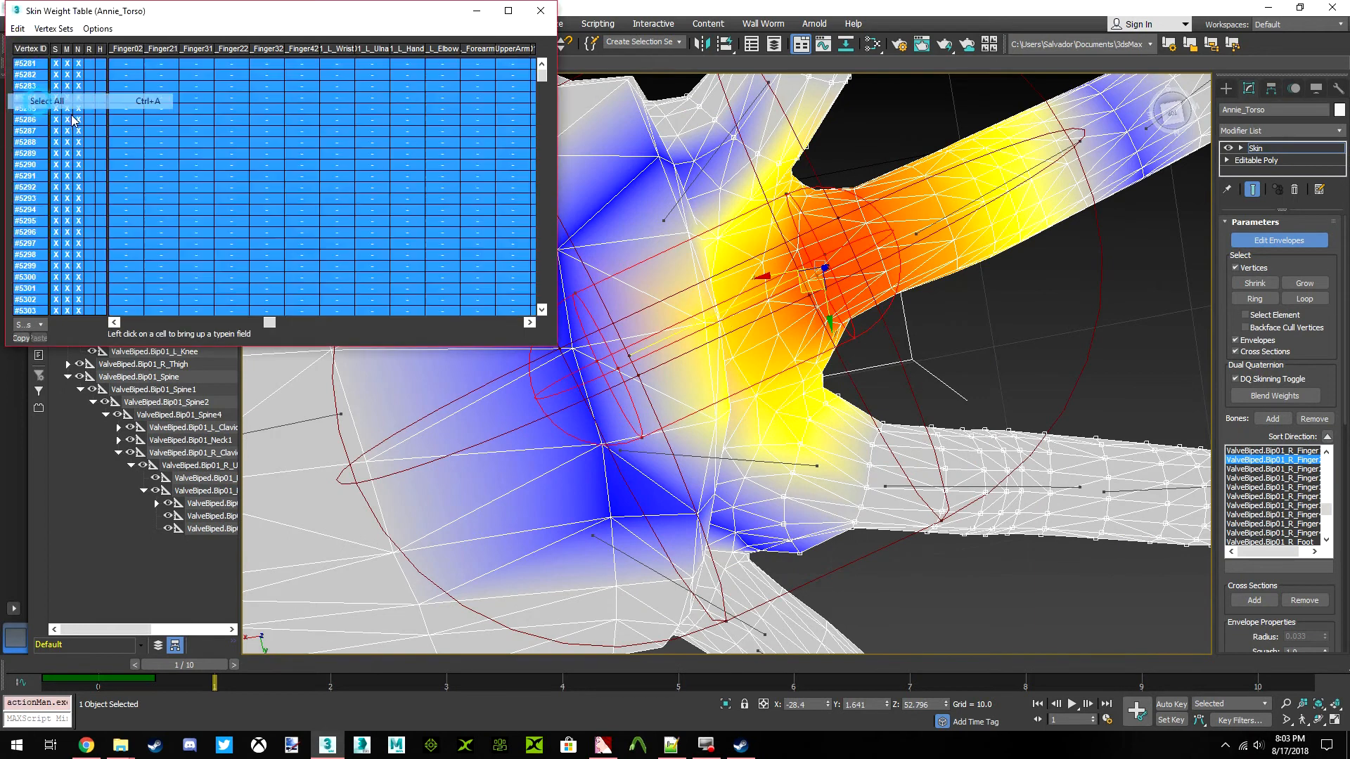
pyautogui.moveTo(258, 324); pyautogui.dragTo(191, 322)
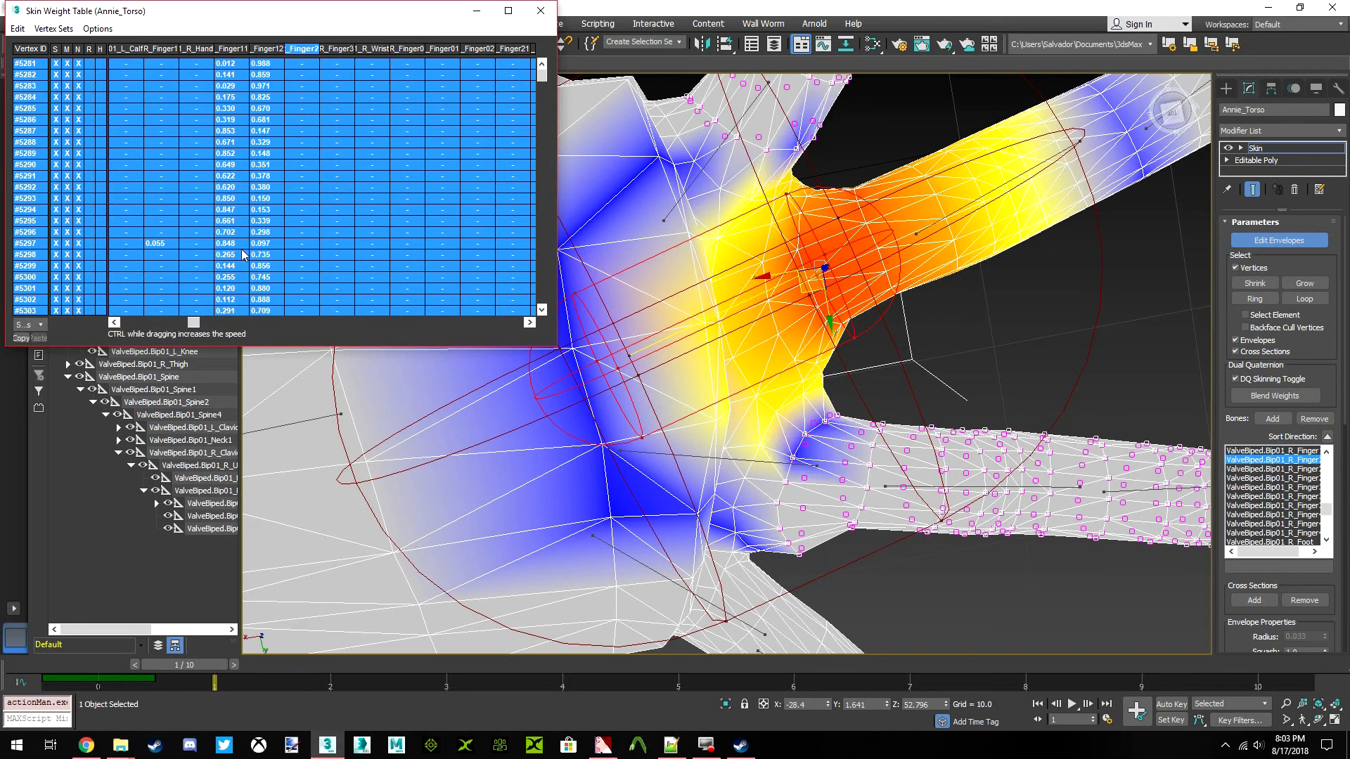
pyautogui.hotkey('ctrl', 'z')
pyautogui.moveTo(297, 210); pyautogui.dragTo(205, 210)
pyautogui.hotkey('ctrl', 'z')
pyautogui.moveTo(863, 423); pyautogui.dragTo(895, 322, button='middle')
pyautogui.scroll(-3, 766, 351)
pyautogui.moveTo(776, 320); pyautogui.dragTo(774, 364, button='middle')
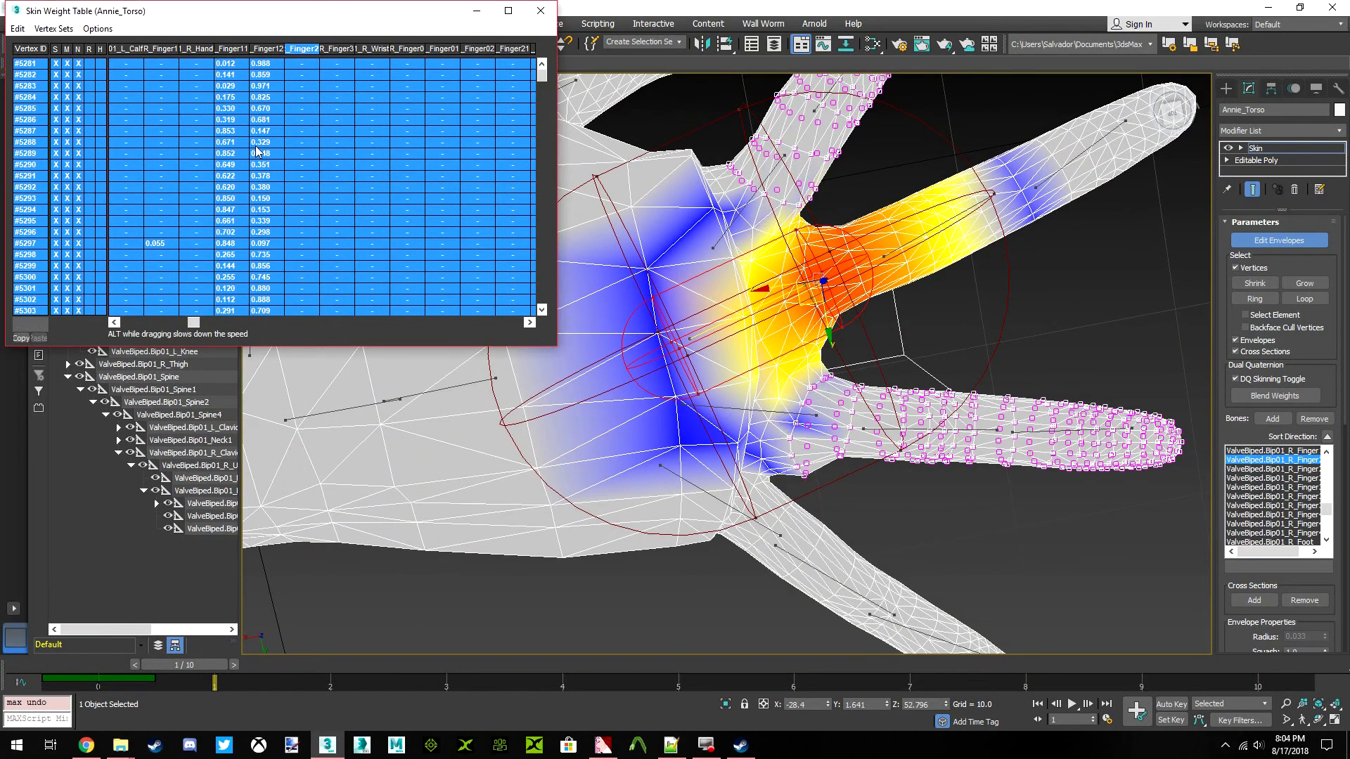
pyautogui.moveTo(884, 432); pyautogui.dragTo(868, 382, button='middle')
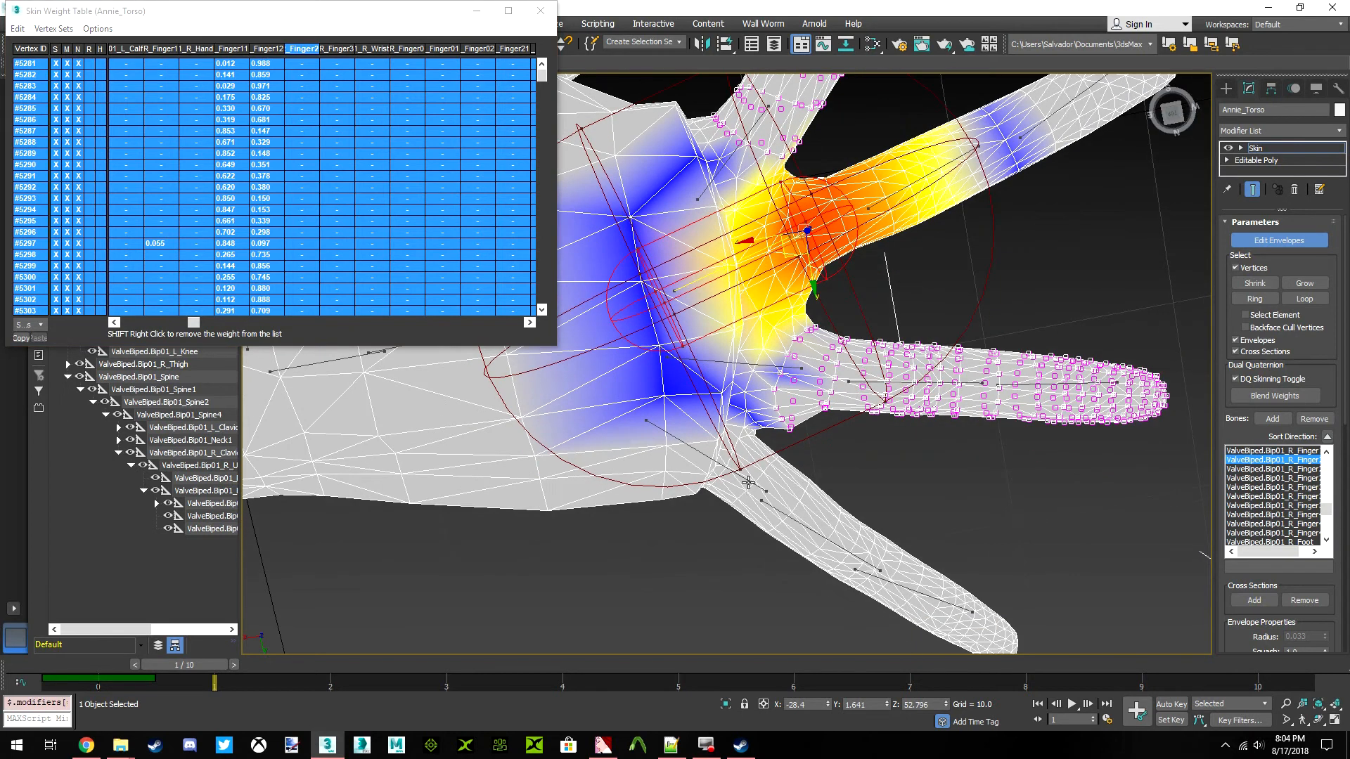
# Clear the right little finger's base bone (Finger4) weight on the grown index and ring finger selection and leave envelope editing
pyautogui.click(749, 486)
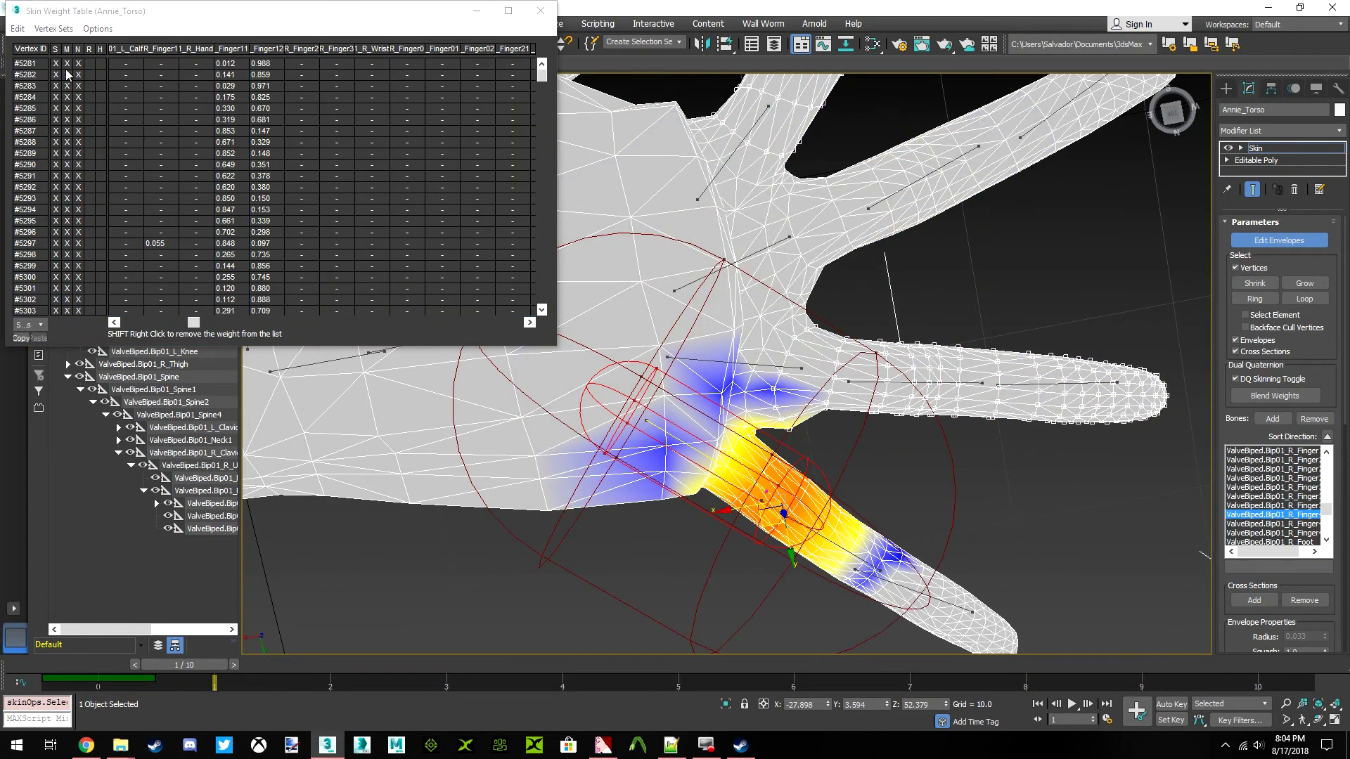
pyautogui.click(18, 28)
pyautogui.click(50, 99)
pyautogui.moveTo(193, 323); pyautogui.dragTo(514, 336)
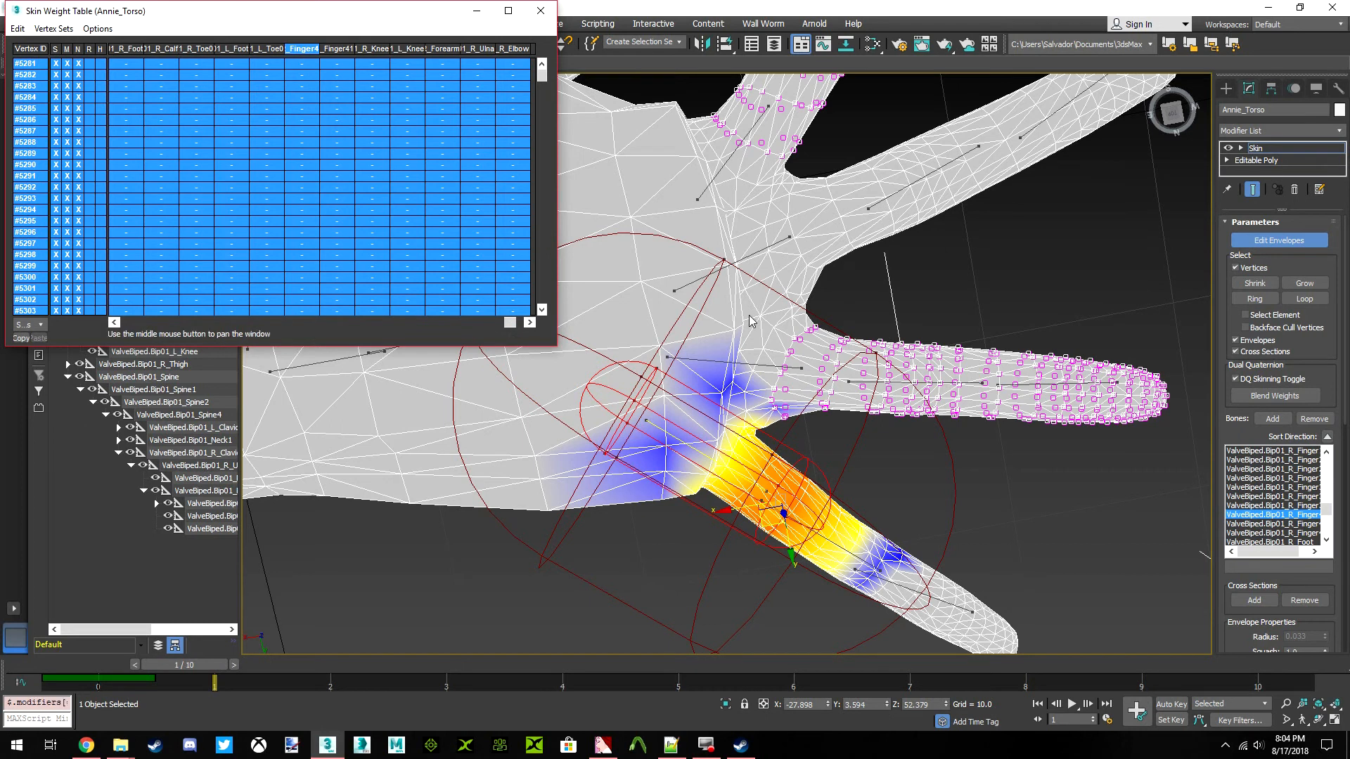
pyautogui.scroll(-5, 780, 407)
pyautogui.scroll(-3, 805, 464)
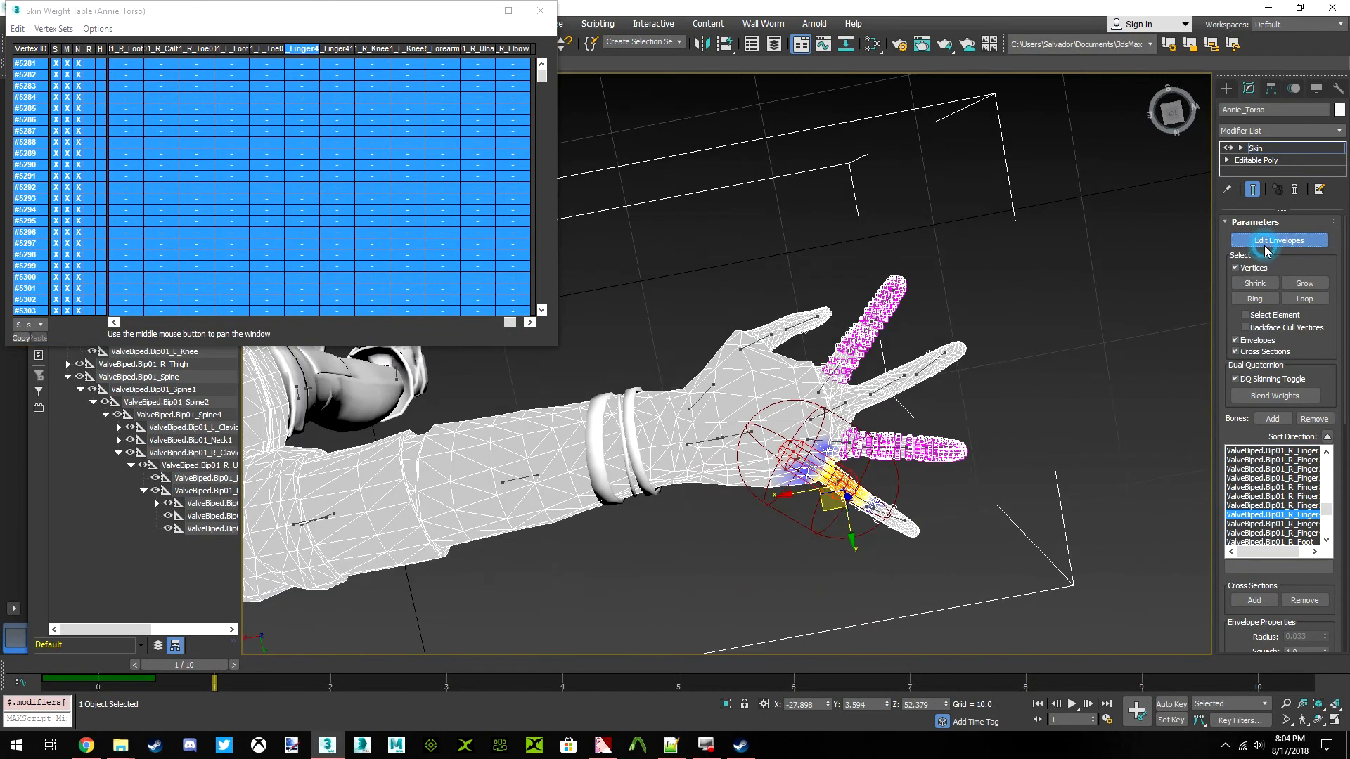
pyautogui.click(1247, 246)
# Deselect the torso, move the timeline to frame 5 and examine the spread fingers' deformation from several angles
pyautogui.moveTo(1172, 112); pyautogui.dragTo(1043, 365)
pyautogui.click(1043, 365)
pyautogui.scroll(-5, 808, 380)
pyautogui.moveTo(217, 664); pyautogui.dragTo(686, 666)
pyautogui.moveTo(1166, 125); pyautogui.dragTo(1041, 234)
pyautogui.scroll(5, 983, 332)
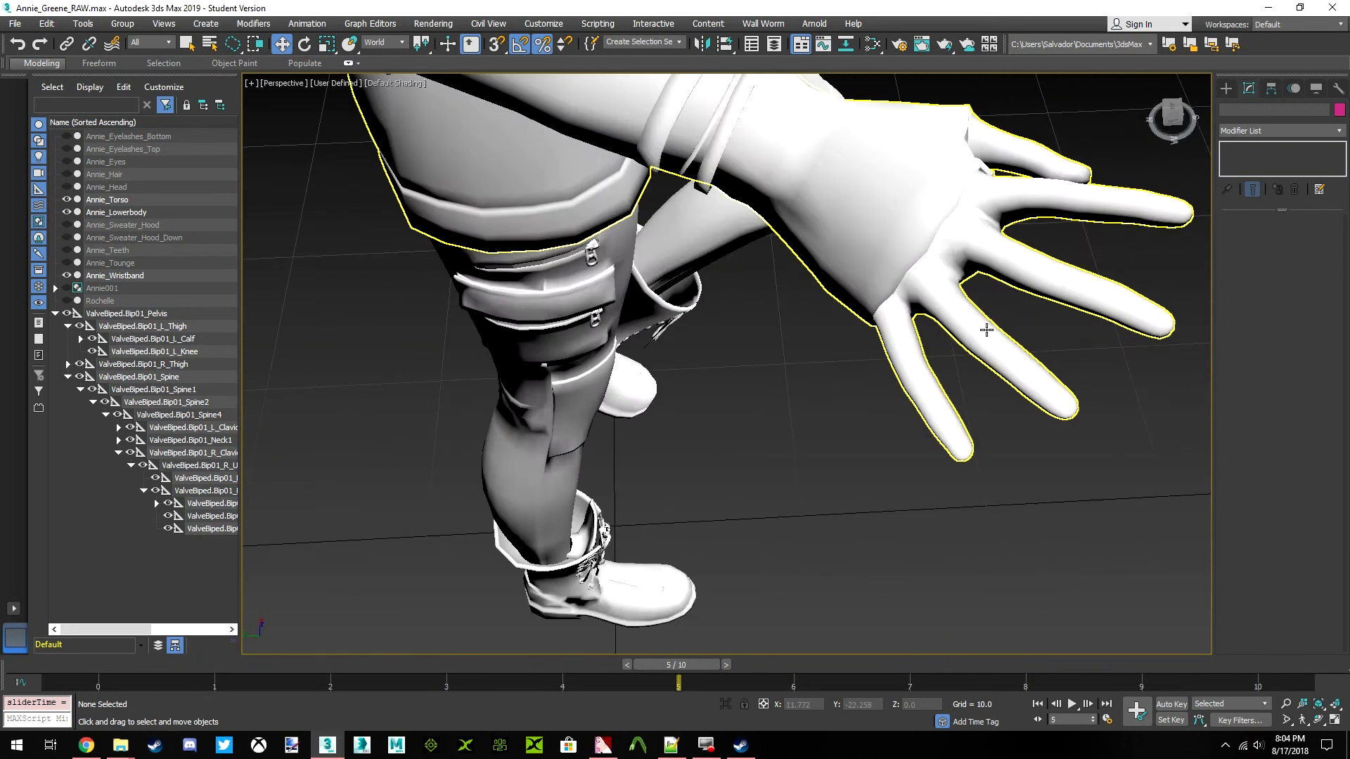
pyautogui.moveTo(971, 328); pyautogui.dragTo(839, 374, button='middle')
pyautogui.moveTo(1170, 121); pyautogui.dragTo(1083, 225)
pyautogui.moveTo(1133, 296); pyautogui.dragTo(760, 342, button='middle')
pyautogui.scroll(-5, 732, 359)
# Return the timeline to frame 0, set a front view of the whole character and save the scene
pyautogui.moveTo(679, 670); pyautogui.dragTo(60, 682)
pyautogui.press('w')
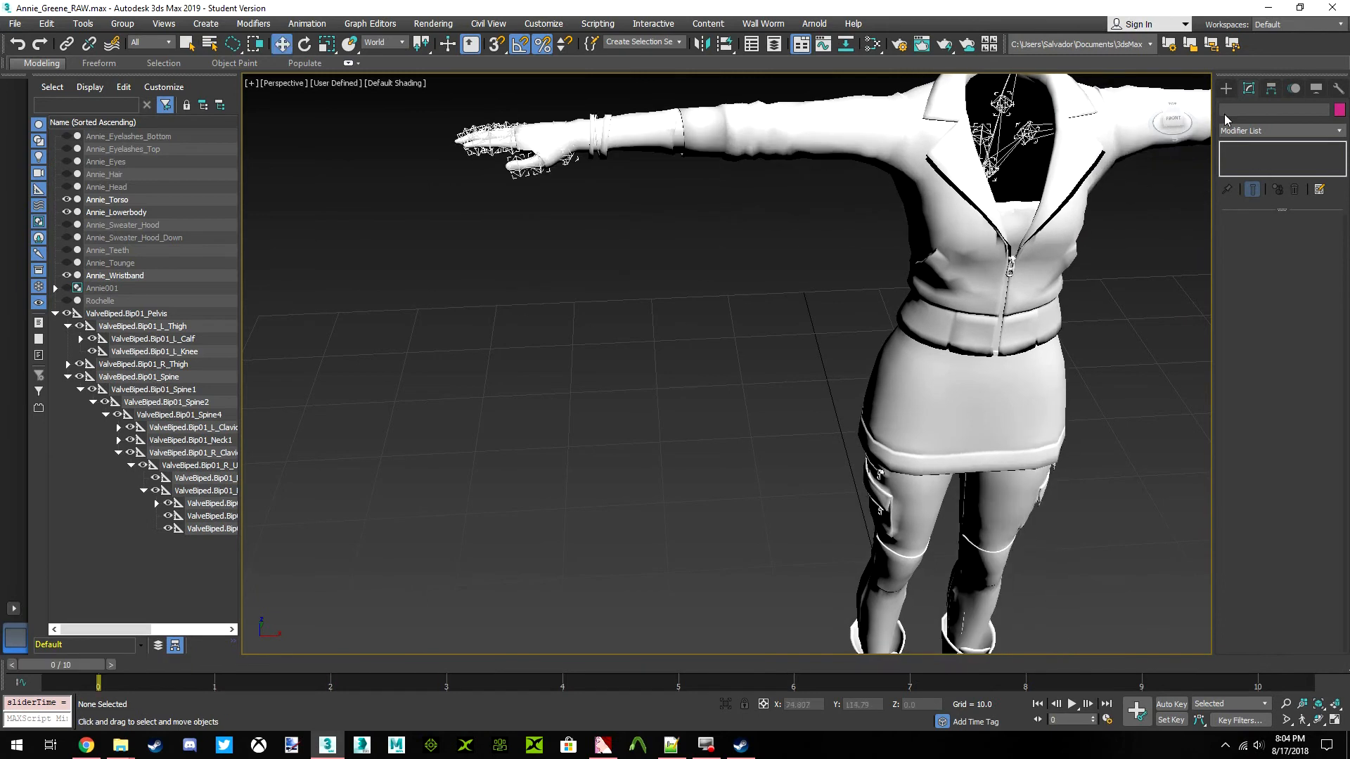
pyautogui.click(1175, 120)
pyautogui.scroll(4, 779, 327)
pyautogui.moveTo(779, 327); pyautogui.dragTo(697, 316, button='middle')
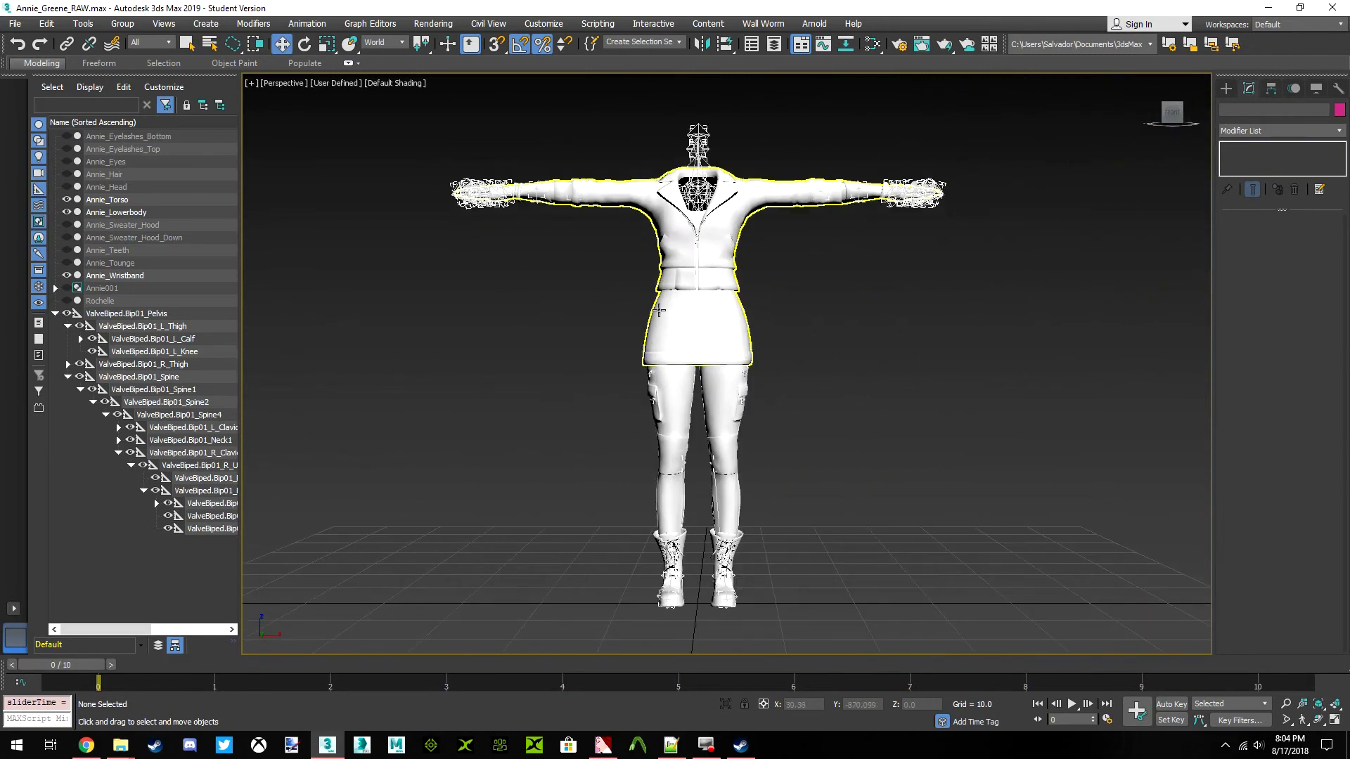
pyautogui.click(15, 23)
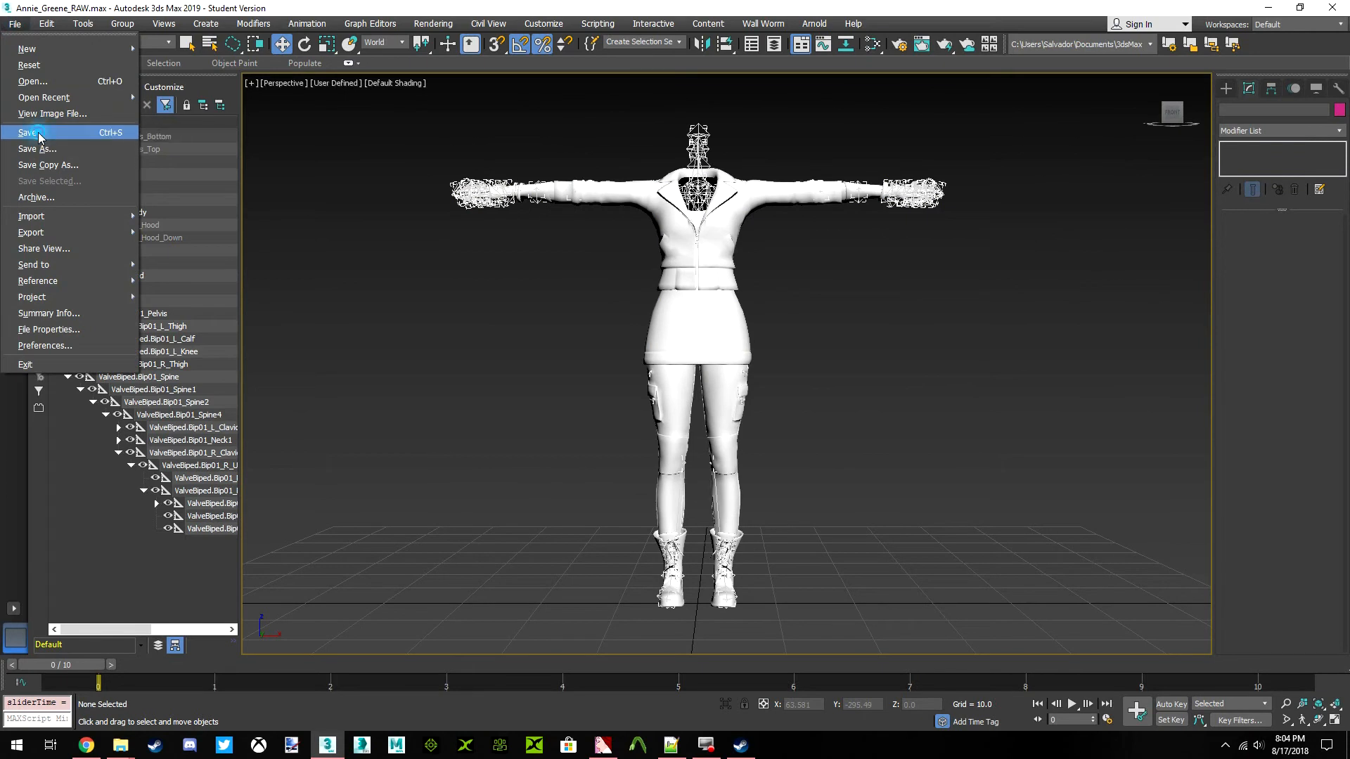
pyautogui.click(30, 133)
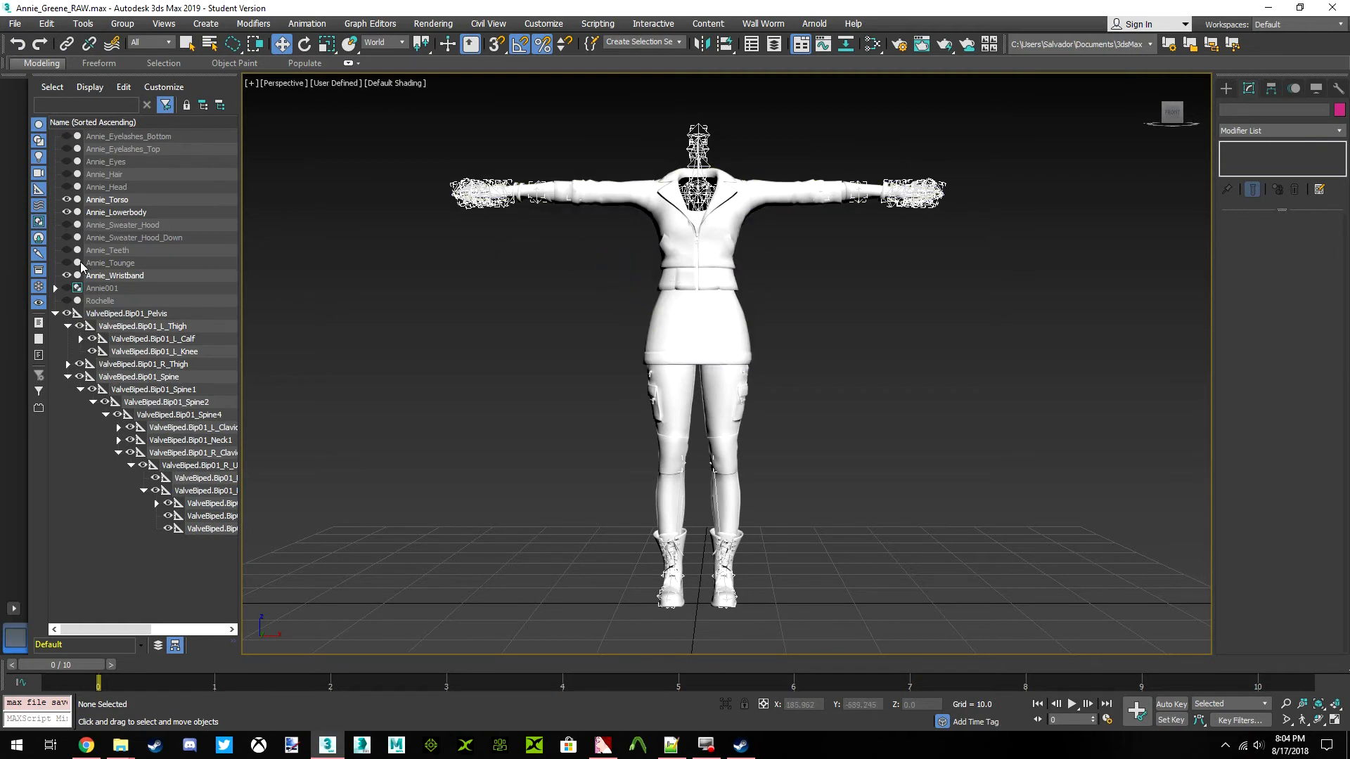
# Unhide the Rochelle and Annie_Head meshes and select Annie_Head
pyautogui.click(67, 301)
pyautogui.moveTo(627, 204); pyautogui.dragTo(633, 287, button='middle')
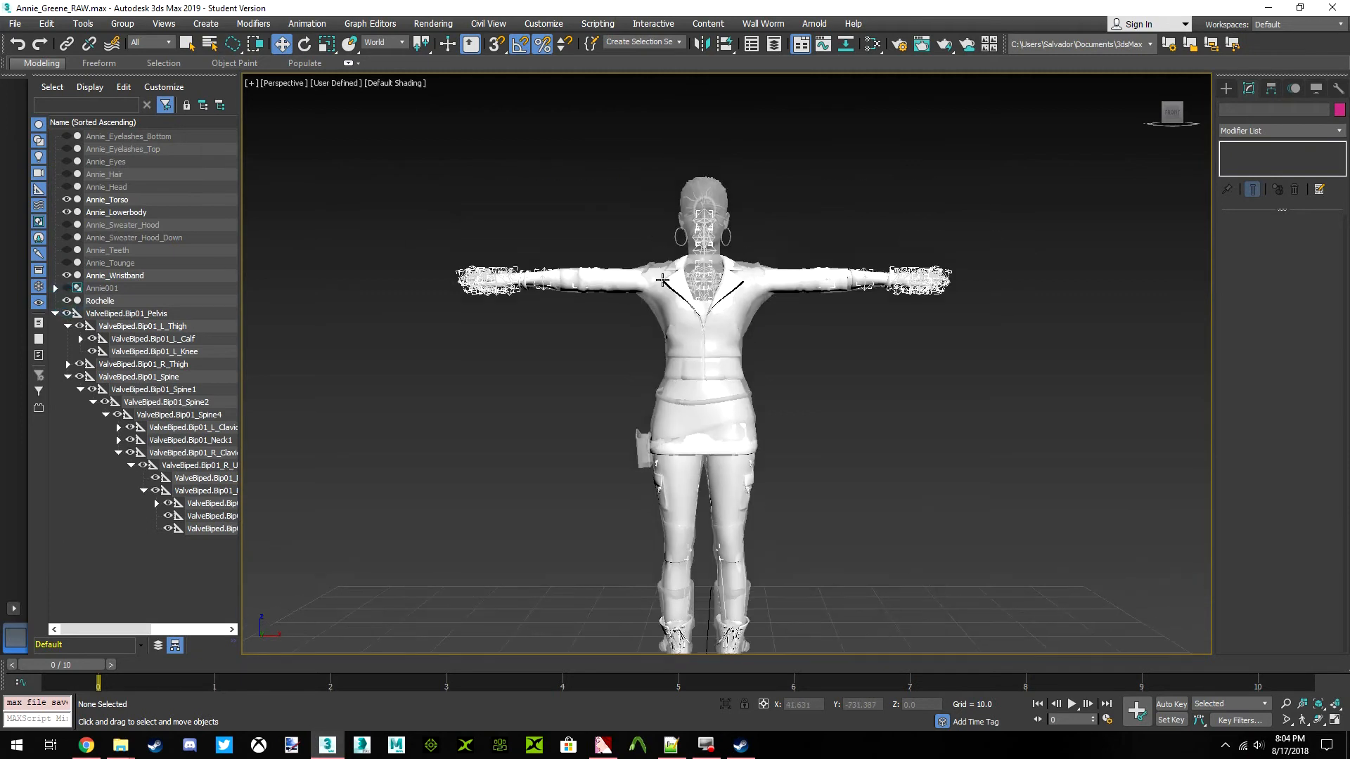
pyautogui.scroll(5, 673, 278)
pyautogui.moveTo(564, 260); pyautogui.dragTo(568, 327, button='middle')
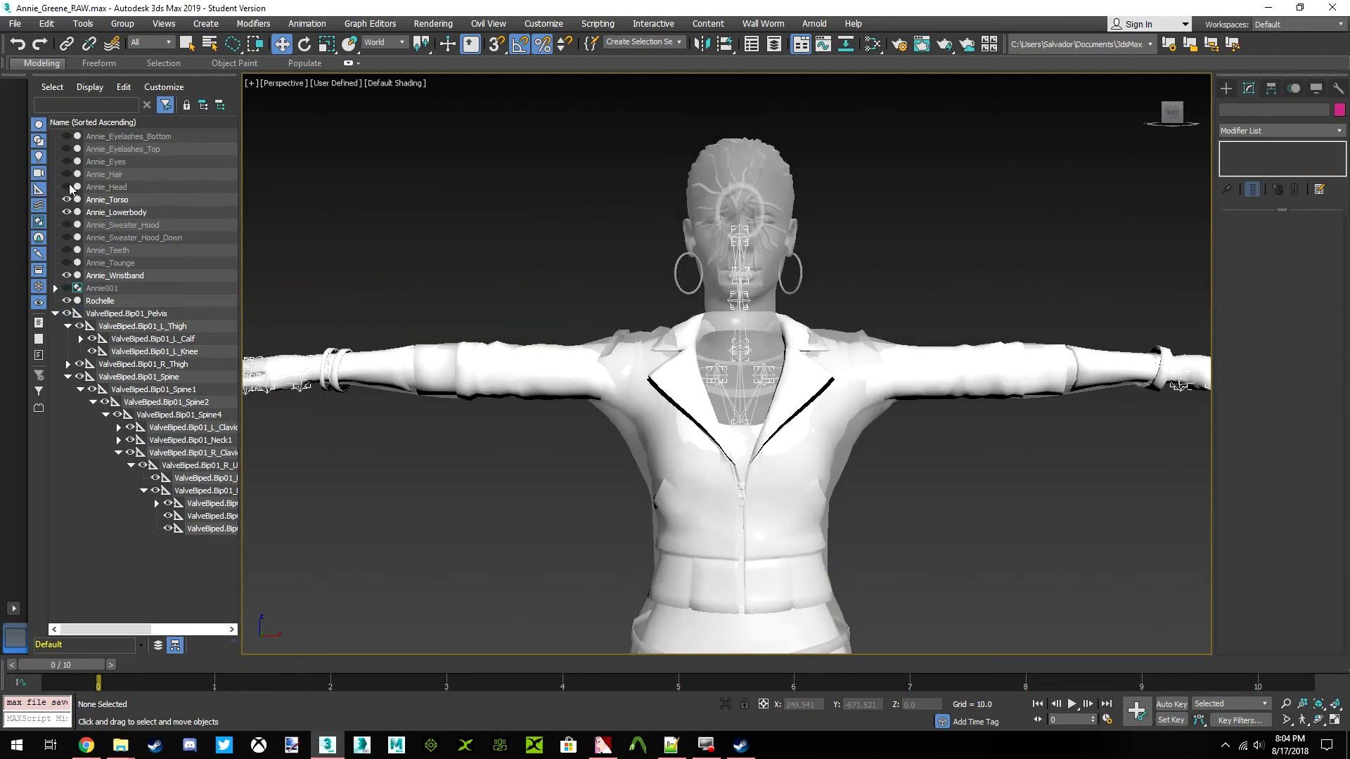
pyautogui.click(68, 187)
pyautogui.click(132, 186)
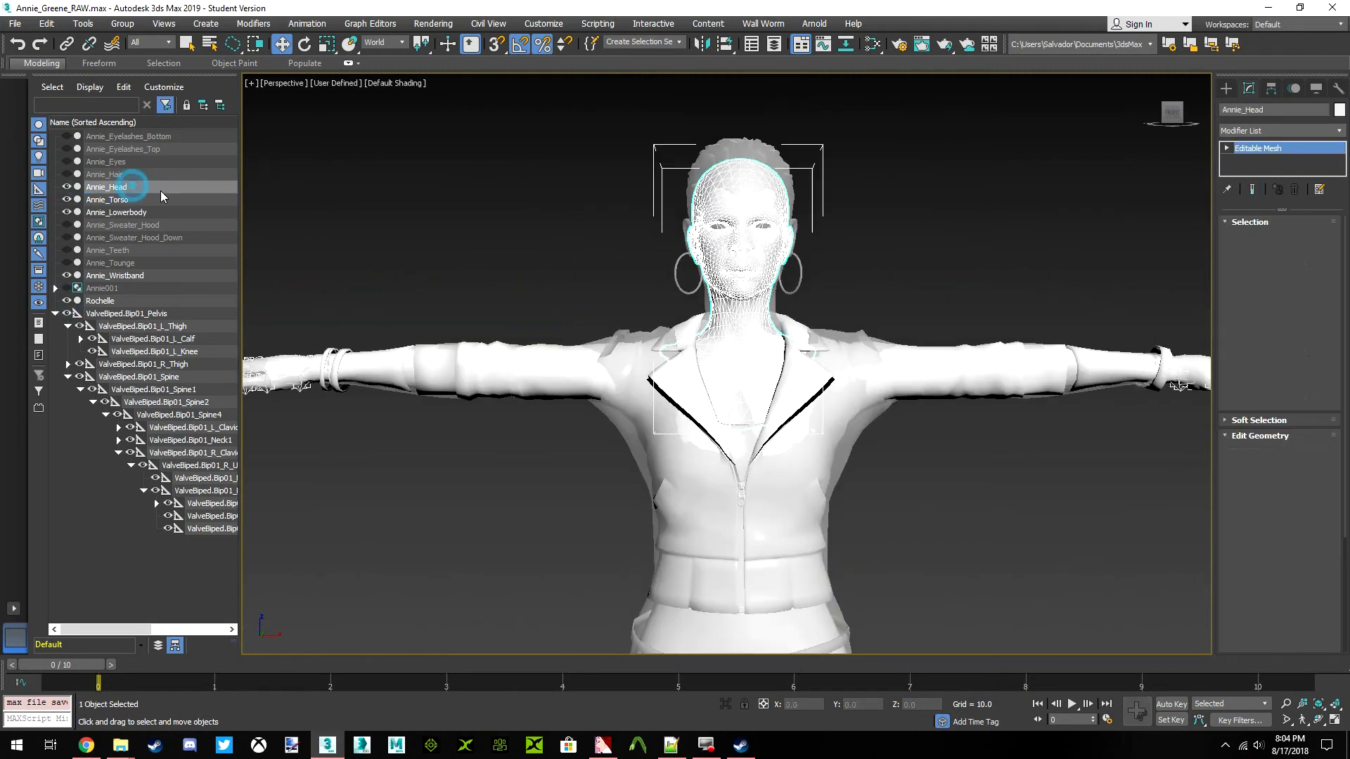
# Apply a Skin Wrap modifier to Annie_Head and add Rochelle as its control object
pyautogui.click(1334, 130)
pyautogui.scroll(-15, 1284, 243)
pyautogui.scroll(-1, 1281, 243)
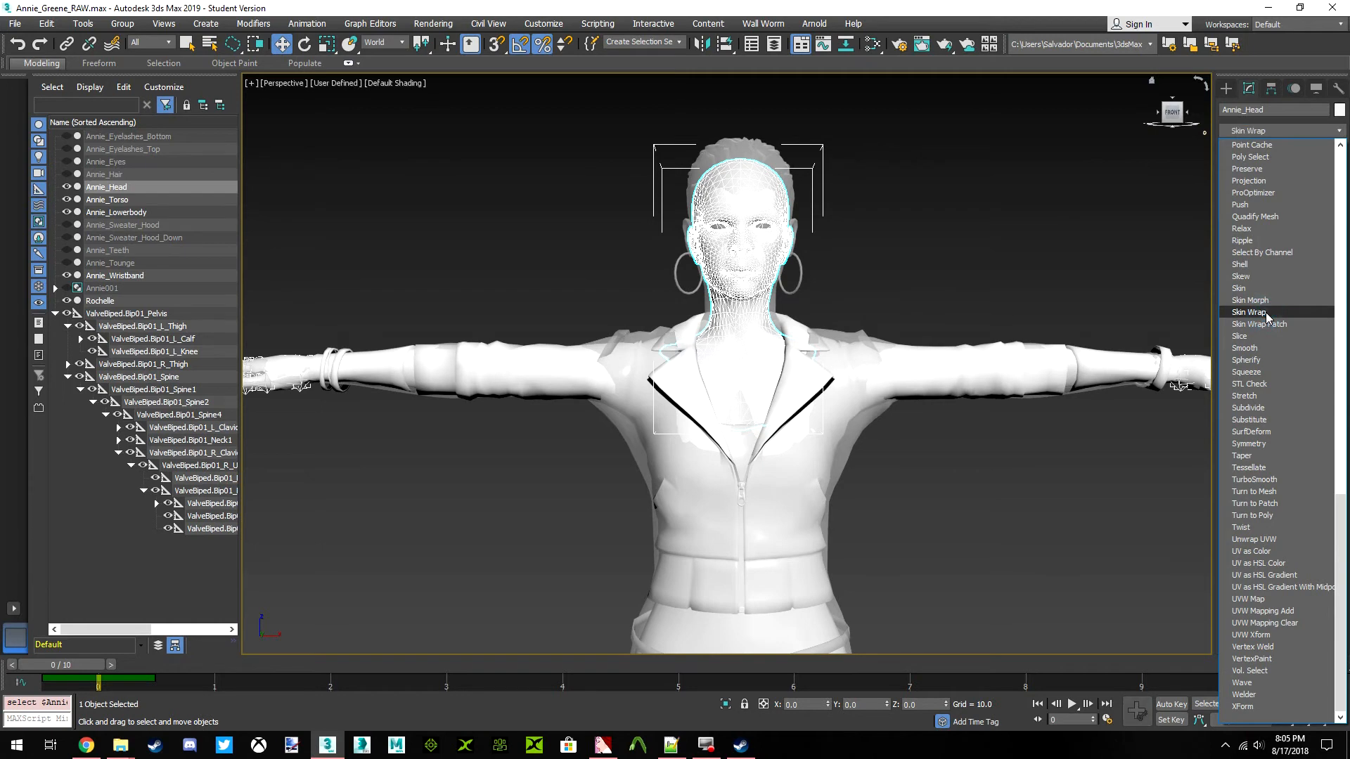
pyautogui.click(1266, 312)
pyautogui.click(1258, 320)
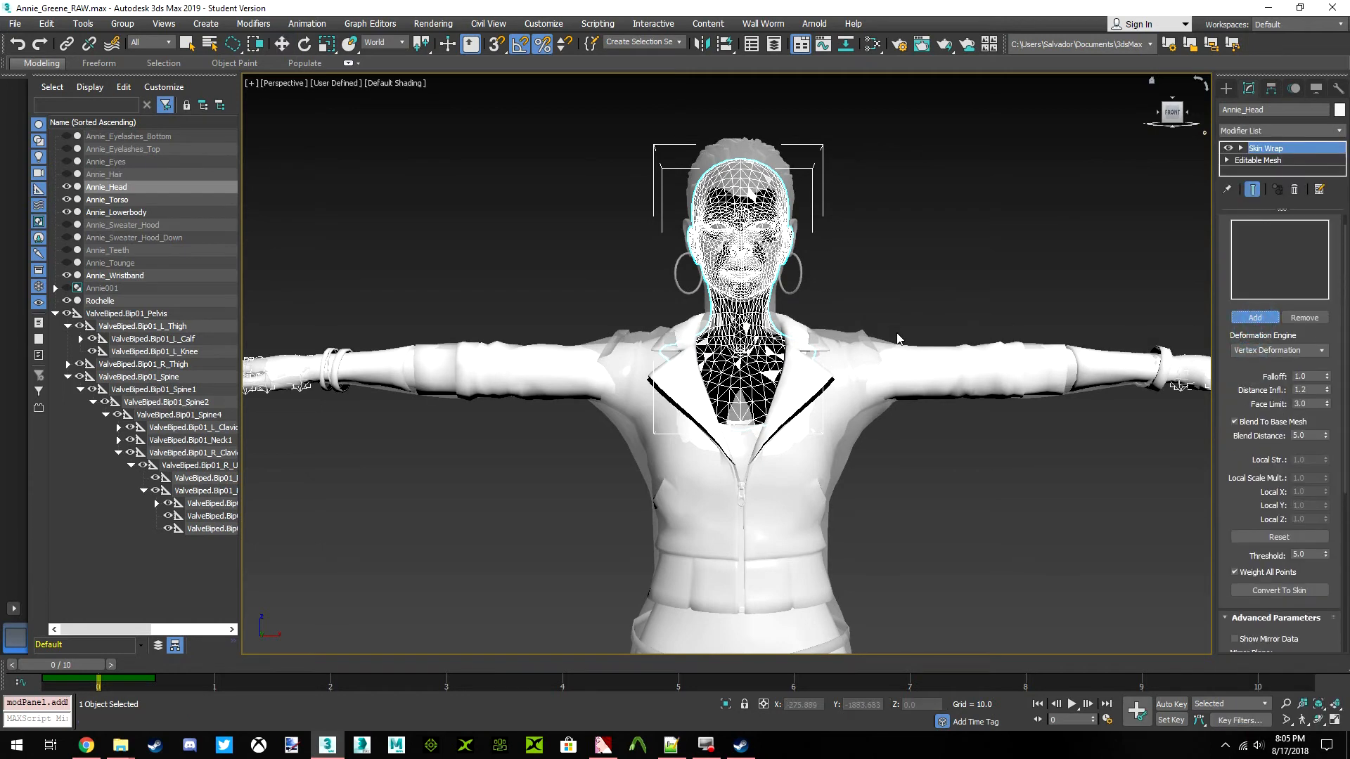
pyautogui.click(800, 290)
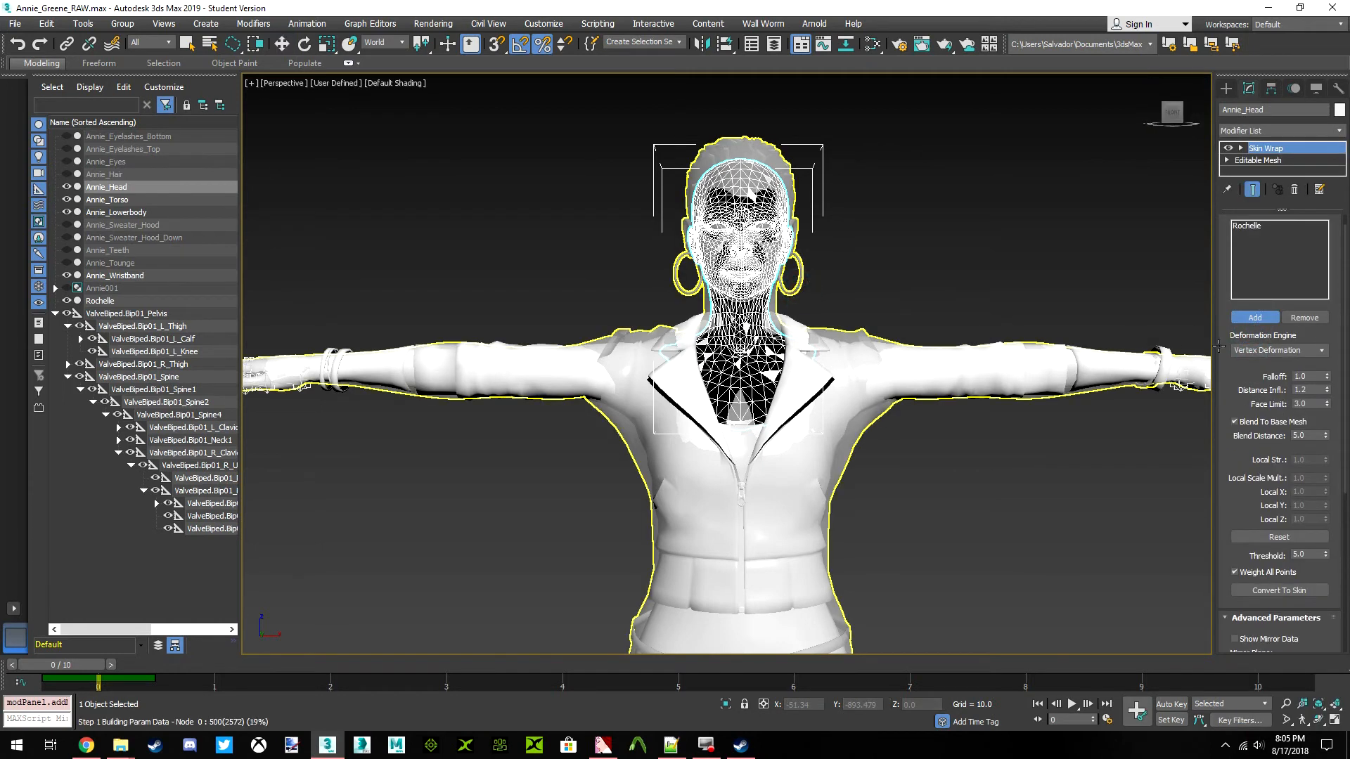
pyautogui.click(1257, 319)
# Convert Annie_Head's Skin Wrap to a Skin modifier and delete the Skin Wrap from the stack
pyautogui.scroll(-3, 1246, 372)
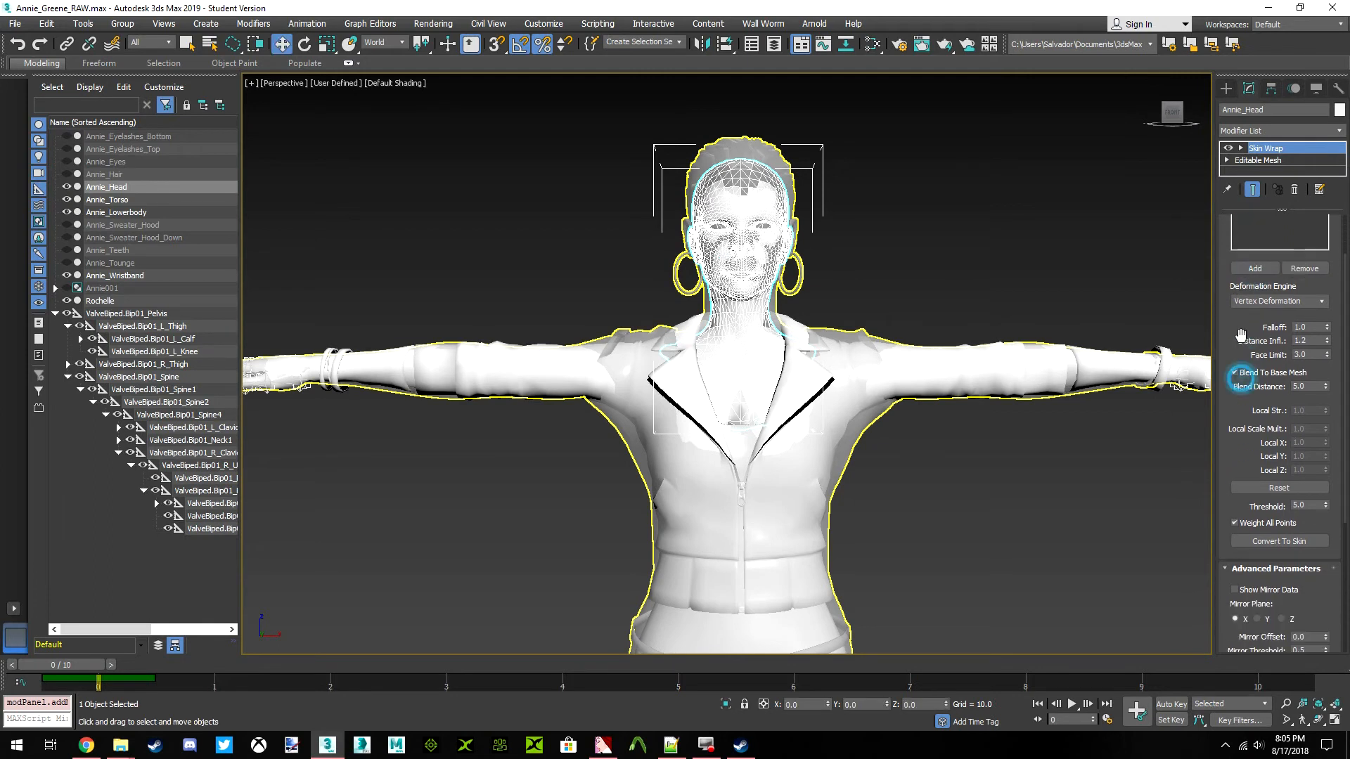
pyautogui.click(1270, 541)
pyautogui.click(1271, 160)
pyautogui.rightClick(1271, 160)
pyautogui.click(1254, 184)
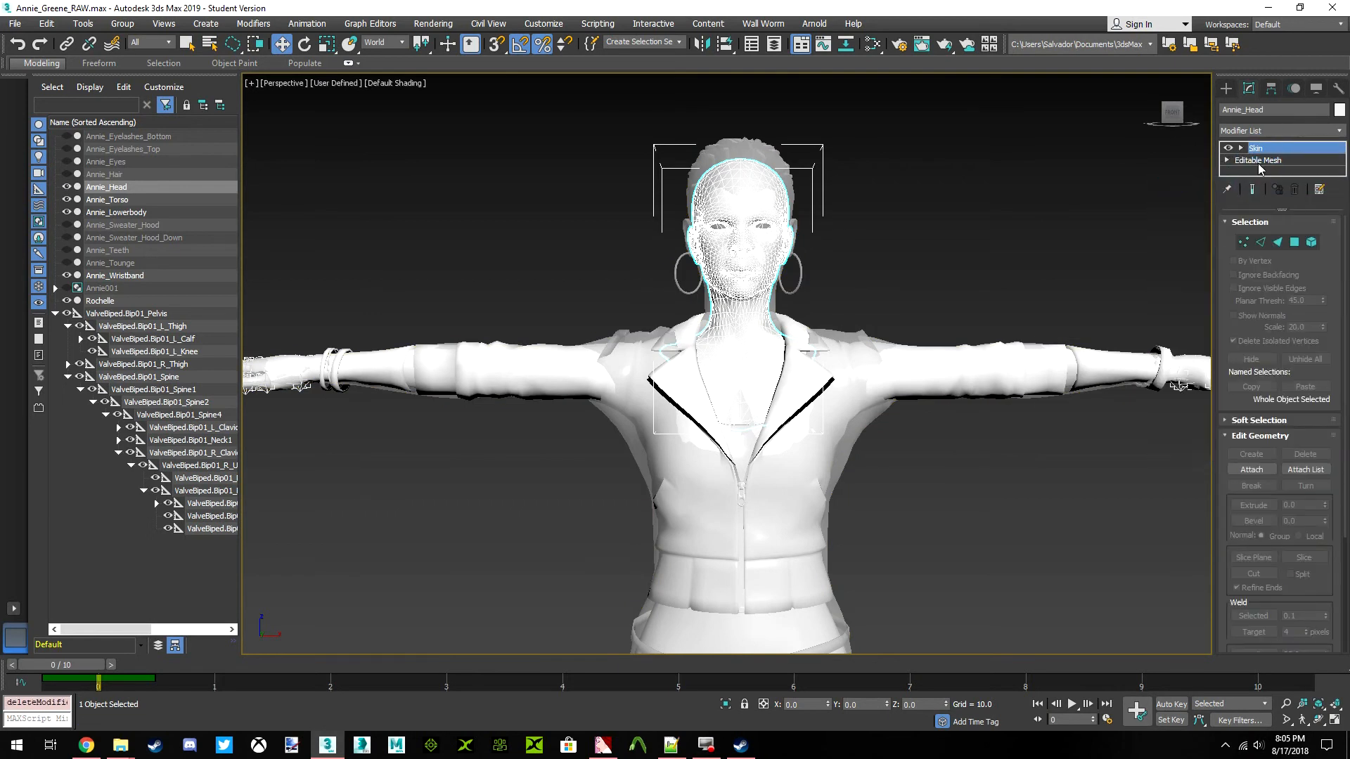
# Hide the Rochelle mesh, select Annie_Head and frame it in the view
pyautogui.click(790, 264)
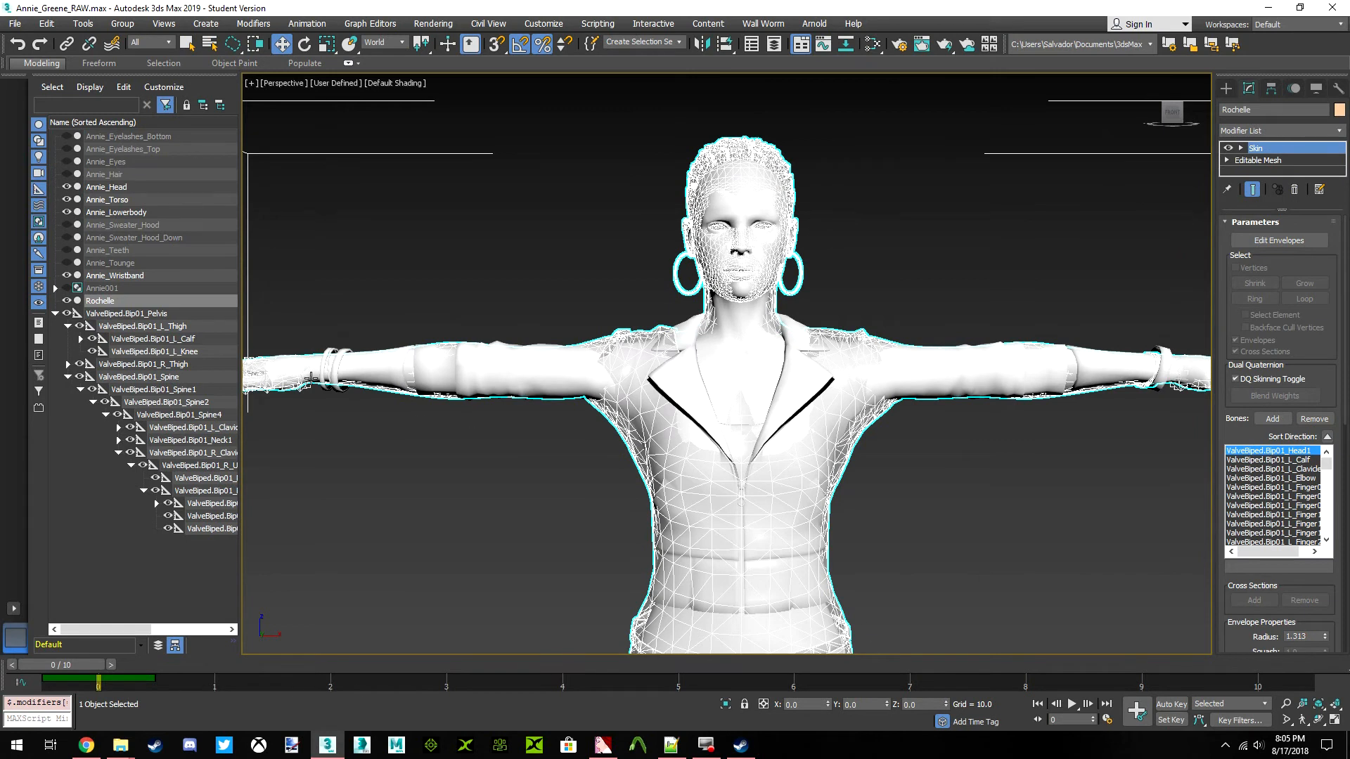
pyautogui.click(65, 300)
pyautogui.click(779, 246)
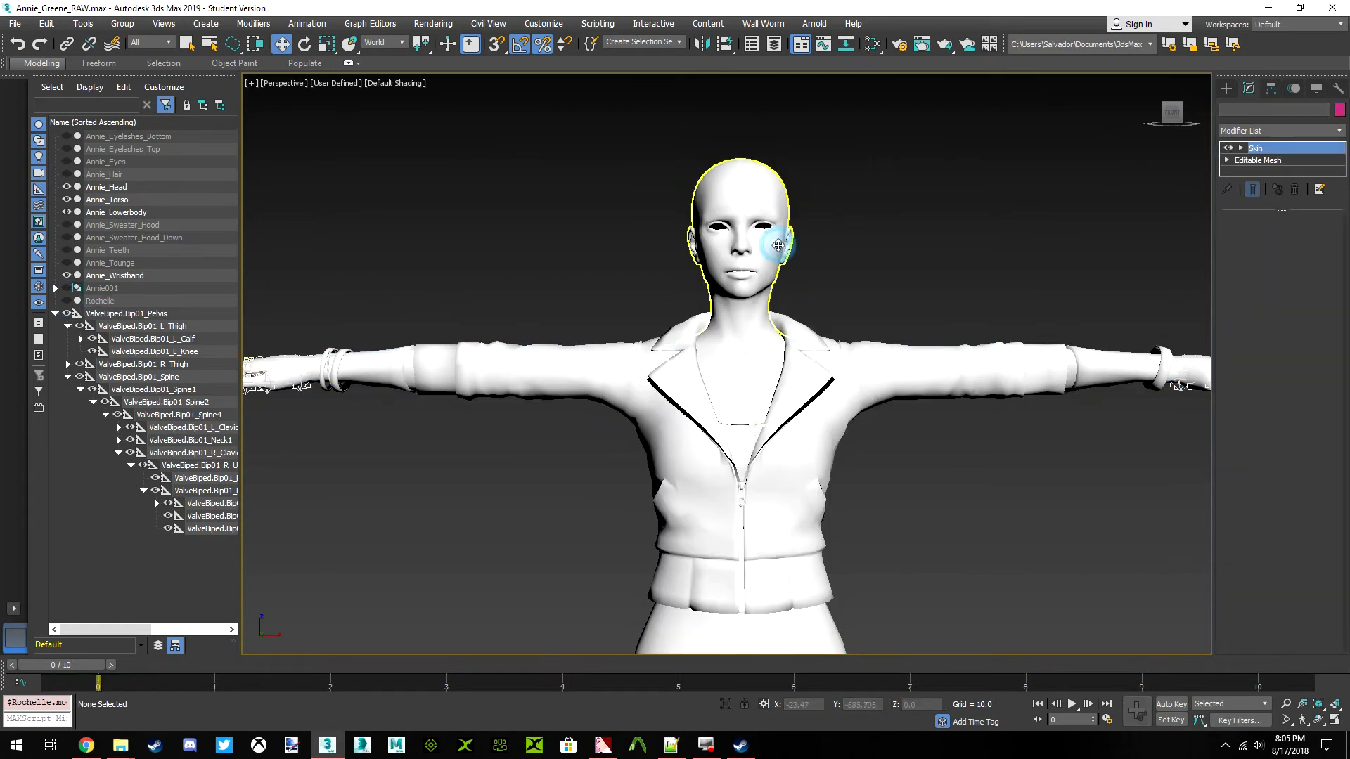
pyautogui.press('z')
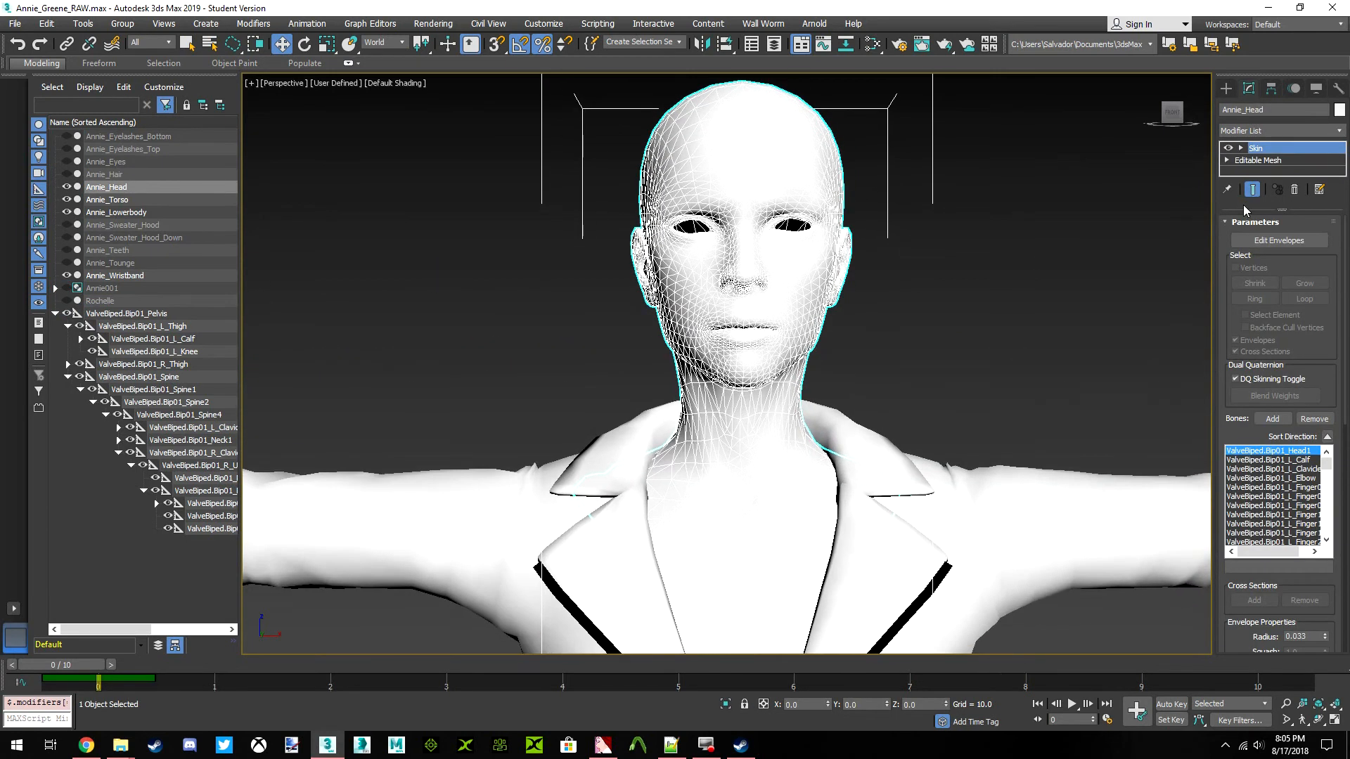
# Start envelope editing on Annie_Head with vertex selection enabled and examine the Head1 bone's weights on the jaw and neck
pyautogui.moveTo(1171, 119); pyautogui.dragTo(1206, 126)
pyautogui.click(1254, 224)
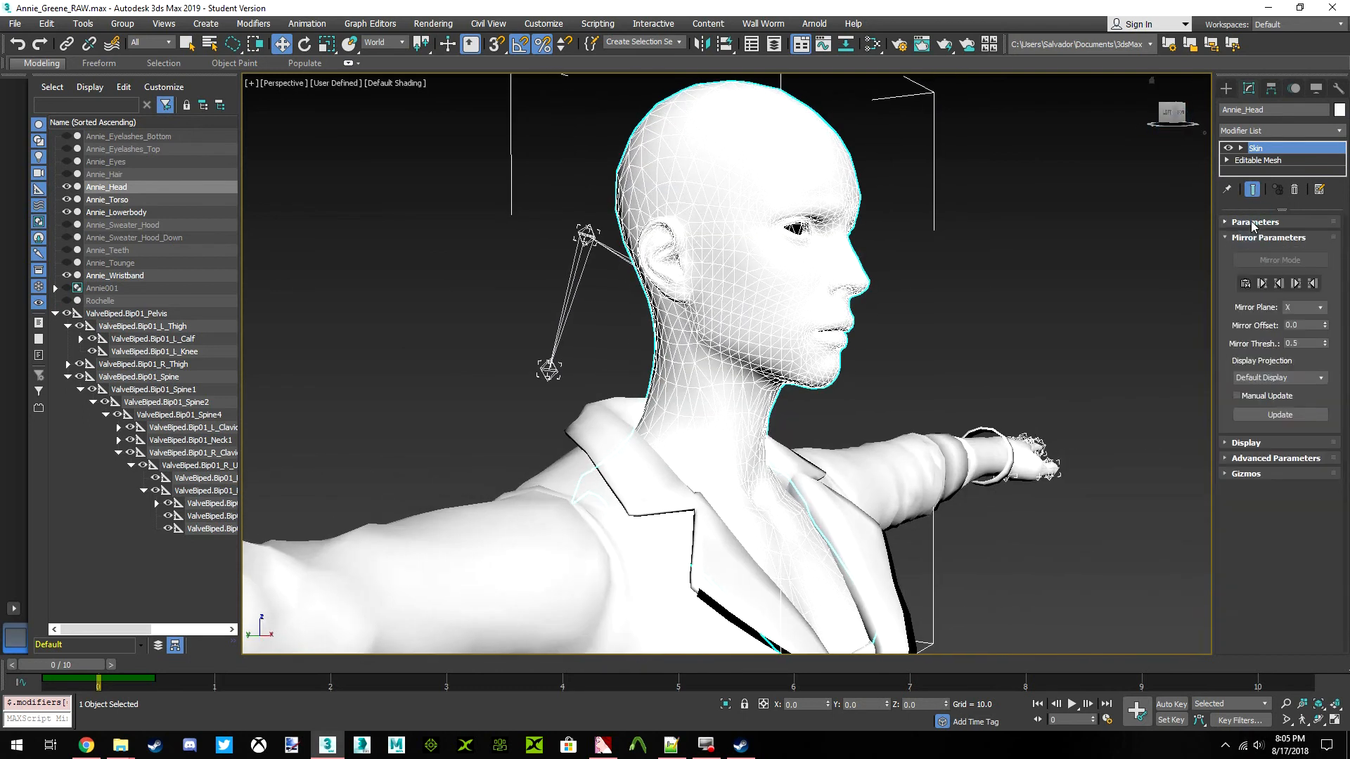
pyautogui.click(1255, 224)
pyautogui.scroll(-3, 1262, 251)
pyautogui.scroll(3, 1314, 230)
pyautogui.click(1282, 243)
pyautogui.click(1236, 269)
pyautogui.moveTo(891, 304); pyautogui.dragTo(1006, 304, button='middle')
pyautogui.scroll(4, 895, 309)
pyautogui.moveTo(1172, 114); pyautogui.dragTo(1202, 103)
pyautogui.keyDown('alt'); pyautogui.moveTo(722, 437); pyautogui.dragTo(694, 406, button='middle'); pyautogui.keyUp('alt')
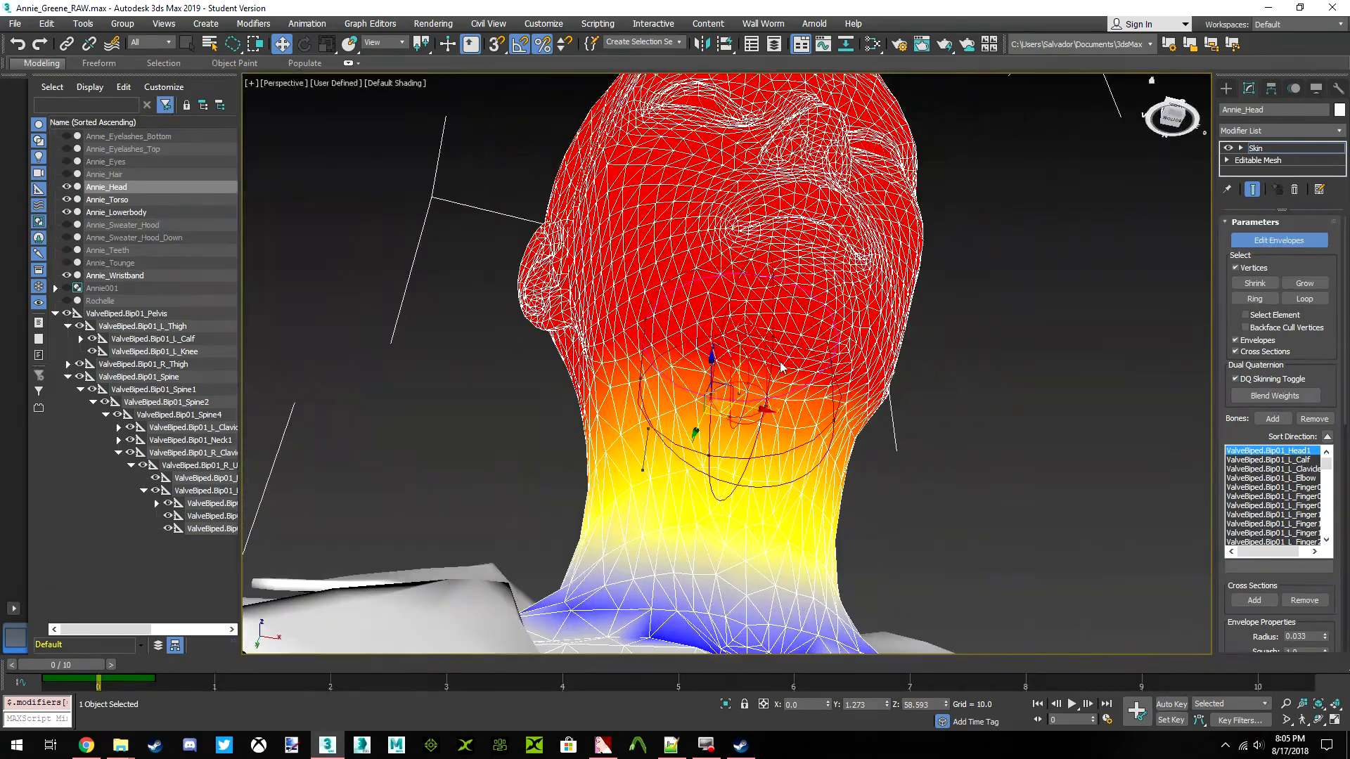
pyautogui.moveTo(1163, 134); pyautogui.dragTo(1193, 126)
pyautogui.click(1175, 116)
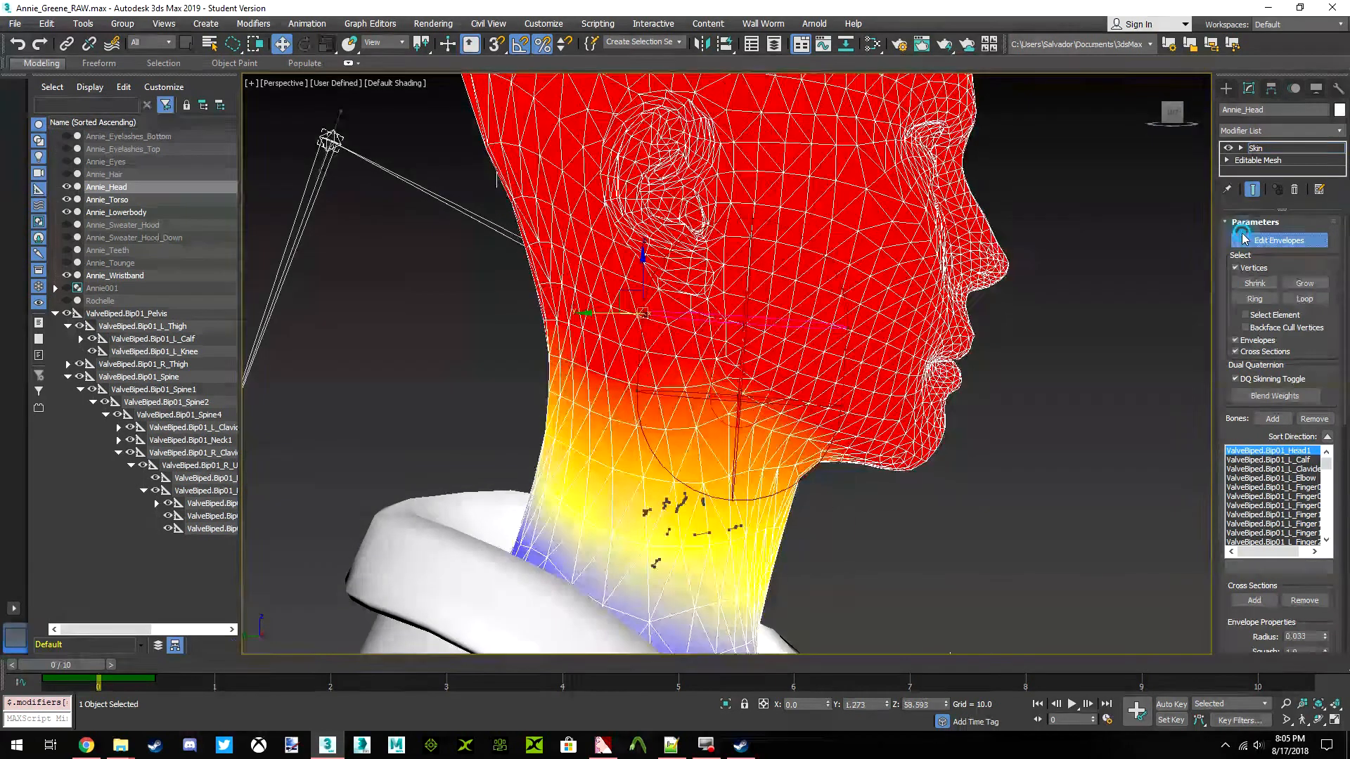
# Leave envelope editing and select the ValveBiped.Bip01_Head1 bone in the skeleton hierarchy
pyautogui.click(1243, 235)
pyautogui.click(473, 223)
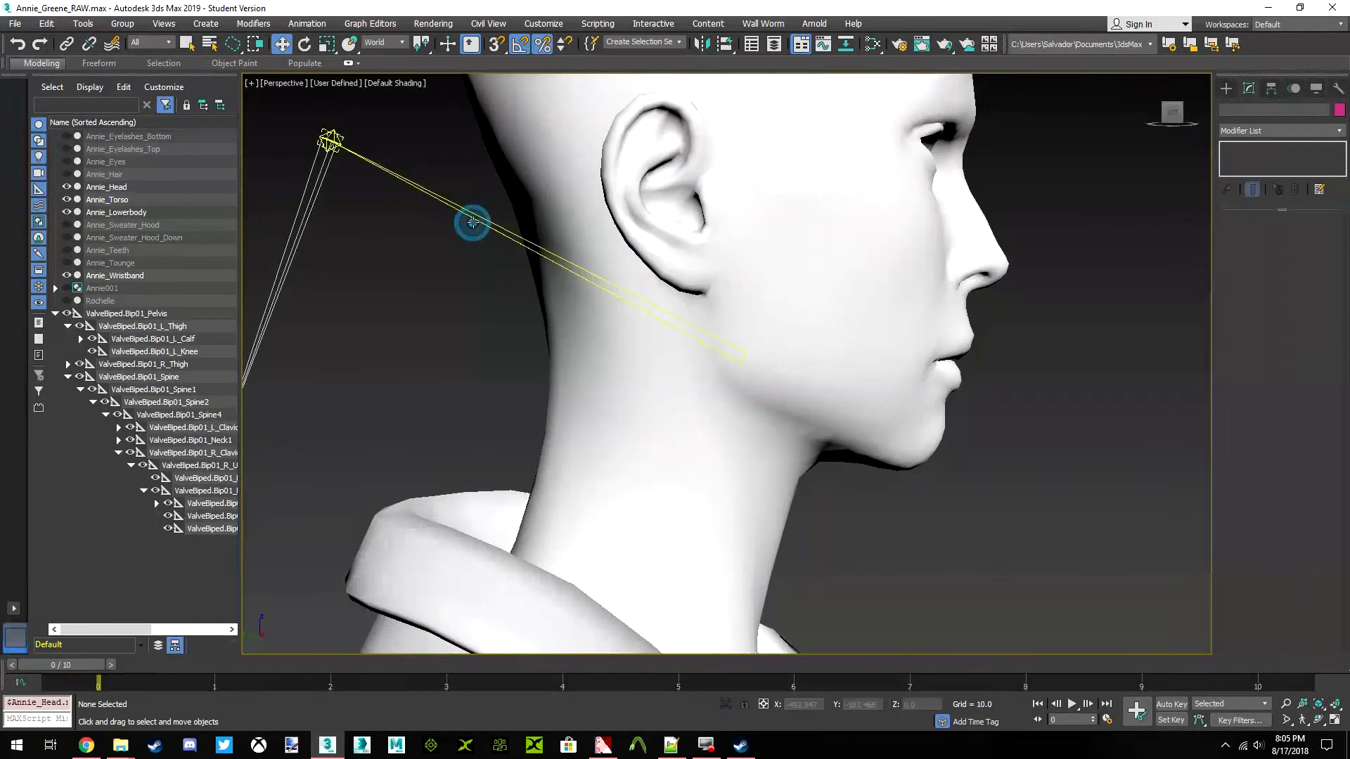
pyautogui.click(209, 44)
pyautogui.click(386, 394)
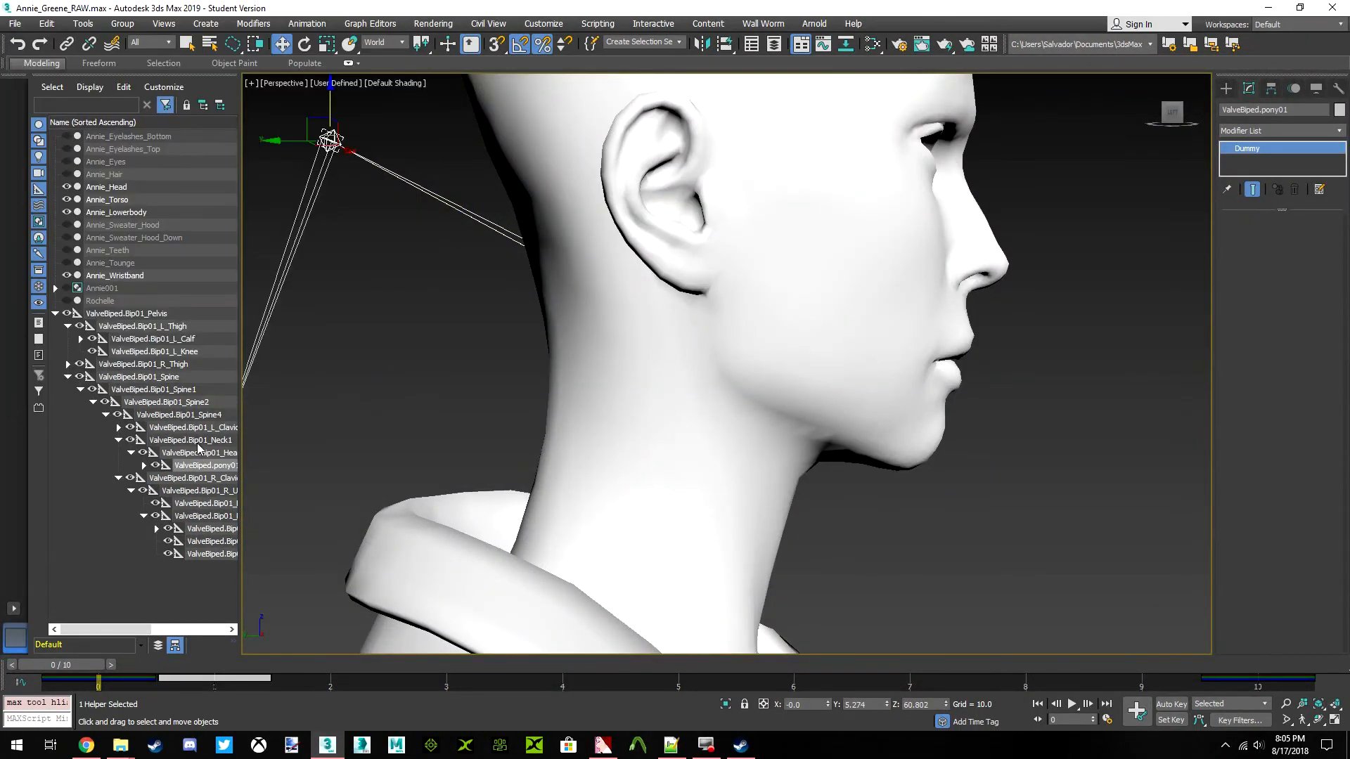
pyautogui.click(149, 455)
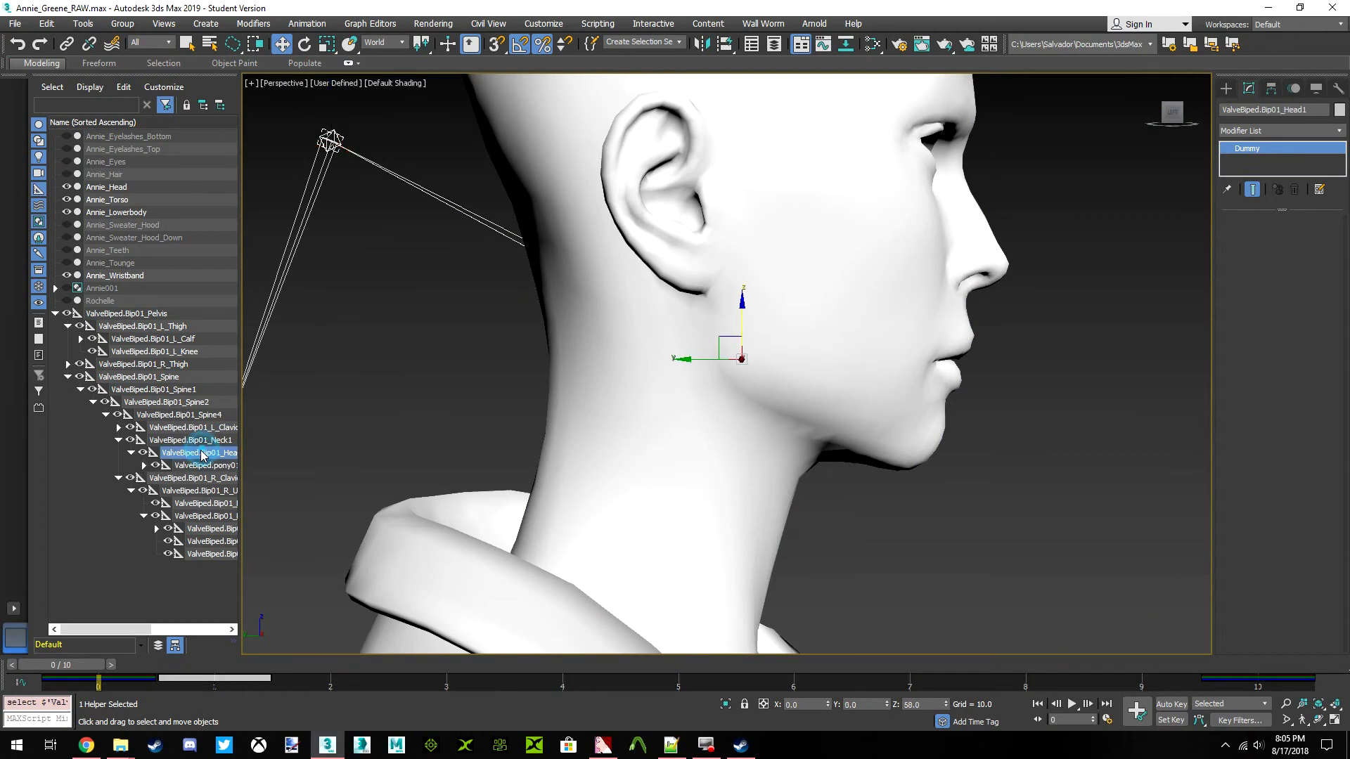
# Turn on Auto Key for the selected Head1 bone and advance to frame 10, framing the head from the front and side
pyautogui.scroll(-2, 881, 566)
pyautogui.click(1167, 704)
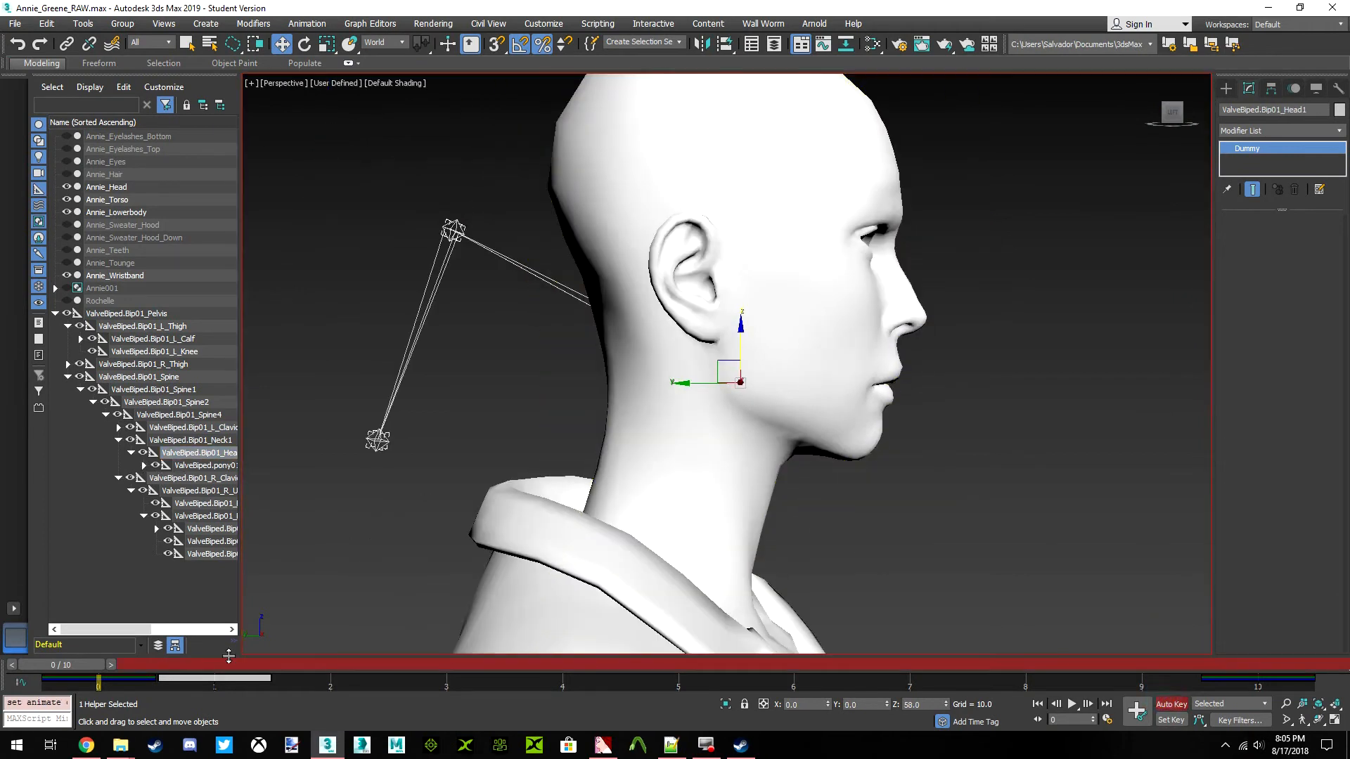
pyautogui.moveTo(70, 655); pyautogui.dragTo(3, 619)
pyautogui.press('End')
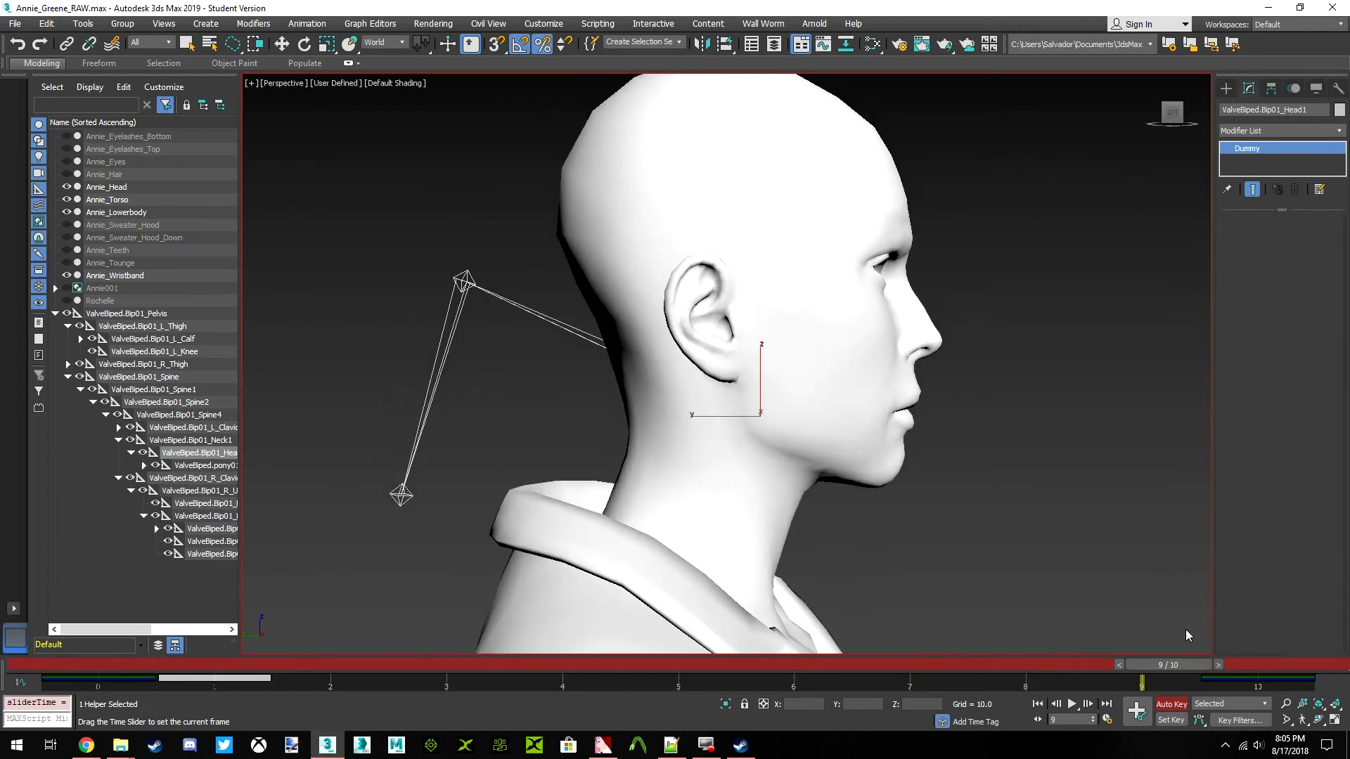
pyautogui.press('w')
pyautogui.scroll(-3, 745, 442)
pyautogui.moveTo(1184, 117); pyautogui.dragTo(1180, 144)
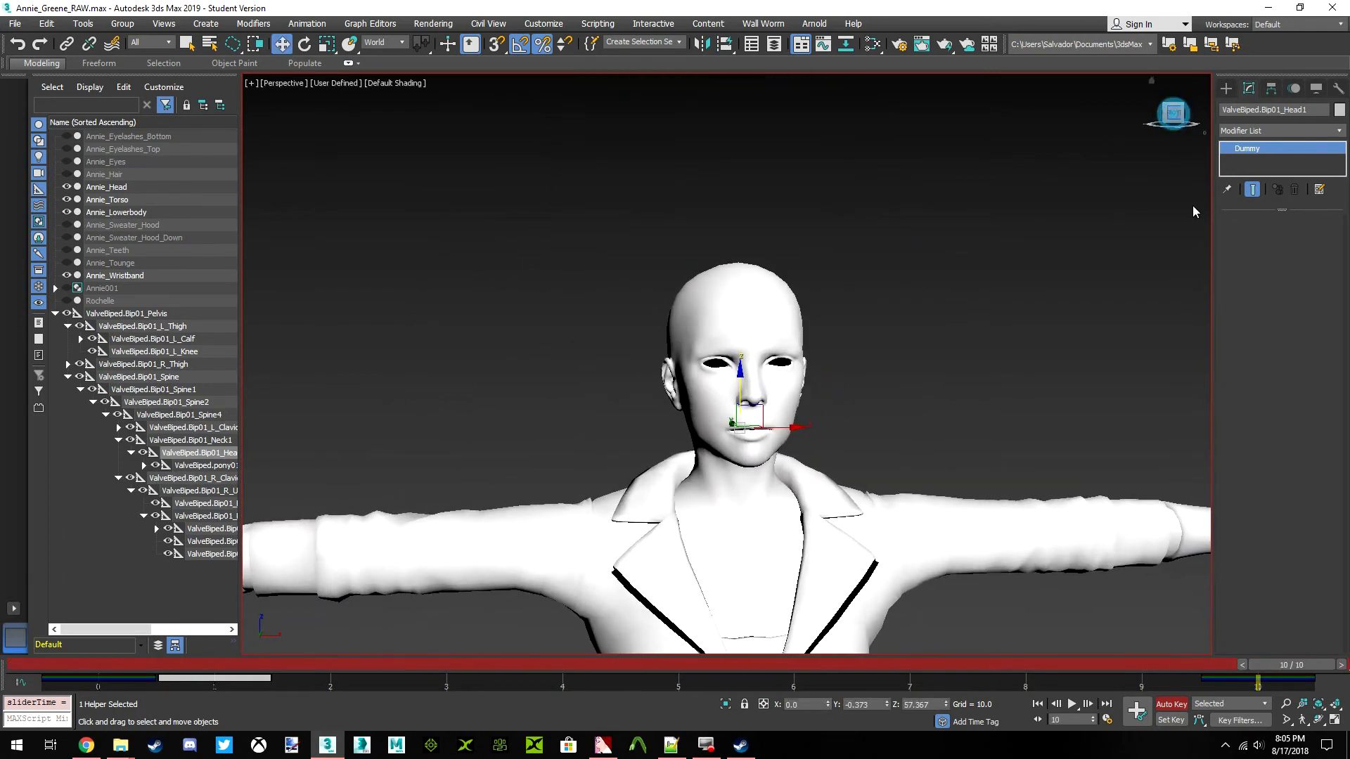
pyautogui.moveTo(1269, 662); pyautogui.dragTo(1348, 668)
pyautogui.press('w')
pyautogui.scroll(5, 686, 436)
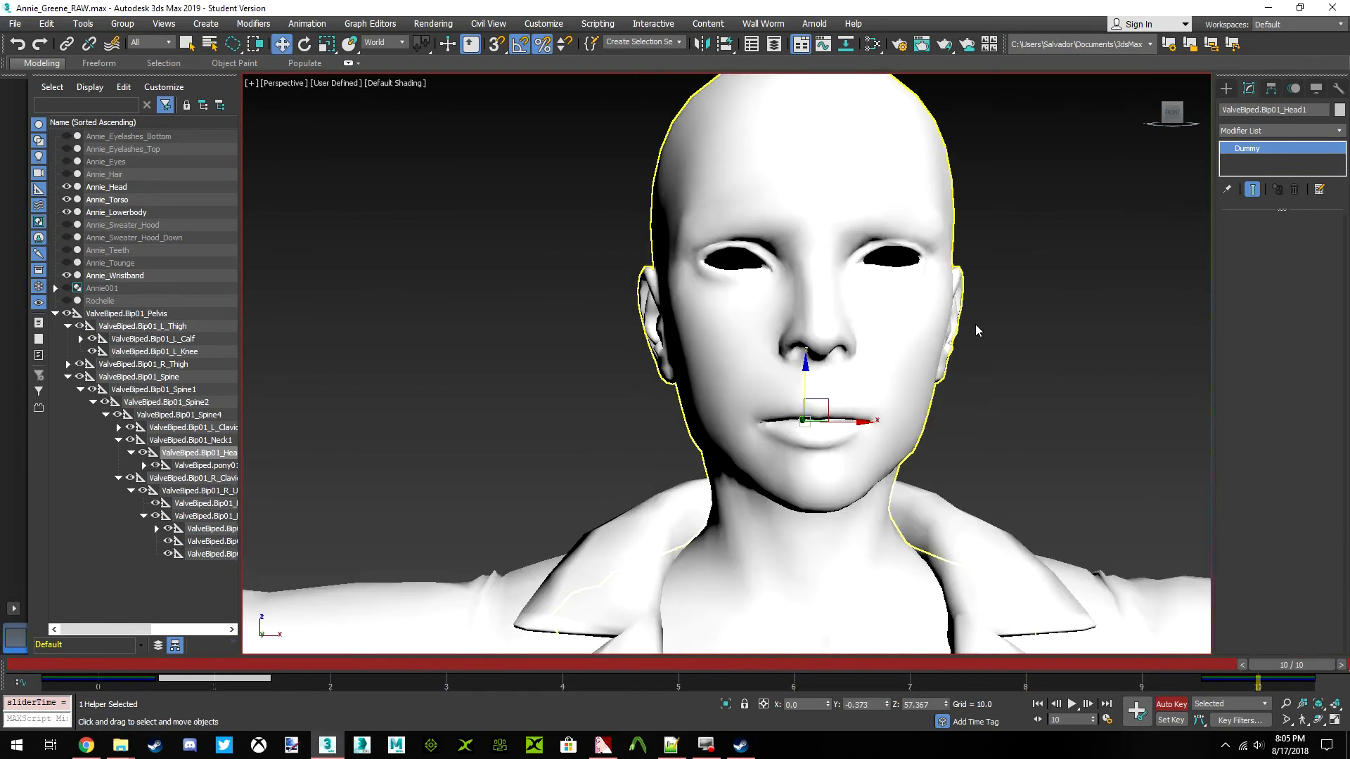
pyautogui.moveTo(1175, 118); pyautogui.dragTo(1220, 118)
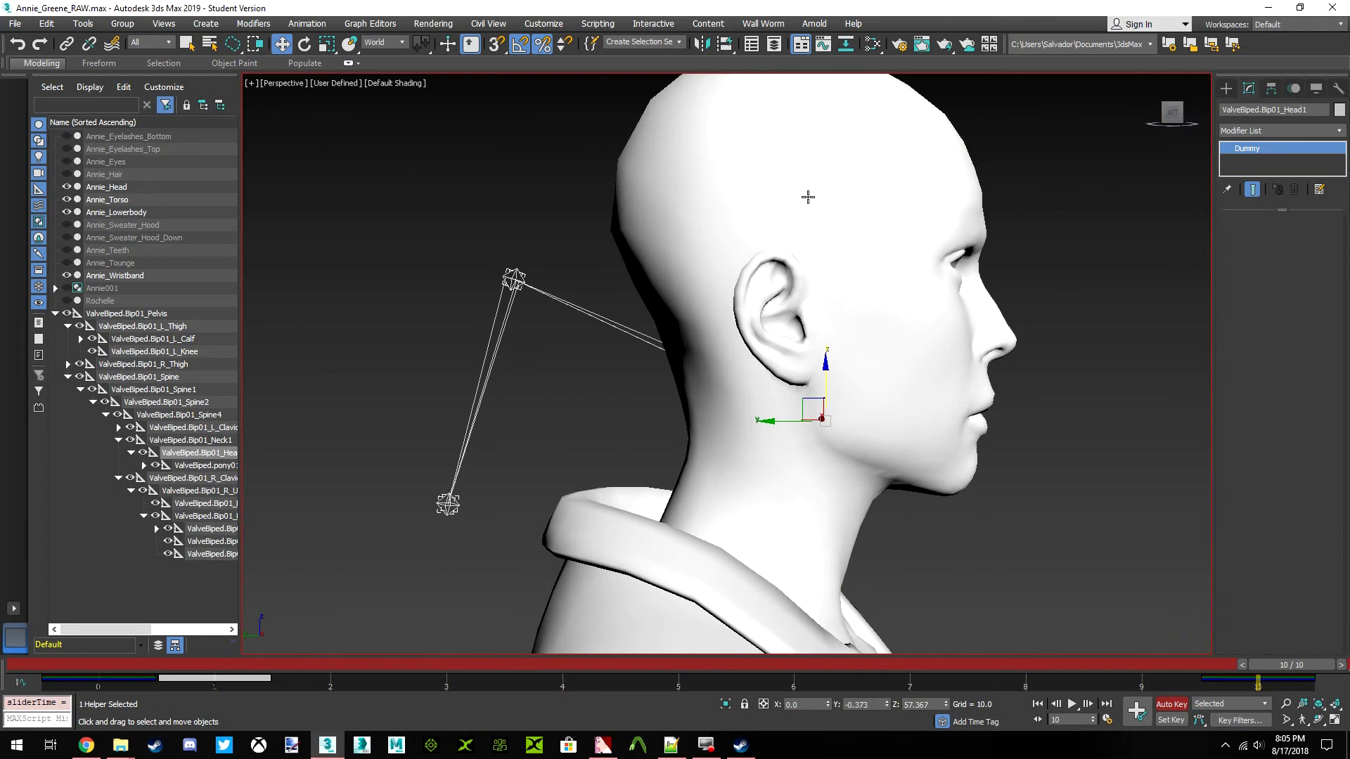
# Rotate the Head1 bone at frame 5 to turn the head sideways and record the pose as an animation key
pyautogui.click(304, 44)
pyautogui.moveTo(874, 380); pyautogui.dragTo(837, 377, button='middle')
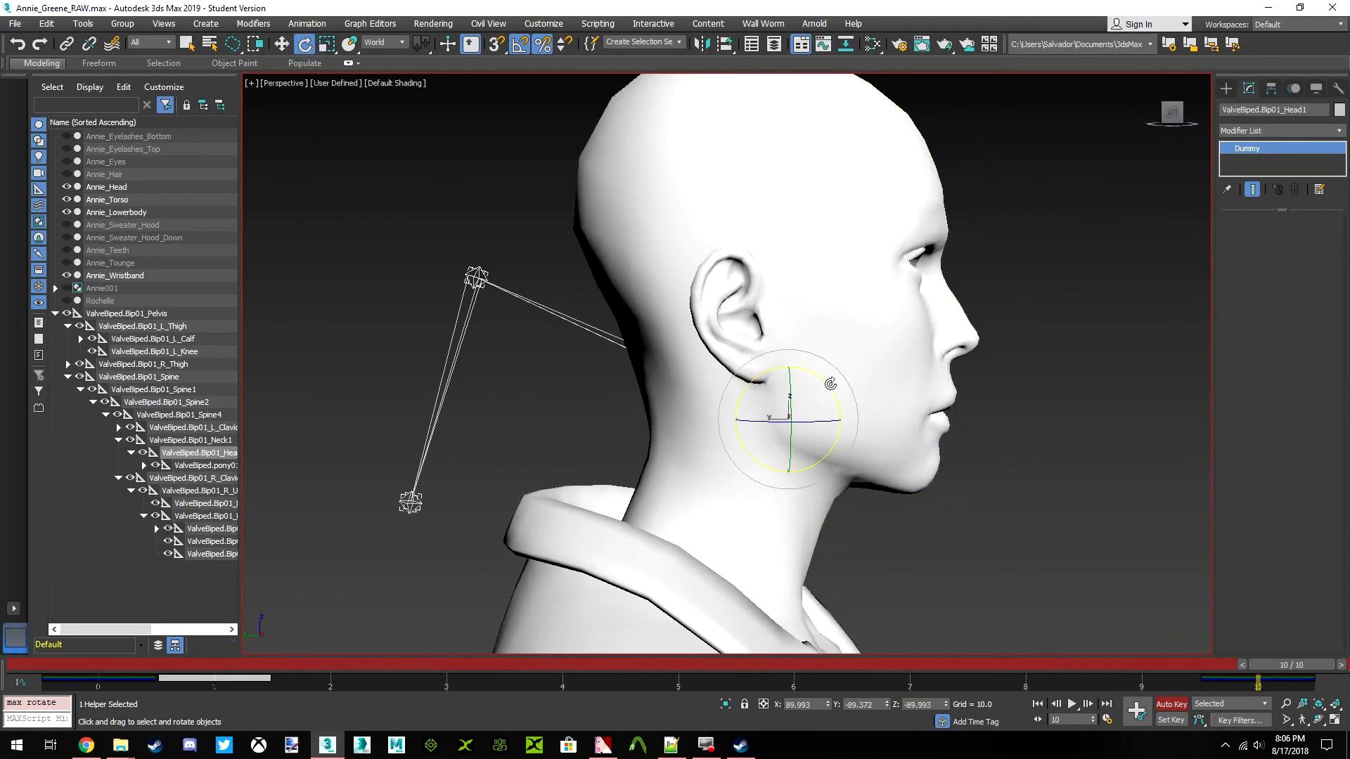
pyautogui.moveTo(1259, 679); pyautogui.dragTo(678, 677)
pyautogui.moveTo(818, 375); pyautogui.dragTo(849, 402)
pyautogui.click(1182, 123)
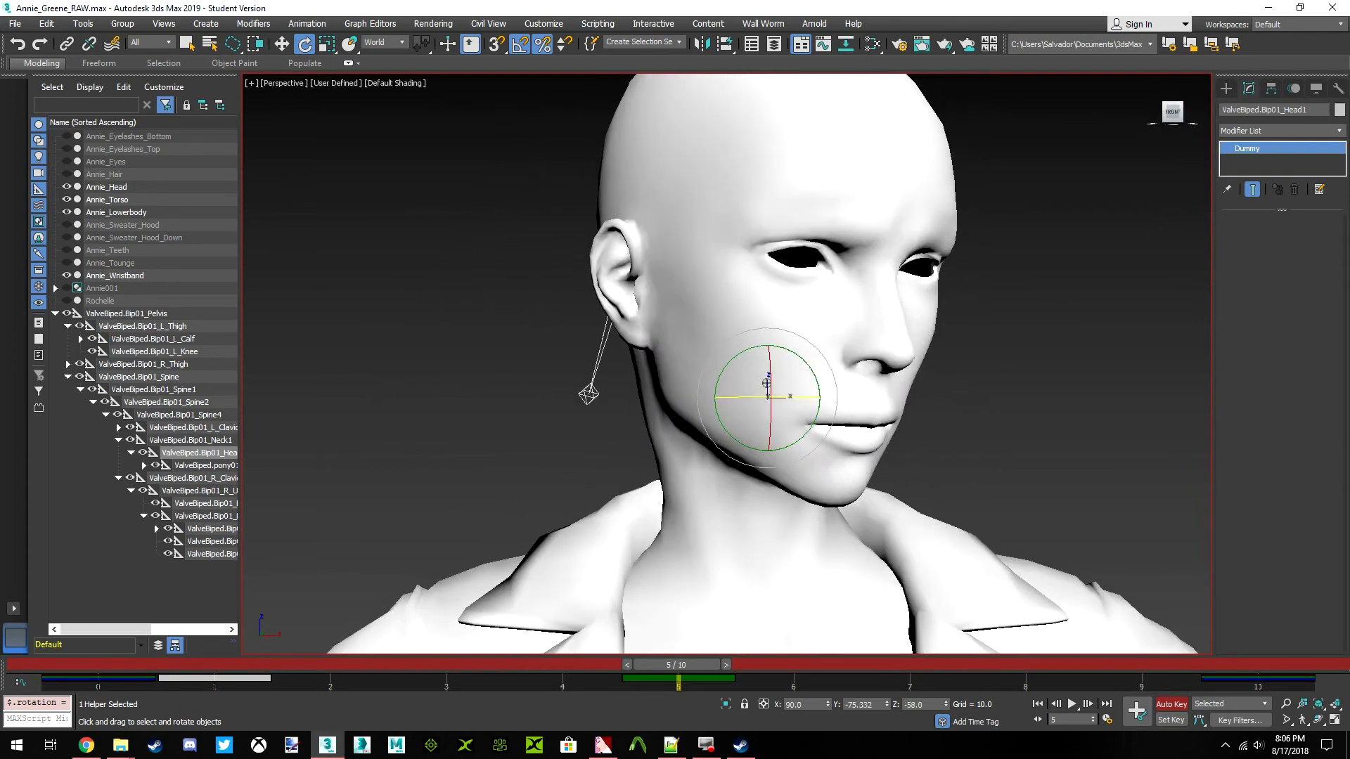
pyautogui.keyDown('alt'); pyautogui.moveTo(867, 360); pyautogui.dragTo(871, 401, button='middle'); pyautogui.keyUp('alt')
pyautogui.keyDown('alt'); pyautogui.moveTo(710, 401); pyautogui.dragTo(810, 413, button='middle'); pyautogui.keyUp('alt')
pyautogui.click(1184, 121)
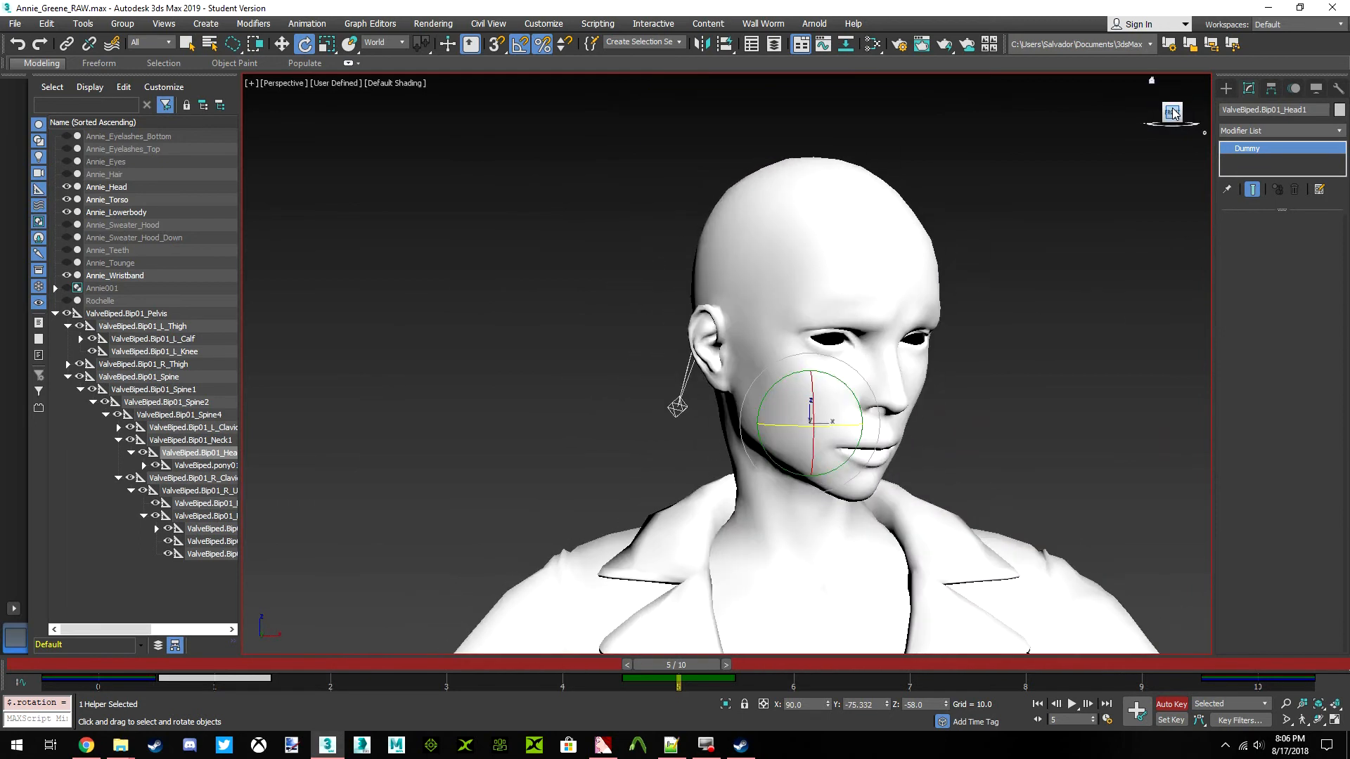
# Turn off Auto Key, deselect the head bone and scrub the animation to frame 10 with the whole character in view
pyautogui.click(1177, 705)
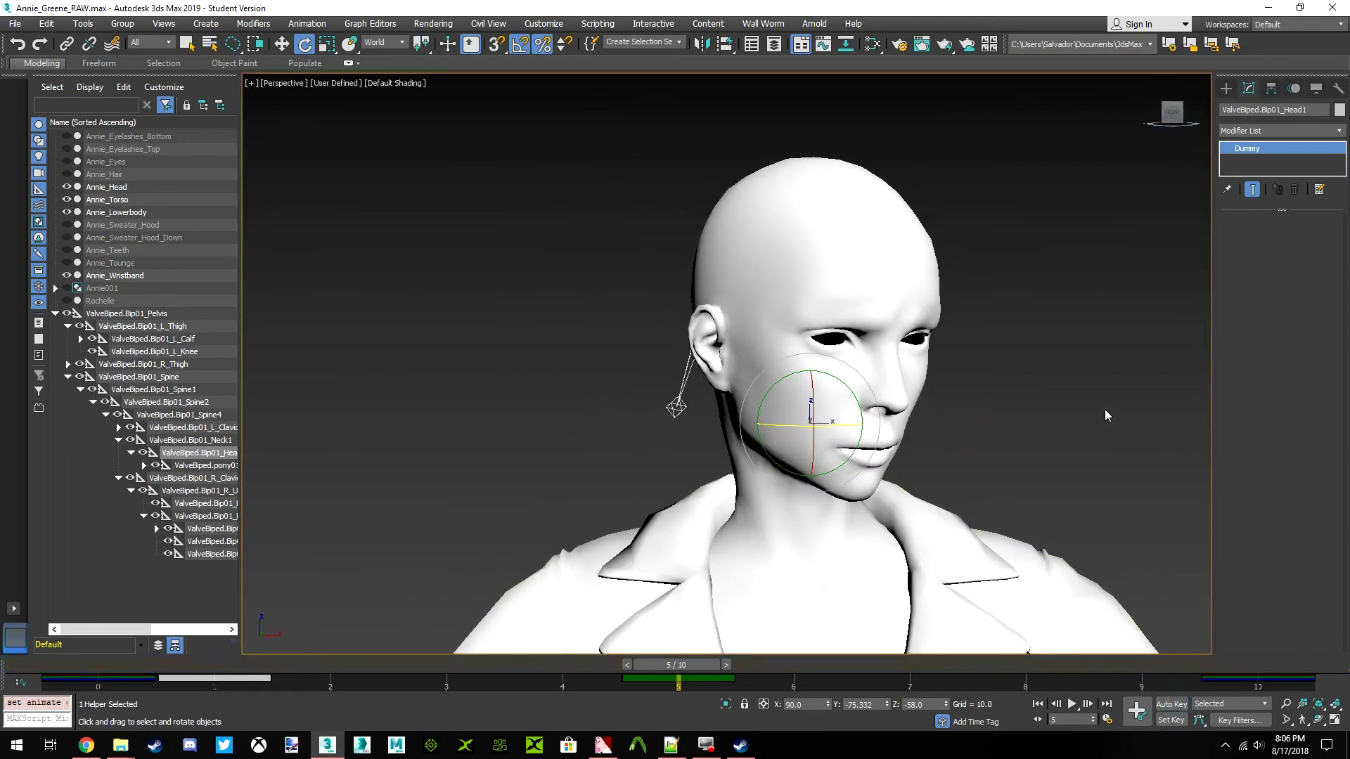
pyautogui.click(1106, 408)
pyautogui.scroll(-5, 753, 379)
pyautogui.moveTo(763, 391); pyautogui.dragTo(752, 353, button='middle')
pyautogui.scroll(-3, 752, 353)
pyautogui.moveTo(755, 425); pyautogui.dragTo(760, 383, button='middle')
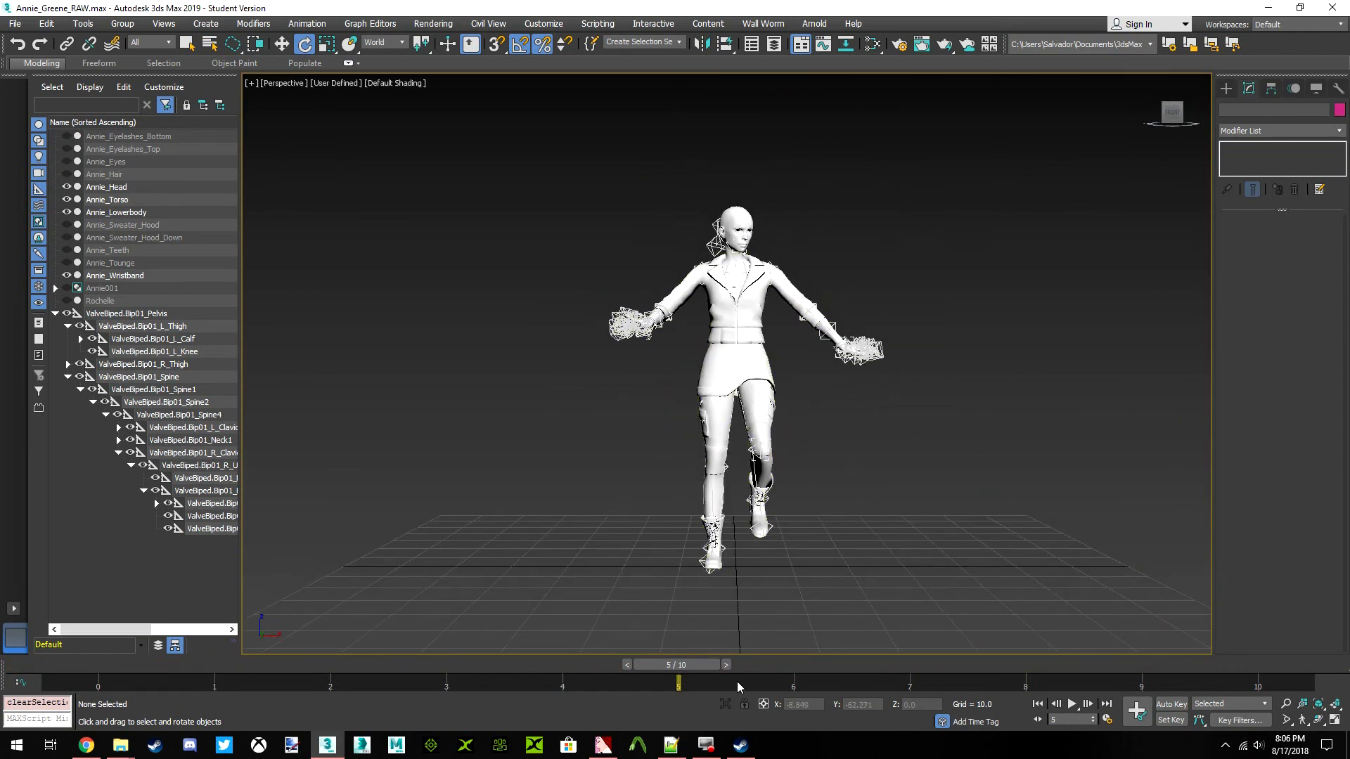
pyautogui.moveTo(679, 661); pyautogui.dragTo(1348, 745)
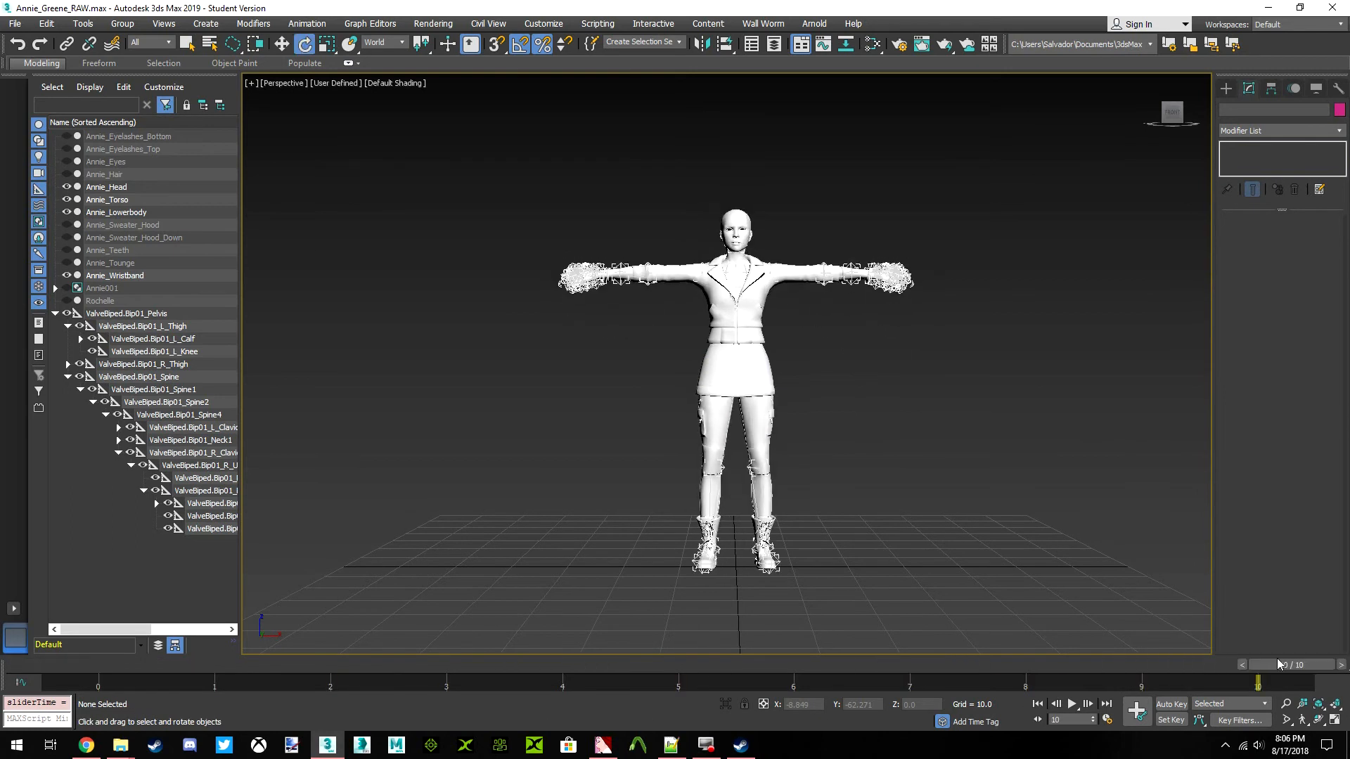
# Examine the character at frame 10, checking the neck and collar area up close and the full body from the front
pyautogui.scroll(5, 734, 250)
pyautogui.scroll(-6, 727, 353)
pyautogui.moveTo(719, 398); pyautogui.dragTo(772, 334, button='middle')
pyautogui.scroll(3, 722, 390)
pyautogui.click(937, 349)
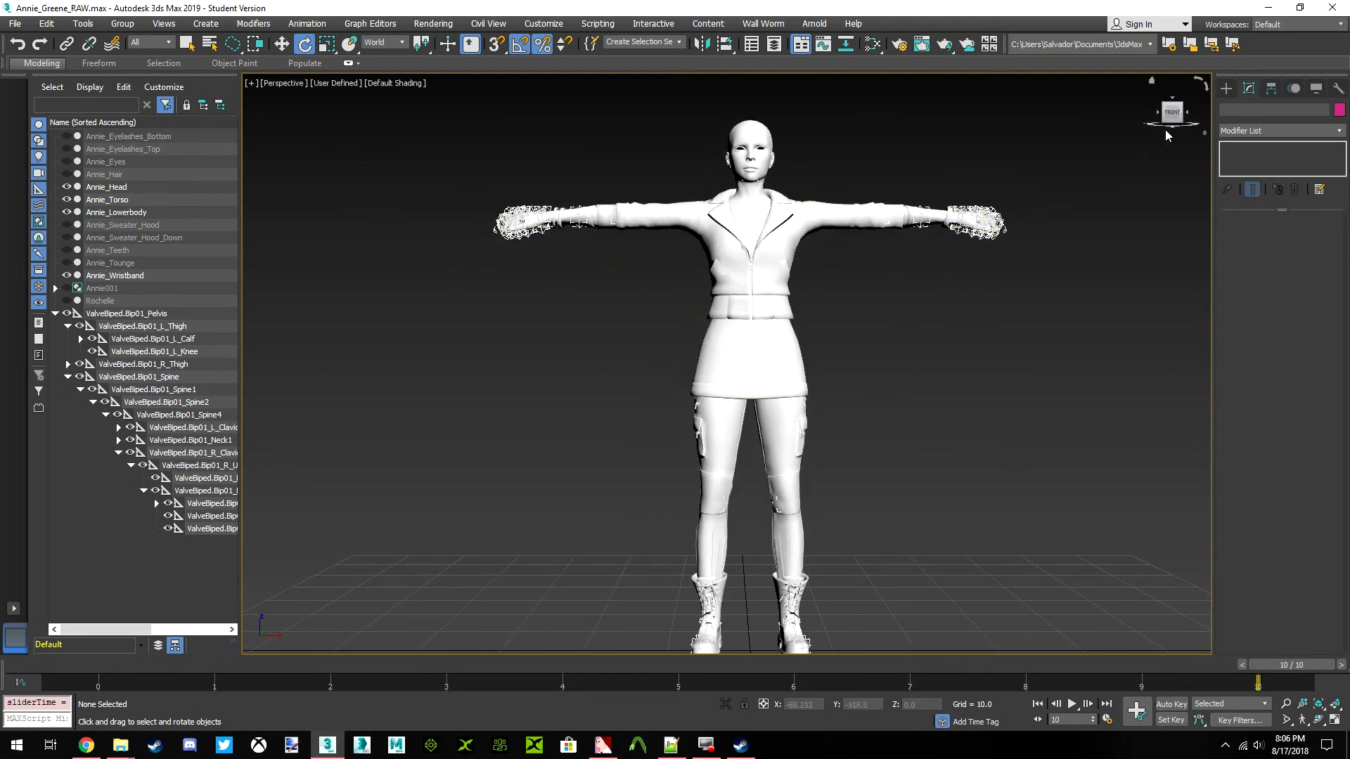
pyautogui.click(1165, 107)
pyautogui.keyDown('alt'); pyautogui.moveTo(750, 169); pyautogui.dragTo(839, 148, button='middle'); pyautogui.keyUp('alt')
pyautogui.moveTo(780, 188); pyautogui.dragTo(784, 205, button='middle')
pyautogui.scroll(6, 783, 235)
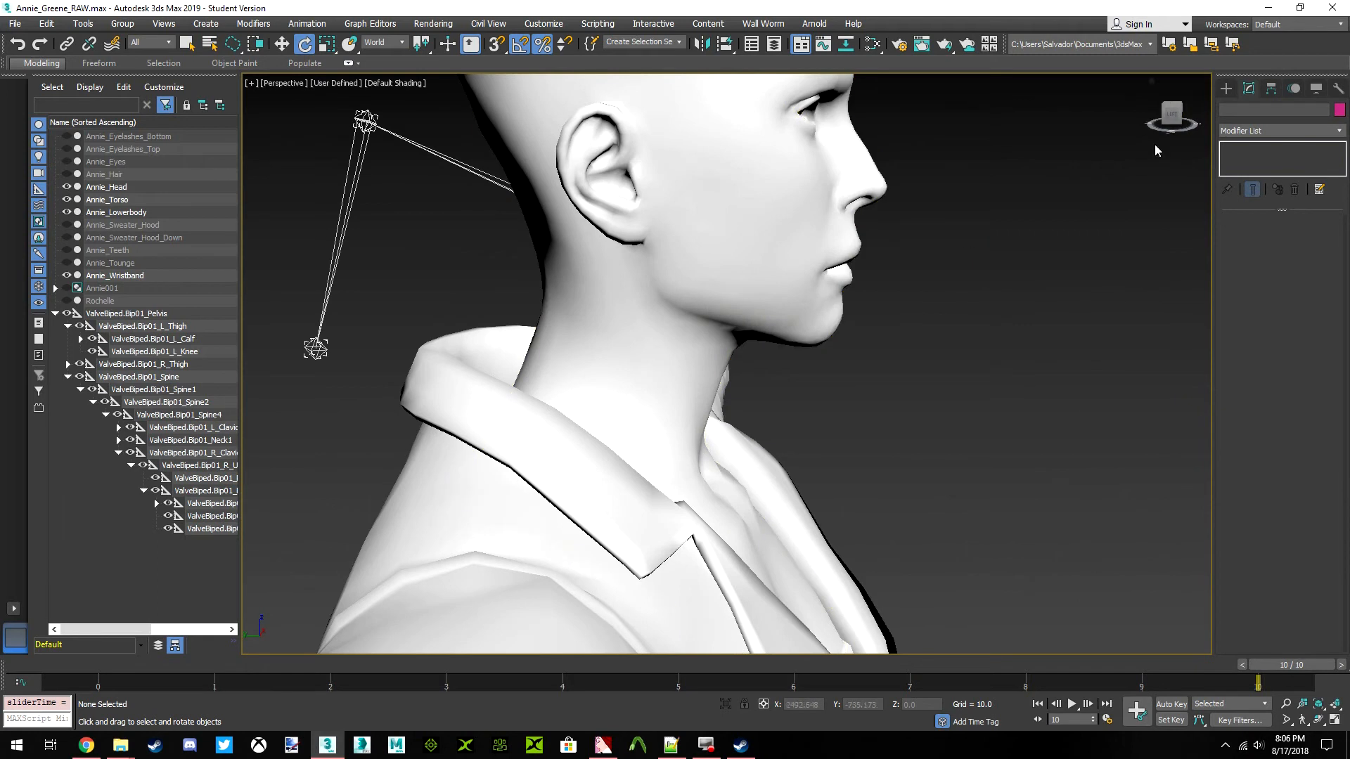
pyautogui.keyDown('alt'); pyautogui.moveTo(1170, 114); pyautogui.dragTo(1168, 106, button='middle'); pyautogui.keyUp('alt')
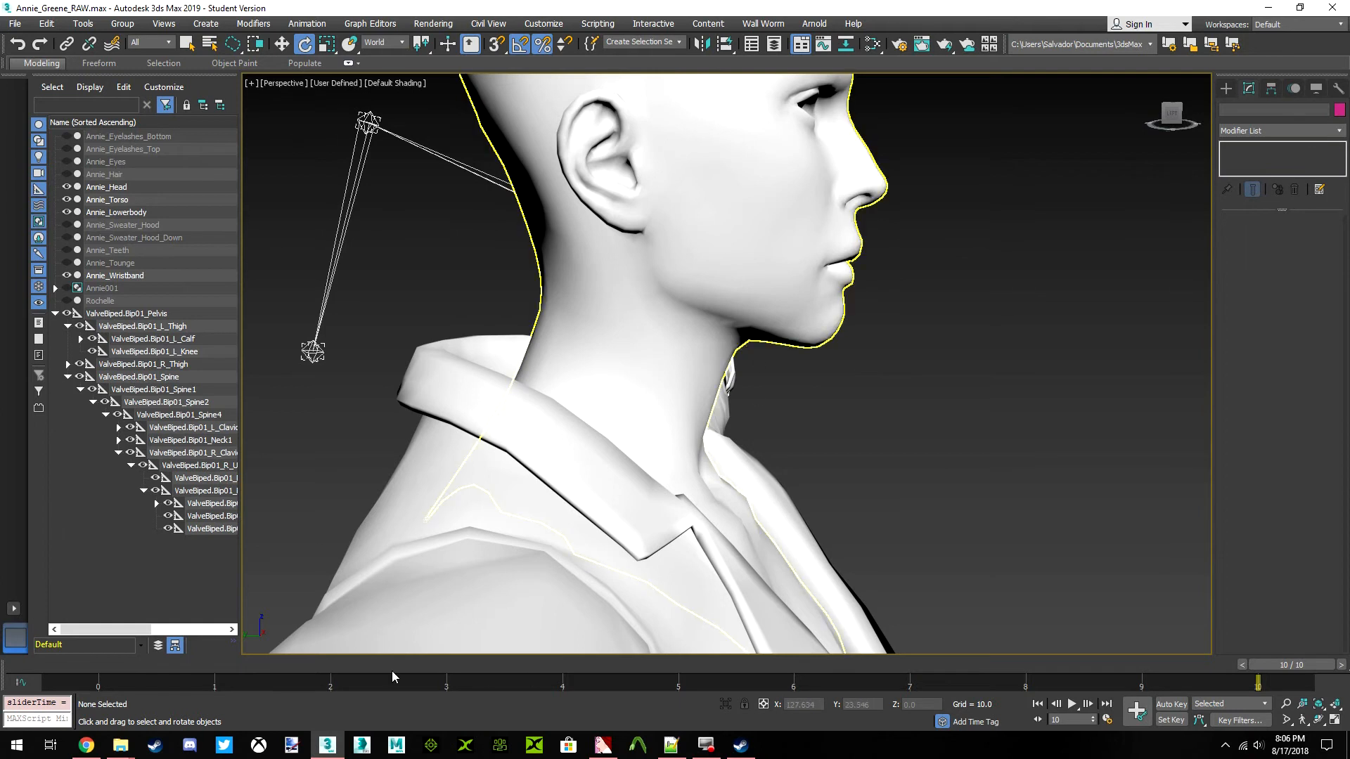
pyautogui.moveTo(1255, 664)
pyautogui.mouseDown()
pyautogui.moveTo(118, 665)
pyautogui.moveTo(1262, 665)
pyautogui.mouseUp()
pyautogui.moveTo(763, 405); pyautogui.dragTo(719, 268, button='middle')
pyautogui.scroll(-8, 707, 449)
pyautogui.scroll(-3, 714, 307)
pyautogui.click(1171, 112)
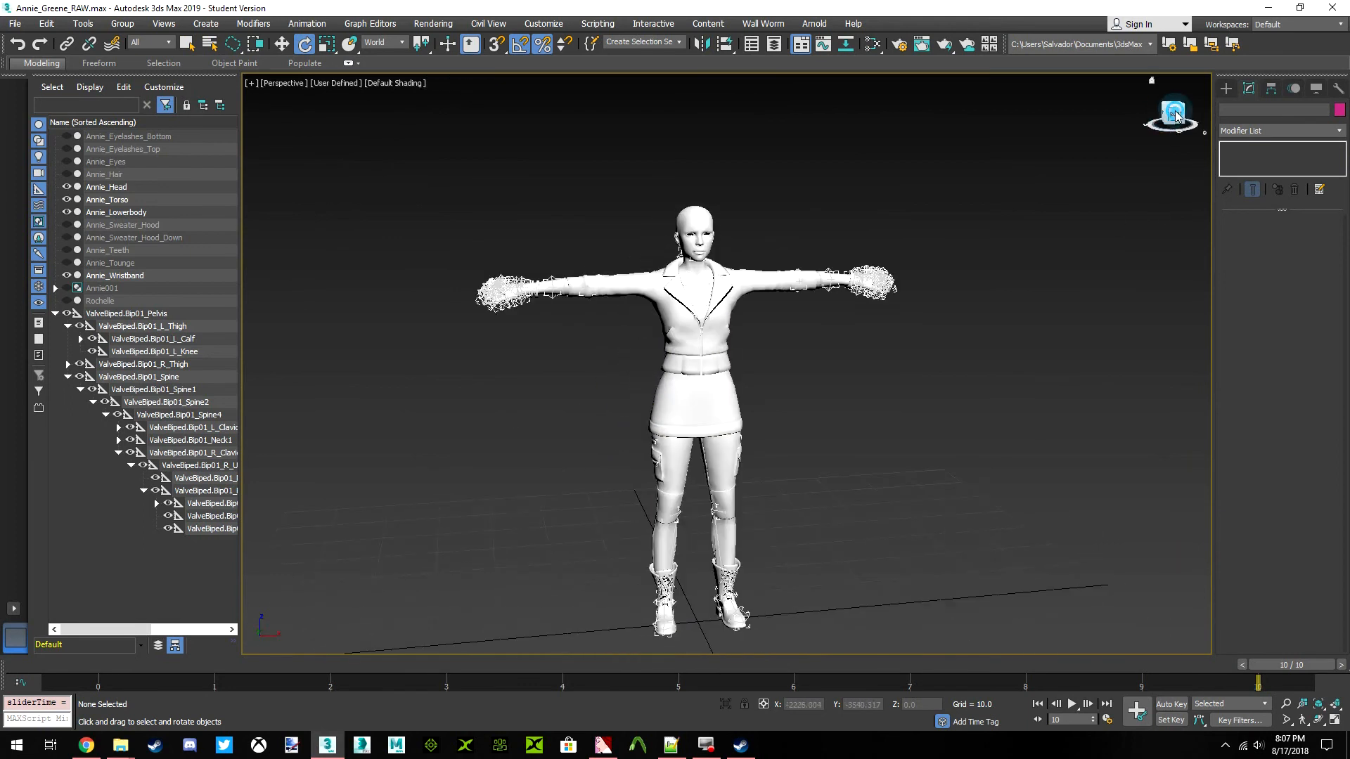
pyautogui.moveTo(718, 398); pyautogui.dragTo(724, 395, button='middle')
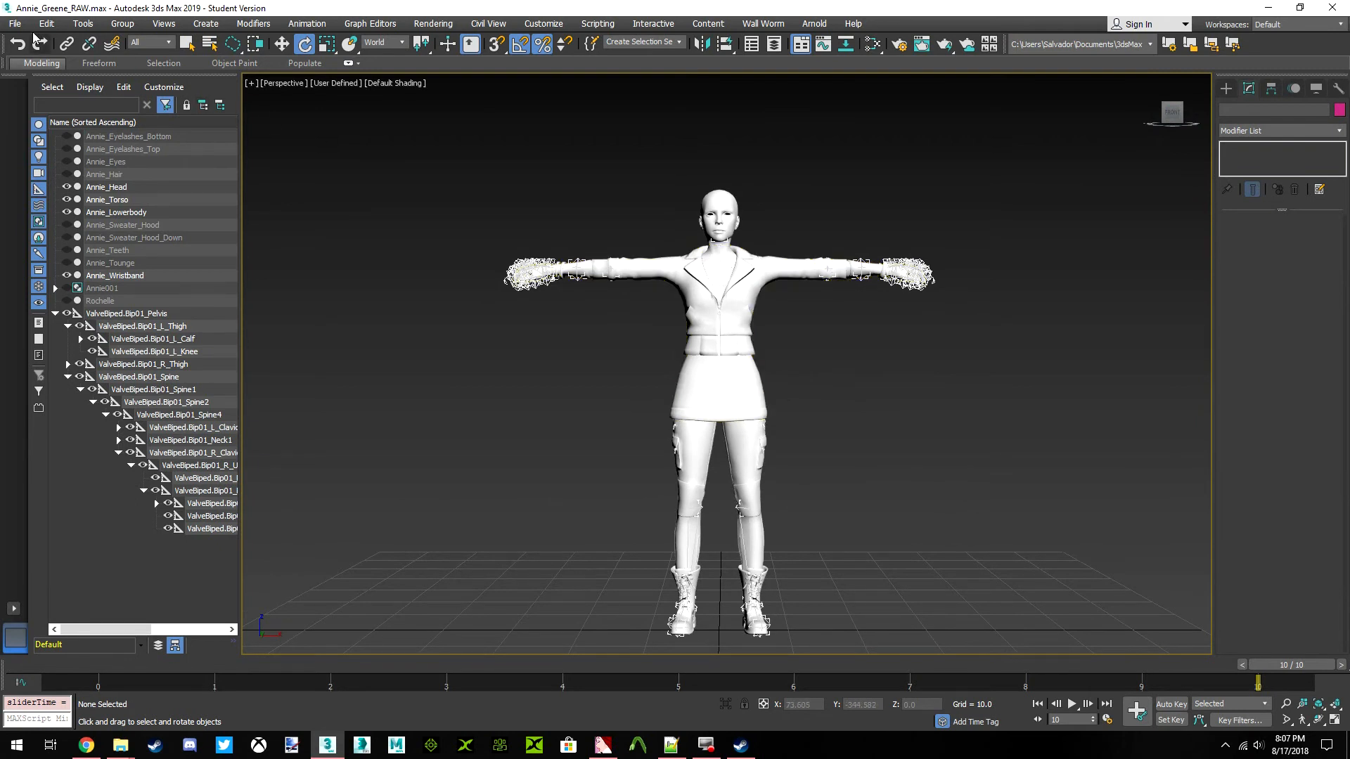
# Save the scene and return the animation to frame 0
pyautogui.click(15, 23)
pyautogui.click(32, 133)
pyautogui.click(1271, 666)
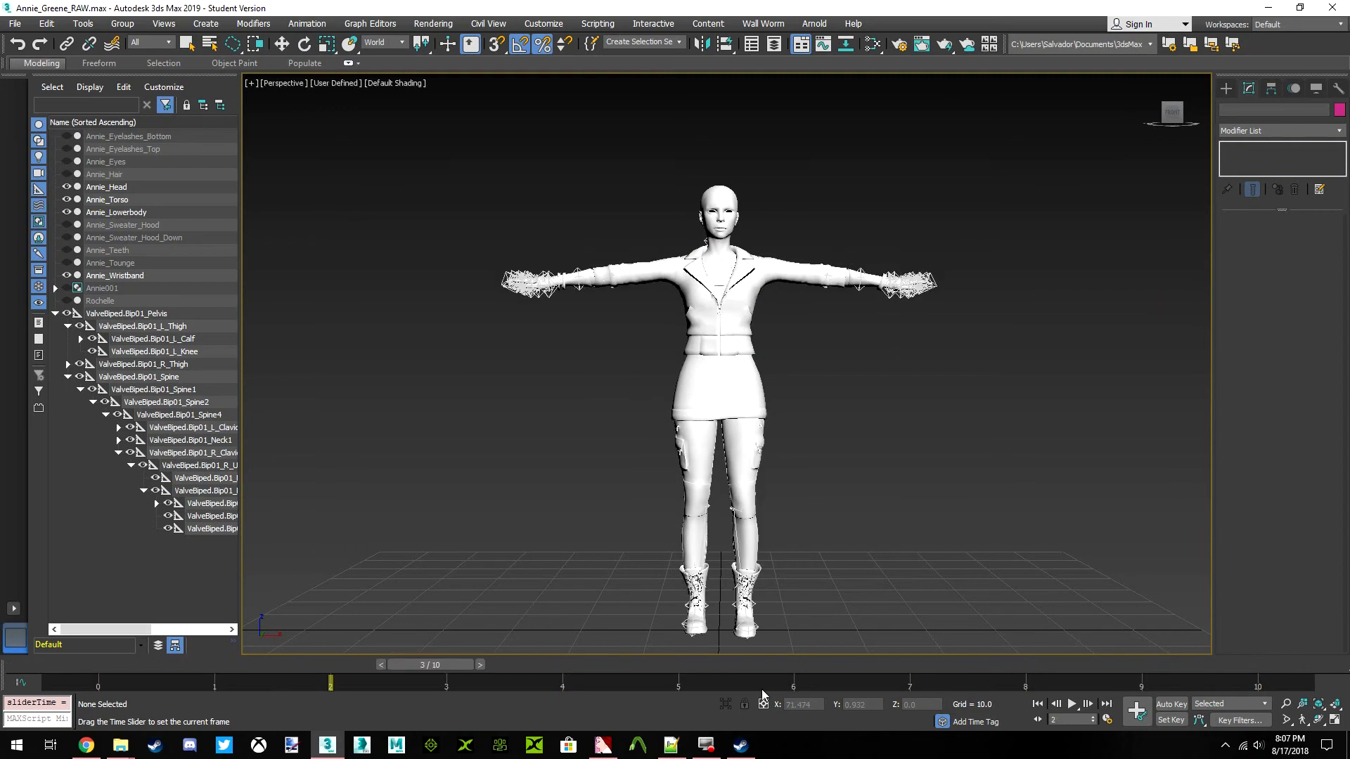
pyautogui.press('e')
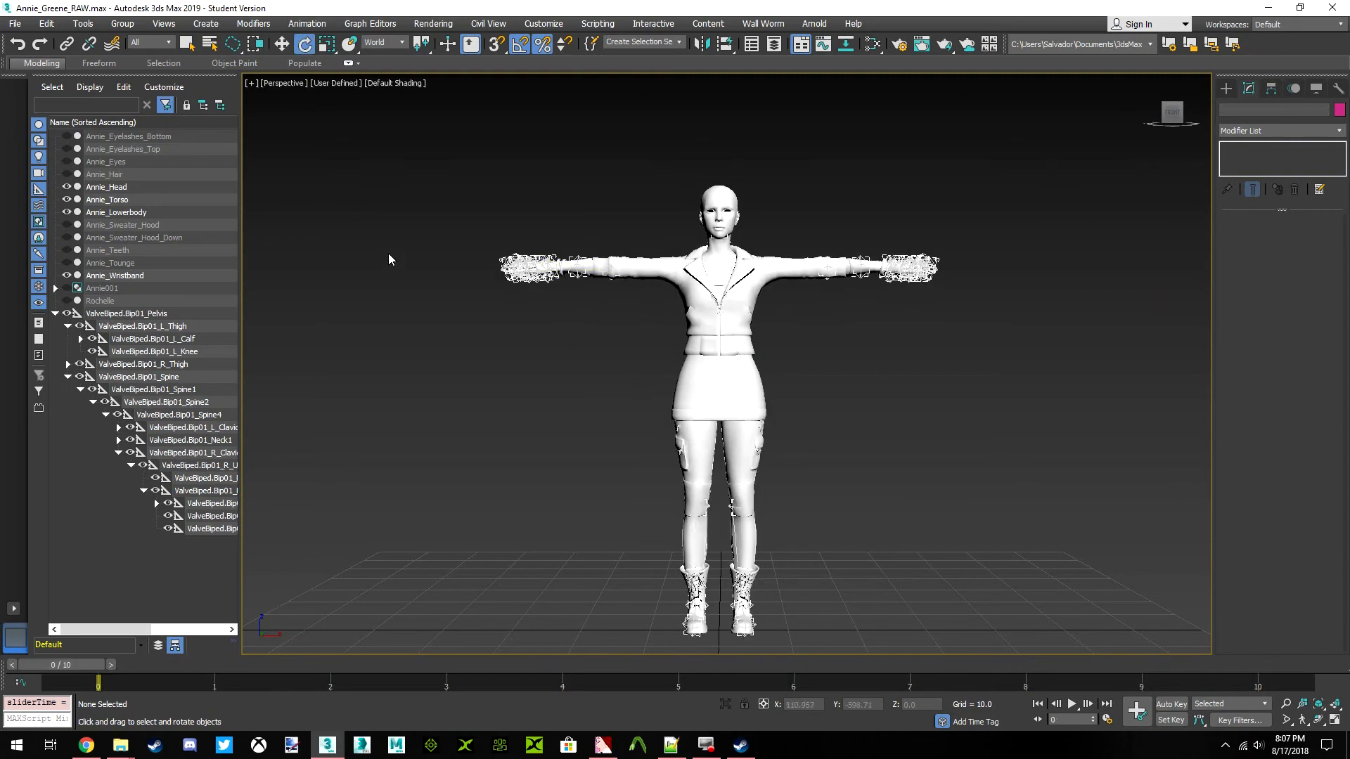
# Unhide the Annie_Eyes mesh, select it and frame it in the view
pyautogui.click(66, 162)
pyautogui.click(105, 161)
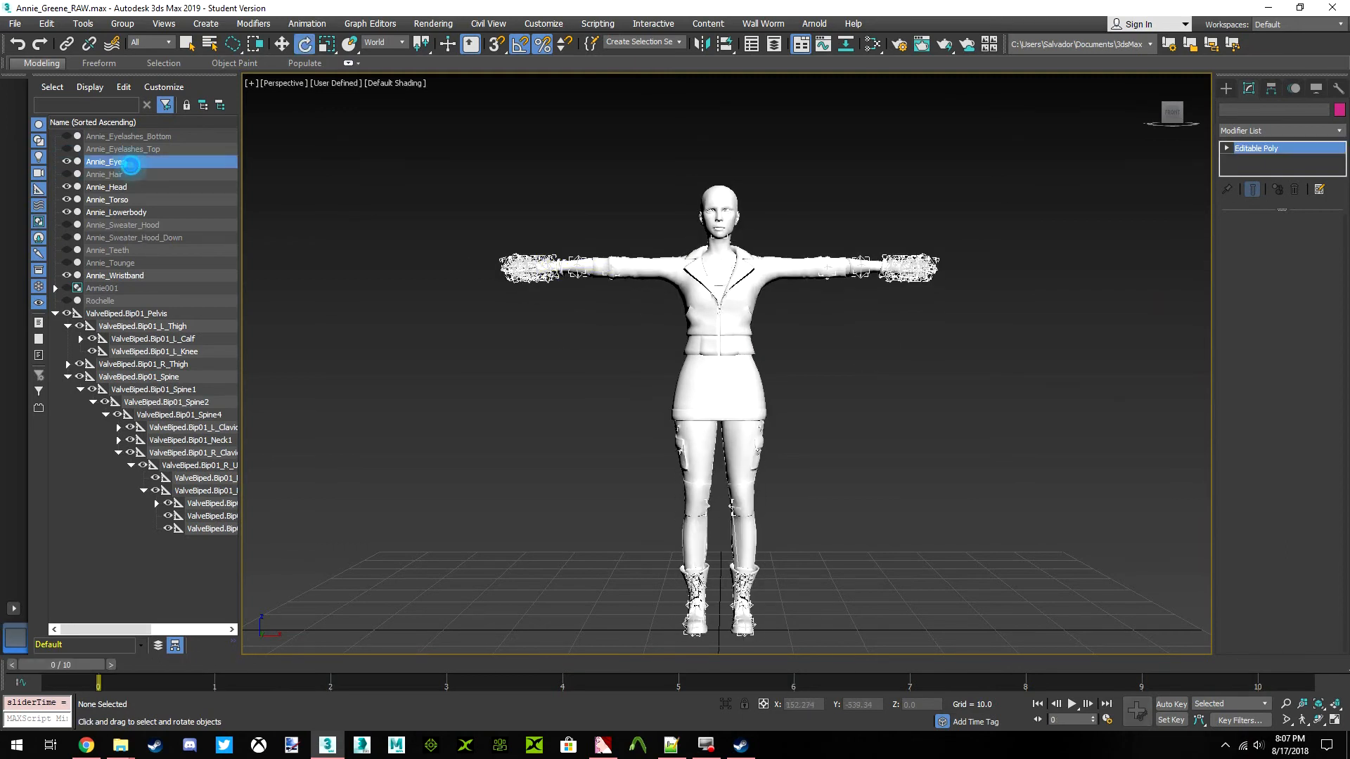
pyautogui.press('z')
pyautogui.scroll(4, 760, 317)
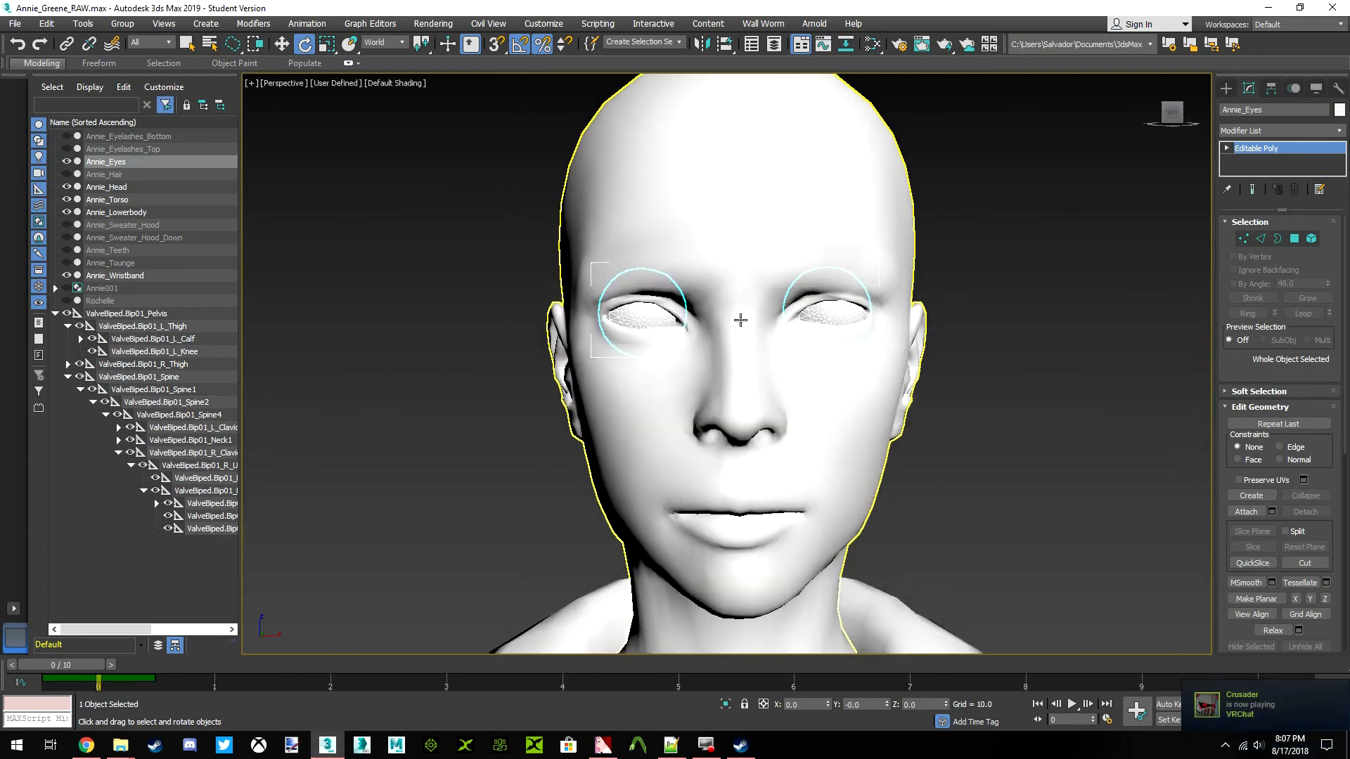
pyautogui.scroll(3, 777, 344)
pyautogui.scroll(4, 696, 325)
pyautogui.scroll(-5, 687, 319)
# Deselect and reselect the eye mesh, examining how both eyeballs sit in the head's sockets
pyautogui.click(986, 321)
pyautogui.click(787, 307)
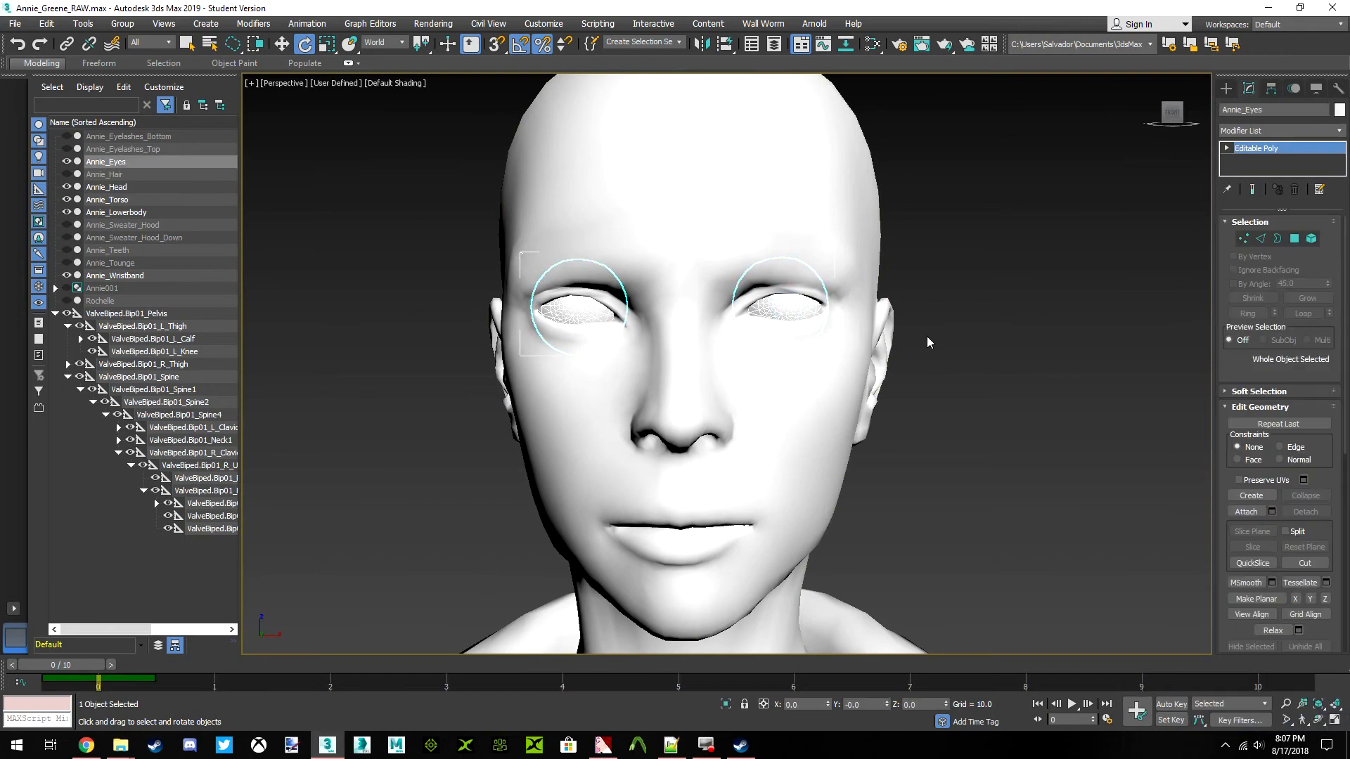
pyautogui.click(990, 327)
pyautogui.click(777, 302)
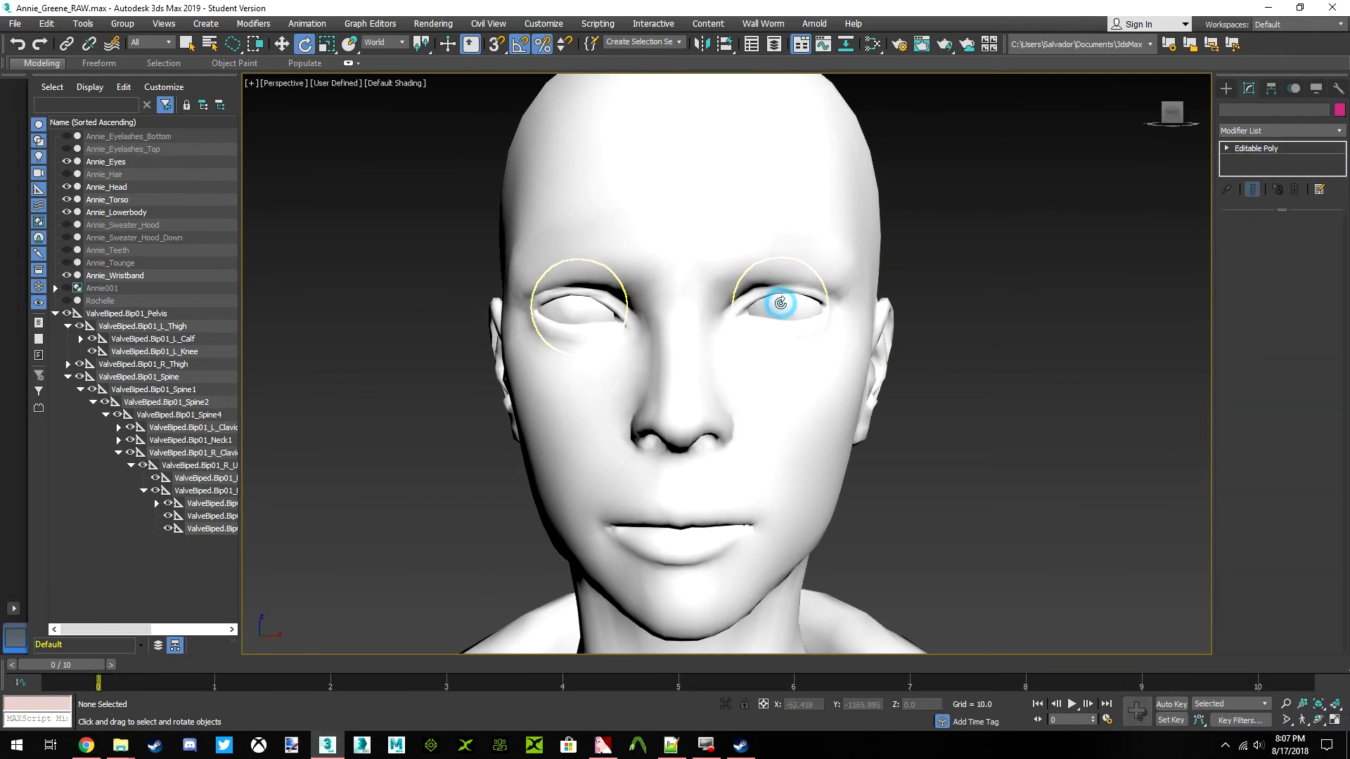
pyautogui.scroll(4, 789, 324)
pyautogui.scroll(-2, 789, 324)
pyautogui.scroll(3, 788, 319)
pyautogui.scroll(-4, 791, 316)
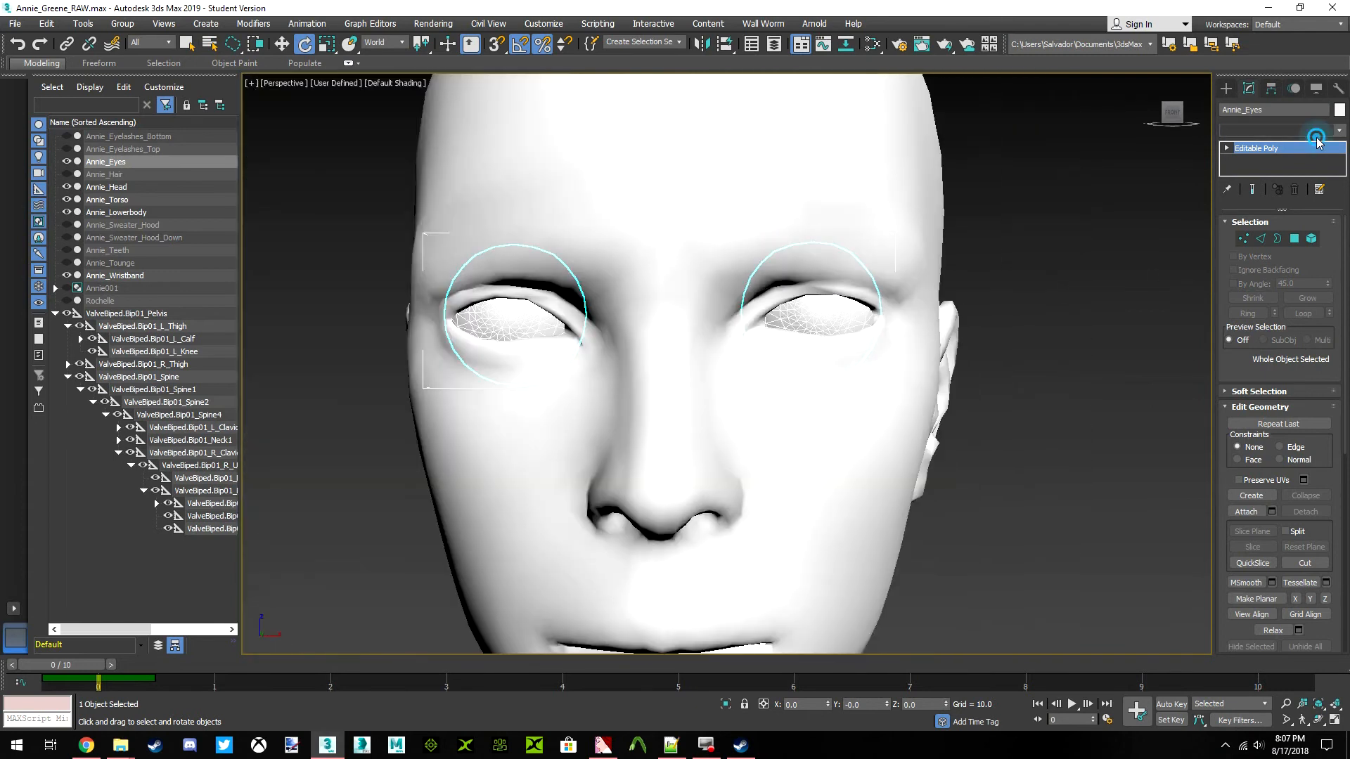
# Apply a Skin modifier to Annie_Eyes
pyautogui.click(1276, 131)
pyautogui.scroll(-10, 1290, 267)
pyautogui.scroll(-3, 1289, 304)
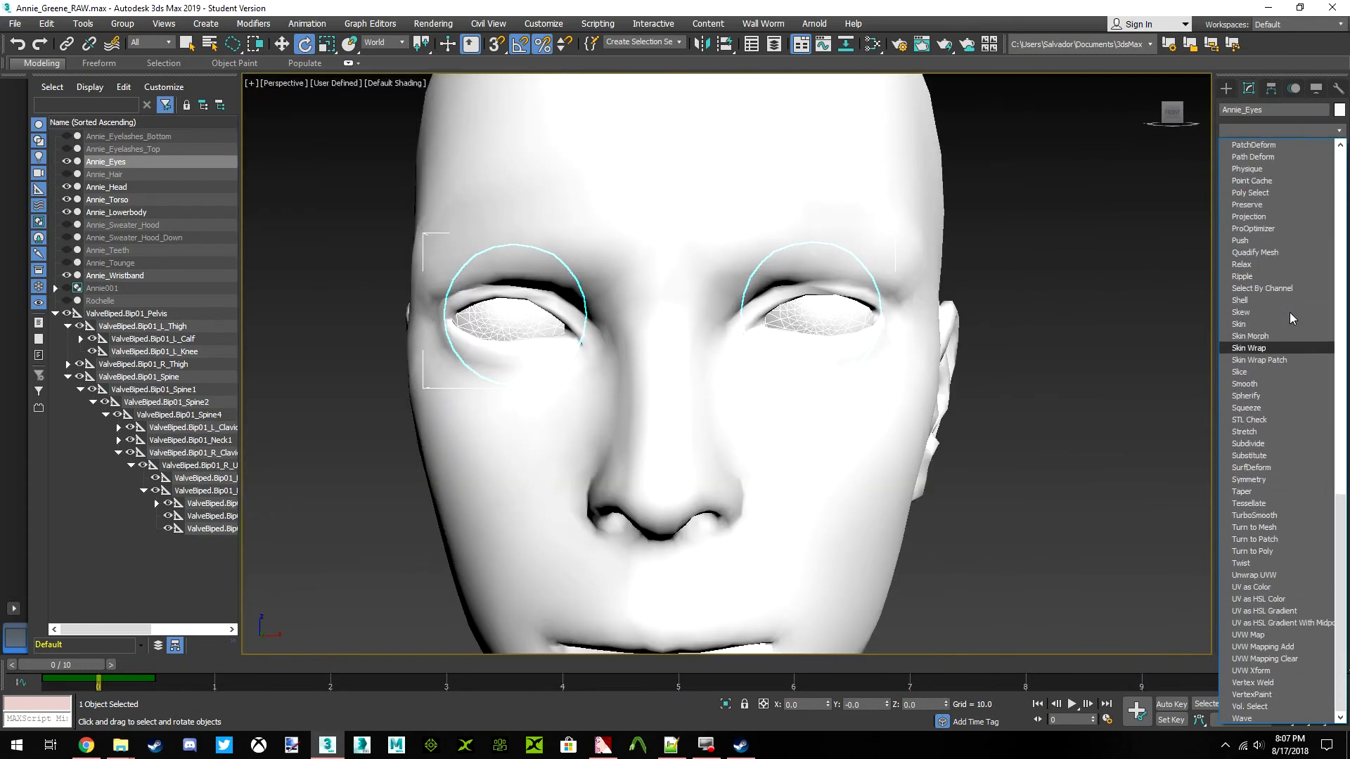
pyautogui.click(1253, 287)
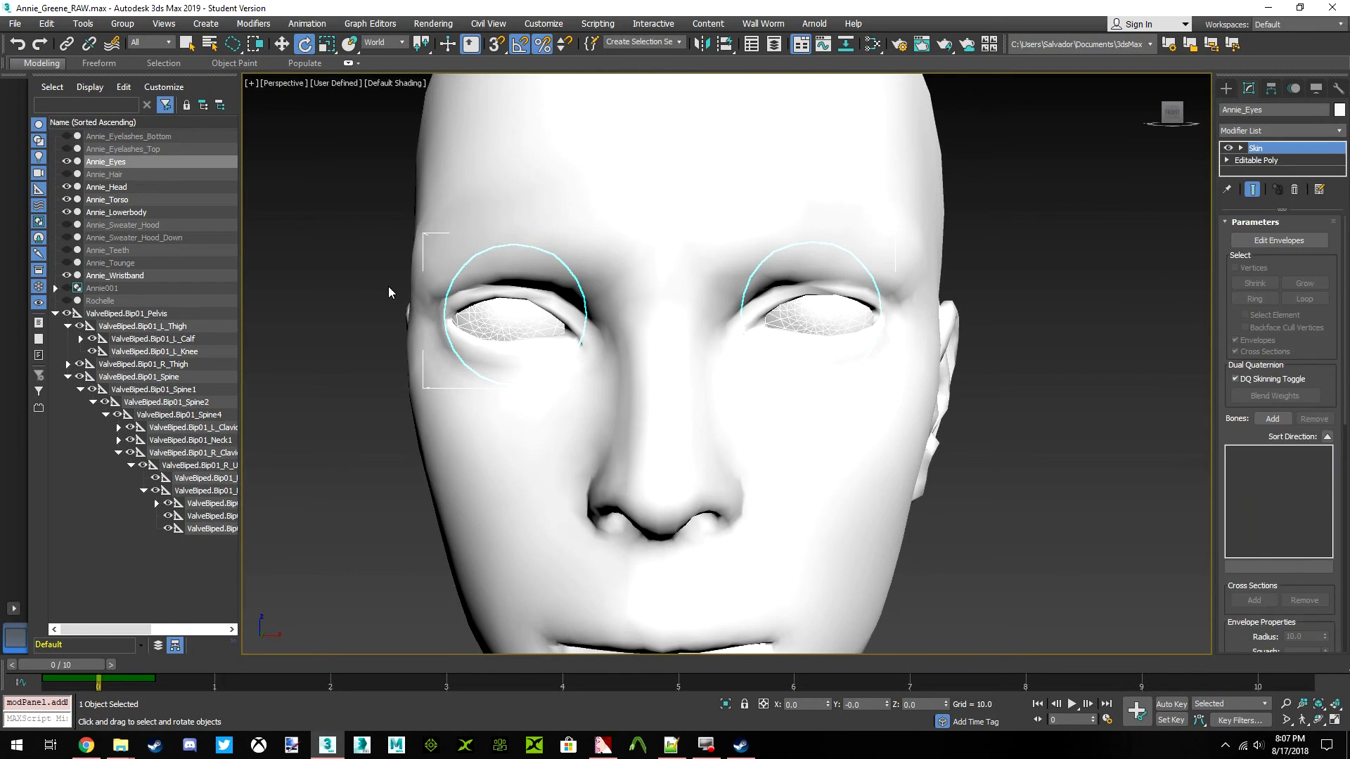
# Add the ValveBiped.Bip01_Head1 bone to the Skin modifier on Annie_Eyes
pyautogui.click(1273, 419)
pyautogui.click(13, 152)
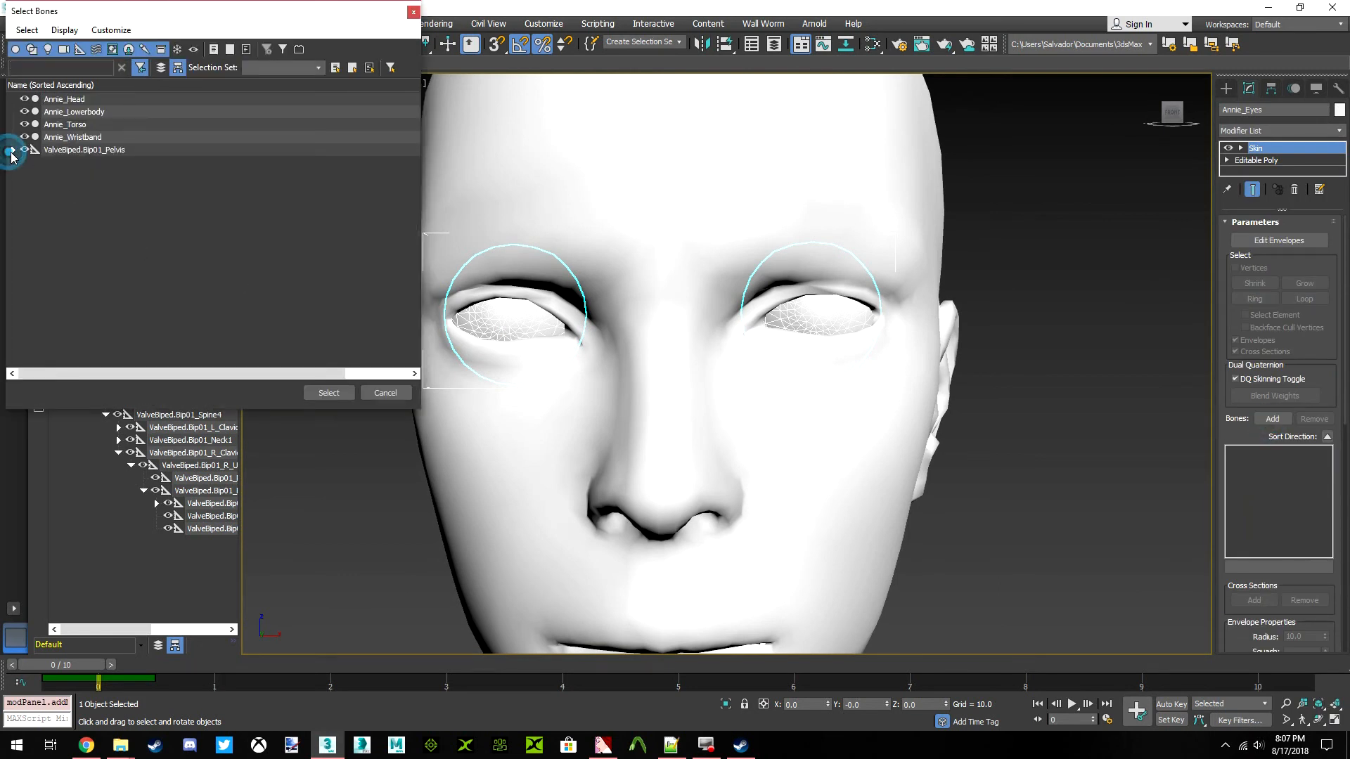
pyautogui.click(25, 188)
pyautogui.click(38, 200)
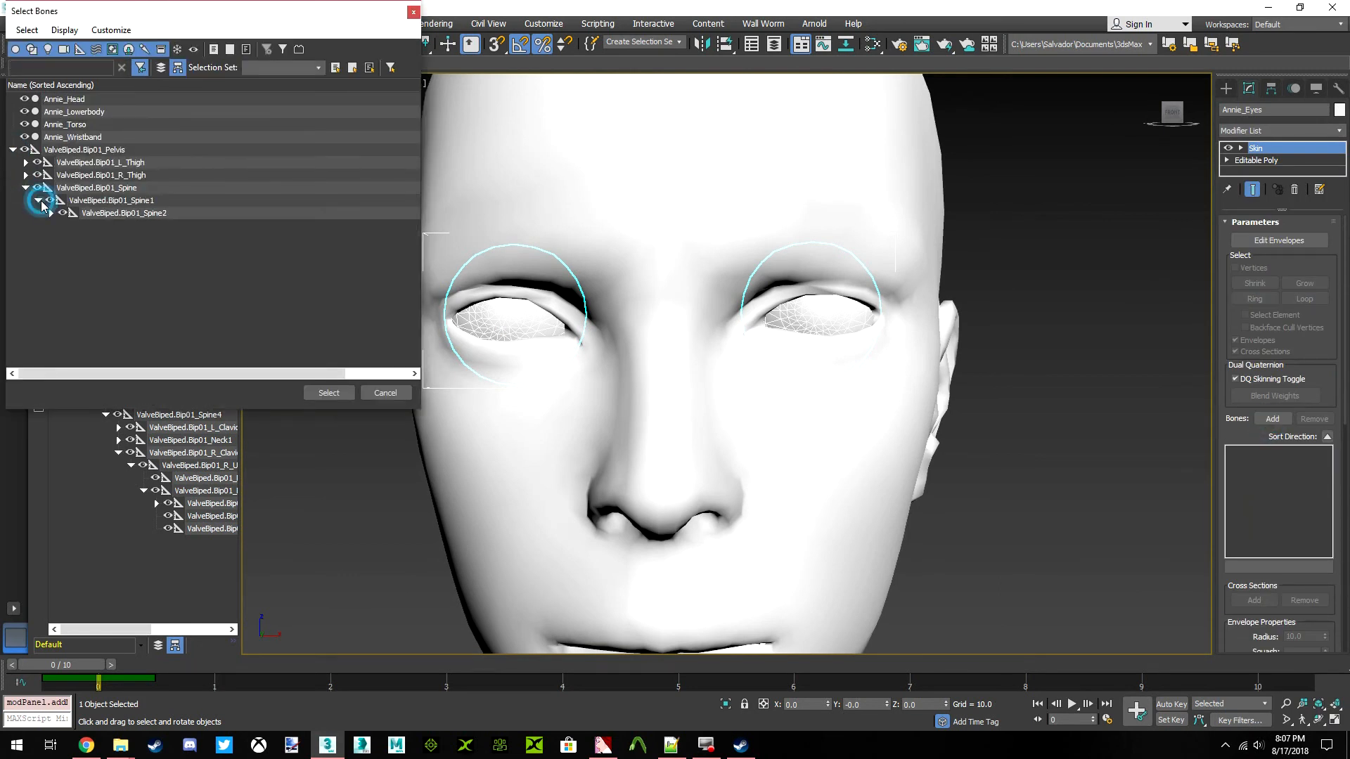
pyautogui.click(51, 213)
pyautogui.click(64, 226)
pyautogui.click(76, 251)
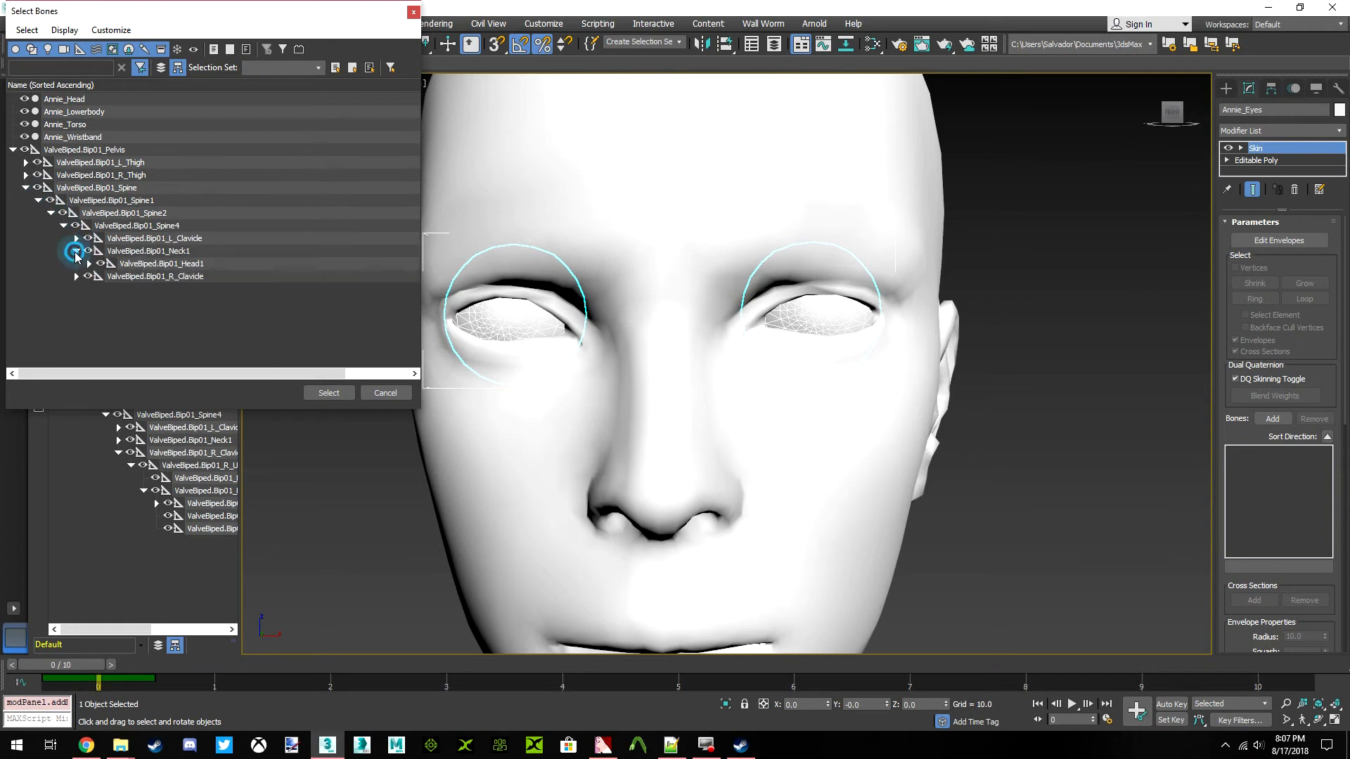
pyautogui.click(163, 266)
pyautogui.click(328, 392)
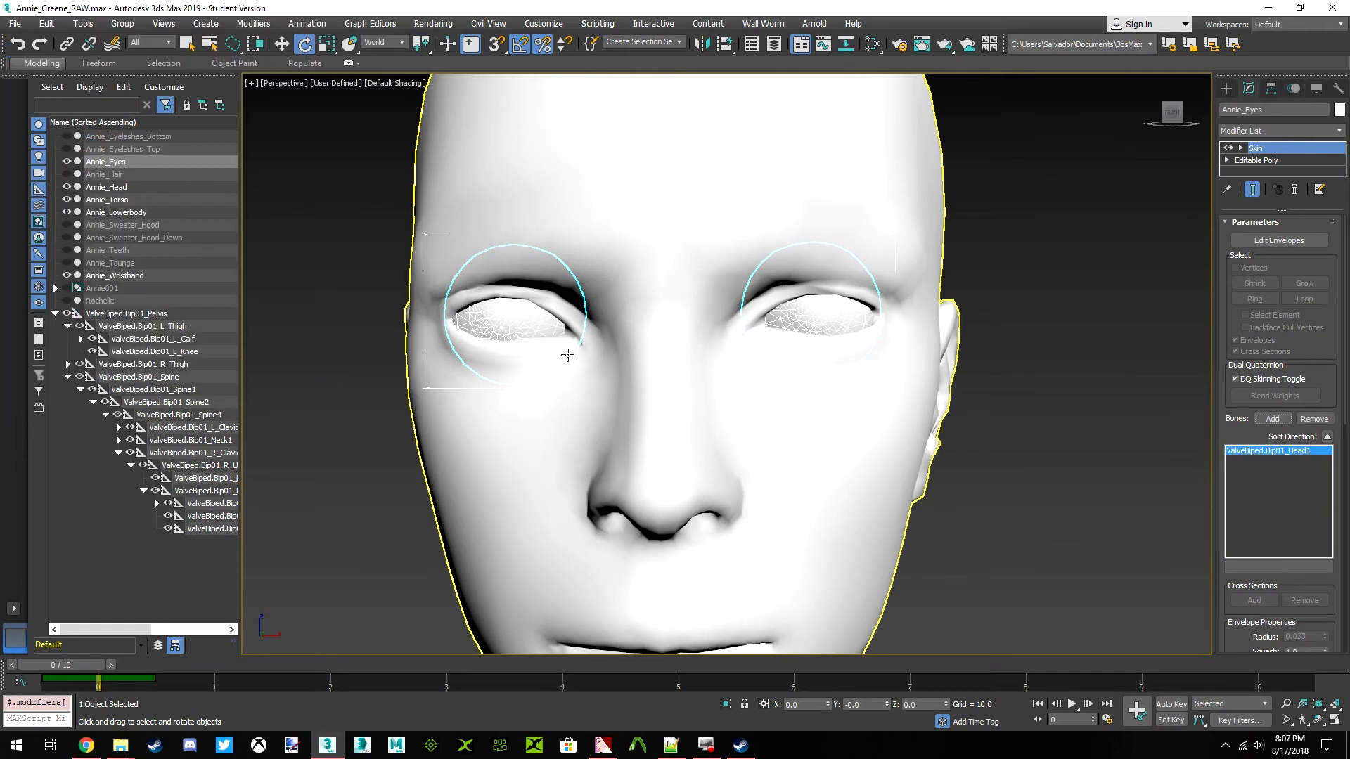
# Check the Head1 bone's influence on both eyes in envelope editing, leave that mode and inspect the eyes up close
pyautogui.click(1279, 240)
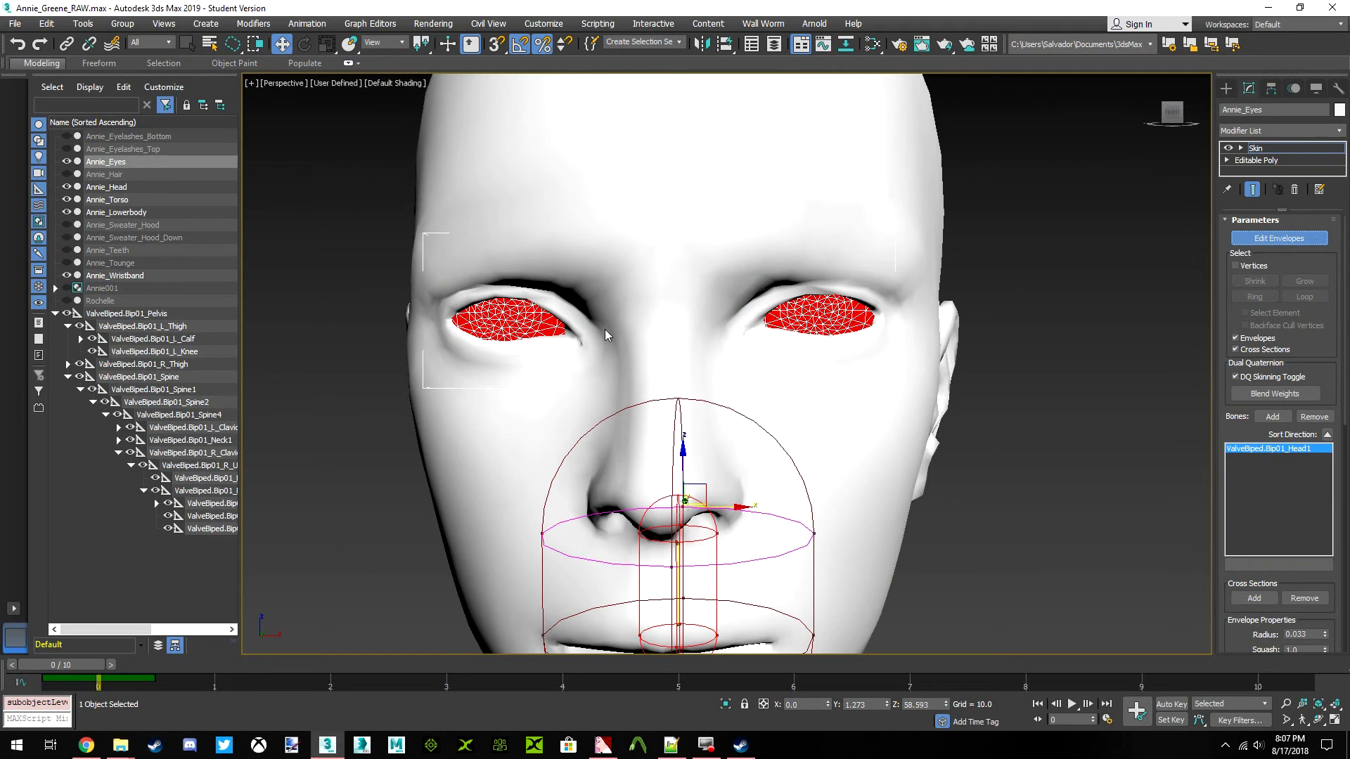
pyautogui.click(1286, 238)
pyautogui.scroll(-3, 719, 319)
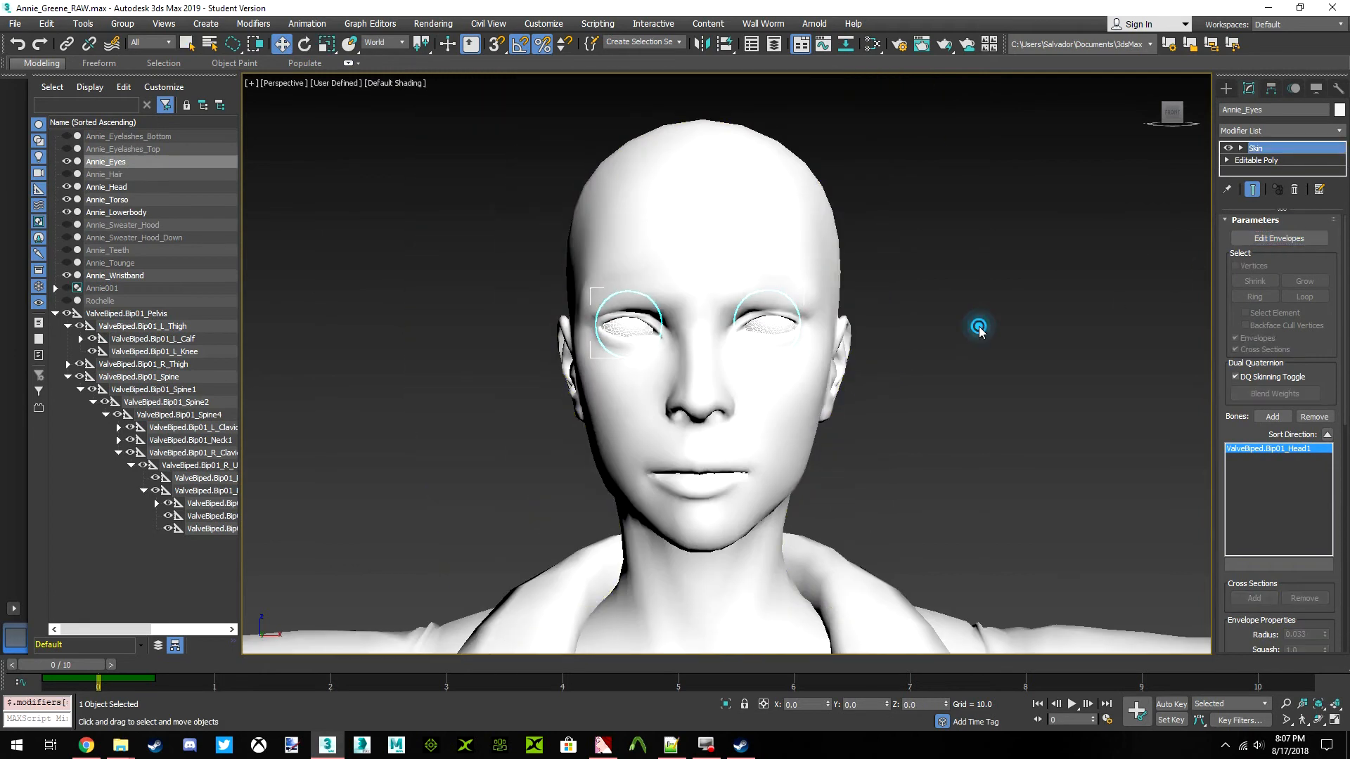
pyautogui.click(979, 330)
pyautogui.scroll(3, 774, 341)
pyautogui.click(751, 310)
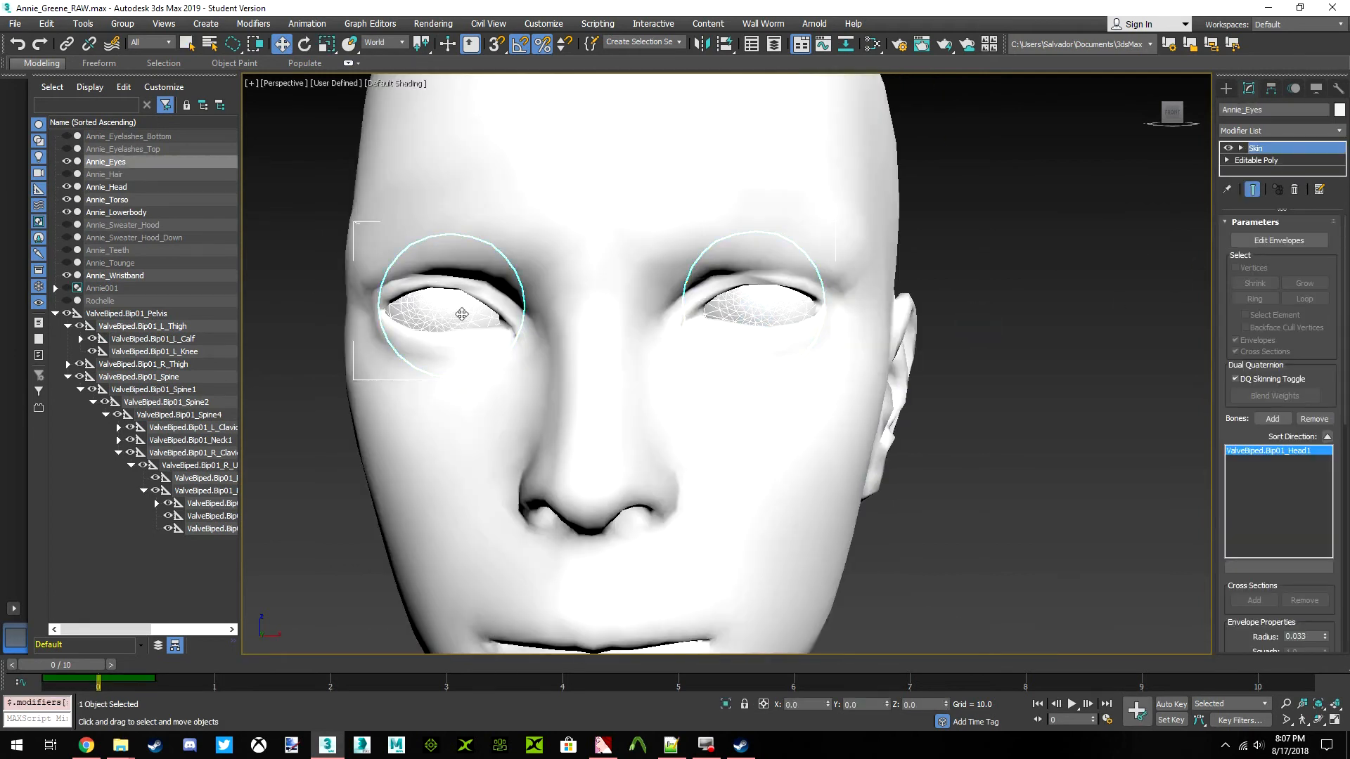
pyautogui.moveTo(428, 299); pyautogui.dragTo(523, 313, button='middle')
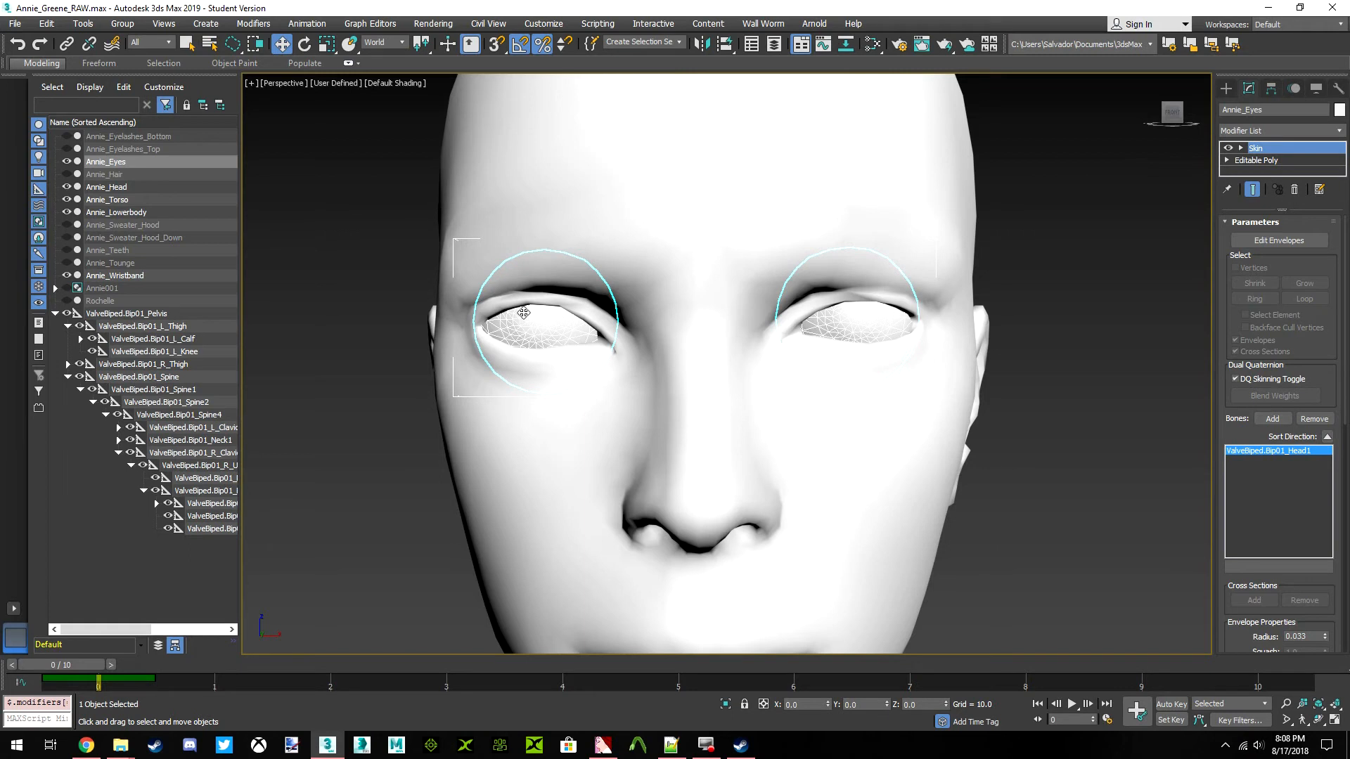
# Inspect the Annie_Eyes vertices at the Editable Poly level within both sockets, then leave vertex editing
pyautogui.click(1284, 164)
pyautogui.click(1242, 239)
pyautogui.moveTo(615, 292); pyautogui.dragTo(678, 310, button='middle')
pyautogui.scroll(6, 570, 323)
pyautogui.click(347, 389)
pyautogui.moveTo(557, 364); pyautogui.dragTo(544, 308, button='middle')
pyautogui.click(681, 317)
pyautogui.click(484, 344)
pyautogui.scroll(-5, 857, 366)
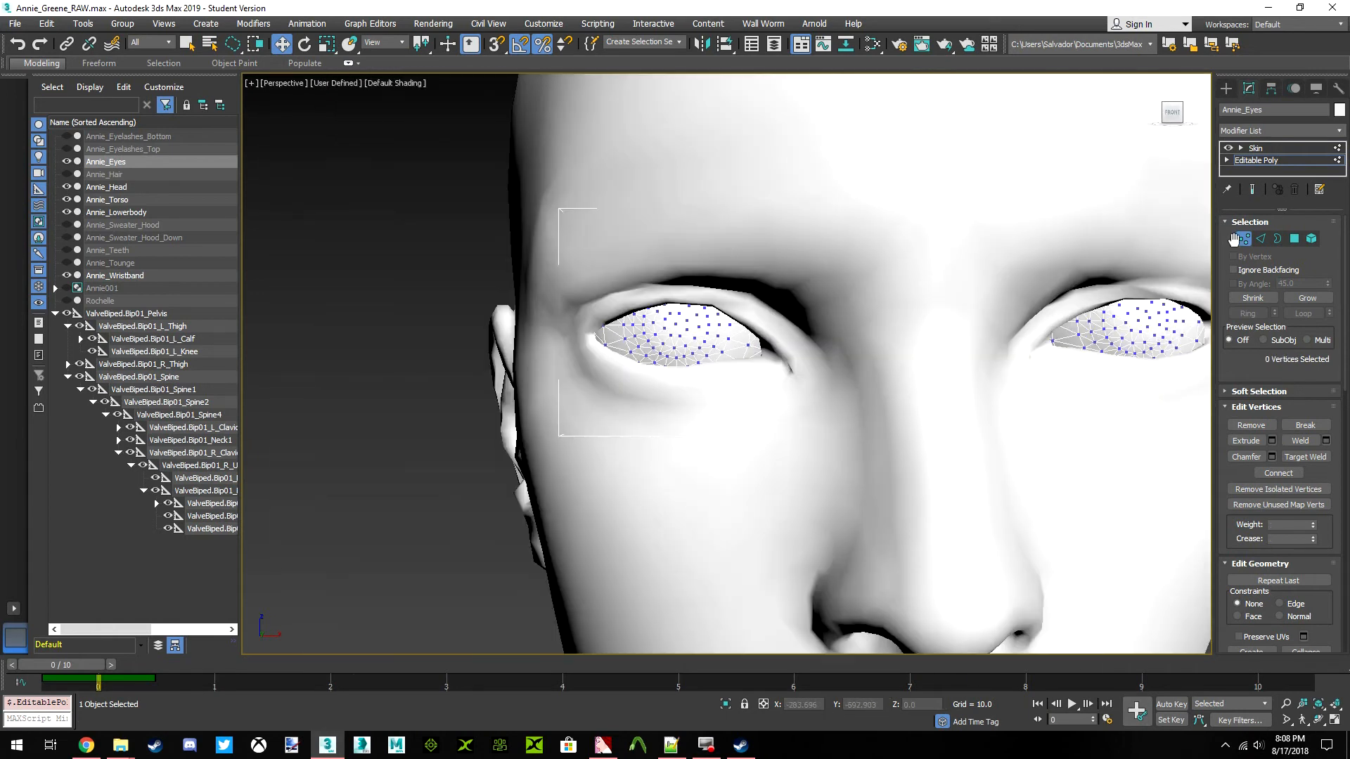
pyautogui.click(1236, 240)
pyautogui.scroll(-3, 873, 261)
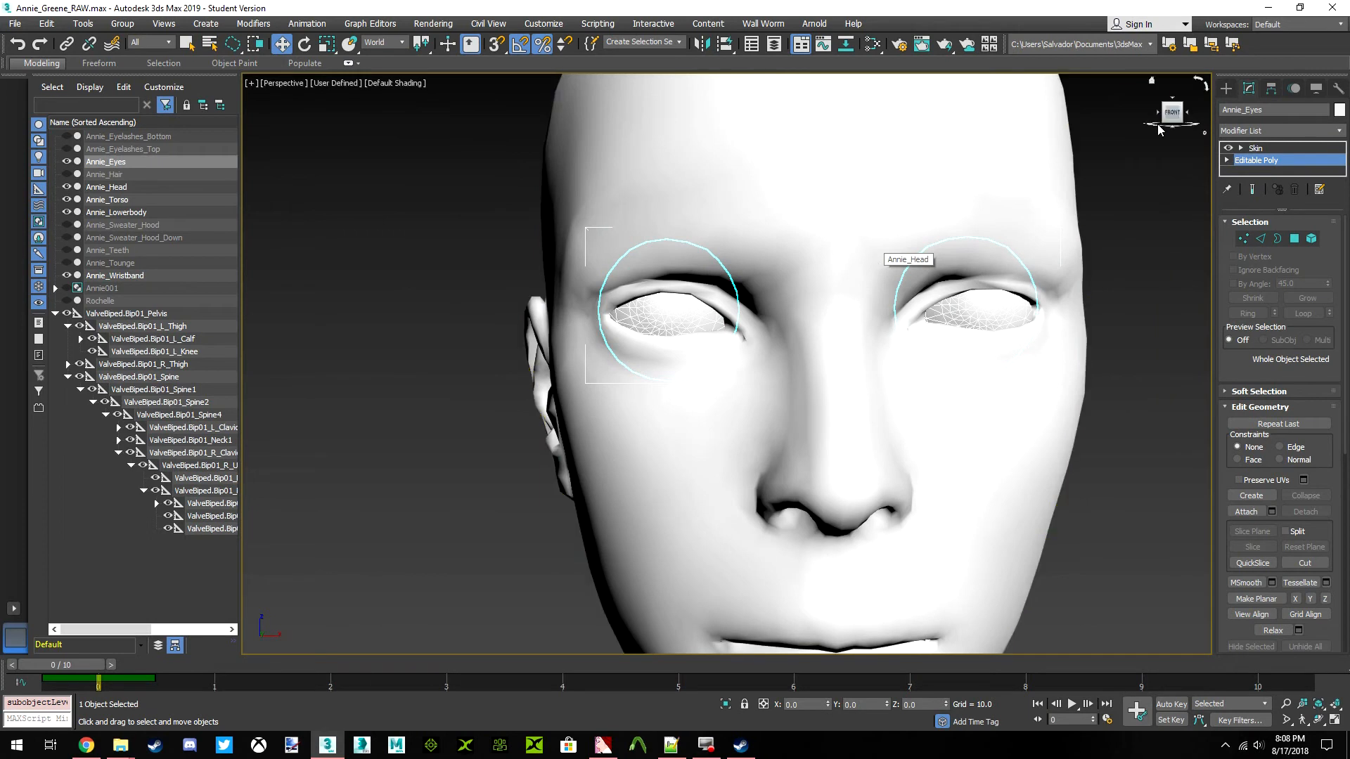
# Clear the selection and look over Annie's head and upper body from the front
pyautogui.moveTo(1173, 112)
pyautogui.mouseDown()
pyautogui.moveTo(1232, 115)
pyautogui.moveTo(1178, 129)
pyautogui.mouseUp()
pyautogui.click(1173, 115)
pyautogui.click(1142, 365)
pyautogui.moveTo(1012, 340); pyautogui.dragTo(883, 361, button='middle')
pyautogui.scroll(-8, 815, 362)
pyautogui.scroll(5, 787, 380)
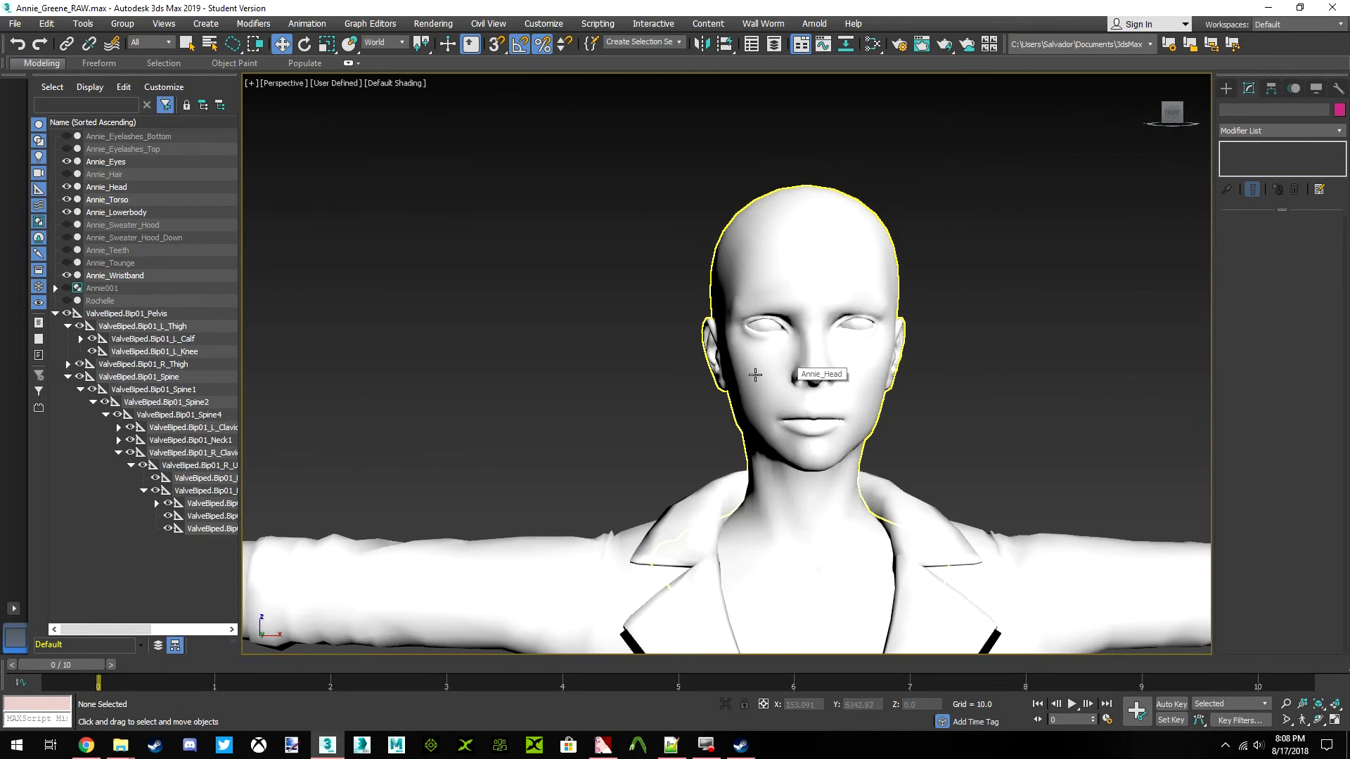
pyautogui.scroll(-2, 708, 365)
pyautogui.moveTo(710, 368); pyautogui.dragTo(715, 364, button='middle')
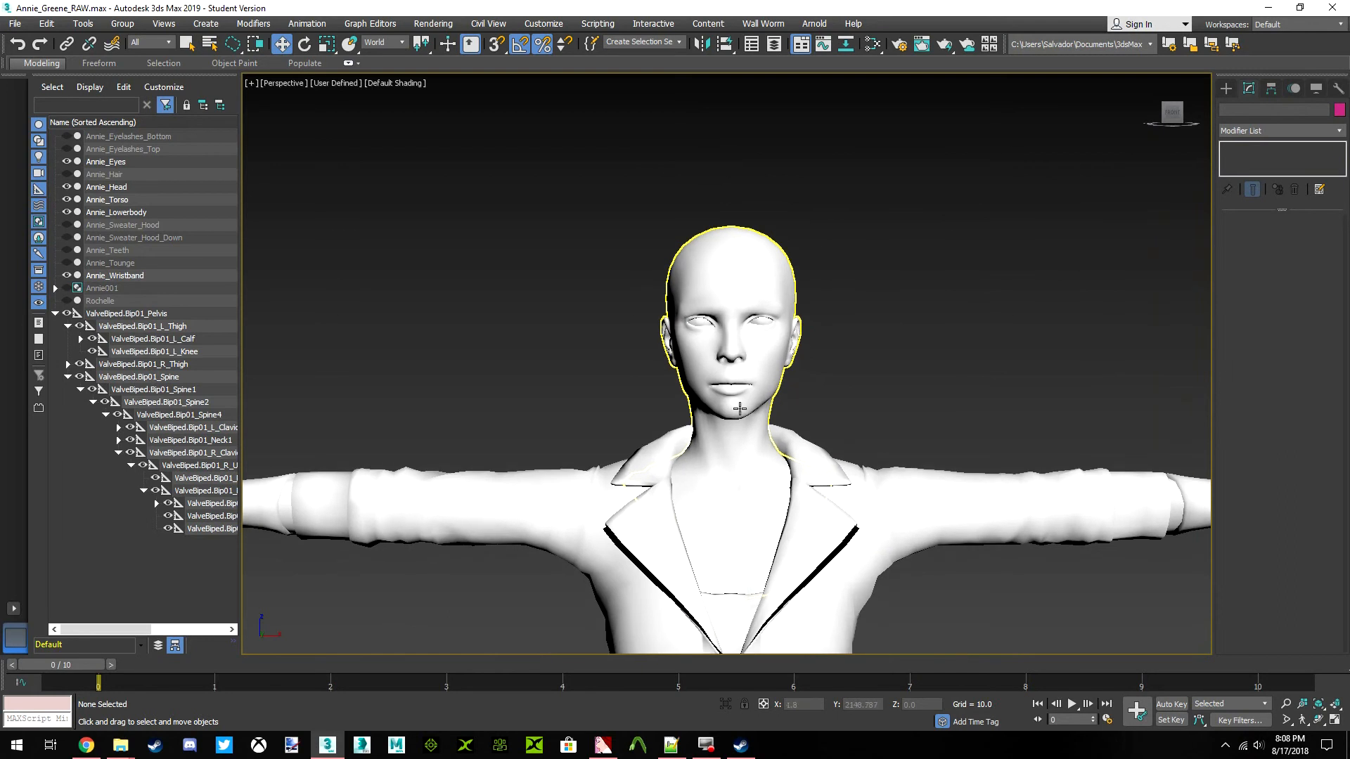
pyautogui.scroll(3, 716, 366)
# Check the Head1 bone's weights on Annie_Head in envelope editing from the side and front, then leave that mode and deselect
pyautogui.click(717, 410)
pyautogui.keyDown('alt'); pyautogui.moveTo(717, 409); pyautogui.dragTo(797, 346, button='middle'); pyautogui.keyUp('alt')
pyautogui.press('1')
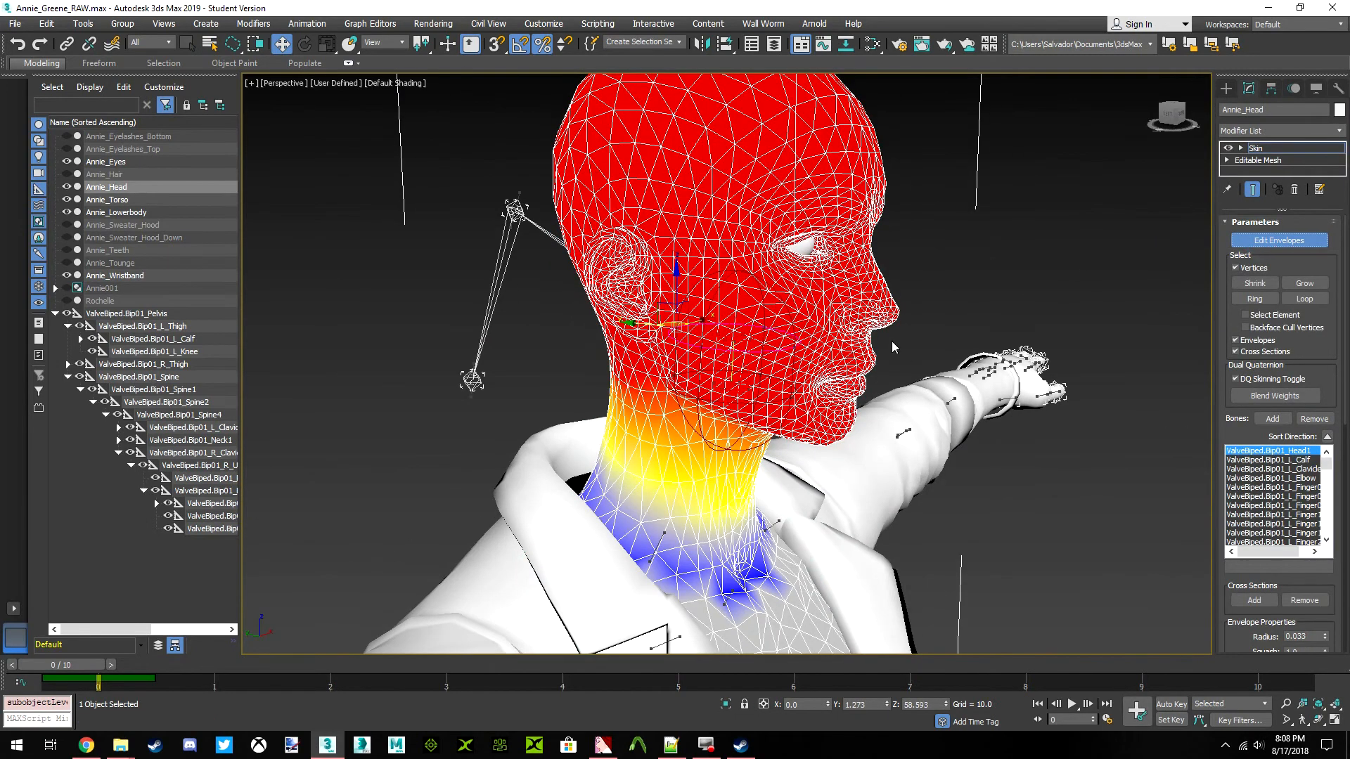
pyautogui.moveTo(1177, 116); pyautogui.dragTo(1155, 111)
pyautogui.click(1173, 113)
pyautogui.click(1274, 243)
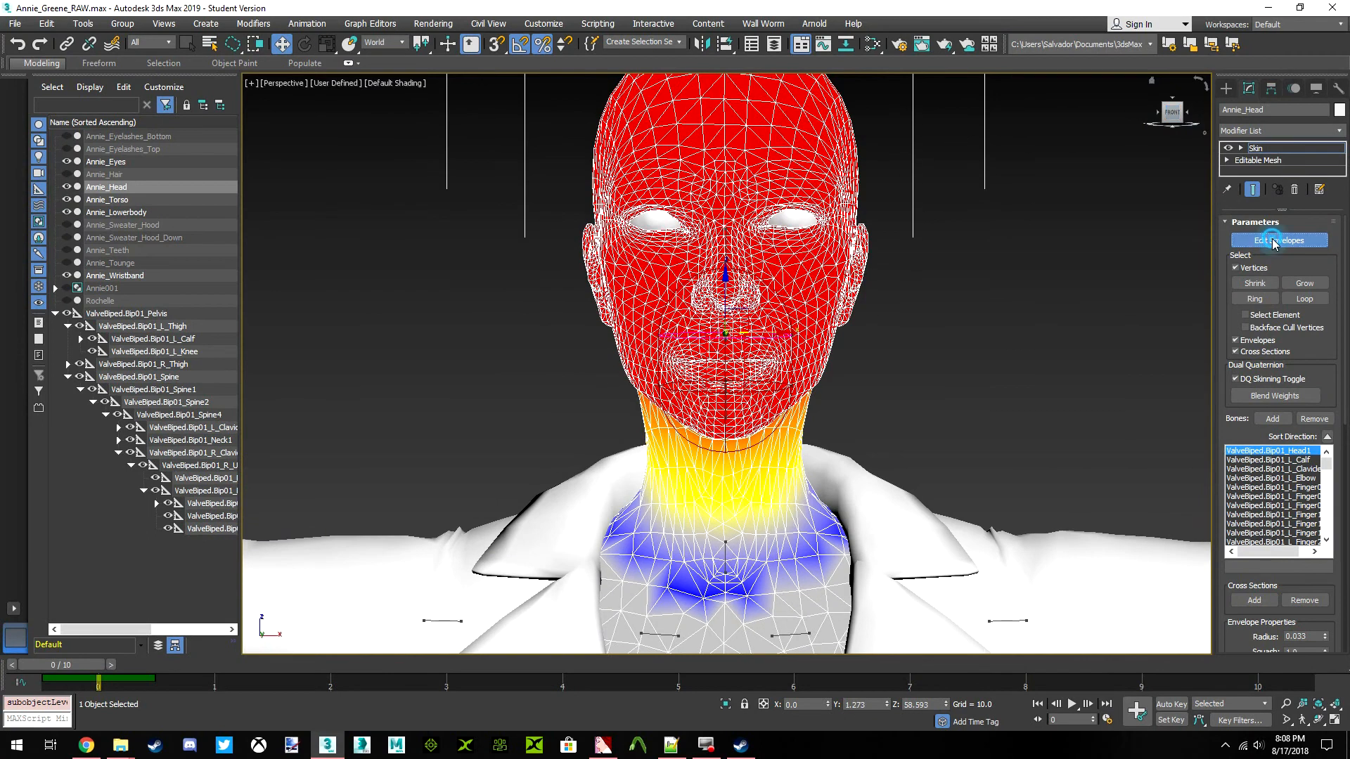
pyautogui.click(1024, 317)
pyautogui.scroll(3, 808, 342)
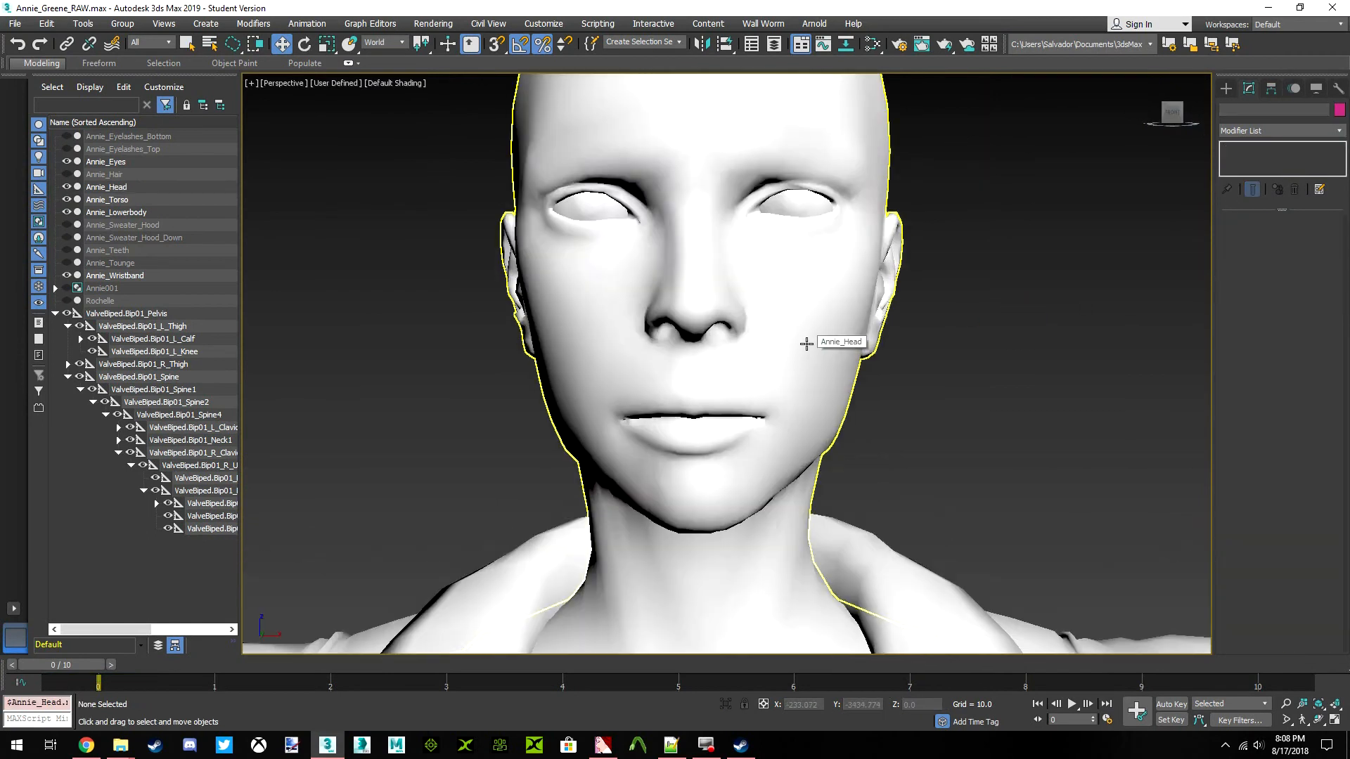
pyautogui.click(807, 344)
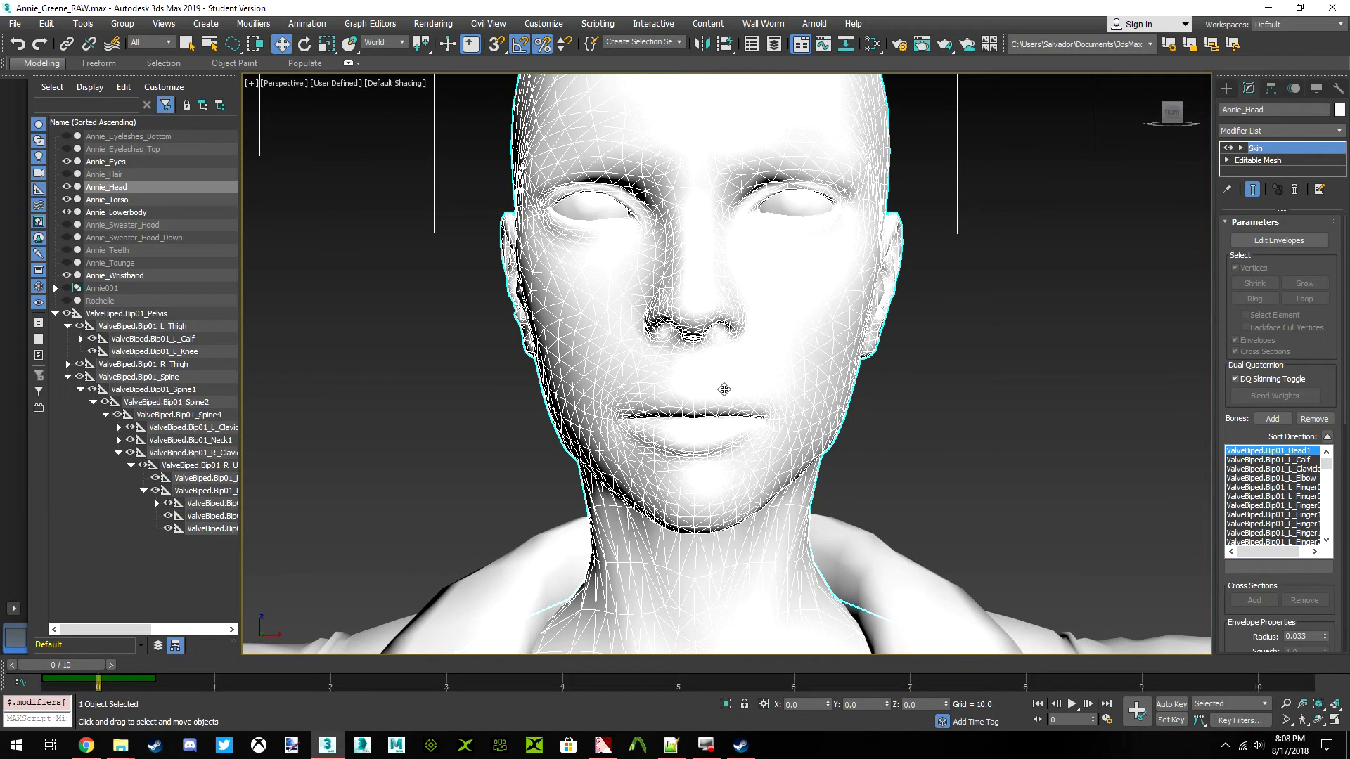
pyautogui.click(1039, 392)
pyautogui.scroll(-3, 734, 296)
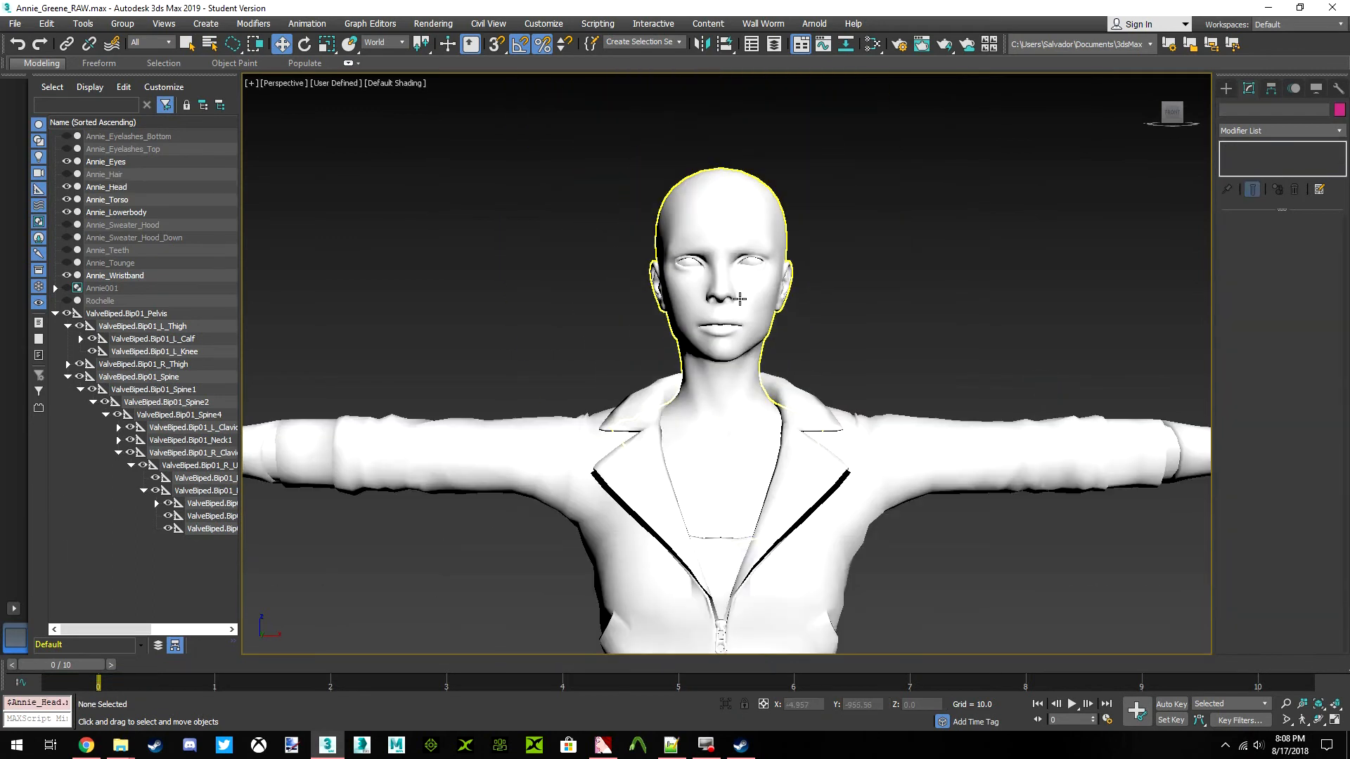
pyautogui.click(734, 295)
pyautogui.click(882, 289)
pyautogui.scroll(-5, 825, 329)
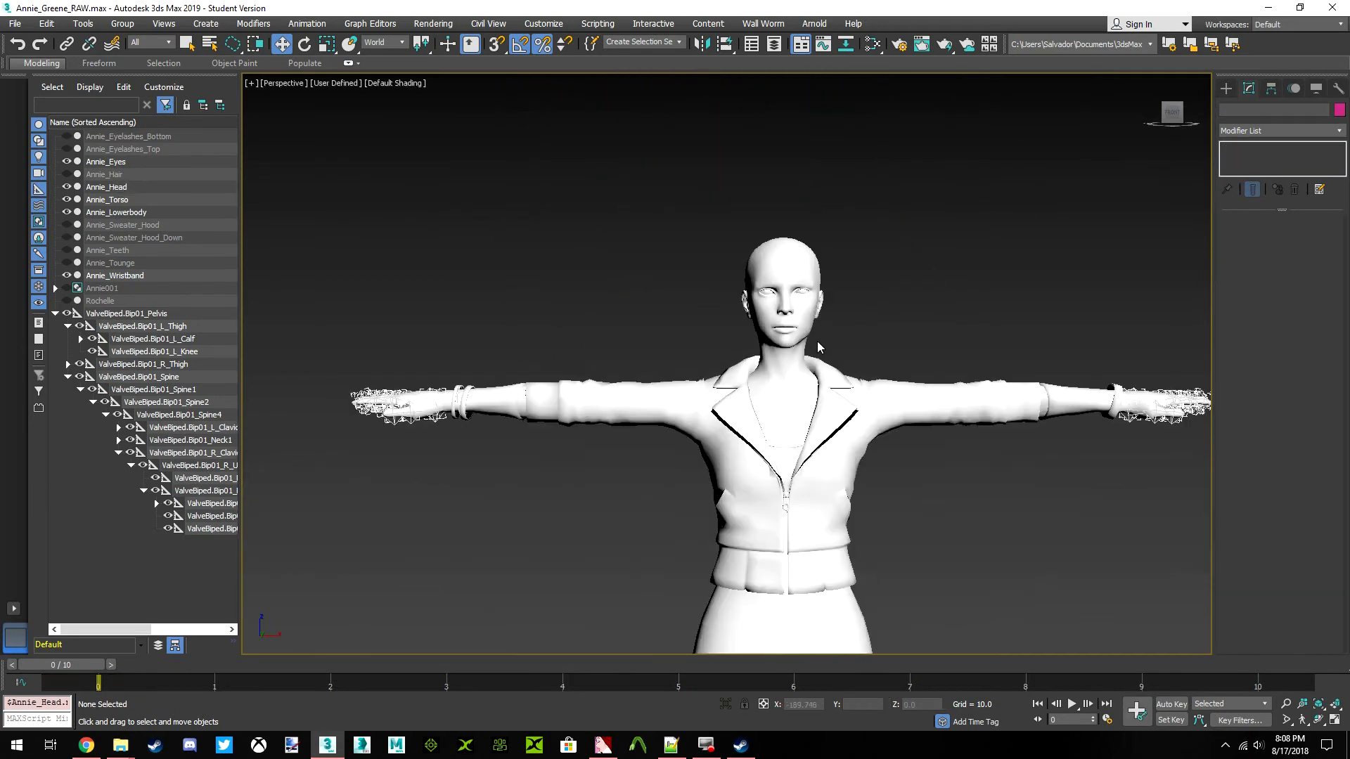
pyautogui.scroll(4, 752, 288)
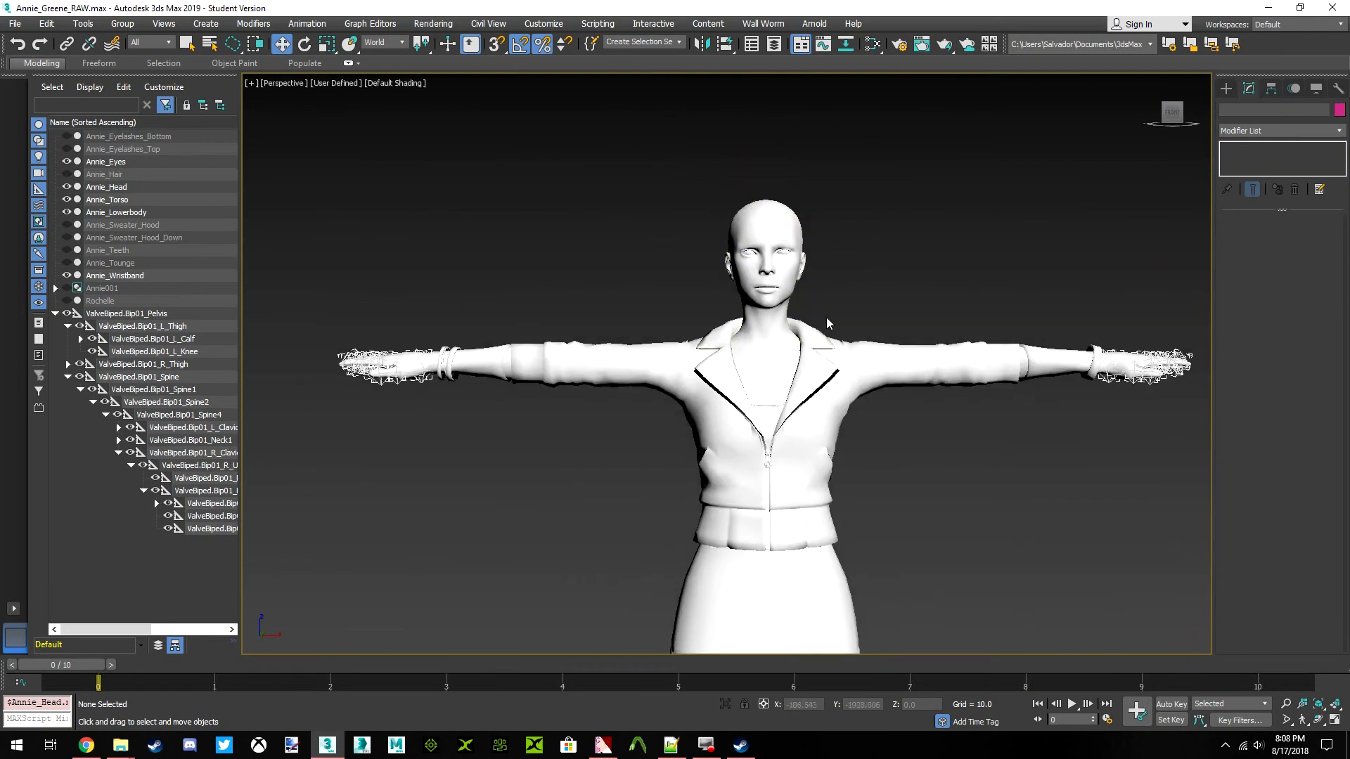
pyautogui.scroll(-5, 719, 381)
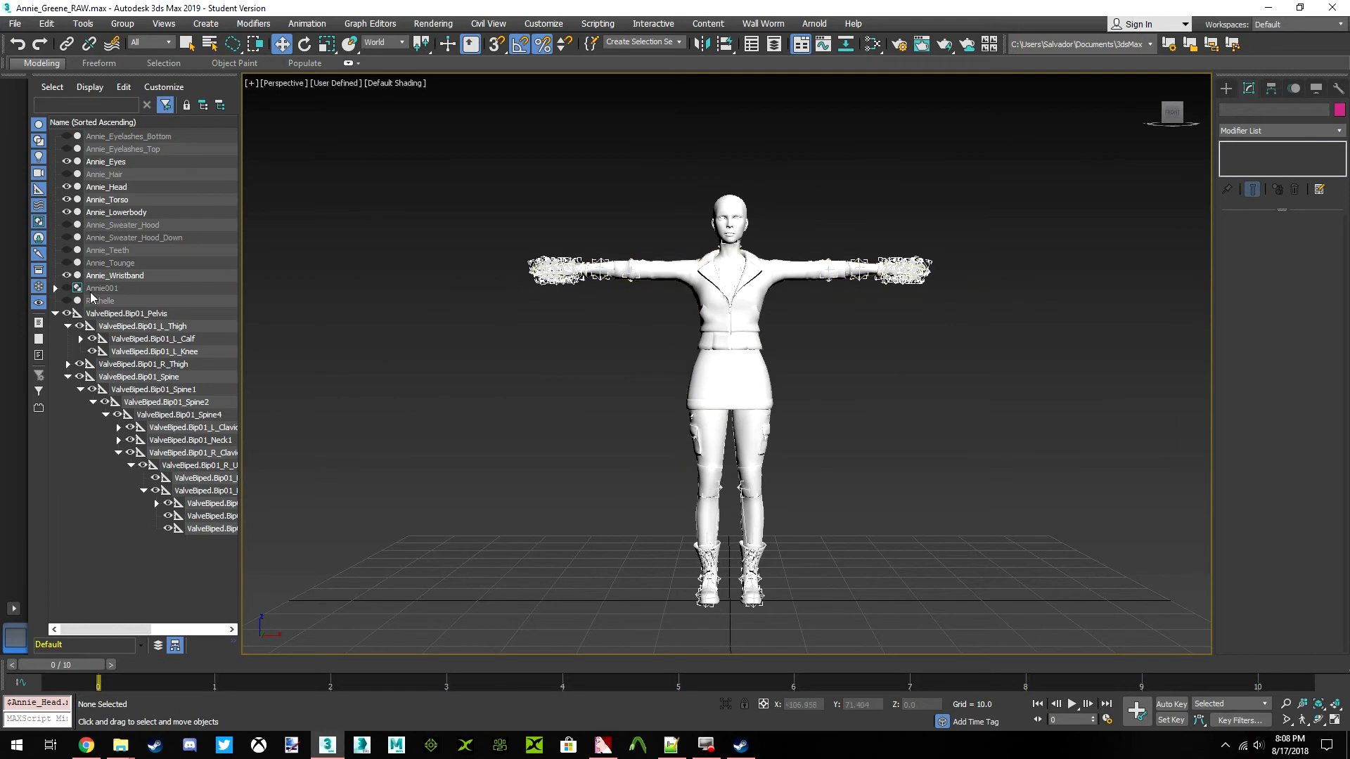
# Unhide Annie_Teeth and Annie_Tounge and select both meshes together
pyautogui.click(67, 250)
pyautogui.click(106, 250)
pyautogui.click(106, 263)
pyautogui.click(66, 263)
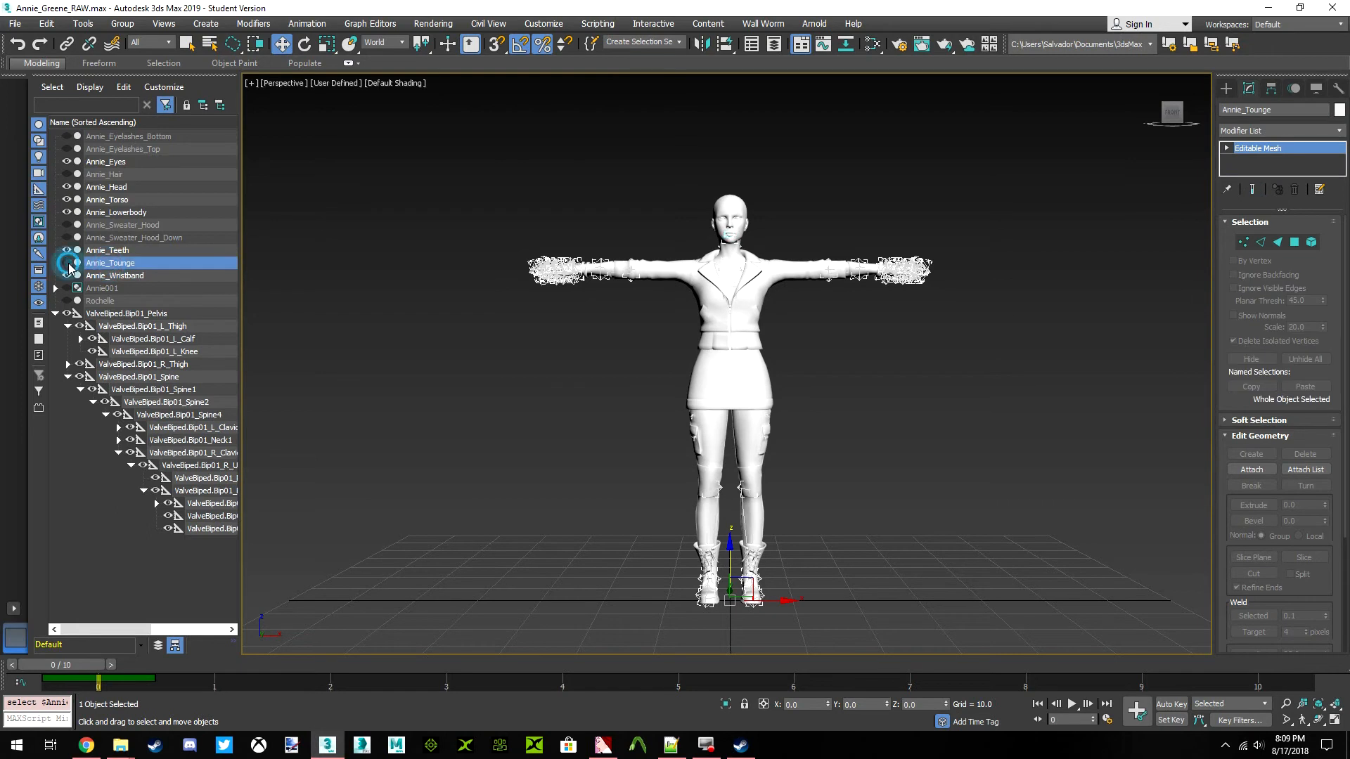
pyautogui.click(119, 263)
pyautogui.keyDown('ctrl'); pyautogui.click(138, 251); pyautogui.keyUp('ctrl')
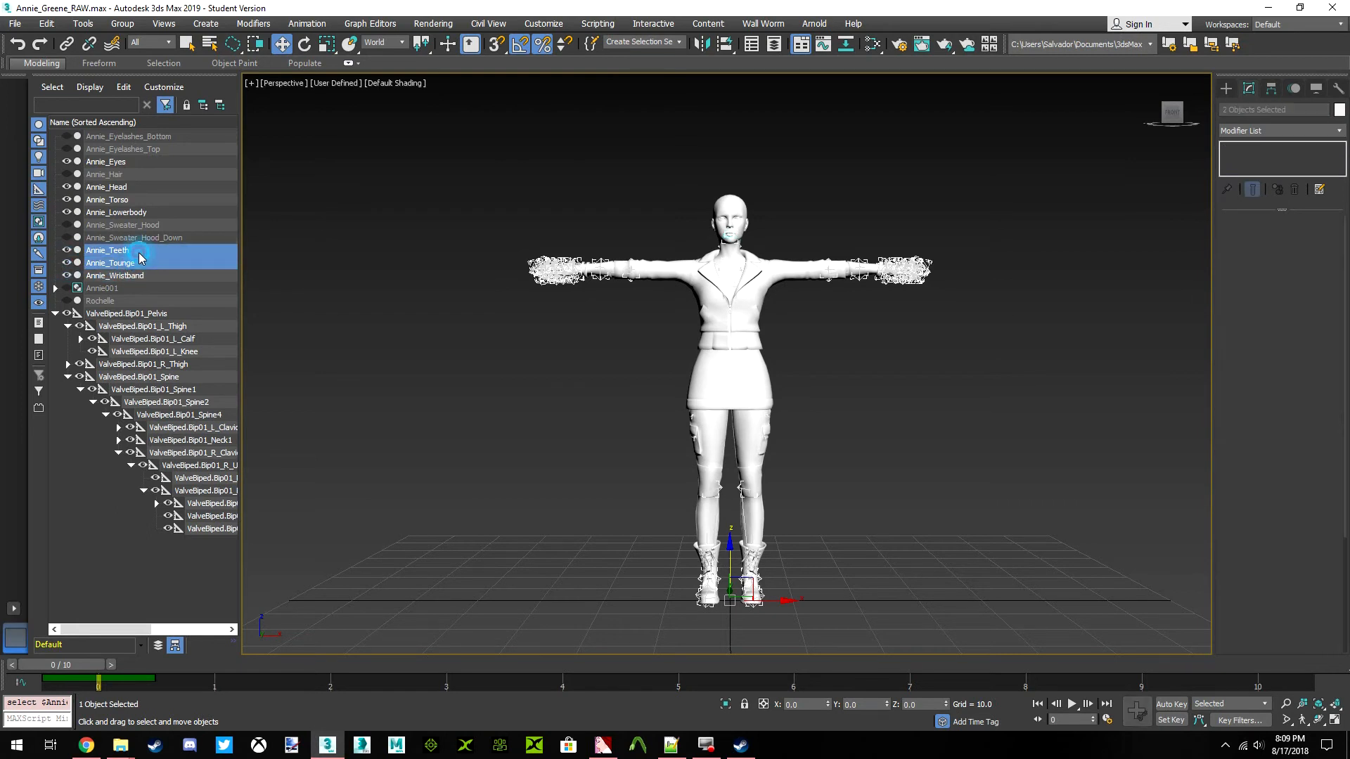
pyautogui.click(1318, 133)
pyautogui.scroll(-20, 1297, 268)
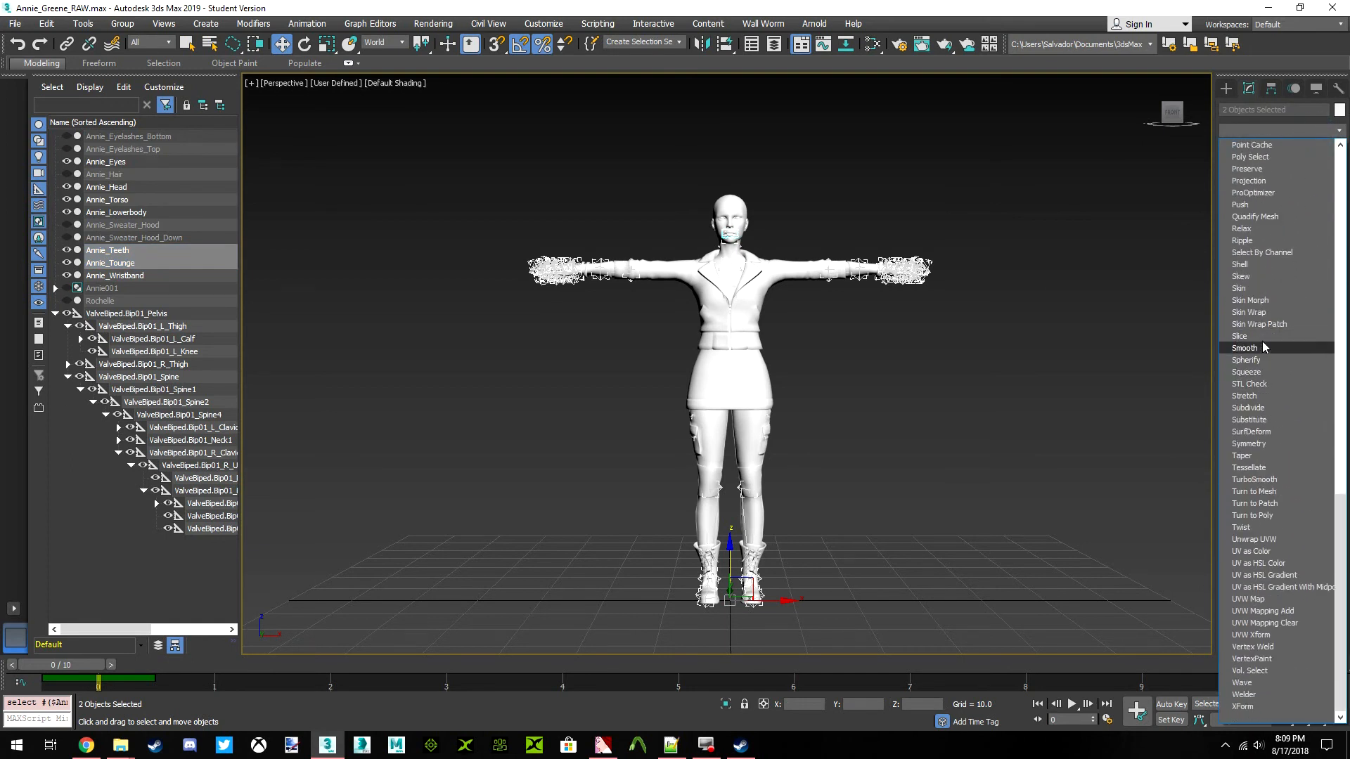
pyautogui.click(980, 327)
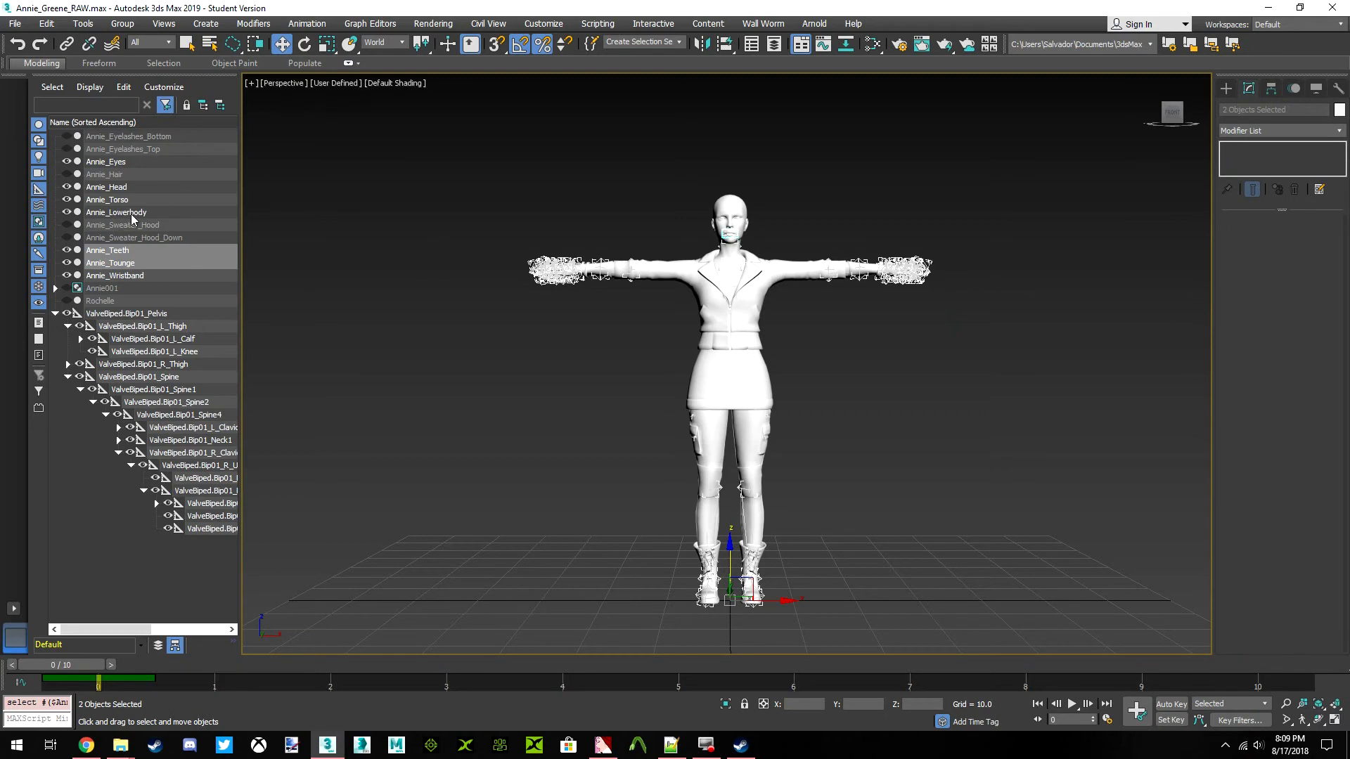
# Unhide Annie_Hair, add it to the teeth and tongue selection, and apply a Skin modifier to all three meshes
pyautogui.click(67, 174)
pyautogui.keyDown('ctrl'); pyautogui.click(105, 175); pyautogui.keyUp('ctrl')
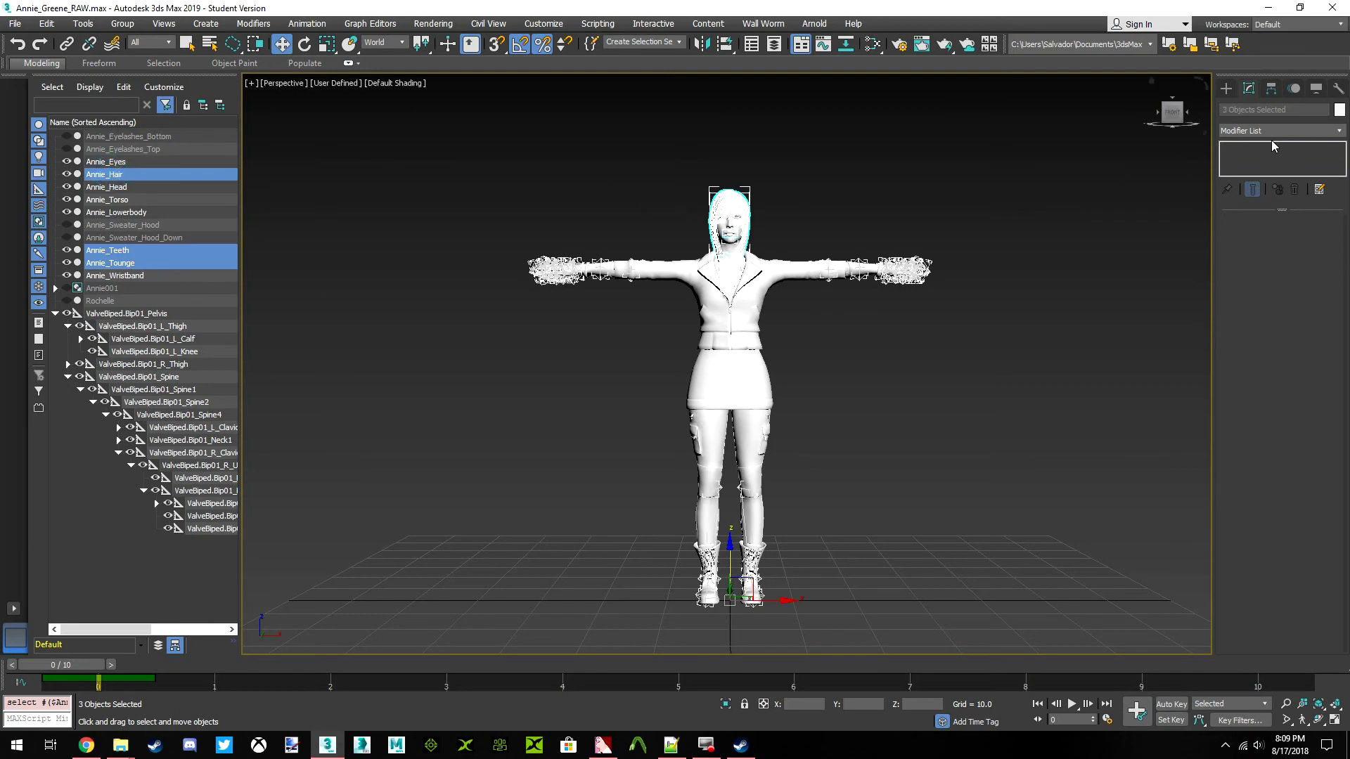
pyautogui.click(1308, 130)
pyautogui.scroll(-10, 1276, 273)
pyautogui.scroll(-2, 1266, 309)
pyautogui.click(1251, 291)
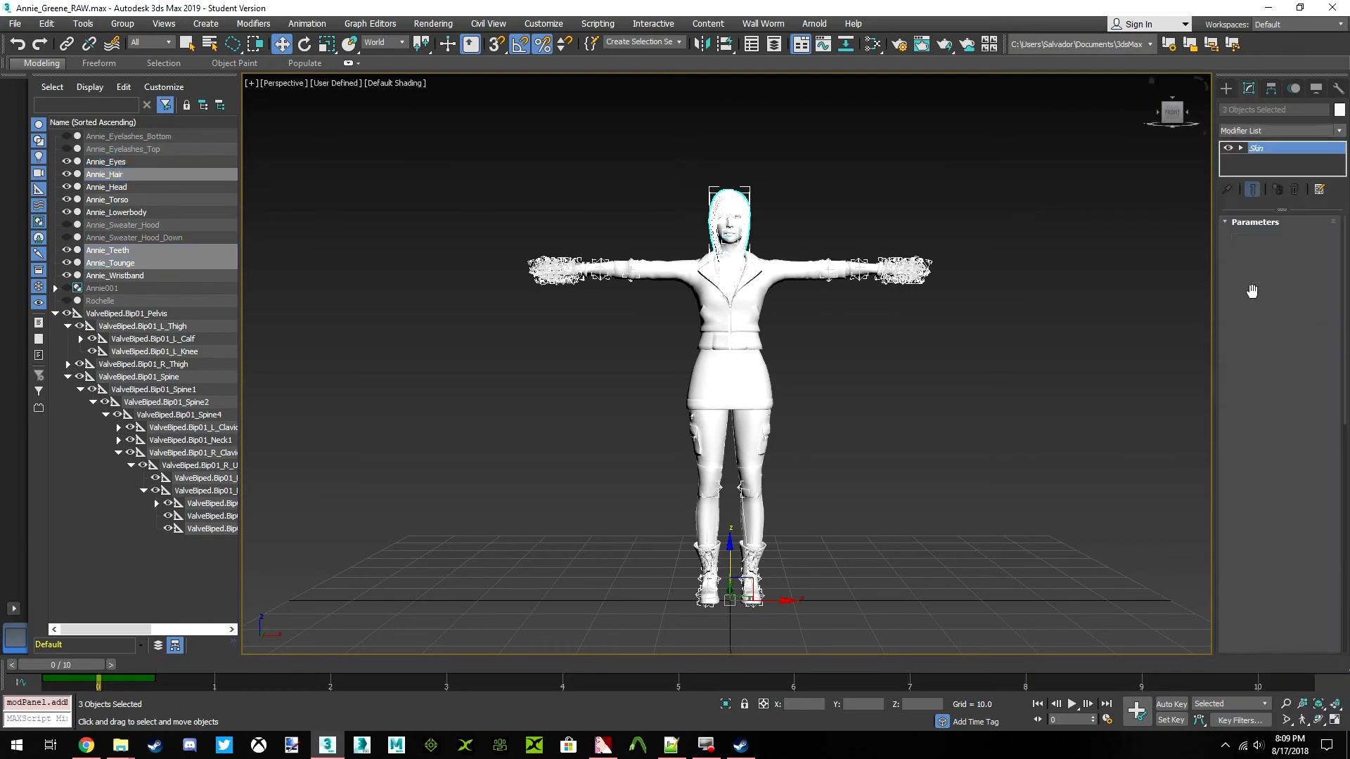
# Add the ValveBiped.Bip01_Head1 bone to the Skin modifier shared by the hair, teeth and tongue
pyautogui.click(1266, 416)
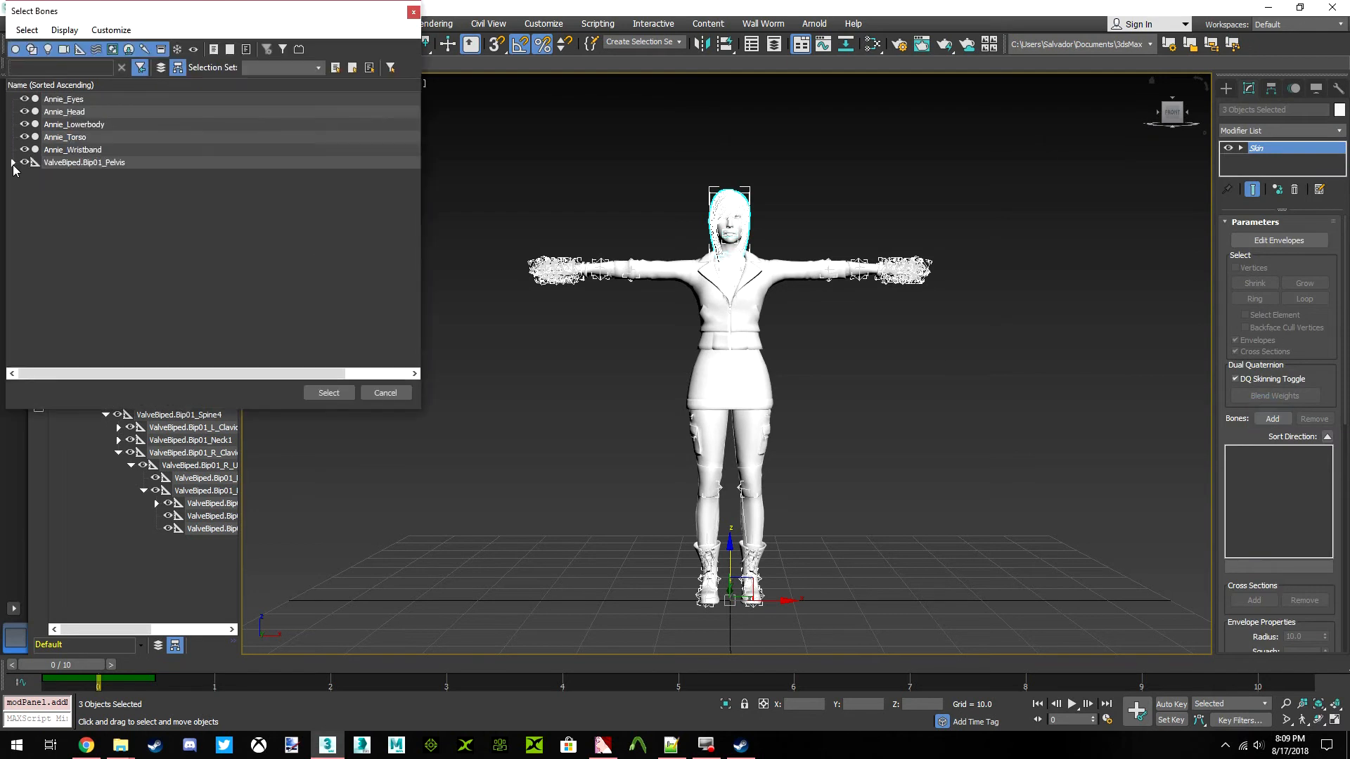
pyautogui.click(13, 162)
pyautogui.click(25, 201)
pyautogui.click(38, 213)
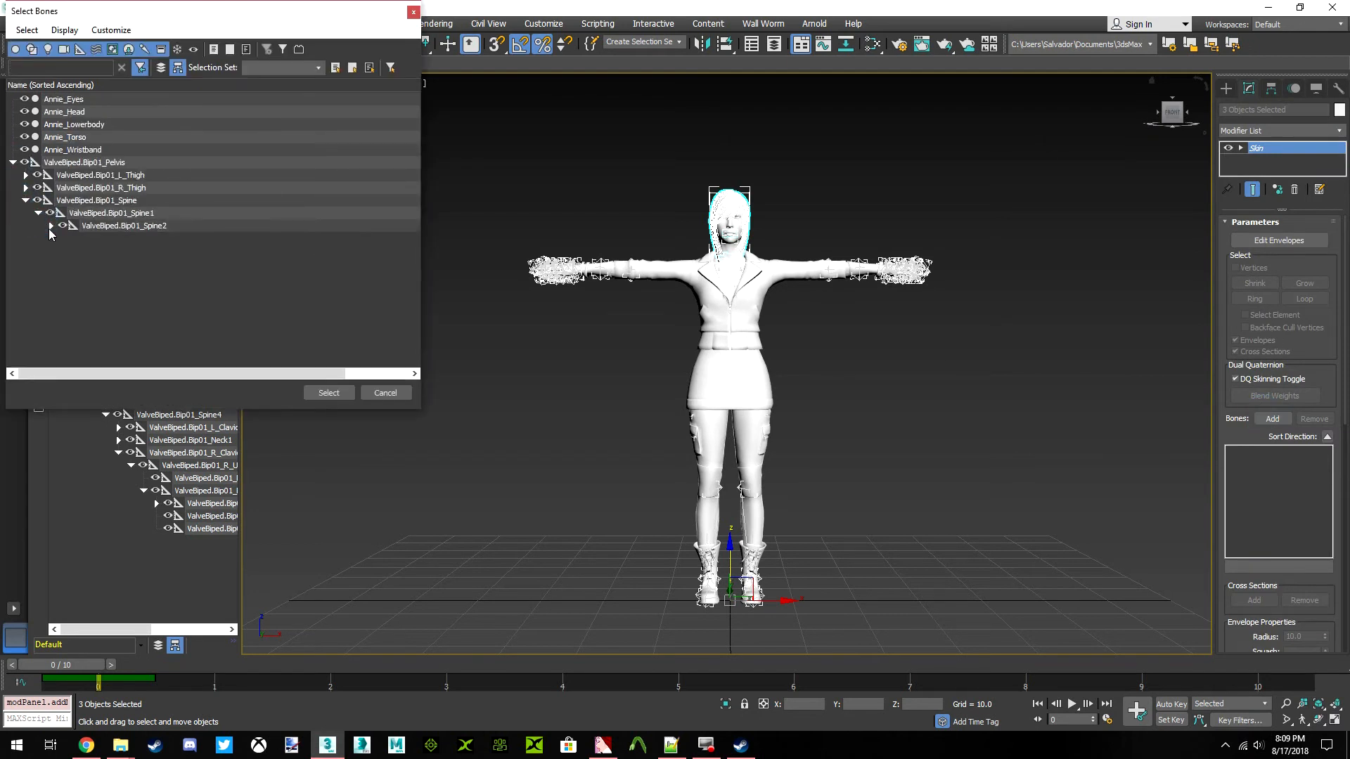
pyautogui.click(51, 226)
pyautogui.click(63, 239)
pyautogui.click(76, 263)
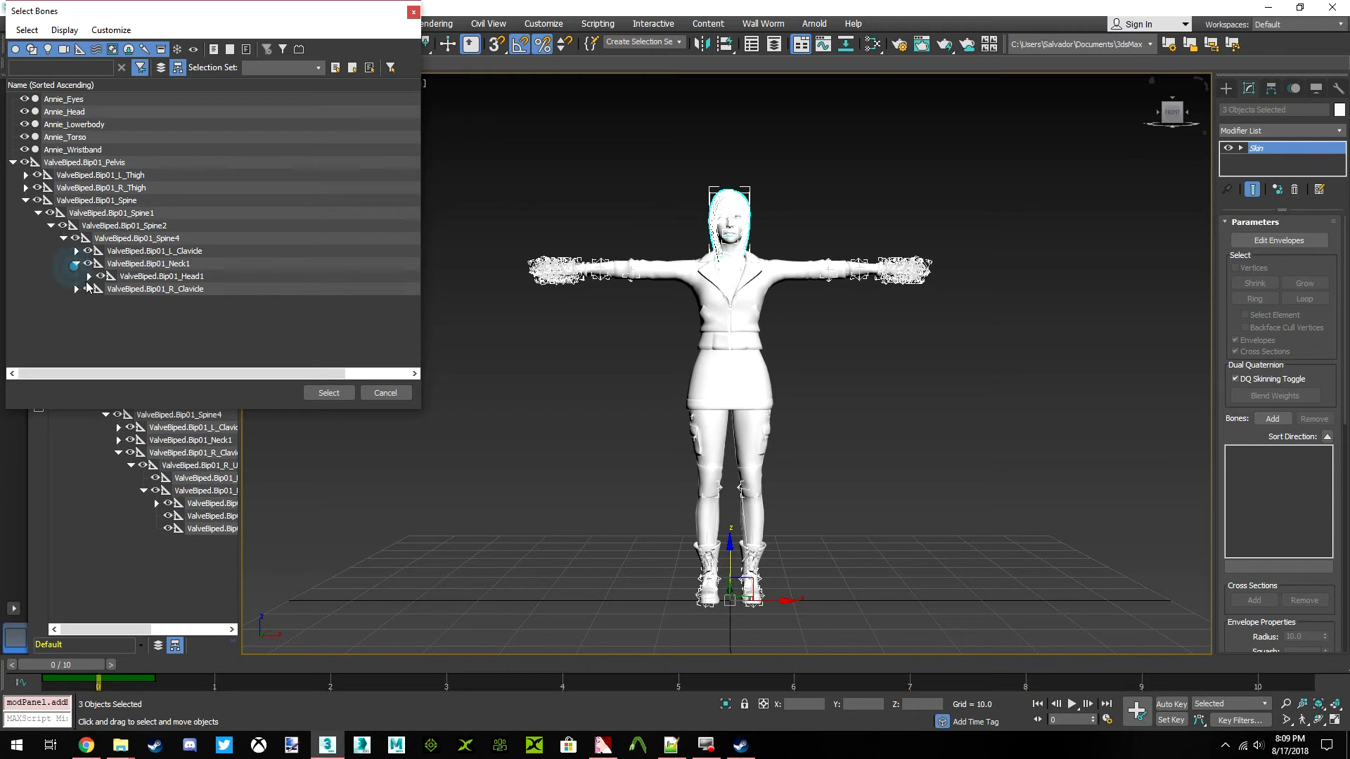
pyautogui.click(161, 276)
pyautogui.click(320, 388)
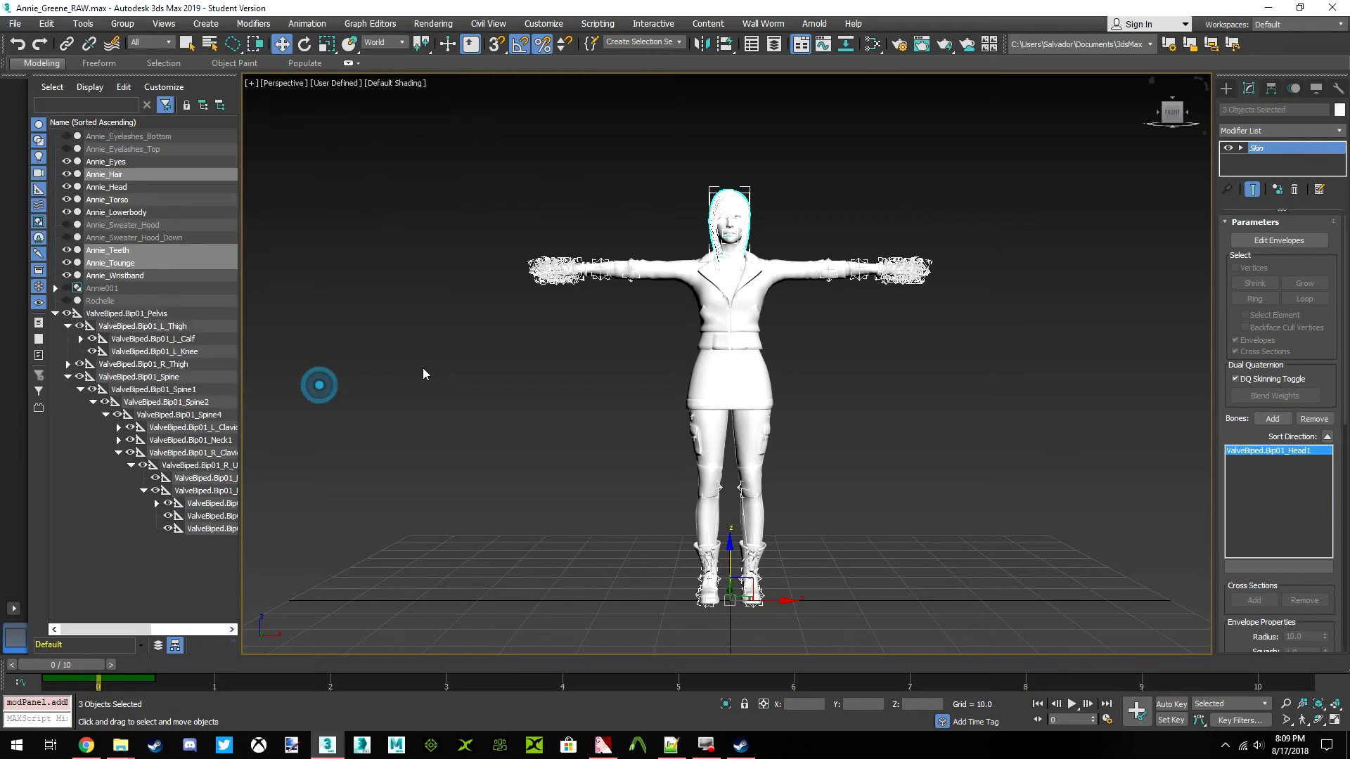
# Select Annie_Tounge alone and examine its Head1 envelope around the mouth, then leave envelope editing
pyautogui.press('z')
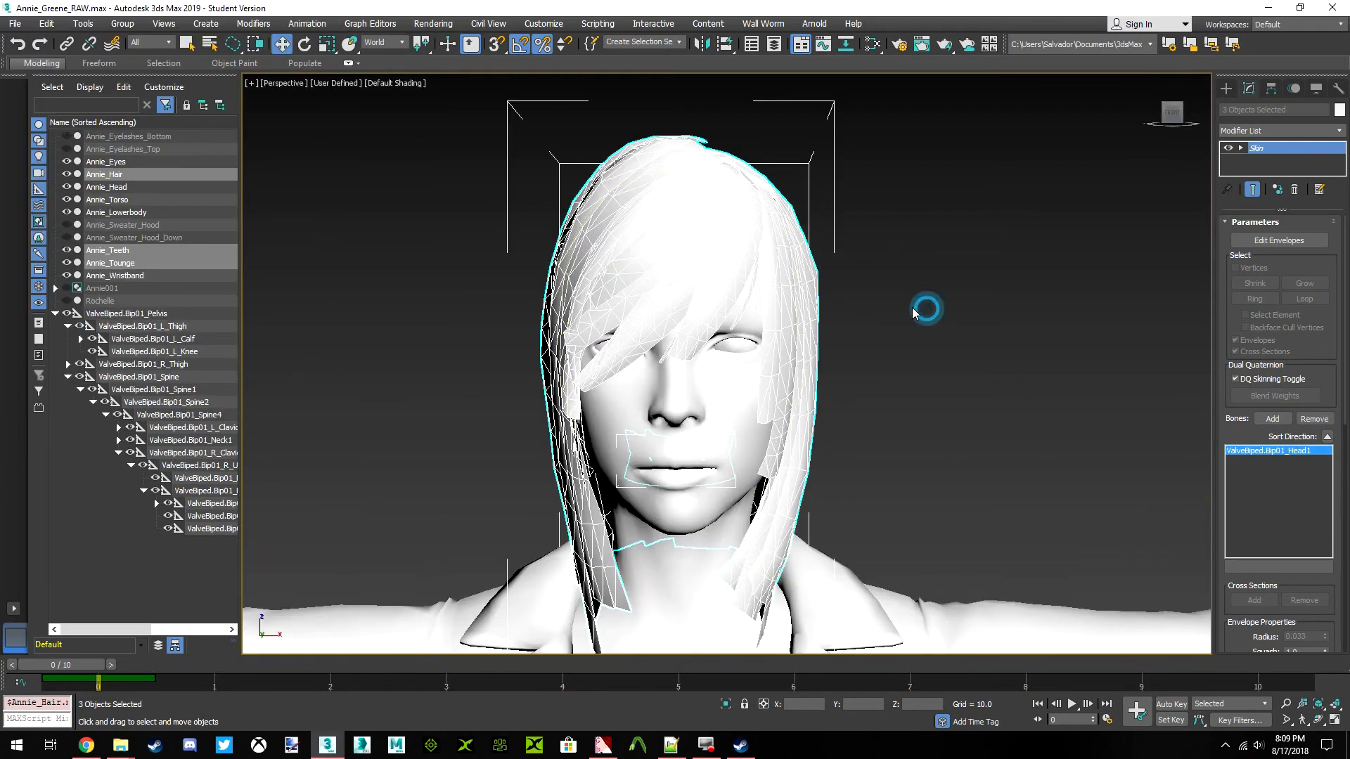
pyautogui.click(175, 262)
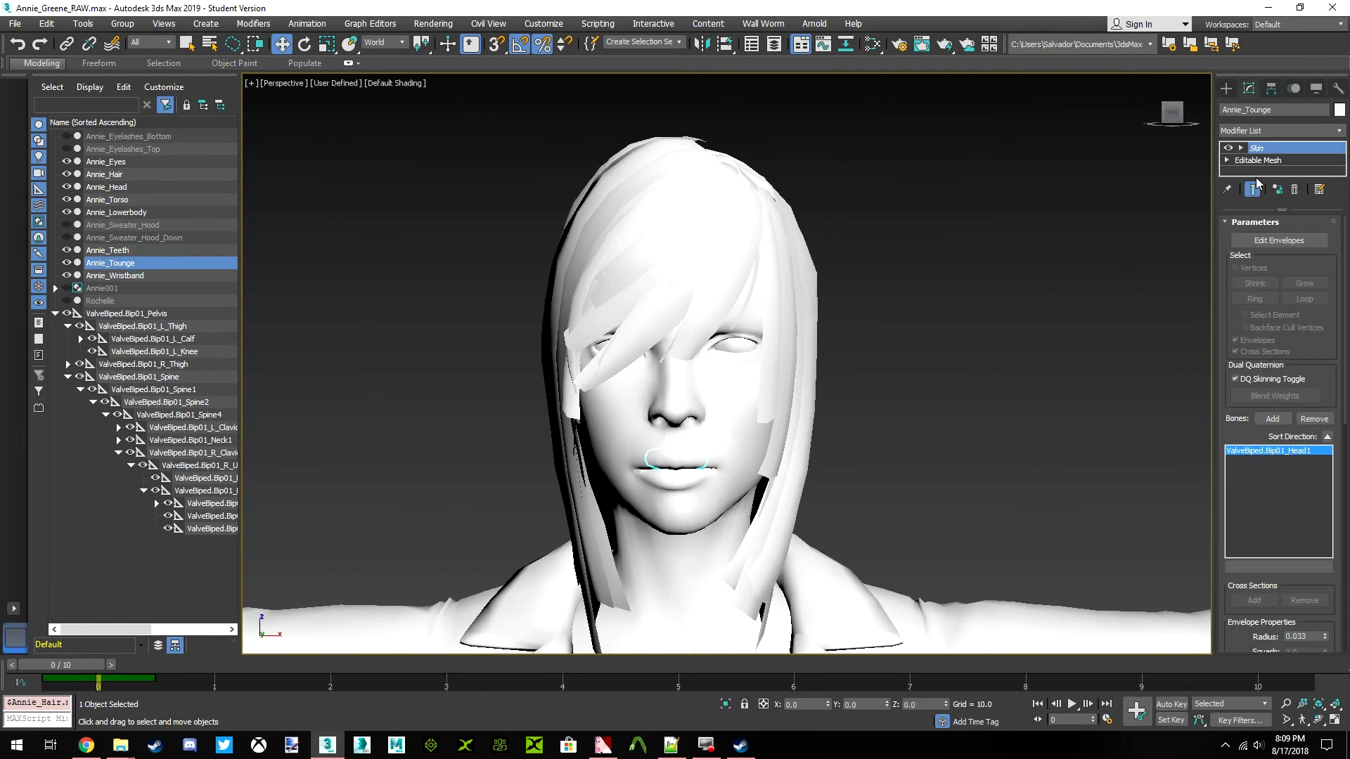
pyautogui.click(1258, 243)
pyautogui.moveTo(729, 312); pyautogui.dragTo(775, 251, button='middle')
pyautogui.moveTo(948, 277); pyautogui.dragTo(579, 492)
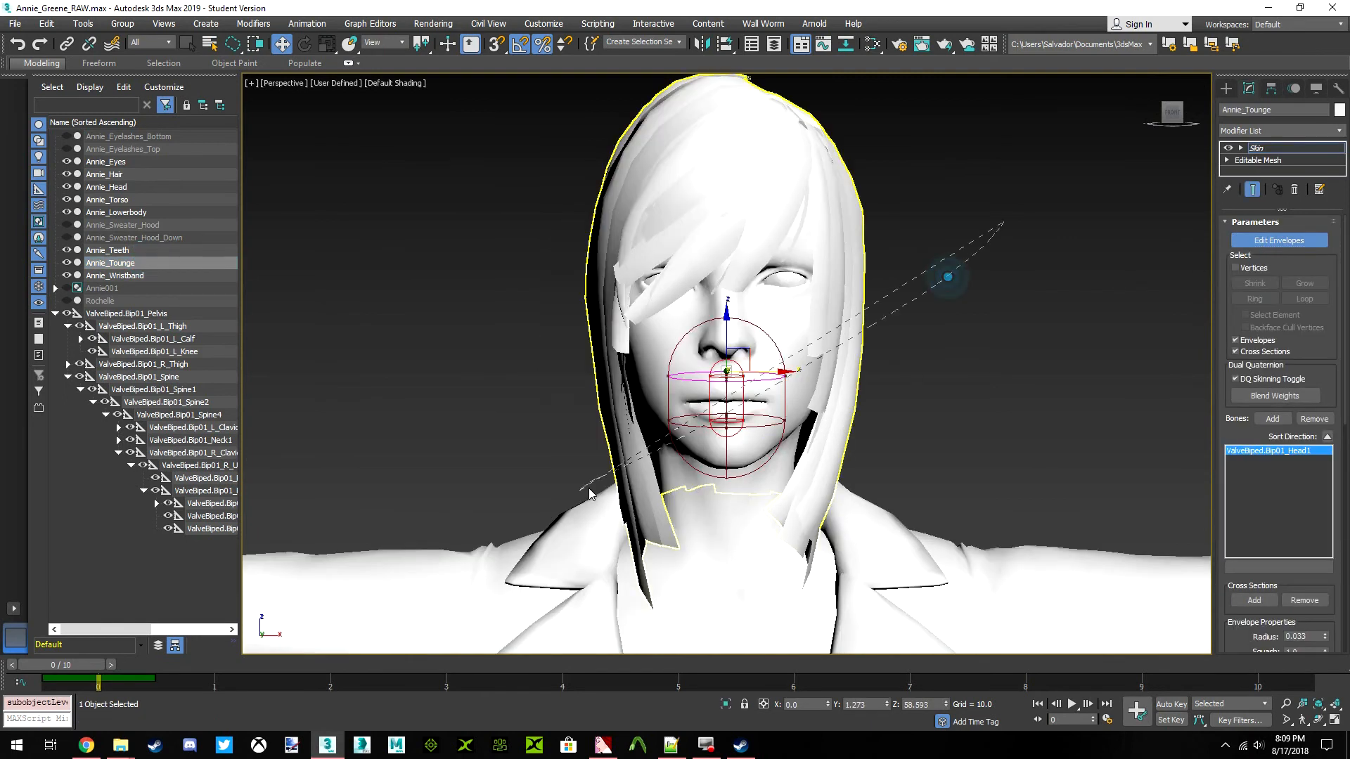
pyautogui.scroll(8, 810, 386)
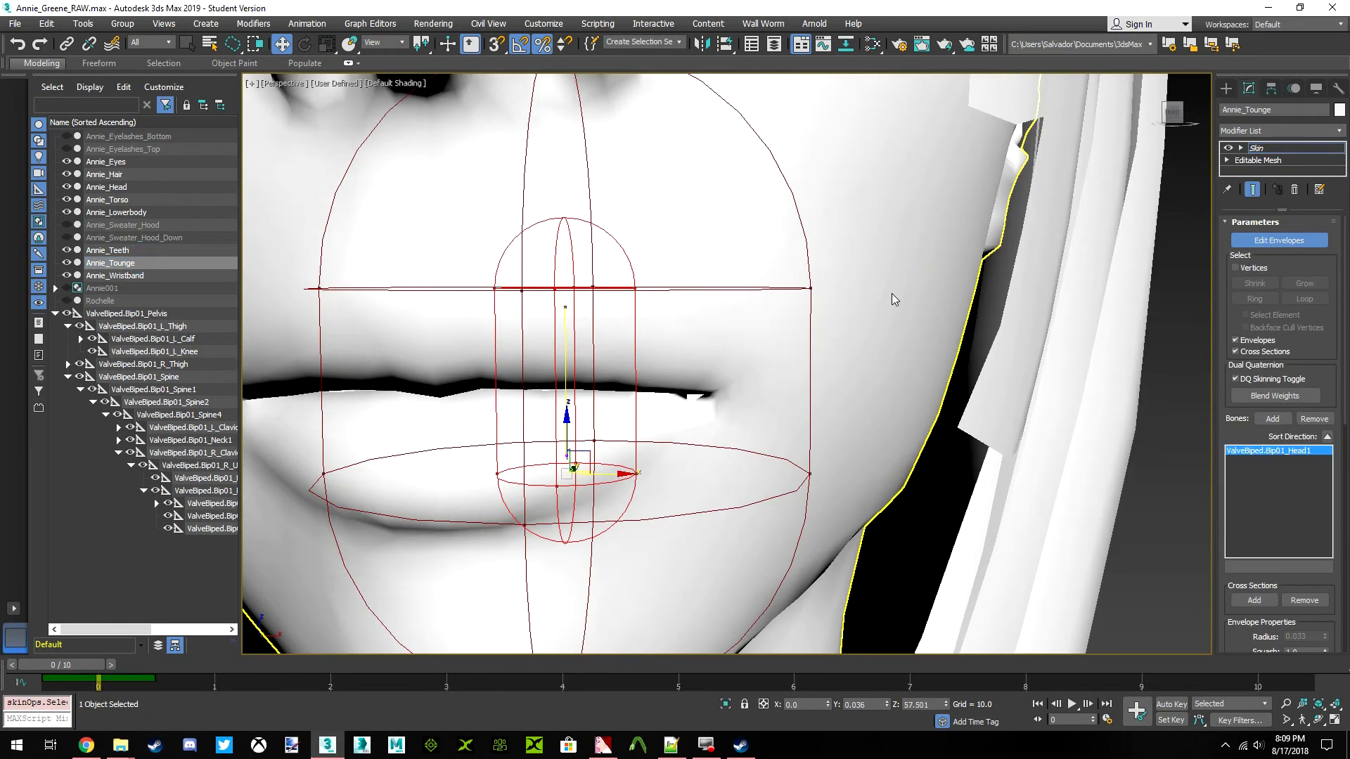
pyautogui.scroll(-8, 747, 187)
pyautogui.click(1287, 238)
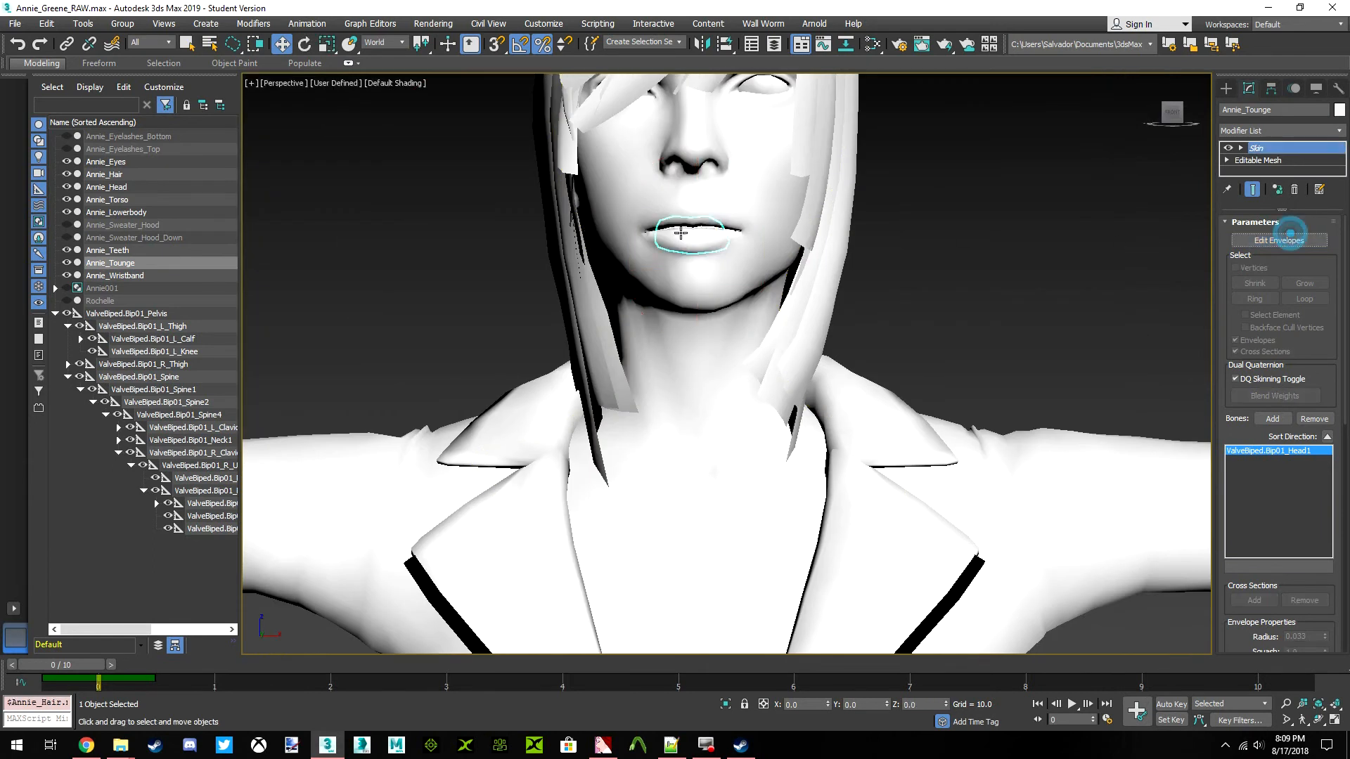
# Hide Annie_Head temporarily to check the tongue's Head1 envelope among the teeth, then leave envelope editing and unhide the head
pyautogui.click(67, 187)
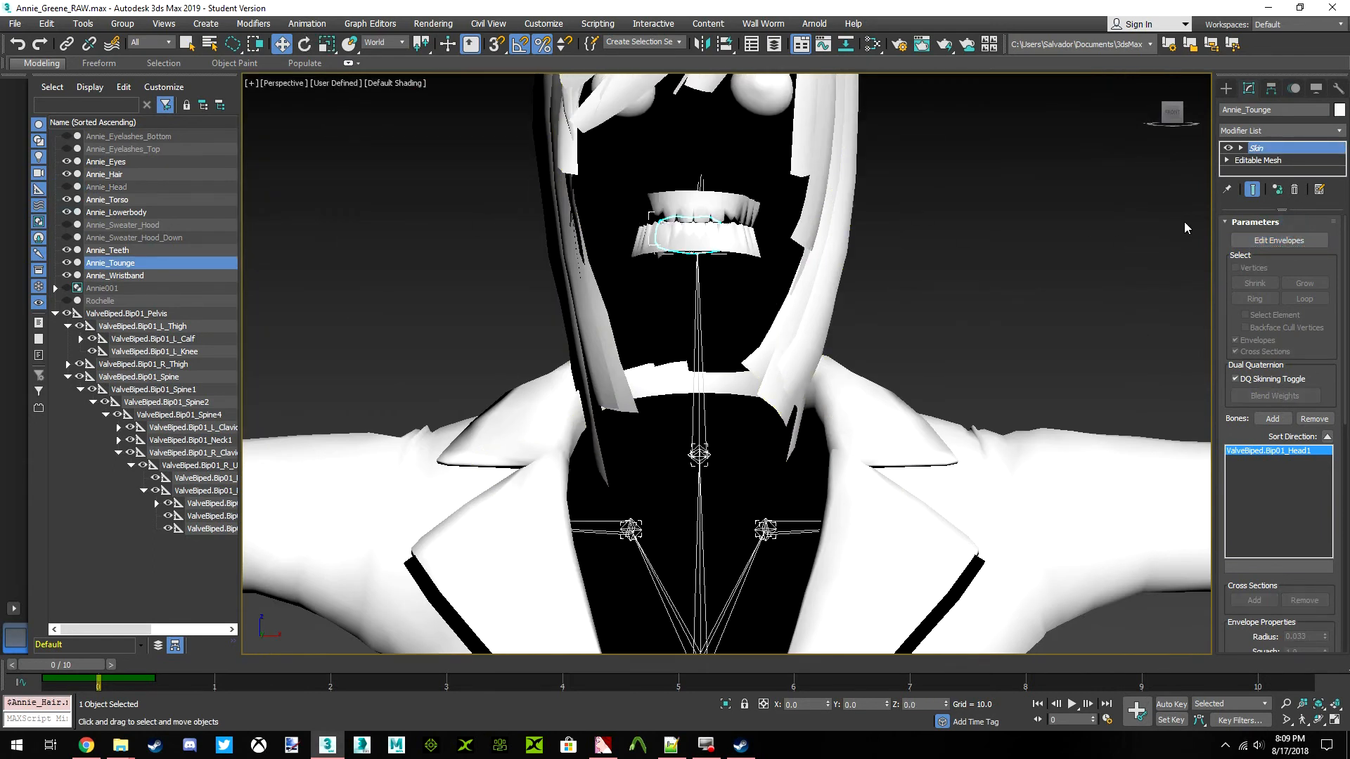
pyautogui.click(1279, 241)
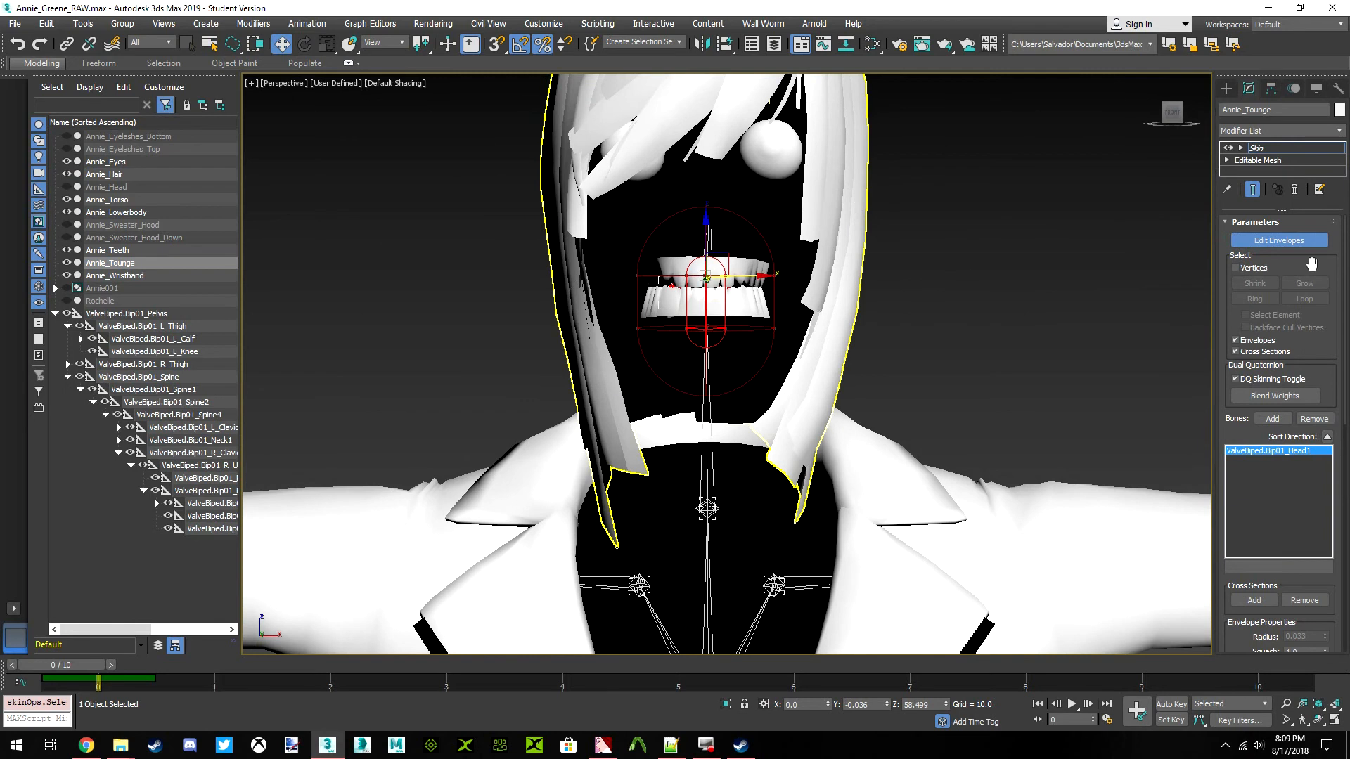
pyautogui.click(1279, 241)
pyautogui.click(1001, 224)
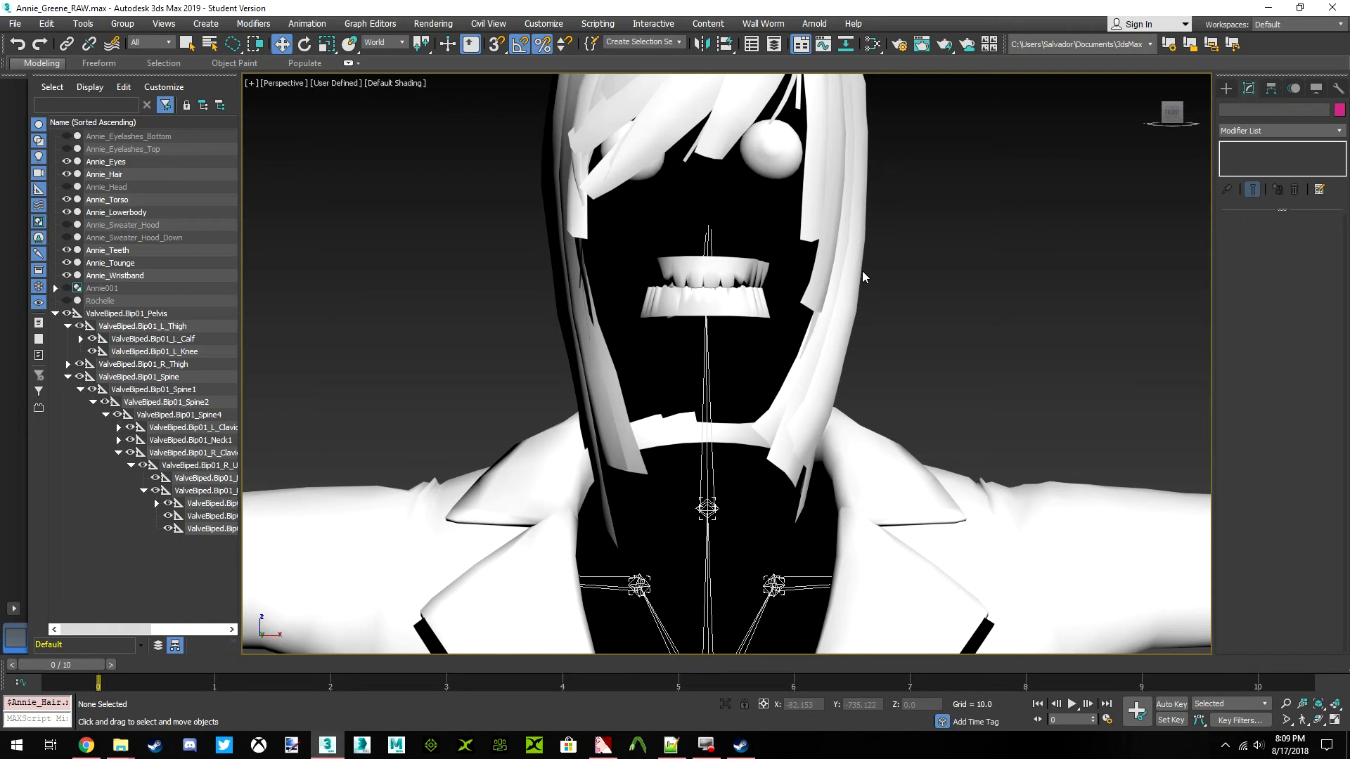
pyautogui.click(106, 213)
pyautogui.click(107, 187)
pyautogui.click(66, 187)
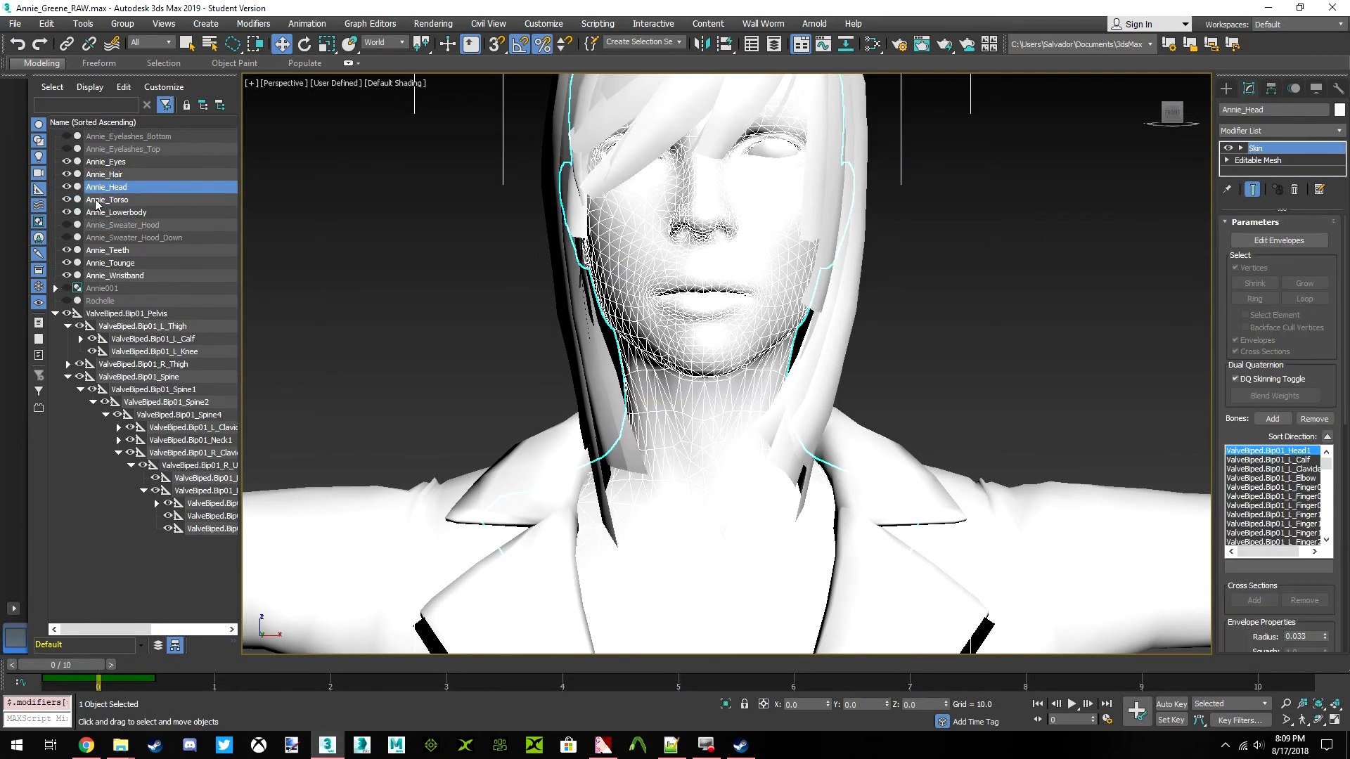
# Make the Skin modifier on Annie_Hair unique and clear the selection
pyautogui.click(105, 174)
pyautogui.rightClick(1271, 153)
pyautogui.click(1192, 259)
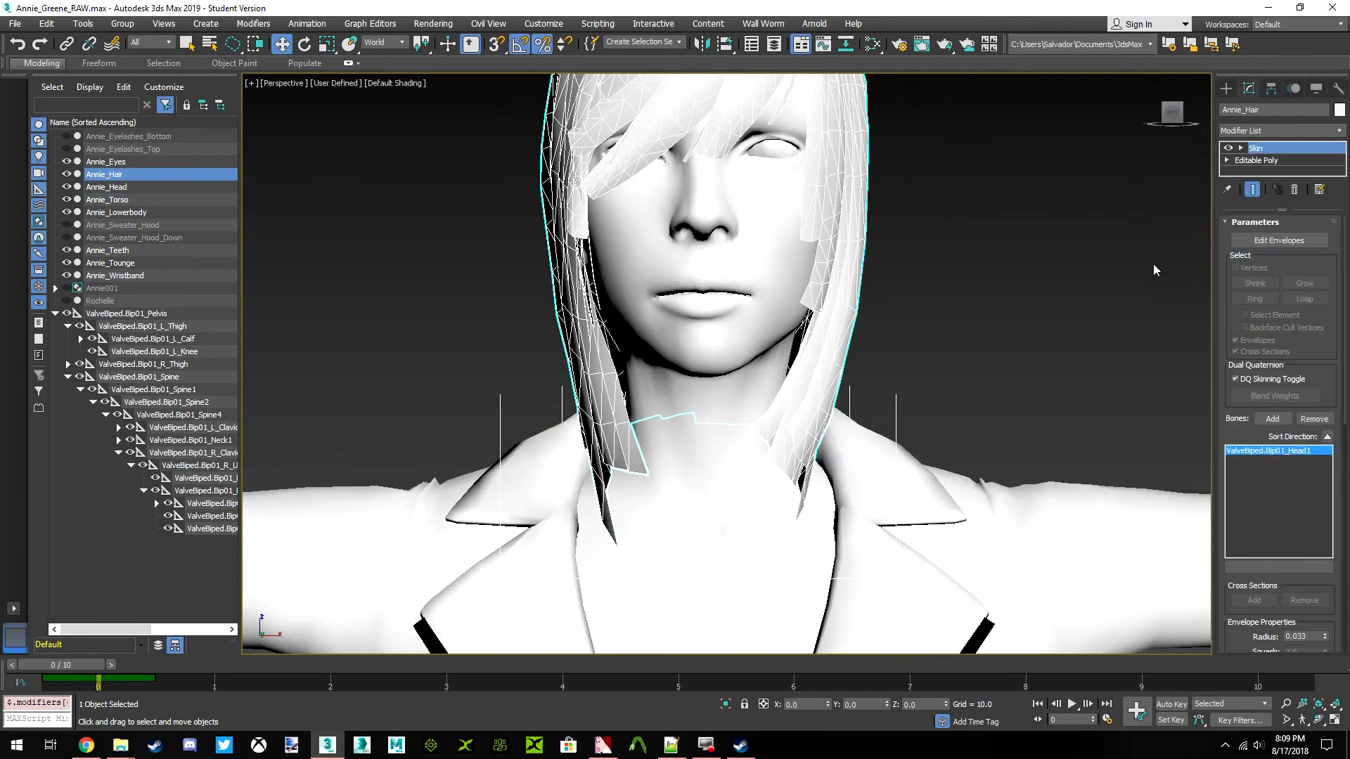
pyautogui.click(1112, 237)
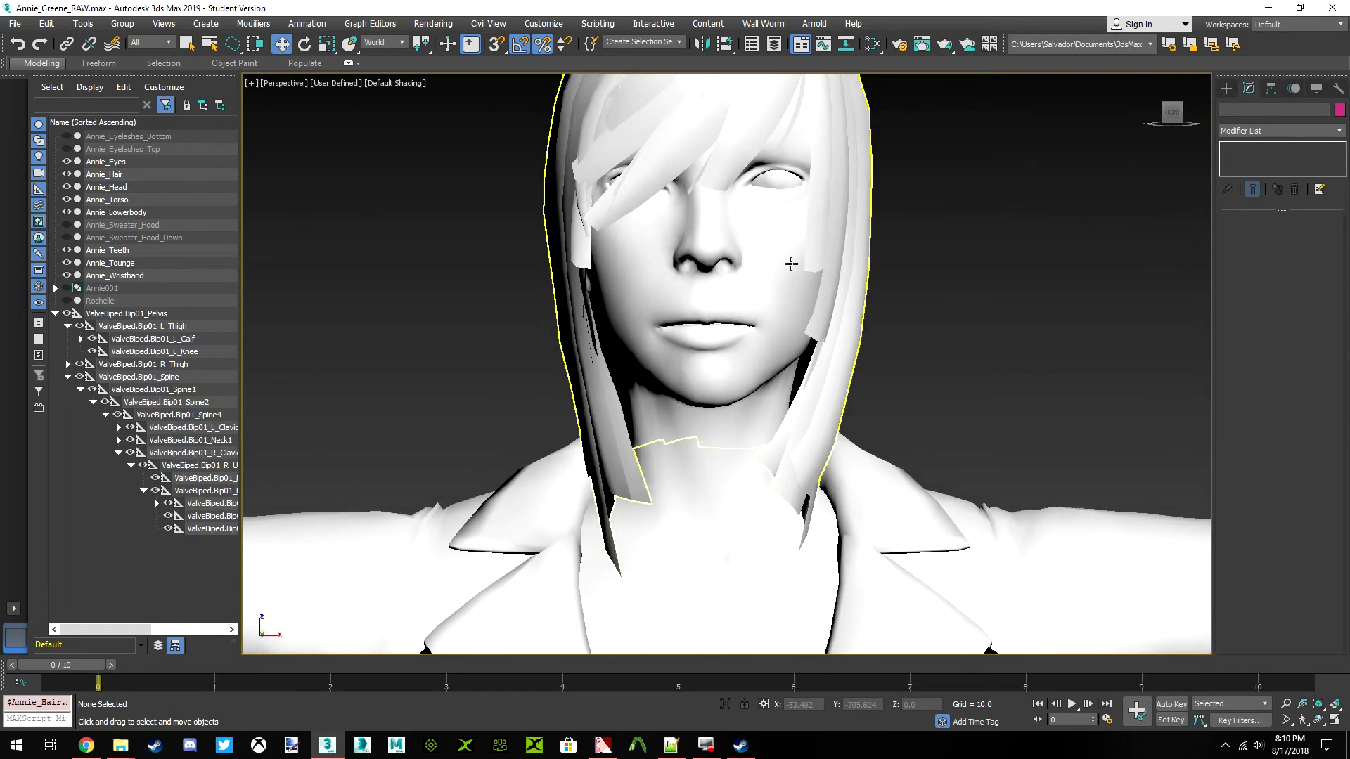
# Make the Skin modifier on Annie_Teeth unique and clear the selection
pyautogui.click(134, 212)
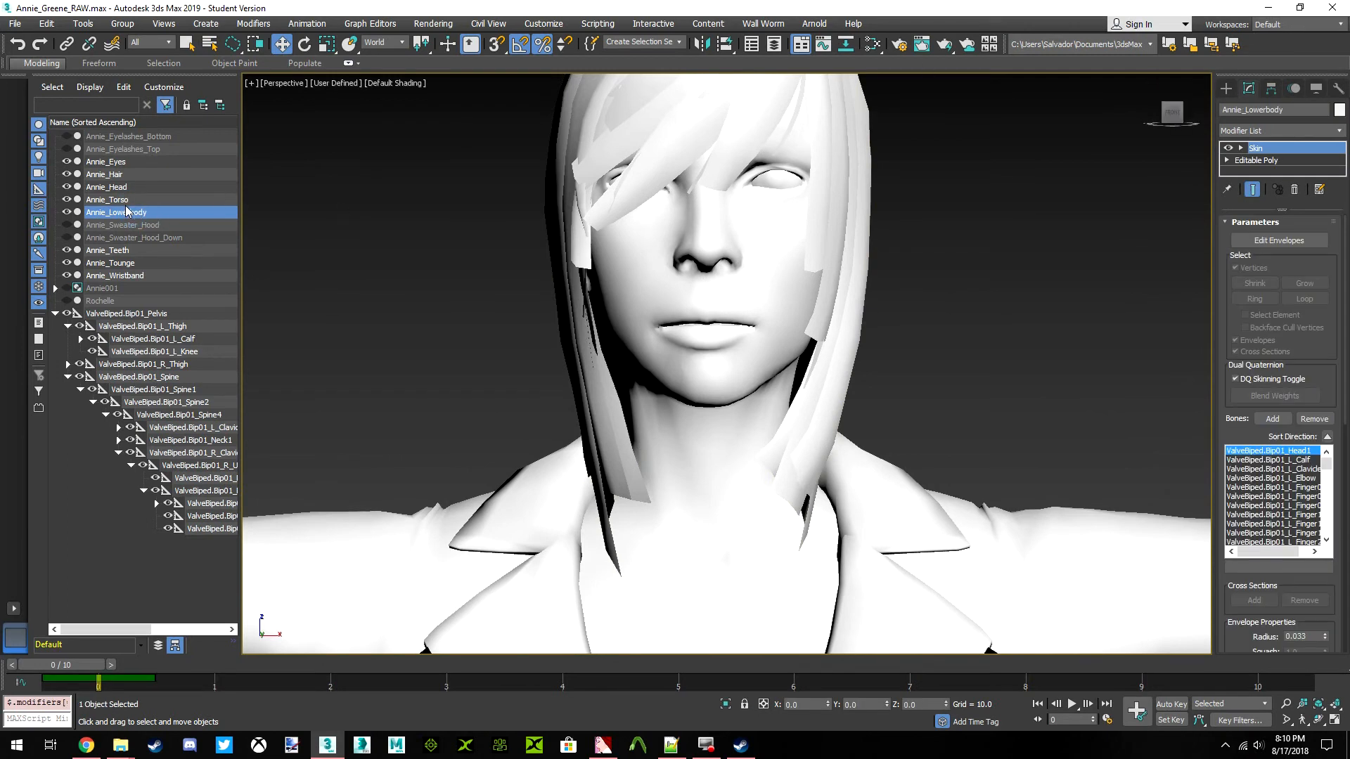
pyautogui.click(118, 253)
pyautogui.rightClick(1262, 149)
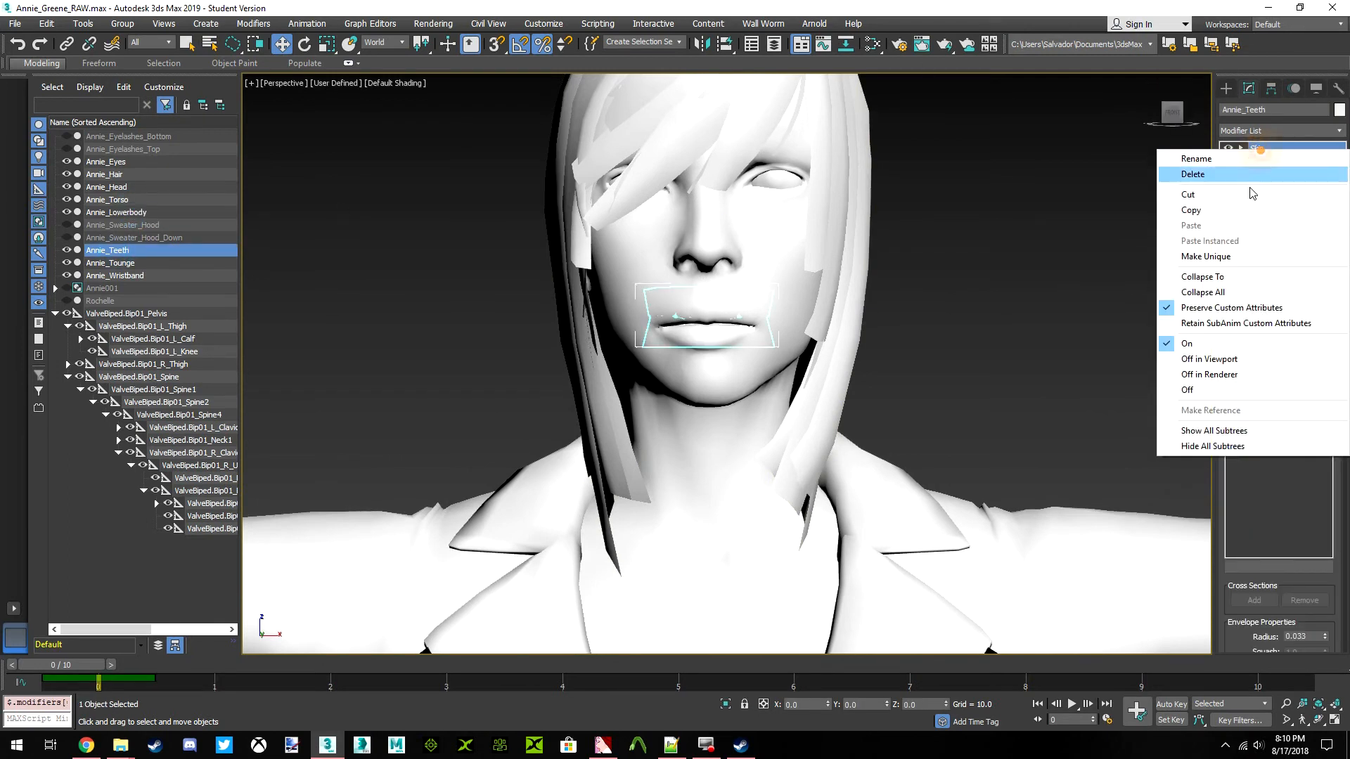
pyautogui.click(1227, 257)
pyautogui.click(991, 229)
# Unhide Annie_Eyelashes_Bottom and Annie_Eyelashes_Top and select both meshes together
pyautogui.scroll(-2, 815, 205)
pyautogui.moveTo(815, 205); pyautogui.dragTo(792, 301, button='middle')
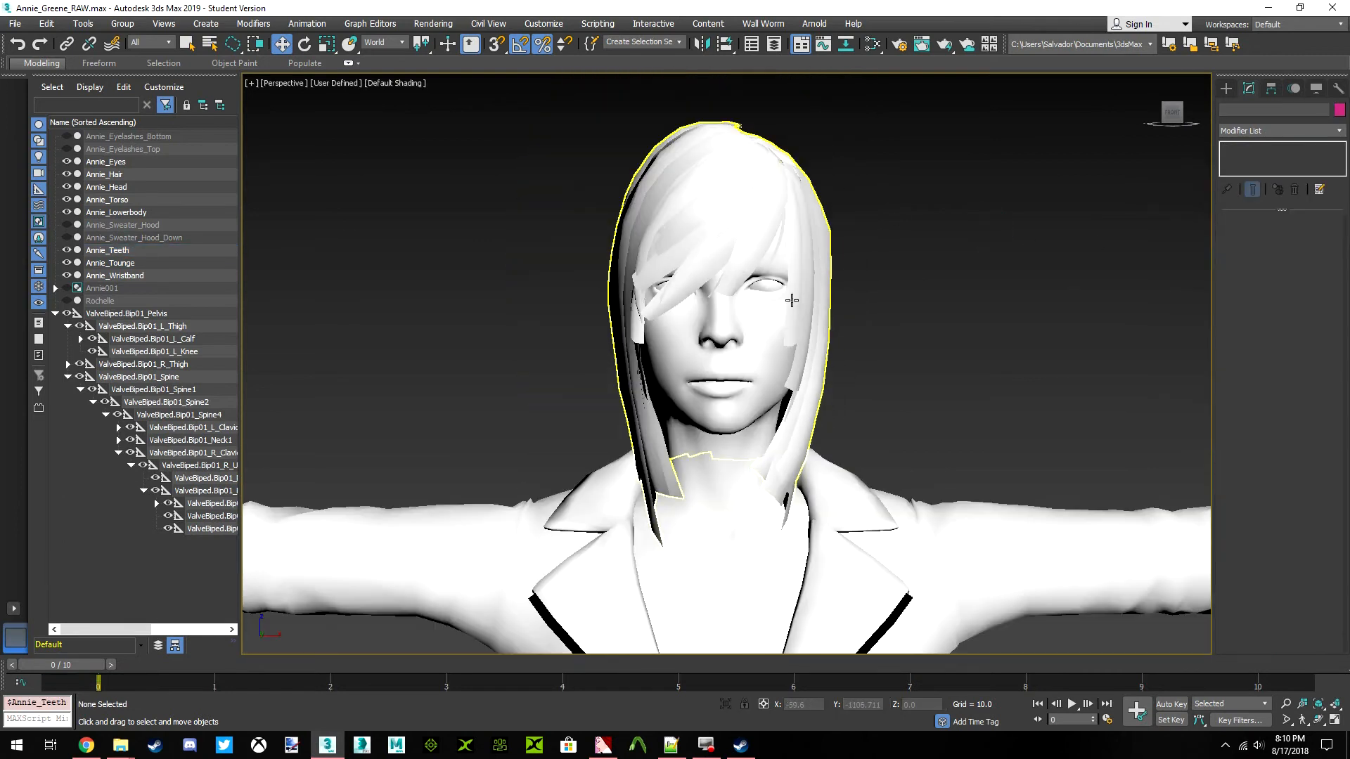
pyautogui.click(792, 301)
pyautogui.click(777, 288)
pyautogui.scroll(6, 774, 284)
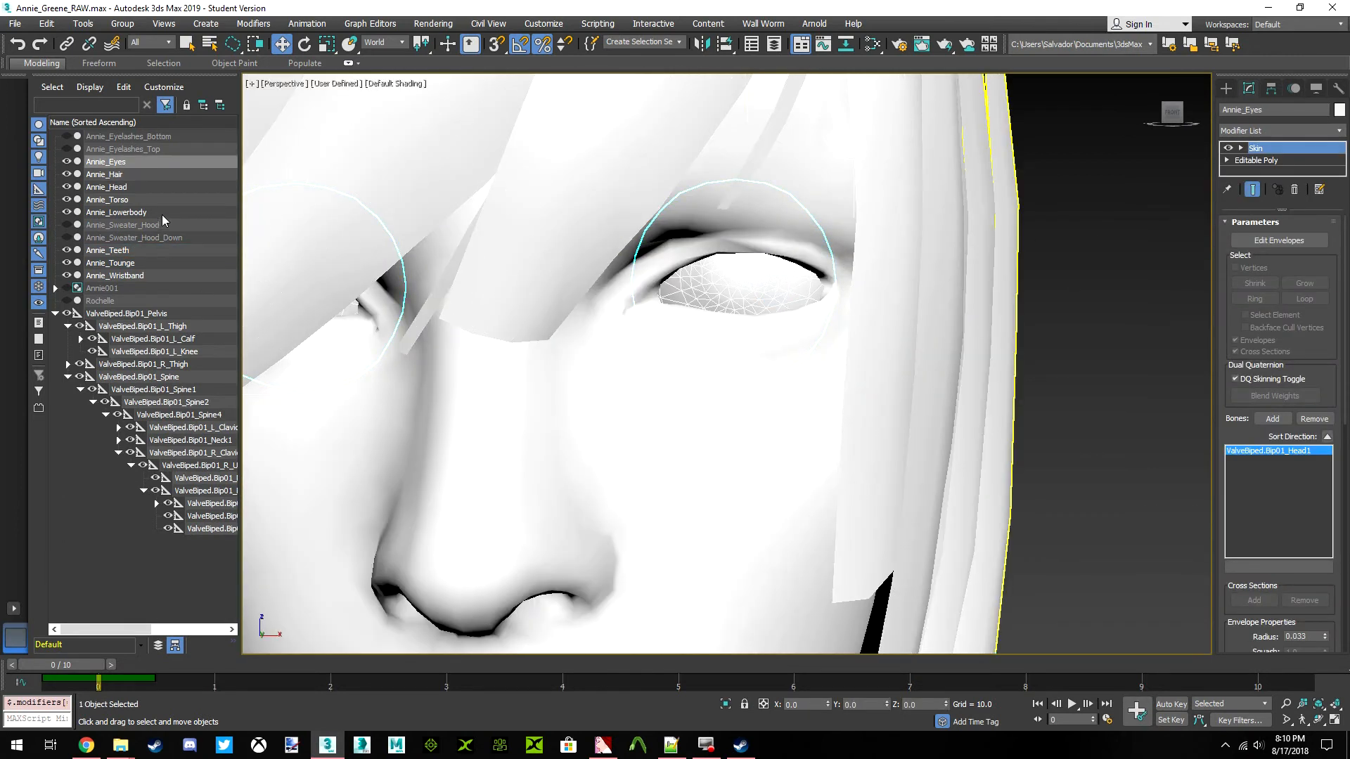
pyautogui.click(66, 148)
pyautogui.click(67, 136)
pyautogui.click(123, 147)
pyautogui.keyDown('ctrl'); pyautogui.click(123, 138); pyautogui.keyUp('ctrl')
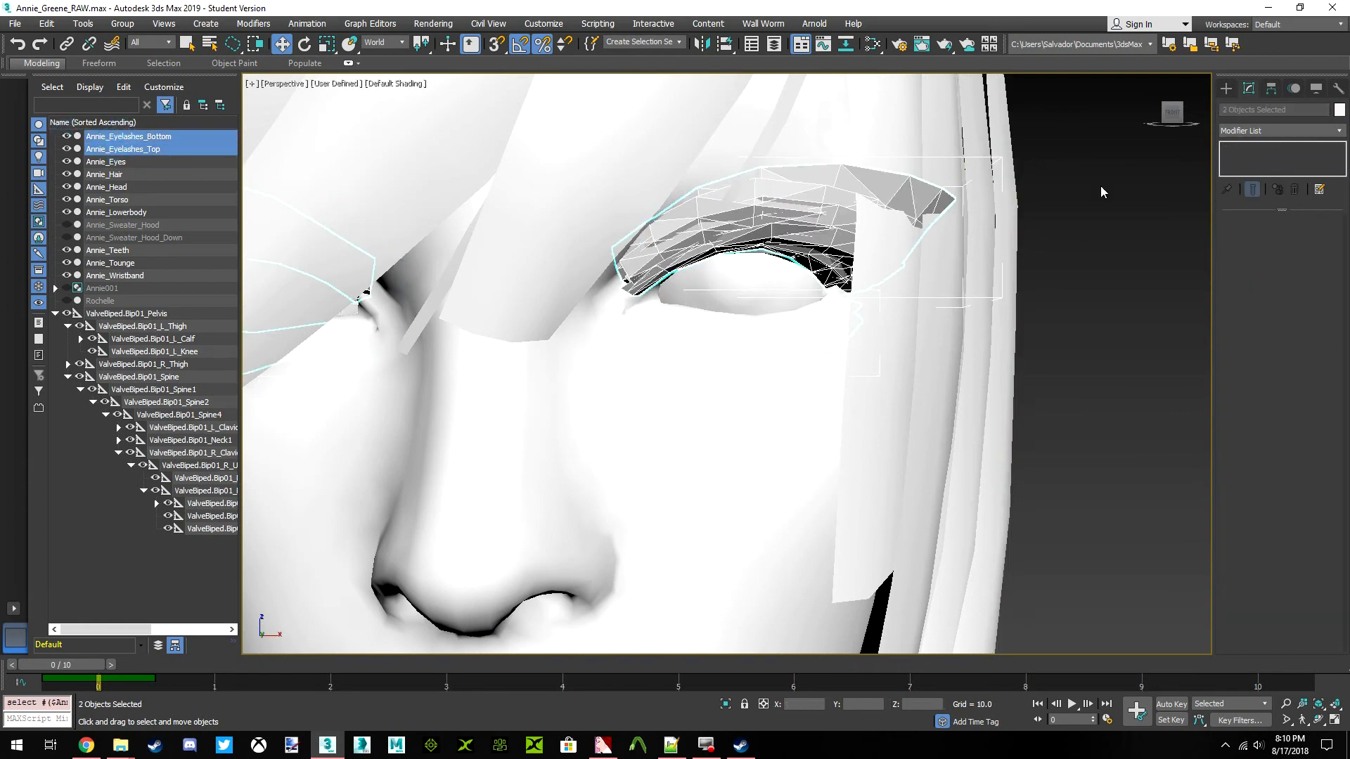
# Apply a Skin modifier to the two selected eyelash meshes
pyautogui.click(1289, 128)
pyautogui.scroll(-15, 1278, 229)
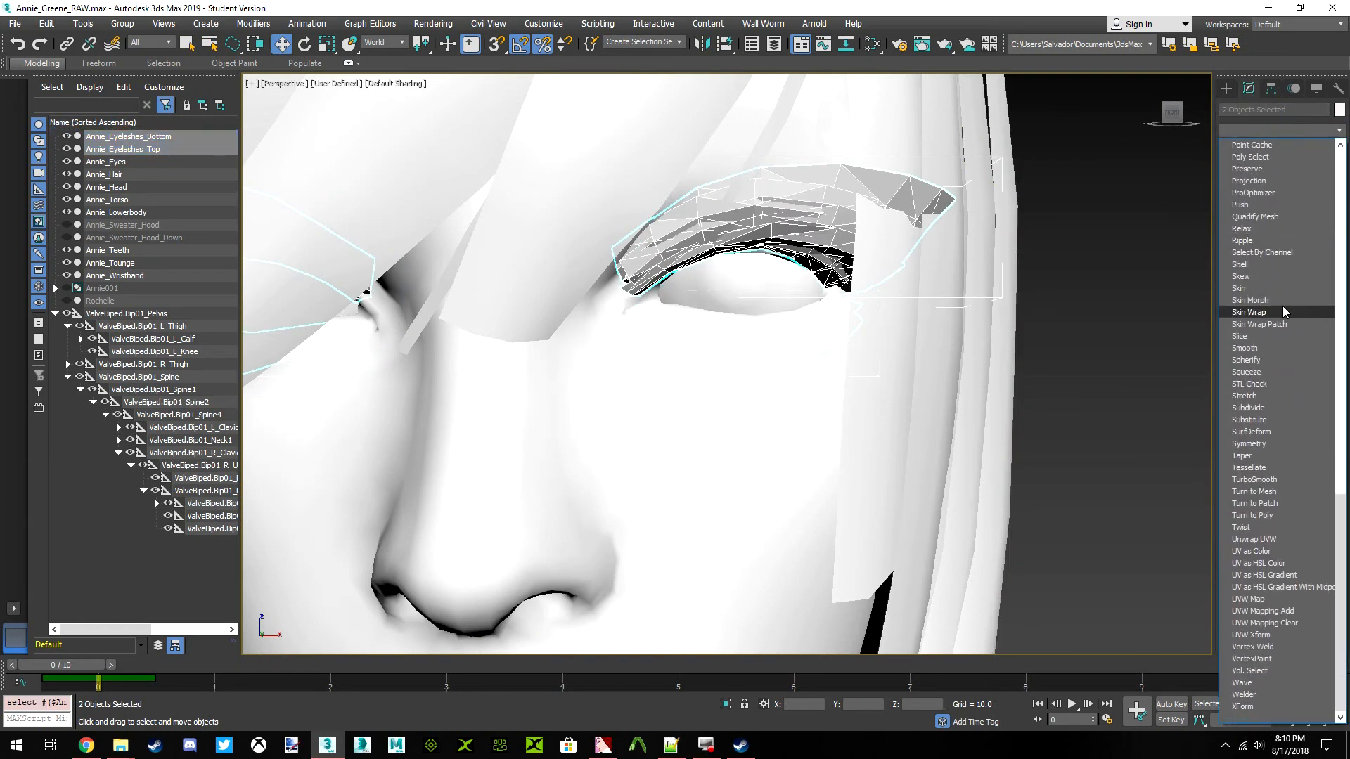
pyautogui.click(1277, 288)
# Add the ValveBiped.Bip01_Head1 bone to the eyelashes' shared Skin modifier
pyautogui.click(1273, 418)
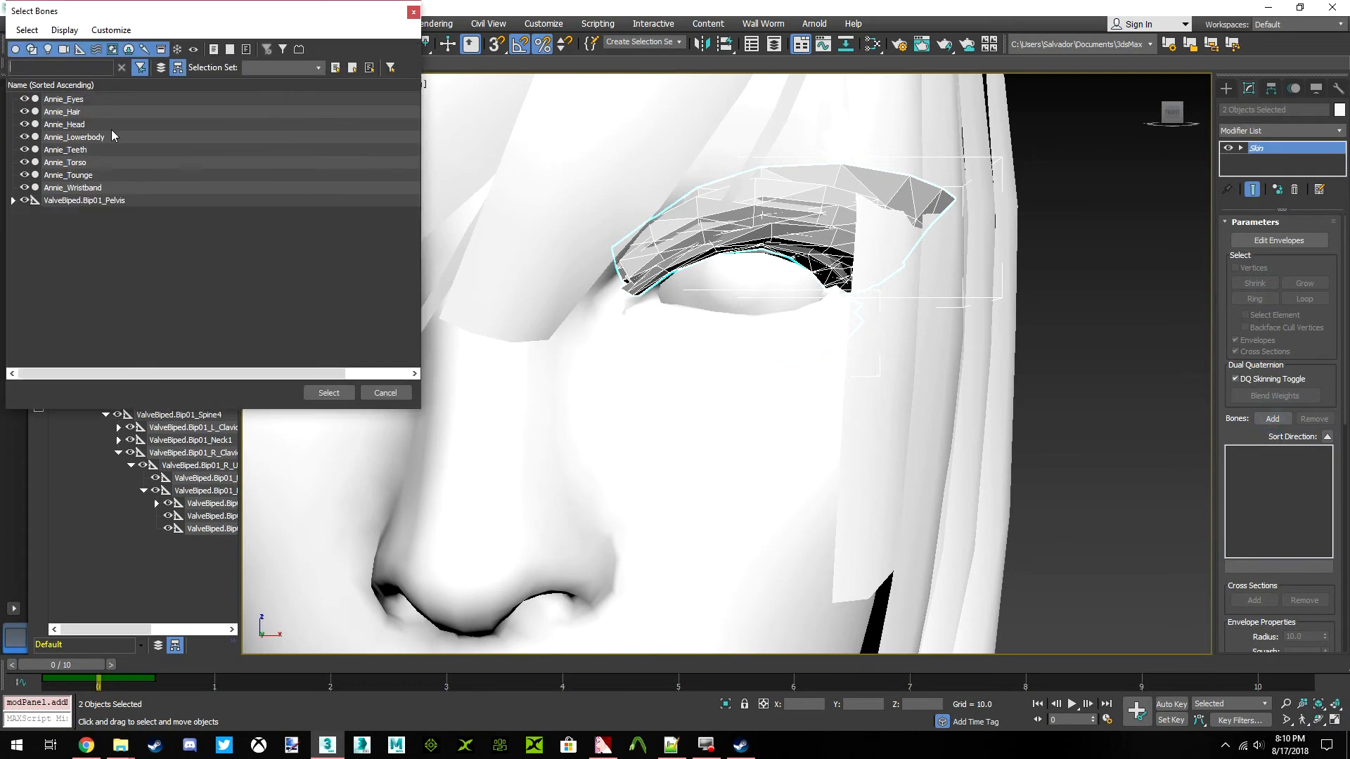
pyautogui.click(13, 200)
pyautogui.click(26, 238)
pyautogui.click(38, 251)
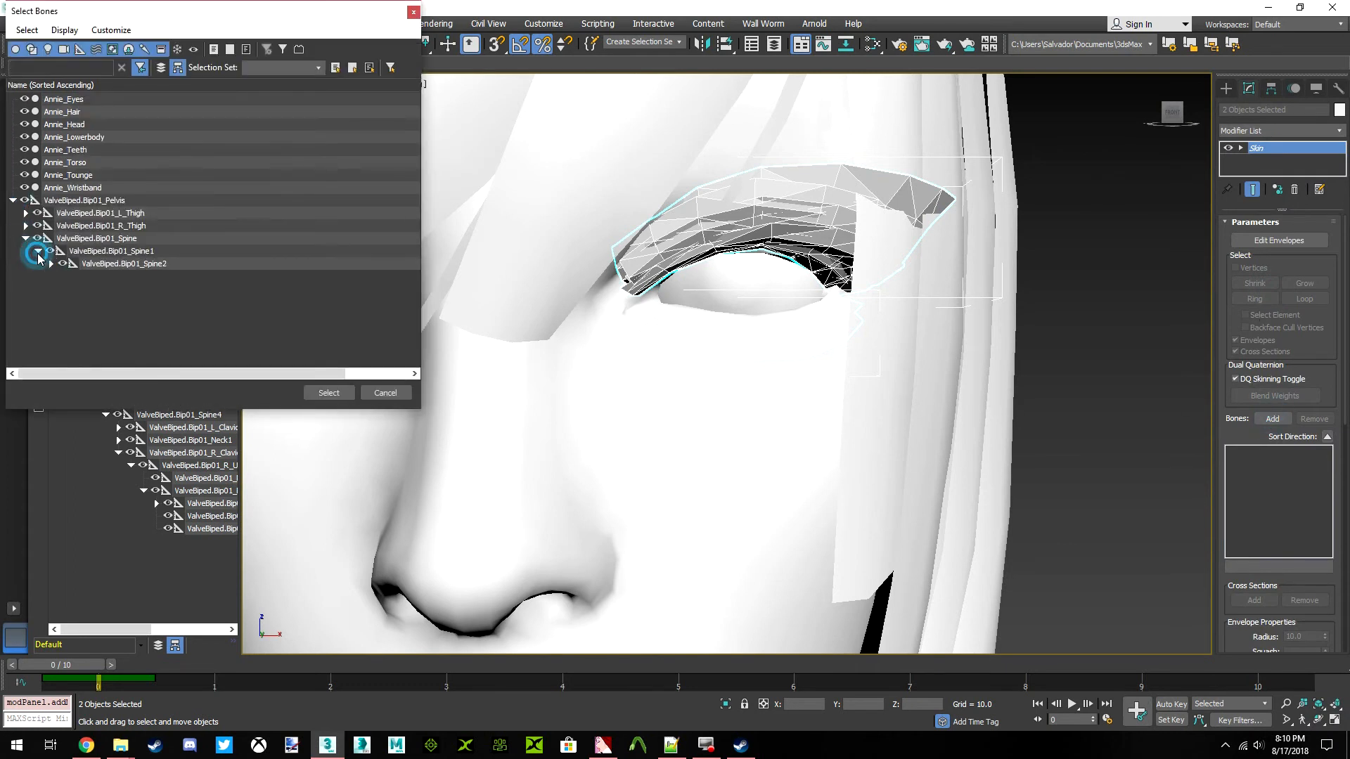
pyautogui.click(50, 264)
pyautogui.click(63, 277)
pyautogui.click(76, 302)
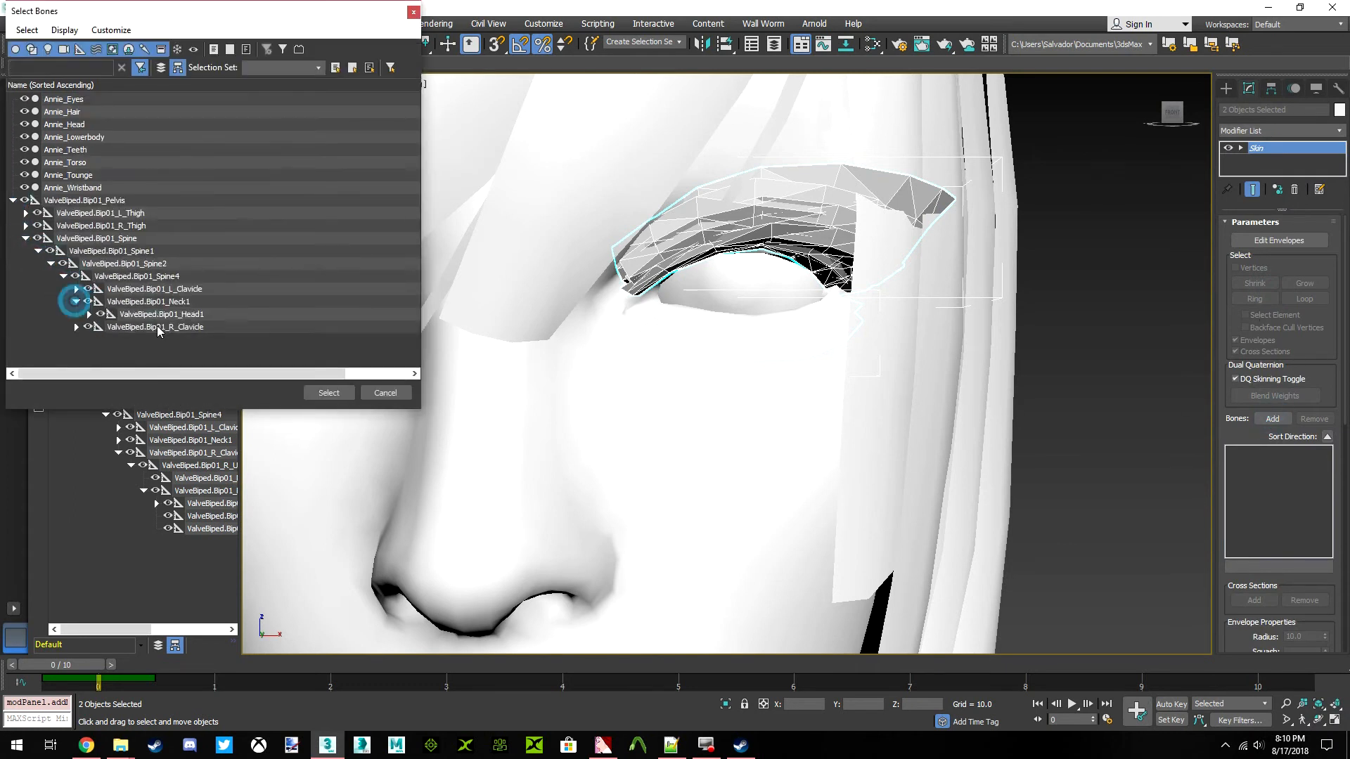
pyautogui.click(163, 314)
pyautogui.click(329, 392)
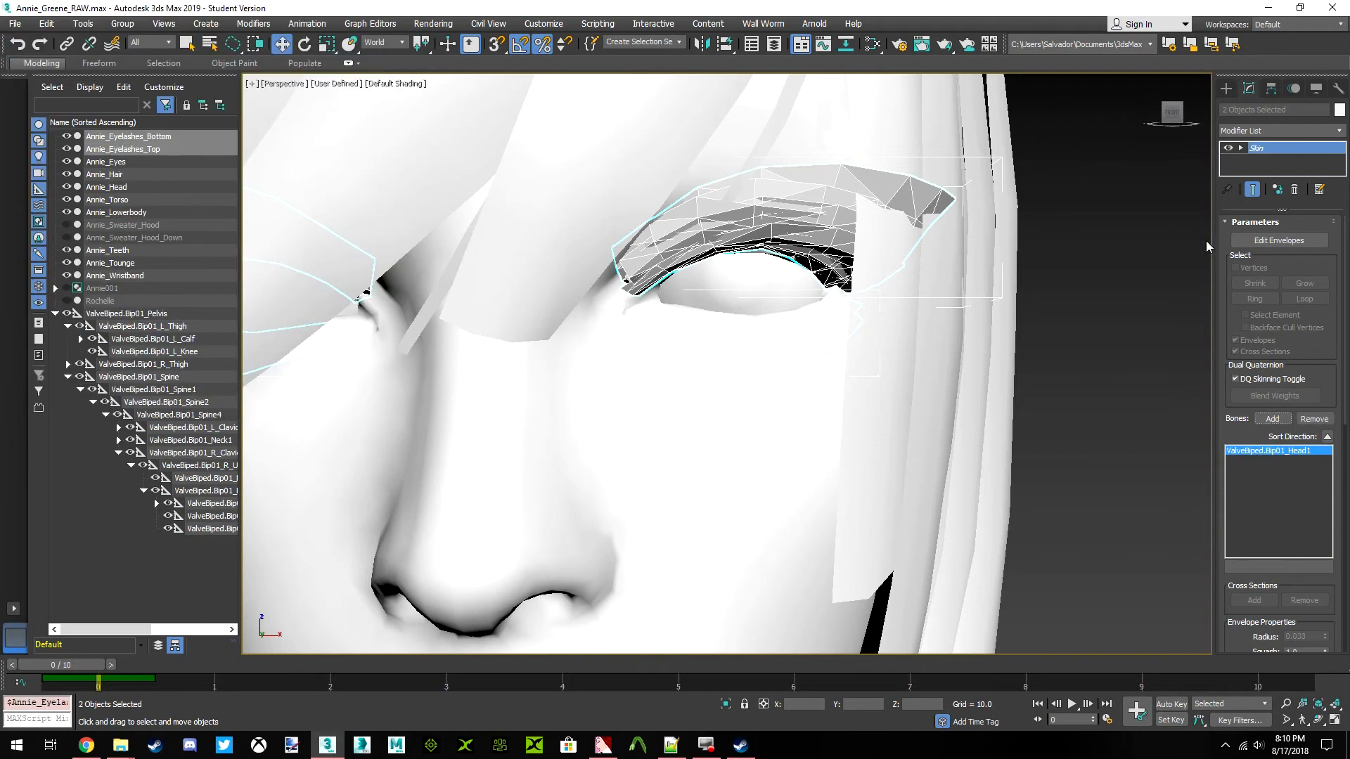
# Make the eyelashes' shared Skin modifier unique for each mesh and clear the selection
pyautogui.rightClick(1270, 170)
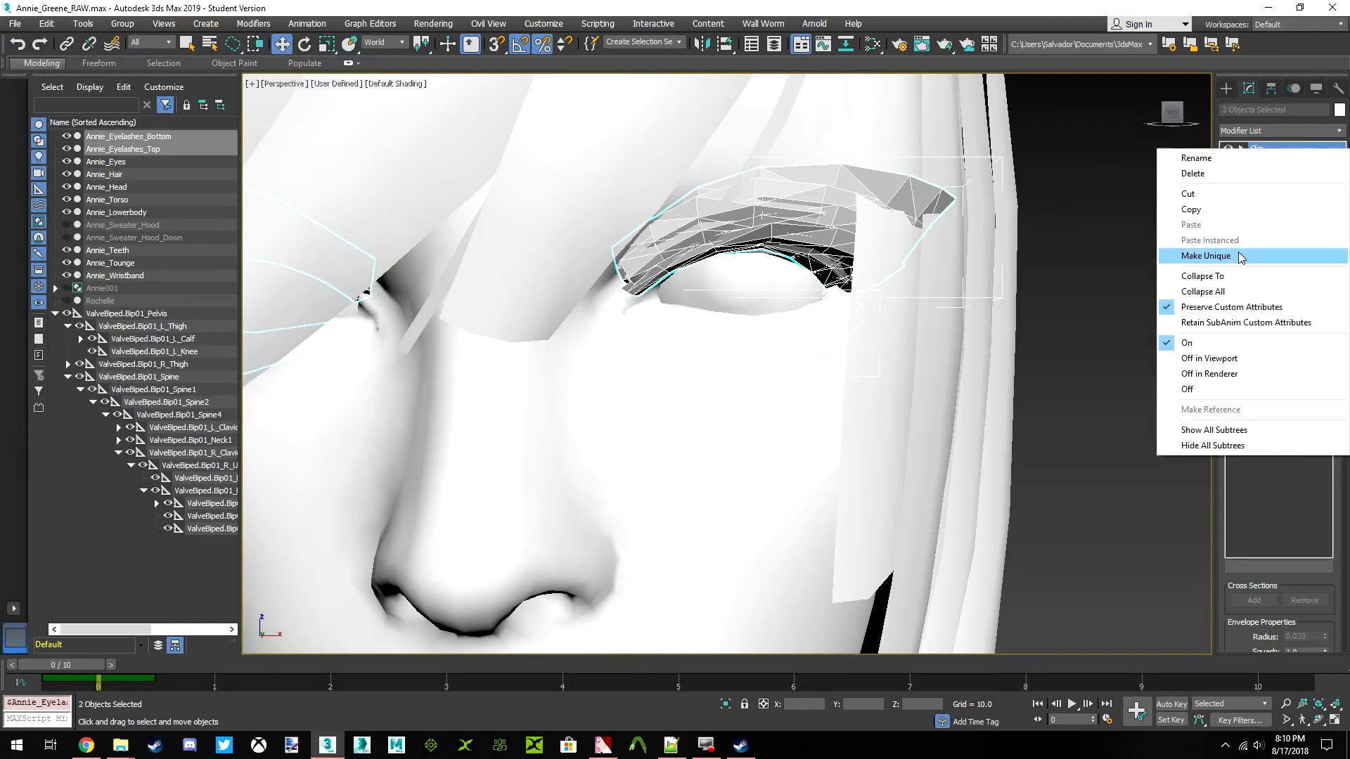
pyautogui.click(1236, 255)
pyautogui.click(723, 421)
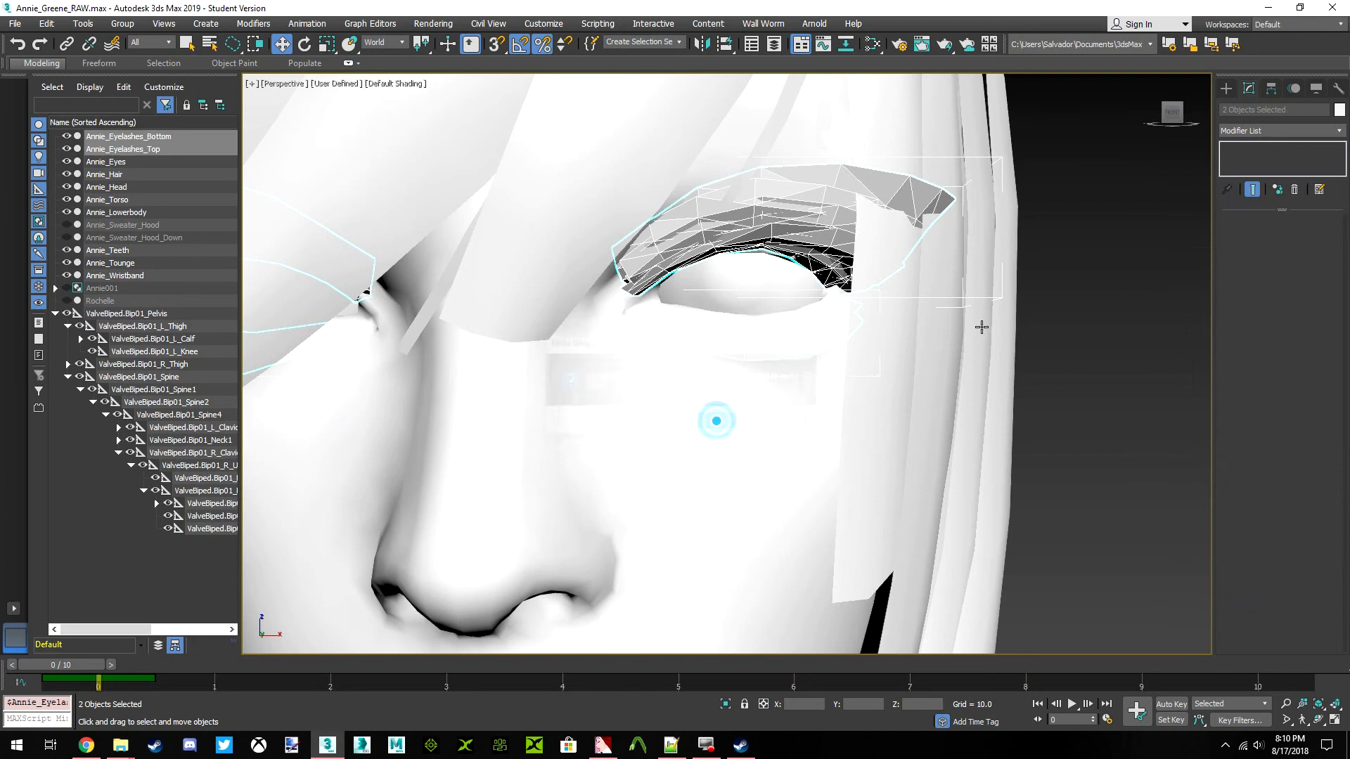
pyautogui.click(1080, 272)
# Check the bottom and top eyelash meshes individually, including the top one's base Editable Mesh, and clear the selection
pyautogui.click(793, 256)
pyautogui.click(790, 335)
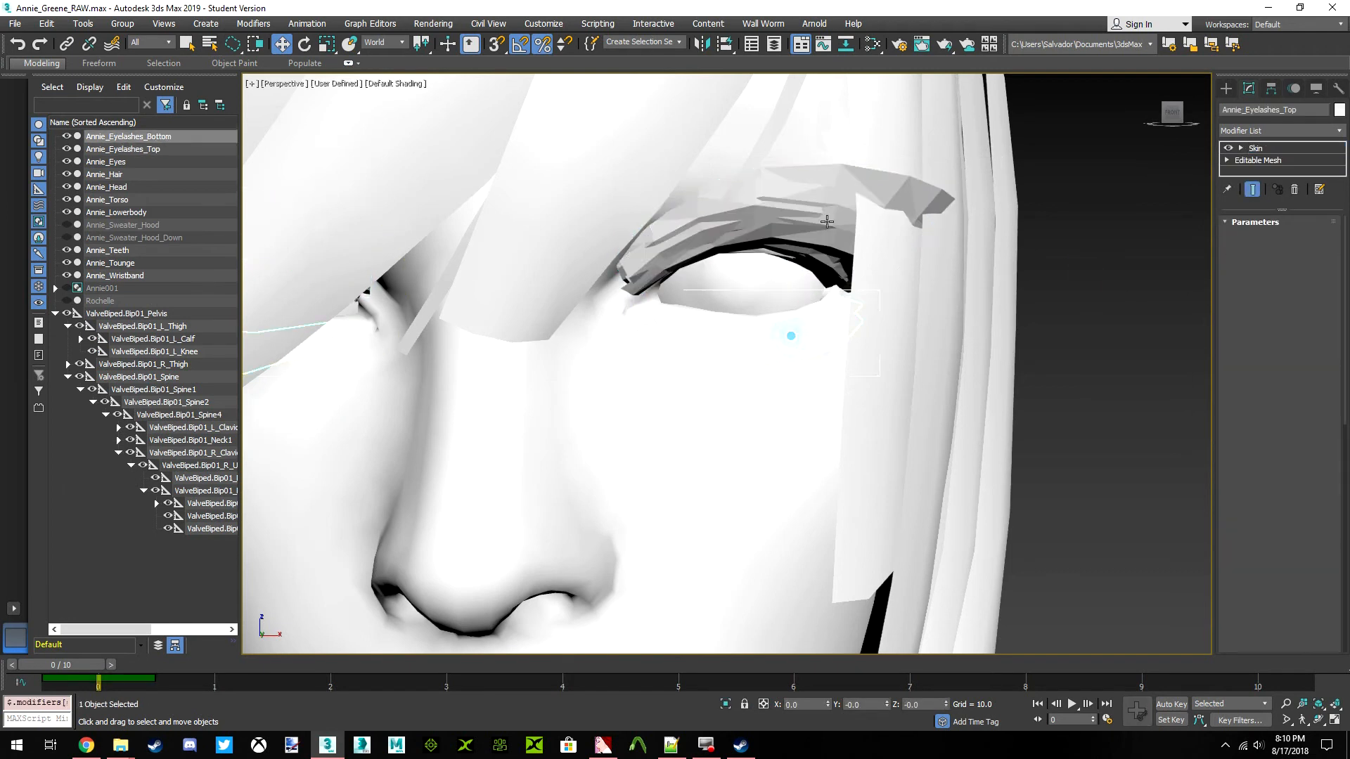
pyautogui.scroll(4, 858, 229)
pyautogui.scroll(-2, 899, 221)
pyautogui.click(939, 232)
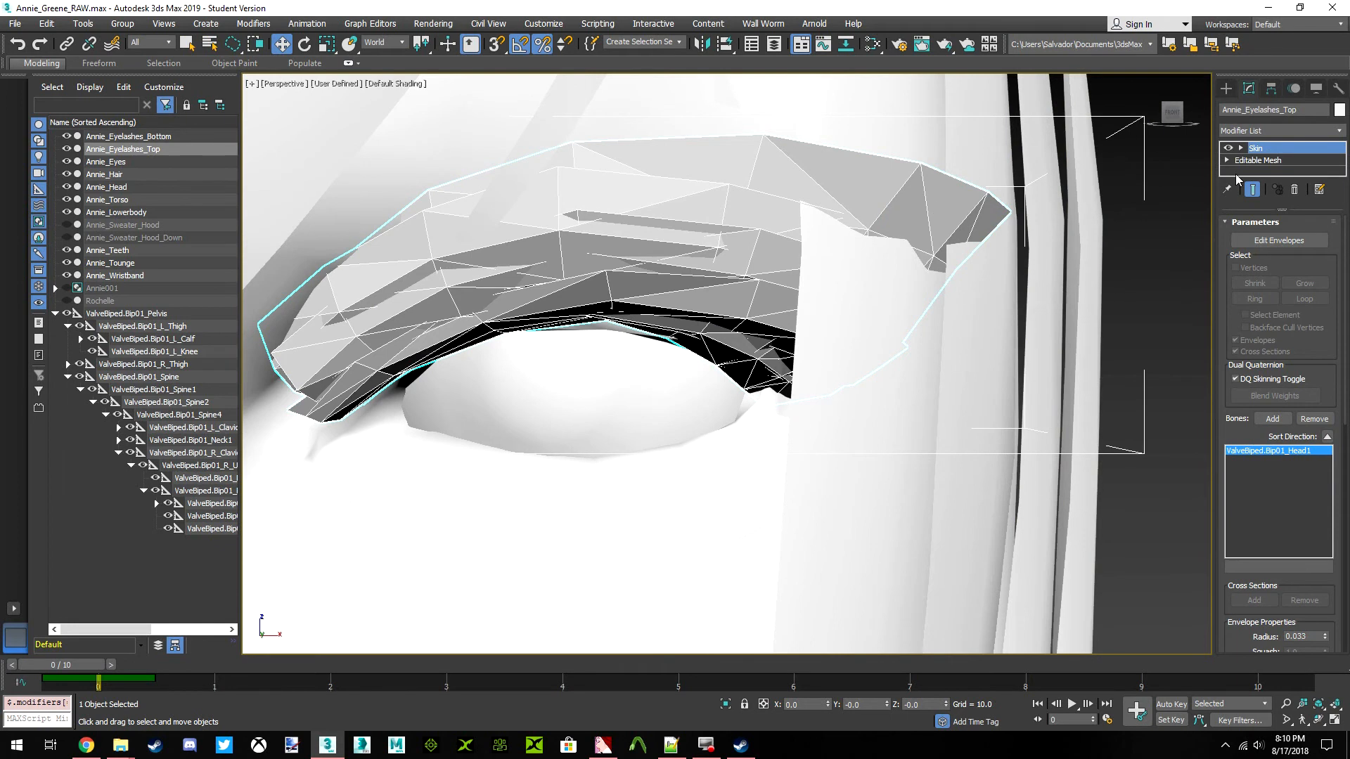
pyautogui.click(1271, 161)
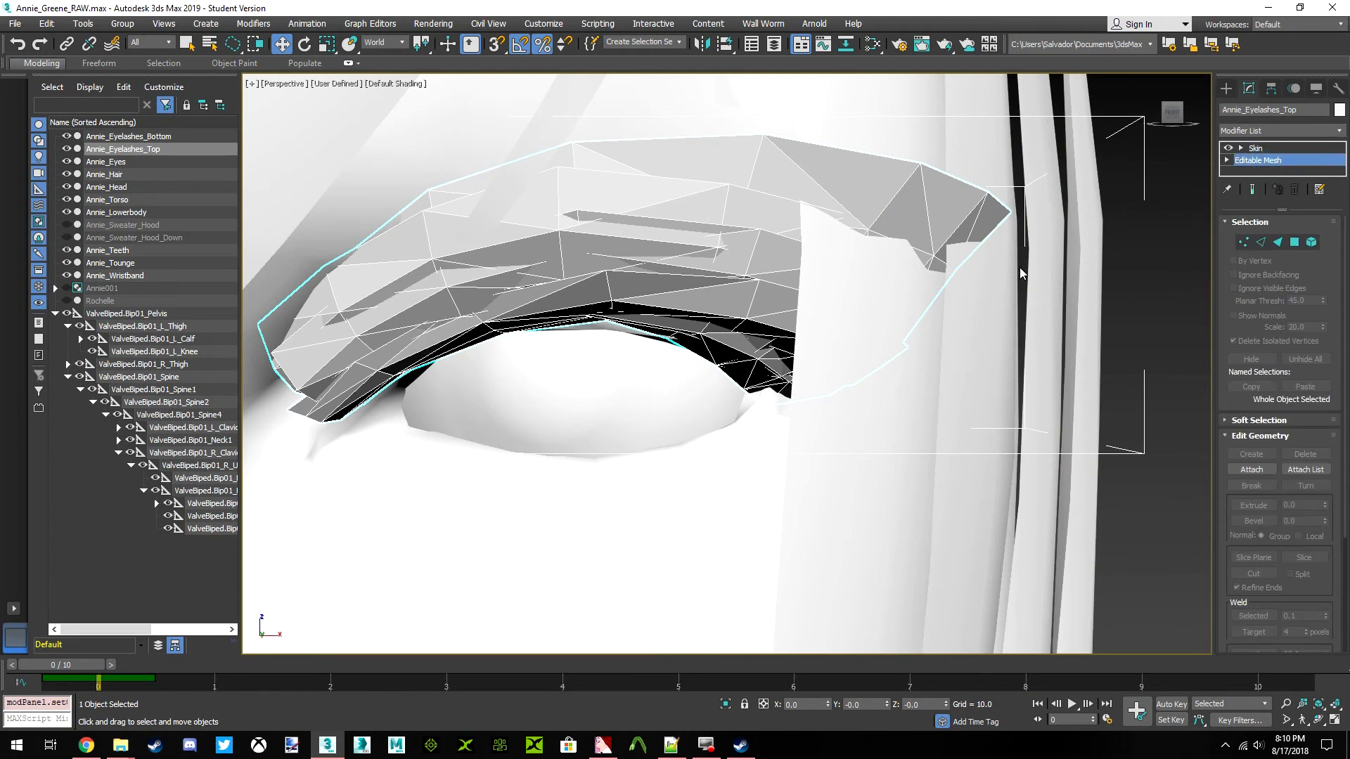
pyautogui.scroll(-8, 1109, 222)
pyautogui.hotkey('ctrl', 'd')
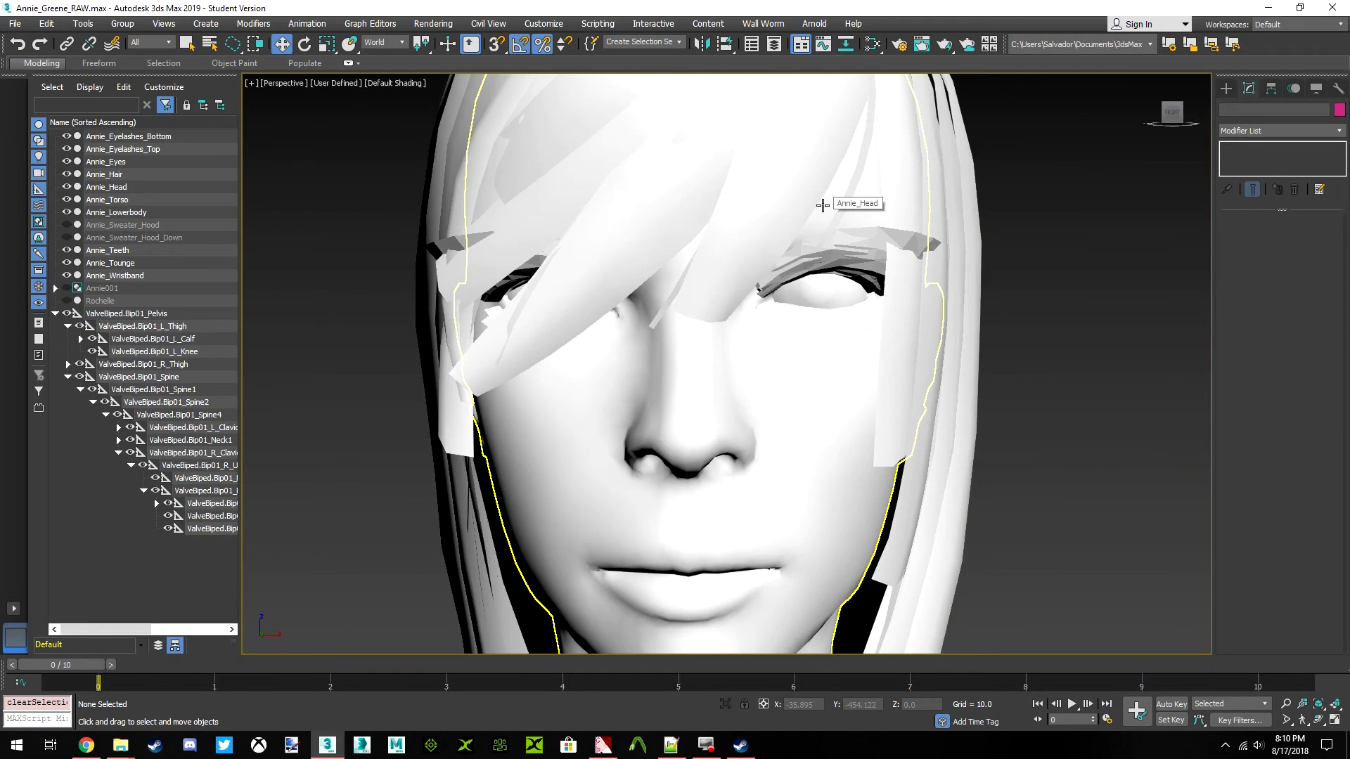
# Unhide Annie_Sweater_Hood, select it and examine how it sits around the head
pyautogui.click(66, 226)
pyautogui.click(119, 225)
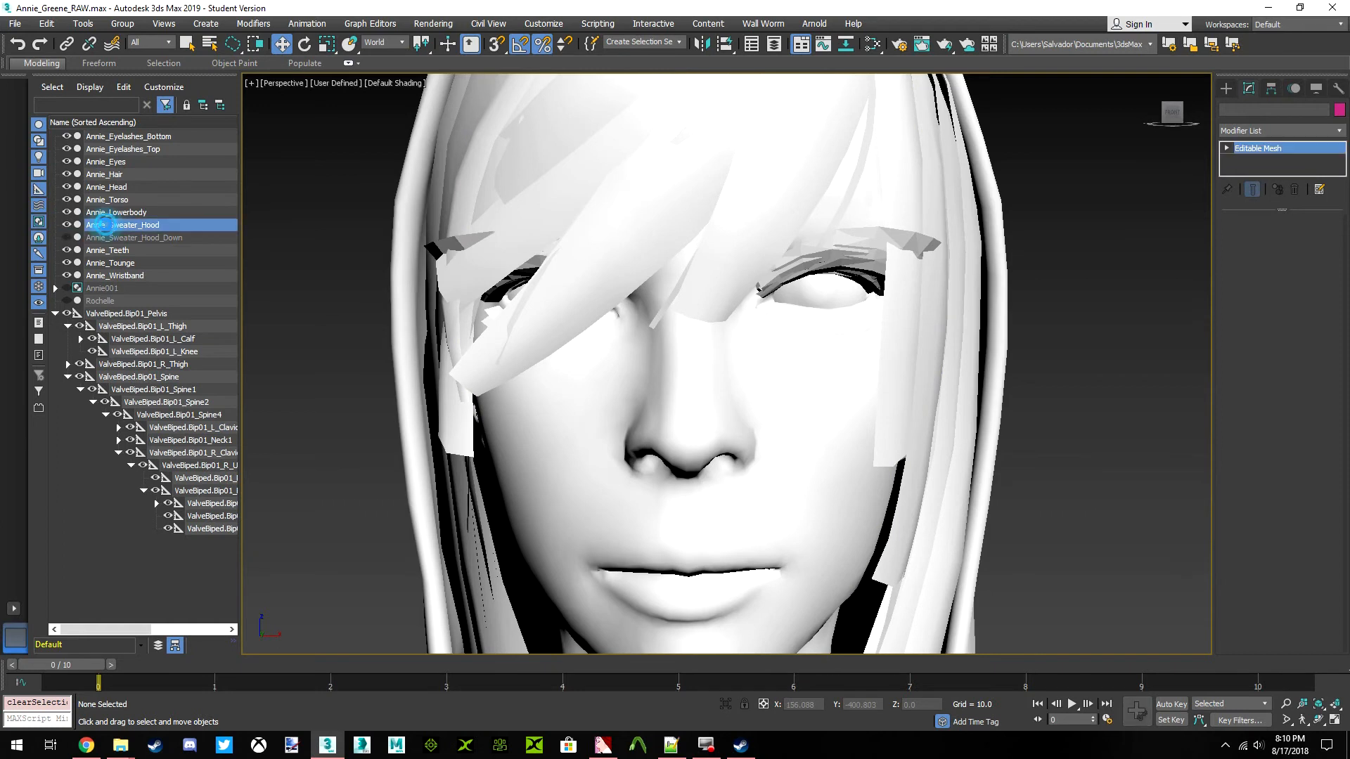
pyautogui.scroll(-10, 612, 241)
pyautogui.scroll(4, 637, 329)
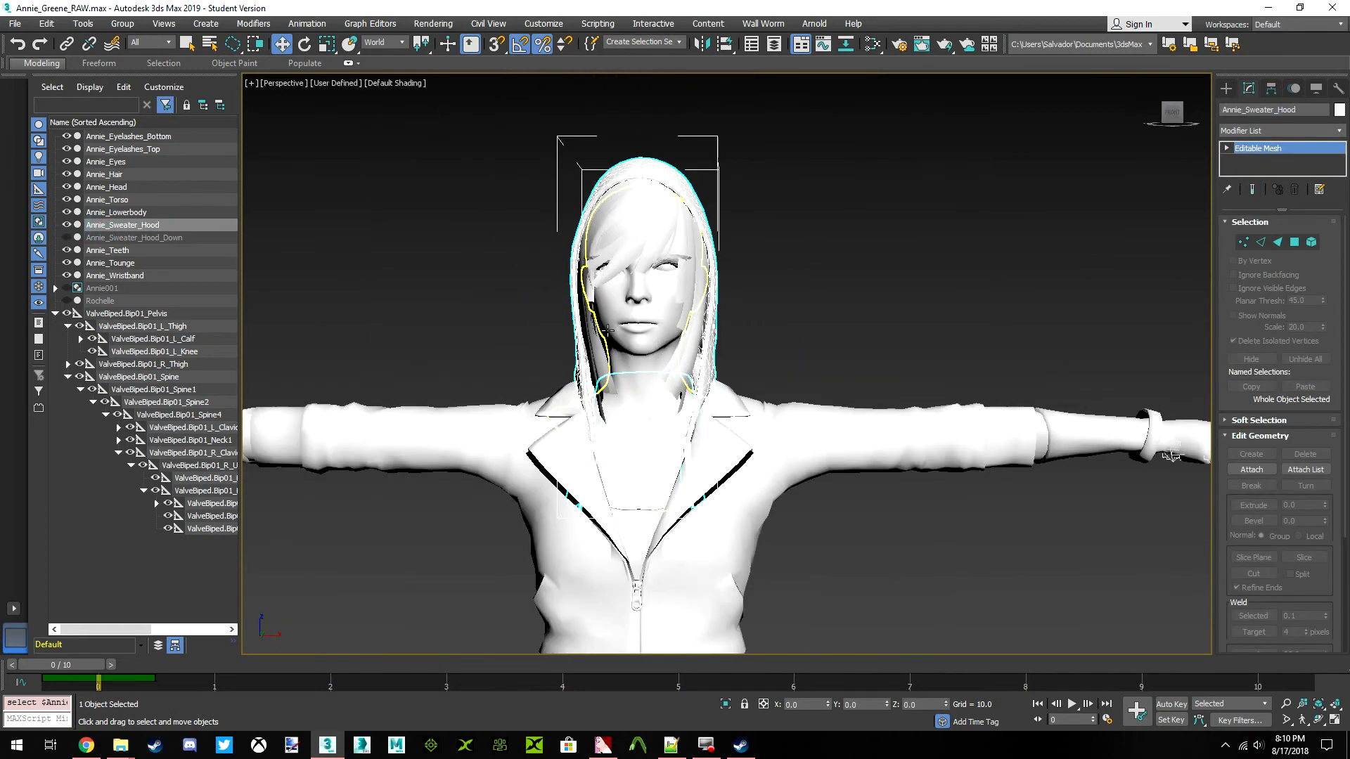
pyautogui.keyDown('alt'); pyautogui.moveTo(644, 329); pyautogui.dragTo(731, 327, button='middle'); pyautogui.keyUp('alt')
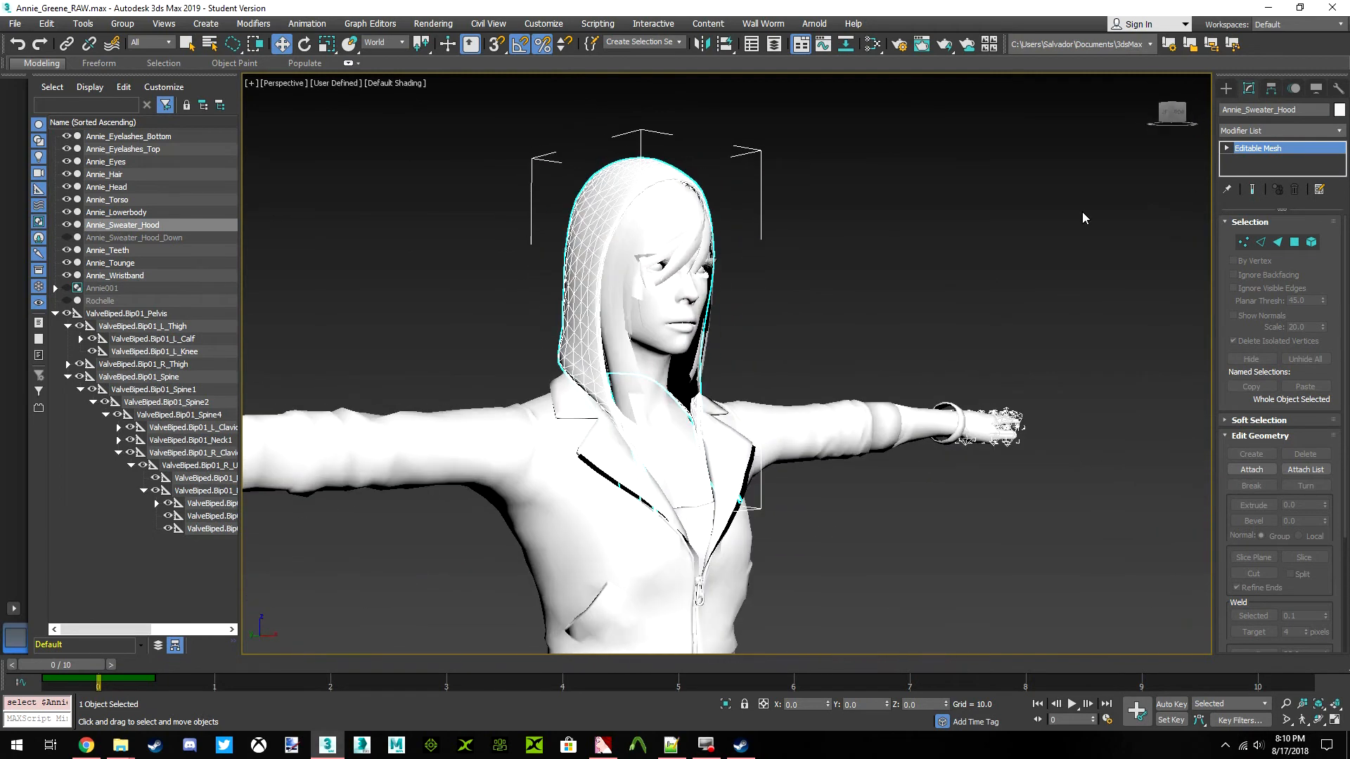
# Unhide the Rochelle reference mesh, select it and compare its hair bun with Annie's hood
pyautogui.click(66, 301)
pyautogui.click(1335, 133)
pyautogui.scroll(-9, 1293, 196)
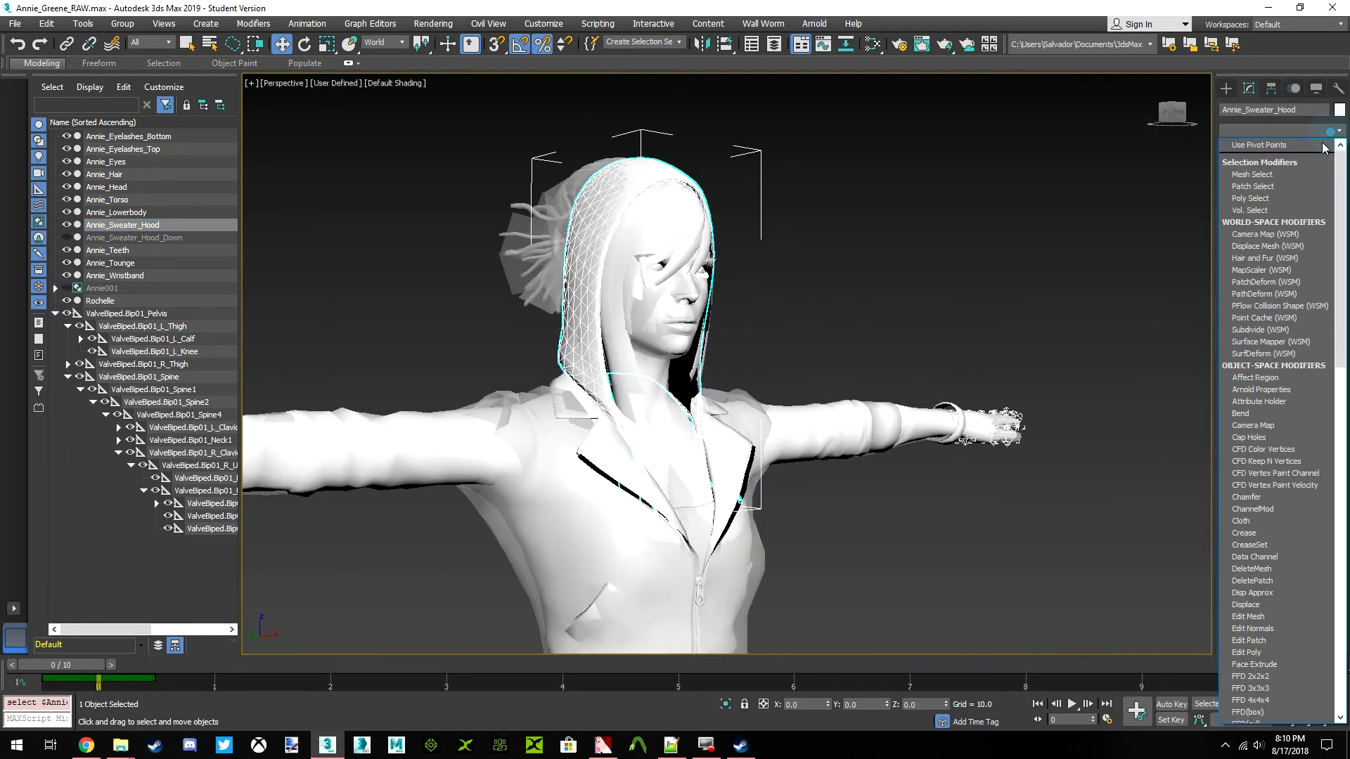
pyautogui.click(1034, 230)
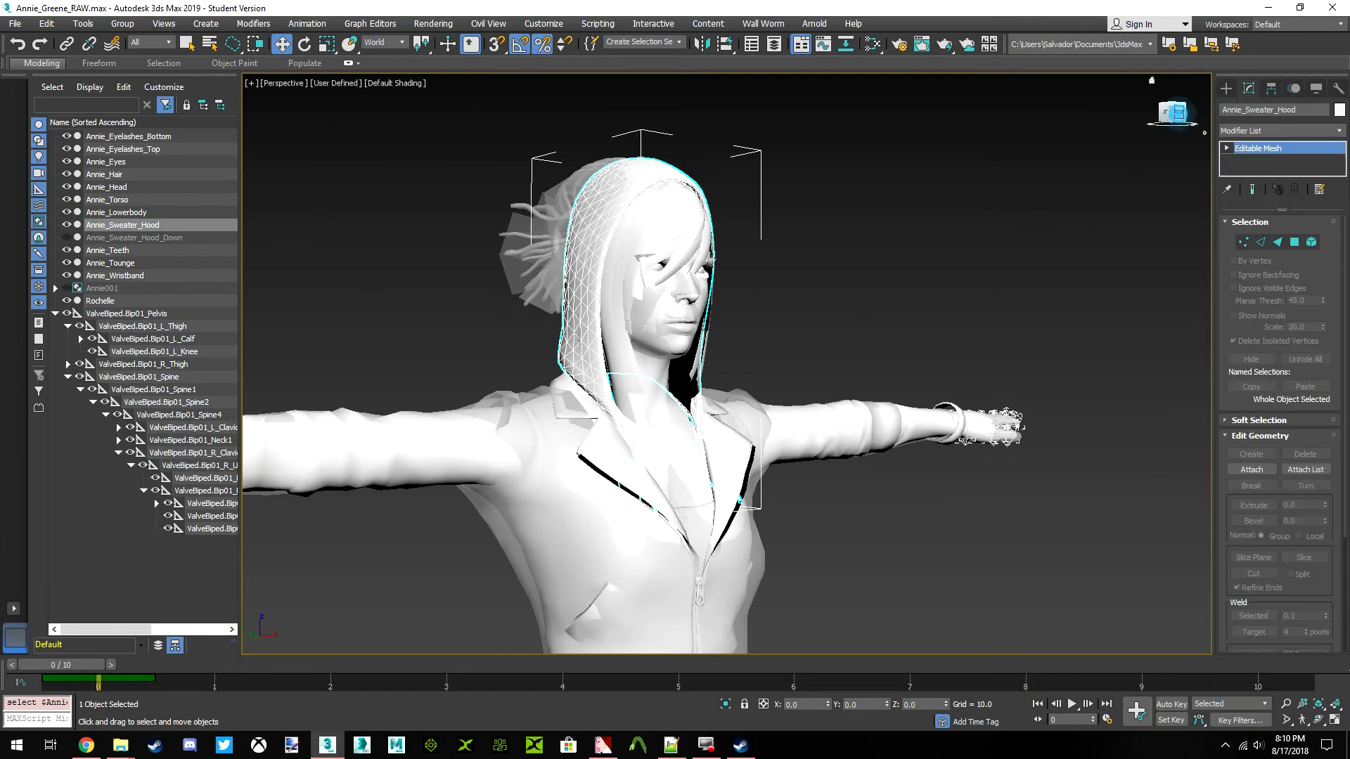
pyautogui.click(1166, 113)
pyautogui.click(507, 247)
pyautogui.scroll(5, 508, 249)
pyautogui.scroll(-5, 556, 257)
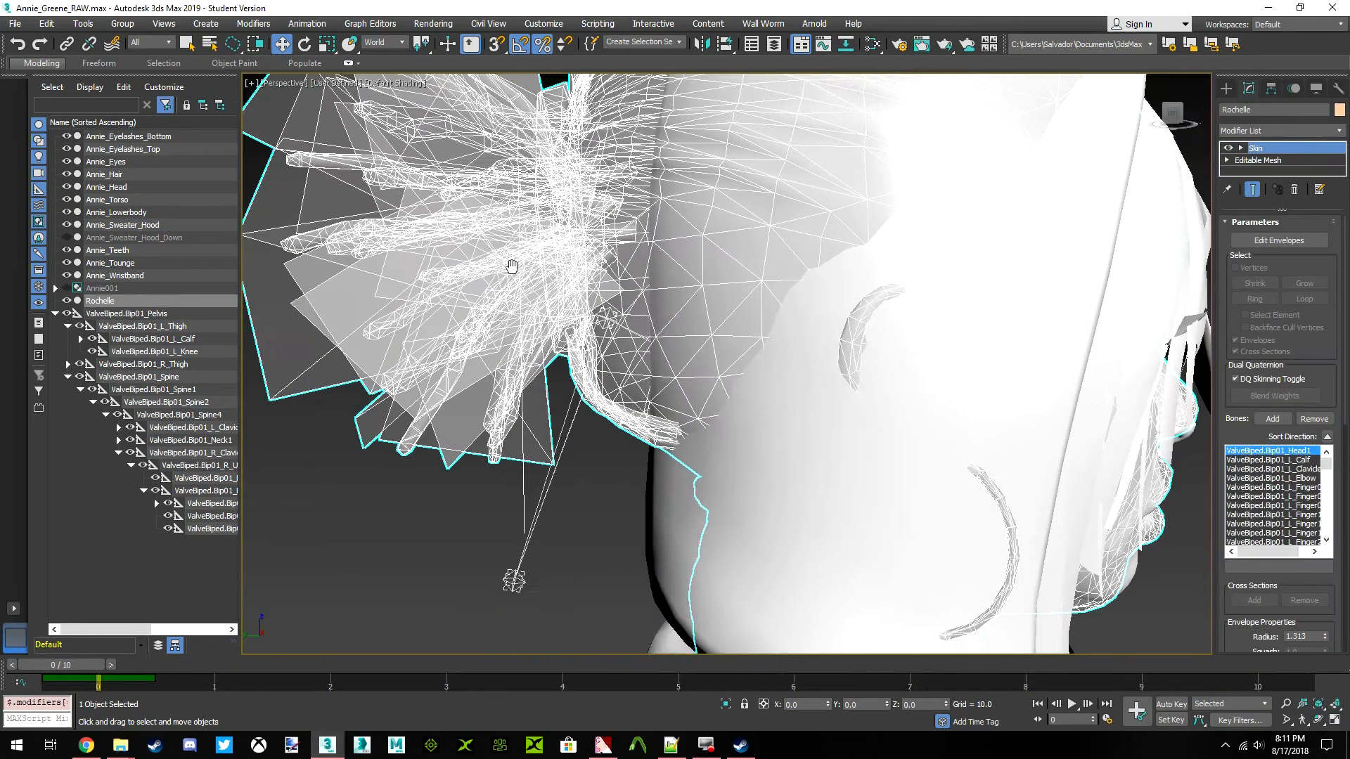
pyautogui.moveTo(537, 267); pyautogui.dragTo(565, 275, button='middle')
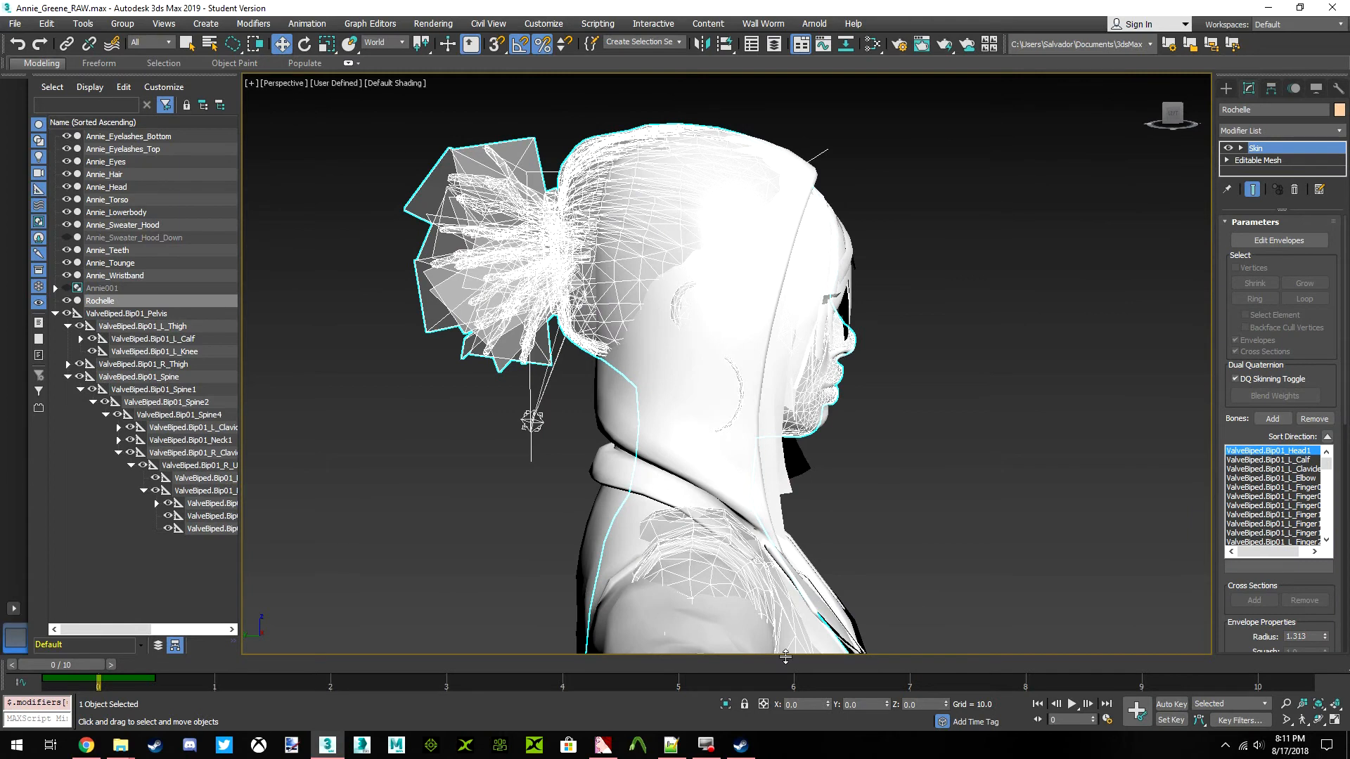
pyautogui.click(727, 705)
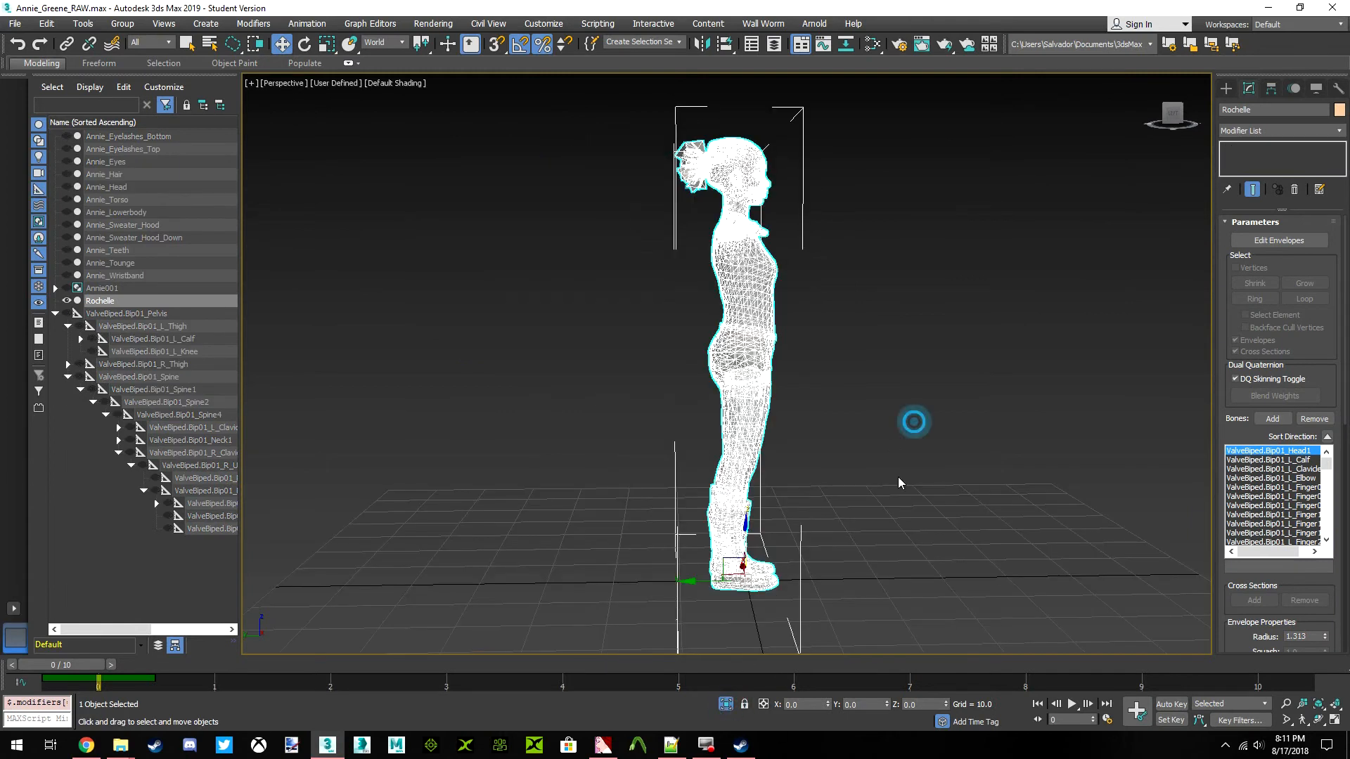
pyautogui.click(914, 424)
pyautogui.click(727, 705)
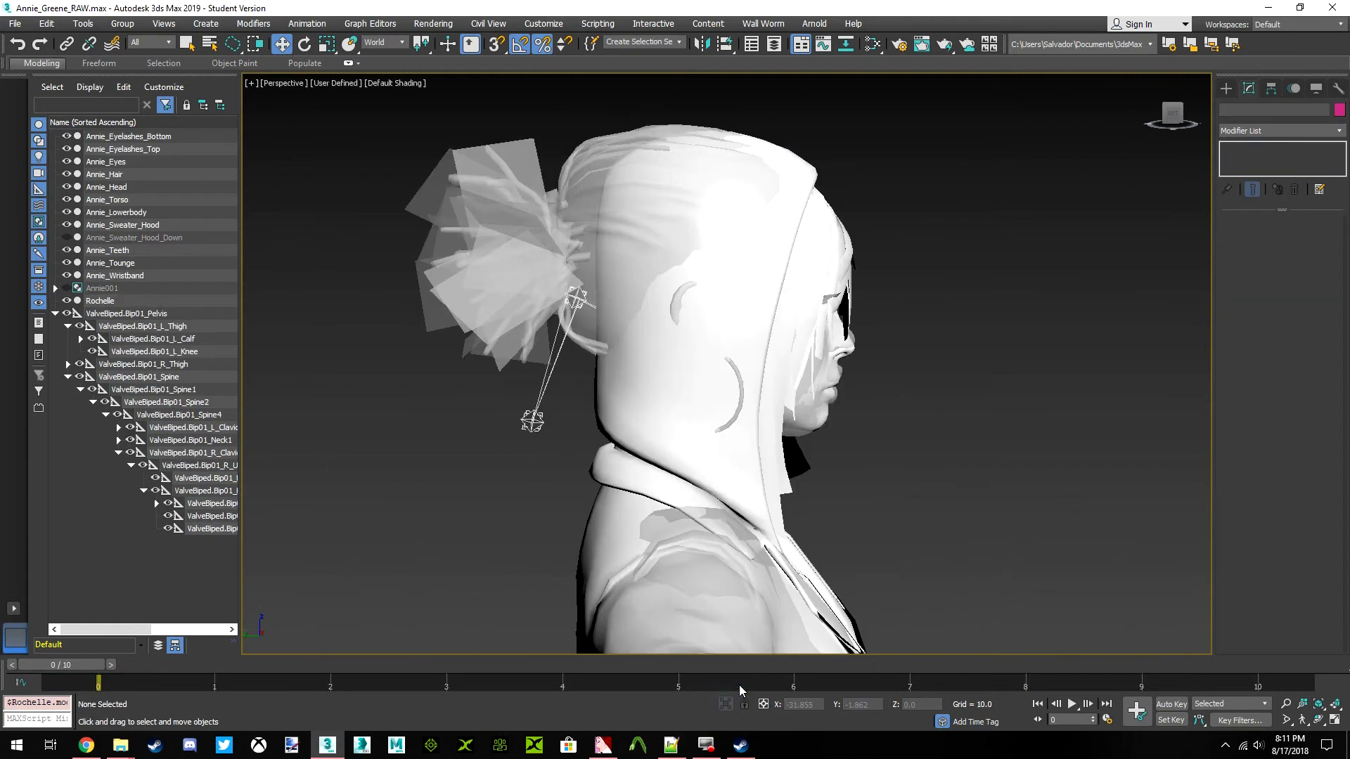
# Isolate the Rochelle mesh and select it in a front view
pyautogui.click(545, 340)
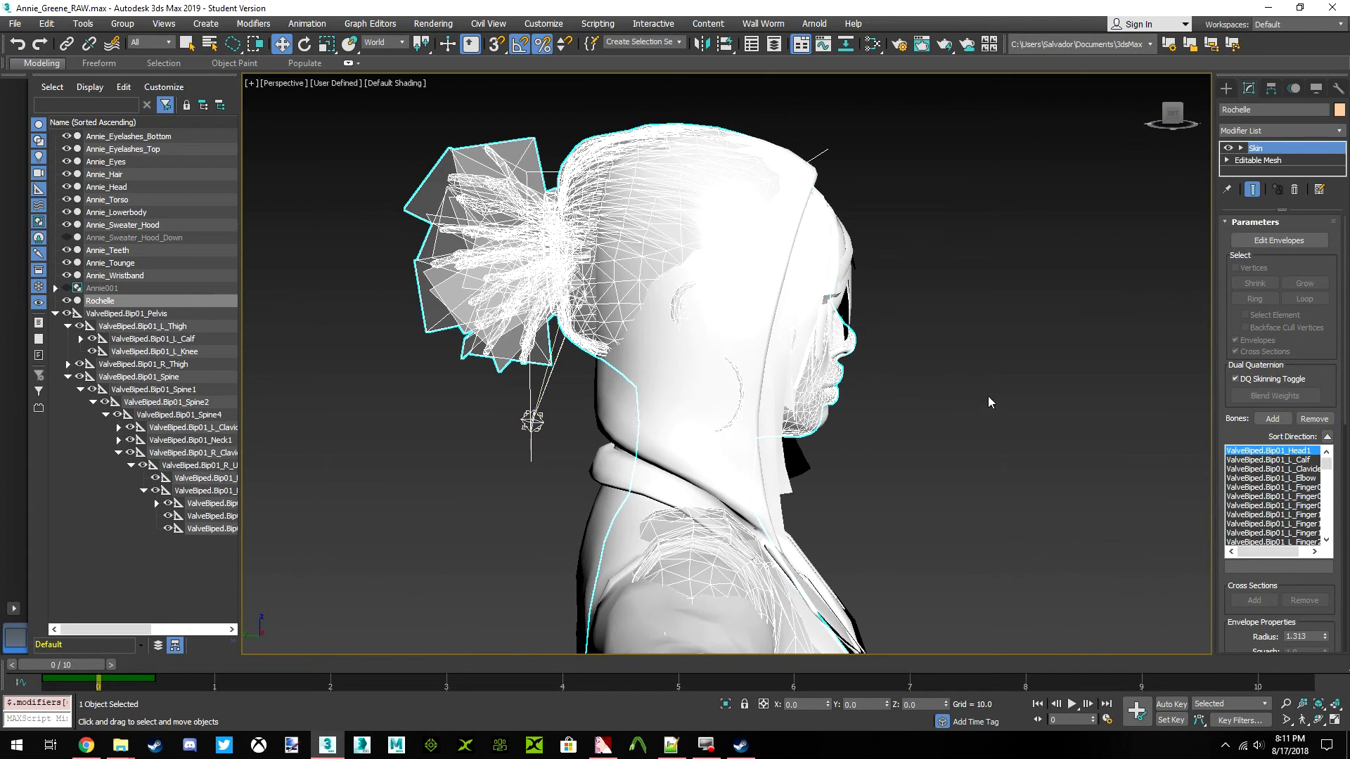
pyautogui.click(728, 705)
pyautogui.click(982, 332)
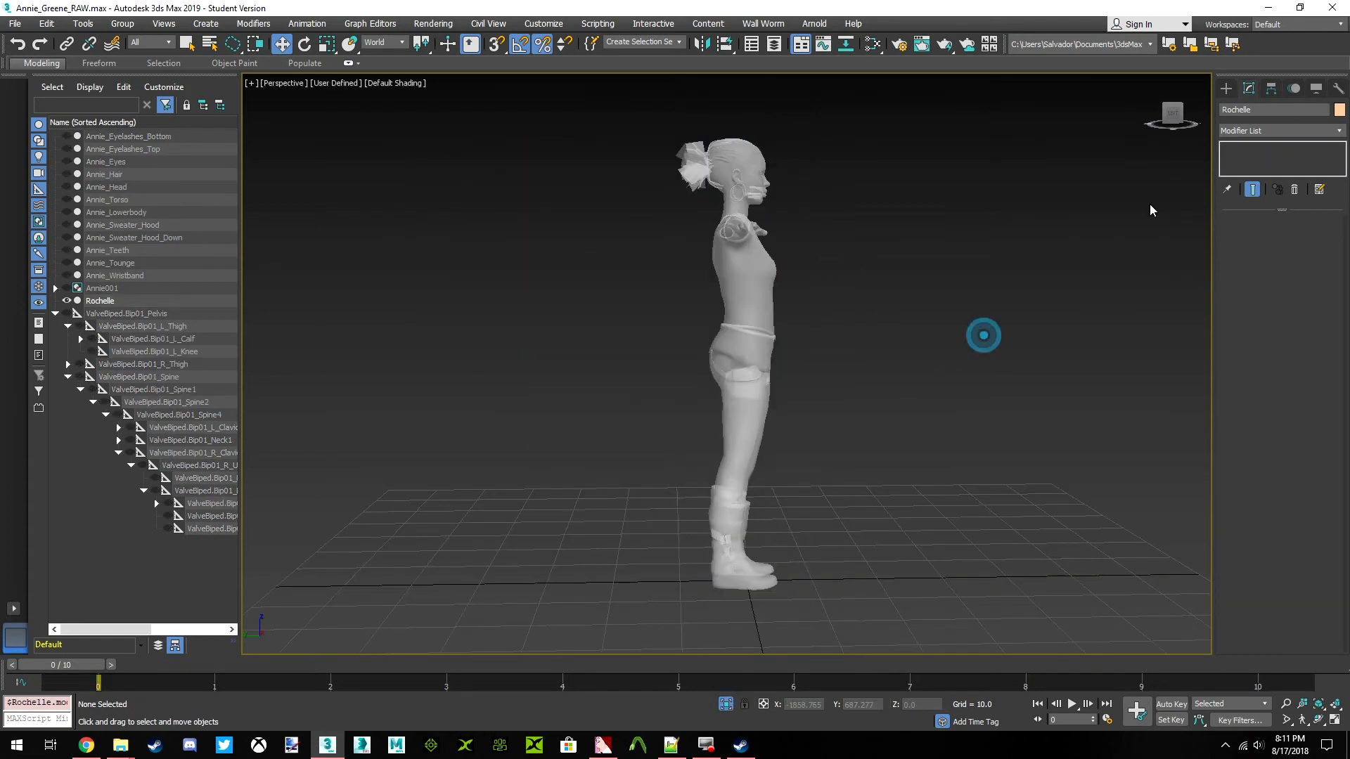
pyautogui.click(1176, 125)
pyautogui.click(775, 309)
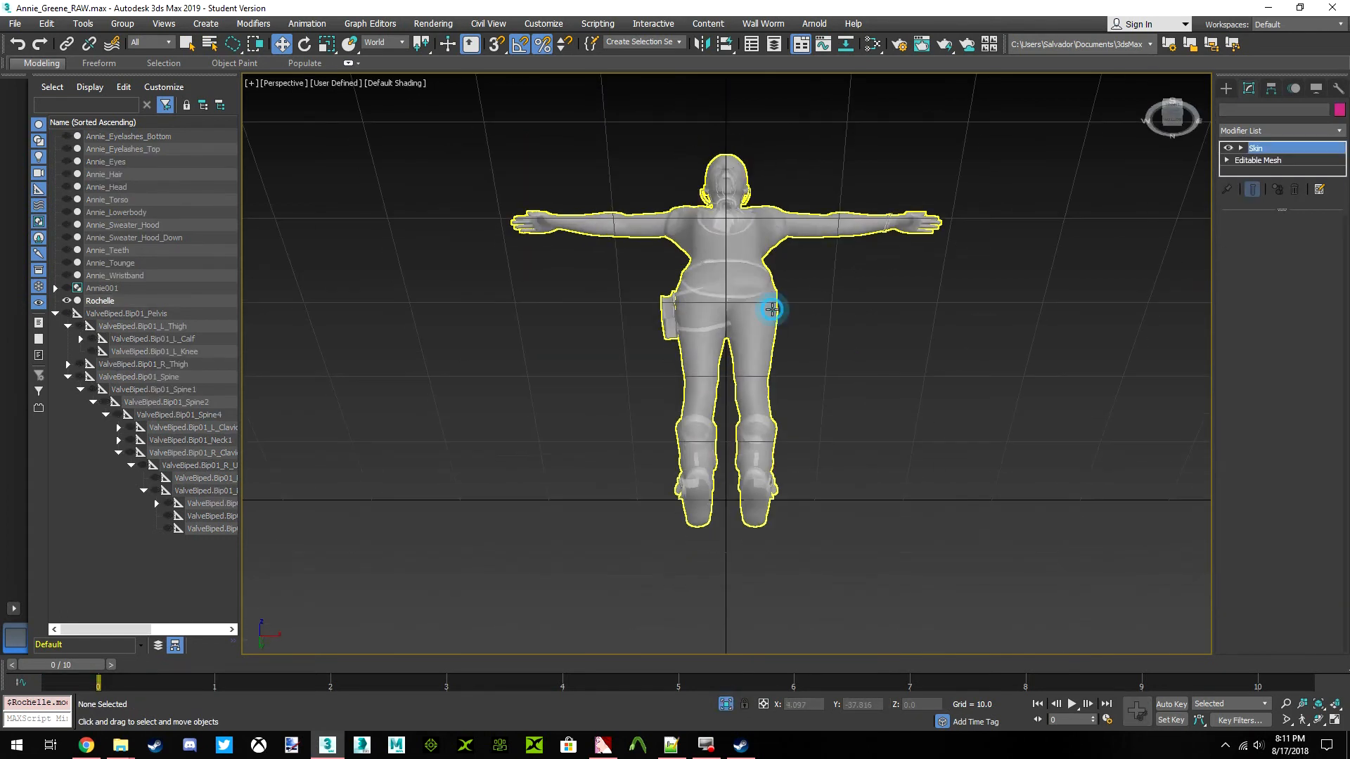
pyautogui.click(1180, 125)
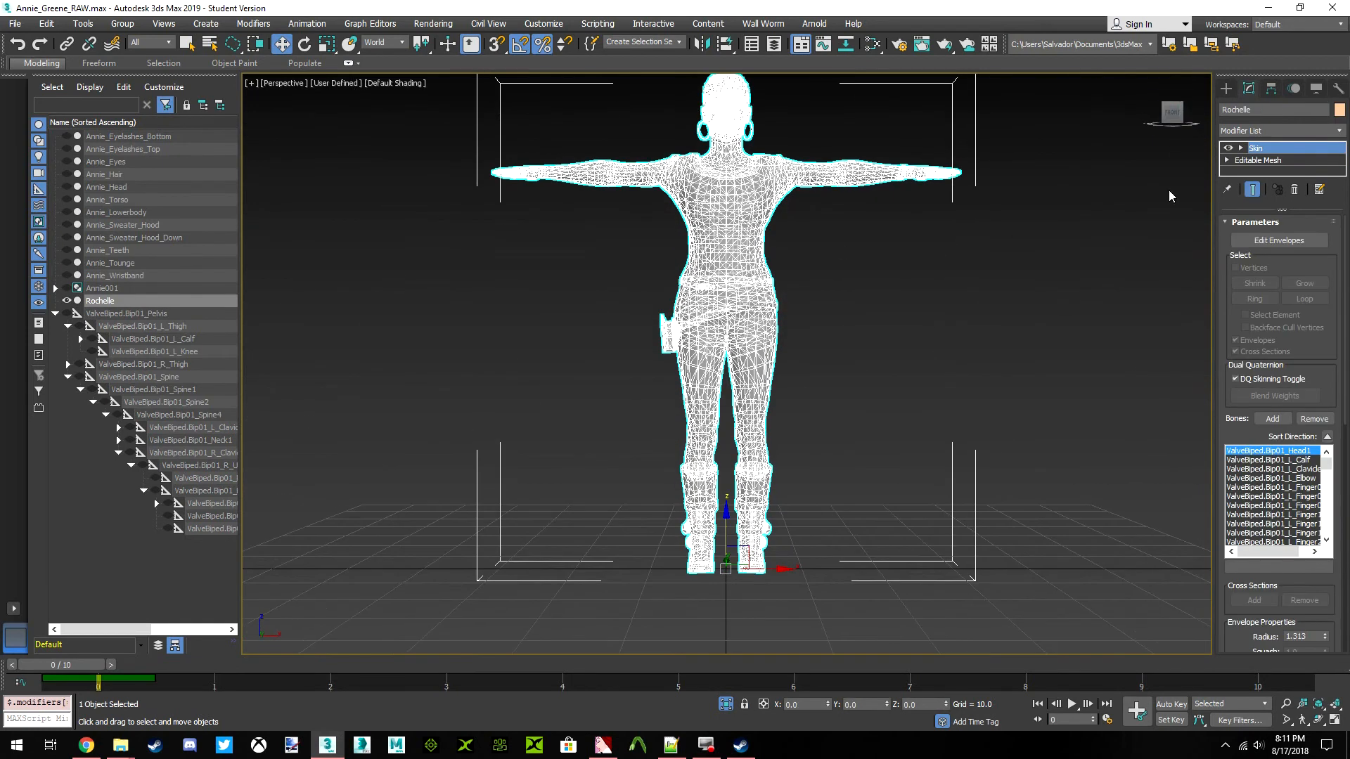
# Switch Rochelle's base Editable Mesh to element selection and select the head and neck element
pyautogui.click(1258, 161)
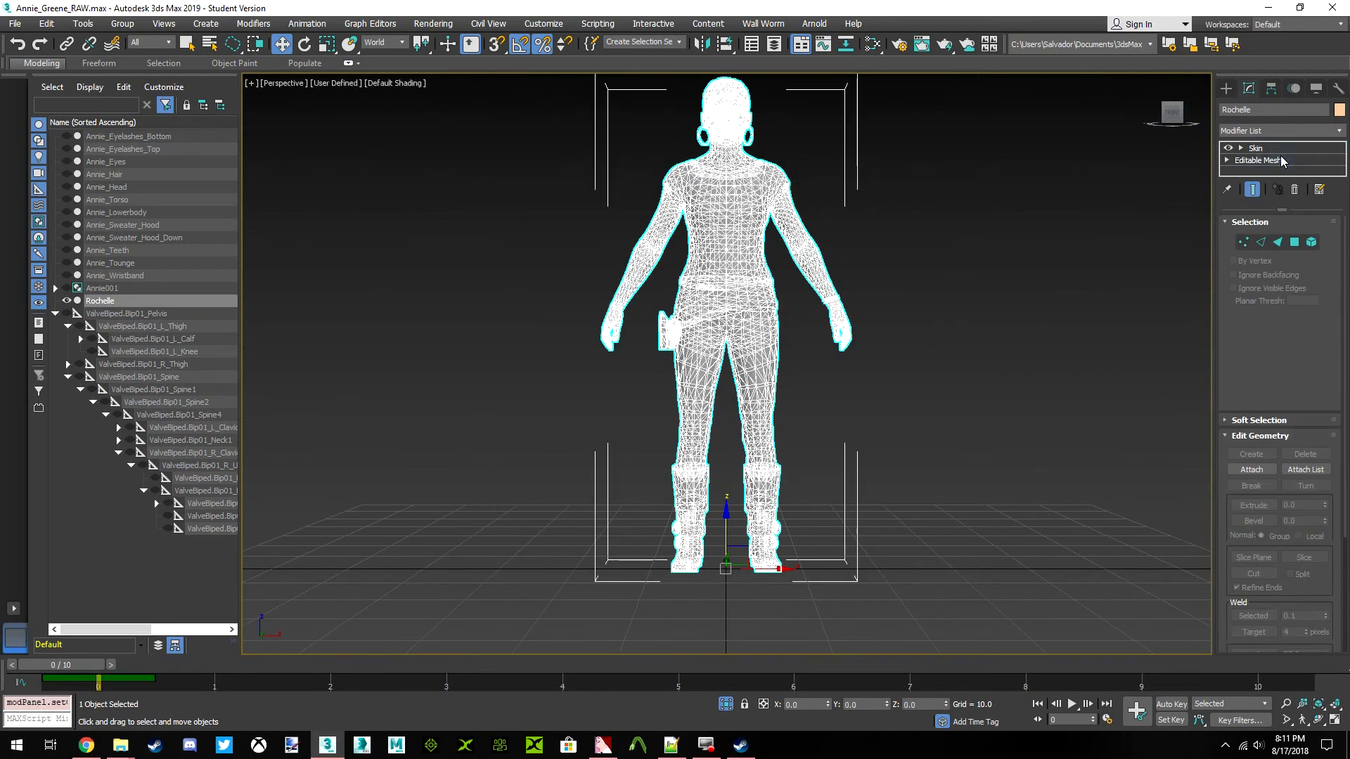
pyautogui.click(1312, 242)
pyautogui.moveTo(754, 211); pyautogui.dragTo(736, 386, button='middle')
pyautogui.scroll(8, 731, 292)
pyautogui.click(773, 224)
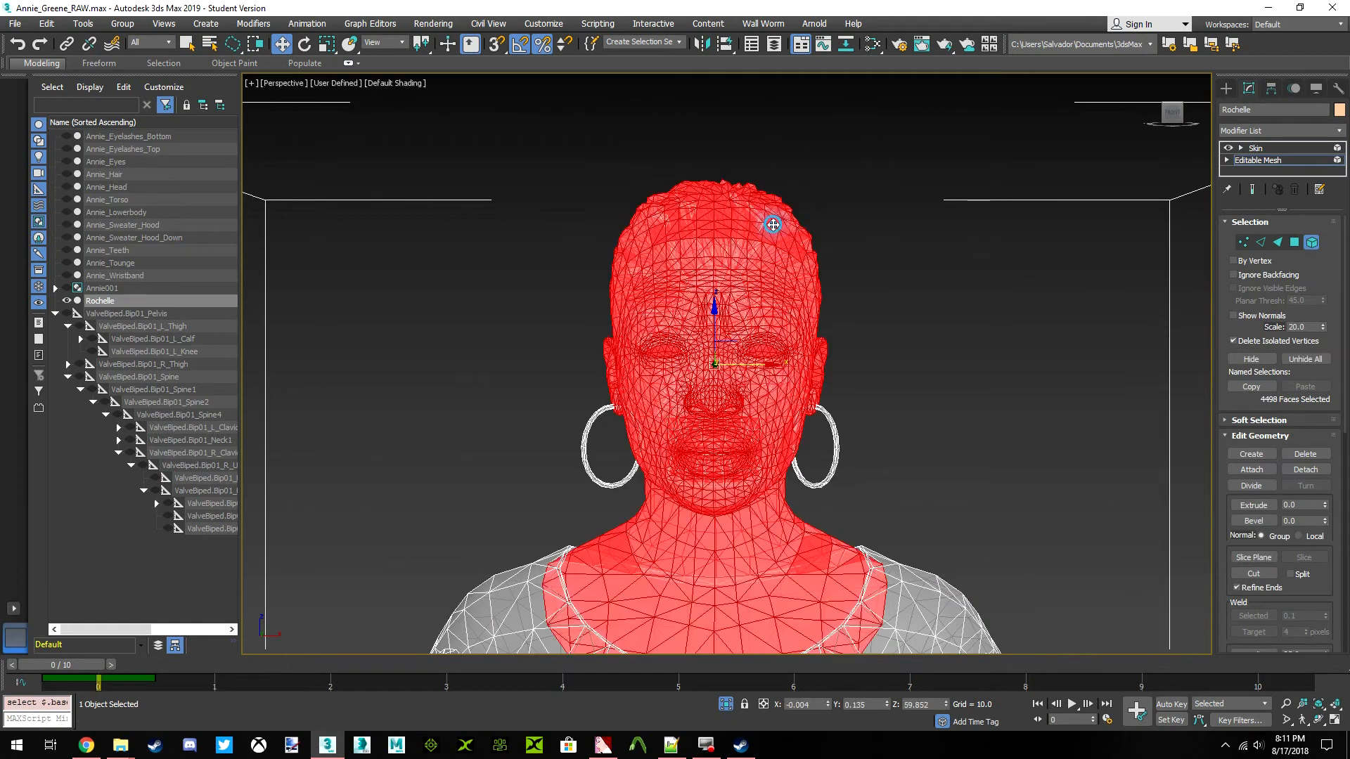
pyautogui.moveTo(1178, 116); pyautogui.dragTo(1060, 131)
pyautogui.click(1089, 268)
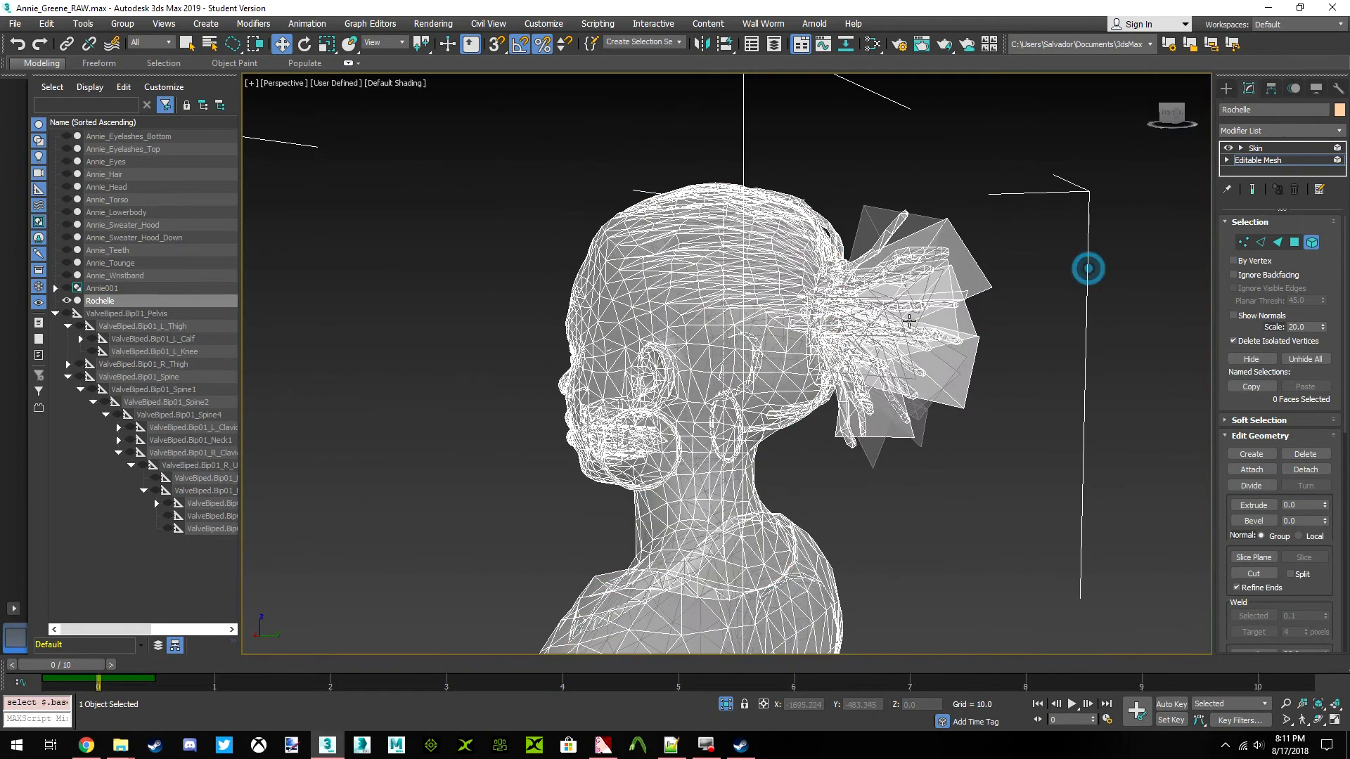
pyautogui.click(756, 306)
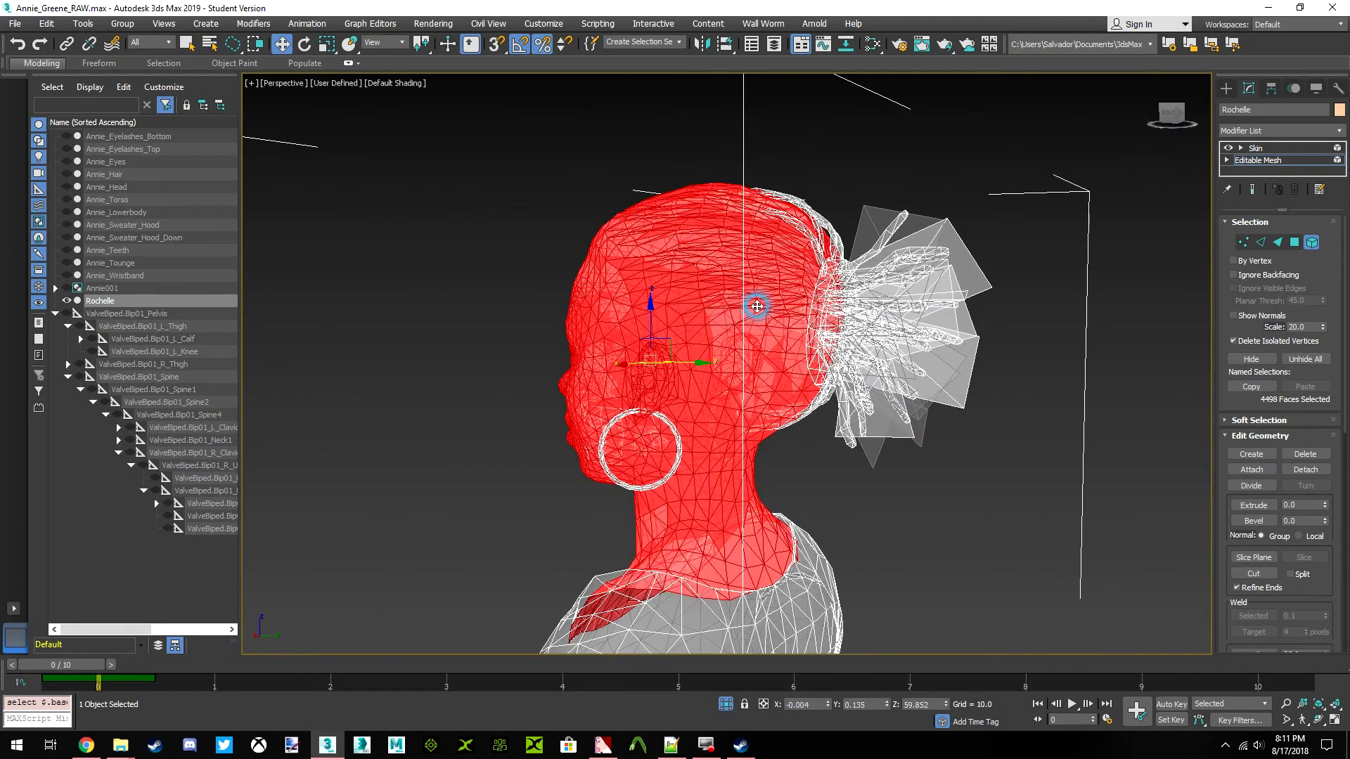
# Replace the head selection with a region selection of the hair bun, earring and mouth elements in a side view
pyautogui.click(1172, 113)
pyautogui.keyDown('ctrl'); pyautogui.click(865, 325); pyautogui.keyUp('ctrl')
pyautogui.click(1118, 275)
pyautogui.moveTo(1155, 283); pyautogui.dragTo(446, 281)
pyautogui.moveTo(870, 485)
pyautogui.mouseDown()
pyautogui.moveTo(992, 504)
pyautogui.moveTo(1054, 648)
pyautogui.moveTo(855, 449)
pyautogui.mouseUp()
pyautogui.scroll(3, 874, 380)
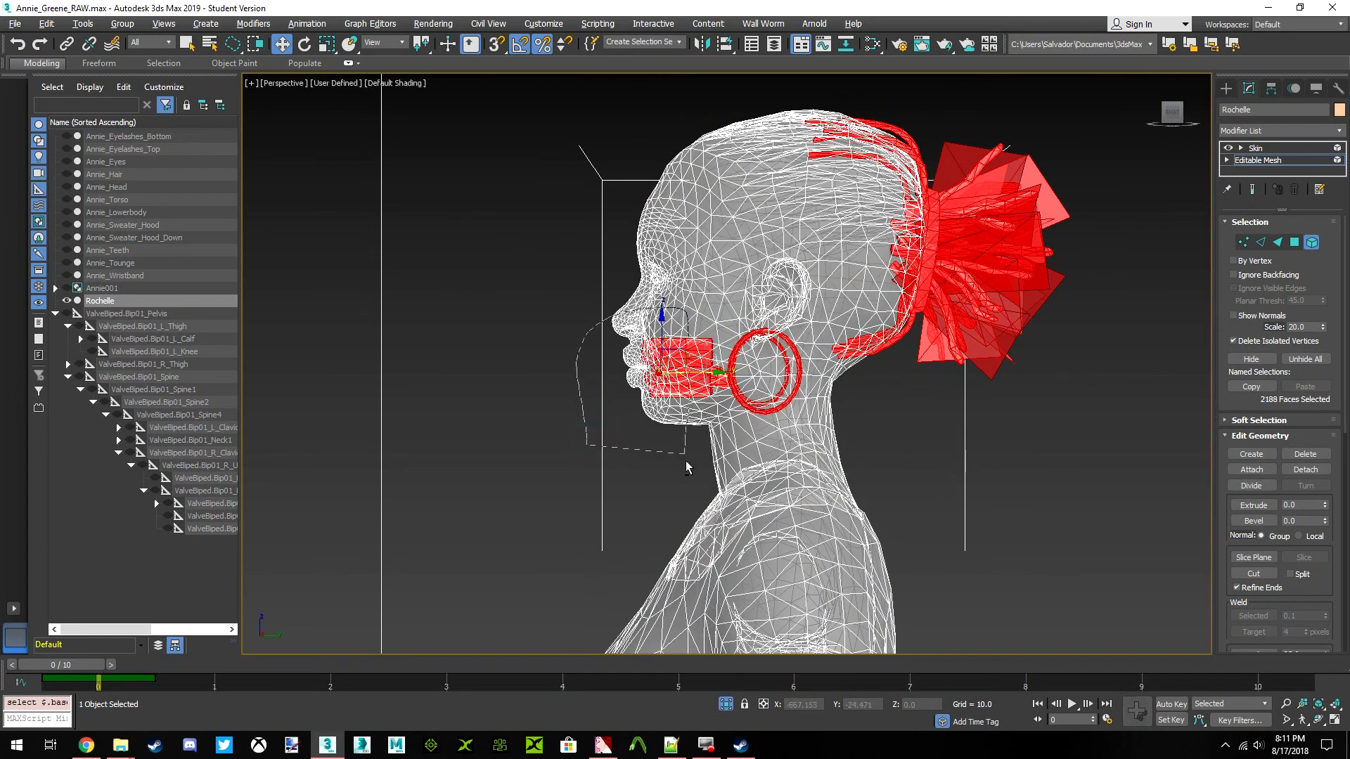
# Remove the mouth and earring elements from the selection, keeping only the bun and hair strands
pyautogui.keyDown('alt'); pyautogui.click(638, 482); pyautogui.keyUp('alt')
pyautogui.keyDown('alt'); pyautogui.click(798, 385); pyautogui.keyUp('alt')
pyautogui.moveTo(798, 385); pyautogui.dragTo(723, 467, button='middle')
pyautogui.scroll(3, 1007, 259)
pyautogui.click(1007, 260)
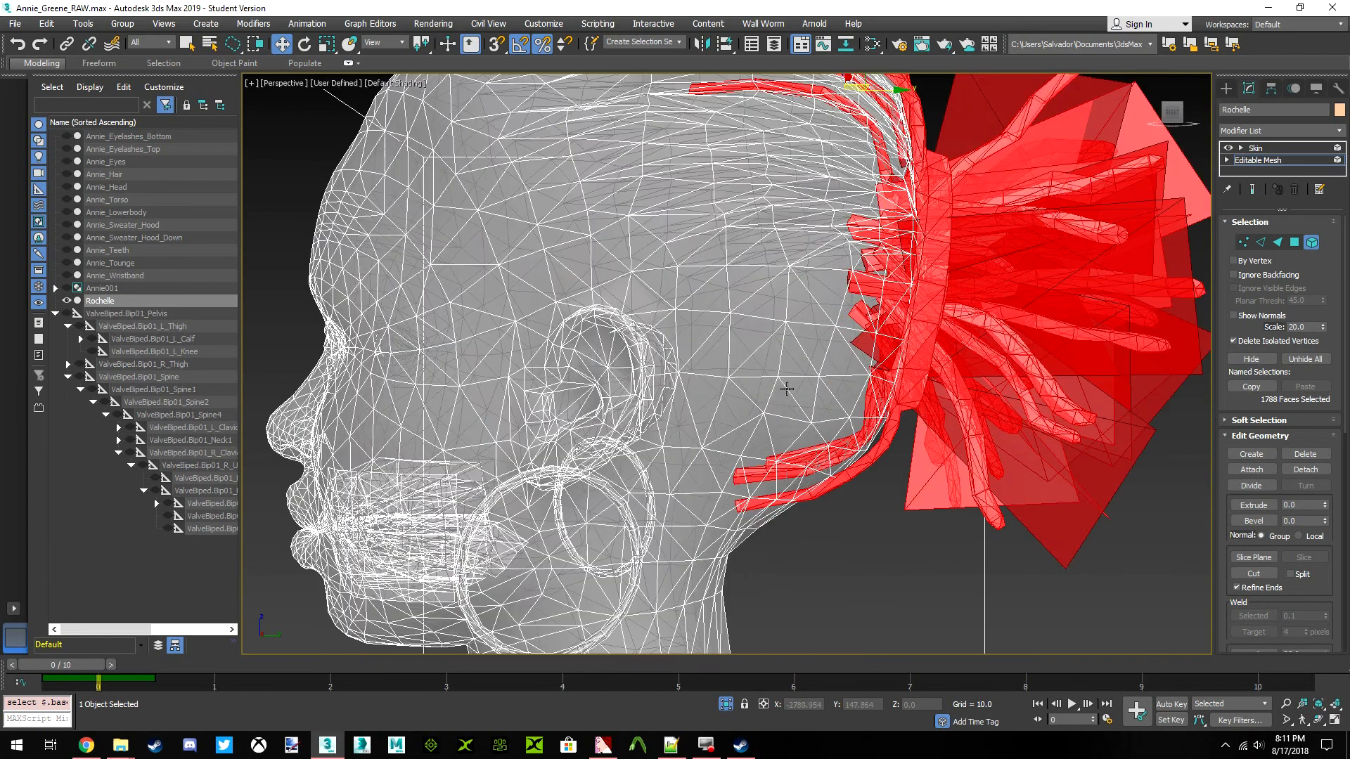
# Clone the Rochelle mesh and name the copy Rochelle_Hairless
pyautogui.scroll(-2, 981, 302)
pyautogui.click(981, 310)
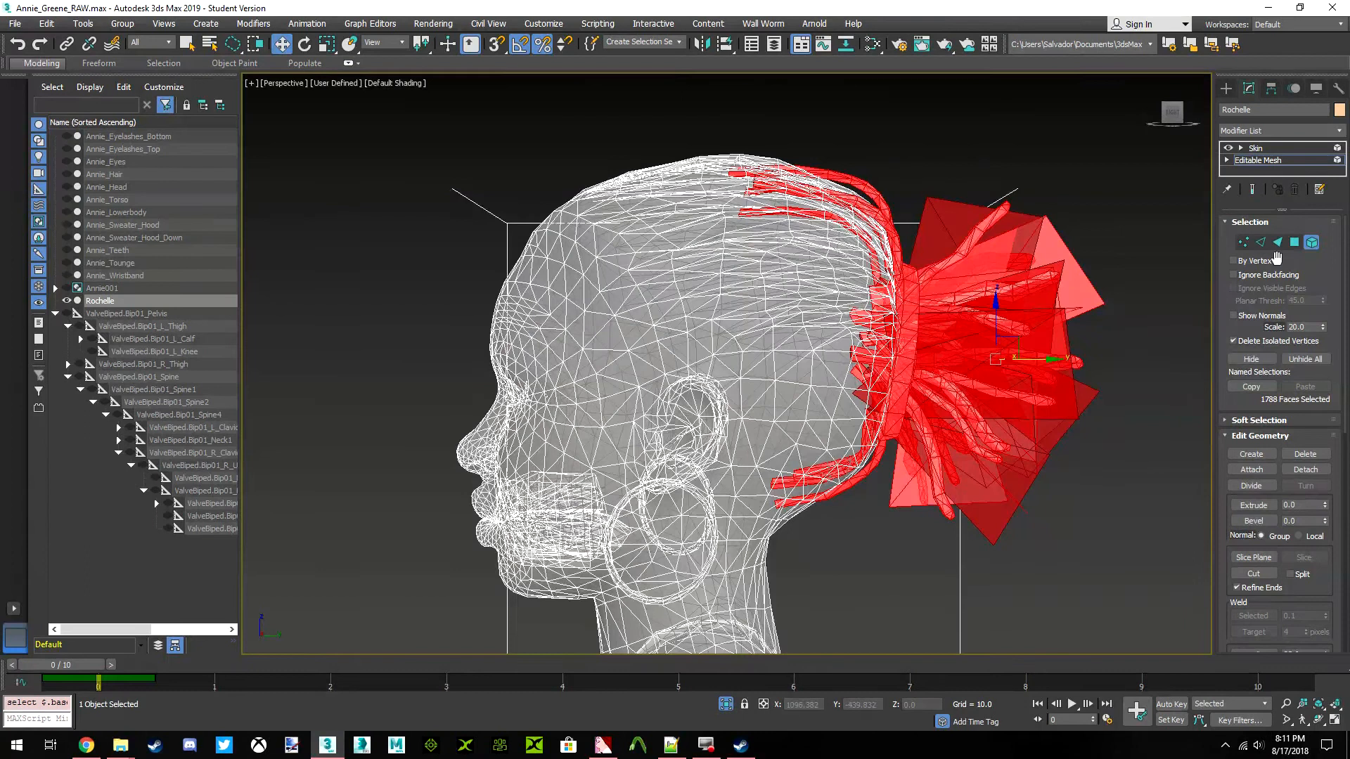
pyautogui.click(1311, 241)
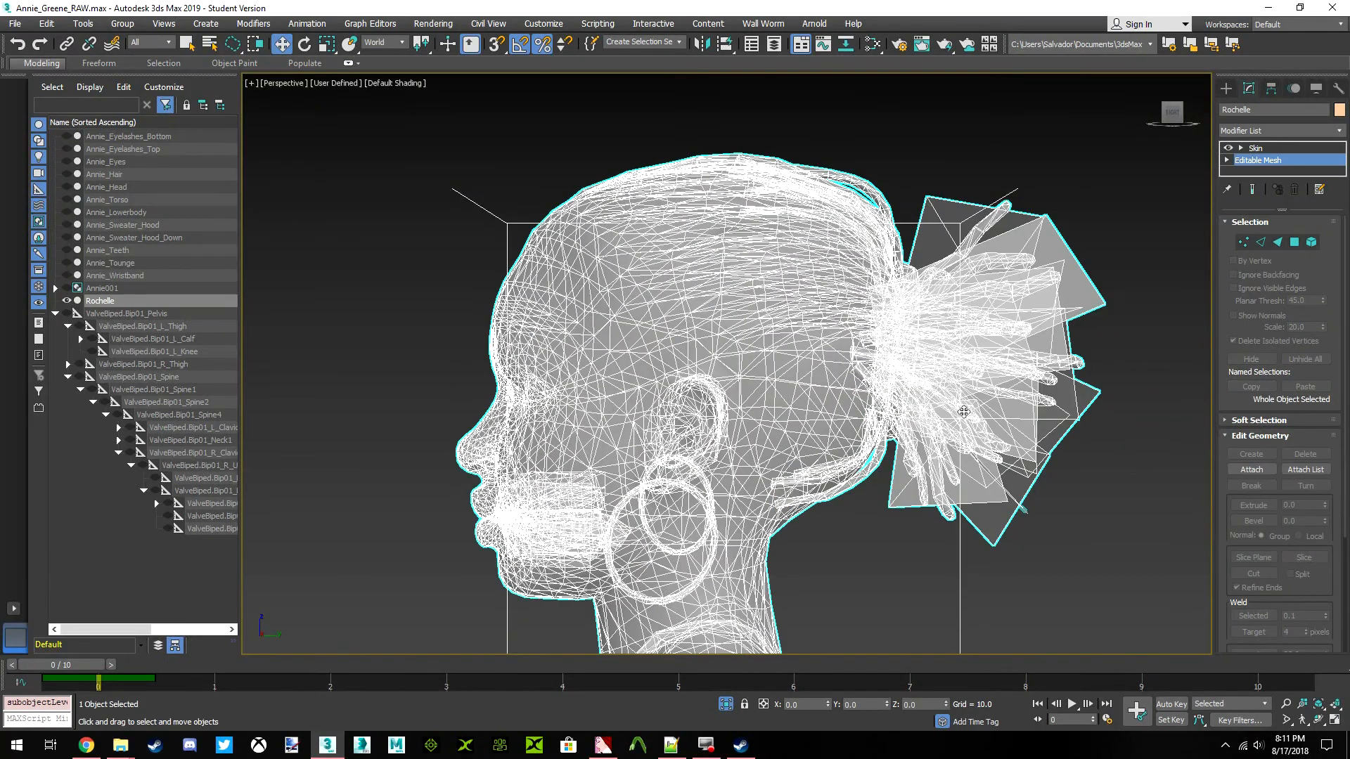
pyautogui.scroll(-5, 1019, 437)
pyautogui.rightClick(1018, 436)
pyautogui.click(1035, 525)
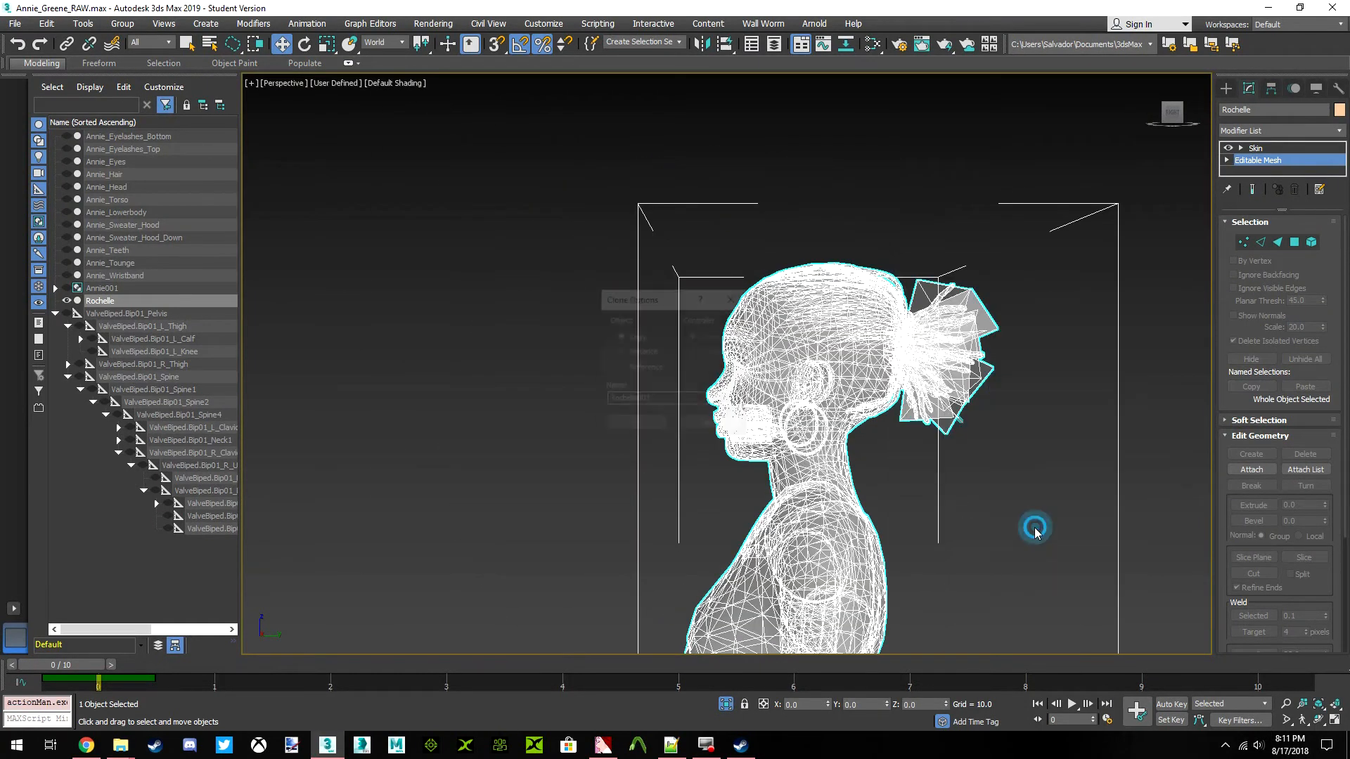
pyautogui.click(637, 425)
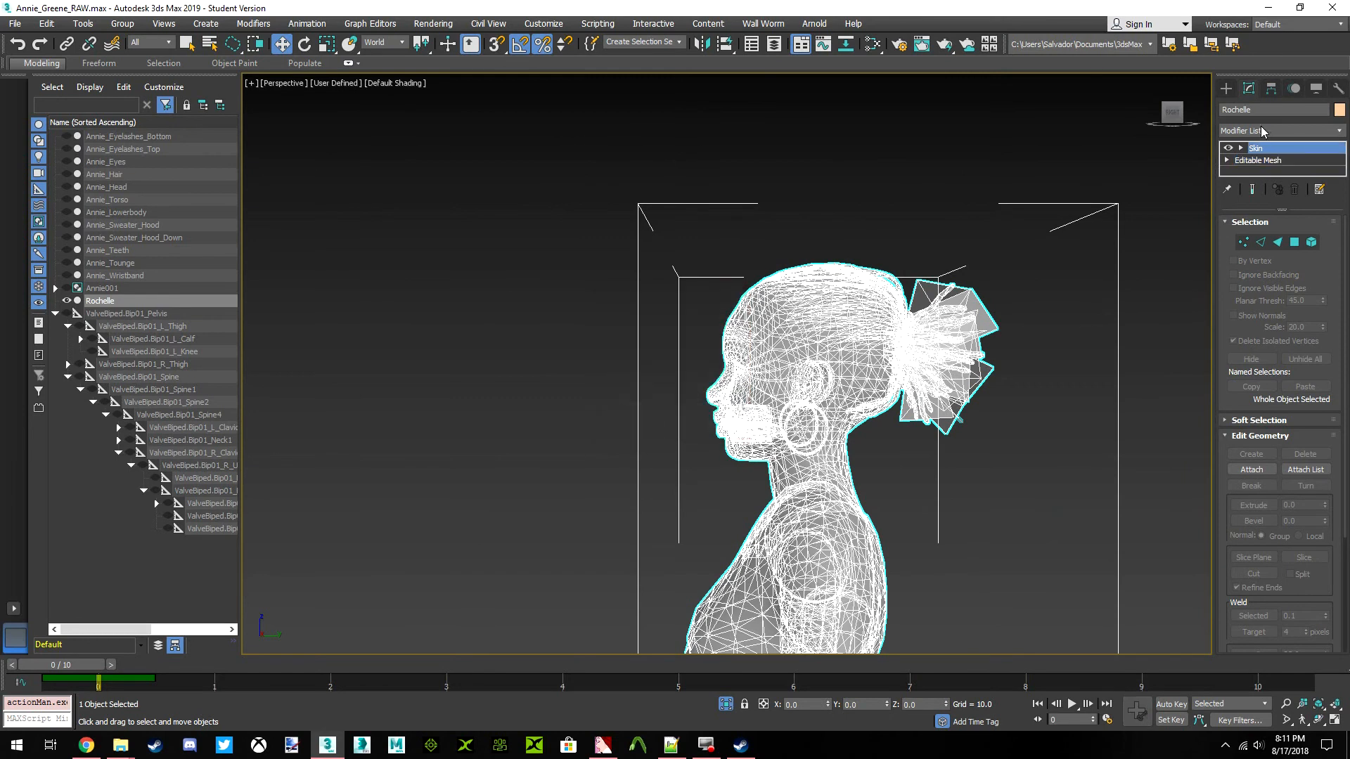
pyautogui.press('BackSpace')
pyautogui.press('BackSpace')
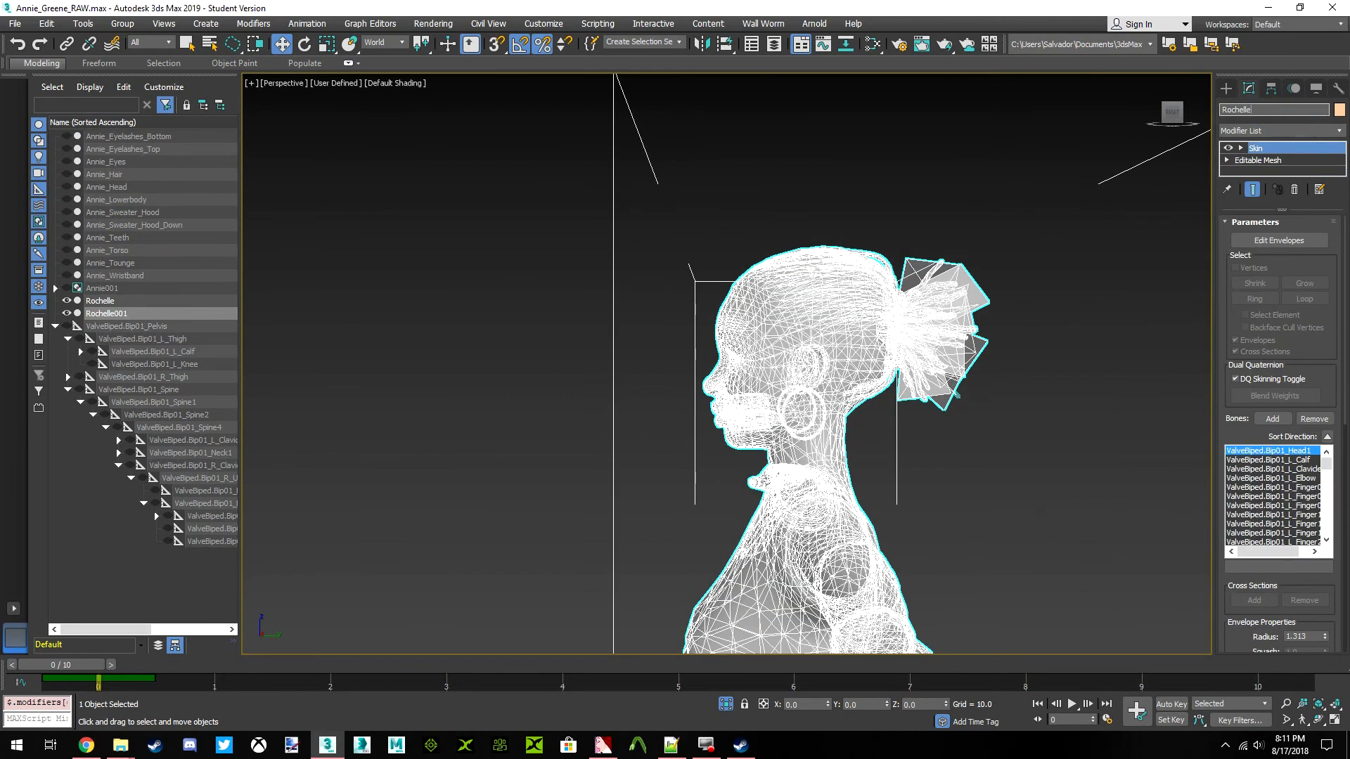
pyautogui.write('_Hairless')
pyautogui.press('Return')
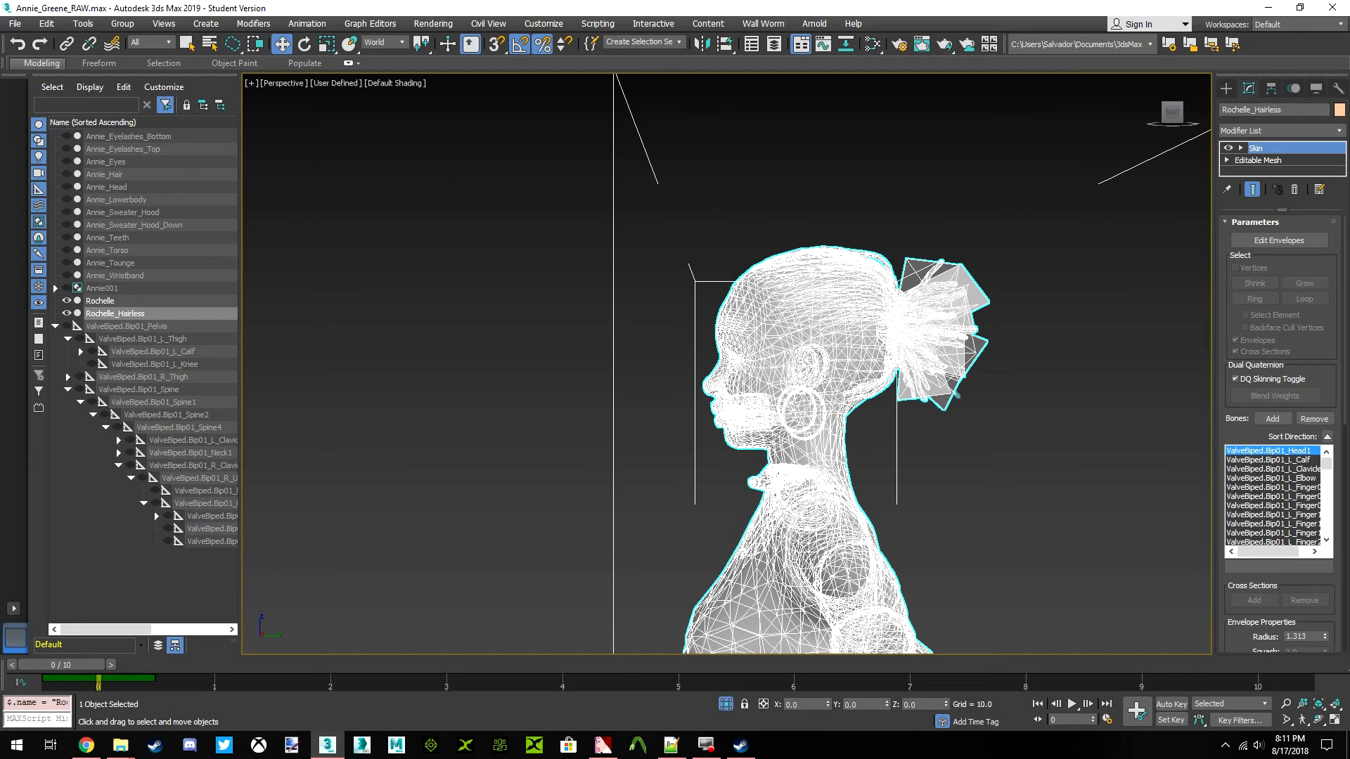
# Delete the selected hair bun and strand elements from the Rochelle_Hairless Editable Mesh
pyautogui.click(1266, 160)
pyautogui.click(1312, 242)
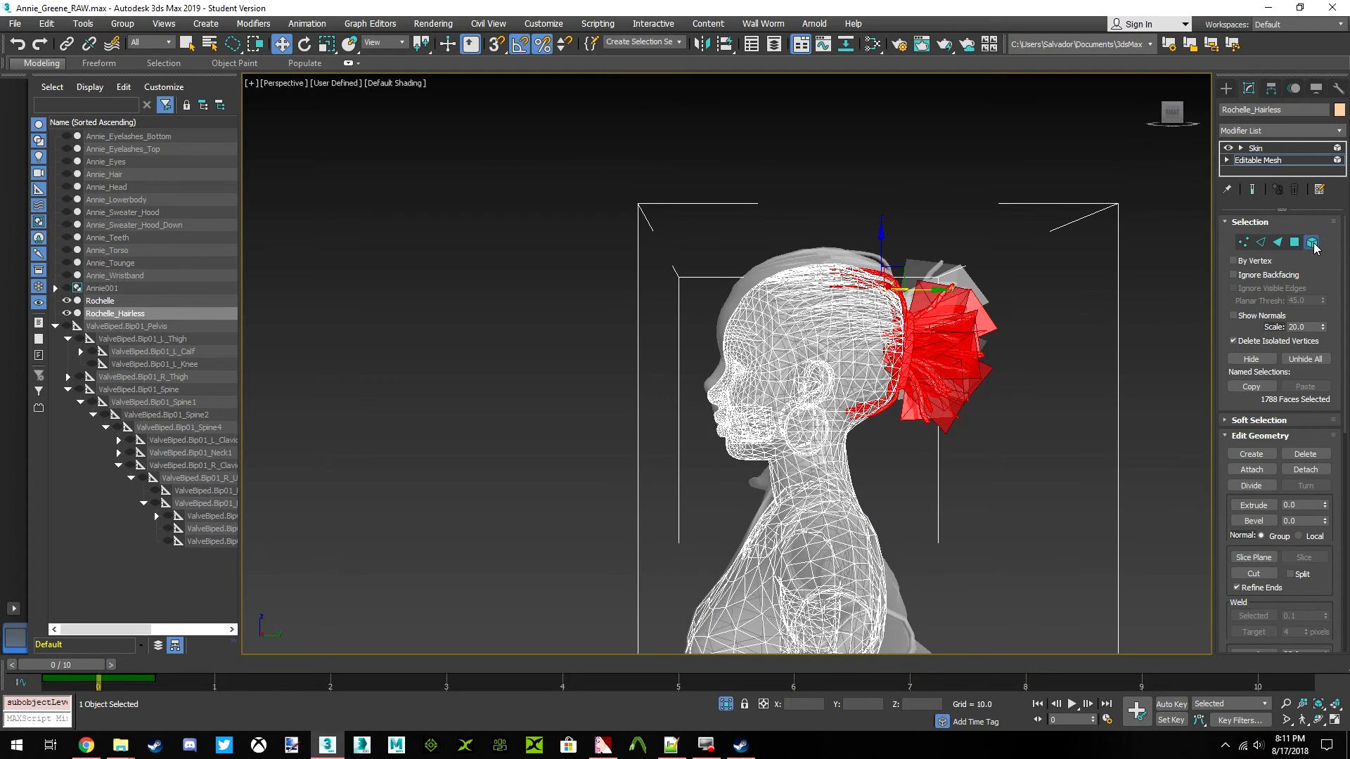
pyautogui.press('Delete')
pyautogui.click(1312, 242)
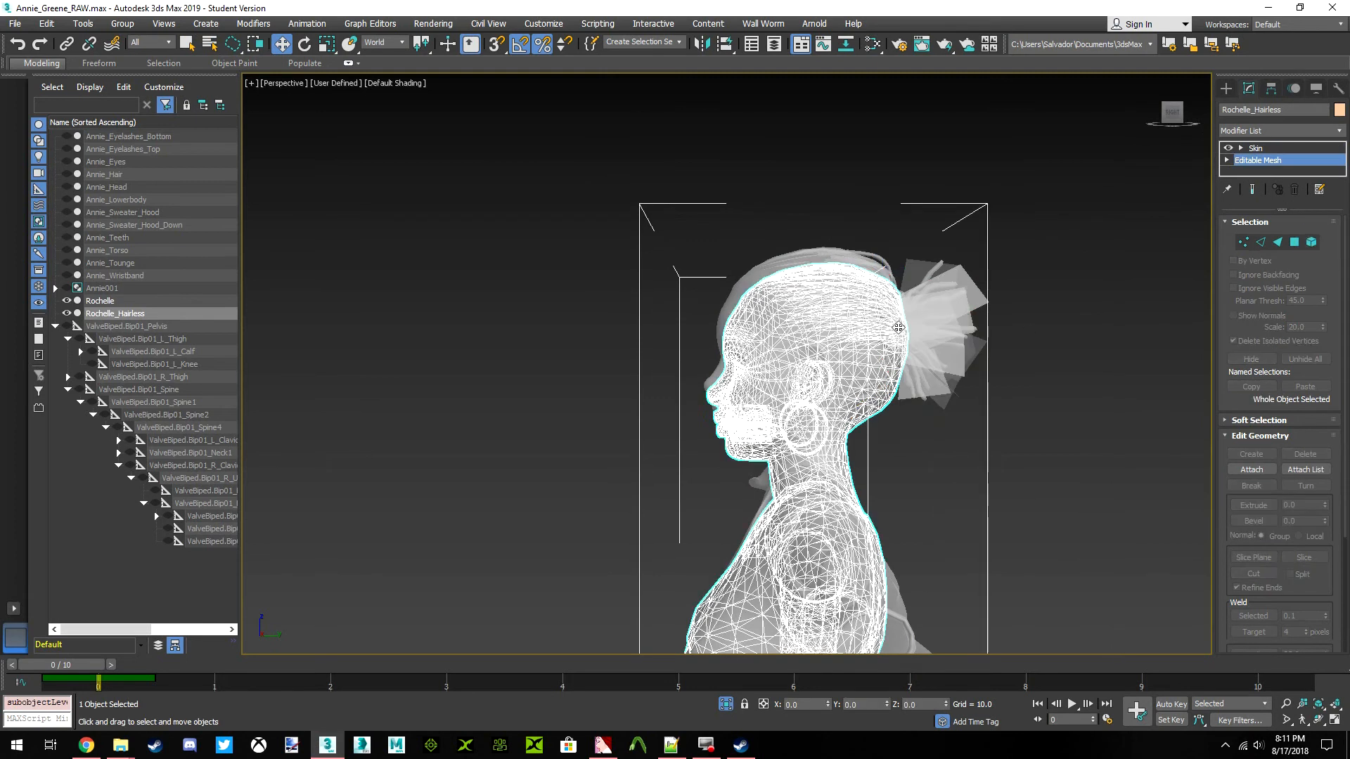
# Hide the original Rochelle mesh and select Rochelle_Hairless
pyautogui.click(947, 329)
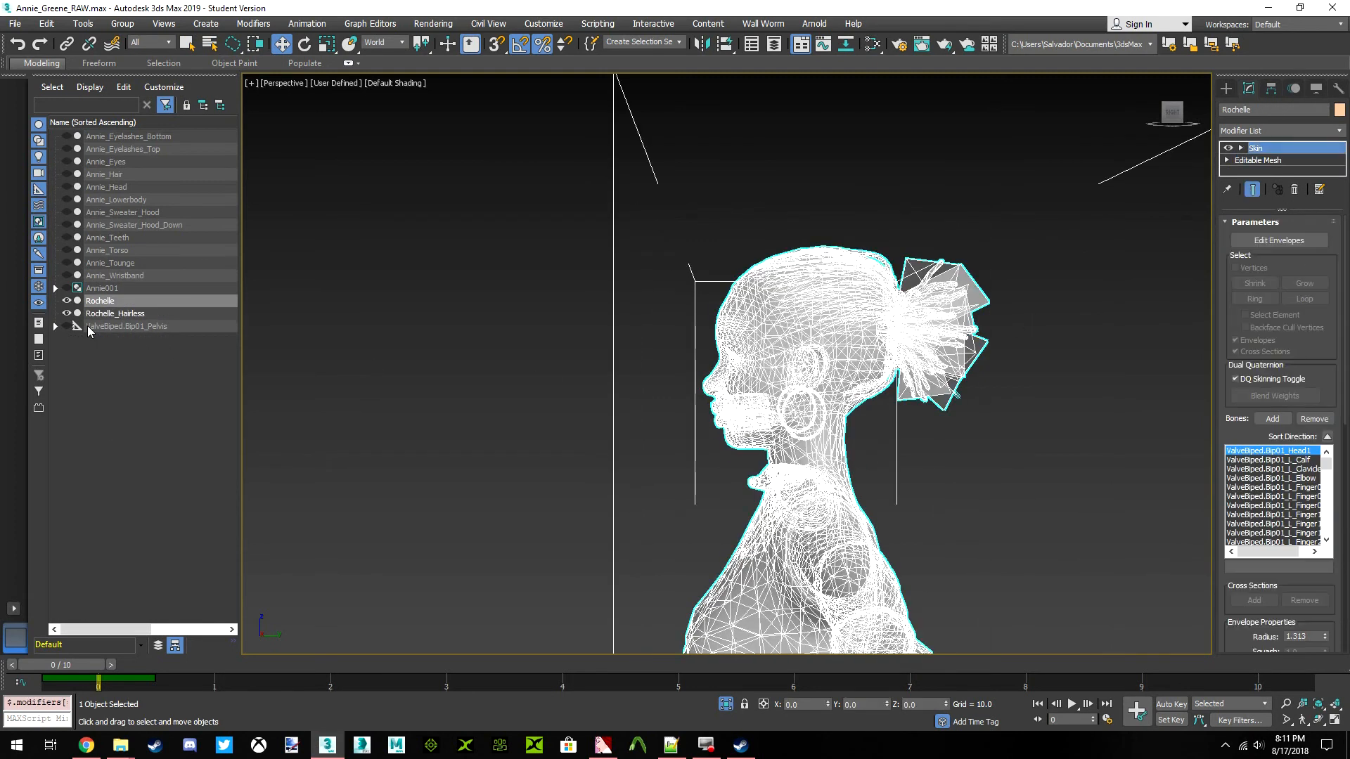
pyautogui.click(68, 301)
pyautogui.click(369, 310)
pyautogui.click(768, 322)
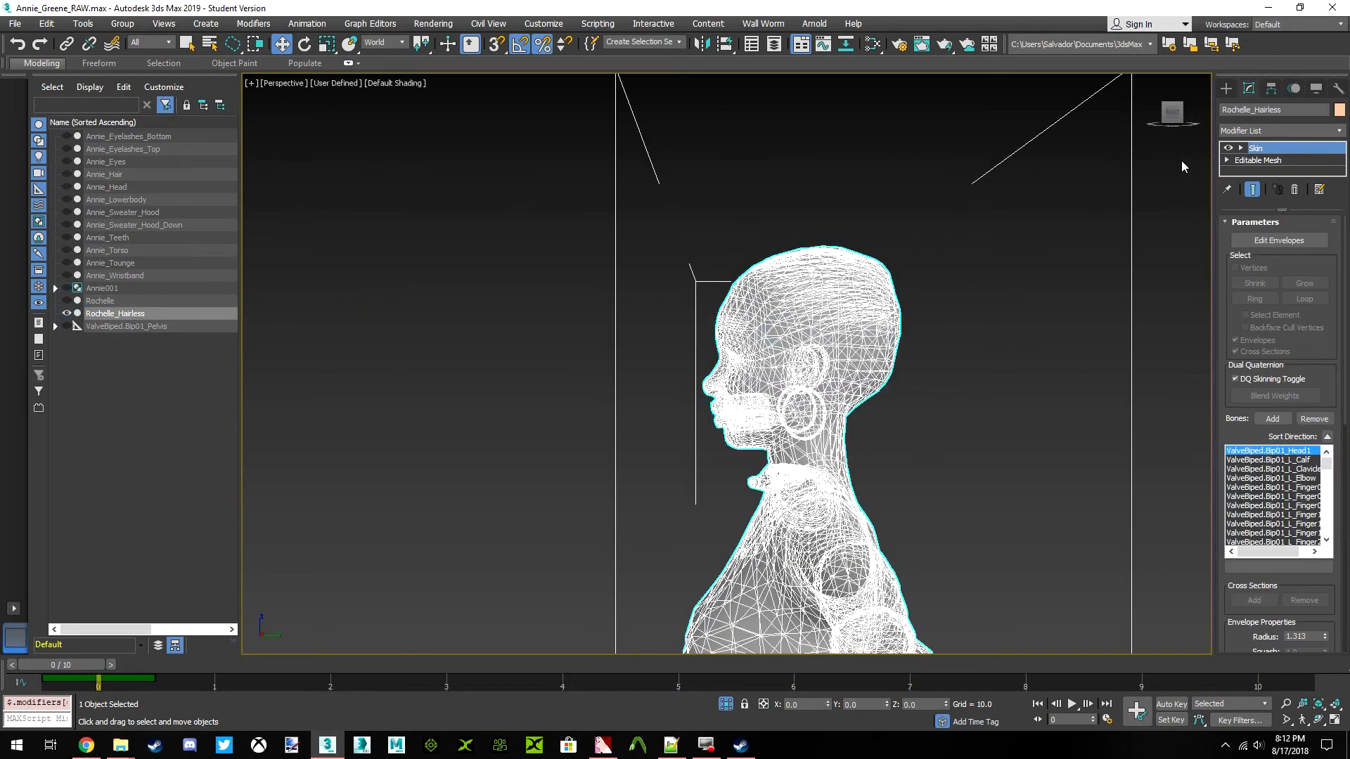
# Delete both hoop earring elements from the Rochelle_Hairless Editable Mesh and leave element selection
pyautogui.click(1171, 114)
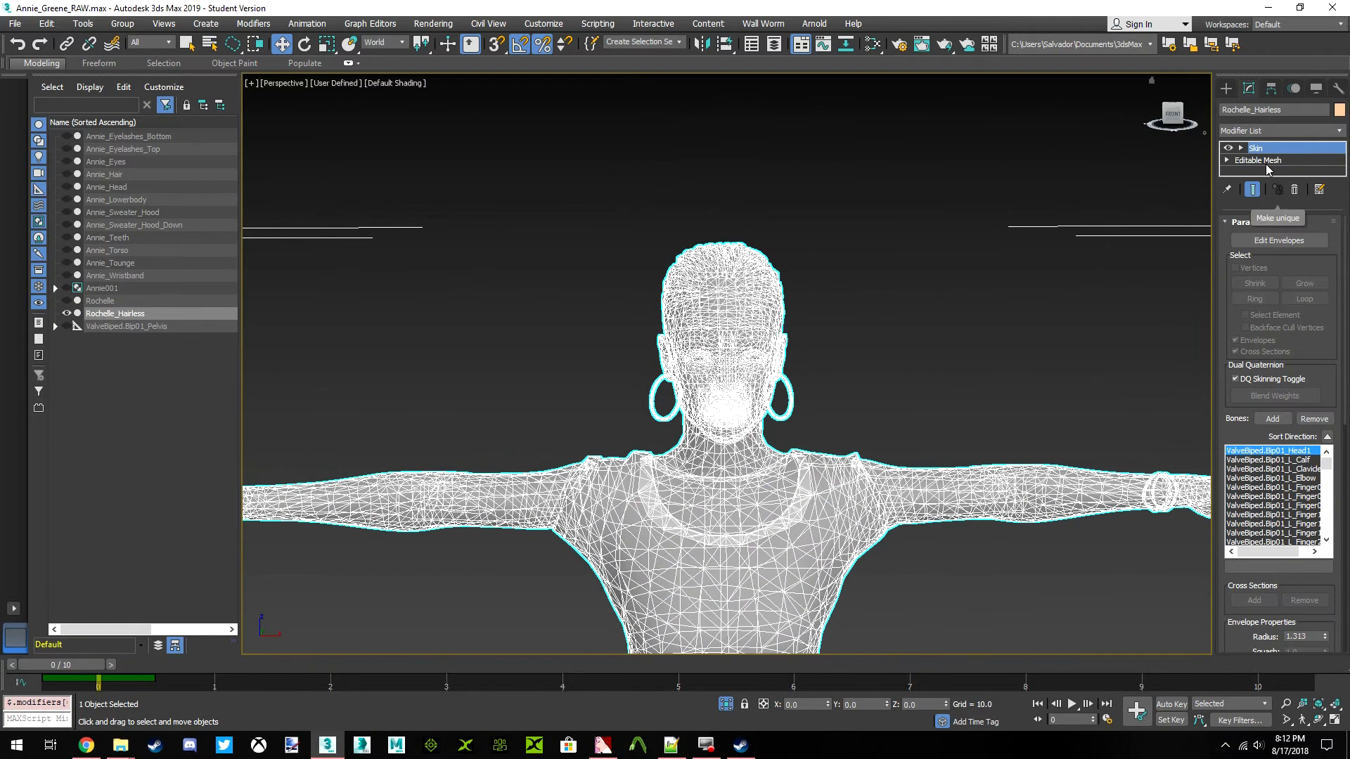
pyautogui.click(1266, 163)
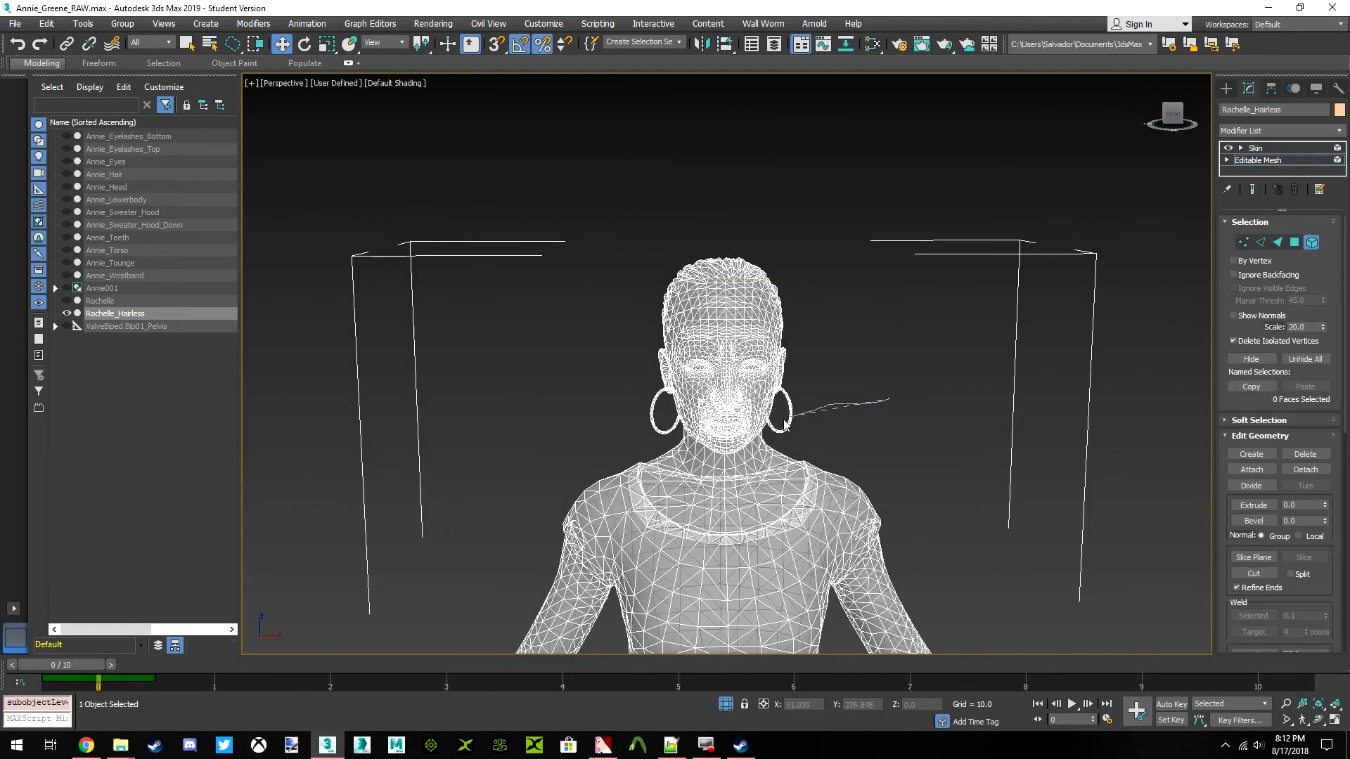
pyautogui.click(789, 421)
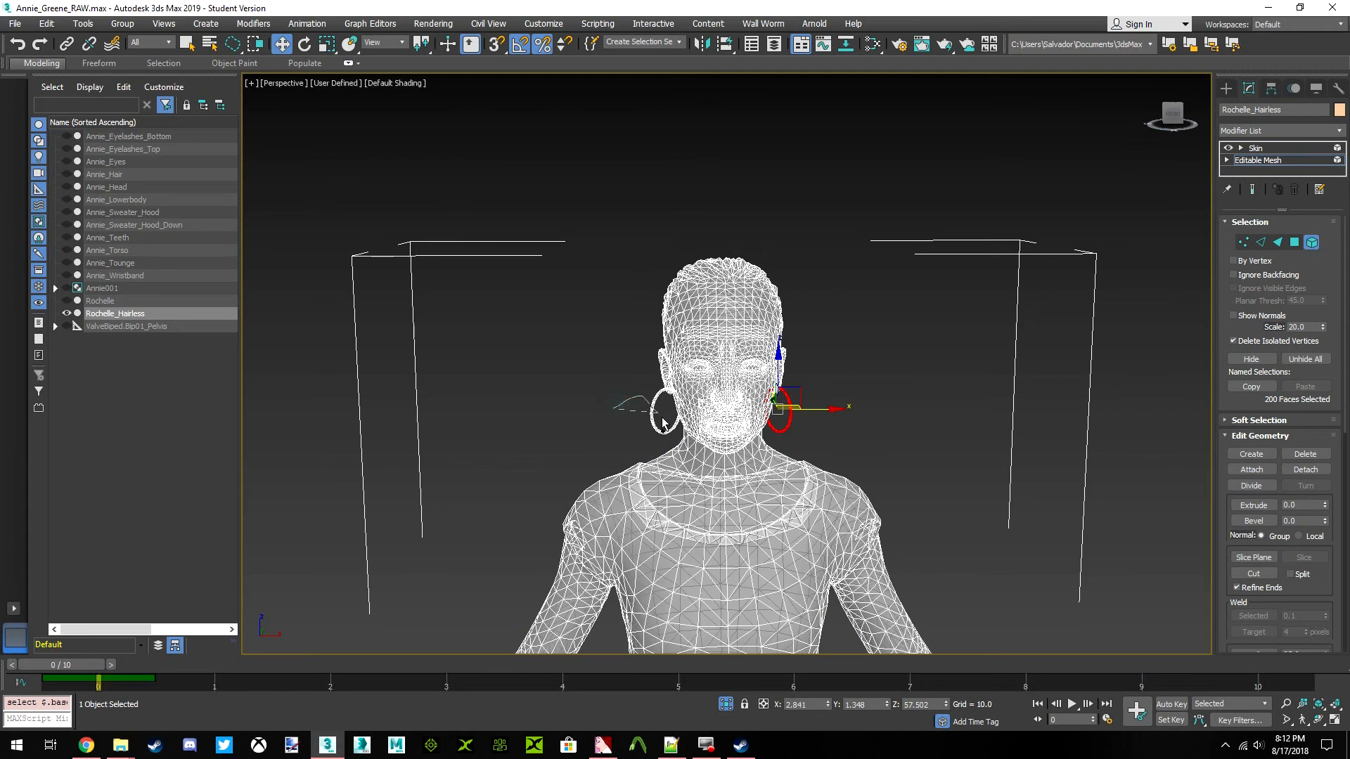
pyautogui.keyDown('ctrl'); pyautogui.click(653, 422); pyautogui.keyUp('ctrl')
pyautogui.press('Delete')
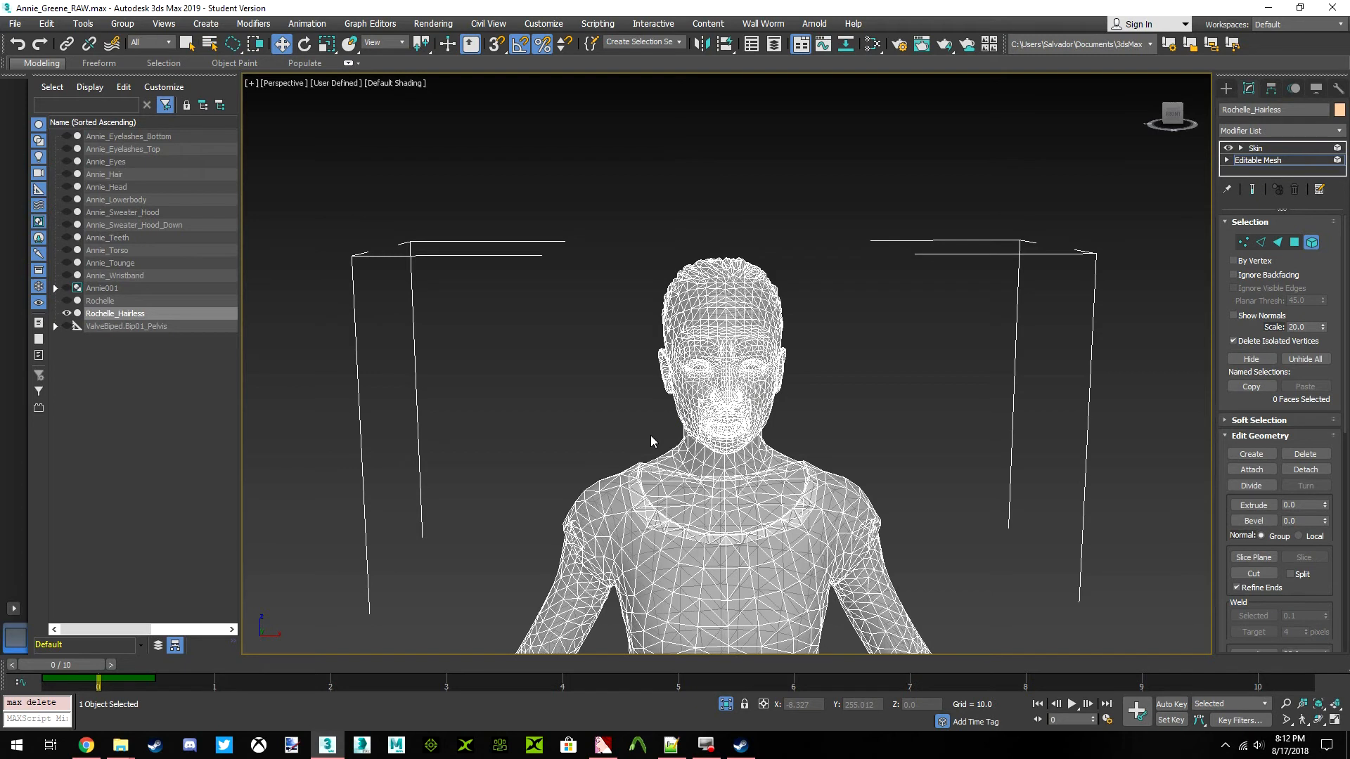
pyautogui.click(1182, 113)
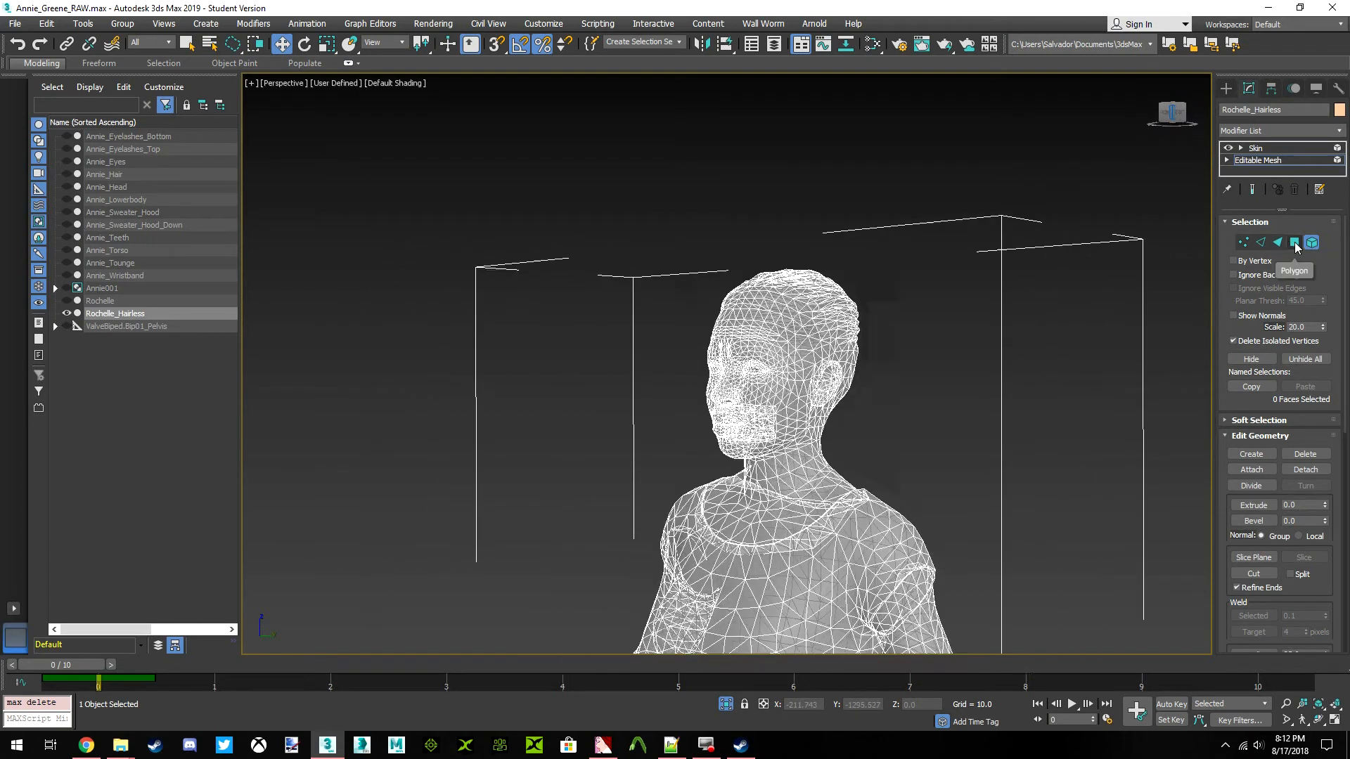
pyautogui.click(1310, 242)
# Unhide Annie_Sweater_Hood and select it, framed together with the Rochelle_Hairless head
pyautogui.click(1162, 111)
pyautogui.click(1002, 357)
pyautogui.scroll(4, 762, 369)
pyautogui.moveTo(762, 371); pyautogui.dragTo(800, 271, button='middle')
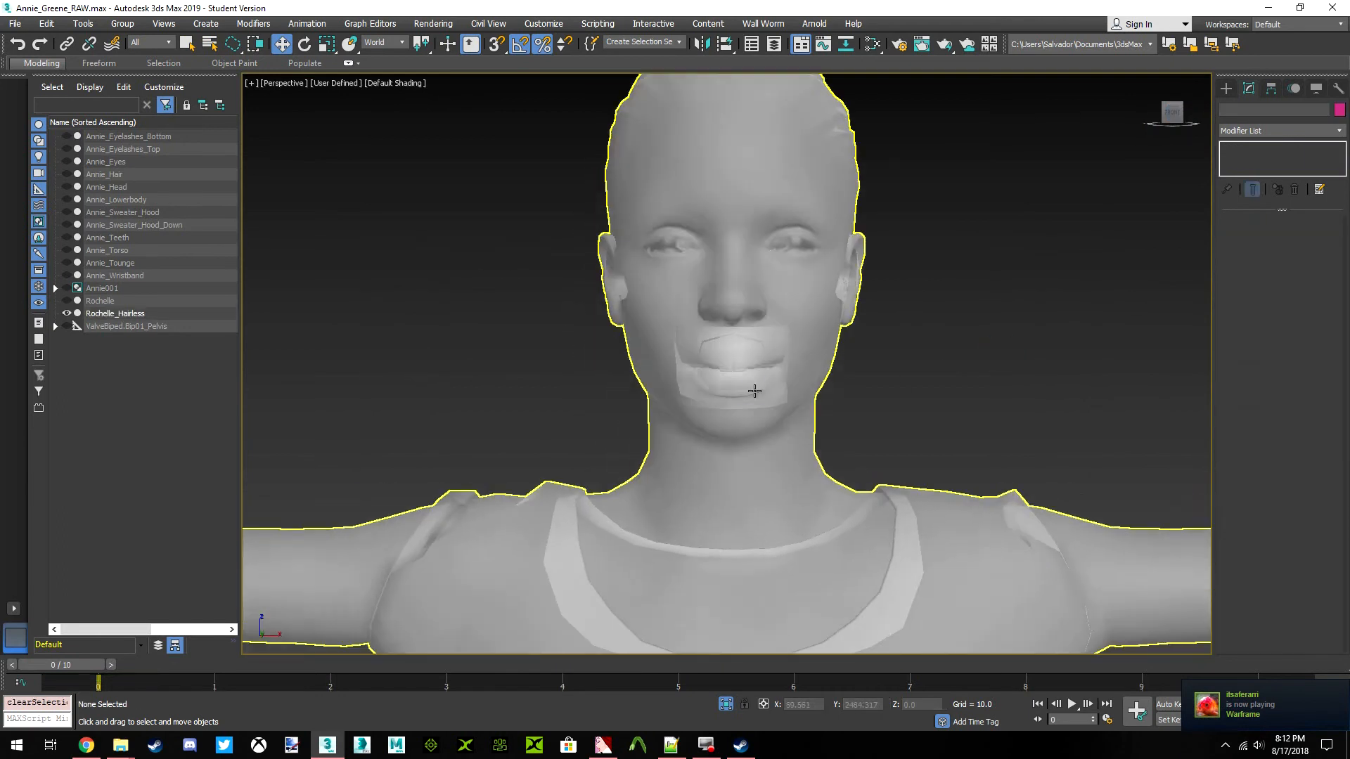
pyautogui.click(753, 392)
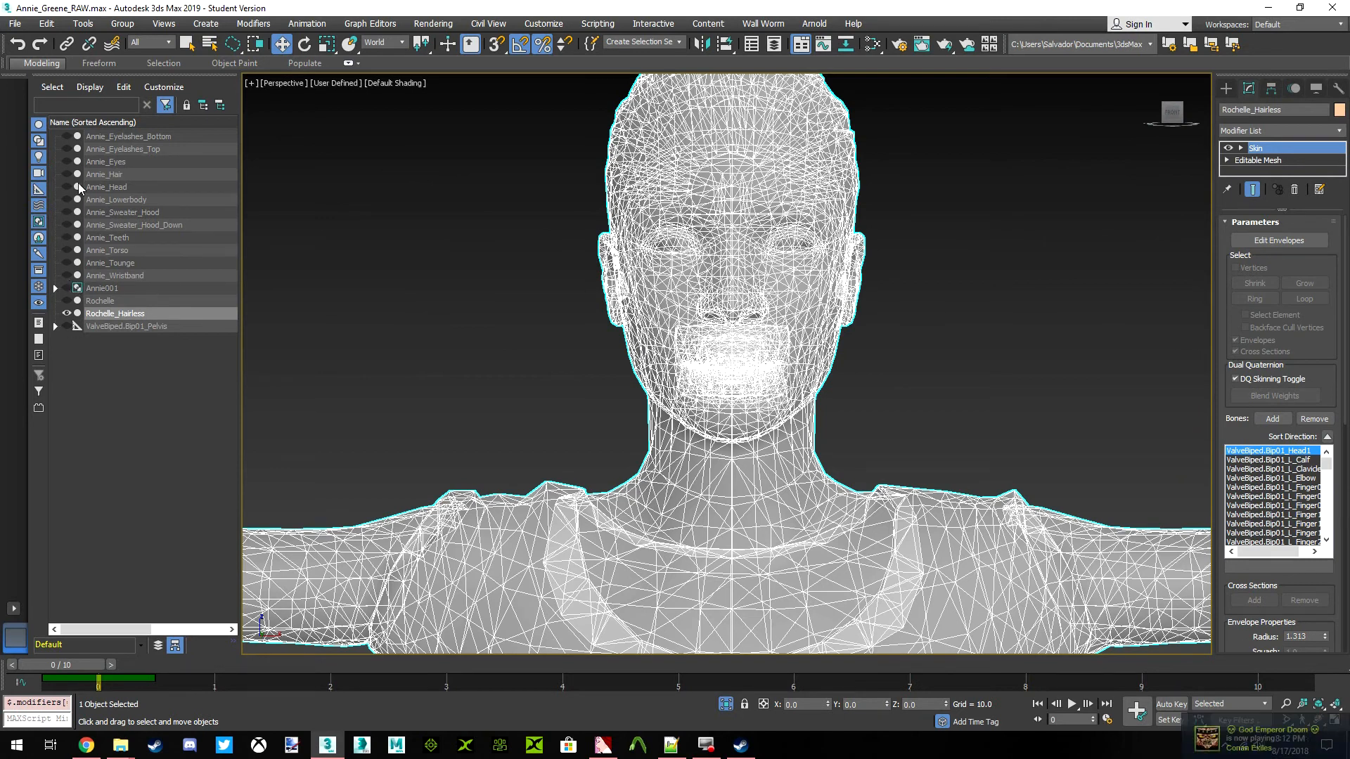
pyautogui.click(67, 213)
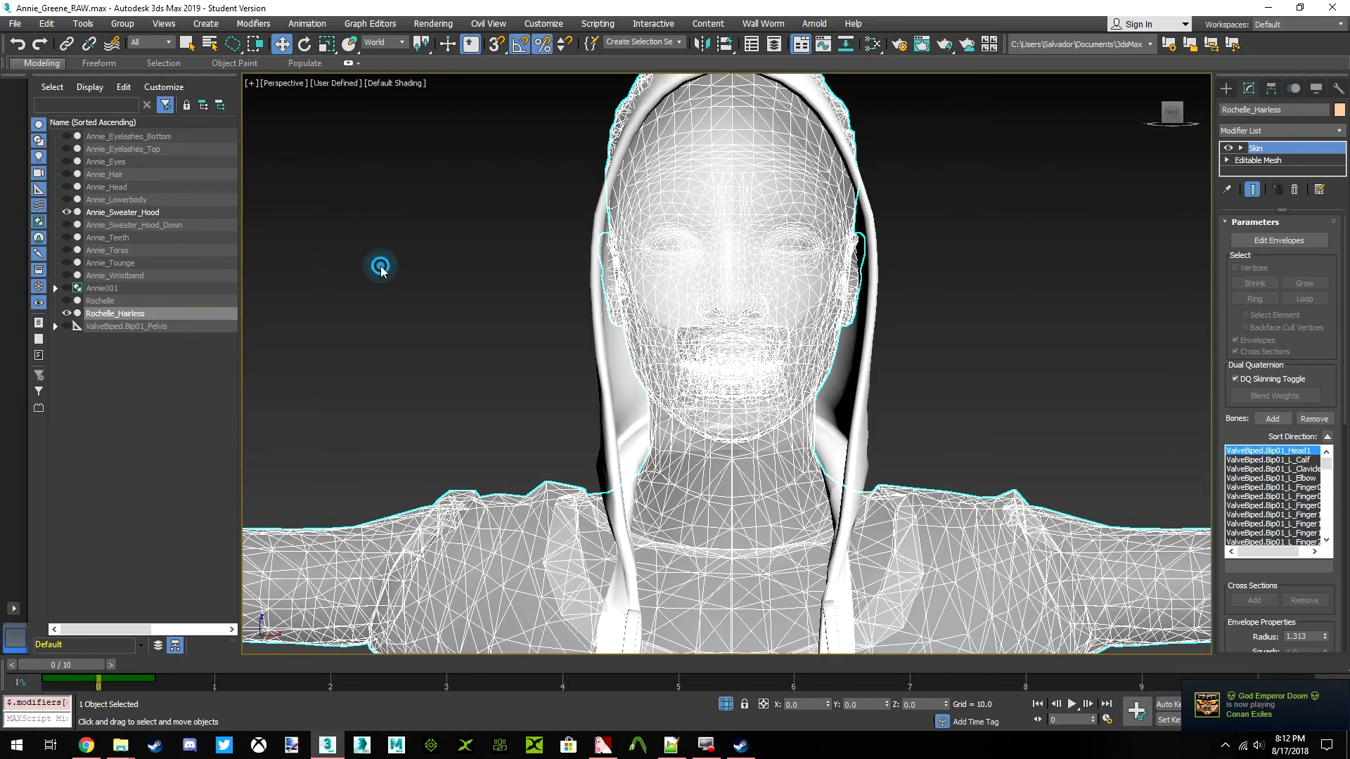
pyautogui.click(382, 266)
pyautogui.click(870, 364)
pyautogui.moveTo(1175, 116)
pyautogui.mouseDown()
pyautogui.moveTo(1239, 117)
pyautogui.moveTo(1034, 118)
pyautogui.moveTo(1049, 117)
pyautogui.moveTo(1107, 204)
pyautogui.moveTo(1096, 169)
pyautogui.moveTo(1125, 133)
pyautogui.moveTo(902, 194)
pyautogui.mouseUp()
pyautogui.press('z')
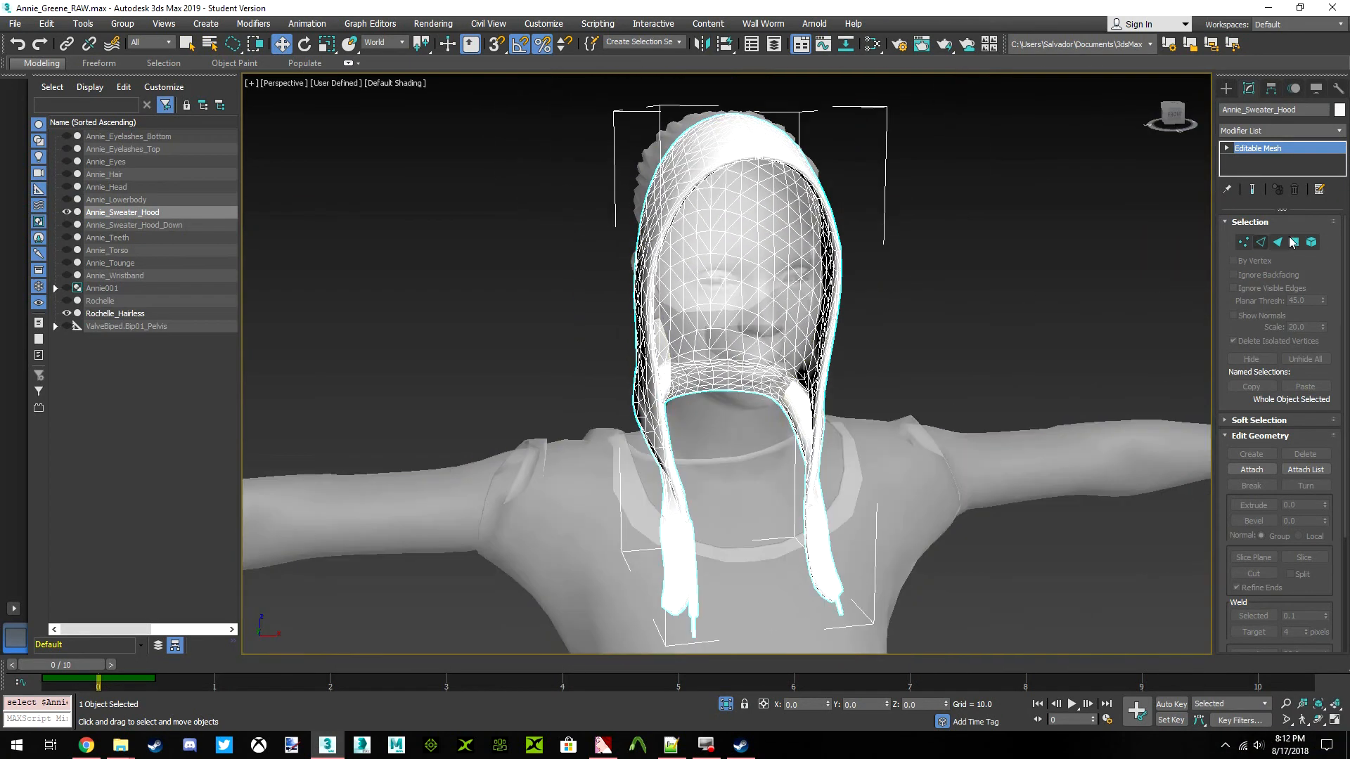
# Apply a Skin Wrap modifier to Annie_Sweater_Hood and add Rochelle_Hairless as its wrap source
pyautogui.click(1336, 131)
pyautogui.scroll(-20, 1301, 295)
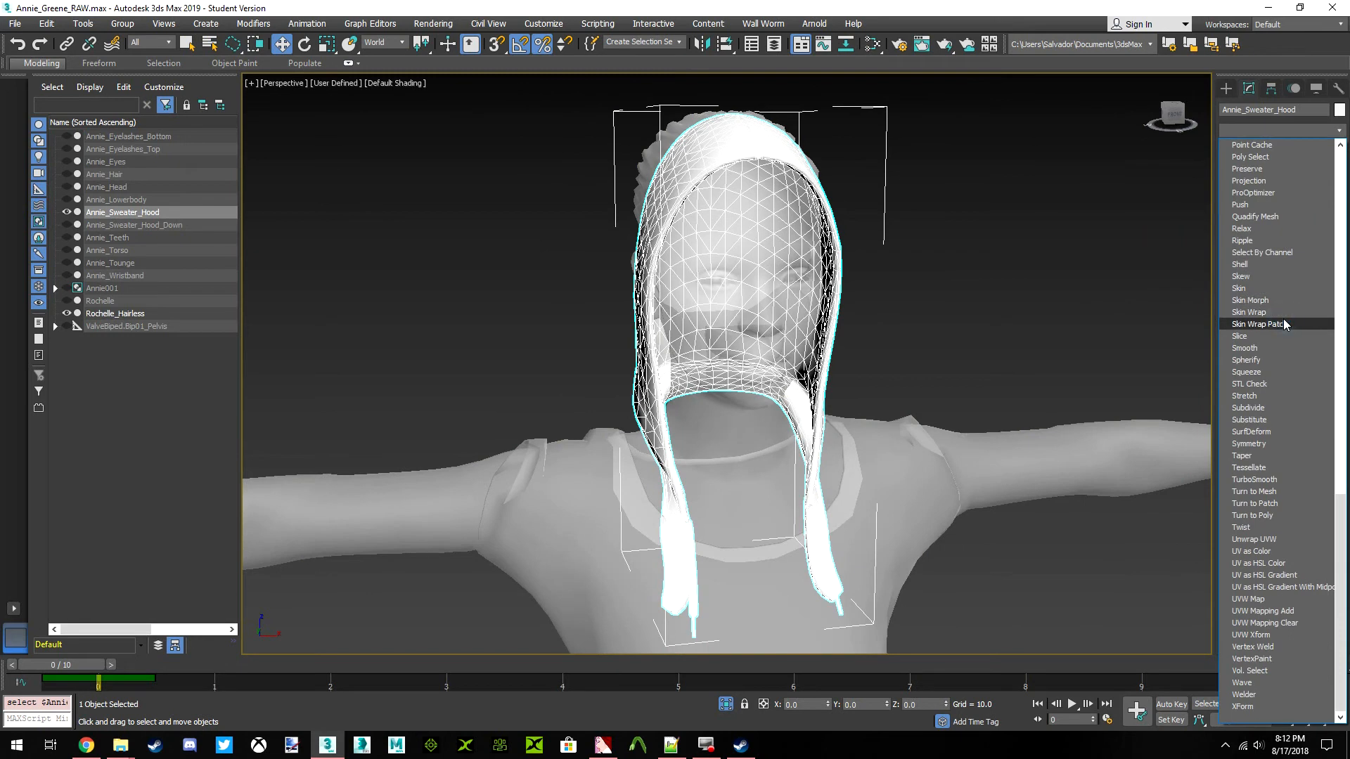
pyautogui.click(1255, 312)
pyautogui.scroll(2, 1266, 324)
pyautogui.click(1255, 323)
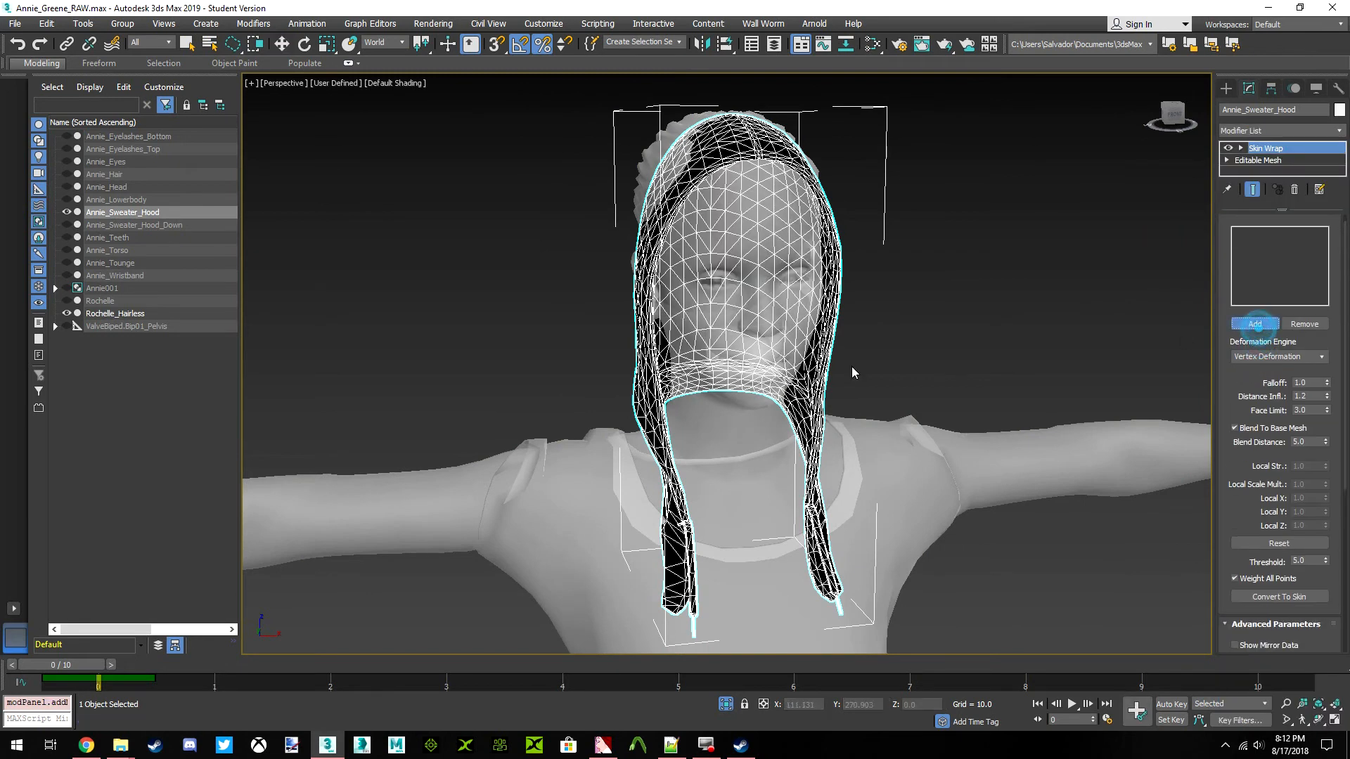
pyautogui.click(788, 355)
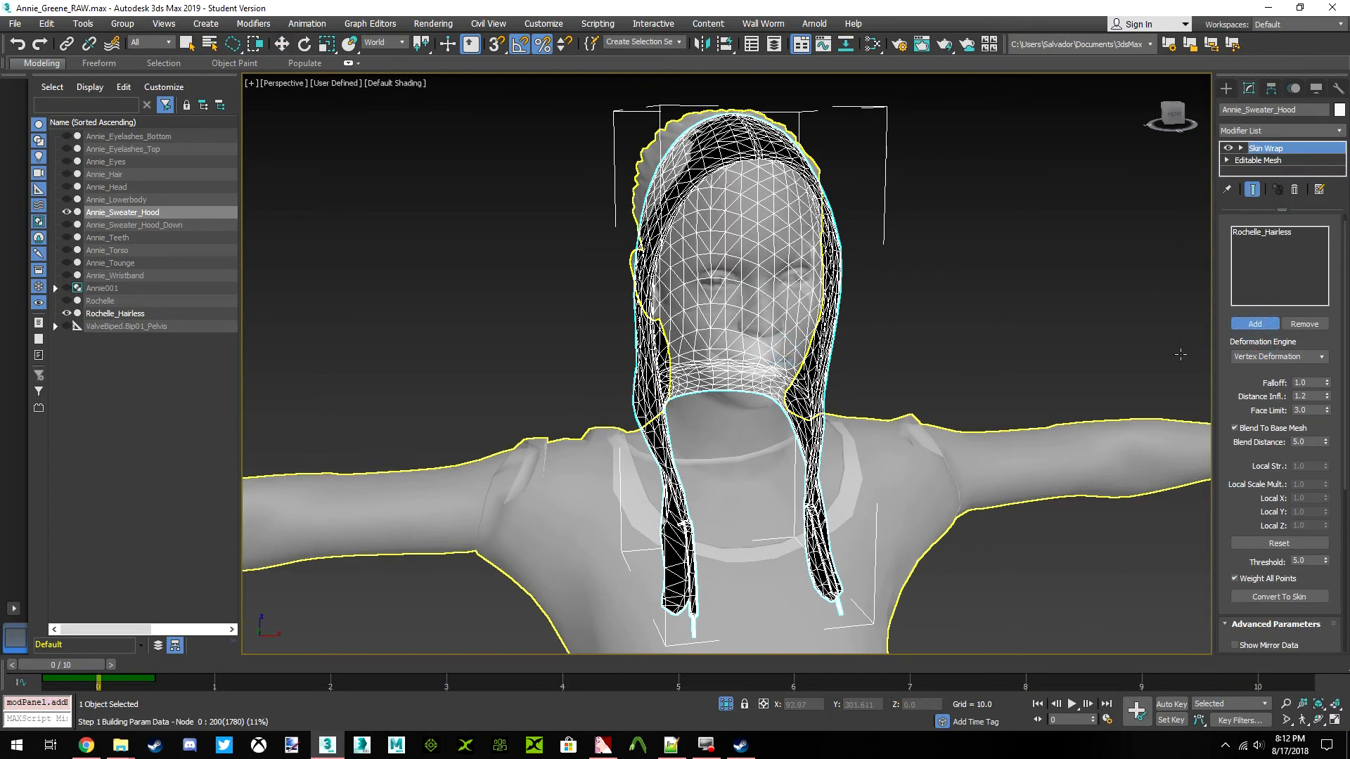
pyautogui.click(1261, 324)
pyautogui.scroll(-2, 1269, 386)
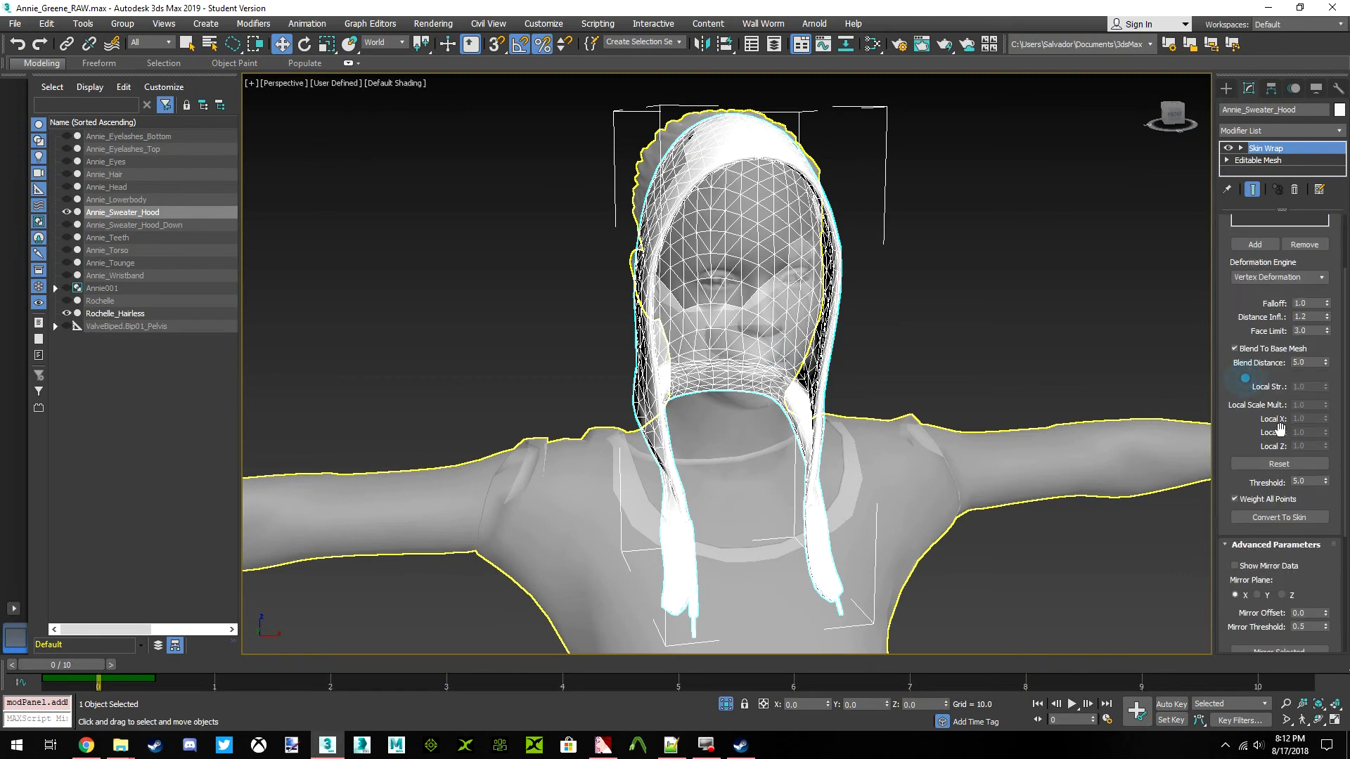
# Convert the hood's Skin Wrap to a Skin modifier and delete the leftover Skin Wrap
pyautogui.click(1278, 518)
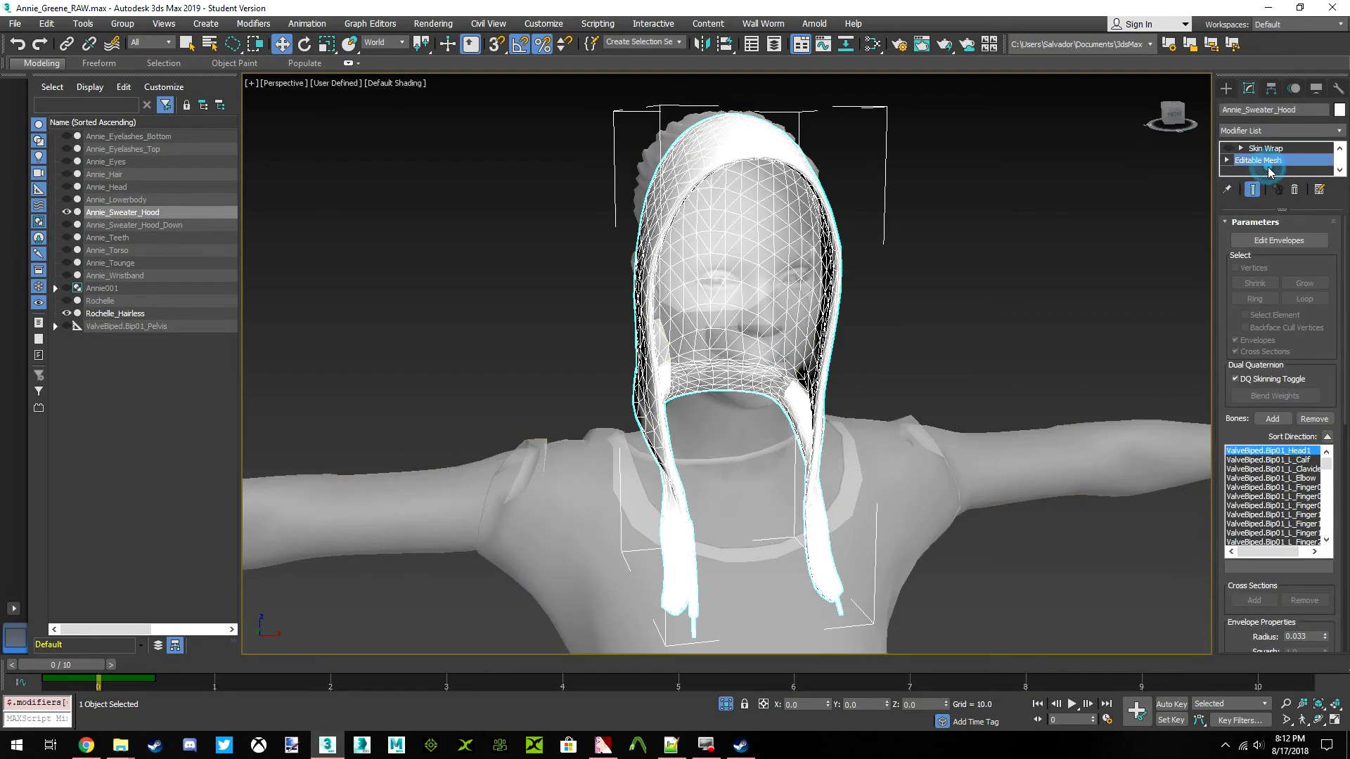
pyautogui.click(1267, 161)
pyautogui.rightClick(1266, 160)
pyautogui.click(1261, 183)
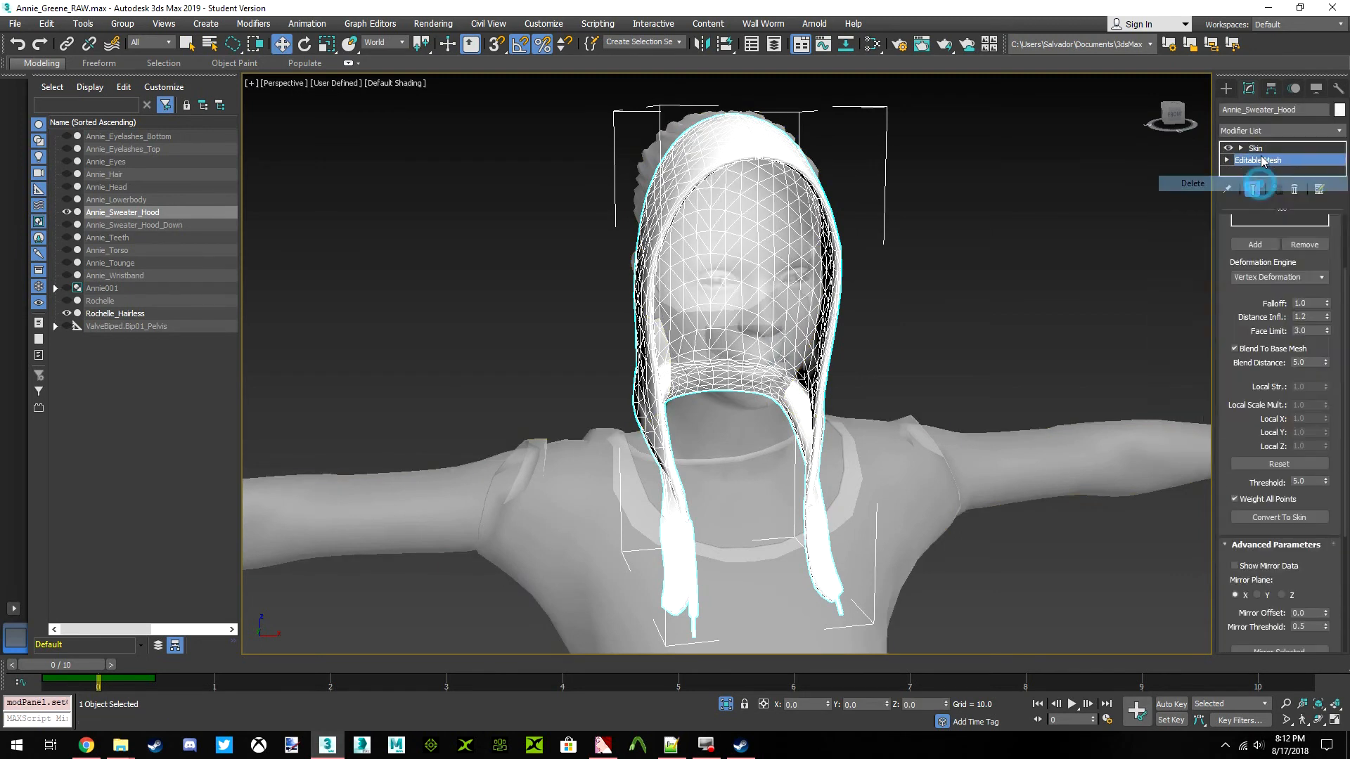
# Enable vertex selection in the hood's envelope editing, check the Head1 bone weights, and deselect the hood
pyautogui.click(1280, 241)
pyautogui.click(1237, 268)
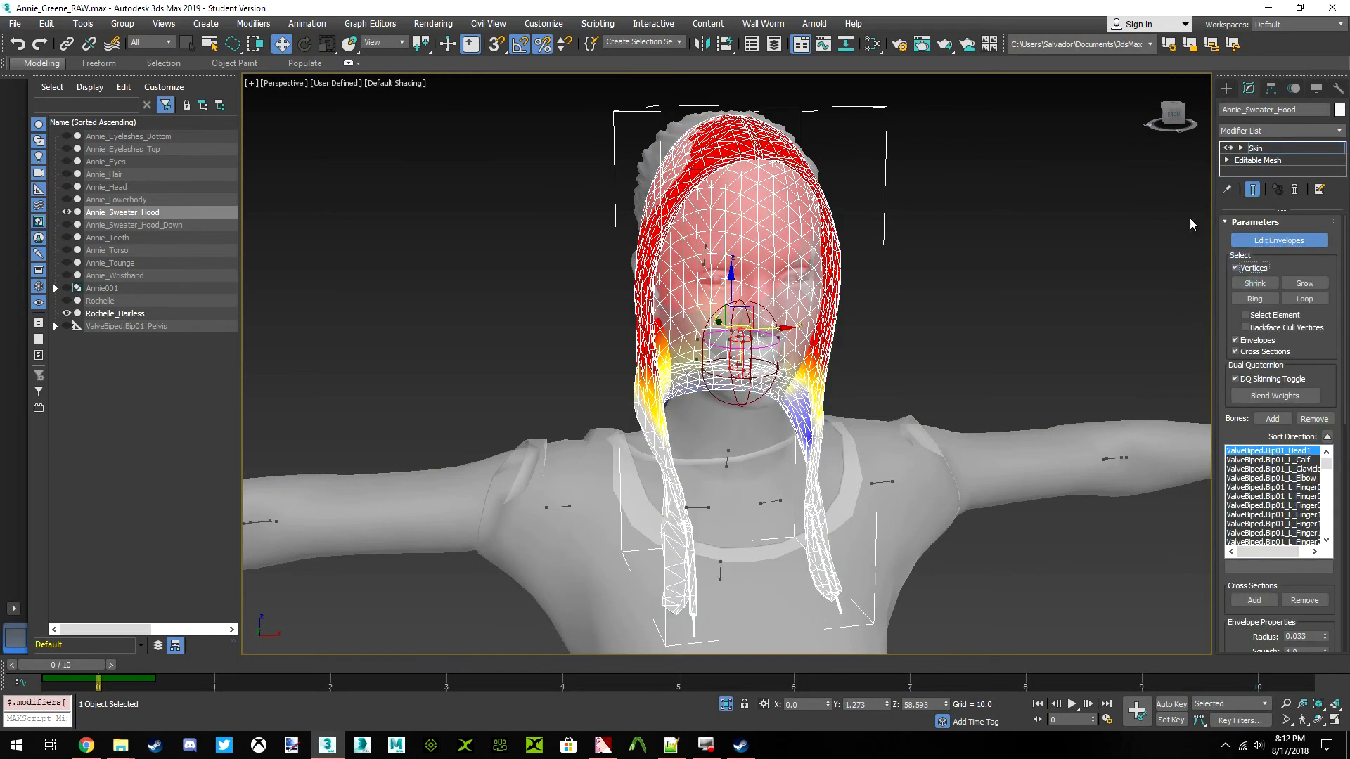
pyautogui.moveTo(1173, 118); pyautogui.dragTo(1072, 108)
pyautogui.click(990, 244)
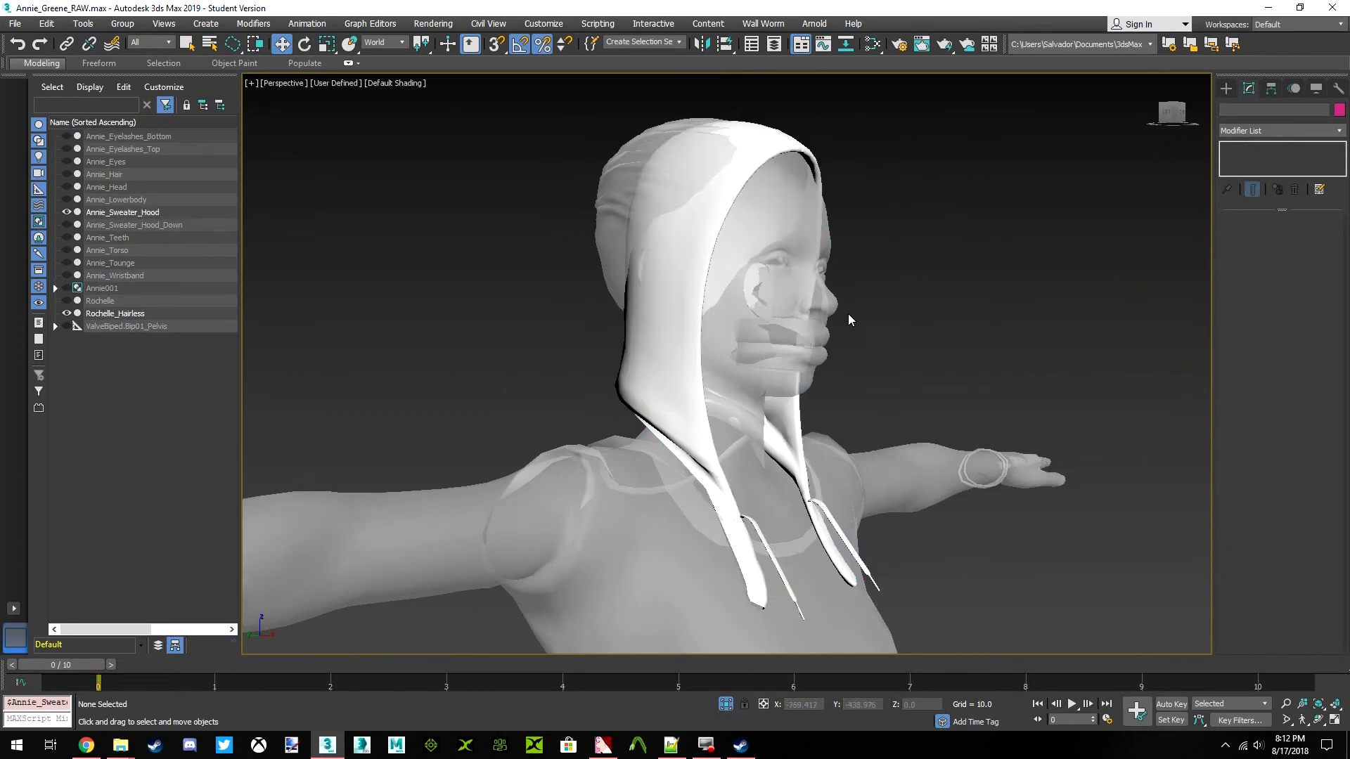
# End the isolation to bring back Annie's other parts and skeleton, and hide Rochelle_Hairless
pyautogui.click(710, 323)
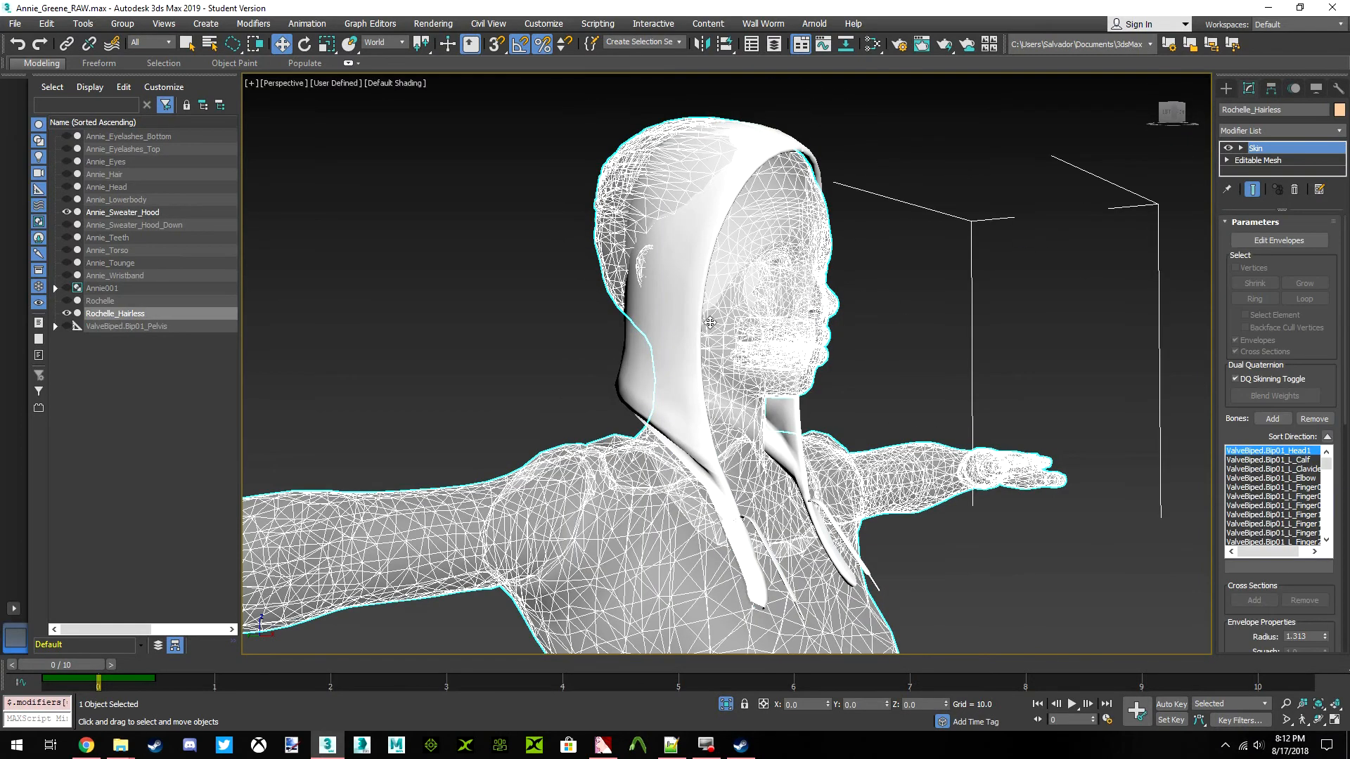
pyautogui.click(725, 706)
pyautogui.click(1016, 471)
pyautogui.click(642, 248)
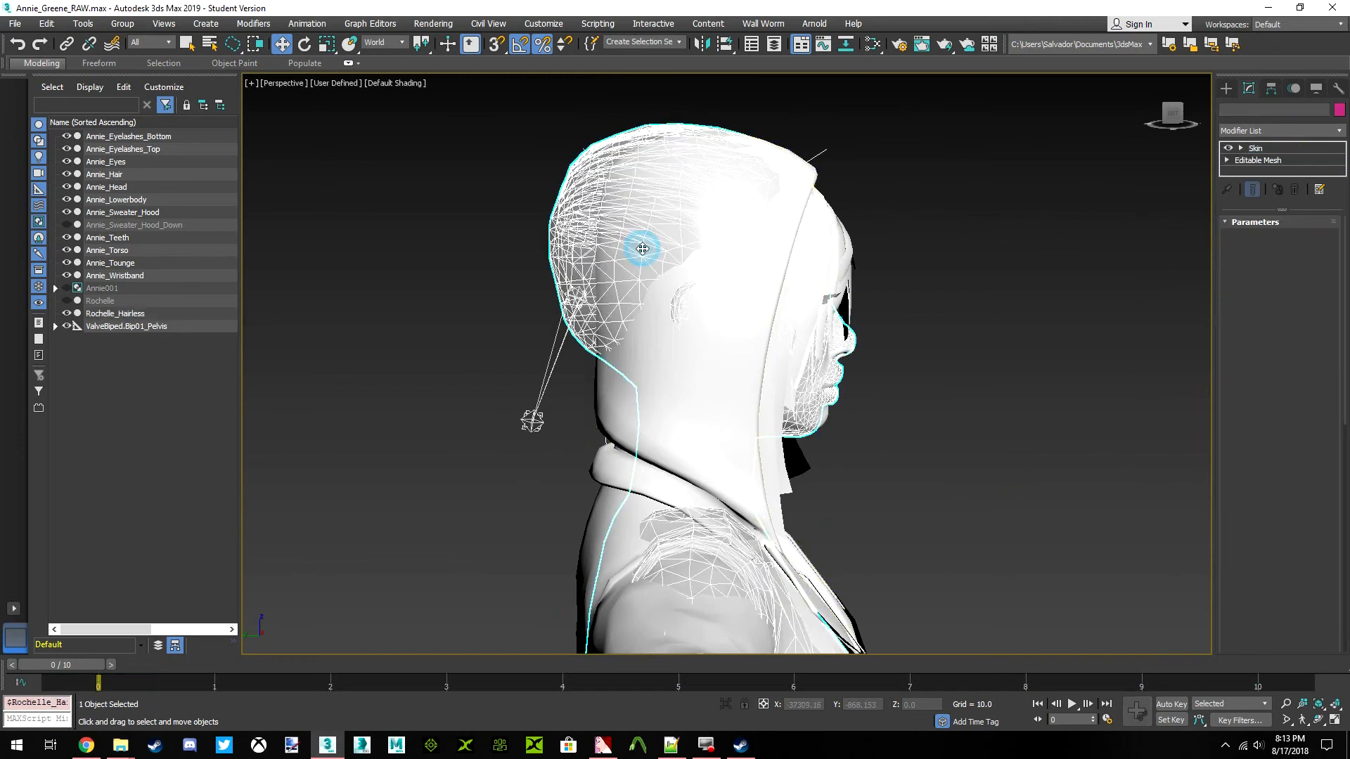
pyautogui.rightClick(640, 247)
pyautogui.click(678, 198)
pyautogui.moveTo(1181, 115); pyautogui.dragTo(1166, 115)
pyautogui.click(1171, 114)
pyautogui.scroll(-8, 836, 322)
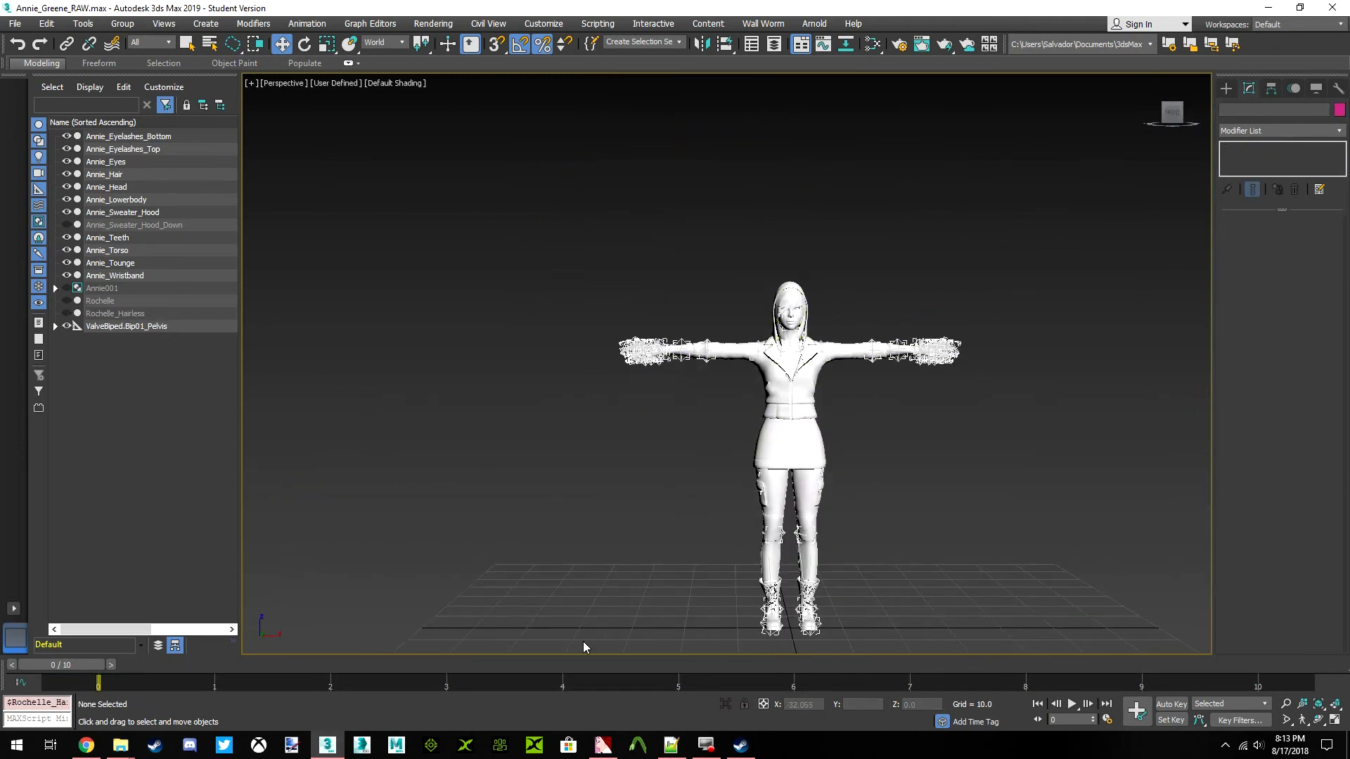
# Move the animation to frame 5 and examine how the back of the hood deforms around the collar
pyautogui.moveTo(78, 664); pyautogui.dragTo(685, 665)
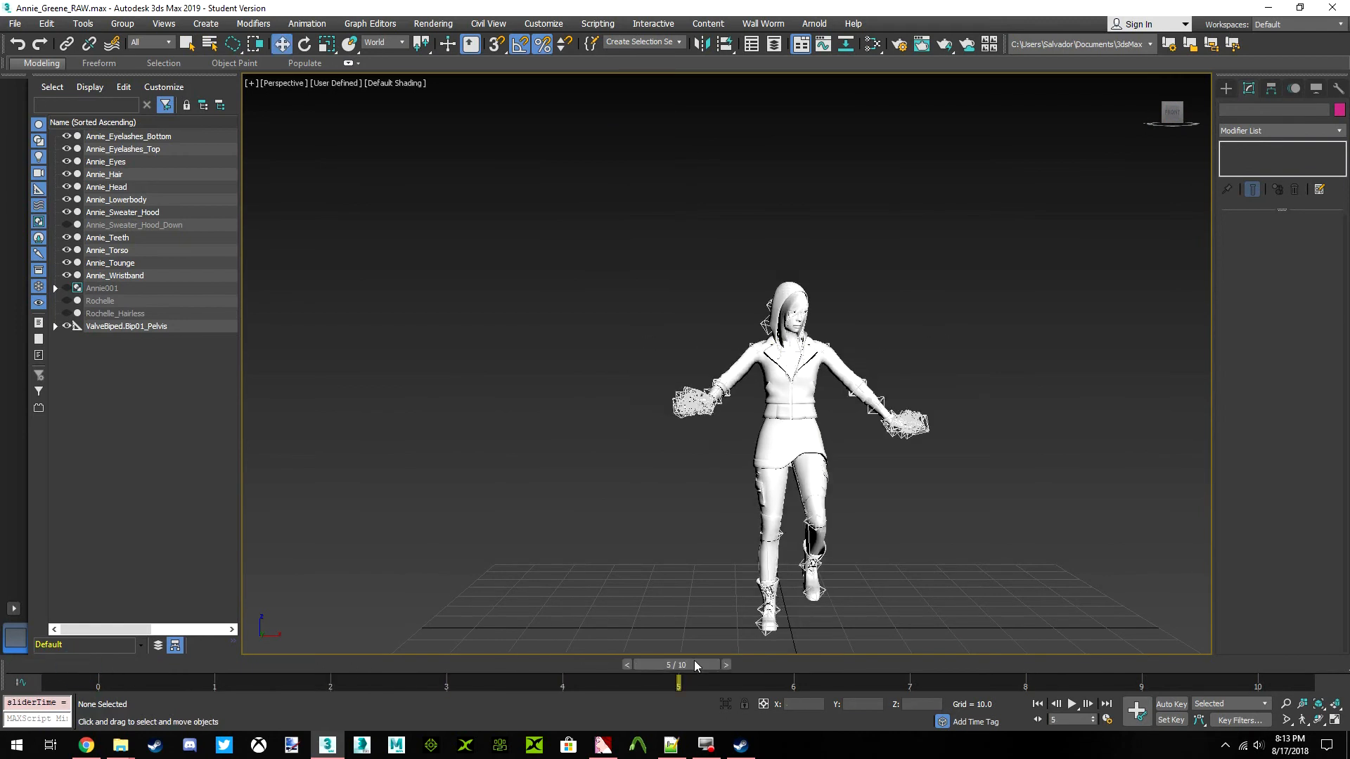
pyautogui.scroll(5, 777, 327)
pyautogui.scroll(3, 777, 328)
pyautogui.moveTo(1170, 114); pyautogui.dragTo(1160, 115)
pyautogui.scroll(5, 1036, 284)
pyautogui.scroll(-5, 973, 267)
pyautogui.click(859, 280)
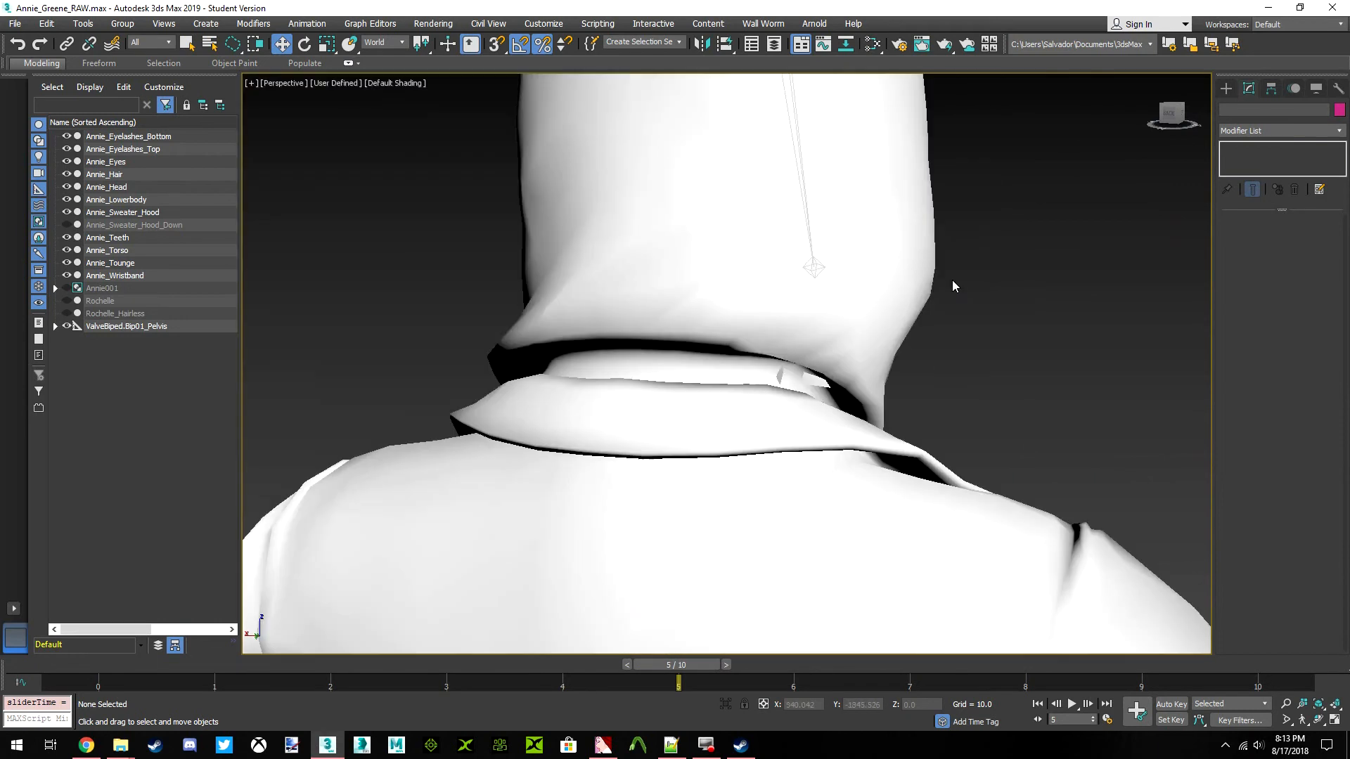
# Enter the hood's Skin envelope editing, pick a vertex at its lower side edge, and open the Skin Weight Table
pyautogui.scroll(3, 898, 289)
pyautogui.click(1252, 240)
pyautogui.moveTo(1046, 293); pyautogui.dragTo(916, 298, button='middle')
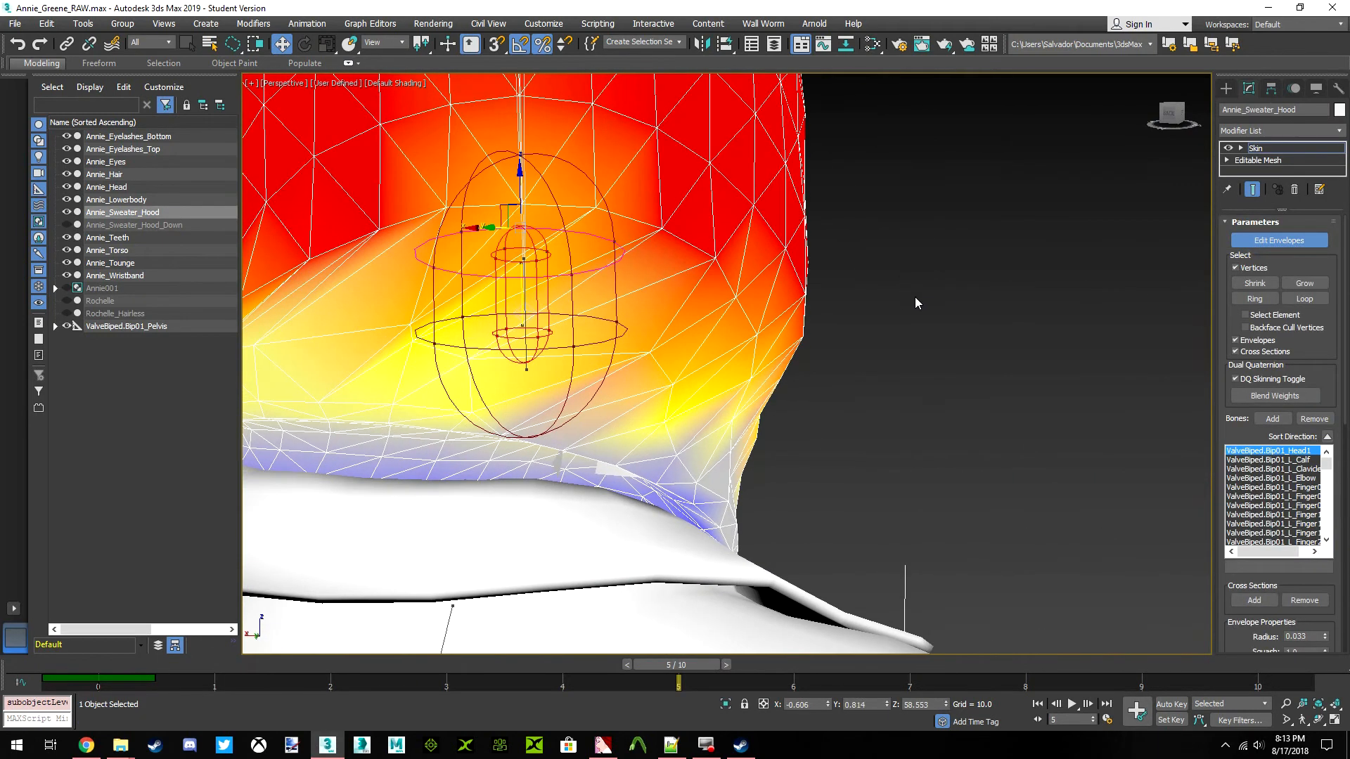
pyautogui.rightClick(857, 324)
pyautogui.click(813, 352)
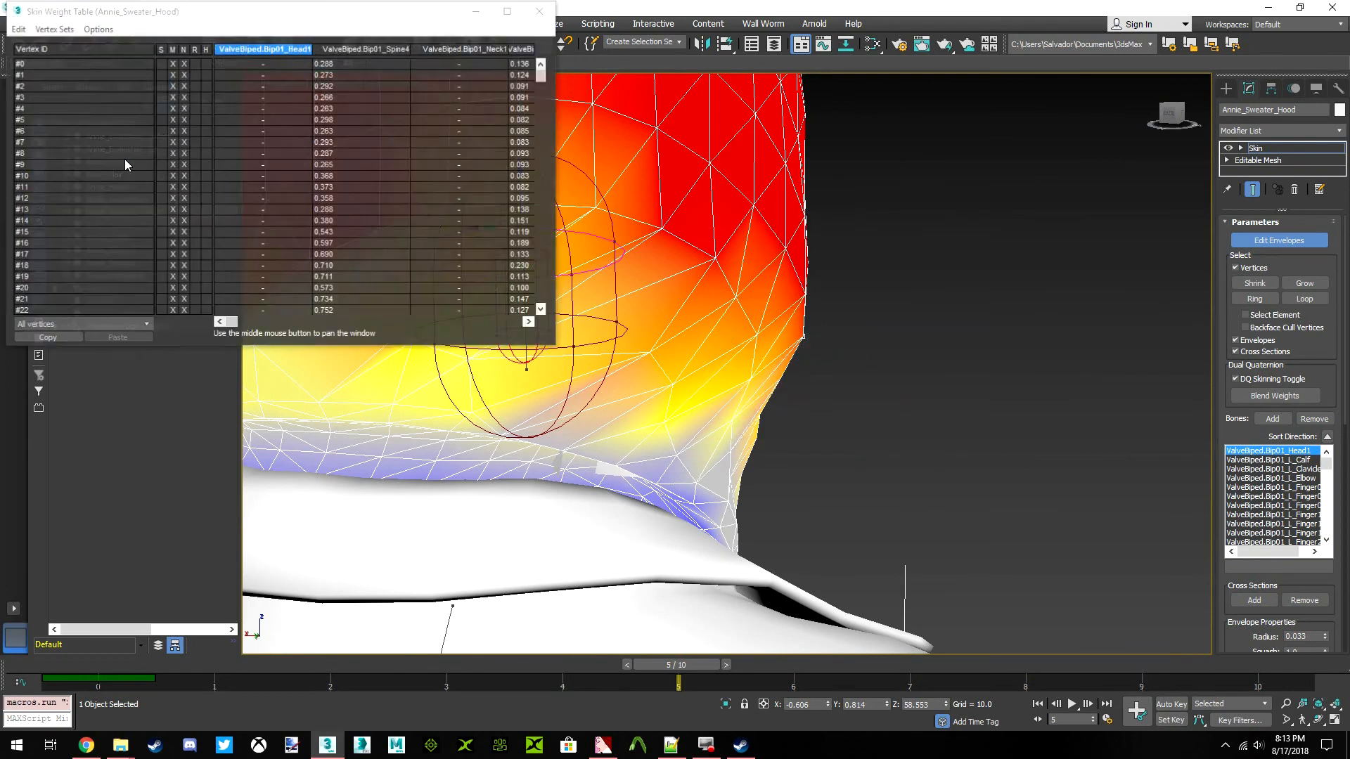
# Limit the Skin Weight Table to selected vertices, narrow its bone columns, and shrink the table window
pyautogui.click(125, 322)
pyautogui.click(84, 334)
pyautogui.click(66, 325)
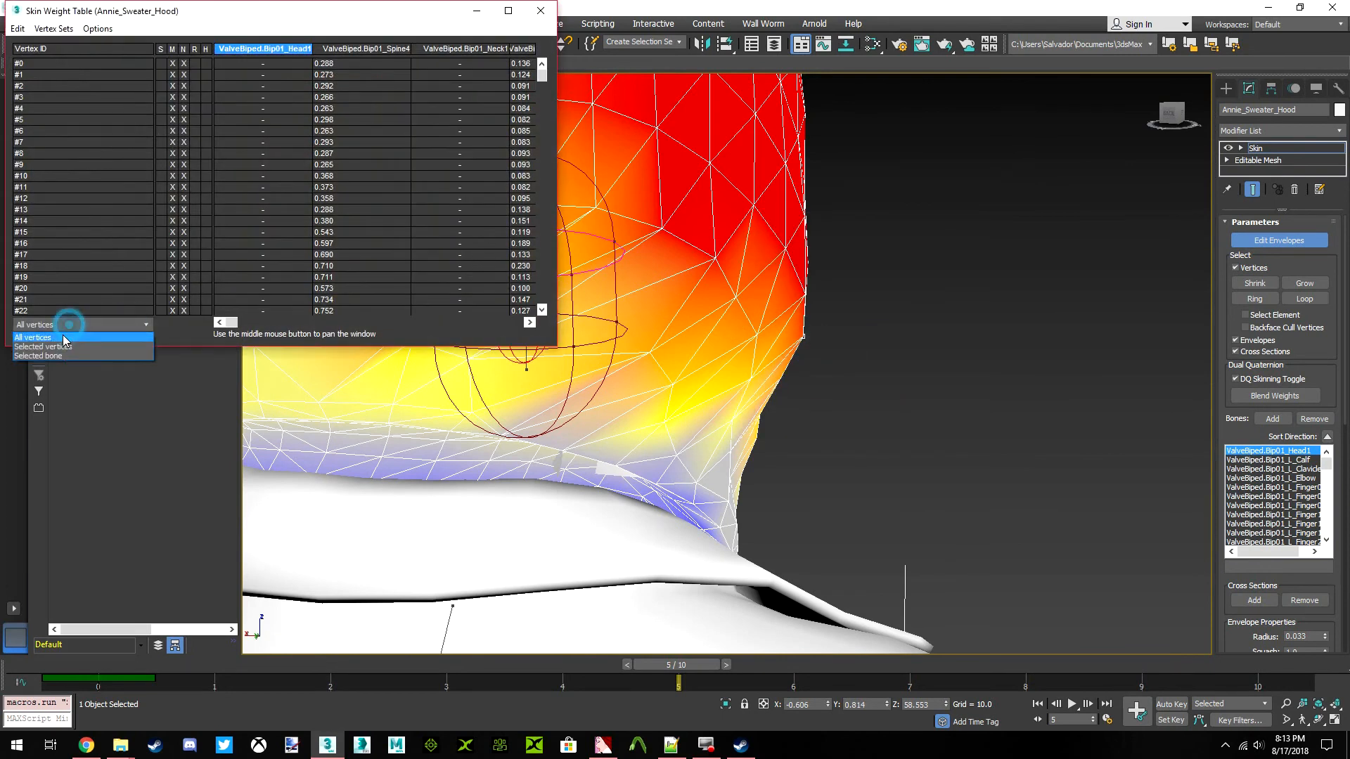
pyautogui.click(42, 342)
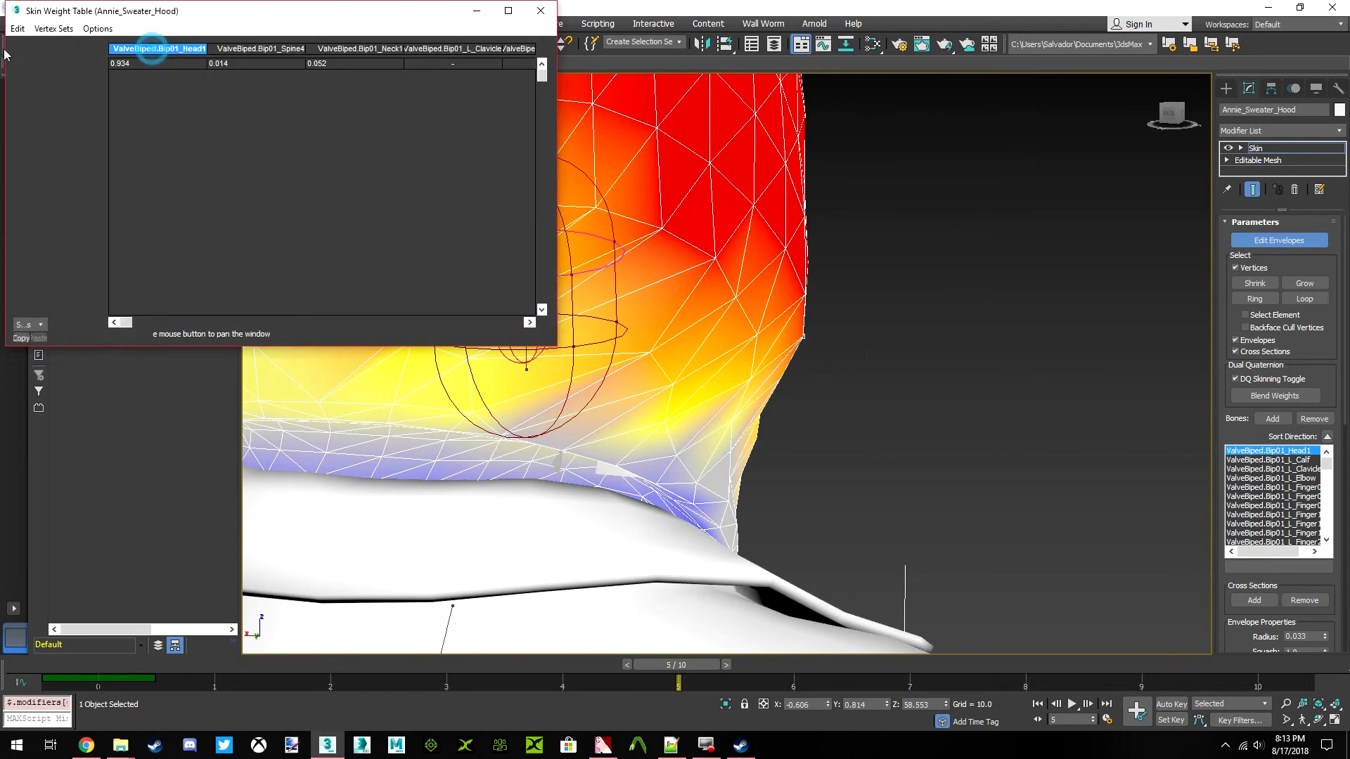
pyautogui.moveTo(502, 51); pyautogui.dragTo(282, 49)
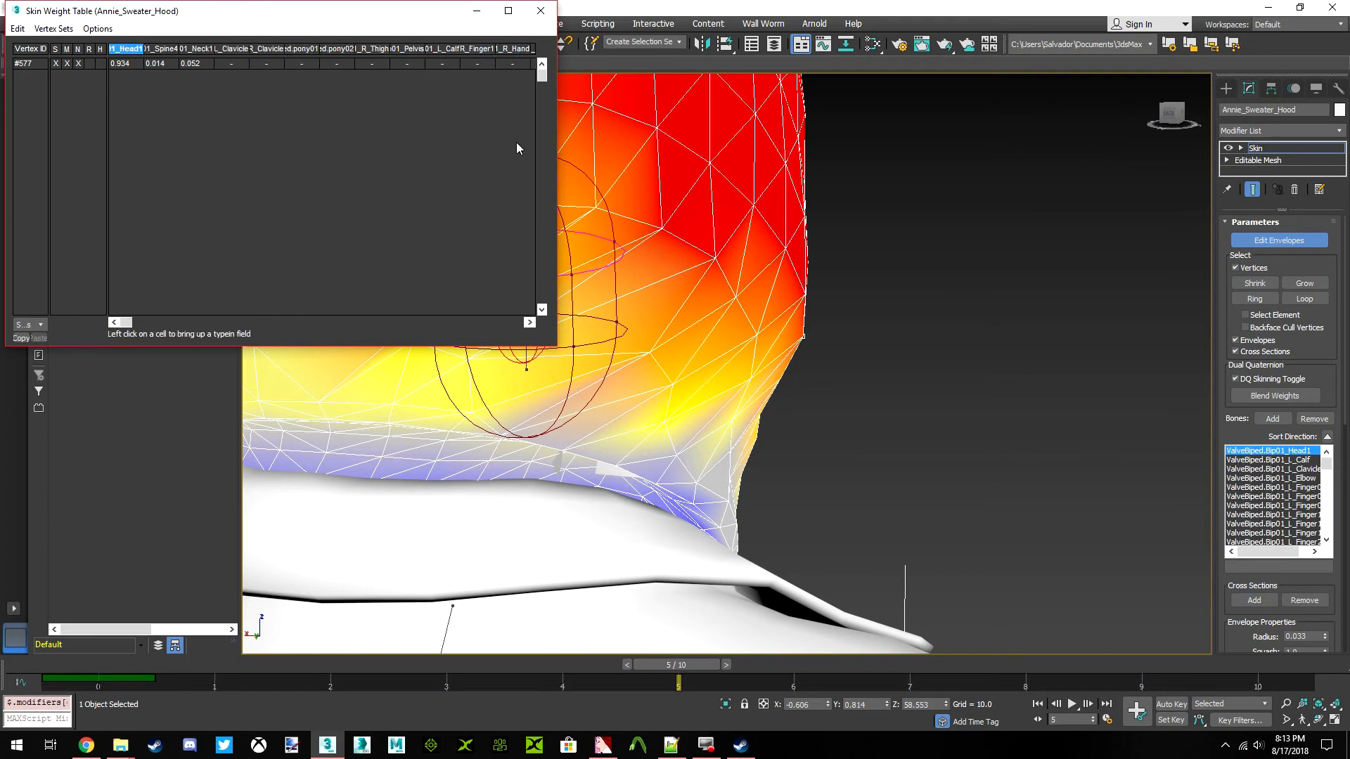
pyautogui.moveTo(559, 154); pyautogui.dragTo(414, 154)
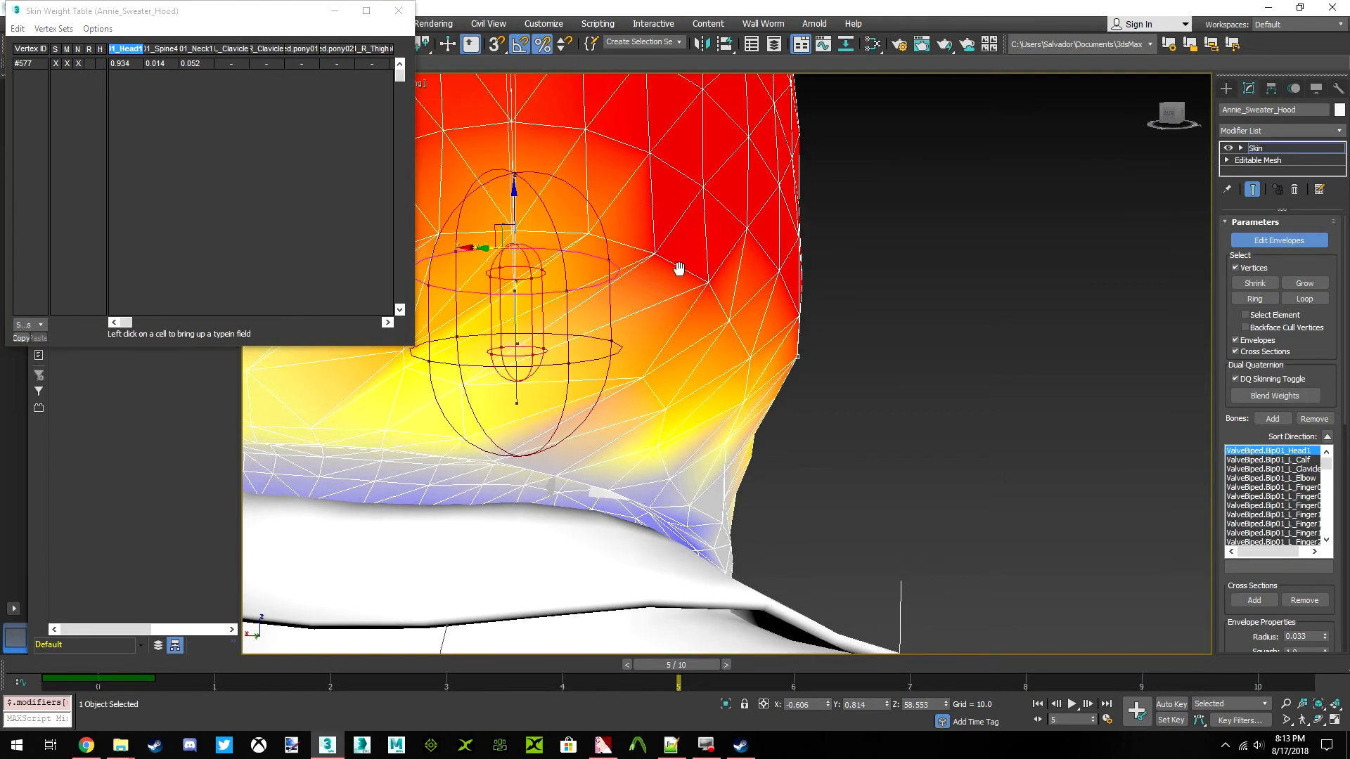
# Try copying the weights of vertex 641 onto vertex 577, move the weight table off the toolbar, and undo the paste
pyautogui.moveTo(1173, 123); pyautogui.dragTo(1134, 125)
pyautogui.scroll(3, 633, 379)
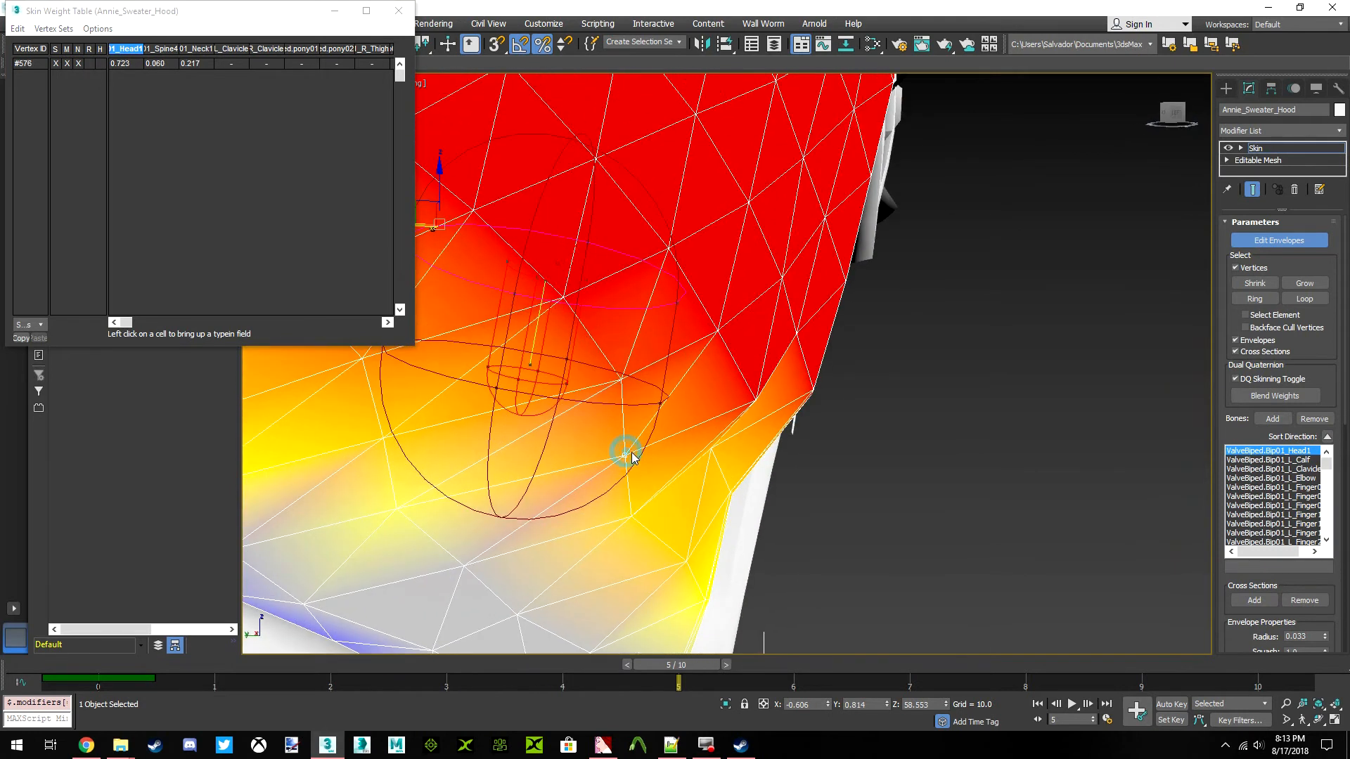
pyautogui.click(562, 297)
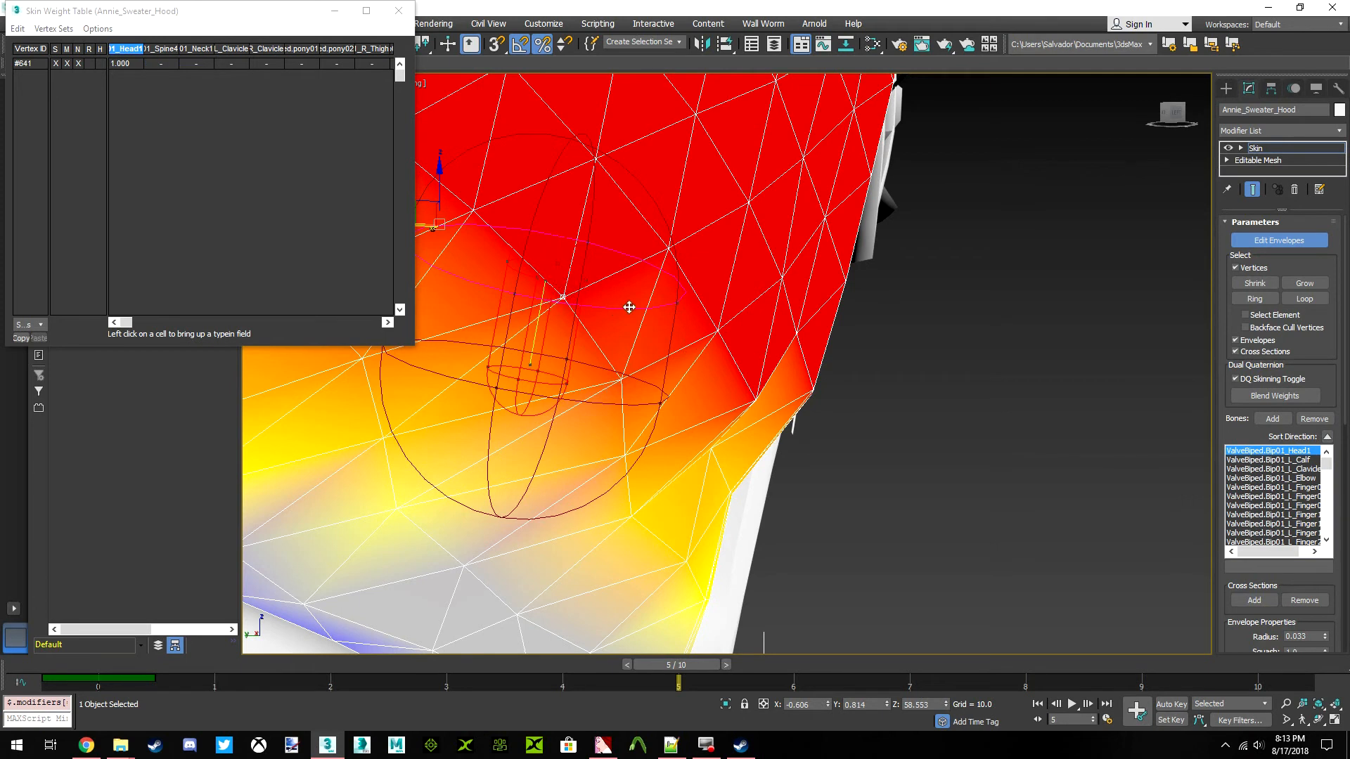
pyautogui.click(27, 66)
pyautogui.click(21, 338)
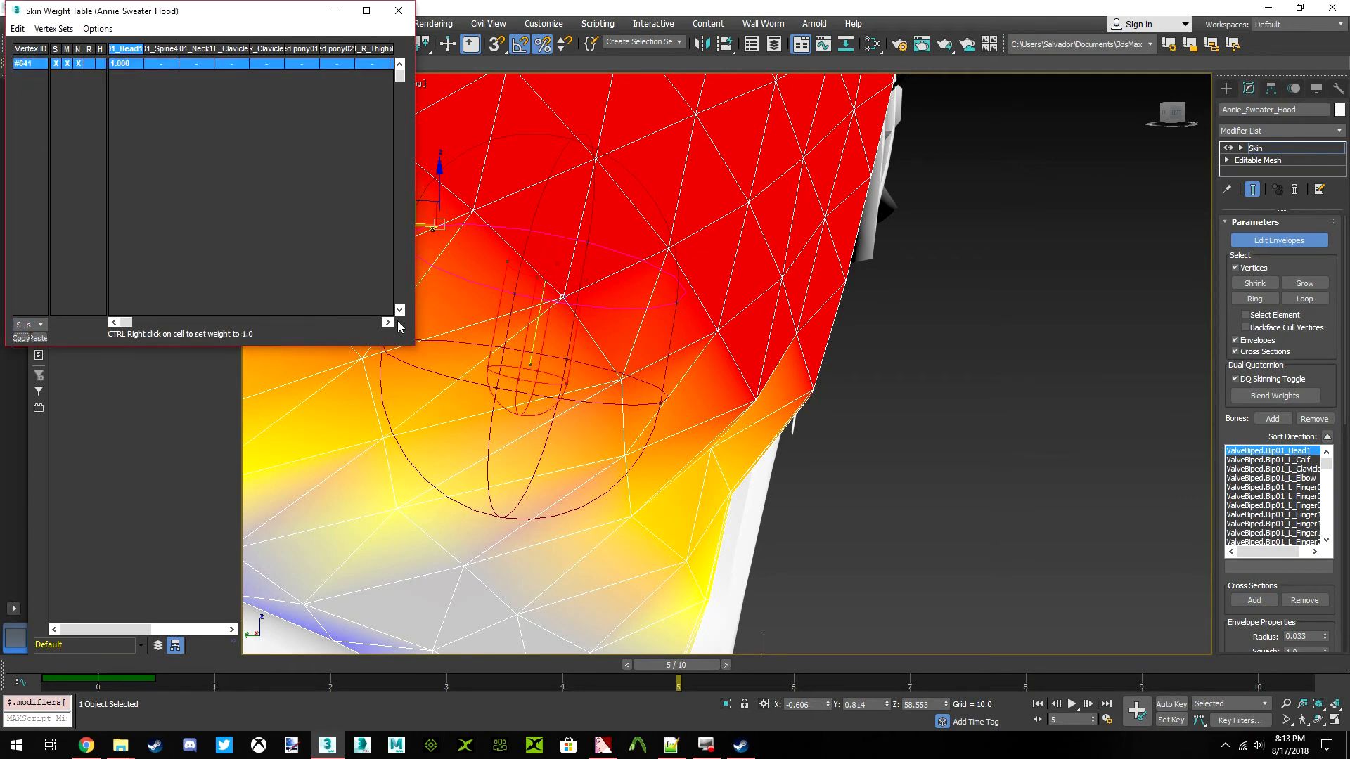
pyautogui.click(621, 380)
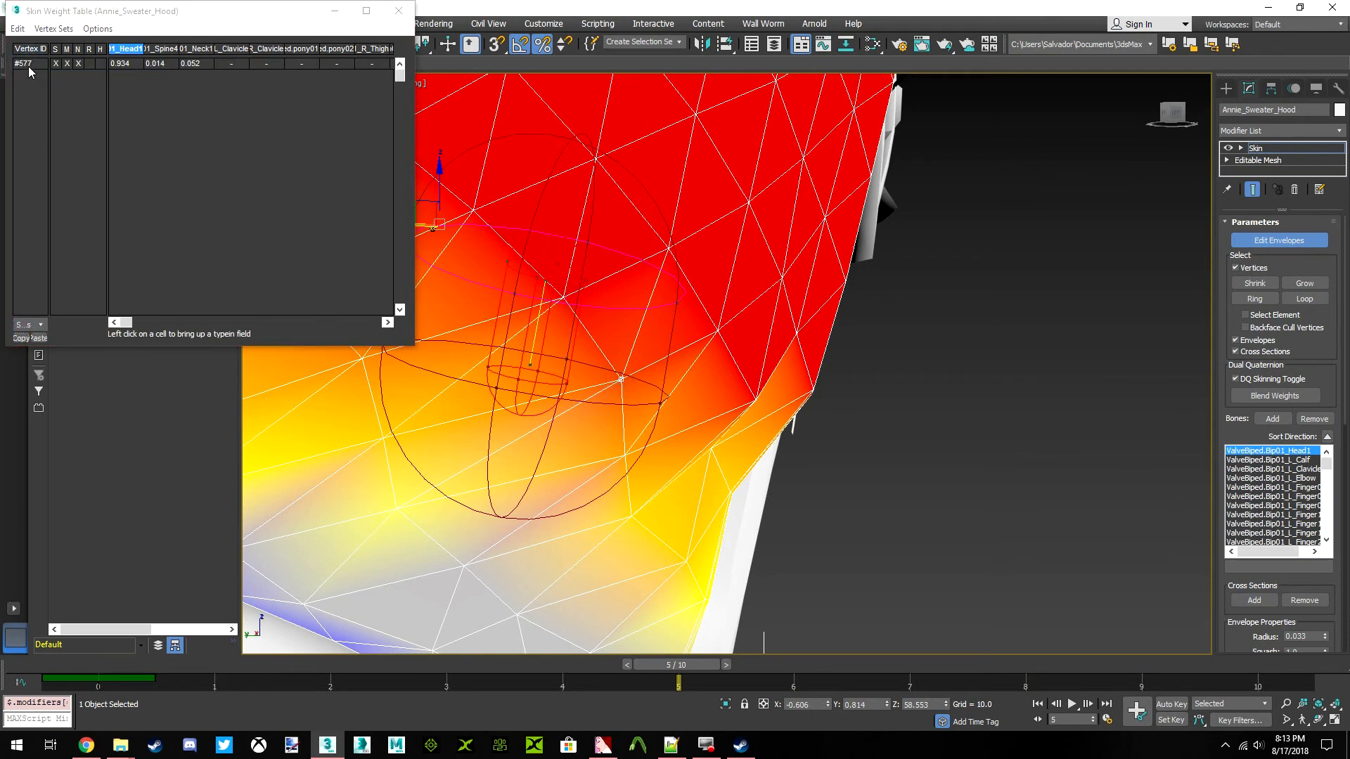
pyautogui.click(31, 67)
pyautogui.click(42, 337)
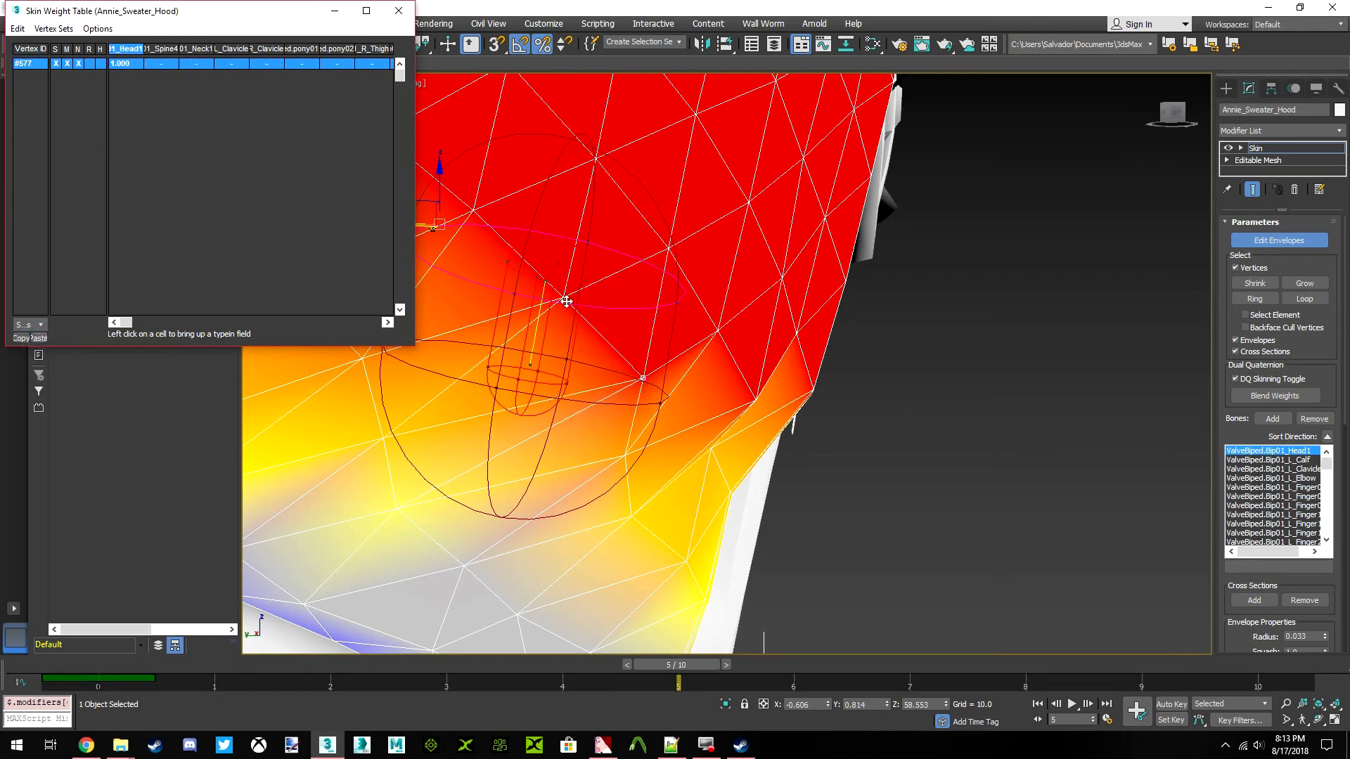
pyautogui.moveTo(180, 11); pyautogui.dragTo(184, 85)
pyautogui.click(18, 44)
# Set the Neck1 weight of vertex 569 on the hood's lower side to 0.210
pyautogui.moveTo(749, 374); pyautogui.dragTo(794, 387, button='middle')
pyautogui.scroll(-3, 795, 387)
pyautogui.click(1169, 118)
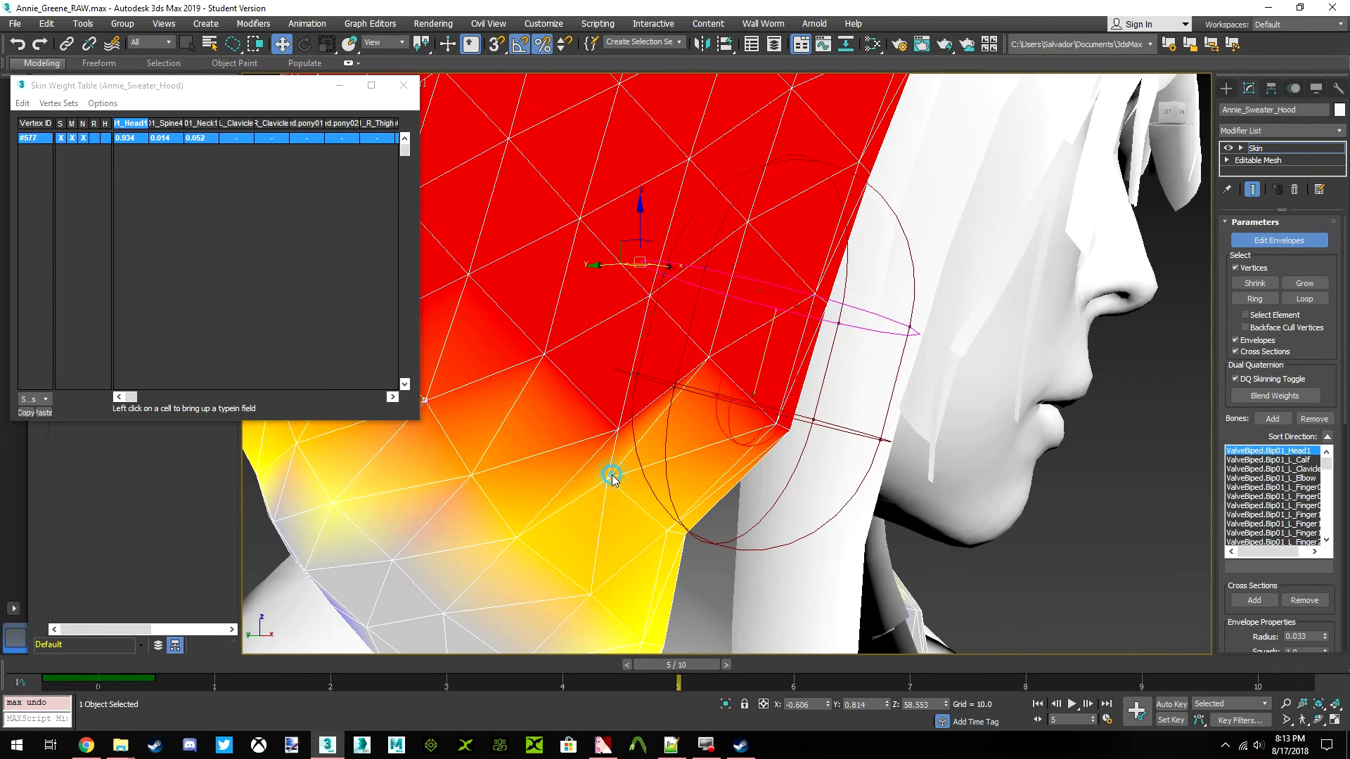
pyautogui.click(610, 476)
pyautogui.click(620, 427)
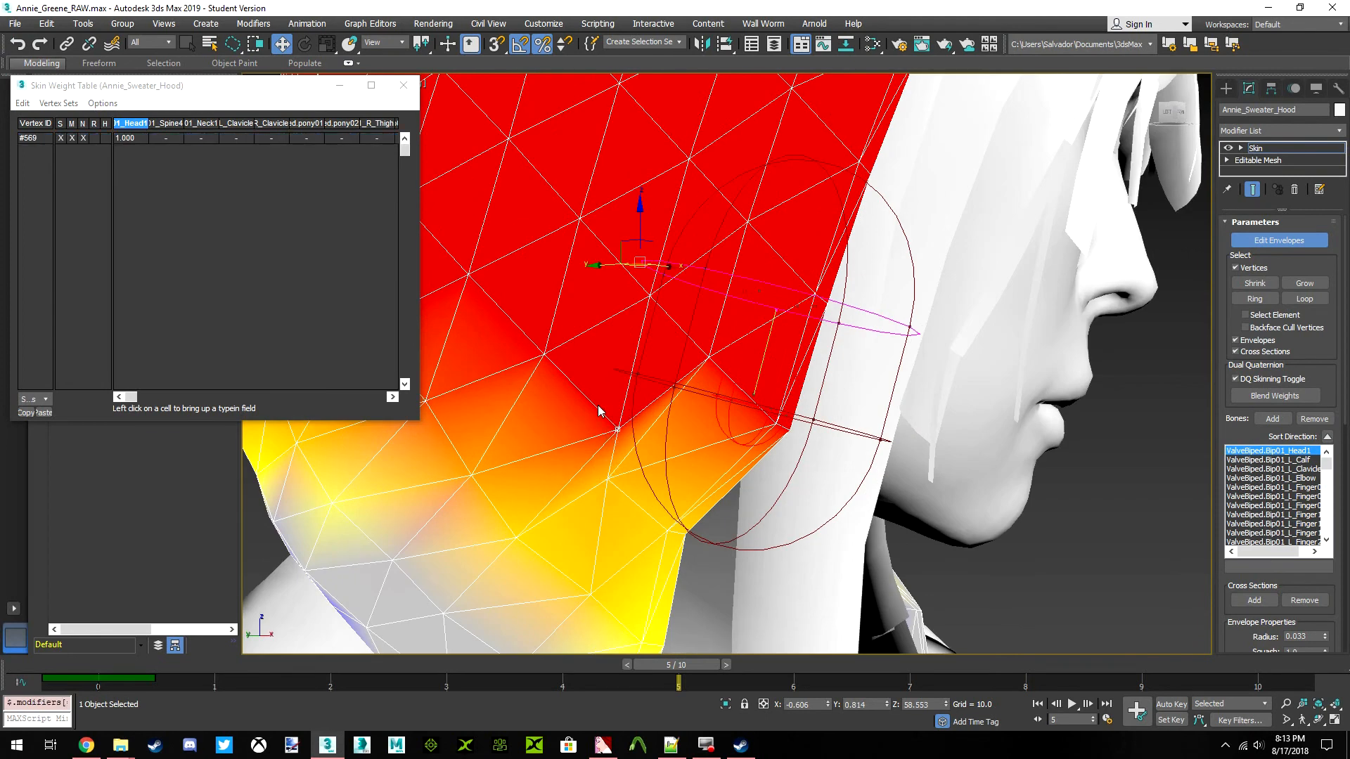
pyautogui.moveTo(196, 138); pyautogui.dragTo(242, 144)
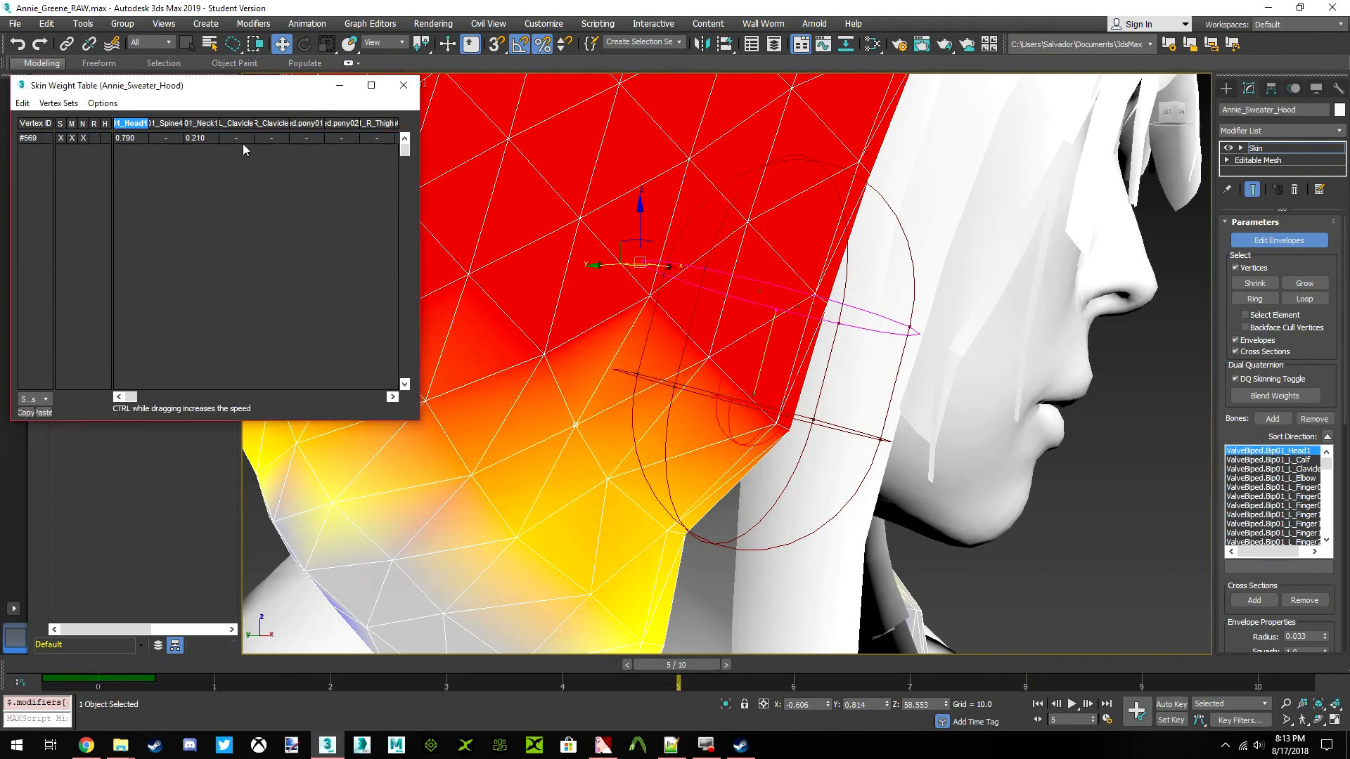
# Set the Head1 weight of vertex 634 near the hood's lower back edge to 0.5
pyautogui.moveTo(712, 357); pyautogui.dragTo(700, 330, button='middle')
pyautogui.click(757, 385)
pyautogui.keyDown('alt'); pyautogui.moveTo(759, 384); pyautogui.dragTo(641, 380, button='middle'); pyautogui.keyUp('alt')
pyautogui.moveTo(1167, 116); pyautogui.dragTo(741, 341)
pyautogui.scroll(3, 742, 341)
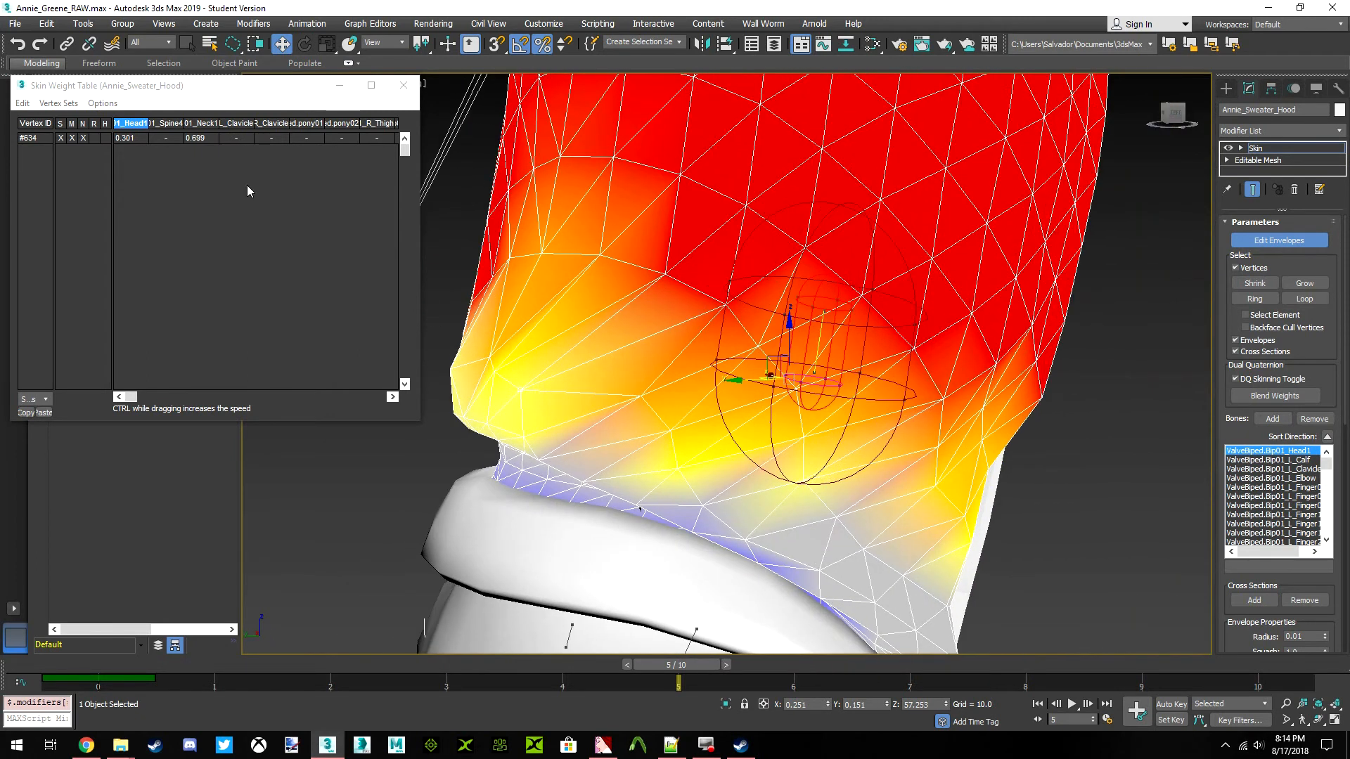
pyautogui.moveTo(137, 137); pyautogui.dragTo(197, 140)
pyautogui.click(128, 138)
pyautogui.write('.5')
pyautogui.press('Return')
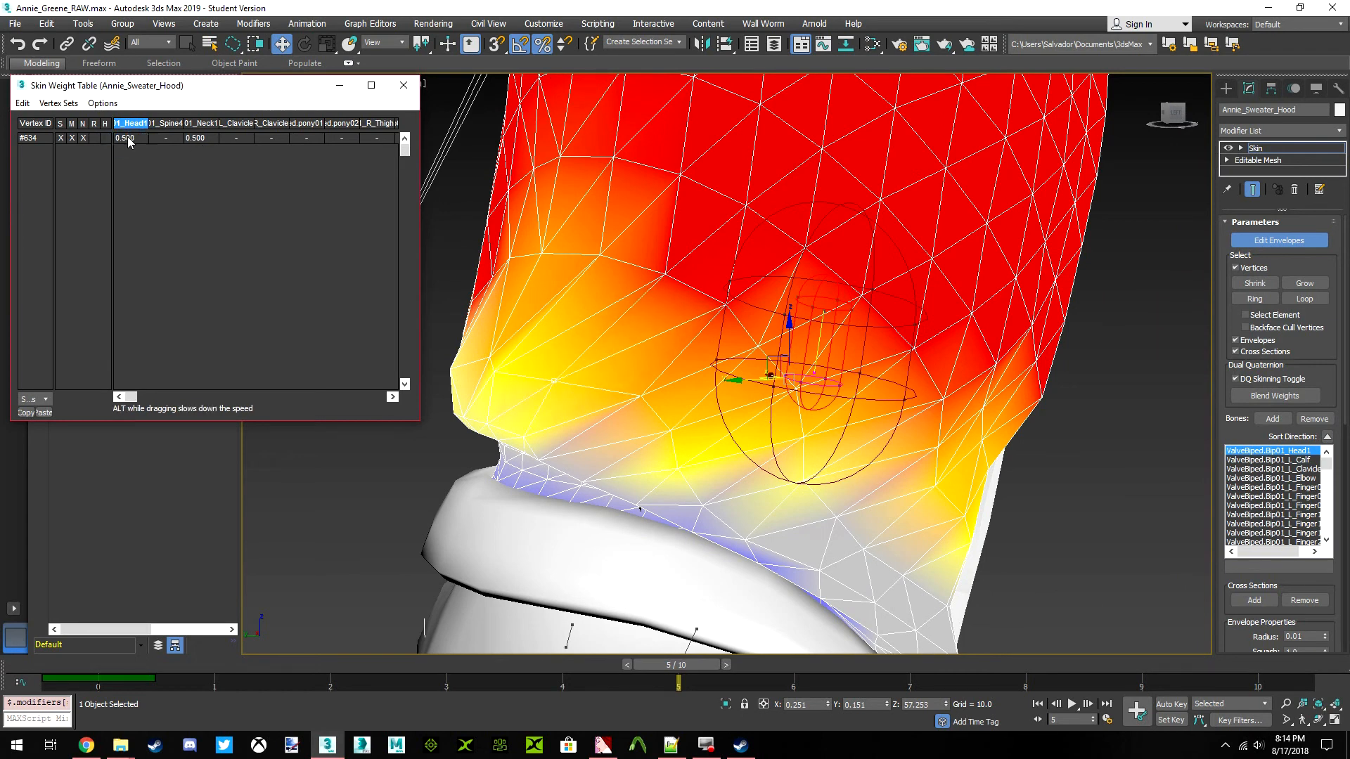
# Set the Head1 weight of vertex 633 on the hood's lower back to 0.58
pyautogui.click(495, 372)
pyautogui.click(133, 138)
pyautogui.write('.58')
pyautogui.press('Return')
# Set the Head1 weight of vertices 412 and 410 on the back of the hood to 0.5 each
pyautogui.moveTo(1173, 112)
pyautogui.mouseDown()
pyautogui.moveTo(1205, 115)
pyautogui.moveTo(1193, 103)
pyautogui.mouseUp()
pyautogui.moveTo(800, 330); pyautogui.dragTo(569, 401, button='middle')
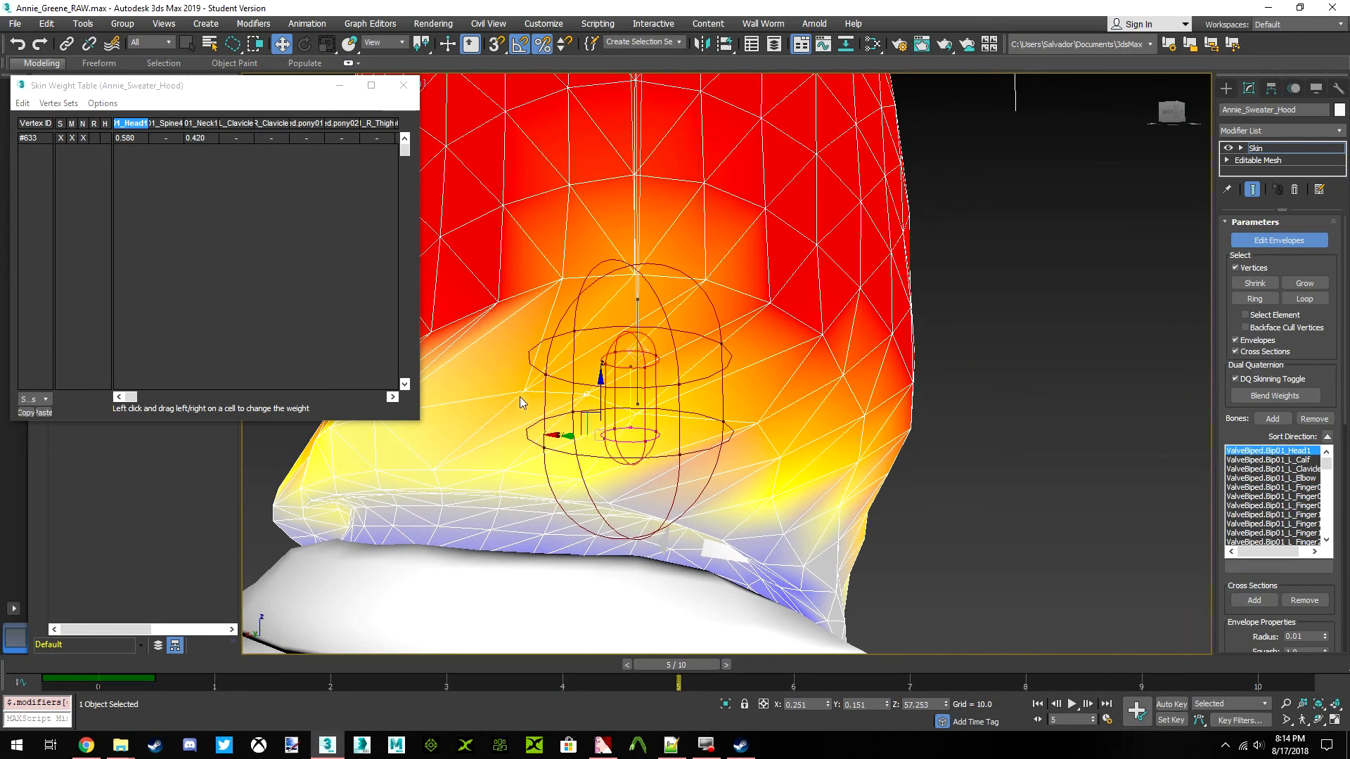
pyautogui.click(124, 138)
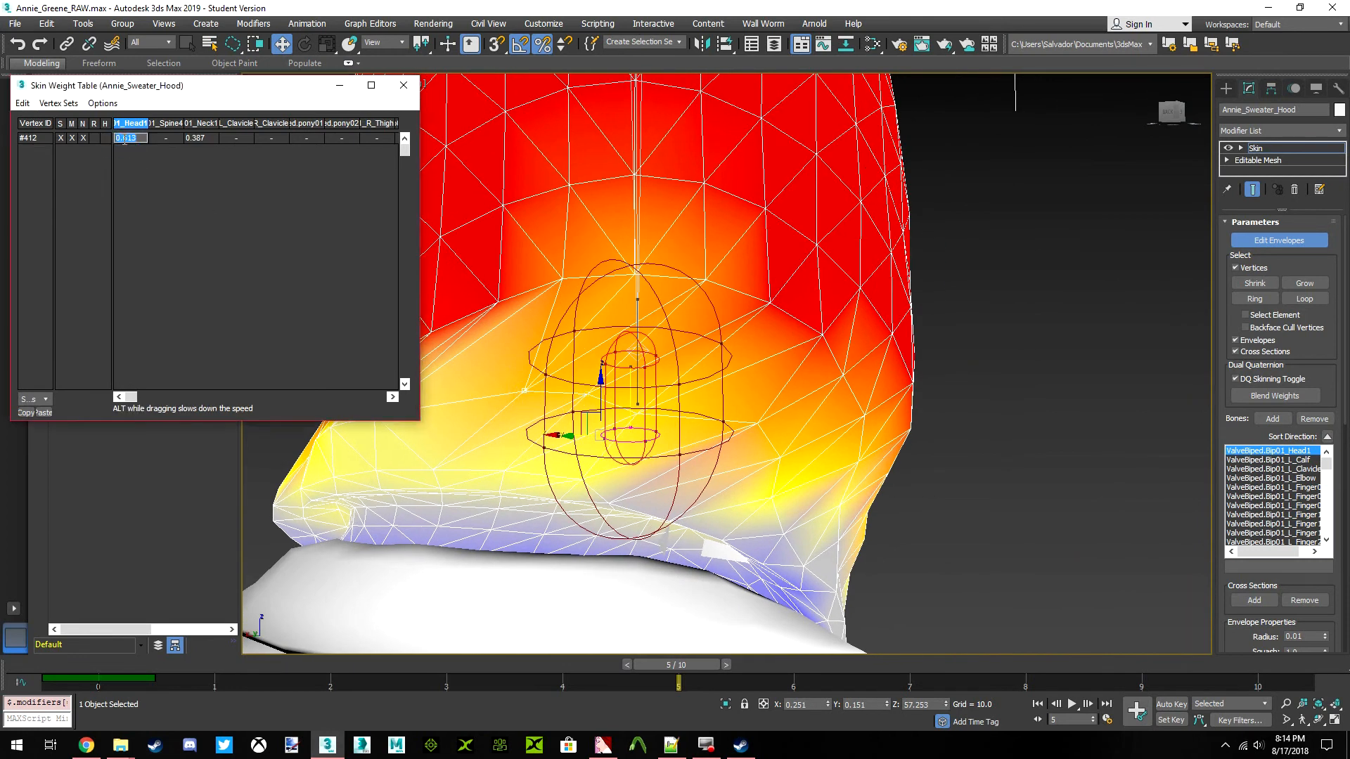
pyautogui.press('Return')
pyautogui.moveTo(588, 307); pyautogui.dragTo(693, 305, button='middle')
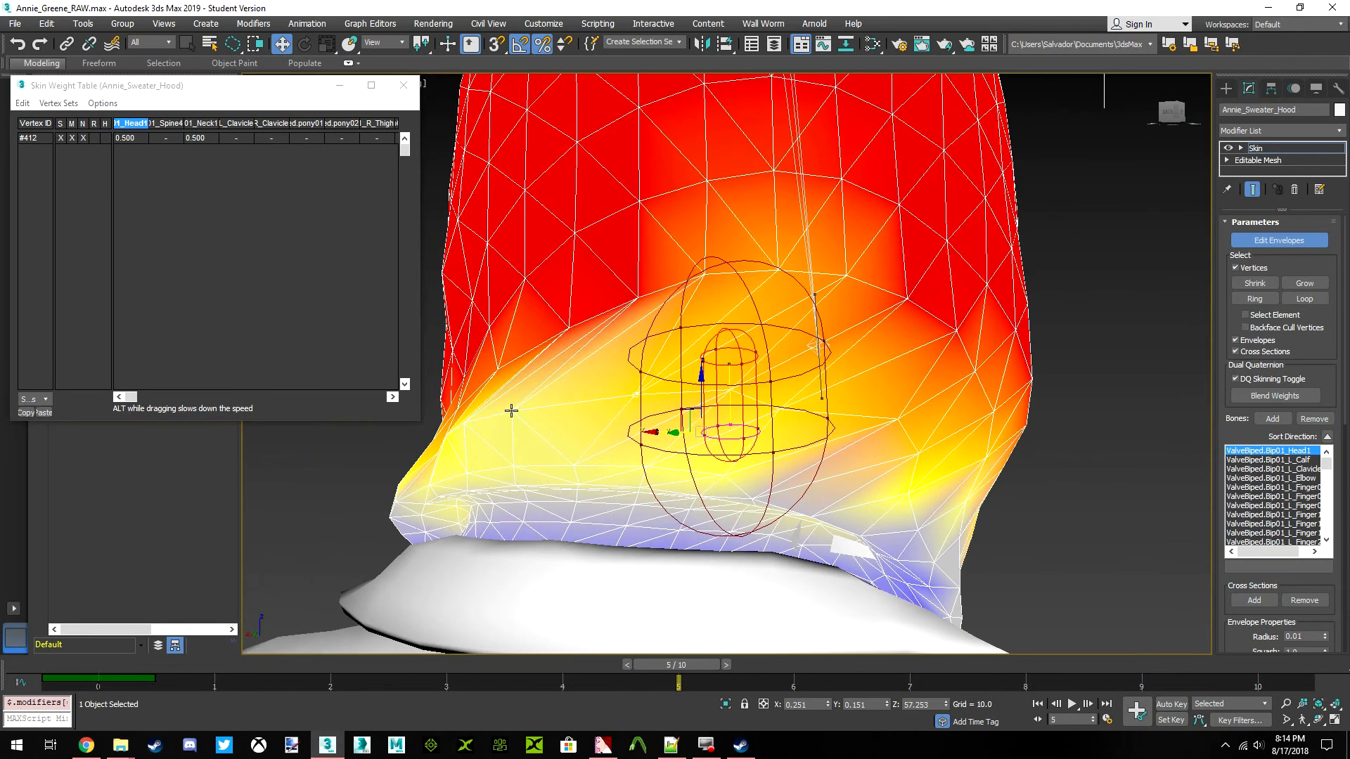
pyautogui.click(511, 411)
pyautogui.click(129, 137)
pyautogui.write('.5')
pyautogui.press('Return')
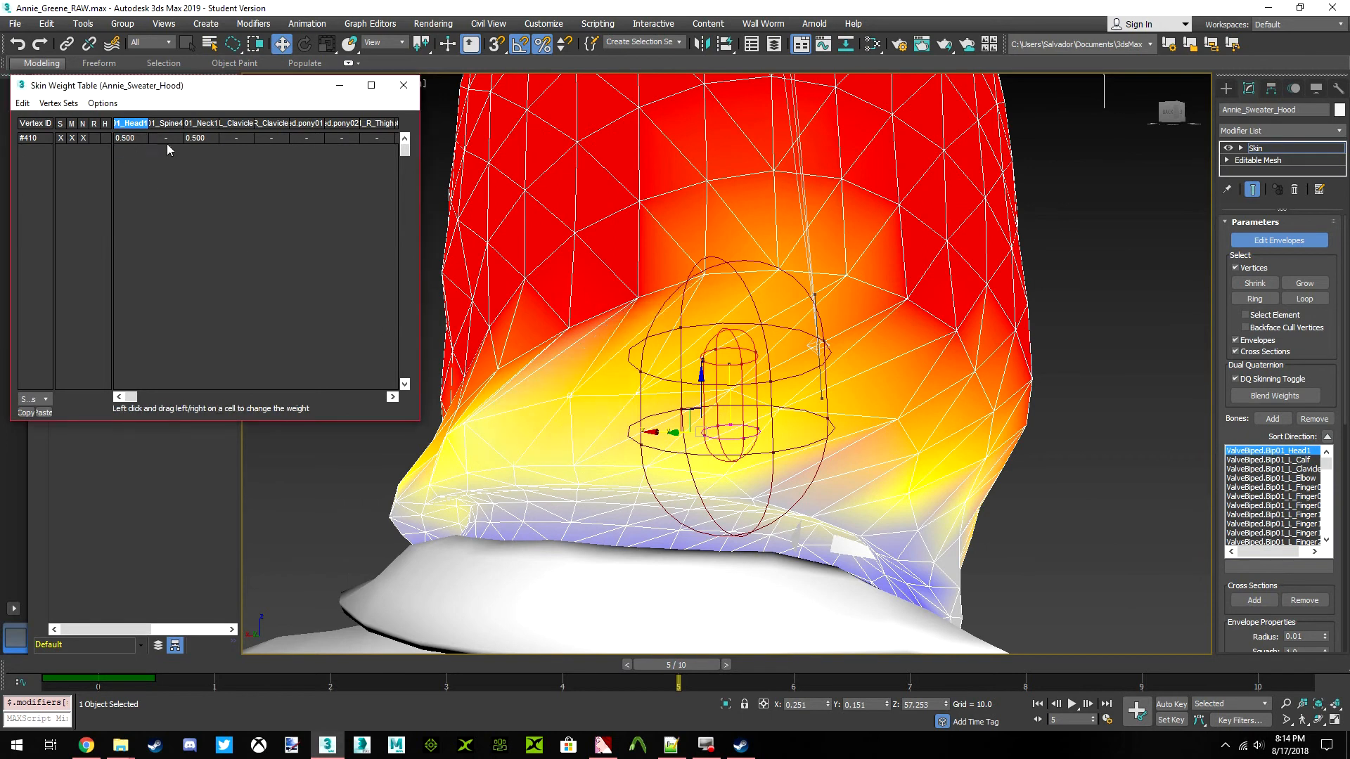
# Set the Head1 weight to 0.5 for two more vertices near the hood's lower back corner, including vertex 405
pyautogui.click(462, 420)
pyautogui.click(142, 139)
pyautogui.write('.5')
pyautogui.press('Return')
pyautogui.click(448, 433)
pyautogui.click(132, 137)
pyautogui.write('.5')
pyautogui.press('Return')
# Set the Head1 weight of vertex 443 near the hood's front opening to 0.260
pyautogui.scroll(-2, 896, 210)
pyautogui.moveTo(1160, 126); pyautogui.dragTo(1292, 125)
pyautogui.keyDown('alt'); pyautogui.moveTo(782, 334); pyautogui.dragTo(912, 390, button='middle'); pyautogui.keyUp('alt')
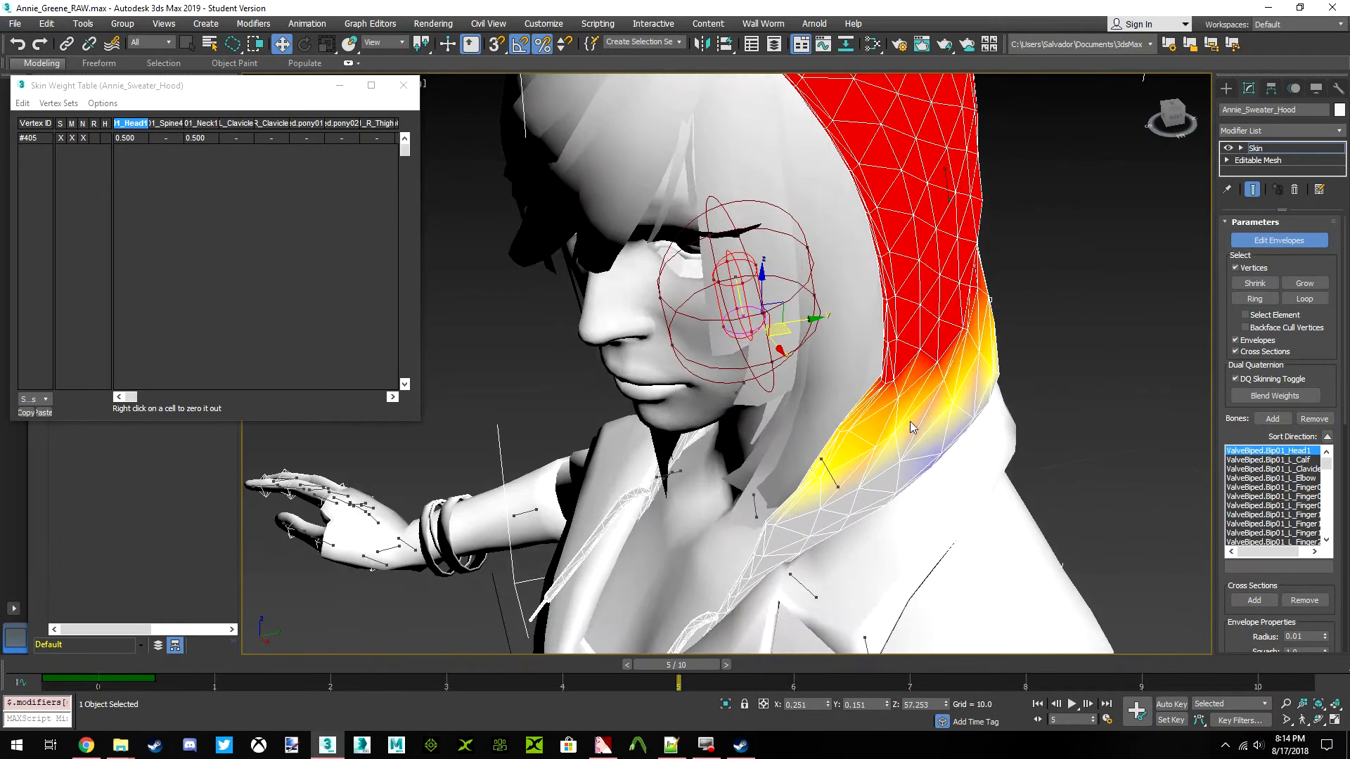
pyautogui.scroll(2, 886, 421)
pyautogui.click(868, 446)
pyautogui.scroll(5, 914, 394)
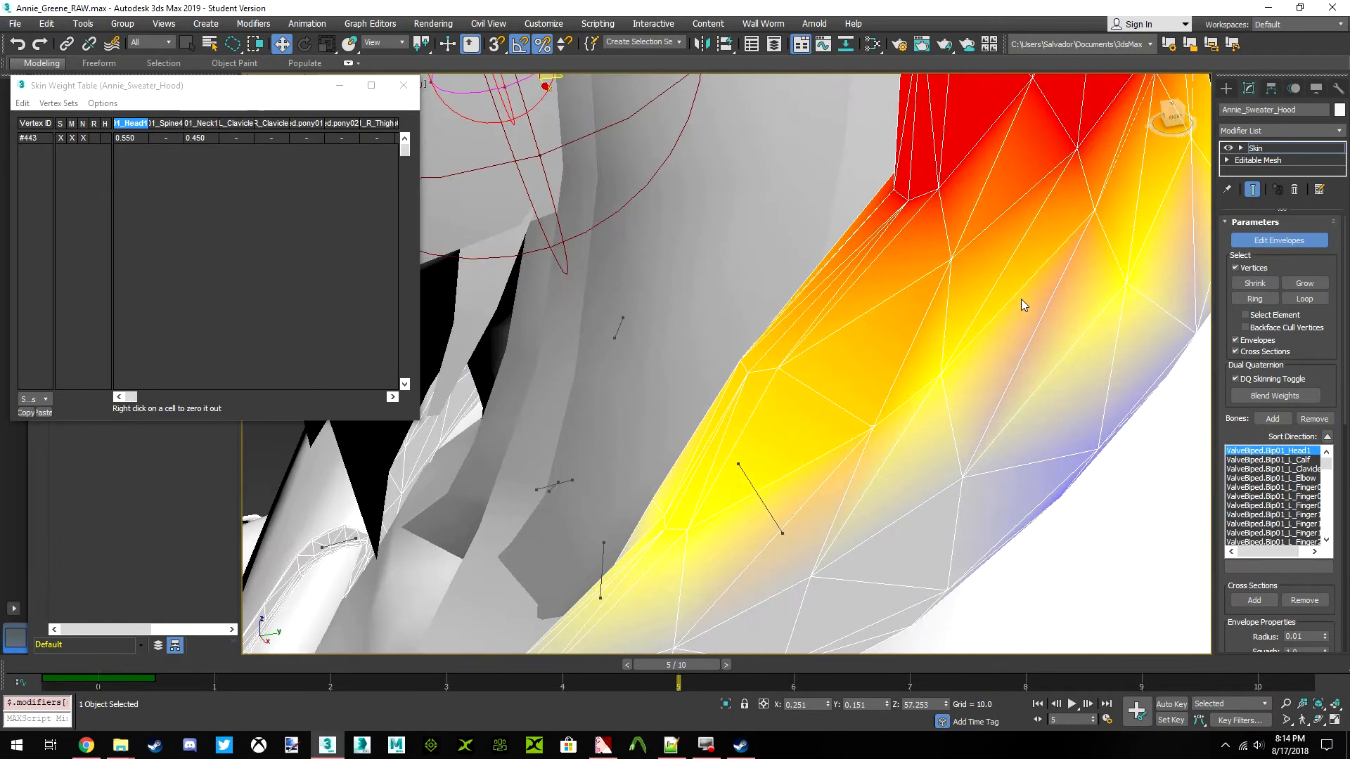
pyautogui.click(1179, 121)
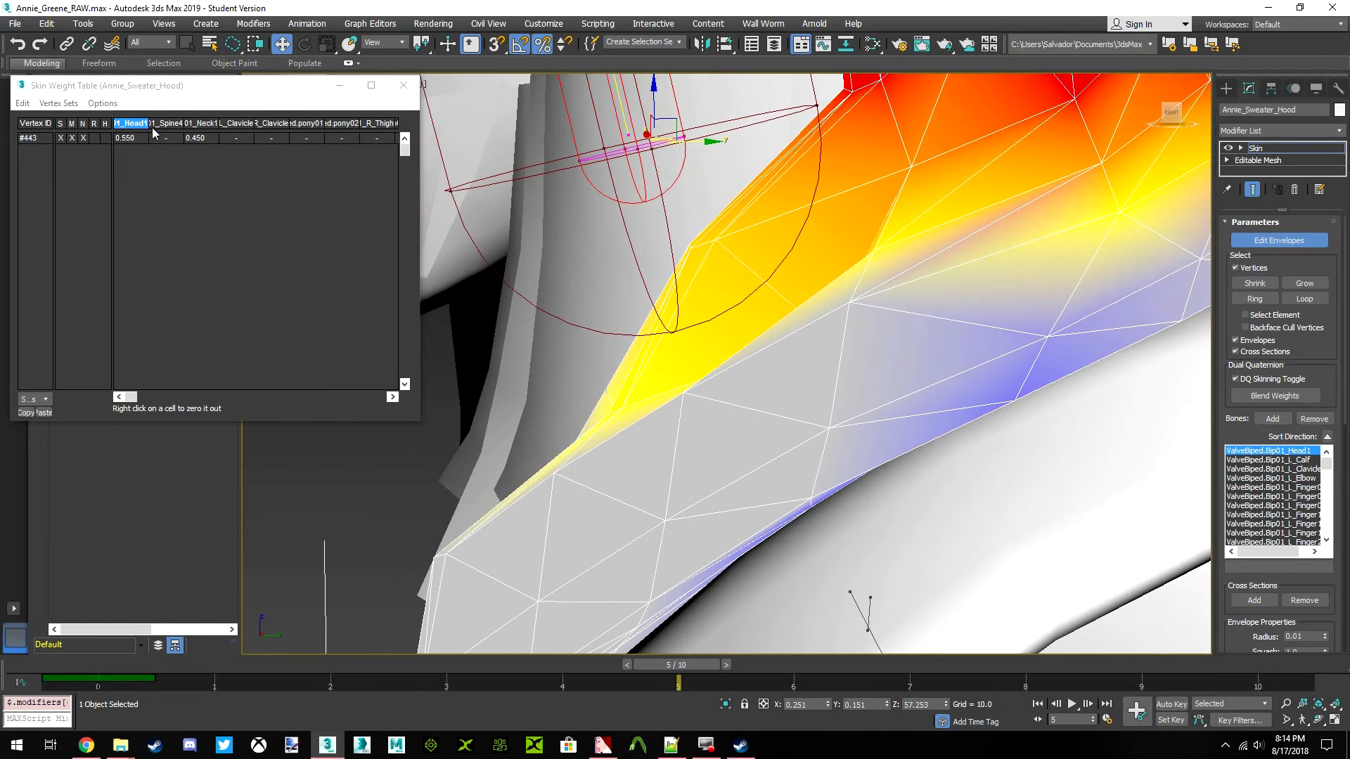
pyautogui.moveTo(137, 139); pyautogui.dragTo(351, 170)
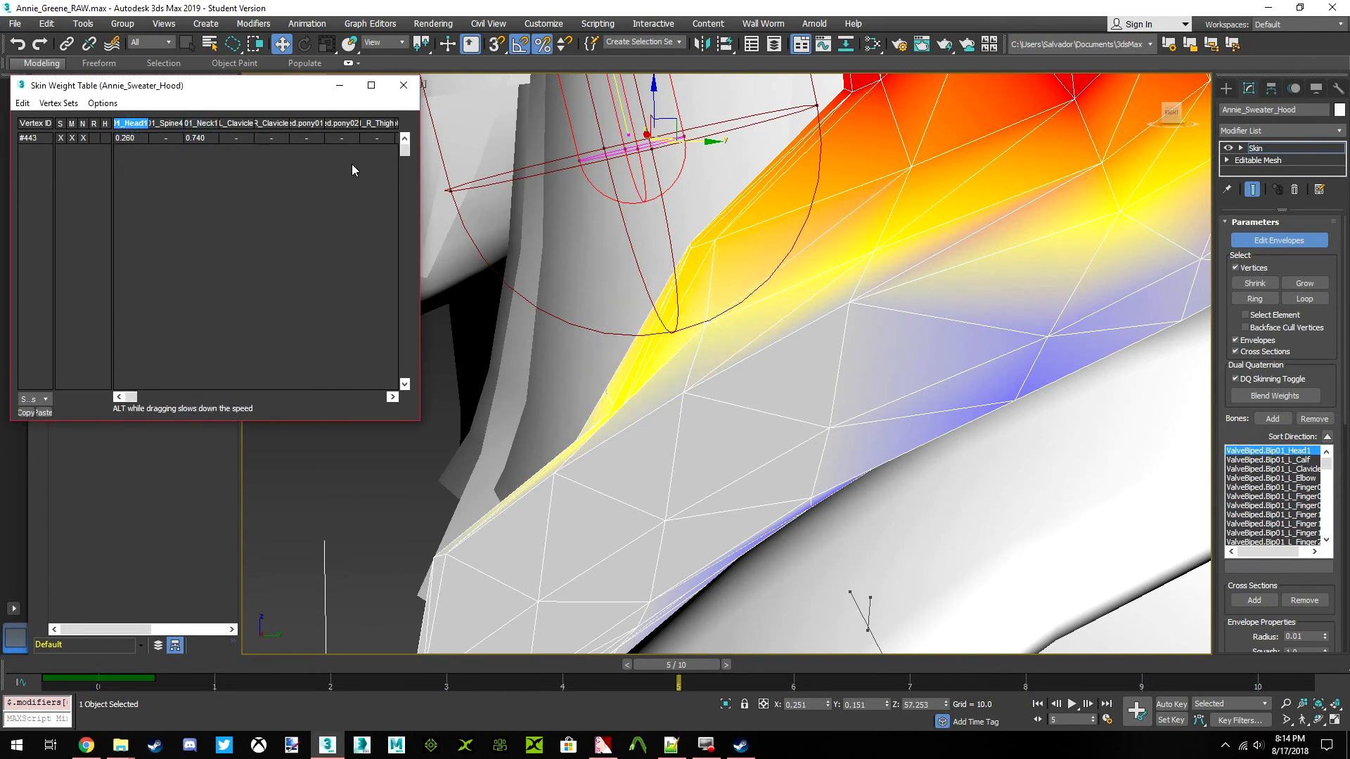
# Copy the bone weights of vertex 440 and paste them onto vertex 443 near the hood's front opening
pyautogui.click(1173, 116)
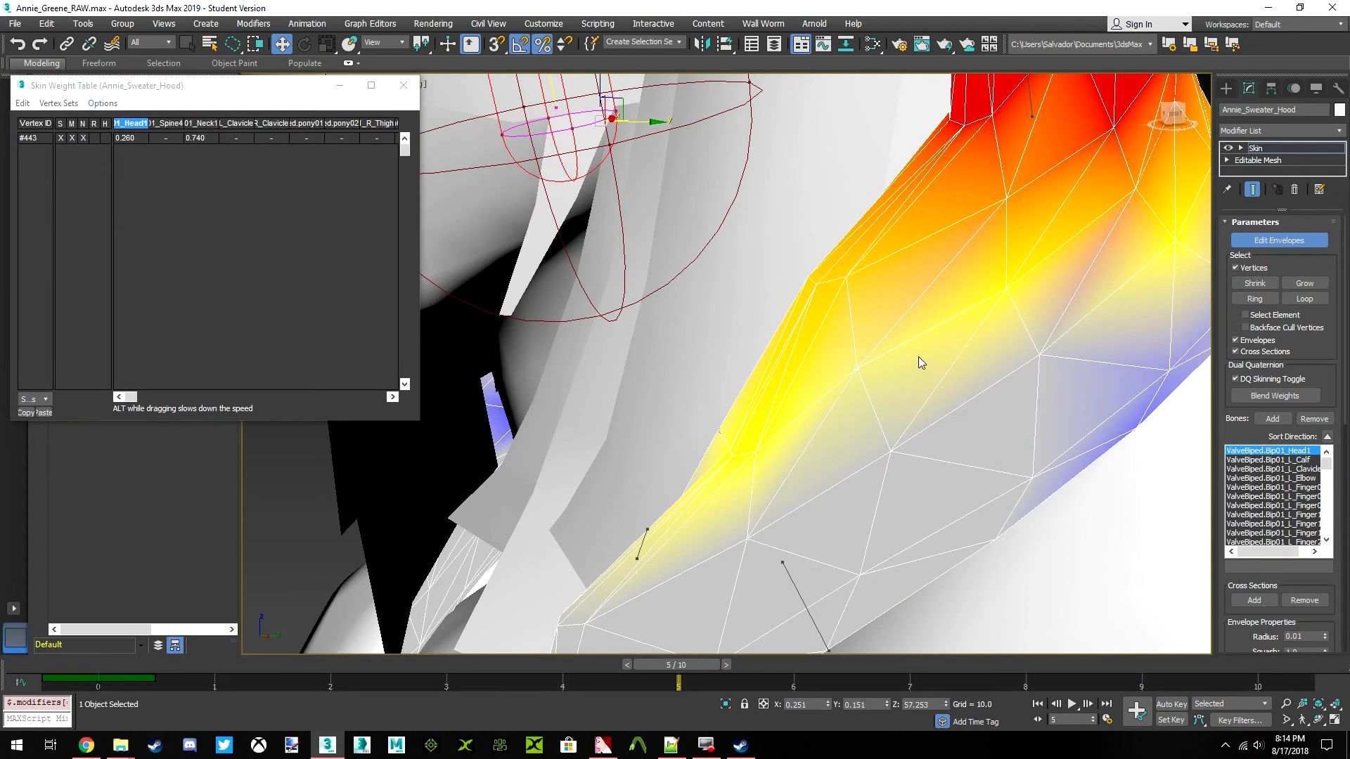
pyautogui.click(994, 275)
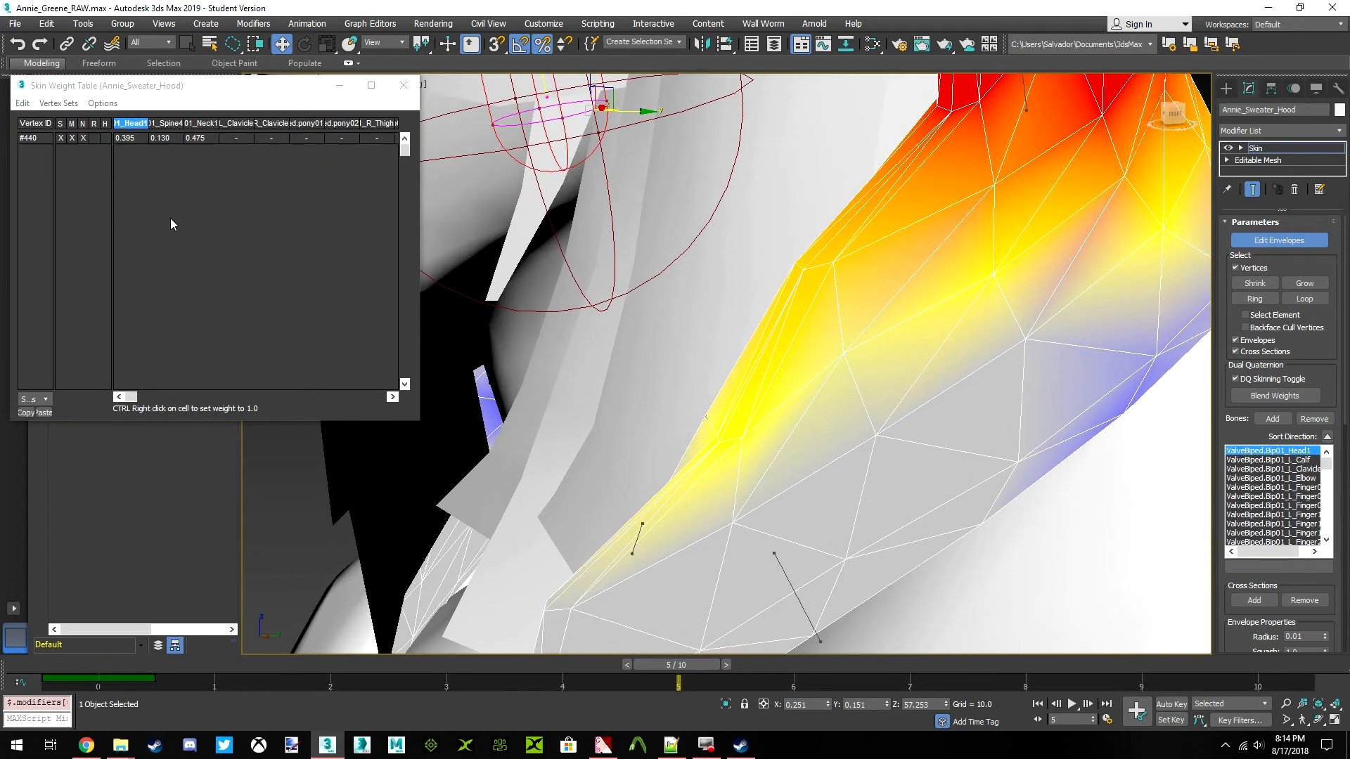
pyautogui.click(31, 142)
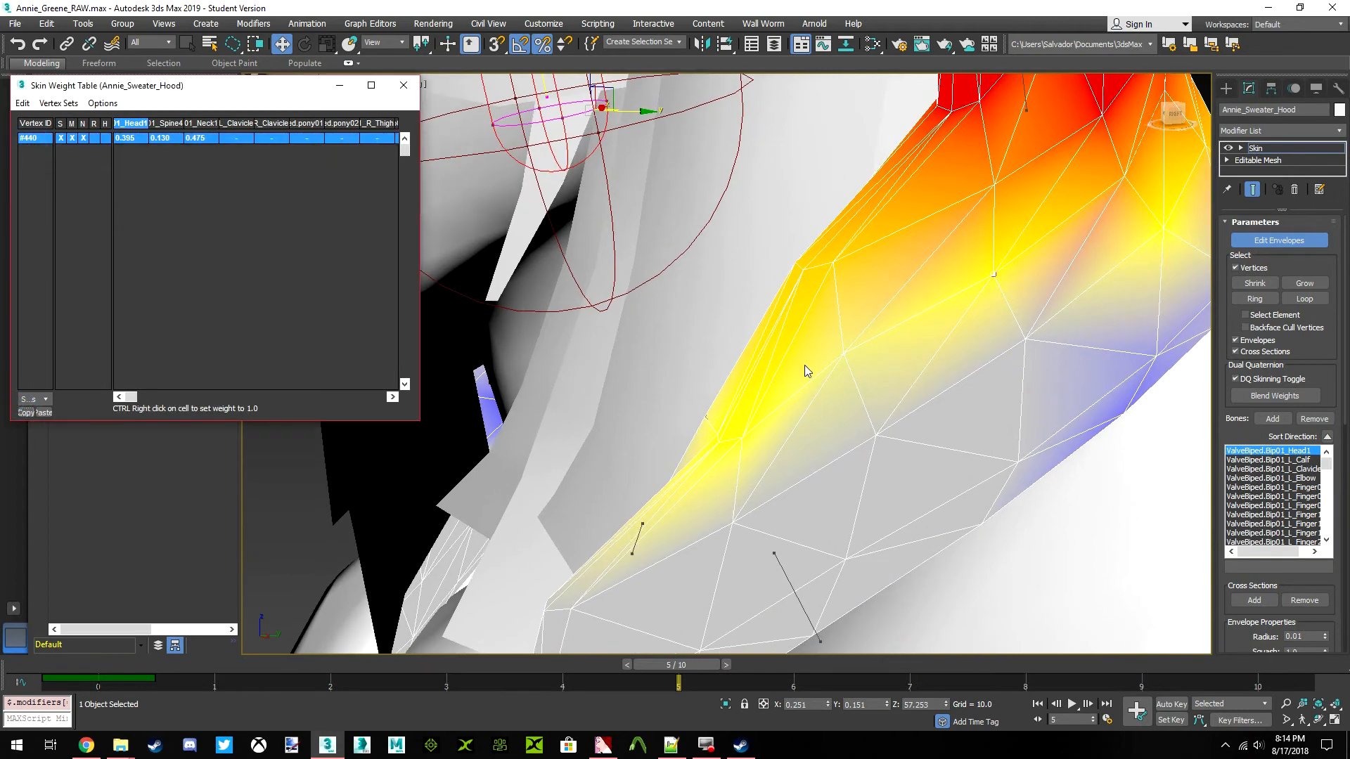
pyautogui.click(843, 355)
pyautogui.click(29, 139)
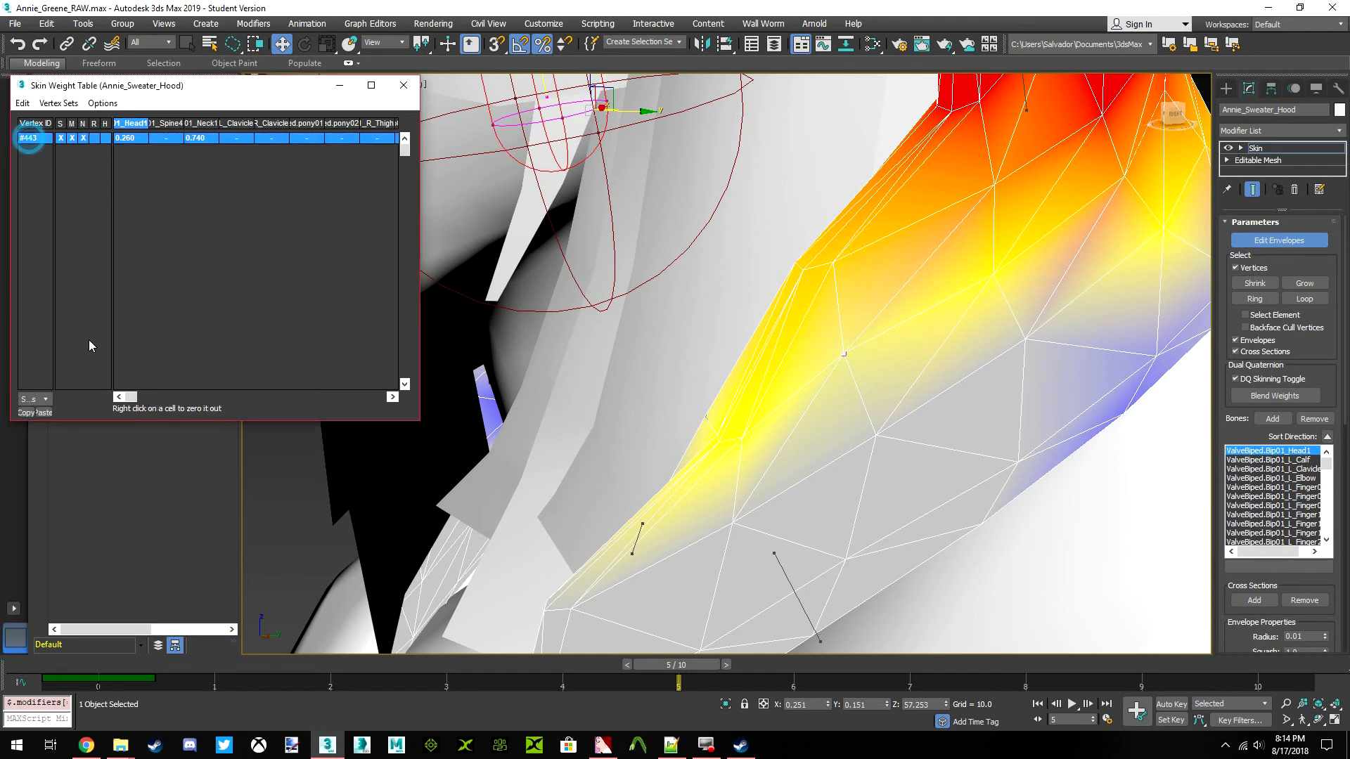
pyautogui.click(50, 413)
# Leave the hood's envelope editing and deselect the hood
pyautogui.moveTo(1181, 123)
pyautogui.mouseDown()
pyautogui.moveTo(1146, 132)
pyautogui.moveTo(1189, 121)
pyautogui.mouseUp()
pyautogui.scroll(-6, 973, 320)
pyautogui.scroll(2, 891, 330)
pyautogui.keyDown('alt'); pyautogui.moveTo(891, 329); pyautogui.dragTo(888, 328, button='middle'); pyautogui.keyUp('alt')
pyautogui.click(1292, 244)
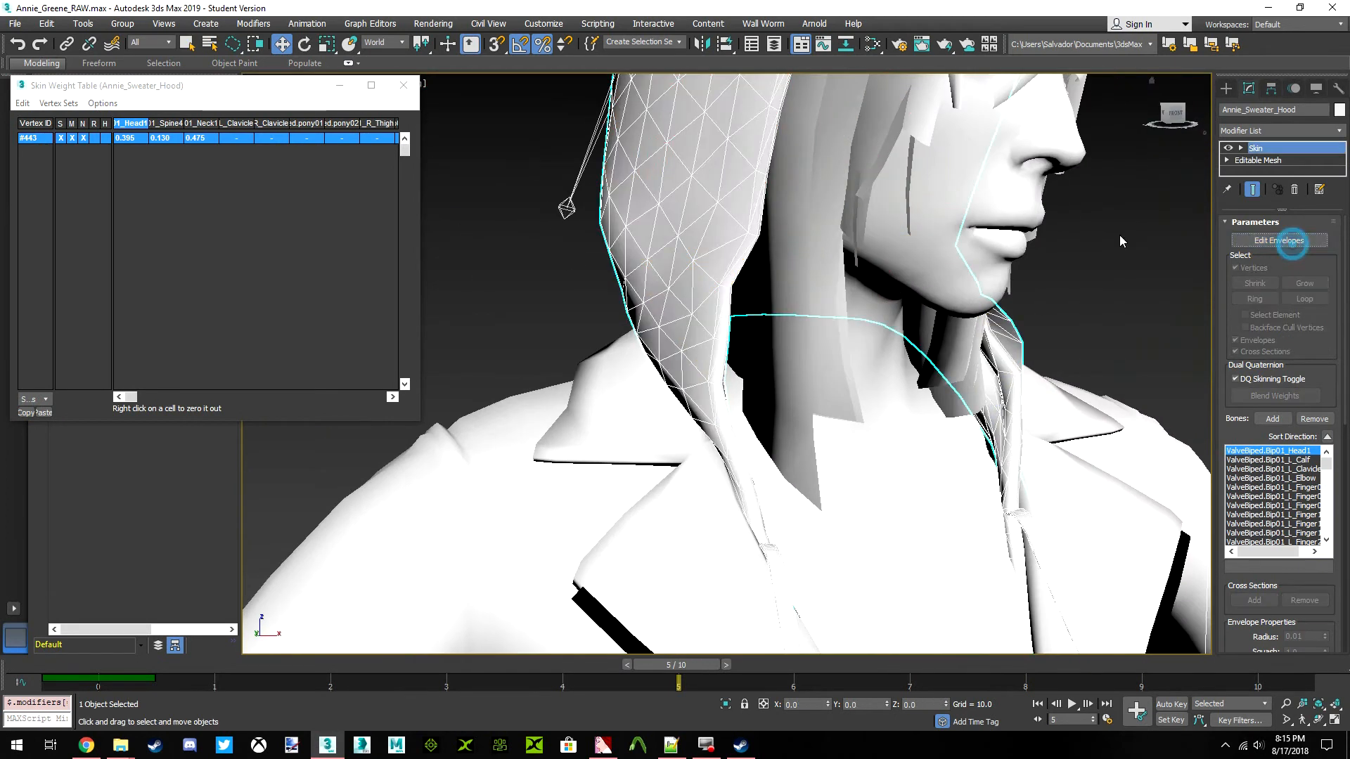
pyautogui.click(1115, 232)
# Examine the posed character and the hood's deformation from the side and the front
pyautogui.scroll(-10, 790, 290)
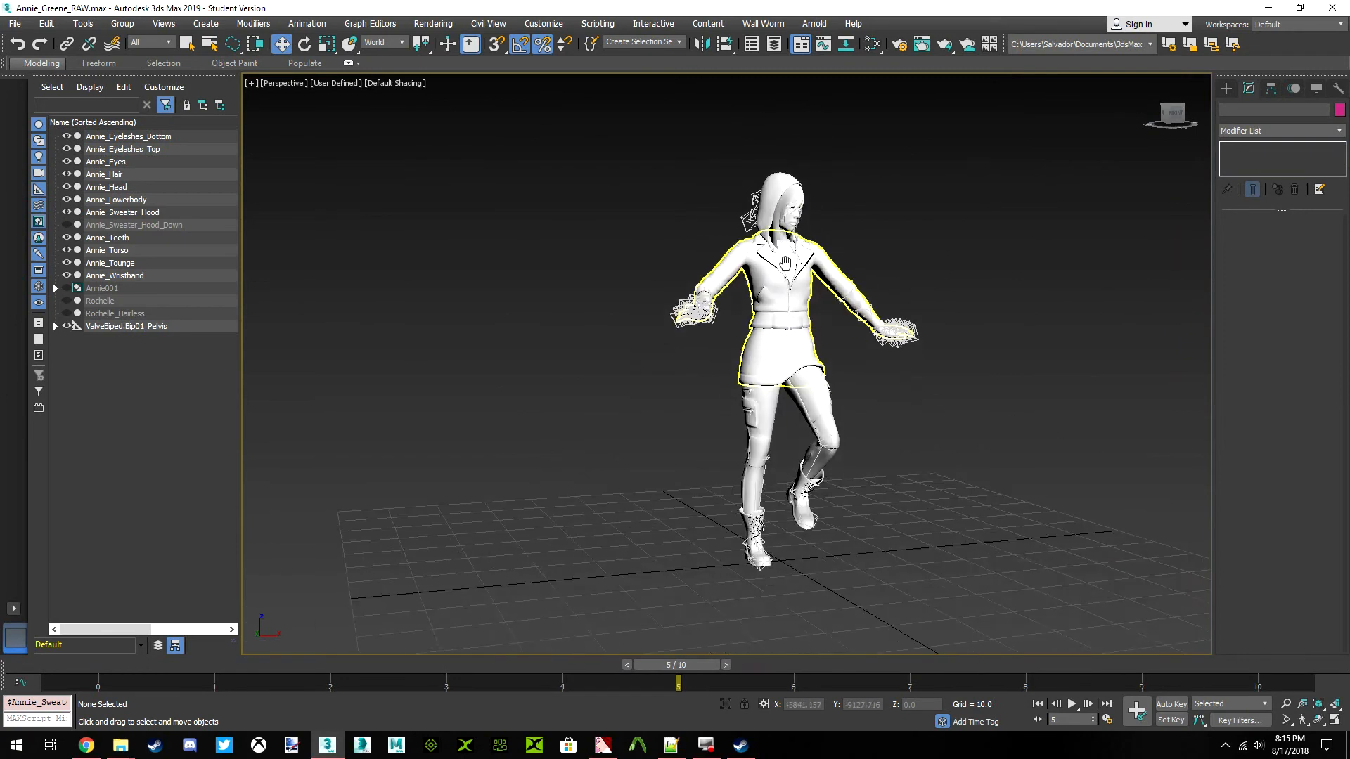
pyautogui.scroll(4, 789, 290)
pyautogui.moveTo(781, 295); pyautogui.dragTo(747, 279, button='middle')
pyautogui.scroll(-4, 778, 277)
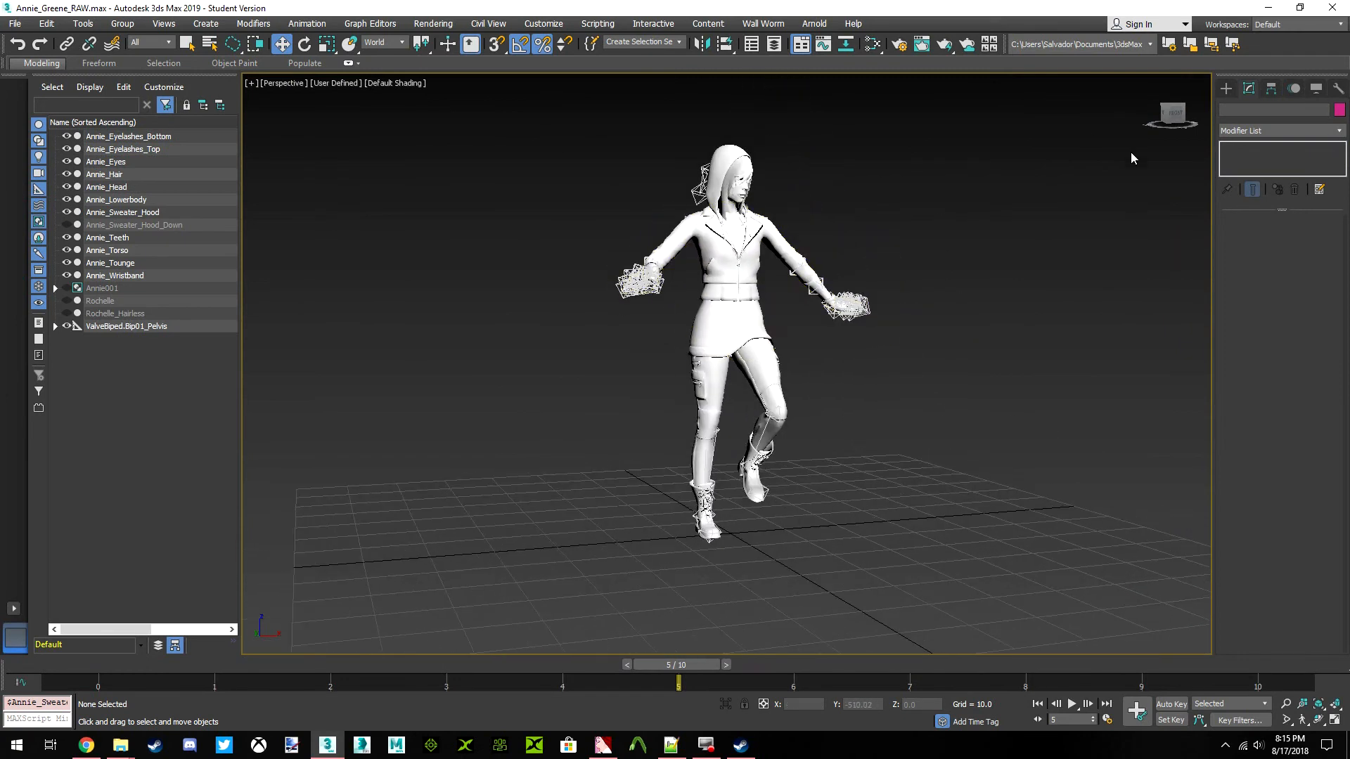
pyautogui.moveTo(1170, 124); pyautogui.dragTo(1113, 108)
pyautogui.scroll(6, 719, 228)
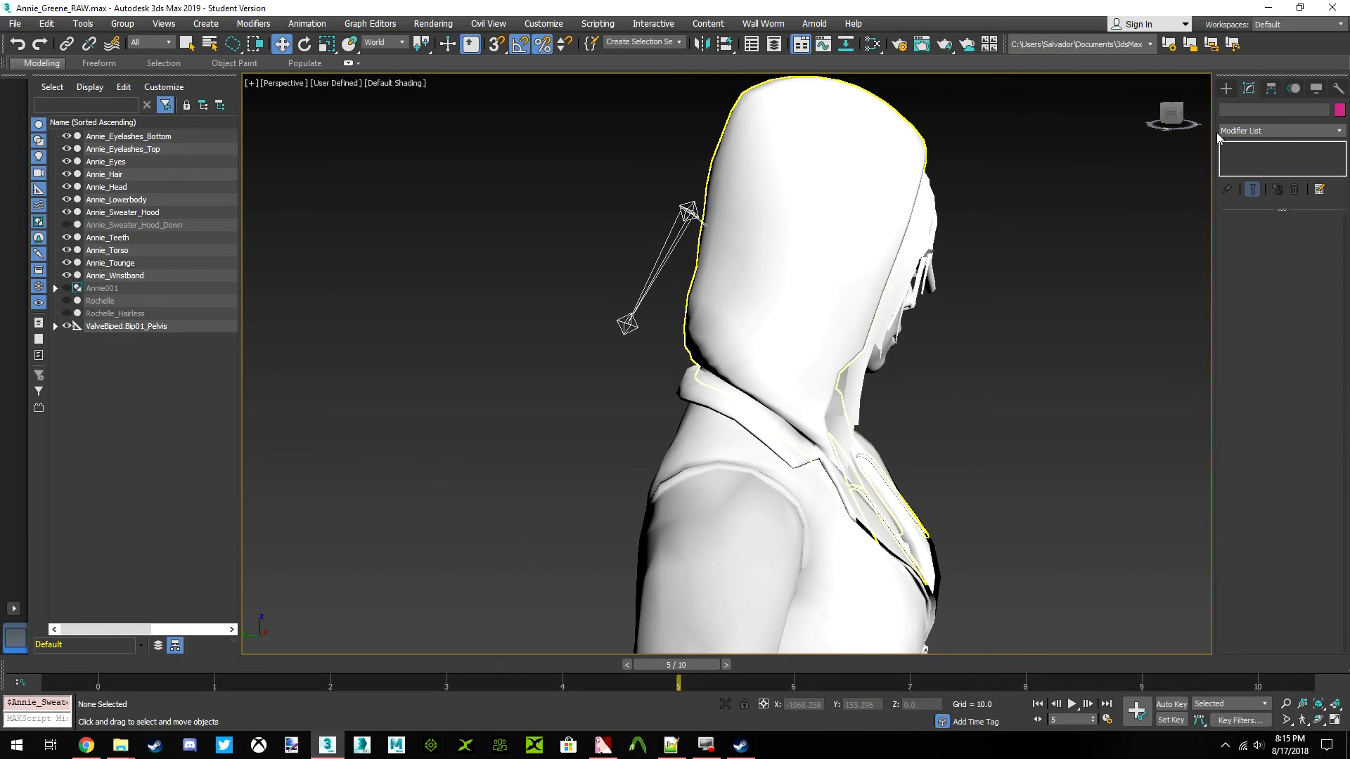
pyautogui.click(1172, 116)
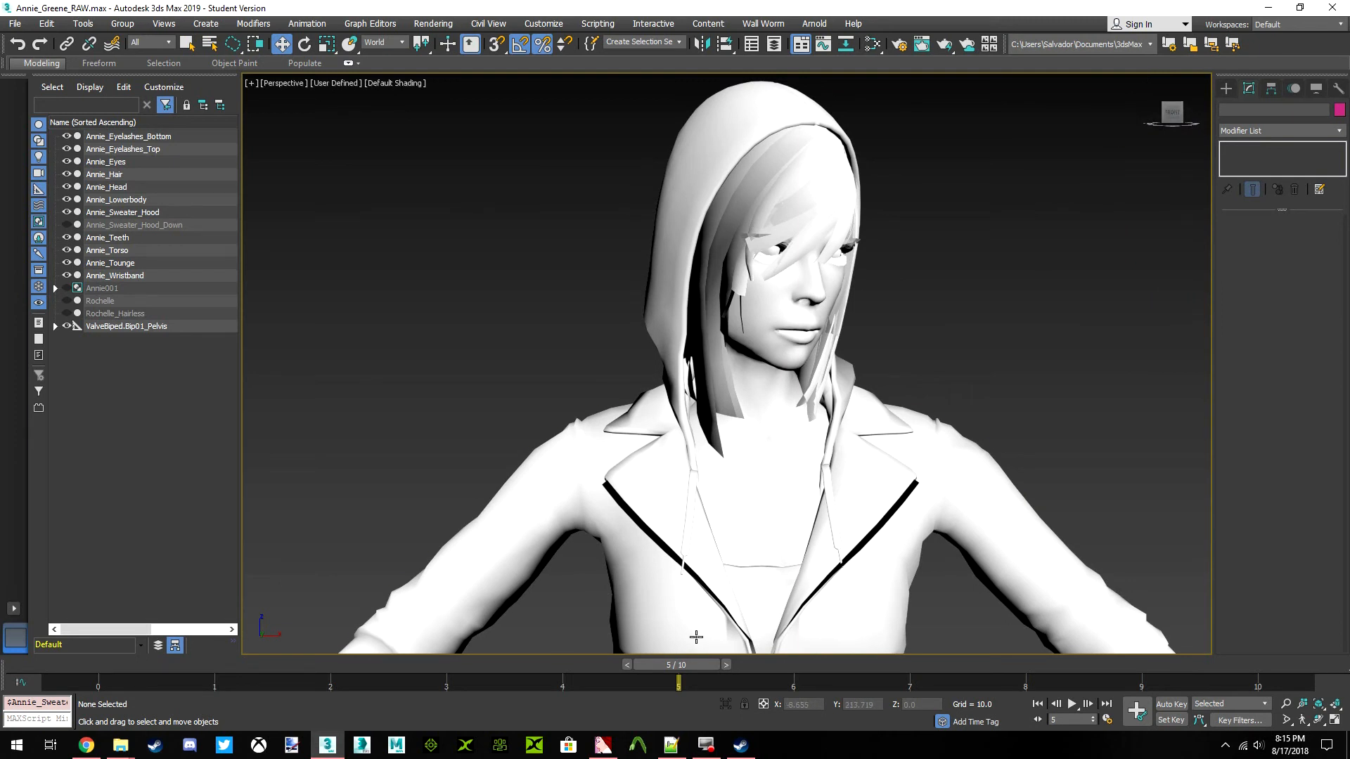
# Move the animation to frame 10 and examine the whole character from the front
pyautogui.moveTo(685, 663); pyautogui.dragTo(1300, 598)
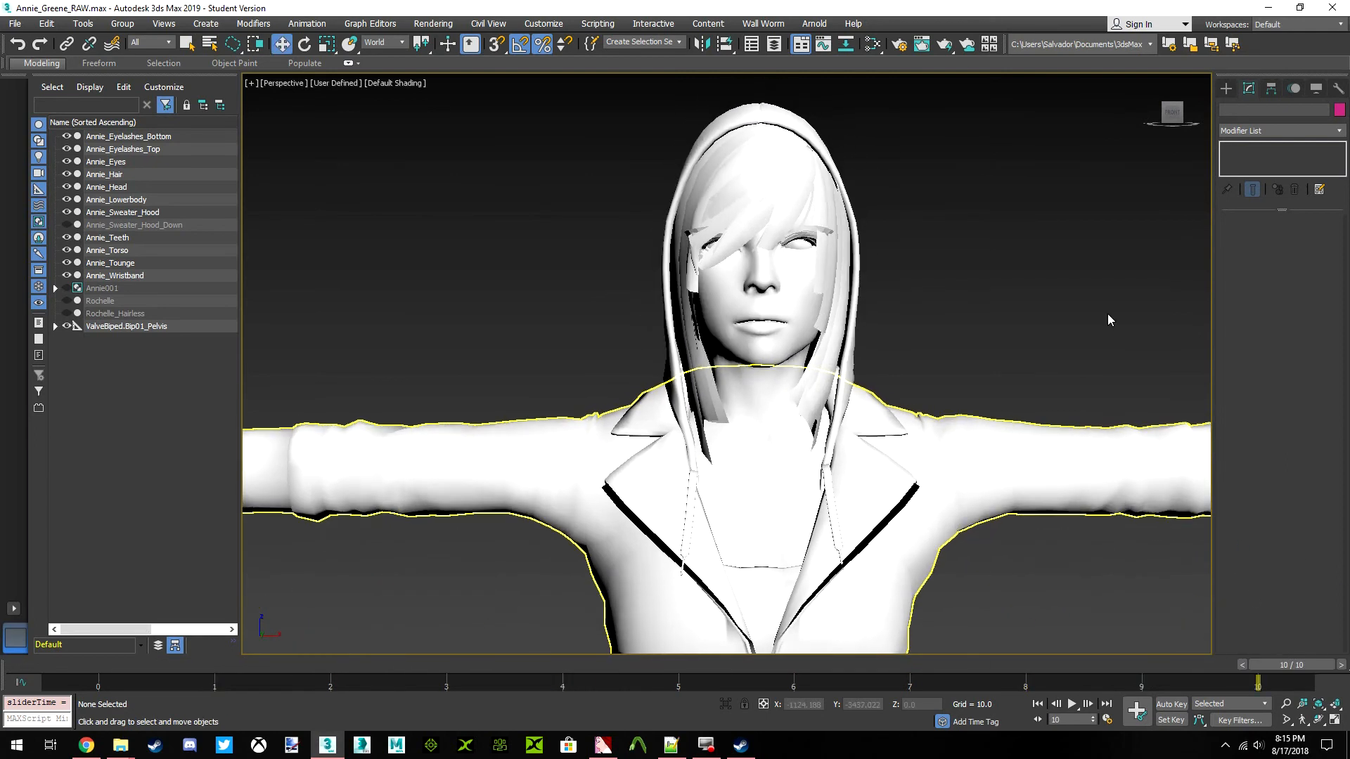
pyautogui.moveTo(1170, 115)
pyautogui.mouseDown()
pyautogui.moveTo(1281, 130)
pyautogui.moveTo(1177, 121)
pyautogui.mouseUp()
pyautogui.click(1173, 114)
pyautogui.scroll(-3, 766, 402)
pyautogui.moveTo(748, 408)
pyautogui.mouseDown(button='middle')
pyautogui.moveTo(753, 430)
pyautogui.moveTo(760, 407)
pyautogui.mouseUp(button='middle')
pyautogui.scroll(-6, 759, 450)
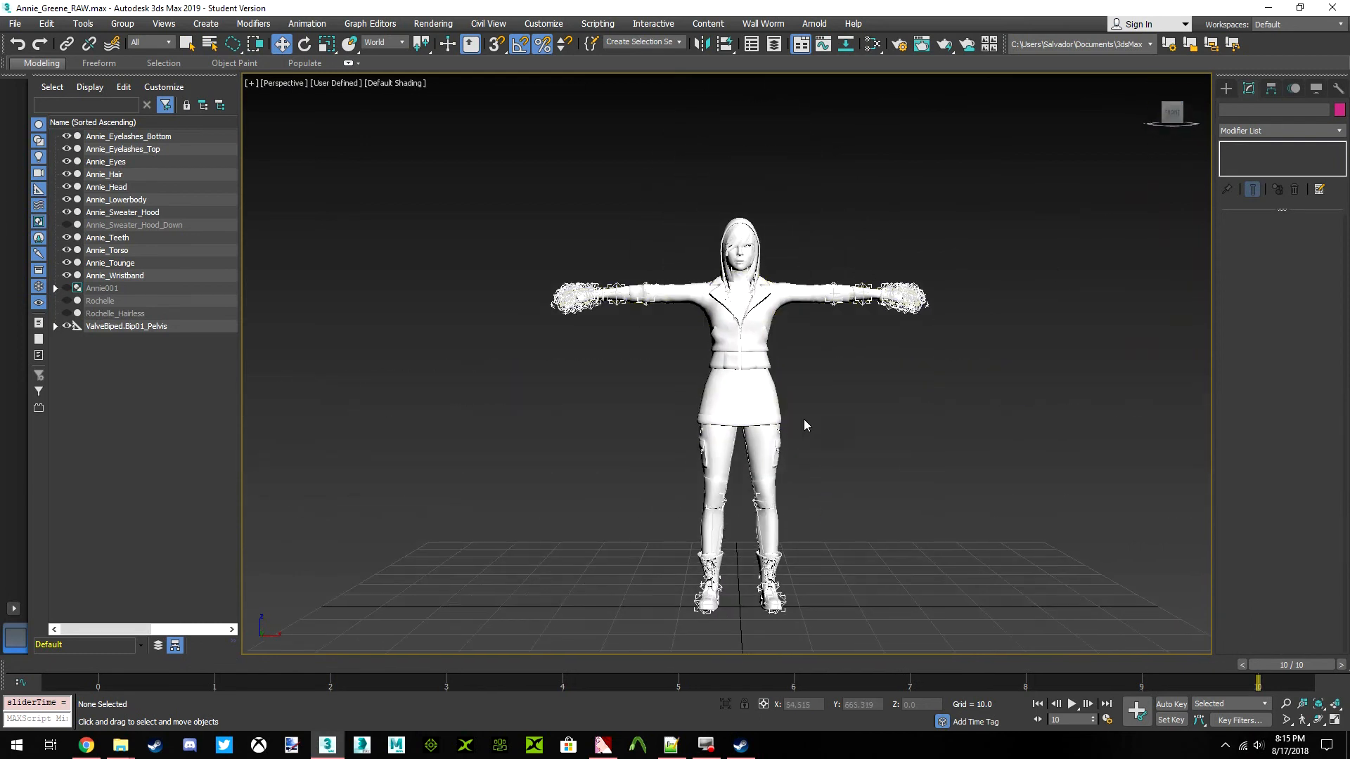
pyautogui.moveTo(1268, 660)
pyautogui.mouseDown()
pyautogui.moveTo(196, 690)
pyautogui.moveTo(1280, 666)
pyautogui.mouseUp()
# Set the viewport materials to Shaded Materials with Maps to display the character's textures
pyautogui.click(337, 83)
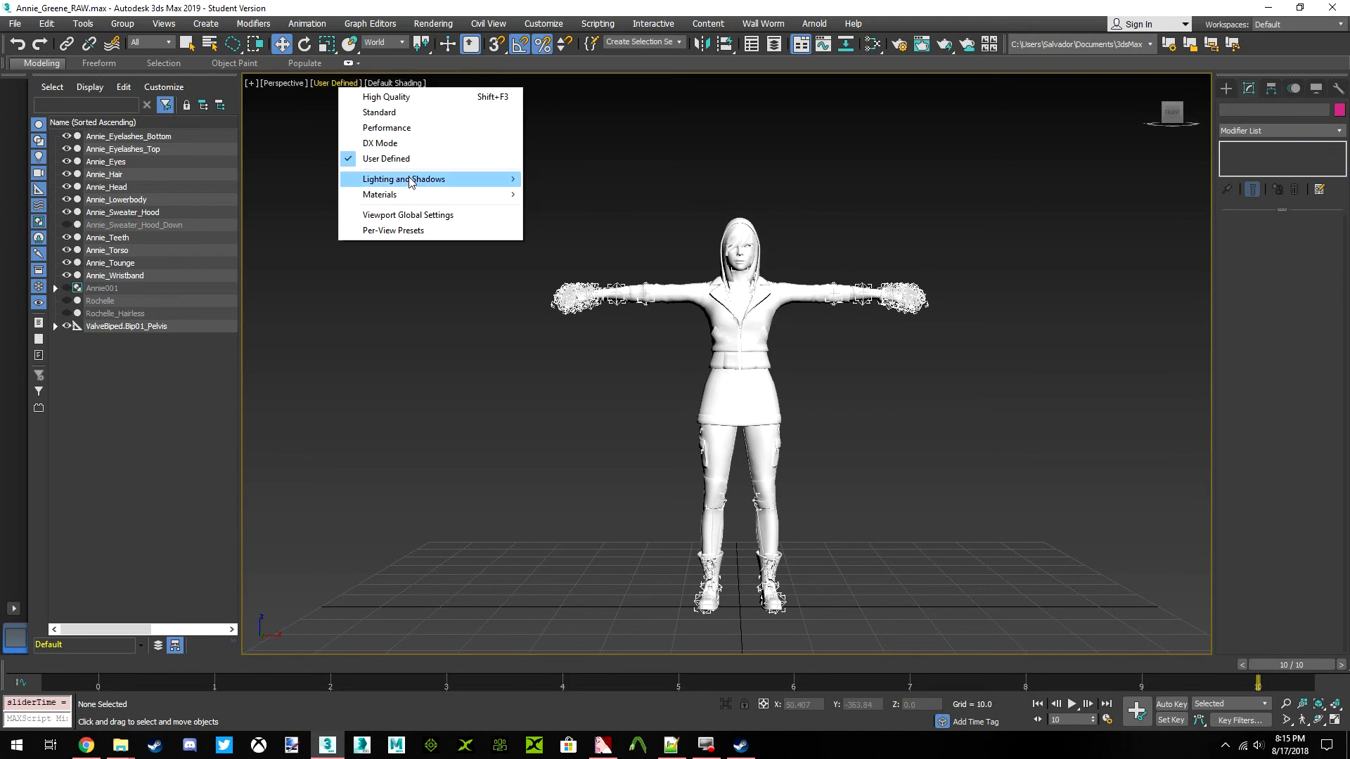
pyautogui.moveTo(412, 184)
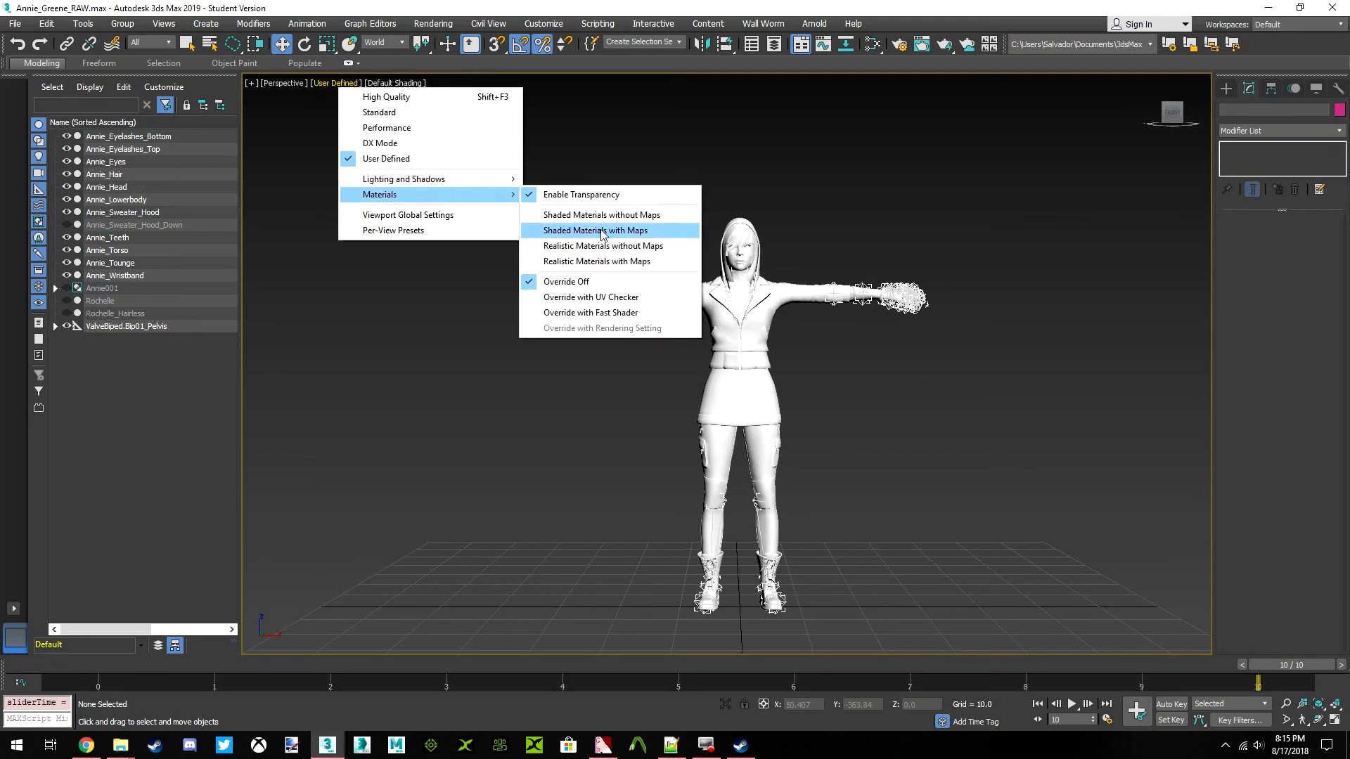
pyautogui.click(600, 228)
pyautogui.scroll(5, 886, 386)
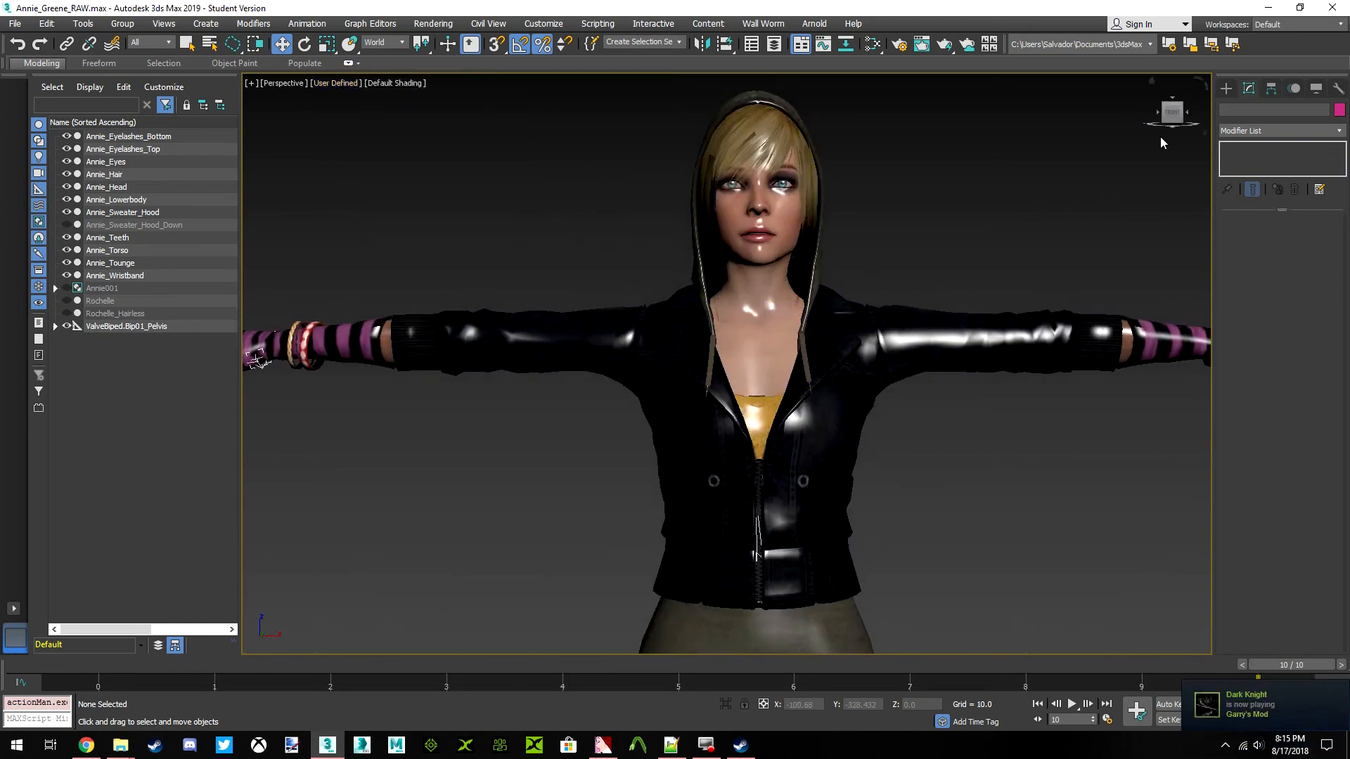
pyautogui.moveTo(1169, 117)
pyautogui.mouseDown()
pyautogui.moveTo(1204, 118)
pyautogui.moveTo(1167, 118)
pyautogui.mouseUp()
pyautogui.click(1172, 116)
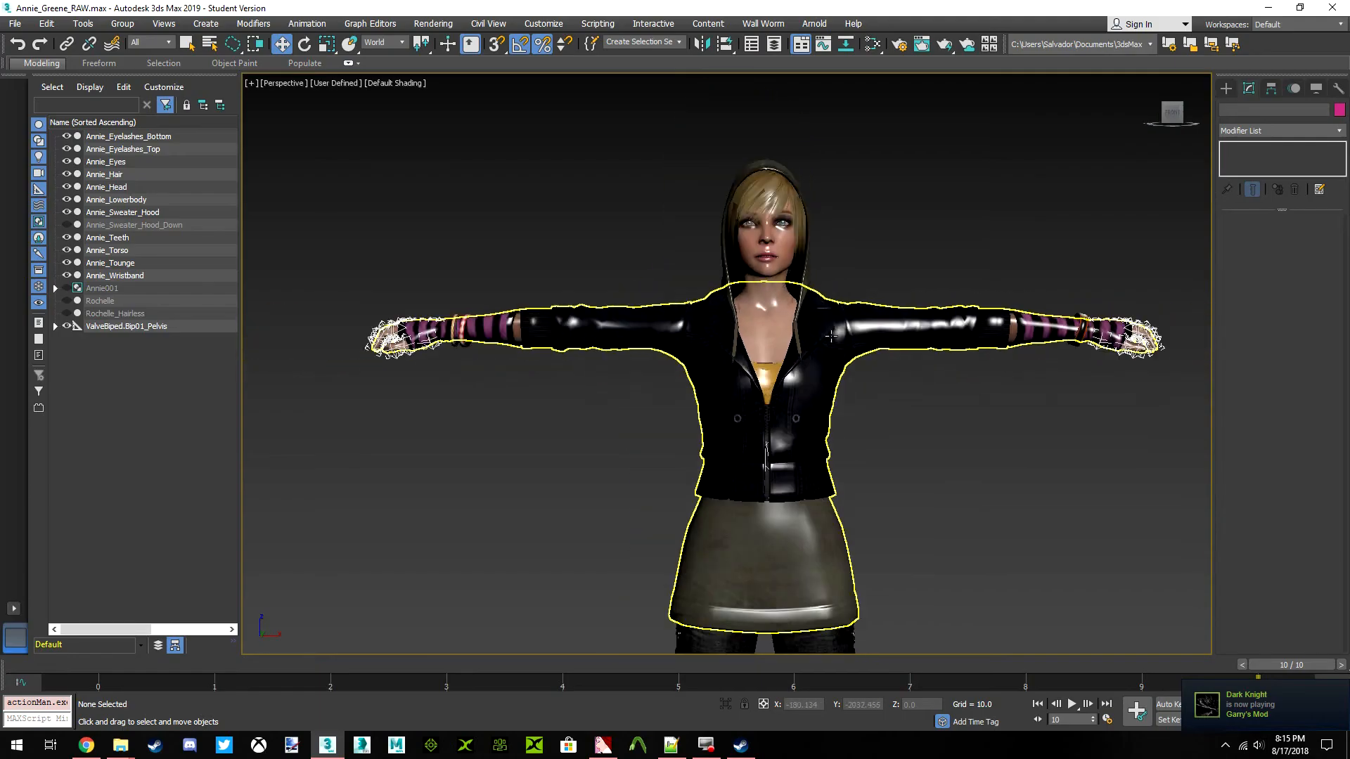
# Check the modifiers and bone lists of Annie's visible parts one by one, from the wristband up to the bottom eyelashes
pyautogui.click(120, 275)
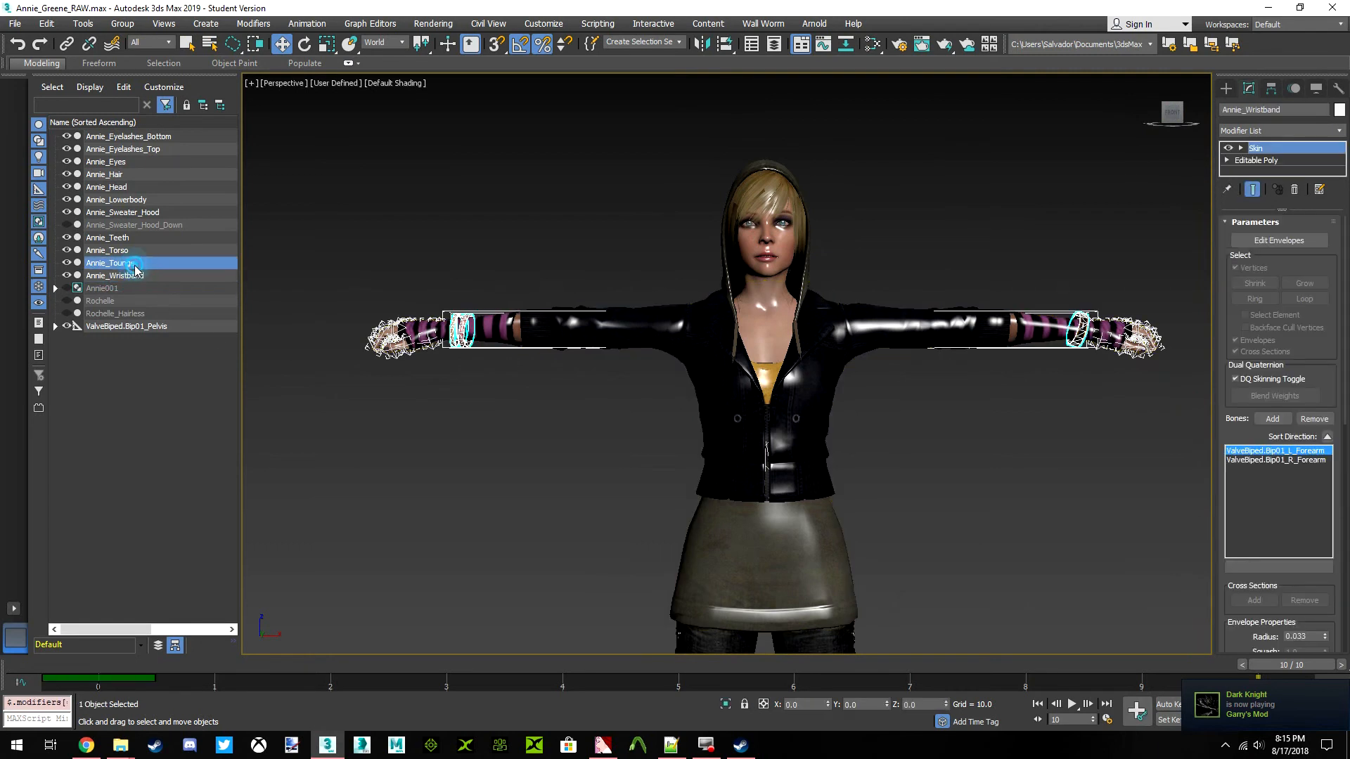
pyautogui.click(128, 249)
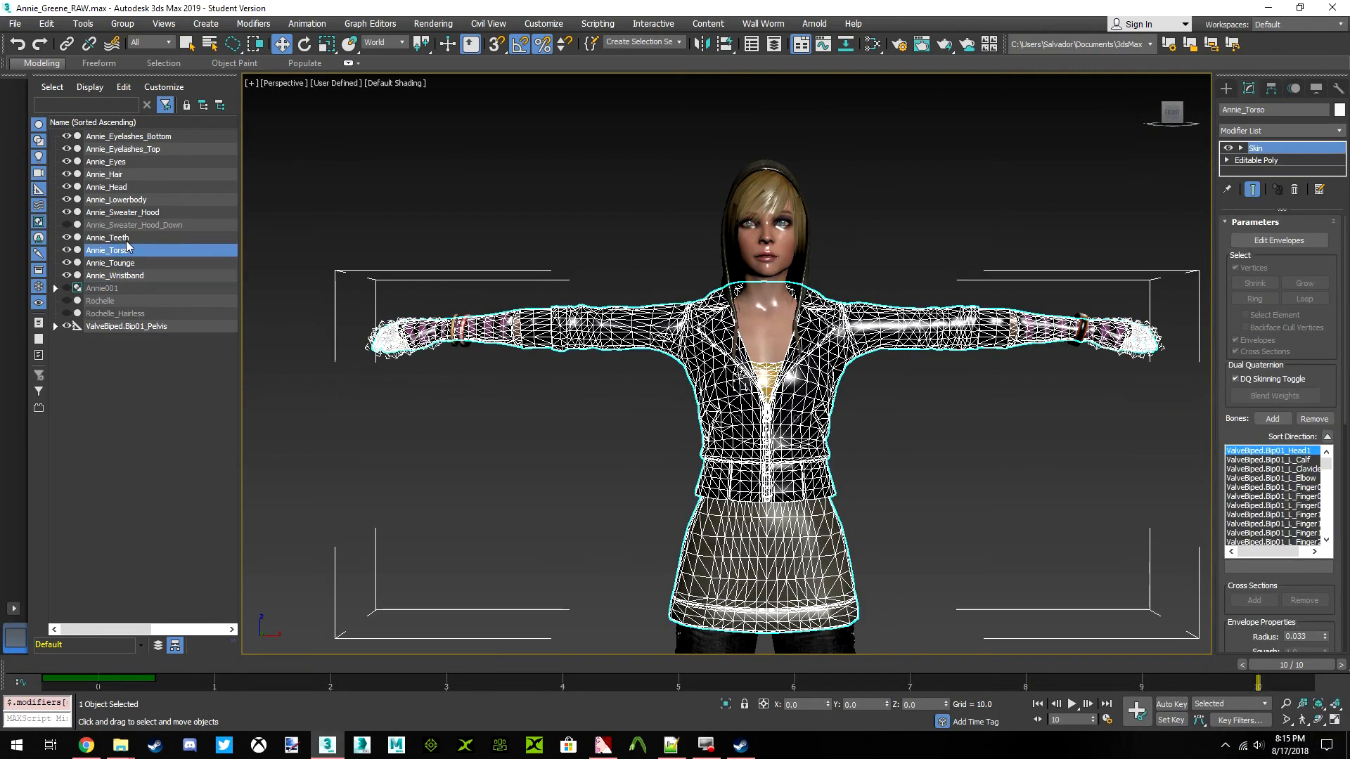
pyautogui.click(126, 238)
pyautogui.click(134, 212)
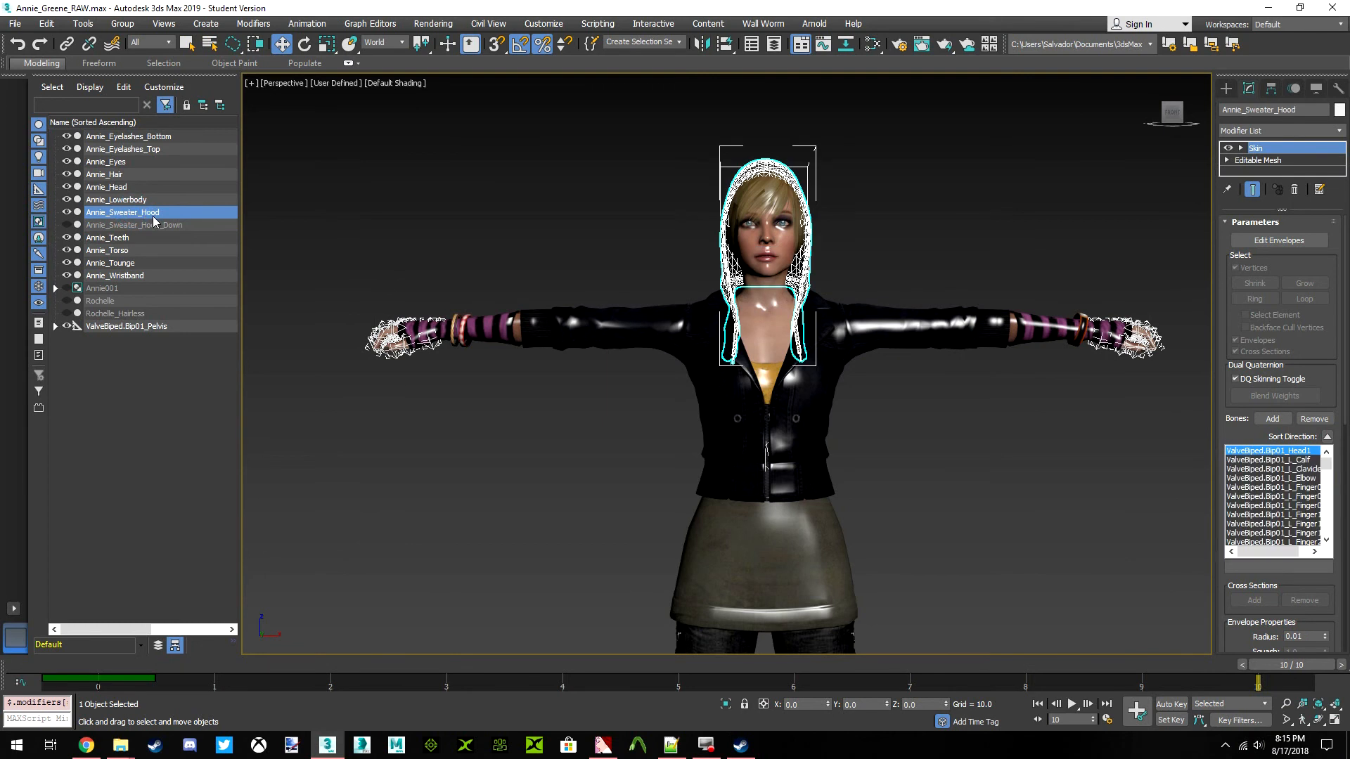
pyautogui.click(127, 200)
pyautogui.click(127, 187)
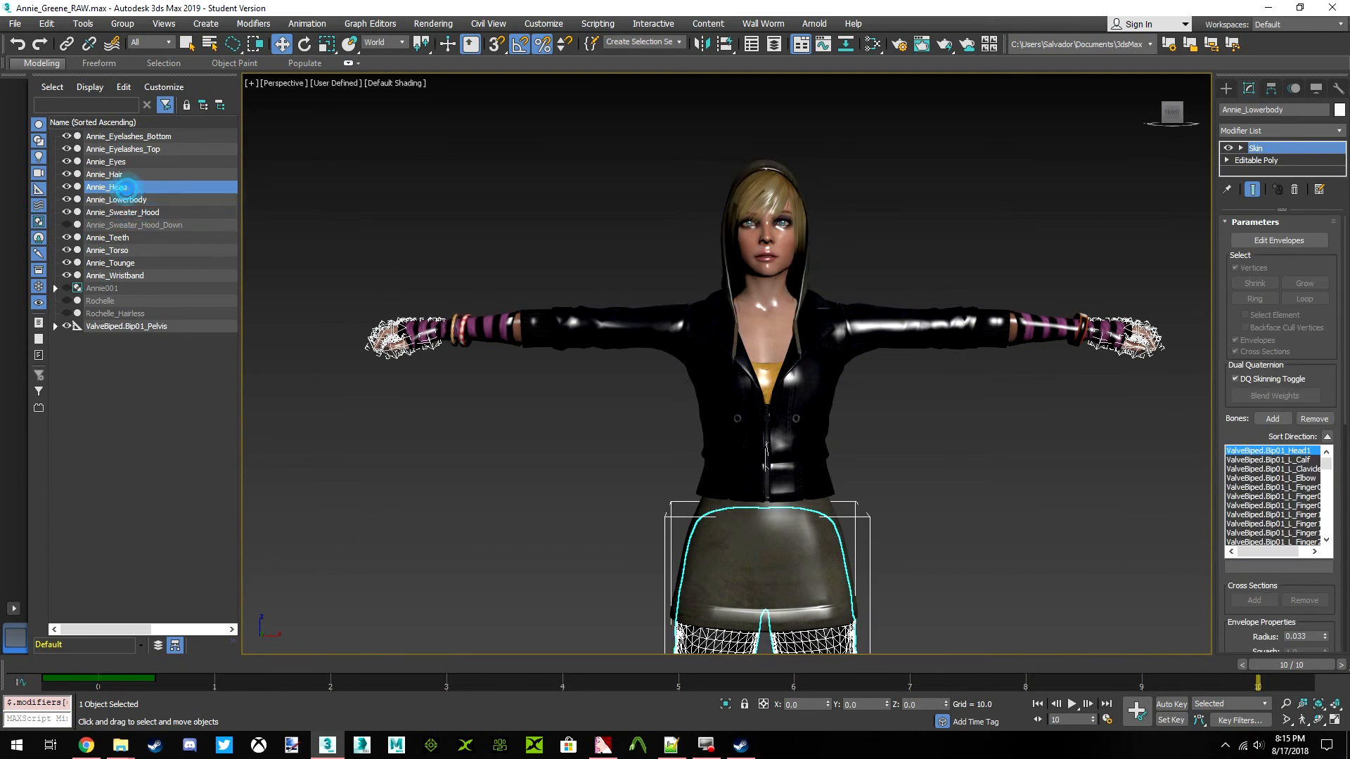
pyautogui.click(123, 174)
pyautogui.click(128, 163)
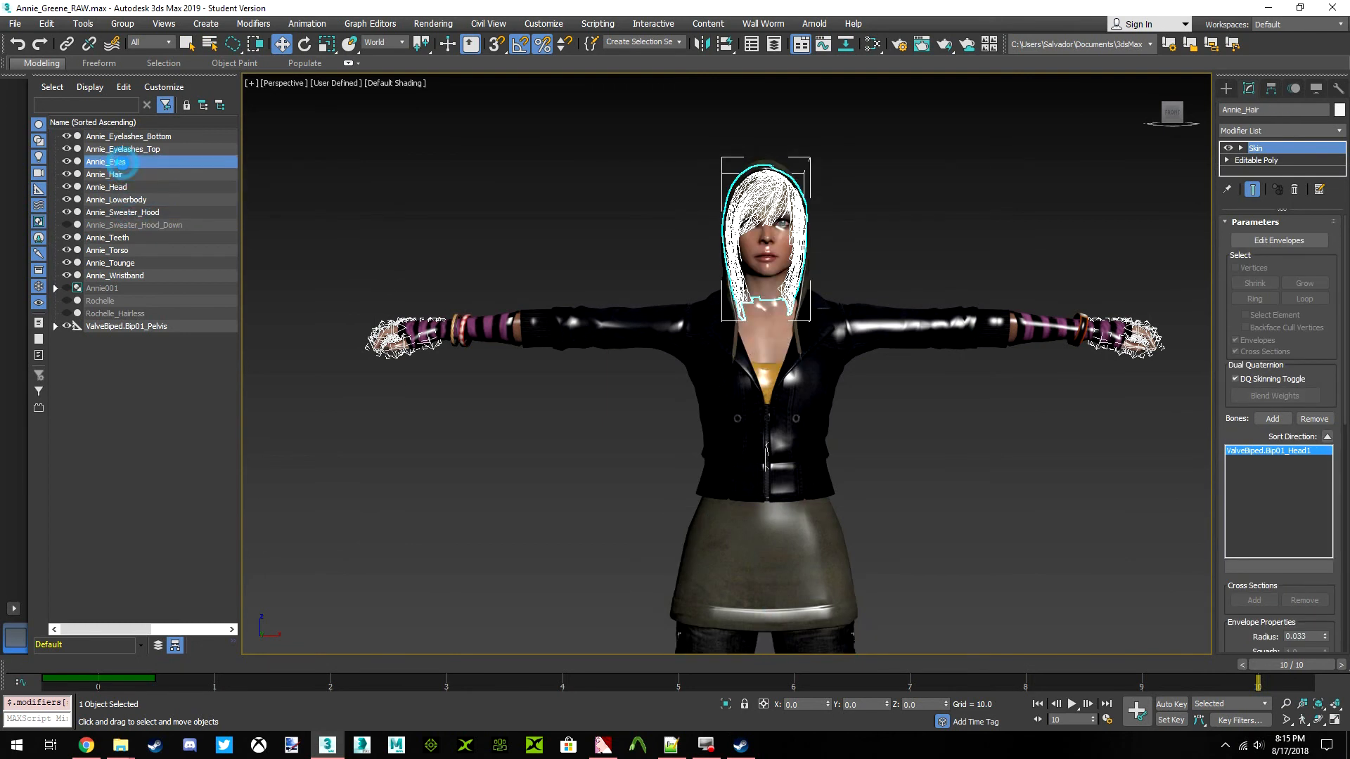
pyautogui.click(125, 149)
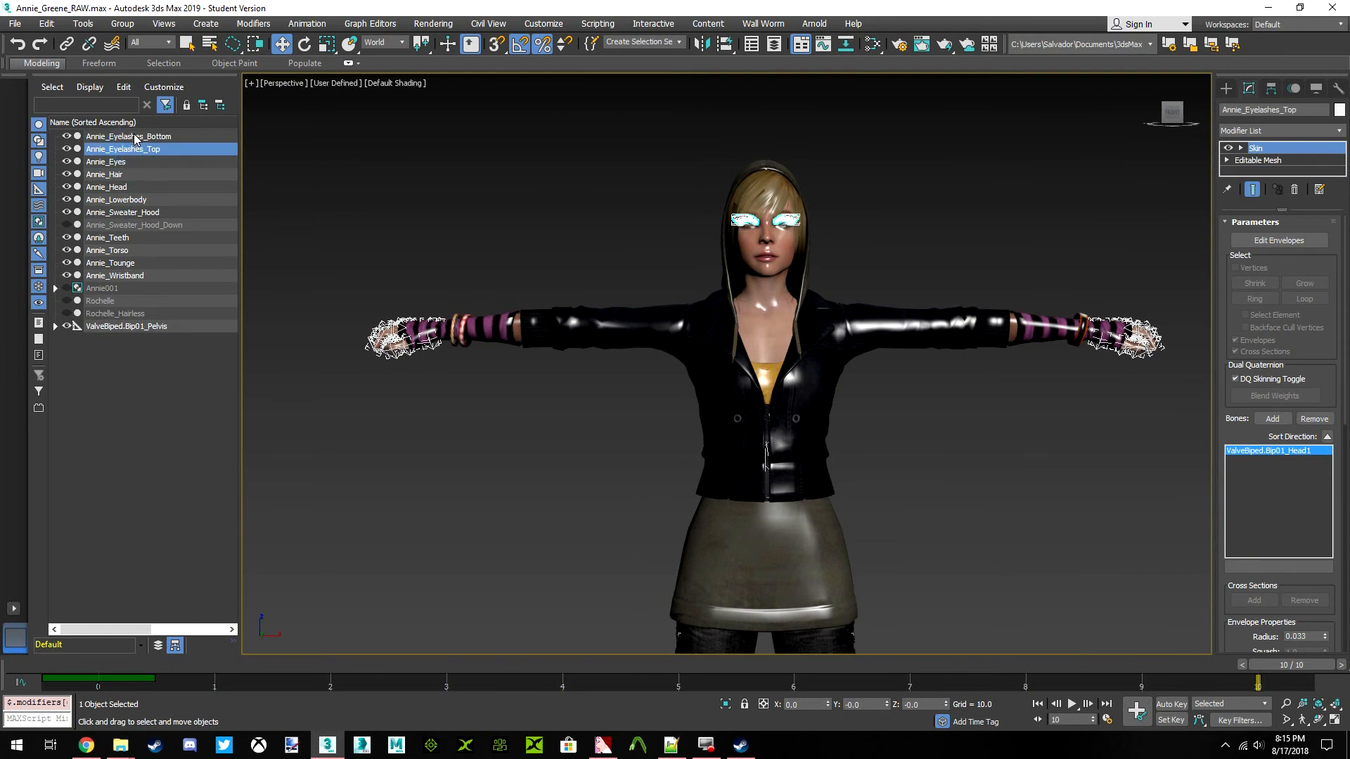
pyautogui.click(135, 137)
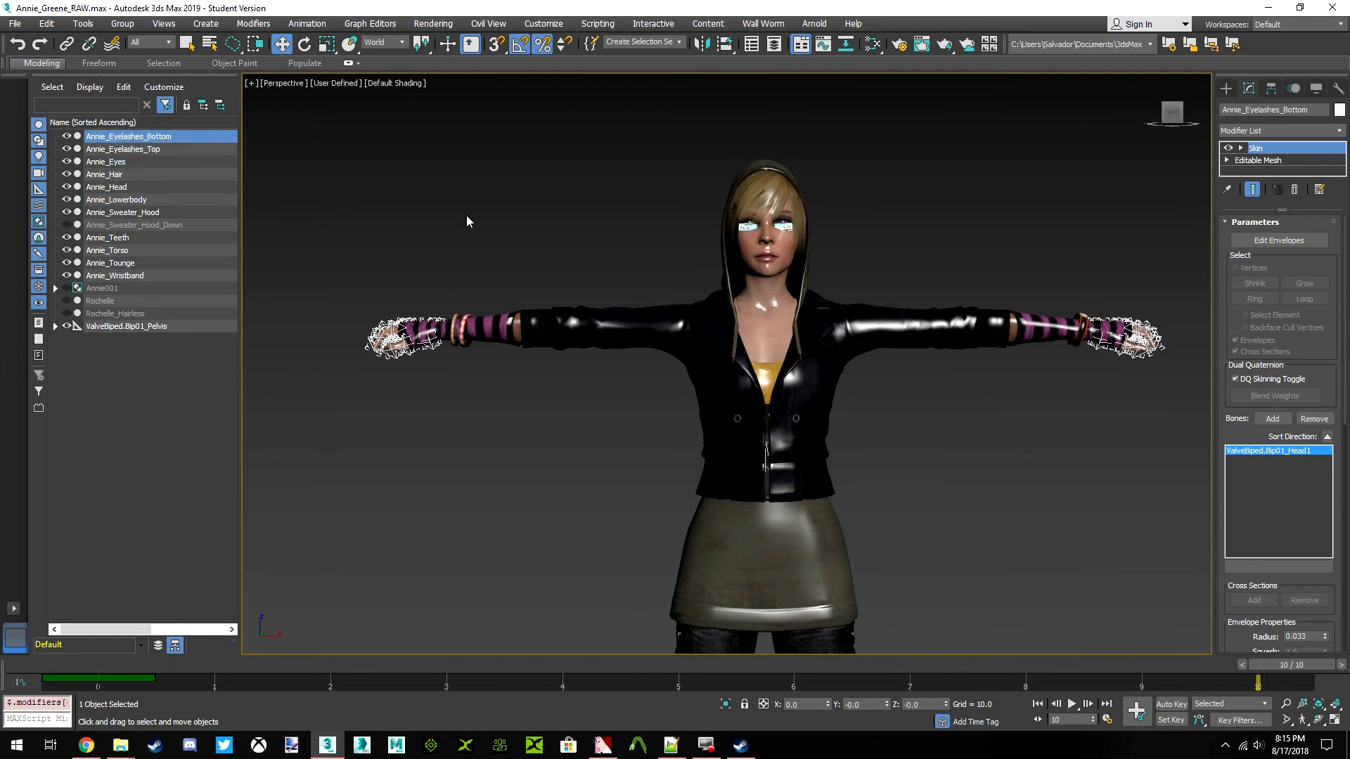
# Hide Annie_Sweater_Hood, unhide and select Annie_Sweater_Hood_Down, and show it from the side
pyautogui.click(776, 274)
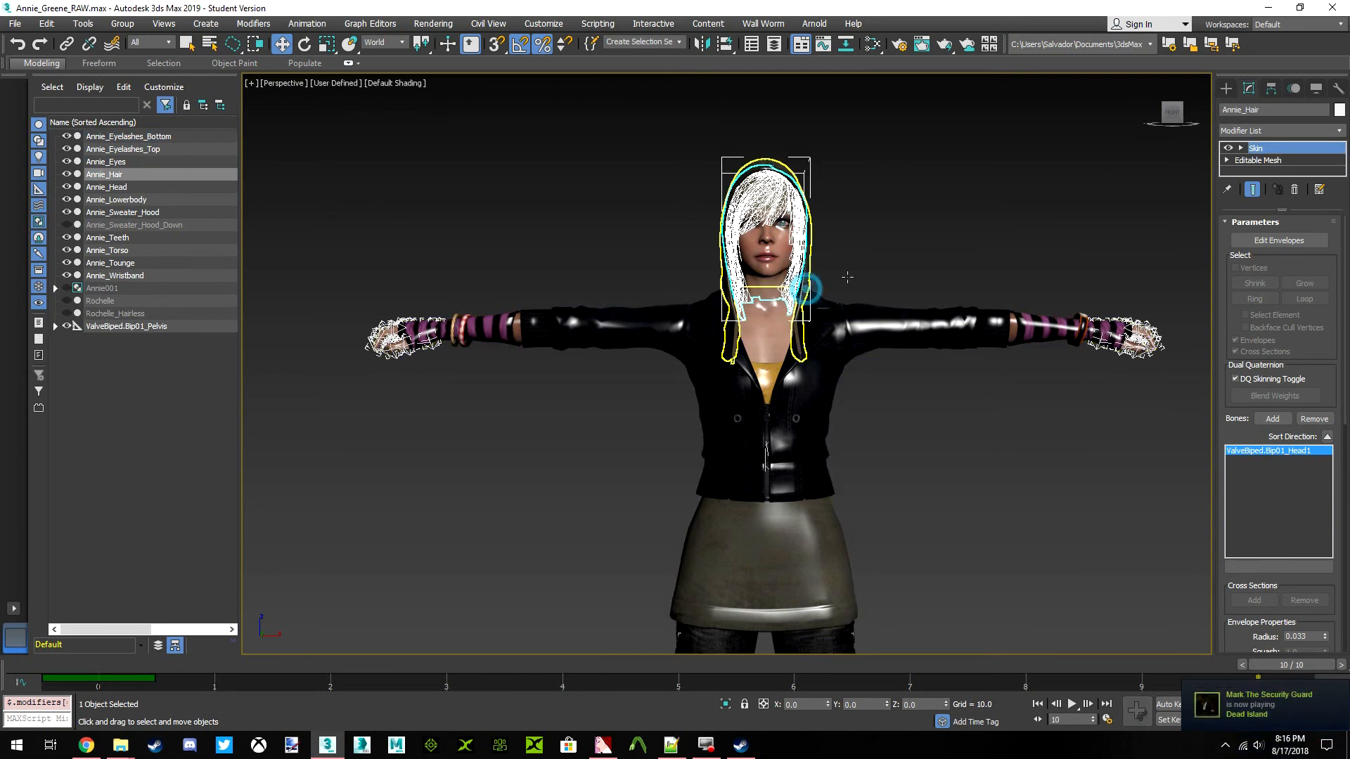
pyautogui.rightClick(876, 265)
pyautogui.click(925, 213)
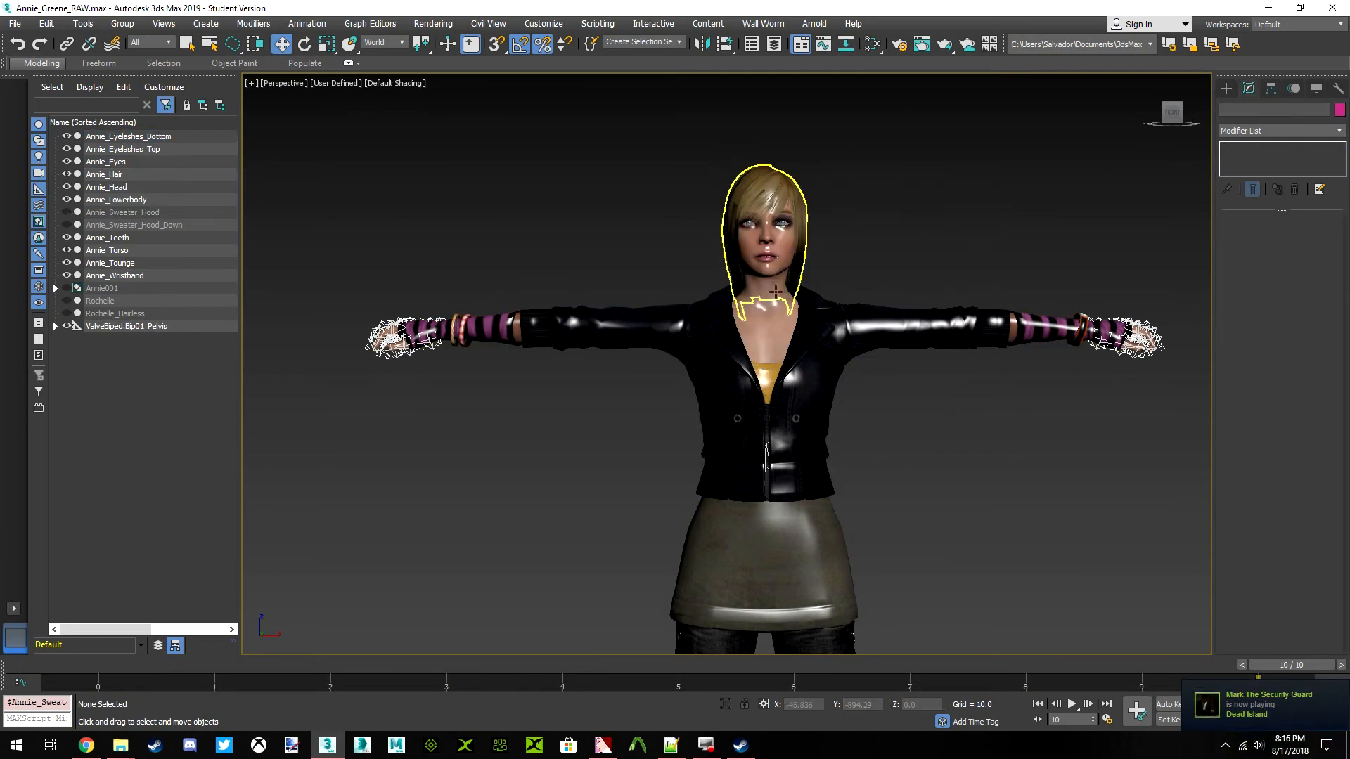
pyautogui.click(67, 225)
pyautogui.click(134, 225)
pyautogui.press('z')
pyautogui.moveTo(1161, 118); pyautogui.dragTo(1174, 120)
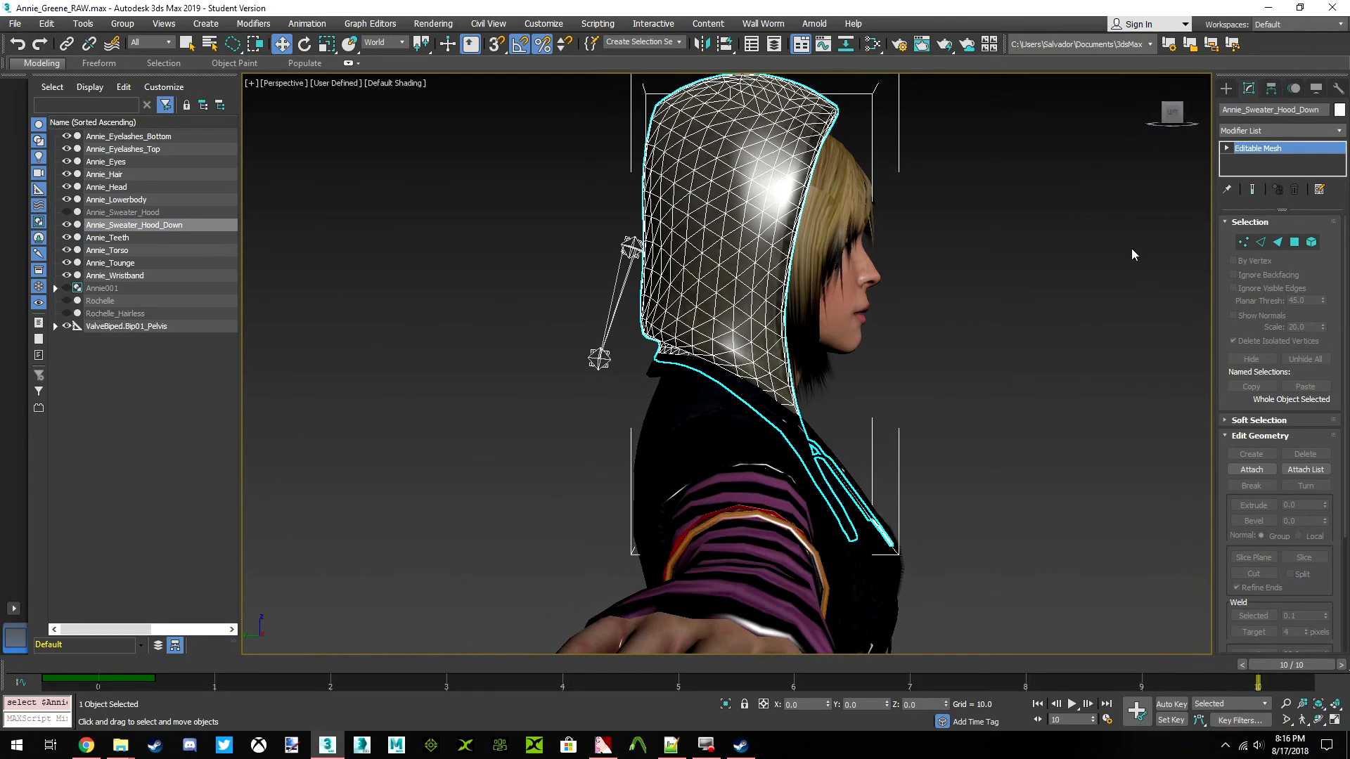
# Return the animation to frame 0 and add an FFD(box) modifier to Annie_Sweater_Hood_Down
pyautogui.moveTo(1303, 665); pyautogui.dragTo(324, 619)
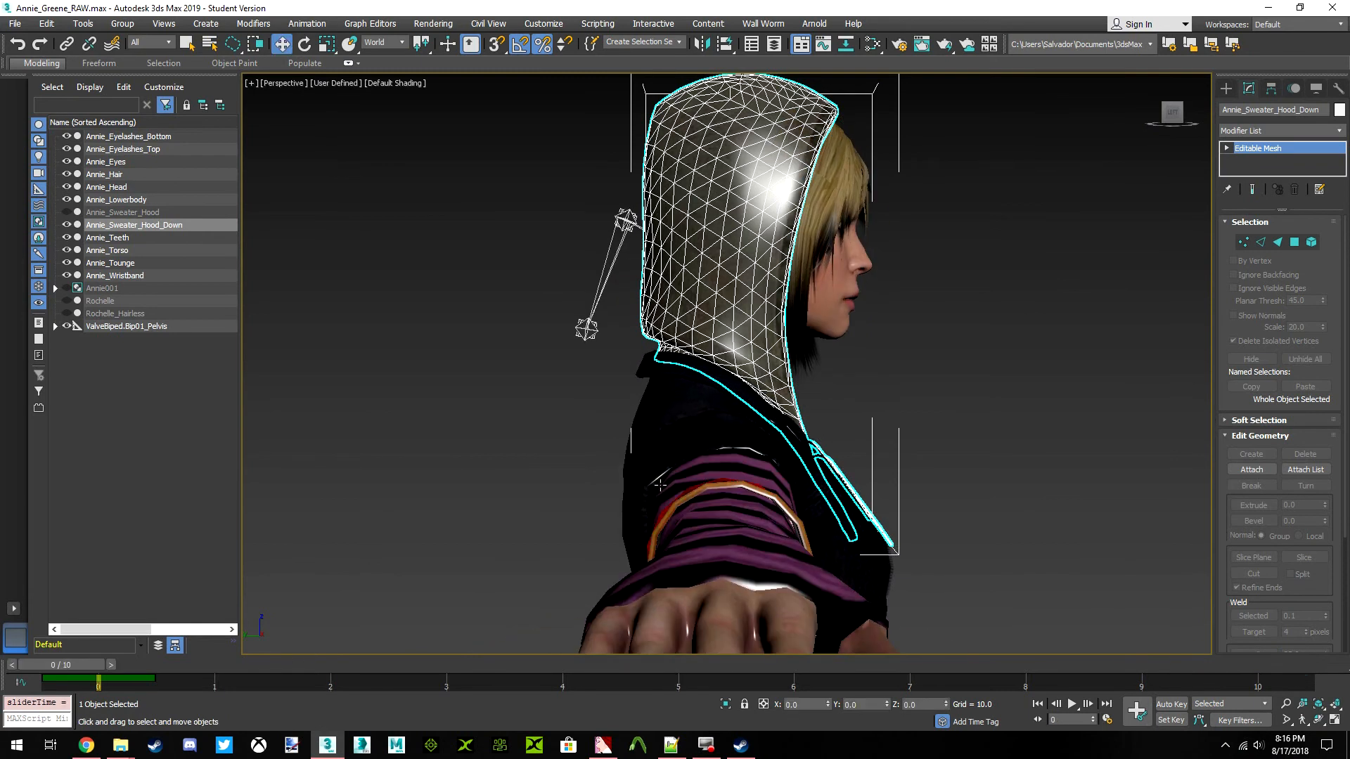
pyautogui.click(1336, 131)
pyautogui.scroll(-10, 1294, 225)
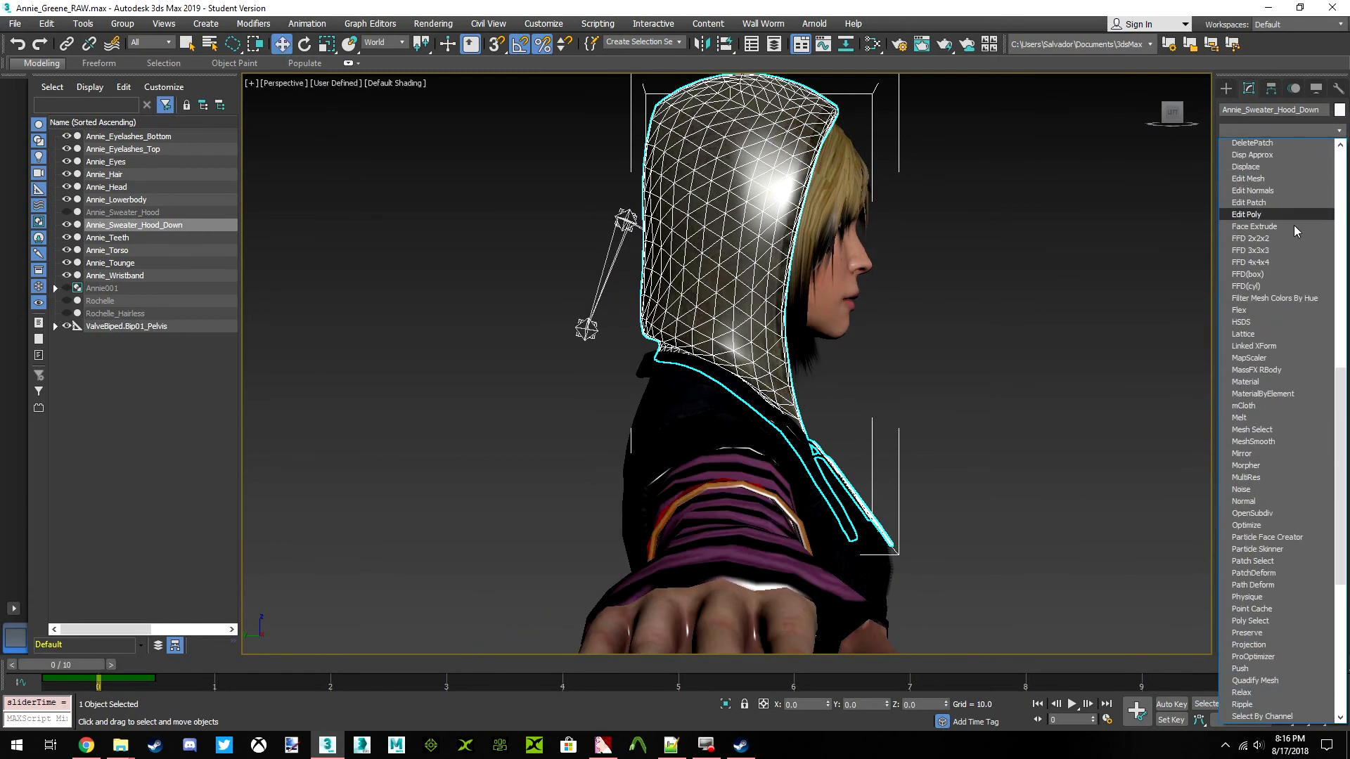
pyautogui.scroll(3, 1293, 239)
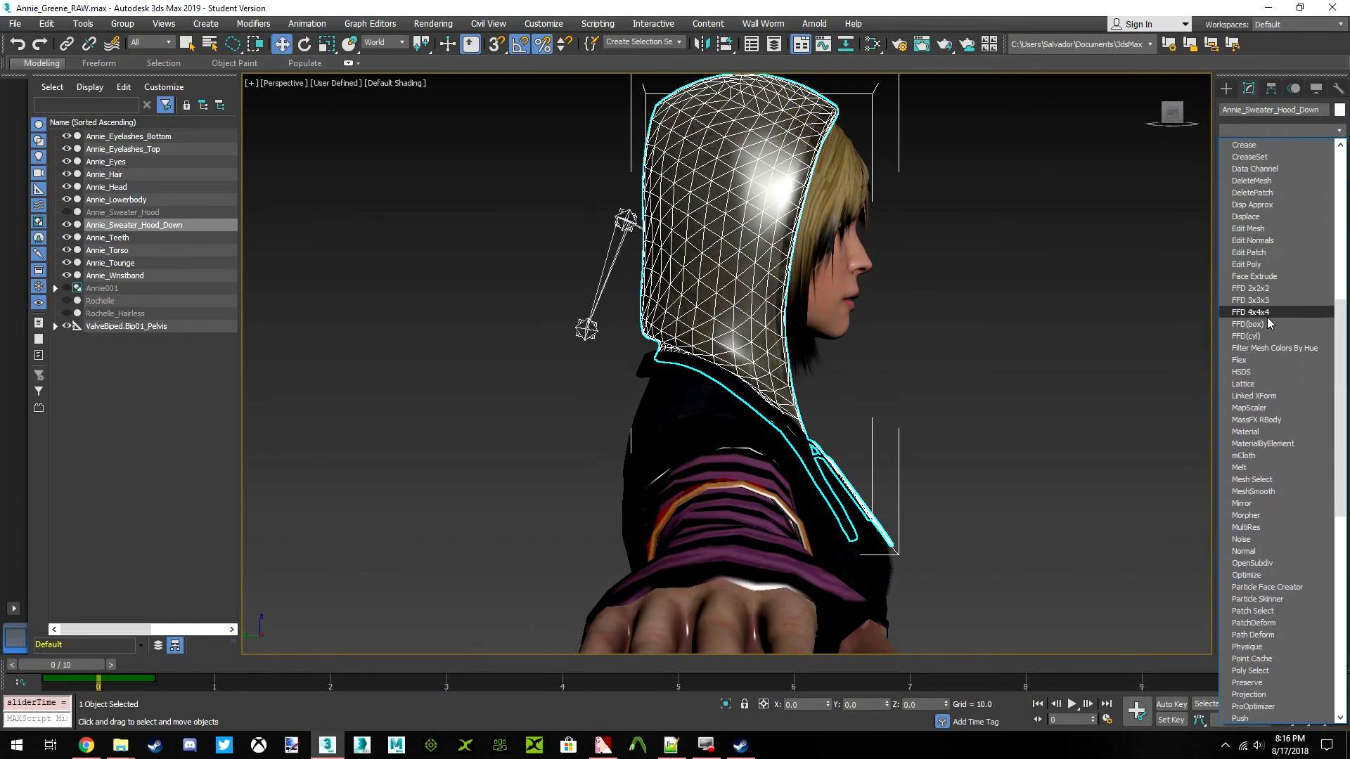
pyautogui.click(1265, 325)
# Set the FFD lattice to 9 points each in length, width and height
pyautogui.click(1277, 266)
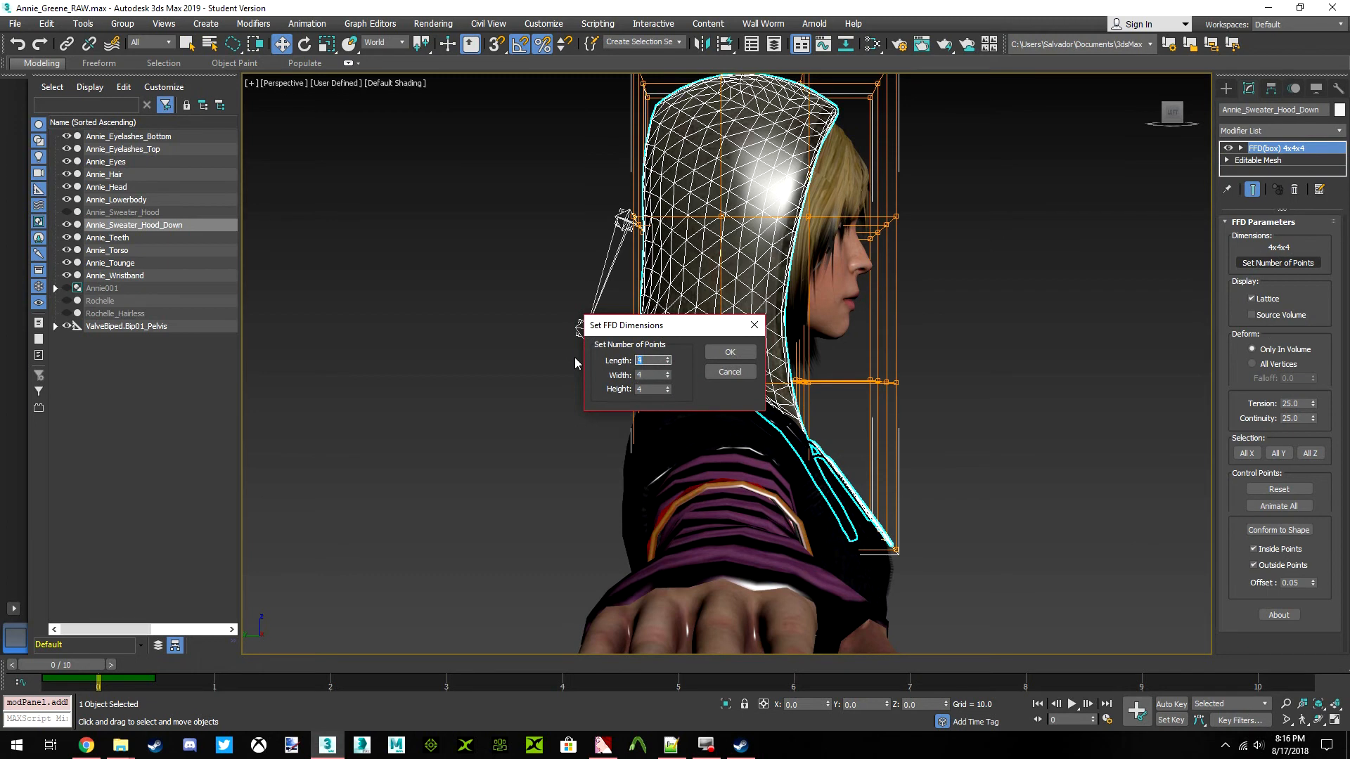
pyautogui.click(647, 389)
pyautogui.write('9')
pyautogui.click(650, 375)
pyautogui.click(728, 351)
pyautogui.moveTo(1165, 116); pyautogui.dragTo(1107, 117)
pyautogui.click(1169, 112)
pyautogui.moveTo(841, 178); pyautogui.dragTo(818, 292, button='middle')
pyautogui.click(1278, 263)
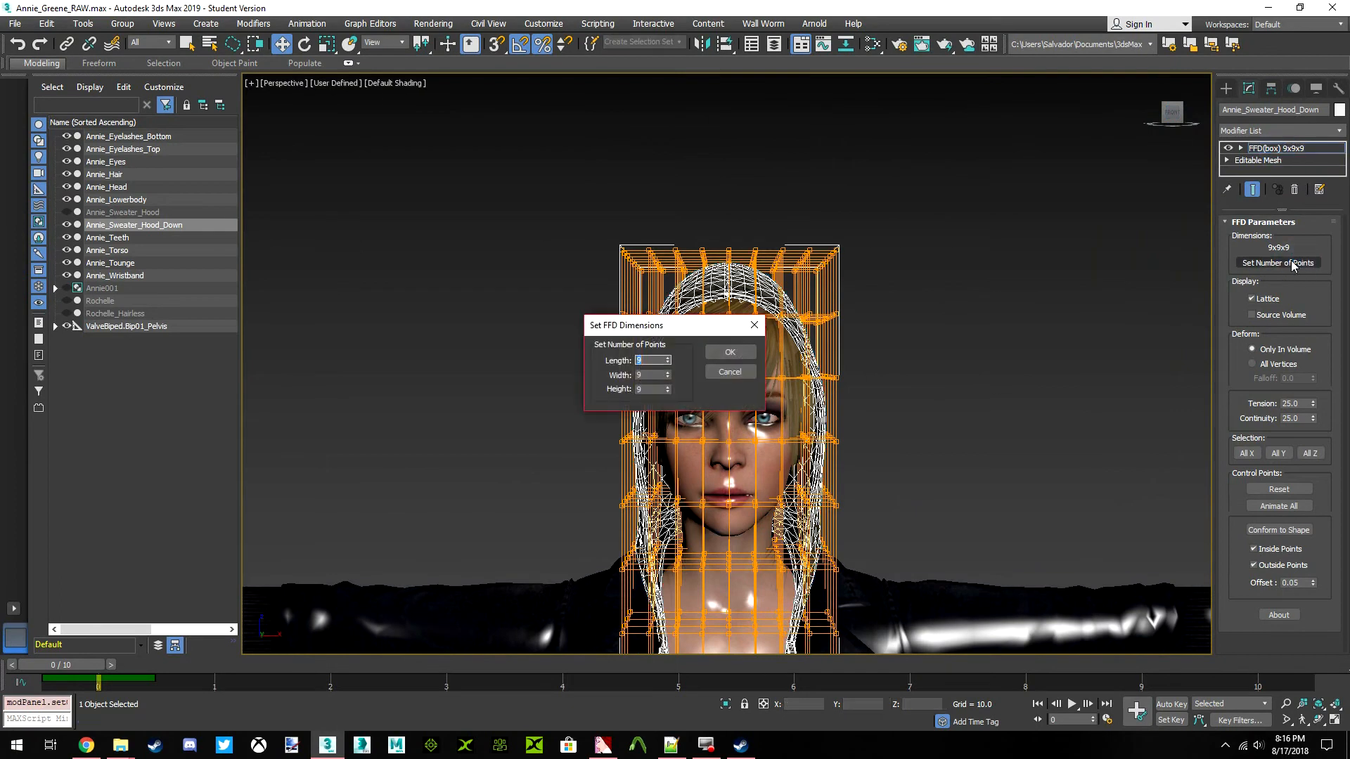
pyautogui.click(742, 354)
# Reselect Annie_Sweater_Hood_Down and activate the FFD(box) modifier for control-point editing
pyautogui.click(1277, 149)
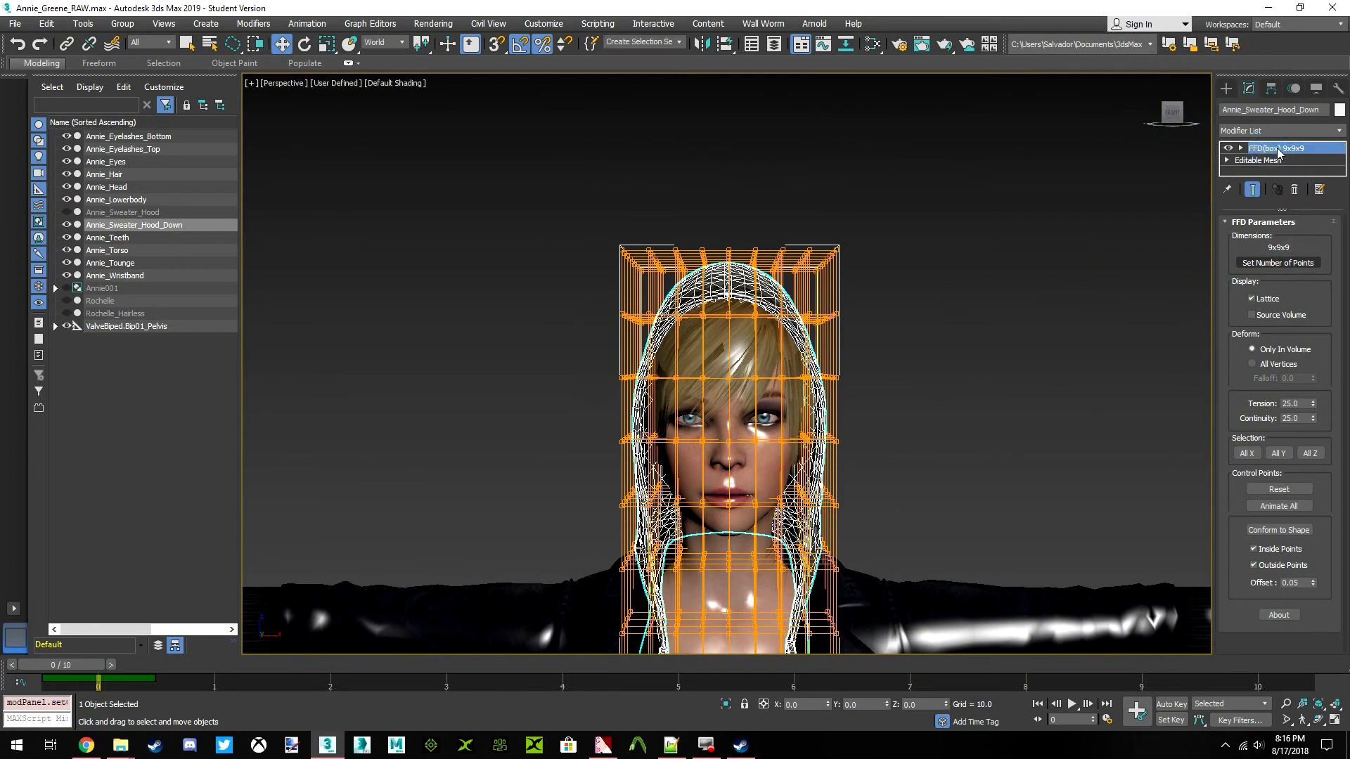
pyautogui.moveTo(820, 277); pyautogui.dragTo(818, 277)
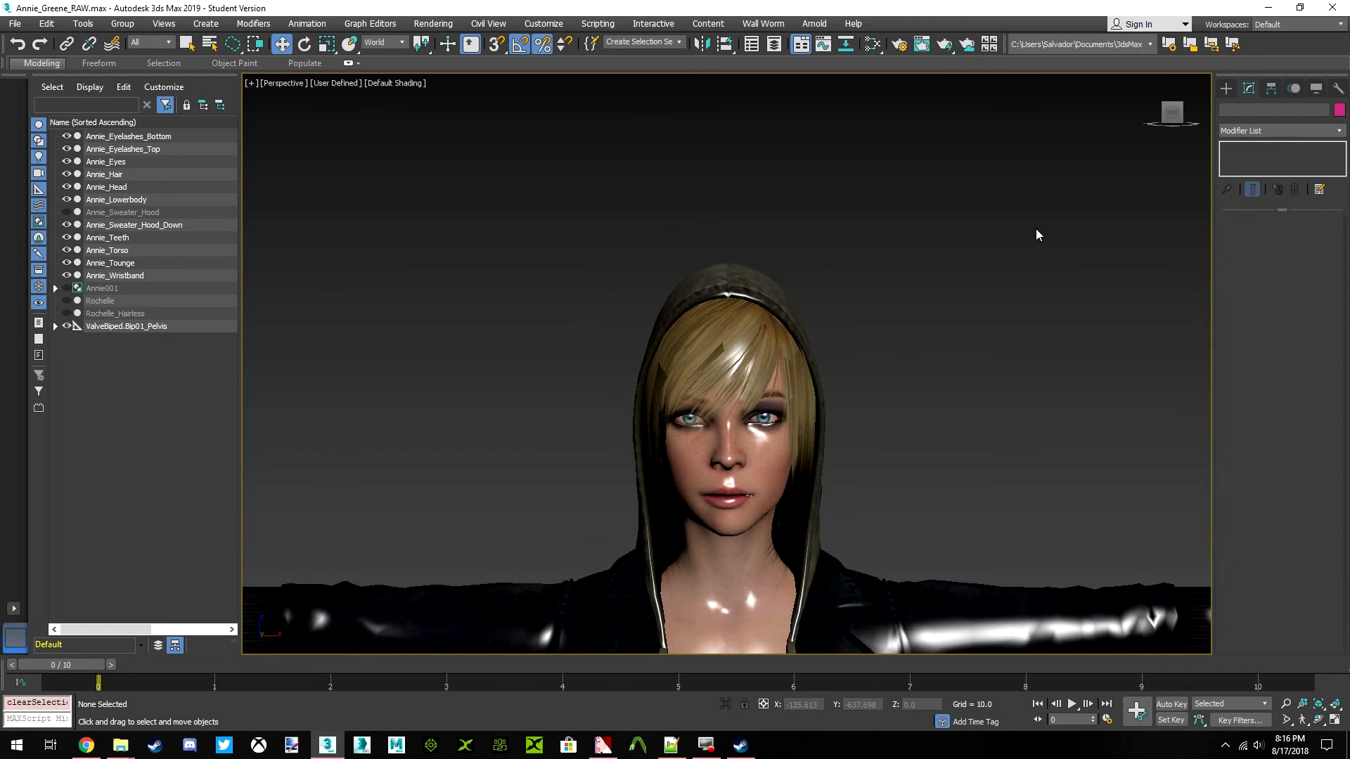
pyautogui.click(779, 296)
pyautogui.click(1271, 149)
# Try selecting and moving the lattice control points at the hood's top from the front
pyautogui.moveTo(933, 244)
pyautogui.mouseDown()
pyautogui.moveTo(845, 225)
pyautogui.moveTo(831, 276)
pyautogui.mouseUp()
pyautogui.scroll(5, 831, 275)
pyautogui.moveTo(831, 275); pyautogui.dragTo(760, 358, button='middle')
pyautogui.moveTo(892, 269)
pyautogui.mouseDown()
pyautogui.moveTo(732, 318)
pyautogui.moveTo(747, 344)
pyautogui.mouseUp()
pyautogui.moveTo(747, 345)
pyautogui.mouseDown(button='middle')
pyautogui.moveTo(774, 334)
pyautogui.moveTo(826, 261)
pyautogui.mouseUp(button='middle')
pyautogui.moveTo(809, 248); pyautogui.dragTo(824, 217)
pyautogui.hotkey('ctrl', 'z')
pyautogui.moveTo(808, 293); pyautogui.dragTo(749, 381, button='middle')
pyautogui.moveTo(749, 381)
pyautogui.mouseDown()
pyautogui.moveTo(702, 399)
pyautogui.moveTo(709, 391)
pyautogui.mouseUp()
pyautogui.moveTo(709, 387); pyautogui.dragTo(736, 334, button='middle')
pyautogui.moveTo(766, 280)
pyautogui.mouseDown()
pyautogui.moveTo(790, 301)
pyautogui.moveTo(823, 256)
pyautogui.moveTo(747, 302)
pyautogui.moveTo(772, 354)
pyautogui.moveTo(786, 238)
pyautogui.moveTo(767, 292)
pyautogui.mouseUp()
pyautogui.hotkey('ctrl', 'z')
# Try rotating the lattice's upper four rows of control points backward, working from the side, and undo the rotations
pyautogui.moveTo(1173, 114); pyautogui.dragTo(975, 318)
pyautogui.scroll(-4, 830, 351)
pyautogui.moveTo(824, 464); pyautogui.dragTo(823, 388, button='middle')
pyautogui.scroll(-3, 823, 388)
pyautogui.scroll(3, 823, 388)
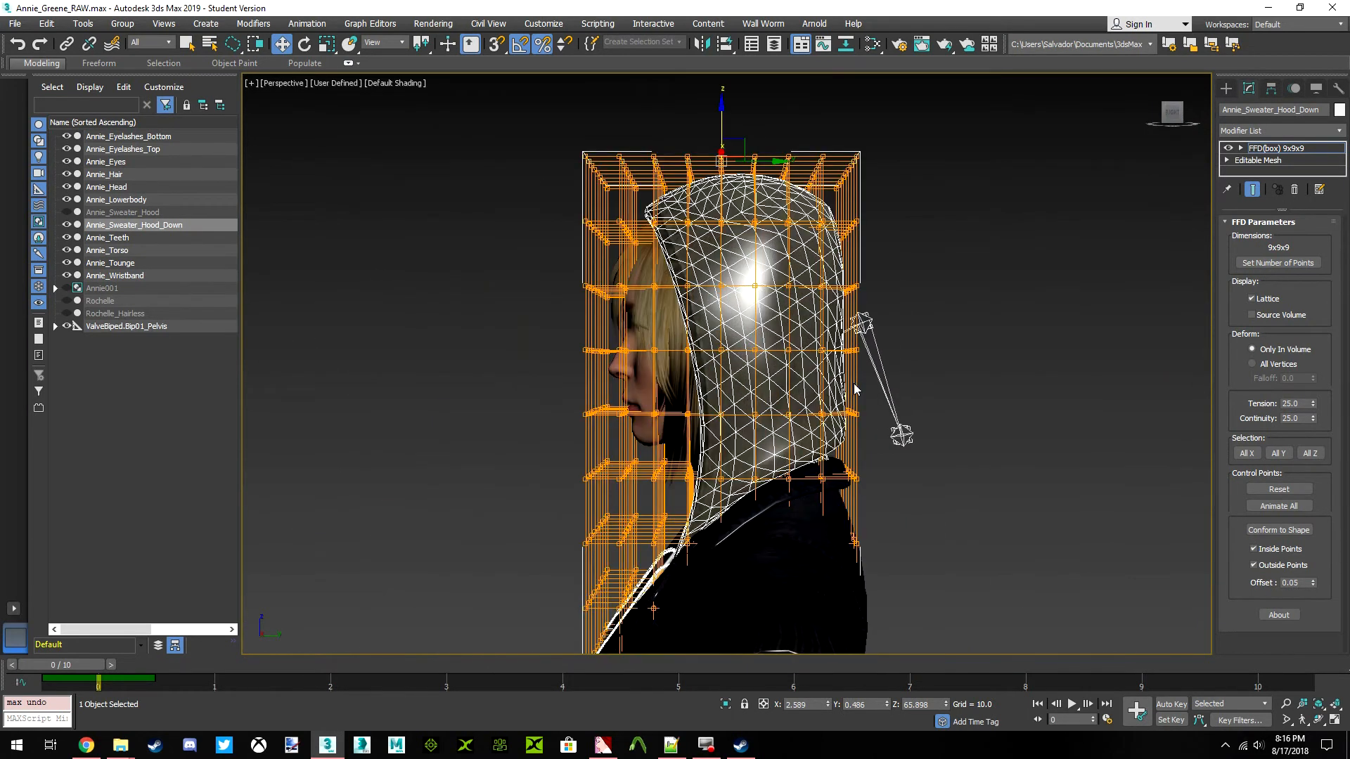
pyautogui.moveTo(914, 380); pyautogui.dragTo(679, 383)
pyautogui.moveTo(737, 84); pyautogui.dragTo(963, 372)
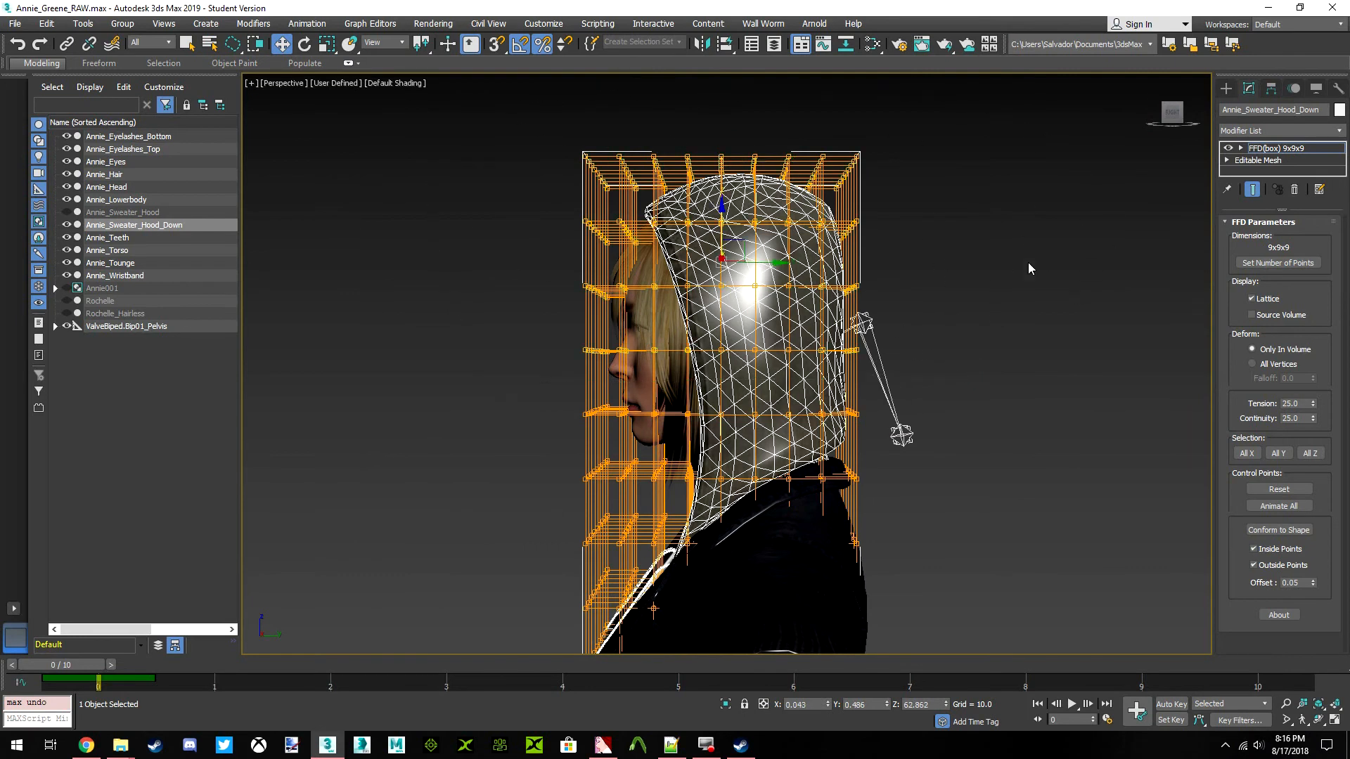
pyautogui.click(308, 48)
pyautogui.moveTo(761, 239); pyautogui.dragTo(785, 242)
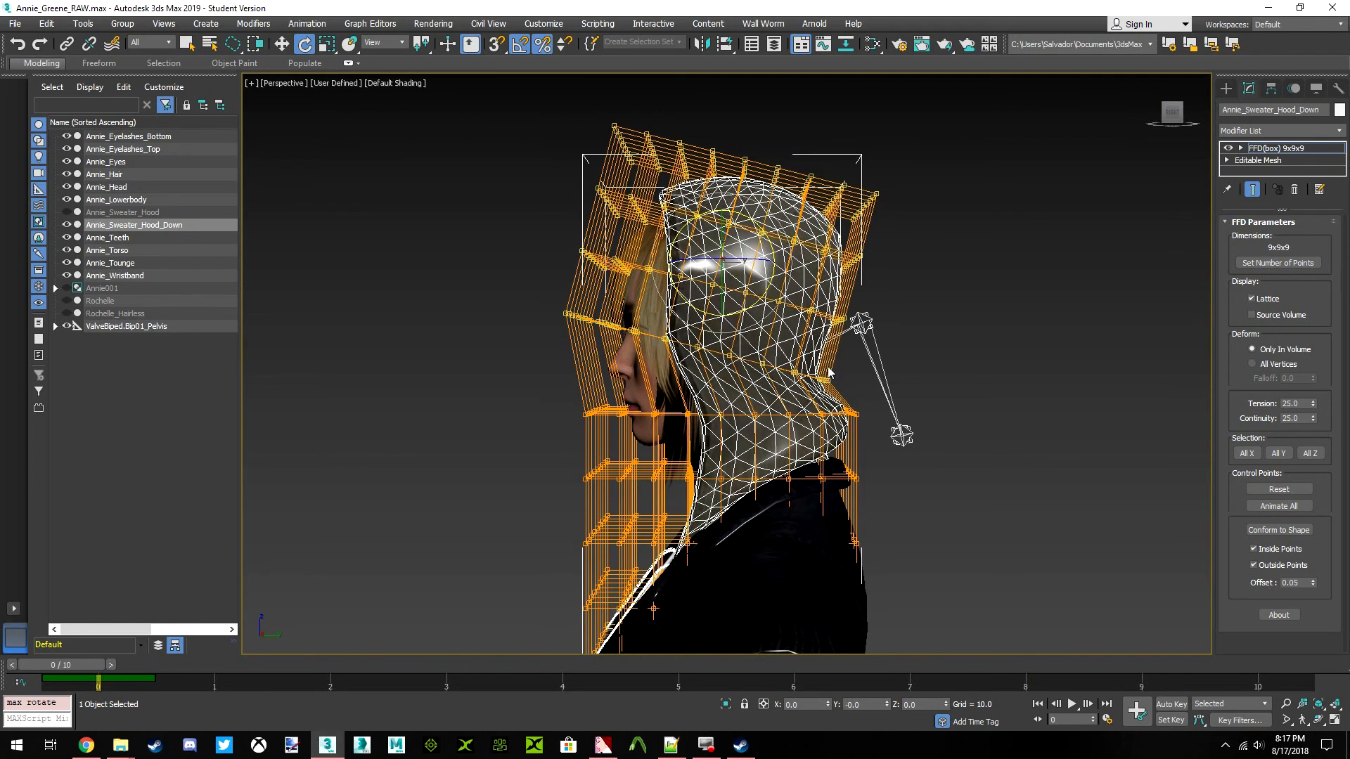
pyautogui.hotkey('ctrl', 'z')
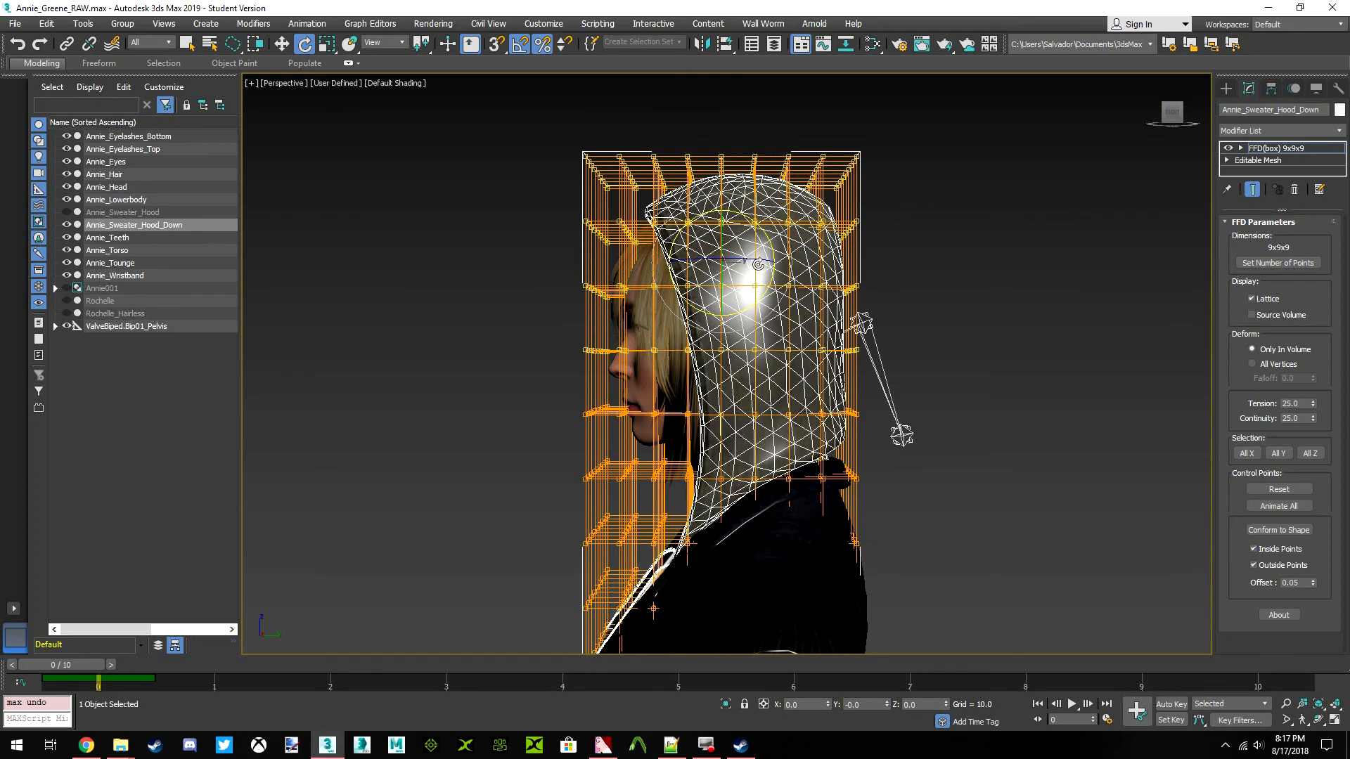
pyautogui.moveTo(768, 239); pyautogui.dragTo(787, 248)
pyautogui.hotkey('ctrl', 'z')
# Select the lattice's upper five rows of control points and rotate them backward slightly
pyautogui.moveTo(822, 380); pyautogui.dragTo(812, 327, button='middle')
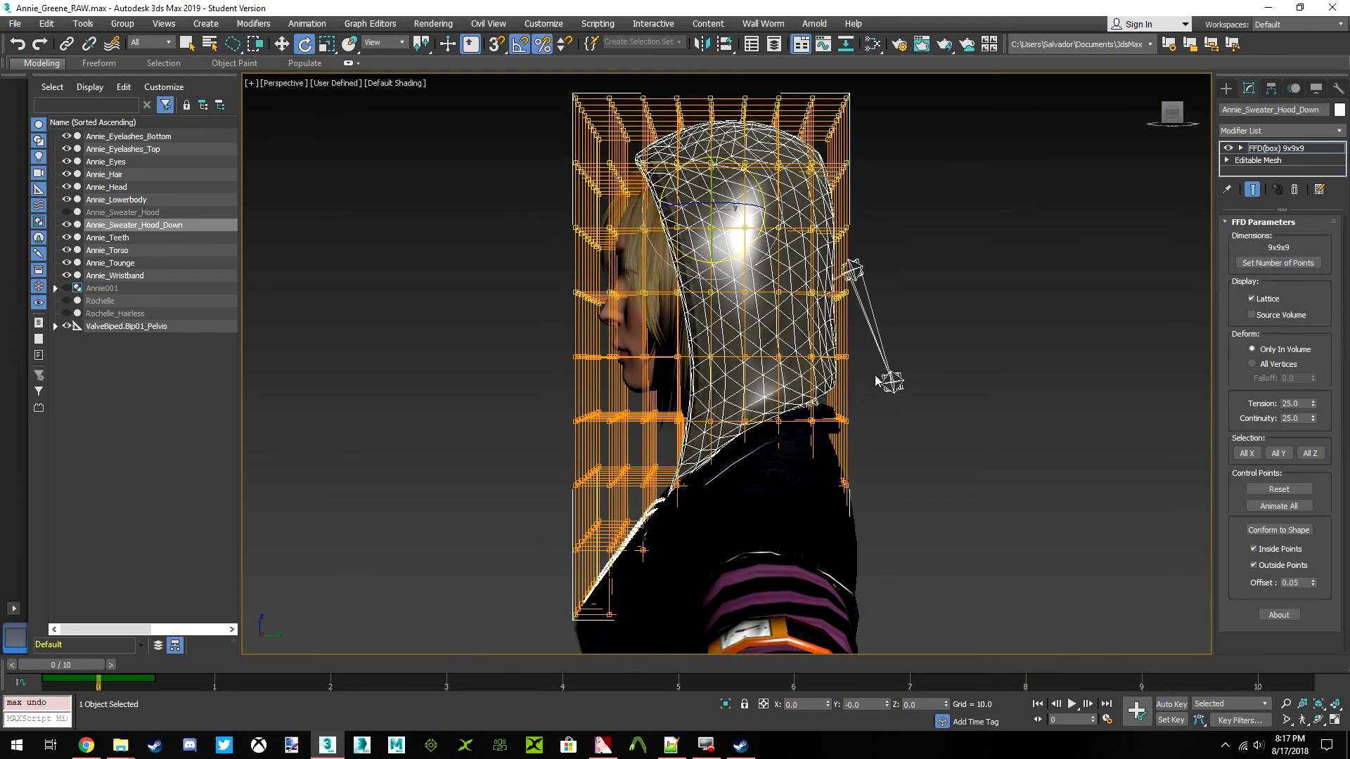
pyautogui.moveTo(798, 395); pyautogui.dragTo(583, 392)
pyautogui.moveTo(951, 154); pyautogui.dragTo(893, 335)
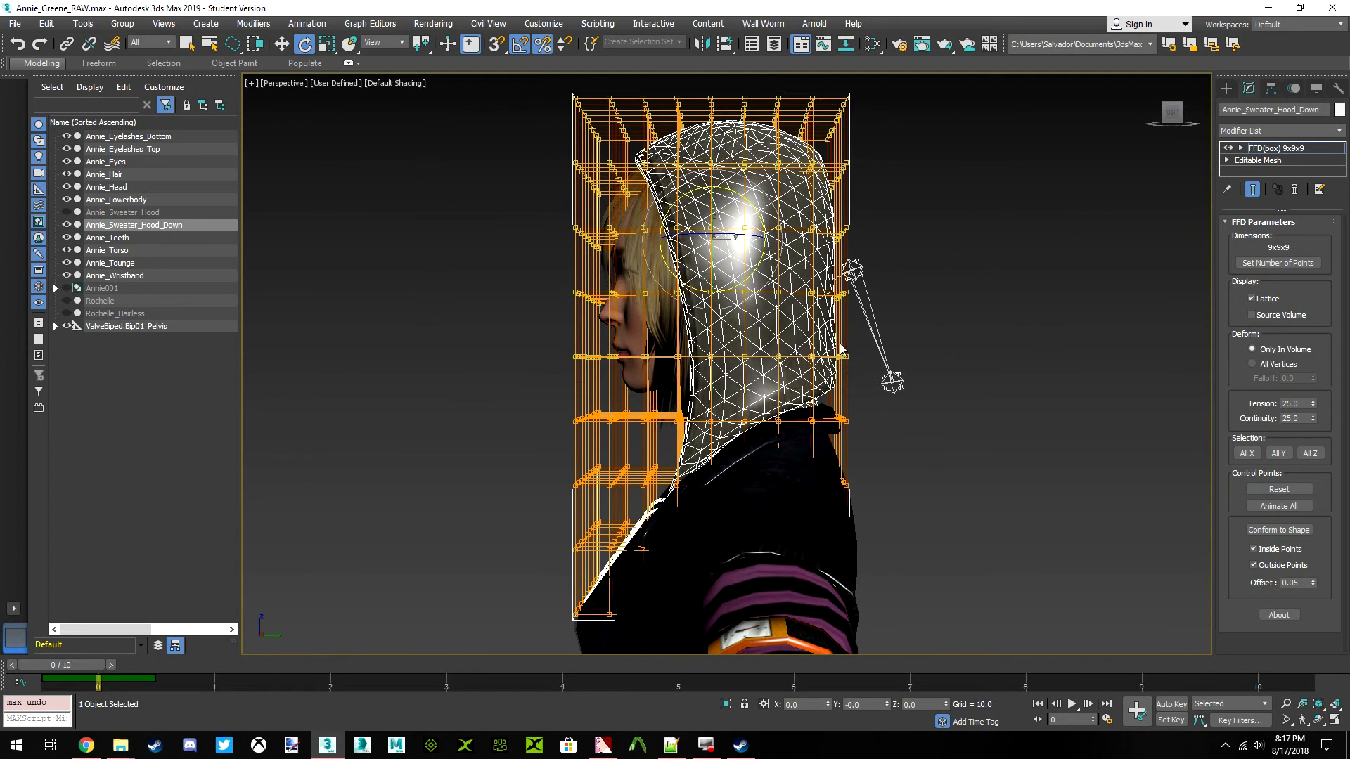
pyautogui.moveTo(768, 216); pyautogui.dragTo(777, 220)
# Narrow the selection to the lattice's upper four rows and rotate them backward by 10 and another 5 degrees
pyautogui.moveTo(915, 395)
pyautogui.mouseDown()
pyautogui.moveTo(747, 338)
pyautogui.moveTo(556, 310)
pyautogui.mouseUp()
pyautogui.moveTo(815, 473); pyautogui.dragTo(819, 469)
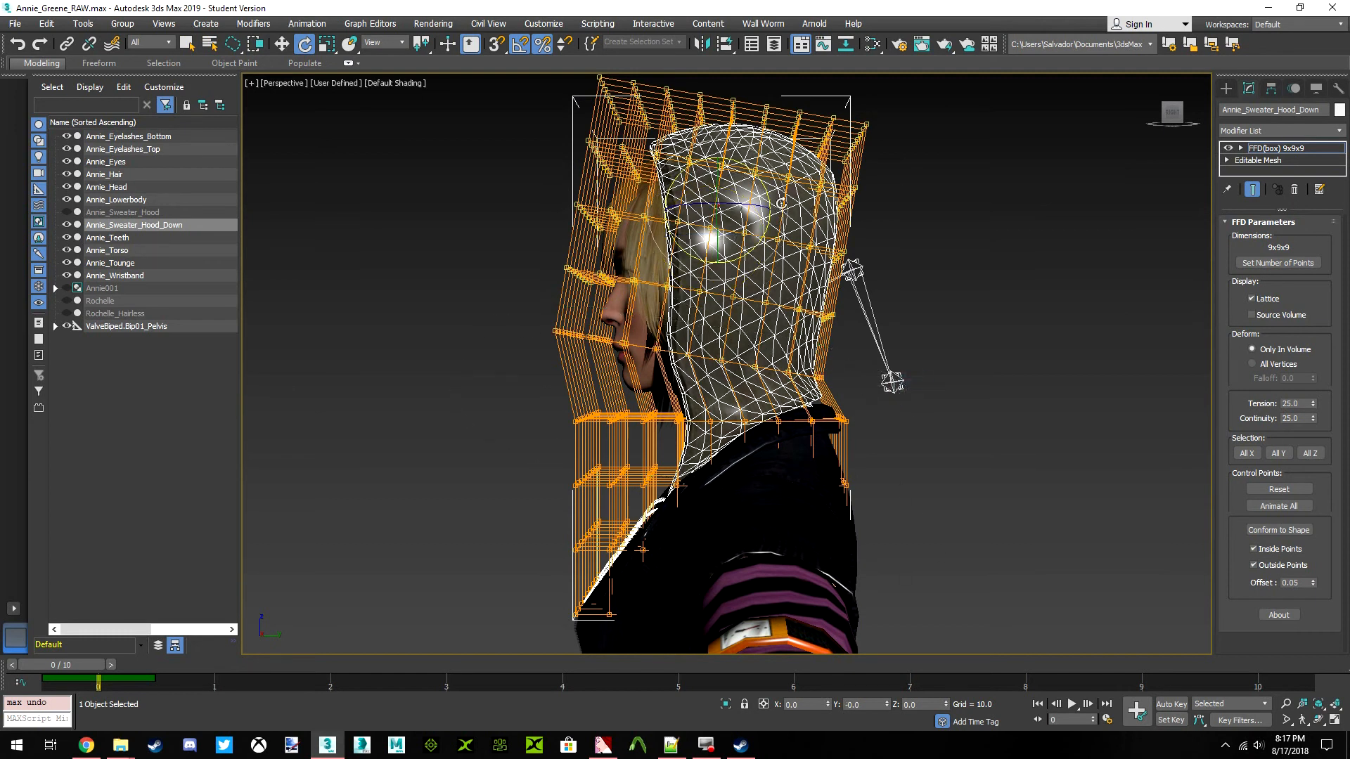
pyautogui.moveTo(766, 190); pyautogui.dragTo(782, 198)
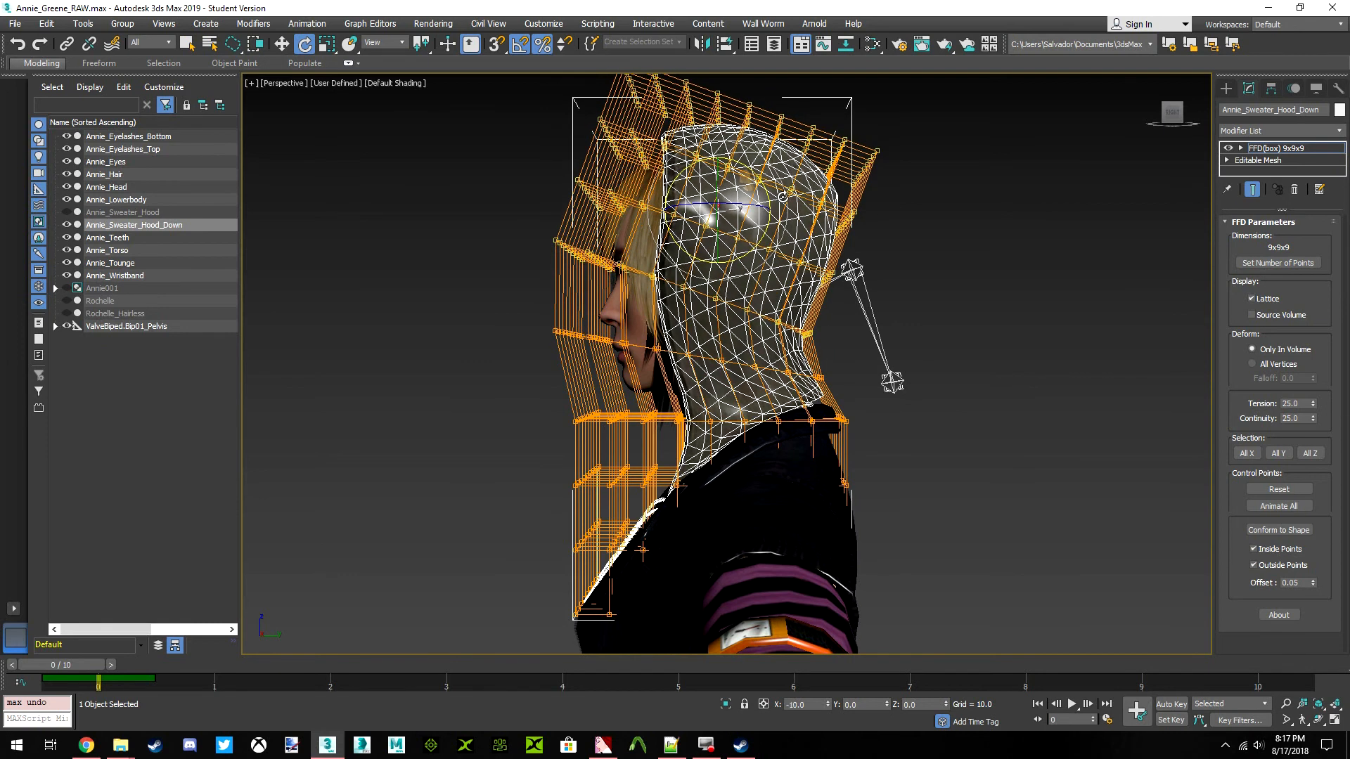
pyautogui.moveTo(766, 184); pyautogui.dragTo(773, 189)
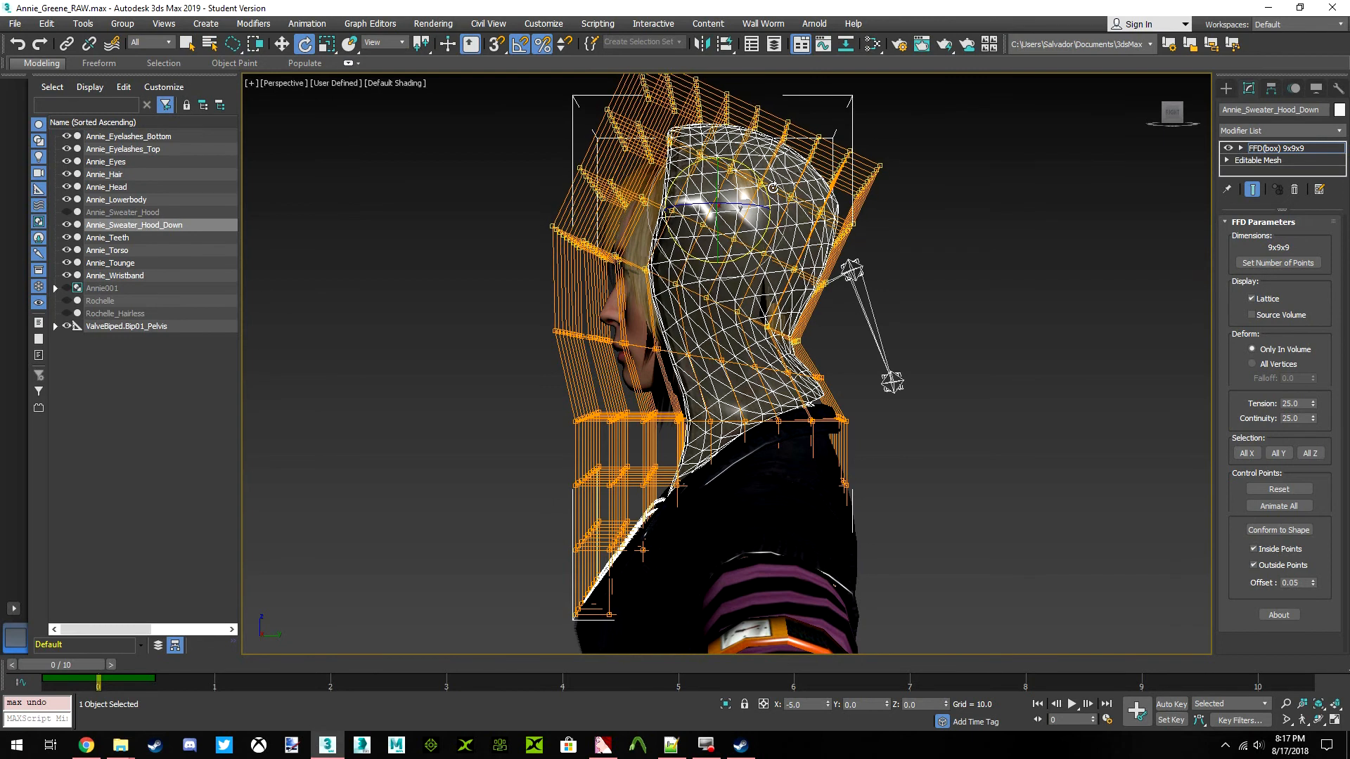
# Narrow the selection to the lattice's upper three rows and rotate them further backward
pyautogui.moveTo(758, 232); pyautogui.dragTo(753, 299, button='middle')
pyautogui.moveTo(844, 406); pyautogui.dragTo(616, 293)
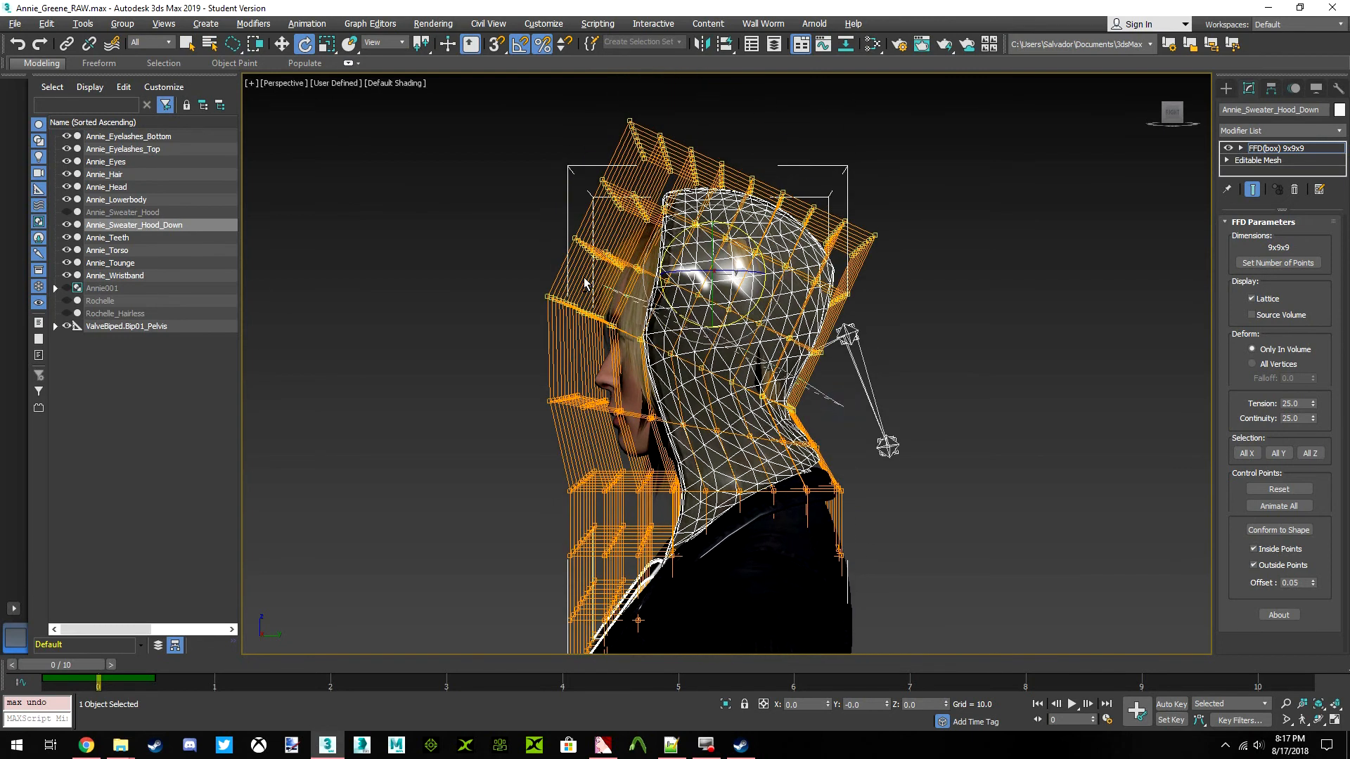
pyautogui.moveTo(796, 538); pyautogui.dragTo(823, 464)
pyautogui.moveTo(772, 224); pyautogui.dragTo(796, 238)
# Narrow the selection to the lattice's upper two rows and rotate them backward by 20 degrees
pyautogui.moveTo(812, 358); pyautogui.dragTo(803, 435, button='middle')
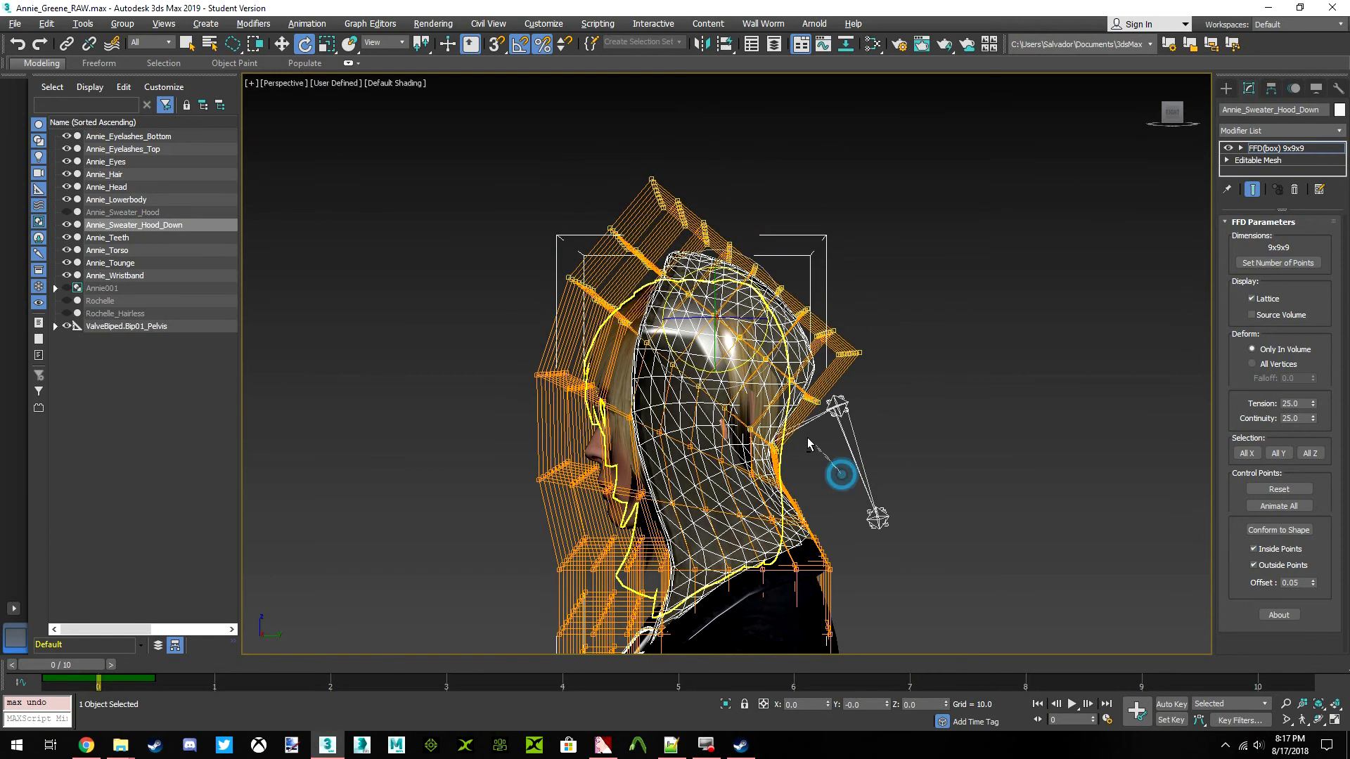
pyautogui.keyDown('alt'); pyautogui.moveTo(561, 585); pyautogui.dragTo(810, 516); pyautogui.keyUp('alt')
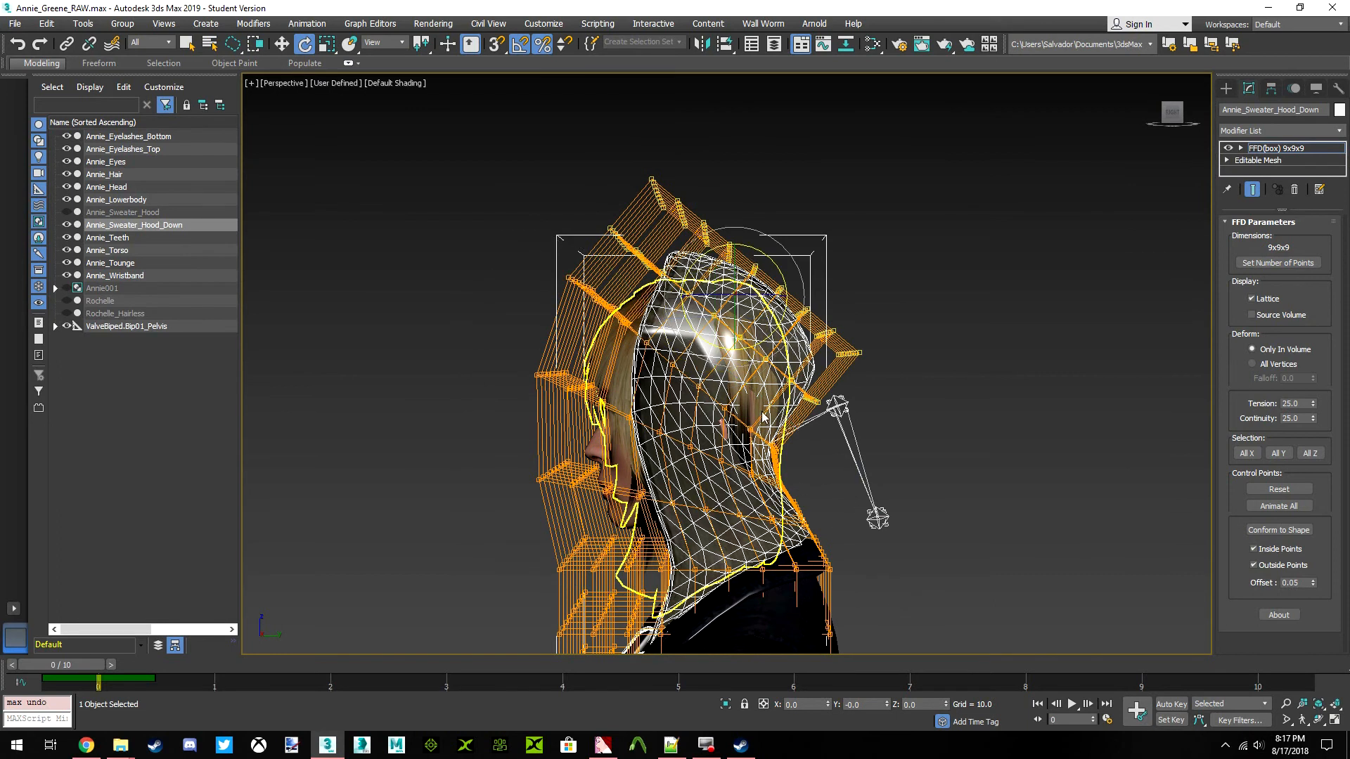
pyautogui.moveTo(780, 277); pyautogui.dragTo(814, 292)
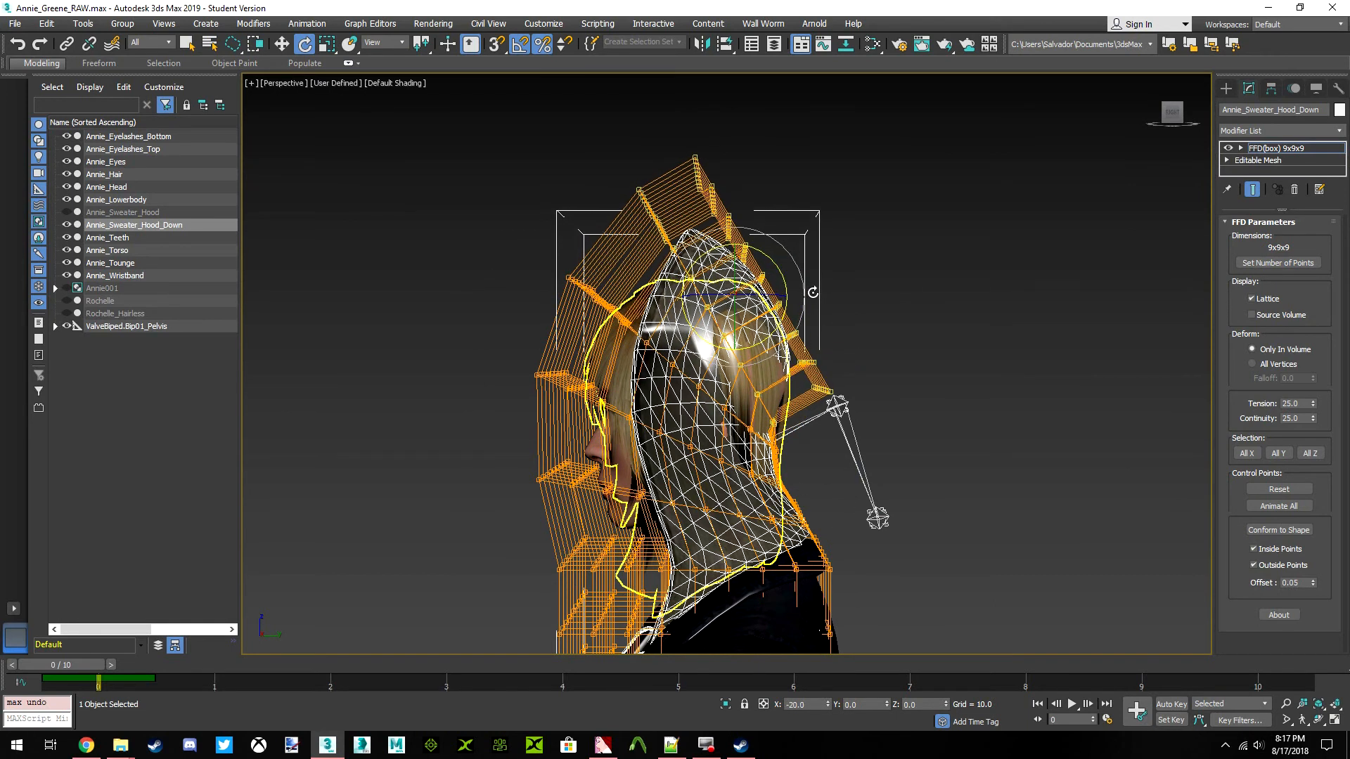
# Narrow the selection to the lattice's top row of control points and rotate it further backward
pyautogui.moveTo(819, 464); pyautogui.dragTo(768, 357)
pyautogui.moveTo(985, 571); pyautogui.dragTo(981, 566)
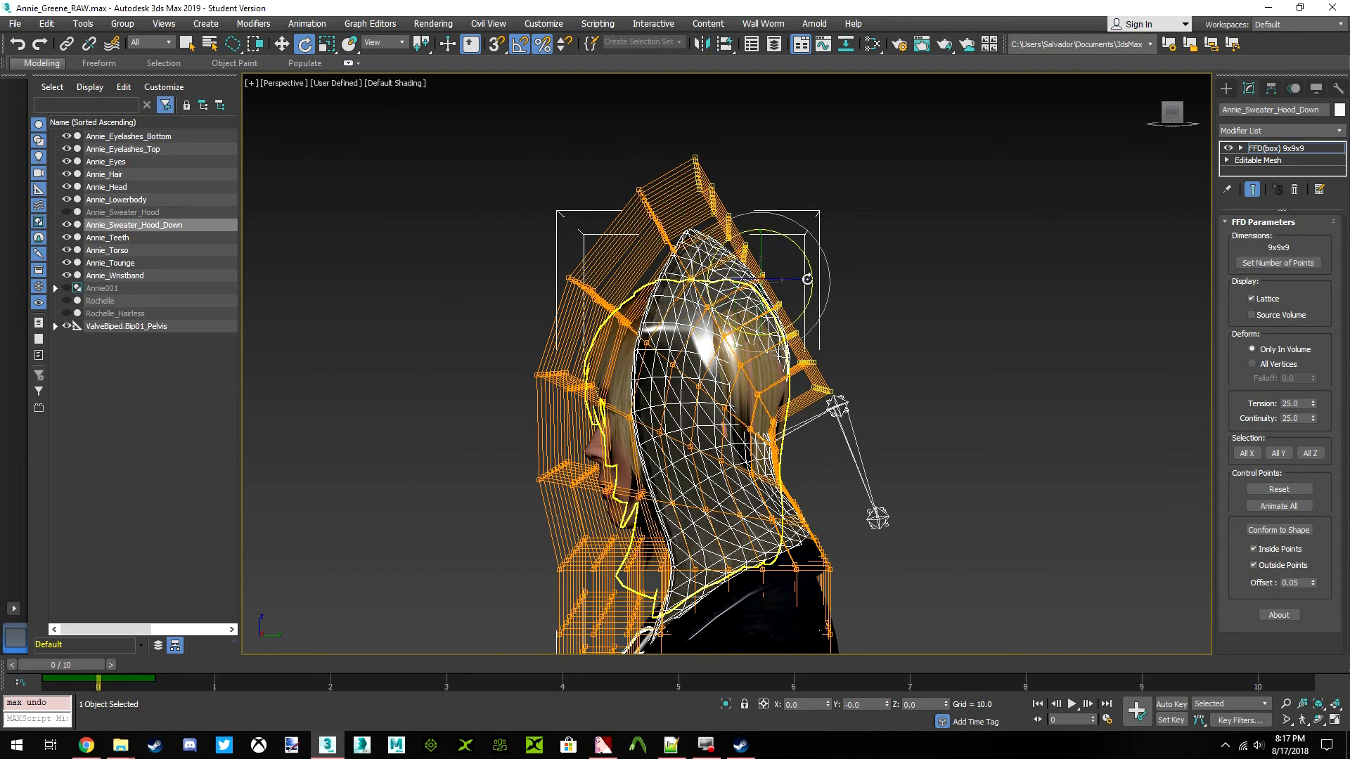
pyautogui.moveTo(805, 253); pyautogui.dragTo(842, 268)
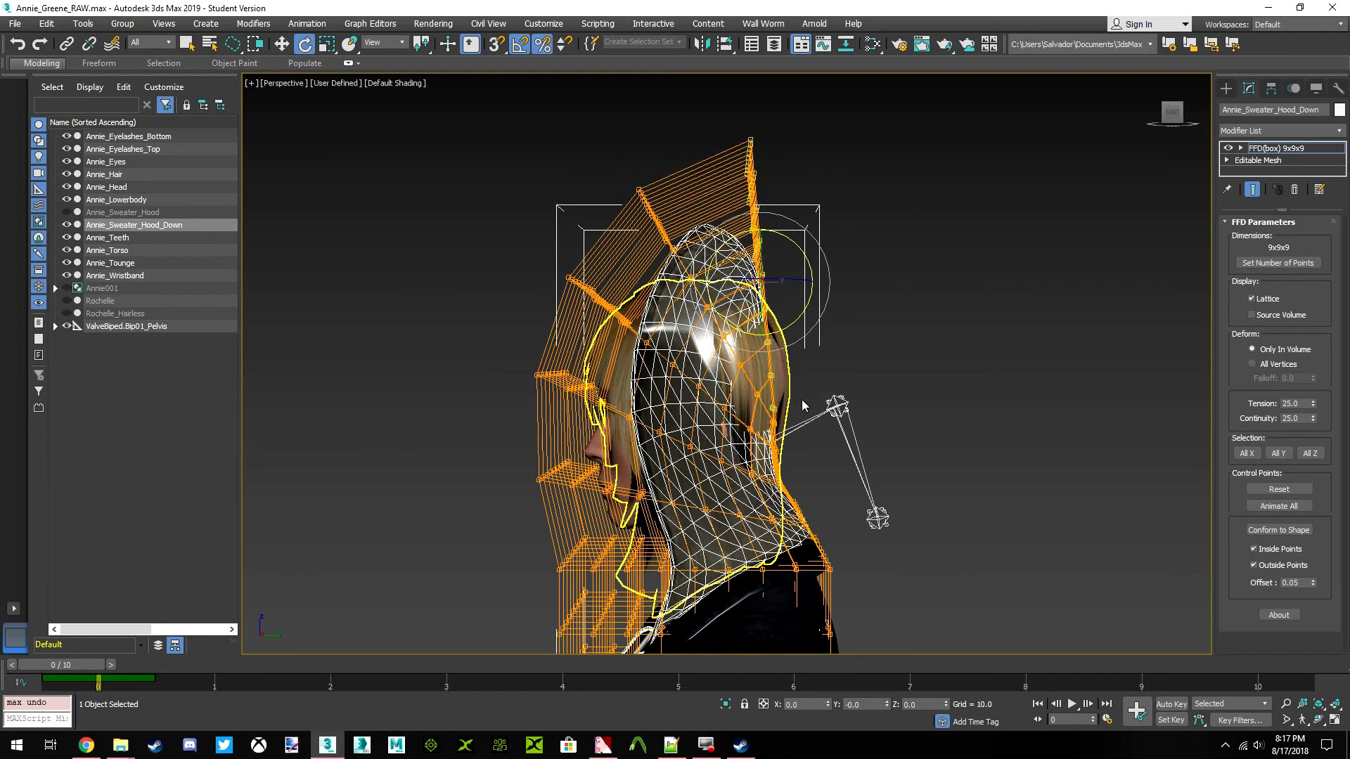
# Check the hood from both sides, then select the lattice's upper five rows of control points and rotate them backward
pyautogui.scroll(4, 815, 345)
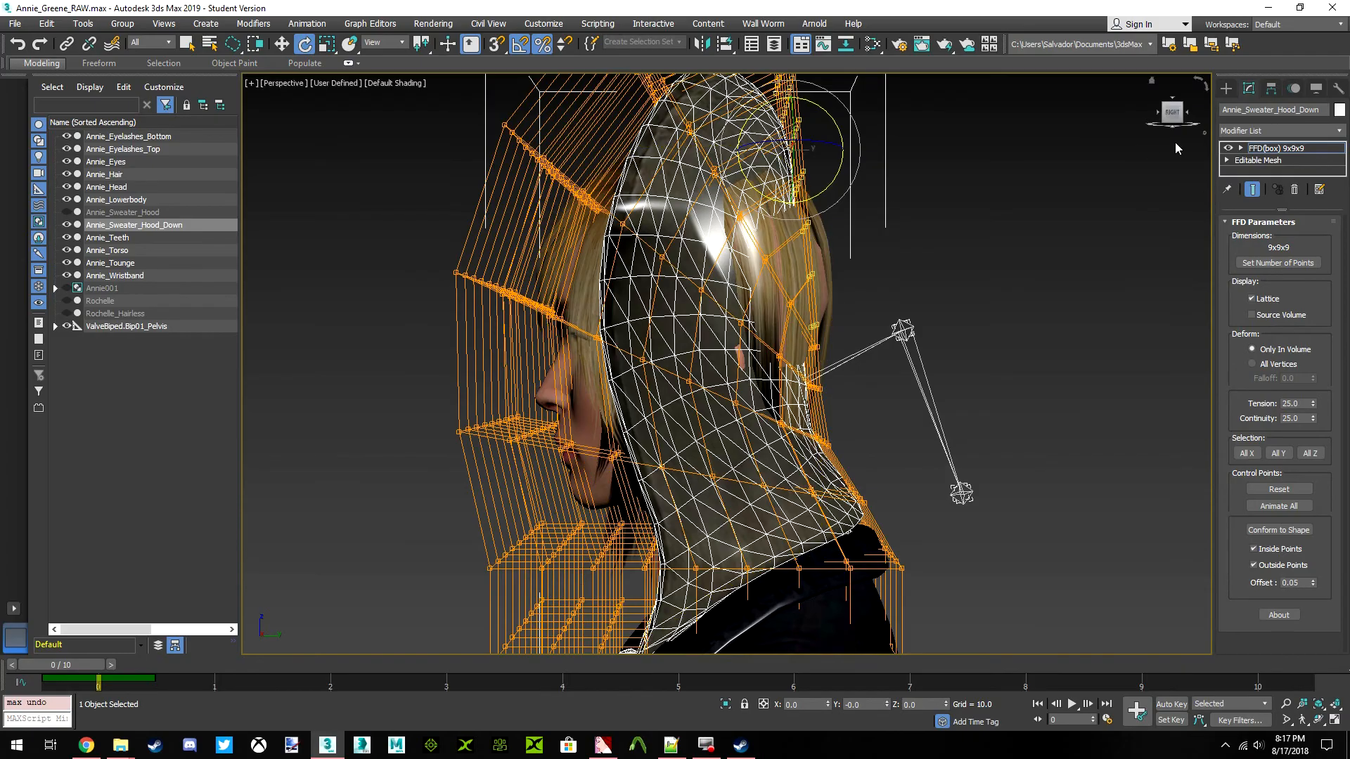
pyautogui.moveTo(1175, 125)
pyautogui.mouseDown()
pyautogui.moveTo(1254, 127)
pyautogui.moveTo(1172, 122)
pyautogui.mouseUp()
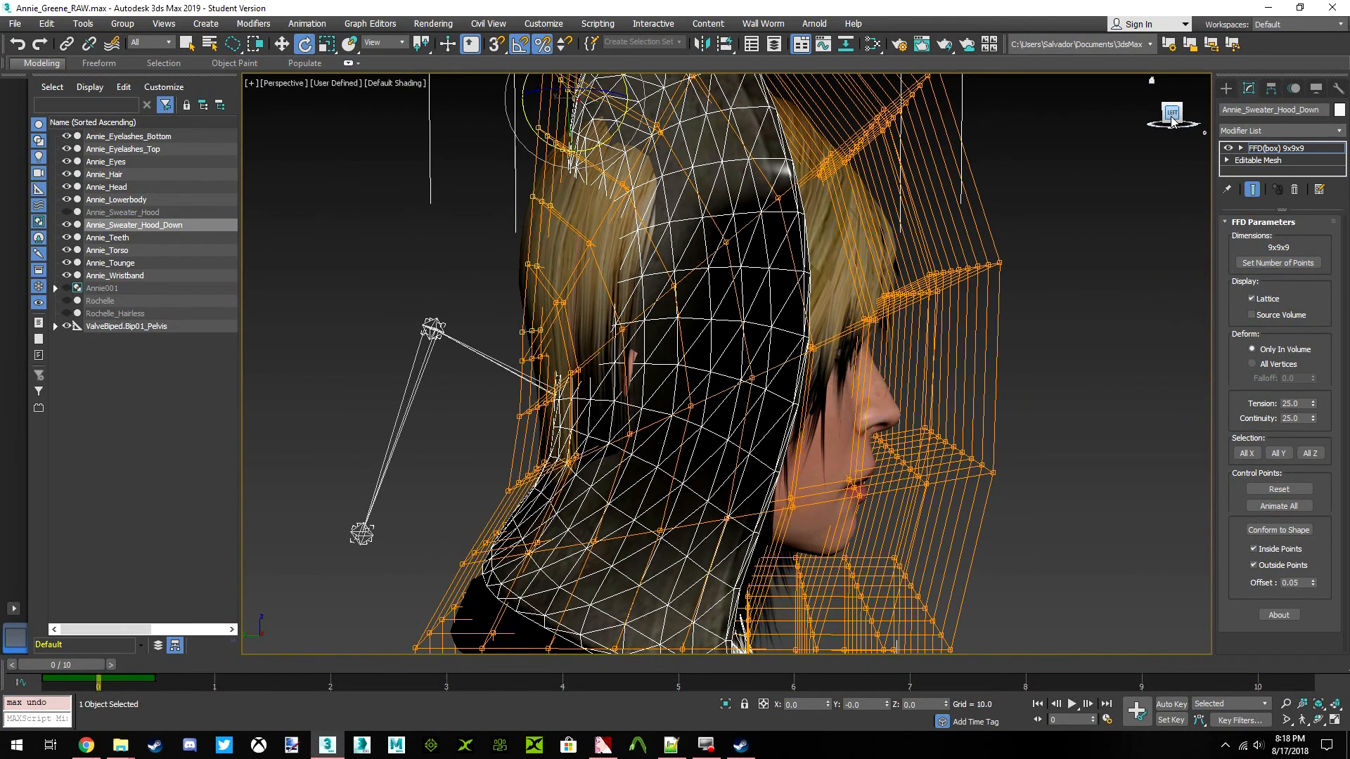
pyautogui.scroll(-5, 841, 289)
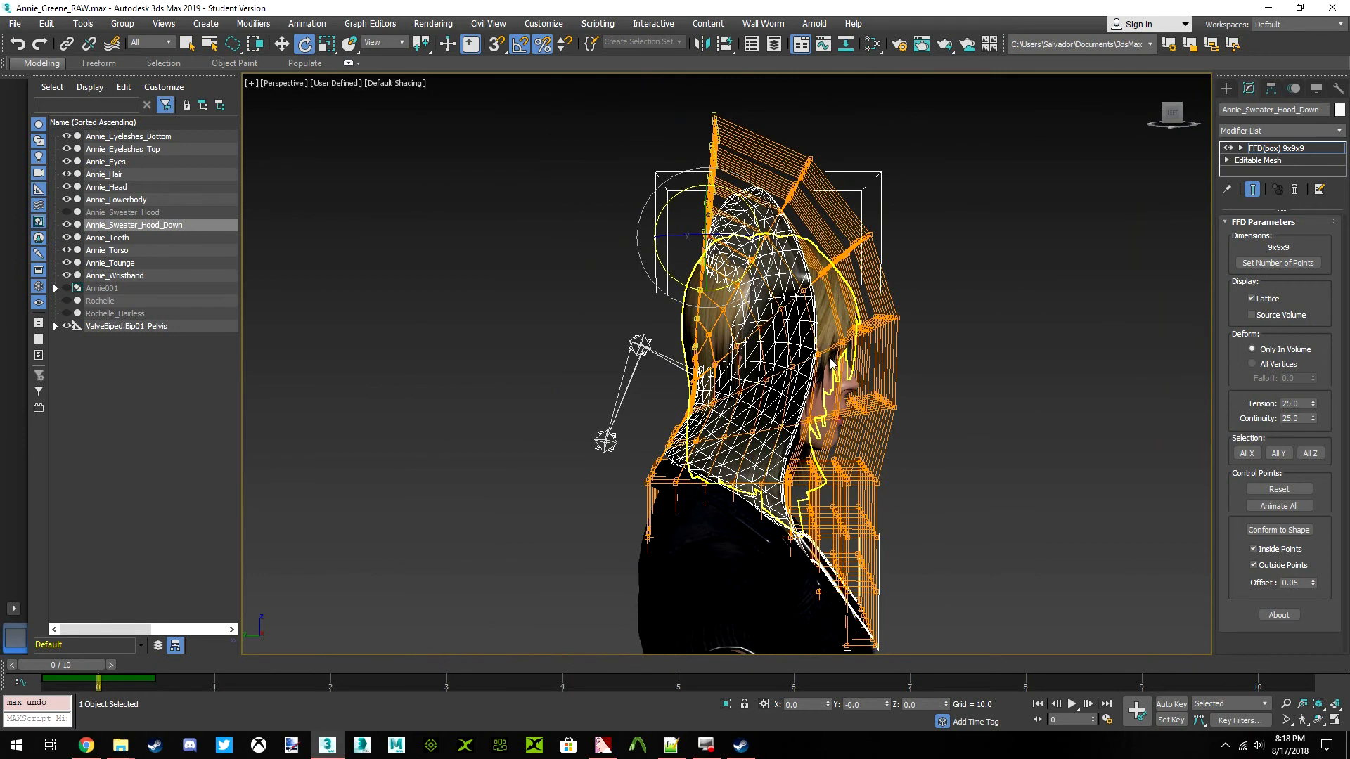
pyautogui.keyDown('alt'); pyautogui.moveTo(822, 346); pyautogui.dragTo(835, 328, button='middle'); pyautogui.keyUp('alt')
pyautogui.click(1172, 113)
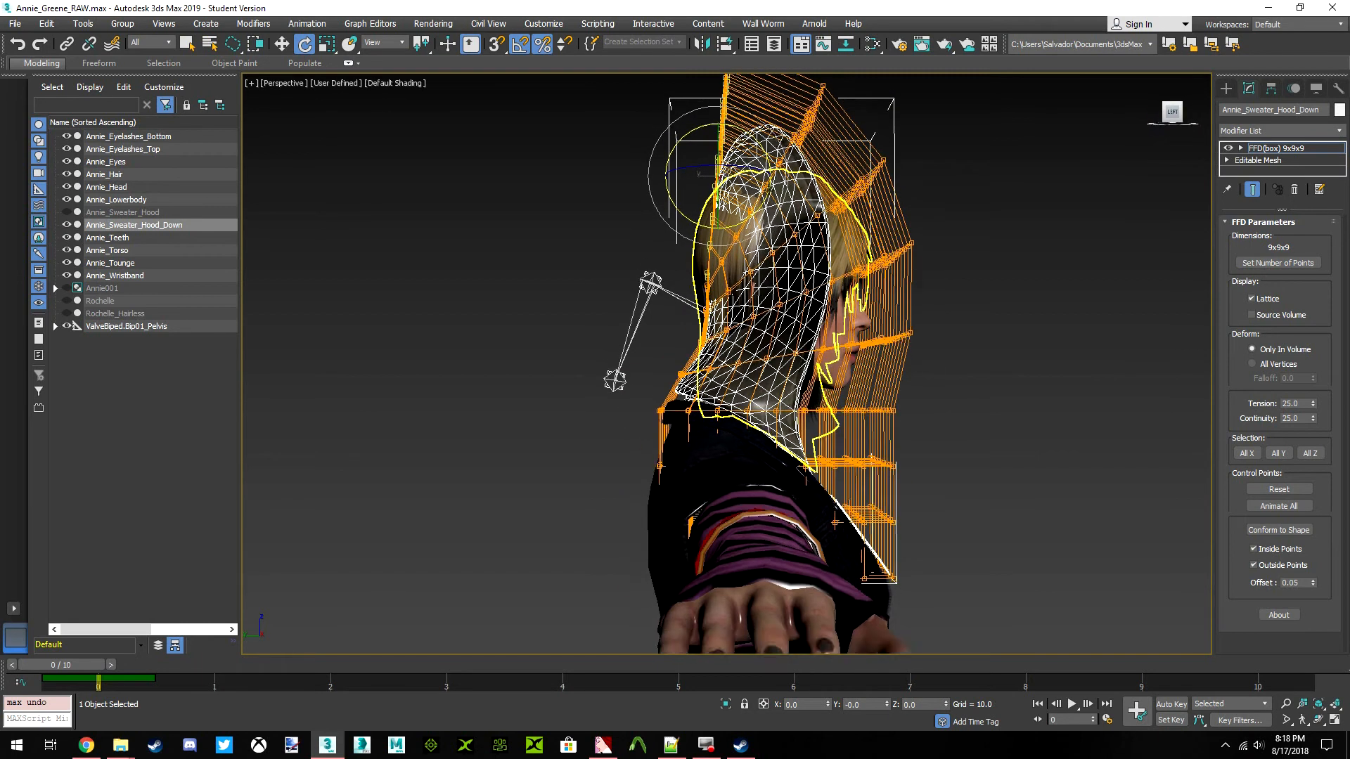
pyautogui.moveTo(929, 383); pyautogui.dragTo(754, 393)
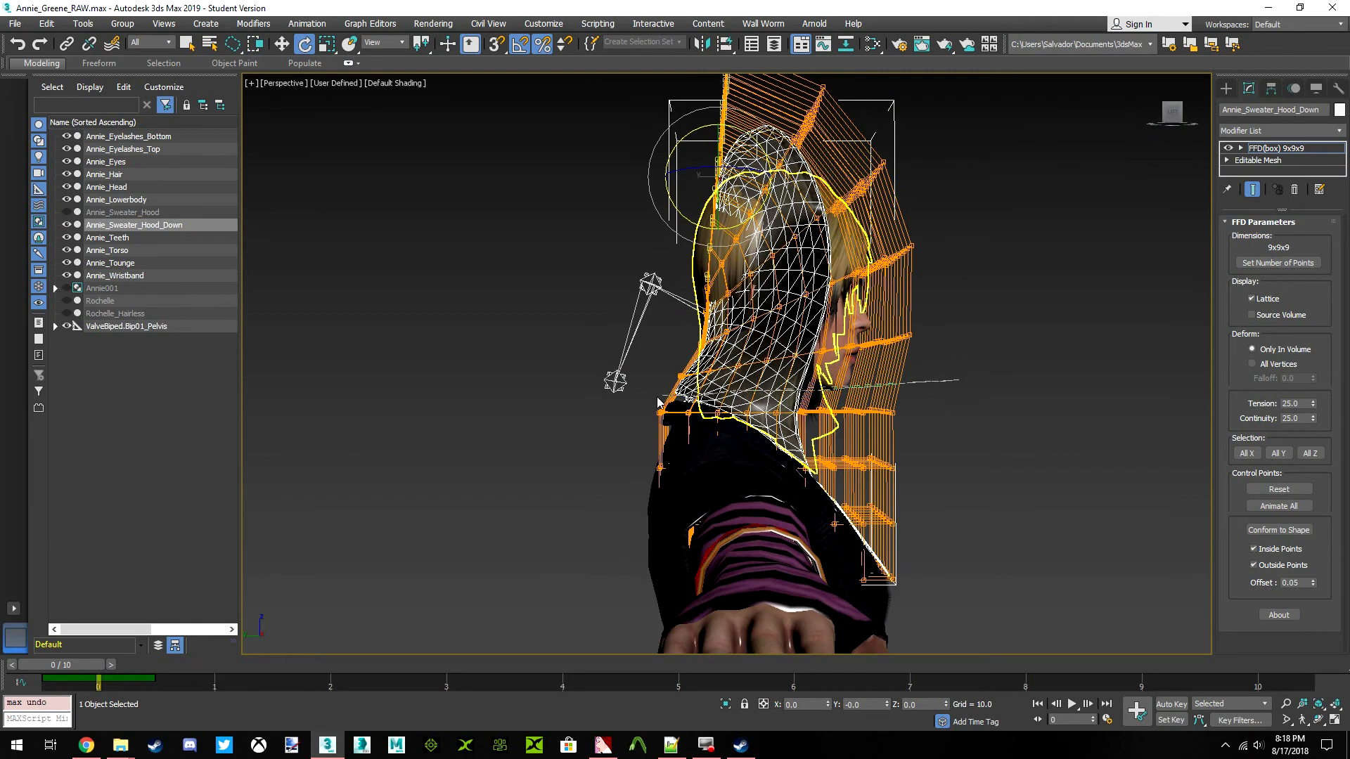
pyautogui.moveTo(929, 32); pyautogui.dragTo(949, 42)
pyautogui.scroll(-3, 822, 444)
pyautogui.moveTo(1030, 280); pyautogui.dragTo(699, 334)
pyautogui.moveTo(960, 333); pyautogui.dragTo(958, 336)
pyautogui.moveTo(832, 284); pyautogui.dragTo(748, 276)
# Move the selected upper five rows of lattice points backward, away from the head
pyautogui.click(282, 43)
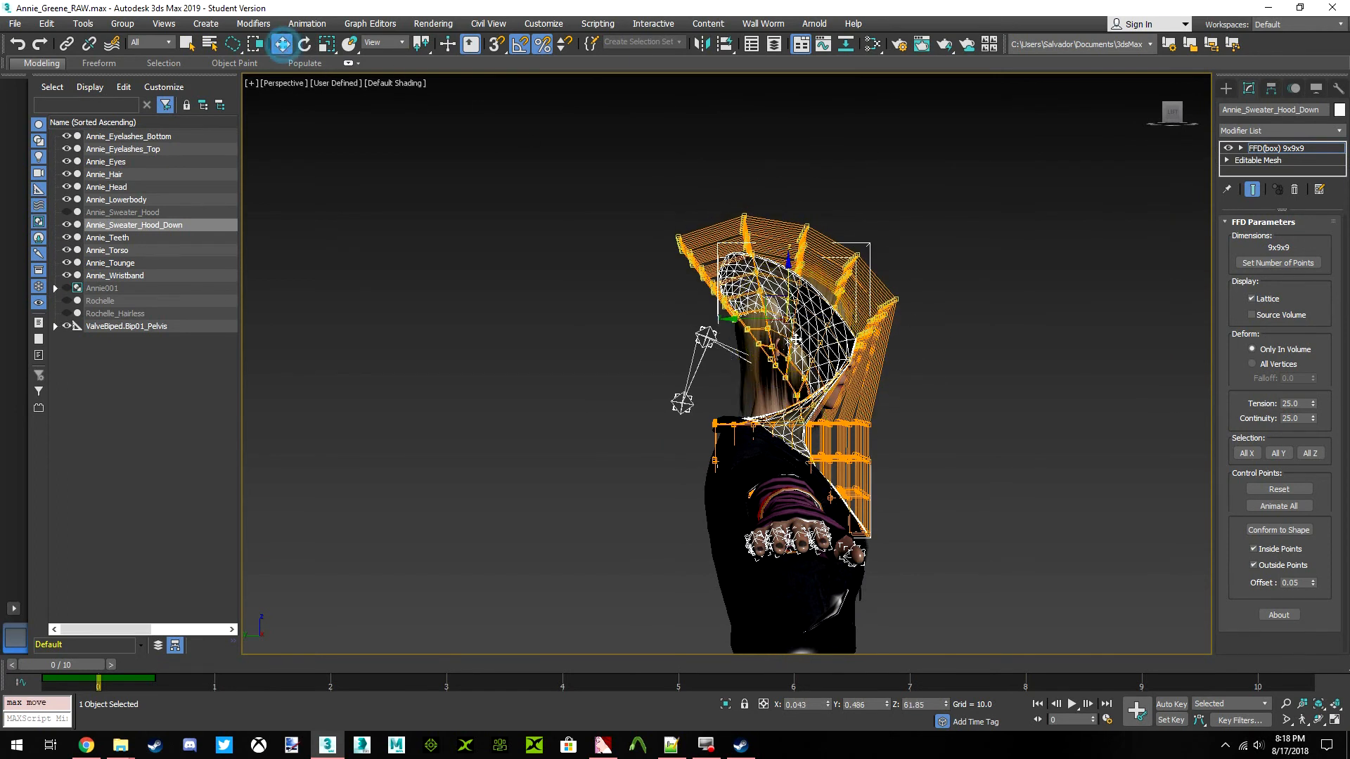
pyautogui.click(733, 317)
pyautogui.moveTo(733, 317); pyautogui.dragTo(718, 320)
# Scale the selected lattice points to 67 percent along Y, compress them along Z, and lower them toward the shoulders
pyautogui.click(327, 44)
pyautogui.scroll(3, 721, 340)
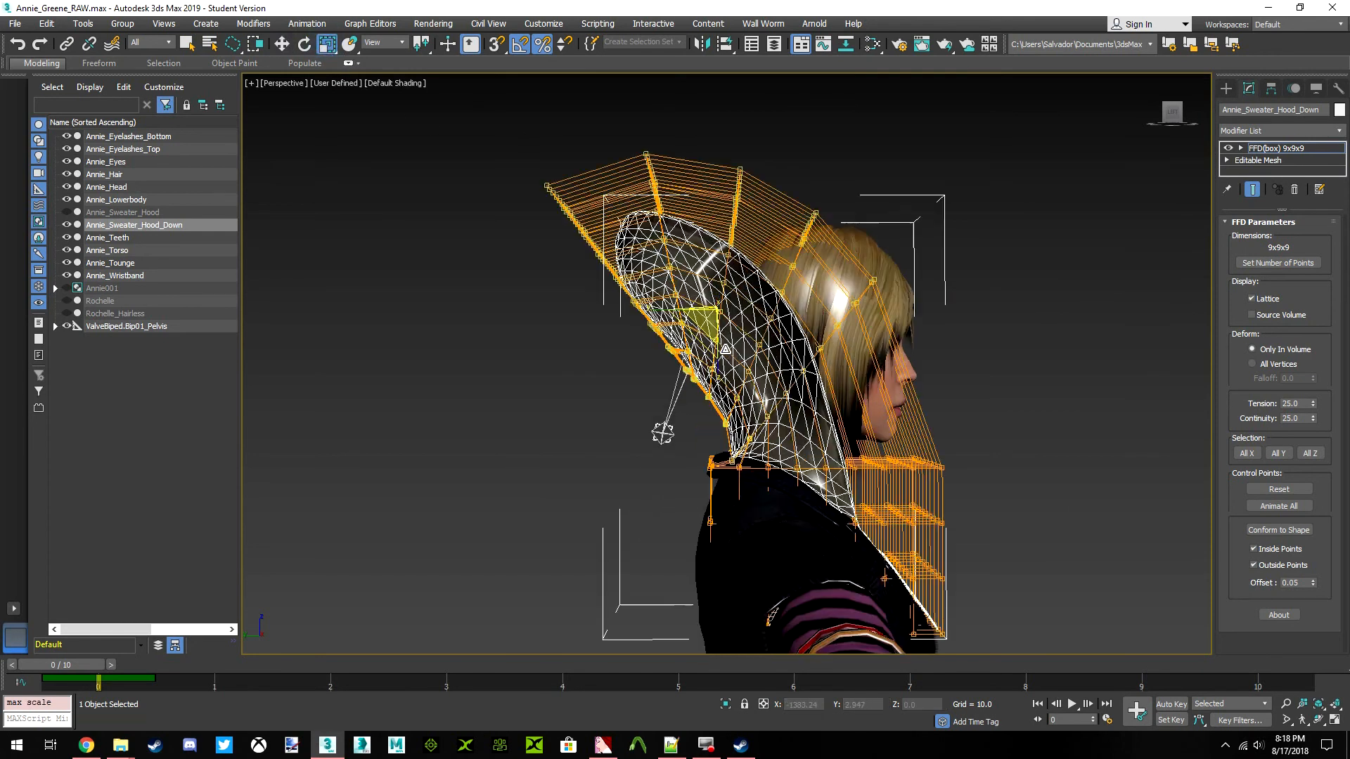
pyautogui.moveTo(649, 308); pyautogui.dragTo(654, 333)
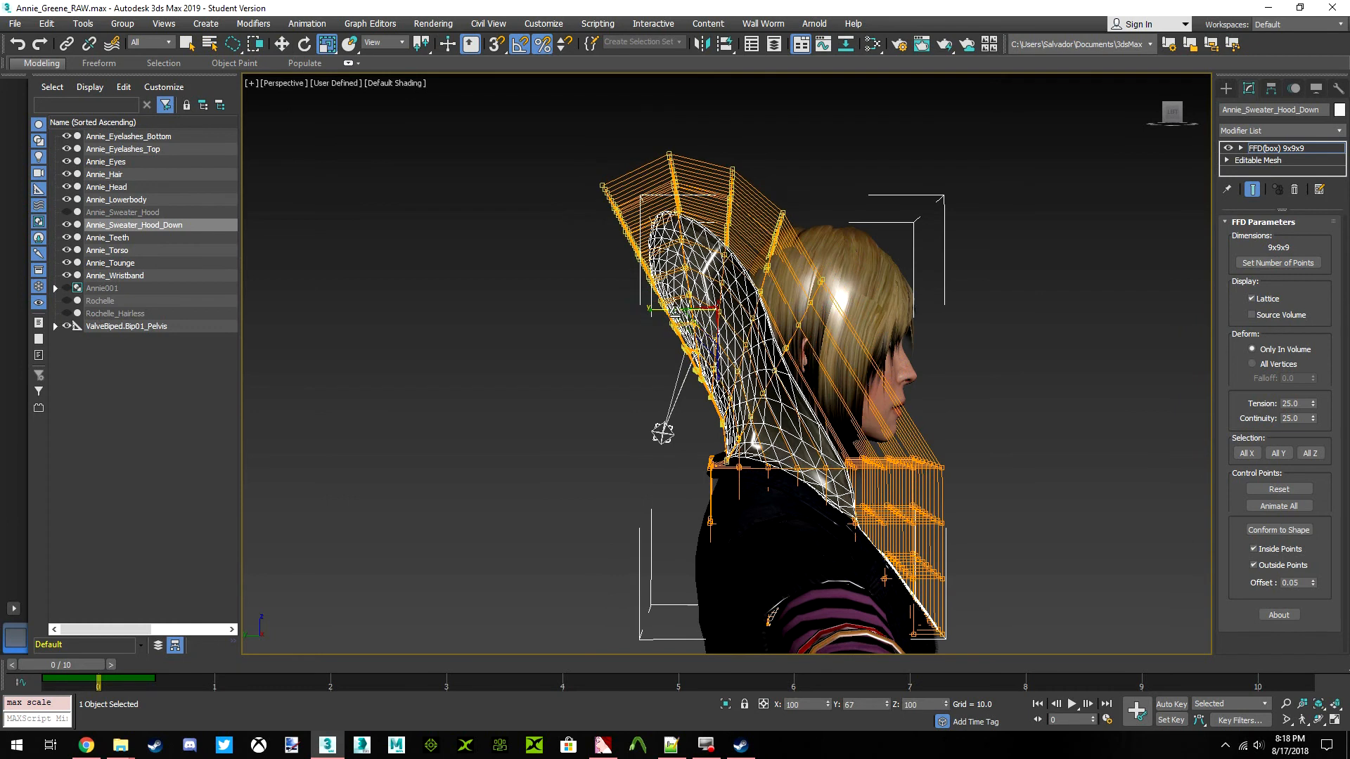
pyautogui.moveTo(717, 379)
pyautogui.mouseDown()
pyautogui.moveTo(702, 287)
pyautogui.moveTo(713, 285)
pyautogui.moveTo(714, 352)
pyautogui.mouseUp()
pyautogui.click(281, 44)
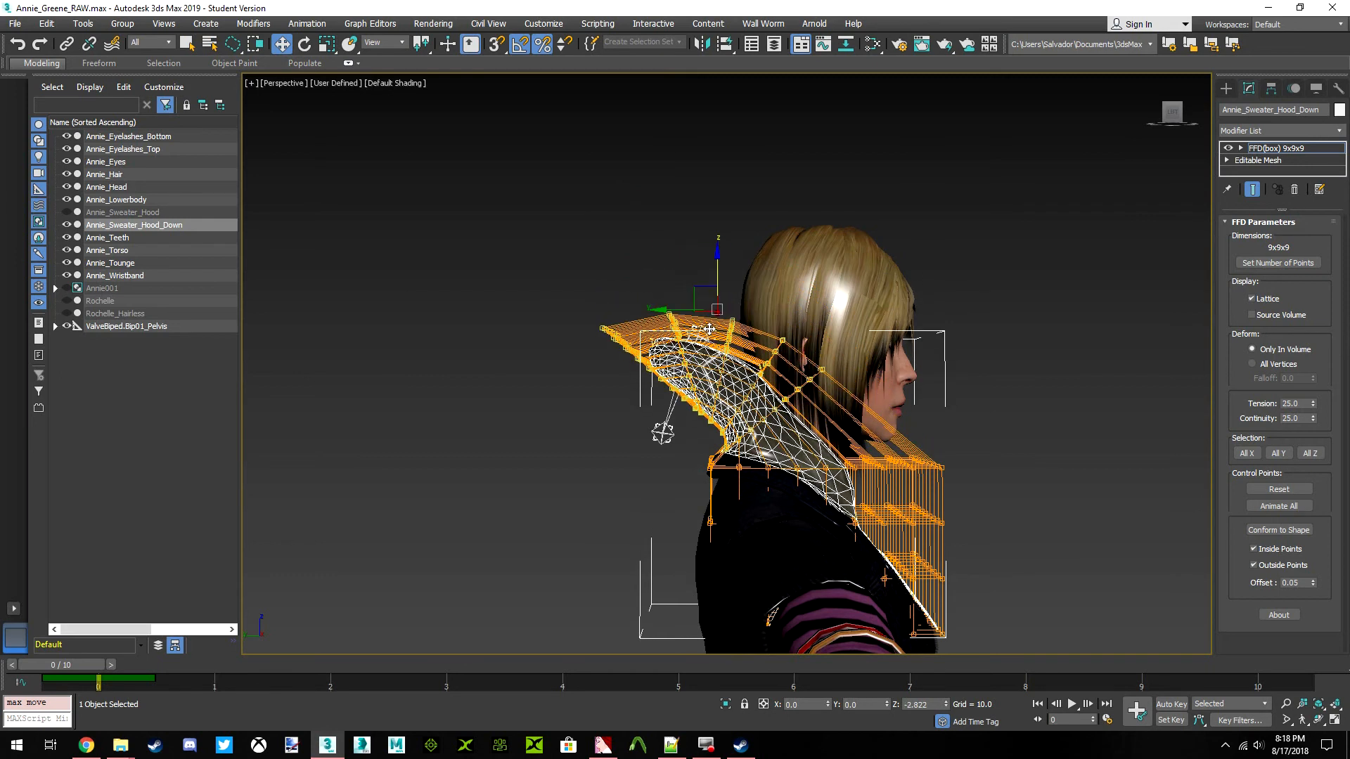
# Inspect the lowered hood from the character's other side and isolate Annie_Sweater_Hood_Down with its lattice
pyautogui.moveTo(1174, 119); pyautogui.dragTo(1293, 122)
pyautogui.click(1173, 116)
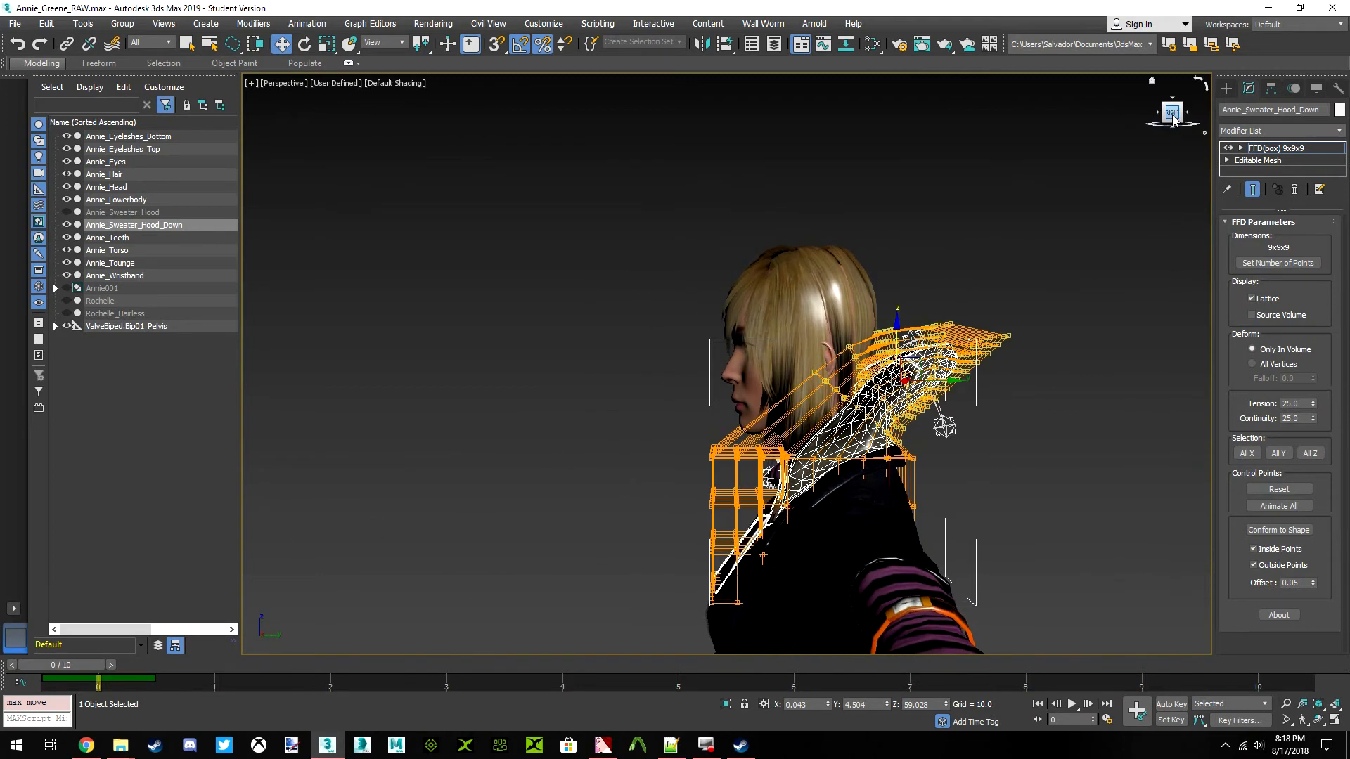
pyautogui.scroll(4, 926, 357)
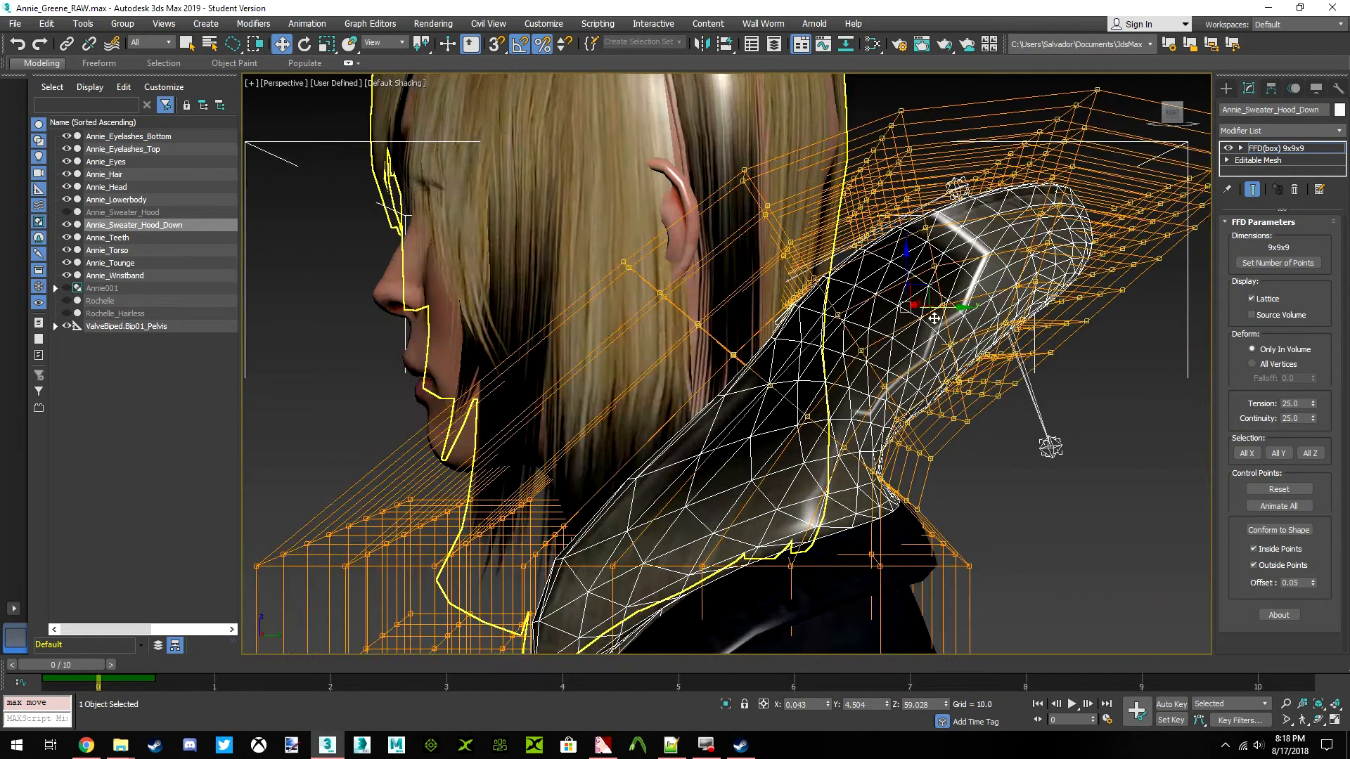
pyautogui.scroll(-3, 833, 321)
pyautogui.scroll(3, 833, 321)
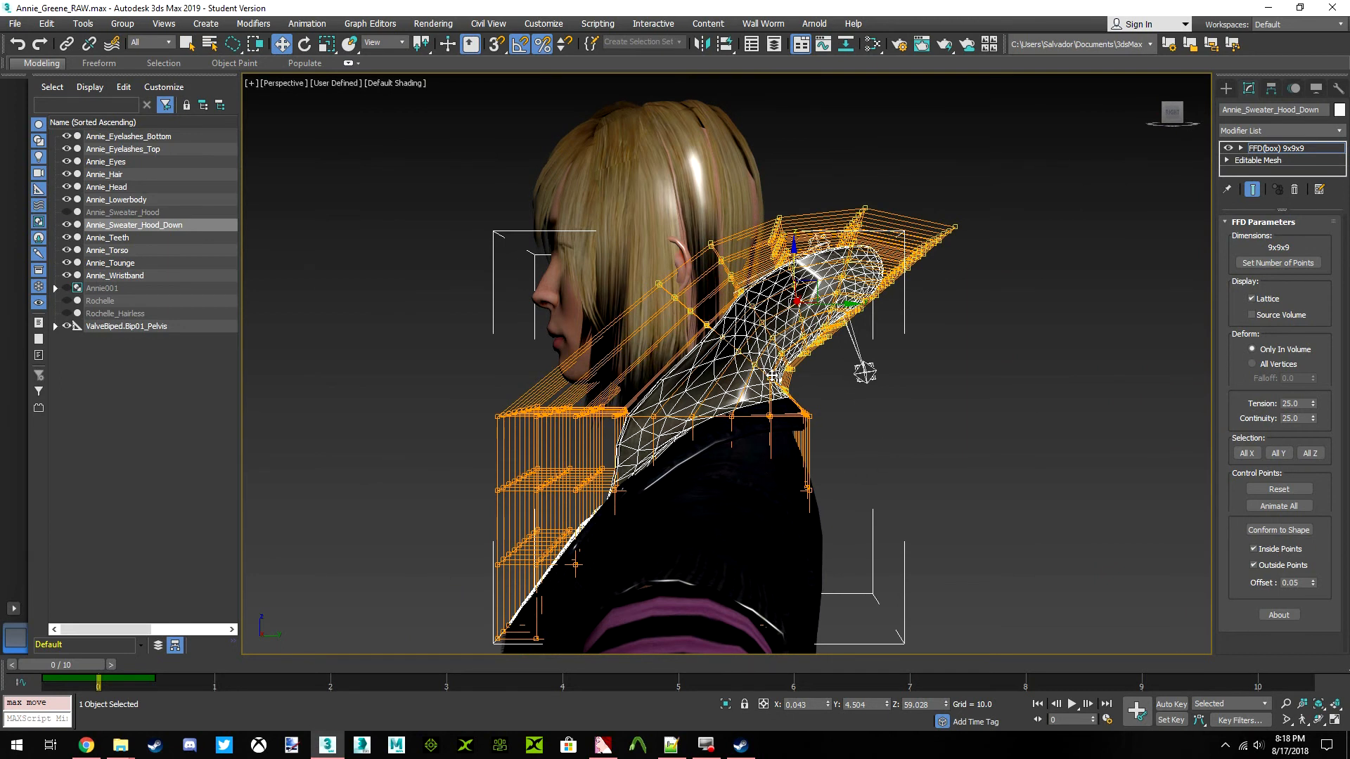
pyautogui.scroll(2, 774, 377)
pyautogui.click(303, 44)
pyautogui.moveTo(606, 384); pyautogui.dragTo(707, 475, button='middle')
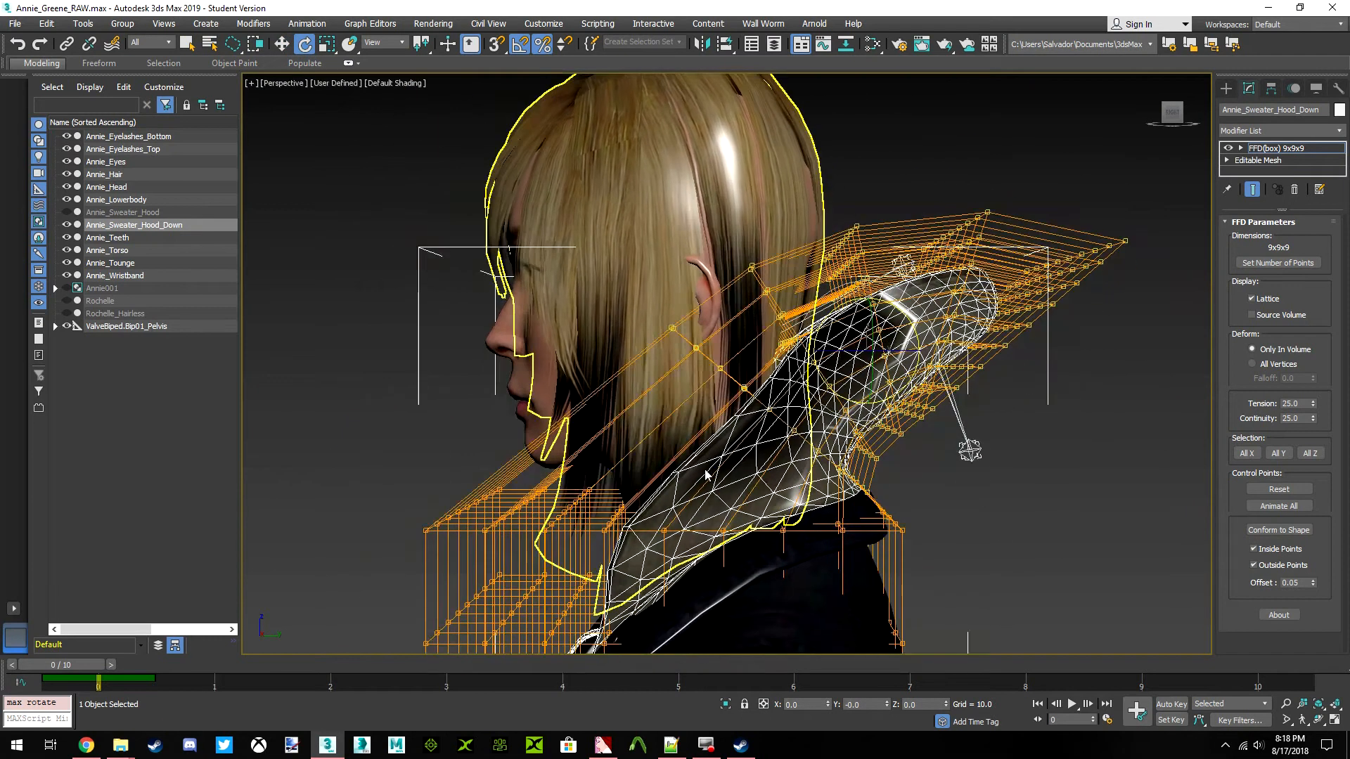
pyautogui.click(727, 702)
# Try to shift the lattice's upper rows of control points and undo the change
pyautogui.moveTo(723, 386); pyautogui.dragTo(732, 494, button='middle')
pyautogui.moveTo(929, 492); pyautogui.dragTo(809, 434)
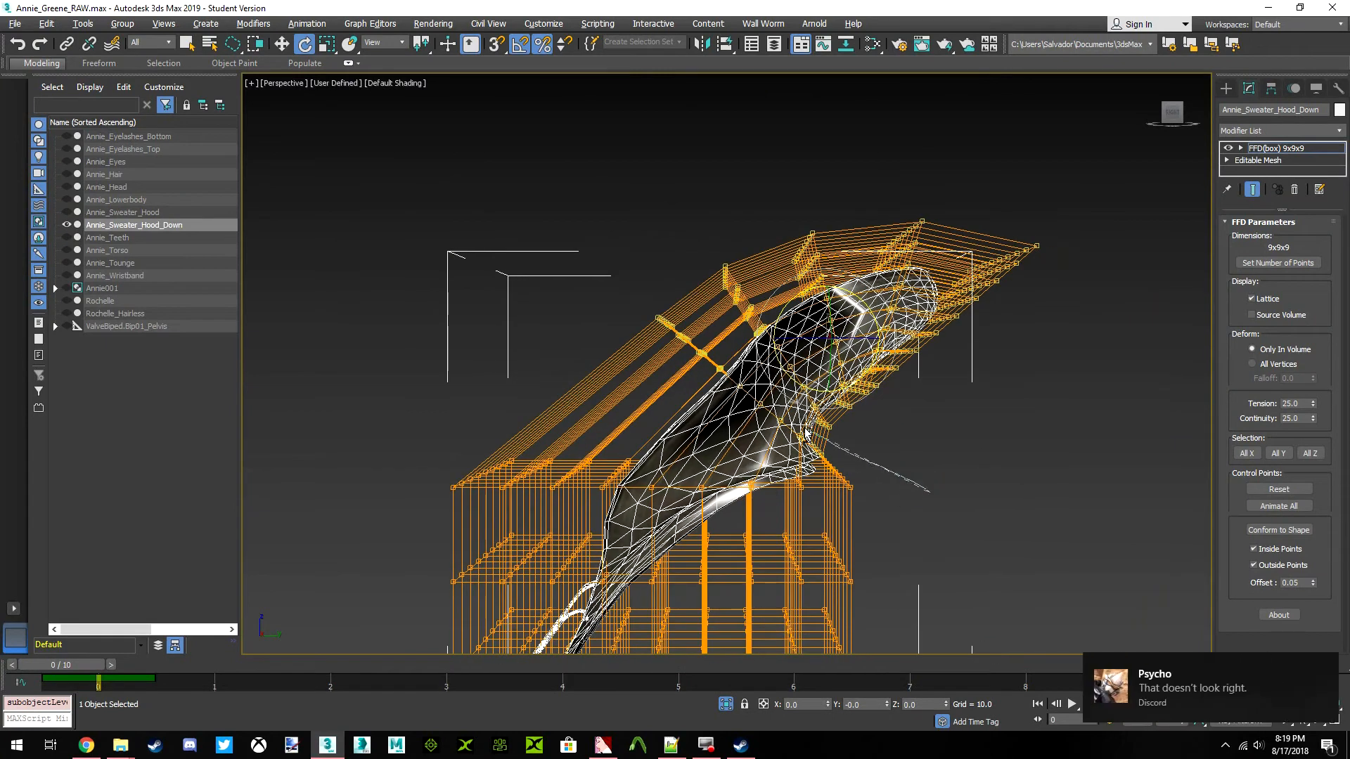
pyautogui.moveTo(765, 394); pyautogui.dragTo(747, 369)
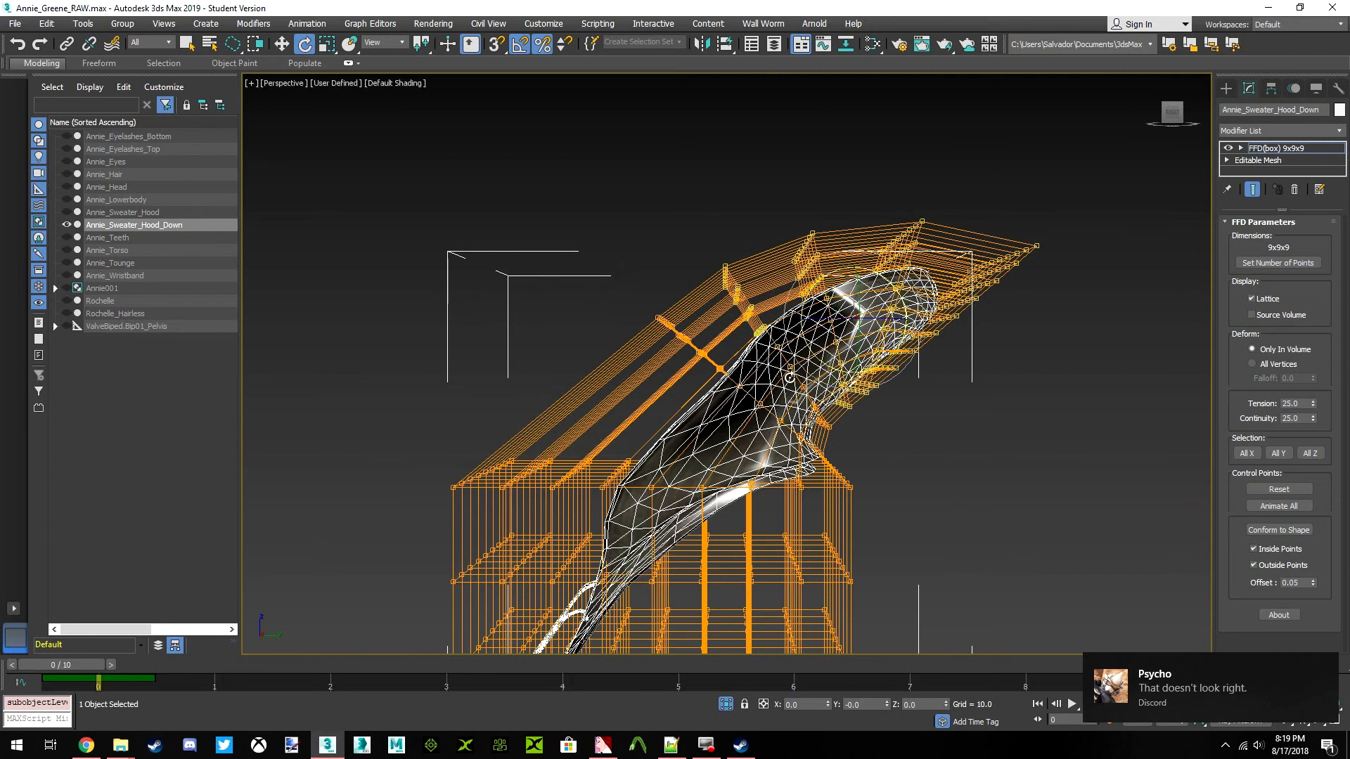
pyautogui.moveTo(839, 375); pyautogui.dragTo(797, 362, button='middle')
pyautogui.moveTo(855, 282); pyautogui.dragTo(759, 237)
pyautogui.click(281, 44)
pyautogui.moveTo(840, 288); pyautogui.dragTo(858, 310)
pyautogui.click(305, 44)
pyautogui.click(281, 44)
pyautogui.scroll(4, 612, 350)
pyautogui.moveTo(774, 337); pyautogui.dragTo(573, 279, button='middle')
pyautogui.hotkey('ctrl', 'z')
pyautogui.hotkey('ctrl', 'z')
# Select the lattice's upper four rows, rotate them backward, and move them back and down
pyautogui.keyDown('alt'); pyautogui.moveTo(586, 361); pyautogui.dragTo(724, 404, button='middle'); pyautogui.keyUp('alt')
pyautogui.moveTo(797, 431); pyautogui.dragTo(801, 400, button='middle')
pyautogui.moveTo(651, 161); pyautogui.dragTo(920, 356)
pyautogui.moveTo(755, 347)
pyautogui.mouseDown(button='middle')
pyautogui.moveTo(475, 279)
pyautogui.moveTo(661, 287)
pyautogui.moveTo(792, 312)
pyautogui.moveTo(760, 350)
pyautogui.mouseUp(button='middle')
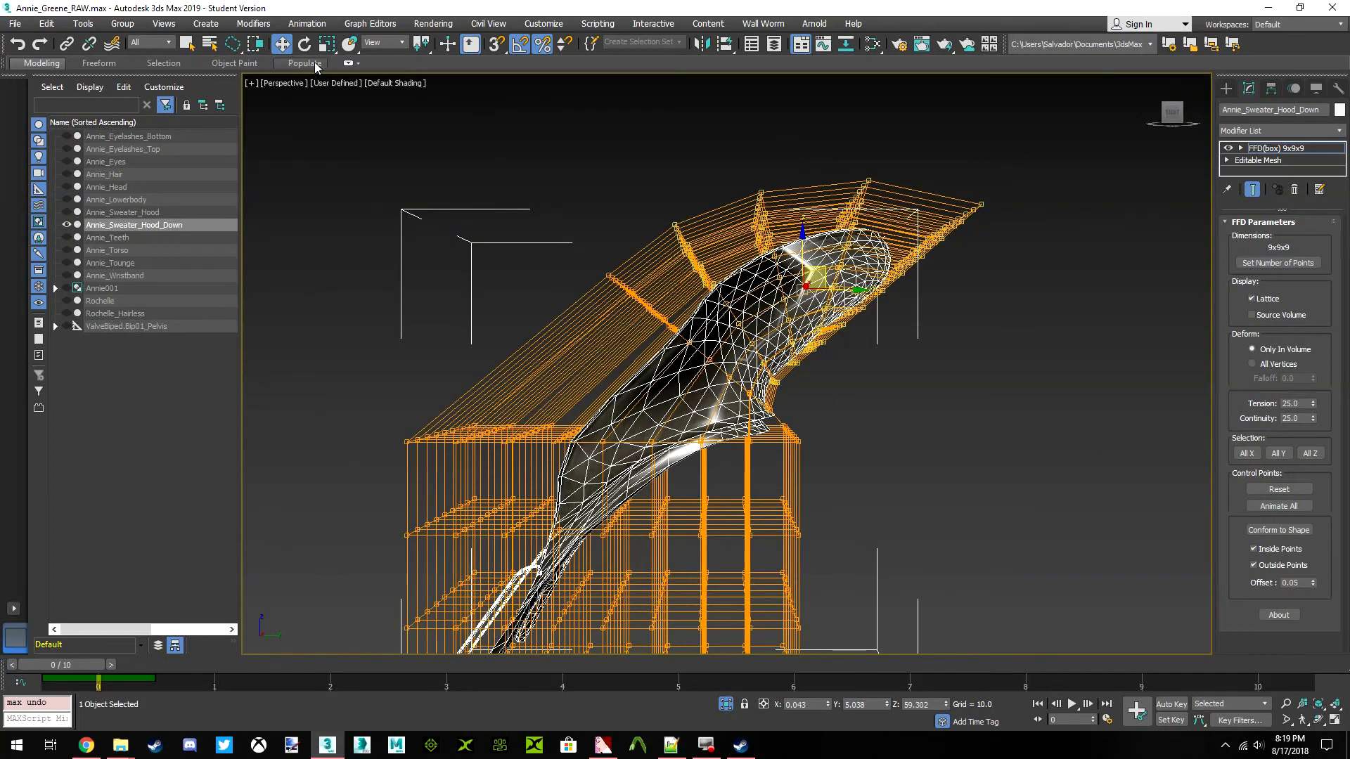
pyautogui.click(304, 44)
pyautogui.moveTo(853, 274); pyautogui.dragTo(859, 296)
pyautogui.click(283, 44)
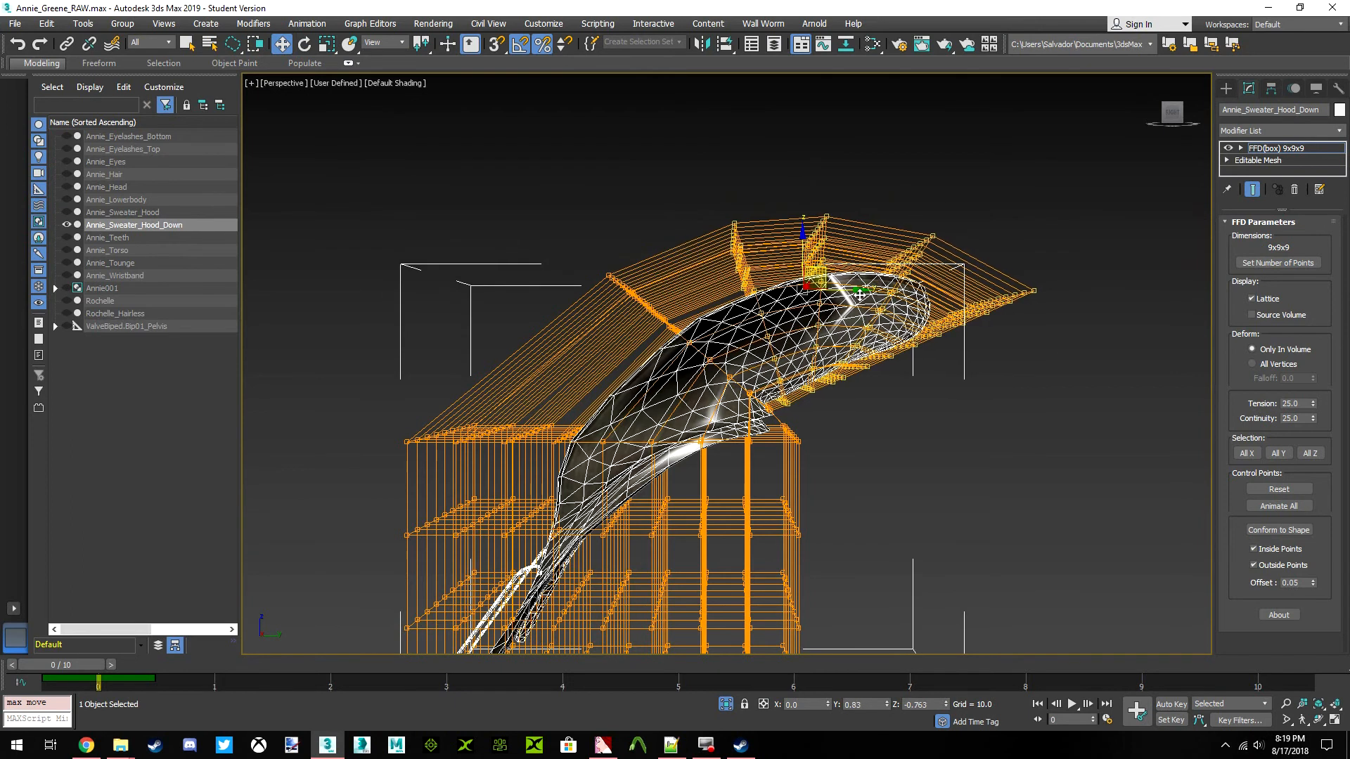
# Narrow the selection to the lattice's upper three rows, rotate them further backward, and lower them
pyautogui.scroll(3, 765, 360)
pyautogui.moveTo(766, 360); pyautogui.dragTo(731, 322, button='middle')
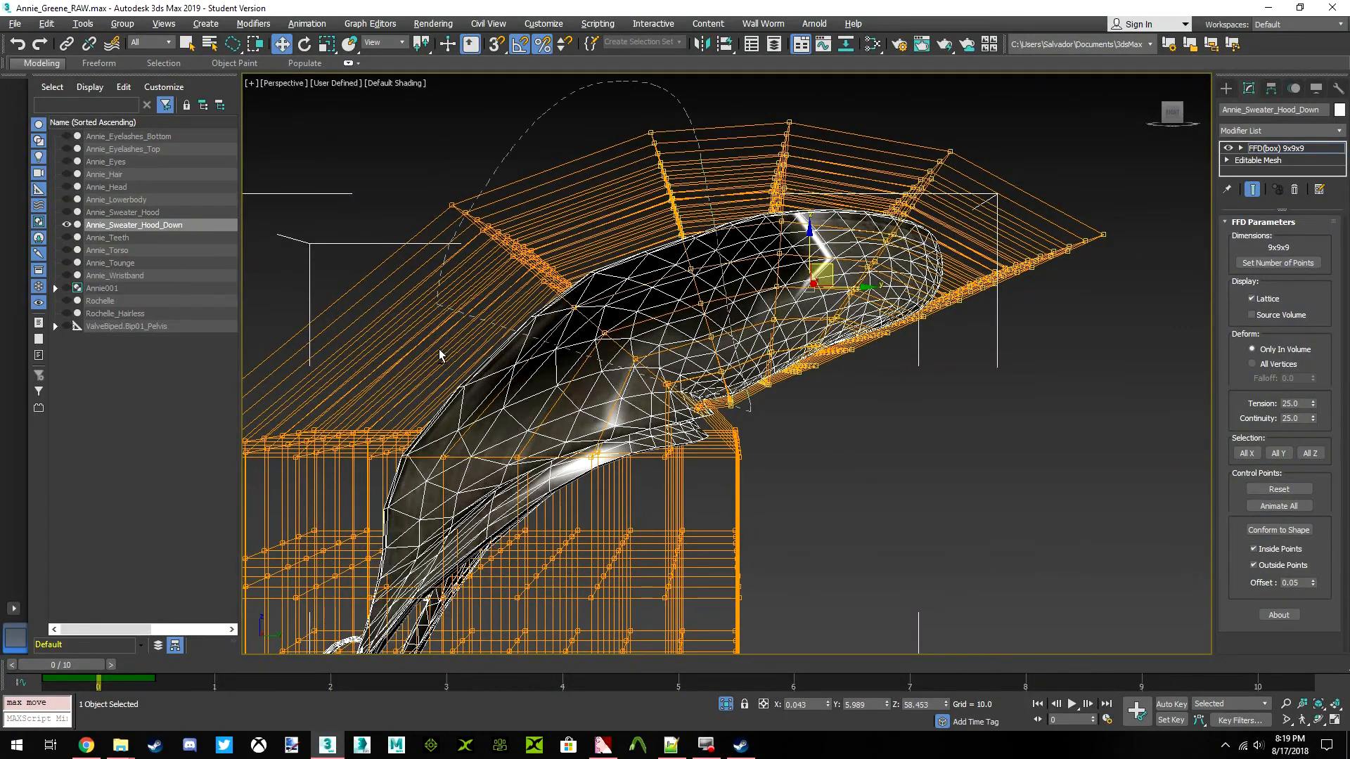
pyautogui.keyDown('alt'); pyautogui.moveTo(466, 229); pyautogui.dragTo(816, 458); pyautogui.keyUp('alt')
pyautogui.click(304, 43)
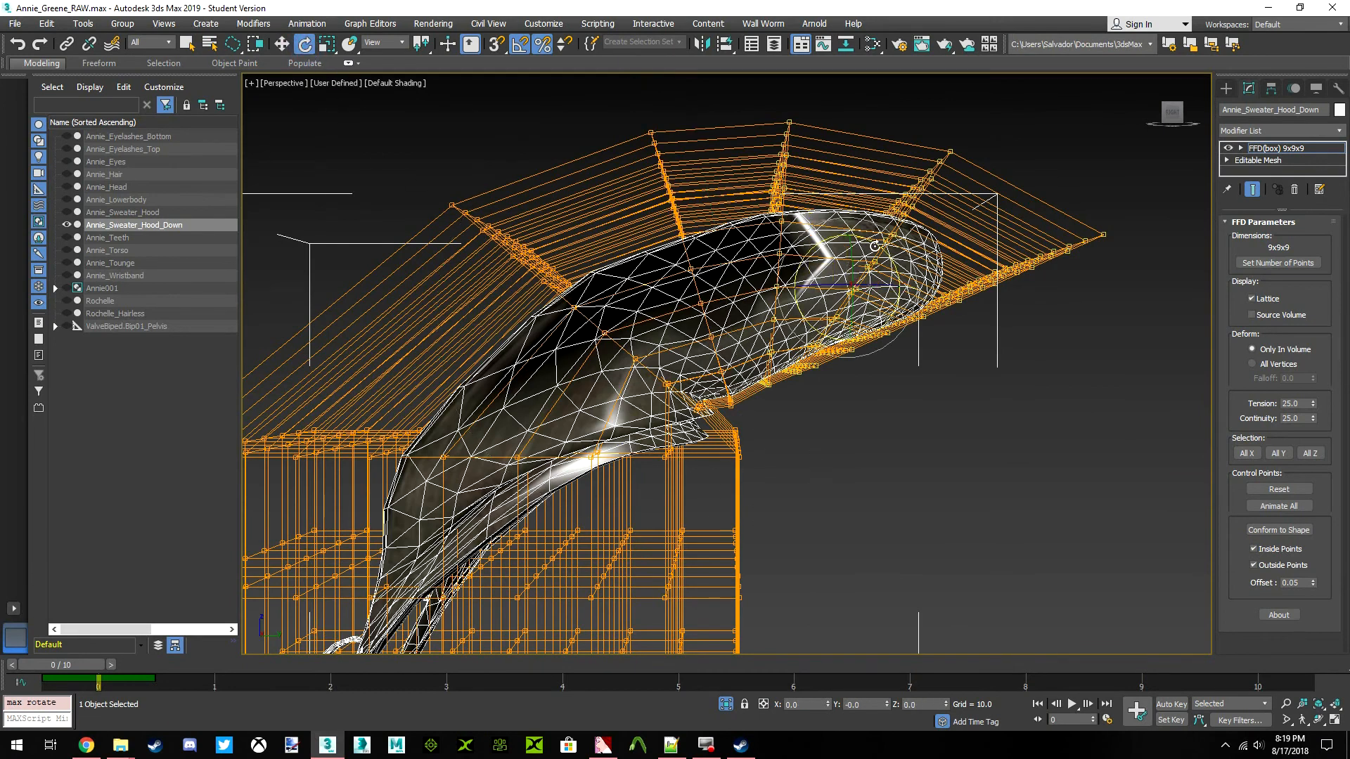
pyautogui.moveTo(830, 240); pyautogui.dragTo(874, 246)
pyautogui.click(282, 44)
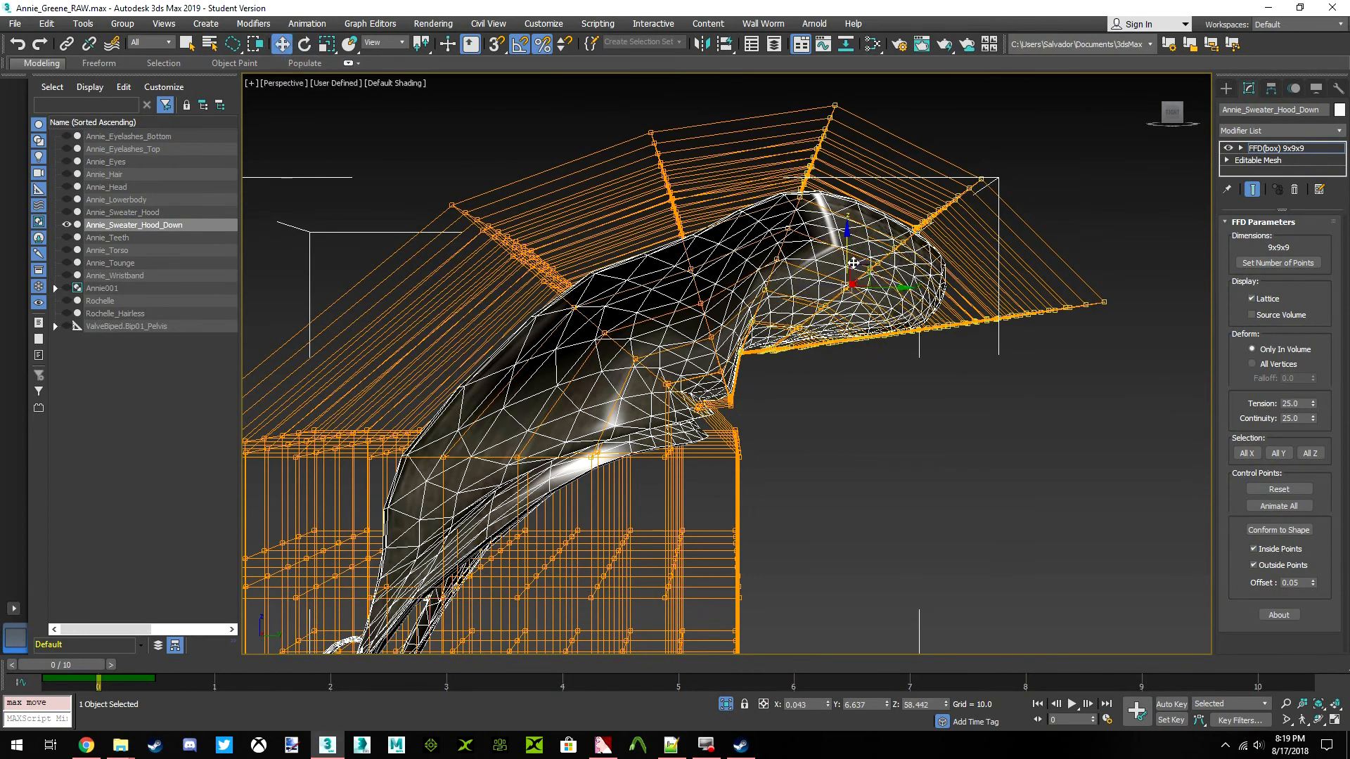
pyautogui.moveTo(870, 271); pyautogui.dragTo(871, 341)
pyautogui.moveTo(872, 341); pyautogui.dragTo(743, 309, button='middle')
# Narrow the selection to the lattice's upper two rows and move them downward to curl the hood's end
pyautogui.scroll(3, 781, 281)
pyautogui.scroll(-5, 741, 352)
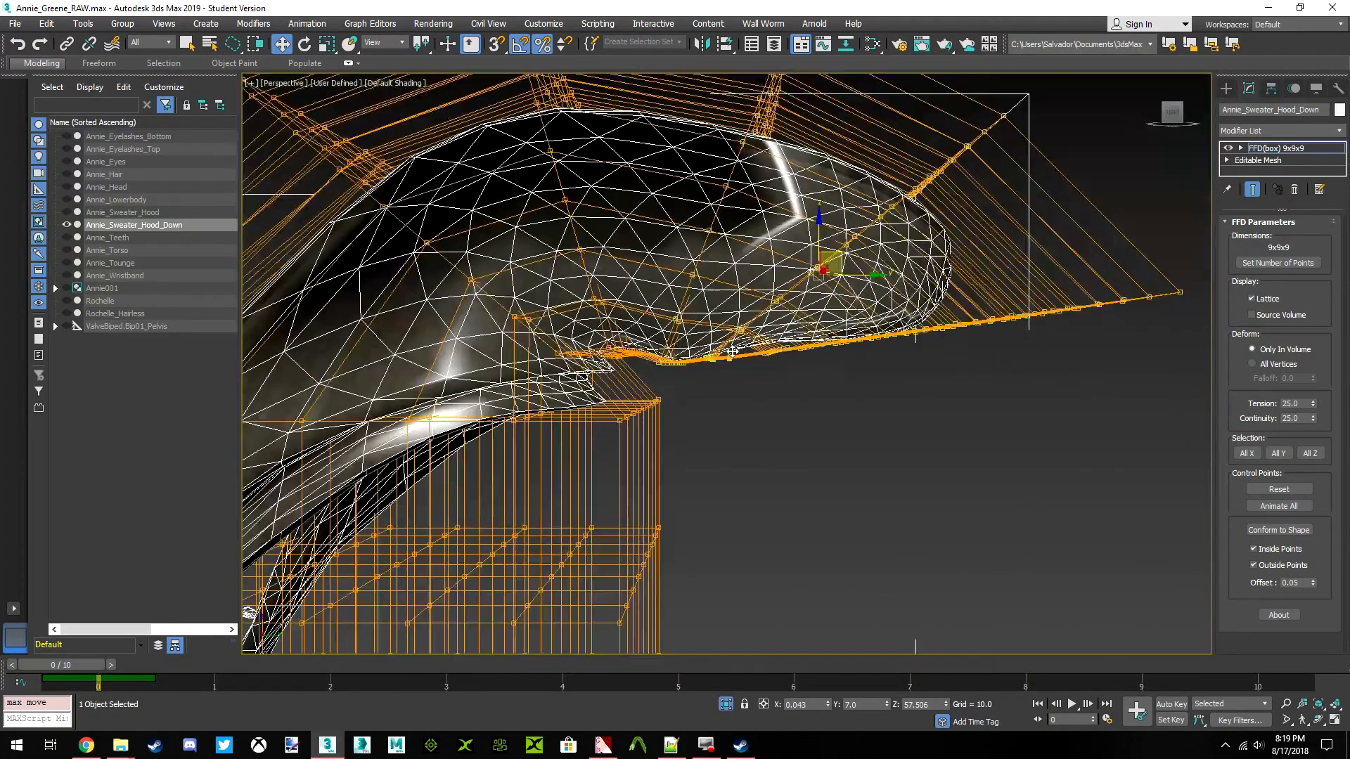
pyautogui.scroll(4, 741, 367)
pyautogui.moveTo(729, 377); pyautogui.dragTo(790, 347, button='middle')
pyautogui.scroll(-2, 780, 346)
pyautogui.scroll(-4, 771, 347)
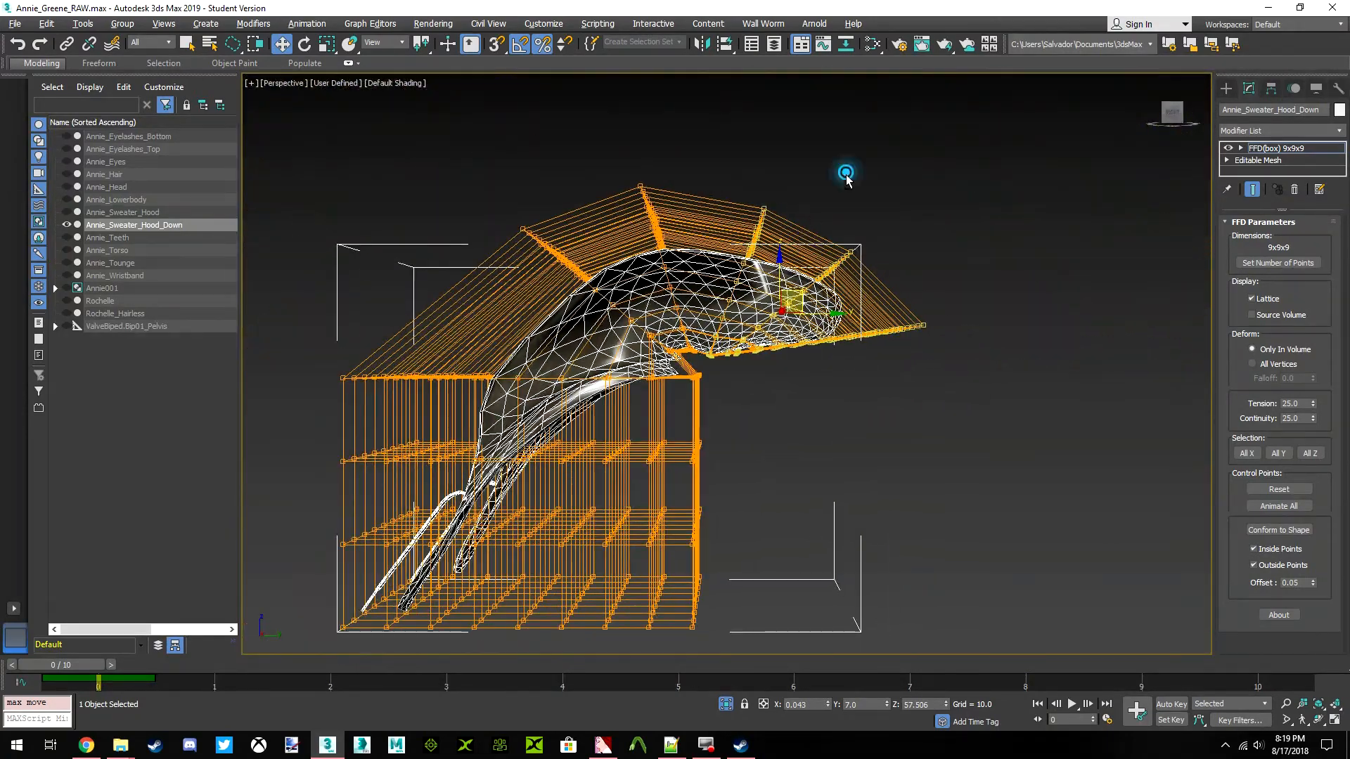
pyautogui.keyDown('alt'); pyautogui.moveTo(665, 272); pyautogui.dragTo(765, 150); pyautogui.keyUp('alt')
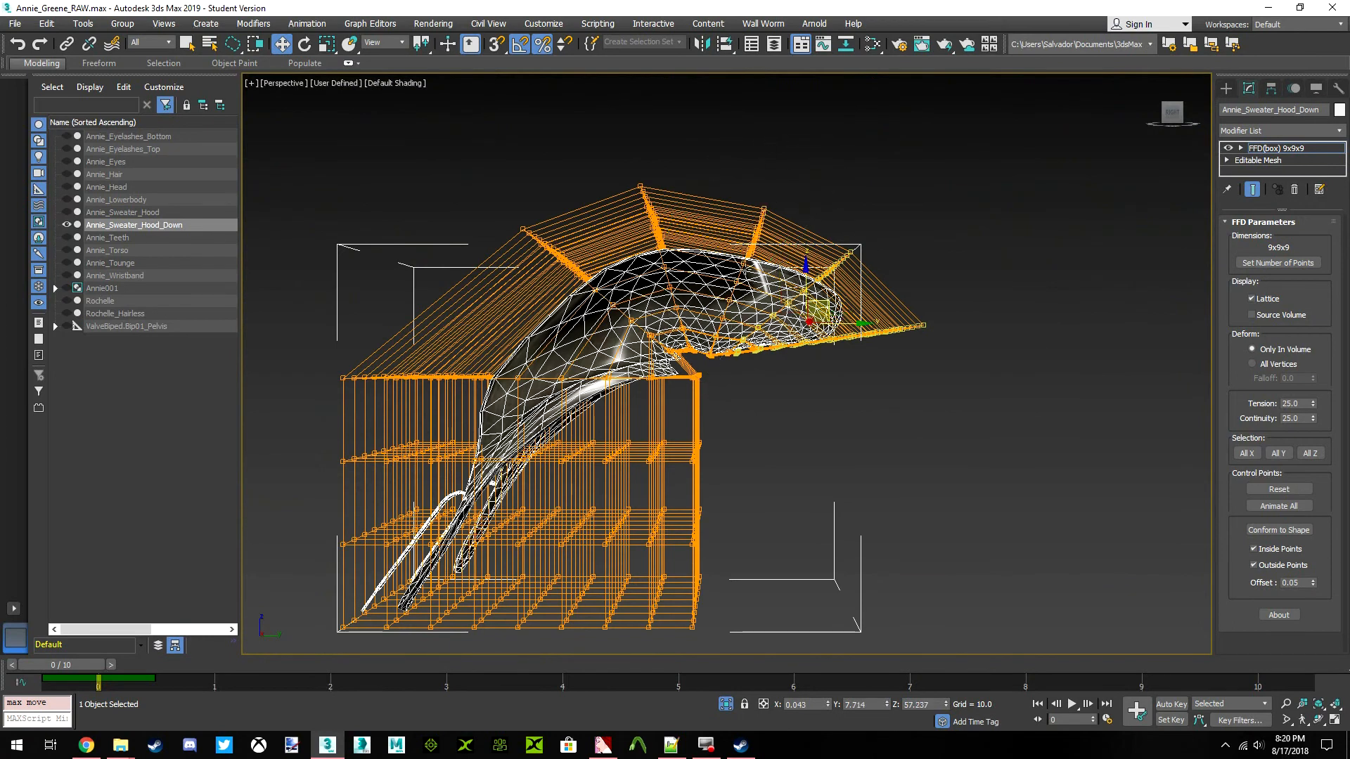
pyautogui.scroll(5, 733, 355)
pyautogui.hotkey('ctrl', 'z')
pyautogui.scroll(-2, 730, 405)
pyautogui.moveTo(734, 408)
pyautogui.keyDown('alt'); pyautogui.mouseDown()
pyautogui.moveTo(795, 307)
pyautogui.moveTo(738, 89)
pyautogui.moveTo(692, 309)
pyautogui.moveTo(777, 318)
pyautogui.moveTo(786, 350)
pyautogui.moveTo(781, 325)
pyautogui.mouseUp(); pyautogui.keyUp('alt')
pyautogui.scroll(-3, 732, 381)
pyautogui.scroll(3, 737, 328)
pyautogui.scroll(-2, 738, 328)
# Narrow the selection to the lattice's top row of control points and move it downward to round the hood's tip
pyautogui.click(304, 43)
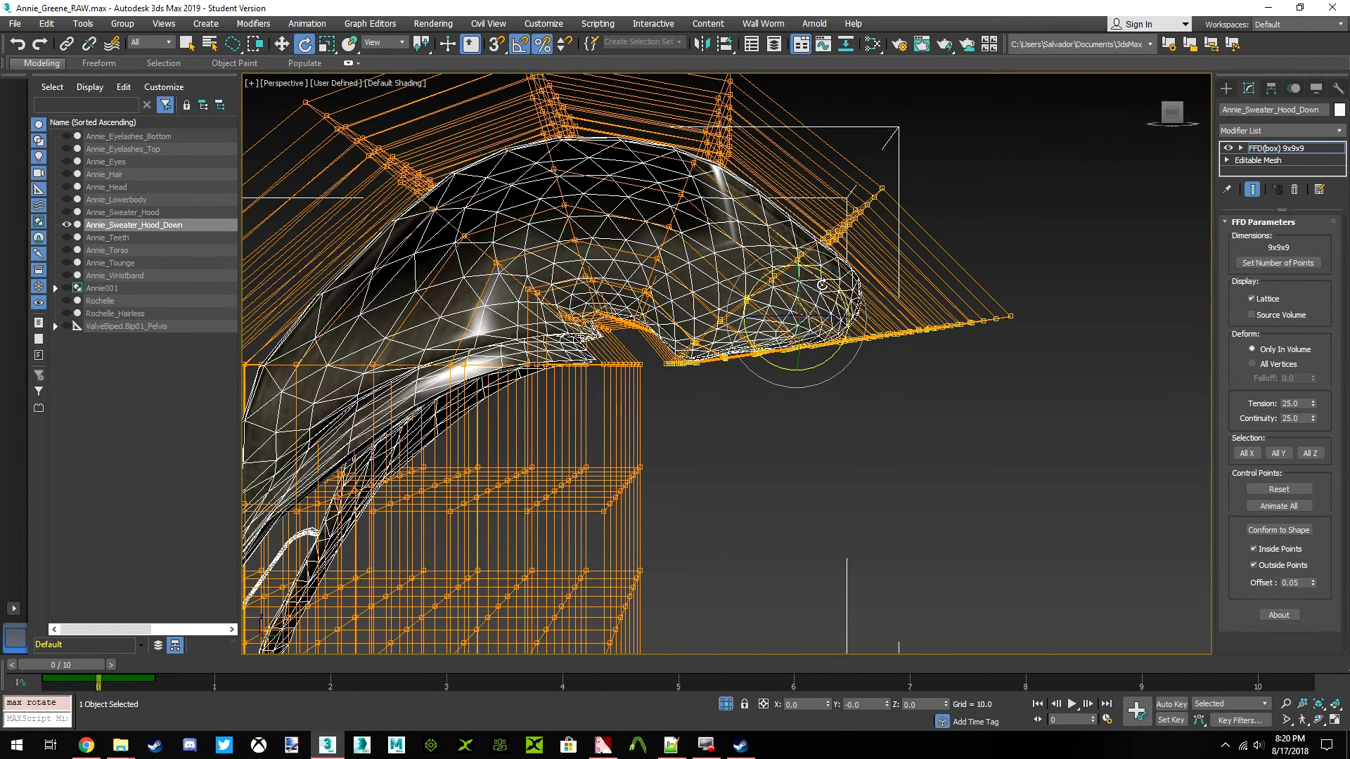
pyautogui.scroll(4, 801, 310)
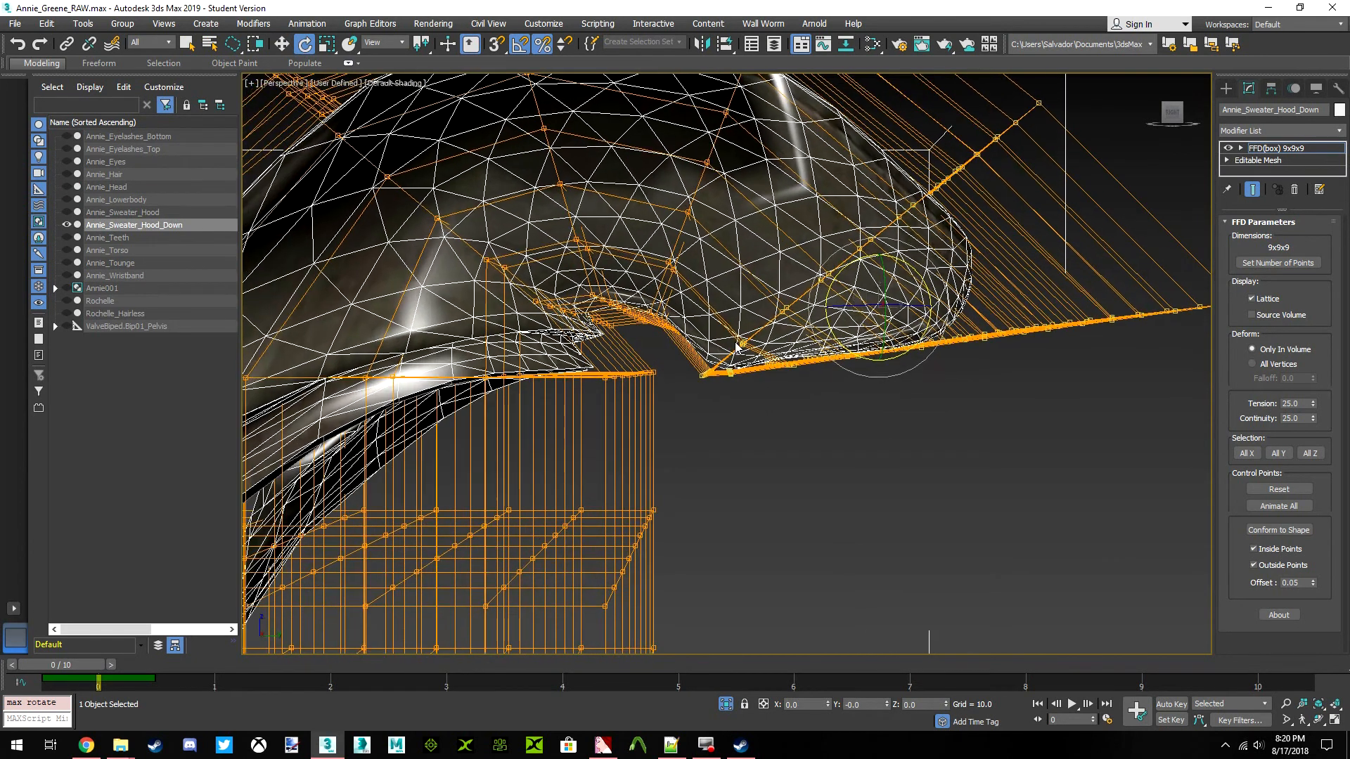
pyautogui.scroll(-5, 768, 340)
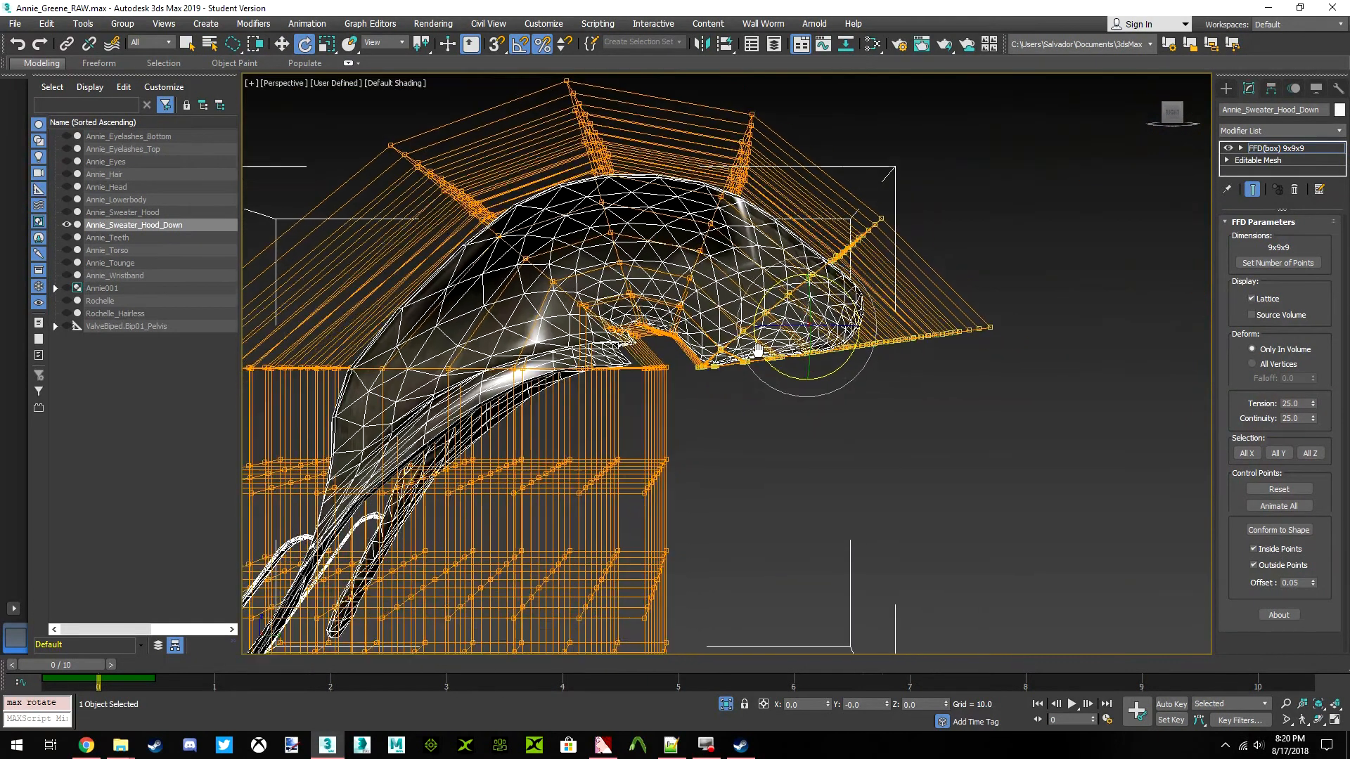
pyautogui.moveTo(955, 198); pyautogui.dragTo(810, 305)
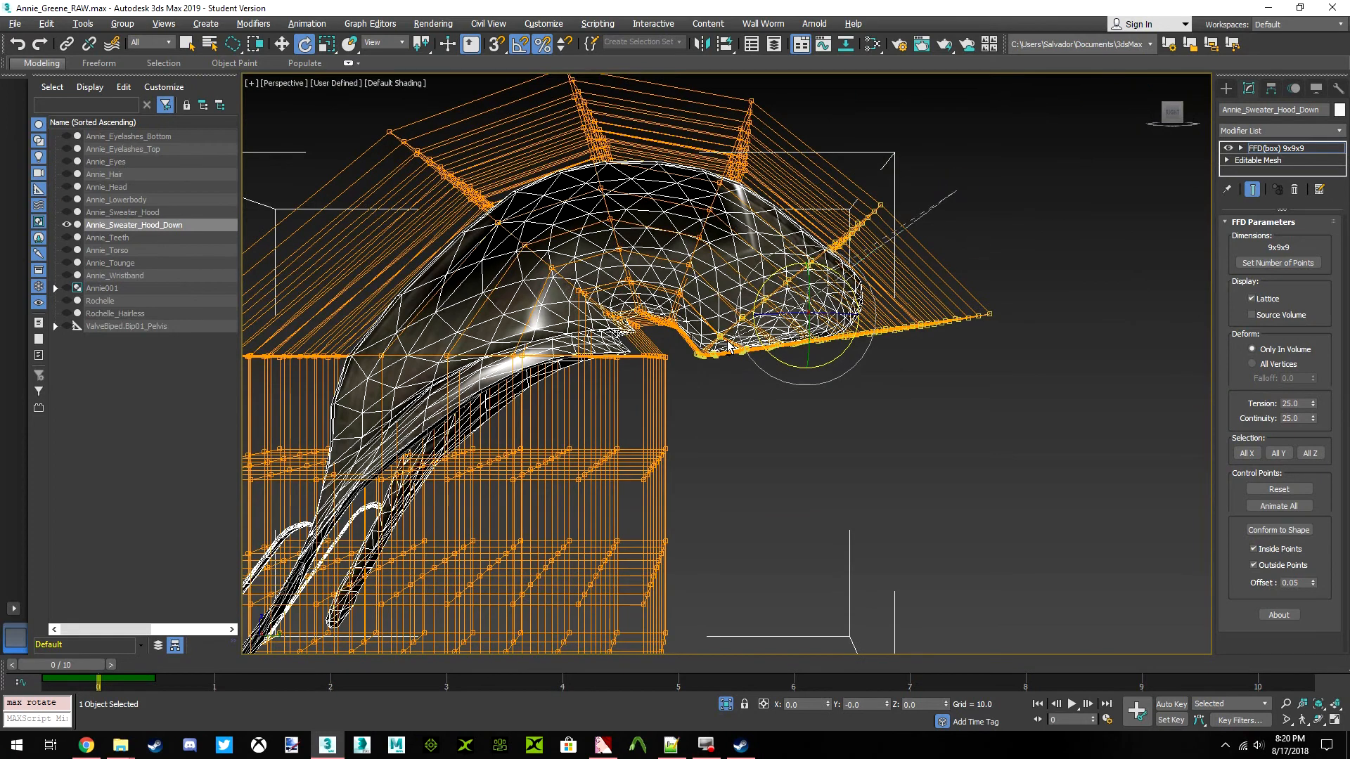
pyautogui.keyDown('alt'); pyautogui.moveTo(710, 336); pyautogui.dragTo(904, 128); pyautogui.keyUp('alt')
pyautogui.scroll(5, 703, 346)
pyautogui.moveTo(693, 350); pyautogui.dragTo(724, 313, button='middle')
pyautogui.keyDown('alt'); pyautogui.moveTo(711, 374); pyautogui.dragTo(651, 404); pyautogui.keyUp('alt')
pyautogui.scroll(-2, 649, 399)
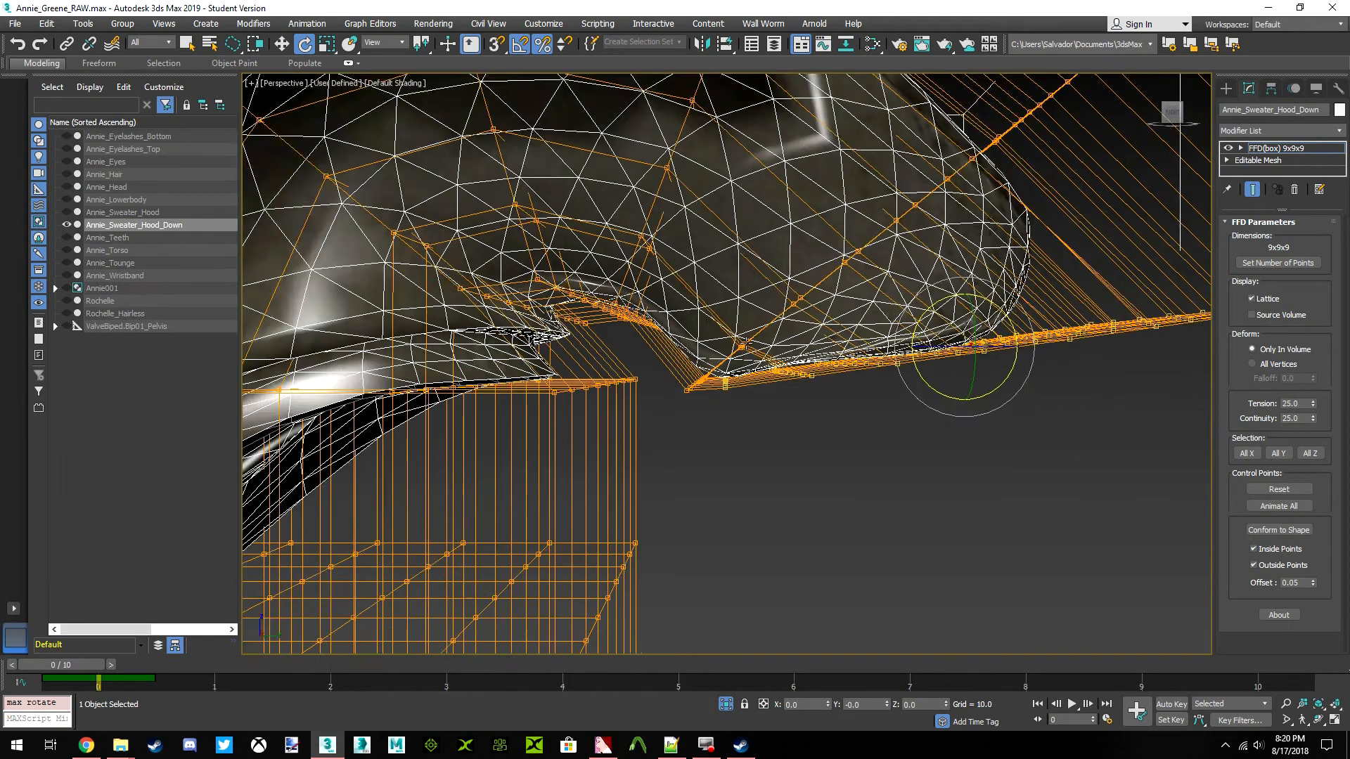
pyautogui.click(282, 47)
pyautogui.moveTo(900, 293); pyautogui.dragTo(907, 341)
# Select the lattice's fifth row of control points from the hood's tip and move it slightly backward
pyautogui.scroll(-3, 772, 307)
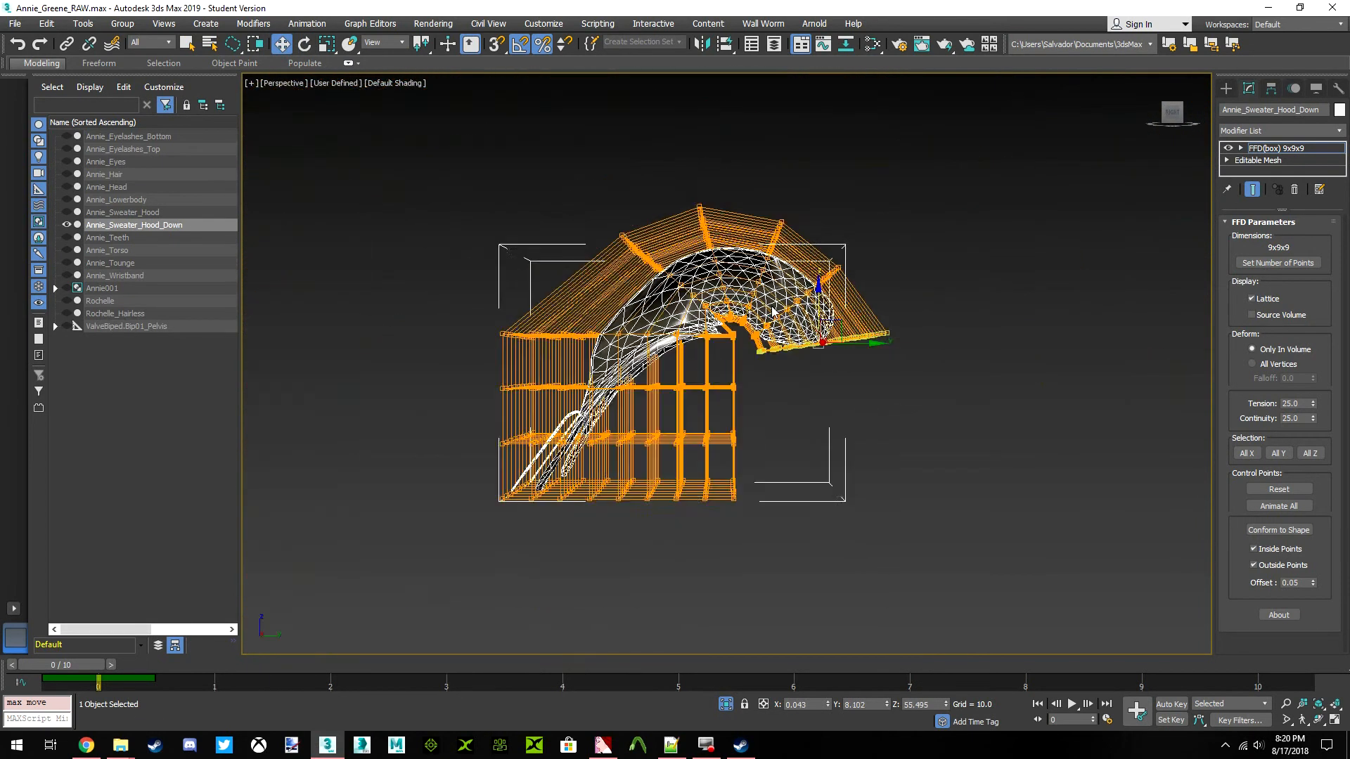
pyautogui.scroll(2, 802, 322)
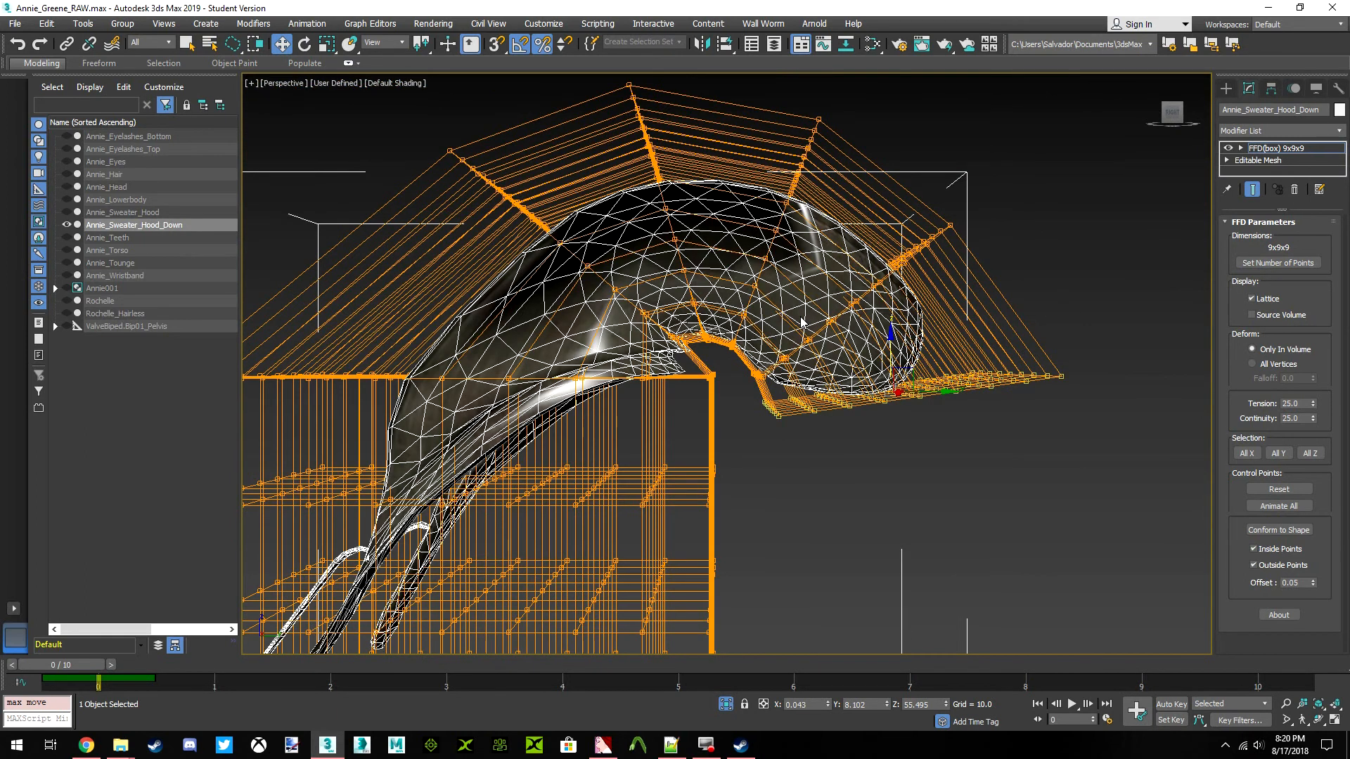
pyautogui.moveTo(789, 315); pyautogui.dragTo(718, 340, button='middle')
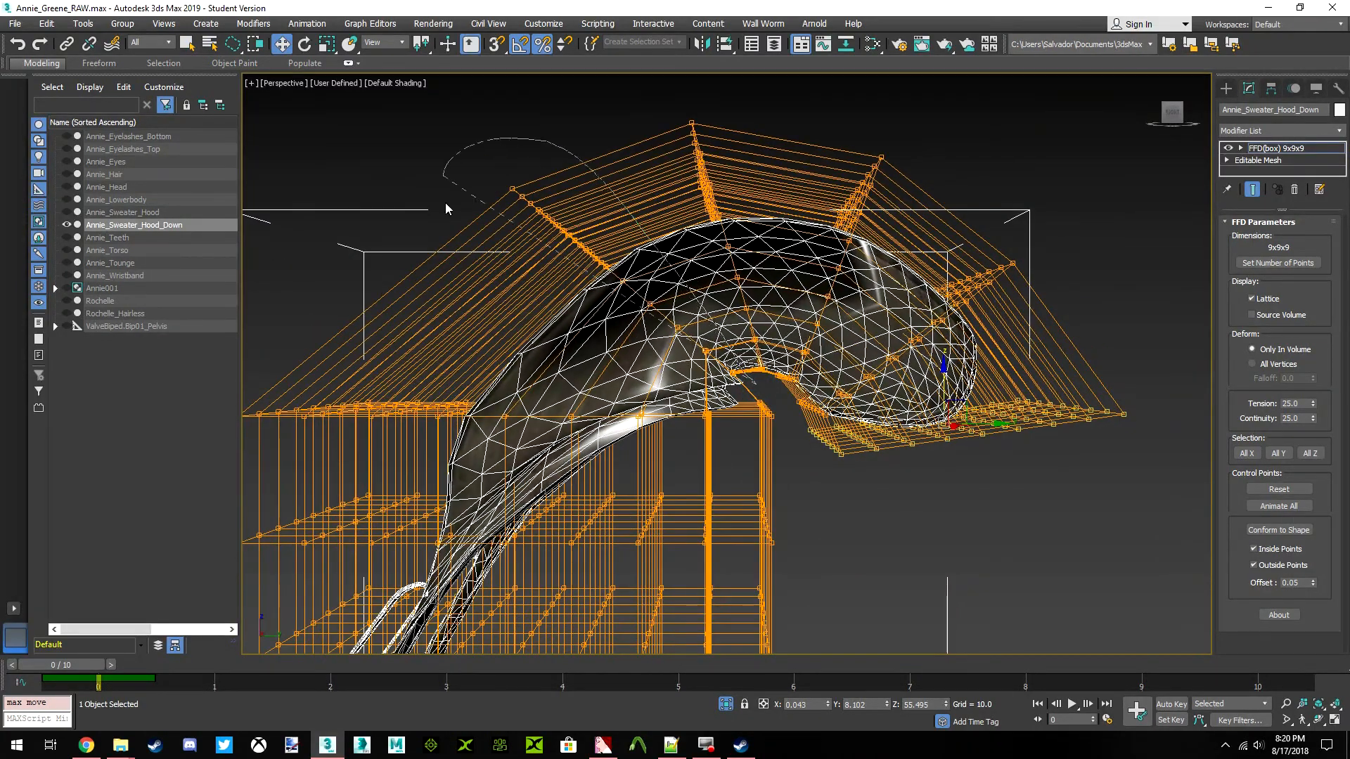
pyautogui.moveTo(771, 389); pyautogui.dragTo(770, 389)
pyautogui.moveTo(692, 295); pyautogui.dragTo(705, 294)
# Select the lattice's fourth row of control points from the hood's tip and move it slightly backward
pyautogui.moveTo(759, 331); pyautogui.dragTo(718, 327, button='middle')
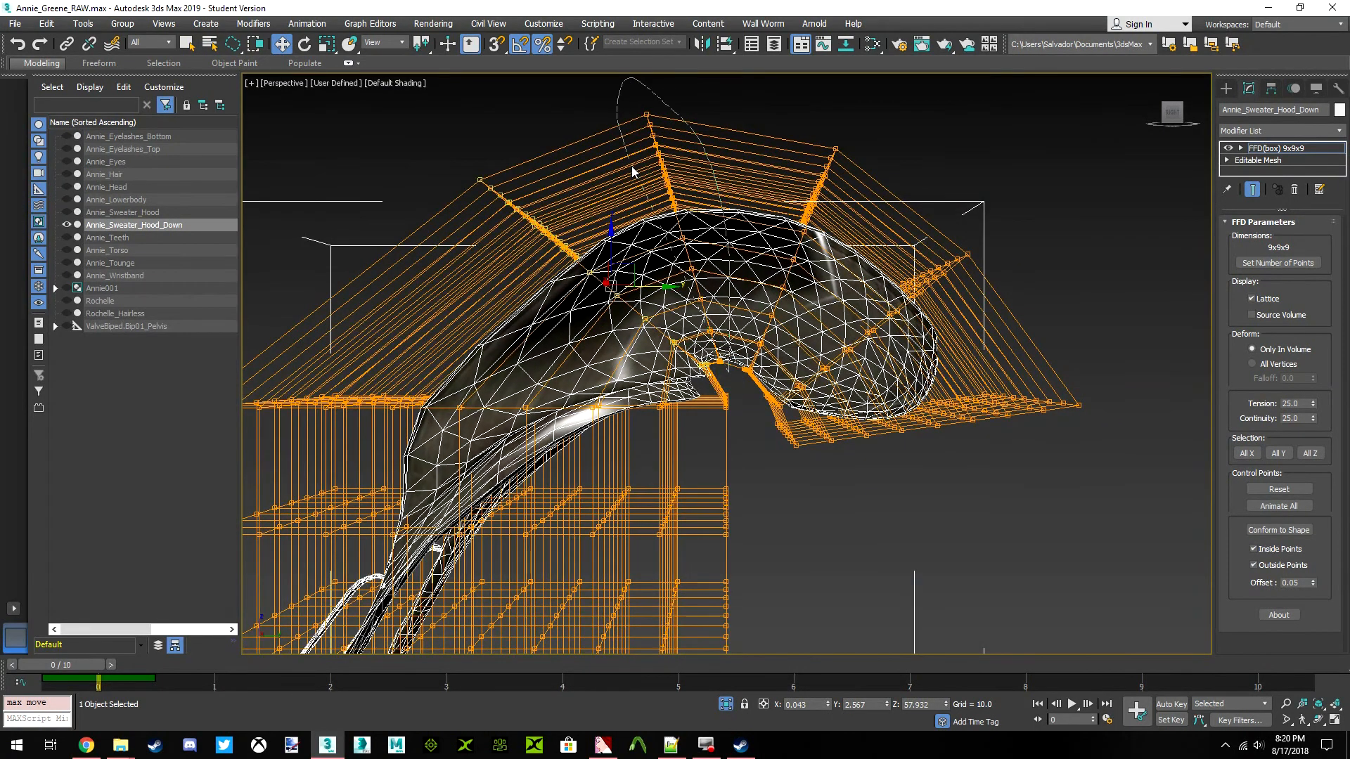
pyautogui.moveTo(722, 389); pyautogui.dragTo(723, 386)
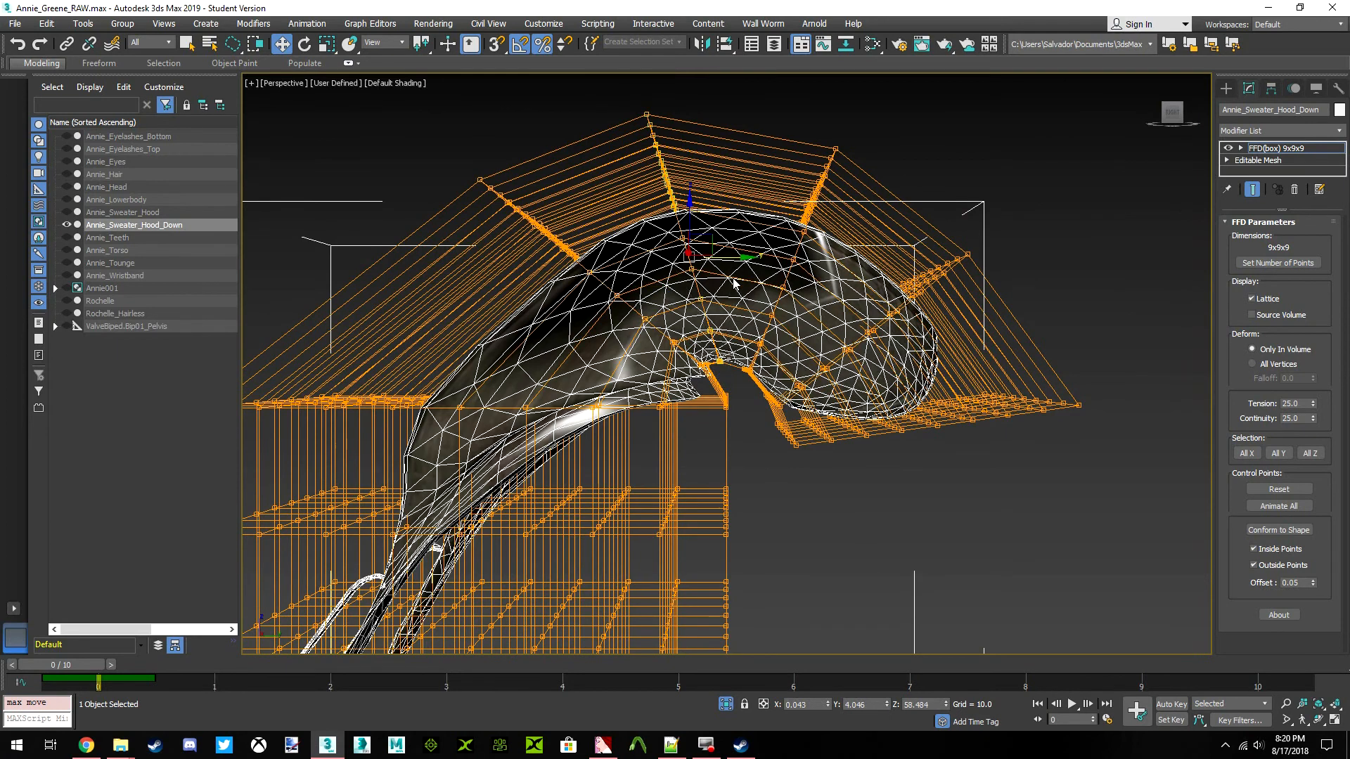
pyautogui.moveTo(753, 263); pyautogui.dragTo(751, 258)
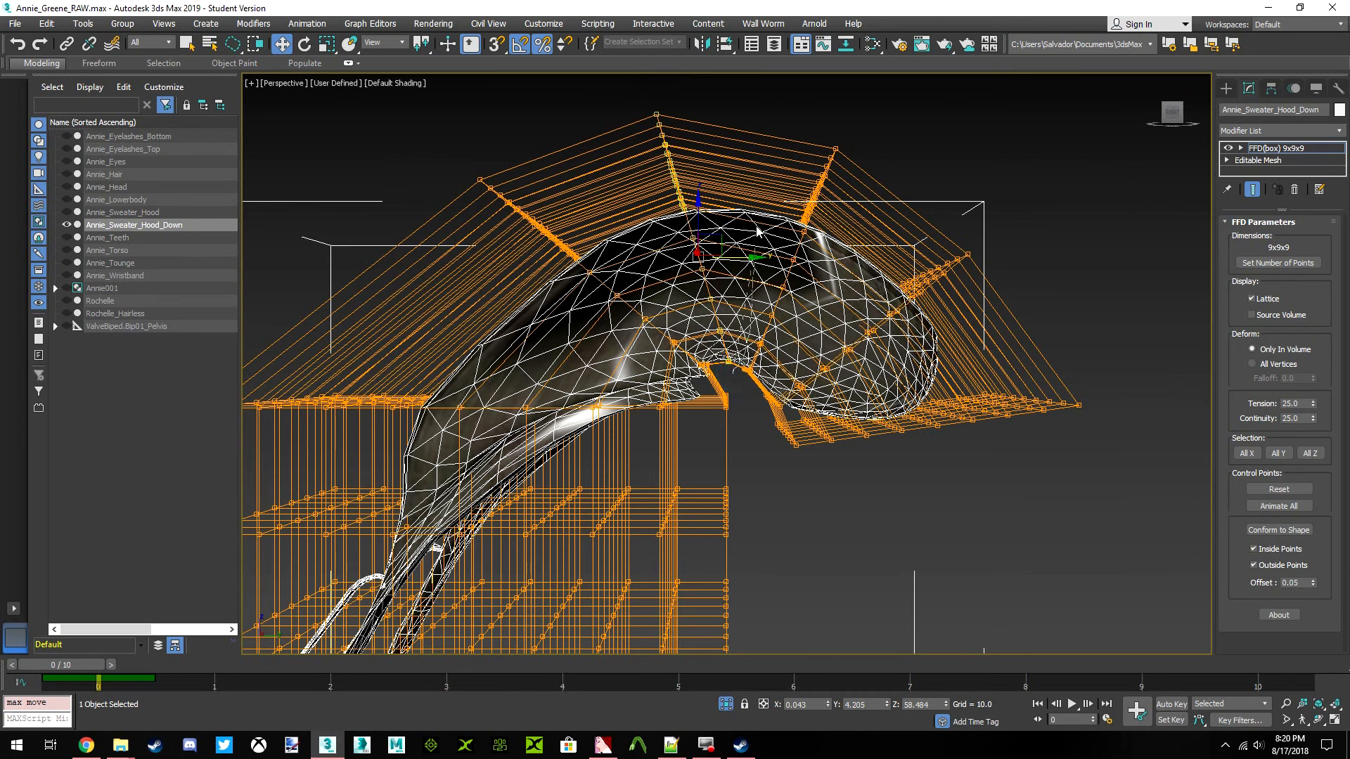
# Select the lattice's three rows nearest the hood's tip, lower them, and move them slightly backward
pyautogui.moveTo(1003, 509); pyautogui.dragTo(870, 382)
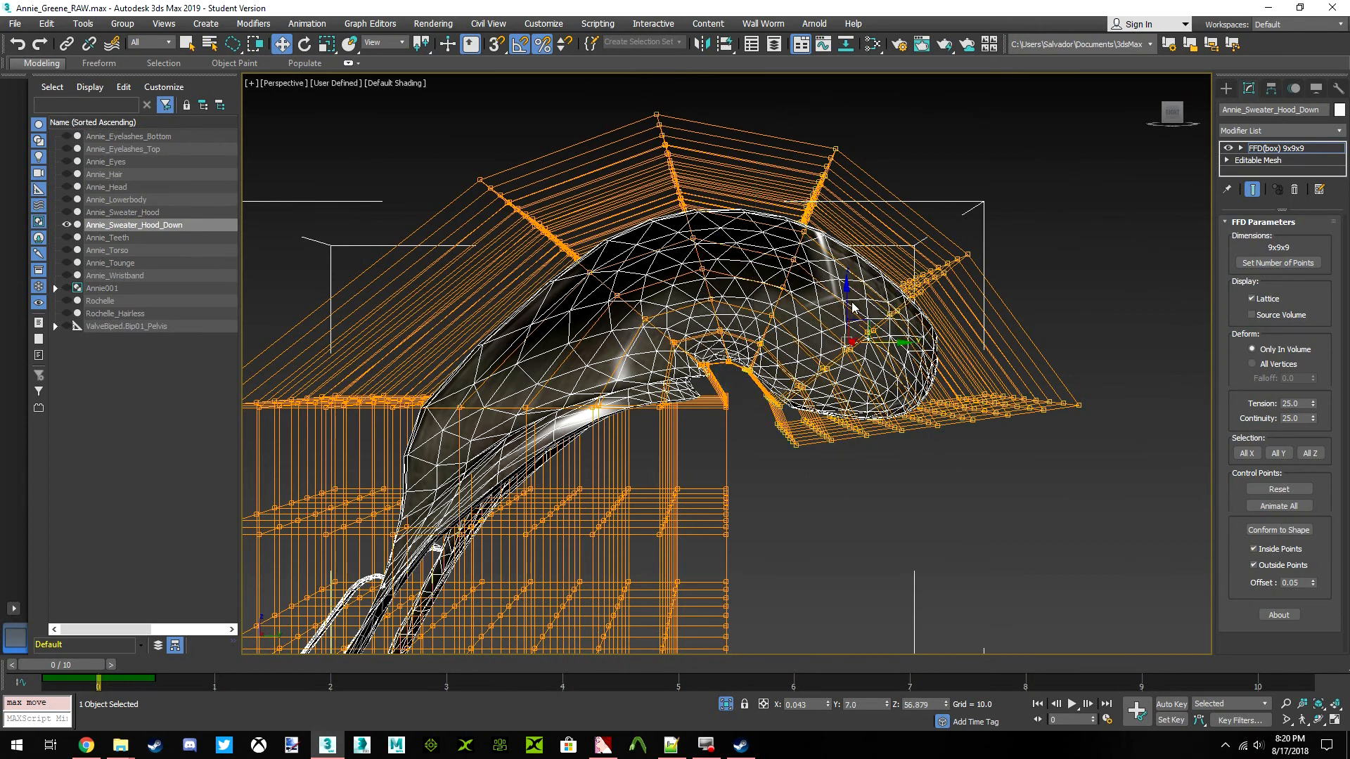
pyautogui.moveTo(843, 306)
pyautogui.mouseDown()
pyautogui.moveTo(850, 297)
pyautogui.moveTo(861, 323)
pyautogui.mouseUp()
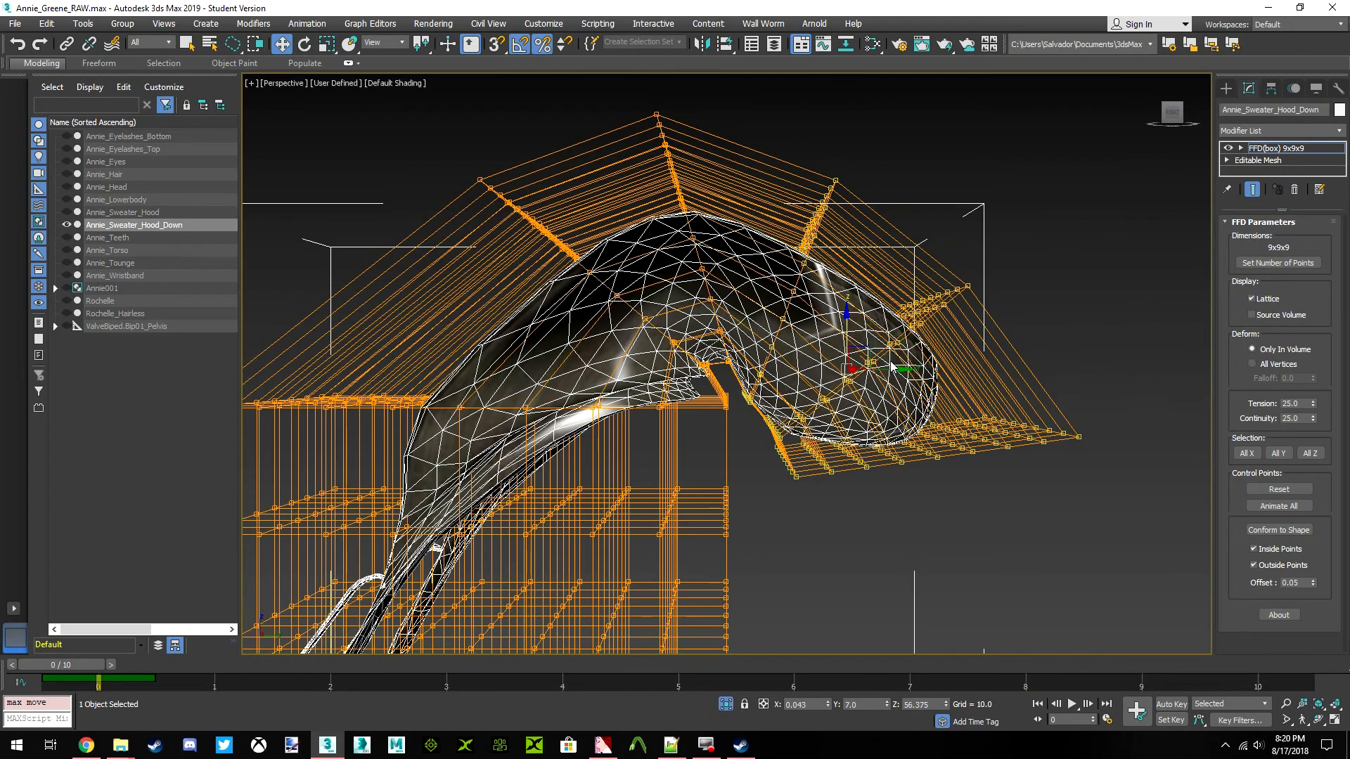
pyautogui.moveTo(894, 371); pyautogui.dragTo(907, 370)
pyautogui.scroll(-3, 746, 356)
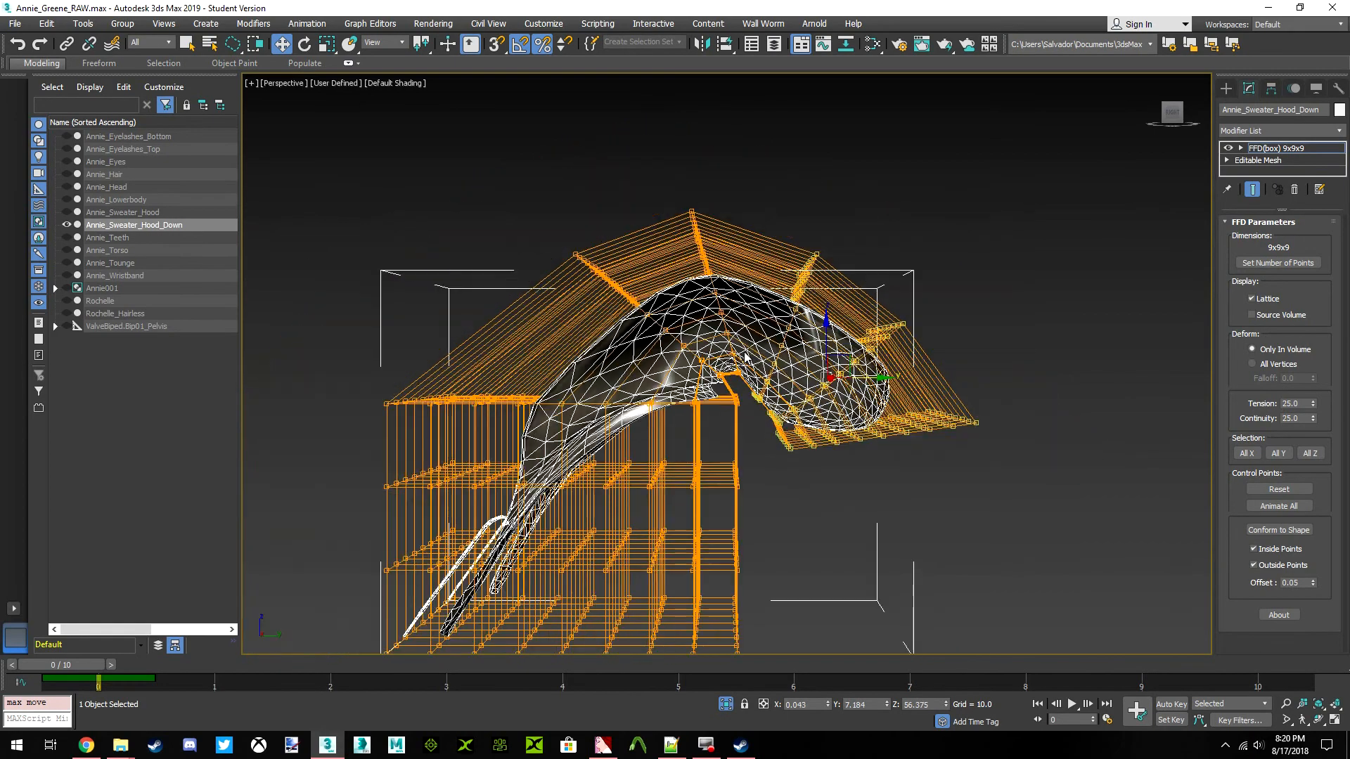
pyautogui.scroll(3, 702, 347)
pyautogui.moveTo(703, 347); pyautogui.dragTo(653, 312, button='middle')
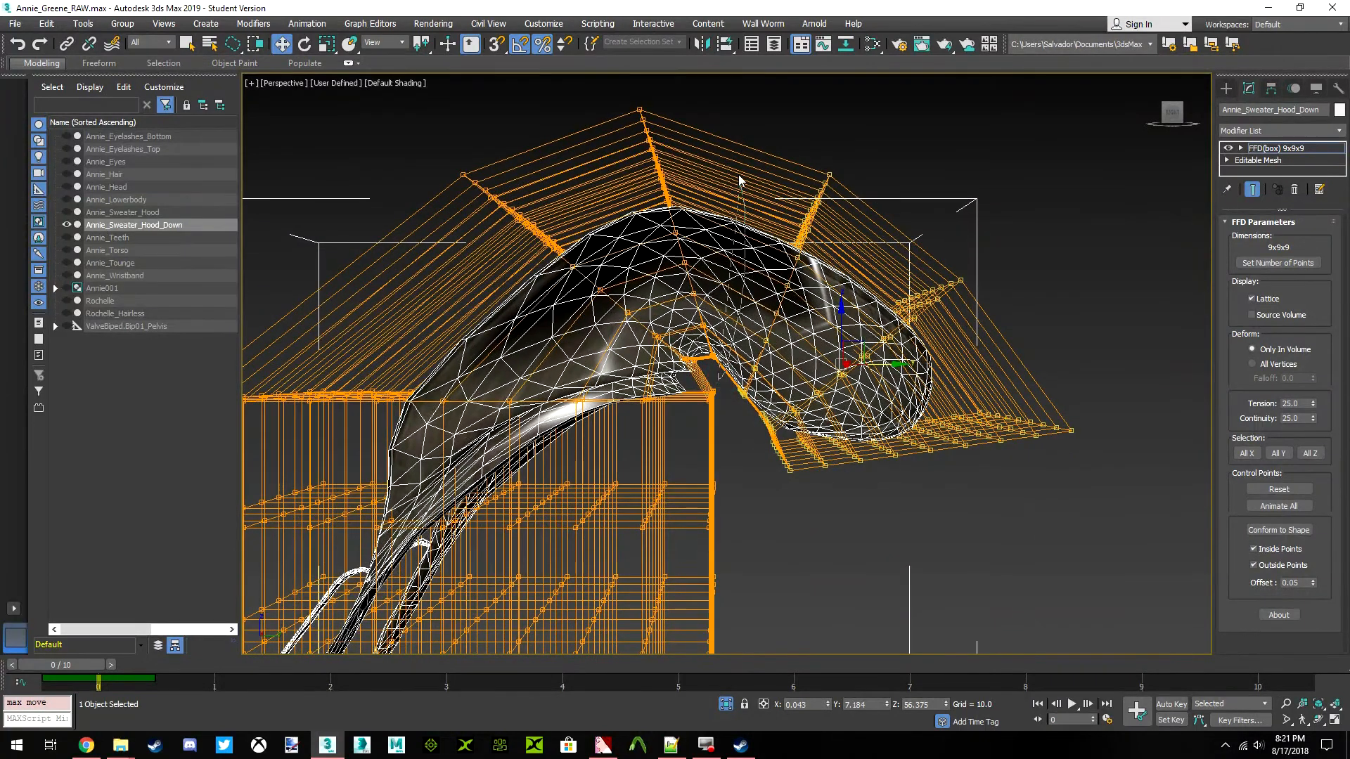
# Reselect the fourth row of control points from the hood's tip and move it slightly down and backward
pyautogui.click(691, 222)
pyautogui.moveTo(706, 231); pyautogui.dragTo(715, 259)
pyautogui.scroll(6, 791, 298)
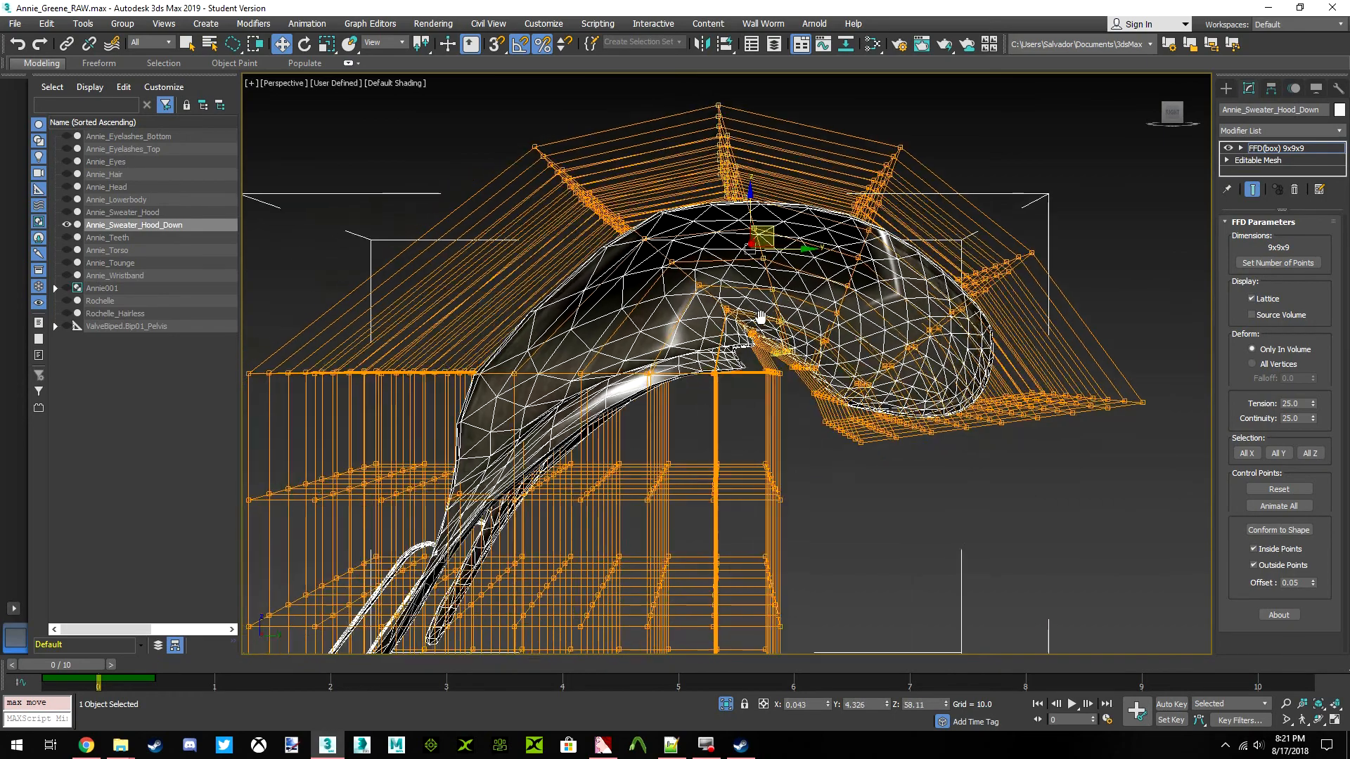
pyautogui.scroll(-8, 791, 298)
pyautogui.scroll(4, 779, 378)
pyautogui.moveTo(779, 378); pyautogui.dragTo(694, 348, button='middle')
pyautogui.scroll(-5, 694, 348)
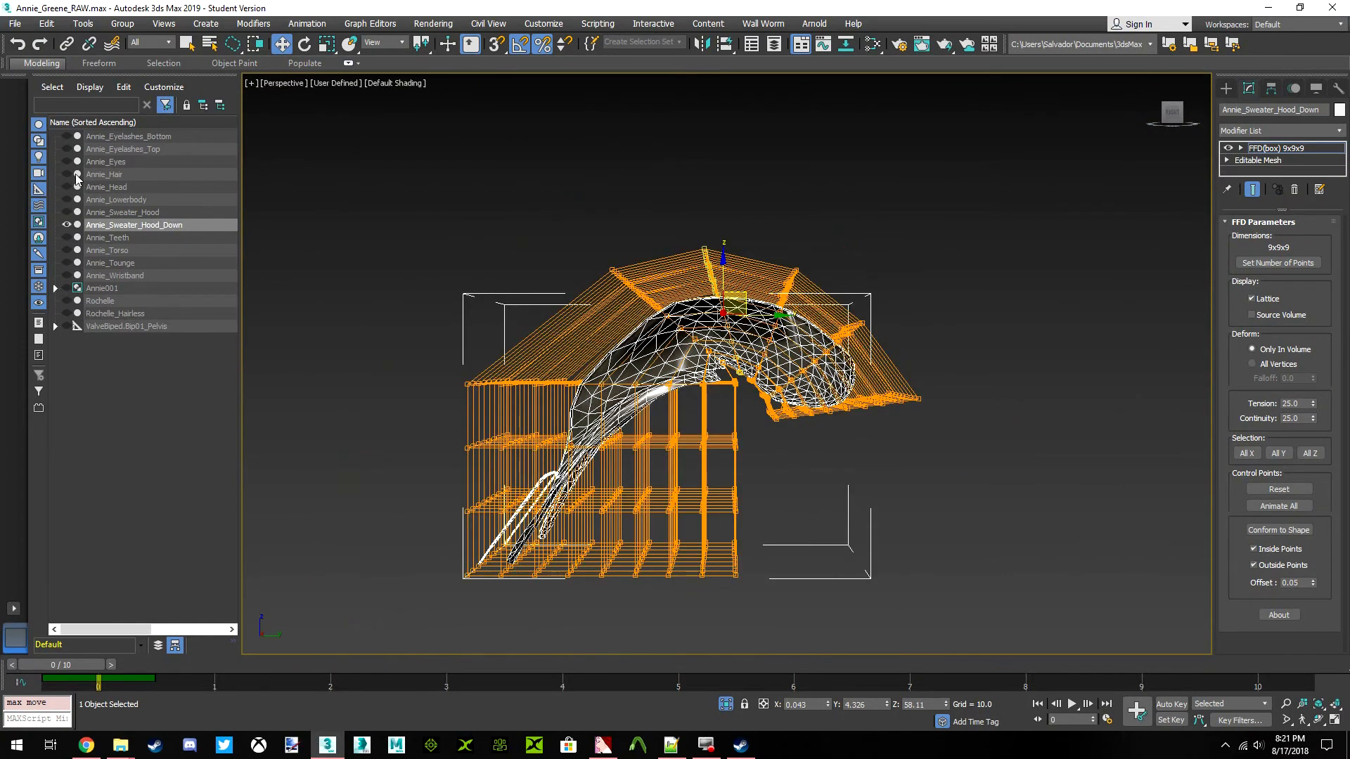
# Unhide Annie_Torso to compare the hood's shape with the neckline
pyautogui.click(67, 250)
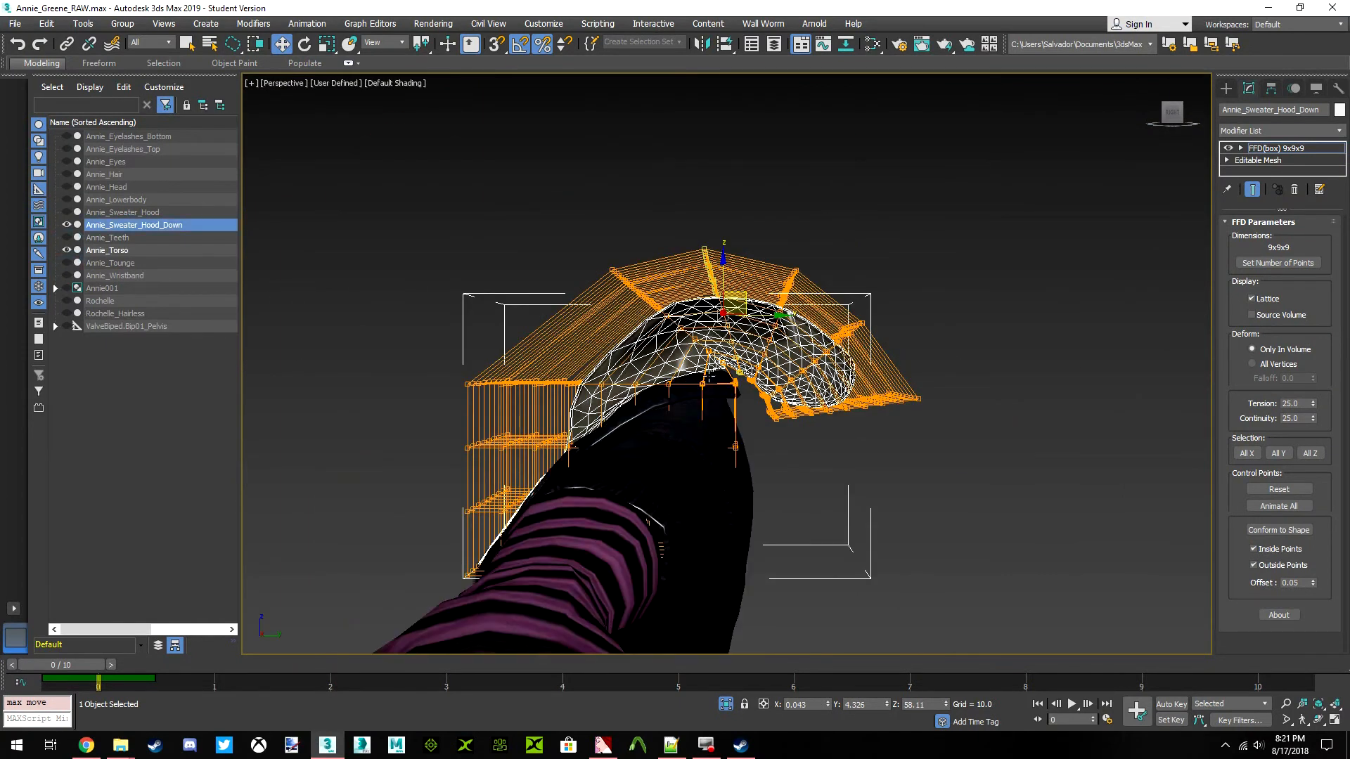
pyautogui.scroll(5, 753, 347)
pyautogui.scroll(-3, 764, 346)
pyautogui.moveTo(765, 347)
pyautogui.mouseDown(button='middle')
pyautogui.moveTo(724, 348)
pyautogui.moveTo(765, 338)
pyautogui.mouseUp(button='middle')
pyautogui.scroll(3, 775, 314)
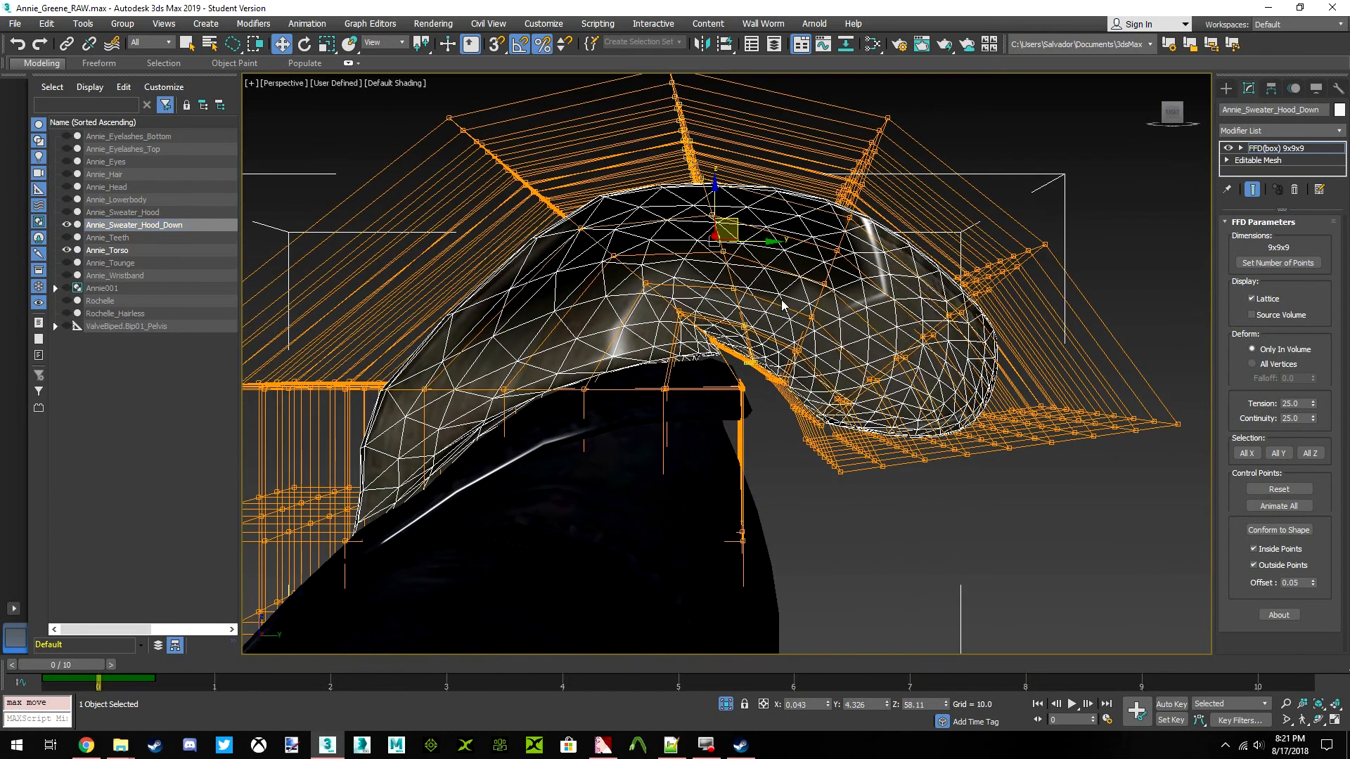
# Rotate the fourth row of control points slightly to smooth the hood's bend
pyautogui.click(304, 44)
pyautogui.moveTo(756, 215); pyautogui.dragTo(771, 224)
pyautogui.moveTo(782, 240); pyautogui.dragTo(752, 239, button='middle')
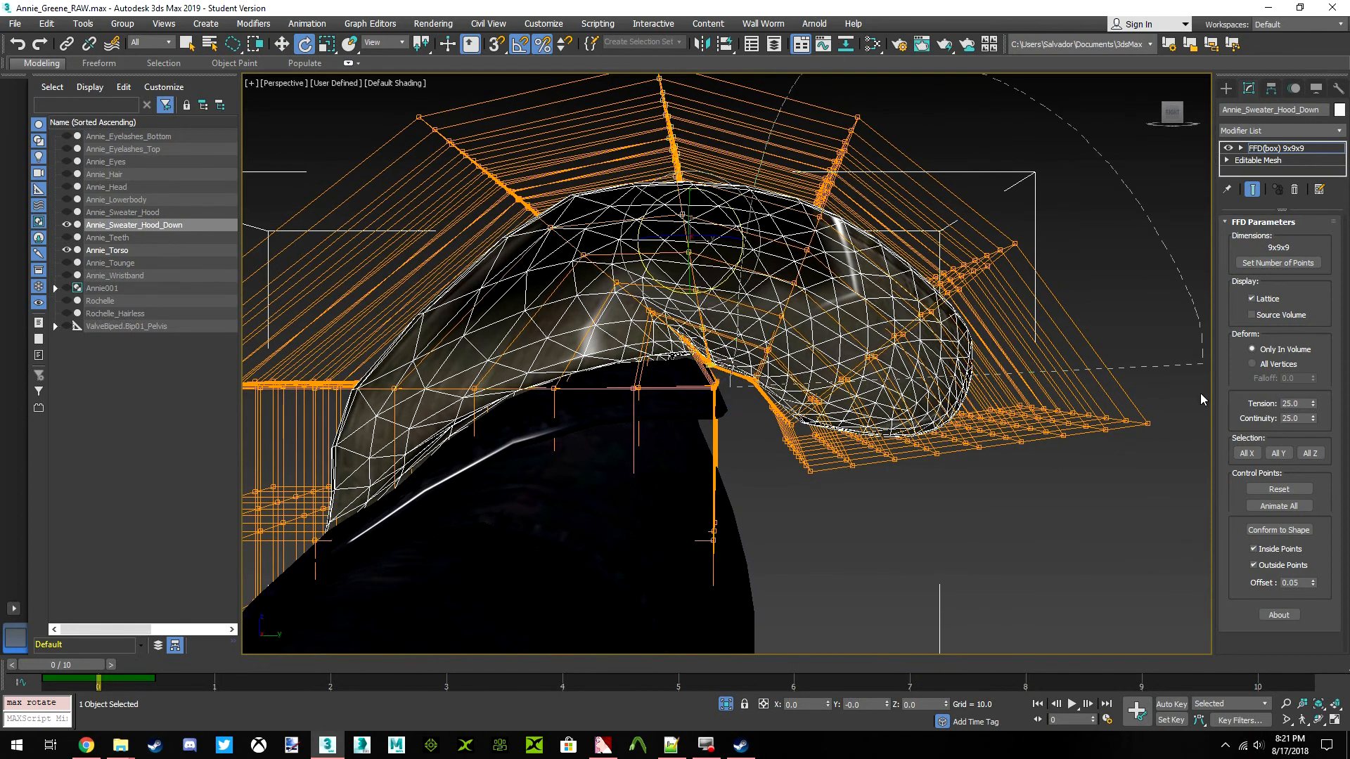
# Select the three rows nearest the hood's tip, rotate them further downward, and reposition them behind the torso
pyautogui.moveTo(778, 538); pyautogui.dragTo(779, 536)
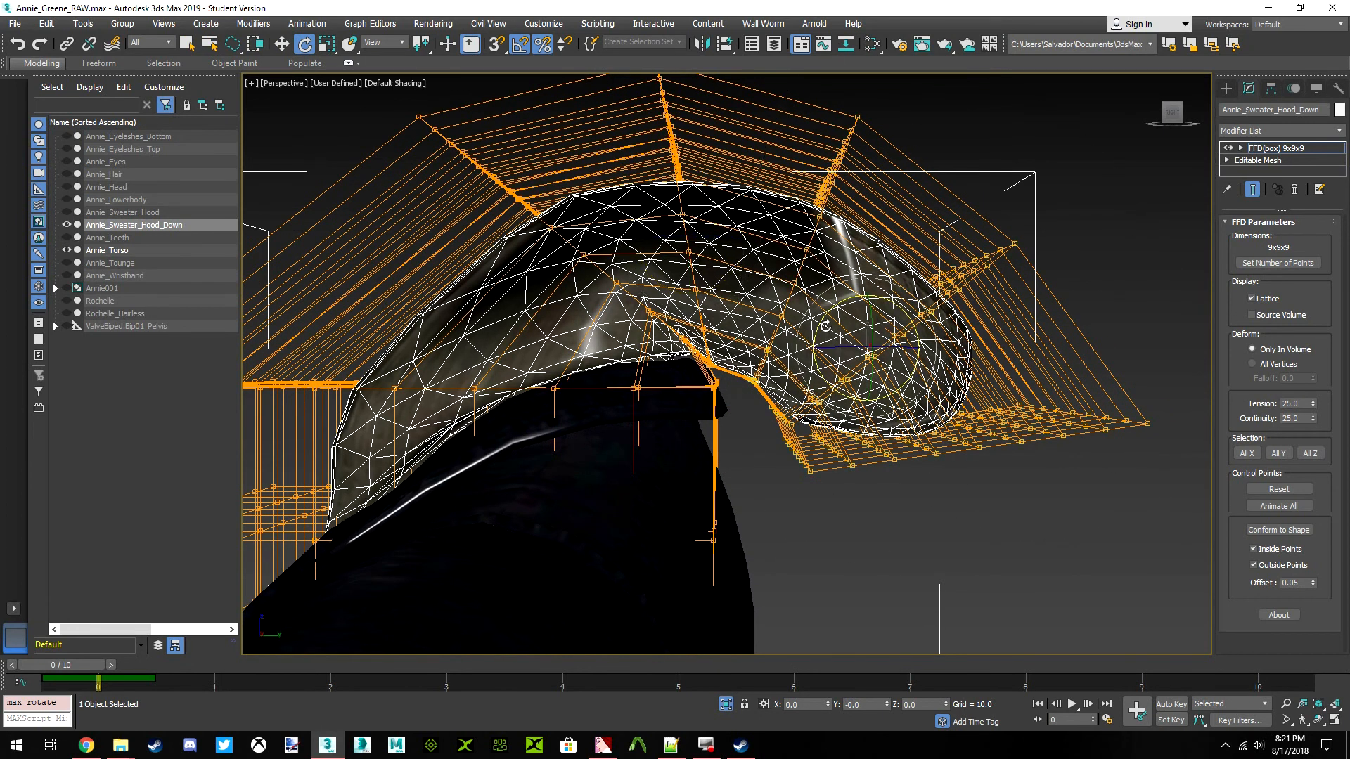
pyautogui.click(283, 46)
pyautogui.moveTo(889, 329); pyautogui.dragTo(727, 237)
pyautogui.press('e')
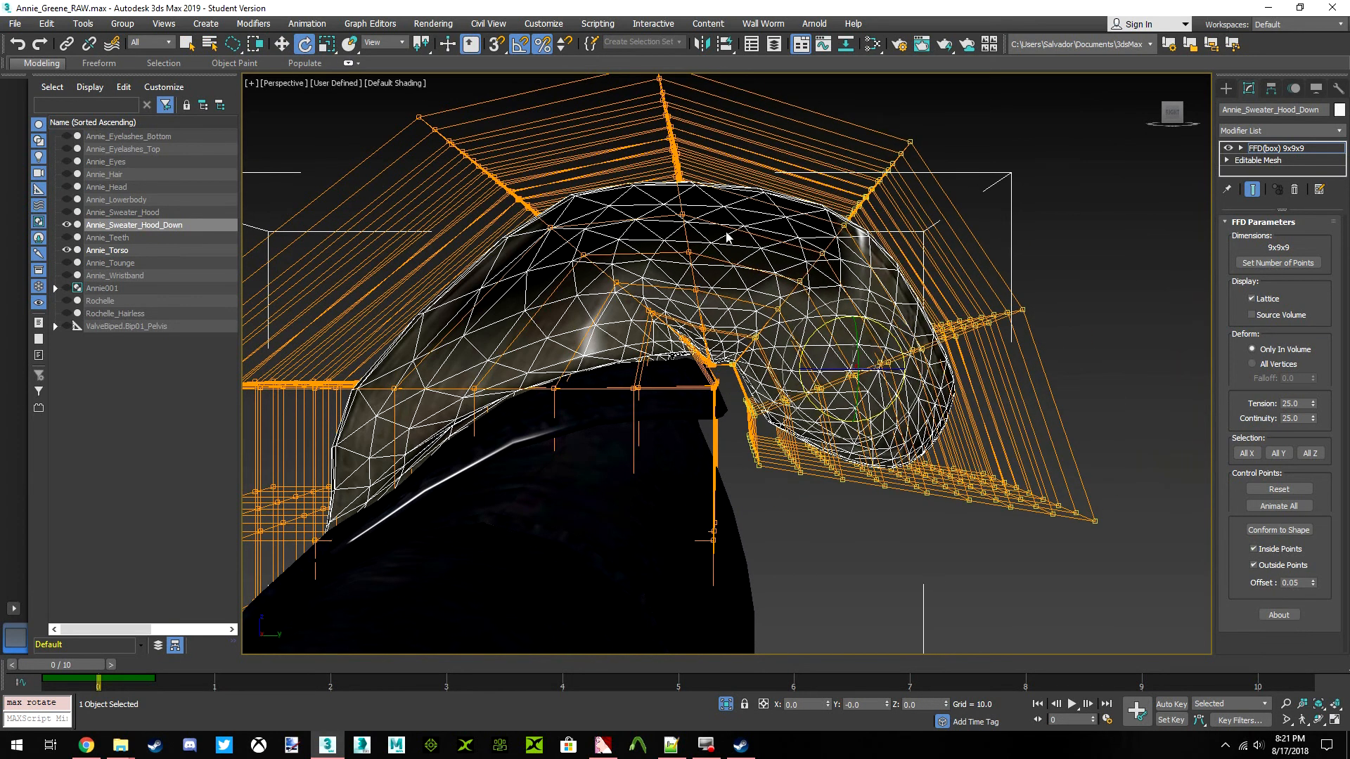
pyautogui.click(282, 44)
pyautogui.moveTo(867, 355); pyautogui.dragTo(857, 364)
pyautogui.moveTo(779, 341)
pyautogui.mouseDown(button='middle')
pyautogui.moveTo(774, 310)
pyautogui.moveTo(794, 319)
pyautogui.mouseUp(button='middle')
pyautogui.moveTo(1005, 161); pyautogui.dragTo(788, 337)
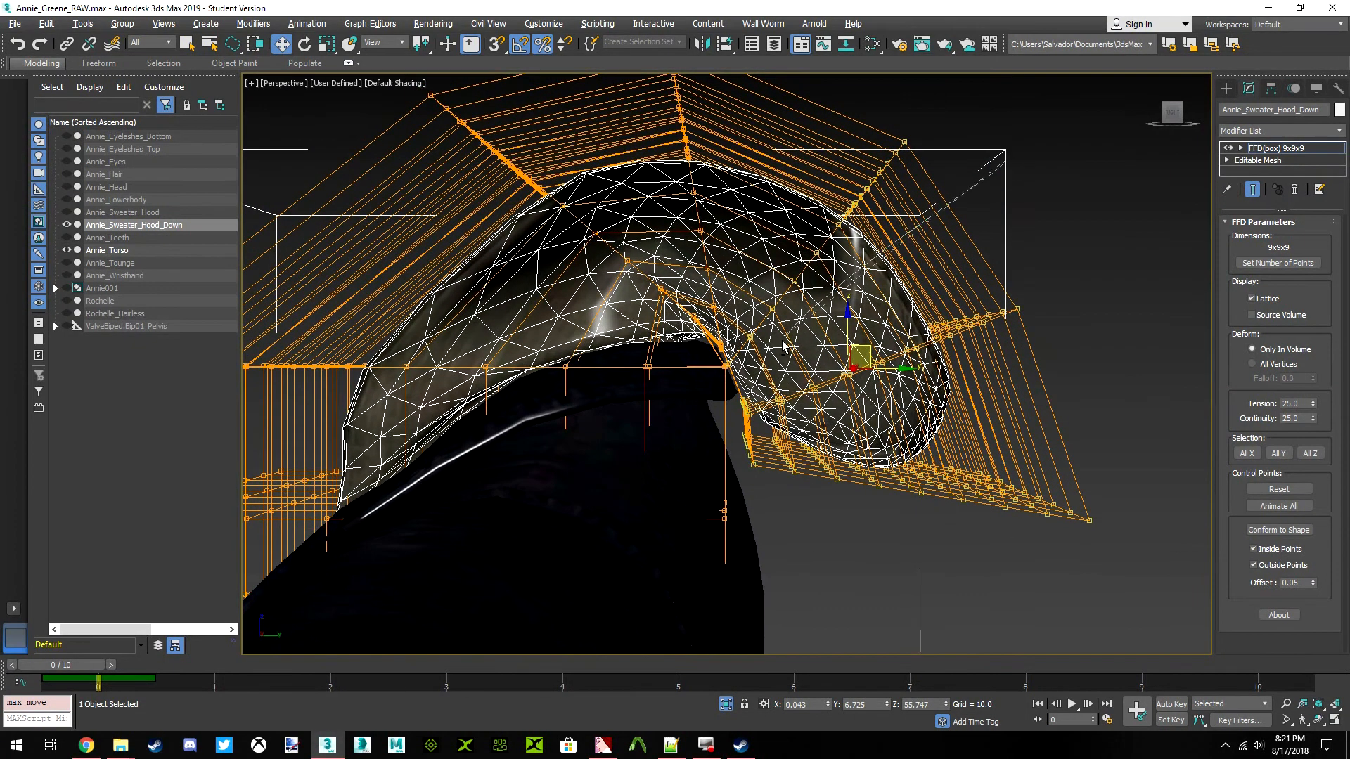
# Narrow the selection to the two rows nearest the hood's tip and move them forward toward the torso
pyautogui.keyDown('alt'); pyautogui.moveTo(986, 49); pyautogui.dragTo(983, 70); pyautogui.keyUp('alt')
pyautogui.moveTo(848, 284); pyautogui.dragTo(828, 250, button='middle')
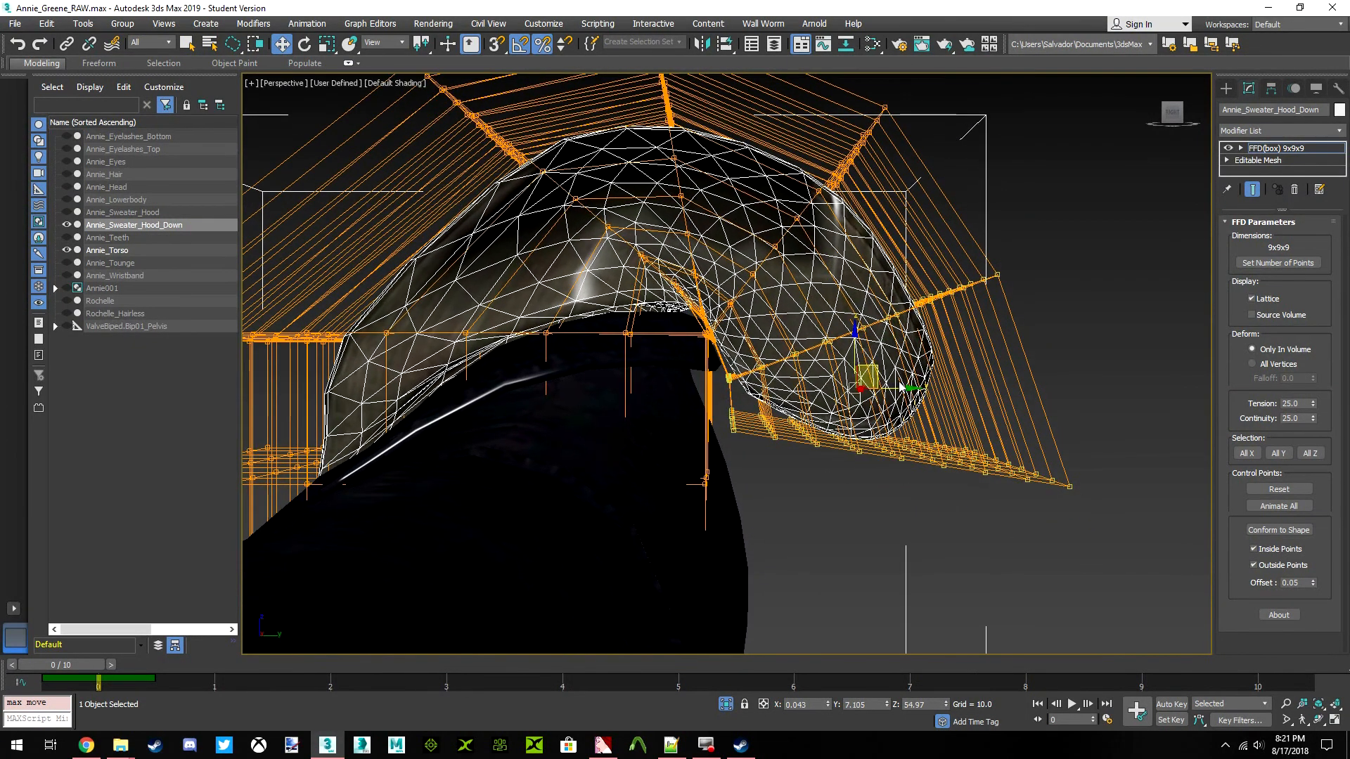
pyautogui.moveTo(905, 390); pyautogui.dragTo(888, 399)
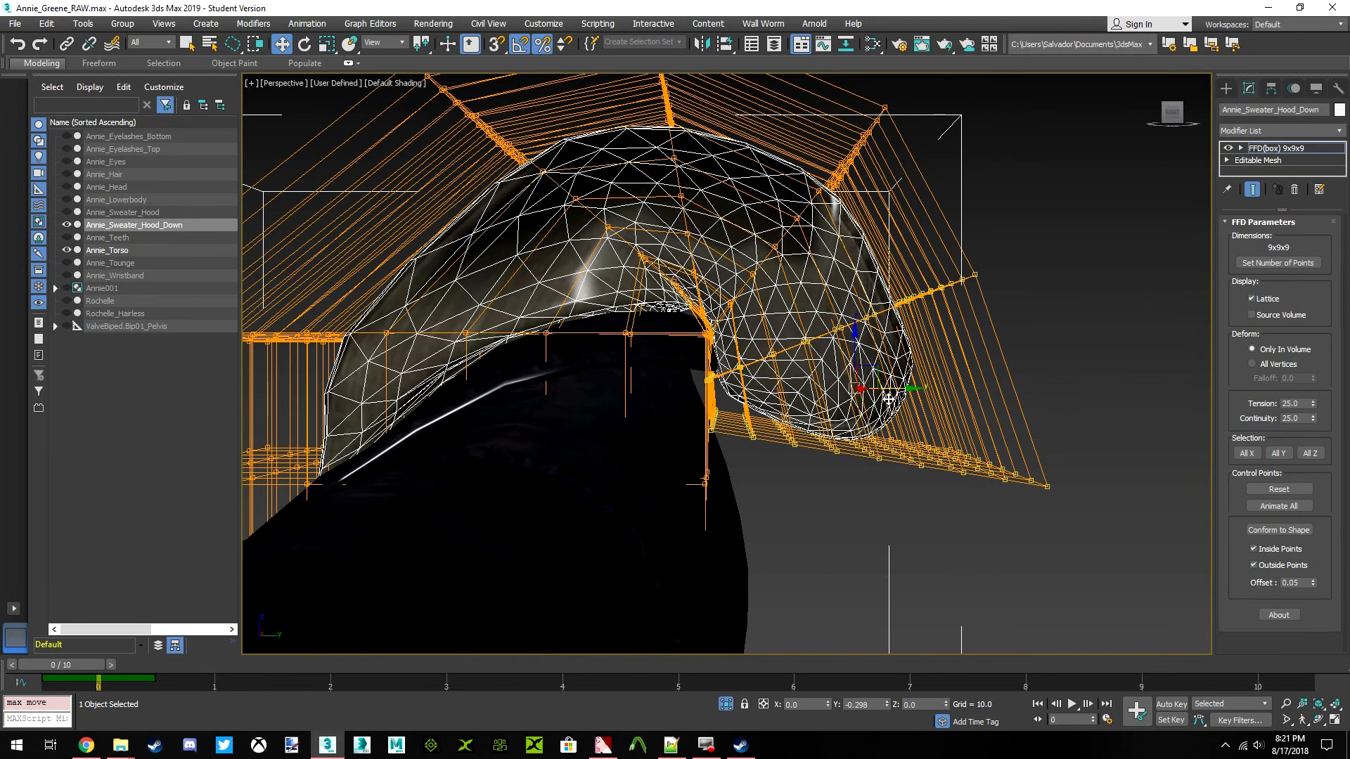
# Rotate the two tip rows back upward and raise them to round out the hood's end
pyautogui.click(304, 44)
pyautogui.moveTo(869, 345); pyautogui.dragTo(834, 321)
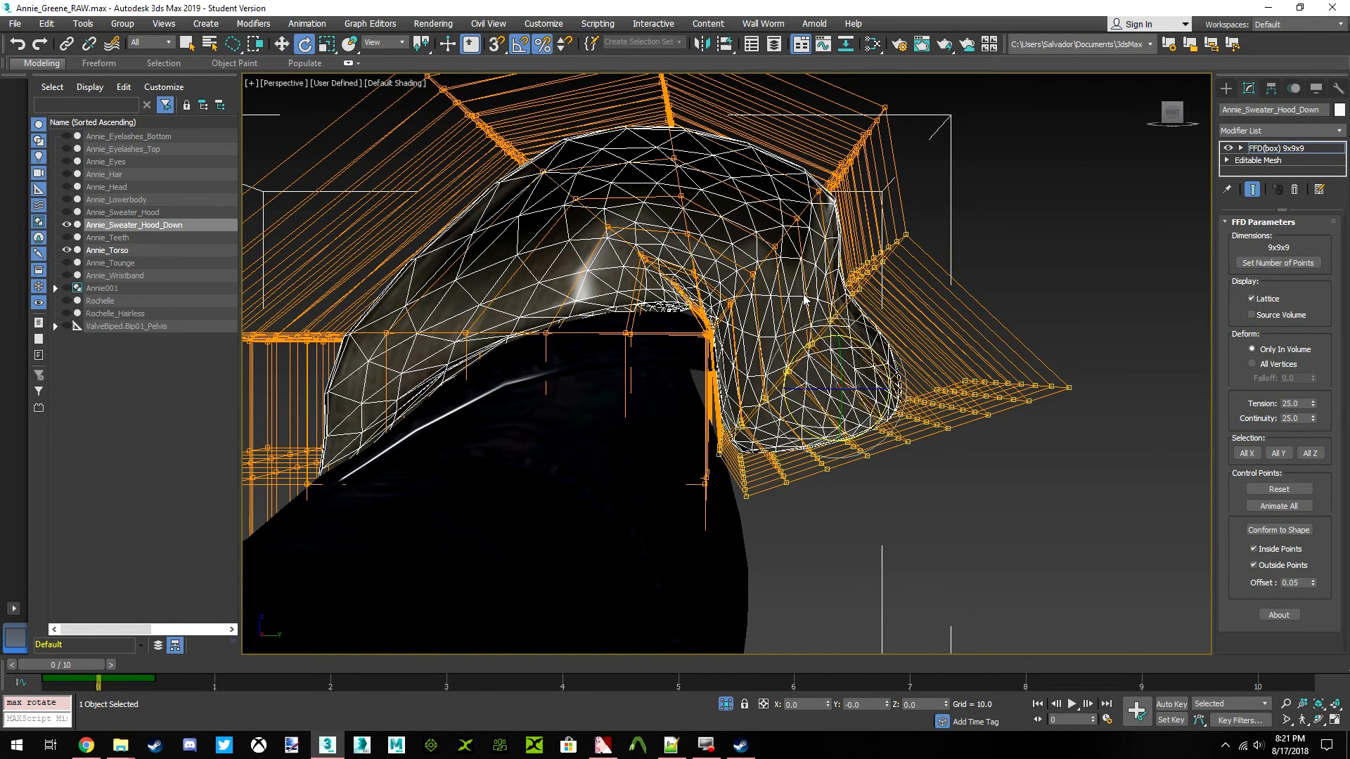
pyautogui.click(282, 44)
pyautogui.moveTo(858, 366); pyautogui.dragTo(878, 310)
pyautogui.keyDown('alt'); pyautogui.moveTo(875, 321); pyautogui.dragTo(930, 265, button='middle'); pyautogui.keyUp('alt')
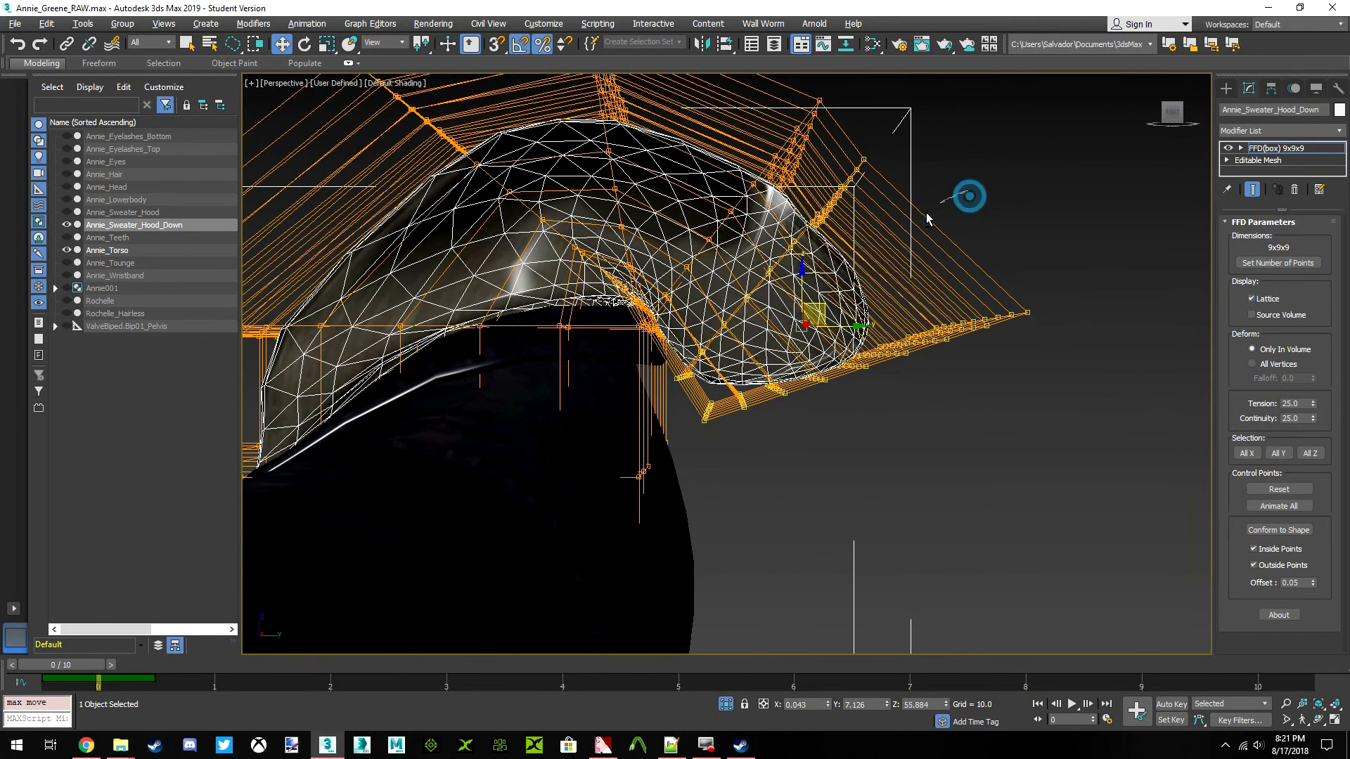
# Narrow the selection to the row at the hood's tip and move it slightly down and backward
pyautogui.keyDown('alt'); pyautogui.moveTo(638, 413); pyautogui.dragTo(925, 195); pyautogui.keyUp('alt')
pyautogui.moveTo(875, 343); pyautogui.dragTo(881, 377)
pyautogui.scroll(-6, 823, 405)
pyautogui.scroll(4, 807, 369)
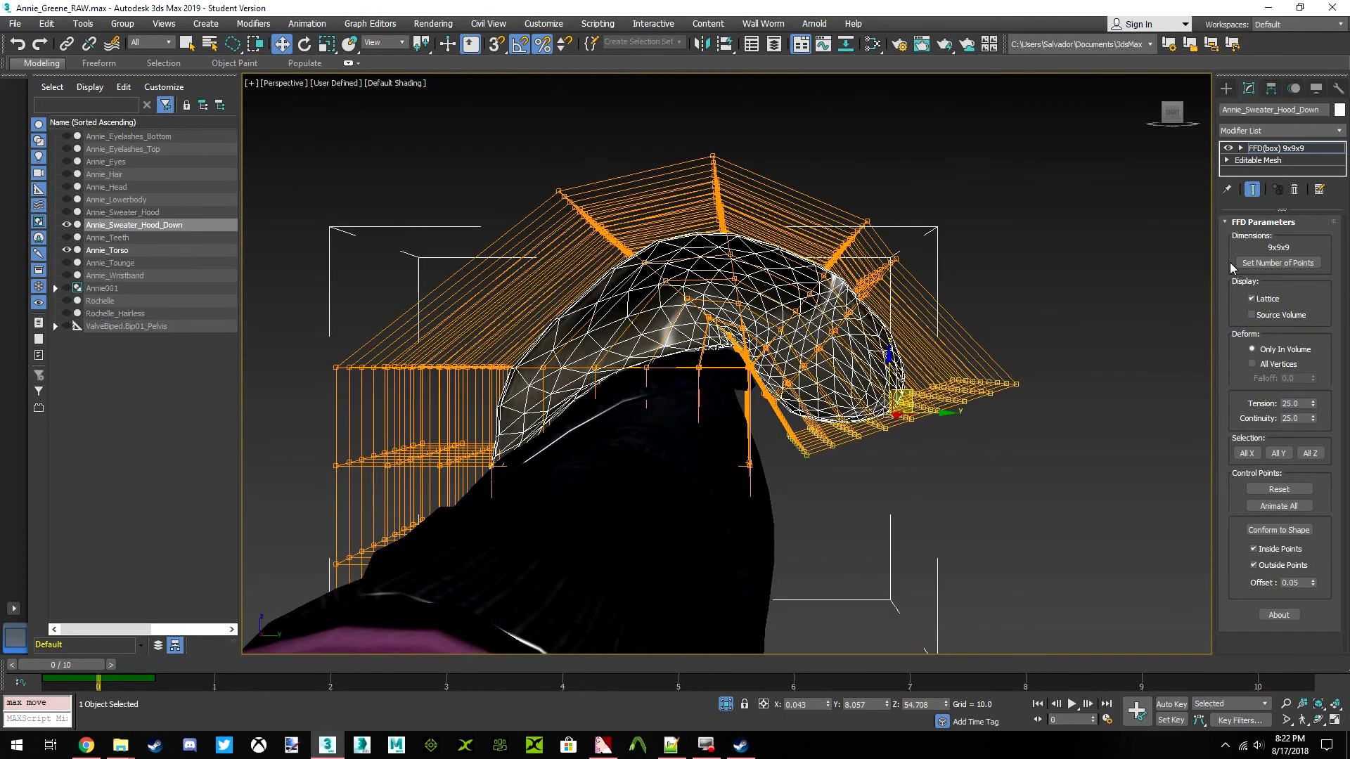
# Examine the lowered hood's shape against the torso from the opposite side
pyautogui.moveTo(1170, 121)
pyautogui.mouseDown()
pyautogui.moveTo(1186, 119)
pyautogui.moveTo(1167, 116)
pyautogui.mouseUp()
pyautogui.click(1169, 120)
pyautogui.moveTo(943, 229); pyautogui.dragTo(726, 383, button='middle')
pyautogui.scroll(-3, 798, 321)
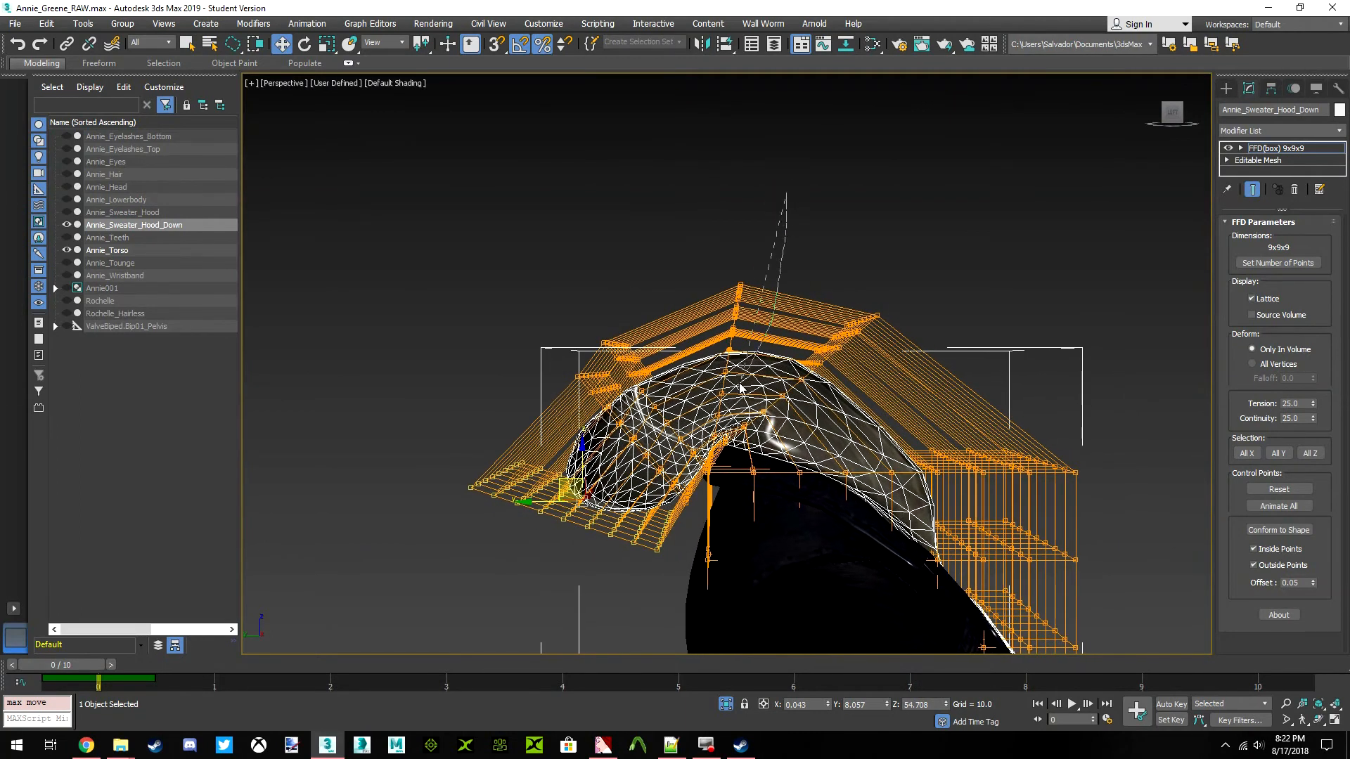
pyautogui.moveTo(709, 239); pyautogui.dragTo(724, 280)
pyautogui.hotkey('ctrl', 'z')
pyautogui.moveTo(771, 426); pyautogui.dragTo(869, 333, button='middle')
pyautogui.moveTo(759, 325)
pyautogui.mouseDown(button='middle')
pyautogui.moveTo(772, 338)
pyautogui.moveTo(749, 317)
pyautogui.moveTo(743, 334)
pyautogui.mouseUp(button='middle')
pyautogui.scroll(1, 771, 339)
pyautogui.scroll(1, 762, 360)
pyautogui.scroll(-1, 749, 318)
# Clear the selection of the lattice's control points
pyautogui.click(622, 441)
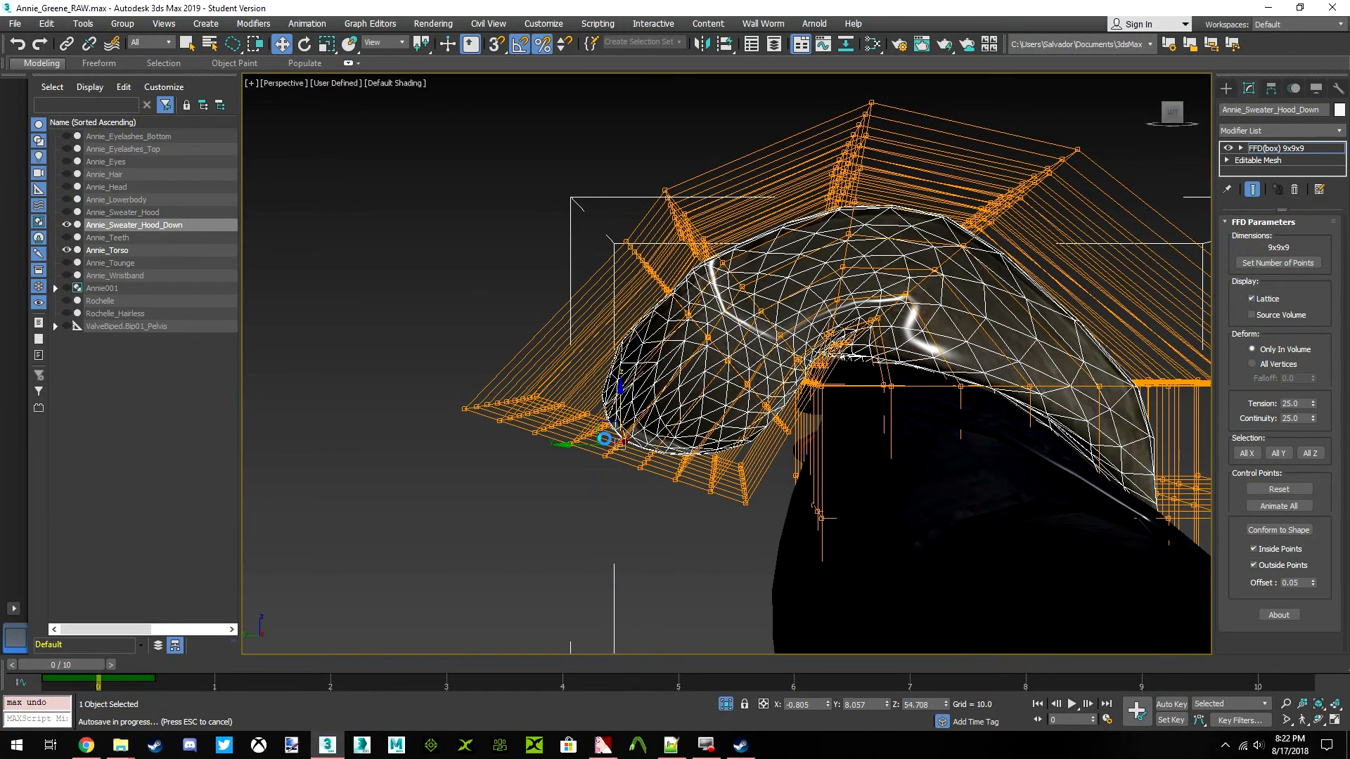
pyautogui.click(622, 356)
pyautogui.click(640, 468)
pyautogui.click(608, 509)
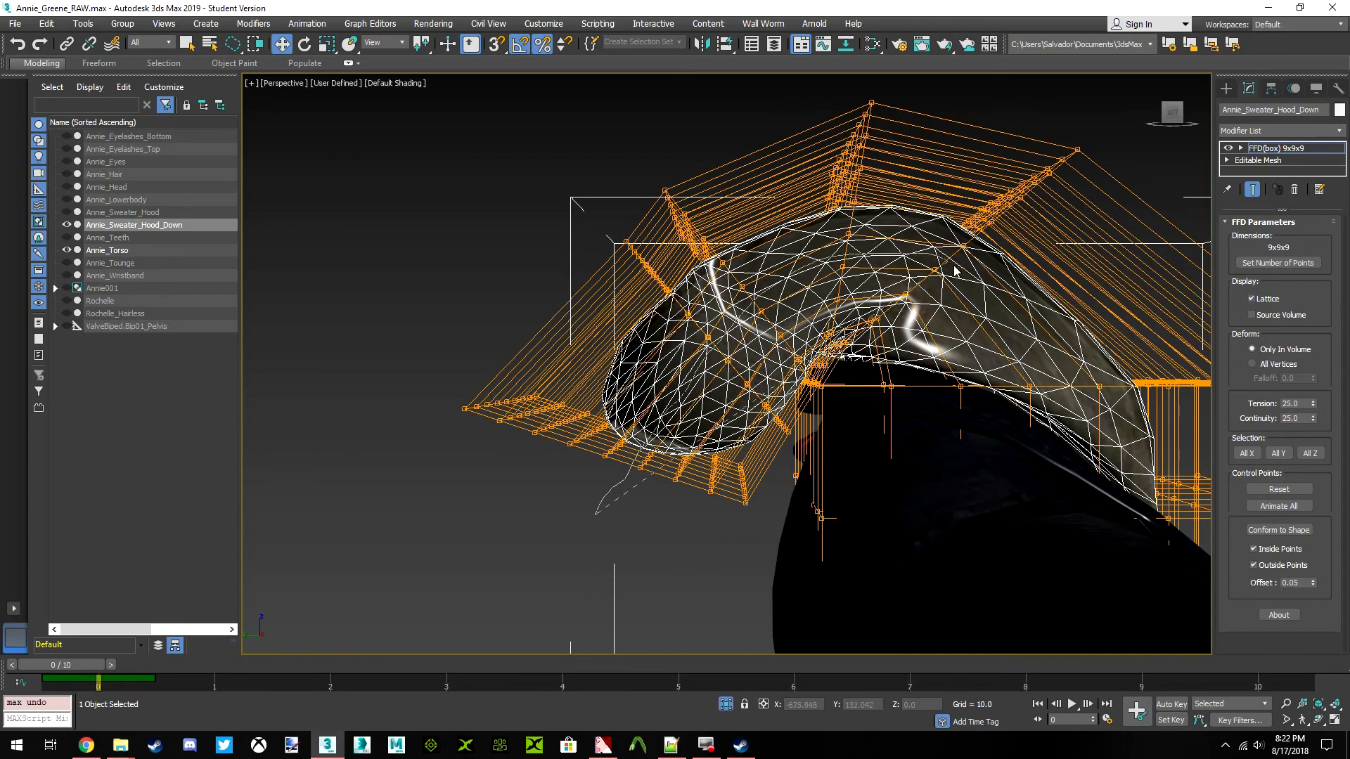
# Select the row of FFD lattice control points crossing the hood's upper back, just ahead of the tip rows
pyautogui.moveTo(332, 272); pyautogui.dragTo(549, 517)
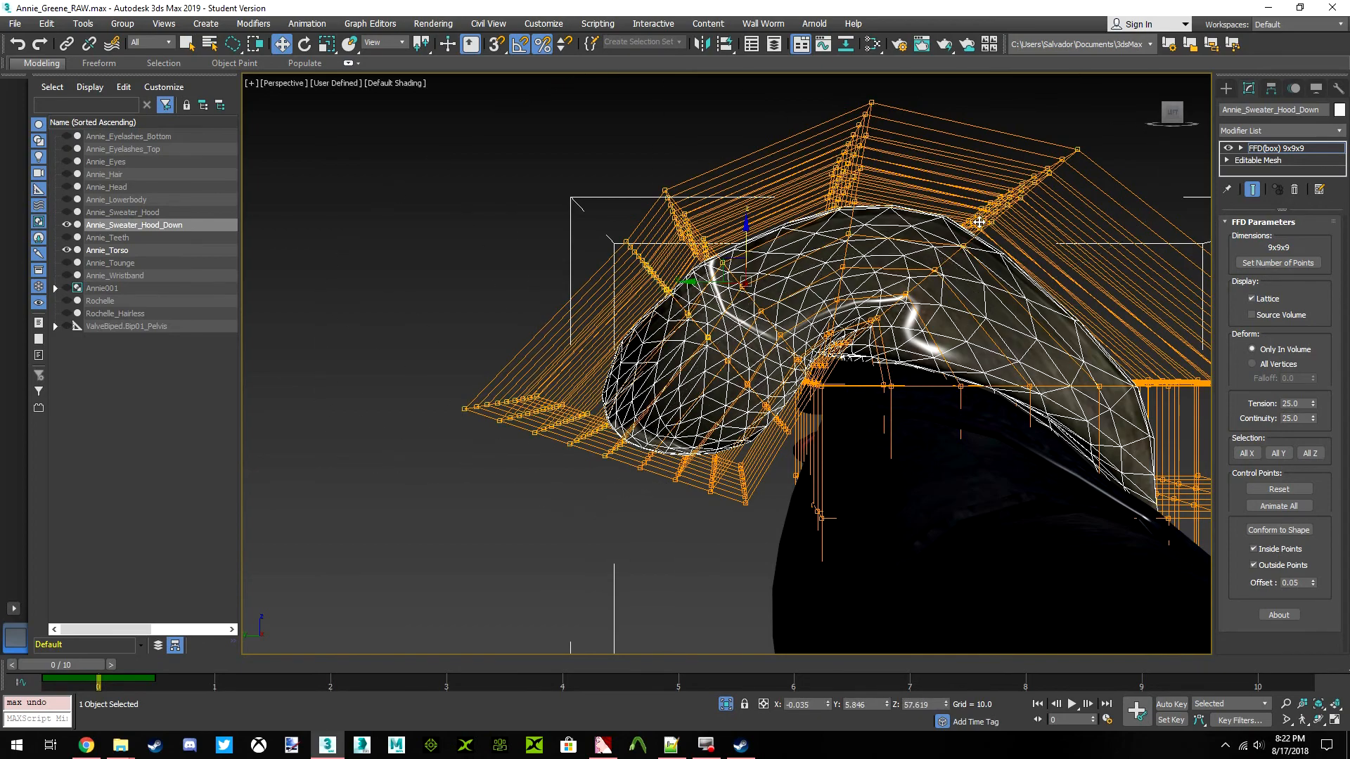
pyautogui.moveTo(1175, 112); pyautogui.dragTo(1089, 183)
pyautogui.moveTo(767, 351); pyautogui.dragTo(750, 396, button='middle')
pyautogui.scroll(2, 763, 370)
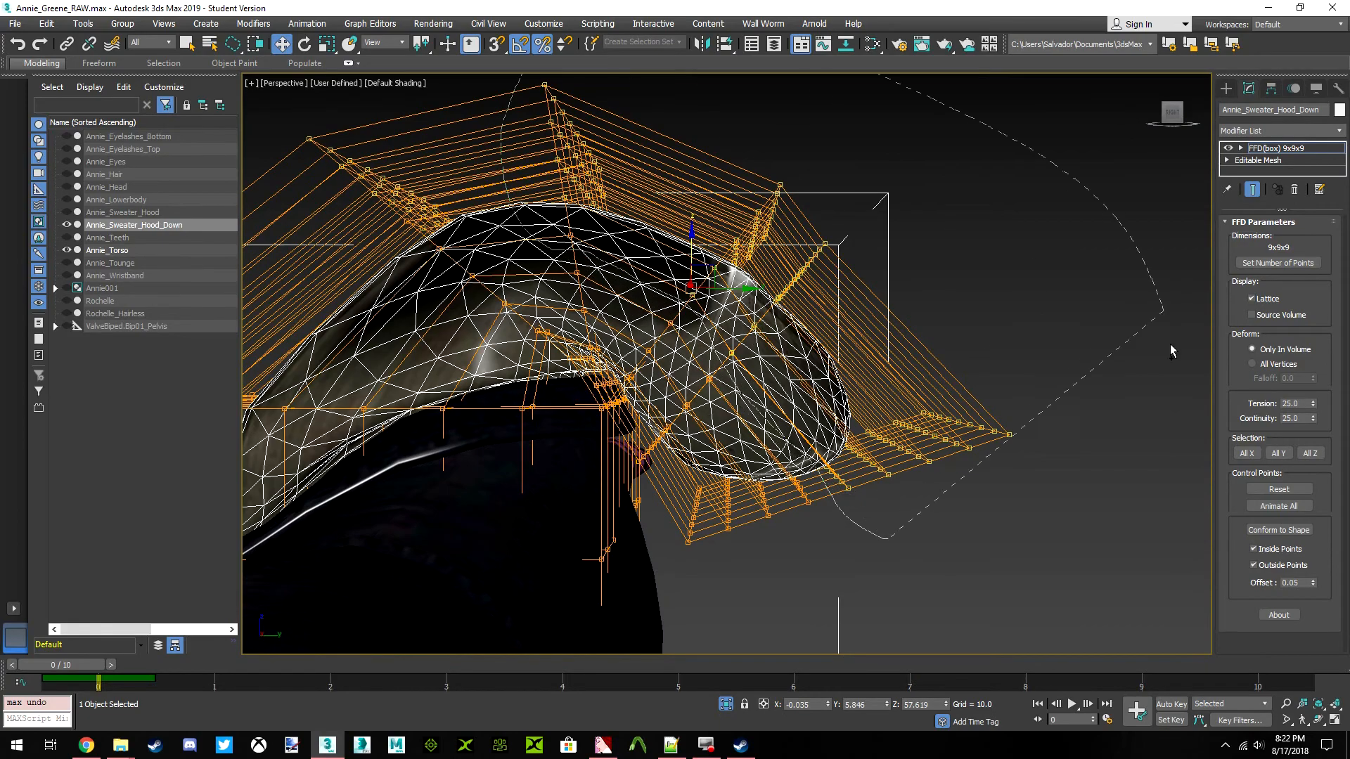
pyautogui.moveTo(1173, 116); pyautogui.dragTo(1040, 130)
pyautogui.click(1176, 116)
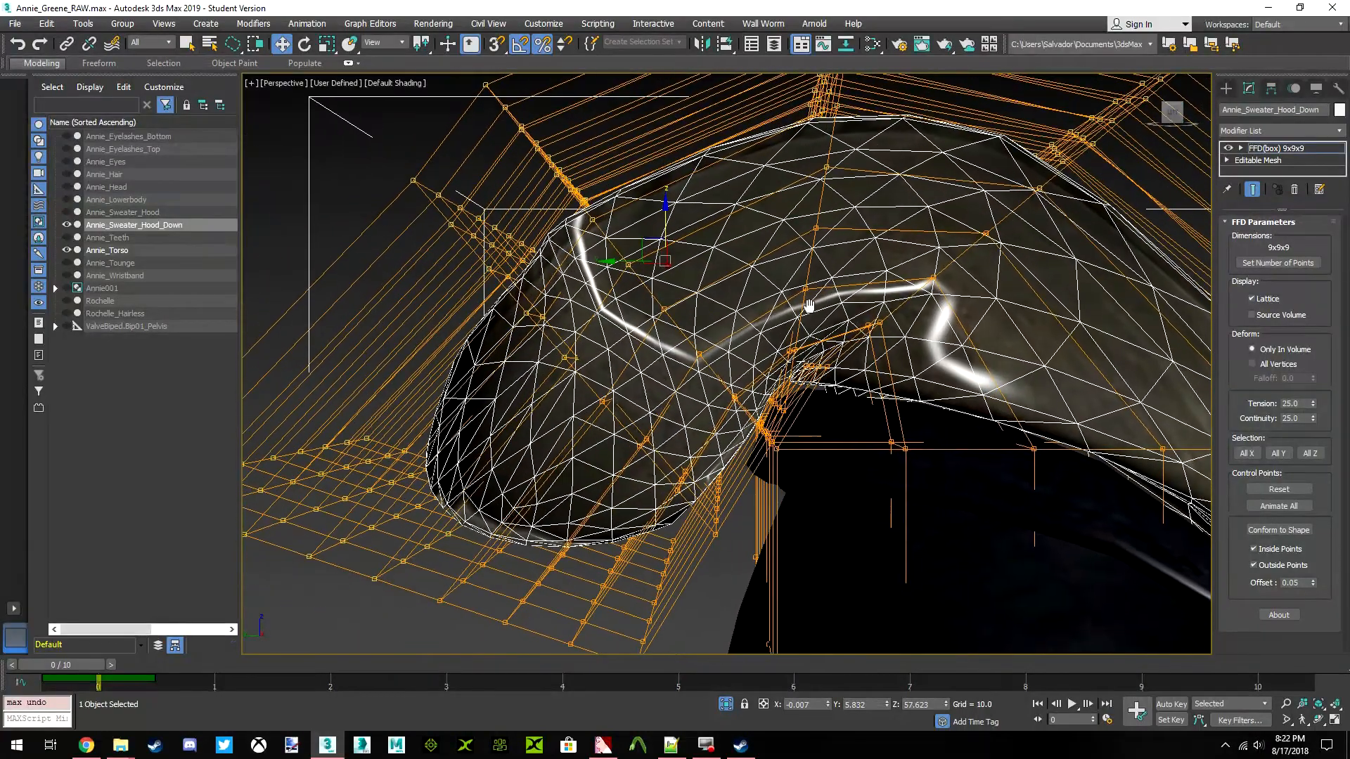
# Try raising the selected row of control points, then undo the move
pyautogui.moveTo(728, 237); pyautogui.dragTo(708, 129)
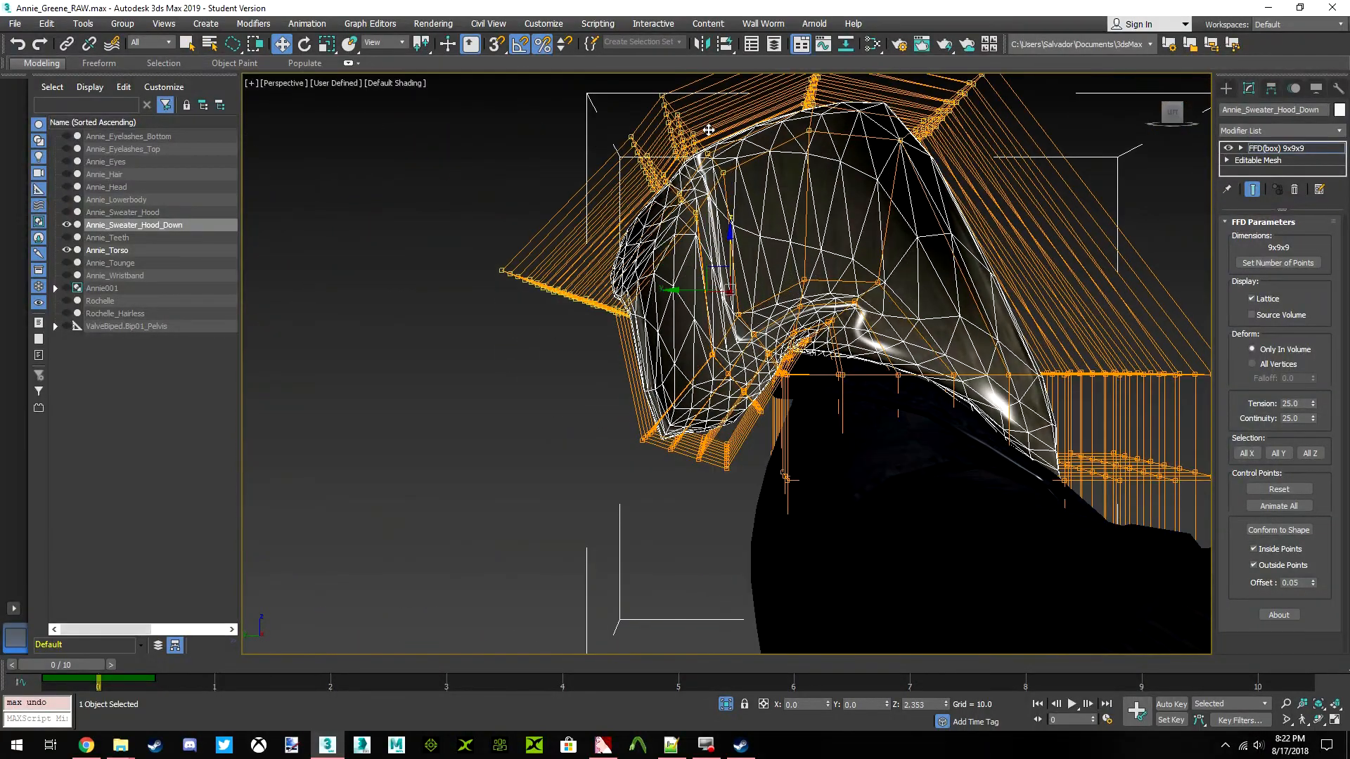
pyautogui.scroll(-2, 828, 341)
pyautogui.moveTo(1178, 122); pyautogui.dragTo(1046, 124)
pyautogui.hotkey('ctrl', 'z')
# Scale the selected upper-back control points slightly along the vertical axis
pyautogui.scroll(3, 845, 269)
pyautogui.scroll(3, 921, 325)
pyautogui.click(1166, 114)
pyautogui.click(327, 43)
pyautogui.moveTo(869, 257)
pyautogui.mouseDown()
pyautogui.moveTo(869, 288)
pyautogui.moveTo(869, 275)
pyautogui.mouseUp()
pyautogui.click(281, 44)
pyautogui.moveTo(1174, 116)
pyautogui.mouseDown()
pyautogui.moveTo(1153, 121)
pyautogui.moveTo(1193, 116)
pyautogui.mouseUp()
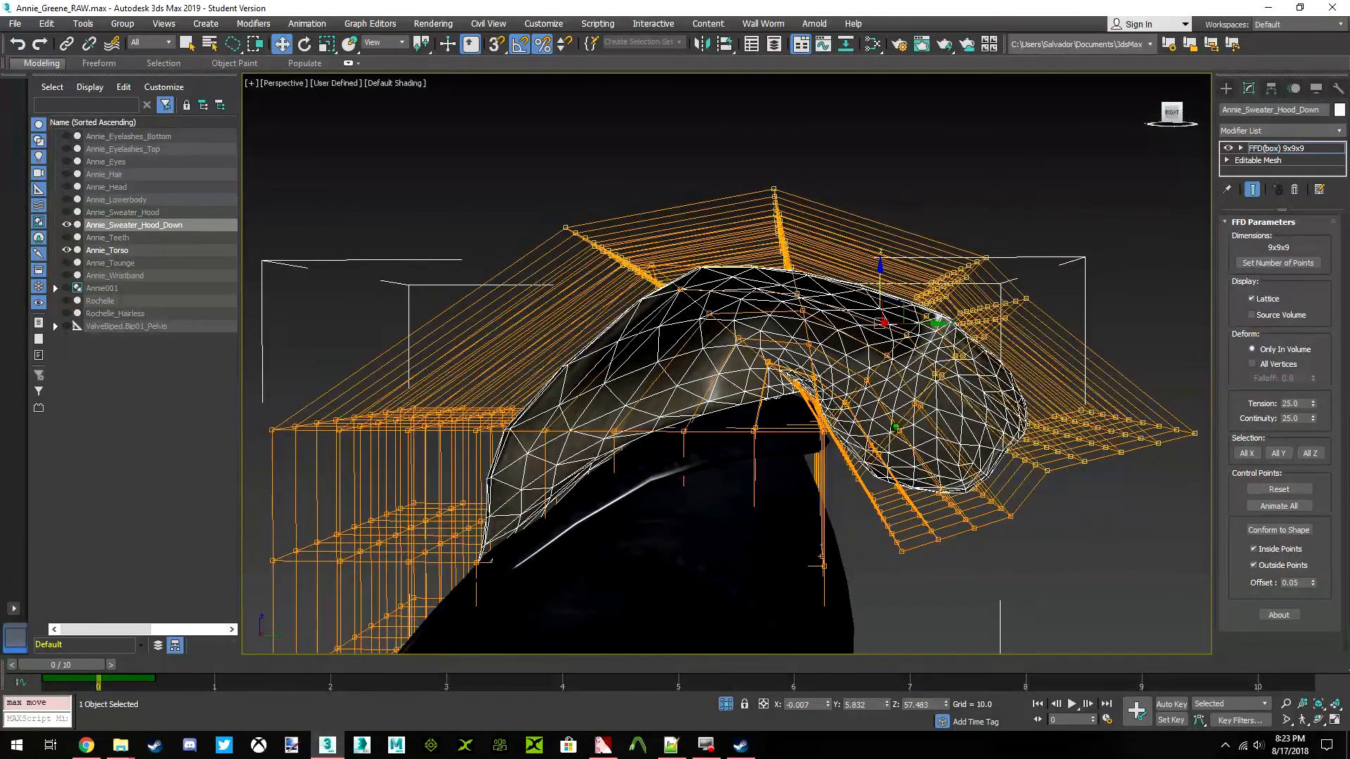
# Select the outermost rear row of lattice control points, move it slightly down and inward, and clear the selection
pyautogui.keyDown('alt'); pyautogui.moveTo(896, 427); pyautogui.dragTo(883, 427, button='middle'); pyautogui.keyUp('alt')
pyautogui.moveTo(1023, 319); pyautogui.dragTo(975, 286, button='middle')
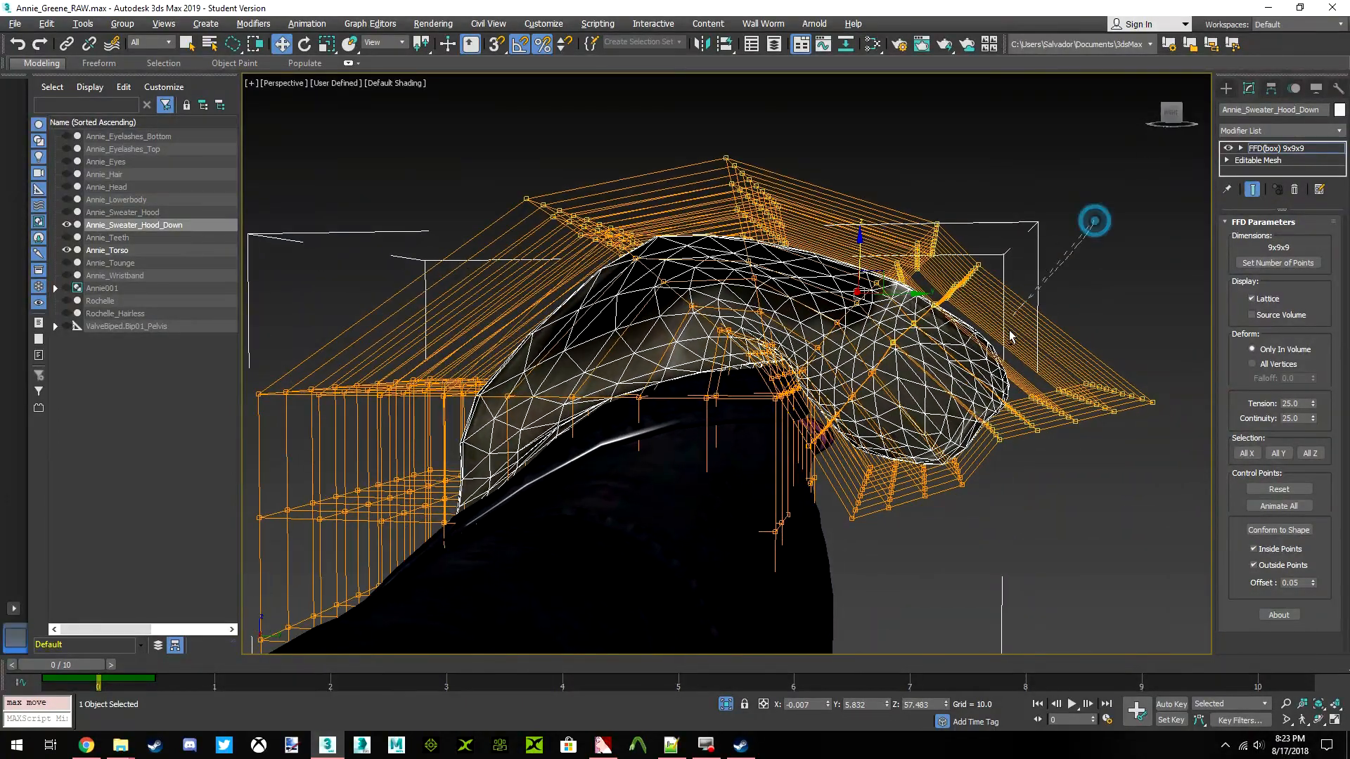
pyautogui.keyDown('alt'); pyautogui.moveTo(363, 220); pyautogui.dragTo(980, 147); pyautogui.keyUp('alt')
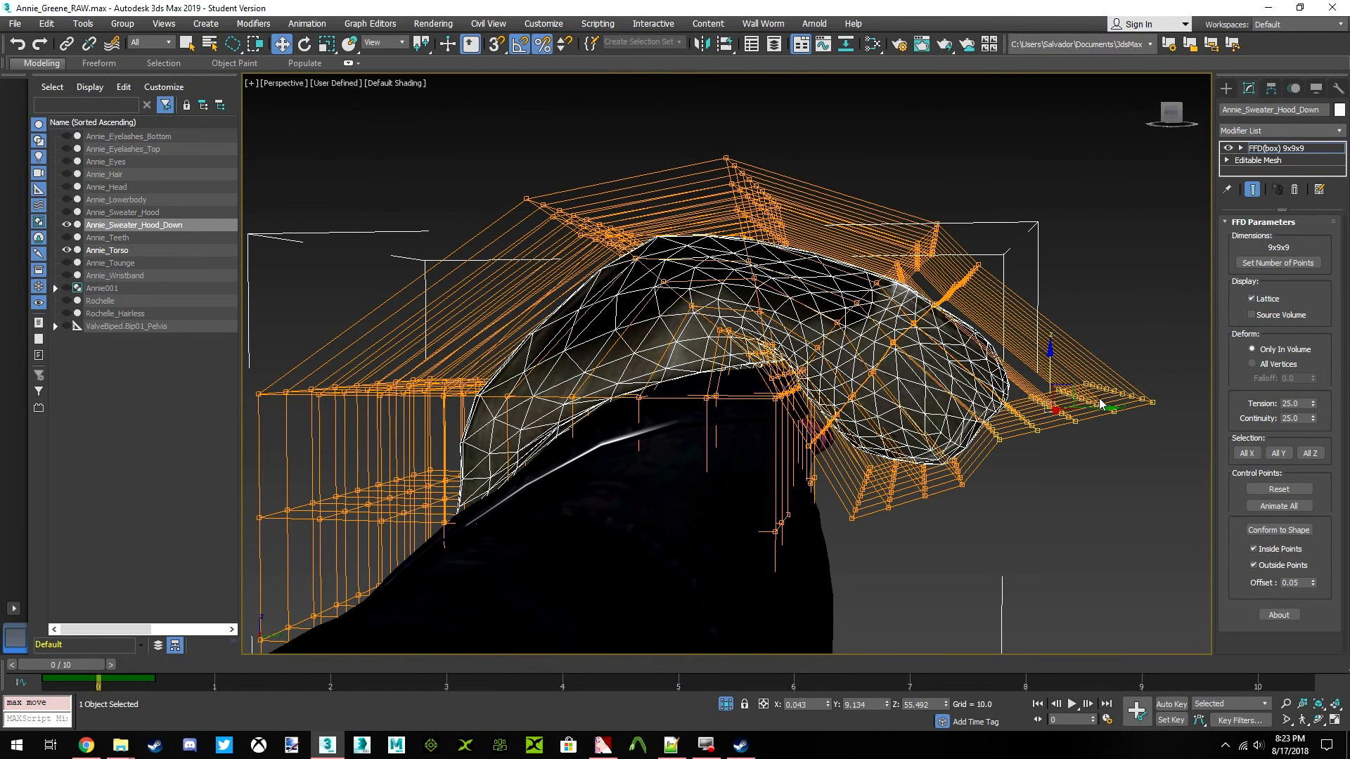
pyautogui.moveTo(1069, 388); pyautogui.dragTo(1066, 413)
pyautogui.click(1082, 184)
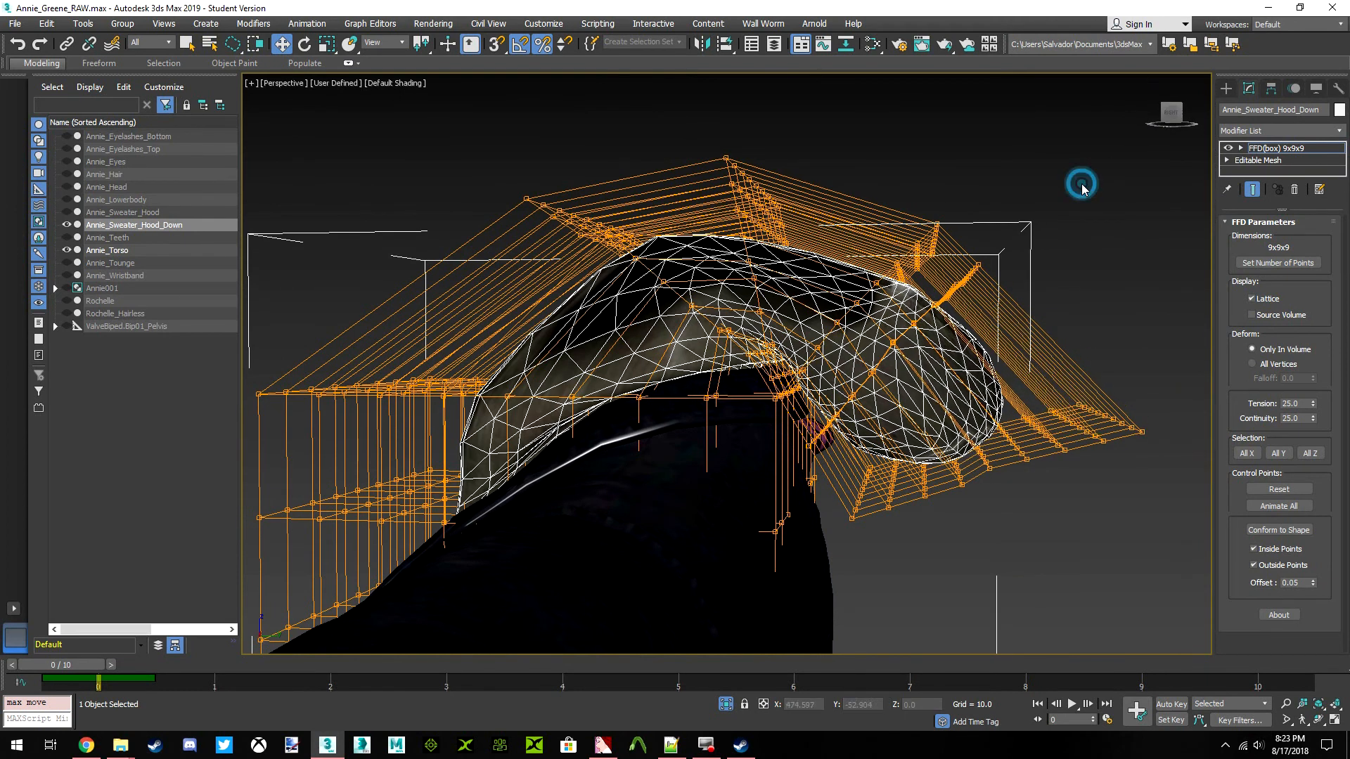
# Leave control-point editing, deselect the hood, and examine its shape against the torso from both sides and the front
pyautogui.click(1262, 148)
pyautogui.click(1096, 193)
pyautogui.scroll(-2, 902, 315)
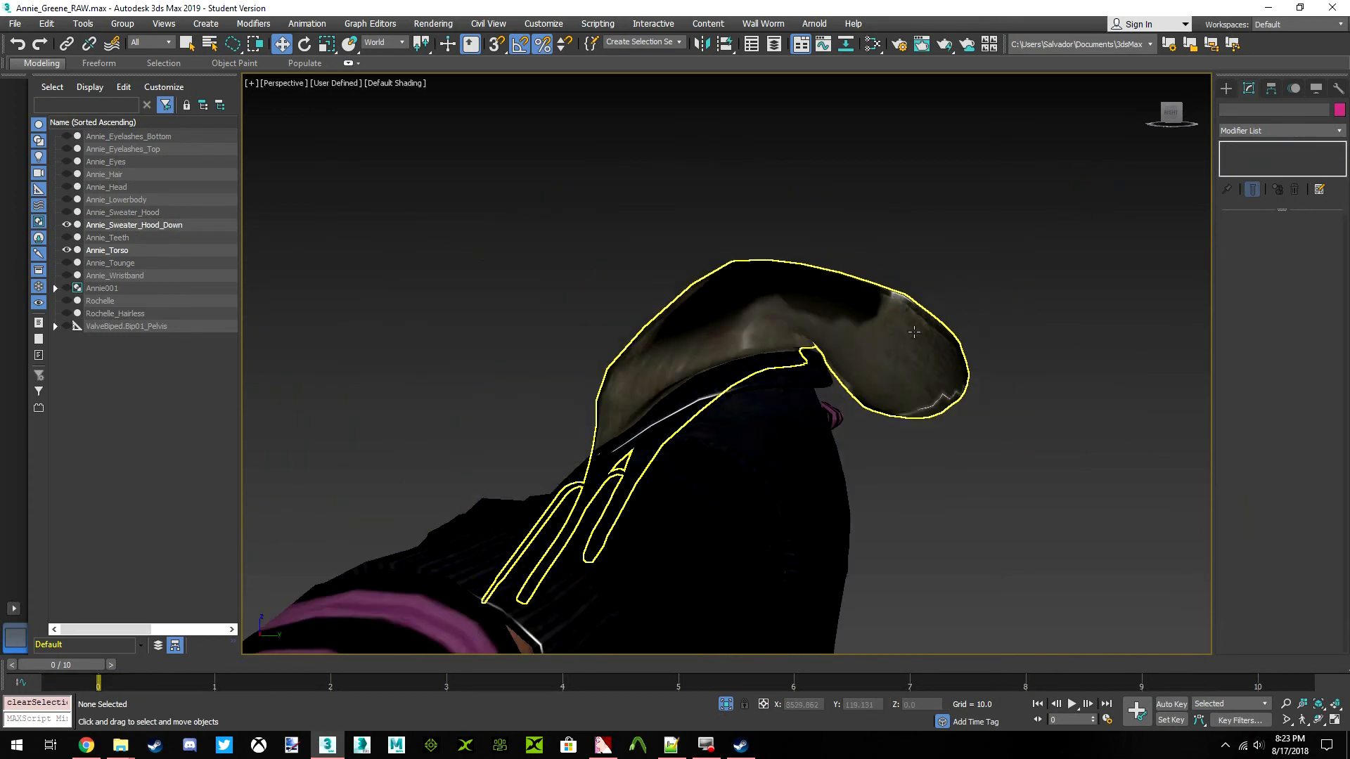
pyautogui.click(905, 314)
pyautogui.scroll(2, 795, 283)
pyautogui.click(1097, 169)
pyautogui.keyDown('alt'); pyautogui.moveTo(1097, 170); pyautogui.dragTo(1164, 211, button='middle'); pyautogui.keyUp('alt')
pyautogui.keyDown('alt'); pyautogui.moveTo(716, 498); pyautogui.dragTo(910, 495, button='middle'); pyautogui.keyUp('alt')
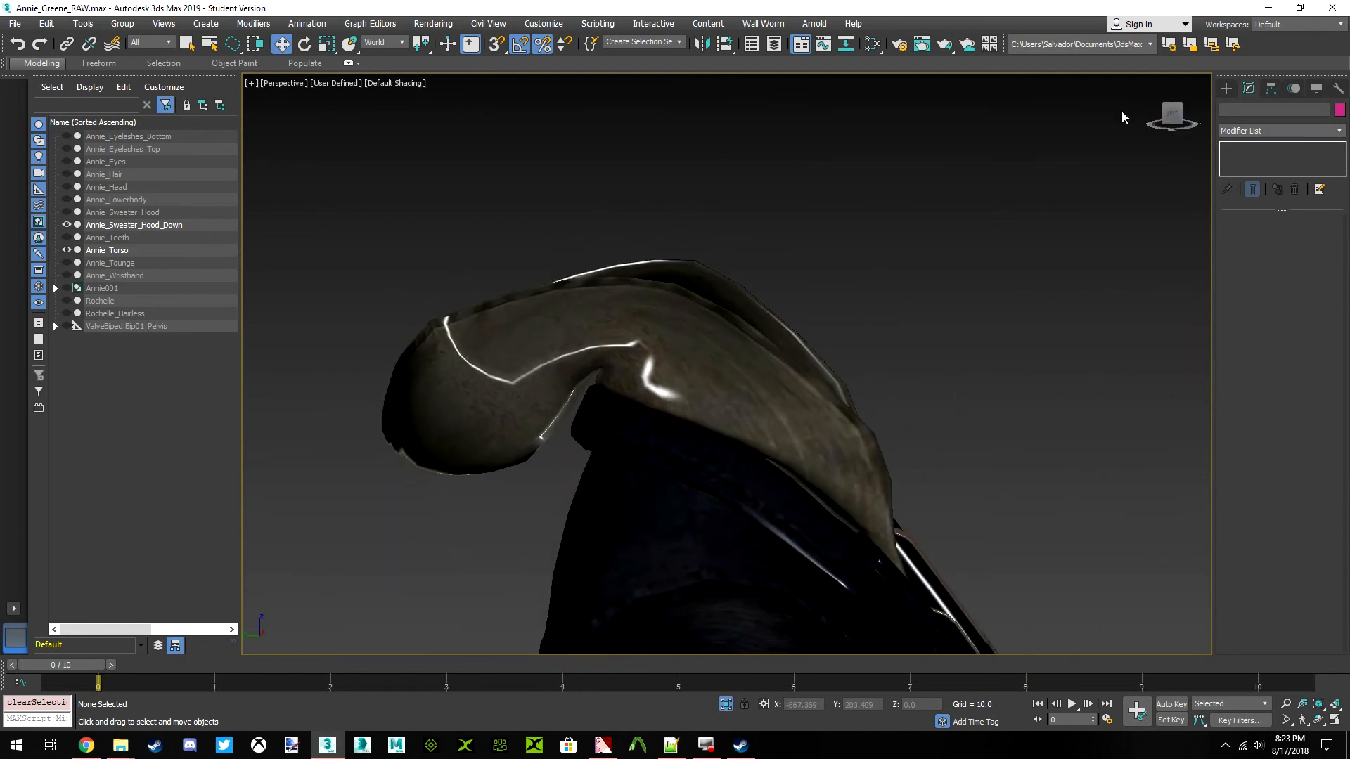
pyautogui.scroll(-3, 588, 317)
pyautogui.moveTo(1170, 114); pyautogui.dragTo(1327, 110)
pyautogui.click(1172, 113)
pyautogui.moveTo(1173, 119); pyautogui.dragTo(1213, 135)
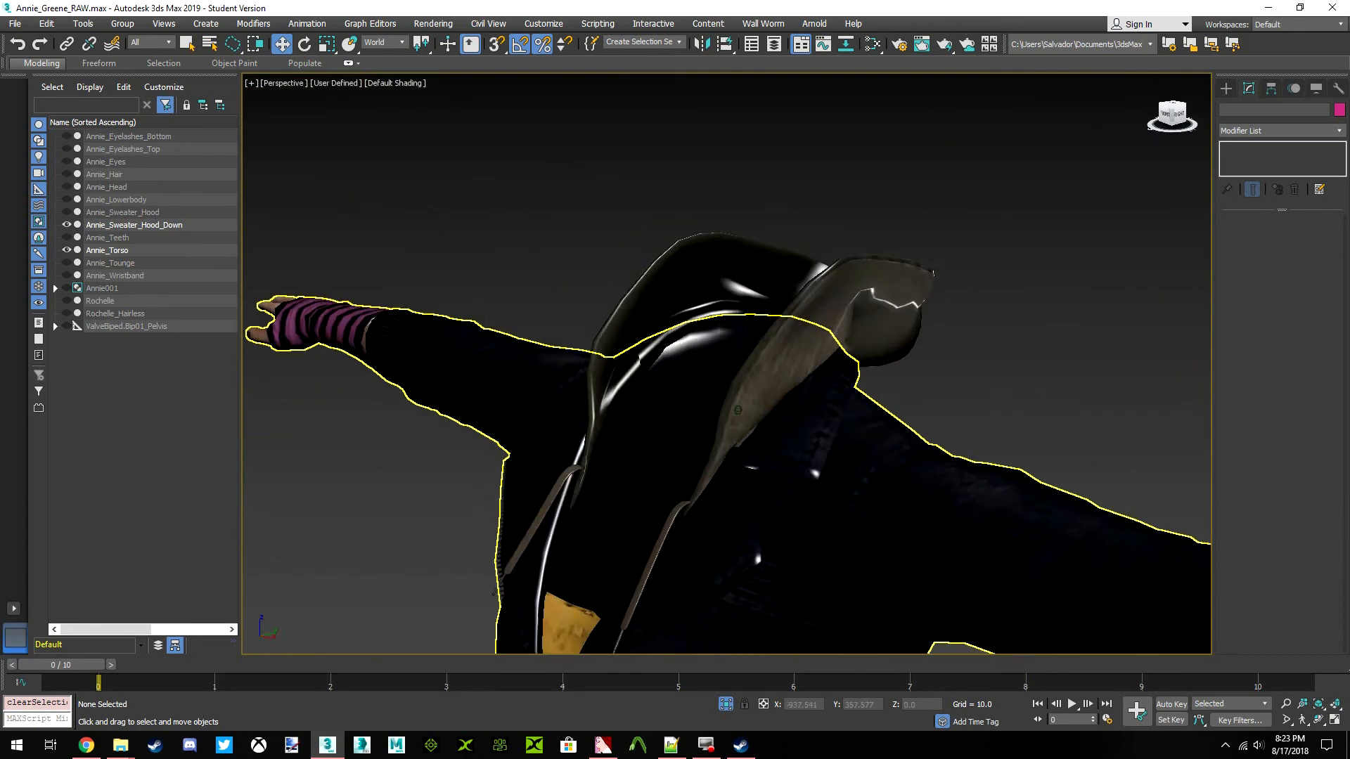
# Select Annie_Sweater_Hood_Down and convert it to an Editable Poly
pyautogui.click(821, 276)
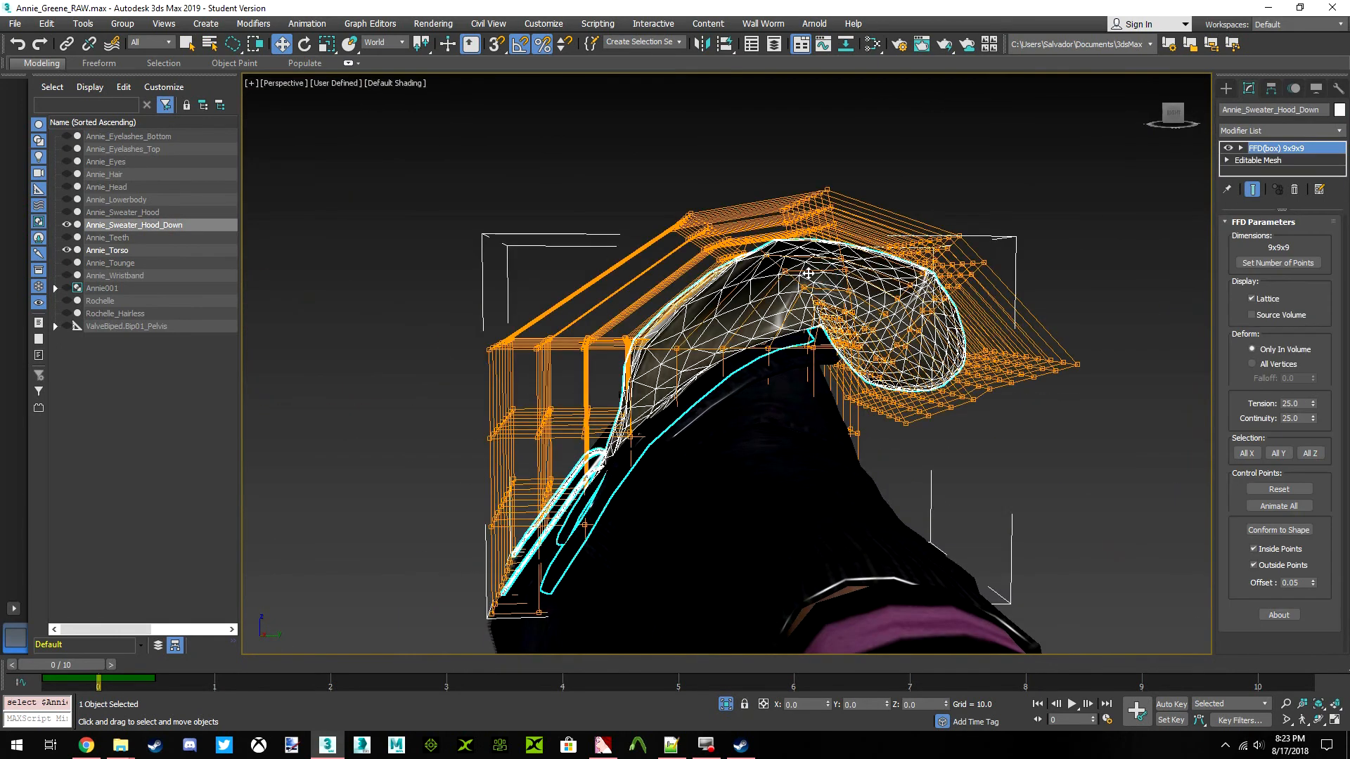
pyautogui.scroll(5, 820, 276)
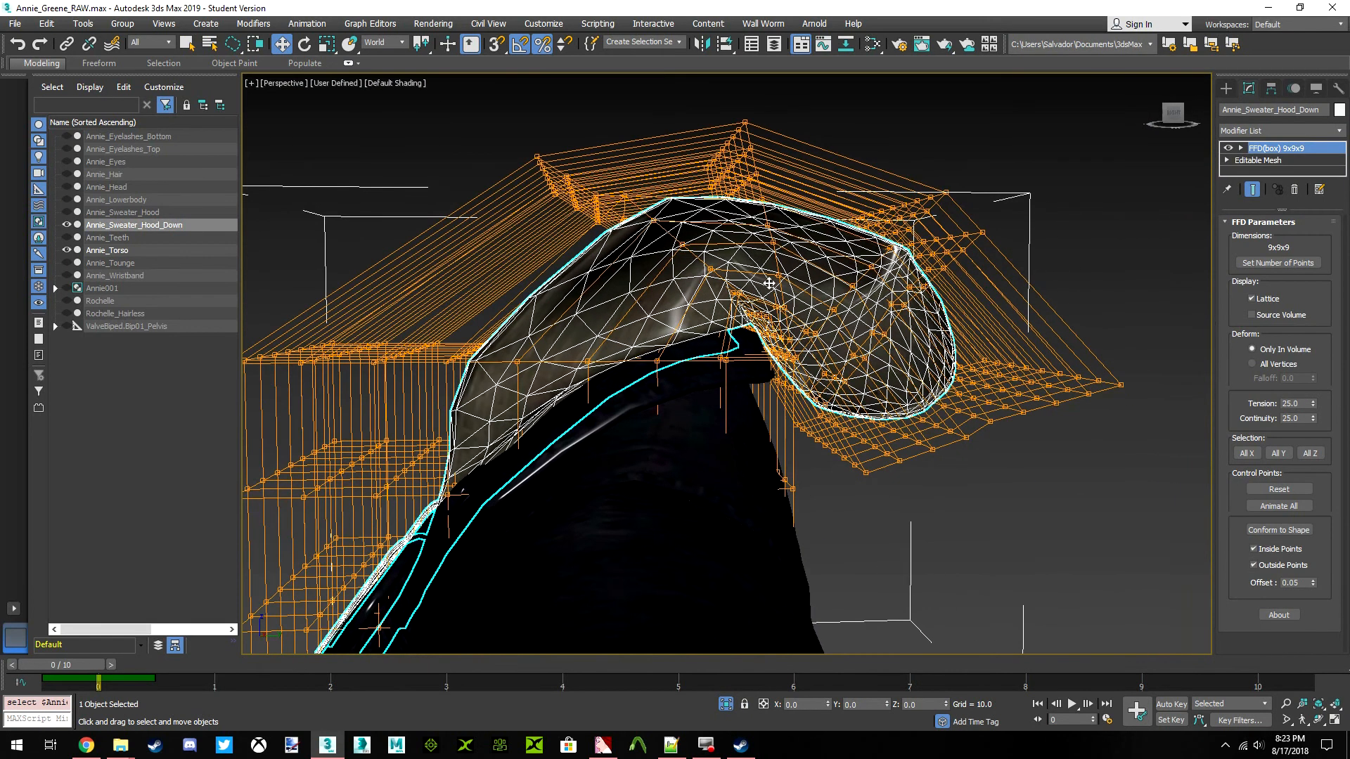
pyautogui.rightClick(1112, 314)
pyautogui.moveTo(1173, 432)
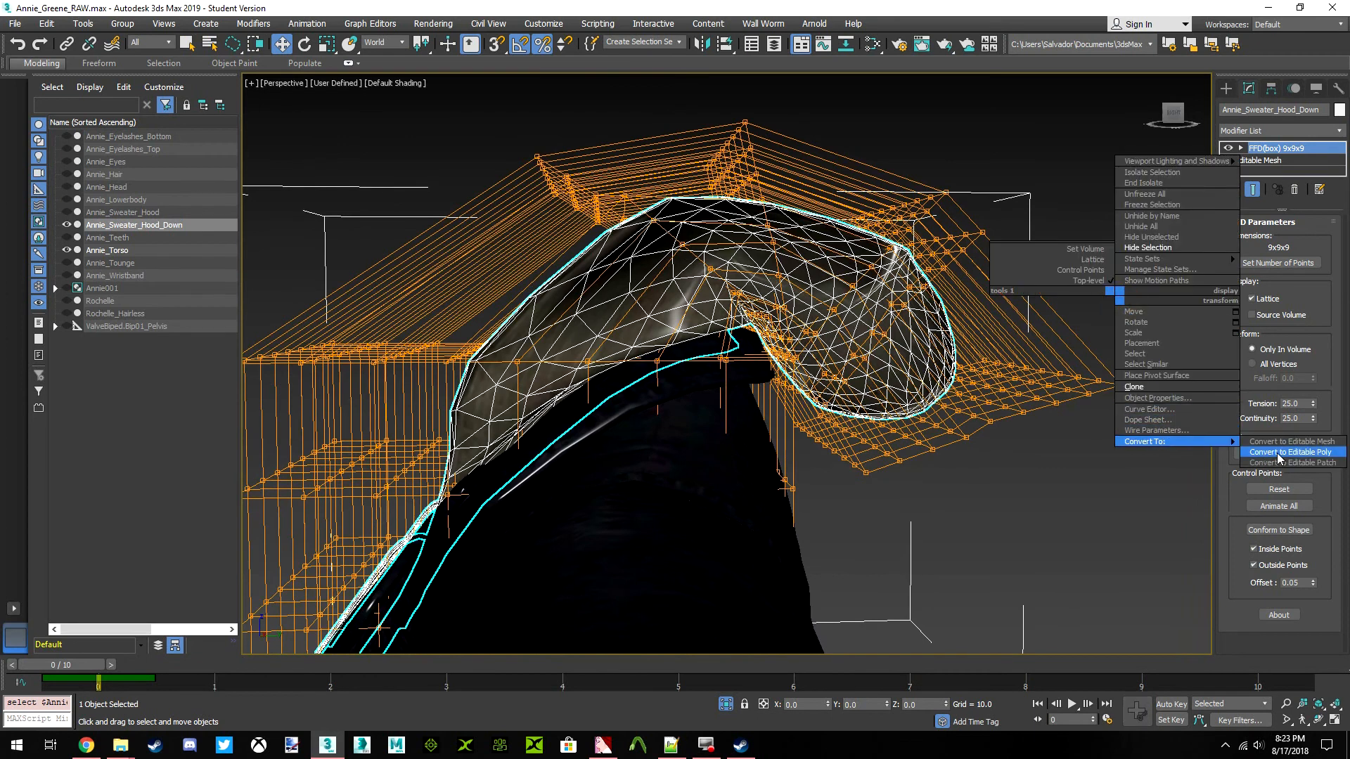
pyautogui.click(1278, 453)
pyautogui.click(870, 292)
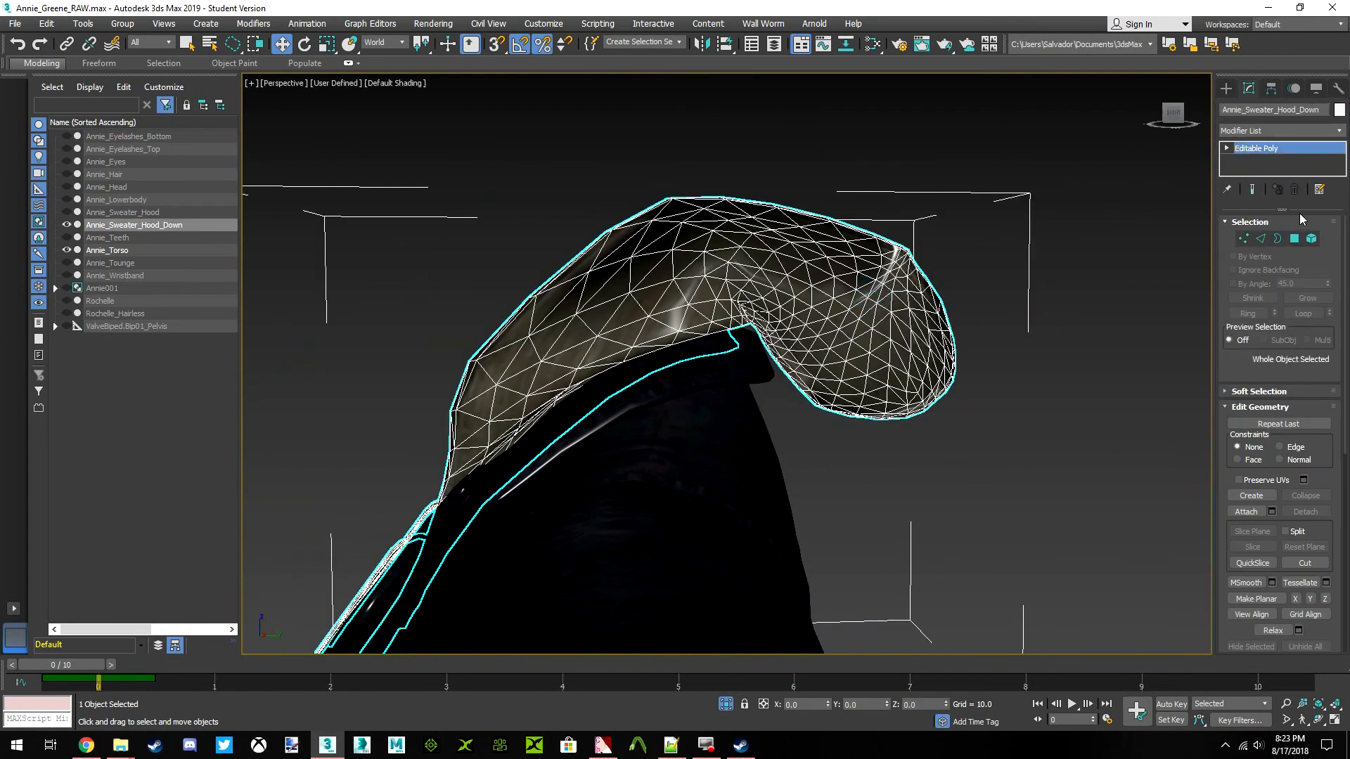
# In vertex editing, select matching vertices across the hood's outer folded edge on both sides
pyautogui.click(1243, 239)
pyautogui.keyDown('alt'); pyautogui.moveTo(778, 199); pyautogui.dragTo(739, 193, button='middle'); pyautogui.keyUp('alt')
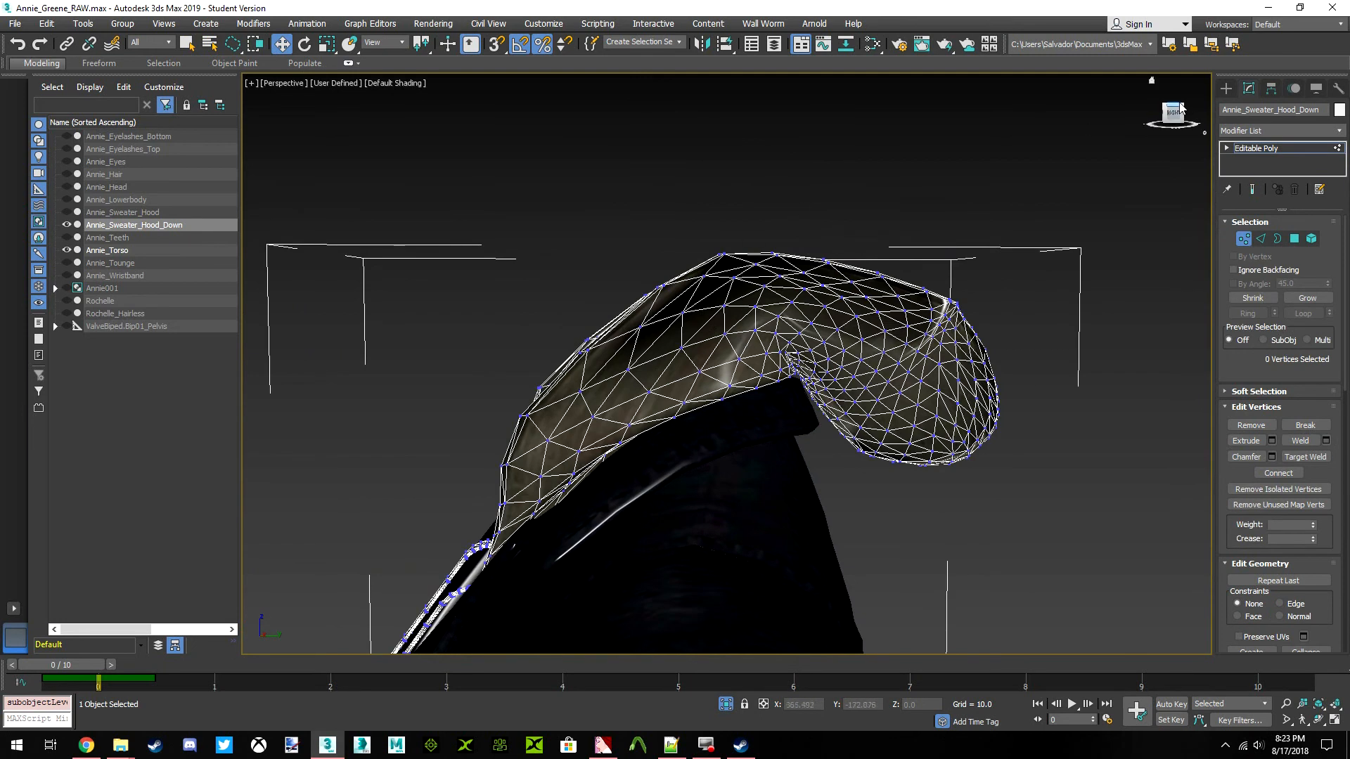
pyautogui.moveTo(1173, 114); pyautogui.dragTo(1209, 144)
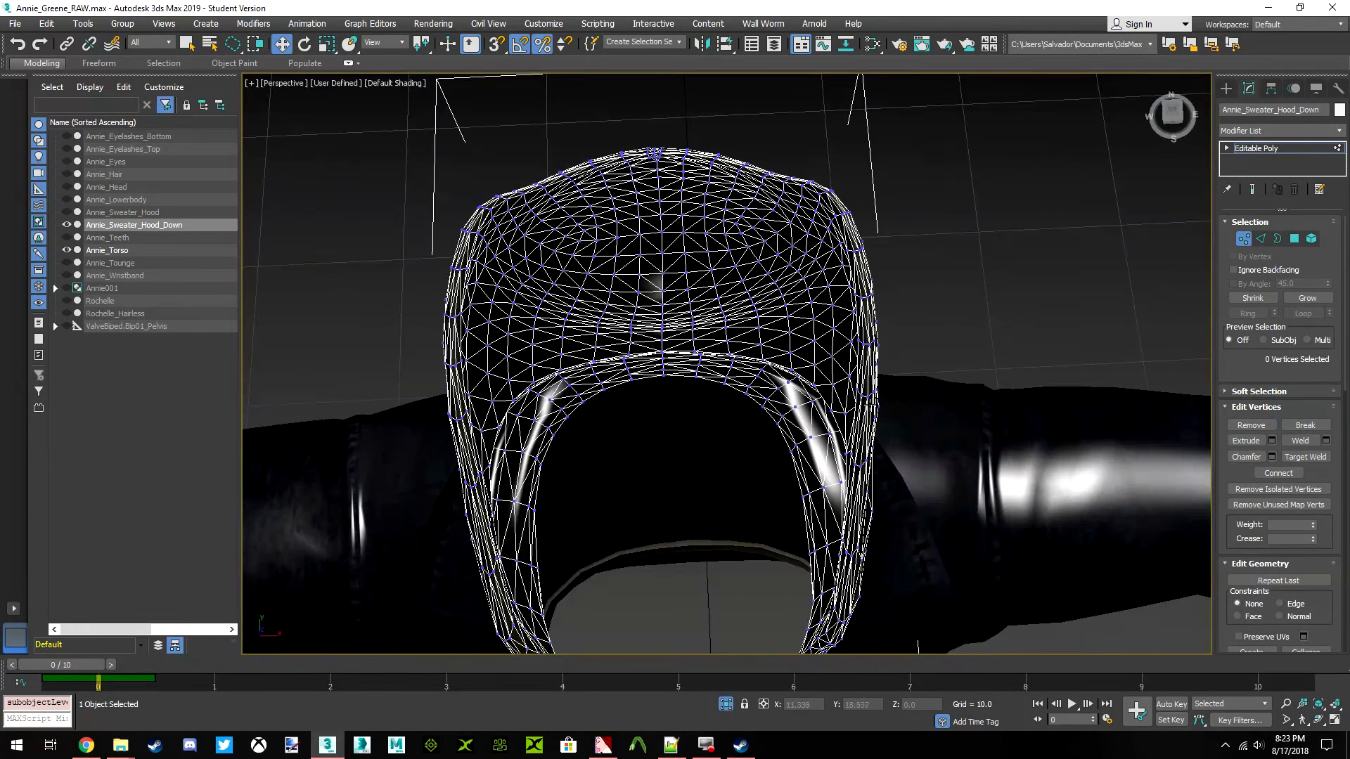
pyautogui.scroll(3, 890, 401)
pyautogui.click(892, 385)
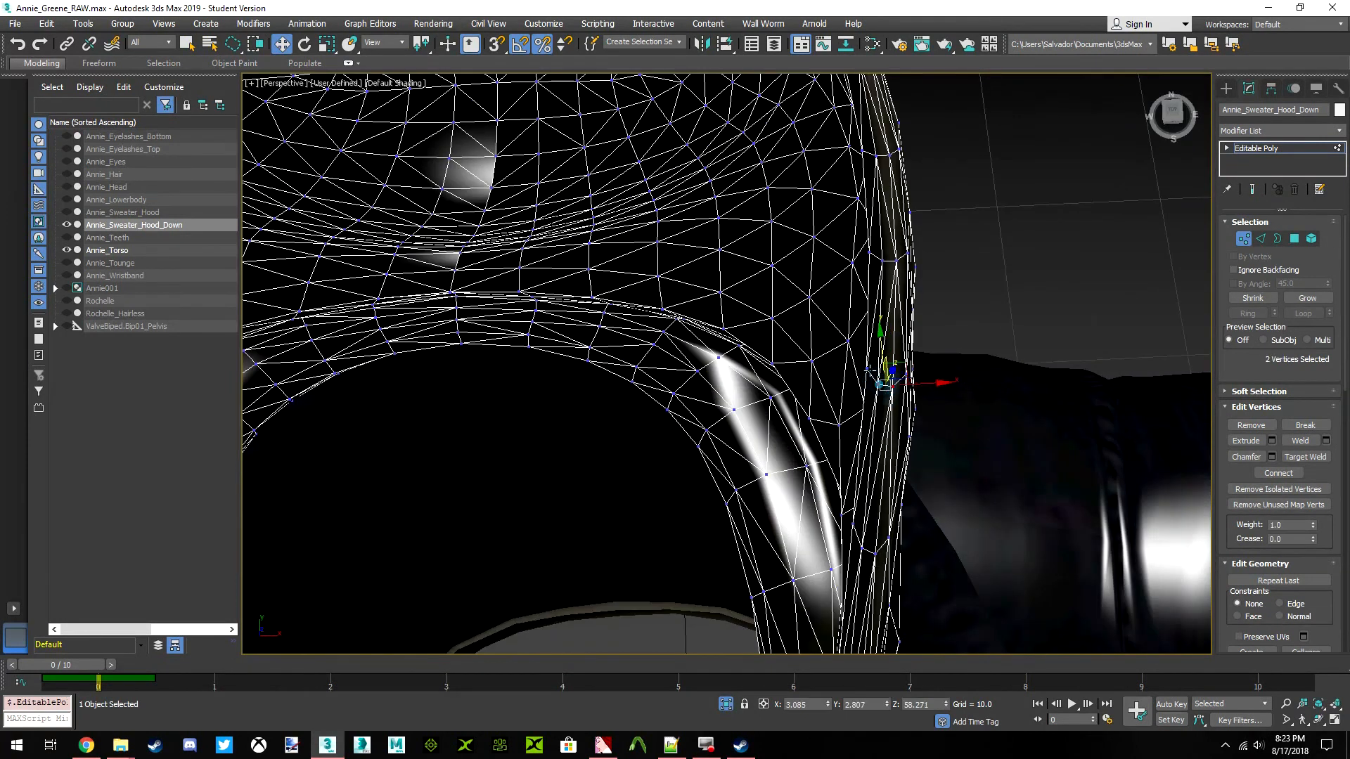
pyautogui.scroll(-2, 840, 384)
pyautogui.moveTo(603, 383); pyautogui.dragTo(871, 357, button='middle')
pyautogui.keyDown('ctrl'); pyautogui.click(595, 376); pyautogui.keyUp('ctrl')
pyautogui.keyDown('ctrl'); pyautogui.click(580, 402); pyautogui.keyUp('ctrl')
pyautogui.keyDown('ctrl'); pyautogui.click(561, 409); pyautogui.keyUp('ctrl')
pyautogui.keyDown('ctrl'); pyautogui.click(538, 396); pyautogui.keyUp('ctrl')
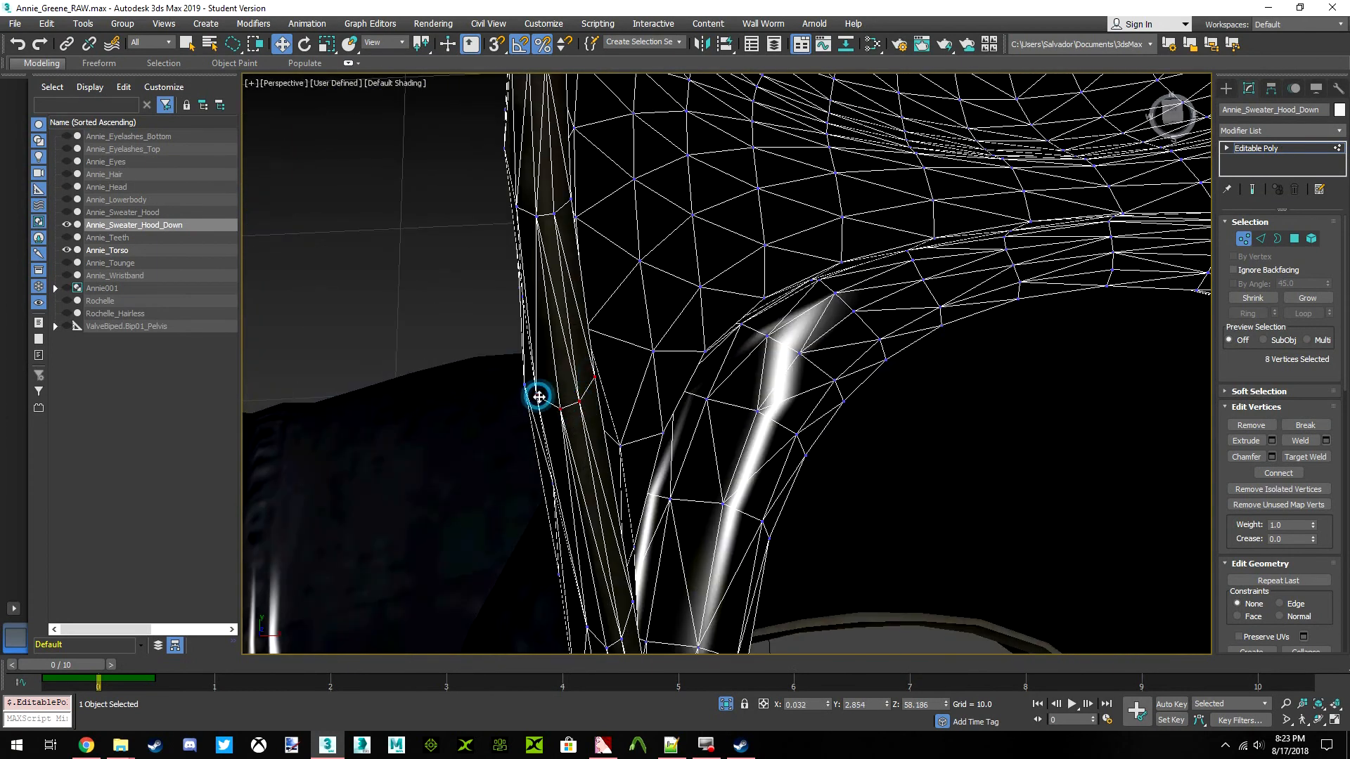
# Enable Soft Selection for the chosen edge vertices and narrow its falloff to 0.025
pyautogui.scroll(-10, 537, 396)
pyautogui.click(1235, 392)
pyautogui.click(1235, 313)
pyautogui.moveTo(1181, 118); pyautogui.dragTo(1127, 78)
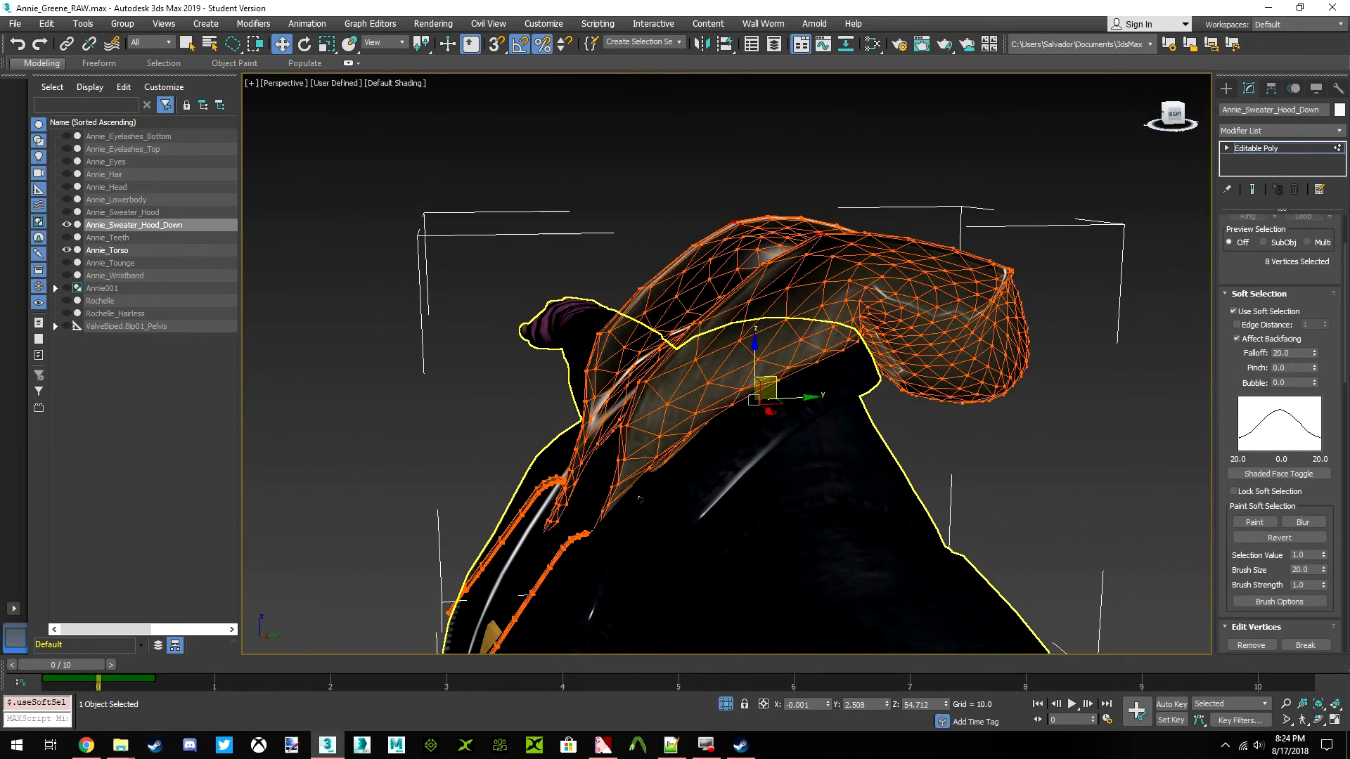
pyautogui.click(1286, 353)
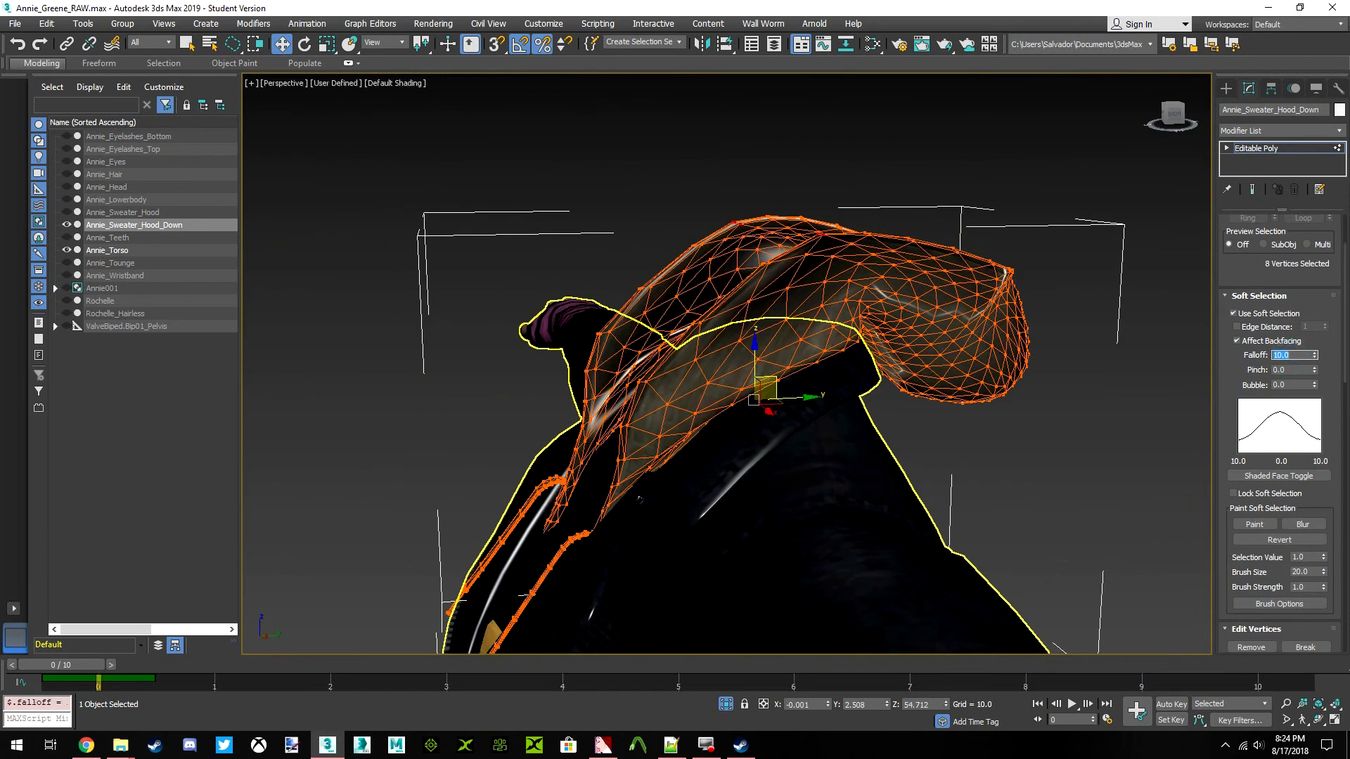
pyautogui.write('1')
pyautogui.press('Return')
pyautogui.write('.2')
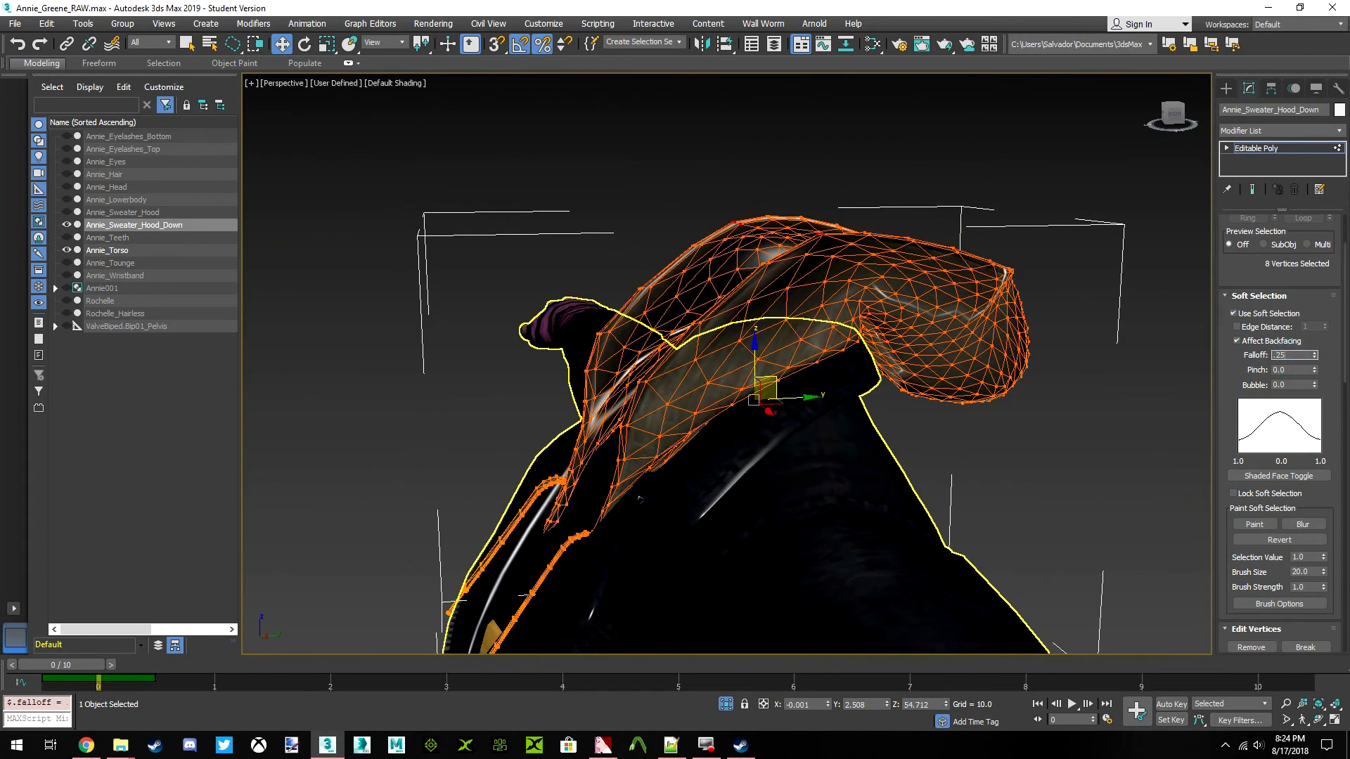
pyautogui.write('5')
pyautogui.press('Return')
pyautogui.write('.1')
pyautogui.press('Return')
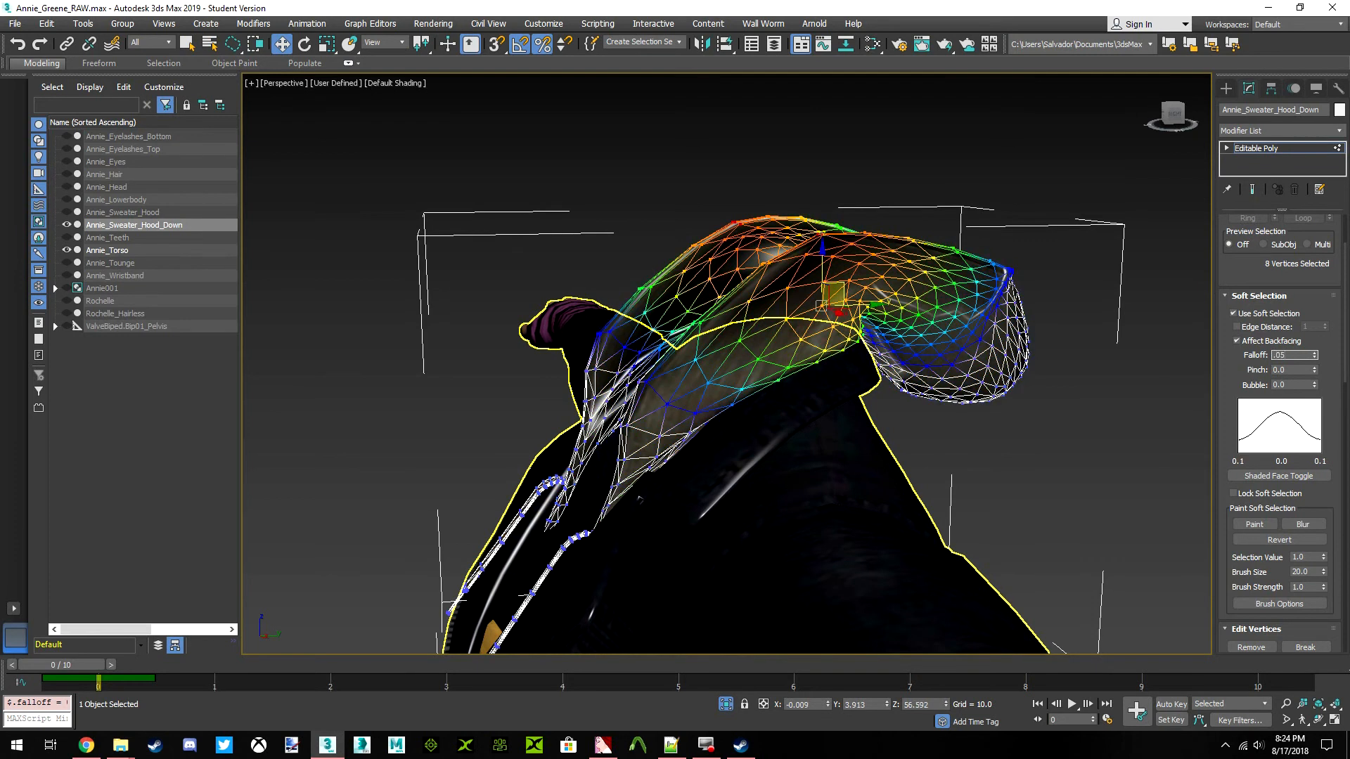
pyautogui.press('Return')
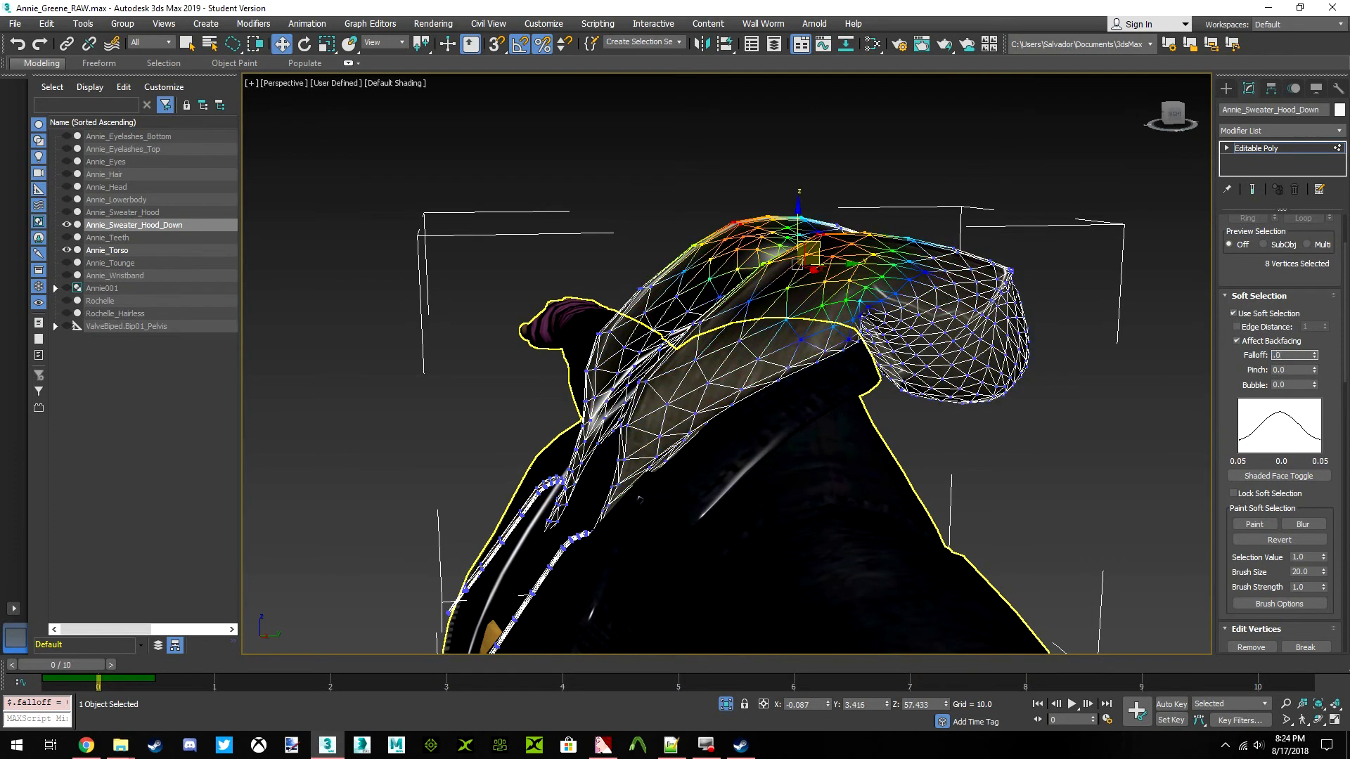
pyautogui.press('Return')
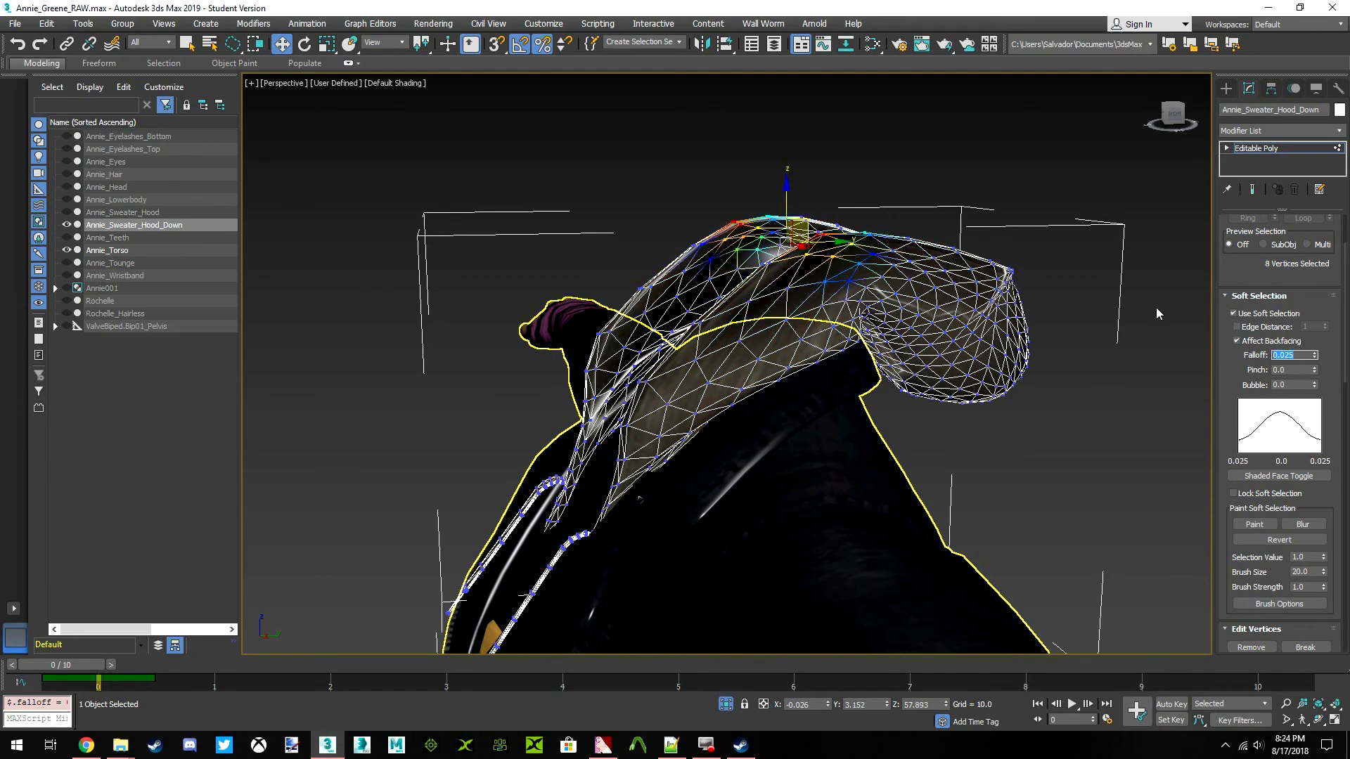
# Lower the softly selected vertices on the hood's upper edge slightly
pyautogui.click(1174, 112)
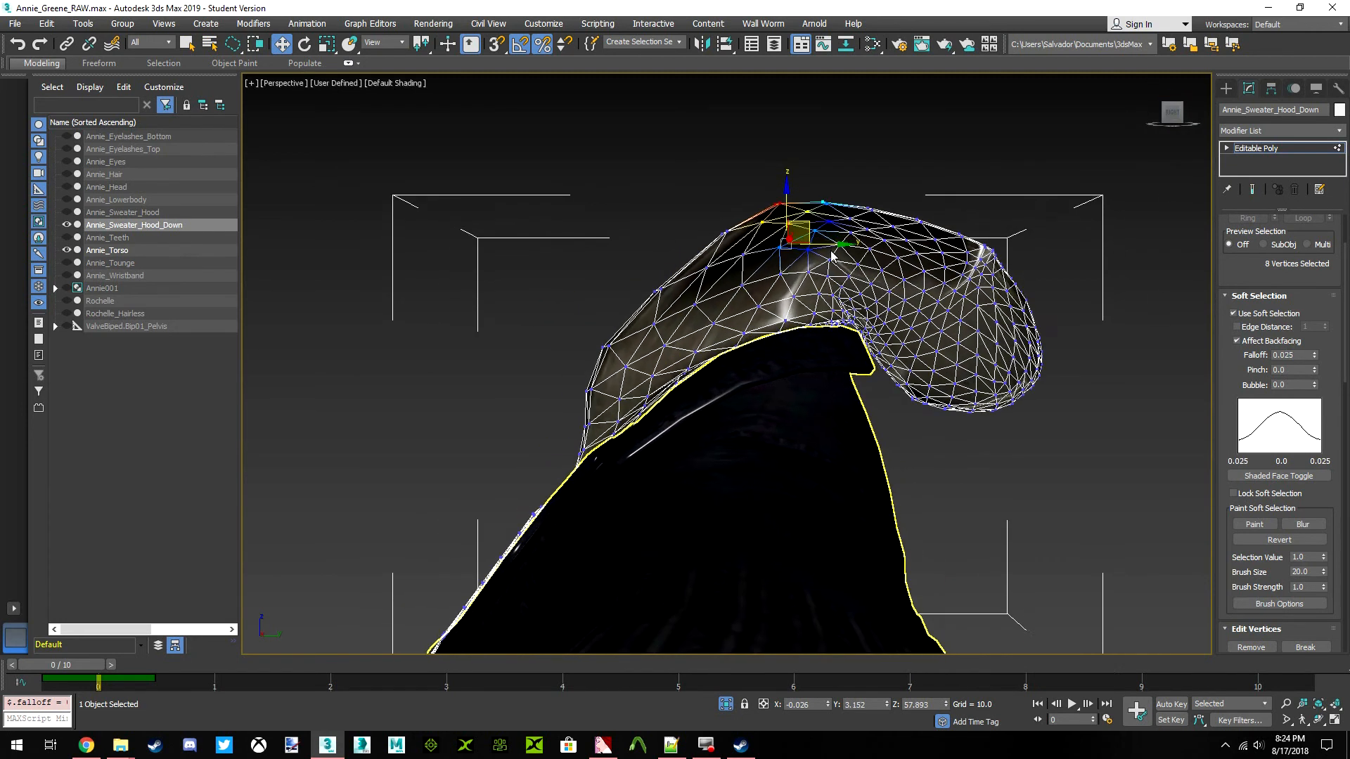
pyautogui.scroll(3, 798, 329)
pyautogui.moveTo(799, 332); pyautogui.dragTo(810, 306, button='middle')
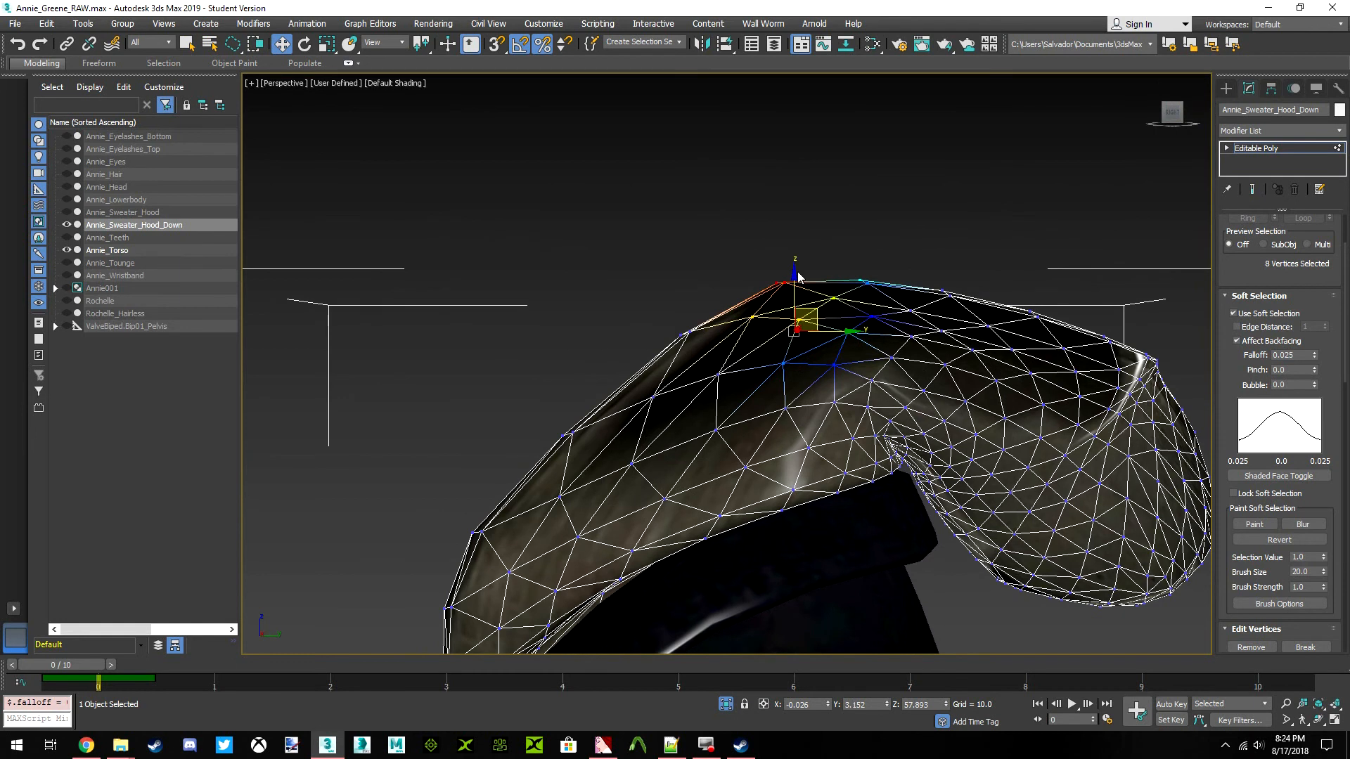
pyautogui.moveTo(800, 278); pyautogui.dragTo(786, 301)
# Select a single vertex at the back of the hood's hanging end and set the soft selection falloff to 0.1
pyautogui.moveTo(1173, 127)
pyautogui.mouseDown()
pyautogui.moveTo(1140, 132)
pyautogui.moveTo(1167, 165)
pyautogui.moveTo(1174, 130)
pyautogui.mouseUp()
pyautogui.moveTo(1197, 295); pyautogui.dragTo(1105, 257, button='middle')
pyautogui.moveTo(1177, 118); pyautogui.dragTo(1098, 83)
pyautogui.click(689, 235)
pyautogui.moveTo(712, 238); pyautogui.dragTo(747, 264, button='middle')
pyautogui.moveTo(1168, 120); pyautogui.dragTo(1197, 138)
pyautogui.doubleClick(1281, 355)
pyautogui.write('0.1')
pyautogui.press('Return')
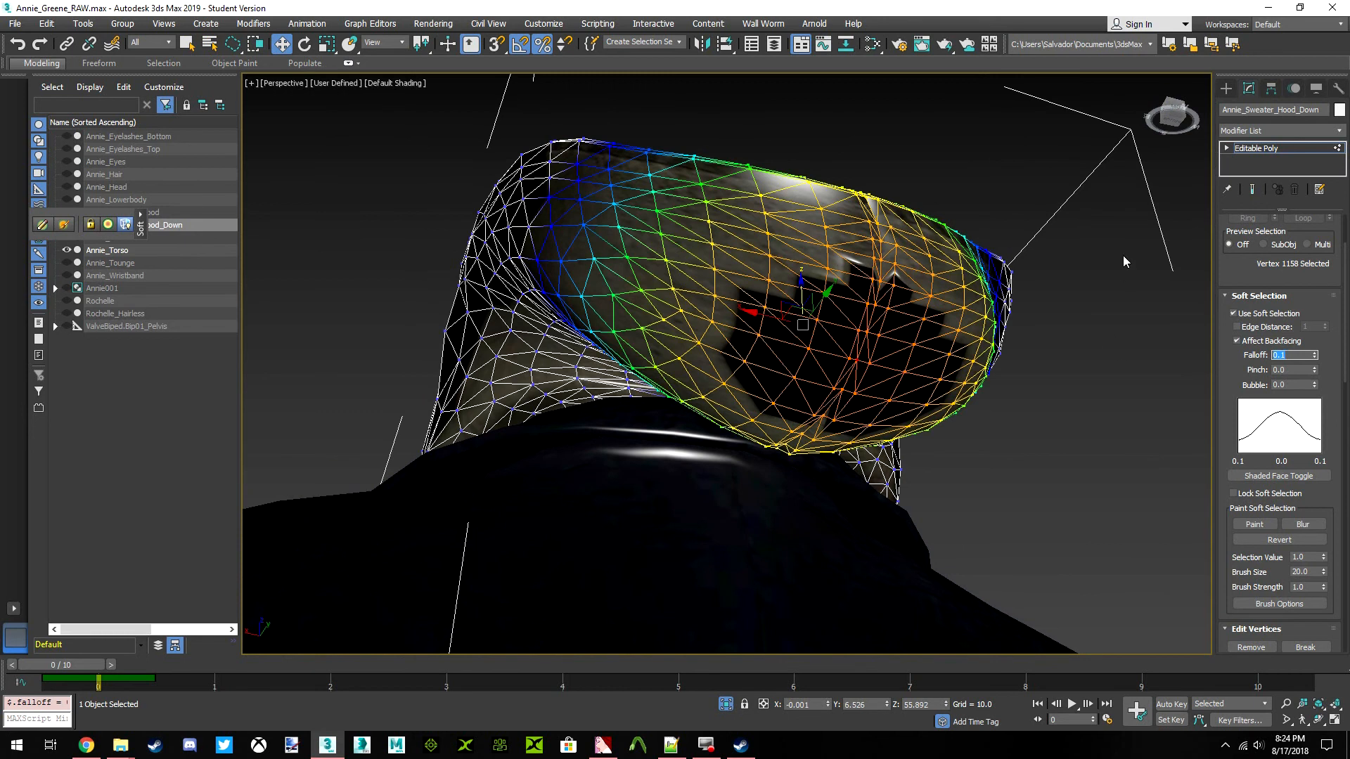
# Move the softly selected hanging end of the hood horizontally inward toward the torso
pyautogui.click(1176, 125)
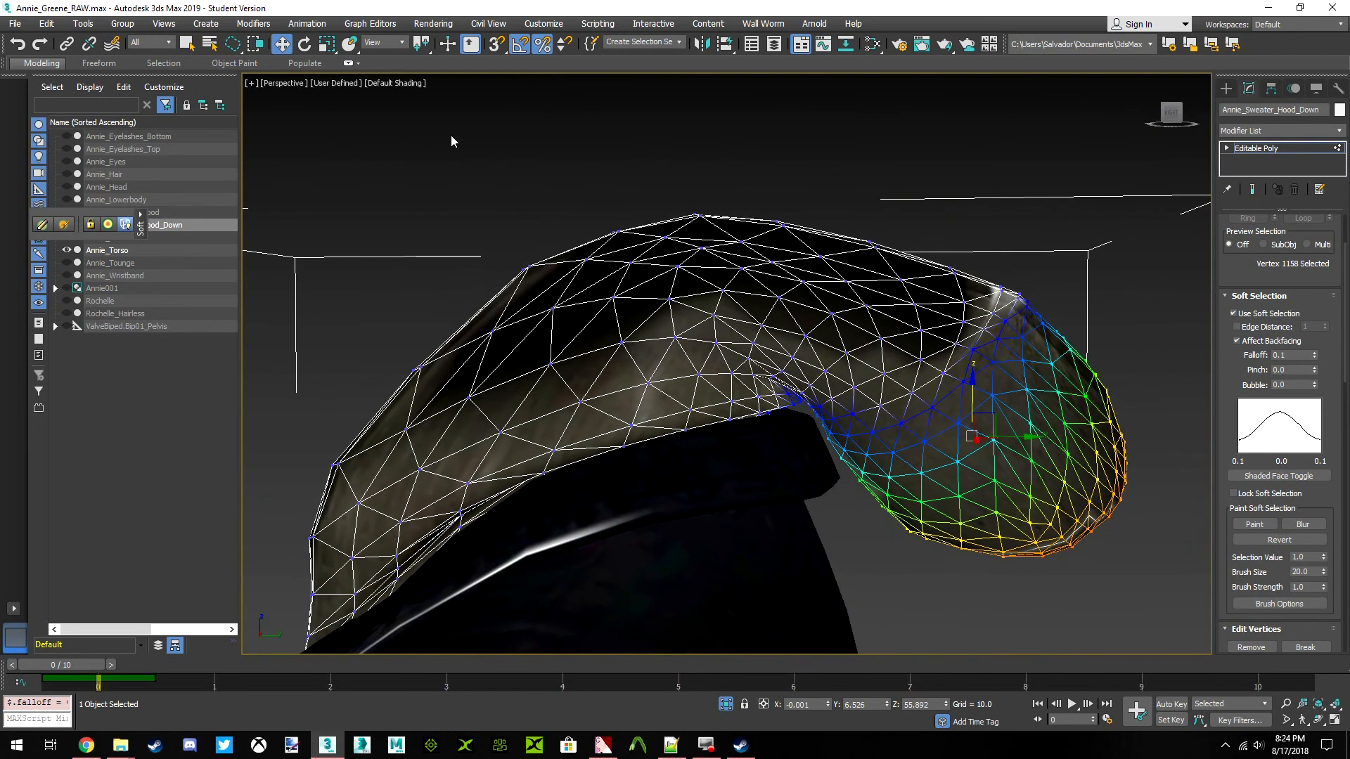
pyautogui.click(327, 44)
pyautogui.moveTo(1034, 435); pyautogui.dragTo(983, 434)
pyautogui.click(281, 45)
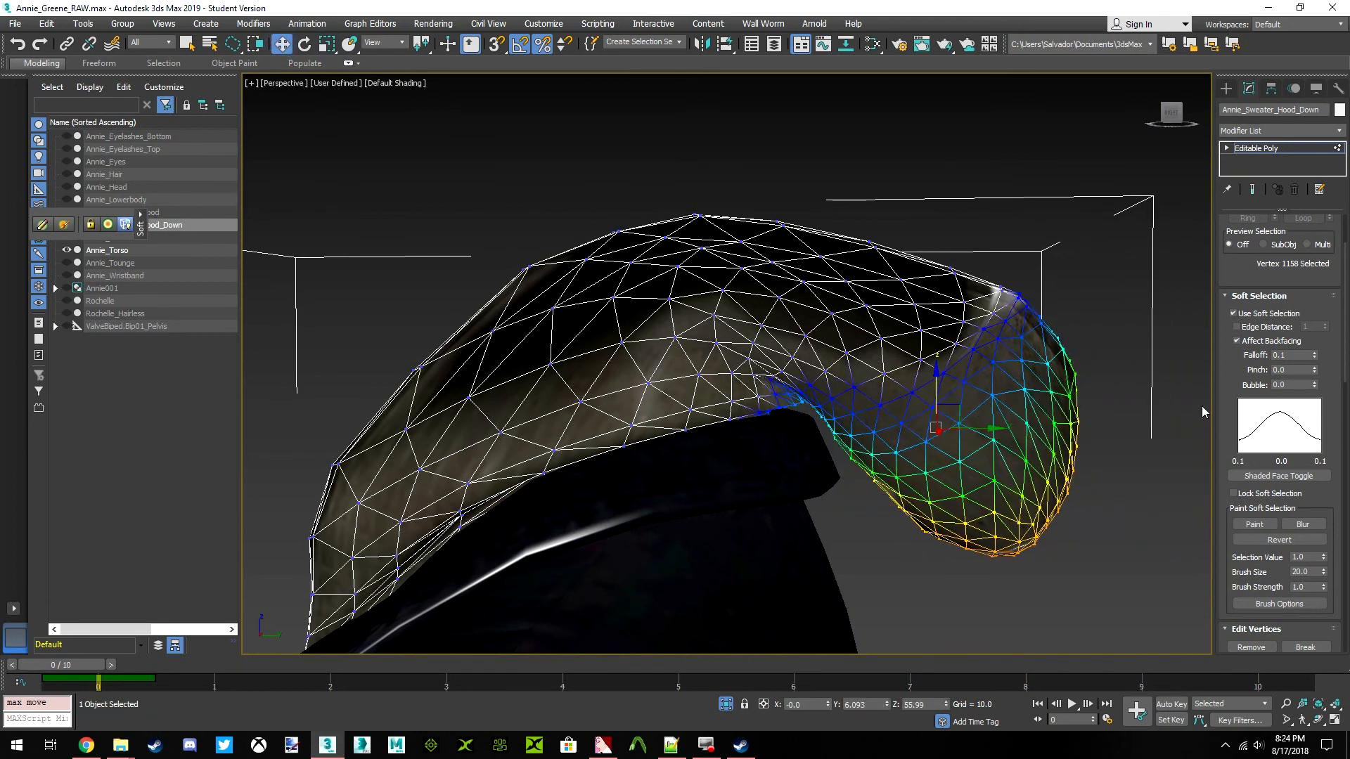
# Widen the falloff to 0.15 and move the hood's hanging end a little closer to the back
pyautogui.doubleClick(1292, 356)
pyautogui.press('Return')
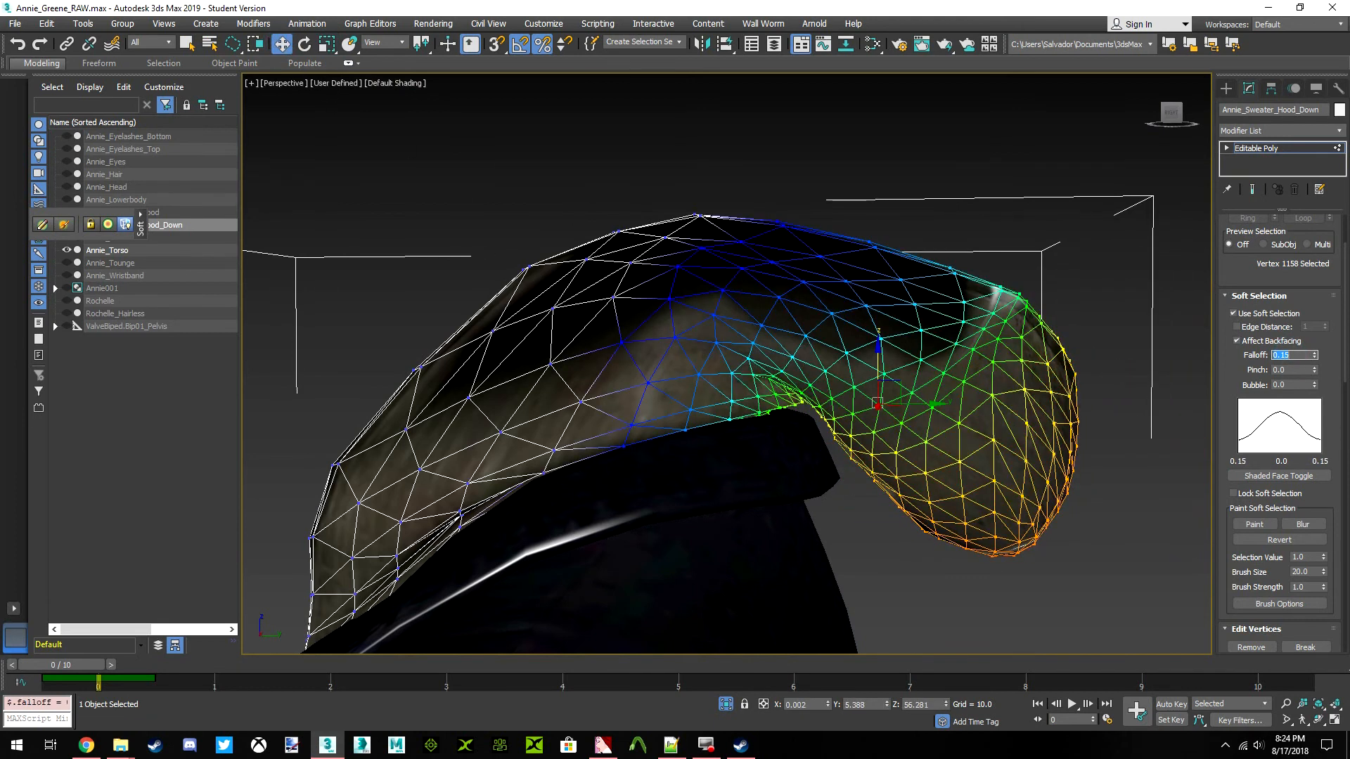
pyautogui.moveTo(936, 404); pyautogui.dragTo(913, 402)
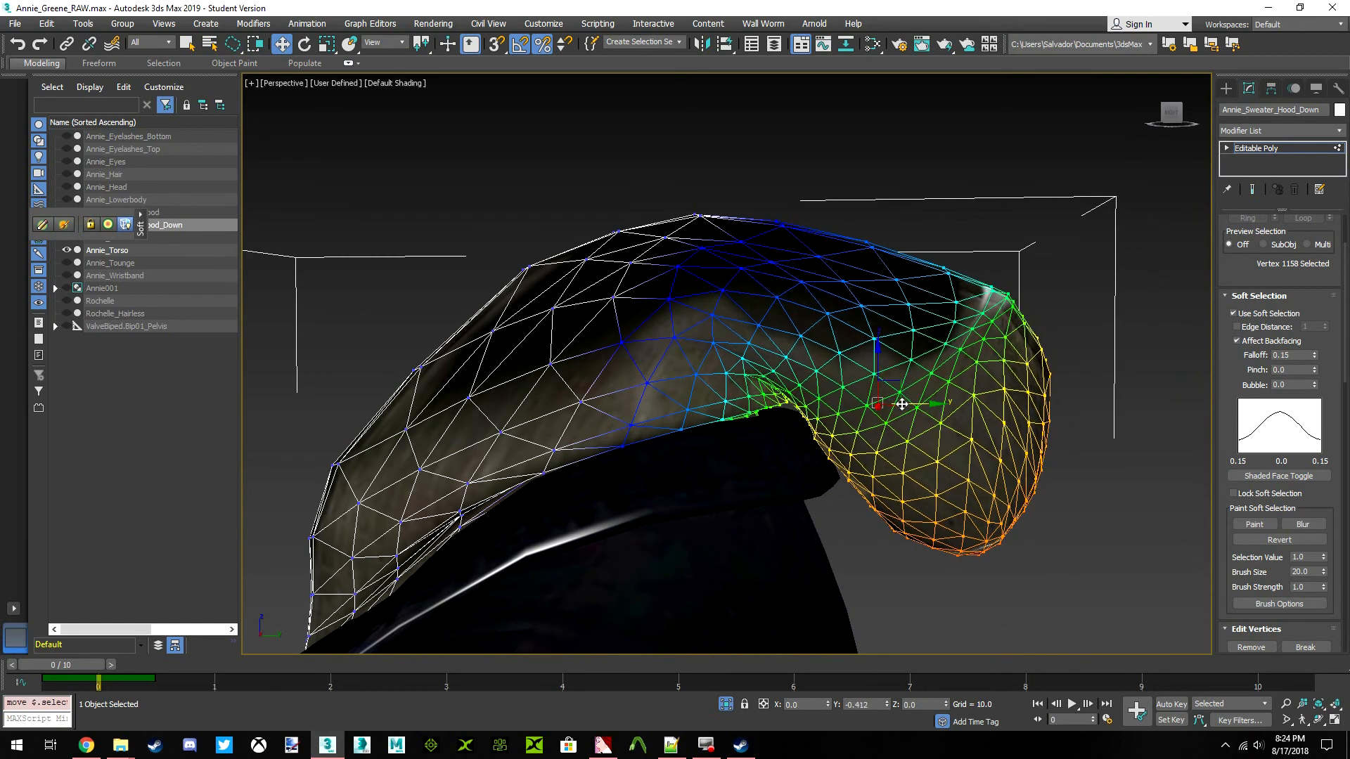
# Set the falloff back to 0.1 and pull the hood's lower end further in against the torso's back
pyautogui.moveTo(1296, 355); pyautogui.dragTo(1286, 360)
pyautogui.press('Return')
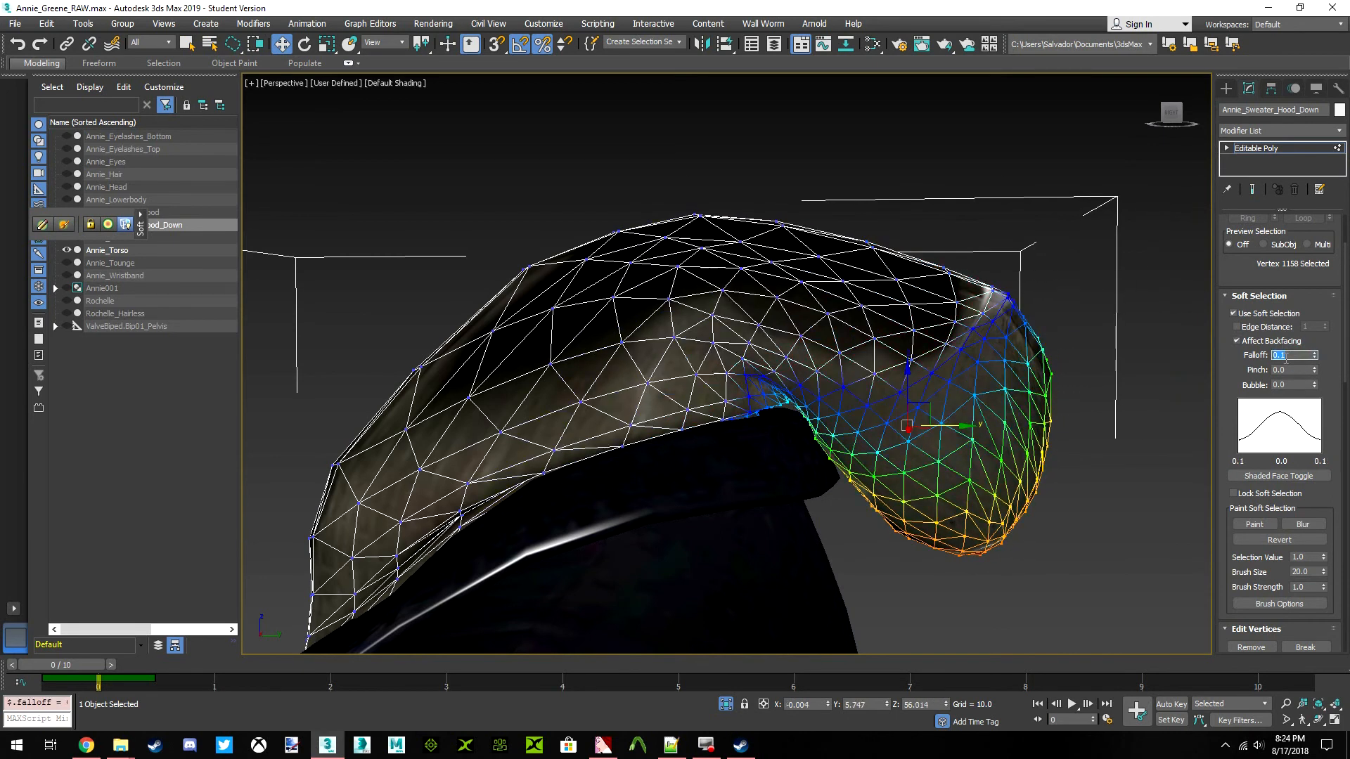
pyautogui.moveTo(961, 430); pyautogui.dragTo(916, 417)
pyautogui.click(327, 44)
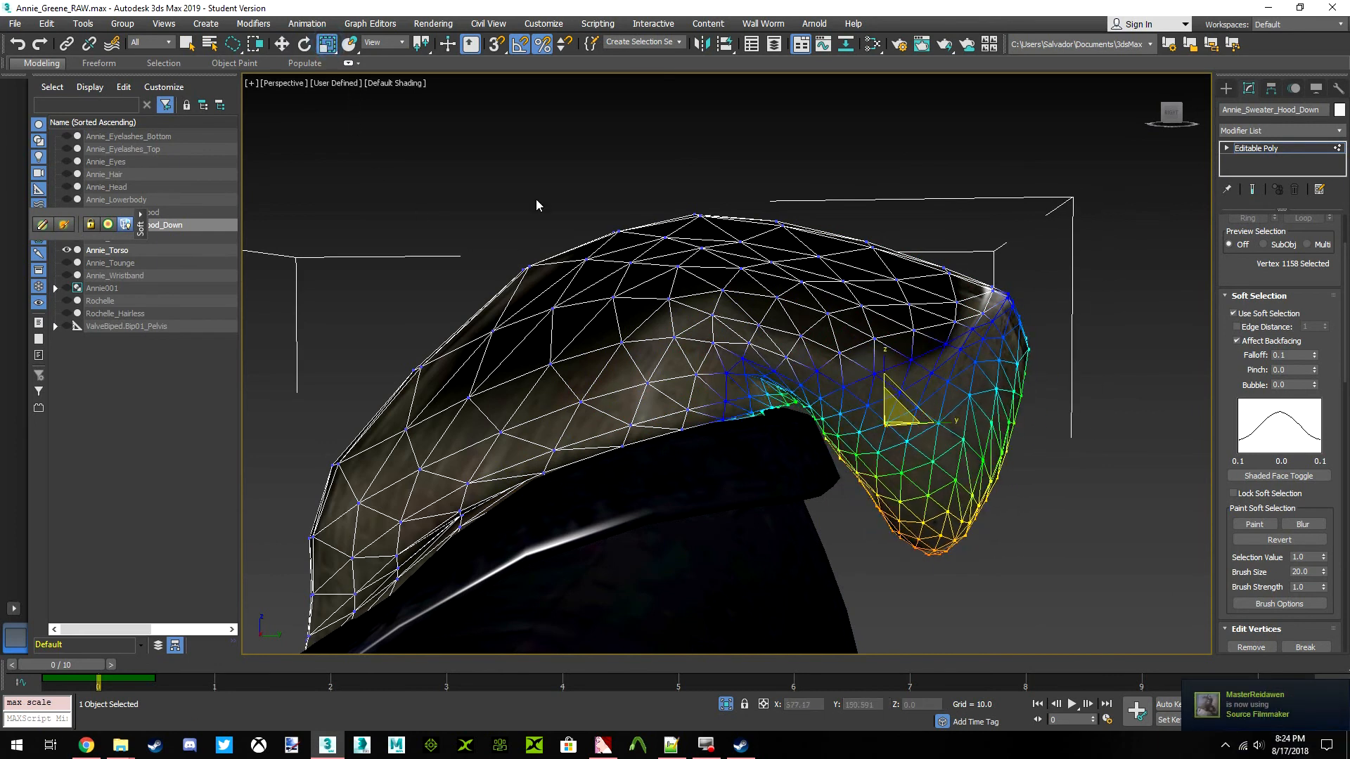
pyautogui.click(281, 44)
pyautogui.moveTo(943, 423); pyautogui.dragTo(884, 423)
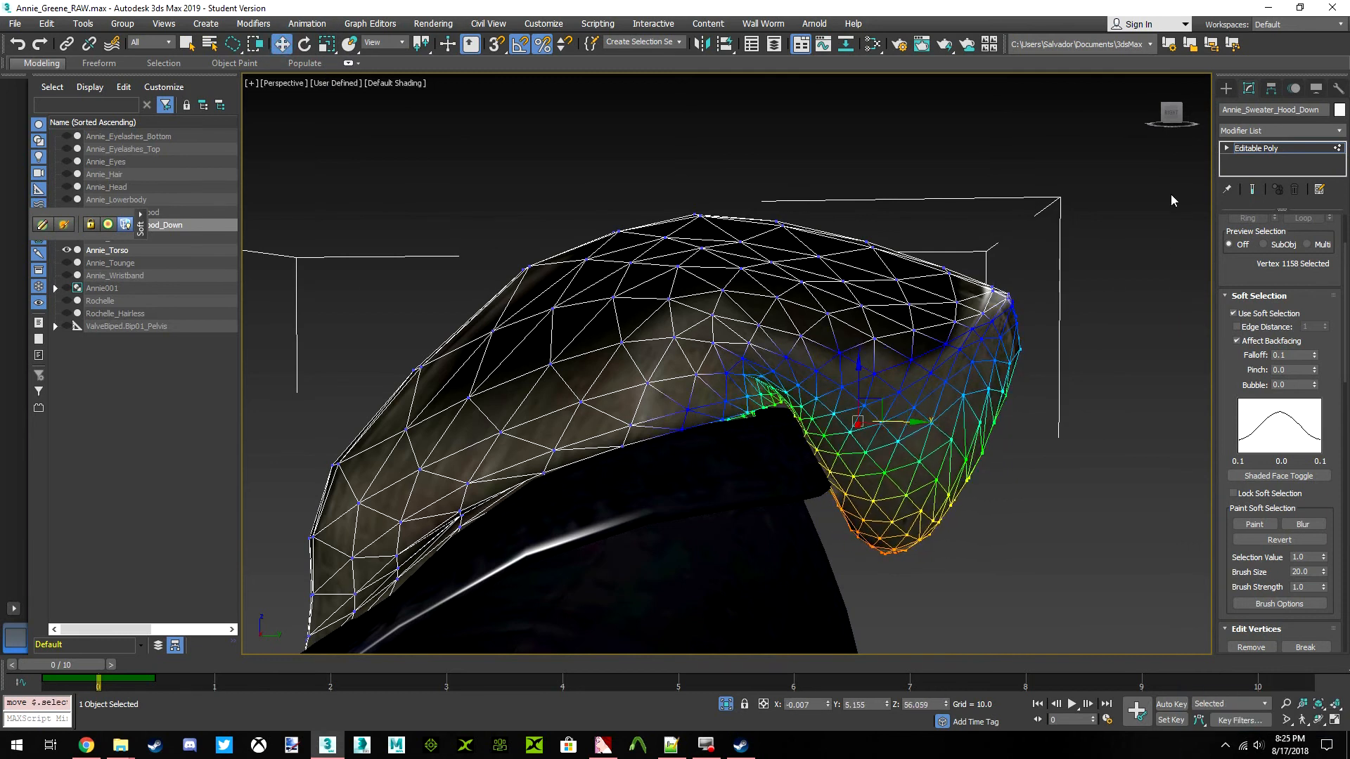
# Limit the hood's soft selection by edge distance and set that distance to 10
pyautogui.moveTo(1170, 116); pyautogui.dragTo(1163, 119)
pyautogui.scroll(4, 830, 277)
pyautogui.scroll(2, 820, 376)
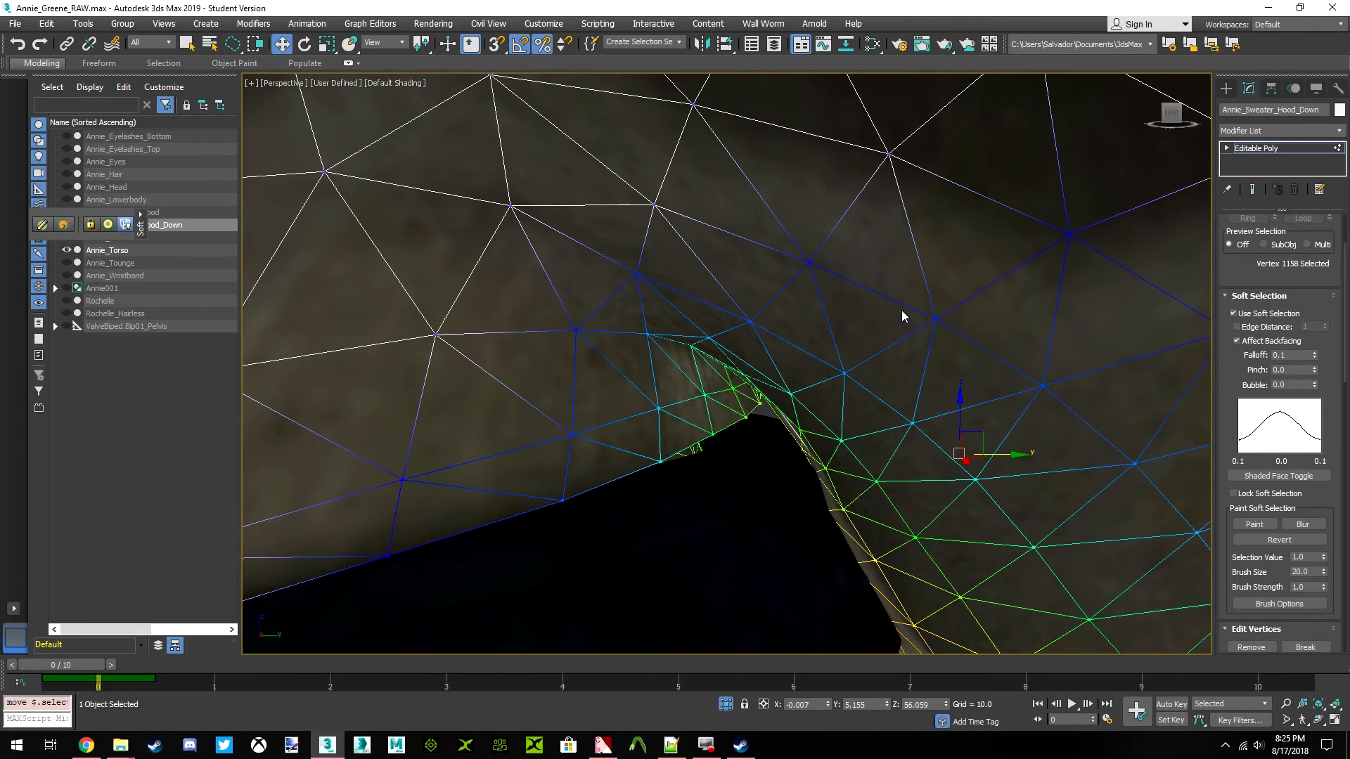
pyautogui.click(1236, 327)
pyautogui.scroll(-3, 1067, 357)
pyautogui.doubleClick(1310, 327)
pyautogui.press('Return')
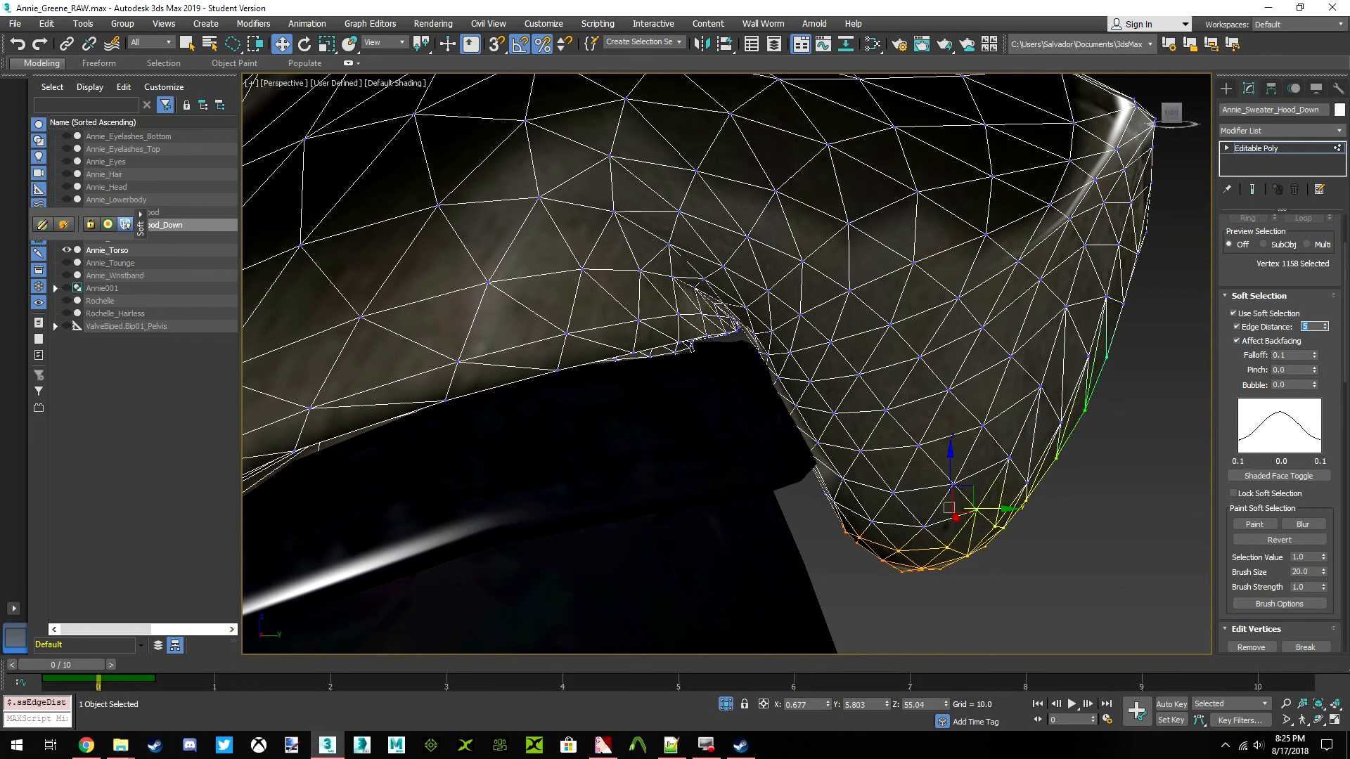
pyautogui.write('10')
pyautogui.press('Return')
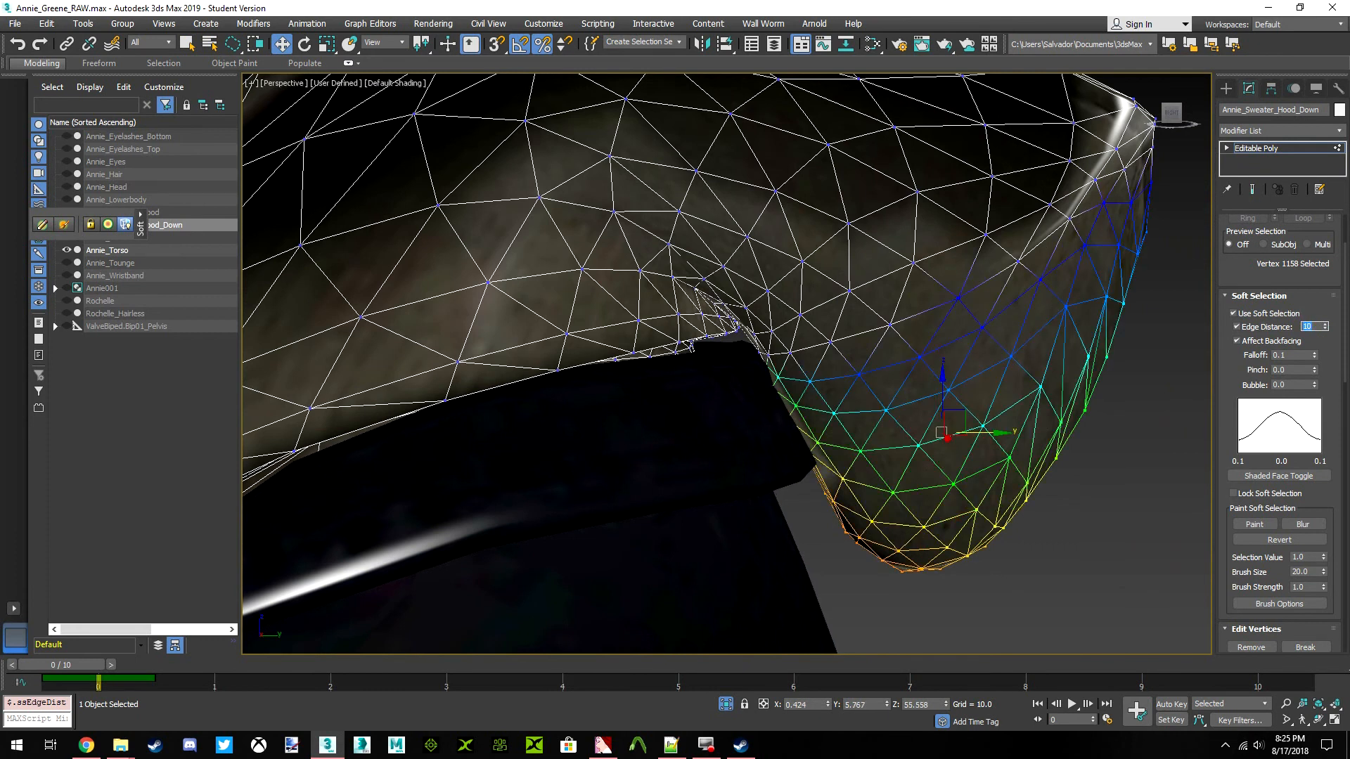
# Try edge distances of 20 and 15 on the hood's soft selection, and set it back to 10
pyautogui.write('25')
pyautogui.press('Return')
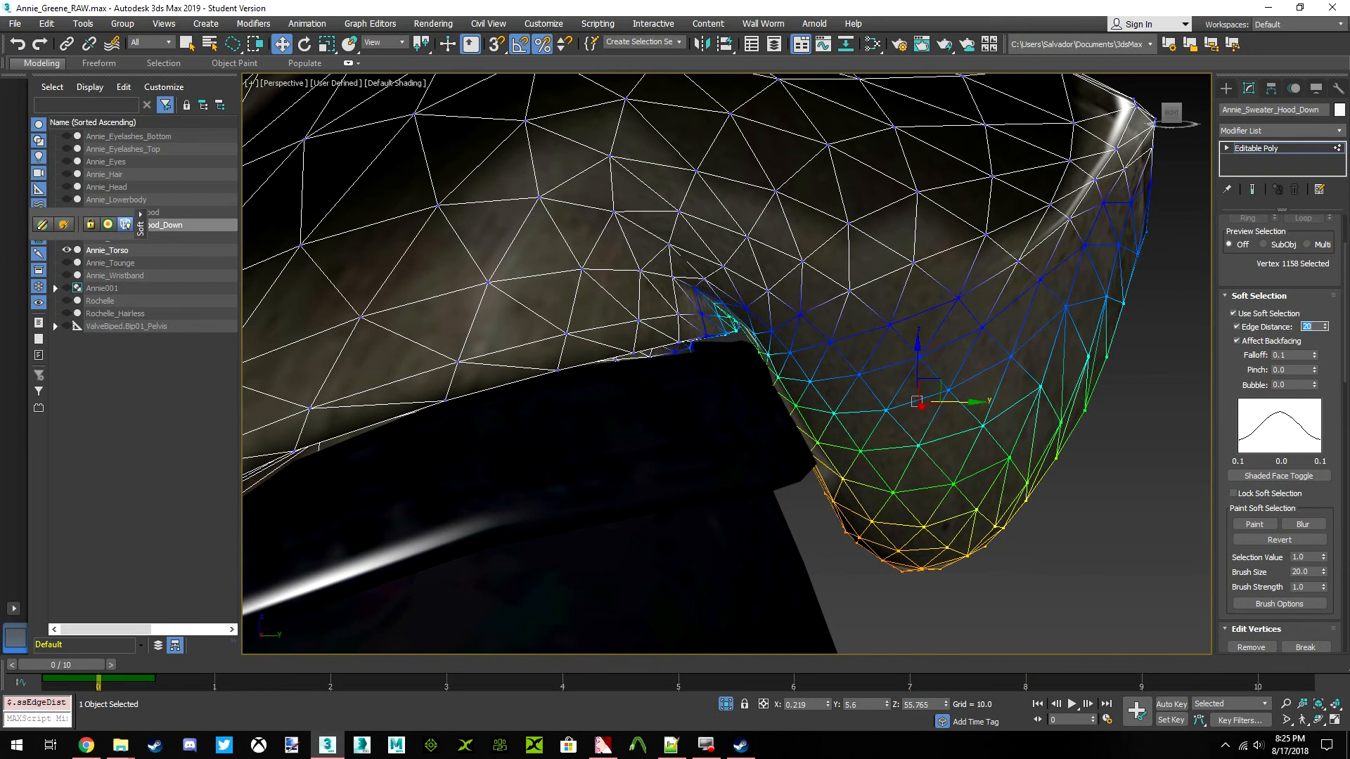
pyautogui.write('15')
pyautogui.press('Return')
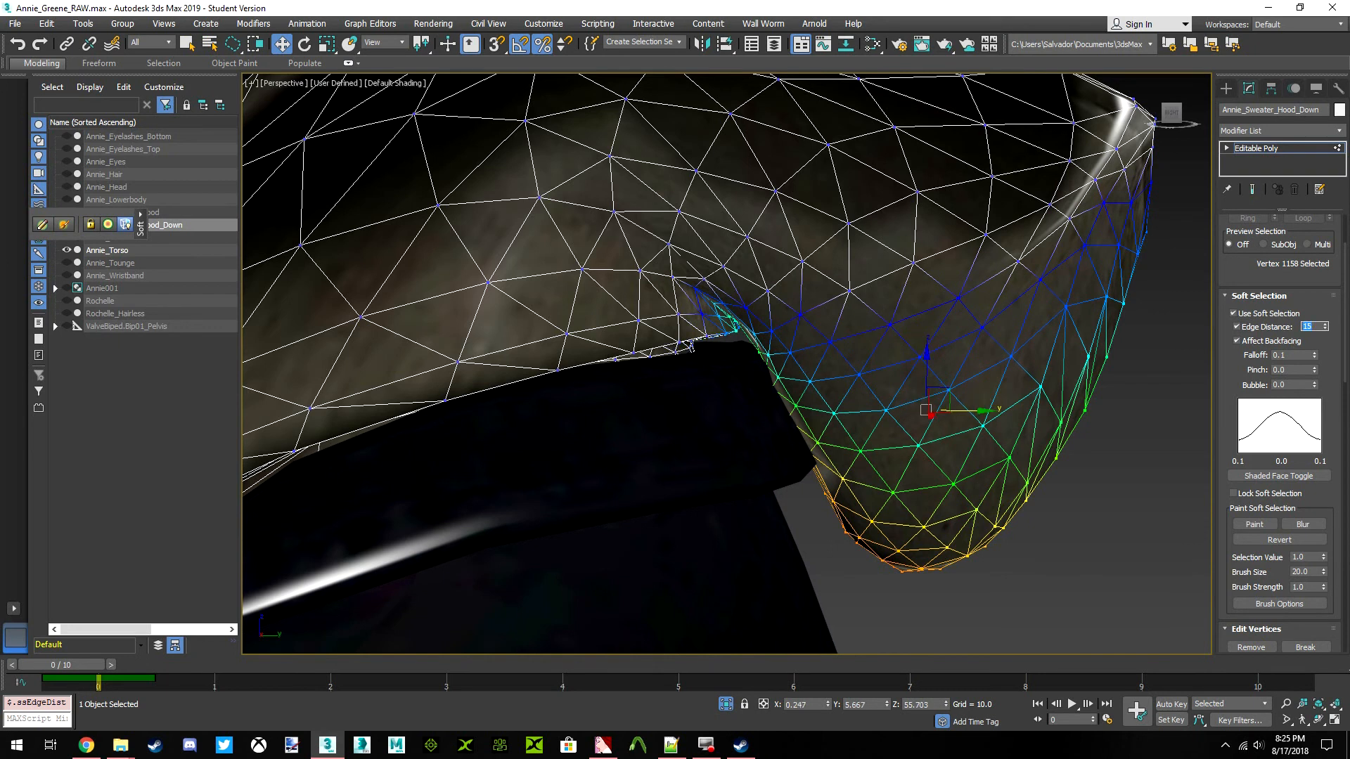
pyautogui.write('10')
pyautogui.press('Return')
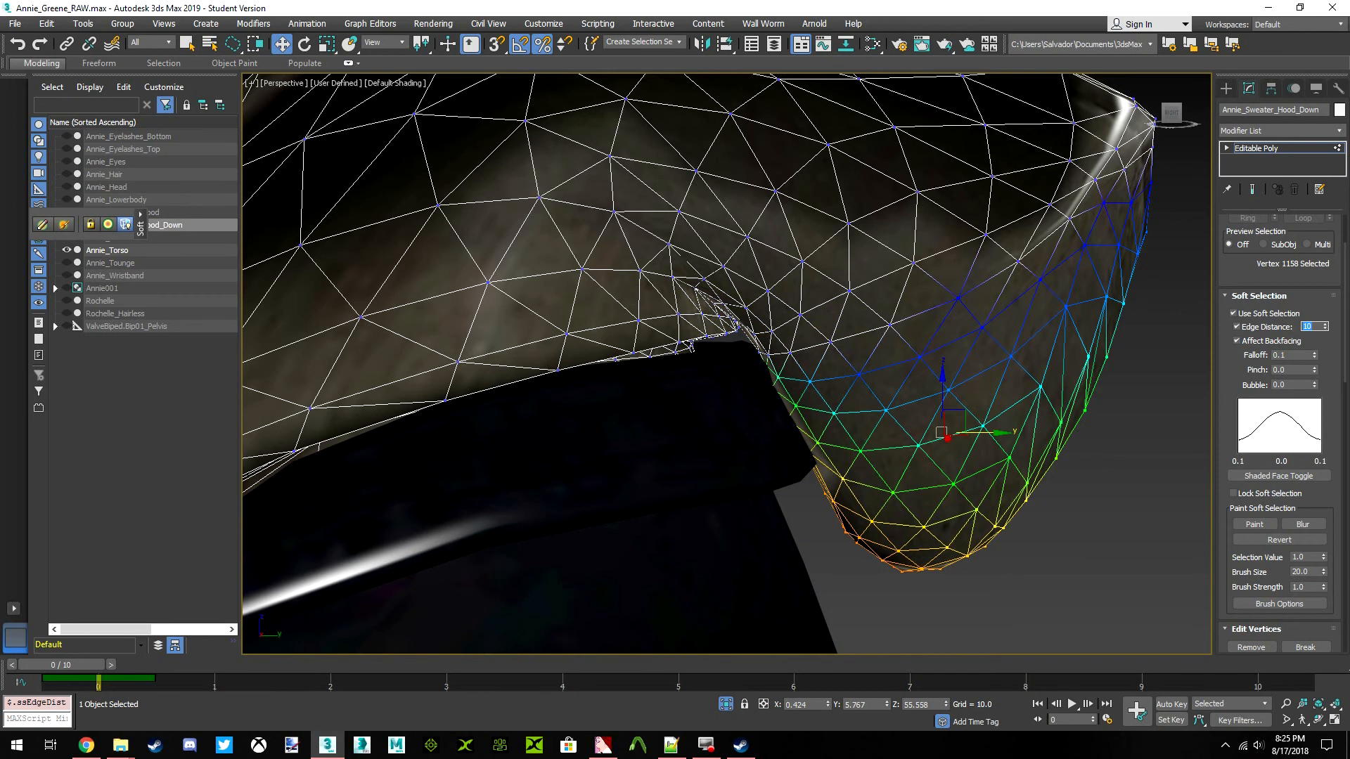
# Move the softly selected hanging end of the hood slightly inward toward the torso's back
pyautogui.moveTo(1029, 430); pyautogui.dragTo(1106, 411, button='middle')
pyautogui.moveTo(1072, 415); pyautogui.dragTo(1067, 413)
pyautogui.scroll(-5, 1035, 381)
pyautogui.moveTo(1035, 381); pyautogui.dragTo(933, 418, button='middle')
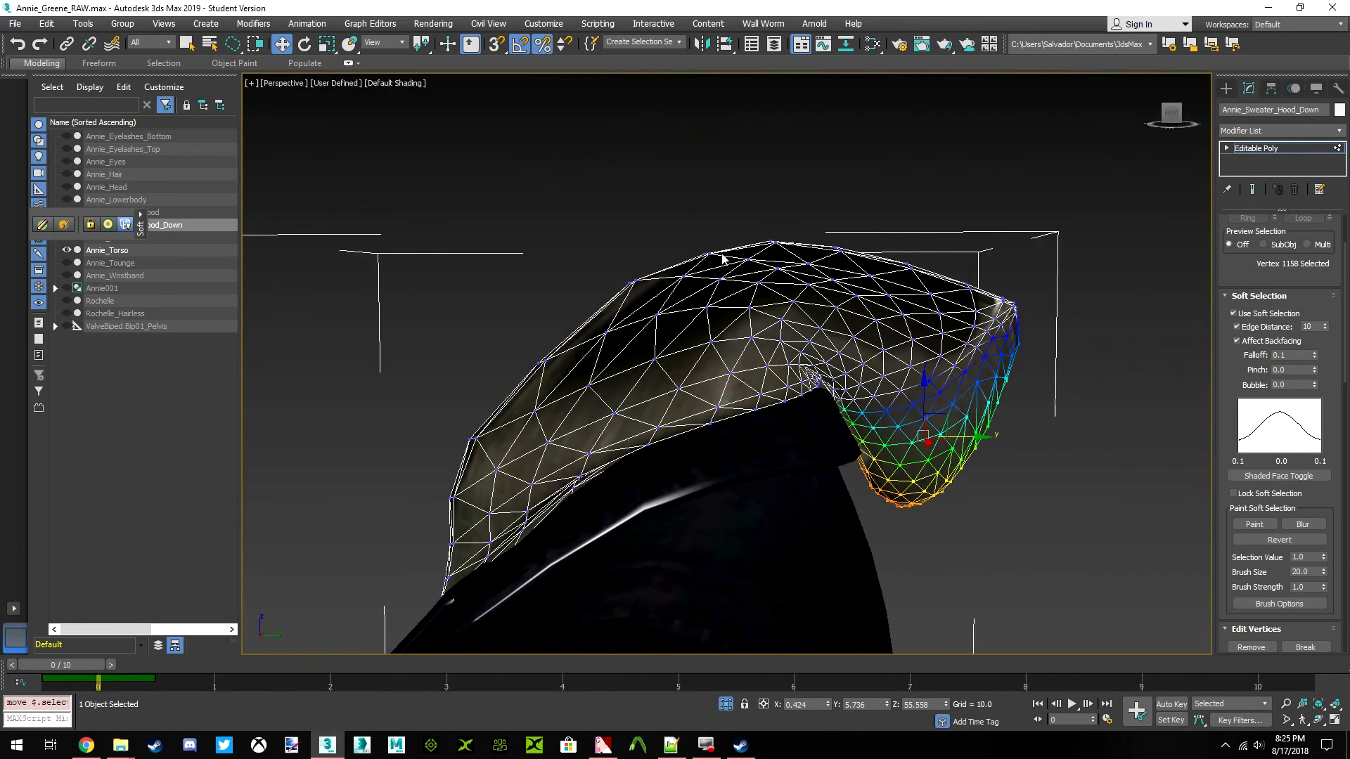
# Select matching vertices on both outer sides of the hood, set the edge distance to 5, and lower the softly selected sides slightly
pyautogui.moveTo(1173, 114); pyautogui.dragTo(1123, 191)
pyautogui.click(1014, 413)
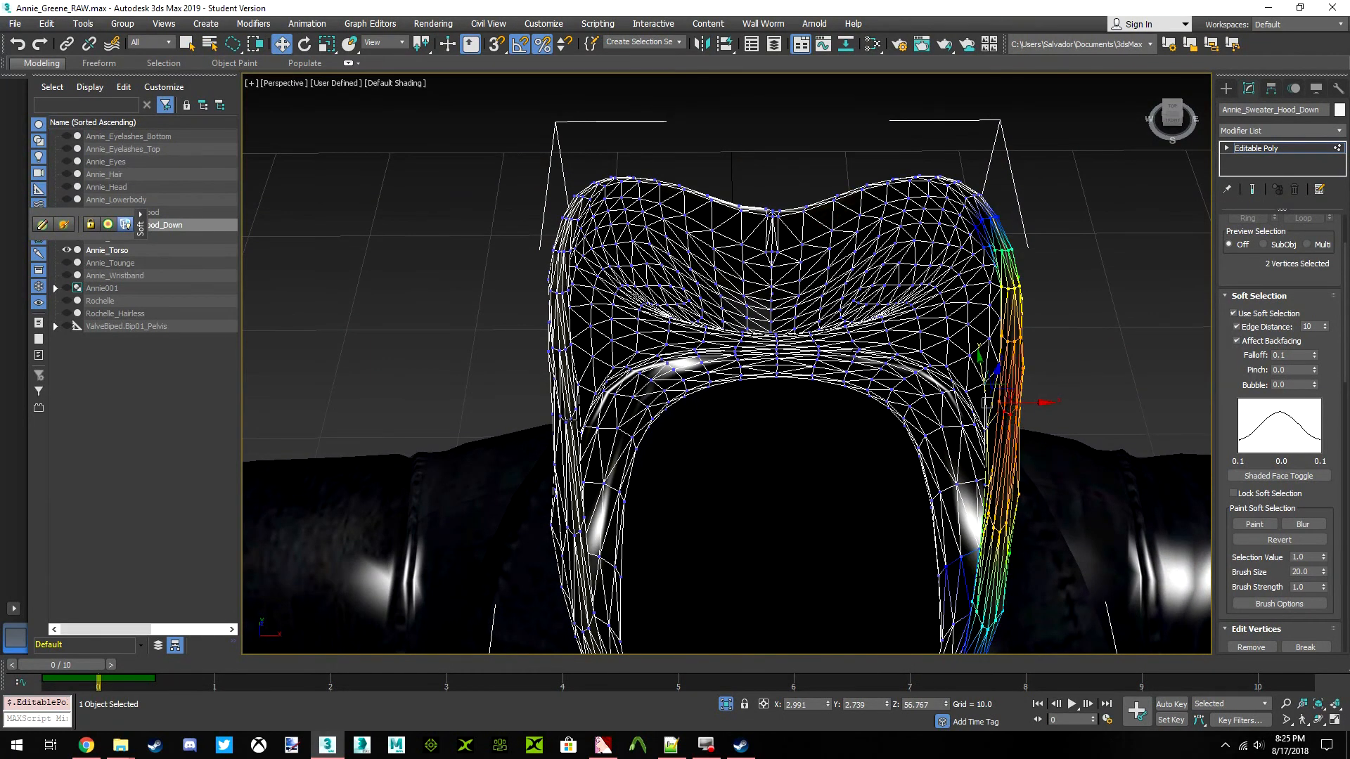
pyautogui.keyDown('ctrl'); pyautogui.click(565, 419); pyautogui.keyUp('ctrl')
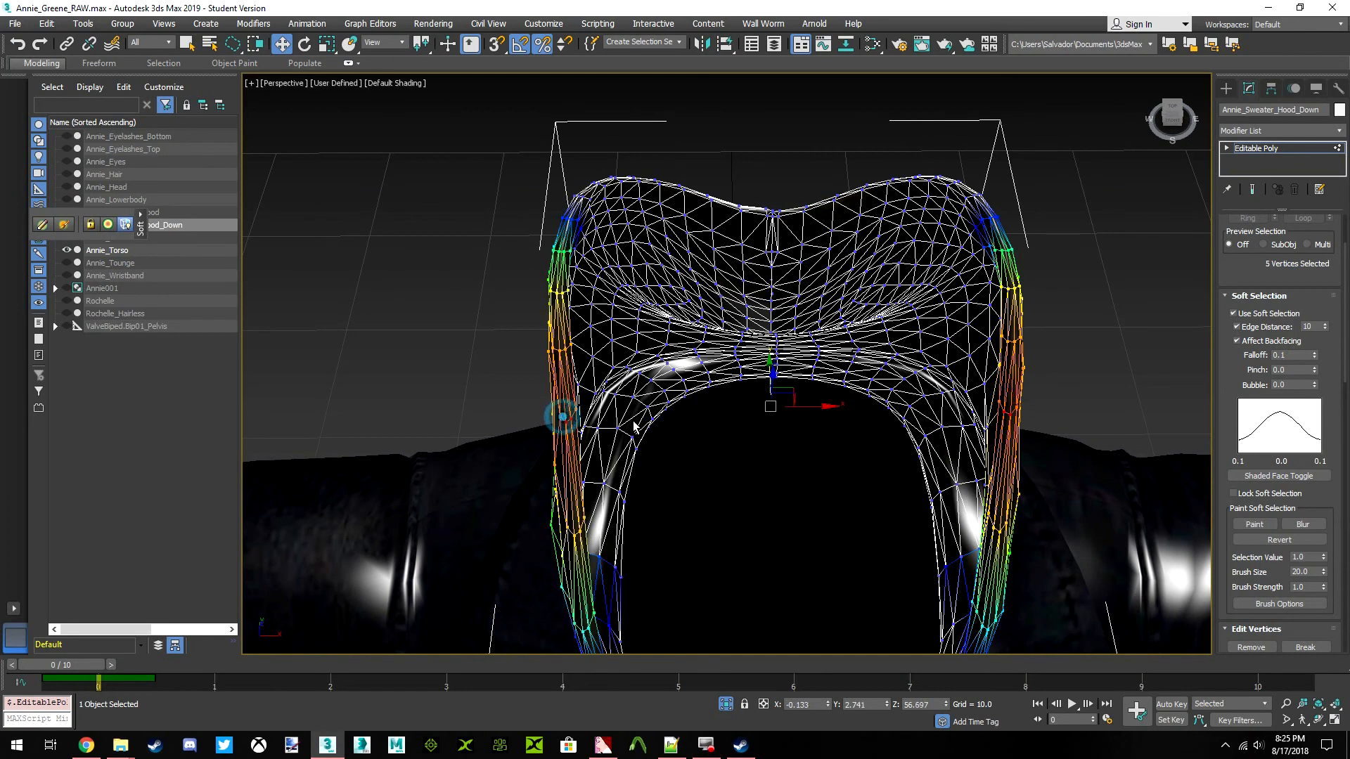
pyautogui.keyDown('ctrl'); pyautogui.click(1015, 408); pyautogui.keyUp('ctrl')
pyautogui.moveTo(1170, 116); pyautogui.dragTo(1208, 231)
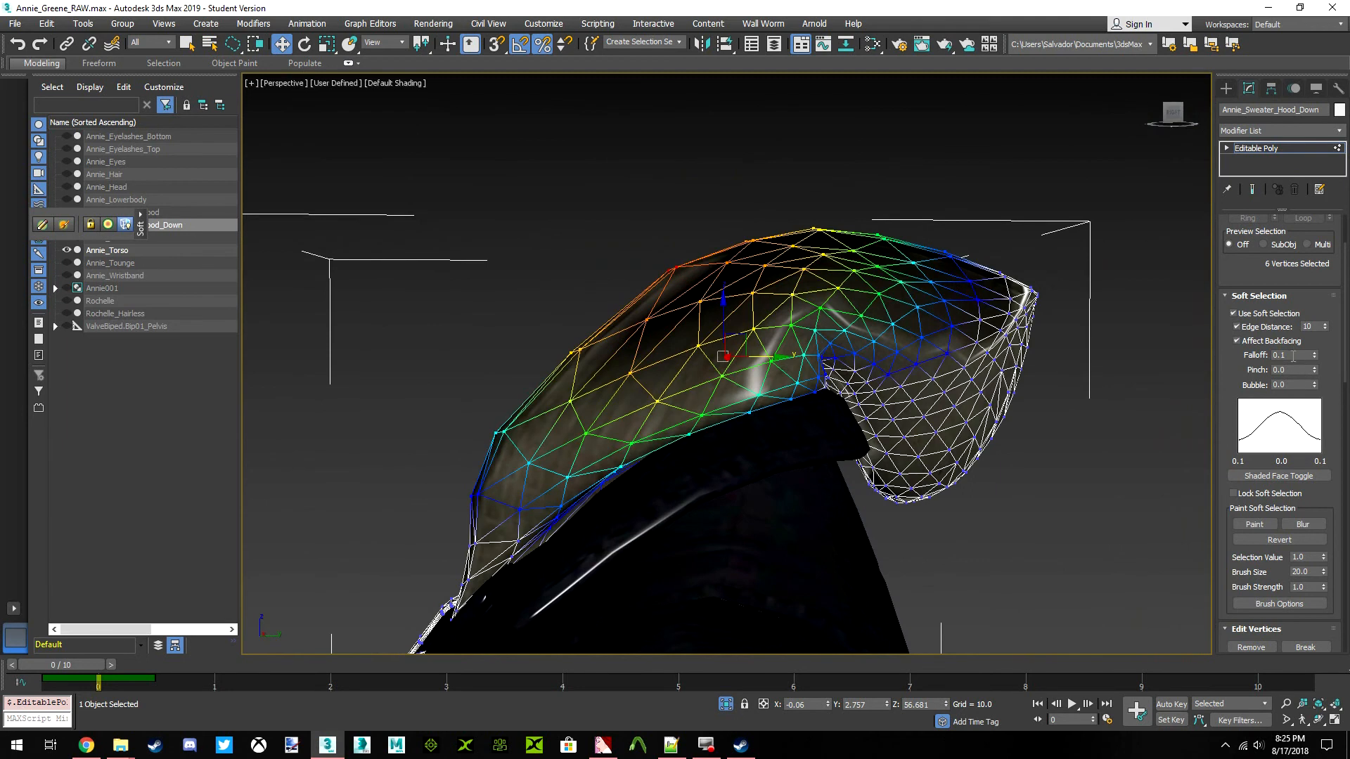
pyautogui.click(1319, 327)
pyautogui.press('Return')
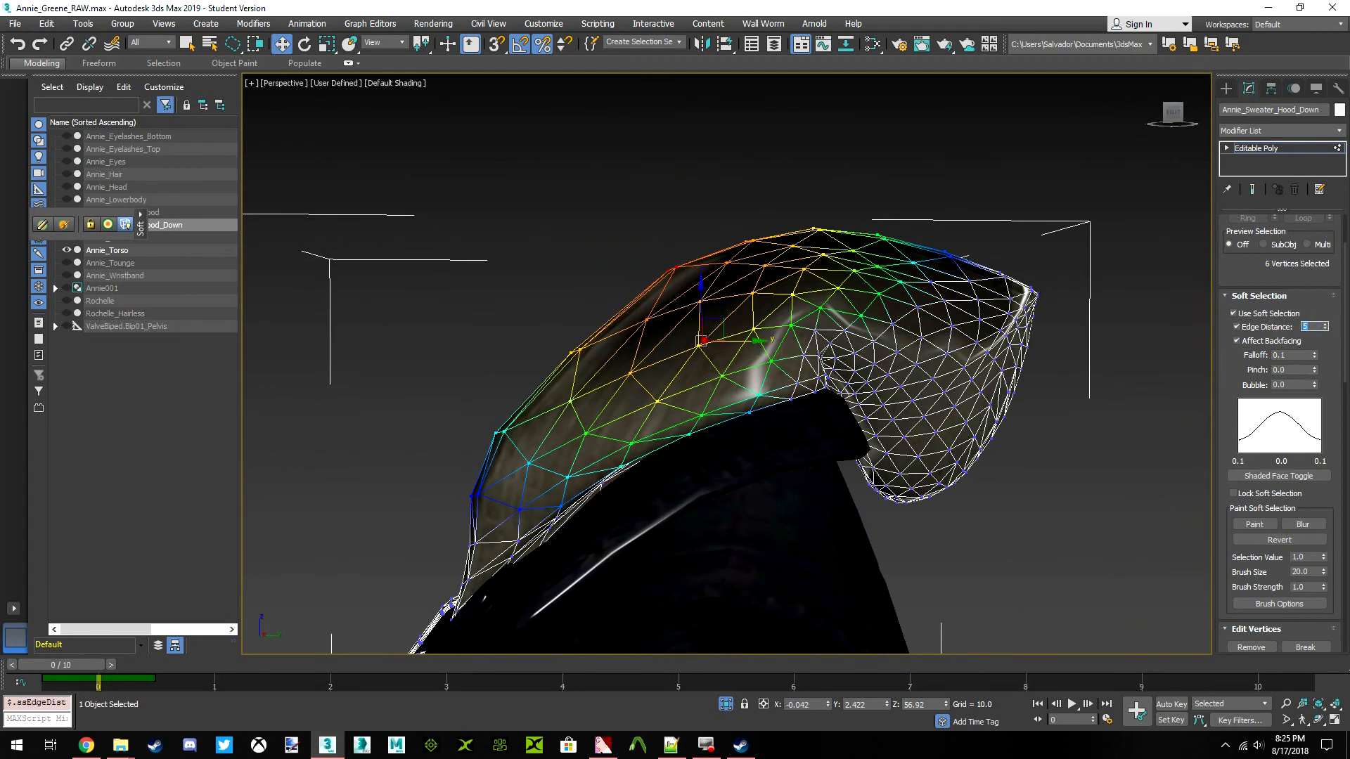
pyautogui.moveTo(703, 299); pyautogui.dragTo(721, 332)
pyautogui.scroll(-7, 852, 310)
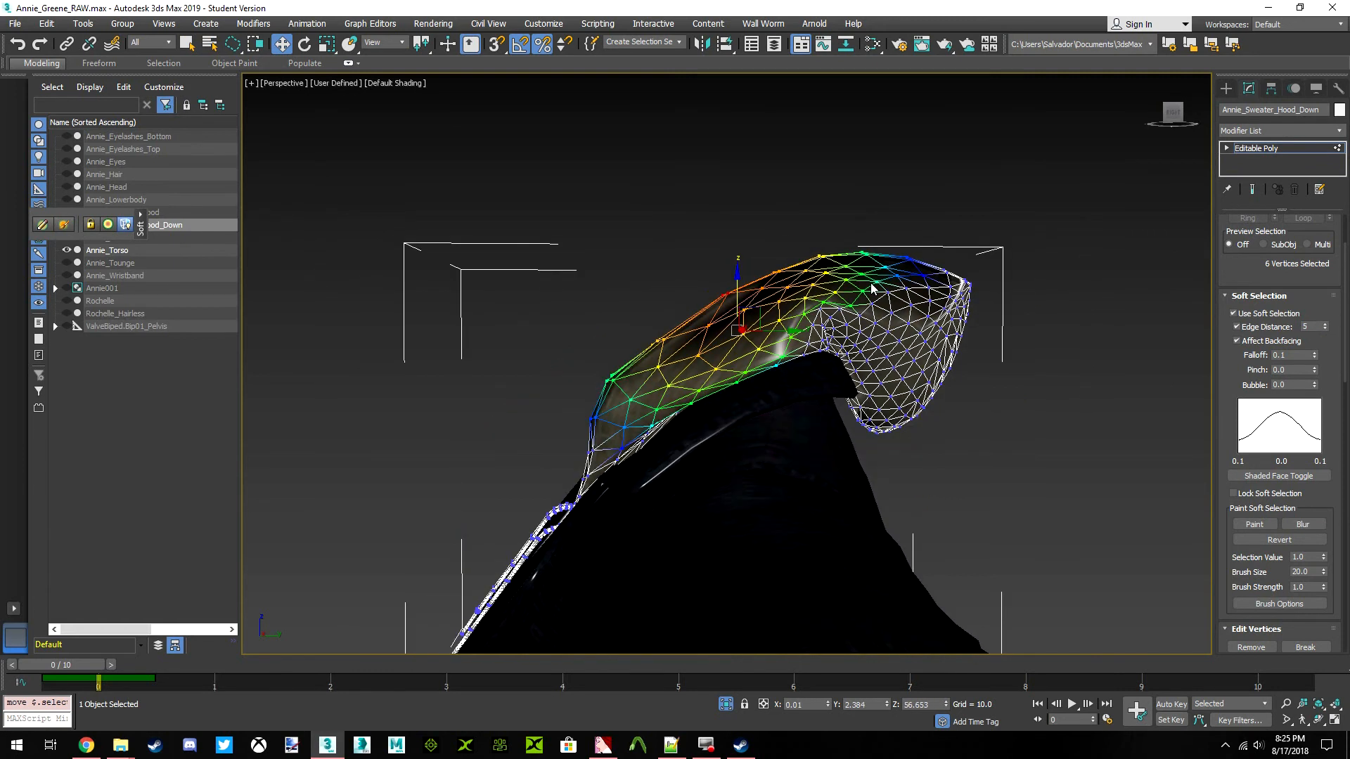
pyautogui.scroll(7, 780, 309)
pyautogui.scroll(-4, 742, 342)
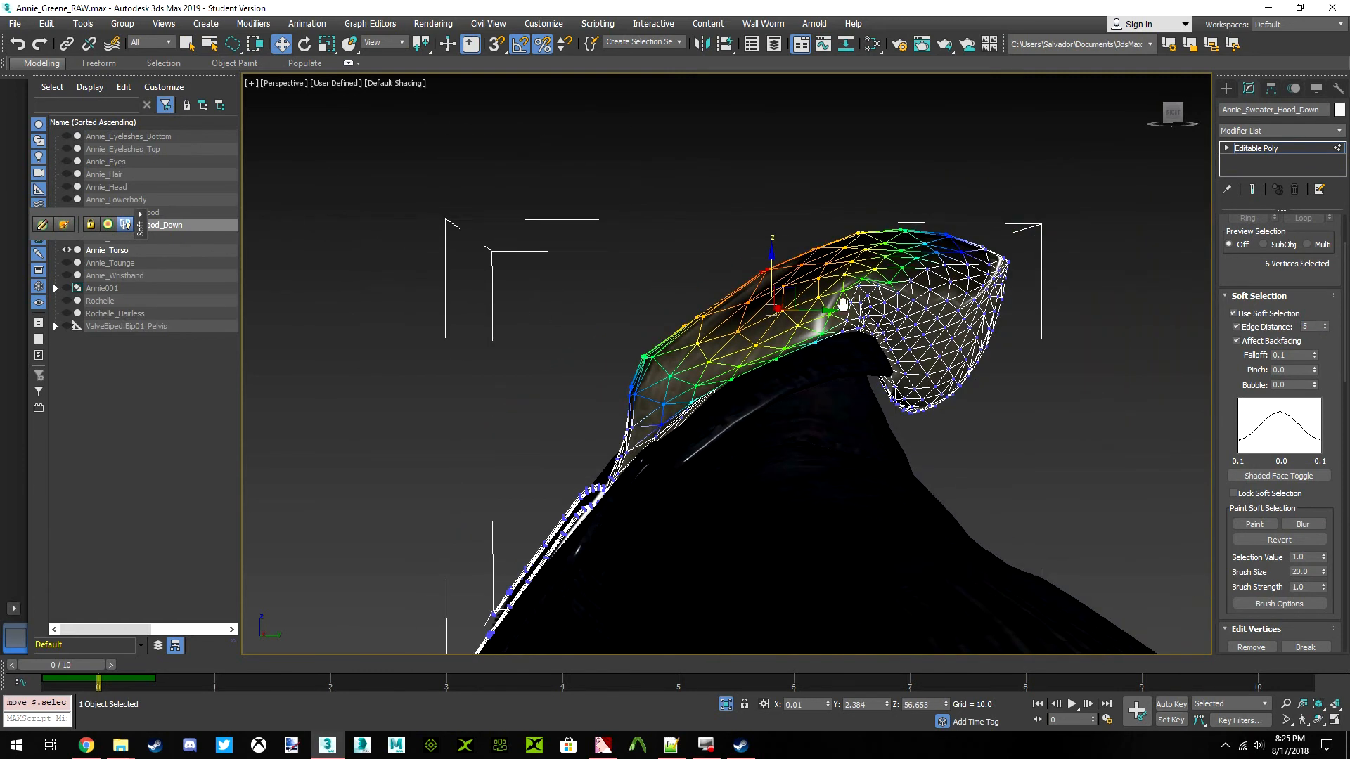
# Select one vertex on each side of the hood's back rim, then lower and scale the softly selected rim
pyautogui.moveTo(1174, 116); pyautogui.dragTo(1315, 117)
pyautogui.keyDown('alt'); pyautogui.moveTo(703, 315); pyautogui.dragTo(834, 353, button='middle'); pyautogui.keyUp('alt')
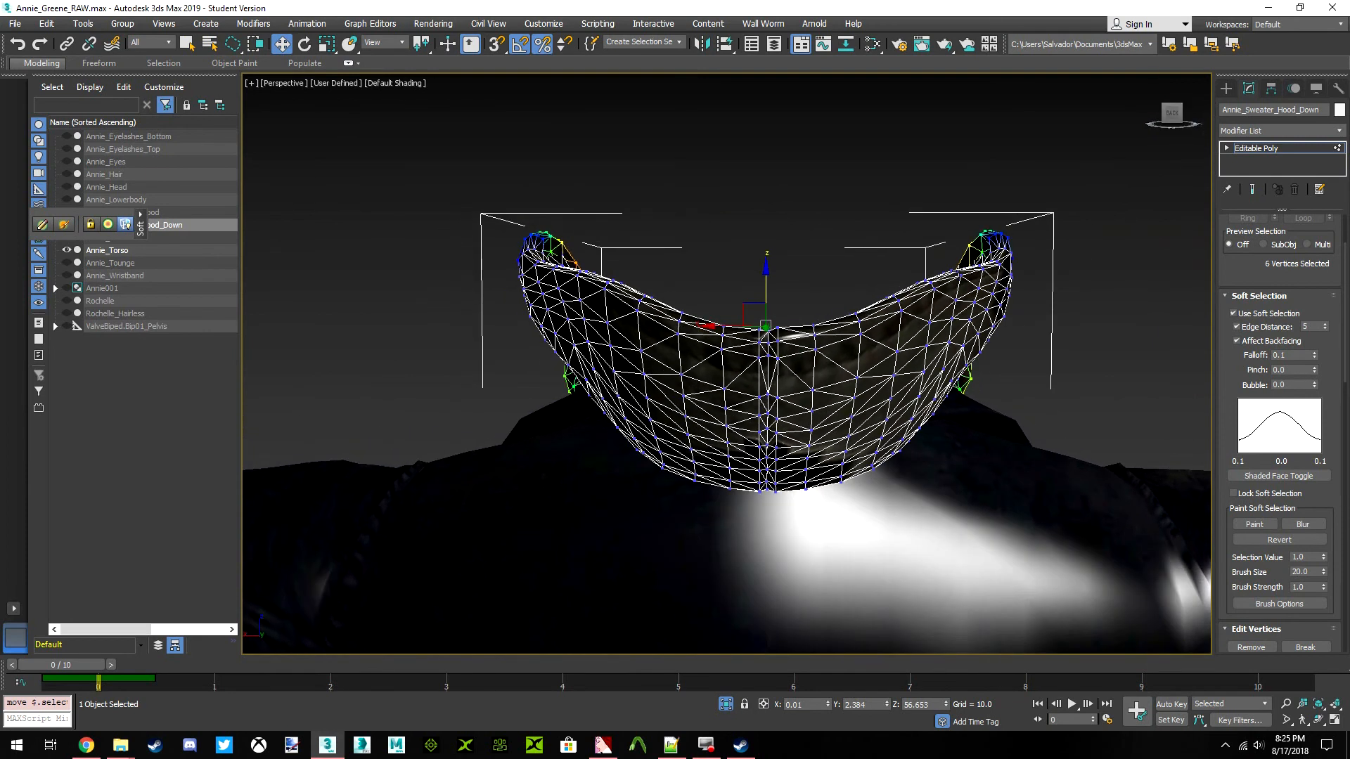
pyautogui.click(958, 271)
pyautogui.keyDown('ctrl'); pyautogui.click(580, 272); pyautogui.keyUp('ctrl')
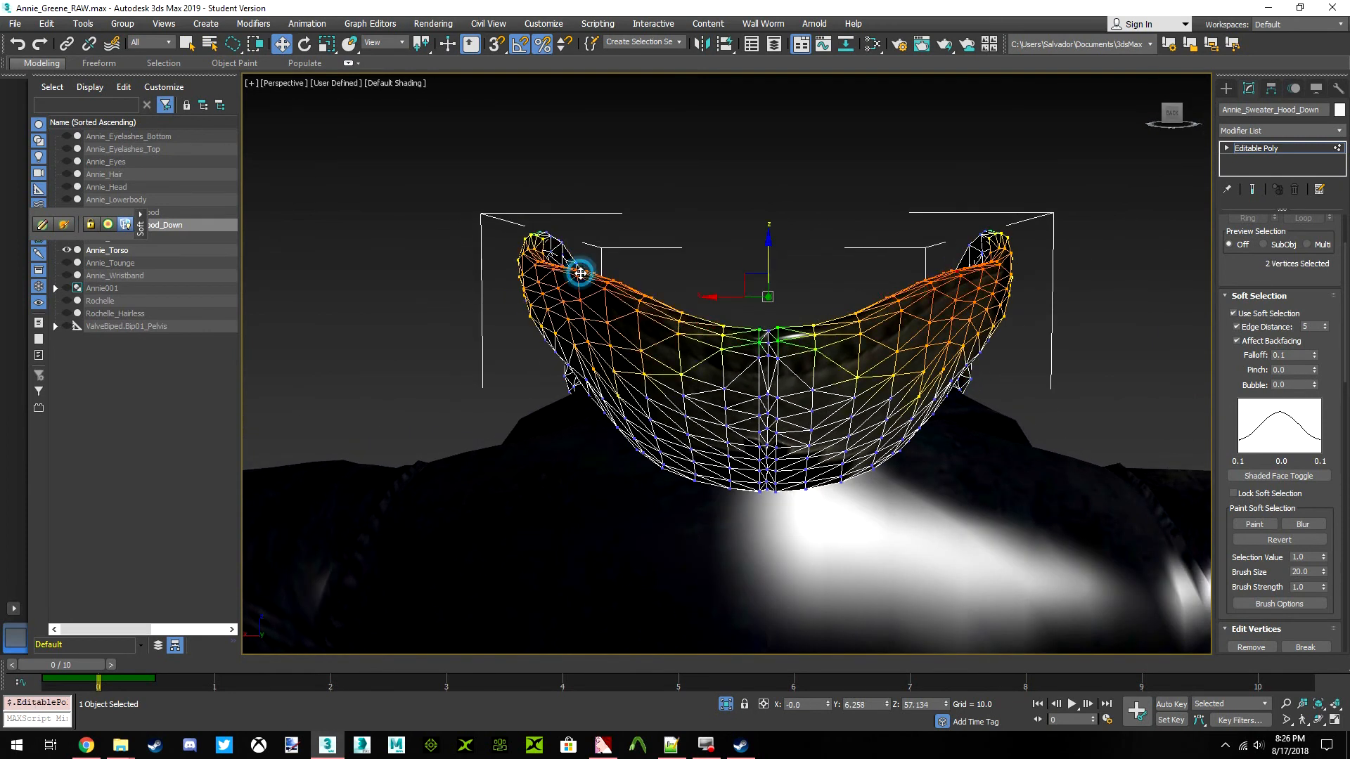
pyautogui.moveTo(769, 245); pyautogui.dragTo(769, 285)
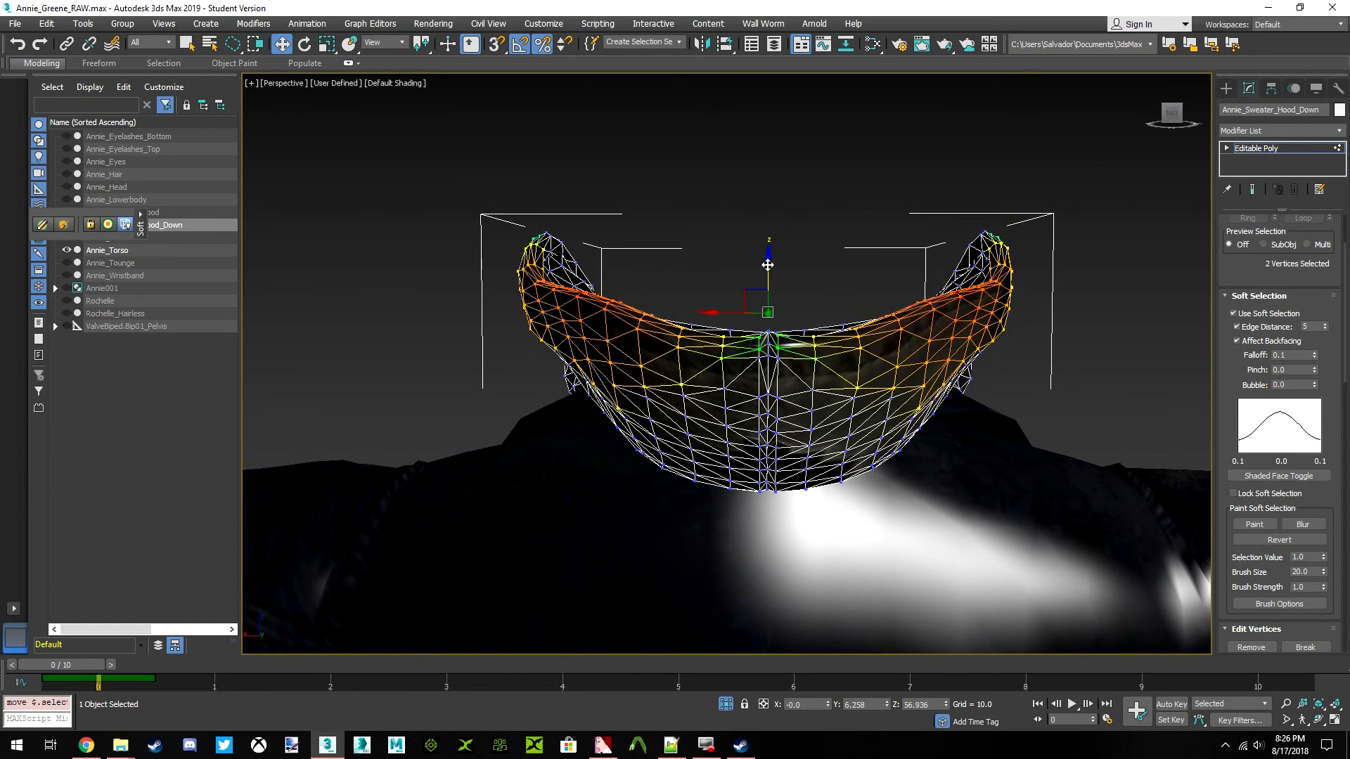
pyautogui.press('r')
pyautogui.moveTo(767, 229)
pyautogui.mouseDown()
pyautogui.moveTo(772, 270)
pyautogui.moveTo(770, 254)
pyautogui.mouseUp()
pyautogui.click(282, 44)
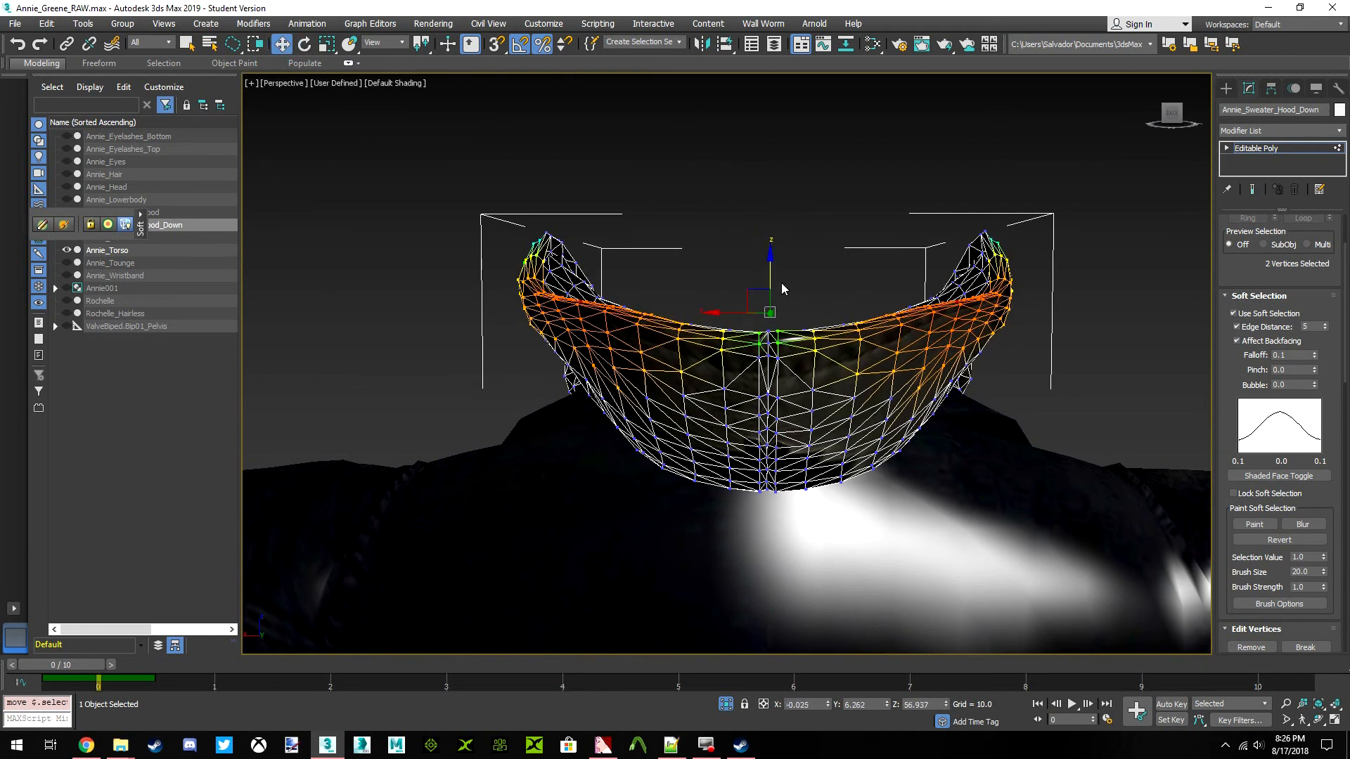
# Test a falloff of 0.15, return it to 0.1, and set the edge distance to 10 for the back rim selection
pyautogui.moveTo(1170, 116); pyautogui.dragTo(1059, 184)
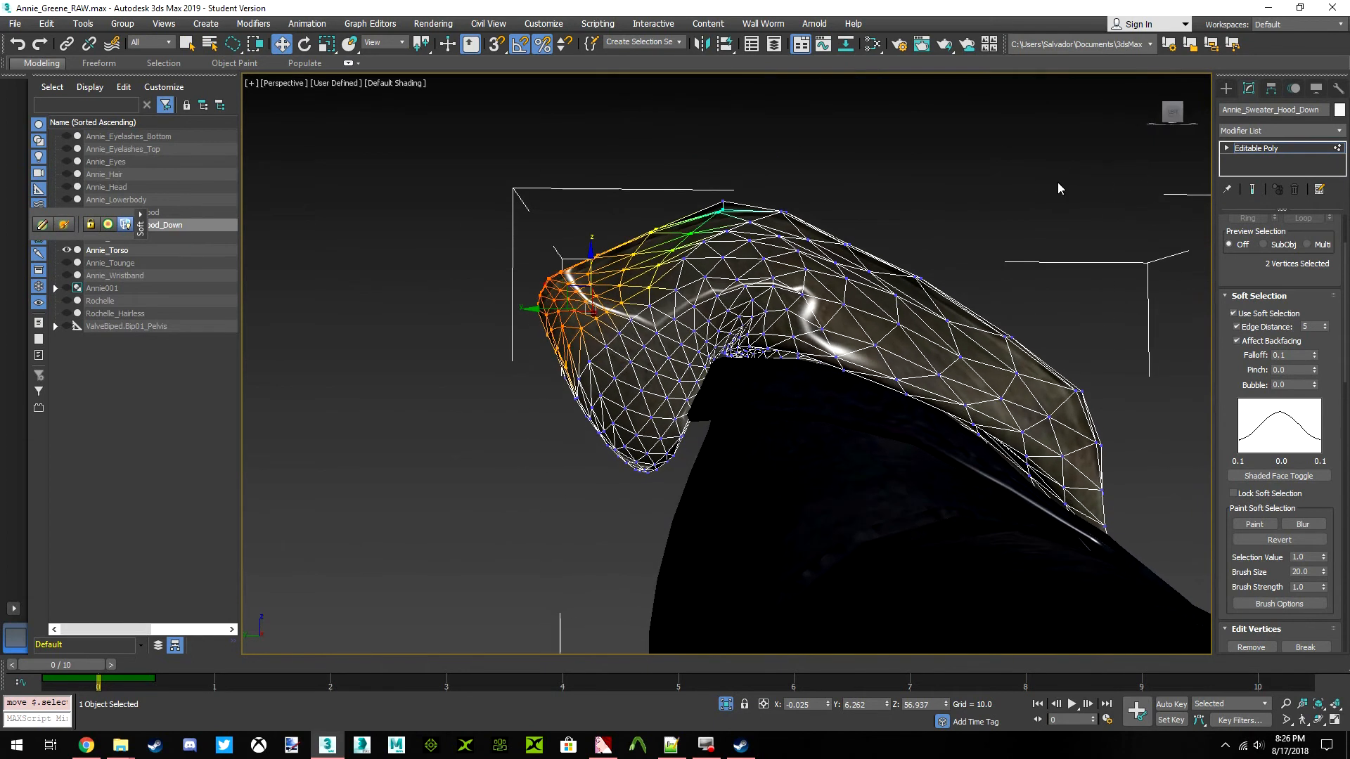
pyautogui.click(1290, 356)
pyautogui.write('0.15')
pyautogui.press('Return')
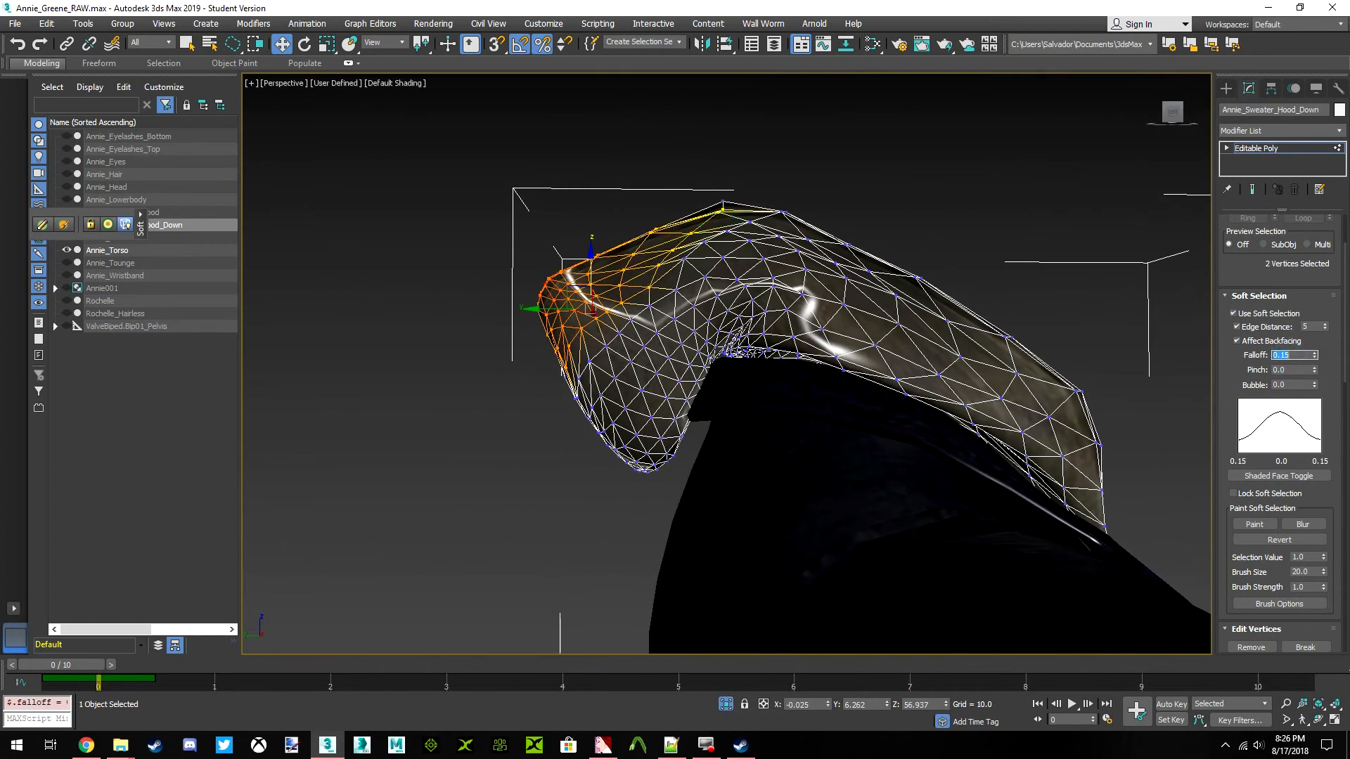
pyautogui.write('0.1')
pyautogui.press('Return')
pyautogui.click(1309, 327)
pyautogui.write('10')
pyautogui.press('Return')
# Try to pull the hood's back rim inward toward the neck, and undo the move
pyautogui.moveTo(613, 328); pyautogui.dragTo(663, 343)
pyautogui.moveTo(1161, 113); pyautogui.dragTo(1192, 139)
pyautogui.hotkey('ctrl', 'z')
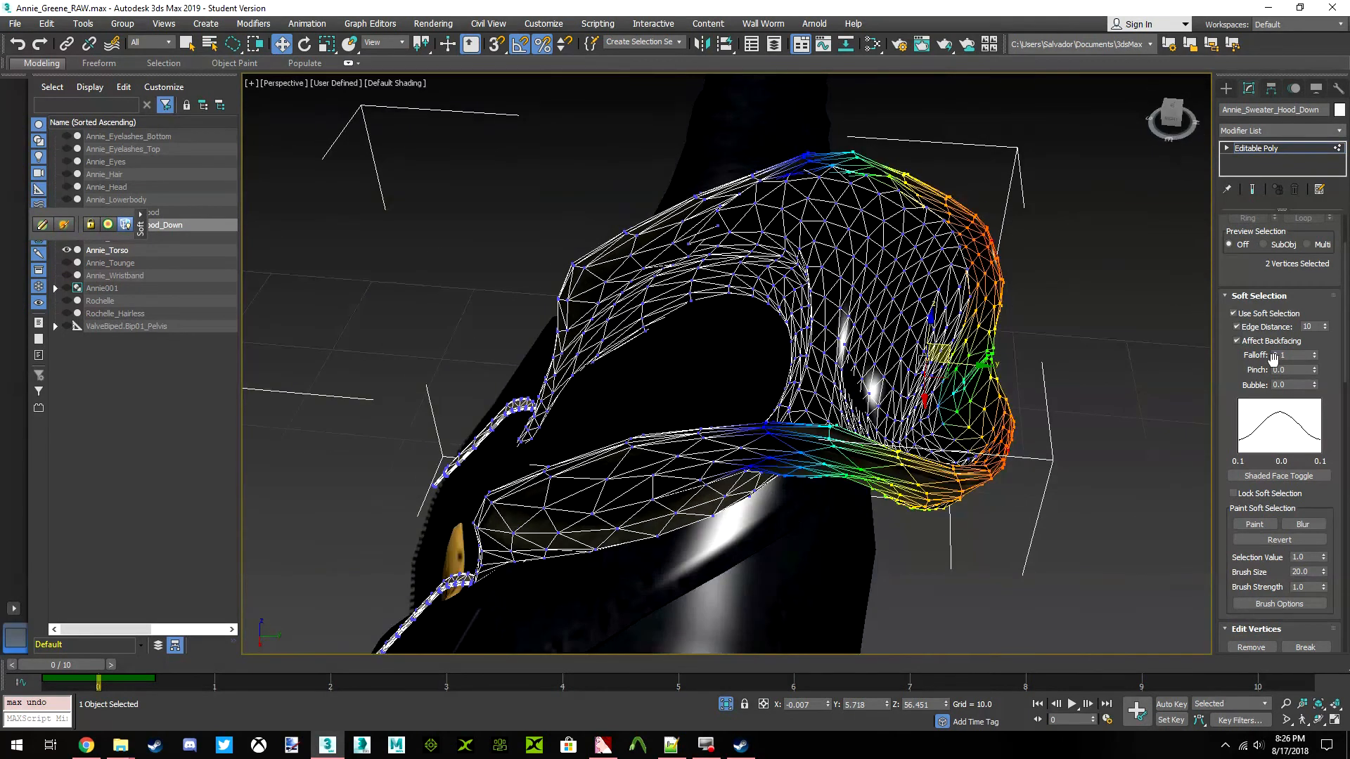
# Turn off the edge distance limit and reduce the soft selection falloff to 0.05
pyautogui.click(1237, 327)
pyautogui.click(1291, 355)
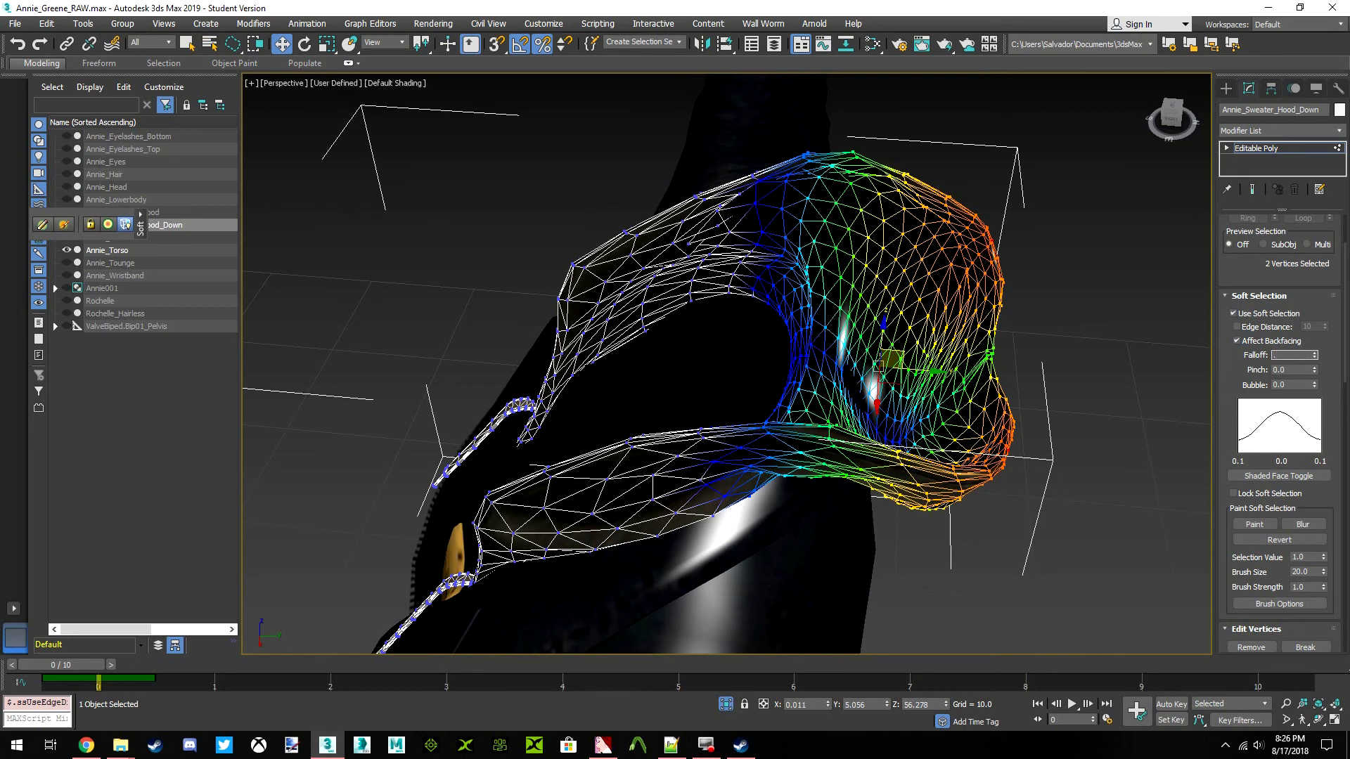
pyautogui.press('Return')
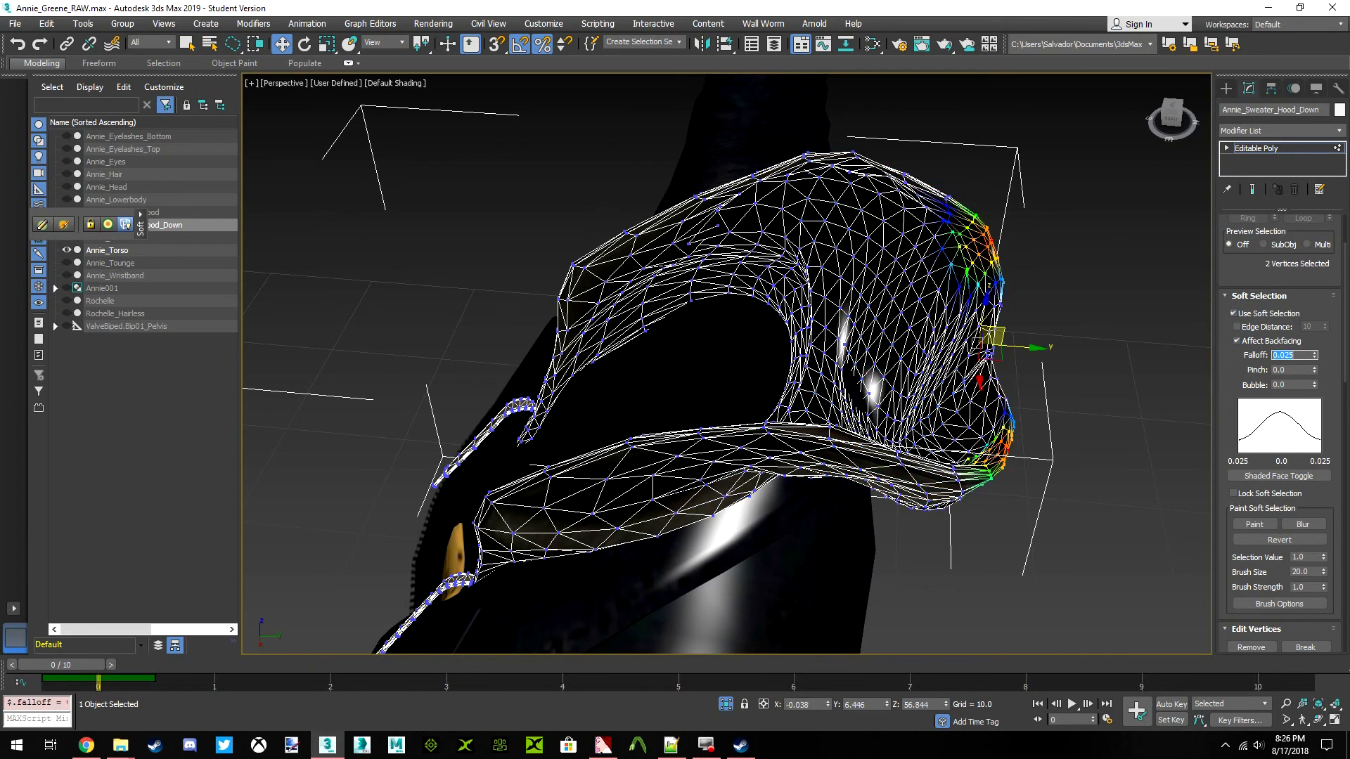
pyautogui.moveTo(1179, 147); pyautogui.dragTo(1307, 408)
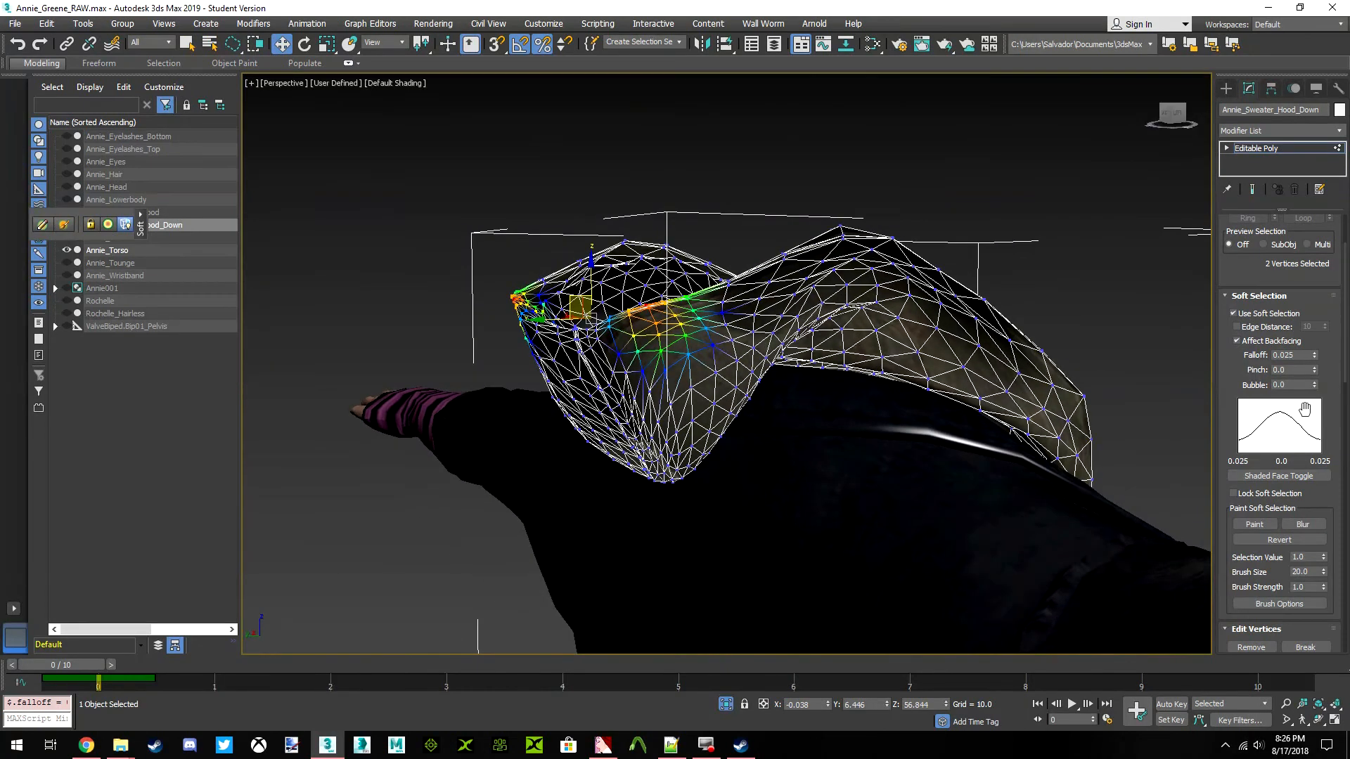
pyautogui.doubleClick(1284, 355)
pyautogui.press('Return')
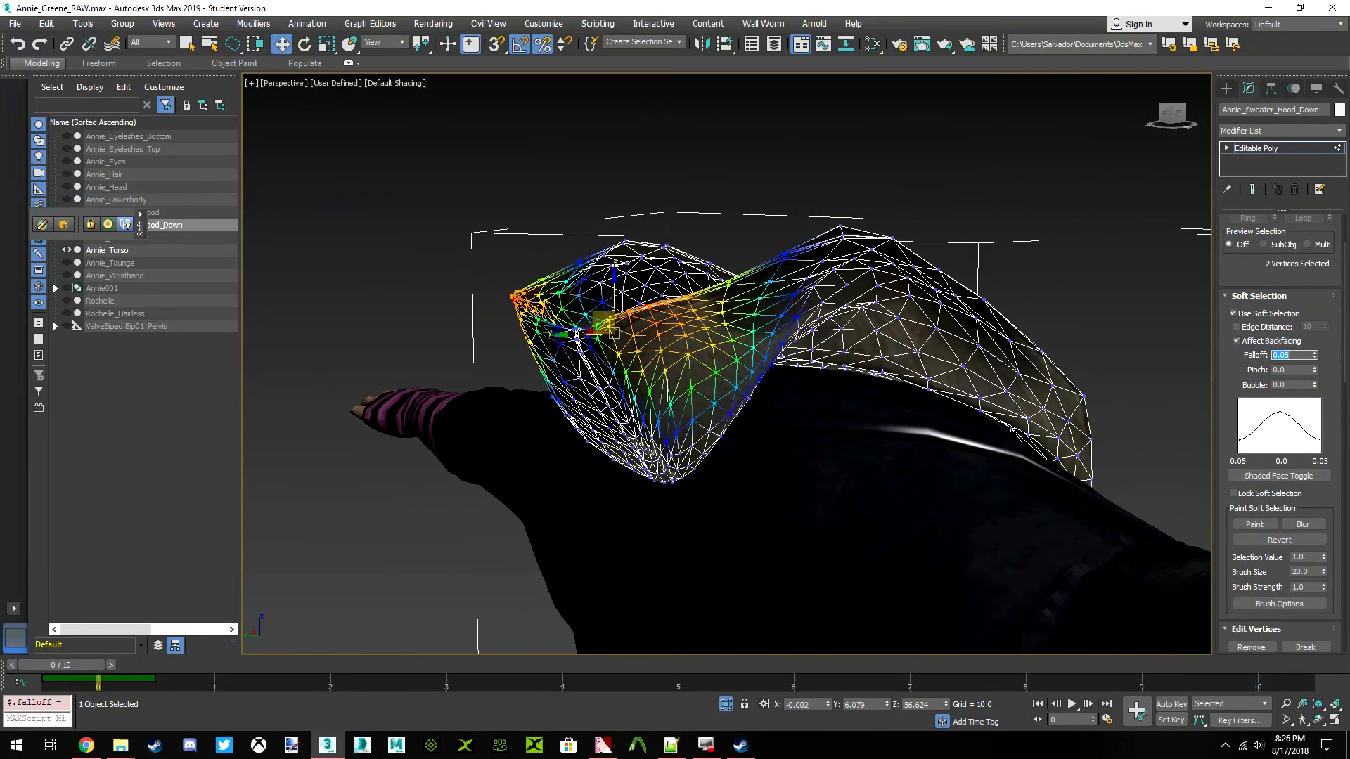
# Try to move the back rim toward the neck with the 0.05 falloff, and undo it
pyautogui.moveTo(1178, 125); pyautogui.dragTo(1313, 128)
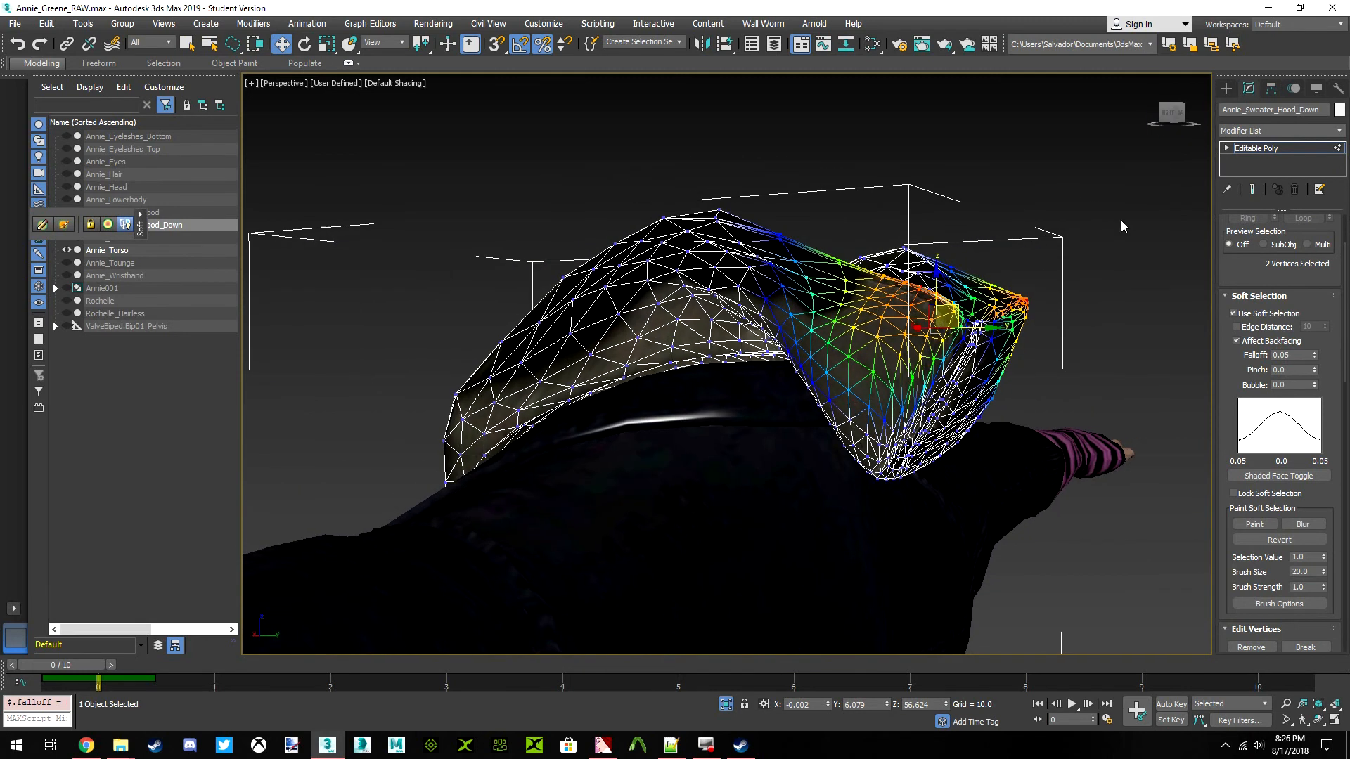
pyautogui.moveTo(986, 328); pyautogui.dragTo(949, 327)
pyautogui.moveTo(1170, 121); pyautogui.dragTo(1201, 122)
pyautogui.hotkey('ctrl', 'z')
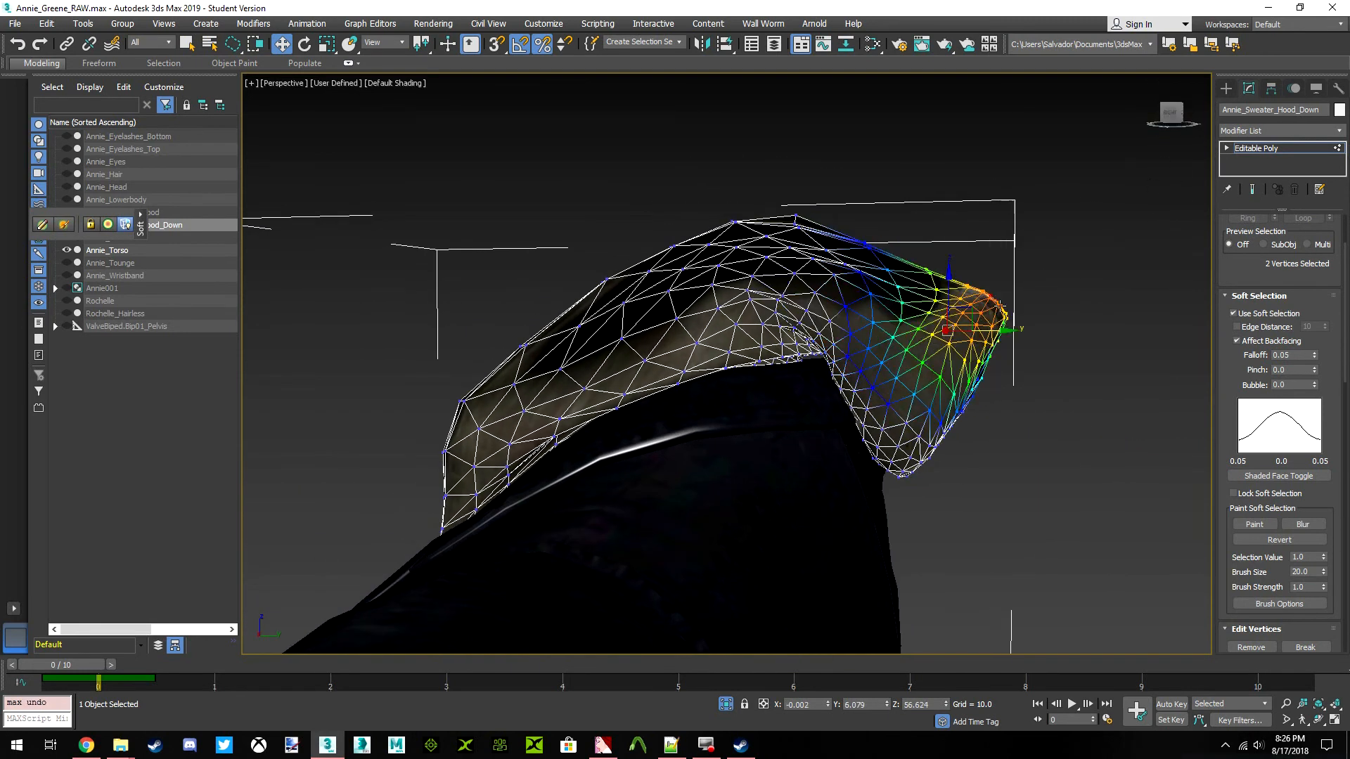
# Pull the two softly selected areas of the hood's back rim horizontally inward toward the neck
pyautogui.scroll(3, 1008, 350)
pyautogui.moveTo(986, 332); pyautogui.dragTo(933, 331)
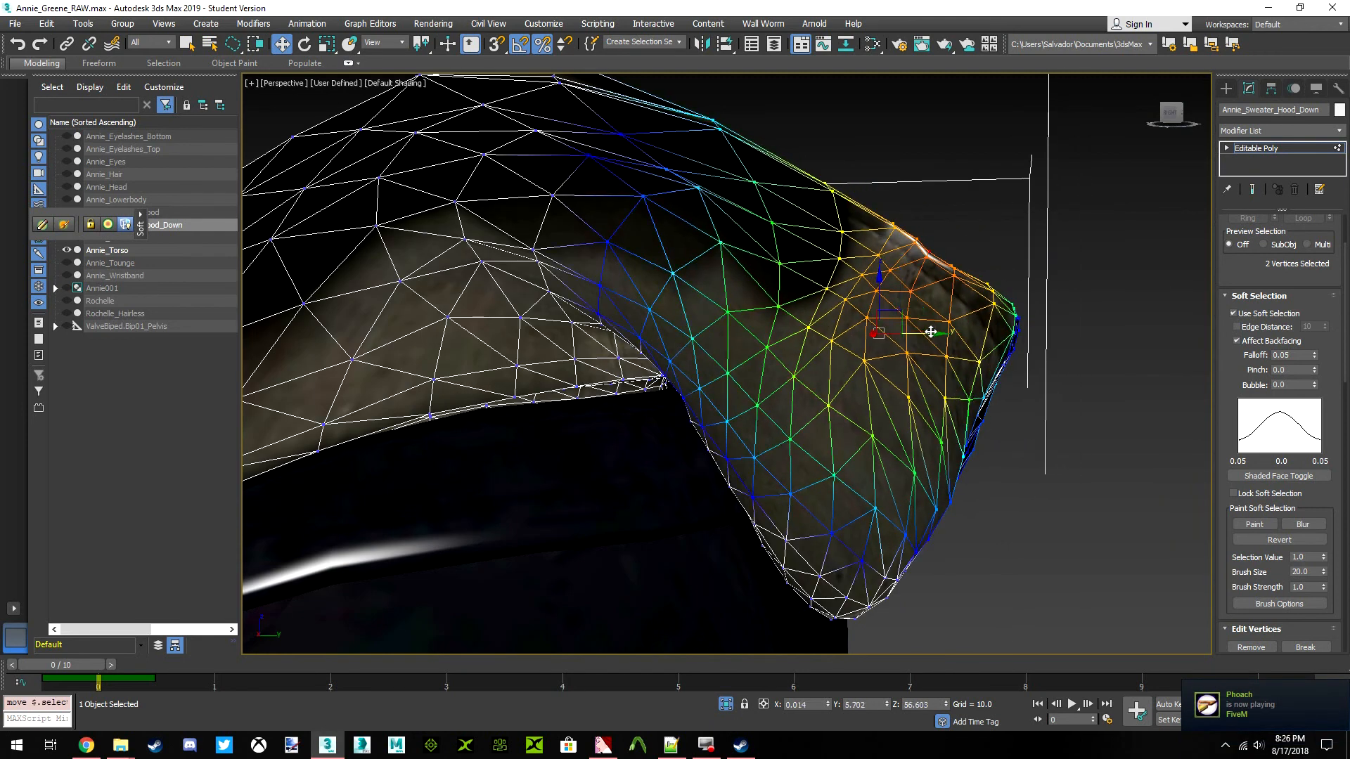
pyautogui.moveTo(1170, 111); pyautogui.dragTo(1163, 144)
# Select a single vertex inside the back of the hood and move it slightly backward
pyautogui.scroll(-4, 922, 337)
pyautogui.moveTo(882, 345); pyautogui.dragTo(827, 344, button='middle')
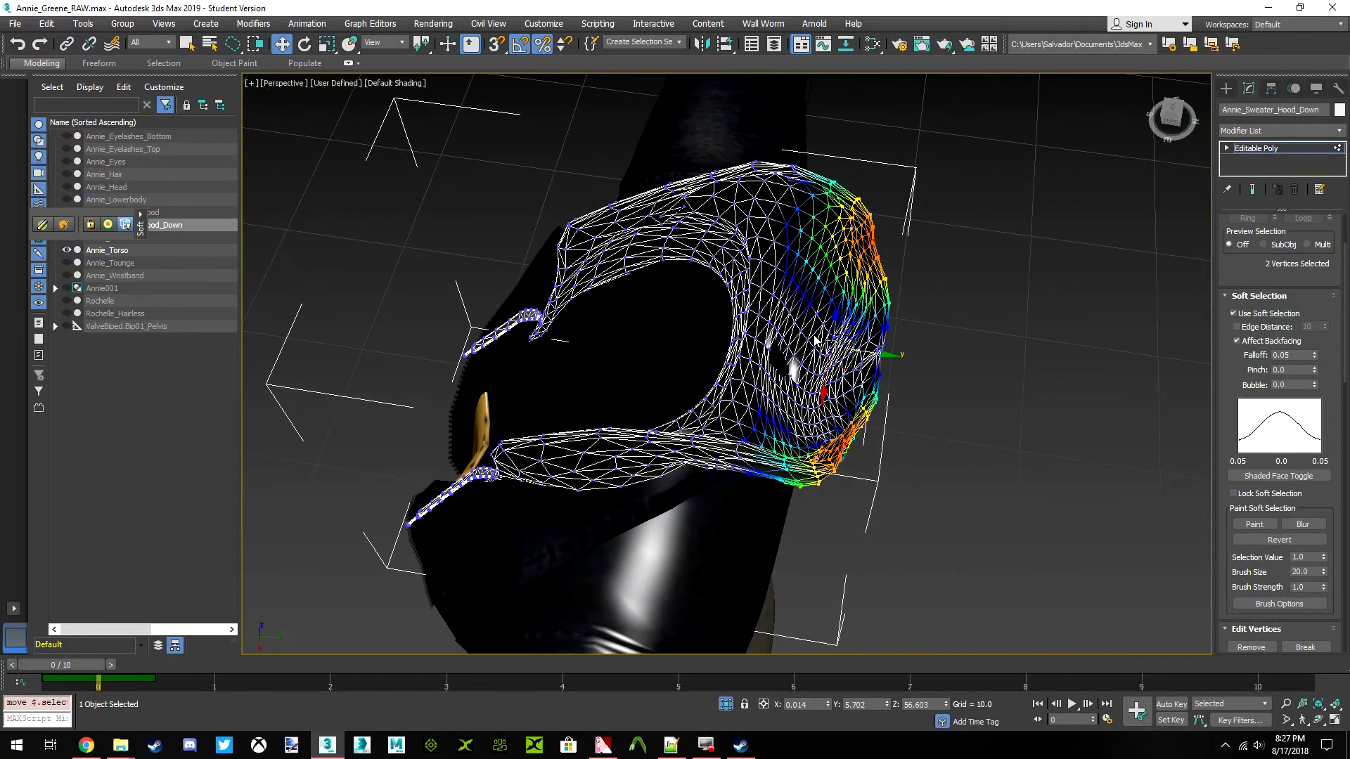
pyautogui.scroll(4, 816, 373)
pyautogui.click(786, 384)
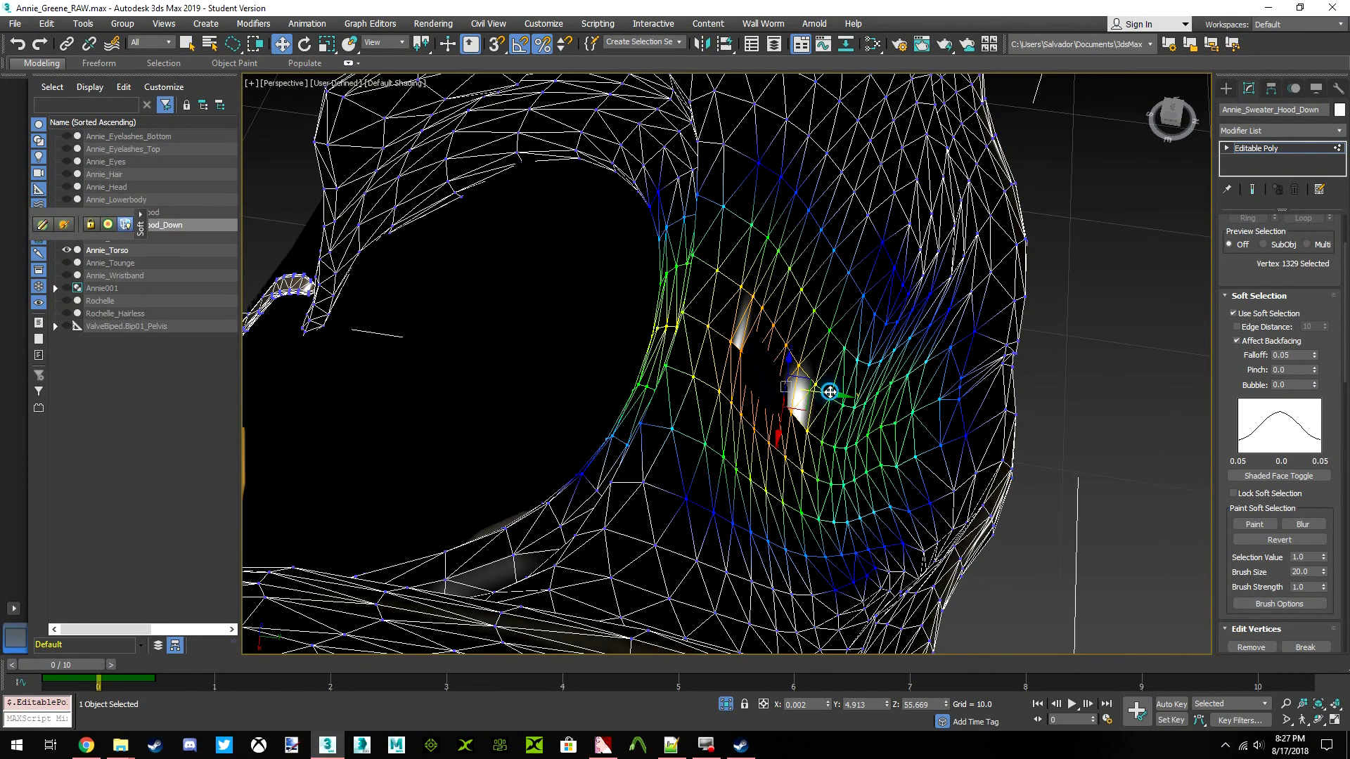
pyautogui.moveTo(831, 392); pyautogui.dragTo(846, 394)
# Try to pull a vertex on each side of the hood's hanging part inward toward the torso, and undo the move
pyautogui.moveTo(1164, 121); pyautogui.dragTo(1126, 124)
pyautogui.click(847, 324)
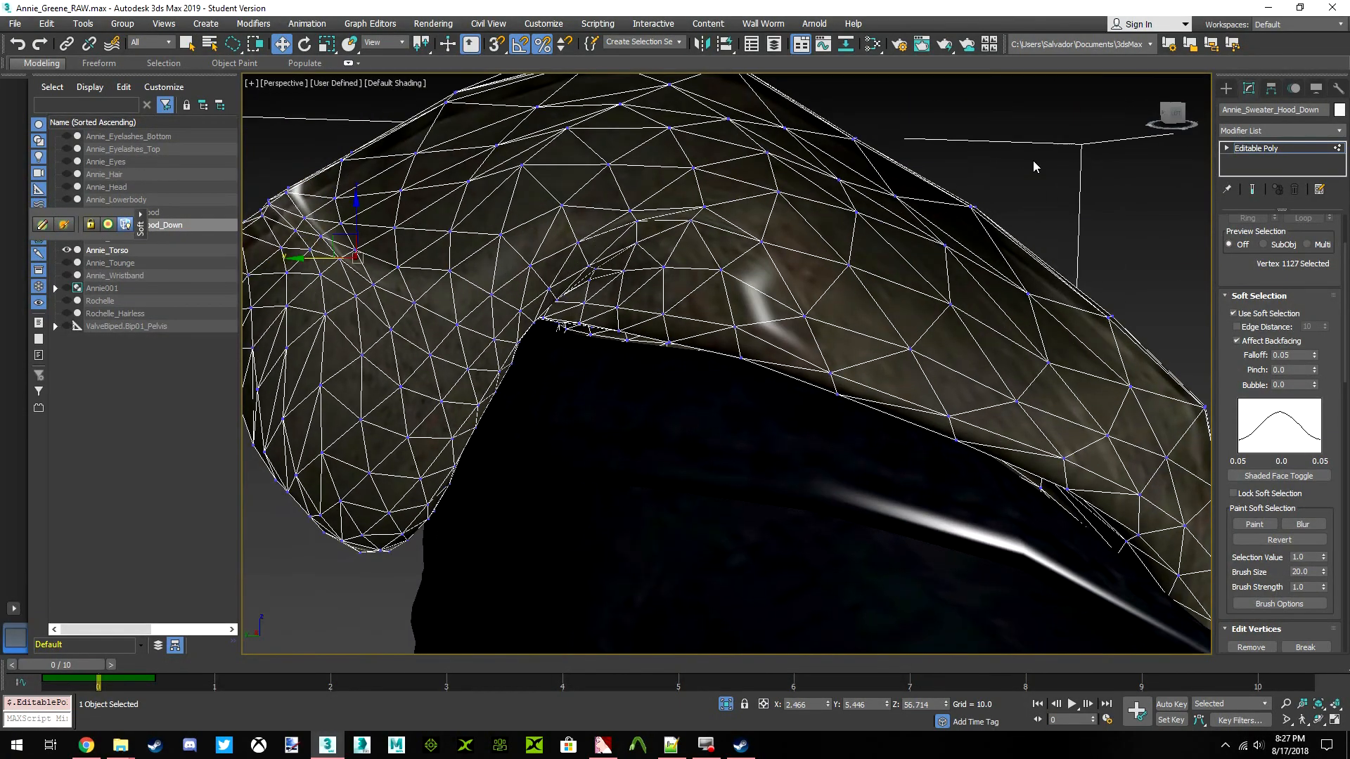
pyautogui.keyDown('ctrl'); pyautogui.click(390, 326); pyautogui.keyUp('ctrl')
pyautogui.moveTo(476, 320); pyautogui.dragTo(558, 331, button='middle')
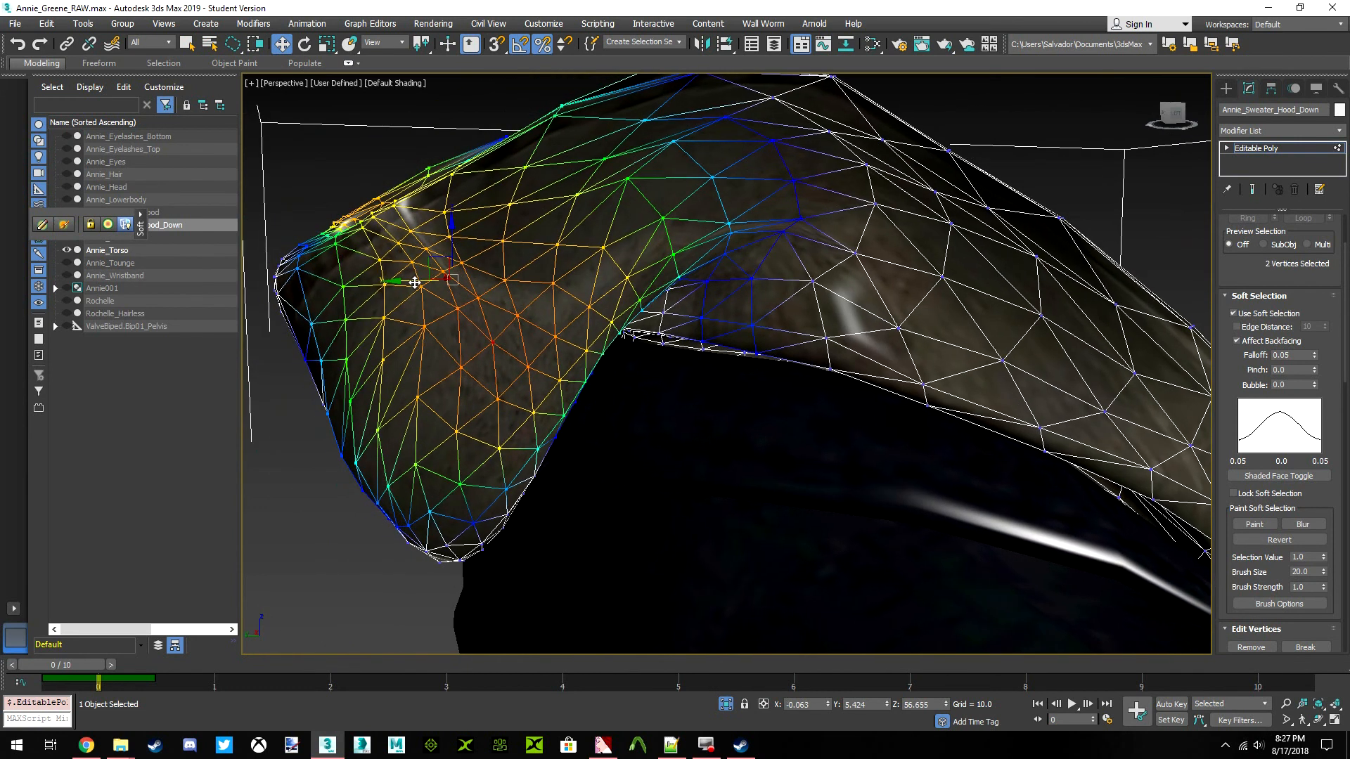
pyautogui.moveTo(392, 283); pyautogui.dragTo(461, 302)
pyautogui.scroll(-2, 698, 246)
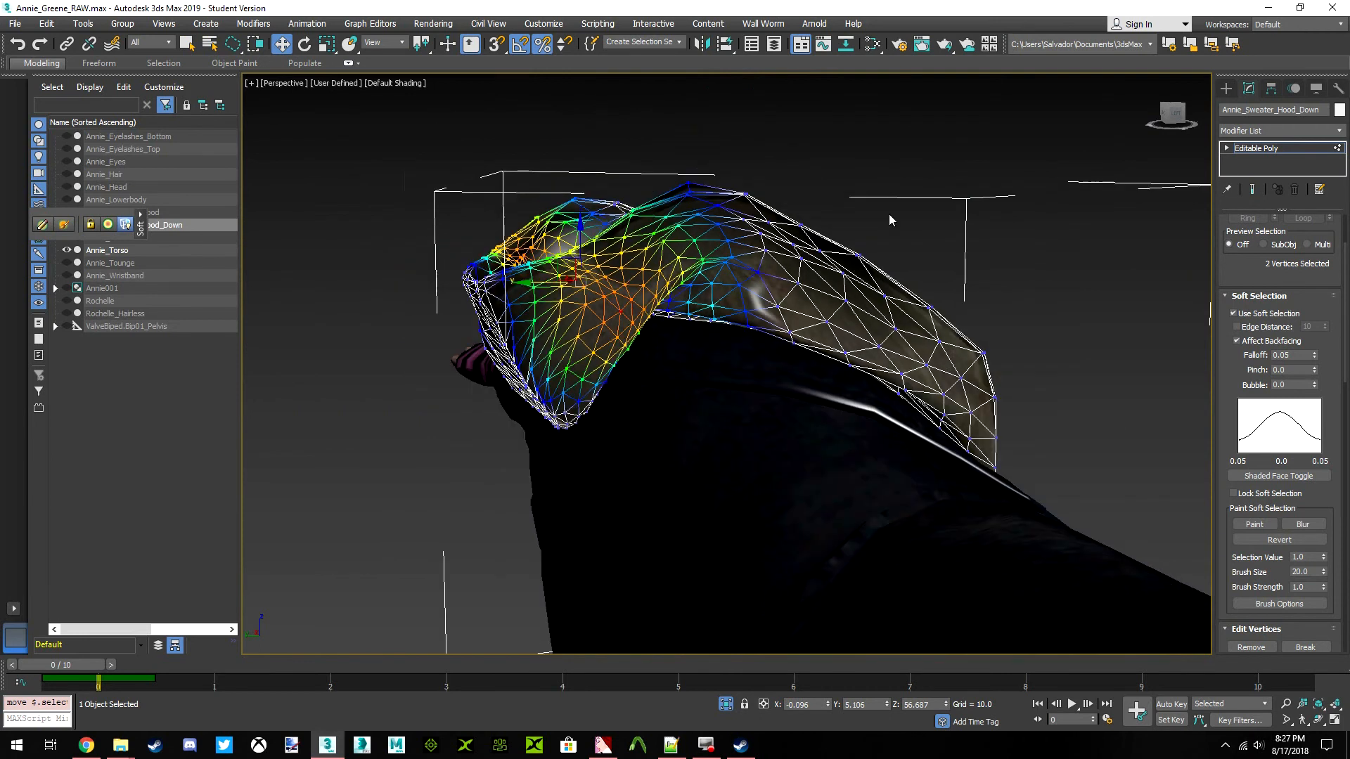
pyautogui.keyDown('alt'); pyautogui.moveTo(699, 246); pyautogui.dragTo(738, 251, button='middle'); pyautogui.keyUp('alt')
pyautogui.keyDown('alt'); pyautogui.moveTo(682, 308); pyautogui.dragTo(873, 279, button='middle'); pyautogui.keyUp('alt')
pyautogui.hotkey('ctrl', 'z')
# Select one vertex on each upper side of the hood and scale the soft selection to 90% along X
pyautogui.click(799, 281)
pyautogui.moveTo(1172, 120); pyautogui.dragTo(1255, 122)
pyautogui.keyDown('ctrl'); pyautogui.click(578, 288); pyautogui.keyUp('ctrl')
pyautogui.moveTo(693, 311); pyautogui.dragTo(844, 345, button='middle')
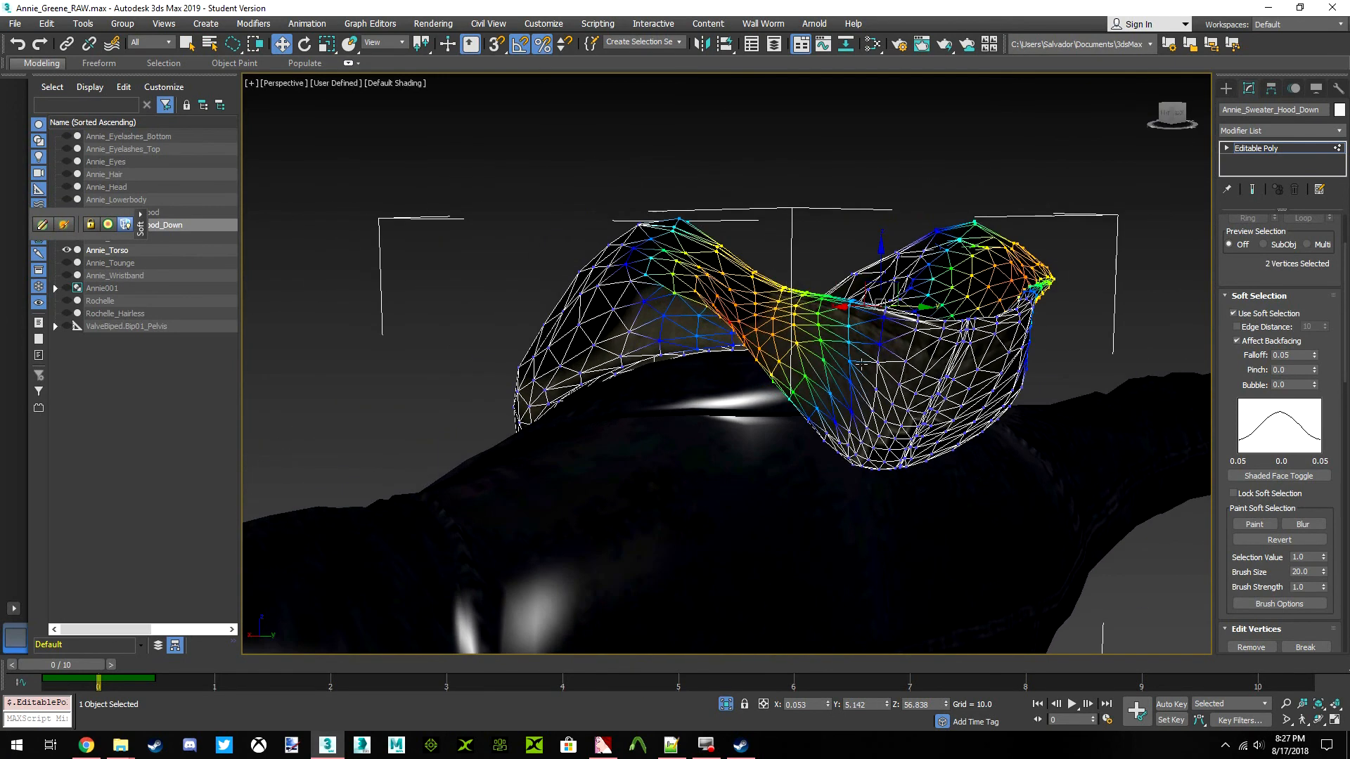
pyautogui.moveTo(1172, 118)
pyautogui.mouseDown()
pyautogui.moveTo(1211, 121)
pyautogui.moveTo(1098, 118)
pyautogui.moveTo(1156, 128)
pyautogui.mouseUp()
pyautogui.click(328, 45)
pyautogui.moveTo(861, 346); pyautogui.dragTo(857, 335)
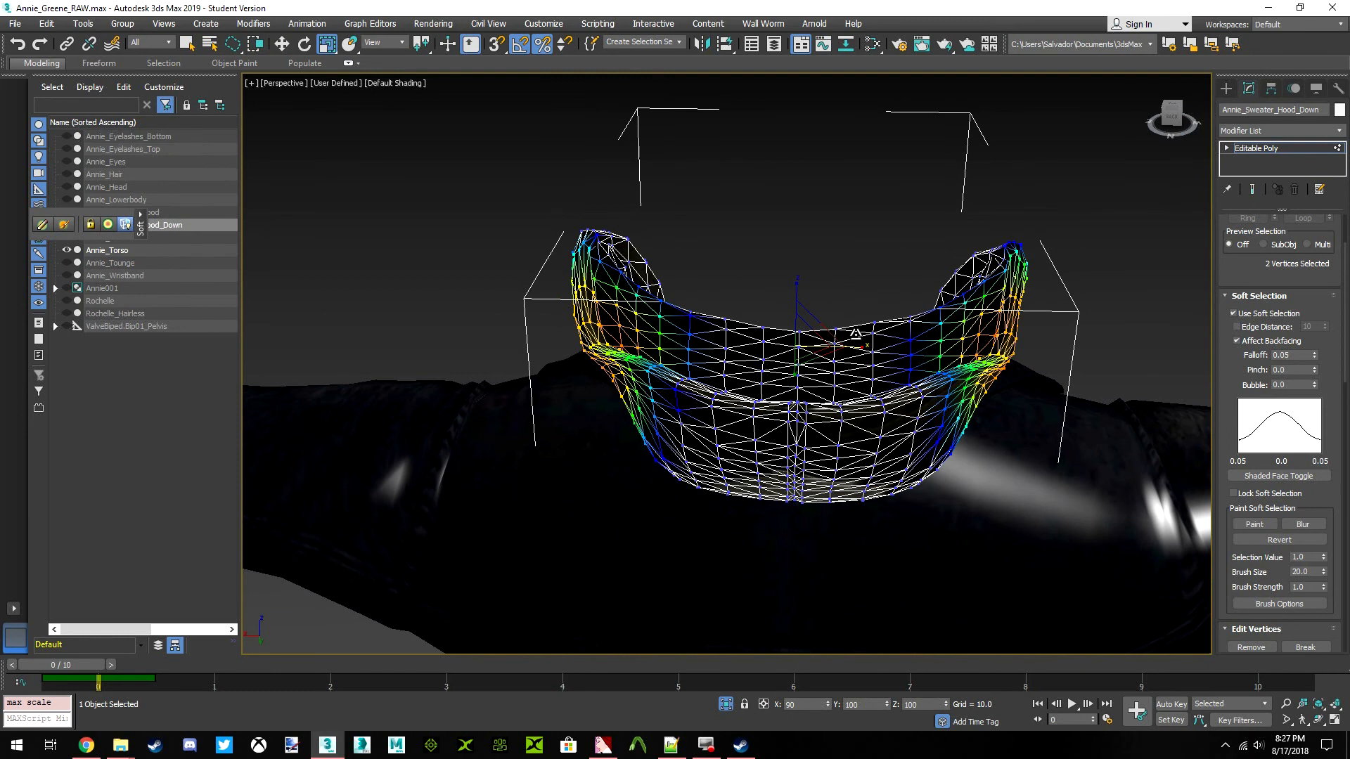
pyautogui.moveTo(1170, 116)
pyautogui.mouseDown()
pyautogui.moveTo(1195, 119)
pyautogui.moveTo(1176, 118)
pyautogui.mouseUp()
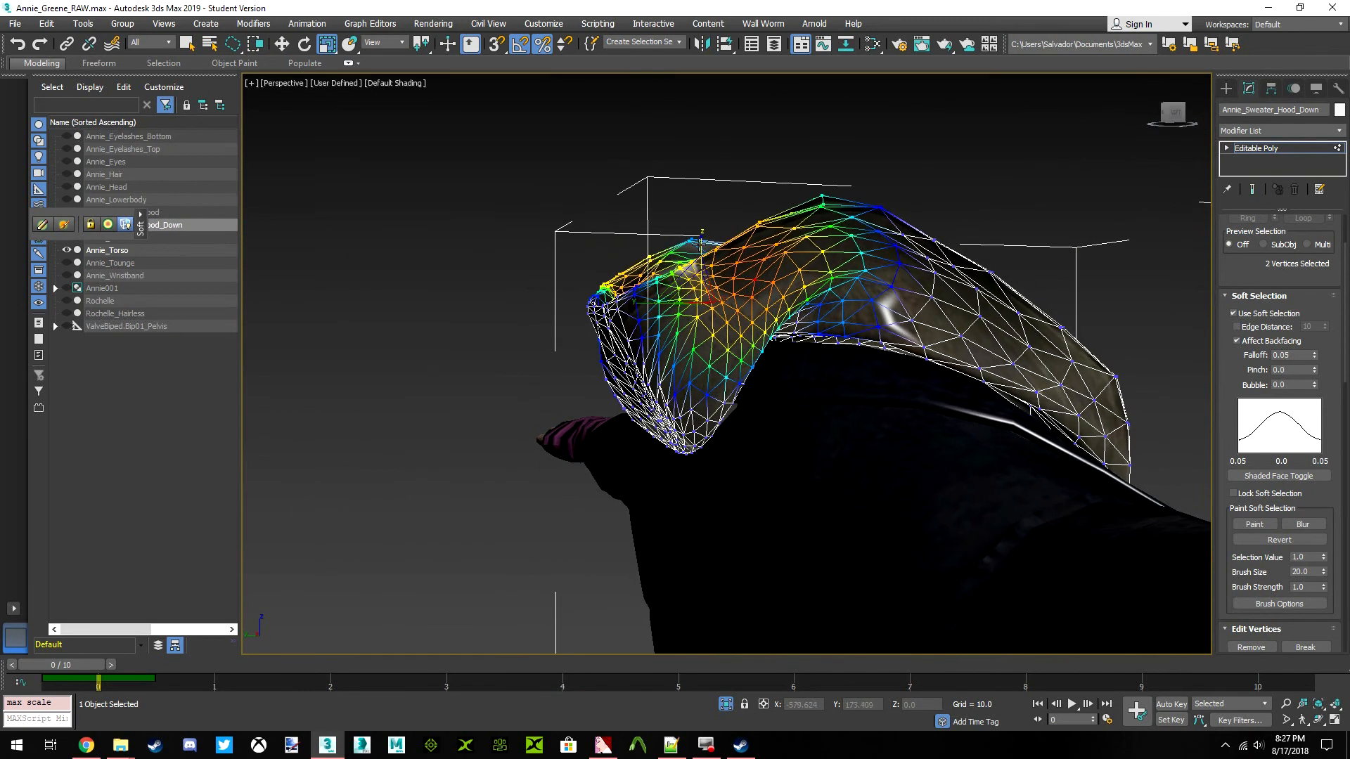
# Select one vertex on each side of the hood's upper edge and move the soft selection straight down along Z
pyautogui.click(690, 239)
pyautogui.keyDown('ctrl'); pyautogui.click(821, 194); pyautogui.keyUp('ctrl')
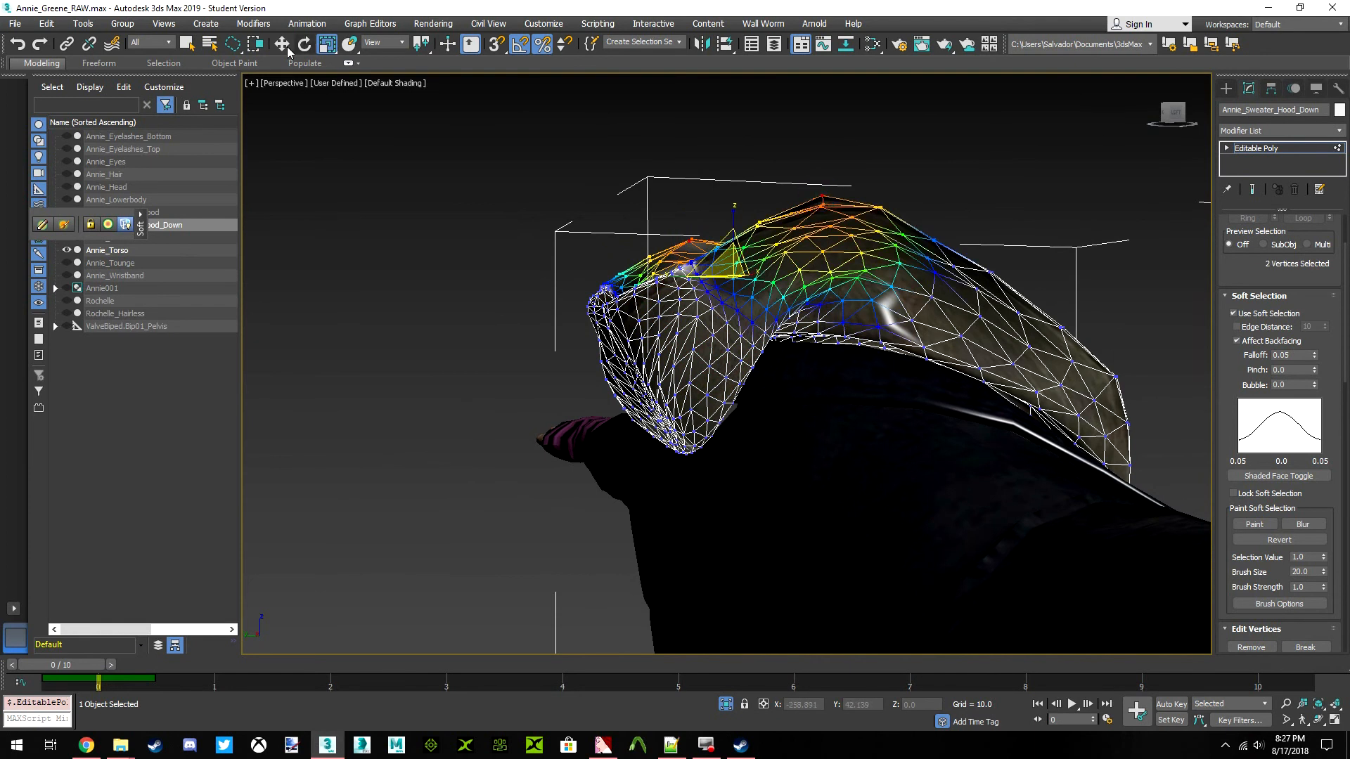
pyautogui.click(287, 47)
pyautogui.moveTo(731, 227); pyautogui.dragTo(732, 266)
pyautogui.moveTo(1177, 116)
pyautogui.mouseDown()
pyautogui.moveTo(1159, 117)
pyautogui.moveTo(1211, 116)
pyautogui.moveTo(1182, 121)
pyautogui.mouseUp()
pyautogui.click(1199, 128)
pyautogui.keyDown('alt'); pyautogui.moveTo(905, 318); pyautogui.dragTo(731, 338, button='middle'); pyautogui.keyUp('alt')
pyautogui.keyDown('alt'); pyautogui.moveTo(921, 364); pyautogui.dragTo(928, 365, button='middle'); pyautogui.keyUp('alt')
pyautogui.scroll(1, 917, 367)
pyautogui.scroll(-1, 907, 366)
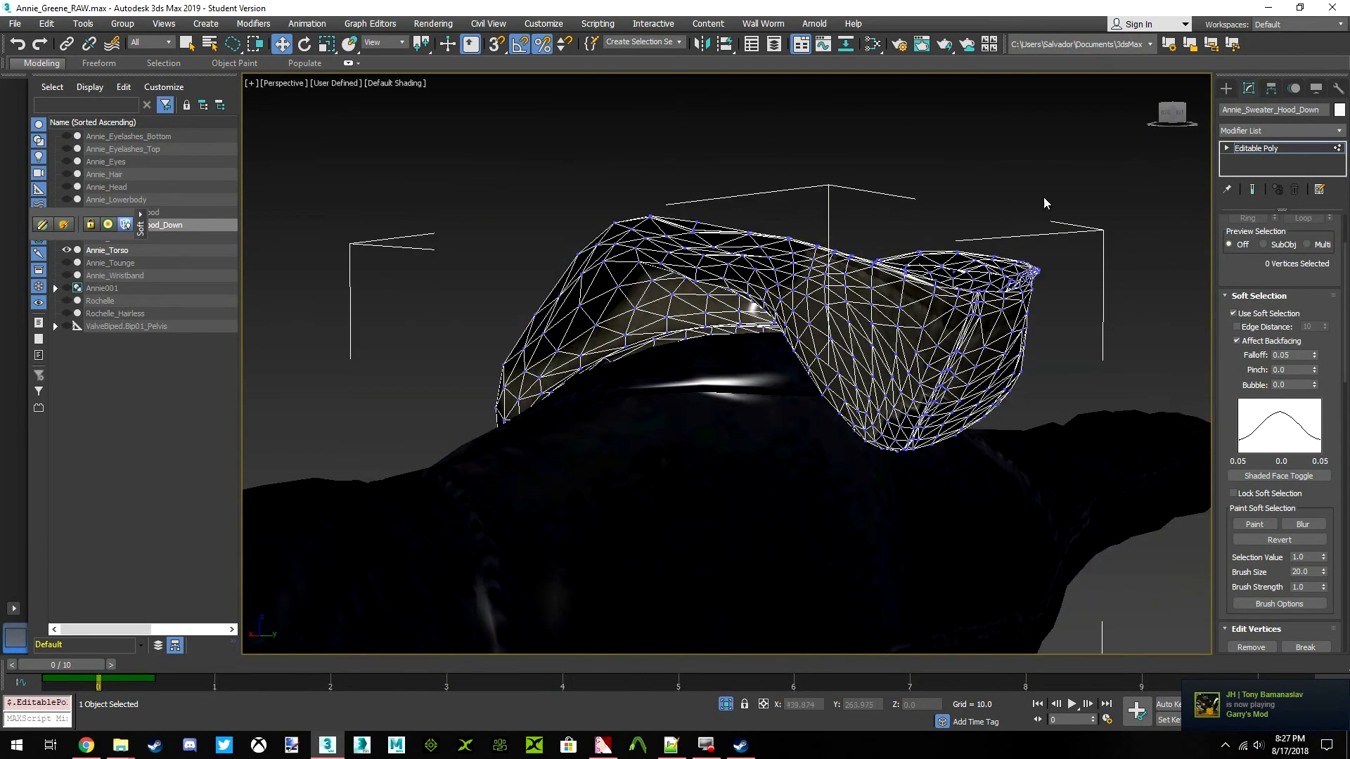
# Leave vertex editing, deselect the hood, and examine its silhouette on the torso from the front and side
pyautogui.click(1173, 115)
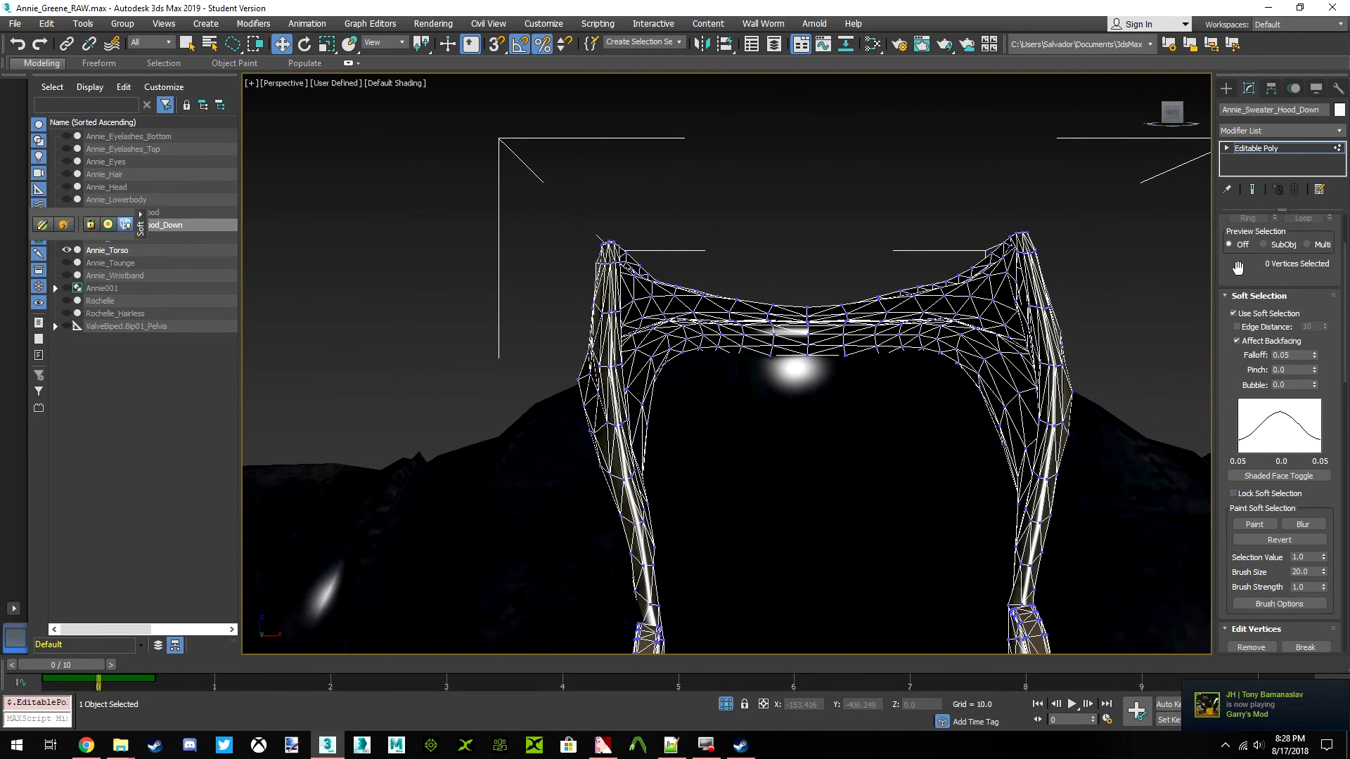
pyautogui.moveTo(1238, 268); pyautogui.dragTo(1236, 368)
pyautogui.click(1240, 242)
pyautogui.click(1121, 295)
pyautogui.scroll(-3, 973, 289)
pyautogui.click(973, 290)
pyautogui.scroll(-2, 984, 274)
pyautogui.click(1045, 234)
pyautogui.moveTo(1176, 118); pyautogui.dragTo(729, 210)
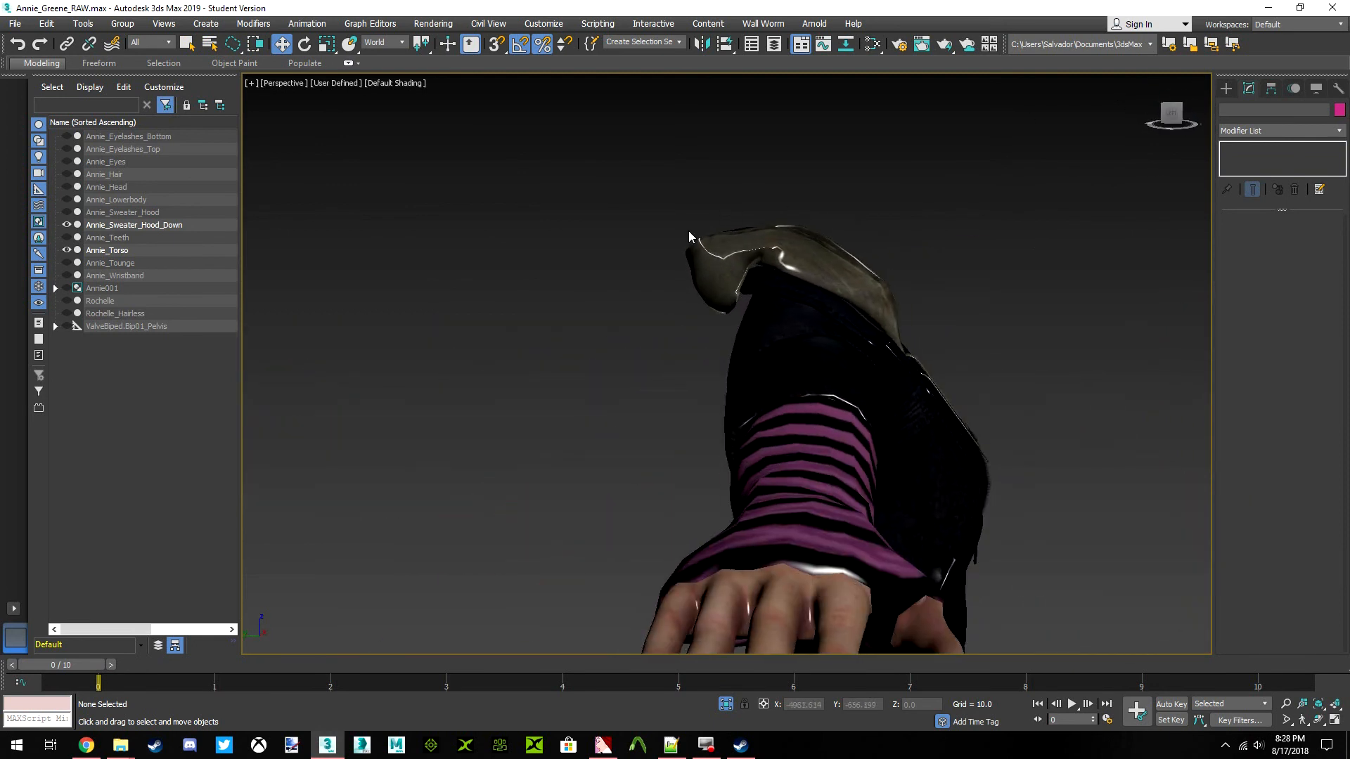
pyautogui.scroll(3, 729, 210)
pyautogui.scroll(-1, 928, 289)
pyautogui.moveTo(1107, 351); pyautogui.dragTo(728, 285, button='middle')
pyautogui.scroll(1, 728, 286)
# Select one hood vertex on each side where it folds over the collar and set the soft selection falloff to 0.025
pyautogui.click(727, 285)
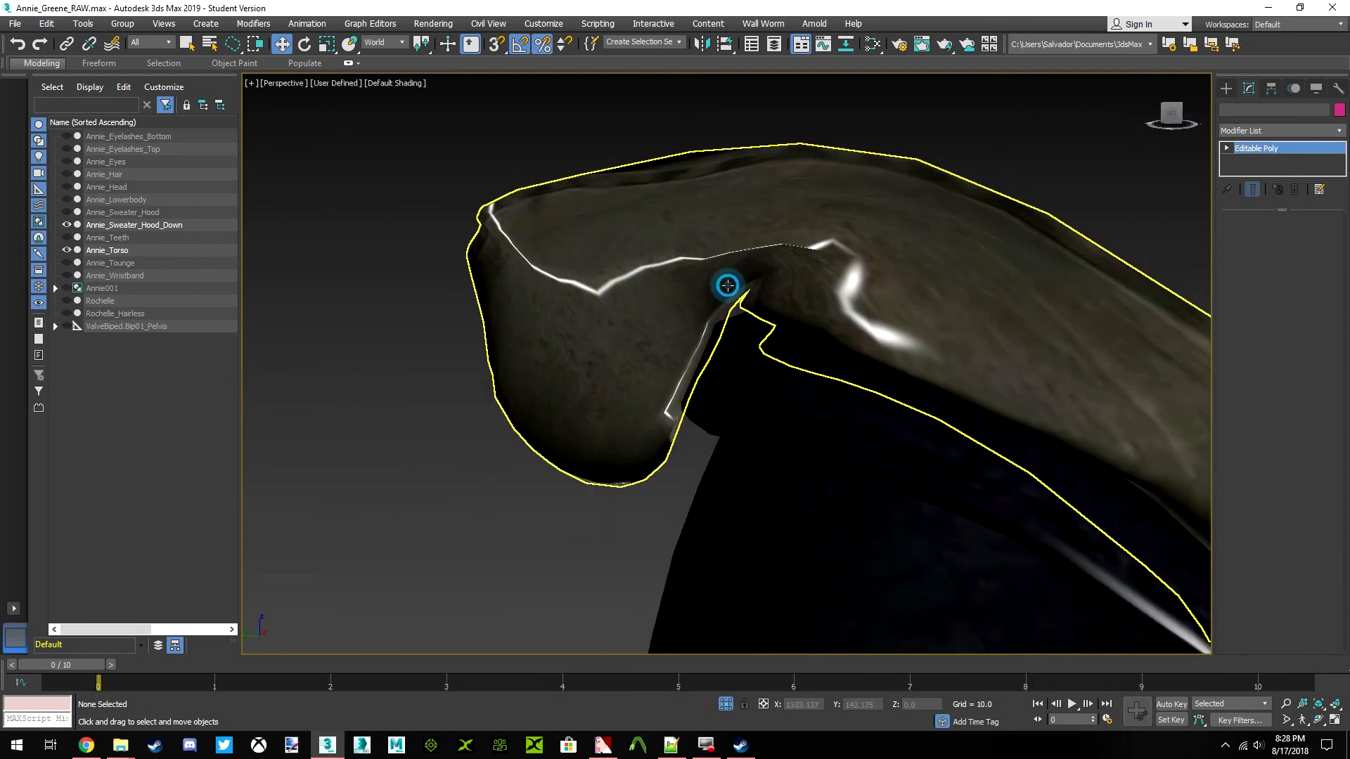
pyautogui.click(1243, 239)
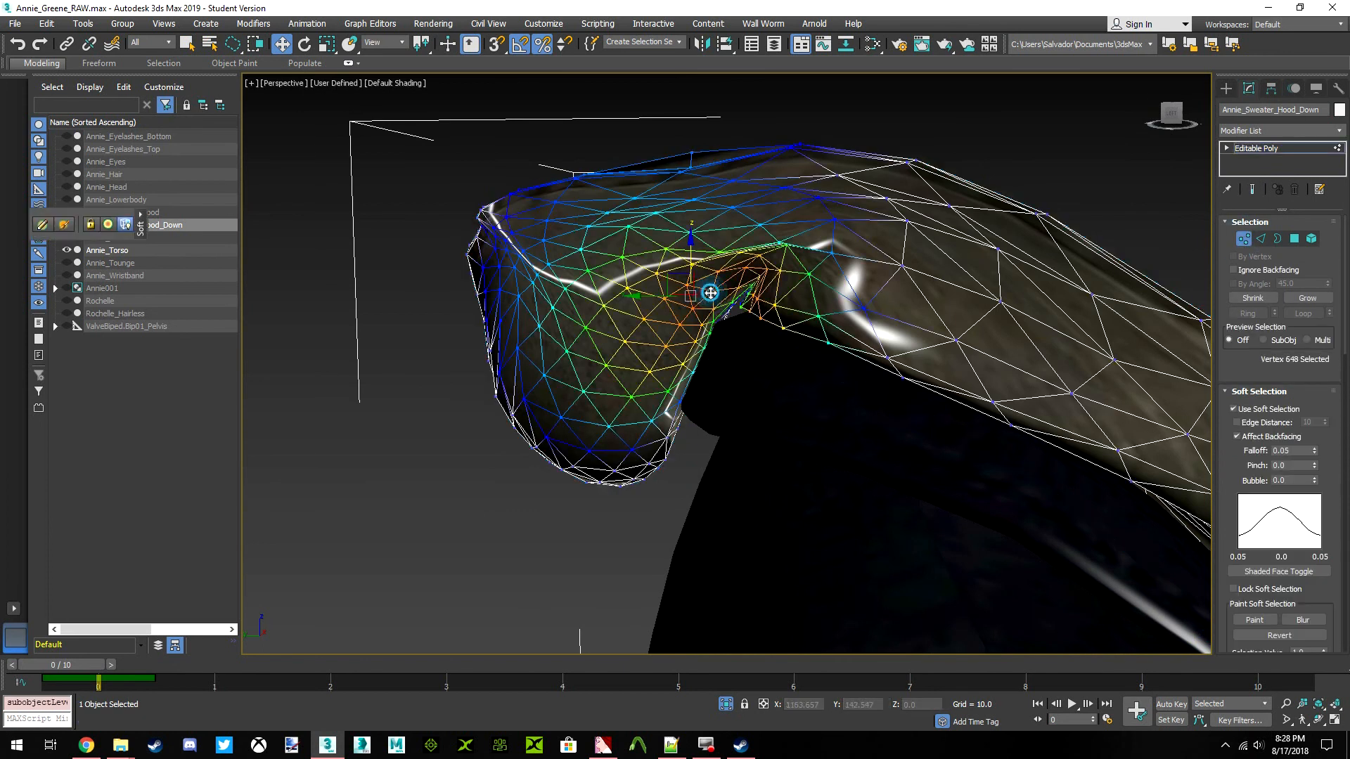
pyautogui.moveTo(1164, 118); pyautogui.dragTo(1153, 164)
pyautogui.moveTo(1020, 422); pyautogui.dragTo(673, 299, button='middle')
pyautogui.click(1042, 279)
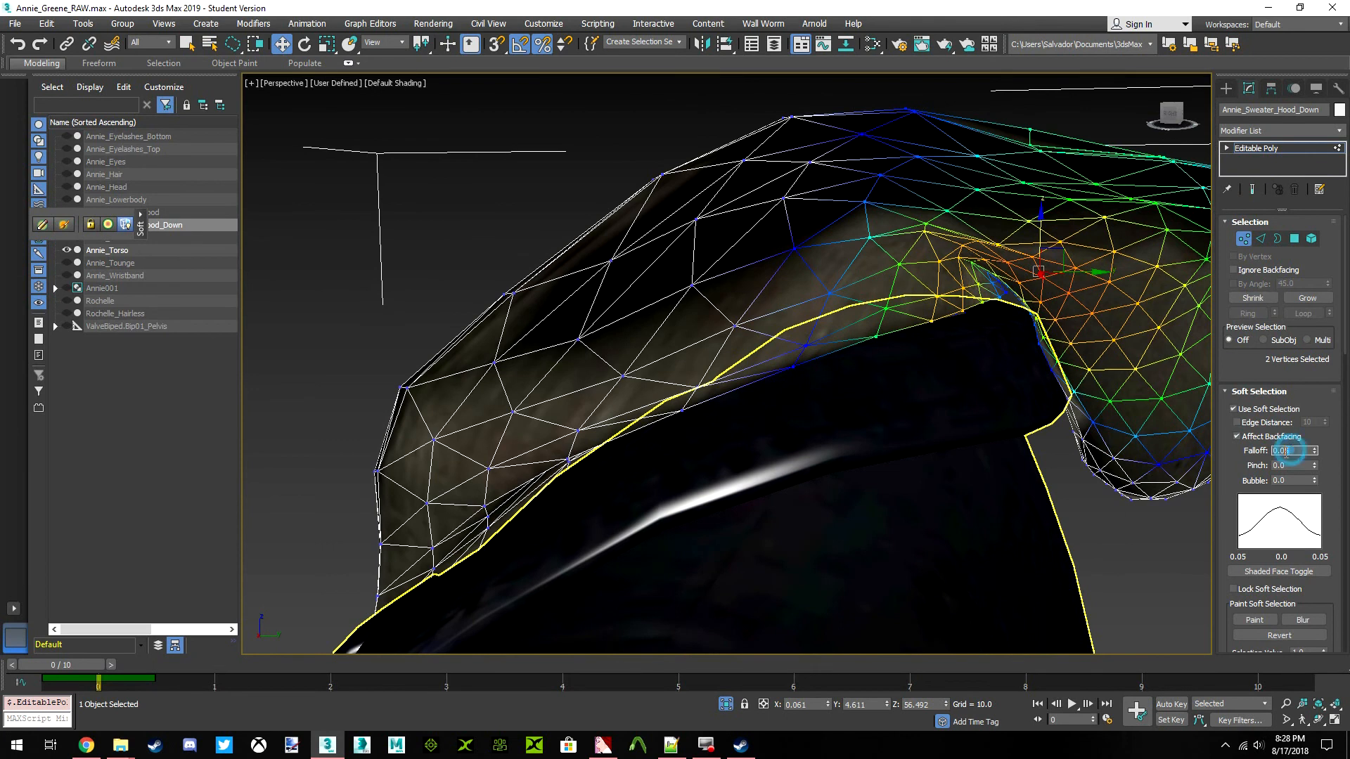
pyautogui.write('0.025')
pyautogui.press('Return')
# Move the two softly selected fold vertices slightly forward along Y
pyautogui.moveTo(1075, 273); pyautogui.dragTo(1048, 274)
pyautogui.moveTo(1068, 293); pyautogui.dragTo(975, 273, button='middle')
pyautogui.scroll(-2, 975, 273)
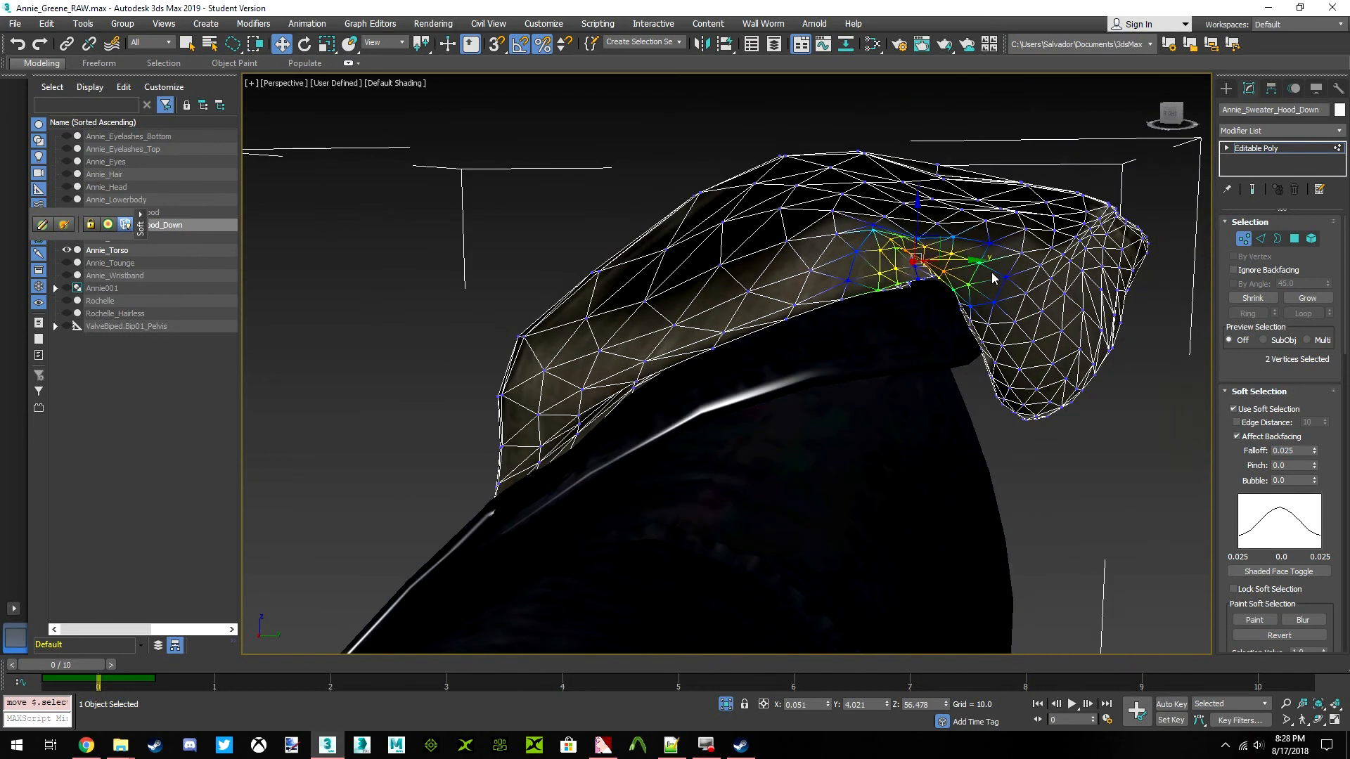
# Leave vertex editing, deselect the hood and end isolation so the whole character is displayed
pyautogui.click(1241, 241)
pyautogui.scroll(-2, 1125, 317)
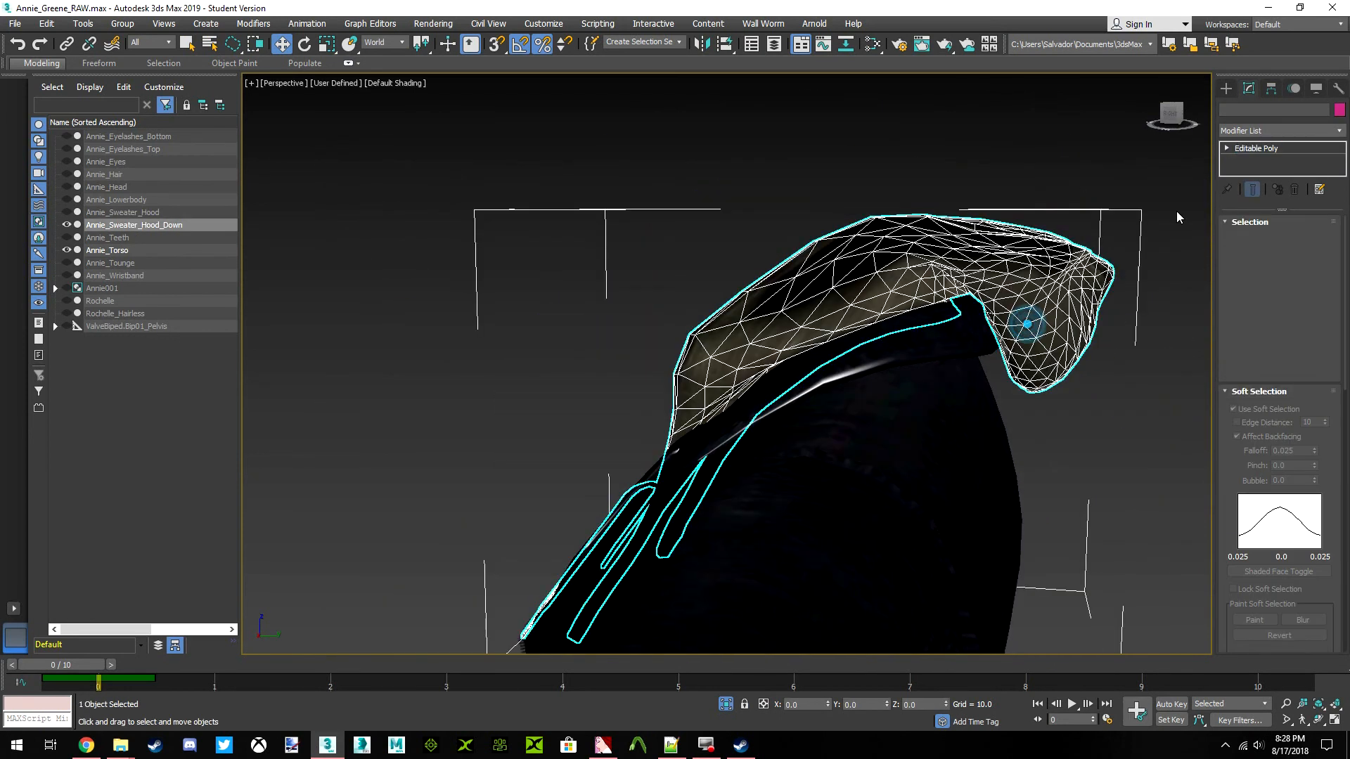
pyautogui.moveTo(1167, 125)
pyautogui.mouseDown()
pyautogui.moveTo(1243, 140)
pyautogui.moveTo(1294, 125)
pyautogui.moveTo(1163, 125)
pyautogui.mouseUp()
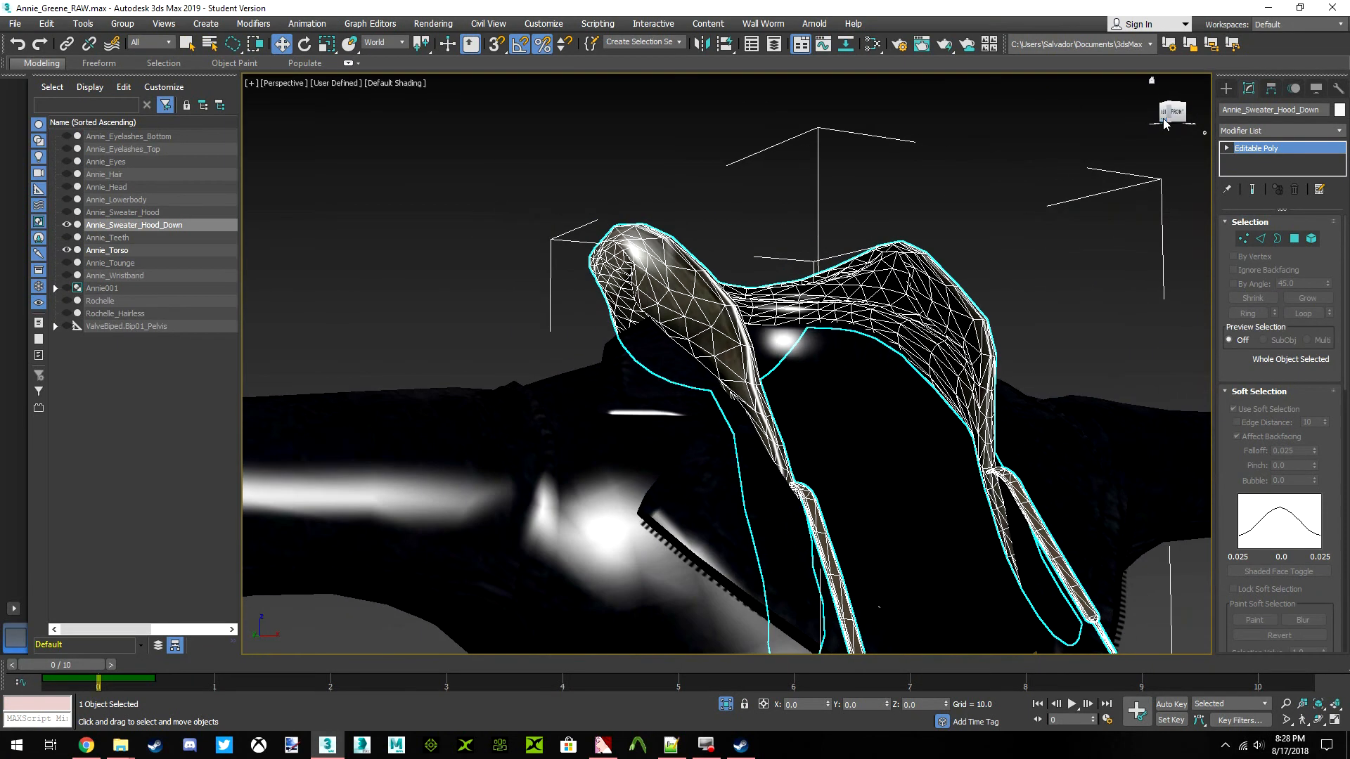
pyautogui.click(1175, 117)
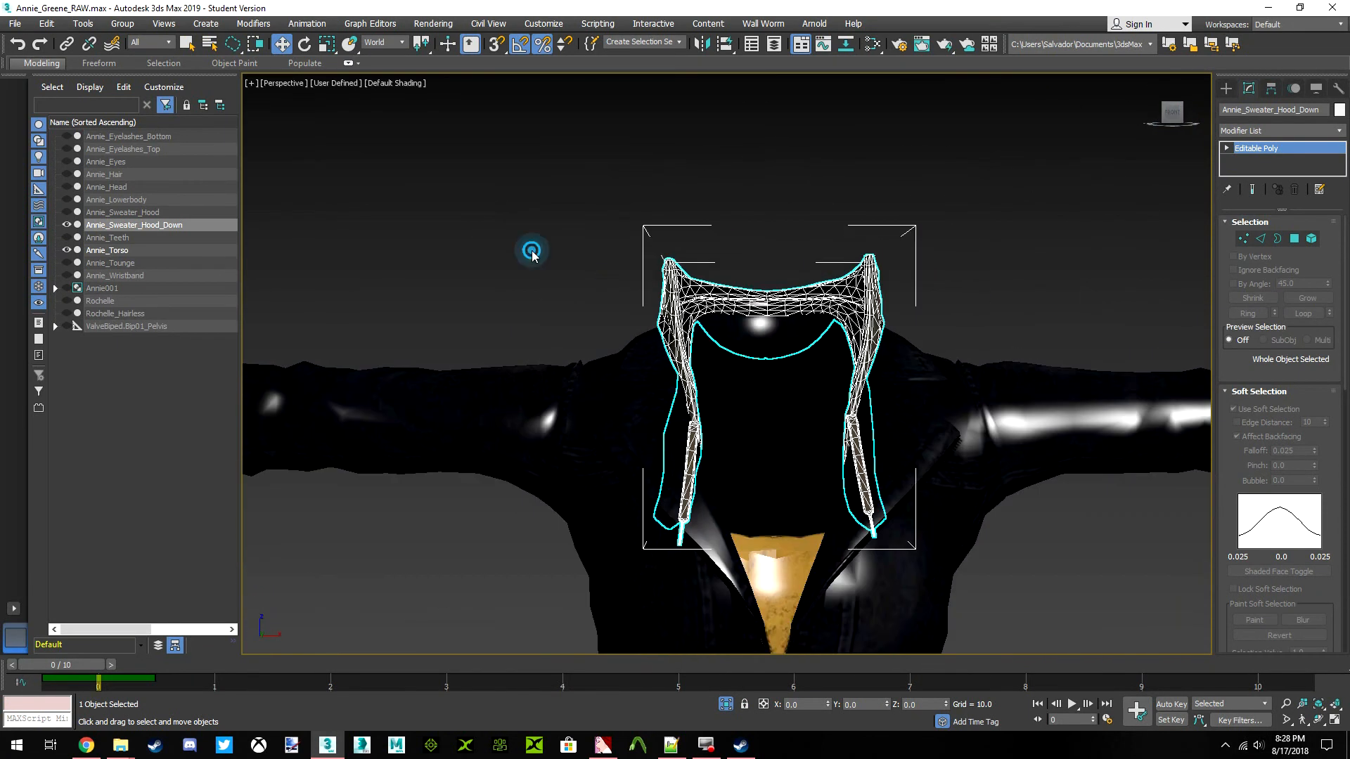
pyautogui.click(530, 253)
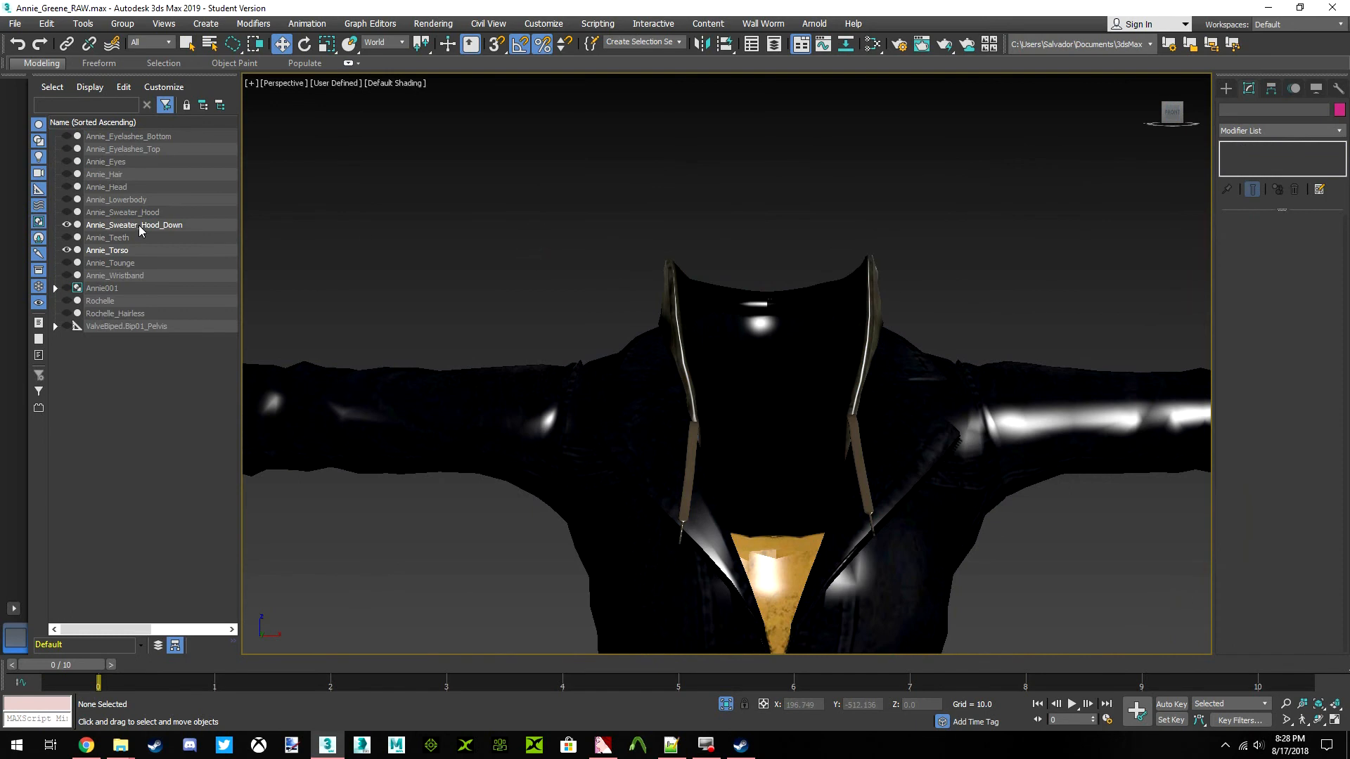
pyautogui.click(723, 701)
# Inspect how the lowered hood sits against the head and torso from both sides of the character
pyautogui.click(844, 446)
pyautogui.moveTo(804, 419); pyautogui.dragTo(792, 334, button='middle')
pyautogui.scroll(-5, 792, 335)
pyautogui.click(1071, 337)
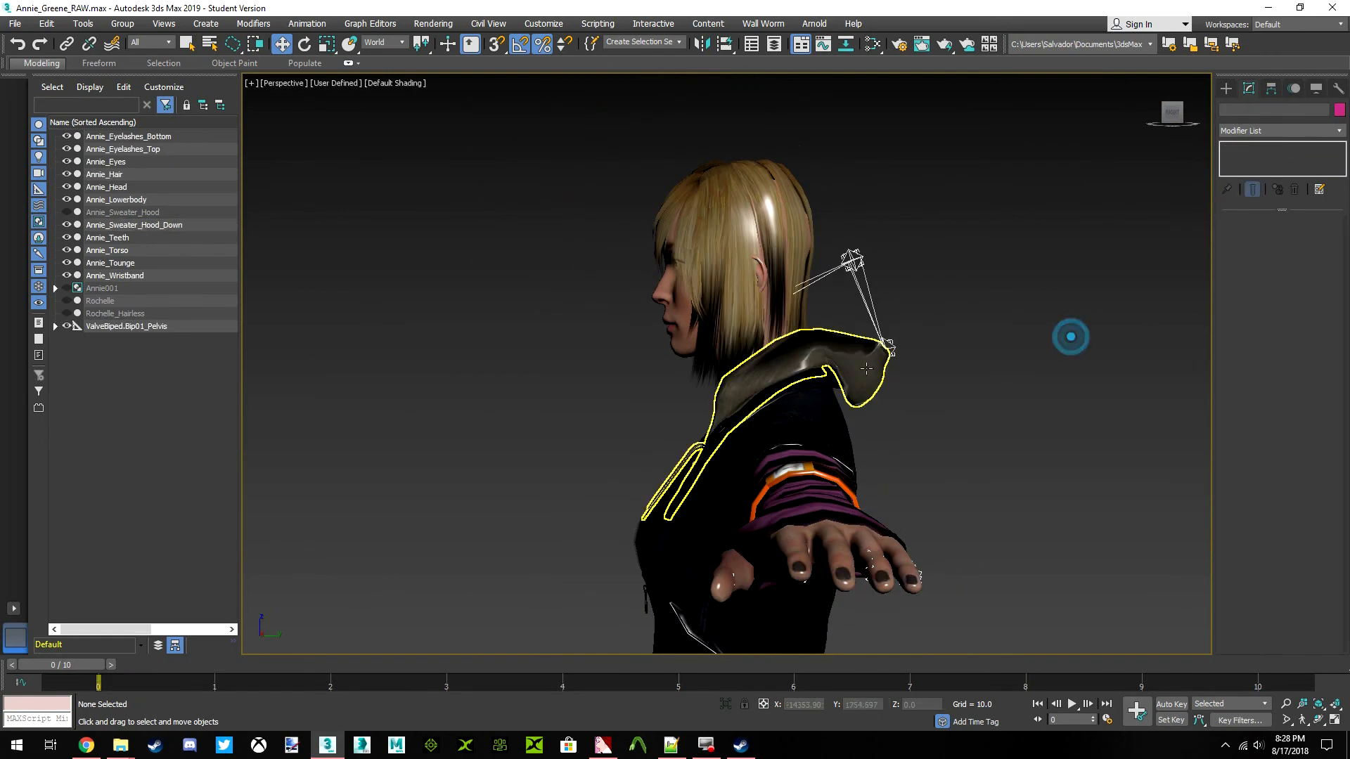
pyautogui.moveTo(1167, 115)
pyautogui.mouseDown()
pyautogui.moveTo(1322, 124)
pyautogui.moveTo(1166, 118)
pyautogui.mouseUp()
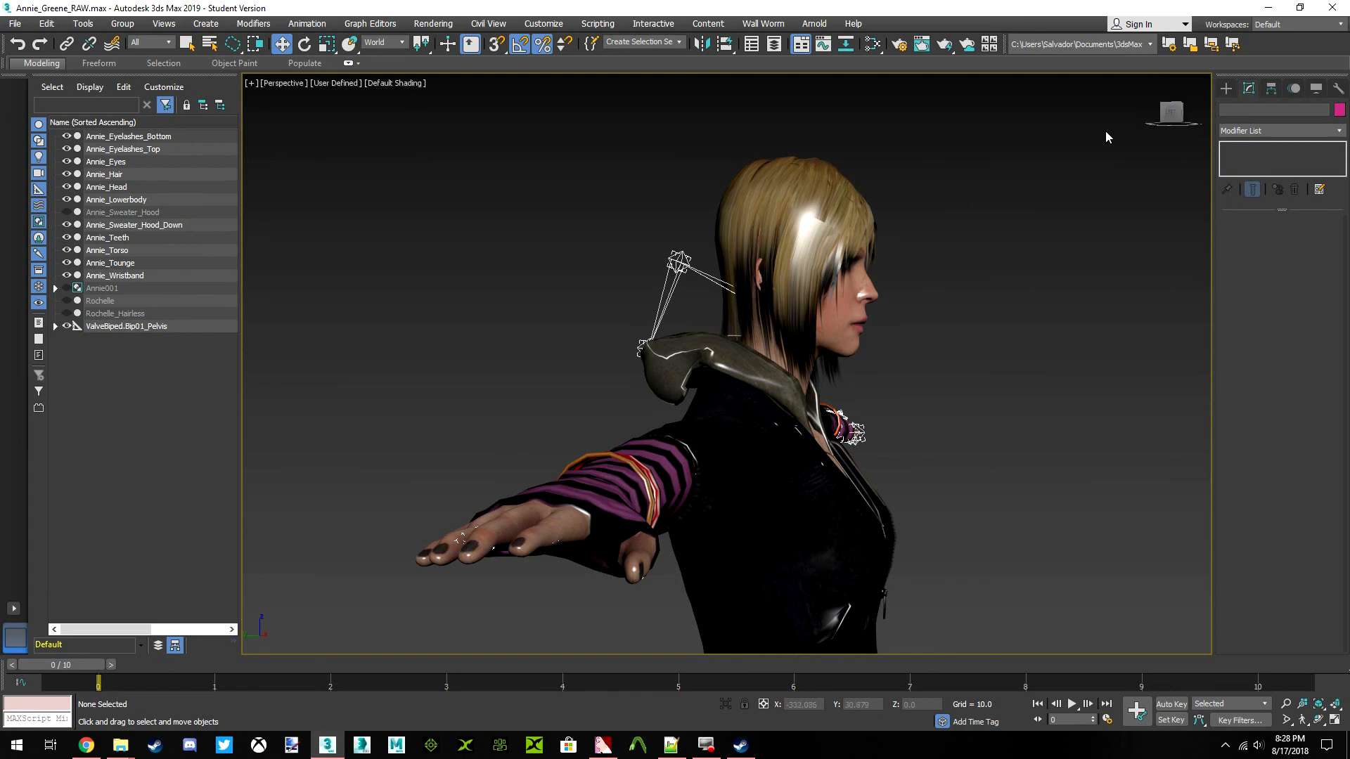
pyautogui.click(1171, 116)
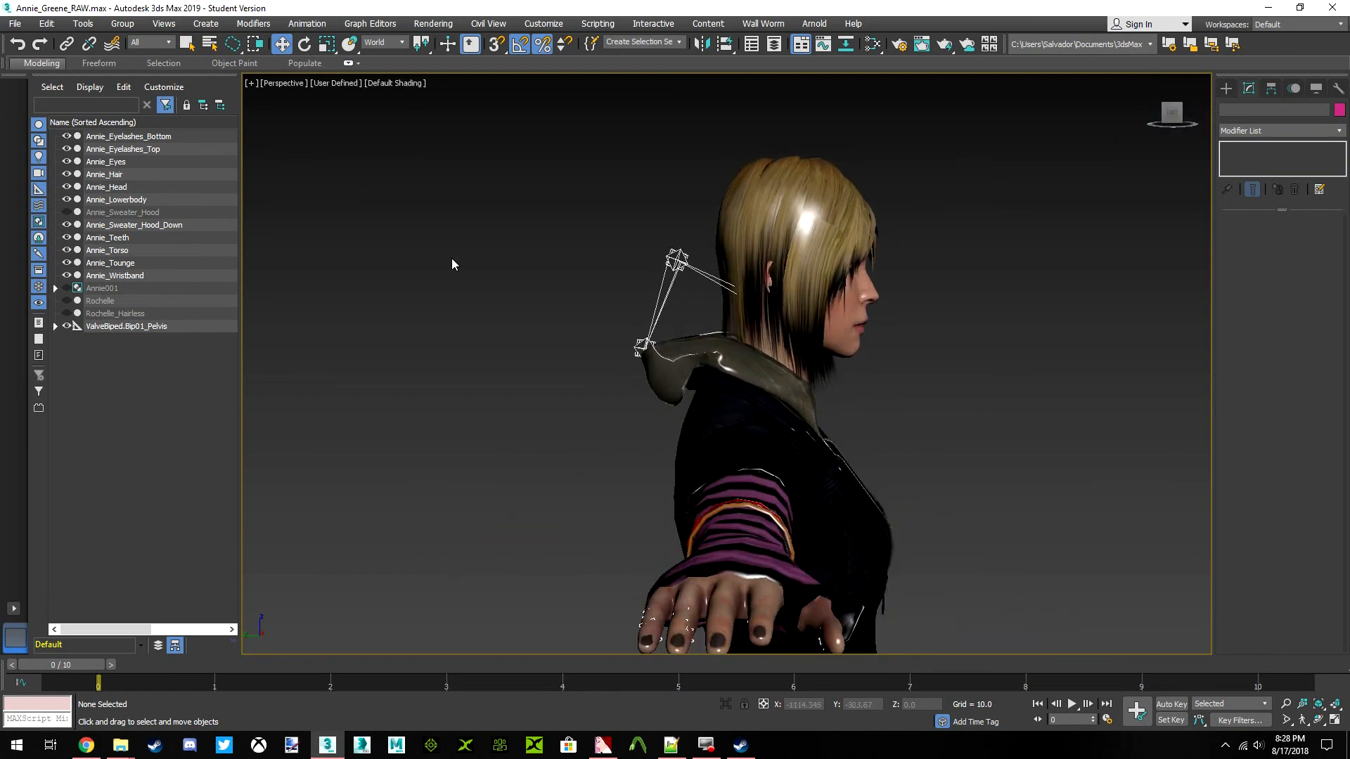
# Unhide Annie_Sweater_Hood to compare it with the lowered hood, and hide it again
pyautogui.click(67, 213)
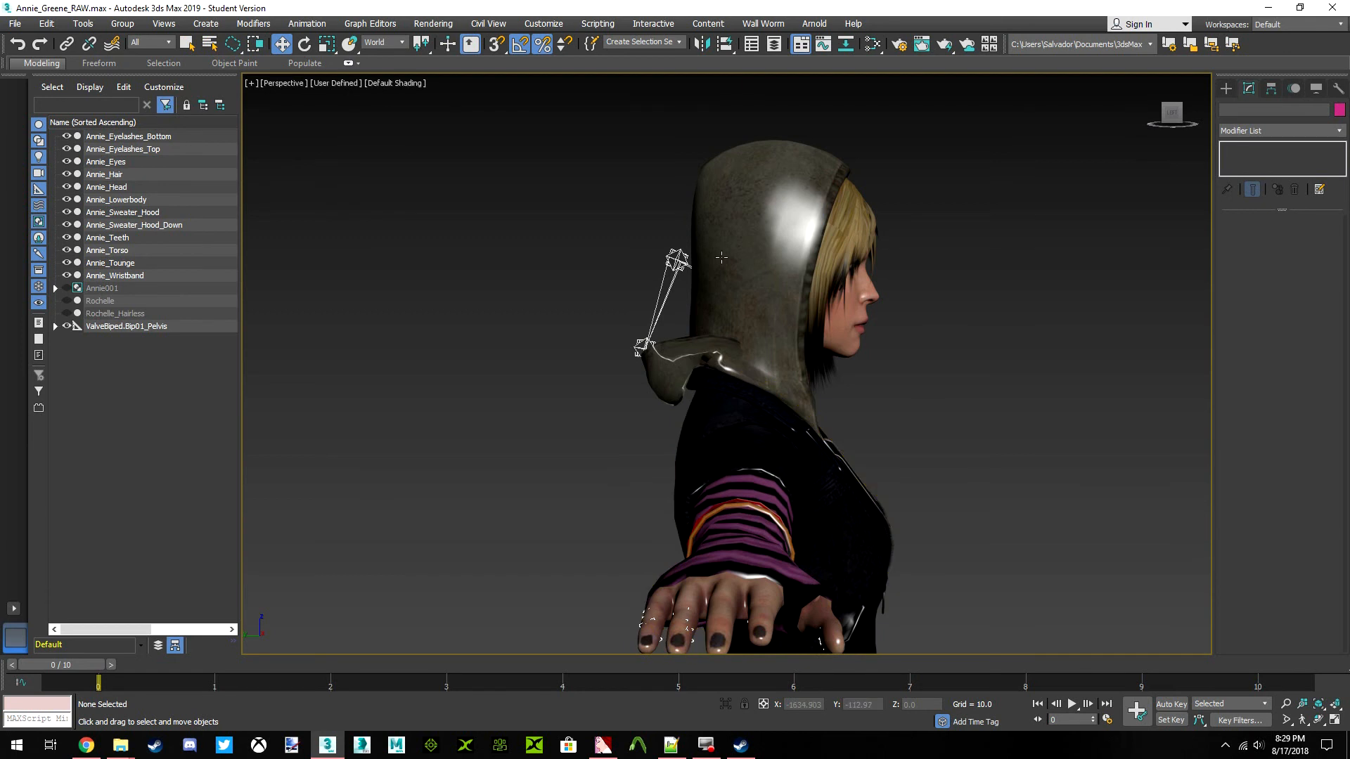
pyautogui.click(738, 229)
pyautogui.rightClick(738, 228)
pyautogui.click(771, 179)
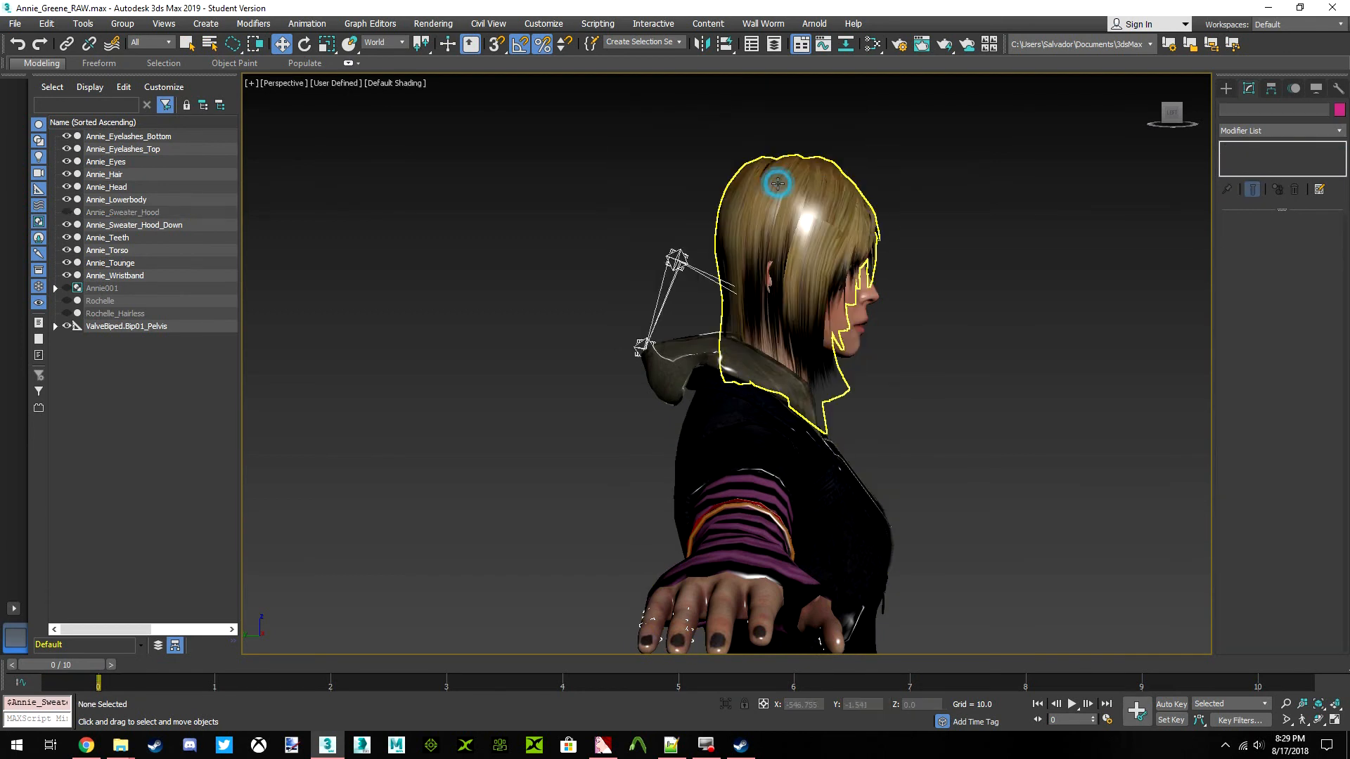
# Examine the hair and lowered hood from behind and from the front of the character
pyautogui.click(1163, 116)
pyautogui.keyDown('alt'); pyautogui.moveTo(1097, 204); pyautogui.dragTo(917, 218, button='middle'); pyautogui.keyUp('alt')
pyautogui.scroll(5, 800, 215)
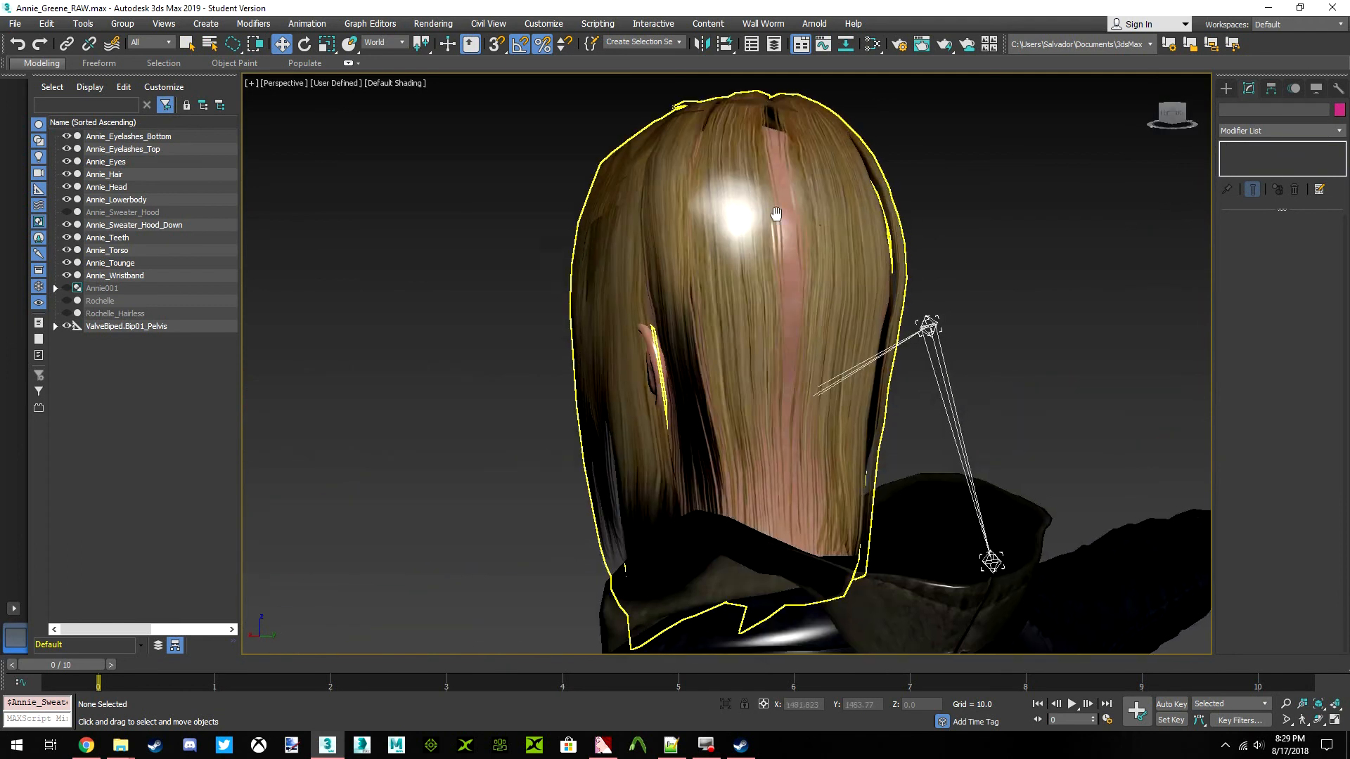
pyautogui.scroll(-3, 743, 241)
pyautogui.click(1171, 110)
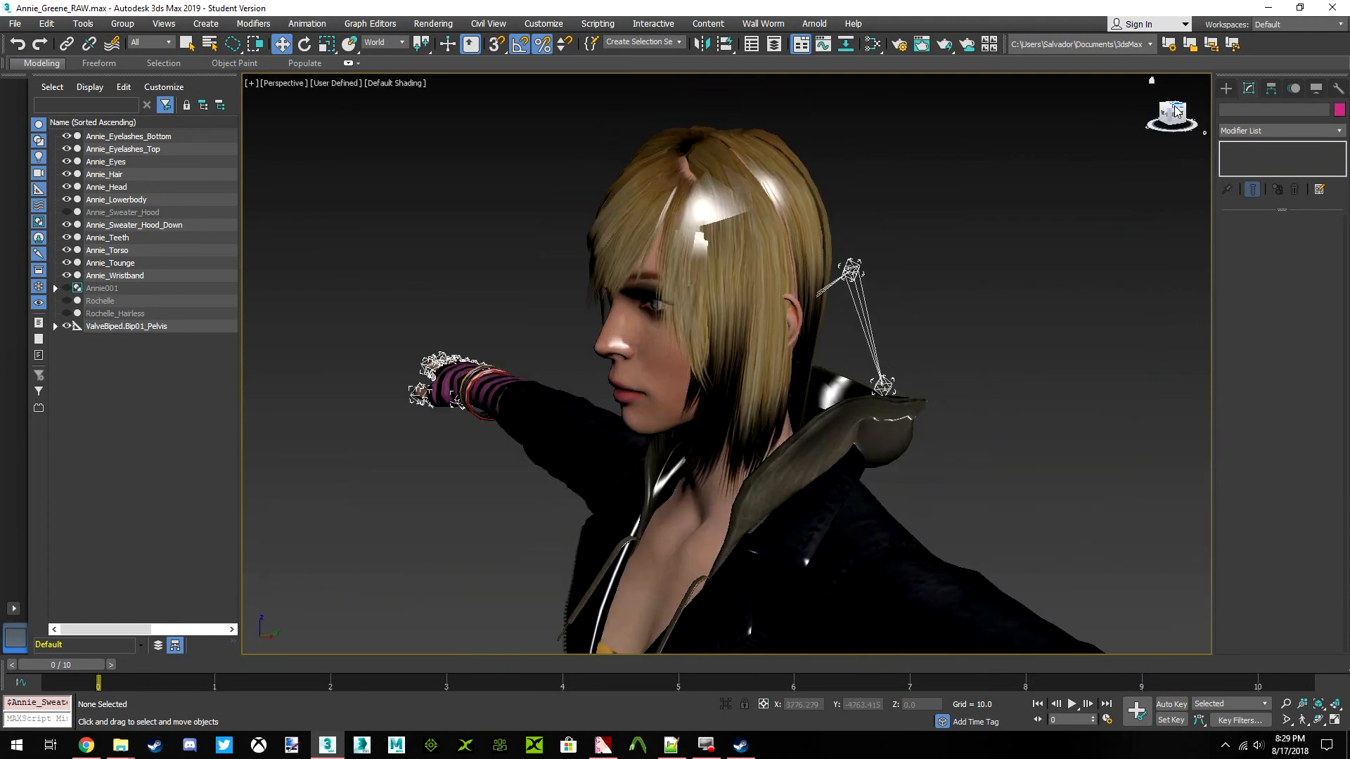
# Apply a Skin Wrap modifier to Annie_Sweater_Hood_Down and add Rochelle as its control object
pyautogui.click(816, 366)
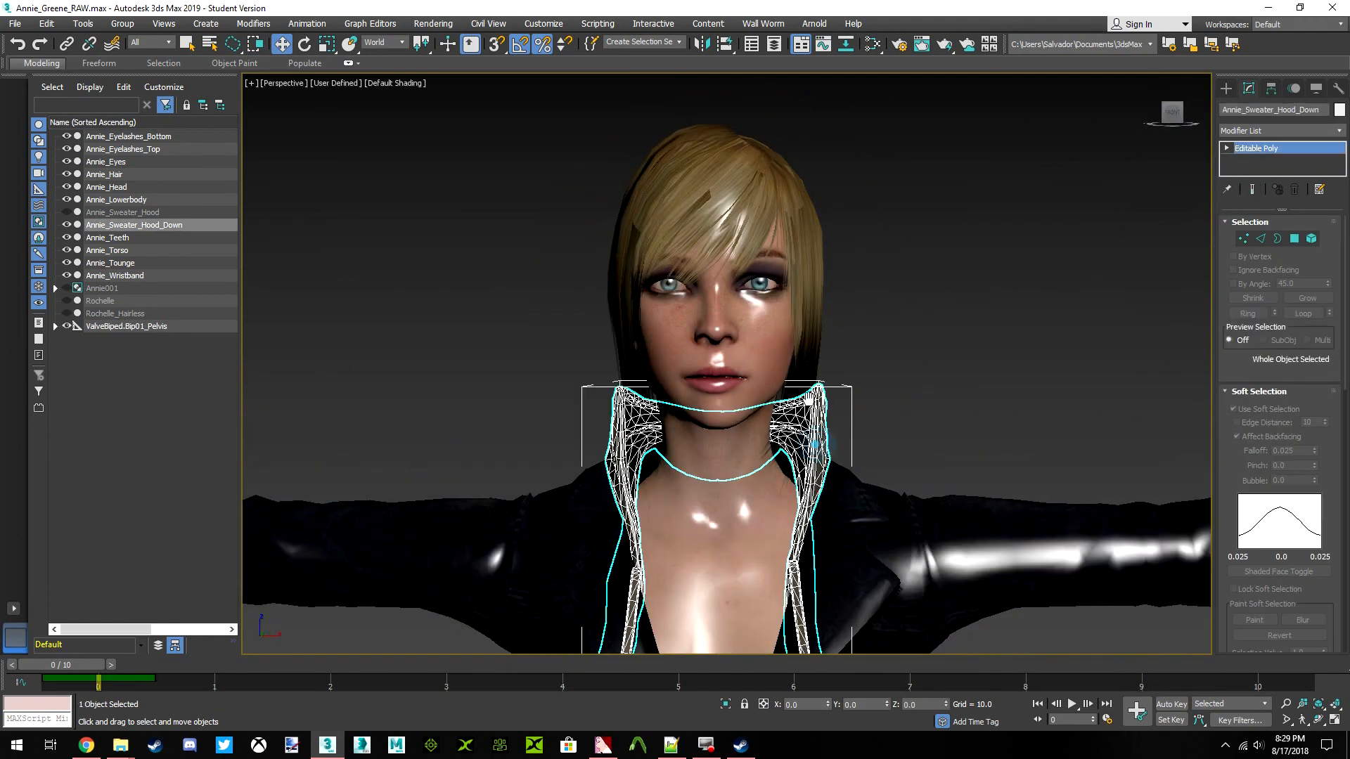
pyautogui.click(1327, 133)
pyautogui.scroll(-15, 1297, 260)
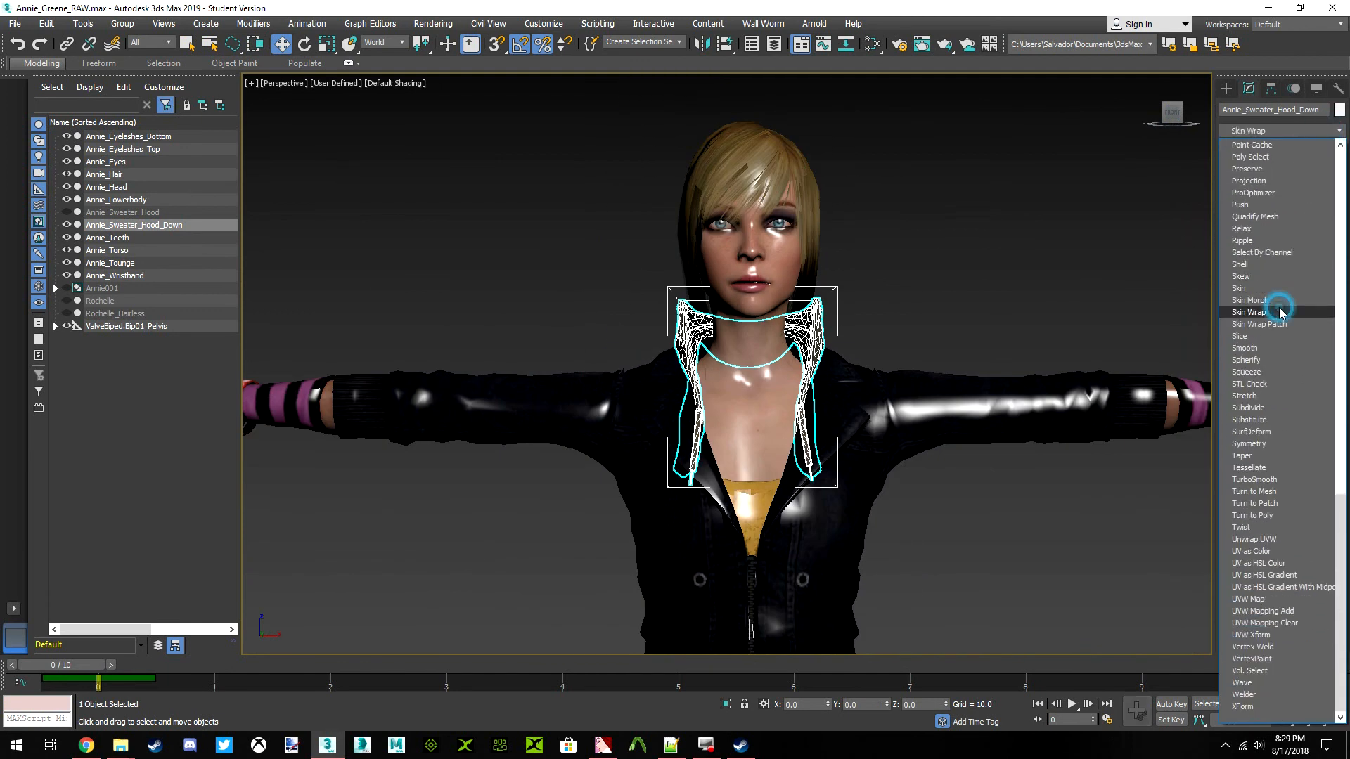
pyautogui.click(1249, 312)
pyautogui.click(1255, 298)
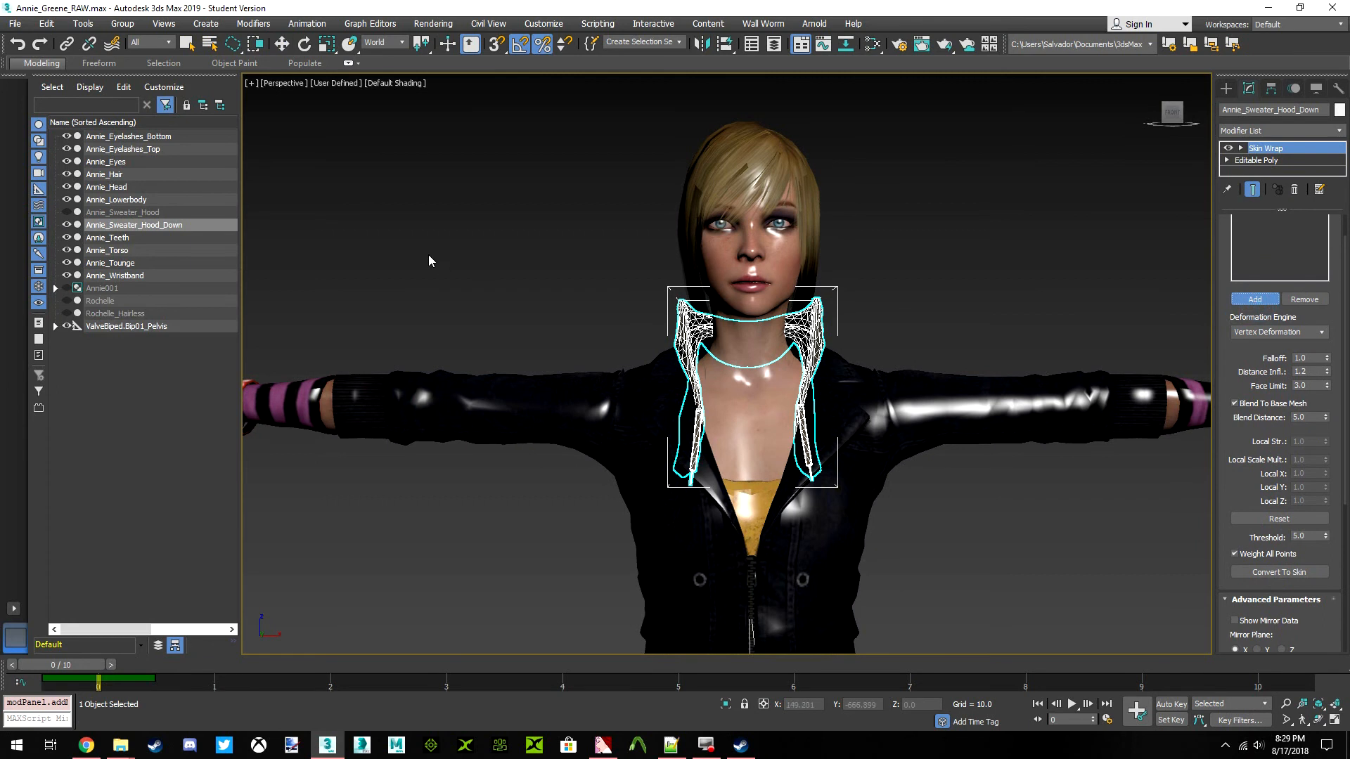
pyautogui.click(107, 301)
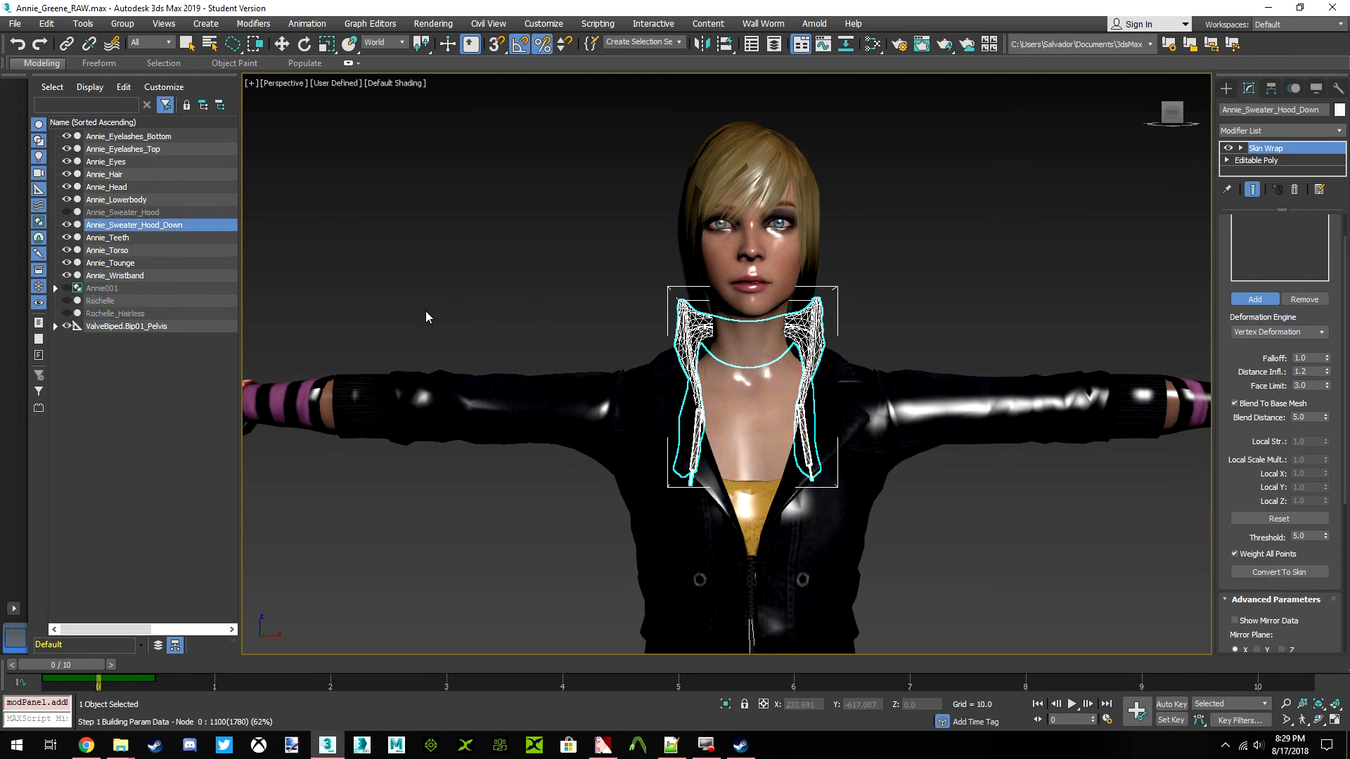
pyautogui.click(1251, 301)
pyautogui.moveTo(1234, 370); pyautogui.dragTo(1223, 450)
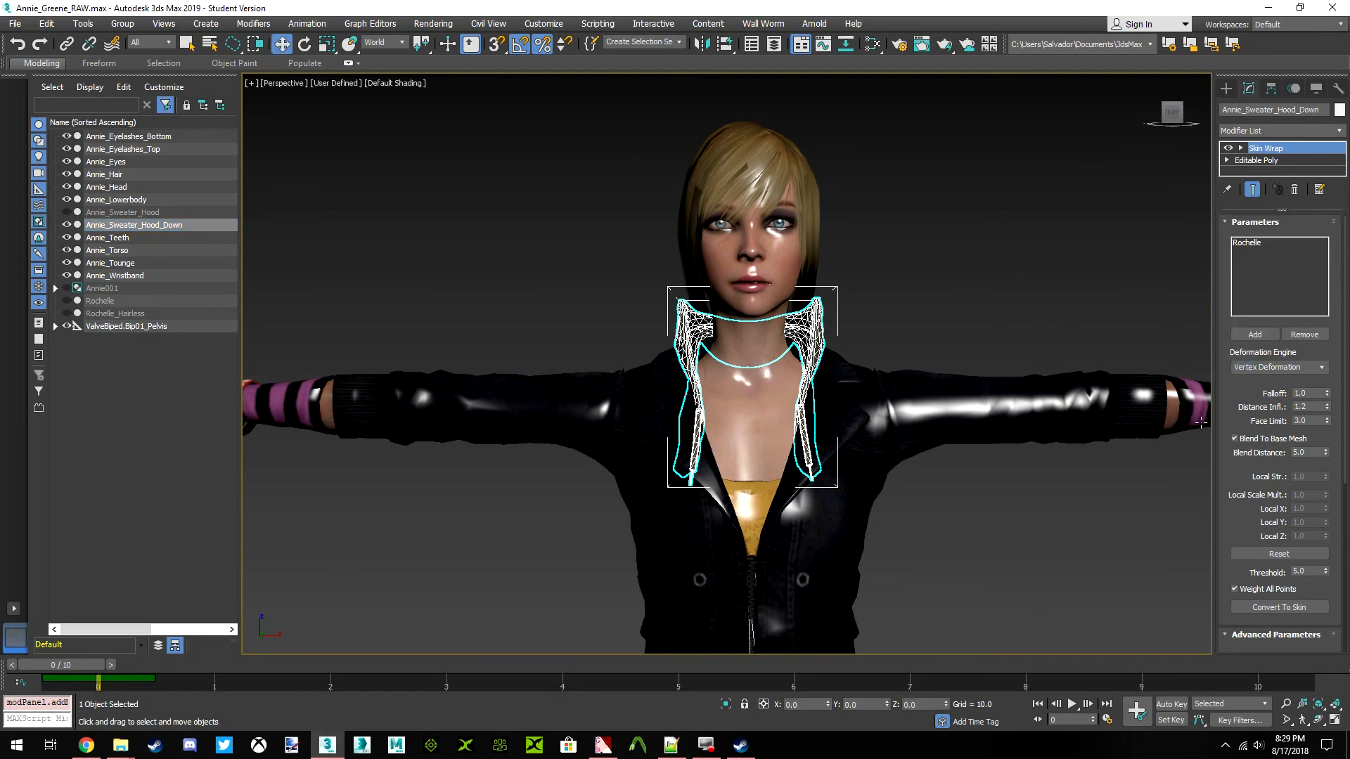
# Convert the hood's Skin Wrap to a Skin modifier and delete the Skin Wrap from the modifier stack
pyautogui.scroll(-3, 1280, 598)
pyautogui.click(1280, 552)
pyautogui.click(1266, 161)
pyautogui.rightClick(1265, 161)
pyautogui.click(1232, 181)
pyautogui.click(1259, 147)
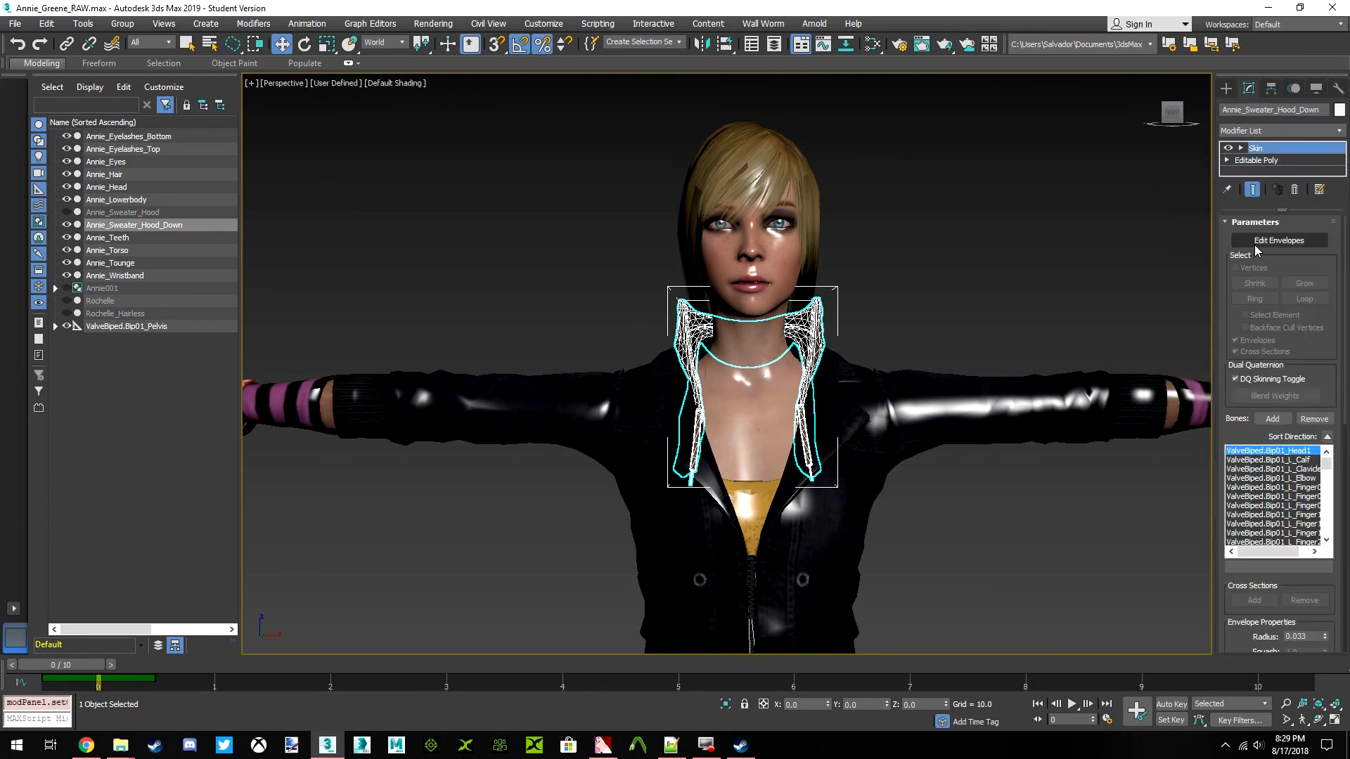
# Enter envelope editing with vertex selection enabled and examine the ValveBiped.Bip01_Head1 weights on the hood
pyautogui.click(1275, 241)
pyautogui.click(1239, 268)
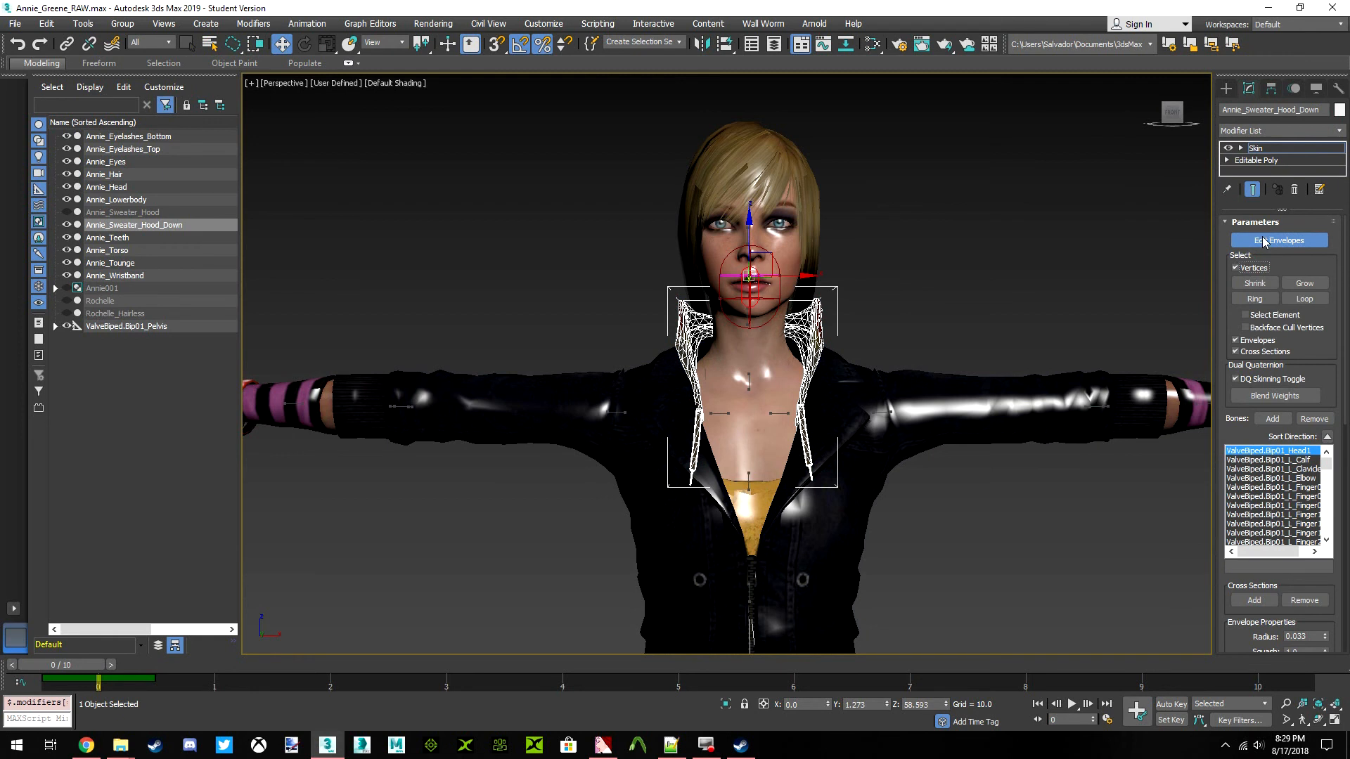
pyautogui.moveTo(1171, 118); pyautogui.dragTo(1201, 128)
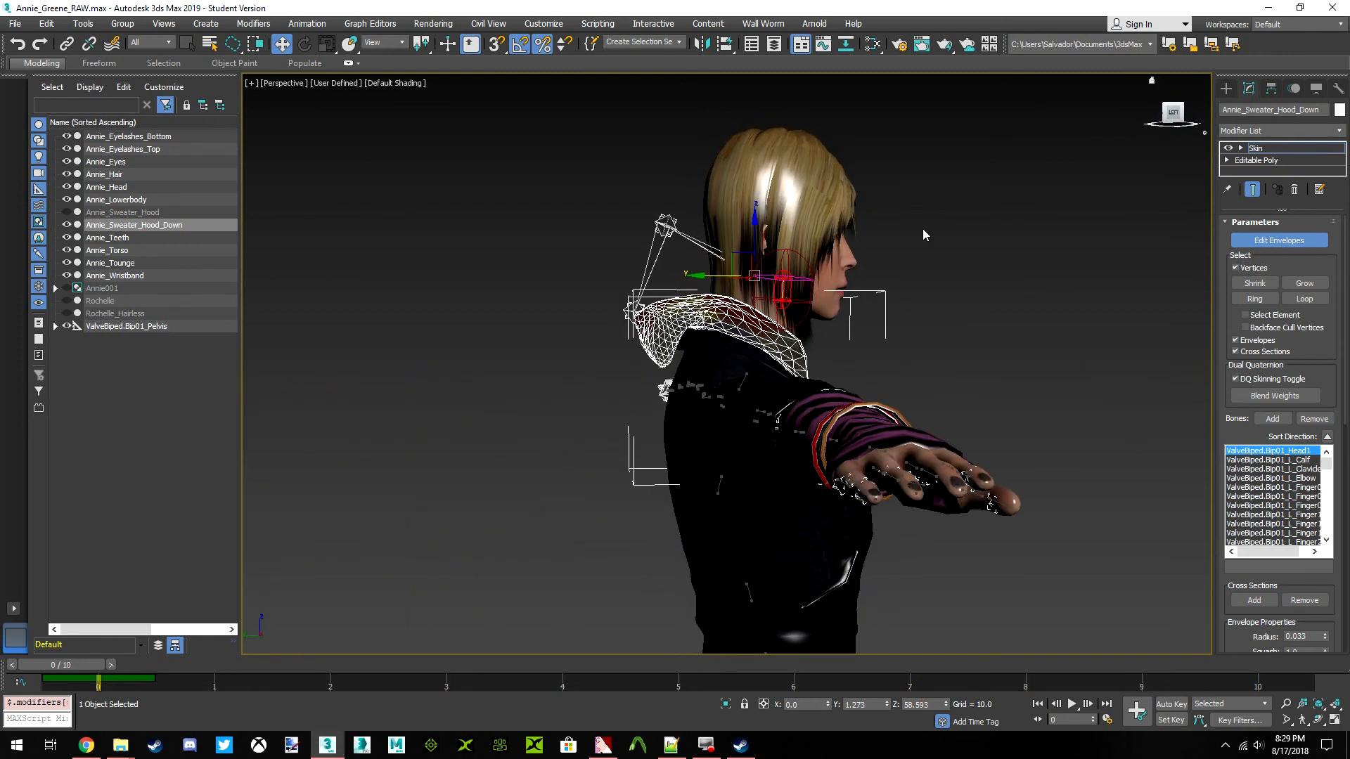
pyautogui.scroll(5, 768, 378)
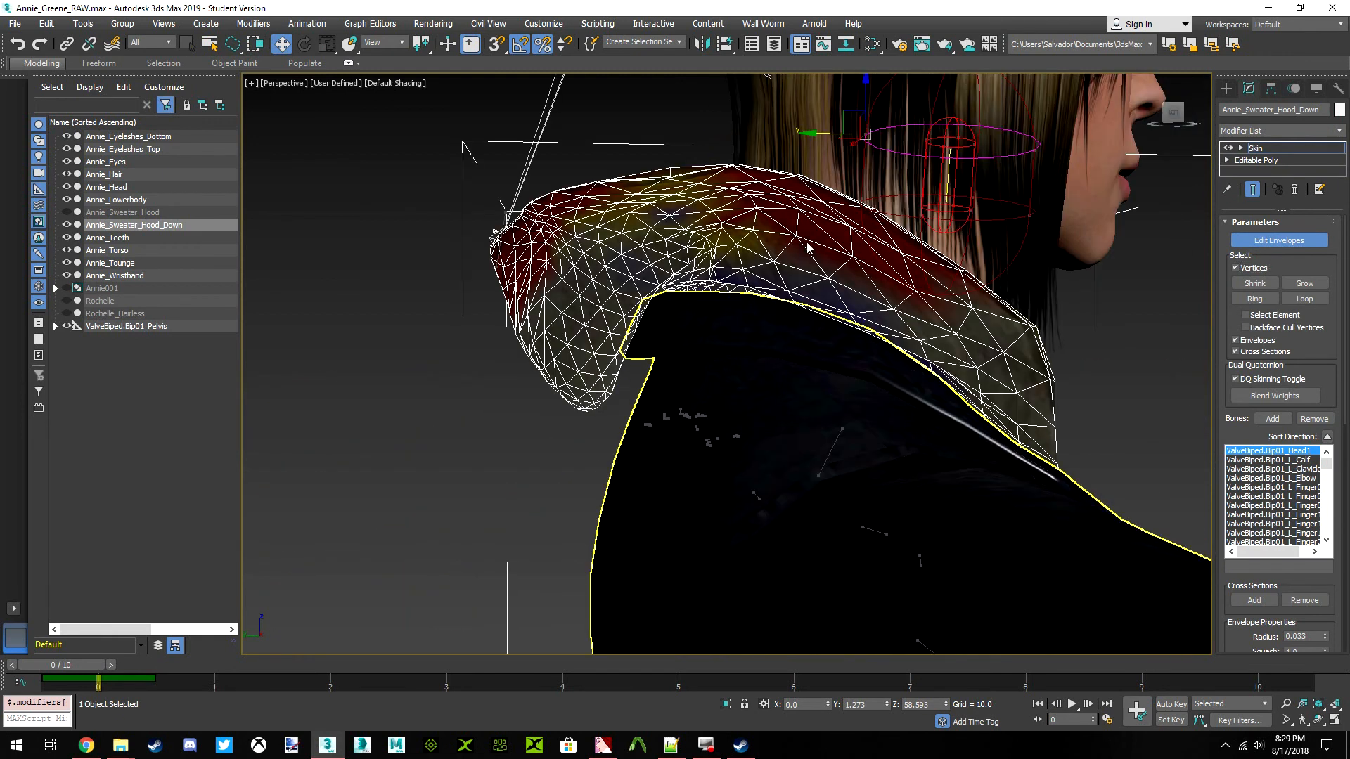
# Display the ValveBiped.Bip01_Neck1 weights on the hood and examine them from the side and back
pyautogui.click(825, 456)
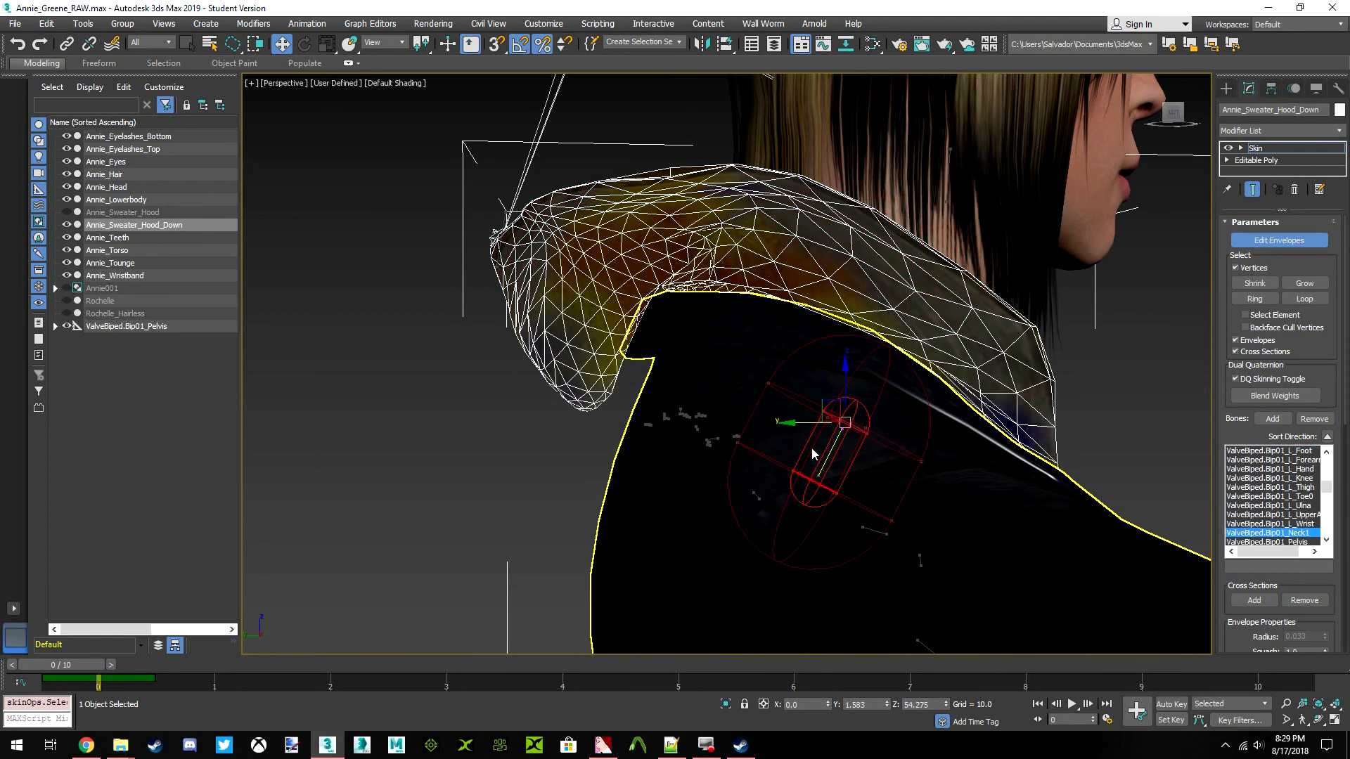
pyautogui.scroll(-3, 703, 397)
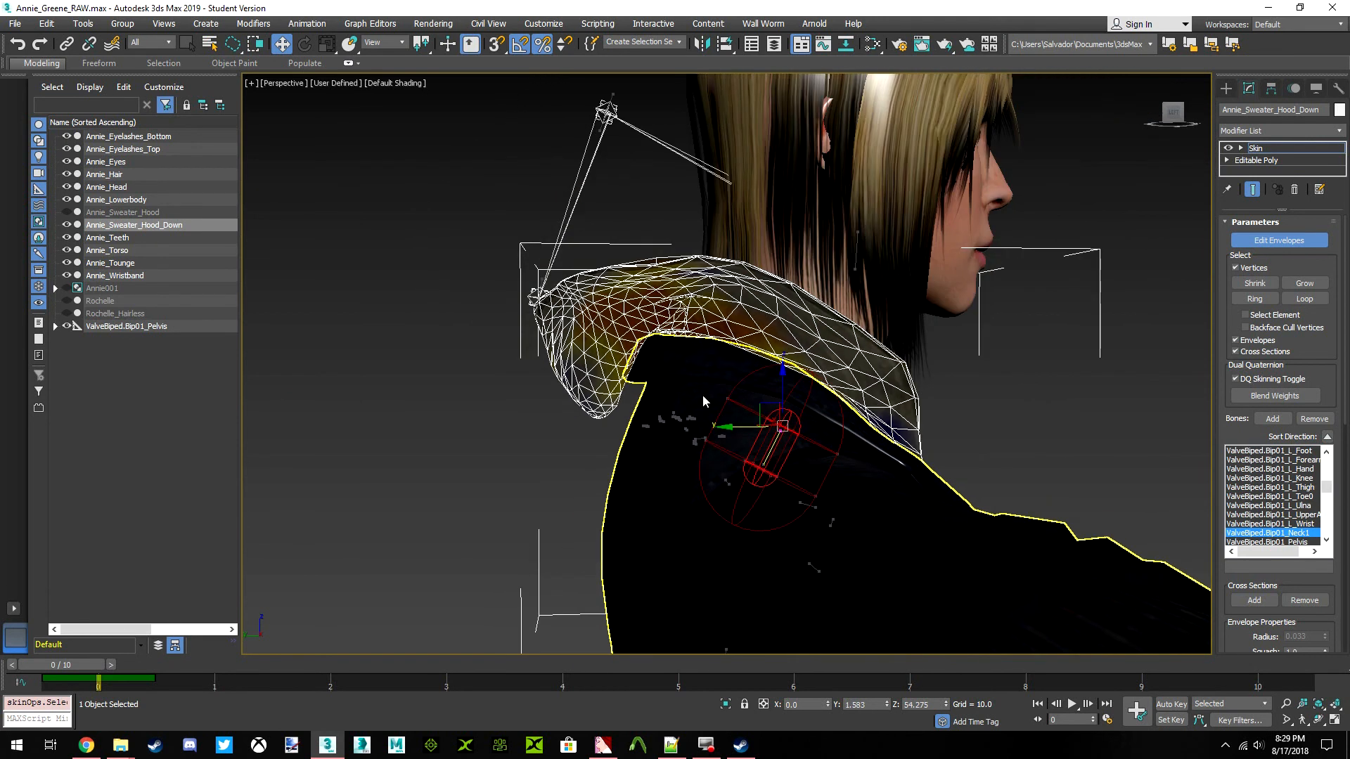
pyautogui.scroll(3, 703, 395)
pyautogui.scroll(4, 693, 385)
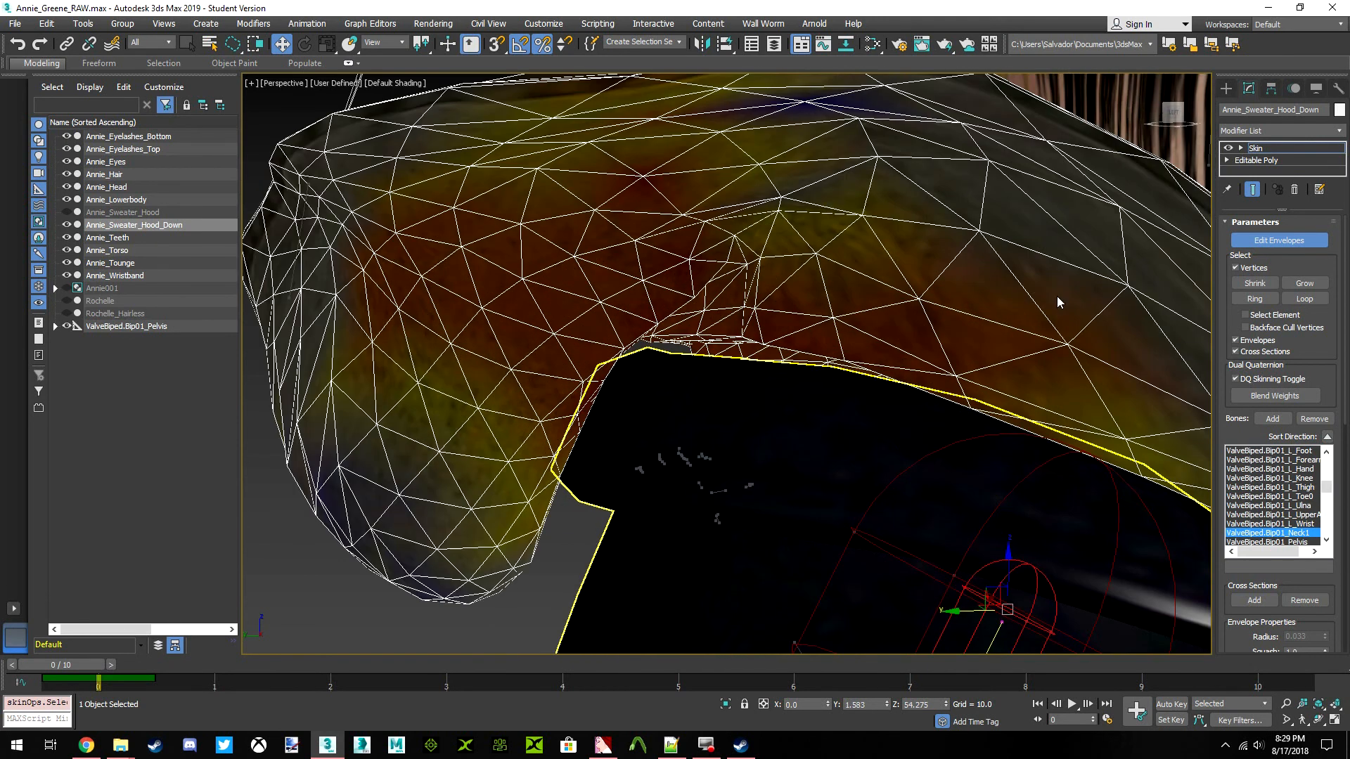
pyautogui.moveTo(1170, 118); pyautogui.dragTo(1220, 121)
pyautogui.scroll(-2, 707, 247)
pyautogui.scroll(-4, 706, 247)
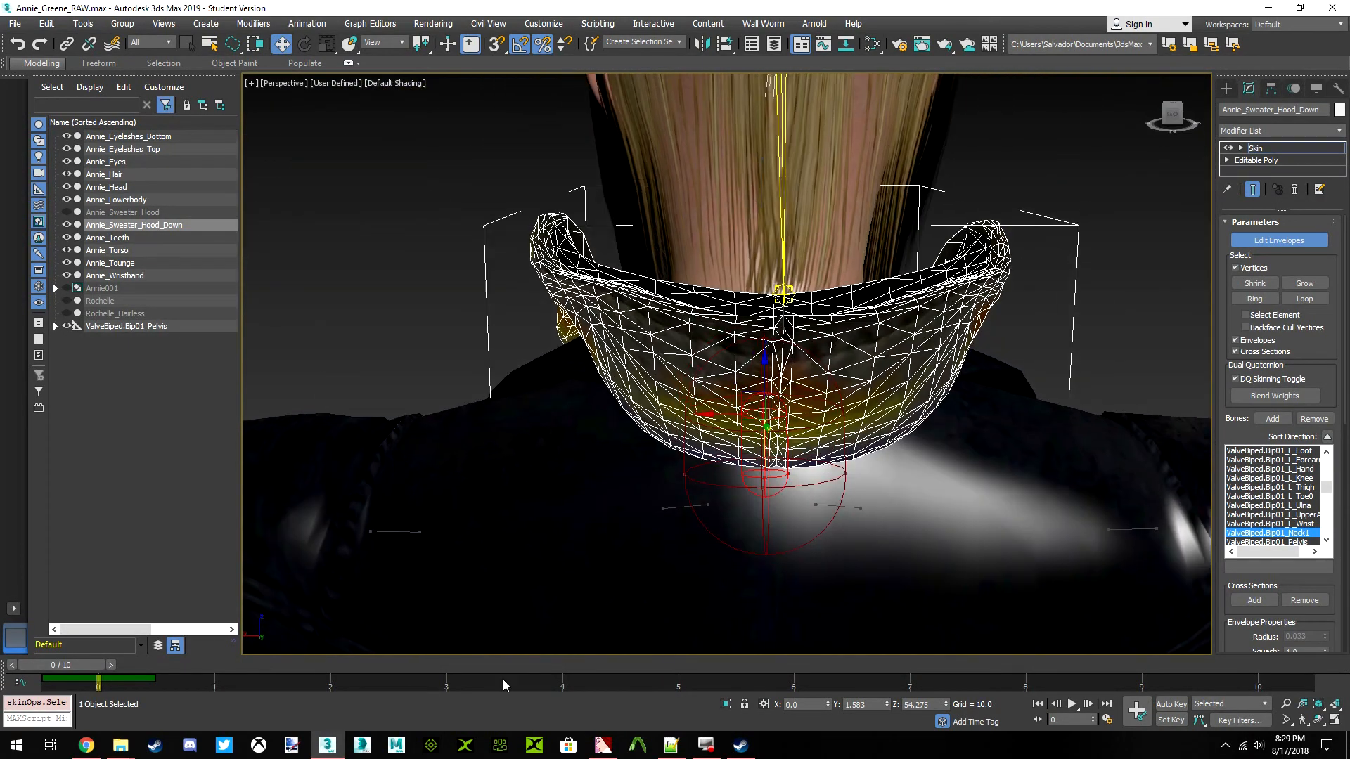
# Go to frame 5 of the animation and check how the skinned hood deforms from behind and in front
pyautogui.moveTo(89, 669); pyautogui.dragTo(660, 665)
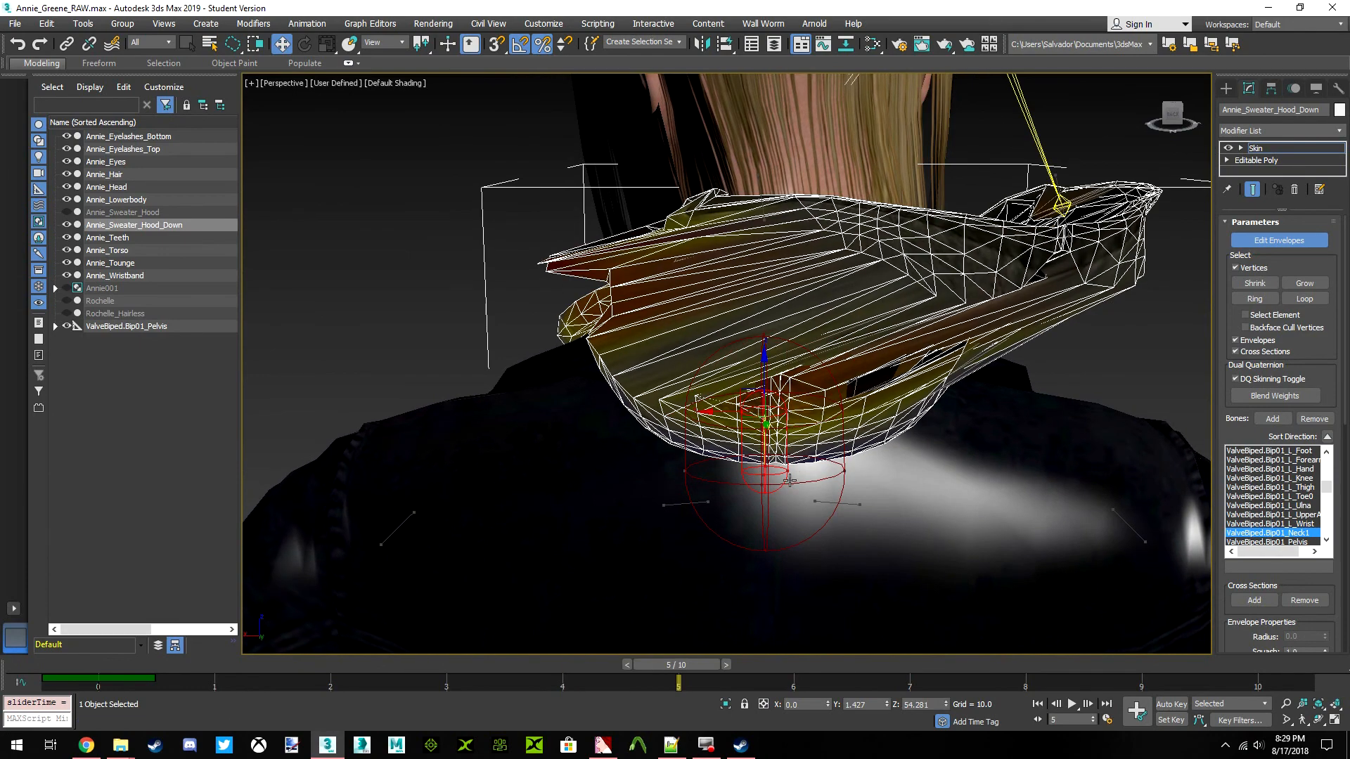
pyautogui.moveTo(1170, 124); pyautogui.dragTo(1252, 116)
pyautogui.keyDown('alt'); pyautogui.moveTo(887, 250); pyautogui.dragTo(943, 247, button='middle'); pyautogui.keyUp('alt')
pyautogui.scroll(-6, 942, 247)
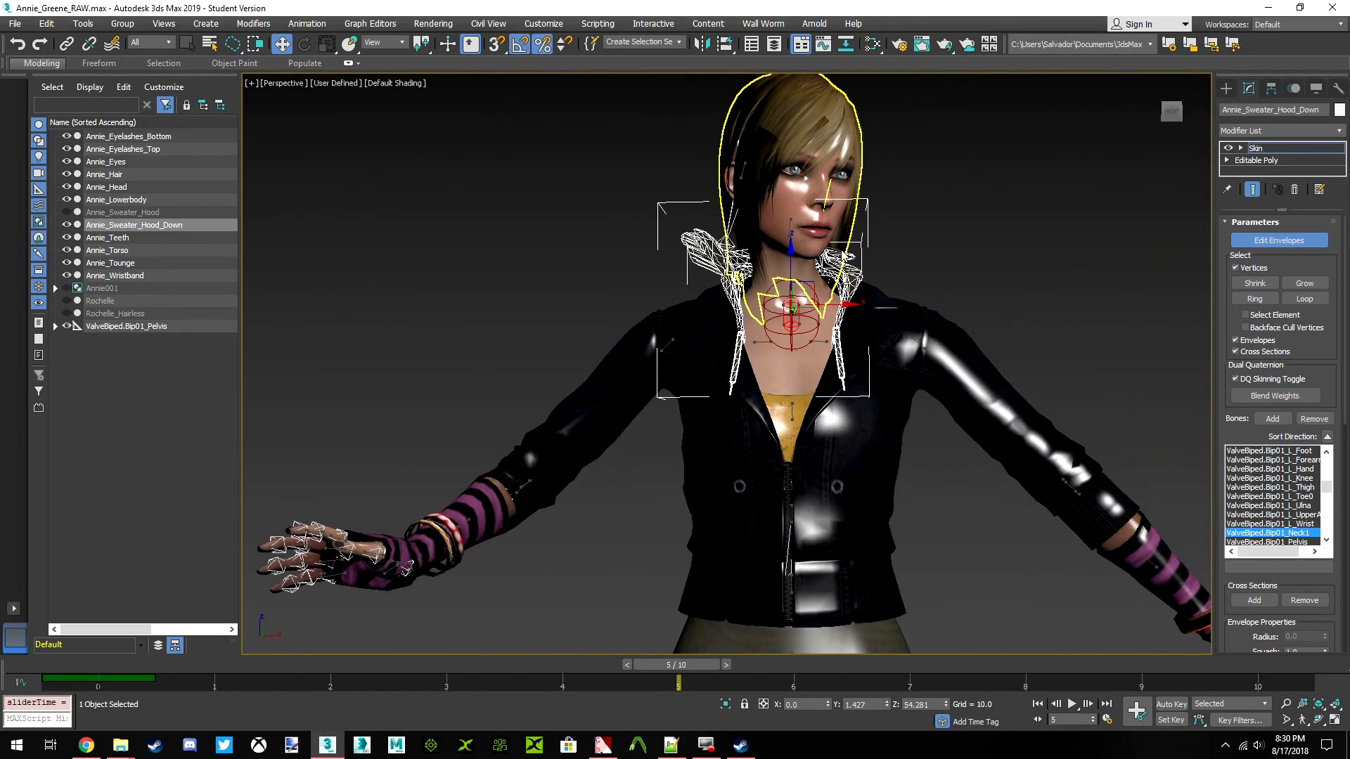
# Open the hood's Skin Weight Table, select all of its vertices and limit the list to selected vertices
pyautogui.moveTo(1068, 197)
pyautogui.mouseDown()
pyautogui.moveTo(588, 310)
pyautogui.moveTo(755, 106)
pyautogui.mouseUp()
pyautogui.rightClick(1082, 148)
pyautogui.click(1005, 190)
pyautogui.click(15, 28)
pyautogui.click(106, 99)
pyautogui.click(271, 50)
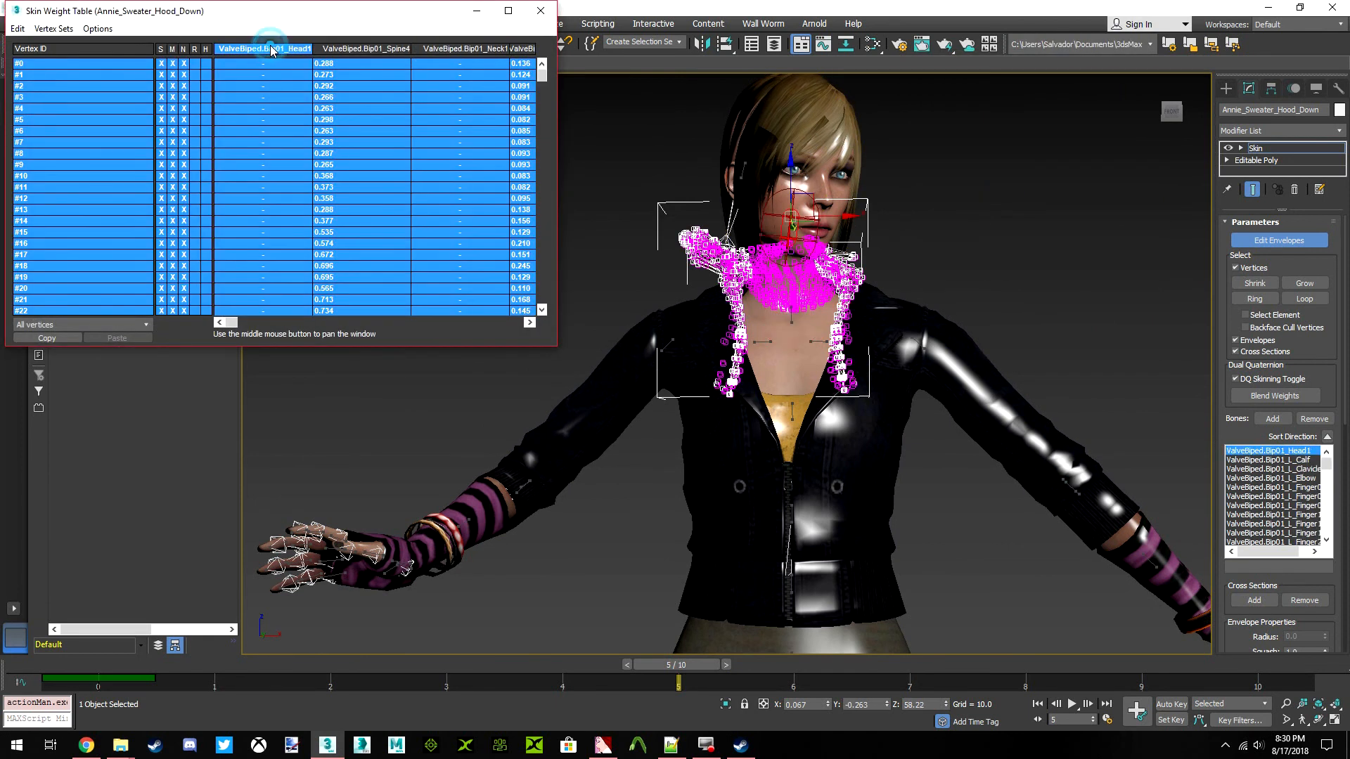
pyautogui.click(16, 28)
pyautogui.click(28, 99)
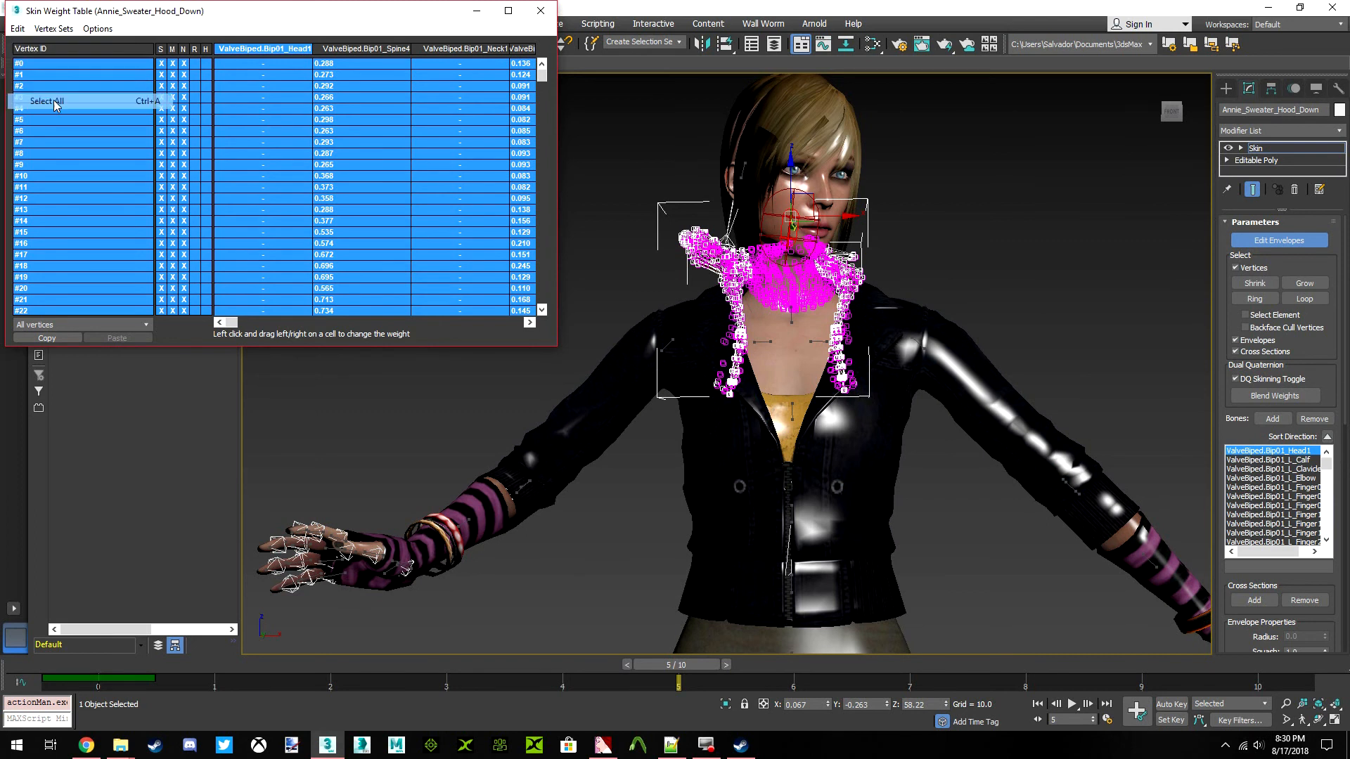
pyautogui.click(81, 324)
pyautogui.click(77, 345)
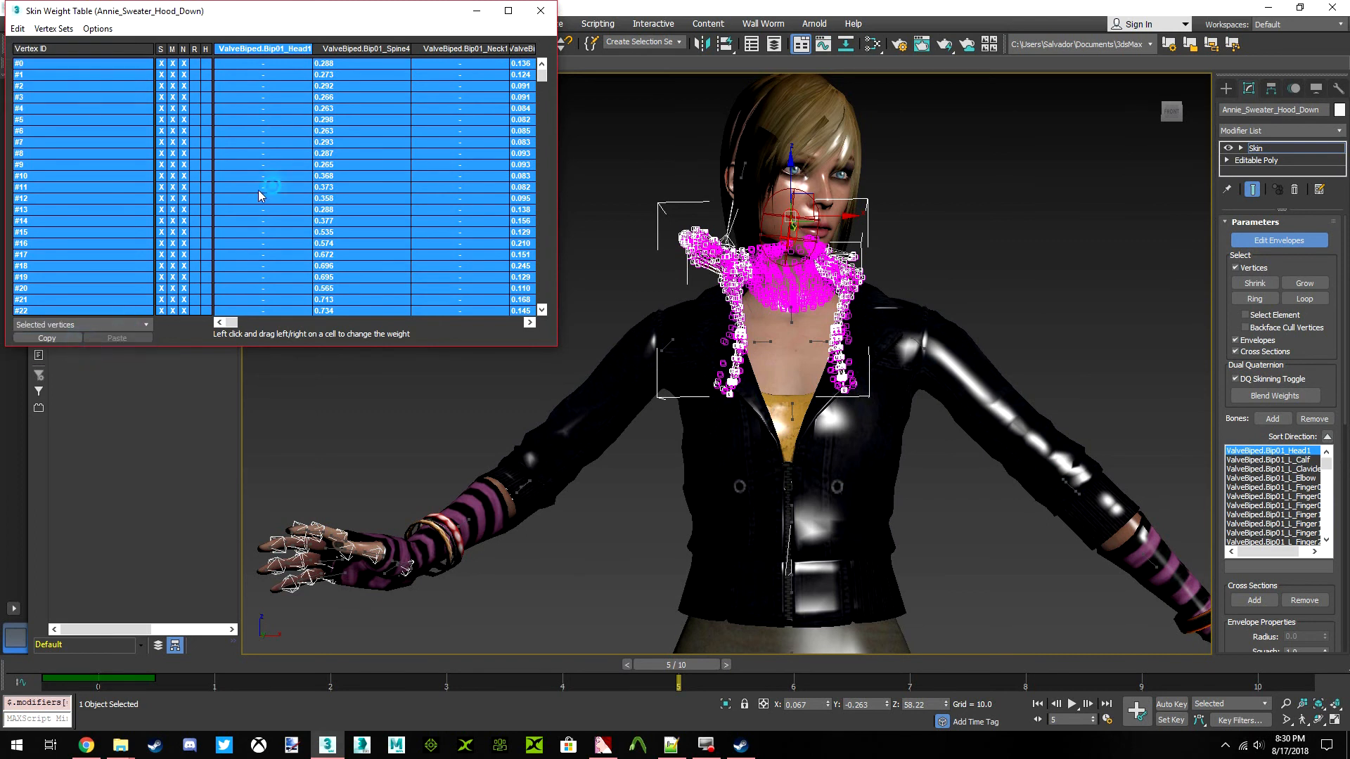
# Examine the hood's Head1, Spine4, Neck1 and left clavicle weights from the side, and close the Skin Weight Table
pyautogui.press('z')
pyautogui.moveTo(1176, 116); pyautogui.dragTo(1048, 123)
pyautogui.moveTo(918, 187); pyautogui.dragTo(956, 193)
pyautogui.moveTo(1170, 113); pyautogui.dragTo(1129, 118)
pyautogui.scroll(4, 836, 249)
pyautogui.scroll(-2, 804, 261)
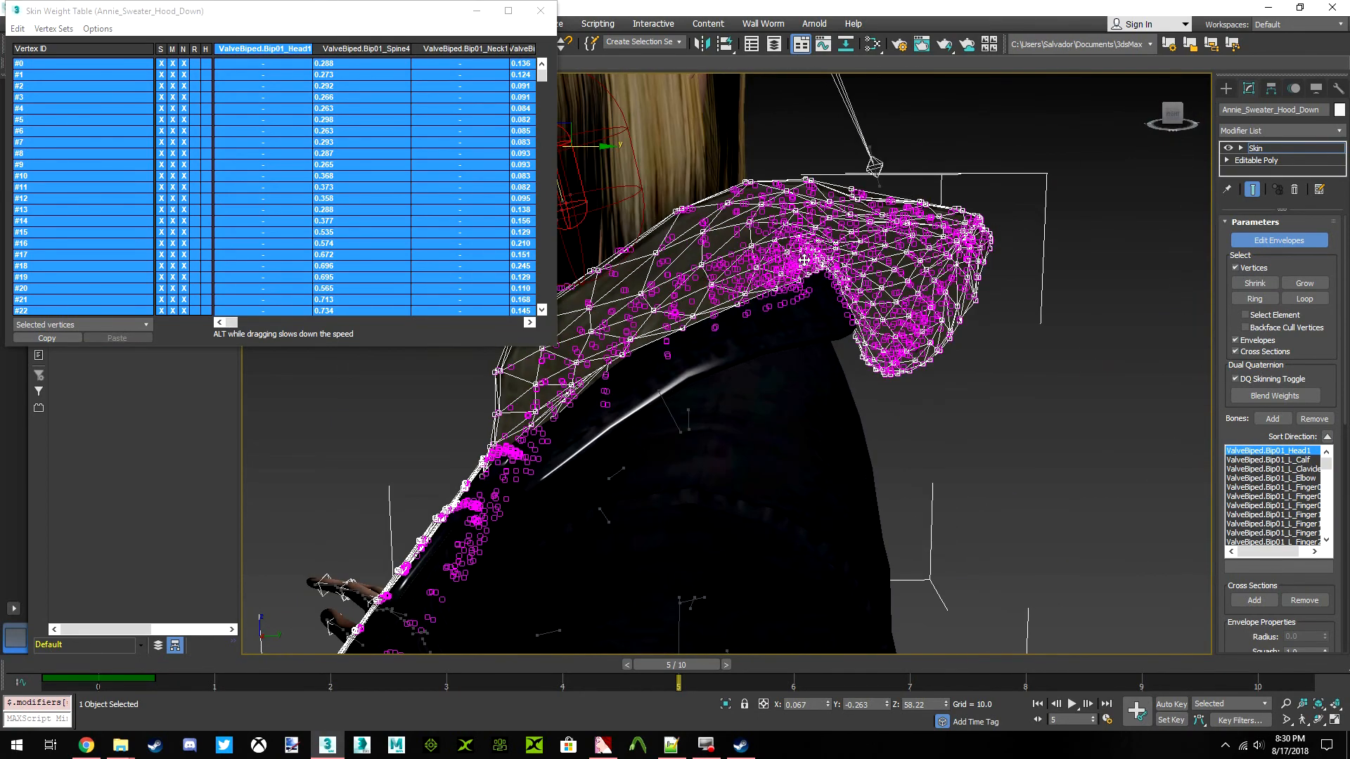
pyautogui.moveTo(232, 324); pyautogui.dragTo(167, 311)
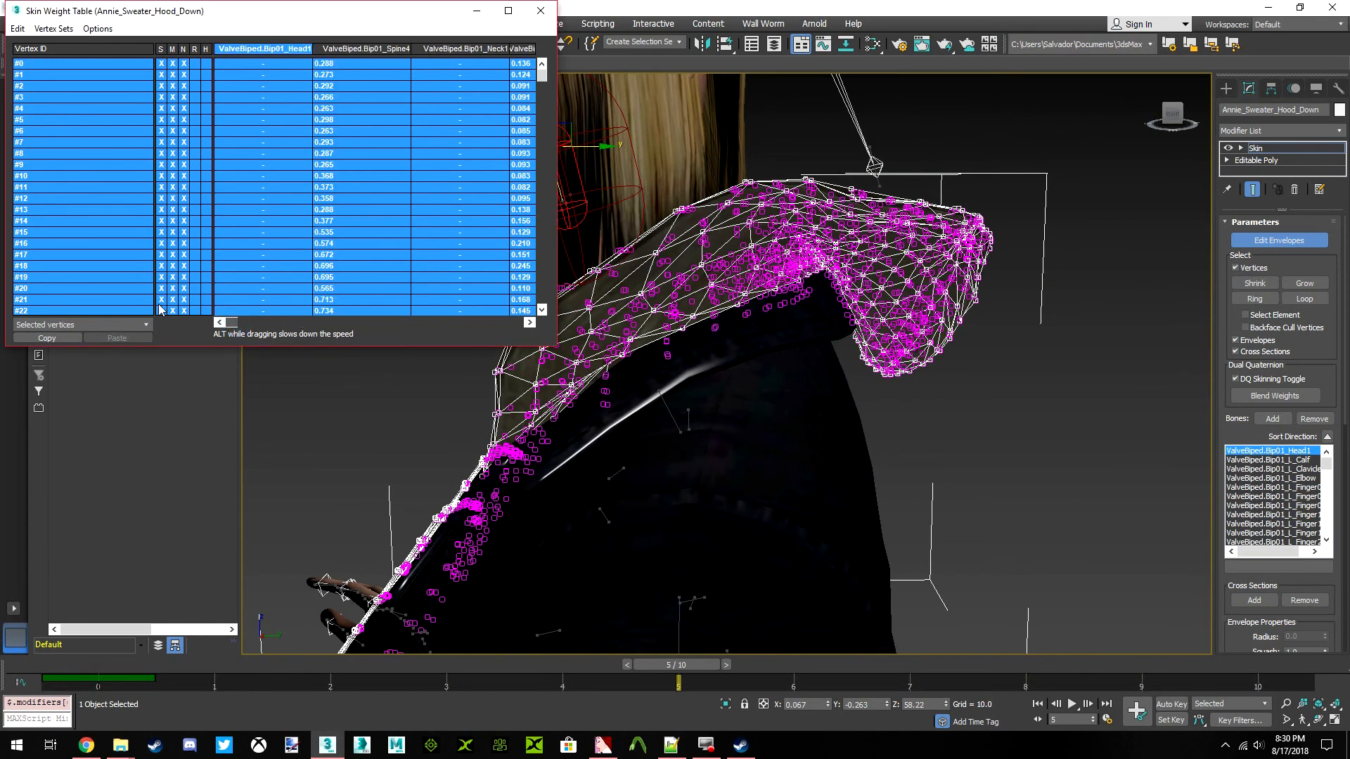
pyautogui.click(367, 48)
pyautogui.click(459, 48)
pyautogui.moveTo(226, 322)
pyautogui.mouseDown()
pyautogui.moveTo(265, 322)
pyautogui.moveTo(222, 313)
pyautogui.mouseUp()
pyautogui.click(527, 48)
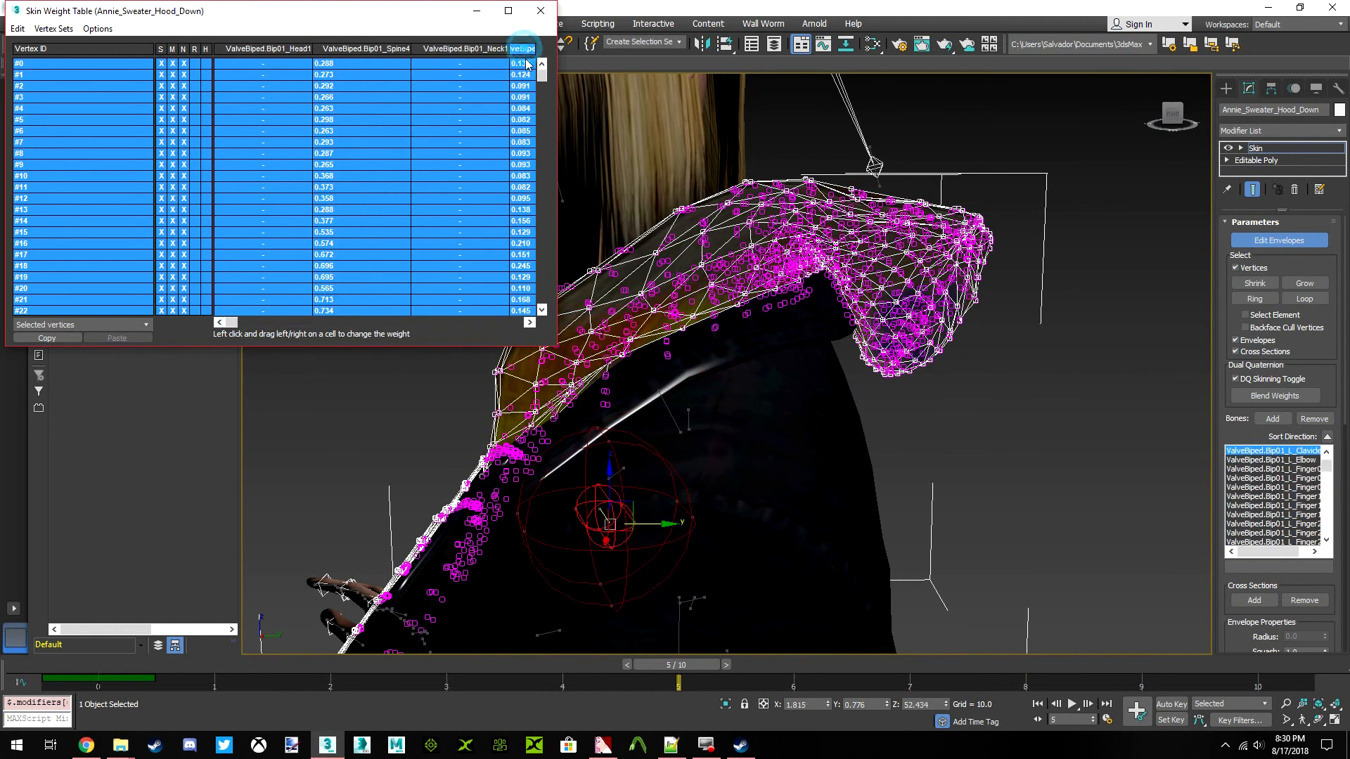
pyautogui.scroll(-10, 661, 229)
pyautogui.click(540, 11)
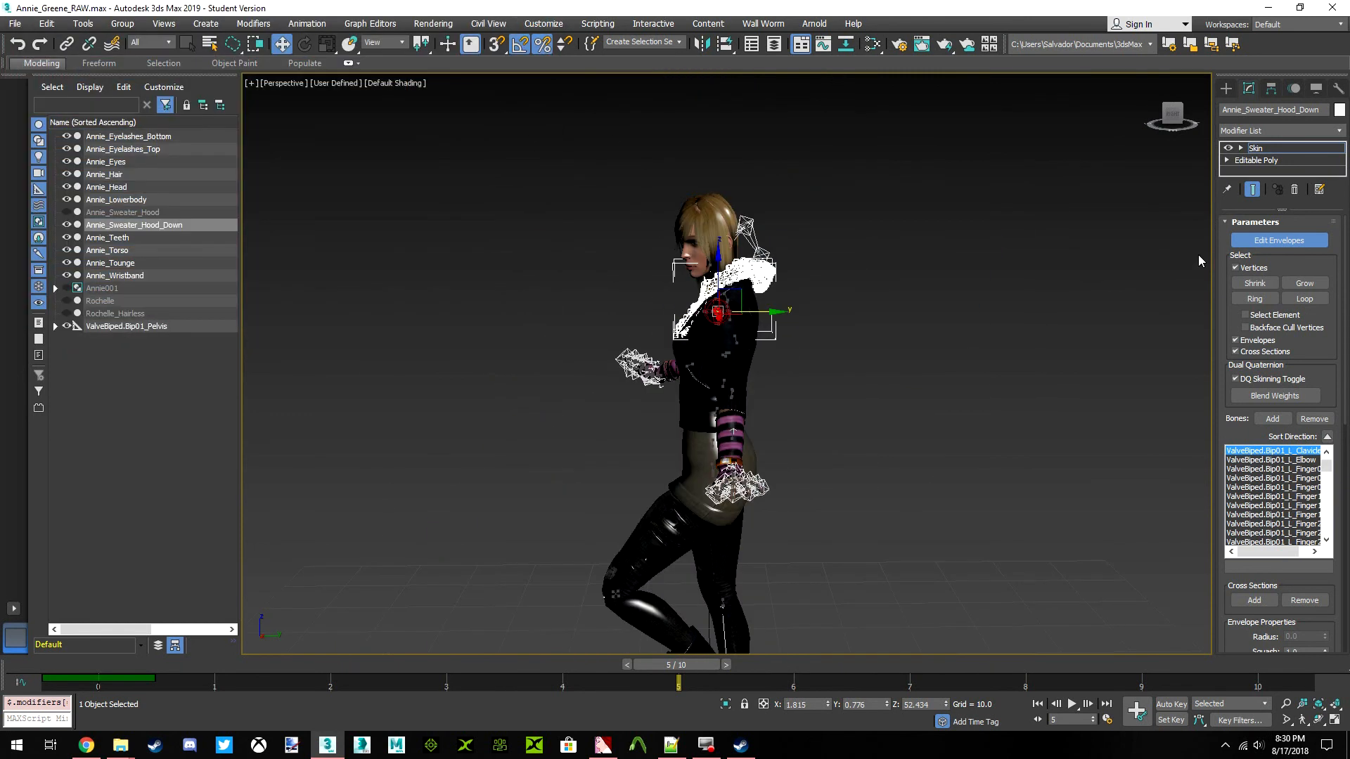
# Leave envelope editing and move ValveBiped.Bip01_Pelvis along Y to about 24.7 at frame 5 with Auto Key on, switching Auto Key off again
pyautogui.click(1247, 241)
pyautogui.click(1115, 203)
pyautogui.moveTo(1169, 113); pyautogui.dragTo(1274, 119)
pyautogui.moveTo(840, 339); pyautogui.dragTo(850, 336, button='middle')
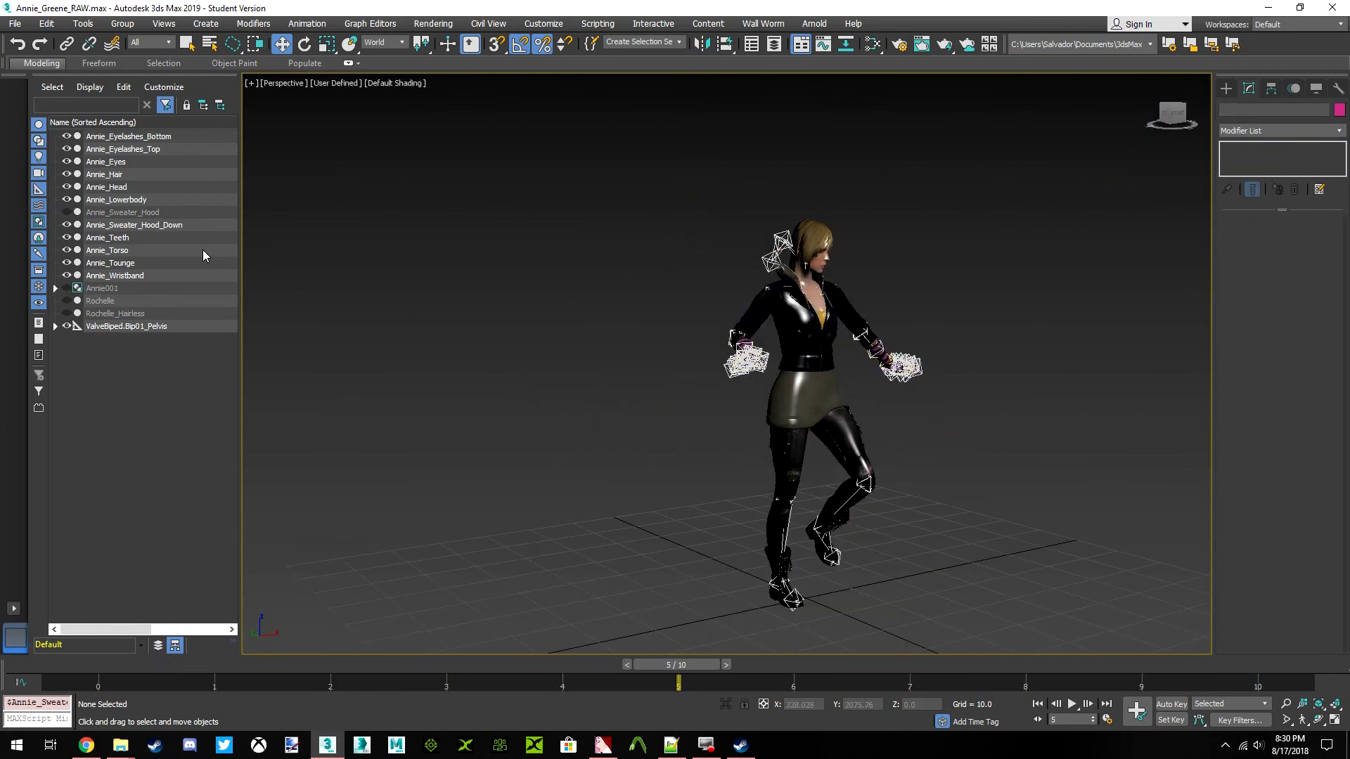
pyautogui.click(121, 328)
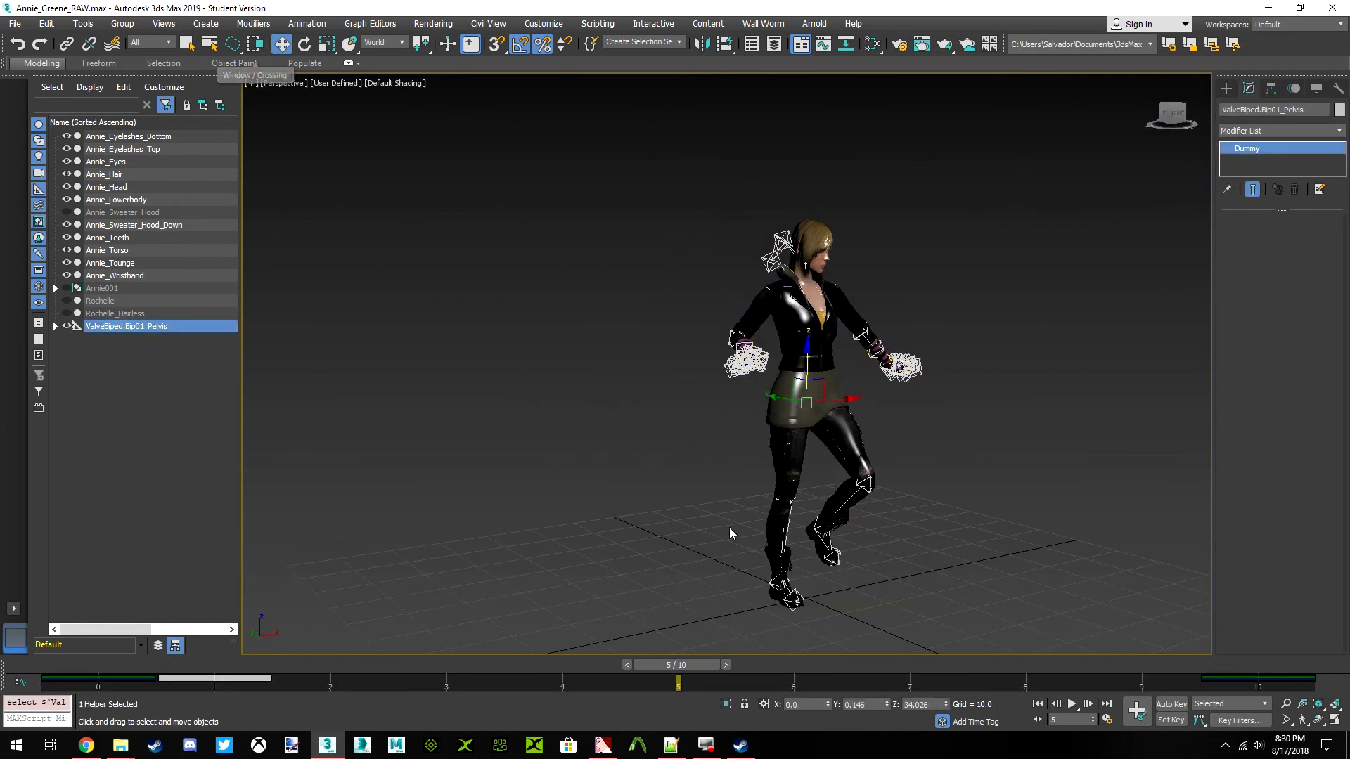
pyautogui.click(1171, 703)
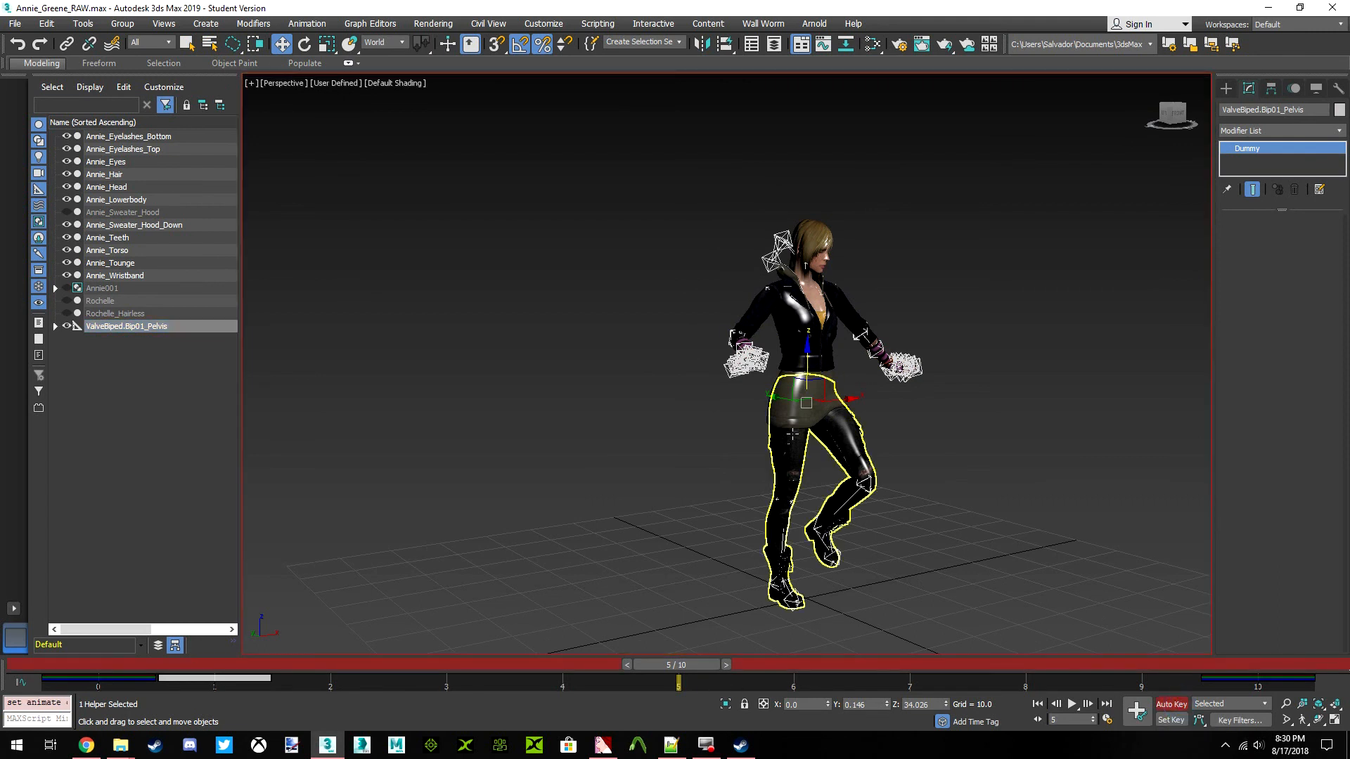
pyautogui.moveTo(772, 398); pyautogui.dragTo(689, 379)
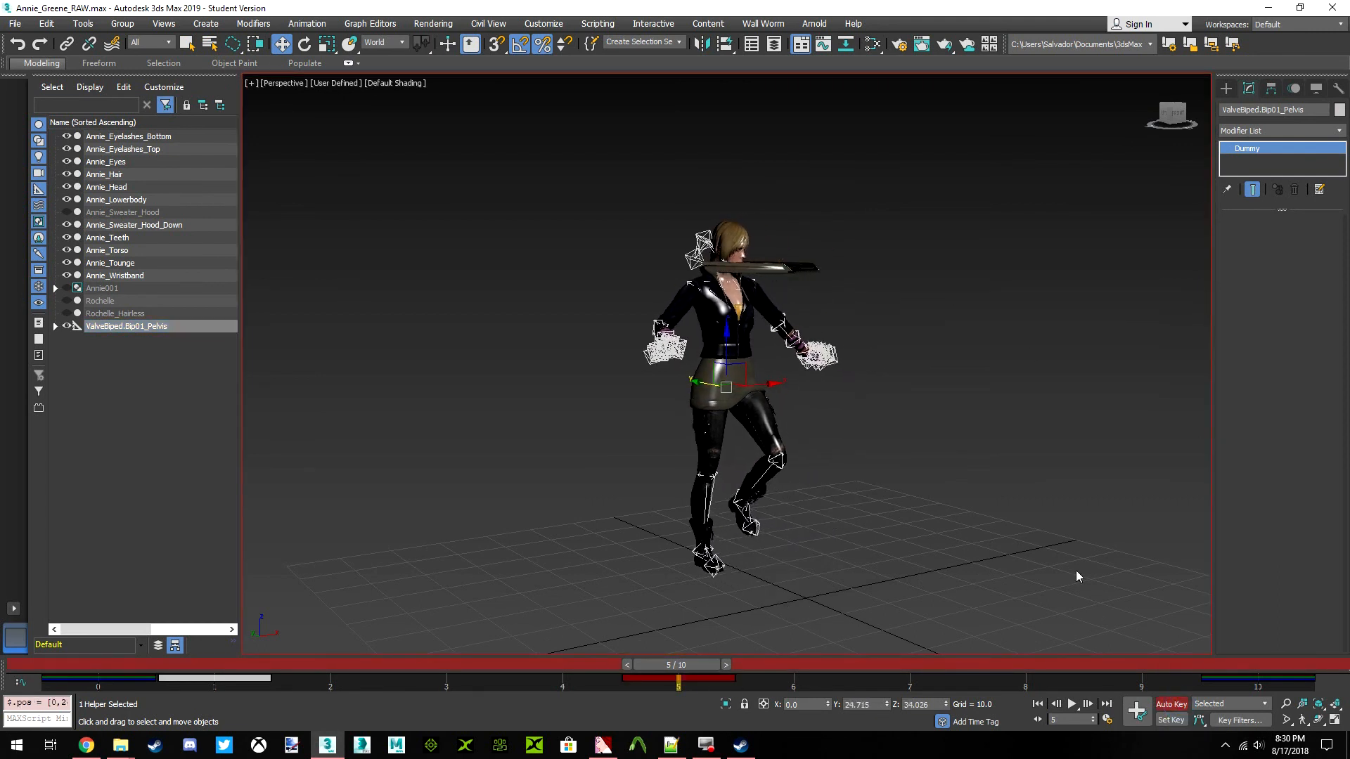
pyautogui.click(1167, 703)
pyautogui.click(911, 505)
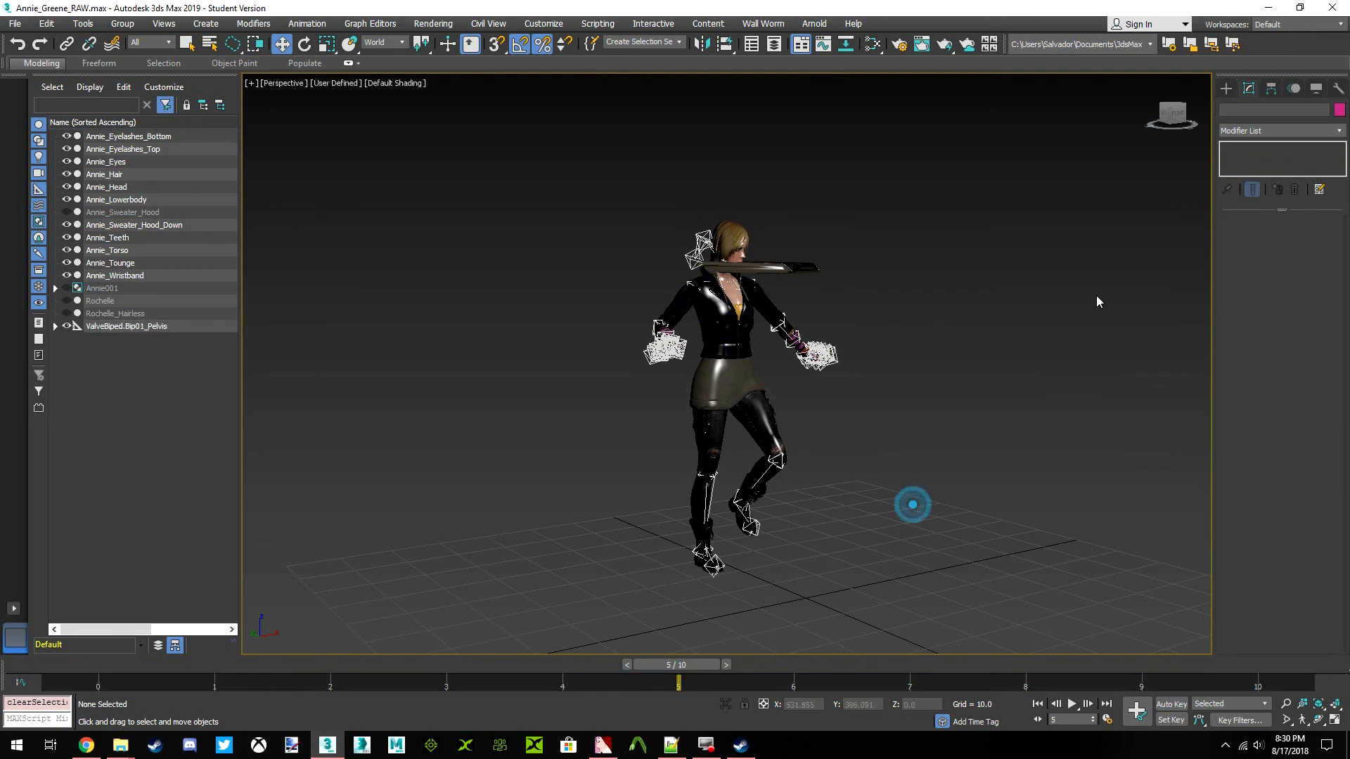
# Enter envelope editing on Annie_Sweater_Hood_Down and select the stray vertices stretched out in front of the body
pyautogui.click(1173, 129)
pyautogui.click(780, 271)
pyautogui.scroll(4, 824, 294)
pyautogui.scroll(5, 815, 299)
pyautogui.click(1279, 240)
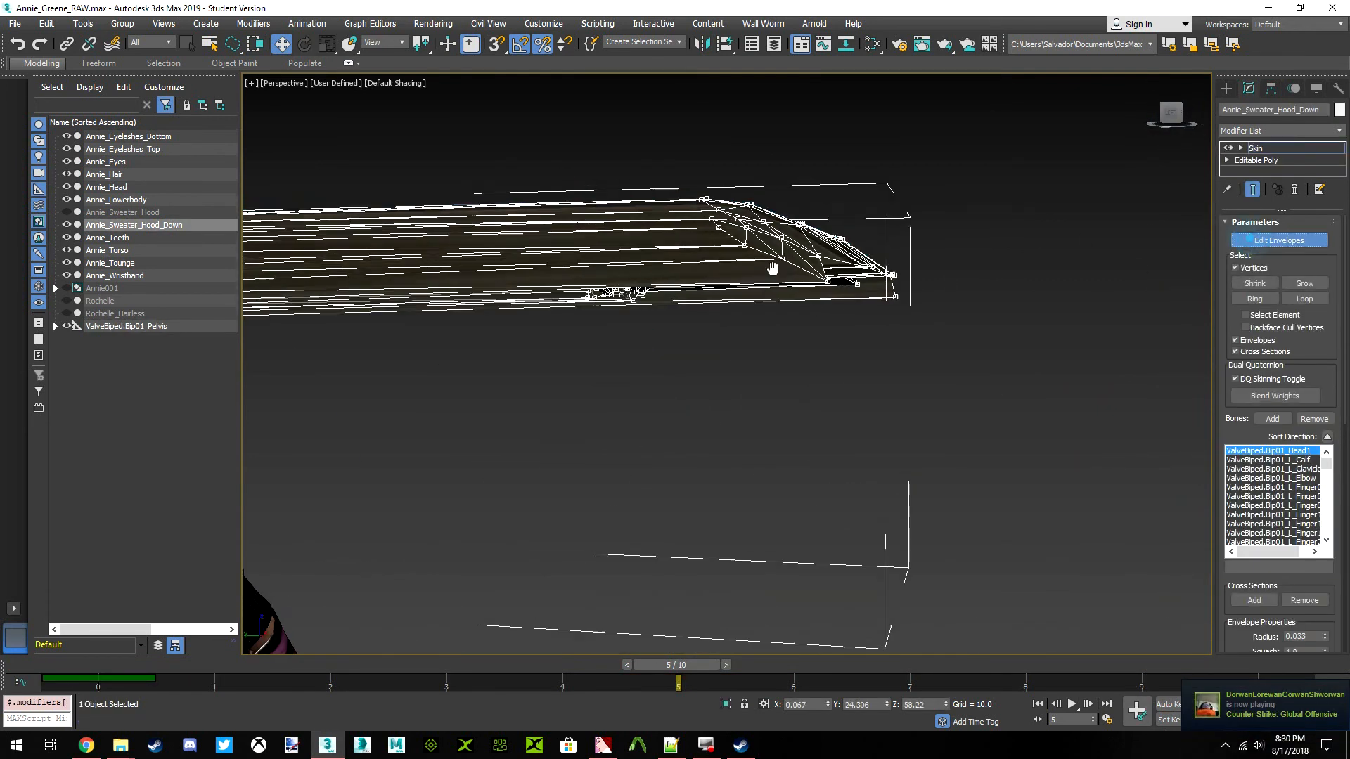
pyautogui.scroll(-3, 1069, 484)
pyautogui.moveTo(962, 504); pyautogui.dragTo(1062, 475)
pyautogui.scroll(-3, 1097, 403)
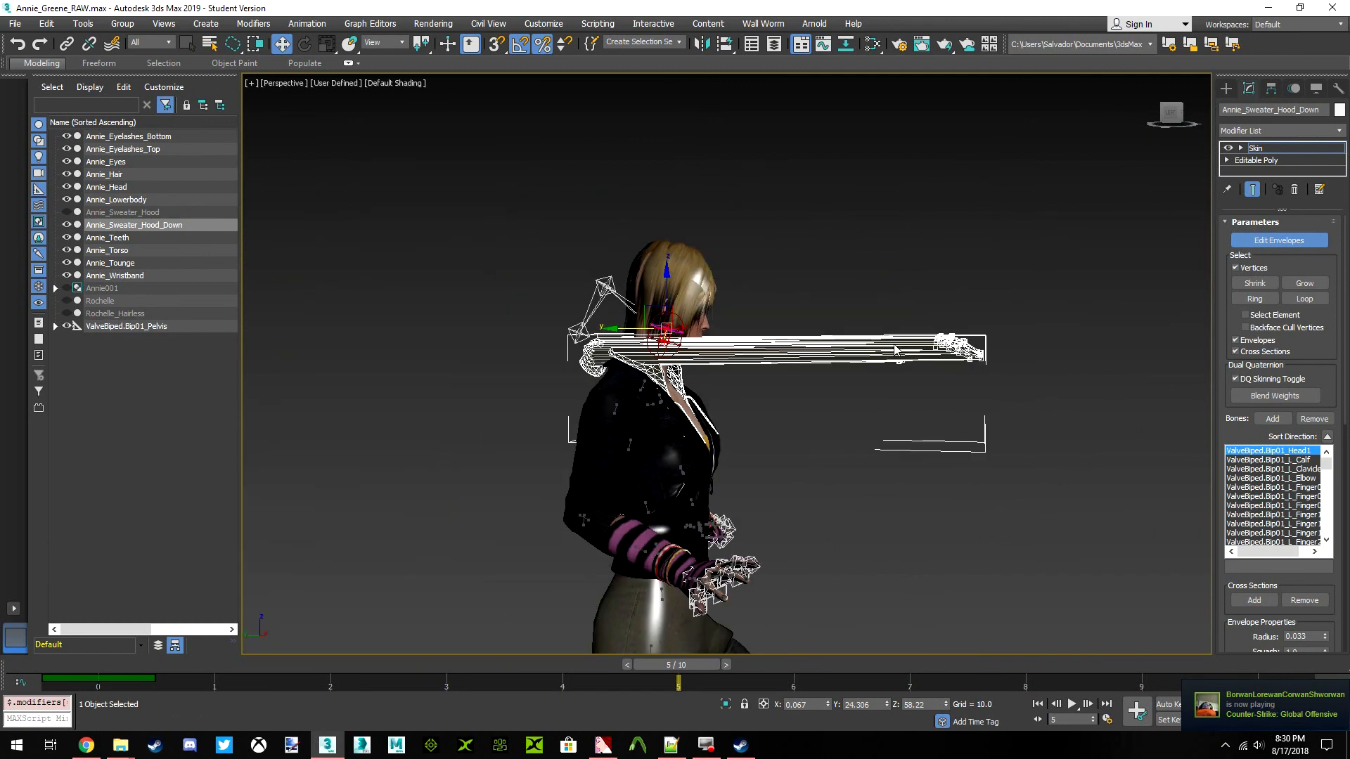
# Open the Skin Weight Table for the stray hood vertices and set their ValveBiped.Bip01_Spine4 weight to 1
pyautogui.scroll(4, 861, 347)
pyautogui.rightClick(573, 242)
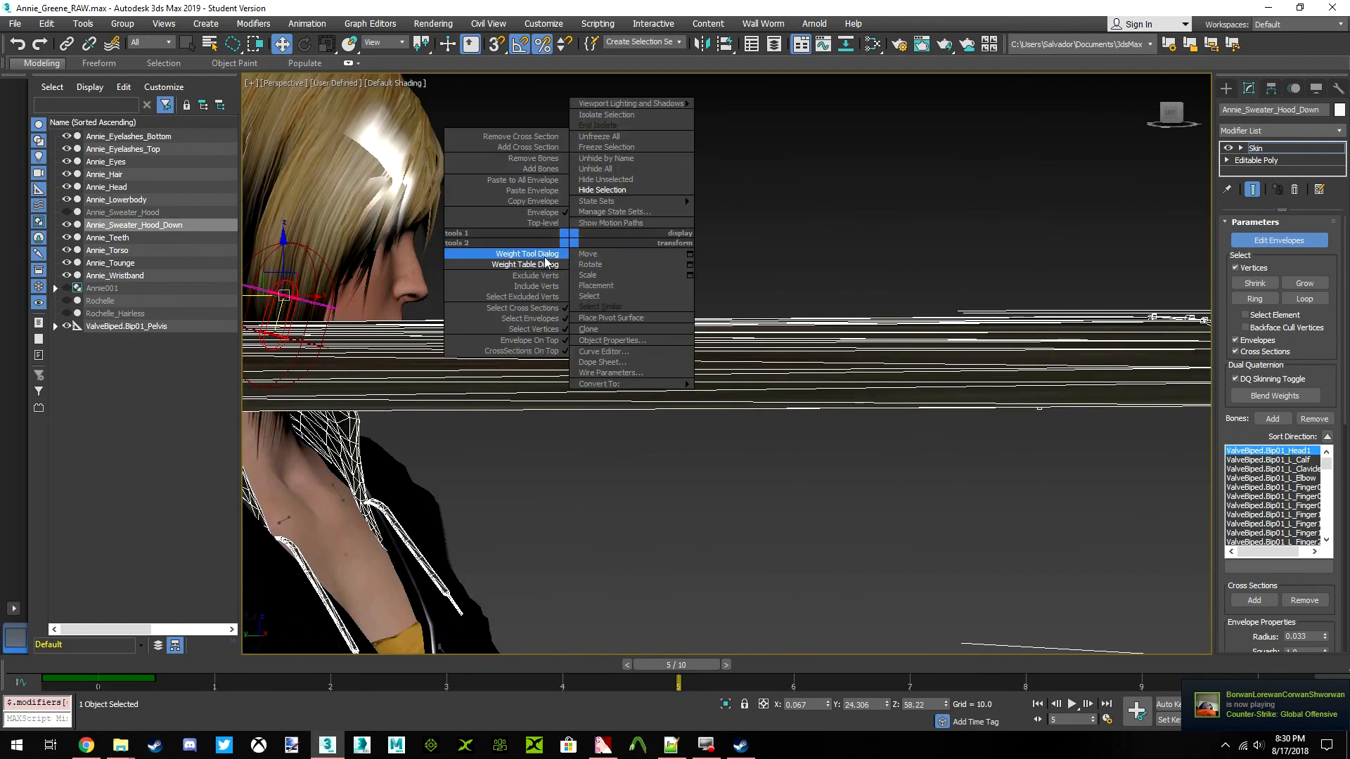
pyautogui.click(536, 263)
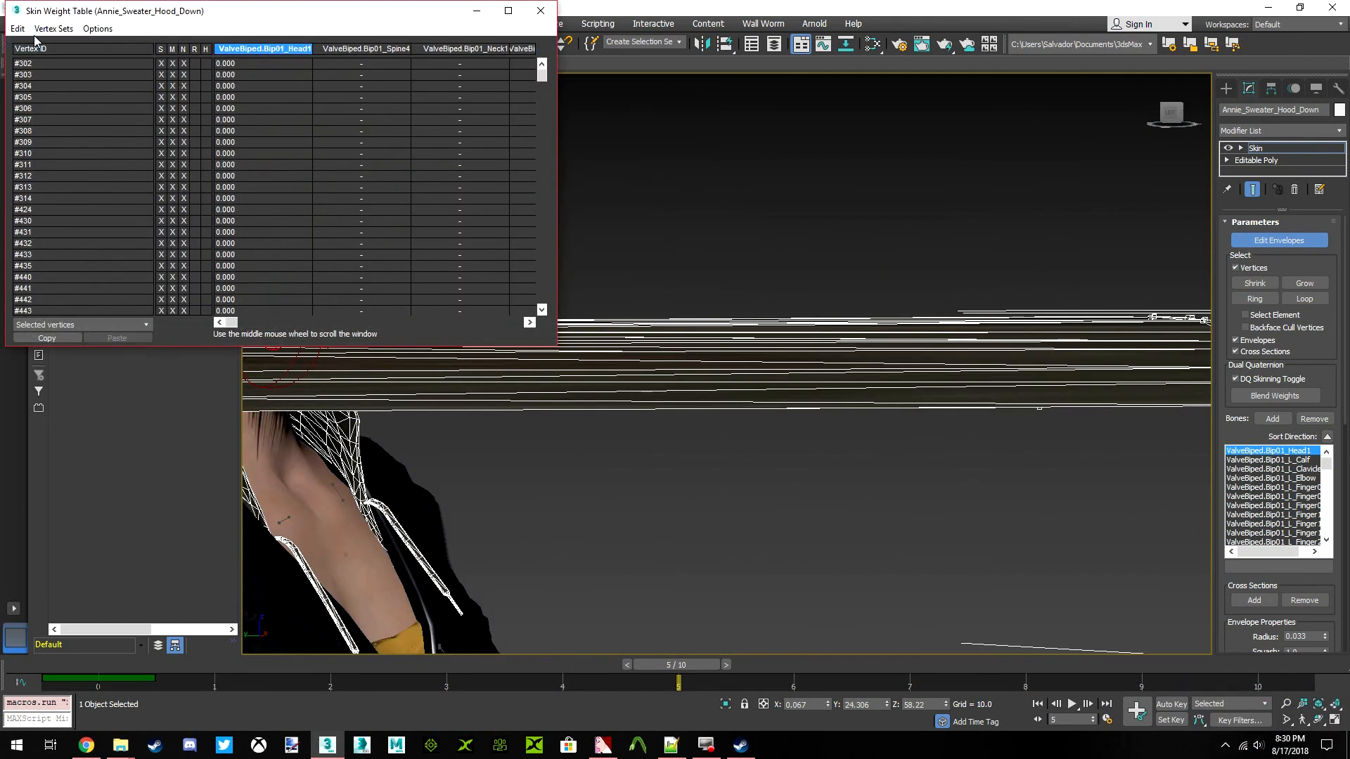
pyautogui.click(17, 28)
pyautogui.click(38, 99)
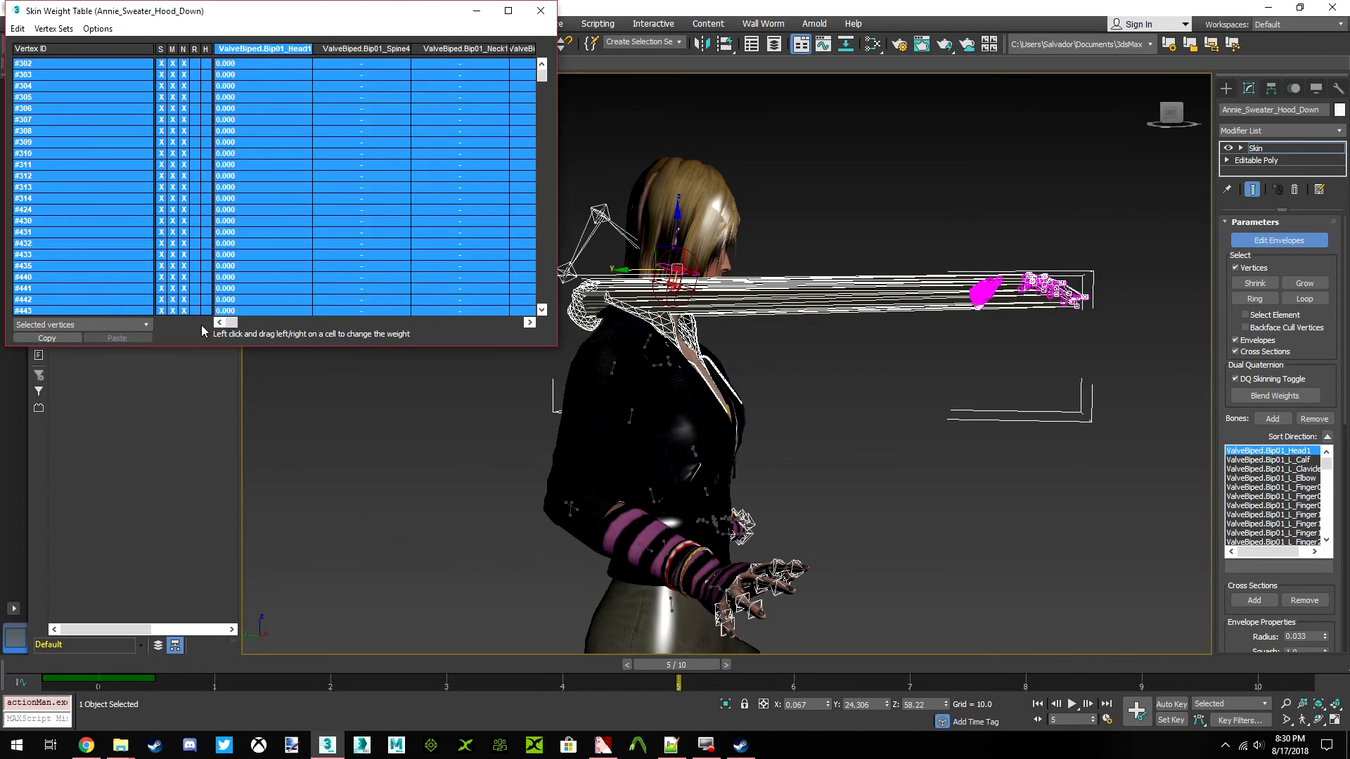
pyautogui.click(359, 64)
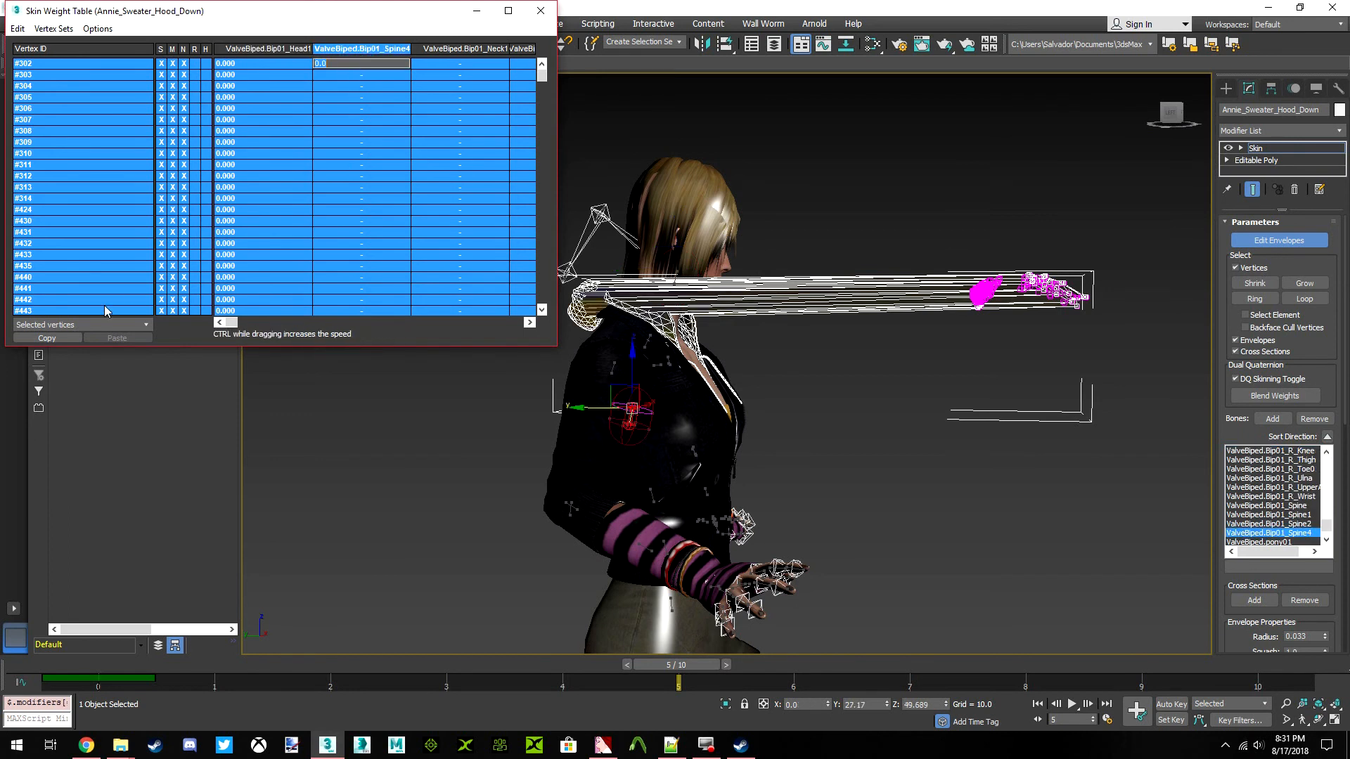
pyautogui.moveTo(314, 205); pyautogui.dragTo(495, 192)
pyautogui.scroll(5, 630, 318)
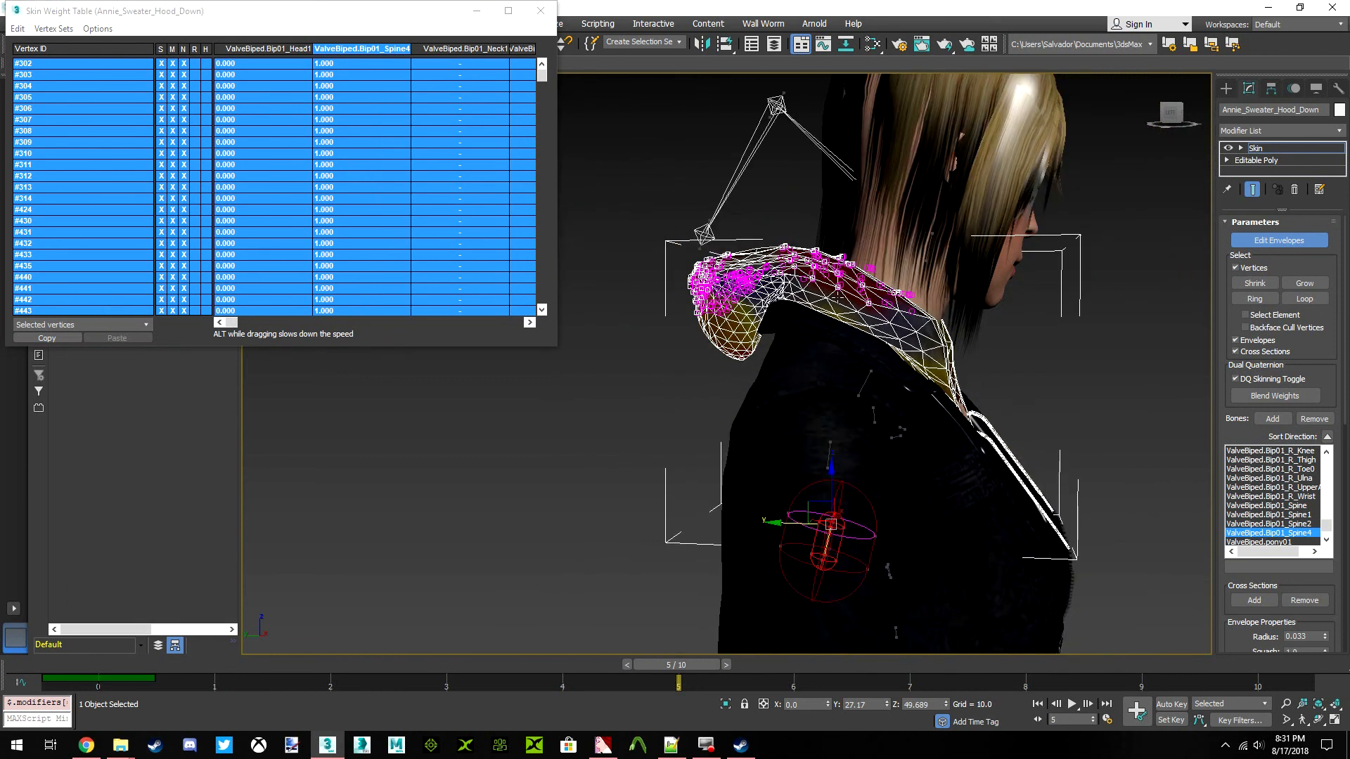
# Select every vertex of the hood and set the ValveBiped.Bip01_Spine4 weight to 1 for all of them
pyautogui.moveTo(1172, 118)
pyautogui.mouseDown()
pyautogui.moveTo(1114, 120)
pyautogui.moveTo(1166, 120)
pyautogui.mouseUp()
pyautogui.scroll(-3, 859, 293)
pyautogui.moveTo(859, 292); pyautogui.dragTo(838, 239, button='middle')
pyautogui.scroll(-4, 839, 240)
pyautogui.moveTo(1125, 336)
pyautogui.mouseDown()
pyautogui.moveTo(910, 93)
pyautogui.moveTo(1143, 486)
pyautogui.moveTo(1140, 457)
pyautogui.mouseUp()
pyautogui.click(18, 28)
pyautogui.click(42, 100)
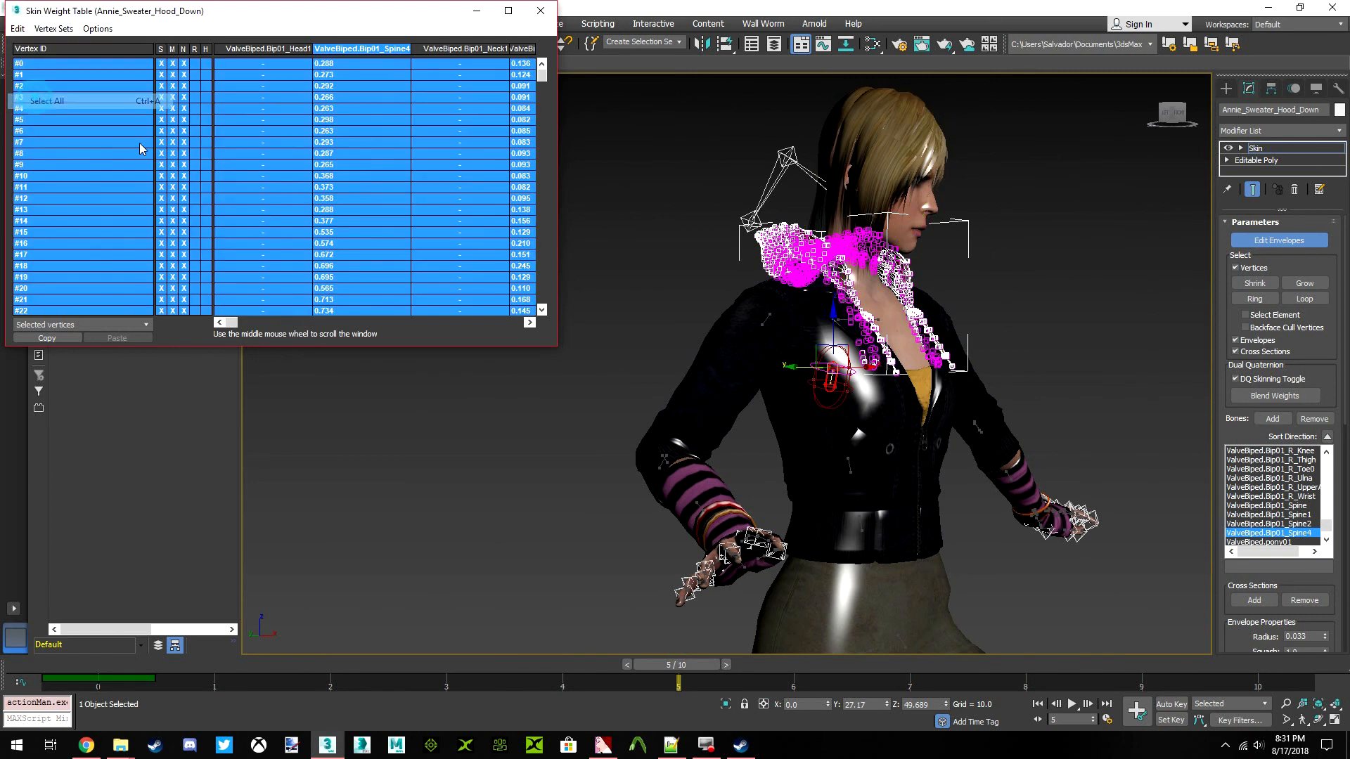
pyautogui.click(584, 424)
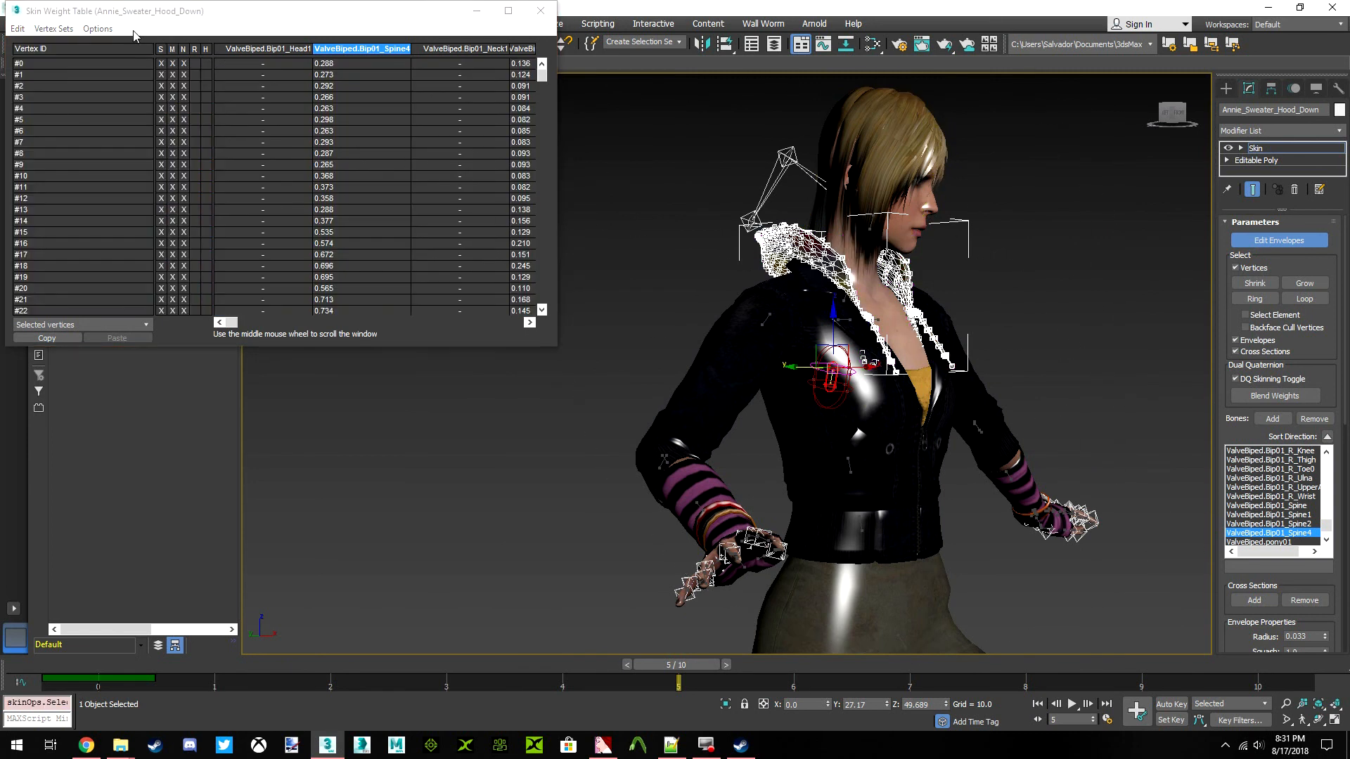
pyautogui.click(18, 29)
pyautogui.click(42, 99)
pyautogui.moveTo(349, 167); pyautogui.dragTo(350, 149)
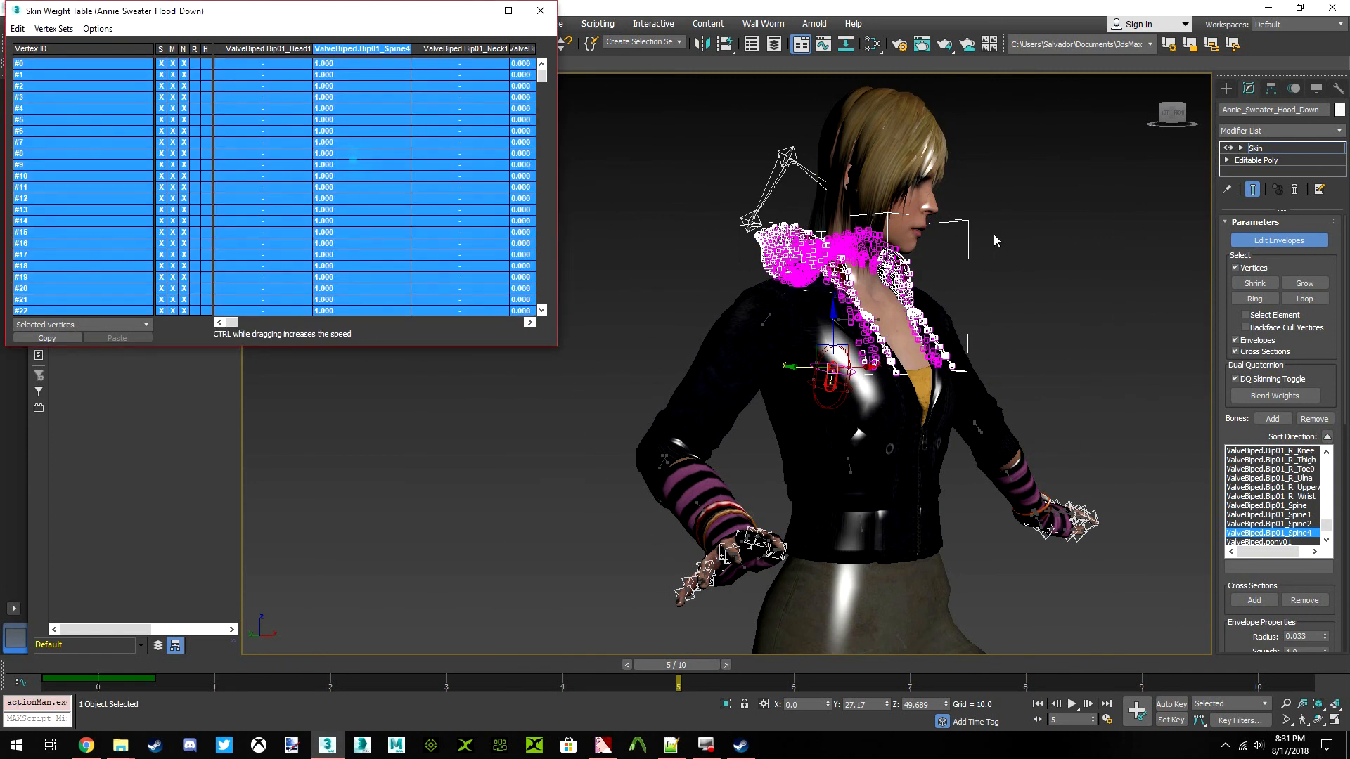
# Select vertices on the front rim of the hood on both sides of the neck and grow the selection
pyautogui.scroll(6, 881, 268)
pyautogui.click(1066, 290)
pyautogui.moveTo(1171, 115); pyautogui.dragTo(1028, 141)
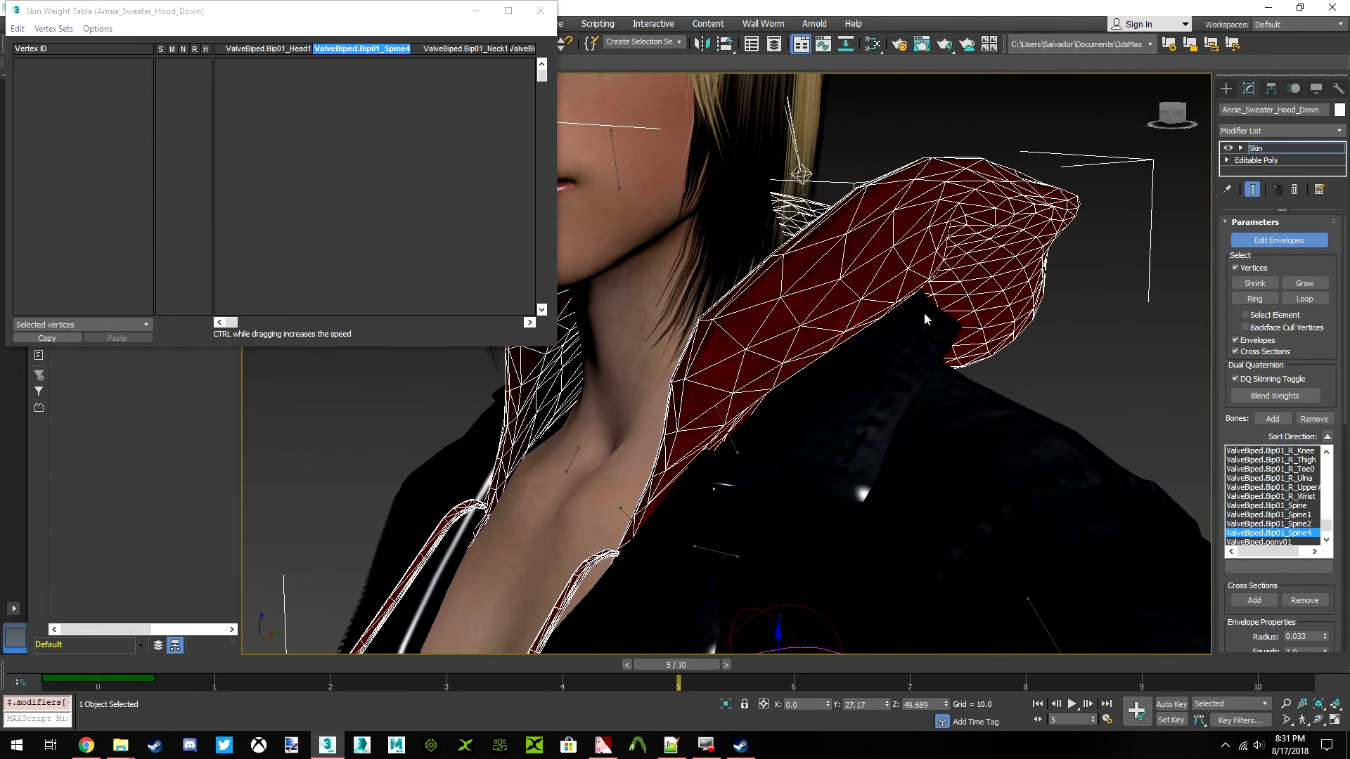
pyautogui.scroll(-3, 834, 287)
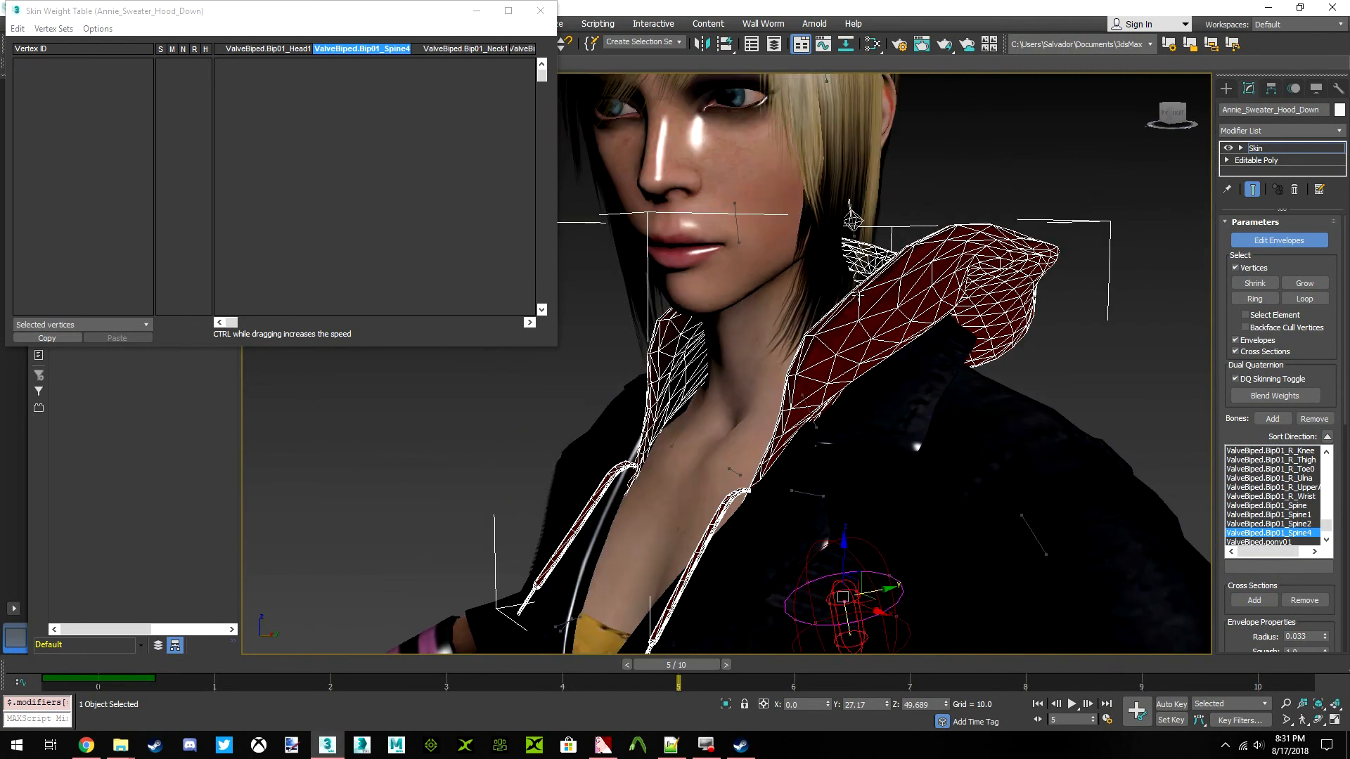
pyautogui.scroll(5, 1039, 284)
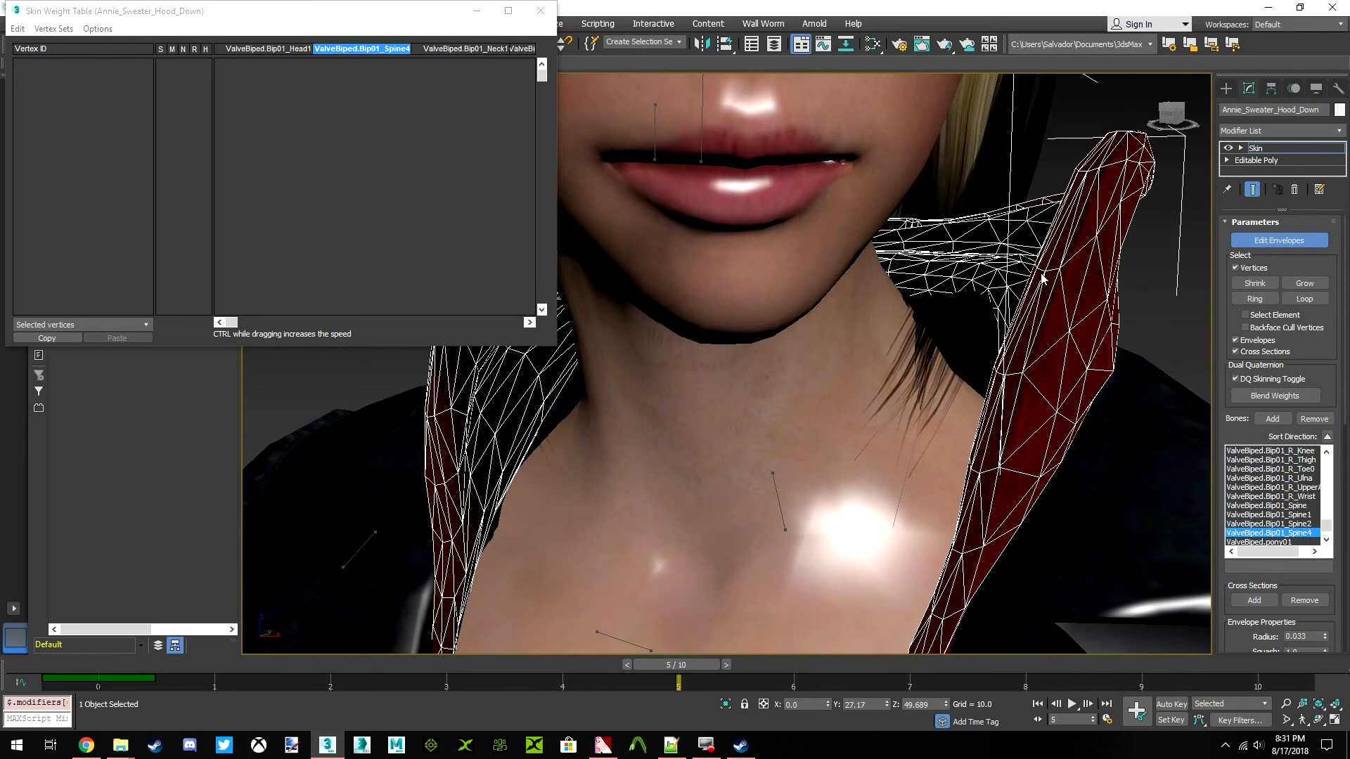
pyautogui.click(1044, 265)
pyautogui.keyDown('ctrl'); pyautogui.click(1032, 266); pyautogui.keyUp('ctrl')
pyautogui.keyDown('alt'); pyautogui.moveTo(1032, 266); pyautogui.dragTo(1005, 235, button='middle'); pyautogui.keyUp('alt')
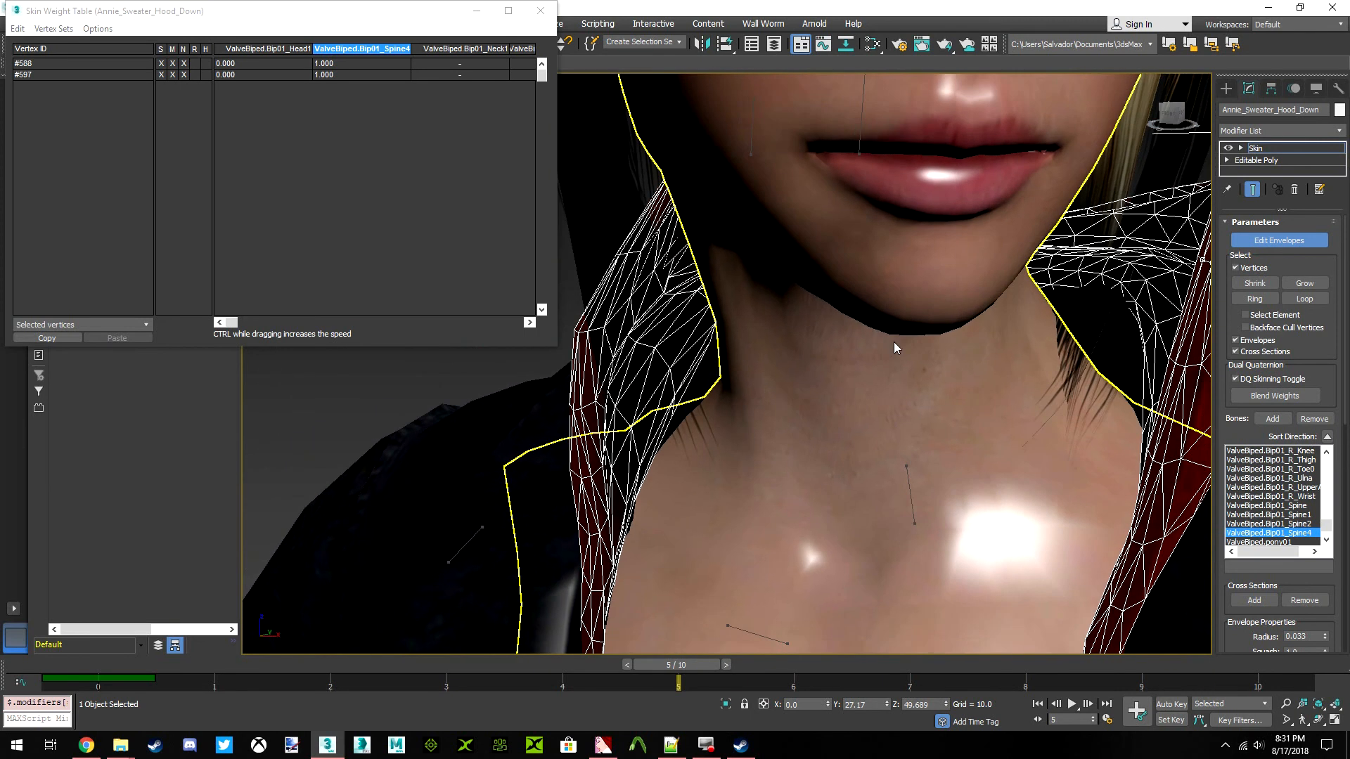
pyautogui.scroll(-4, 1006, 236)
pyautogui.click(1170, 114)
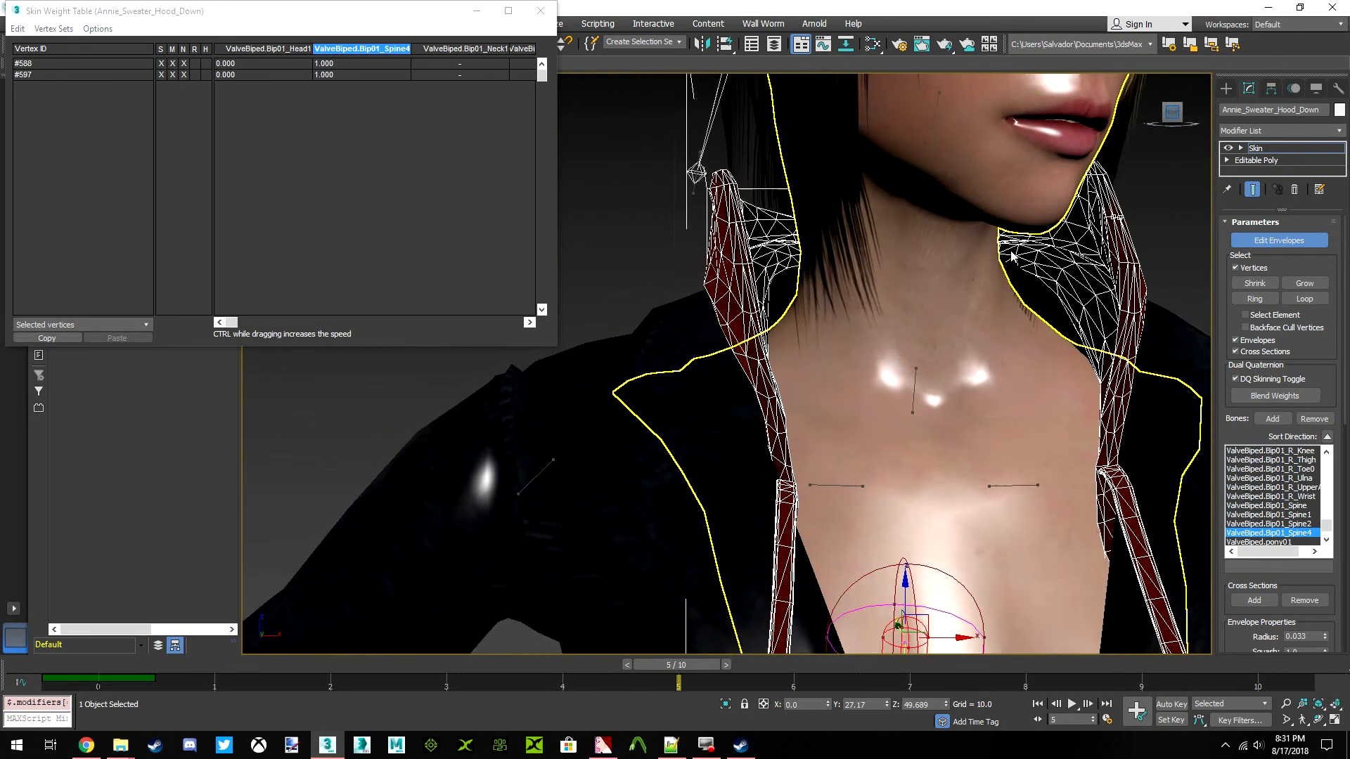
pyautogui.scroll(5, 639, 289)
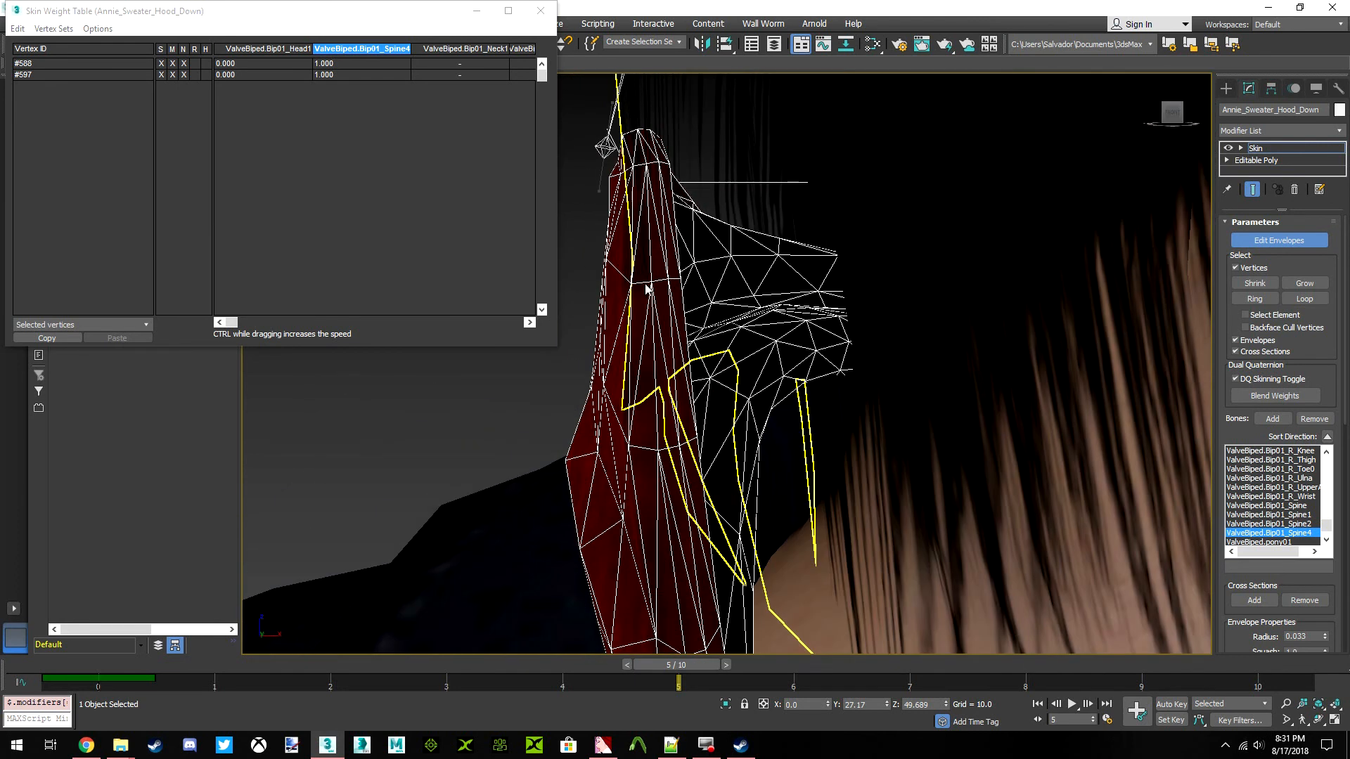
pyautogui.keyDown('ctrl'); pyautogui.click(652, 281); pyautogui.keyUp('ctrl')
pyautogui.scroll(-5, 640, 302)
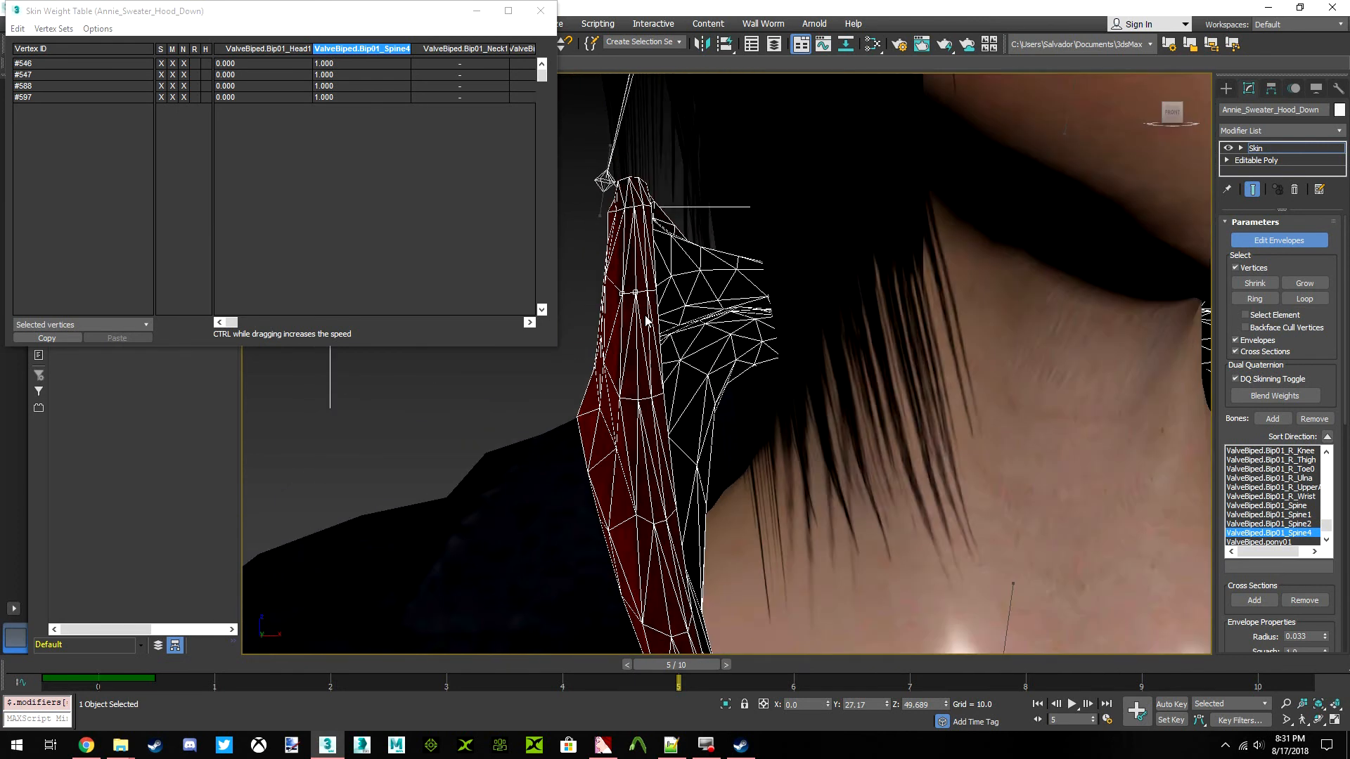
pyautogui.click(1302, 284)
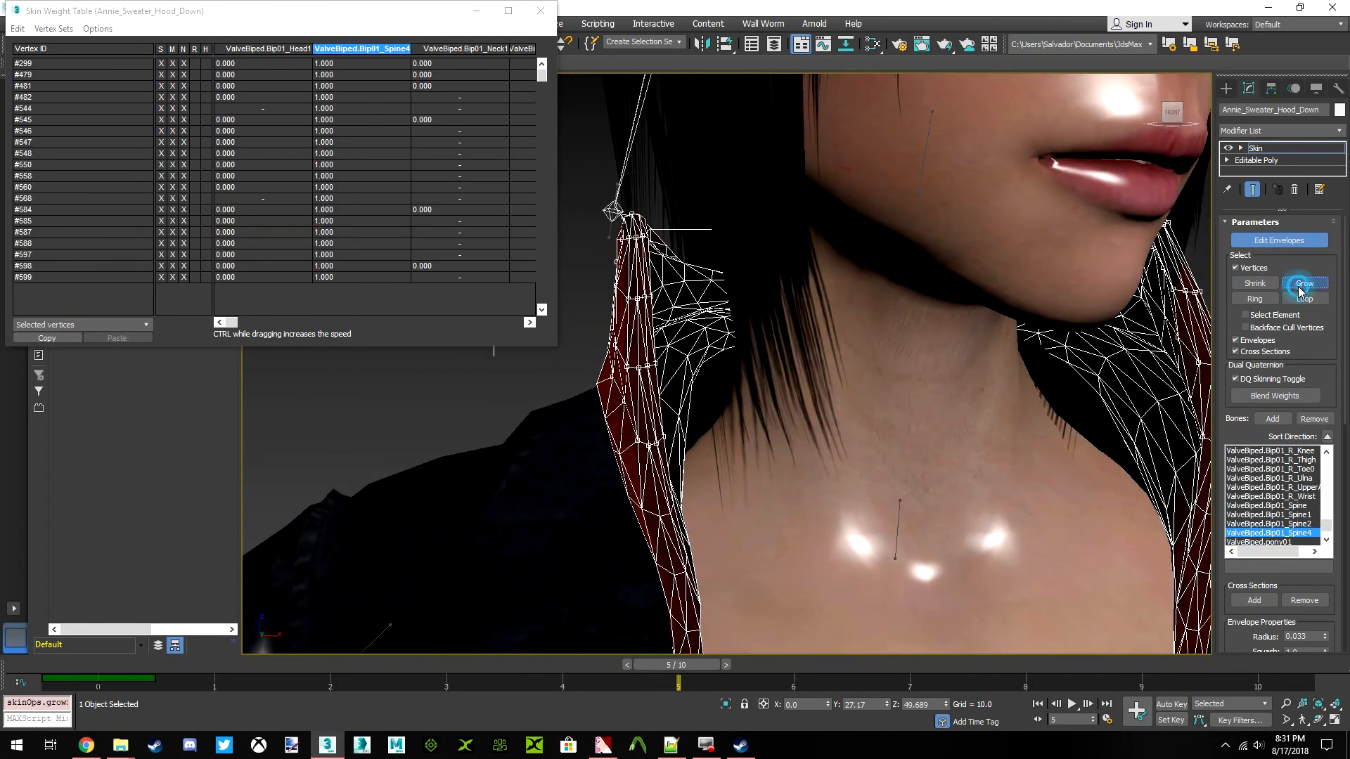
pyautogui.scroll(-3, 916, 278)
pyautogui.moveTo(1180, 123); pyautogui.dragTo(1197, 124)
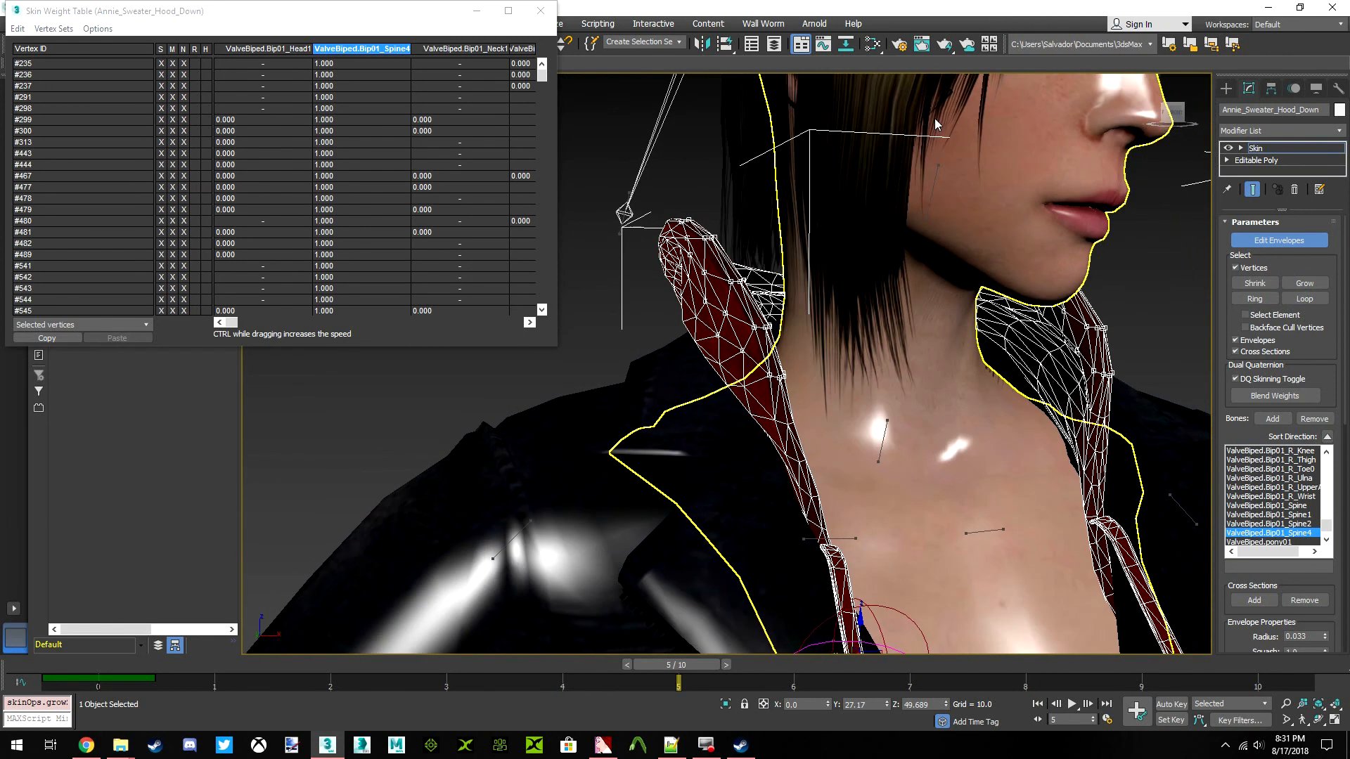
# Set the ValveBiped.Bip01_Neck1 weight to .5 for all the selected rim vertices in the Skin Weight Table
pyautogui.click(18, 28)
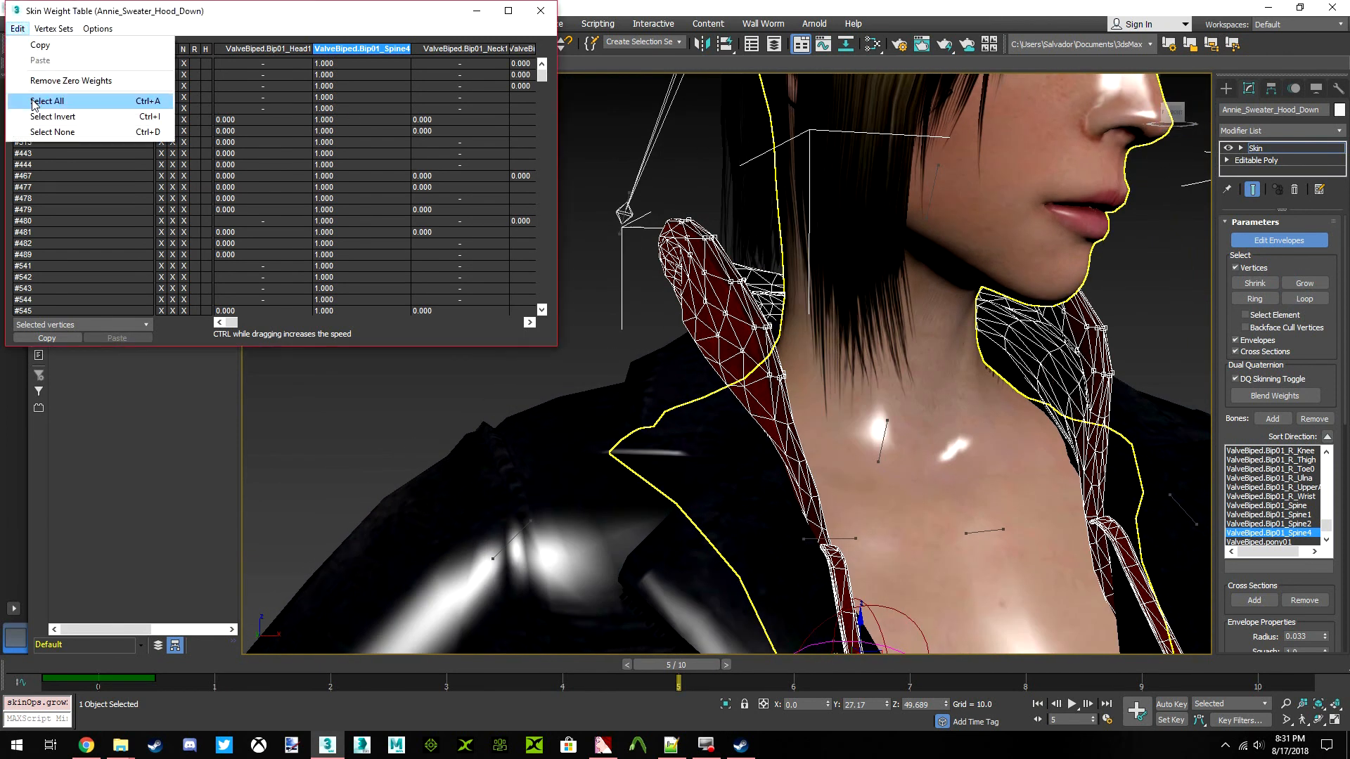
pyautogui.click(50, 101)
pyautogui.click(495, 49)
pyautogui.click(440, 175)
pyautogui.write('.')
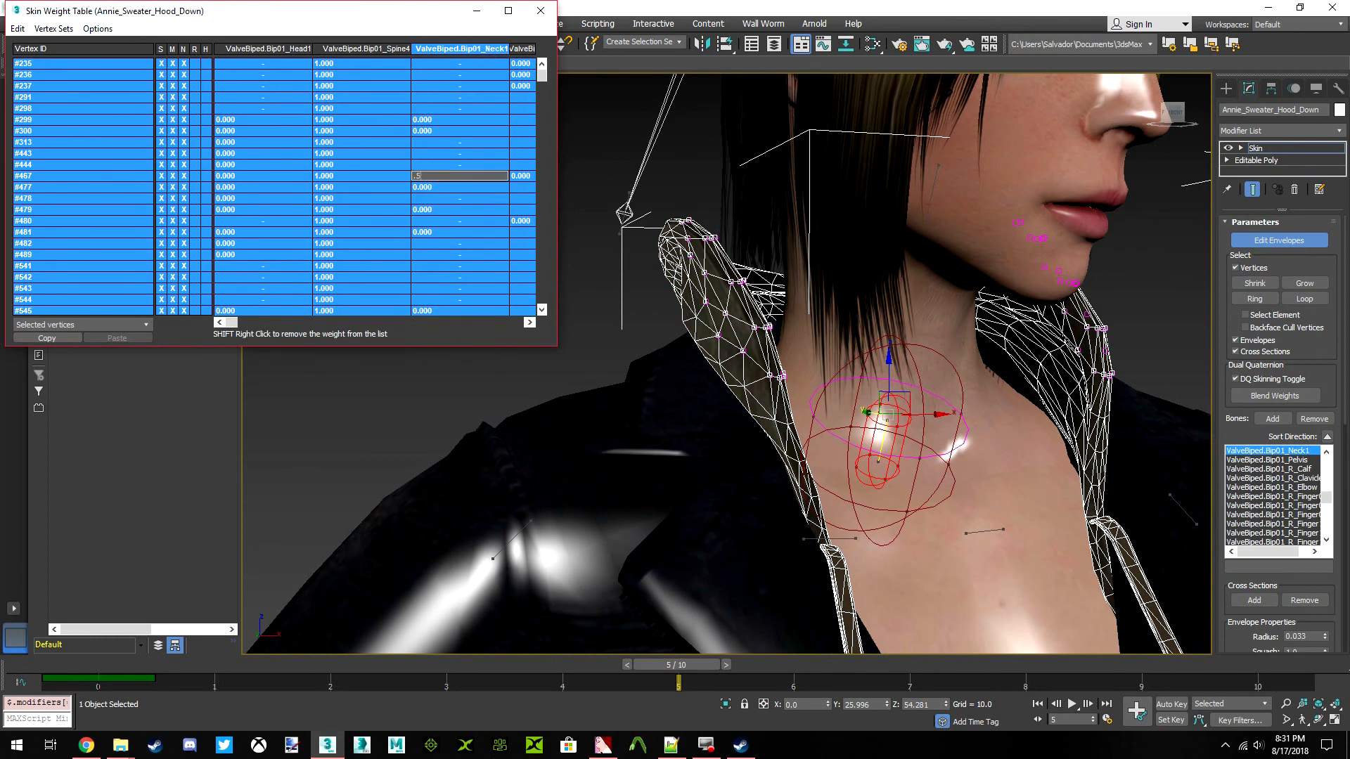
pyautogui.write('5')
pyautogui.press('Return')
pyautogui.scroll(-5, 693, 304)
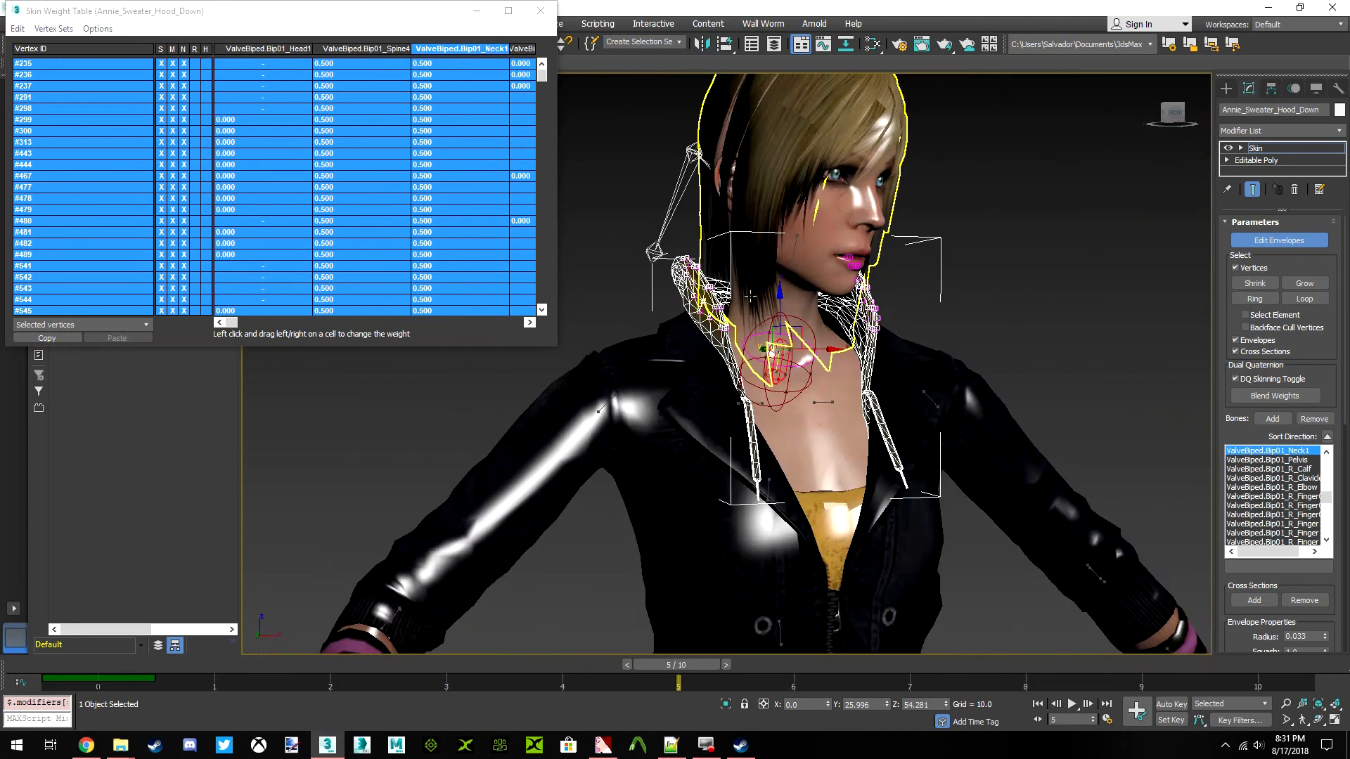
pyautogui.scroll(3, 795, 295)
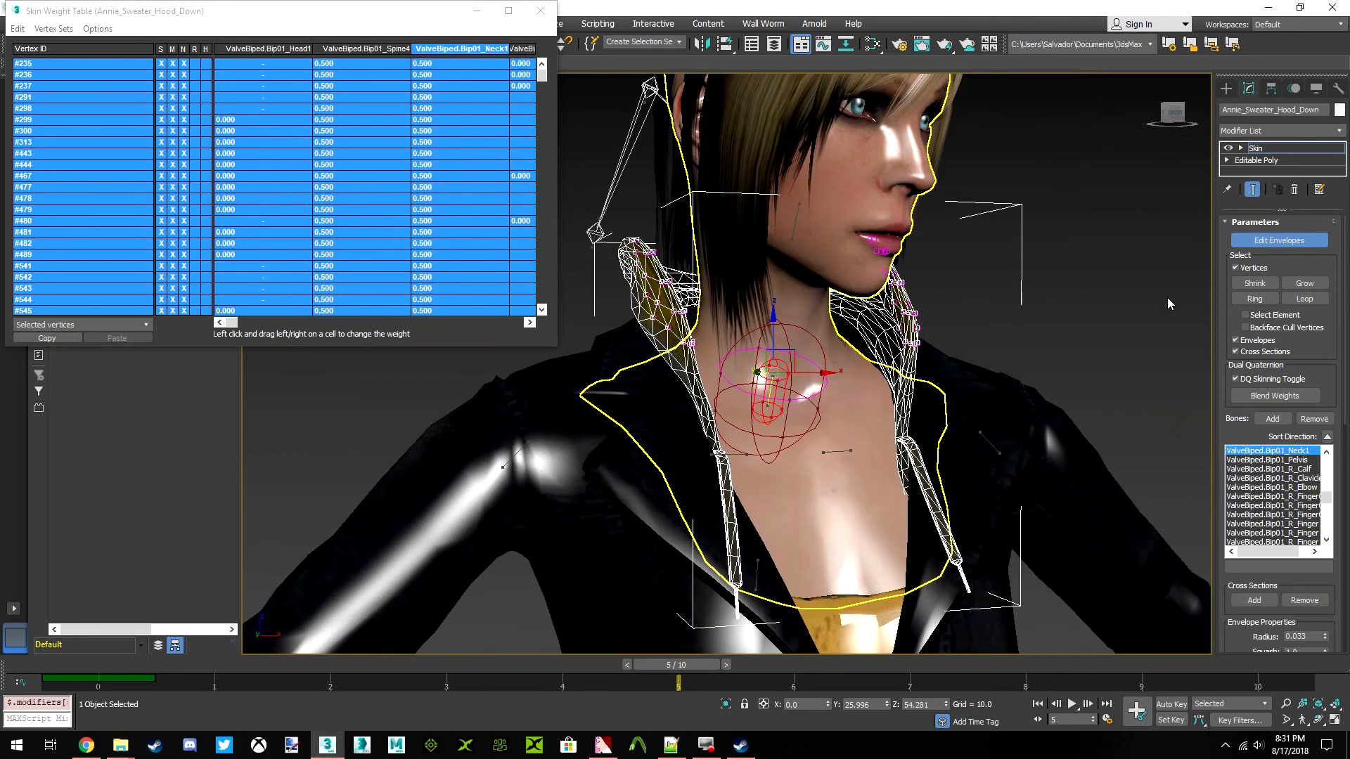
# Grow the hood-rim vertex selection and set the ValveBiped.Bip01_Neck1 weight to .5 for all the selected vertices
pyautogui.click(1305, 284)
pyautogui.click(18, 30)
pyautogui.click(45, 100)
pyautogui.click(453, 150)
pyautogui.press('Return')
# Shrink the rim vertex selection once and set its ValveBiped.Bip01_Neck1 weight to .6 in the Skin Weight Table
pyautogui.moveTo(1173, 114); pyautogui.dragTo(1225, 118)
pyautogui.click(1255, 283)
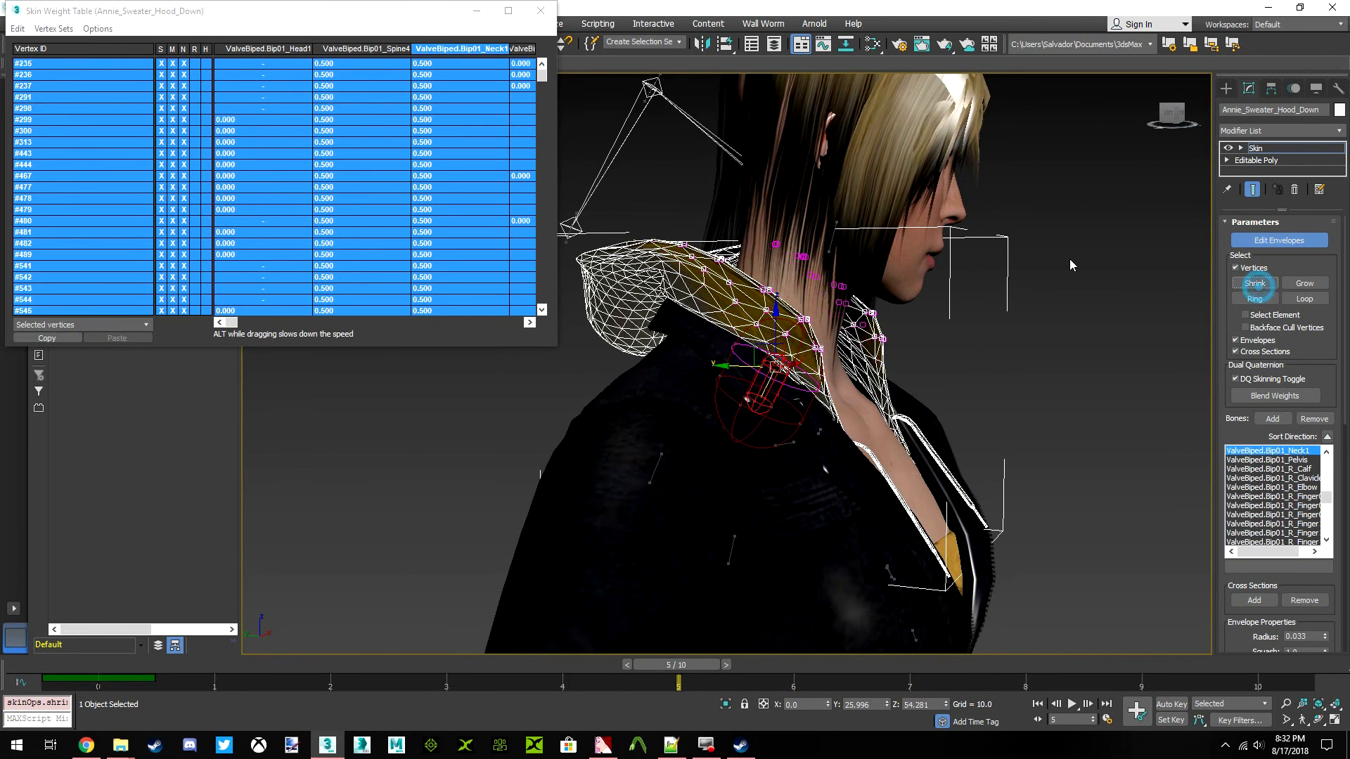
pyautogui.click(468, 199)
pyautogui.write('.')
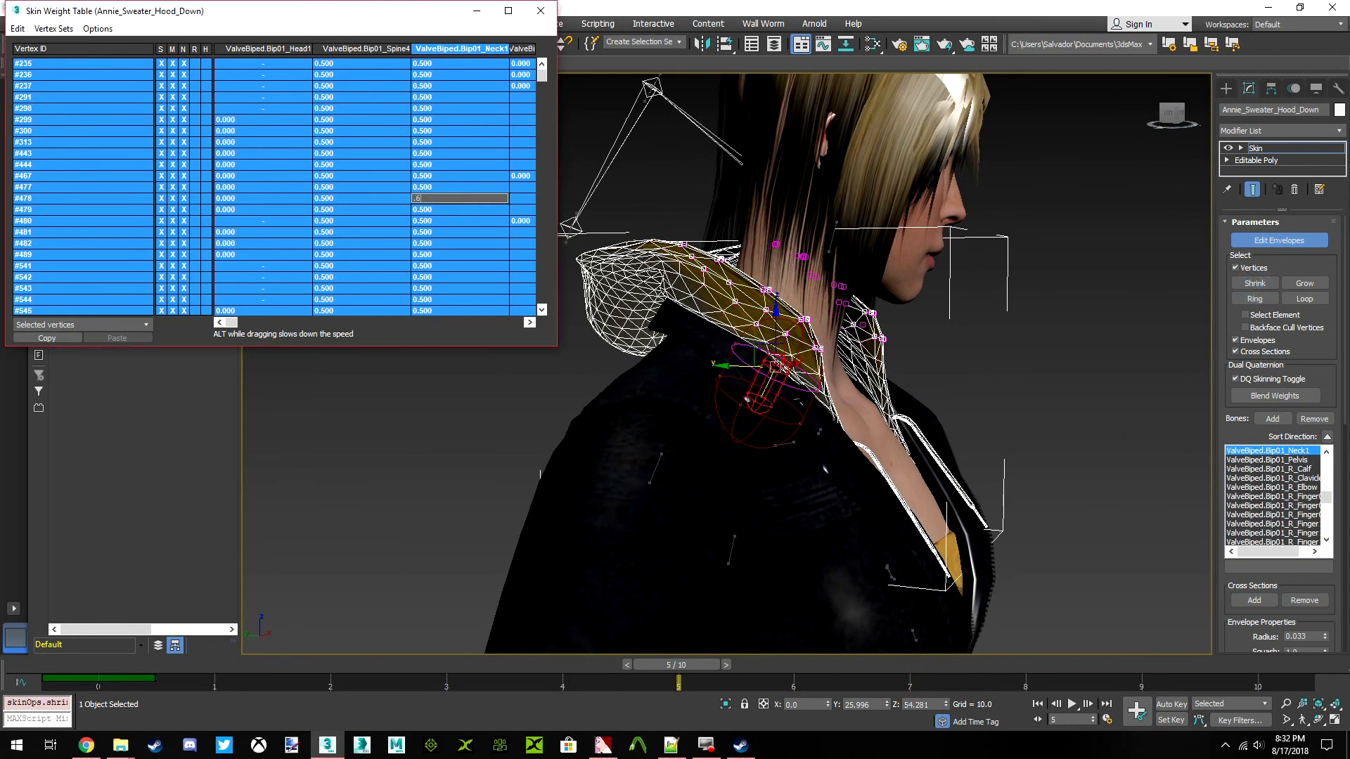
pyautogui.write('6')
pyautogui.press('Return')
# Shrink the rim selection further, set its ValveBiped.Bip01_Neck1 weight to .65, and leave the weight table and envelope editing
pyautogui.click(1253, 283)
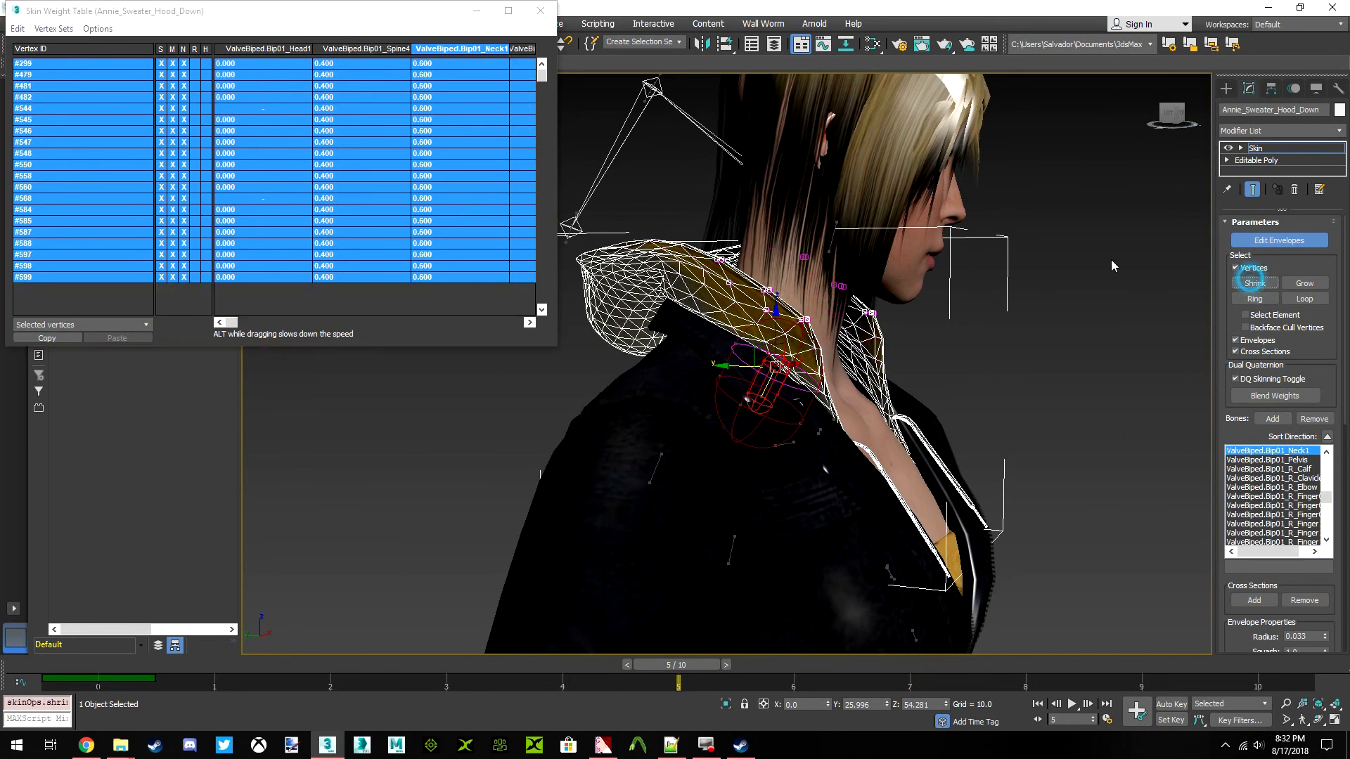
pyautogui.click(488, 147)
pyautogui.write('.65')
pyautogui.press('Return')
pyautogui.click(1258, 284)
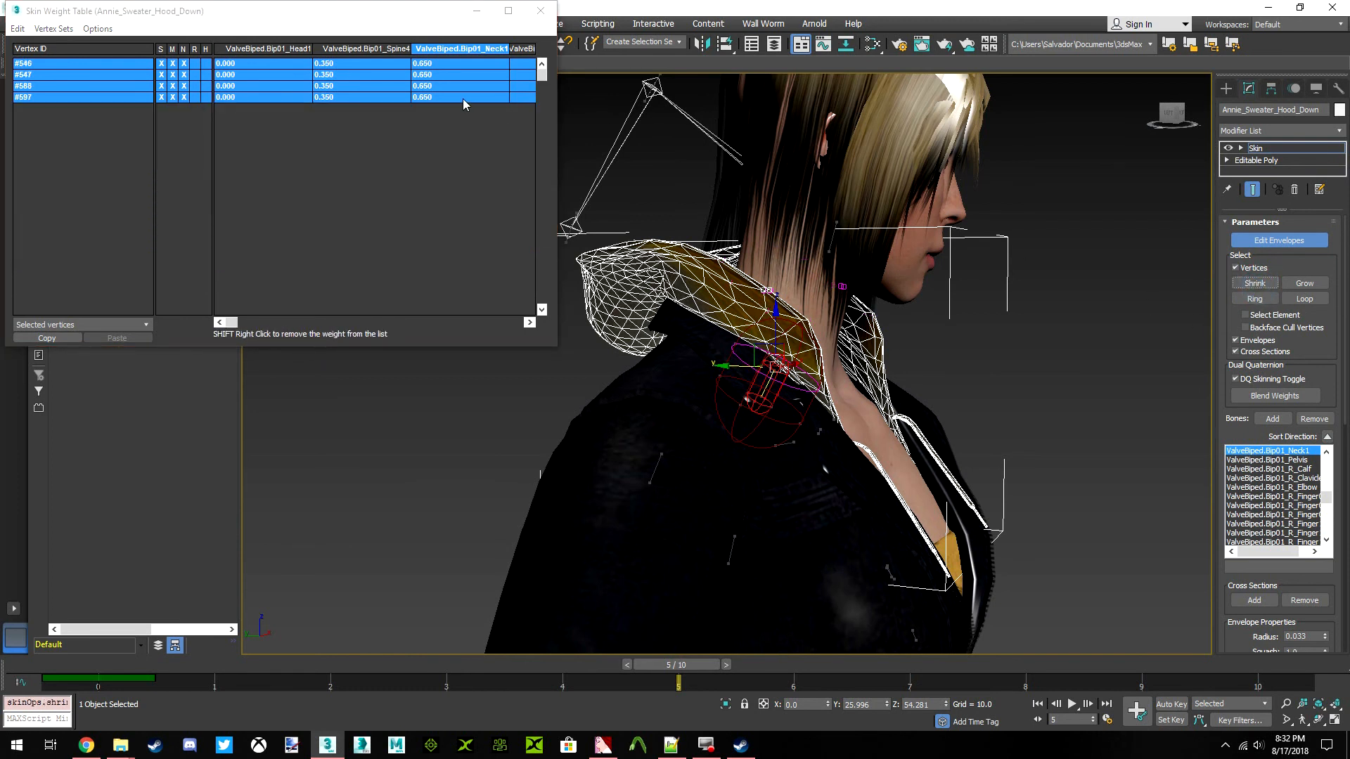
pyautogui.click(540, 10)
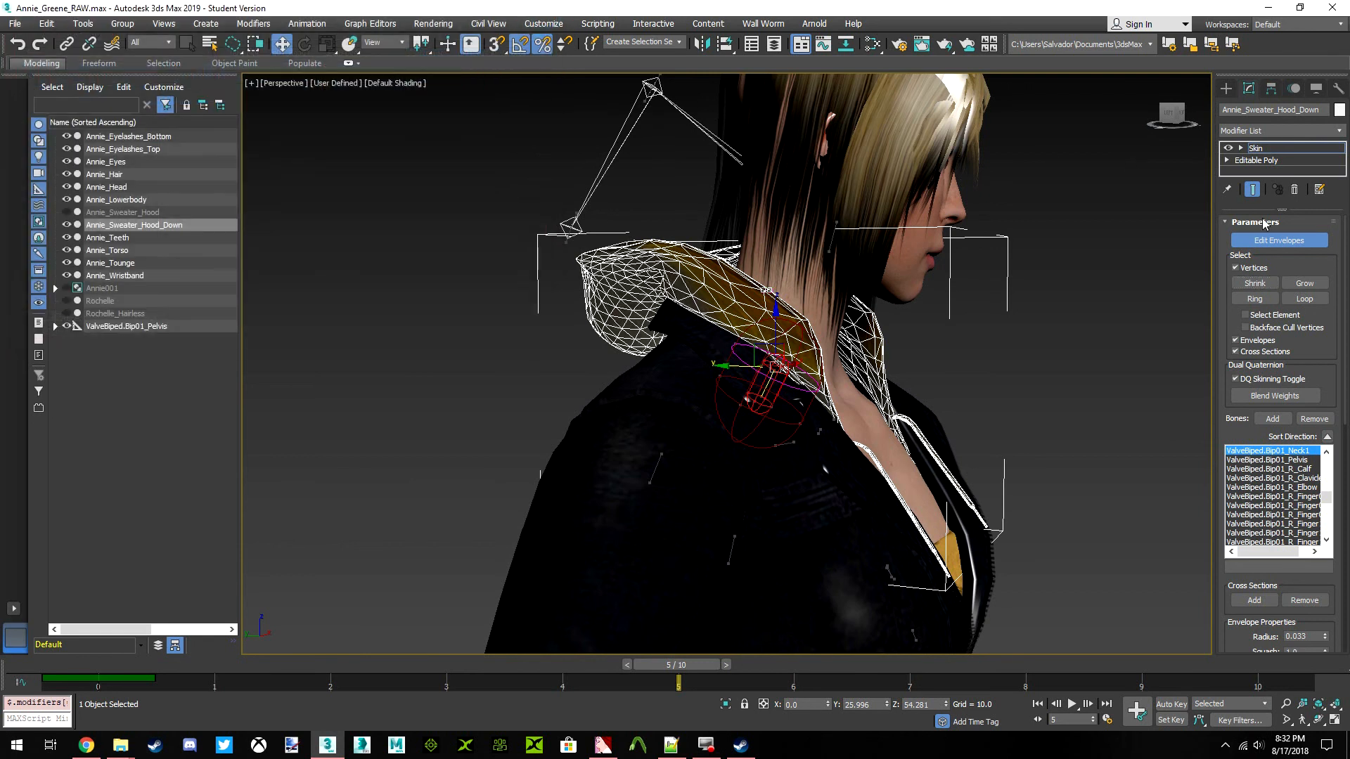
pyautogui.click(1263, 240)
# Expand the ValveBiped.Bip01_Pelvis hierarchy down through the spine bones to Spine4 and select ValveBiped.Bip01_Neck1
pyautogui.click(1081, 193)
pyautogui.moveTo(1172, 116); pyautogui.dragTo(1143, 116)
pyautogui.scroll(-5, 829, 309)
pyautogui.scroll(4, 801, 339)
pyautogui.moveTo(679, 666)
pyautogui.mouseDown()
pyautogui.moveTo(308, 665)
pyautogui.moveTo(677, 666)
pyautogui.mouseUp()
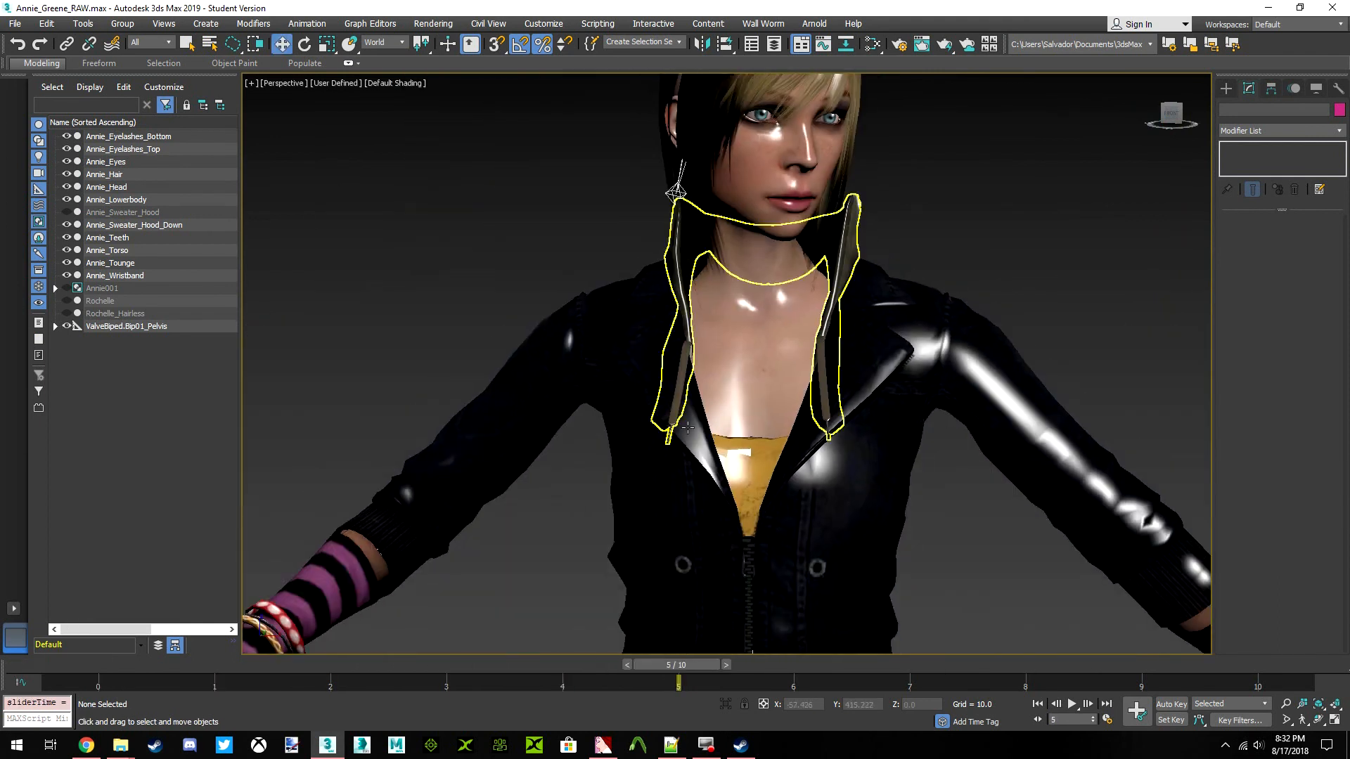
pyautogui.moveTo(676, 392); pyautogui.dragTo(705, 486, button='middle')
pyautogui.click(95, 327)
pyautogui.click(55, 326)
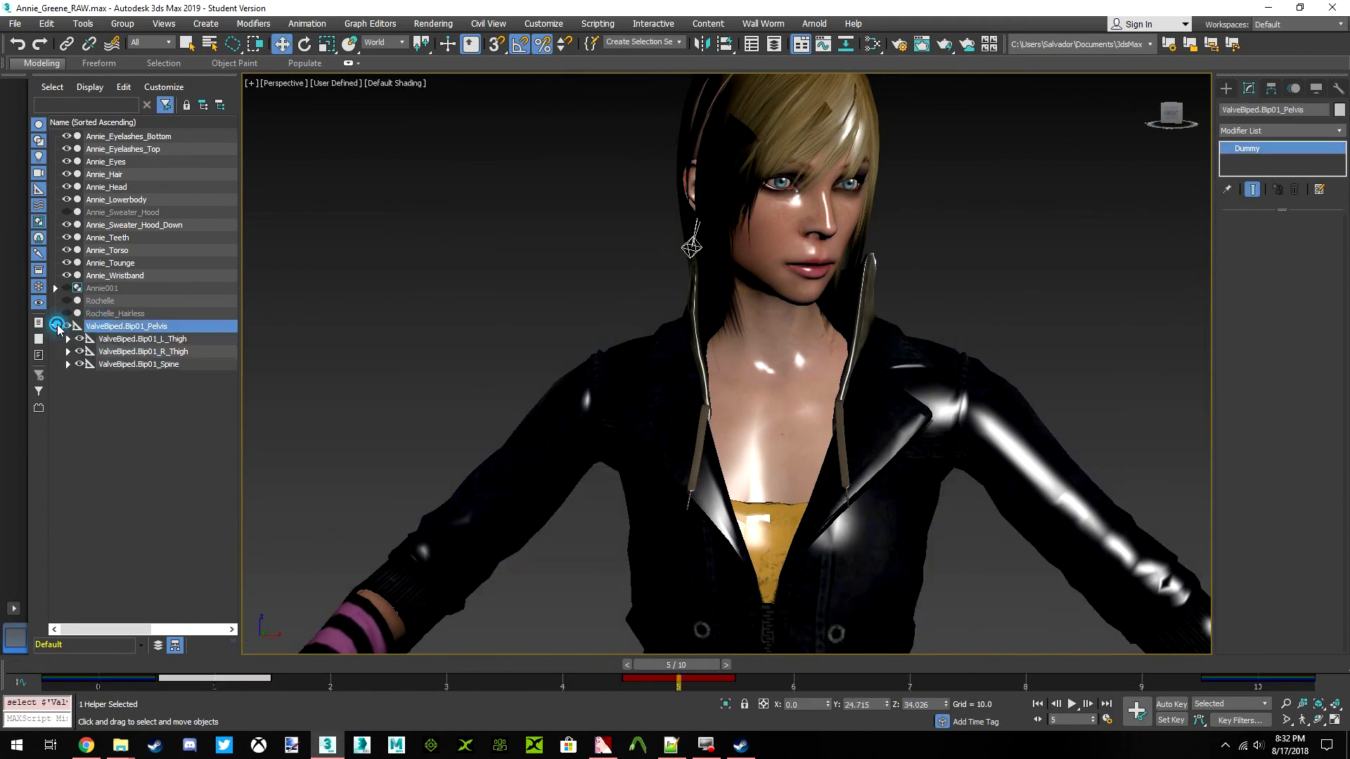
pyautogui.click(68, 365)
pyautogui.click(81, 377)
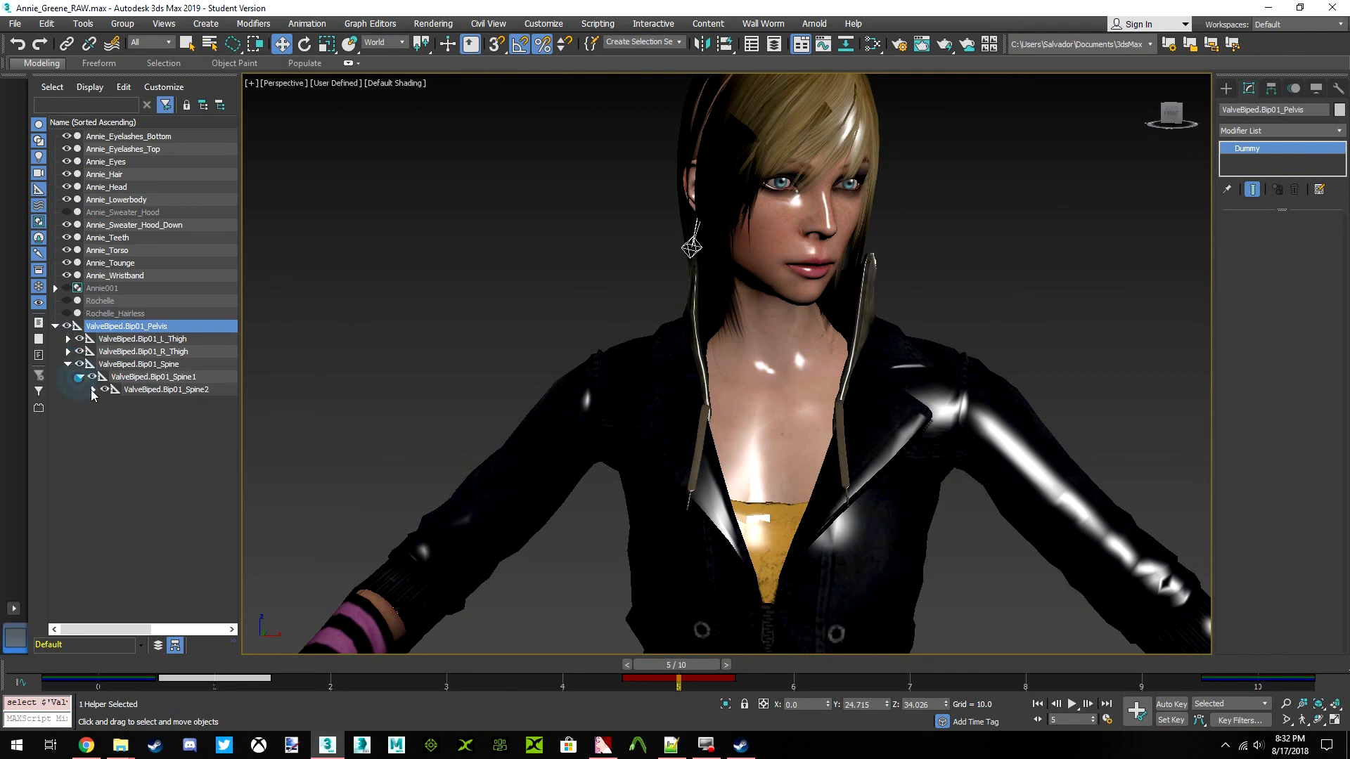
pyautogui.click(93, 390)
pyautogui.click(106, 402)
pyautogui.click(144, 428)
# Rotate ValveBiped.Bip01_Neck1 sideways about 30 degrees at frame 5 with Auto Key on, and switch Auto Key off
pyautogui.press('n')
pyautogui.press('e')
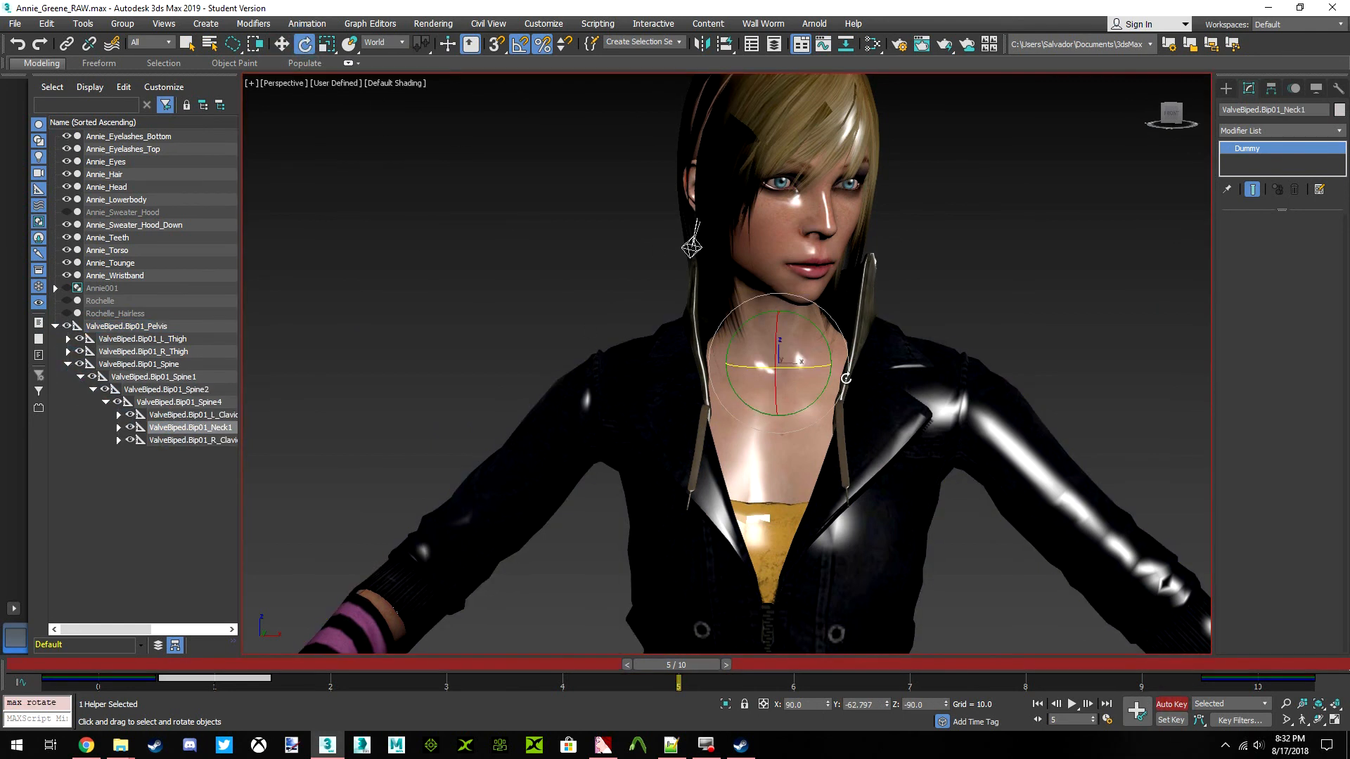
pyautogui.moveTo(819, 369); pyautogui.dragTo(850, 362)
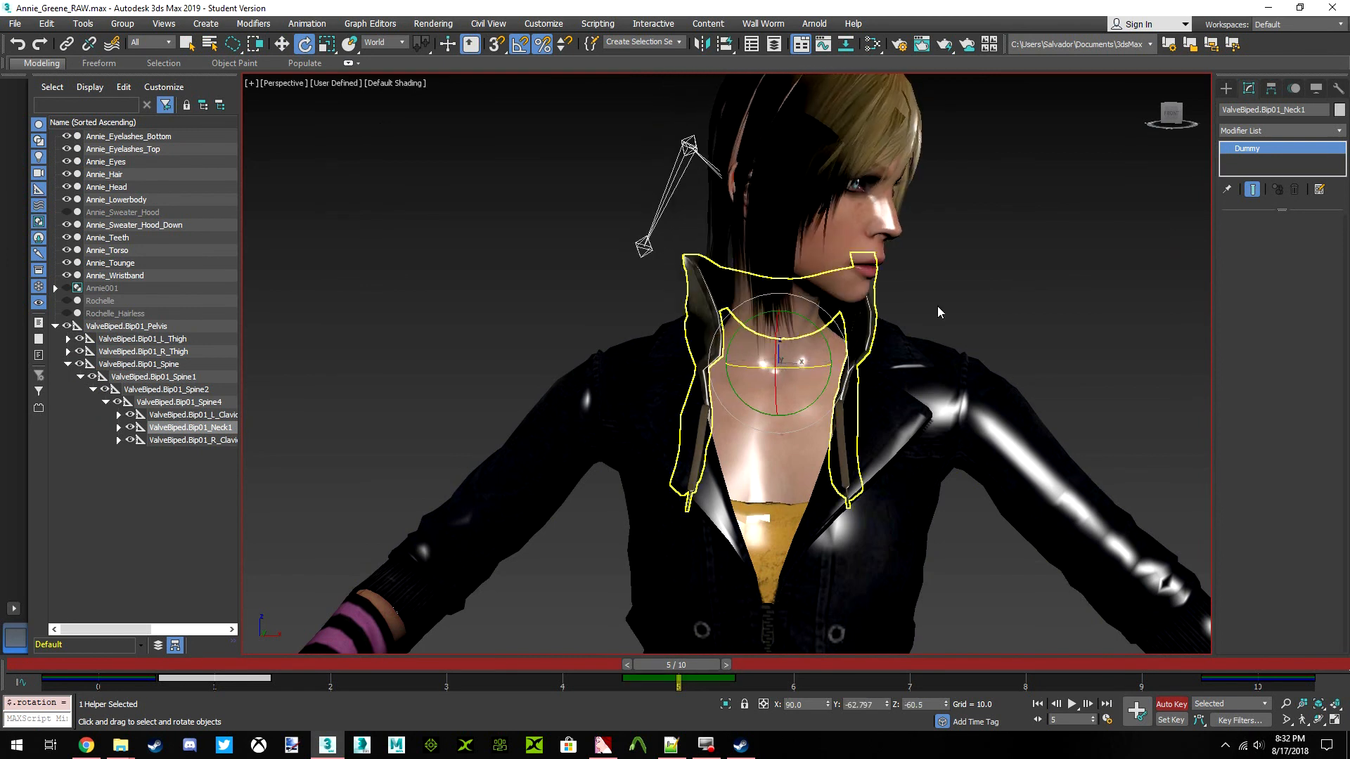
pyautogui.moveTo(1167, 120); pyautogui.dragTo(1110, 118)
pyautogui.click(1171, 703)
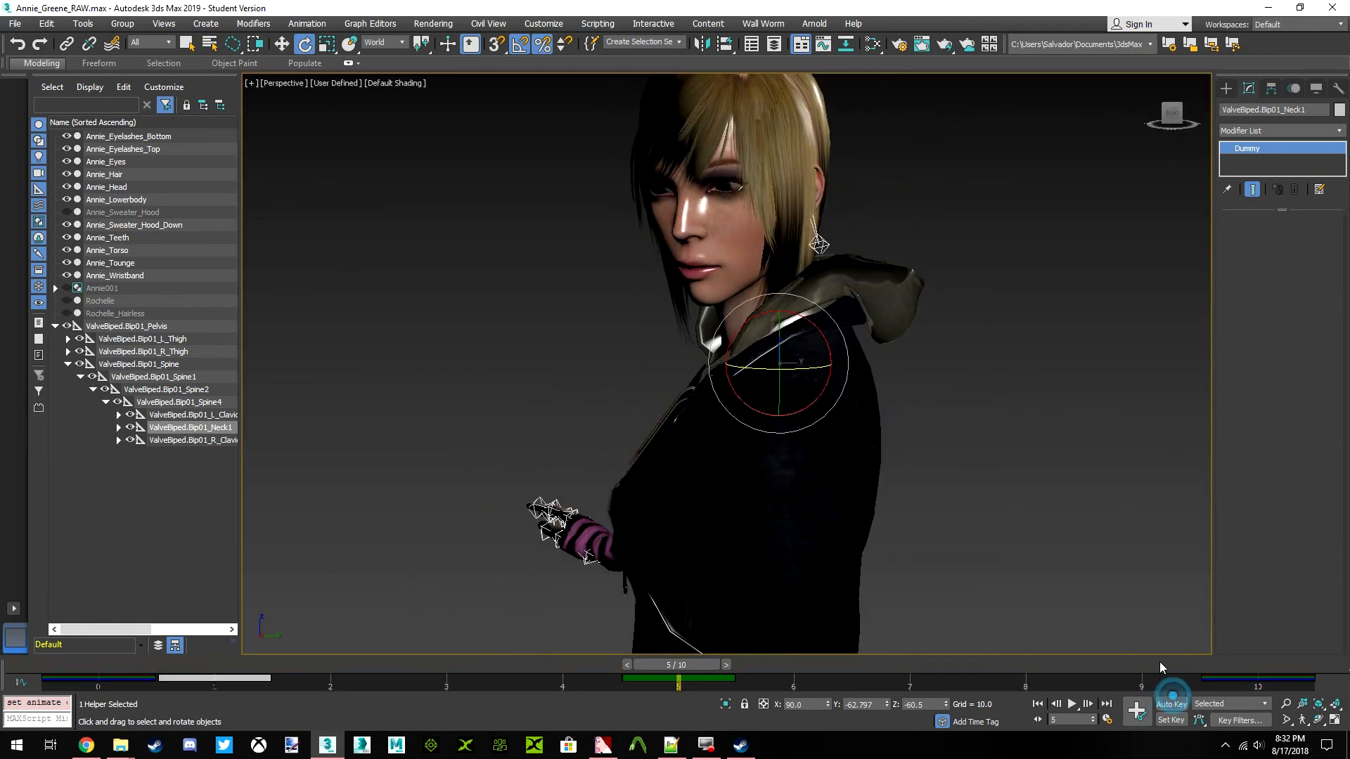
# Remove every bone except ValveBiped.Bip01_Spine4 from the Skin modifier of Annie_Sweater_Hood_Down
pyautogui.click(985, 390)
pyautogui.click(889, 283)
pyautogui.scroll(5, 736, 184)
pyautogui.moveTo(736, 185); pyautogui.dragTo(790, 197, button='middle')
pyautogui.scroll(-5, 791, 203)
pyautogui.moveTo(799, 245); pyautogui.dragTo(817, 267, button='middle')
pyautogui.click(1278, 241)
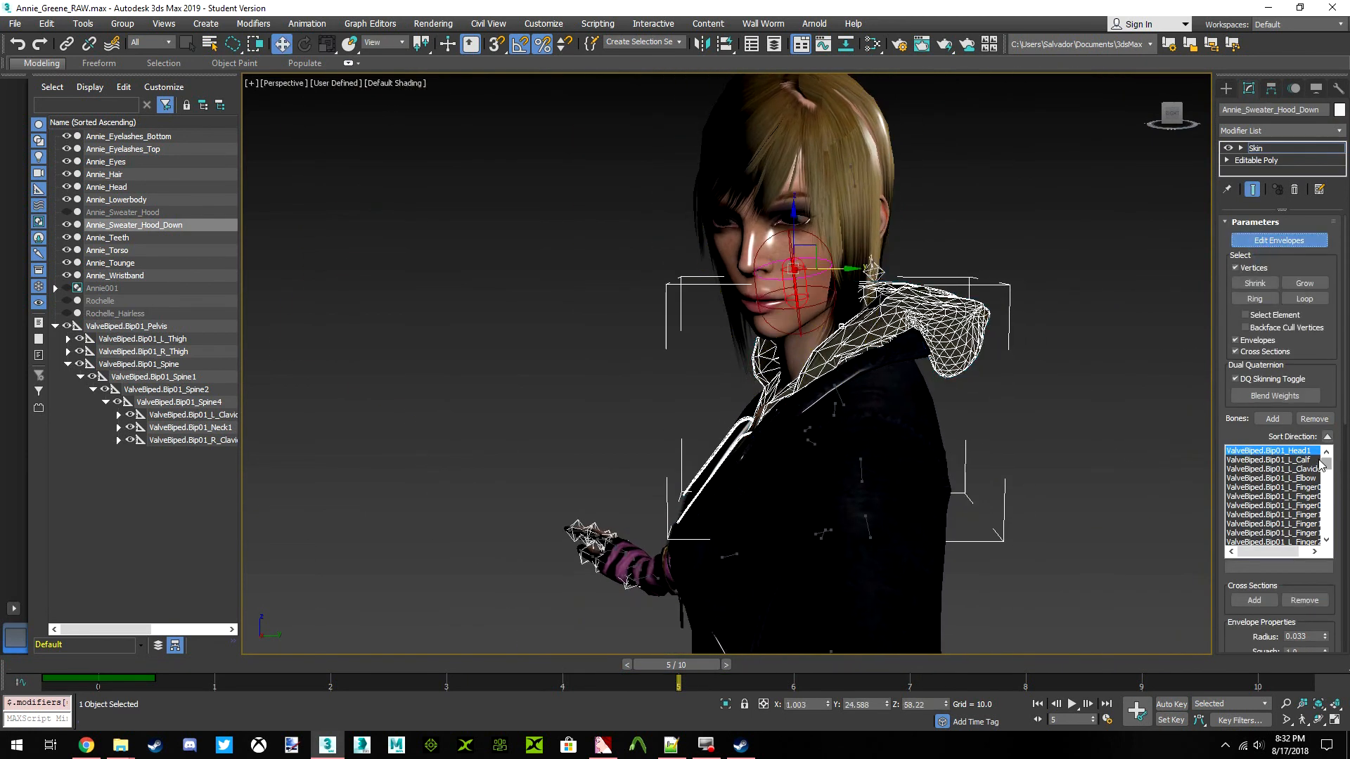
pyautogui.click(1313, 419)
pyautogui.click(1314, 419)
pyautogui.click(1314, 419)
pyautogui.click(1313, 419)
pyautogui.click(1314, 419)
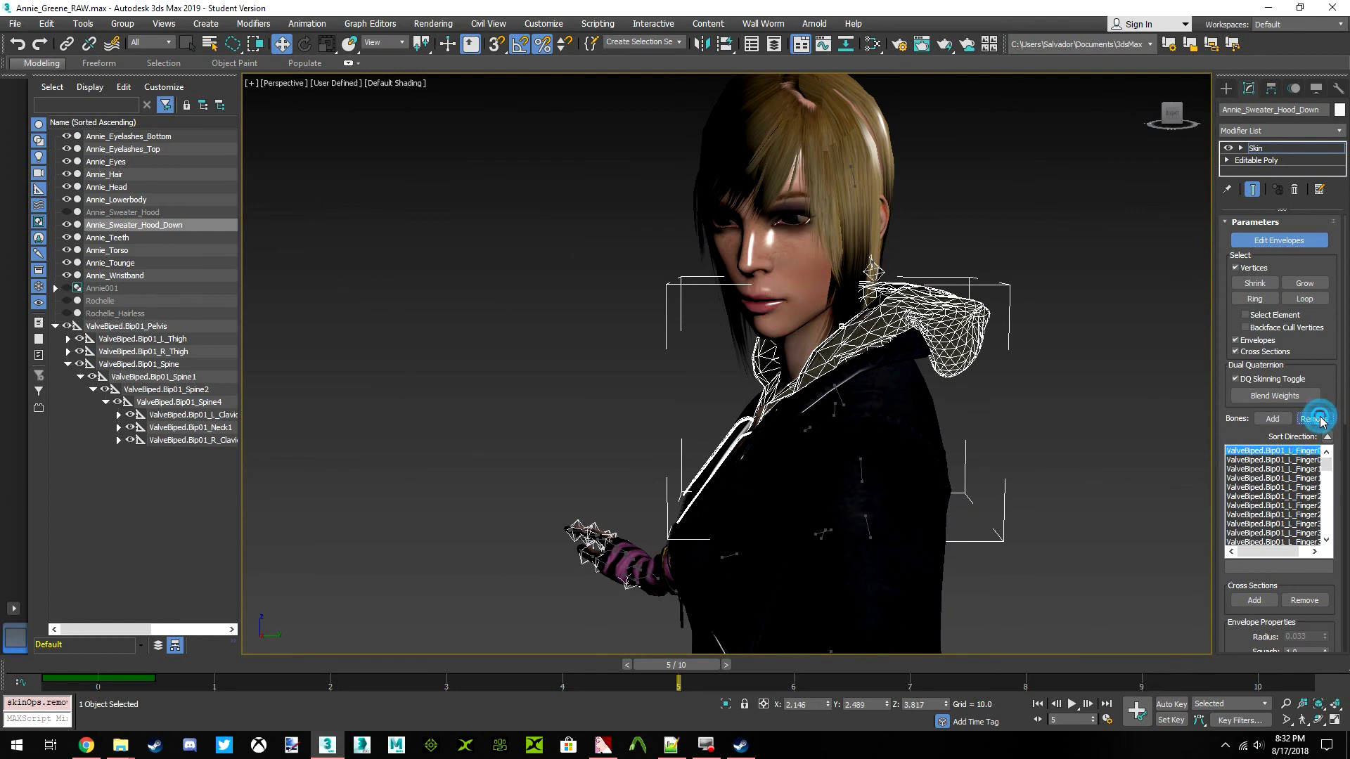
pyautogui.click(1319, 419)
pyautogui.click(1318, 419)
pyautogui.click(1318, 419)
pyautogui.click(1318, 419)
pyautogui.click(1317, 419)
pyautogui.click(1316, 419)
pyautogui.click(1316, 419)
pyautogui.click(1316, 419)
pyautogui.click(1316, 419)
pyautogui.click(1316, 419)
pyautogui.click(1316, 419)
pyautogui.click(1316, 419)
pyautogui.click(1320, 419)
pyautogui.click(1321, 419)
pyautogui.click(1321, 419)
pyautogui.click(1320, 419)
pyautogui.click(1321, 419)
pyautogui.click(1320, 419)
pyautogui.click(1320, 419)
pyautogui.click(1321, 419)
pyautogui.click(1320, 419)
pyautogui.click(1320, 419)
pyautogui.click(1321, 419)
pyautogui.click(1320, 419)
pyautogui.click(1321, 419)
pyautogui.click(1321, 419)
pyautogui.click(1320, 419)
pyautogui.click(1275, 460)
pyautogui.click(1324, 419)
pyautogui.click(1323, 419)
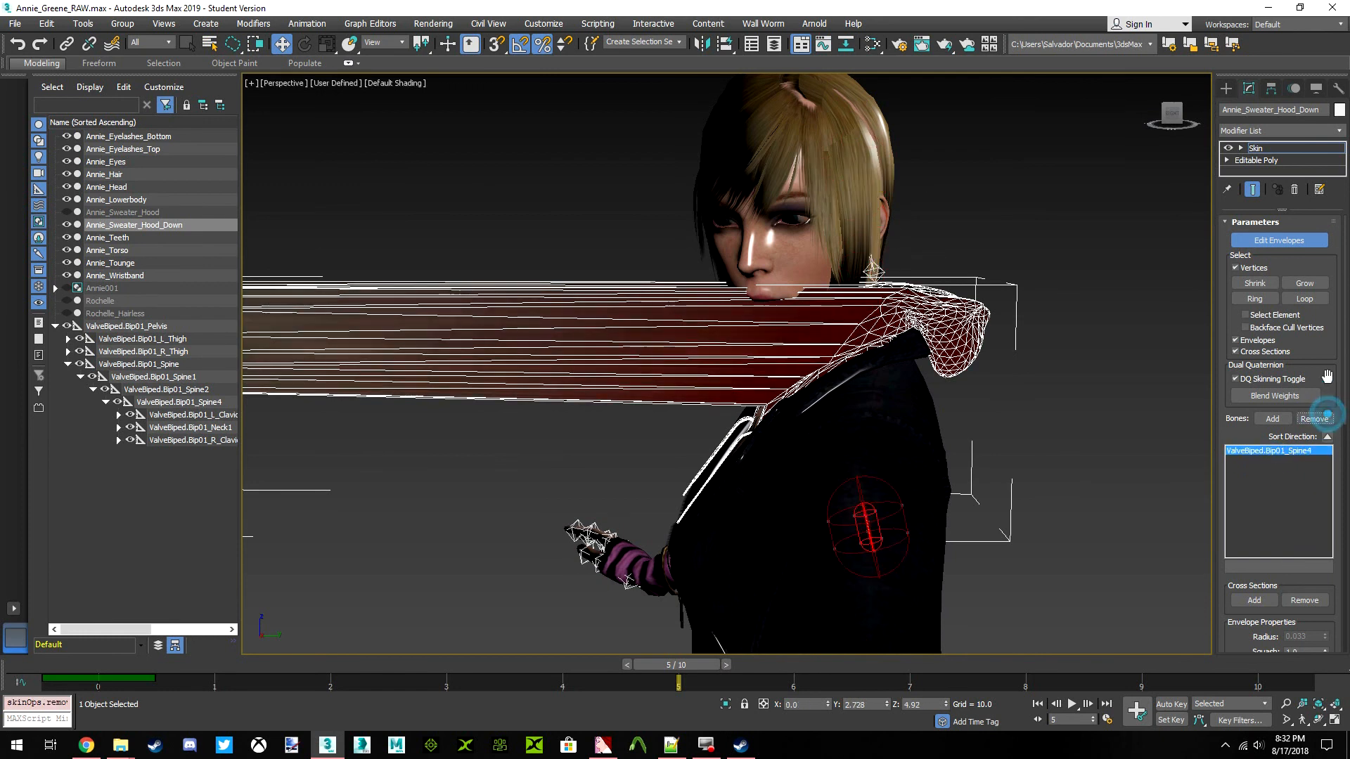
# Select every vertex of the stretched hood, set the ValveBiped.Bip01_Spine4 weight to 1 for all, and leave envelope editing
pyautogui.click(1278, 240)
pyautogui.click(1116, 292)
pyautogui.scroll(-3, 990, 321)
pyautogui.click(747, 340)
pyautogui.click(1262, 240)
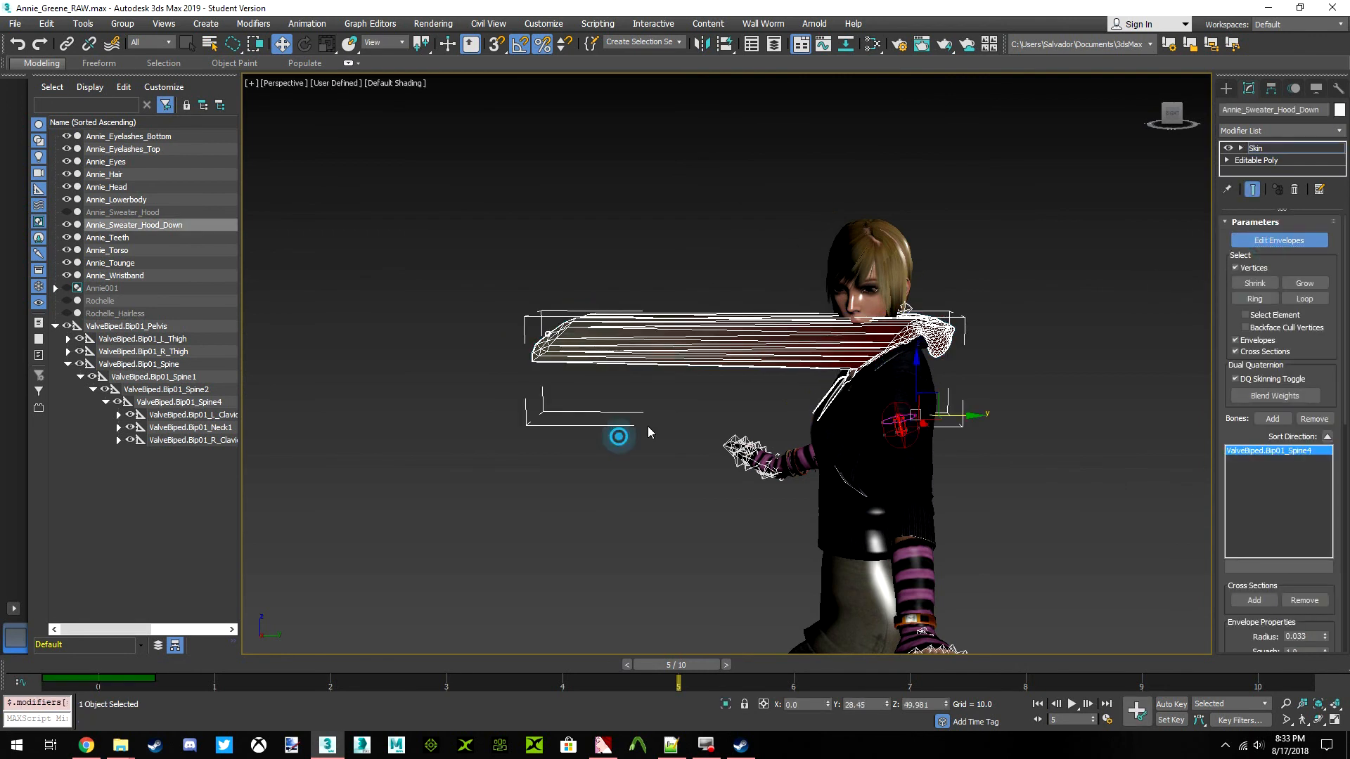
pyautogui.click(600, 510)
pyautogui.rightClick(620, 492)
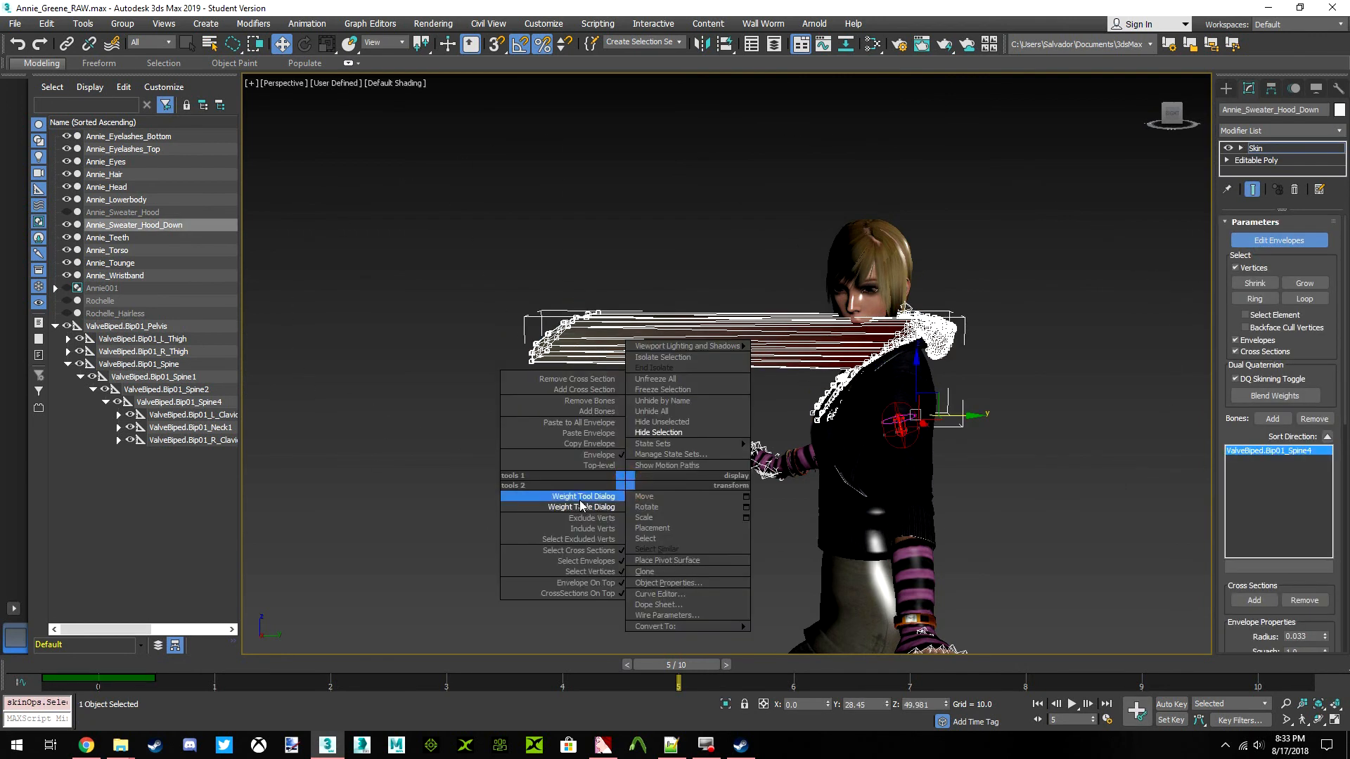
pyautogui.click(563, 503)
pyautogui.click(18, 29)
pyautogui.click(43, 102)
pyautogui.press('Return')
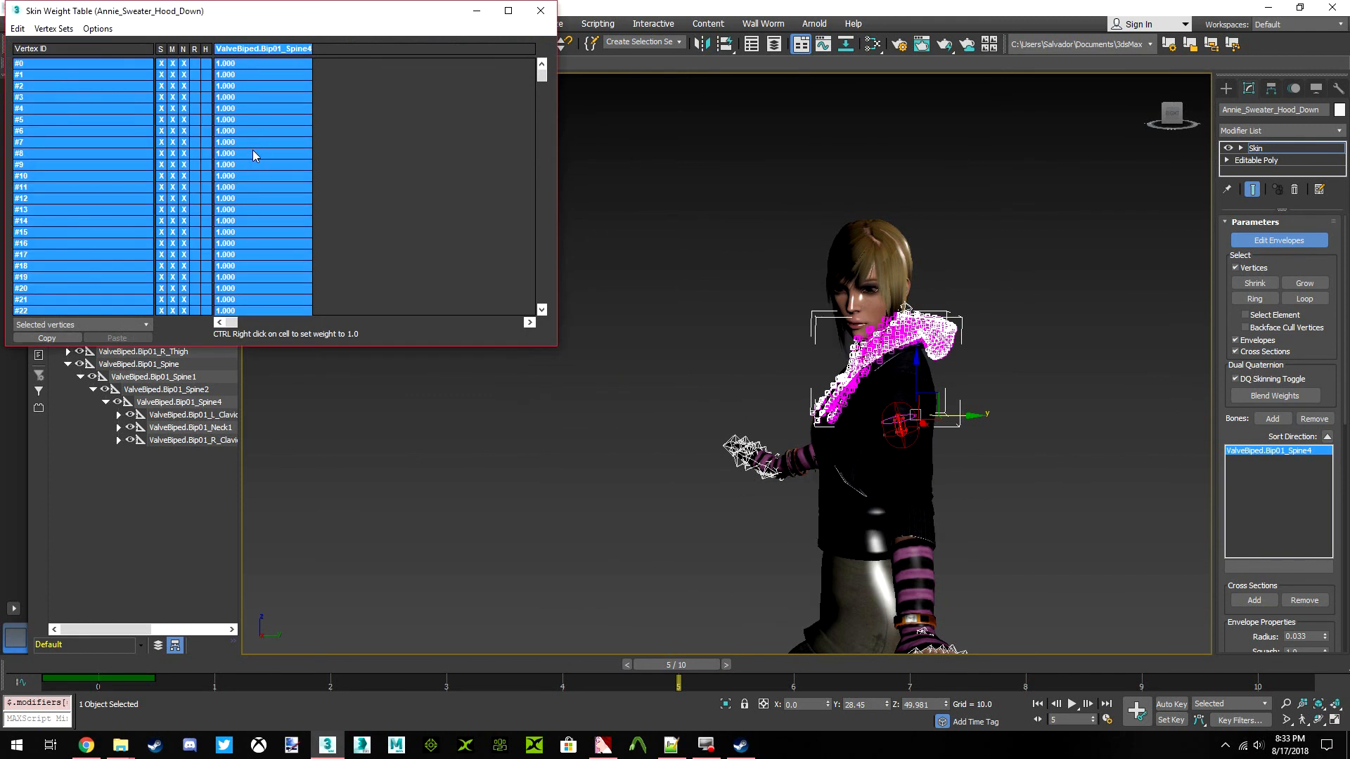
pyautogui.click(541, 13)
pyautogui.click(1259, 240)
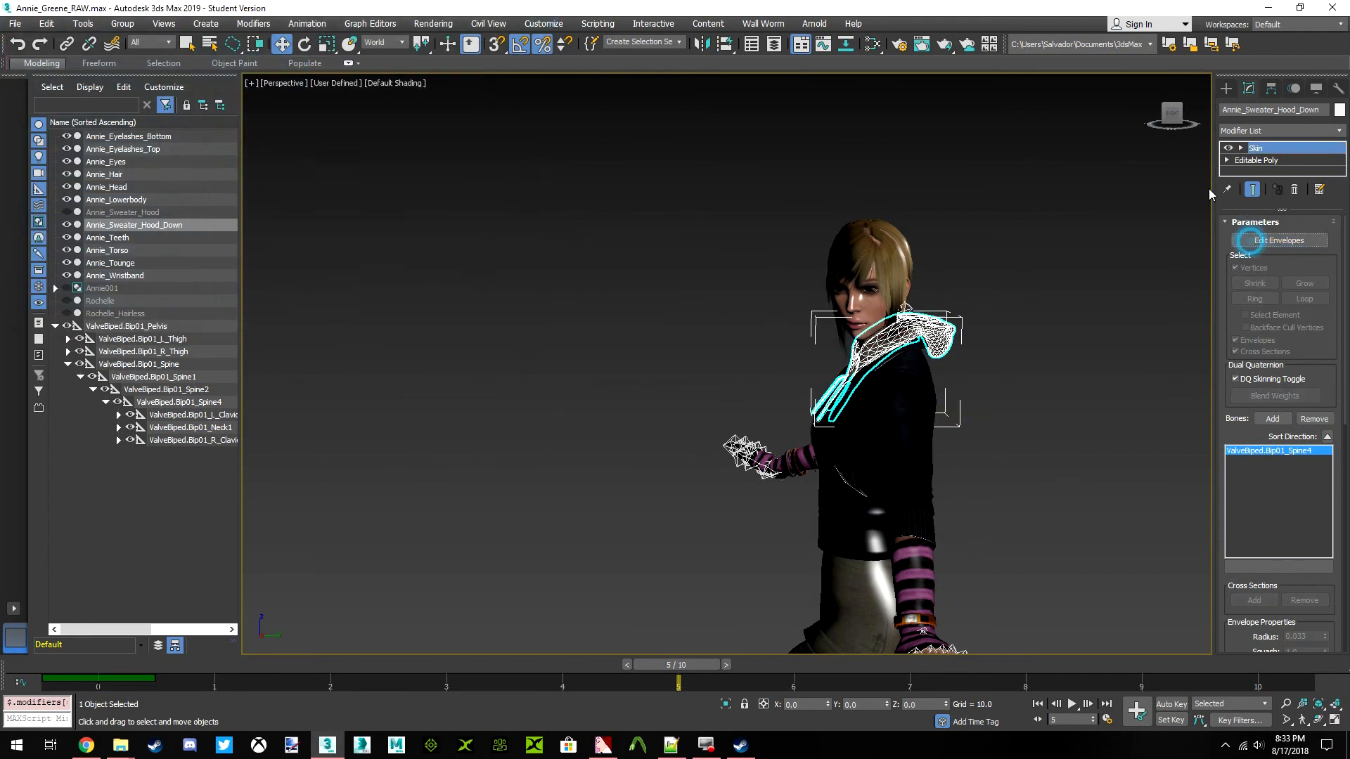
# Return the animation to frame 0 with the whole figure in view and save the scene
pyautogui.click(1165, 116)
pyautogui.click(1090, 343)
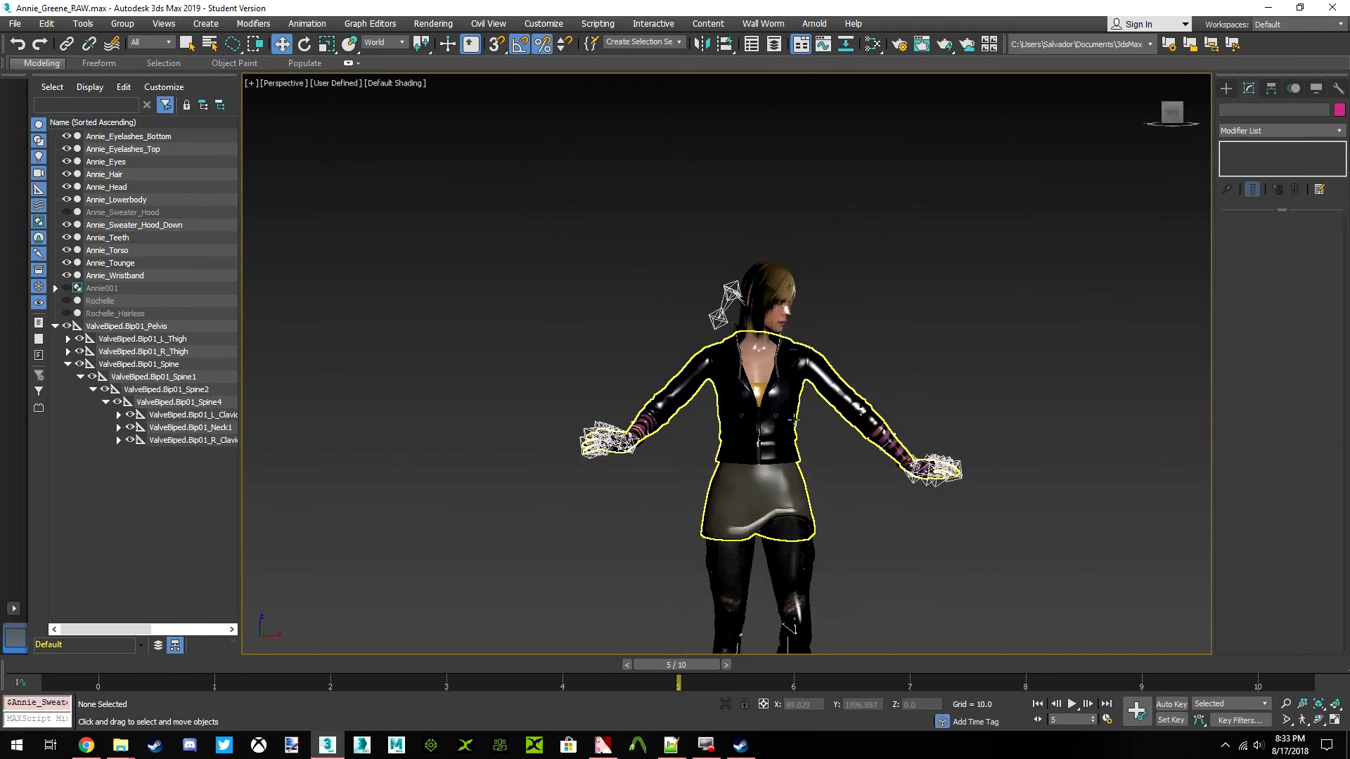
pyautogui.scroll(3, 870, 440)
pyautogui.click(913, 455)
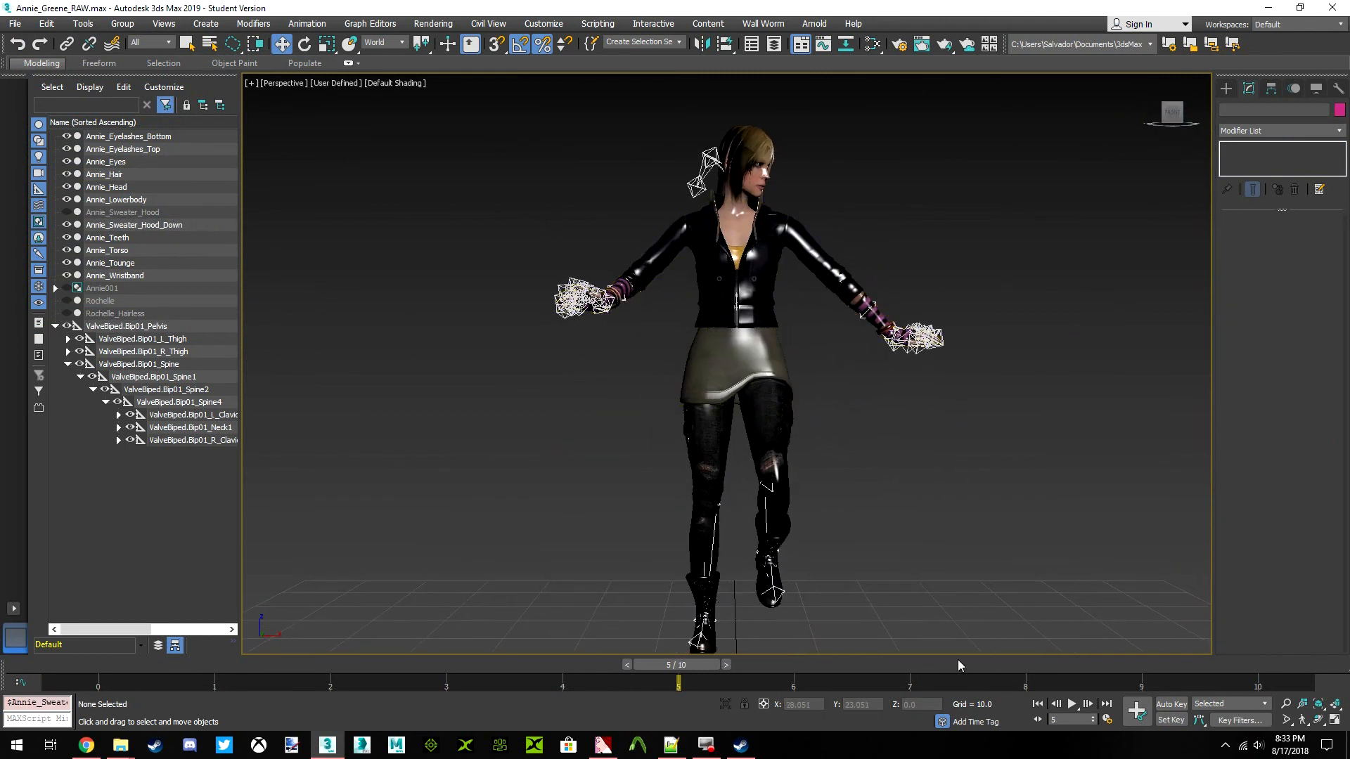
pyautogui.moveTo(698, 665); pyautogui.dragTo(188, 665)
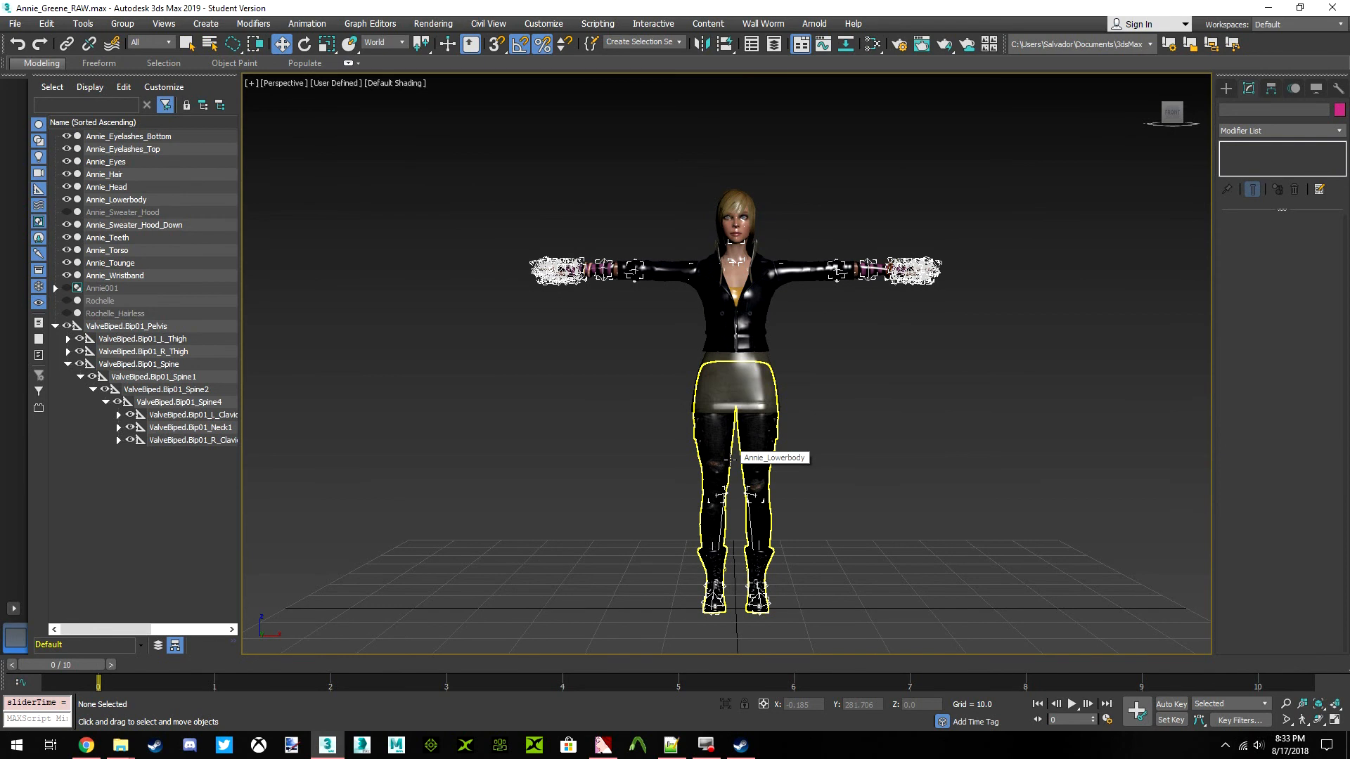
pyautogui.click(15, 23)
pyautogui.click(30, 121)
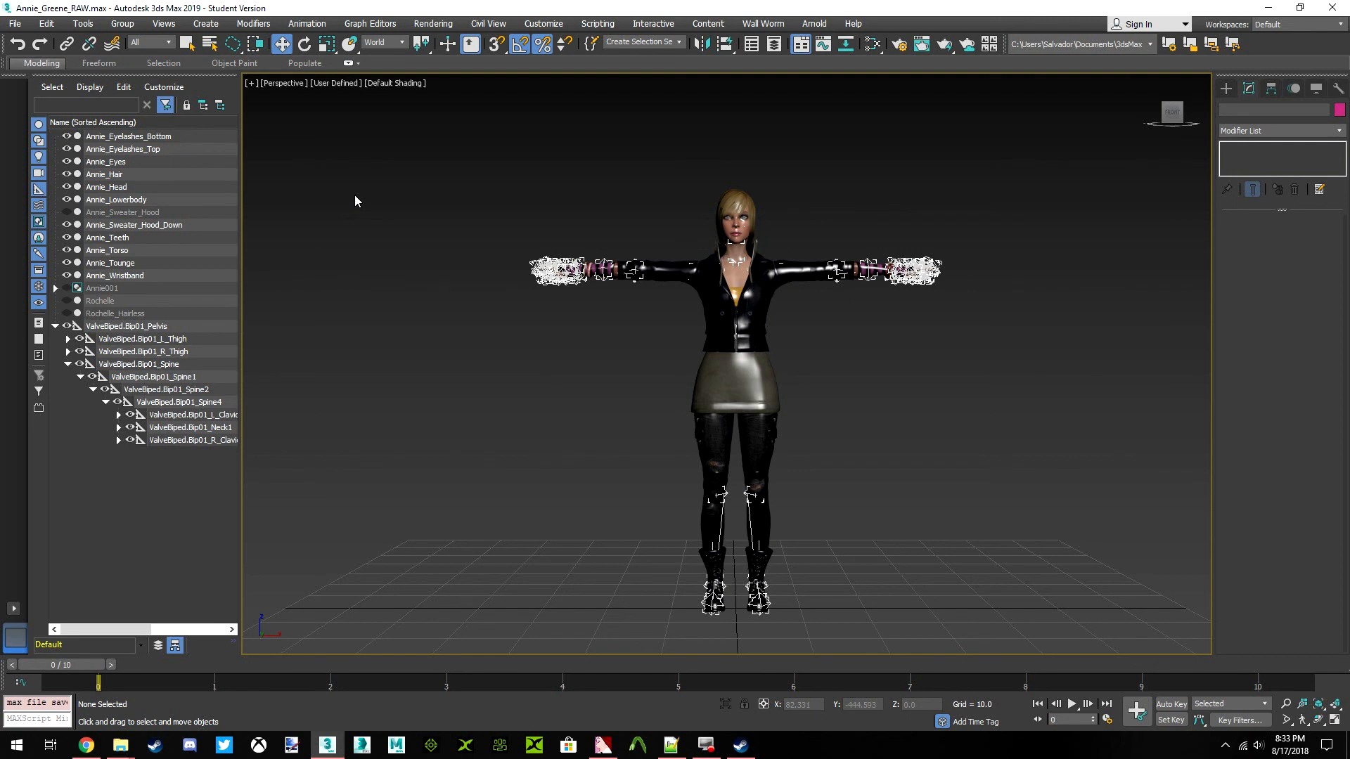
# Start a file import and browse to the Ellis folder inside the L4D folder of Survivors
pyautogui.click(14, 23)
pyautogui.moveTo(90, 214)
pyautogui.click(155, 226)
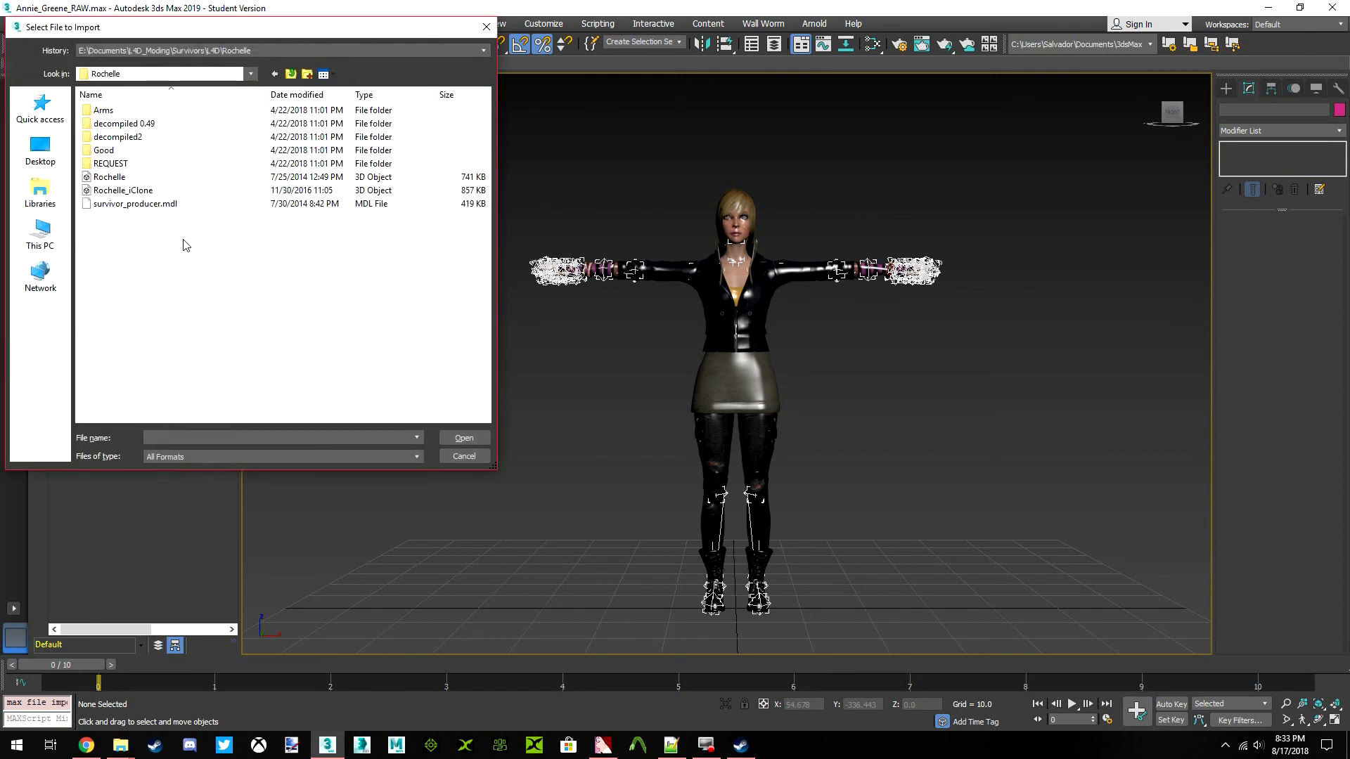
pyautogui.click(290, 75)
pyautogui.click(291, 74)
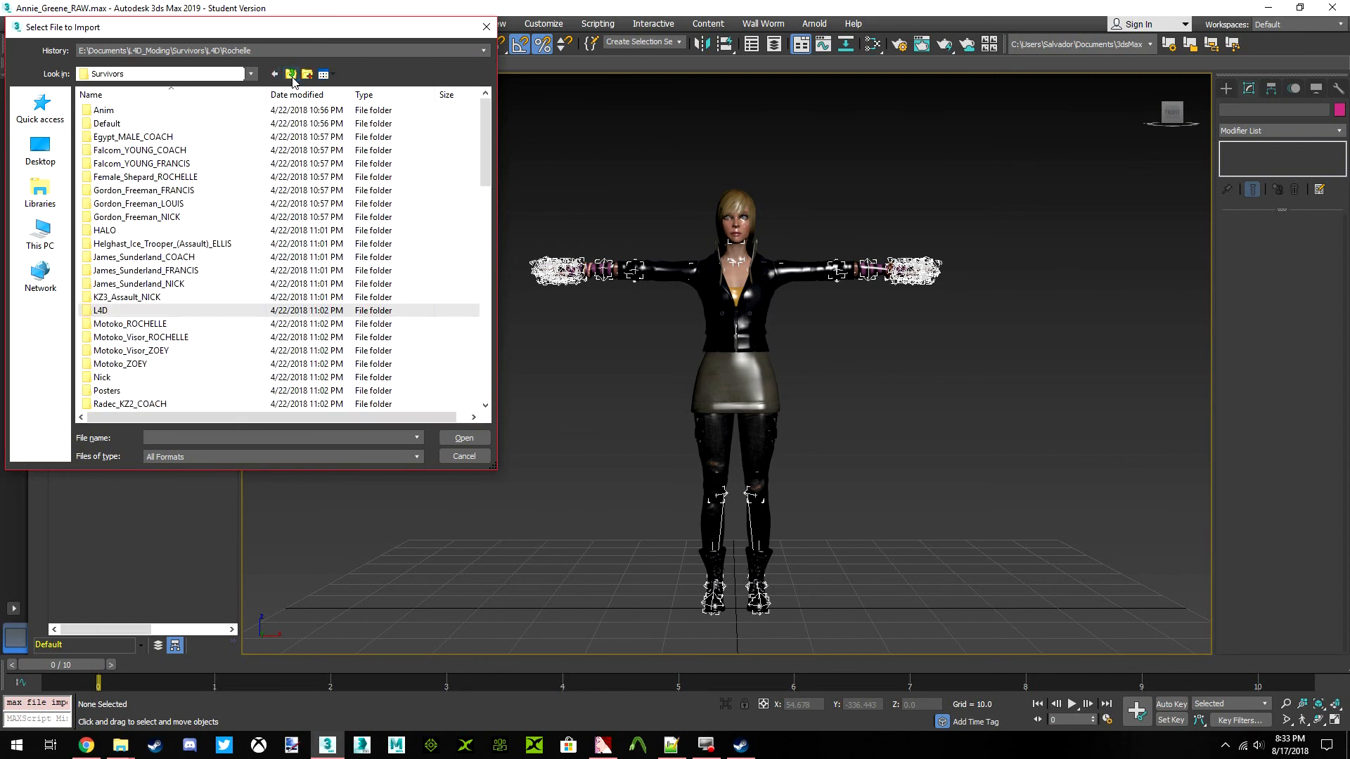
pyautogui.doubleClick(104, 311)
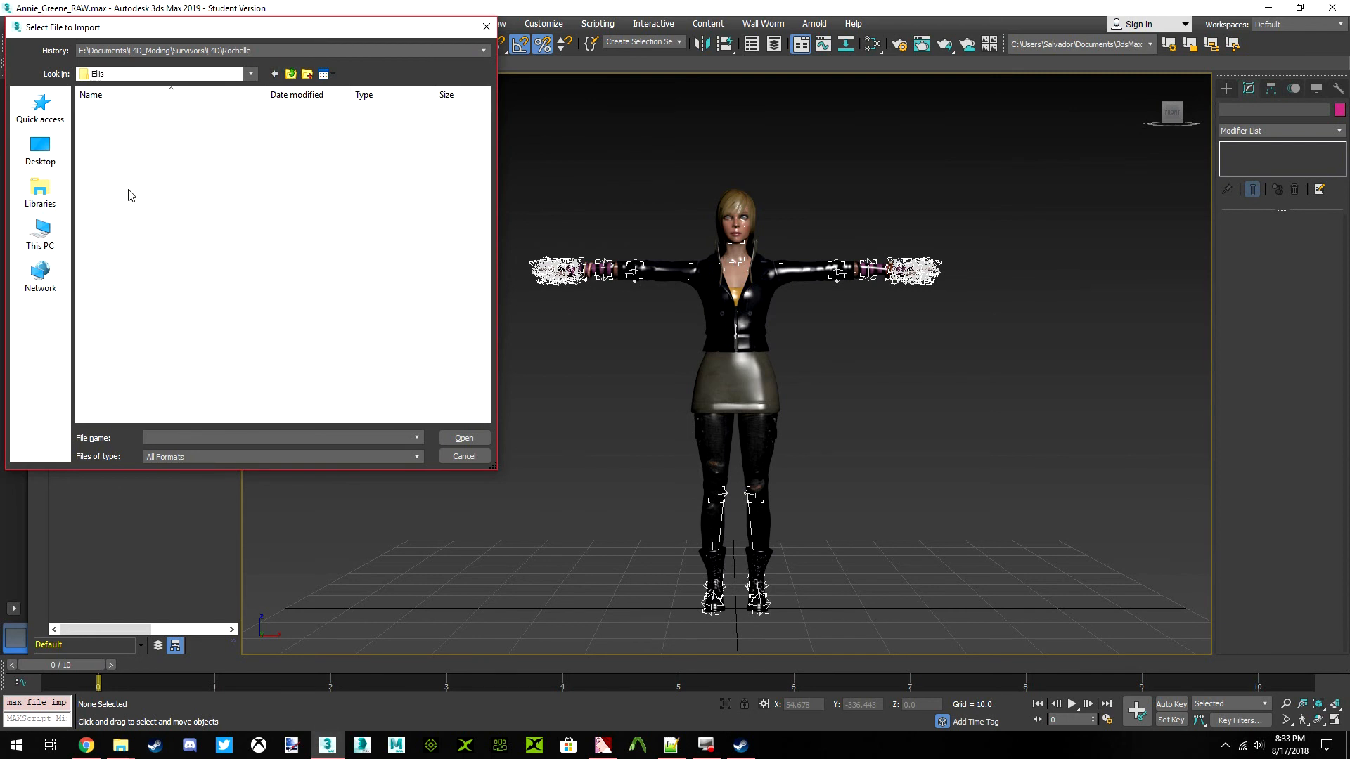
pyautogui.doubleClick(106, 137)
# Import the VALVE_SKELETON_RAW file from the Ellis folder onto the existing skeleton
pyautogui.click(143, 244)
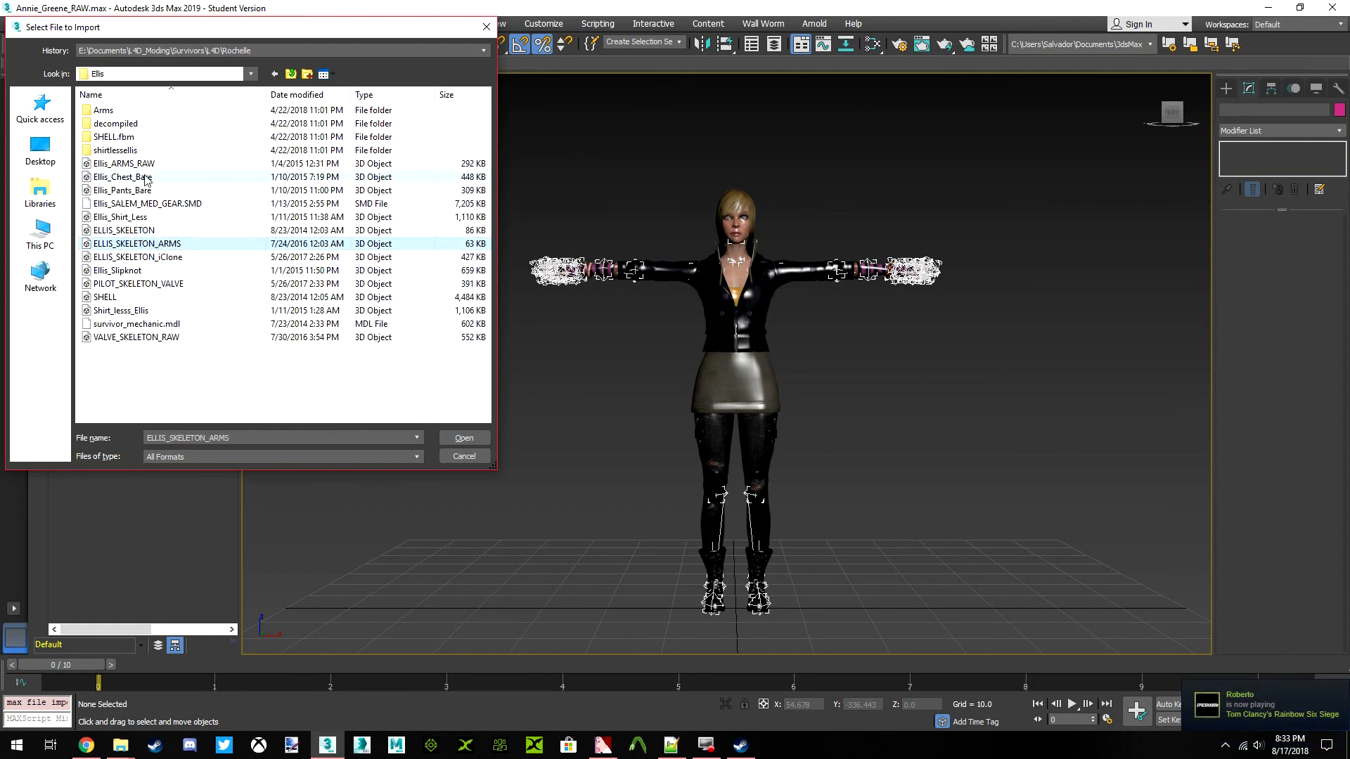
pyautogui.click(114, 216)
pyautogui.click(130, 244)
pyautogui.click(134, 258)
pyautogui.click(137, 271)
pyautogui.click(140, 284)
pyautogui.click(134, 270)
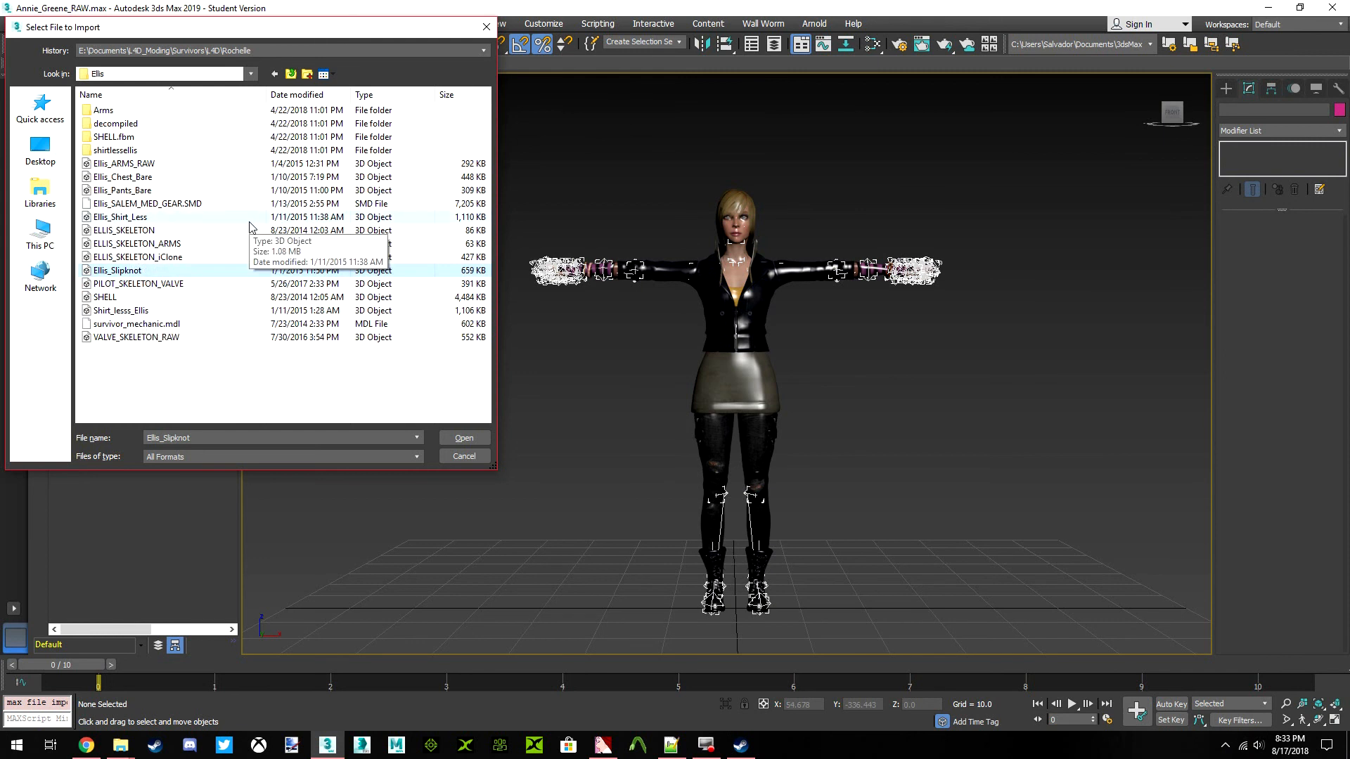
pyautogui.click(151, 339)
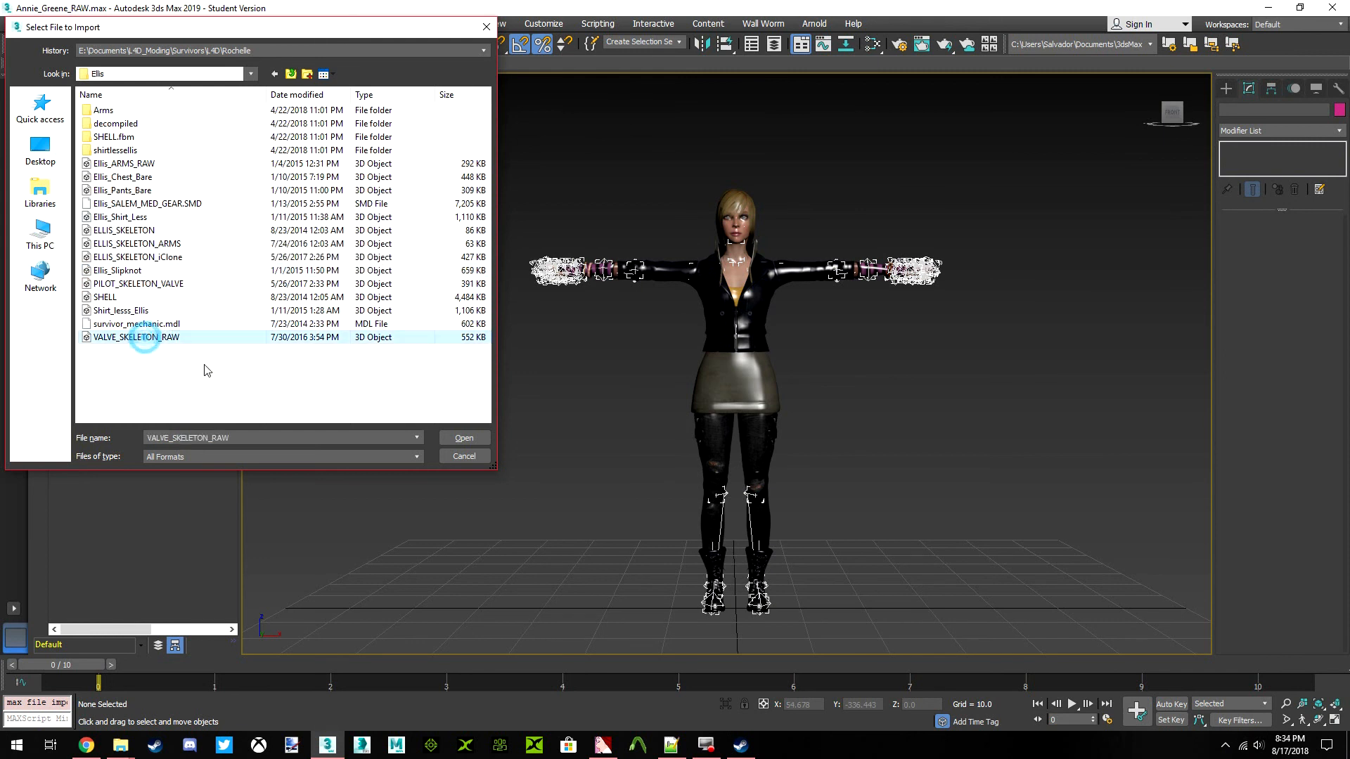
pyautogui.click(483, 438)
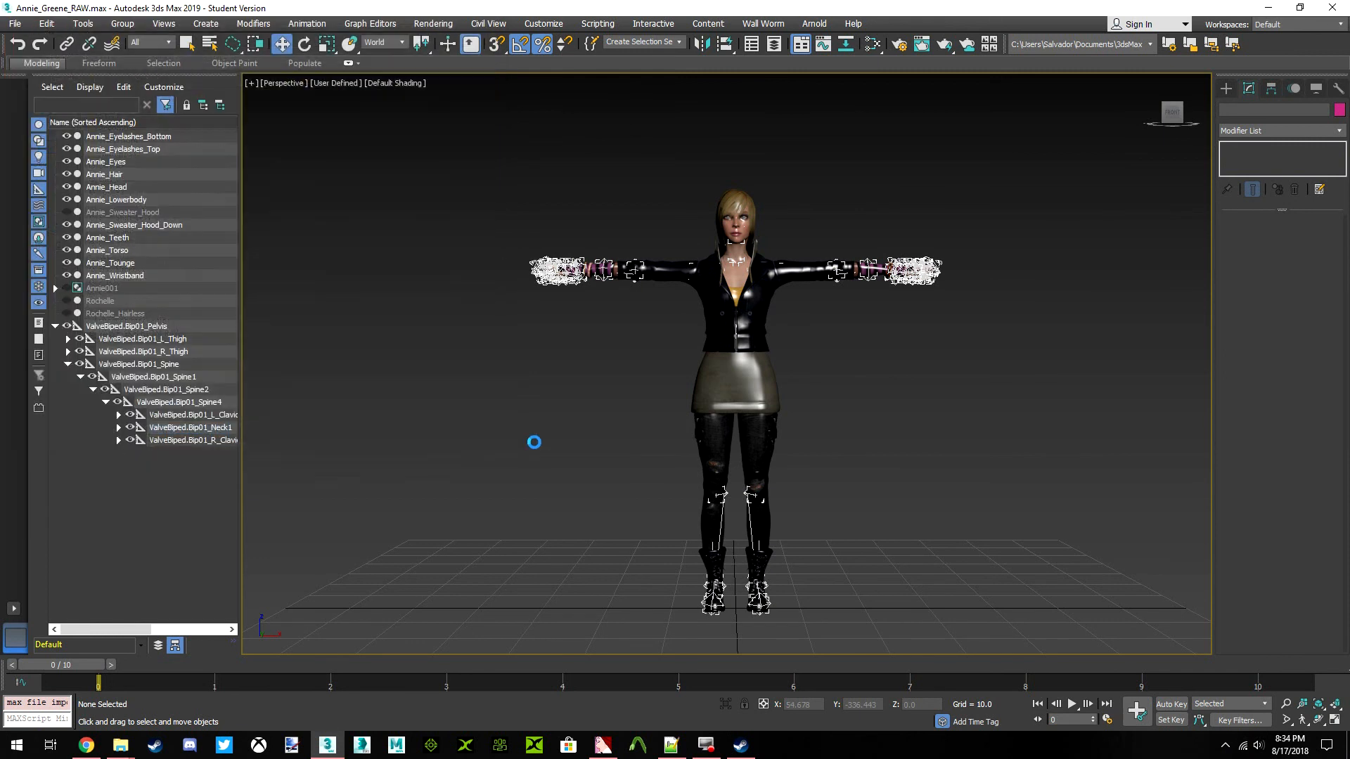
pyautogui.click(455, 538)
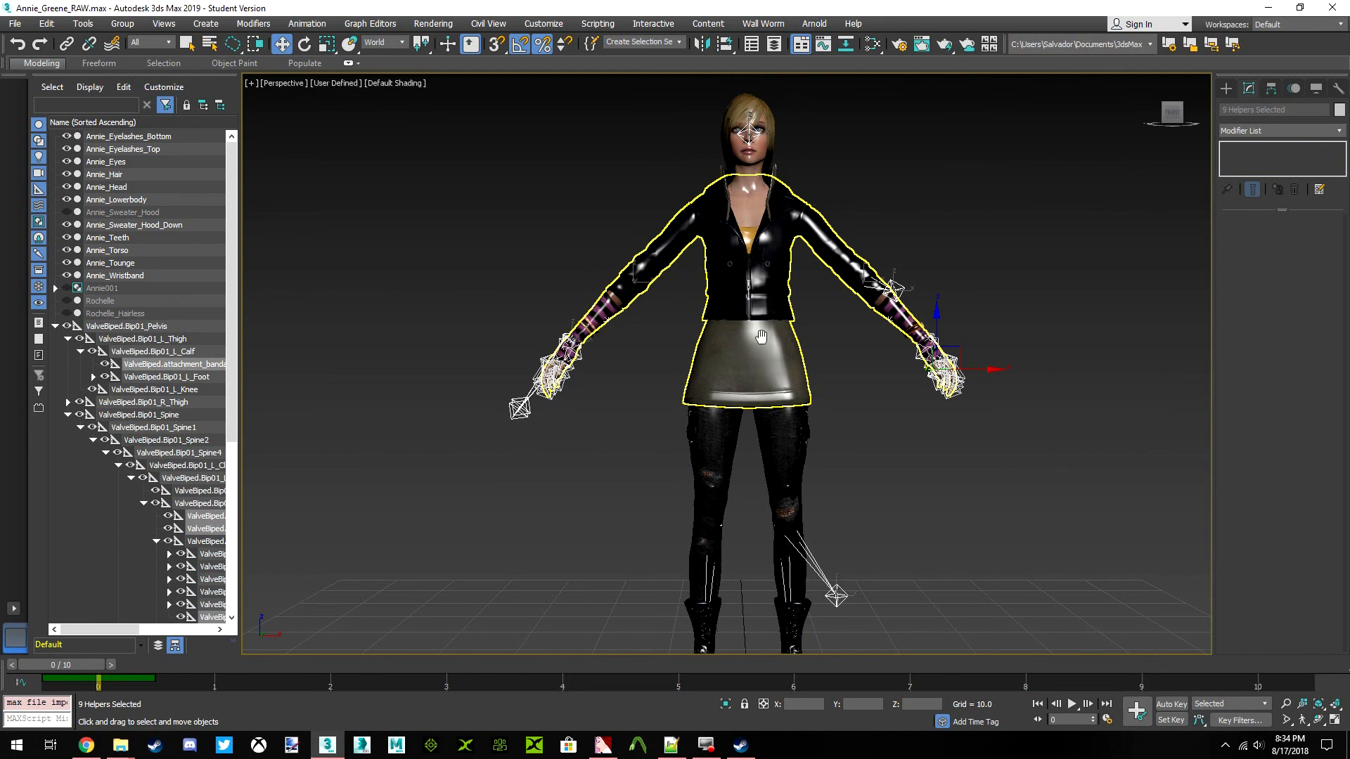
# Deselect the imported helpers and examine how Annie's whole body and skeleton look in the imported pose
pyautogui.scroll(-3, 764, 339)
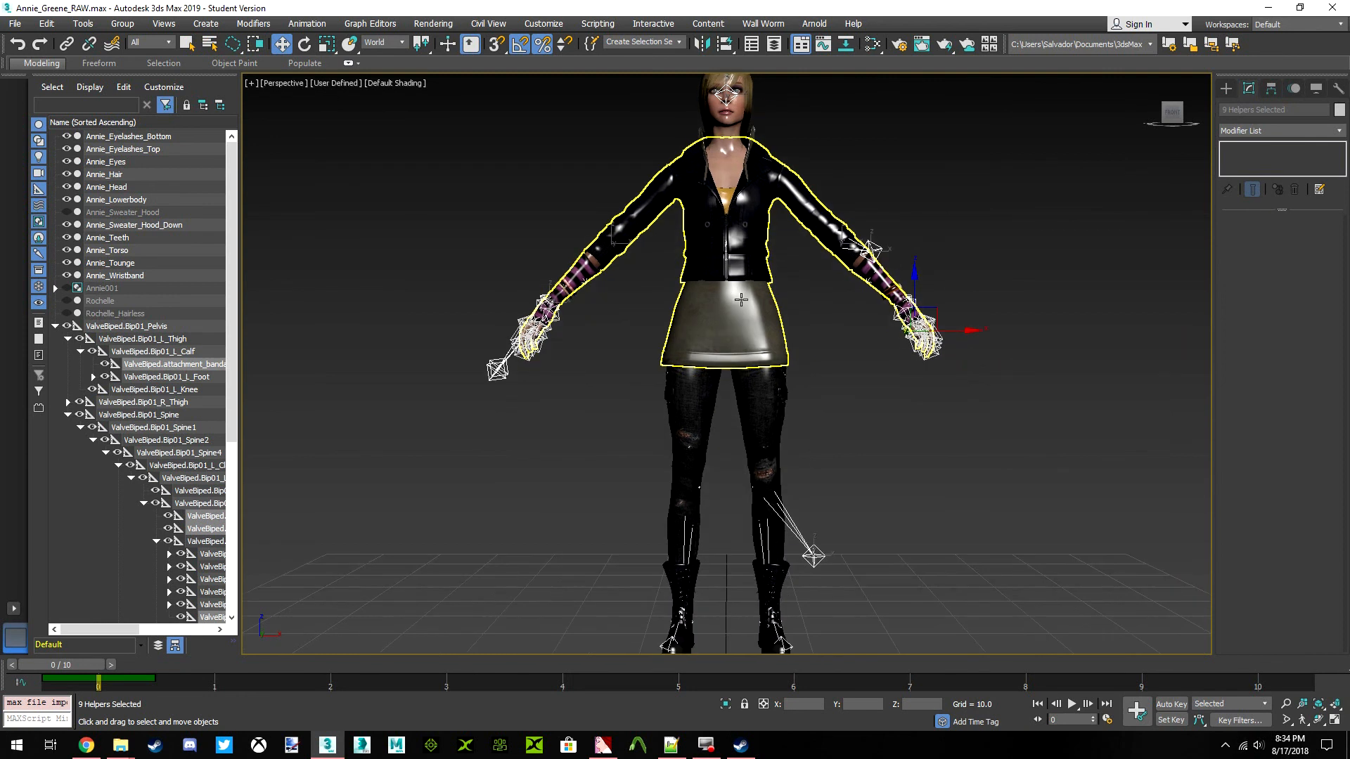
pyautogui.click(821, 411)
pyautogui.scroll(10, 663, 329)
pyautogui.moveTo(682, 348); pyautogui.dragTo(664, 294, button='middle')
pyautogui.scroll(-6, 467, 278)
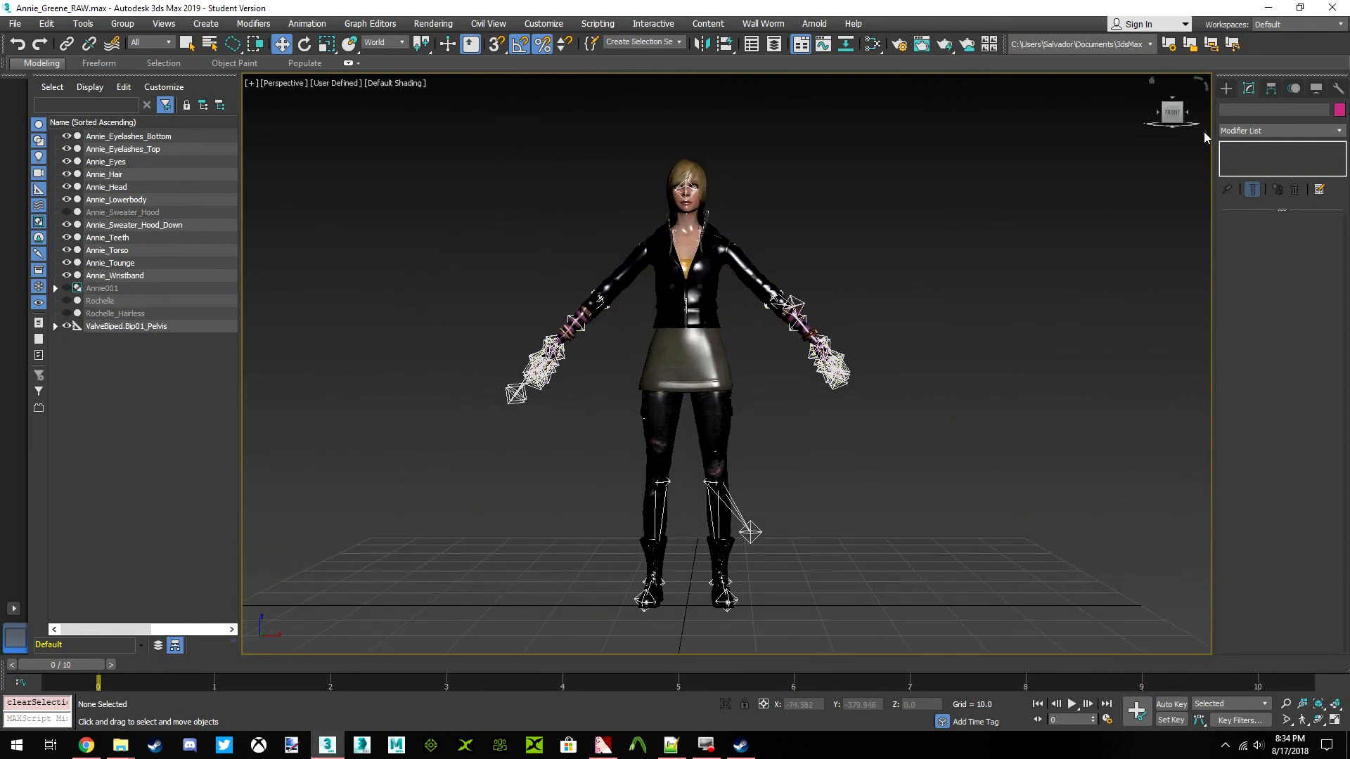
pyautogui.moveTo(1174, 112)
pyautogui.mouseDown()
pyautogui.moveTo(1309, 120)
pyautogui.moveTo(1206, 144)
pyautogui.moveTo(1175, 110)
pyautogui.mouseUp()
pyautogui.click(1173, 111)
pyautogui.scroll(10, 671, 312)
pyautogui.scroll(-8, 671, 312)
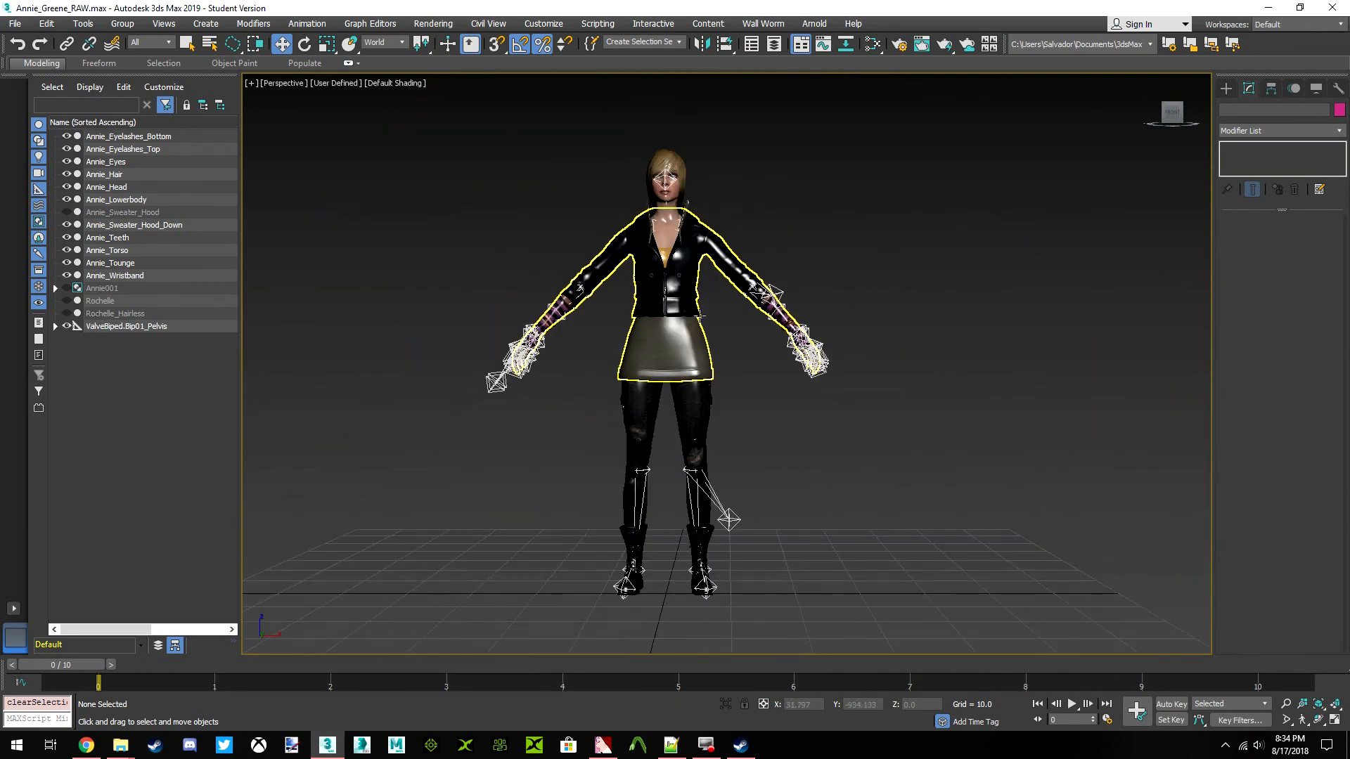
pyautogui.moveTo(672, 353); pyautogui.dragTo(712, 364, button='middle')
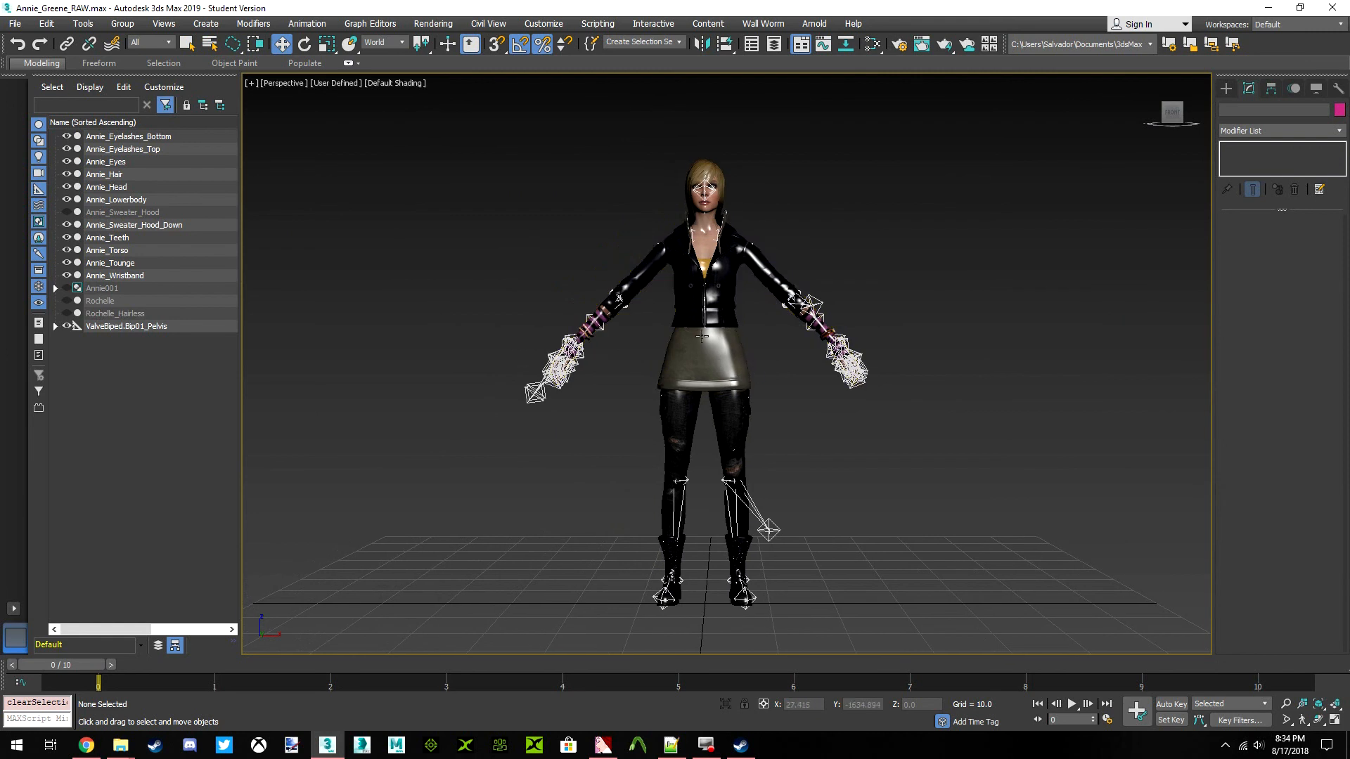
pyautogui.moveTo(703, 254); pyautogui.dragTo(714, 263, button='middle')
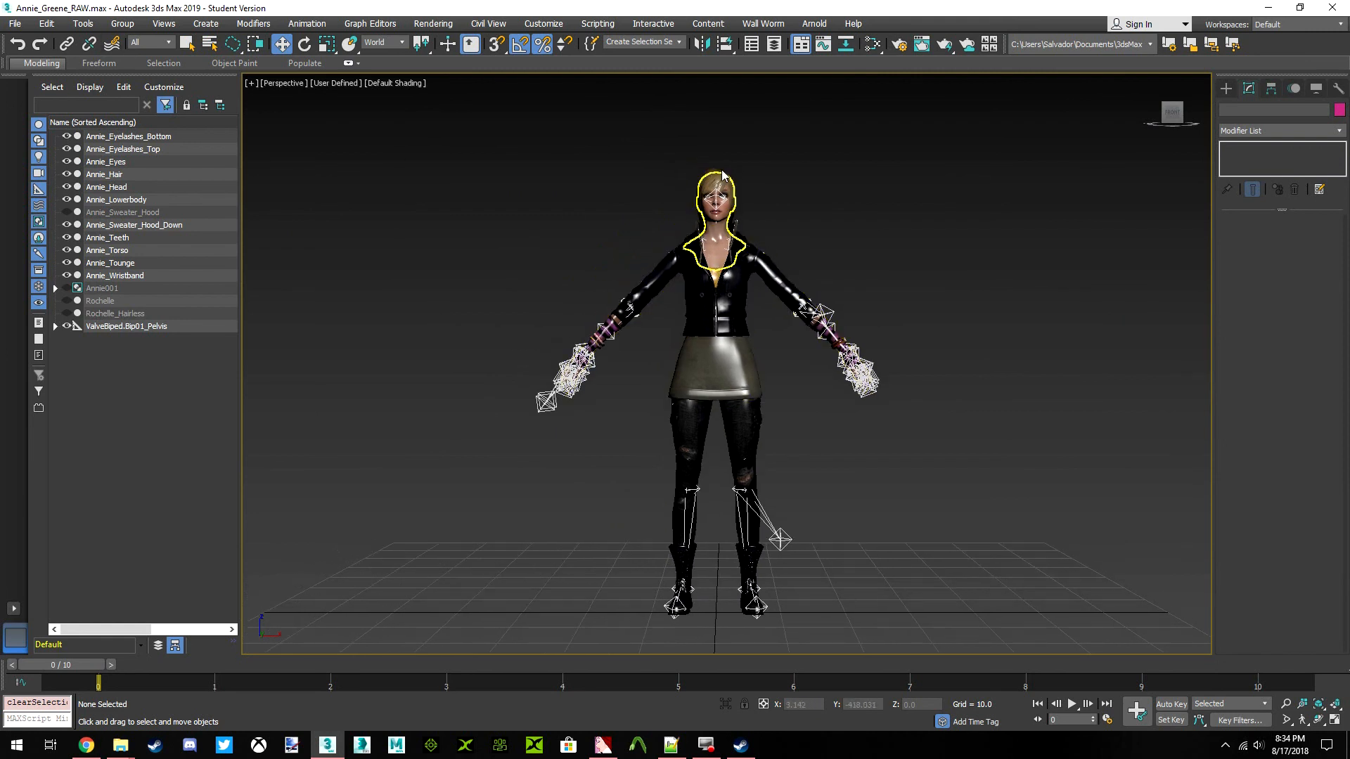
# Reopen the Annie_Greene_RAW.max scene, discarding the unsaved changes, and leave nothing selected
pyautogui.click(13, 24)
pyautogui.moveTo(82, 95)
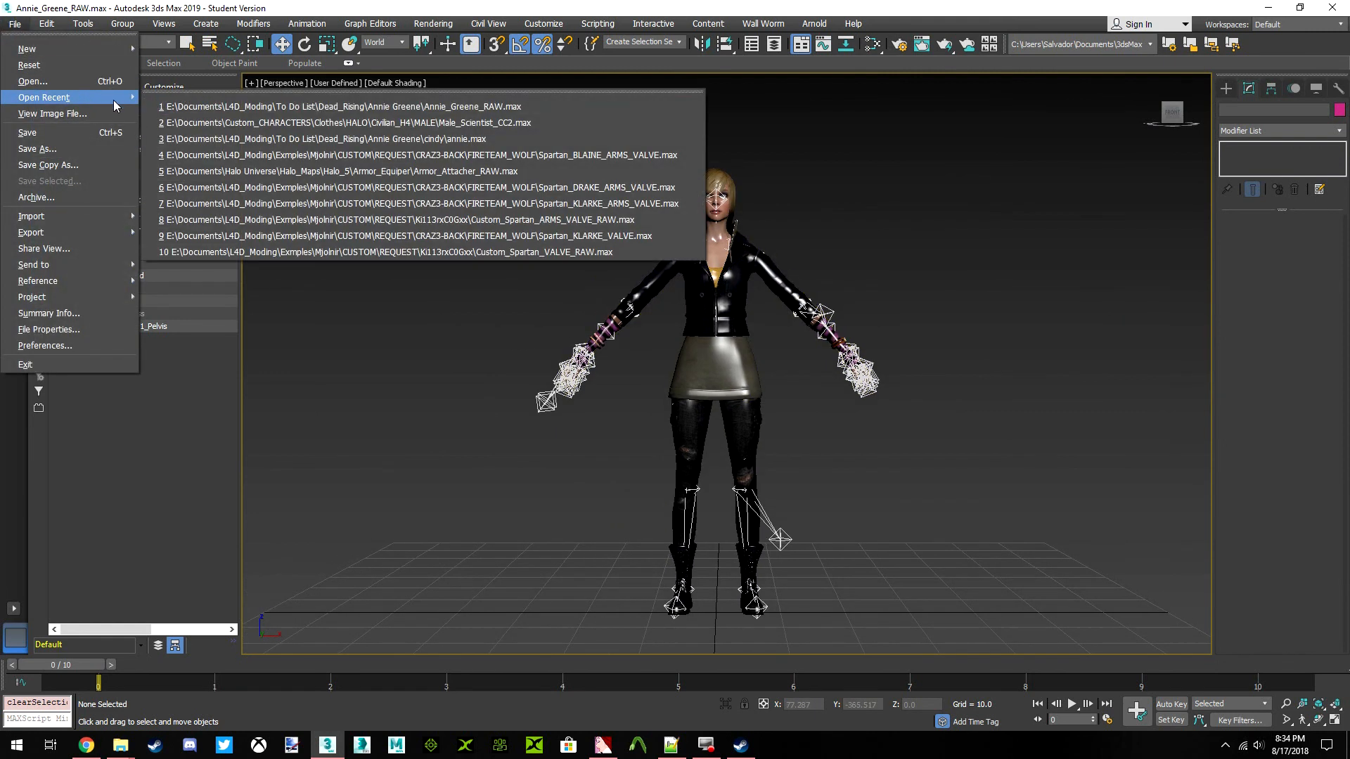
pyautogui.click(274, 111)
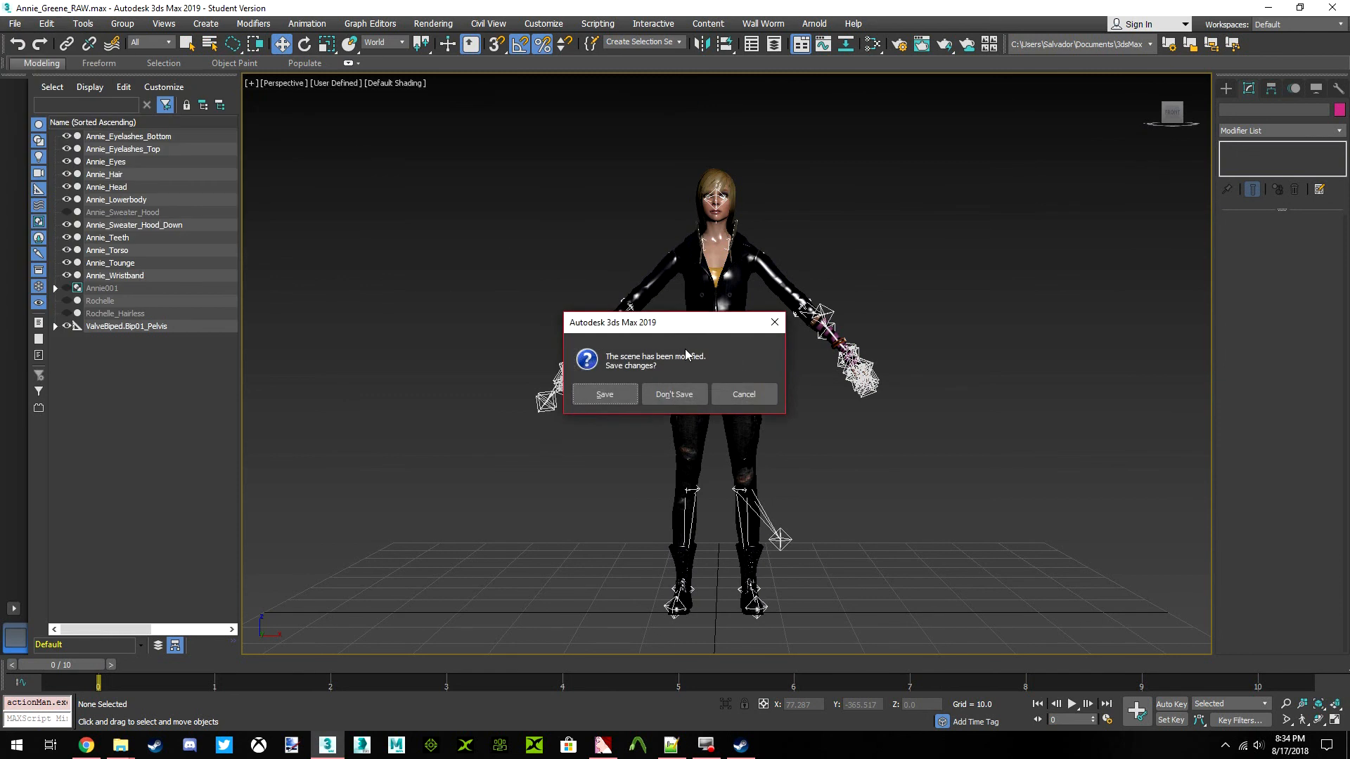
pyautogui.click(675, 392)
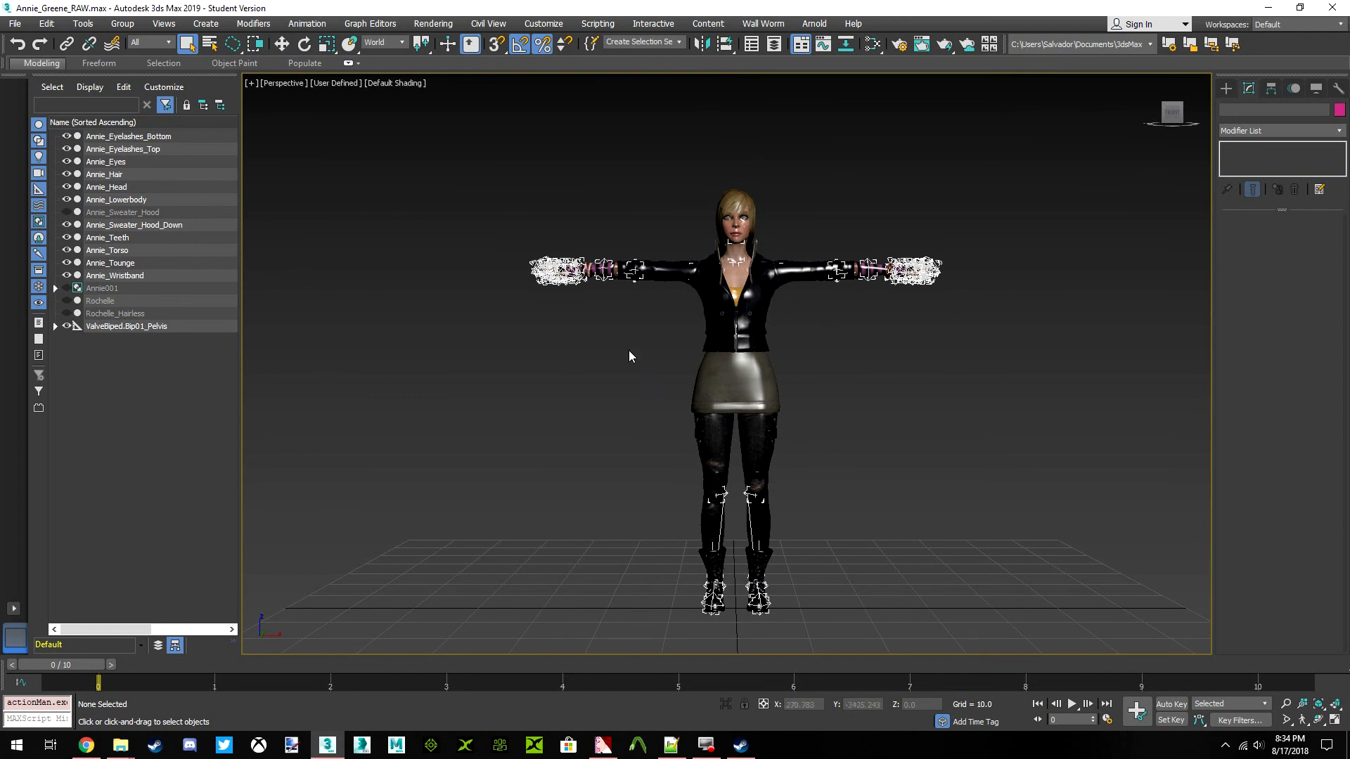
pyautogui.scroll(-3, 732, 299)
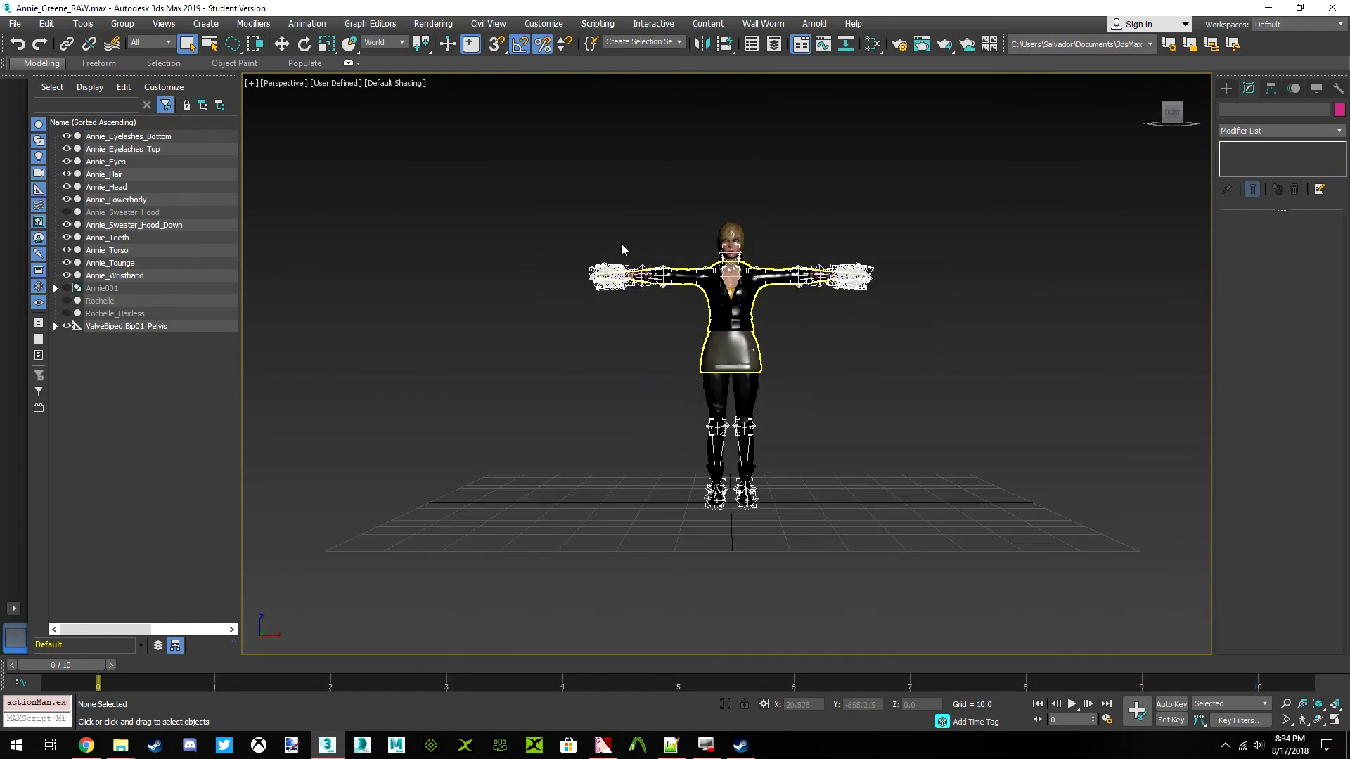
pyautogui.scroll(2, 791, 470)
pyautogui.click(741, 376)
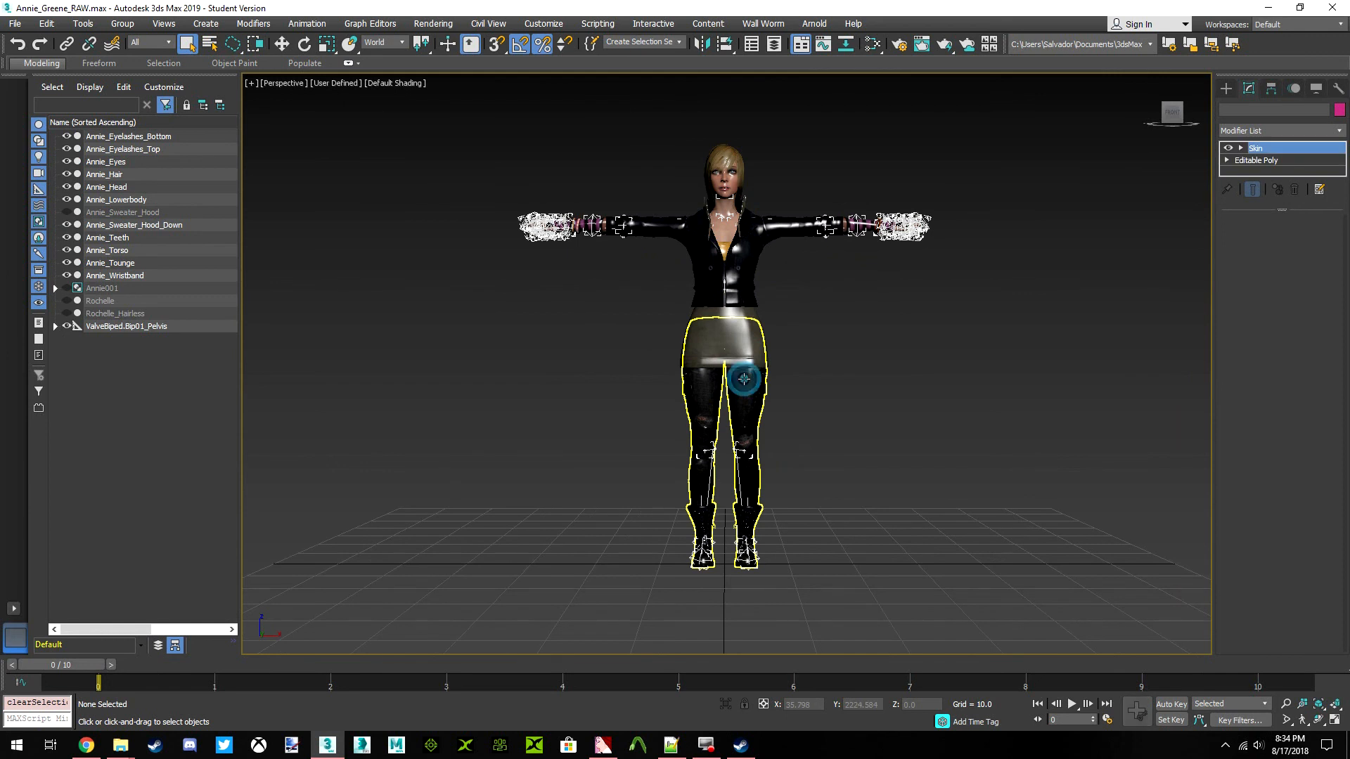
pyautogui.click(380, 334)
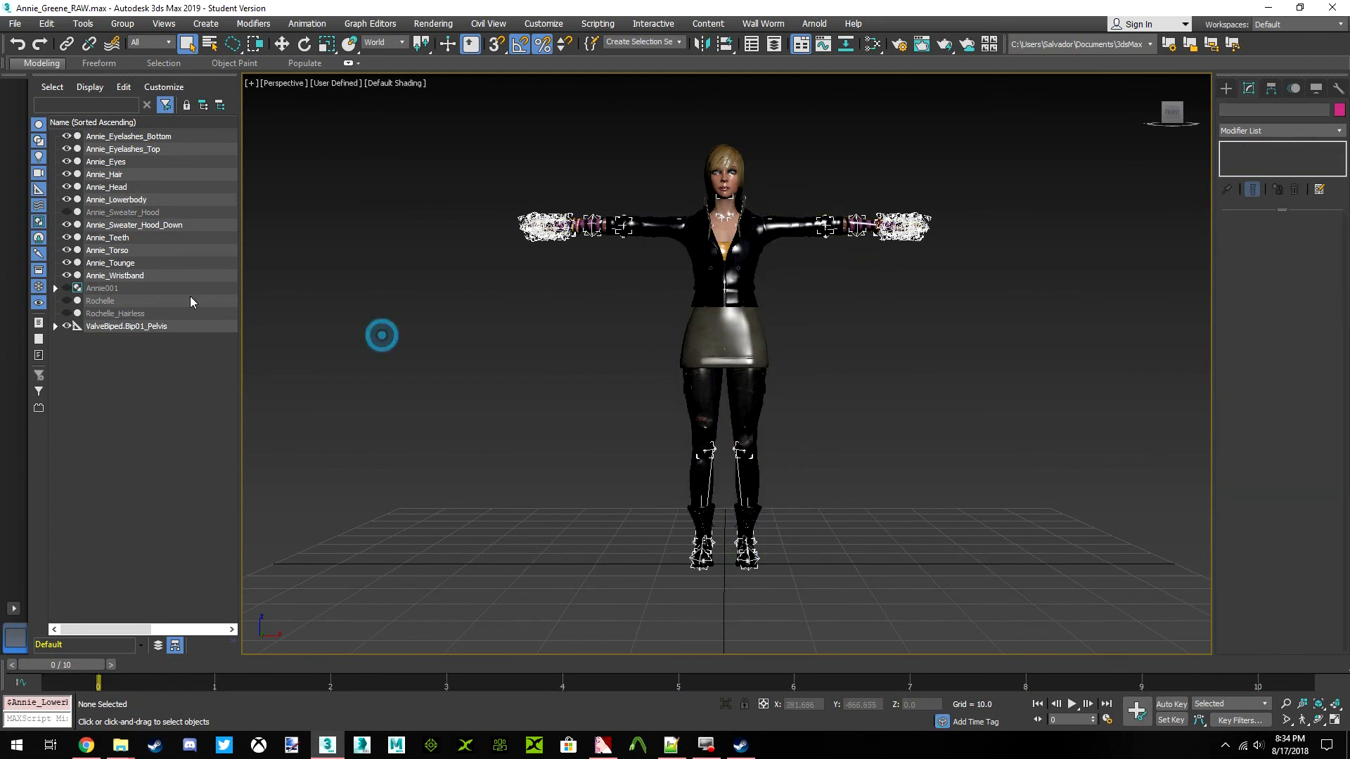
# Add a Smooth modifier with Auto Smooth and a threshold of 180 to all twelve Annie meshes at once
pyautogui.click(115, 276)
pyautogui.keyDown('shift'); pyautogui.click(119, 136); pyautogui.keyUp('shift')
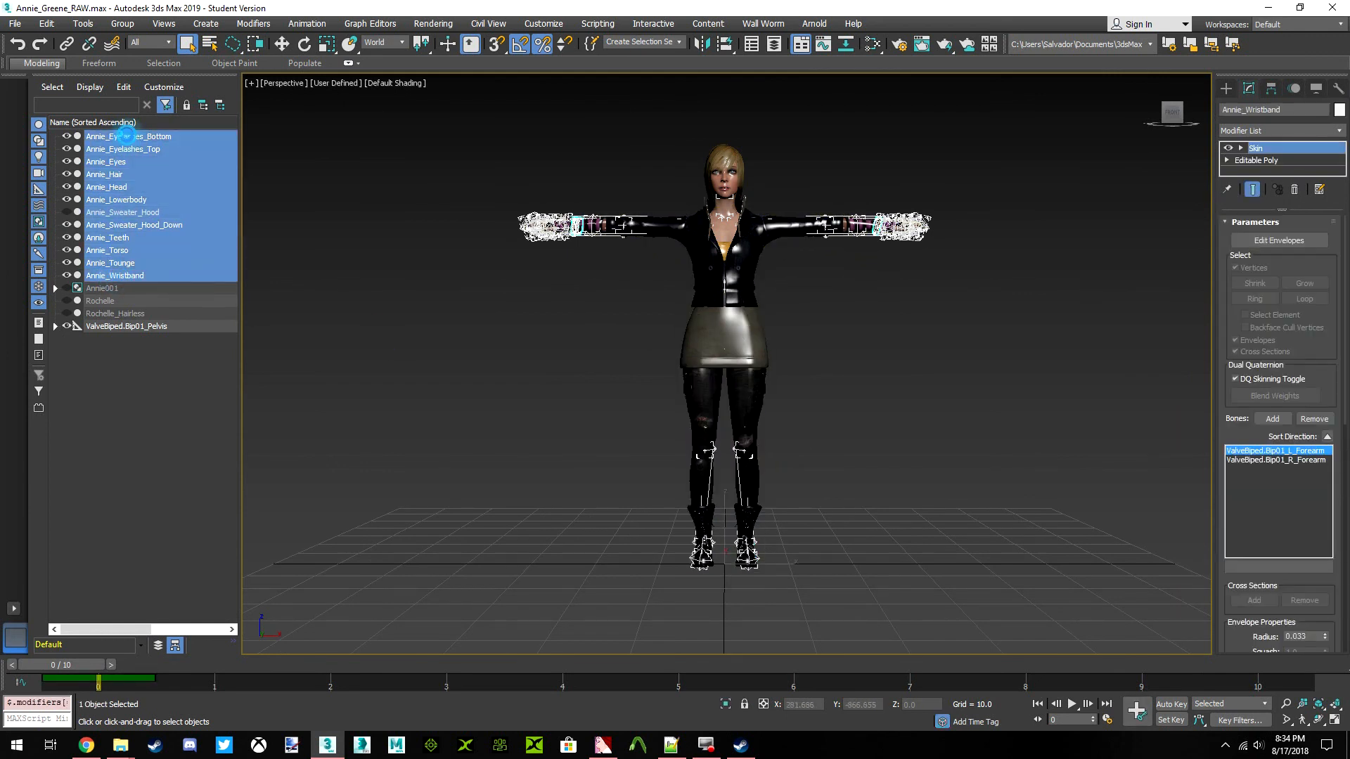
pyautogui.click(1280, 130)
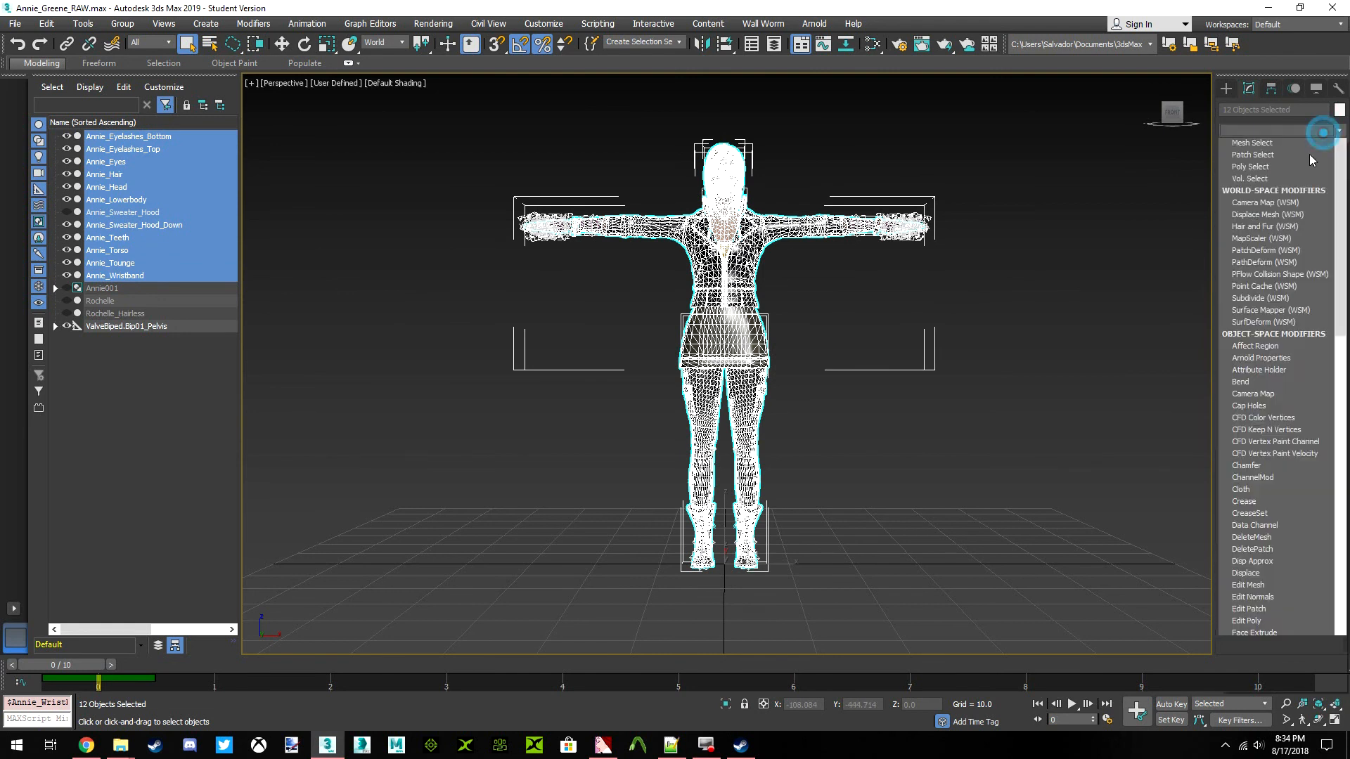
pyautogui.scroll(-10, 1266, 310)
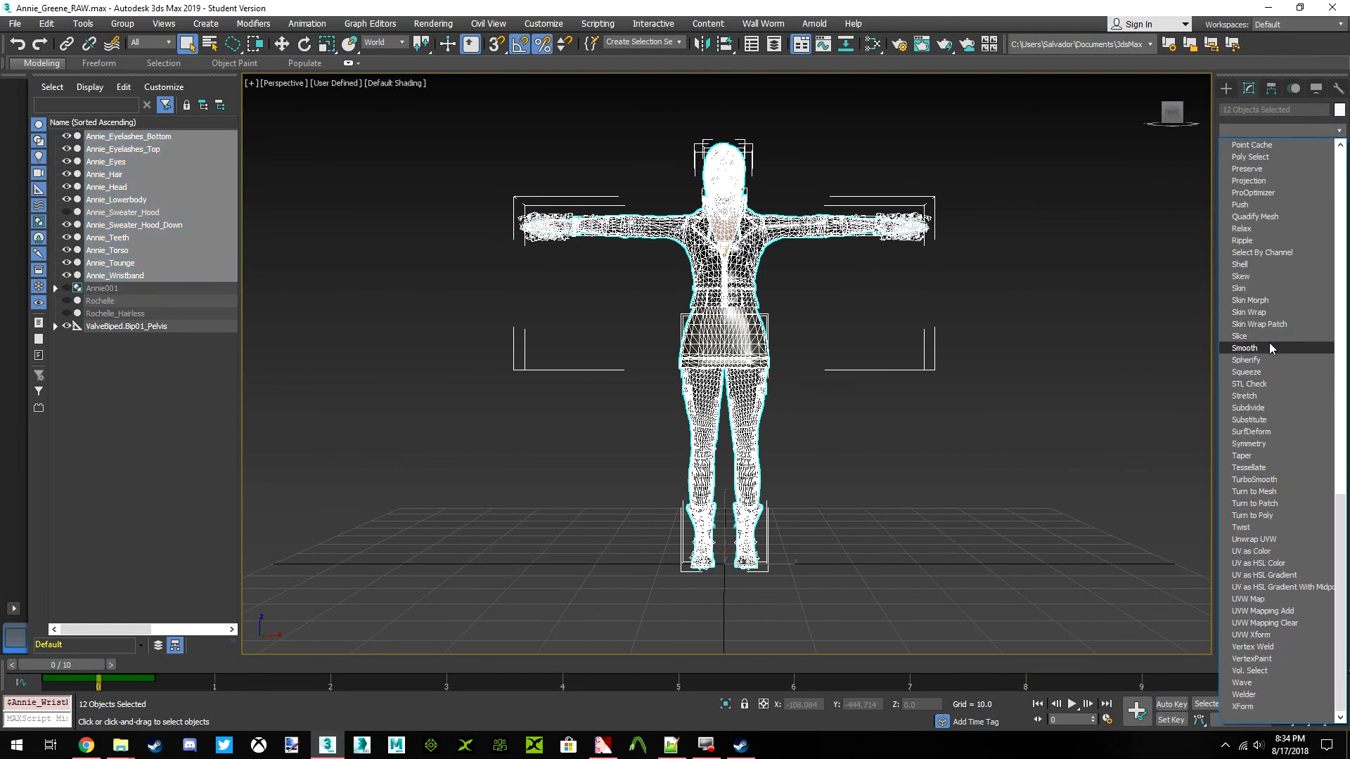
pyautogui.click(1269, 346)
pyautogui.click(1233, 239)
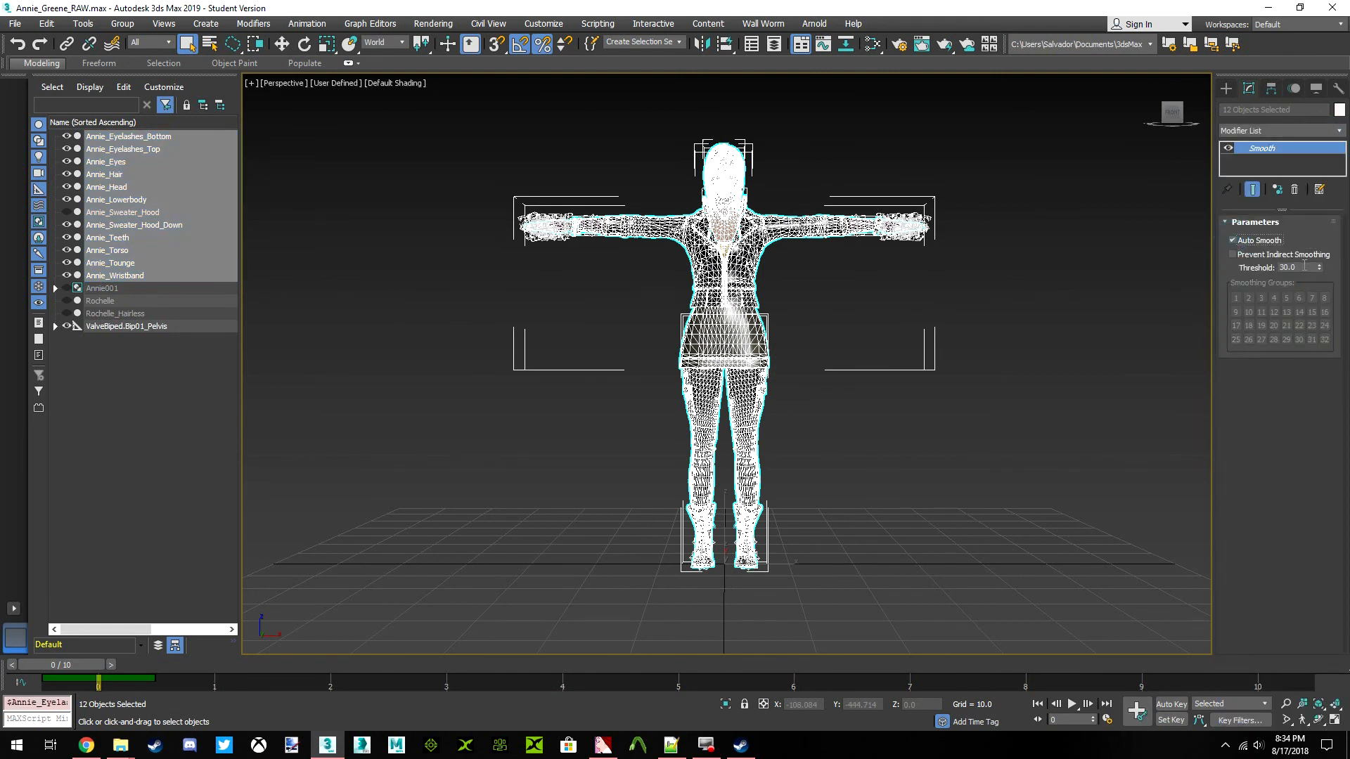
pyautogui.write('180')
pyautogui.press('Return')
pyautogui.click(1084, 285)
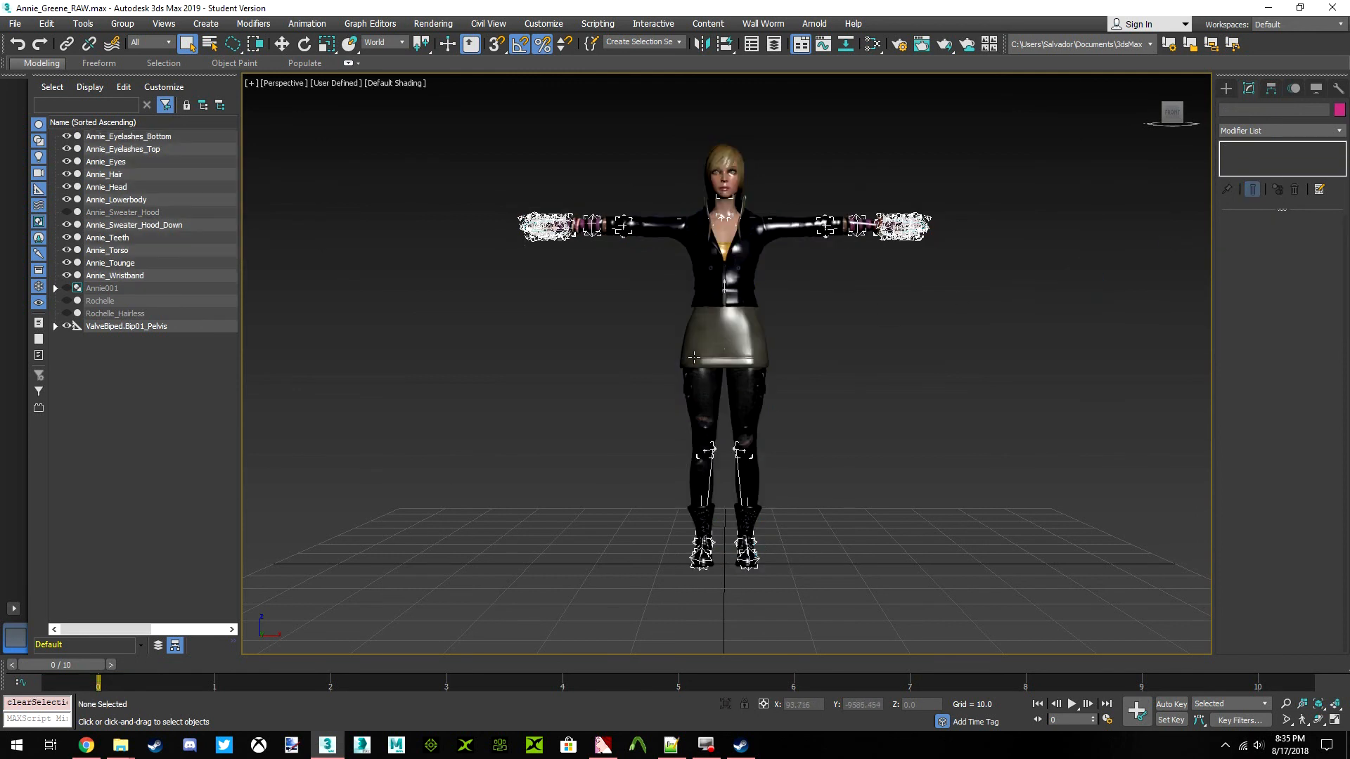
# Place the Smooth modifier beneath Skin in the stacks of Annie_Eyelashes_Bottom and Annie_Eyelashes_Top
pyautogui.click(145, 138)
pyautogui.moveTo(1262, 149); pyautogui.dragTo(1267, 167)
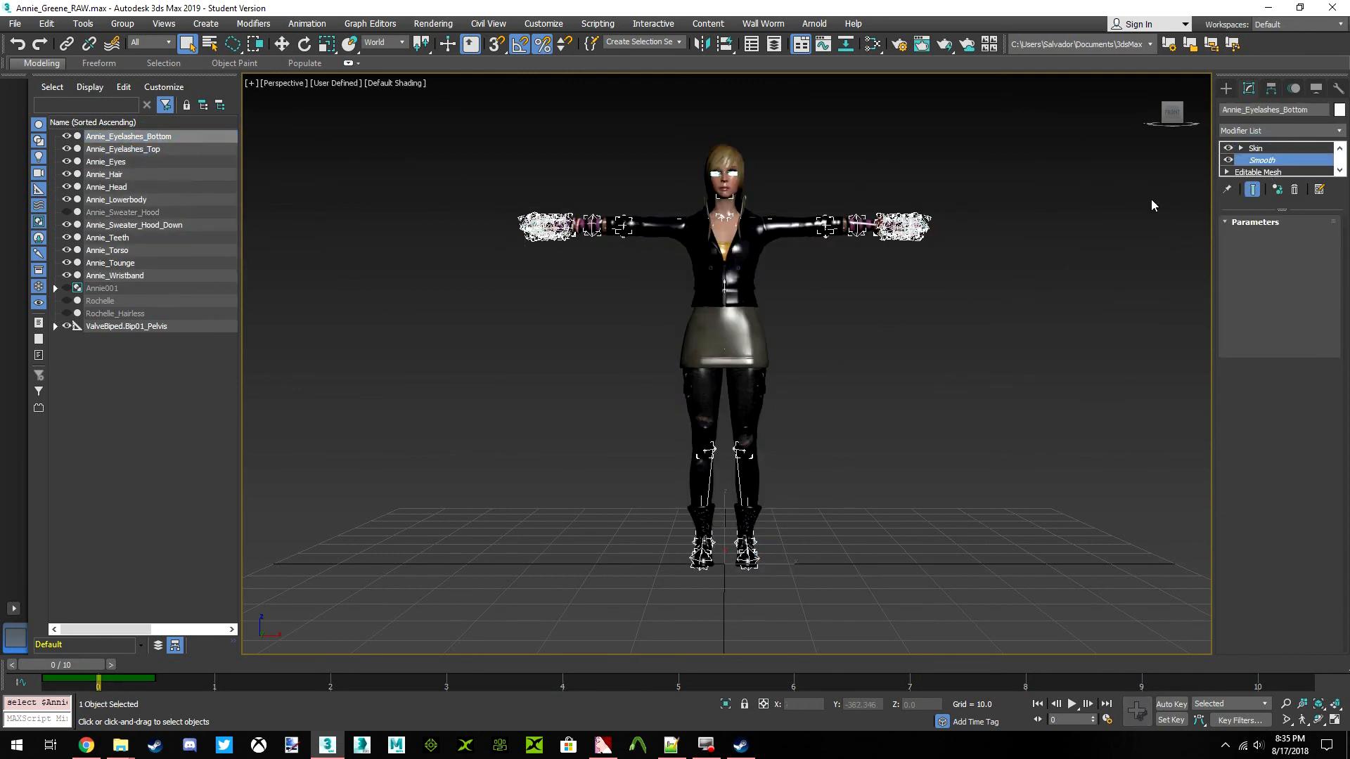
pyautogui.click(416, 313)
pyautogui.click(123, 149)
pyautogui.moveTo(1263, 166); pyautogui.dragTo(1266, 169)
# Reorder the stacks of Annie_Eyes, Annie_Hair, Annie_Head and Annie_Lowerbody so Smooth sits below Skin
pyautogui.click(125, 162)
pyautogui.click(123, 175)
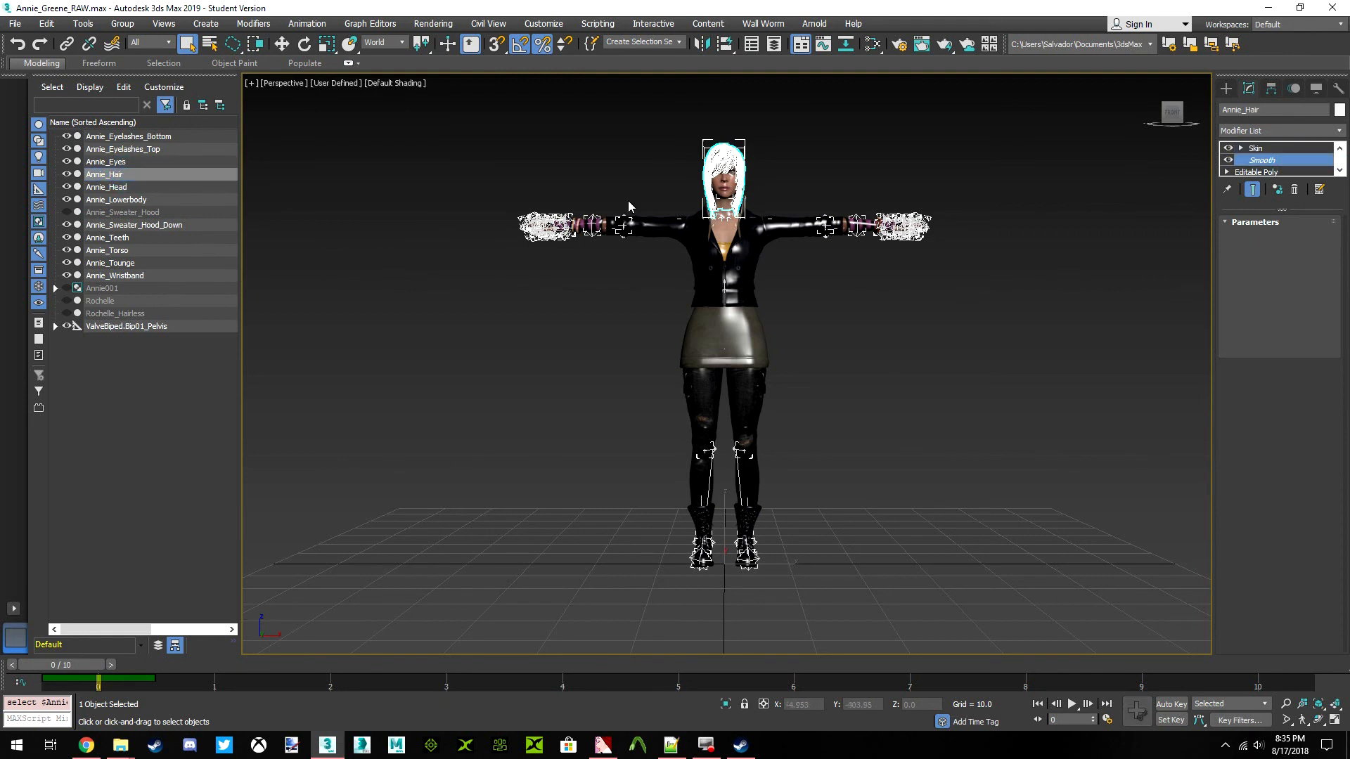
pyautogui.click(124, 188)
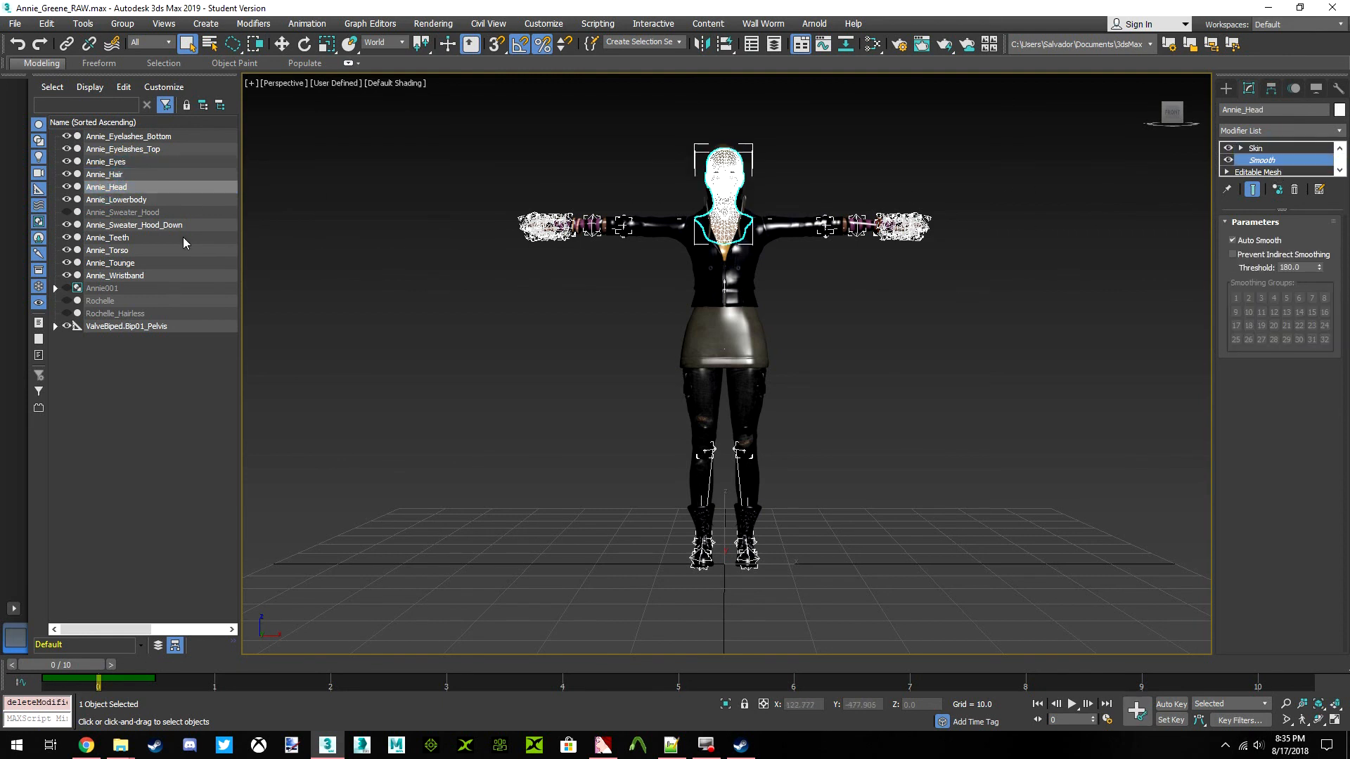
pyautogui.click(116, 200)
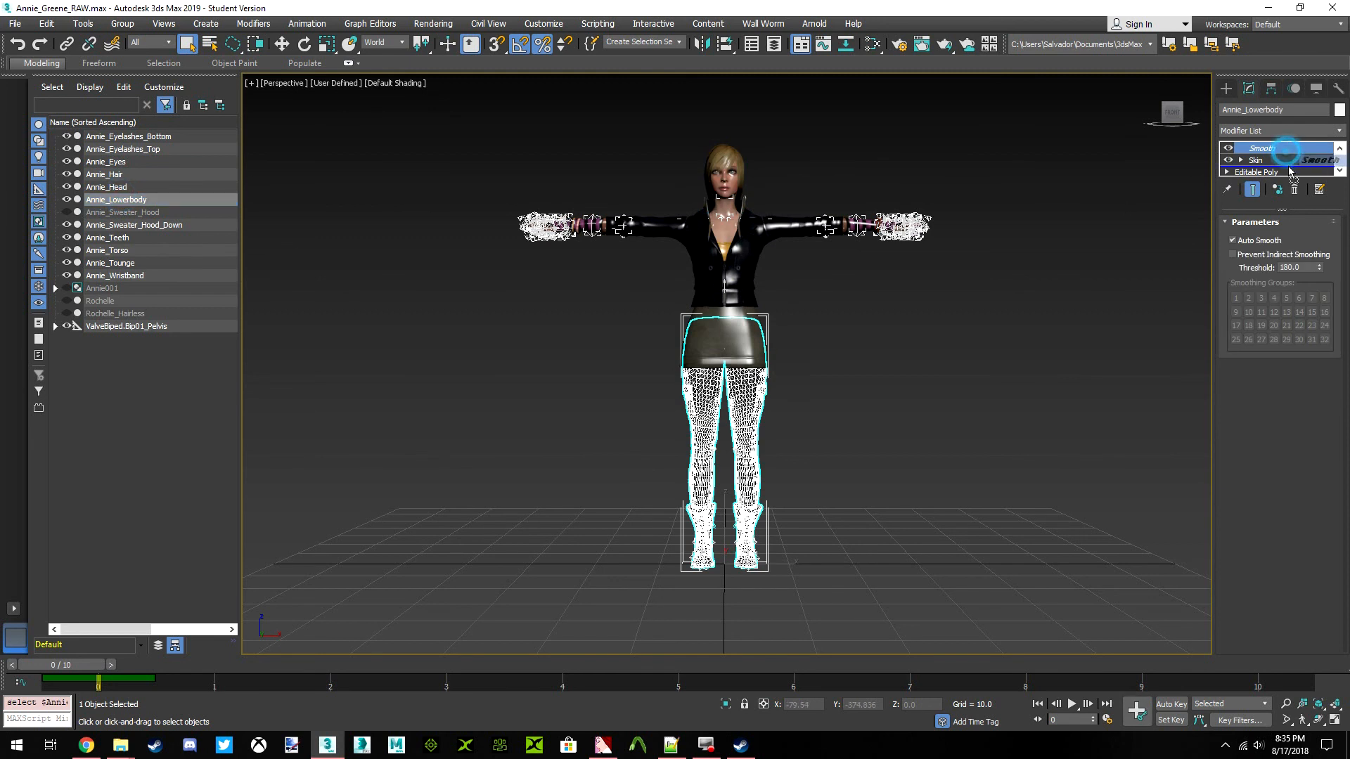
pyautogui.moveTo(1289, 166); pyautogui.dragTo(1288, 167)
# Move Smooth below Skin on both hood meshes, Annie_Sweater_Hood and Annie_Sweater_Hood_Down
pyautogui.click(123, 212)
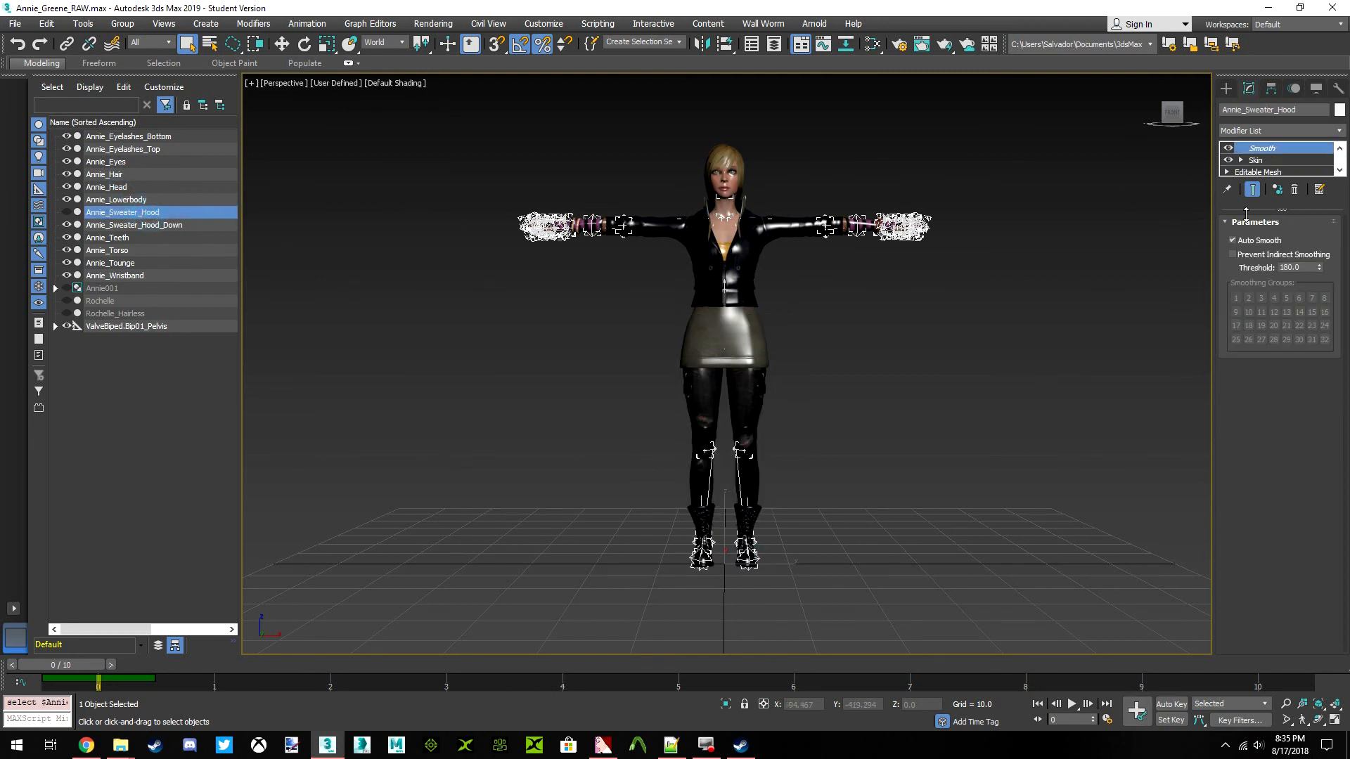
pyautogui.click(1281, 161)
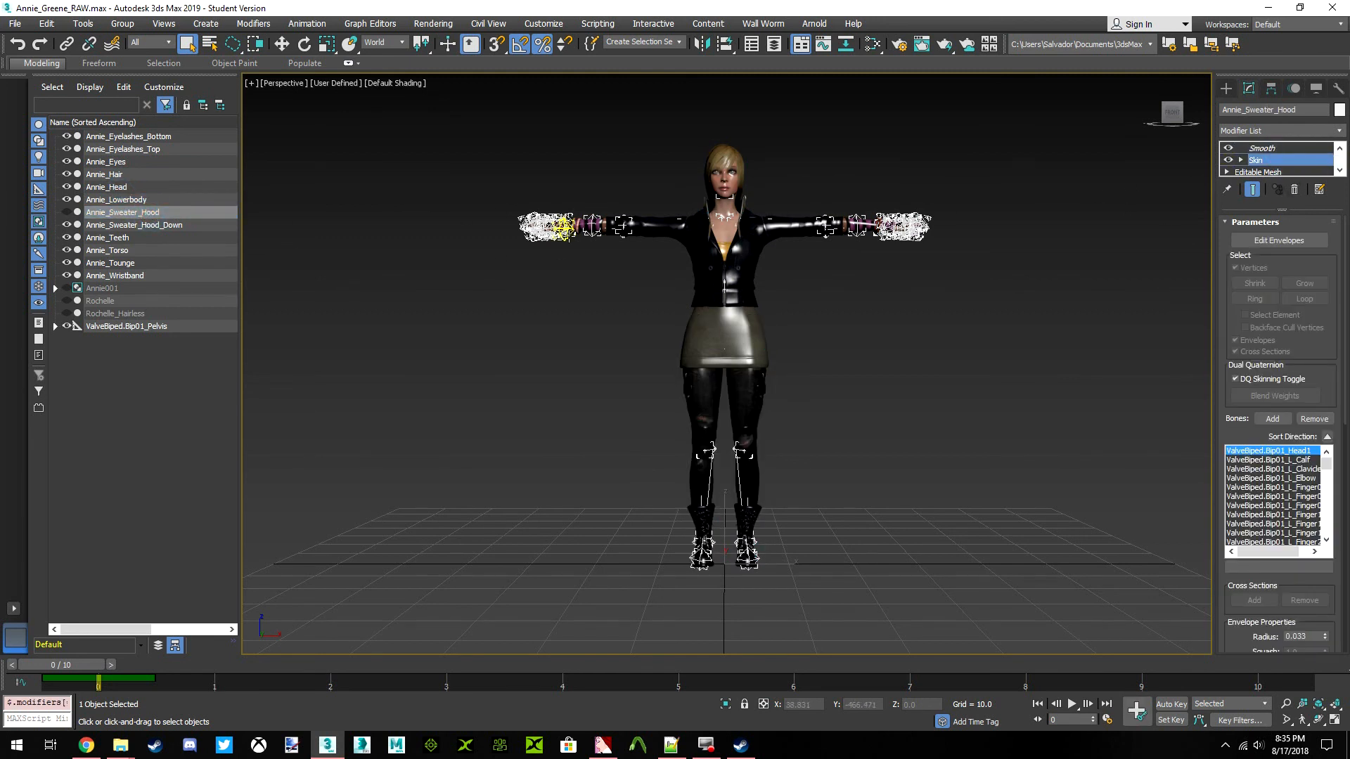
pyautogui.click(339, 268)
pyautogui.click(133, 212)
pyautogui.moveTo(1262, 148); pyautogui.dragTo(1265, 169)
pyautogui.click(118, 200)
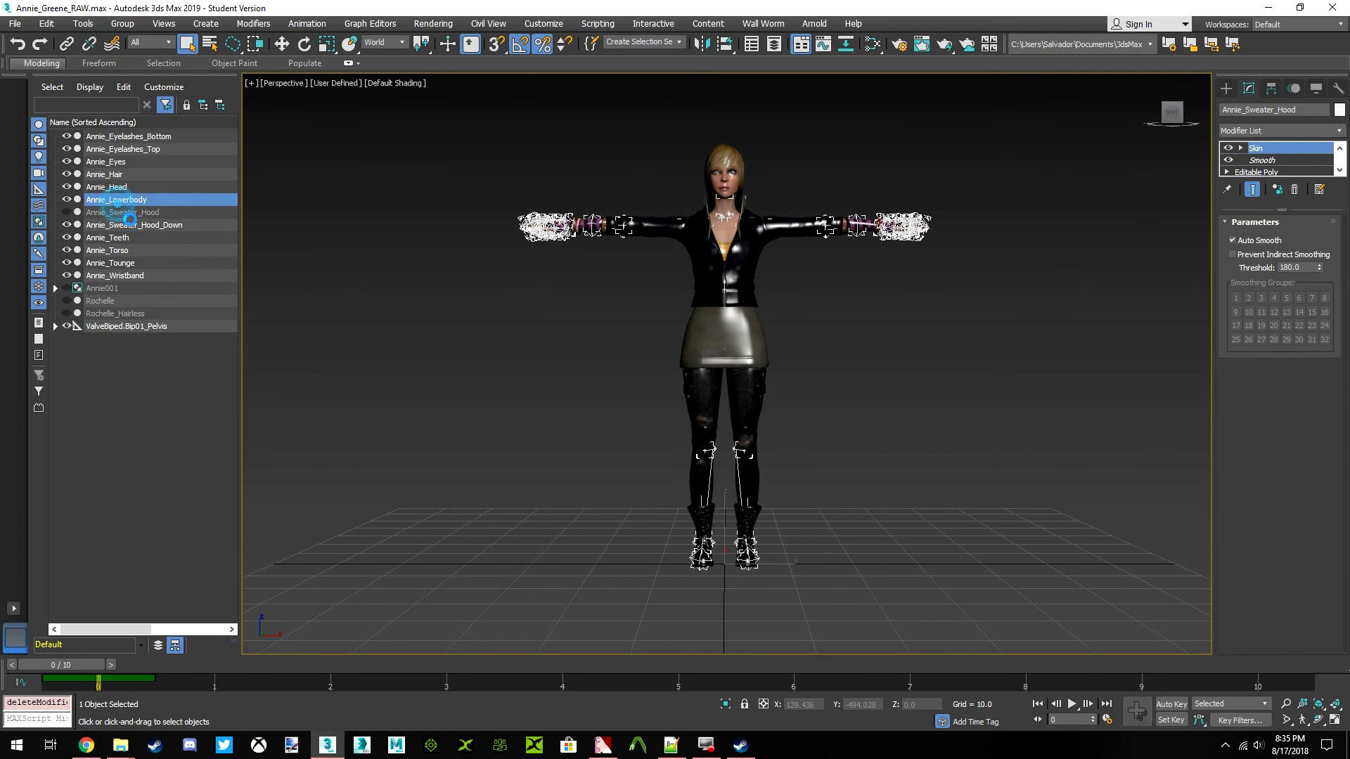
pyautogui.click(135, 225)
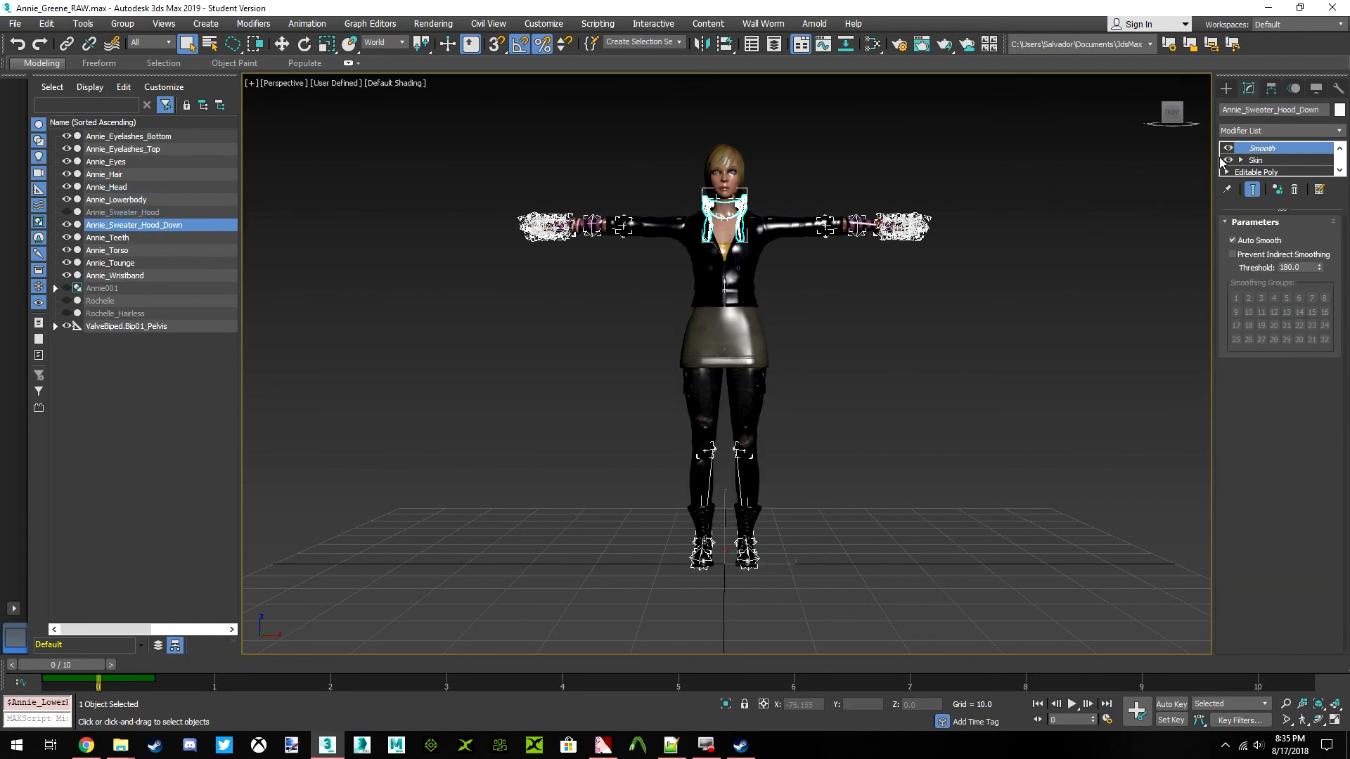
pyautogui.moveTo(1256, 151); pyautogui.dragTo(1266, 162)
# Put Smooth under Skin on Annie_Teeth, Annie_Torso, Annie_Tounge and Annie_Wristband, and clear the selection
pyautogui.click(117, 239)
pyautogui.click(121, 250)
pyautogui.click(111, 263)
pyautogui.click(114, 276)
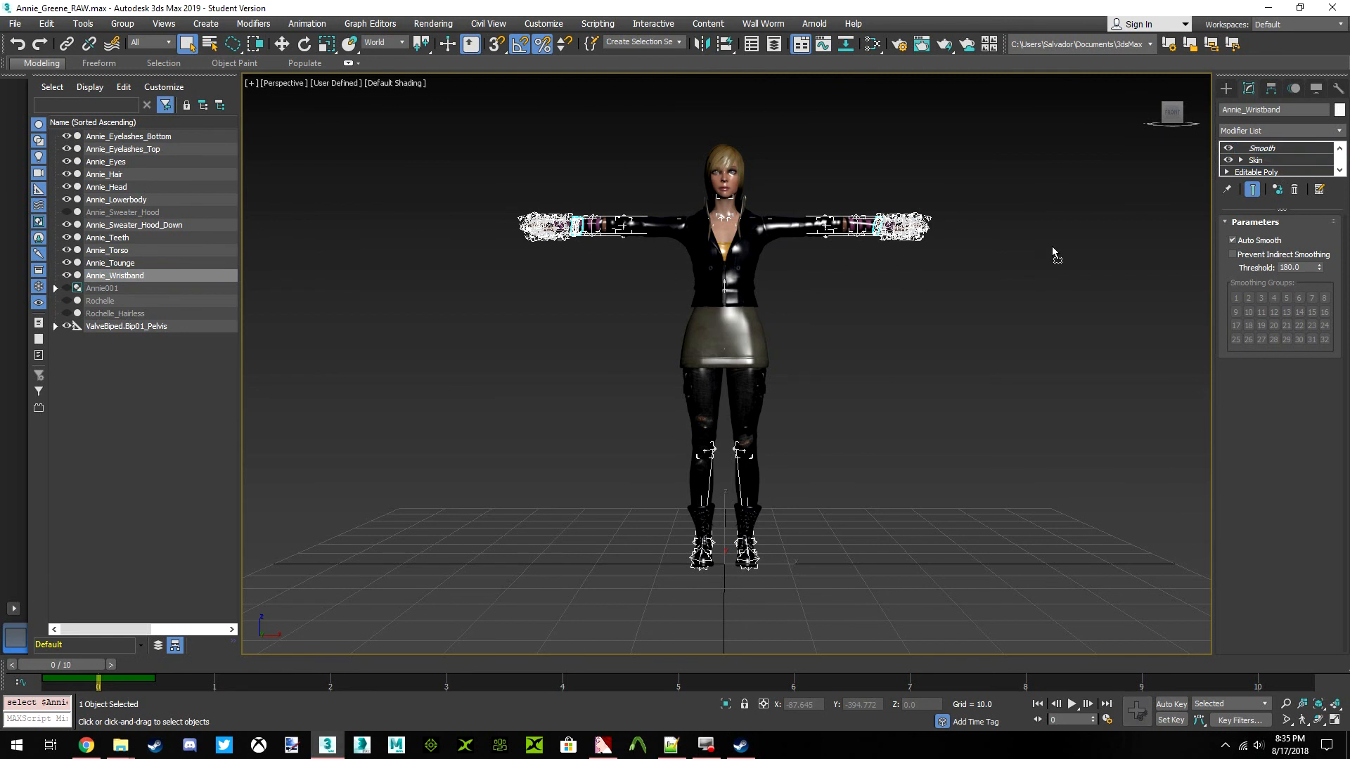
pyautogui.click(992, 263)
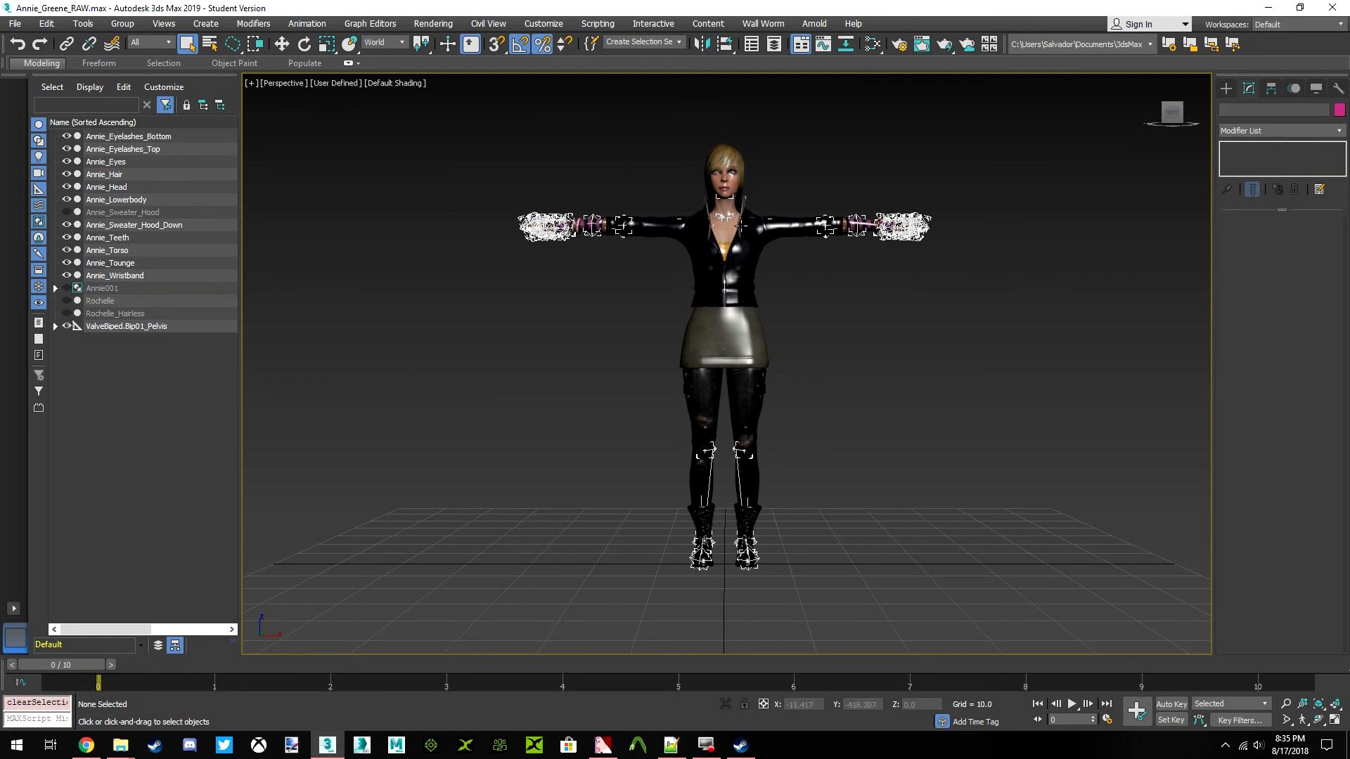
# Save the scene and check Annie's smoothed face and whole body
pyautogui.click(106, 326)
pyautogui.click(450, 229)
pyautogui.click(14, 24)
pyautogui.click(35, 125)
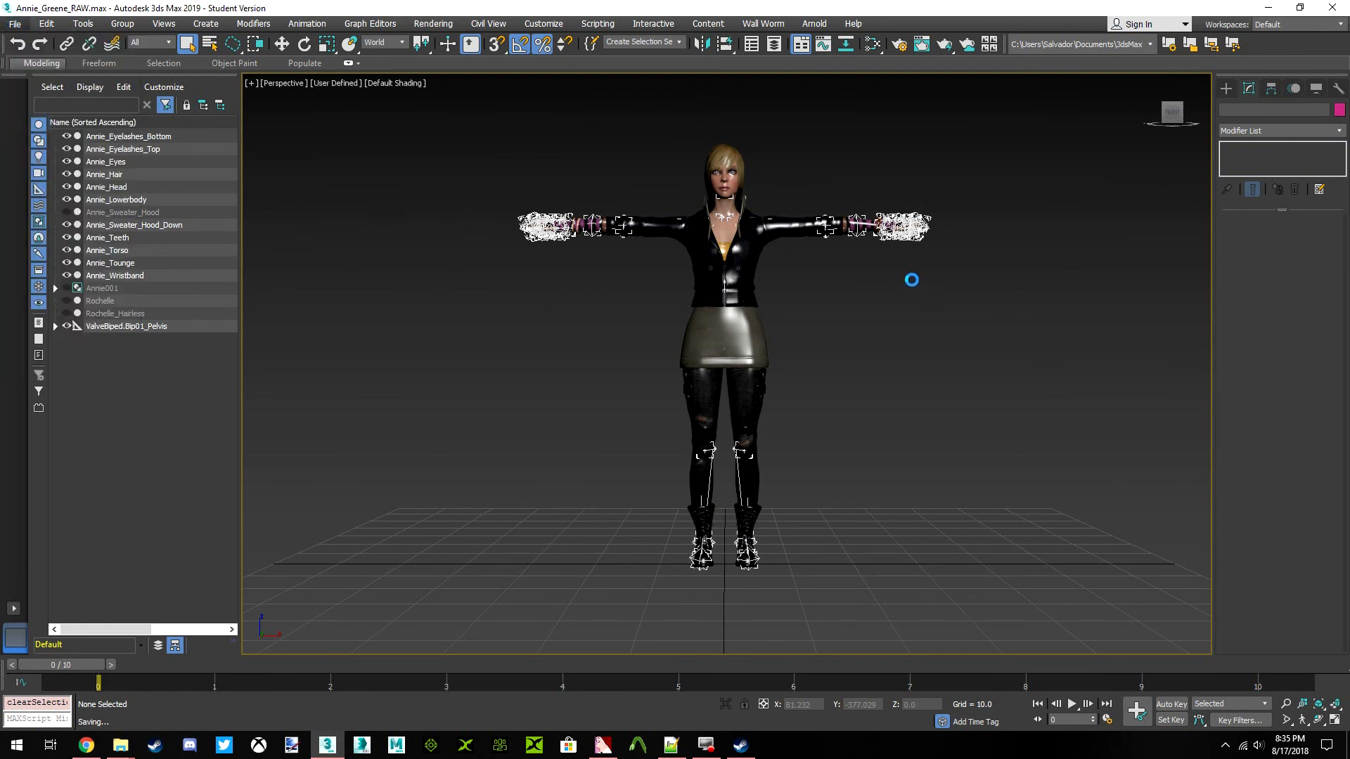
pyautogui.scroll(10, 730, 173)
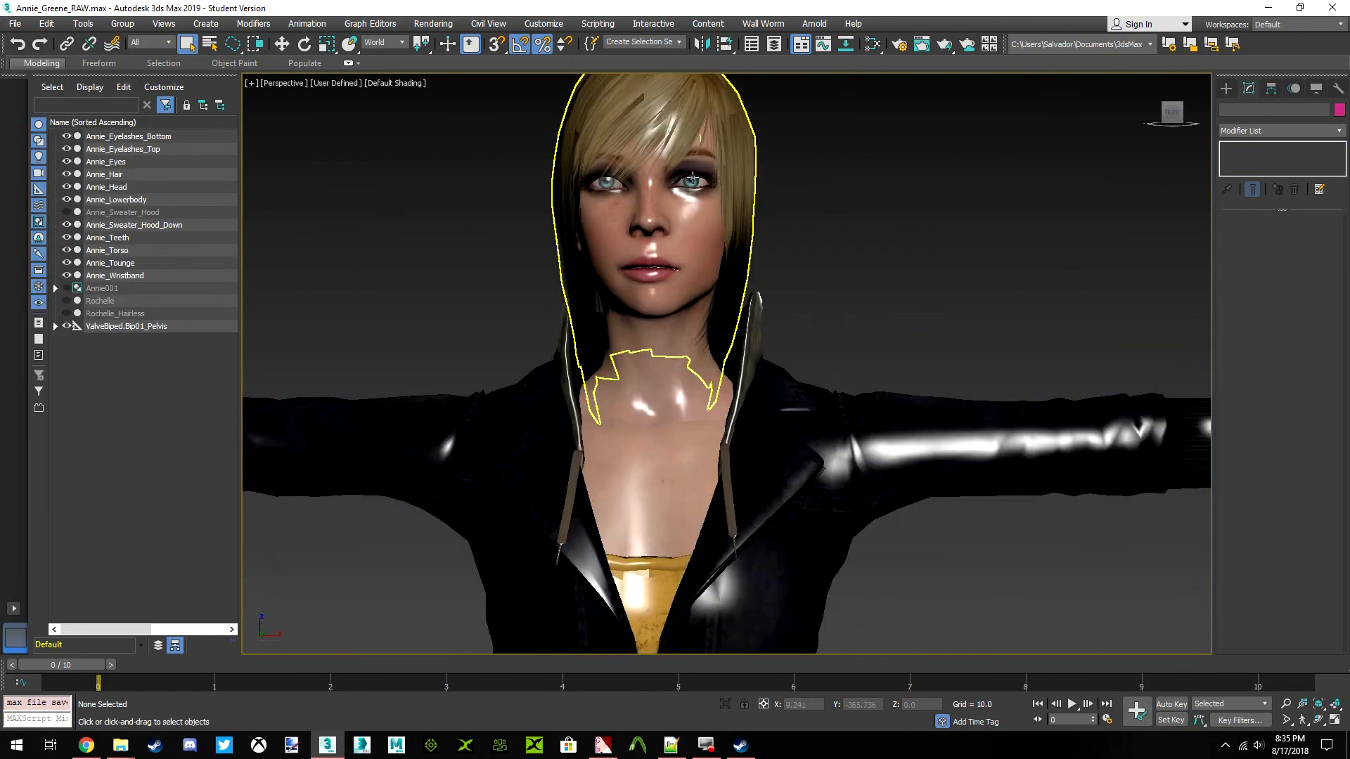
pyautogui.scroll(-10, 724, 323)
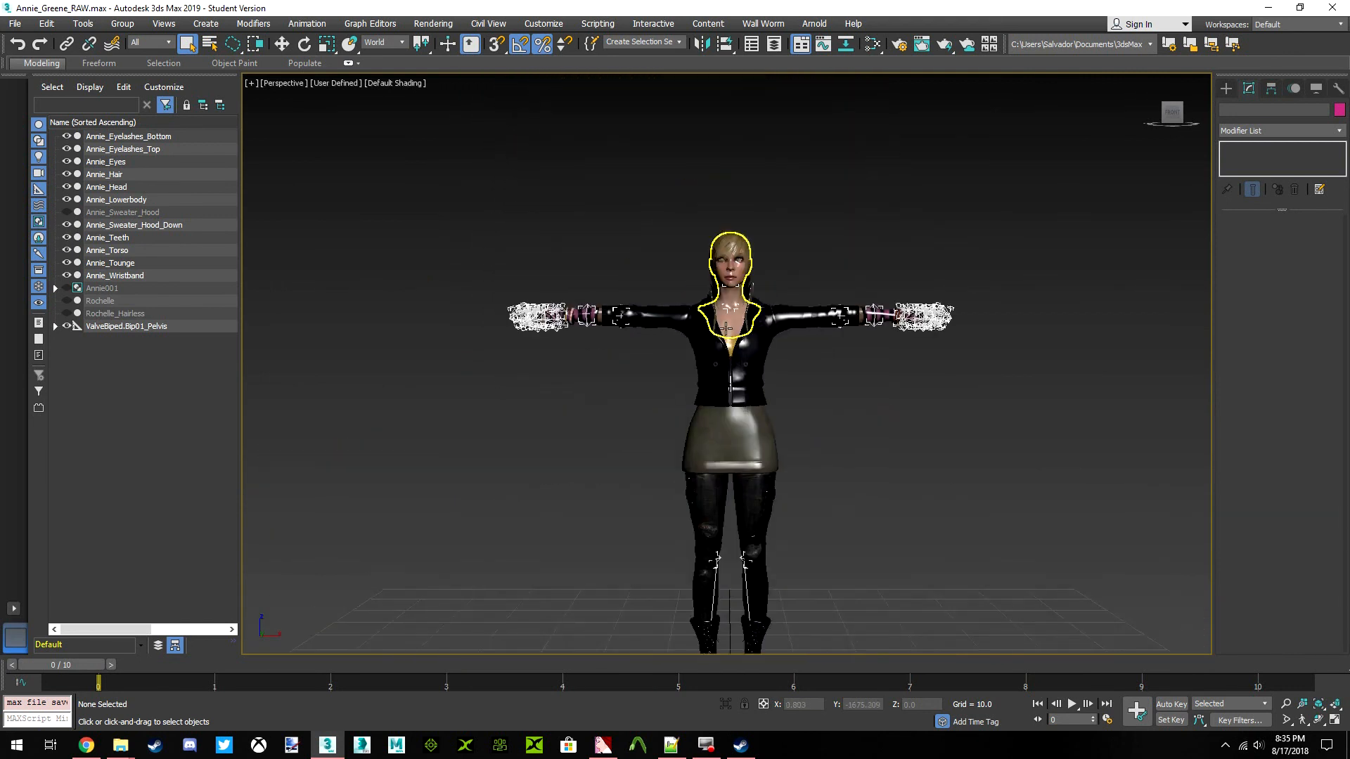
pyautogui.moveTo(865, 457); pyautogui.dragTo(878, 398, button='middle')
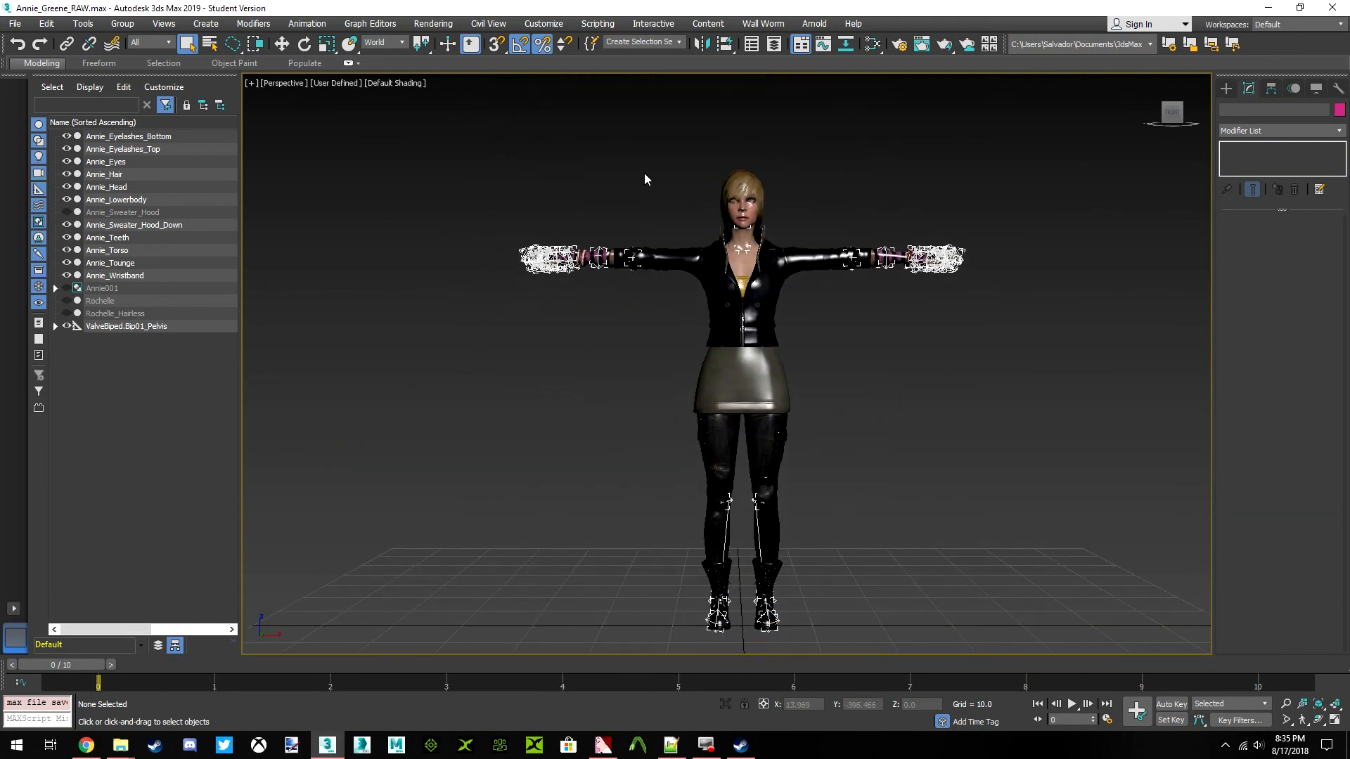
# Select the entire ValveBiped.Bip01_Pelvis hierarchy and swap its keys at frames 0 and 10, using frame 9 as temporary space
pyautogui.moveTo(74, 665)
pyautogui.mouseDown()
pyautogui.moveTo(1265, 665)
pyautogui.moveTo(77, 668)
pyautogui.mouseUp()
pyautogui.click(105, 327)
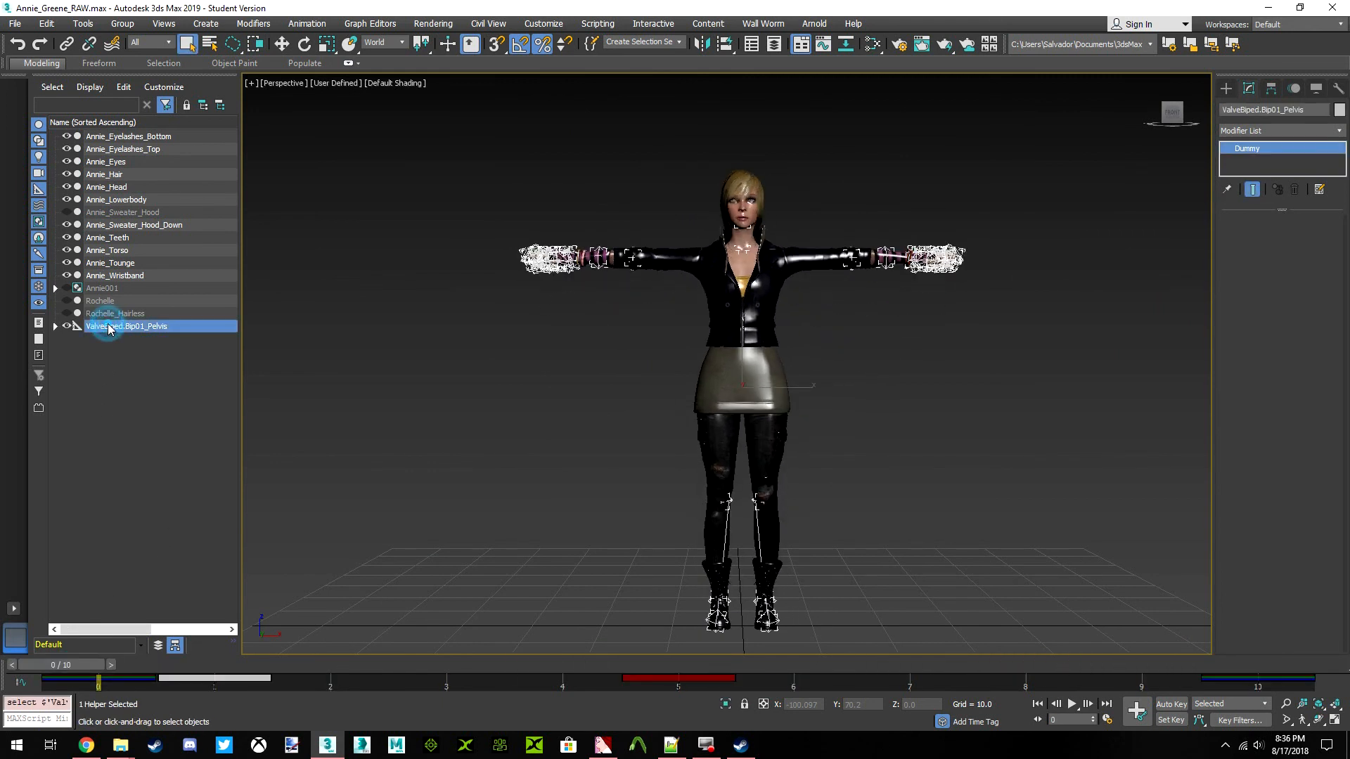
pyautogui.rightClick(108, 328)
pyautogui.click(144, 338)
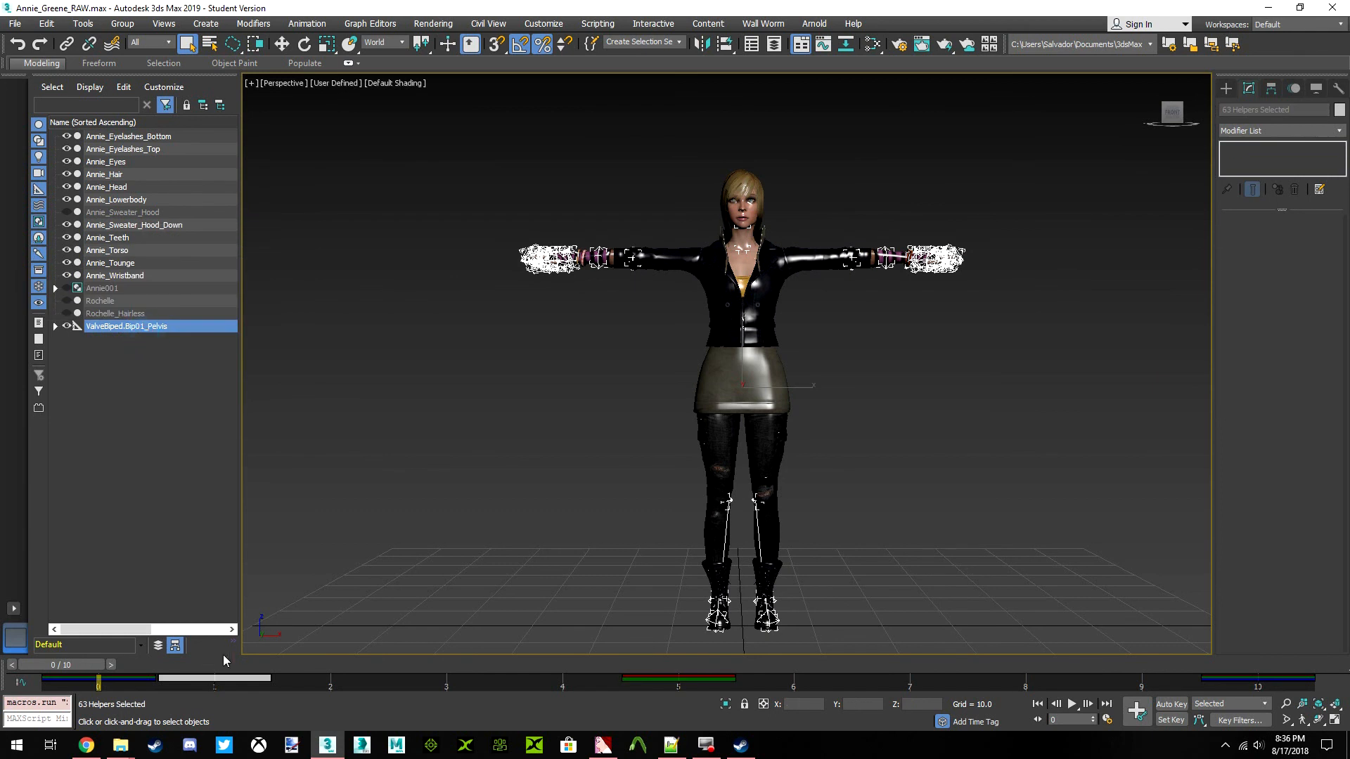
pyautogui.click(217, 679)
pyautogui.click(118, 680)
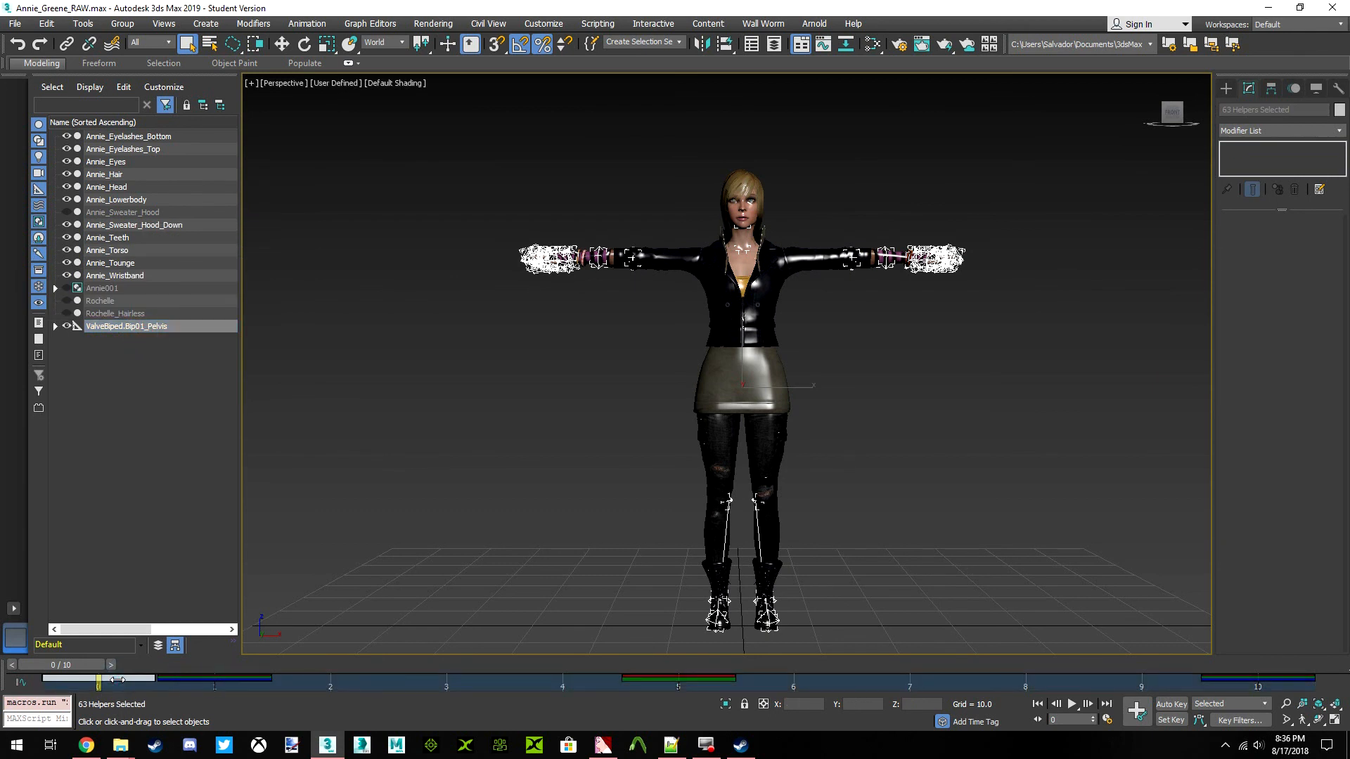
pyautogui.moveTo(122, 676); pyautogui.dragTo(1150, 682)
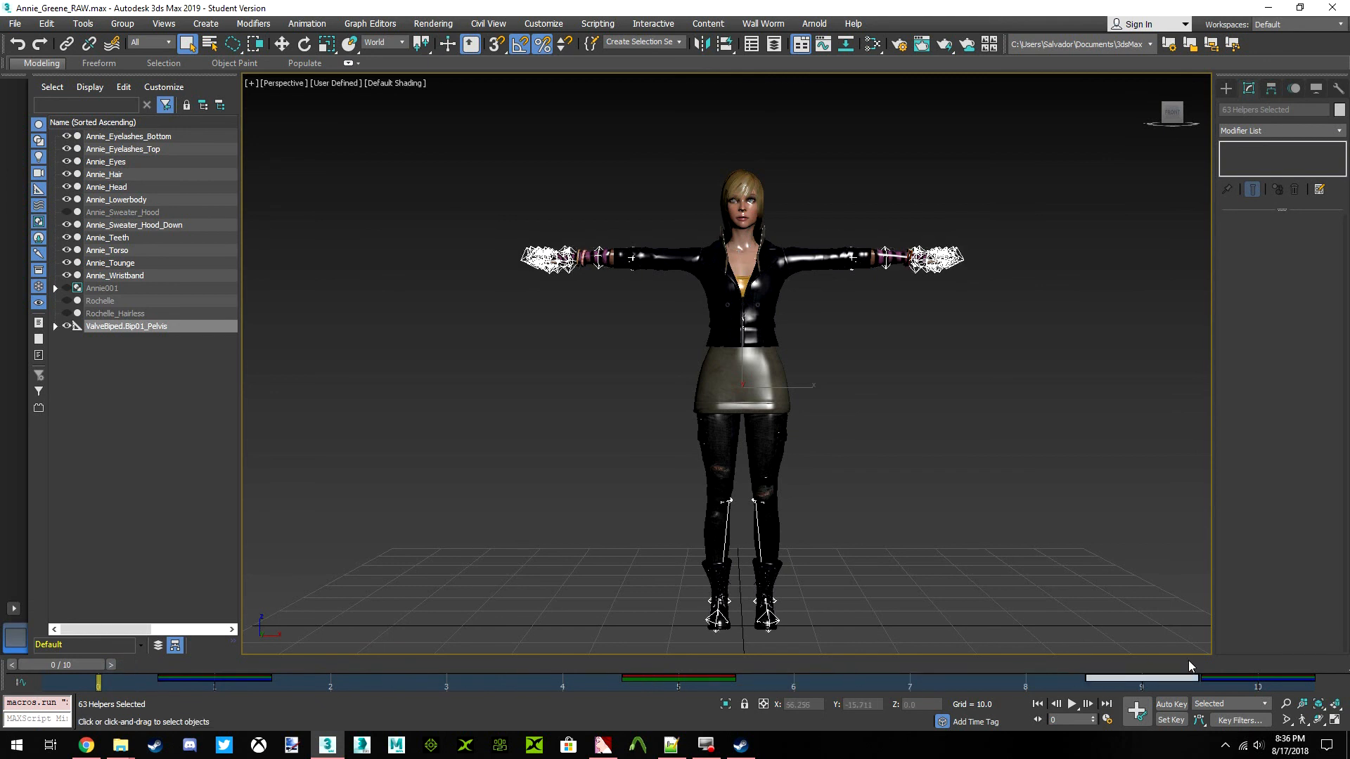
pyautogui.moveTo(1244, 677); pyautogui.dragTo(226, 683)
pyautogui.moveTo(1133, 680); pyautogui.dragTo(1258, 680)
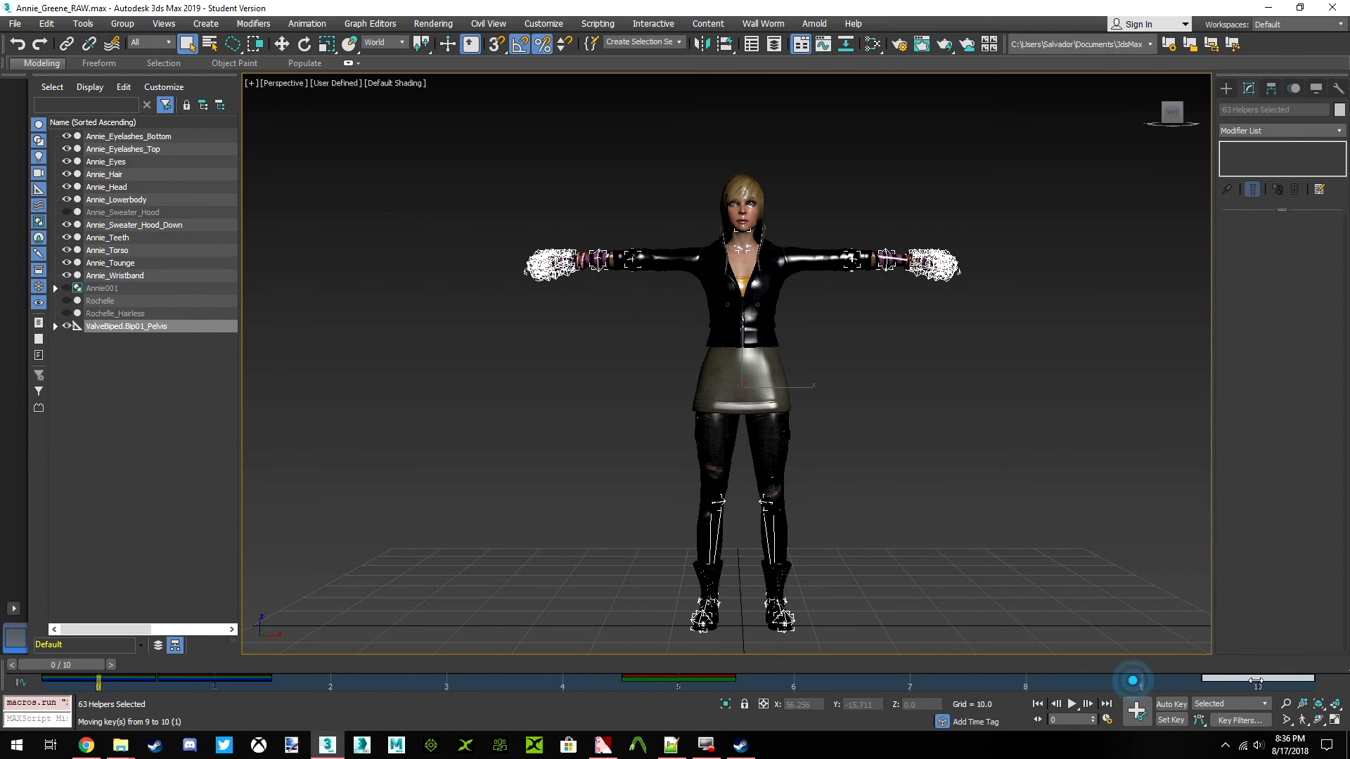
pyautogui.click(456, 560)
# Scrub the timeline from frame 0 to frame 10 and back to compare the two skeleton poses
pyautogui.click(80, 667)
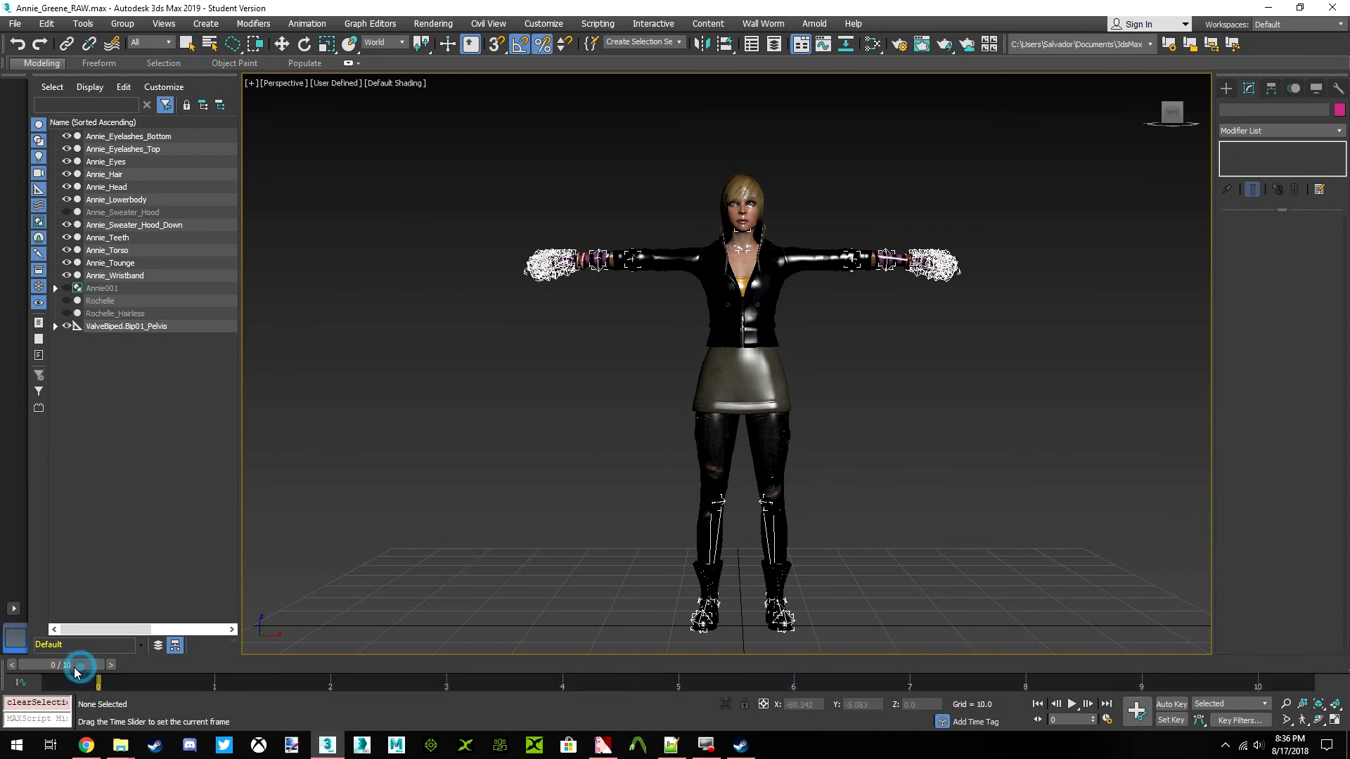
pyautogui.moveTo(119, 668); pyautogui.dragTo(1300, 617)
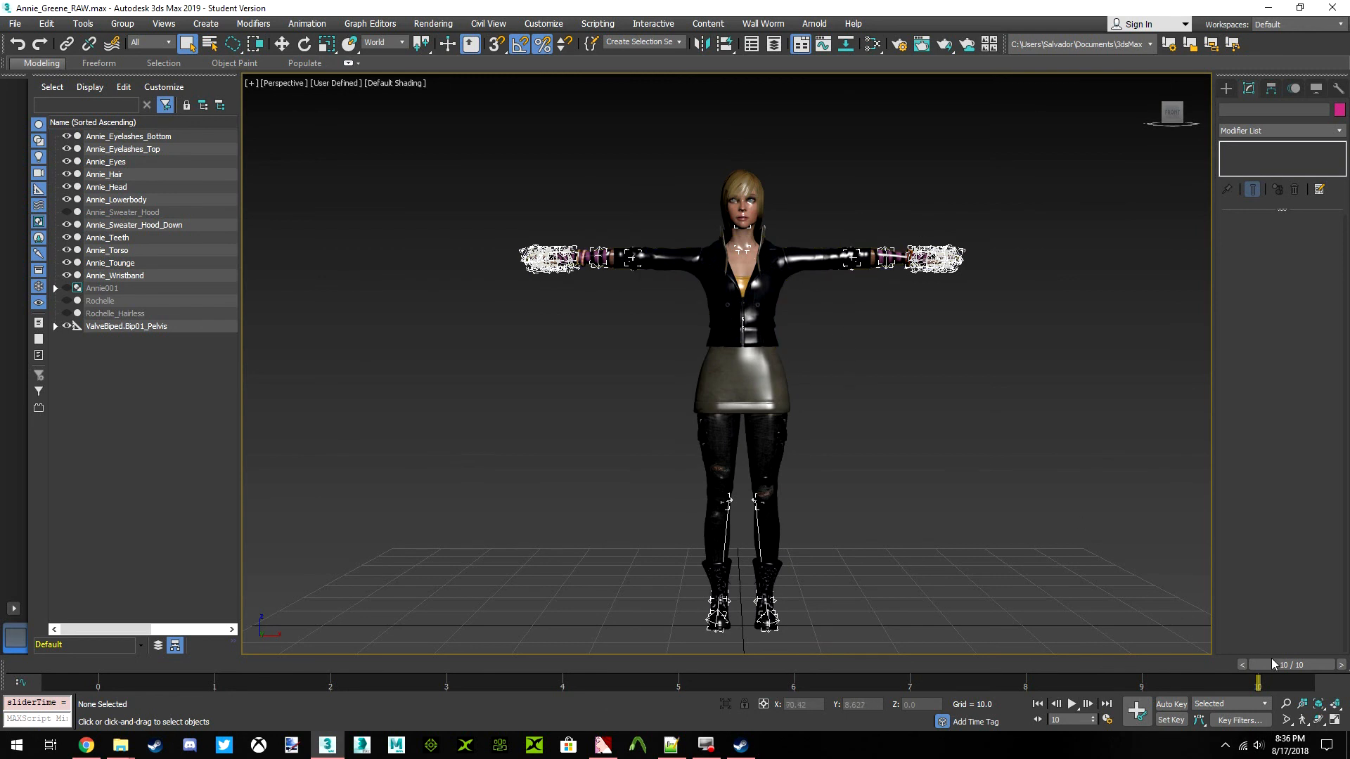
pyautogui.moveTo(1263, 667); pyautogui.dragTo(75, 642)
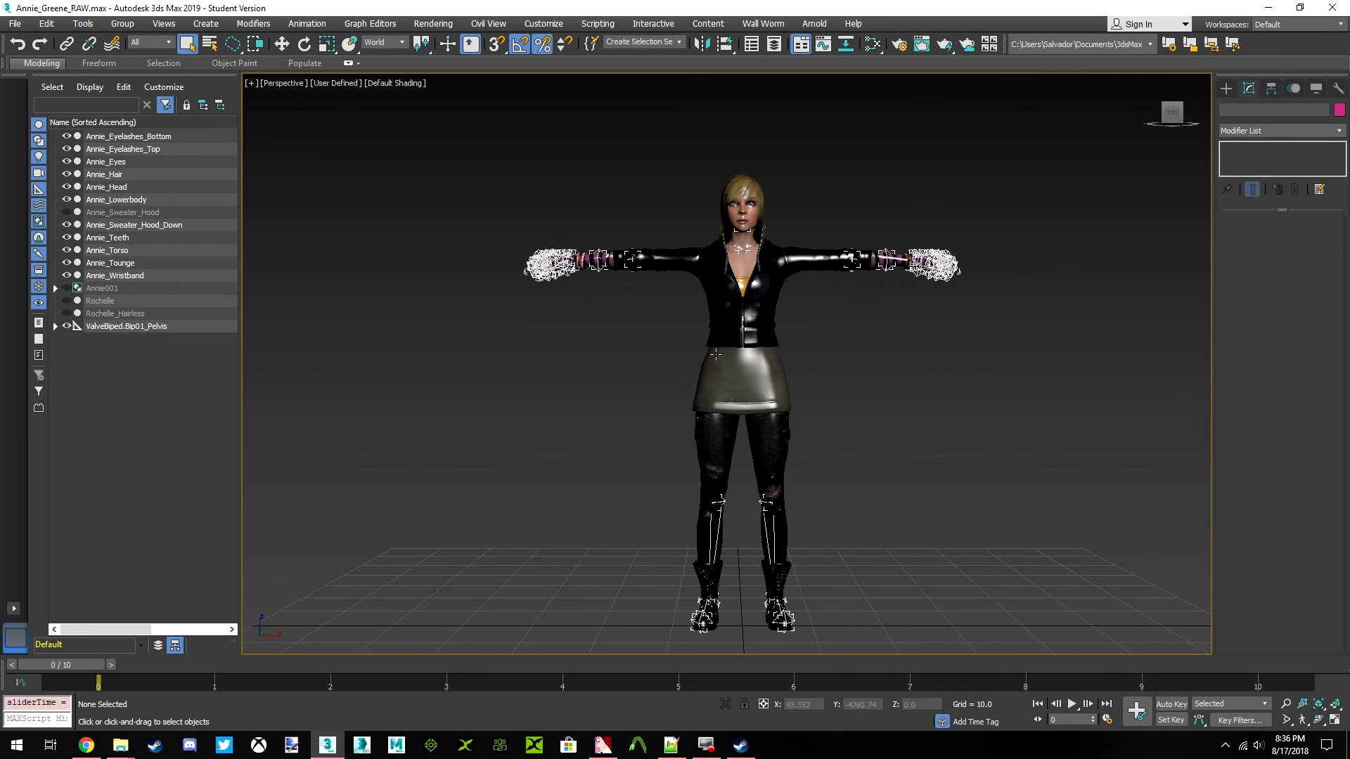
# Save the scene with the swapped keys and select the Annie_Torso mesh
pyautogui.click(405, 339)
pyautogui.click(14, 23)
pyautogui.click(53, 113)
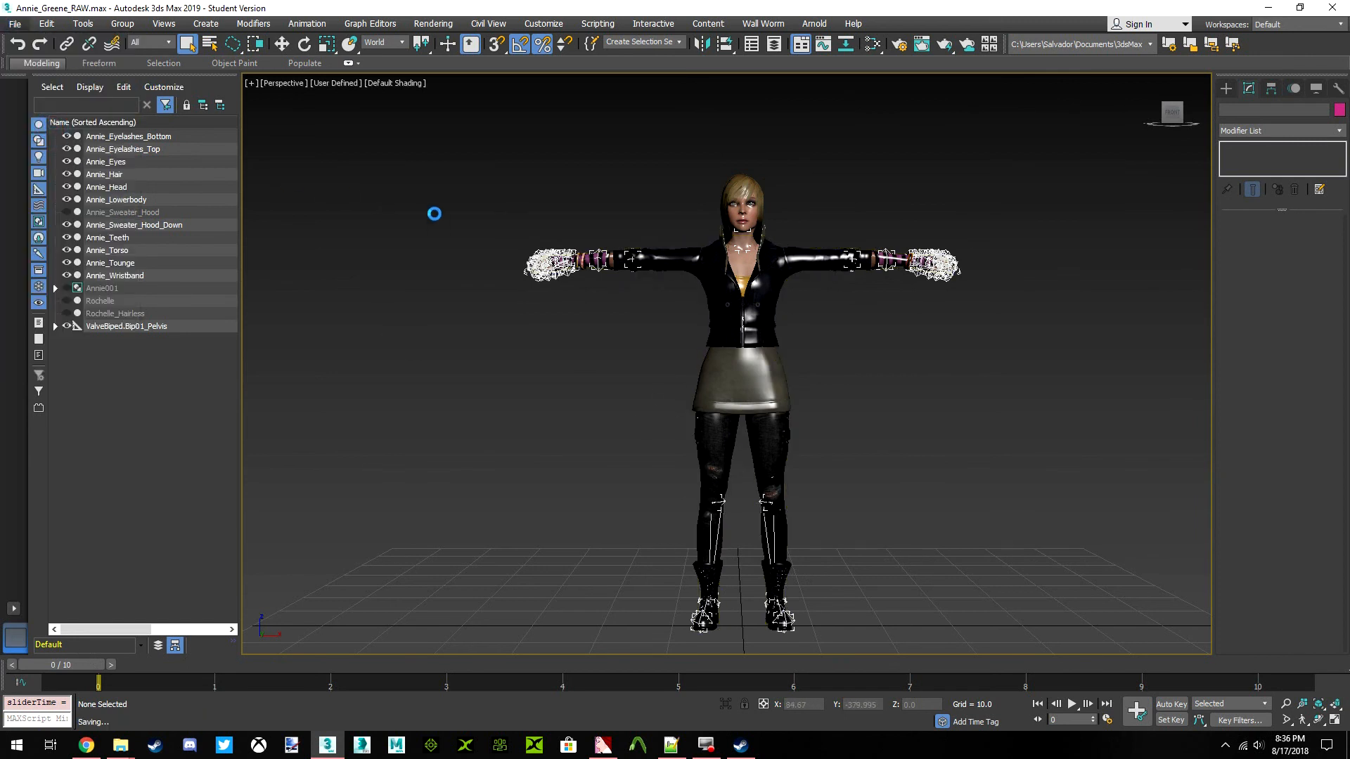
pyautogui.click(722, 310)
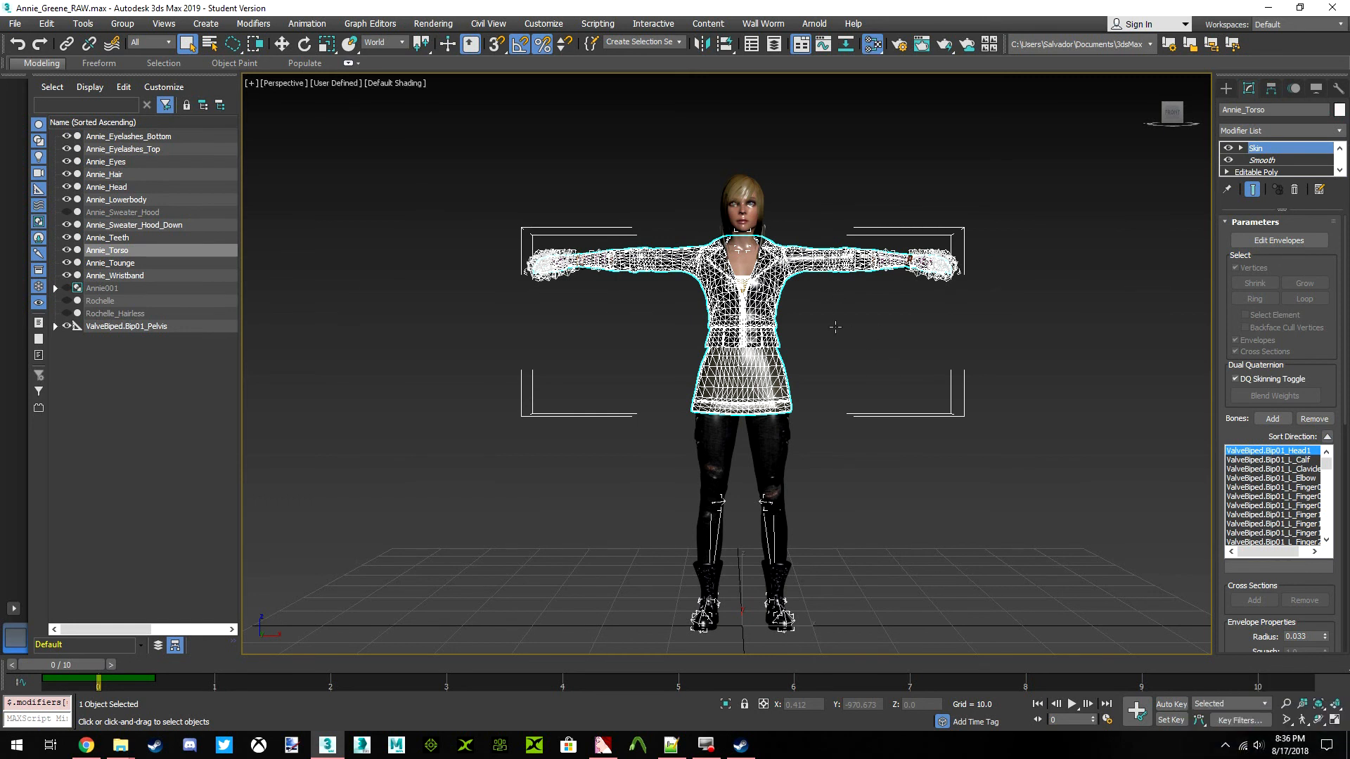
# Open the Slate Material Editor and delete the old material and map nodes from View1
pyautogui.press('m')
pyautogui.moveTo(596, 146); pyautogui.dragTo(360, 121)
pyautogui.scroll(-8, 250, 274)
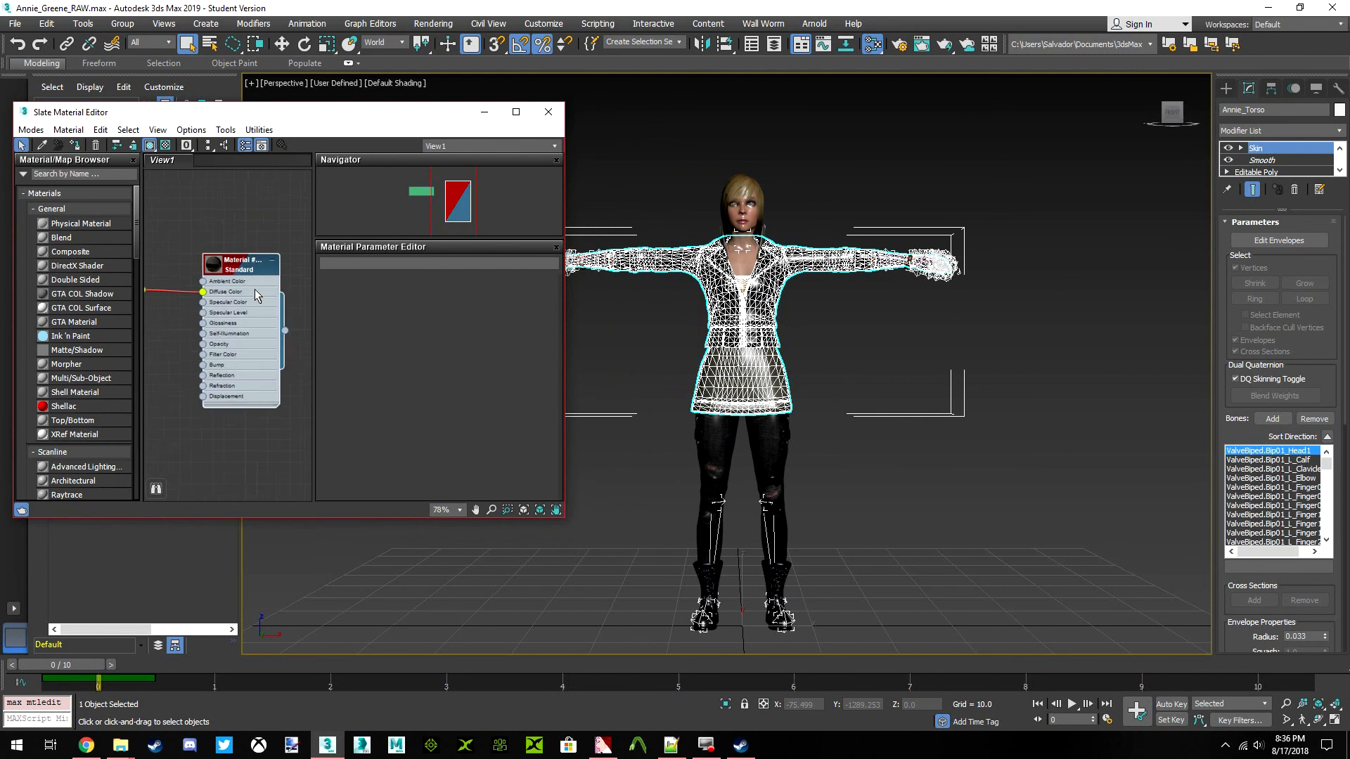
pyautogui.moveTo(279, 394); pyautogui.dragTo(195, 290)
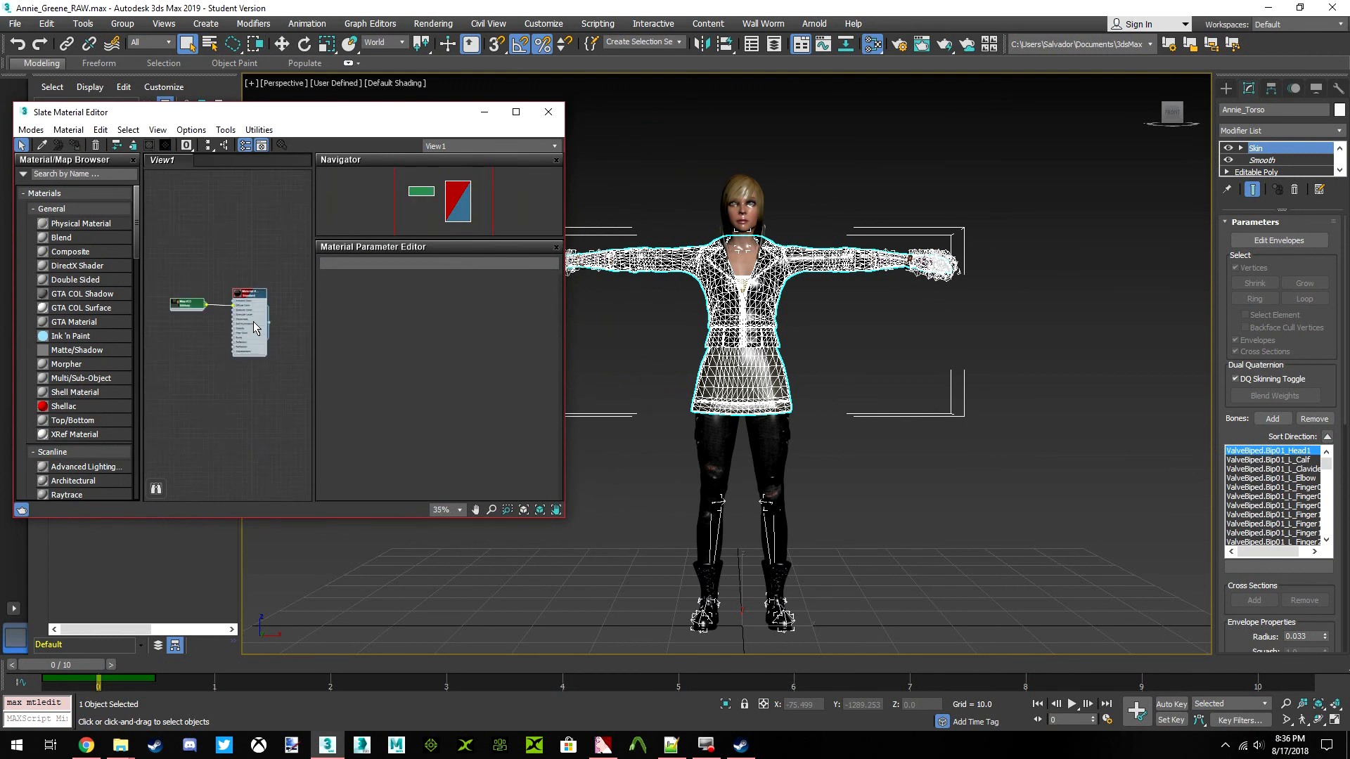
pyautogui.press('Delete')
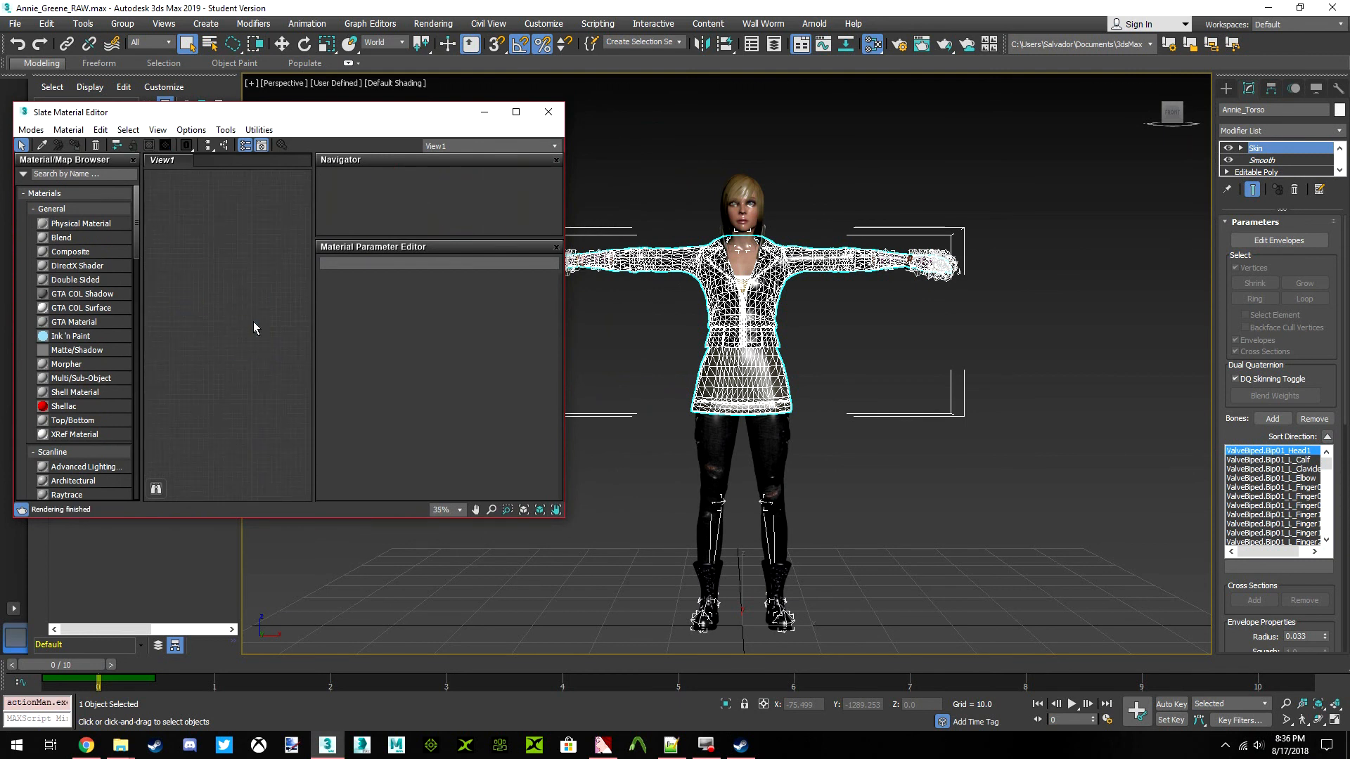
# With Annie_Torso selected, bring scene material Material #403 into the Slate view as an instance
pyautogui.click(639, 370)
pyautogui.click(717, 341)
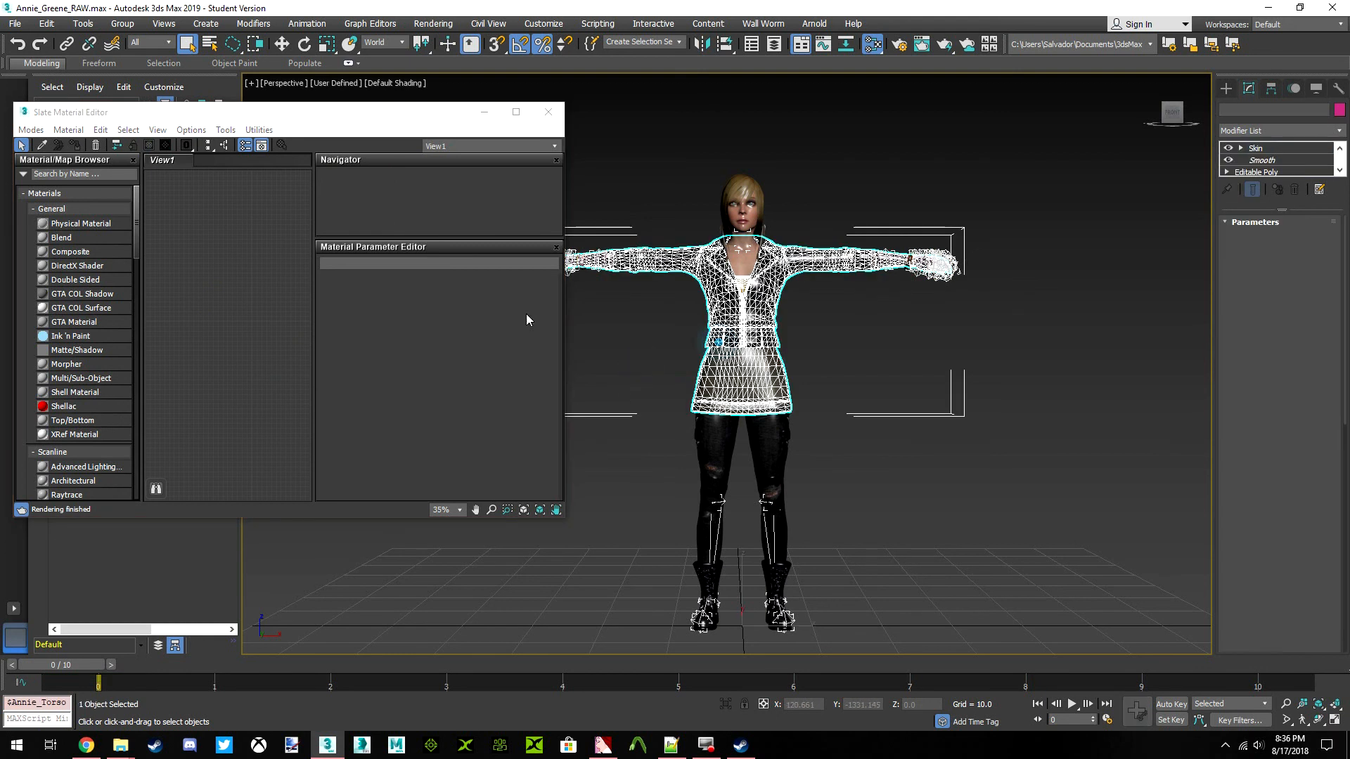
pyautogui.moveTo(137, 237); pyautogui.dragTo(127, 478)
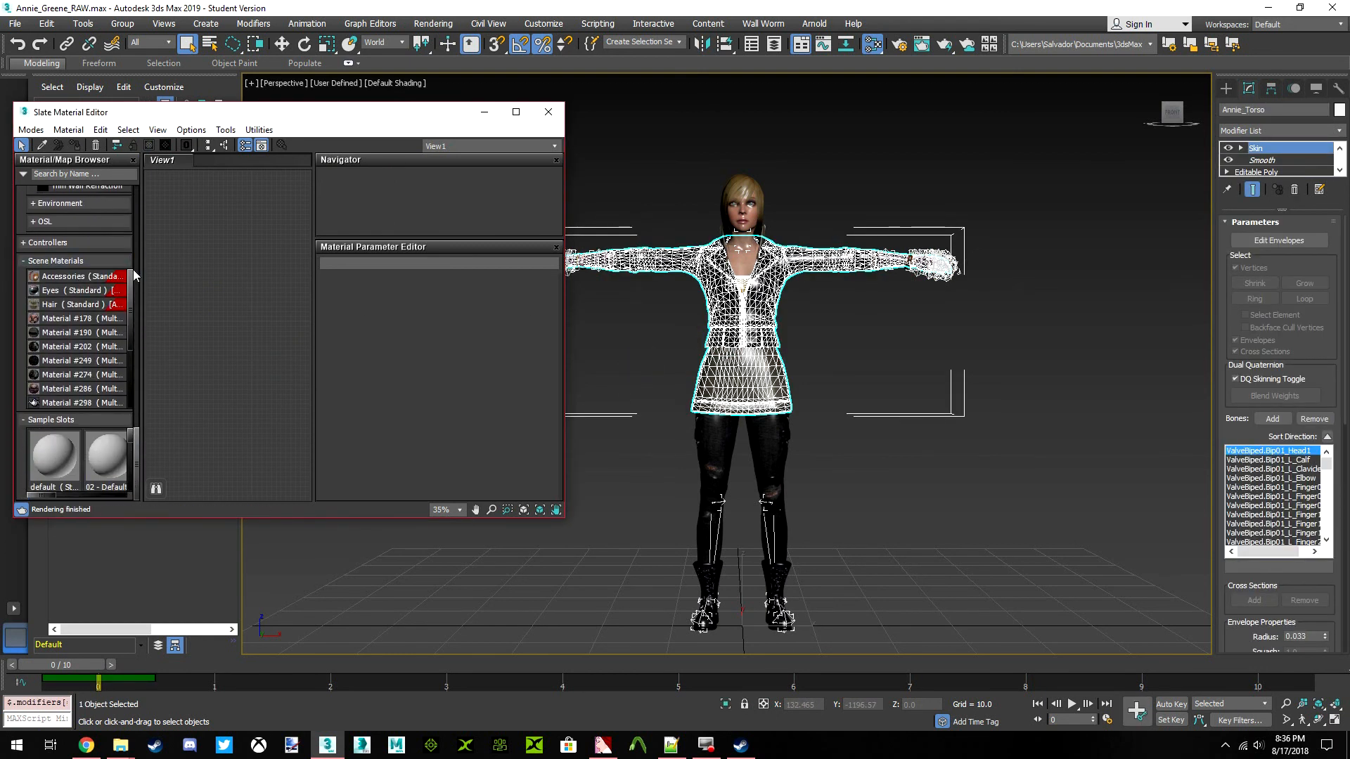
pyautogui.moveTo(130, 325); pyautogui.dragTo(129, 386)
pyautogui.click(82, 334)
pyautogui.moveTo(73, 334); pyautogui.dragTo(279, 348)
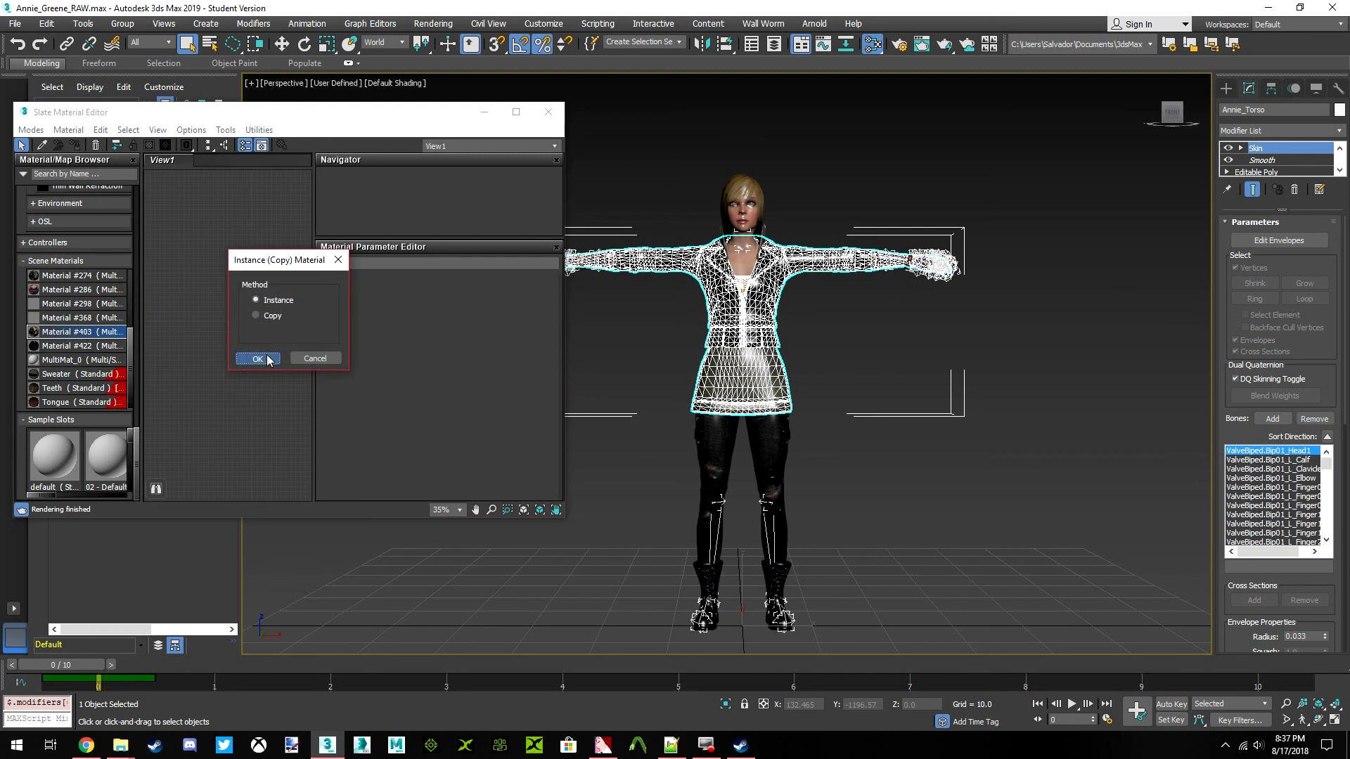
pyautogui.click(258, 359)
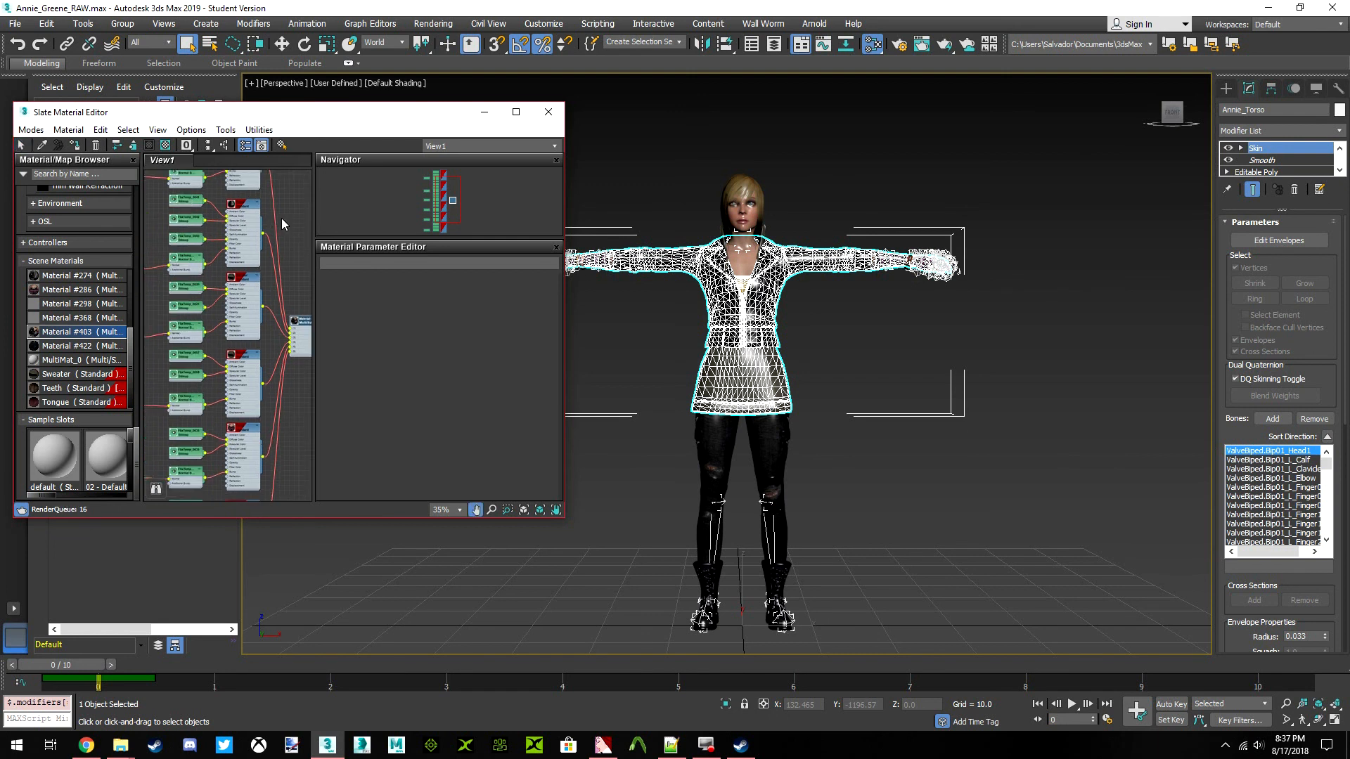
# Enlarge the material editor and examine the names of the sub-materials feeding the multi-material, up to the Jacket material
pyautogui.click(515, 111)
pyautogui.scroll(6, 313, 325)
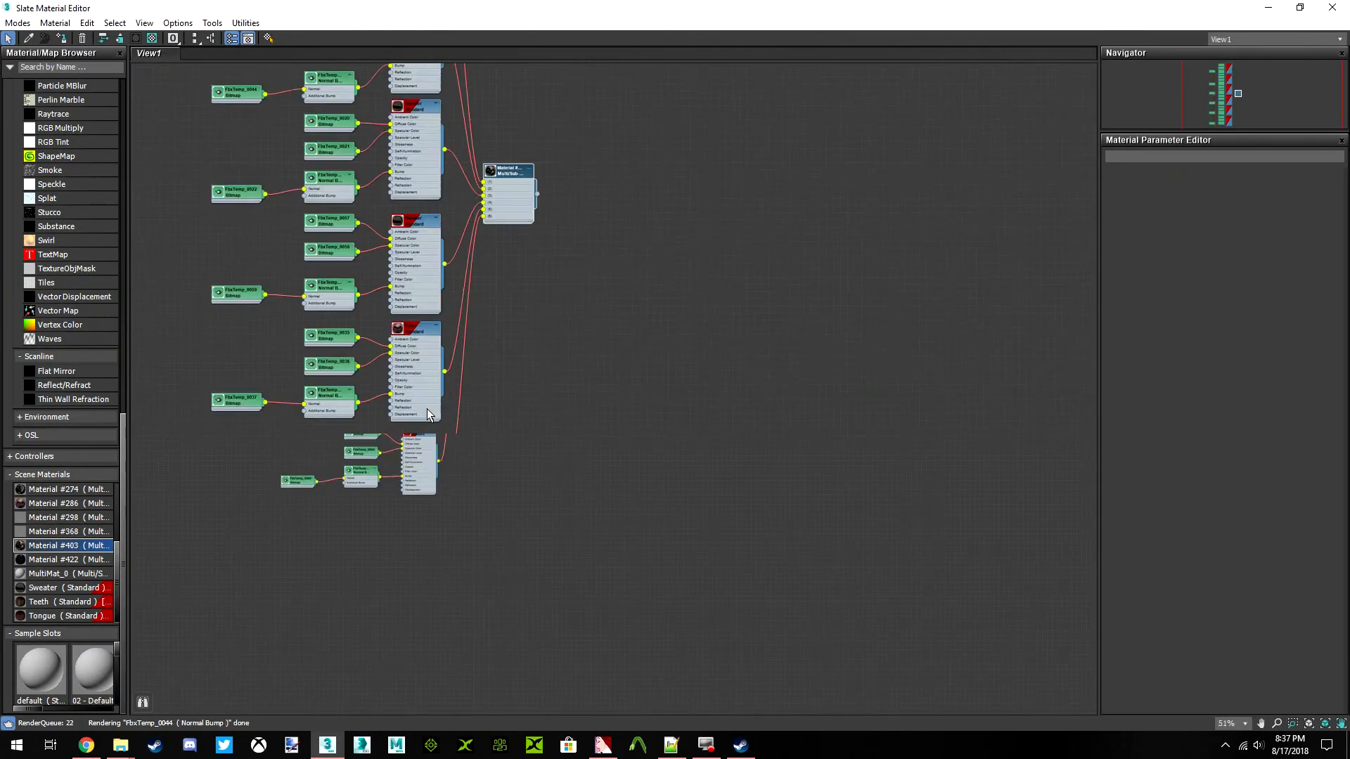
pyautogui.click(410, 464)
pyautogui.doubleClick(404, 289)
pyautogui.moveTo(407, 228); pyautogui.dragTo(406, 375, button='middle')
pyautogui.click(400, 268)
pyautogui.doubleClick(401, 269)
pyautogui.moveTo(403, 245); pyautogui.dragTo(400, 426, button='middle')
pyautogui.doubleClick(402, 274)
pyautogui.moveTo(402, 275); pyautogui.dragTo(411, 419, button='middle')
pyautogui.doubleClick(414, 231)
pyautogui.moveTo(412, 231); pyautogui.dragTo(402, 419, button='middle')
pyautogui.doubleClick(398, 243)
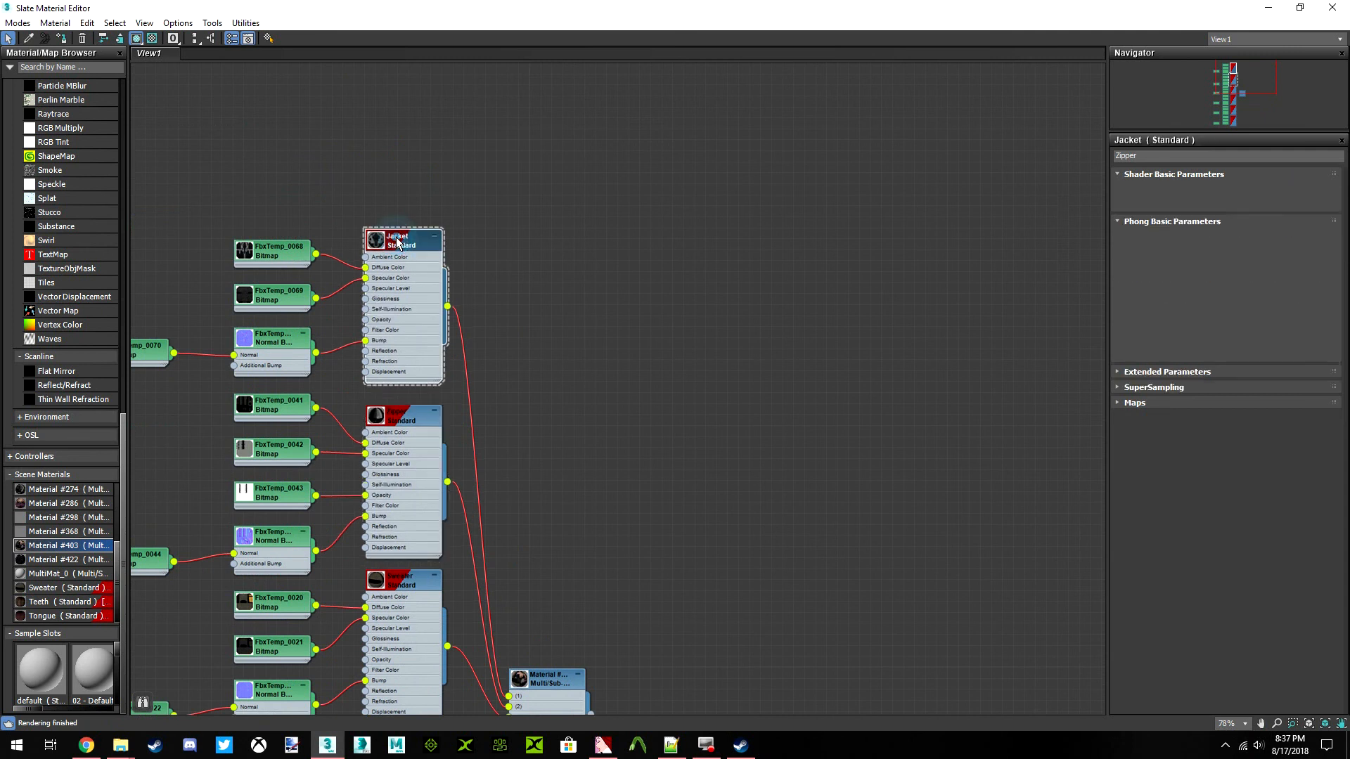
pyautogui.click(1169, 156)
pyautogui.scroll(-4, 699, 407)
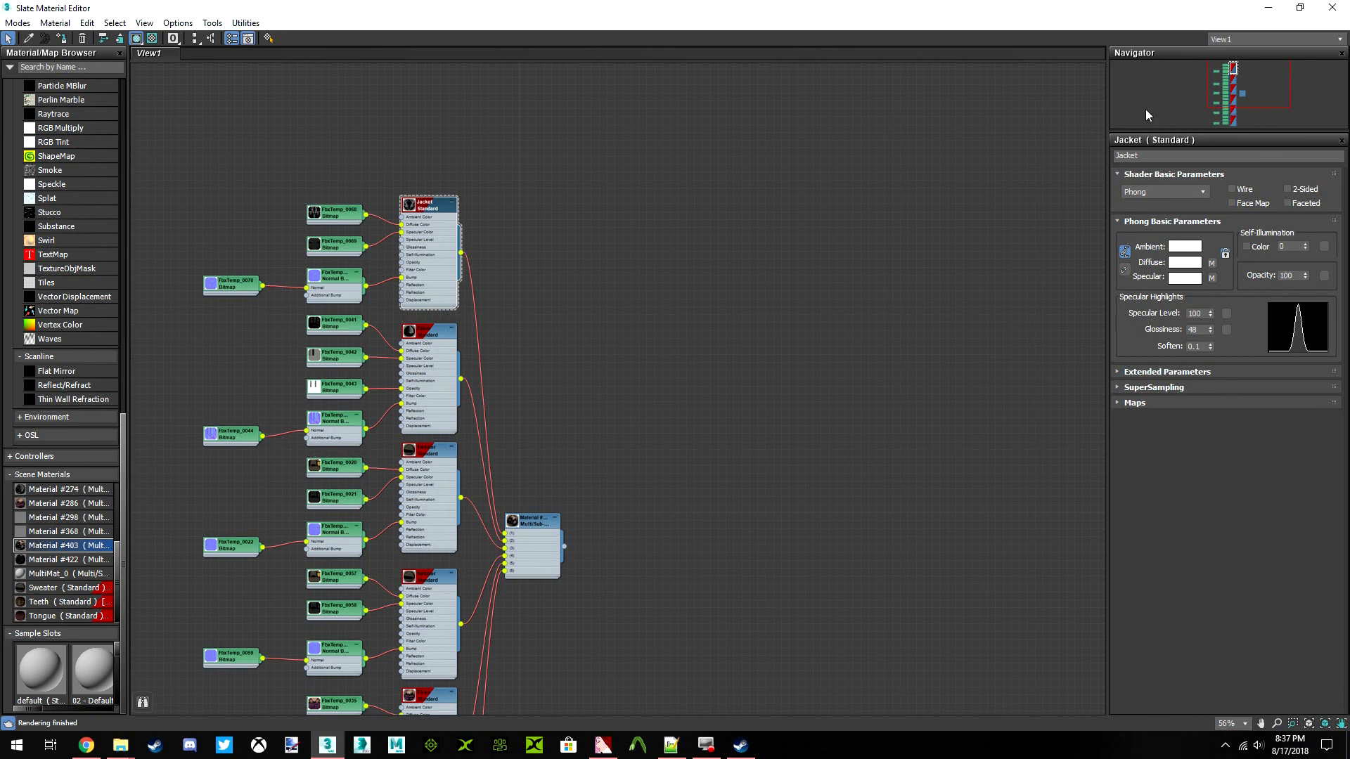
# Close the material editor, deselect the torso and save the scene
pyautogui.click(1326, 10)
pyautogui.click(935, 380)
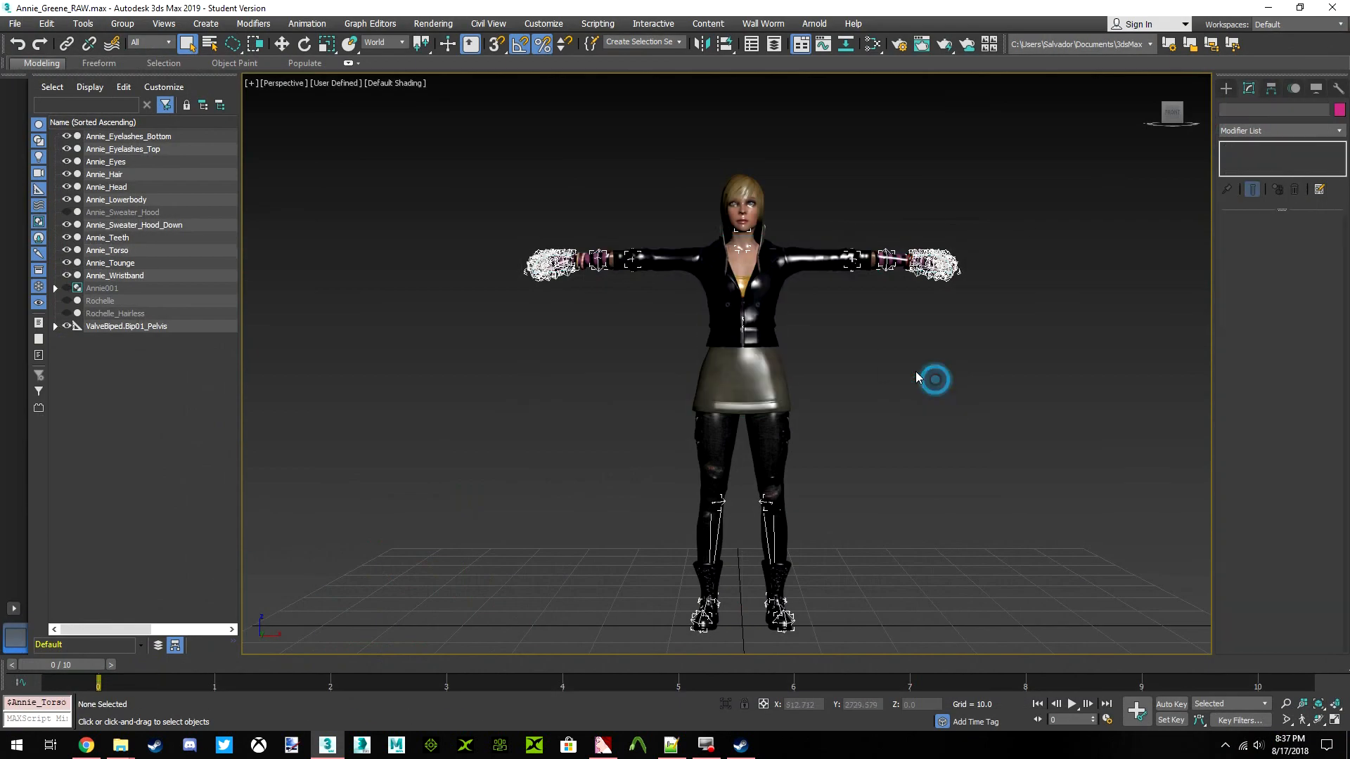
pyautogui.click(13, 25)
pyautogui.click(32, 125)
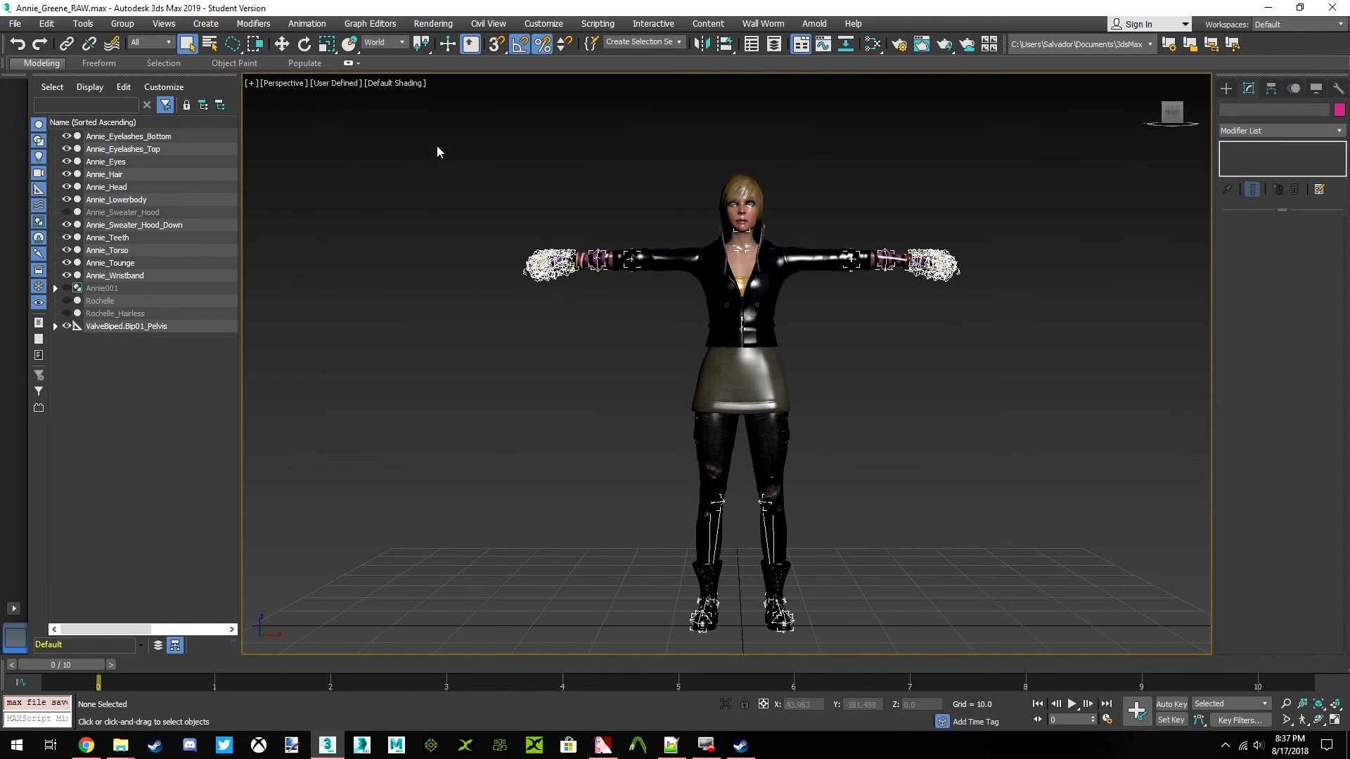
# Select all visible Annie meshes and the ValveBiped skeleton, and start exporting only the selection
pyautogui.moveTo(730, 205); pyautogui.dragTo(734, 195, button='middle')
pyautogui.moveTo(426, 104)
pyautogui.mouseDown()
pyautogui.moveTo(676, 483)
pyautogui.moveTo(943, 546)
pyautogui.mouseUp()
pyautogui.moveTo(1124, 457)
pyautogui.mouseDown()
pyautogui.moveTo(1148, 271)
pyautogui.moveTo(482, 551)
pyautogui.moveTo(1007, 620)
pyautogui.moveTo(424, 360)
pyautogui.mouseUp()
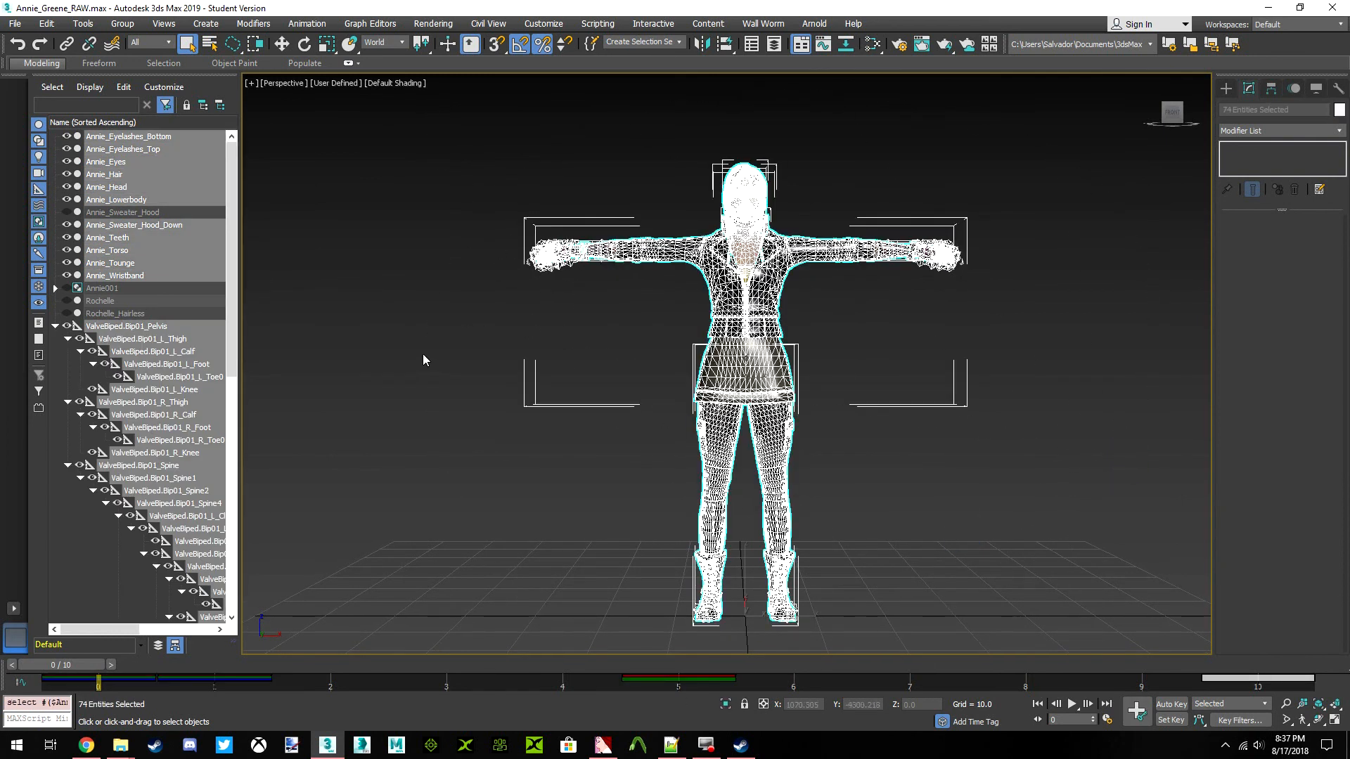
pyautogui.click(15, 23)
pyautogui.moveTo(69, 230)
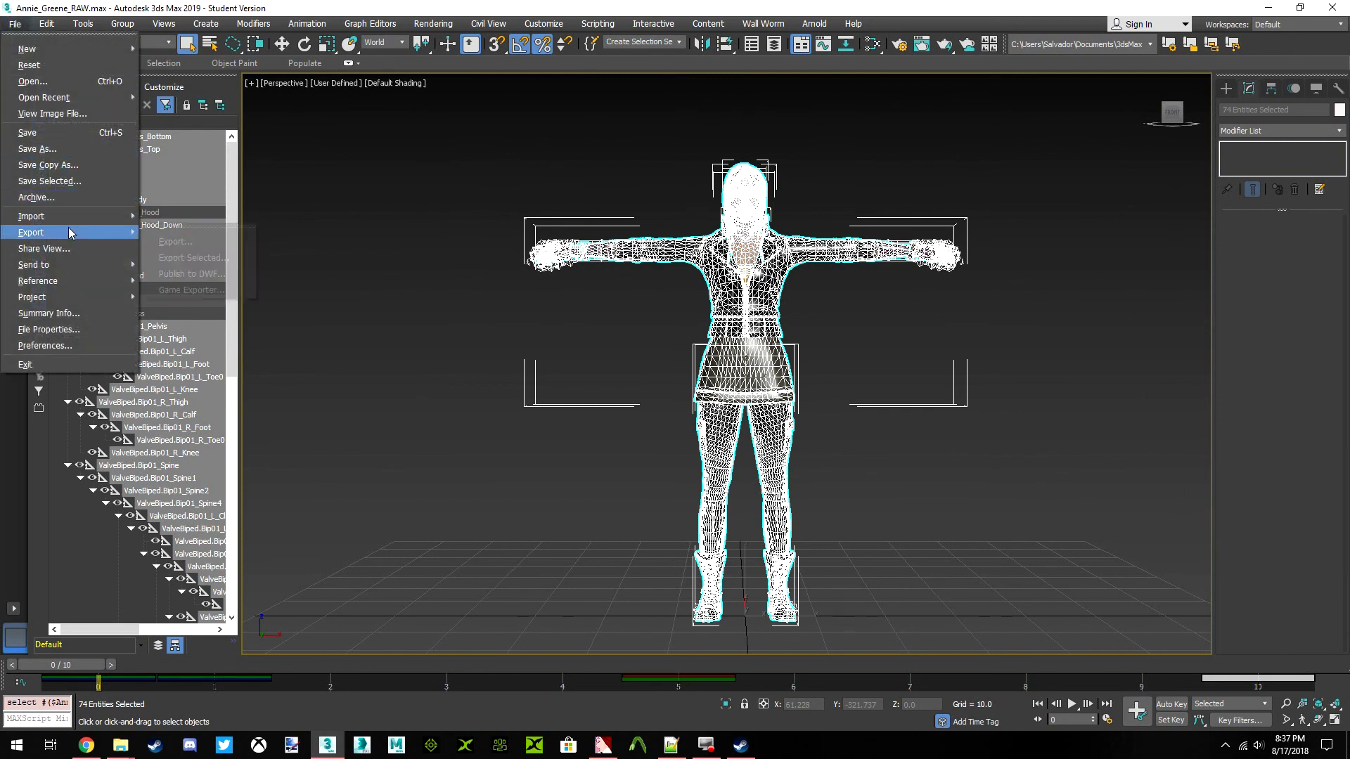
pyautogui.click(190, 257)
# Set the export format to Autodesk FBX and name the file Annie_Greene_VALVE
pyautogui.click(195, 458)
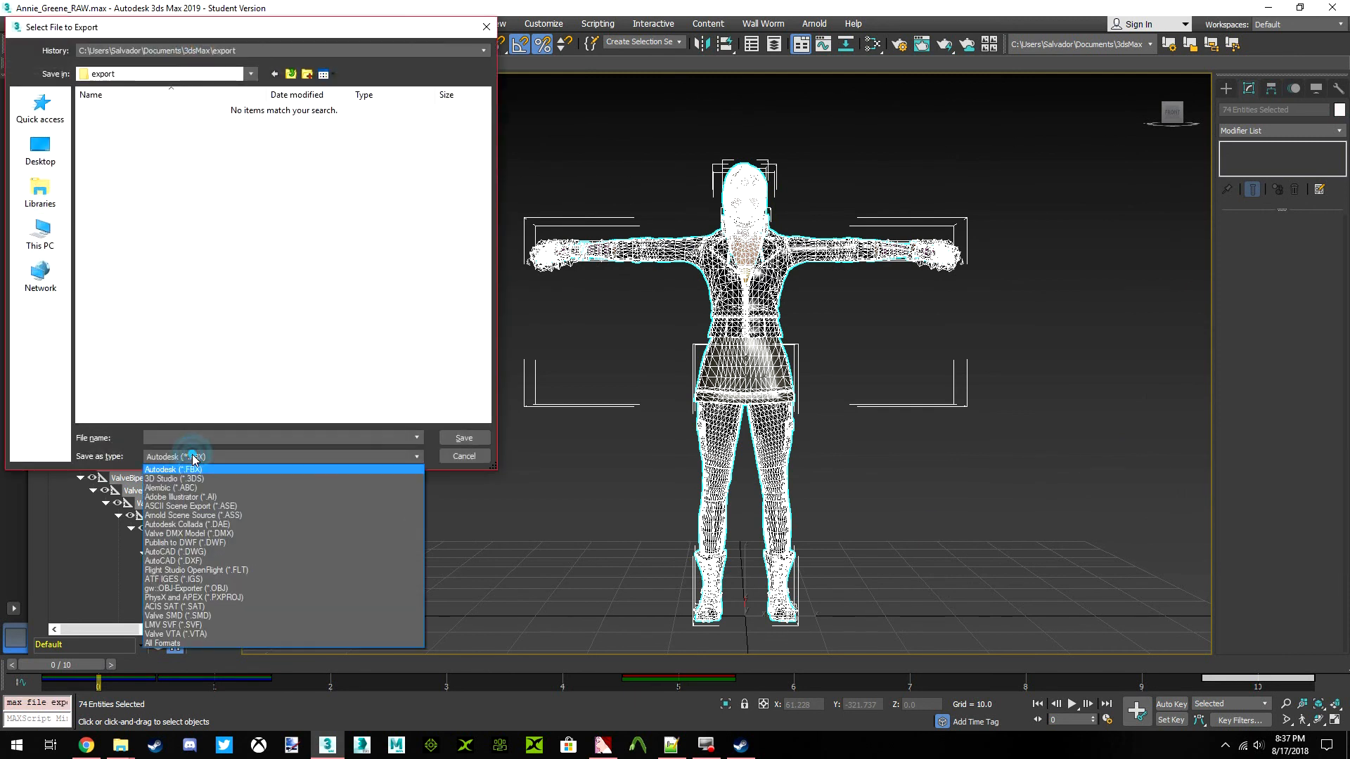
pyautogui.click(190, 464)
pyautogui.click(204, 443)
pyautogui.click(211, 434)
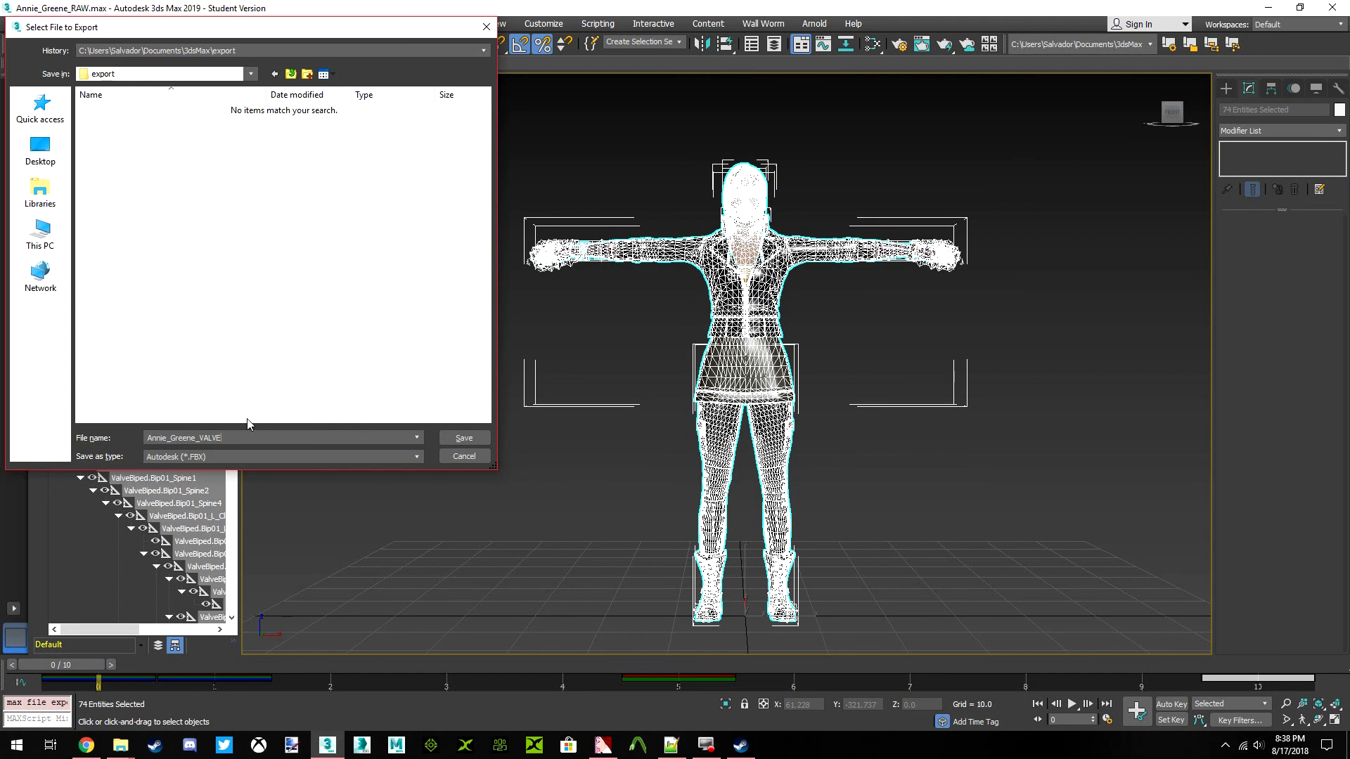
# Choose the Annie Greene folder inside To Do List\Dead_Rising as the export destination
pyautogui.click(290, 51)
pyautogui.click(290, 51)
pyautogui.click(47, 139)
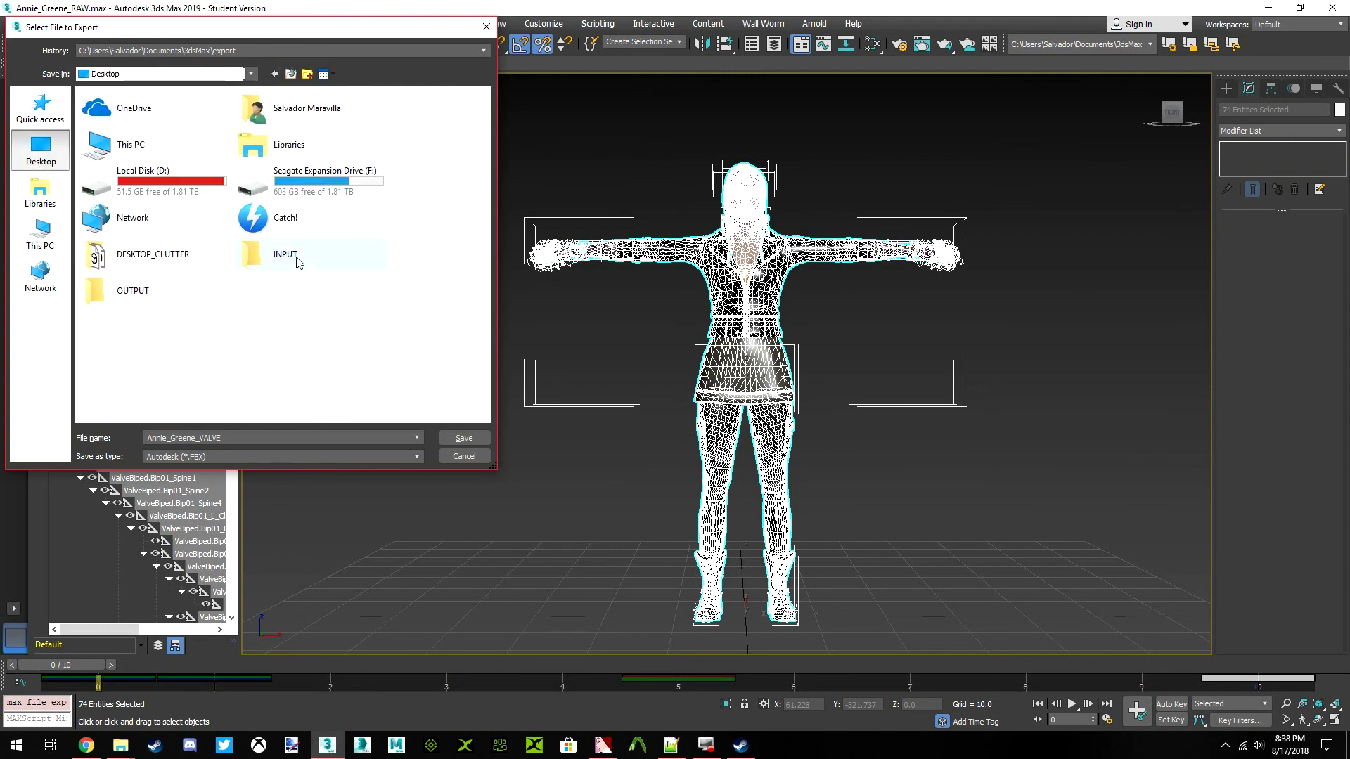
pyautogui.click(43, 104)
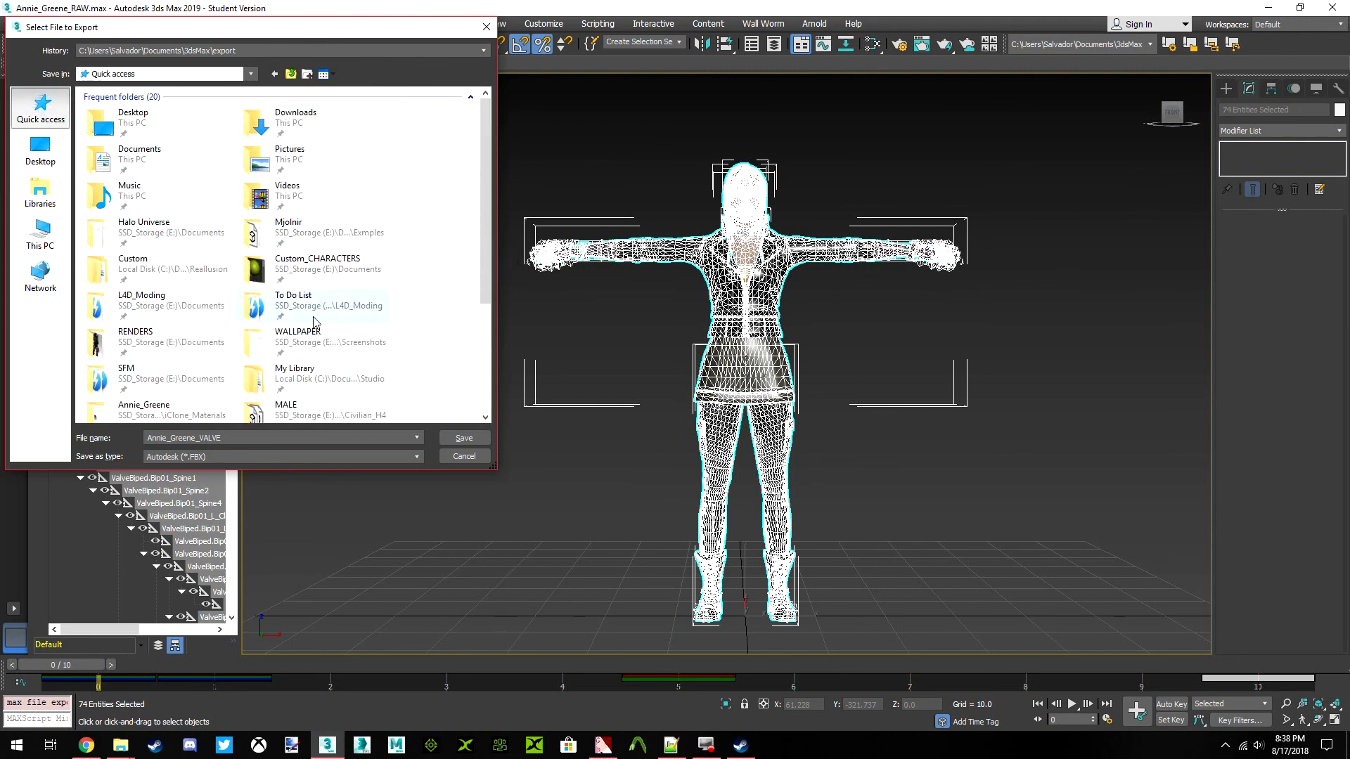
pyautogui.doubleClick(169, 305)
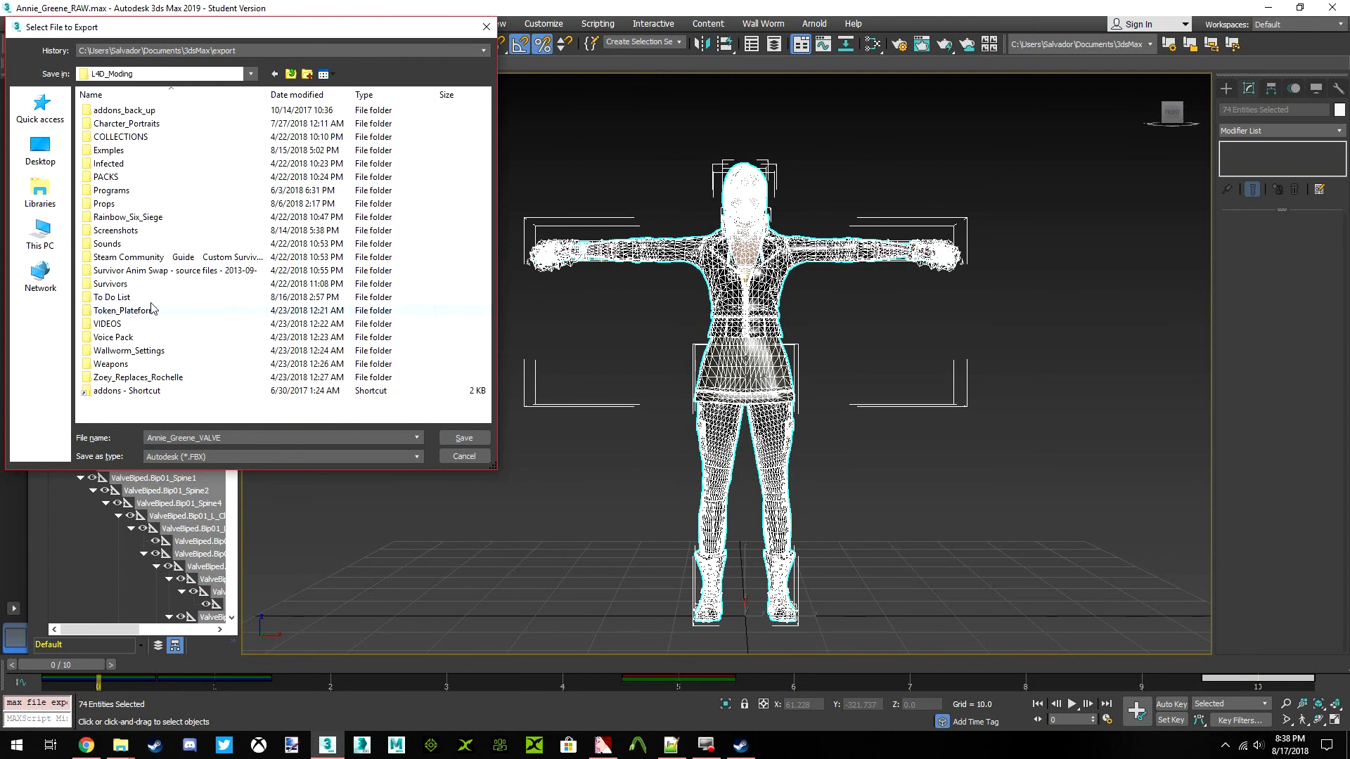
pyautogui.click(289, 75)
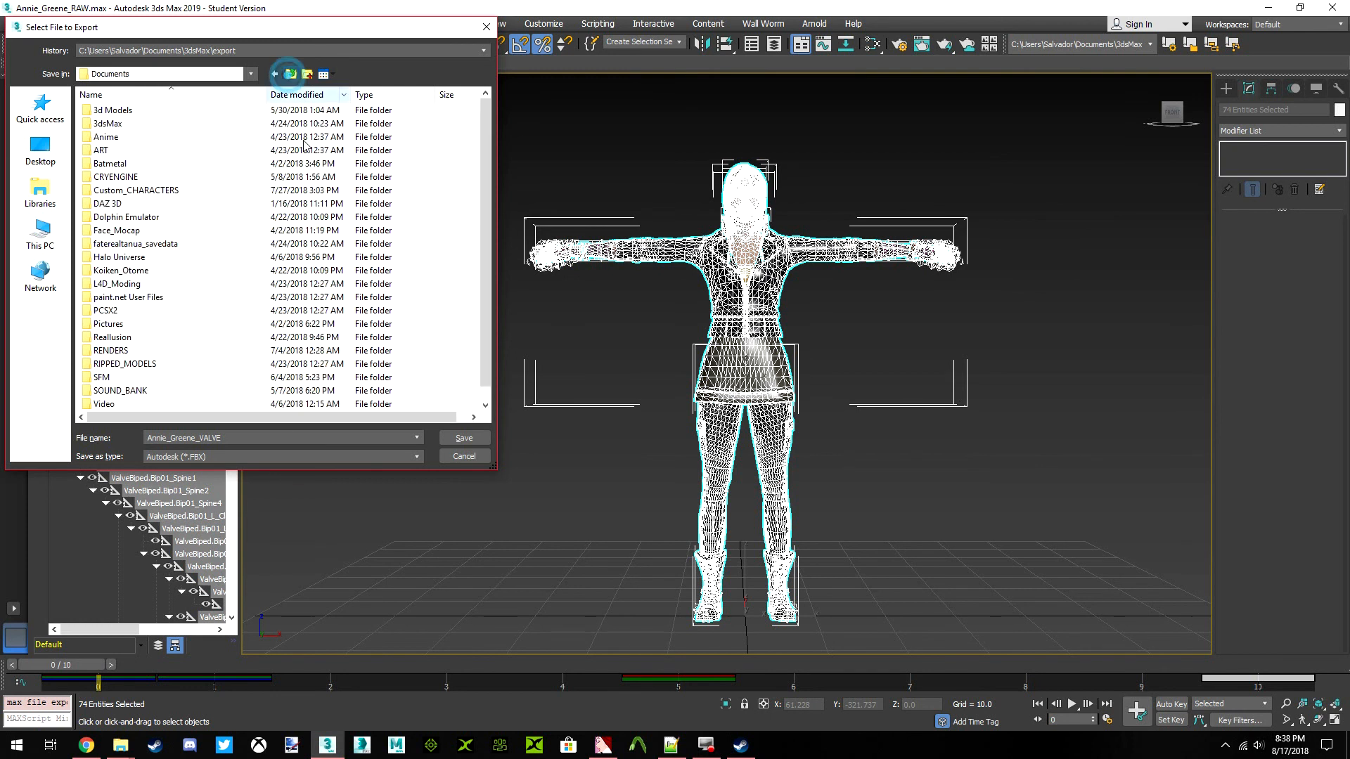
pyautogui.click(275, 74)
pyautogui.click(274, 74)
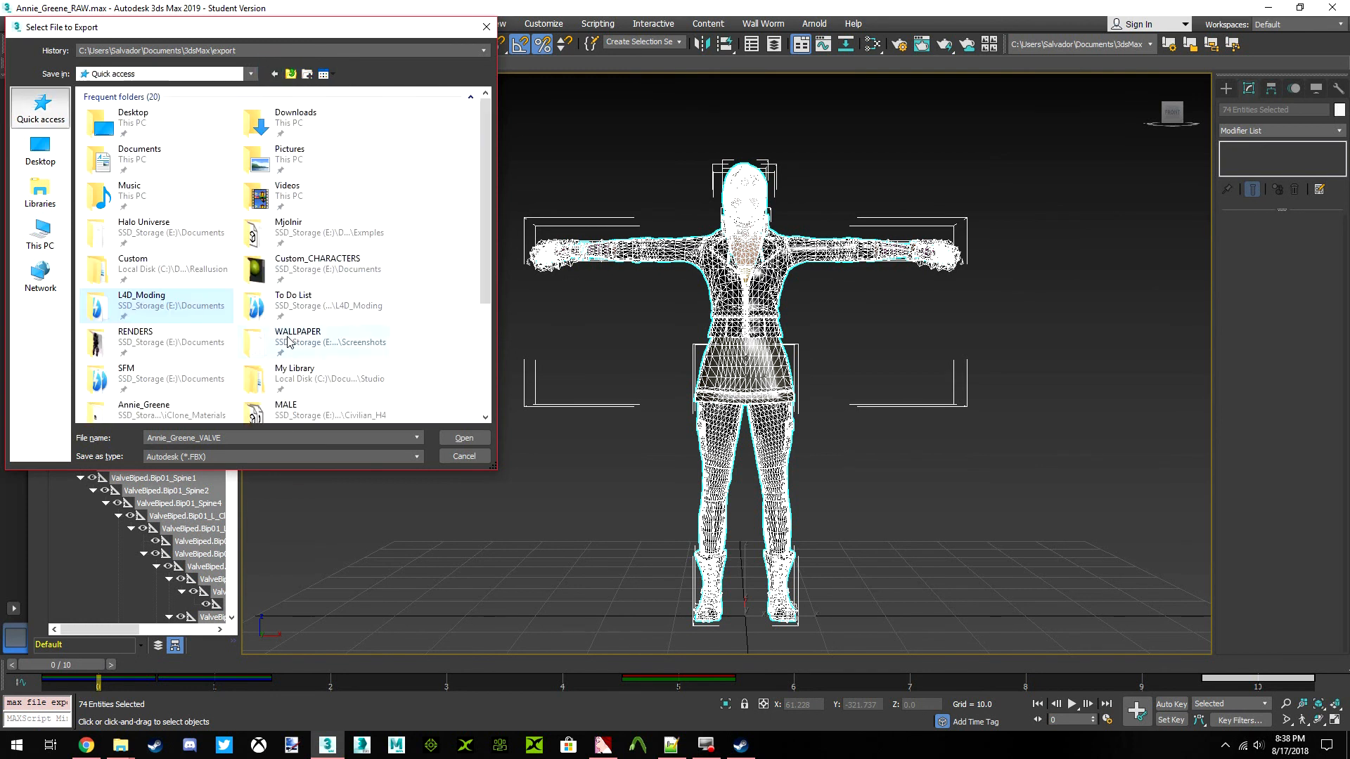
pyautogui.doubleClick(287, 302)
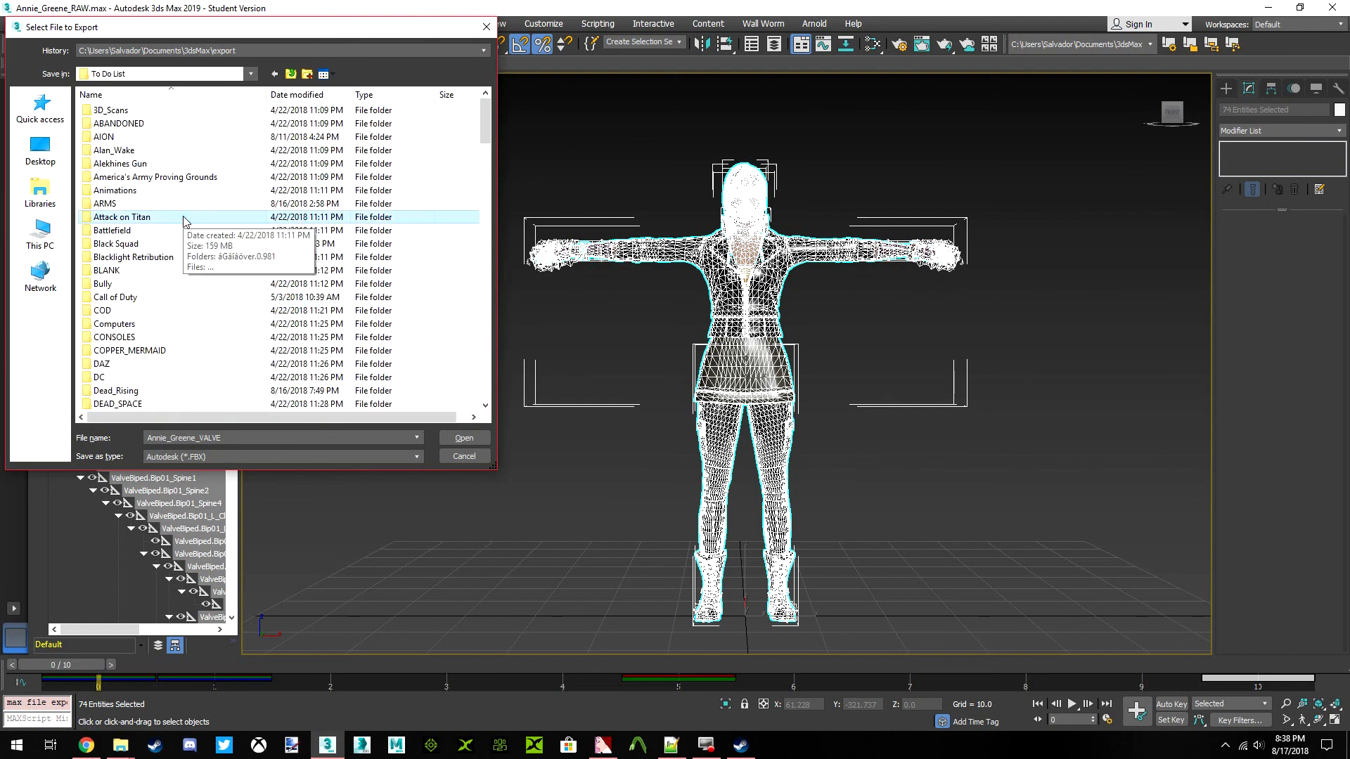
pyautogui.doubleClick(131, 389)
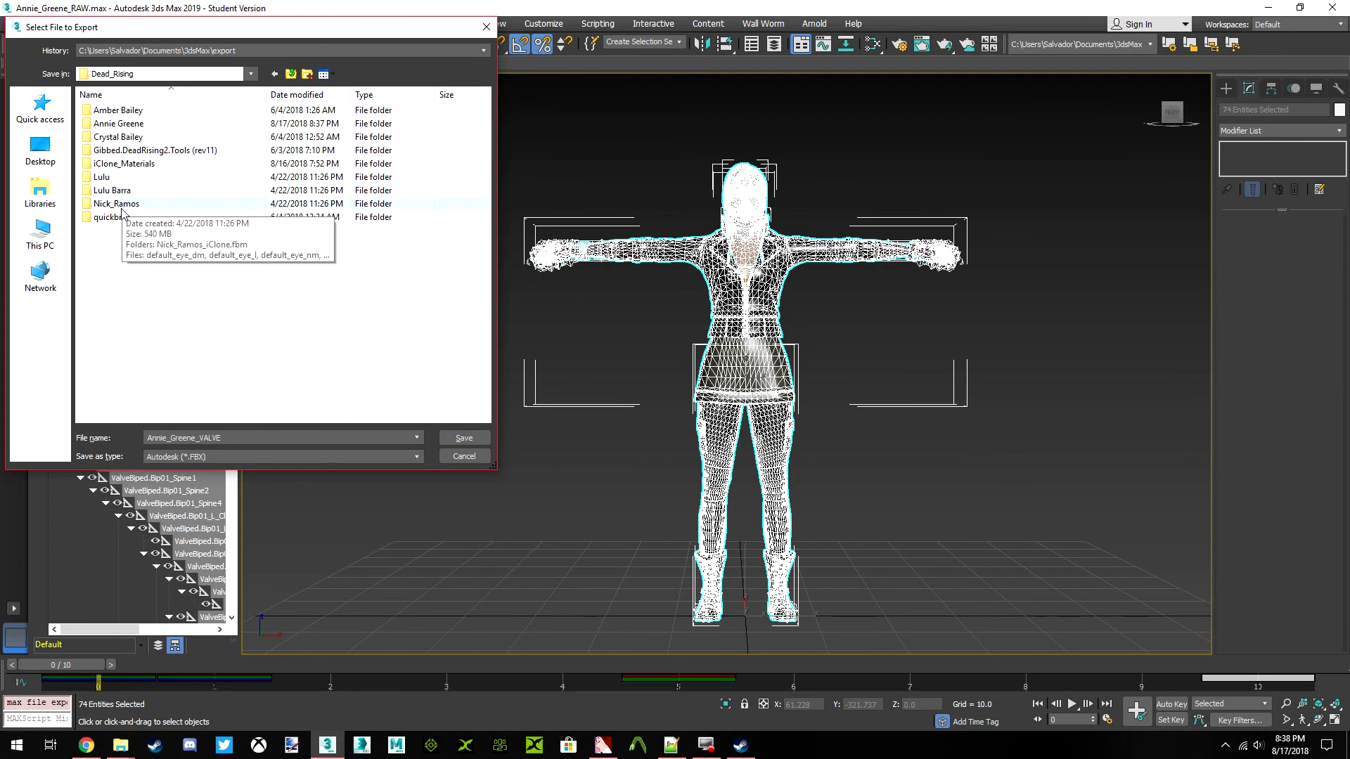
pyautogui.doubleClick(116, 124)
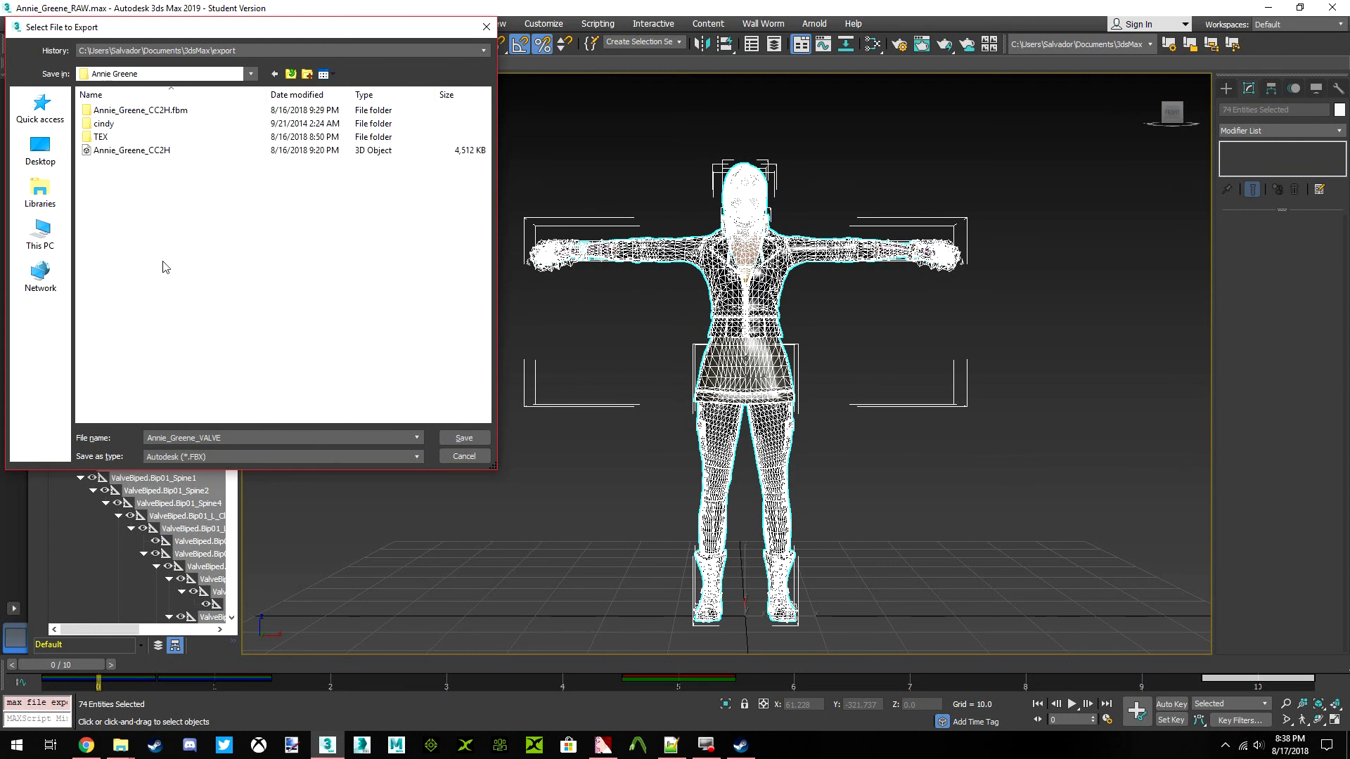
# Decline overwriting Annie_Greene_CC2H and export the selection as Annie_Greene_VALVE.FBX using the current FBX settings
pyautogui.click(129, 151)
pyautogui.moveTo(200, 437); pyautogui.dragTo(277, 445)
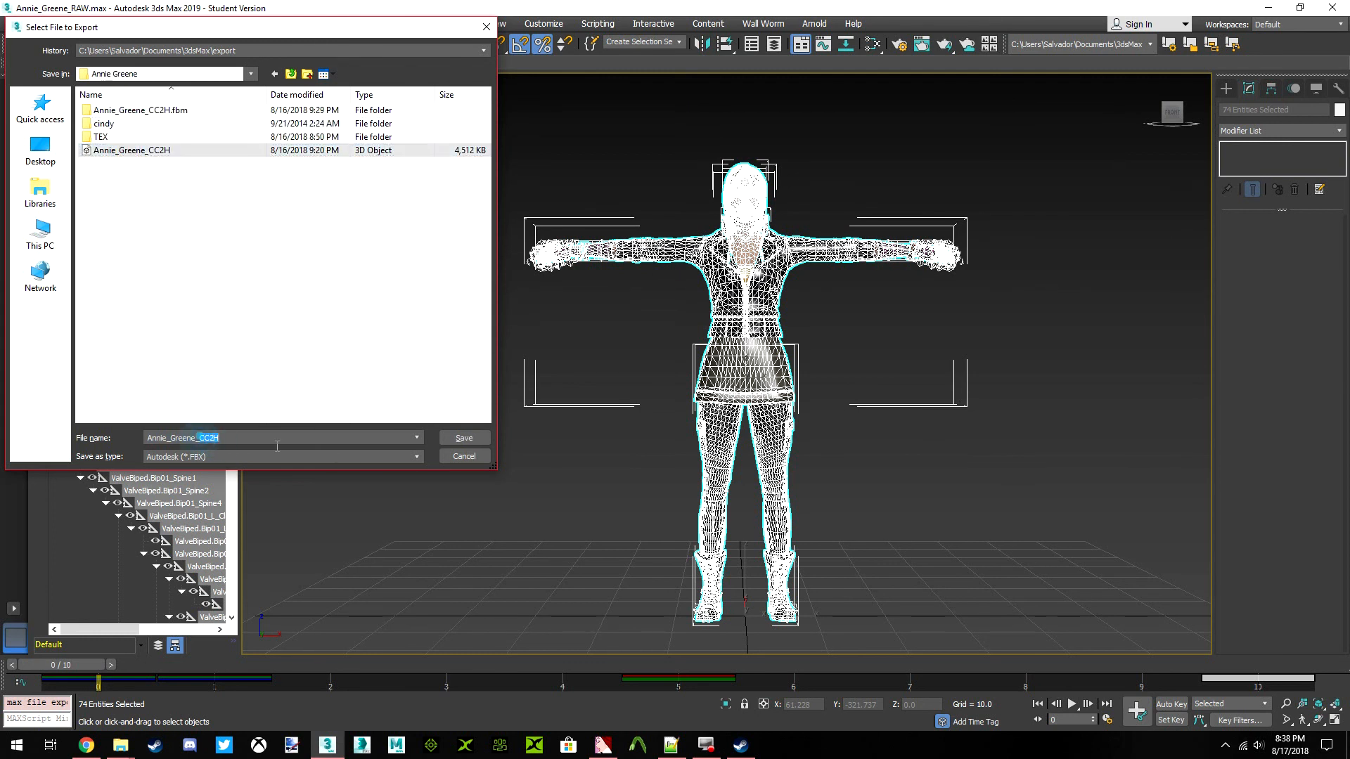
pyautogui.write('VALVE')
pyautogui.doubleClick(232, 438)
pyautogui.click(302, 357)
pyautogui.click(466, 441)
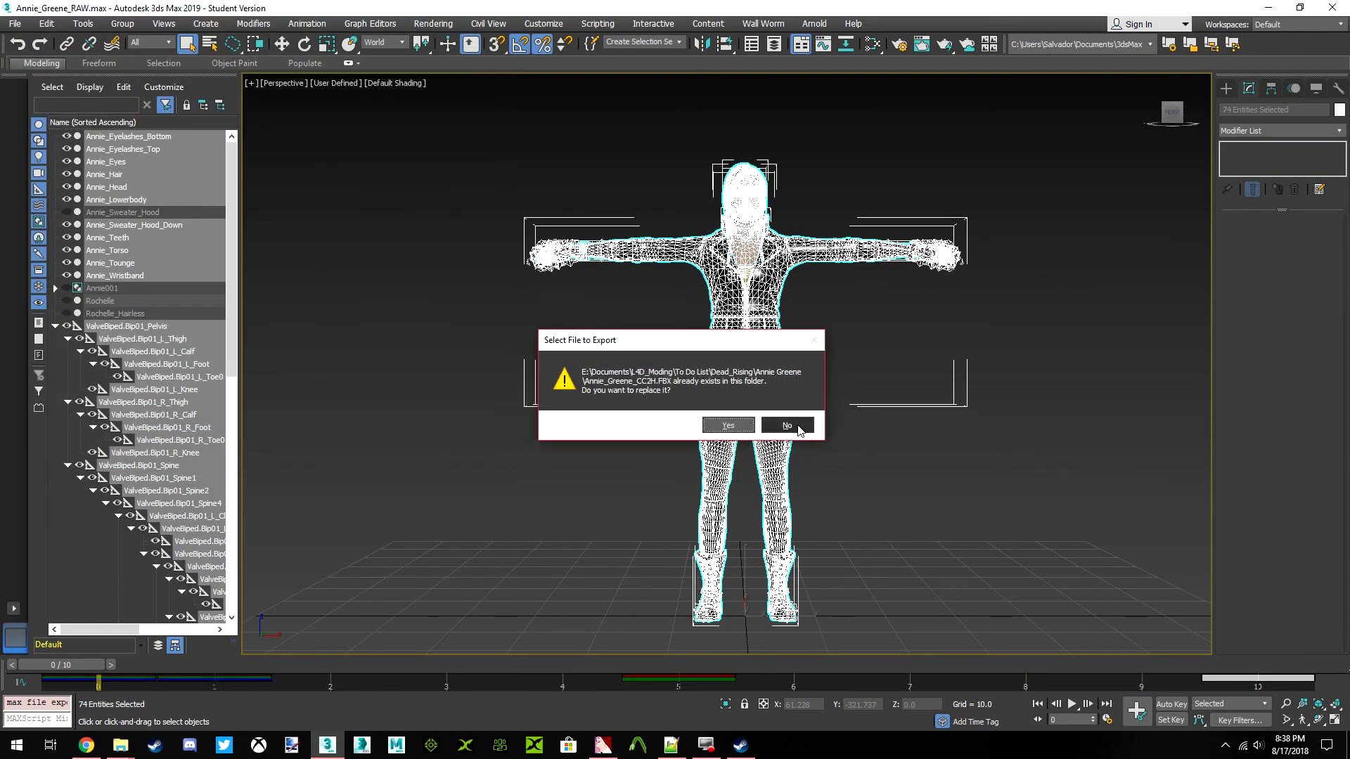
pyautogui.click(786, 426)
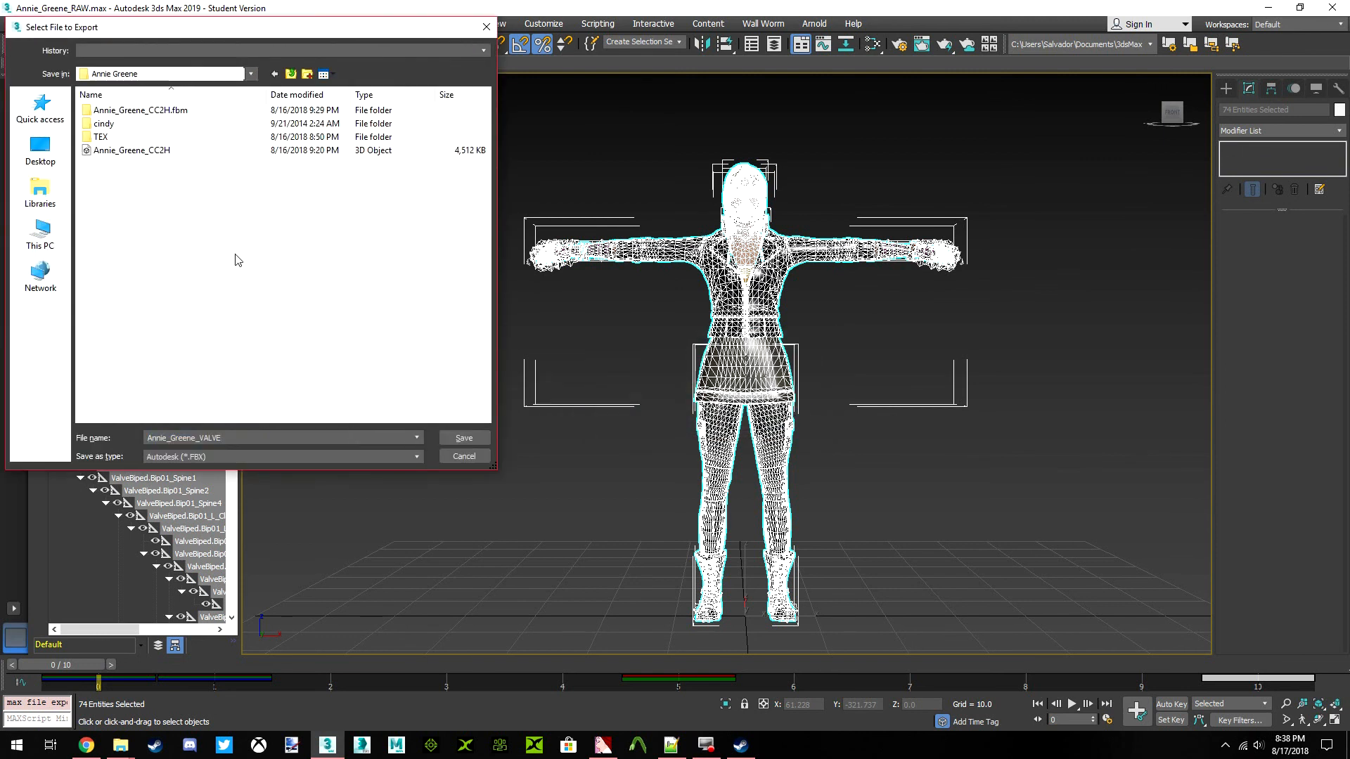
pyautogui.click(463, 437)
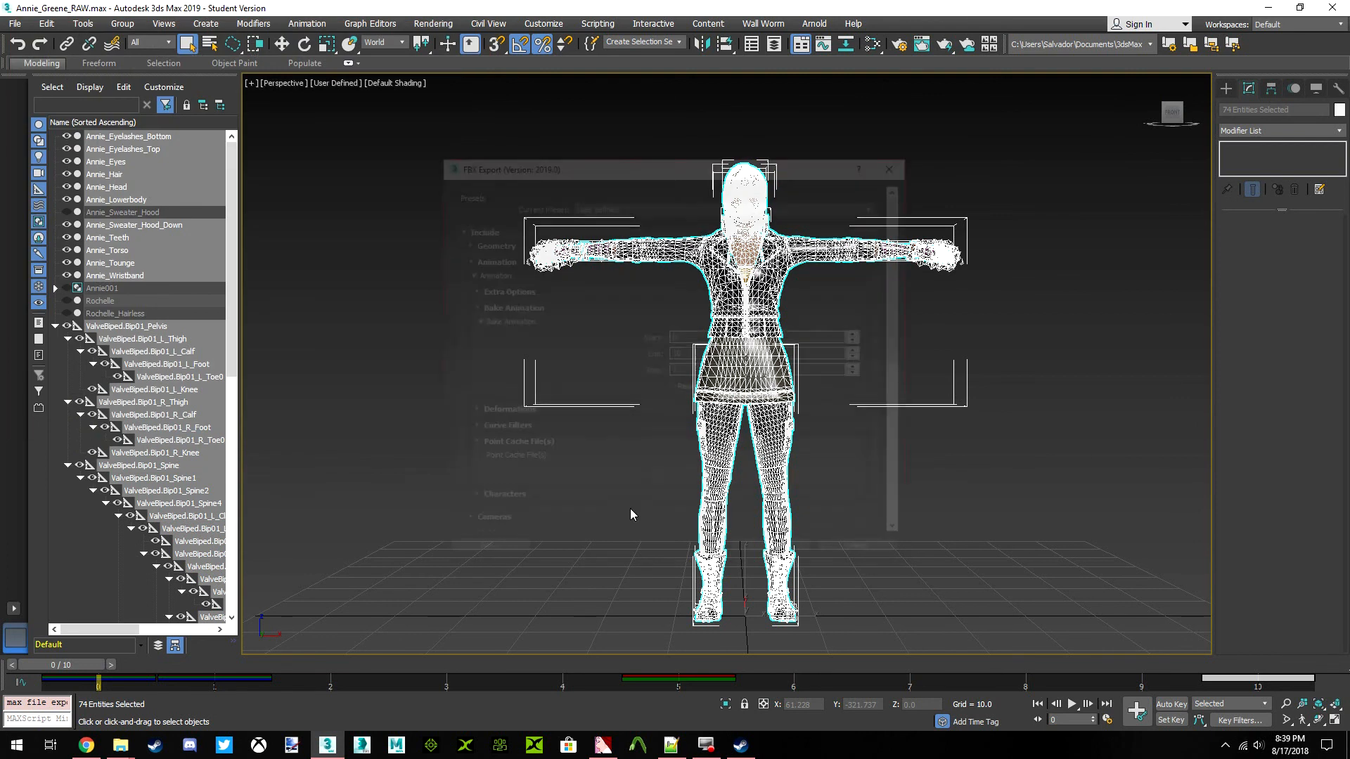
pyautogui.click(754, 551)
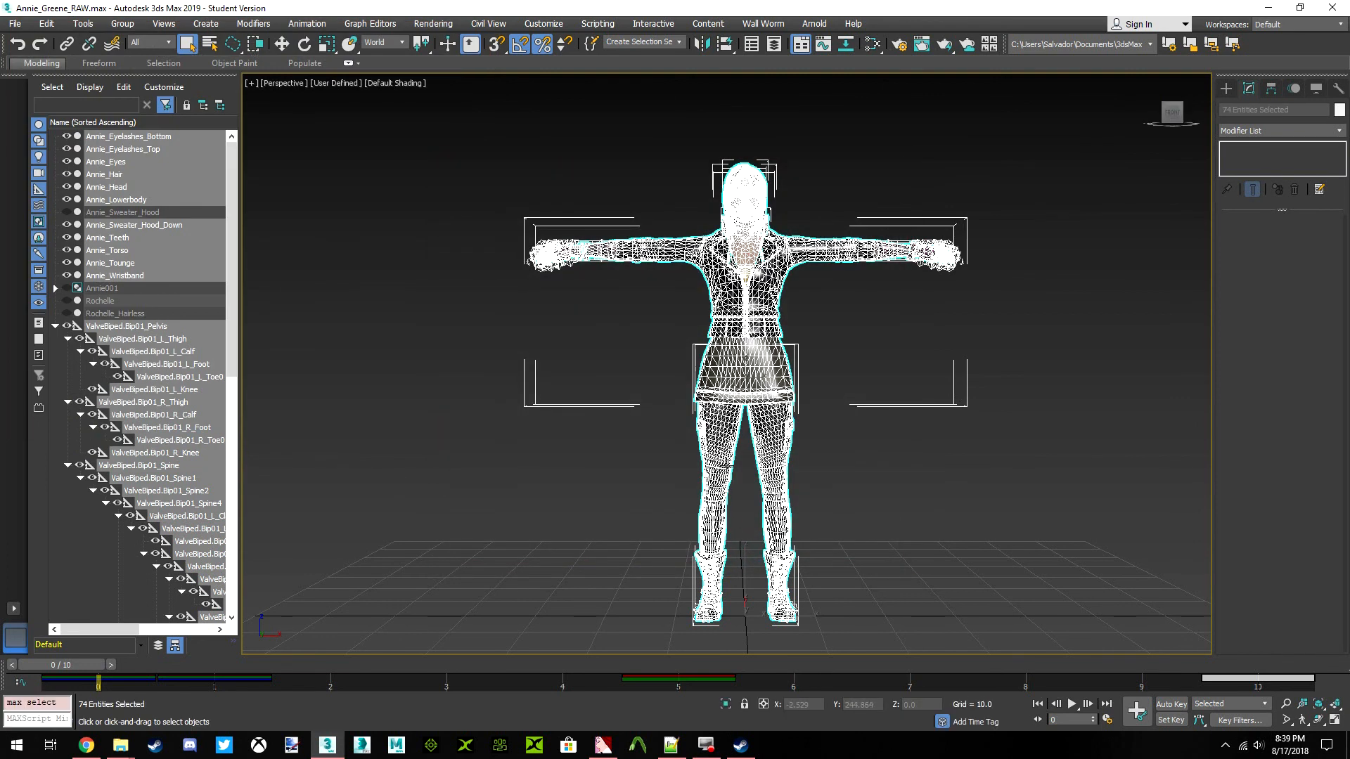
# Export the same selection as a Valve SMD reference named Annie_Greene_VALVE in the Annie Greene folder
pyautogui.click(14, 23)
pyautogui.moveTo(111, 232)
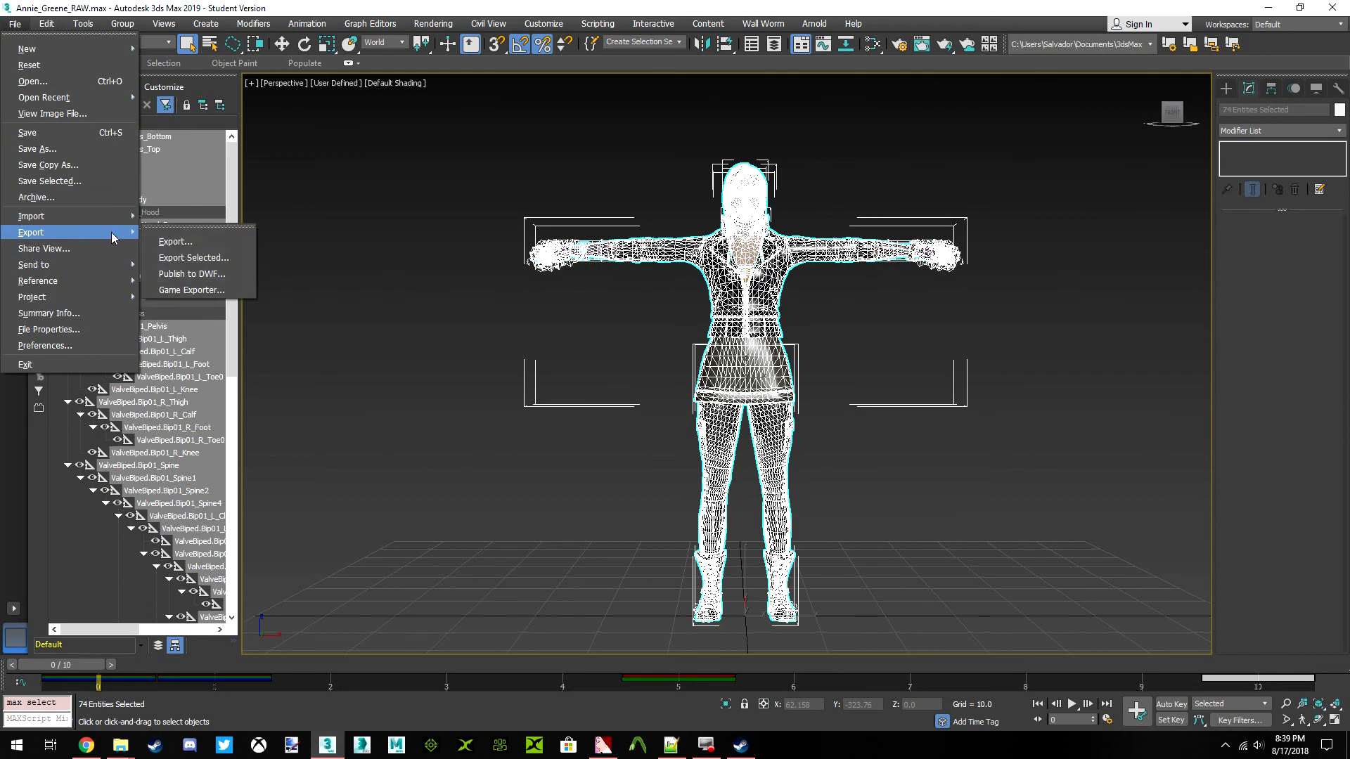
pyautogui.click(187, 257)
pyautogui.click(130, 164)
pyautogui.click(232, 456)
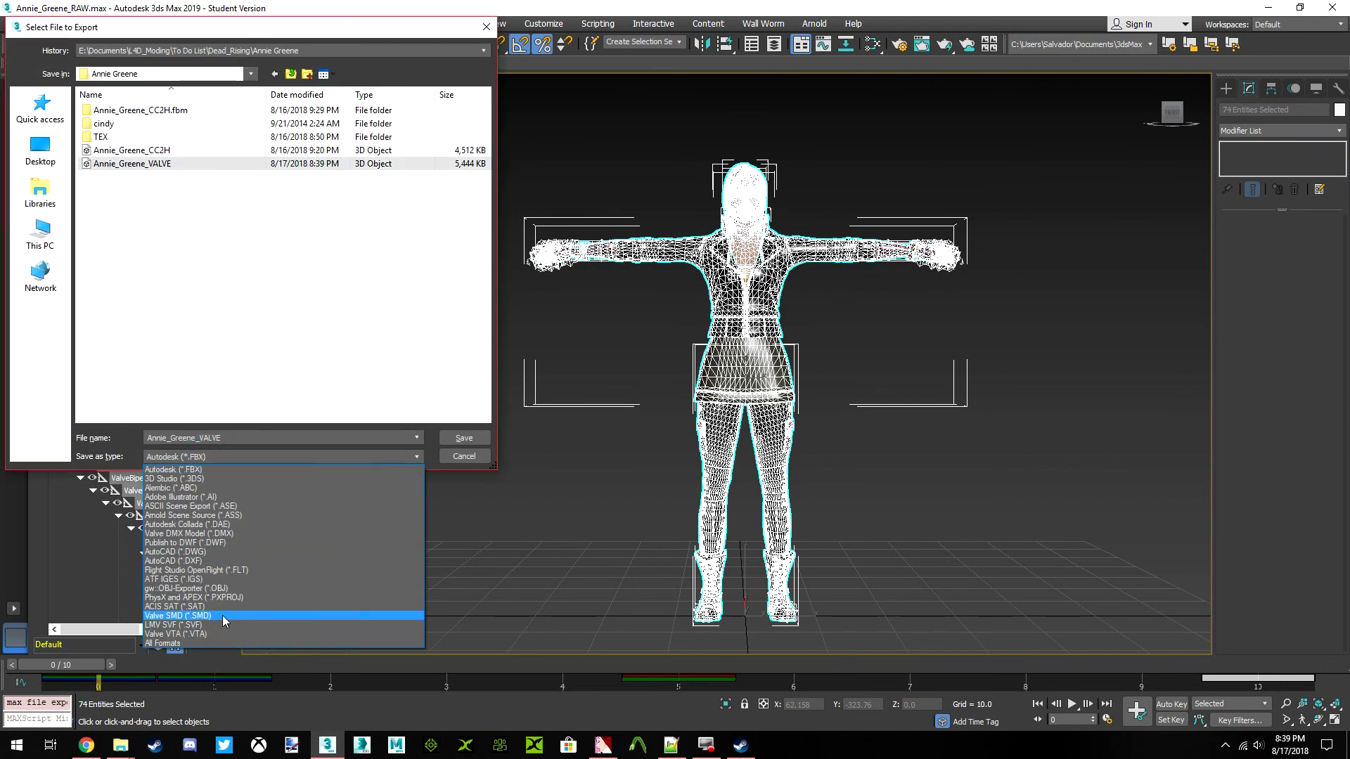
pyautogui.click(220, 612)
pyautogui.click(464, 438)
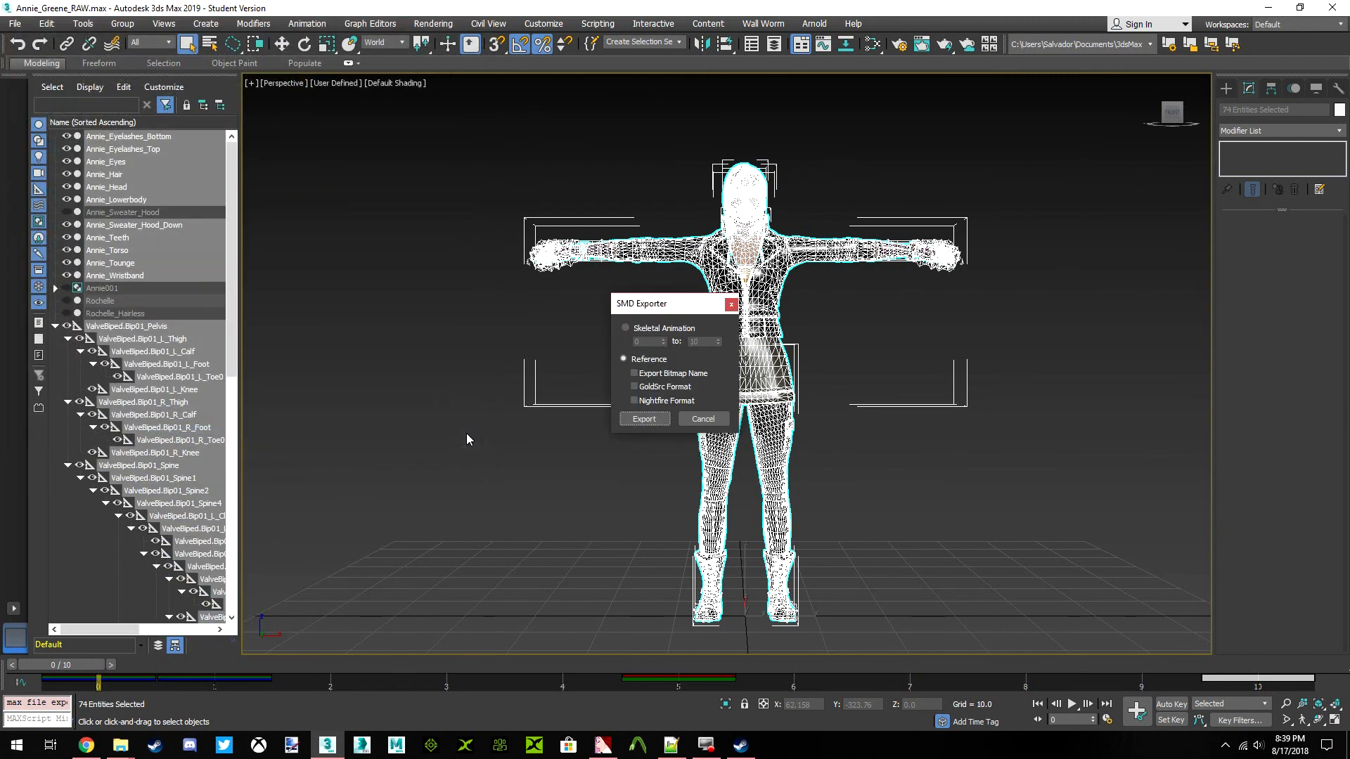
pyautogui.click(635, 420)
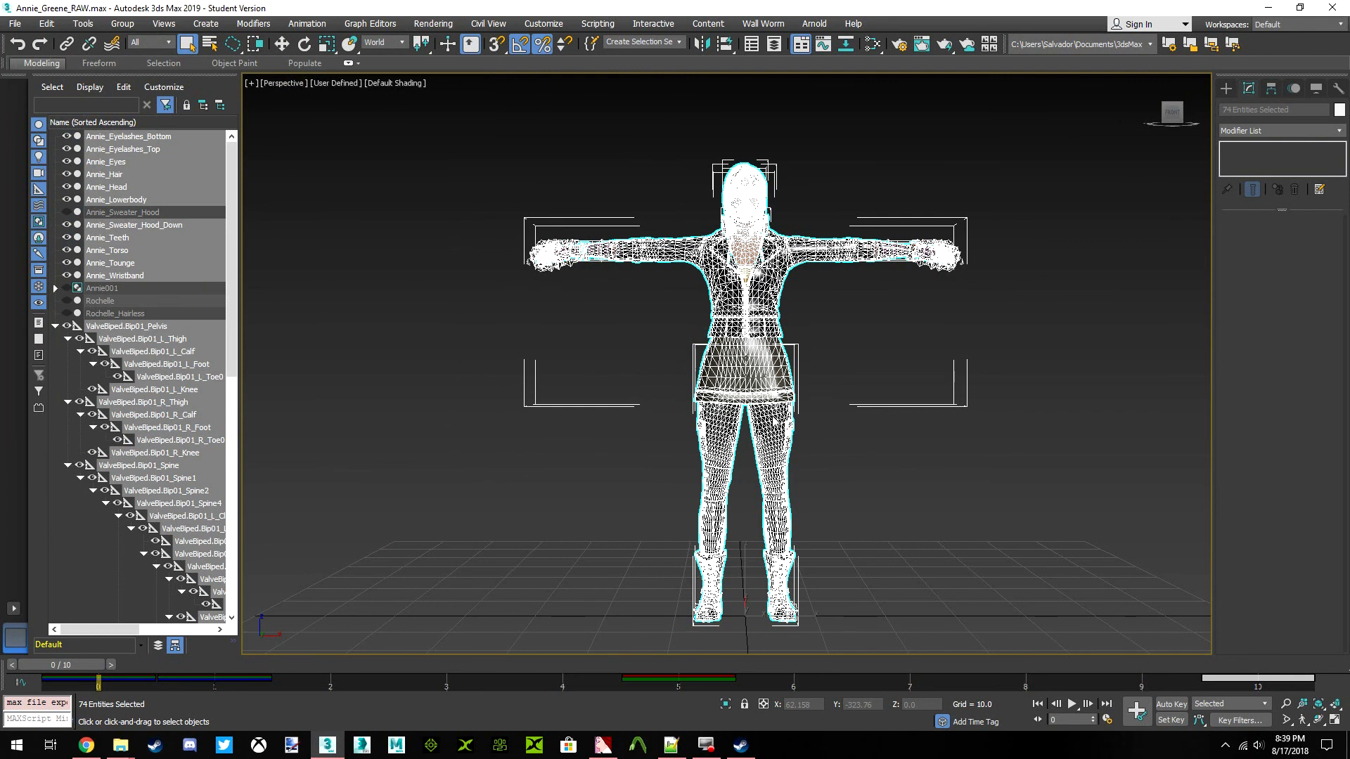
pyautogui.moveTo(909, 304); pyautogui.dragTo(906, 302, button='middle')
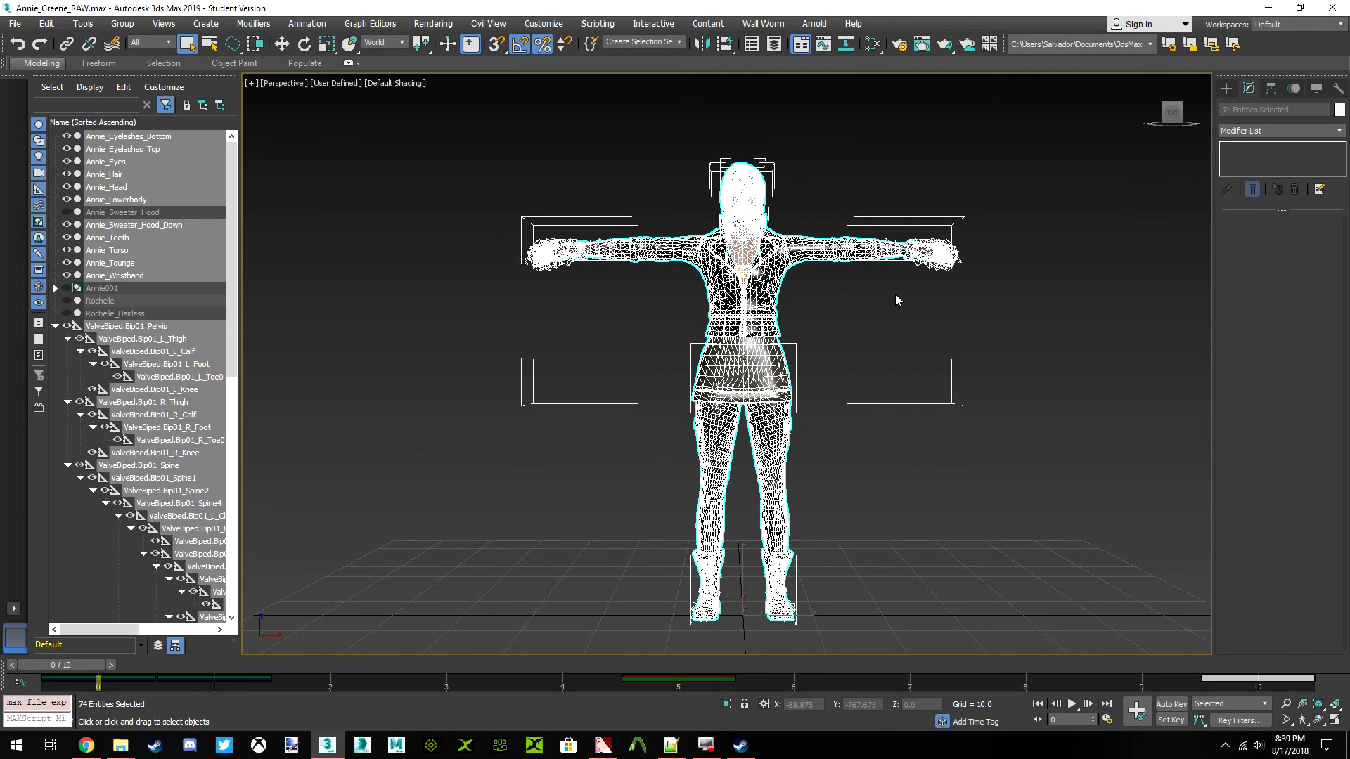
pyautogui.click(873, 338)
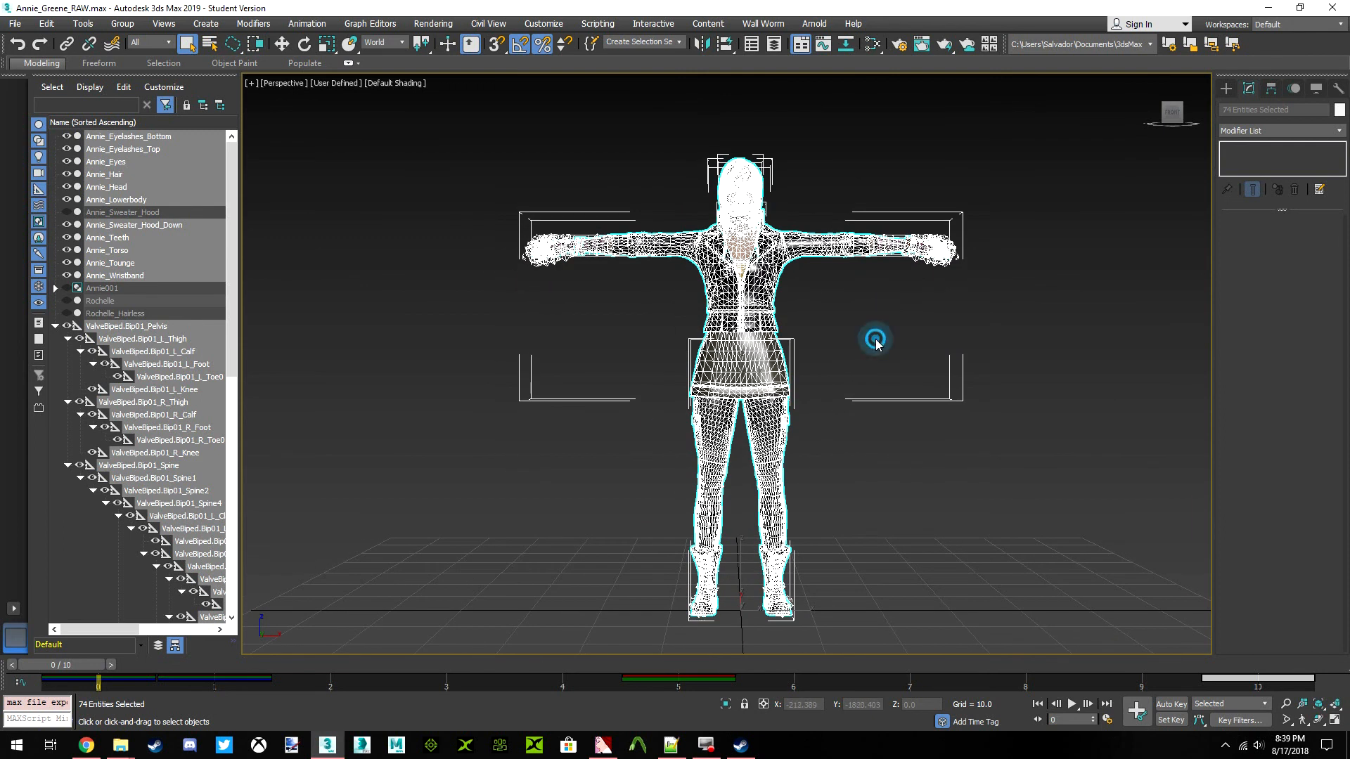
# Clear the selection, go to frame 10, and select ValveBiped.Bip01_Pelvis with all its child bones
pyautogui.moveTo(850, 358); pyautogui.dragTo(846, 358, button='middle')
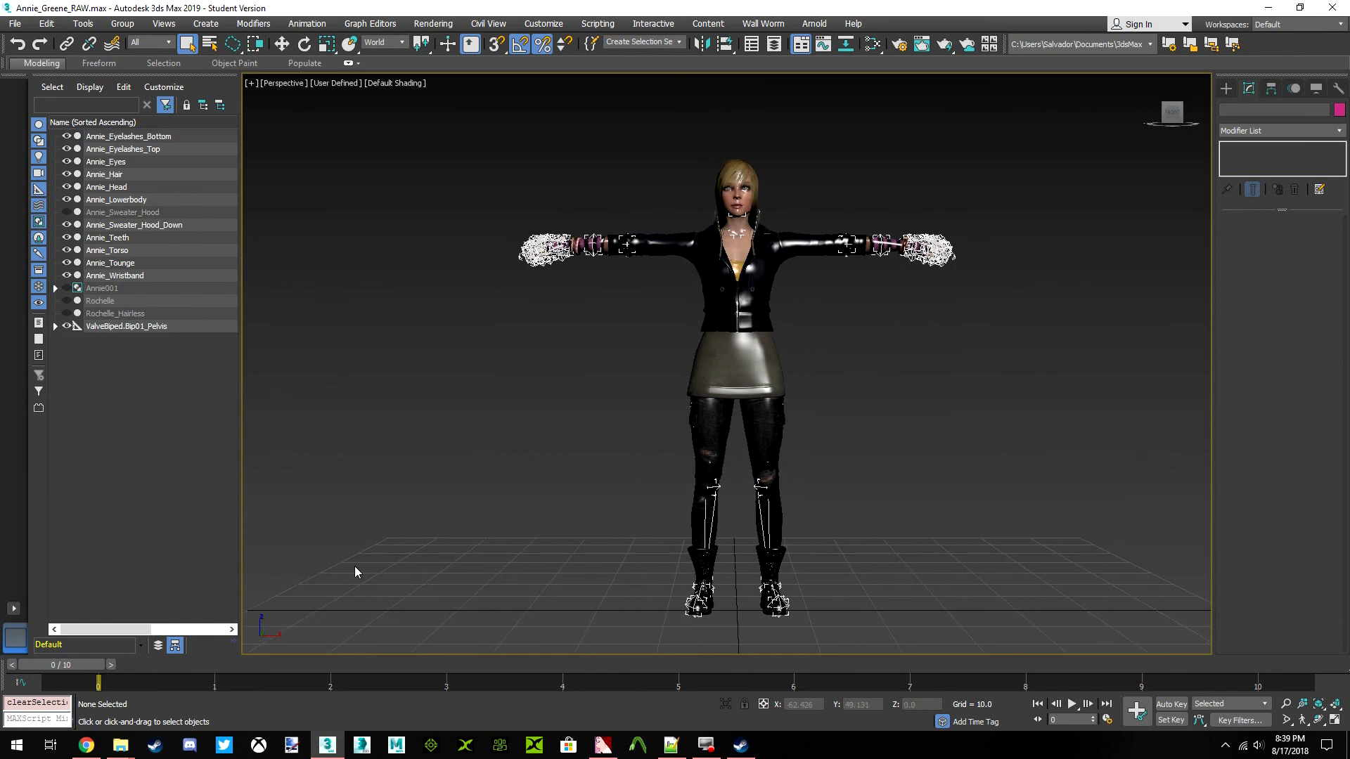
pyautogui.moveTo(75, 665); pyautogui.dragTo(1345, 708)
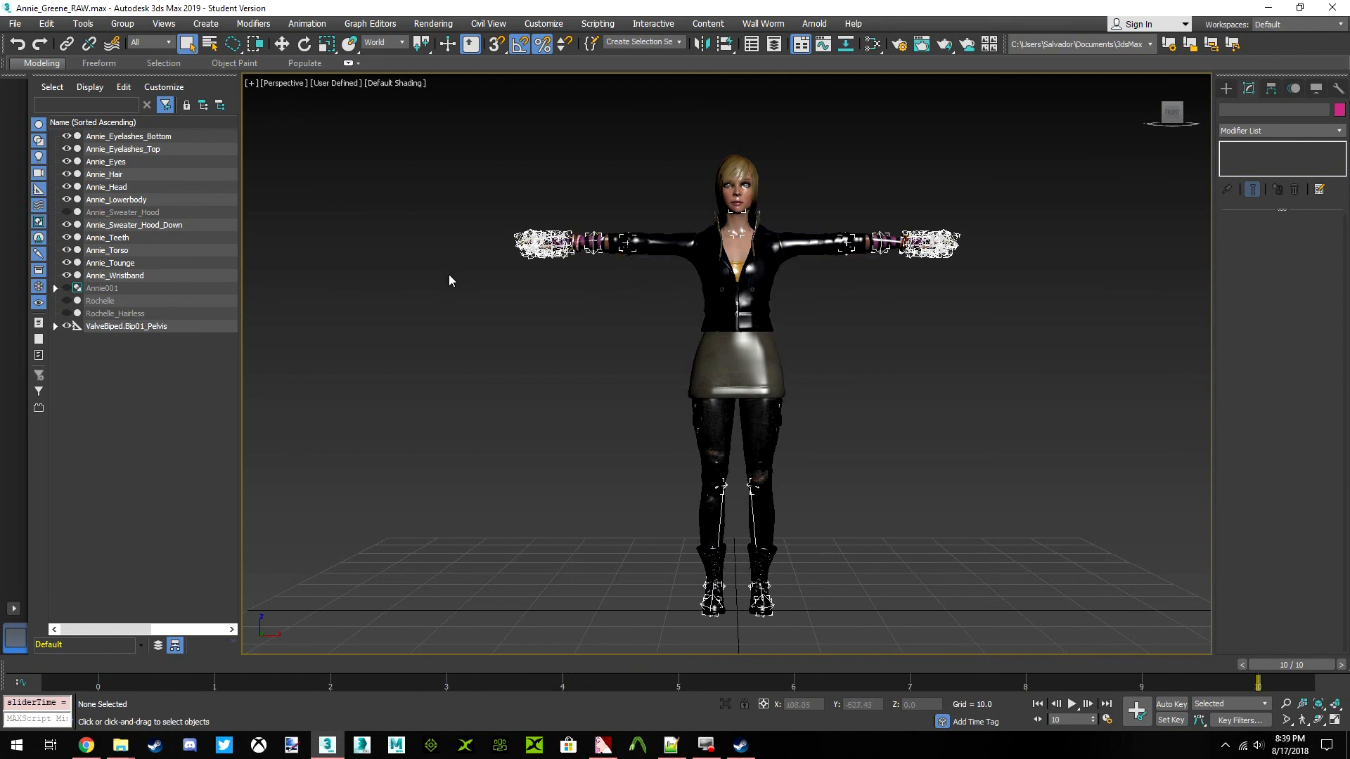
pyautogui.click(163, 328)
pyautogui.rightClick(163, 328)
pyautogui.click(175, 341)
# Swap the skeleton's keyframes at frames 0 and 10 and return the timeline to frame 0
pyautogui.moveTo(1258, 679); pyautogui.dragTo(350, 681)
pyautogui.moveTo(153, 679); pyautogui.dragTo(1202, 678)
pyautogui.moveTo(310, 675); pyautogui.dragTo(81, 677)
pyautogui.moveTo(1269, 675); pyautogui.dragTo(99, 588)
# Select all visible Annie meshes together with the whole ValveBiped skeleton
pyautogui.click(490, 378)
pyautogui.scroll(-5, 620, 262)
pyautogui.moveTo(434, 169)
pyautogui.mouseDown()
pyautogui.moveTo(886, 525)
pyautogui.moveTo(611, 534)
pyautogui.mouseUp()
pyautogui.scroll(5, 724, 343)
pyautogui.moveTo(723, 343); pyautogui.dragTo(781, 336, button='middle')
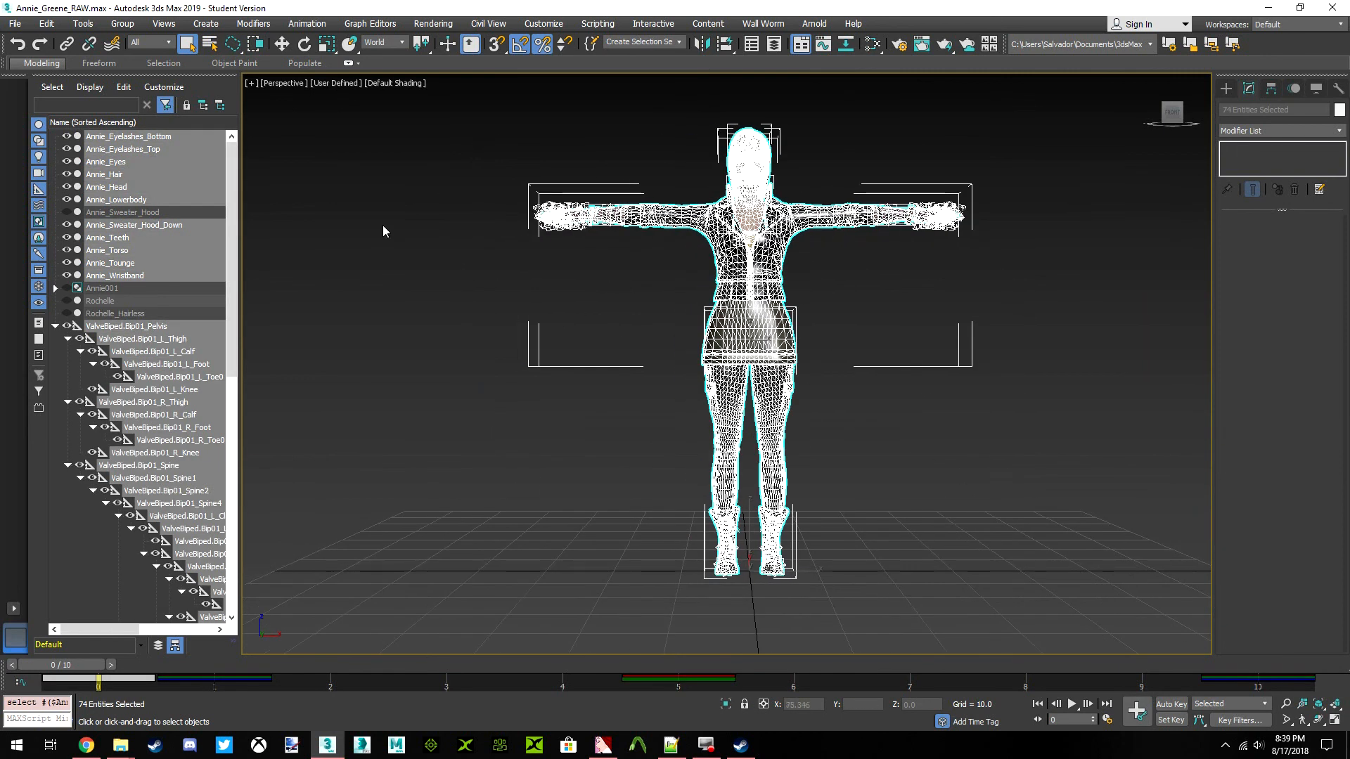
# Export the selection as Autodesk FBX over the existing Annie_Greene_CC2H file, using the current FBX settings
pyautogui.click(15, 24)
pyautogui.moveTo(116, 232)
pyautogui.click(201, 253)
pyautogui.click(219, 456)
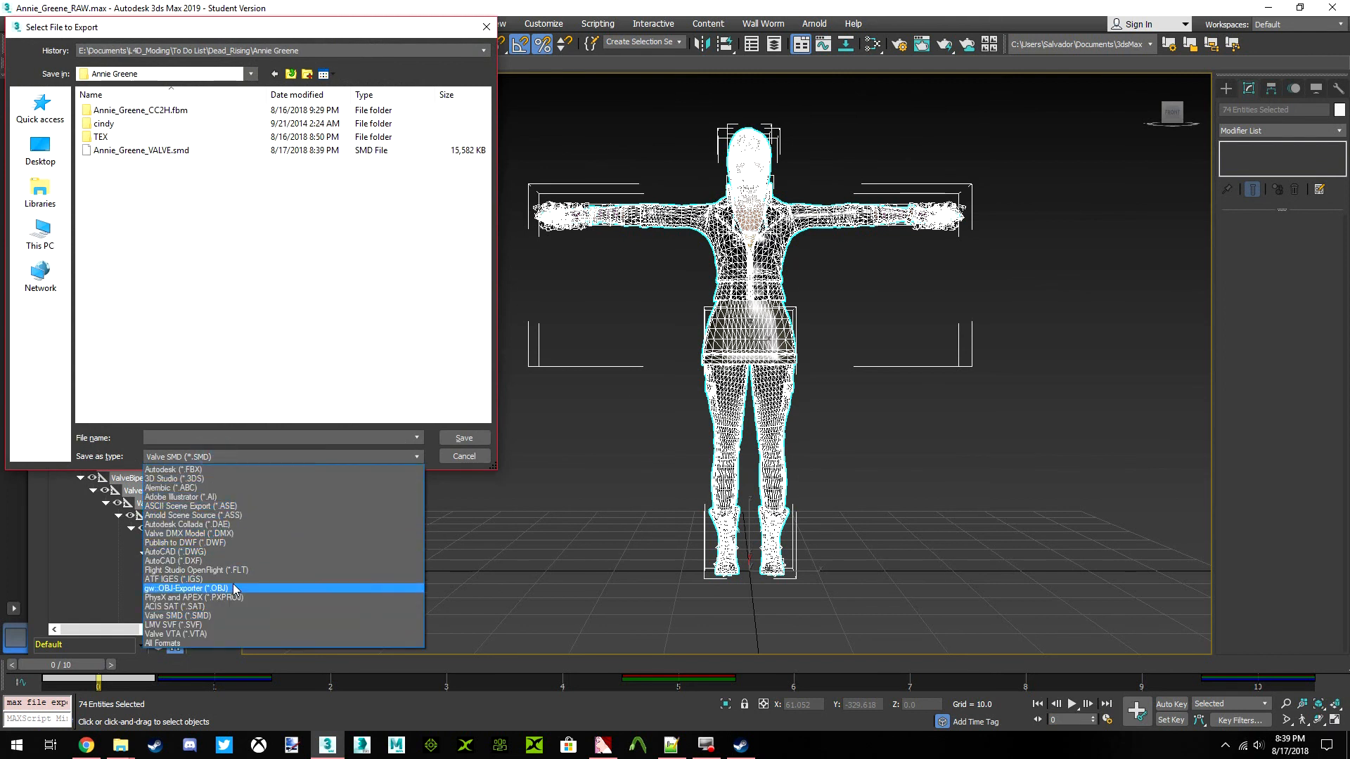
pyautogui.click(202, 469)
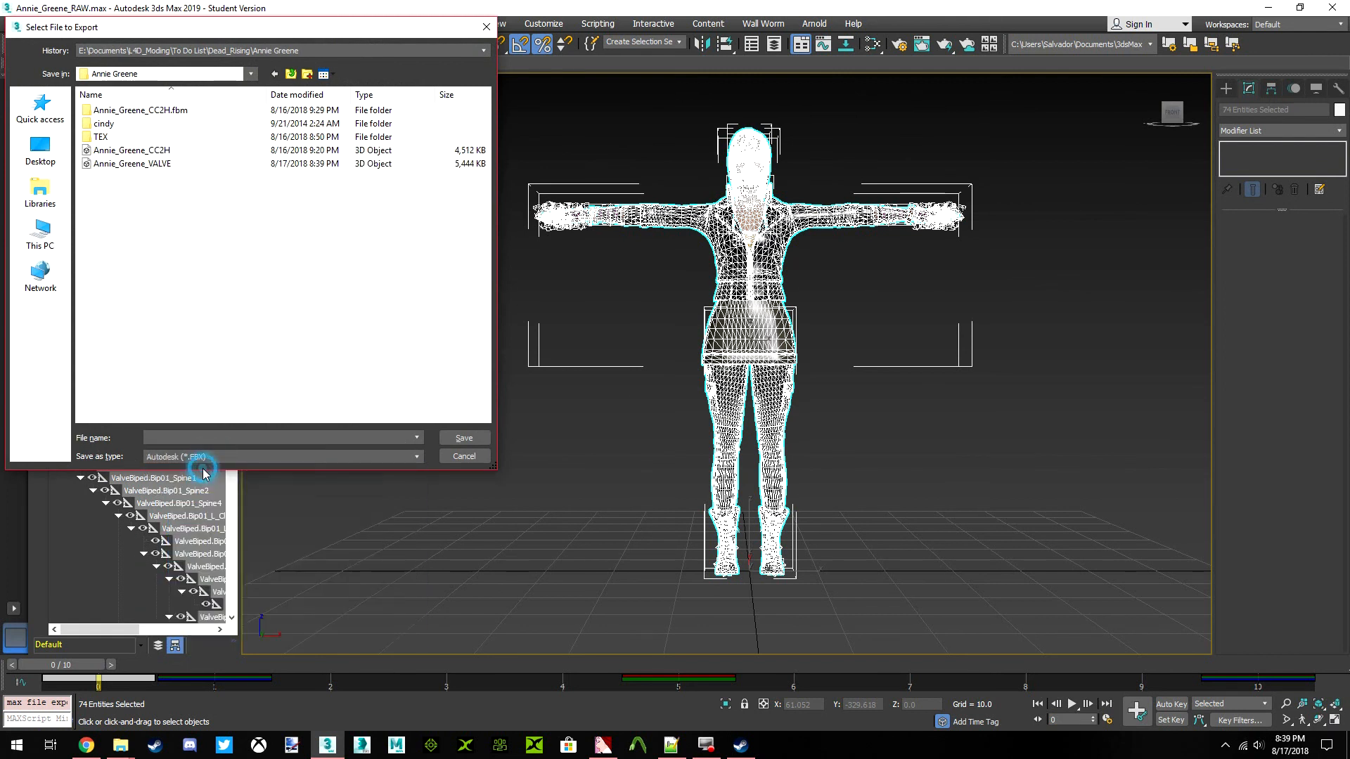
pyautogui.click(131, 152)
pyautogui.click(458, 438)
pyautogui.click(724, 424)
pyautogui.click(780, 553)
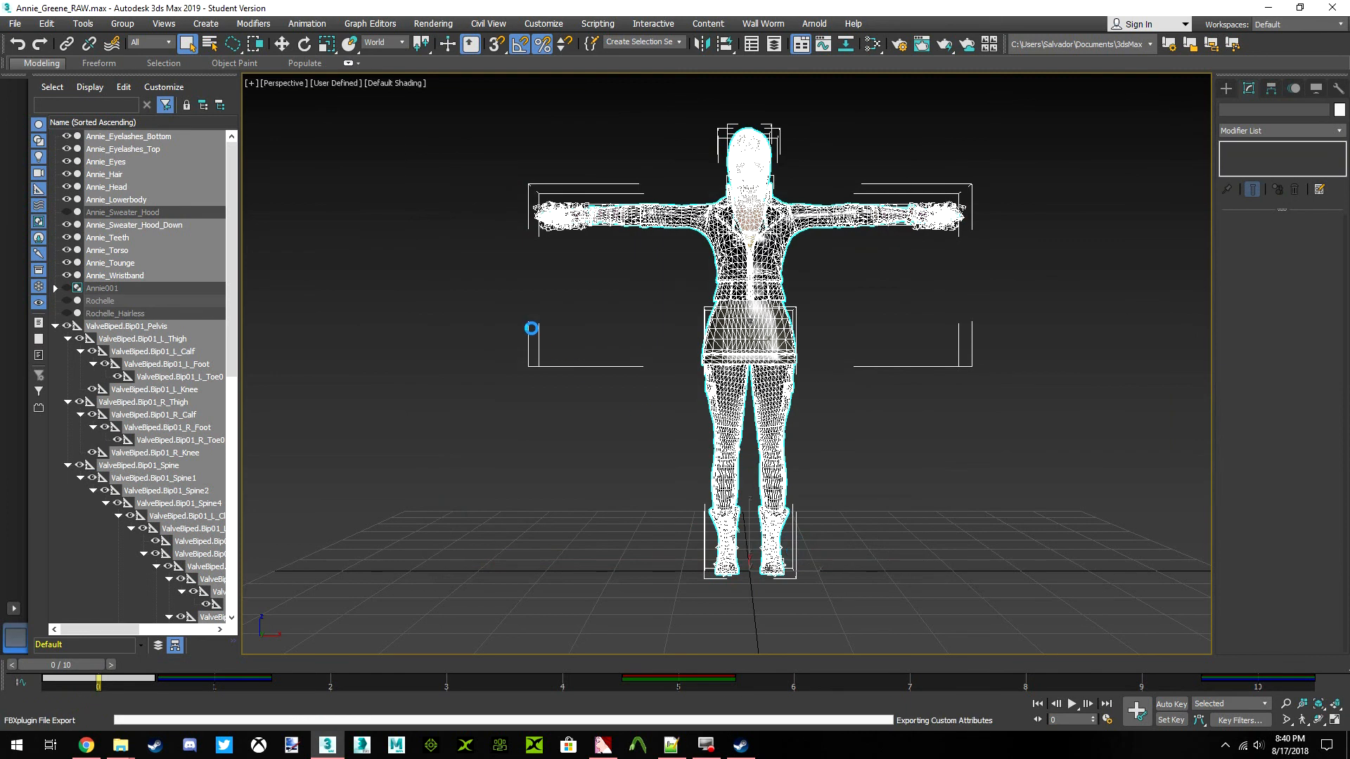
# Show Annie_Sweater_Hood in place of Annie_Sweater_Hood_Down and select all visible meshes and bones
pyautogui.click(67, 212)
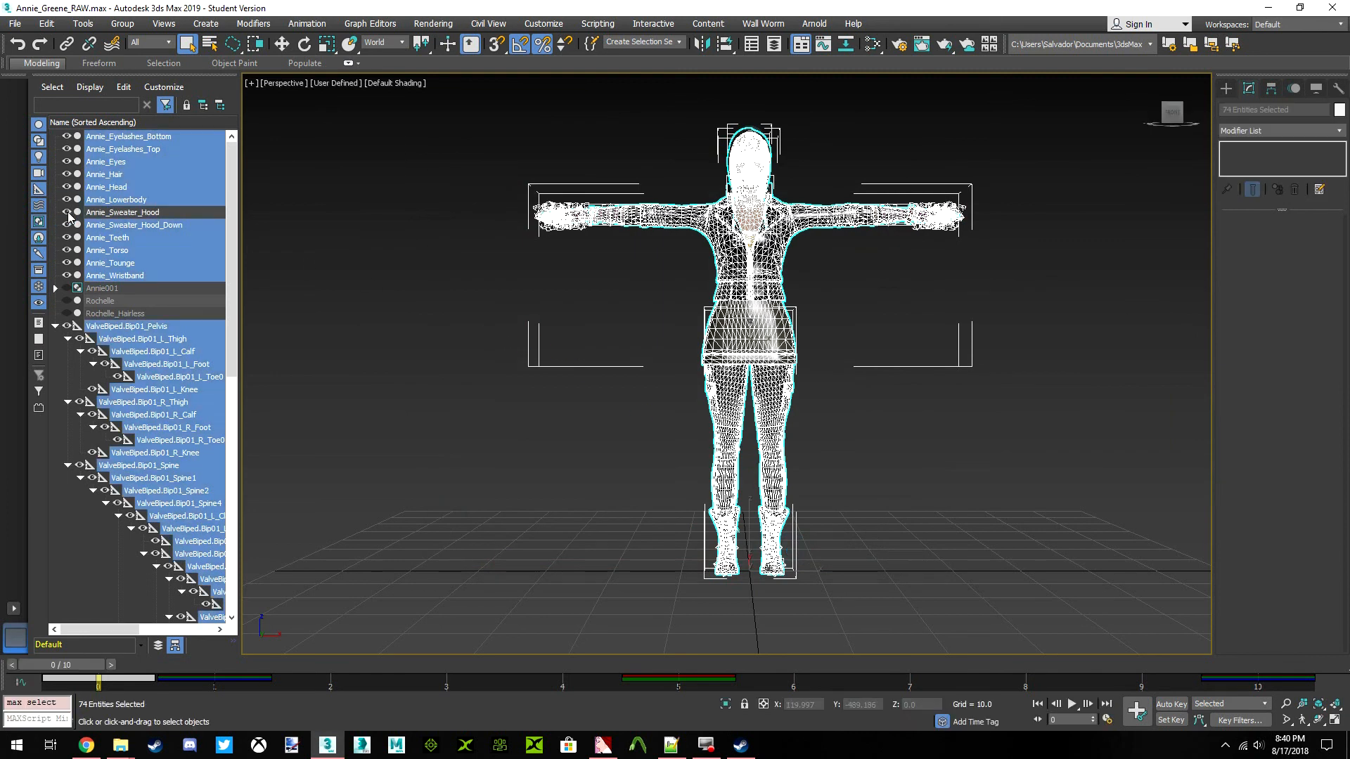
pyautogui.click(364, 255)
pyautogui.click(66, 225)
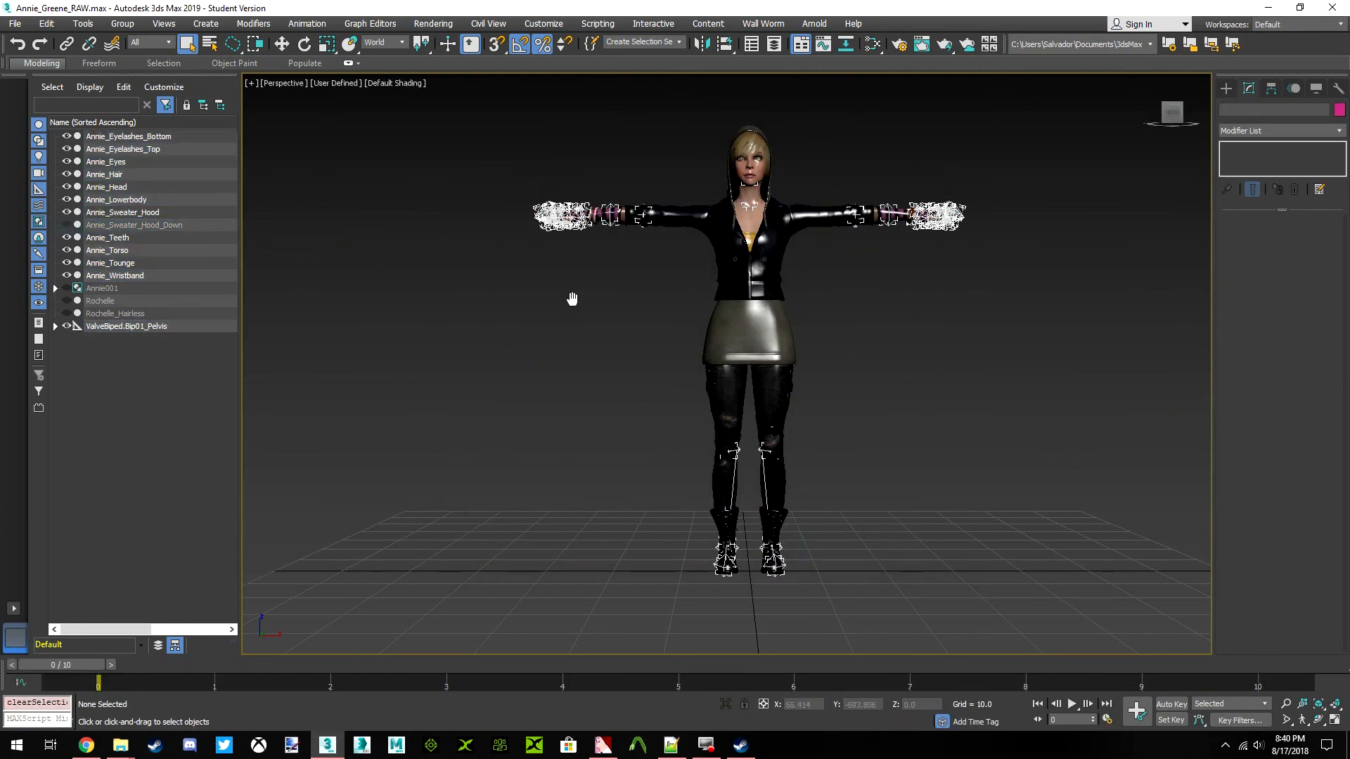
pyautogui.moveTo(706, 548); pyautogui.dragTo(907, 518)
pyautogui.click(916, 516)
pyautogui.moveTo(1105, 417)
pyautogui.mouseDown()
pyautogui.moveTo(998, 93)
pyautogui.moveTo(792, 691)
pyautogui.moveTo(881, 506)
pyautogui.mouseUp()
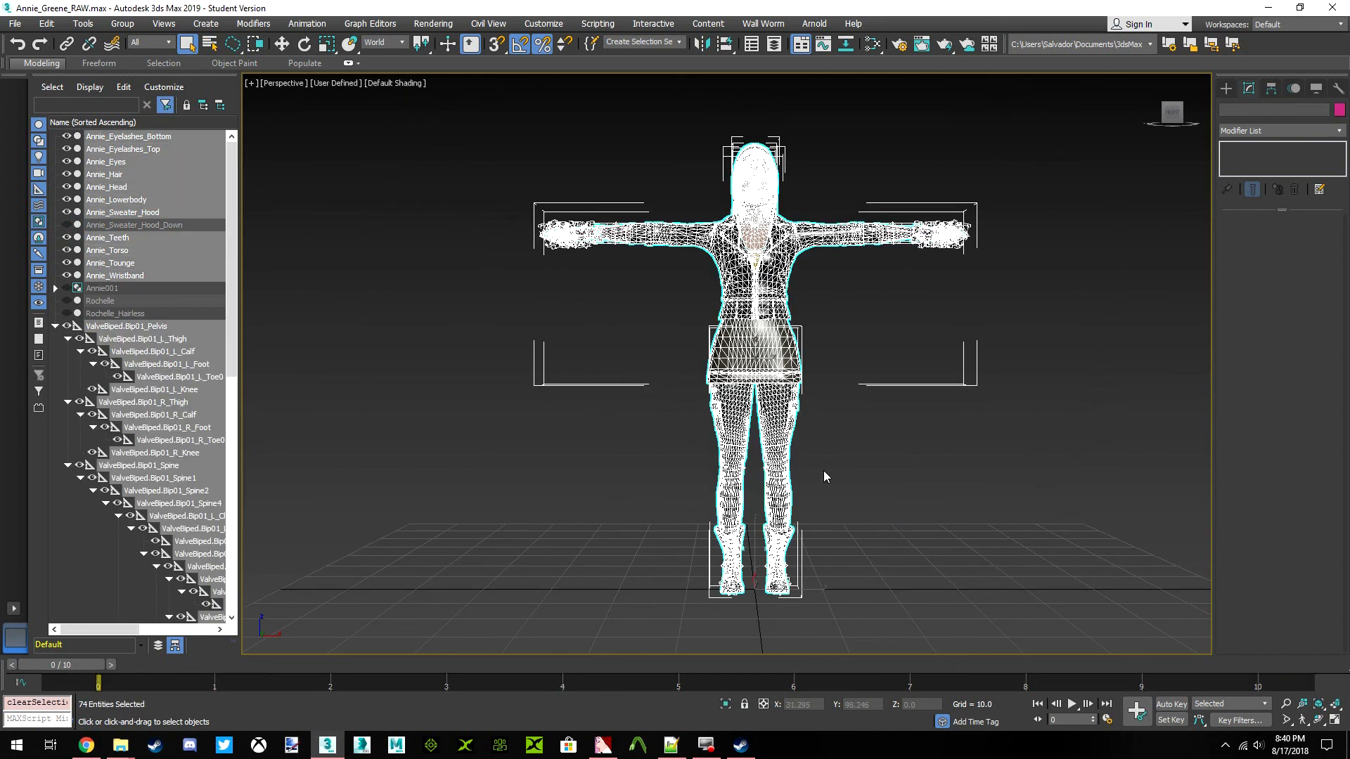
# Set up an Autodesk FBX export of the hooded character named Annie_Greene_Hood_CC2H in the Annie Greene folder
pyautogui.click(19, 21)
pyautogui.moveTo(94, 217)
pyautogui.click(178, 259)
pyautogui.click(153, 167)
pyautogui.click(157, 150)
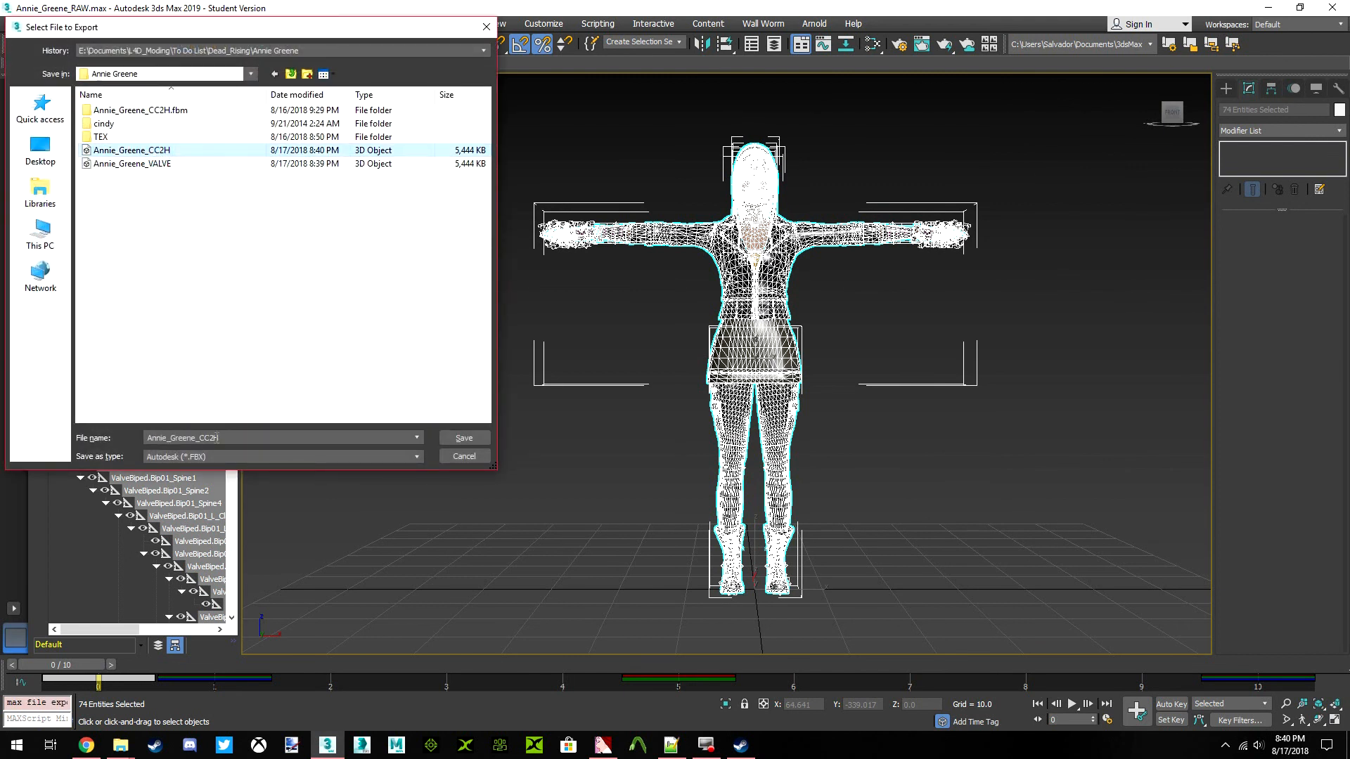
pyautogui.click(201, 437)
pyautogui.write('H')
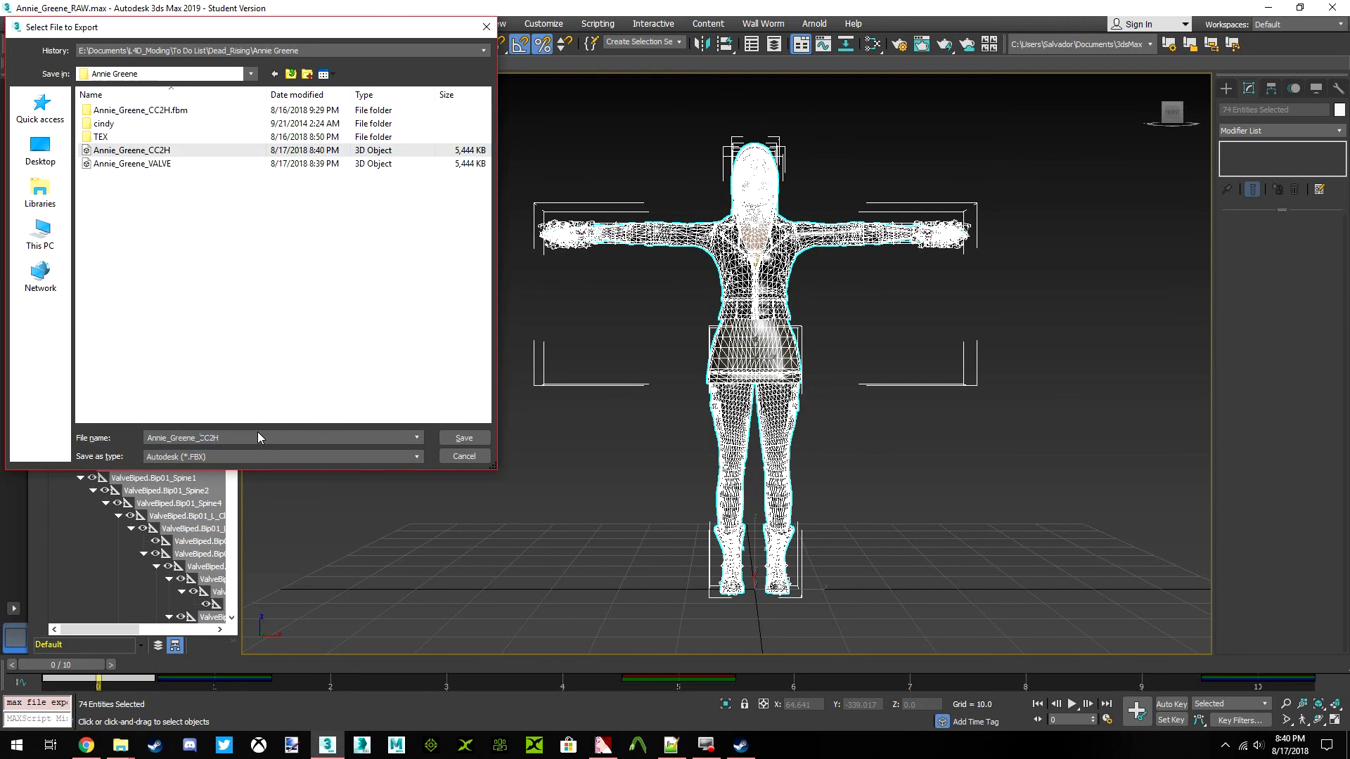
pyautogui.write('ood')
pyautogui.moveTo(267, 440); pyautogui.dragTo(89, 445)
pyautogui.click(355, 325)
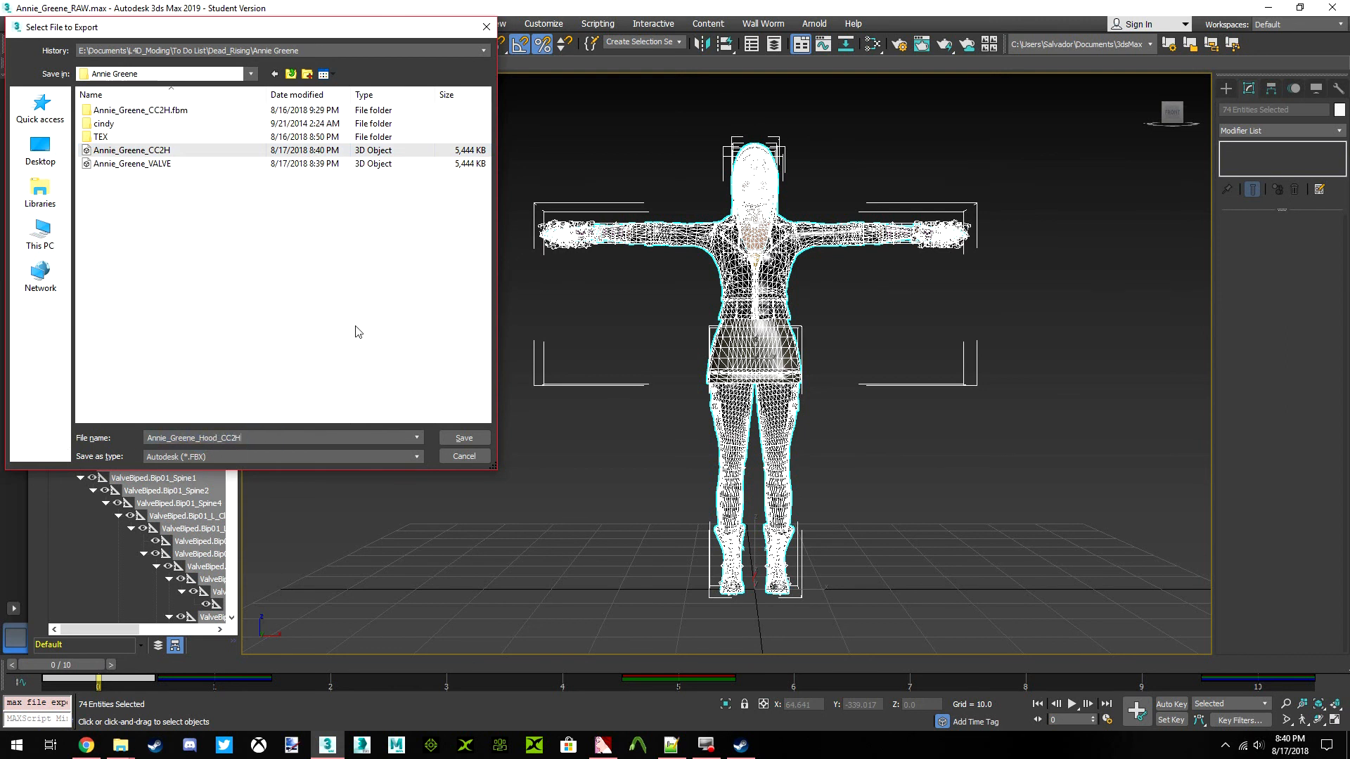
# Decline overwriting the existing file and export Annie_Greene_Hood_CC2H with the current FBX settings
pyautogui.click(458, 441)
pyautogui.click(786, 424)
pyautogui.click(464, 437)
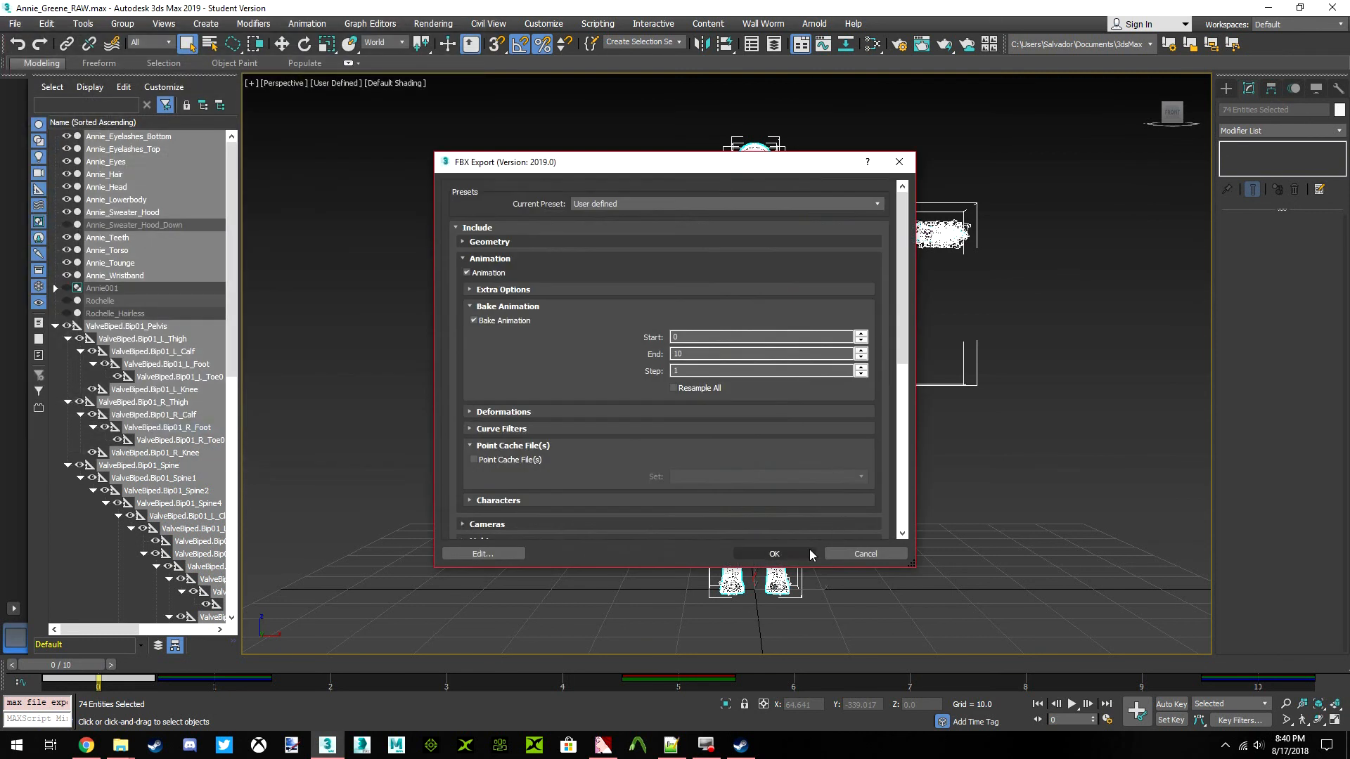
pyautogui.click(805, 551)
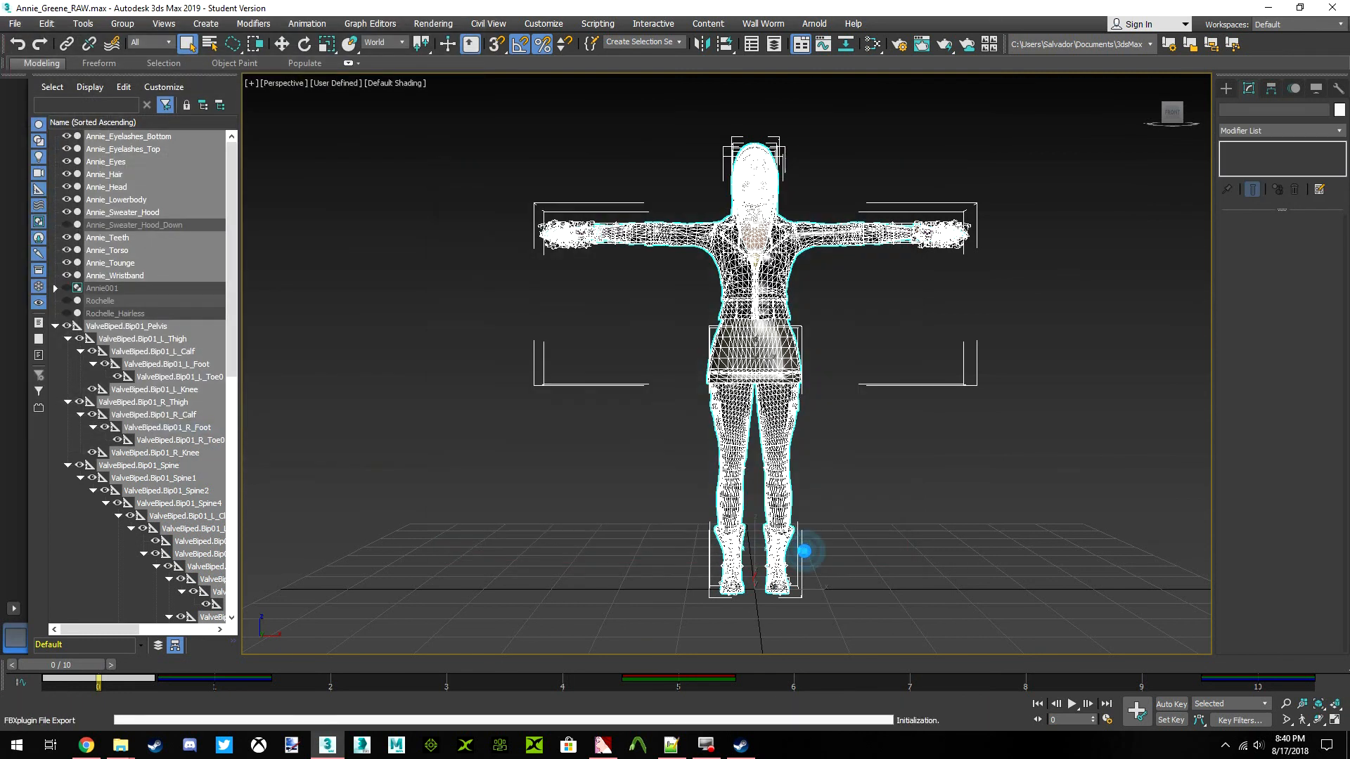
# Reopen Annie_Greene_RAW.max from the recent files, discarding the unsaved scene changes
pyautogui.click(14, 24)
pyautogui.moveTo(60, 97)
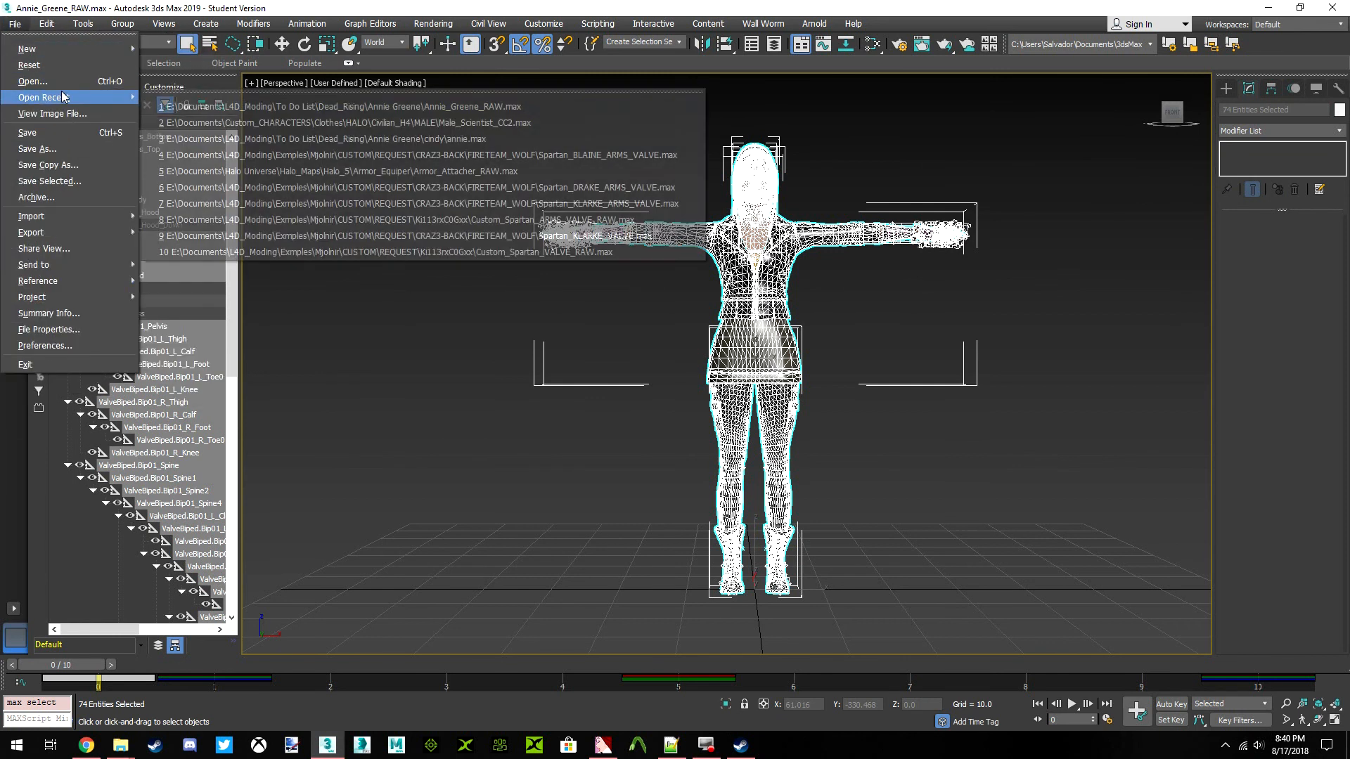
pyautogui.click(211, 106)
pyautogui.click(675, 392)
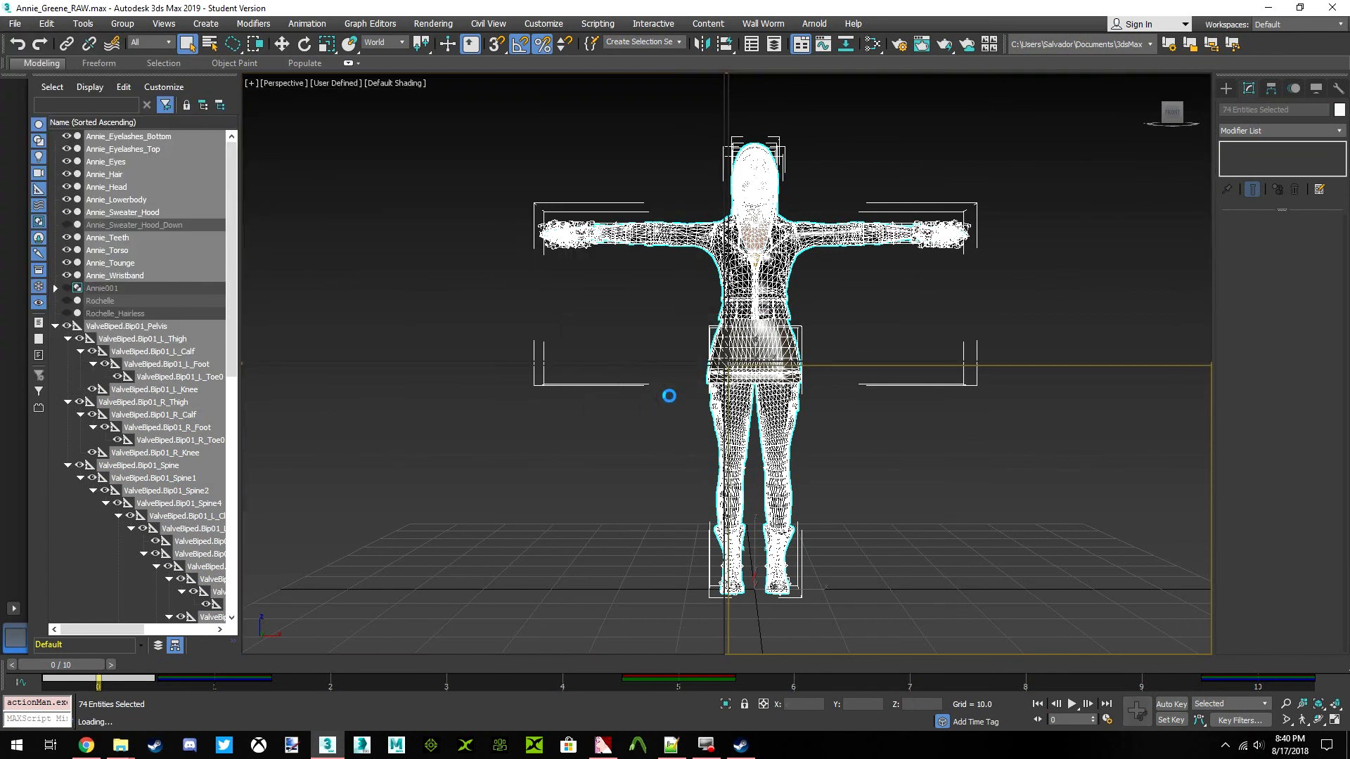
pyautogui.click(649, 411)
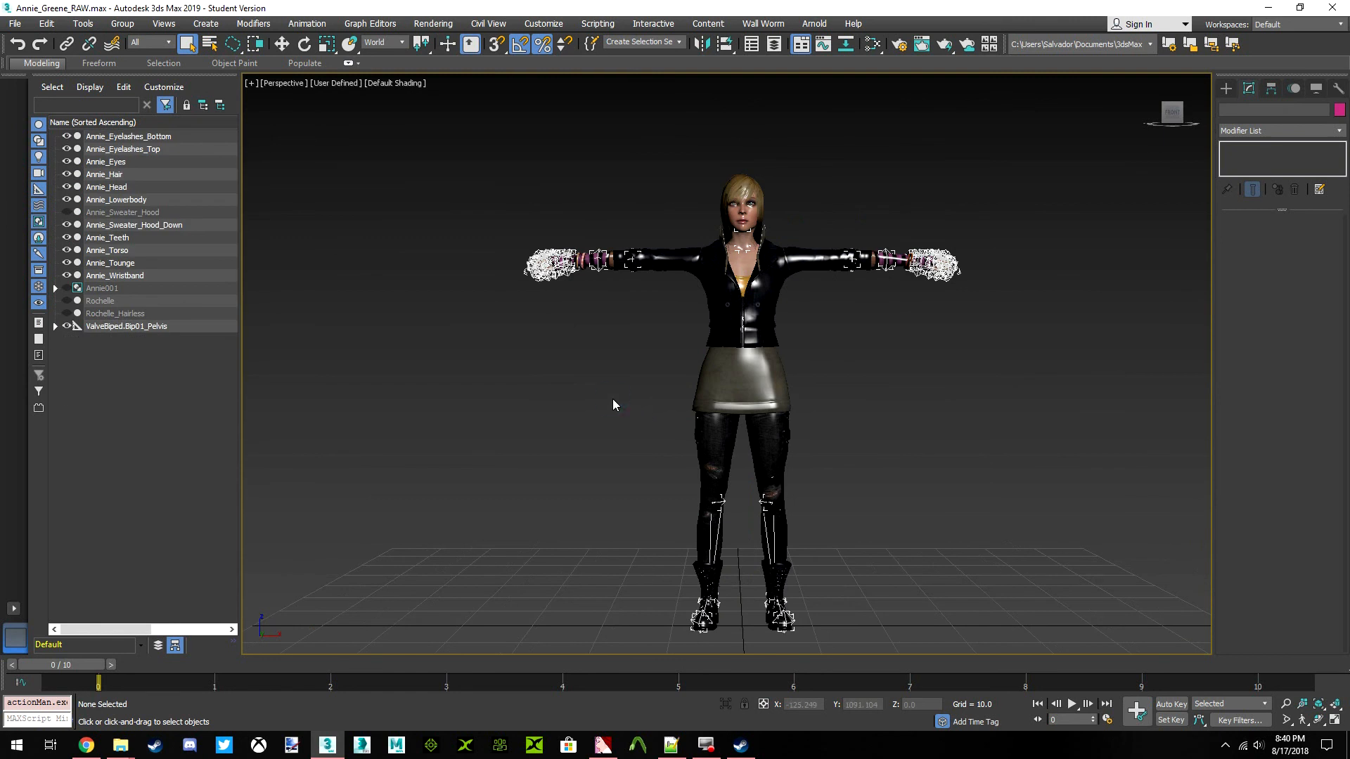
# In the reopened scene, switch Annie_Sweater_Hood_Down for Annie_Sweater_Hood and select every visible mesh and bone
pyautogui.click(67, 212)
pyautogui.click(67, 225)
pyautogui.click(455, 337)
pyautogui.scroll(-3, 689, 323)
pyautogui.moveTo(425, 153)
pyautogui.mouseDown()
pyautogui.moveTo(681, 547)
pyautogui.moveTo(994, 570)
pyautogui.mouseUp()
pyautogui.click(1015, 524)
pyautogui.moveTo(1077, 448); pyautogui.dragTo(436, 289)
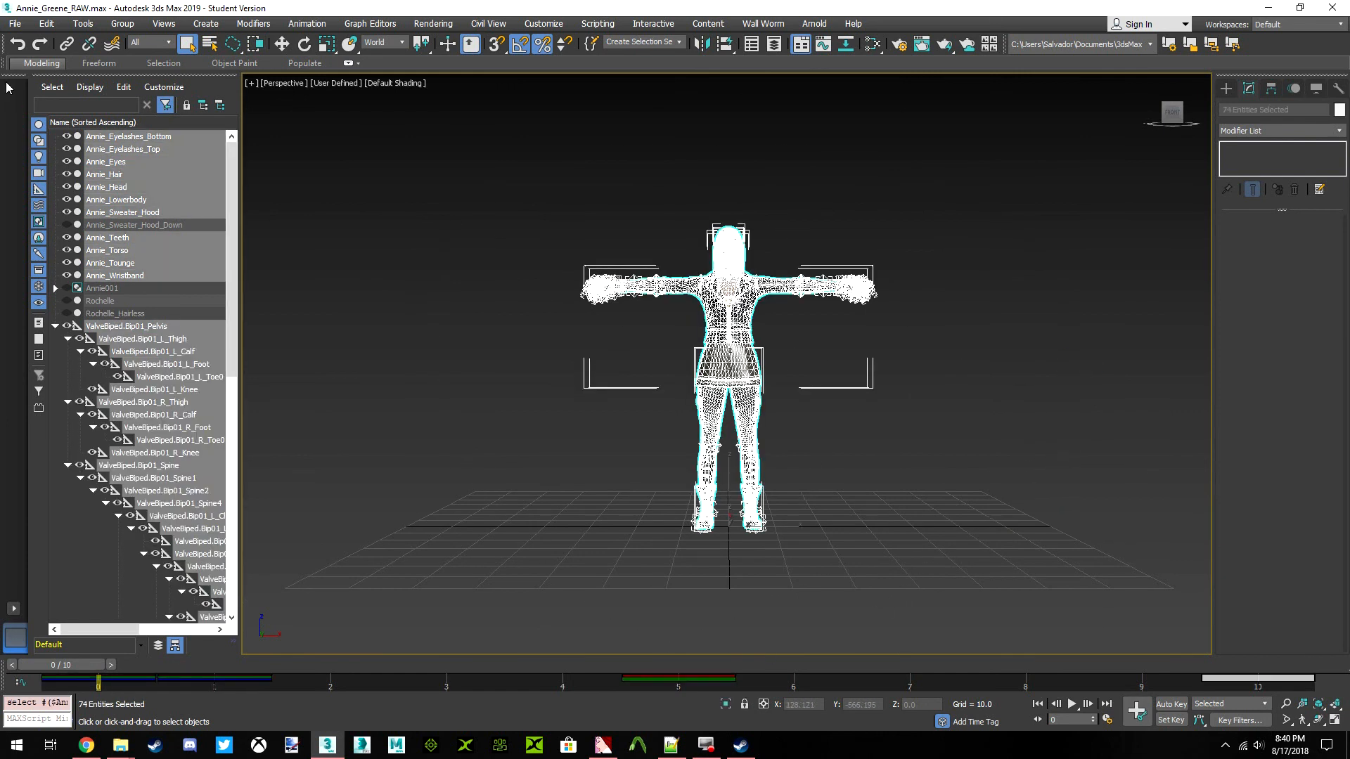
# Set up a Valve SMD export of the selection named Annie_Greene_Hood_VALVE in the Annie Greene folder
pyautogui.click(14, 24)
pyautogui.moveTo(112, 232)
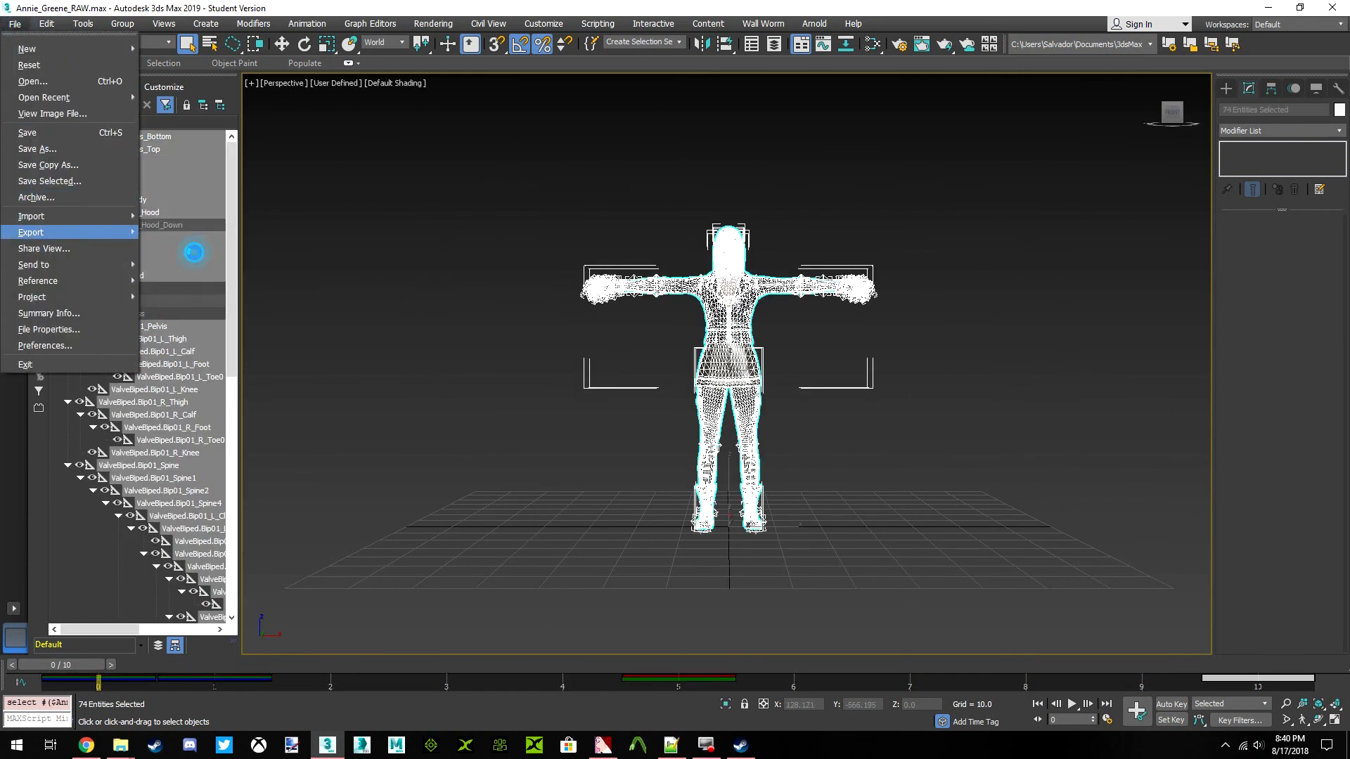
pyautogui.click(193, 249)
pyautogui.click(140, 177)
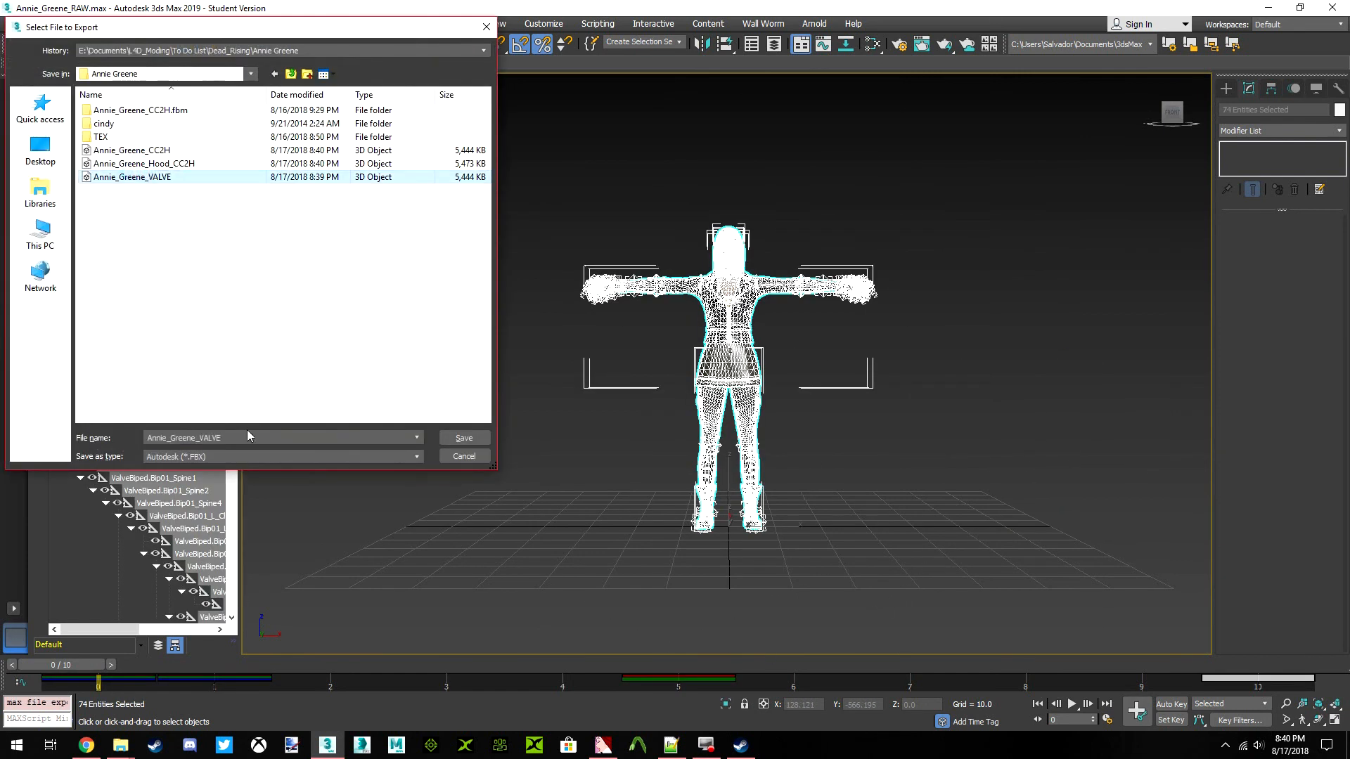
pyautogui.click(157, 164)
pyautogui.click(232, 457)
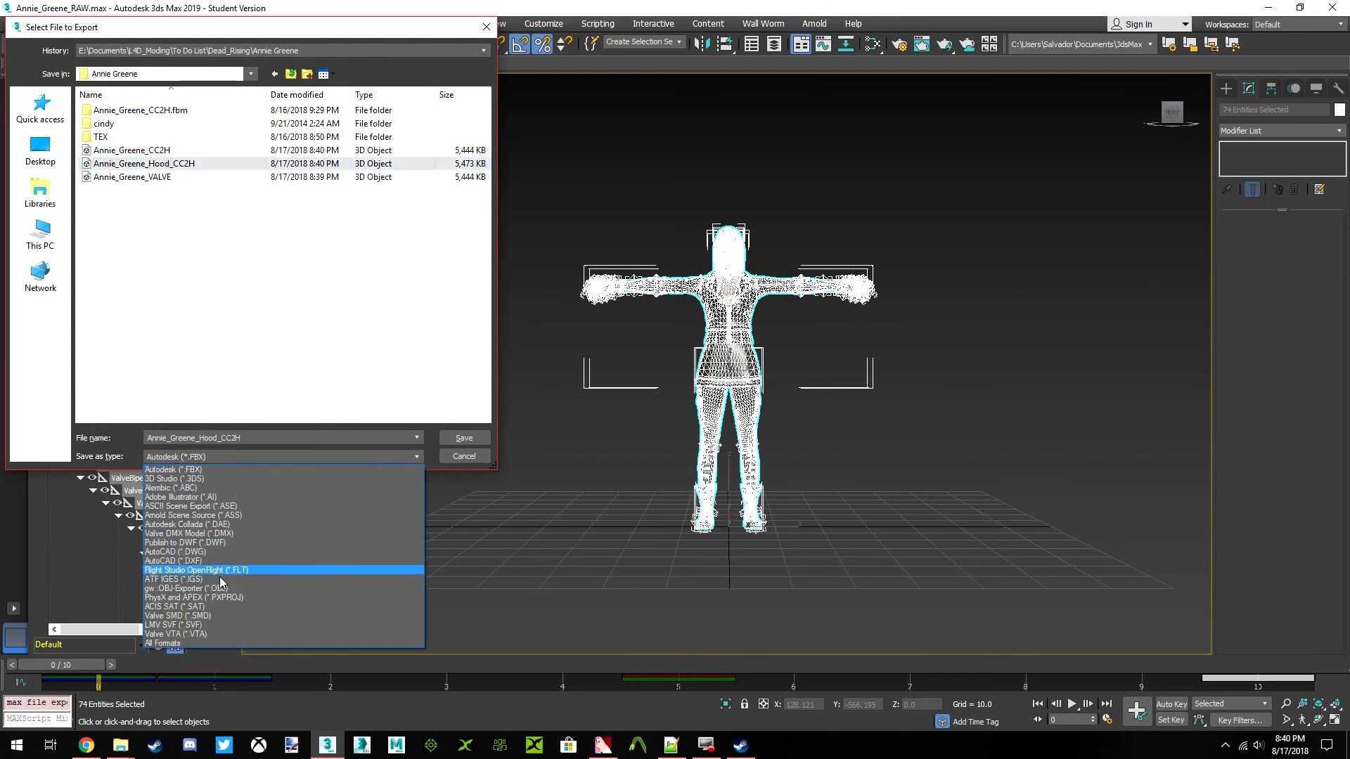
pyautogui.click(240, 619)
pyautogui.click(143, 150)
pyautogui.click(225, 436)
pyautogui.click(202, 441)
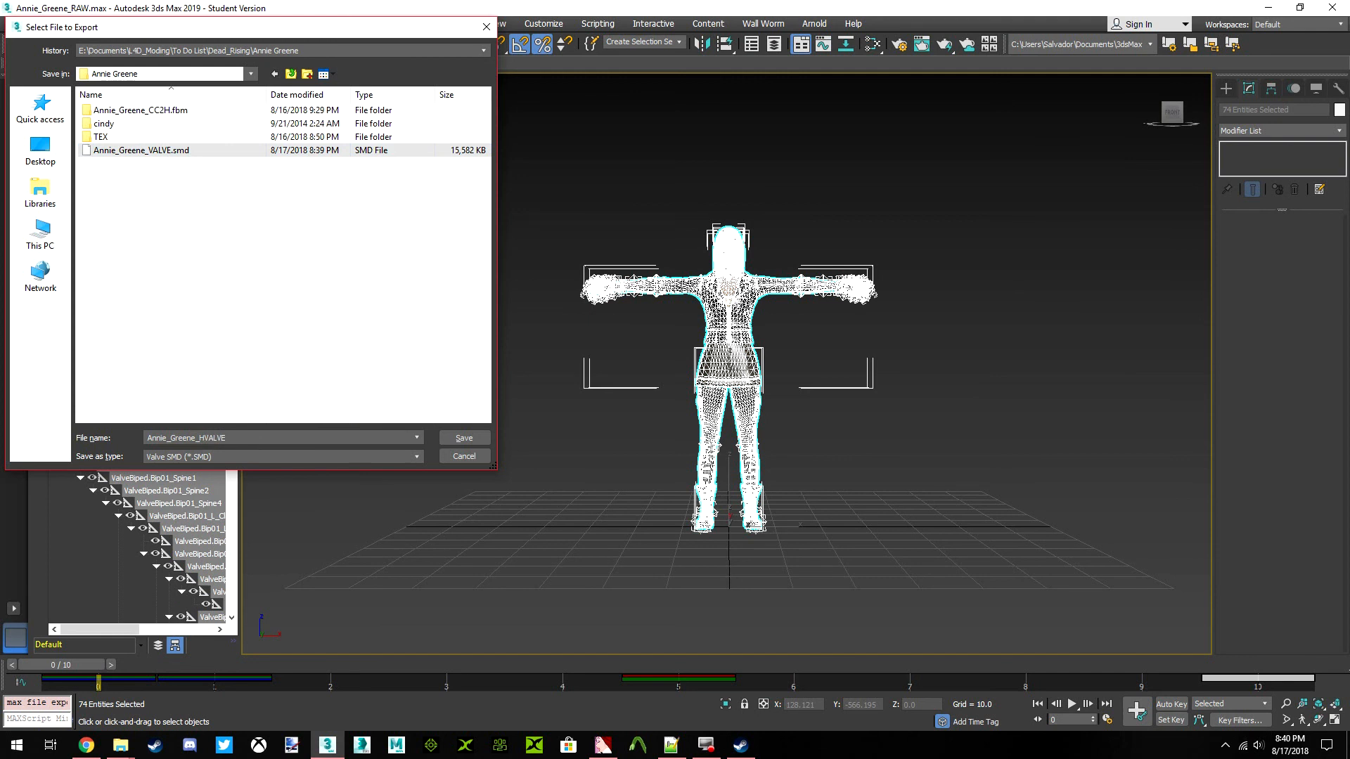
# Decline overwriting the existing SMD, re-enter the name Annie_Greene_Hood_VALVE, and export it as a Reference
pyautogui.click(467, 439)
pyautogui.click(787, 425)
pyautogui.click(200, 436)
pyautogui.write('Hood')
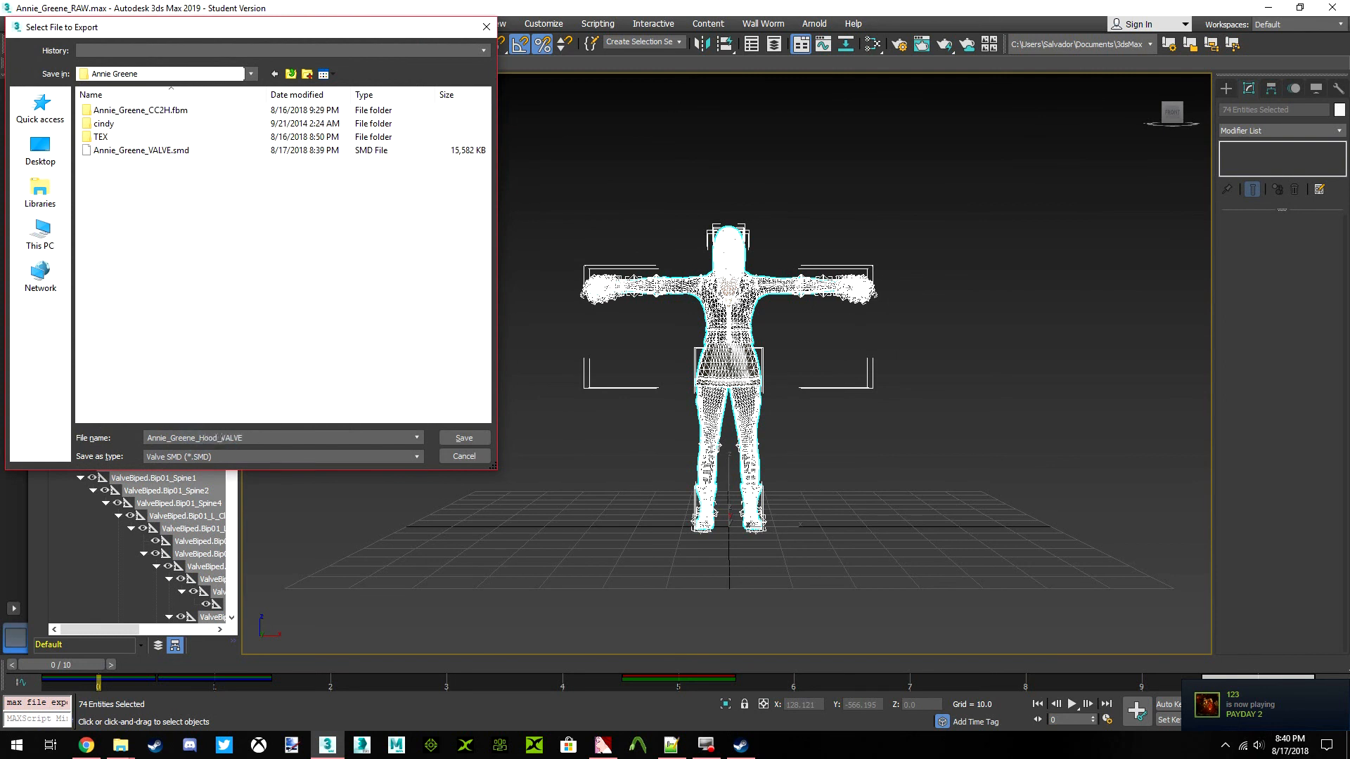
pyautogui.click(461, 438)
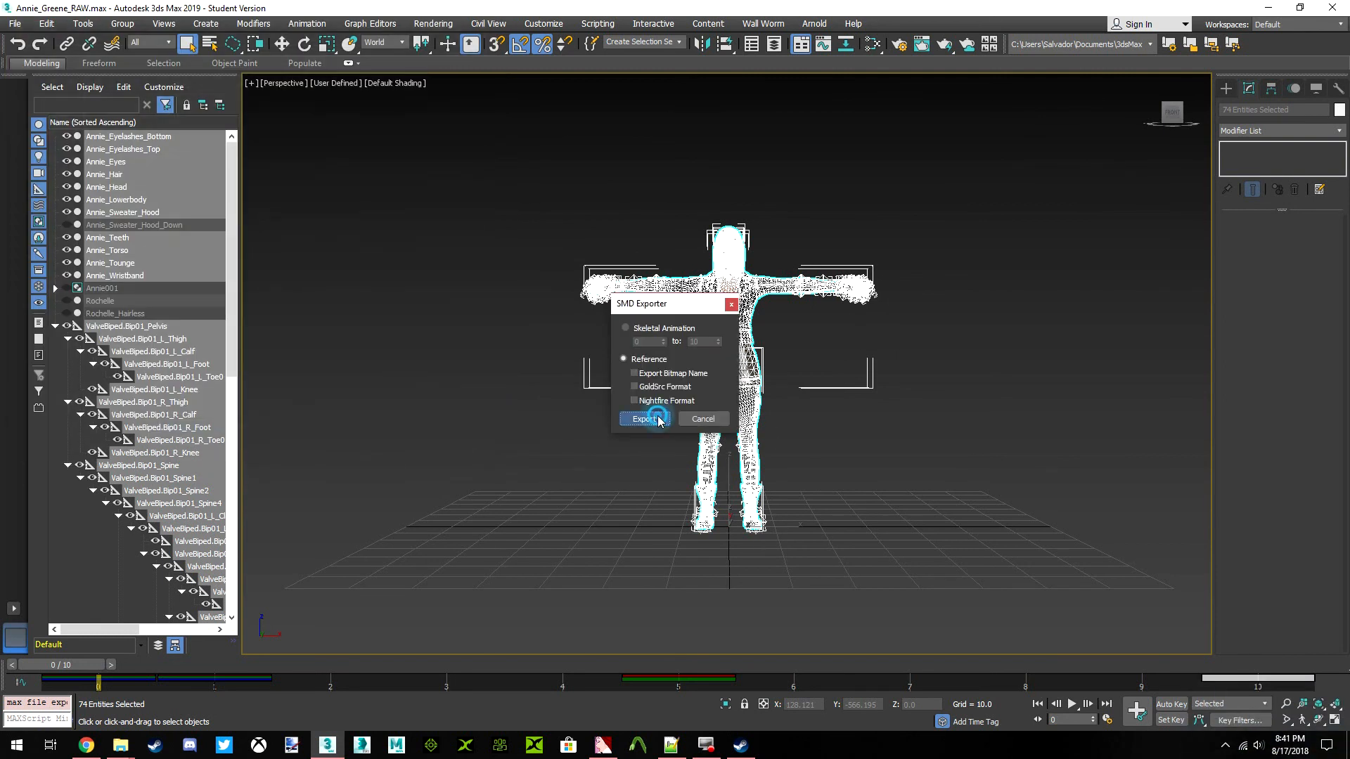
pyautogui.click(658, 420)
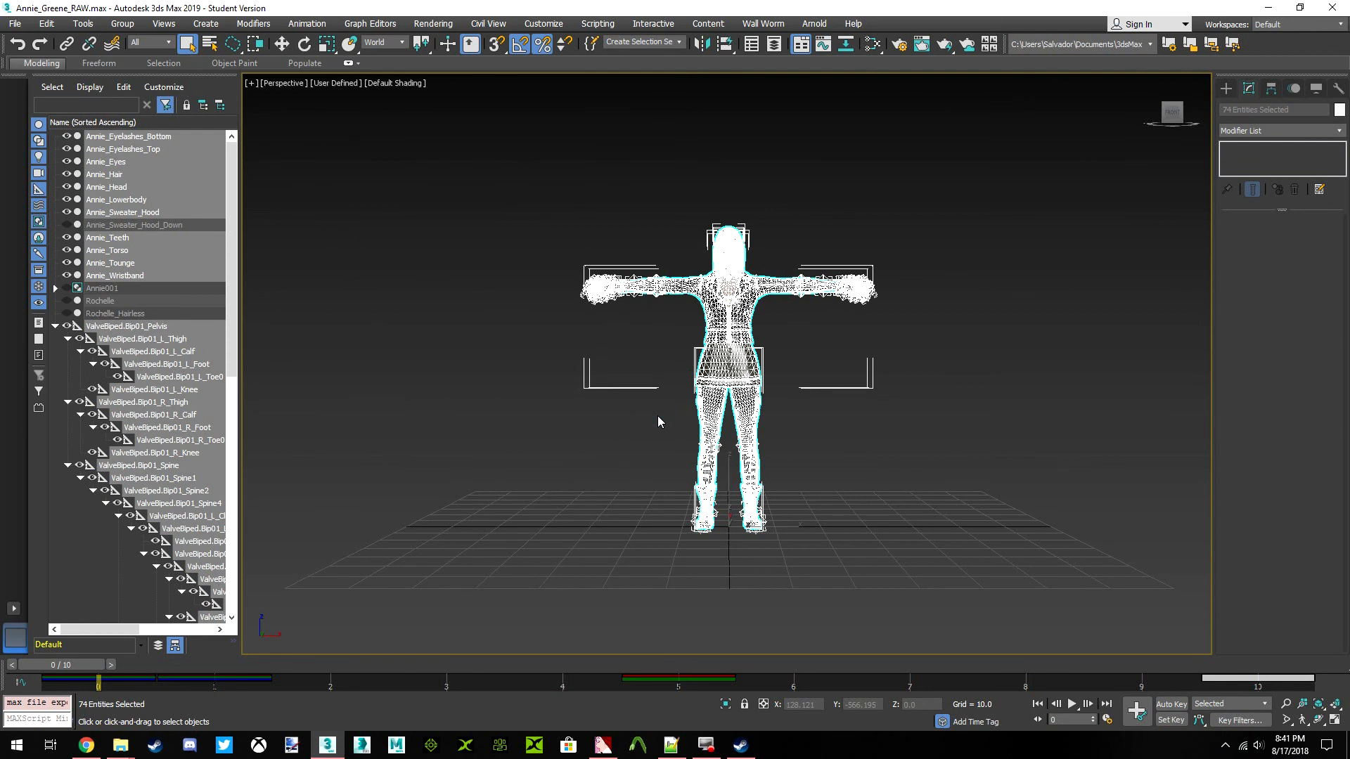